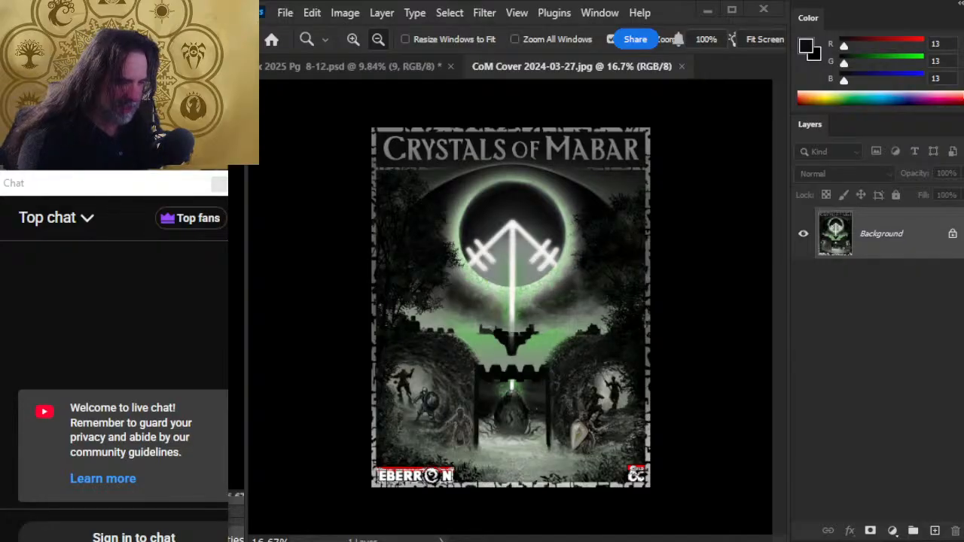
key("alt+Tab")
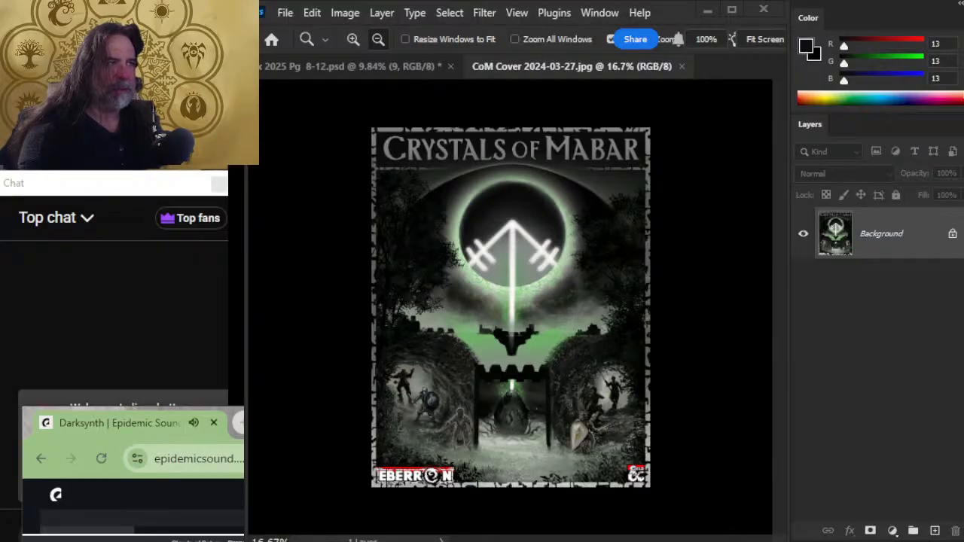
key("alt+Tab")
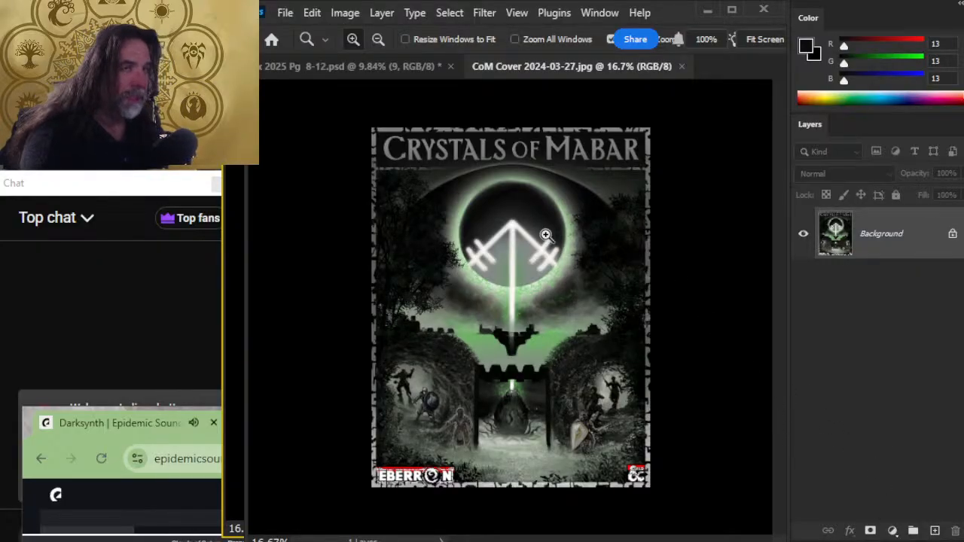
left_click_drag(546, 236, 557, 239)
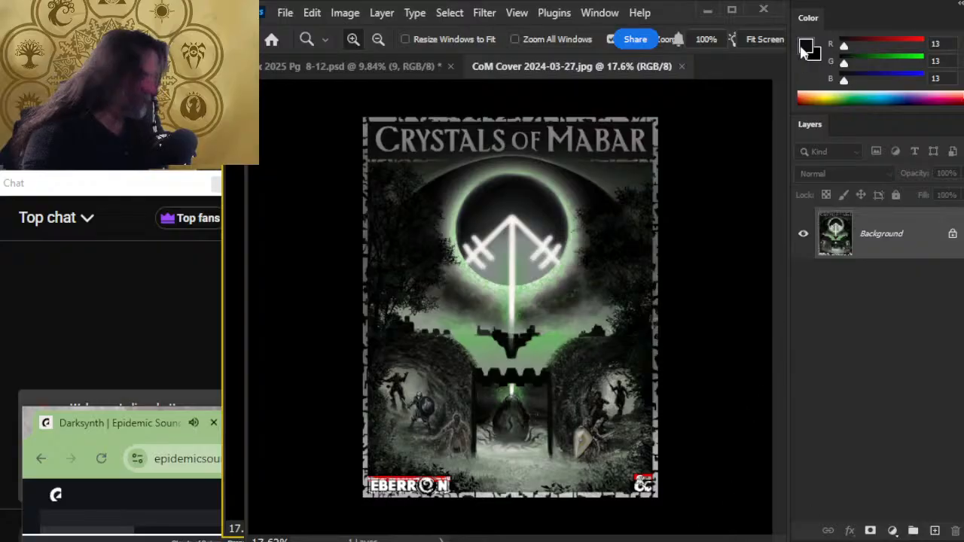
- Switch to OBS, move the Background display source above PS canvas in the source list, and return to Photoshop
key("alt+Tab")
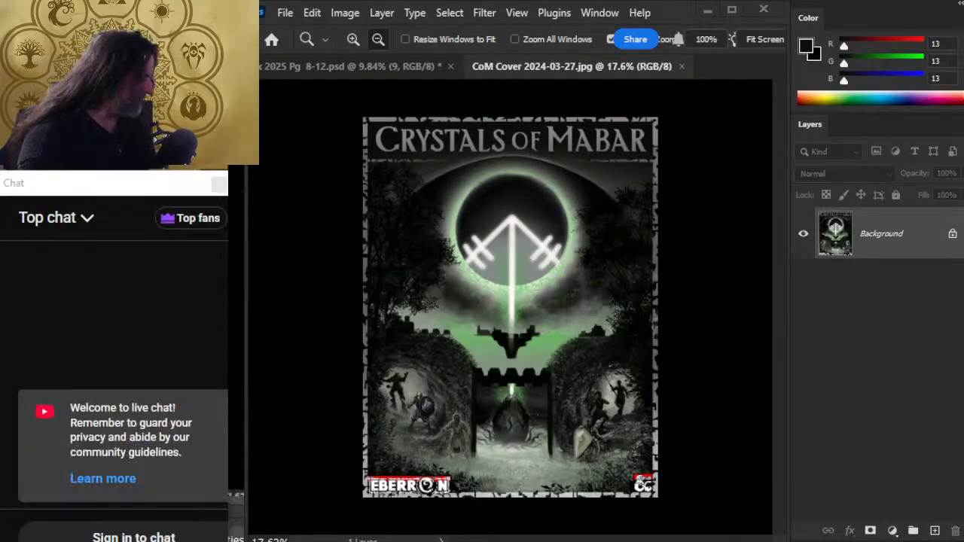
left_click_drag(913, 516, 913, 462)
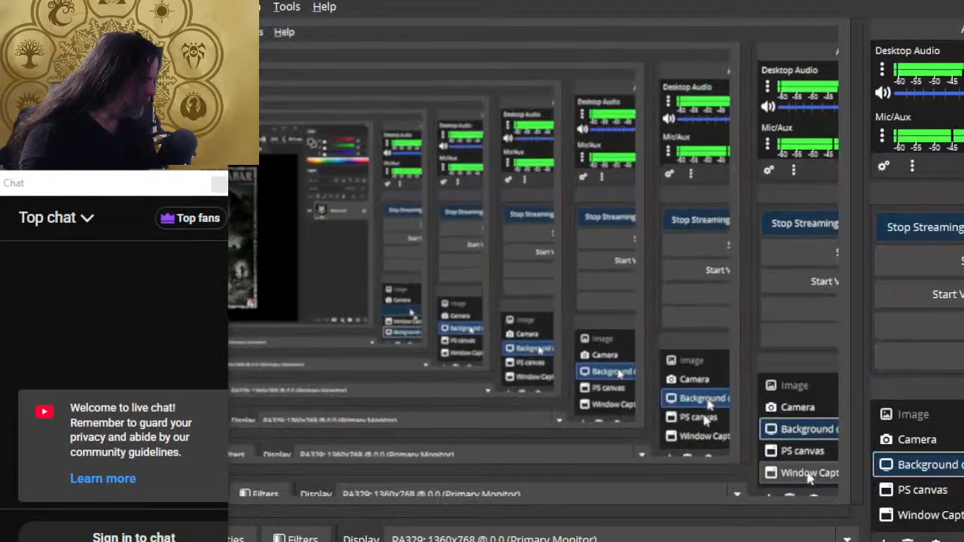
key("alt+Tab")
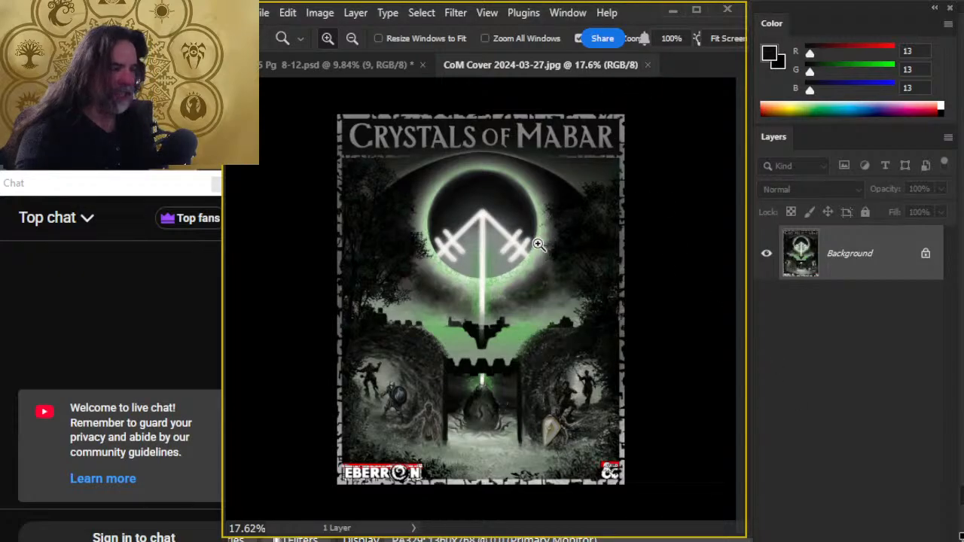
- Close the CoM Cover 2024-03-27.jpg document and show the page 9 spread enlarged in full-screen mode
left_click(647, 65)
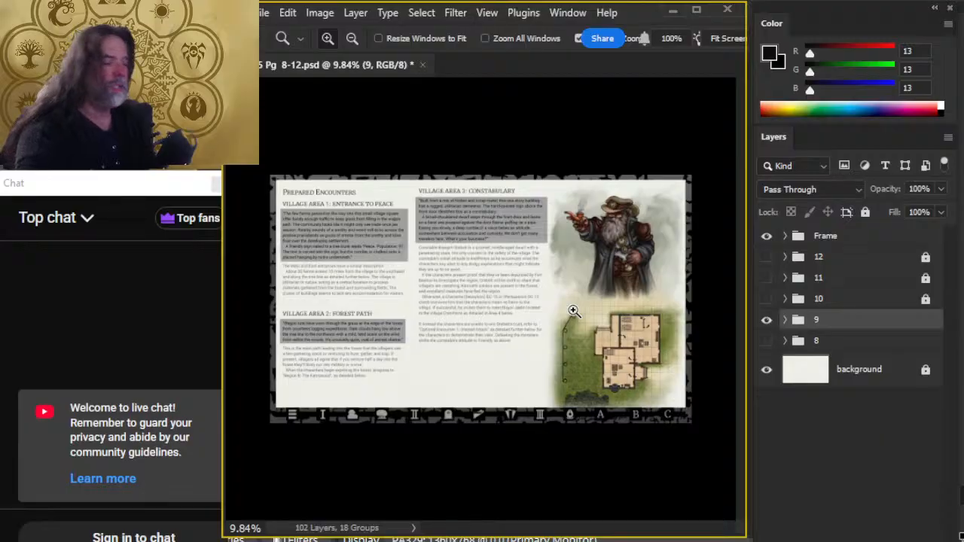
left_click_drag(453, 389, 510, 363)
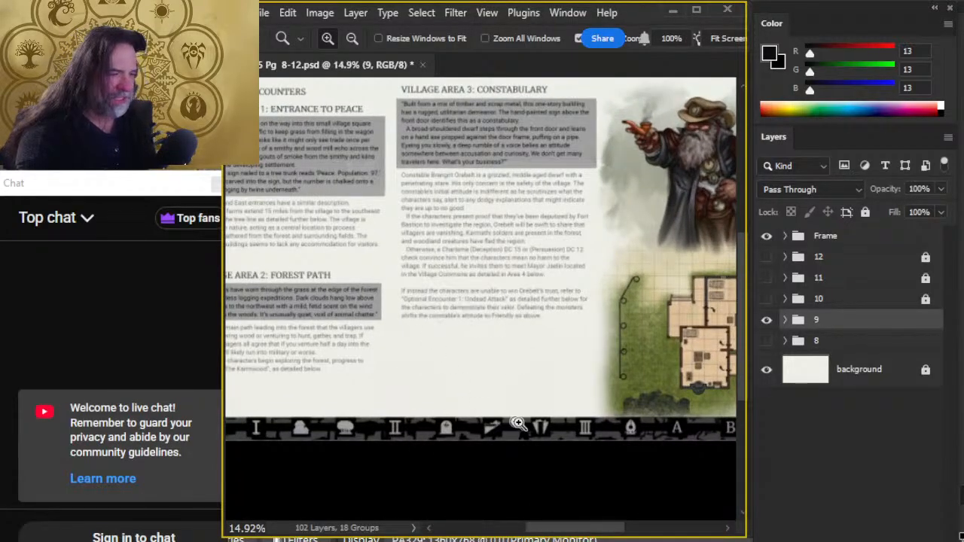
key("f")
key("f")
key("f")
key("f")
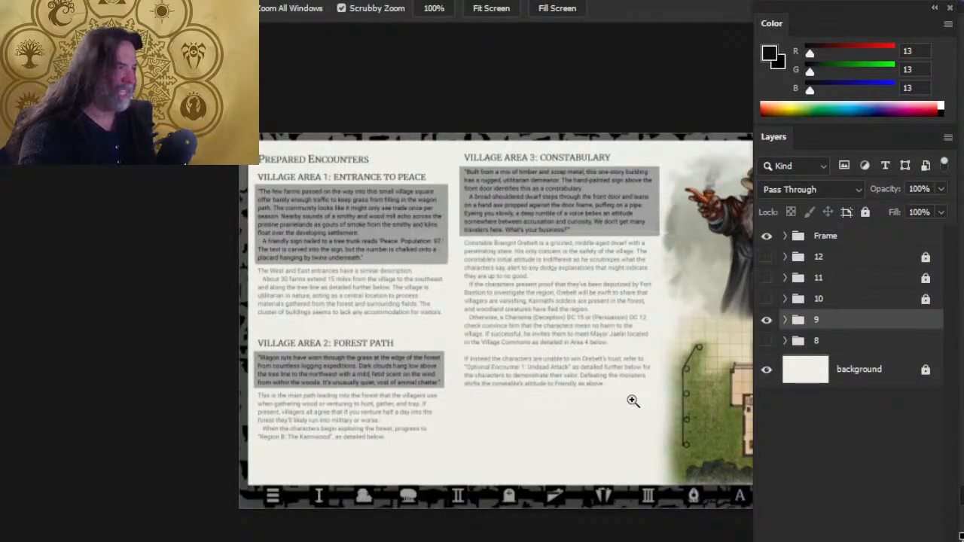
key("f")
left_click_drag(628, 266, 700, 265)
mouse_move(636, 277)
left_mouse_down()
mouse_move(645, 275)
mouse_move(630, 266)
left_mouse_up()
- Switch to the live stream's YouTube page, expand its description and read through the project links
key("alt+Tab")
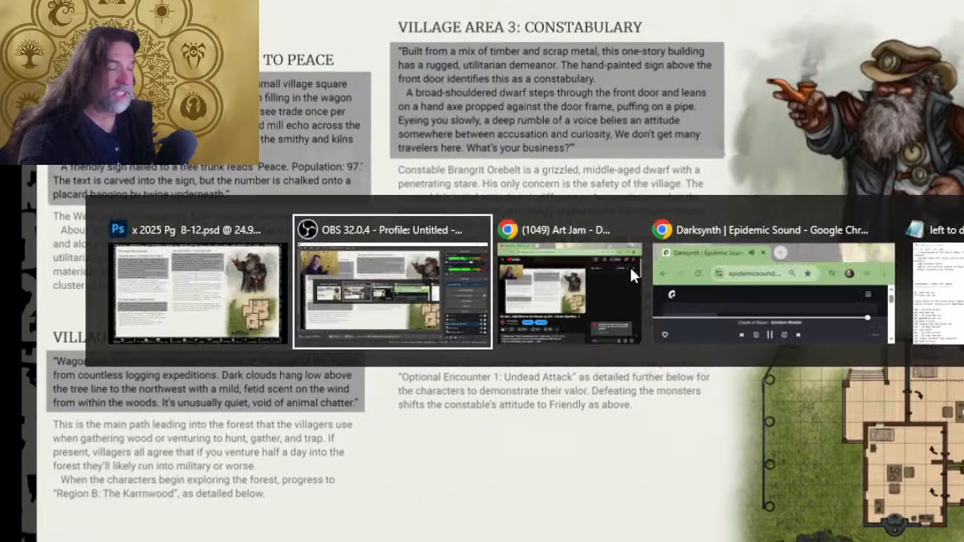
key("alt+Tab")
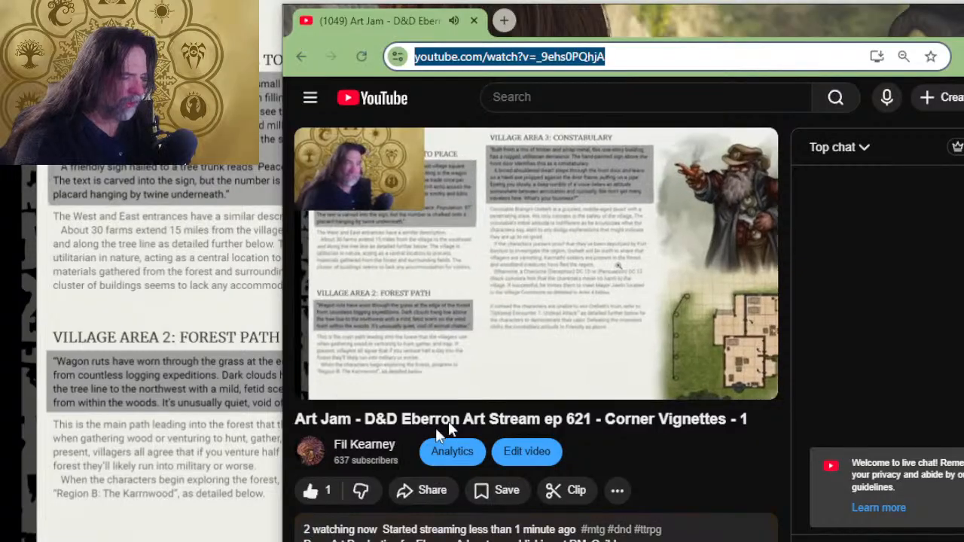
scroll(448, 425, "down", 2)
left_click(519, 420)
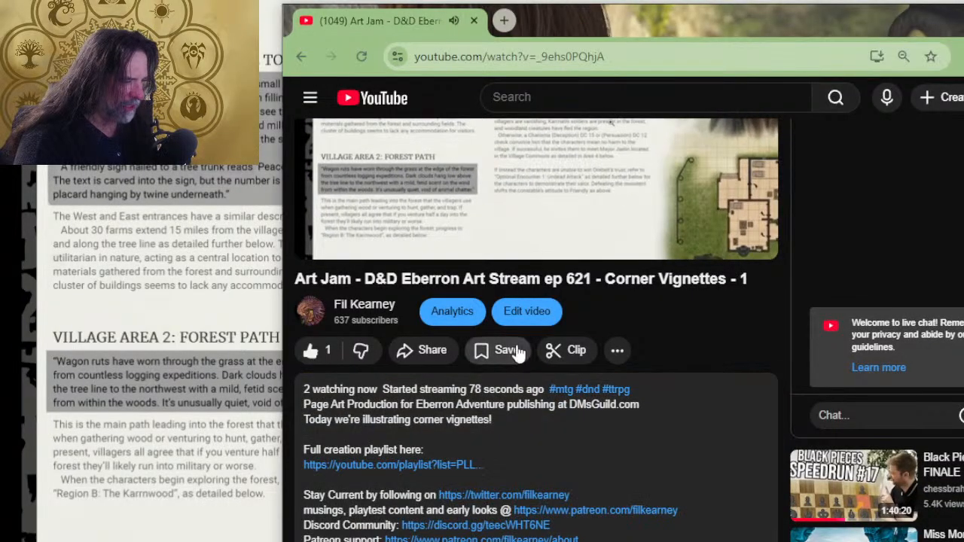
scroll(518, 354, "down", 5)
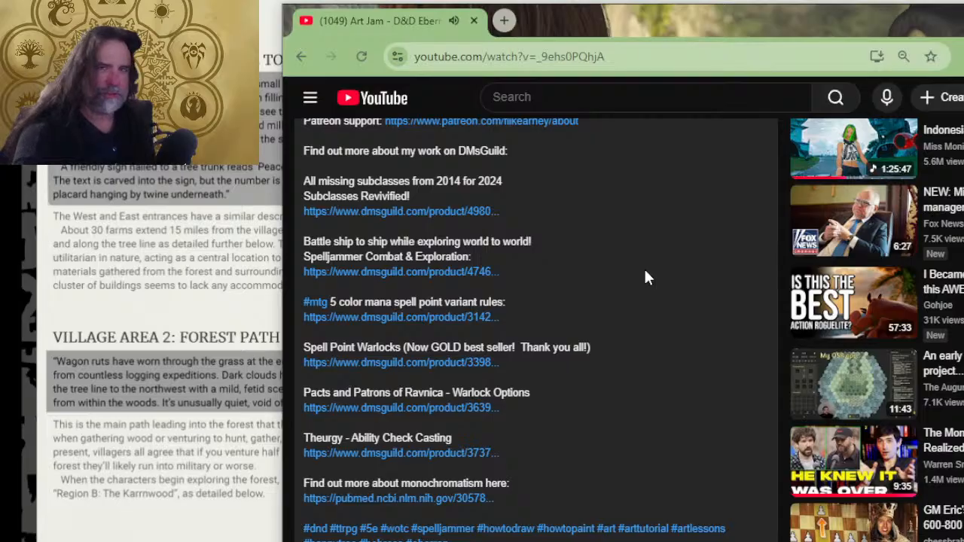
scroll(471, 252, "up", 2)
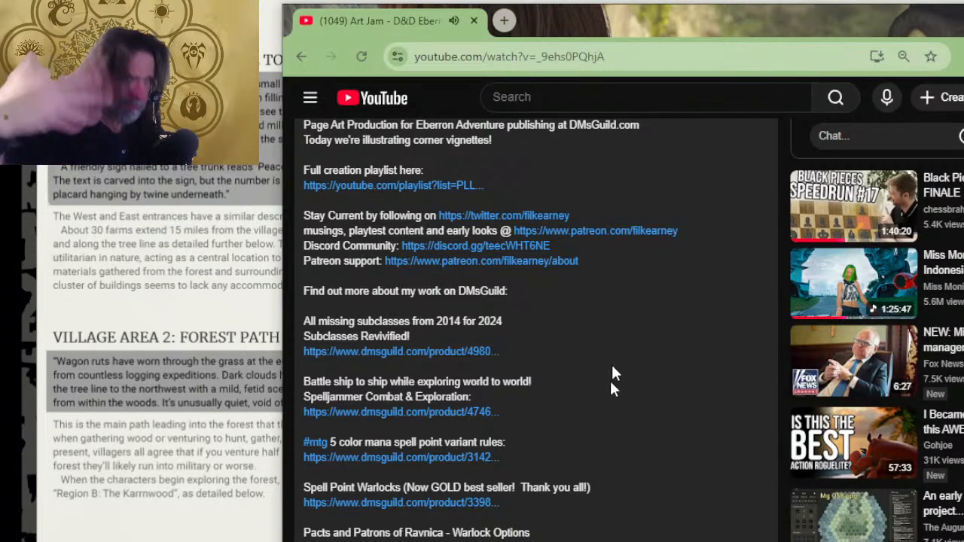
scroll(595, 377, "up", 2)
scroll(584, 308, "up", 2)
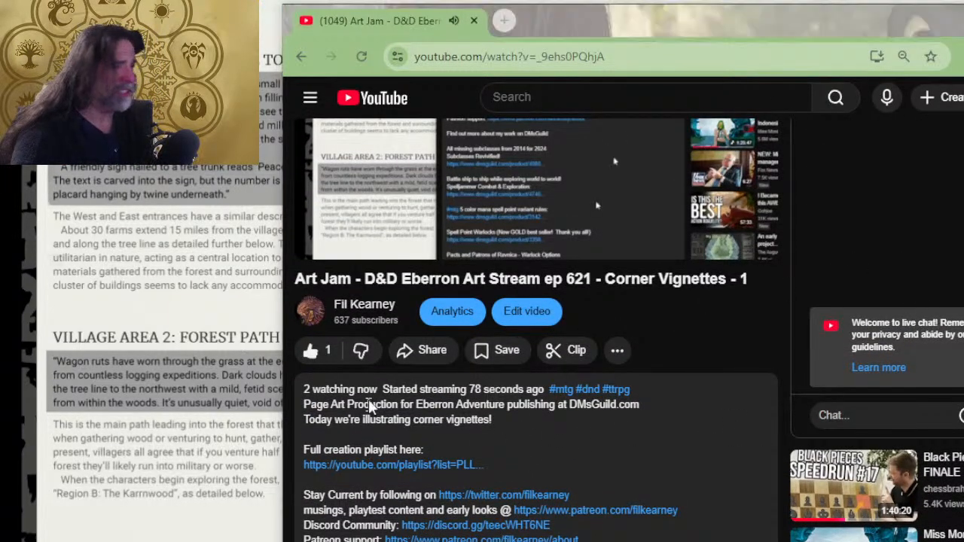
- Toggle the Background display source's visibility in OBS and check the stream picture on the YouTube page
key("alt+Tab")
key("alt+Tab")
key("alt+Tab")
key("Tab")
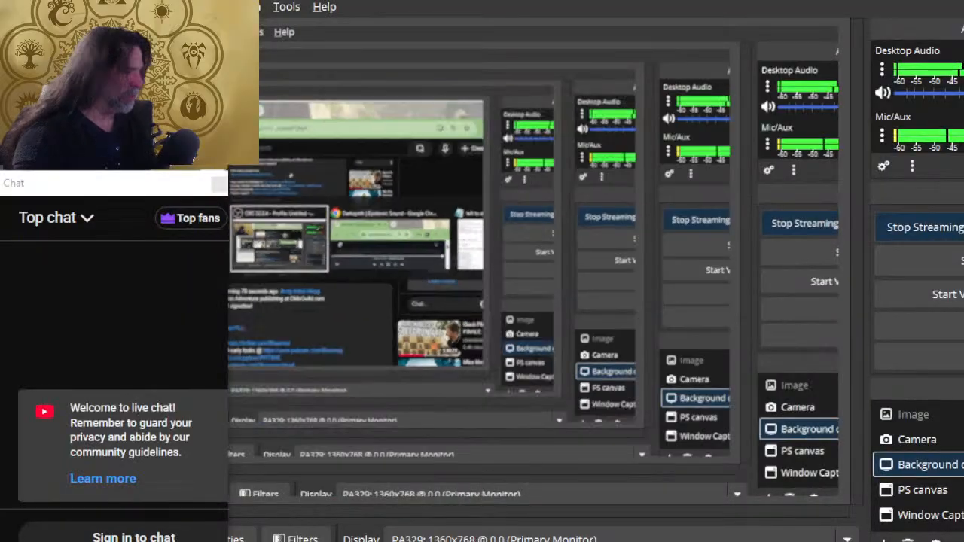
left_click(958, 465)
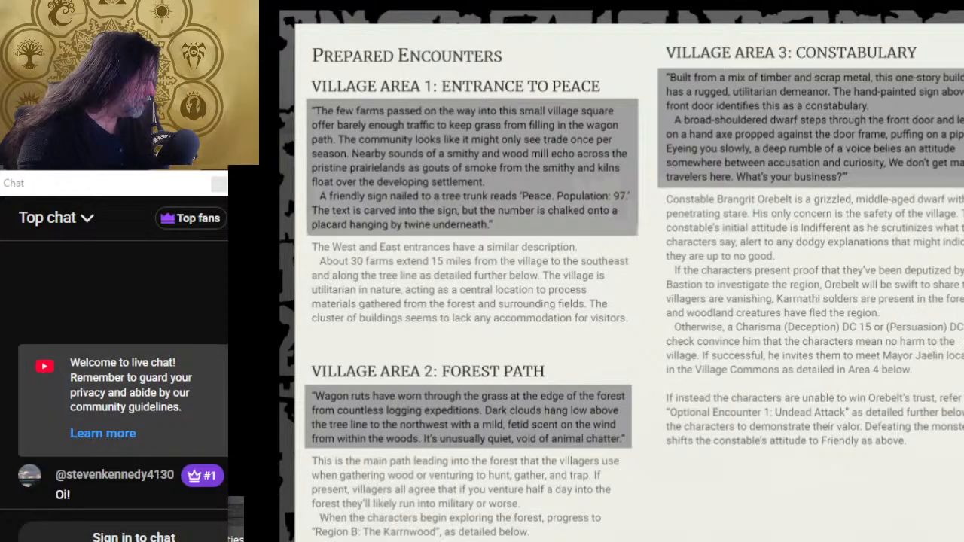
key("alt+Tab")
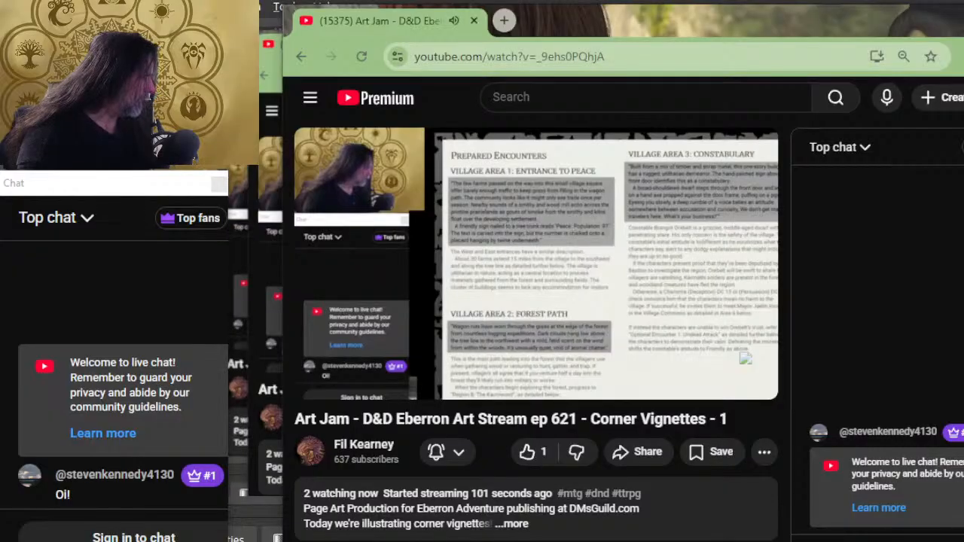
key("alt+Tab")
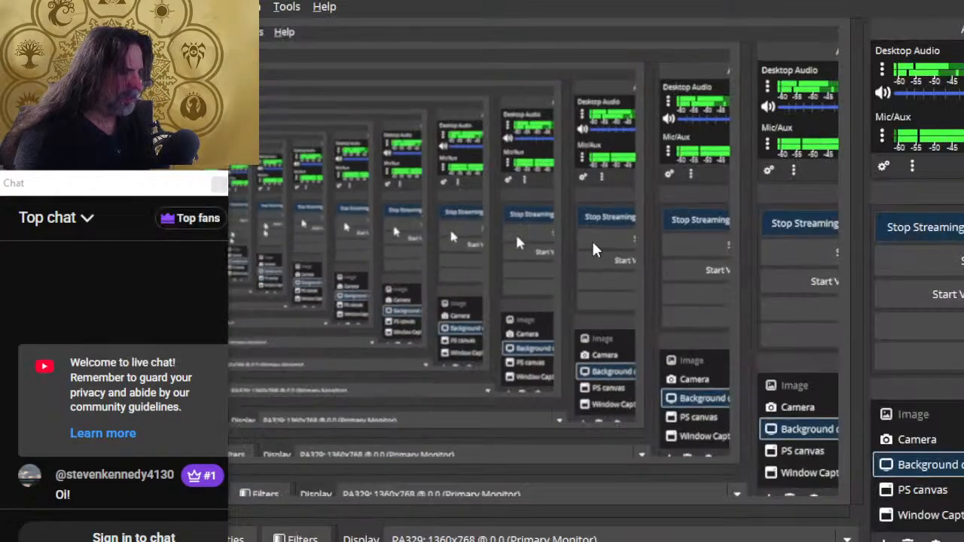
key("alt+Tab")
key("alt+Tab")
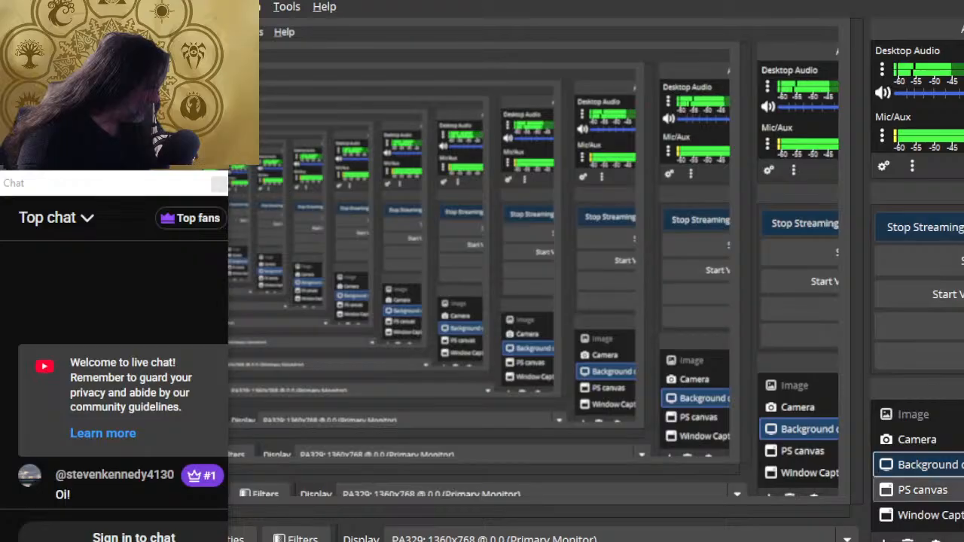
- Like the live stream on its YouTube page, expand its description and move the browser window lower
key("alt+Tab")
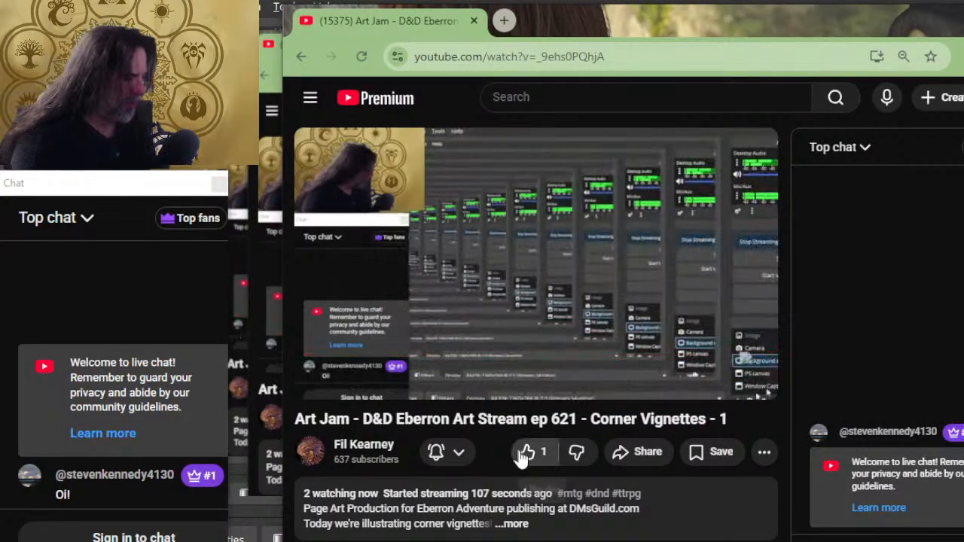
left_click(528, 451)
scroll(437, 312, "down", 2)
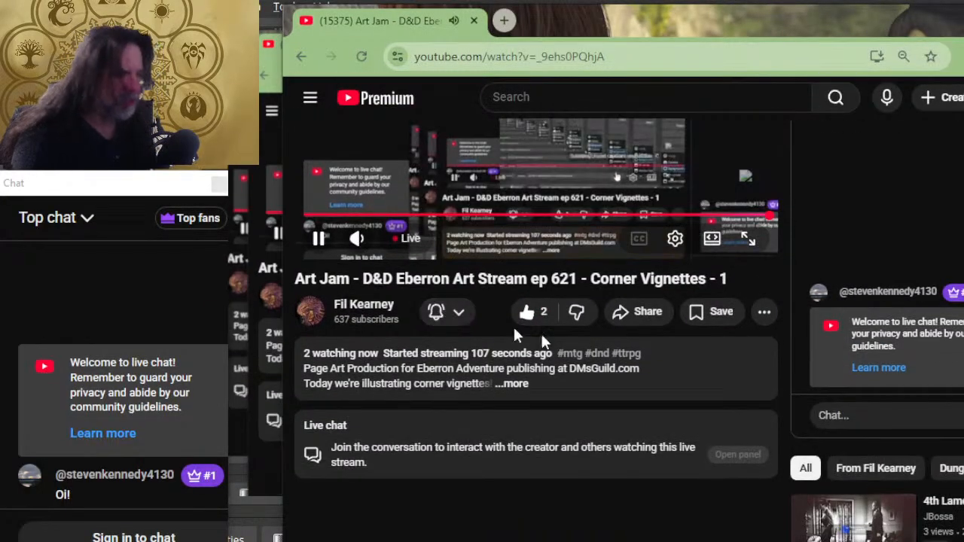
left_click(515, 384)
scroll(499, 406, "up", 2)
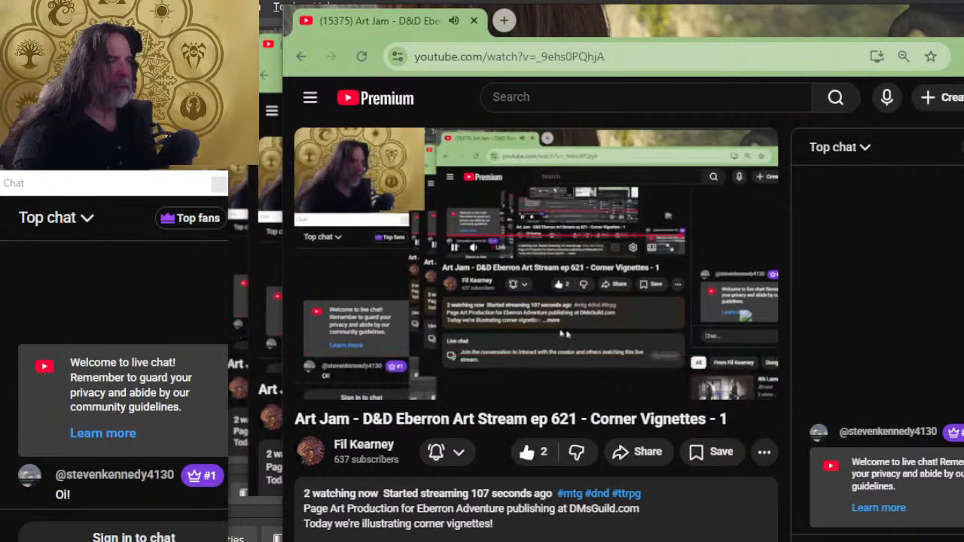
left_click_drag(579, 14, 530, 110)
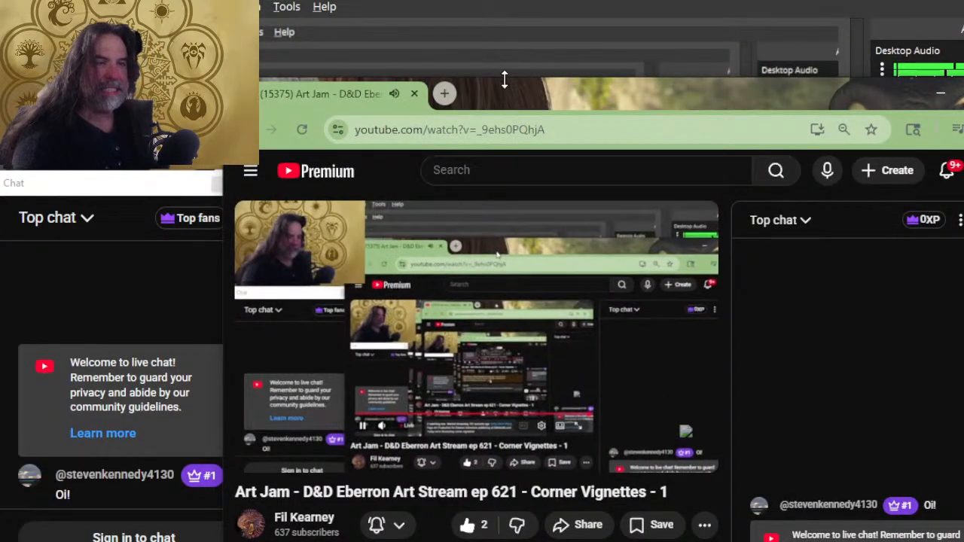
- Switch back to Photoshop and view the page 9 spread in both standard and full-screen modes
key("alt+Tab")
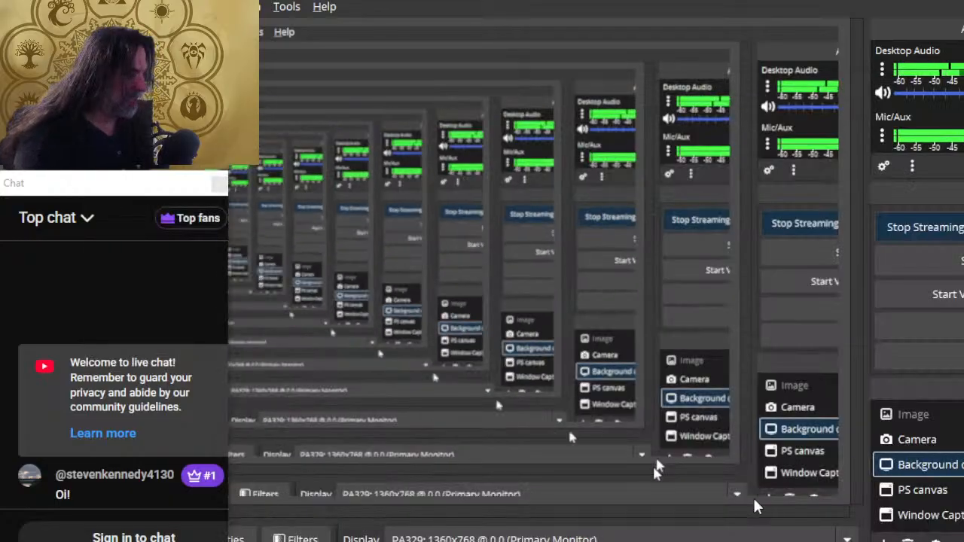
key("alt+Tab")
key("alt+Tab")
key("Tab")
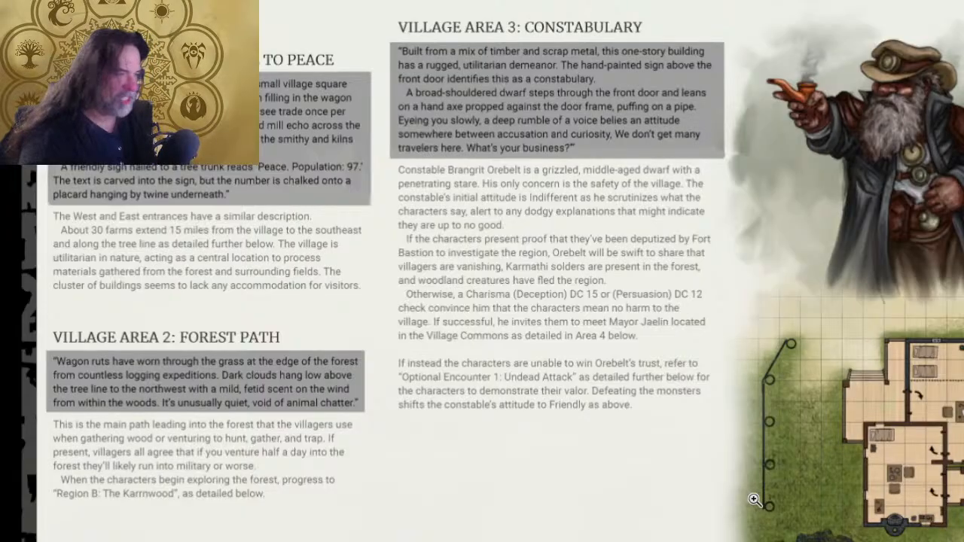
key("f")
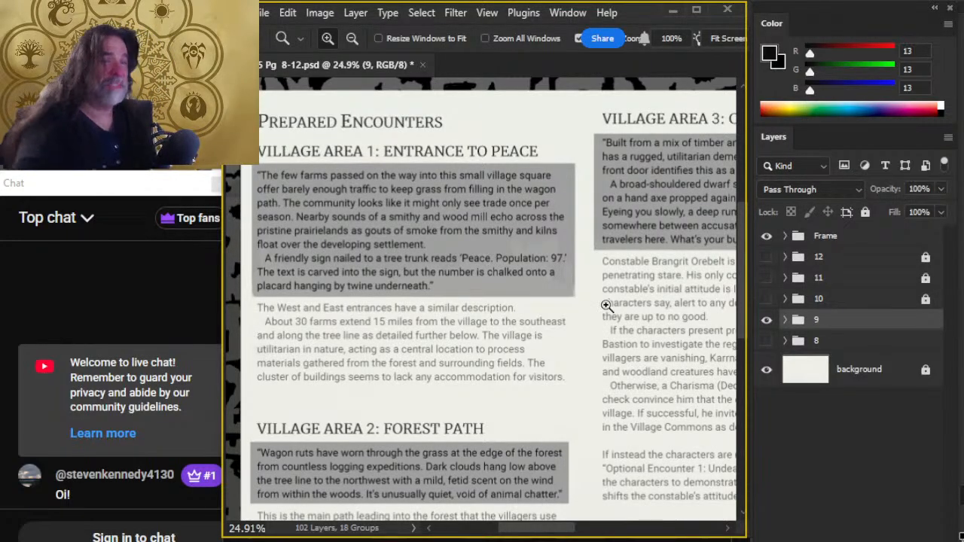
key("f")
key("f")
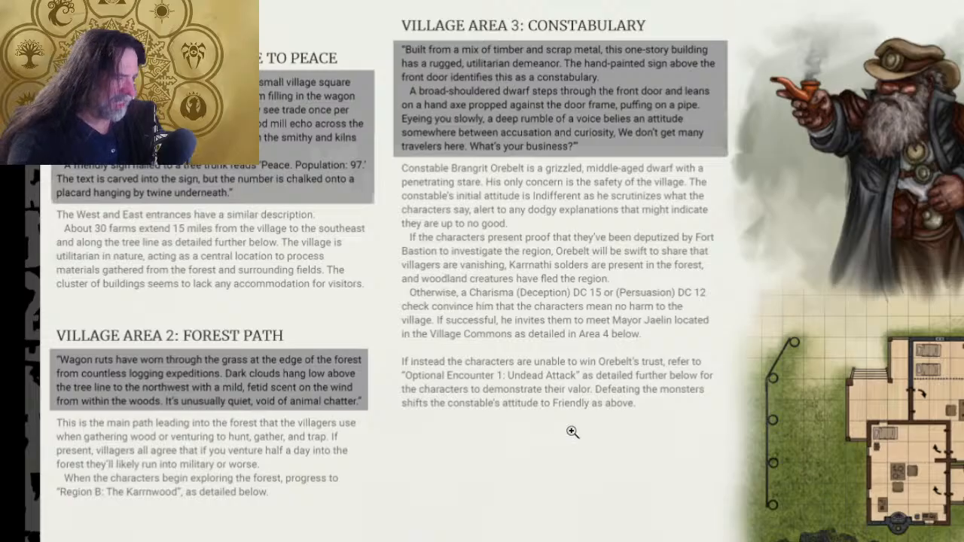
- Examine the whole page 9 spread zoomed out in full-screen mode, ending in the standard screen mode
key("f")
key("f")
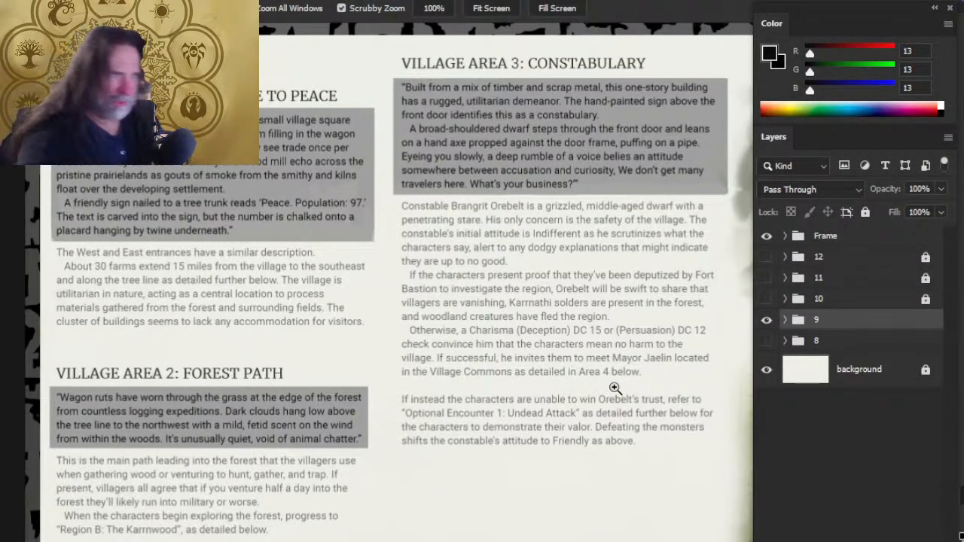
key("f")
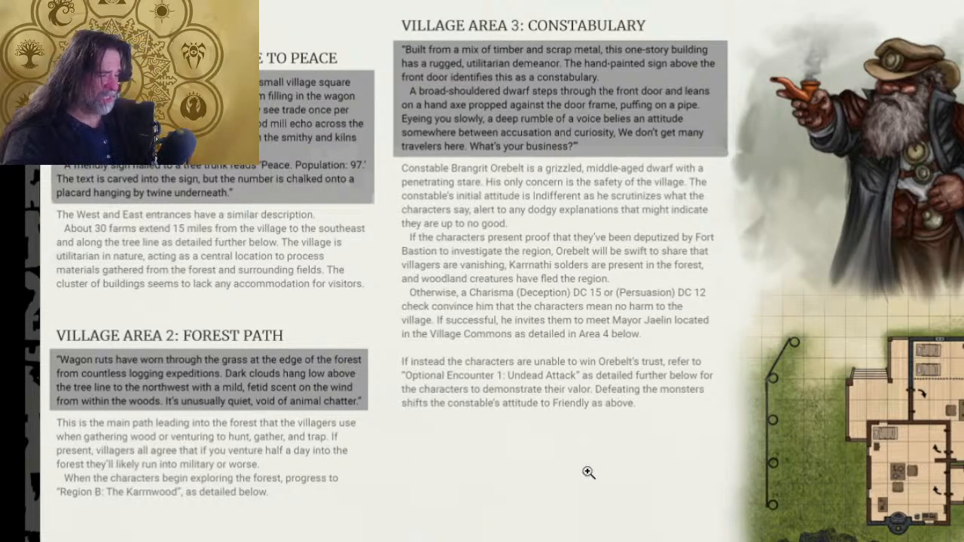
left_click_drag(587, 473, 514, 464)
left_click_drag(624, 476, 531, 324)
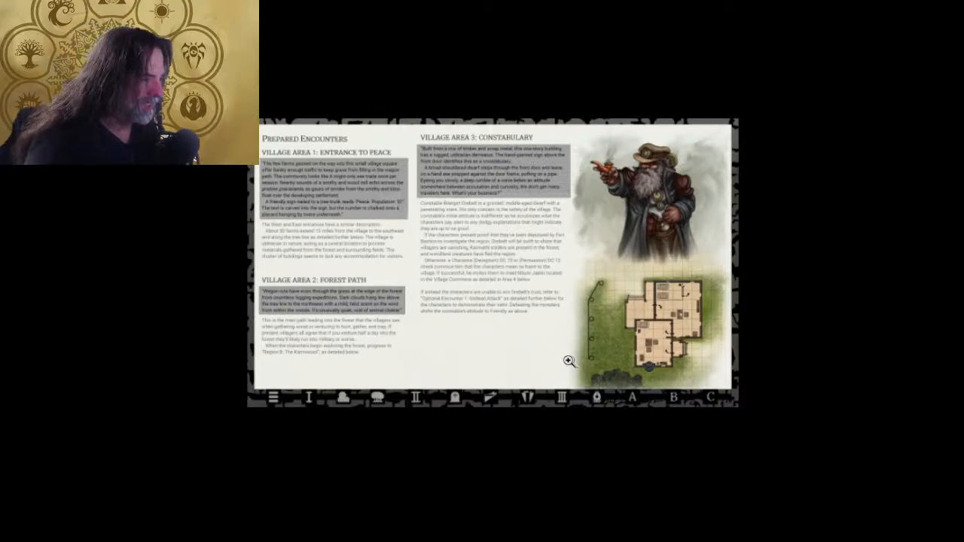
key("f")
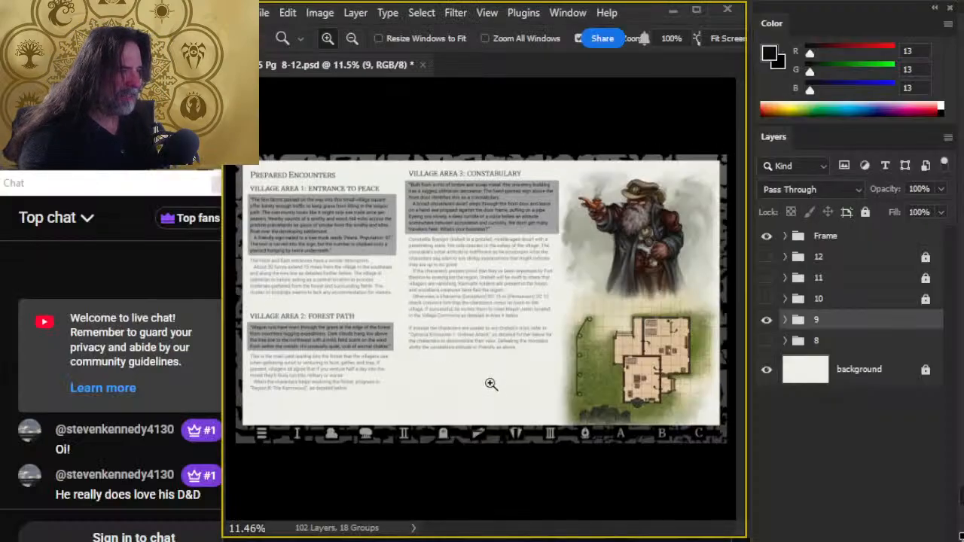
- Reset the foreground and background colors to default black and white, and expand layer group 9
left_click_drag(473, 402, 516, 414)
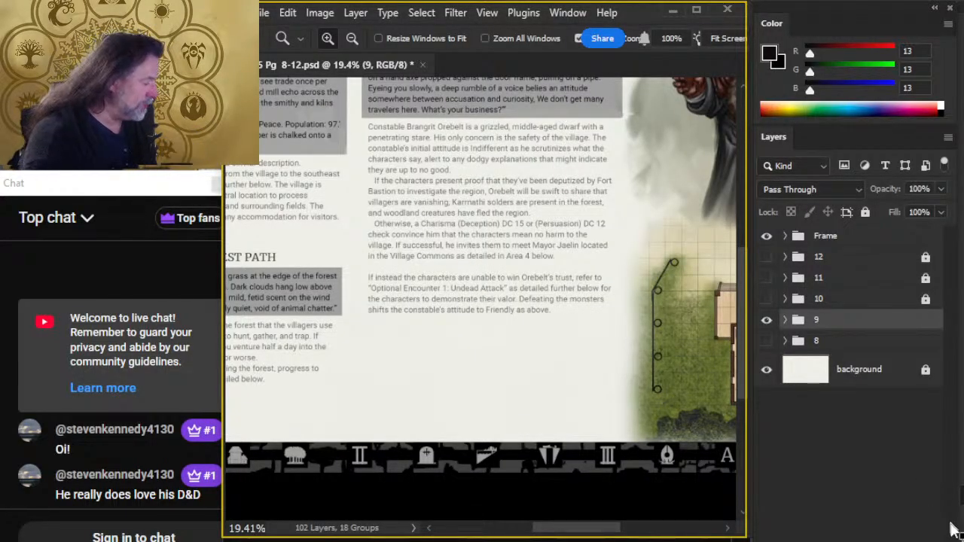
key("d")
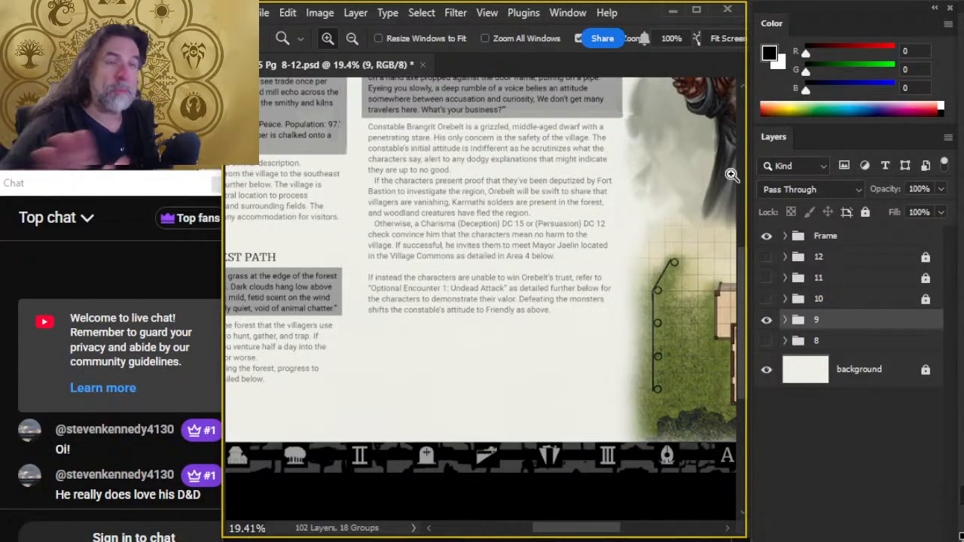
left_click(784, 320)
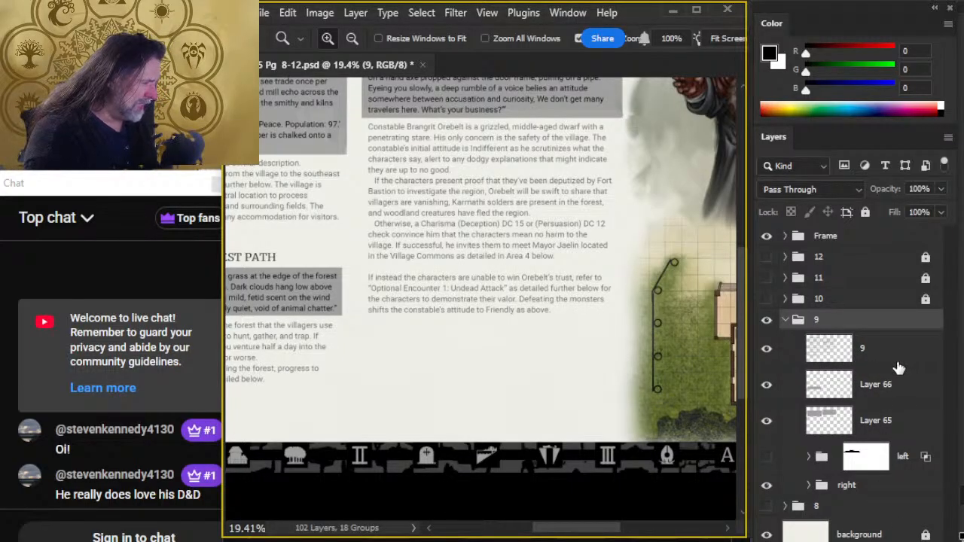
- Add a new empty layer above the right group inside group 9 and place it in its own group named center
left_click(870, 490)
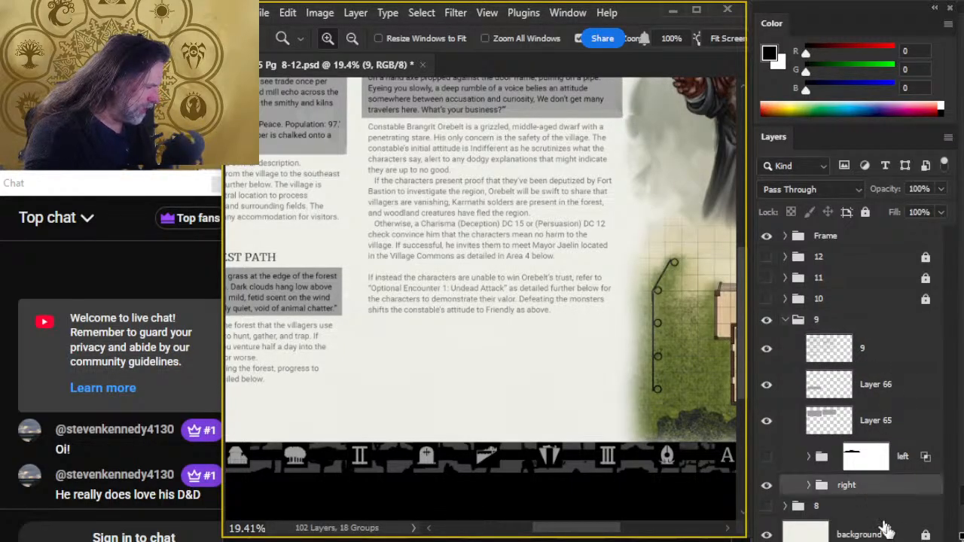
key("ctrl+shift+alt+n")
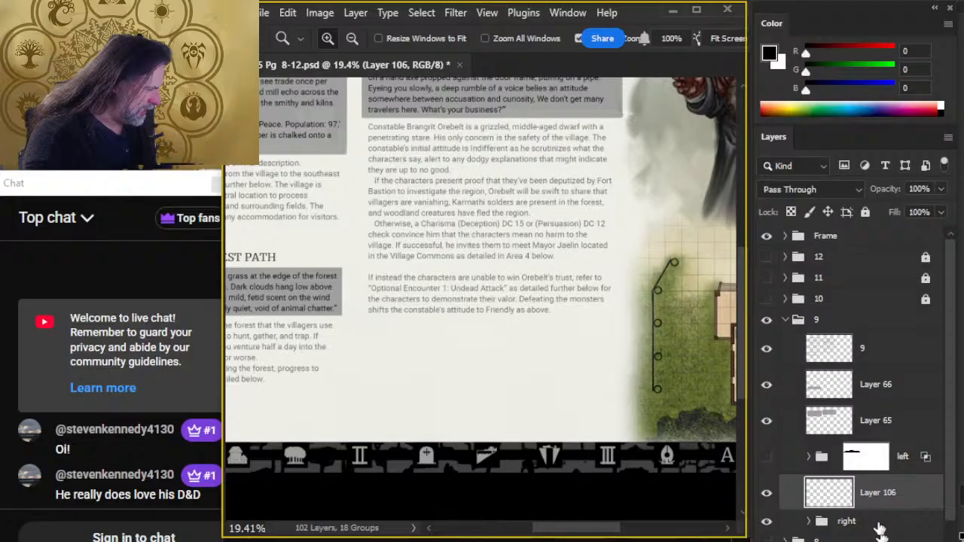
key("ctrl+g")
double_click(855, 486)
type("c")
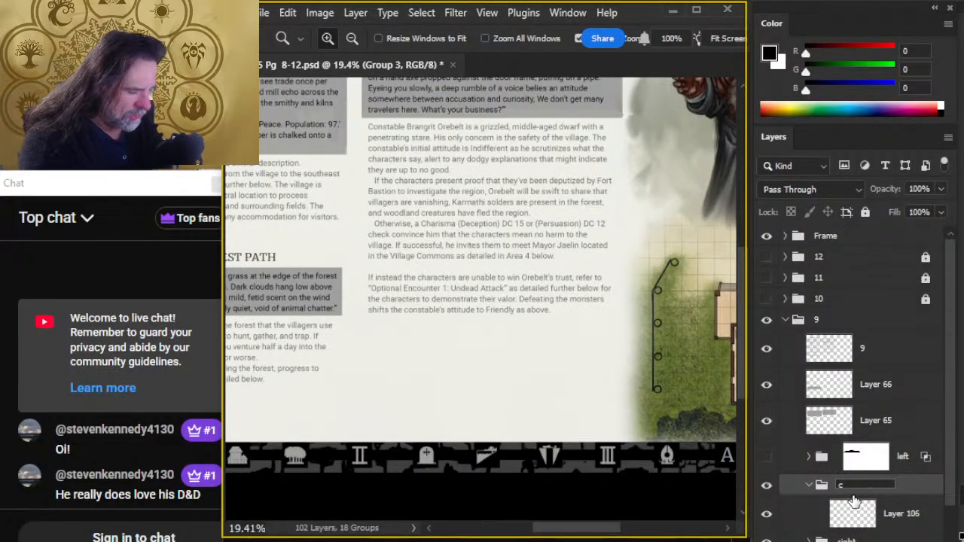
type("enter")
key("Return")
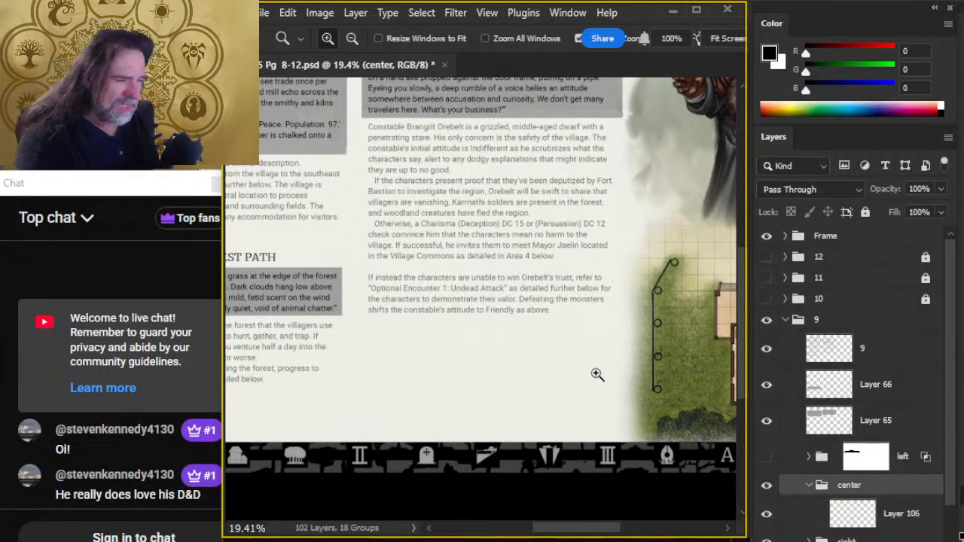
- Switch to the "left to do 2025-11-04" list in Notepad and move its window so that the whole list fits on screen
scroll(405, 359, "down", 4)
scroll(465, 365, "up", 3)
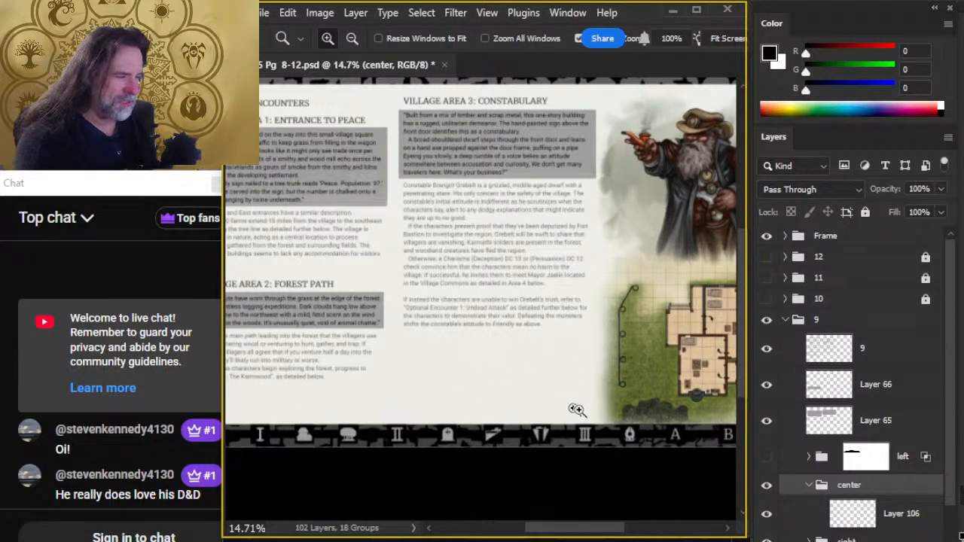
left_click_drag(573, 395, 504, 347)
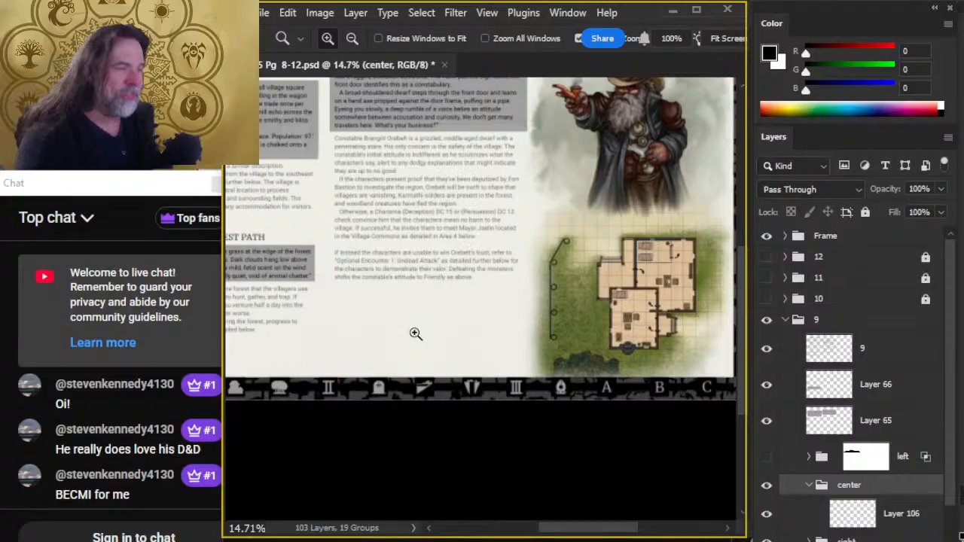
key("alt+Tab")
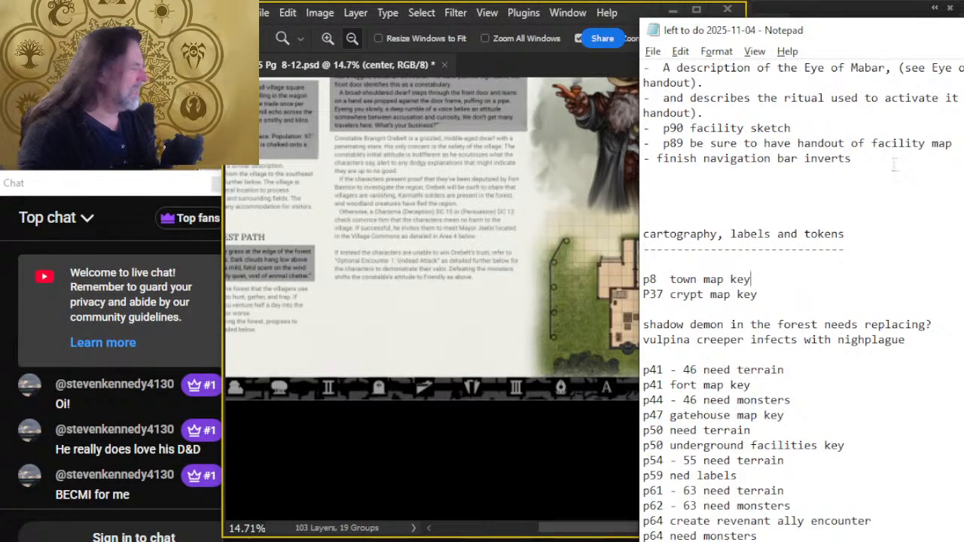
scroll(894, 164, "down", 10)
scroll(881, 133, "up", 2)
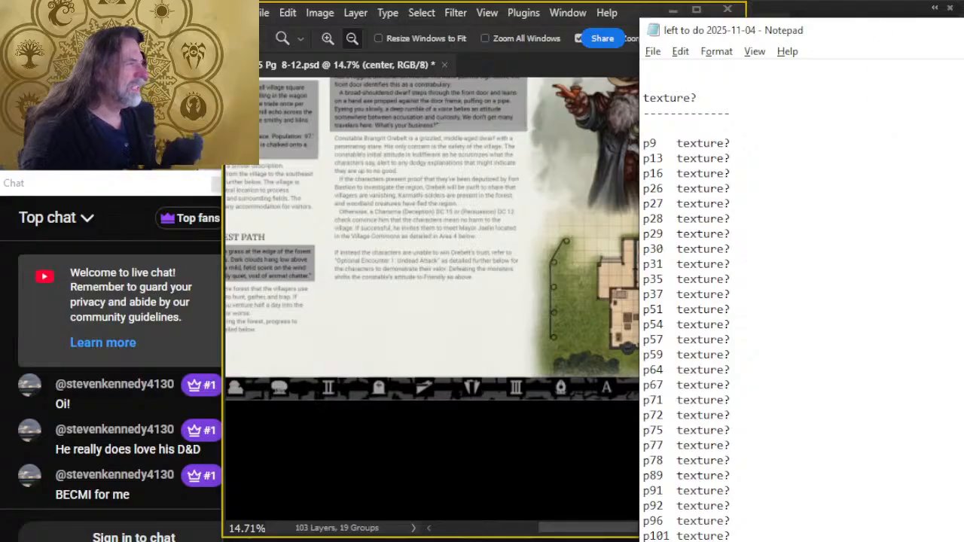
left_click_drag(837, 32, 569, 23)
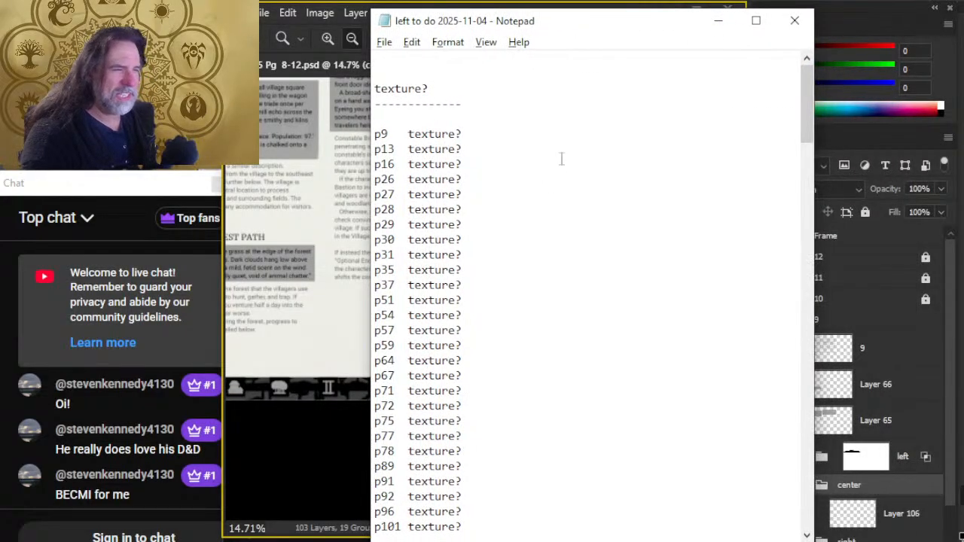
- Examine the to-do list's texture pages, its cartography, labels and tokens section, and its technical bits
scroll(561, 159, "down", 2)
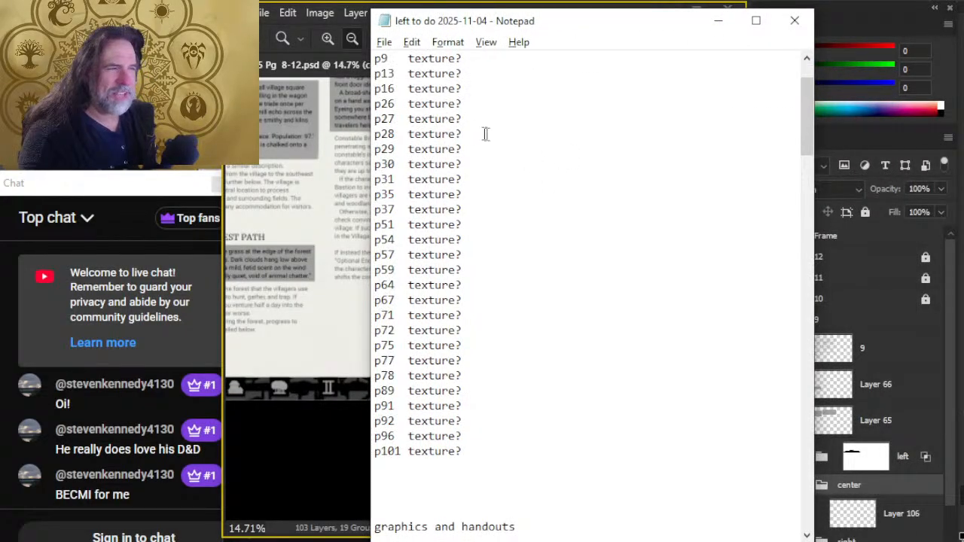
left_click(355, 428)
key("alt+Tab")
scroll(458, 275, "up", 2)
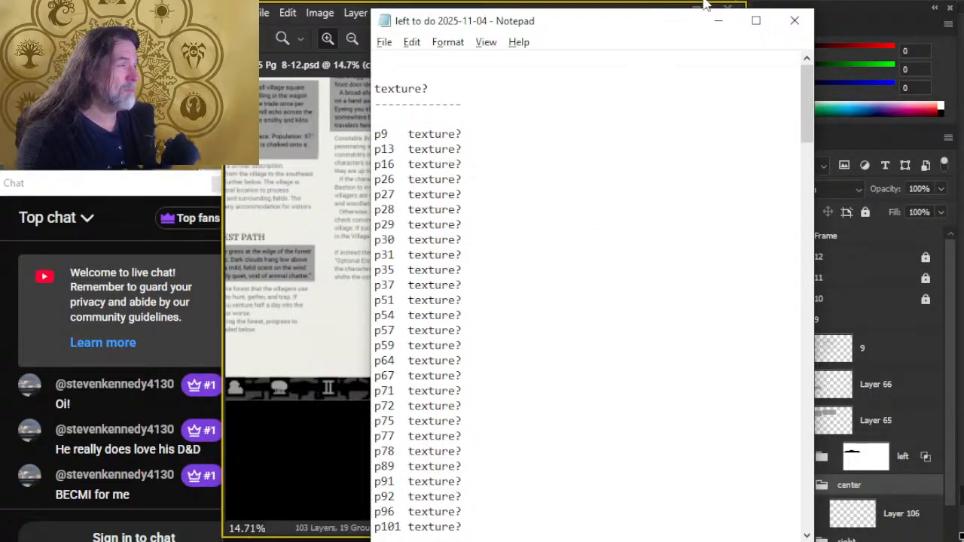
left_click_drag(807, 85, 796, 213)
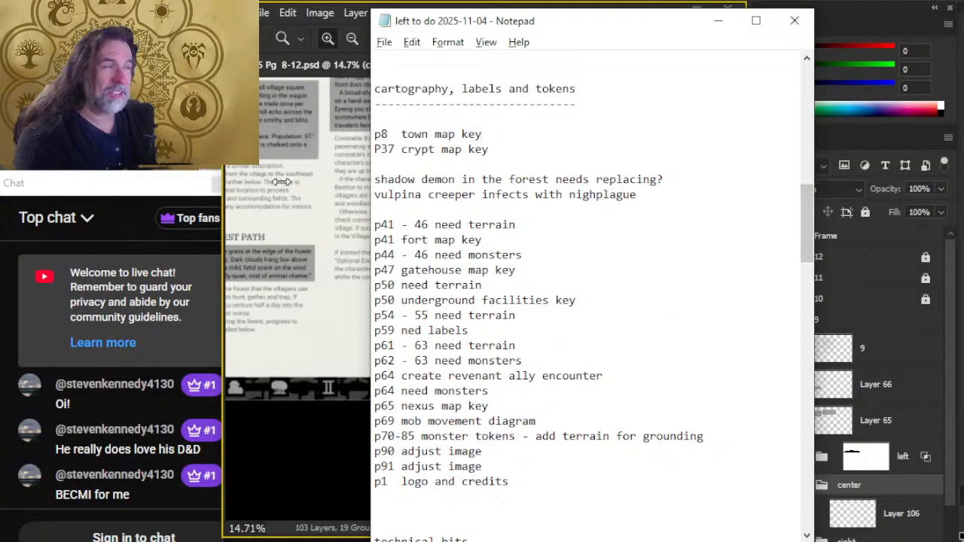
left_click_drag(801, 214, 818, 260)
scroll(594, 236, "up", 8)
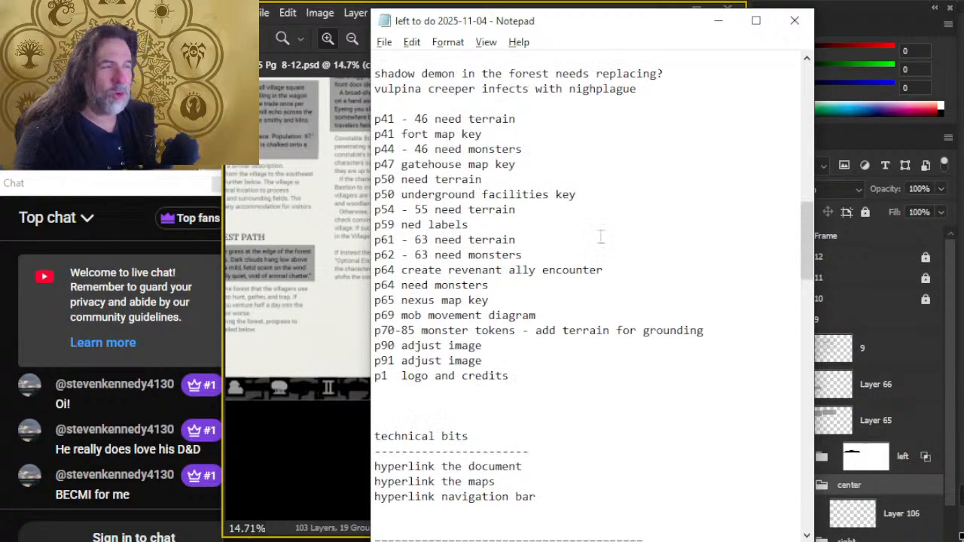
scroll(555, 200, "down", 1)
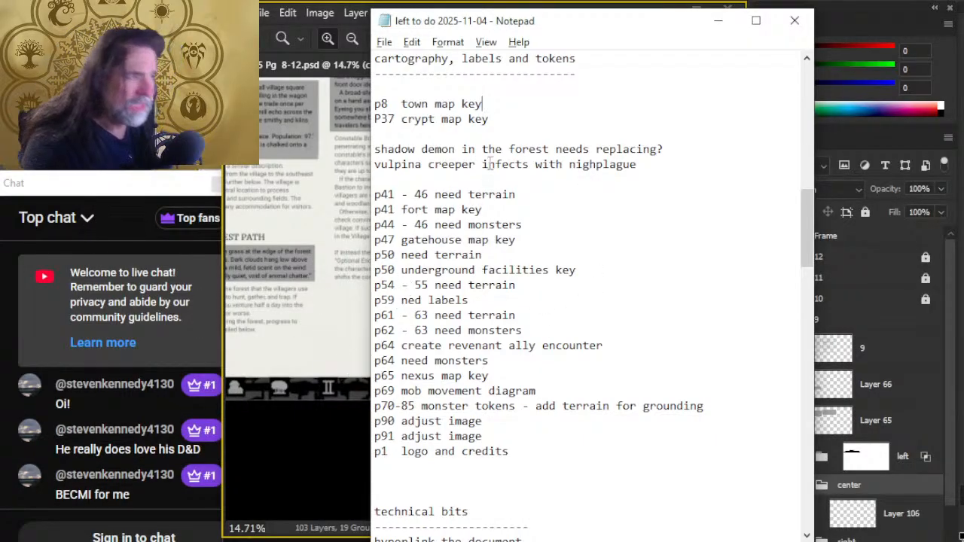
- Reread the to-do list between the texture pages, graphics and handouts, cartography and technical bits, ending at the texture pages
scroll(479, 178, "down", 5)
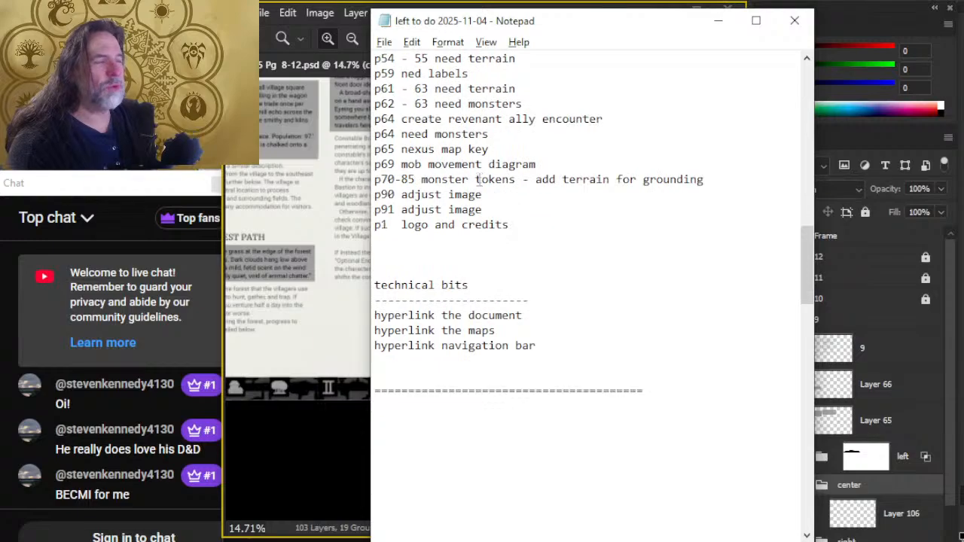
scroll(508, 288, "up", 13)
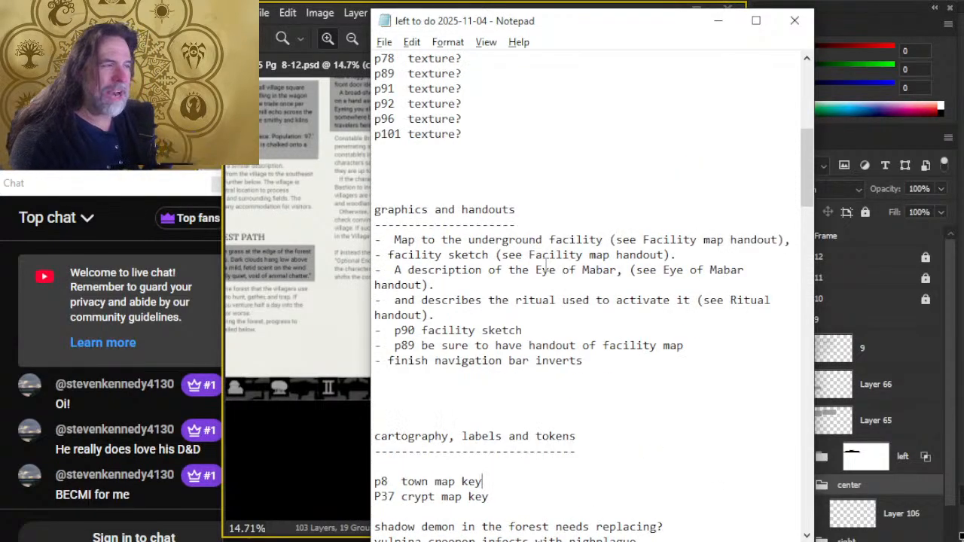
scroll(466, 244, "up", 8)
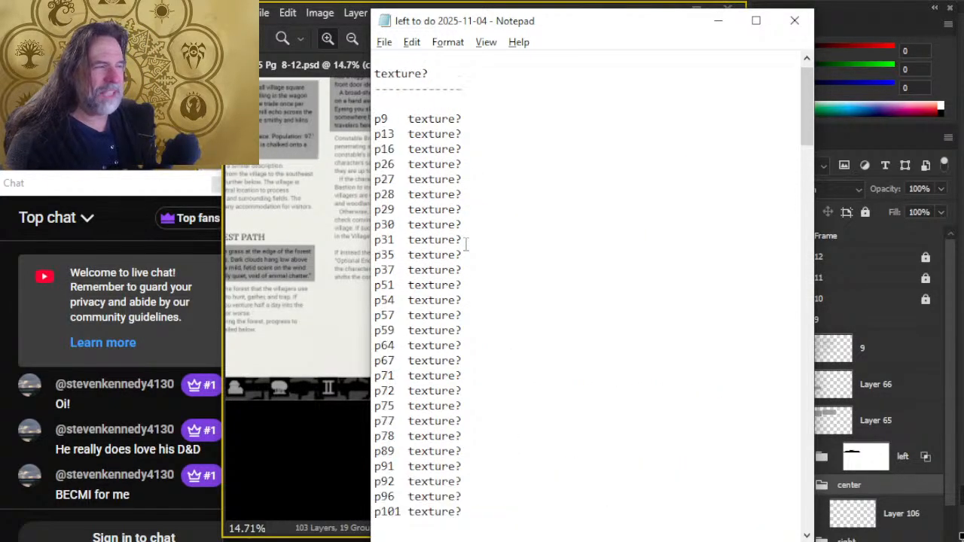
scroll(457, 213, "down", 2)
scroll(468, 224, "up", 2)
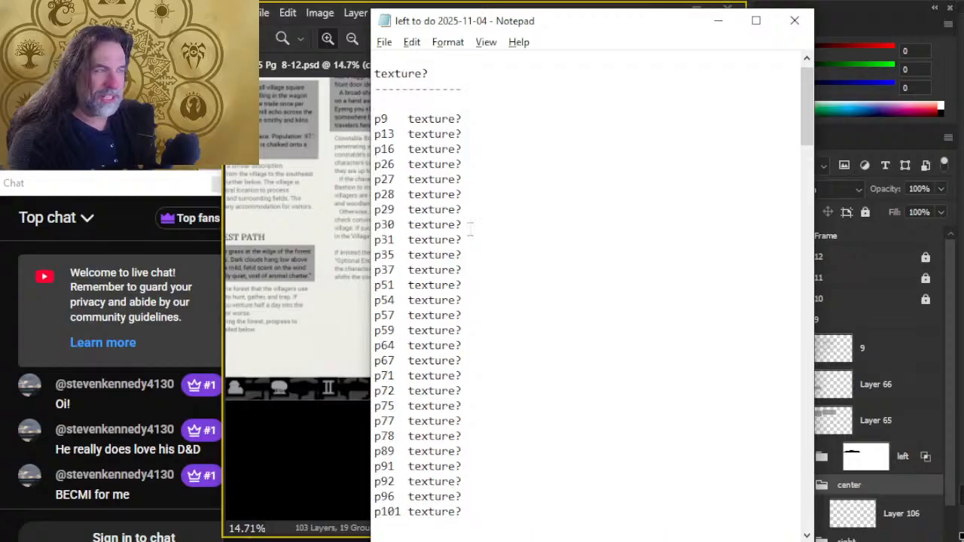
scroll(470, 228, "down", 5)
scroll(469, 228, "down", 11)
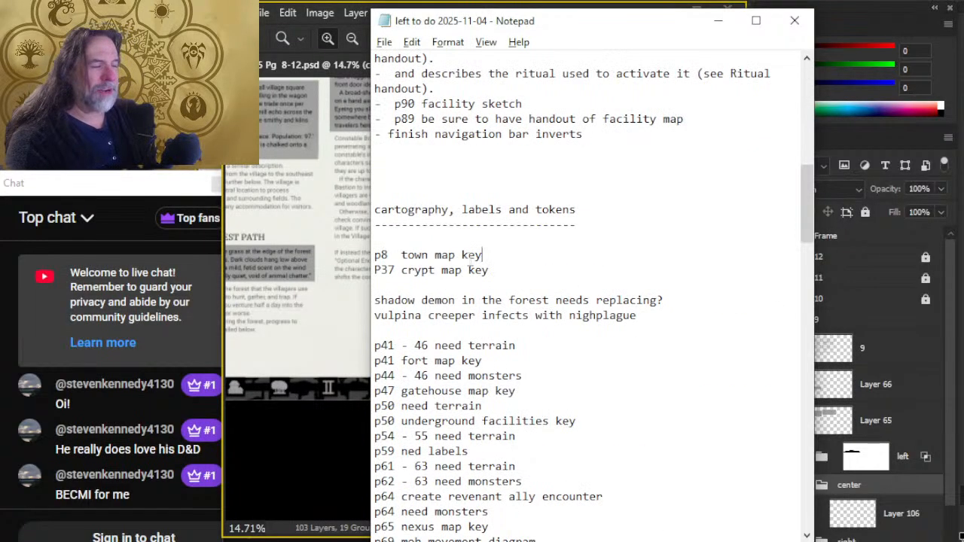
scroll(482, 253, "down", 2)
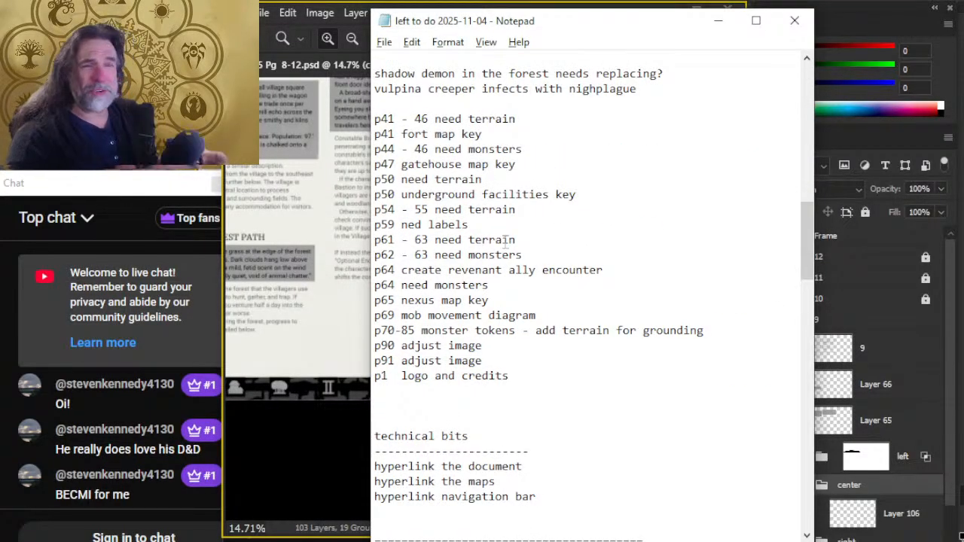
scroll(579, 366, "up", 5)
scroll(579, 366, "up", 3)
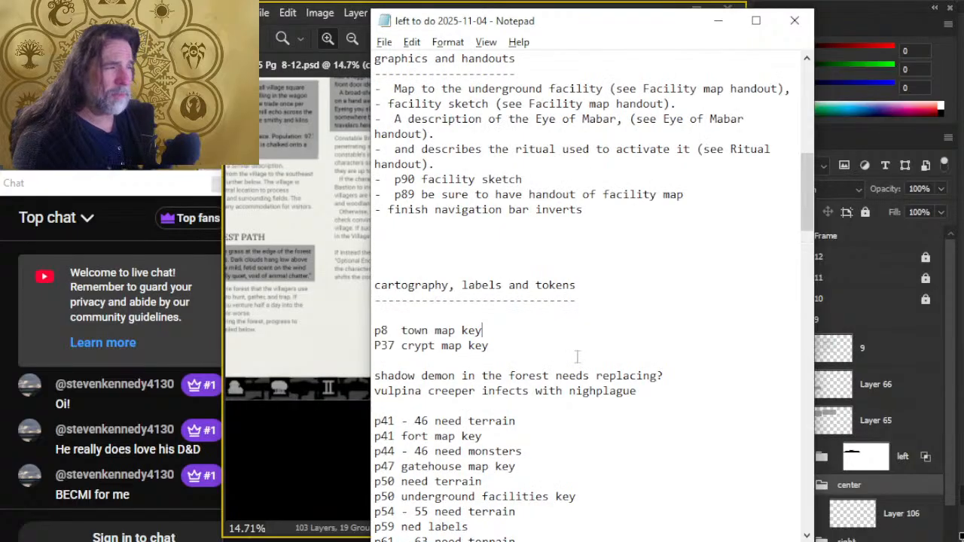
scroll(578, 359, "down", 3)
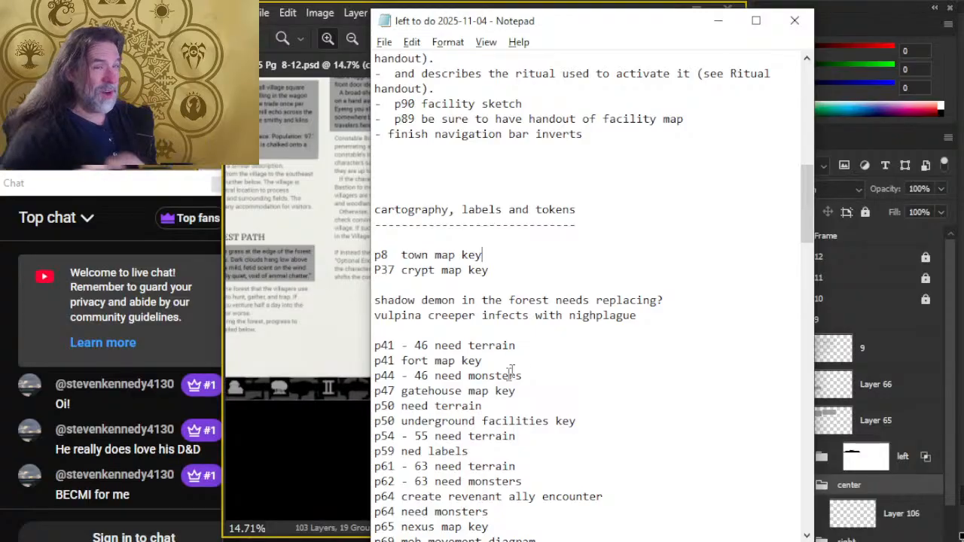
scroll(519, 226, "up", 4)
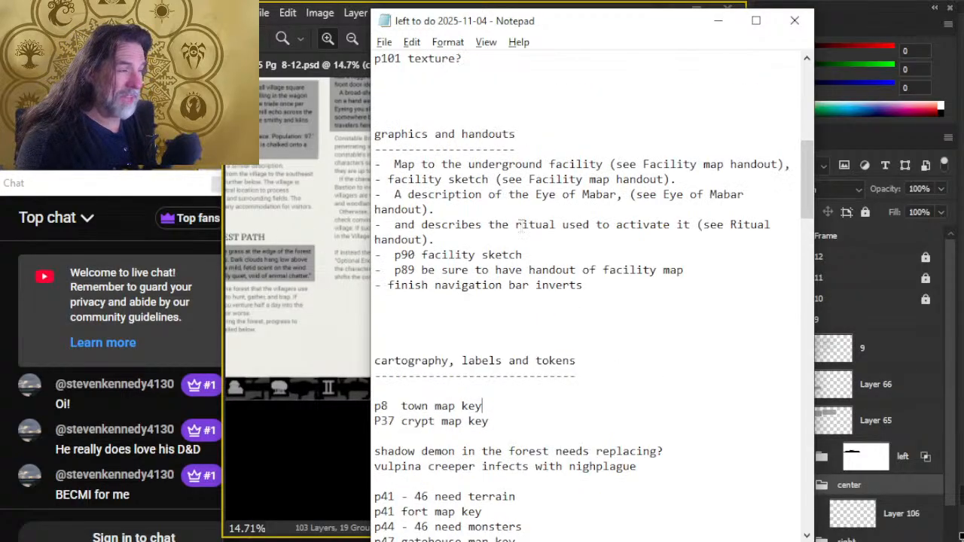
scroll(521, 219, "down", 7)
scroll(520, 215, "down", 7)
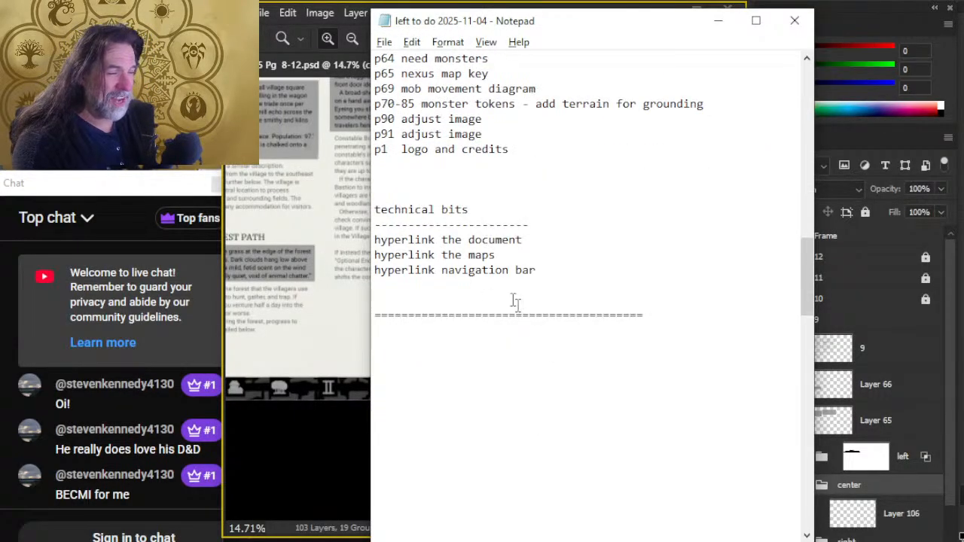
scroll(550, 335, "up", 3)
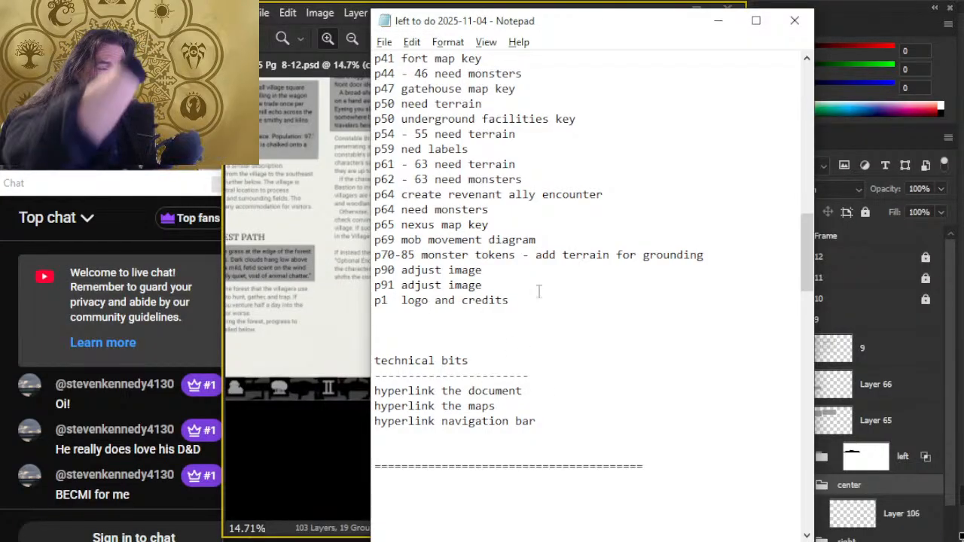
scroll(527, 339, "up", 10)
scroll(524, 328, "up", 10)
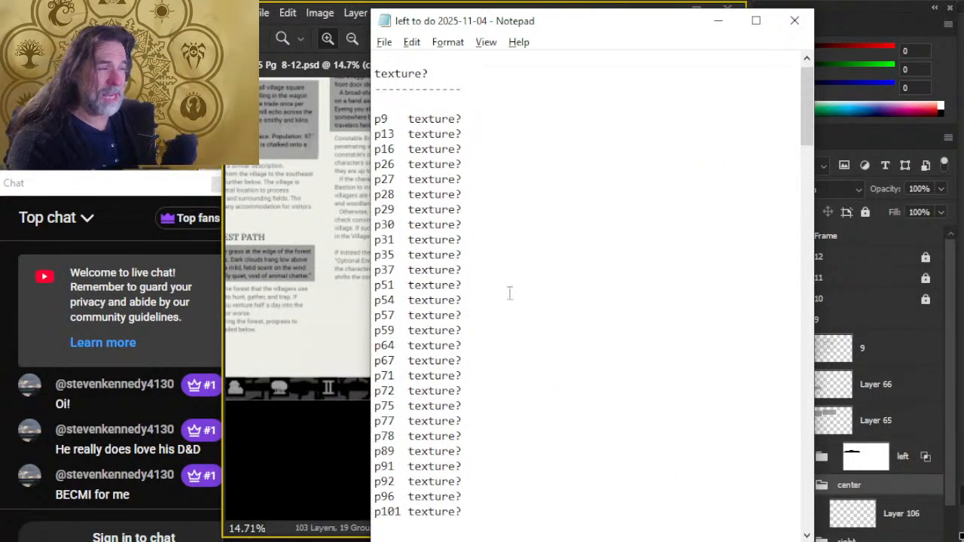
- Switch back to Photoshop, prepare a size 7 brush on the center group's layer, and undo the test strokes made with it
key("alt+Tab")
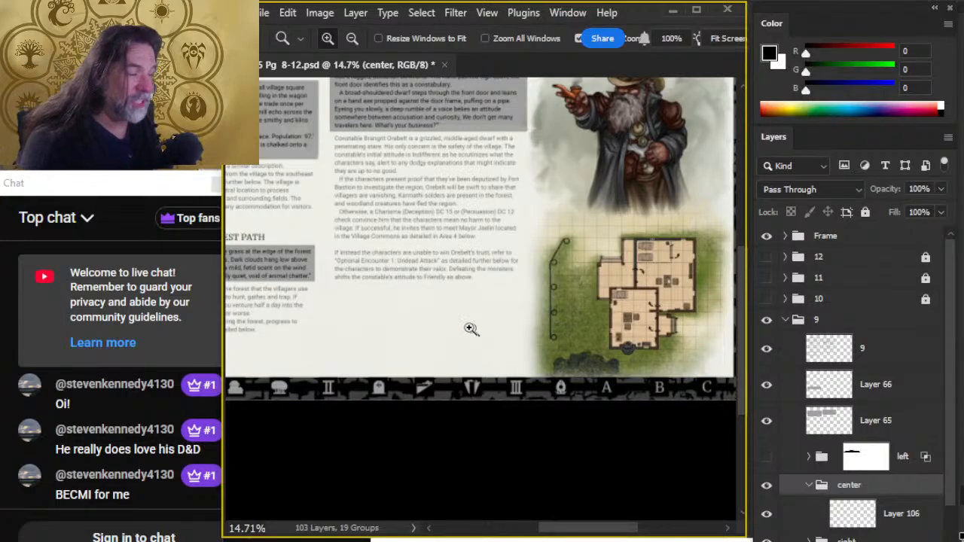
key("b")
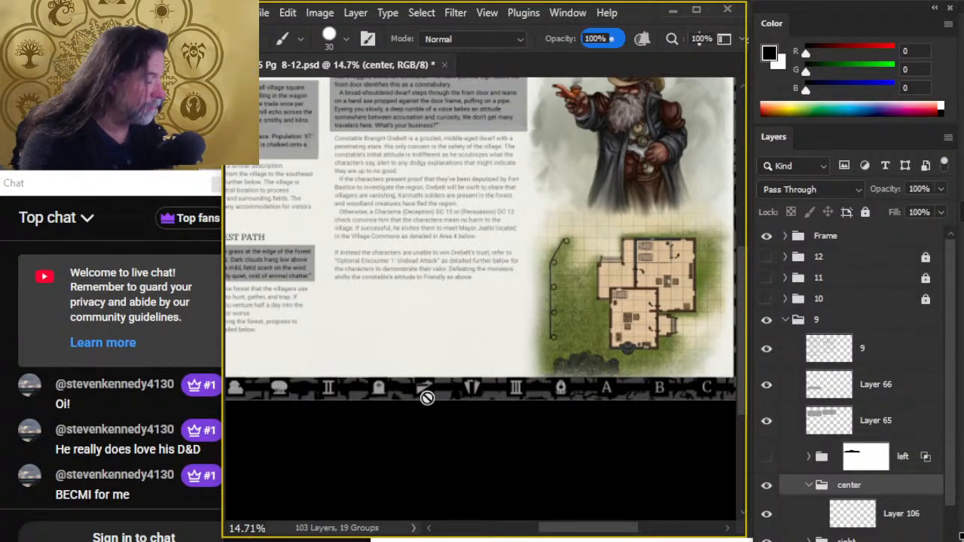
left_click(883, 519)
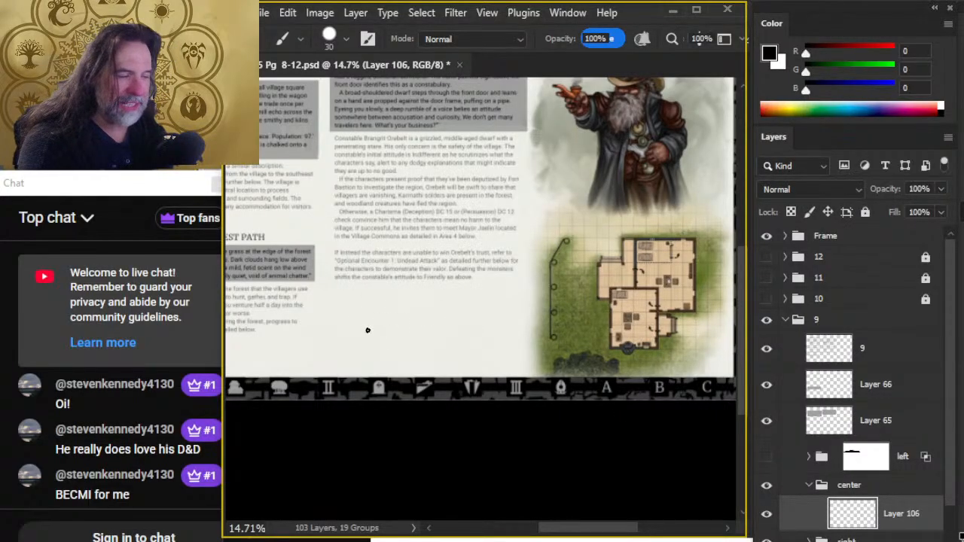
key("bracketleft")
key("bracketleft")
left_click_drag(356, 312, 361, 350)
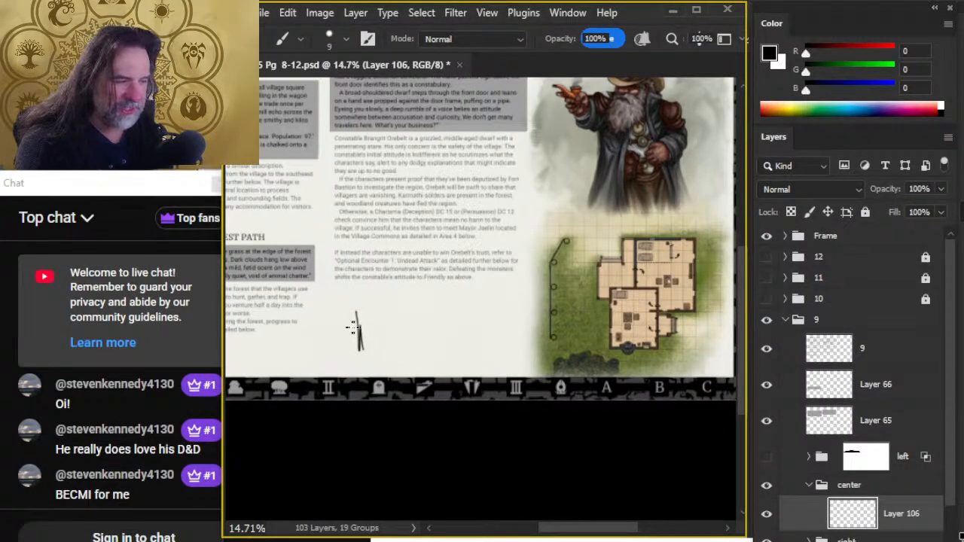
key("ctrl+z")
key("bracketleft")
key("bracketleft")
left_click_drag(376, 316, 379, 354)
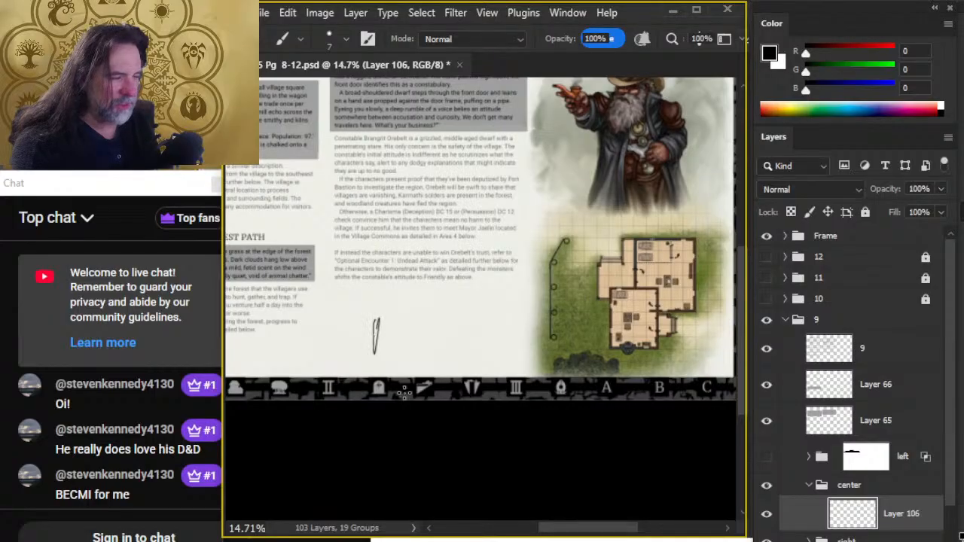
key("ctrl+z")
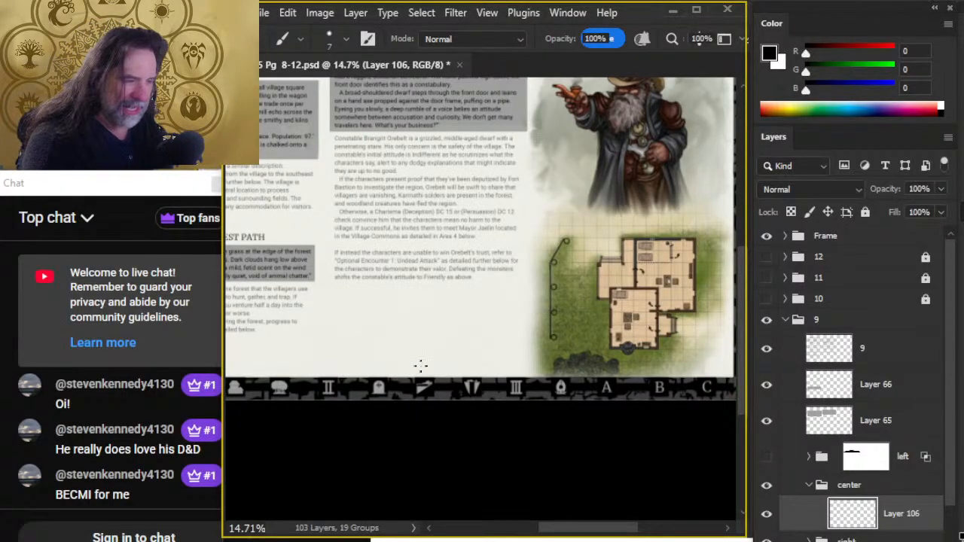
- Sketch a small dark horizontal mass with an upright at each end below the constabulary text, trimming stray lines with the eraser
mouse_move(454, 329)
left_mouse_down()
mouse_move(453, 358)
mouse_move(420, 357)
left_mouse_up()
mouse_move(420, 345)
left_mouse_down()
mouse_move(451, 346)
mouse_move(410, 351)
mouse_move(416, 358)
mouse_move(451, 353)
mouse_move(432, 332)
mouse_move(447, 332)
left_mouse_up()
key("e")
key("b")
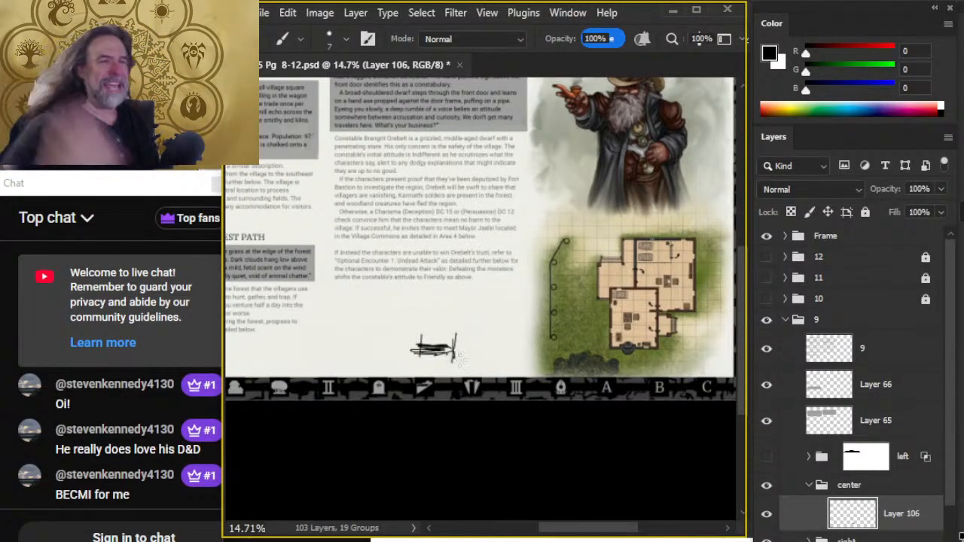
key("e")
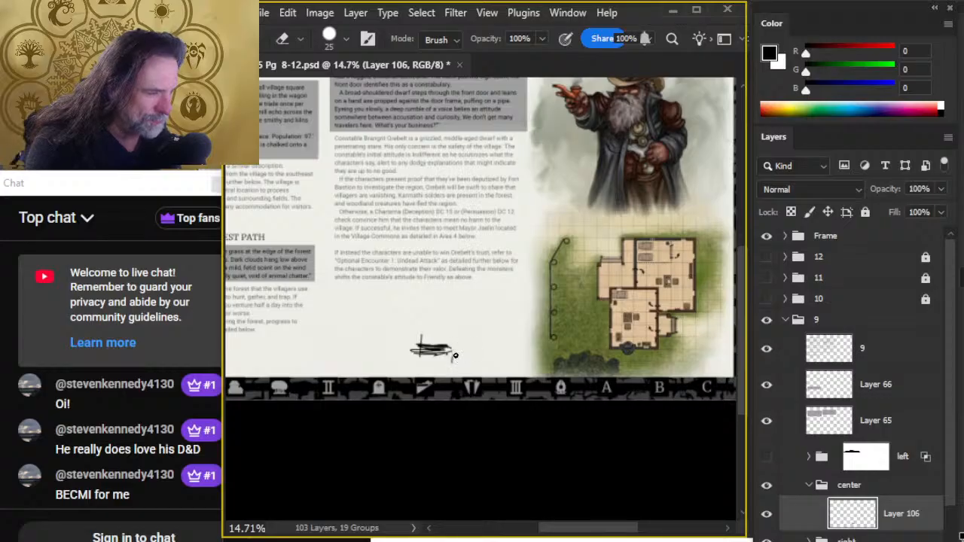
key("b")
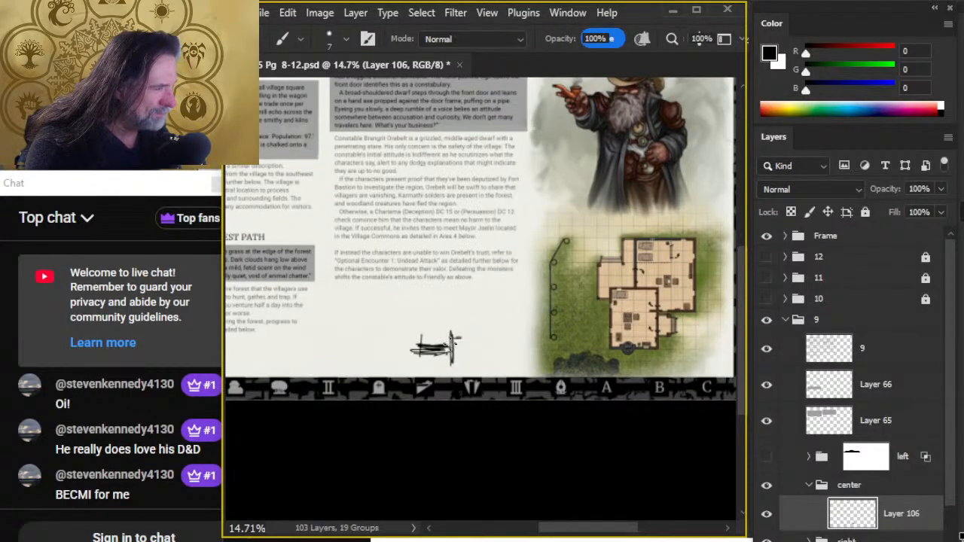
- Extend the sketch with horizontal lines right of the tall upright, and thin the dark central mass with a size 10 eraser
mouse_move(452, 337)
left_mouse_down()
mouse_move(487, 338)
mouse_move(454, 359)
mouse_move(478, 348)
mouse_move(488, 356)
mouse_move(409, 351)
mouse_move(438, 349)
mouse_move(412, 363)
mouse_move(403, 347)
mouse_move(412, 342)
mouse_move(418, 367)
left_mouse_up()
key("e")
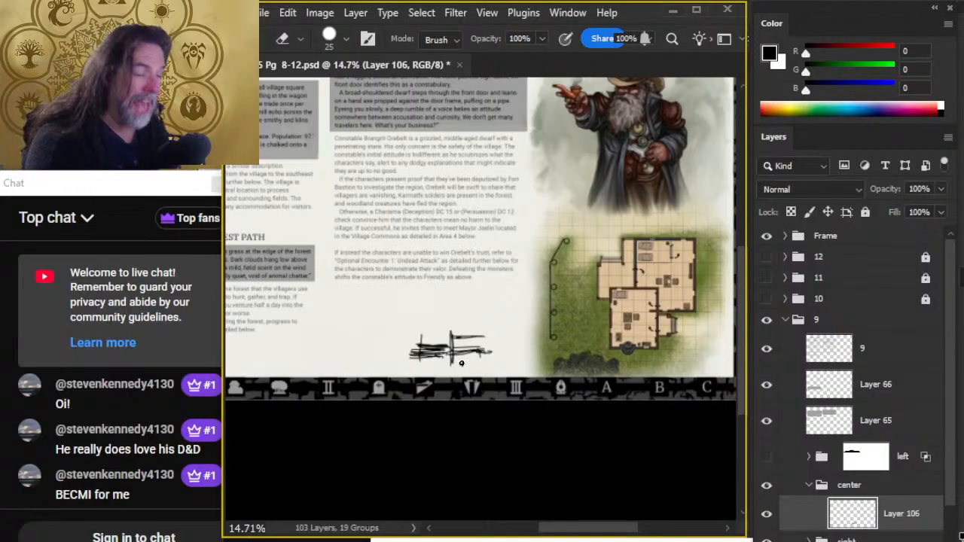
key("bracketleft")
key("bracketleft")
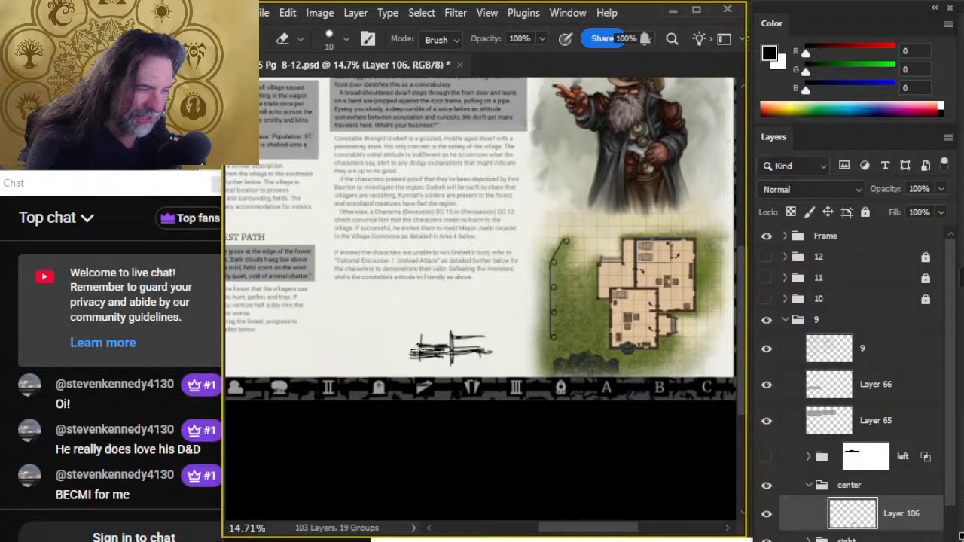
key("b")
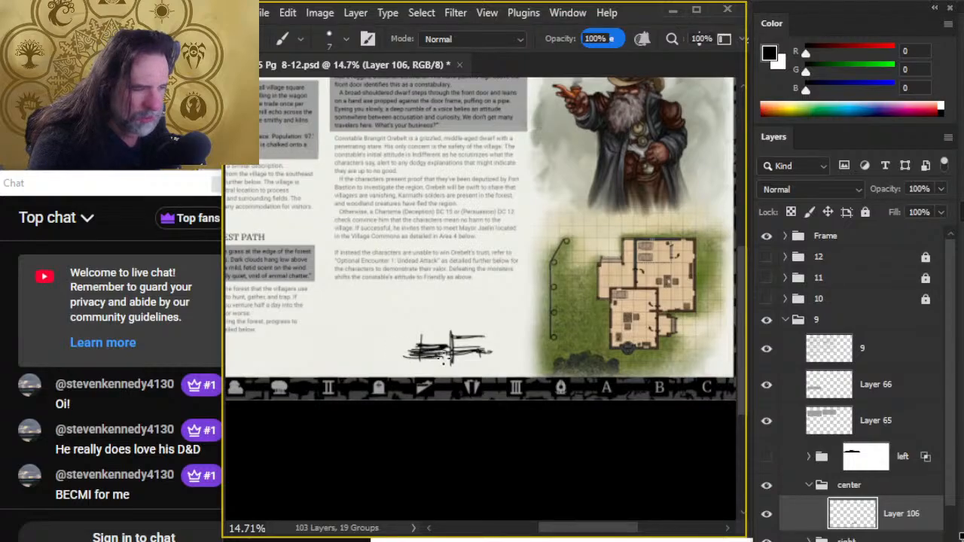
- Trim the sketch's central lines and extend its low horizontal strokes farther to the left
key("e")
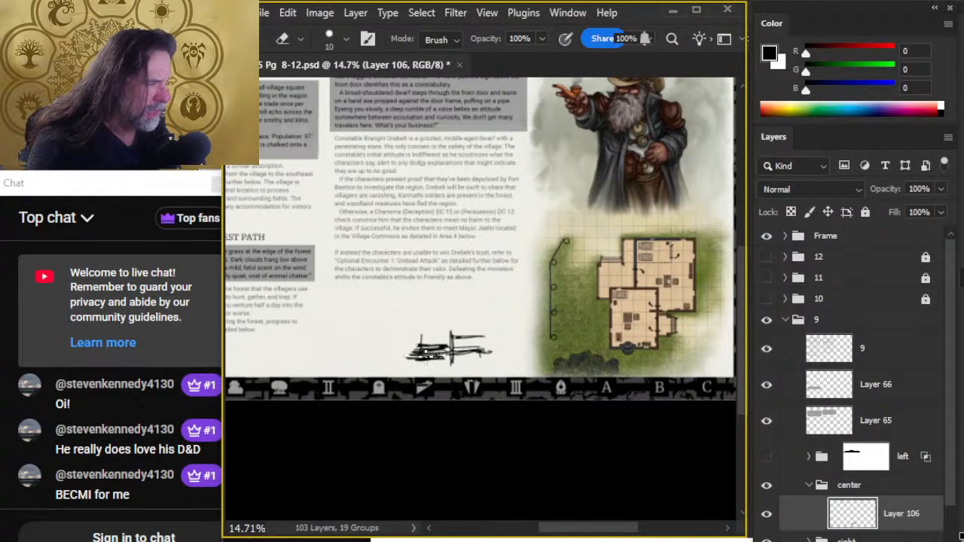
key("b")
left_click_drag(408, 356, 380, 356)
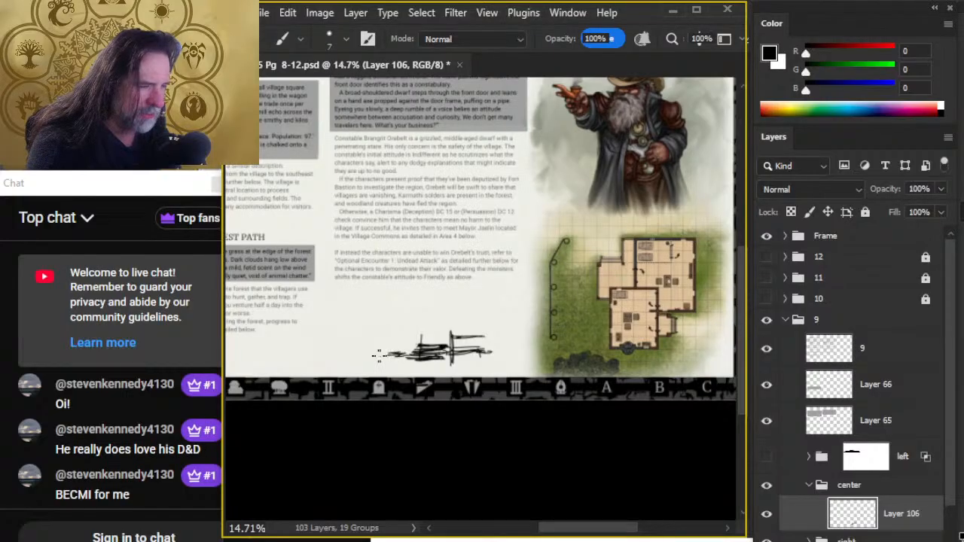
key("e")
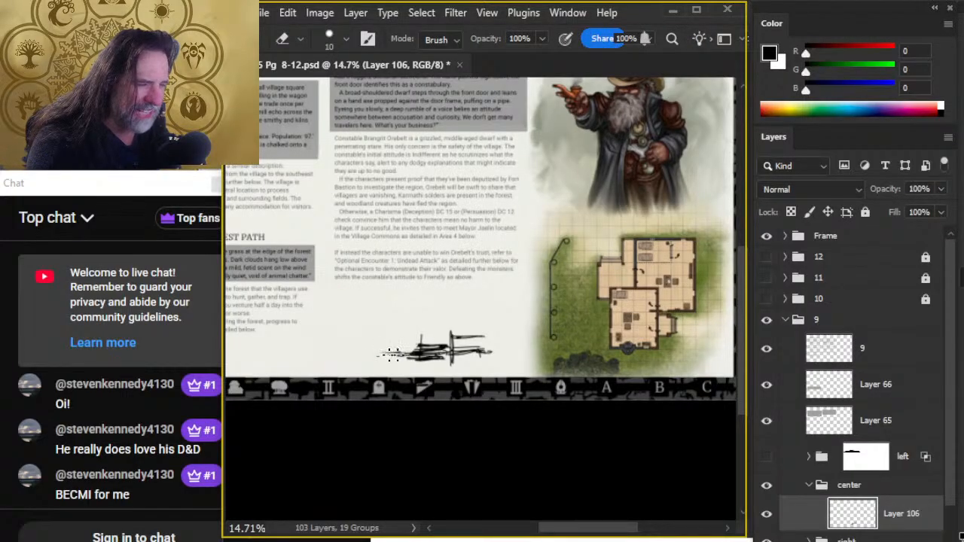
key("b")
left_click_drag(409, 353, 382, 356)
- Consult the constabulary floor plan, add a boxy fence-like section to the sketch's left end, and fill both end sections with upright strokes
mouse_move(629, 265)
left_mouse_down()
mouse_move(521, 307)
mouse_move(629, 179)
mouse_move(640, 179)
left_mouse_up()
left_click_drag(576, 275, 587, 200)
scroll(617, 352, "up", 3)
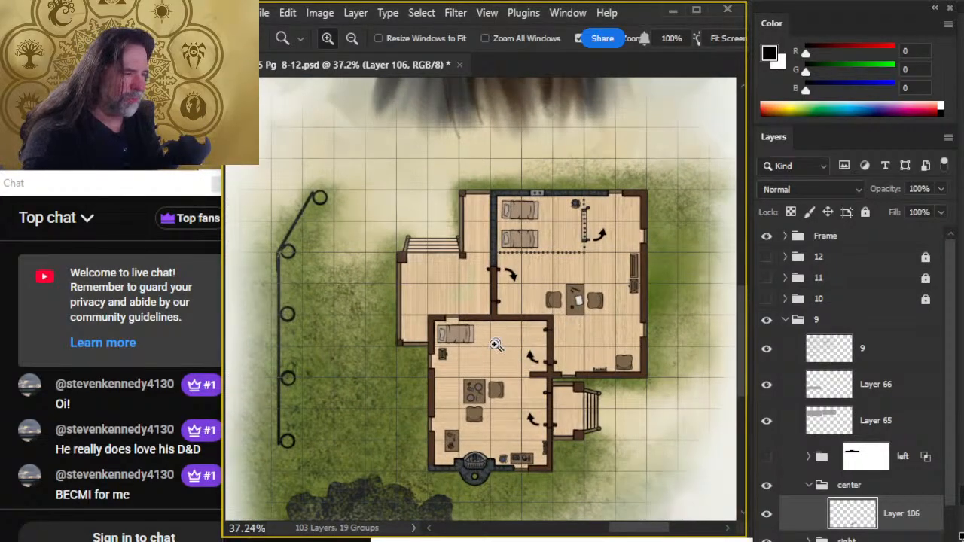
left_click_drag(478, 411, 427, 521)
left_click_drag(540, 302, 459, 308)
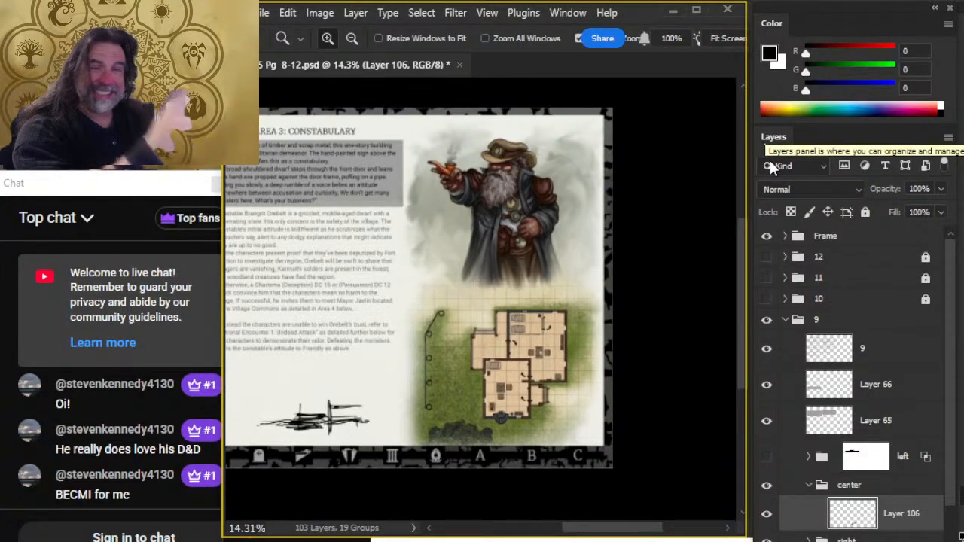
key("b")
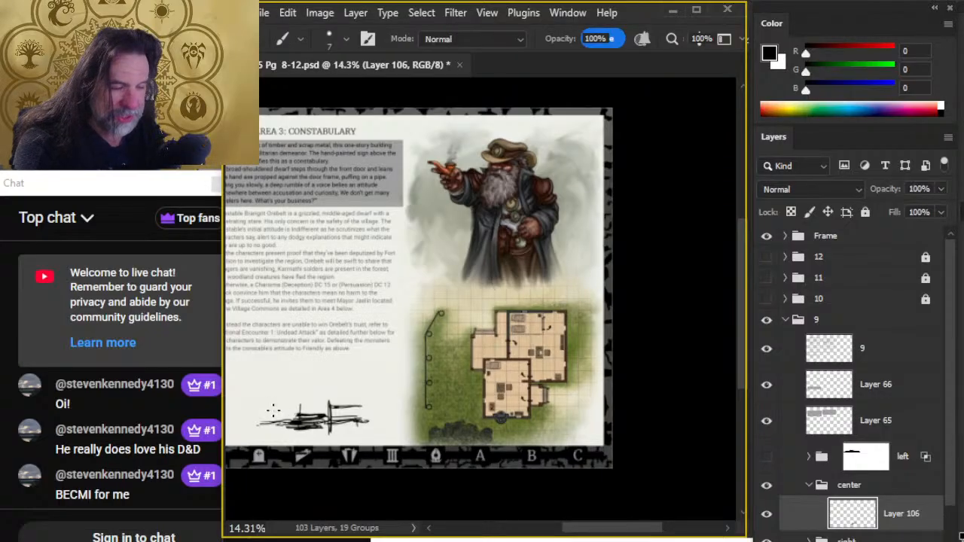
mouse_move(287, 407)
left_mouse_down()
mouse_move(257, 414)
mouse_move(271, 431)
mouse_move(263, 406)
mouse_move(249, 411)
mouse_move(250, 429)
mouse_move(290, 421)
left_mouse_up()
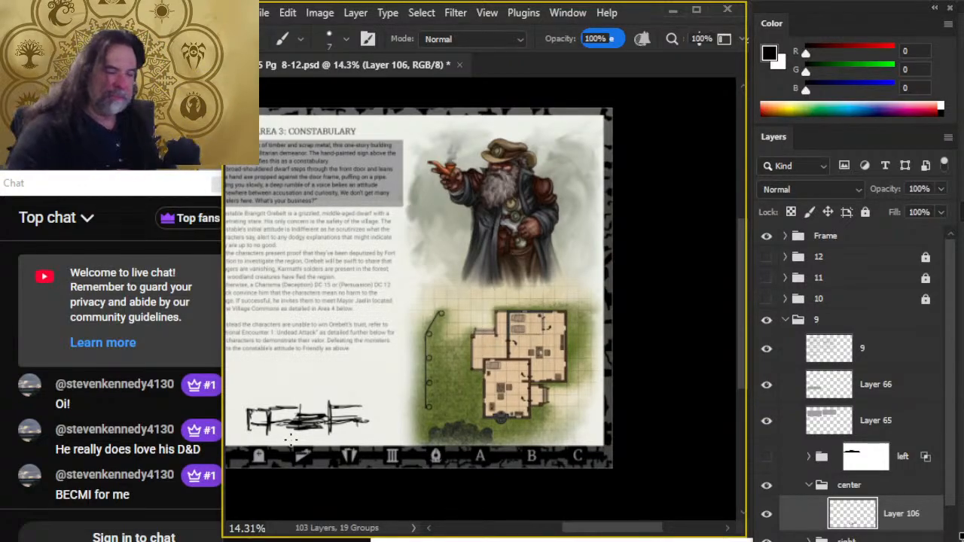
mouse_move(278, 429)
left_mouse_down()
mouse_move(276, 413)
mouse_move(316, 424)
mouse_move(256, 416)
mouse_move(254, 427)
left_mouse_up()
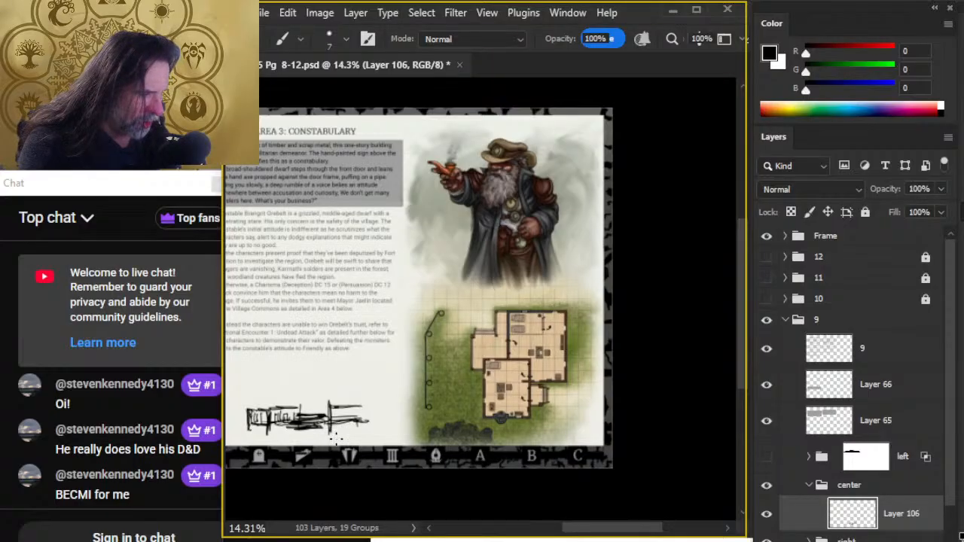
left_click_drag(338, 411, 371, 410)
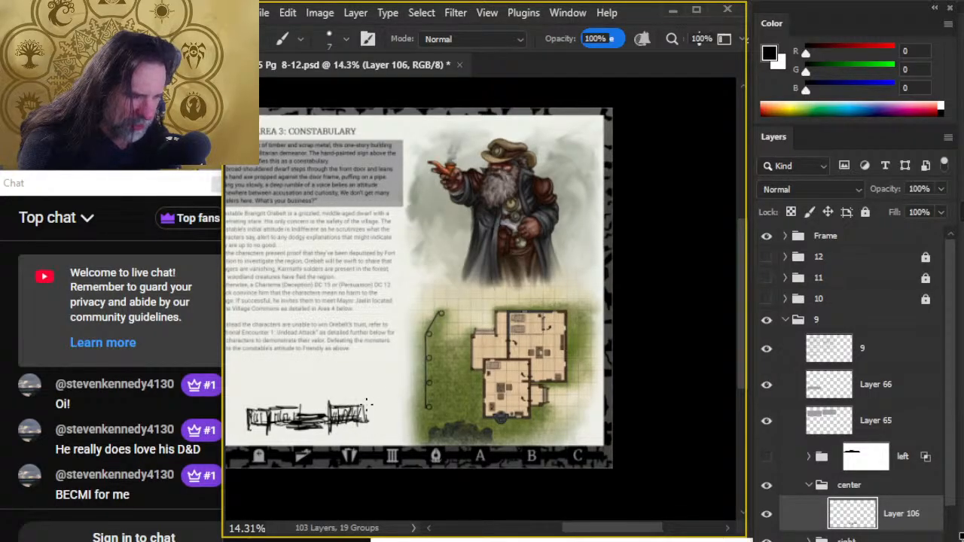
- Clean up the sketch's fence-like sections with the eraser and redraw the left section's outer edge
key("e")
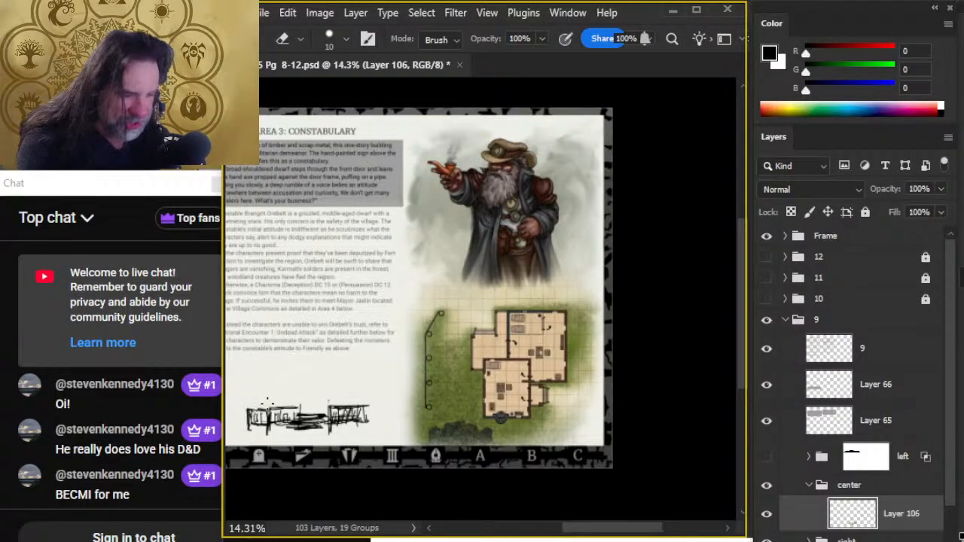
key("b")
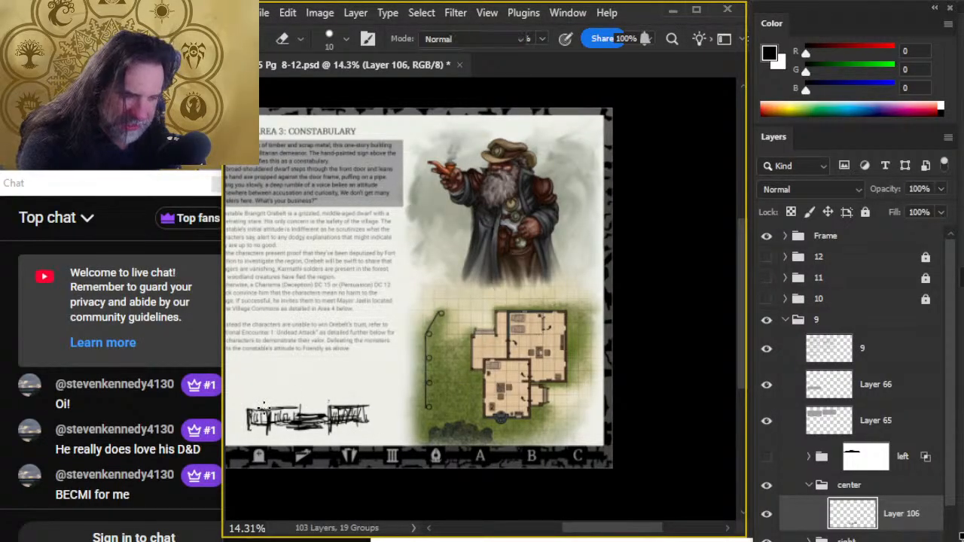
mouse_move(244, 408)
left_mouse_down()
mouse_move(275, 403)
mouse_move(257, 401)
mouse_move(237, 414)
mouse_move(247, 398)
mouse_move(238, 425)
left_mouse_up()
key("e")
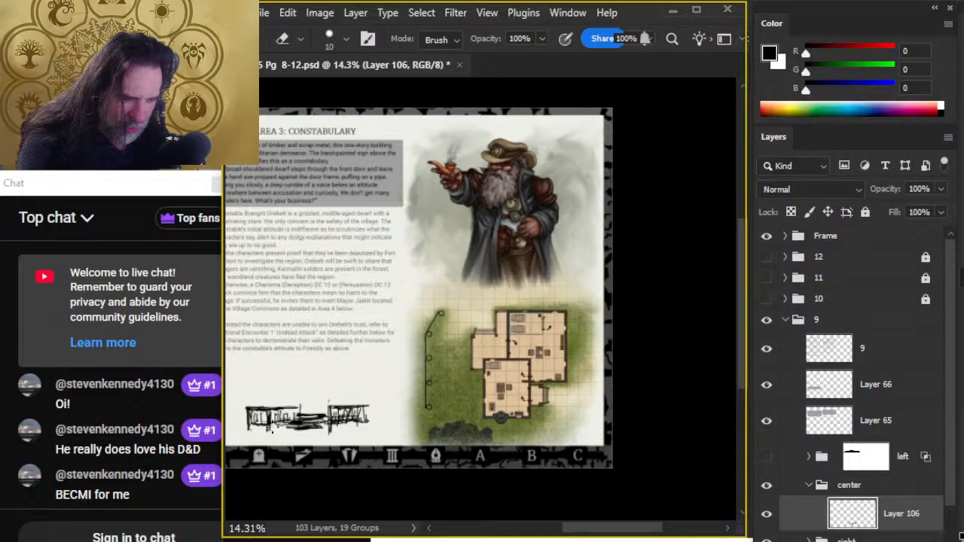
key("b")
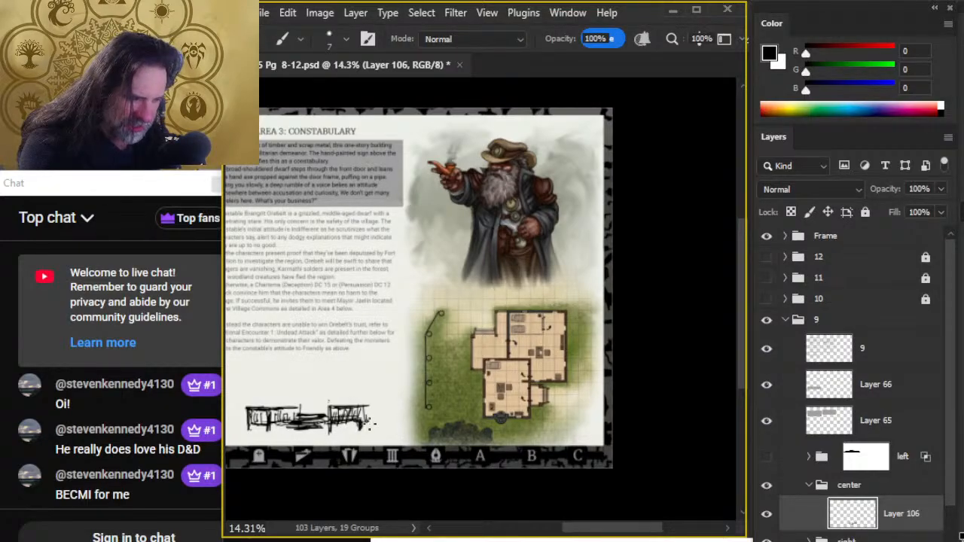
- Erase the overhanging lines at the sketch's right end and close that section with an upright edge
key("e")
key("b")
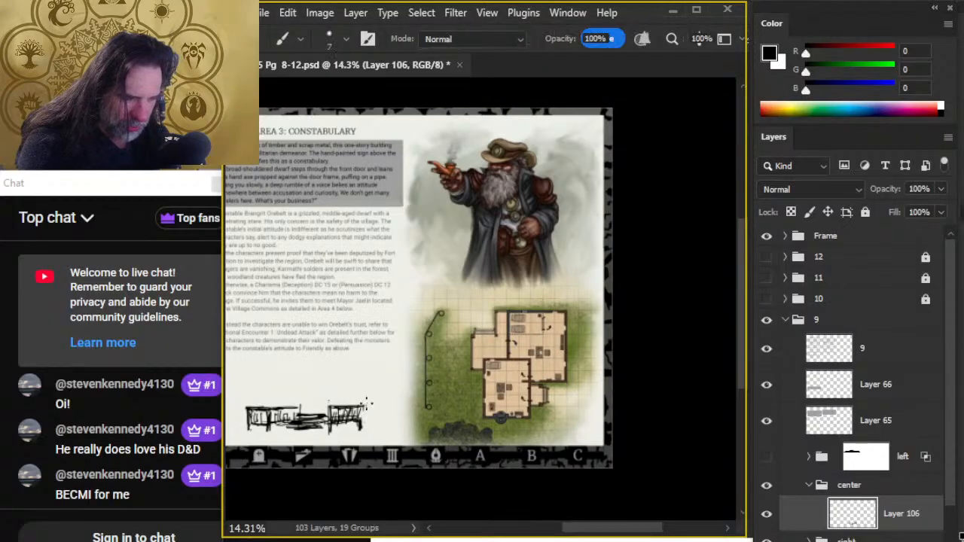
key("e")
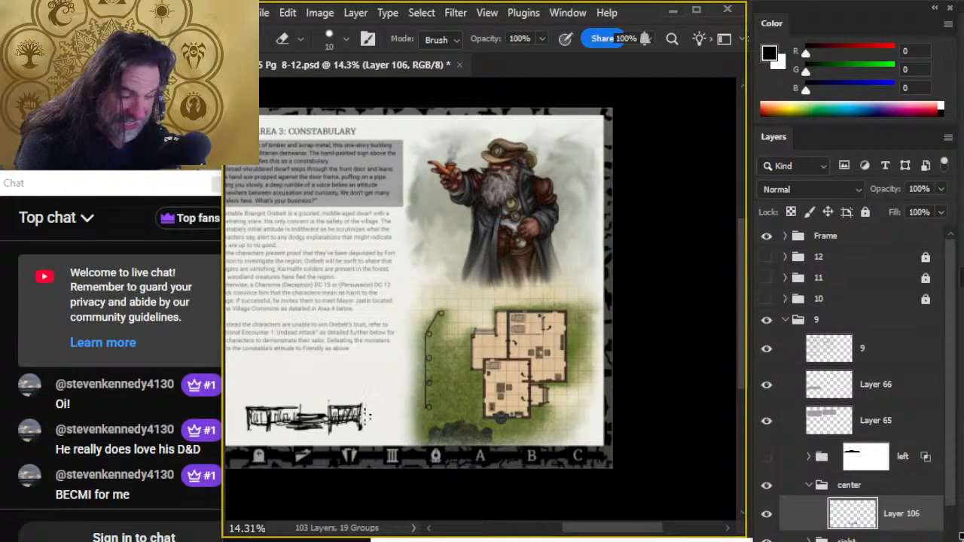
key("b")
left_click_drag(359, 409, 363, 432)
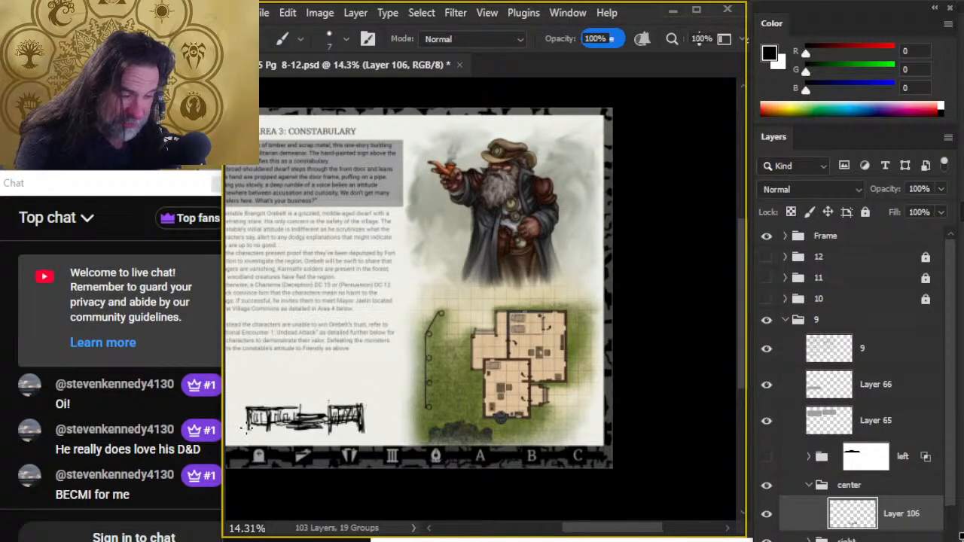
- Rework the gap between the two fence-like sections, erasing part of the dark mass and adding diagonal strokes
mouse_move(285, 416)
left_mouse_down()
mouse_move(277, 428)
mouse_move(291, 428)
mouse_move(279, 422)
mouse_move(286, 416)
mouse_move(311, 424)
mouse_move(279, 425)
mouse_move(331, 426)
left_mouse_up()
key("e")
key("b")
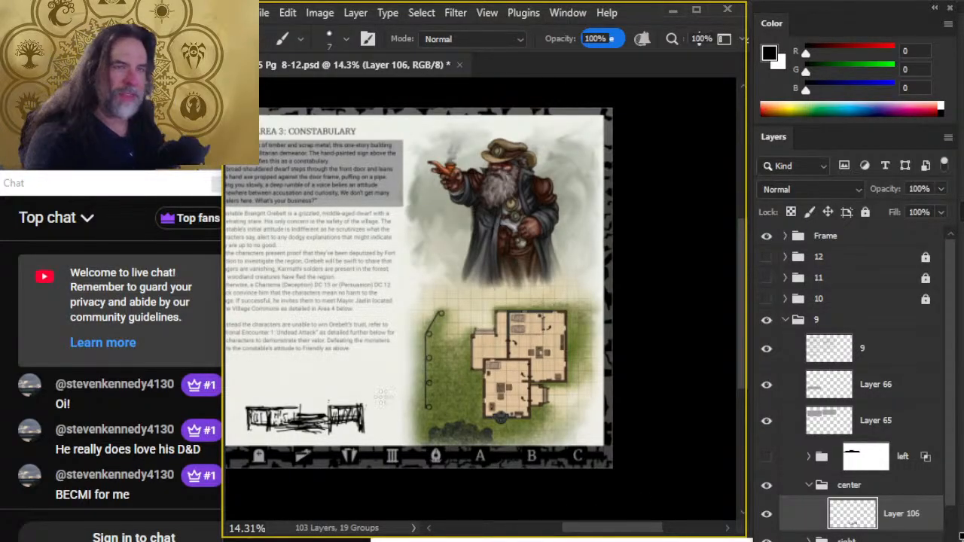
key("e")
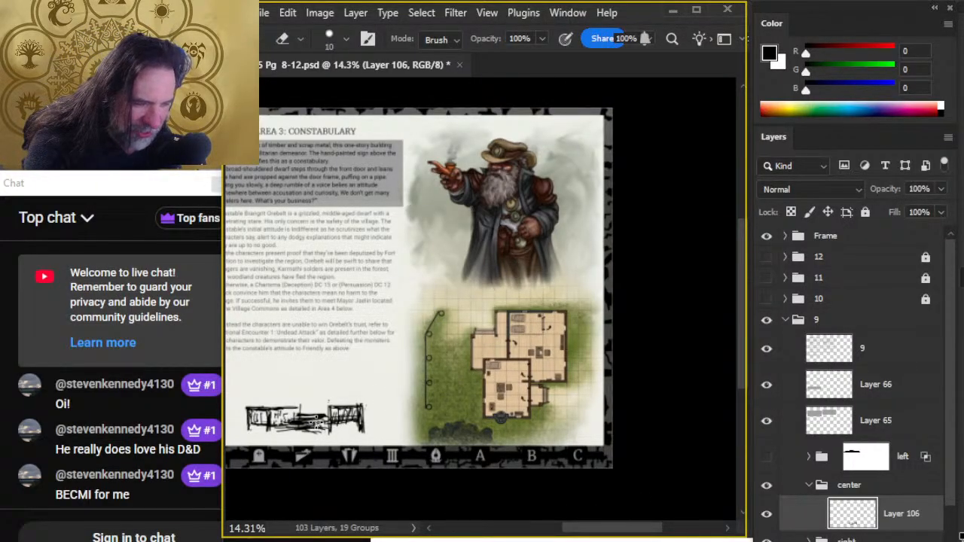
mouse_move(317, 423)
left_mouse_down()
mouse_move(324, 429)
mouse_move(304, 436)
left_mouse_up()
key("b")
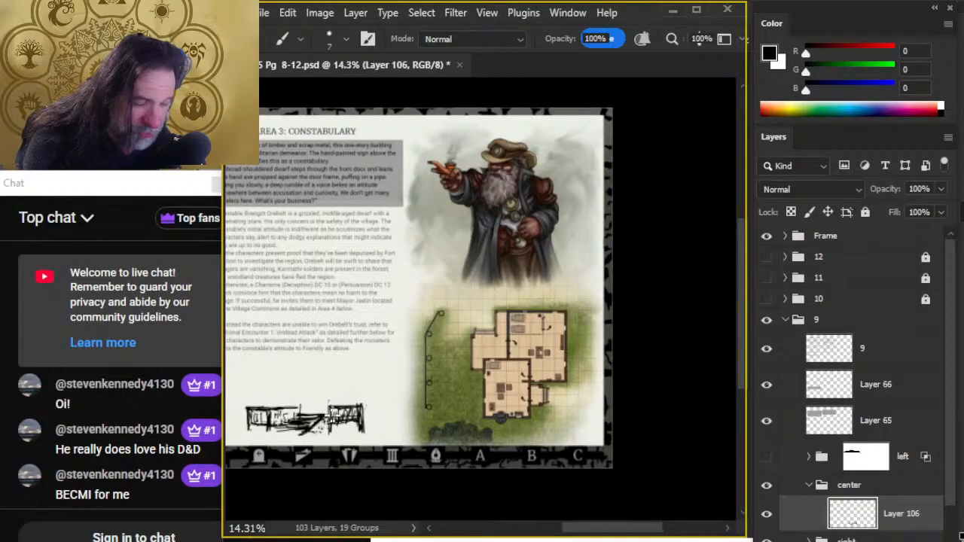
key("e")
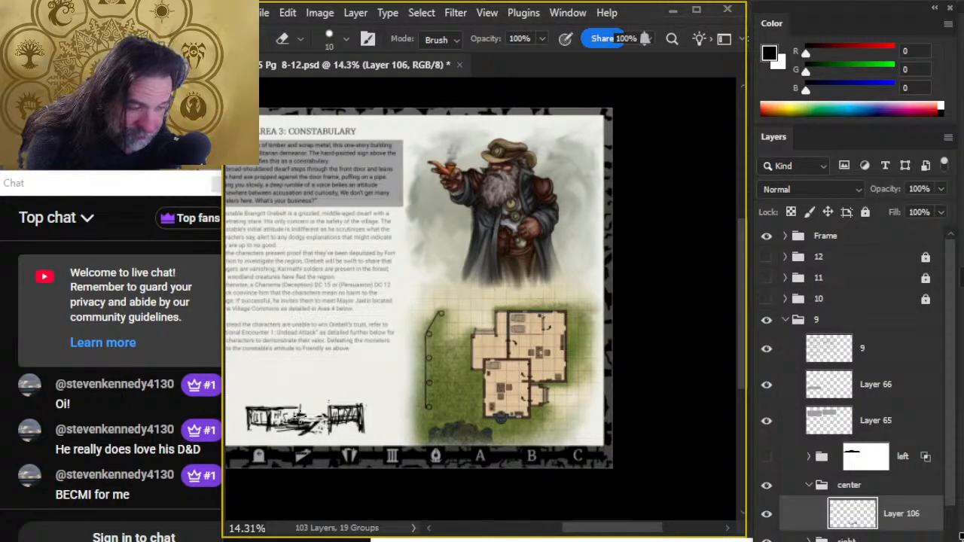
key("b")
- Inspect the constabulary floor plan, then hide group 9 and show group 8 to consult the village map
key("z")
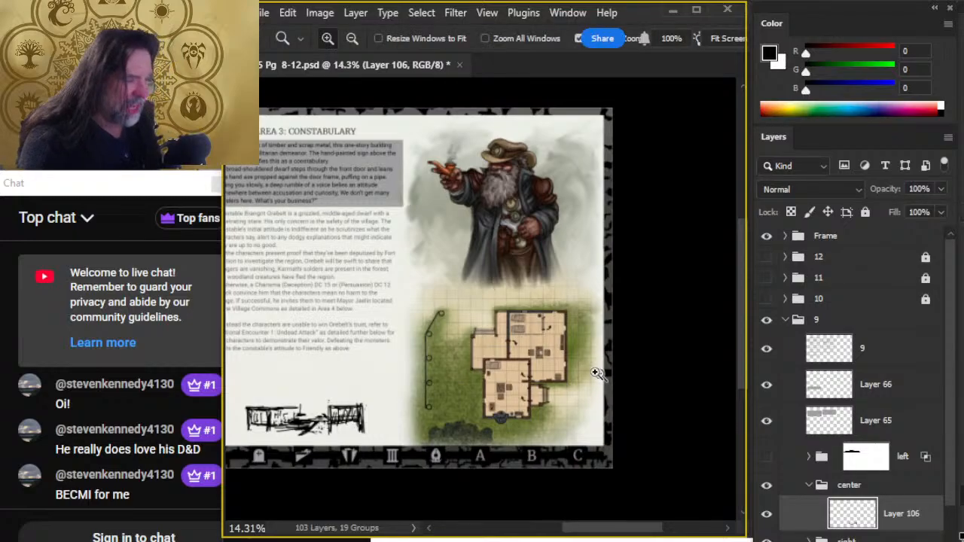
left_click_drag(583, 369, 613, 392)
key("space")
left_click_drag(540, 354, 566, 520)
left_click_drag(538, 387, 500, 153)
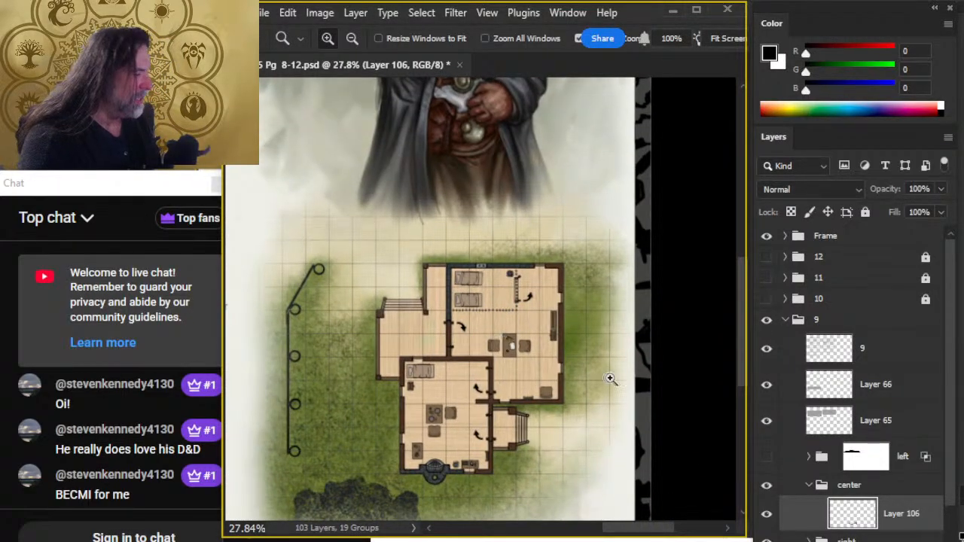
left_click(765, 320)
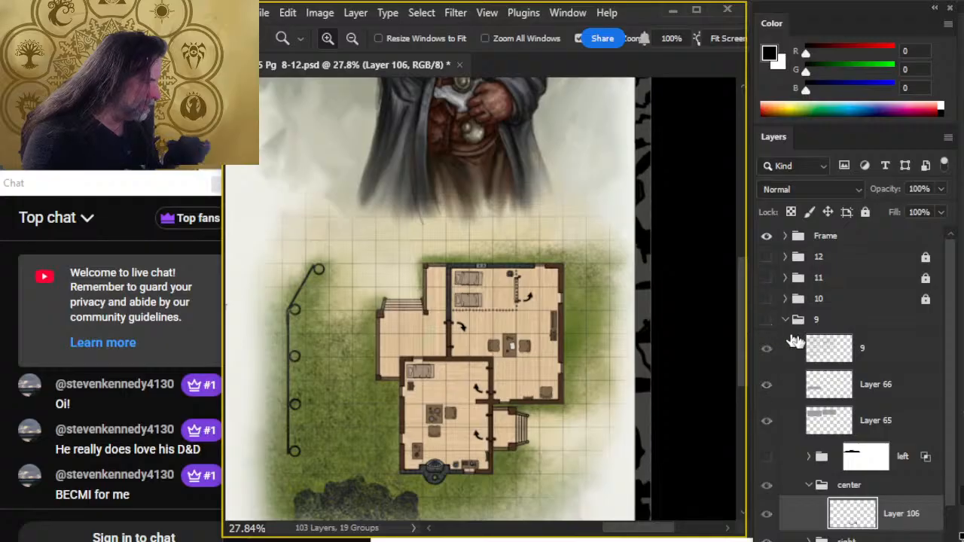
scroll(886, 482, "down", 2)
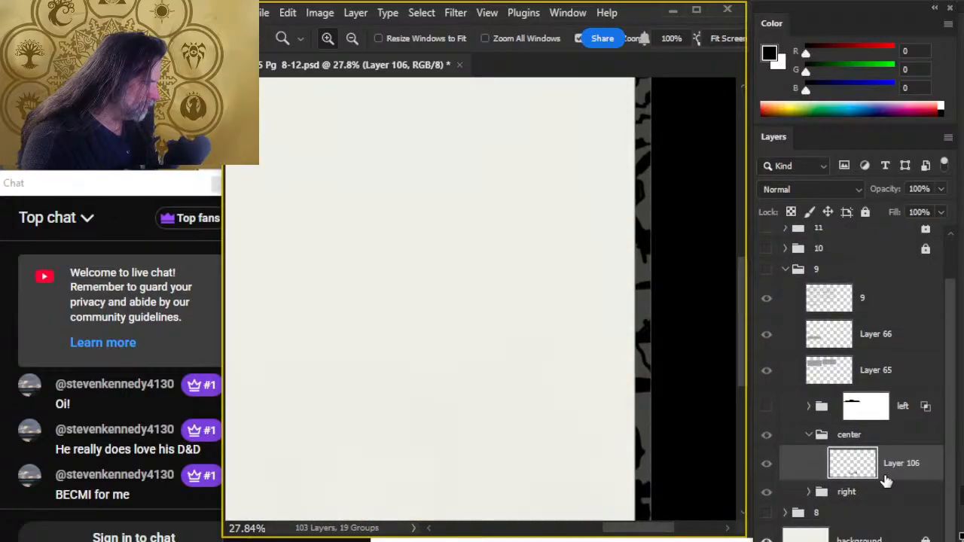
left_click(766, 513)
scroll(497, 407, "down", 3)
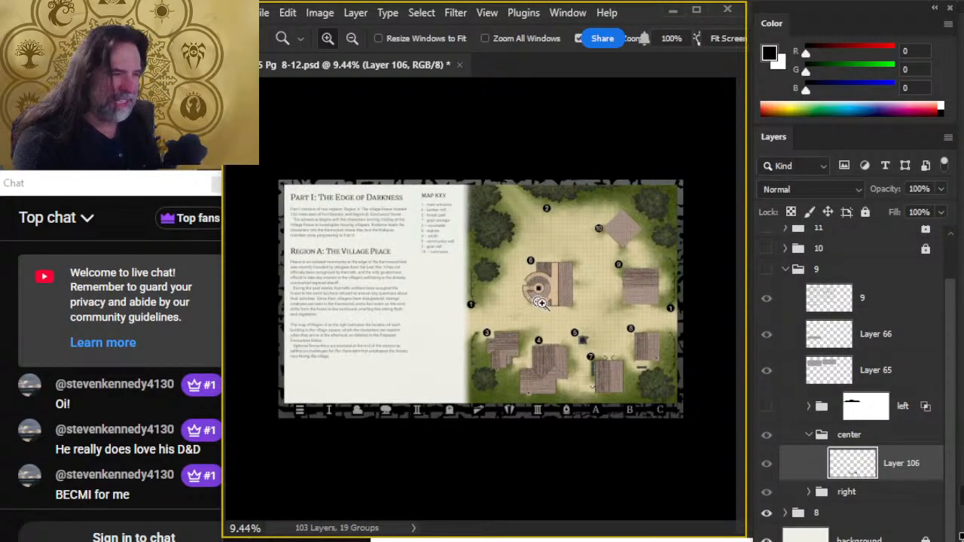
scroll(541, 303, "up", 2)
left_click_drag(372, 256, 430, 241)
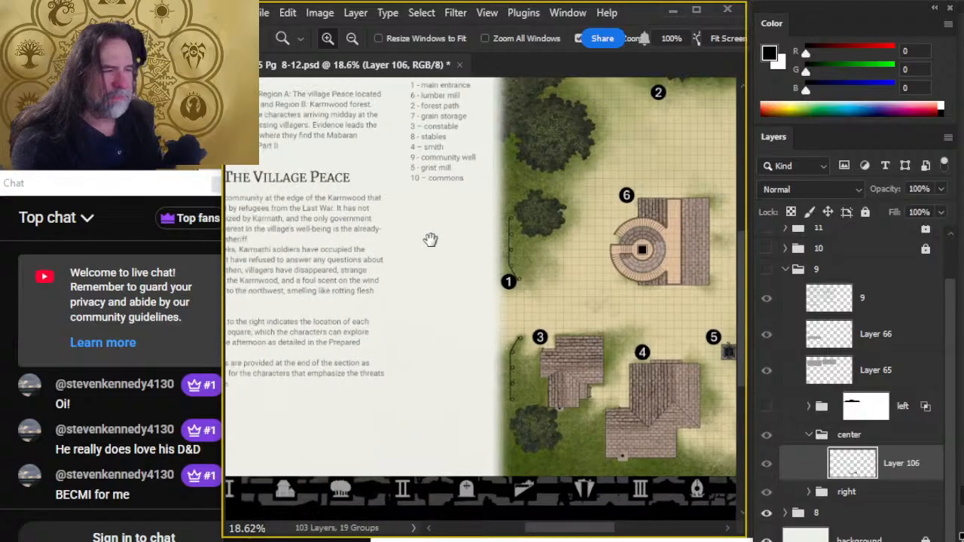
- Outline the blank area below the map key with the Lasso tool, and clear the selection
key("l")
mouse_move(443, 194)
left_mouse_down()
mouse_move(405, 397)
mouse_move(457, 518)
mouse_move(483, 348)
mouse_move(442, 193)
left_mouse_up()
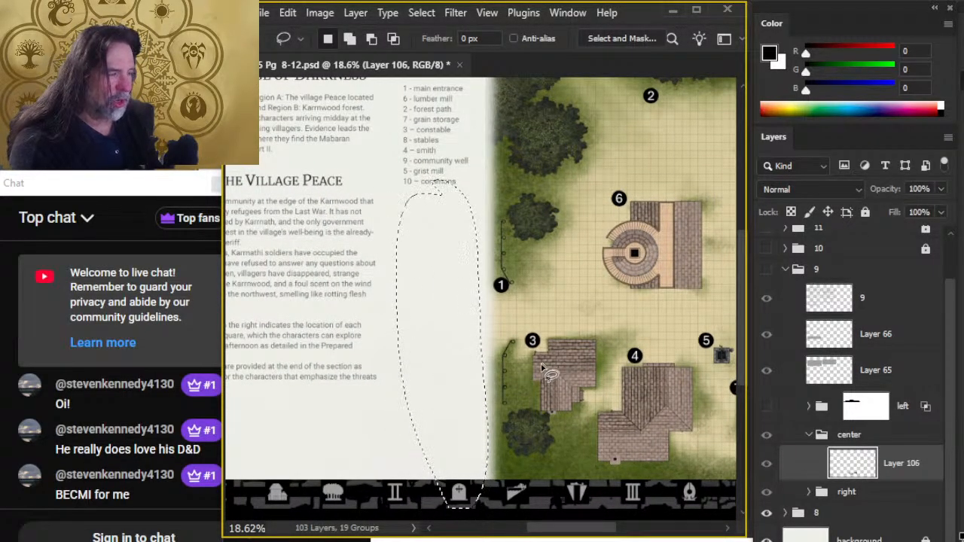
scroll(523, 404, "right", 4)
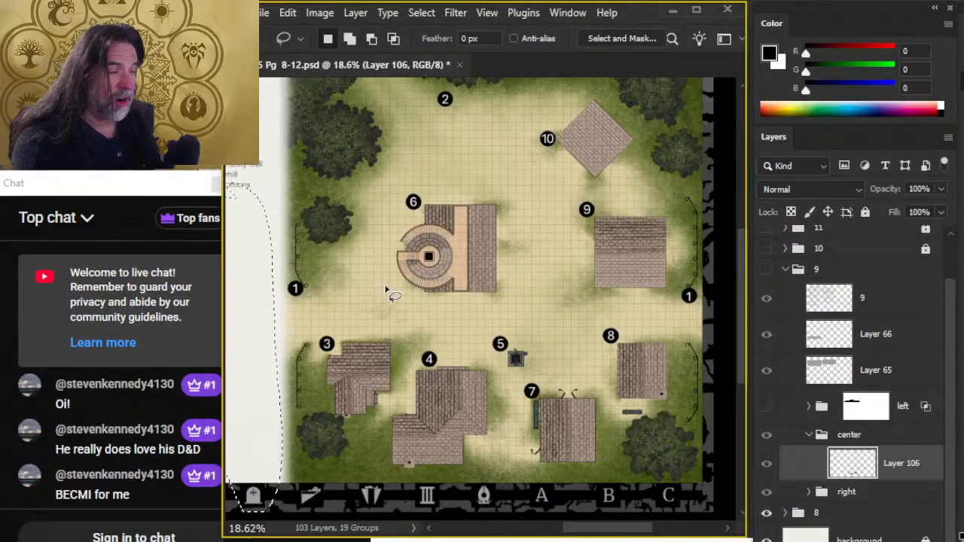
key("ctrl+d")
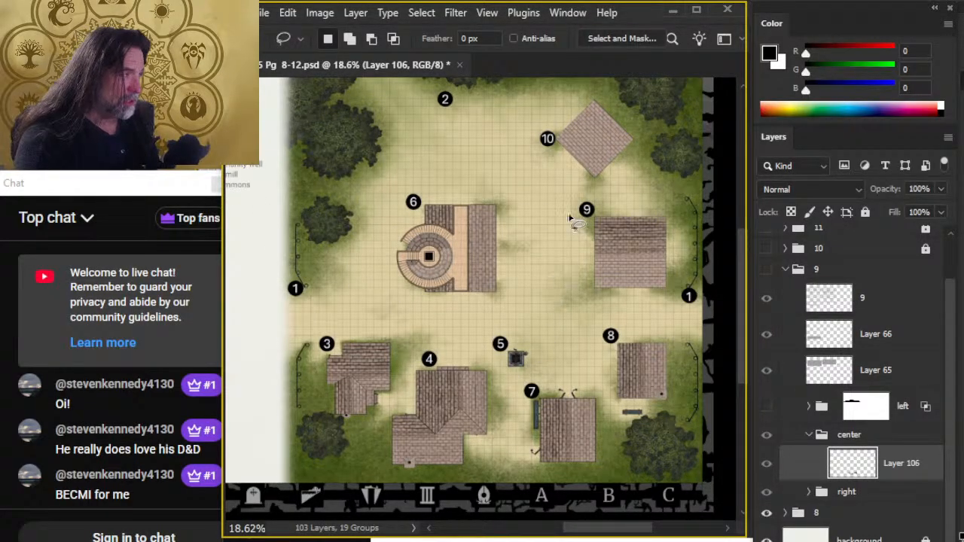
- Examine the village map around the map key and the numbered buildings, ending on a close look at building 3
scroll(552, 288, "up", 3)
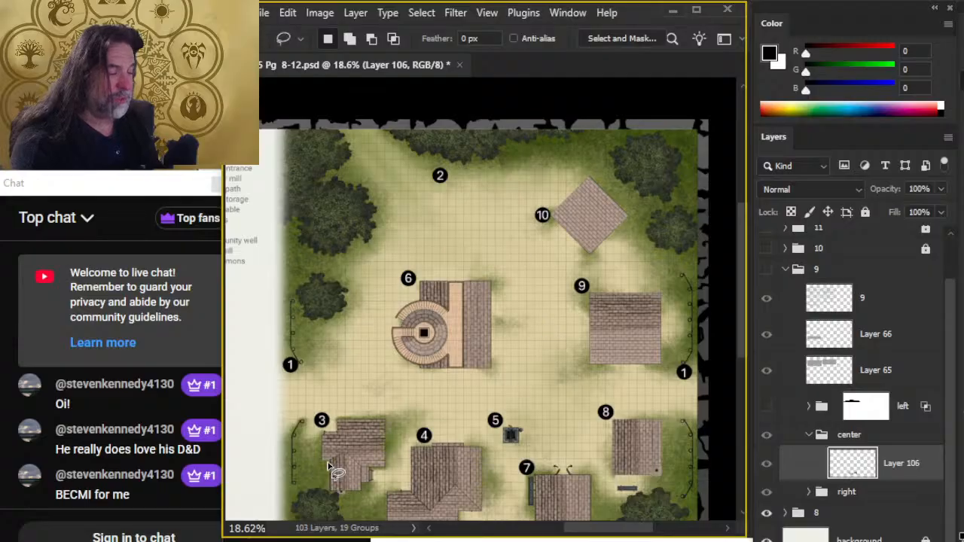
left_click_drag(541, 368, 597, 244)
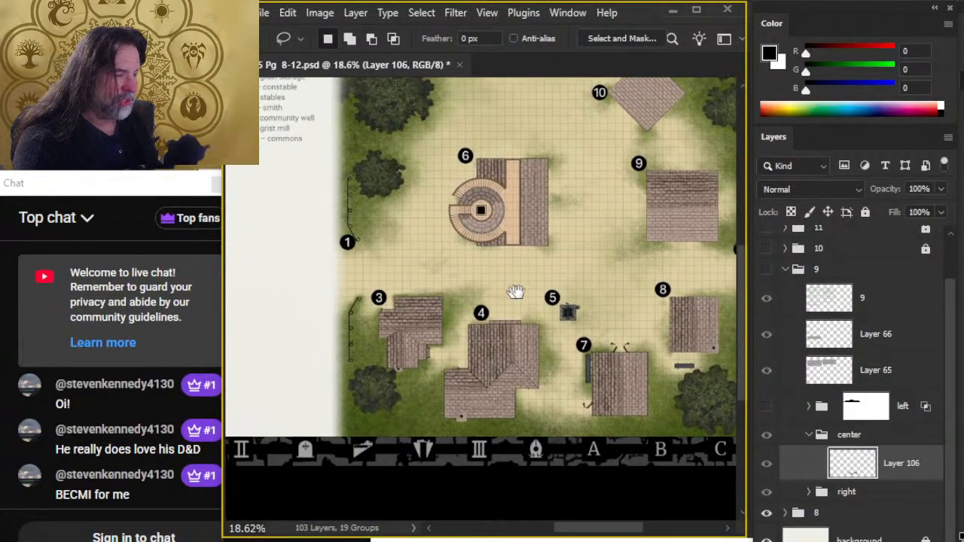
left_click_drag(355, 330, 513, 330)
left_click_drag(652, 273, 555, 365)
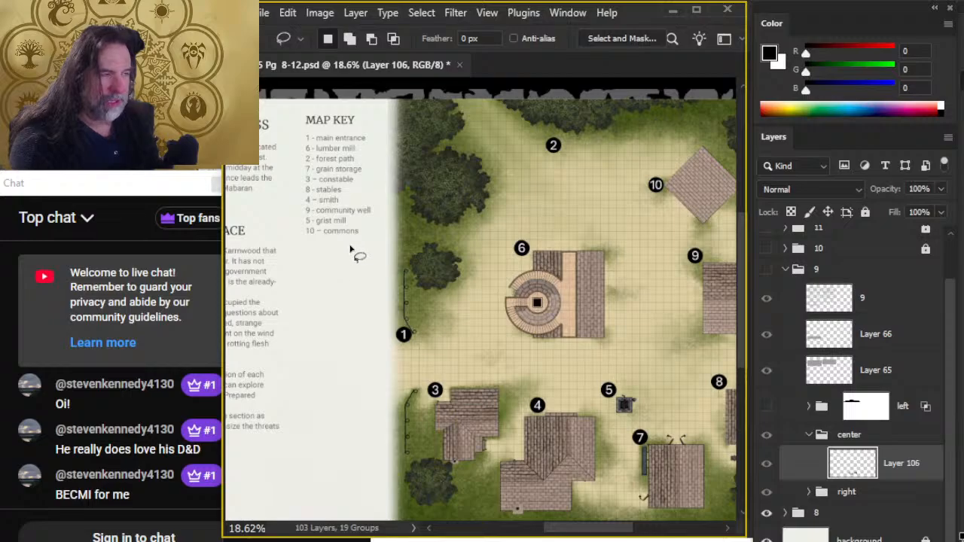
left_click_drag(644, 190, 522, 335)
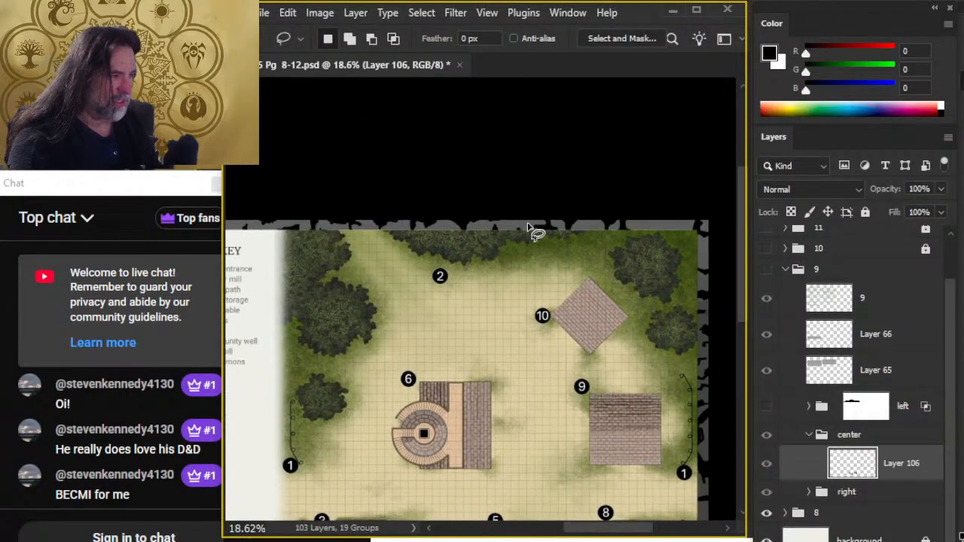
left_click_drag(536, 420, 595, 238)
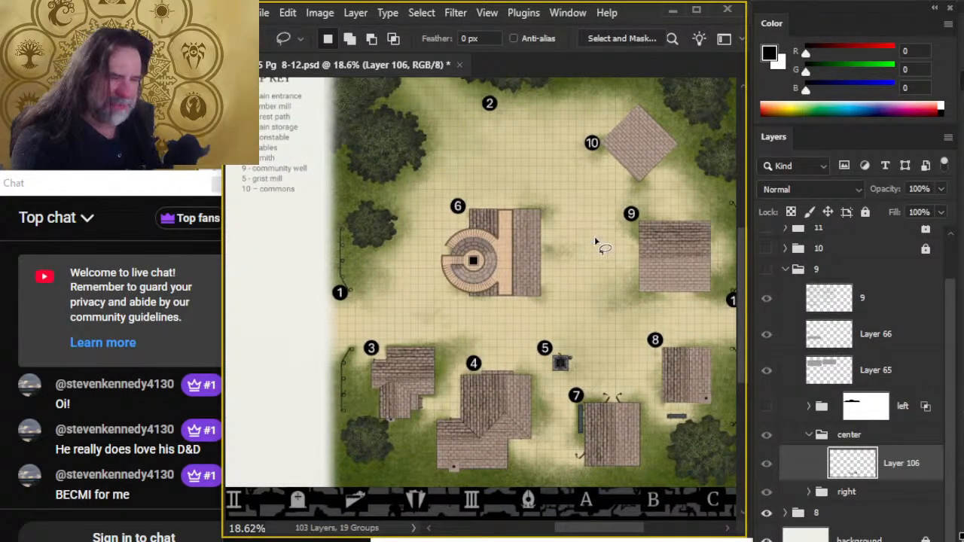
left_click_drag(348, 291, 537, 225)
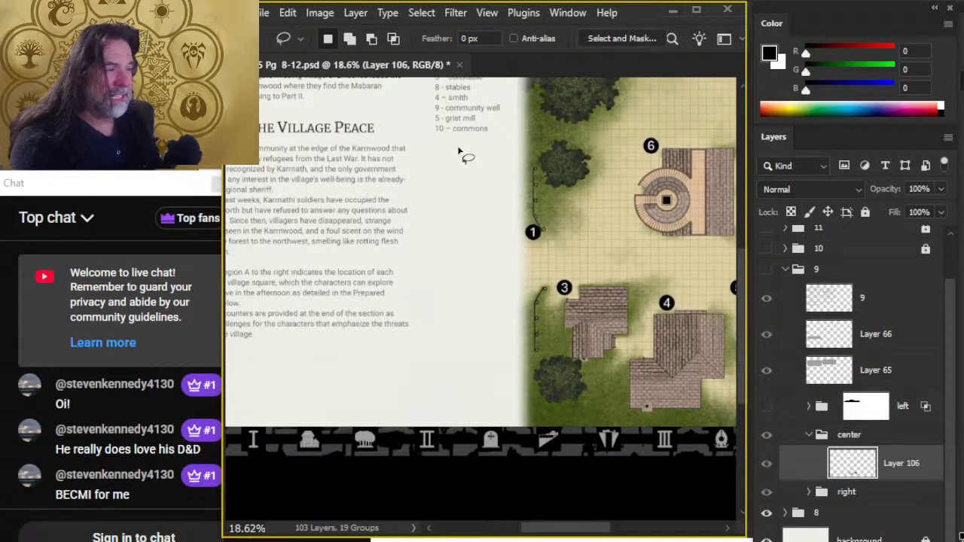
left_click_drag(363, 392, 439, 397)
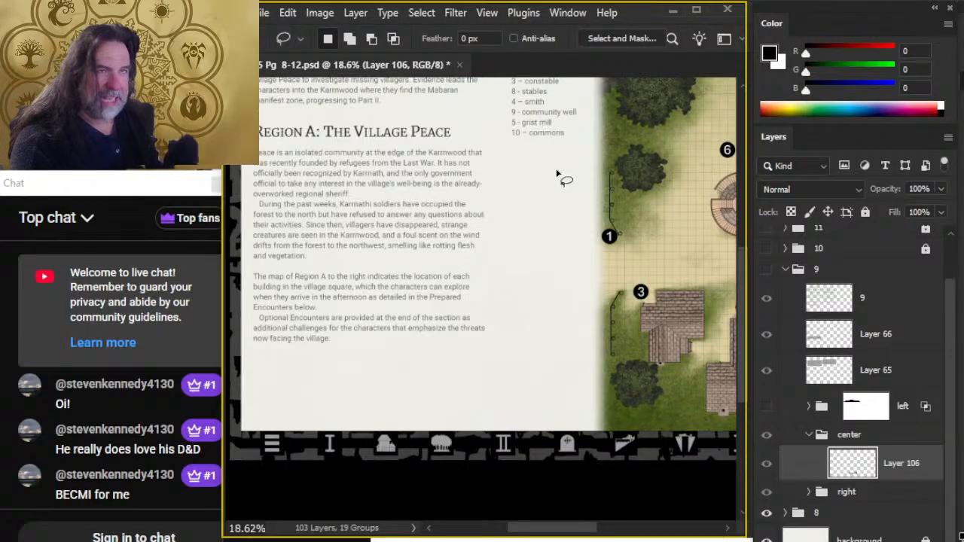
mouse_move(677, 314)
left_mouse_down()
mouse_move(418, 264)
mouse_move(466, 282)
left_mouse_up()
key("z")
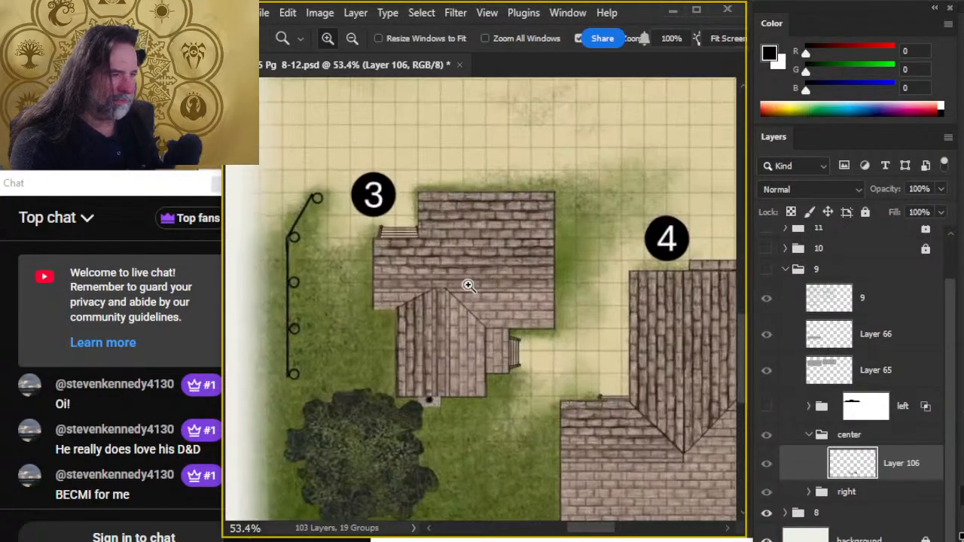
- Hide group 8 and show group 9, and review the constabulary floor plan, dwarf portrait and text around the center sketch
left_click(766, 512)
left_click(766, 269)
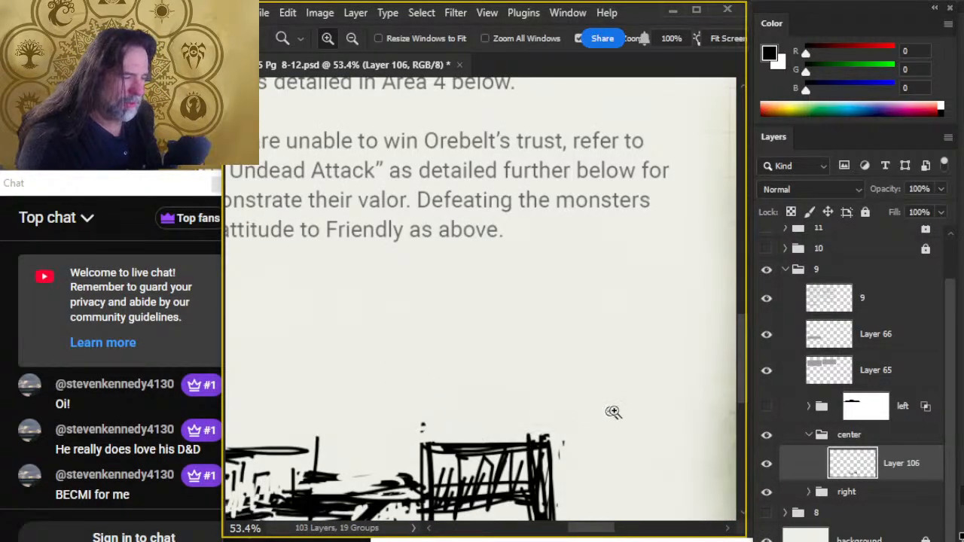
left_click_drag(664, 443, 349, 362)
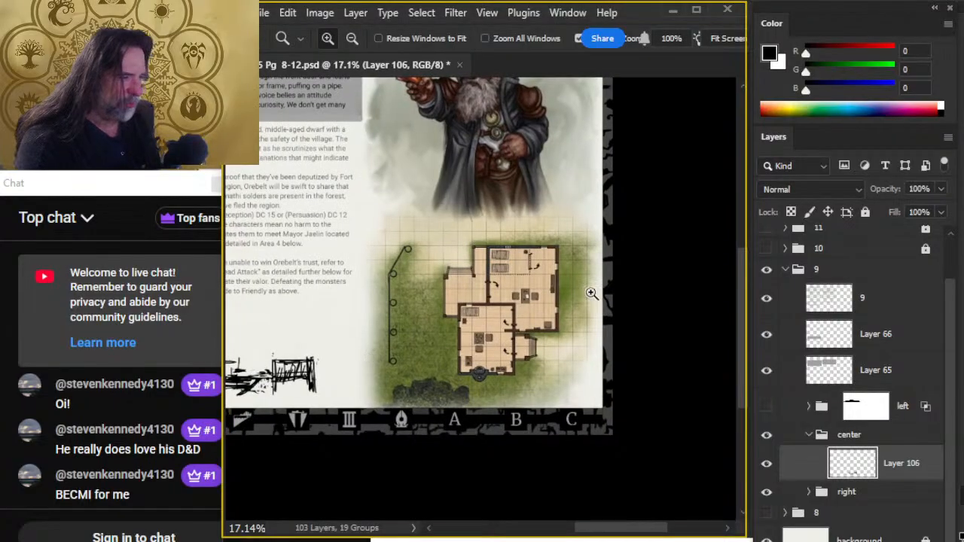
left_click_drag(495, 276, 517, 280)
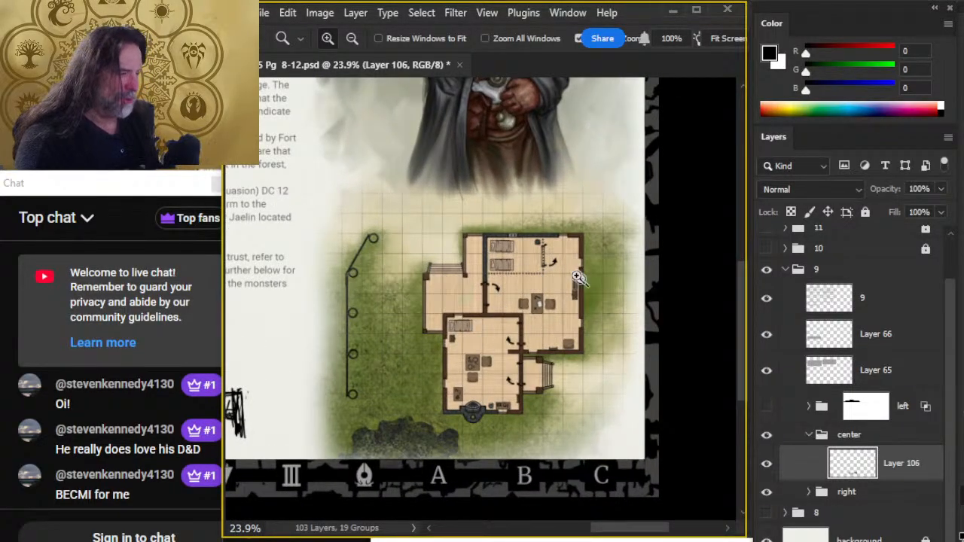
left_click_drag(484, 216, 542, 447)
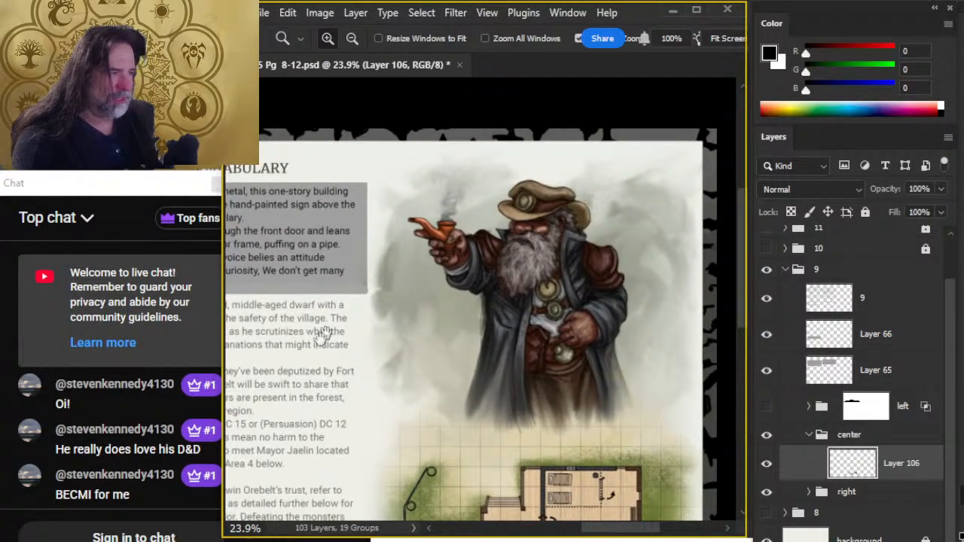
left_click_drag(361, 354, 675, 321)
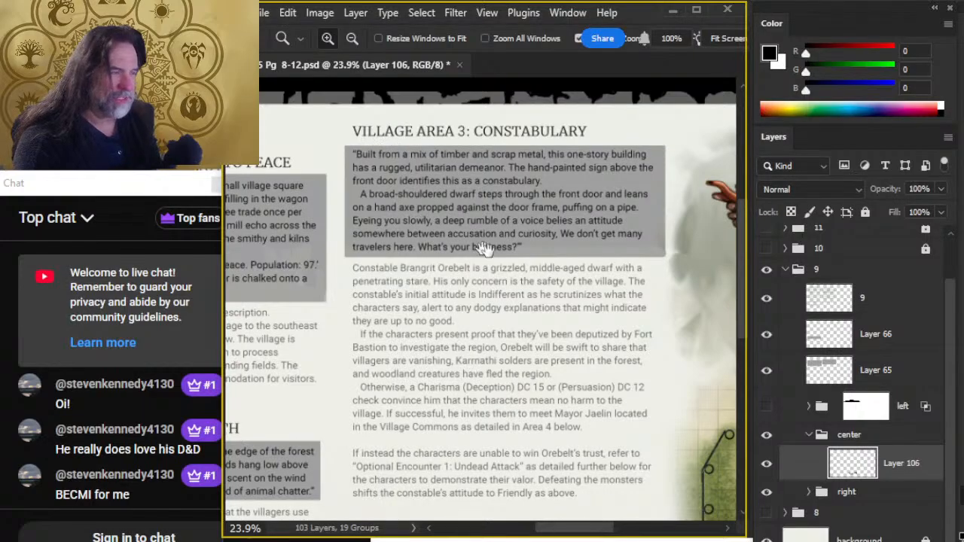
left_click_drag(439, 341, 392, 197)
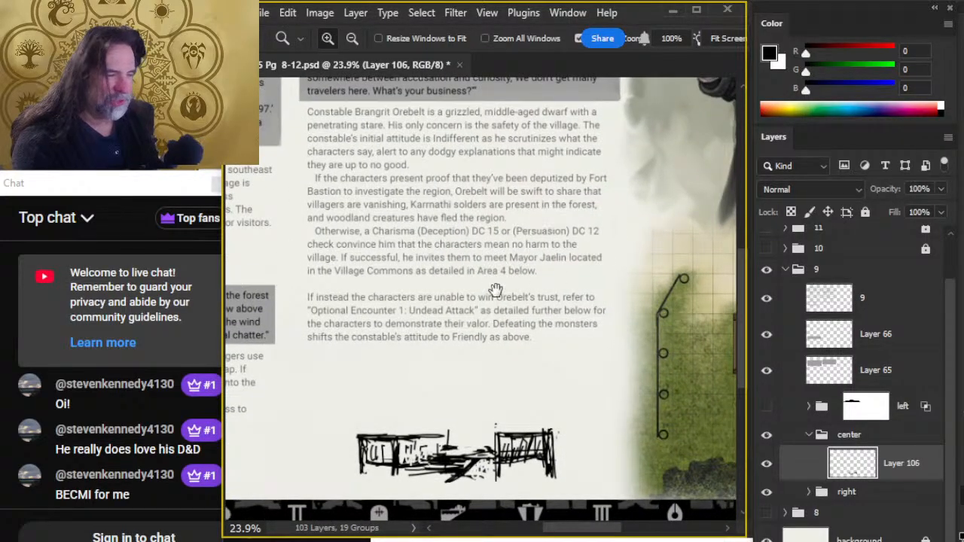
scroll(512, 352, "down", 3)
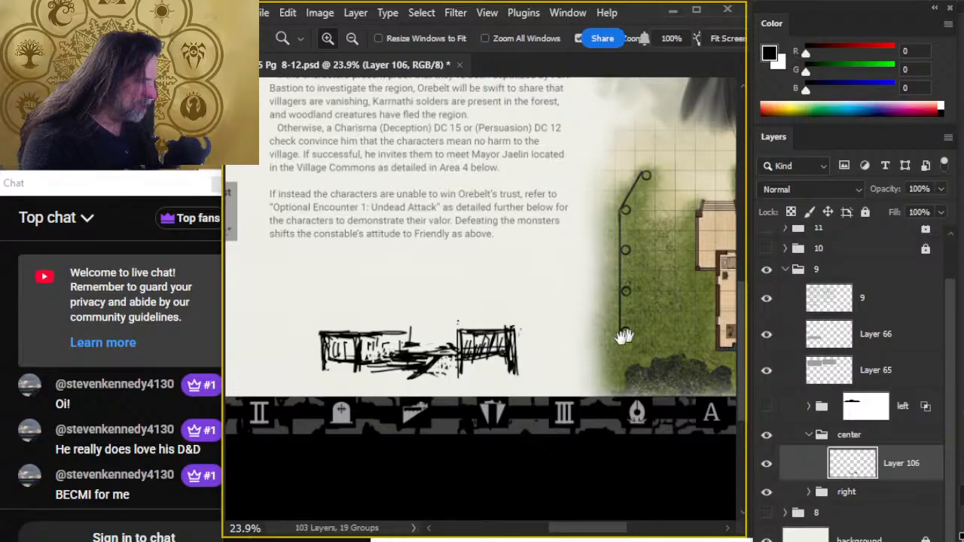
mouse_move(626, 333)
left_mouse_down()
mouse_move(474, 334)
mouse_move(570, 334)
left_mouse_up()
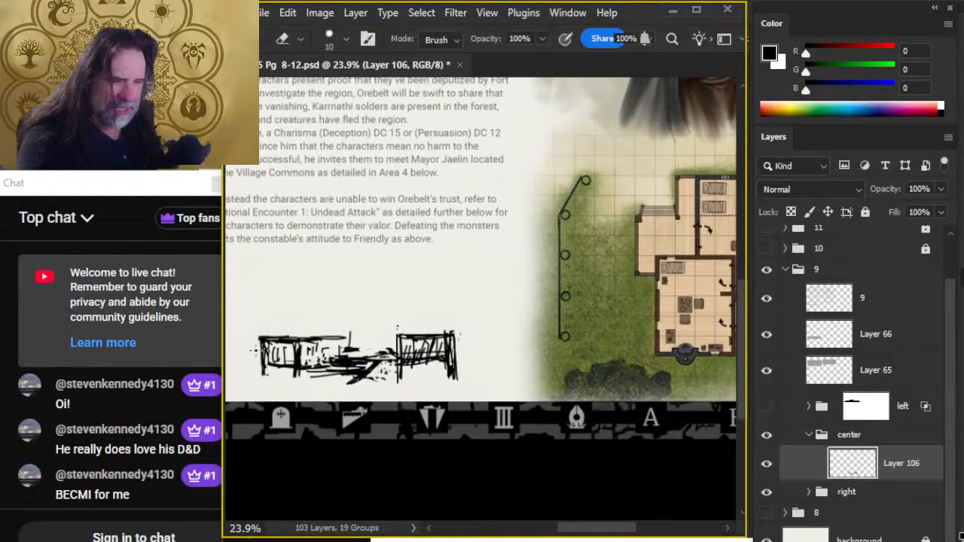
- Lasso the left end of the center sketch and move it slightly inward toward the rest of the drawing
key("l")
mouse_move(259, 322)
left_mouse_down()
mouse_move(275, 309)
mouse_move(261, 320)
left_mouse_up()
key("v")
left_click_drag(265, 360, 275, 362)
key("l")
- Brush an upright on the left section's outer corner, and extend a ground line leftward to a tall, narrow post
key("b")
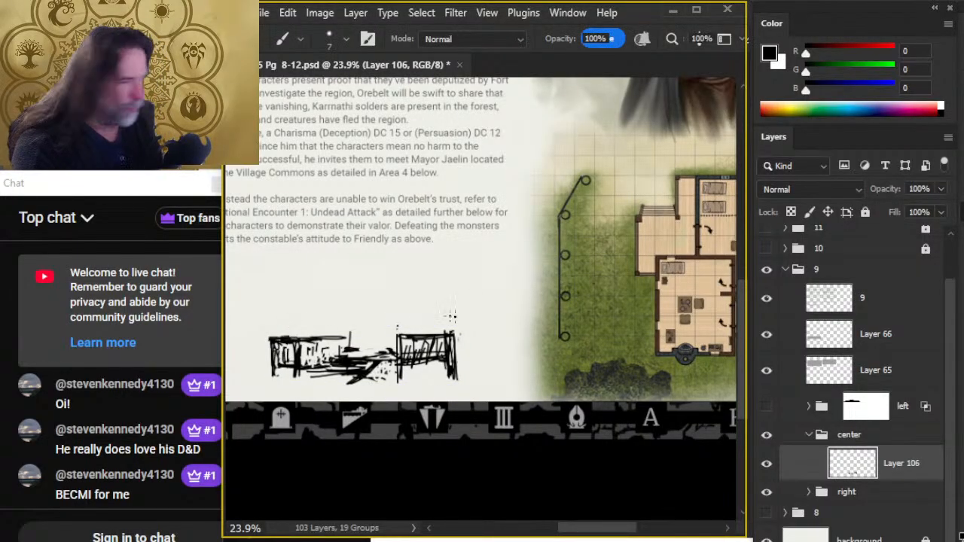
mouse_move(500, 332)
left_mouse_down()
mouse_move(454, 332)
mouse_move(492, 333)
left_mouse_up()
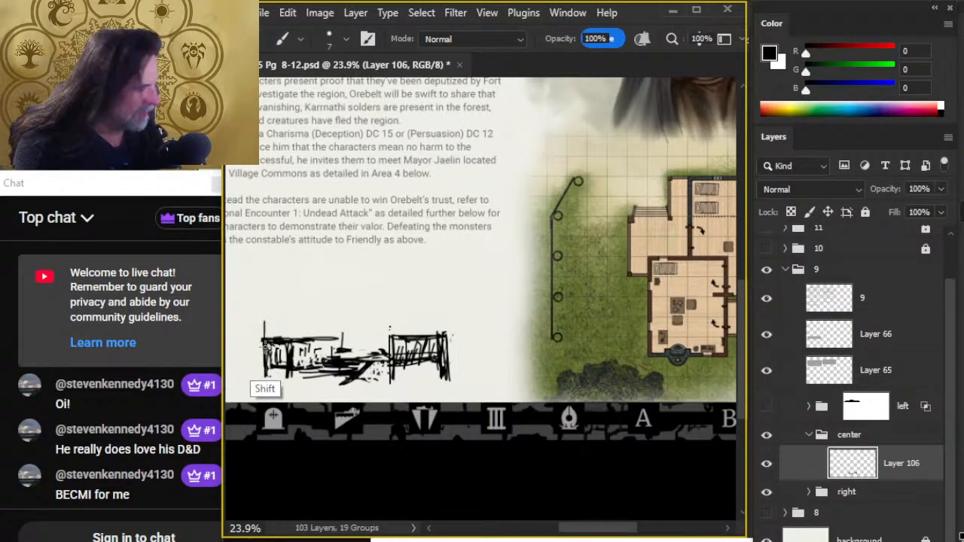
left_click_drag(289, 382, 369, 383)
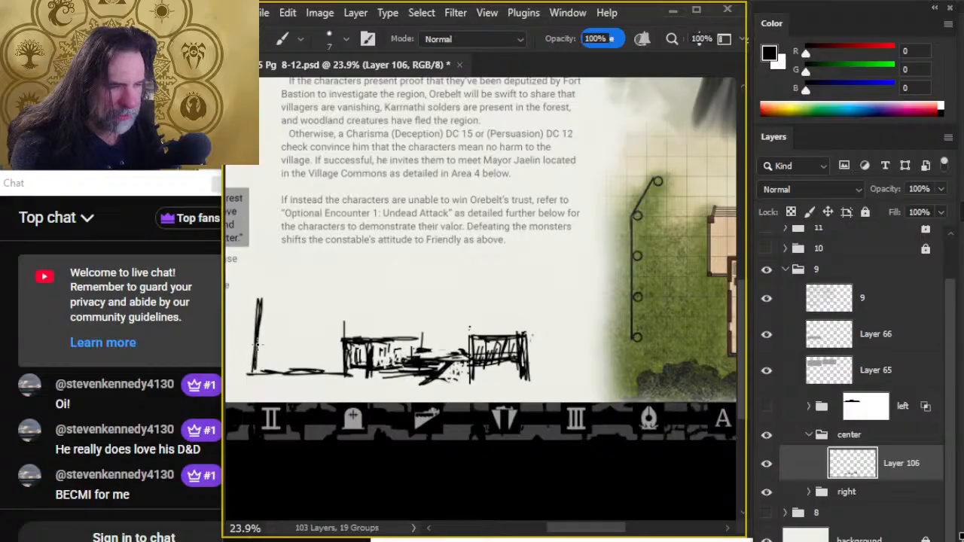
mouse_move(607, 344)
left_mouse_down()
mouse_move(427, 329)
mouse_move(594, 329)
left_mouse_up()
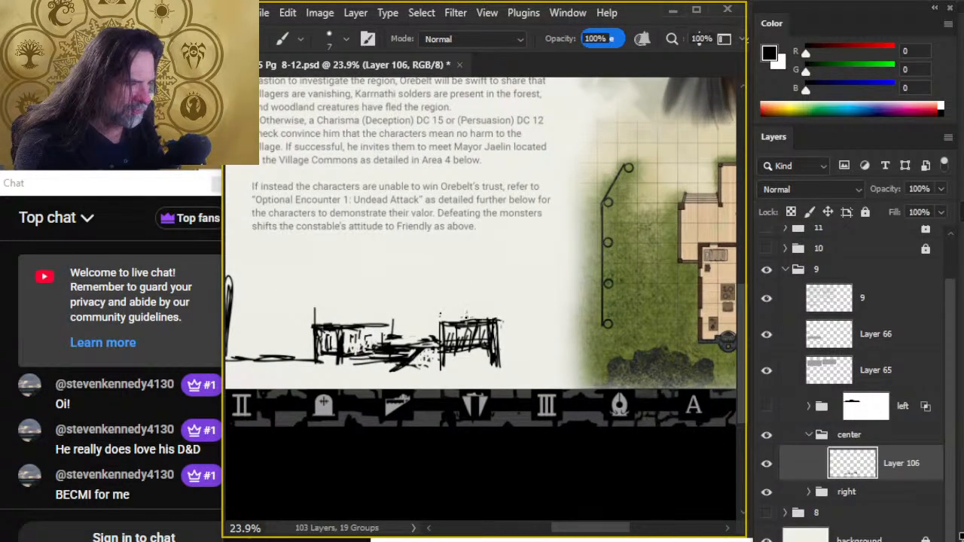
- Draw short uprights rising above the right fence-like section, and lengthen the upright on the left section's outer corner
mouse_move(476, 319)
left_mouse_down()
mouse_move(476, 305)
mouse_move(467, 319)
left_mouse_up()
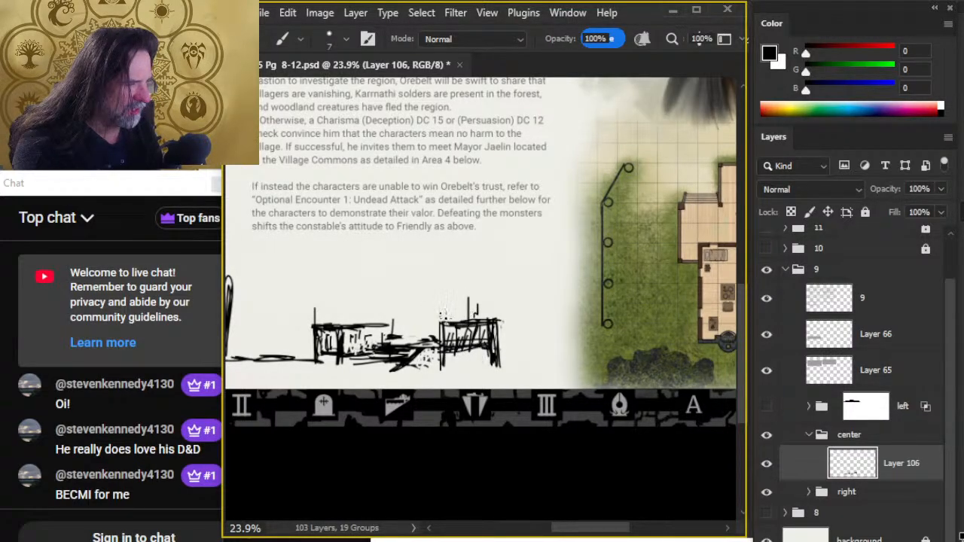
left_click_drag(447, 321, 446, 297)
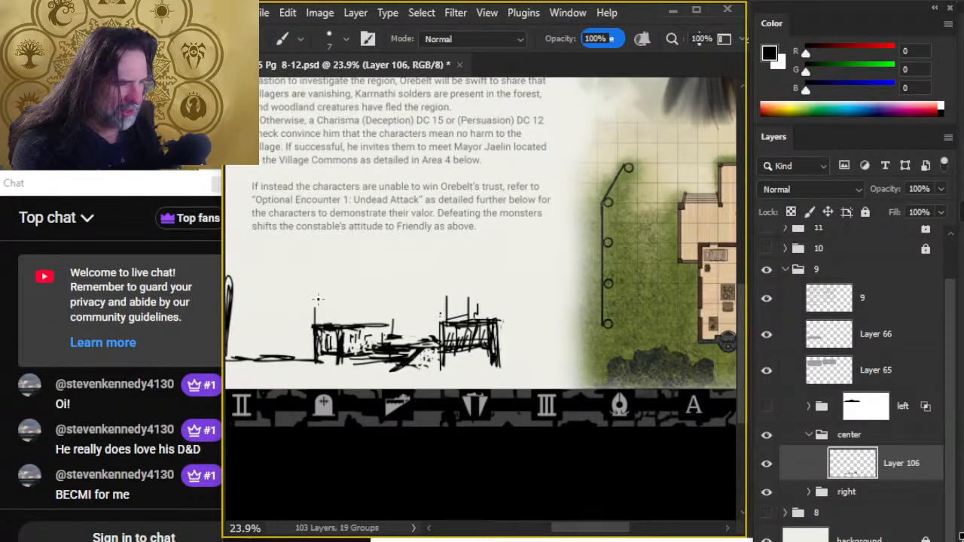
left_click_drag(317, 292, 312, 312)
key("ctrl+z")
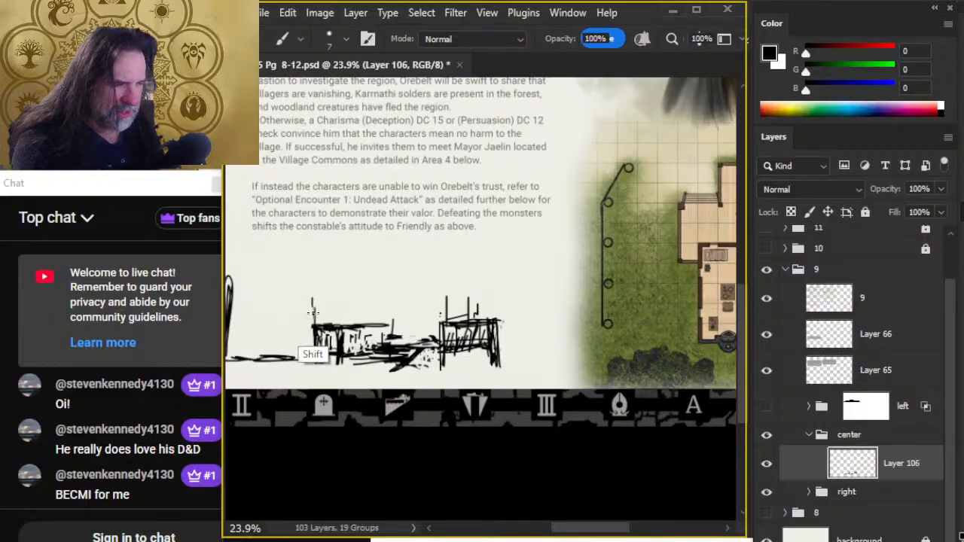
mouse_move(432, 312)
left_mouse_down()
mouse_move(301, 307)
mouse_move(405, 280)
mouse_move(325, 284)
mouse_move(467, 249)
mouse_move(433, 227)
mouse_move(380, 288)
left_mouse_up()
- Clean up the uprights above the right section with the Eraser, and brush them into a taller, narrow block
key("e")
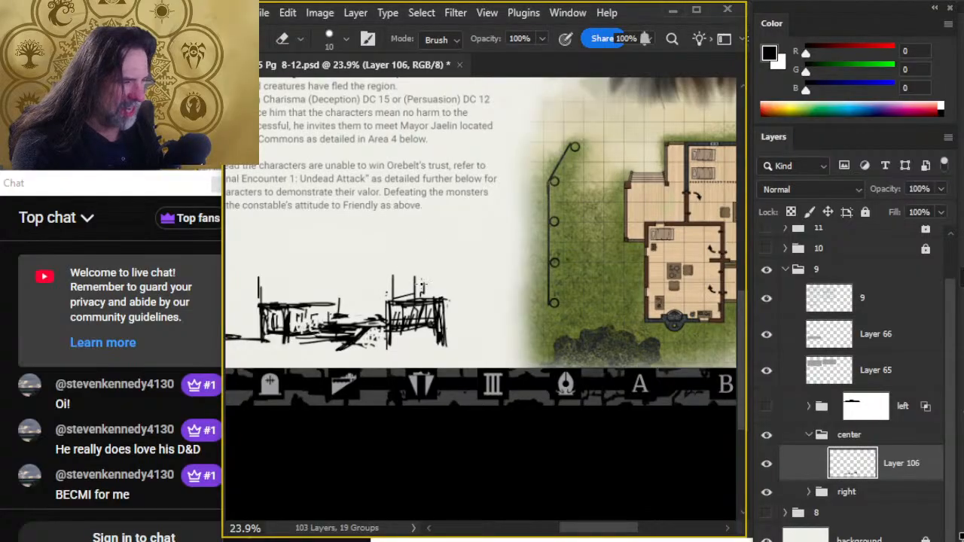
key("b")
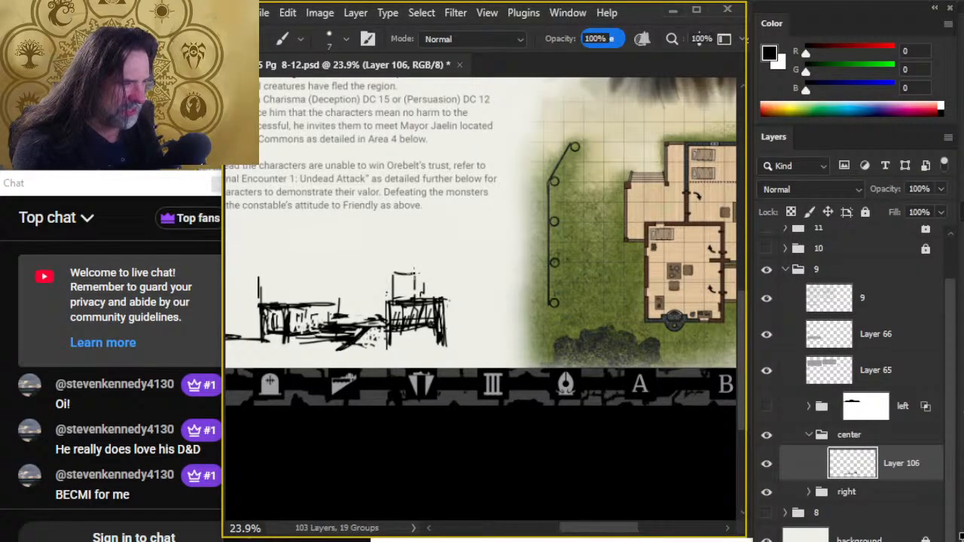
mouse_move(546, 309)
left_mouse_down()
mouse_move(491, 312)
mouse_move(486, 301)
left_mouse_up()
key("e")
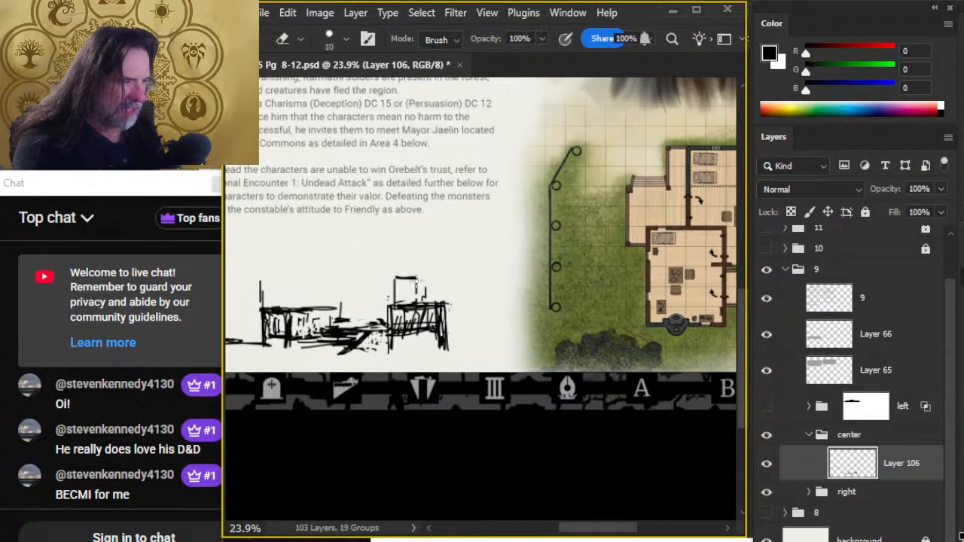
key("b")
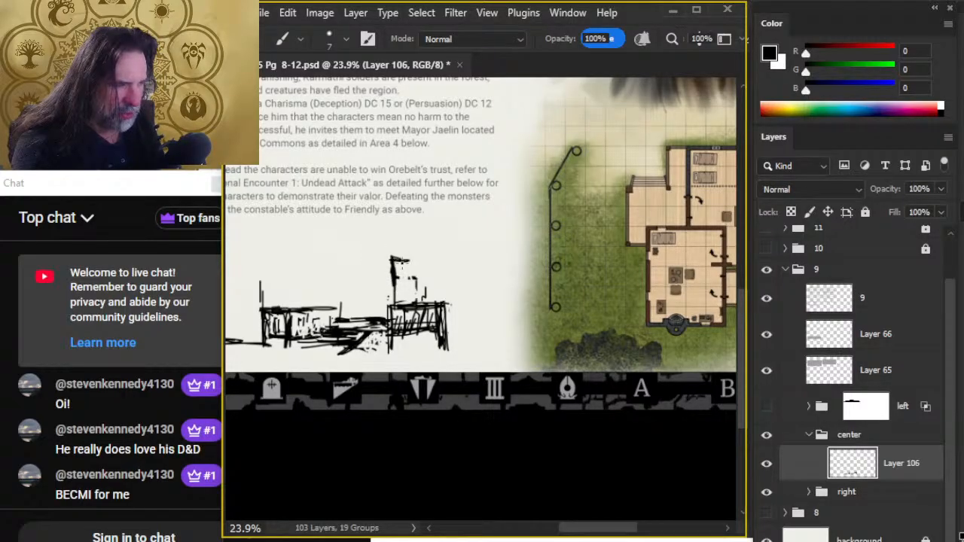
- Redraw the block's flat top, widen it into a large rectangular building, and add jagged foliage at its right end
key("e")
key("b")
left_click_drag(392, 263, 414, 264)
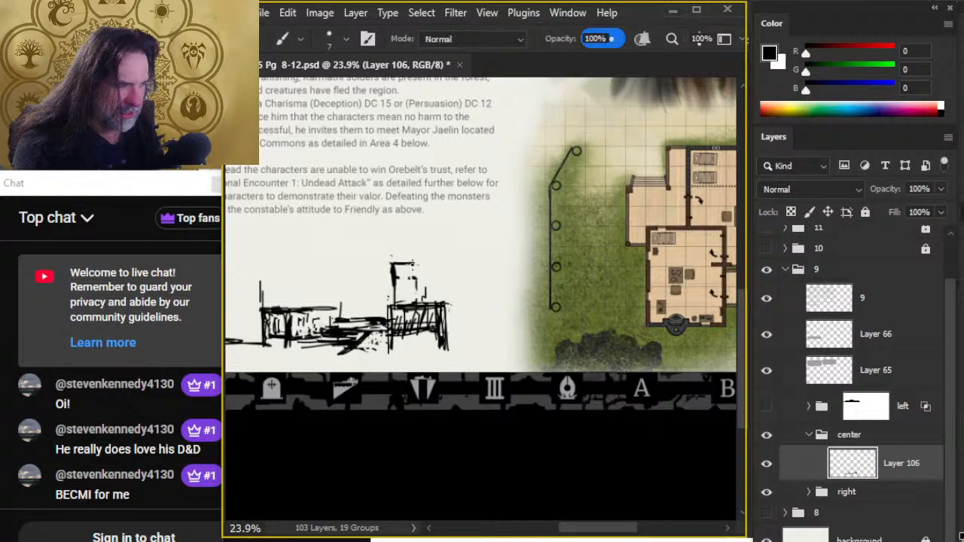
mouse_move(563, 321)
left_mouse_down()
mouse_move(413, 328)
mouse_move(499, 319)
left_mouse_up()
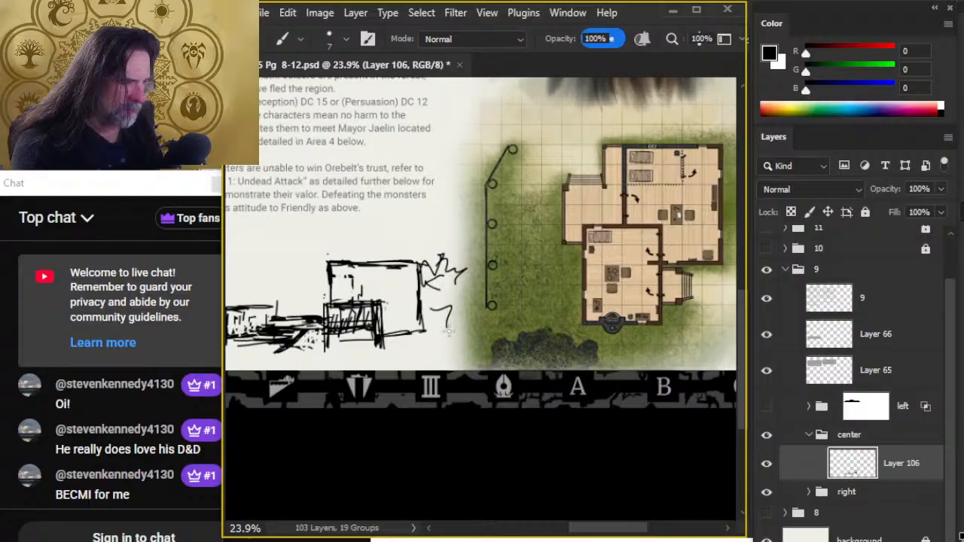
scroll(437, 341, "left", 4)
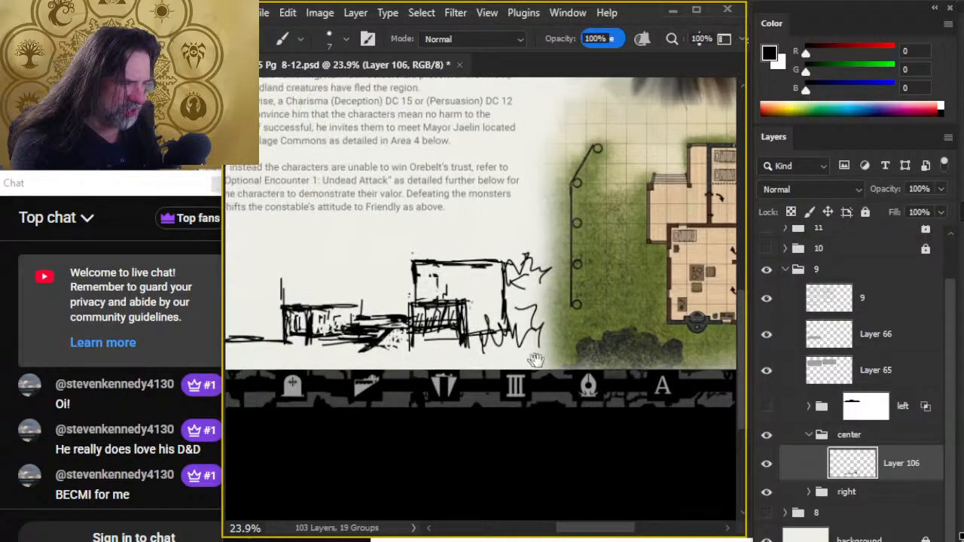
- Rework the ground line left of the fence-like sections, and add a second tall upright inside the outermost post
key("e")
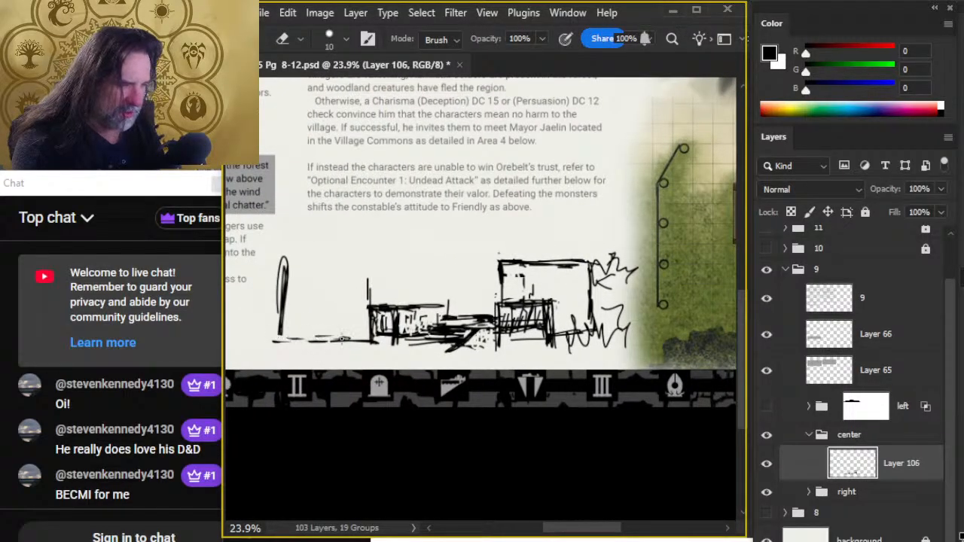
key("b")
left_click_drag(319, 343, 371, 343)
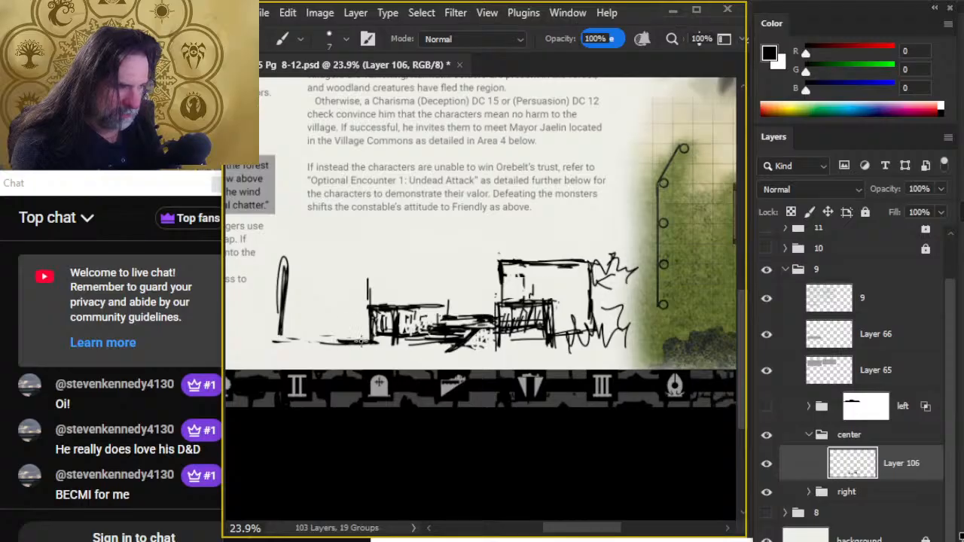
left_click_drag(505, 335, 544, 373)
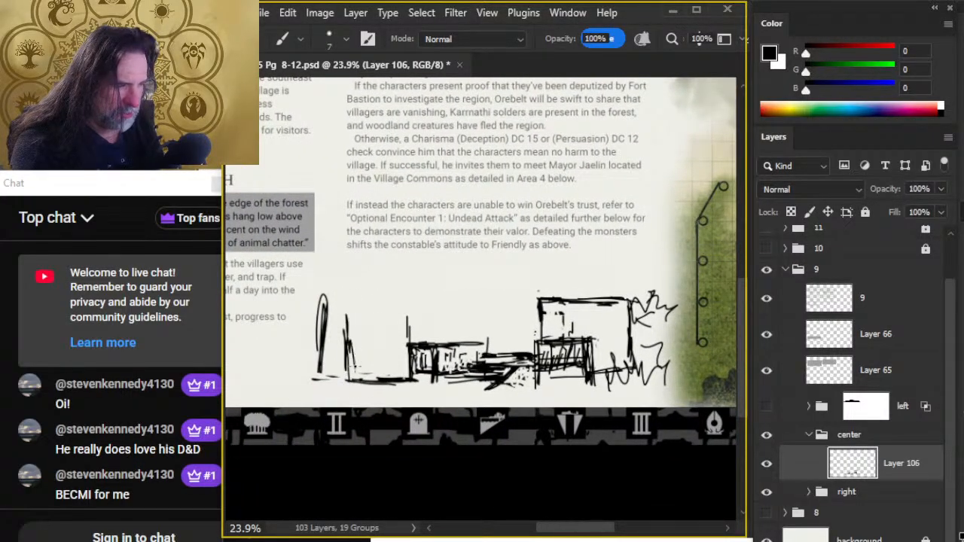
mouse_move(351, 369)
left_mouse_down()
mouse_move(354, 300)
mouse_move(360, 361)
left_mouse_up()
- Erase the outermost post with a larger eraser, and brush a horizontal top line from the remaining tall upright
key("e")
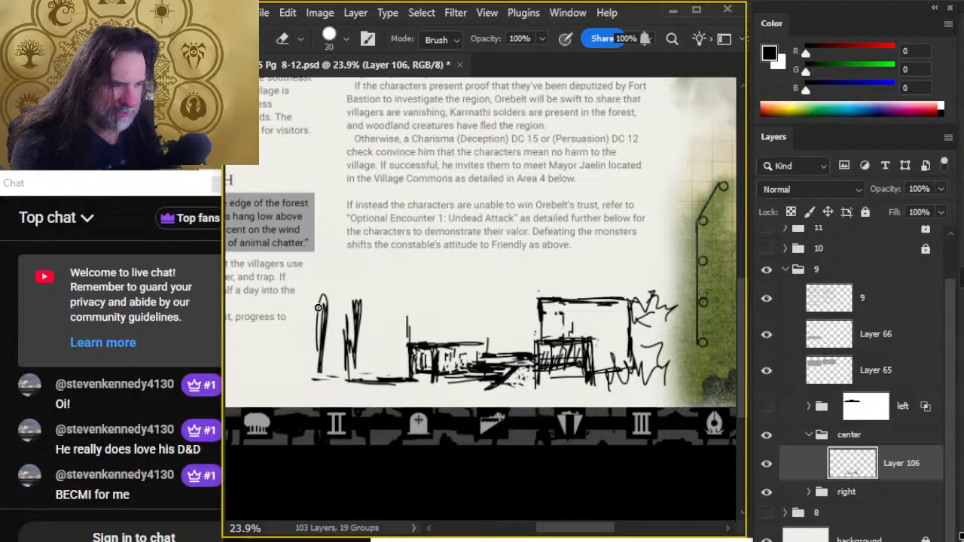
mouse_move(319, 307)
left_mouse_down()
mouse_move(320, 381)
mouse_move(394, 356)
mouse_move(374, 331)
mouse_move(362, 355)
mouse_move(371, 325)
mouse_move(351, 287)
left_mouse_up()
key("bracketright")
key("bracketright")
key("bracketright")
key("bracketright")
key("bracketright")
key("b")
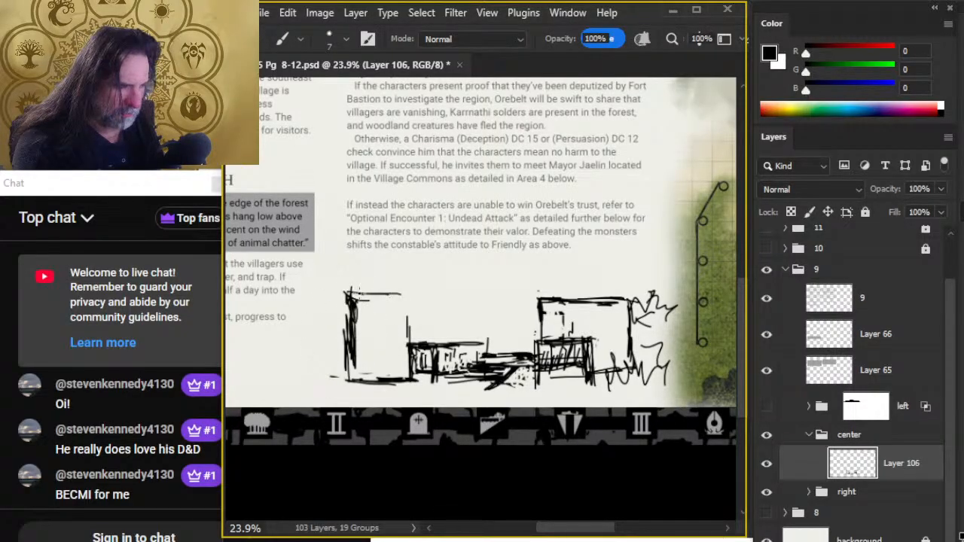
- Brush the tall inner upright of the left block, closing its right side up to the top line
left_click_drag(396, 326, 399, 296)
mouse_move(404, 287)
left_mouse_down()
mouse_move(410, 354)
mouse_move(398, 301)
mouse_move(411, 323)
mouse_move(412, 307)
mouse_move(402, 360)
left_mouse_up()
key("e")
key("b")
key("e")
key("b")
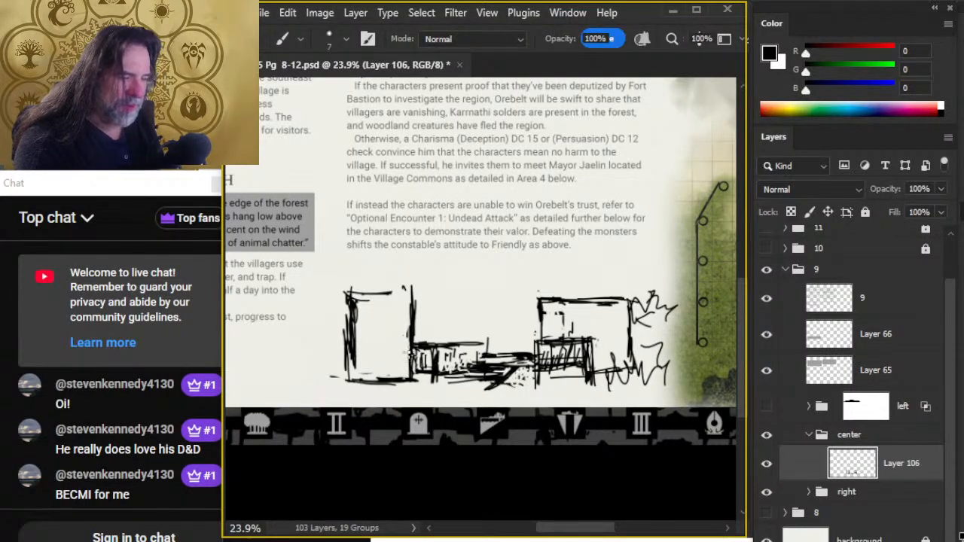
- Erase the thick outer edge of the left block and redraw it as a single thinner vertical line
key("e")
mouse_move(335, 372)
left_mouse_down()
mouse_move(347, 349)
mouse_move(372, 367)
left_mouse_up()
key("b")
mouse_move(369, 306)
left_mouse_down()
mouse_move(372, 335)
mouse_move(355, 367)
left_mouse_up()
left_click_drag(354, 292, 364, 367)
key("e")
key("b")
key("e")
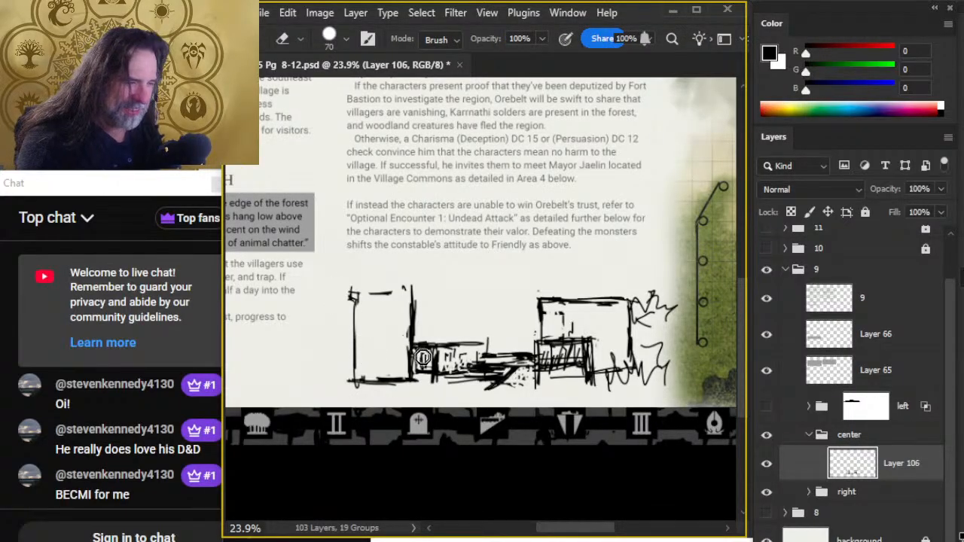
- Hide group 9, show the group 8 village map, and lasso around the building marked 3
key("b")
mouse_move(634, 350)
left_mouse_down()
mouse_move(357, 337)
mouse_move(390, 338)
mouse_move(380, 338)
left_mouse_up()
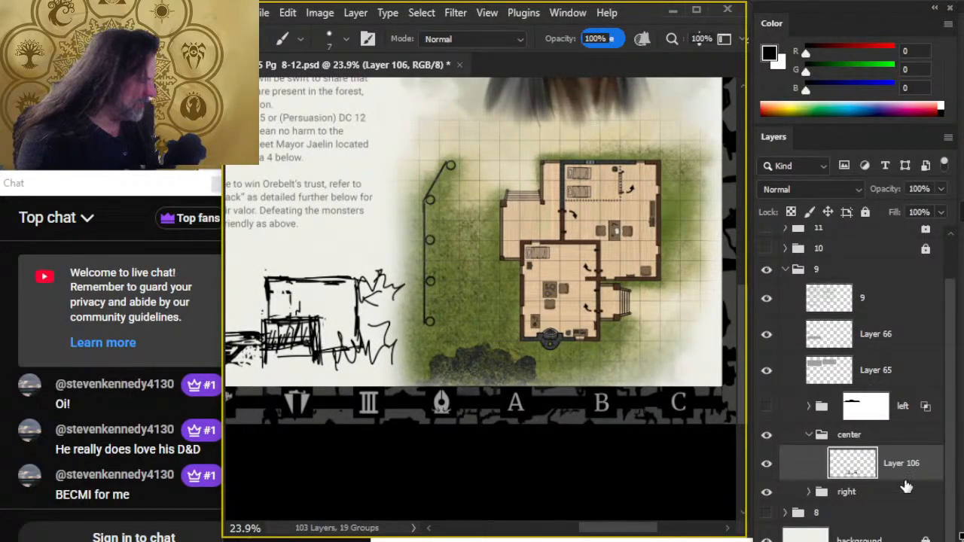
left_click(763, 270)
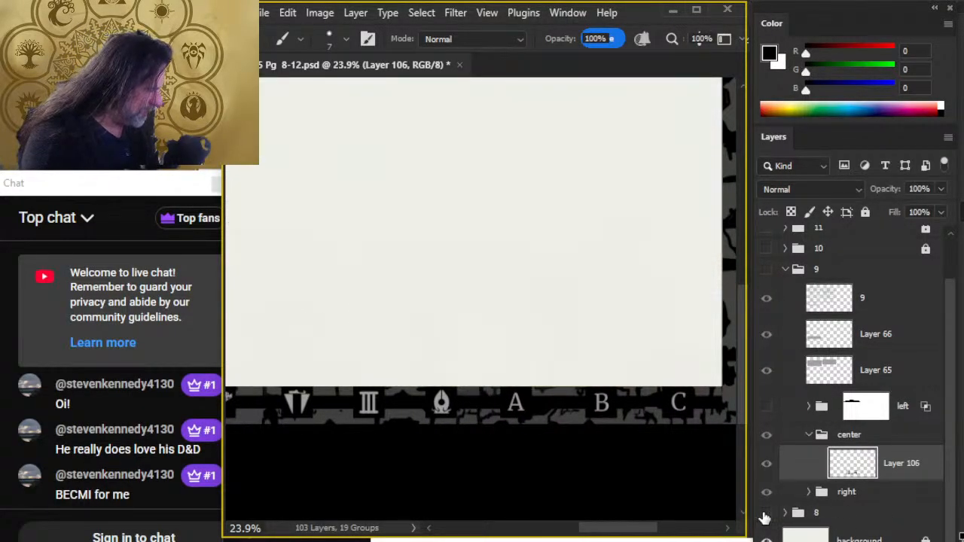
left_click(765, 515)
left_click_drag(402, 341, 607, 373)
left_click_drag(471, 295, 588, 293)
left_click_drag(601, 181, 664, 204)
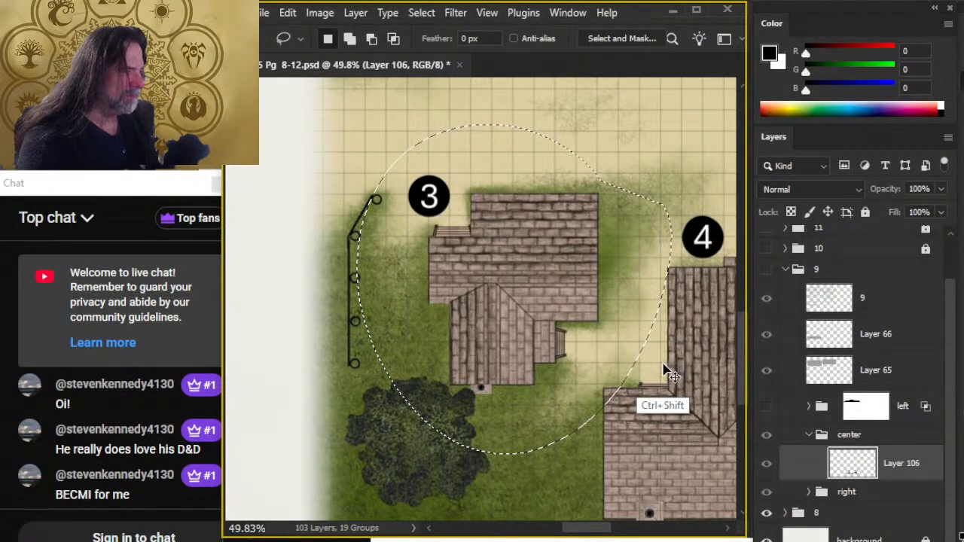
- Switch visibility back to group 9, paste the copied building 3 map area, and position it as a reference above the sketch
left_click(767, 513)
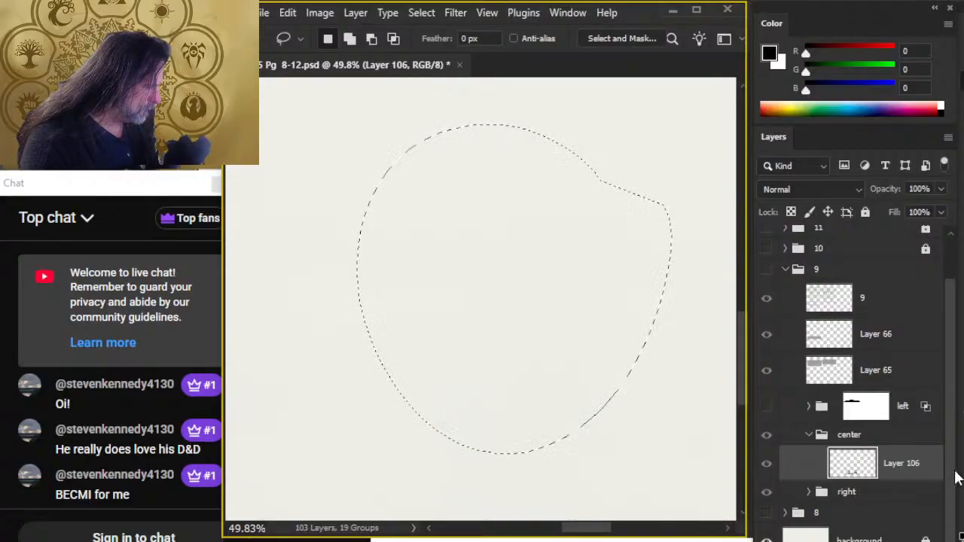
scroll(903, 354, "up", 2)
left_click(765, 321)
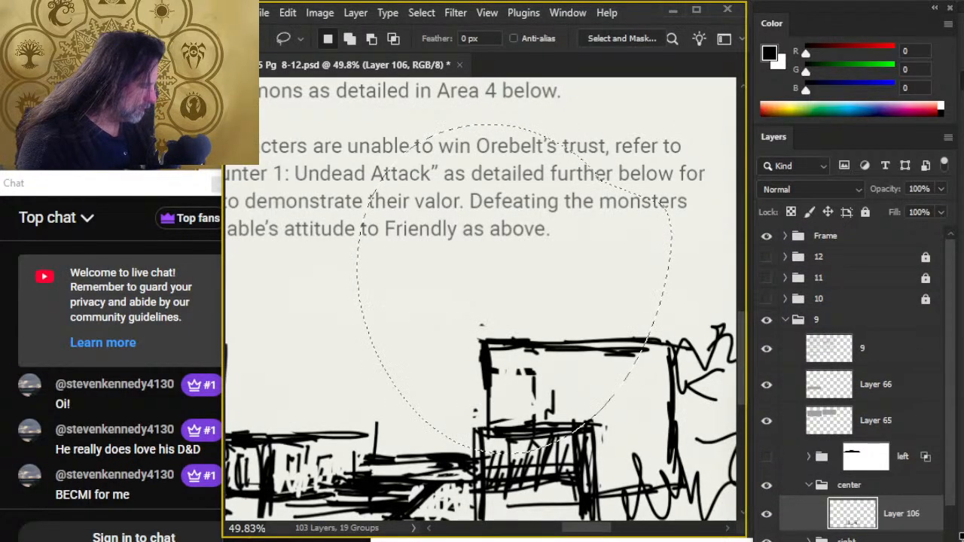
key("ctrl+v")
key("v")
left_click_drag(648, 464, 393, 215)
mouse_move(458, 290)
left_mouse_down()
mouse_move(548, 457)
mouse_move(491, 237)
left_mouse_up()
- Extend the left block's top line to the right and brush an additional upright down to the fence section
key("b")
mouse_move(439, 426)
left_mouse_down()
mouse_move(420, 294)
mouse_move(417, 327)
mouse_move(528, 539)
mouse_move(498, 356)
mouse_move(492, 487)
mouse_move(460, 384)
left_mouse_up()
mouse_move(318, 306)
left_mouse_down()
mouse_move(438, 295)
mouse_move(566, 304)
mouse_move(516, 395)
mouse_move(520, 298)
mouse_move(518, 413)
mouse_move(517, 400)
mouse_move(502, 420)
left_mouse_up()
key("e")
key("b")
left_click_drag(515, 314, 512, 480)
key("e")
key("b")
key("b")
- Cut the new strokes out of the map reference layer, paste them as a separate layer below it, and merge that down into Layer 106
key("l")
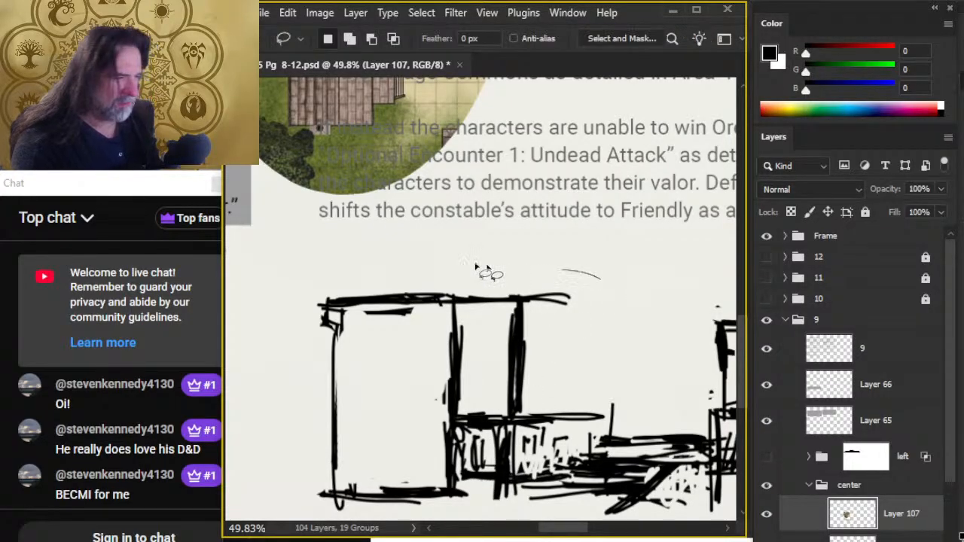
mouse_move(332, 407)
left_mouse_down()
mouse_move(687, 363)
mouse_move(332, 408)
left_mouse_up()
key("ctrl+d")
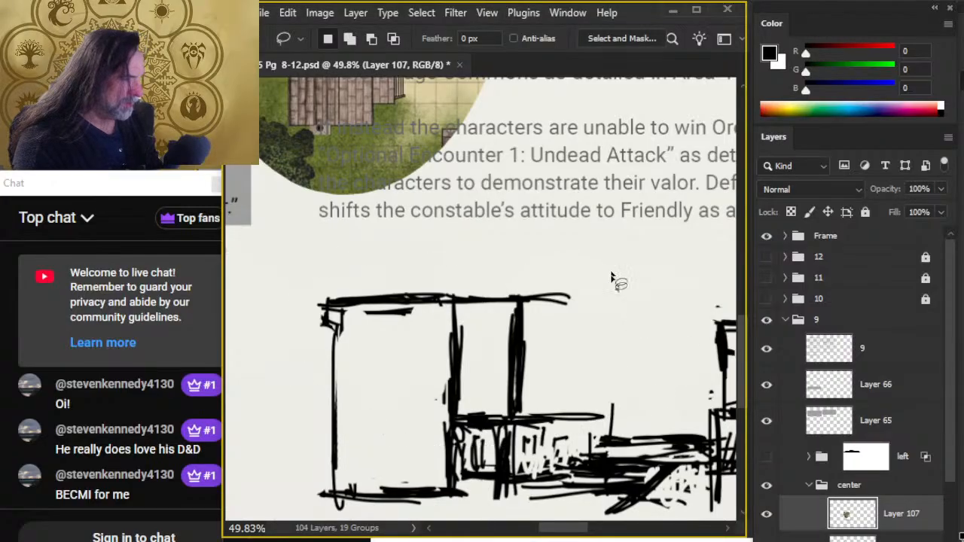
mouse_move(604, 262)
left_mouse_down()
mouse_move(293, 281)
mouse_move(553, 277)
left_mouse_up()
key("ctrl+x")
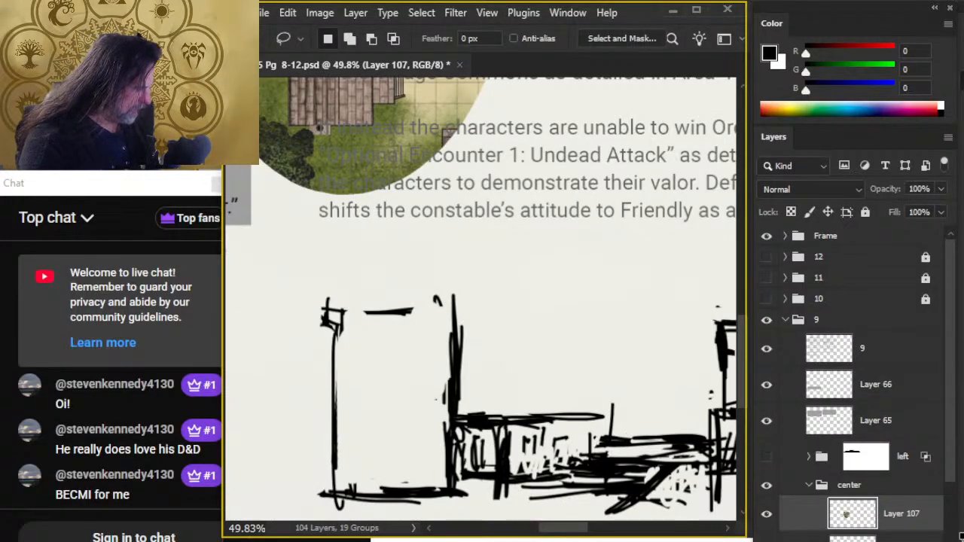
key("alt+bracketleft")
key("ctrl+v")
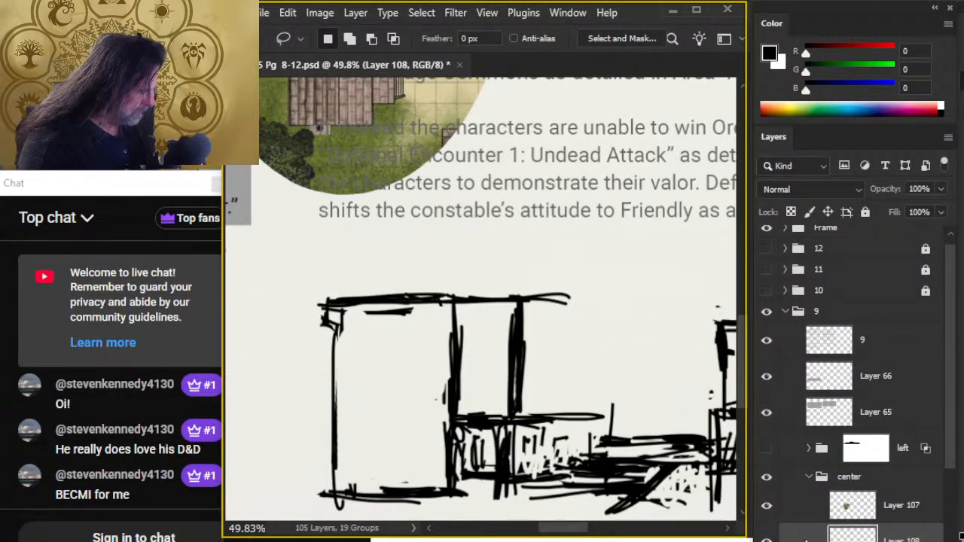
left_click(948, 137)
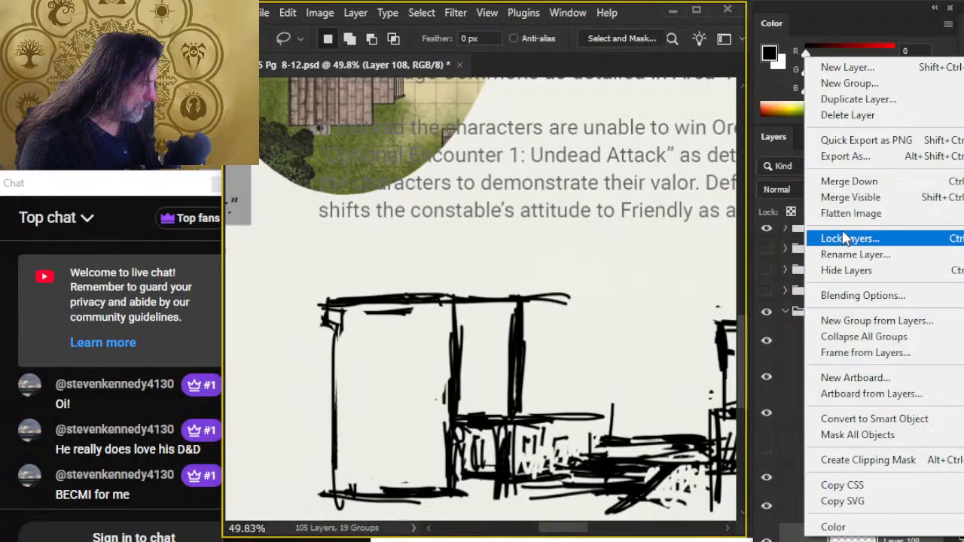
left_click(849, 180)
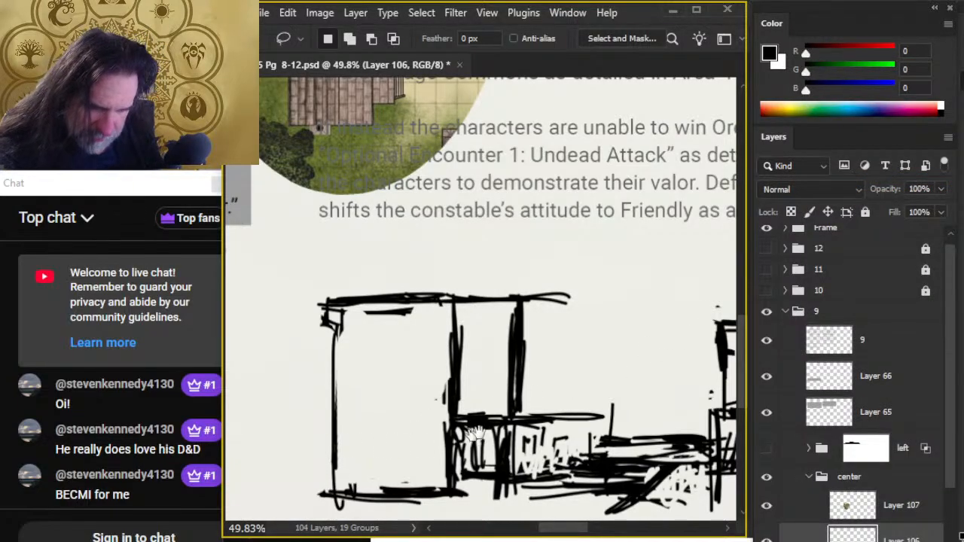
- Lengthen the left roofline with a short upward stroke, and brush the right building's overhanging roofline with a pointed gable
left_click_drag(475, 434, 433, 367)
left_click_drag(566, 301, 505, 302)
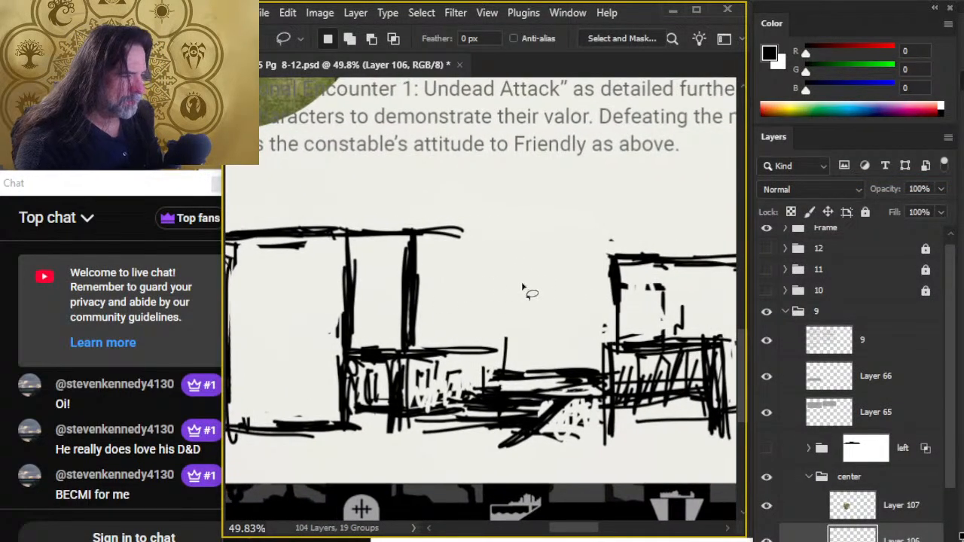
mouse_move(579, 220)
left_mouse_down()
mouse_move(761, 536)
mouse_move(780, 541)
mouse_move(591, 257)
left_mouse_up()
key("b")
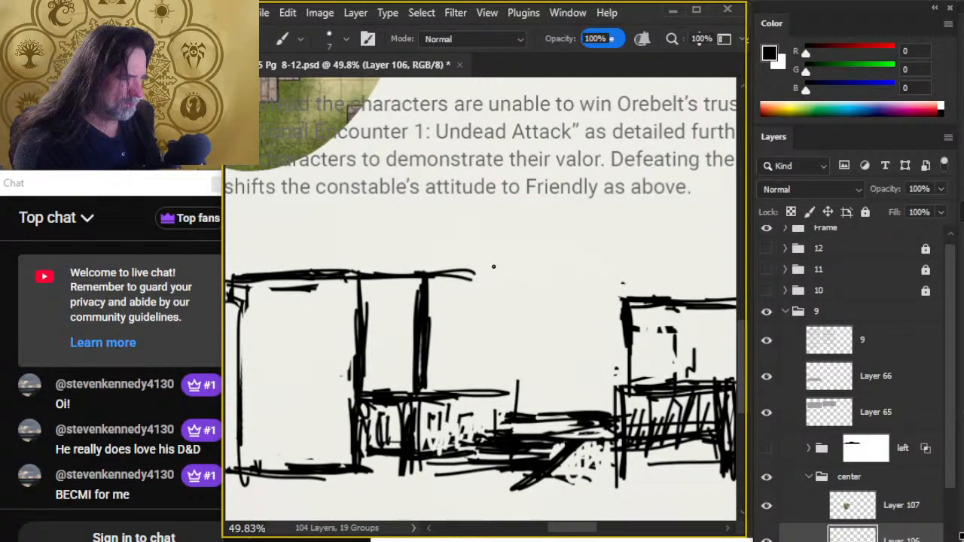
mouse_move(462, 276)
left_mouse_down()
mouse_move(515, 280)
mouse_move(498, 276)
mouse_move(508, 279)
mouse_move(525, 253)
left_mouse_up()
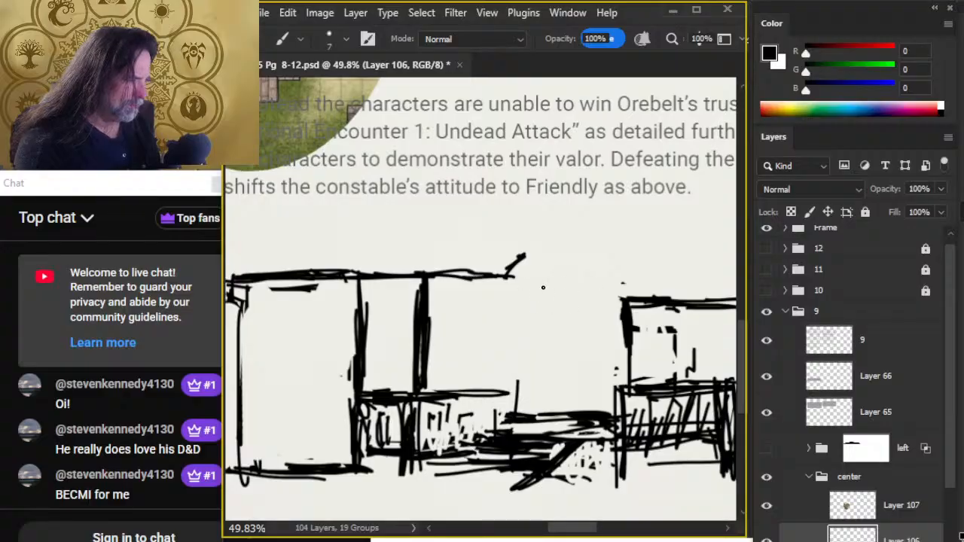
mouse_move(540, 286)
left_mouse_down()
mouse_move(605, 281)
mouse_move(735, 305)
left_mouse_up()
mouse_move(567, 293)
left_mouse_down()
mouse_move(698, 281)
mouse_move(560, 278)
mouse_move(588, 312)
left_mouse_up()
mouse_move(443, 213)
left_mouse_down()
mouse_move(792, 489)
mouse_move(694, 474)
mouse_move(433, 243)
left_mouse_up()
mouse_move(587, 353)
left_mouse_down()
mouse_move(652, 276)
mouse_move(695, 362)
left_mouse_up()
left_click_drag(660, 281, 689, 356)
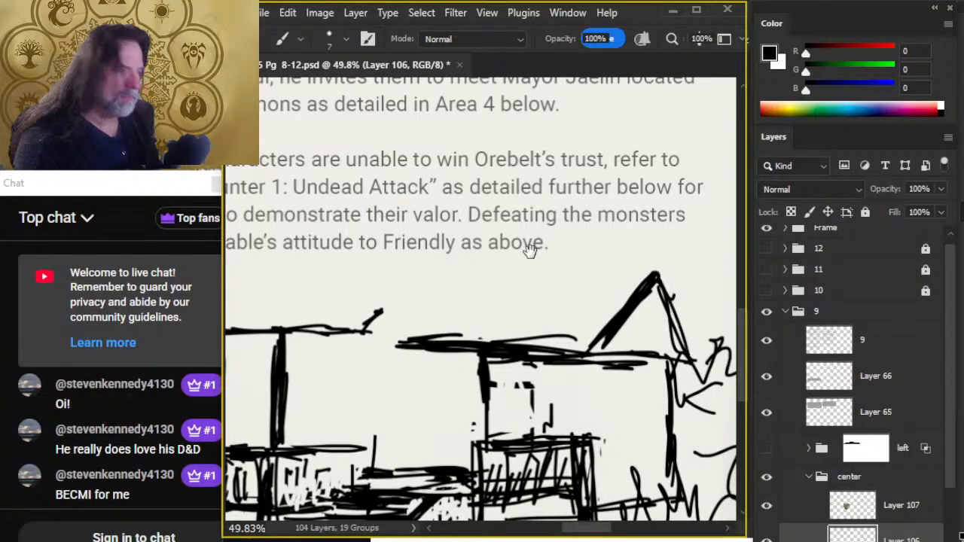
- Thicken the right building's roofline and extend it toward the left block
mouse_move(529, 250)
left_mouse_down()
mouse_move(845, 541)
mouse_move(640, 427)
mouse_move(587, 306)
mouse_move(596, 278)
left_mouse_up()
key("ctrl+space")
left_click_drag(462, 393, 585, 422)
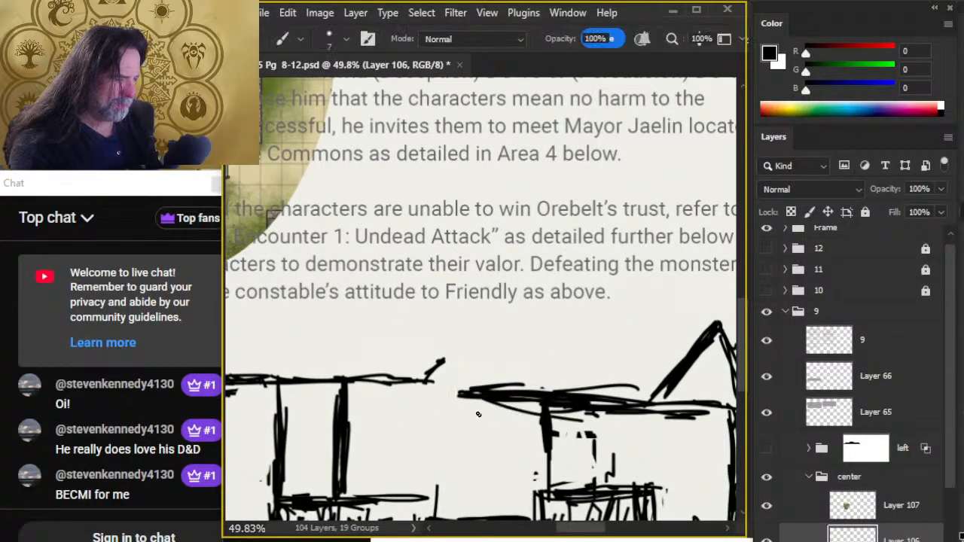
key("ctrl+space")
mouse_move(609, 455)
left_mouse_down()
mouse_move(523, 440)
mouse_move(623, 422)
left_mouse_up()
mouse_move(565, 430)
left_mouse_down()
mouse_move(631, 423)
mouse_move(646, 432)
left_mouse_up()
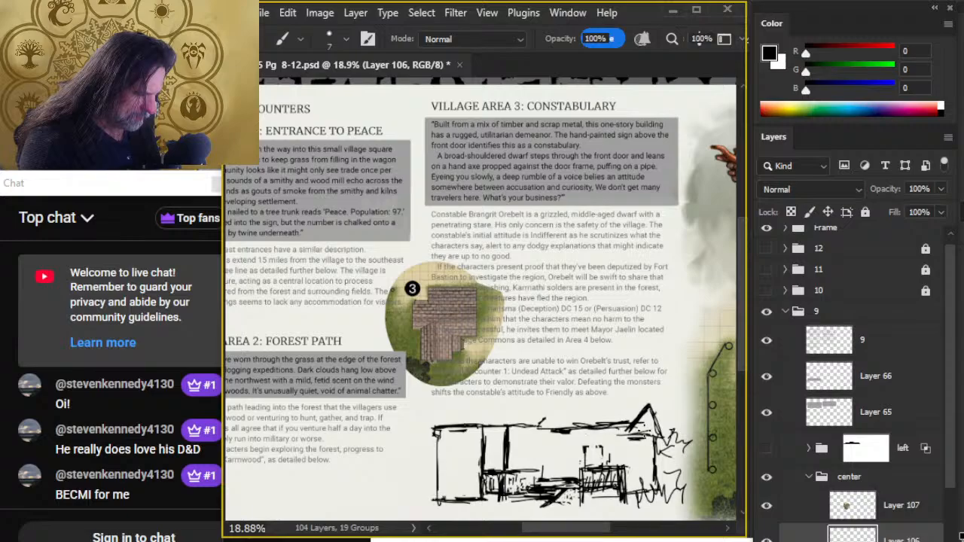
left_click_drag(586, 435, 626, 435)
mouse_move(556, 433)
left_mouse_down()
mouse_move(628, 431)
mouse_move(619, 419)
mouse_move(570, 425)
left_mouse_up()
- Lasso the upper part of the left block and lower it to line up with the right building's roofline
key("e")
key("l")
mouse_move(501, 407)
left_mouse_down()
mouse_move(520, 464)
mouse_move(516, 404)
left_mouse_up()
left_click_drag(491, 423, 489, 432)
key("ctrl+d")
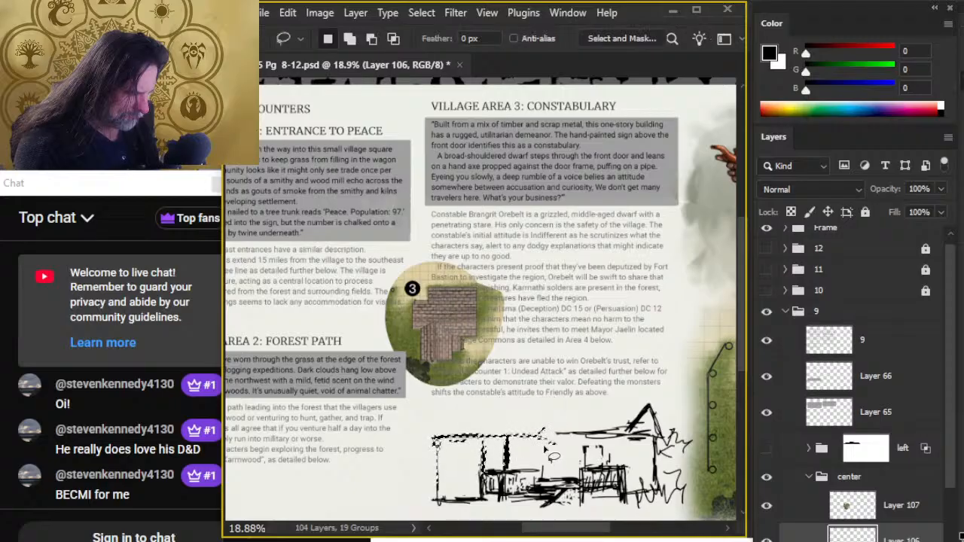
- Clean up the gap between the two rooflines with the Eraser, and brush a middle upright at the right roof's inner end
key("b")
key("e")
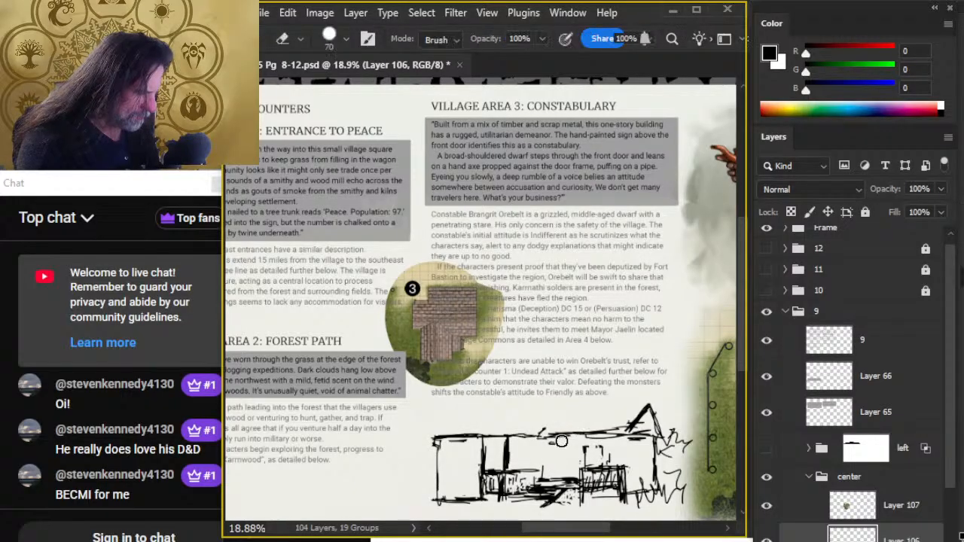
key("b")
mouse_move(560, 438)
left_mouse_down()
mouse_move(549, 437)
mouse_move(567, 473)
left_mouse_up()
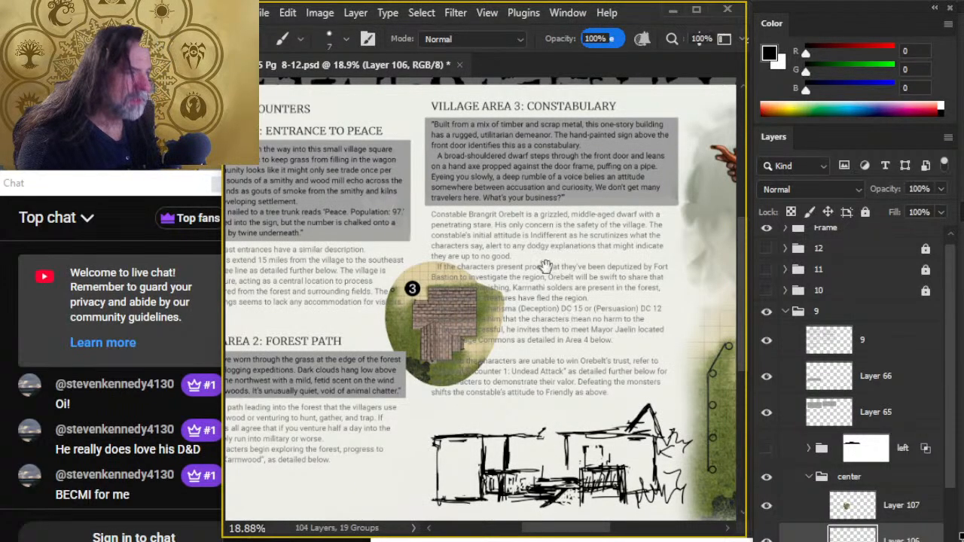
left_click_drag(546, 267, 477, 244)
key("e")
mouse_move(482, 380)
left_mouse_down()
mouse_move(462, 417)
mouse_move(463, 382)
mouse_move(460, 398)
mouse_move(466, 381)
mouse_move(499, 387)
mouse_move(484, 369)
mouse_move(532, 370)
left_mouse_up()
key("b")
key("e")
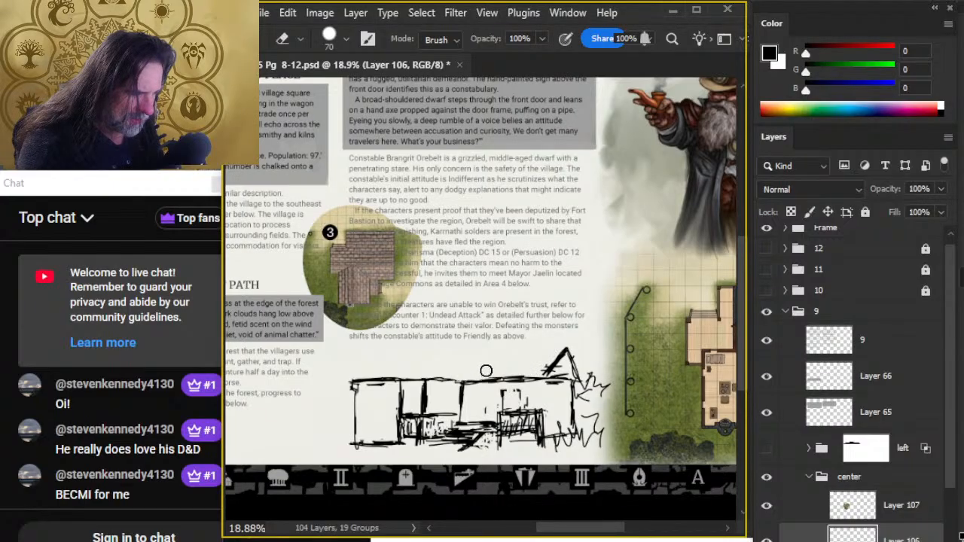
- Brush porch posts and horizontal rails above the fence sections, and add door details inside the right building
key("b")
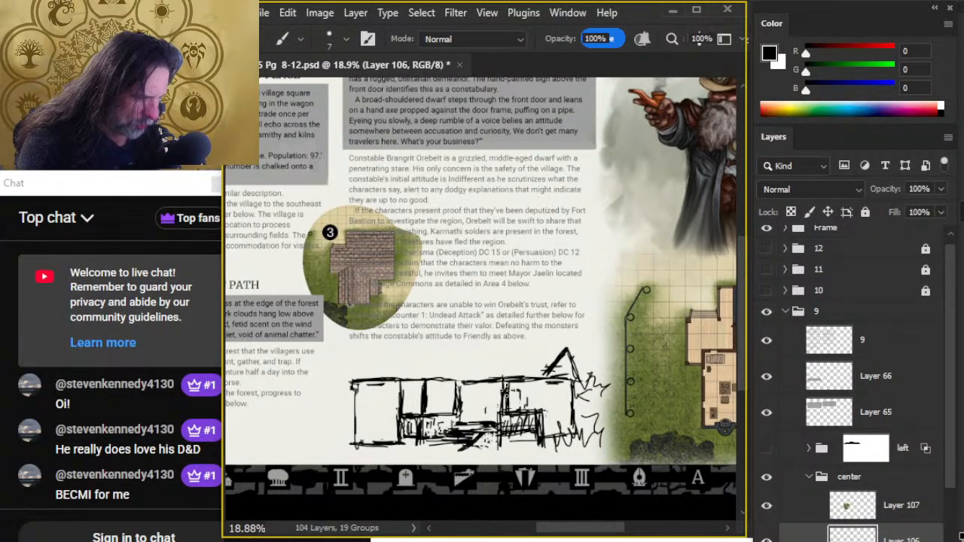
left_click_drag(542, 380, 539, 441)
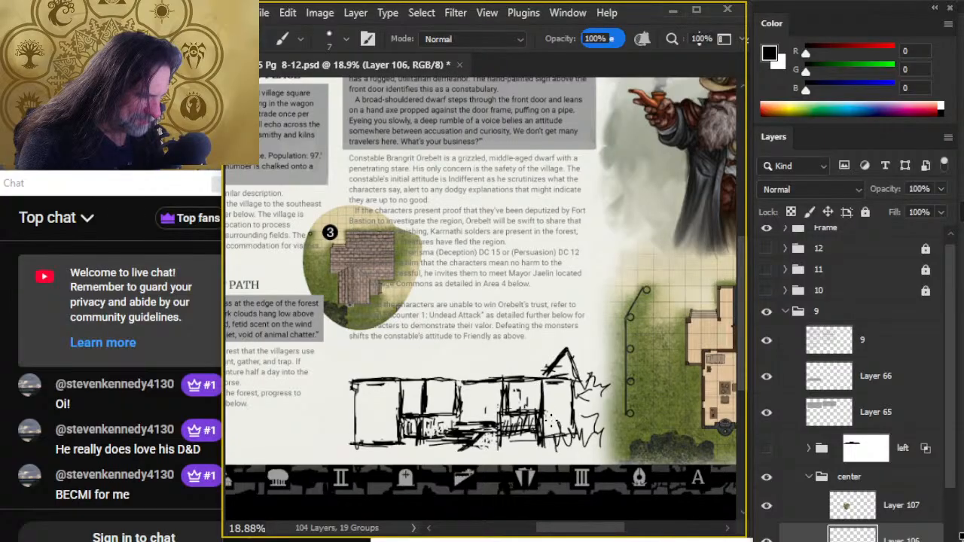
key("space")
mouse_move(538, 291)
left_mouse_down()
mouse_move(507, 449)
mouse_move(430, 291)
left_mouse_up()
key("e")
key("b")
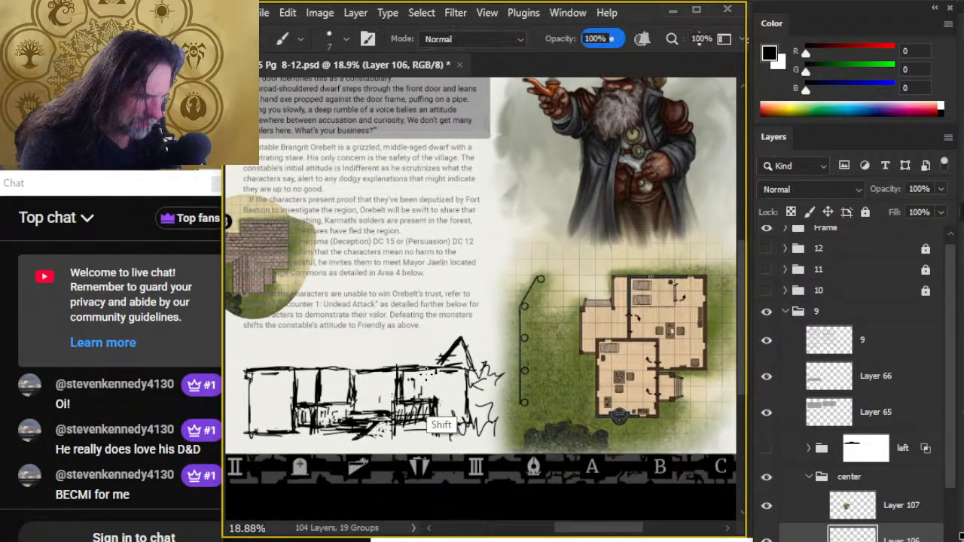
left_click_drag(427, 375, 424, 399)
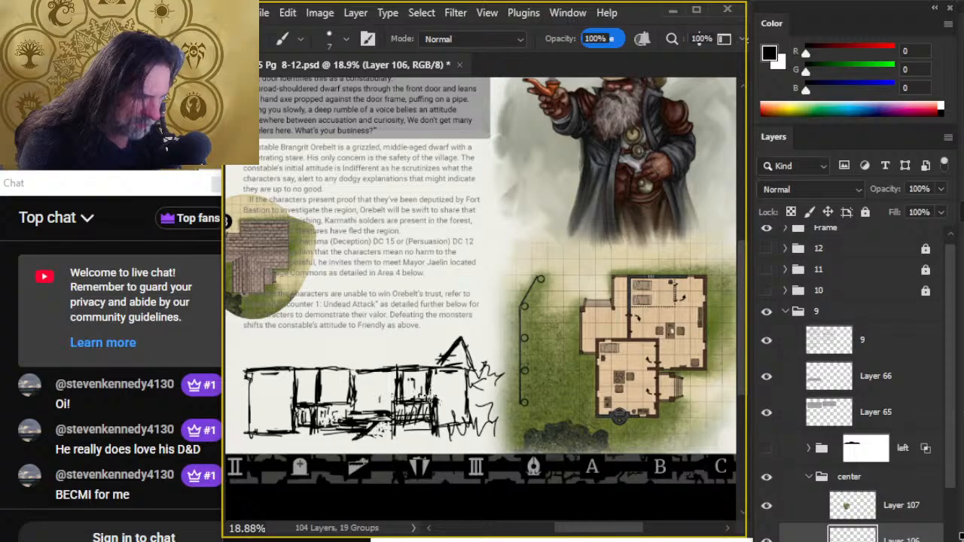
- Erase the oversized gable at the right end and redraw it as a smaller peak aligned with the end wall
key("e")
mouse_move(447, 368)
left_mouse_down()
mouse_move(441, 350)
mouse_move(458, 330)
mouse_move(477, 377)
left_mouse_up()
key("b")
key("e")
key("b")
key("e")
mouse_move(458, 341)
left_mouse_down()
mouse_move(474, 367)
mouse_move(450, 366)
mouse_move(465, 369)
left_mouse_up()
key("b")
key("e")
key("b")
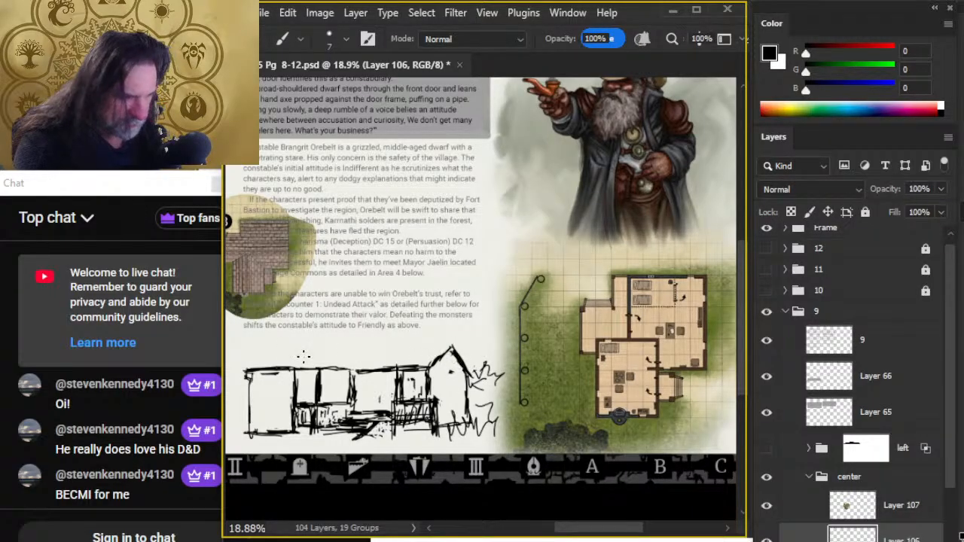
- Brush a sloping roof edge rising from the left block's outer corner, and extend the right gable's slope inward along the eave
left_click_drag(282, 354, 238, 368)
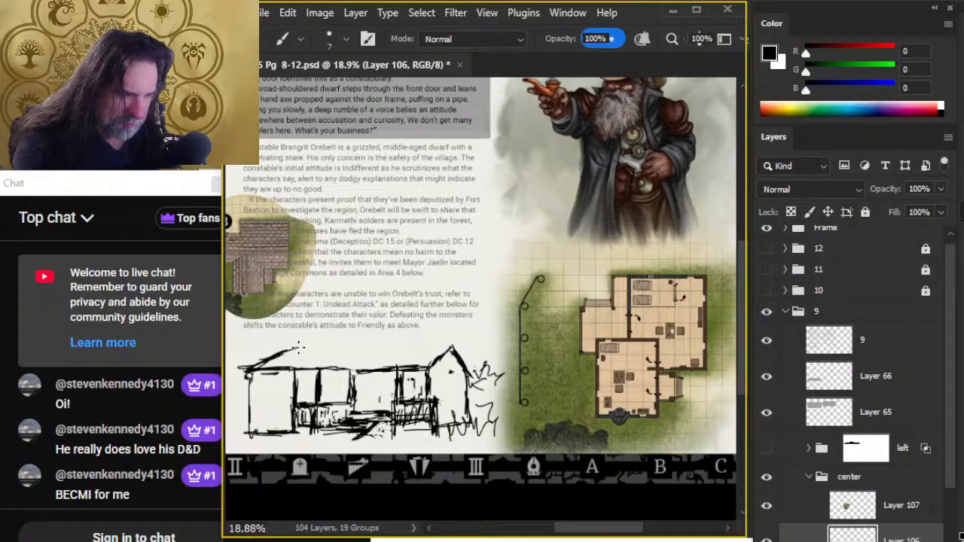
mouse_move(438, 318)
left_mouse_down()
mouse_move(563, 346)
mouse_move(552, 340)
left_mouse_up()
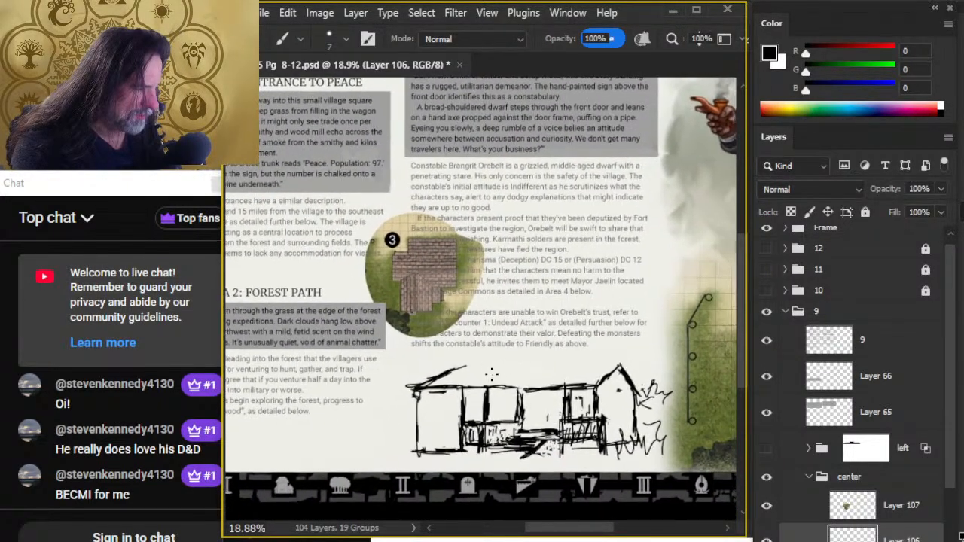
key("e")
key("b")
mouse_move(619, 384)
left_mouse_down()
mouse_move(598, 385)
mouse_move(619, 366)
mouse_move(574, 391)
left_mouse_up()
- Reduce the Eraser size to 40 and clean up the eave lines beneath the right gable's inner slope
key("e")
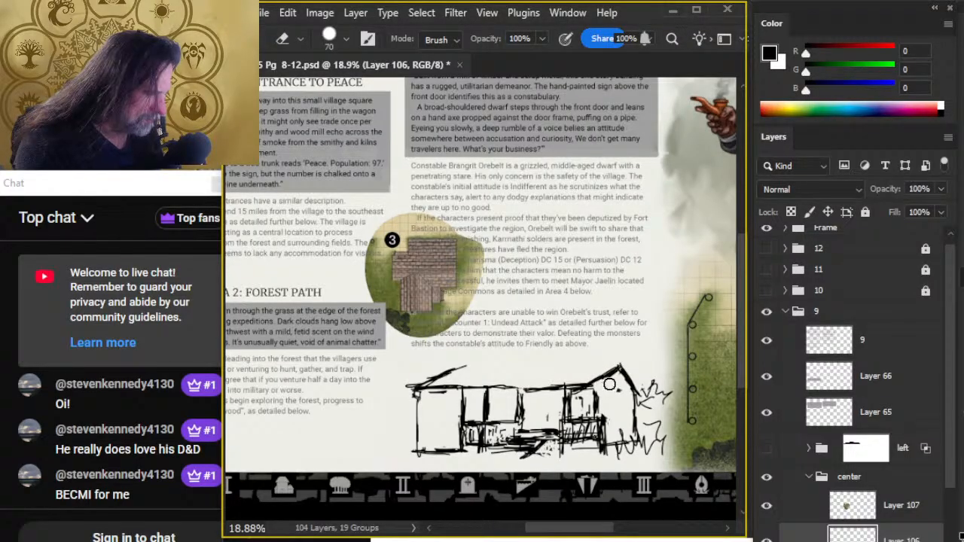
key("[")
key("[")
key("[")
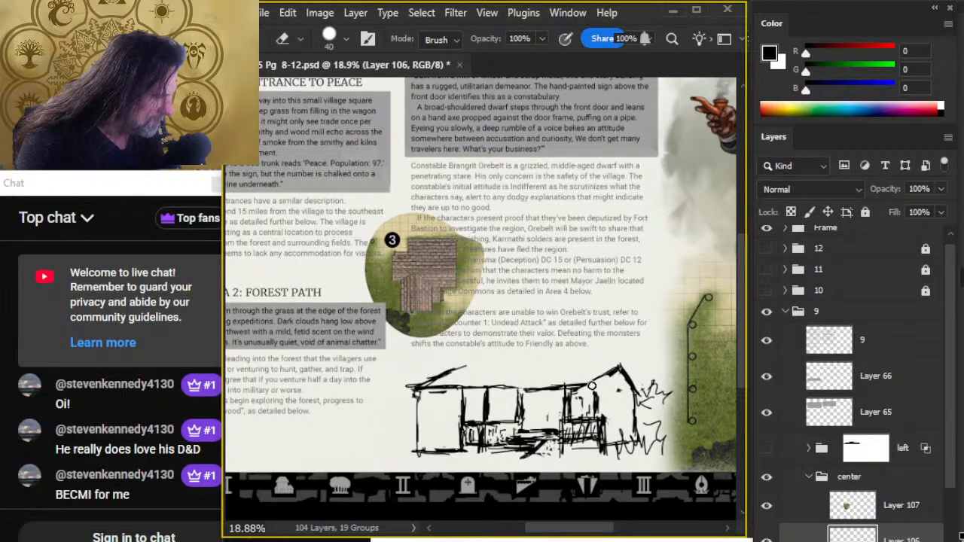
key("b")
key("e")
mouse_move(581, 395)
left_mouse_down()
mouse_move(546, 395)
mouse_move(541, 374)
mouse_move(526, 385)
mouse_move(579, 385)
mouse_move(604, 381)
left_mouse_up()
key("b")
key("e")
- Draw a sloping roof edge above the middle section, and connect the slopes to the gable with a long ridge line
key("b")
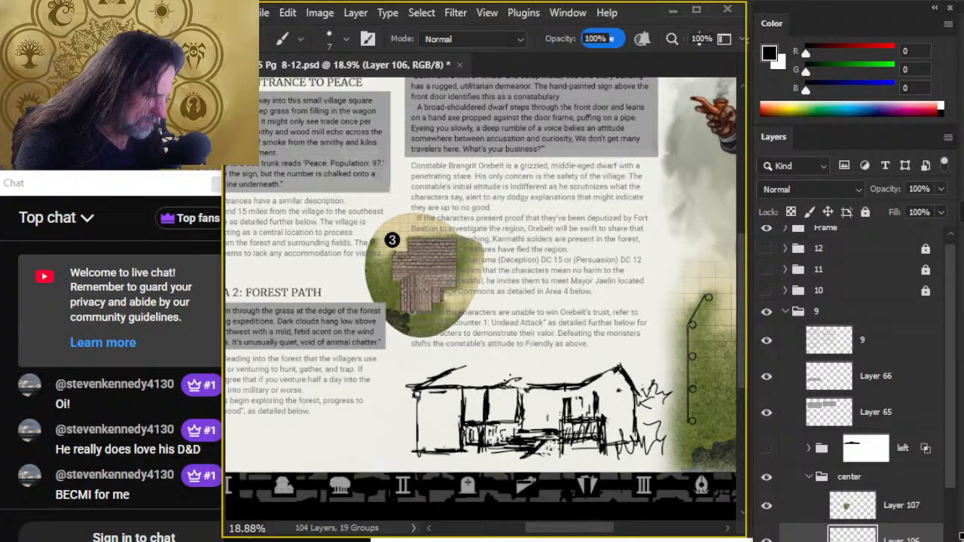
left_click_drag(476, 389, 529, 372)
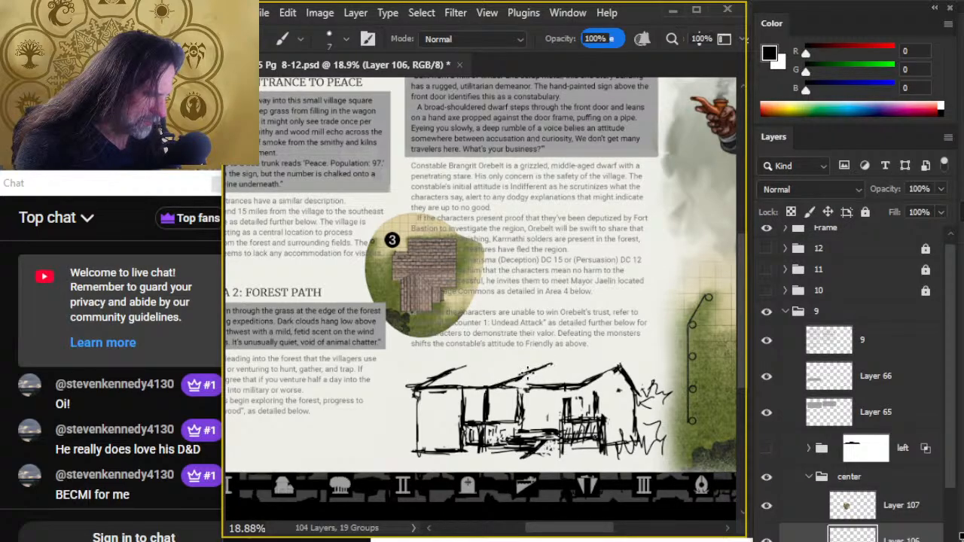
left_click_drag(464, 367, 601, 363)
left_click_drag(542, 365, 616, 364)
mouse_move(509, 365)
left_mouse_down()
mouse_move(631, 356)
mouse_move(508, 361)
left_mouse_up()
- Erase the rough wall strokes of the left block, and redraw its outer edge beneath the roof corner
key("e")
mouse_move(441, 396)
left_mouse_down()
mouse_move(410, 396)
mouse_move(413, 384)
mouse_move(452, 366)
mouse_move(416, 446)
left_mouse_up()
key("b")
key("e")
key("b")
key("b")
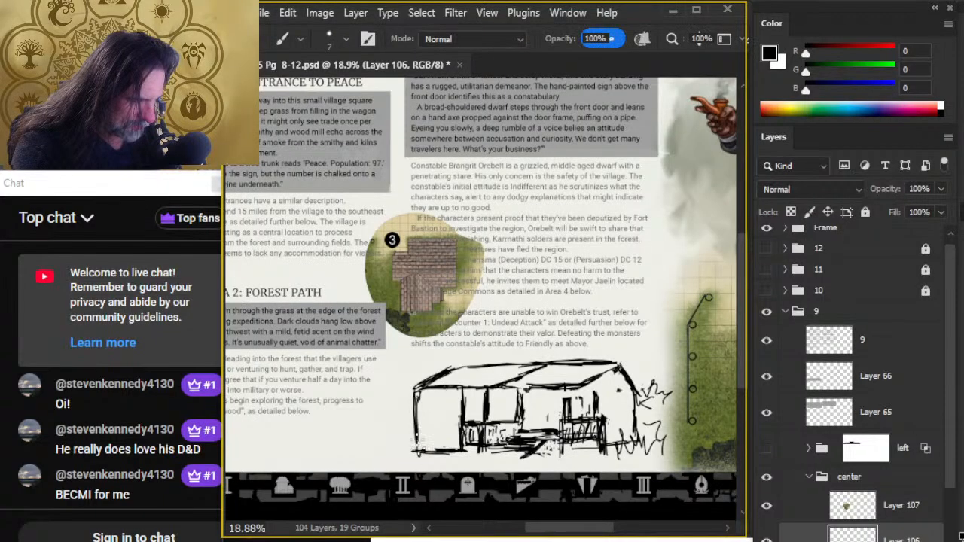
- Erase the left block's doubled outer edge, then redraw its wall and base line with cleaner strokes
key("e")
left_click_drag(416, 396, 411, 462)
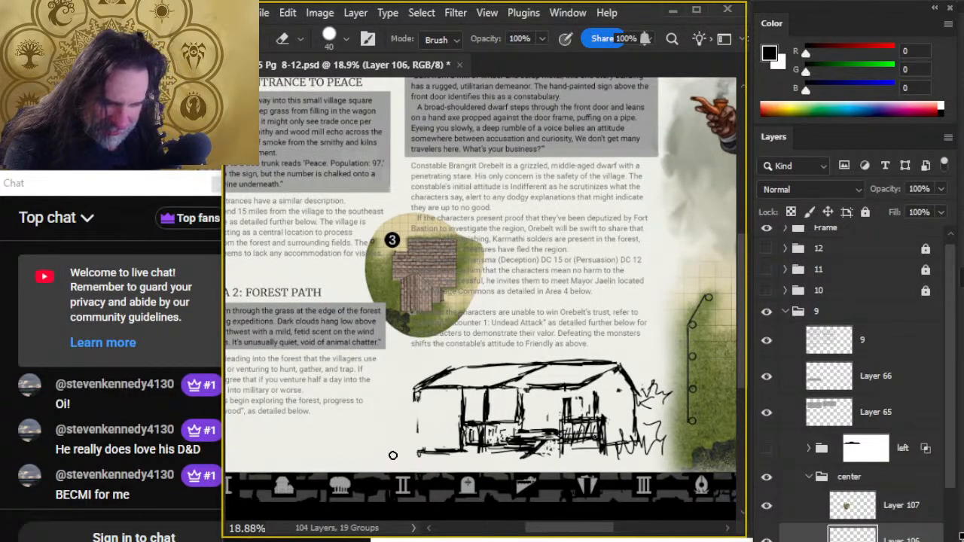
key("b")
mouse_move(416, 404)
left_mouse_down()
mouse_move(420, 433)
mouse_move(422, 407)
mouse_move(411, 450)
mouse_move(437, 486)
mouse_move(446, 454)
left_mouse_up()
key("e")
key("b")
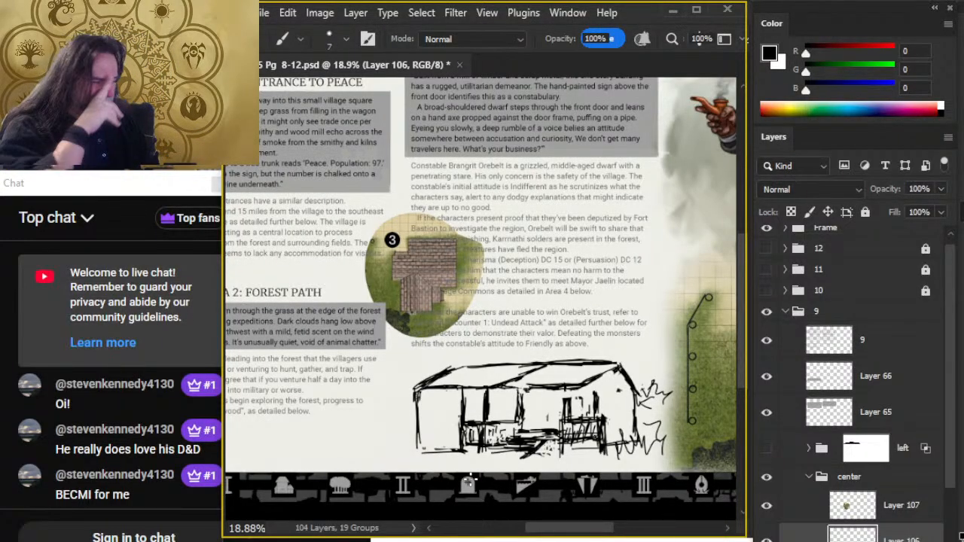
key("e")
mouse_move(423, 458)
left_mouse_down()
mouse_move(439, 463)
mouse_move(461, 451)
mouse_move(451, 452)
left_mouse_up()
key("b")
key("e")
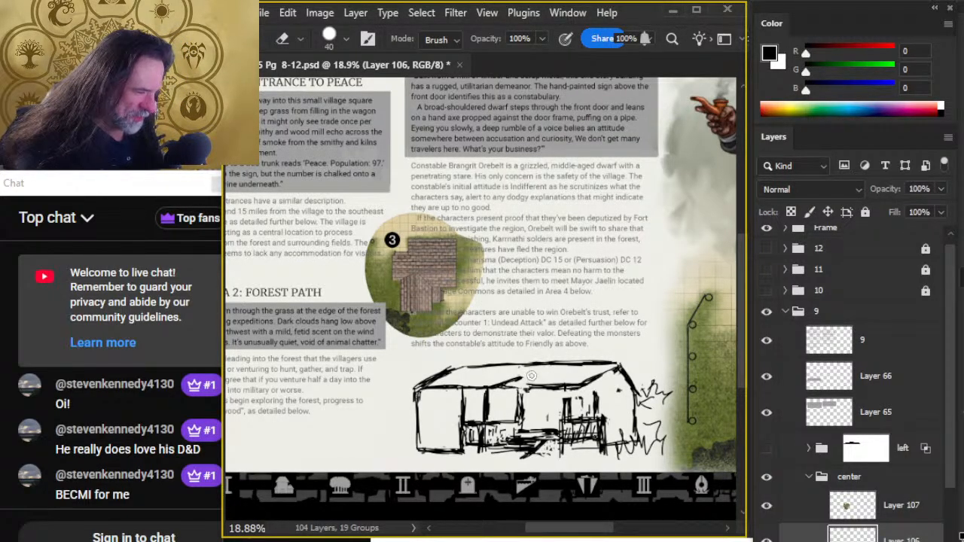
- Erase the stray eave lines between the middle slope and the right gable, and darken the post below the slope
key("b")
key("e")
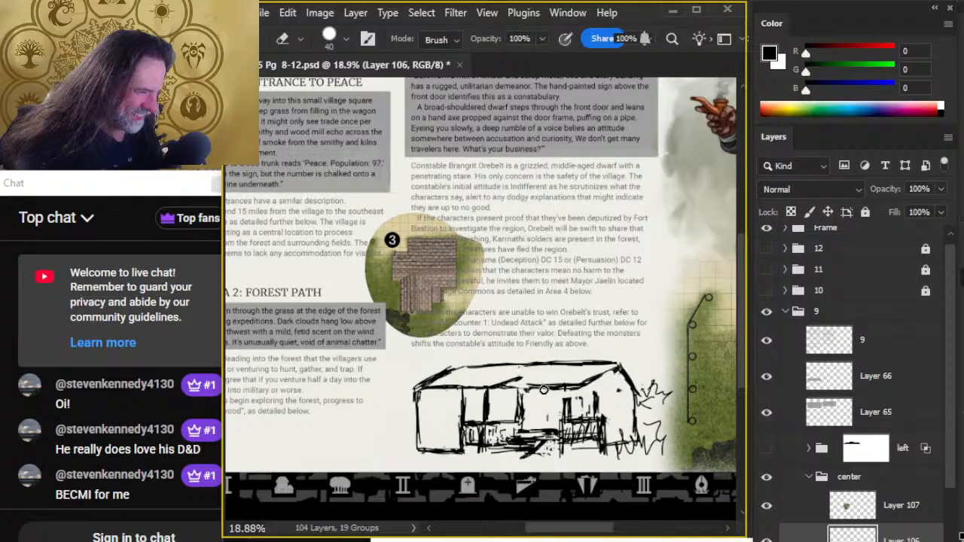
key("b")
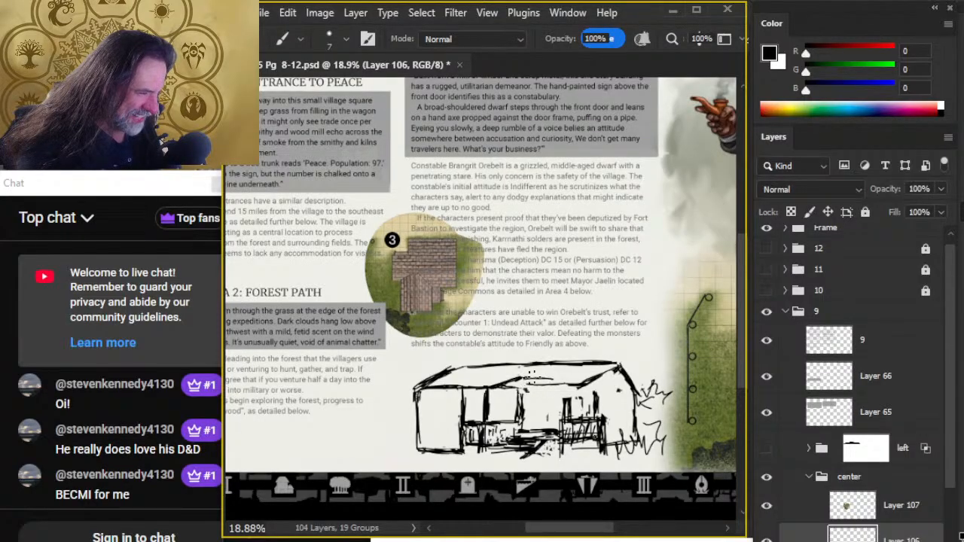
key("e")
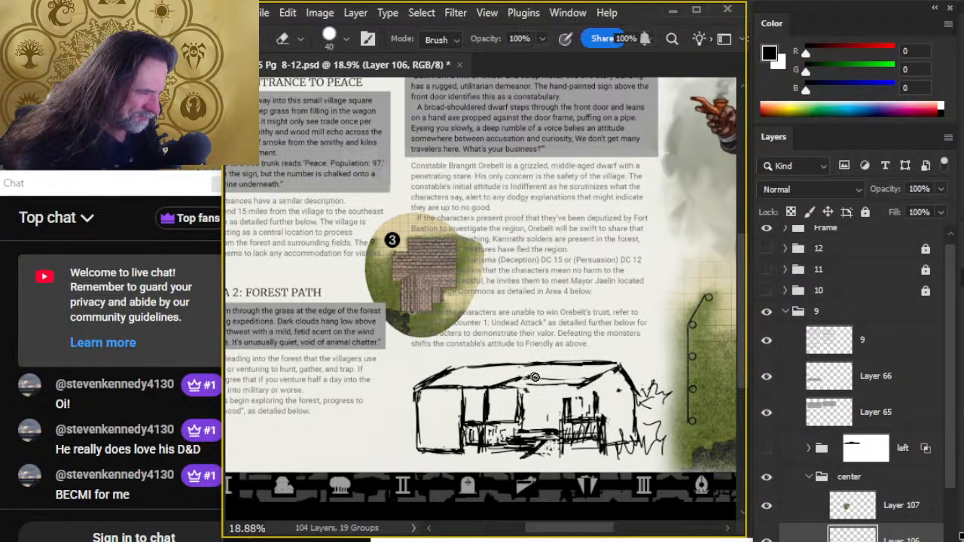
key("b")
key("e")
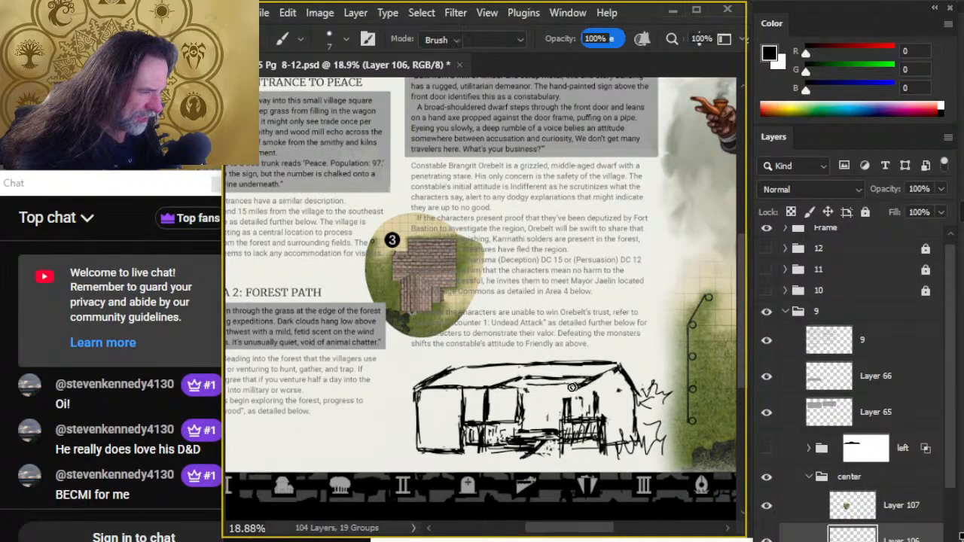
mouse_move(575, 385)
left_mouse_down()
mouse_move(592, 385)
mouse_move(536, 376)
mouse_move(522, 380)
mouse_move(531, 398)
left_mouse_up()
key("b")
key("e")
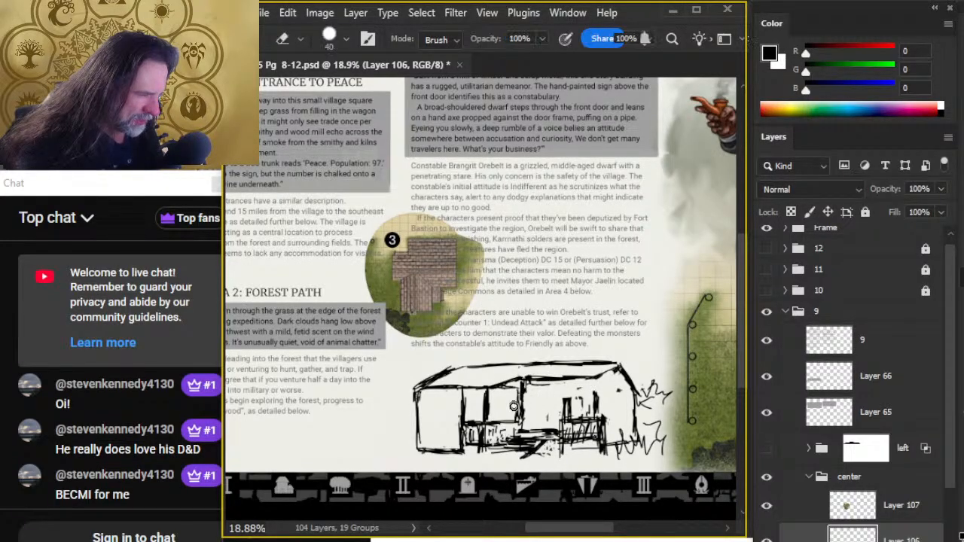
- Brush a straight eave across the recessed middle section toward the gable, and tidy its underside with the Eraser at size 35
key("b")
key("e")
key("b")
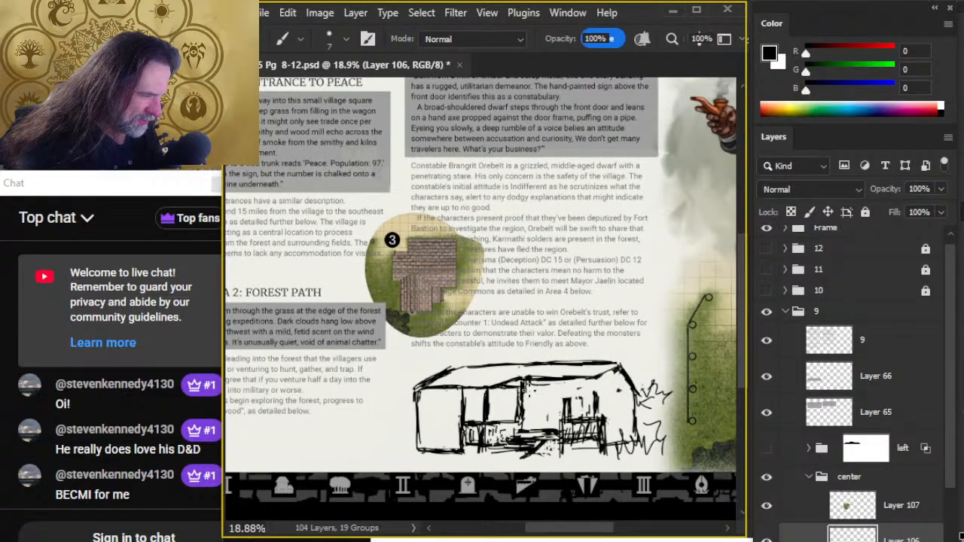
left_click_drag(529, 384, 570, 388)
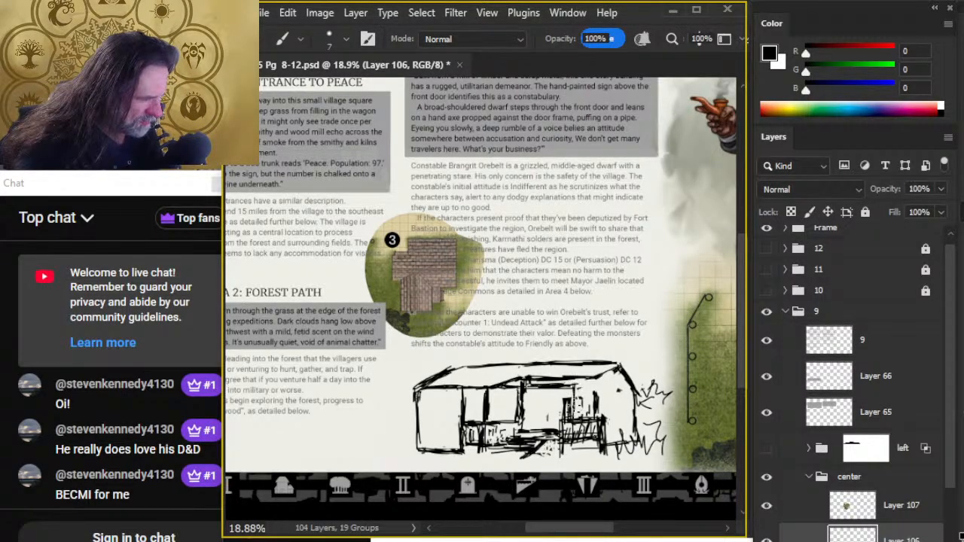
key("e")
key("b")
key("e")
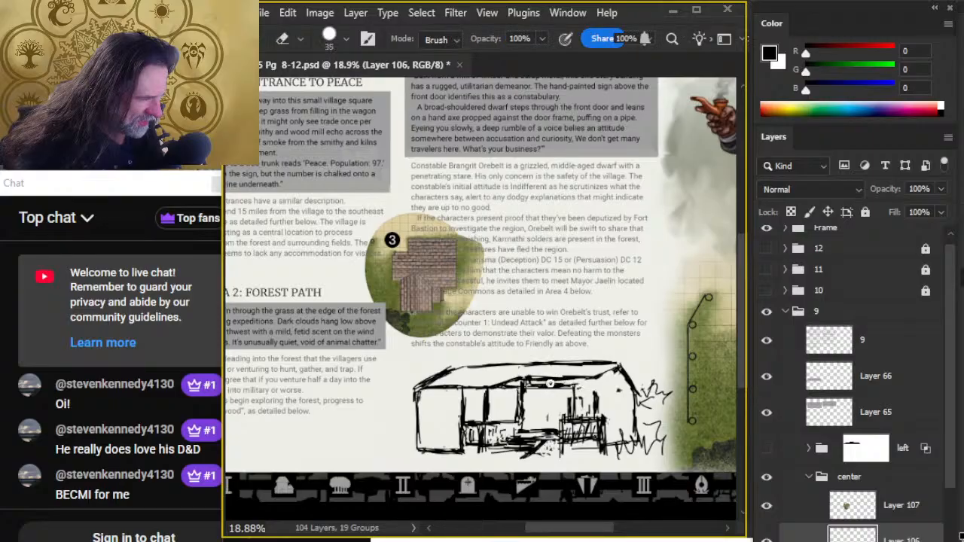
key("b")
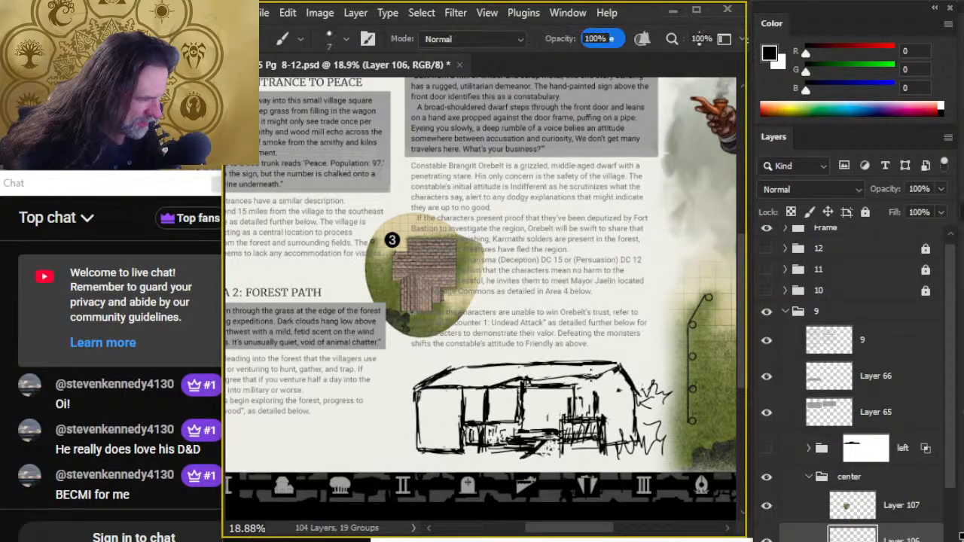
- Rework the junction of the middle eave and the gable's inner slope, trimming overlaps with the Eraser at size 30
key("e")
key("b")
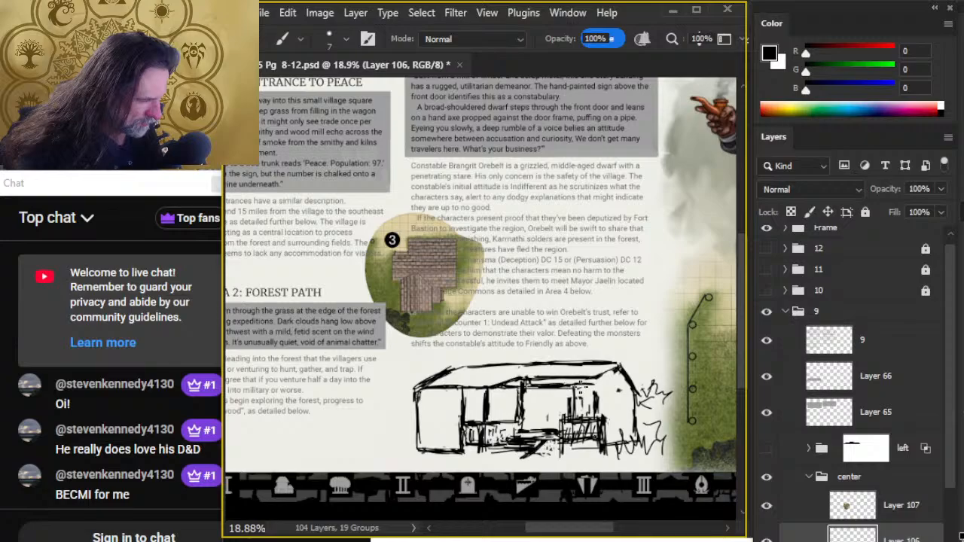
key("e")
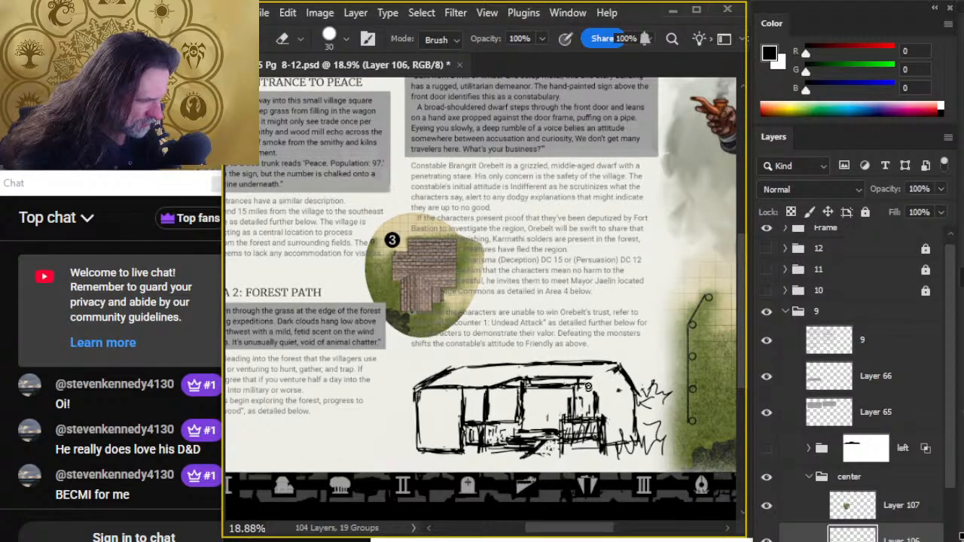
key("b")
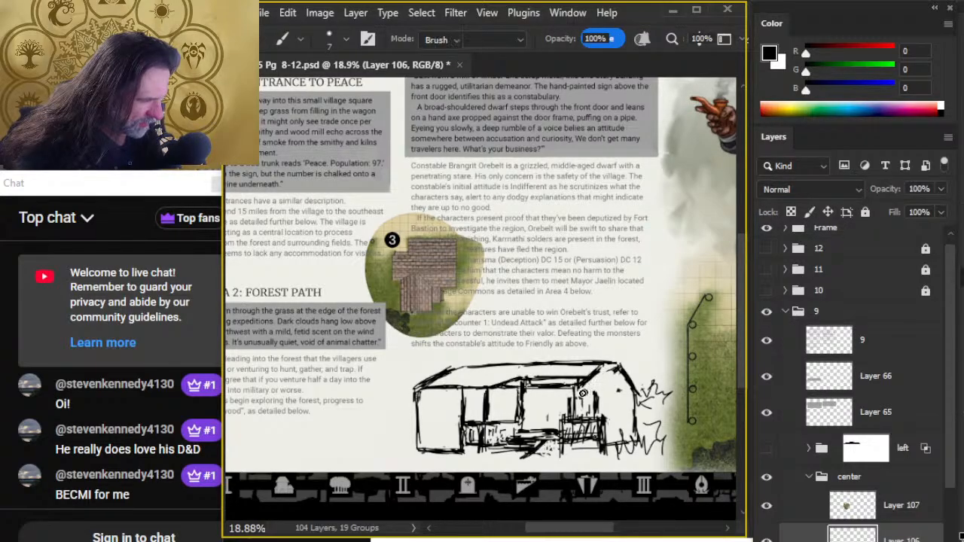
key("b")
key("e")
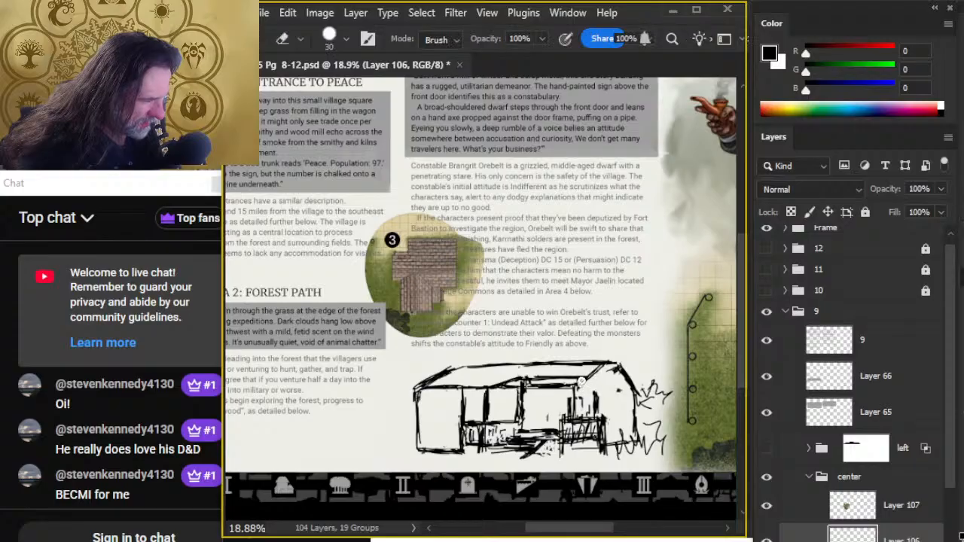
key("b")
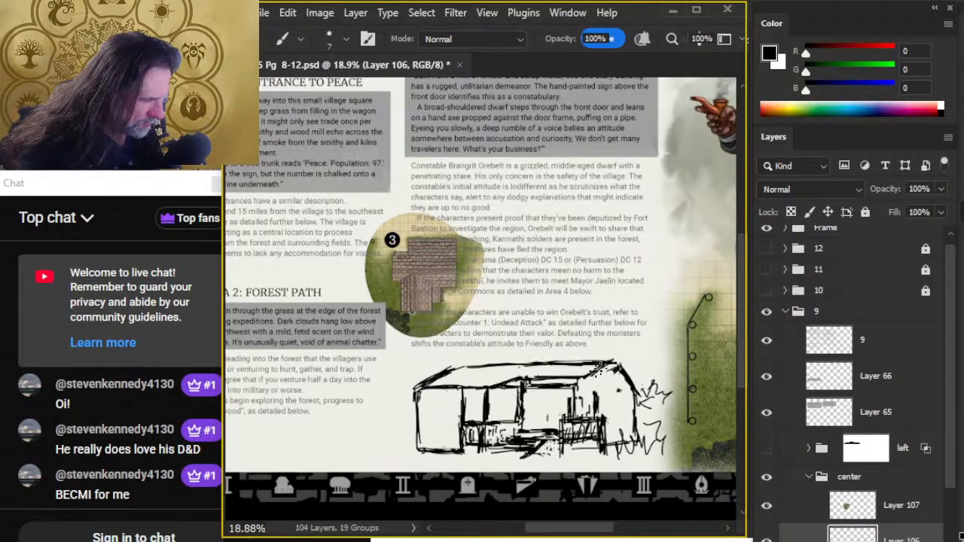
- Redraw the right gable's peak, outer slope and outer wall, and erase the excess strokes beside them
mouse_move(598, 369)
left_mouse_down()
mouse_move(622, 369)
mouse_move(640, 446)
left_mouse_up()
key("e")
key("b")
key("e")
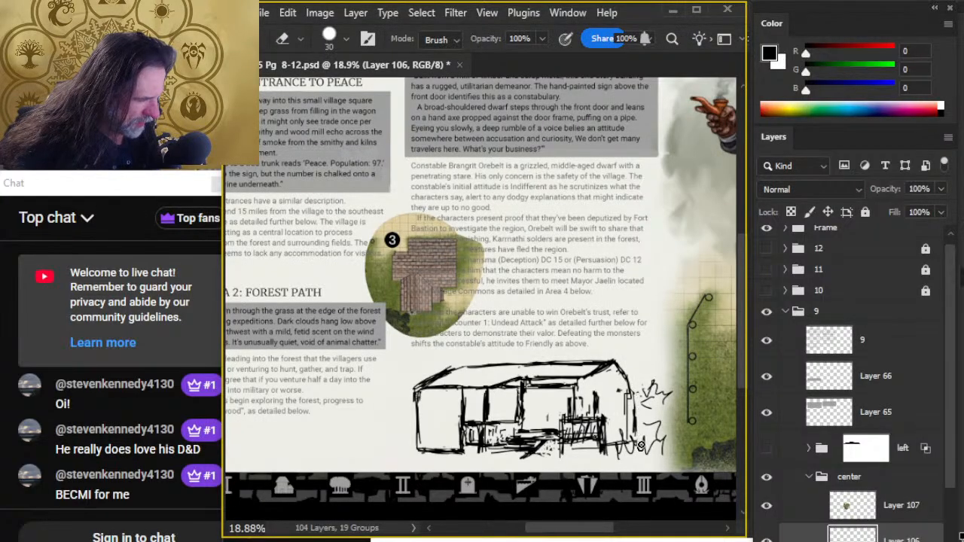
key("b")
key("e")
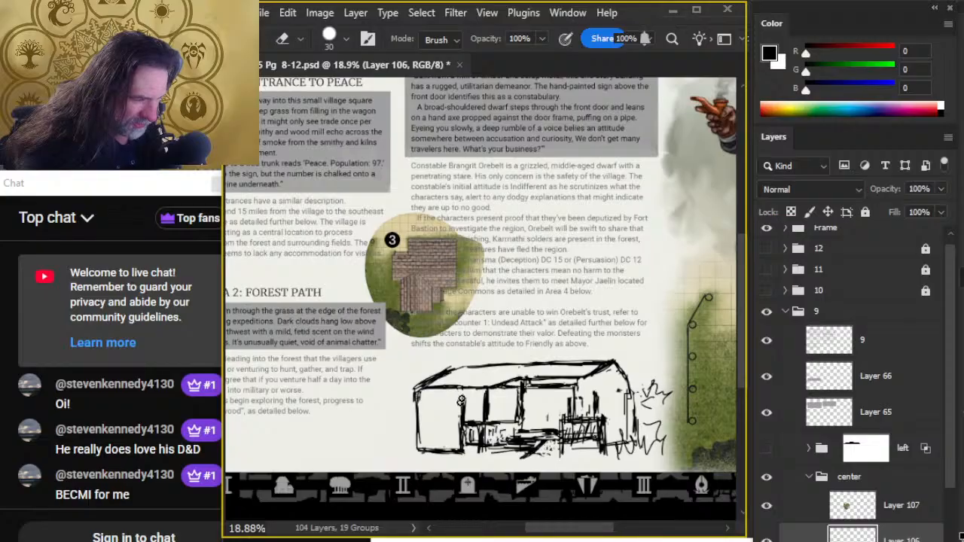
- Clean up the left block's base, rework its outer wall and lower edge, and erase the extra stroke outside the wall
key("b")
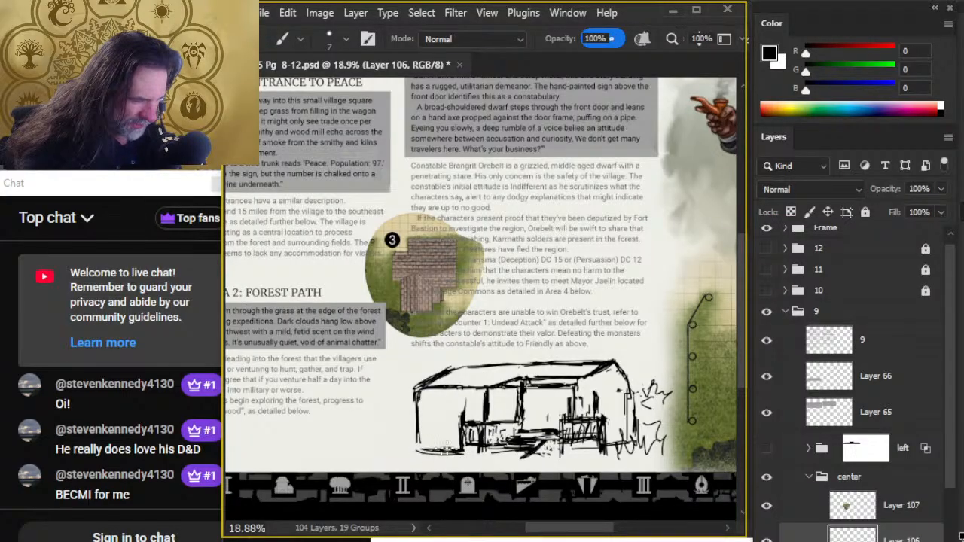
key("e")
left_click_drag(444, 458, 422, 455)
key("b")
mouse_move(411, 386)
left_mouse_down()
mouse_move(410, 442)
mouse_move(418, 435)
left_mouse_up()
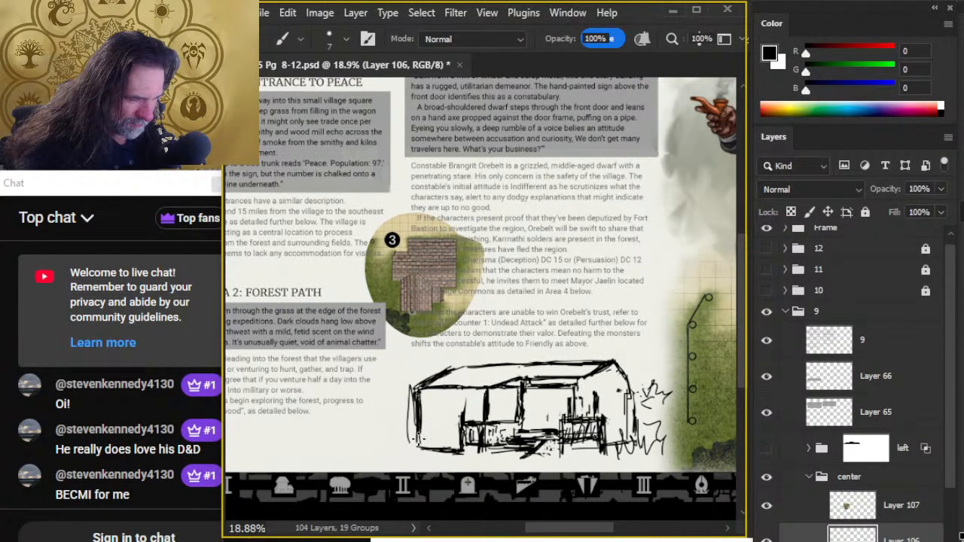
key("e")
mouse_move(412, 393)
left_mouse_down()
mouse_move(415, 442)
mouse_move(416, 432)
left_mouse_up()
key("b")
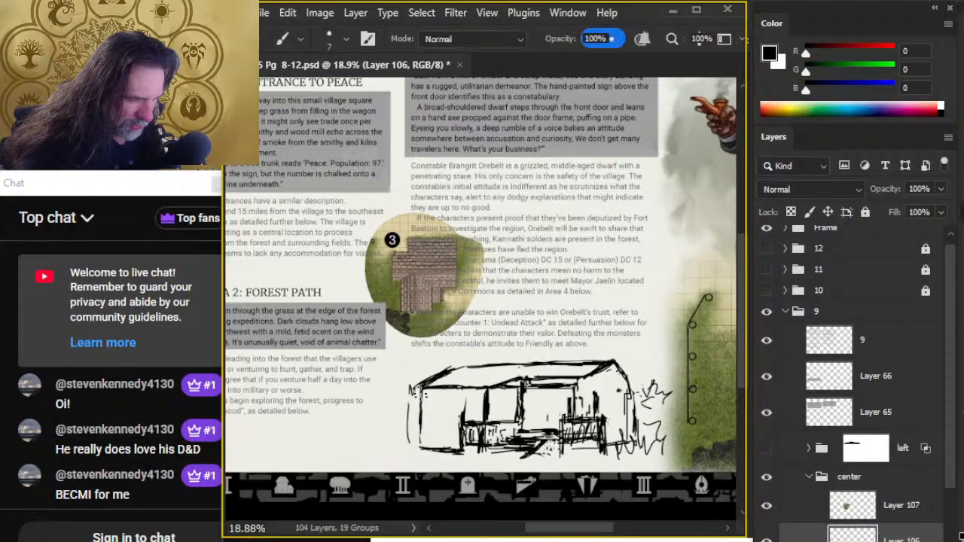
mouse_move(420, 389)
left_mouse_down()
mouse_move(422, 439)
mouse_move(466, 459)
mouse_move(452, 457)
left_mouse_up()
key("e")
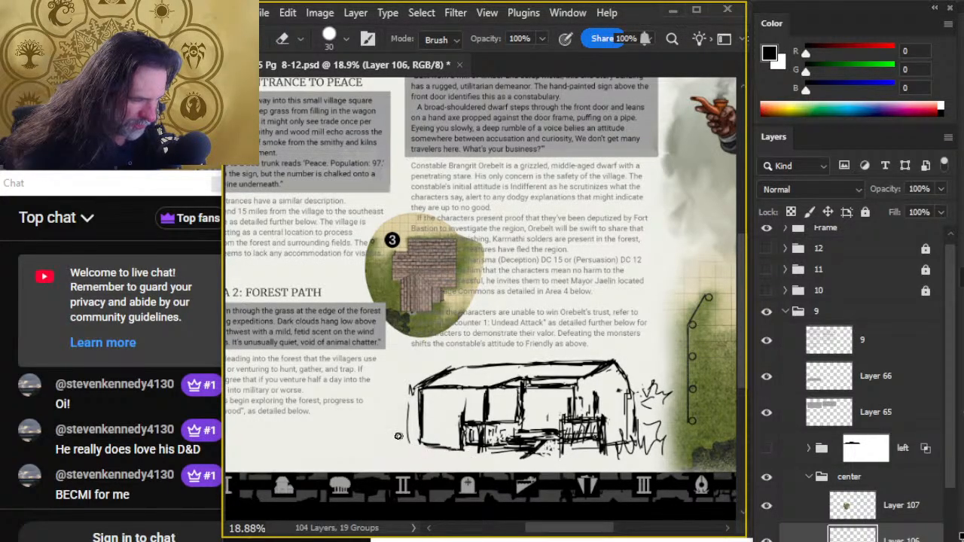
left_click_drag(403, 388, 410, 440)
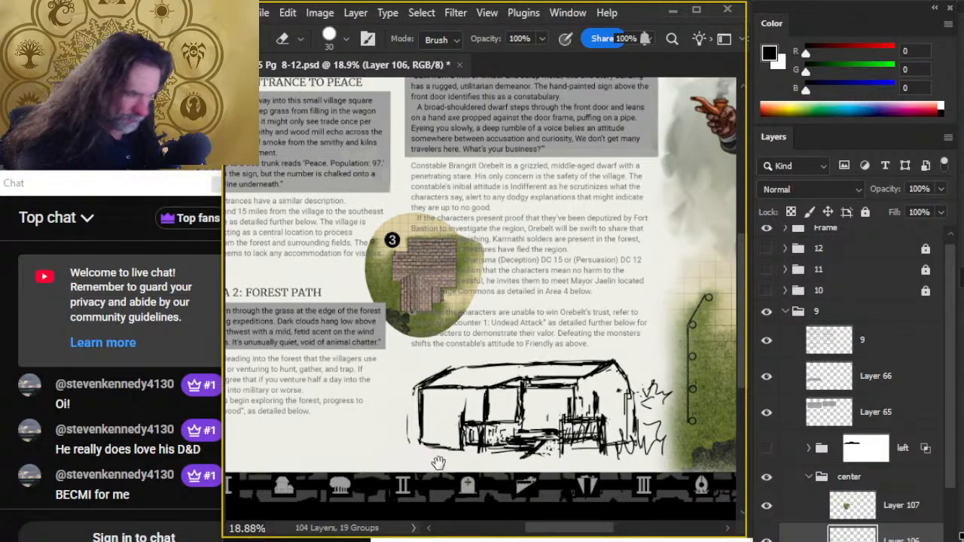
- Strengthen the porch lines and extend the left block outward with a new end wall and a longer base line
mouse_move(663, 332)
left_mouse_down()
mouse_move(442, 387)
mouse_move(519, 317)
left_mouse_up()
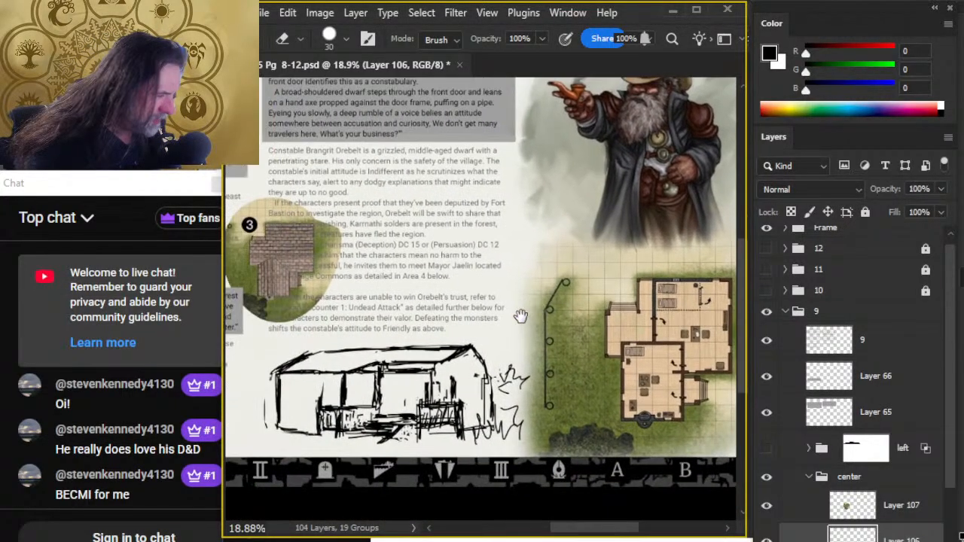
key("b")
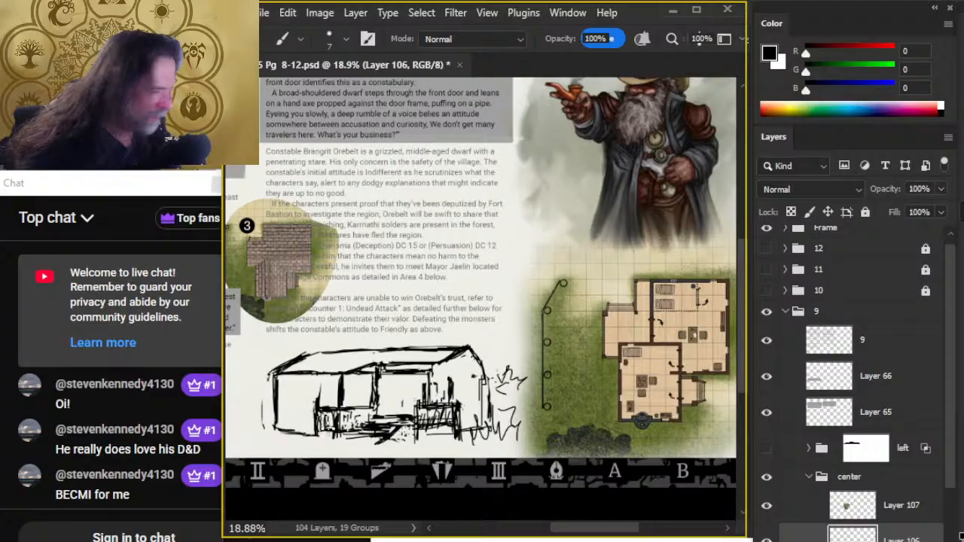
key("e")
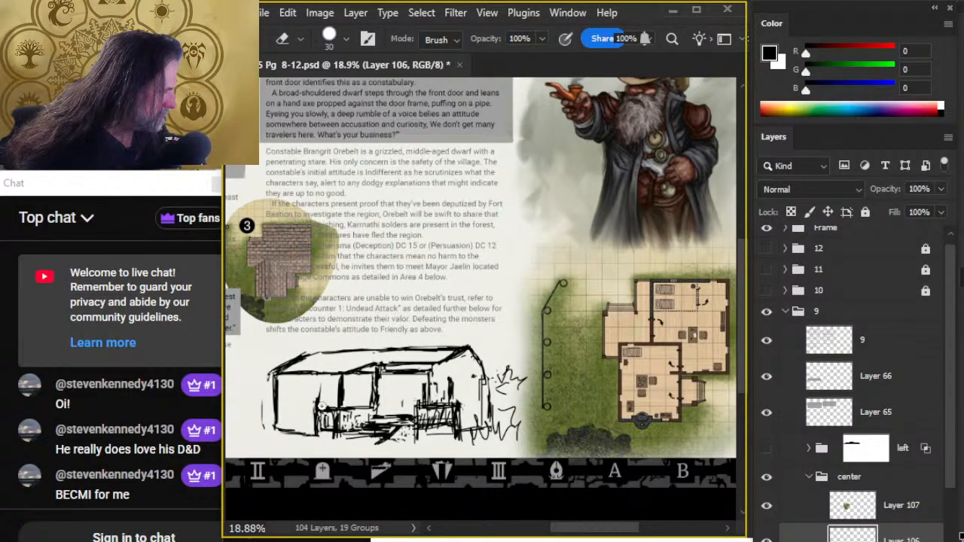
key("b")
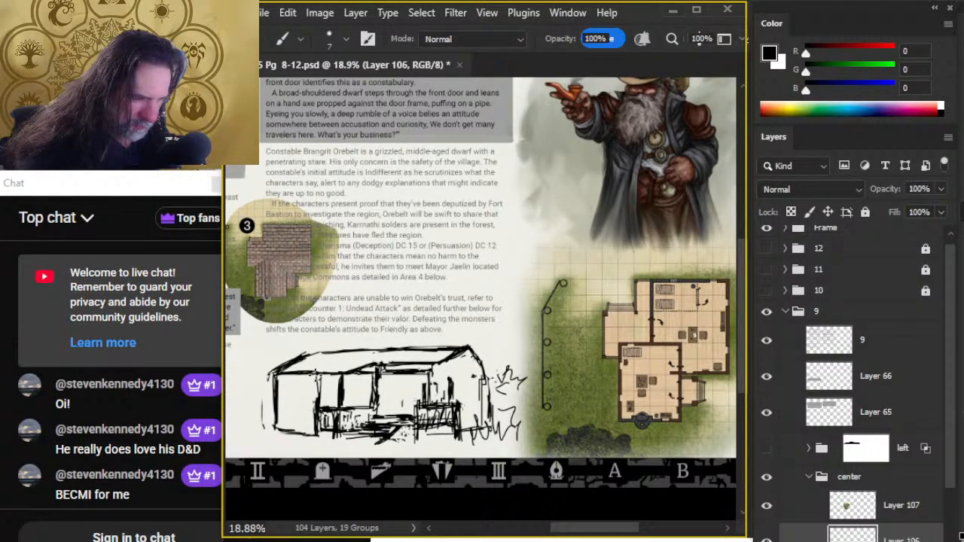
mouse_move(315, 373)
left_mouse_down()
mouse_move(318, 385)
mouse_move(401, 384)
left_mouse_up()
left_click_drag(317, 406, 385, 400)
mouse_move(321, 398)
left_mouse_down()
mouse_move(373, 402)
mouse_move(328, 406)
left_mouse_up()
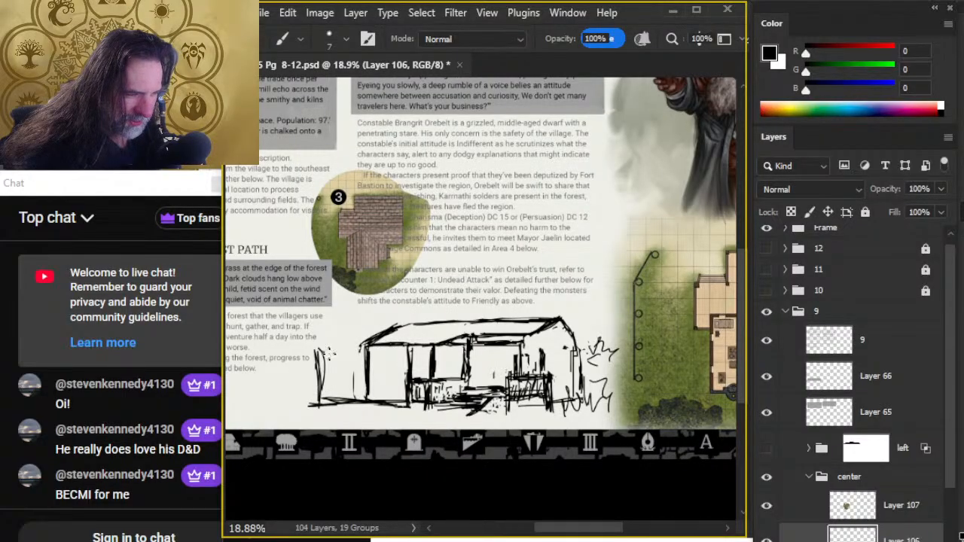
- Extend the roof and eave over the lengthened left wing, erase the old end wall, and draw two small windows
left_click_drag(360, 346, 308, 346)
mouse_move(345, 343)
left_mouse_down()
mouse_move(321, 340)
mouse_move(417, 319)
mouse_move(366, 332)
mouse_move(416, 338)
left_mouse_up()
key("e")
mouse_move(372, 369)
left_mouse_down()
mouse_move(367, 396)
mouse_move(304, 402)
mouse_move(363, 403)
left_mouse_up()
key("b")
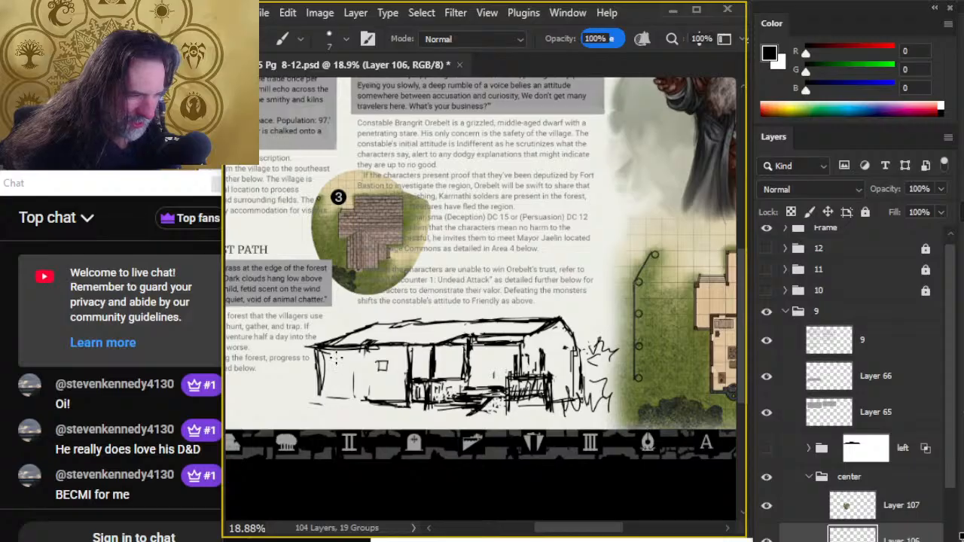
left_click_drag(352, 351, 334, 368)
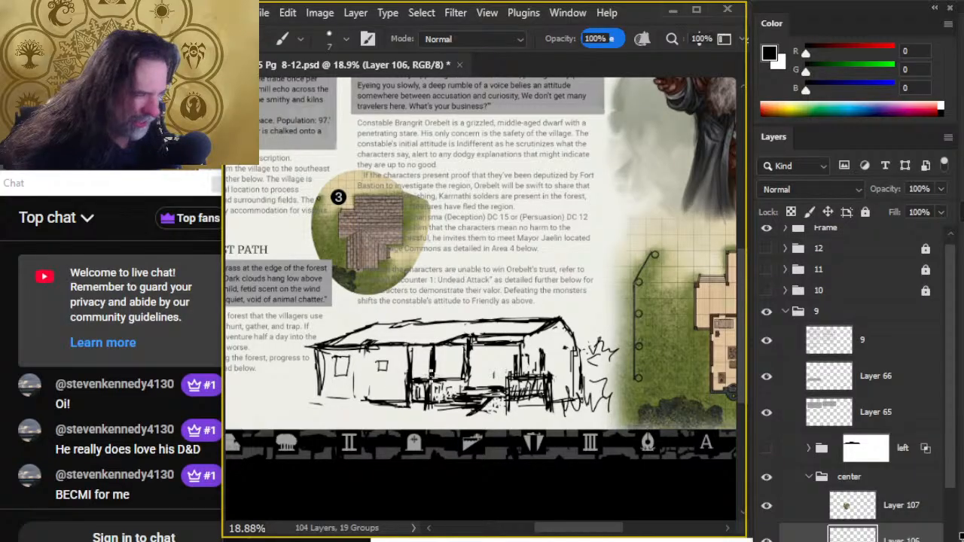
- Sketch a front door and a small square window on the recessed middle wall
mouse_move(593, 335)
left_mouse_down()
mouse_move(442, 344)
mouse_move(480, 320)
left_mouse_up()
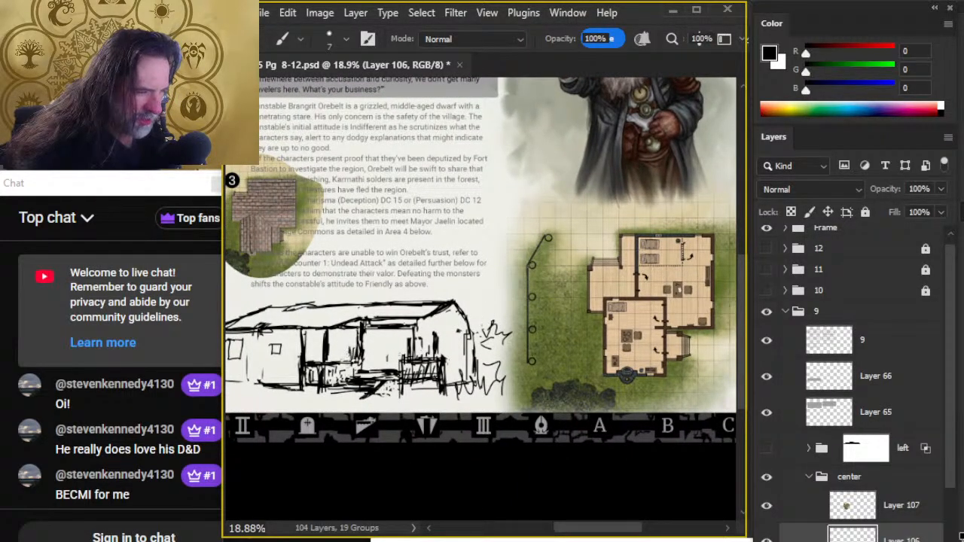
mouse_move(366, 341)
left_mouse_down()
mouse_move(368, 358)
mouse_move(378, 331)
mouse_move(381, 371)
left_mouse_up()
mouse_move(383, 323)
left_mouse_down()
mouse_move(378, 360)
mouse_move(378, 333)
mouse_move(354, 397)
left_mouse_up()
key("e")
key("b")
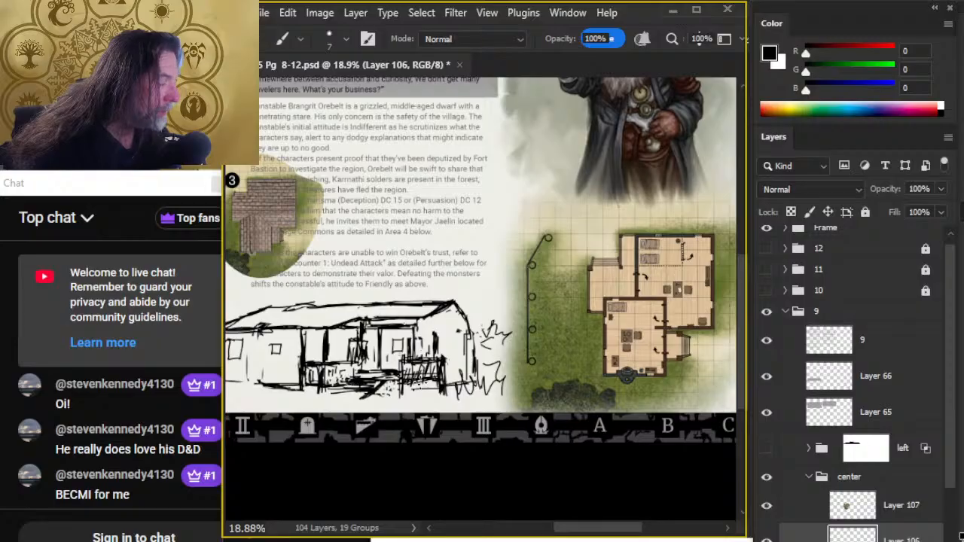
- Add porch posts and a heavier beam beneath the middle eave, erasing overlaps near the gable
mouse_move(444, 335)
left_mouse_down()
mouse_move(435, 358)
mouse_move(437, 348)
mouse_move(421, 343)
mouse_move(418, 357)
mouse_move(433, 339)
mouse_move(430, 362)
mouse_move(432, 335)
mouse_move(430, 342)
mouse_move(412, 323)
mouse_move(366, 321)
mouse_move(387, 317)
left_mouse_up()
key("e")
key("b")
key("e")
key("b")
left_click_drag(361, 318, 422, 314)
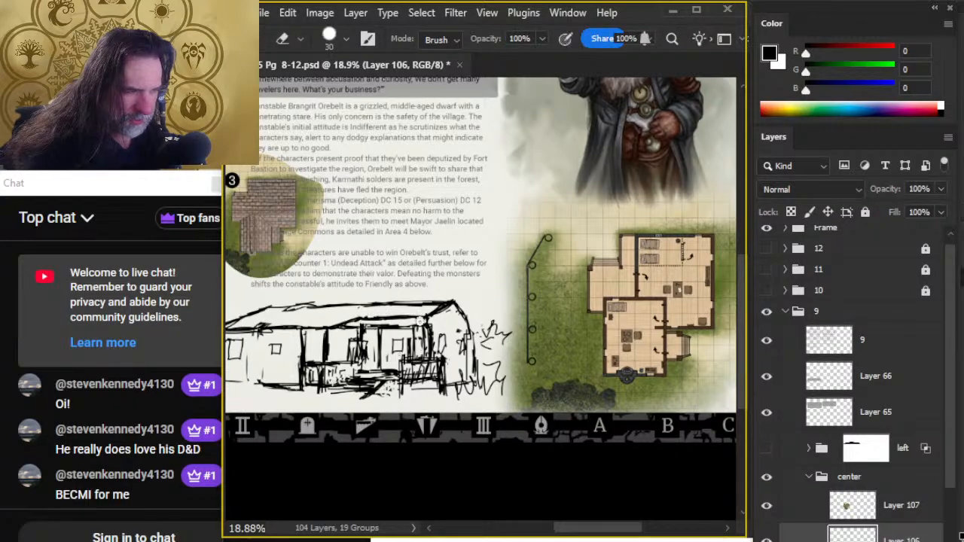
- Erase stray strokes around the constabulary's right end wall and the base beside the porch
key("z")
left_click(393, 420, "alt")
key("e")
mouse_move(478, 392)
left_mouse_down()
mouse_move(473, 379)
mouse_move(470, 398)
mouse_move(461, 396)
mouse_move(474, 369)
mouse_move(473, 402)
left_mouse_up()
key("b")
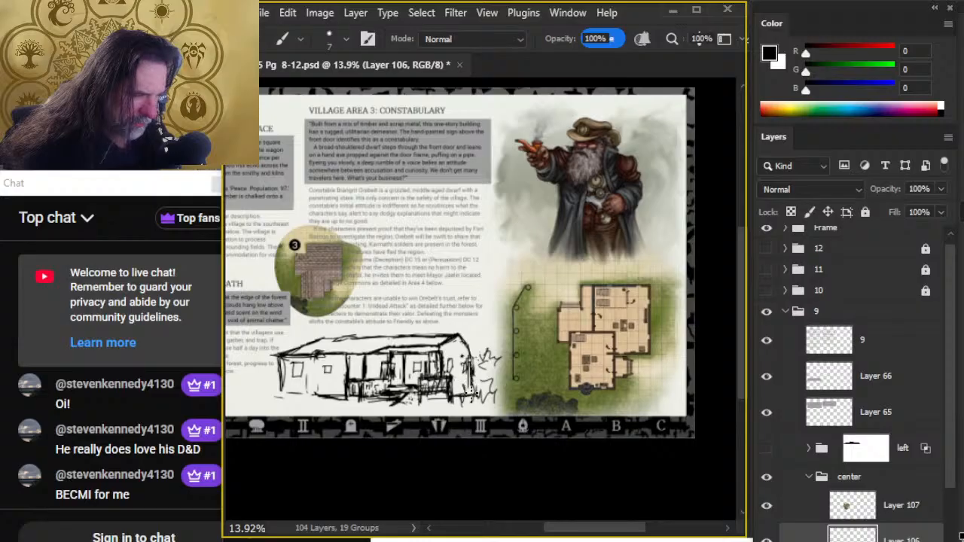
key("e")
mouse_move(477, 364)
left_mouse_down()
mouse_move(479, 380)
mouse_move(443, 400)
left_mouse_up()
- Clean up the left wing's base line and outer end wall with small eraser and brush corrections
mouse_move(342, 398)
left_mouse_down()
mouse_move(276, 399)
mouse_move(326, 402)
left_mouse_up()
key("b")
key("e")
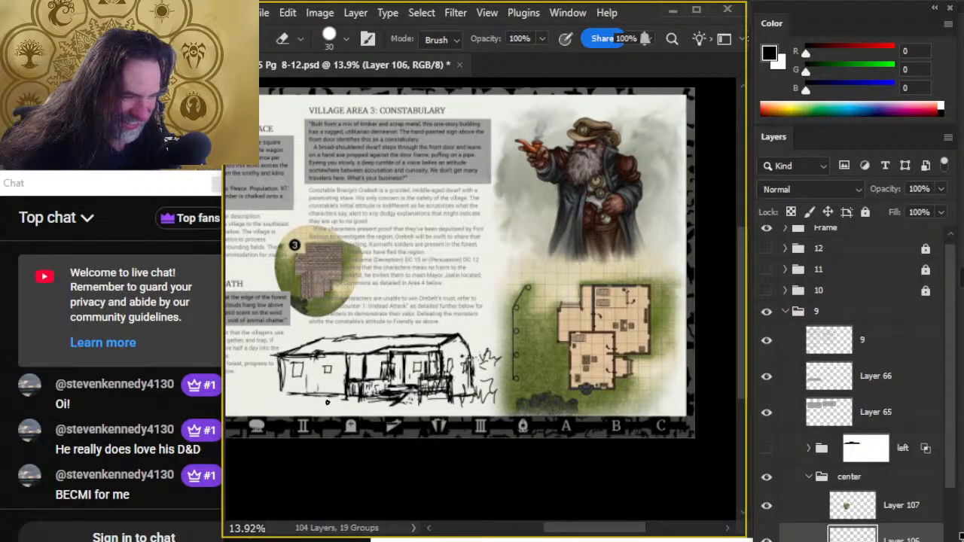
left_click_drag(274, 365, 284, 382)
key("b")
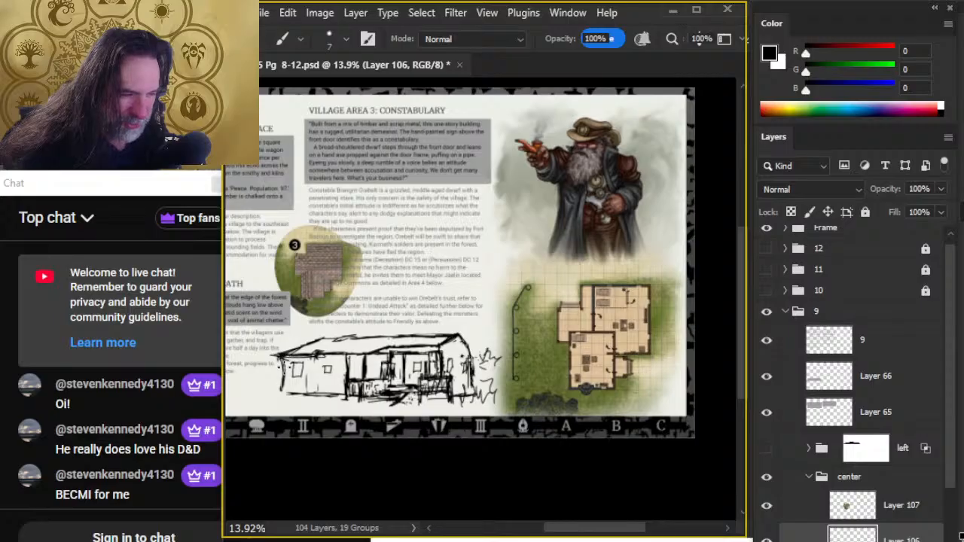
key("e")
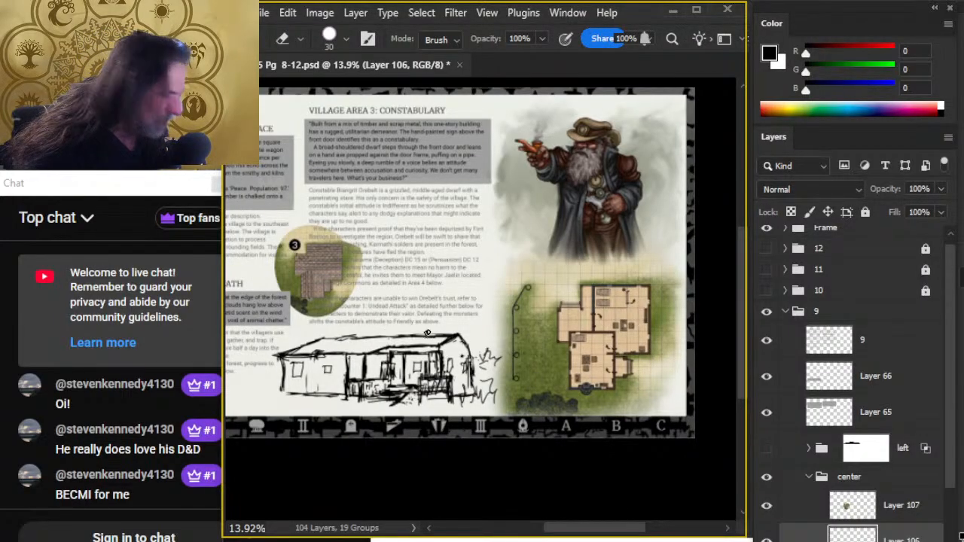
- Sketch leafy tree outlines behind the right gable and erase the old shrub scribbles beside the wall
key("b")
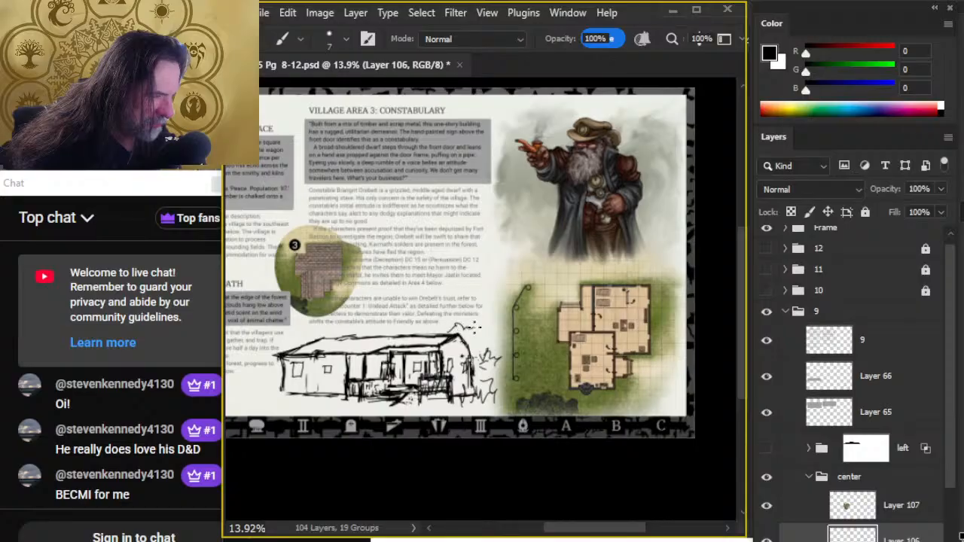
left_click_drag(479, 337, 495, 322)
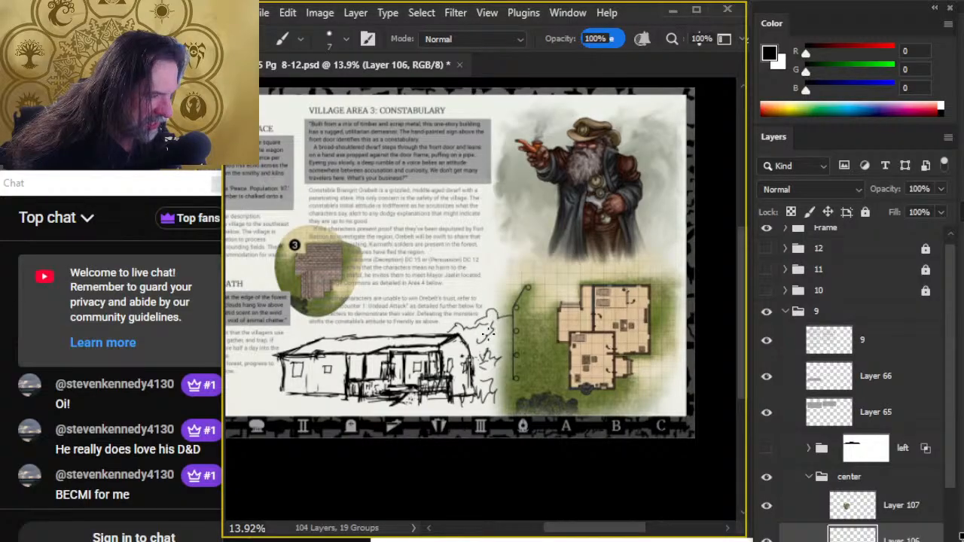
key("e")
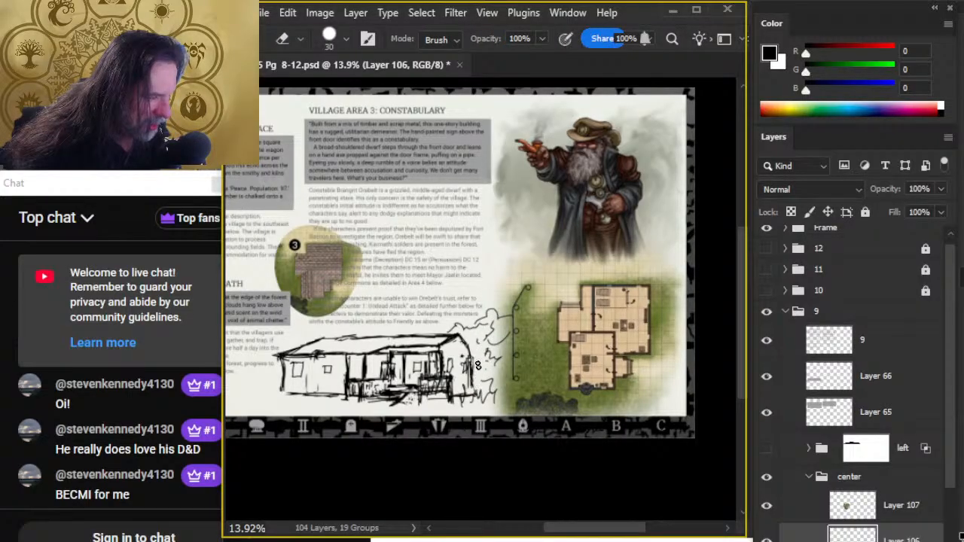
mouse_move(477, 365)
left_mouse_down()
mouse_move(477, 393)
mouse_move(492, 385)
mouse_move(496, 397)
left_mouse_up()
key("b")
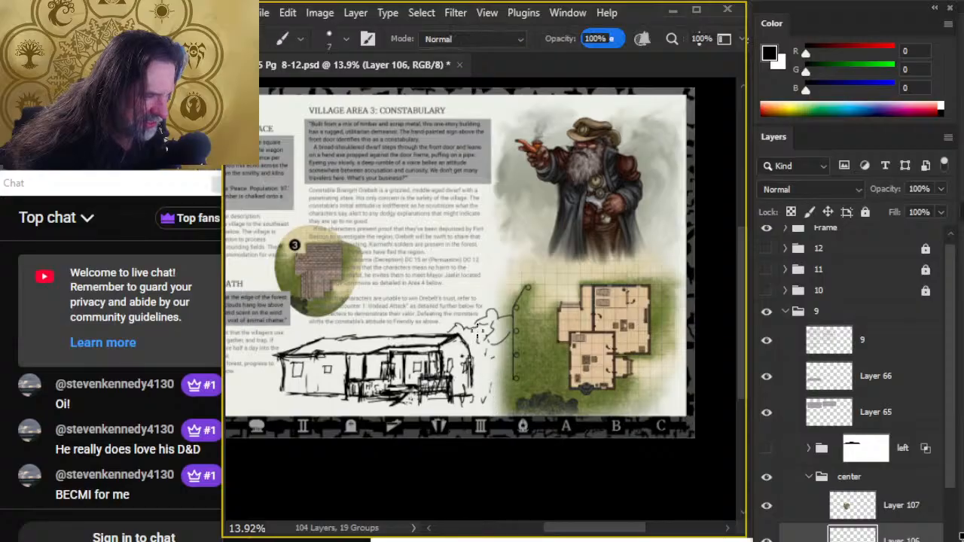
left_click_drag(479, 332, 499, 344)
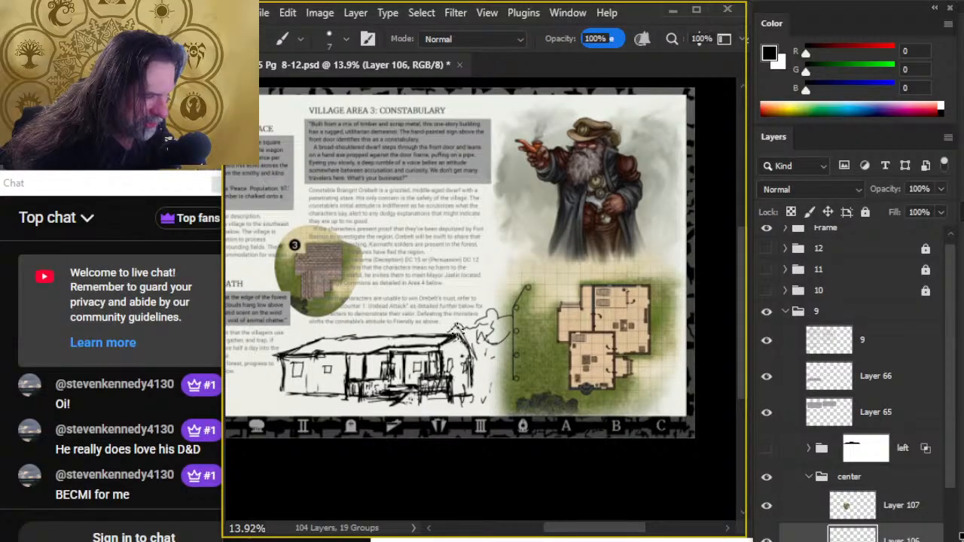
- Refine the right end wall's edge and sketch tall trunk-like strokes and ground lines beside it
key("e")
key("b")
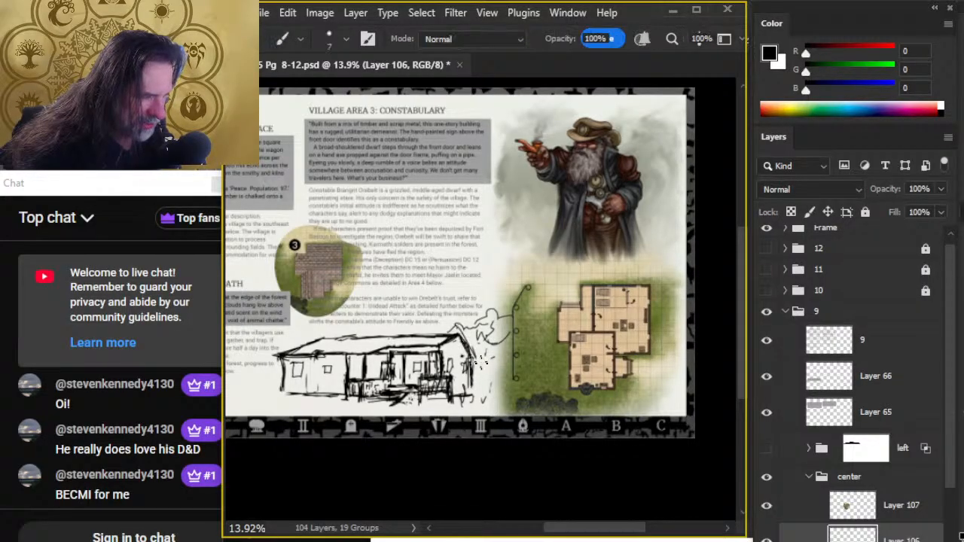
key("e")
key("b")
key("e")
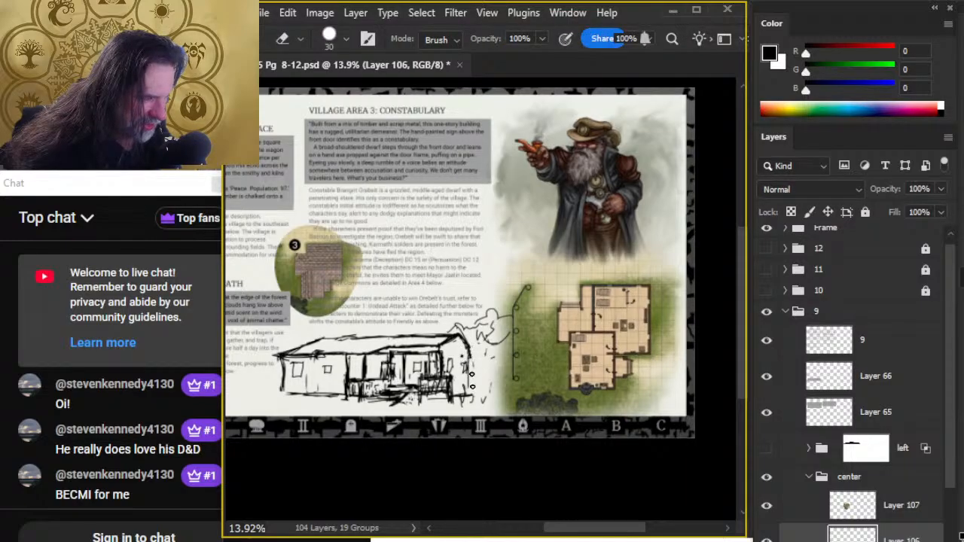
key("b")
key("e")
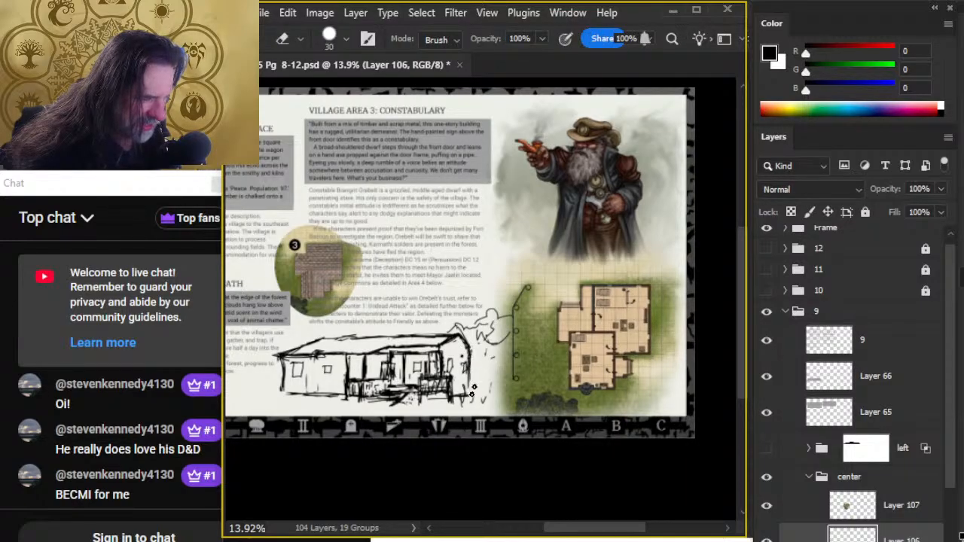
key("b")
mouse_move(456, 399)
left_mouse_down()
mouse_move(482, 405)
mouse_move(489, 380)
mouse_move(502, 405)
left_mouse_up()
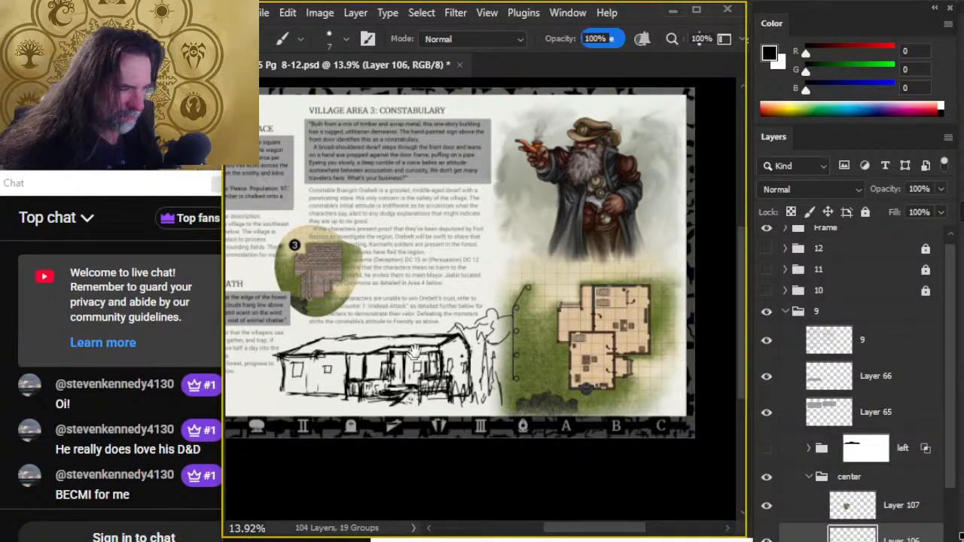
- Scale the whole building sketch down to about 71% with Free Transform and fit it beneath the right text column
left_click_drag(413, 353, 460, 321)
key("l")
right_click(413, 308)
left_click(536, 468)
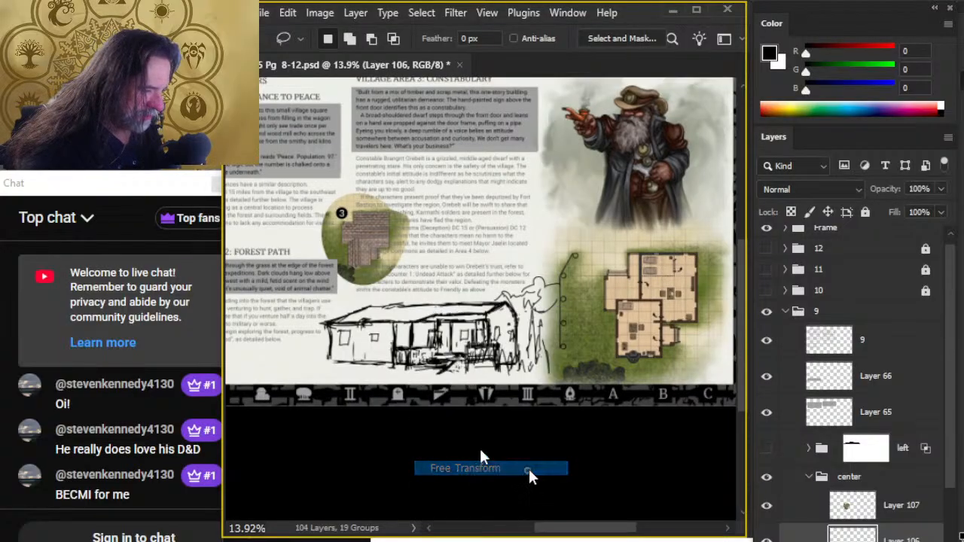
left_click_drag(318, 278, 378, 300)
mouse_move(493, 343)
left_mouse_down()
mouse_move(469, 339)
mouse_move(484, 338)
left_mouse_up()
left_click_drag(369, 295, 381, 302)
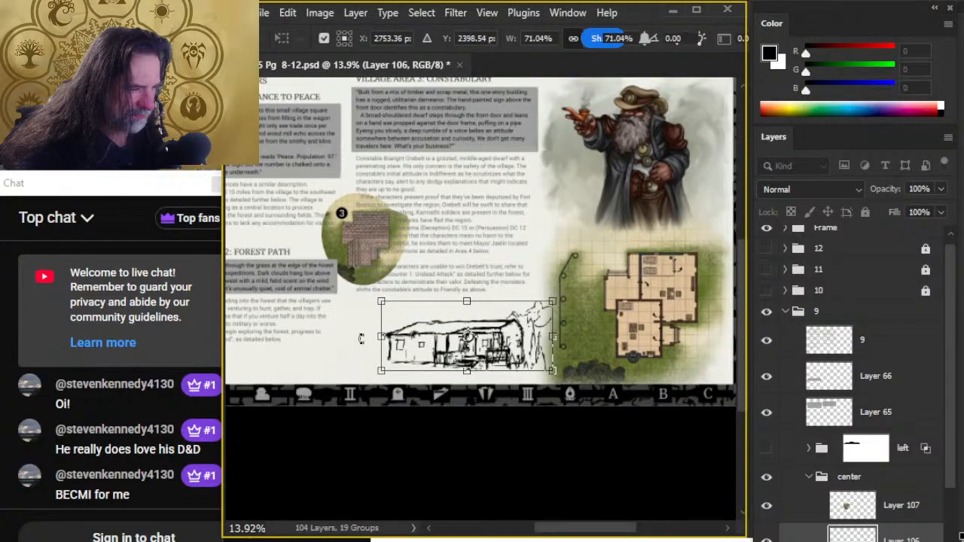
- Apply a slight Perspective transform to the sketch so its tree-side end grows taller
right_click(354, 328)
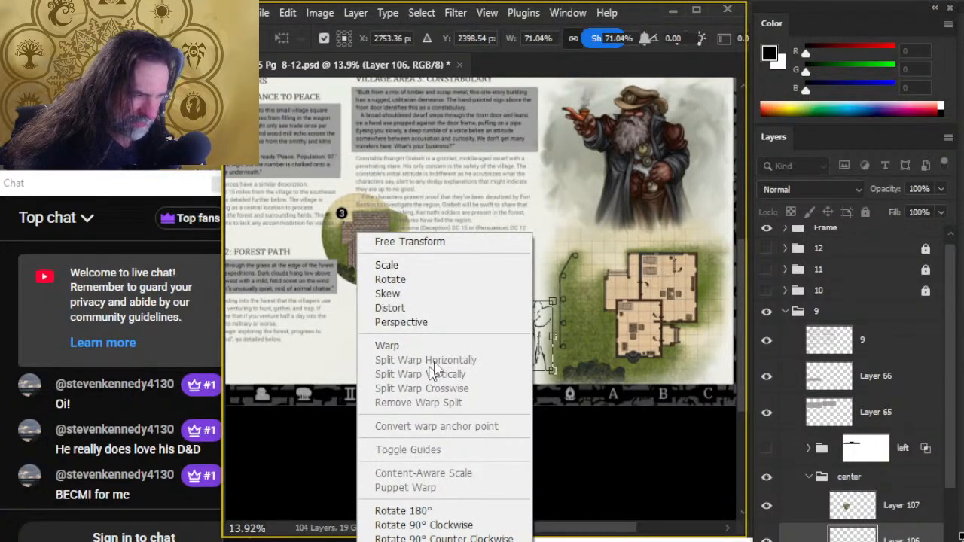
left_click(444, 326)
left_click_drag(554, 302, 555, 295)
key("Return")
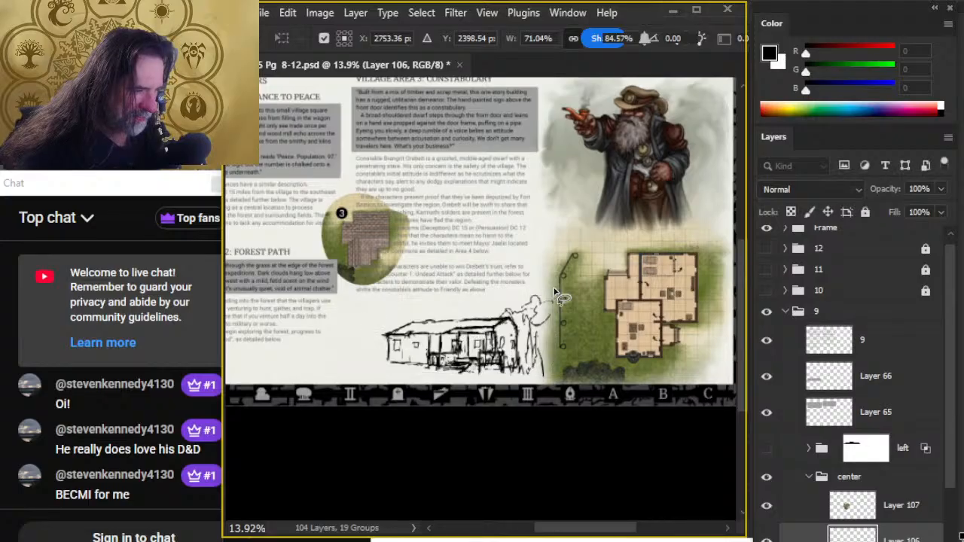
- Lasso the gable end of the building and stretch it outward toward the trees with Free Transform
key("l")
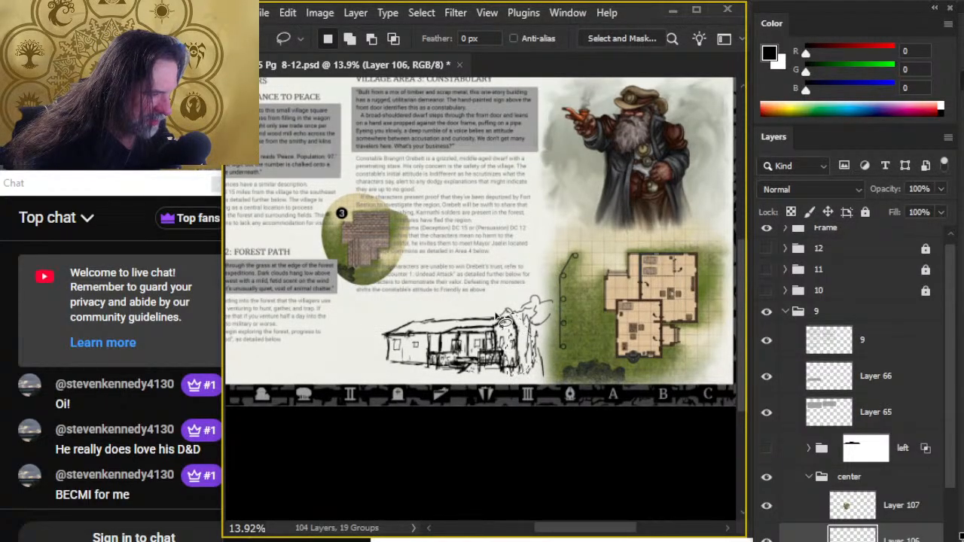
right_click(483, 316)
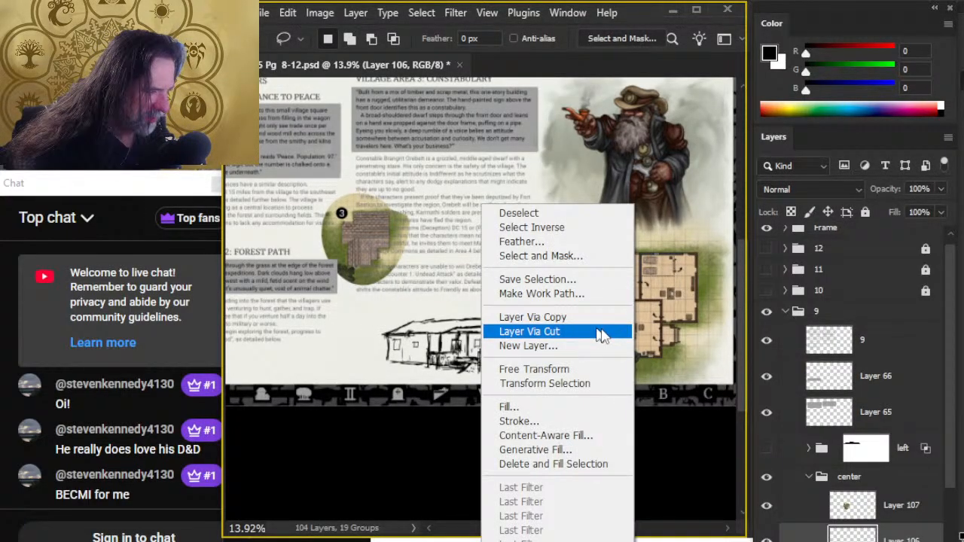
left_click(581, 369)
left_click_drag(532, 342, 543, 341)
key("Return")
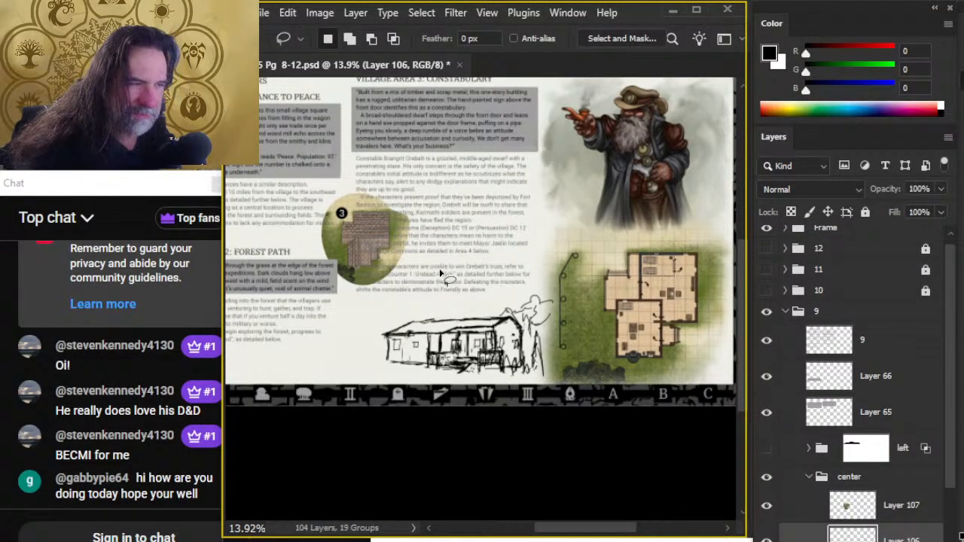
- Extend the roof and side wall outward past the gable, then sketch a rounded window and wall details, erasing overlaps
key("b")
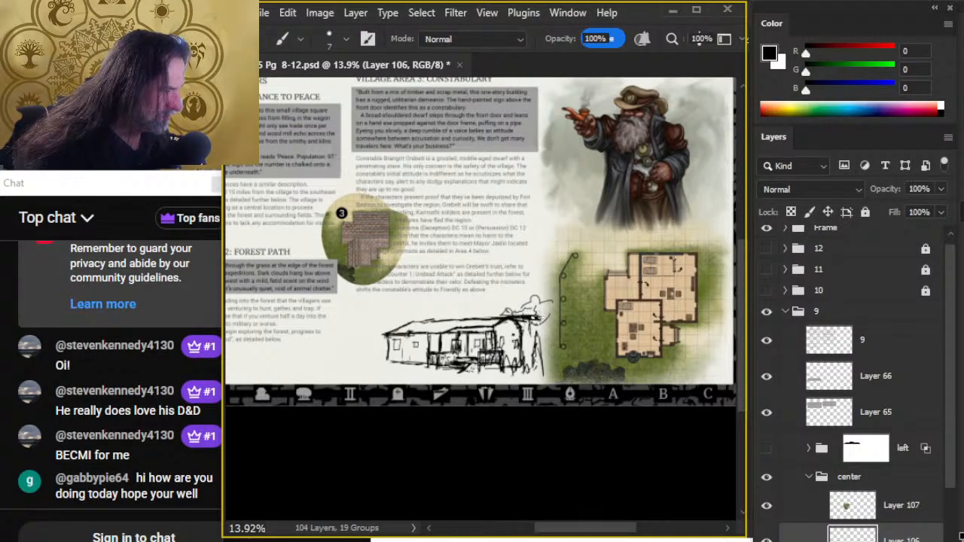
mouse_move(549, 324)
left_mouse_down()
mouse_move(533, 332)
mouse_move(548, 342)
mouse_move(548, 363)
mouse_move(521, 363)
mouse_move(512, 345)
left_mouse_up()
key("e")
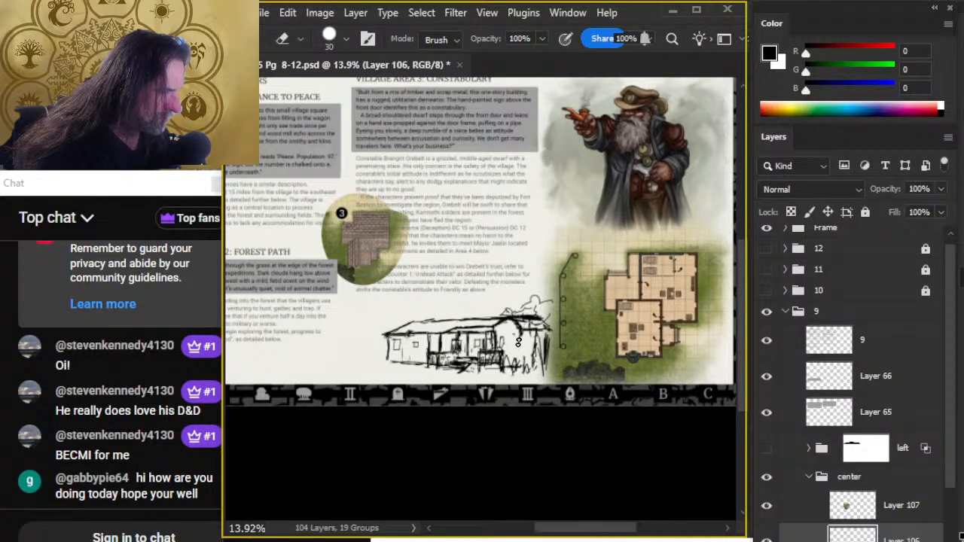
key("b")
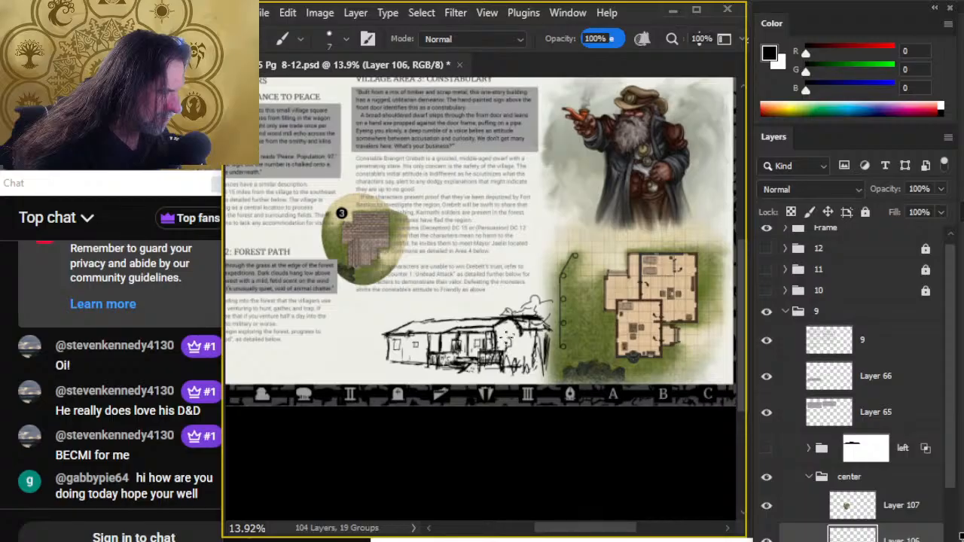
mouse_move(506, 341)
left_mouse_down()
mouse_move(511, 357)
mouse_move(550, 352)
mouse_move(536, 365)
left_mouse_up()
key("e")
key("b")
key("e")
key("b")
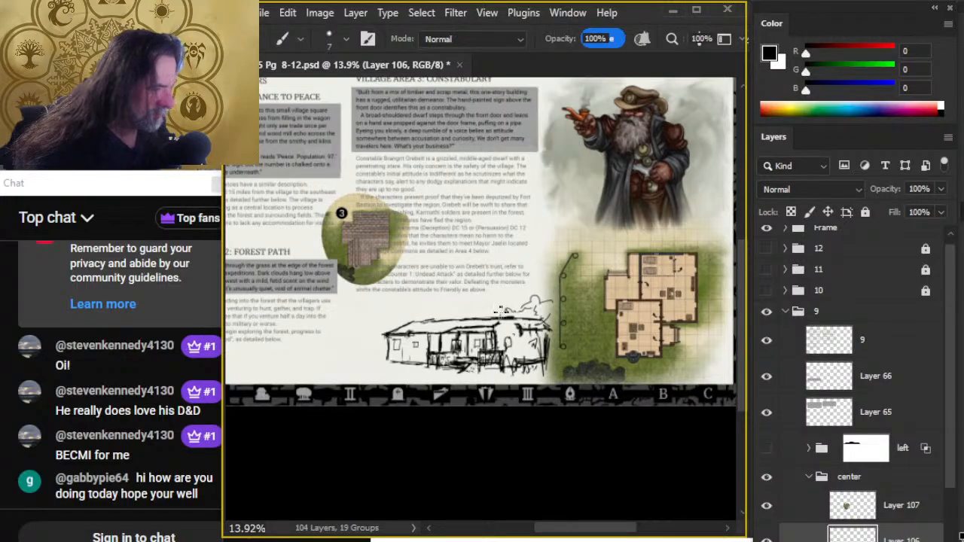
- Rework the roof ridge and redraw the front gable's peak and slopes, erasing the excess lines
mouse_move(499, 315)
left_mouse_down()
mouse_move(435, 314)
mouse_move(491, 311)
left_mouse_up()
key("e")
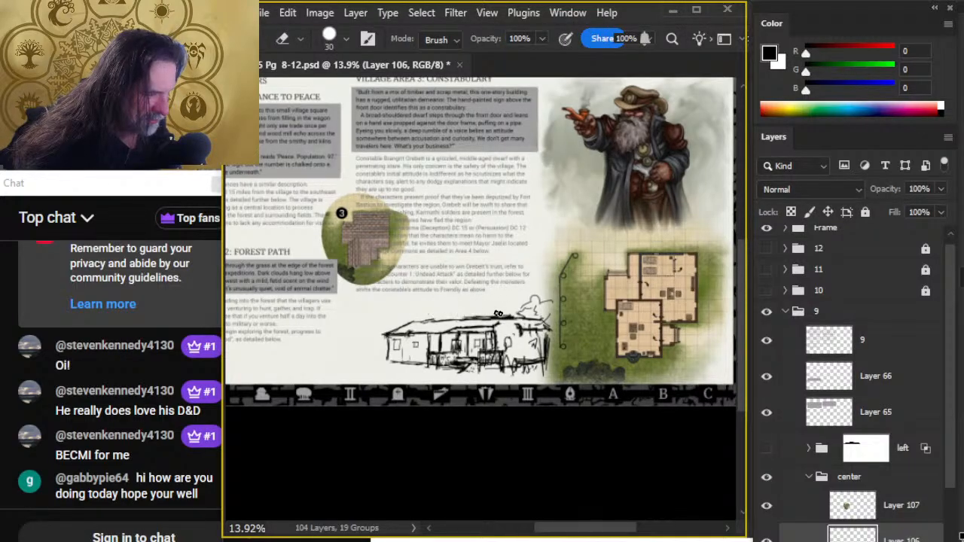
key("b")
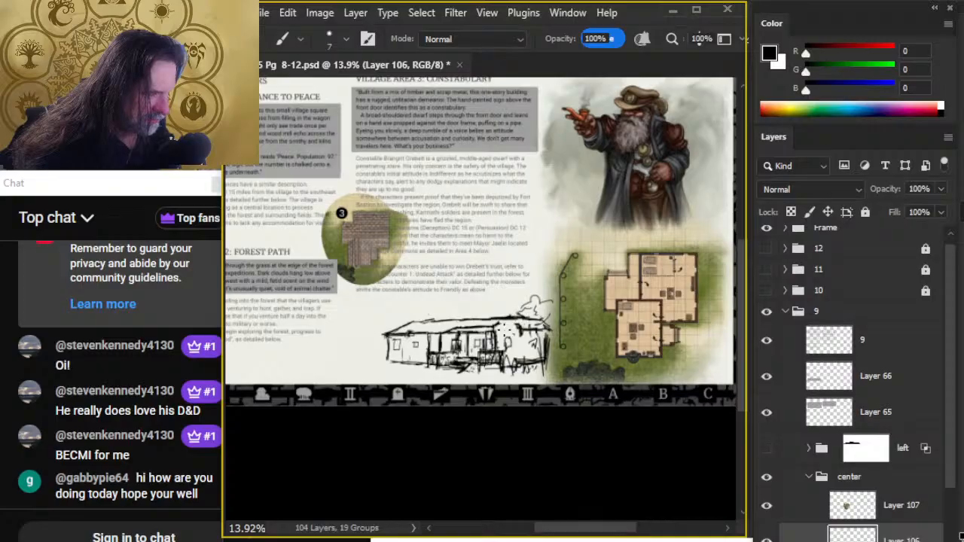
mouse_move(505, 329)
left_mouse_down()
mouse_move(498, 324)
mouse_move(511, 315)
left_mouse_up()
key("e")
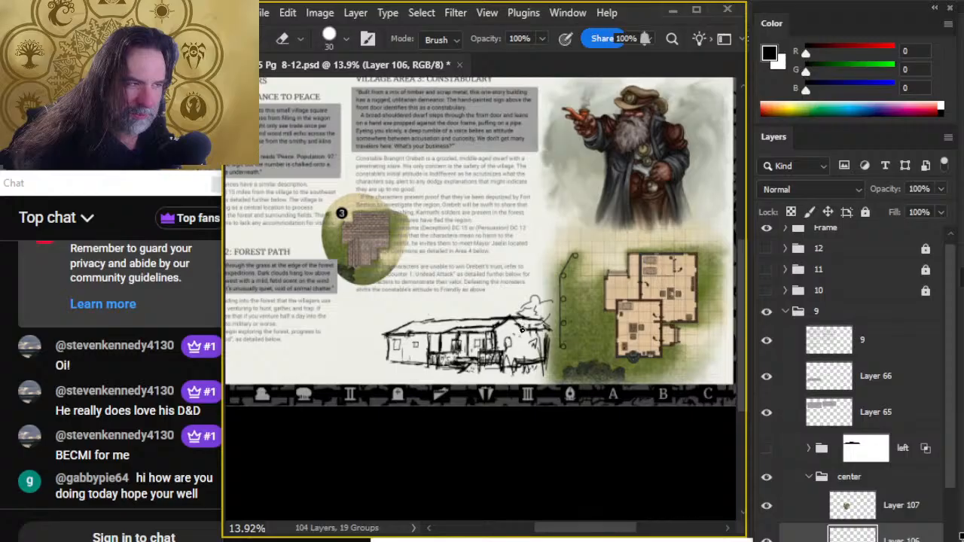
- Strengthen the gable's roof edge, refine the side wall below it, and touch up the ground by the porch
key("b")
key("e")
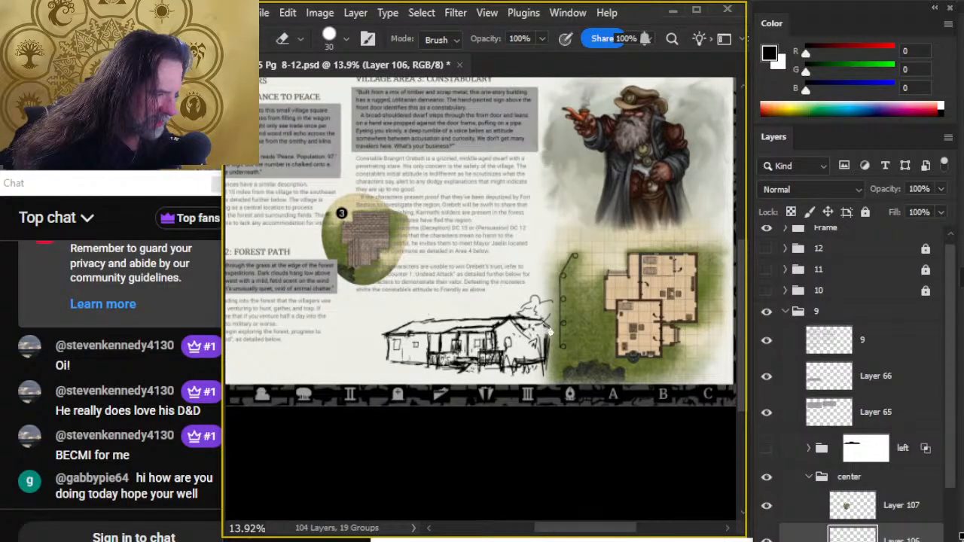
key("b")
key("e")
key("b")
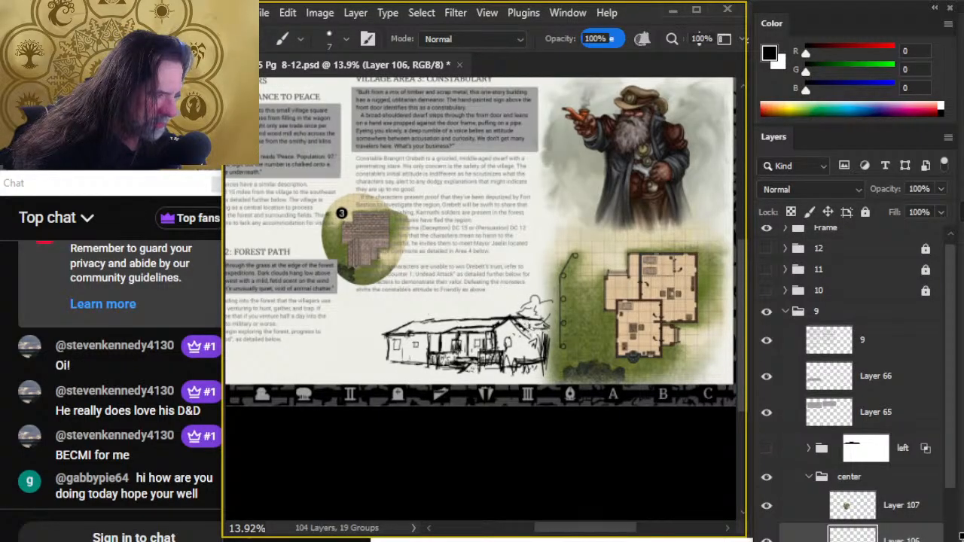
mouse_move(520, 327)
left_mouse_down()
mouse_move(536, 340)
mouse_move(525, 366)
mouse_move(538, 364)
mouse_move(530, 352)
left_mouse_up()
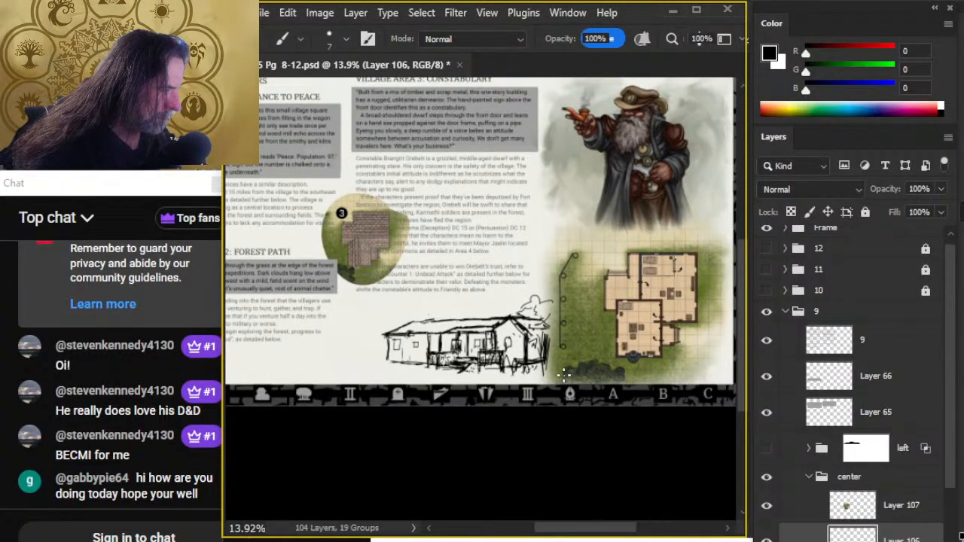
left_click_drag(473, 363, 487, 377)
- Erase the tall overlapping strokes from the extended side wall and tidy the lines along its base
key("e")
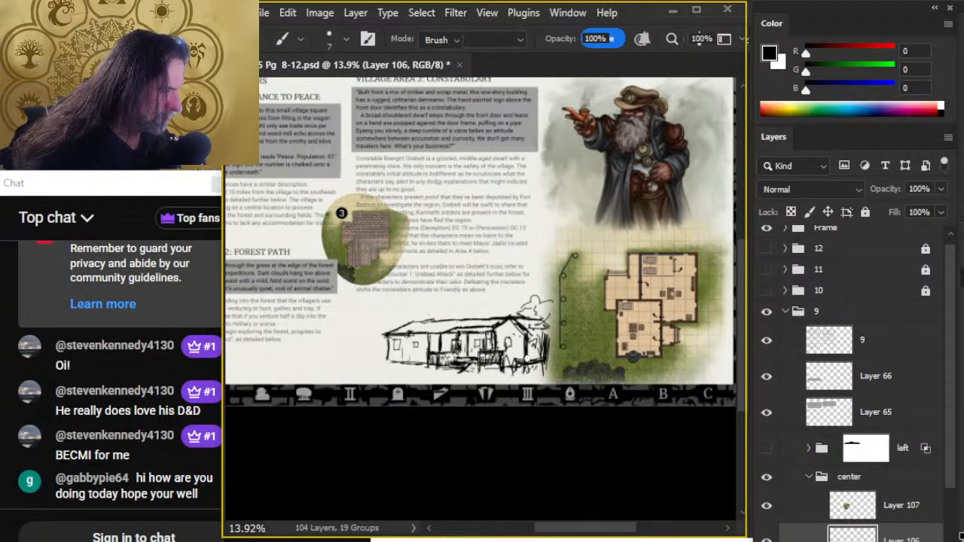
mouse_move(543, 359)
left_mouse_down()
mouse_move(512, 366)
mouse_move(548, 342)
mouse_move(542, 329)
mouse_move(525, 332)
left_mouse_up()
key("b")
key("e")
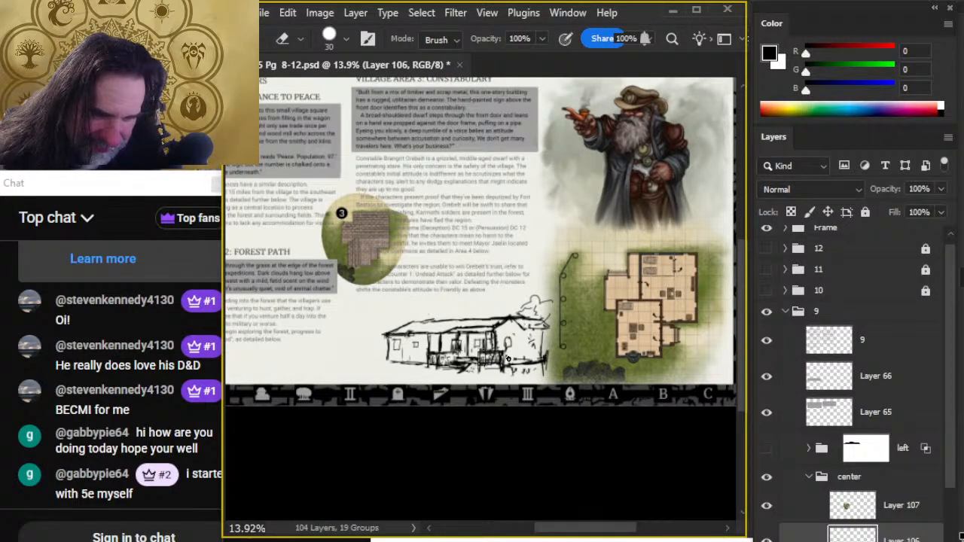
key("b")
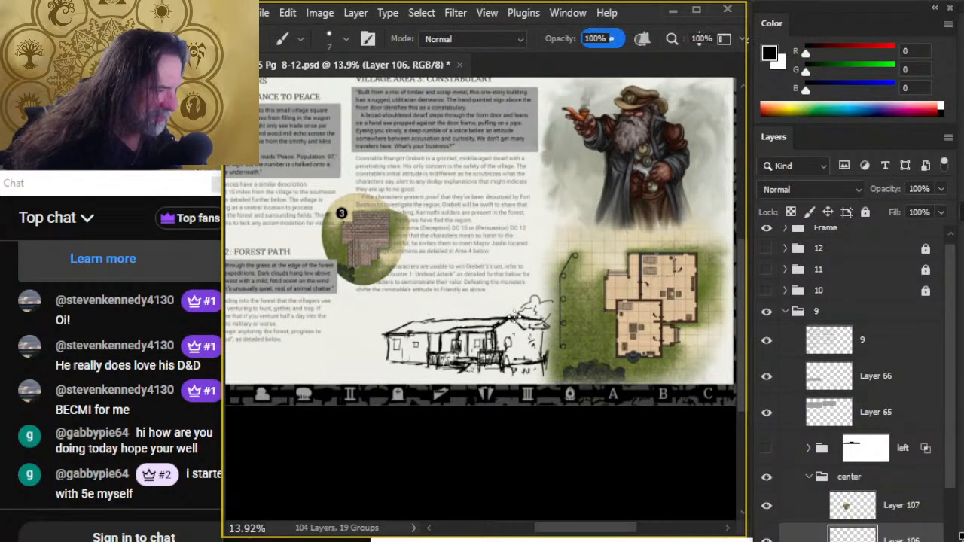
- Rework the roof ridge and eave lines along the building's long wing, alternately redrawing them and erasing the excess strokes
key("e")
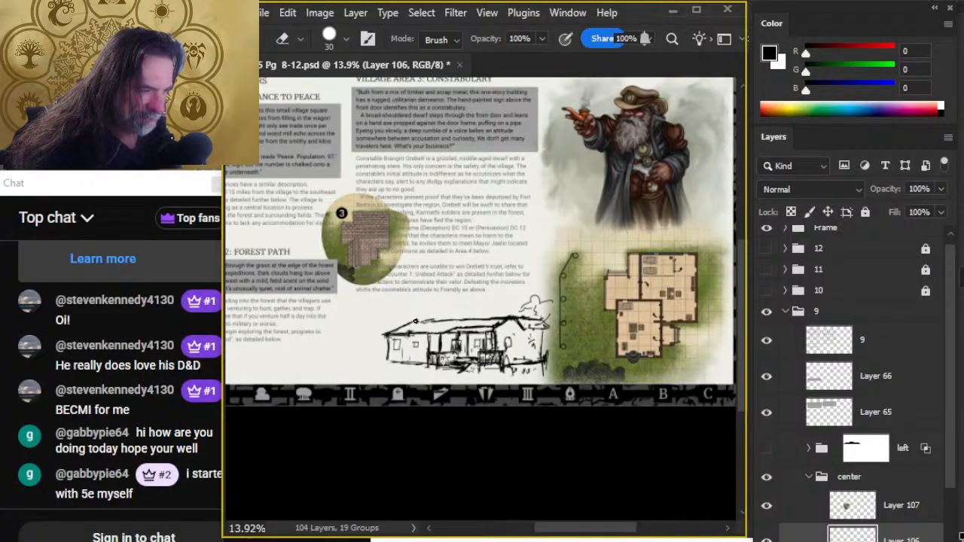
key("b")
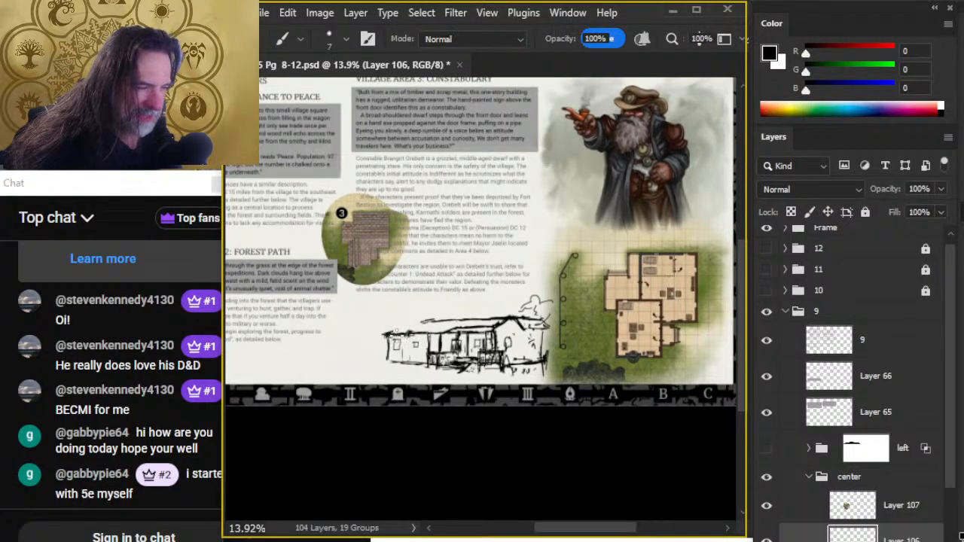
key("e")
mouse_move(407, 324)
left_mouse_down()
mouse_move(433, 322)
mouse_move(390, 325)
mouse_move(504, 316)
mouse_move(458, 324)
mouse_move(514, 318)
left_mouse_up()
key("b")
key("e")
key("b")
key("e")
key("b")
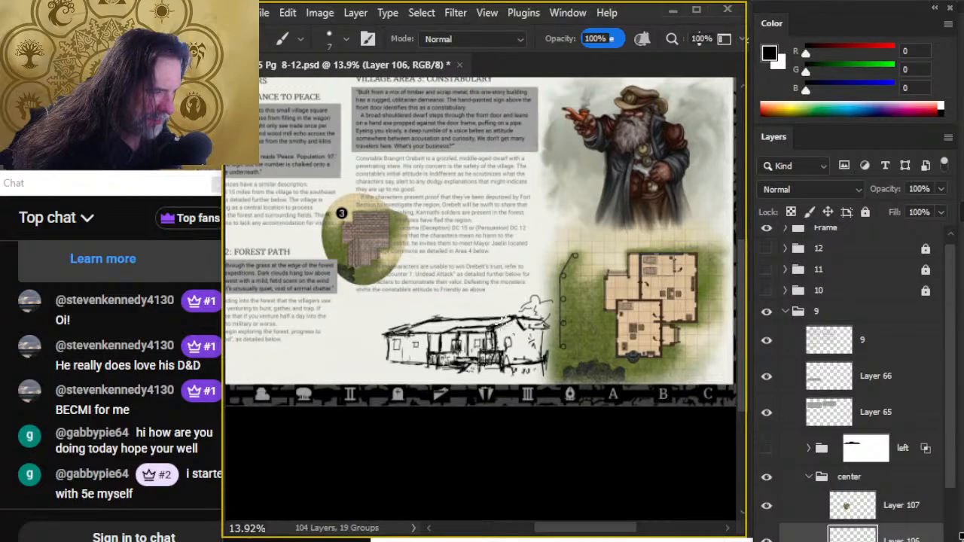
key("e")
left_click_drag(449, 317, 399, 326)
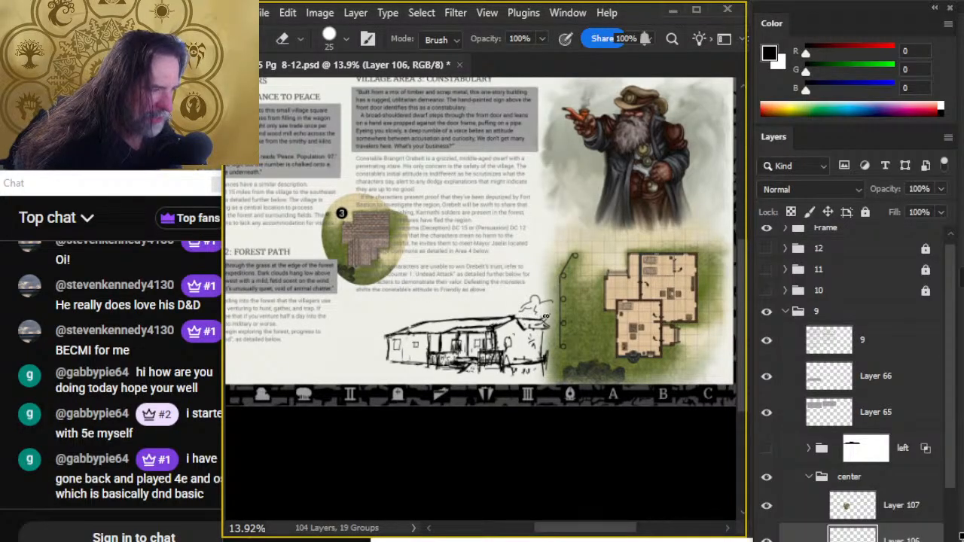
- Clean up the gable's outer roof edge and move the whole building sketch away from the floor plan map
key("b")
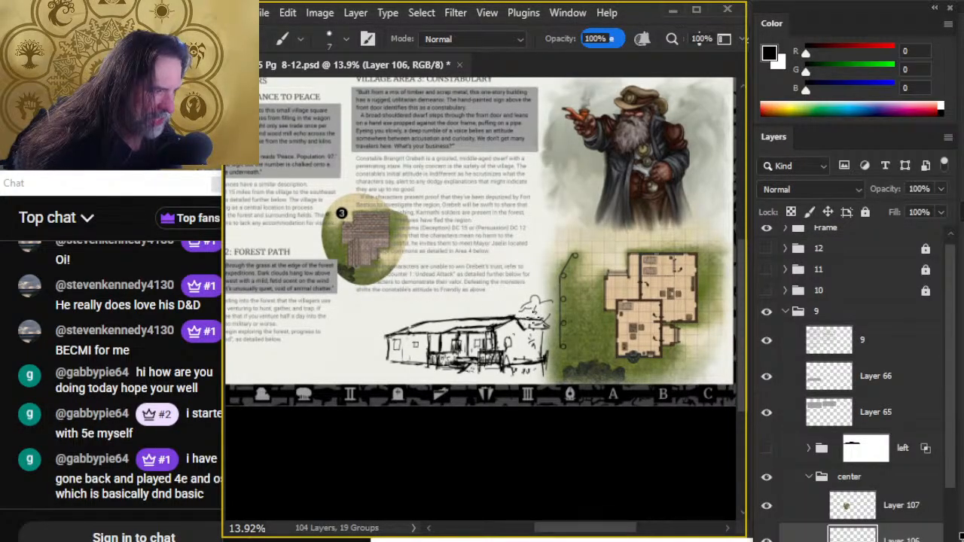
key("e")
mouse_move(540, 323)
left_mouse_down()
mouse_move(491, 315)
mouse_move(467, 339)
left_mouse_up()
key("v")
key("e")
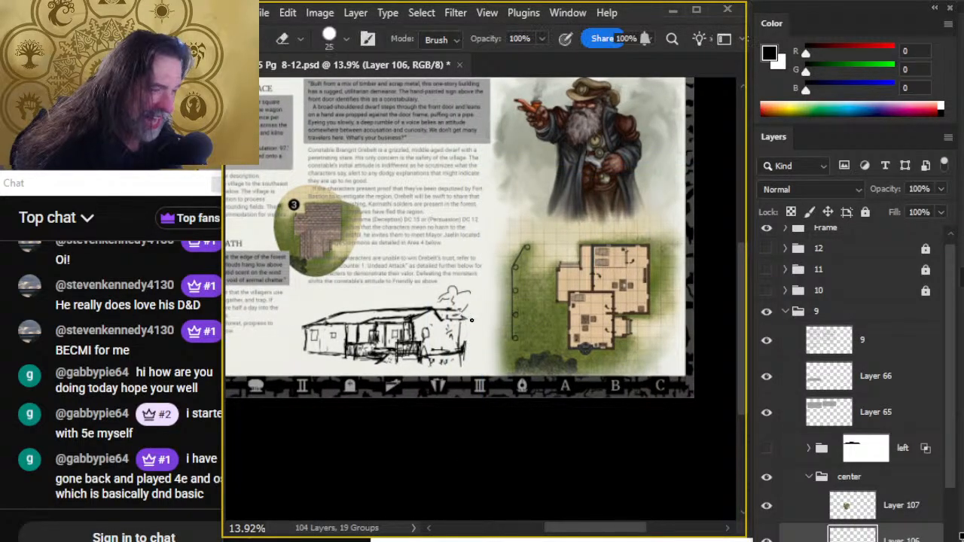
- Extend the gable's roof line outward with new strokes and erase the tree sketched behind it
key("b")
left_click_drag(447, 309, 482, 319)
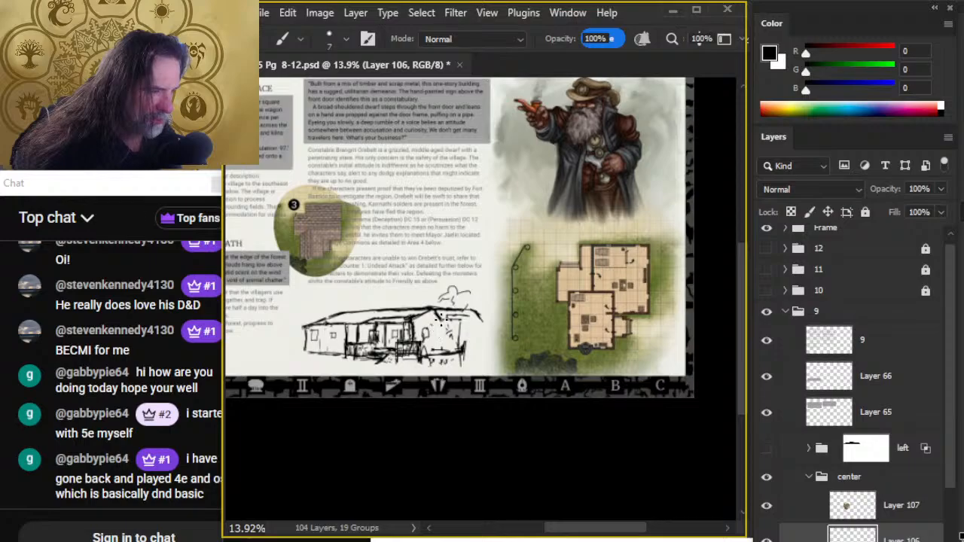
key("e")
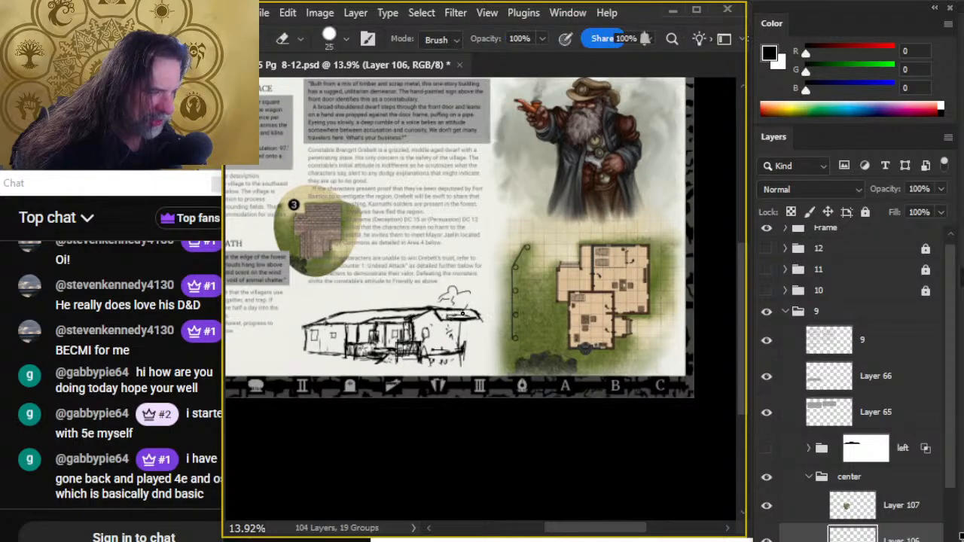
left_click_drag(434, 295, 450, 291)
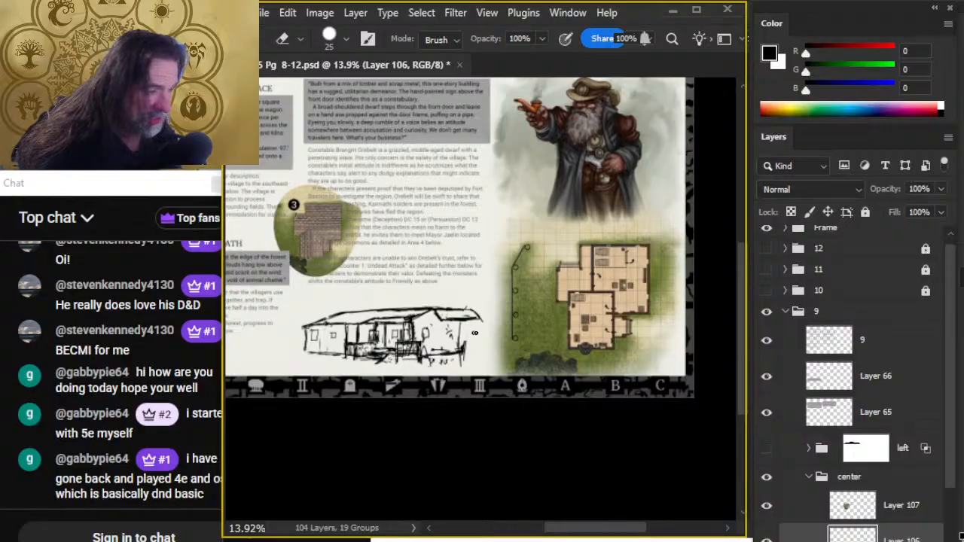
key("b")
key("e")
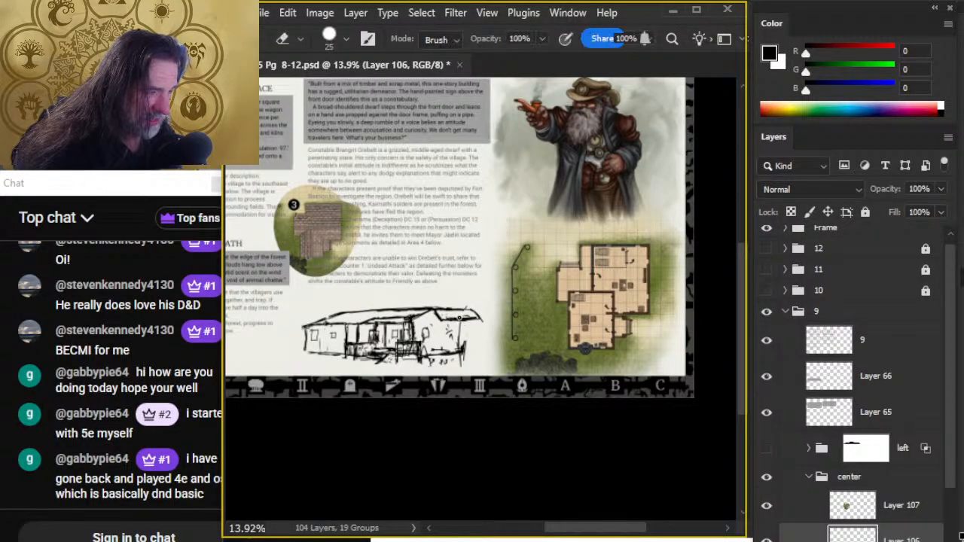
- Draw the lower eave and end slope of the extended roof, trimming strokes with the eraser reduced to 10
key("b")
left_click_drag(446, 319, 477, 321)
key("e")
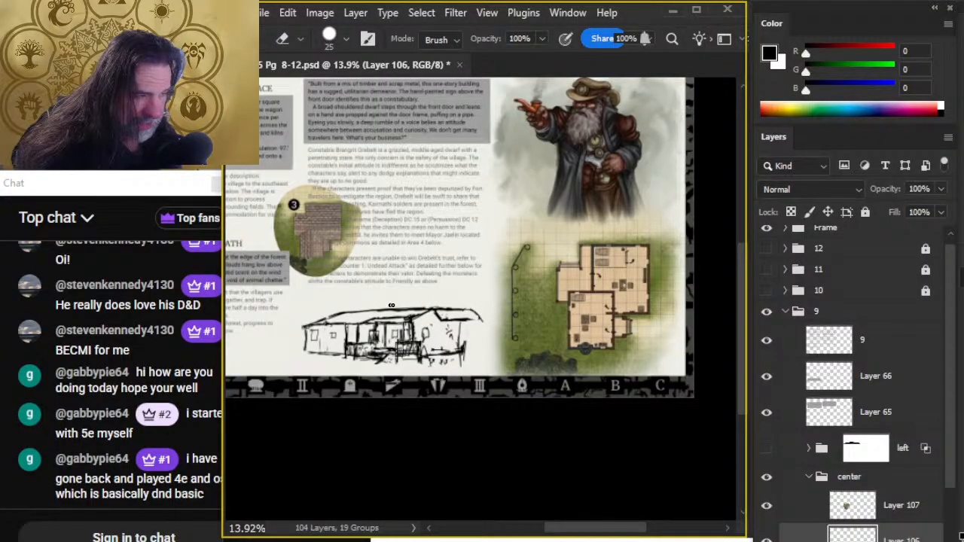
key("bracketleft")
key("bracketleft")
key("bracketleft")
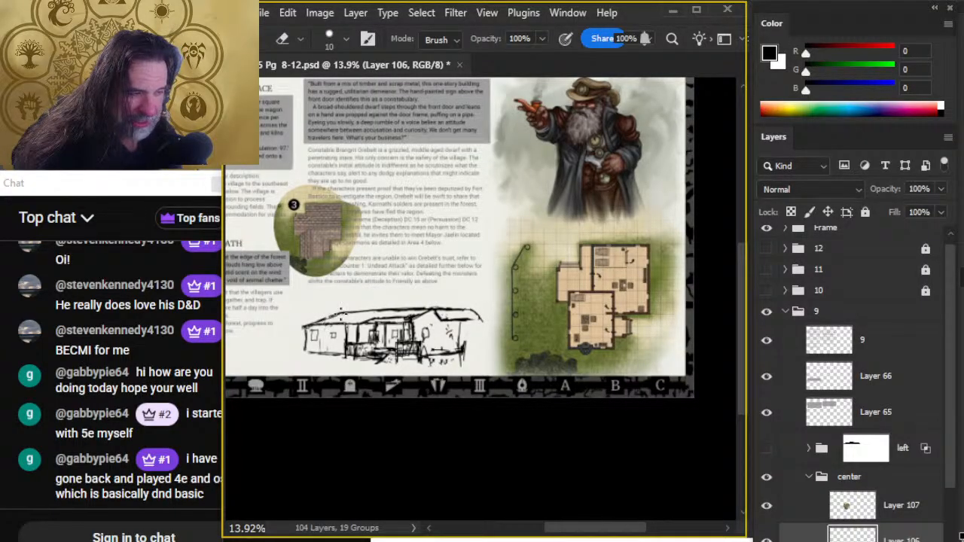
key("b")
left_click_drag(454, 325, 479, 319)
key("e")
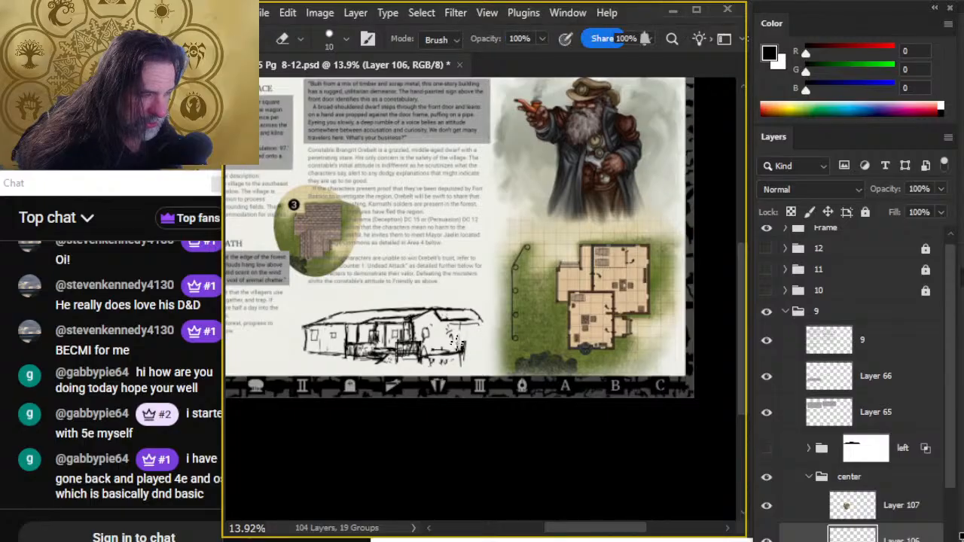
- Draw the outer end wall below the extended roof, then erase and redraw the ground line along the side wall's base
key("b")
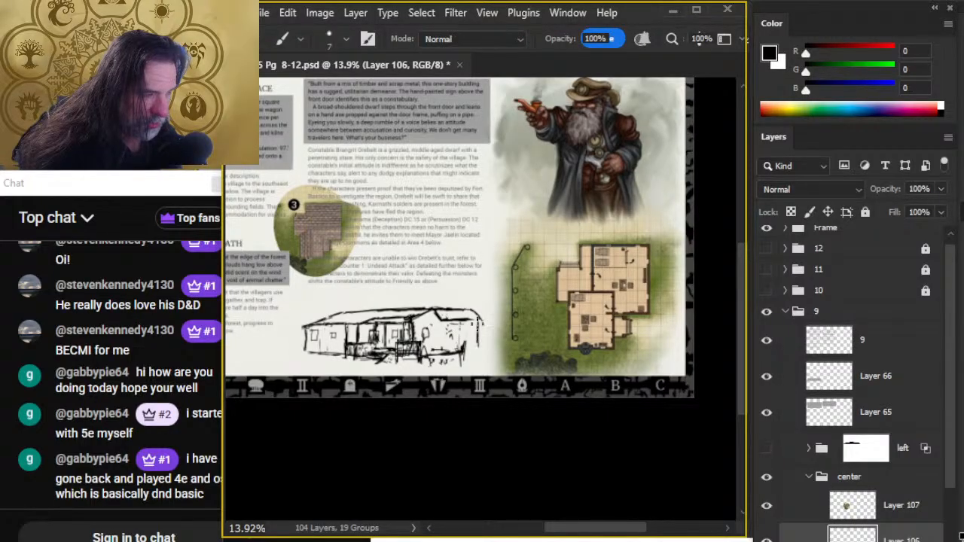
left_click_drag(463, 356, 464, 359)
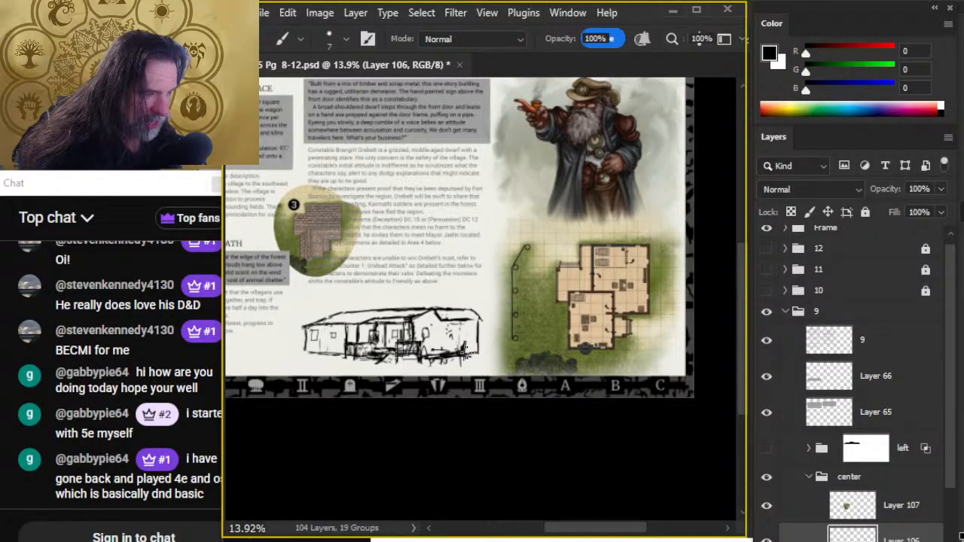
key("e")
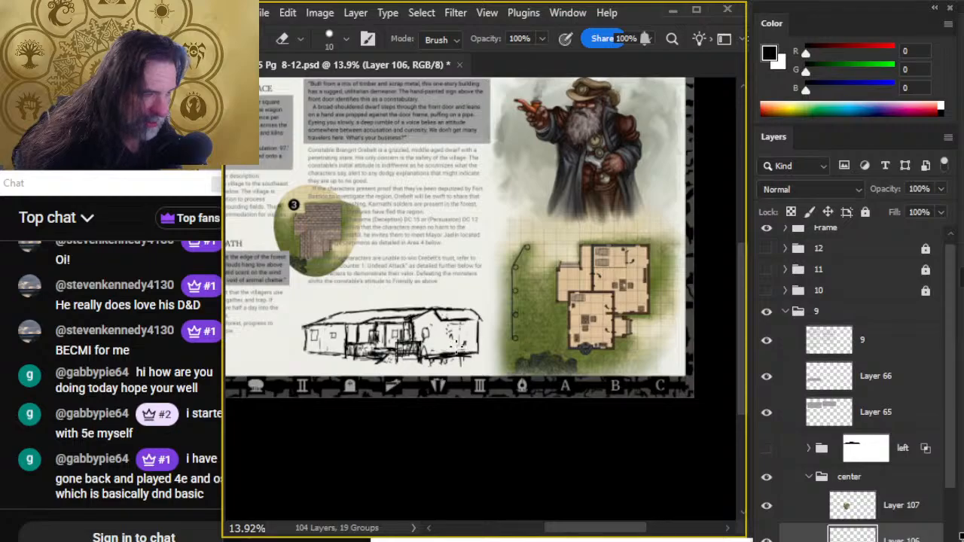
mouse_move(436, 348)
left_mouse_down()
mouse_move(445, 355)
mouse_move(432, 357)
left_mouse_up()
key("b")
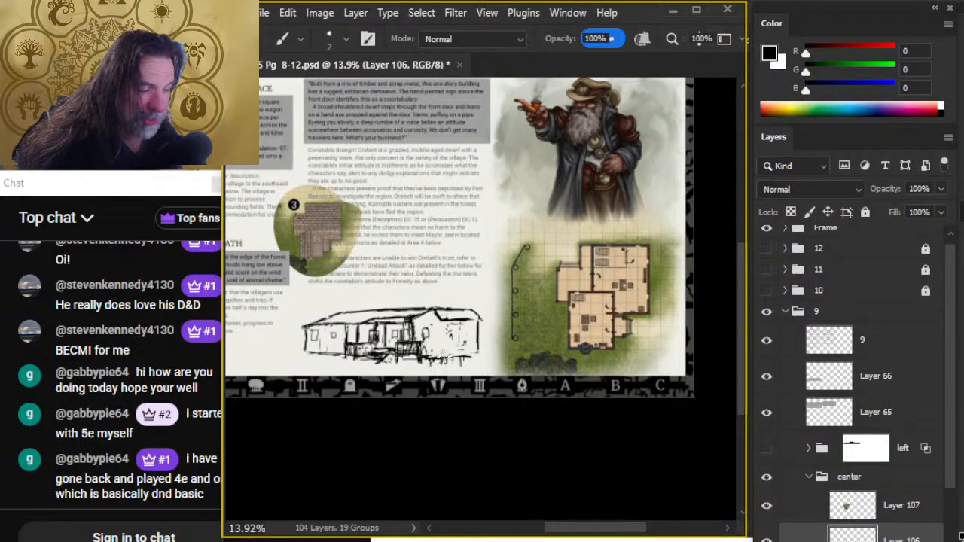
key("e")
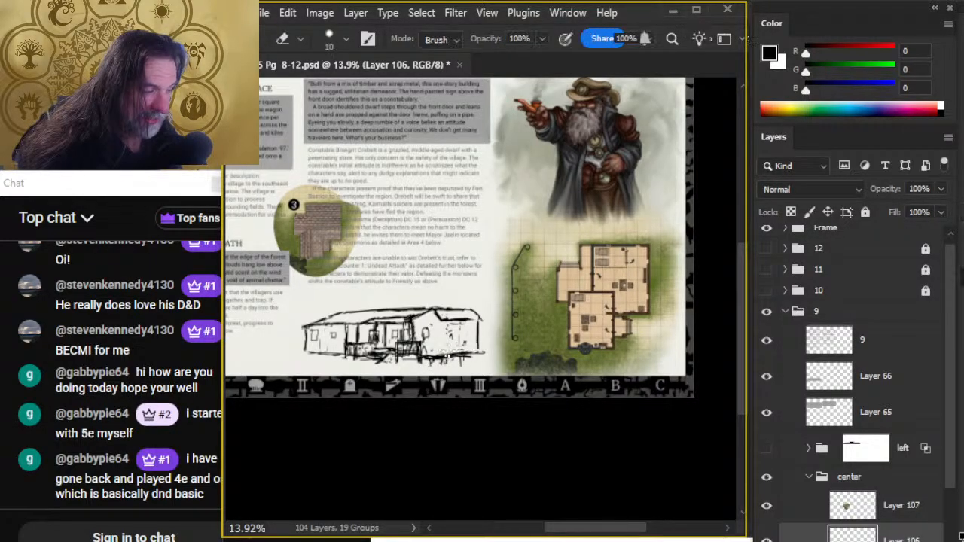
key("b")
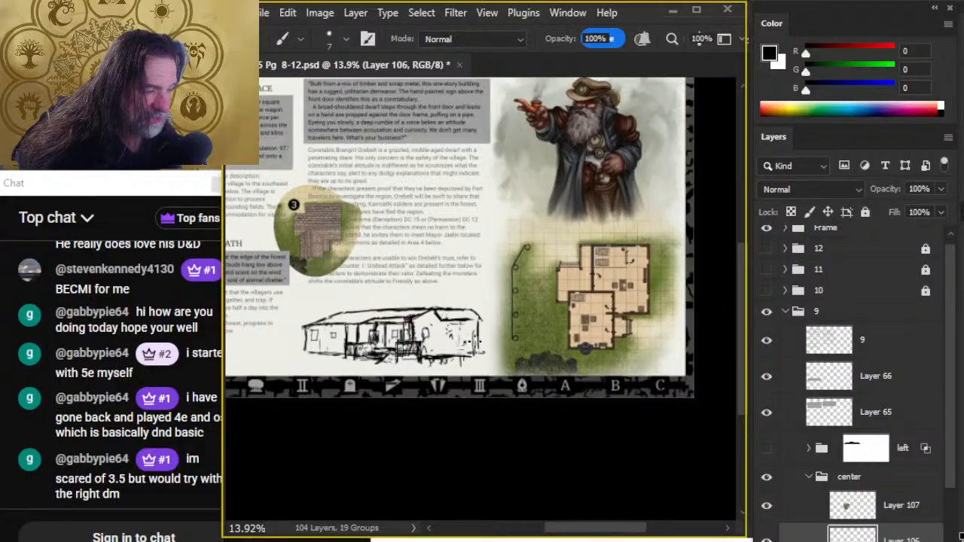
key("e")
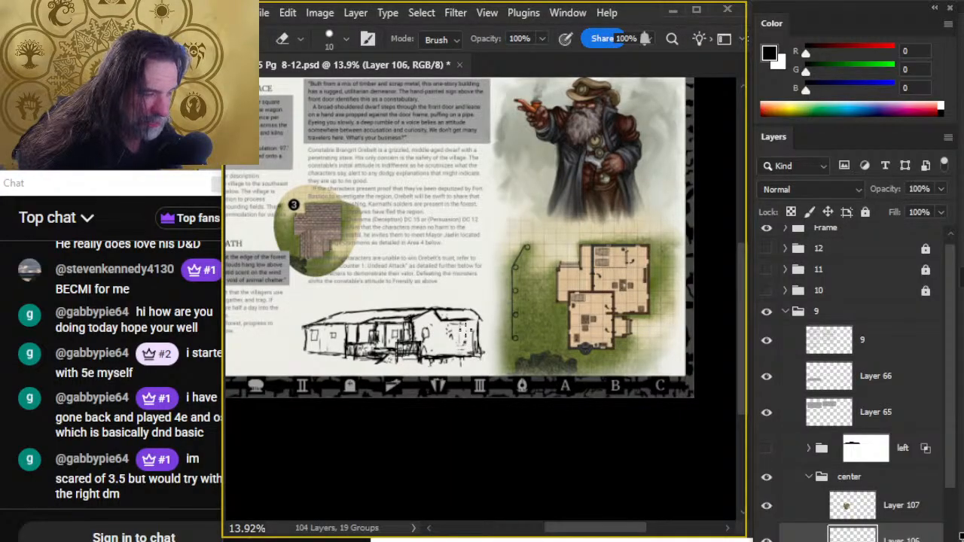
- Lengthen the side wing's roof and wall farther toward the floor plan map, cleaning up the overlapping end lines
key("b")
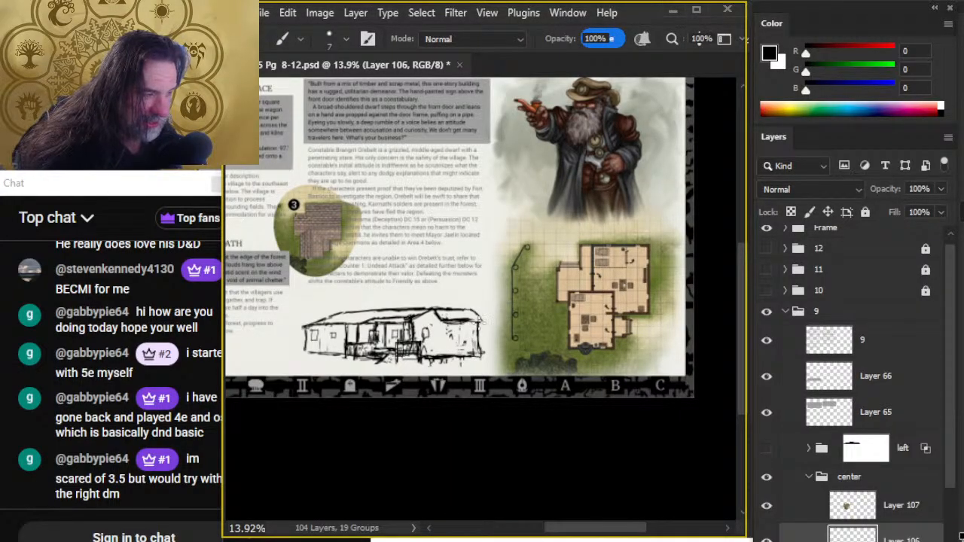
mouse_move(482, 322)
left_mouse_down()
mouse_move(457, 328)
mouse_move(469, 330)
mouse_move(456, 331)
mouse_move(502, 323)
mouse_move(486, 306)
mouse_move(499, 324)
mouse_move(487, 308)
mouse_move(465, 322)
mouse_move(482, 315)
mouse_move(497, 328)
mouse_move(486, 326)
mouse_move(477, 348)
left_mouse_up()
key("e")
key("b")
key("e")
key("b")
key("e")
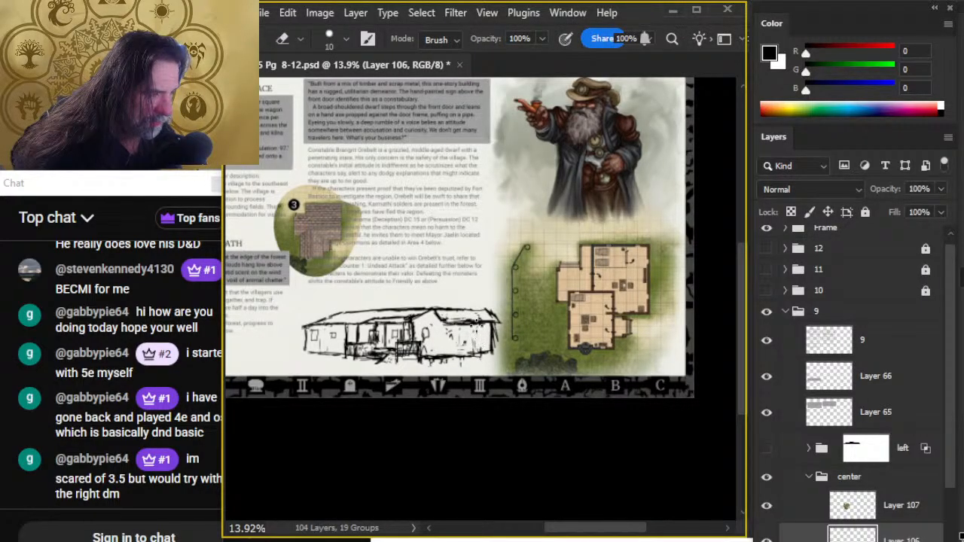
key("b")
key("e")
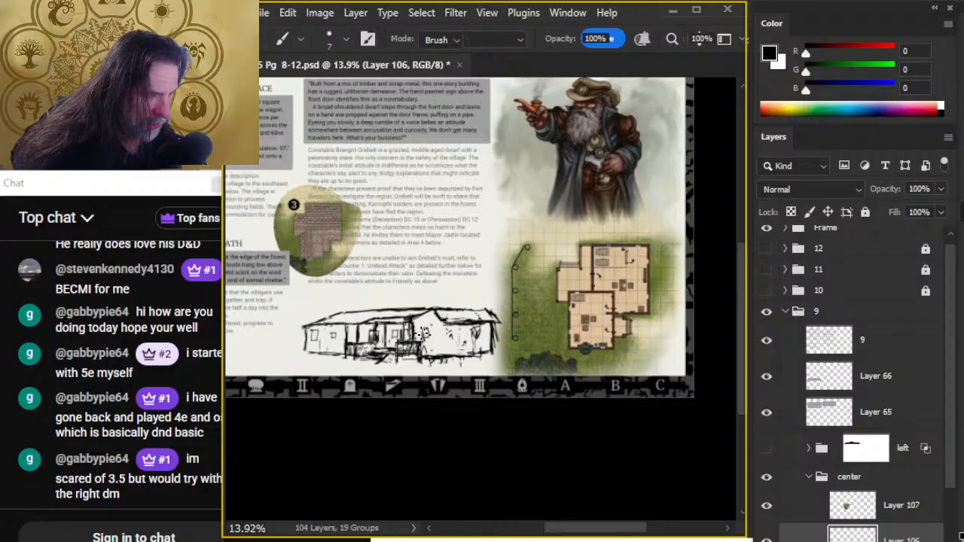
- Erase the rounded window beside the porch with the eraser at 25 and sketch a new window on the gable's wall
left_click_drag(421, 336, 424, 332)
key("]")
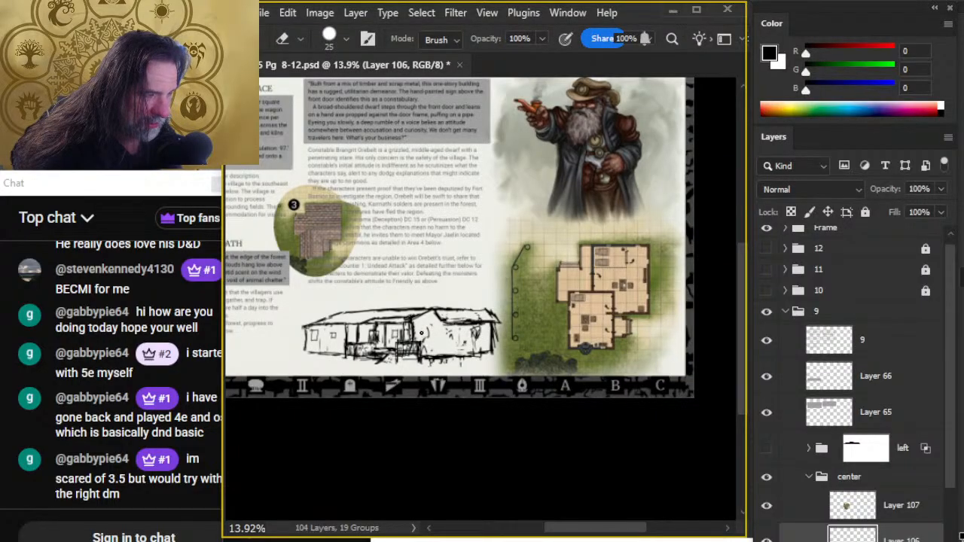
key("b")
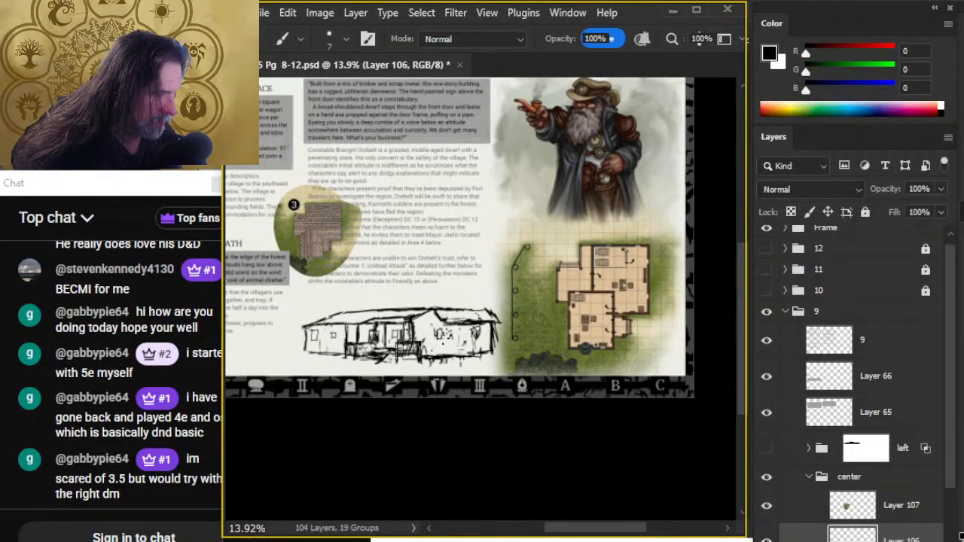
key("e")
left_click_drag(440, 341, 437, 343)
key("b")
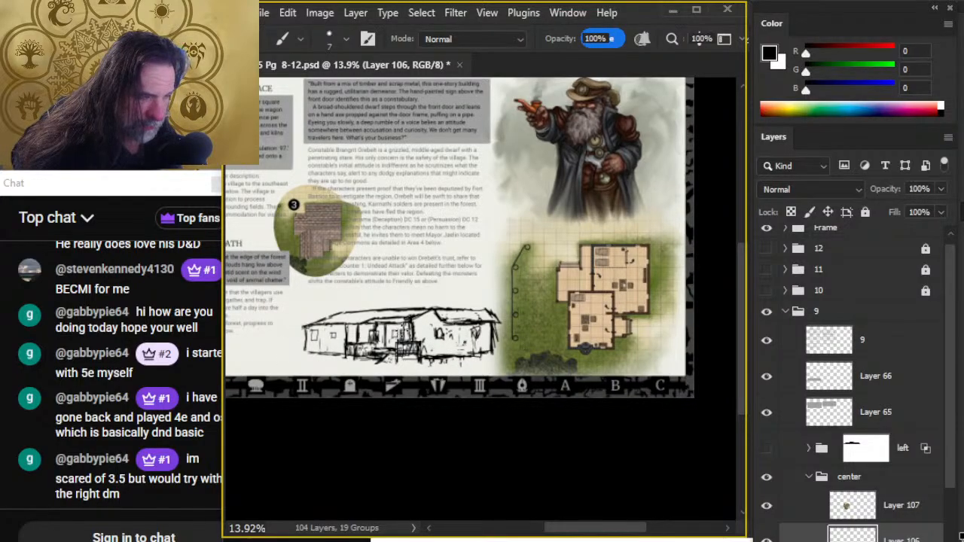
- Touch up the porch details, redraw the gable's roof ridge and eave, and trim the side wing's outer end
left_click_drag(402, 338, 407, 341)
key("e")
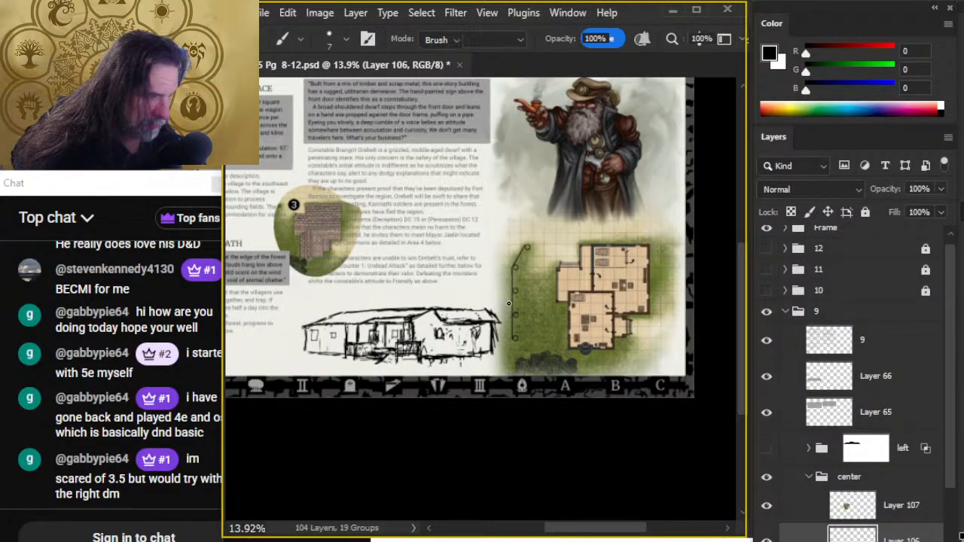
key("b")
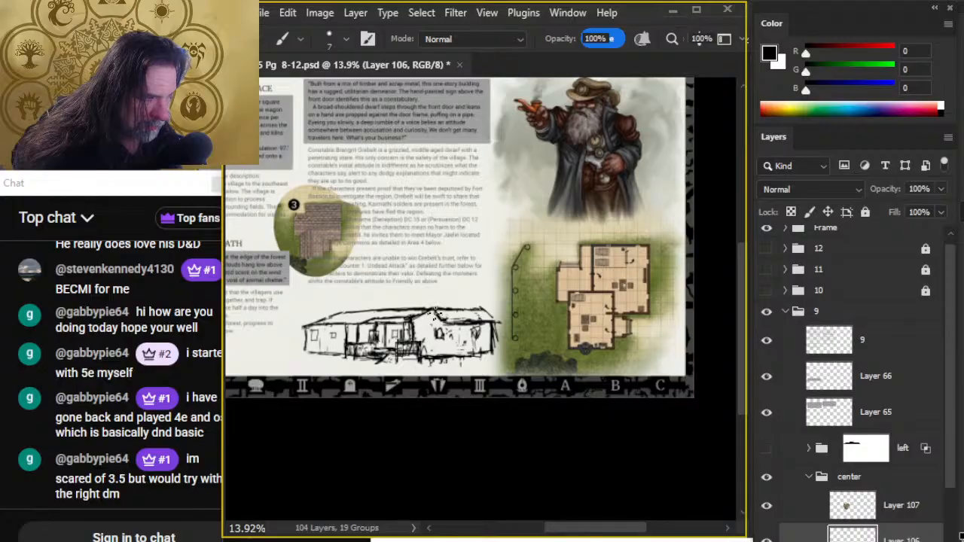
key("e")
mouse_move(470, 325)
left_mouse_down()
mouse_move(427, 320)
mouse_move(447, 324)
mouse_move(434, 305)
mouse_move(450, 323)
mouse_move(476, 316)
left_mouse_up()
key("b")
key("e")
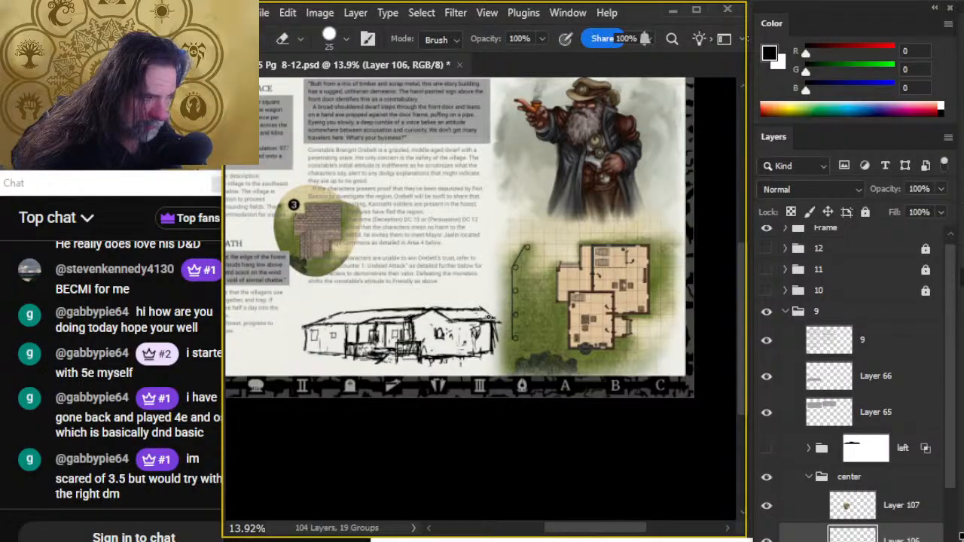
key("b")
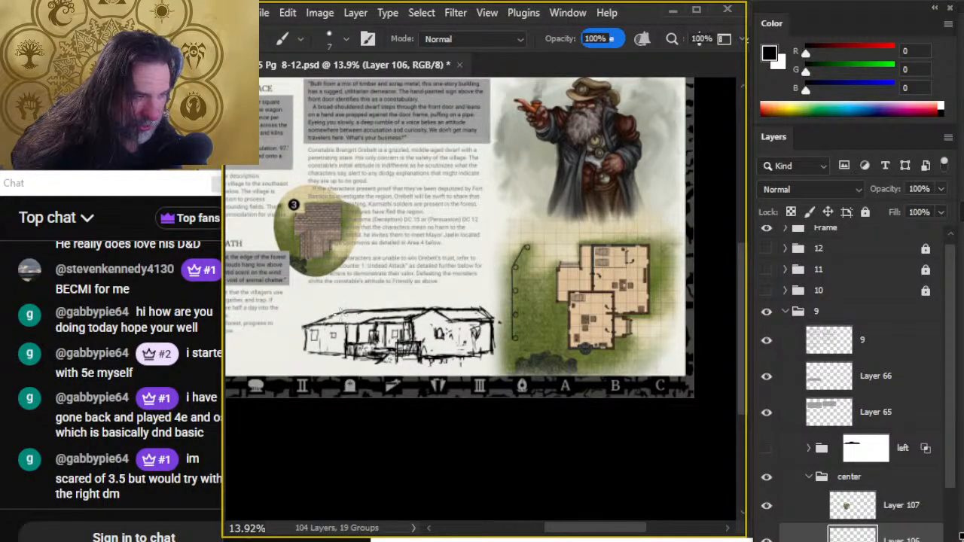
key("e")
- Strengthen the base line of the long wing and the porch foundation, erasing stray strokes beneath them
key("b")
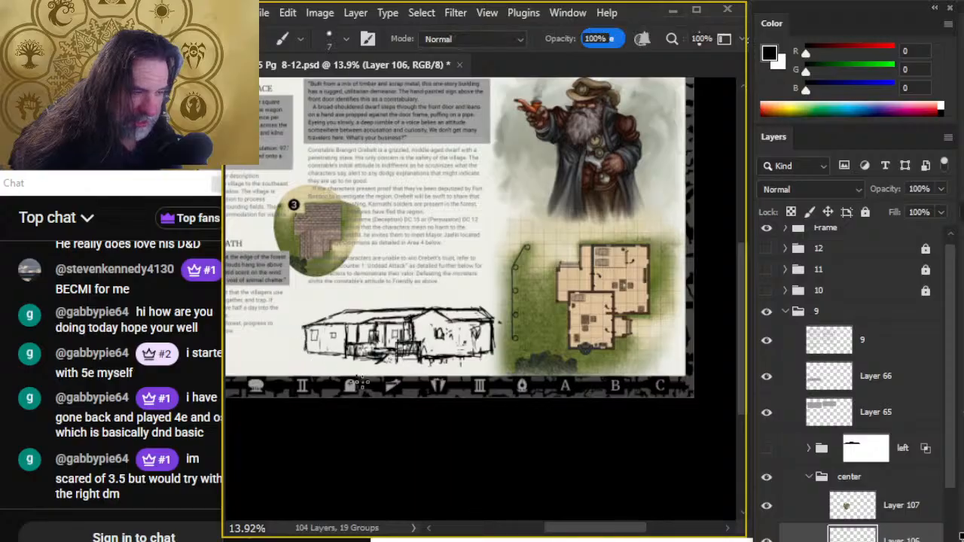
key("e")
key("b")
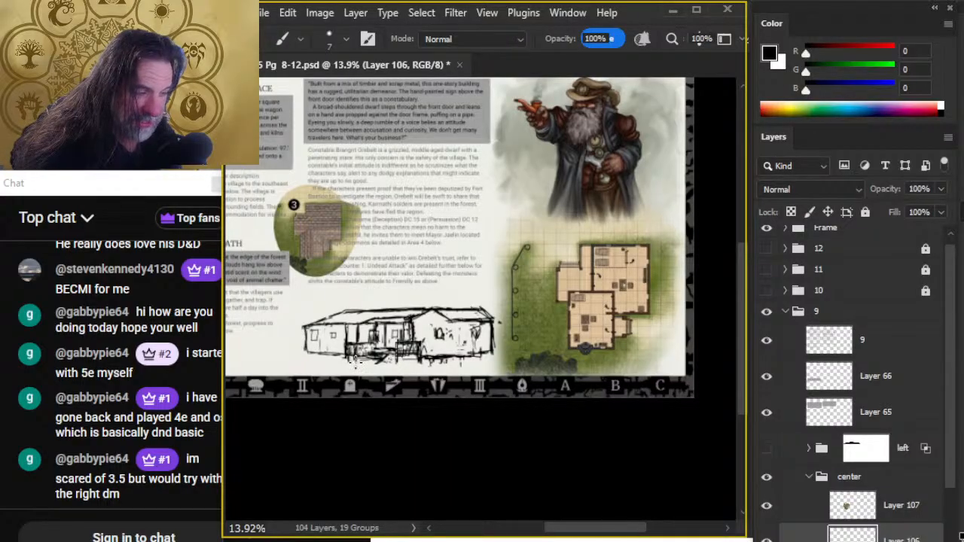
key("e")
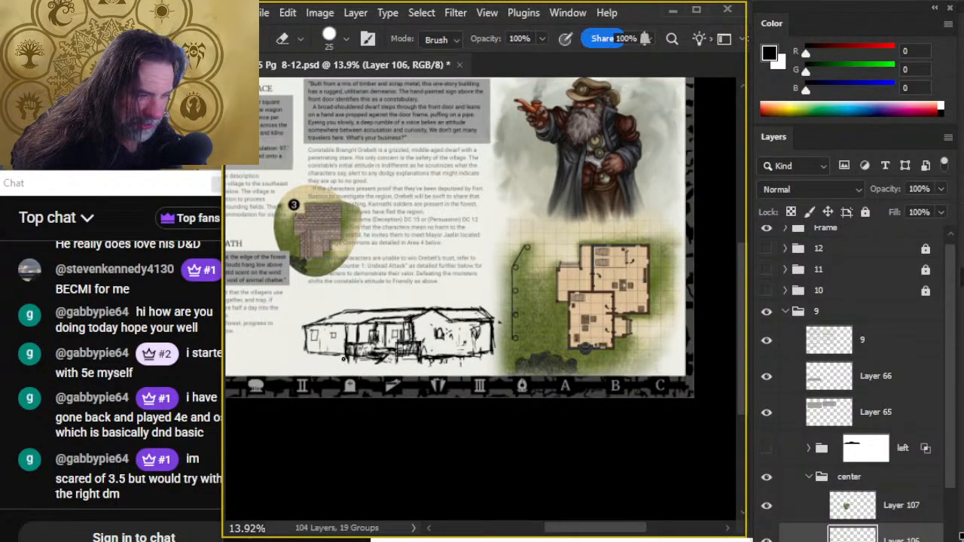
key("b")
mouse_move(339, 356)
left_mouse_down()
mouse_move(305, 361)
mouse_move(305, 341)
mouse_move(315, 355)
mouse_move(298, 354)
mouse_move(346, 362)
left_mouse_up()
key("e")
key("b")
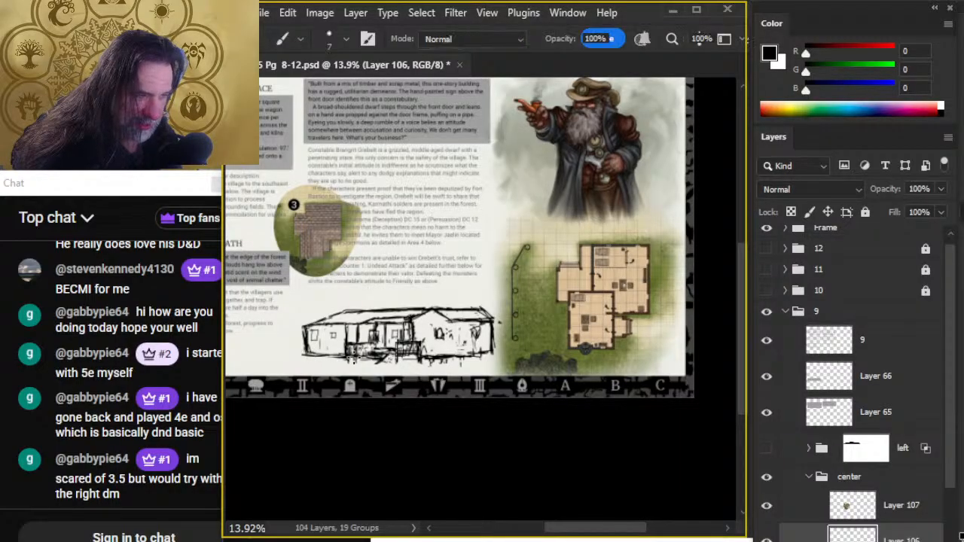
key("e")
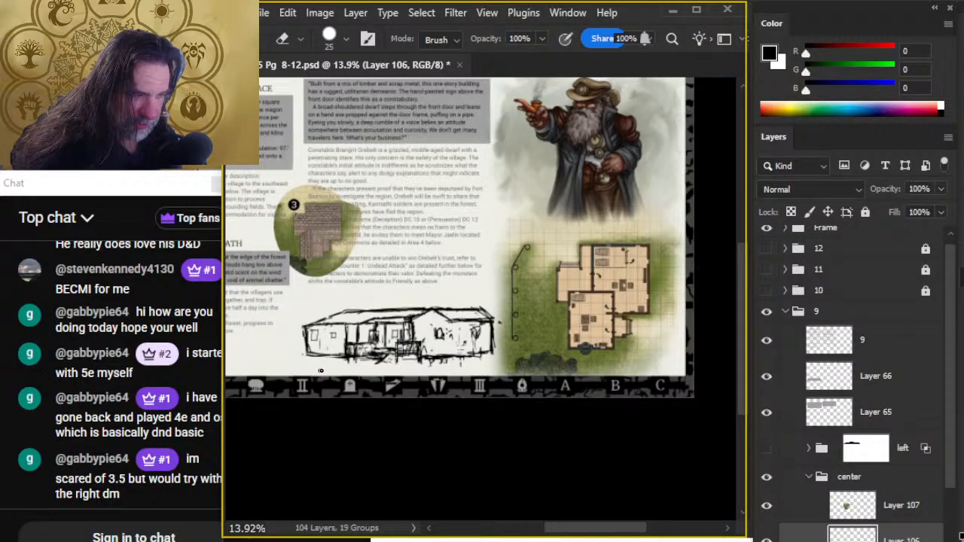
- Move the constabulary building sketch slightly away from the floor plan map and up toward the text
key("v")
left_click_drag(461, 387, 447, 379)
key("z")
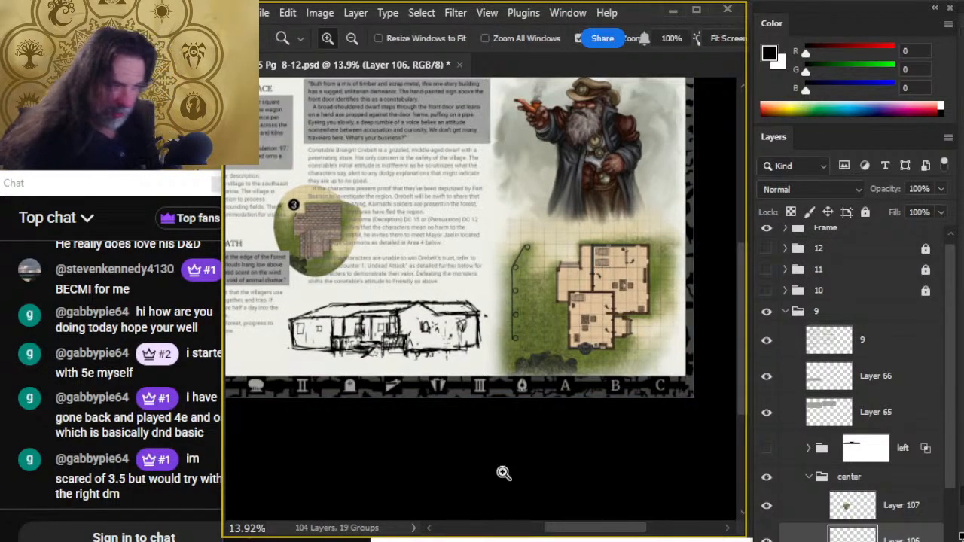
left_click_drag(504, 472, 413, 464)
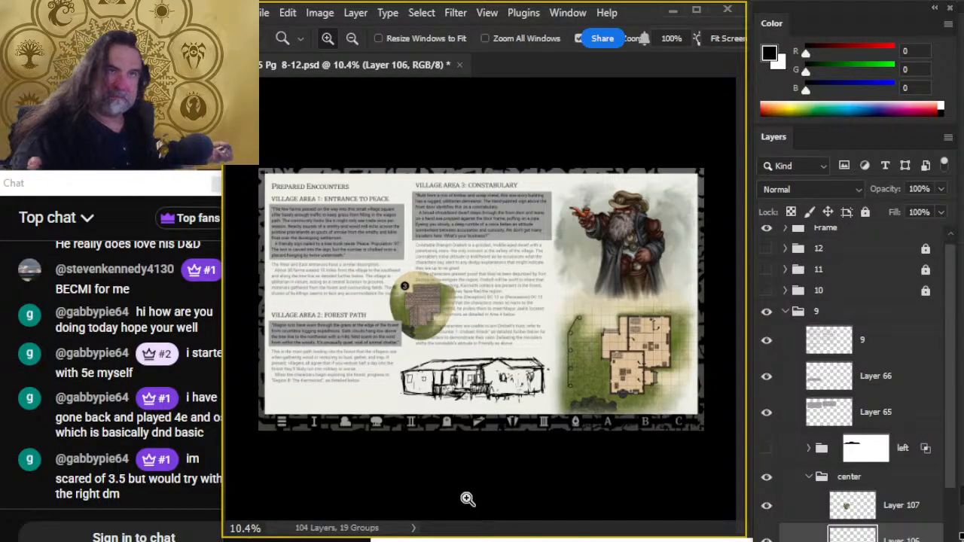
- Free-transform the building sketch to a smaller size beside the floor plan map, and nudge it slightly lower on the page
key("l")
right_click(499, 366)
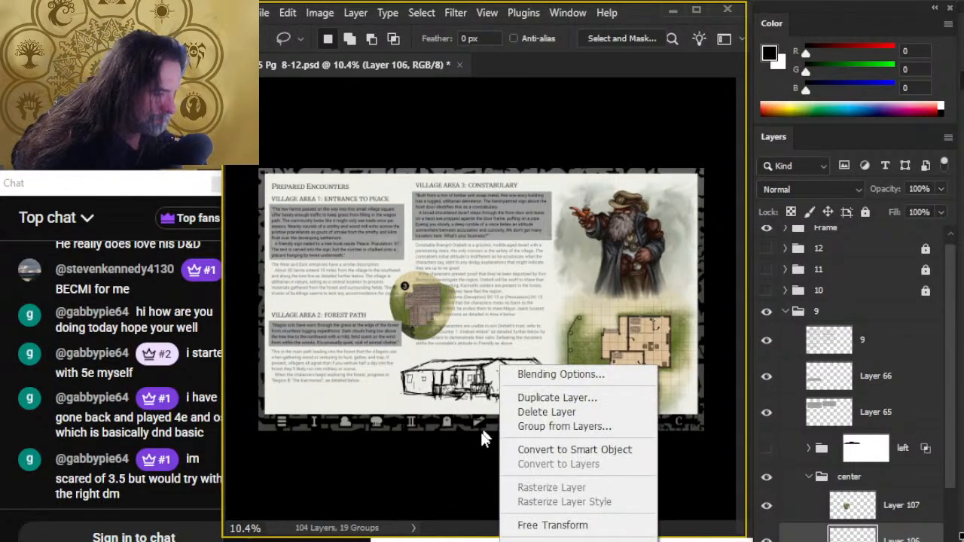
left_click(525, 524)
left_click_drag(399, 371, 440, 371)
key("Return")
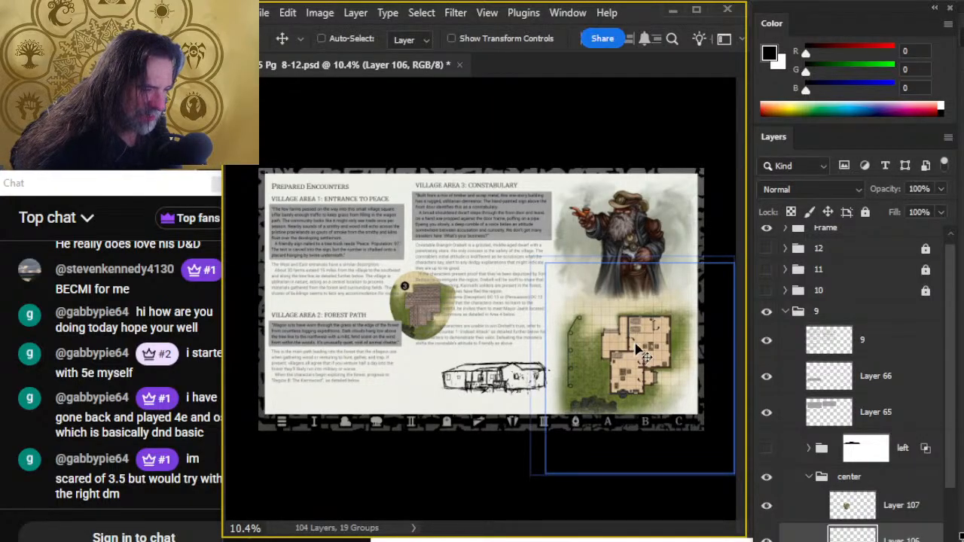
left_click_drag(638, 337, 637, 344, "ctrl")
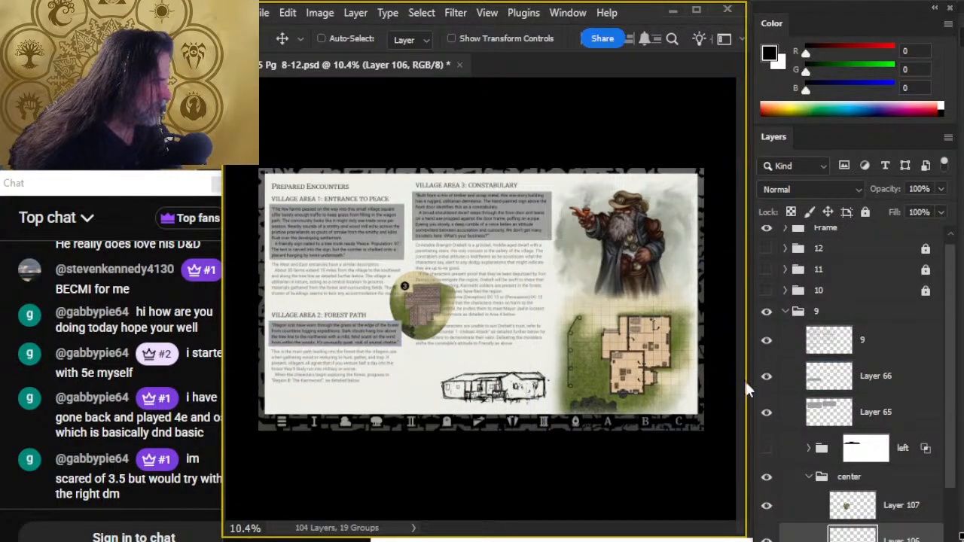
- Hide group 9, show group 8, and examine the village map's roofs around buildings 3, 4 and 7 up close
left_click(766, 311)
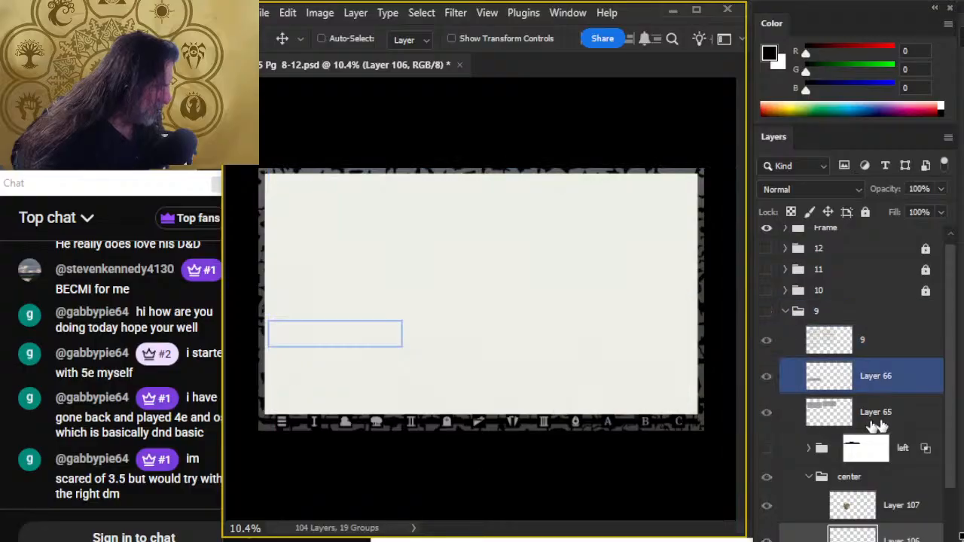
scroll(933, 422, "down", 3)
left_click(766, 514)
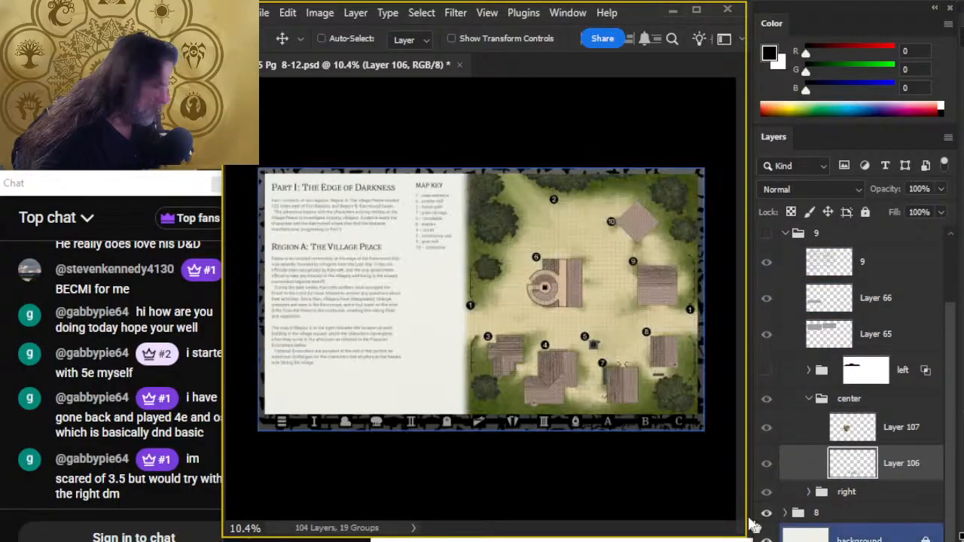
key("ctrl+space")
left_click_drag(543, 379, 579, 409)
left_click_drag(544, 377, 608, 409)
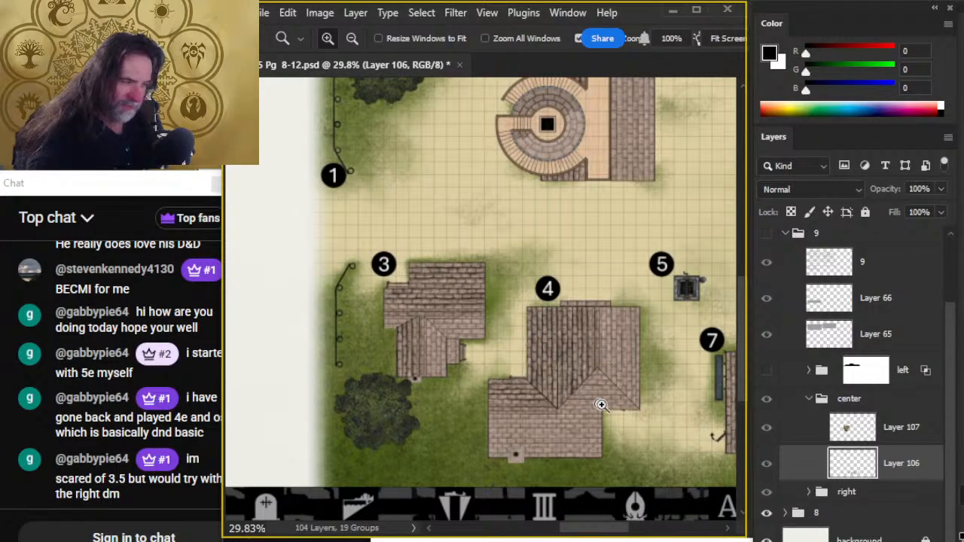
left_click_drag(614, 351, 565, 348)
scroll(557, 433, "down", 5)
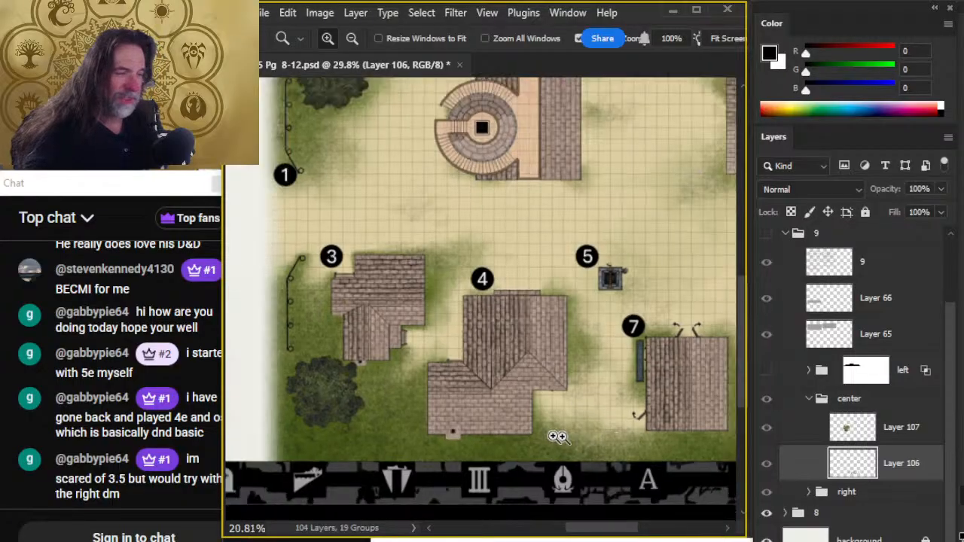
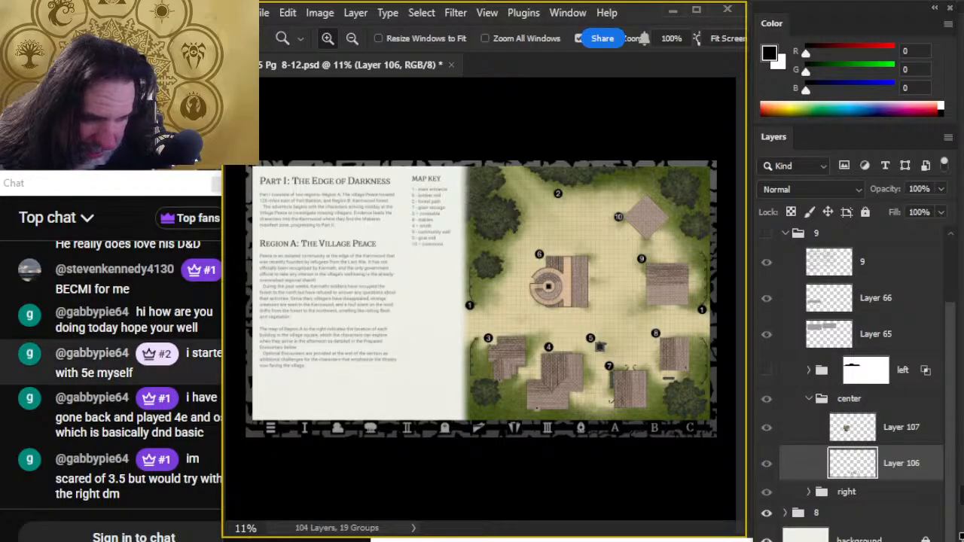
mouse_move(219, 454)
left_mouse_down()
mouse_move(237, 456)
mouse_move(220, 455)
left_mouse_up()
left_click(137, 231)
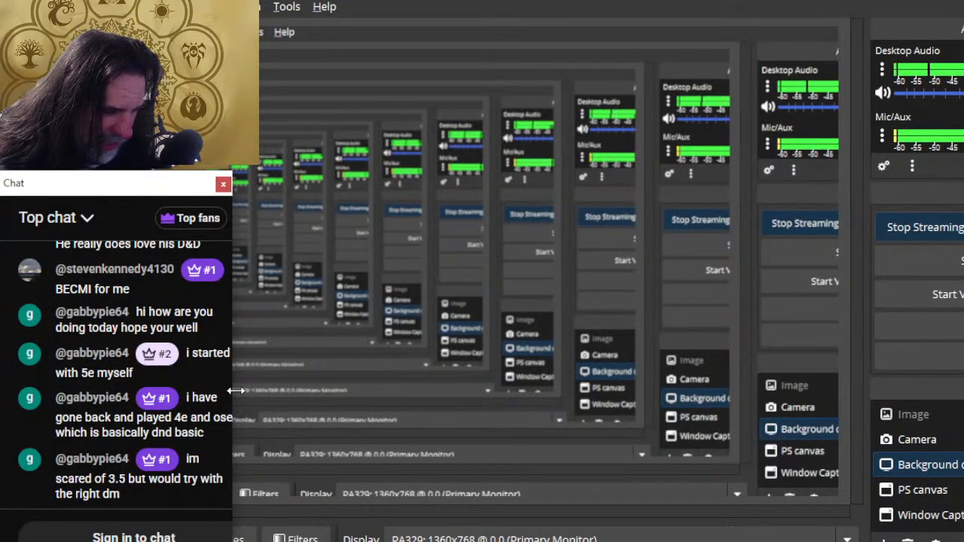
key("alt+Tab")
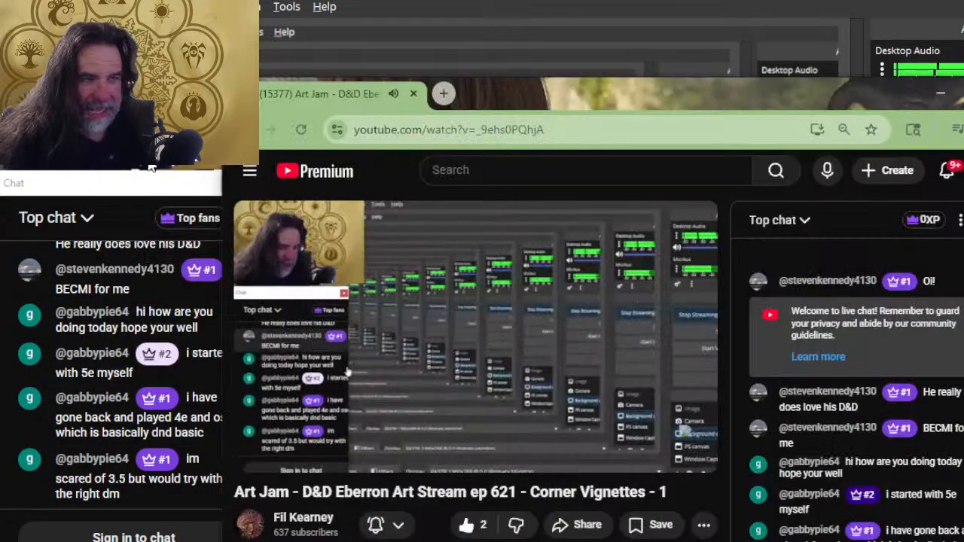
left_click(146, 184)
key("alt+Tab")
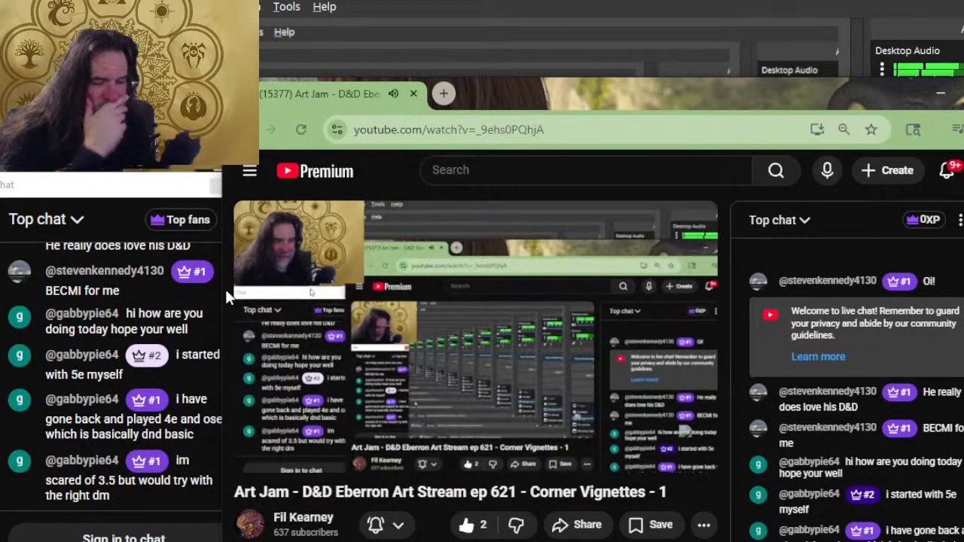
key("alt+Tab")
key("alt+Tab")
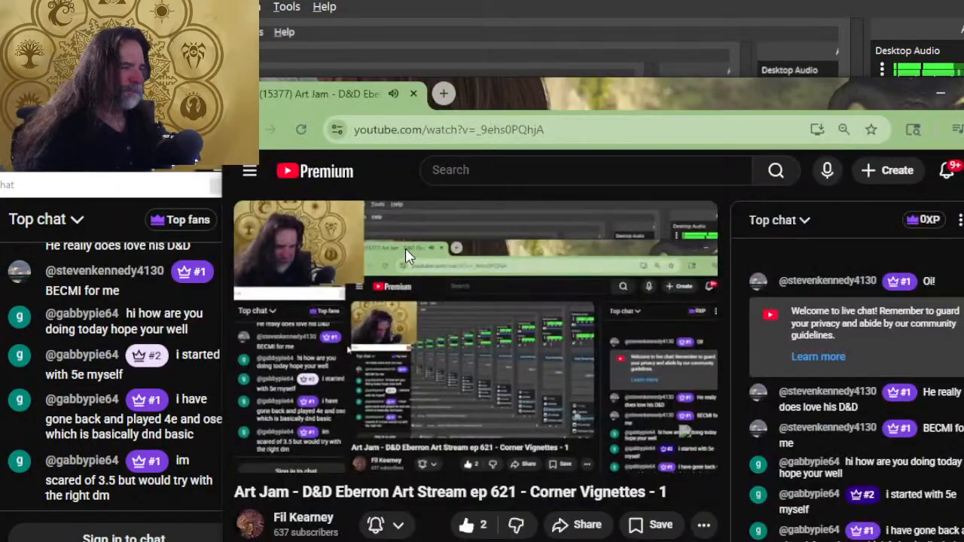
key("alt+Tab")
key("alt+Tab")
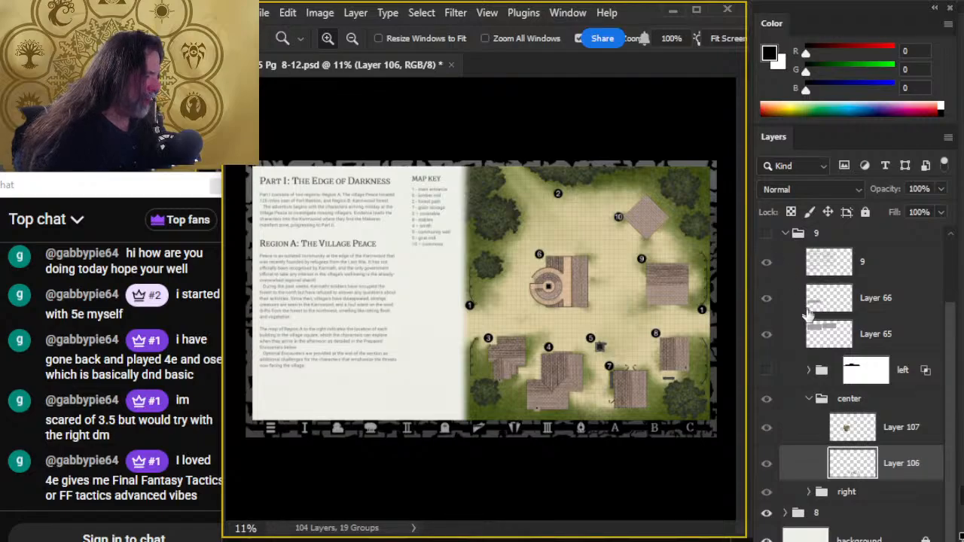
- Hide group 8, show group 9, and sketch a taller rear roof above the constabulary's long wing
left_click(765, 513)
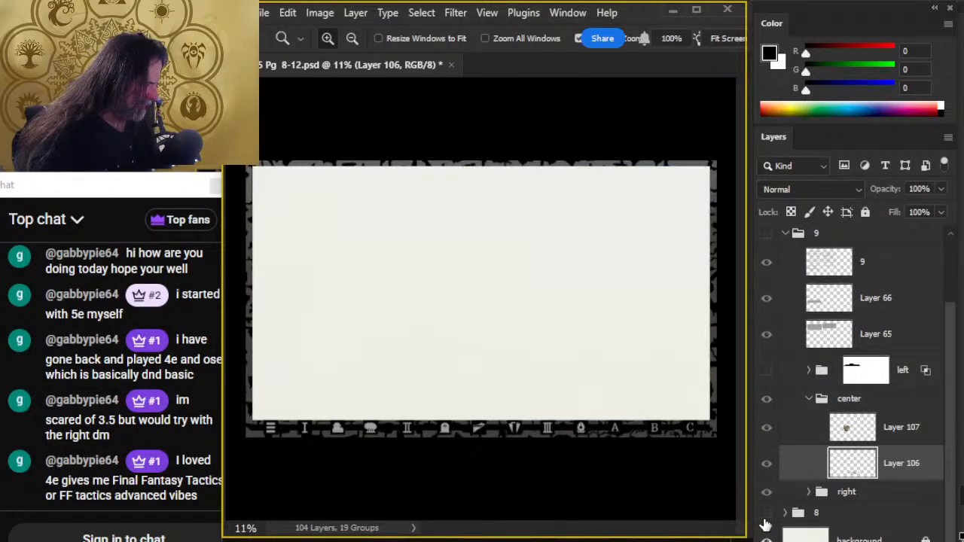
left_click(765, 233)
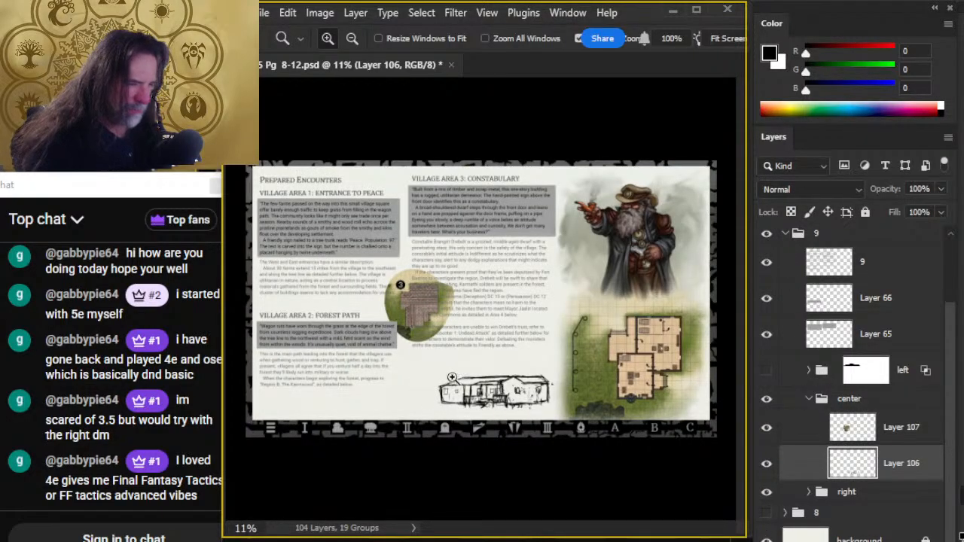
scroll(437, 381, "up", 2)
key("b")
mouse_move(451, 367)
left_mouse_down()
mouse_move(478, 368)
mouse_move(434, 387)
mouse_move(438, 369)
mouse_move(429, 379)
mouse_move(451, 381)
mouse_move(428, 386)
mouse_move(462, 356)
mouse_move(453, 358)
mouse_move(470, 372)
mouse_move(526, 375)
left_mouse_up()
key("e")
key("b")
key("e")
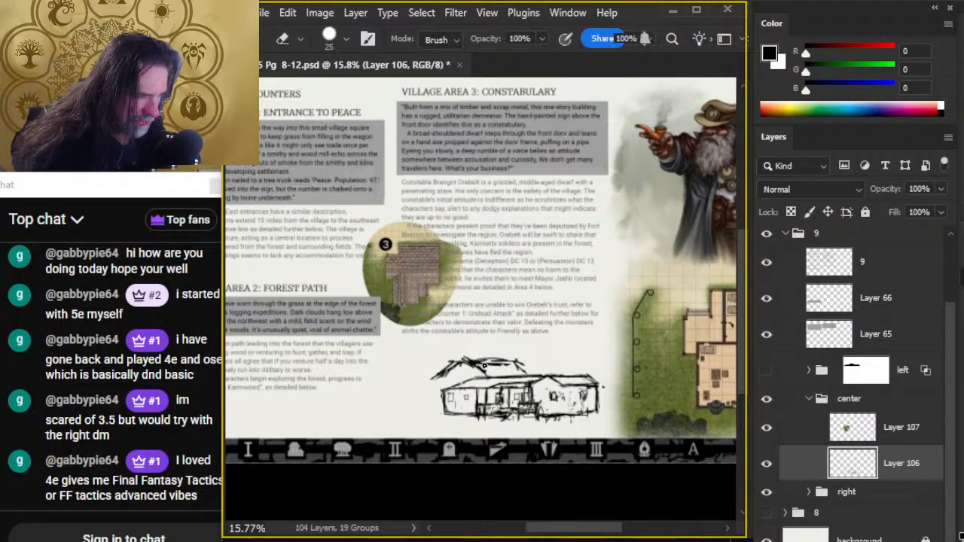
- Clean up the rear roof's outer slope and draw it curving down into the end wall of the long wing
mouse_move(467, 358)
left_mouse_down()
mouse_move(489, 376)
mouse_move(461, 357)
mouse_move(438, 375)
left_mouse_up()
key("b")
key("e")
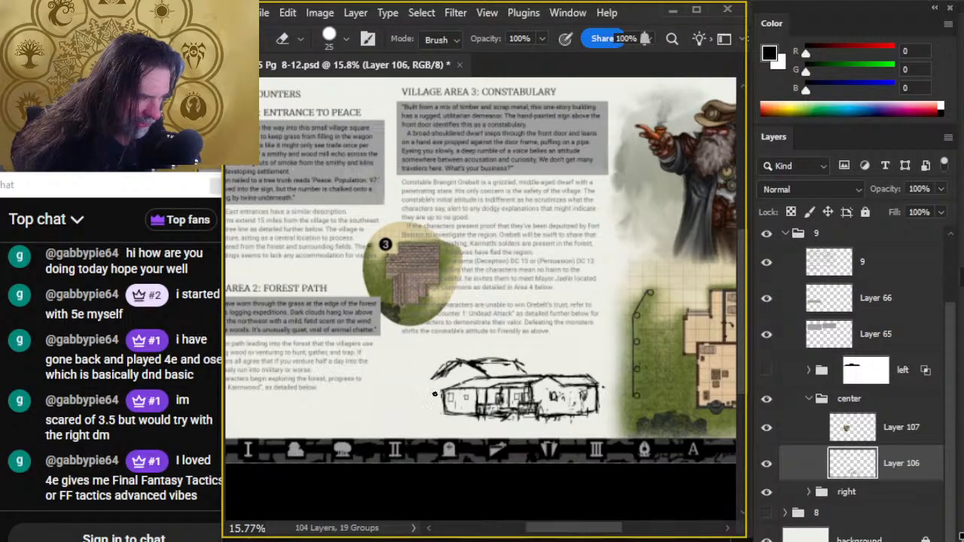
key("b")
left_click_drag(435, 376, 438, 414)
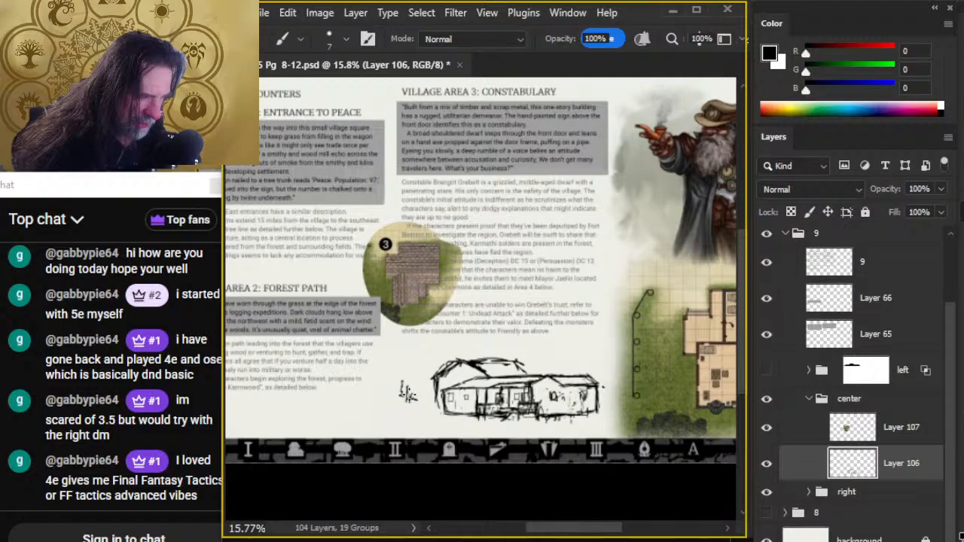
- Sketch a small outbuilding and foliage beside the long wing, with jagged treetops behind the roofs
mouse_move(408, 390)
left_mouse_down()
mouse_move(420, 399)
mouse_move(416, 371)
mouse_move(431, 370)
left_mouse_up()
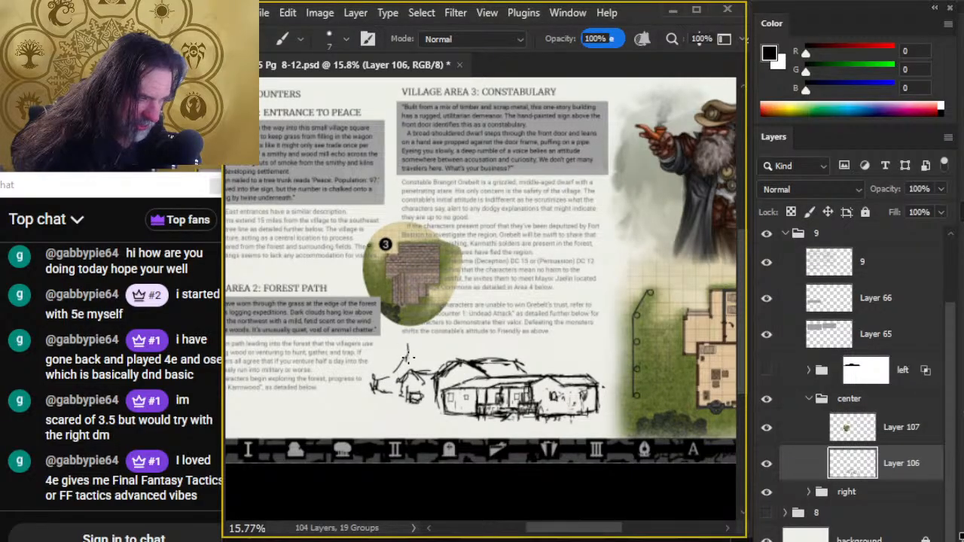
left_click_drag(407, 357, 447, 359)
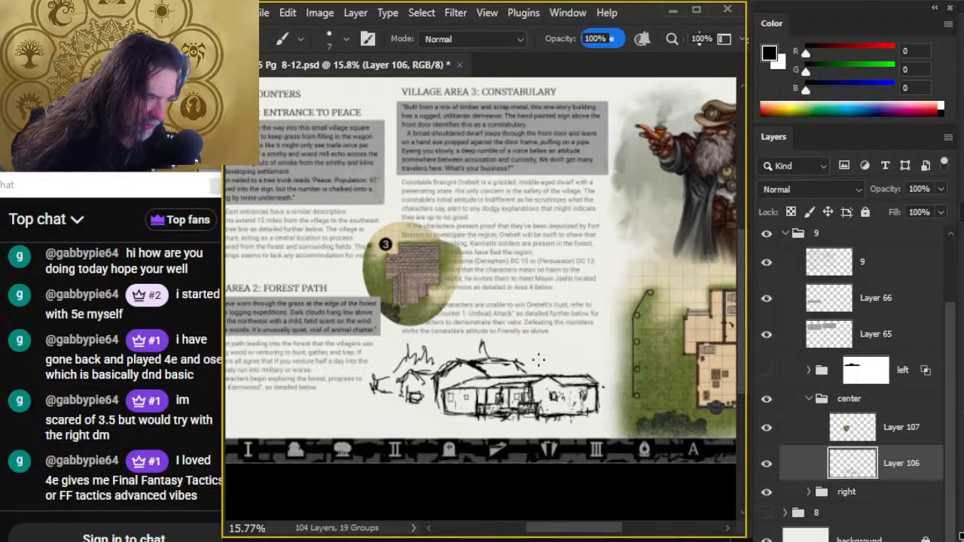
mouse_move(539, 360)
left_mouse_down()
mouse_move(548, 347)
mouse_move(572, 356)
left_mouse_up()
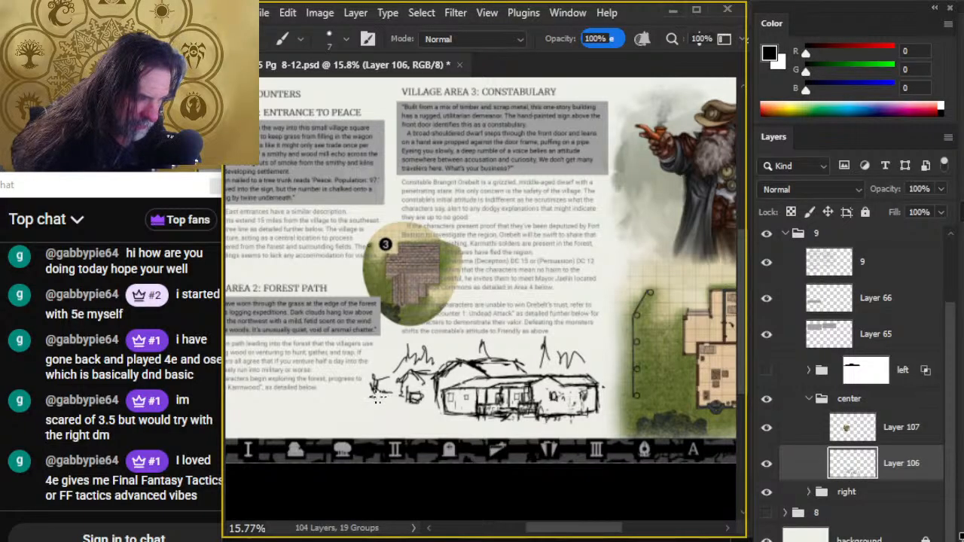
mouse_move(378, 399)
left_mouse_down()
mouse_move(371, 393)
mouse_move(384, 386)
left_mouse_up()
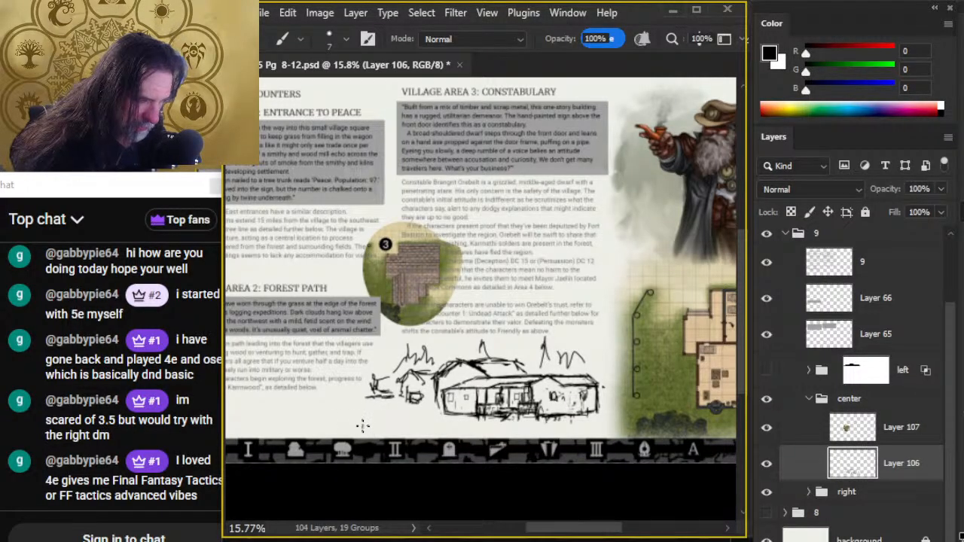
- Add low bushes, ground lines and dark vertical tree trunks in front of and around the constabulary
left_click_drag(363, 426, 309, 420)
mouse_move(391, 432)
left_mouse_down()
mouse_move(579, 410)
mouse_move(536, 391)
mouse_move(566, 402)
mouse_move(554, 405)
mouse_move(564, 402)
mouse_move(543, 388)
mouse_move(548, 368)
mouse_move(551, 388)
mouse_move(566, 397)
mouse_move(561, 318)
mouse_move(563, 393)
left_mouse_up()
key("e")
key("b")
mouse_move(563, 319)
left_mouse_down()
mouse_move(568, 370)
mouse_move(593, 412)
mouse_move(548, 401)
mouse_move(606, 402)
mouse_move(524, 402)
mouse_move(619, 406)
left_mouse_up()
mouse_move(542, 405)
left_mouse_down()
mouse_move(616, 405)
mouse_move(608, 412)
mouse_move(603, 392)
mouse_move(566, 376)
mouse_move(560, 399)
mouse_move(561, 362)
mouse_move(556, 397)
left_mouse_up()
left_click_drag(668, 420, 493, 376)
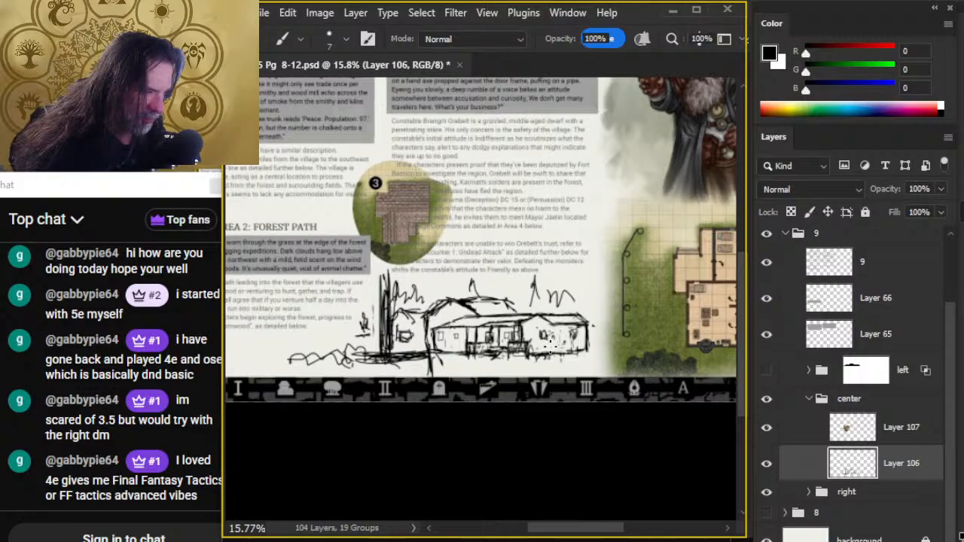
- Draw ground strokes before the gabled wing, a tall thin trunk at its outer end, and grass marks along the foreground
mouse_move(552, 342)
left_mouse_down()
mouse_move(547, 290)
mouse_move(558, 346)
mouse_move(583, 351)
mouse_move(540, 358)
mouse_move(585, 367)
mouse_move(606, 355)
mouse_move(589, 339)
mouse_move(592, 364)
left_mouse_up()
left_click_drag(575, 279, 593, 244)
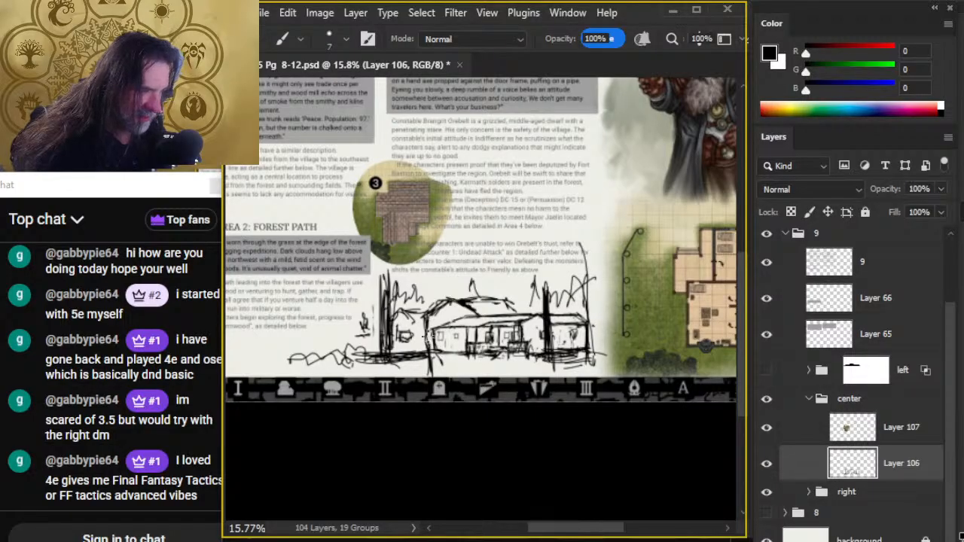
left_click_drag(382, 306, 391, 337)
mouse_move(450, 369)
left_mouse_down()
mouse_move(472, 367)
mouse_move(418, 374)
left_mouse_up()
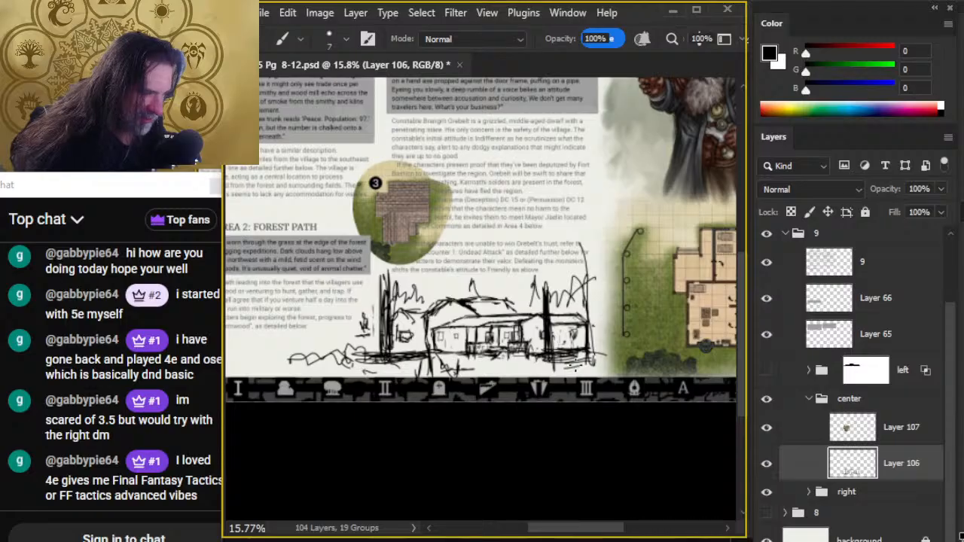
left_click_drag(575, 367, 596, 366)
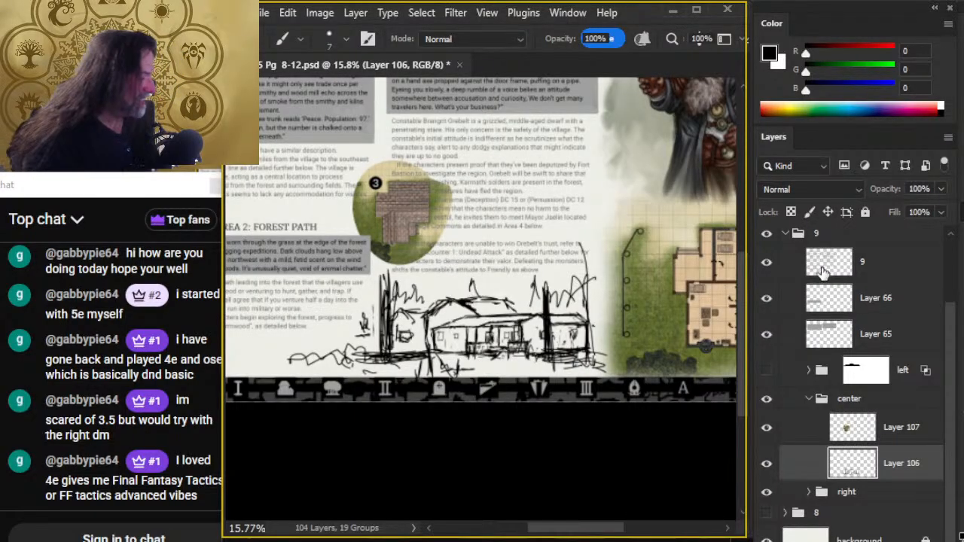
- Free-transform the constabulary scene slightly smaller toward the floor plan map and nudge it into place
key("l")
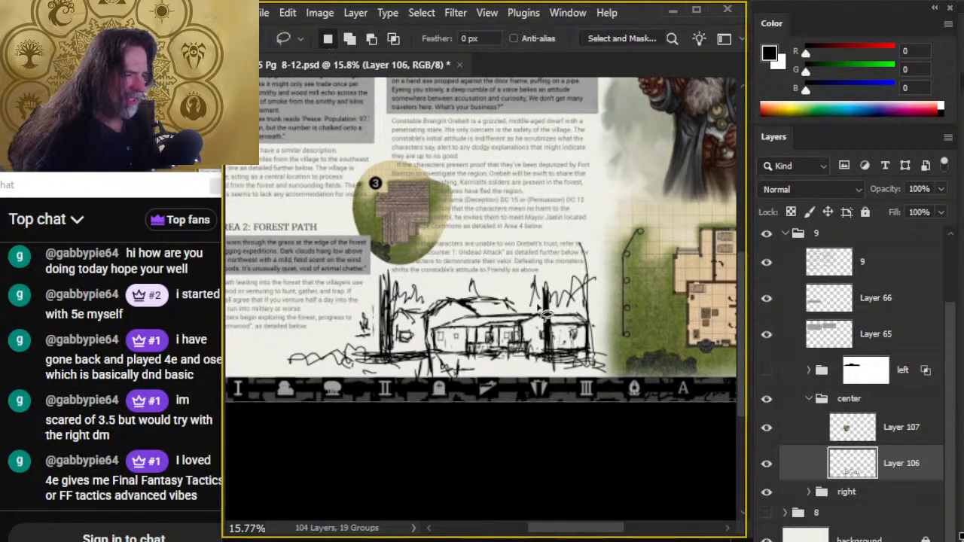
right_click(558, 295)
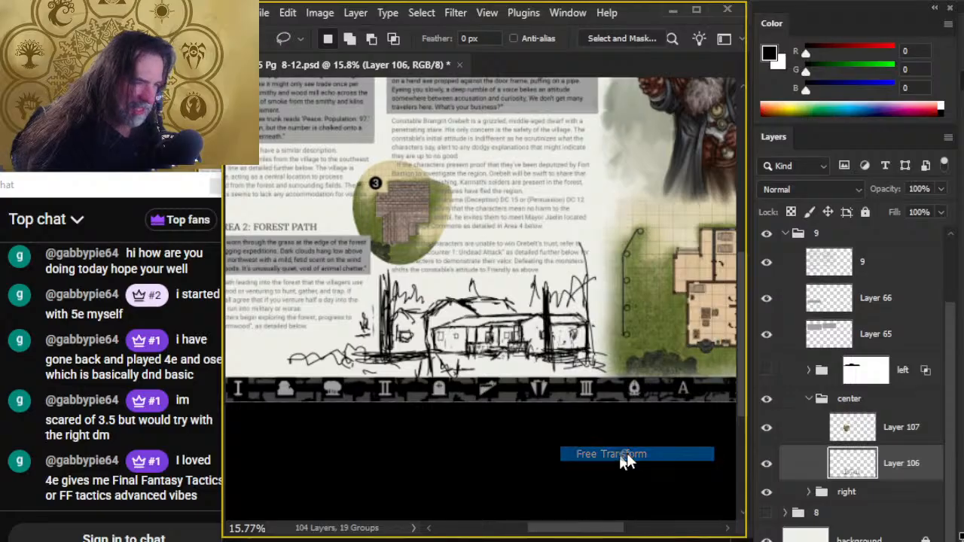
left_click(619, 454)
left_click_drag(287, 239, 305, 251)
key("Return")
key("v")
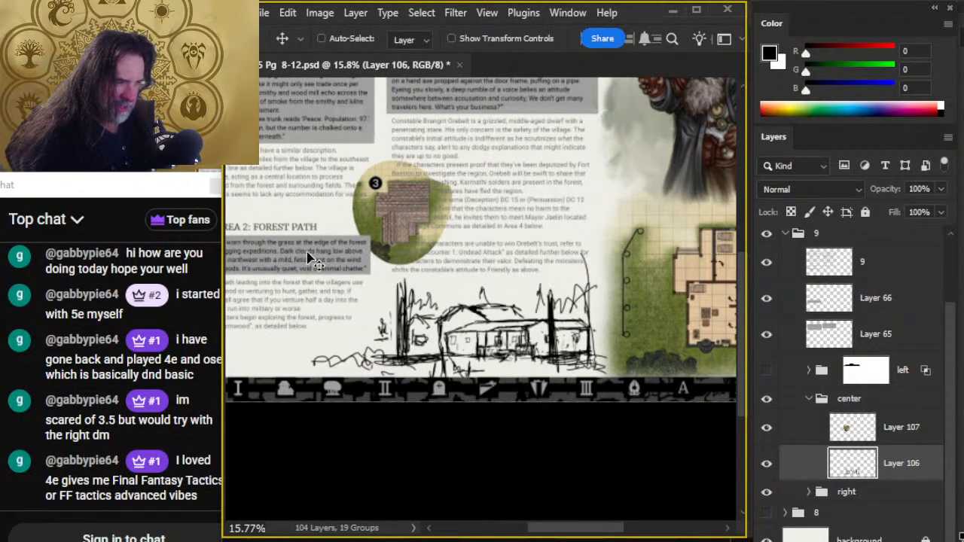
left_click(308, 257, "ctrl")
key("shift+Left")
key("shift+Up")
key("shift+Up")
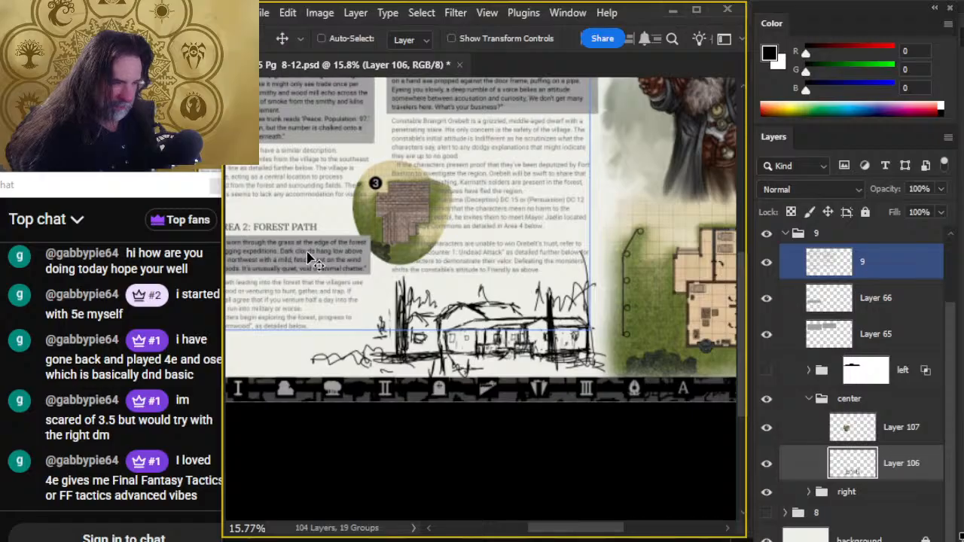
- Free-transform the constabulary scene a little smaller again, viewed against the whole spread, and nudge it toward the floor plan map
key("z")
left_click_drag(596, 428, 551, 445)
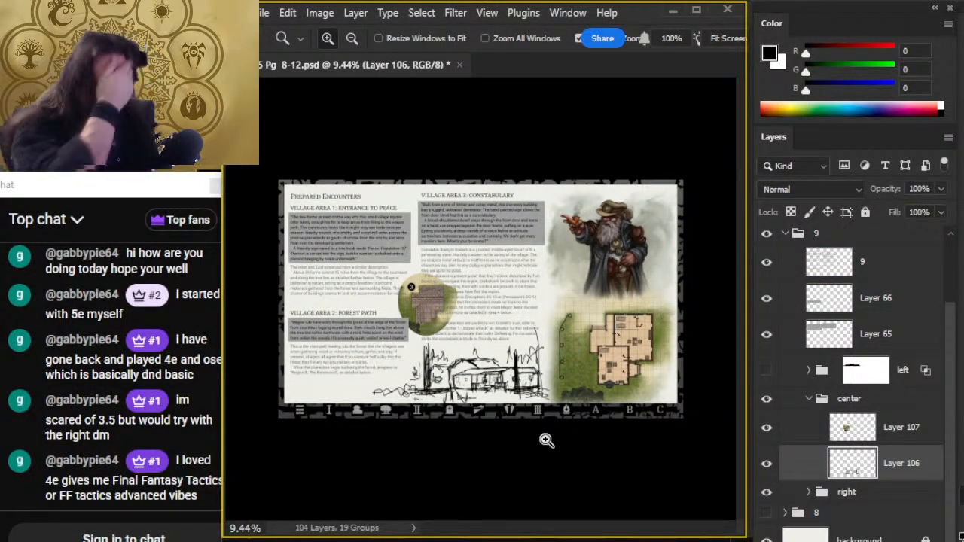
key("l")
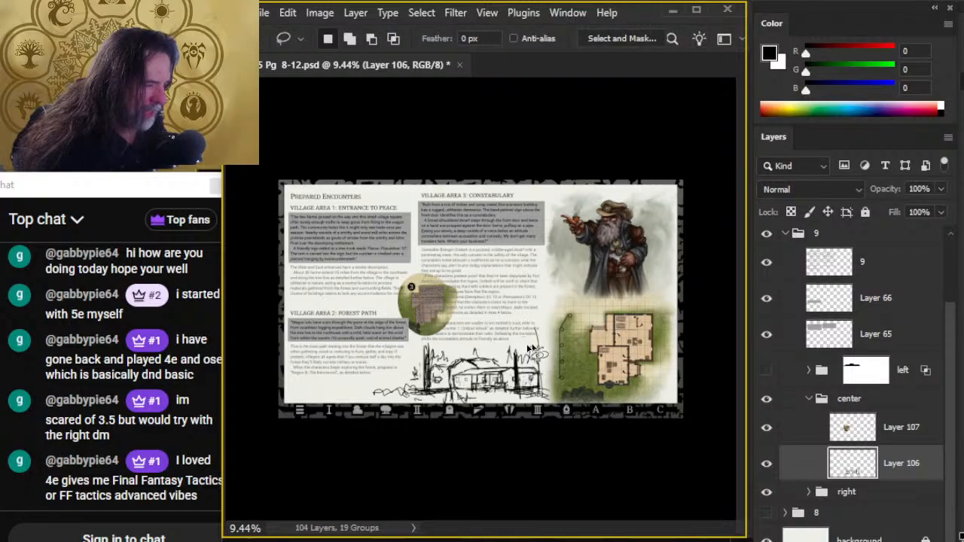
right_click(530, 349)
left_click(602, 504)
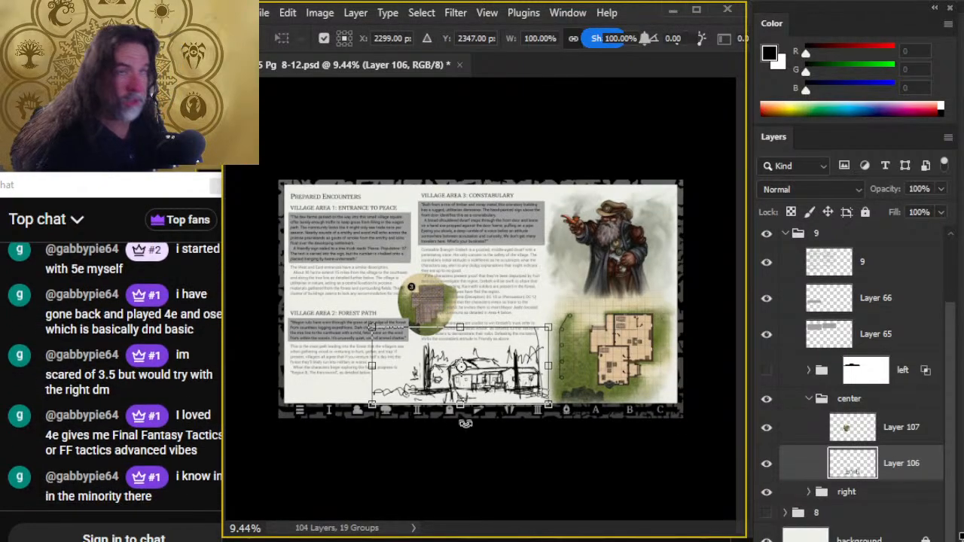
left_click_drag(548, 329, 540, 332)
key("Return")
key("v")
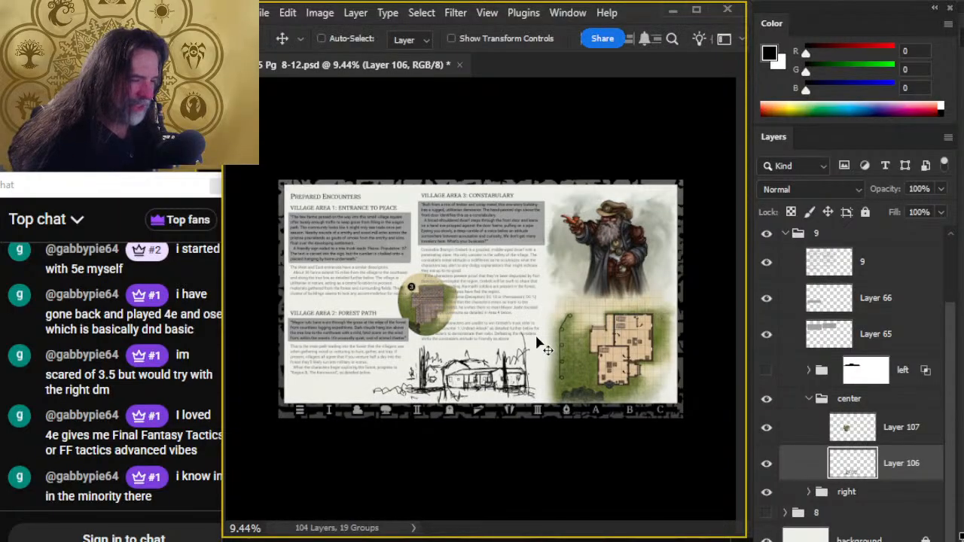
key("shift+Right")
key("shift+Right")
key("shift+Right")
key("shift+Right")
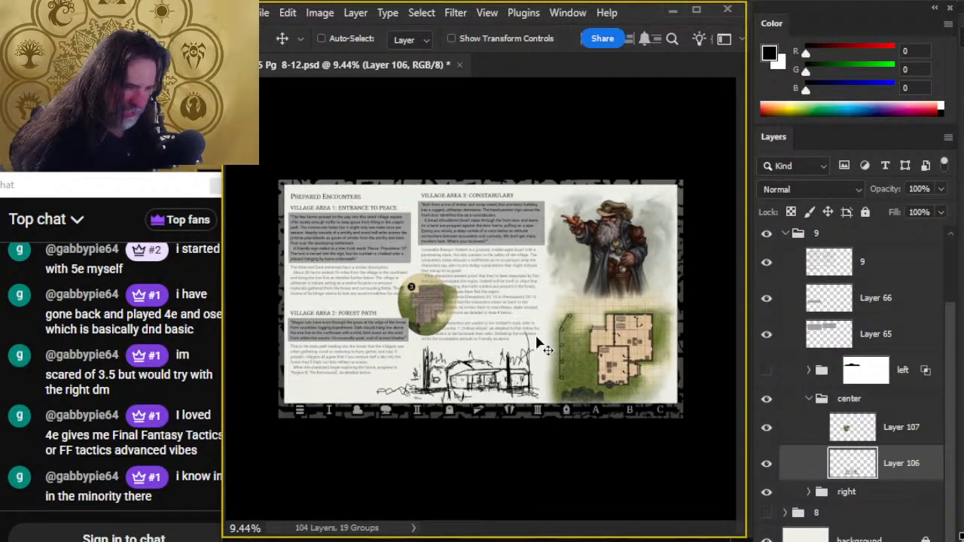
- Brush more low foliage outward from the scene's ground line, beneath the Forest Path text
key("b")
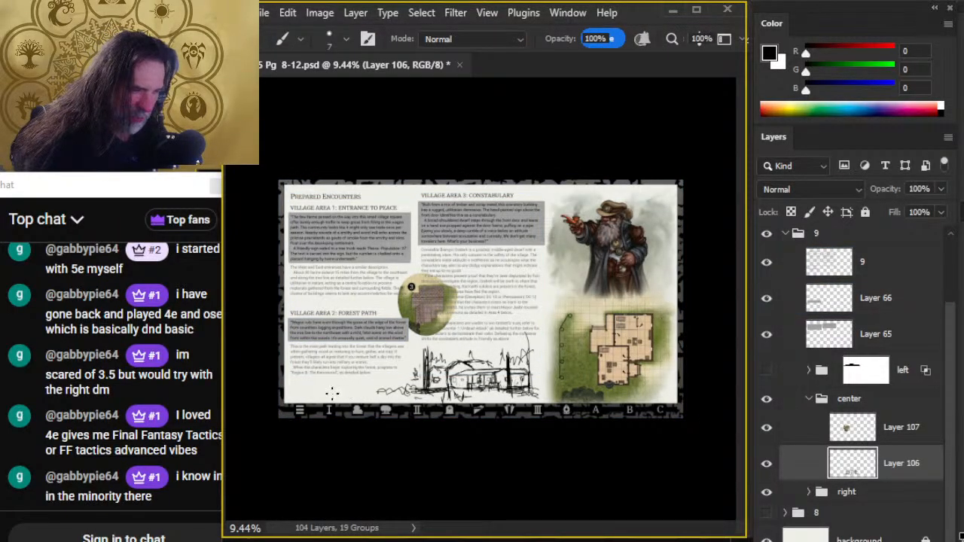
left_click_drag(385, 394, 432, 391)
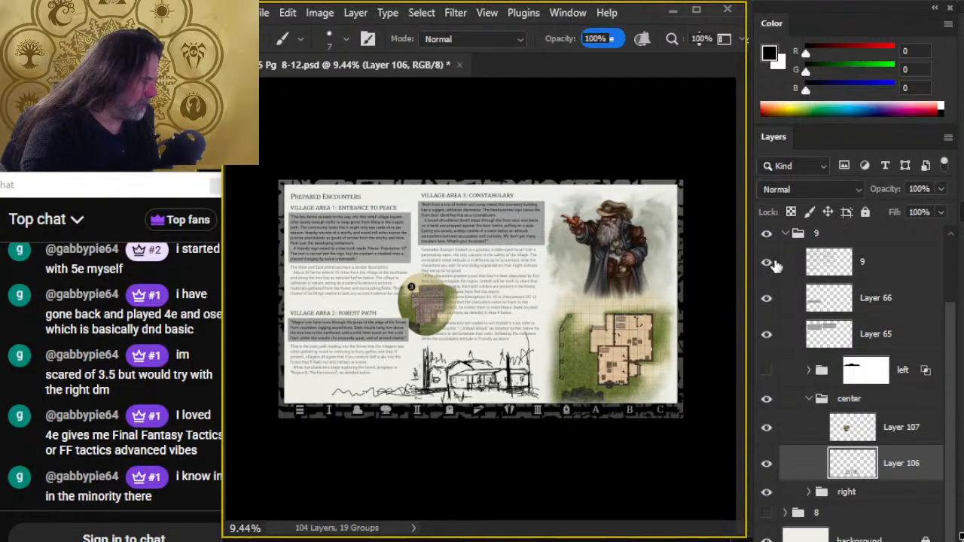
- Hide the page 9 group, show page 8, and examine the village map around the west entrance, constabulary, forest path and lumber mill
left_click(767, 234)
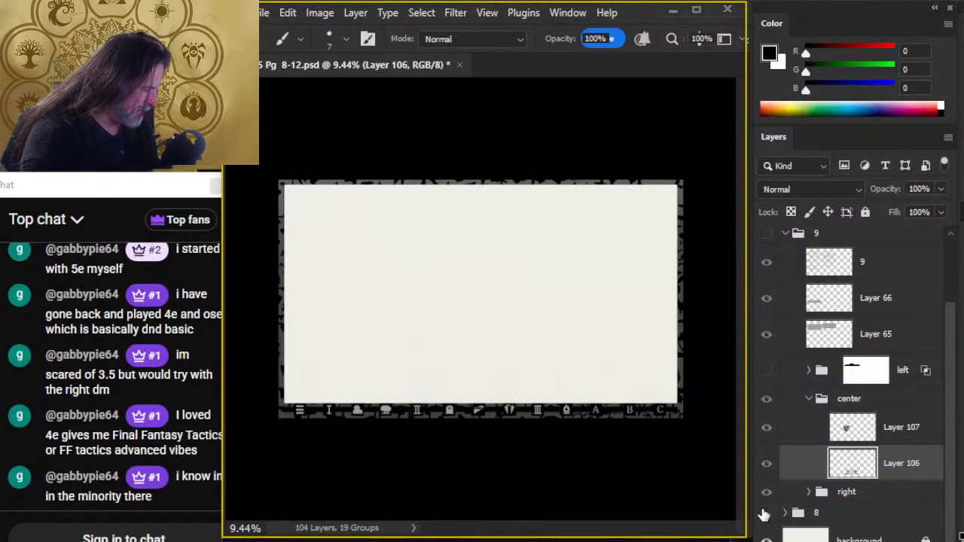
left_click(766, 512)
key("z")
left_click_drag(549, 324, 602, 350)
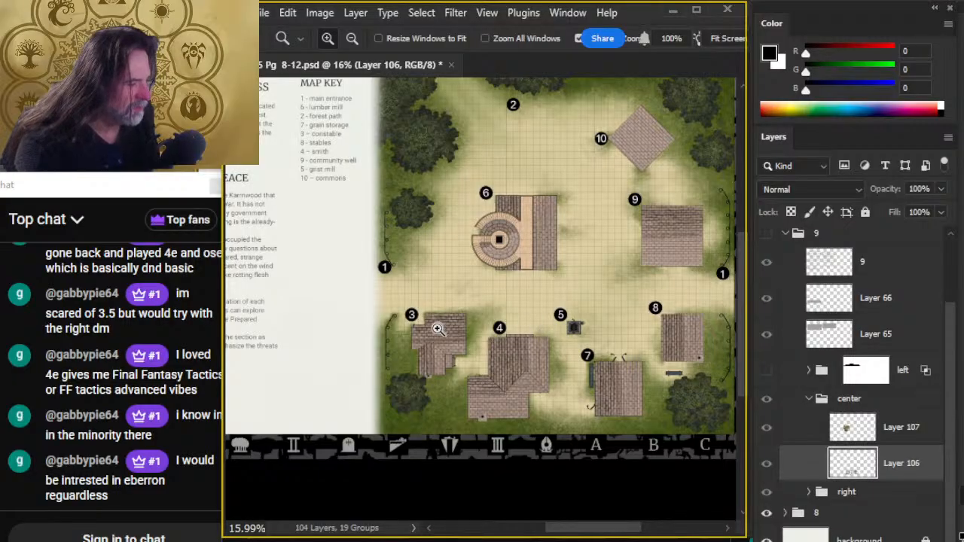
left_click_drag(489, 369, 519, 354)
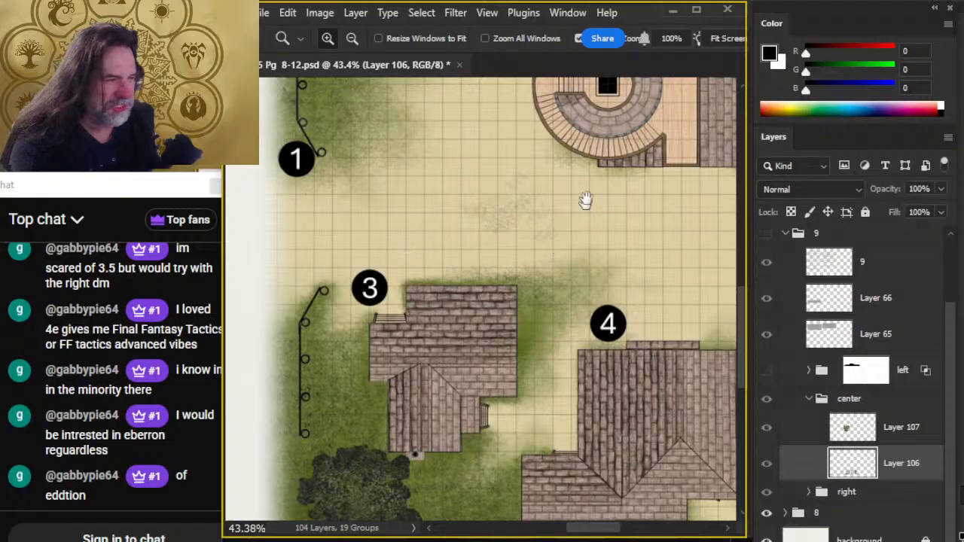
left_click_drag(586, 201, 563, 539)
scroll(478, 223, "up", 3)
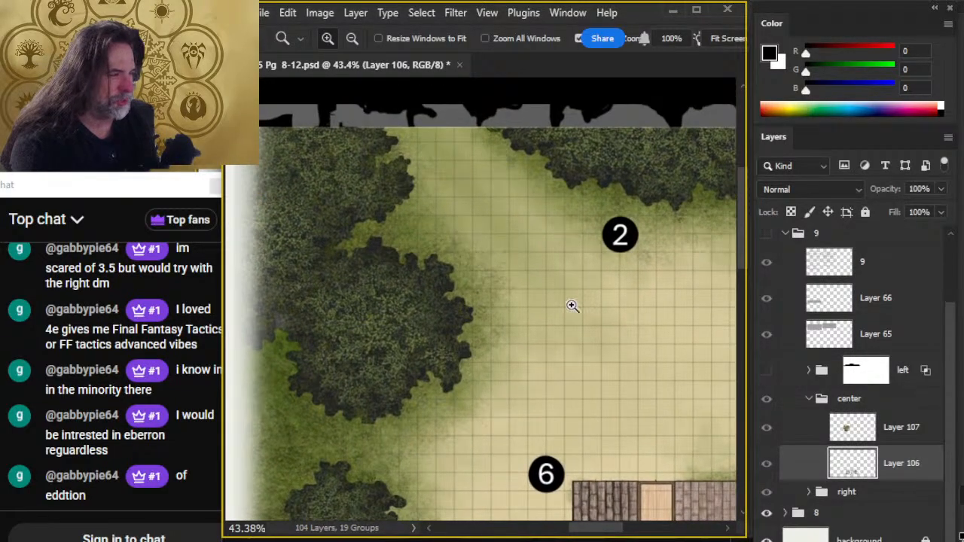
left_click_drag(520, 482, 570, 294)
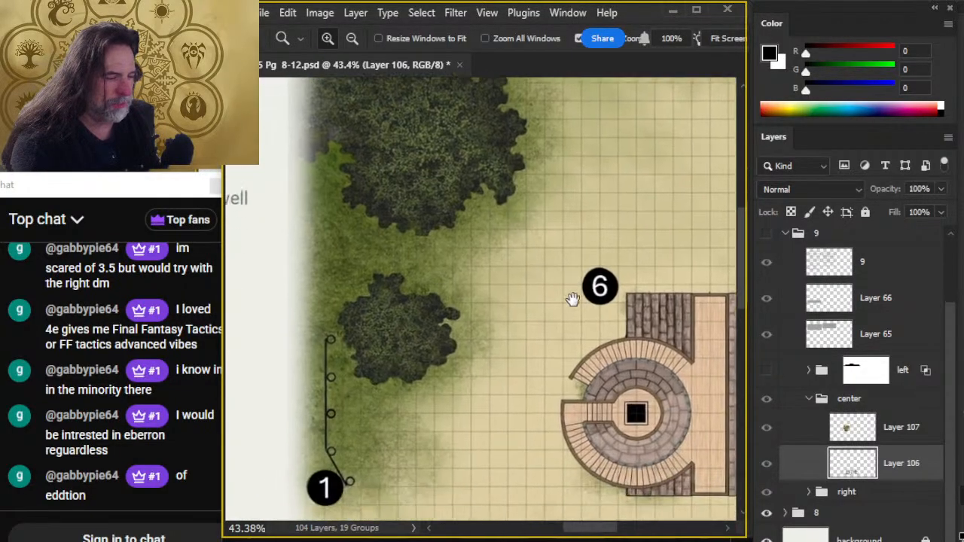
left_click_drag(546, 439, 551, 370)
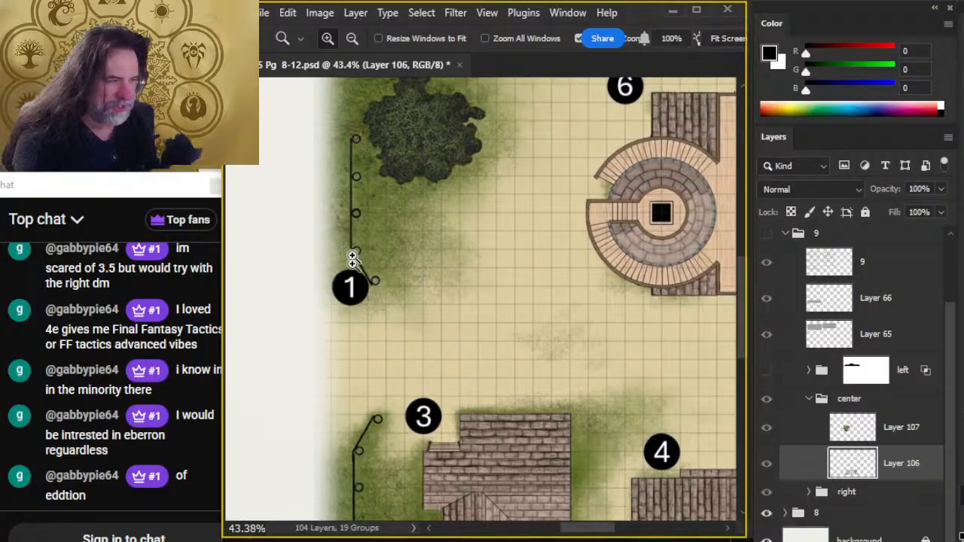
left_click_drag(373, 424, 378, 237)
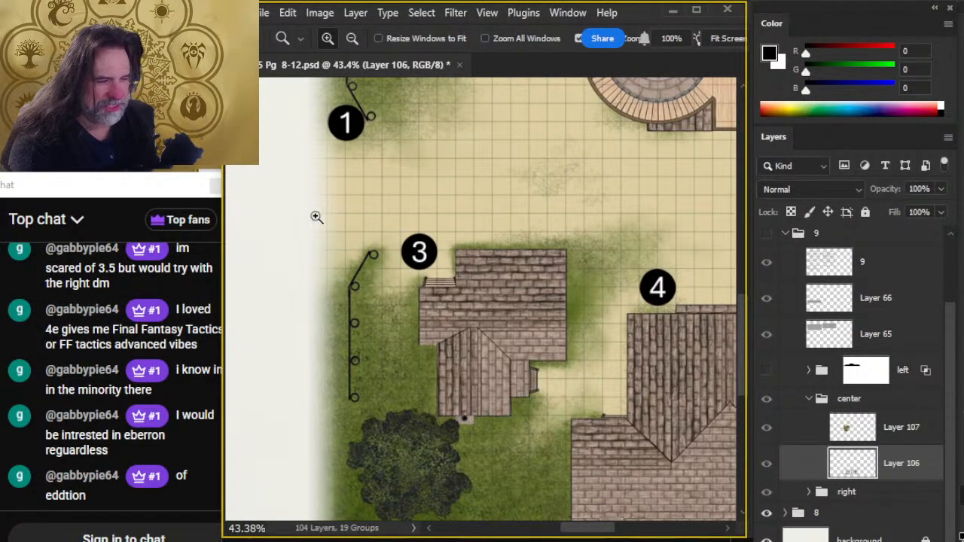
left_click_drag(574, 435, 490, 385)
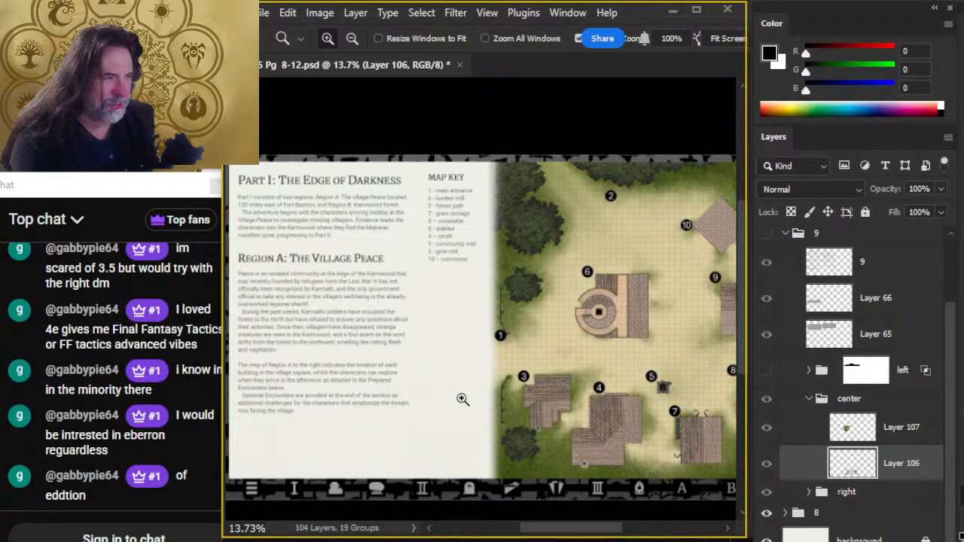
left_click_drag(620, 354, 542, 290)
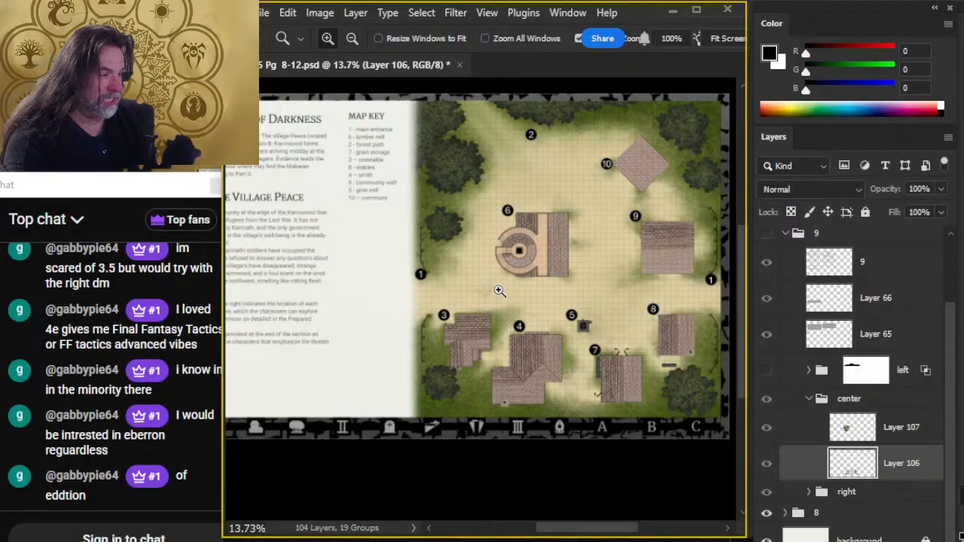
key("l")
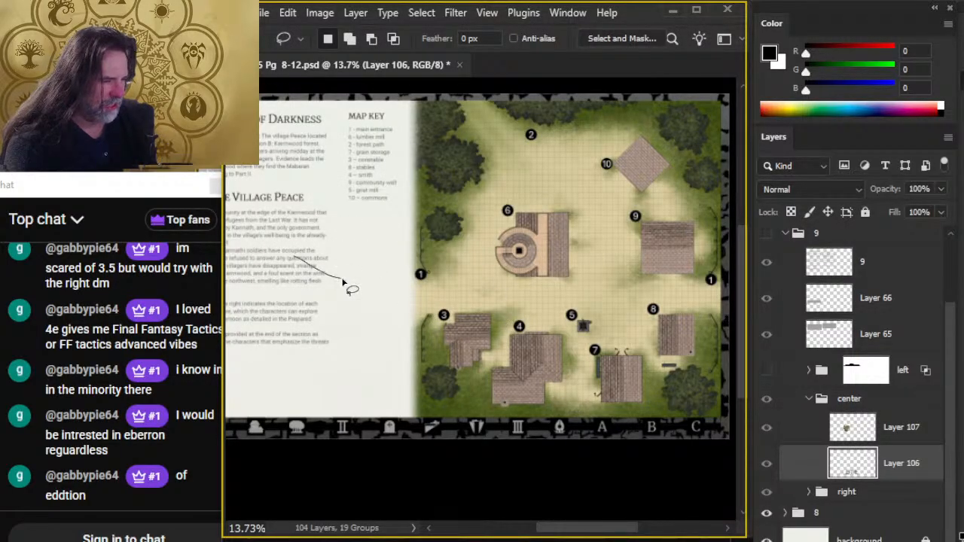
mouse_move(330, 269)
left_mouse_down()
mouse_move(564, 333)
mouse_move(656, 347)
mouse_move(548, 318)
left_mouse_up()
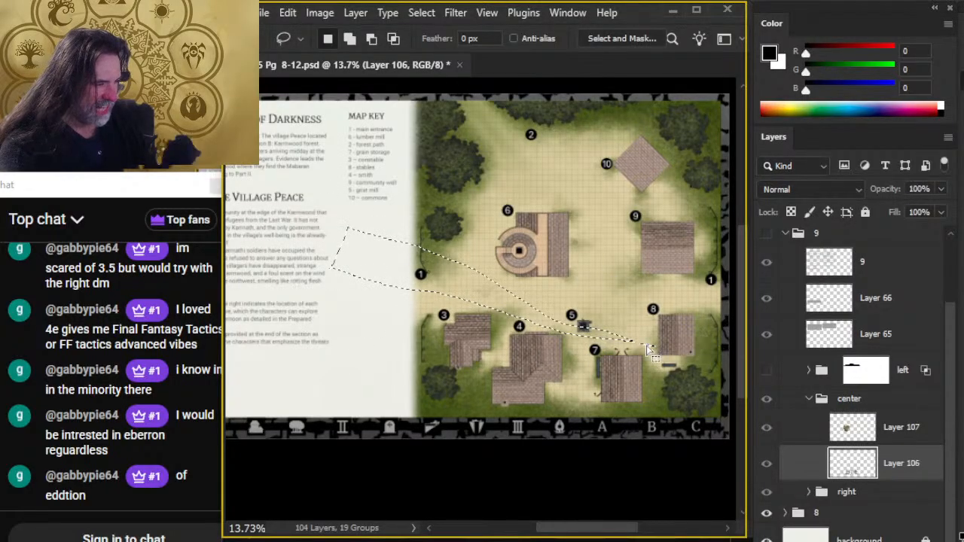
key("ctrl+d")
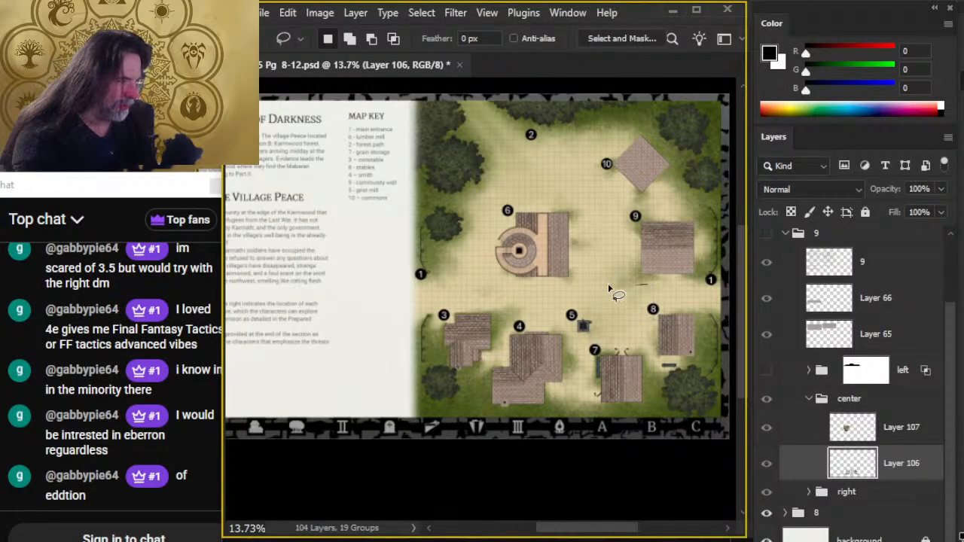
mouse_move(608, 289)
left_mouse_down()
mouse_move(561, 280)
mouse_move(575, 287)
left_mouse_up()
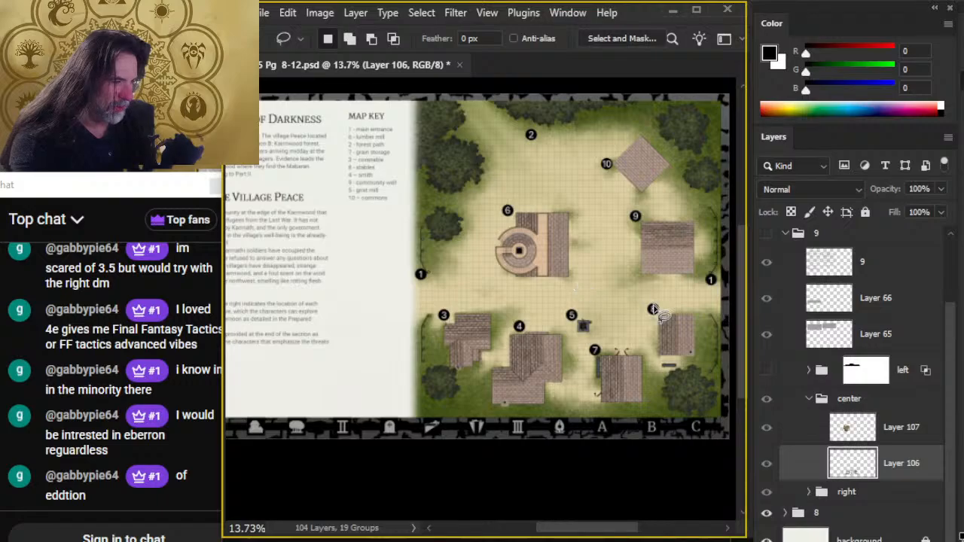
mouse_move(706, 329)
left_mouse_down()
mouse_move(591, 314)
mouse_move(526, 291)
left_mouse_up()
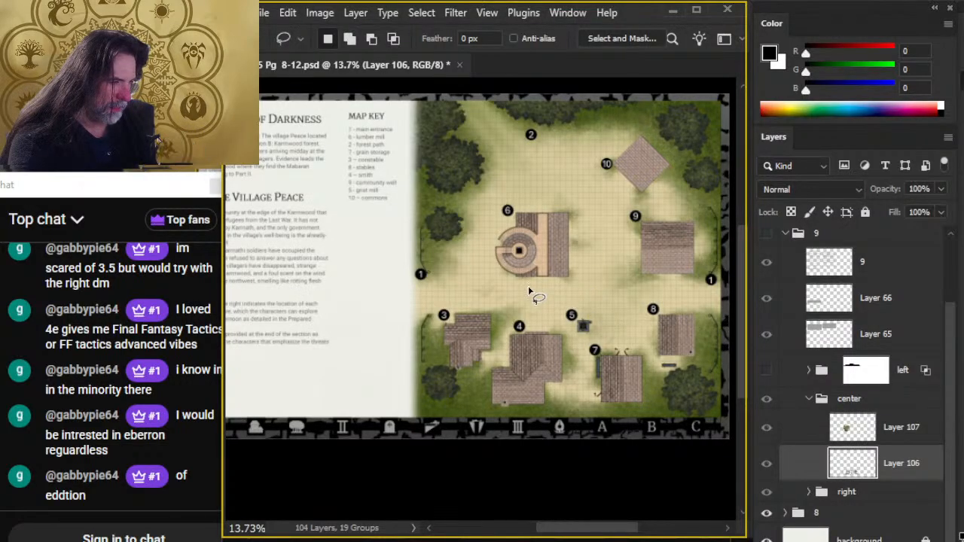
- Lasso the southern part of the village map from the west entrance to the east edge, covering buildings 3, 4, 5, 7 and 8
mouse_move(427, 230)
left_mouse_down()
mouse_move(397, 250)
mouse_move(361, 377)
mouse_move(378, 436)
mouse_move(533, 456)
mouse_move(581, 444)
mouse_move(680, 447)
mouse_move(726, 433)
mouse_move(736, 373)
mouse_move(672, 340)
mouse_move(529, 293)
mouse_move(437, 241)
left_mouse_up()
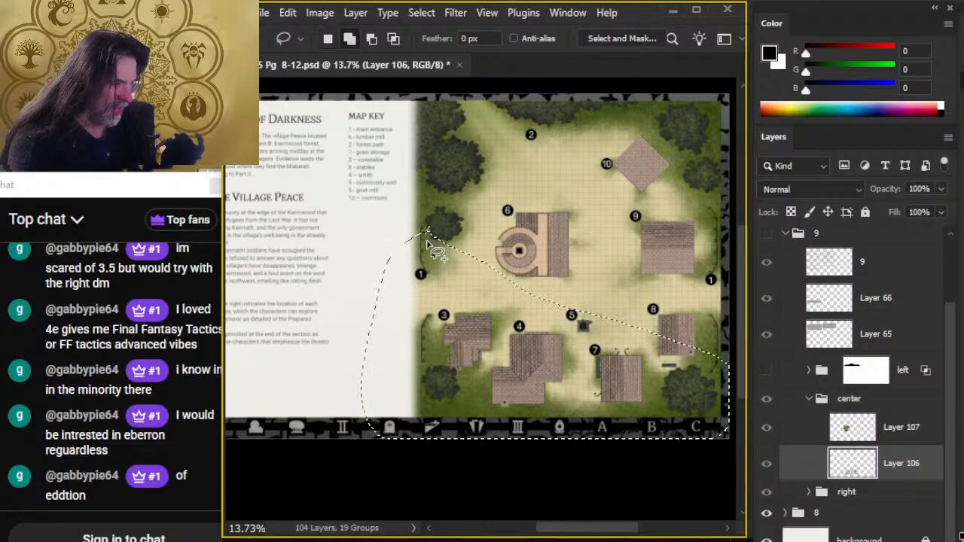
mouse_move(524, 289)
left_mouse_down()
mouse_move(707, 327)
mouse_move(711, 369)
mouse_move(672, 375)
mouse_move(564, 322)
mouse_move(423, 230)
left_mouse_up()
mouse_move(452, 260)
left_mouse_down()
mouse_move(677, 320)
mouse_move(717, 362)
mouse_move(702, 388)
left_mouse_up()
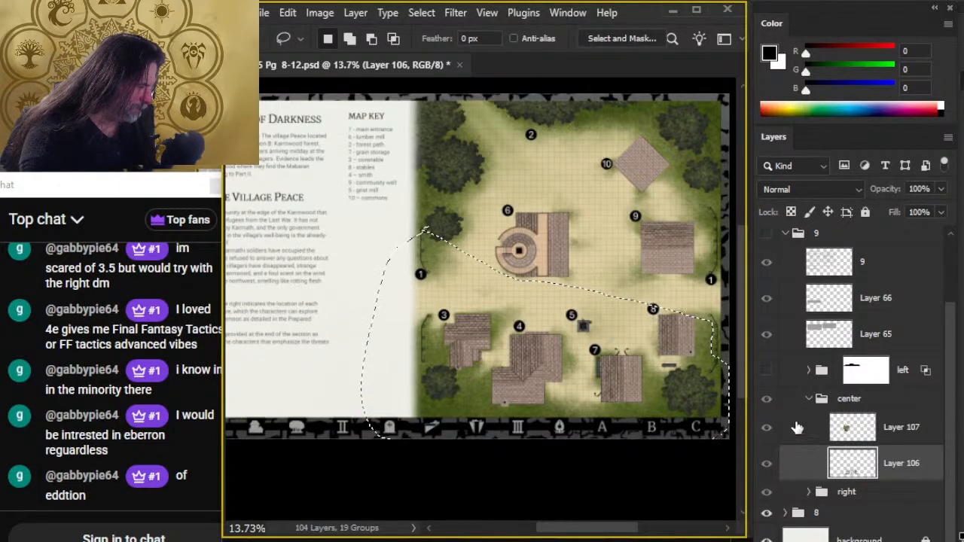
- Switch visibility back to page 9 and paste the copied map section into the center group, replacing the round constabulary cutout on Layer 107
left_click(766, 512)
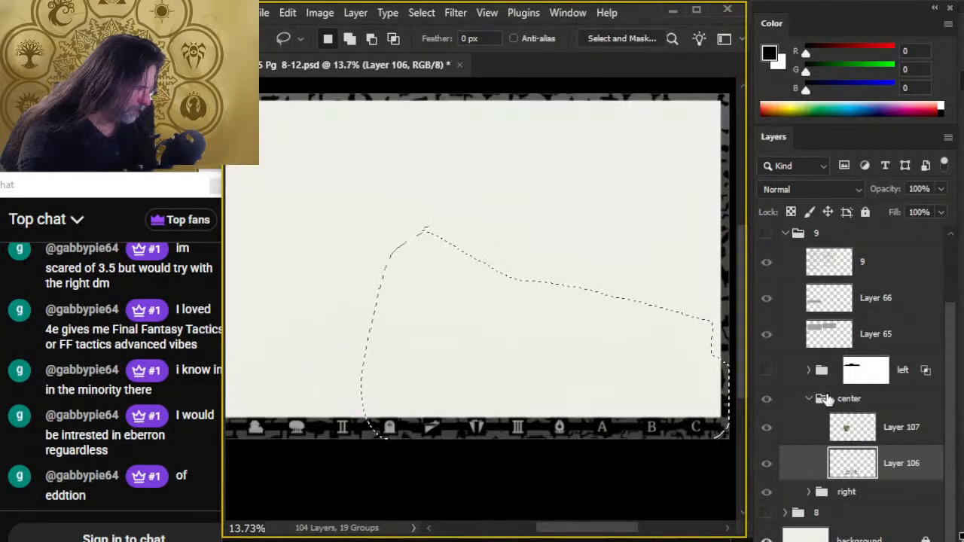
scroll(813, 367, "up", 2)
scroll(798, 346, "up", 1)
left_click(767, 317)
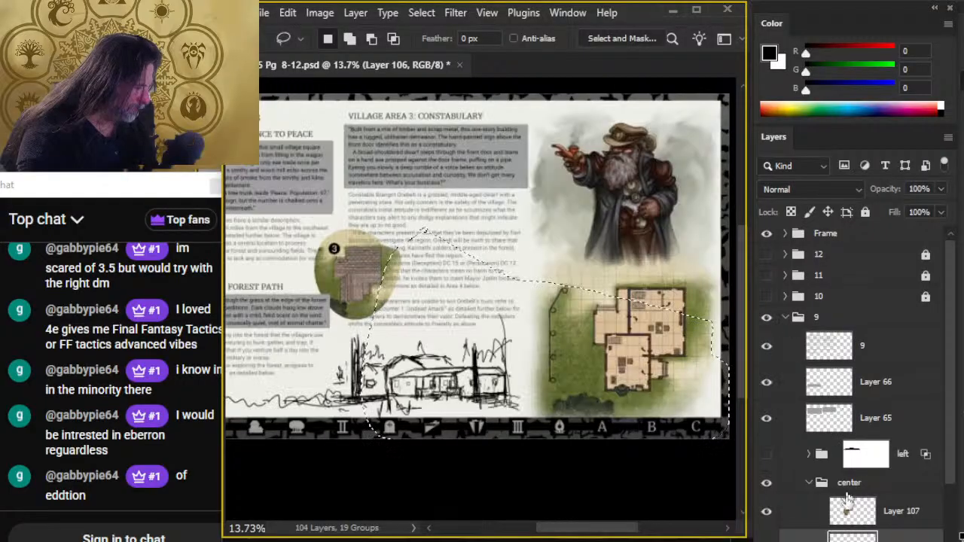
left_click(894, 512)
key("ctrl+v")
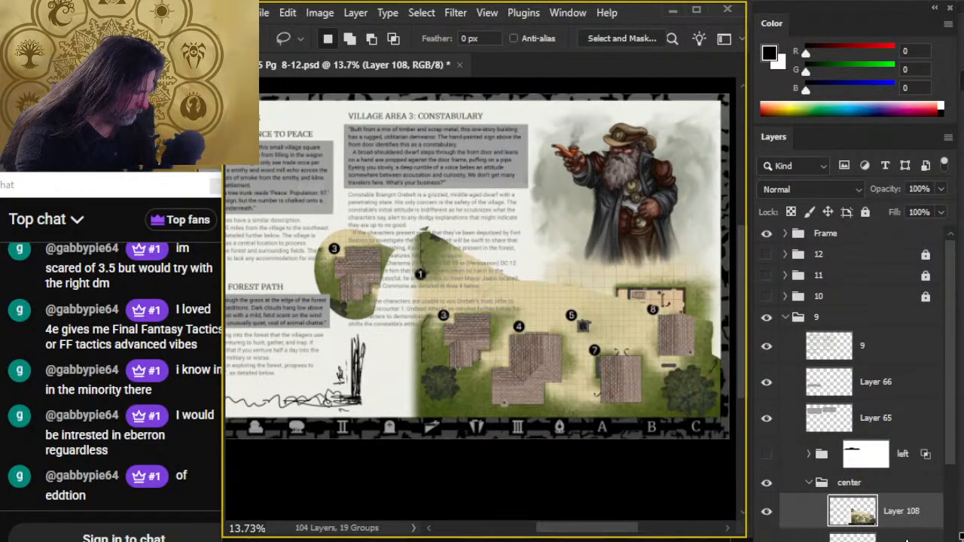
key("Delete")
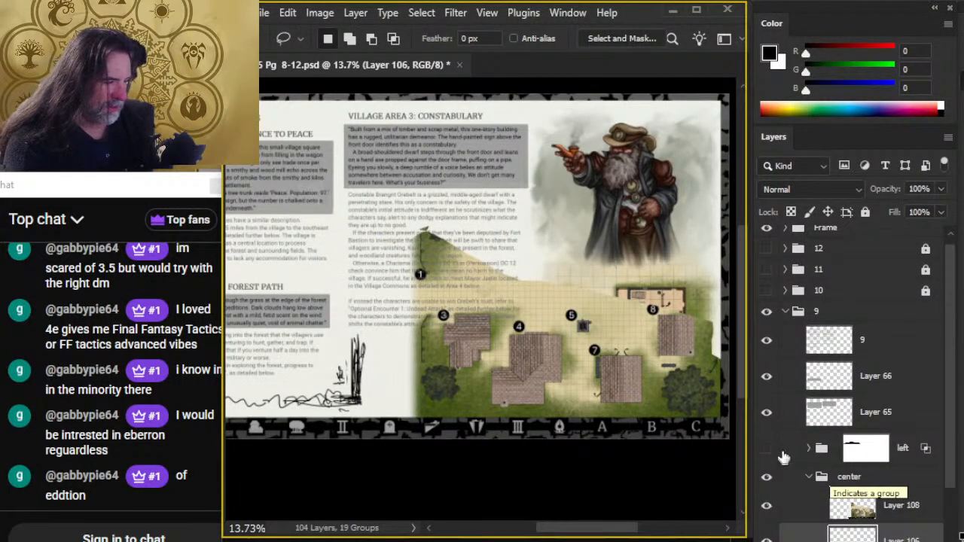
key("v")
left_click_drag(551, 363, 320, 232)
key("ctrl+z")
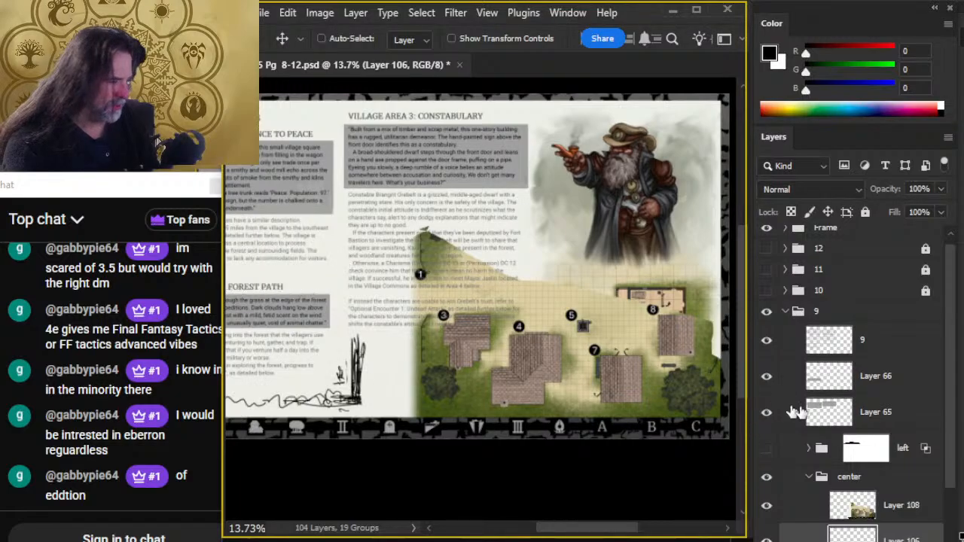
- Move the pasted map section above the constabulary sketch and put it in a group named ref
left_click(896, 513)
left_click_drag(597, 453, 473, 357)
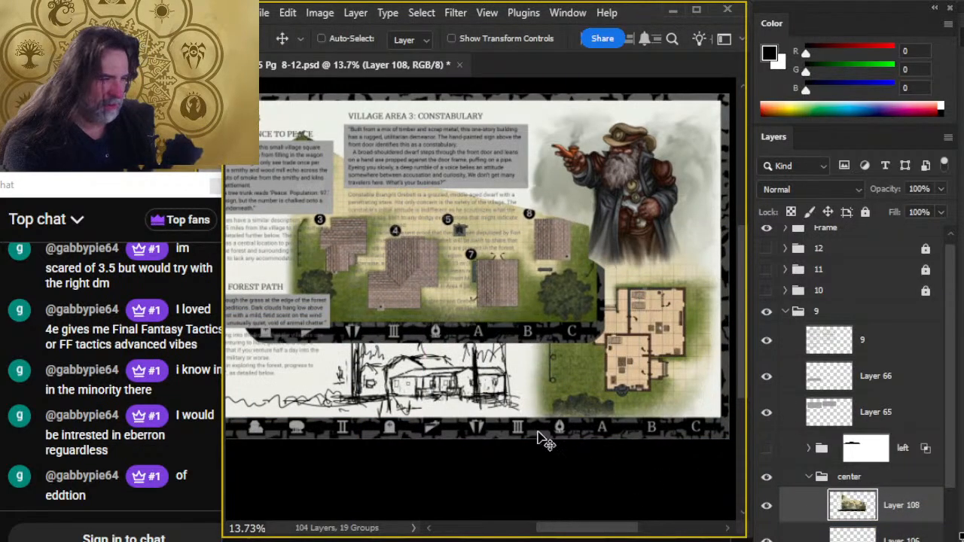
key("ctrl+g")
double_click(875, 498)
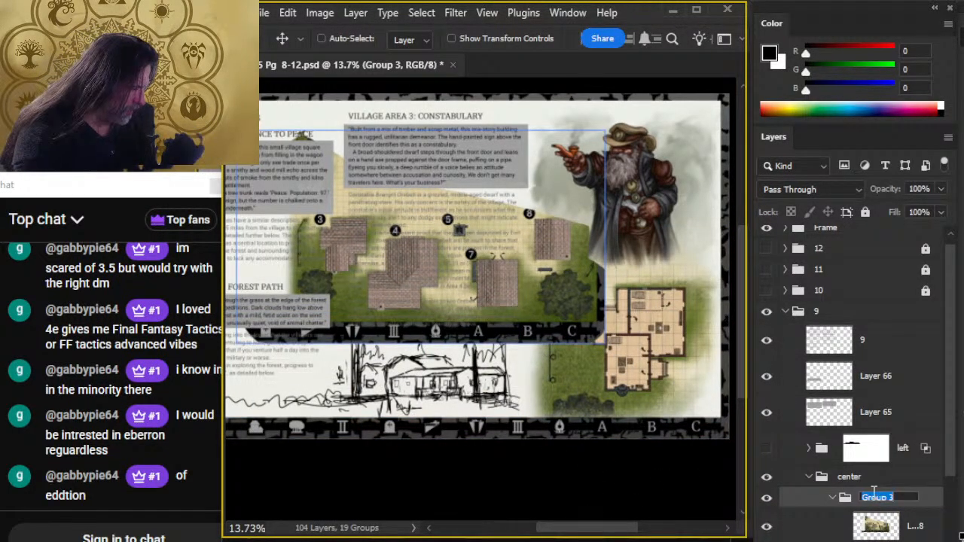
type("ref")
key("Return")
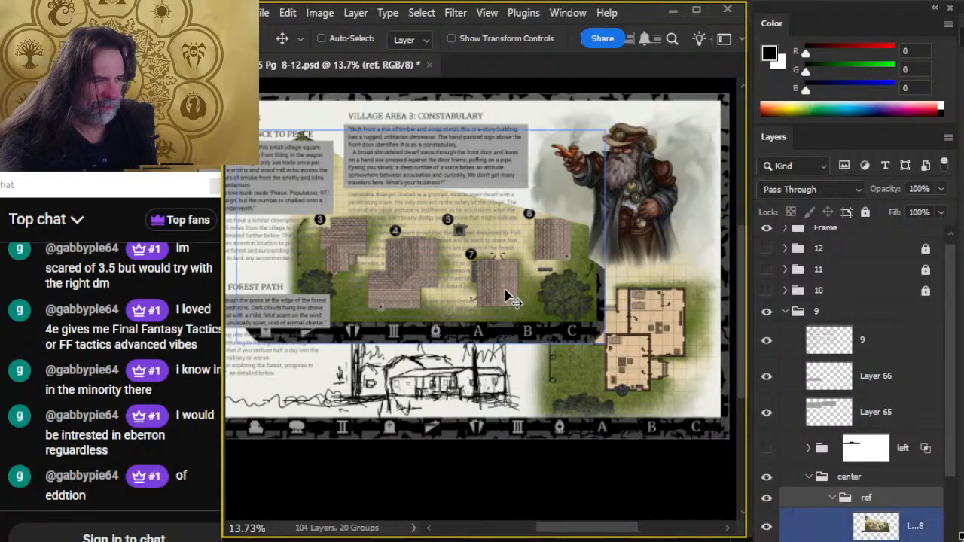
left_click_drag(506, 295, 486, 286)
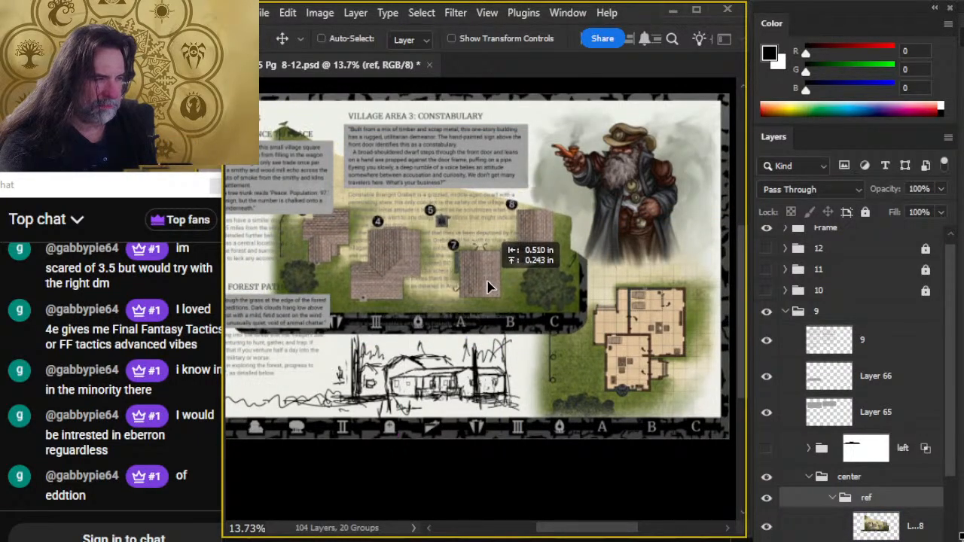
- Erase the copied page-border strip along the lower edge of the pasted map section, enlarging the eraser to 300
key("e")
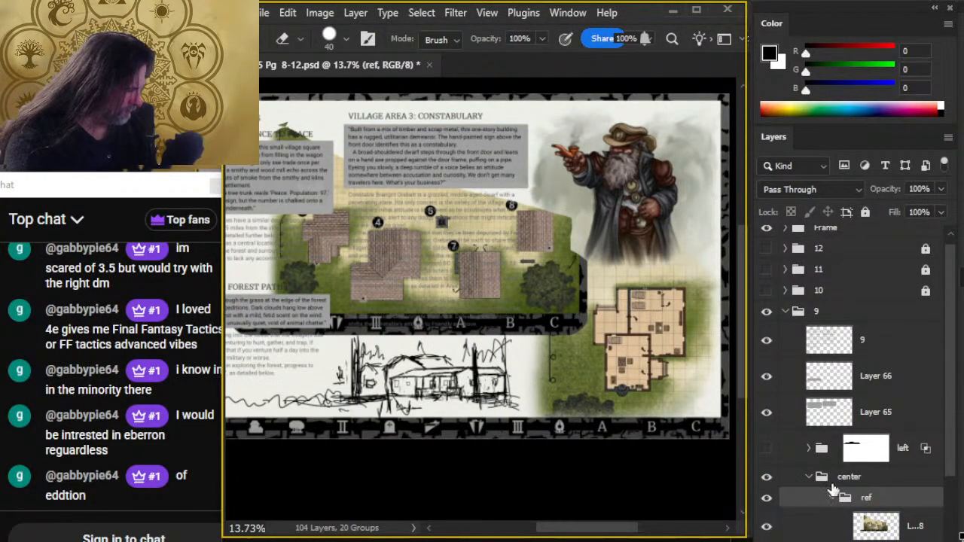
left_click(869, 519)
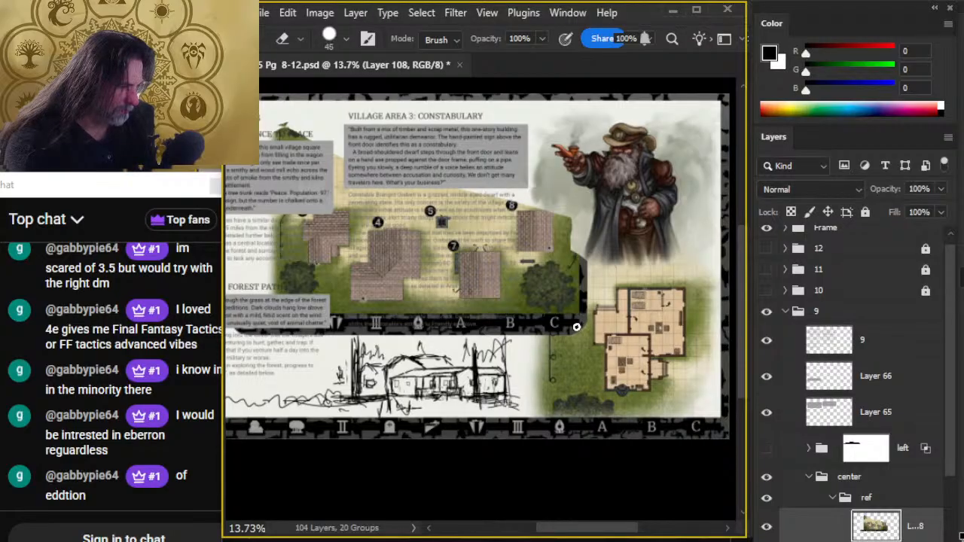
key("bracketright")
key("bracketright")
key("bracketright")
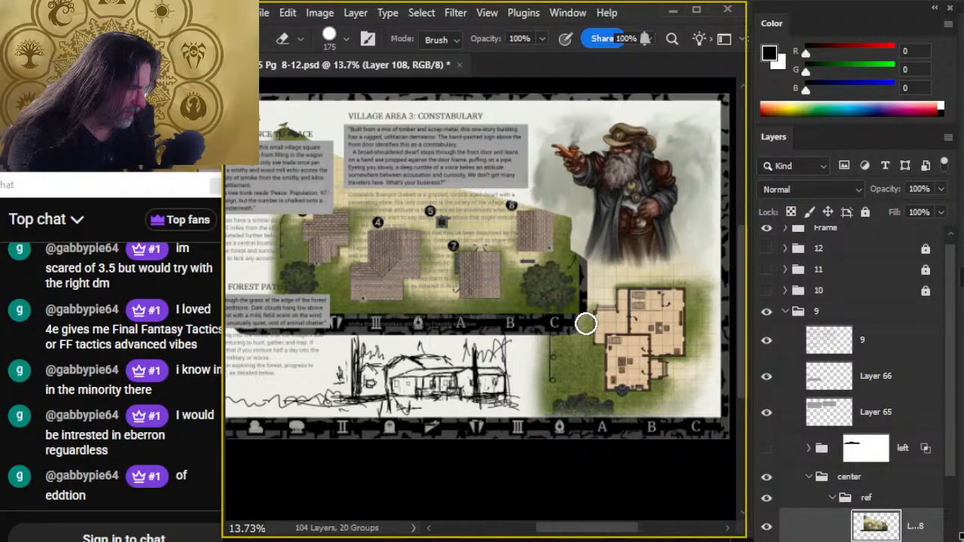
scroll(586, 324, "left", 5)
left_click_drag(864, 437, 674, 428)
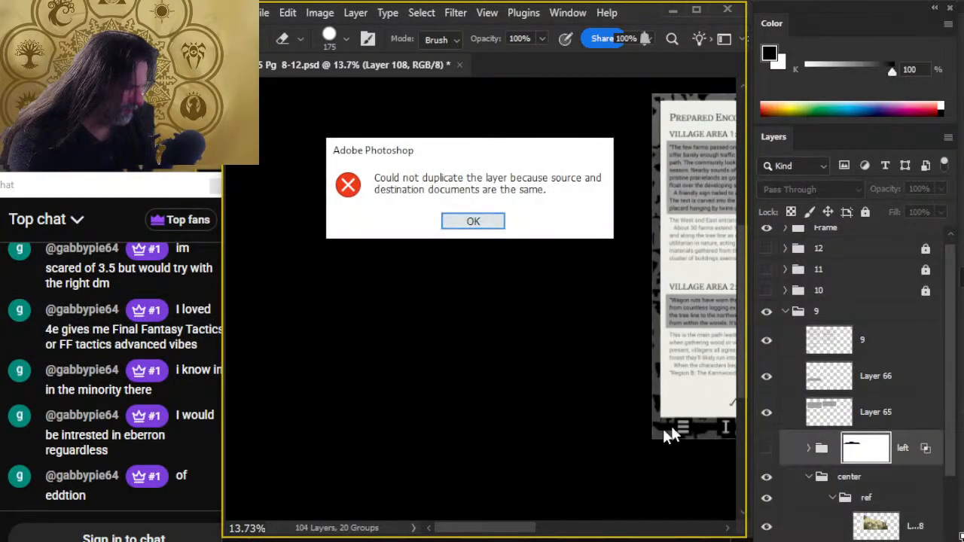
key("Return")
left_click_drag(583, 408, 250, 406)
left_click_drag(488, 369, 391, 376)
key("]")
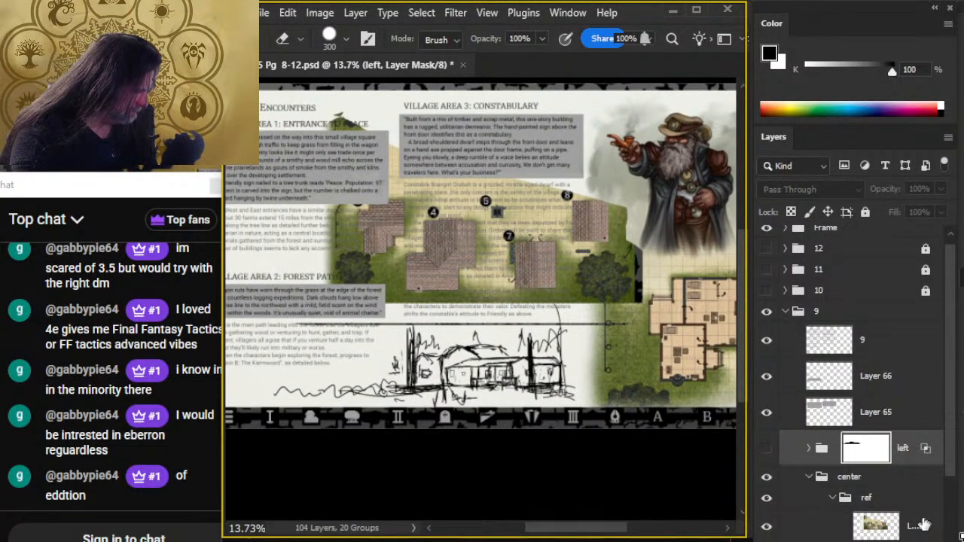
- Reselect the map section's layer and erase the thin leftover border line beneath it
left_click(914, 527)
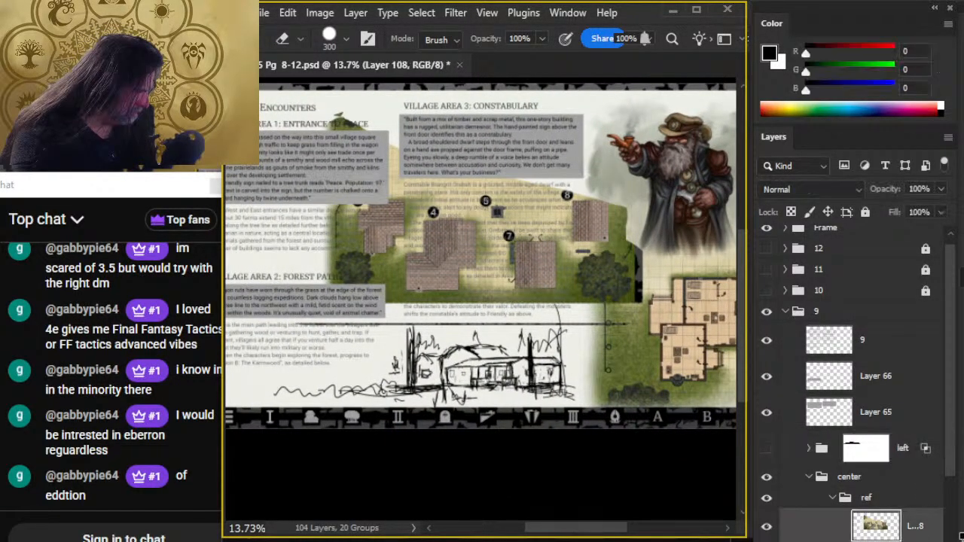
left_click(768, 450)
left_click(768, 450)
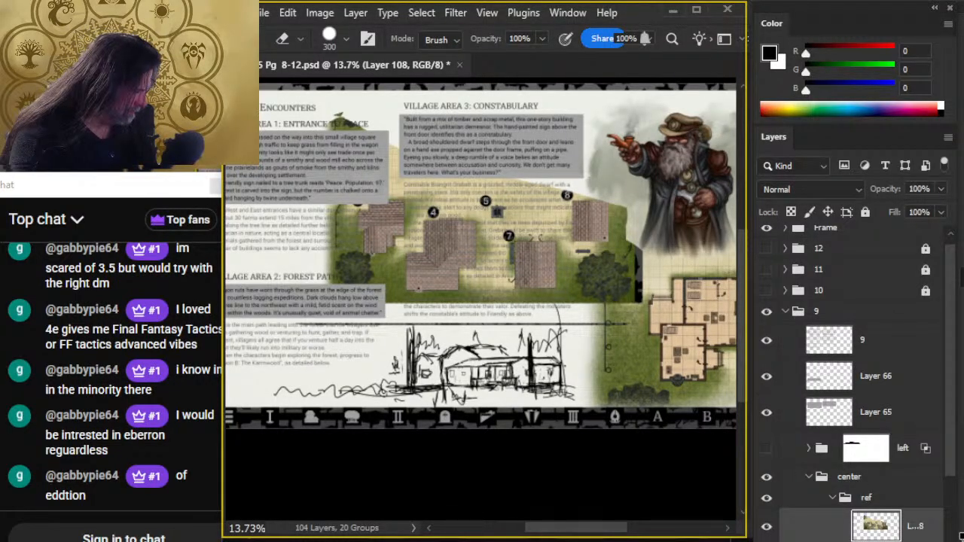
mouse_move(296, 323)
left_mouse_down()
mouse_move(841, 430)
mouse_move(862, 443)
left_mouse_up()
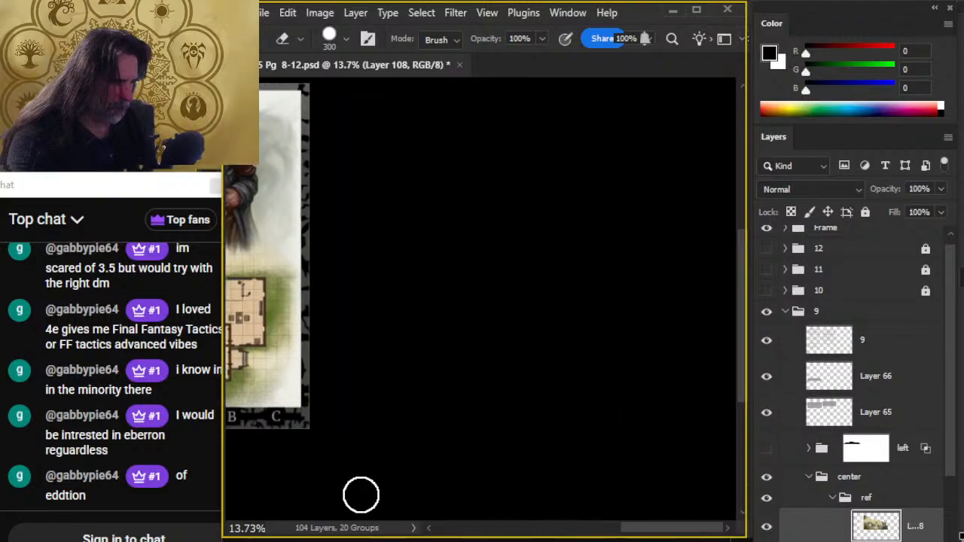
left_click_drag(257, 443, 577, 458)
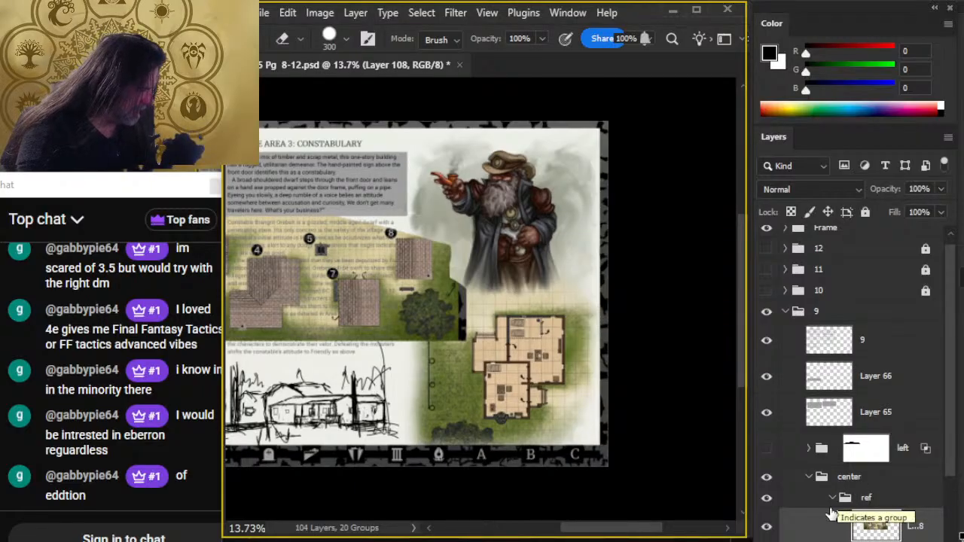
- Collapse the ref group and hide it to reveal the constabulary text
left_click(828, 500)
left_click(831, 498)
left_click(766, 498)
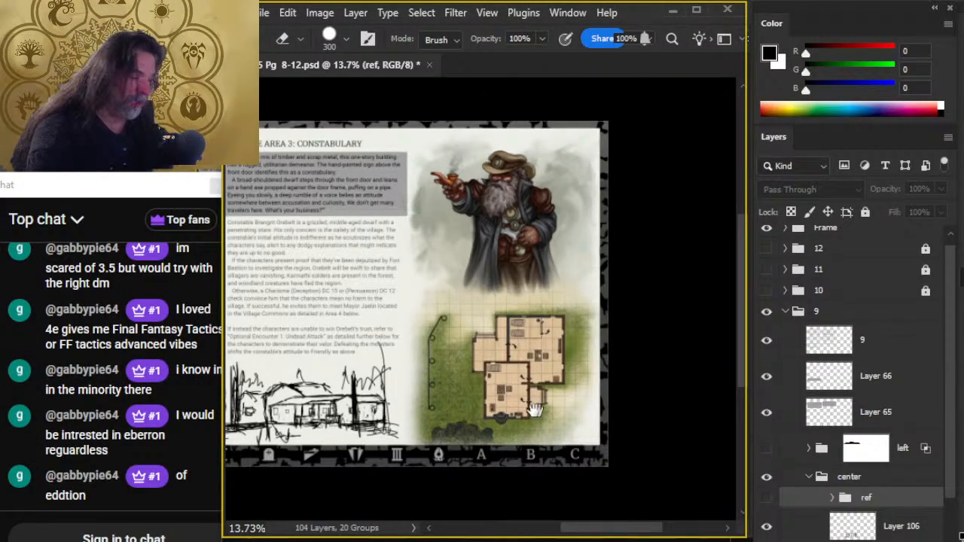
- Hide the constabulary sketch on Layer 106, toggle the ref group on and off, and show the left group's forest sketch
left_click_drag(514, 398, 613, 349)
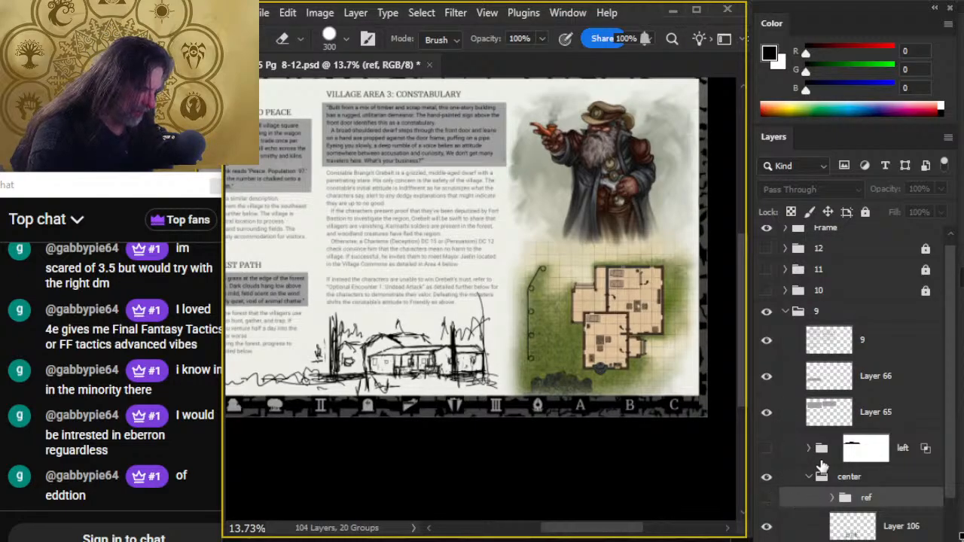
left_click_drag(953, 403, 961, 450)
left_click(765, 466)
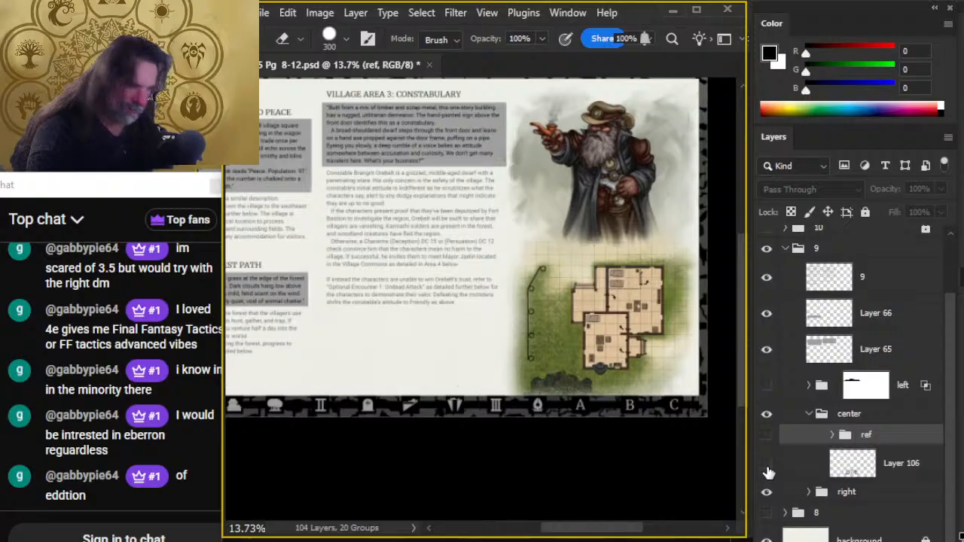
left_click(767, 436)
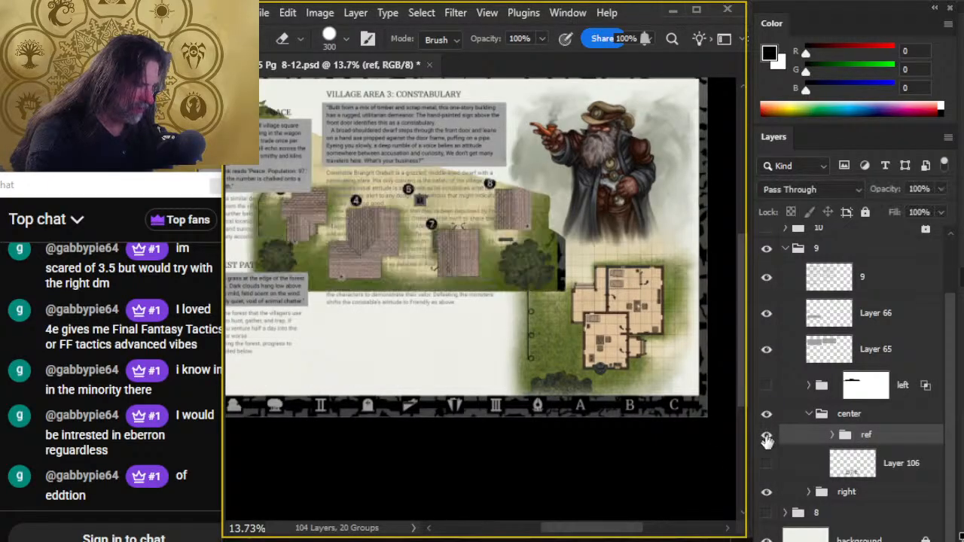
left_click(767, 435)
left_click(766, 385)
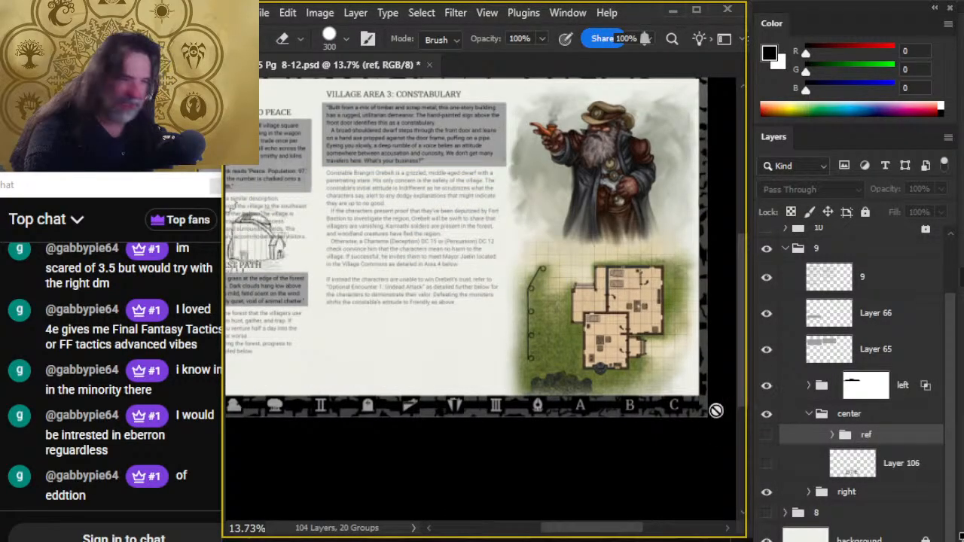
- Link the left group to its mask and move the forest and barn sketch into the space beneath the constabulary text
left_click_drag(316, 327, 494, 324)
left_click(785, 393)
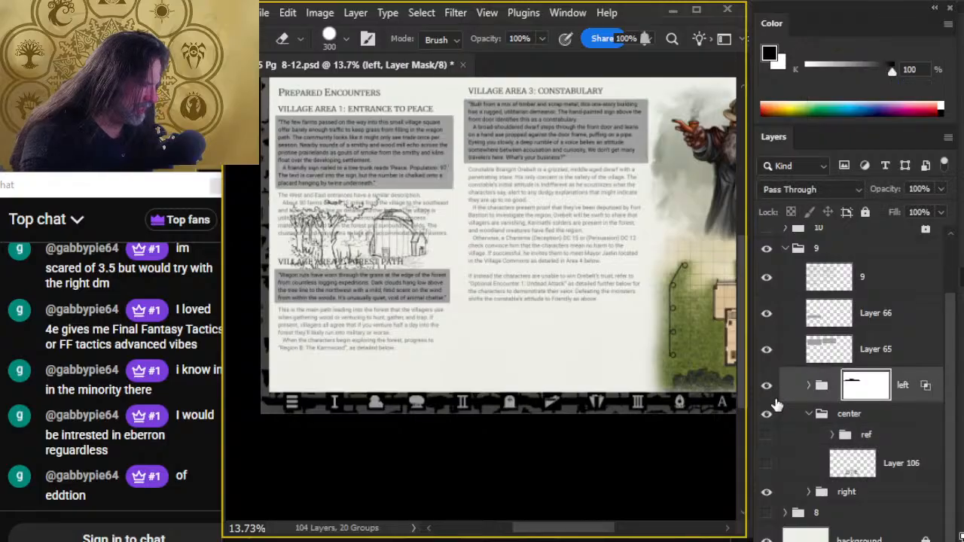
key("v")
mouse_move(427, 294)
left_mouse_down()
mouse_move(542, 372)
mouse_move(527, 356)
left_mouse_up()
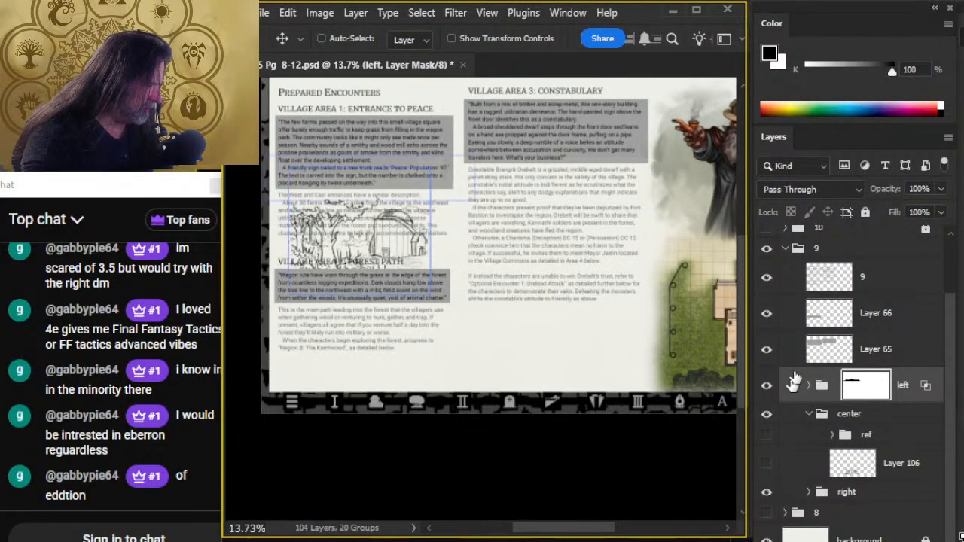
left_click(795, 415)
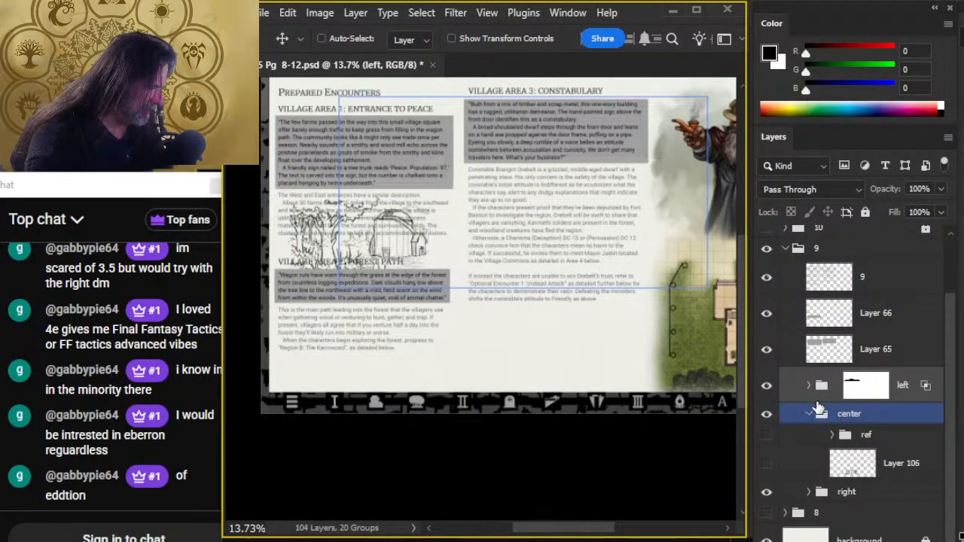
left_click(815, 388)
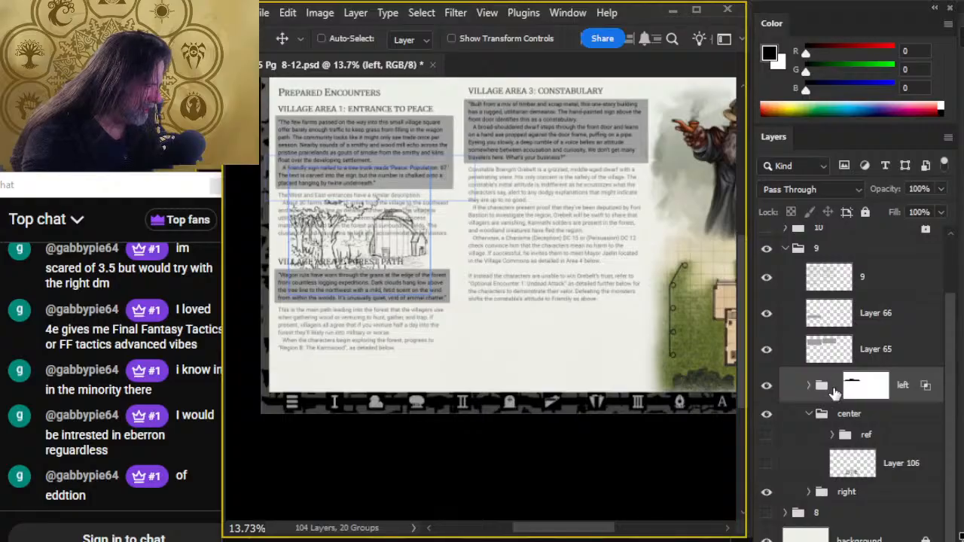
mouse_move(444, 290)
left_mouse_down()
mouse_move(478, 322)
mouse_move(624, 407)
left_mouse_up()
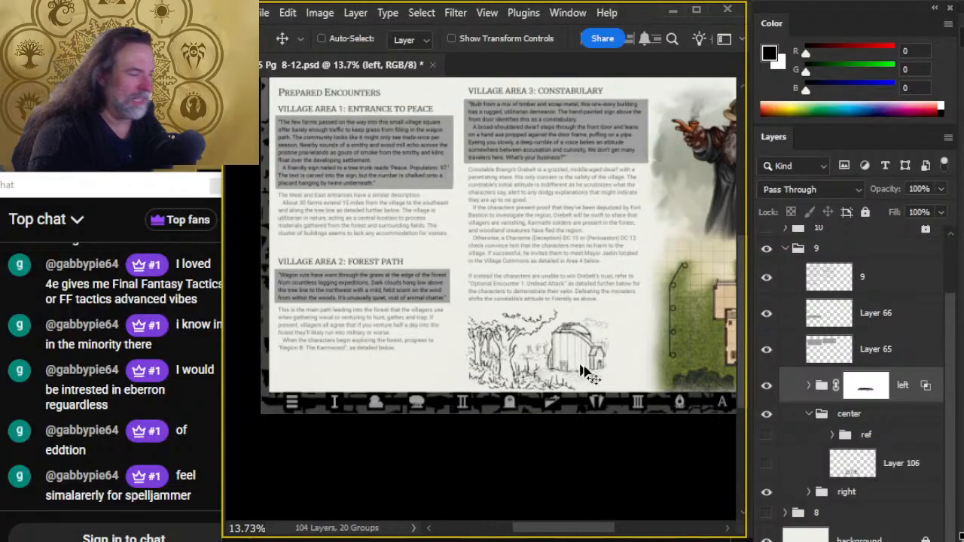
- Shift the forest and barn sketch slightly right to centre it beneath the constabulary text column
key("z")
left_click(584, 395)
key("v")
left_click_drag(630, 402, 656, 403)
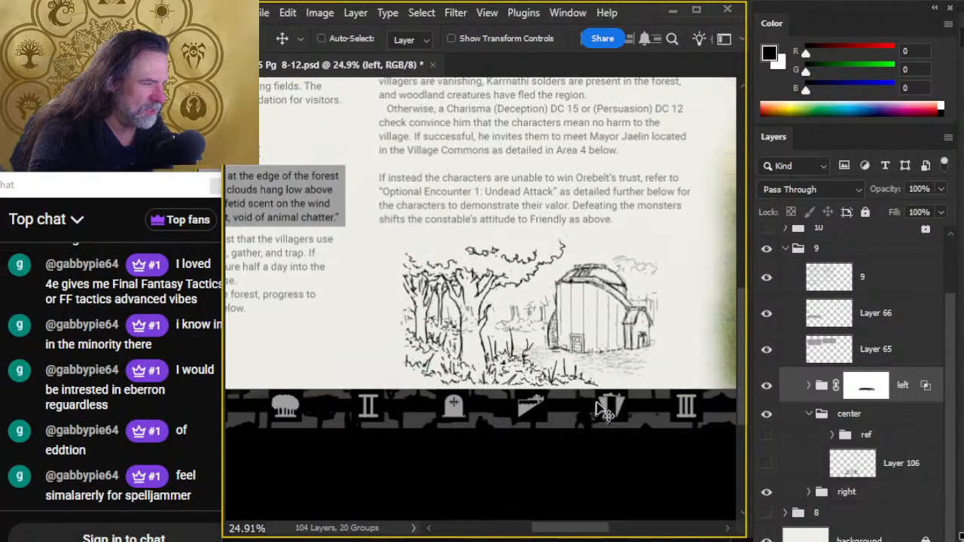
- Switch visibility from group 9 to group 8 and examine the village map around the numbered buildings
left_click(767, 248)
left_click(767, 513)
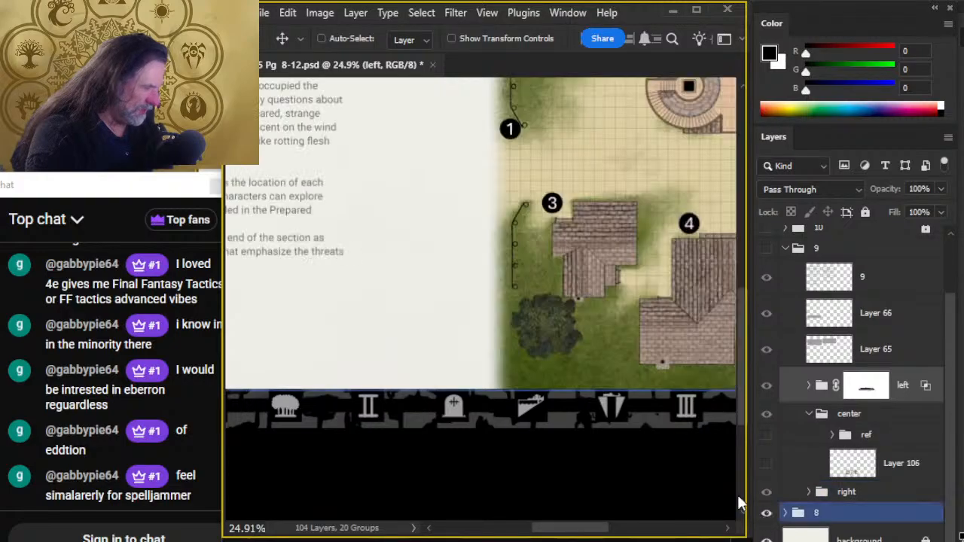
key("z")
left_click_drag(650, 344, 577, 351)
left_click_drag(590, 264, 443, 256)
- Trace a temporary lasso wedge across the village map from the west entrance, deselect it, and return to group 9
key("b")
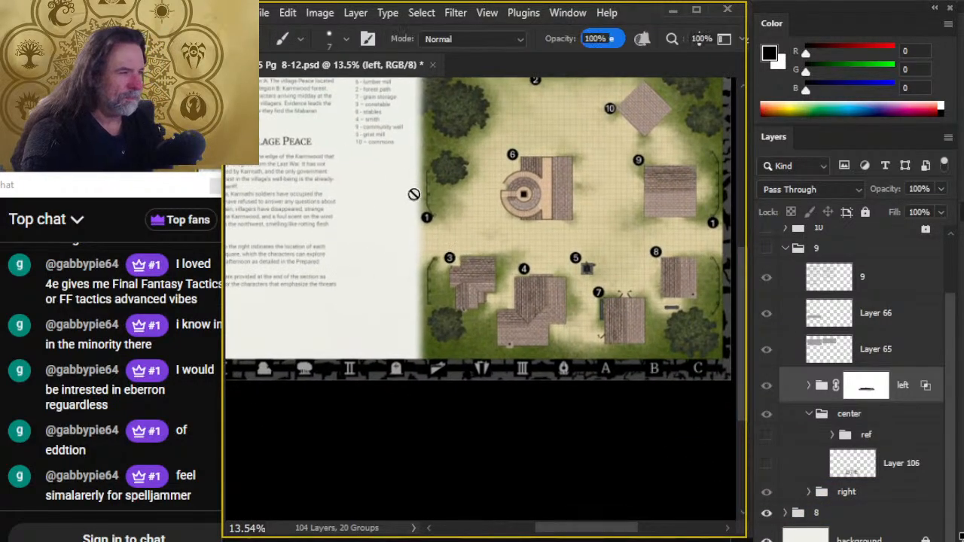
key("l")
mouse_move(374, 191)
left_mouse_down()
mouse_move(638, 96)
mouse_move(662, 186)
mouse_move(619, 219)
left_mouse_up()
double_click(329, 232)
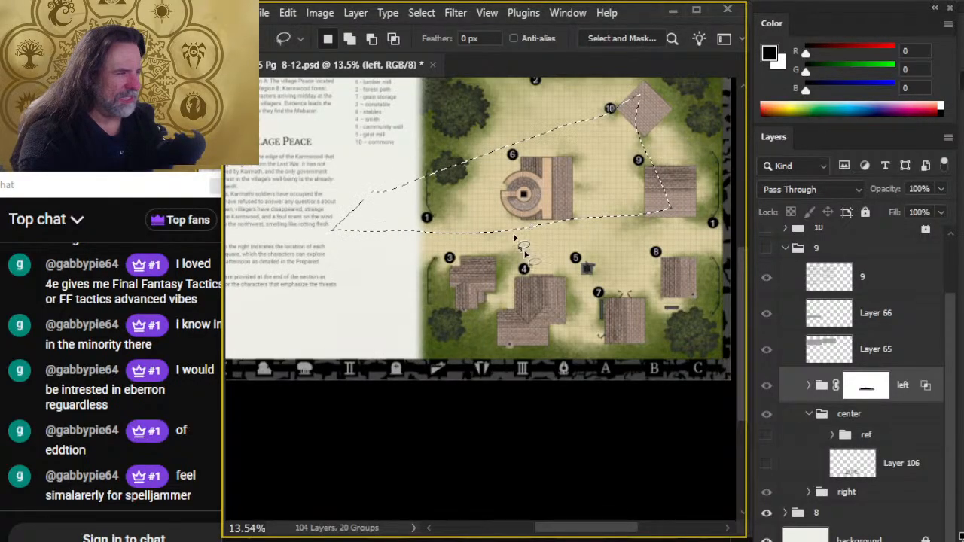
key("ctrl+d")
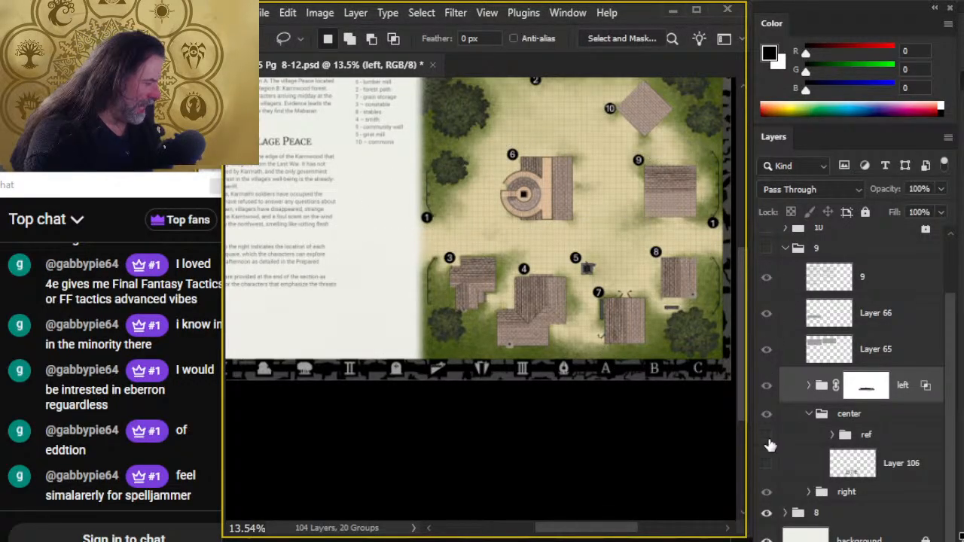
left_click(766, 512)
left_click(766, 247)
- Move the left group into the center group below ref and delete its layer mask
key("z")
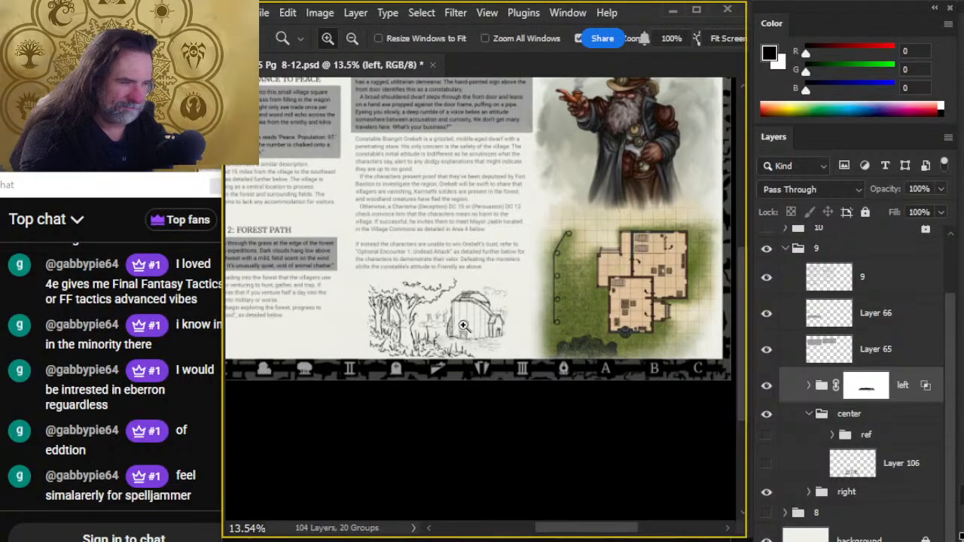
left_click(443, 308)
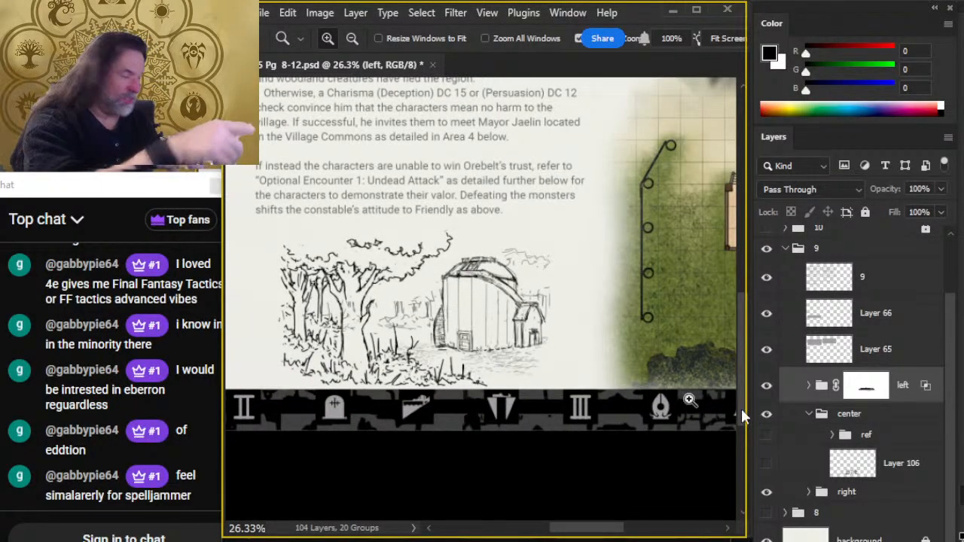
left_click_drag(793, 393, 800, 456)
left_click(886, 436)
right_click(886, 437)
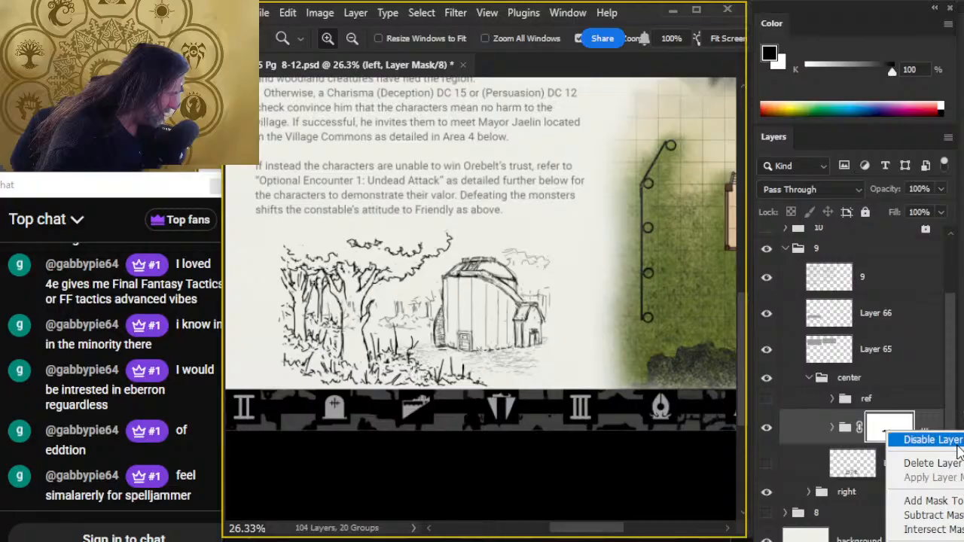
left_click(934, 464)
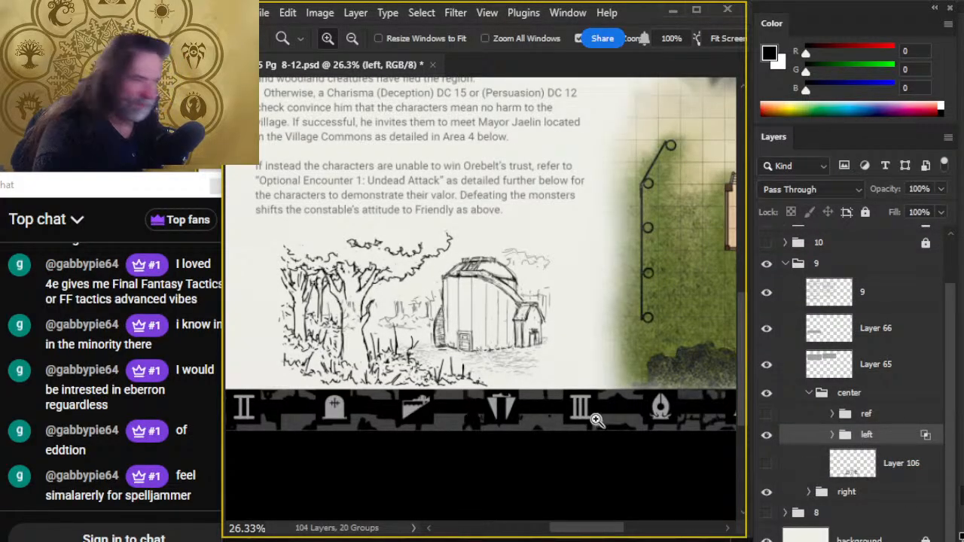
- Find the tree drawing's layer in the left group by toggling visibility and move Layer 58 out above the ref group
left_click_drag(597, 419, 557, 413)
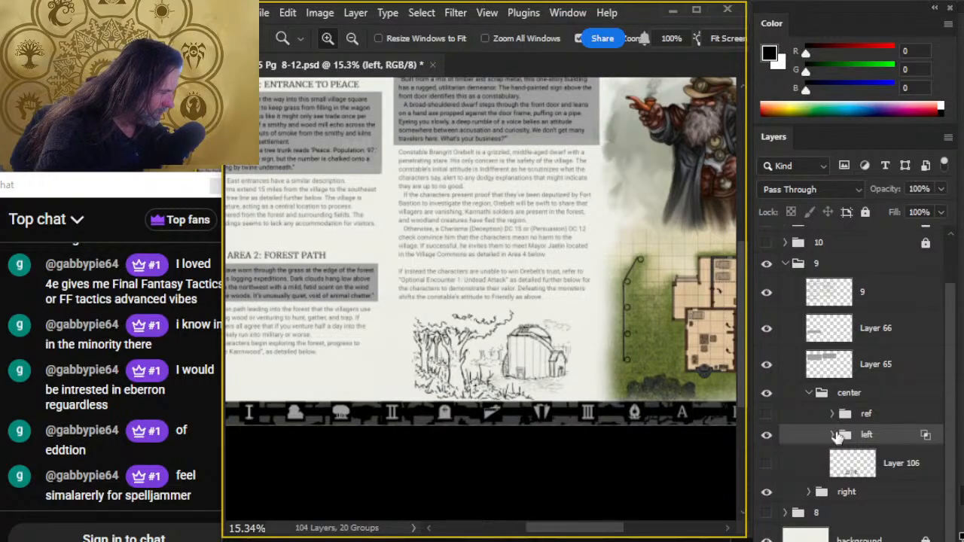
left_click(832, 435)
left_click_drag(952, 363, 947, 418)
left_click(768, 325)
left_click(768, 325)
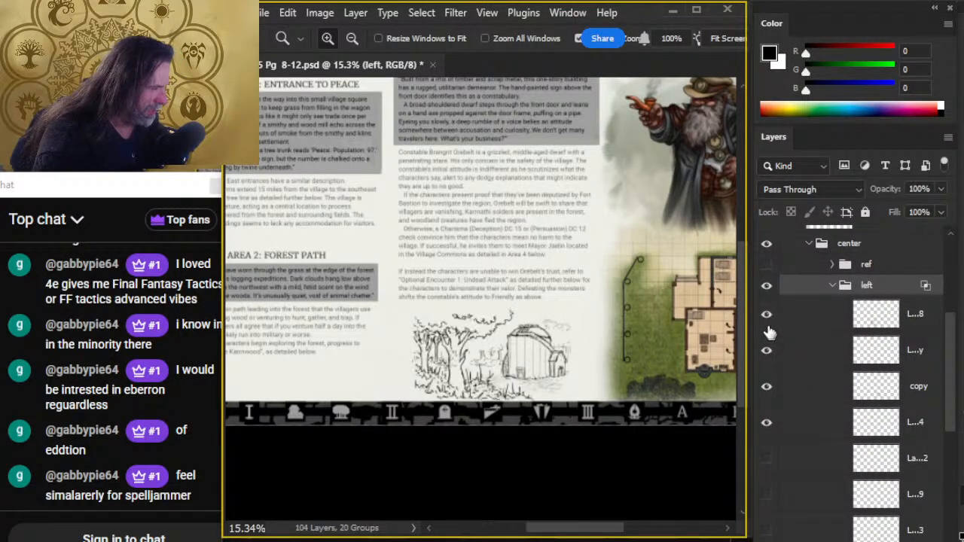
left_click(768, 326)
left_click(768, 326)
mouse_move(800, 327)
left_mouse_down()
mouse_move(800, 248)
mouse_move(801, 260)
left_mouse_up()
scroll(830, 325, "up", 3)
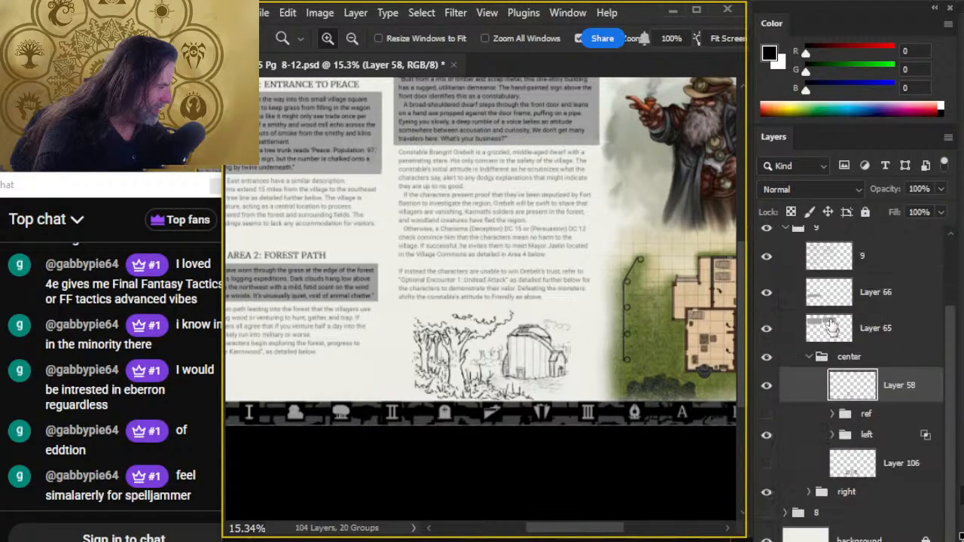
- Hide the left group and rename it trash
left_click(767, 435)
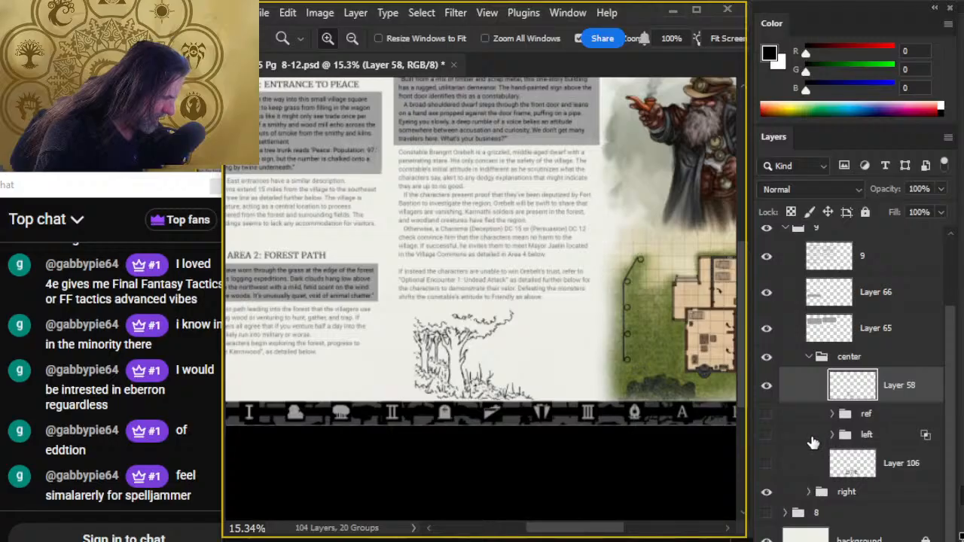
double_click(864, 435)
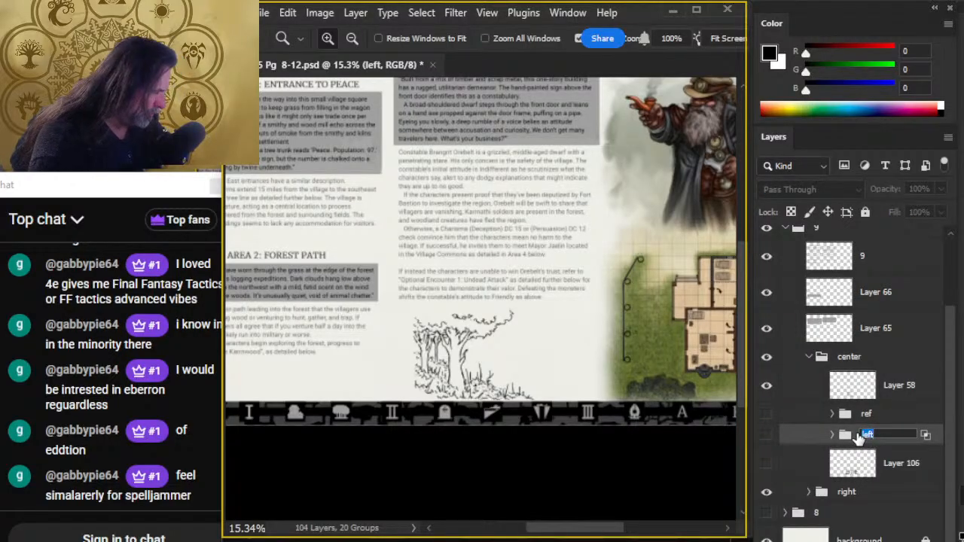
type("trash")
key("Return")
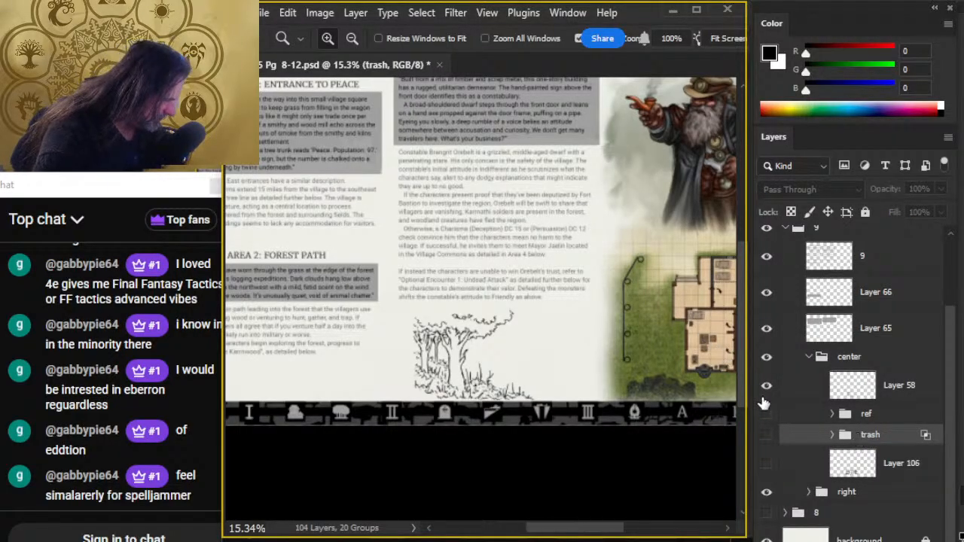
- Reorder the center group with ref above Layer 58 and Layer 106 above the trash group
left_click_drag(813, 419, 811, 372)
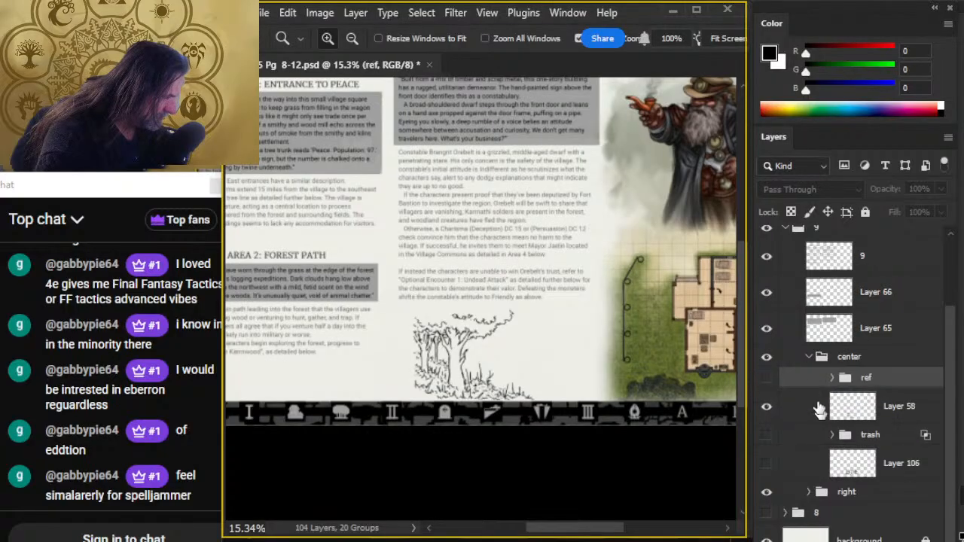
left_click_drag(814, 464, 809, 418)
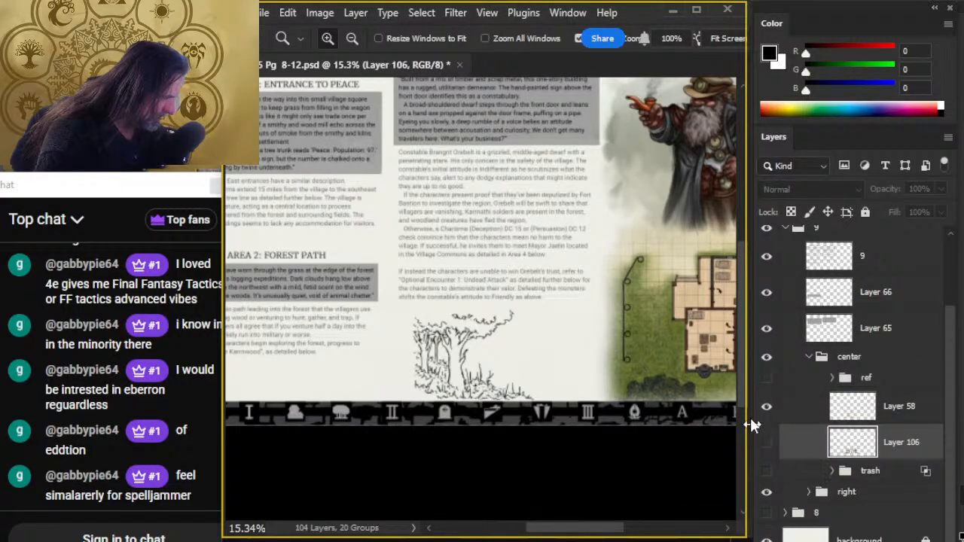
- Move the Layer 58 tree drawing left so it overlaps the edge of the Forest Path text column
left_click(791, 411)
key("v")
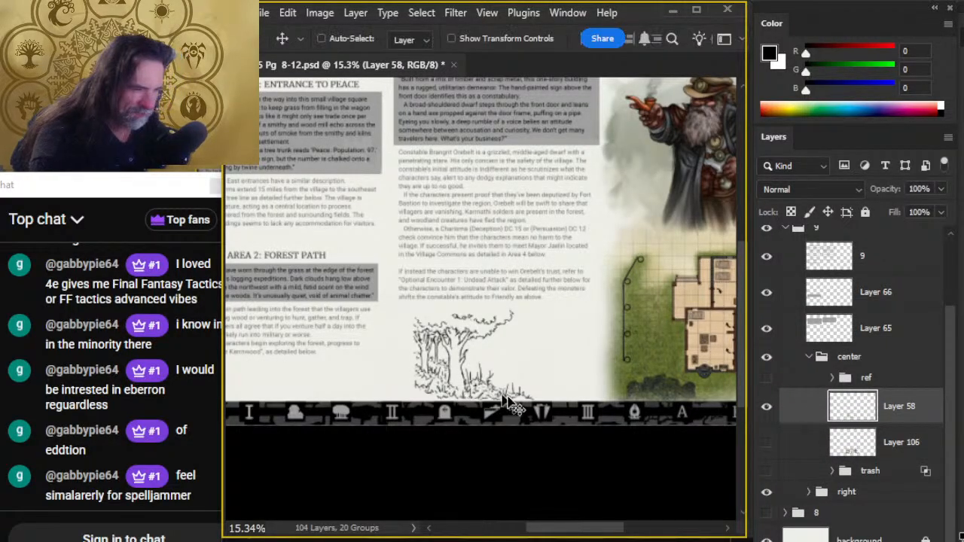
mouse_move(537, 406)
left_mouse_down()
mouse_move(474, 405)
mouse_move(556, 369)
left_mouse_up()
- Brush a wavy ground line beneath the Forest Path text on Layer 58
key("b")
key("b")
left_click_drag(281, 330, 389, 316)
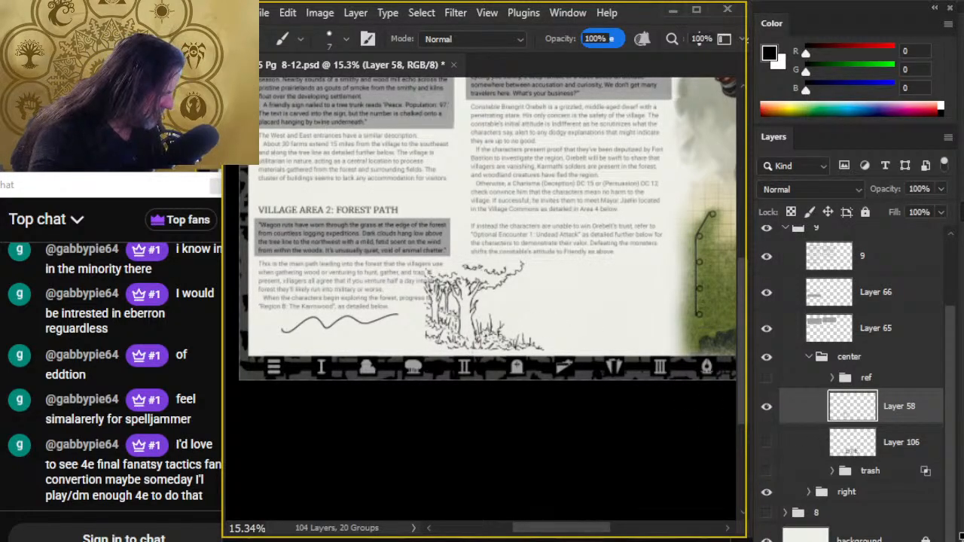
- Add a new layer and sketch a rail fence across the tree bases, plus fence posts and a tall trunk beside the map
key("ctrl+shift+alt+n")
mouse_move(423, 332)
left_mouse_down()
mouse_move(499, 335)
mouse_move(450, 336)
mouse_move(512, 326)
left_mouse_up()
left_click_drag(430, 333, 543, 339)
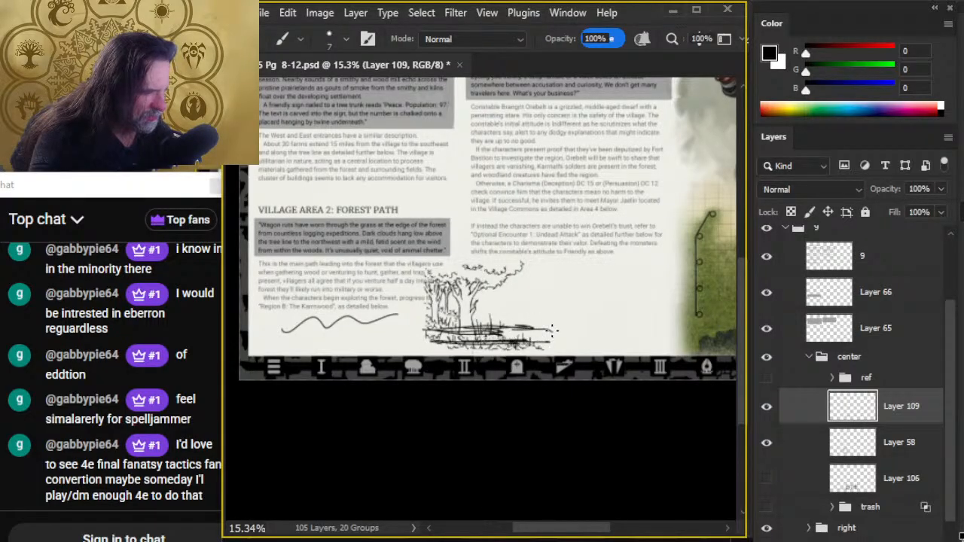
left_click_drag(482, 320, 481, 354)
left_click_drag(445, 322, 445, 355)
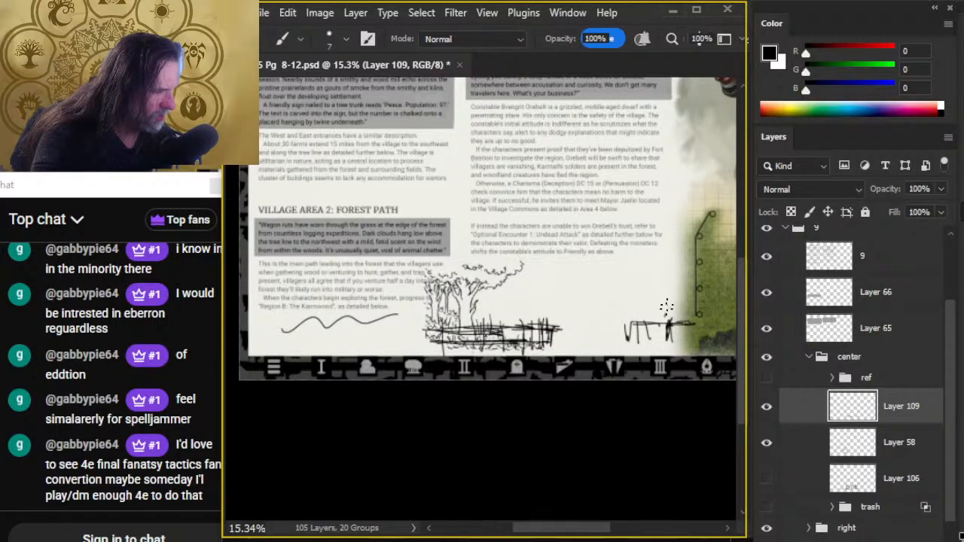
mouse_move(676, 302)
left_mouse_down()
mouse_move(678, 231)
mouse_move(691, 320)
mouse_move(677, 249)
mouse_move(687, 240)
left_mouse_up()
left_click_drag(682, 192, 684, 265)
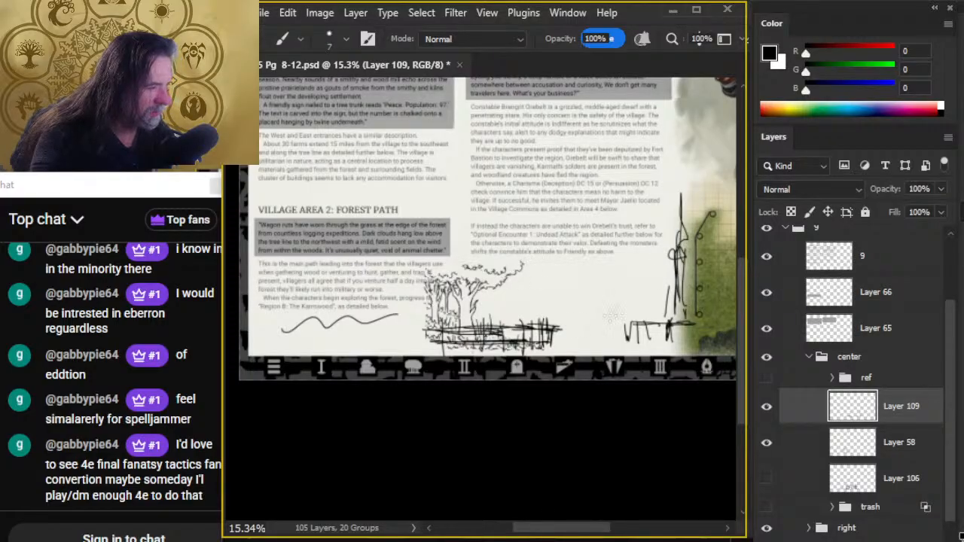
- Show the constabulary sketch on Layer 106 and move it right toward the tall trunk beside the map
left_click(766, 480)
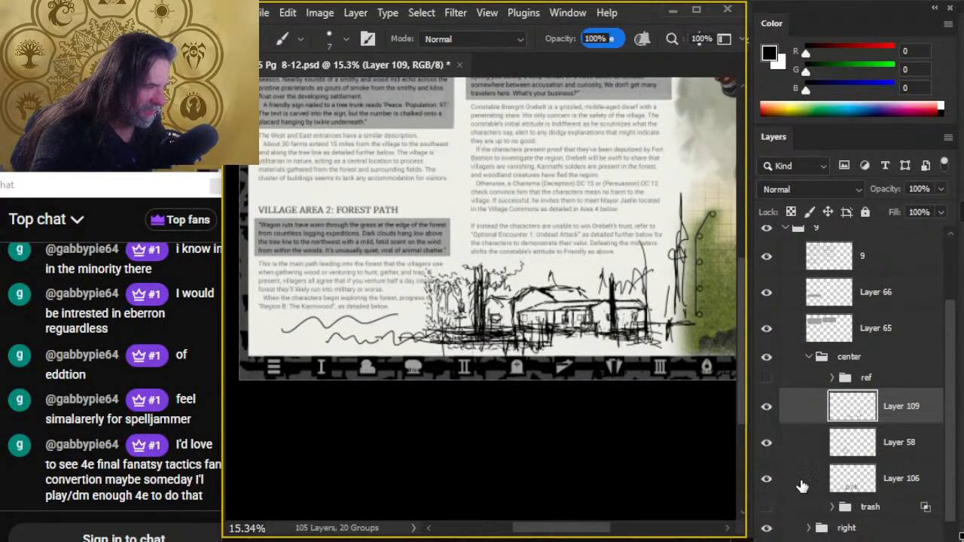
left_click(803, 480)
key("v")
mouse_move(634, 364)
left_mouse_down()
mouse_move(641, 370)
mouse_move(647, 357)
left_mouse_up()
- Erase the dark tree trunks just left of the constabulary building on Layer 106 using a size 175 eraser
key("e")
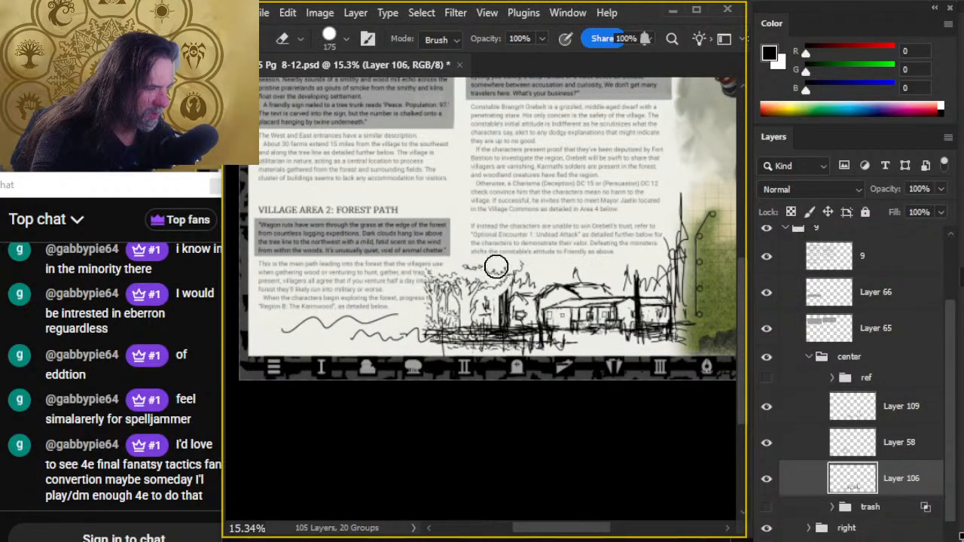
key("b")
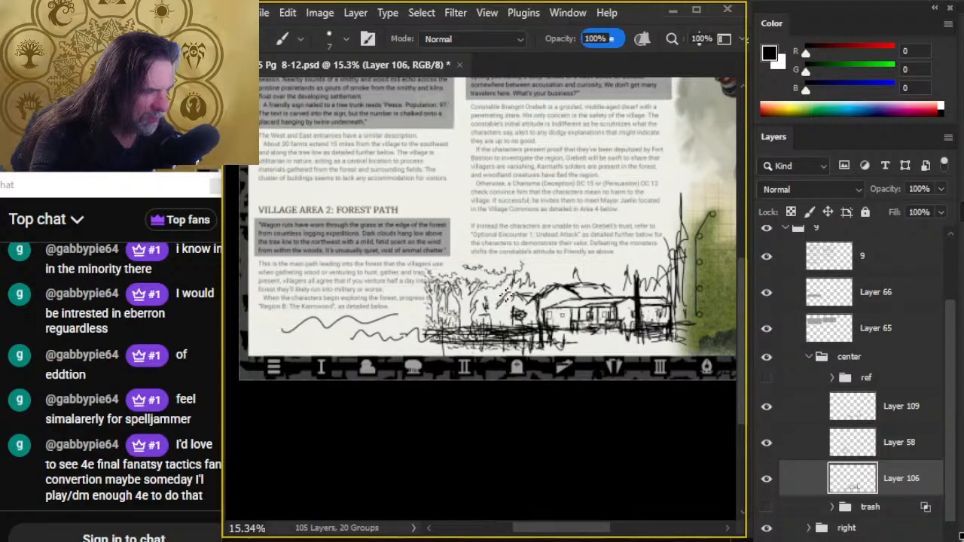
key("e")
left_click_drag(524, 293, 519, 295)
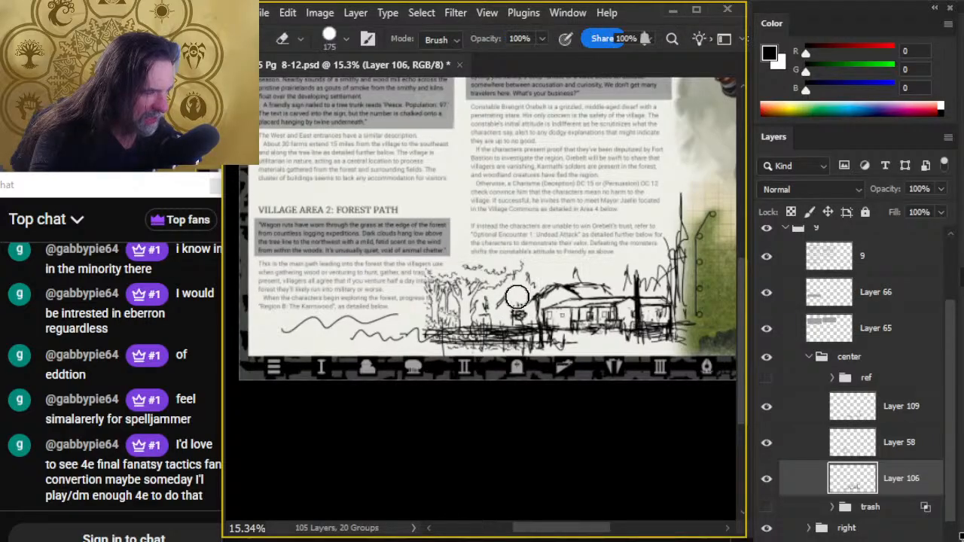
- Brush a jagged treeline behind the constabulary roof on Layer 106 with a size 7 brush, extending toward the tall trunk
key("b")
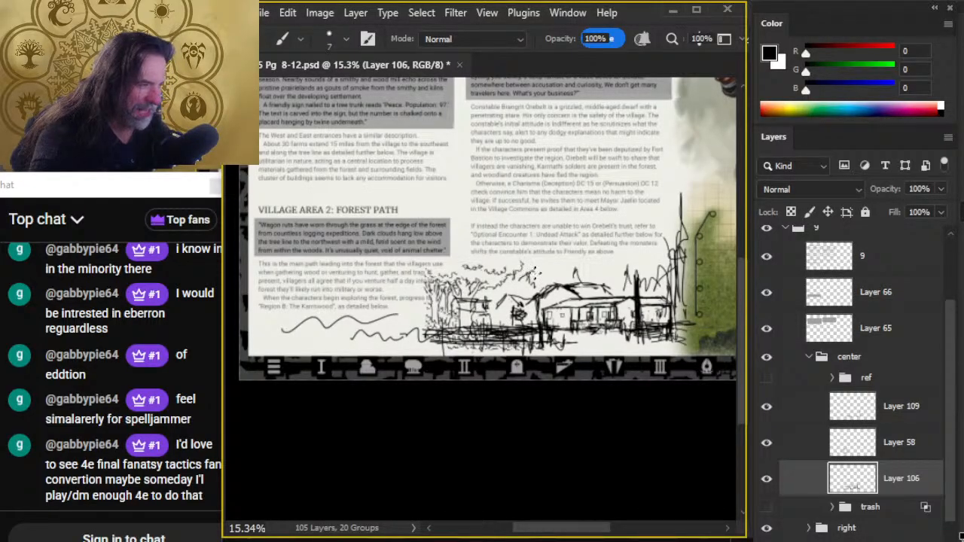
left_click_drag(591, 272, 667, 282)
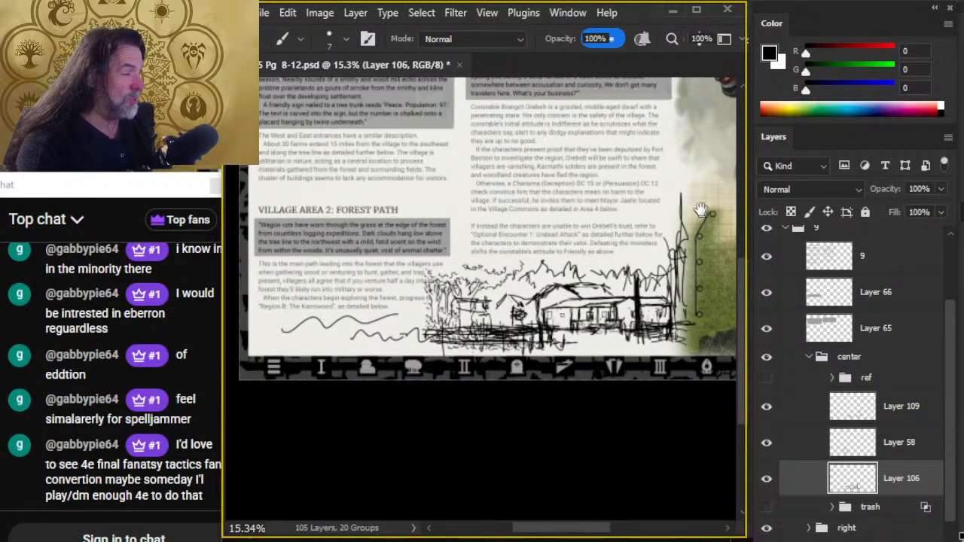
- Examine the painted dwarf constable above the map and compare it with the sketched constabulary scene beneath the text
mouse_move(695, 209)
left_mouse_down()
mouse_move(473, 457)
mouse_move(415, 393)
left_mouse_up()
key("z")
left_click_drag(538, 274, 617, 279)
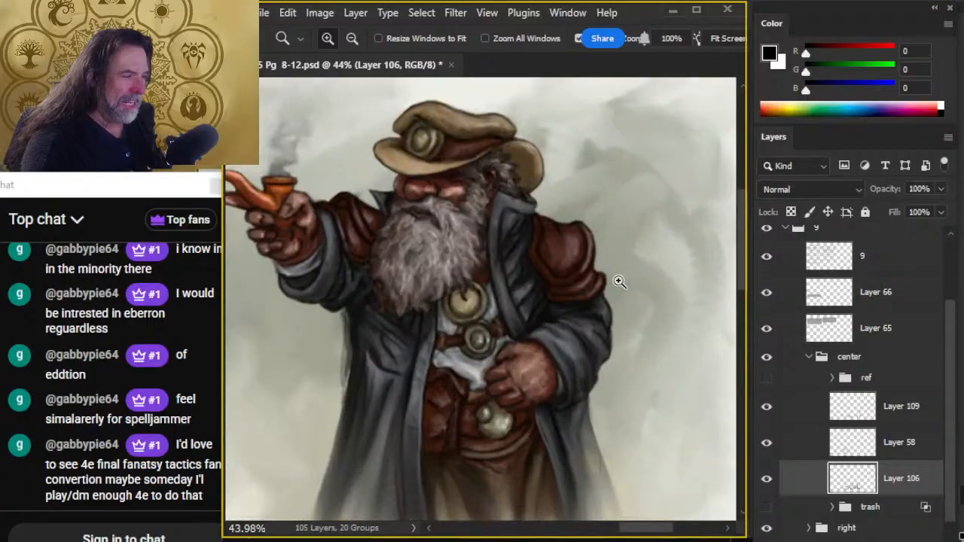
left_click_drag(613, 334, 565, 430)
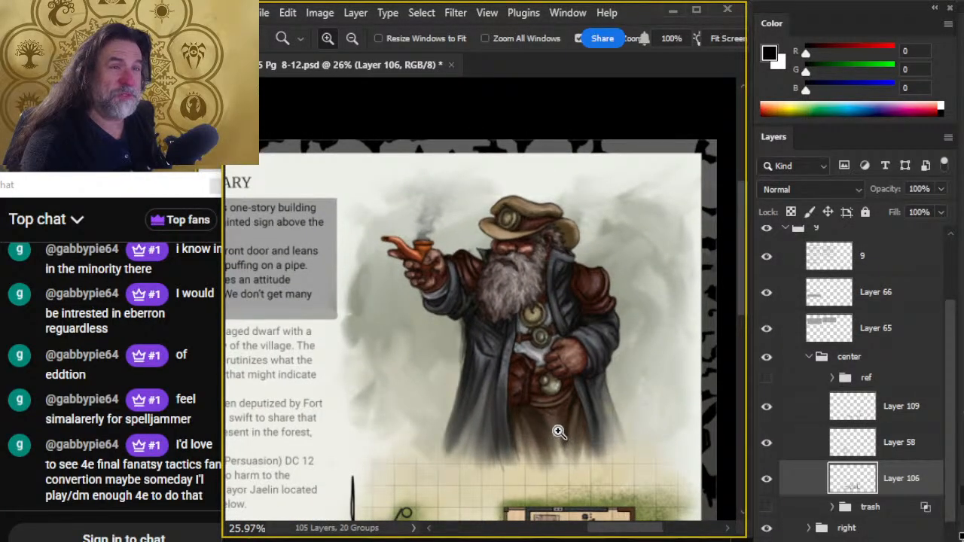
left_click_drag(497, 430, 570, 329)
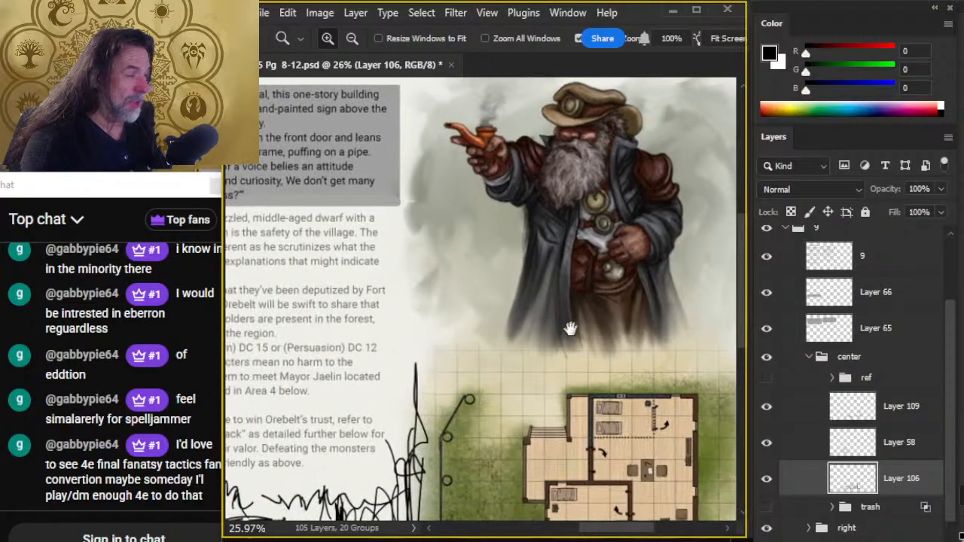
left_click_drag(491, 372, 602, 276)
mouse_move(432, 449)
left_mouse_down()
mouse_move(578, 274)
mouse_move(568, 281)
mouse_move(589, 336)
left_mouse_up()
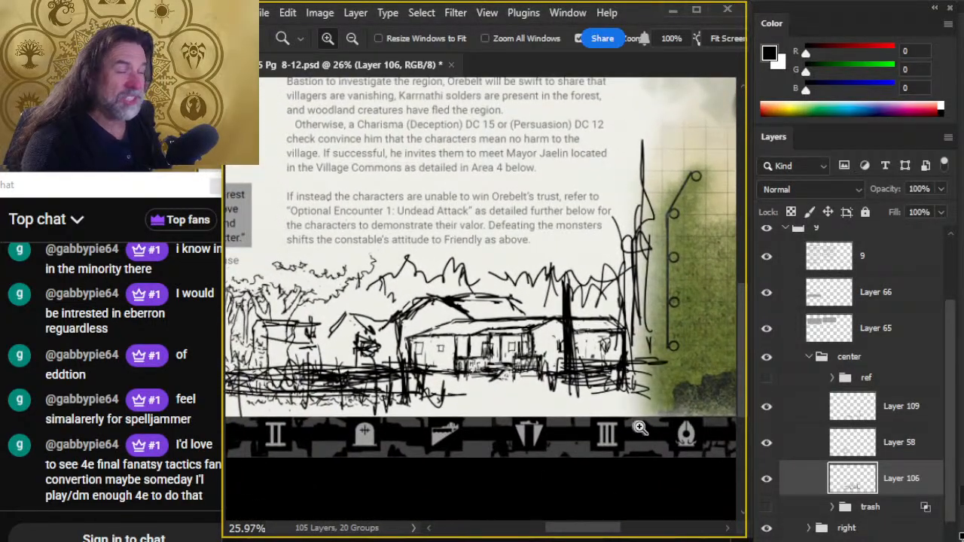
left_click_drag(640, 428, 550, 395)
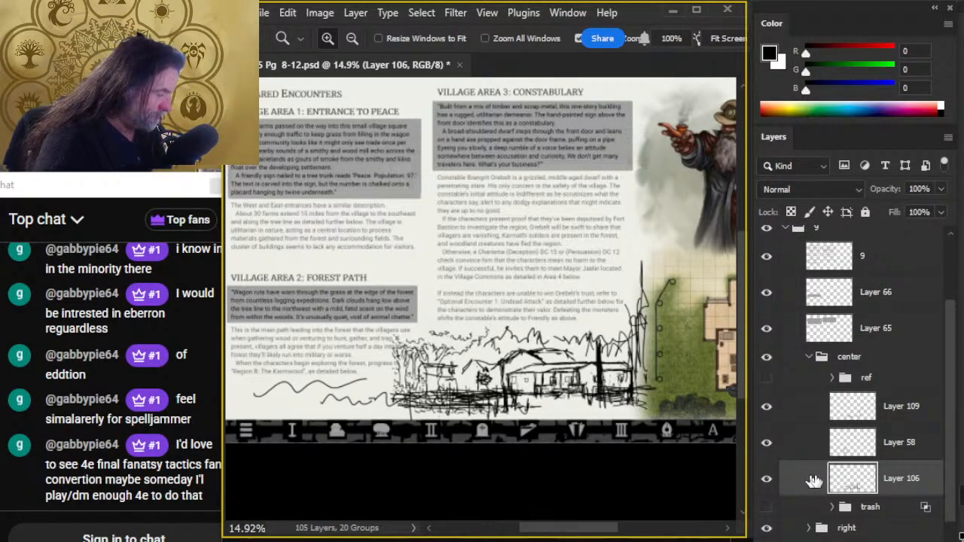
- Toggle the constabulary sketch on Layer 106 to check it, and lower its opacity to 28%
left_click(766, 478)
left_click(765, 479)
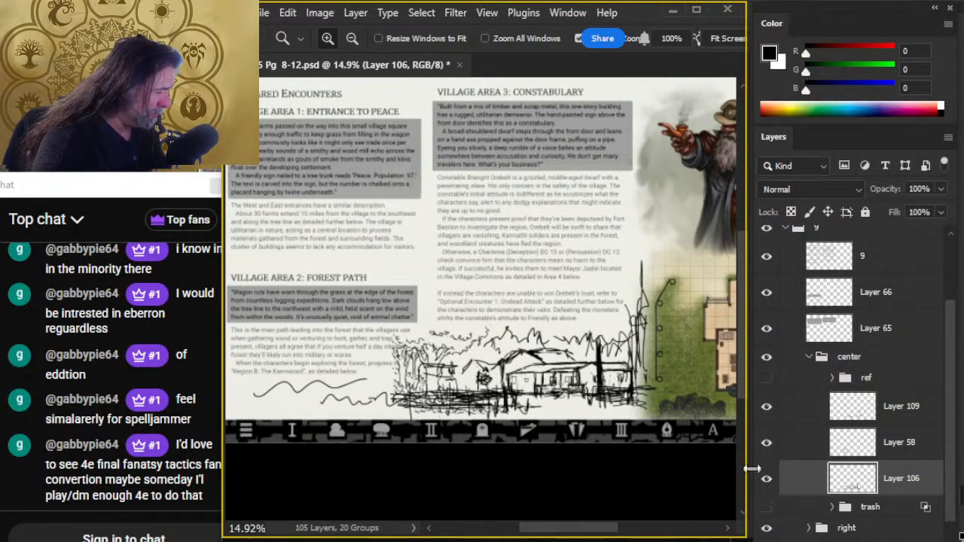
left_click(941, 189)
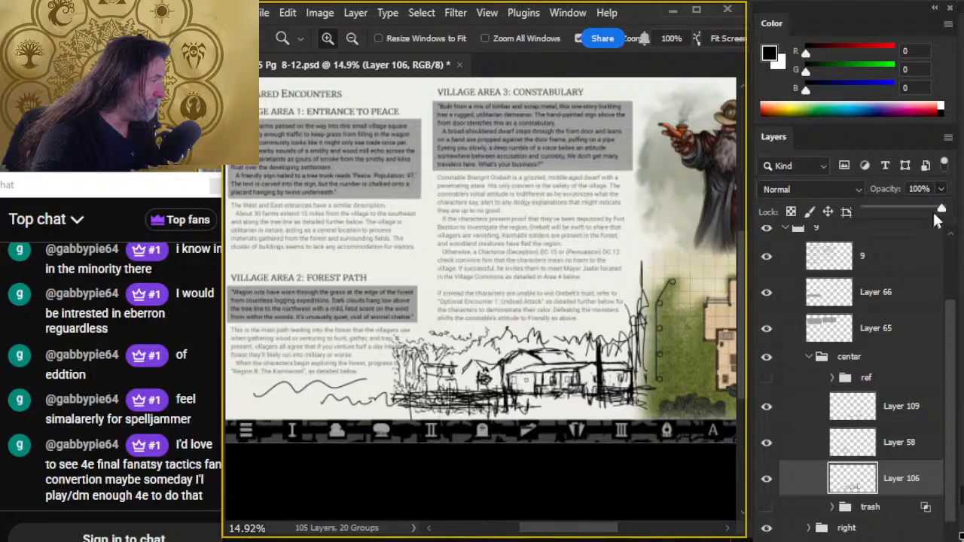
left_click_drag(936, 218, 915, 211)
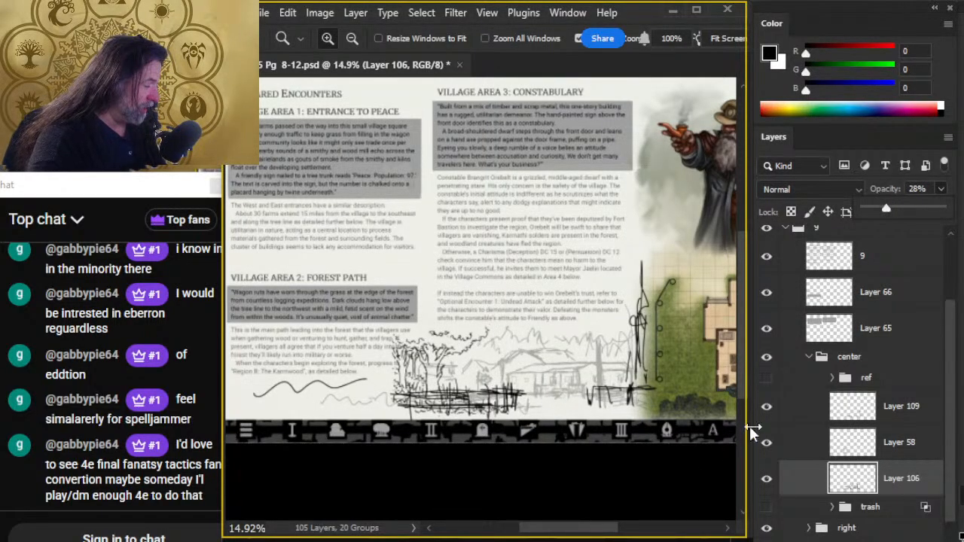
- Hide the fence sketch on Layer 109 and set the opacity of Layer 106 to 12%
left_click(765, 408)
left_click(767, 411)
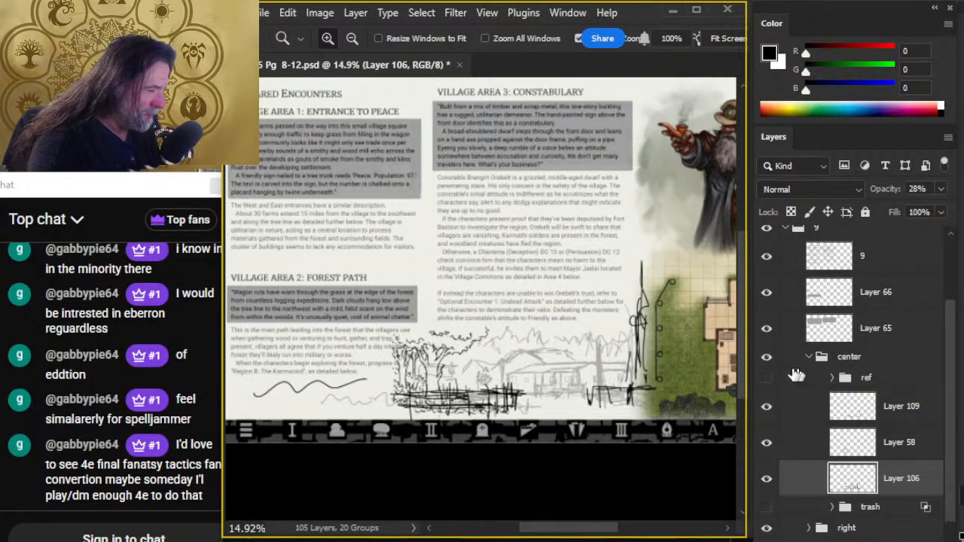
left_click(767, 406)
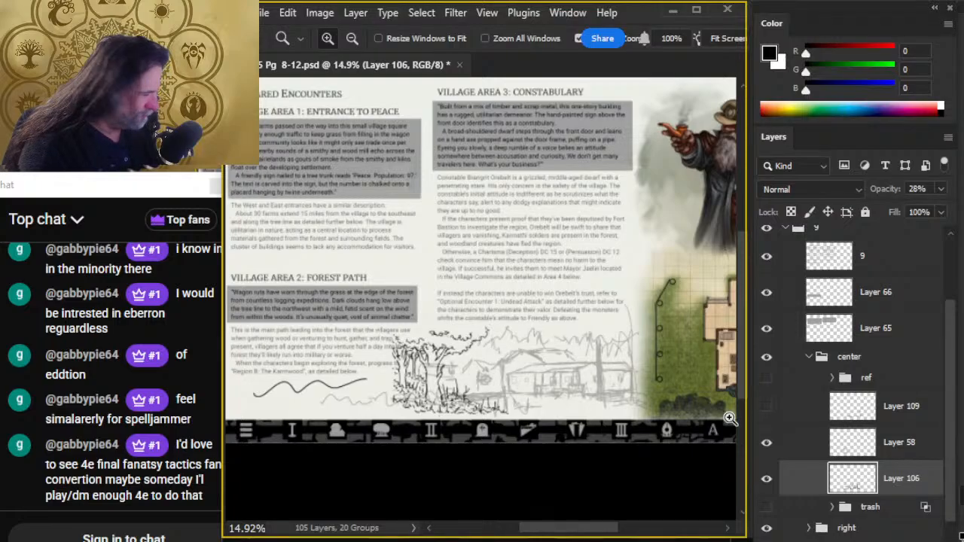
left_click(767, 444)
left_click(767, 444)
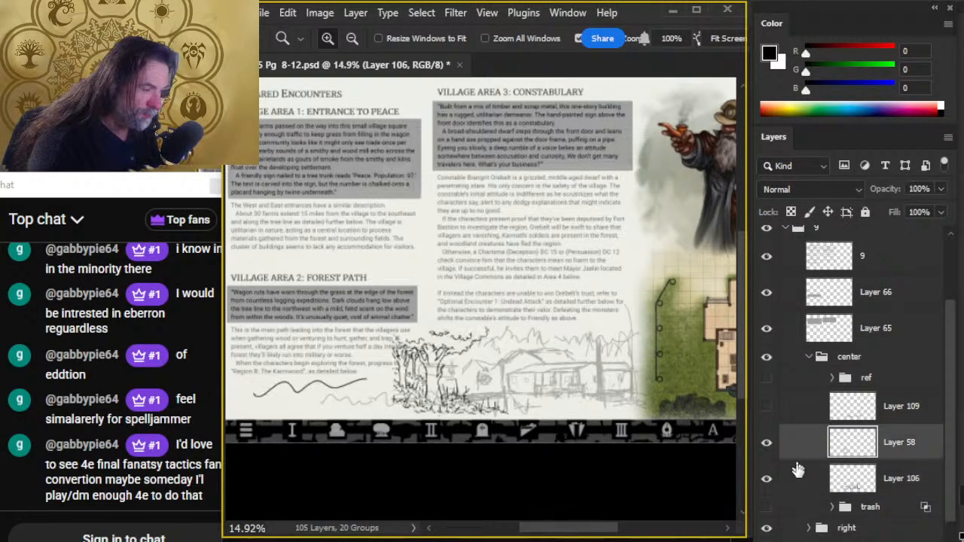
left_click(942, 197)
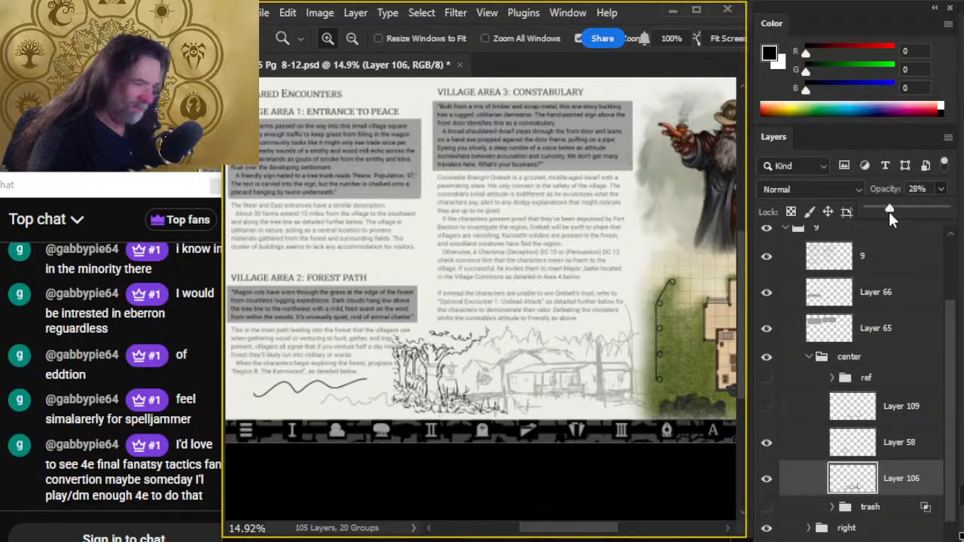
left_click_drag(889, 209, 881, 210)
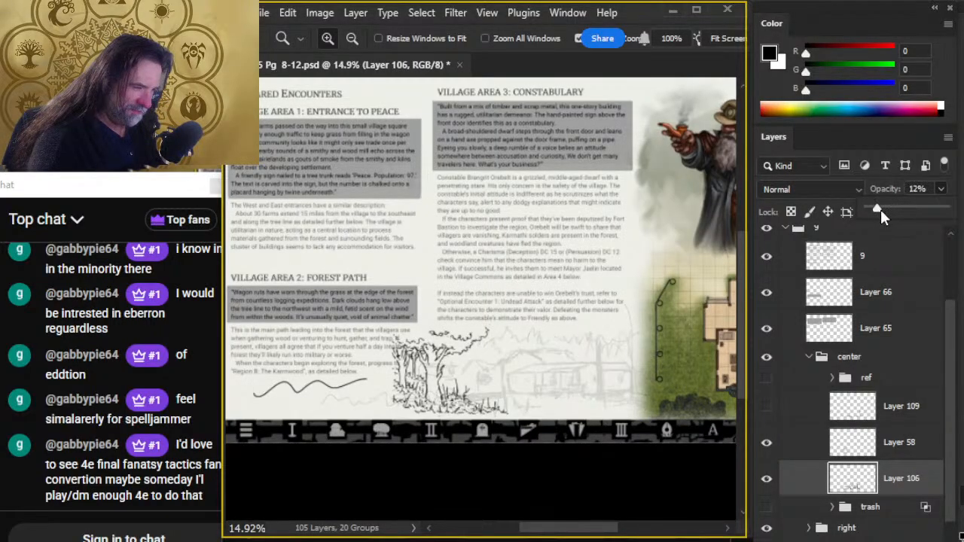
- Select Layer 58 and examine the inked forest trees up close against the faded constabulary sketch
left_click(798, 444)
left_click(390, 403)
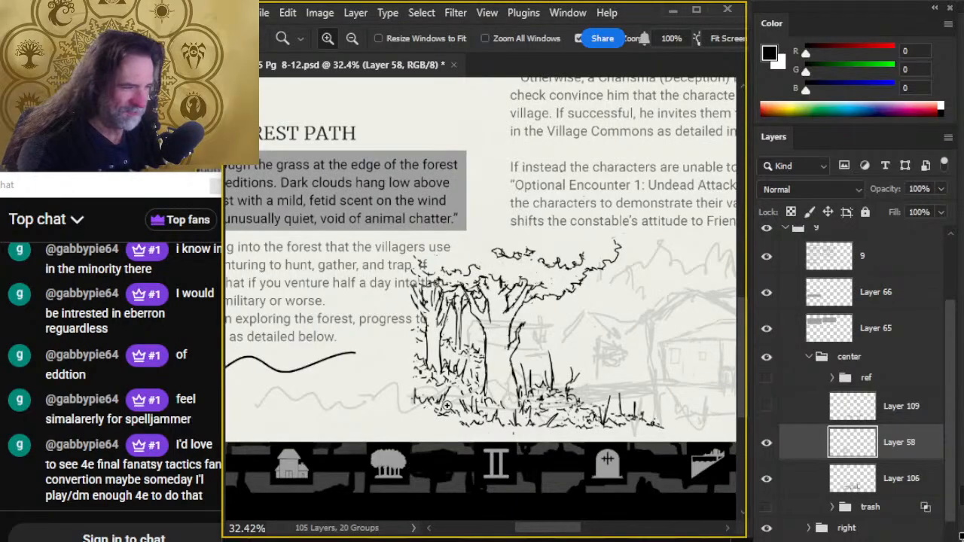
left_click_drag(517, 405, 565, 423)
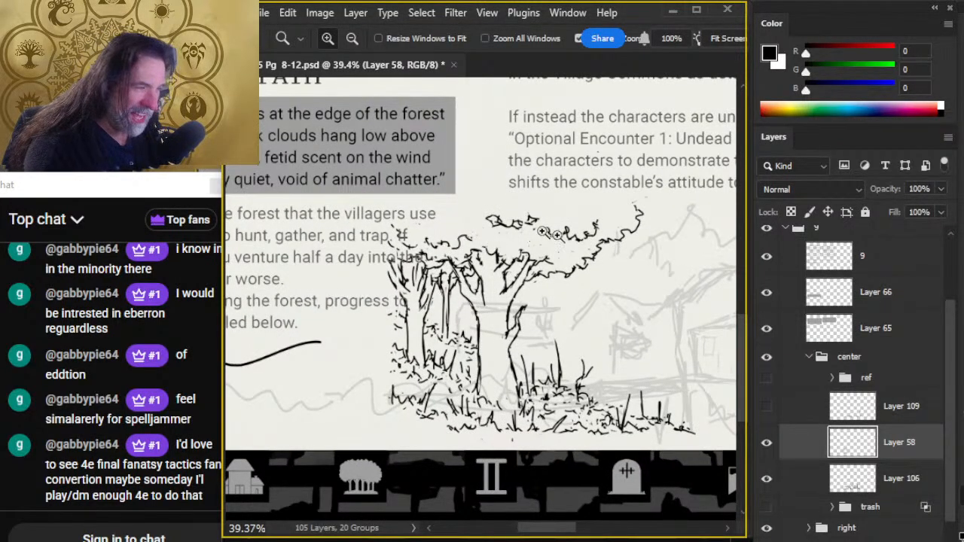
left_click_drag(638, 355, 568, 372)
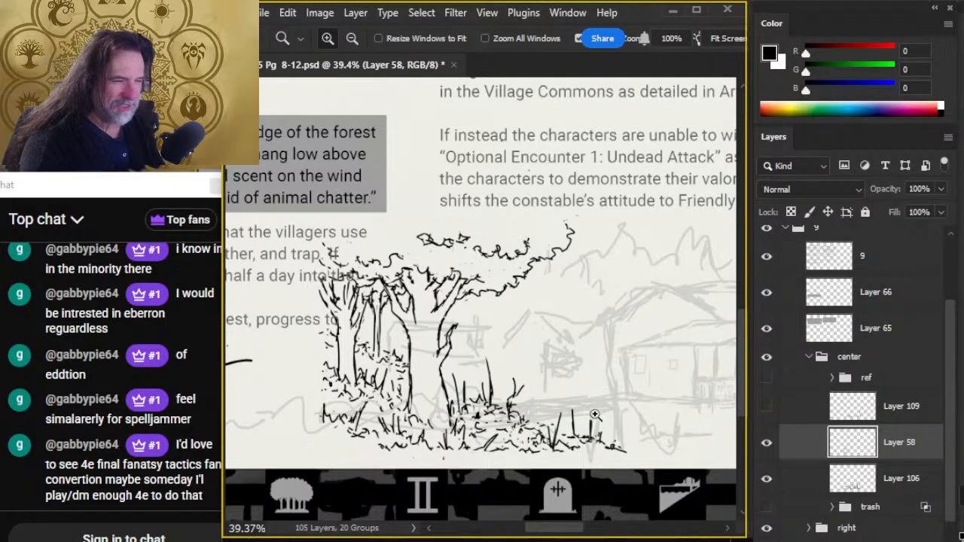
left_click_drag(594, 415, 510, 398)
left_click_drag(596, 407, 469, 352)
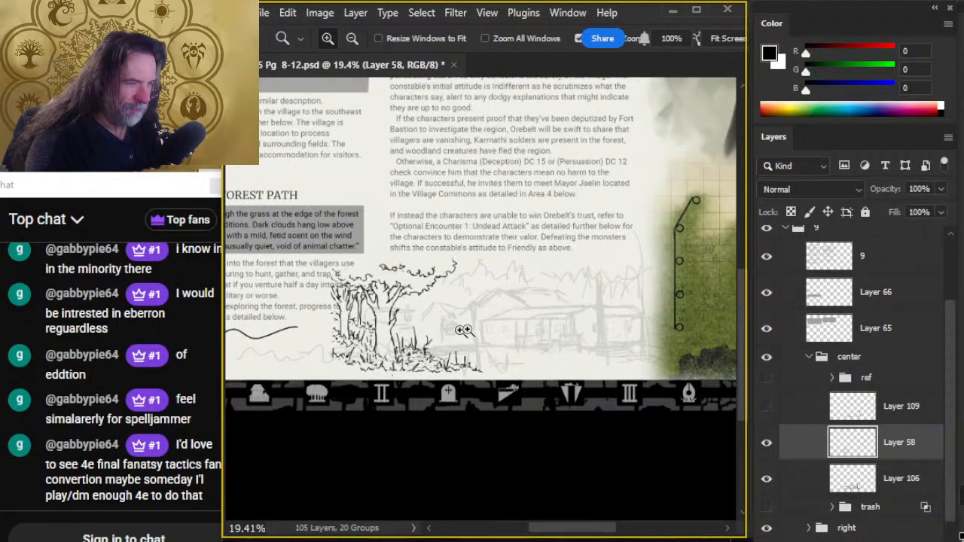
- Add a layer mask to the center group and mask a straight band just below the constabulary text with a size 150 brush
left_click(879, 362)
key("b")
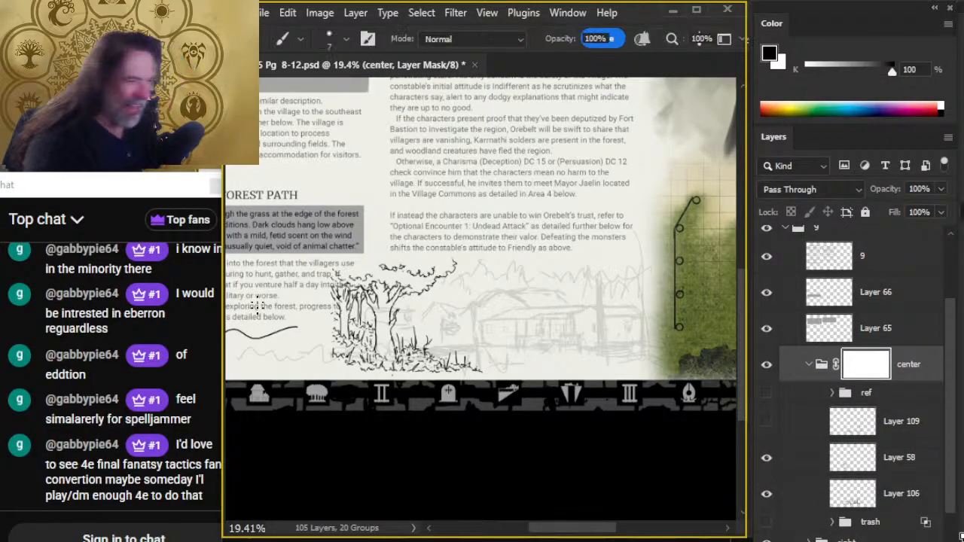
key("bracketright")
key("bracketright")
key("bracketright")
key("bracketright")
key("bracketright")
key("bracketright")
key("bracketright")
key("bracketright")
key("bracketright")
key("bracketright")
key("bracketright")
key("bracketright")
key("bracketright")
key("bracketright")
key("bracketright")
key("bracketright")
key("bracketright")
left_click_drag(411, 250, 696, 254)
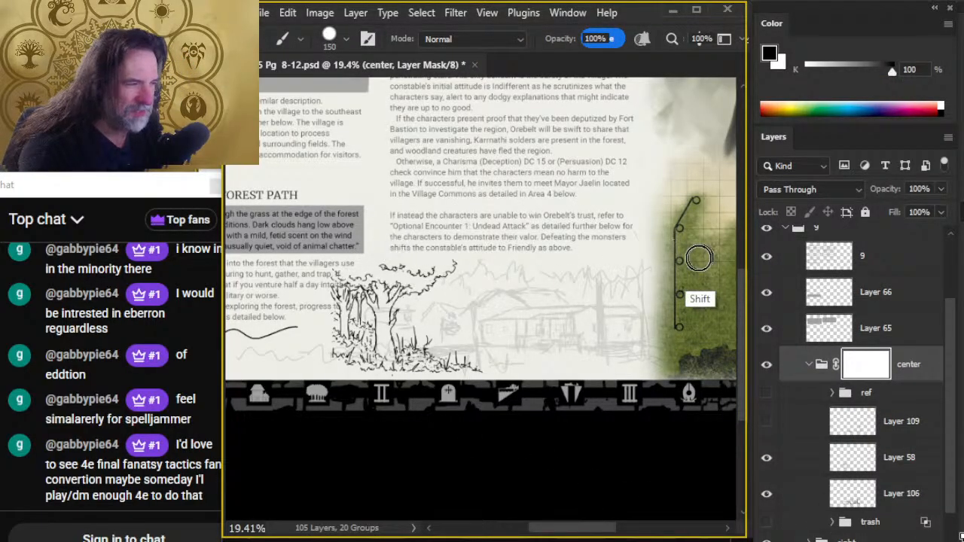
- Mask out the tree artwork overlapping the Forest Path paragraph on the center group's mask, and enlarge the Smudge tool to size 50
left_click_drag(388, 302, 541, 292)
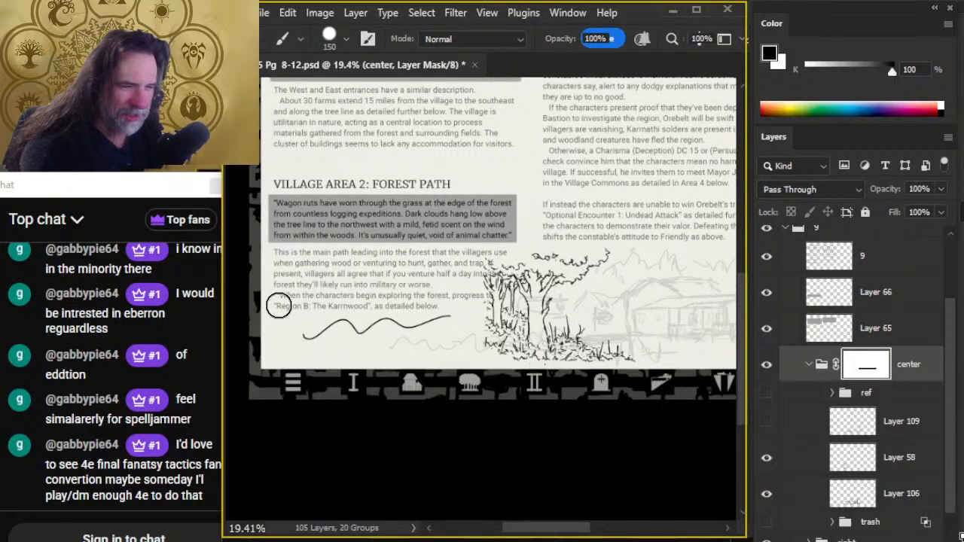
mouse_move(289, 306)
left_mouse_down()
mouse_move(497, 304)
mouse_move(491, 237)
mouse_move(497, 285)
mouse_move(459, 303)
mouse_move(494, 293)
mouse_move(493, 241)
mouse_move(490, 331)
mouse_move(491, 250)
mouse_move(497, 294)
left_mouse_up()
key("r")
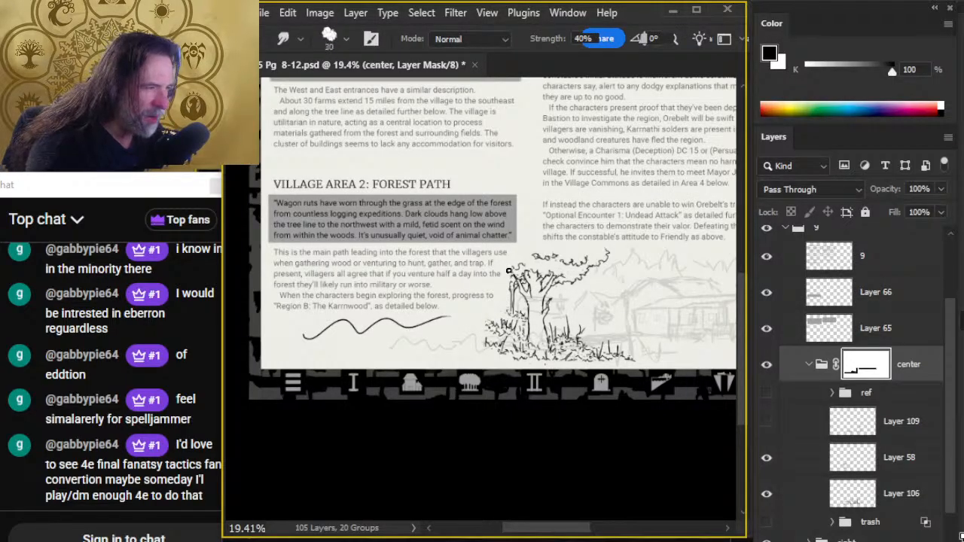
key("bracketright")
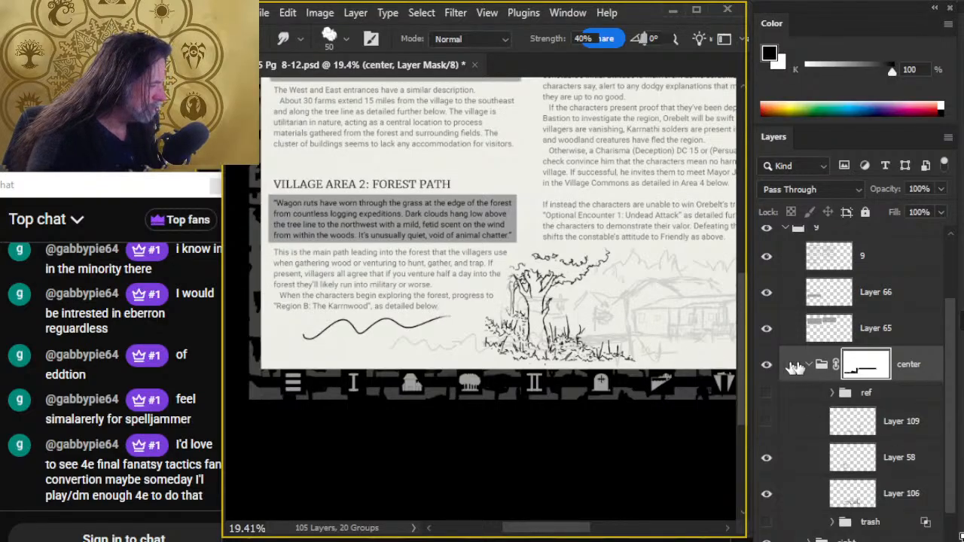
- Erase the wavy ground line beneath the Forest Path text on Layer 58
left_click(908, 465)
key("e")
mouse_move(301, 323)
left_mouse_down()
mouse_move(403, 318)
mouse_move(388, 326)
mouse_move(444, 323)
left_mouse_up()
- Try a wavy ground line beneath the Forest Path text on Layer 58 with a size 9 brush, and undo it
key("b")
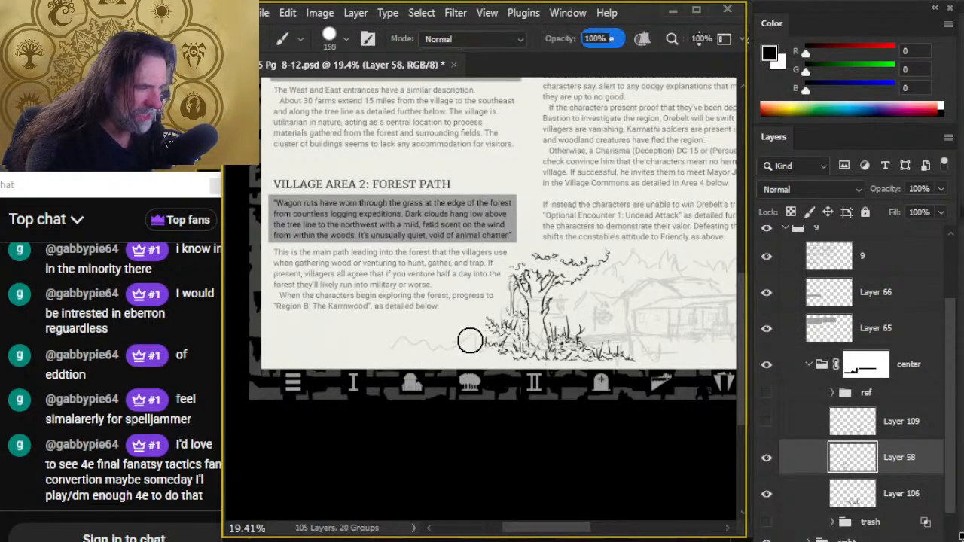
key("bracketleft")
key("bracketleft")
key("bracketleft")
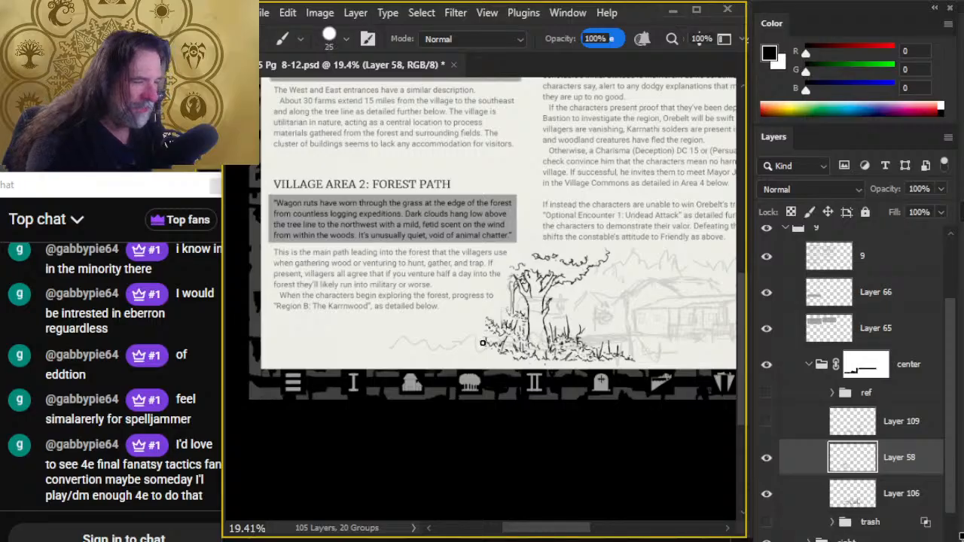
key("bracketleft")
key("bracketleft")
key("bracketleft")
key("bracketleft")
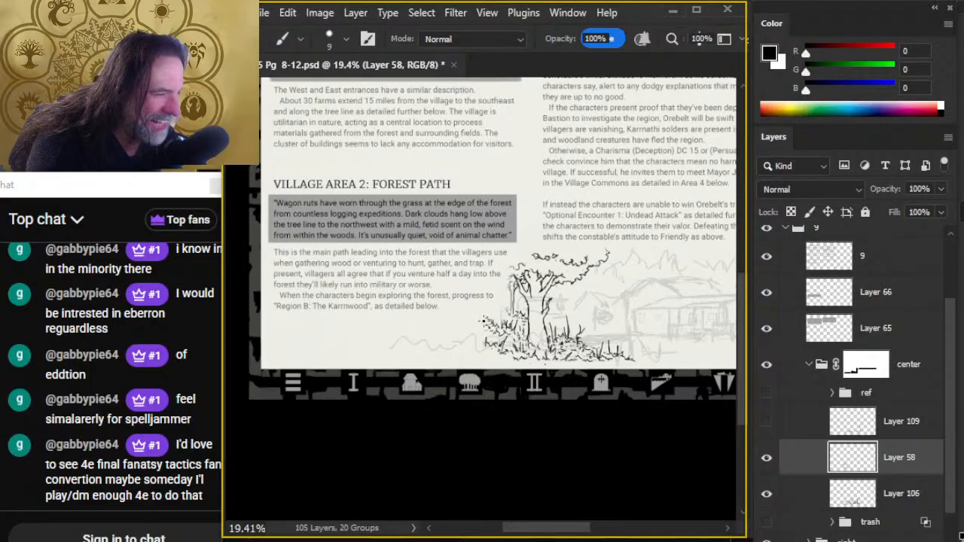
left_click_drag(303, 338, 450, 317)
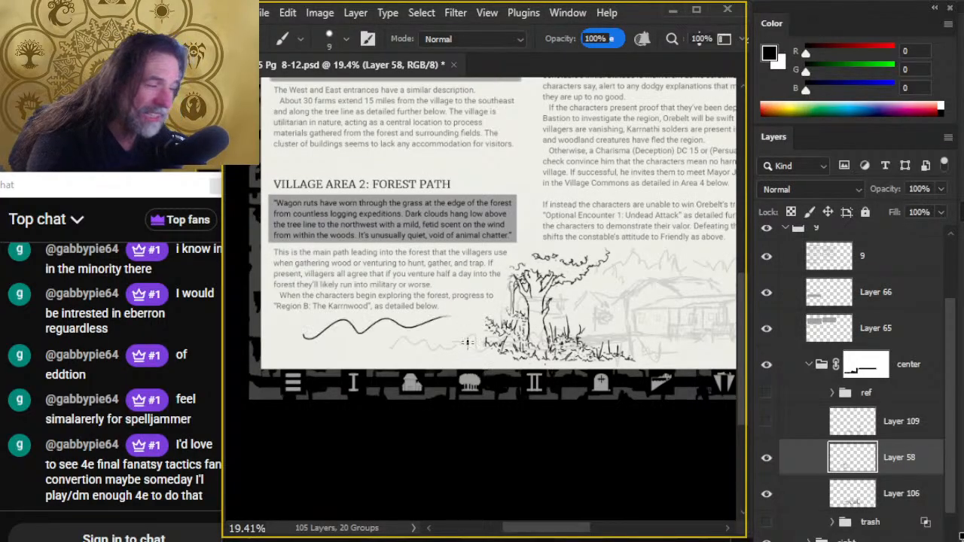
key("ctrl+z")
- Ink low foliage on Layer 58 outward from the bushes left of the tree with a size 4 brush, cleaning it up with a size 45 eraser
key("bracketleft")
key("bracketleft")
key("bracketleft")
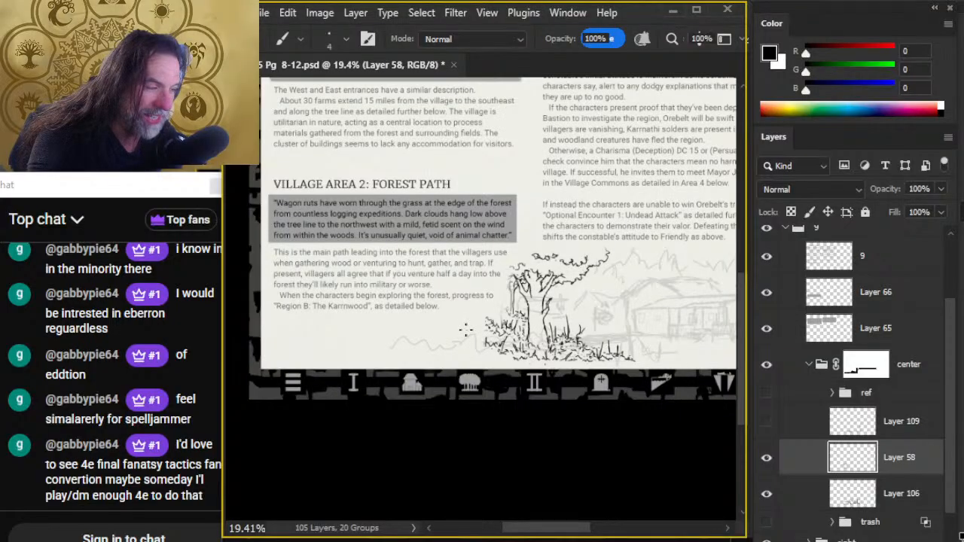
key("e")
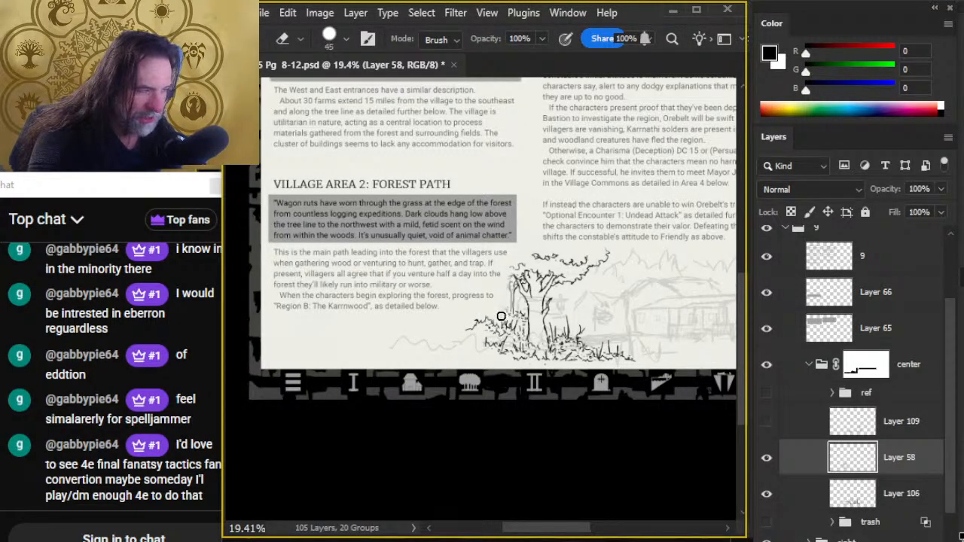
key("b")
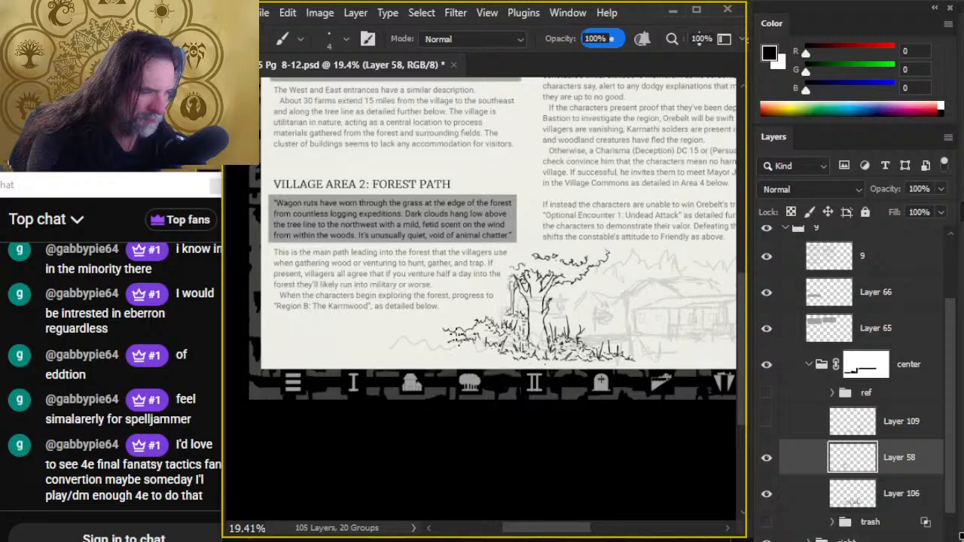
mouse_move(481, 353)
left_mouse_down()
mouse_move(429, 342)
mouse_move(462, 355)
left_mouse_up()
key("e")
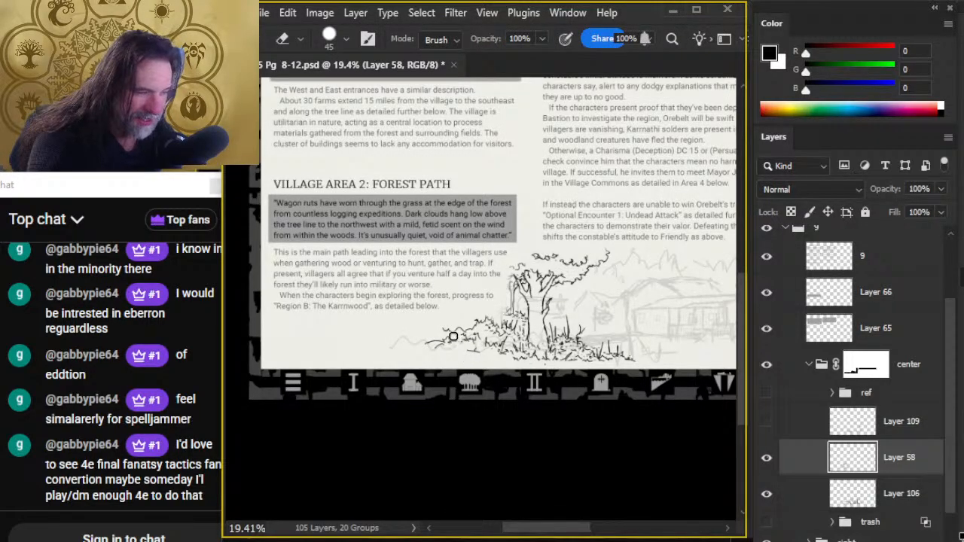
key("b")
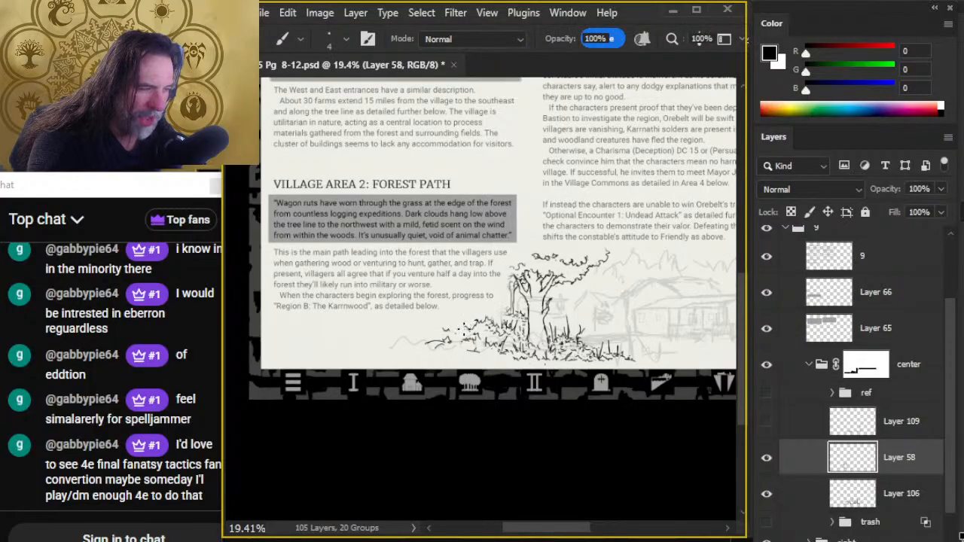
- Rework the outer end of the low foliage beside the tree with short ink strokes, erasing stray marks
key("e")
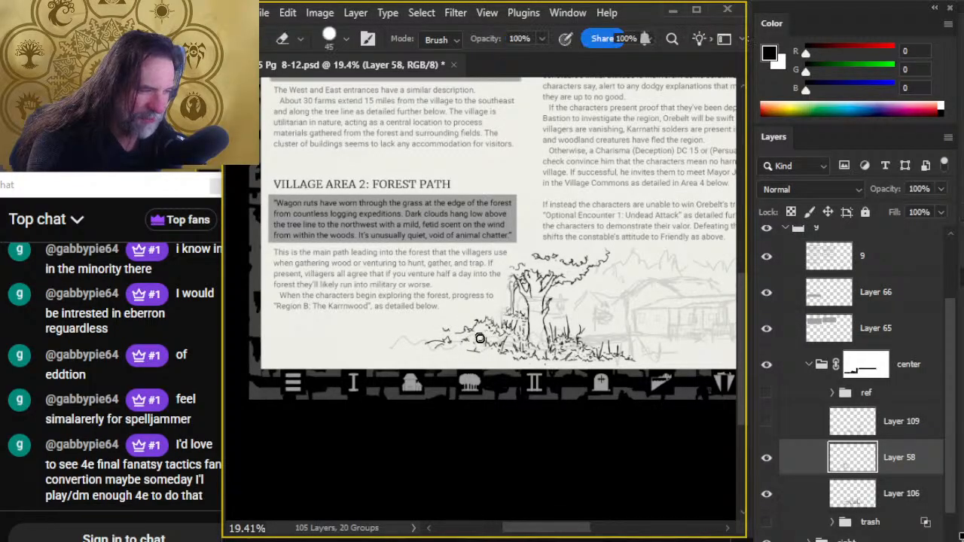
key("b")
key("e")
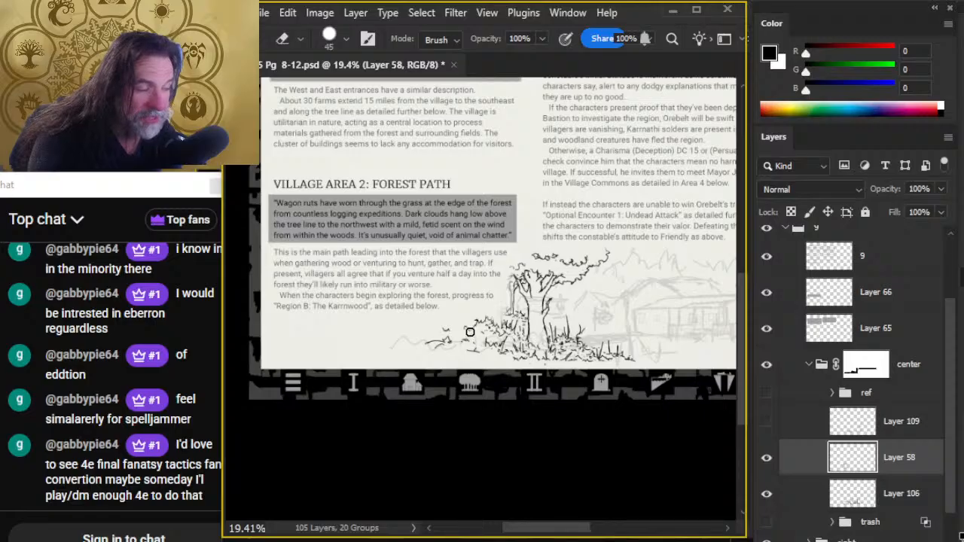
key("b")
key("e")
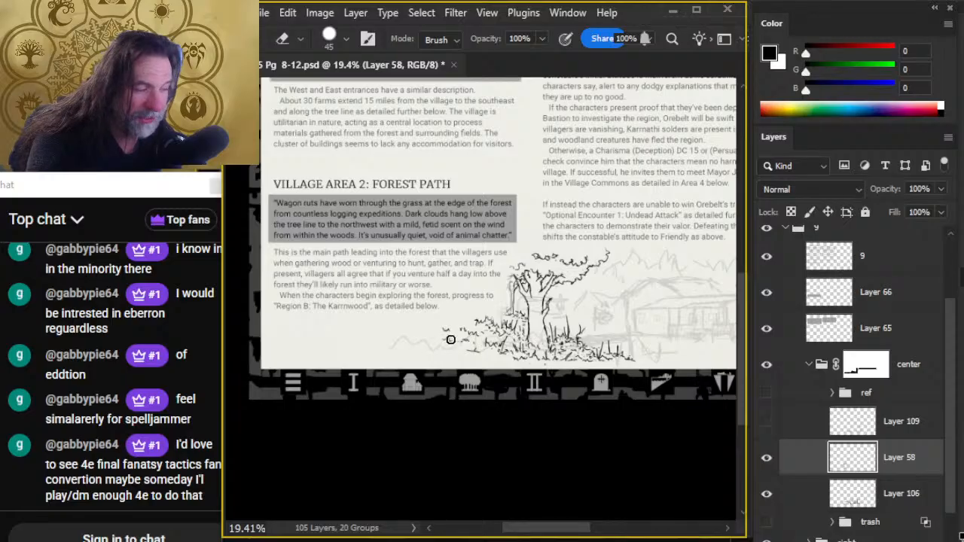
key("b")
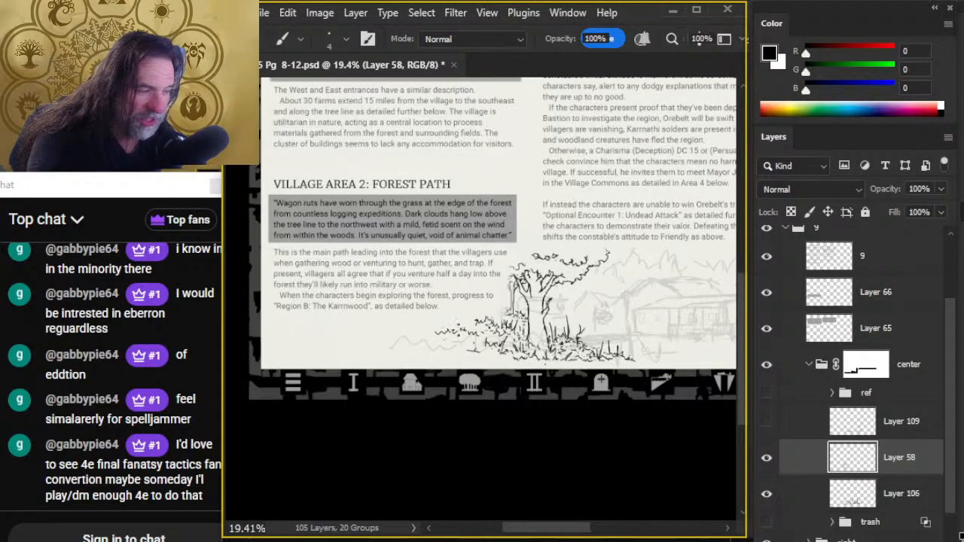
- Hide the rough sketch on Layer 106
left_click(768, 496)
left_click(767, 496)
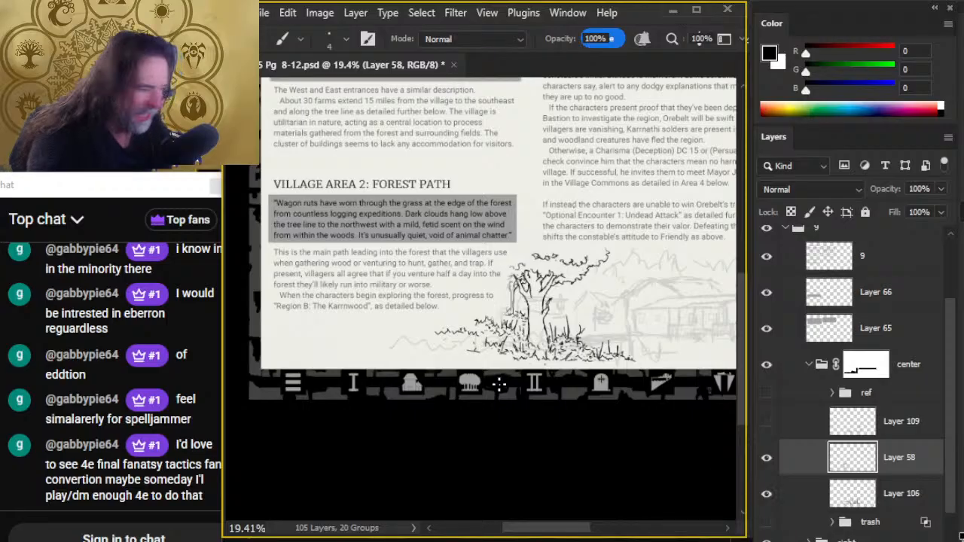
left_click(767, 496)
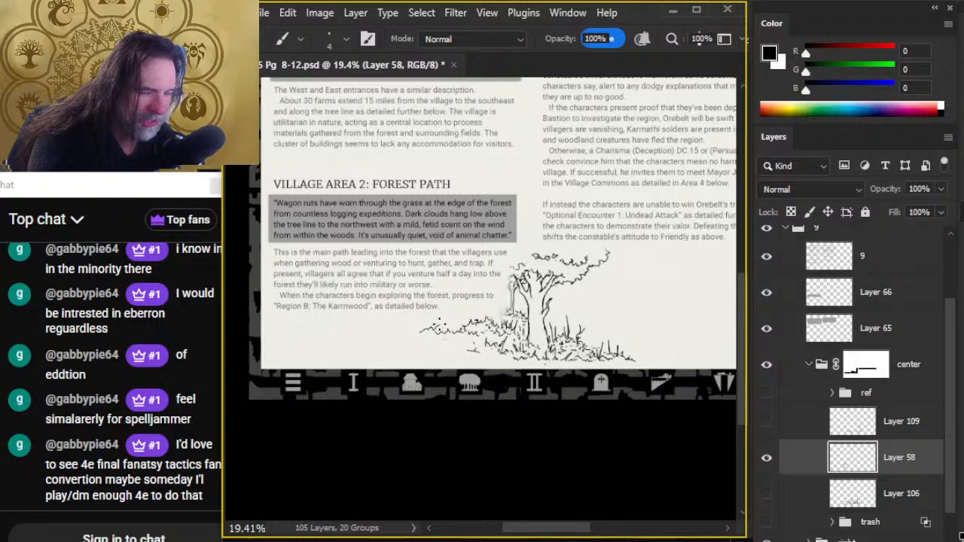
- Extend the upper foliage line farther out beneath the Forest Path text on Layer 58, erasing and redrawing its outer part
key("e")
left_click_drag(422, 332, 446, 328)
key("b")
key("e")
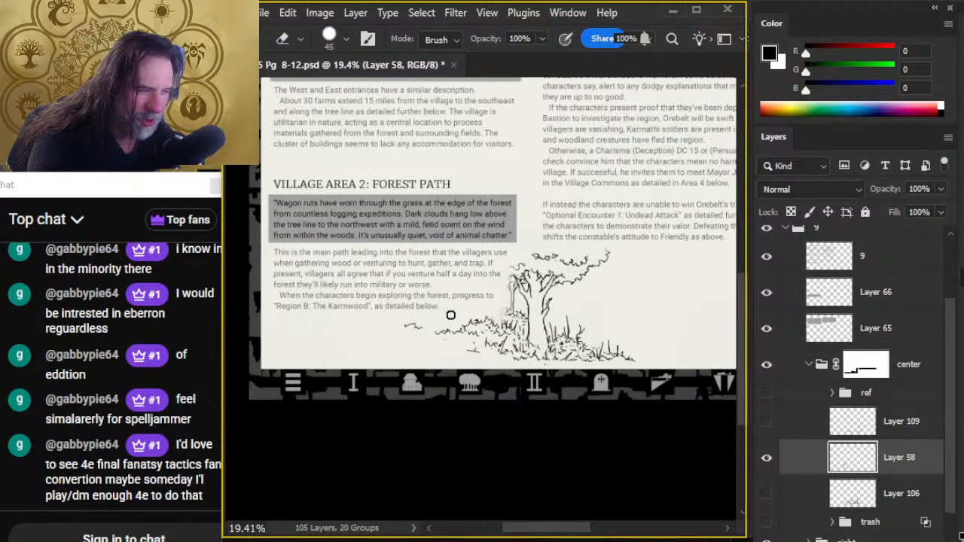
key("b")
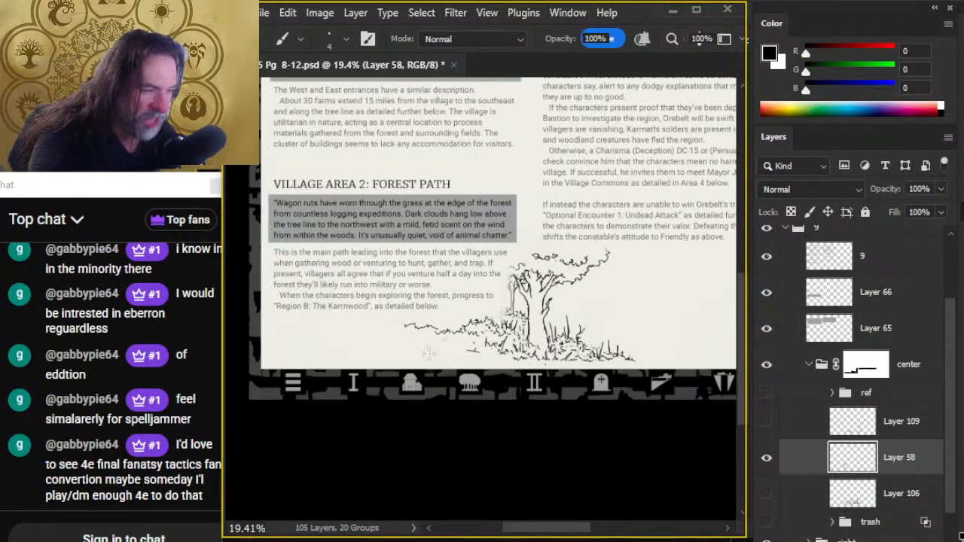
key("e")
left_click_drag(428, 331, 443, 323)
key("b")
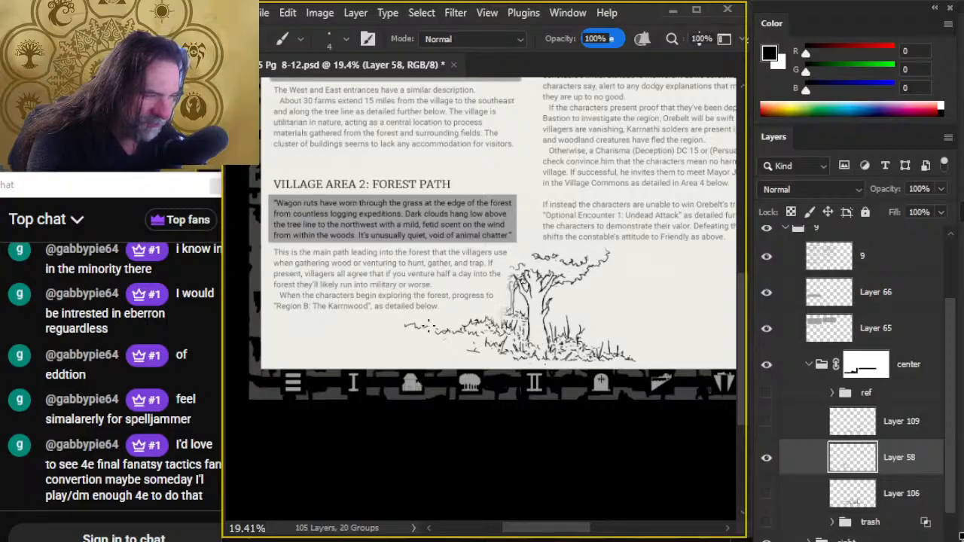
- Erase the loose marks below the foliage and ink a lower ground line leading out from the tree's base
key("e")
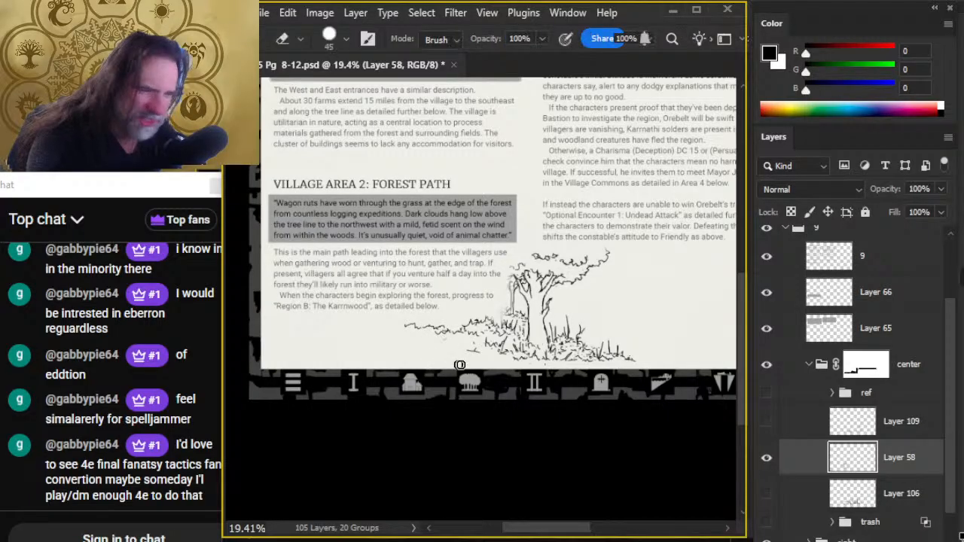
mouse_move(455, 360)
left_mouse_down()
mouse_move(475, 354)
mouse_move(458, 347)
mouse_move(499, 358)
left_mouse_up()
key("b")
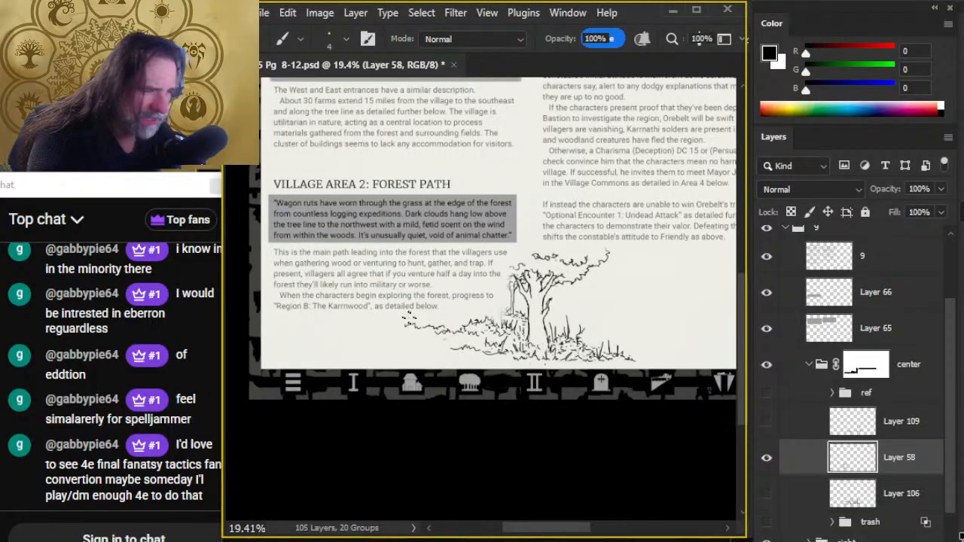
- Redraw the outer end of the upper foliage line as small jagged tufts, trimming the excess ink with the Eraser
key("e")
mouse_move(407, 317)
left_mouse_down()
mouse_move(424, 351)
mouse_move(421, 324)
mouse_move(455, 320)
mouse_move(428, 330)
mouse_move(464, 331)
left_mouse_up()
key("b")
key("e")
key("b")
key("e")
key("b")
key("e")
key("b")
- Ink a second wavy ground contour beginning beyond the upper foliage tufts and sloping down toward the grass, erasing and redrawing its outer end
mouse_move(372, 334)
left_mouse_down()
mouse_move(407, 337)
mouse_move(366, 334)
mouse_move(415, 343)
mouse_move(368, 330)
left_mouse_up()
key("e")
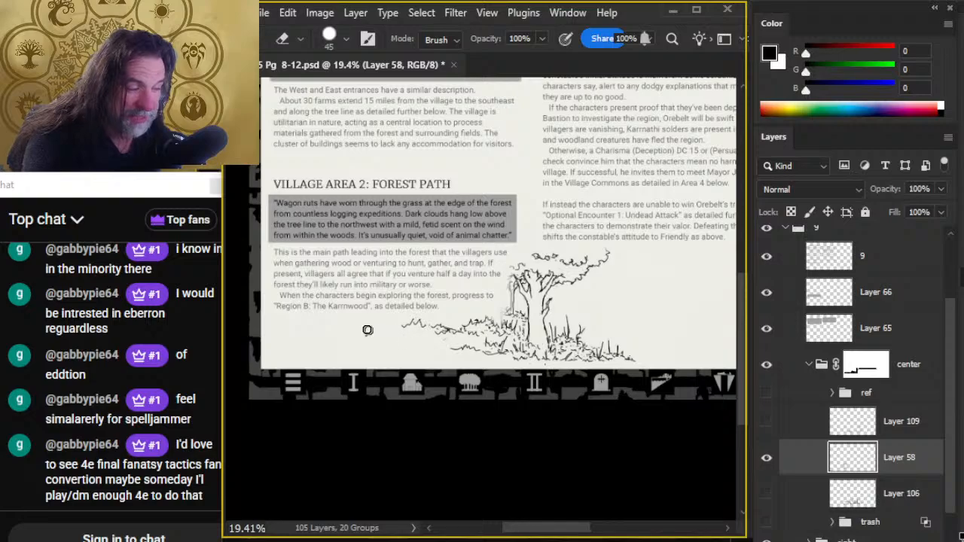
key("b")
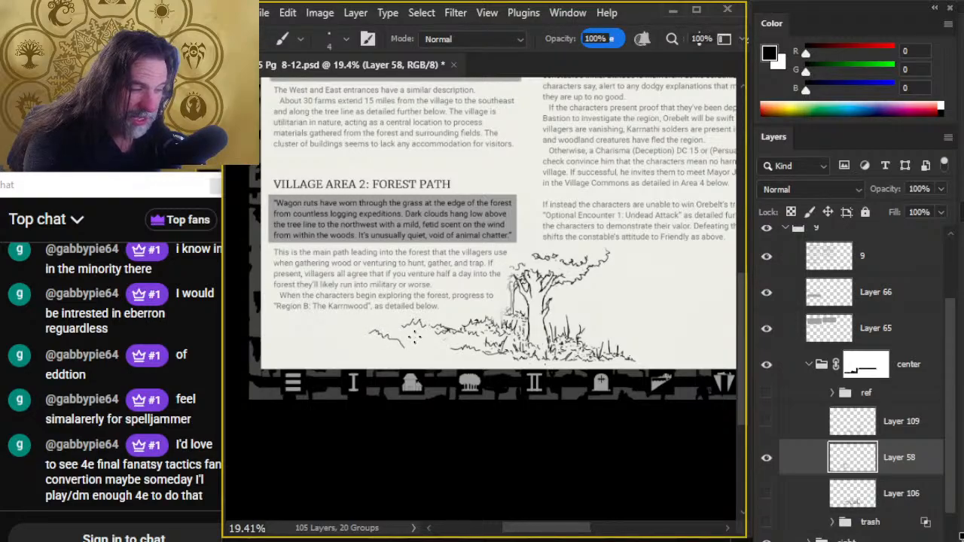
key("e")
mouse_move(370, 325)
left_mouse_down()
mouse_move(416, 342)
mouse_move(369, 329)
mouse_move(431, 344)
mouse_move(359, 329)
left_mouse_up()
key("b")
key("e")
key("b")
key("e")
key("b")
key("e")
key("b")
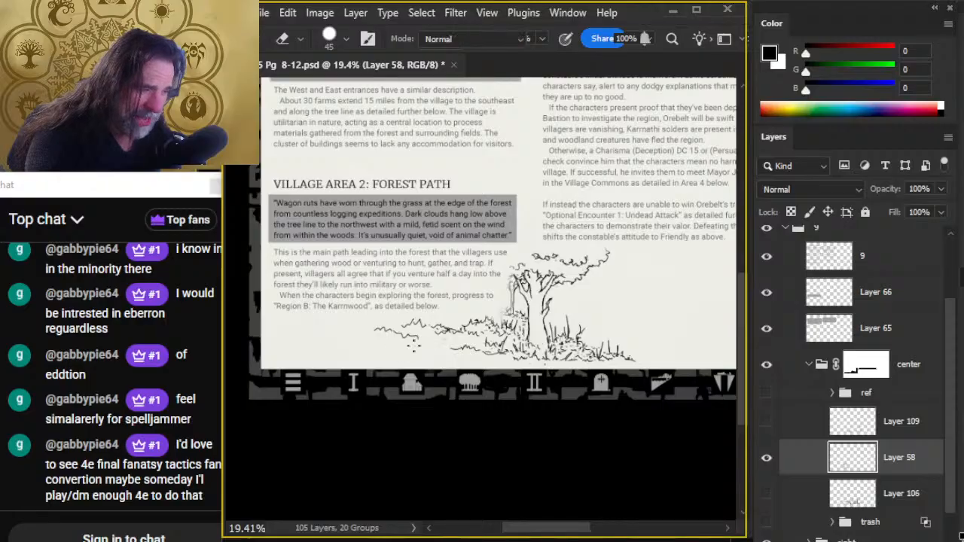
- Erase the lower ground line between the new contour and the tree's grass, and replace it with short wavy strokes
key("e")
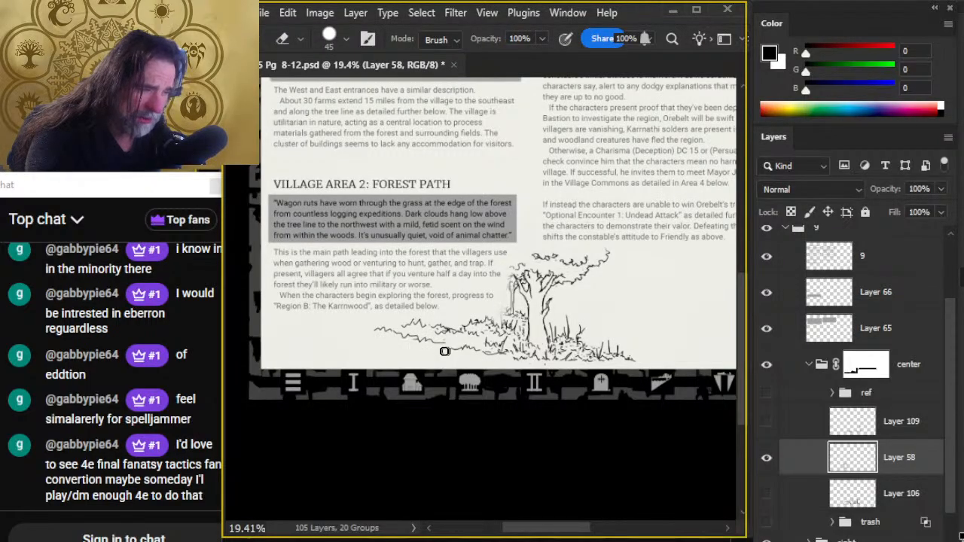
key("b")
key("e")
left_click_drag(401, 343, 461, 348)
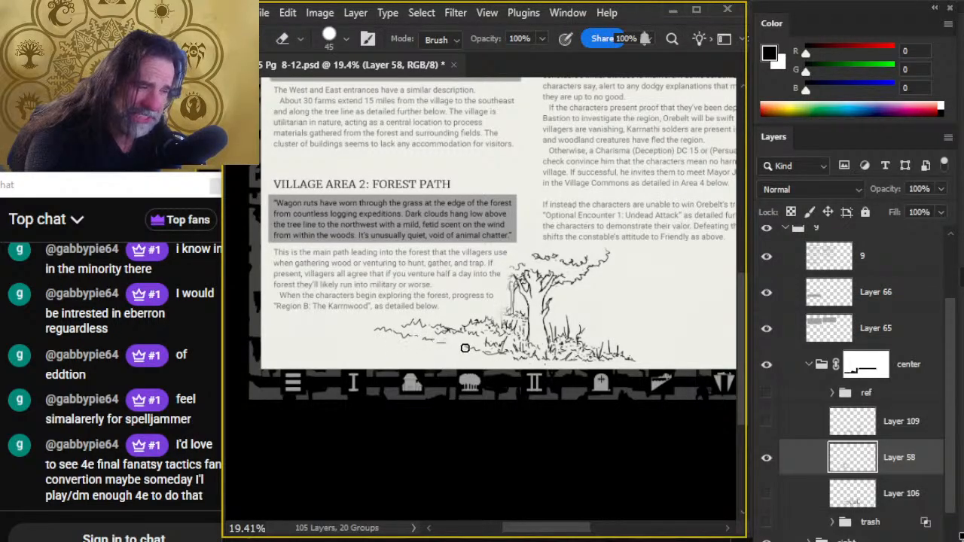
key("b")
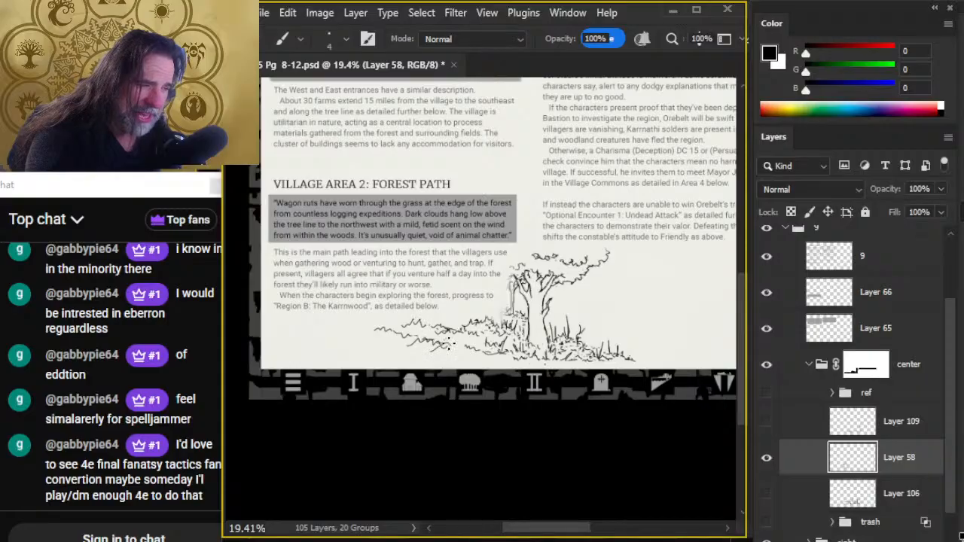
- Extend the ground contour's outer end into a thin, tapered tip sloping downward below the Forest Path text
key("e")
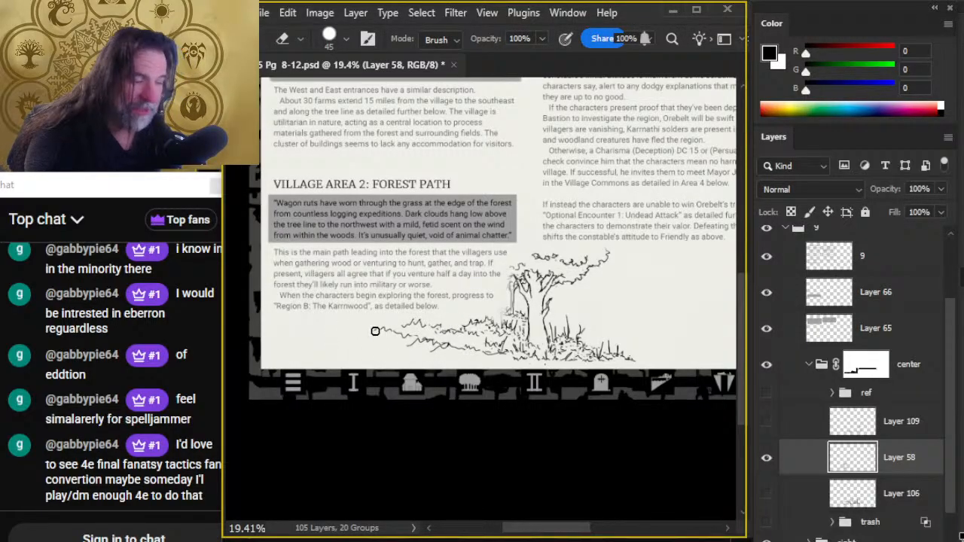
left_click_drag(380, 330, 375, 332)
key("b")
key("e")
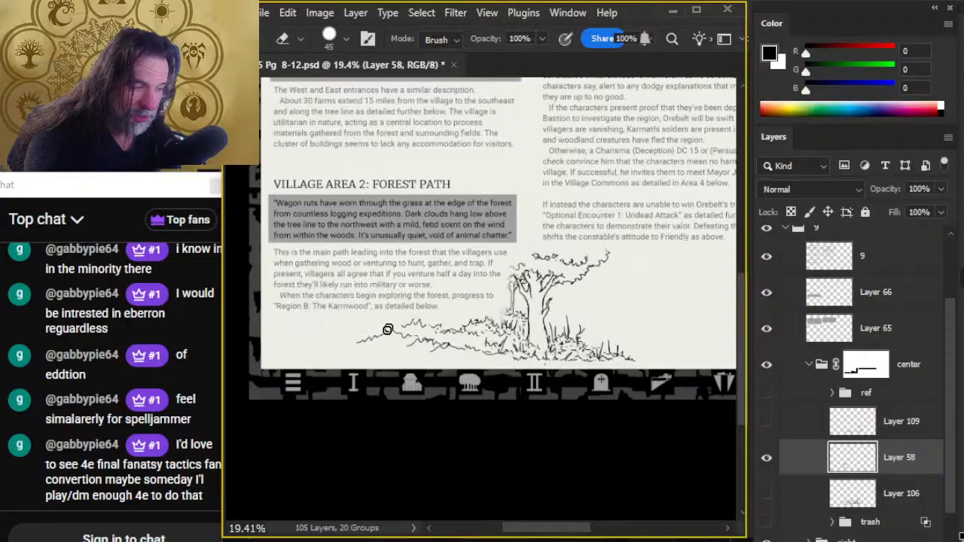
key("b")
key("e")
mouse_move(364, 341)
left_mouse_down()
mouse_move(338, 349)
mouse_move(391, 349)
mouse_move(354, 340)
left_mouse_up()
key("b")
key("e")
key("b")
key("e")
key("b")
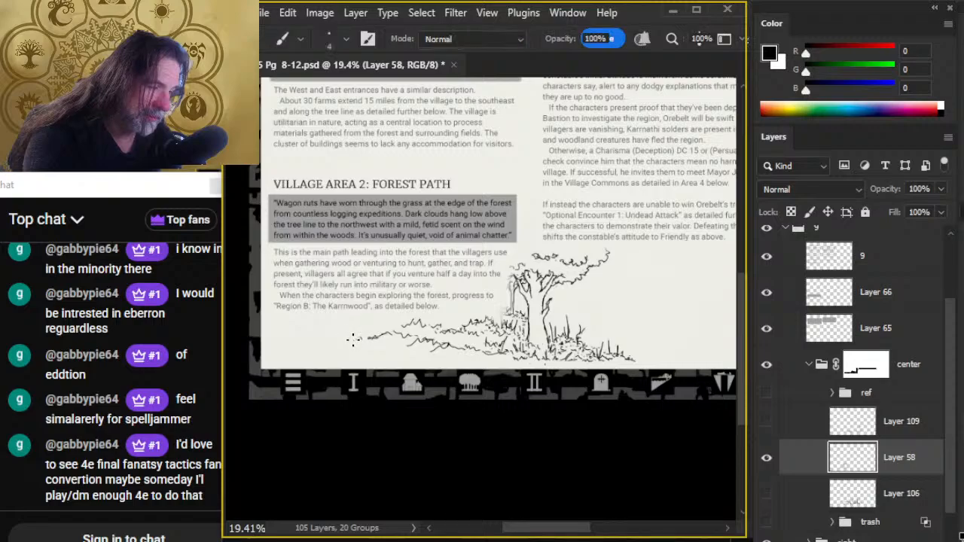
key("e")
key("b")
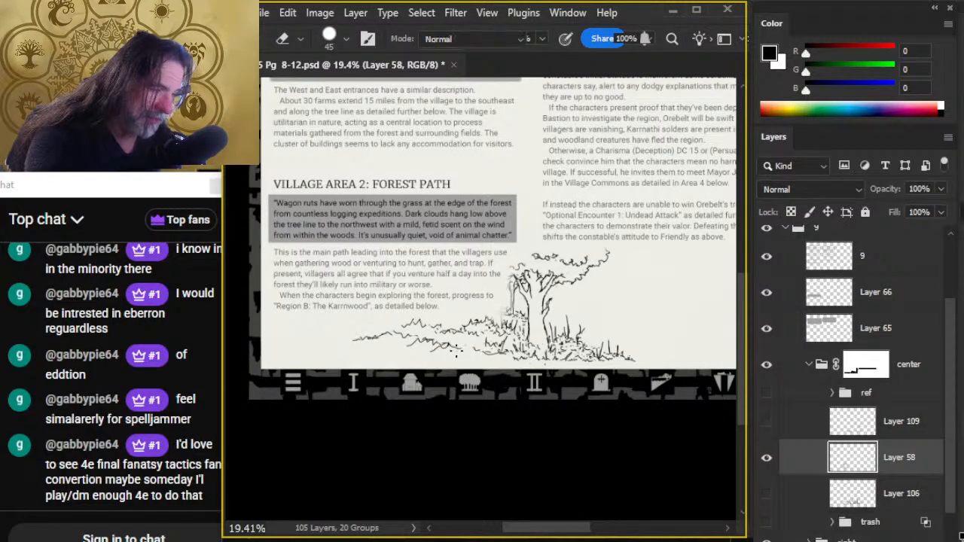
- Rework the lower edge of the ground between the contour and the tree's grass, alternating wavy ink strokes with erasing
key("e")
key("b")
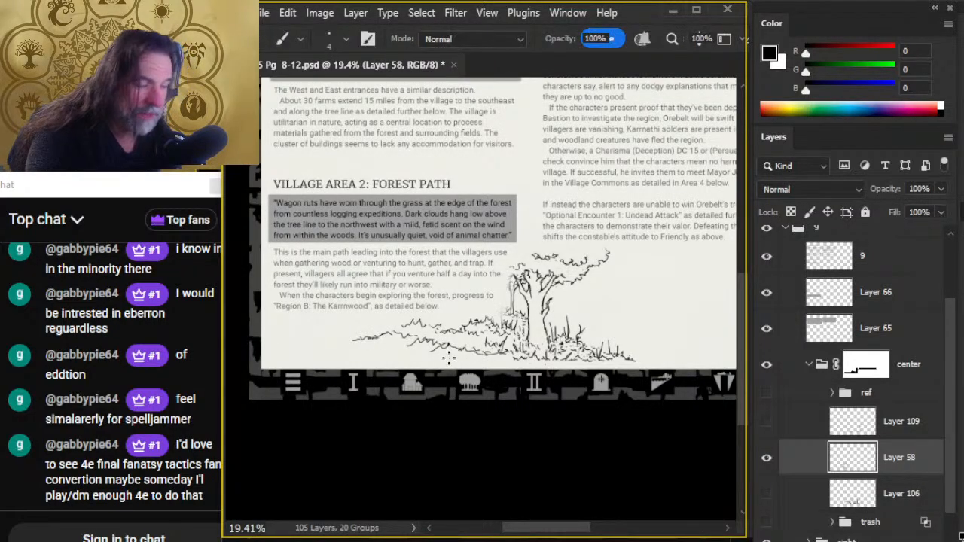
key("e")
key("b")
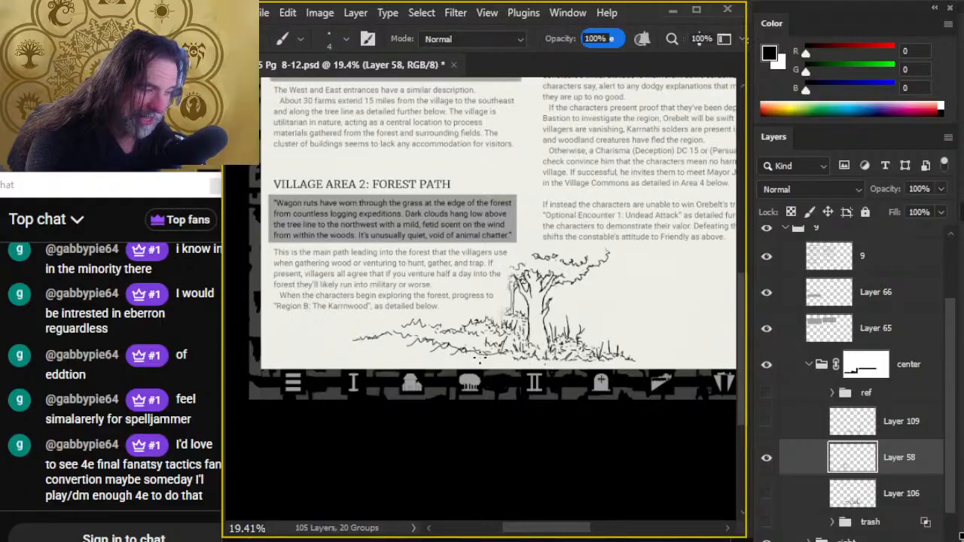
key("e")
key("b")
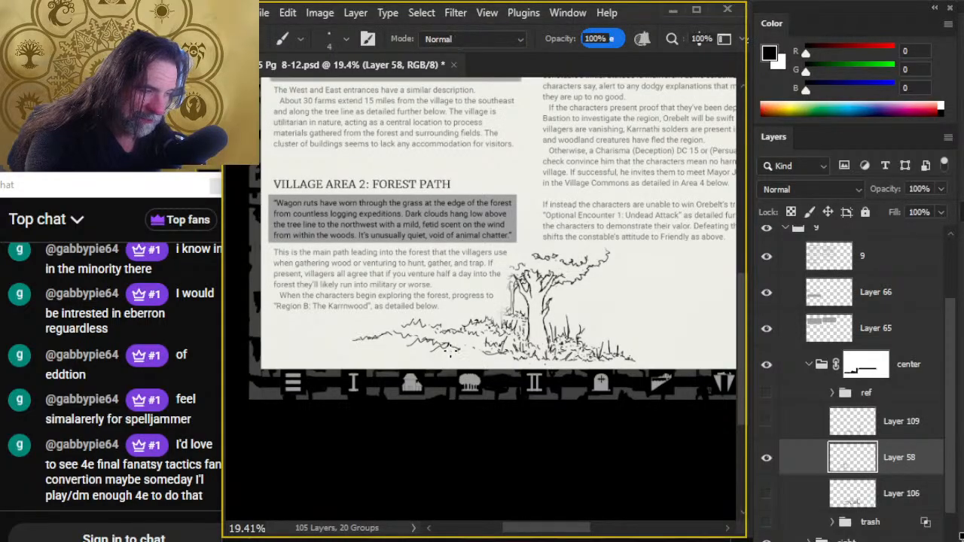
key("e")
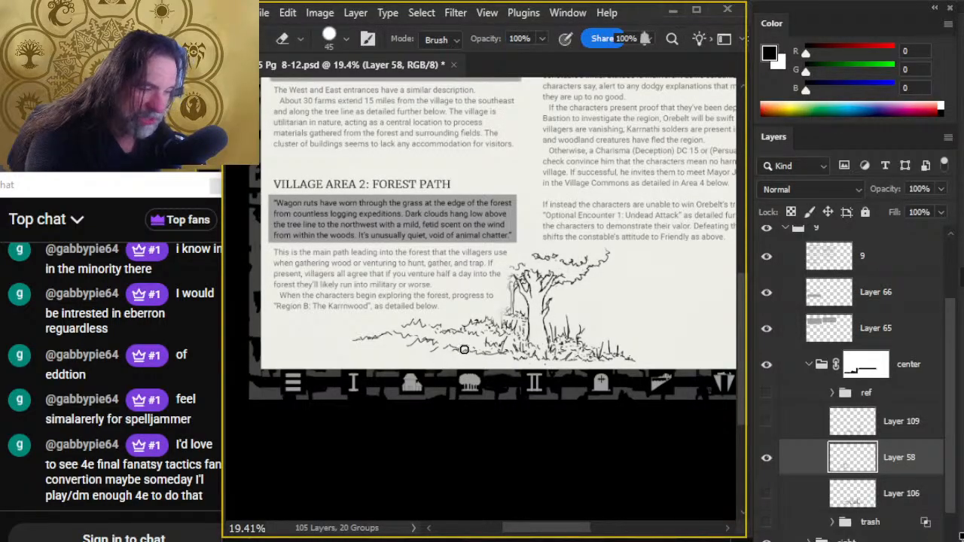
key("b")
key("e")
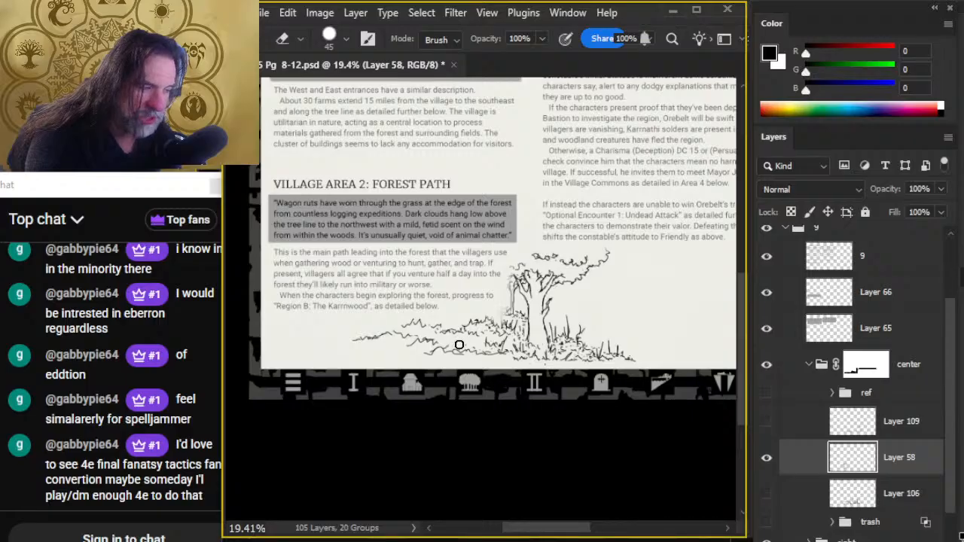
key("b")
key("e")
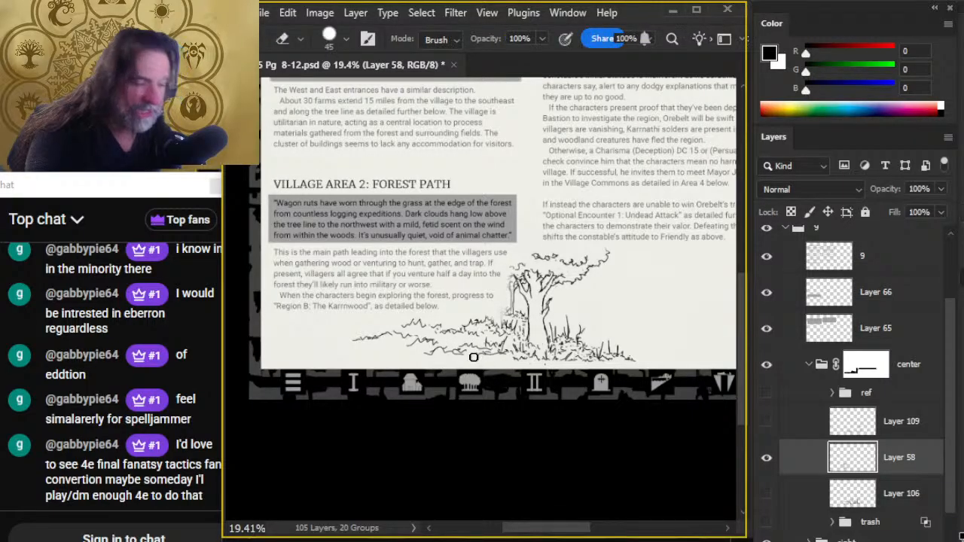
key("b")
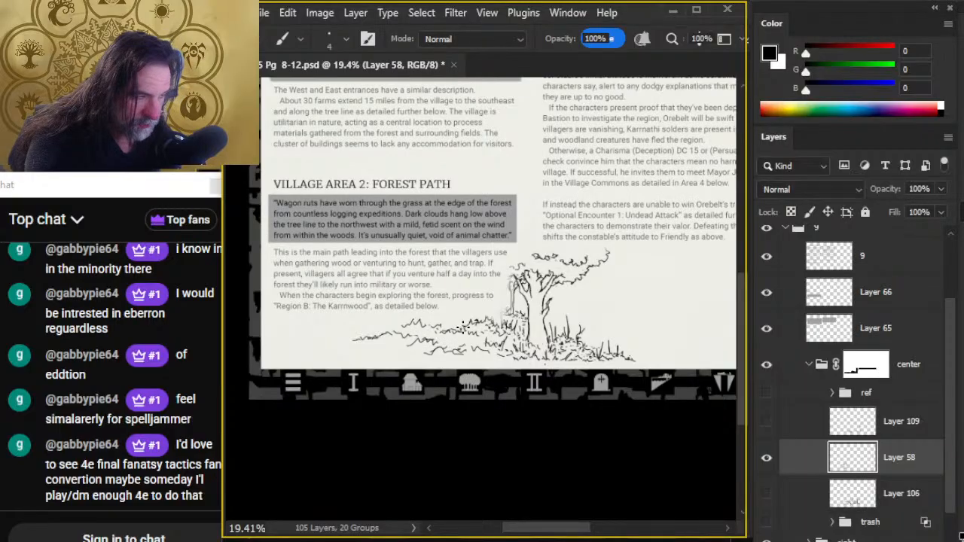
- Add small grass strokes inside the ground patch between the upper foliage and the lower contour, trimming them with the Eraser
key("e")
key("b")
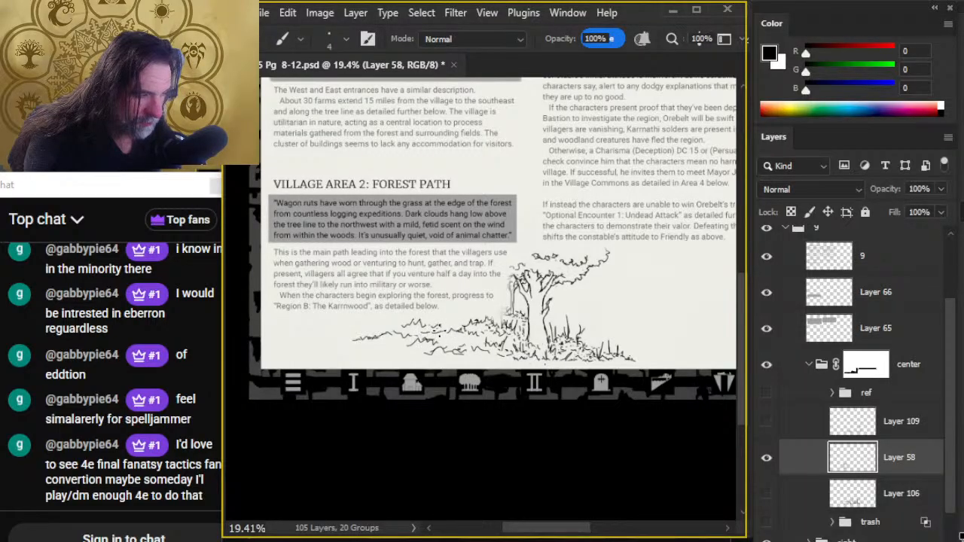
key("e")
key("b")
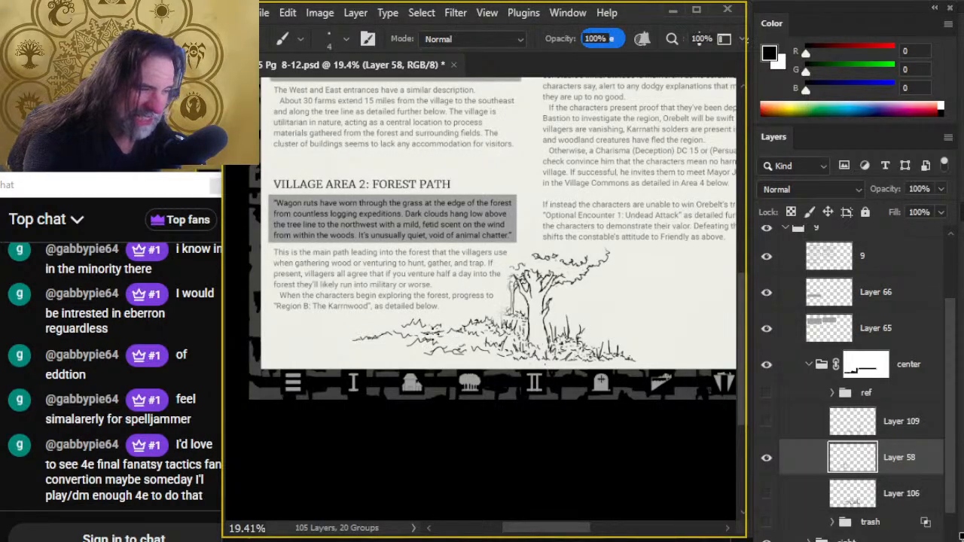
- Refine the short grass strokes in the middle of the ground patch, alternating fine ink strokes with the Eraser
key("e")
key("b")
key("e")
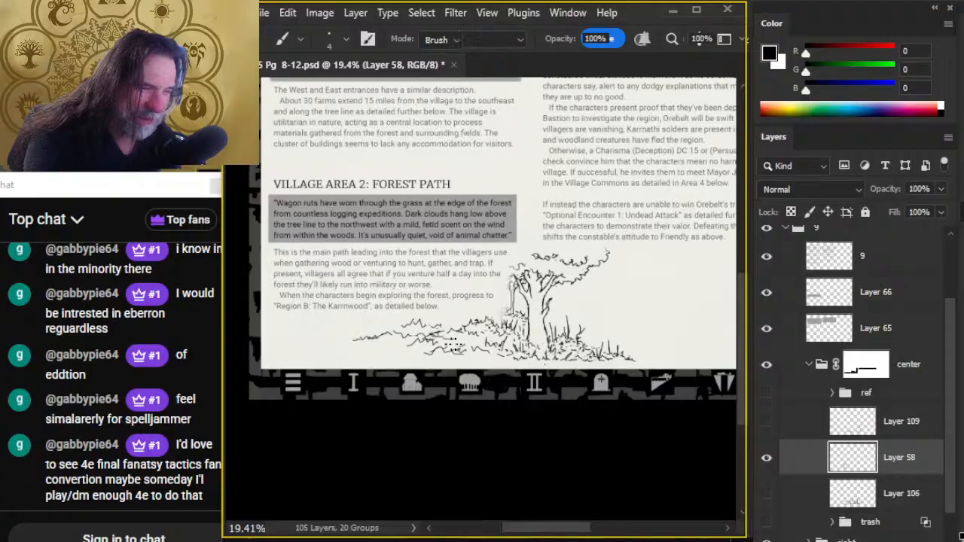
key("b")
key("e")
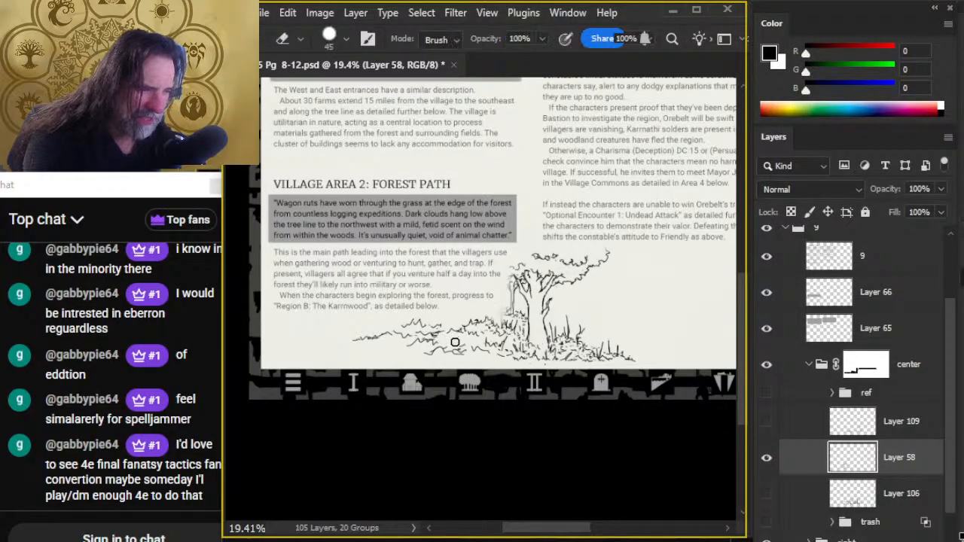
key("b")
key("e")
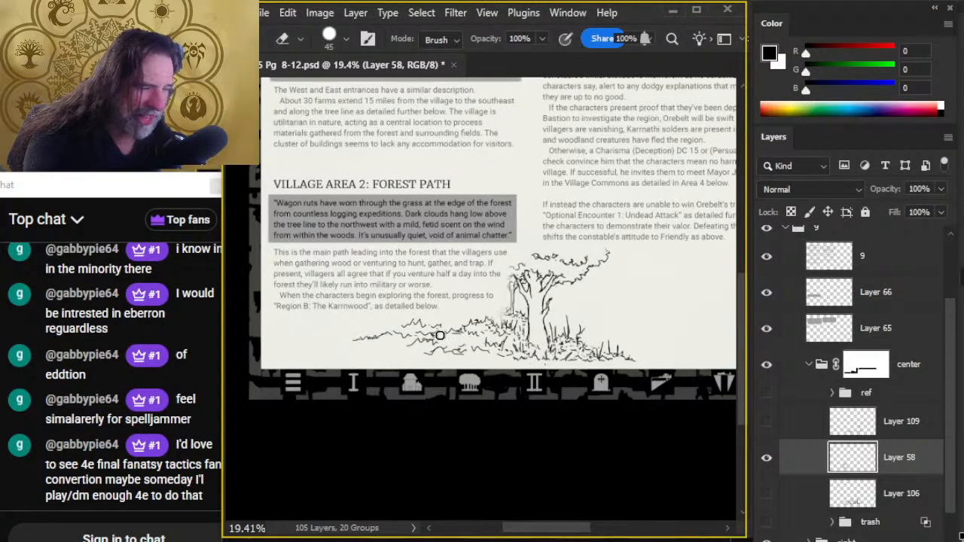
key("b")
key("e")
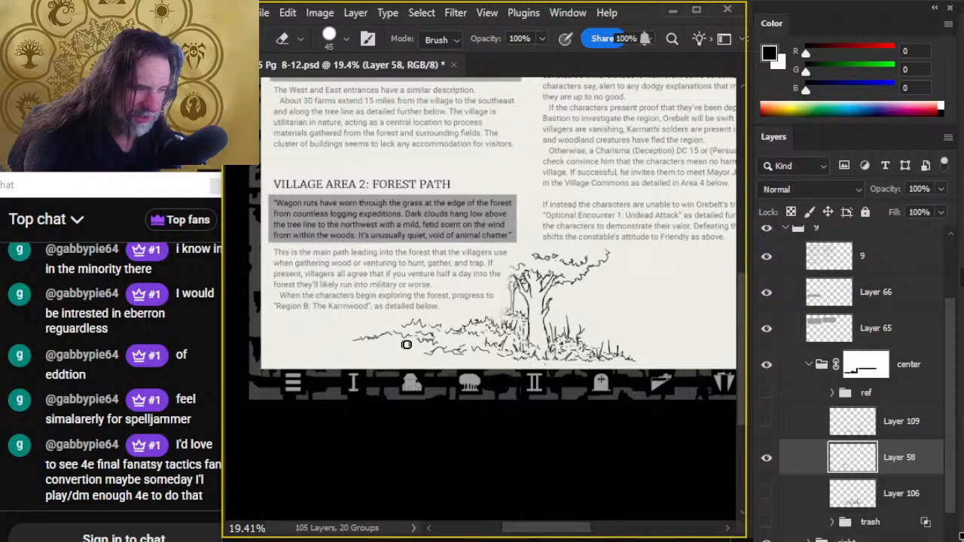
- Extend the ground contour's outer tip farther from the tree, erasing the connection so a short detached dash remains
key("b")
key("e")
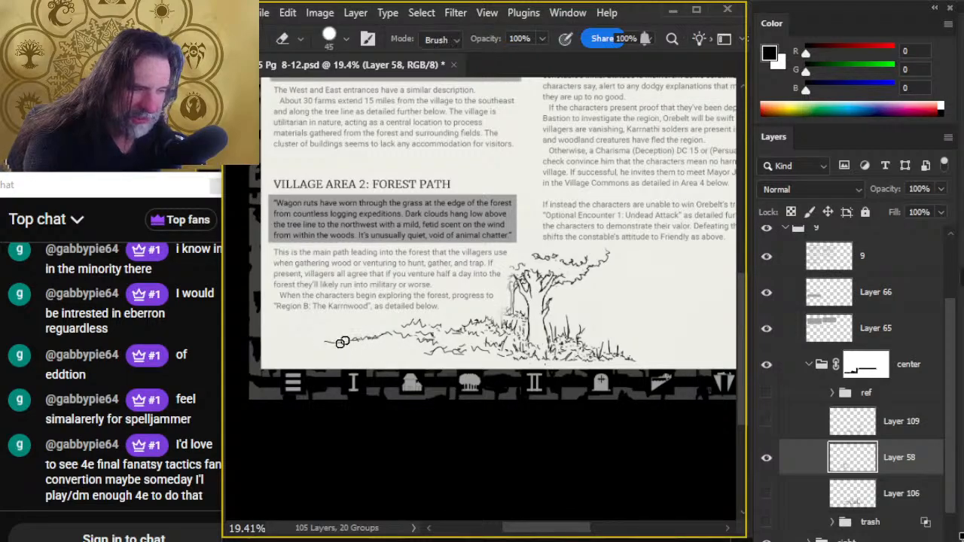
key("b")
key("e")
left_click_drag(350, 348, 333, 346)
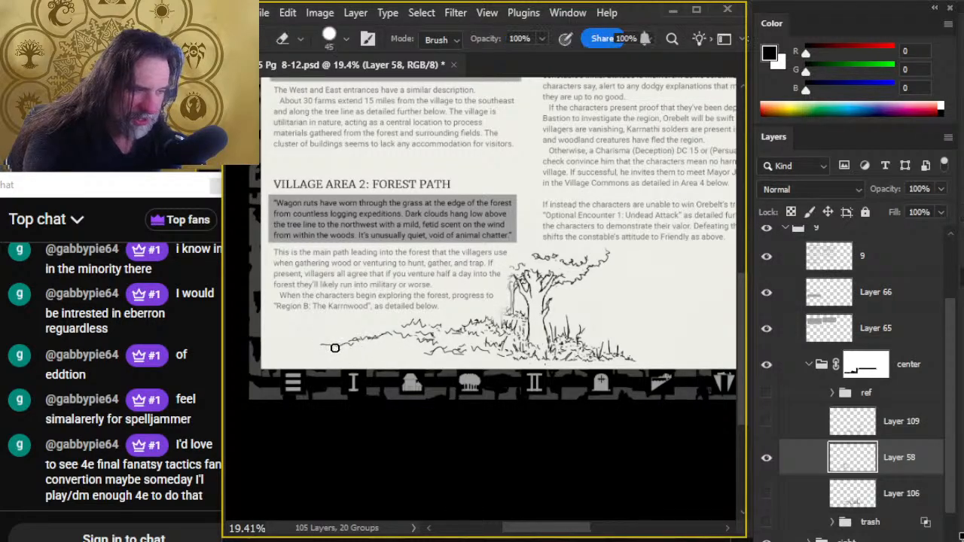
key("b")
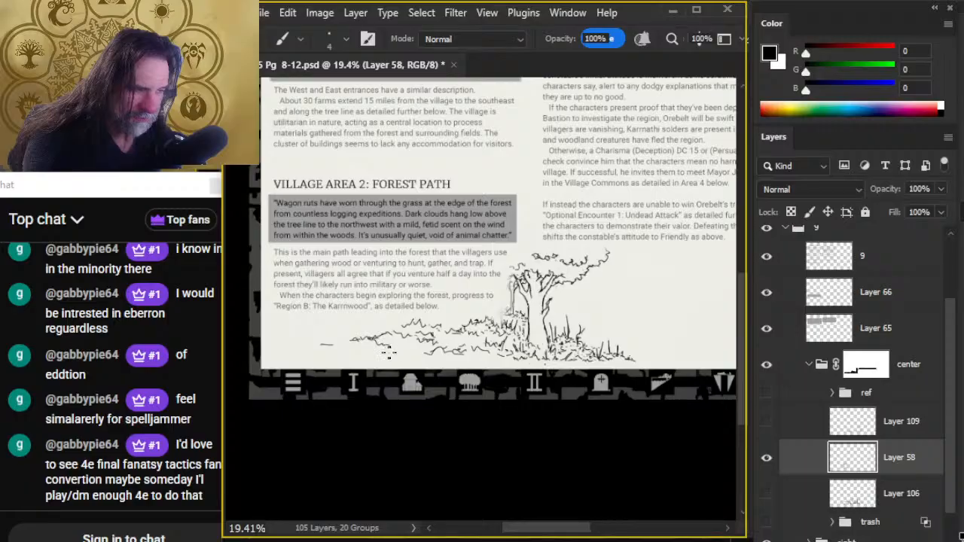
- Ink a broken wavy line below the outer ground contour, trimming it toward the tree's grass
key("e")
key("b")
key("e")
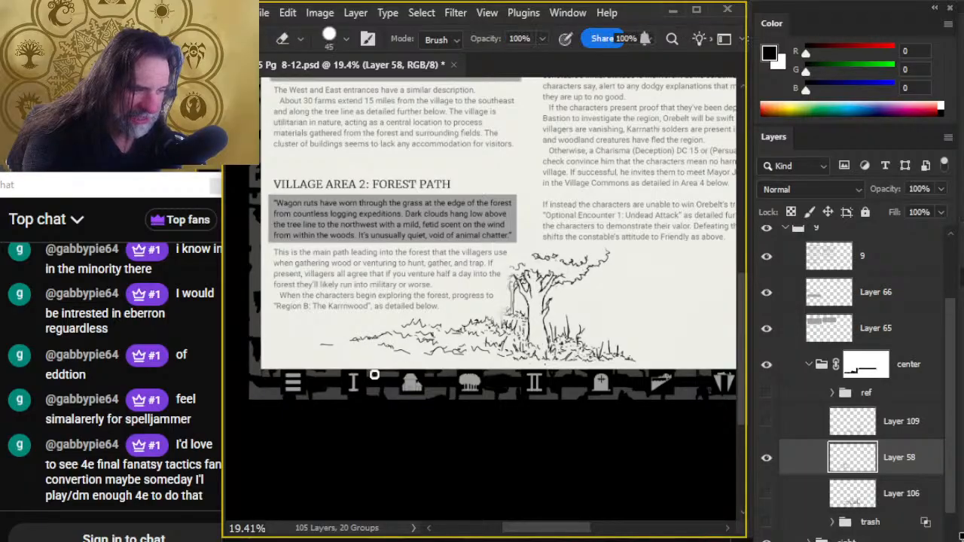
key("b")
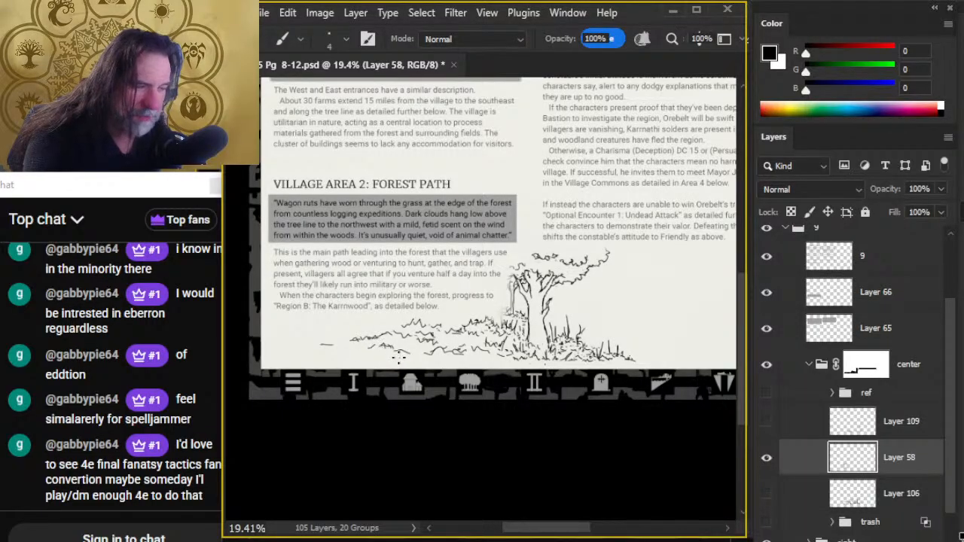
key("e")
key("b")
key("e")
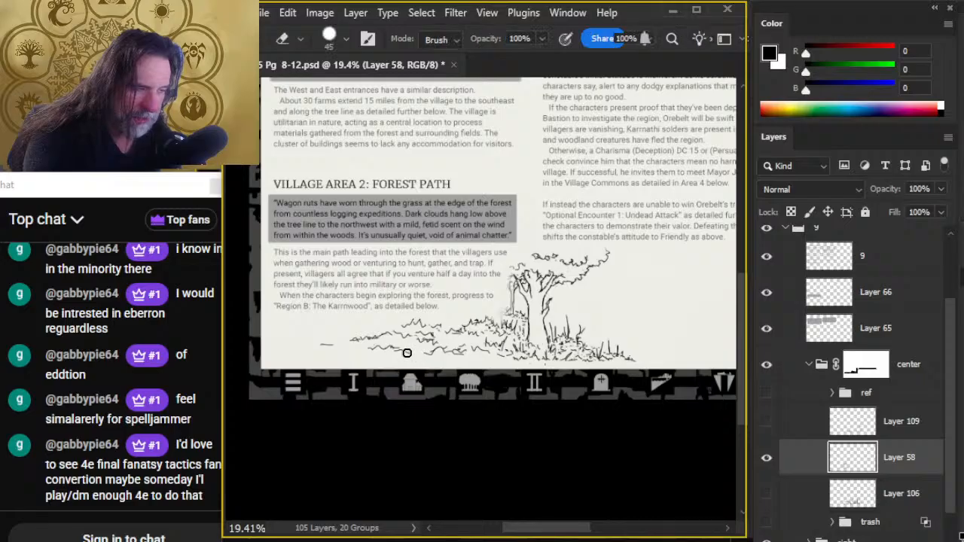
- Build up dark, overlapping horizontal strokes along the lower ground edge toward the tree's grass, trimming them with the Eraser
key("b")
key("e")
key("b")
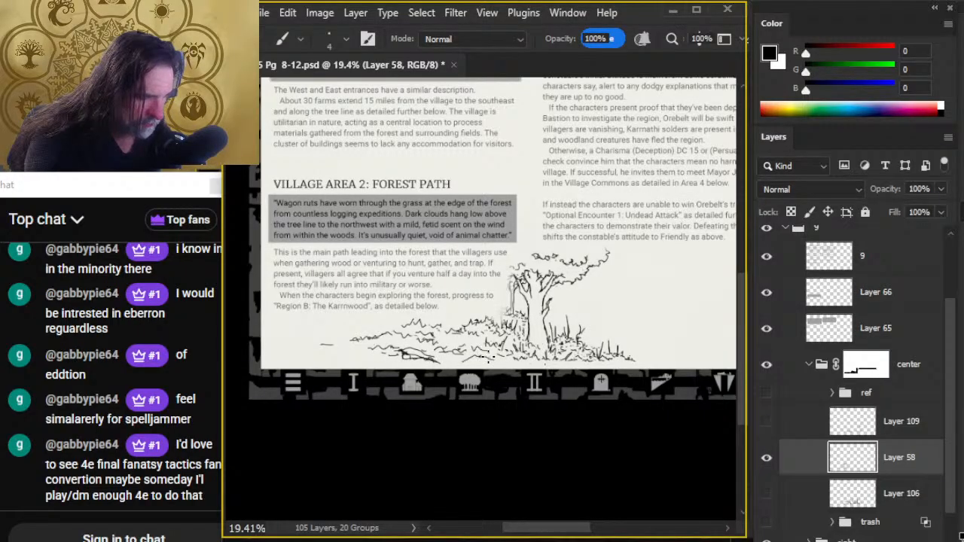
key("e")
left_click_drag(462, 356, 491, 360)
key("b")
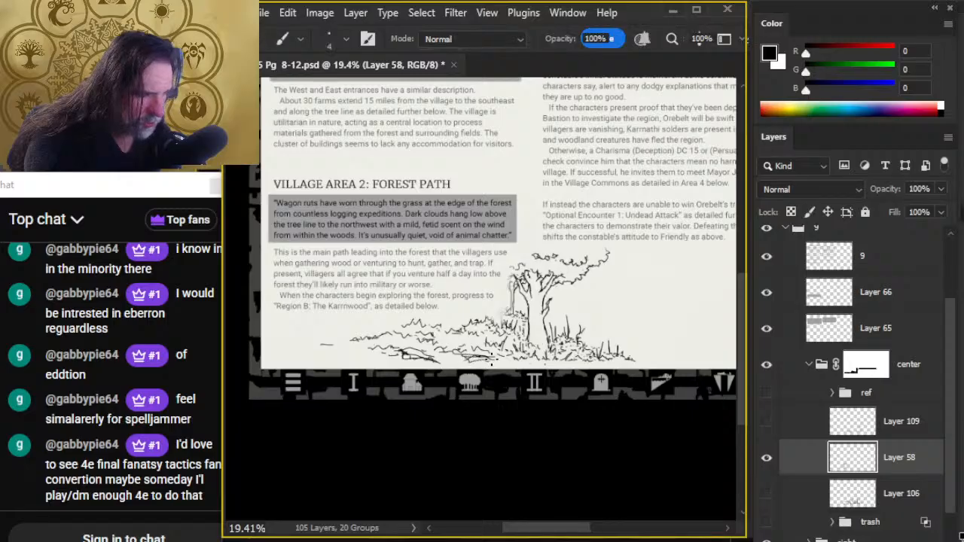
key("e")
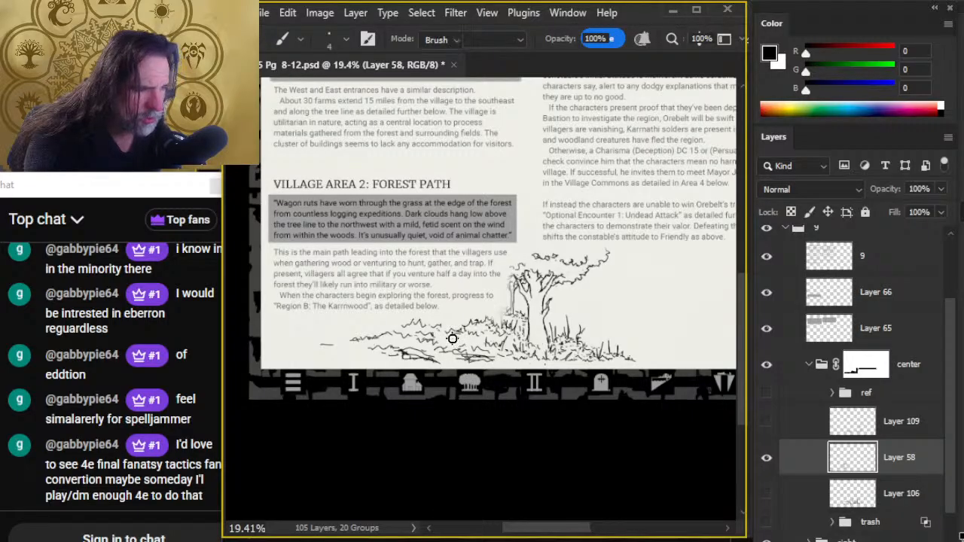
key("b")
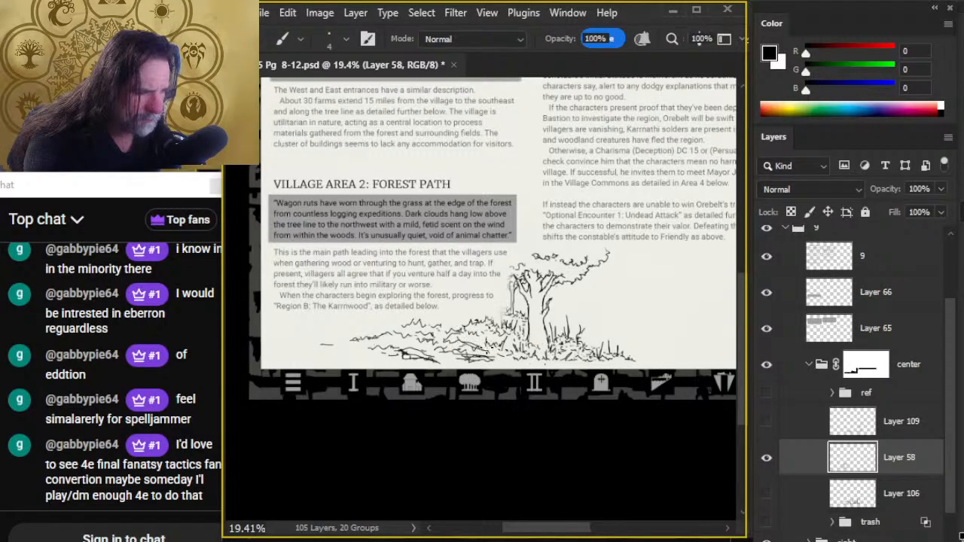
key("e")
key("b")
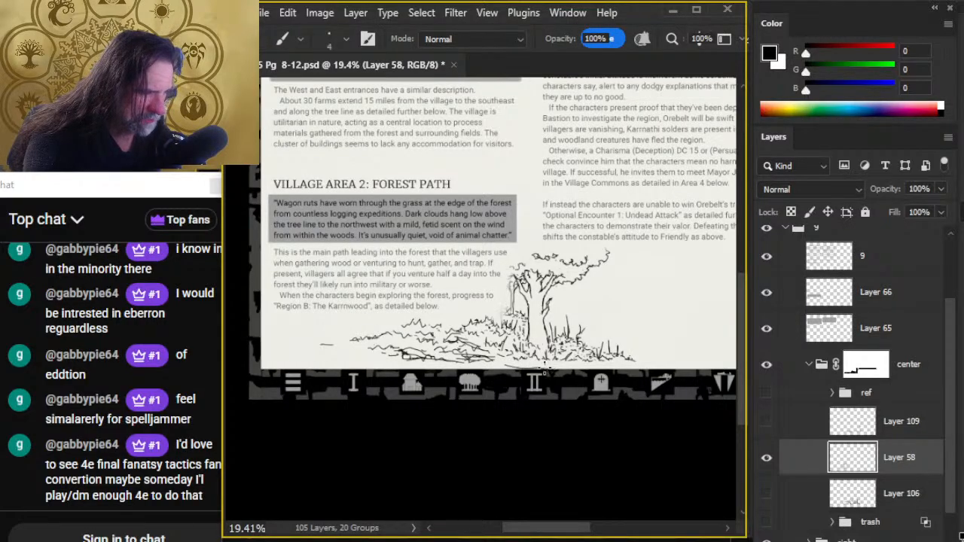
key("e")
- Add short horizontal dashes beyond the ground's outer end and shorten the upper contour's tip with the Eraser
key("b")
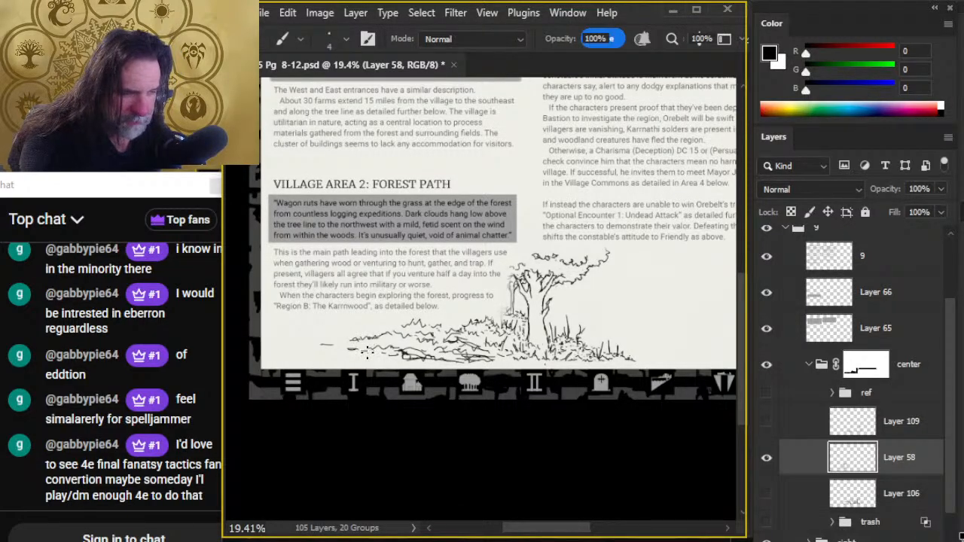
key("e")
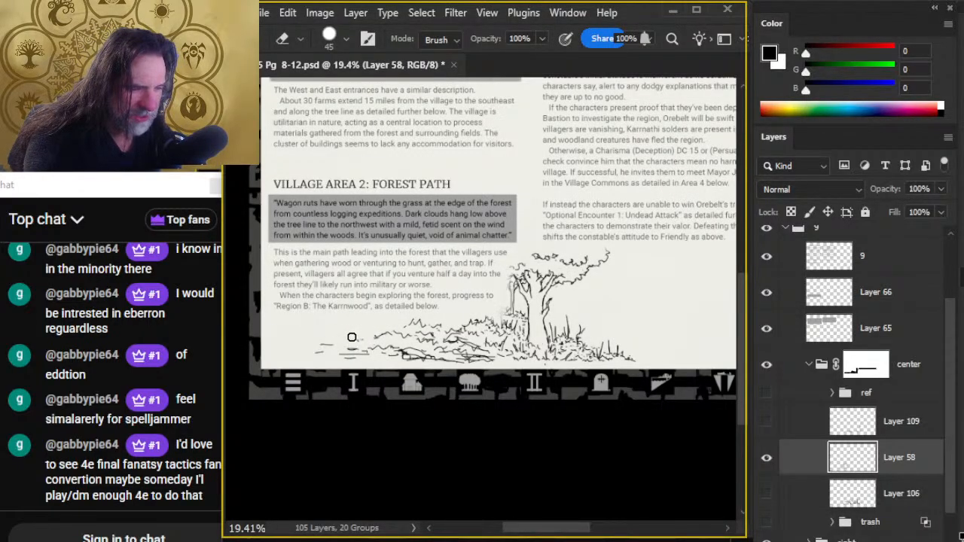
key("b")
key("e")
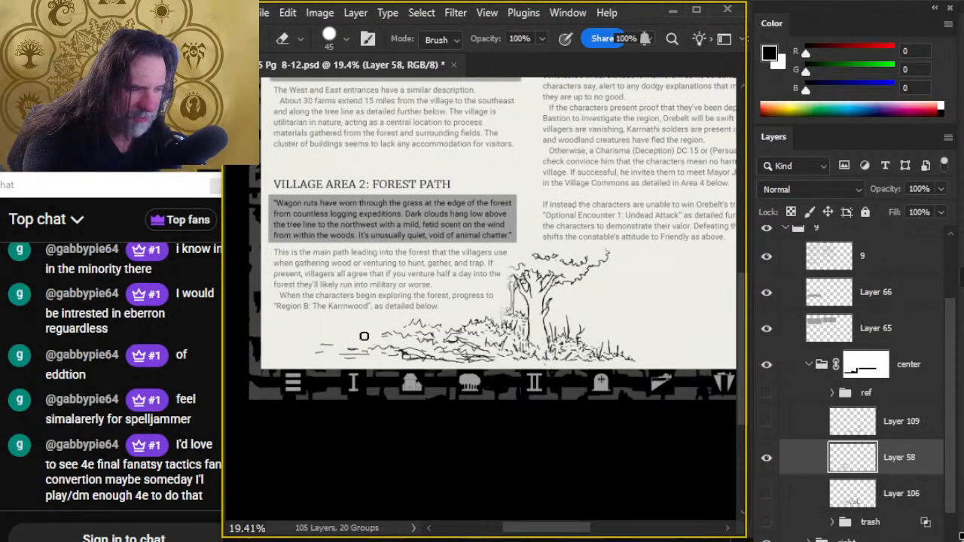
key("b")
key("e")
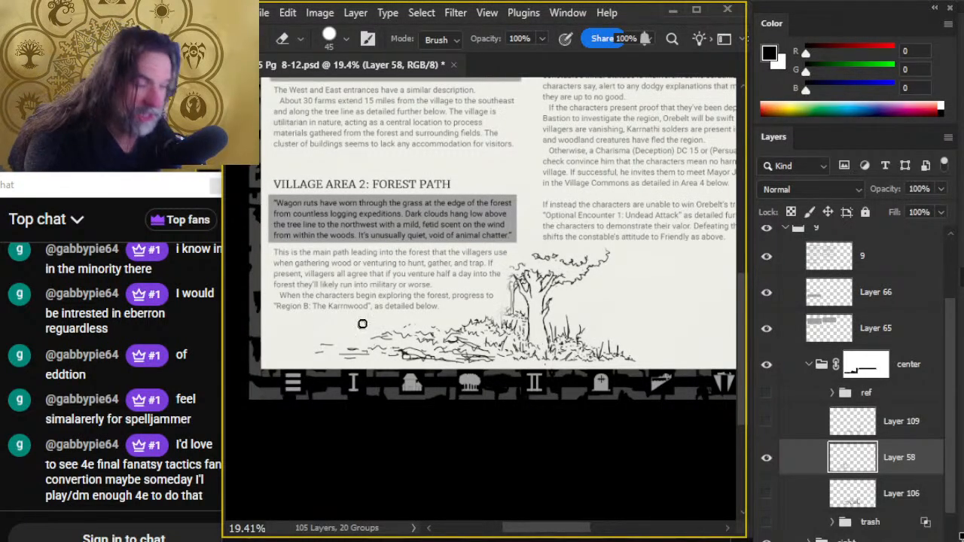
- Rework the grass along the ground's upper edge, adding darker foliage strokes at the outer end of the clump
key("b")
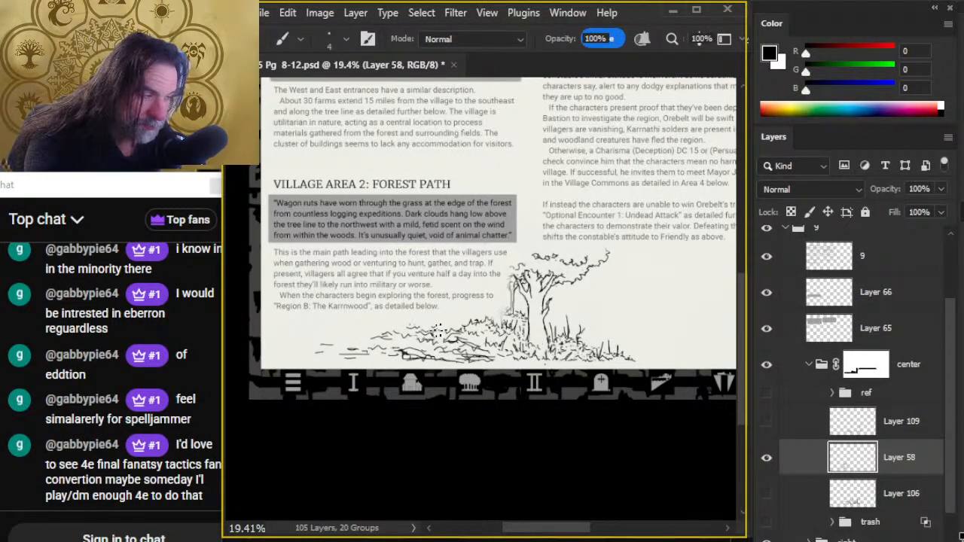
key("e")
key("b")
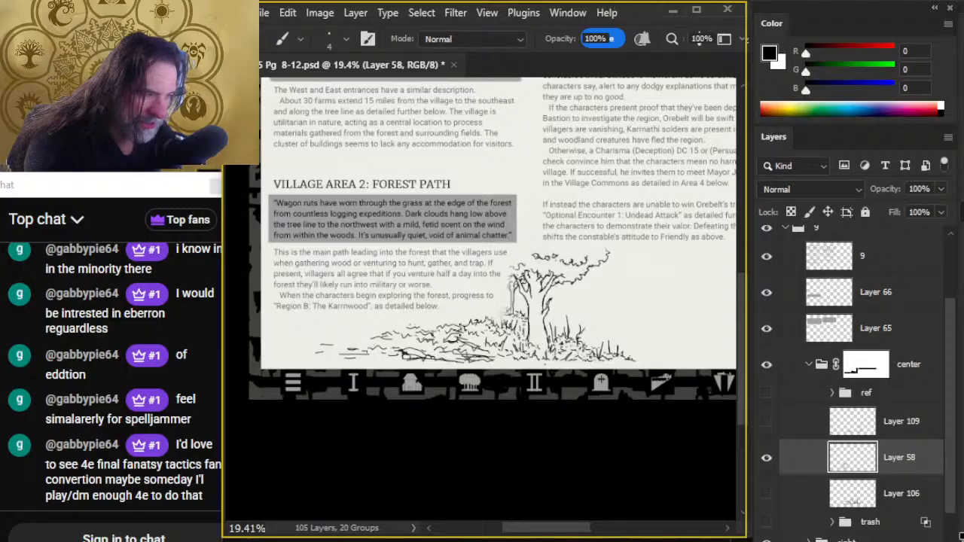
key("e")
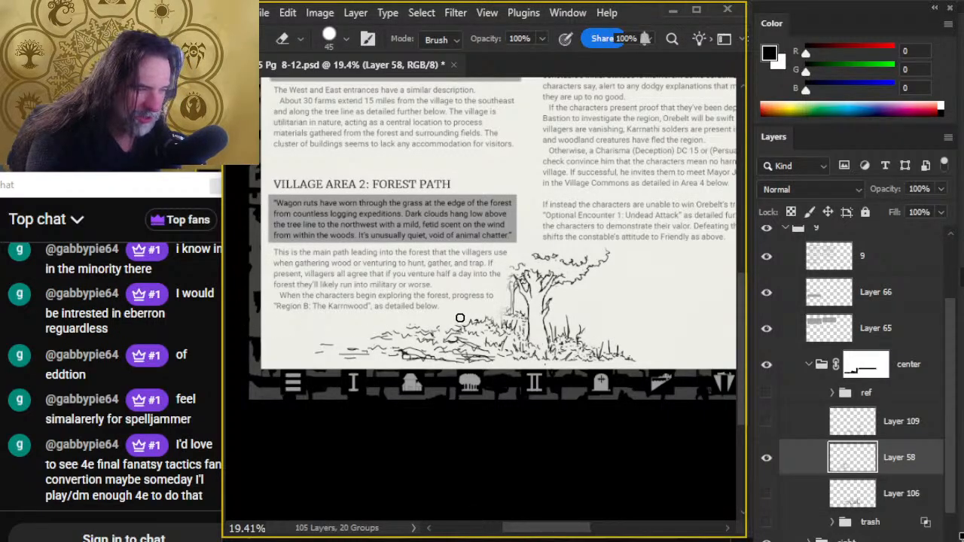
key("b")
key("e")
key("b")
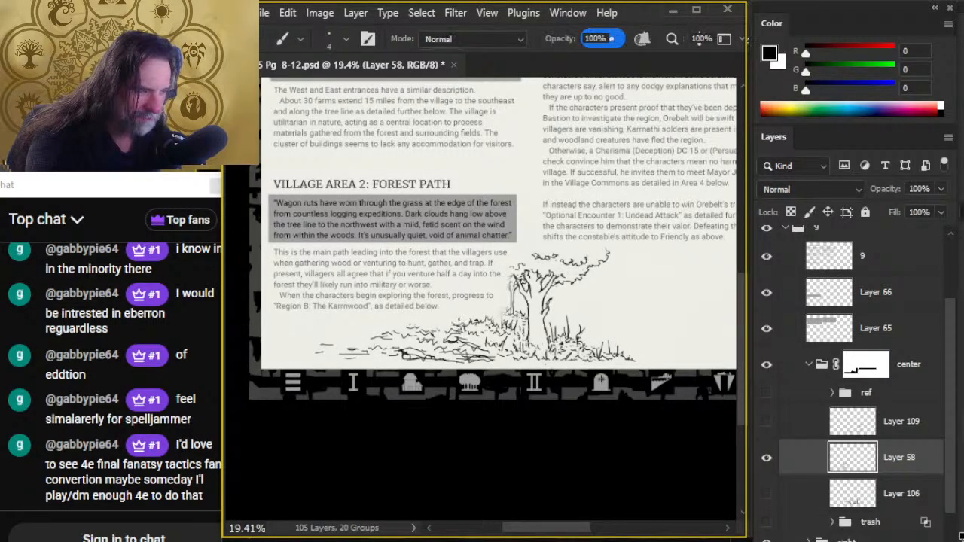
- Clear a small gap in the grass beside the outer end of the upper foliage clump, touching up its edges
key("e")
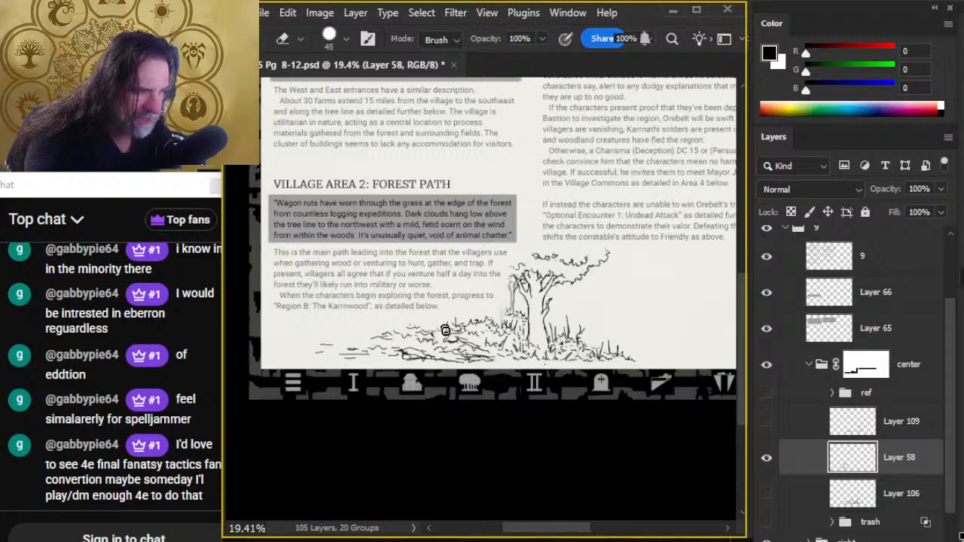
key("b")
key("e")
key("b")
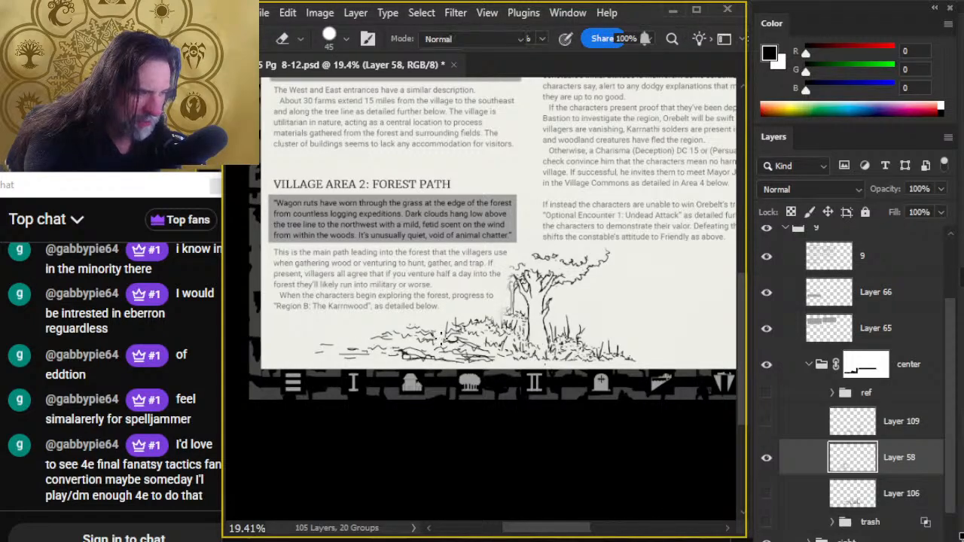
key("e")
- Draw a small background trunk with two vertical ink lines in the grass gap, cleaning its sides with the Eraser
key("b")
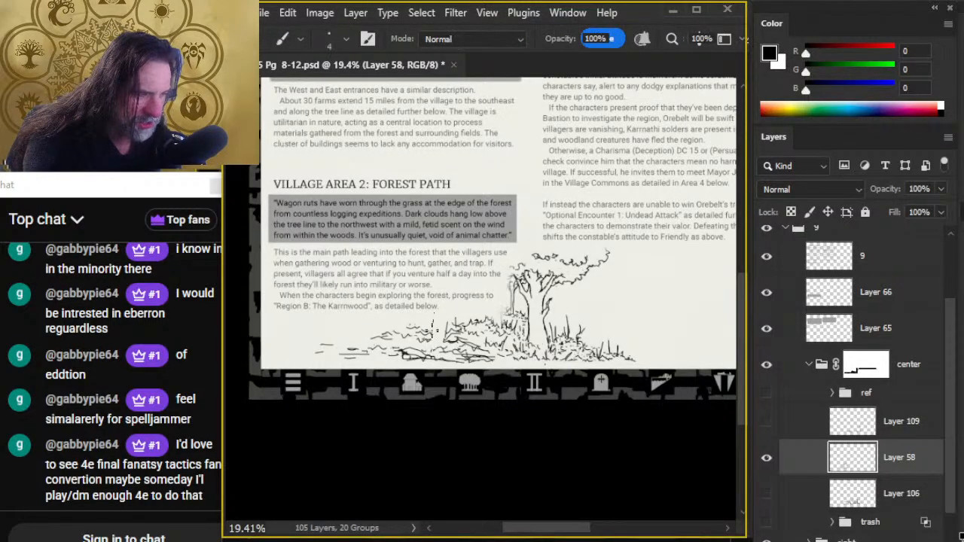
key("e")
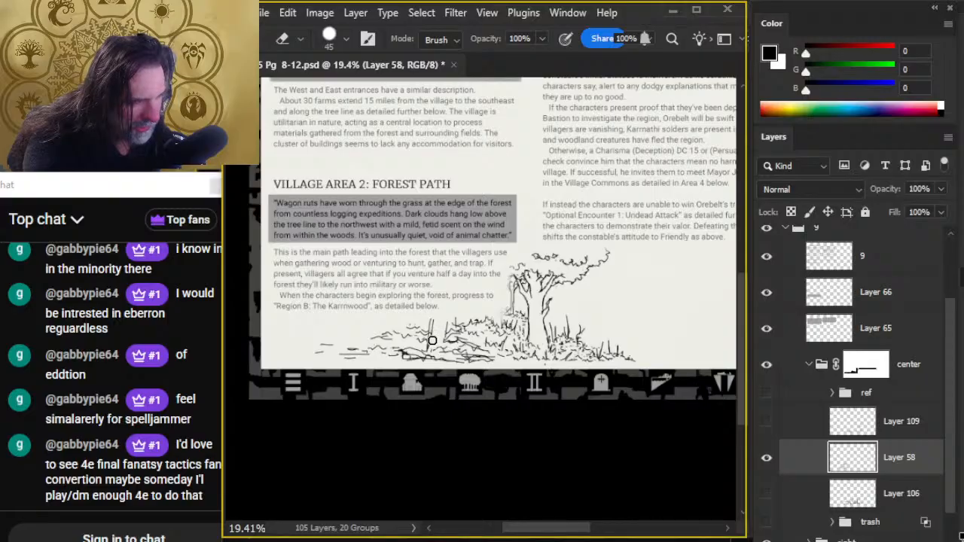
key("b")
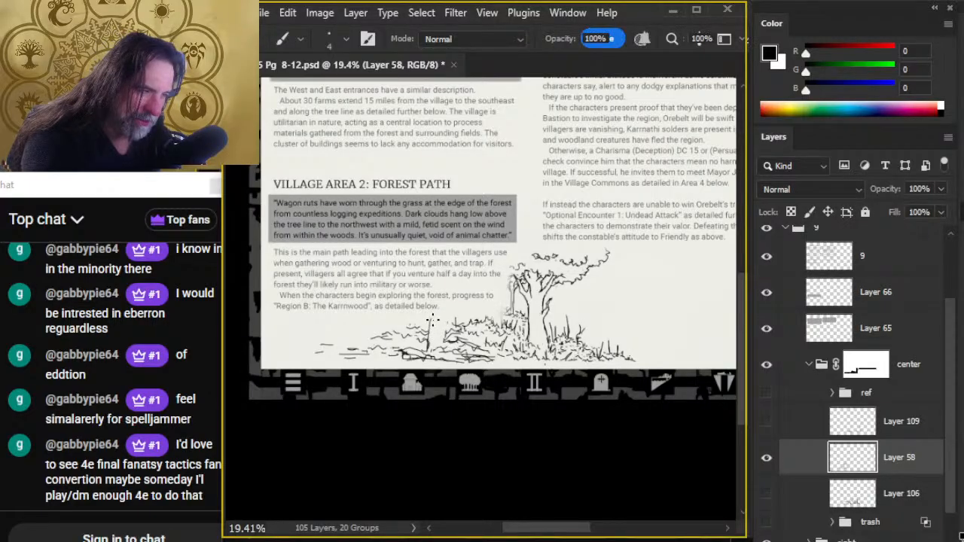
key("e")
key("b")
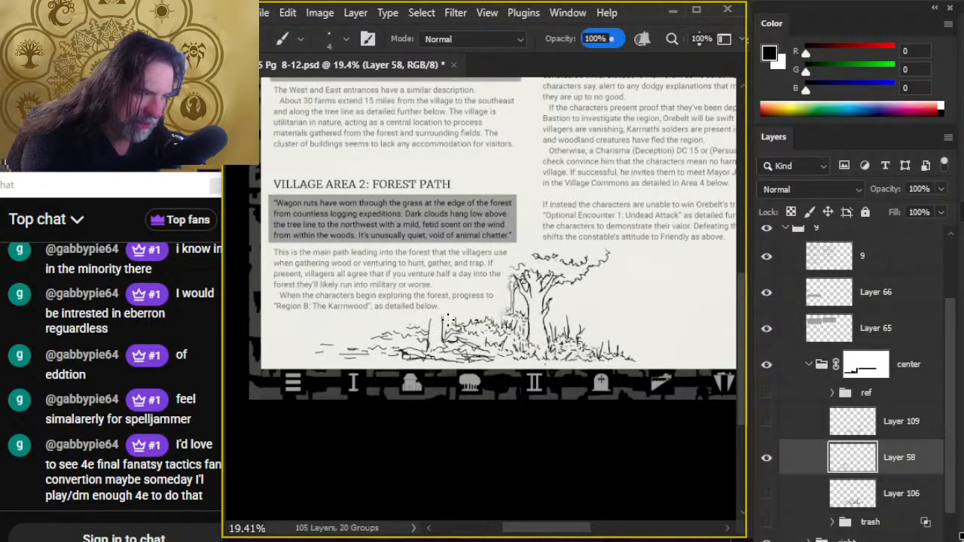
key("e")
key("b")
key("e")
key("b")
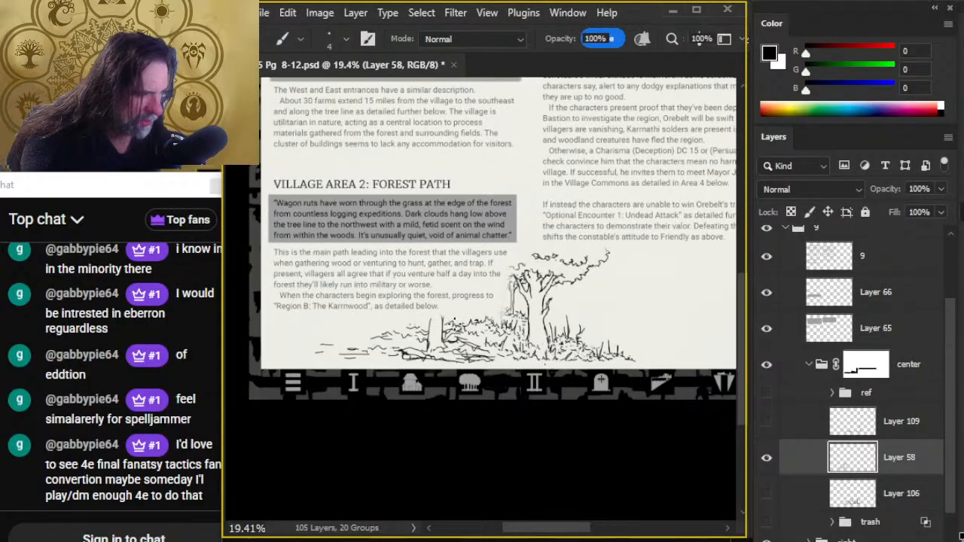
key("e")
key("b")
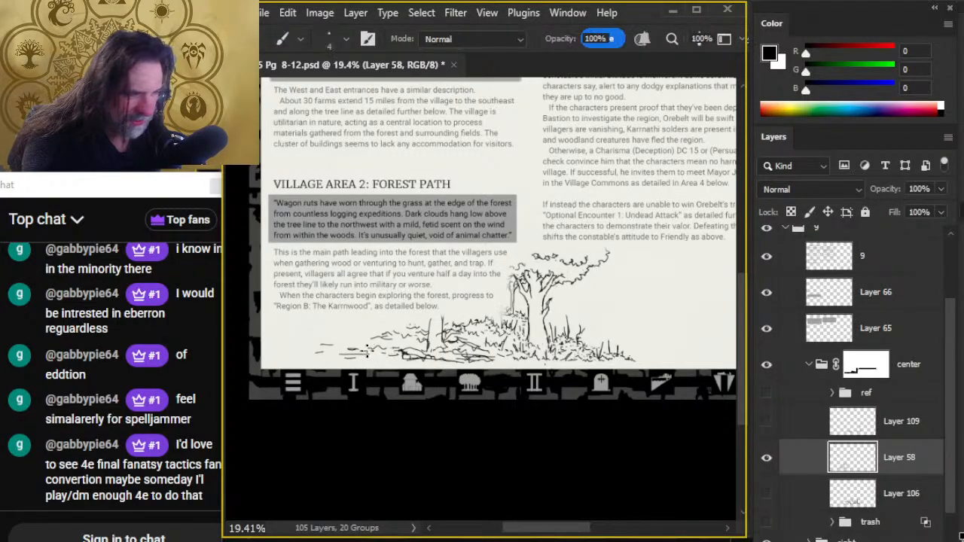
- Reduce the Eraser size to 35 and refine the outer dashes, the small trunk's base and the dark lower ground strokes
key("e")
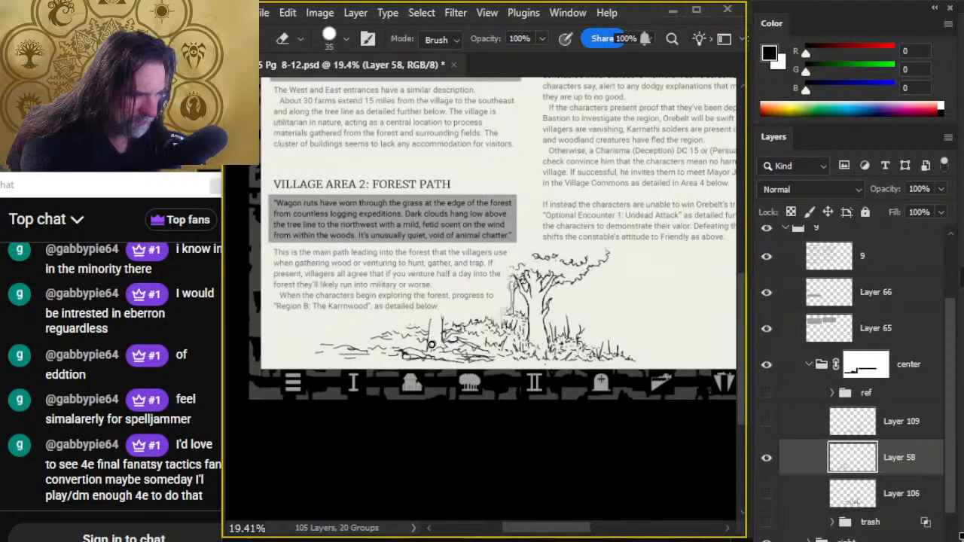
key("b")
key("e")
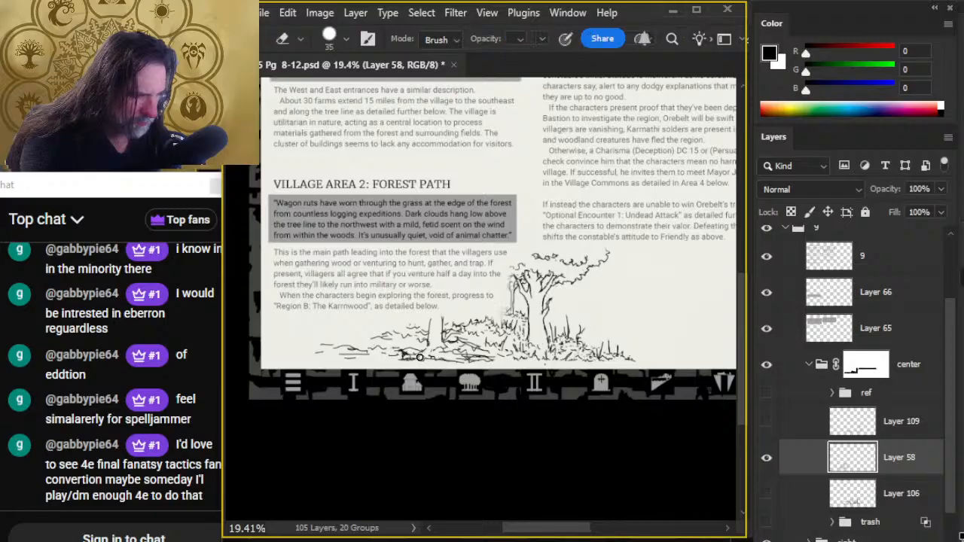
key("b")
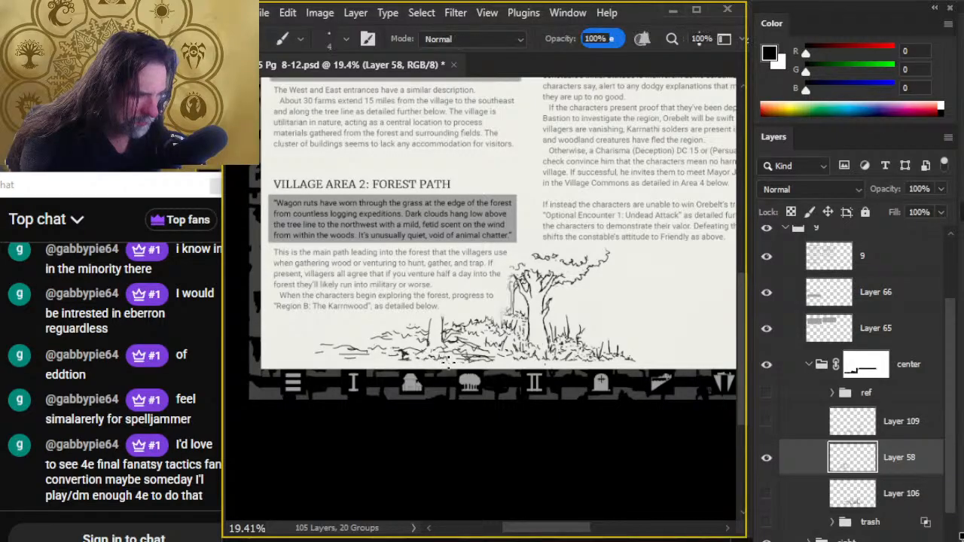
key("e")
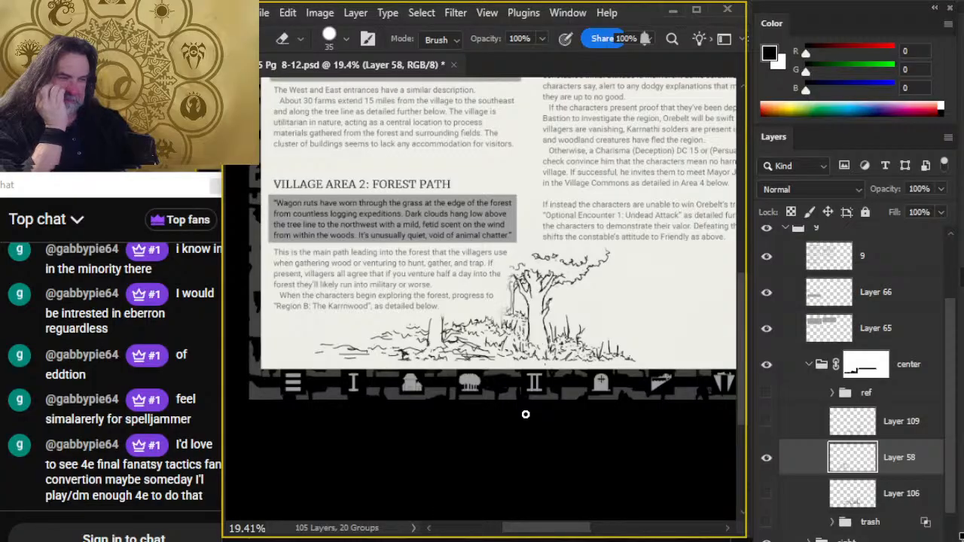
- Compare the inked forest scene with the rough sketch by briefly showing Layer 109 and hiding it again
left_click_drag(617, 389, 430, 361)
key("b")
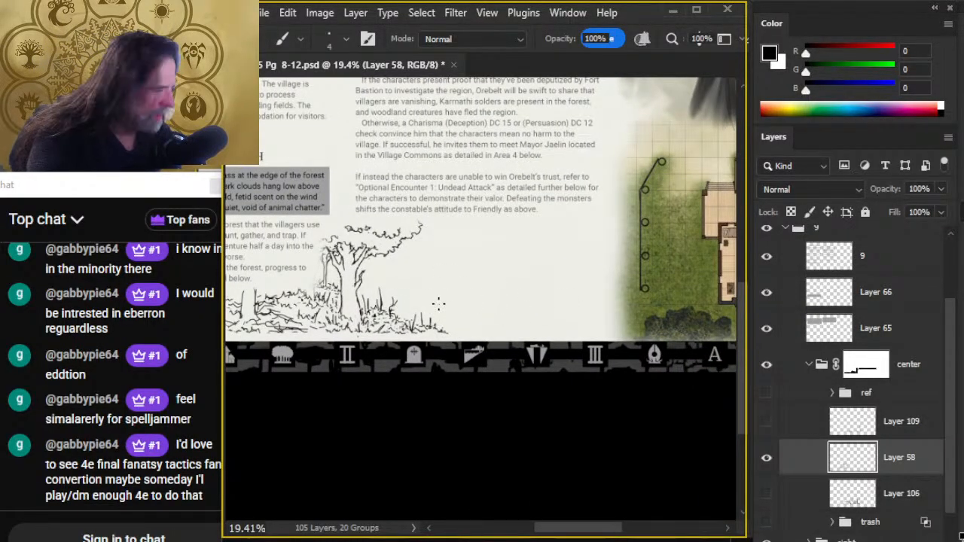
left_click(766, 422)
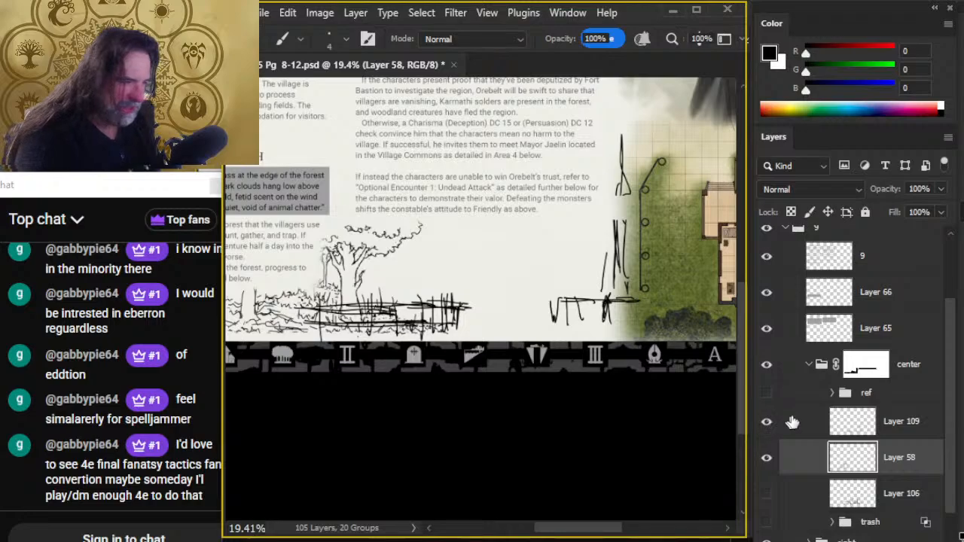
left_click(766, 421)
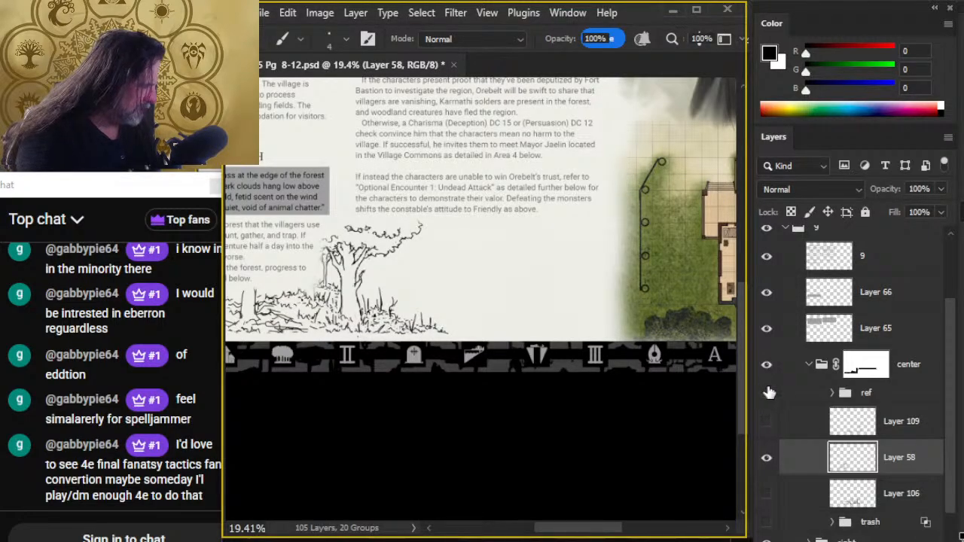
- Show the village map in the center group's ref subgroup and make that subgroup active
left_click(767, 393)
left_click_drag(424, 296, 537, 437)
key("z")
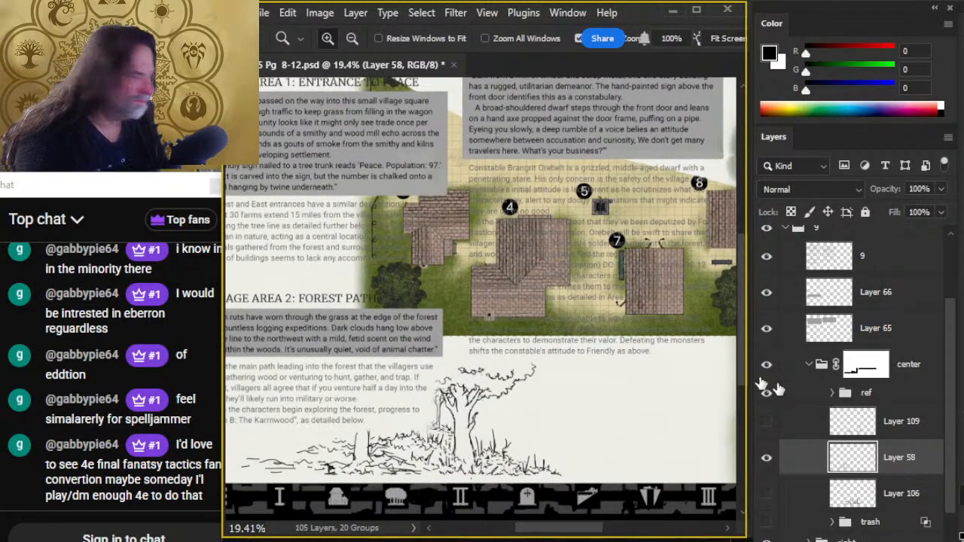
mouse_move(820, 388)
left_mouse_down()
mouse_move(824, 396)
mouse_move(820, 350)
mouse_move(820, 399)
mouse_move(820, 390)
left_mouse_up()
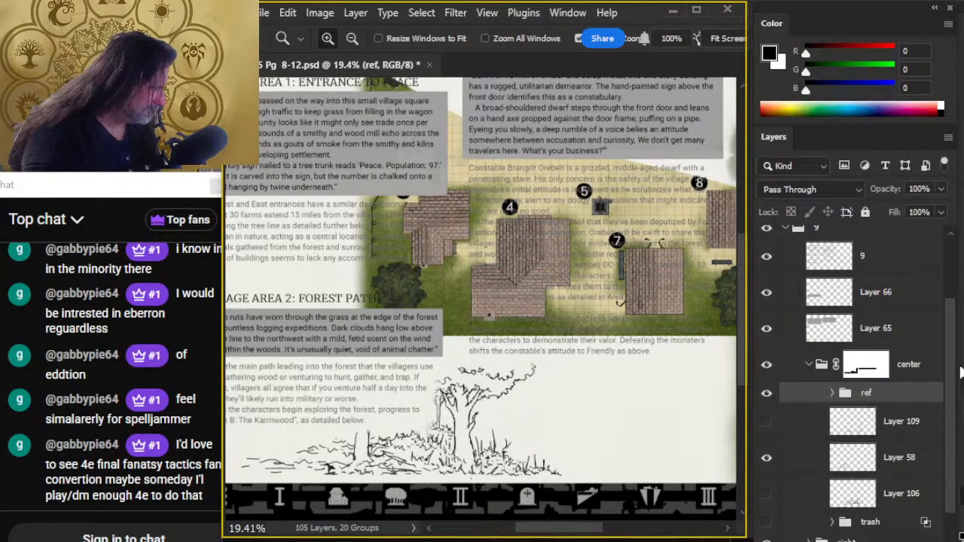
- Move the center and right groups together above layer 9 inside group 9, checking the order by toggling layer 9's visibility
left_click(808, 365)
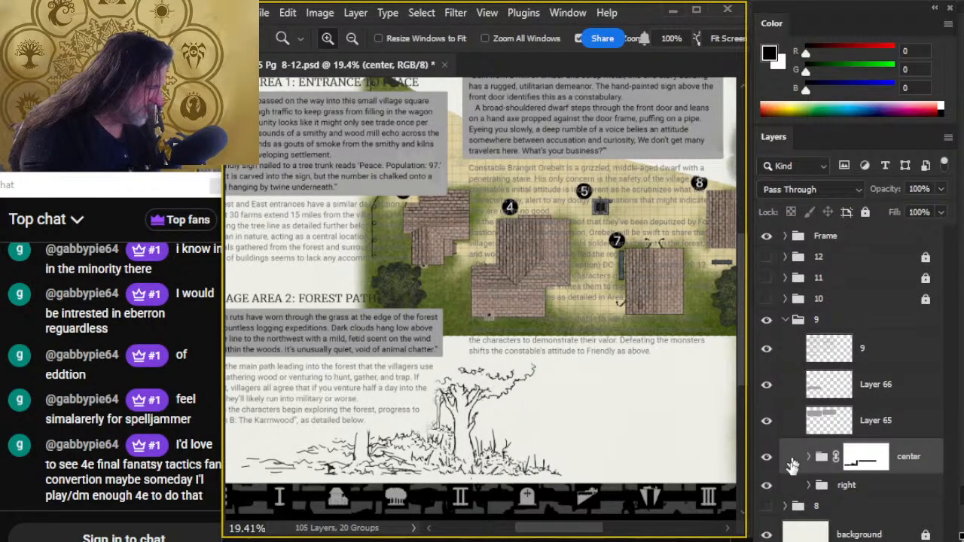
left_click(796, 490)
left_click(795, 461, "ctrl")
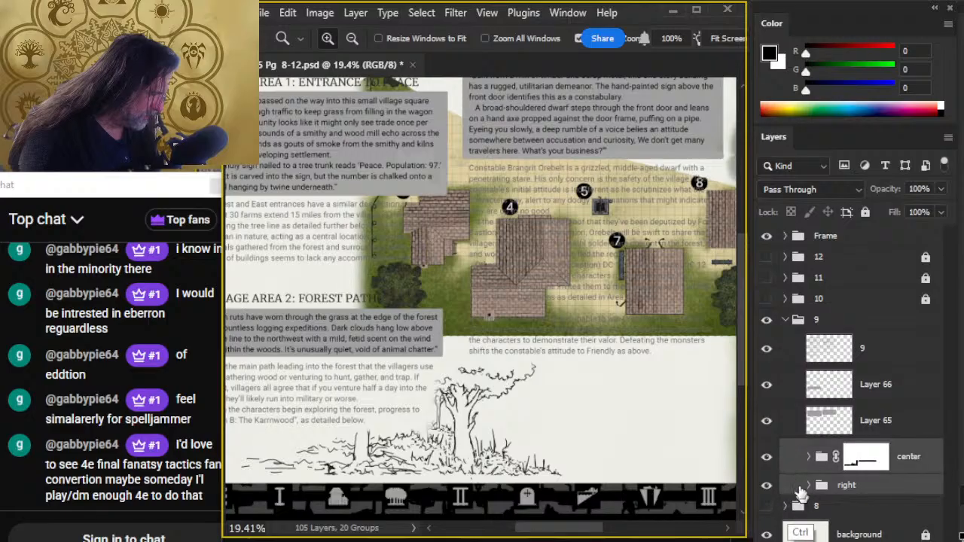
left_click_drag(794, 447, 801, 331)
left_click(767, 406)
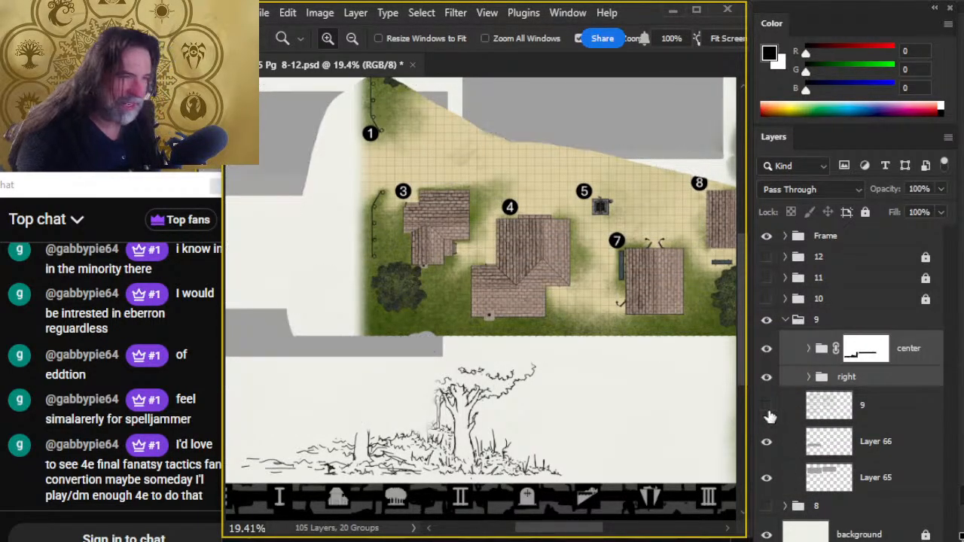
left_click(768, 407)
- Expand the center group, toggle the ref map off and on to compare, and activate the ref subgroup
left_click(913, 351)
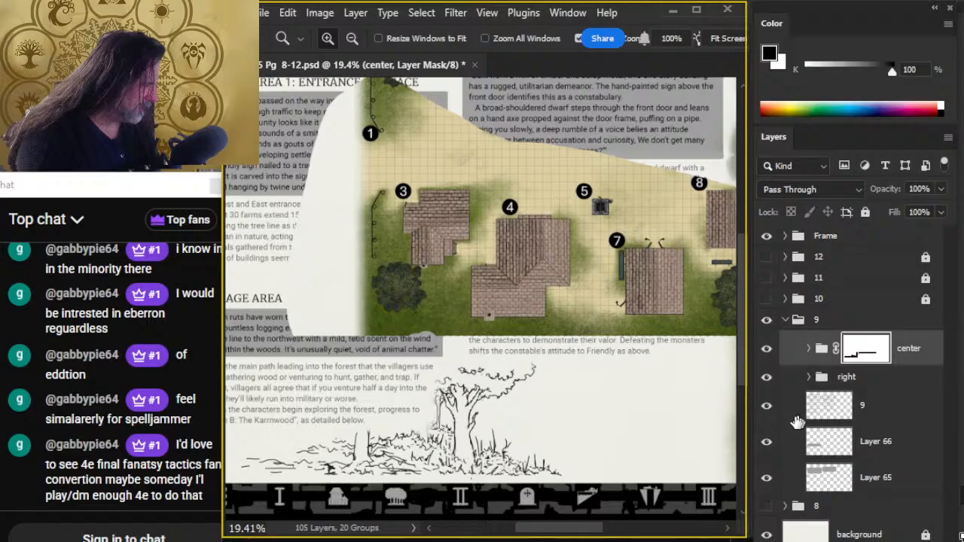
left_click(808, 348)
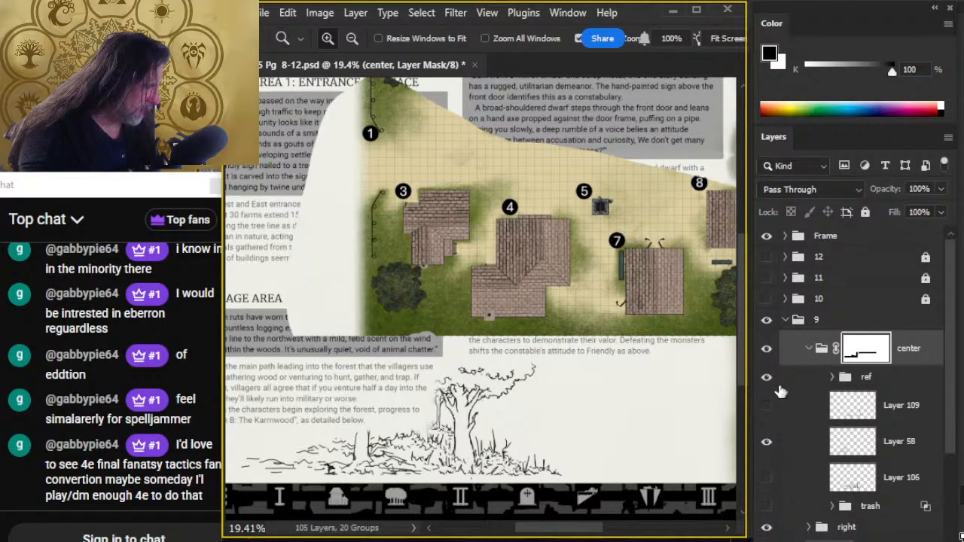
left_click(767, 380)
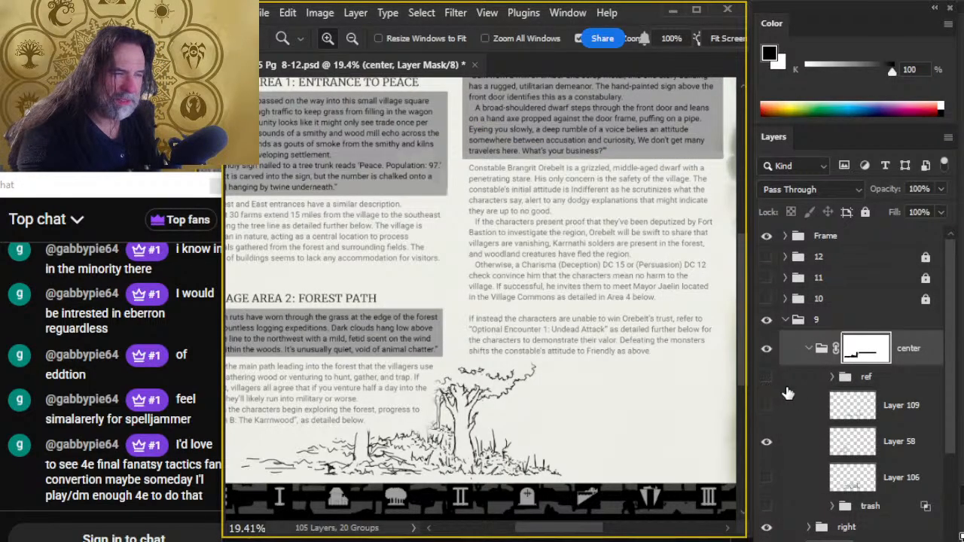
left_click(767, 377)
left_click(798, 377)
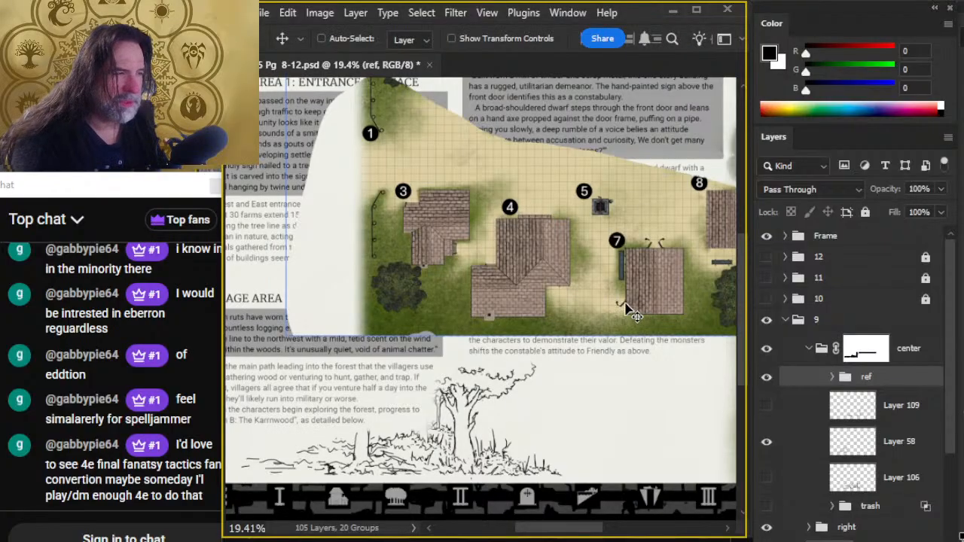
- Examine the village map's fences and buildings around markers 1, 3 and 4 as reference for the illustration
left_click_drag(403, 193, 473, 193)
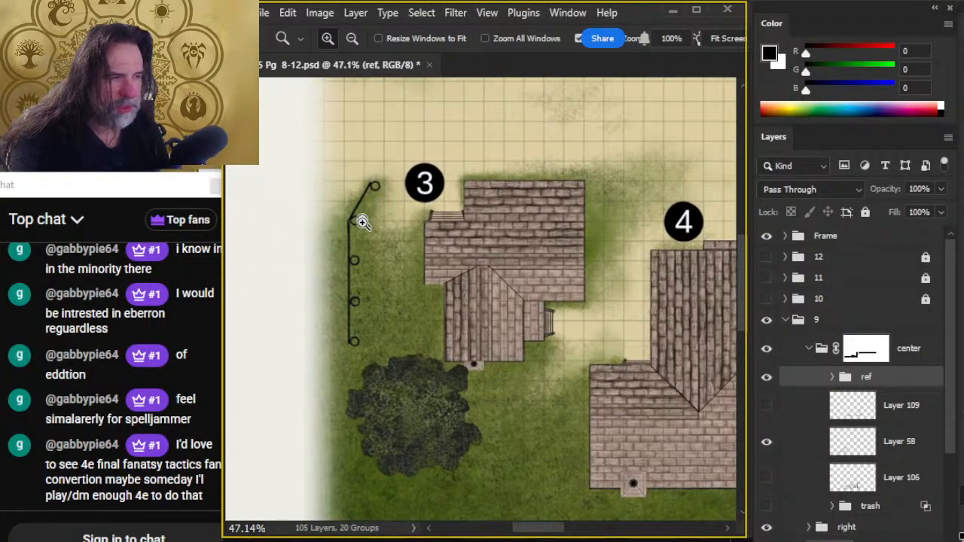
mouse_move(537, 206)
left_mouse_down()
mouse_move(564, 460)
mouse_move(516, 273)
left_mouse_up()
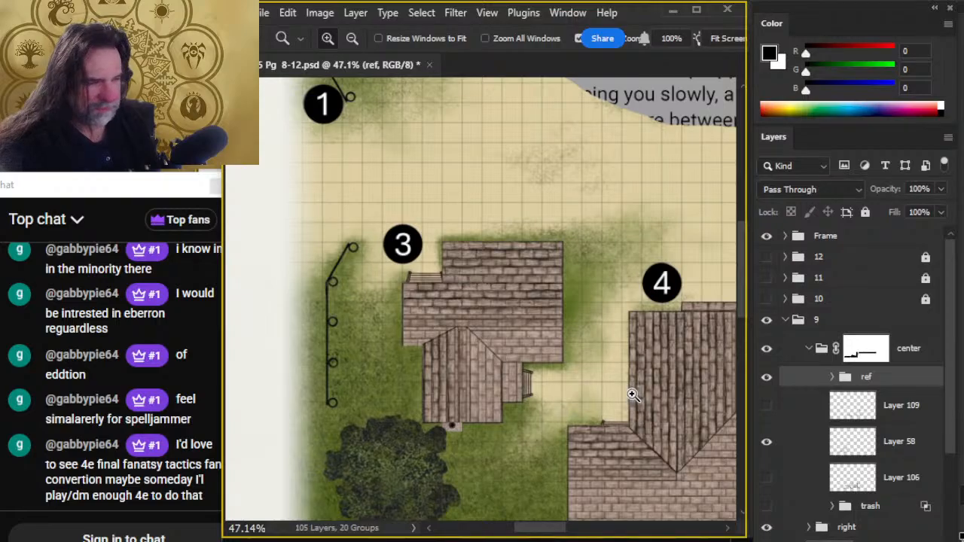
left_click_drag(647, 387, 622, 383)
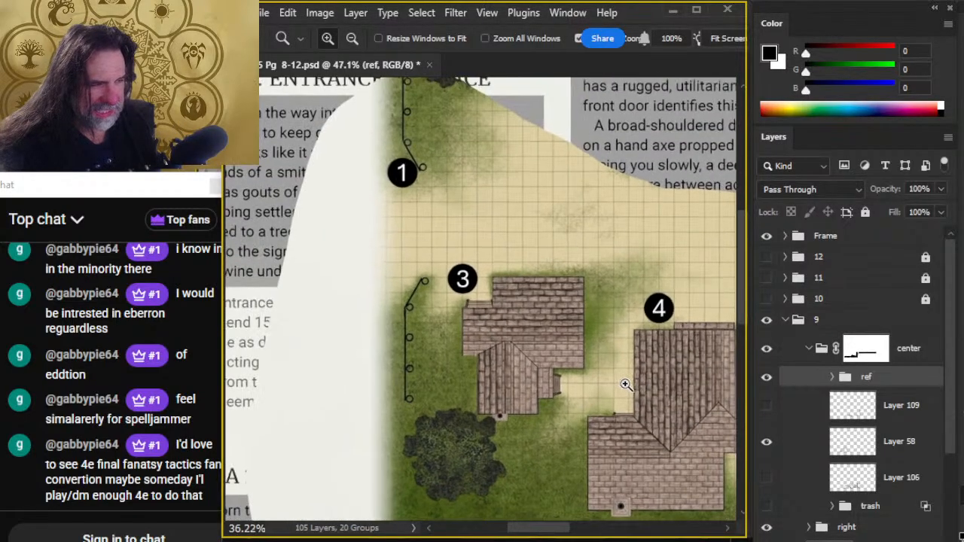
left_click_drag(394, 320, 421, 263)
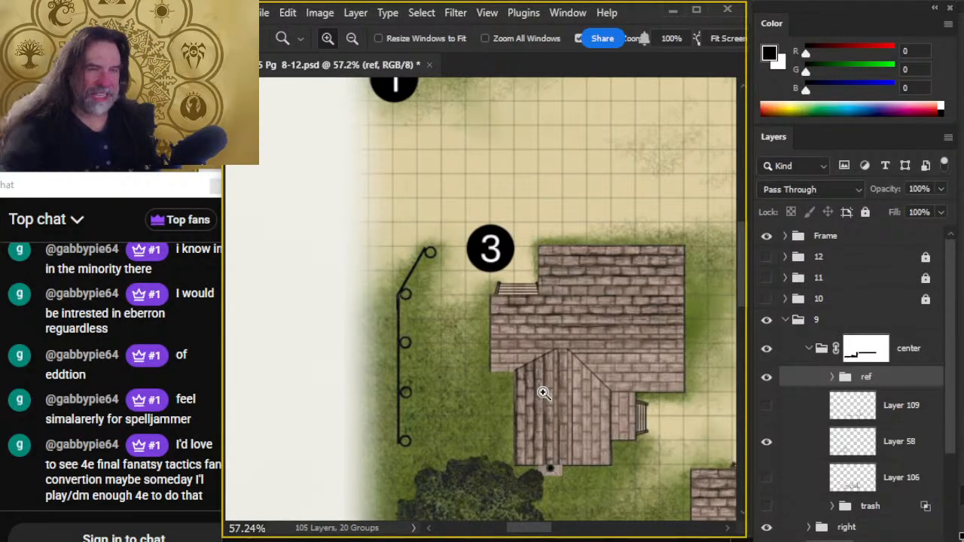
left_click_drag(630, 409, 561, 407)
- Move the village map reference up and toward the page's outer edge with the Move tool, keeping the forest drawing uncovered
left_click_drag(621, 377, 490, 310)
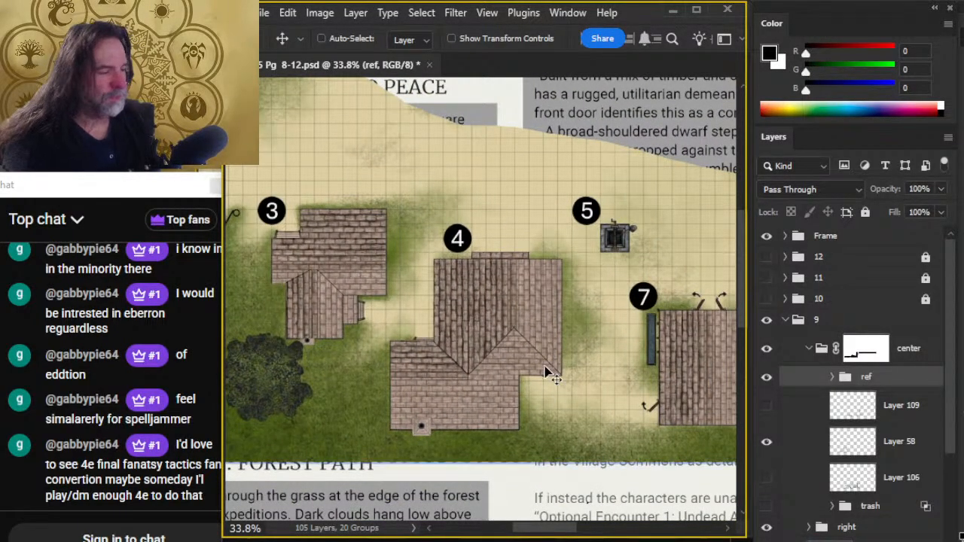
left_click_drag(581, 374, 539, 403)
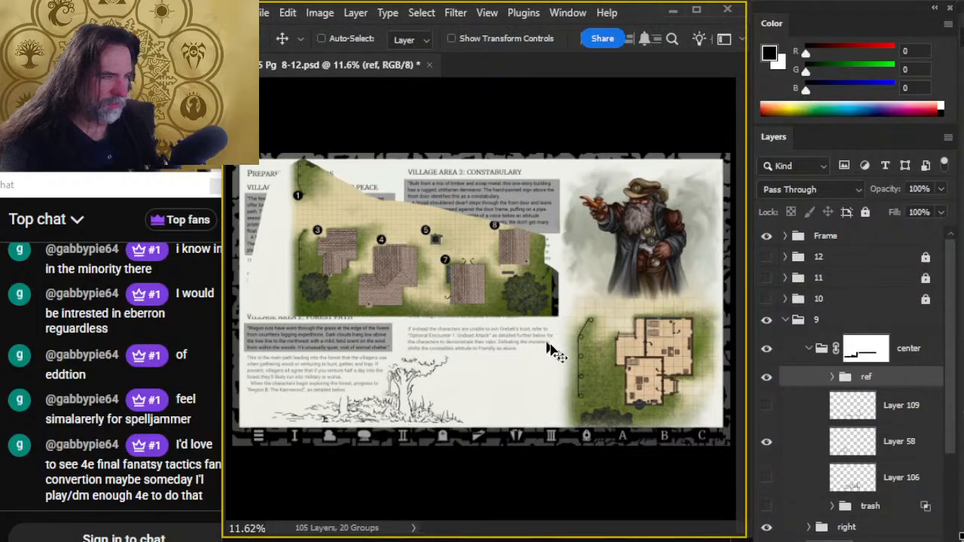
left_click_drag(555, 348, 505, 301)
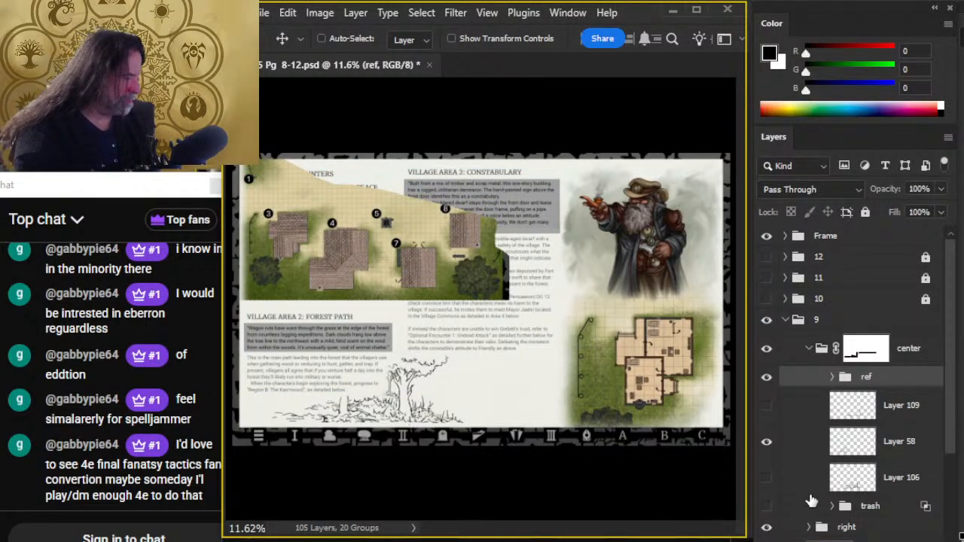
- Return to the forest scene and activate Layer 58, confirming it holds the ink lines by toggling its visibility
key("z")
left_click_drag(396, 406, 452, 430)
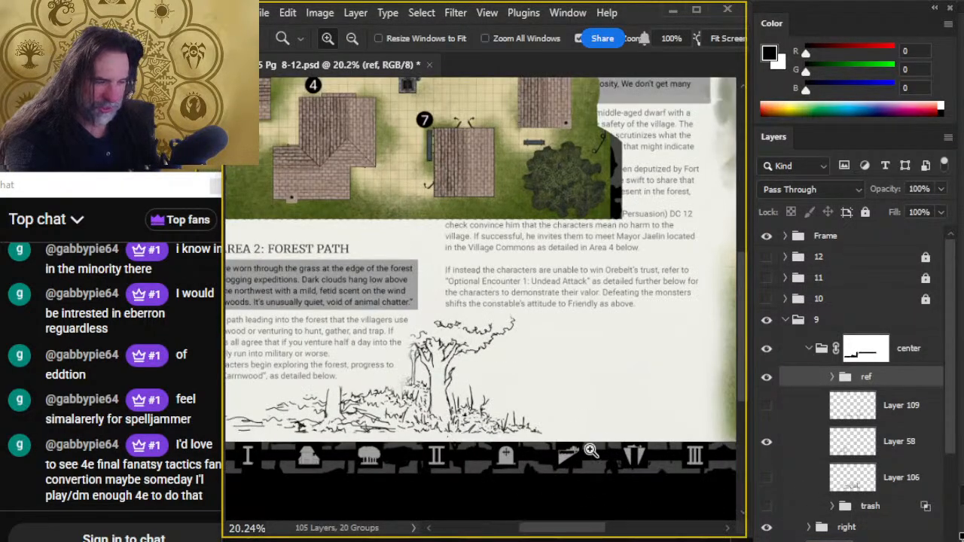
left_click_drag(510, 394, 541, 399)
left_click_drag(278, 431, 507, 387)
key("e")
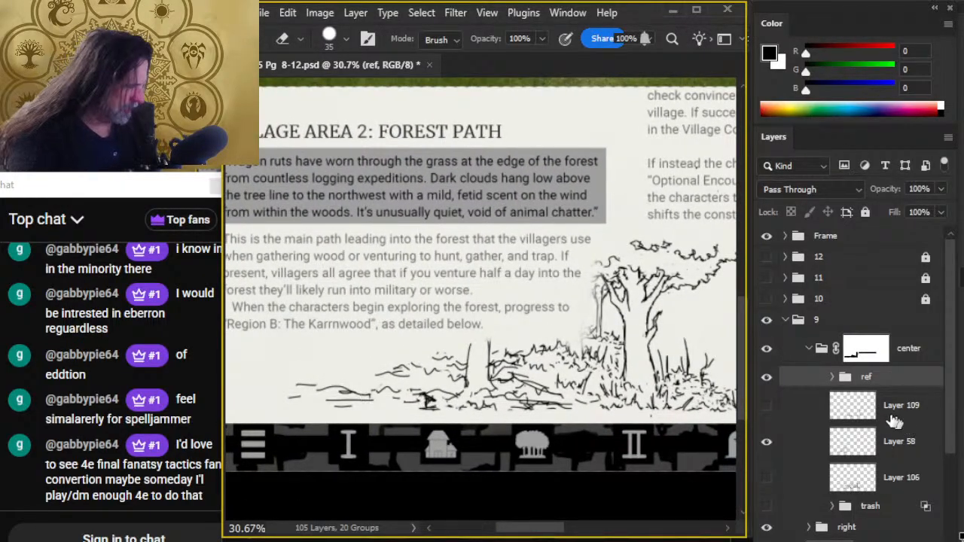
left_click(765, 444)
left_click(766, 442)
left_click(852, 442)
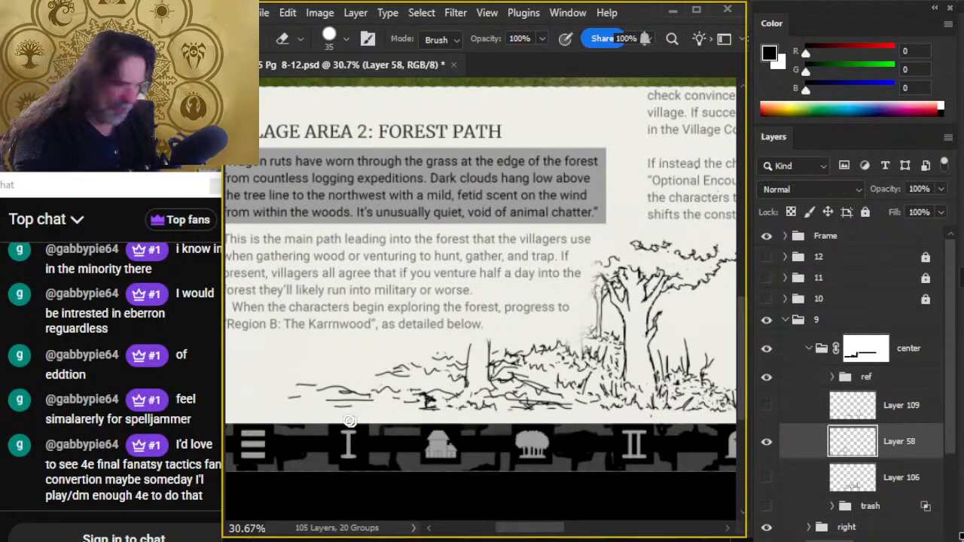
- Refine the outer grass strokes left of the small trunk with the size 4 Brush, erasing the foliage clump's outer tip at size 35
key("b")
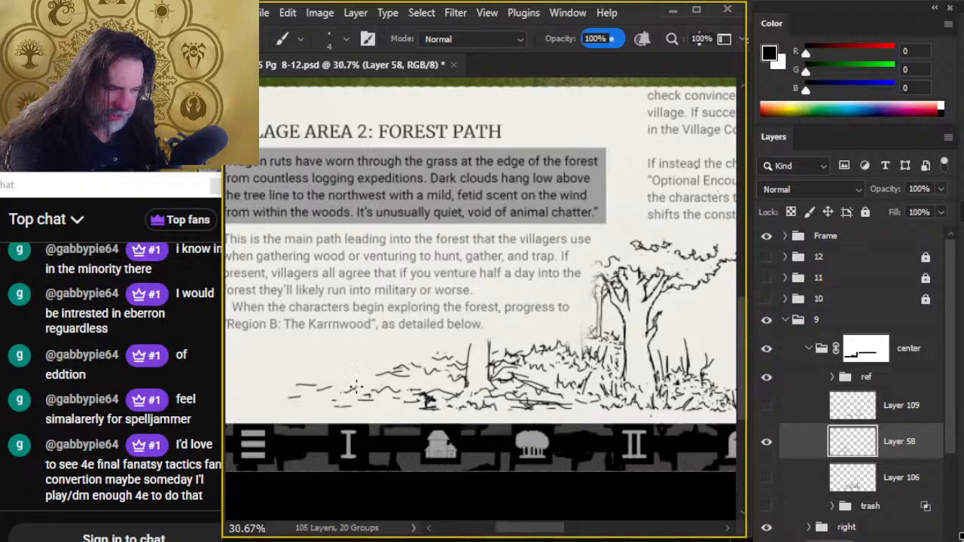
key("e")
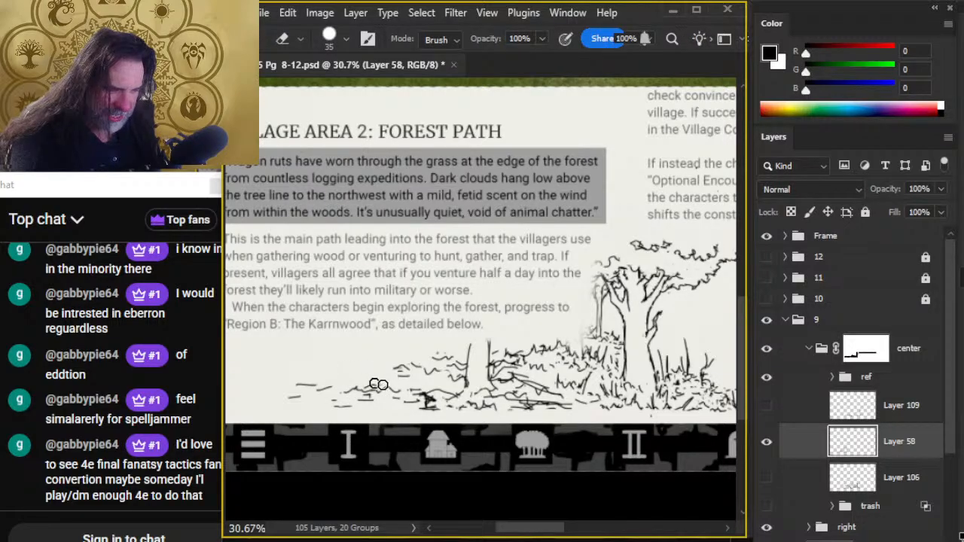
key("b")
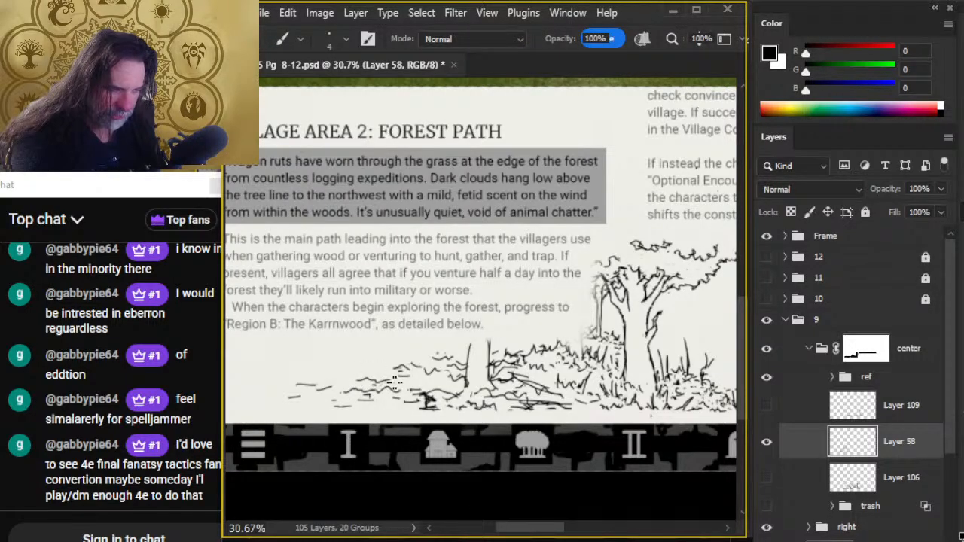
key("e")
key("e")
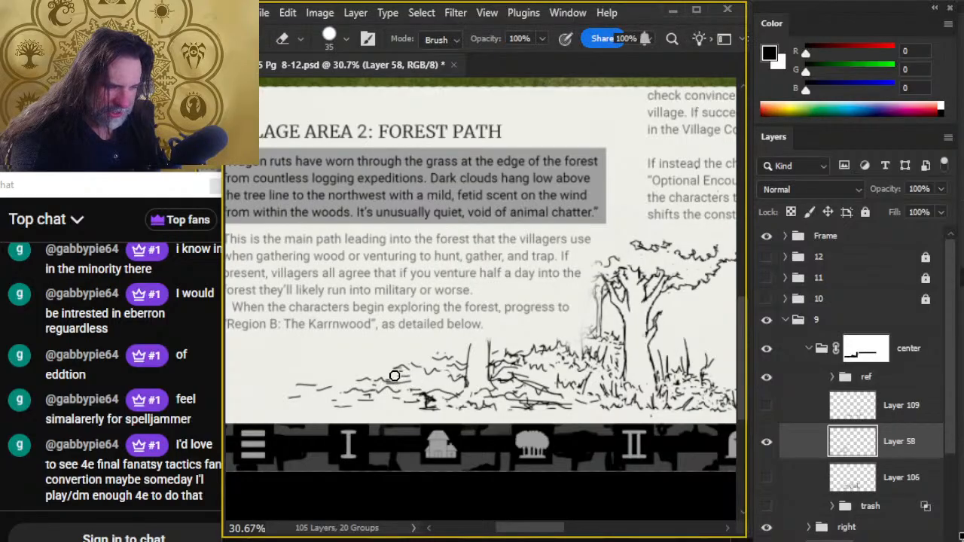
key("b")
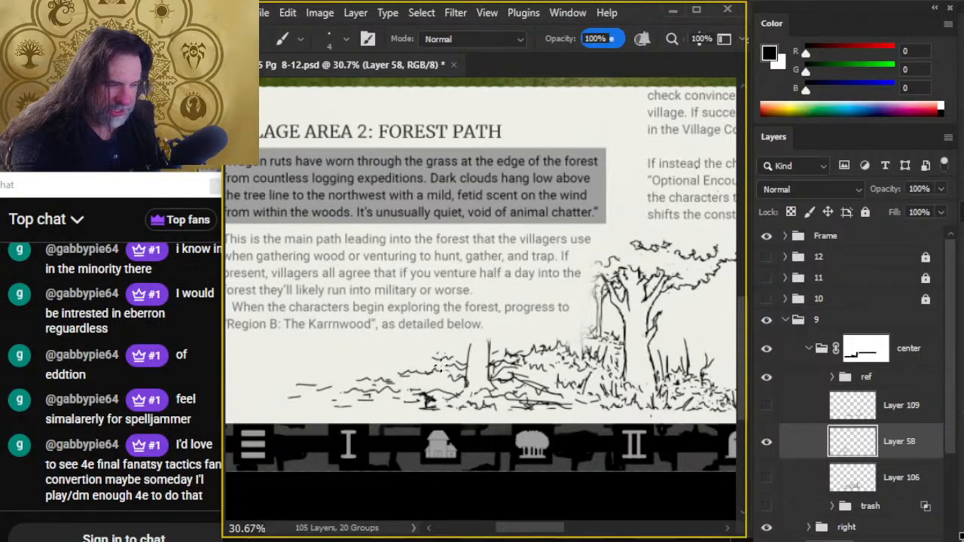
- Clean the foliage around the small background trunk and redraw the trunk's left side as a darker vertical ink line
key("e")
key("b")
key("e")
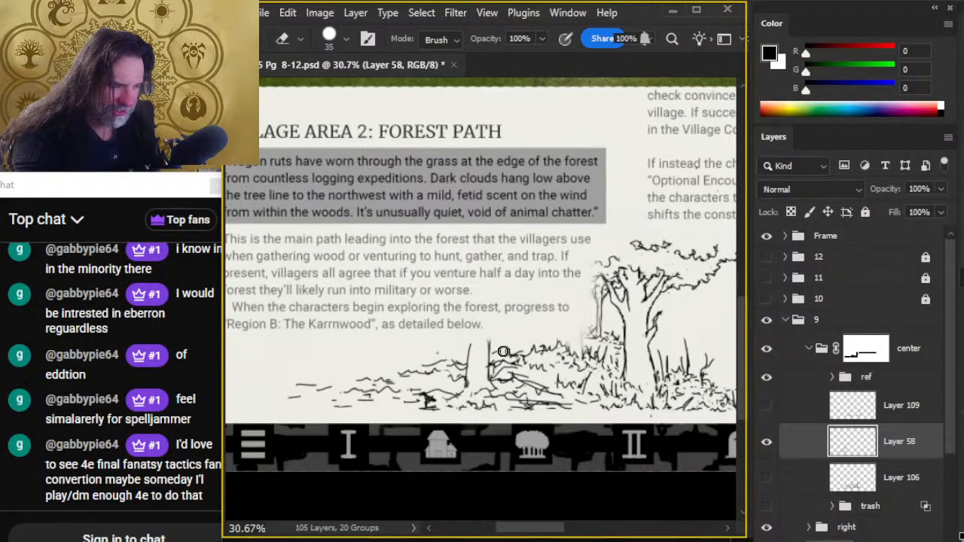
key("b")
left_click_drag(468, 342, 469, 400)
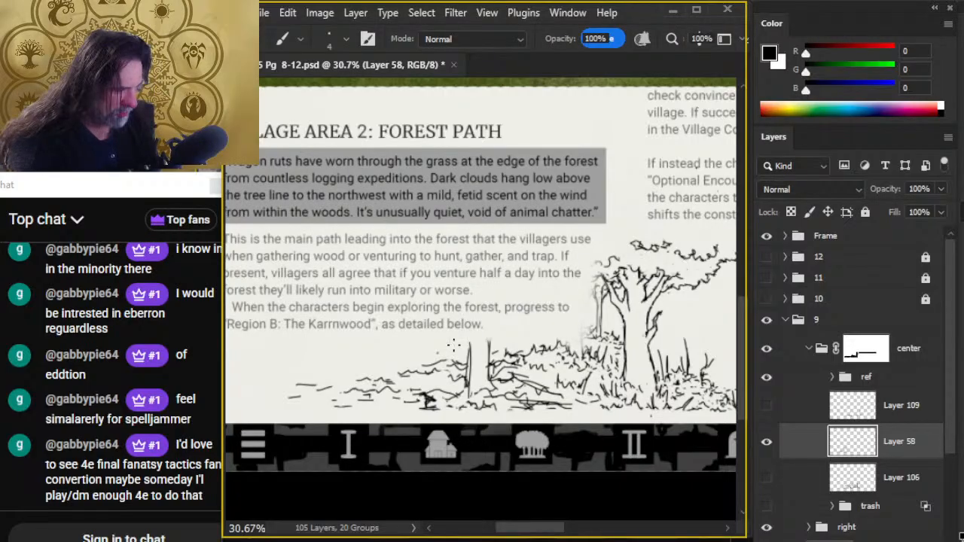
- Erase the outermost upper ground dash and rework the tapering grass strokes left of the small trunk, alternating Eraser and Brush
key("e")
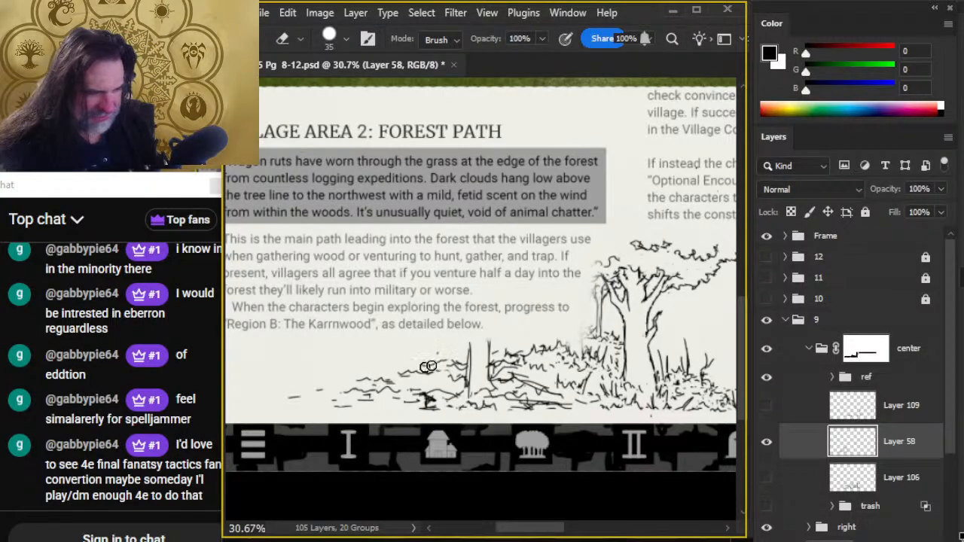
key("b")
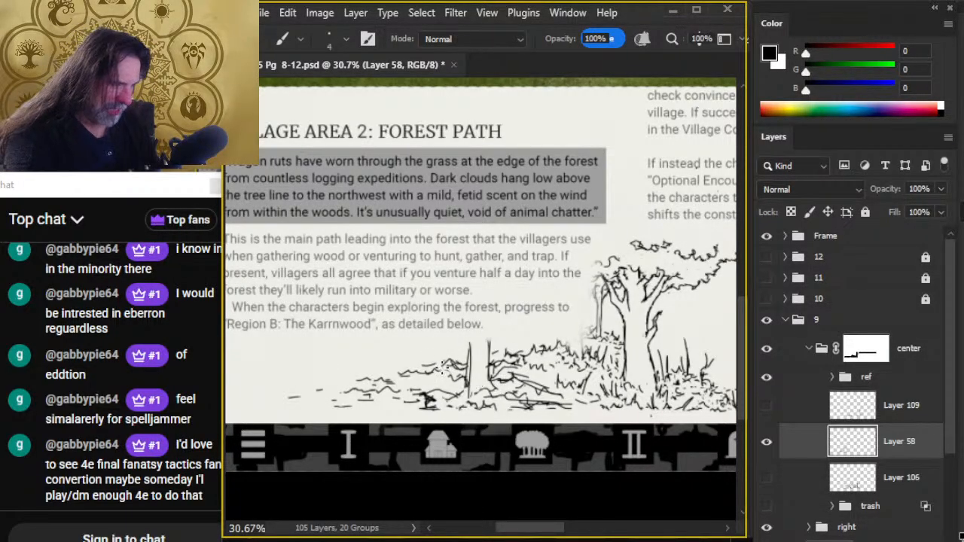
key("e")
key("b")
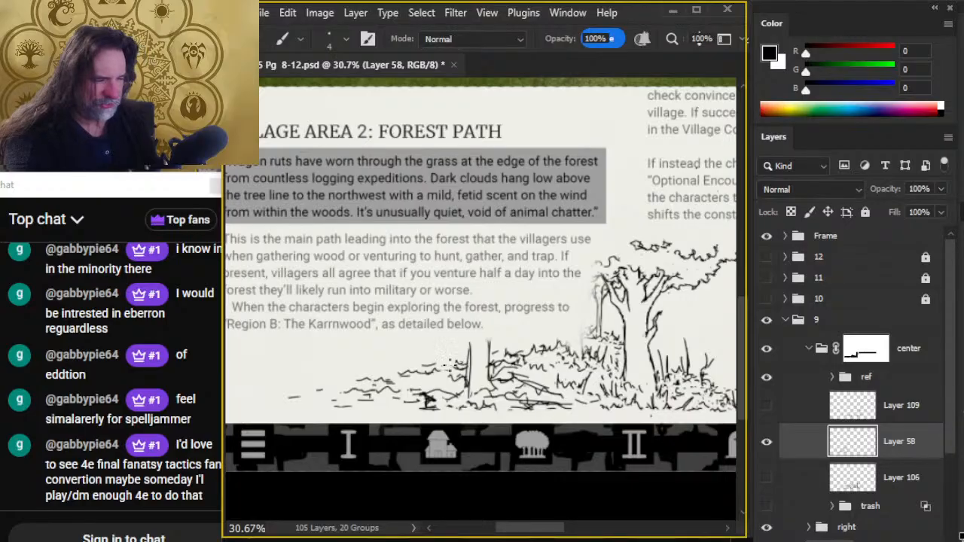
key("e")
key("b")
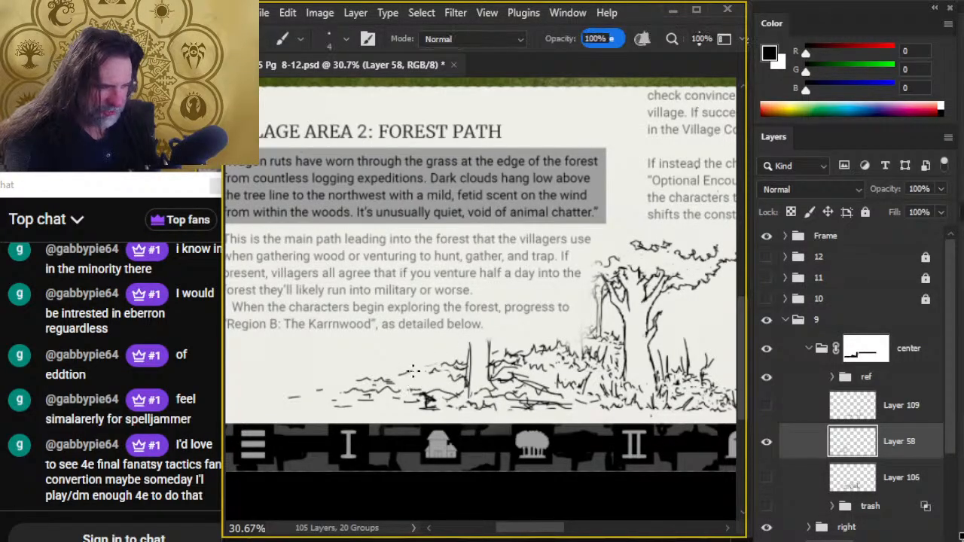
key("e")
key("b")
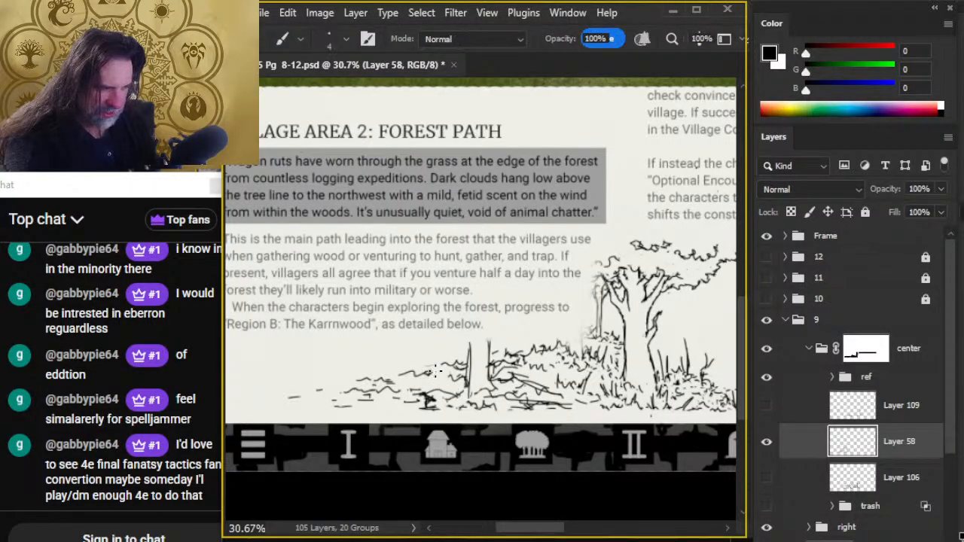
key("e")
key("b")
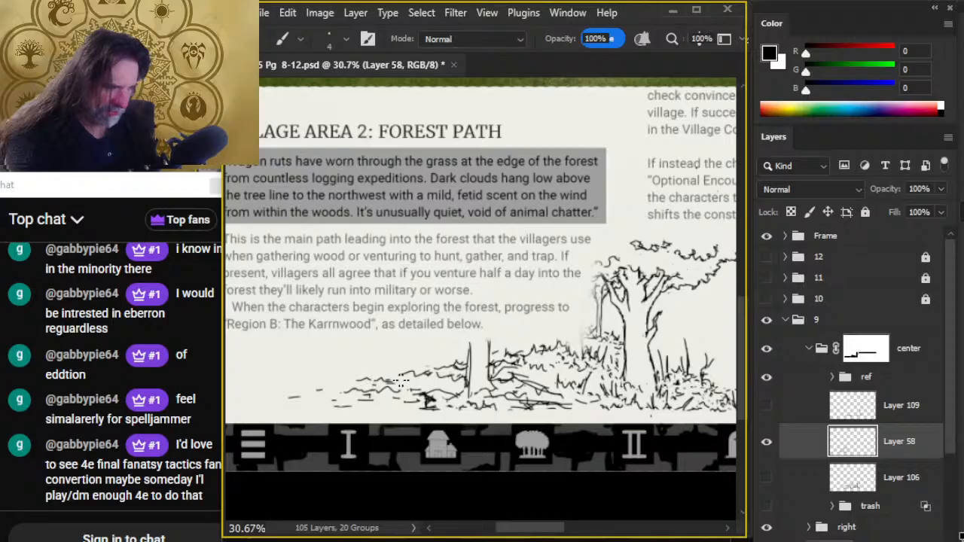
- Rework the ground strokes left of the small trunk, thinning the dark clump below the grass with the size 35 Eraser
key("e")
key("b")
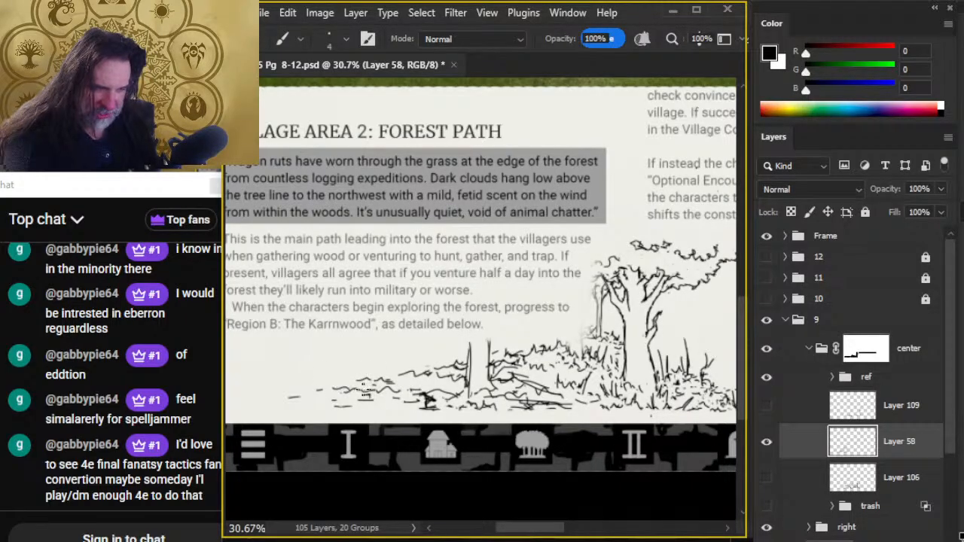
key("e")
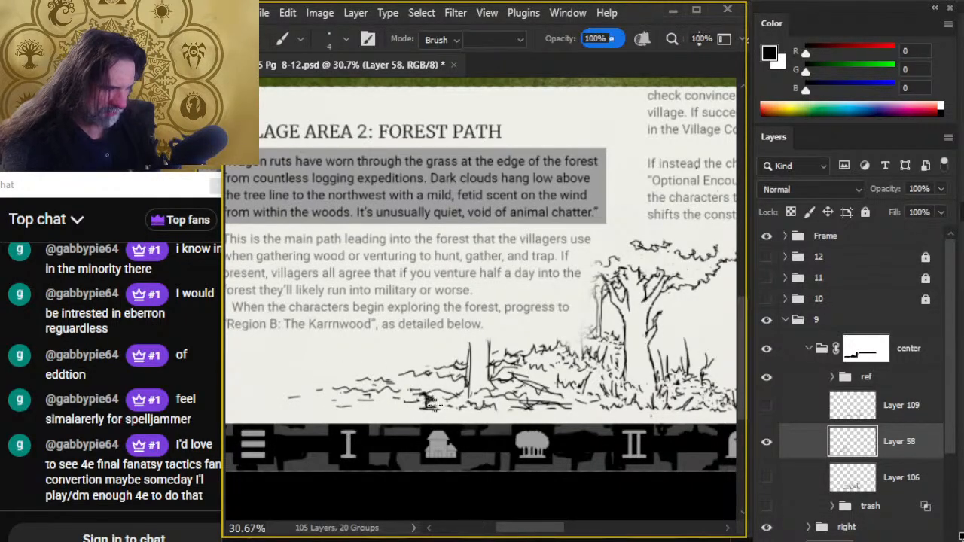
key("b")
key("e")
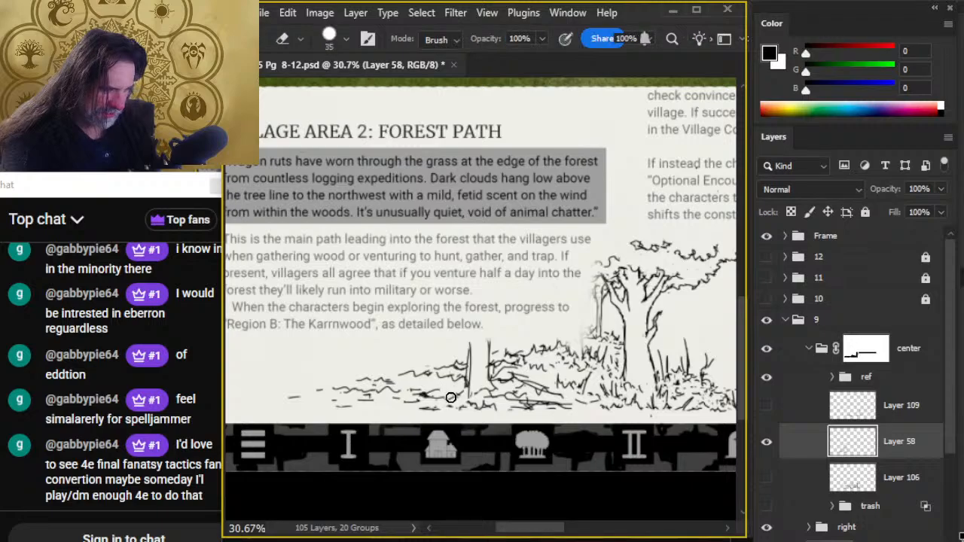
- Refine the ground lines and low brush right of the small trunk, alternating the size 4 Brush and size 35 Eraser
key("b")
key("e")
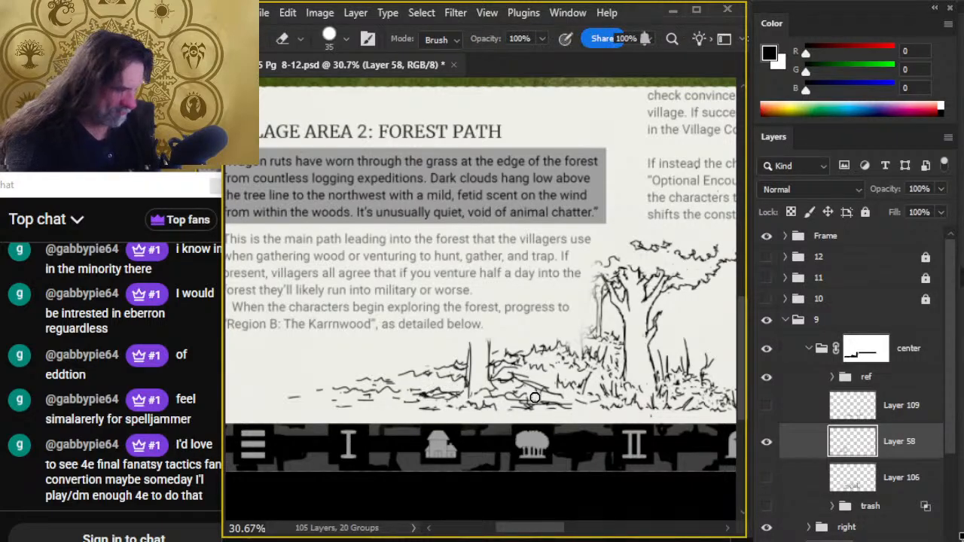
key("b")
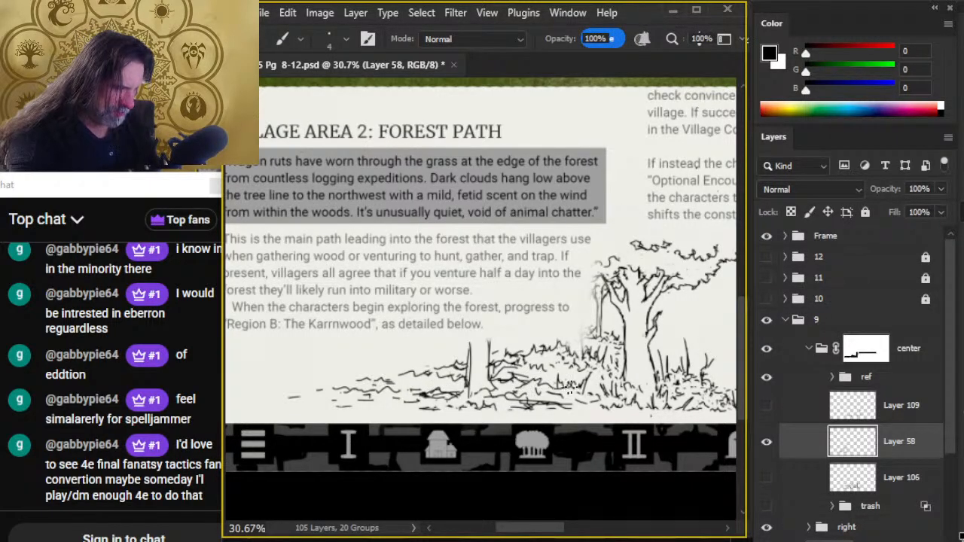
key("e")
key("b")
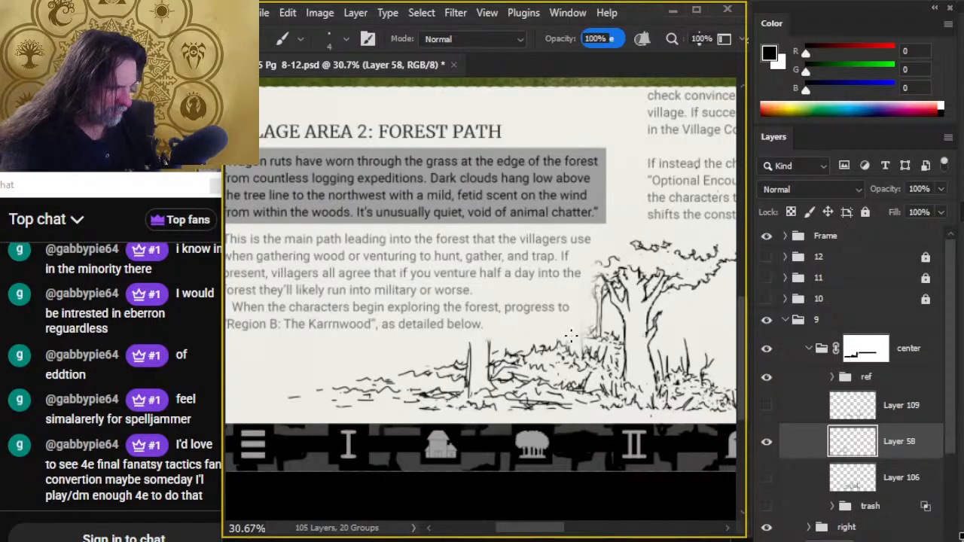
- Ink short upright grass tufts along the upper grass line left of the small trunk and clean up stray marks
key("e")
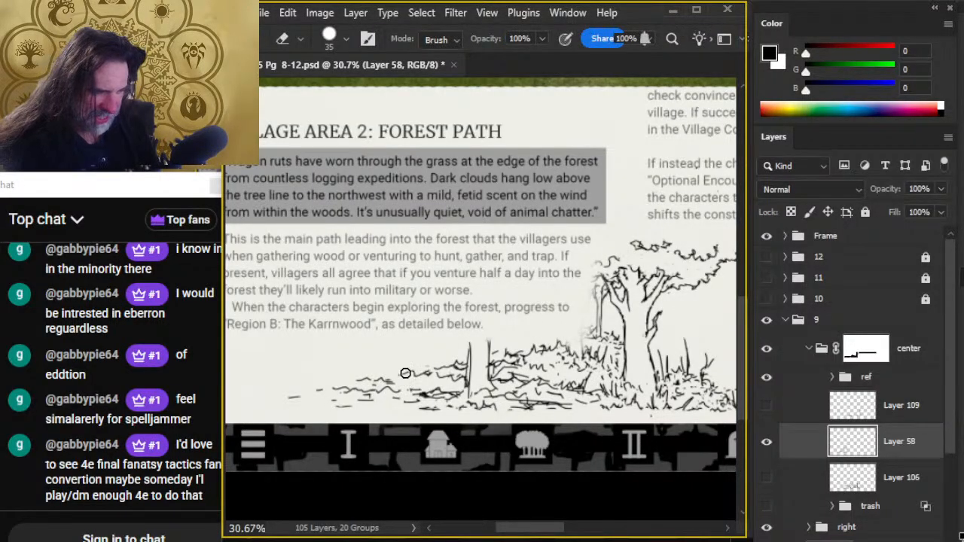
key("b")
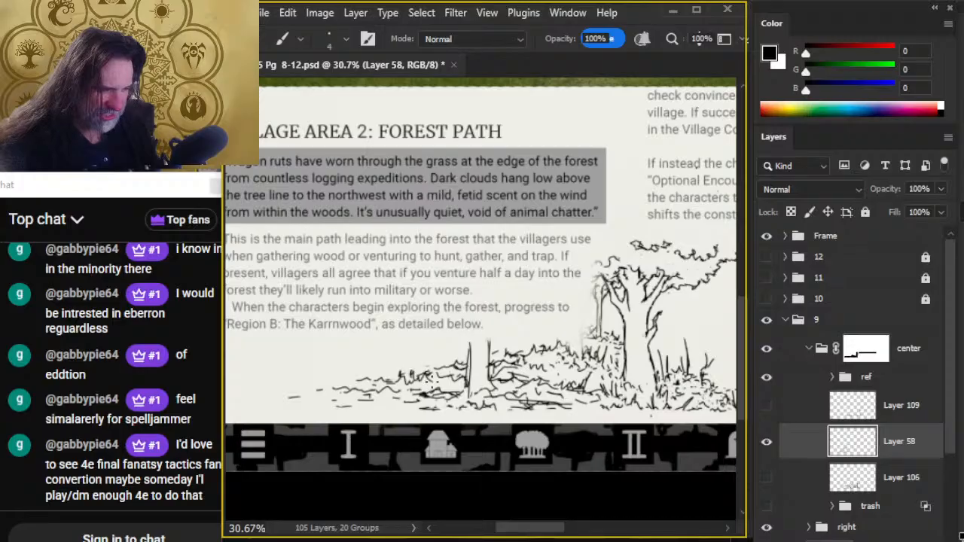
key("e")
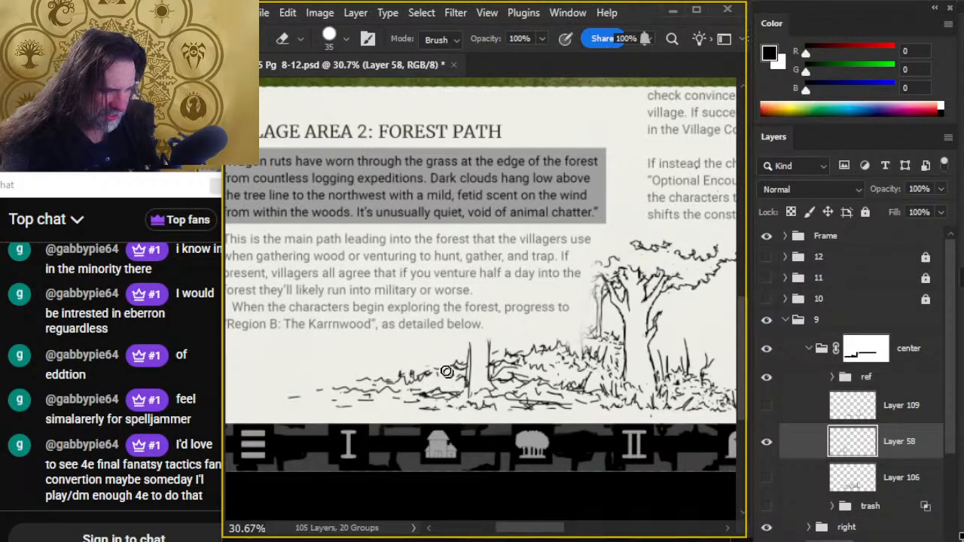
key("b")
key("e")
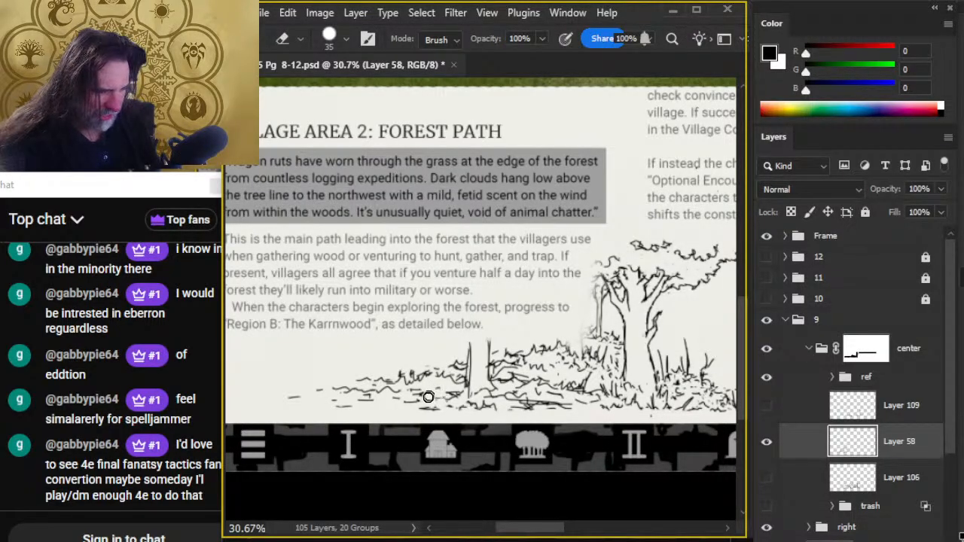
- Rework the small trunk's left side, erasing its upper part and inner bark line to leave a shorter vertical ink line
key("b")
key("e")
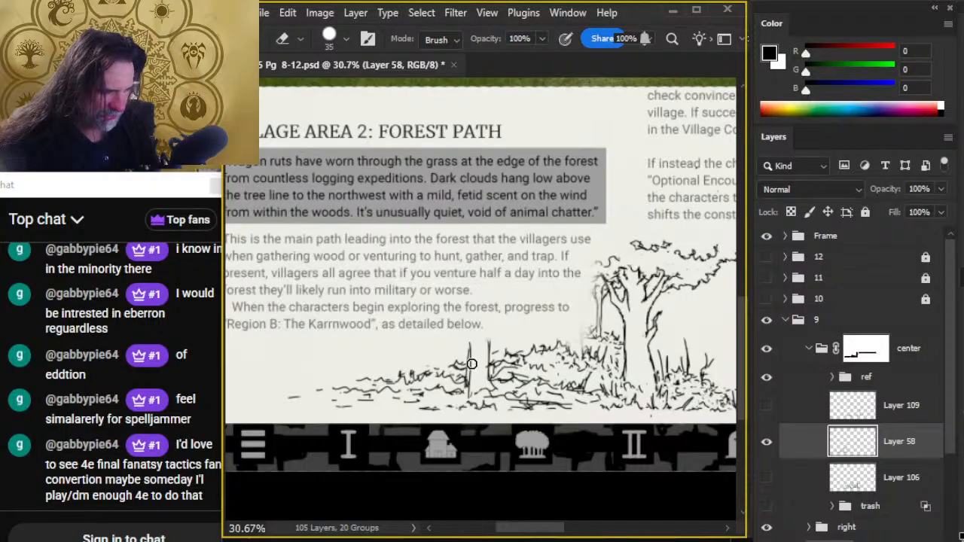
key("b")
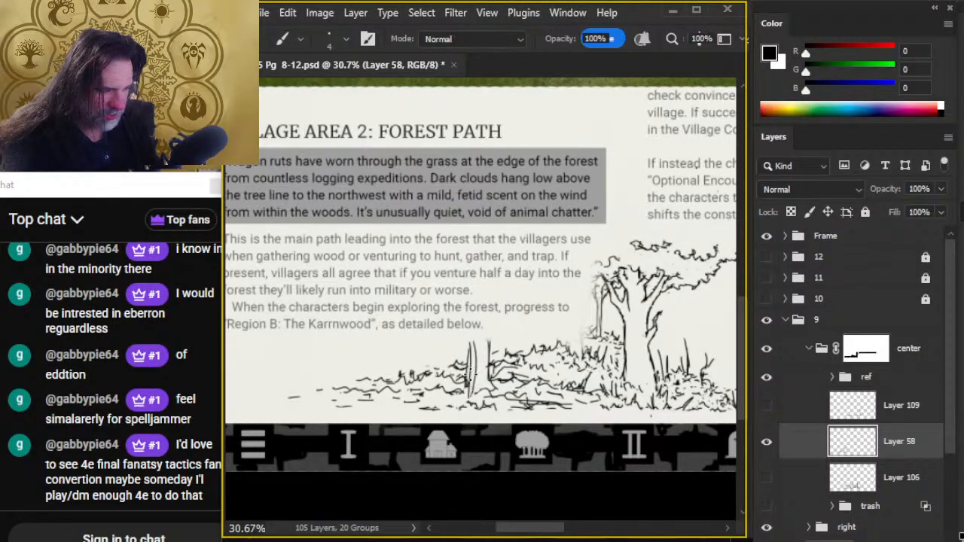
key("e")
mouse_move(470, 373)
left_mouse_down()
mouse_move(473, 346)
mouse_move(470, 370)
left_mouse_up()
key("b")
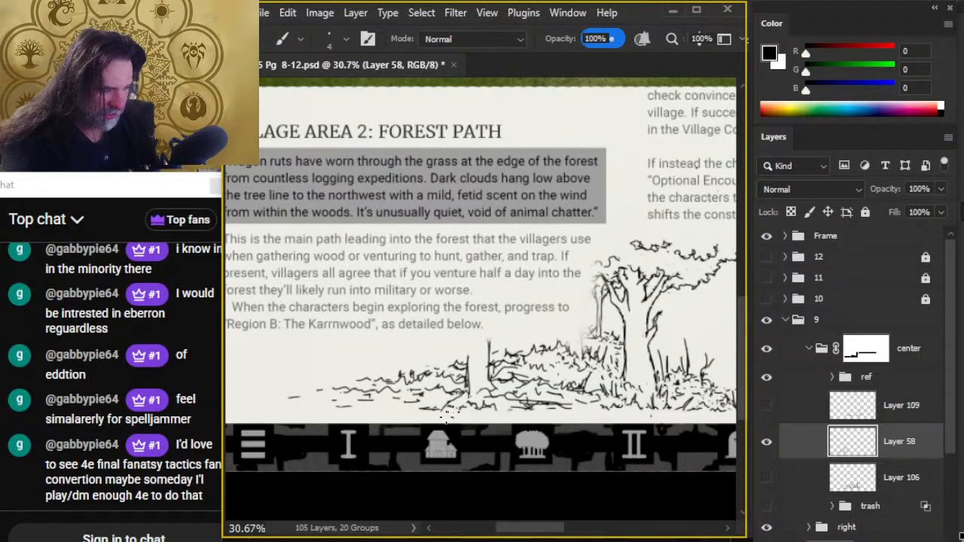
- Erase the ground marks below the small trunk's base and redraw them as a looser path edge
key("e")
left_click_drag(458, 403, 439, 407)
key("b")
key("e")
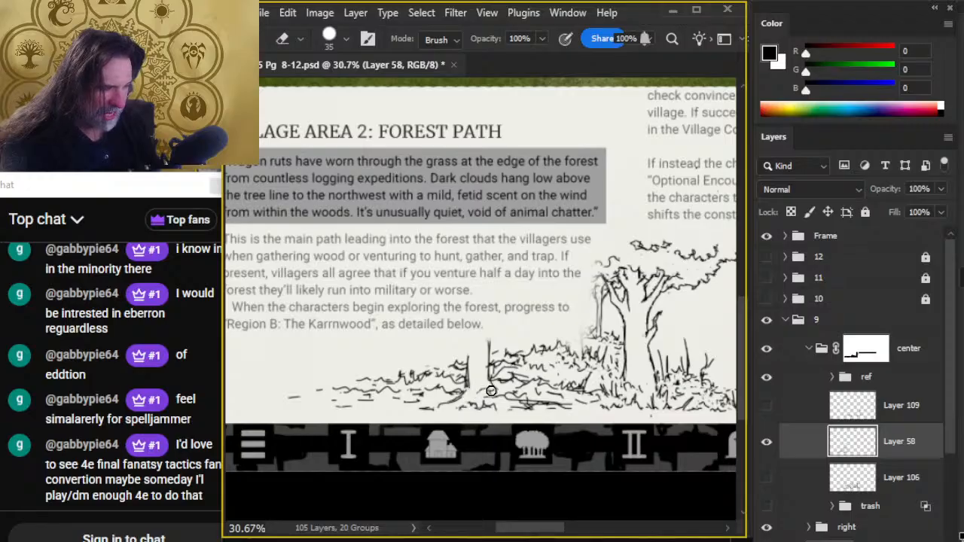
key("b")
key("e")
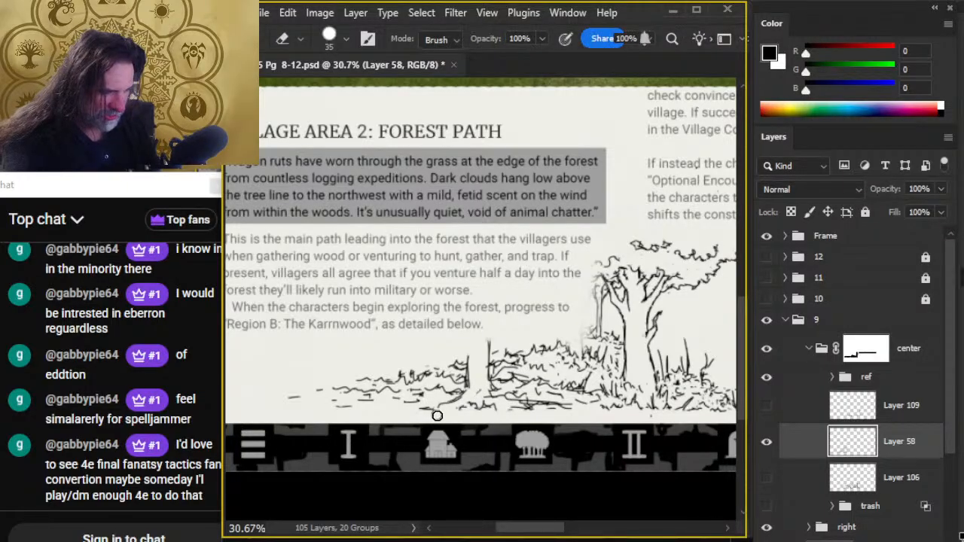
- Add short ground strokes around the small trunk's base and along the scene's lower edge, trimming excess ink with the Eraser
key("b")
mouse_move(455, 400)
left_mouse_down()
mouse_move(426, 410)
mouse_move(464, 393)
left_mouse_up()
key("e")
key("b")
key("e")
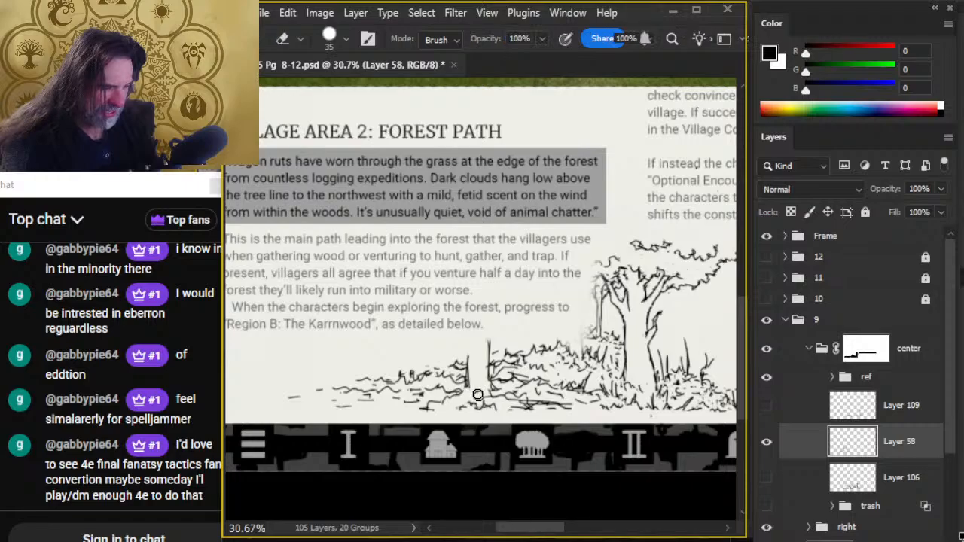
key("b")
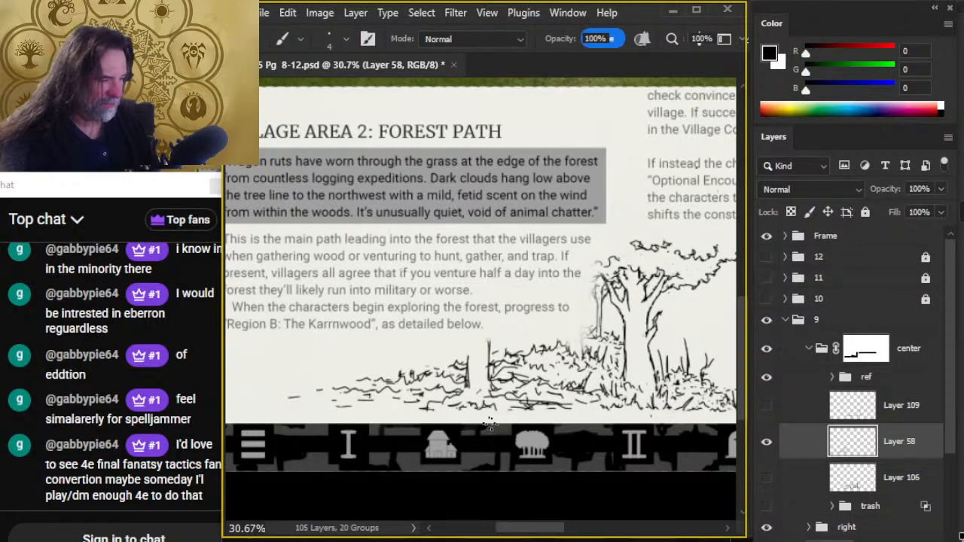
key("e")
key("b")
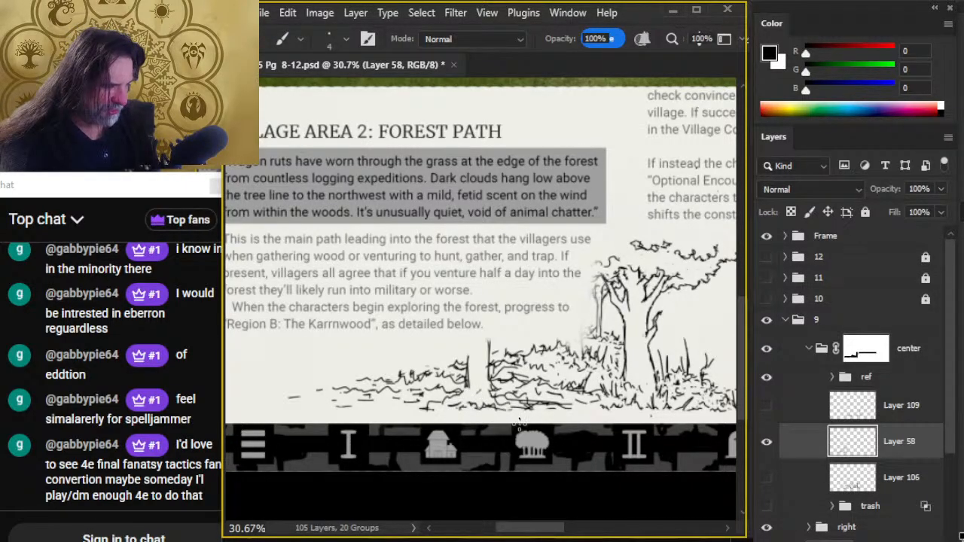
- Draw a short vertical post line at the outer end of the grass, trim its lower part, and tidy the dashes below
key("e")
key("b")
left_click_drag(355, 360, 353, 382)
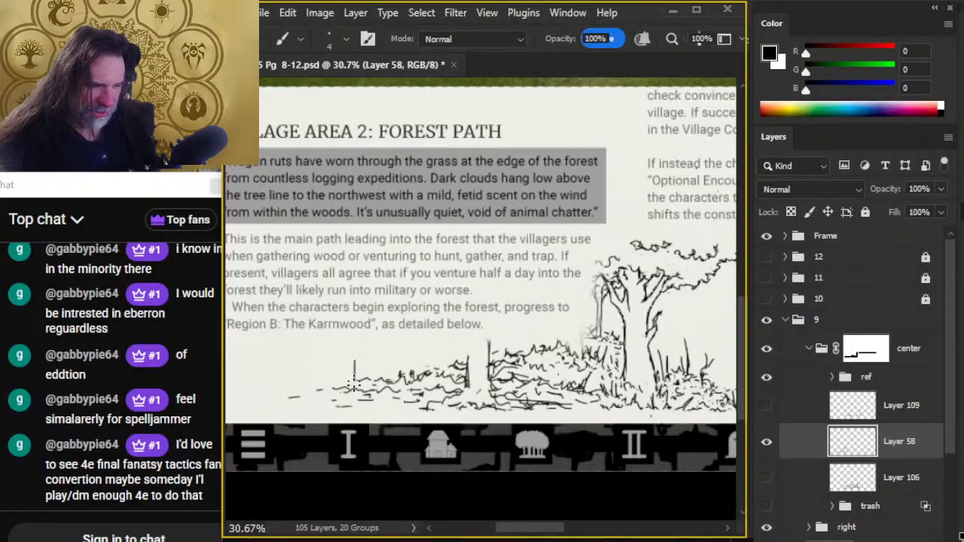
key("e")
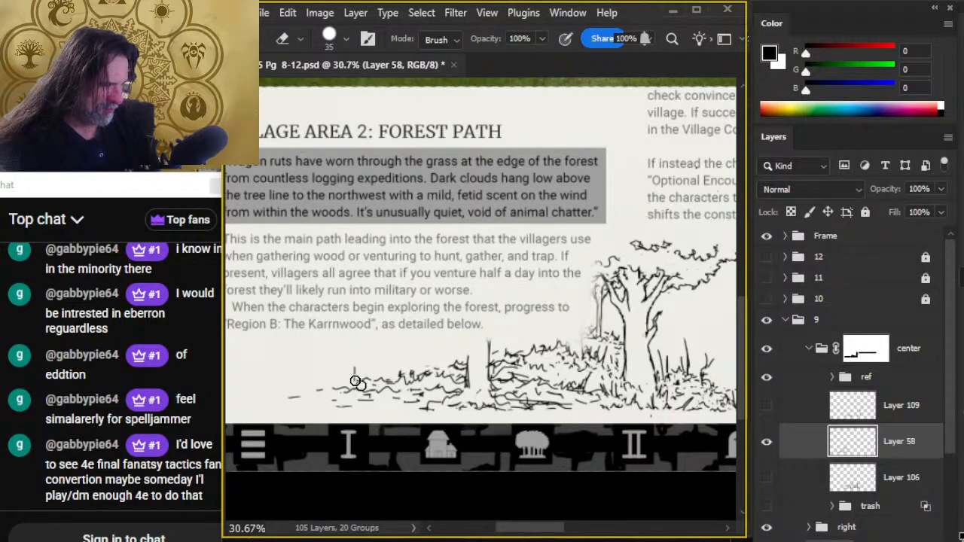
key("b")
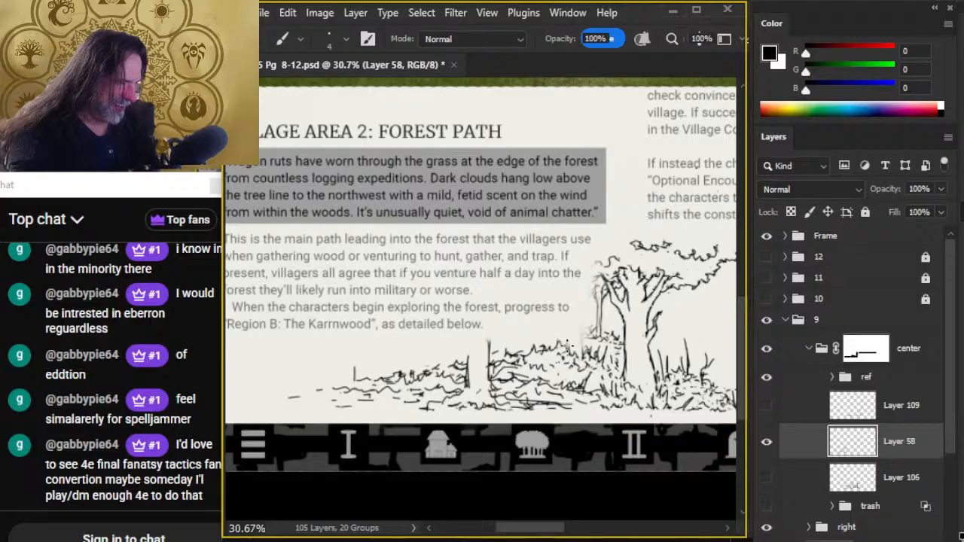
key("e")
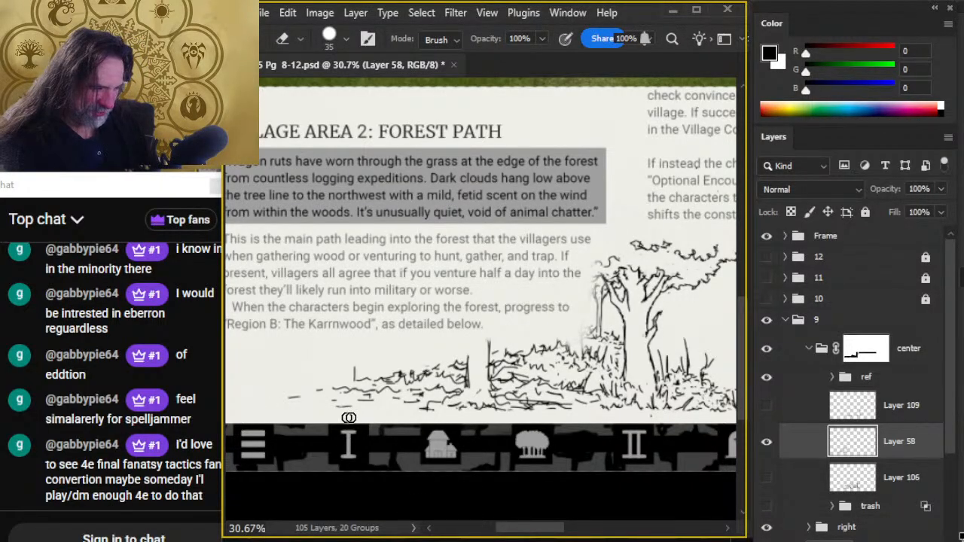
key("b")
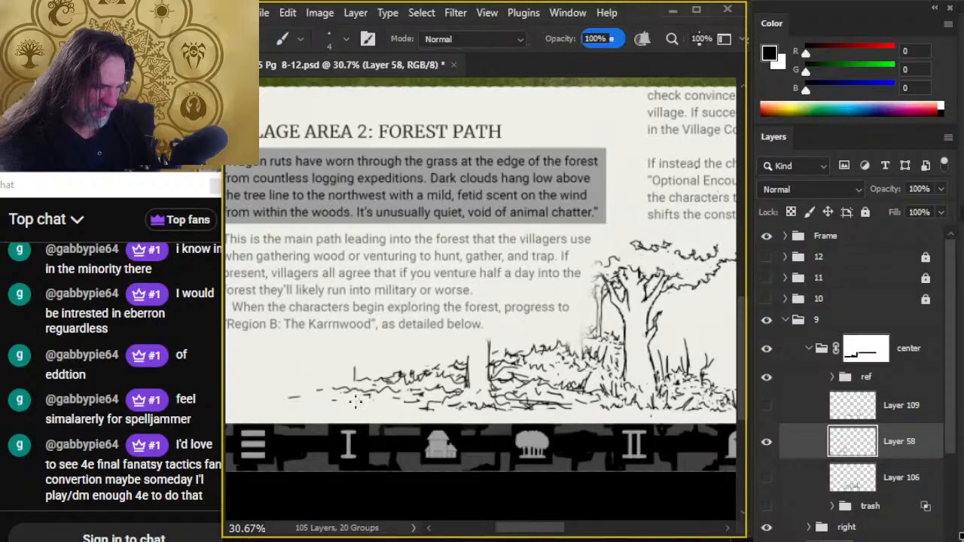
- Fade the outermost grass strokes, ground dashes and post line using the size 45 Eraser at 30% opacity
key("e")
key("w")
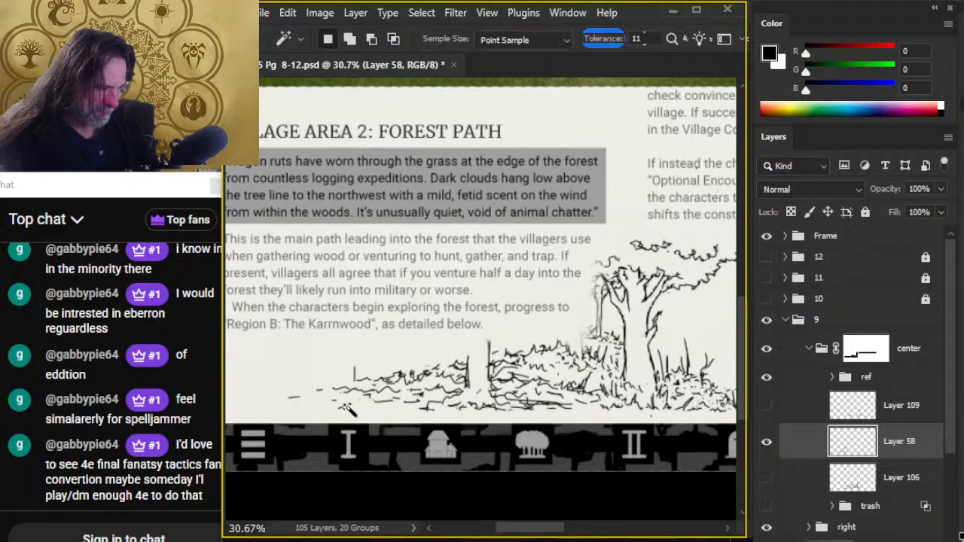
key("e")
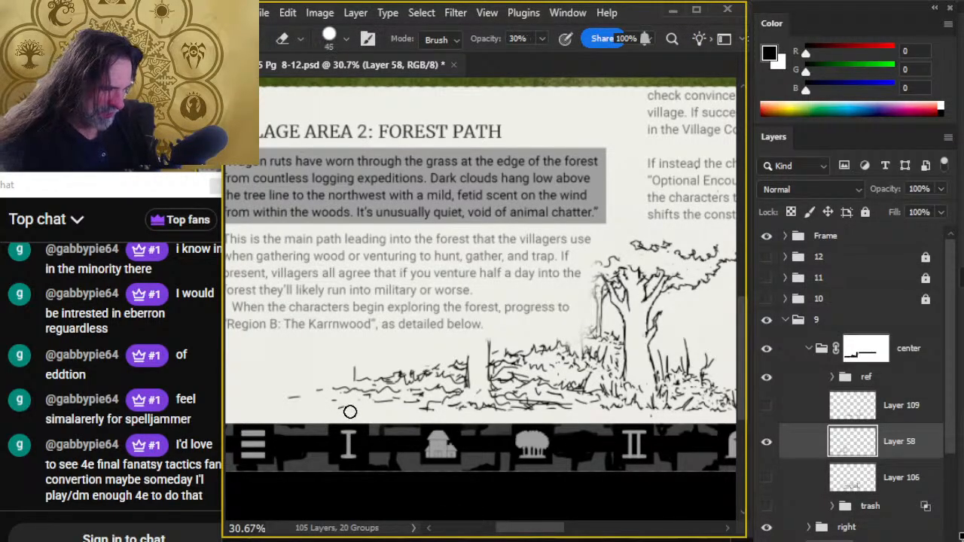
mouse_move(363, 413)
left_mouse_down()
mouse_move(281, 414)
mouse_move(380, 393)
mouse_move(311, 407)
left_mouse_up()
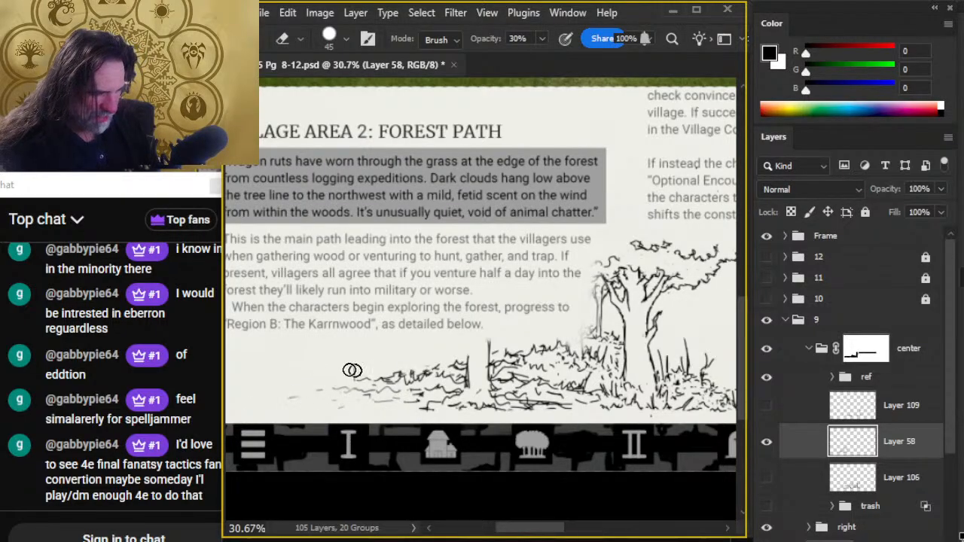
mouse_move(363, 371)
left_mouse_down()
mouse_move(439, 384)
mouse_move(425, 378)
mouse_move(436, 399)
mouse_move(394, 373)
mouse_move(422, 370)
mouse_move(385, 419)
left_mouse_up()
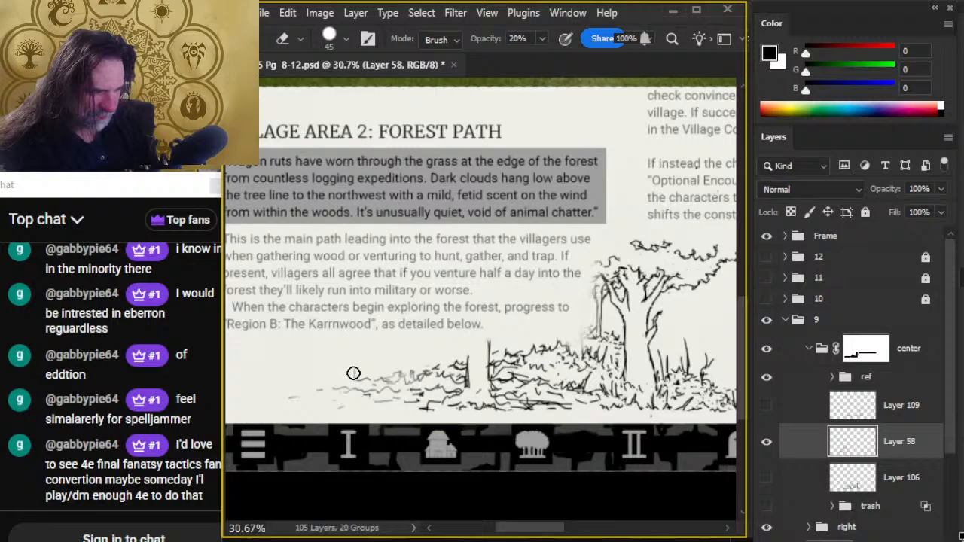
- Soften the grass and foliage around the small trunk with the size 45 Eraser at 20% and 10% opacity
mouse_move(367, 398)
left_mouse_down()
mouse_move(318, 411)
mouse_move(467, 410)
mouse_move(478, 379)
mouse_move(465, 349)
mouse_move(490, 366)
mouse_move(523, 339)
mouse_move(495, 355)
left_mouse_up()
mouse_move(510, 431)
left_mouse_down()
mouse_move(488, 344)
mouse_move(547, 330)
mouse_move(610, 350)
left_mouse_up()
mouse_move(489, 378)
left_mouse_down()
mouse_move(316, 399)
mouse_move(519, 424)
left_mouse_up()
- Lighten the background trunks, distant foliage and outer canopy of the forest scene with the size 45 Eraser at 10% opacity
key("ctrl+space")
left_click_drag(524, 460, 476, 450)
left_click_drag(506, 480, 441, 403)
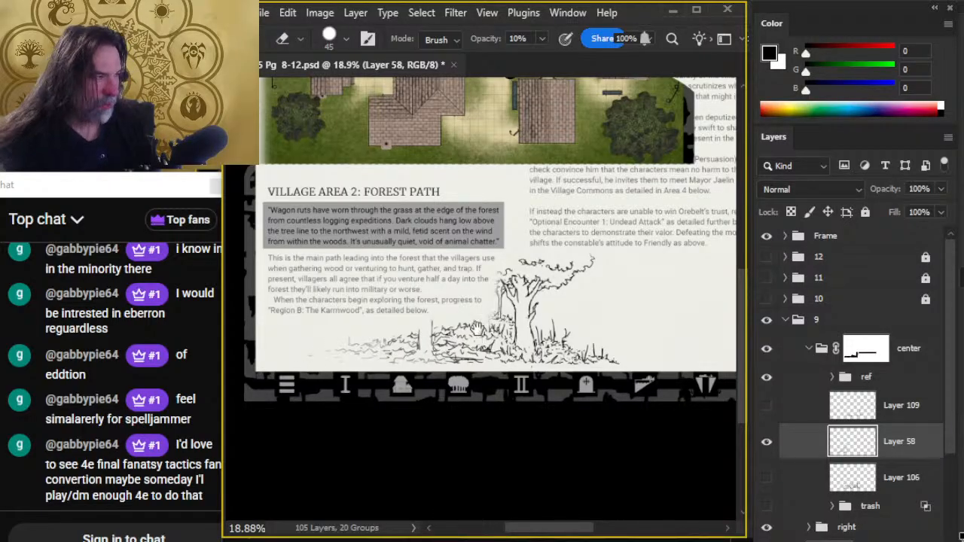
left_click_drag(477, 329, 505, 450)
left_click_drag(290, 189, 364, 179)
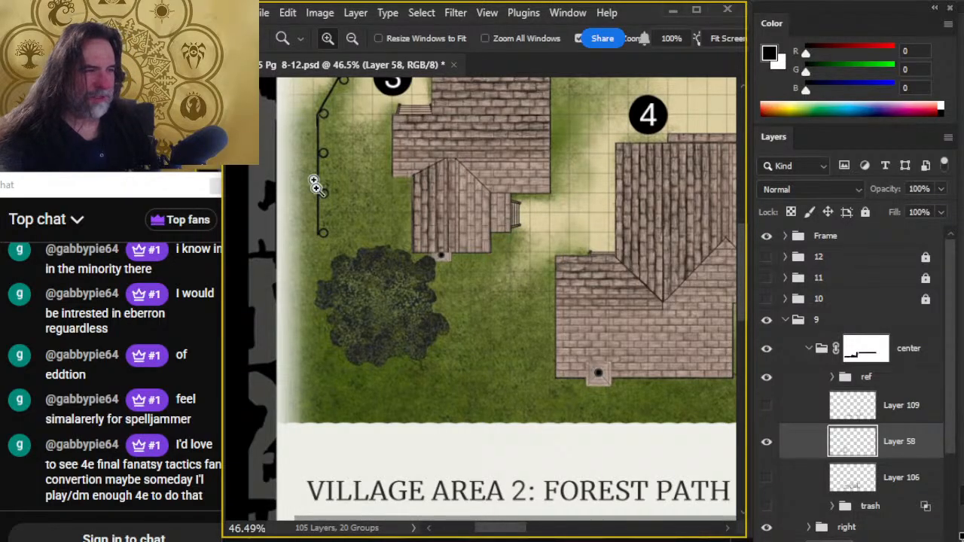
mouse_move(567, 466)
left_mouse_down()
mouse_move(545, 332)
mouse_move(503, 198)
left_mouse_up()
left_click_drag(585, 399, 532, 199)
key("e")
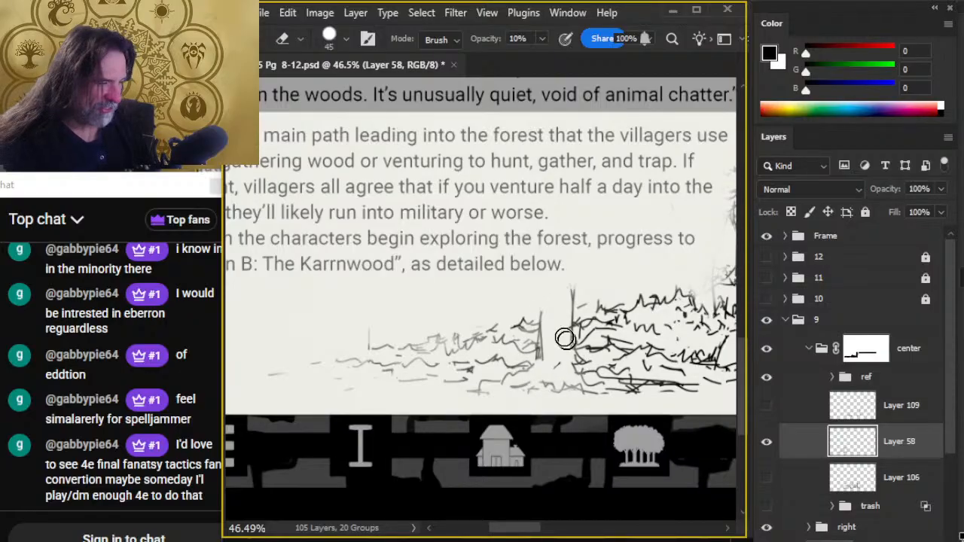
mouse_move(577, 415)
left_mouse_down()
mouse_move(563, 383)
mouse_move(402, 378)
left_mouse_up()
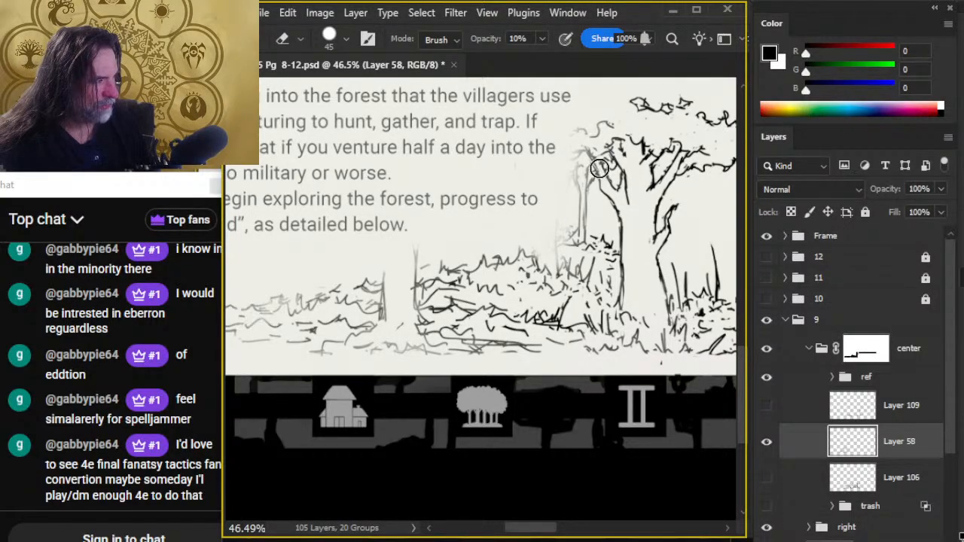
left_click_drag(631, 192, 488, 339)
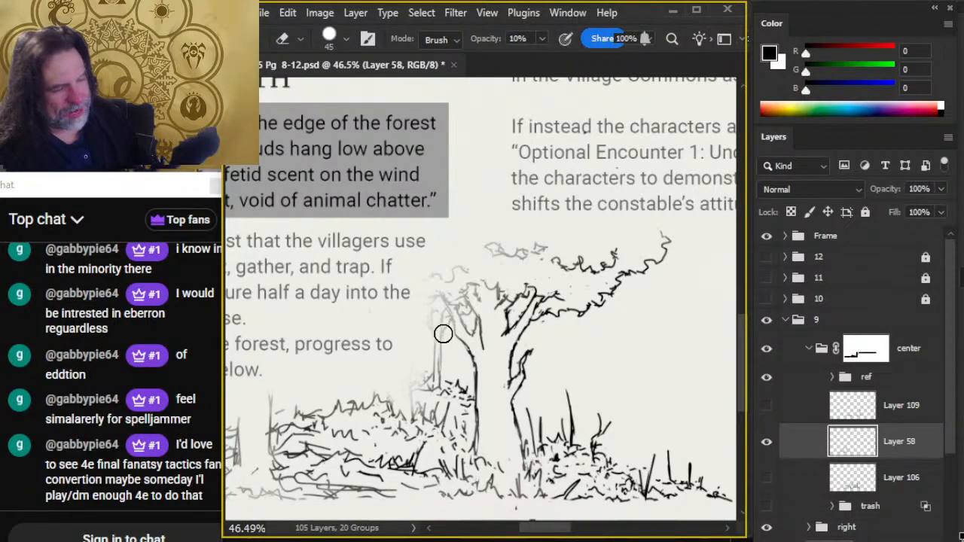
scroll(406, 362, "left", 5)
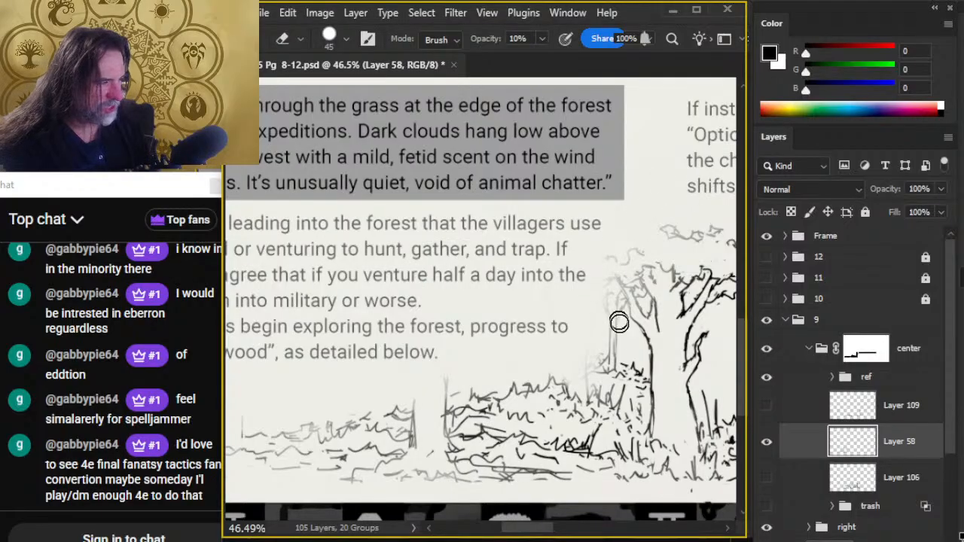
- Examine the faded forest vignette within the whole page 9 layout, with the interface panels hidden
key("z")
left_click_drag(643, 388, 443, 393)
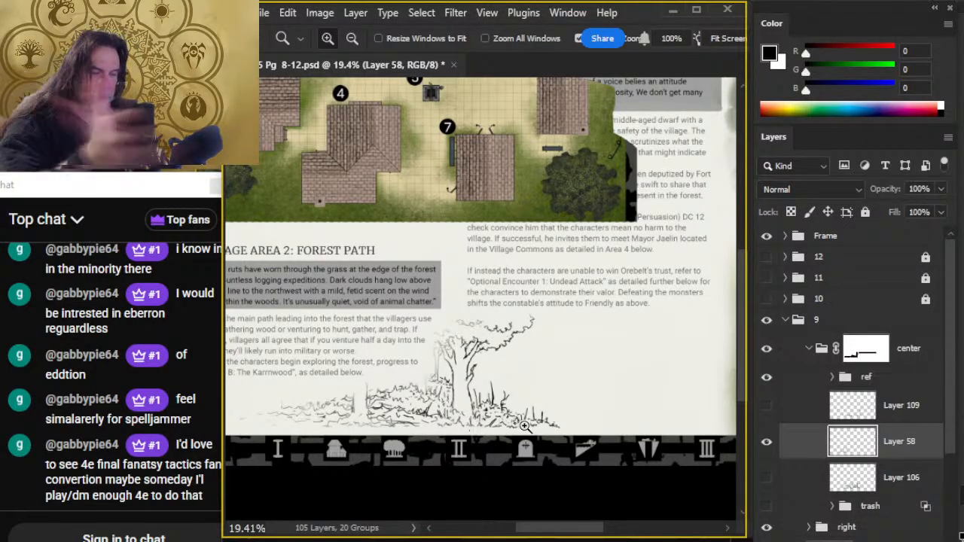
left_click(767, 378)
key("x")
key("g")
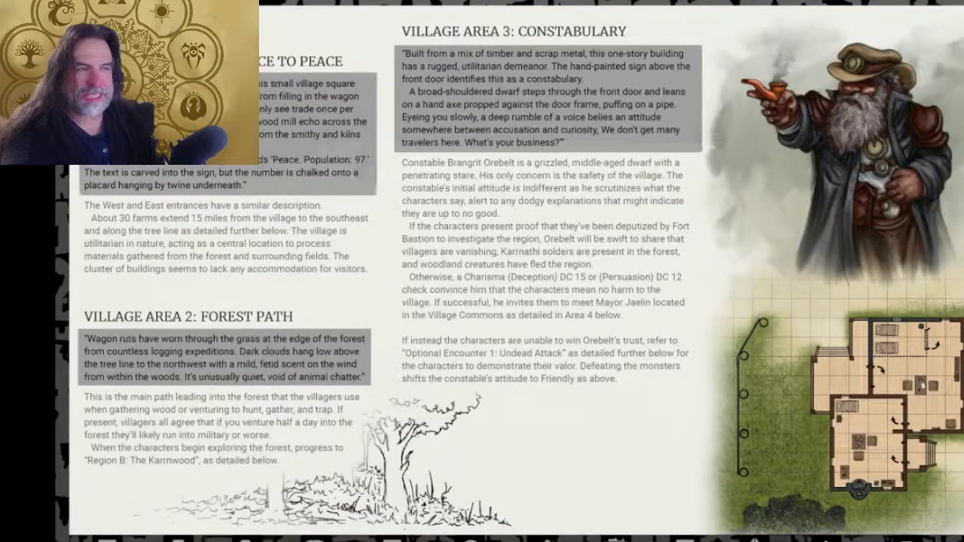
mouse_move(283, 209)
left_mouse_down()
mouse_move(134, 247)
mouse_move(292, 219)
left_mouse_up()
left_click(254, 323)
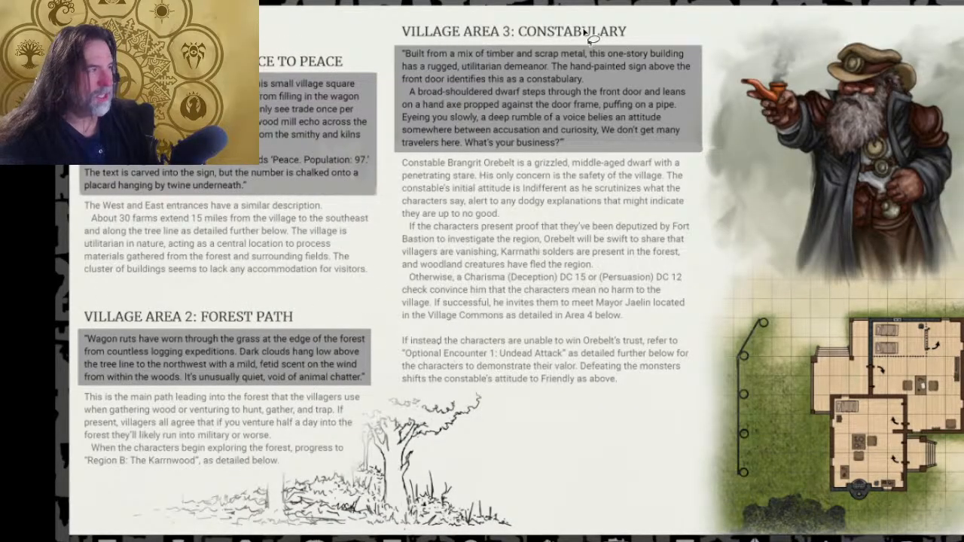
mouse_move(590, 38)
left_mouse_down()
mouse_move(348, 151)
mouse_move(583, 29)
left_mouse_up()
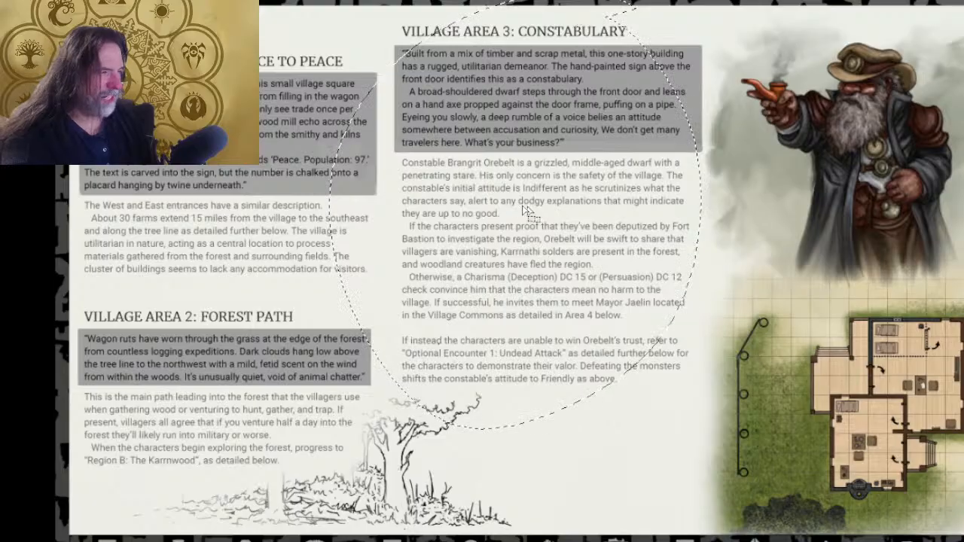
mouse_move(554, 78)
left_mouse_down()
mouse_move(540, 272)
mouse_move(870, 372)
mouse_move(636, 68)
mouse_move(557, 76)
left_mouse_up()
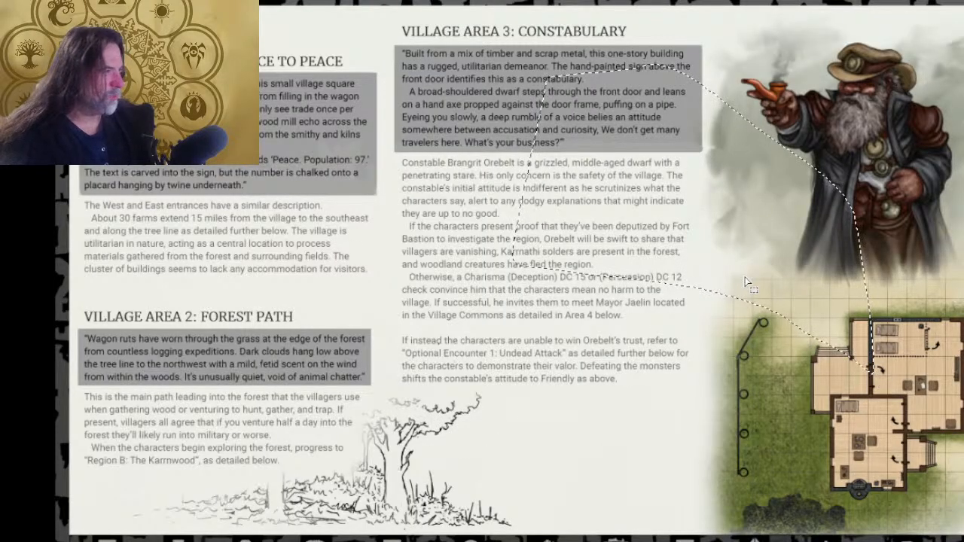
left_click(855, 275)
mouse_move(933, 282)
left_mouse_down()
mouse_move(861, 521)
mouse_move(942, 275)
left_mouse_up()
left_click(913, 408)
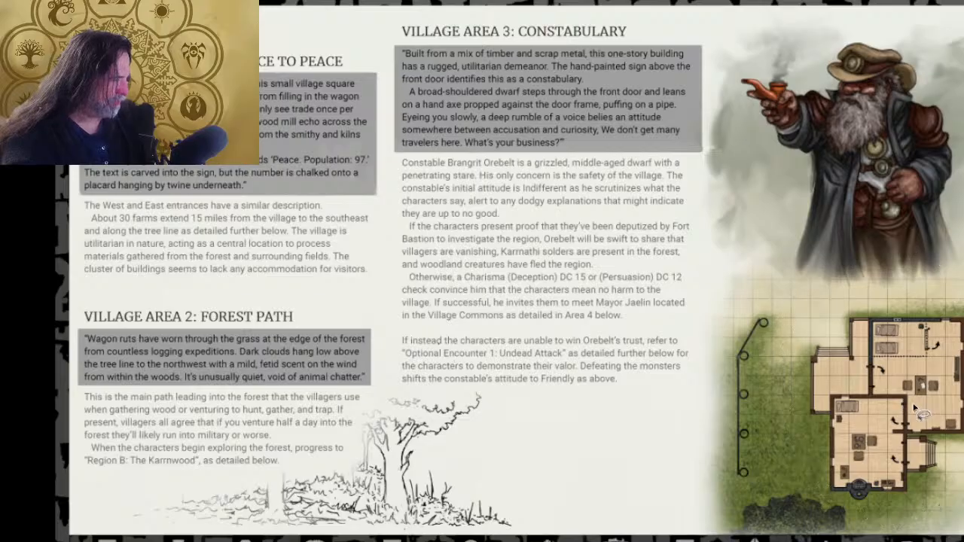
mouse_move(933, 344)
left_mouse_down()
mouse_move(899, 348)
mouse_move(555, 204)
left_mouse_up()
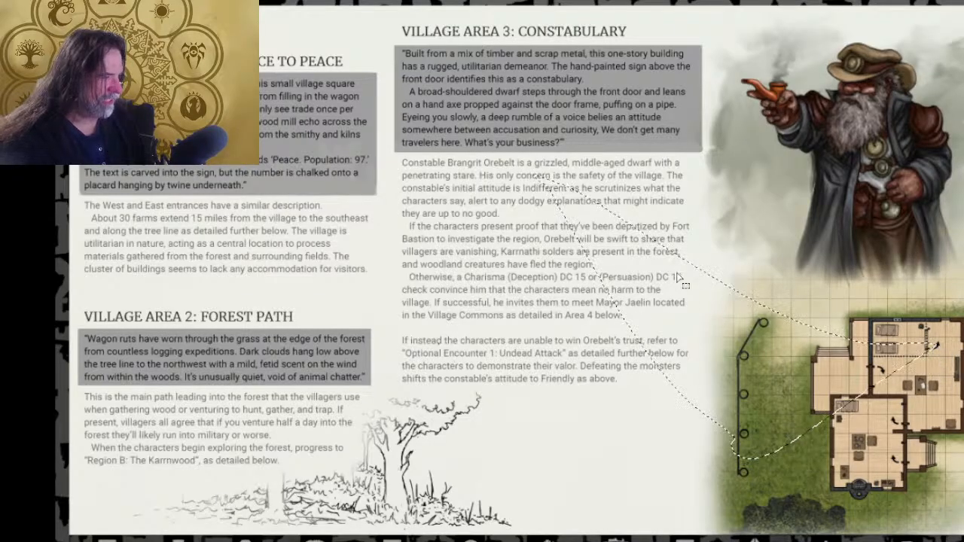
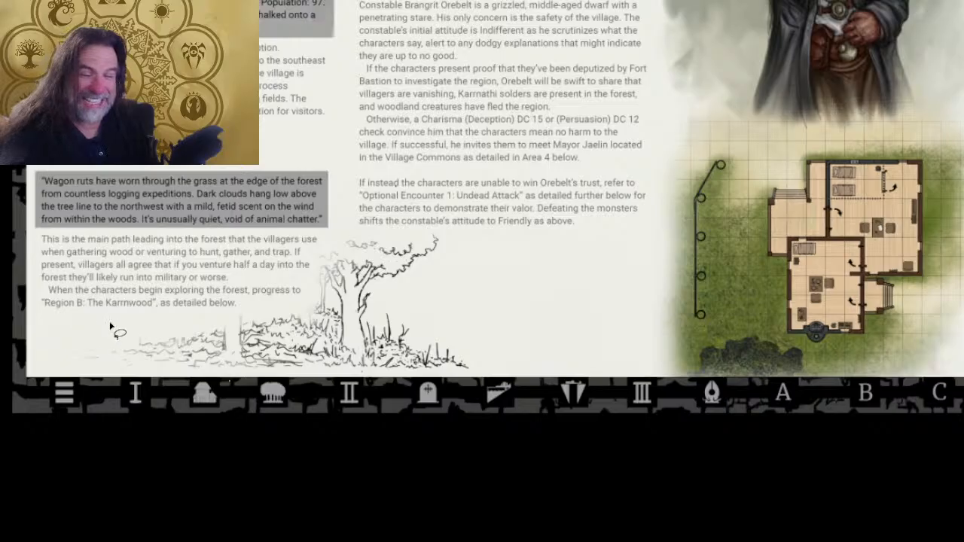
- Examine the forest vignette and the empty space beneath the Constabulary text within the whole page layout
mouse_move(55, 333)
left_mouse_down()
mouse_move(86, 389)
mouse_move(95, 333)
left_mouse_up()
mouse_move(125, 375)
left_mouse_down()
mouse_move(469, 272)
mouse_move(348, 341)
mouse_move(489, 320)
mouse_move(549, 263)
mouse_move(530, 290)
left_mouse_up()
left_click(611, 271)
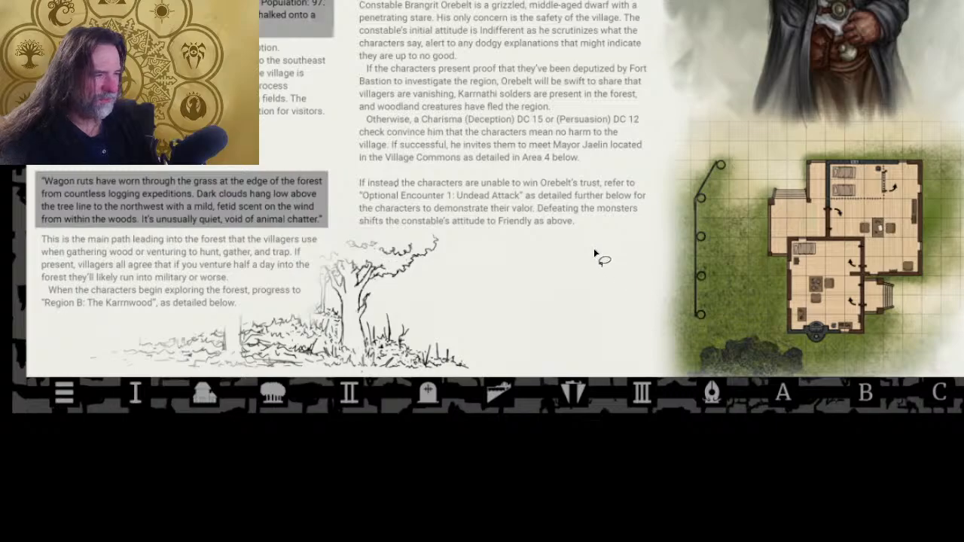
mouse_move(594, 256)
left_mouse_down()
mouse_move(472, 238)
mouse_move(476, 419)
mouse_move(561, 260)
left_mouse_up()
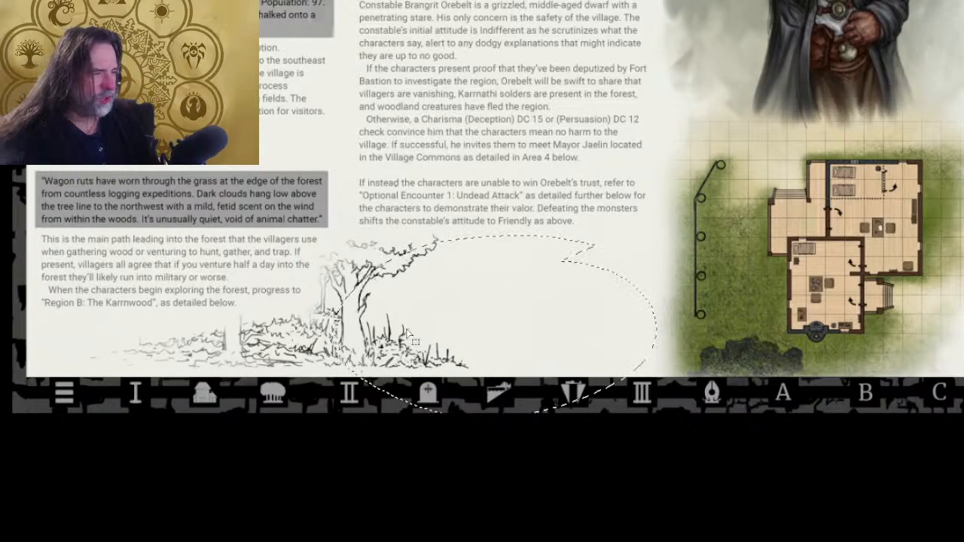
left_click_drag(694, 336, 686, 407)
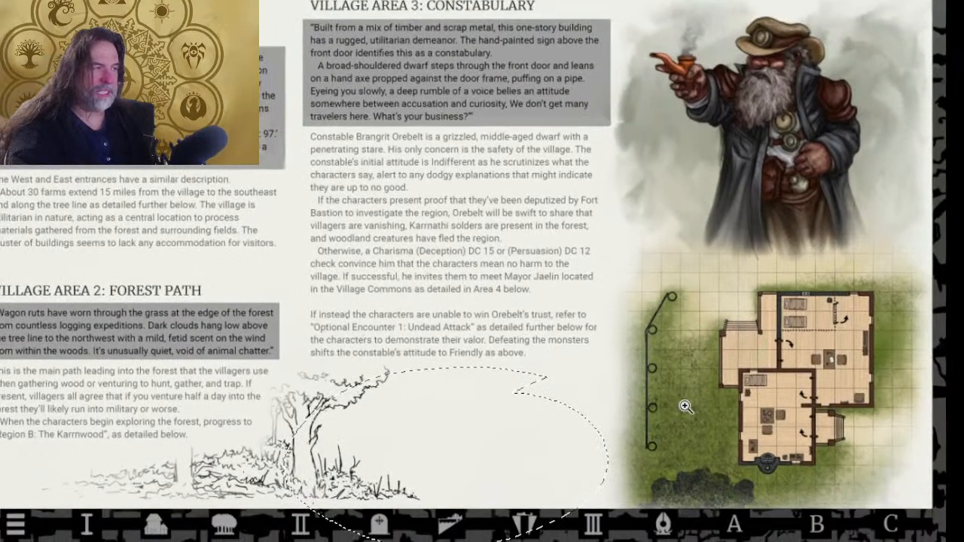
left_click_drag(741, 396, 668, 397)
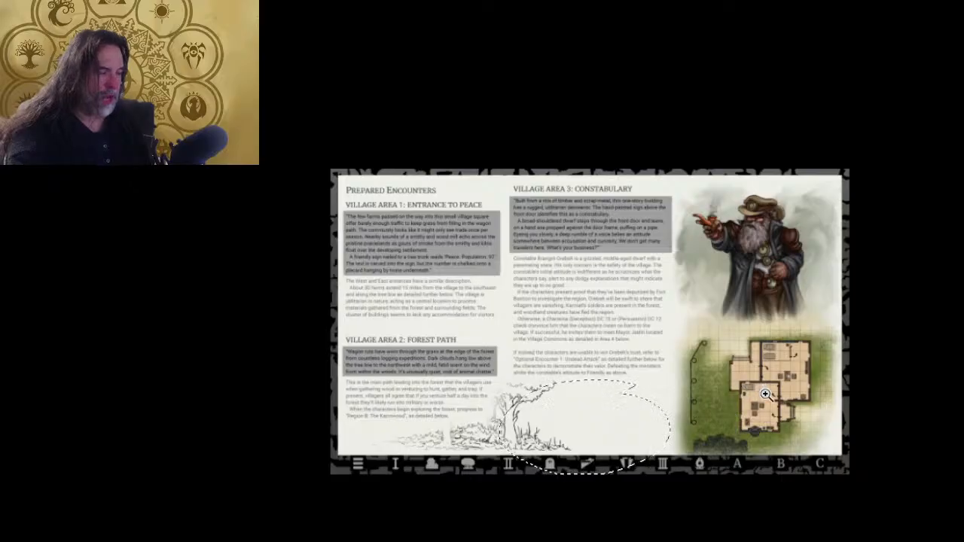
left_click(726, 408)
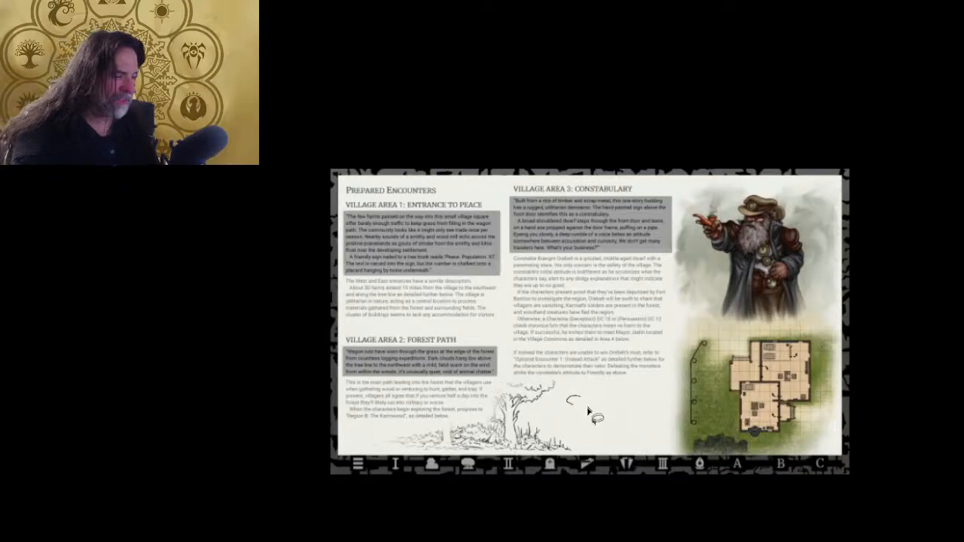
mouse_move(622, 385)
left_mouse_down()
mouse_move(611, 435)
mouse_move(564, 427)
mouse_move(527, 361)
left_mouse_up()
left_click(570, 451)
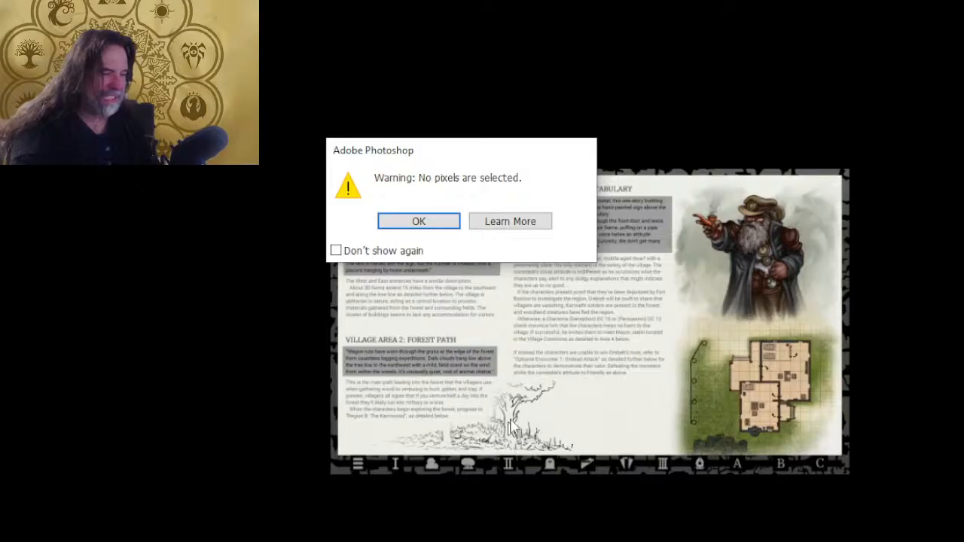
left_click(435, 220)
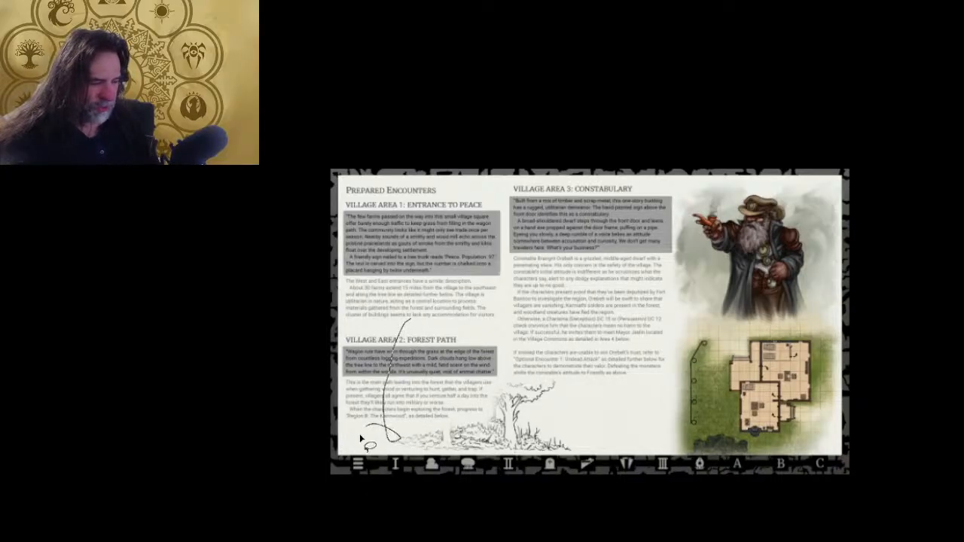
- Examine how the vignette's lower edge leads across the empty area toward the constabulary map
mouse_move(360, 436)
left_mouse_down()
mouse_move(390, 456)
mouse_move(364, 427)
mouse_move(368, 461)
mouse_move(430, 429)
mouse_move(394, 432)
mouse_move(355, 451)
mouse_move(419, 442)
mouse_move(501, 465)
mouse_move(524, 447)
mouse_move(464, 433)
mouse_move(388, 459)
mouse_move(416, 448)
left_mouse_up()
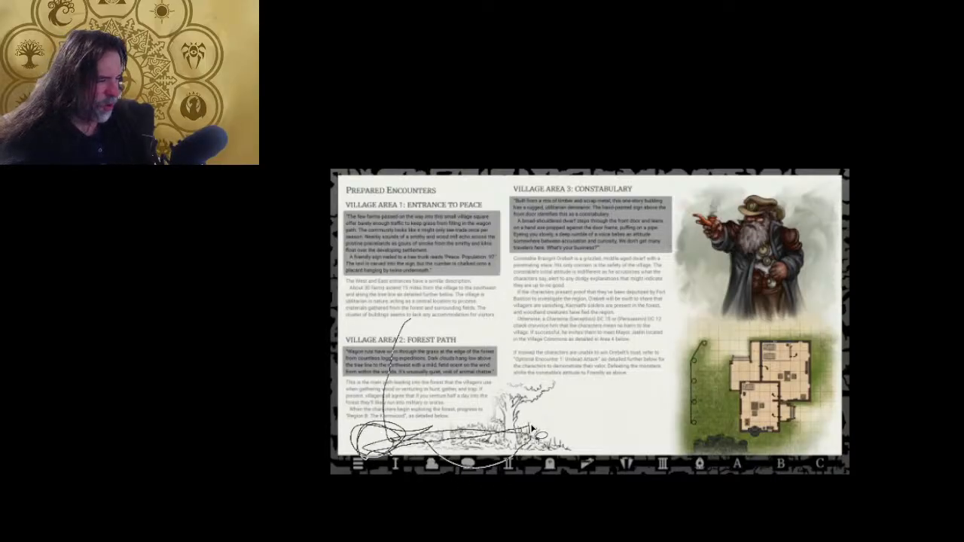
mouse_move(565, 401)
left_mouse_down()
mouse_move(527, 459)
mouse_move(576, 420)
mouse_move(585, 202)
mouse_move(621, 385)
left_mouse_up()
left_click(602, 385)
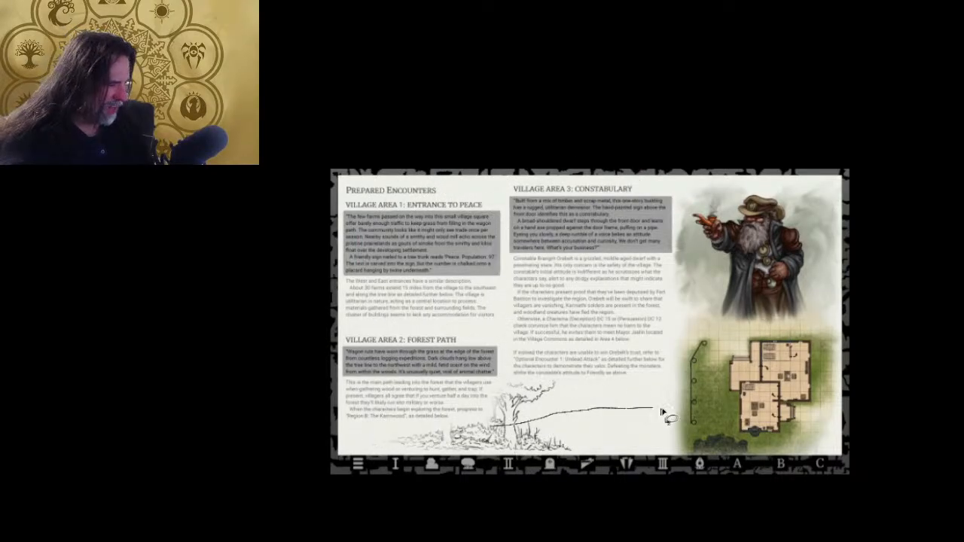
mouse_move(724, 395)
left_mouse_down()
mouse_move(688, 431)
mouse_move(514, 416)
left_mouse_up()
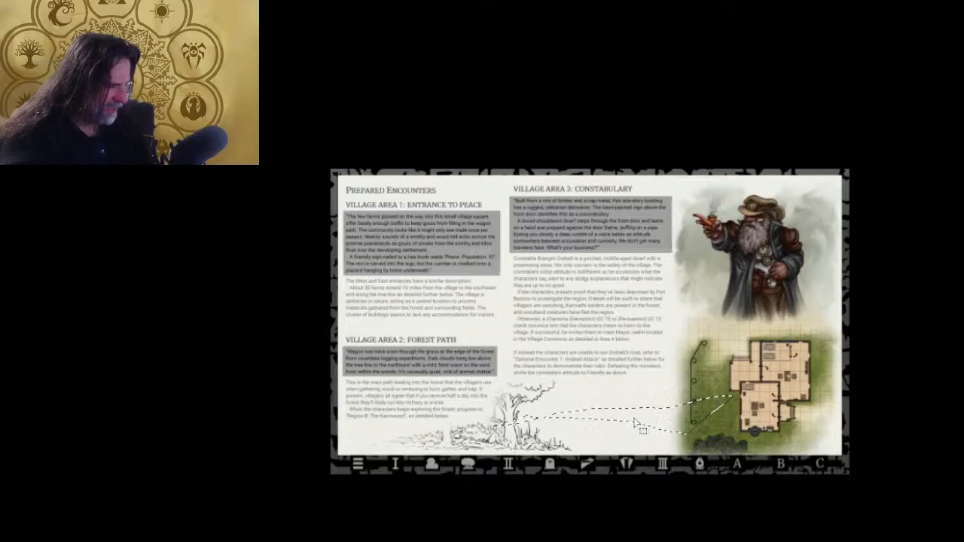
left_click(732, 407)
mouse_move(717, 374)
left_mouse_down()
mouse_move(790, 409)
mouse_move(708, 382)
left_mouse_up()
left_click(720, 435)
left_click_drag(724, 432, 729, 428)
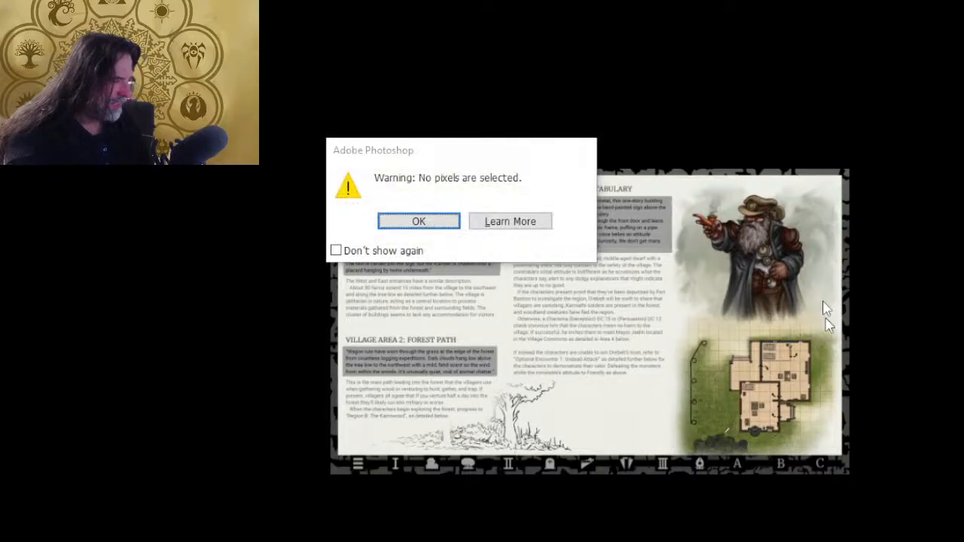
left_click(446, 226)
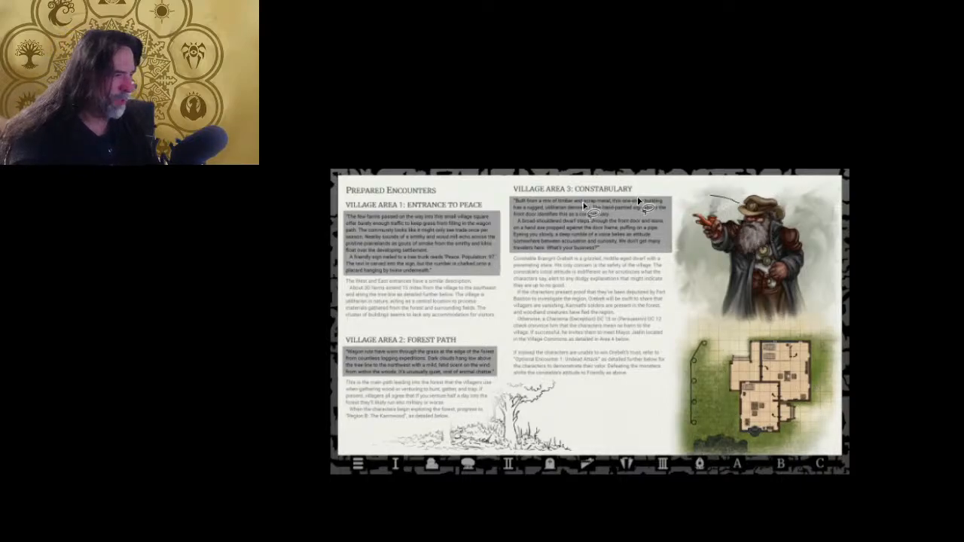
- Examine the Village Area text blocks up close and against the whole spread, and clear the selection
left_click_drag(584, 205, 669, 258)
left_click(652, 224)
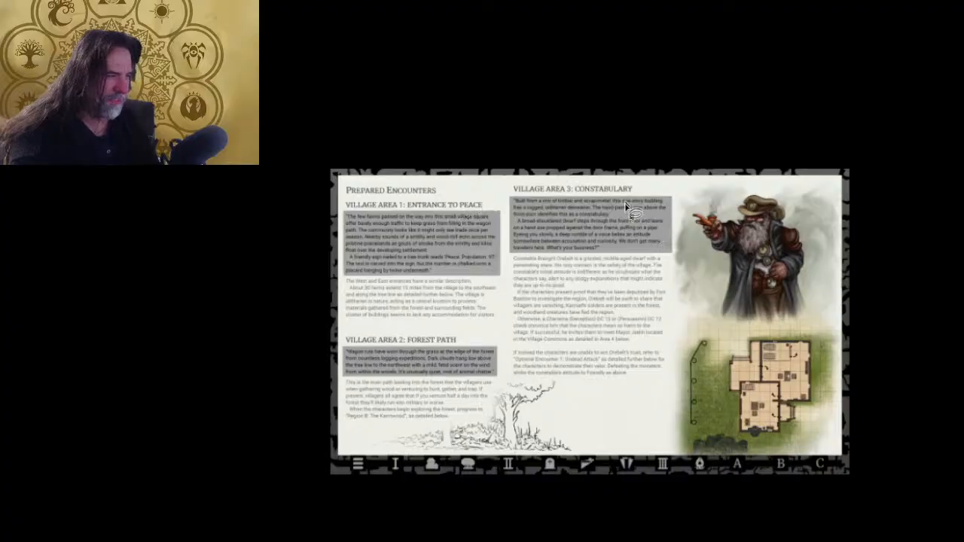
mouse_move(628, 208)
left_mouse_down()
mouse_move(512, 218)
mouse_move(595, 239)
mouse_move(589, 340)
left_mouse_up()
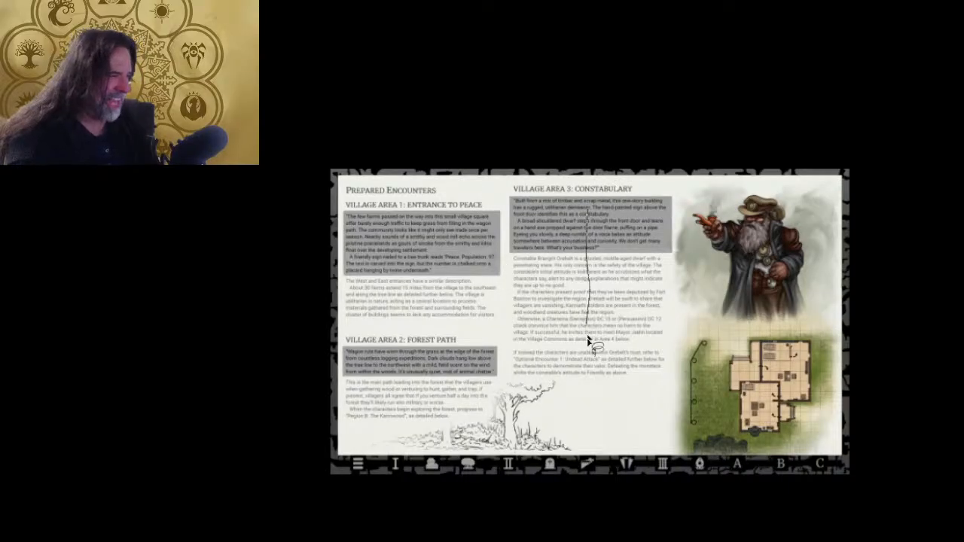
mouse_move(599, 408)
left_mouse_down()
mouse_move(696, 398)
mouse_move(722, 249)
mouse_move(535, 250)
mouse_move(641, 460)
mouse_move(854, 319)
mouse_move(698, 187)
mouse_move(556, 328)
mouse_move(646, 398)
left_mouse_up()
key("z")
left_click_drag(381, 273, 442, 200)
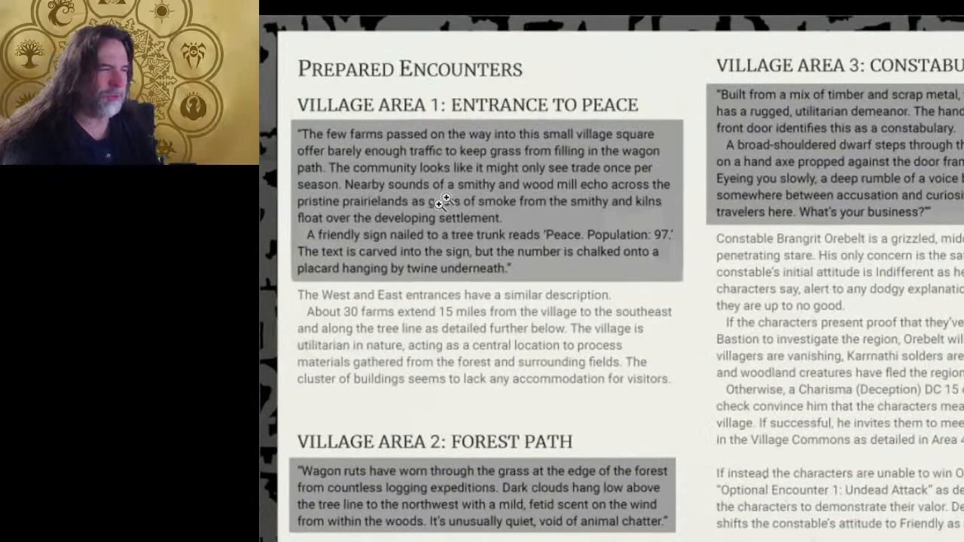
left_click_drag(493, 461, 500, 337)
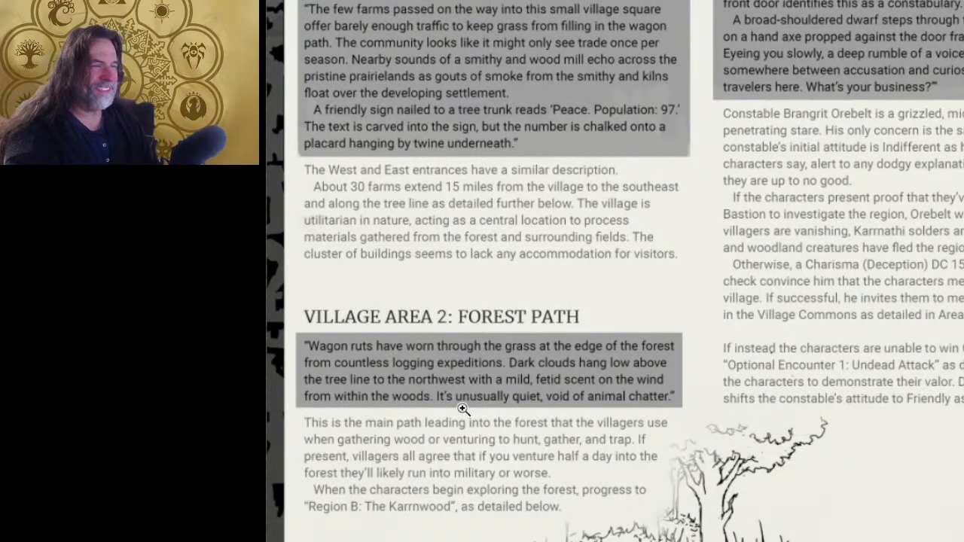
left_click_drag(735, 417, 663, 393)
left_click_drag(820, 365, 548, 351)
mouse_move(616, 186)
left_mouse_down()
mouse_move(564, 370)
mouse_move(675, 185)
mouse_move(712, 234)
mouse_move(622, 267)
mouse_move(608, 166)
mouse_move(795, 497)
mouse_move(514, 302)
mouse_move(863, 323)
mouse_move(451, 377)
mouse_move(829, 316)
mouse_move(531, 459)
mouse_move(787, 248)
mouse_move(482, 422)
mouse_move(678, 181)
mouse_move(724, 363)
left_mouse_up()
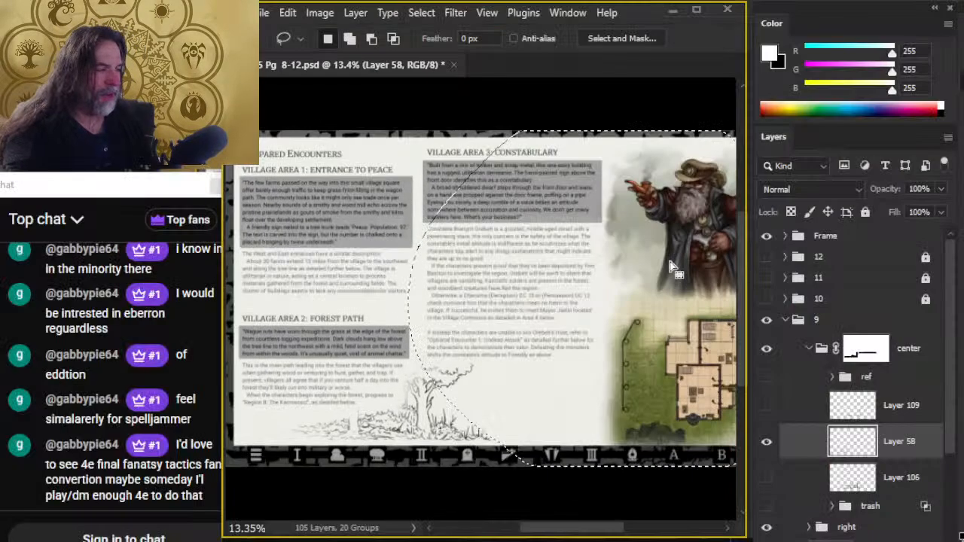
key("ctrl+d")
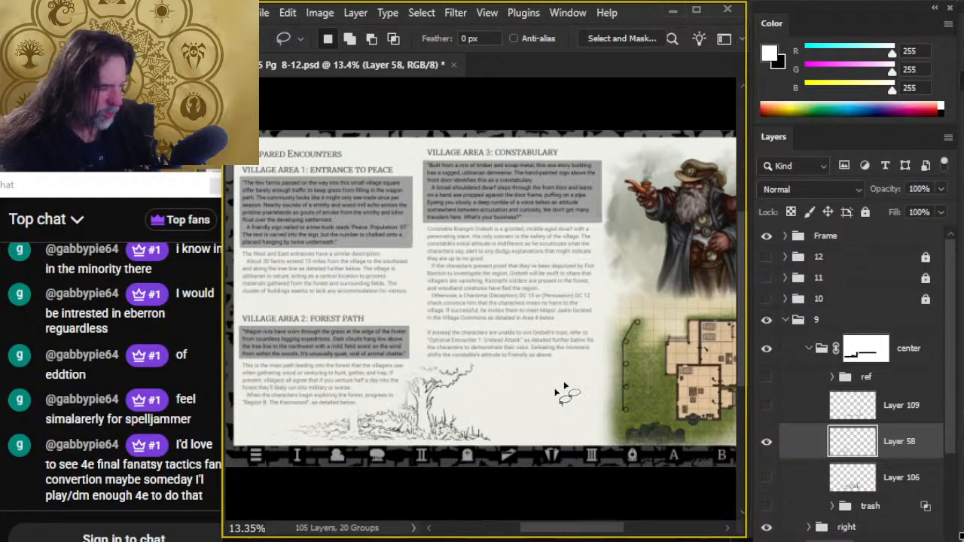
- Try a black wash at 20% opacity beside the tree, smudged toward the forest at 40% strength
left_click_drag(528, 422, 490, 330)
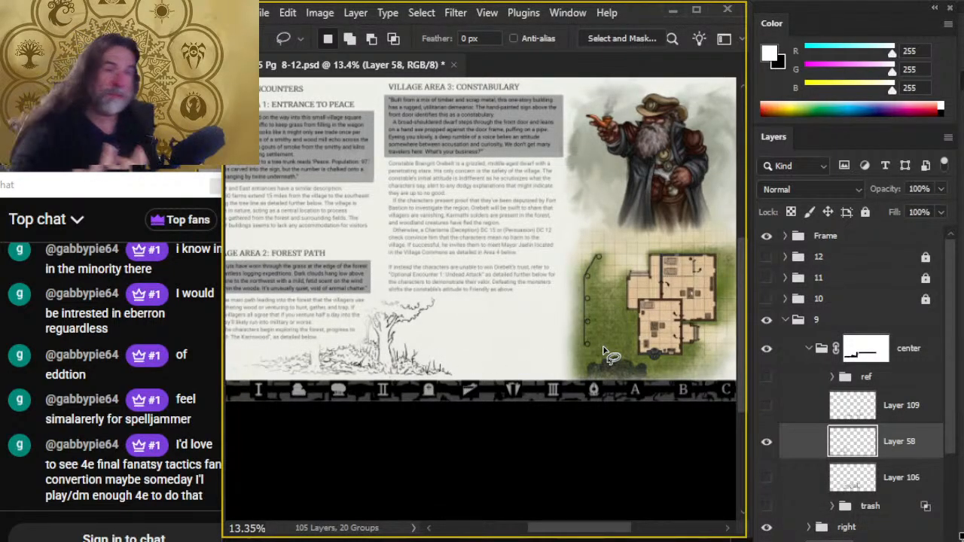
key("b")
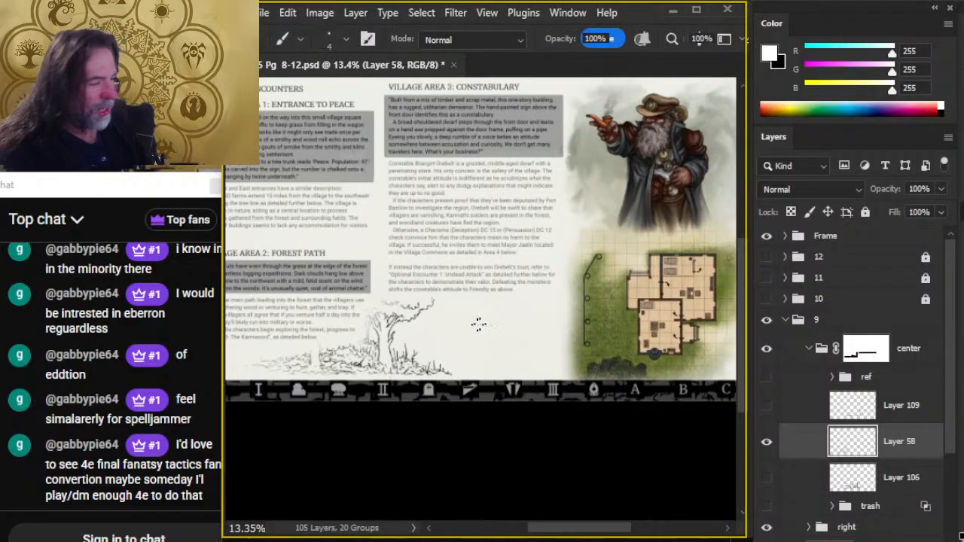
key("l")
key("b")
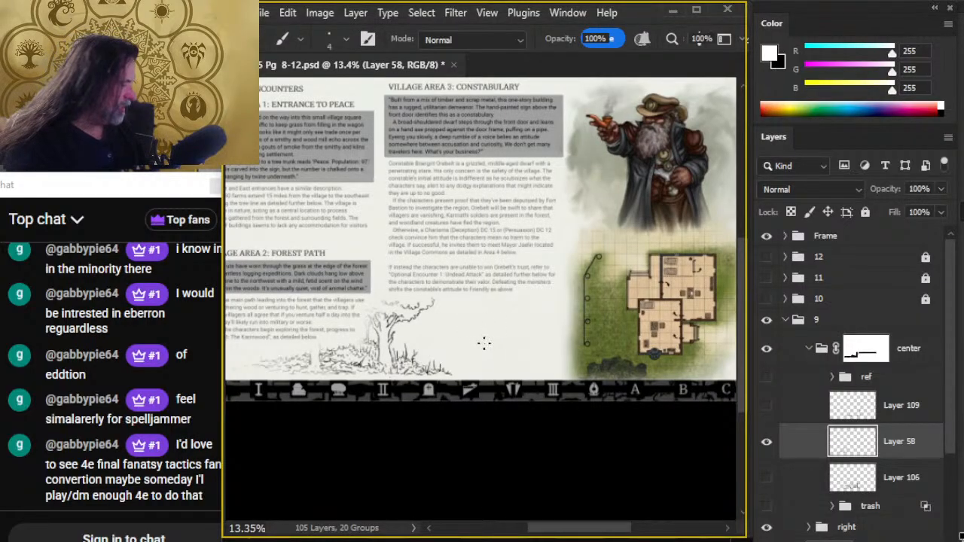
key("x")
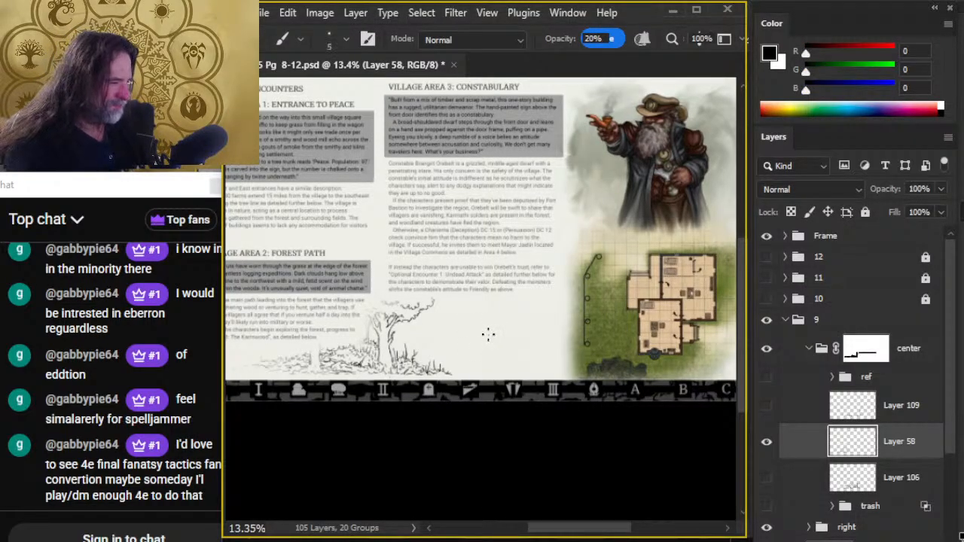
mouse_move(490, 306)
left_mouse_down()
mouse_move(465, 351)
mouse_move(524, 327)
mouse_move(535, 361)
left_mouse_up()
key("r")
key("]")
key("]")
key("]")
key("]")
key("]")
key("]")
key("]")
key("]")
key("]")
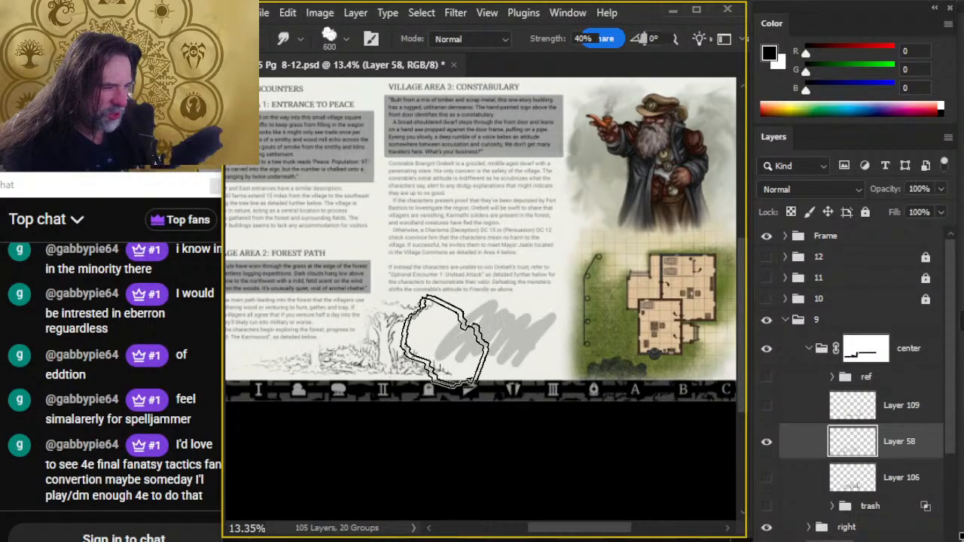
left_click_drag(447, 342, 363, 350)
left_click_drag(482, 315, 374, 366)
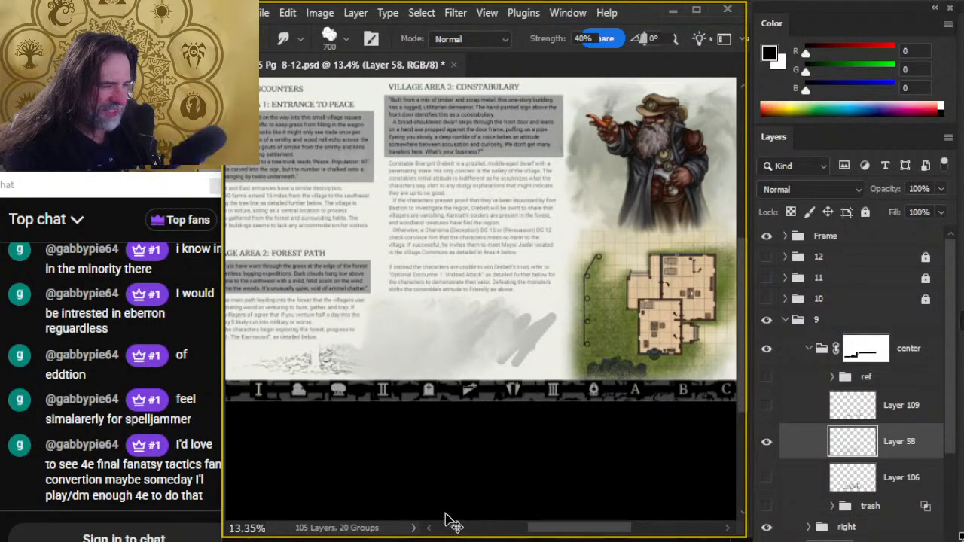
- Undo the grey wash and its smudging, and clear the restored selection
key("ctrl+z")
key("ctrl+z")
key("ctrl+z")
key("ctrl+z")
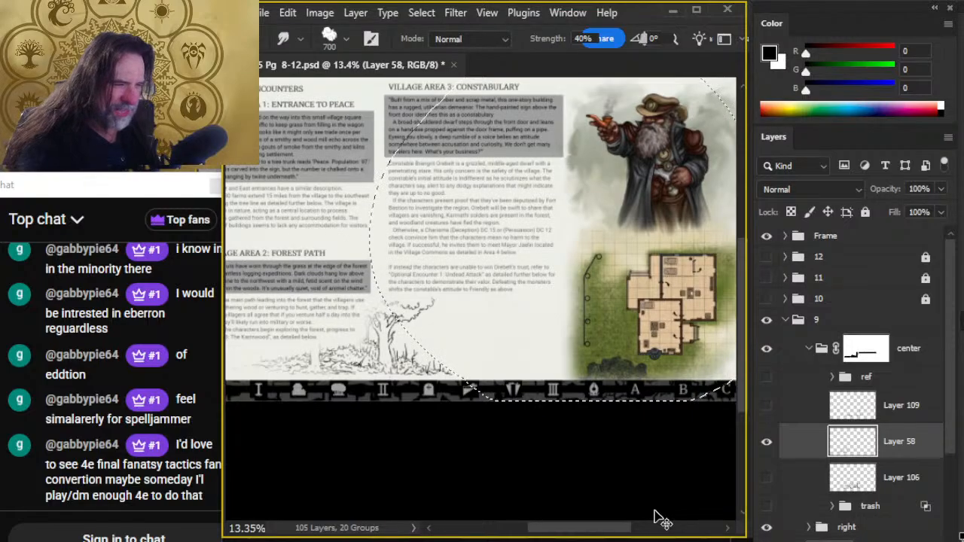
key("ctrl+d")
key("l")
- Examine the constabulary floor plan up close and within the page layout
key("z")
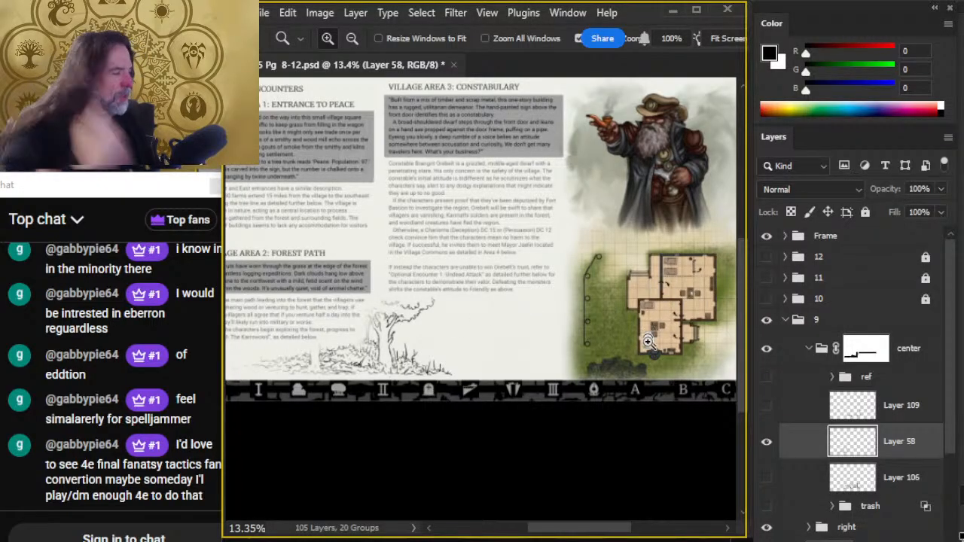
left_click_drag(647, 341, 589, 323)
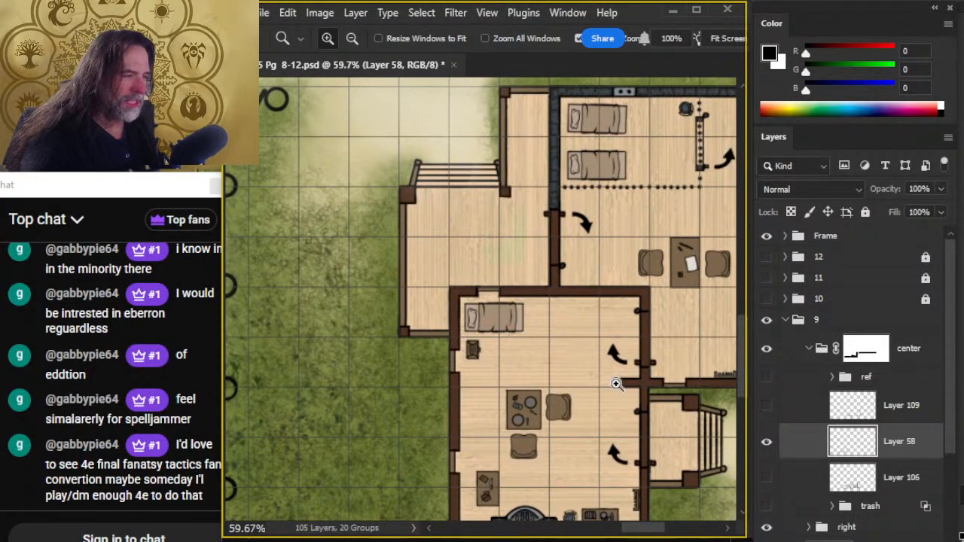
left_click_drag(609, 380, 486, 337)
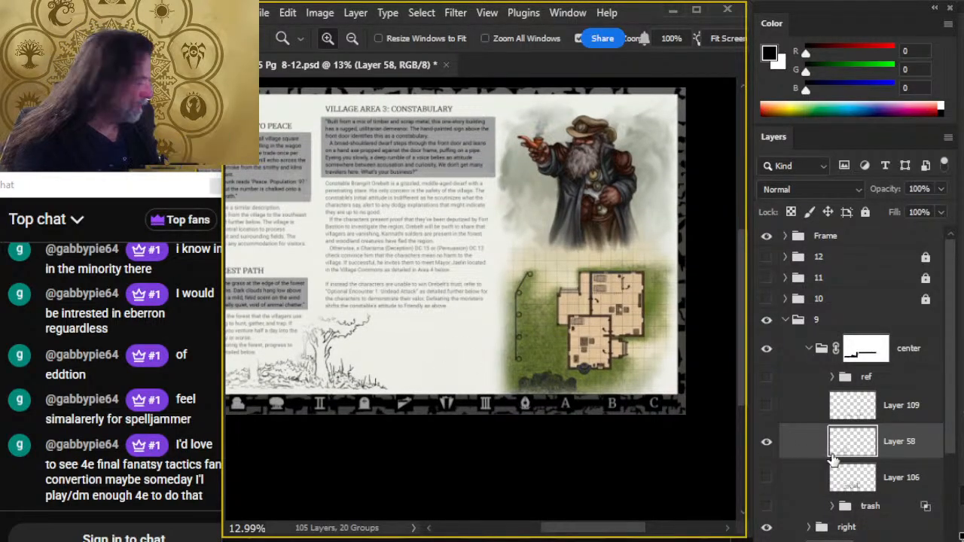
- Add a new empty layer directly above Layer 58 in the center group
left_click(767, 407)
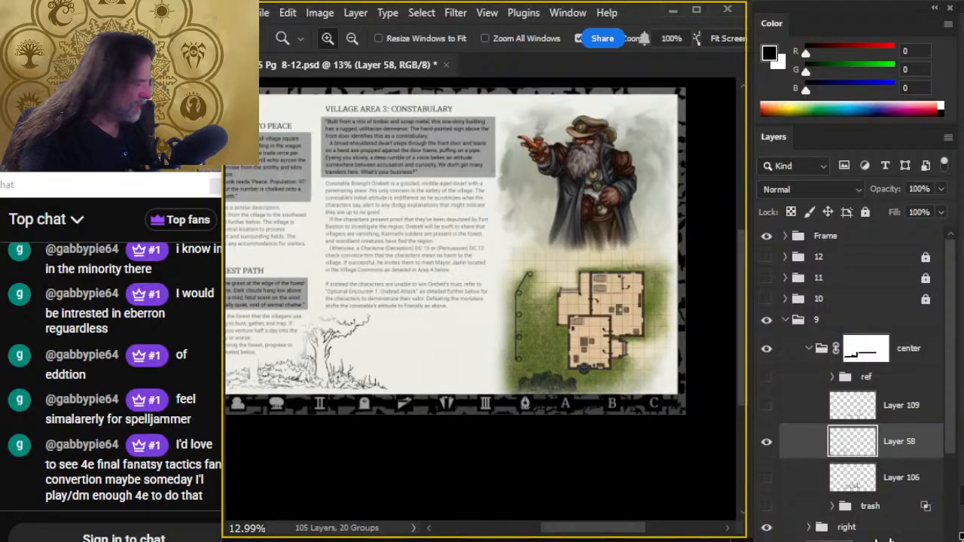
key("ctrl+shift+alt+n")
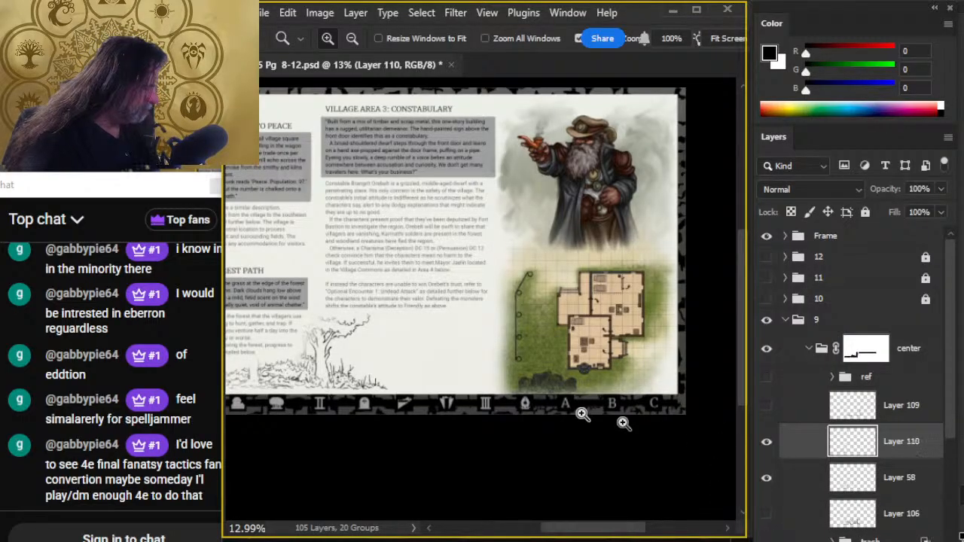
scroll(379, 369, "up", 3)
- Try a curved freehand stroke in the empty space beside the tree with the size 10 Brush at 100% opacity
key("b")
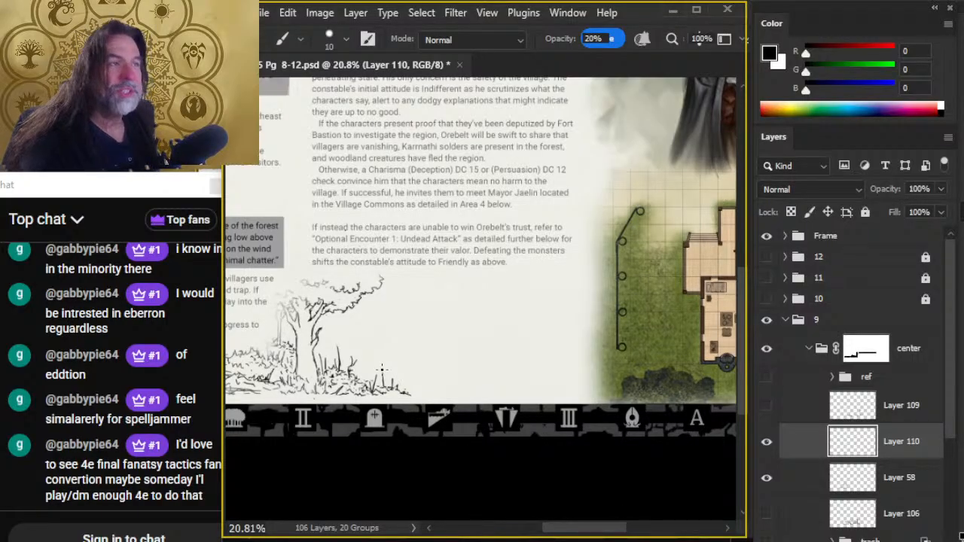
key("e")
key("b")
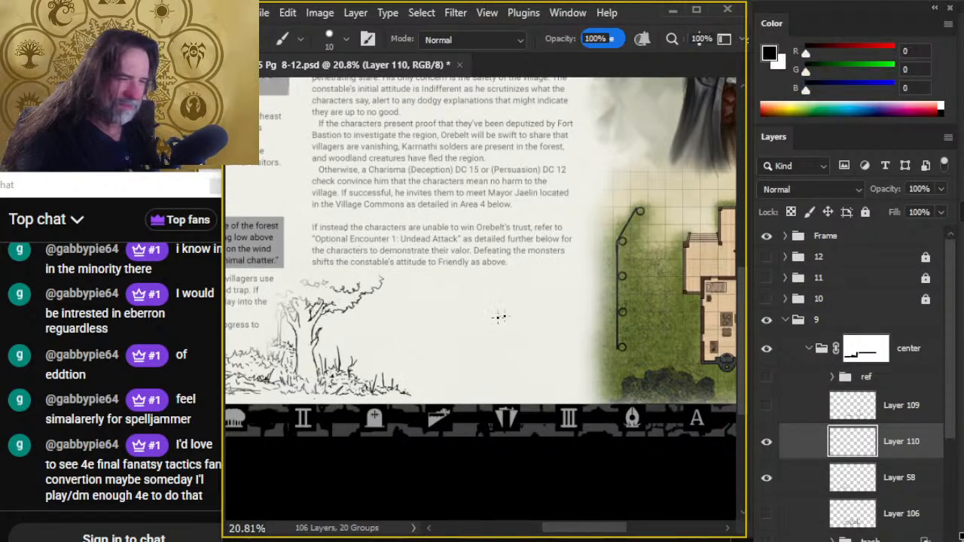
left_click_drag(518, 303, 514, 353)
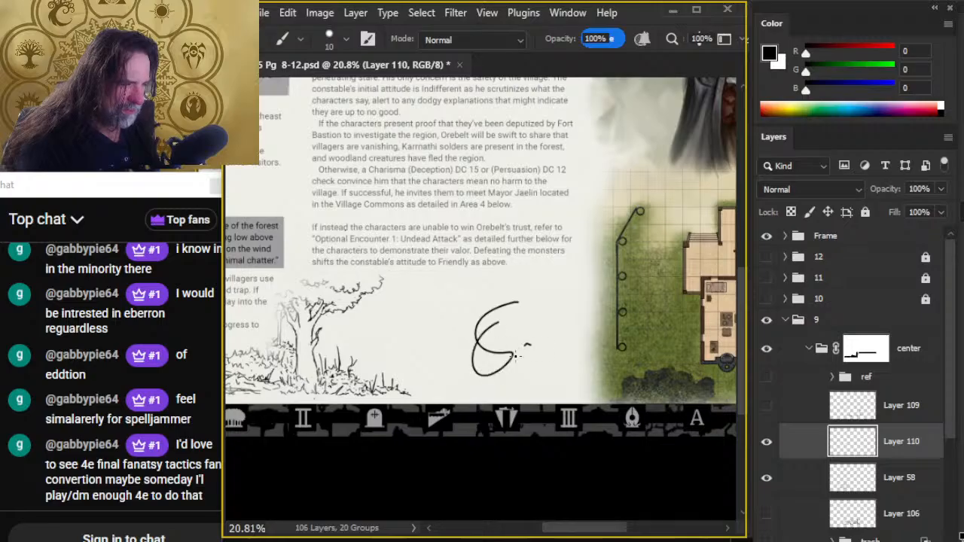
key("ctrl+z")
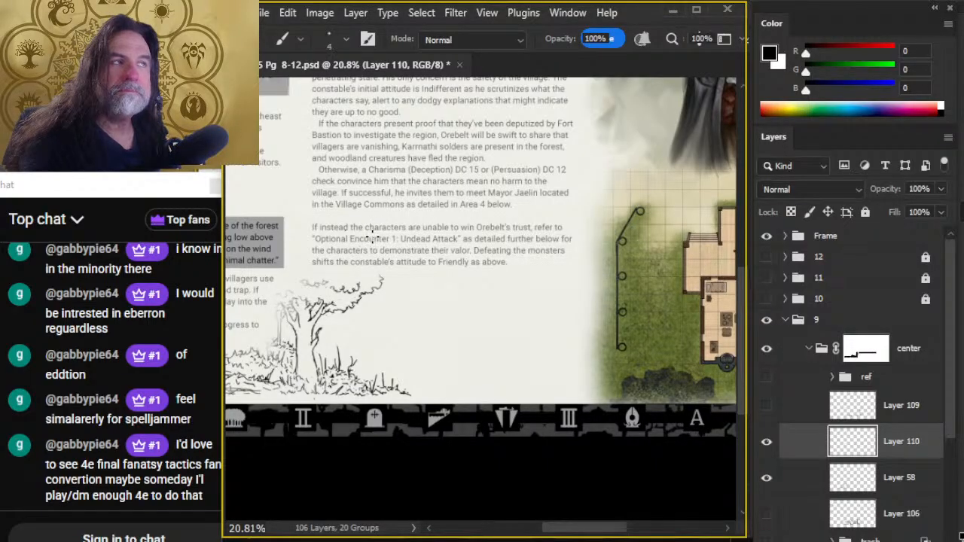
- Try freehand horizontal strokes across the base of the tree with the size 5 Brush, and erase them
left_click_drag(391, 329, 442, 244)
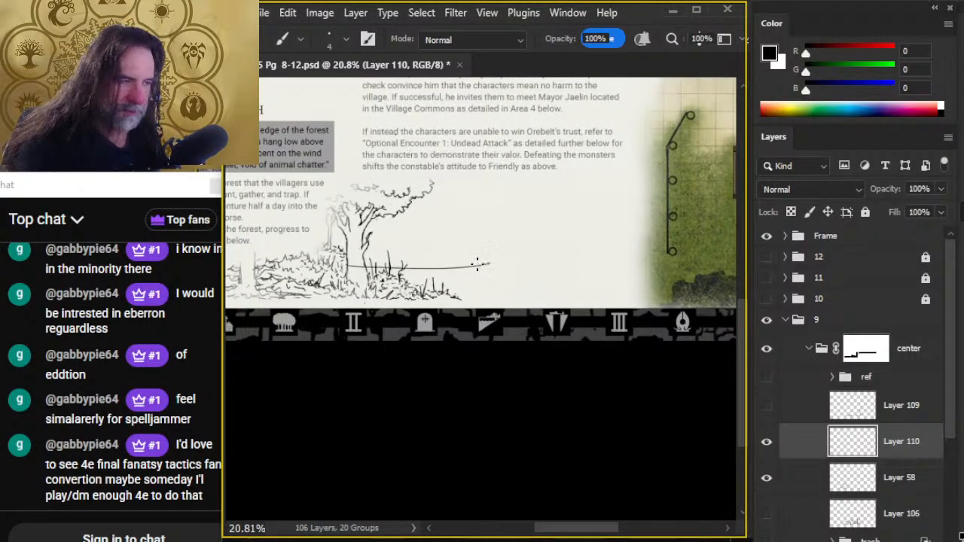
key("ctrl+z")
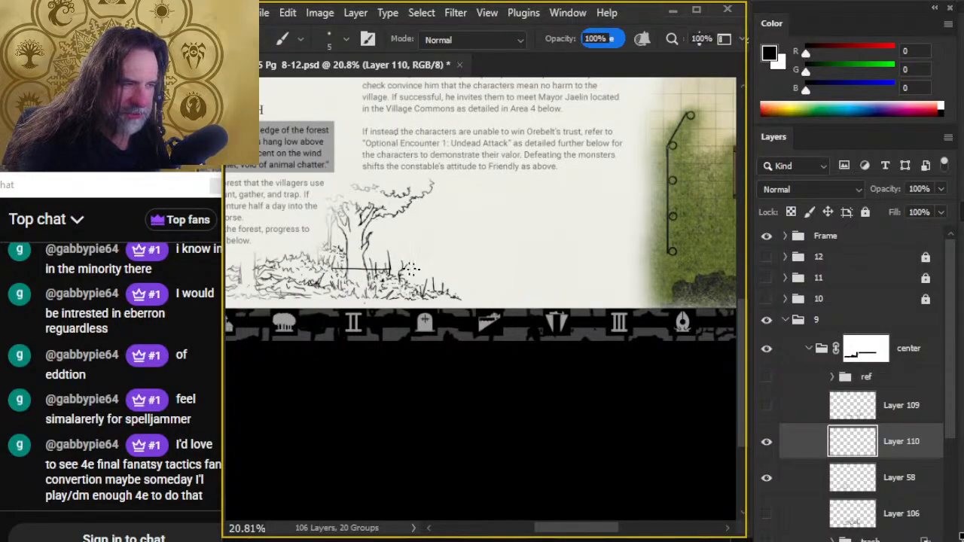
key("e")
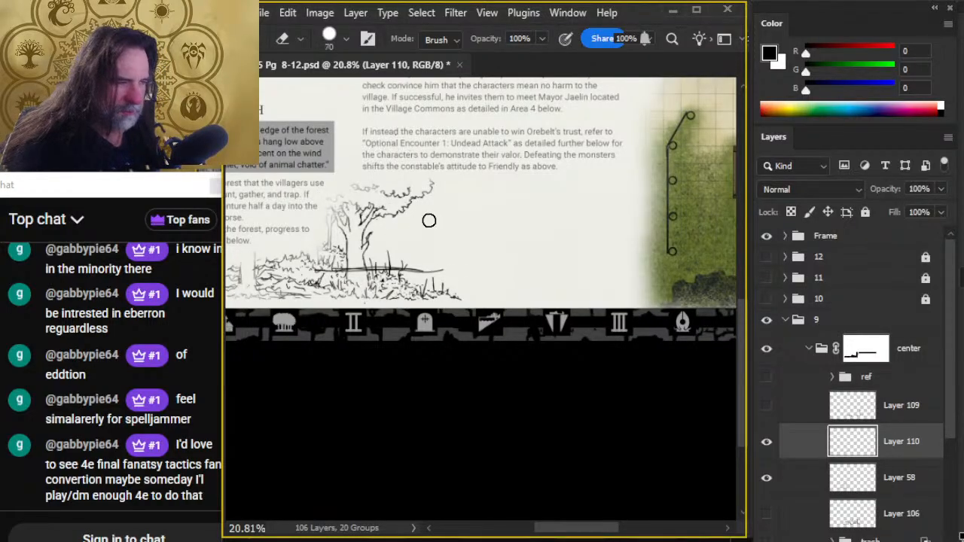
left_click_drag(411, 265, 342, 281)
key("b")
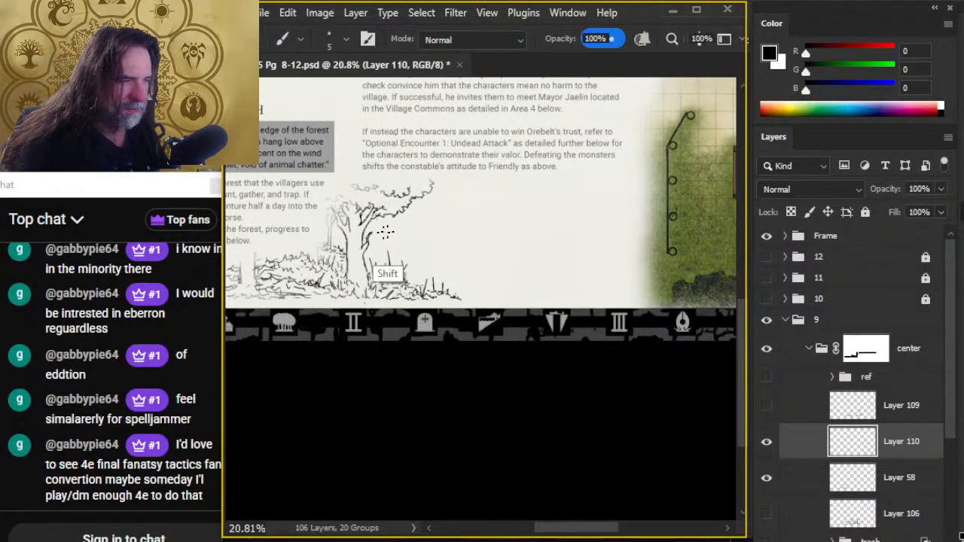
- Draw two straight, closely spaced horizontal lines extending from the tree trunk into the empty space with the size 5 Brush
left_click_drag(375, 233, 522, 233)
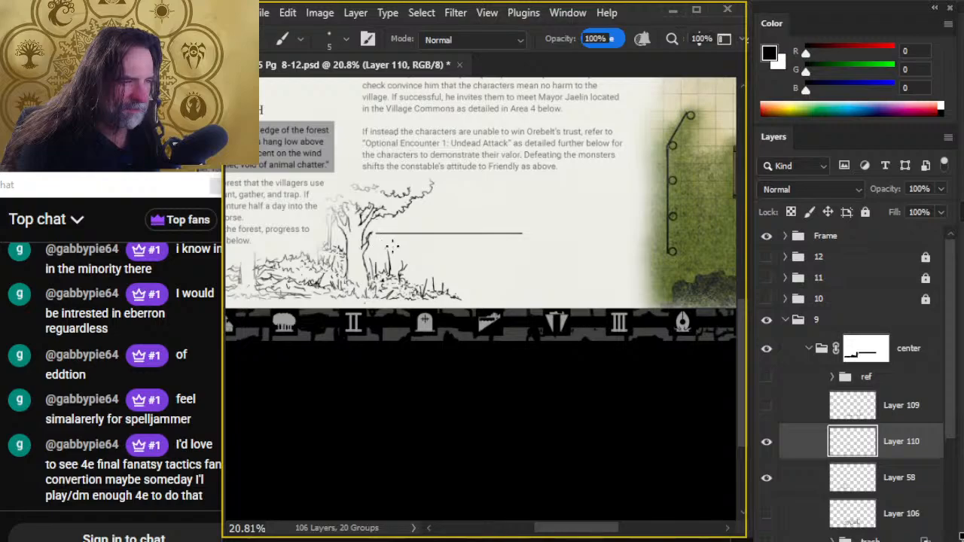
left_click_drag(375, 240, 542, 242)
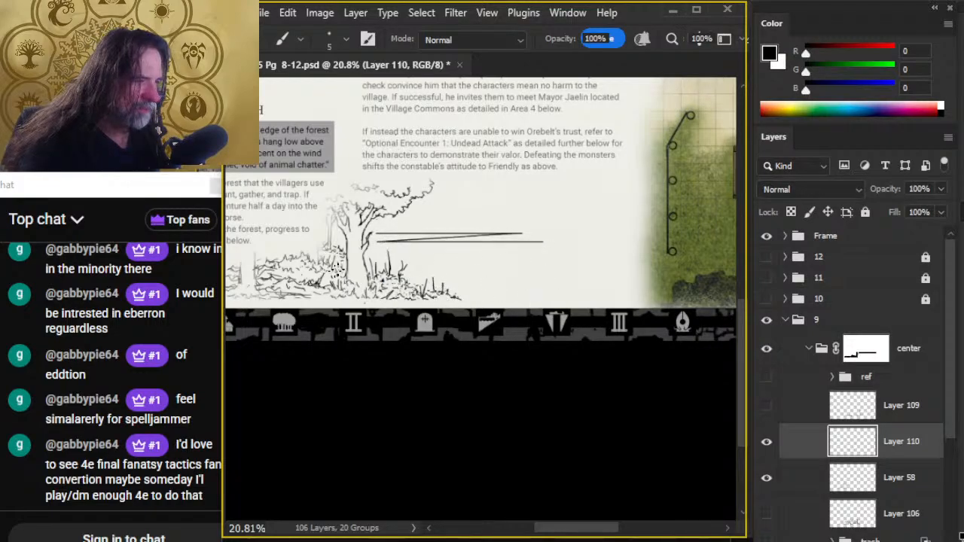
key("ctrl+z")
left_click_drag(375, 241, 510, 241)
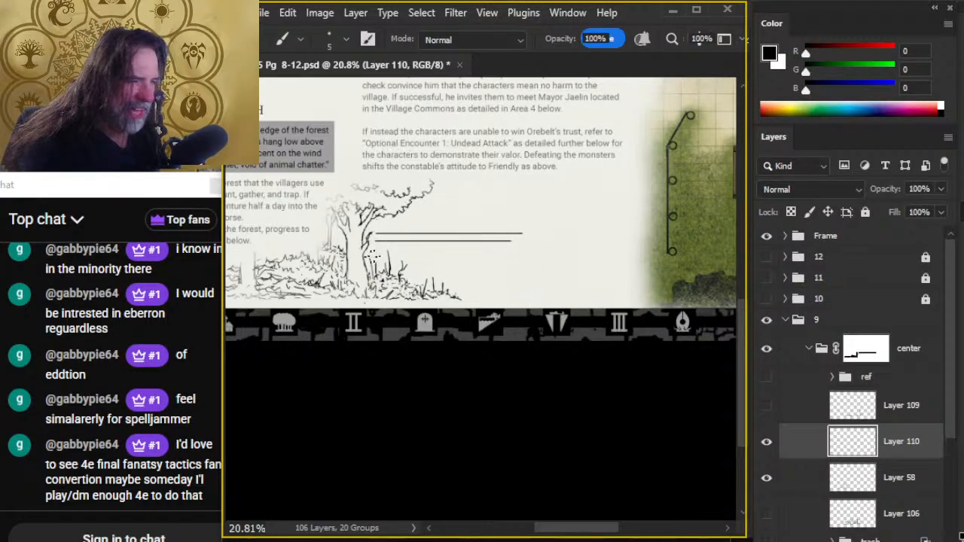
- Copy the pair of horizontal lines to a new layer and place the copy directly below the original pair
key("l")
left_click_drag(454, 204, 556, 249)
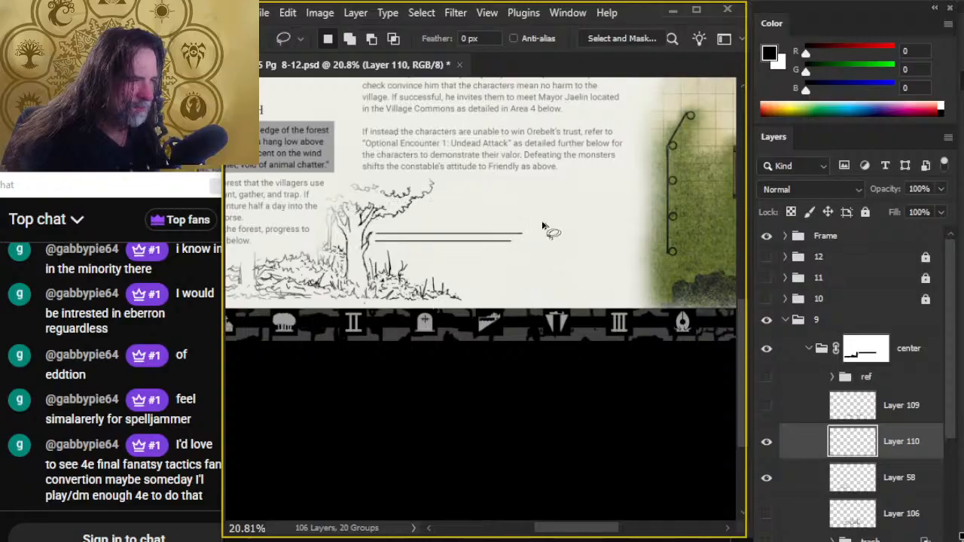
key("ctrl+j")
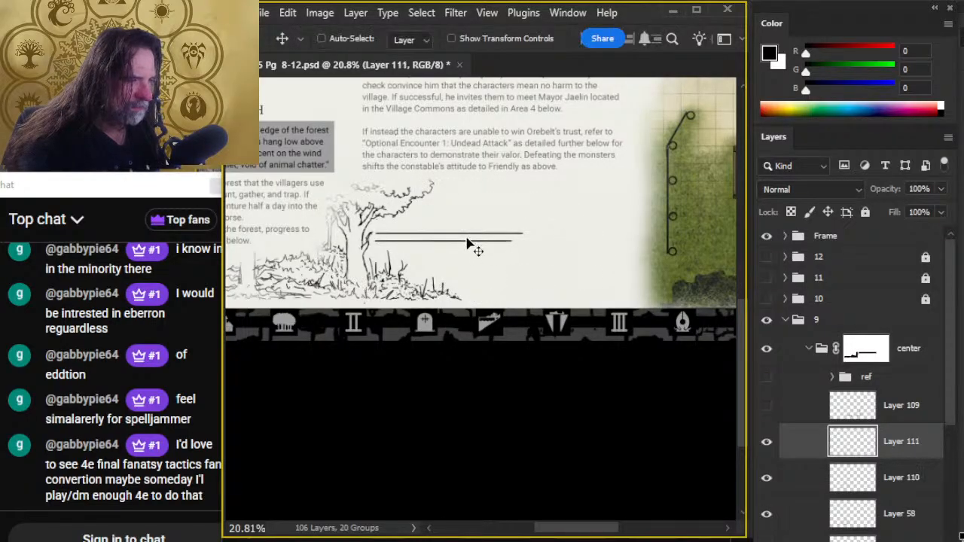
left_click_drag(499, 243, 493, 248)
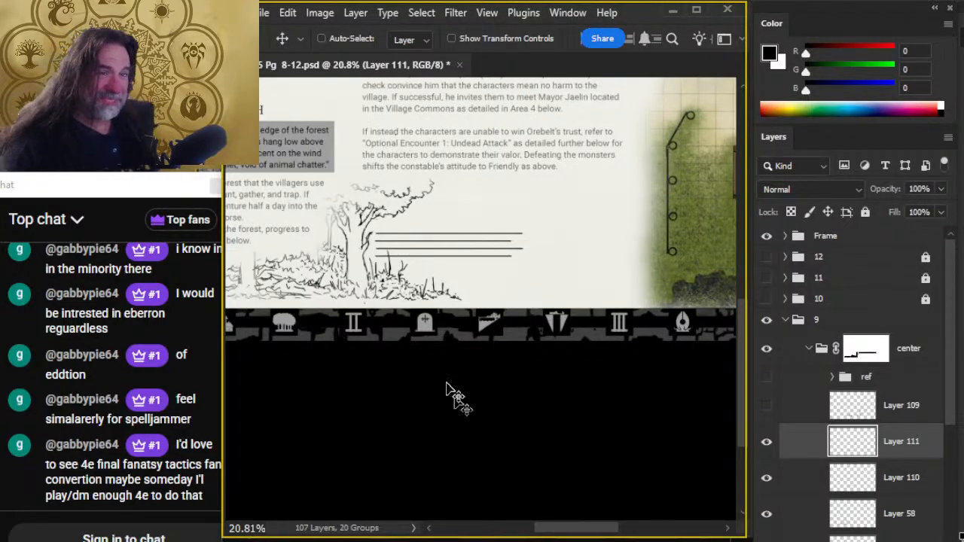
- Merge the copied pair of lines down into Layer 110
right_click(803, 453)
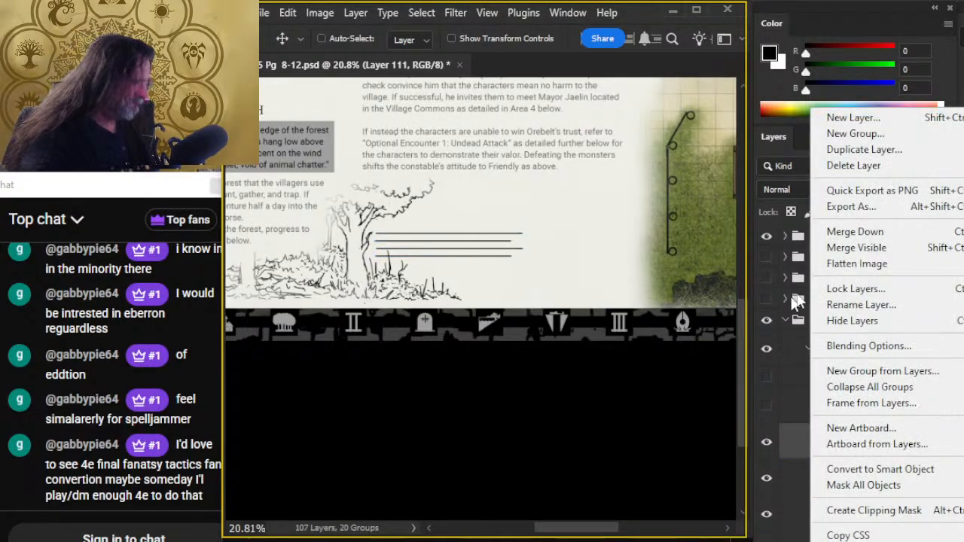
left_click(881, 149)
key("Return")
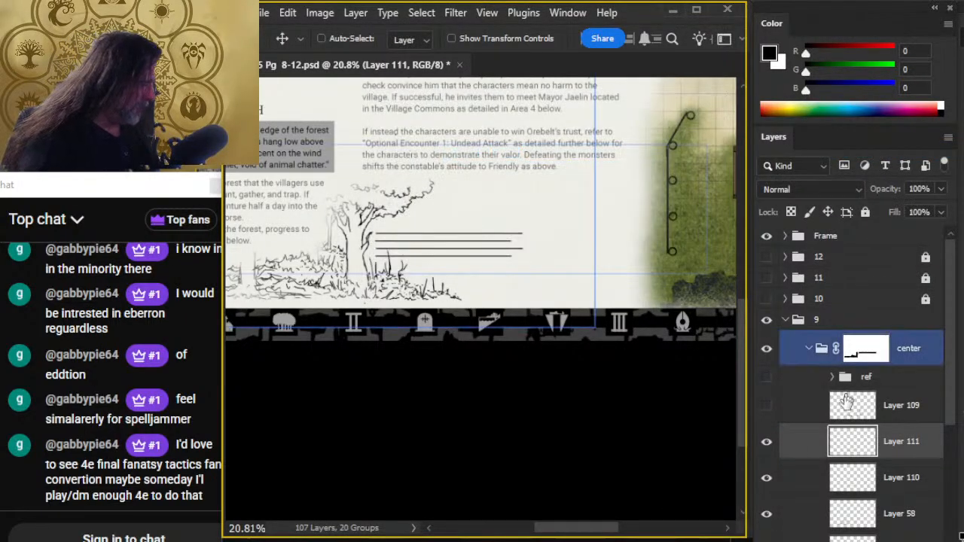
right_click(801, 449)
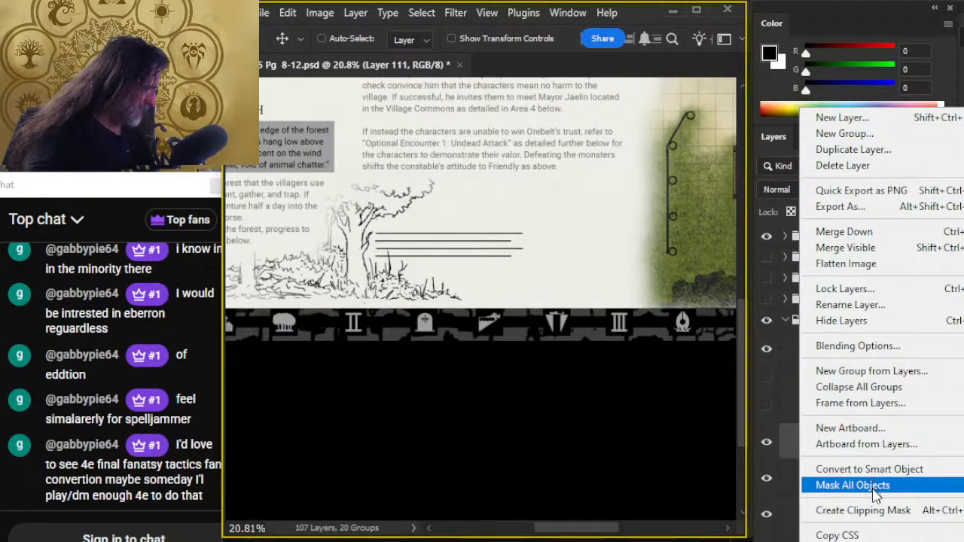
left_click(850, 233)
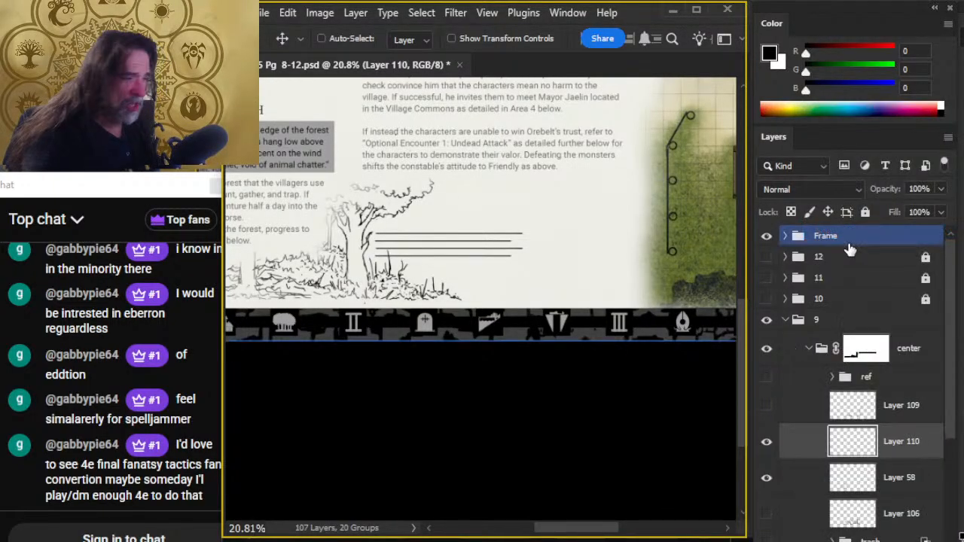
- Erase the overhanging line ends and close both ends of the two rails with short vertical strokes
key("b")
key("e")
left_click(518, 235)
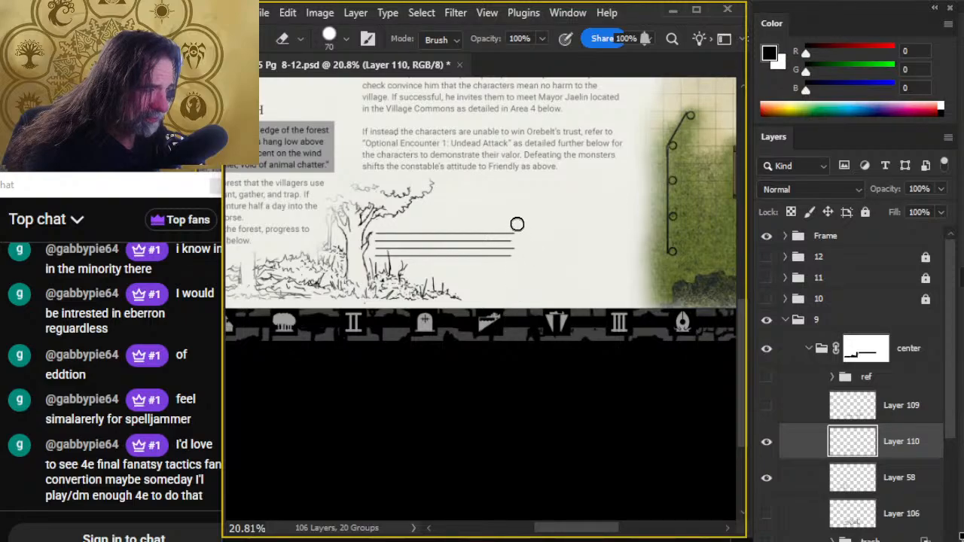
key("b")
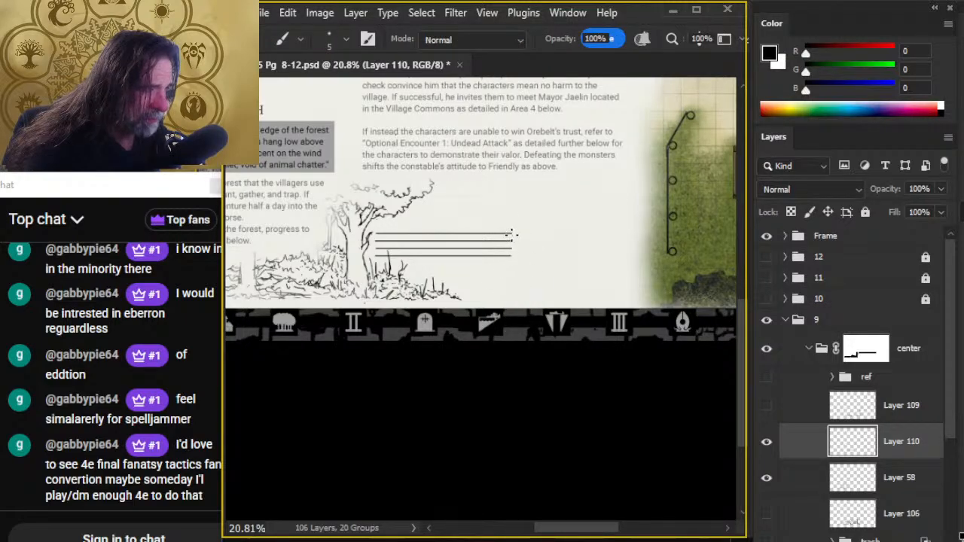
left_click_drag(511, 234, 512, 244)
key("e")
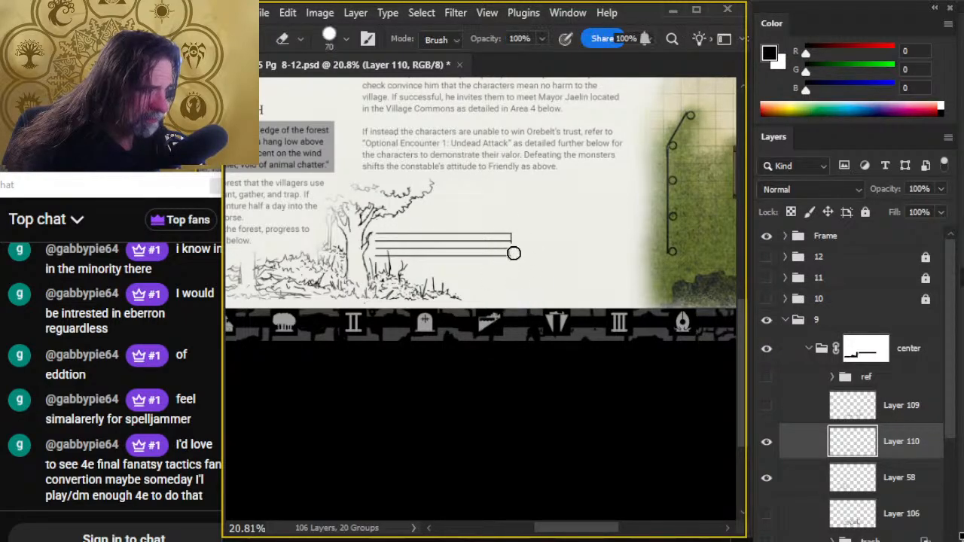
key("b")
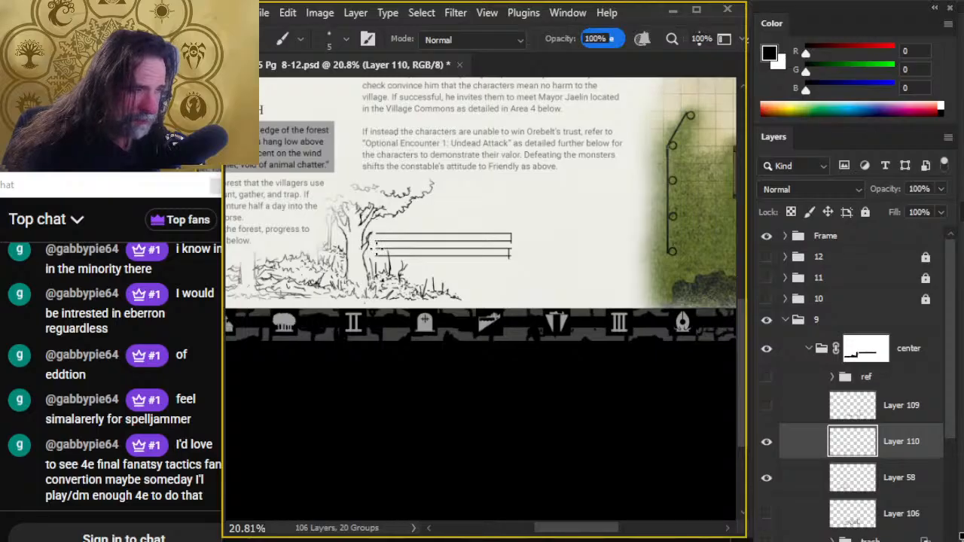
left_click_drag(371, 236, 379, 275)
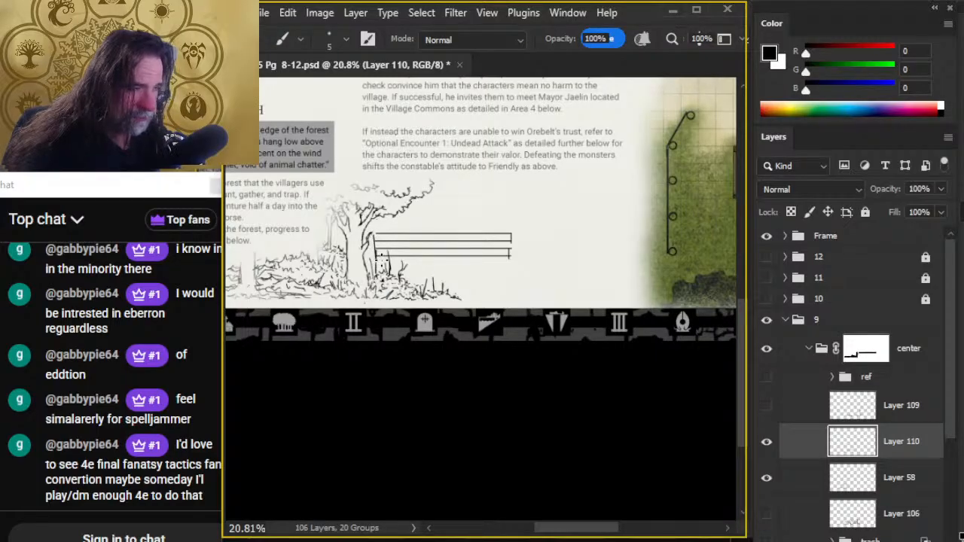
key("shift")
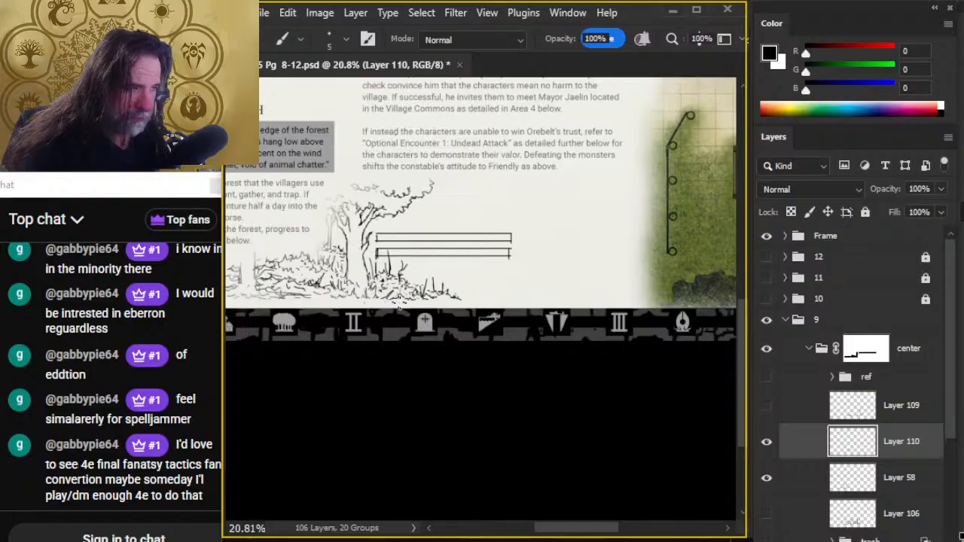
- Move the rails into the open space beside the tree and mark a vertical joint at the middle of each rail
key("v")
mouse_move(487, 304)
left_mouse_down()
mouse_move(445, 320)
mouse_move(463, 346)
left_mouse_up()
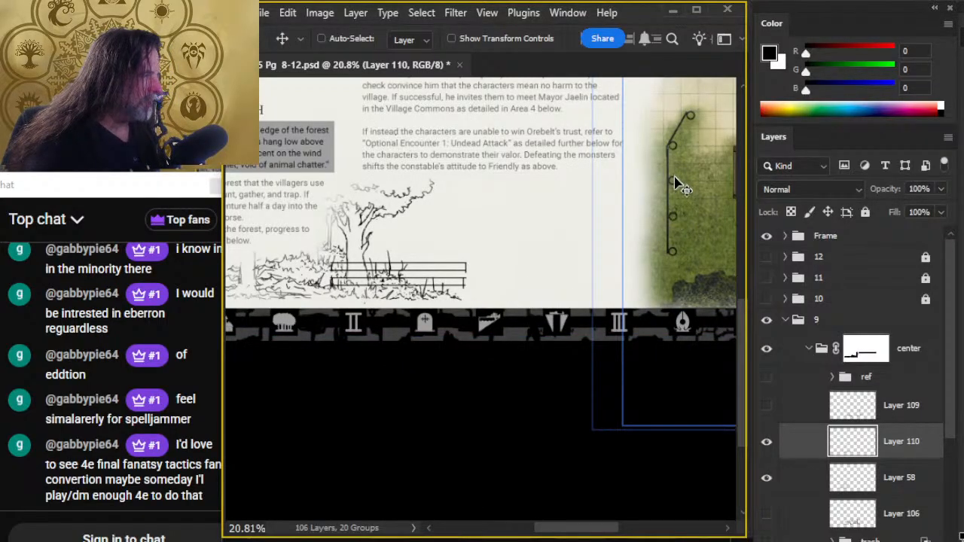
key("b")
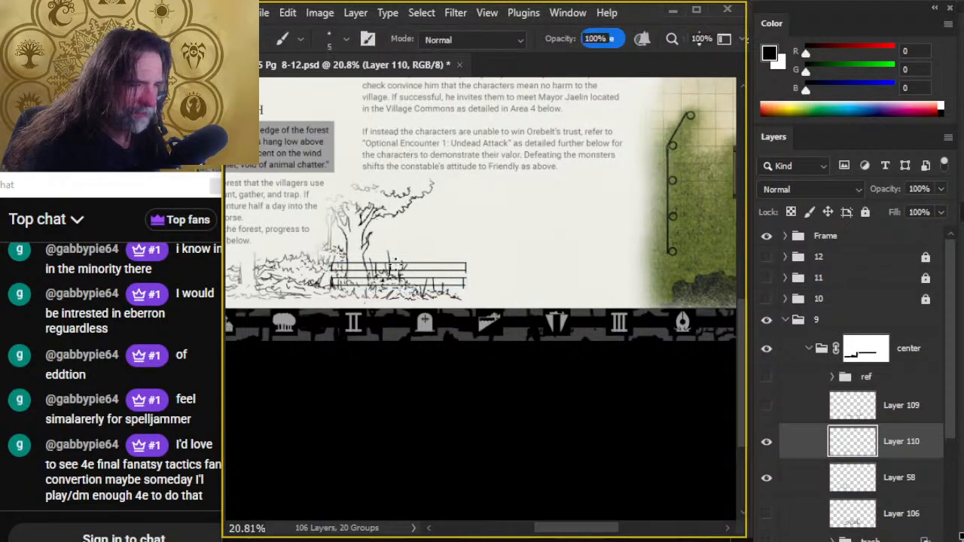
key("shift")
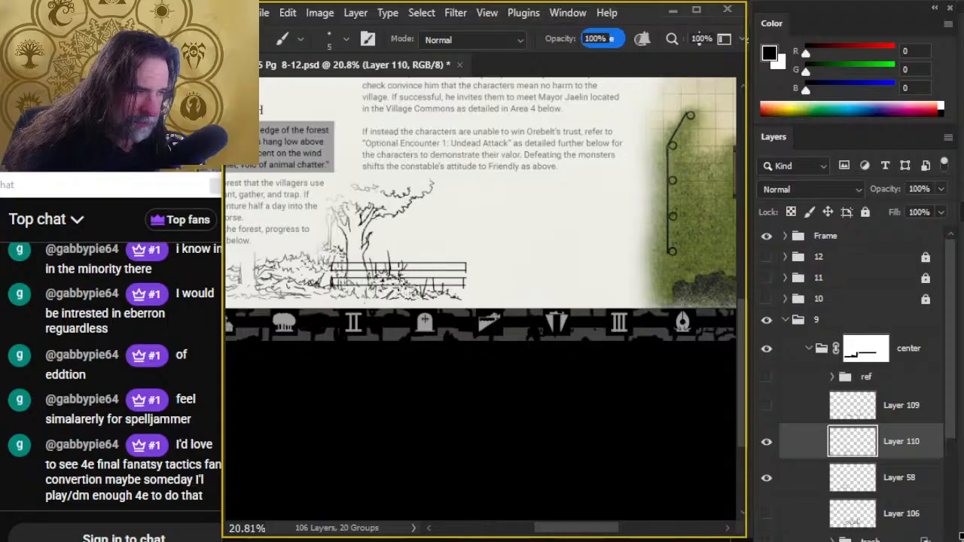
key("ctrl")
left_click_drag(413, 318, 489, 279)
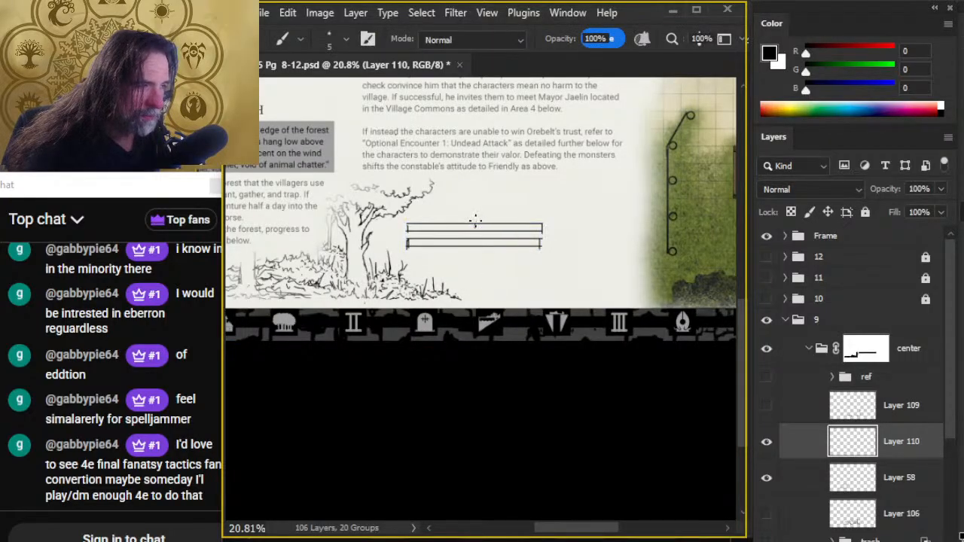
left_click_drag(474, 224, 474, 231)
left_click(475, 247, "shift")
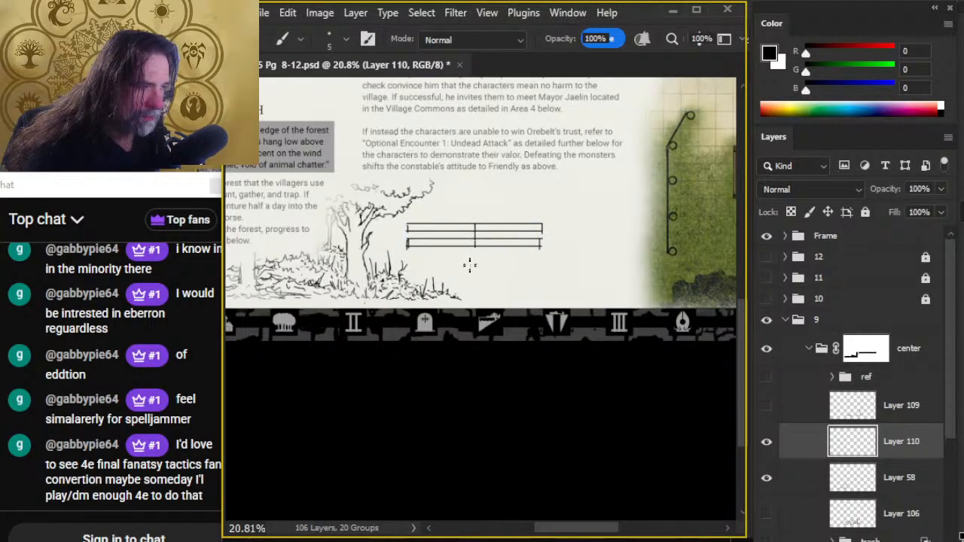
key("e")
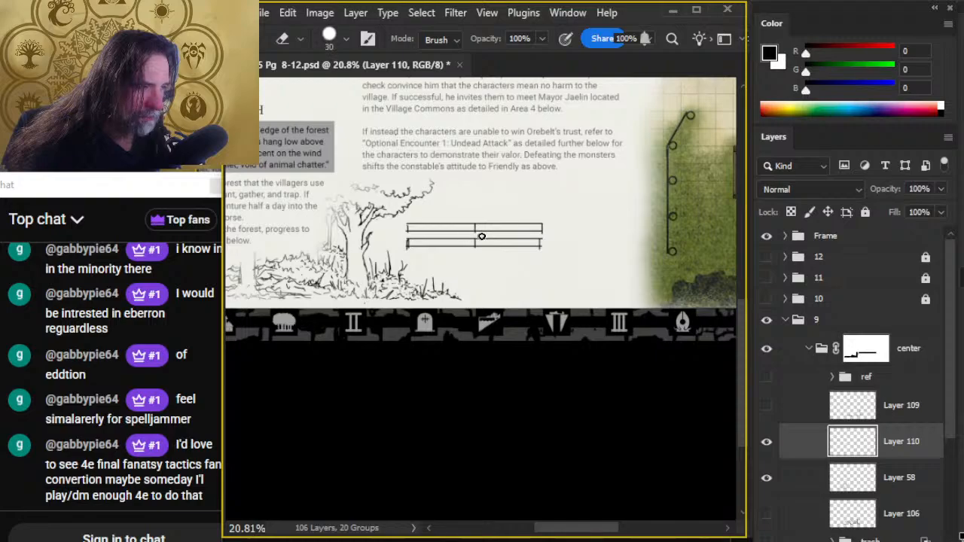
- Duplicate the two-rail fence section, set the copy end to end behind the tree trunk, and merge it down into Layer 110
key("l")
mouse_move(570, 223)
left_mouse_down()
mouse_move(371, 264)
mouse_move(489, 289)
left_mouse_up()
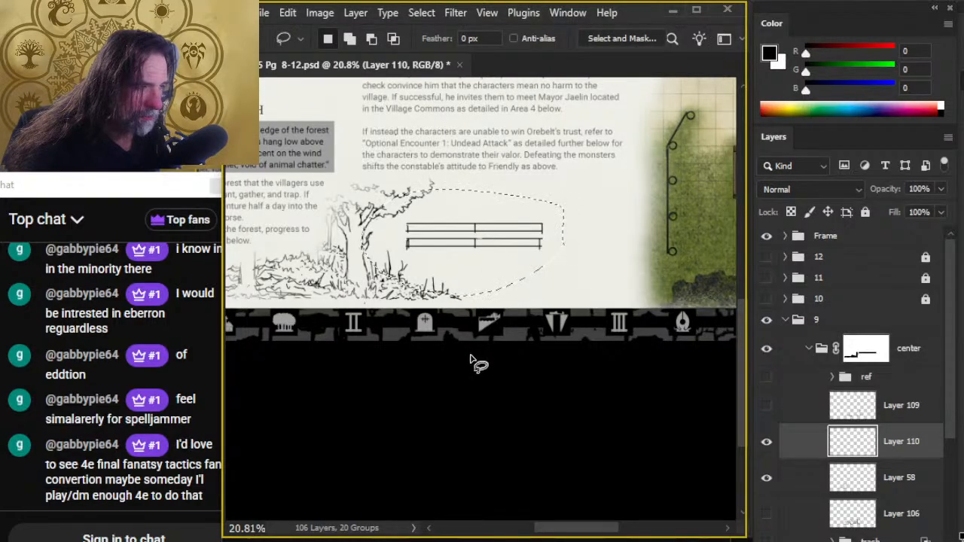
key("ctrl+j")
key("v")
mouse_move(519, 340)
left_mouse_down()
mouse_move(452, 294)
mouse_move(461, 300)
left_mouse_up()
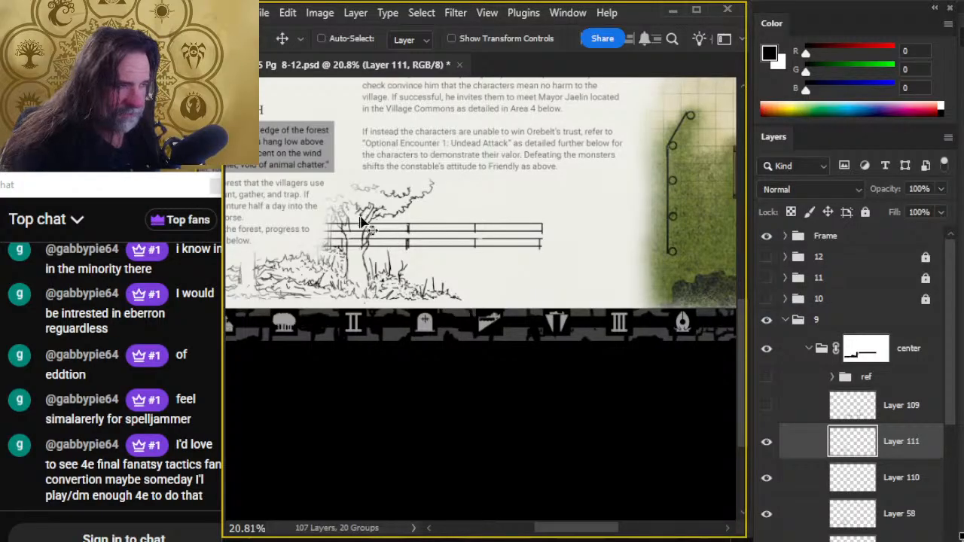
right_click(813, 444)
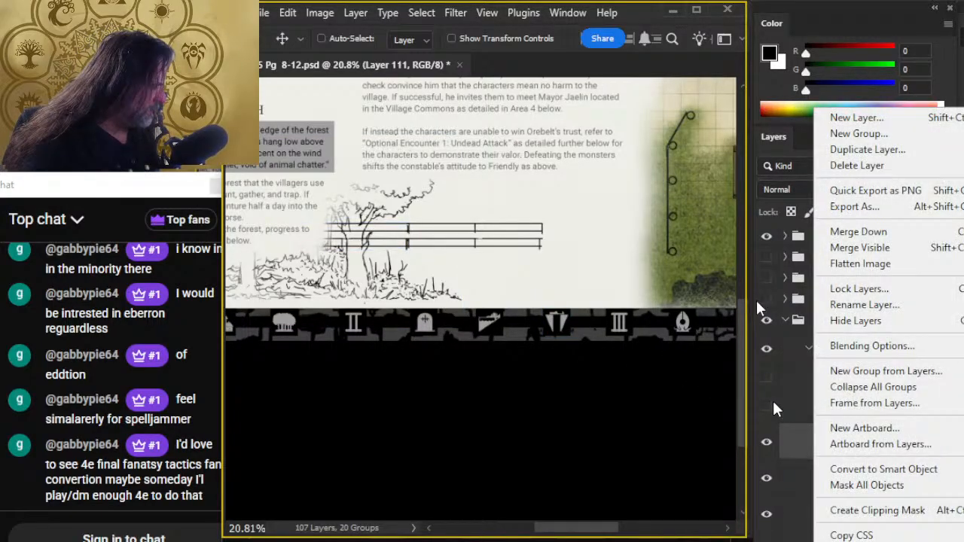
left_click(858, 231)
- Clean up the doubled joint between the fence sections and move the fence down over the undergrowth around the tree's base
key("e")
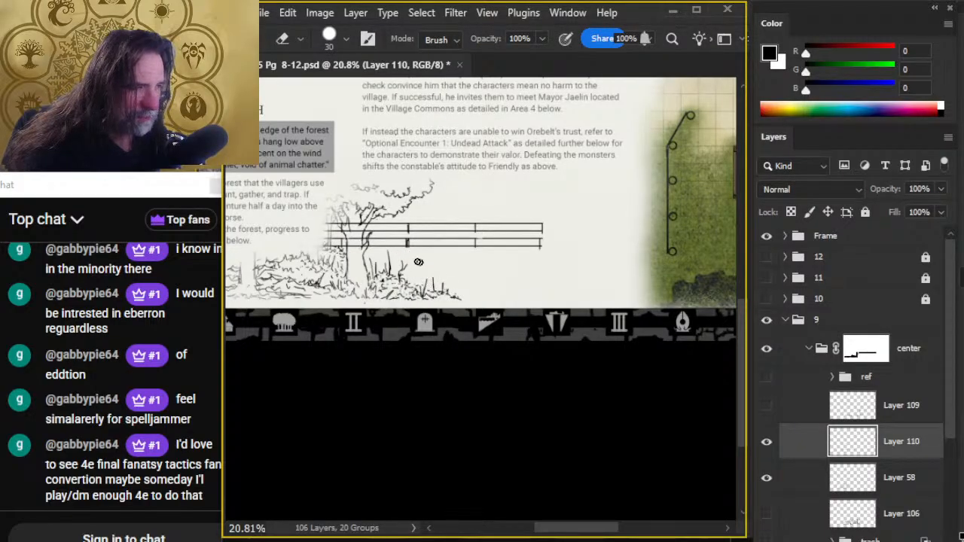
key("v")
mouse_move(481, 295)
left_mouse_down()
mouse_move(489, 314)
mouse_move(527, 317)
mouse_move(522, 330)
mouse_move(555, 263)
mouse_move(465, 324)
mouse_move(441, 323)
mouse_move(509, 330)
mouse_move(492, 331)
mouse_move(497, 339)
left_mouse_up()
key("e")
key("v")
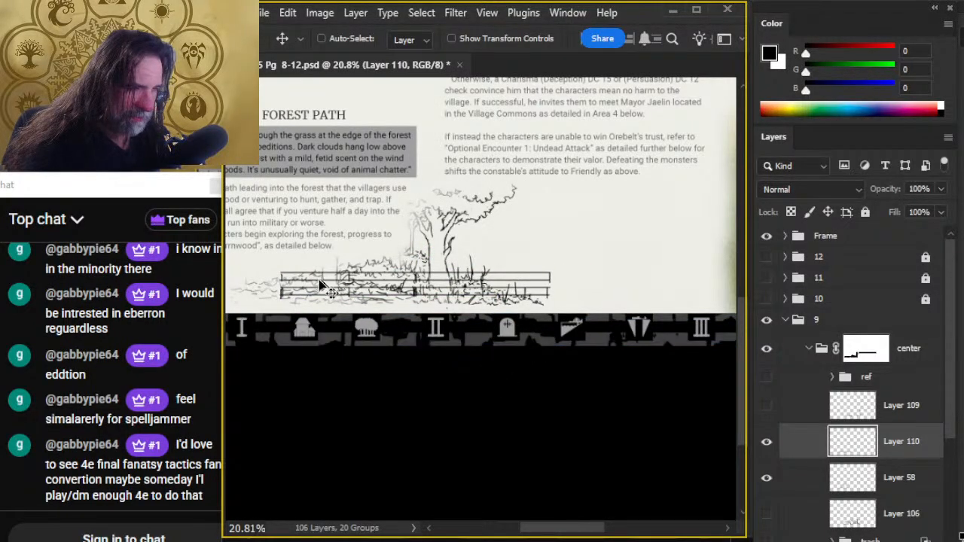
- Try a straight vertical post at the fence's far end in the undergrowth with the size 5 Brush
key("b")
key("shift")
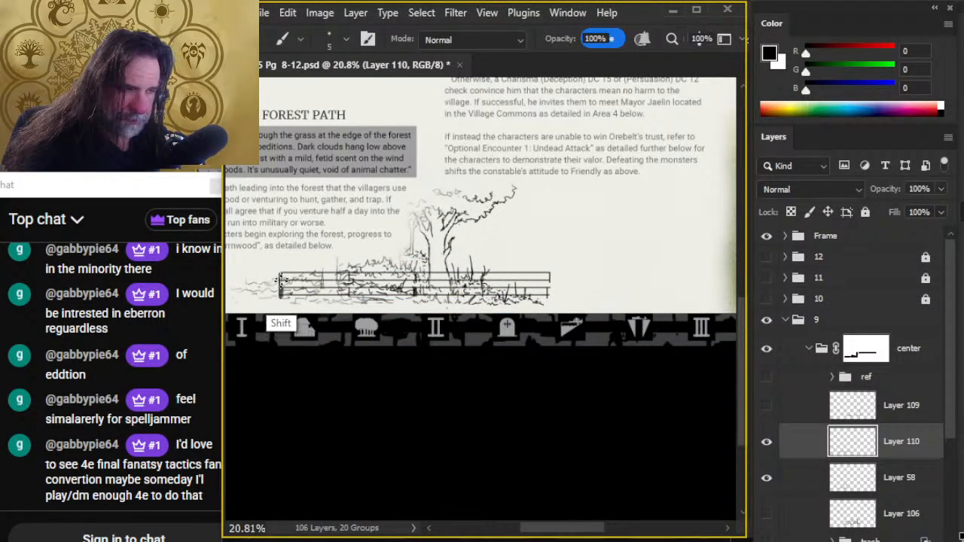
key("ctrl+z")
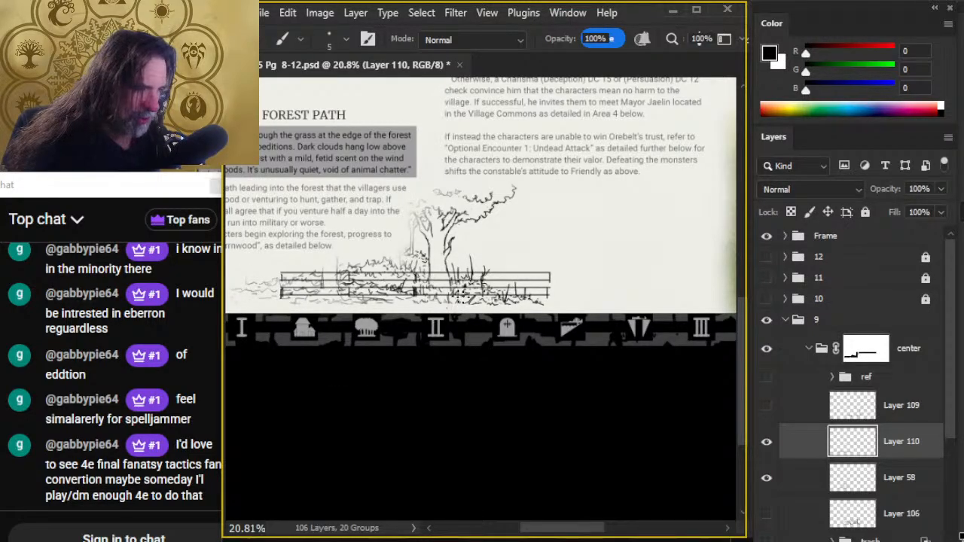
- Show the ref group and examine the fence line beside building 3 on the village map up close
key("alt+Tab")
key("alt+Tab")
mouse_move(438, 271)
left_mouse_down()
mouse_move(645, 427)
mouse_move(642, 439)
left_mouse_up()
left_click(766, 378)
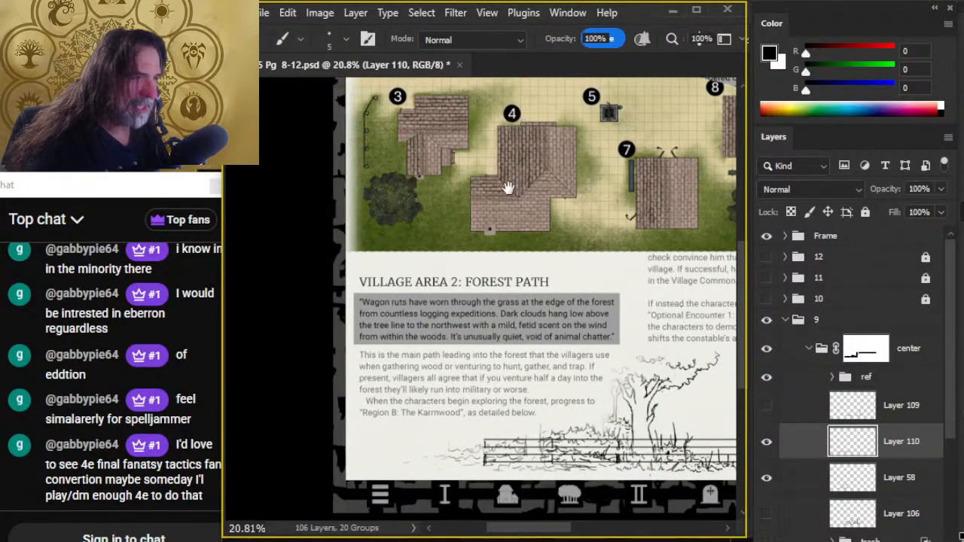
left_click_drag(509, 188, 520, 312)
key("z")
left_click_drag(407, 286, 469, 297)
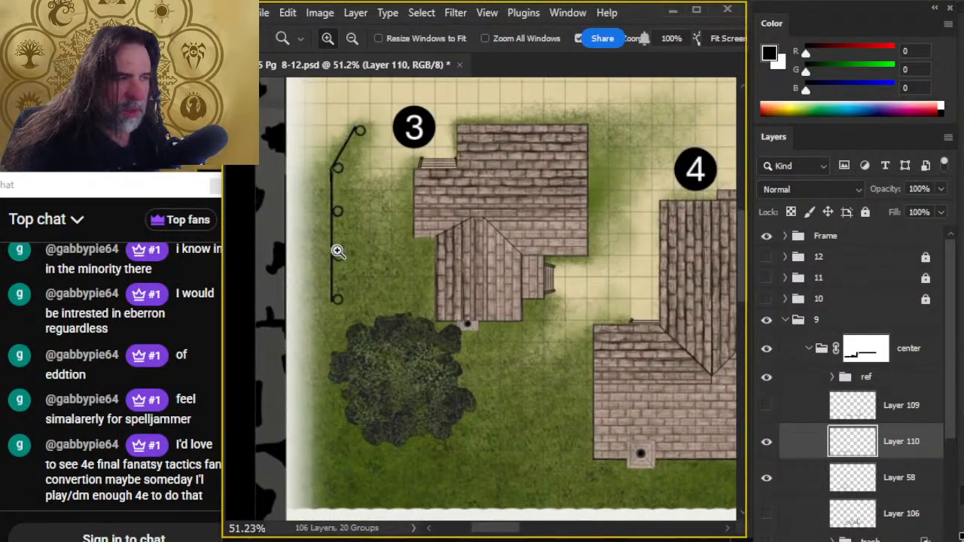
- Return to the Forest Path vignette and cut the last fence section beyond the tree onto its own layer
left_click_drag(578, 317, 460, 304)
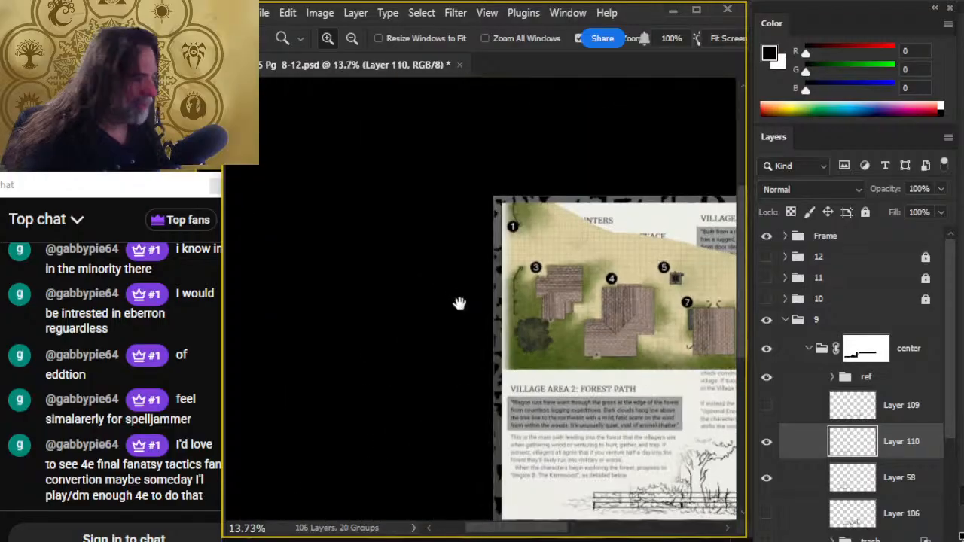
left_click_drag(542, 319, 455, 171)
left_click_drag(574, 356, 622, 376)
left_click_drag(623, 376, 472, 317)
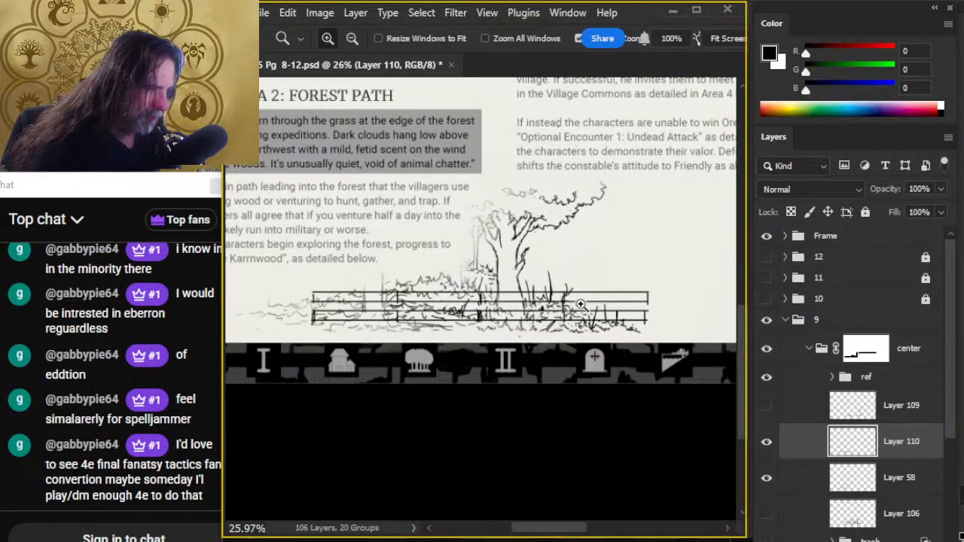
key("l")
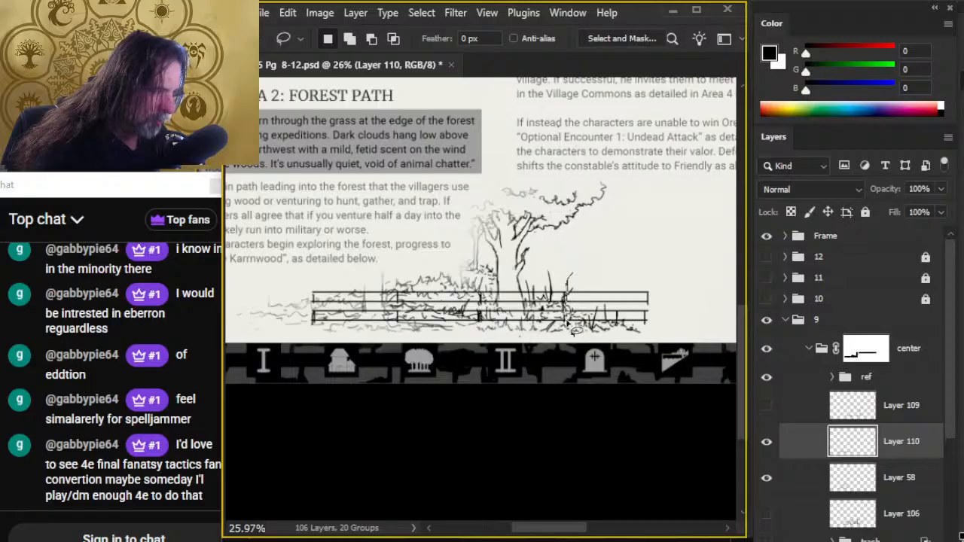
left_click_drag(663, 299, 566, 320)
key("ctrl+j")
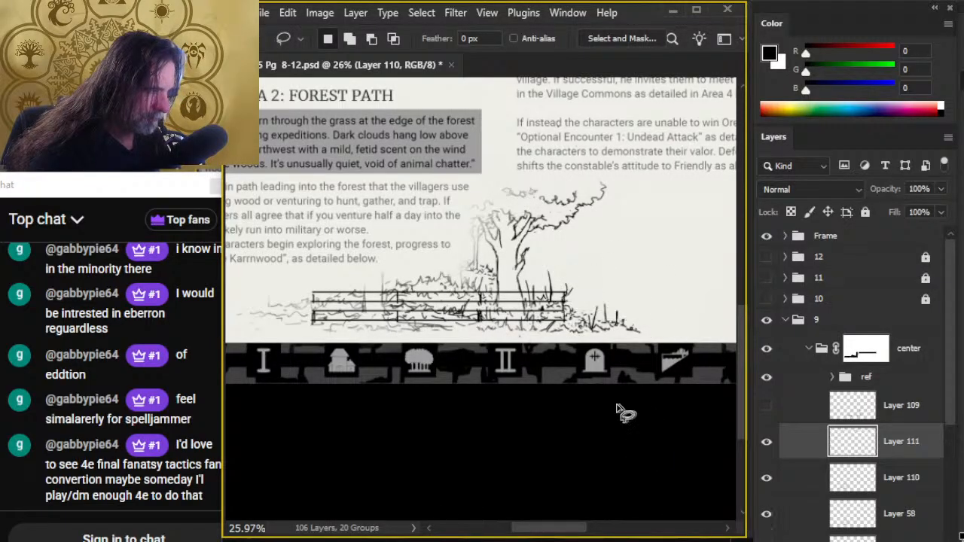
- Taper the separated fence section toward its far end with a Perspective transform and merge it down into Layer 110
right_click(531, 288)
left_click(594, 446)
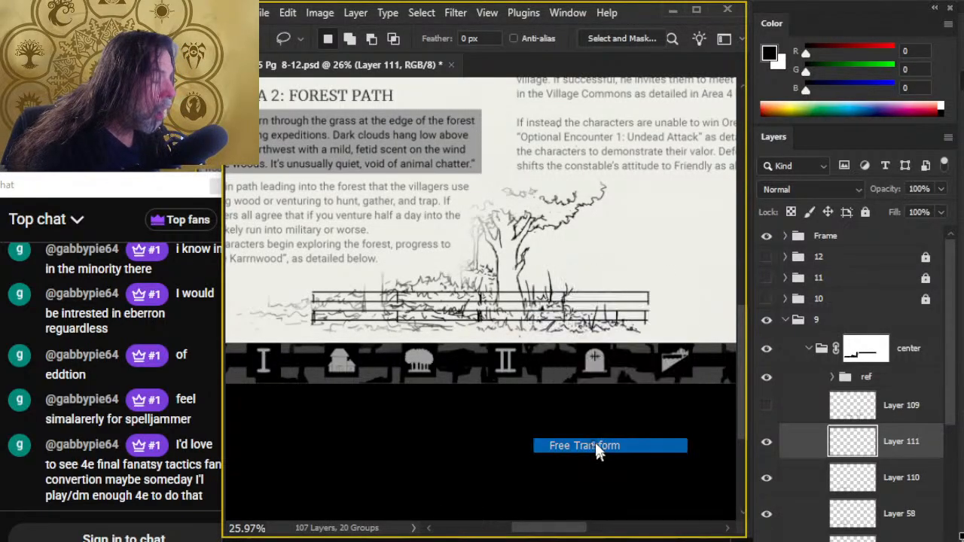
right_click(619, 238)
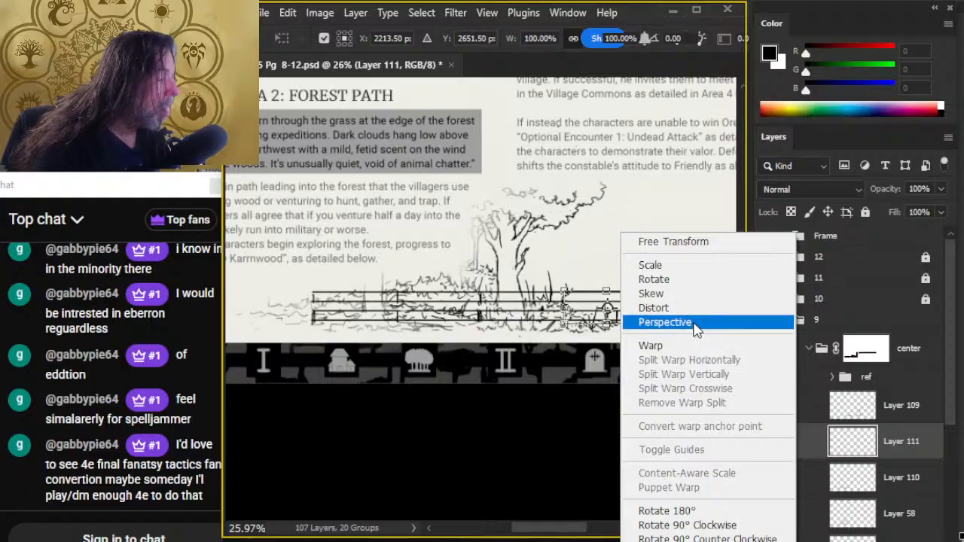
left_click(689, 322)
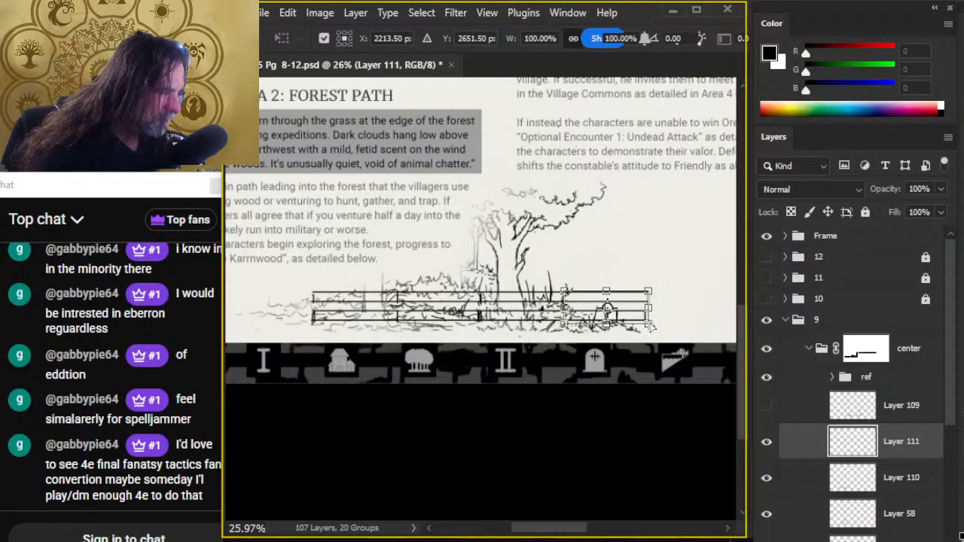
left_click_drag(652, 325, 649, 324)
key("Return")
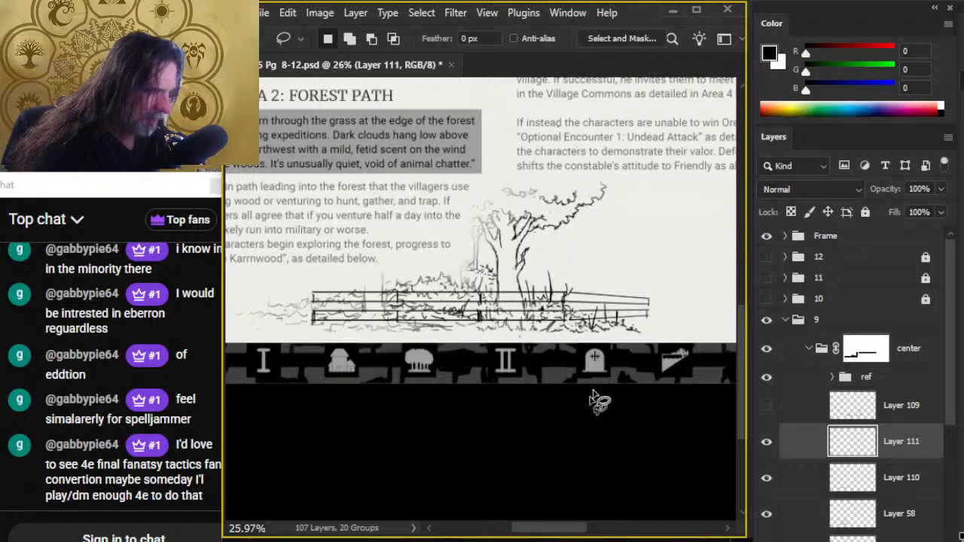
right_click(796, 455)
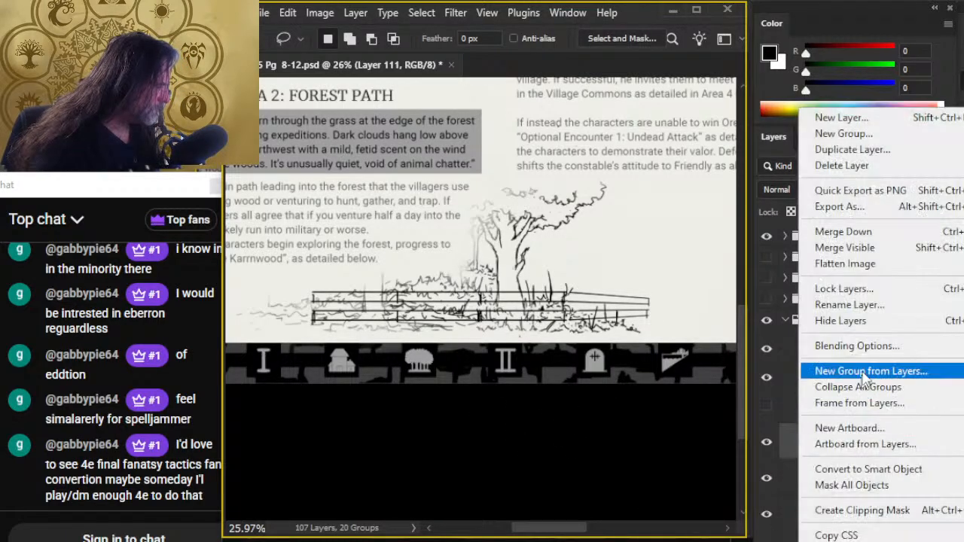
left_click(869, 236)
- Shift the whole fence to the right along the undergrowth and narrow its tapered end section to 82.72% width
key("v")
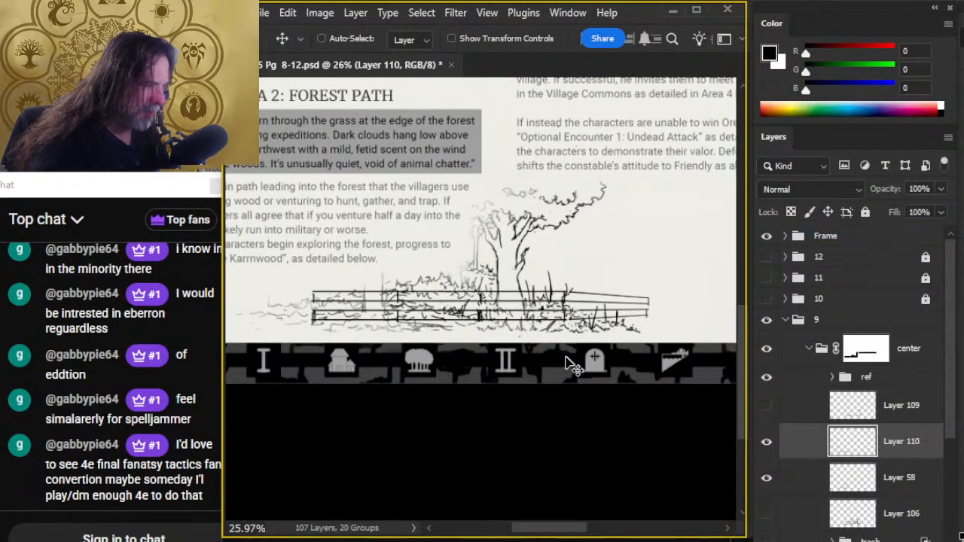
mouse_move(570, 363)
left_mouse_down()
mouse_move(592, 348)
mouse_move(587, 356)
left_mouse_up()
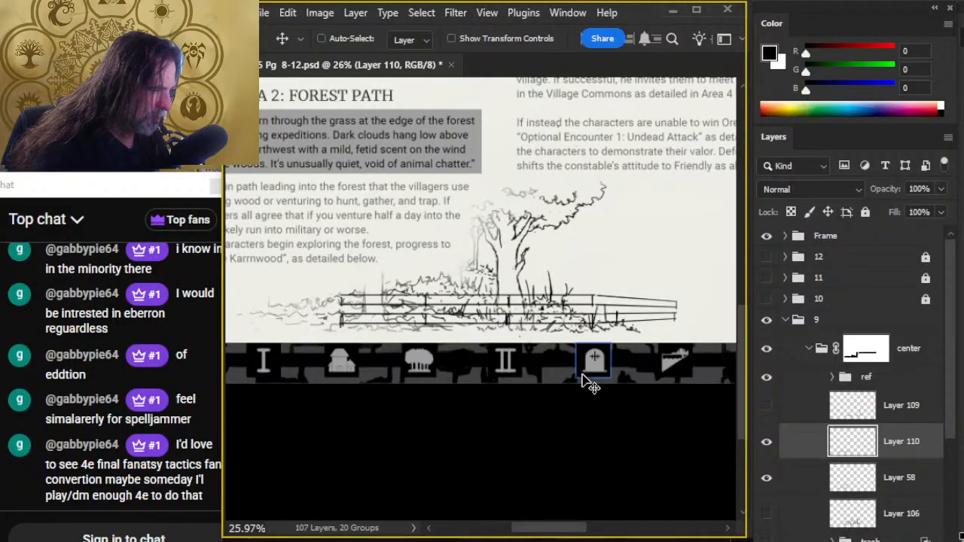
key("l")
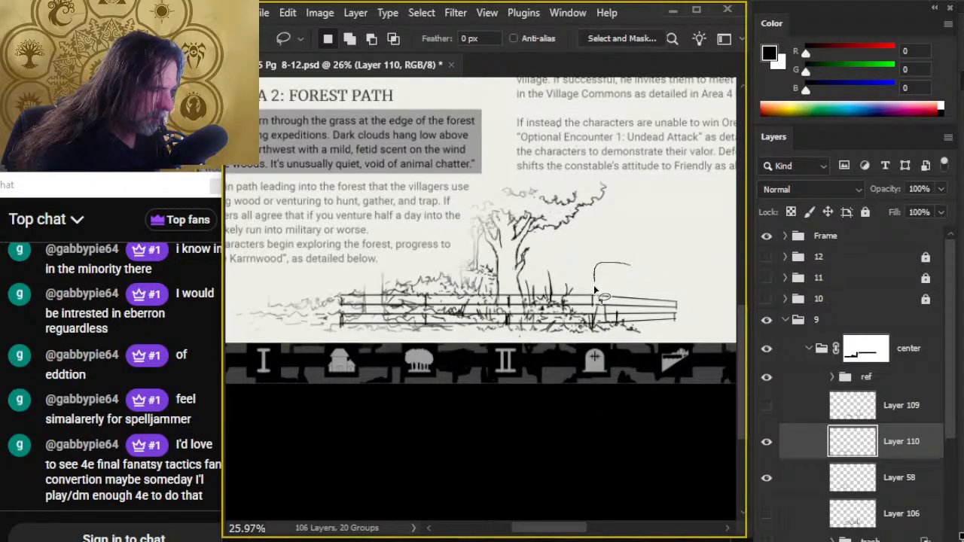
left_click_drag(612, 348, 636, 262)
right_click(592, 231)
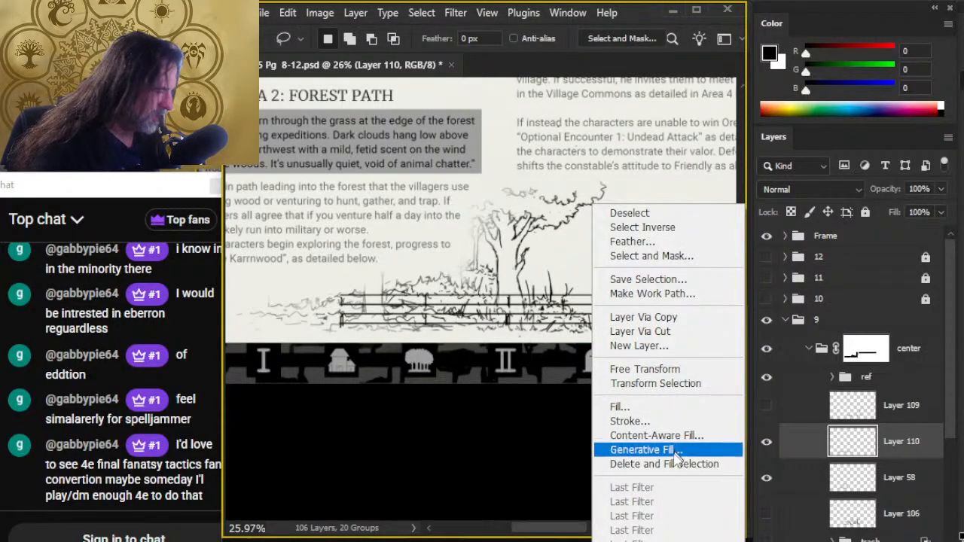
left_click(686, 370)
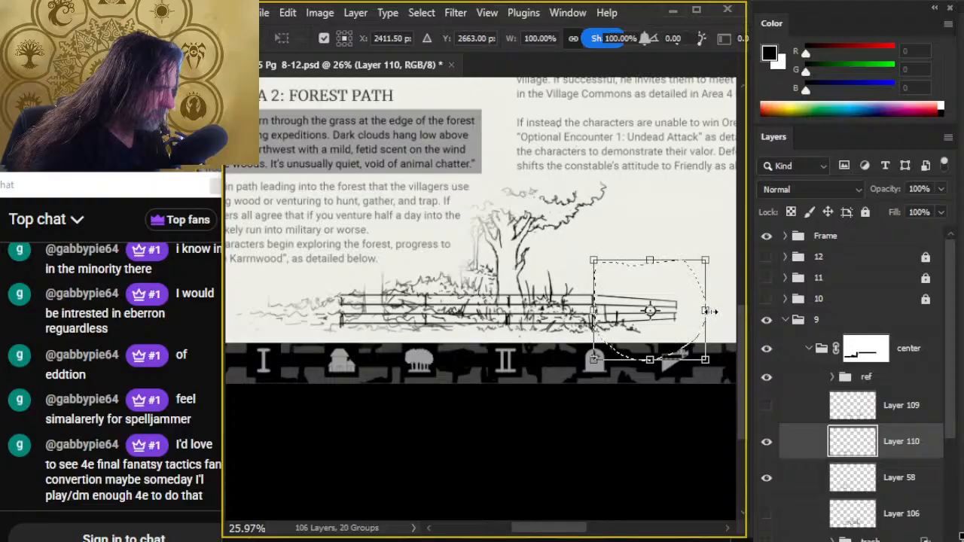
left_click_drag(708, 311, 687, 313)
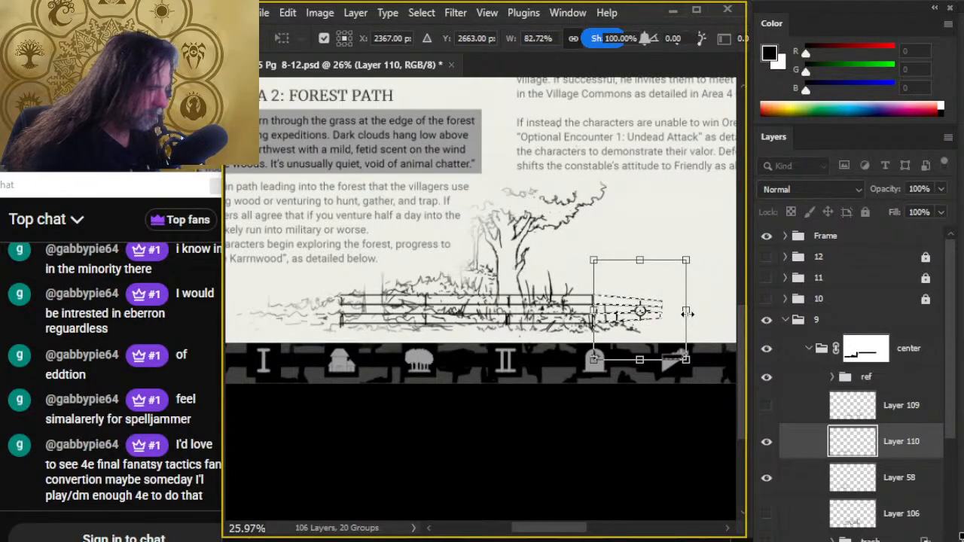
key("Return")
key("ctrl+d")
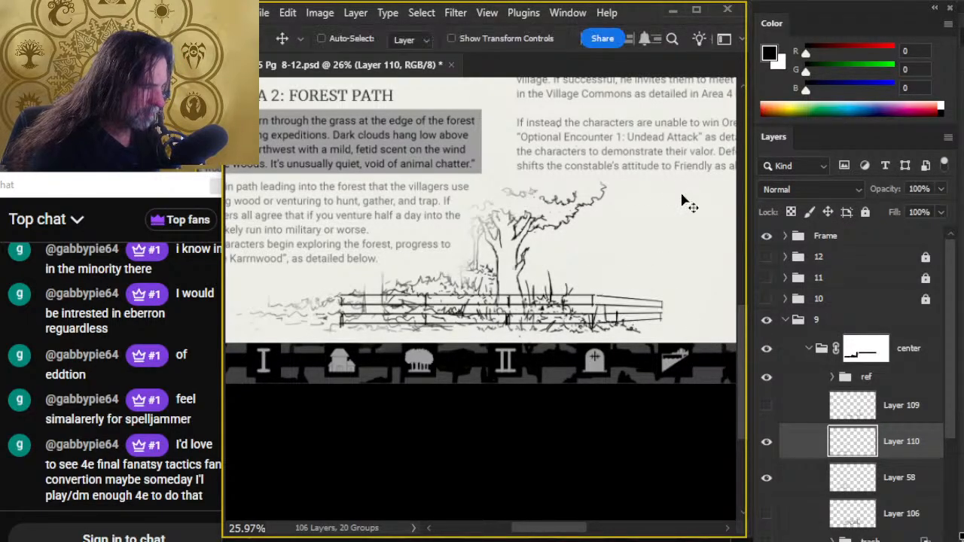
left_click_drag(676, 214, 676, 216)
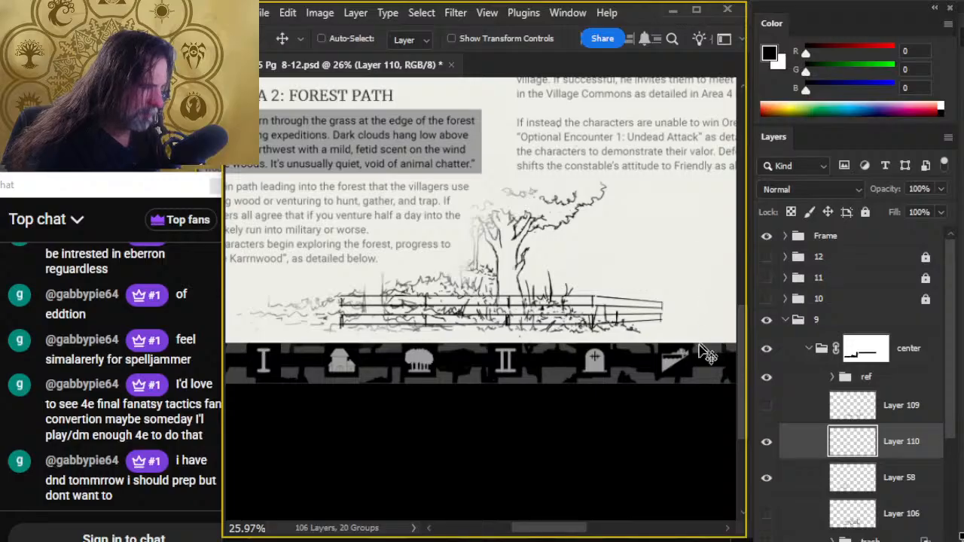
- Hide the tree sketch on Layer 58 and draw a two-line vertical post across the rails at the second joint on a new layer
left_click(791, 476)
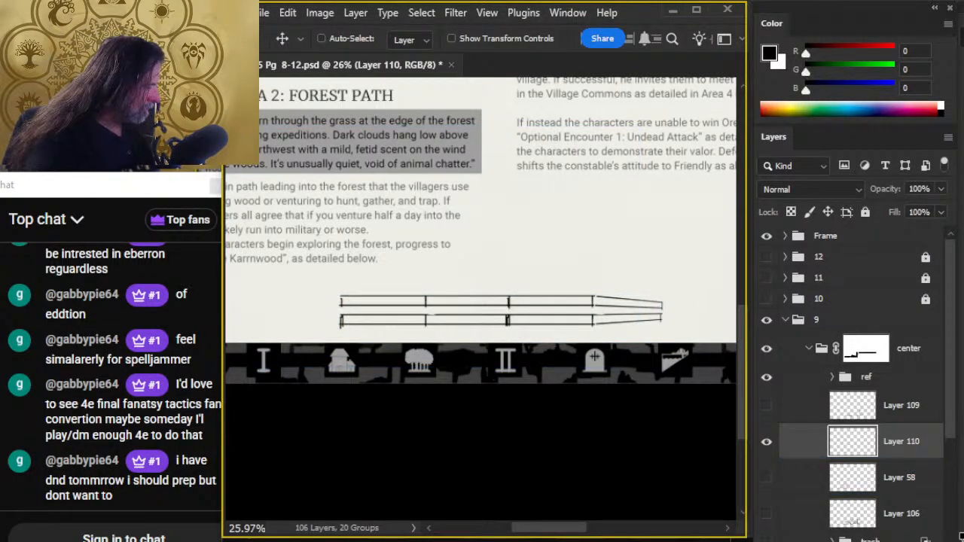
key("ctrl+shift+alt+n")
key("b")
left_click_drag(423, 295, 422, 323)
mouse_move(423, 298)
left_mouse_down()
mouse_move(421, 323)
mouse_move(426, 291)
mouse_move(426, 326)
mouse_move(436, 316)
mouse_move(430, 303)
mouse_move(411, 338)
mouse_move(433, 352)
left_mouse_up()
- Duplicate the post and place copies level with it at the fence's start, the remaining joints and the tapered far end
key("l")
key("ctrl+j")
key("v")
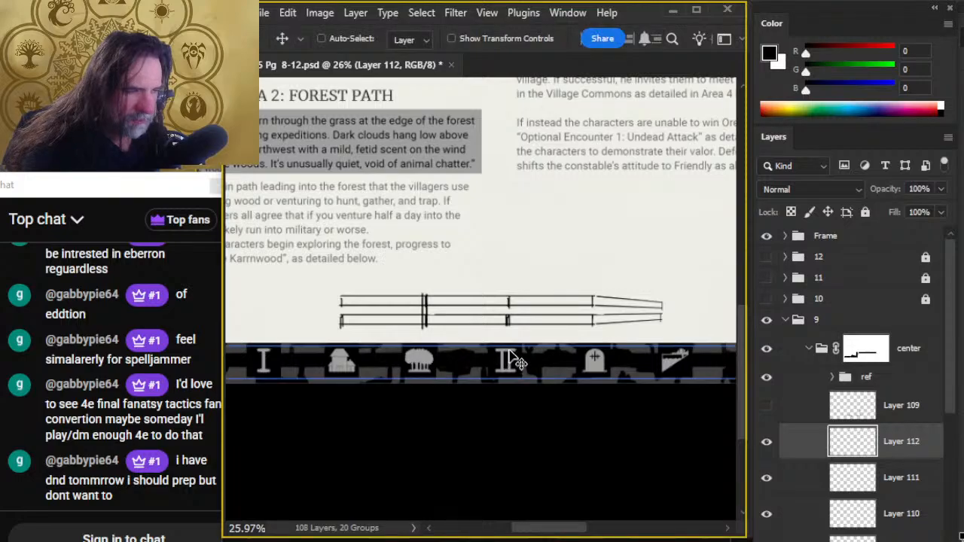
left_click_drag(516, 361, 430, 365)
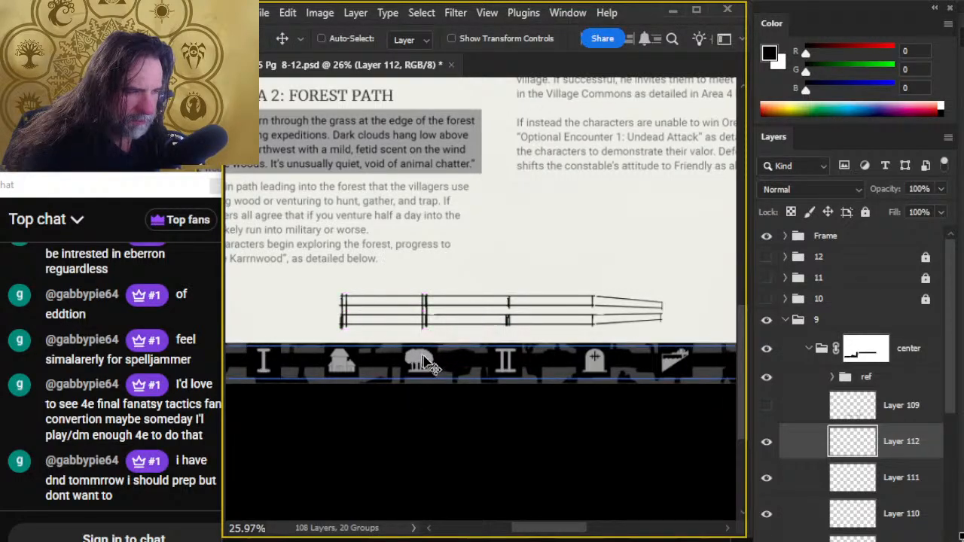
key("ctrl+shift")
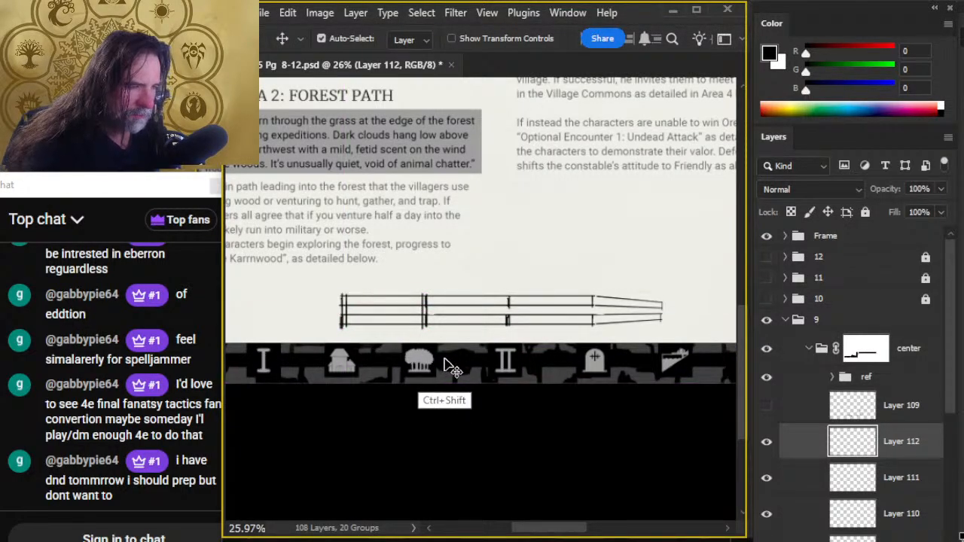
key("ctrl+j")
left_click_drag(422, 356, 656, 394)
key("ctrl+j")
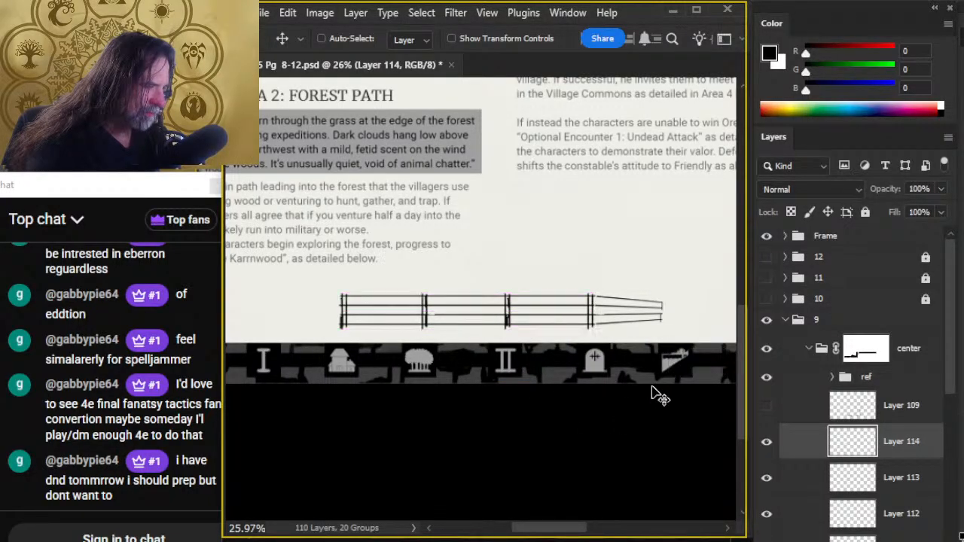
key("ctrl+j")
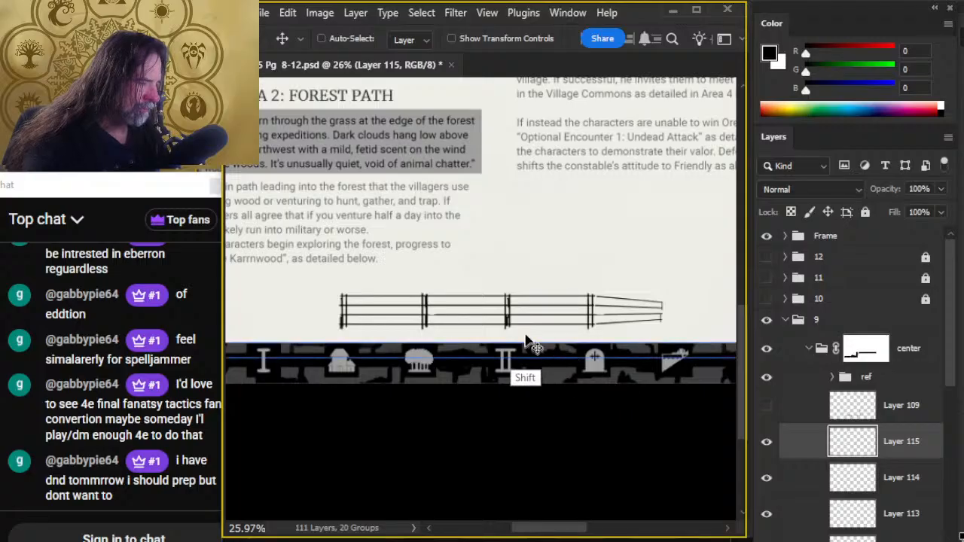
left_click_drag(607, 368, 669, 366)
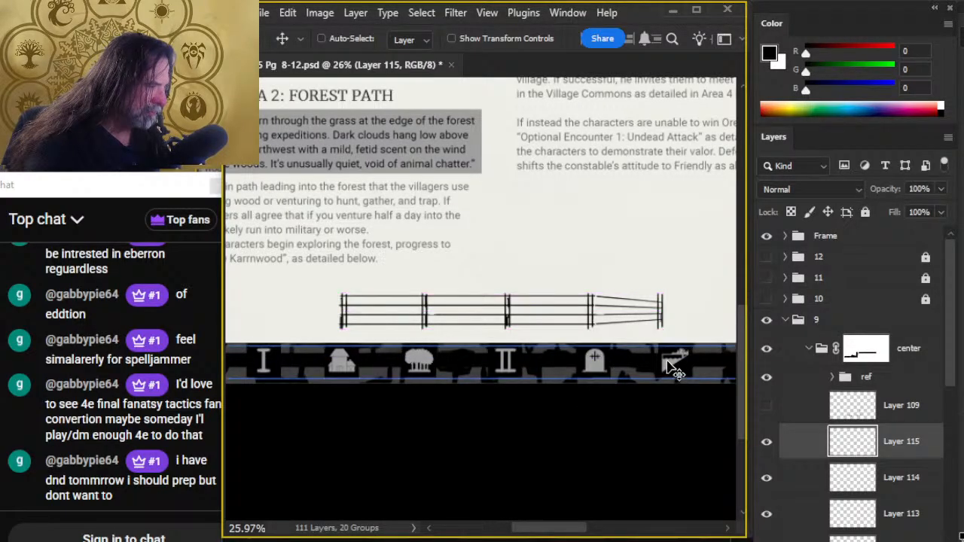
- Shrink the post at the far end with Free Transform to fit the height of the tapered rails
key("l")
right_click(669, 366)
left_click(649, 432)
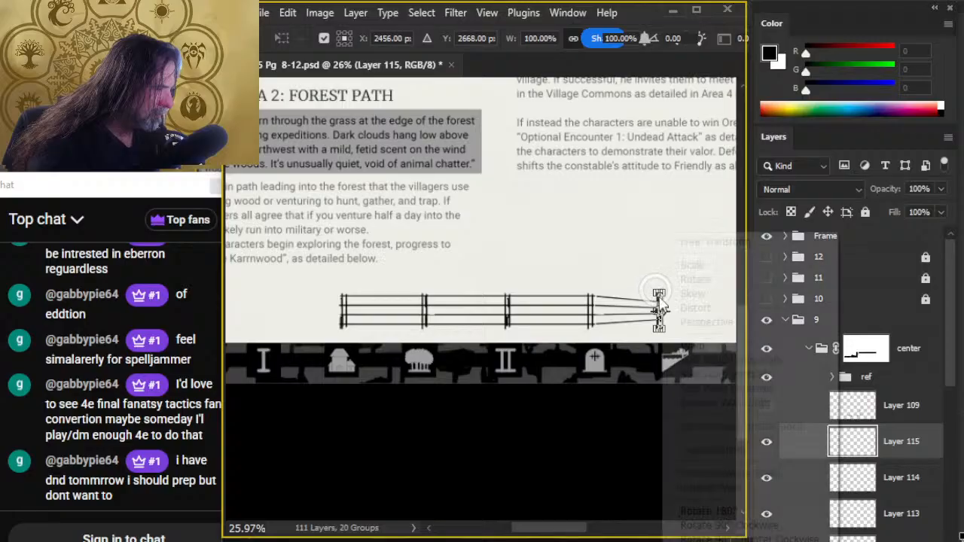
left_click_drag(653, 287, 660, 304)
key("Return")
left_click_drag(693, 396, 690, 376)
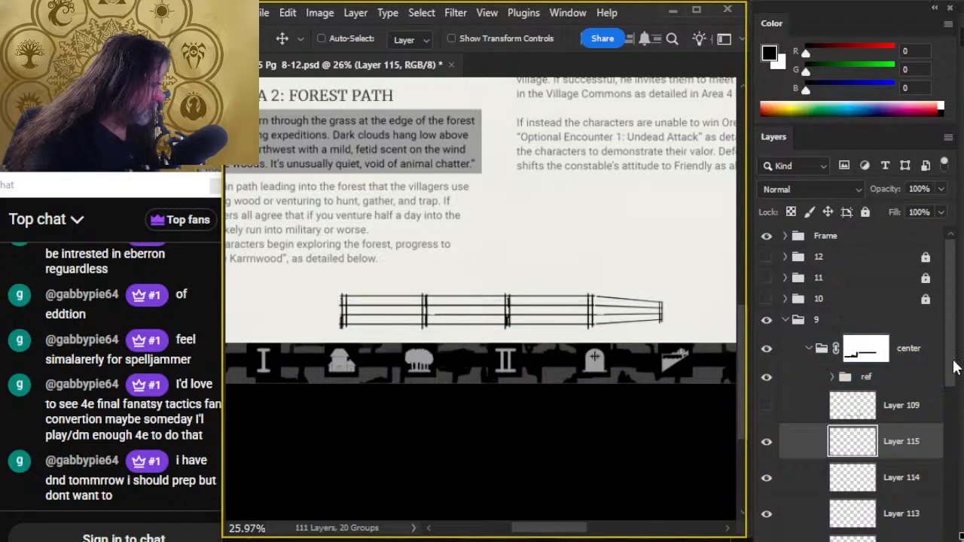
- Merge the post layers, Layer 111 through Layer 115, into a single layer above the rails on Layer 110
left_click_drag(953, 364, 953, 399)
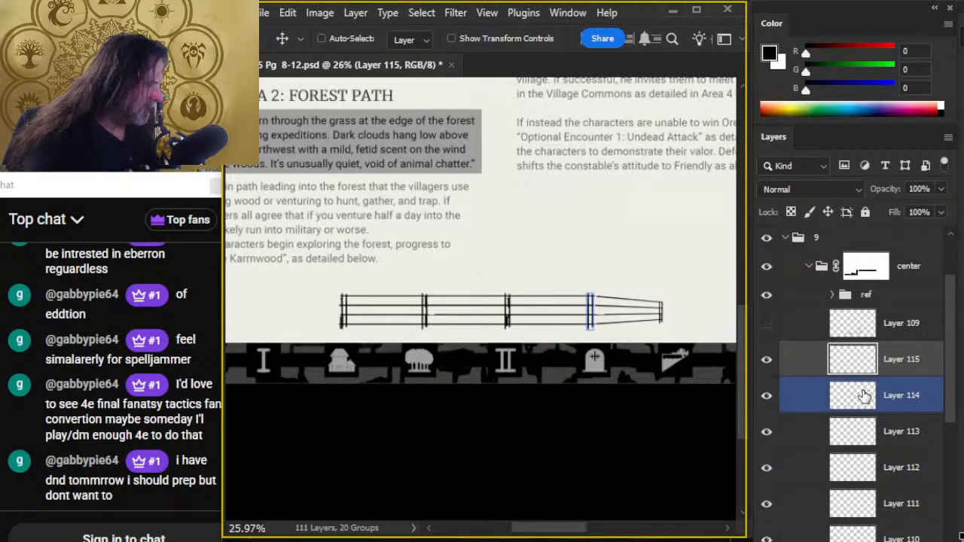
left_click(926, 398)
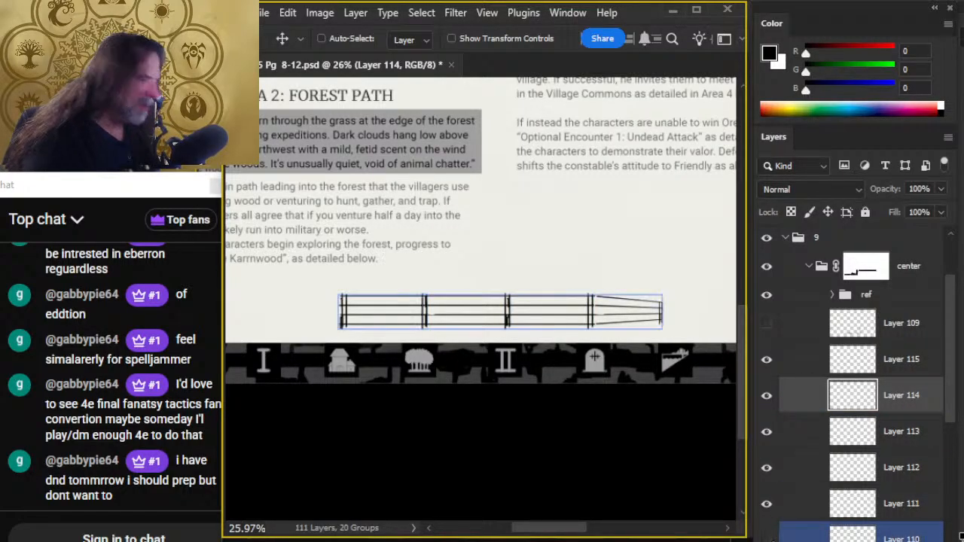
left_click(766, 538)
left_click(766, 538)
left_click(909, 503, "shift")
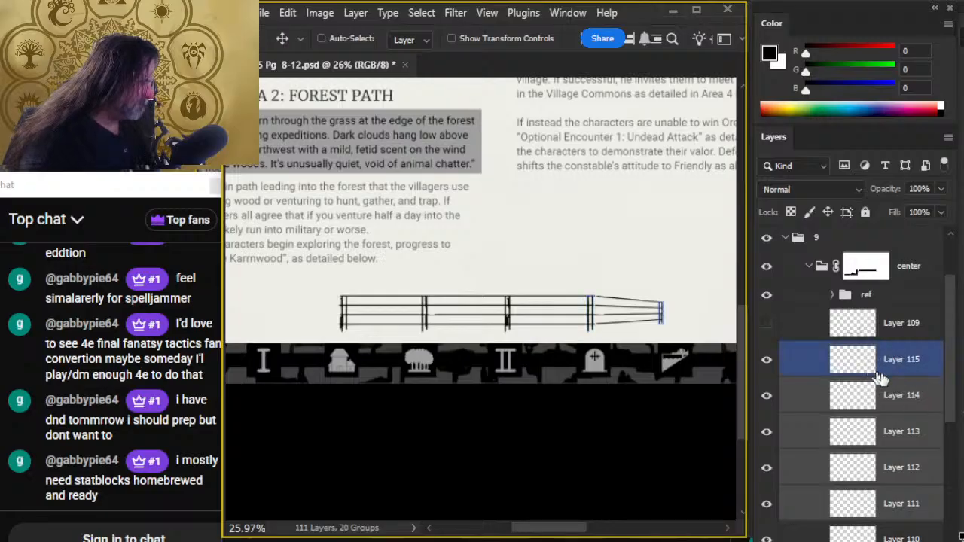
left_click(907, 357, "shift")
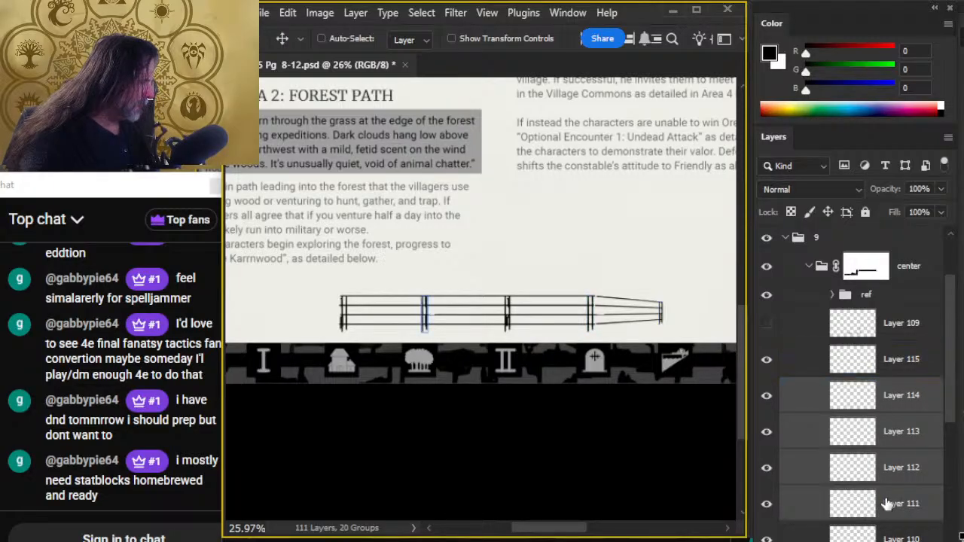
right_click(898, 367)
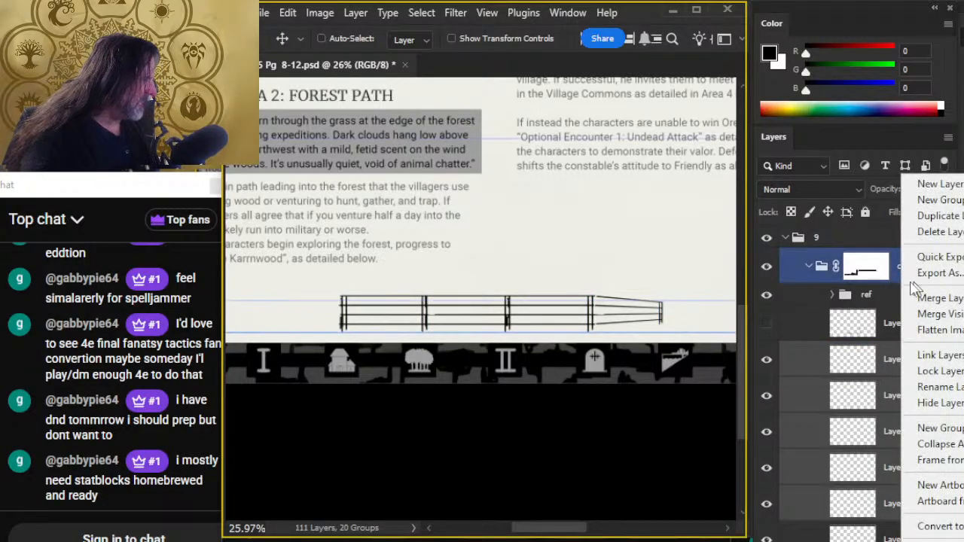
left_click(930, 414)
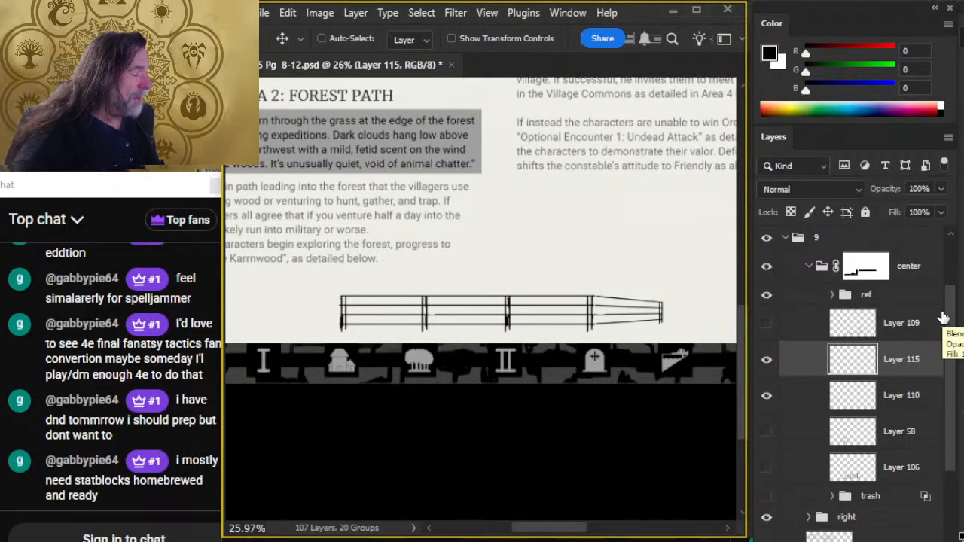
- Show the tree sketch on Layer 58 again and add a layer mask to it
left_click(866, 396)
left_click(784, 431)
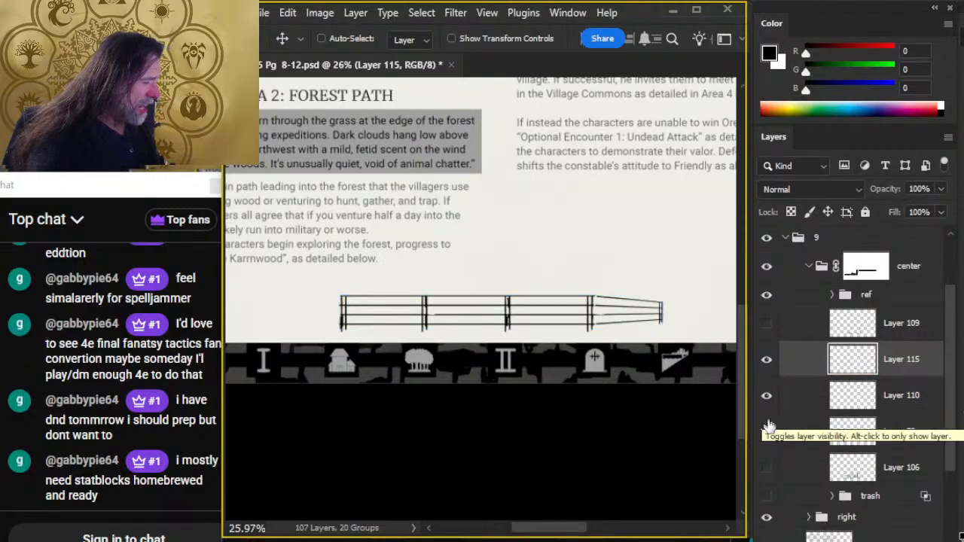
left_click(766, 429)
left_click(812, 445)
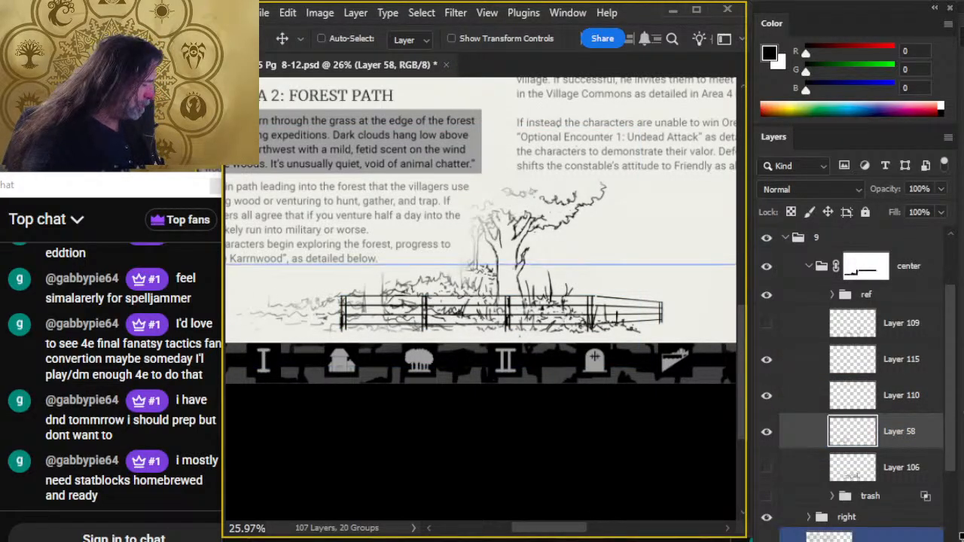
left_click(837, 541)
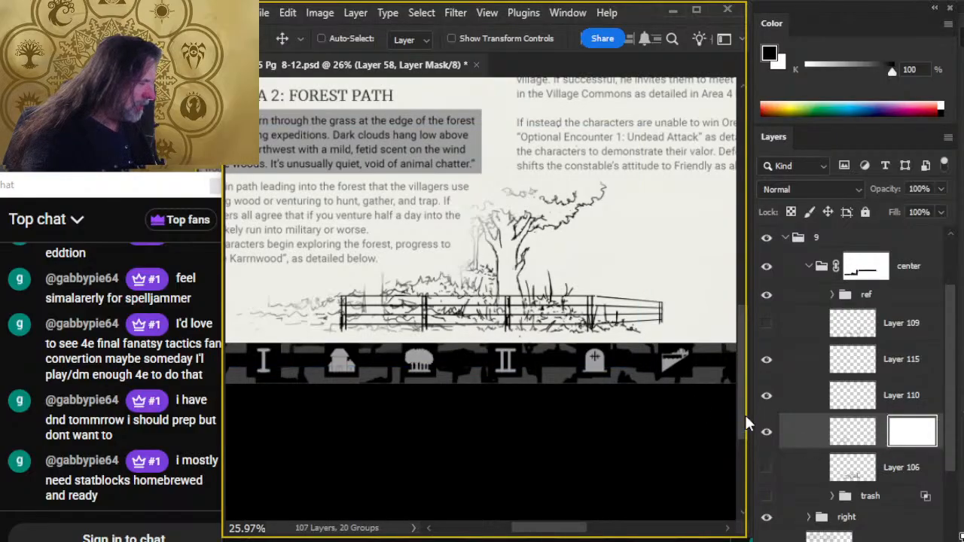
- Brush out the sketch lines crossing the rails on Layer 58's mask, checking with the posts and rails toggled off and on
key("b")
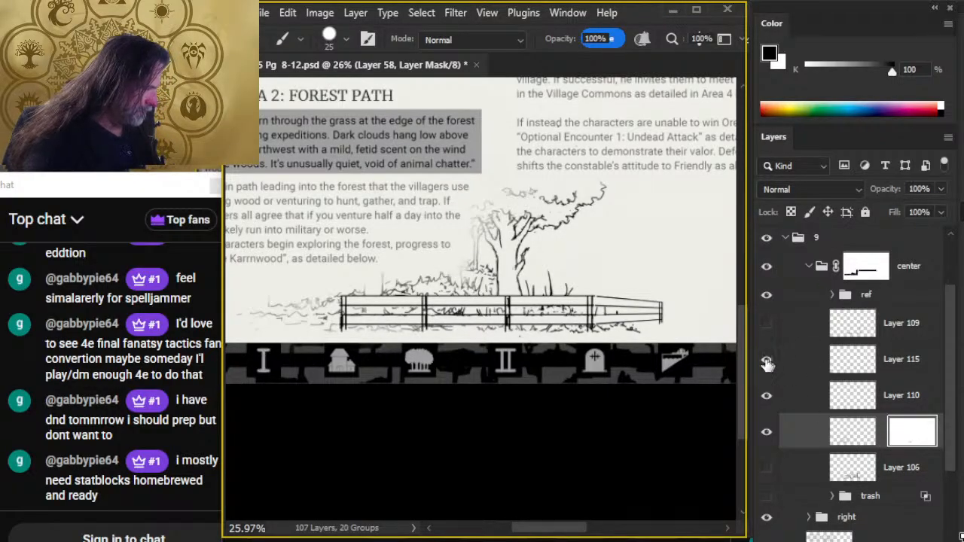
left_click(763, 360)
left_click(764, 361)
left_click(766, 396)
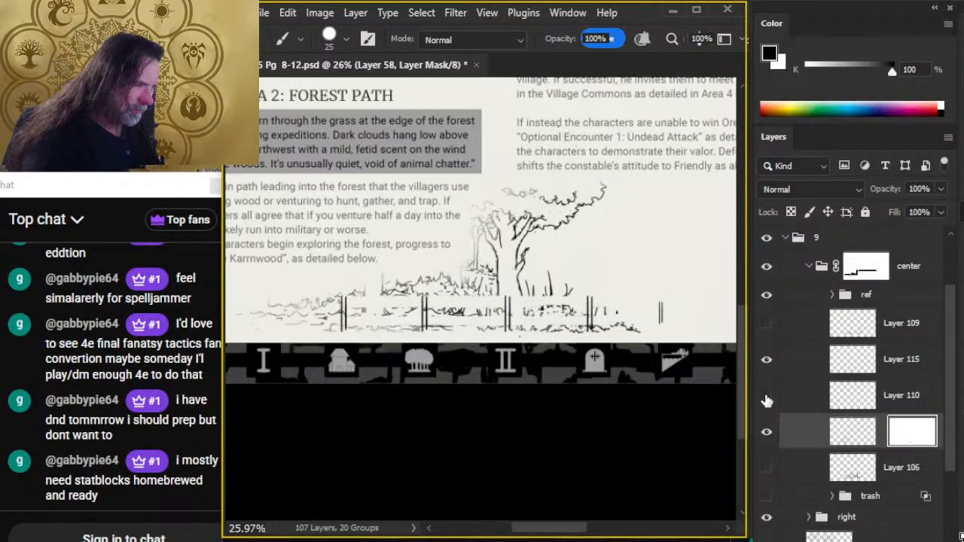
left_click(765, 398)
- Merge the fence posts on Layer 115 down into the rails on Layer 110, then clear the selection made from the fence
right_click(900, 365)
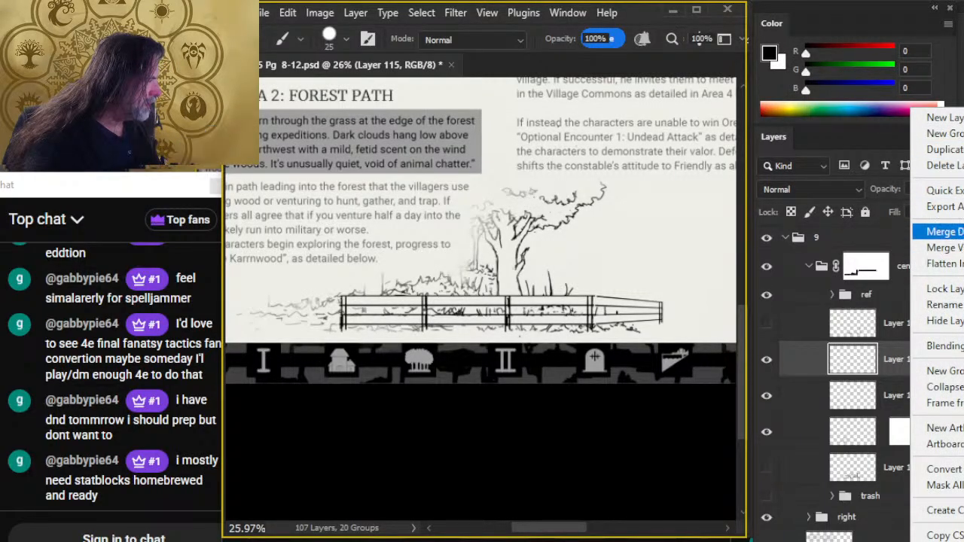
left_click(942, 231)
left_click(921, 403, "ctrl")
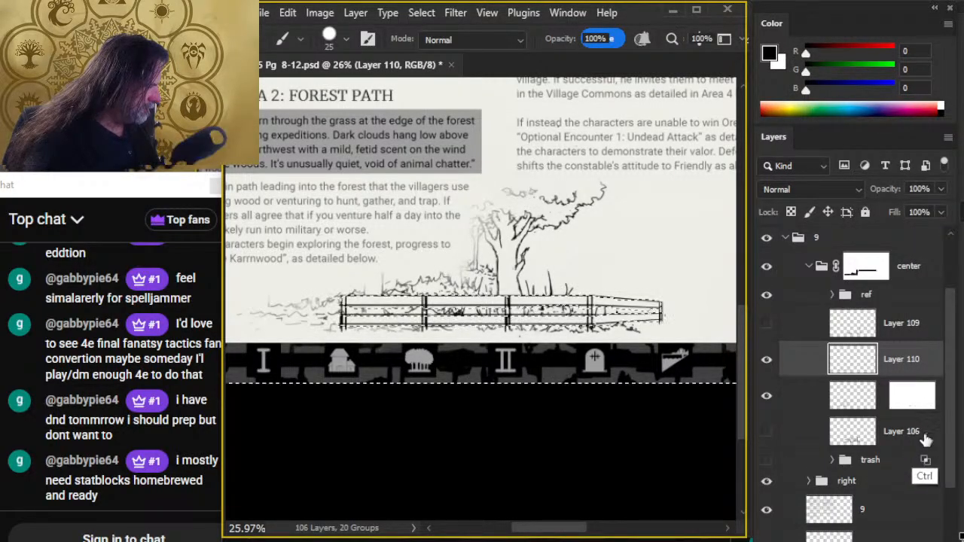
left_click(910, 405)
key("l")
left_click(669, 460)
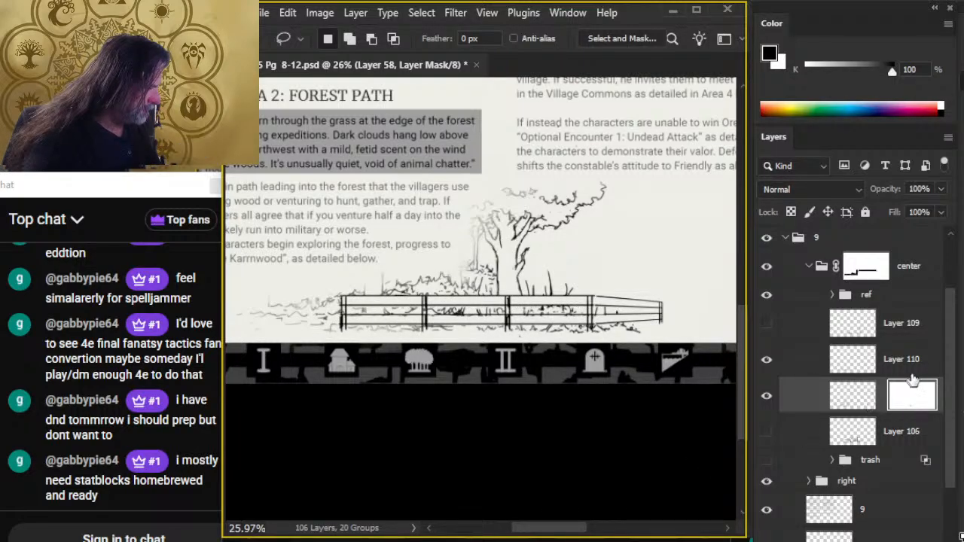
- Nudge the merged fence on Layer 110 slightly down and reactivate the mask on Layer 58
left_click(892, 364, "ctrl")
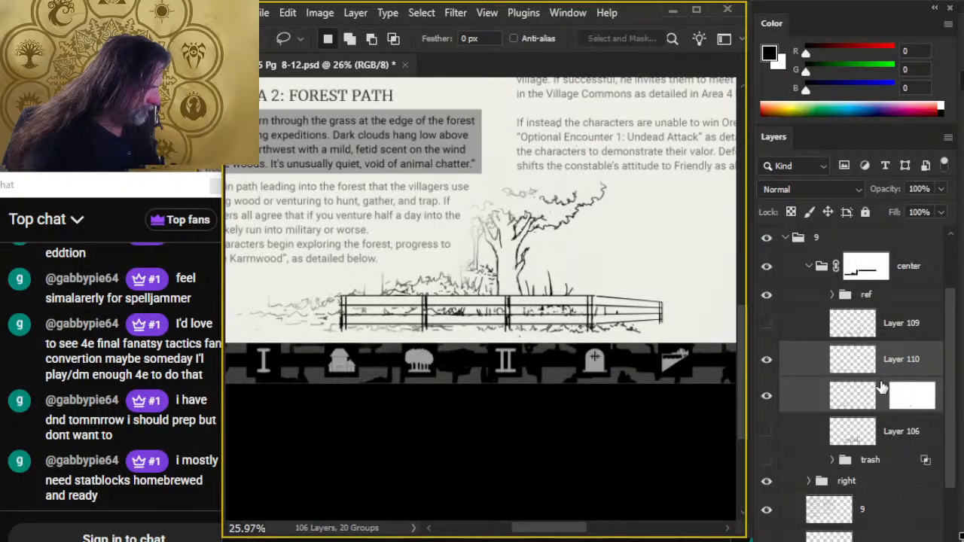
left_click(800, 367)
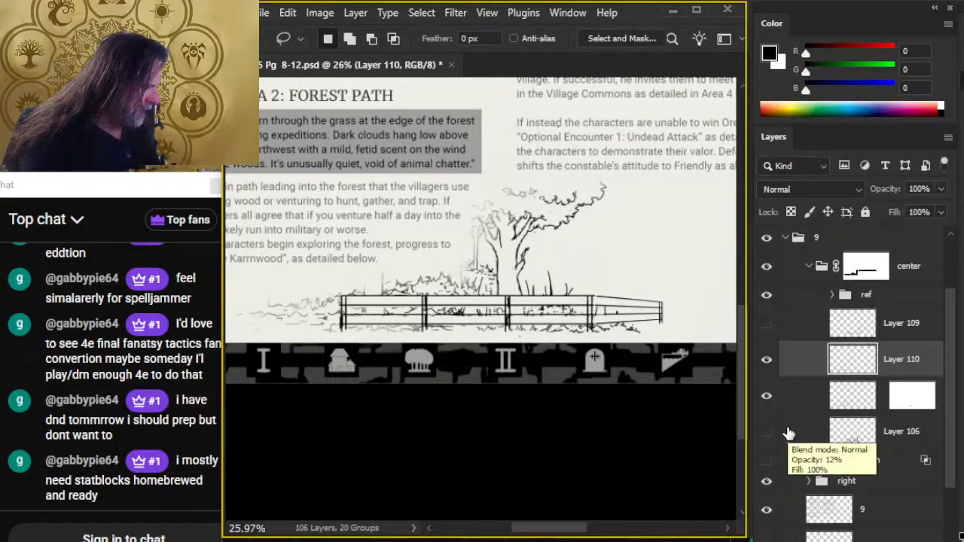
key("v")
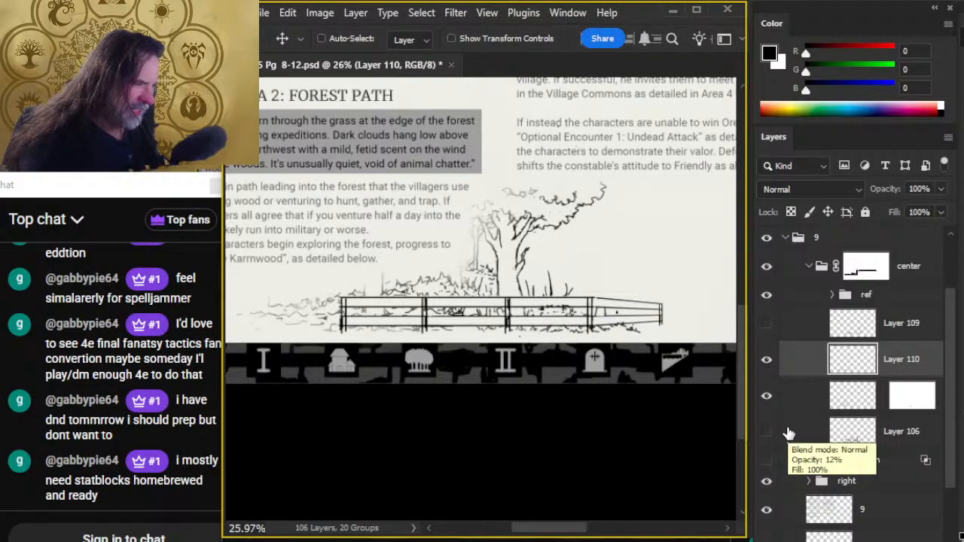
left_click(899, 405)
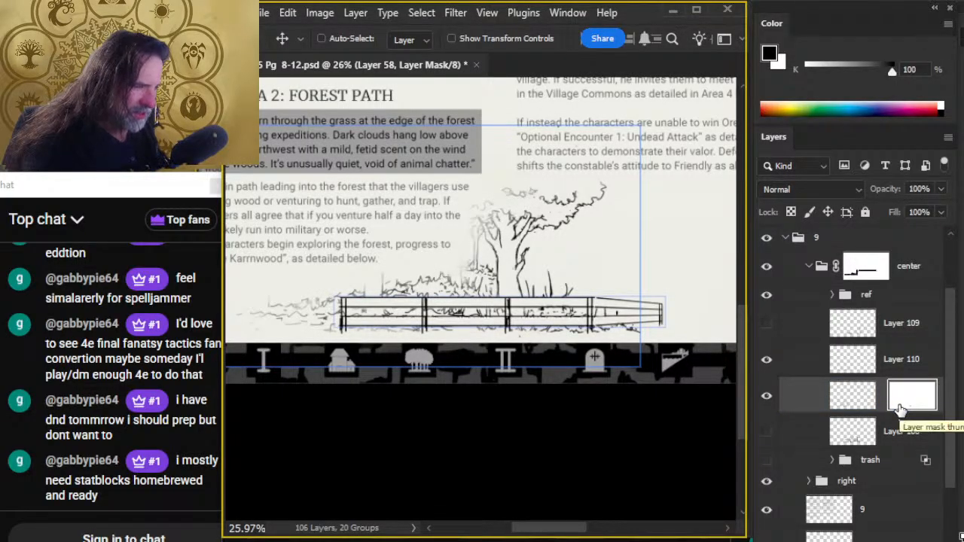
- Examine the fences drawn on the village map near area 1, and the empty space beside the Forest Path vignette
key("z")
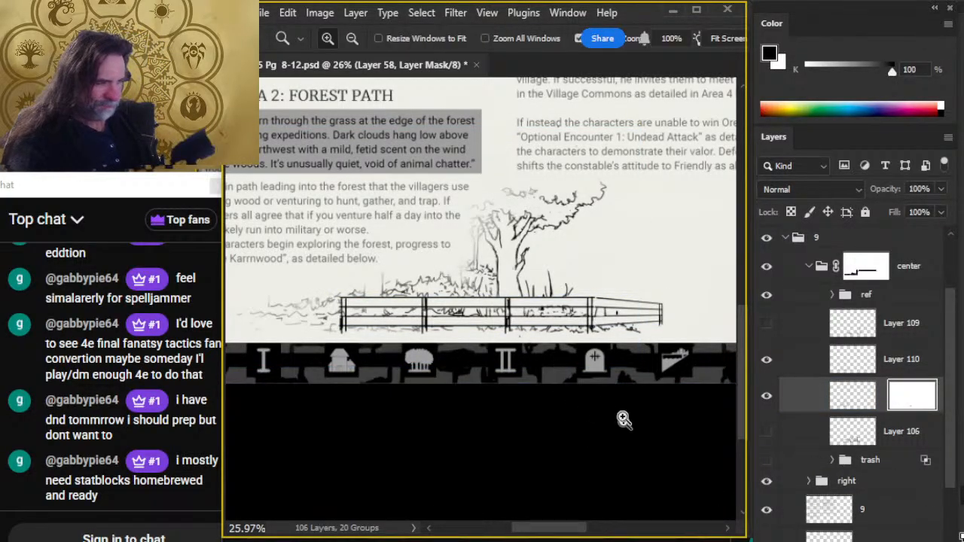
left_click_drag(633, 419, 544, 399)
key("space")
left_click_drag(405, 180, 525, 459)
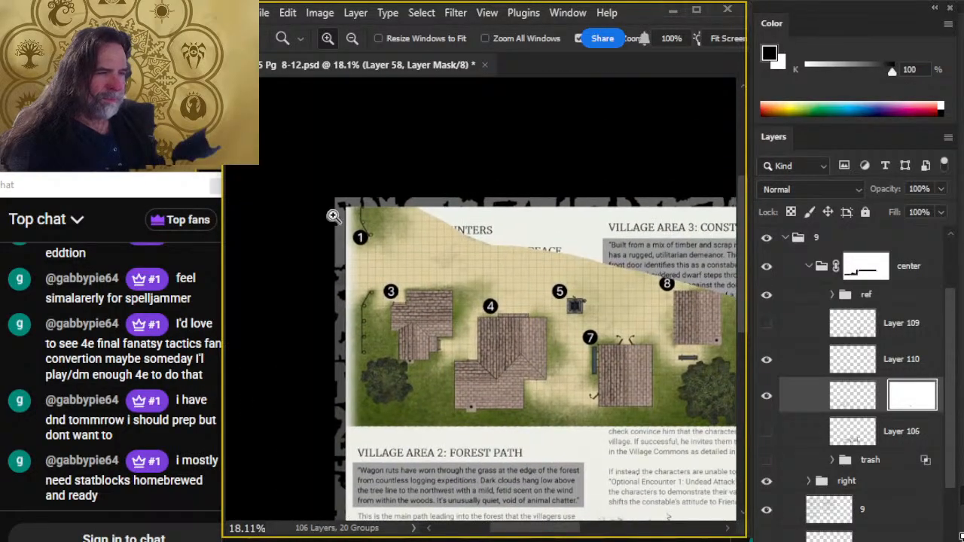
left_click_drag(388, 327, 429, 335)
key("space")
left_click_drag(415, 261, 459, 480)
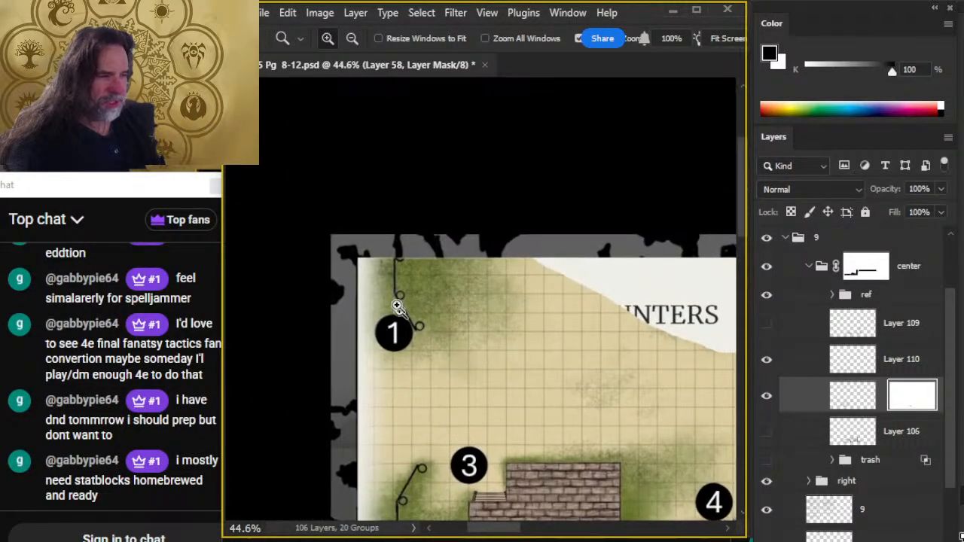
key("v")
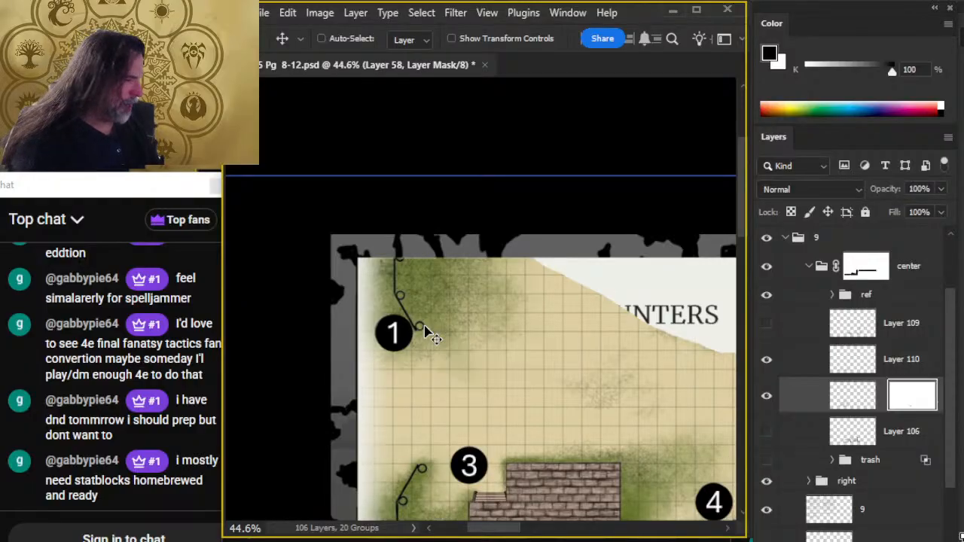
left_click_drag(616, 479, 499, 320)
left_click_drag(617, 407, 526, 382)
left_click_drag(613, 479, 402, 194)
left_click_drag(644, 438, 487, 392)
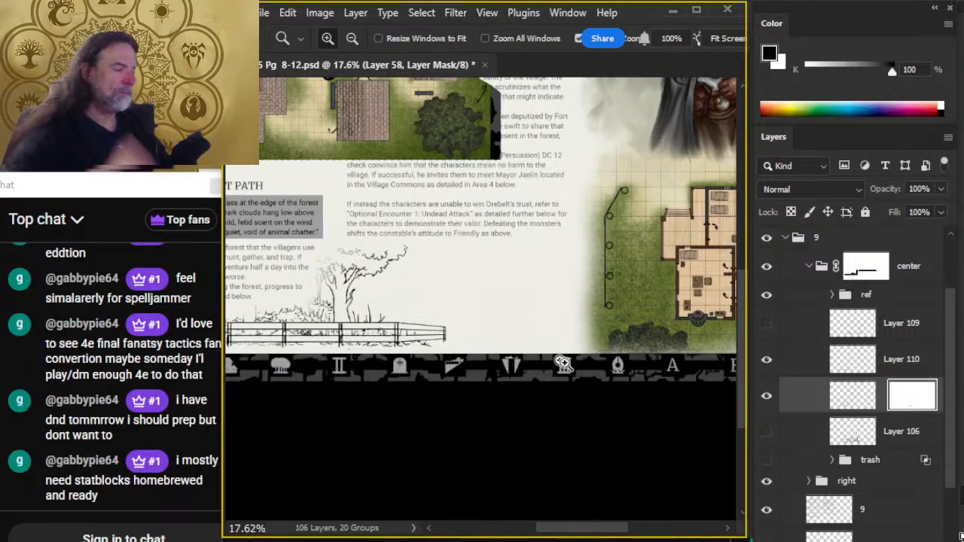
- Show the faint village house sketch on Layer 106 and compare it with the fence on Layer 110 toggled off and on
left_click(766, 433)
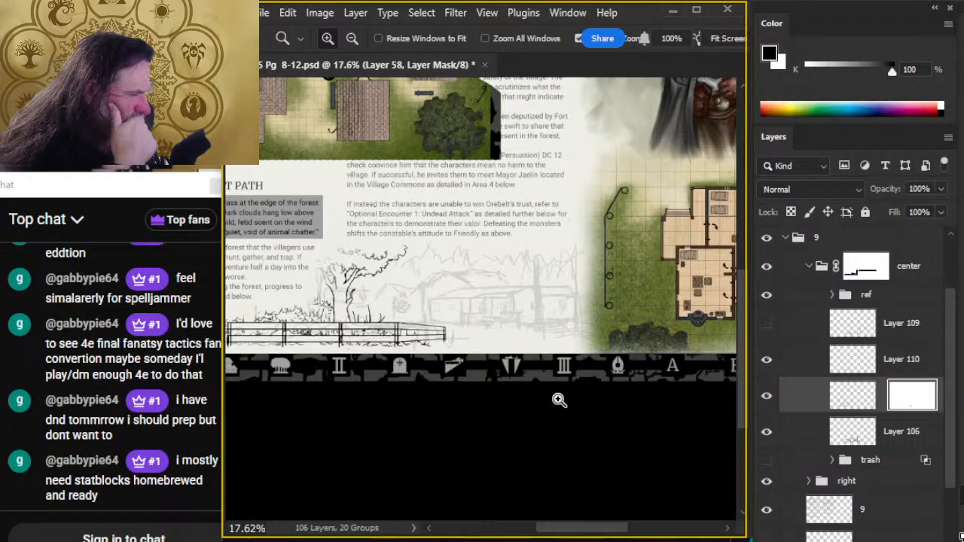
left_click(769, 361)
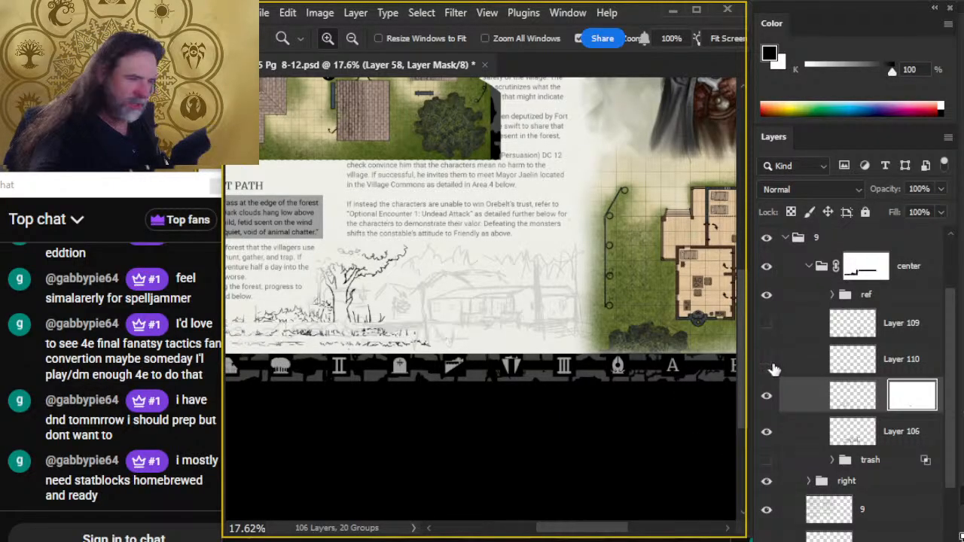
left_click(768, 361)
- Lasso the tapered end of the fence on Layer 110, copy it to a new layer and move the copy beneath the house sketch's far side
left_click(799, 375)
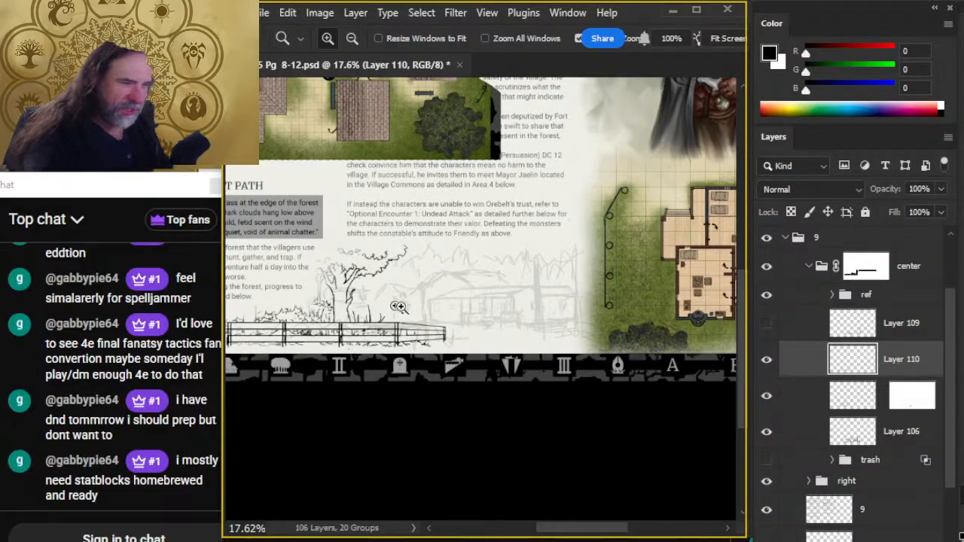
key("l")
mouse_move(399, 304)
left_mouse_down()
mouse_move(338, 318)
mouse_move(337, 349)
mouse_move(360, 363)
mouse_move(478, 349)
mouse_move(401, 302)
left_mouse_up()
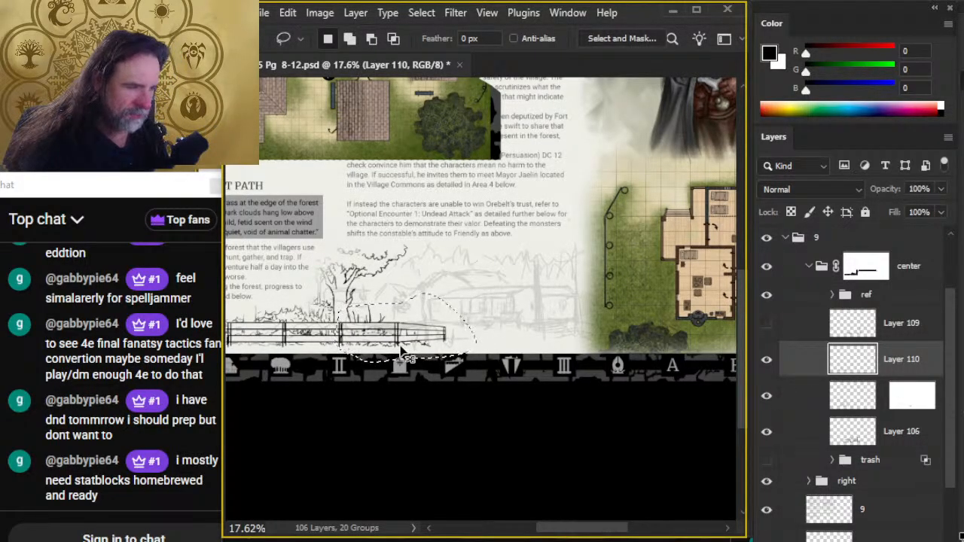
key("ctrl+j")
key("v")
left_click_drag(454, 367, 582, 364)
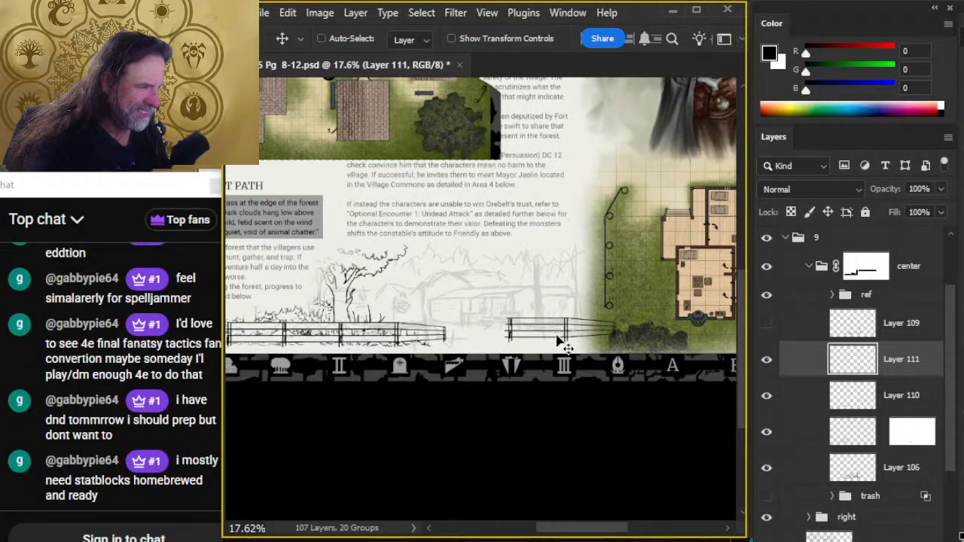
- Scale the fence copy on Layer 111 proportionally to about 50% with Free Transform
key("l")
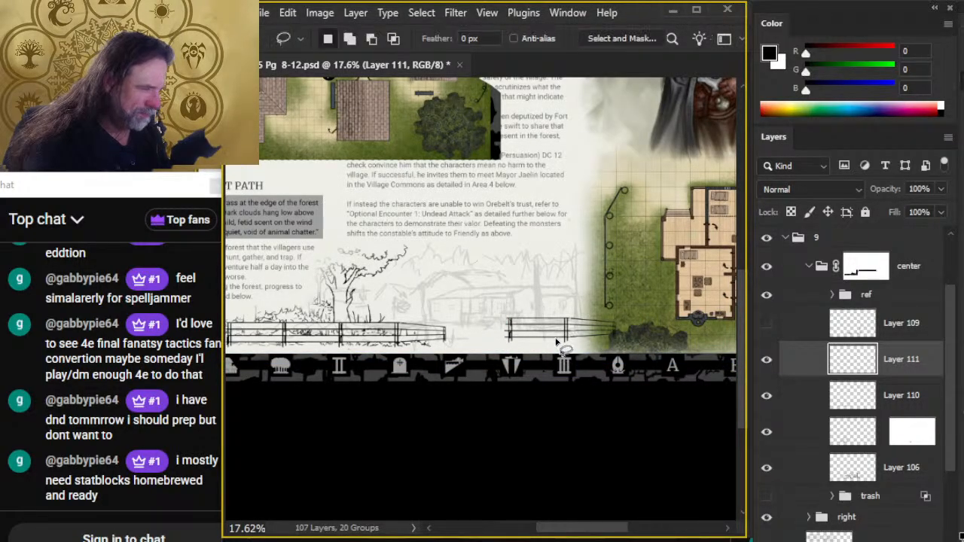
right_click(559, 352)
left_click(602, 501)
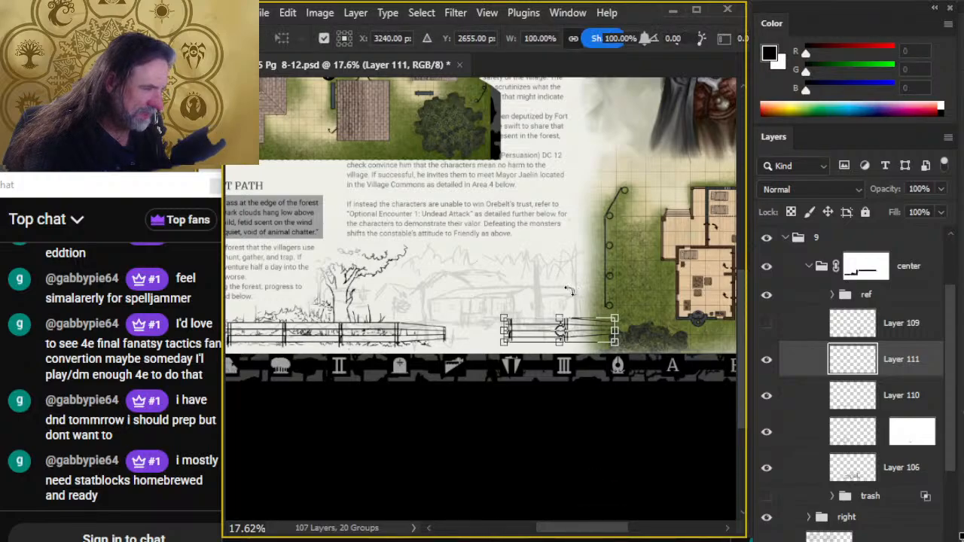
left_click_drag(560, 317, 566, 322)
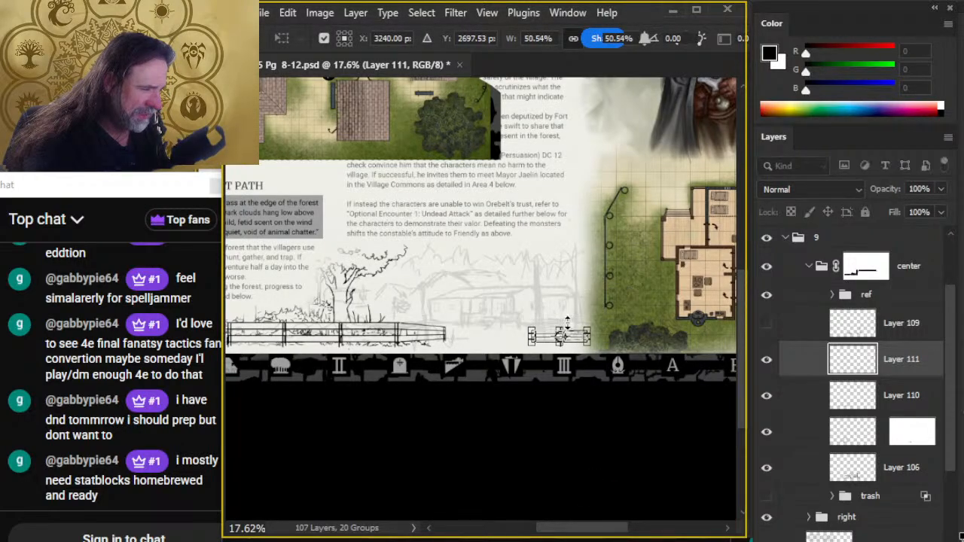
key("Return")
- Nudge the small fence copy up and left so it sits in front of the sketched house's far end
key("ctrl+shift+Up")
key("ctrl+shift+Up")
key("ctrl+shift+Up")
key("ctrl+shift+Up")
key("ctrl+shift+Up")
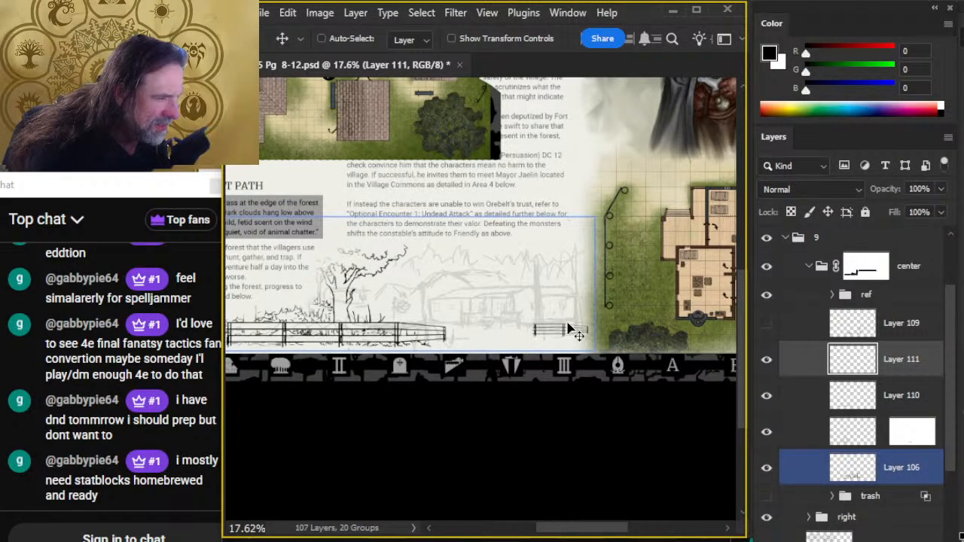
key("ctrl+shift+Left")
key("ctrl+shift+Down")
key("ctrl+shift+Down")
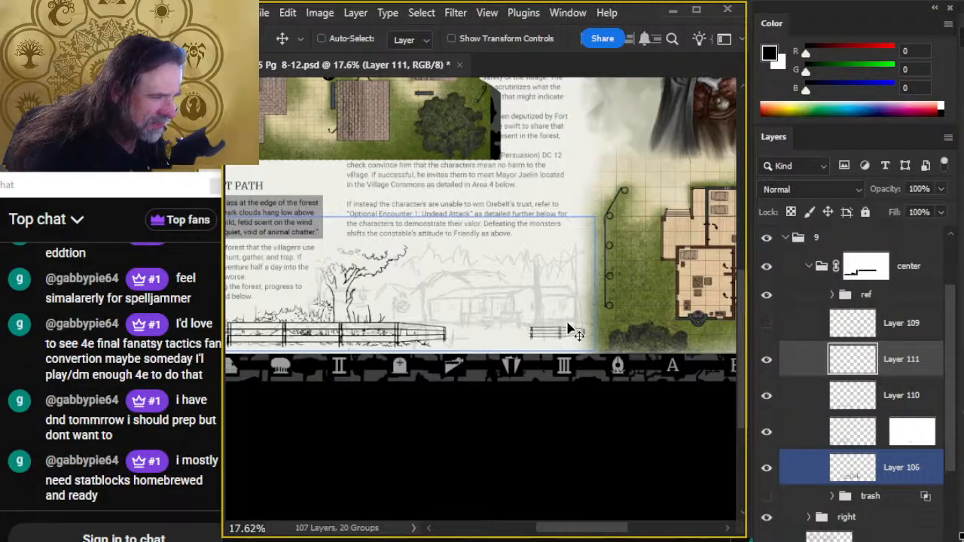
key("ctrl+shift+Left")
key("ctrl+shift+Up")
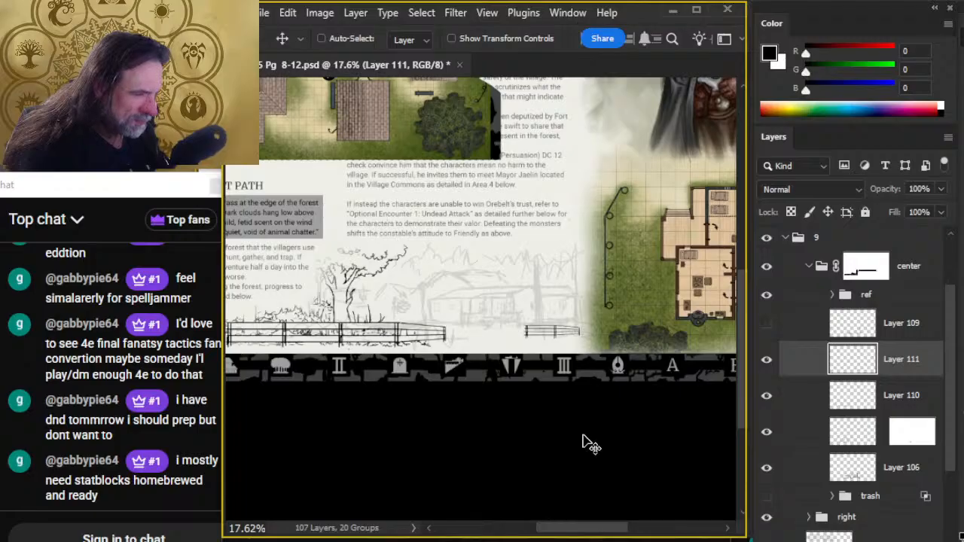
key("shift+Down")
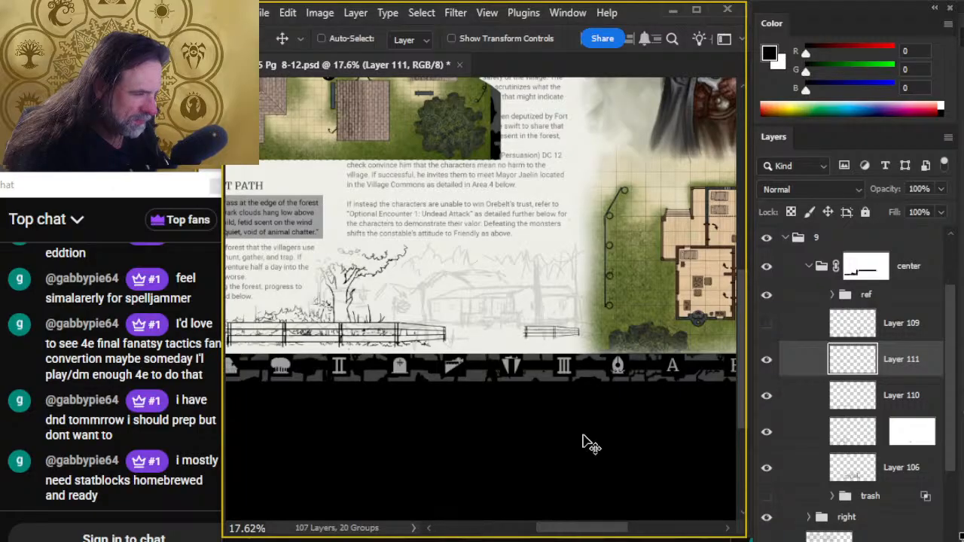
key("shift+Down")
key("shift+Up")
key("shift+Up")
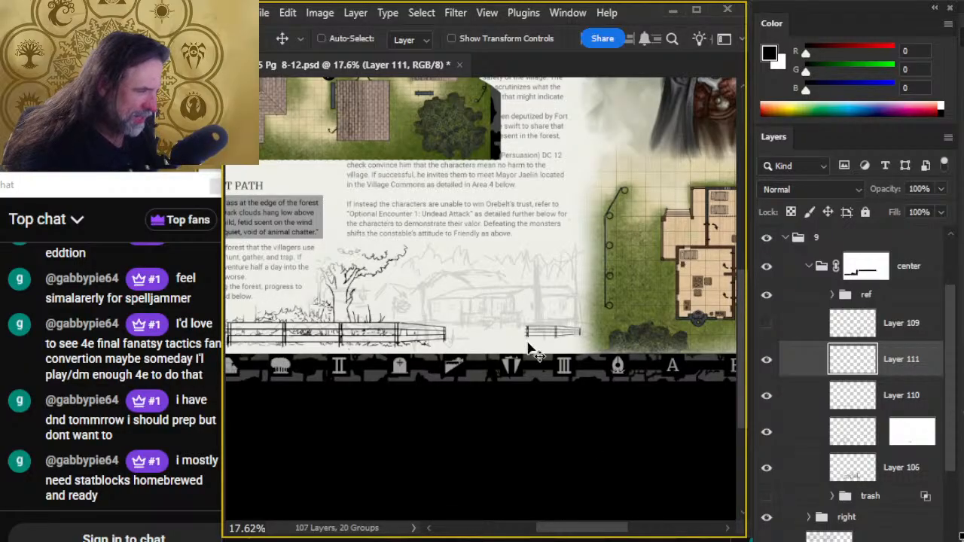
- Lasso the tapered section of the small fence and use a Perspective transform to heighten its far end, then shift it slightly up and left
key("l")
key("ctrl+space")
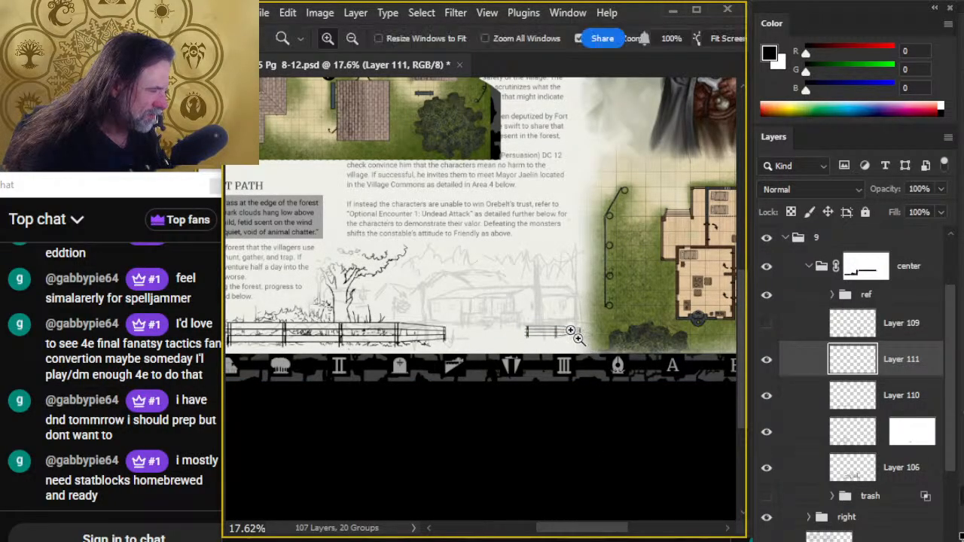
key("ctrl+space")
left_click_drag(563, 335, 631, 340)
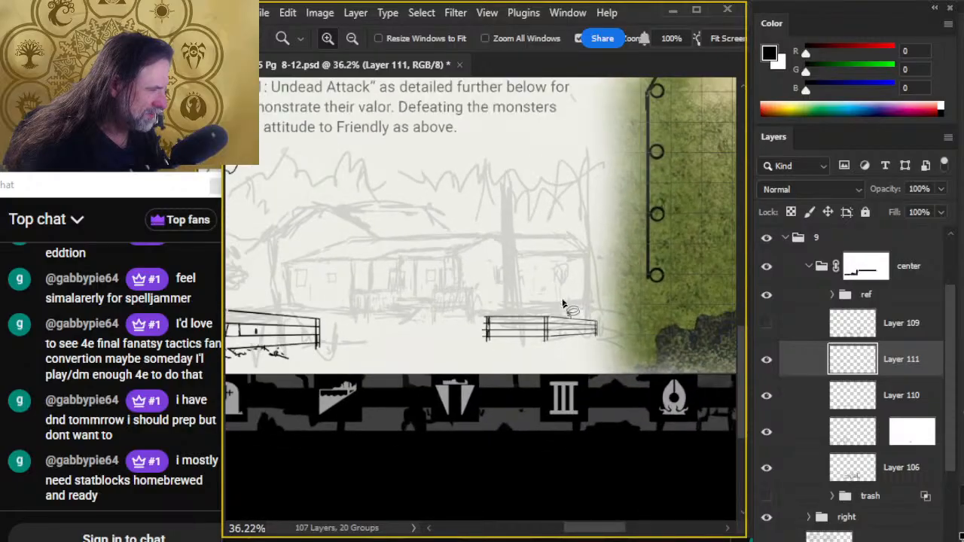
left_click_drag(566, 287, 548, 303)
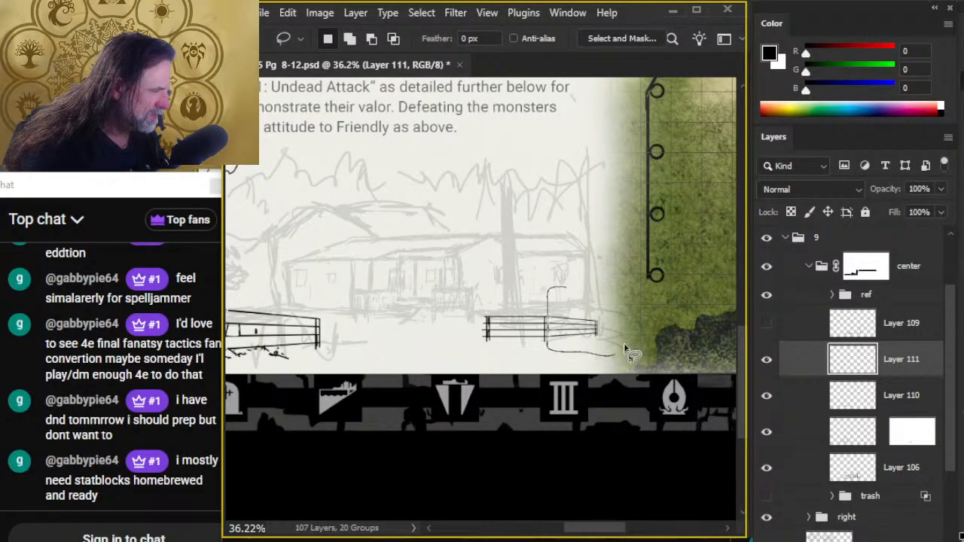
left_click_drag(623, 351, 559, 264)
right_click(563, 286)
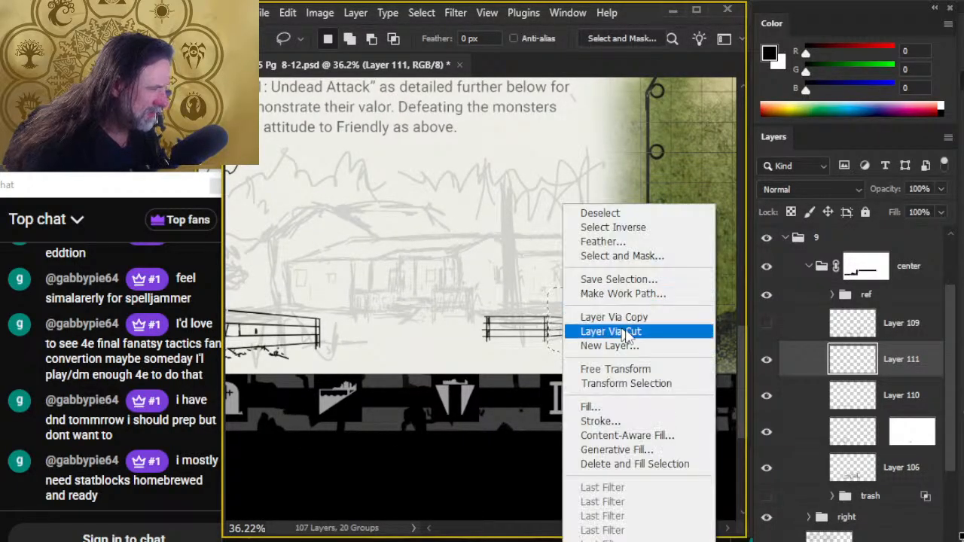
left_click(663, 370)
right_click(616, 234)
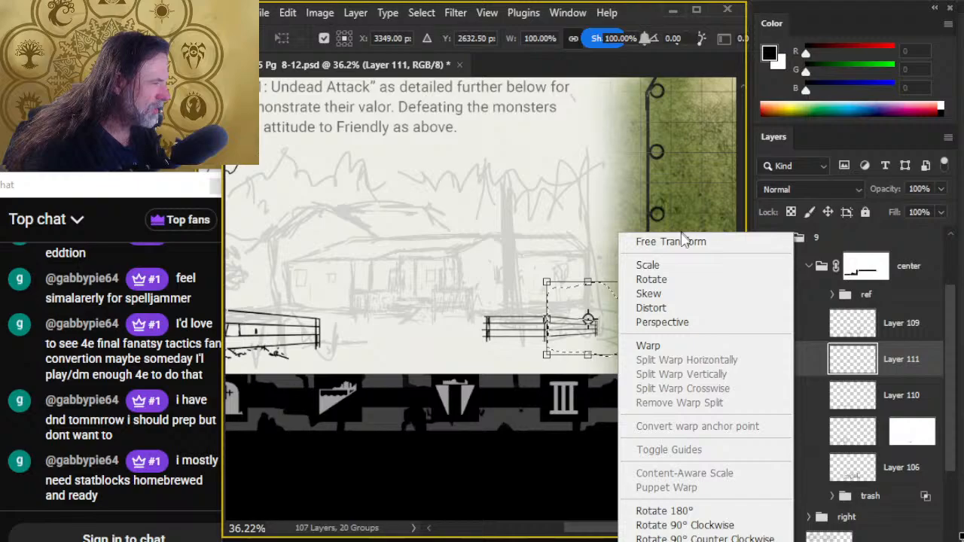
left_click(670, 322)
left_click_drag(632, 285, 633, 272)
left_click_drag(629, 322, 627, 316)
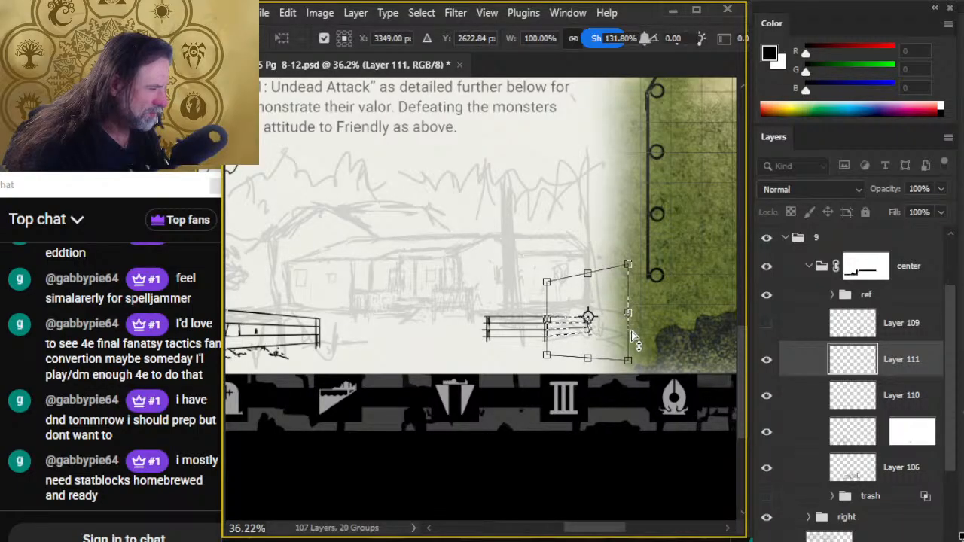
key("Return")
- Lasso the near section of the small fence on Layer 111, reshape it with a Perspective transform so its end extends slightly outward, and deselect
key("l")
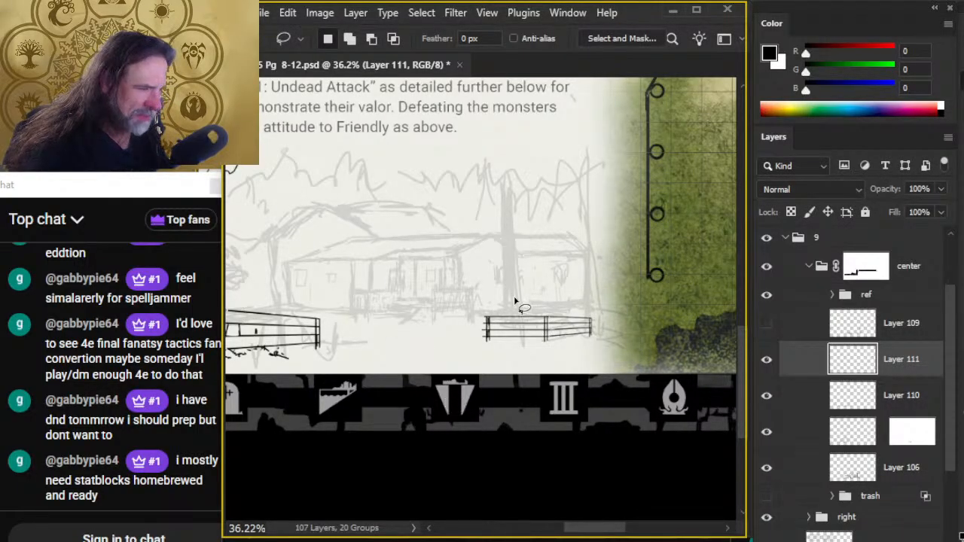
mouse_move(513, 296)
left_mouse_down()
mouse_move(463, 343)
mouse_move(529, 358)
left_mouse_up()
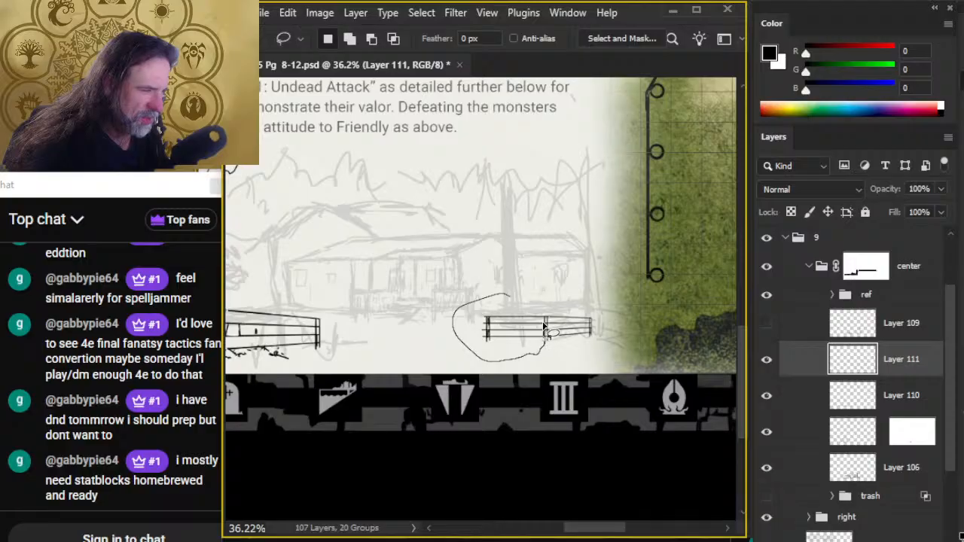
left_click_drag(543, 325, 514, 299)
right_click(475, 278)
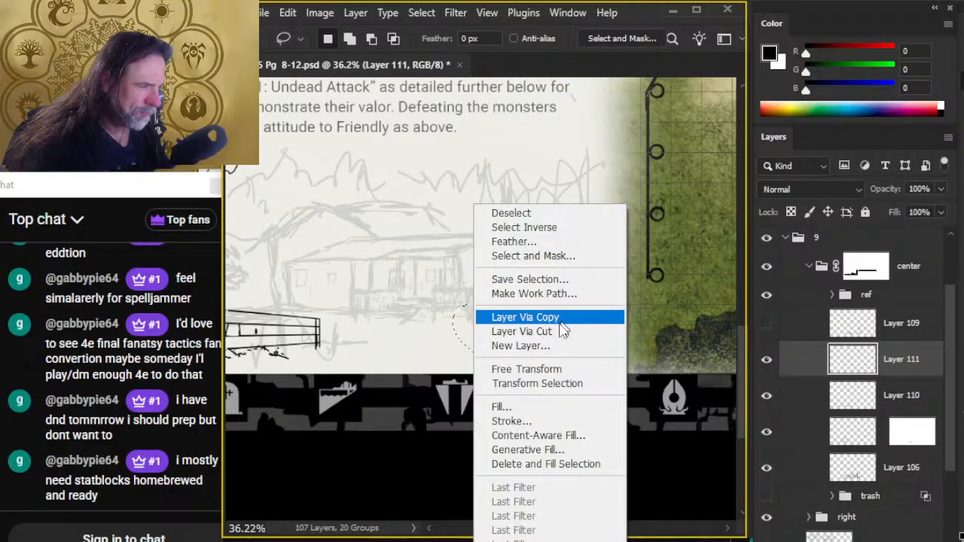
left_click(547, 384)
right_click(514, 332)
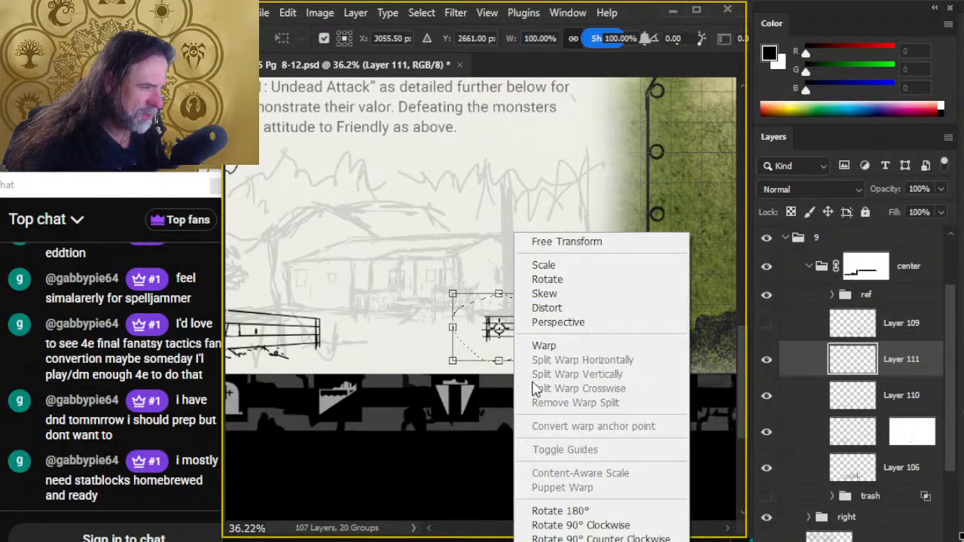
left_click(558, 323)
left_click_drag(452, 361, 454, 362)
key("Return")
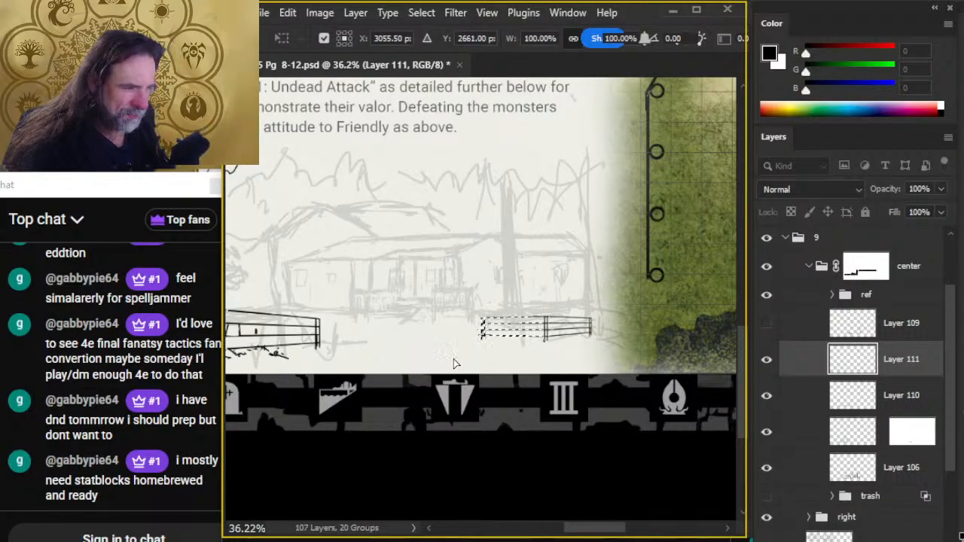
key("ctrl+d")
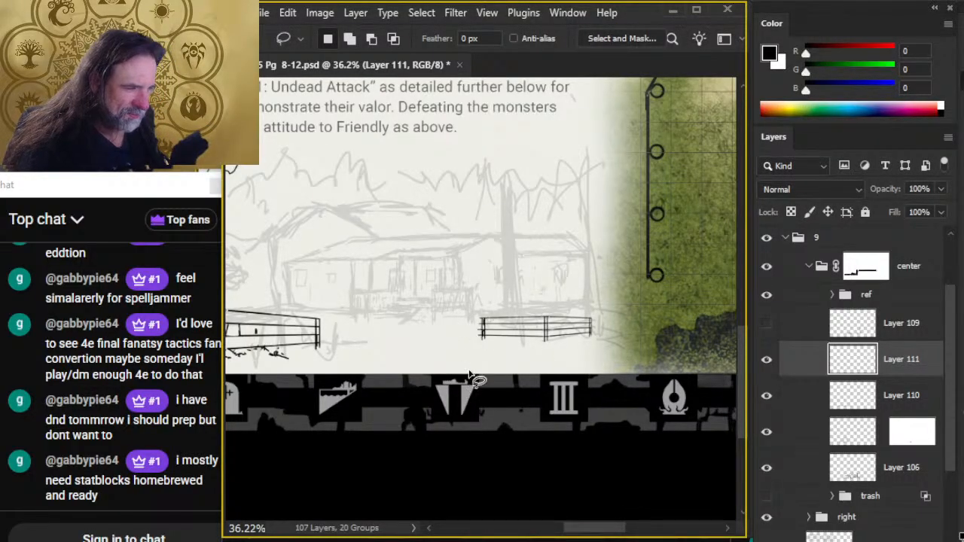
- Examine the small fence up close and at page scale against the house sketch, the larger fence and the map edge
key("e")
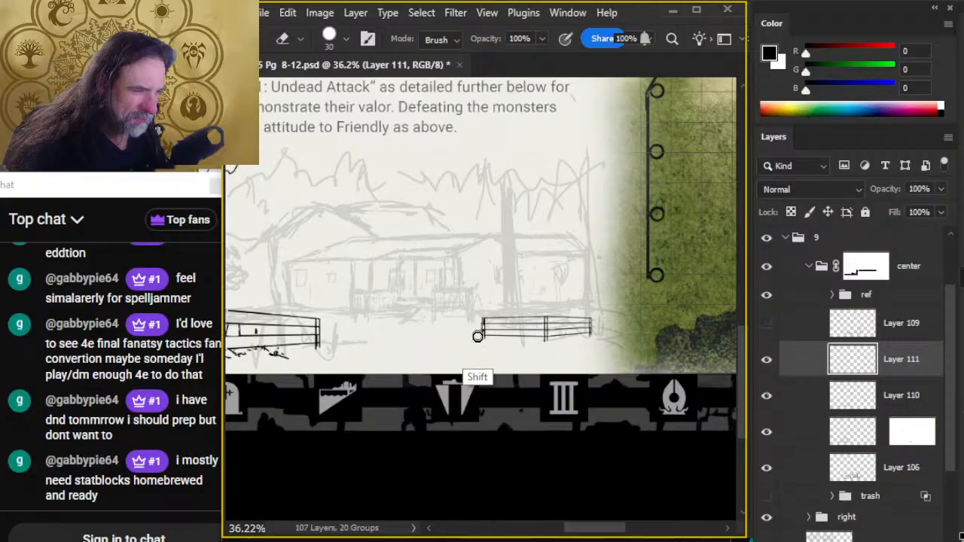
key("z")
scroll(543, 412, "down", 2)
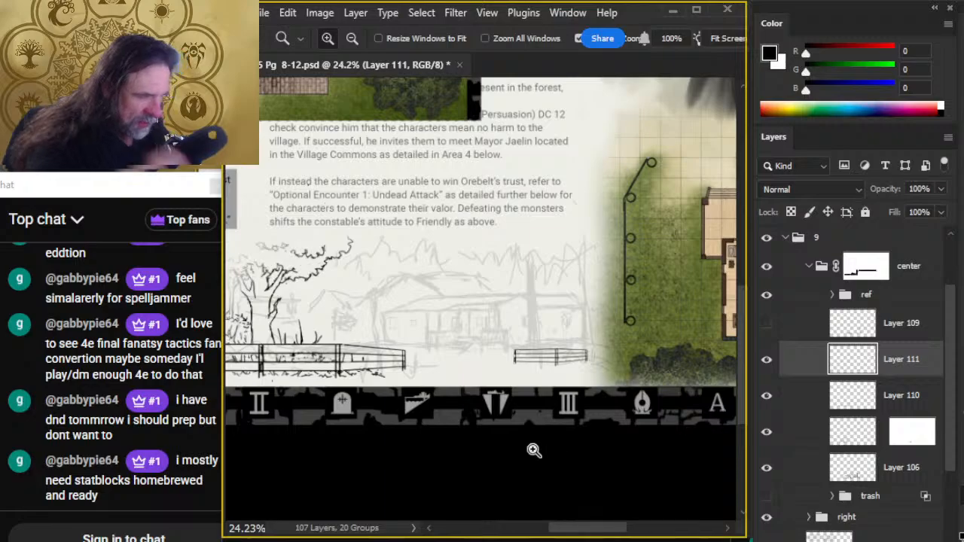
scroll(581, 386, "up", 3)
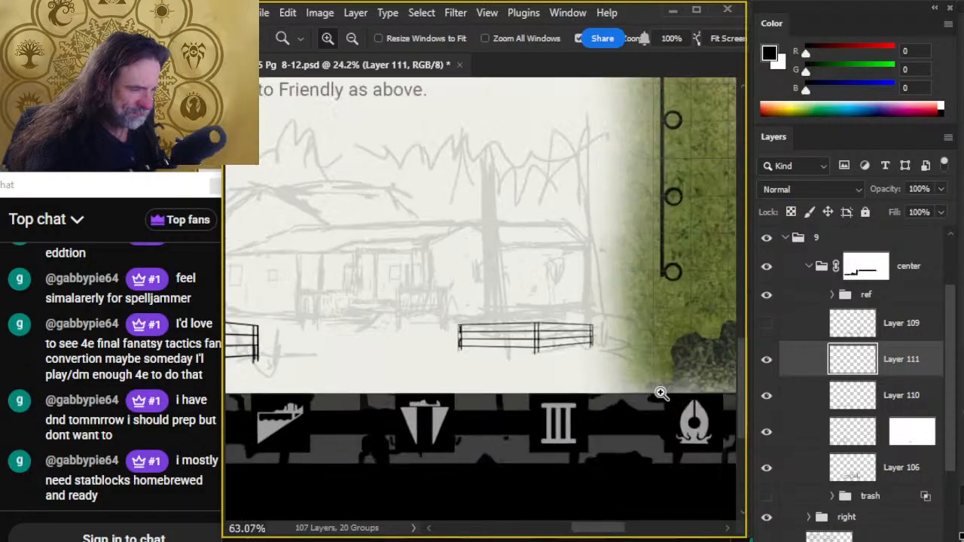
key("v")
left_click_drag(600, 404, 573, 441)
key("z")
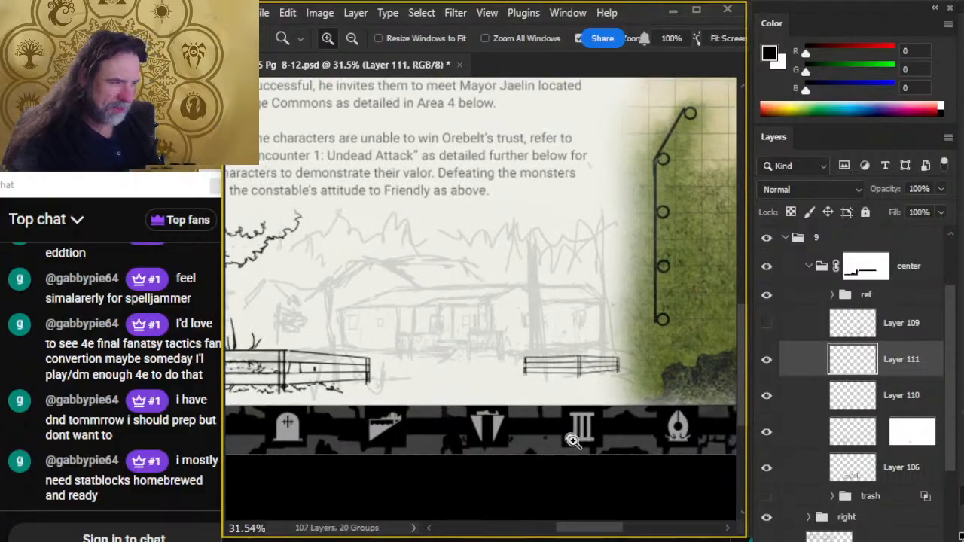
key("v")
left_click_drag(627, 402, 625, 407)
mouse_move(421, 149)
left_mouse_down()
mouse_move(712, 452)
mouse_move(758, 515)
left_mouse_up()
mouse_move(561, 302)
left_mouse_down()
mouse_move(664, 349)
mouse_move(649, 305)
mouse_move(457, 172)
left_mouse_up()
left_click_drag(629, 284, 406, 140)
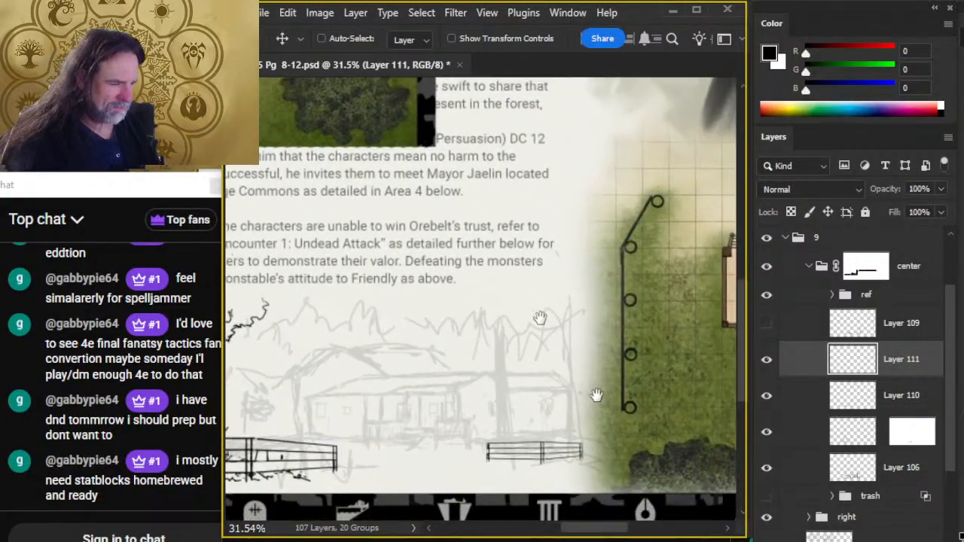
left_click_drag(588, 436, 610, 342)
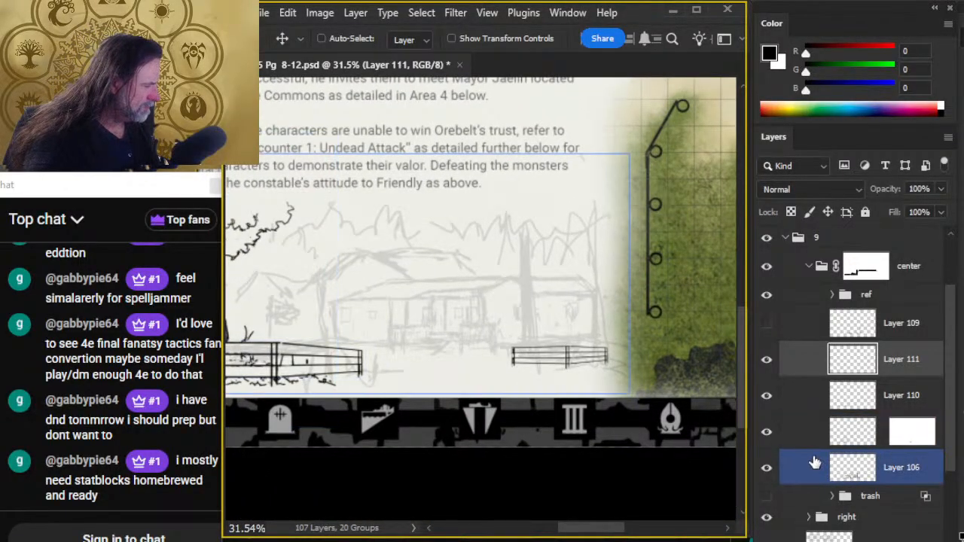
- Move Layer 111 with the small fence directly above the house sketch on Layer 106, and make Layer 106 active
left_click_drag(812, 473, 819, 449)
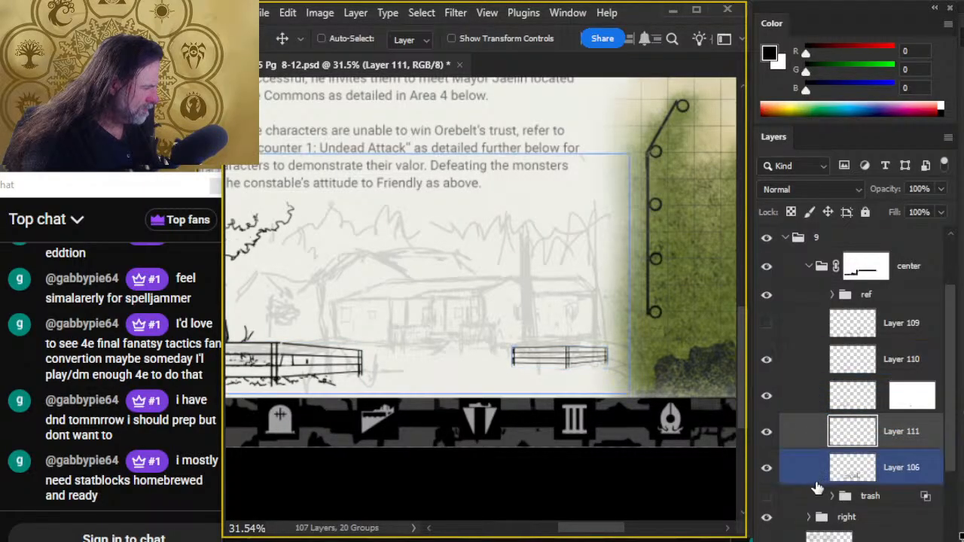
left_click(804, 477)
mouse_move(579, 299)
left_mouse_down()
mouse_move(592, 310)
mouse_move(589, 299)
left_mouse_up()
mouse_move(518, 303)
left_mouse_down()
mouse_move(544, 342)
mouse_move(557, 431)
mouse_move(612, 498)
mouse_move(804, 502)
mouse_move(612, 284)
mouse_move(611, 243)
mouse_move(541, 218)
left_mouse_up()
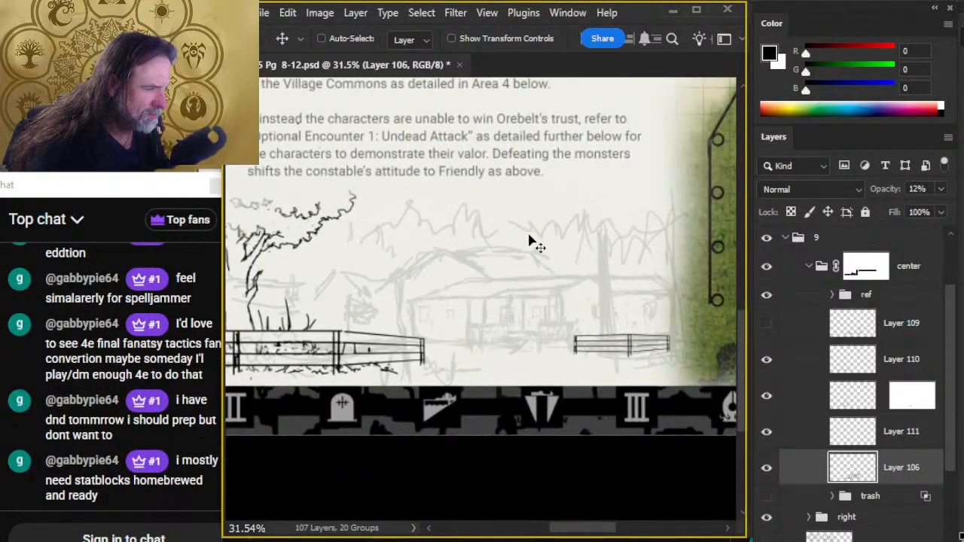
mouse_move(604, 297)
left_mouse_down()
mouse_move(619, 301)
mouse_move(606, 303)
left_mouse_up()
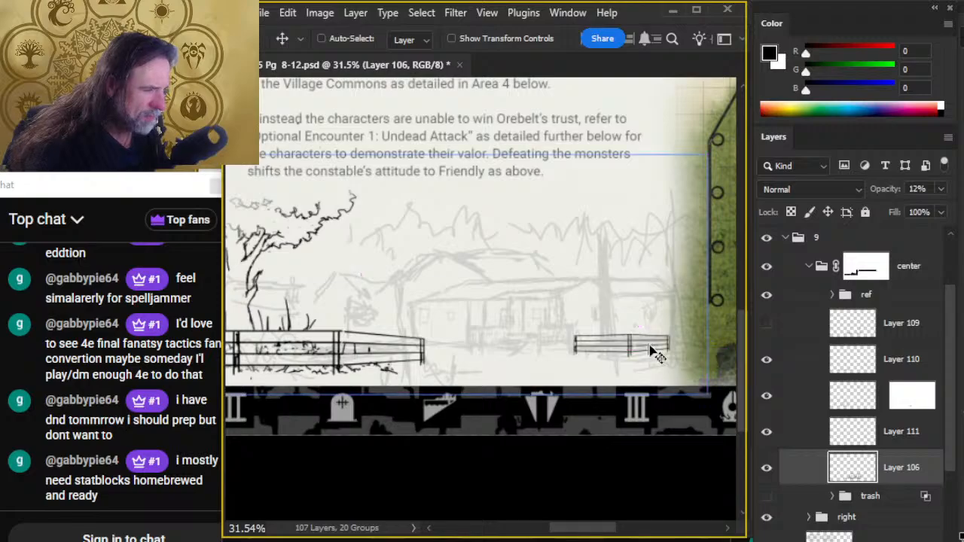
mouse_move(681, 359)
left_mouse_down()
mouse_move(955, 441)
mouse_move(963, 490)
left_mouse_up()
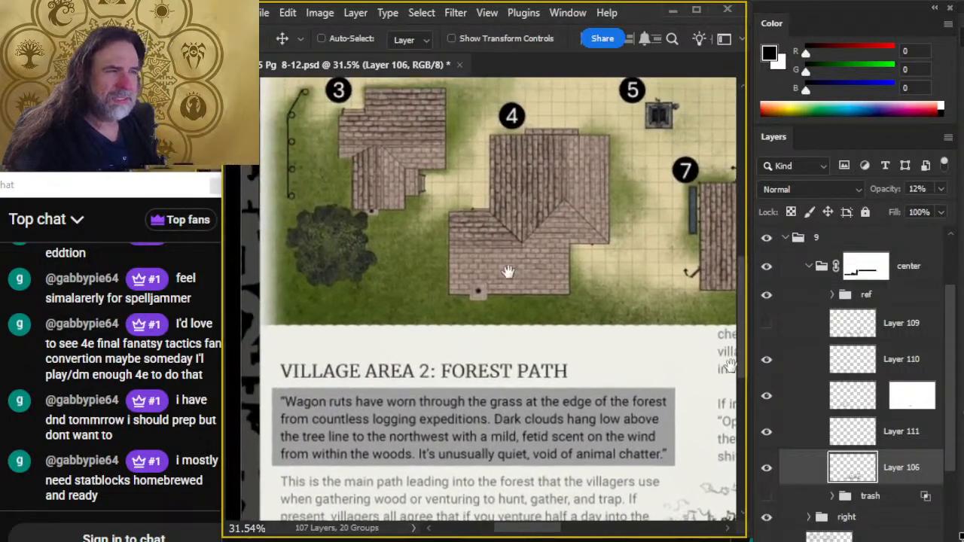
mouse_move(508, 274)
left_mouse_down()
mouse_move(632, 388)
mouse_move(372, 185)
mouse_move(196, 83)
left_mouse_up()
mouse_move(723, 452)
left_mouse_down()
mouse_move(637, 396)
mouse_move(527, 384)
left_mouse_up()
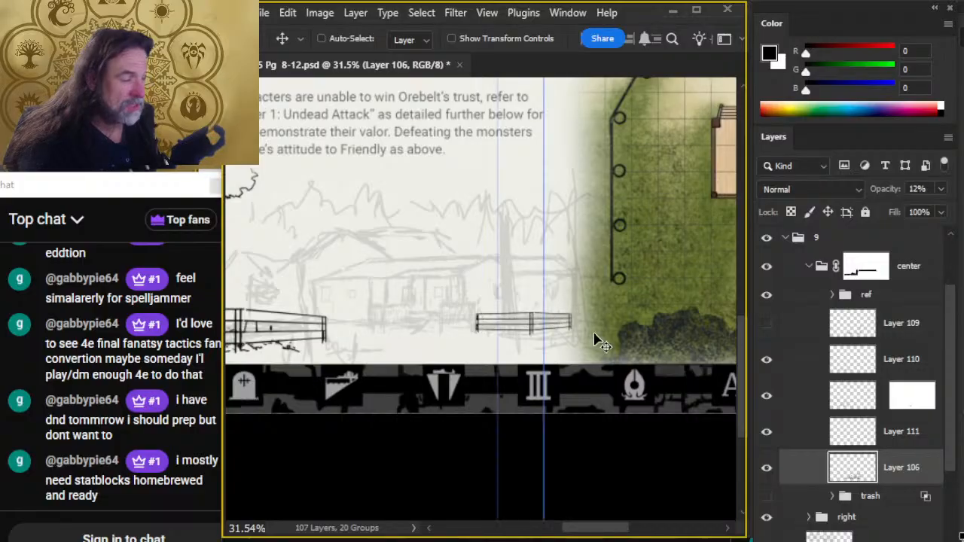
left_click(772, 361)
left_click(772, 363)
left_click(810, 372)
key("b")
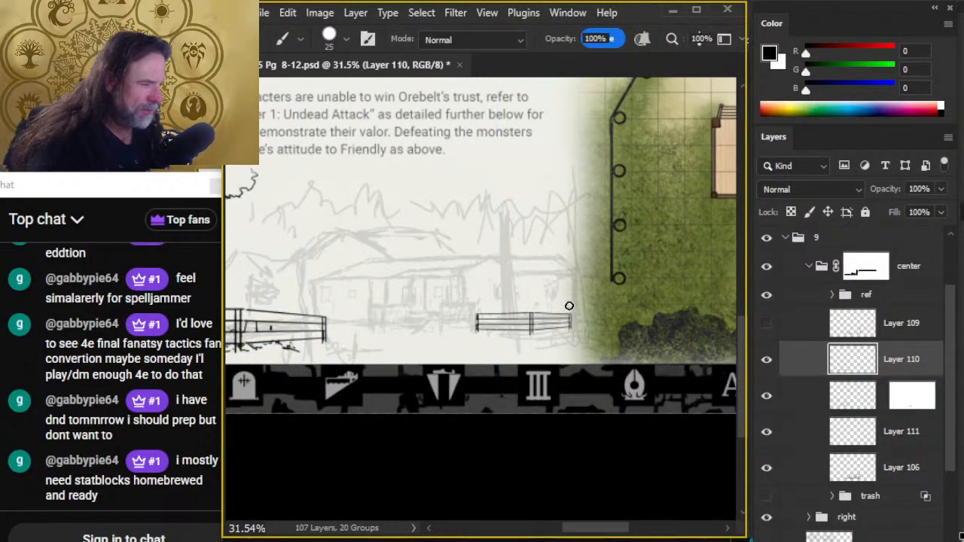
left_click_drag(599, 190, 532, 174)
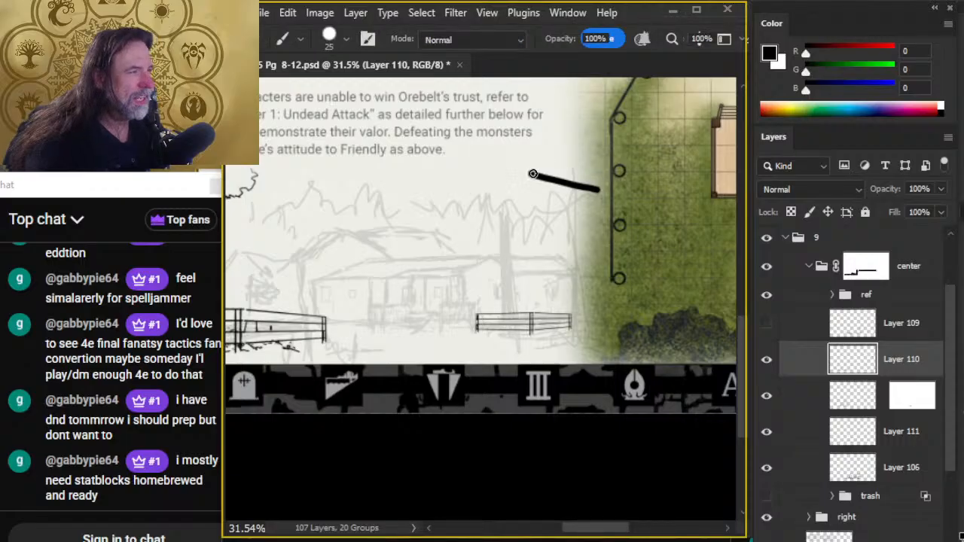
key("ctrl+z")
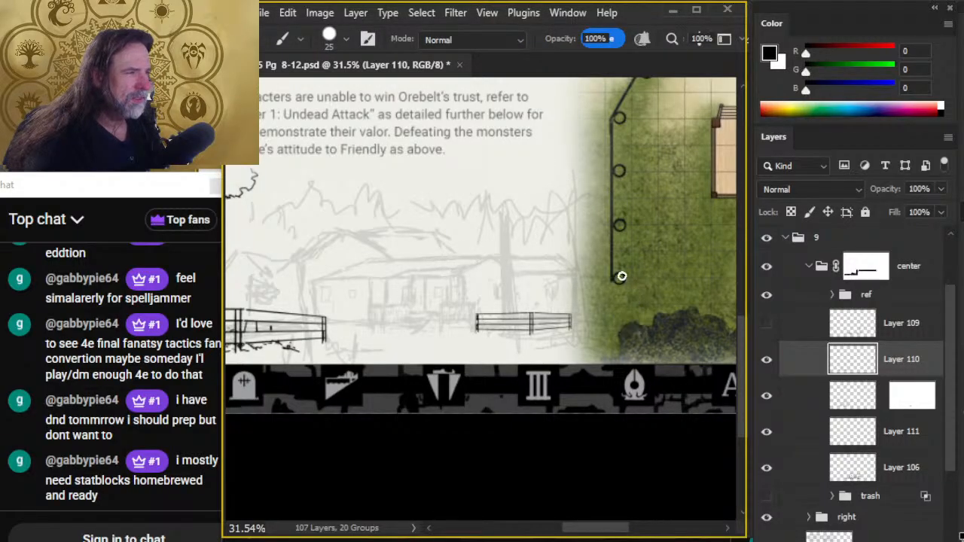
key("l")
mouse_move(539, 86)
left_mouse_down()
mouse_move(542, 225)
mouse_move(568, 375)
mouse_move(597, 307)
mouse_move(587, 72)
left_mouse_up()
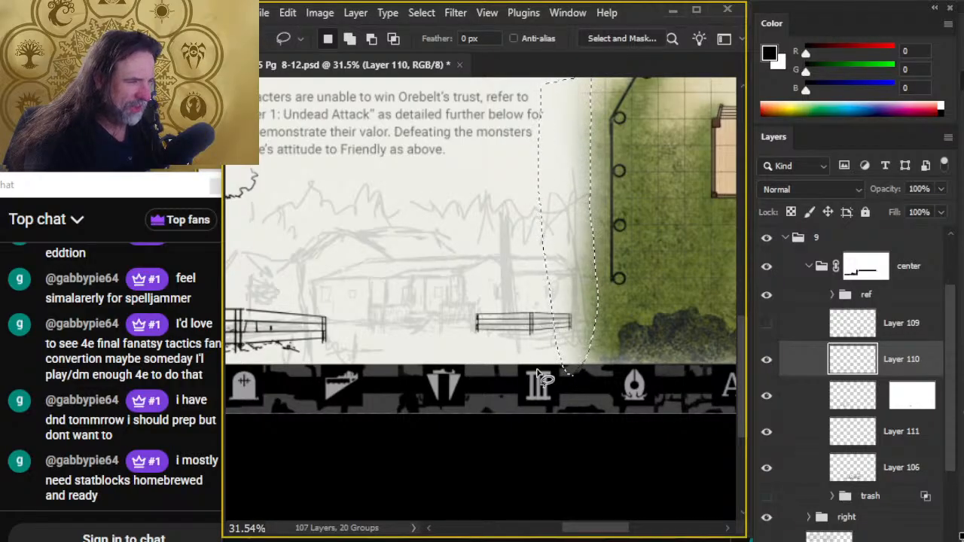
key("ctrl+d")
- Add a new empty layer directly above the faded house sketch on Layer 106
left_click_drag(441, 325, 489, 323)
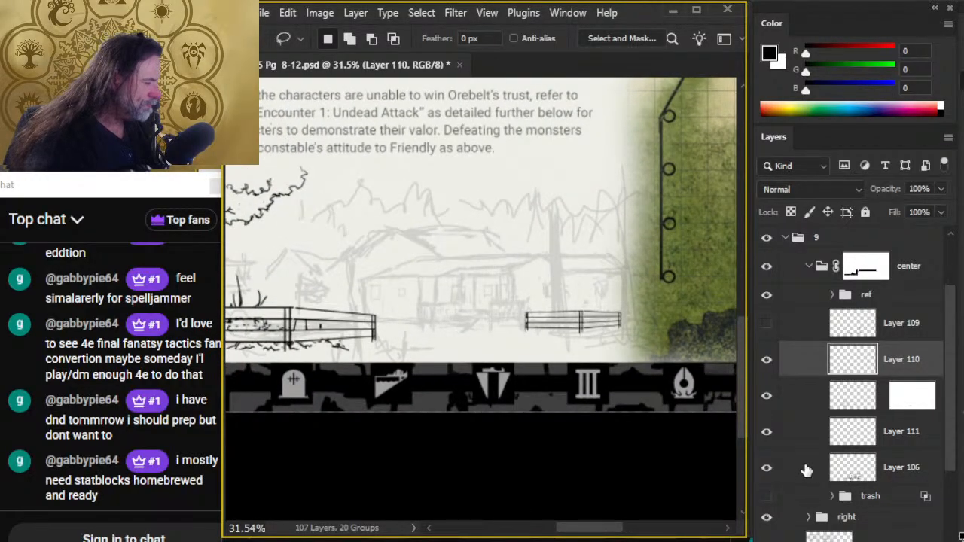
left_click(766, 468)
left_click(766, 468)
left_click(787, 468)
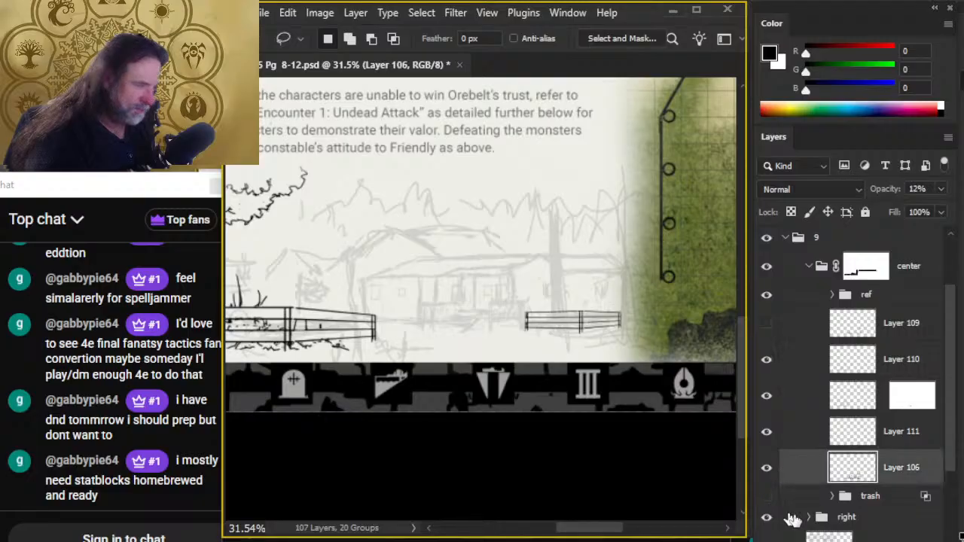
key("ctrl+shift+alt+n")
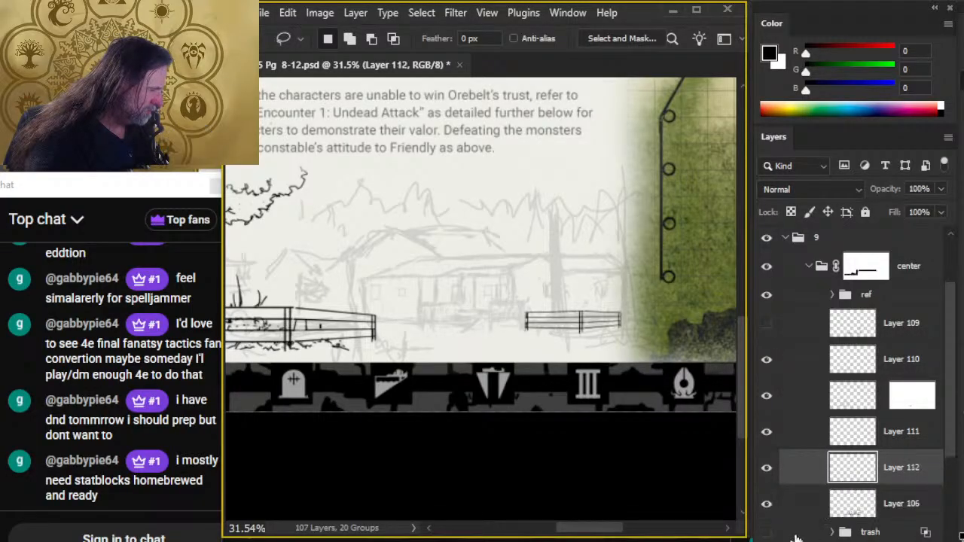
- Ink straight vertical lines over the house sketch with a size 3 brush, marking both outer wall corners and the porch posts
key("b")
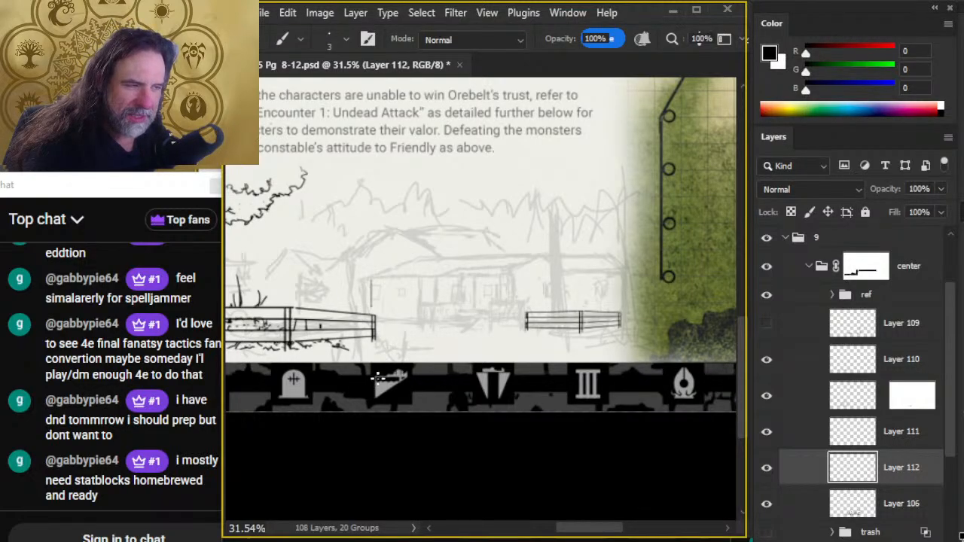
left_click_drag(367, 280, 367, 315)
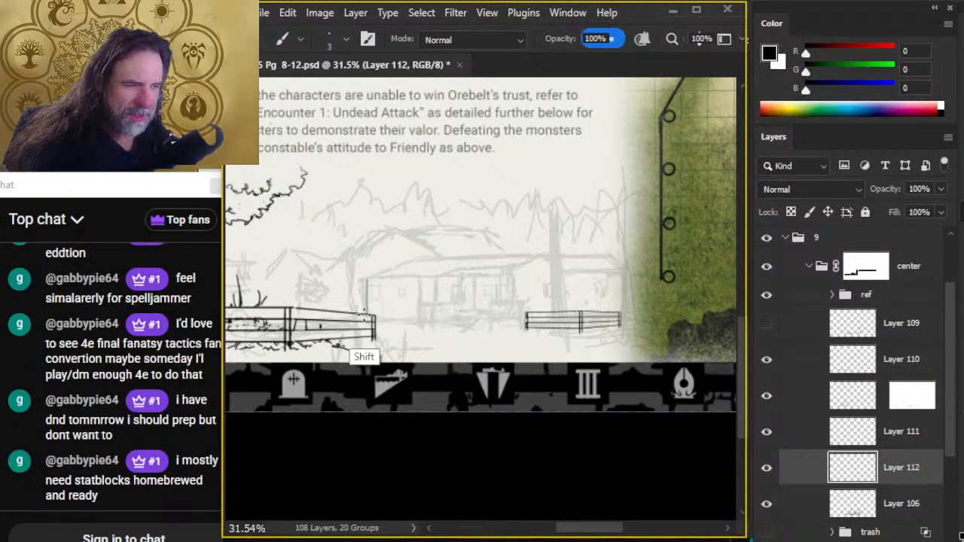
left_click_drag(421, 278, 421, 326)
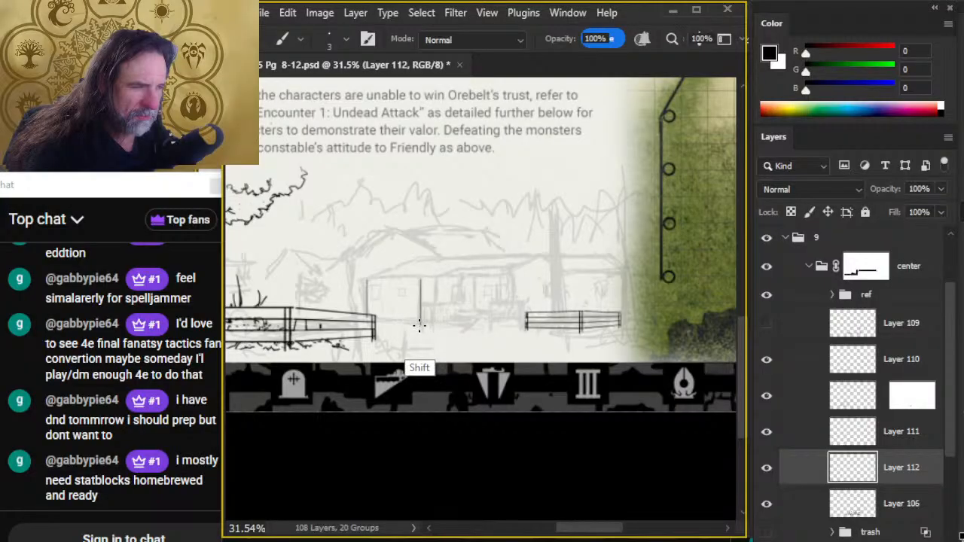
left_click_drag(438, 277, 439, 327)
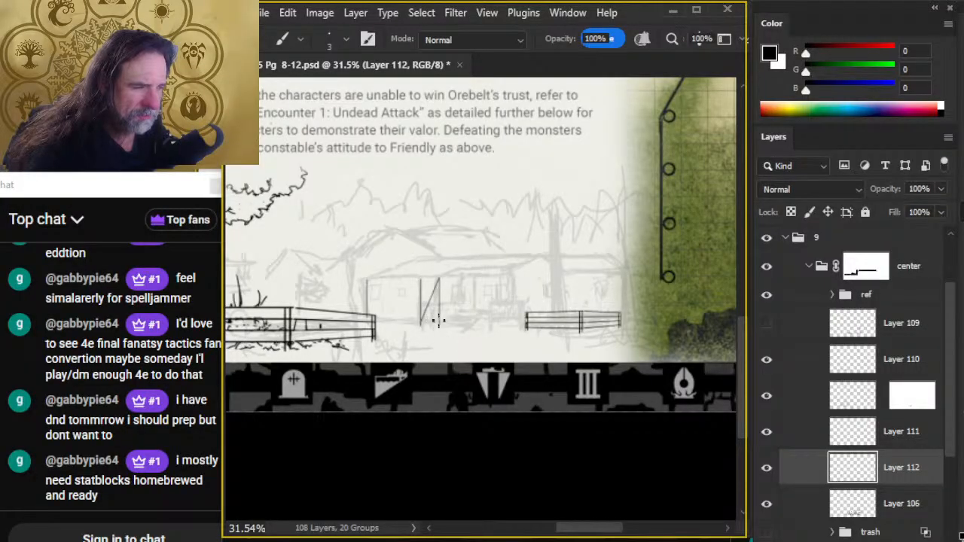
key("ctrl+z")
left_click_drag(437, 279, 436, 328)
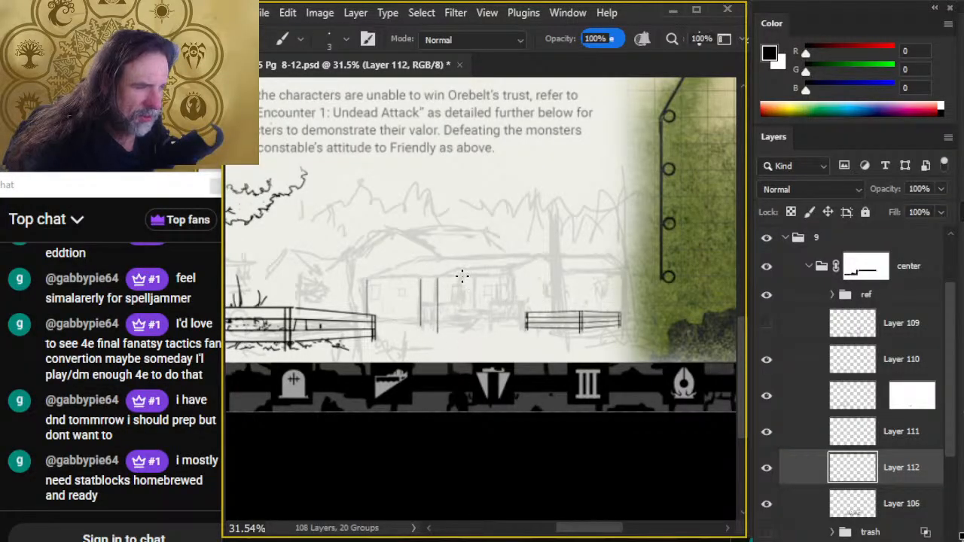
left_click_drag(462, 276, 461, 327)
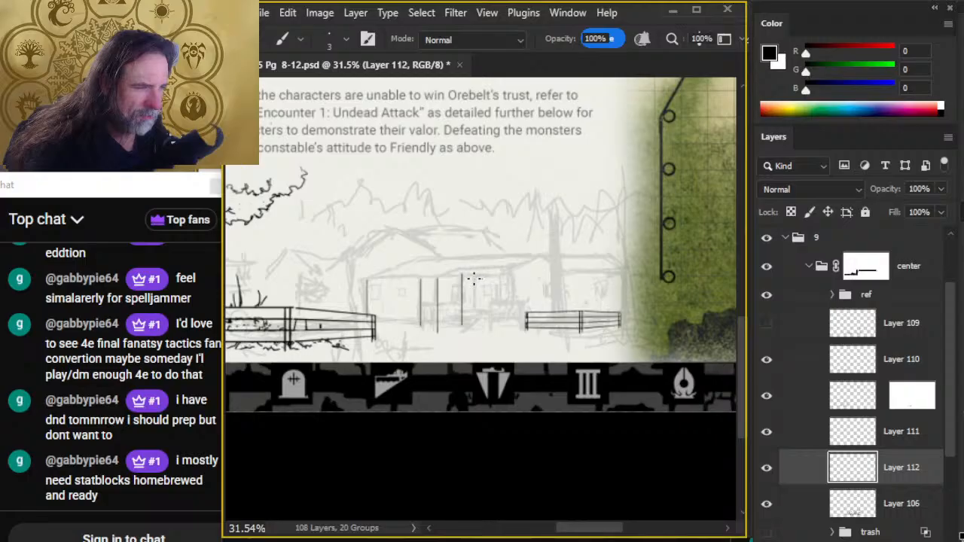
left_click_drag(474, 277, 474, 319)
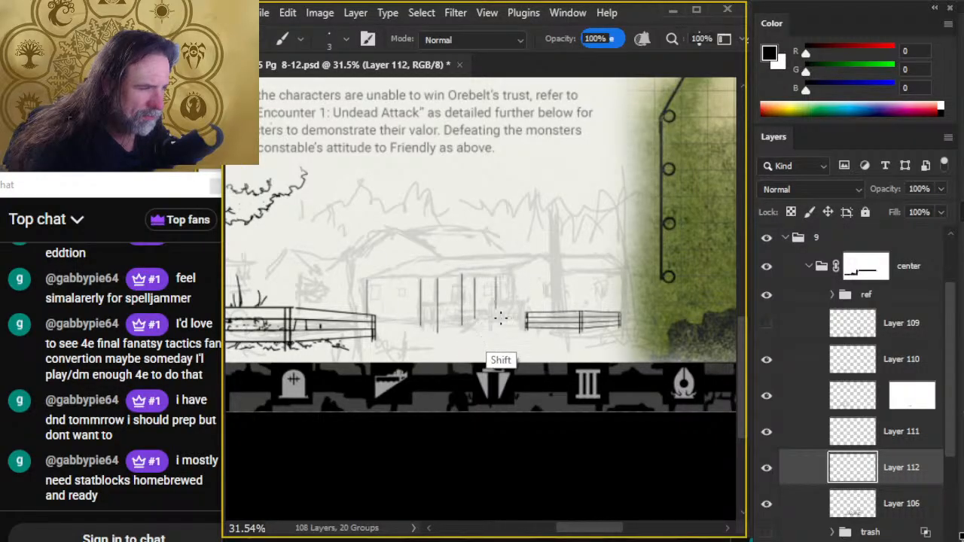
left_click_drag(495, 280, 495, 324)
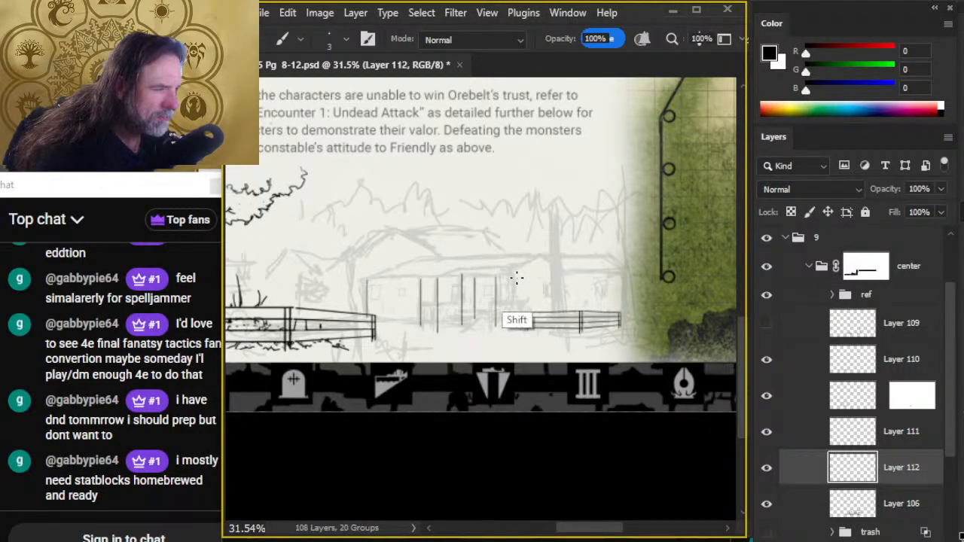
left_click_drag(516, 276, 518, 323)
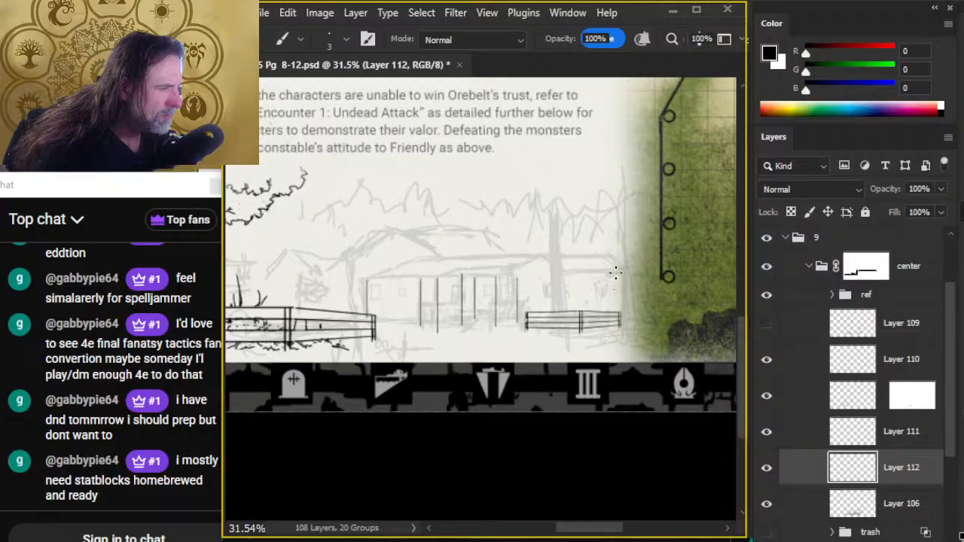
left_click_drag(615, 273, 615, 327)
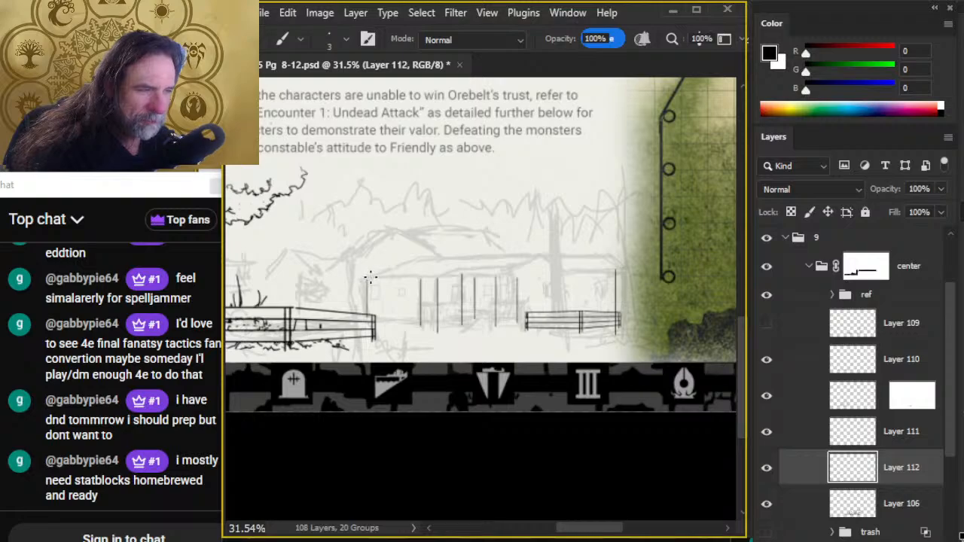
- Smudge the ends of the inked vertical porch posts and wall line at size 45 and 40% strength so they fade out
key("r")
key("bracketleft")
key("bracketleft")
key("bracketleft")
key("bracketleft")
key("bracketleft")
key("bracketleft")
key("bracketleft")
key("bracketleft")
key("bracketleft")
key("bracketleft")
key("bracketleft")
key("bracketleft")
key("bracketleft")
key("bracketleft")
key("bracketleft")
key("bracketleft")
key("bracketleft")
key("bracketleft")
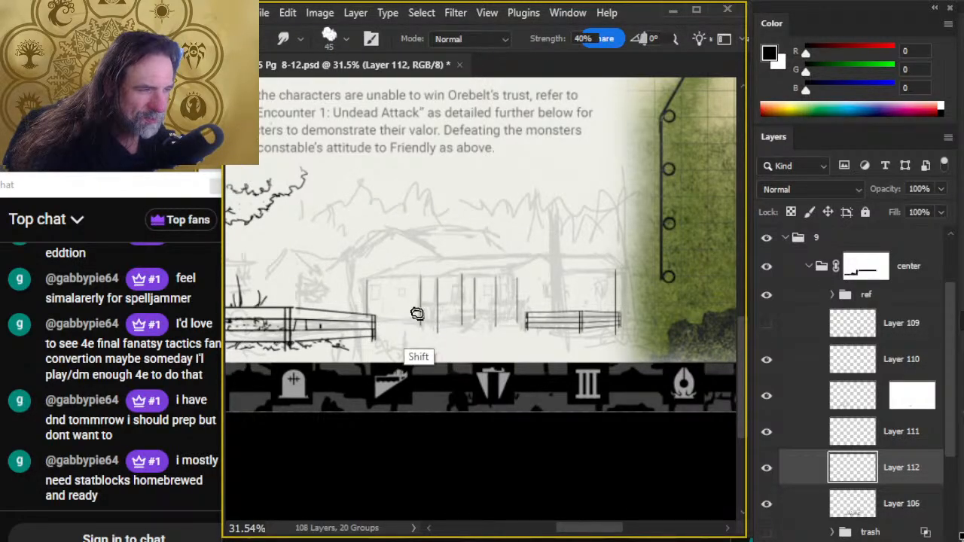
left_click_drag(419, 314, 420, 264)
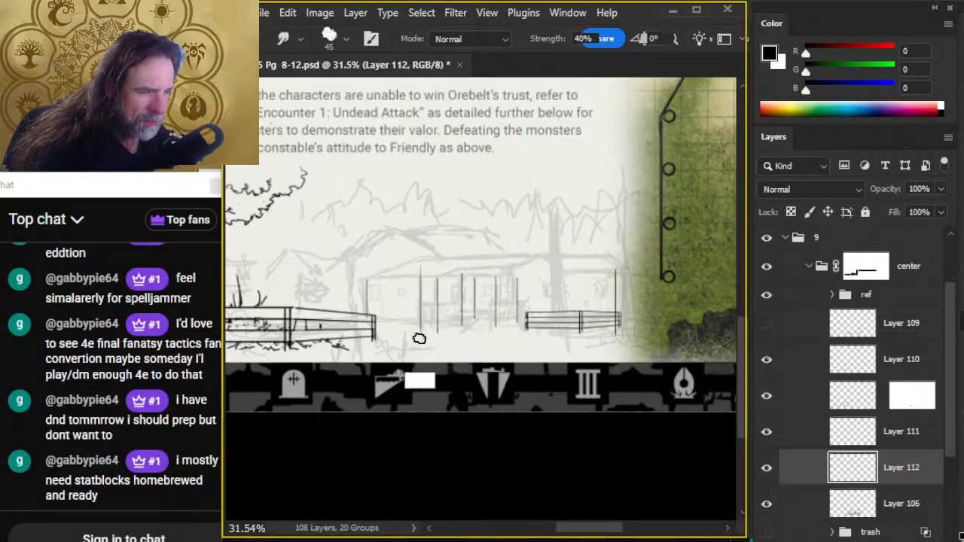
left_click_drag(437, 304, 437, 261)
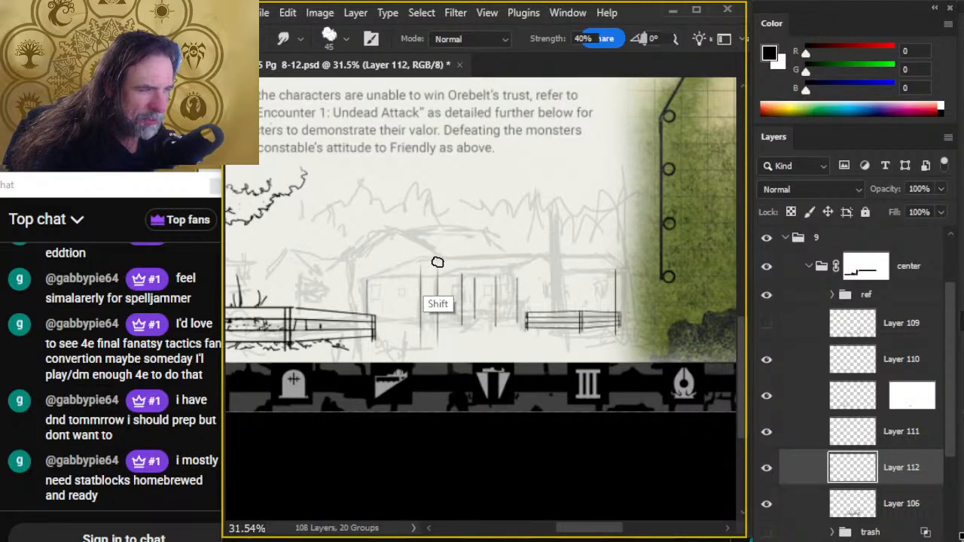
left_click_drag(460, 299, 462, 262)
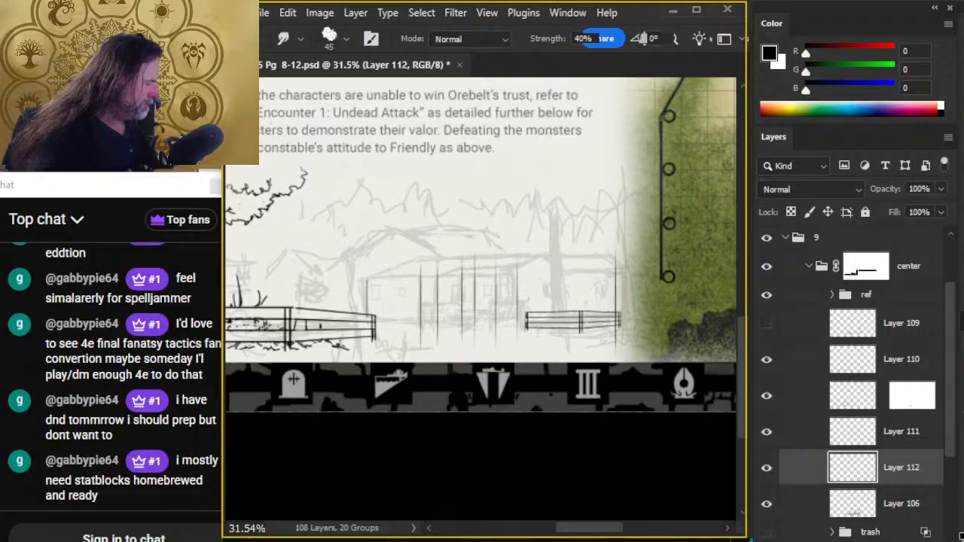
- Add a new layer and ink a straight size 3 ground line between the two fences, nudging it up slightly
key("ctrl+shift+alt+n")
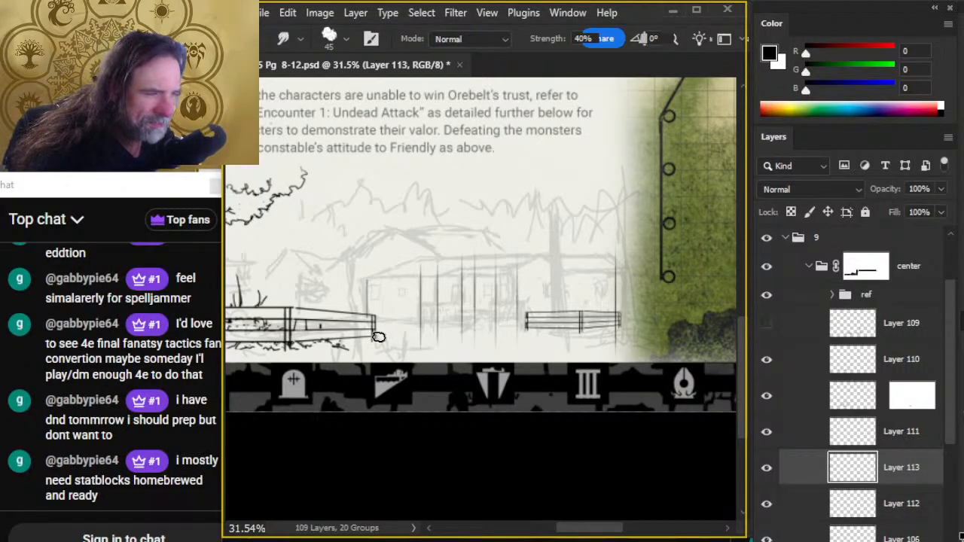
key("b")
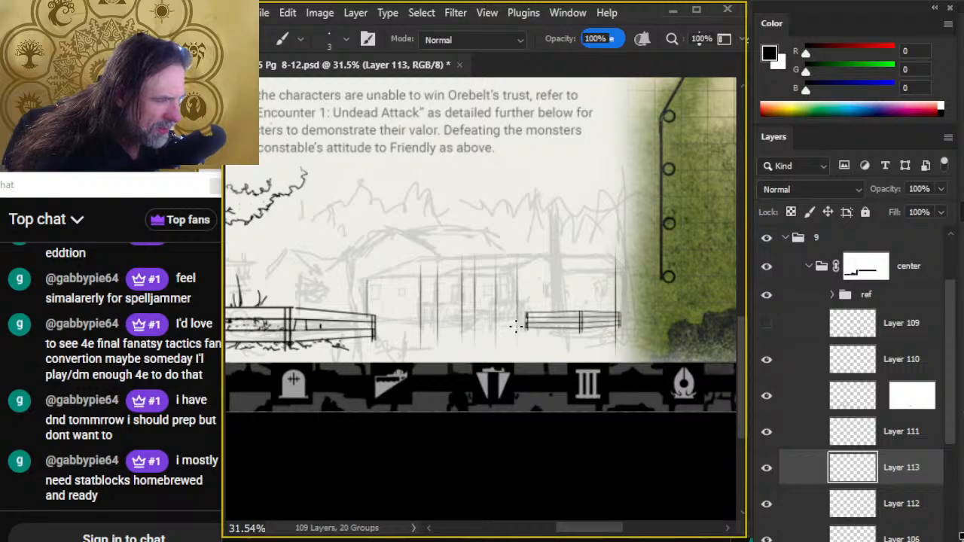
left_click(358, 325, "shift")
key("ctrl+z")
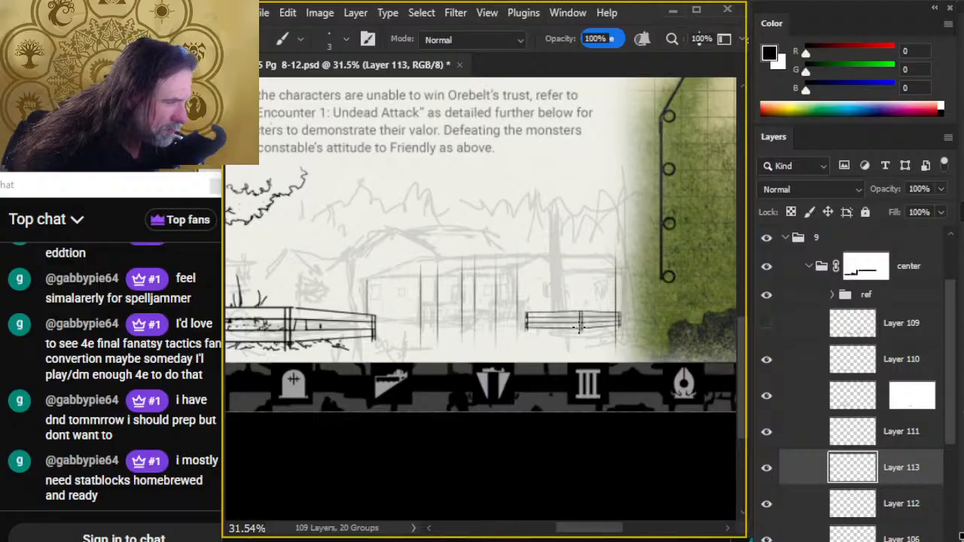
left_click(328, 325, "shift")
key("v")
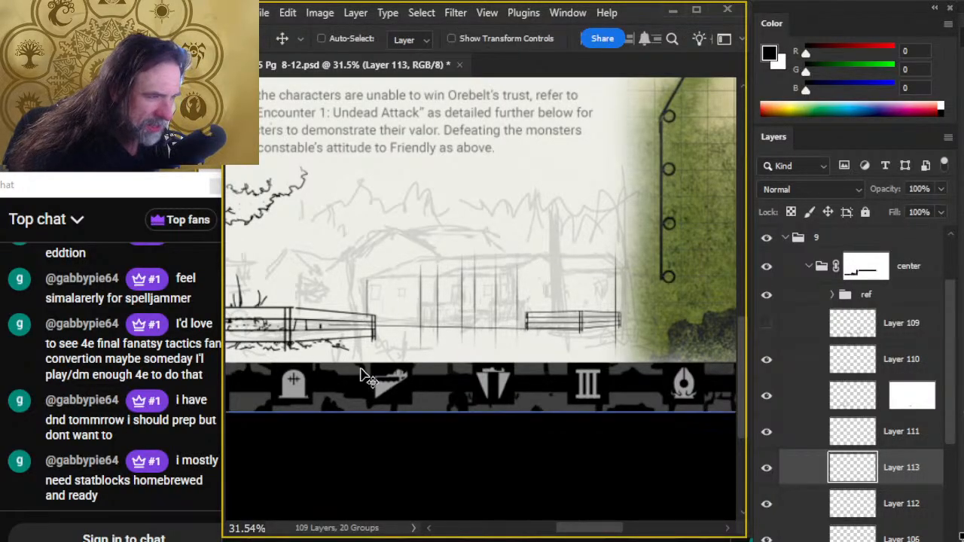
key("Up")
key("Up")
- Rotate the ground line by 0.43 degrees and erase its end overlapping the small fence
key("l")
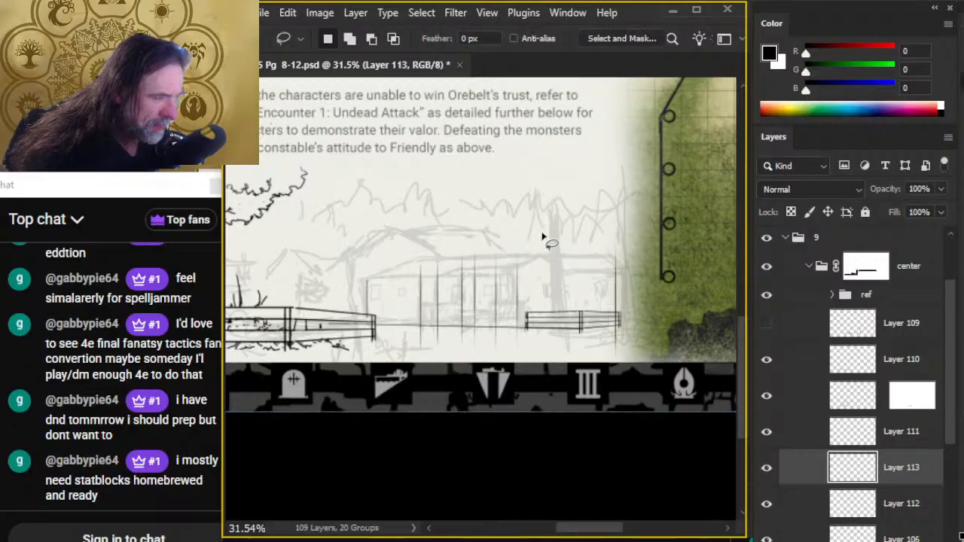
right_click(549, 230)
left_click(590, 393)
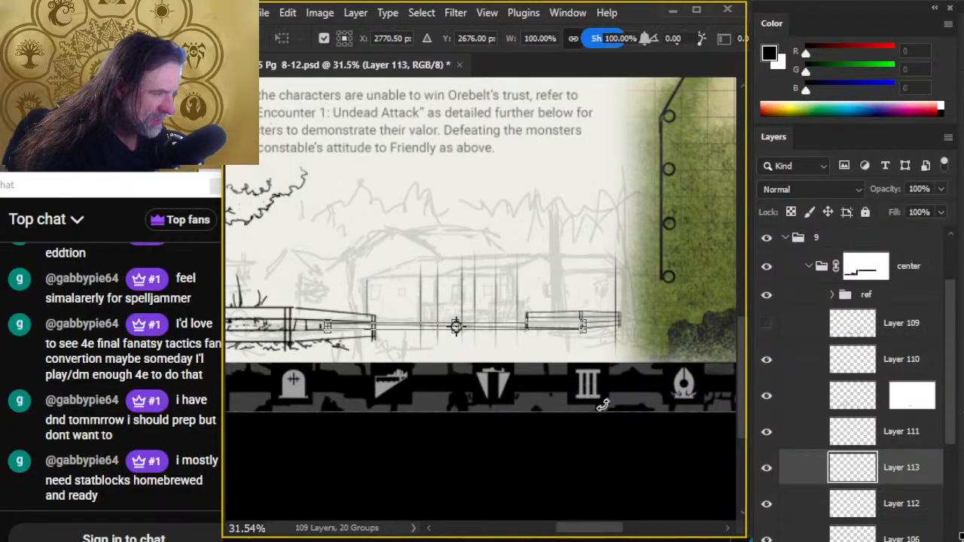
right_click(603, 399)
left_click(558, 366)
left_click_drag(573, 377, 575, 378)
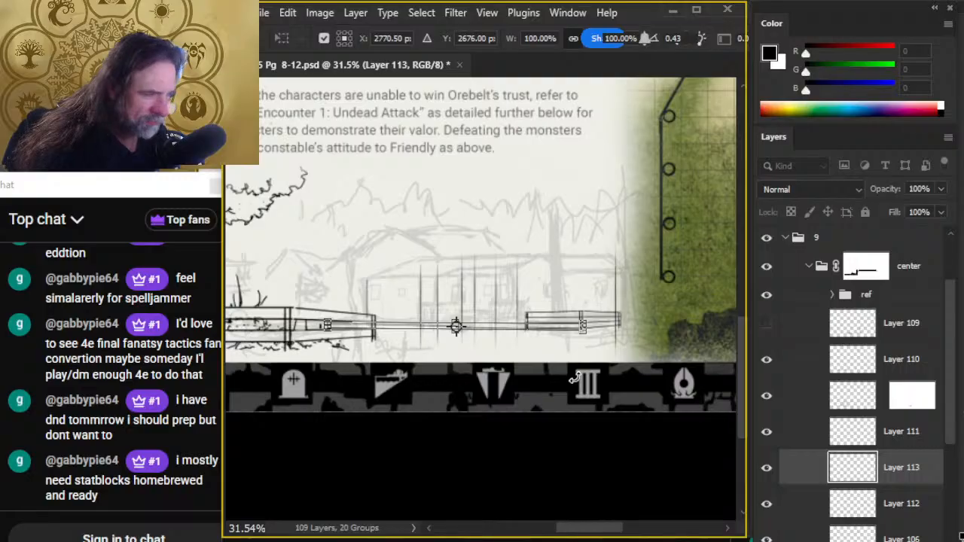
key("Return")
key("v")
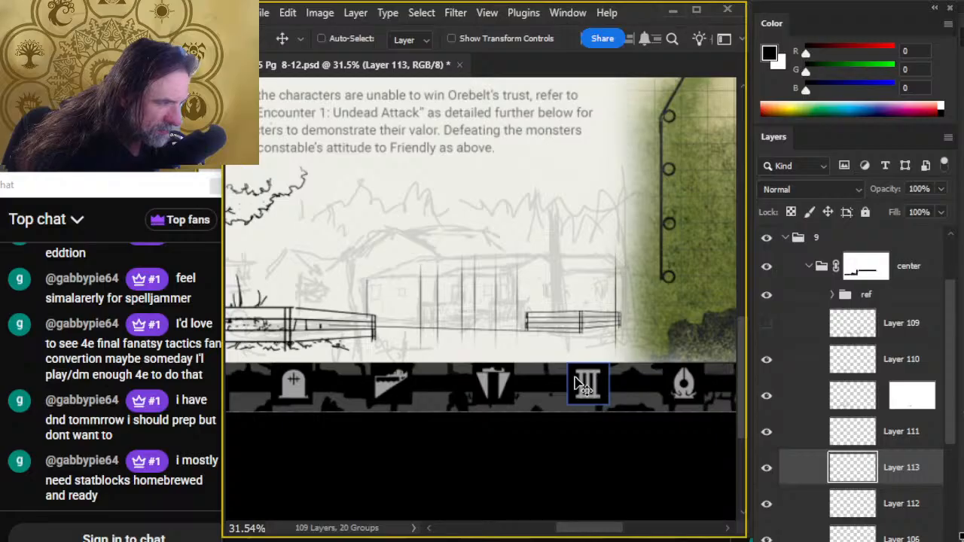
key("e")
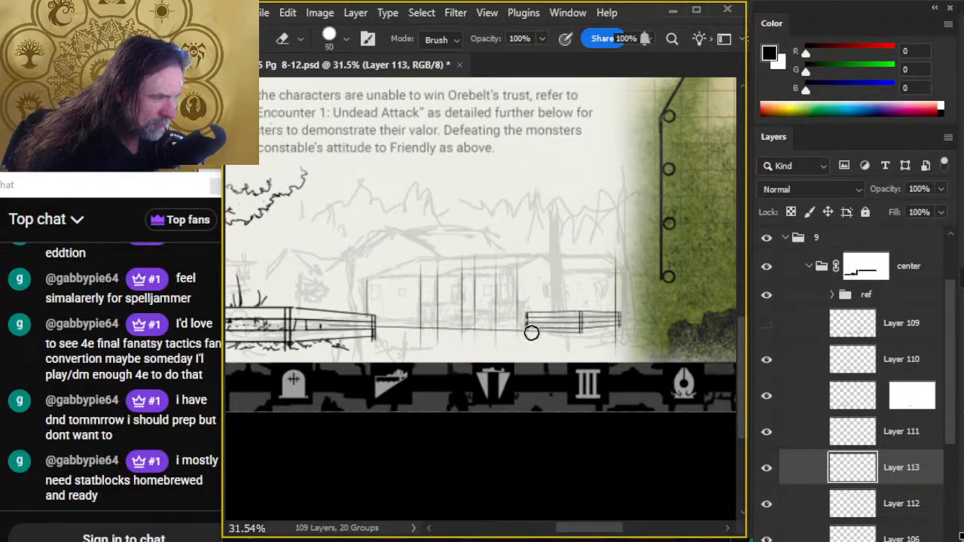
- Try darkening the ground line between the fences with freehand brush strokes
key("b")
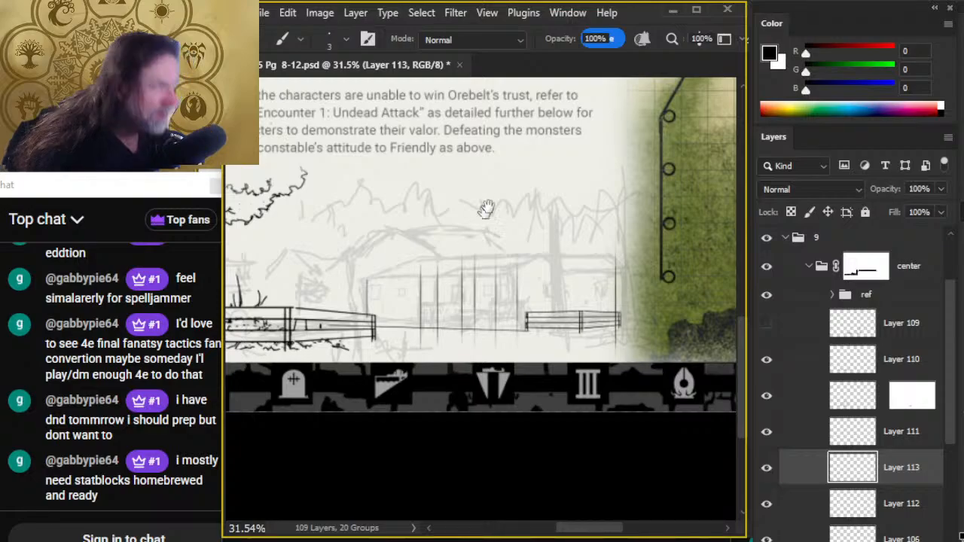
left_click_drag(485, 209, 526, 503)
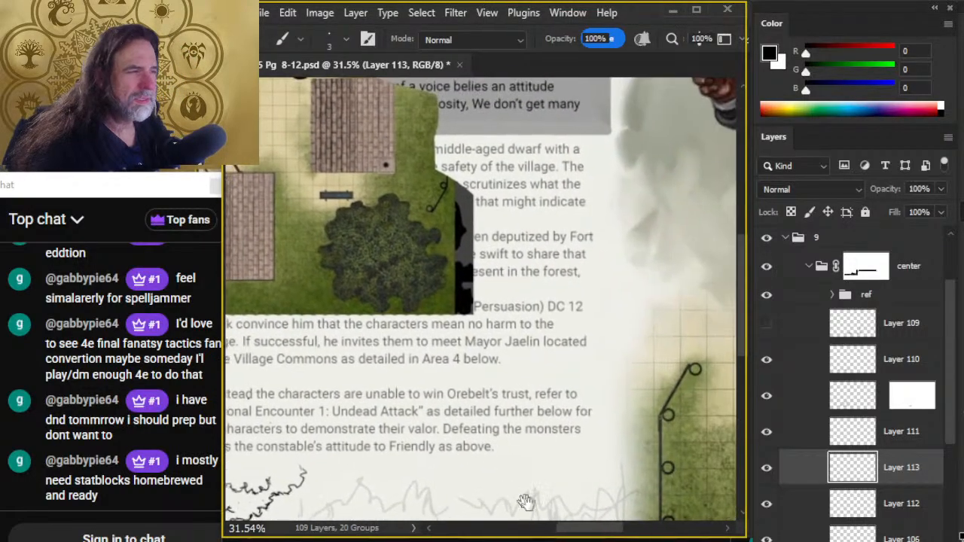
left_click_drag(382, 403, 563, 503)
mouse_move(230, 292)
left_mouse_down()
mouse_move(594, 409)
mouse_move(574, 396)
mouse_move(402, 129)
left_mouse_up()
mouse_move(602, 459)
left_mouse_down()
mouse_move(520, 299)
mouse_move(446, 375)
mouse_move(369, 366)
left_mouse_up()
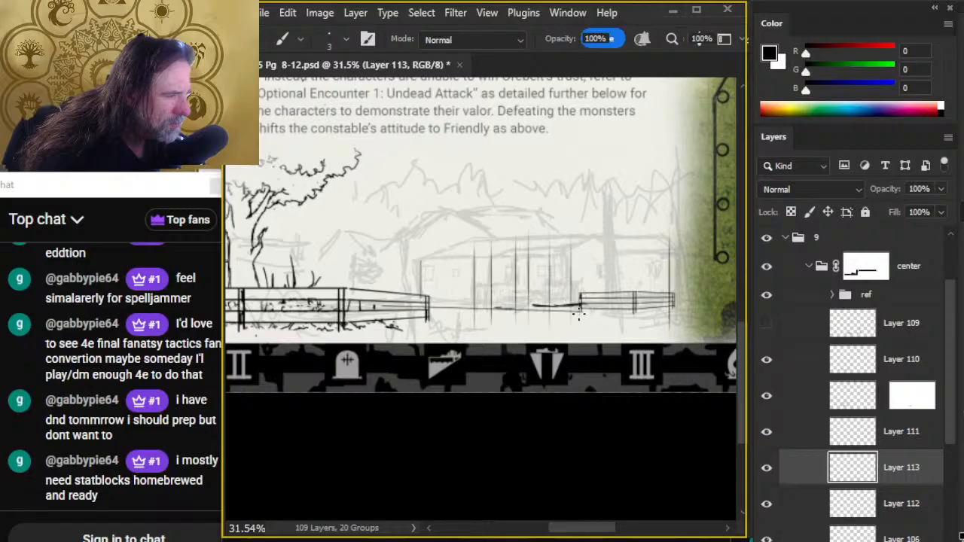
key("ctrl+z")
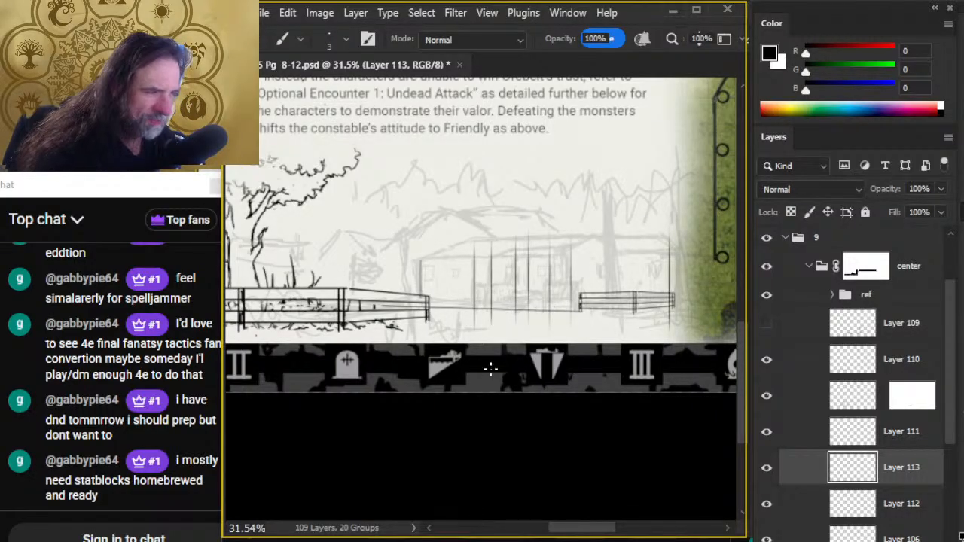
- Ink straight base lines along the porch front between its posts and along the right wall behind the small fence
key("z")
left_click_drag(524, 329, 531, 342)
key("b")
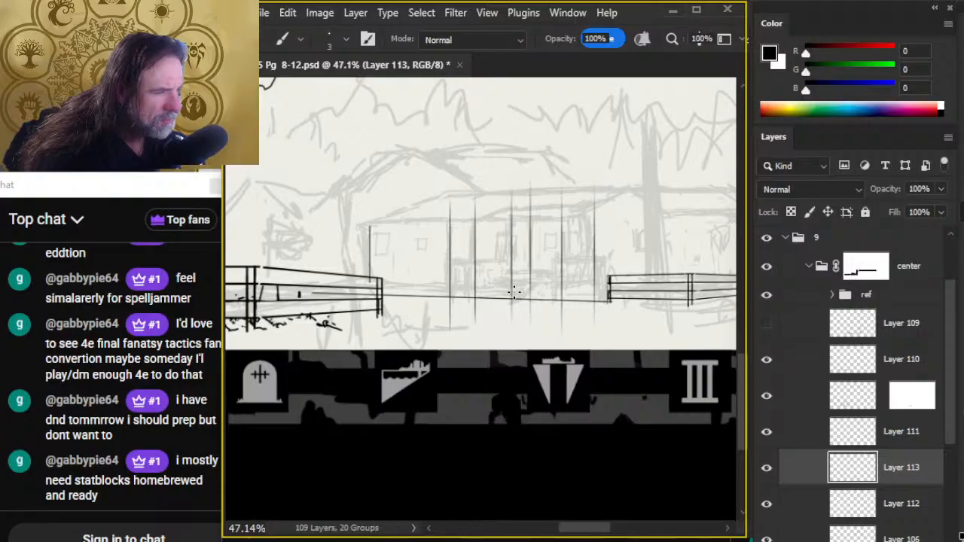
key("shift")
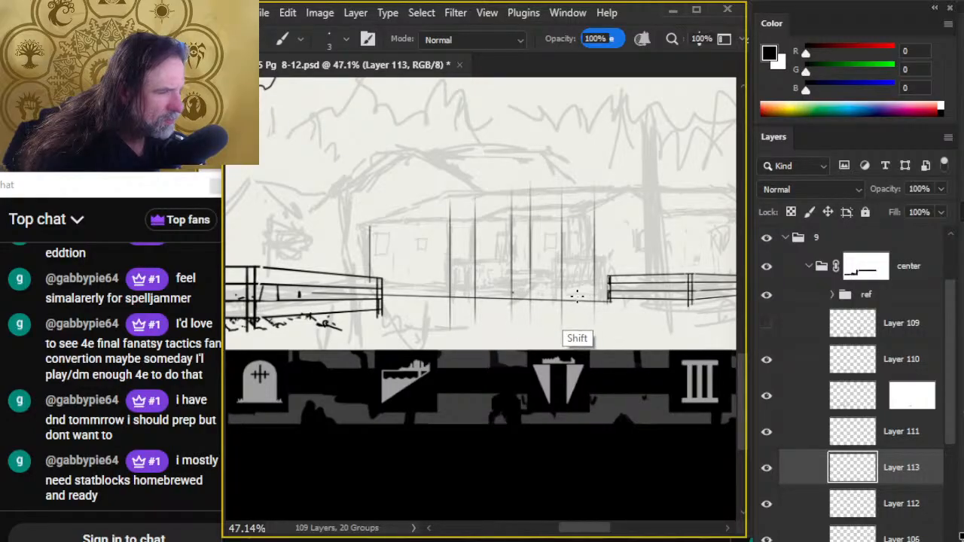
left_click(565, 291, "shift")
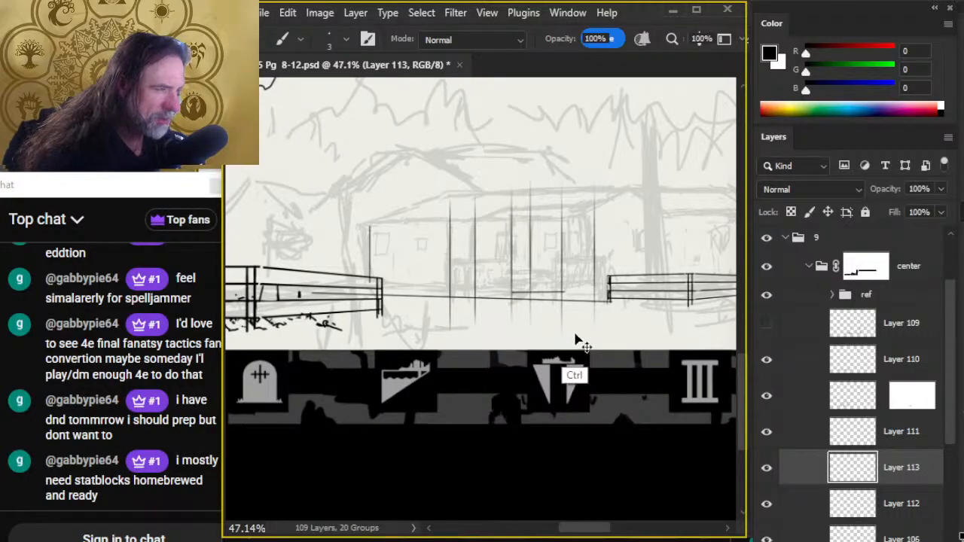
key("ctrl+z")
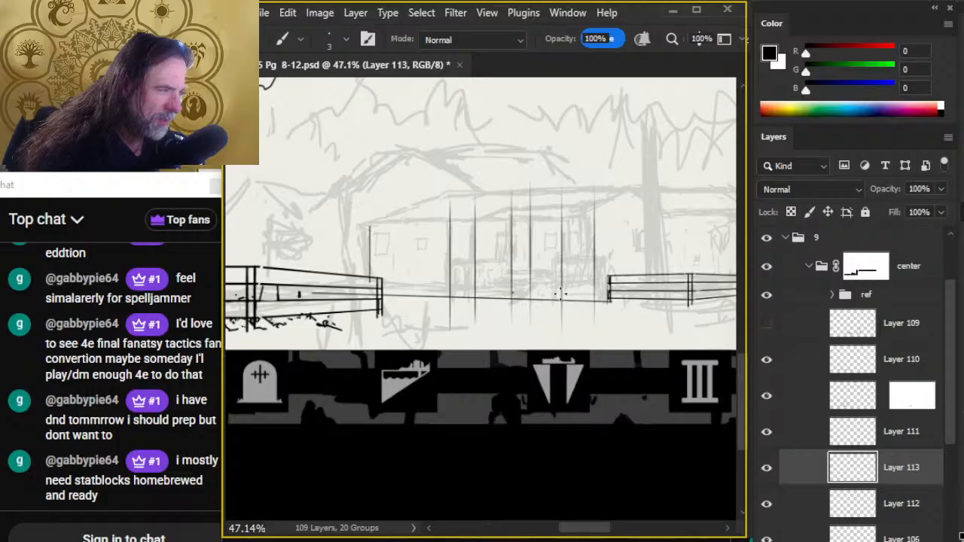
left_click(512, 292, "shift")
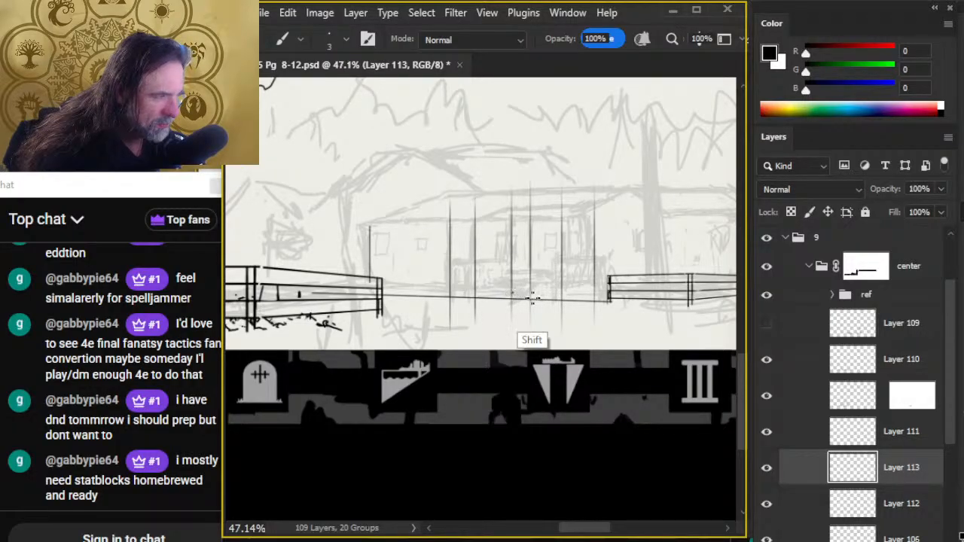
left_click(562, 293, "shift")
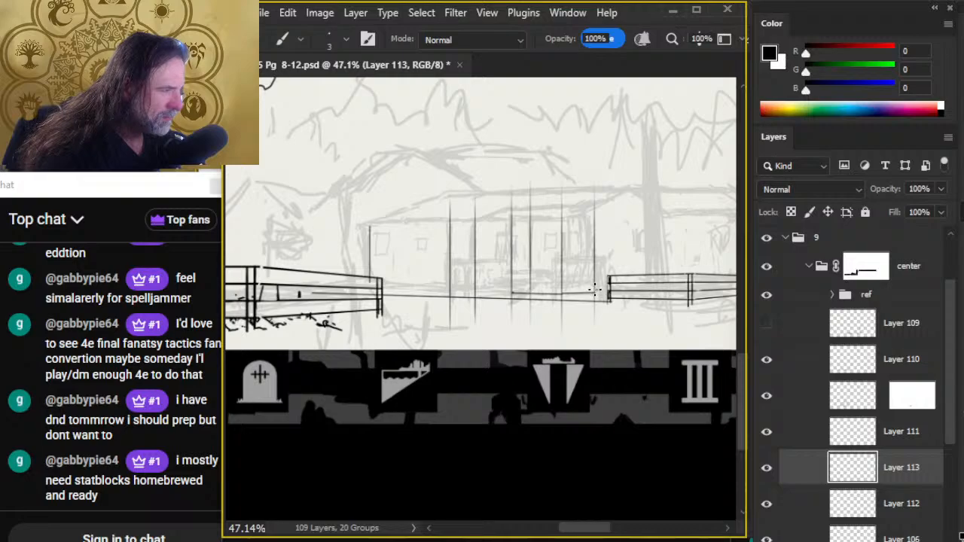
mouse_move(595, 289)
left_mouse_down()
mouse_move(694, 329)
mouse_move(719, 325)
left_mouse_up()
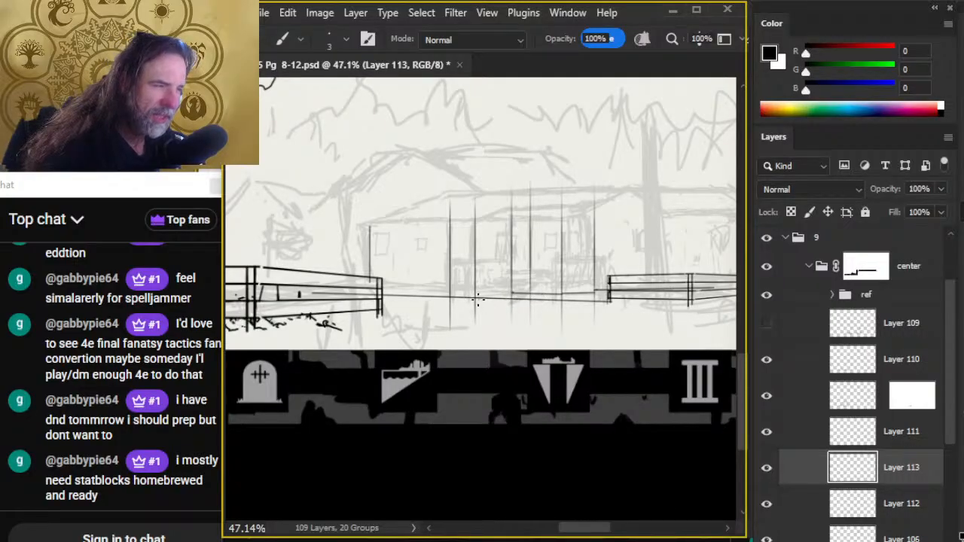
- Ink a short slanted line joining the porch base to the ground line, and erase the ground line beneath the porch
left_click(513, 293, "shift")
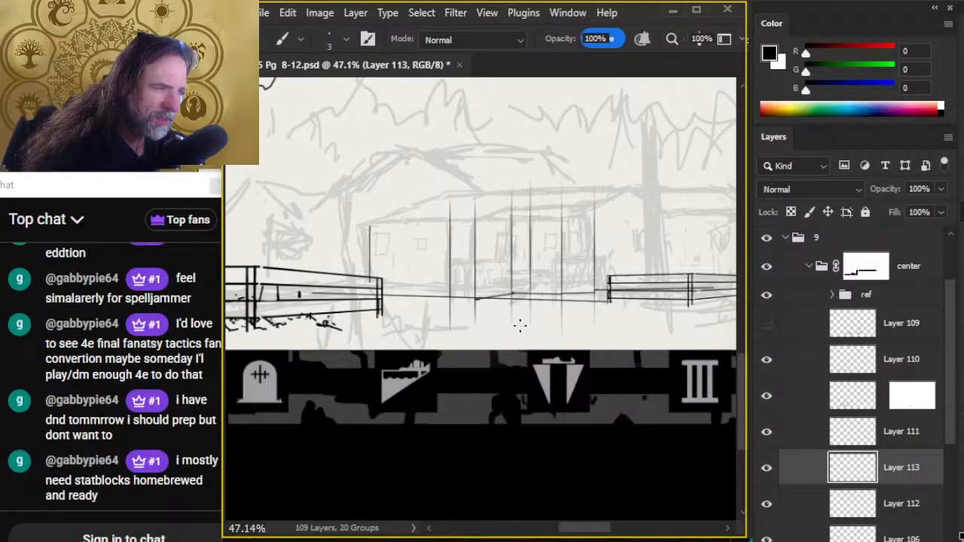
key("ctrl+z")
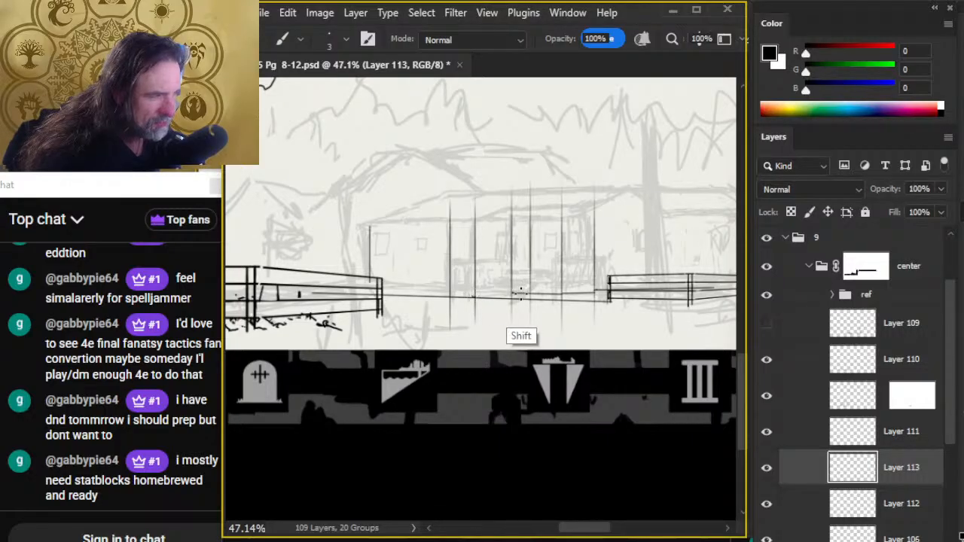
key("e")
mouse_move(500, 309)
left_mouse_down()
mouse_move(480, 310)
mouse_move(523, 307)
left_mouse_up()
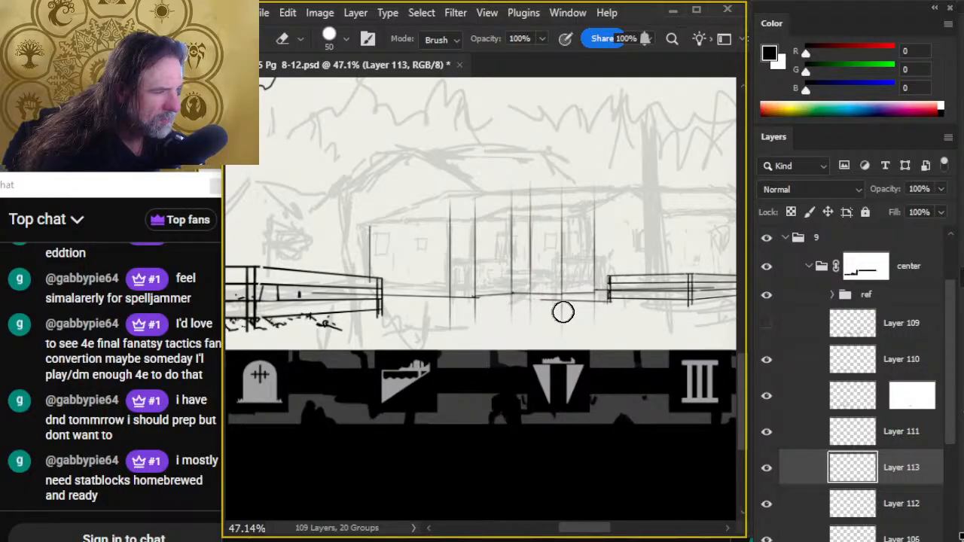
- Examine the buildings around areas 4 and 7 on the village map as reference for the house vignette
key("alt+Tab")
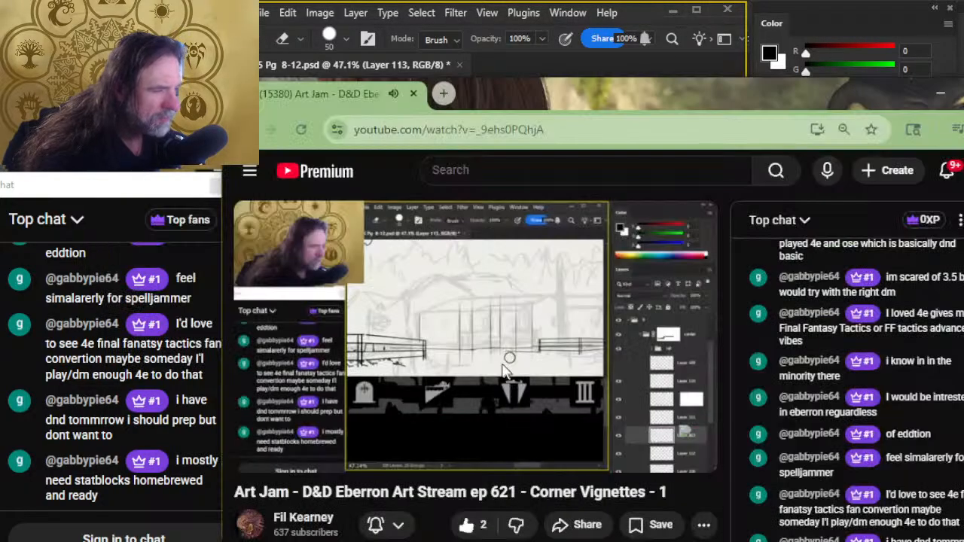
key("alt+Tab")
left_click_drag(442, 240, 657, 539)
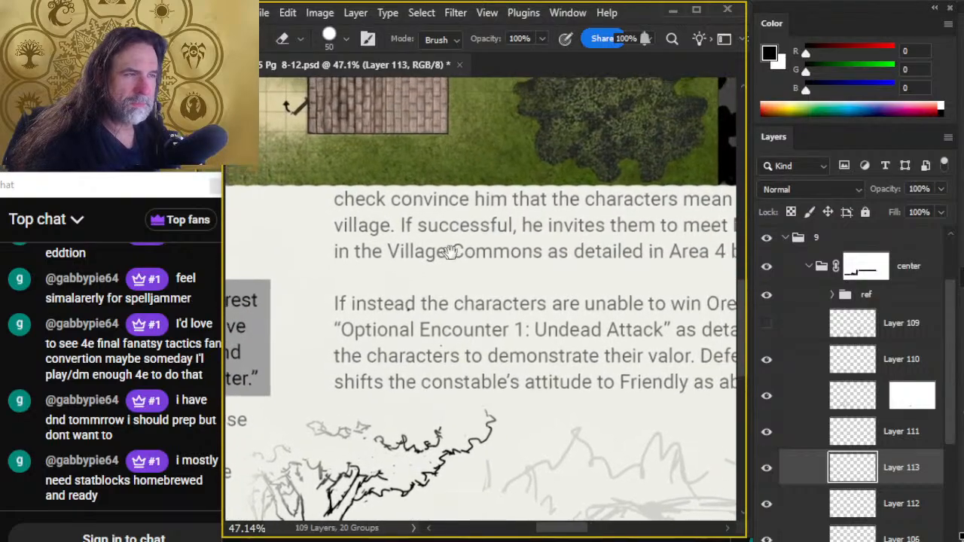
mouse_move(440, 275)
left_mouse_down()
mouse_move(529, 521)
mouse_move(738, 538)
left_mouse_up()
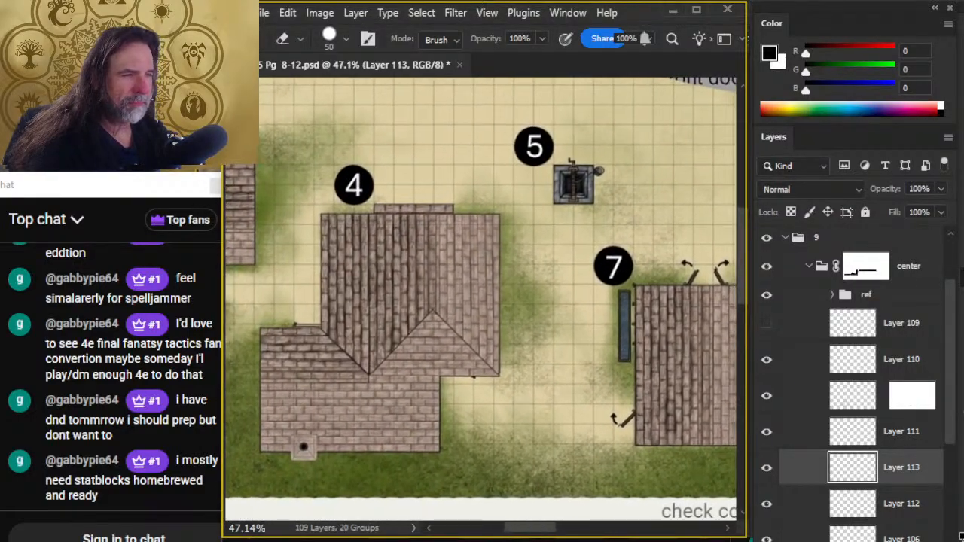
left_click_drag(485, 301, 585, 369)
mouse_move(502, 323)
left_mouse_down()
mouse_move(701, 415)
mouse_move(452, 163)
left_mouse_up()
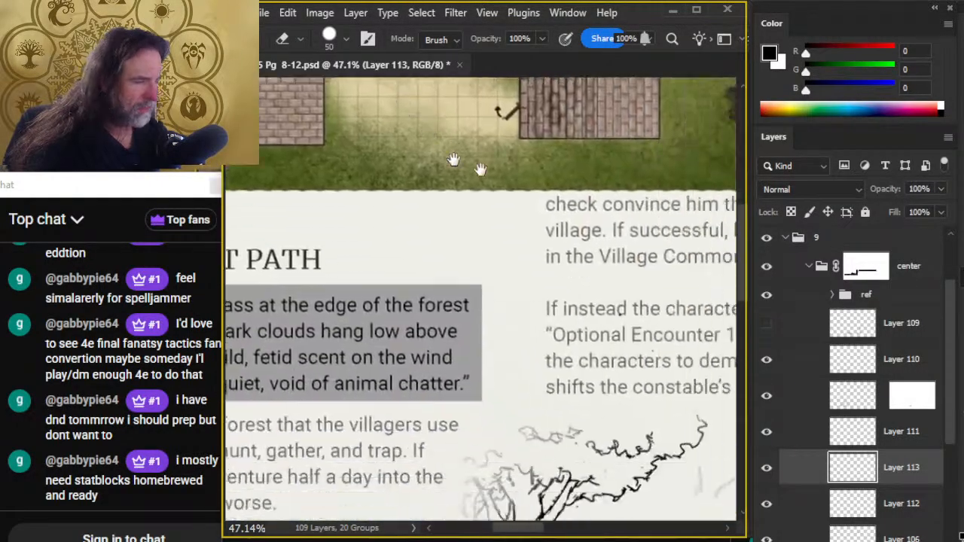
left_click_drag(700, 490, 467, 234)
left_click_drag(630, 390, 497, 383)
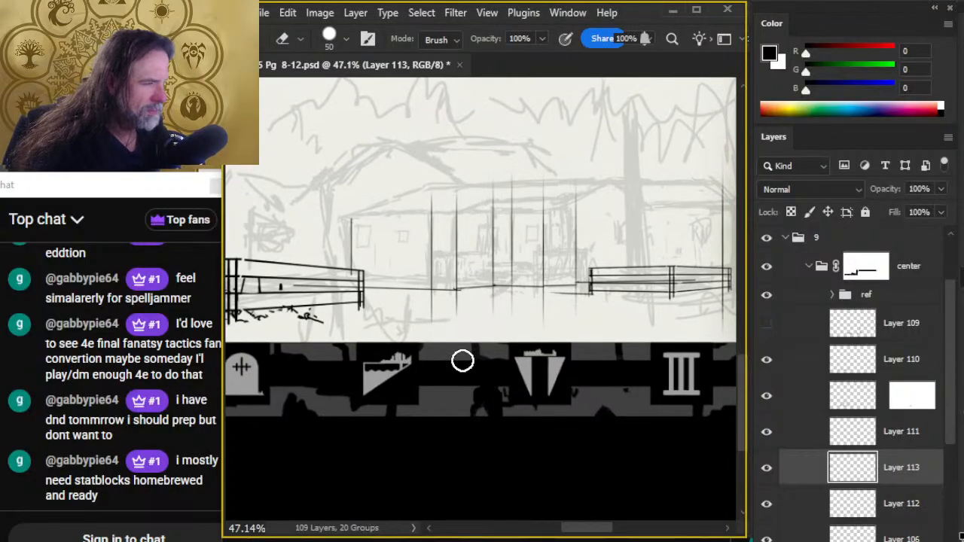
- Try short diagonal brush strokes at the porch base between the middle posts
key("b")
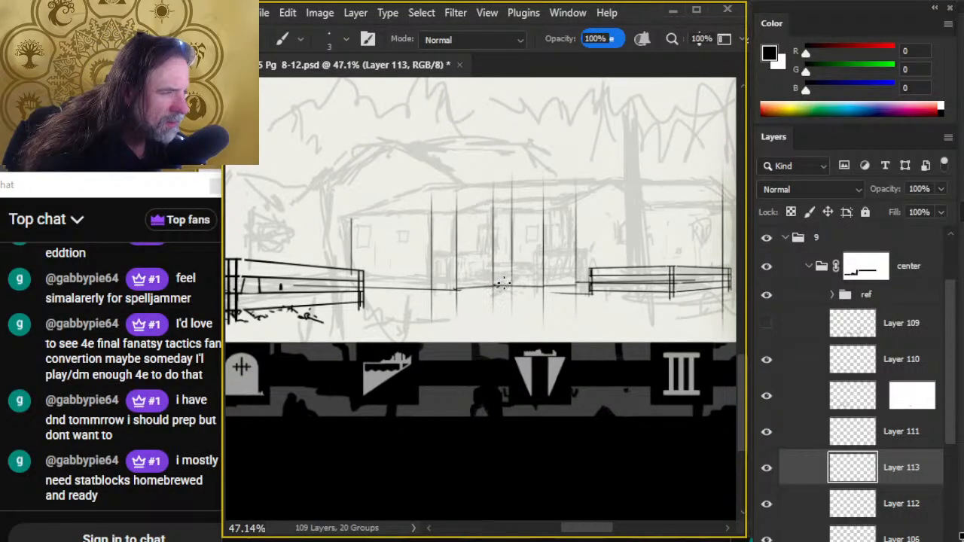
mouse_move(495, 287)
left_mouse_down()
mouse_move(542, 276)
mouse_move(535, 286)
left_mouse_up()
key("ctrl+z")
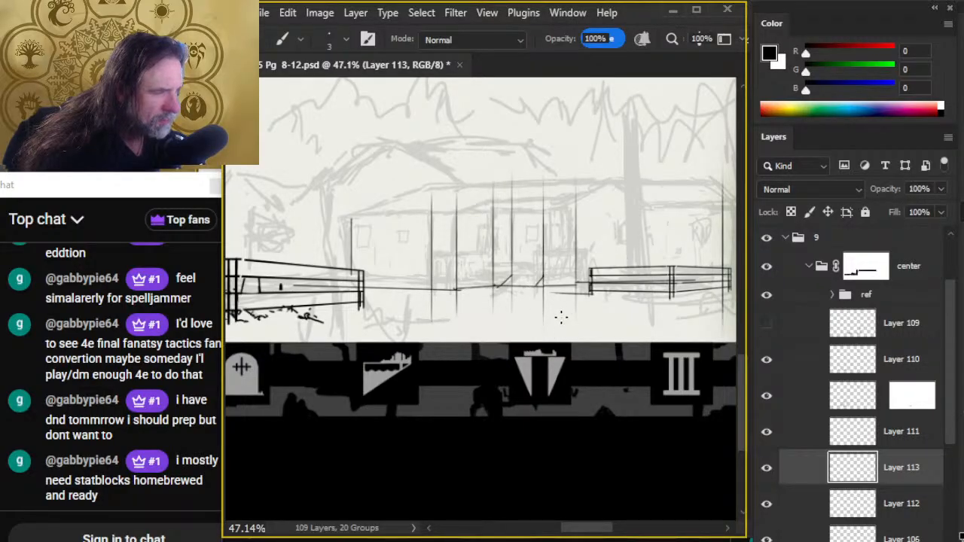
key("ctrl+z")
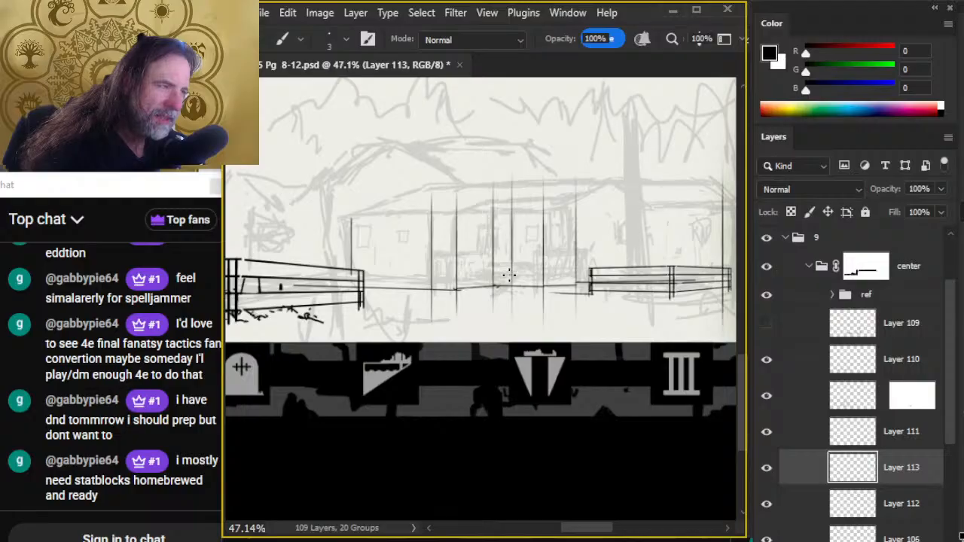
- Ink a second short slanted stair line at the porch base between the middle posts, and erase the stray ground line beside the small fence
mouse_move(510, 274)
left_mouse_down()
mouse_move(494, 285)
mouse_move(528, 287)
left_mouse_up()
key("e")
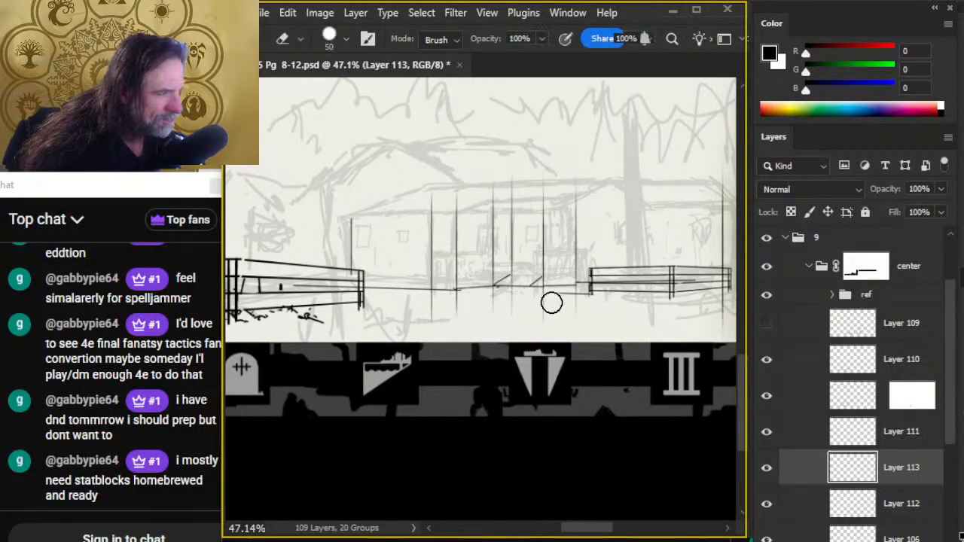
key("b")
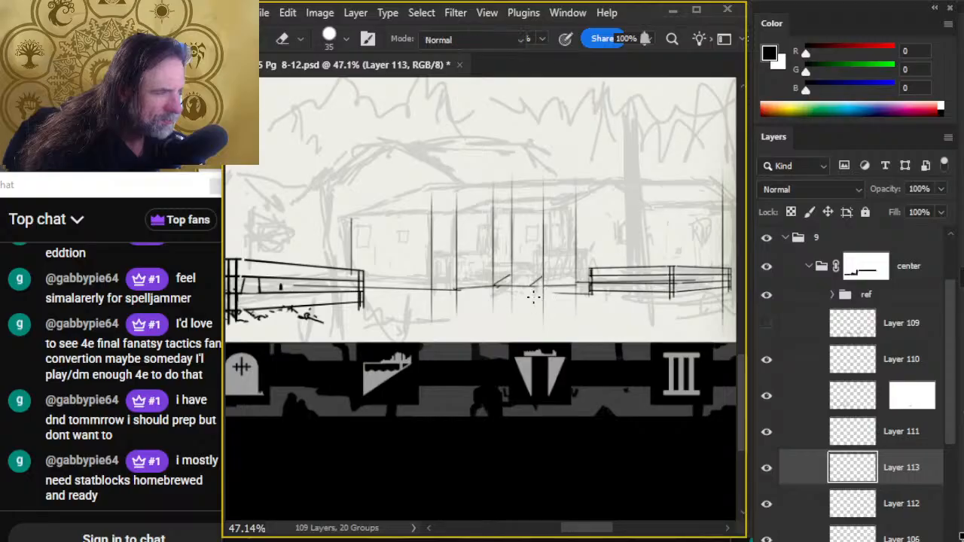
key("e")
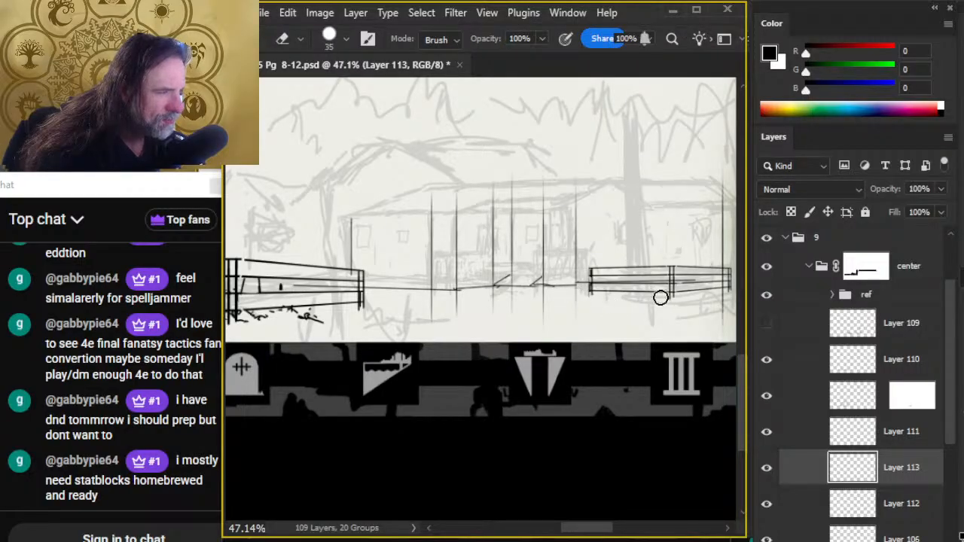
key("b")
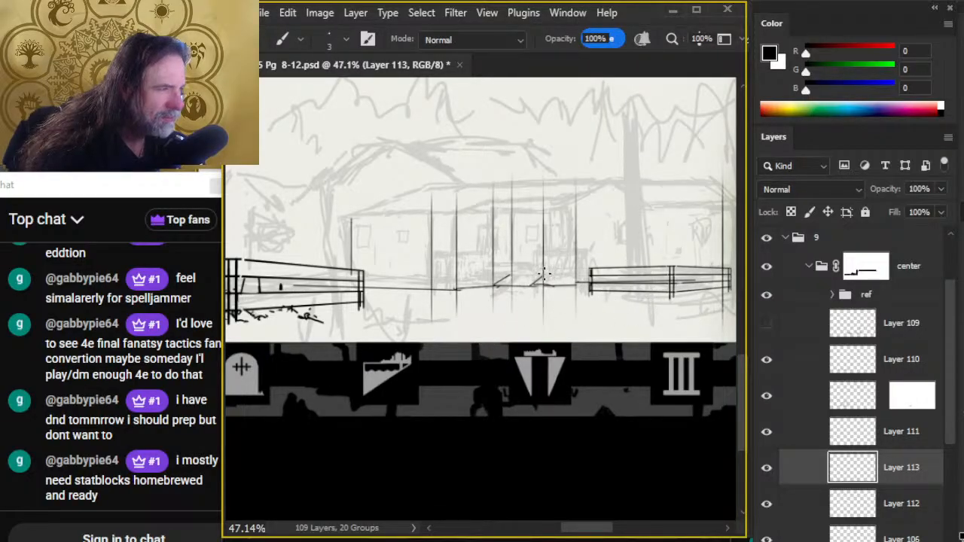
- Ink the porch floor line across the posts above the base line, and erase the old base line beneath its left section
left_click_drag(544, 273, 572, 273)
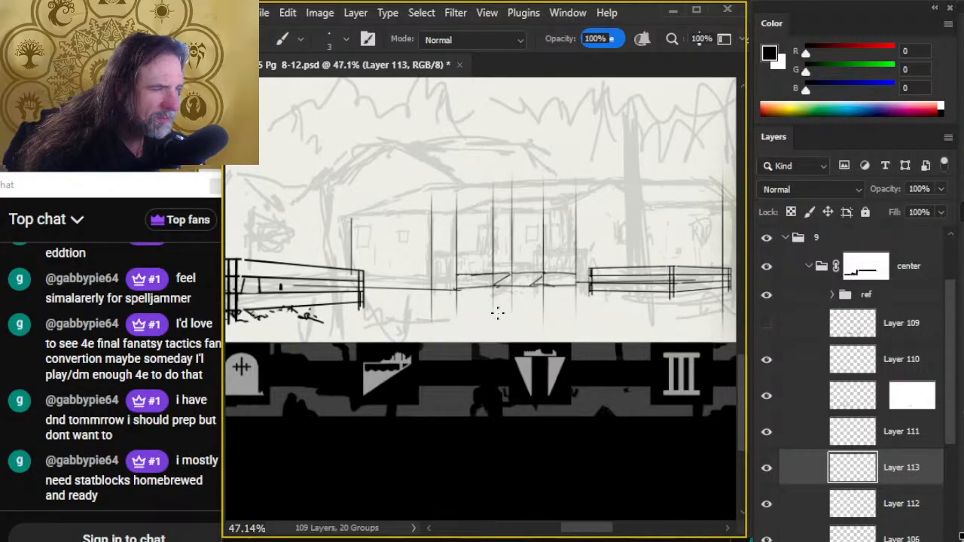
left_click_drag(497, 313, 728, 537)
mouse_move(260, 124)
left_mouse_down()
mouse_move(474, 241)
mouse_move(710, 474)
mouse_move(447, 269)
left_mouse_up()
left_click_drag(519, 411, 396, 165)
mouse_move(630, 427)
left_mouse_down()
mouse_move(483, 286)
mouse_move(307, 167)
left_mouse_up()
mouse_move(538, 236)
left_mouse_down()
mouse_move(490, 225)
mouse_move(465, 249)
left_mouse_up()
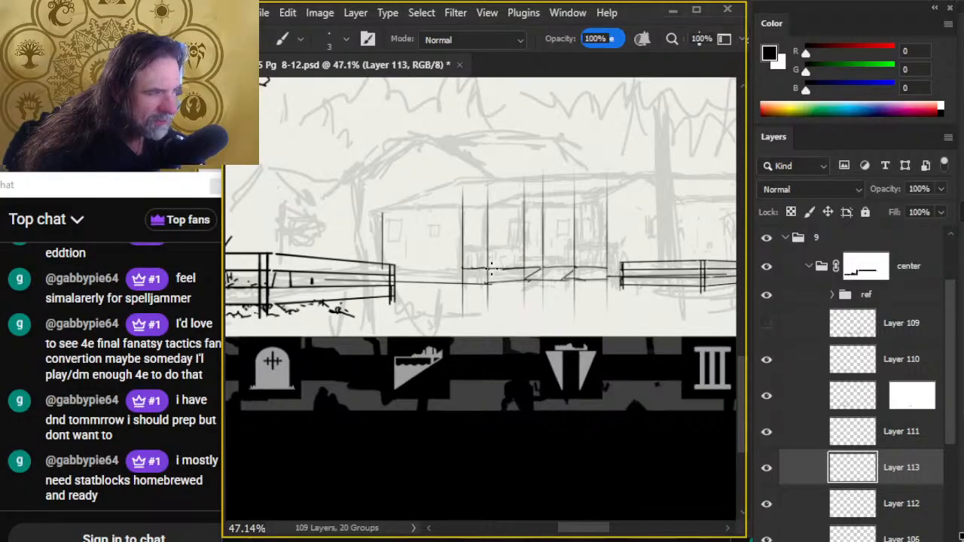
key("e")
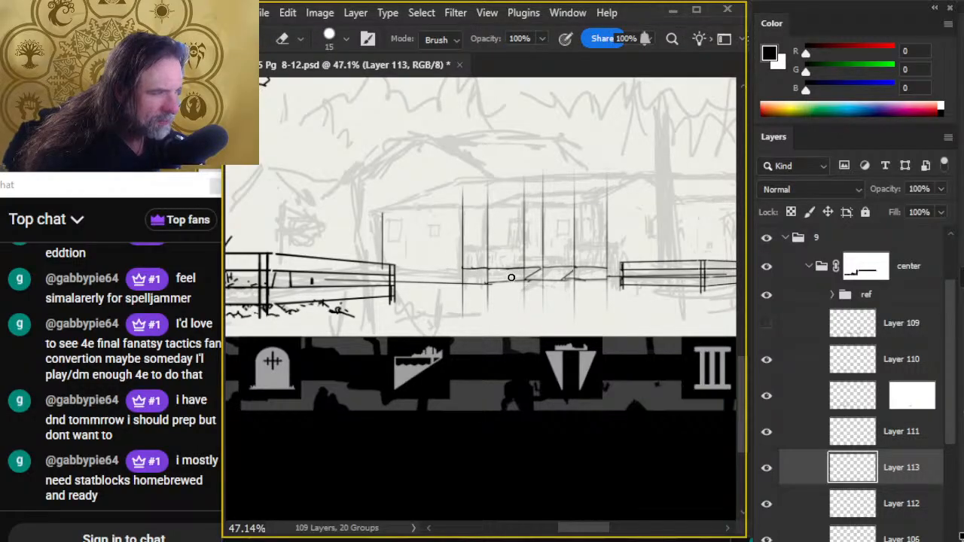
mouse_move(493, 283)
left_mouse_down()
mouse_move(519, 282)
mouse_move(466, 283)
mouse_move(486, 281)
left_mouse_up()
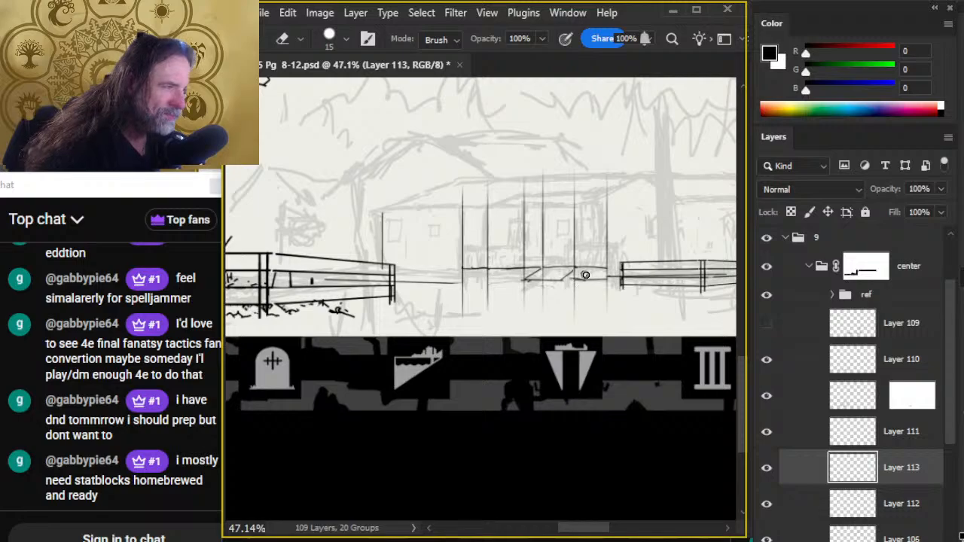
- Ink straight handrail lines between the porch posts on both sides of the stair opening, redrawing uneven segments
key("b")
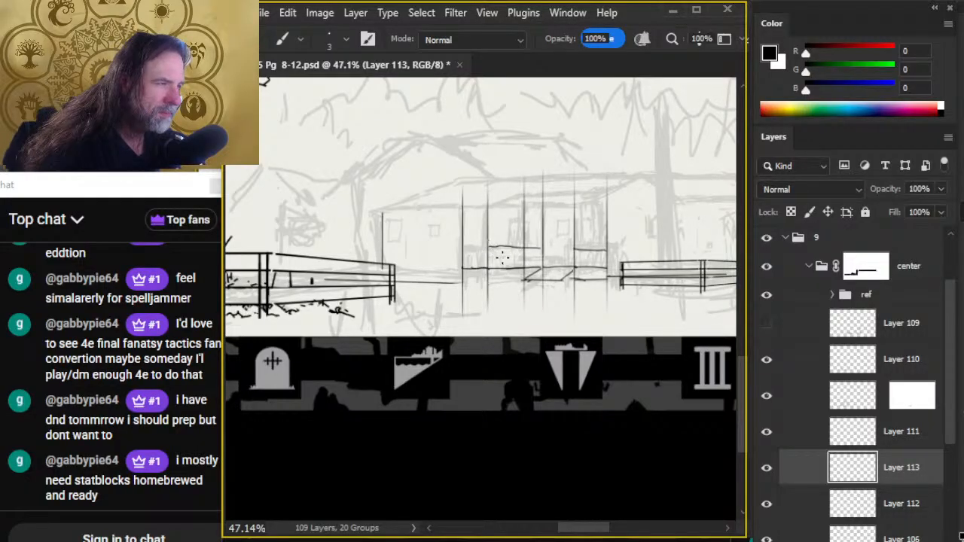
key("e")
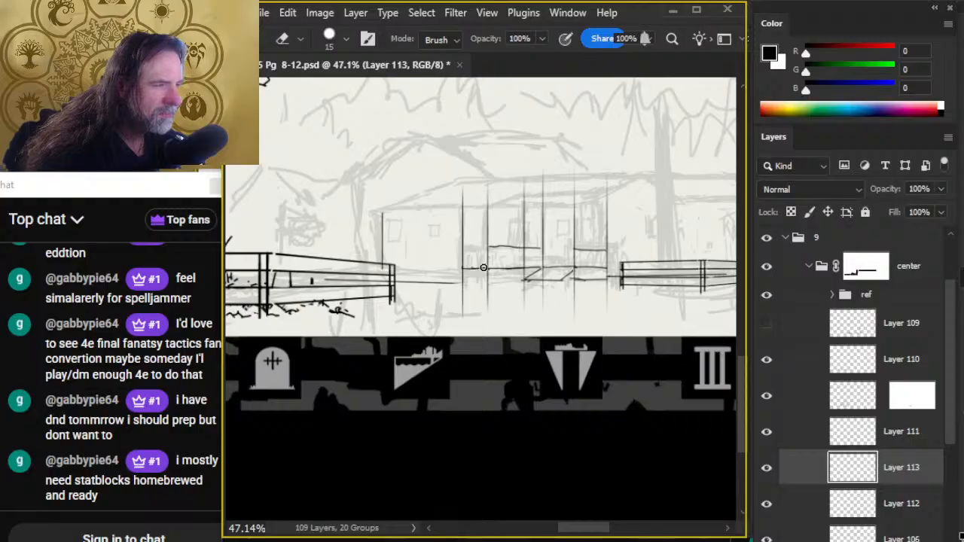
key("b")
left_click_drag(462, 246, 490, 247)
key("e")
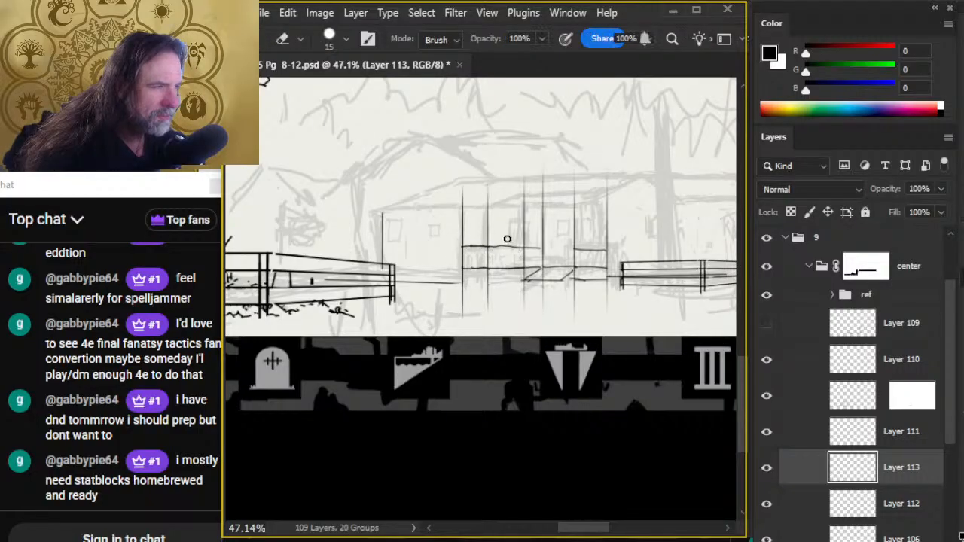
key("b")
left_click_drag(503, 247, 540, 247)
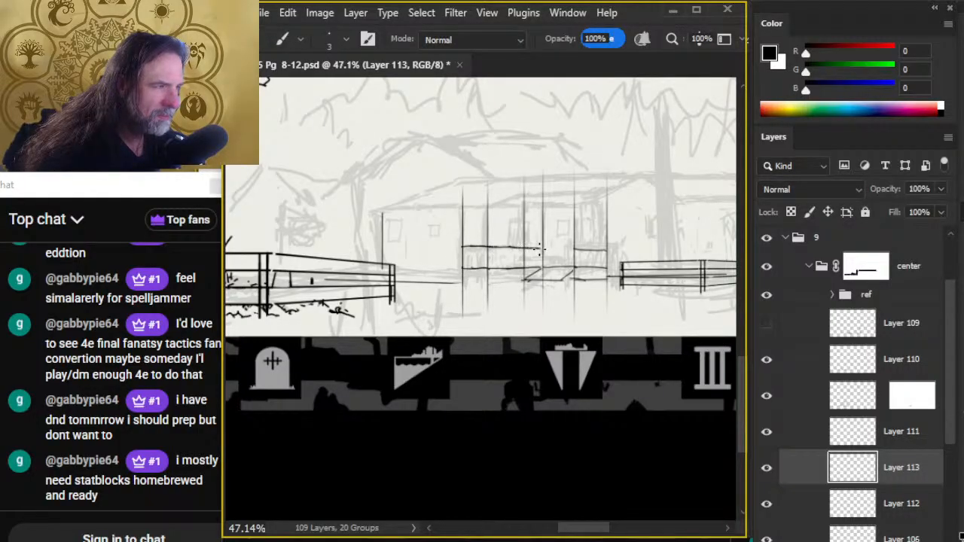
- Straighten the porch floor line between the two leftmost posts, and tidy the lines at the foot of the stairs
key("e")
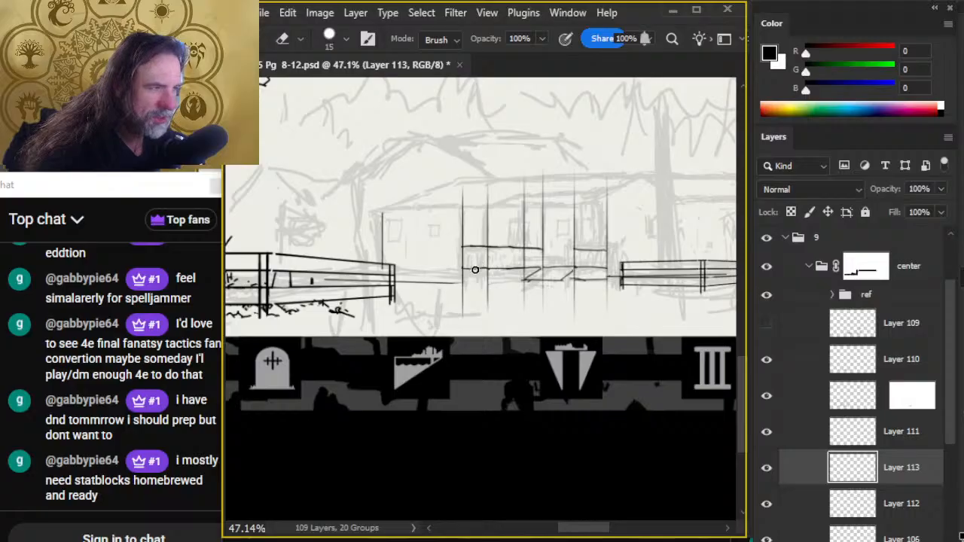
key("b")
left_click_drag(461, 267, 488, 267)
key("e")
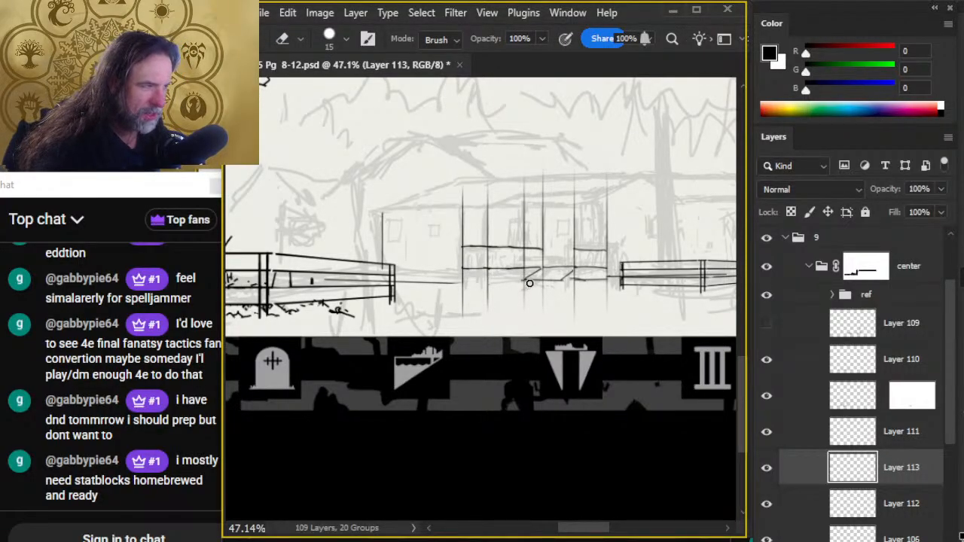
key("b")
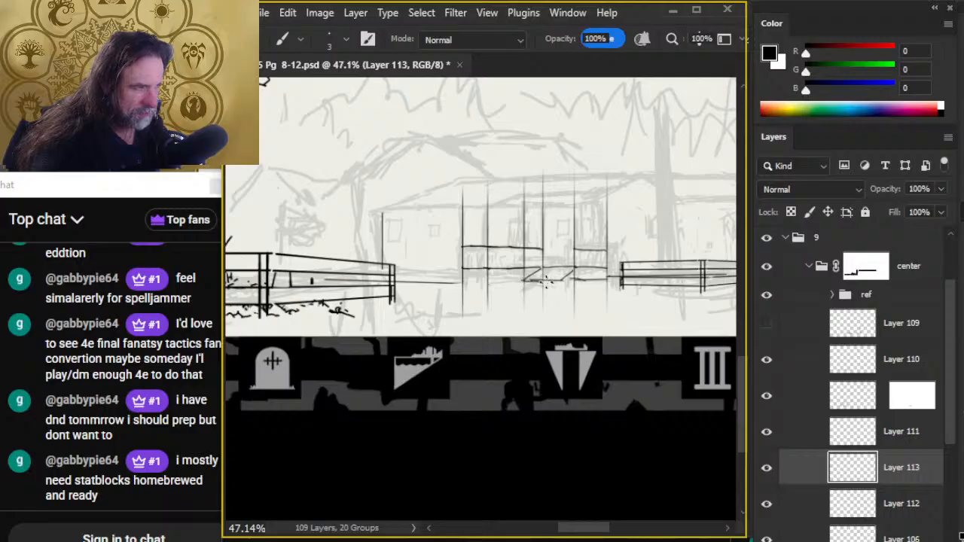
key("e")
key("b")
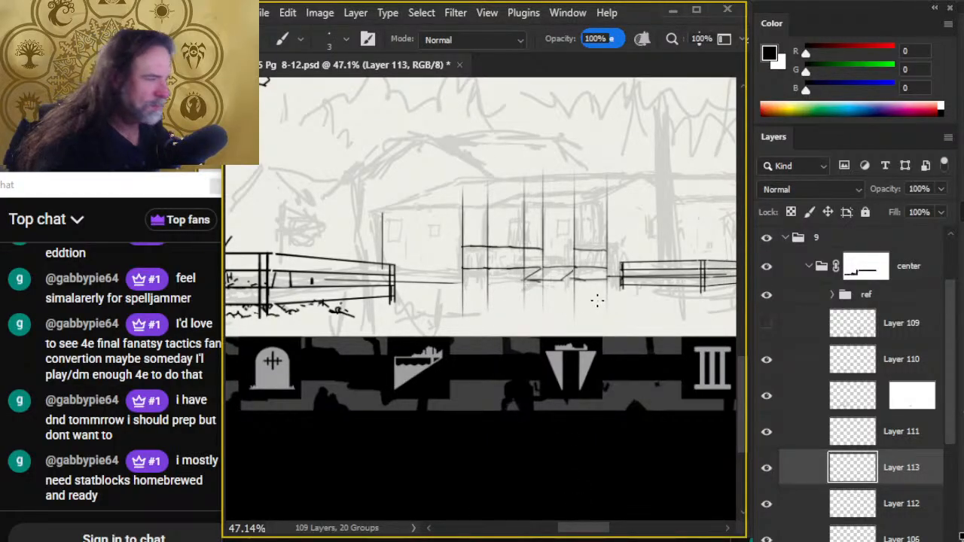
- Erase the leftover base line beneath the porch's right section, and tidy the floor line above it
key("e")
mouse_move(589, 283)
left_mouse_down()
mouse_move(581, 283)
mouse_move(605, 280)
left_mouse_up()
key("b")
key("e")
key("b")
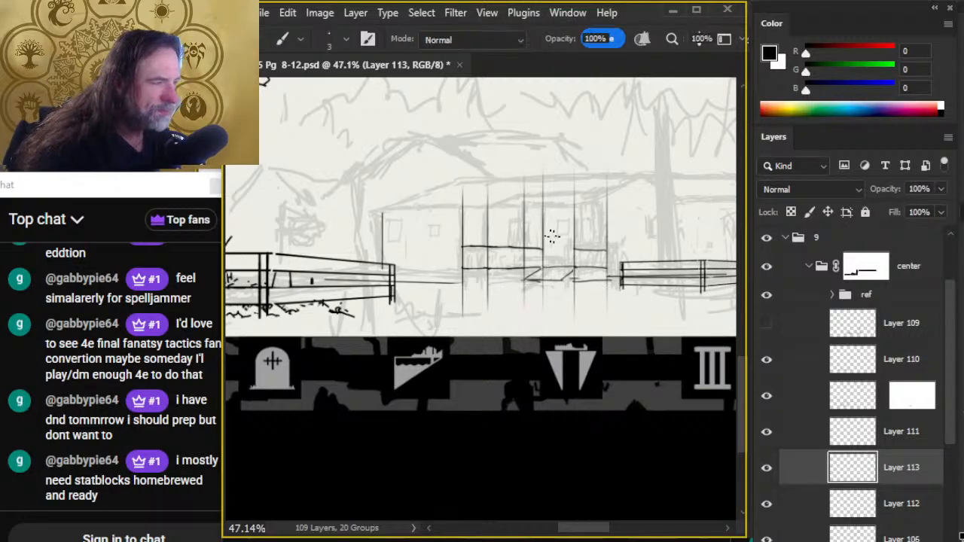
key("e")
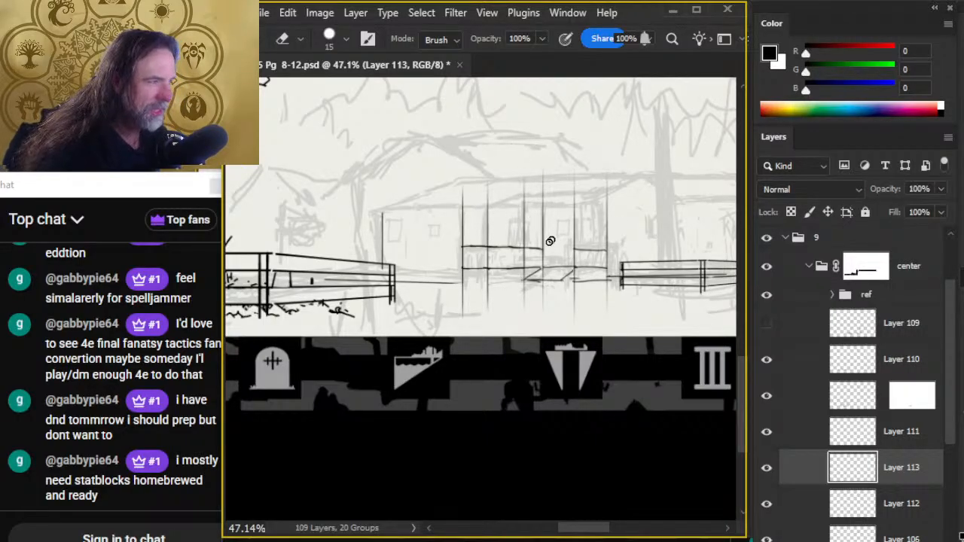
key("b")
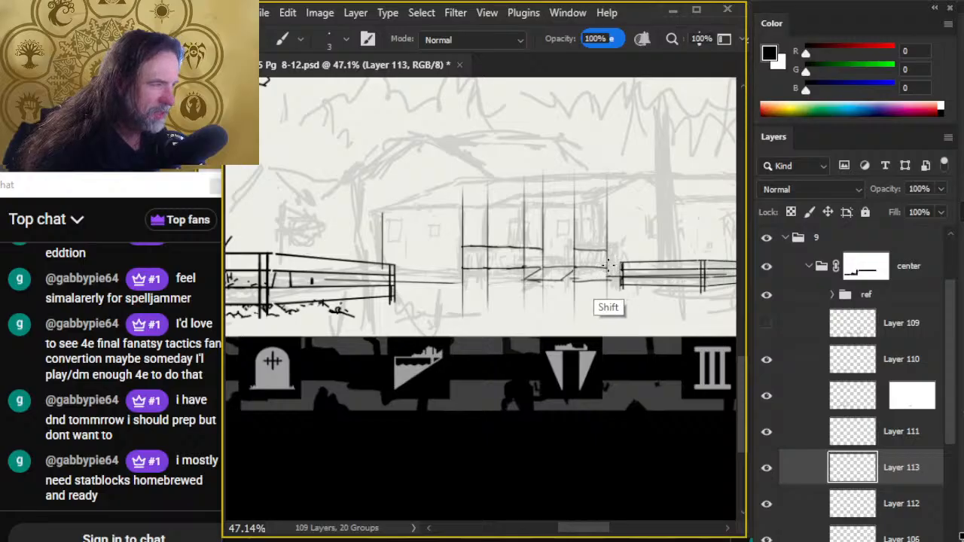
key("e")
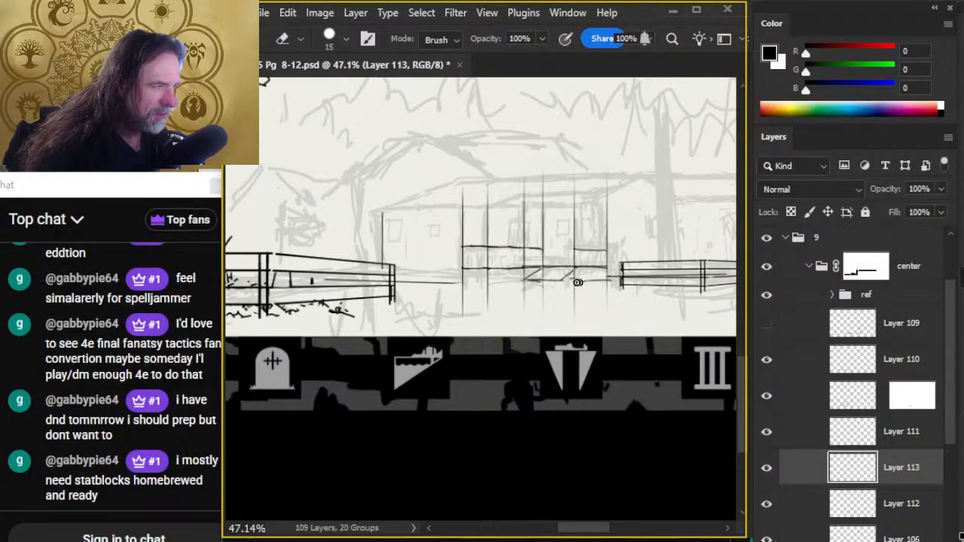
key("b")
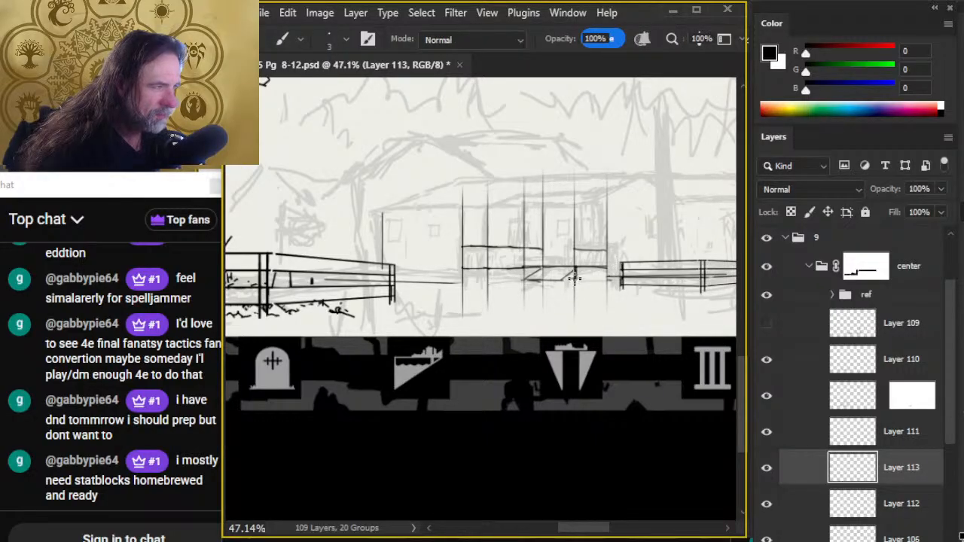
- Ink short, thick vertical support strokes beneath the porch floor on both sides of the stairs
mouse_move(574, 268)
left_mouse_down()
mouse_move(574, 281)
mouse_move(603, 281)
left_mouse_up()
key("e")
key("b")
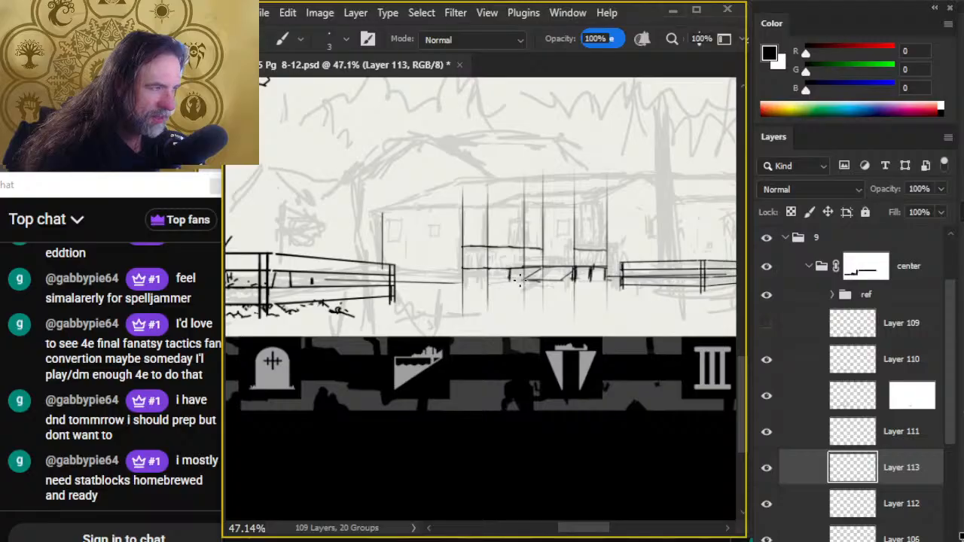
left_click_drag(486, 267, 486, 283)
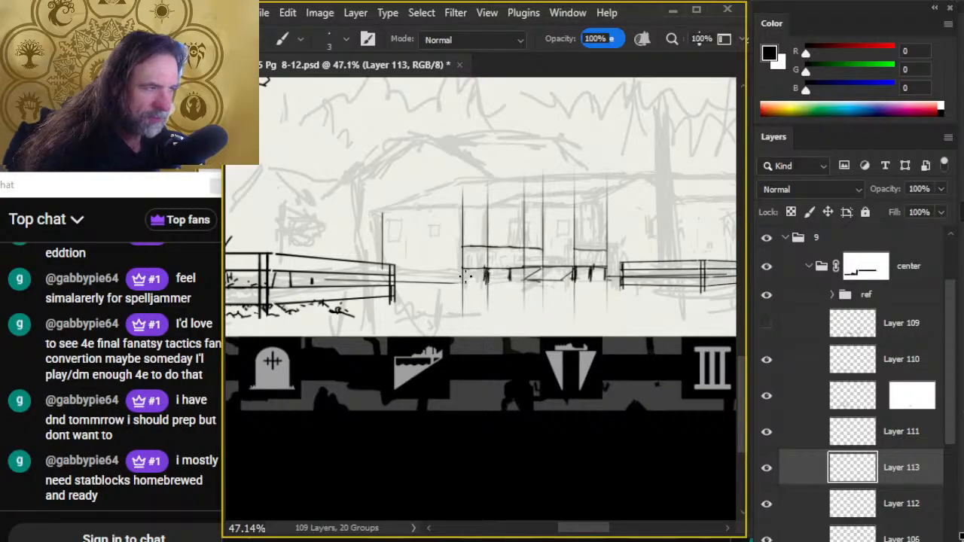
key("e")
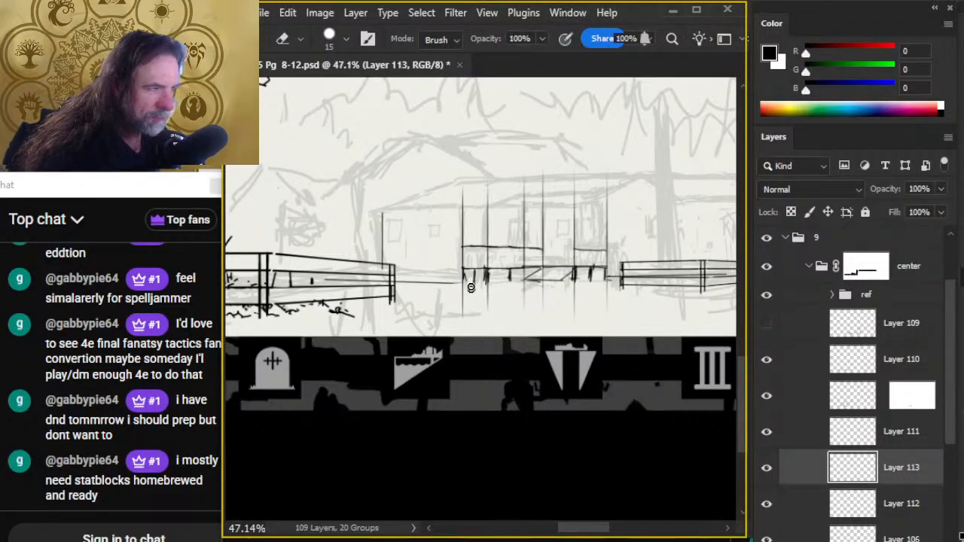
key("b")
left_click_drag(465, 282, 488, 267)
left_click_drag(488, 268, 487, 283)
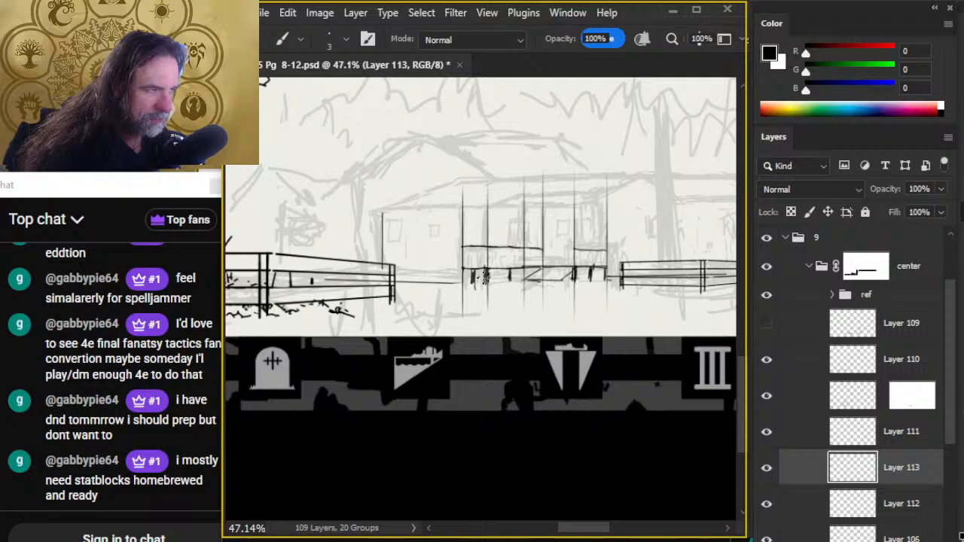
- Trim the support strokes with the eraser and add more between them to fill the spaces beneath the porch floor
key("e")
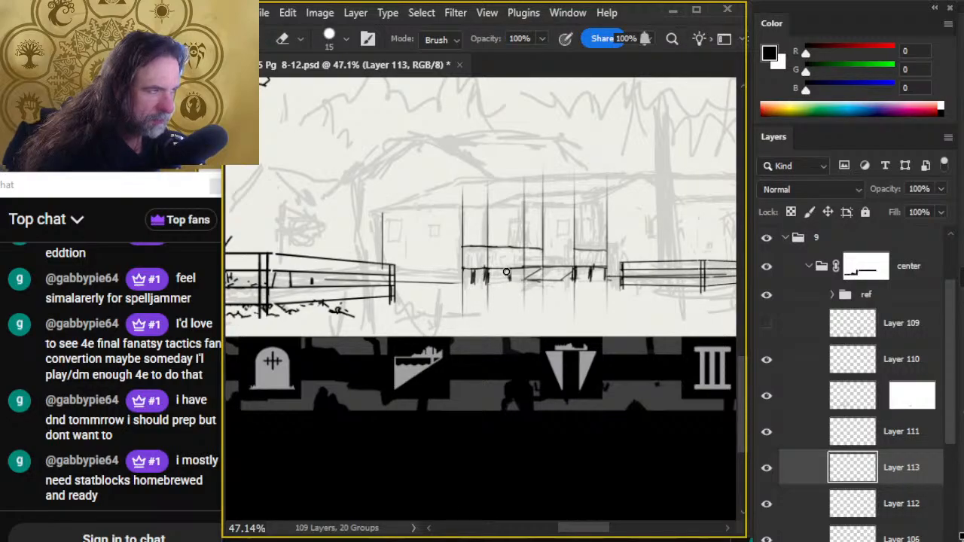
key("b")
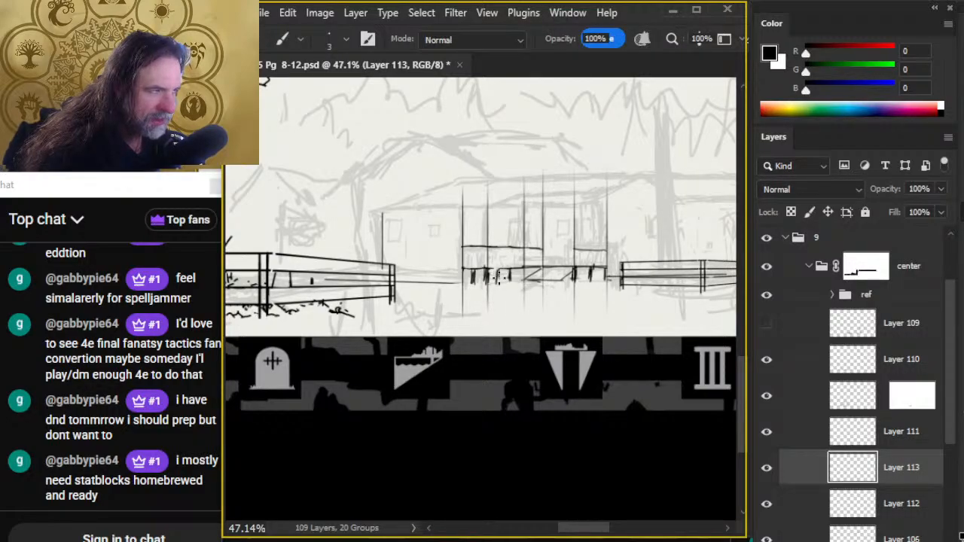
key("e")
mouse_move(500, 269)
left_mouse_down()
mouse_move(500, 285)
mouse_move(529, 276)
mouse_move(599, 286)
left_mouse_up()
key("b")
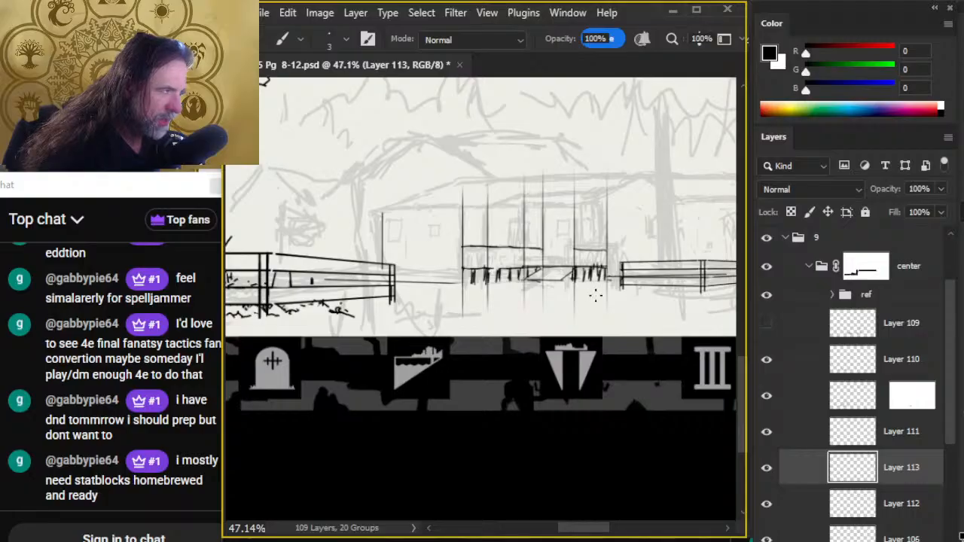
- Try a second straight rail line just beneath the handrail on both sides of the stairs, and undo it
key("e")
left_click_drag(589, 260, 606, 255)
key("b")
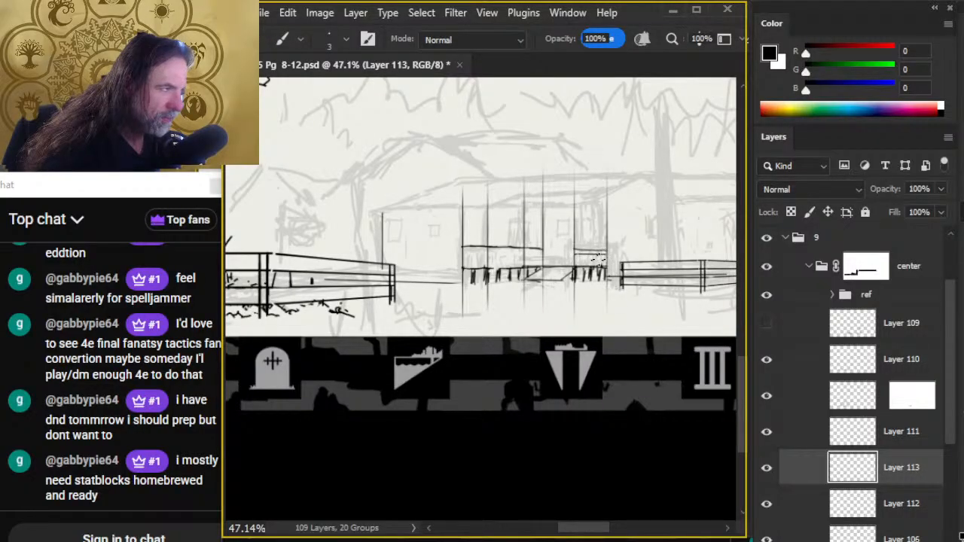
left_click(463, 249)
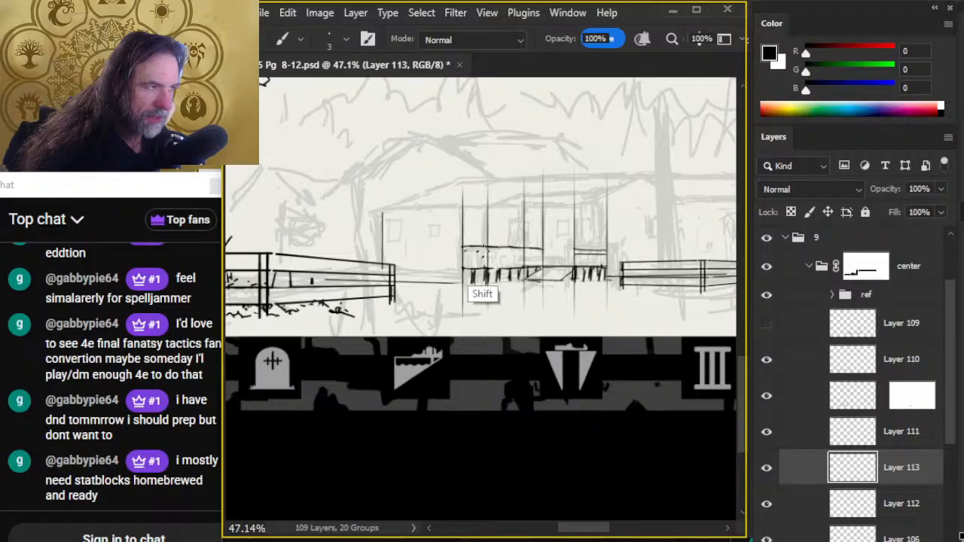
left_click(486, 253, "shift")
key("e")
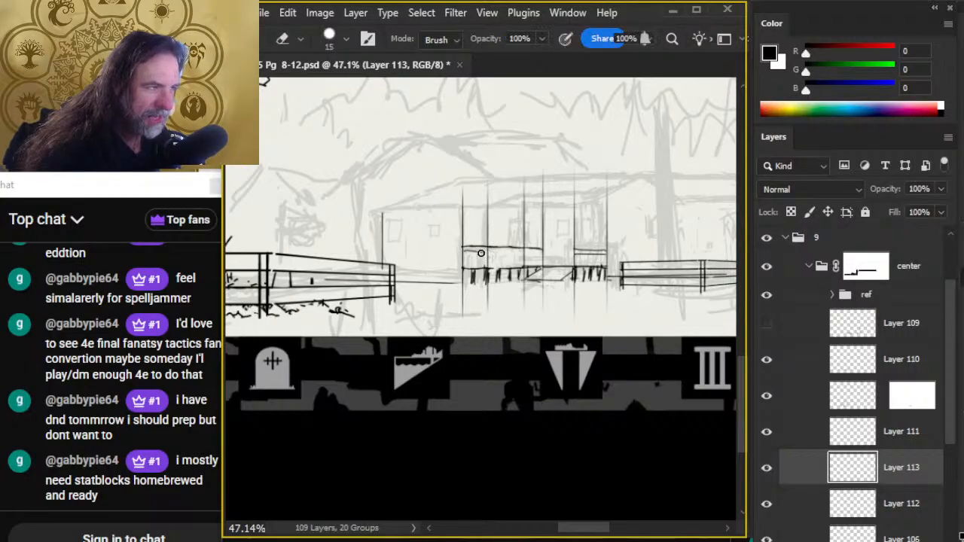
left_click_drag(480, 254, 470, 254)
key("b")
left_click(463, 249)
left_click(487, 252, "shift")
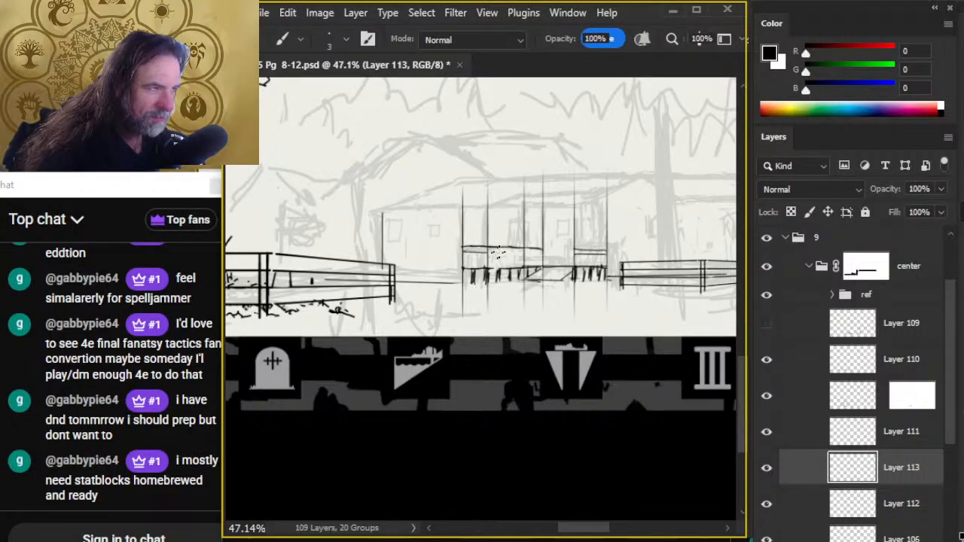
left_click(534, 256, "shift")
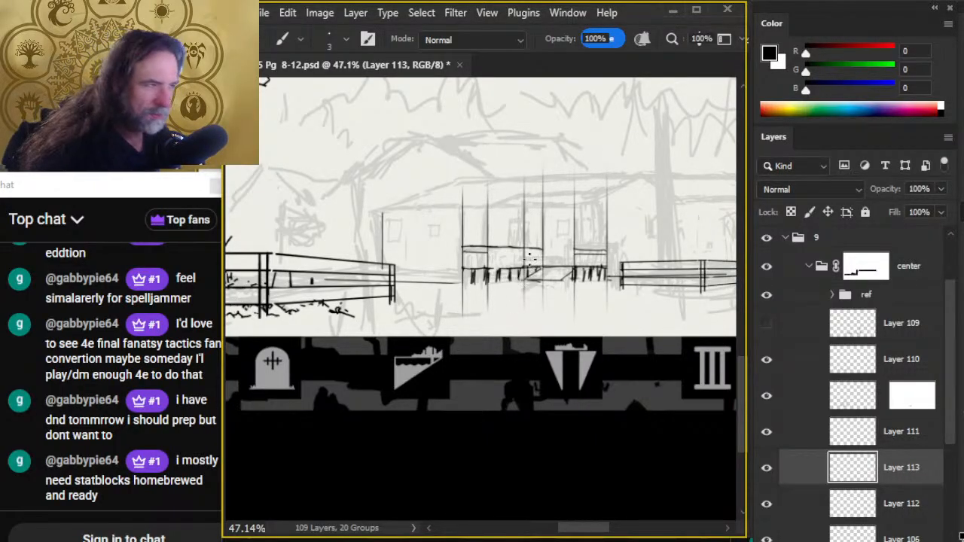
key("ctrl")
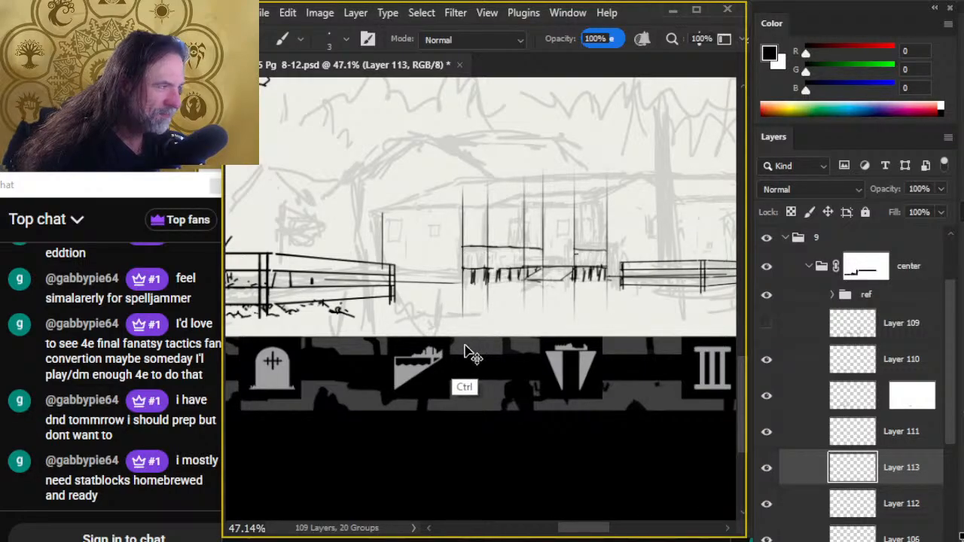
key("ctrl")
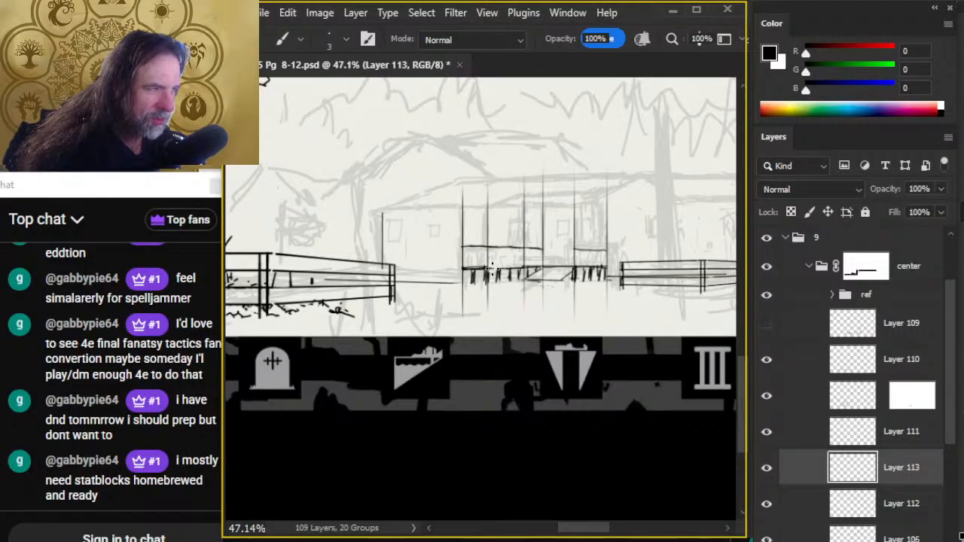
- Thicken the porch floor line left of the stairs and ink short balusters beneath the handrail on the right section
left_click_drag(492, 269, 524, 268)
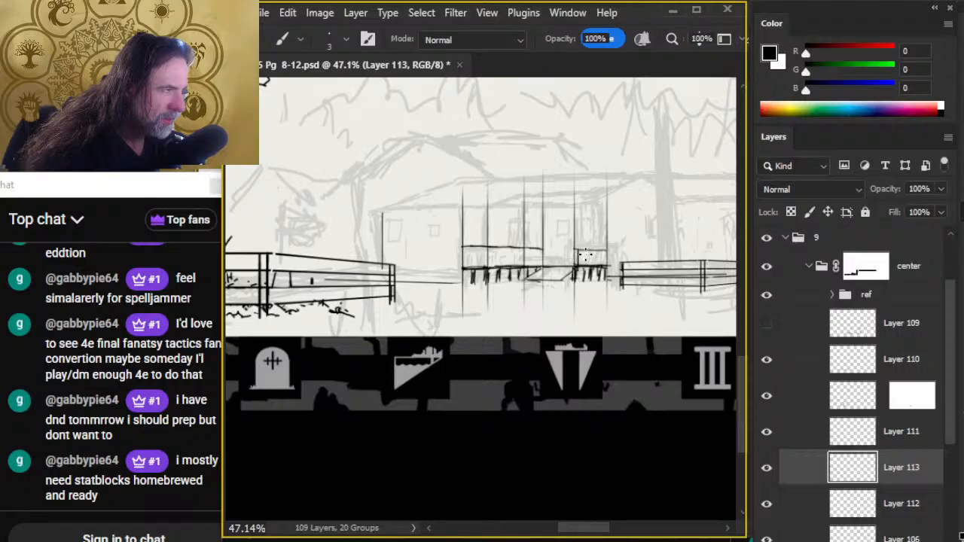
key("shift")
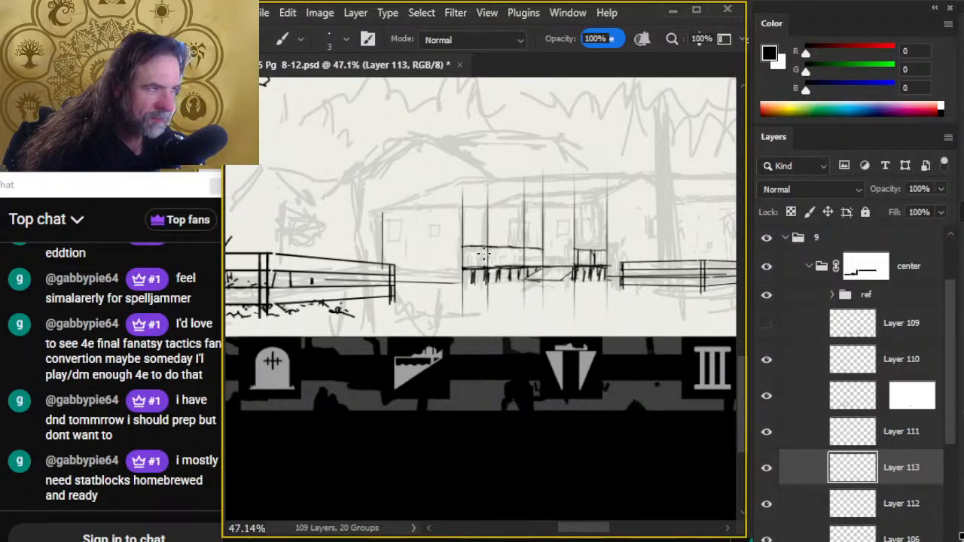
key("shift")
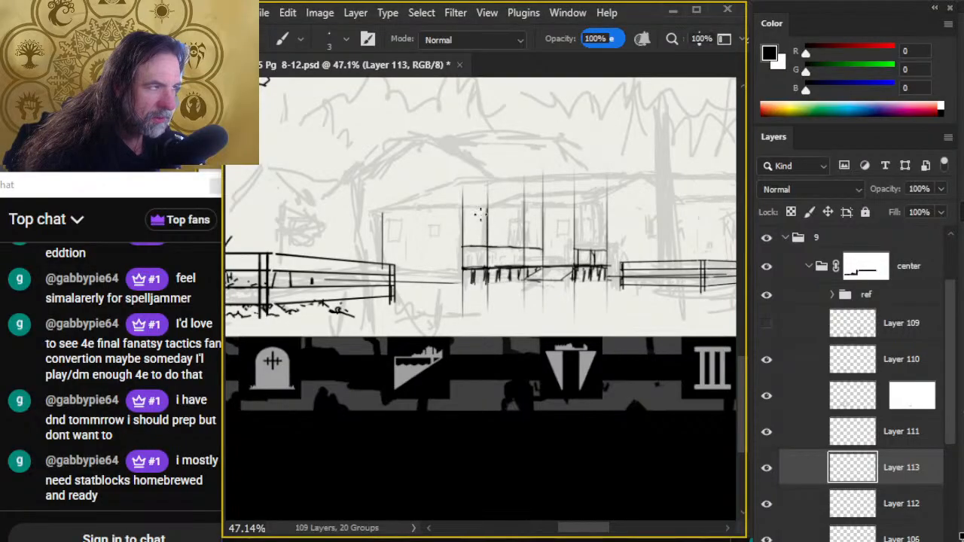
- Ink a second vertical line along the left section's inner porch post, and fill that section's railing with short balusters
left_click_drag(483, 205, 484, 275)
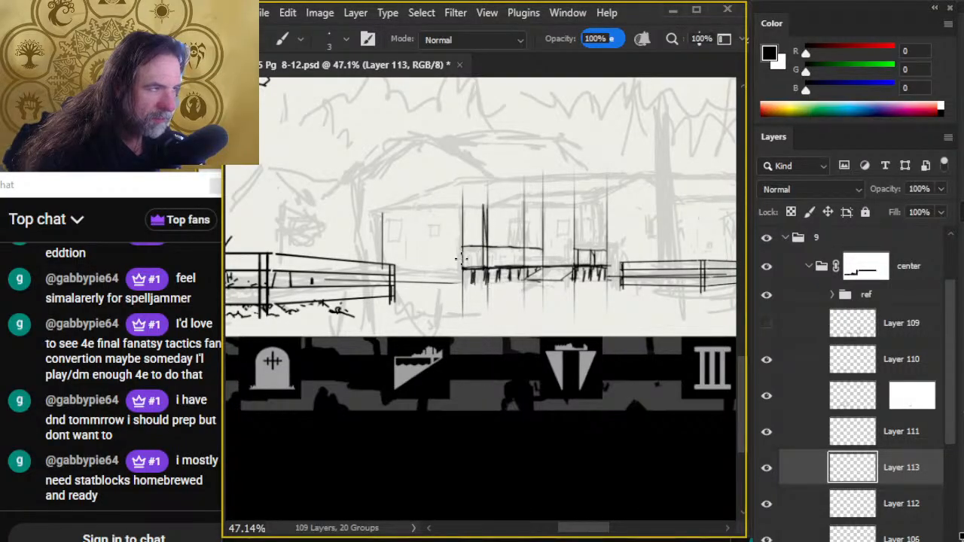
key("shift")
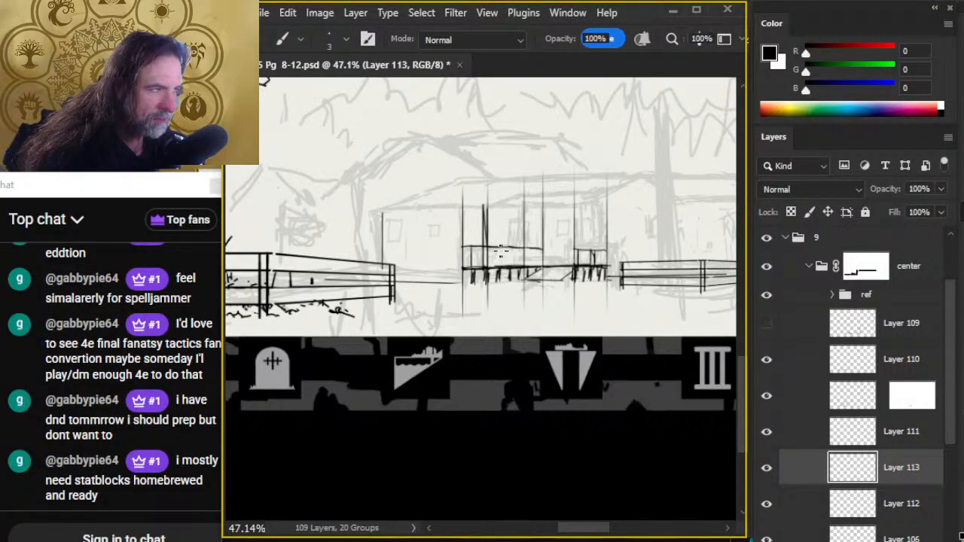
mouse_move(497, 247)
left_mouse_down()
mouse_move(497, 268)
mouse_move(539, 268)
left_mouse_up()
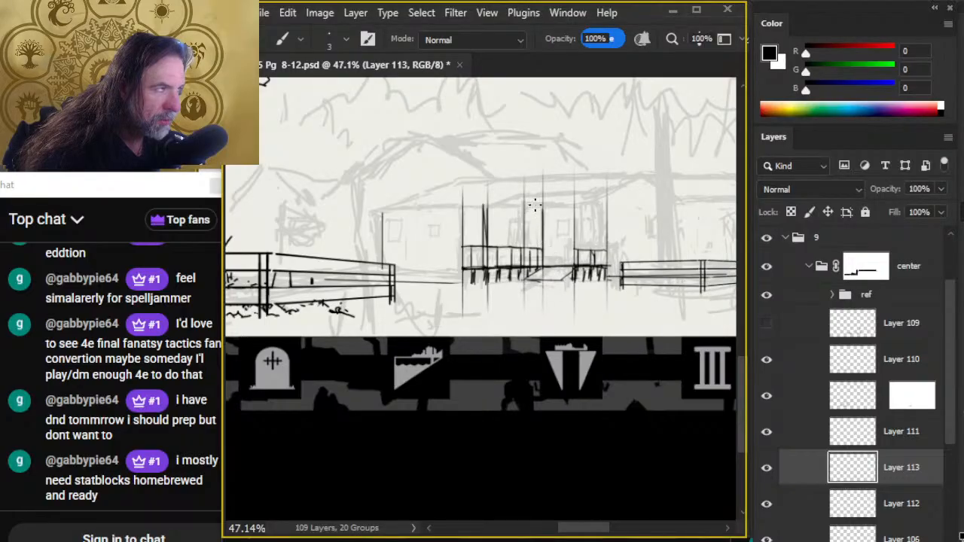
- Ink a straight second line along each of the two porch posts flanking the stairs, redoing the left one once
left_click_drag(535, 198, 537, 261)
key("ctrl+z")
left_click_drag(541, 193, 538, 258)
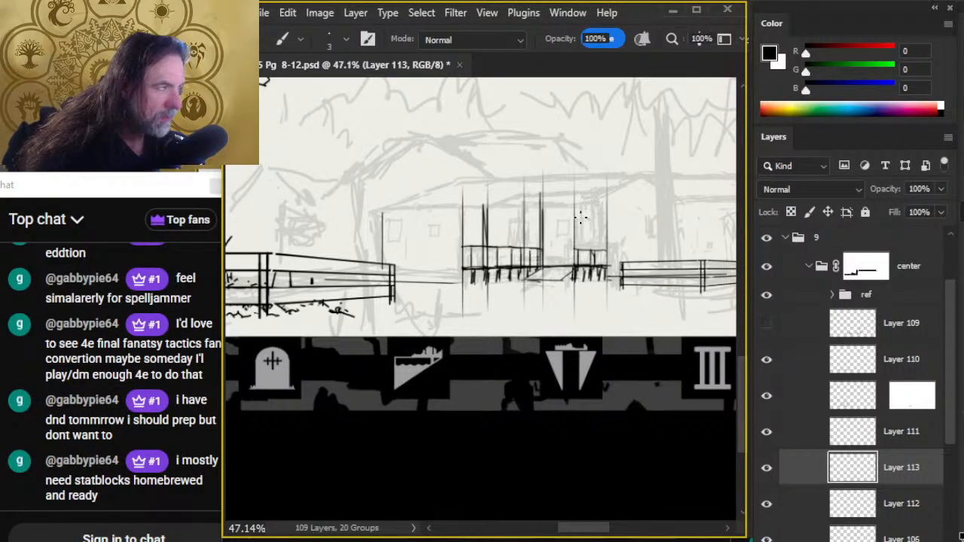
mouse_move(577, 191)
left_mouse_down()
mouse_move(574, 268)
mouse_move(579, 260)
left_mouse_up()
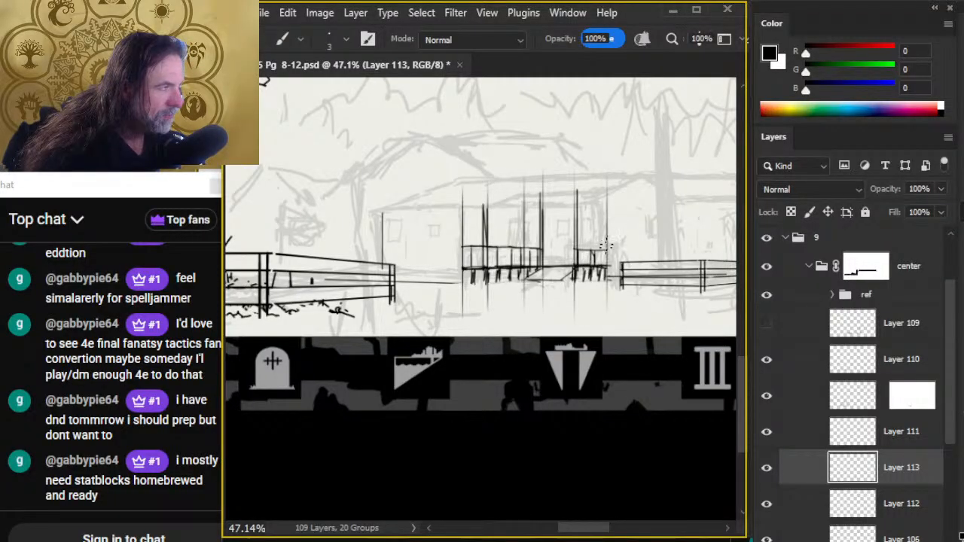
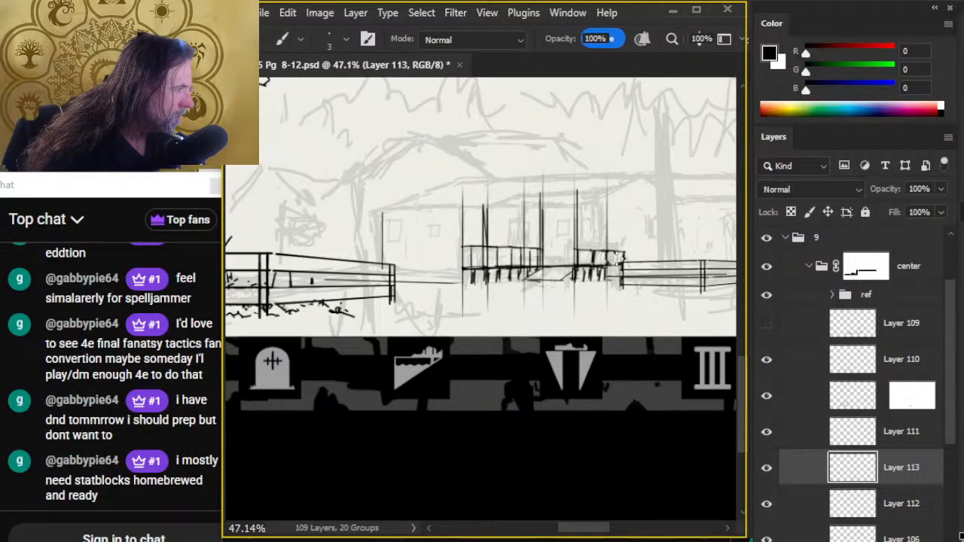
- Refine the short balusters in the right porch railing on Layer 113 with a 3 px brush and 15 px eraser
key("e")
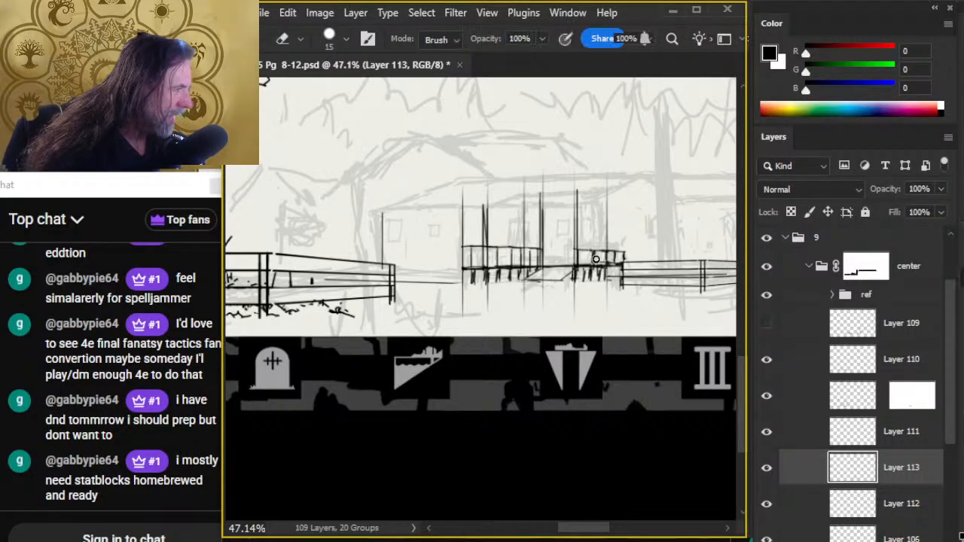
key("b")
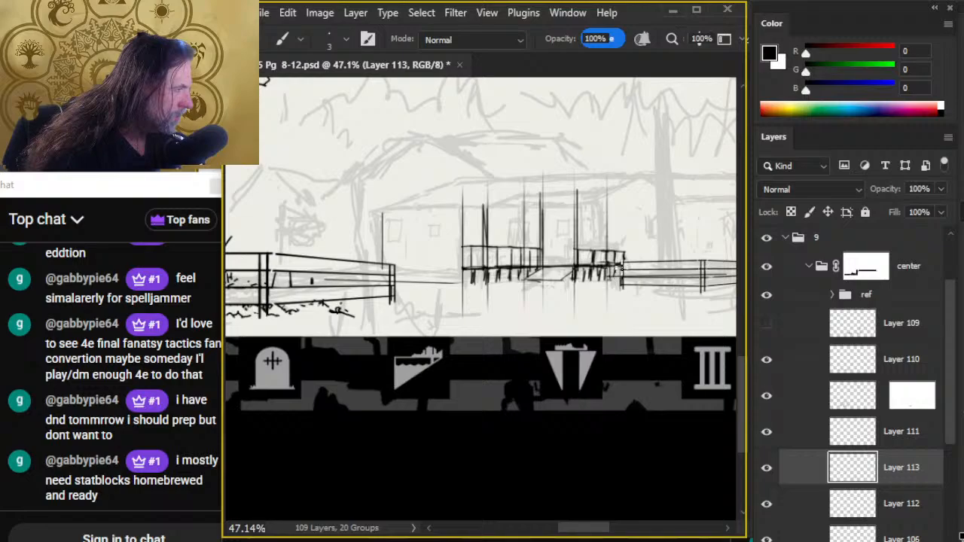
key("e")
key("b")
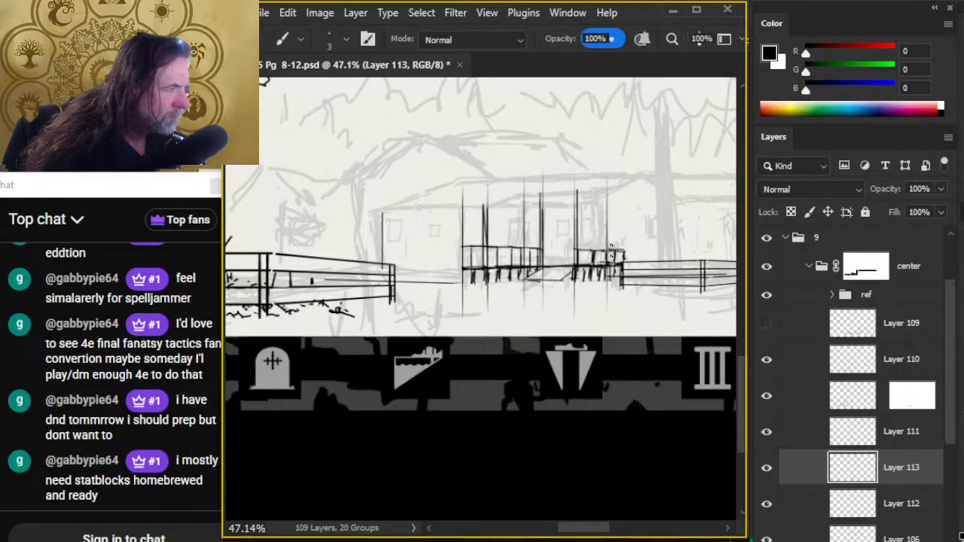
left_click_drag(595, 258, 593, 265)
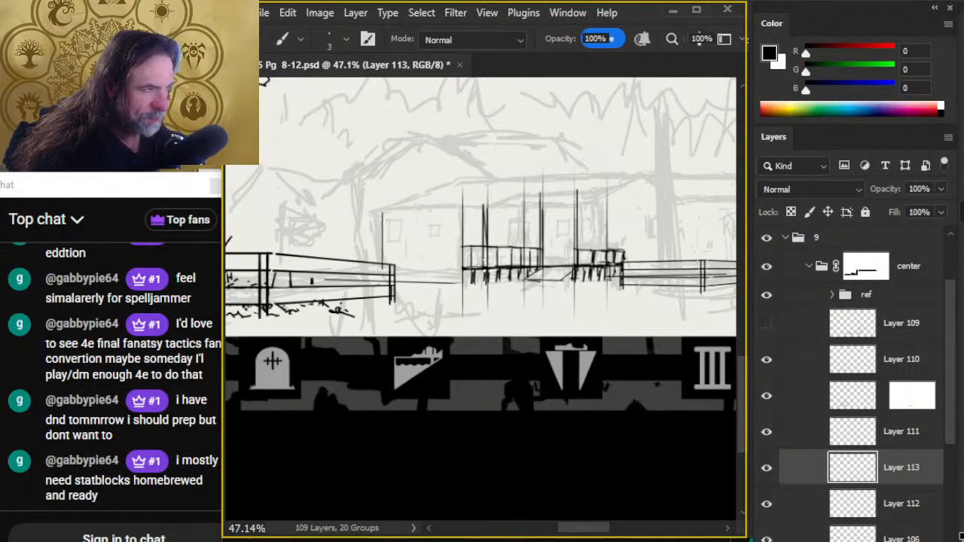
- Clean up the left porch railing and thicken the top rails of both railing sections with a 4 px brush
key("e")
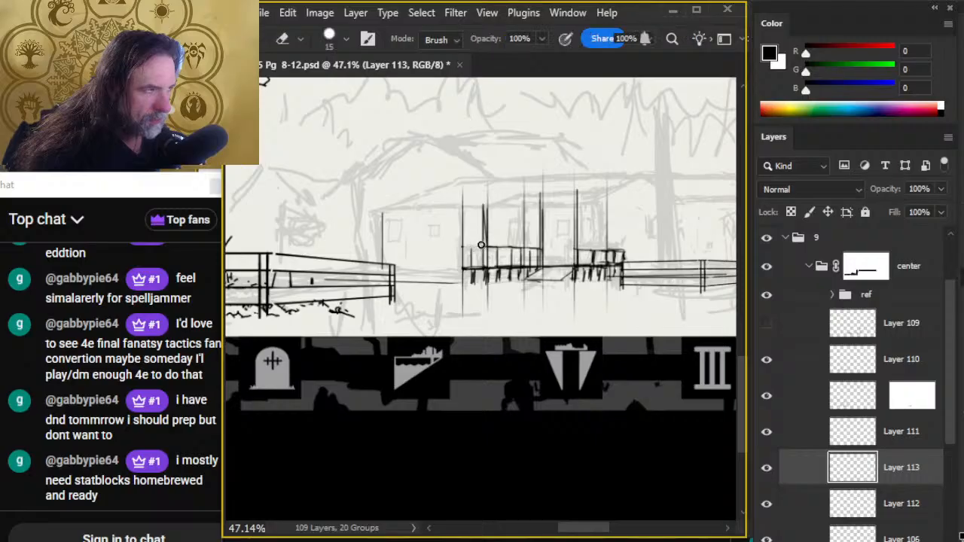
key("b")
key("e")
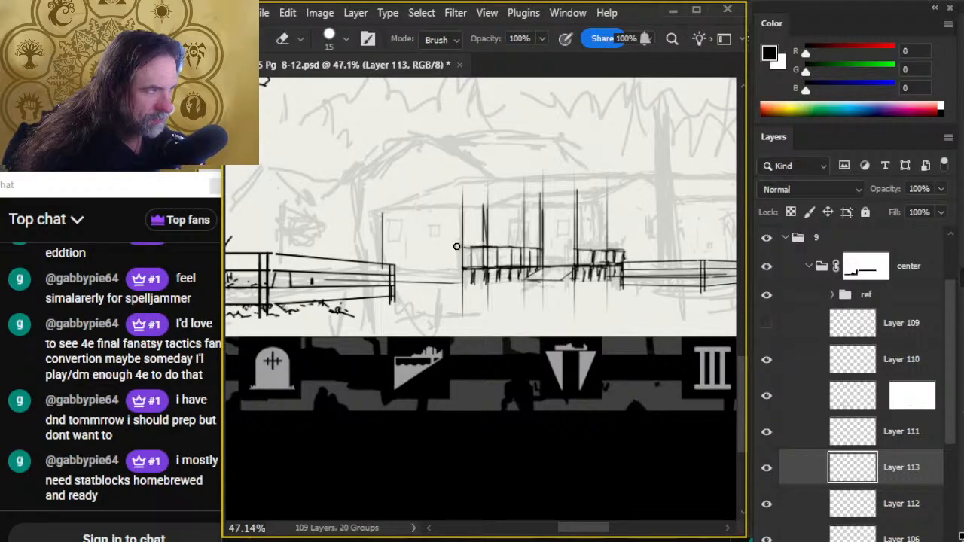
key("b")
left_click_drag(467, 249, 492, 248)
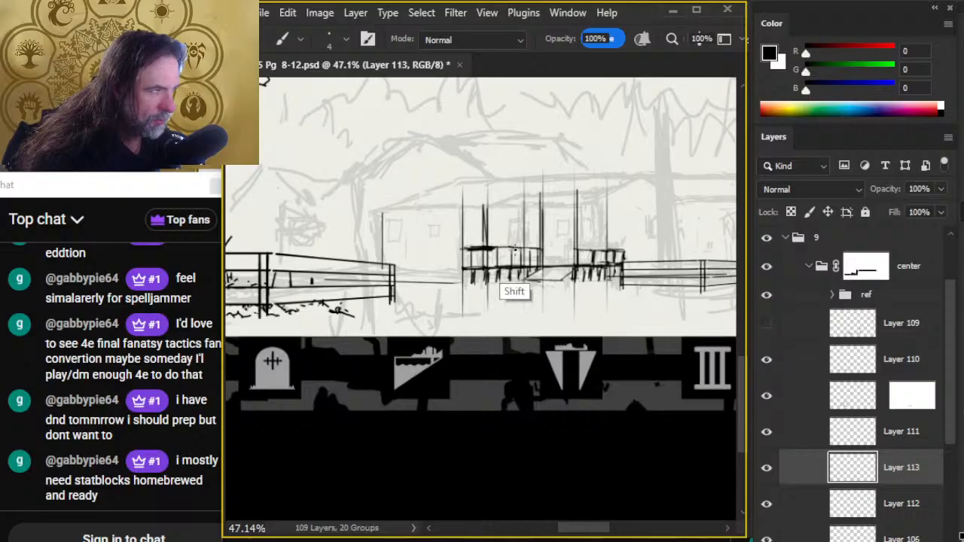
left_click(541, 249, "shift")
left_click_drag(613, 257, 578, 251)
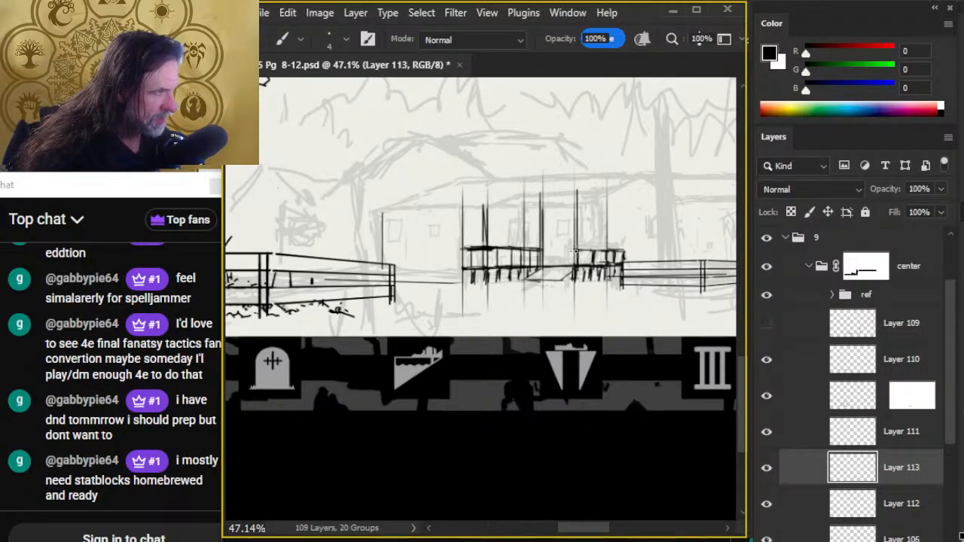
left_click(622, 252, "shift")
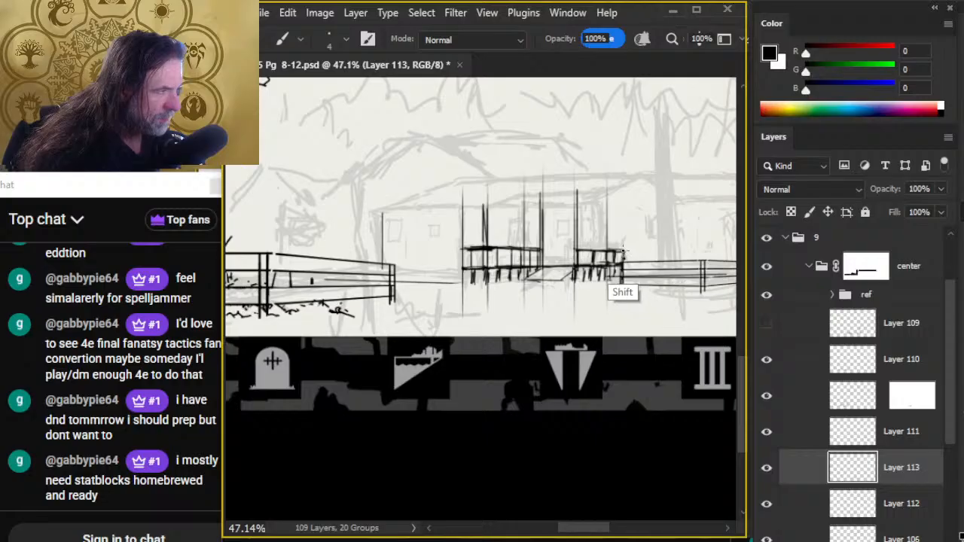
- Trim stray marks around the left porch railing with a 9 px eraser and re-ink its top rail at 4 px
key("e")
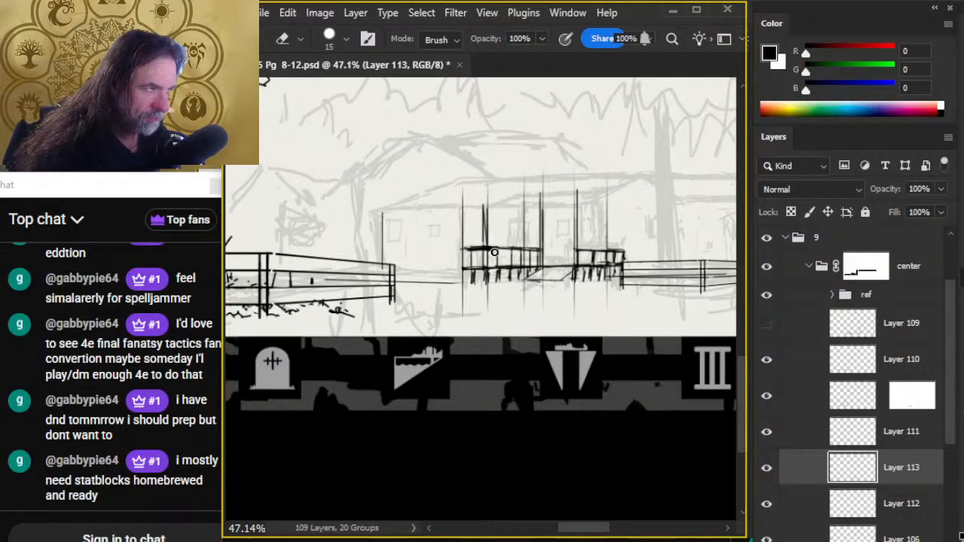
key("bracketleft")
key("bracketleft")
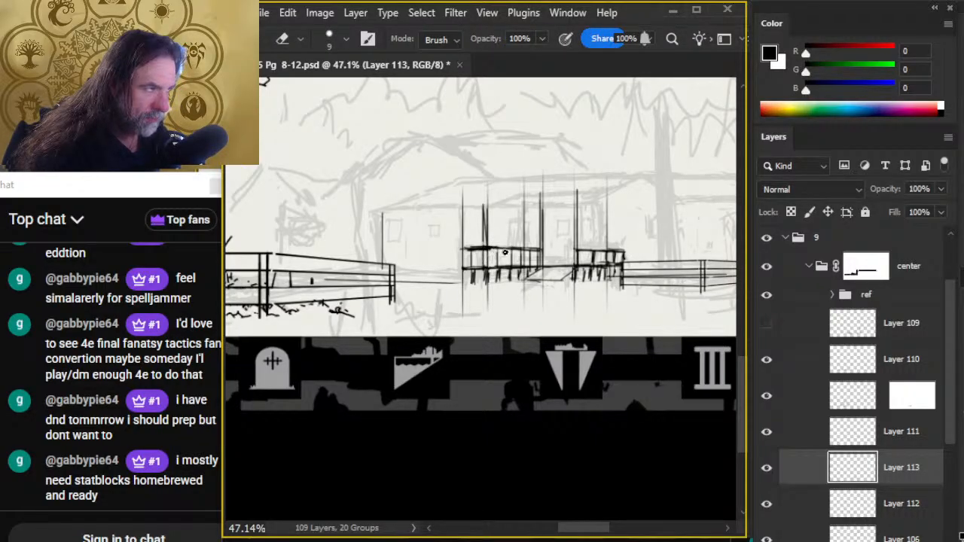
key("b")
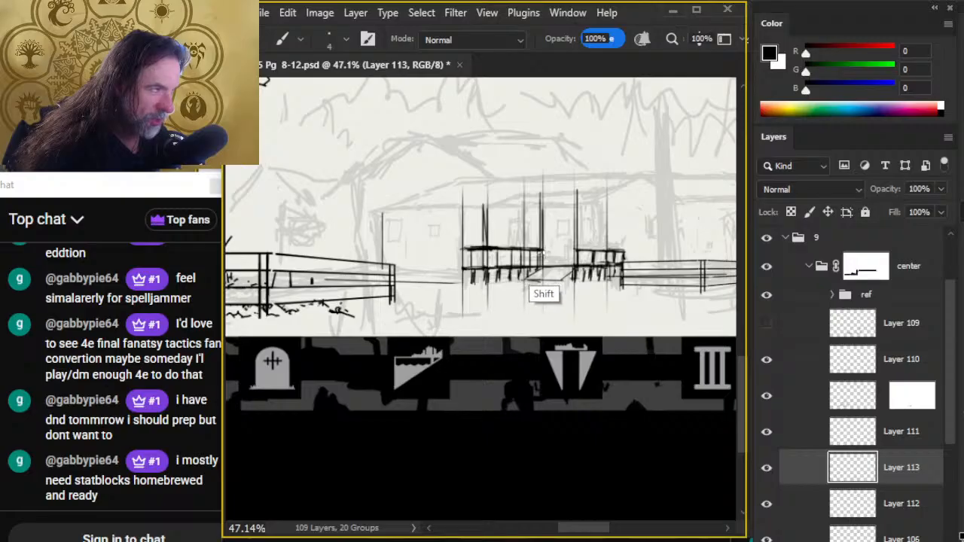
key("e")
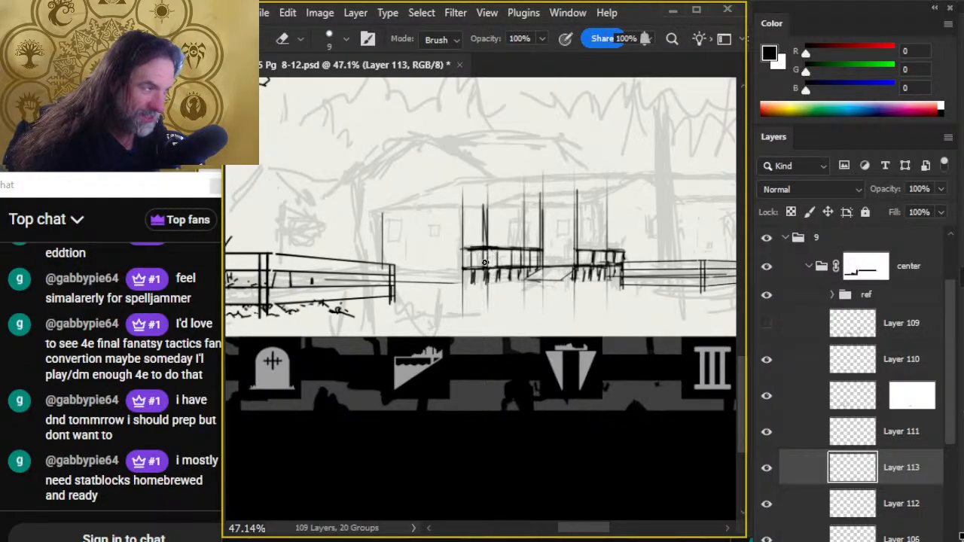
key("b")
left_click_drag(467, 248, 486, 248)
key("e")
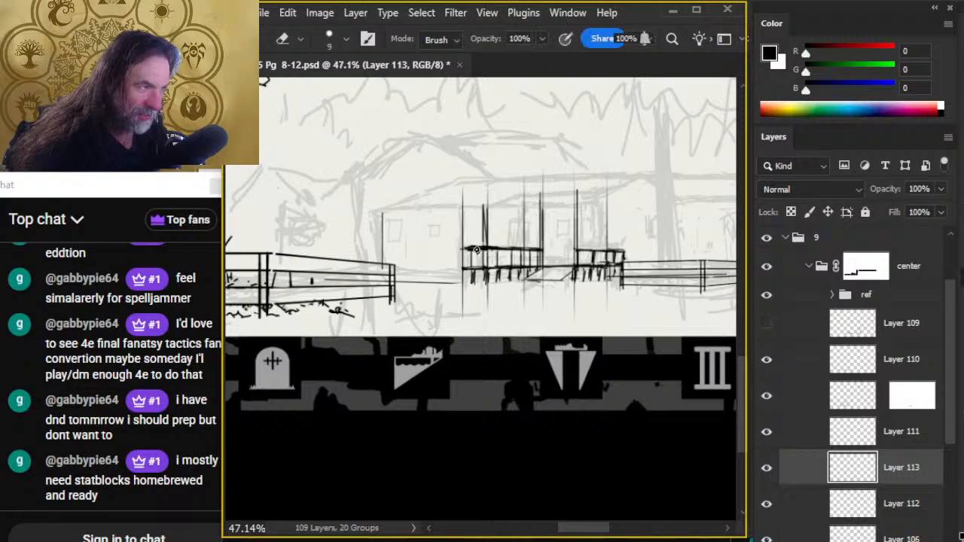
key("b")
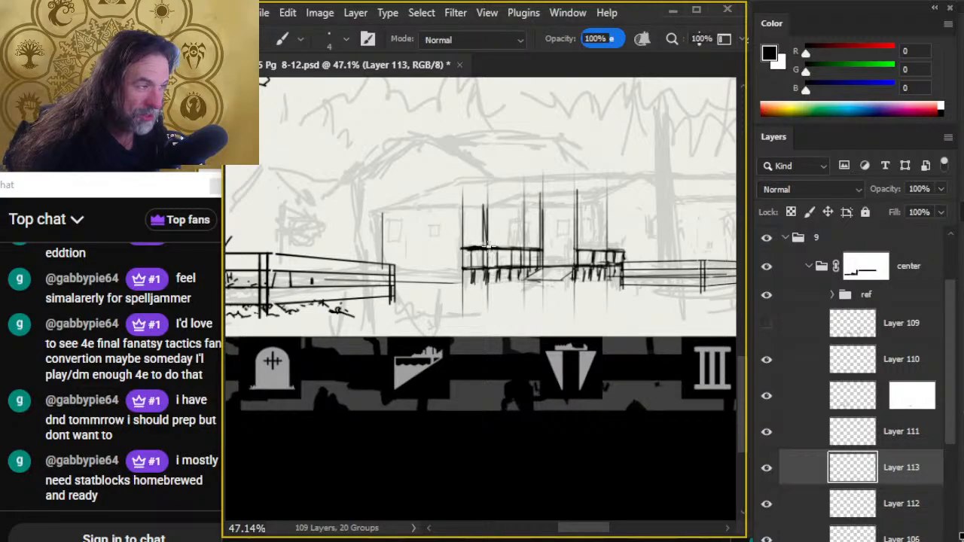
mouse_move(486, 248)
left_mouse_down()
mouse_move(542, 249)
mouse_move(521, 254)
left_mouse_up()
- Clean up the right porch railing and re-ink its top rail as a straight 4 px line between the end posts
key("e")
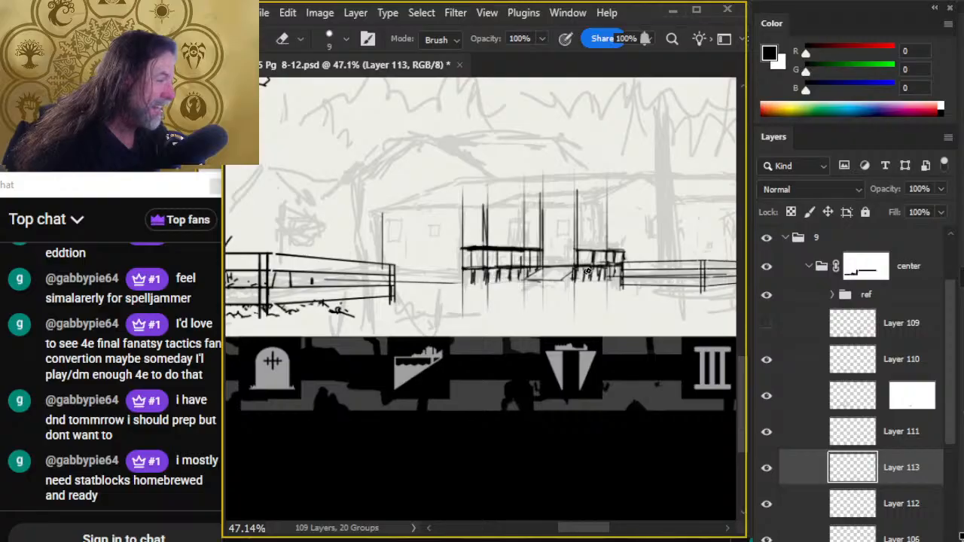
key("b")
left_click(578, 251)
left_click(622, 253, "shift")
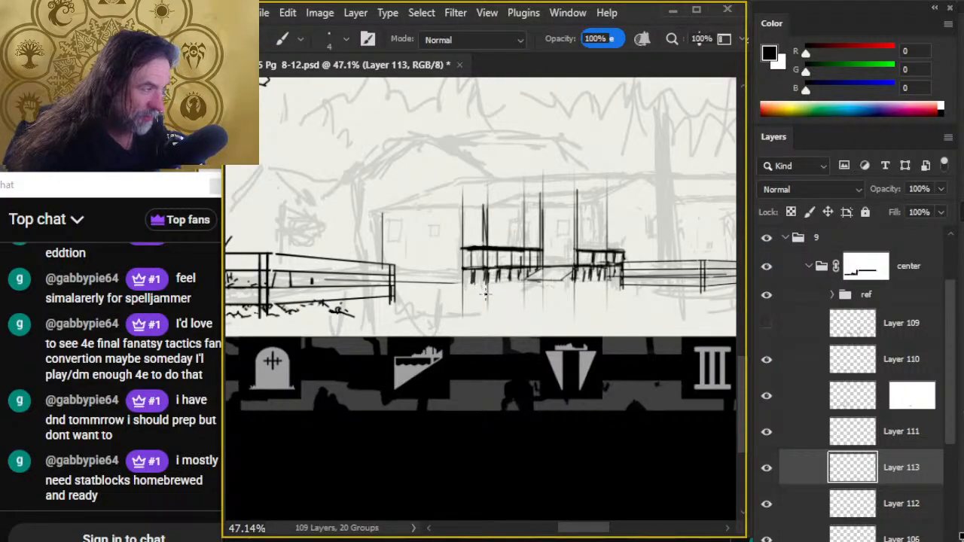
- Ink the house roof outline with straight 2 px lines, covering the front eave, the two sloping edges and the gently rising ridge
key("e")
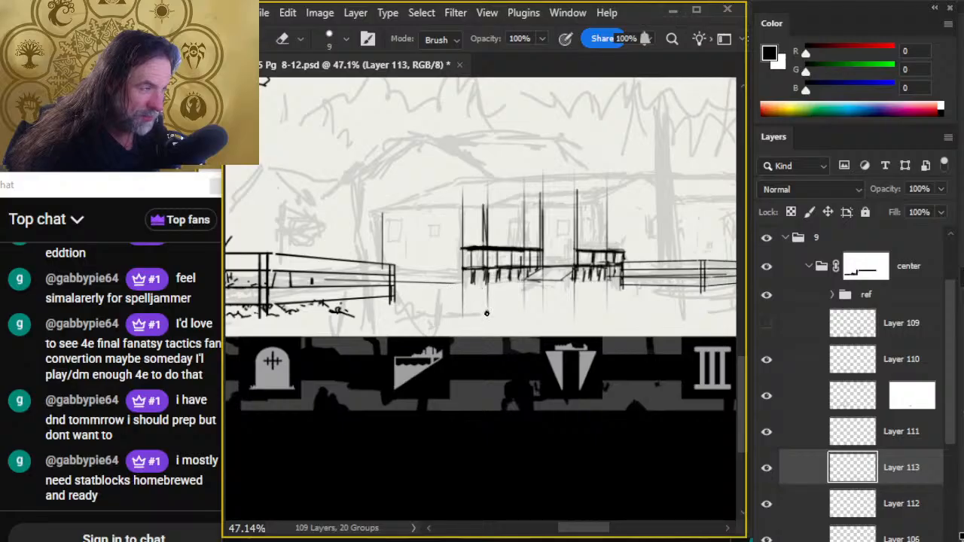
key("b")
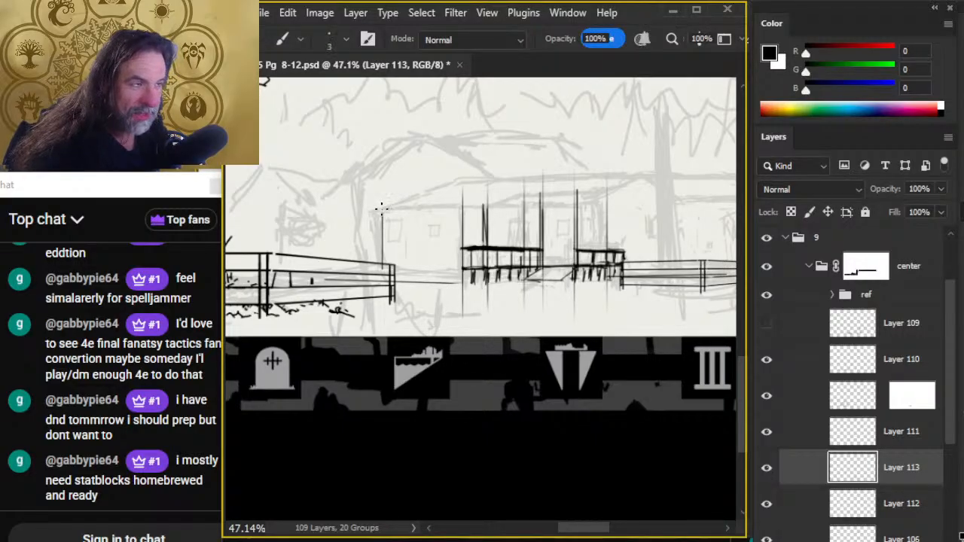
left_click(491, 208, "shift")
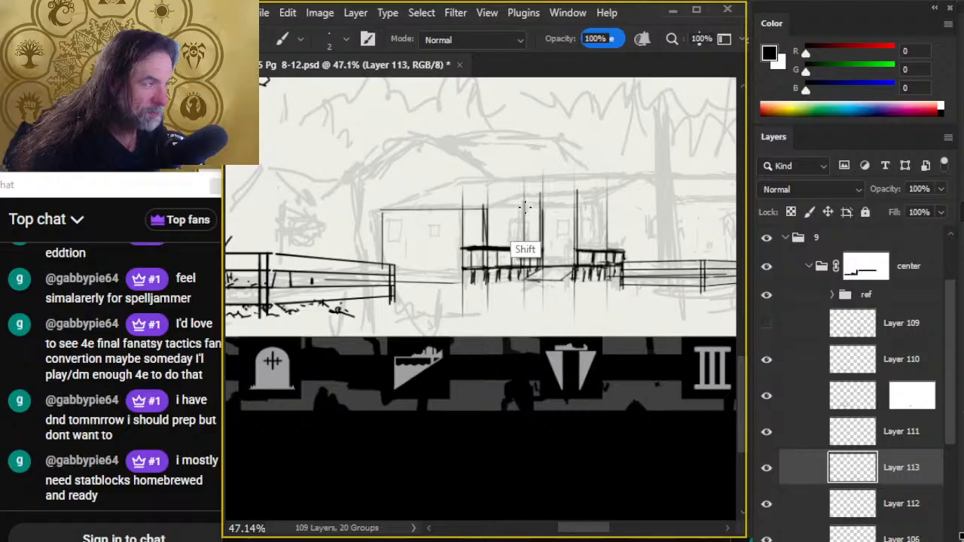
left_click(529, 209, "shift")
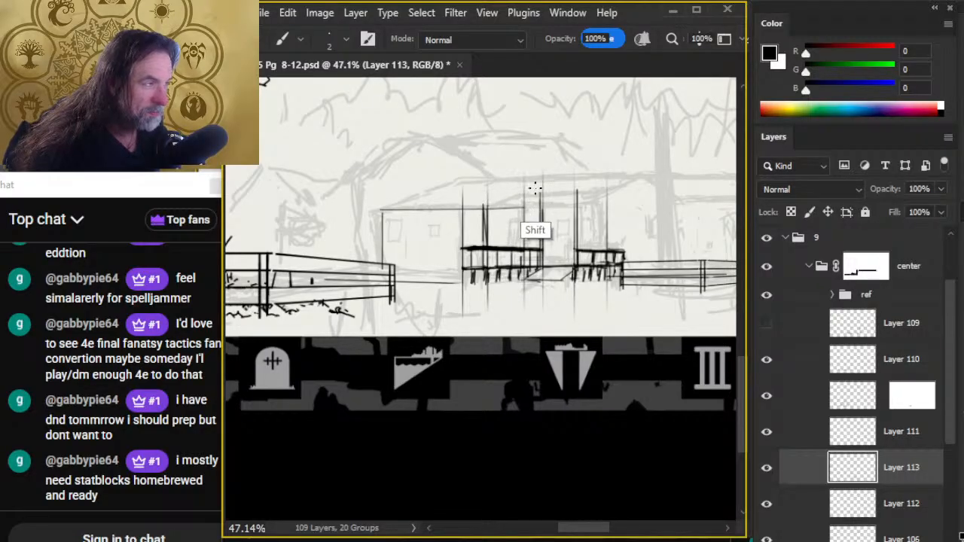
left_click(570, 178, "shift")
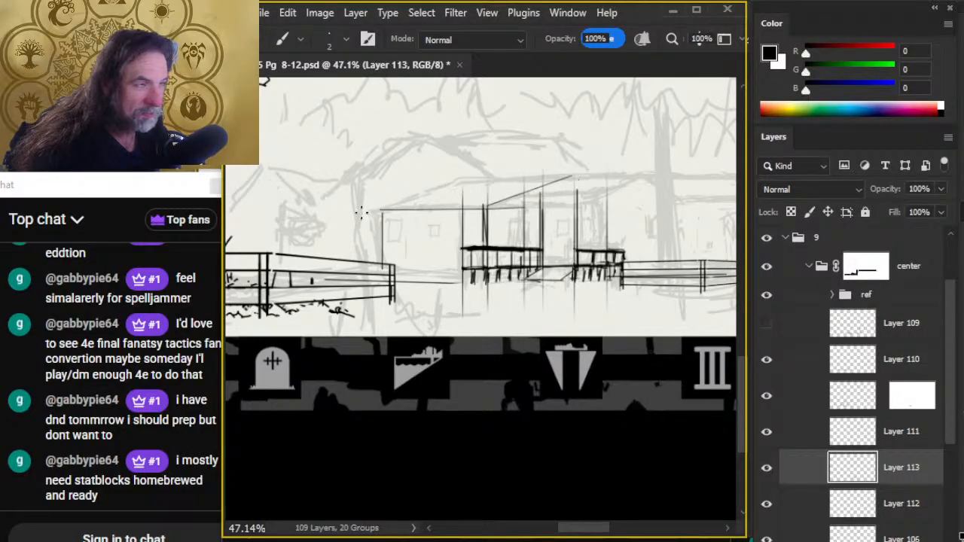
left_click(472, 180, "shift")
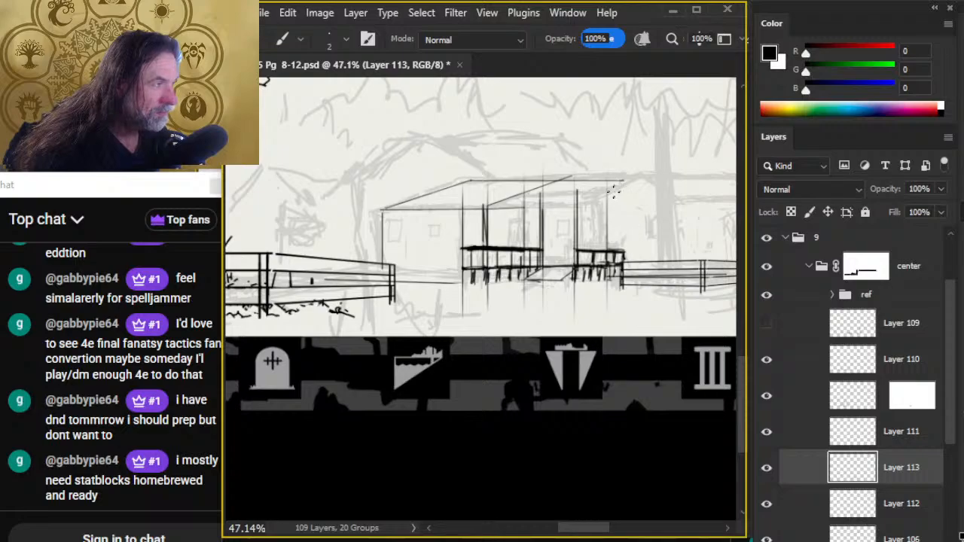
key("ctrl+z")
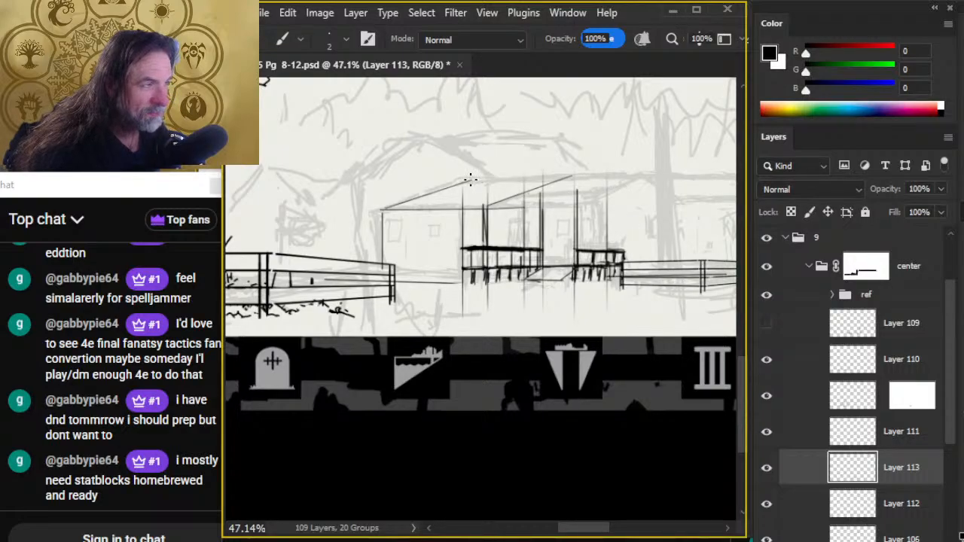
left_click(646, 173, "shift")
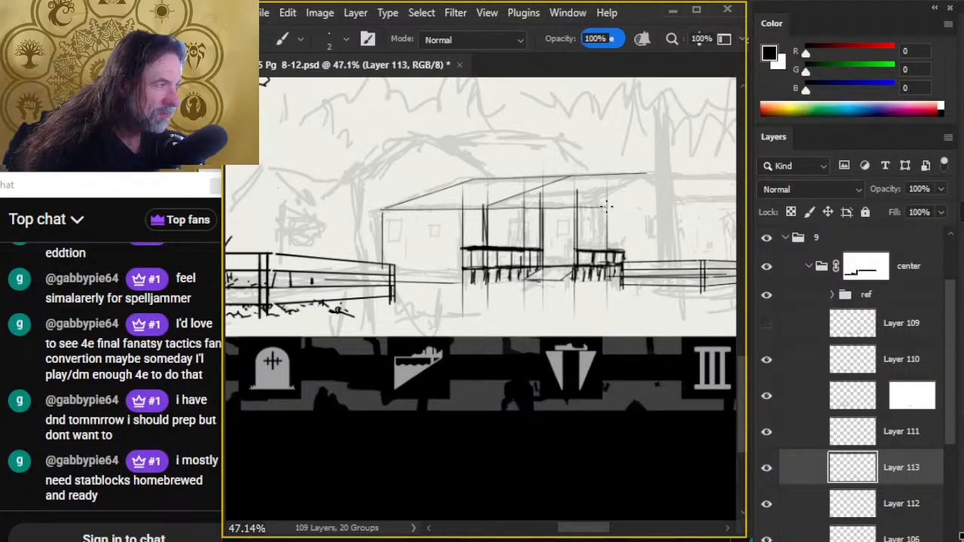
- Erase the porch post tops above the eave and ink an inner eave line and the roof's right sloping edge at 2 px
key("e")
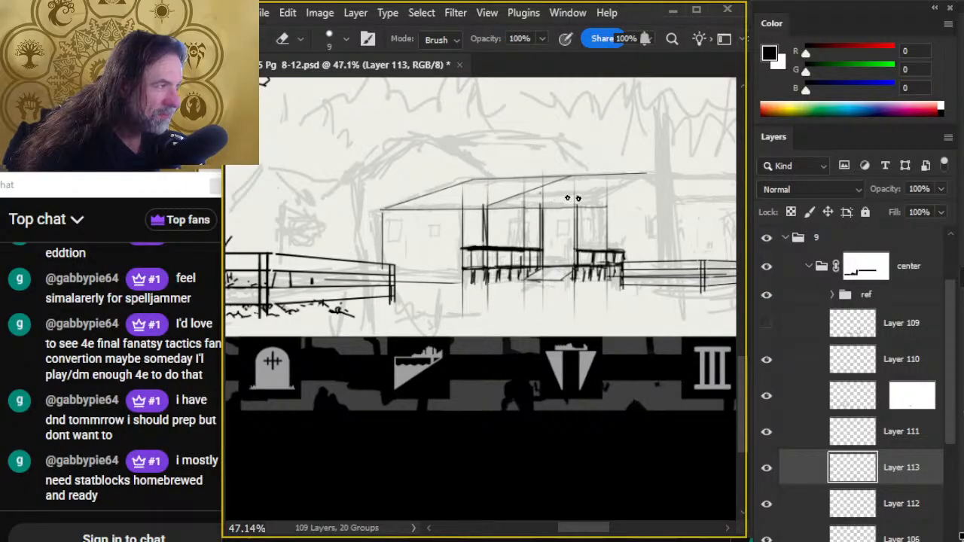
key("b")
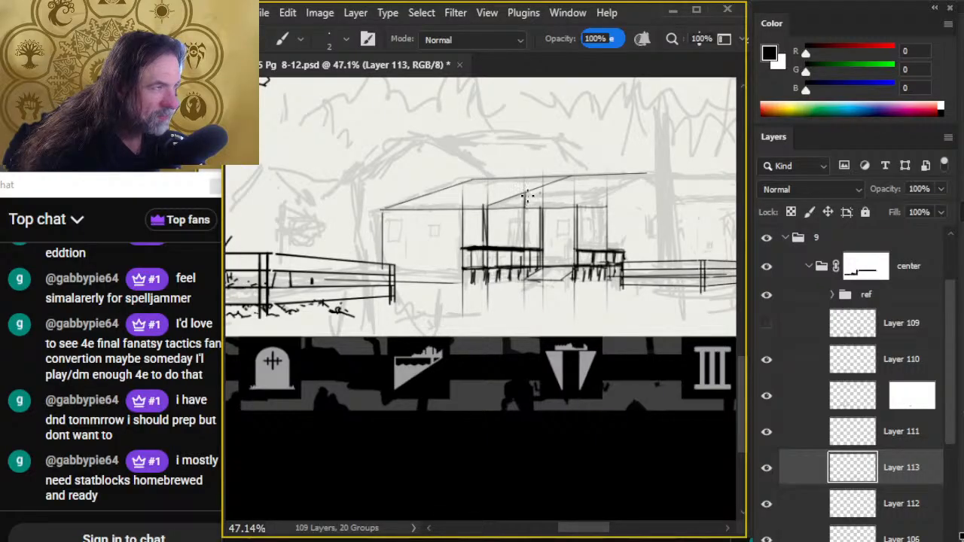
left_click(525, 195)
left_click(580, 196, "shift")
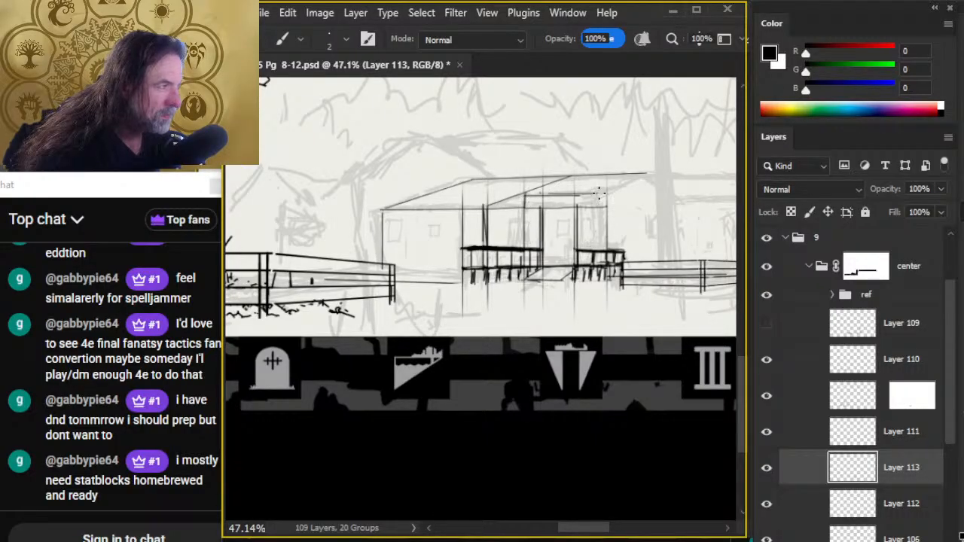
left_click(604, 195, "shift")
left_click(648, 174, "shift")
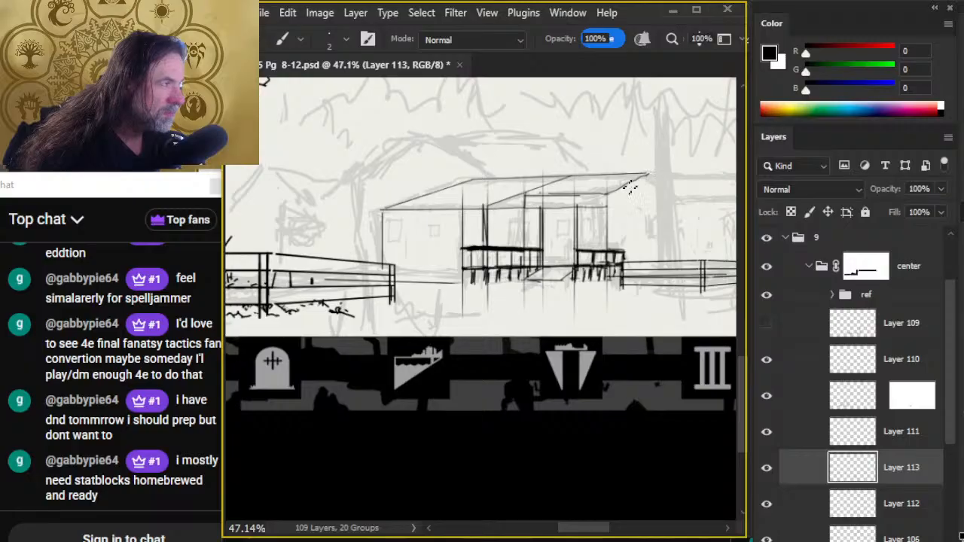
- Erase the inner eave line and overlapping construction lines beneath the porch roof with the 9 px eraser
key("e")
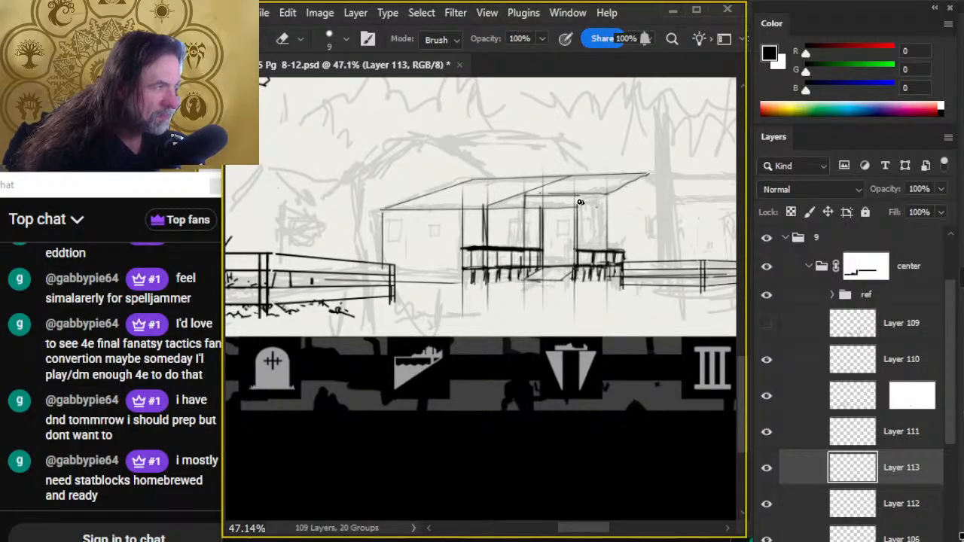
key("b")
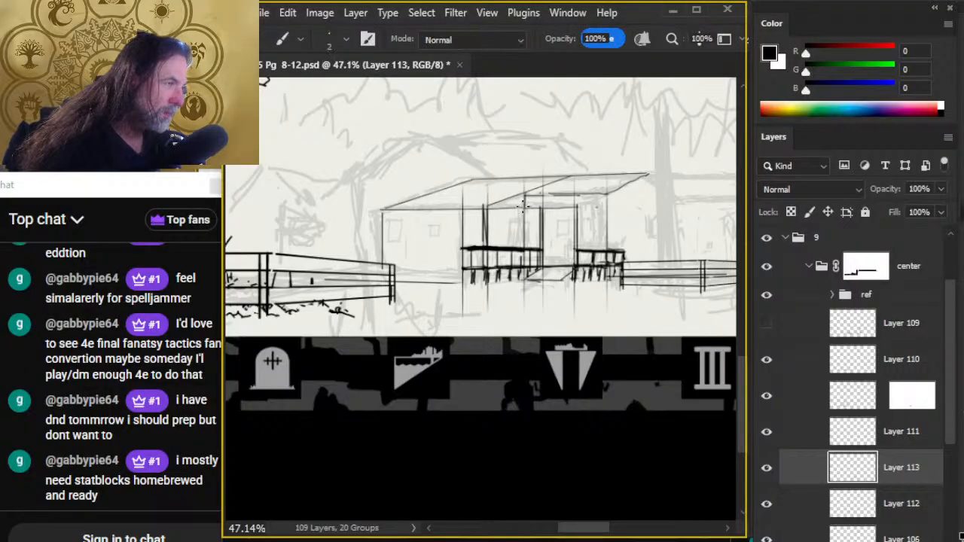
key("e")
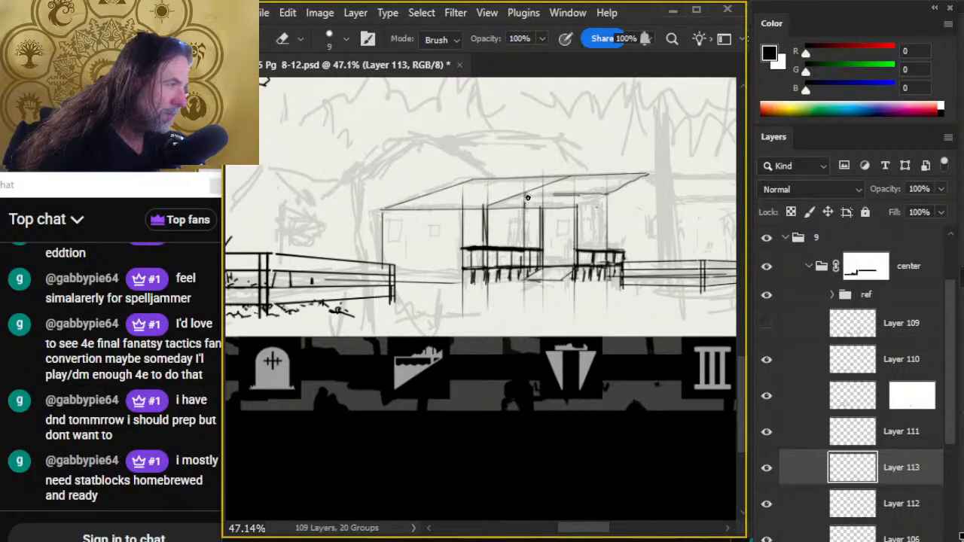
left_click_drag(555, 193, 589, 195)
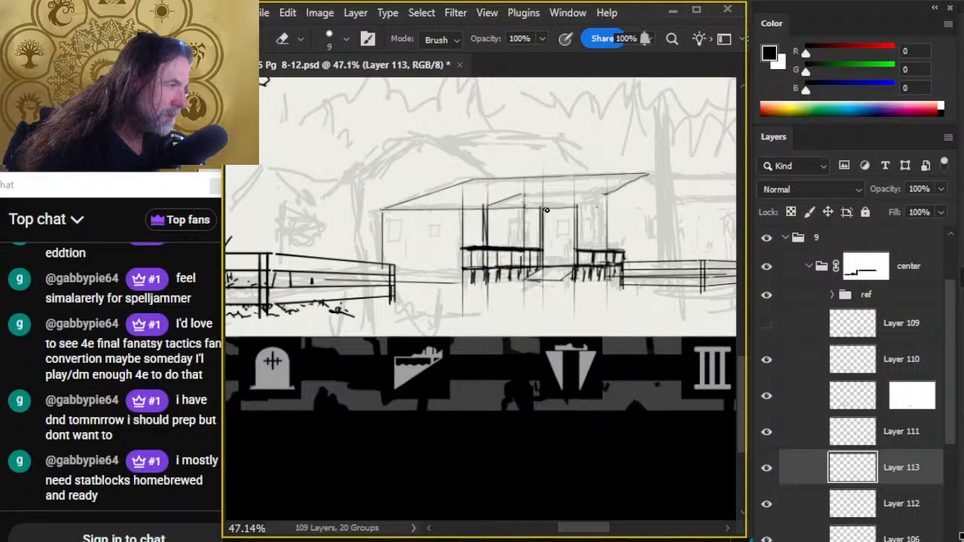
- Ink a 2 px sloping line rising from the front eave at the left porch post to mark the recessed porch roof edge
key("b")
key("e")
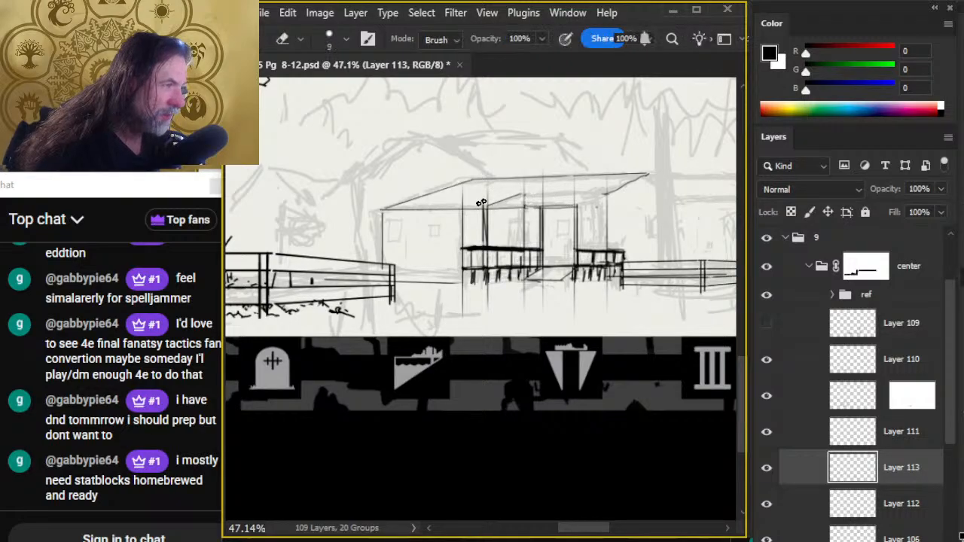
key("b")
left_click_drag(486, 206, 523, 189)
key("e")
key("b")
key("e")
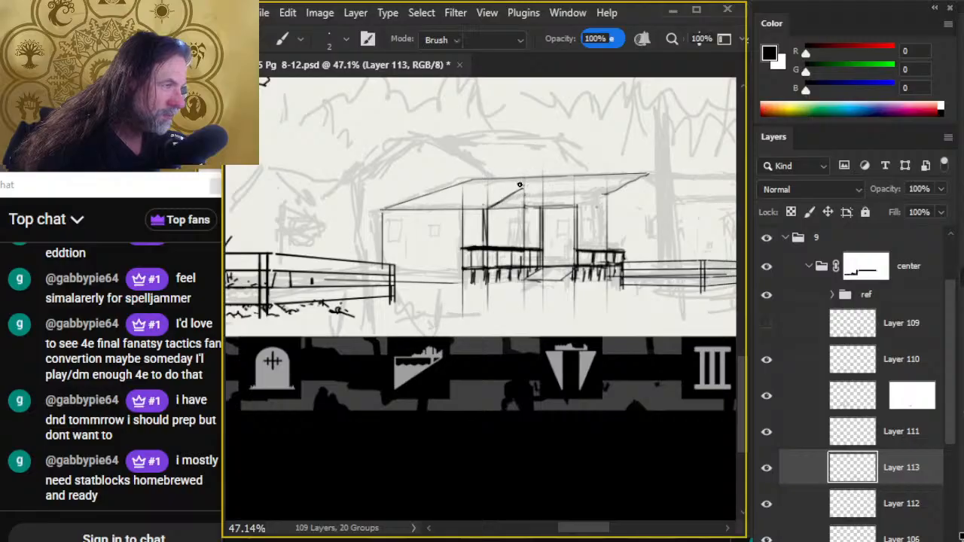
key("b")
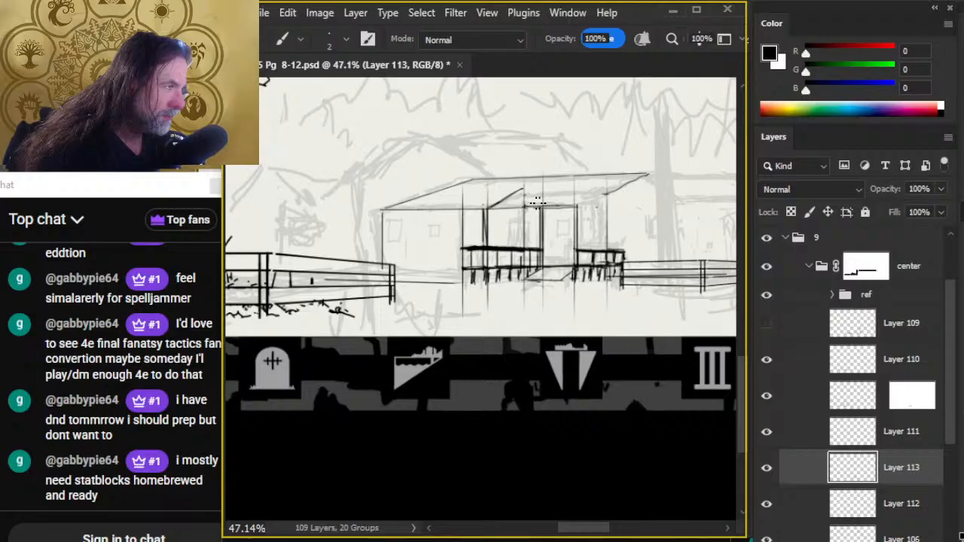
- Rework the eave line beside the middle post and ink a short 2 px upper line with a diagonal from the inner slope
key("e")
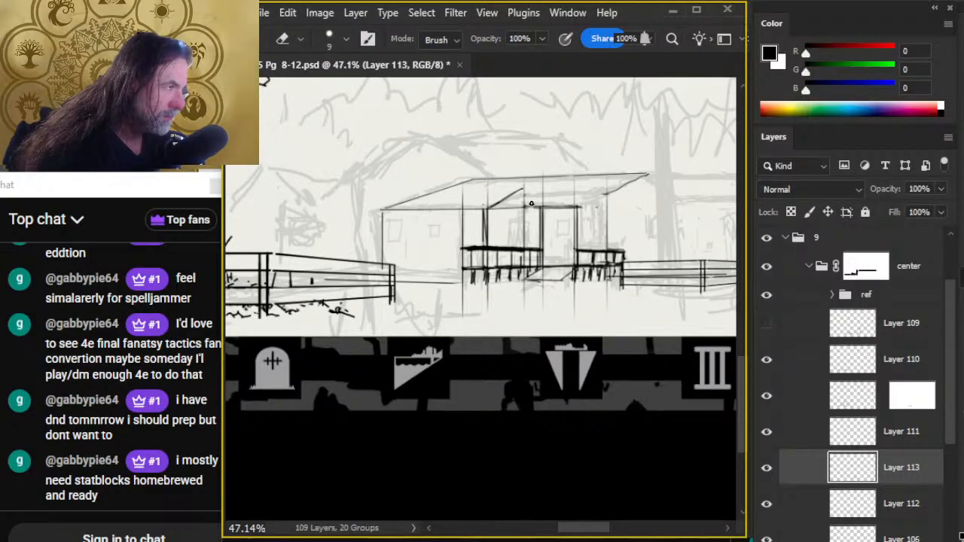
left_click_drag(537, 207, 518, 207)
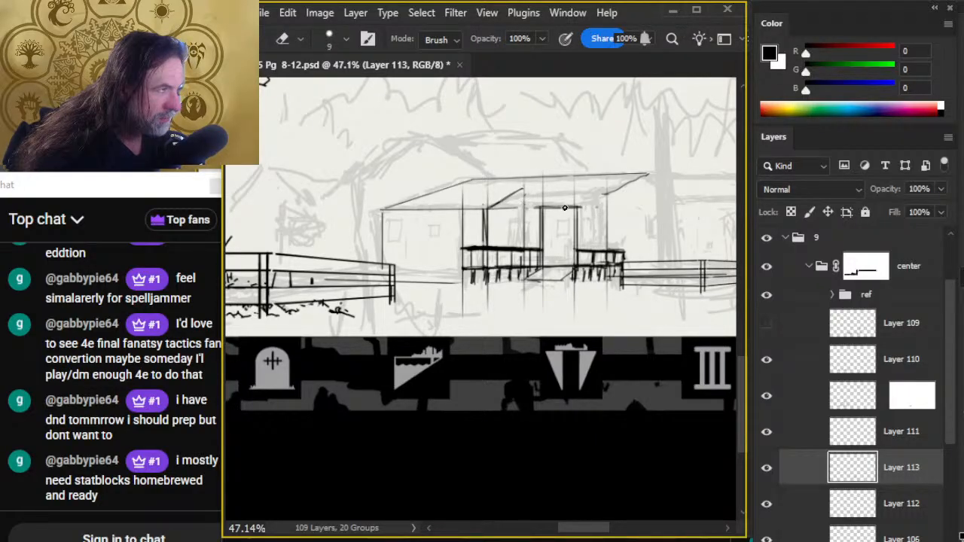
key("b")
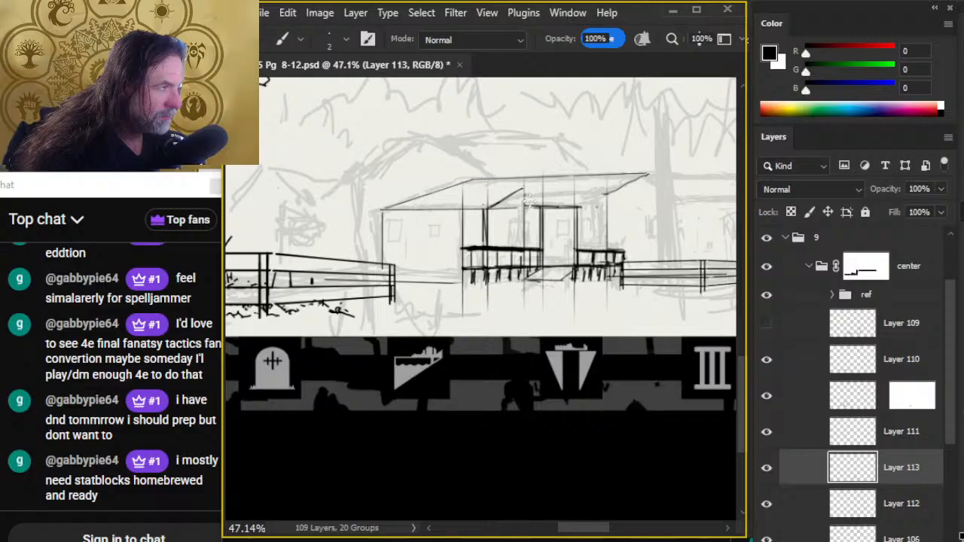
key("e")
key("b")
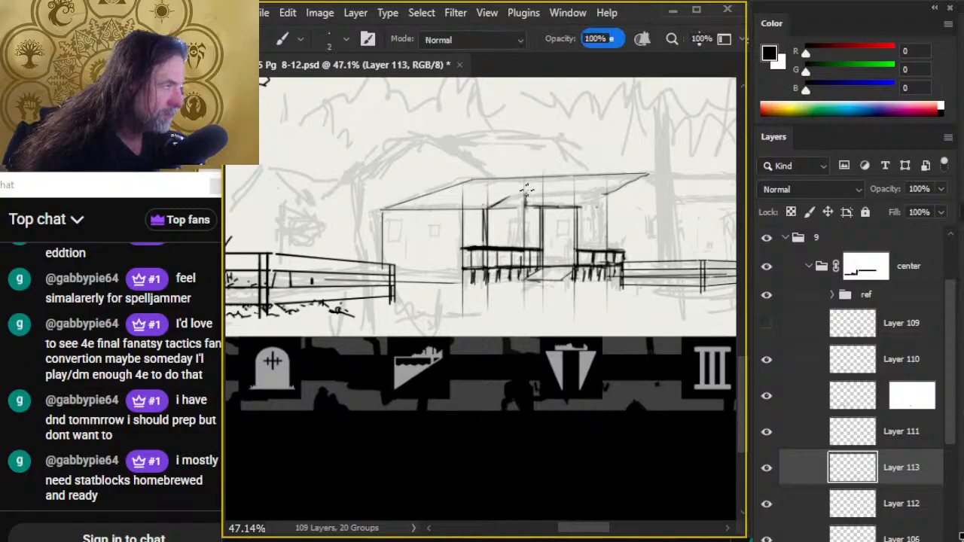
key("e")
key("b")
mouse_move(537, 192)
left_mouse_down()
mouse_move(500, 199)
mouse_move(538, 182)
mouse_move(517, 201)
mouse_move(565, 190)
left_mouse_up()
key("e")
key("b")
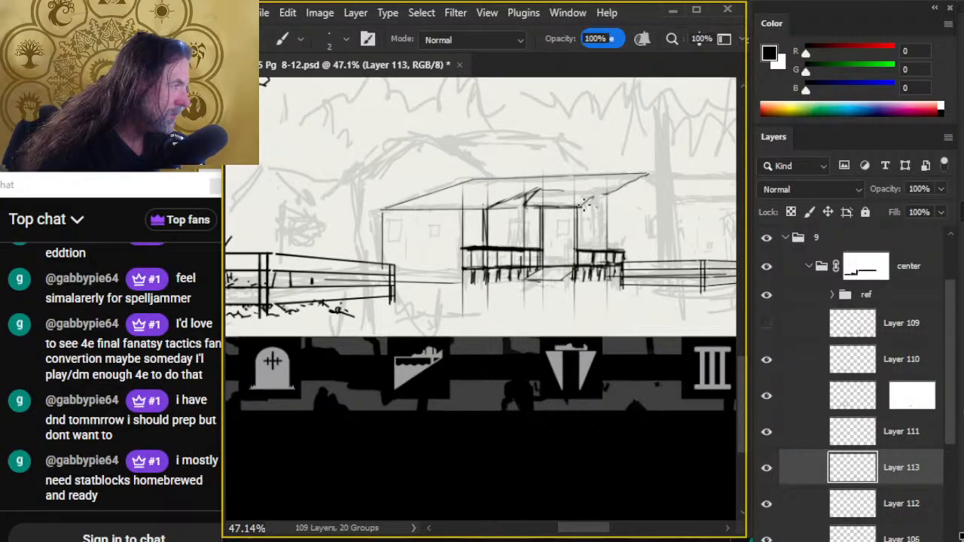
- Re-ink the roof's right sloping edge as a straight 2 px line from the ridge end down to the front eave
key("e")
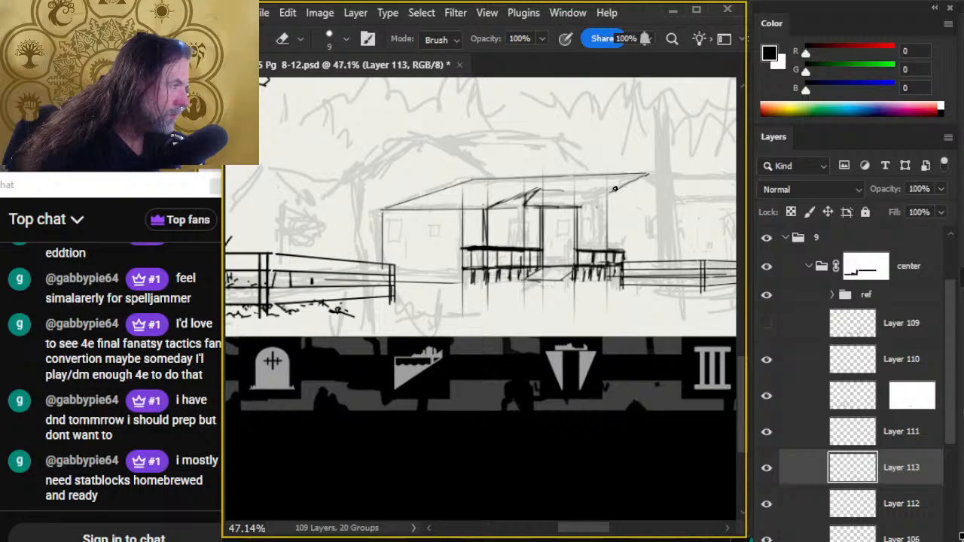
key("b")
left_click_drag(648, 173, 582, 208)
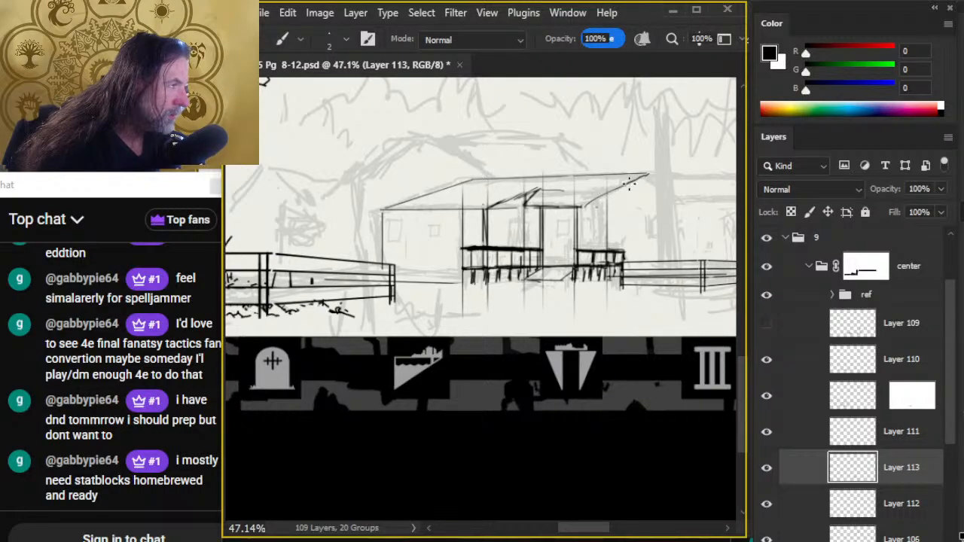
mouse_move(644, 174)
left_mouse_down()
mouse_move(580, 209)
mouse_move(592, 200)
left_mouse_up()
key("e")
key("b")
key("e")
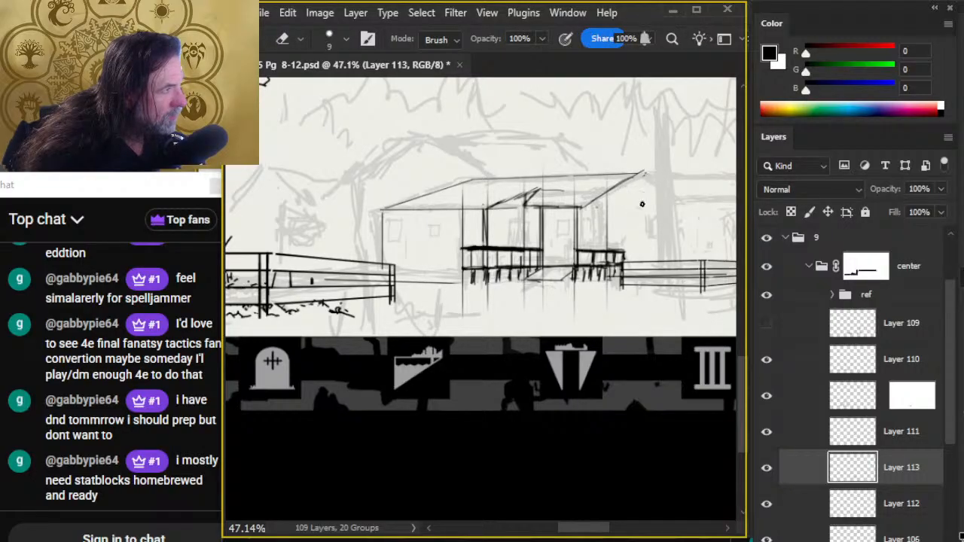
key("b")
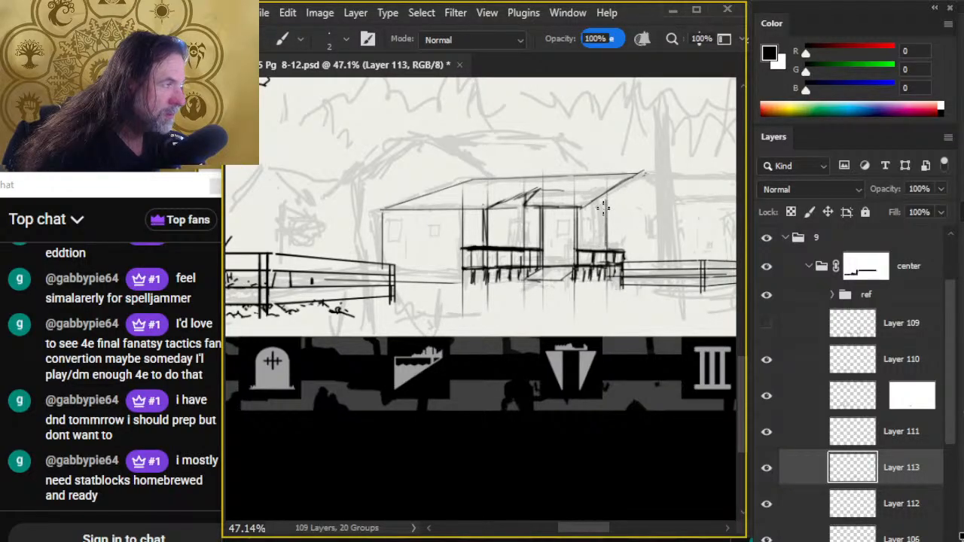
- Erase the short upper line and doubled slope strokes, then ink a diagonal from above the middle post down to the eave
key("e")
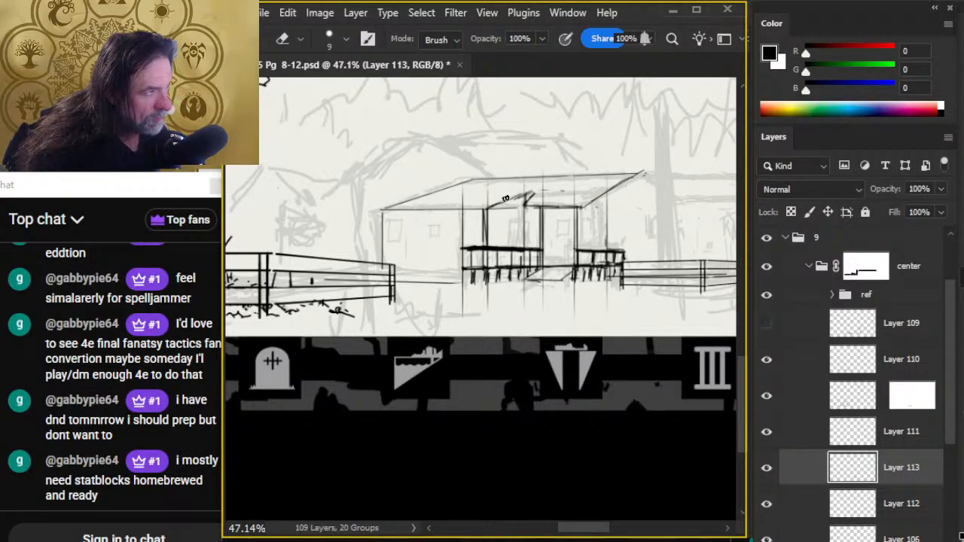
mouse_move(520, 201)
left_mouse_down()
mouse_move(536, 185)
mouse_move(488, 209)
left_mouse_up()
key("b")
key("e")
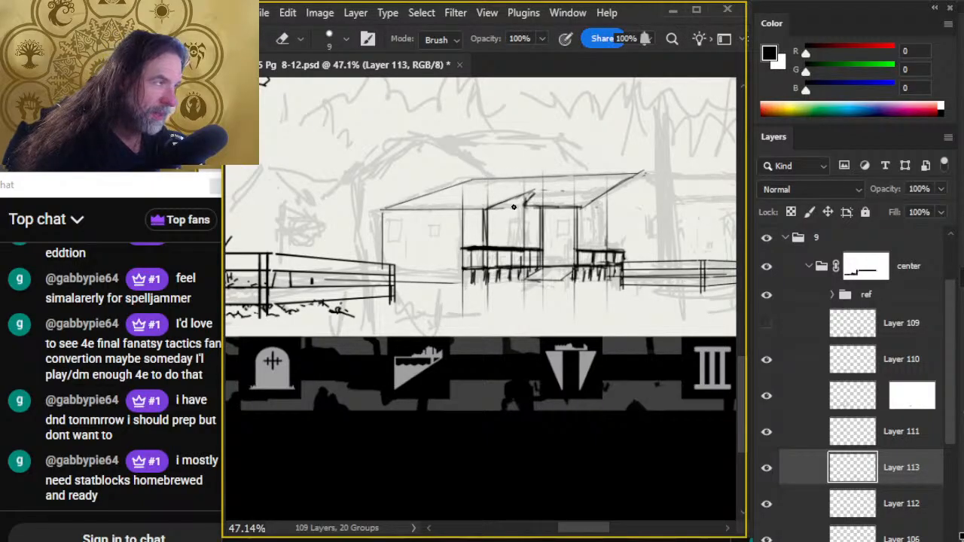
key("b")
left_click_drag(543, 189, 522, 208)
key("e")
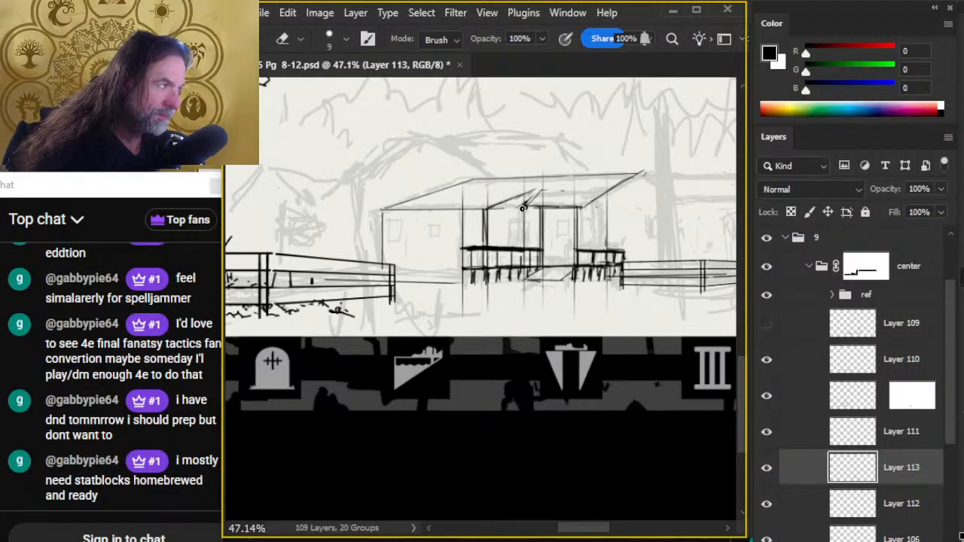
- Erase the short diagonal near the middle post and rework the left inner slope of the porch roof with 2 px strokes
key("b")
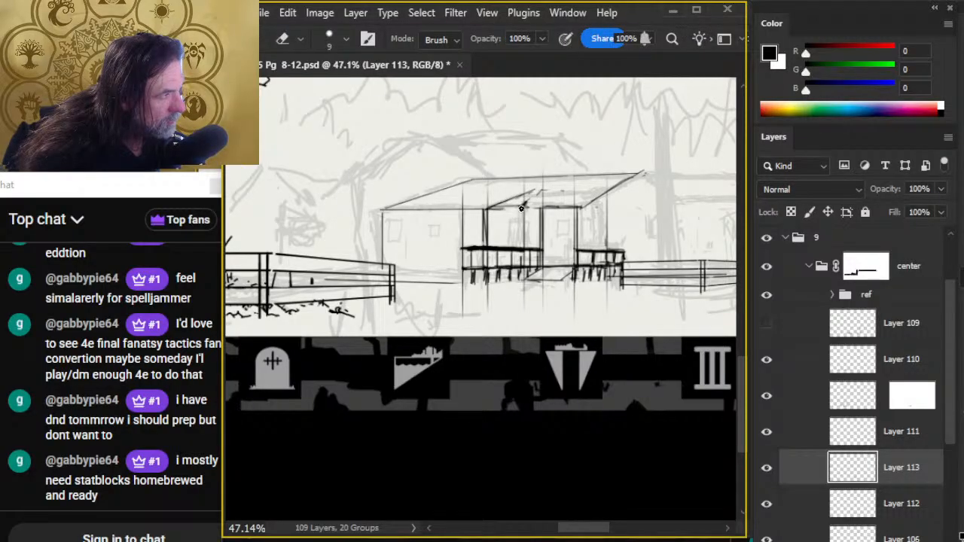
key("b")
key("e")
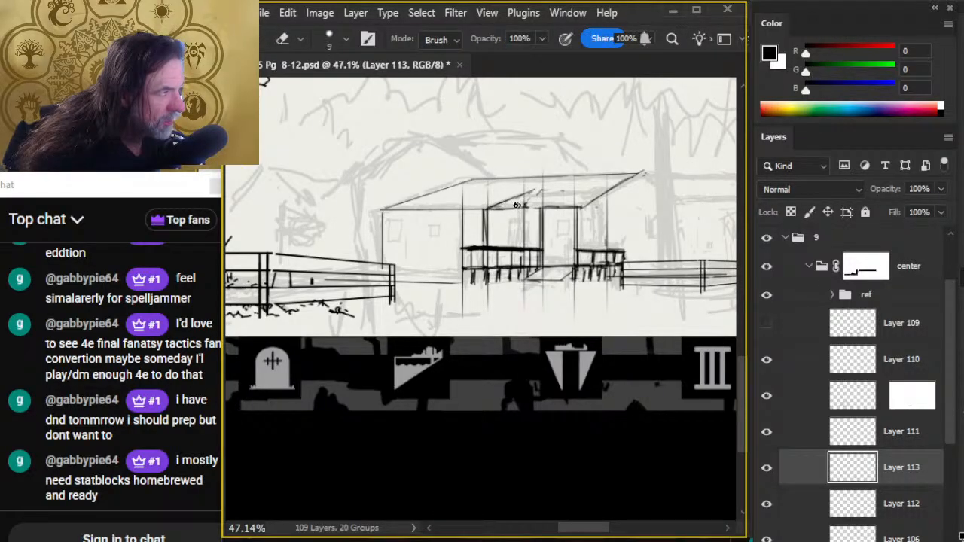
key("b")
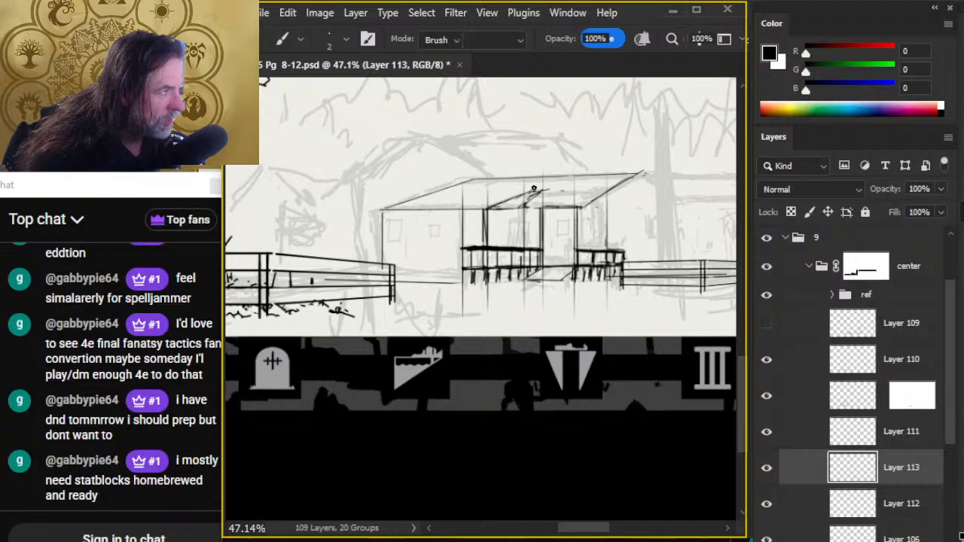
key("e")
left_click_drag(534, 189, 501, 206)
key("b")
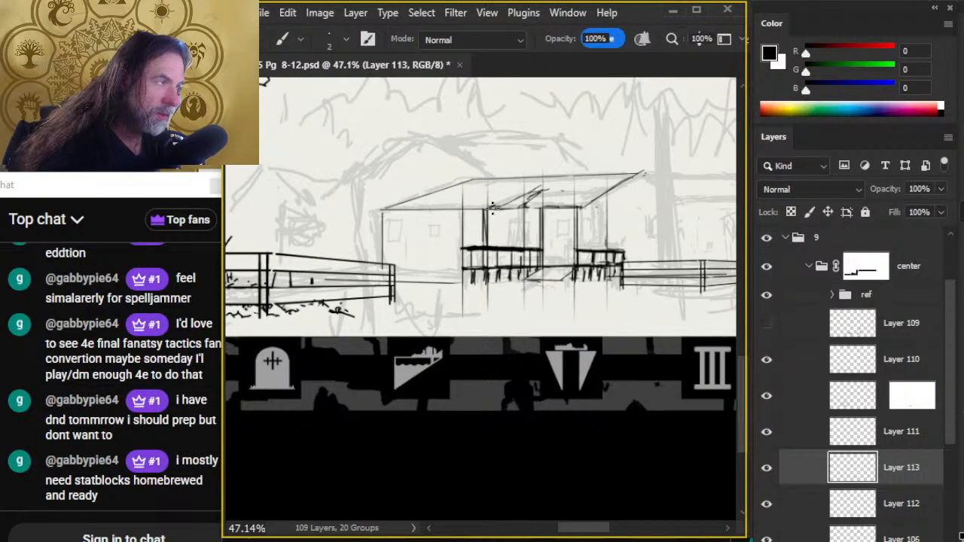
key("e")
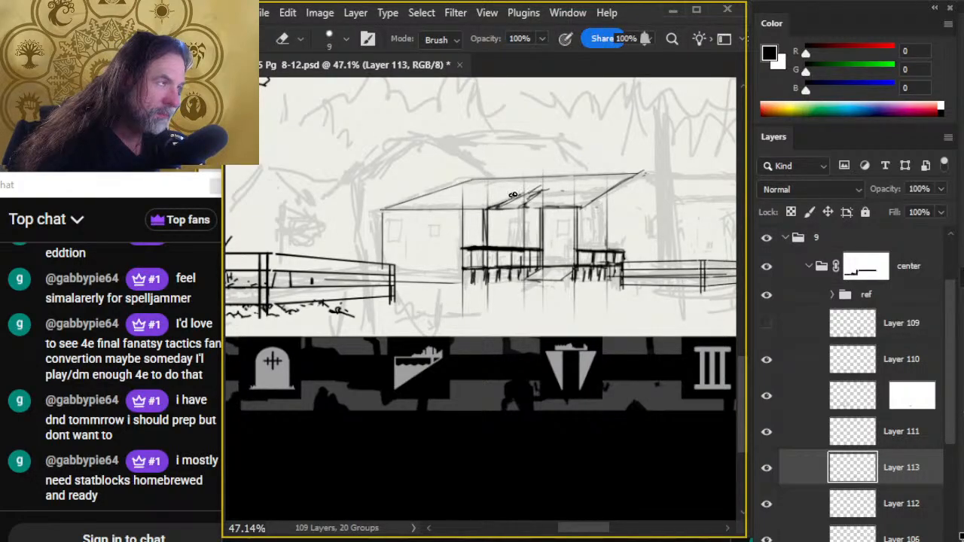
key("b")
key("e")
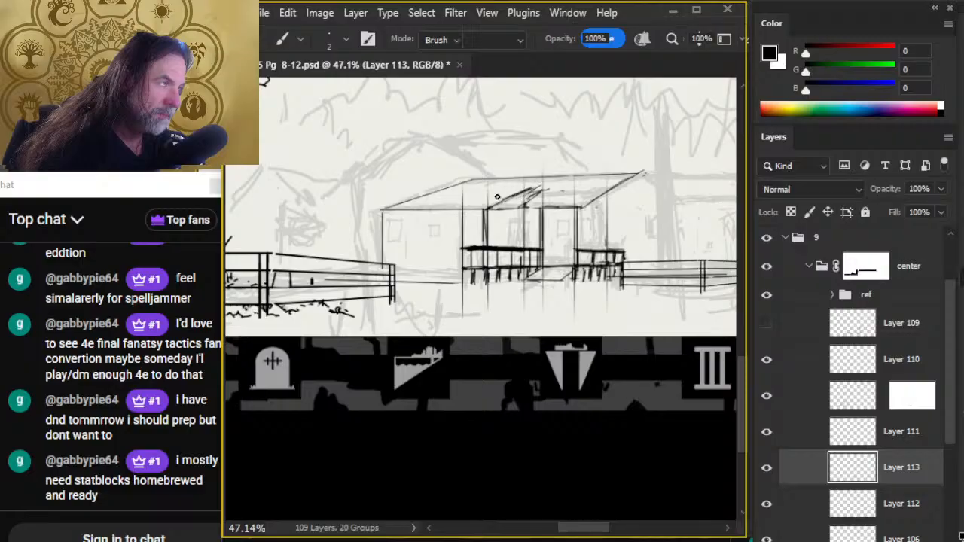
- Examine the roof layouts of buildings 3 and 4 on the village map, and return to the house drawing
key("space")
left_click_drag(469, 179, 742, 512)
mouse_move(399, 128)
left_mouse_down()
mouse_move(467, 185)
mouse_move(744, 514)
mouse_move(764, 507)
left_mouse_up()
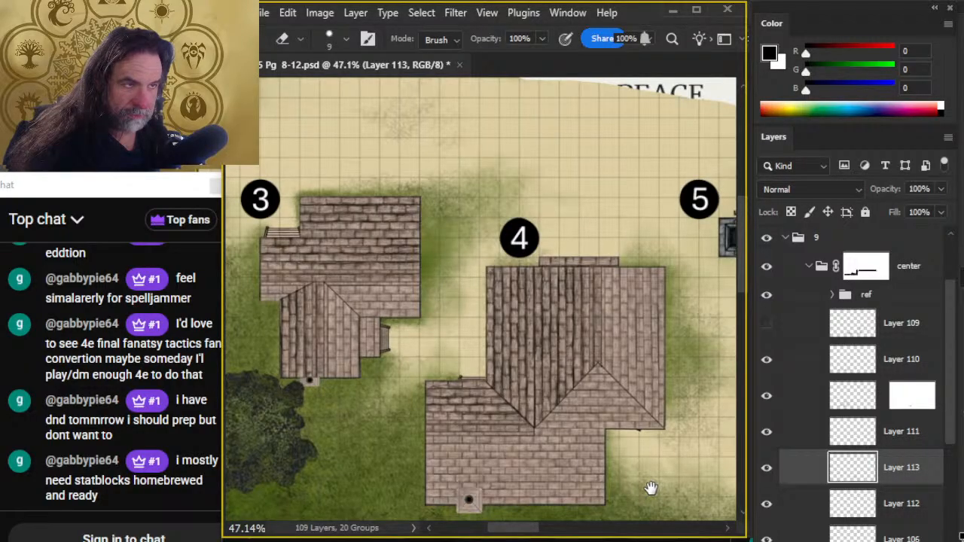
left_click_drag(581, 427, 412, 265)
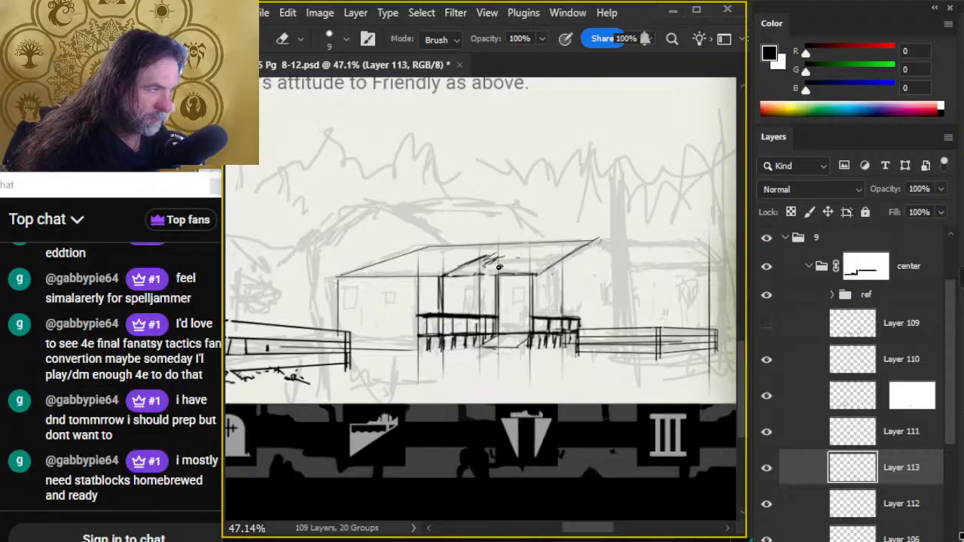
- Clean up the inner slope and ink a 2 px recessed eave line from its upper end toward the roof's right sloping edge
key("b")
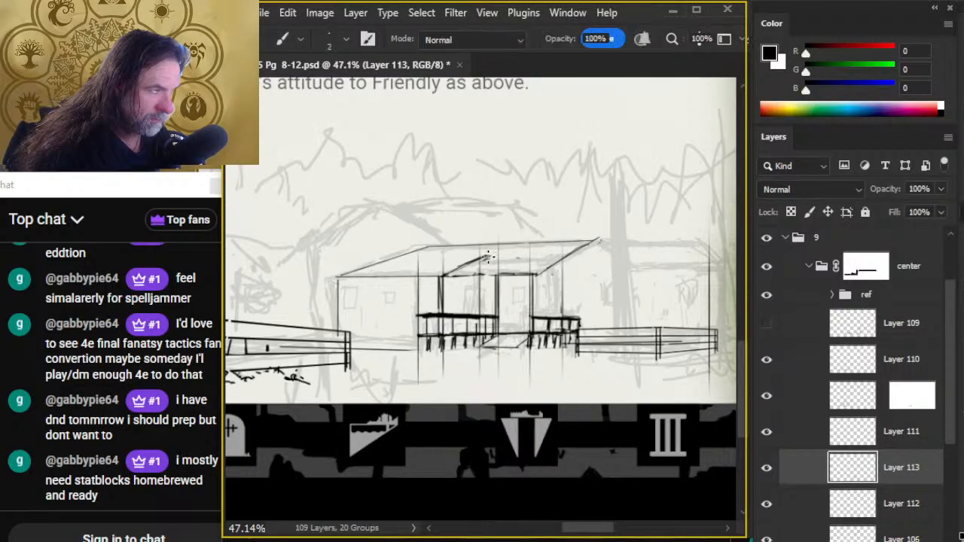
mouse_move(488, 257)
left_mouse_down()
mouse_move(558, 261)
mouse_move(527, 254)
mouse_move(543, 250)
left_mouse_up()
key("e")
key("b")
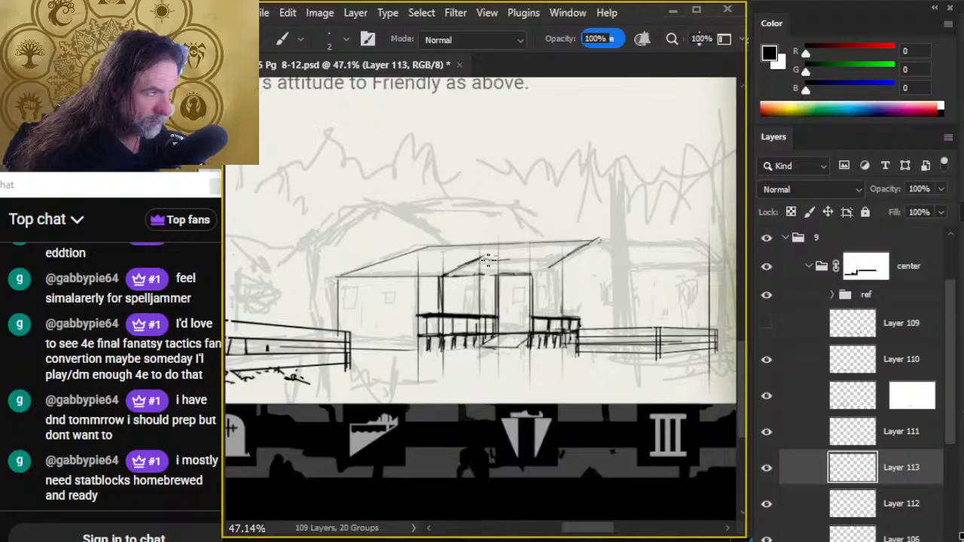
key("e")
key("b")
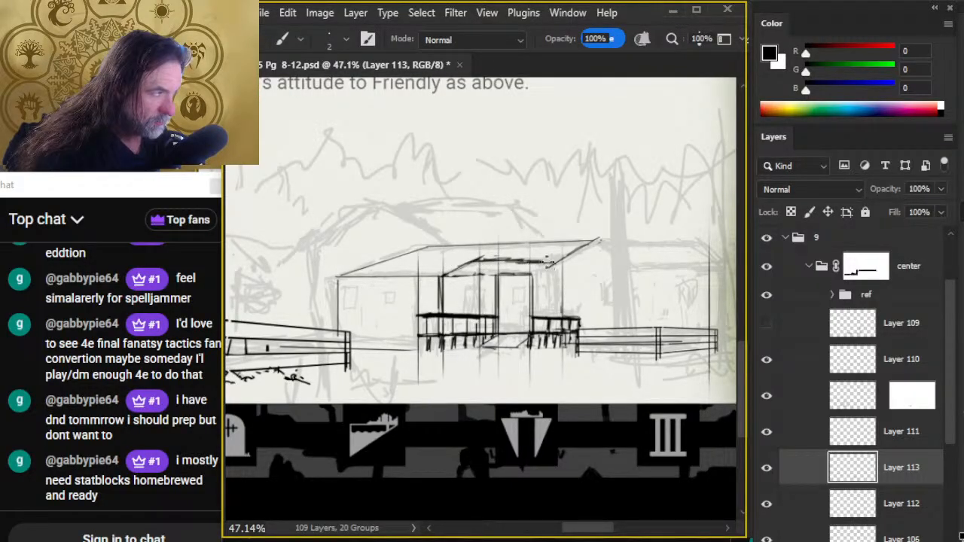
- Erase stray strokes around the recessed eave and trim the right sloping edge so both lines meet in a clean corner
key("e")
mouse_move(486, 257)
left_mouse_down()
mouse_move(475, 261)
mouse_move(543, 259)
mouse_move(475, 261)
mouse_move(538, 257)
mouse_move(529, 253)
mouse_move(491, 266)
mouse_move(558, 261)
left_mouse_up()
key("b")
key("e")
key("b")
key("e")
key("b")
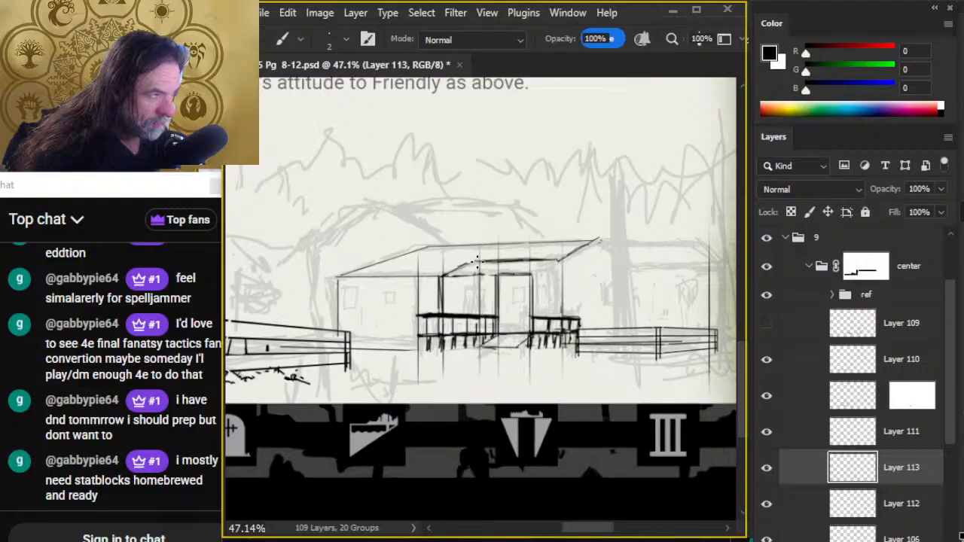
- Erase the old inner slope and re-ink it at 2 px, joining the front eave to the recessed eave's left end
key("e")
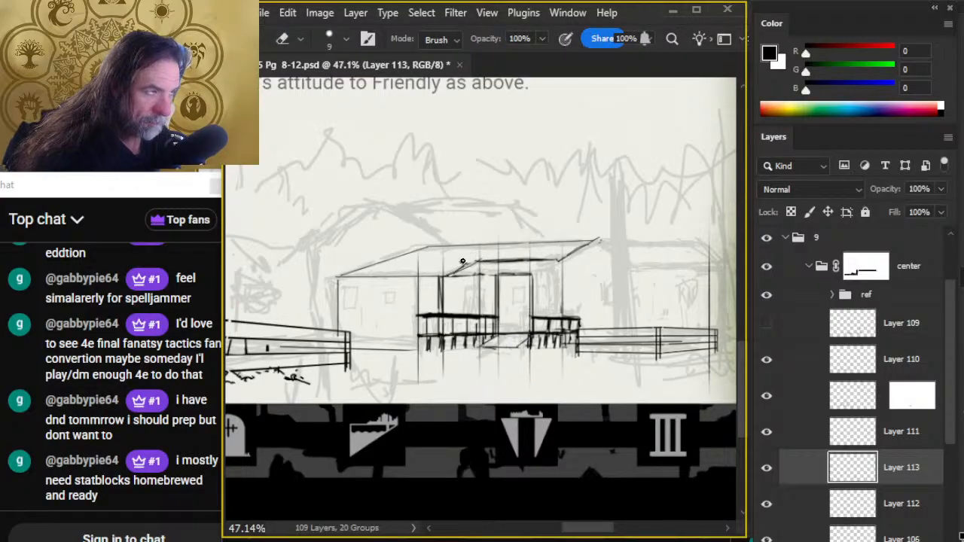
key("b")
mouse_move(462, 272)
left_mouse_down()
mouse_move(497, 269)
mouse_move(494, 281)
mouse_move(487, 270)
mouse_move(507, 264)
mouse_move(504, 283)
mouse_move(521, 271)
mouse_move(525, 289)
mouse_move(509, 271)
mouse_move(537, 270)
mouse_move(531, 301)
left_mouse_up()
key("e")
key("b")
- Extend the two posts flanking the porch entrance up to the recessed eave and erase the leftover lower eave line
key("e")
key("b")
left_click_drag(530, 261, 531, 285)
key("e")
key("b")
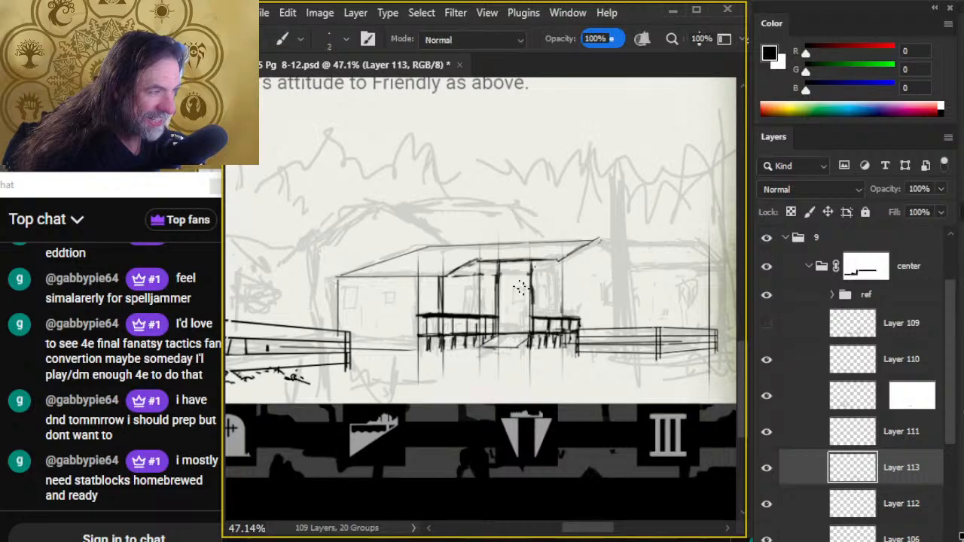
key("e")
left_click_drag(459, 275, 476, 274)
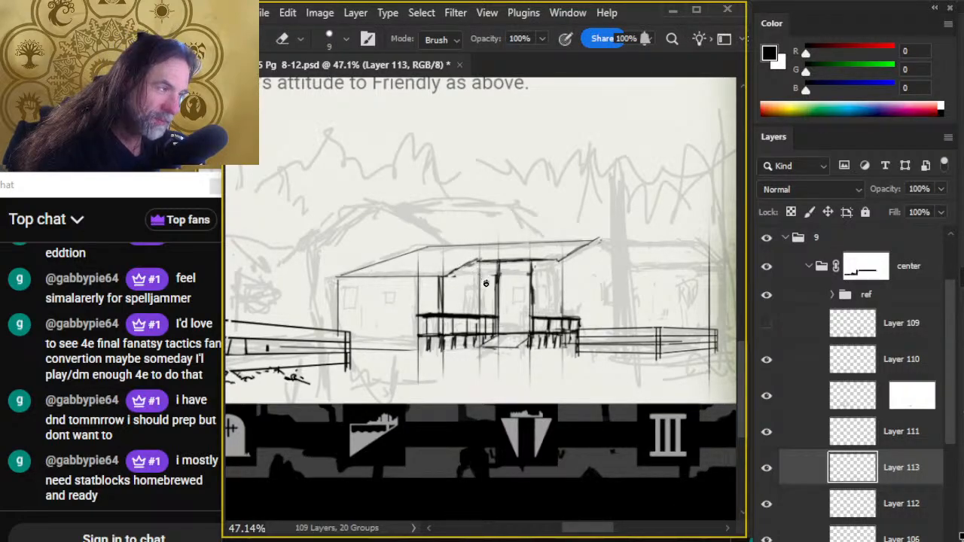
- Ink a thin vertical line below the recessed eave's left corner and tidy the corner and post tops with the 9 px eraser
key("b")
left_click_drag(478, 260, 479, 305)
key("e")
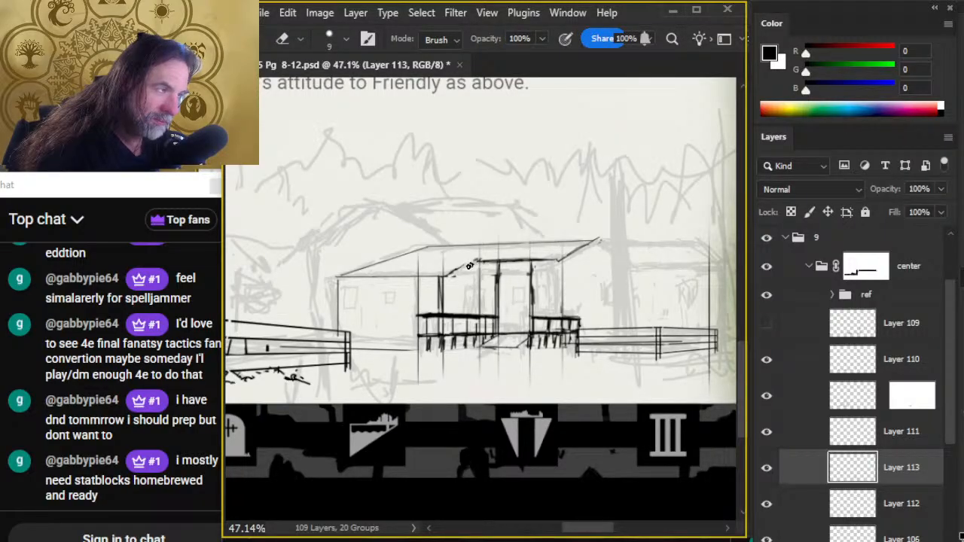
key("b")
key("e")
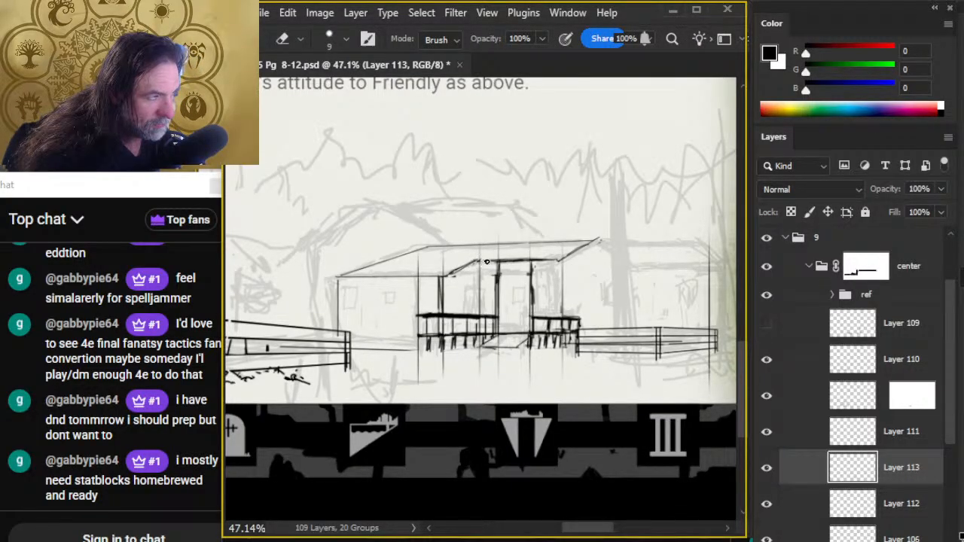
key("b")
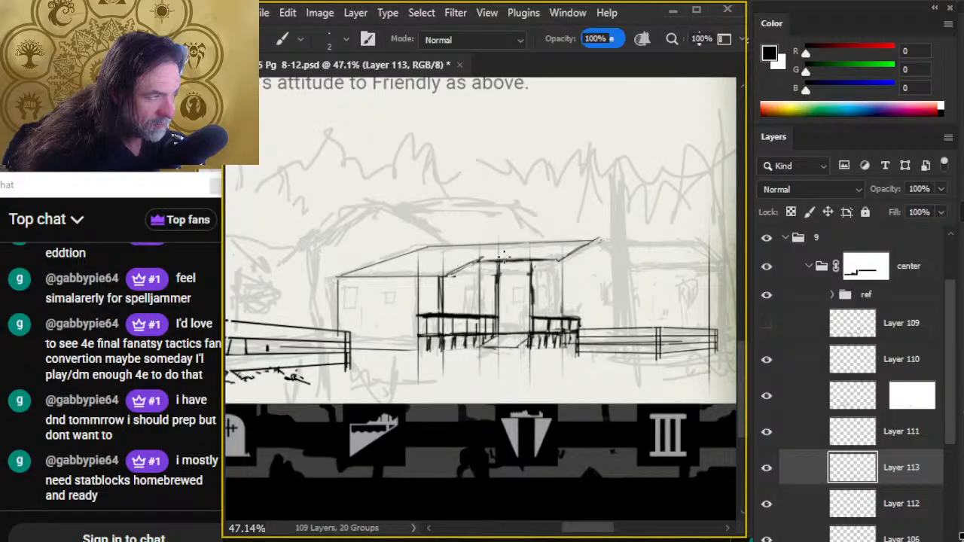
key("e")
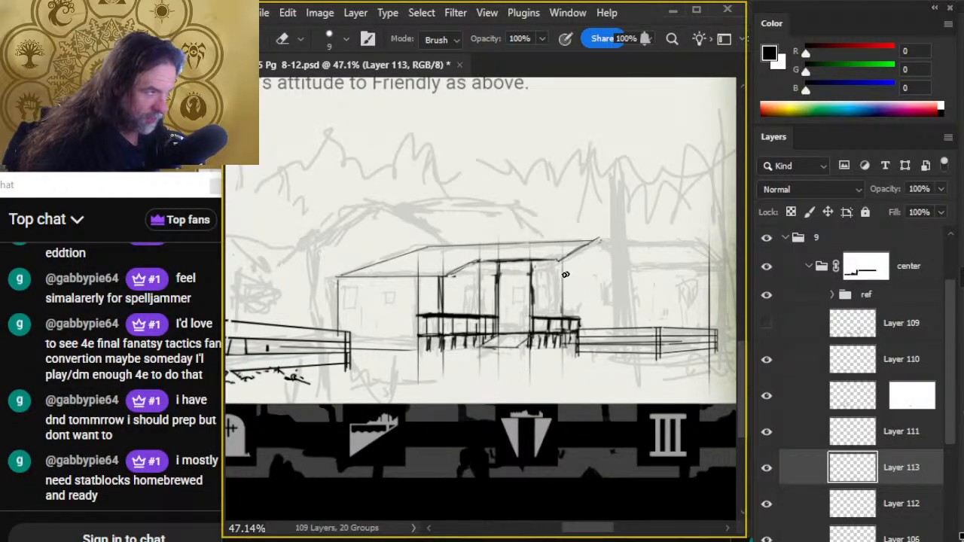
key("b")
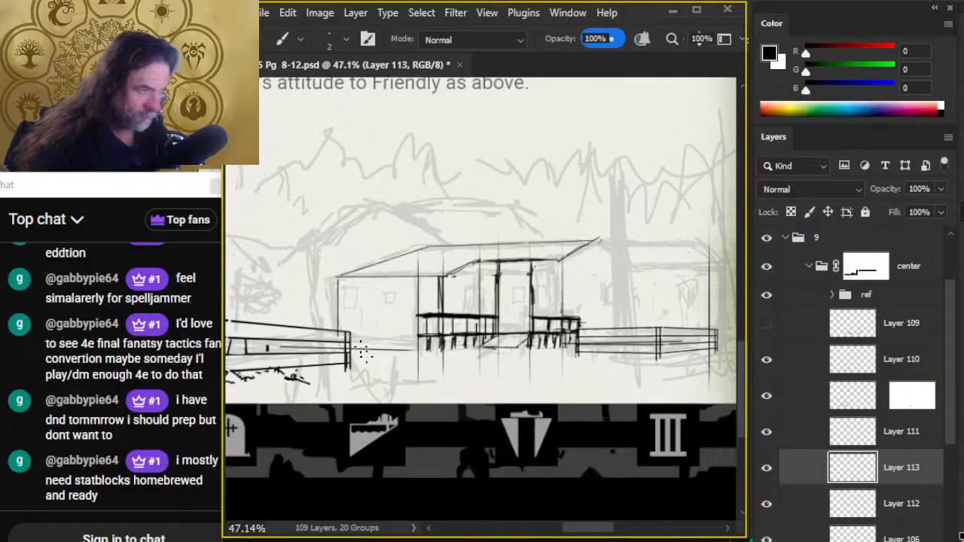
- On Layer 112, re-ink the porch's left corner line at 2 px and draw two small square windows on the left wall
key("e")
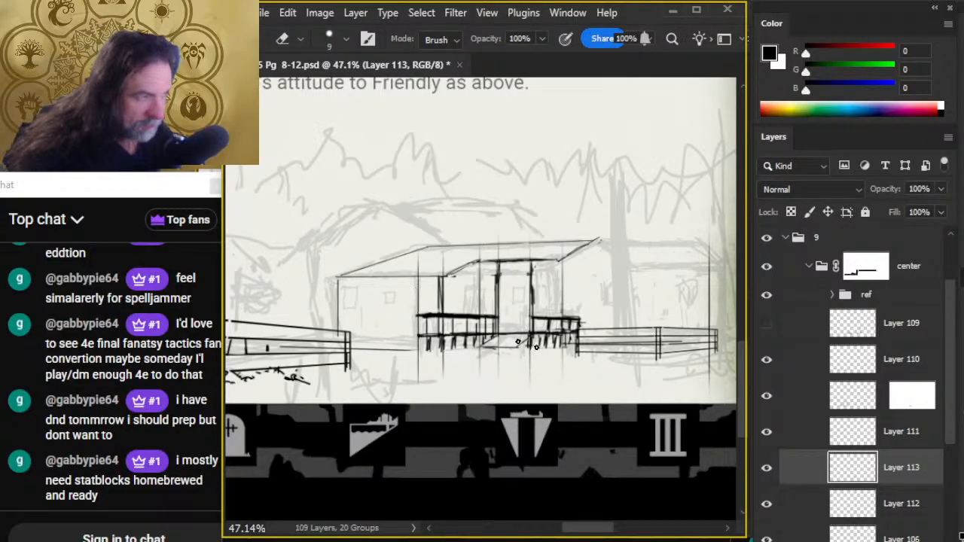
left_click(797, 507)
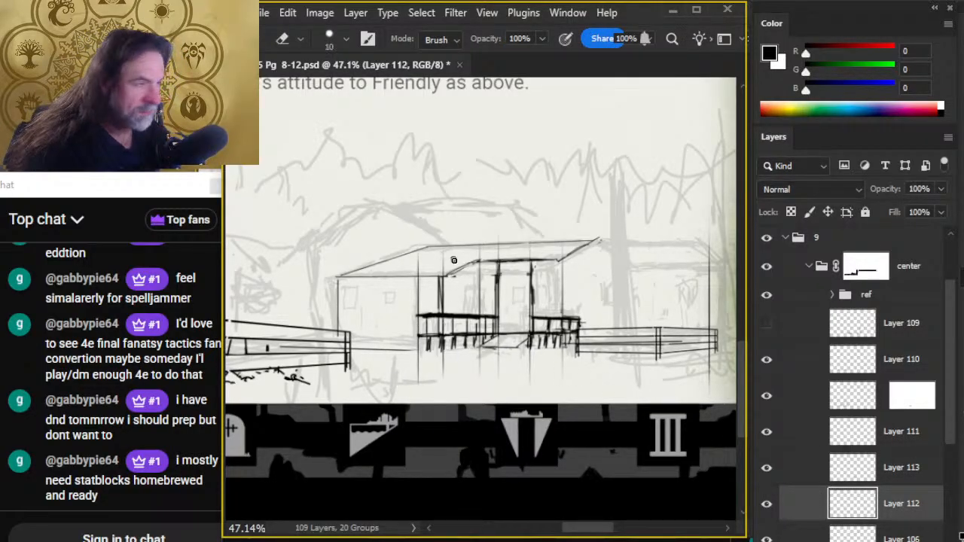
key("bracketright")
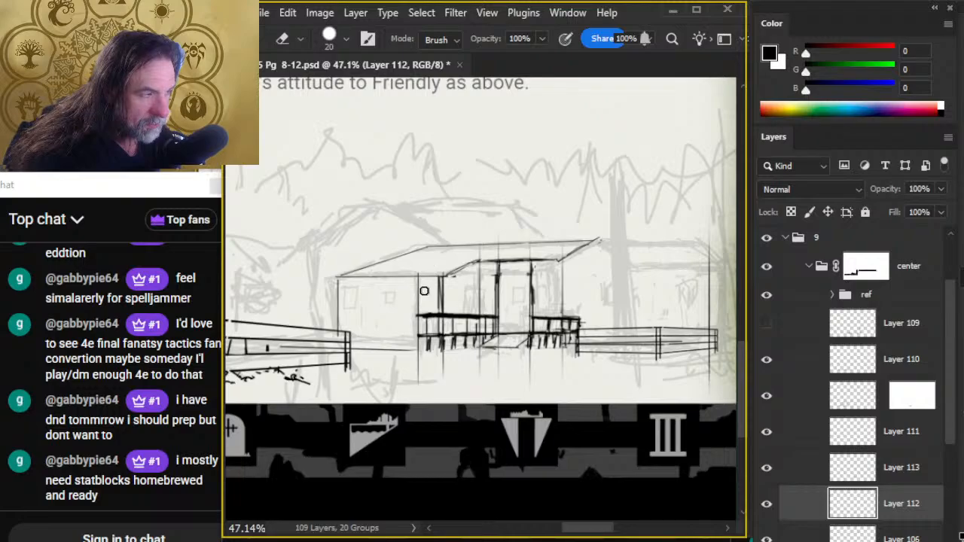
key("b")
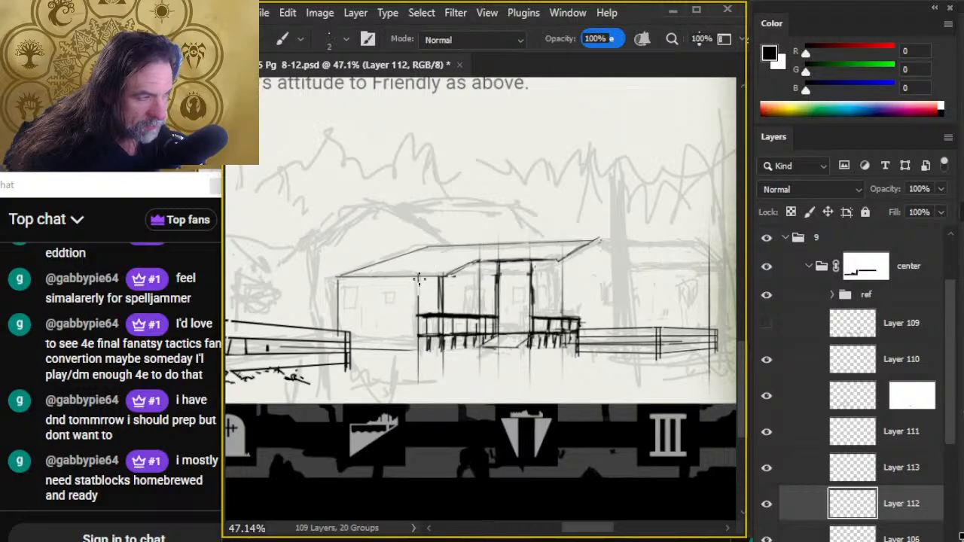
left_click_drag(418, 279, 418, 353)
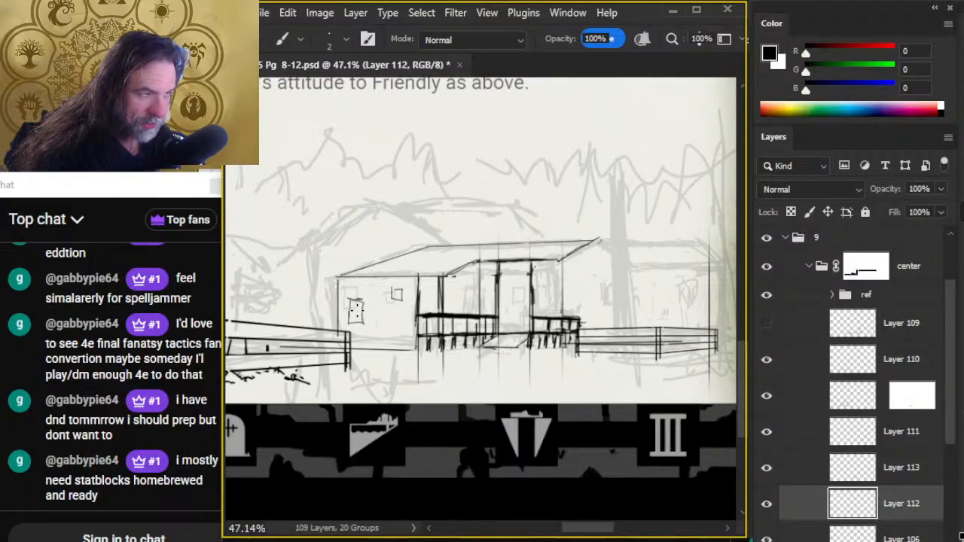
key("e")
mouse_move(357, 309)
left_mouse_down()
mouse_move(354, 320)
mouse_move(359, 302)
left_mouse_up()
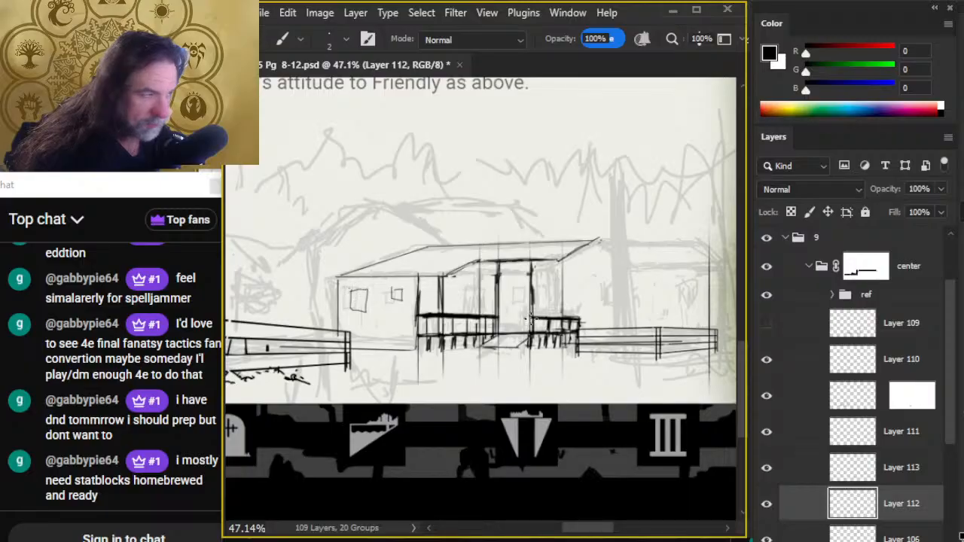
- Ink the vertical line beneath the porch roof's right corner and a narrow door frame behind the left railing, tidying with the 20 px eraser
left_click_drag(562, 316, 560, 273)
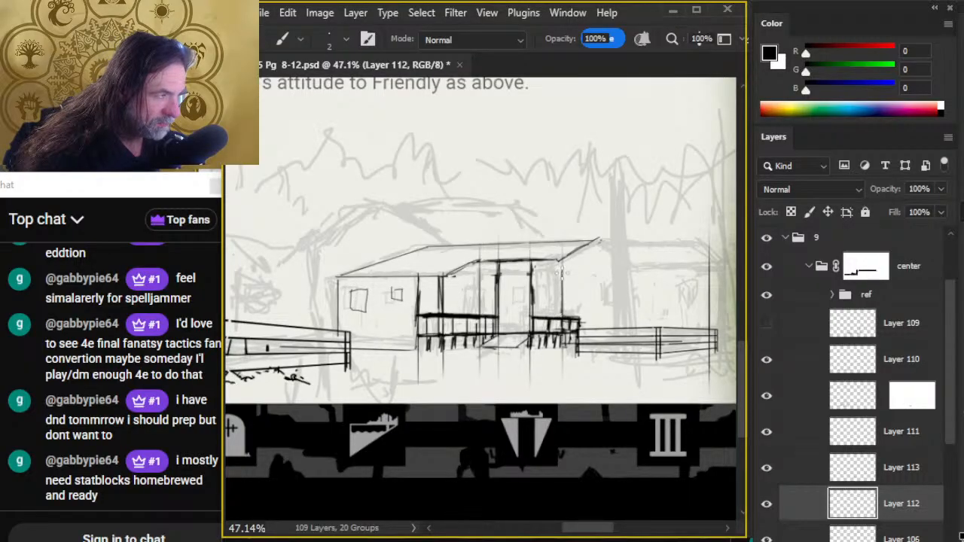
key("e")
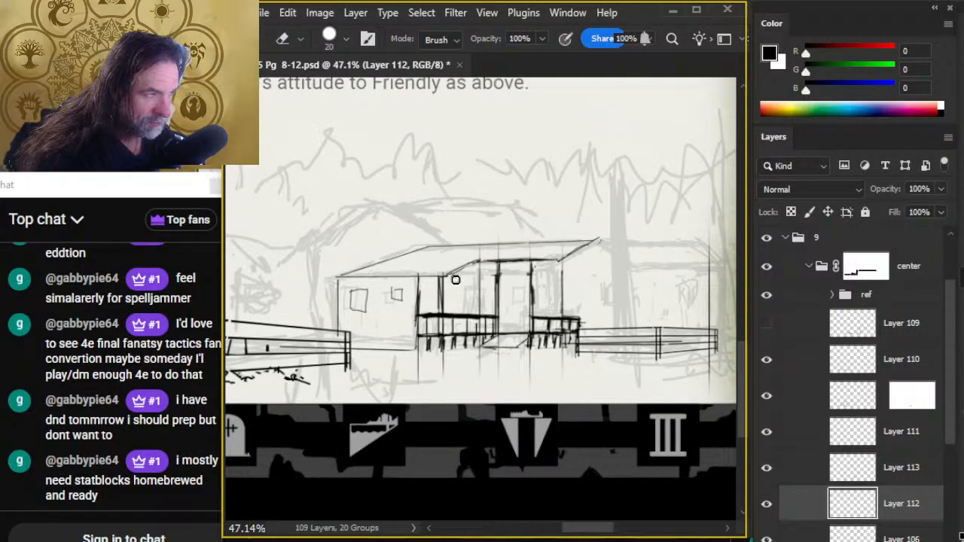
key("b")
mouse_move(467, 283)
left_mouse_down()
mouse_move(466, 304)
mouse_move(461, 292)
mouse_move(453, 305)
mouse_move(471, 280)
mouse_move(450, 311)
left_mouse_up()
key("e")
key("b")
key("e")
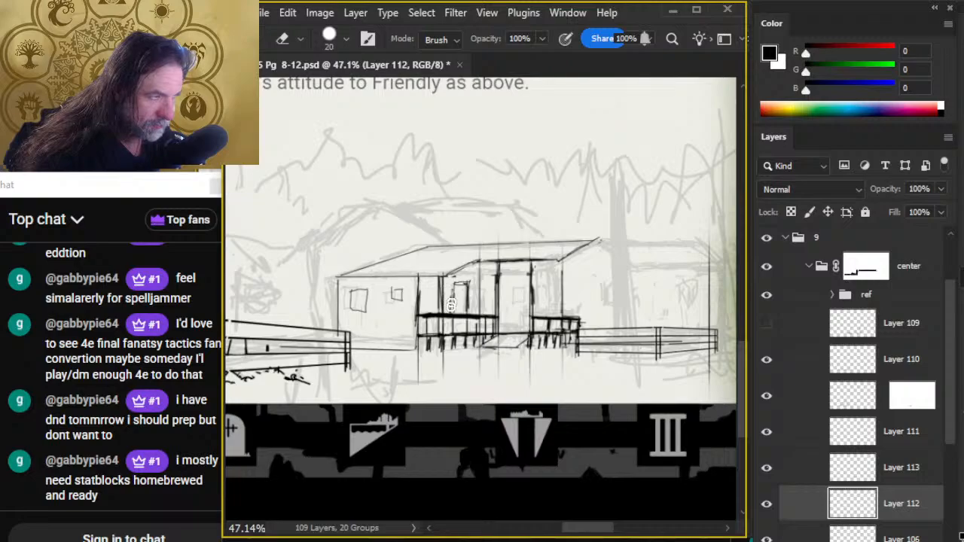
- Ink a window behind the porch entrance and two square windows farther right, reworking the rightmost one
key("b")
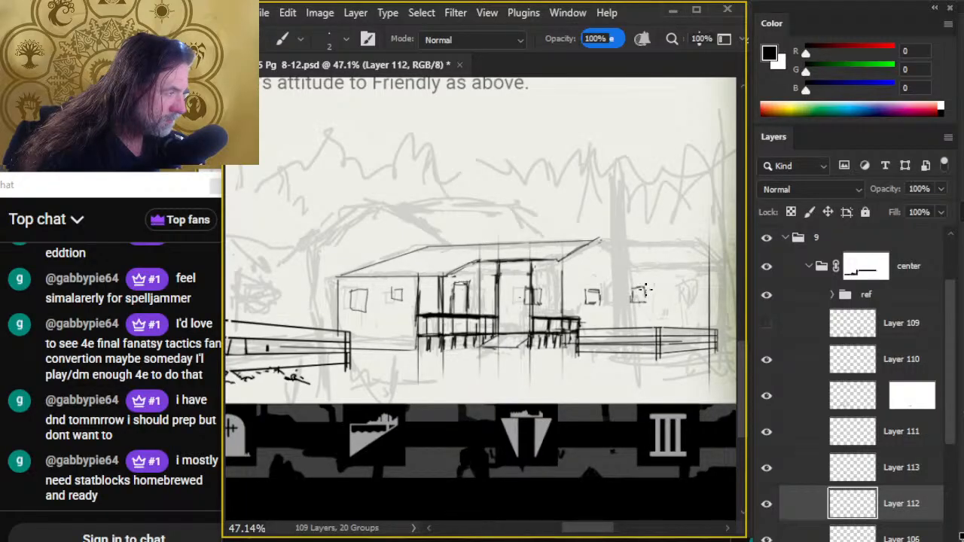
key("e")
left_click_drag(639, 290, 637, 307)
key("b")
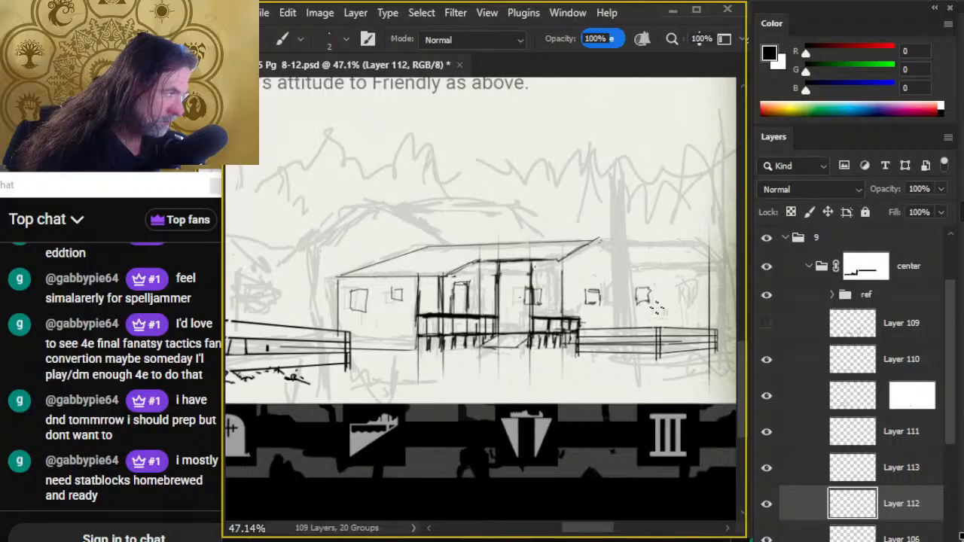
- On Layer 113, erase the overshooting roof corner and re-ink the ridge line and right sloping eave at 2 px so they meet
left_click_drag(672, 322, 573, 375)
key("z")
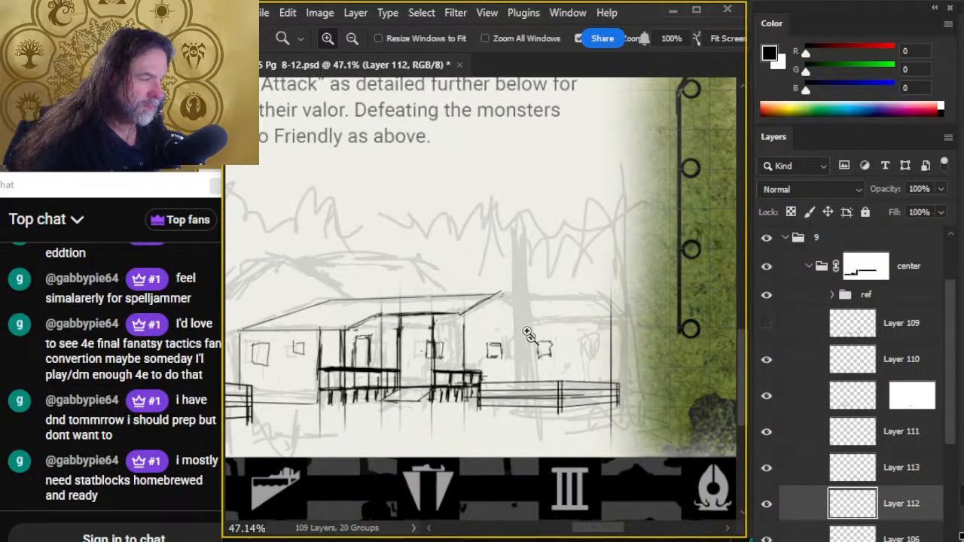
key("e")
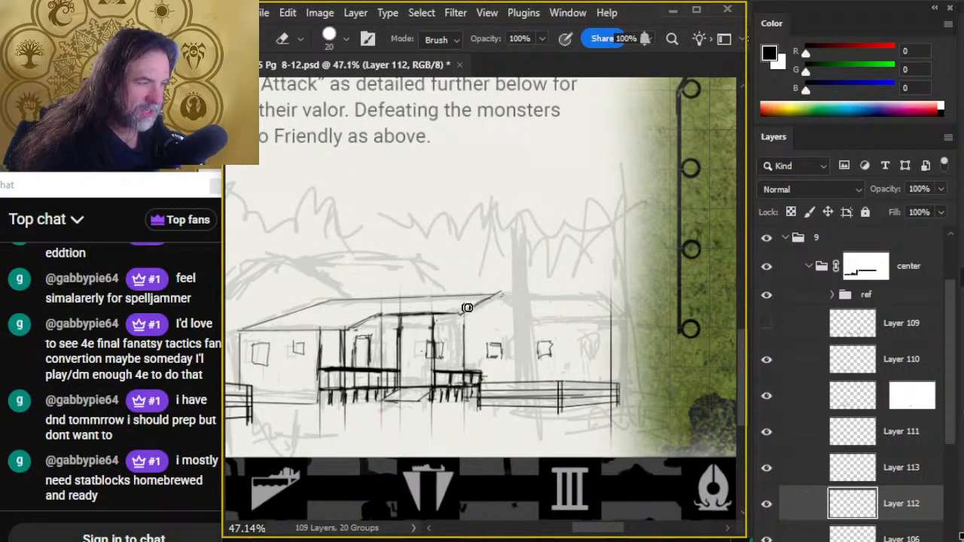
left_click(803, 469)
key("b")
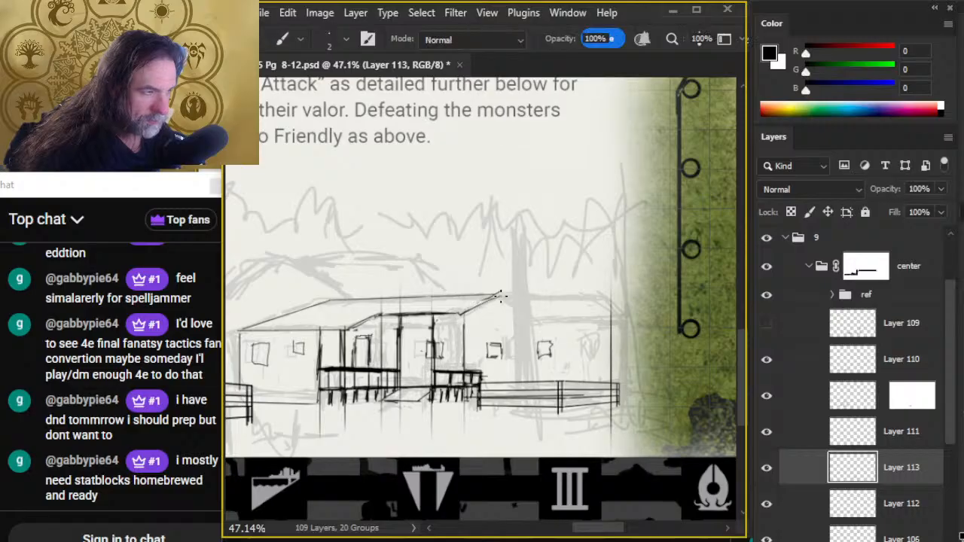
mouse_move(461, 314)
left_mouse_down()
mouse_move(502, 294)
mouse_move(472, 297)
mouse_move(482, 297)
left_mouse_up()
key("e")
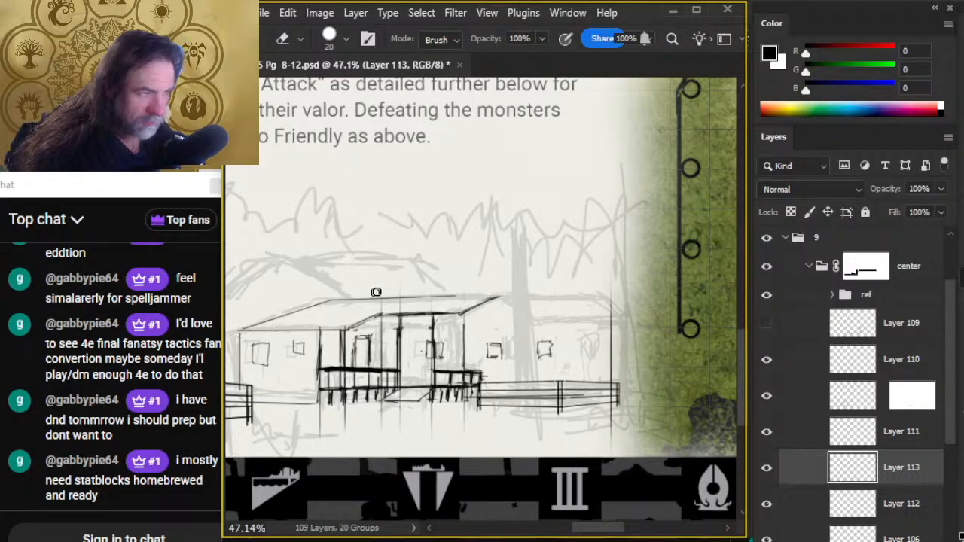
key("b")
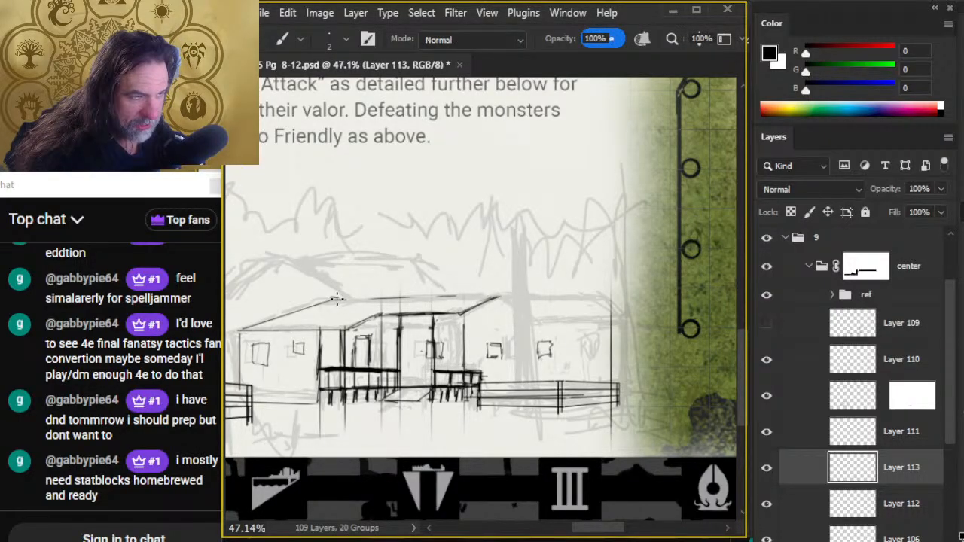
left_click(503, 295, "shift")
key("e")
key("b")
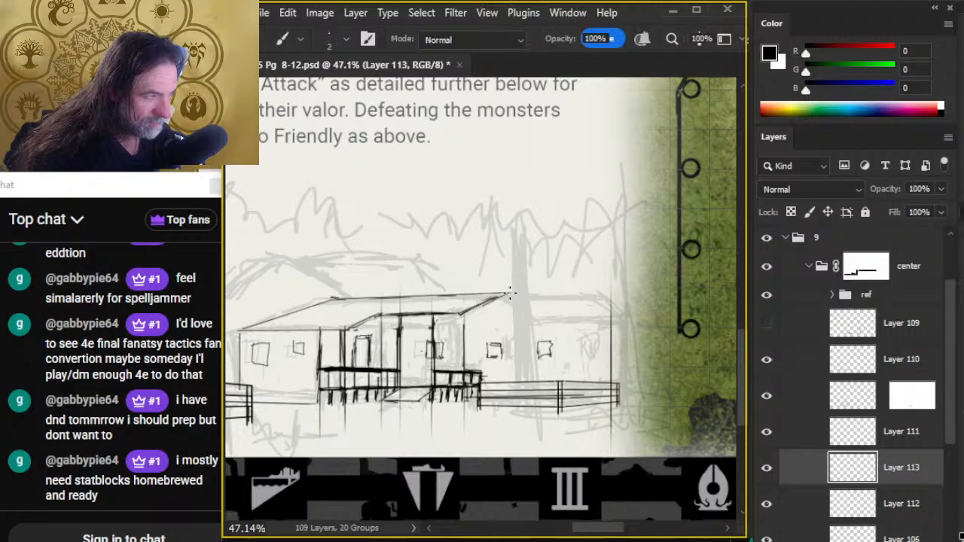
- Clean up the roof peak and ink a short slope descending from it to form the right side of the gable
key("e")
key("b")
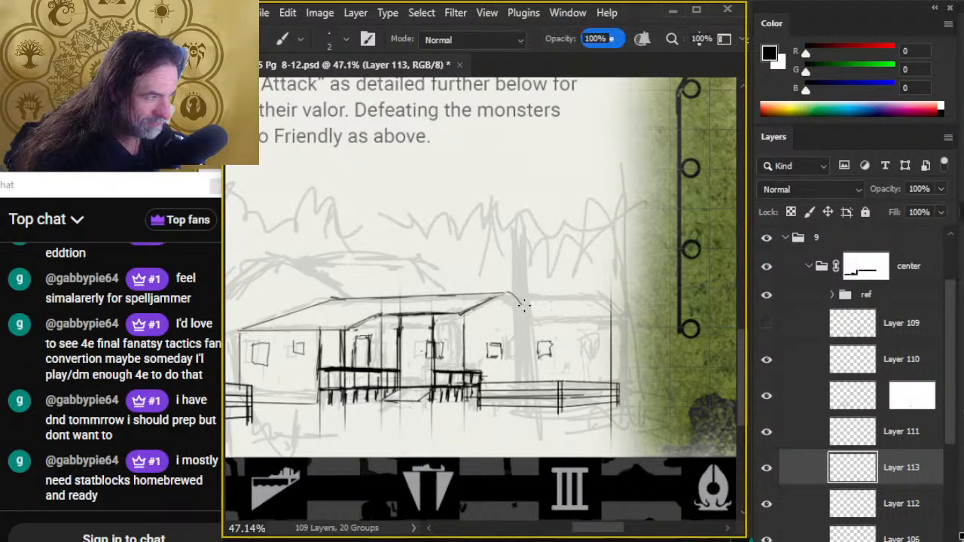
key("e")
key("b")
left_click_drag(511, 294, 531, 314)
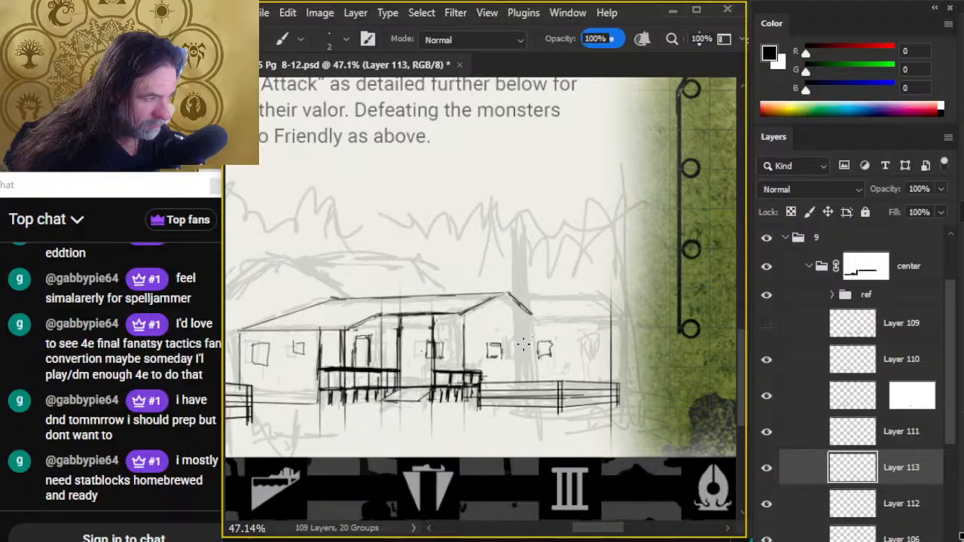
- Consult the village map, then ink a vertical line beside the right porch post and a wall edge below the gable's right slope
key("space")
mouse_move(473, 214)
left_mouse_down()
mouse_move(731, 490)
mouse_move(740, 521)
left_mouse_up()
mouse_move(352, 83)
left_mouse_down()
mouse_move(487, 201)
mouse_move(640, 406)
mouse_move(781, 462)
mouse_move(772, 468)
left_mouse_up()
left_click_drag(462, 388, 471, 191)
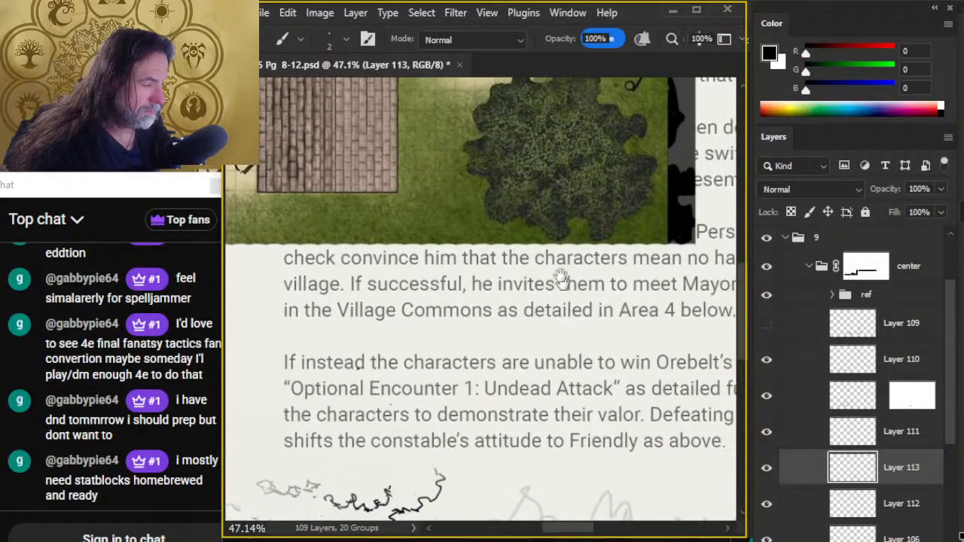
left_click_drag(631, 390, 482, 160)
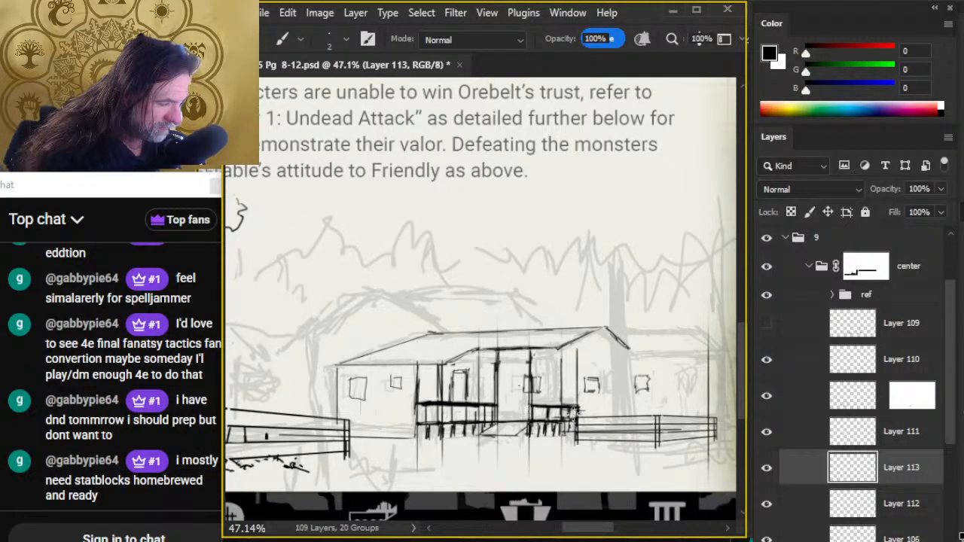
left_click_drag(499, 343, 693, 482)
mouse_move(559, 286)
left_mouse_down()
mouse_move(701, 455)
mouse_move(792, 502)
mouse_move(665, 426)
mouse_move(611, 419)
mouse_move(555, 354)
mouse_move(538, 305)
mouse_move(539, 354)
left_mouse_up()
- Erase the far-right window on Layer 112, then redraw the gable wall edge farther right on Layer 113 and ink its base line
key("e")
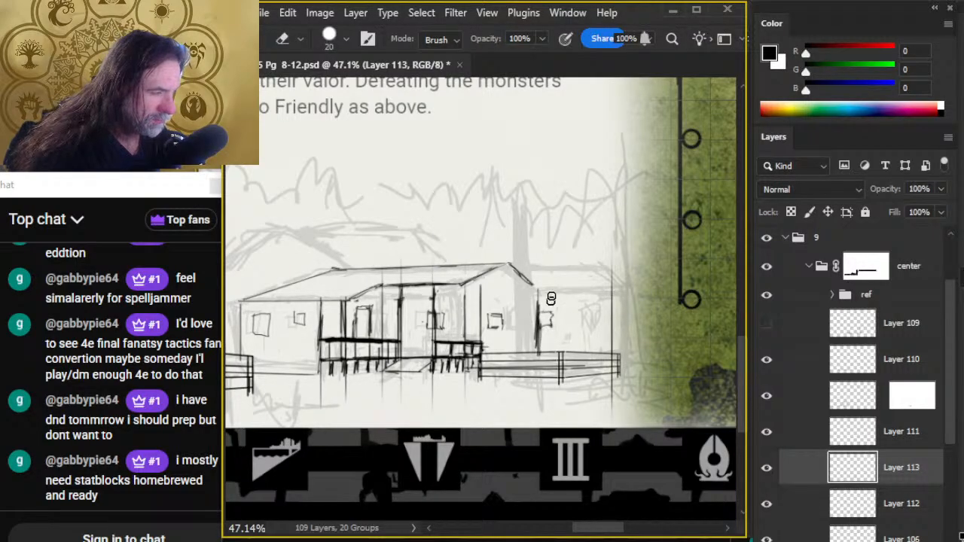
left_click(789, 506)
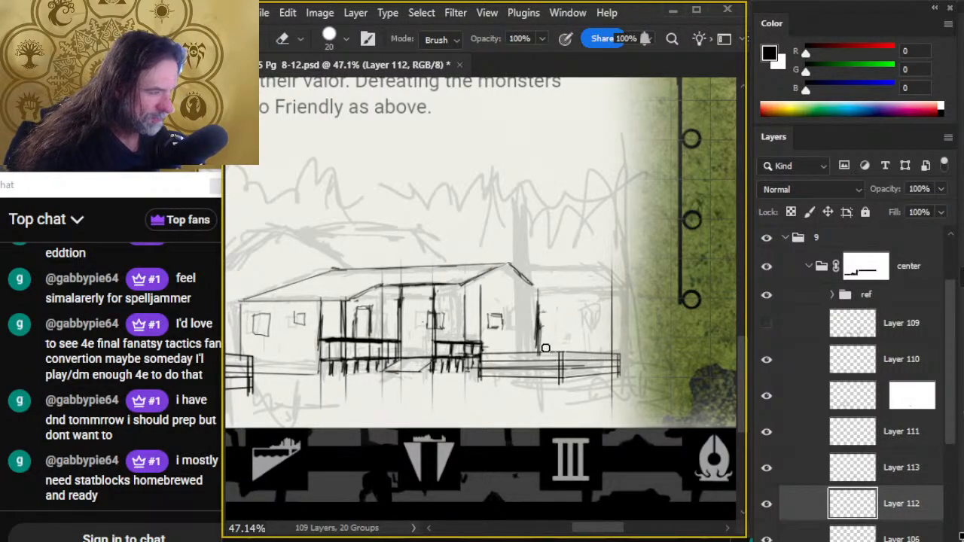
left_click(791, 476)
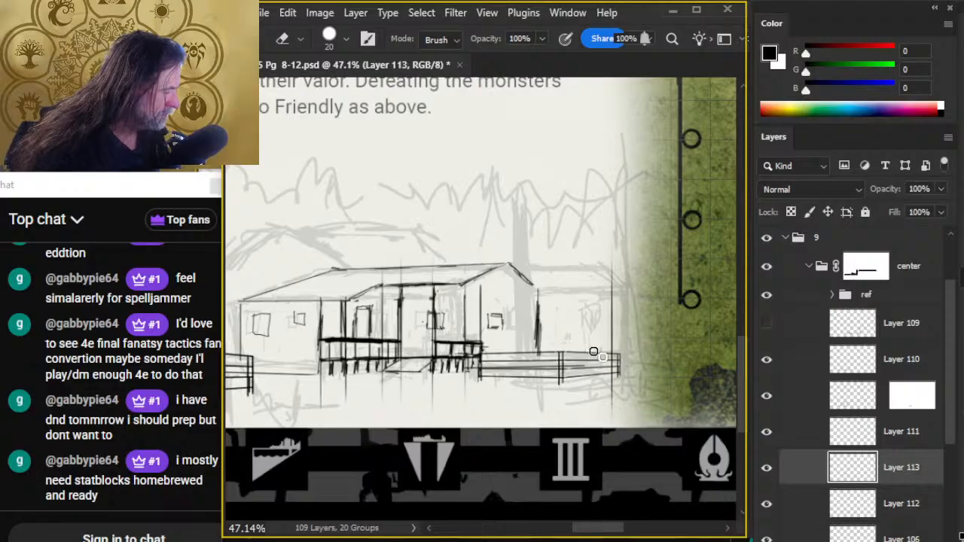
key("b")
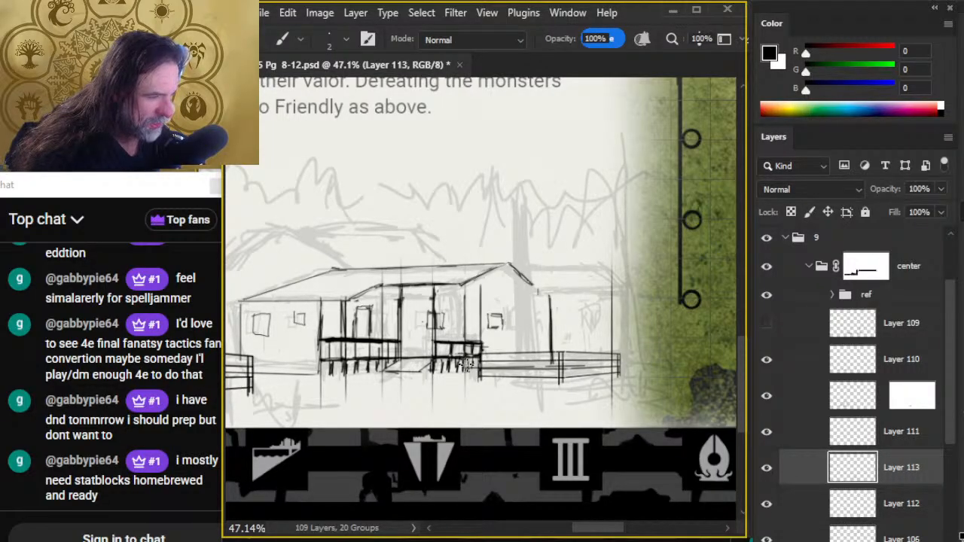
left_click_drag(467, 364, 553, 364)
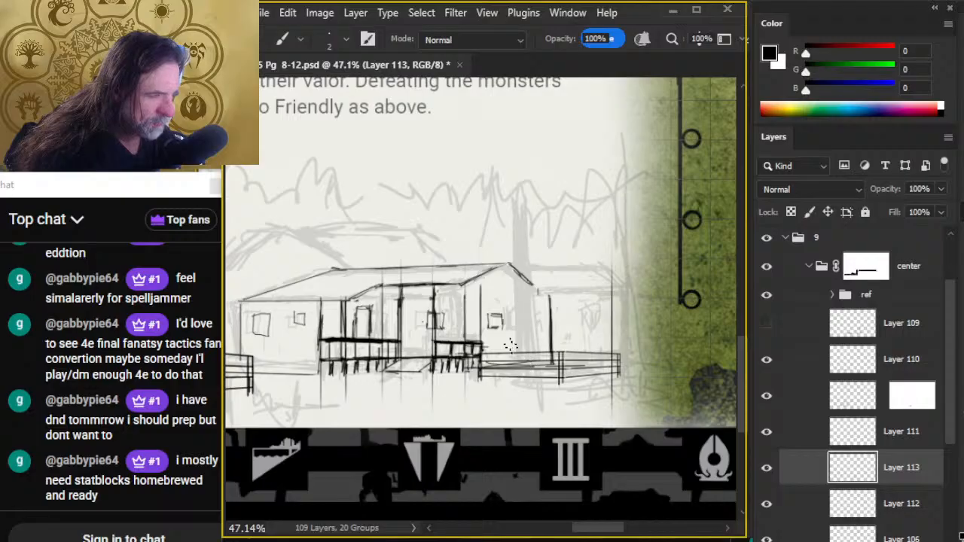
- Extend the right porch railing past its corner and ink a vertical post from its new end up to the gable slope
mouse_move(482, 343)
left_mouse_down()
mouse_move(495, 341)
mouse_move(495, 354)
left_mouse_up()
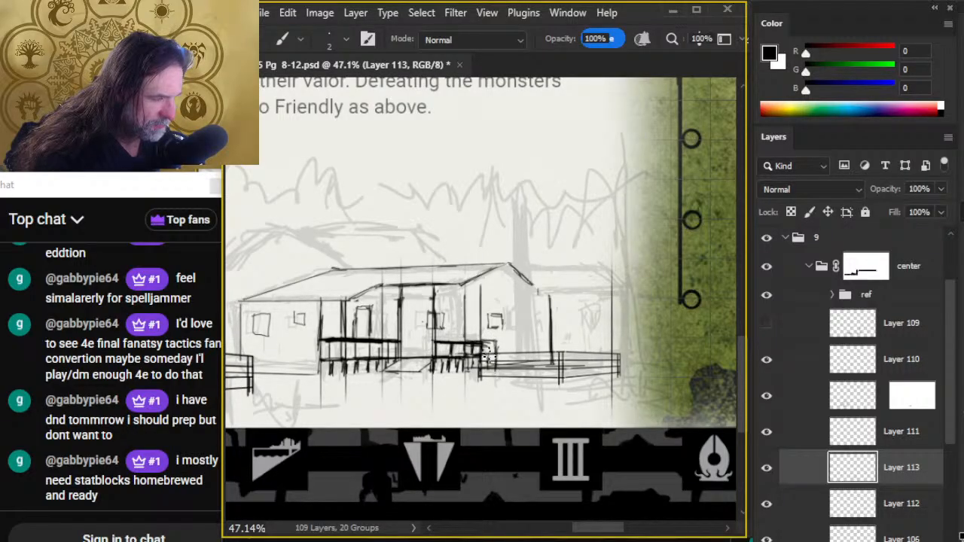
key("e")
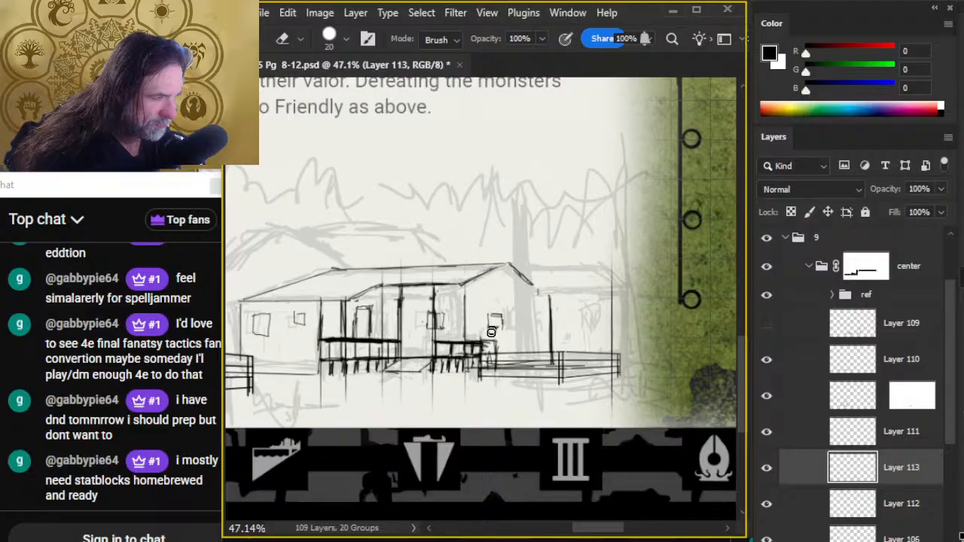
key("b")
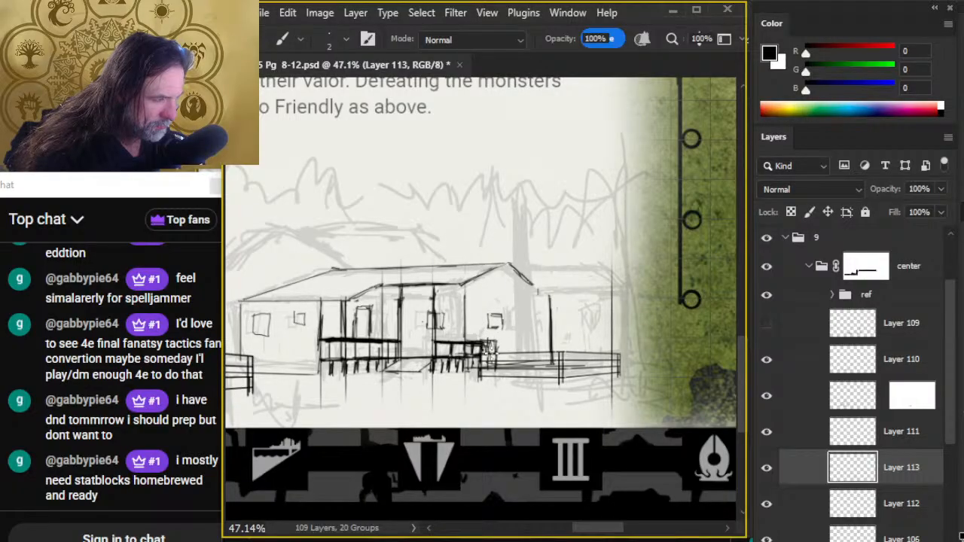
left_click_drag(494, 367, 497, 275)
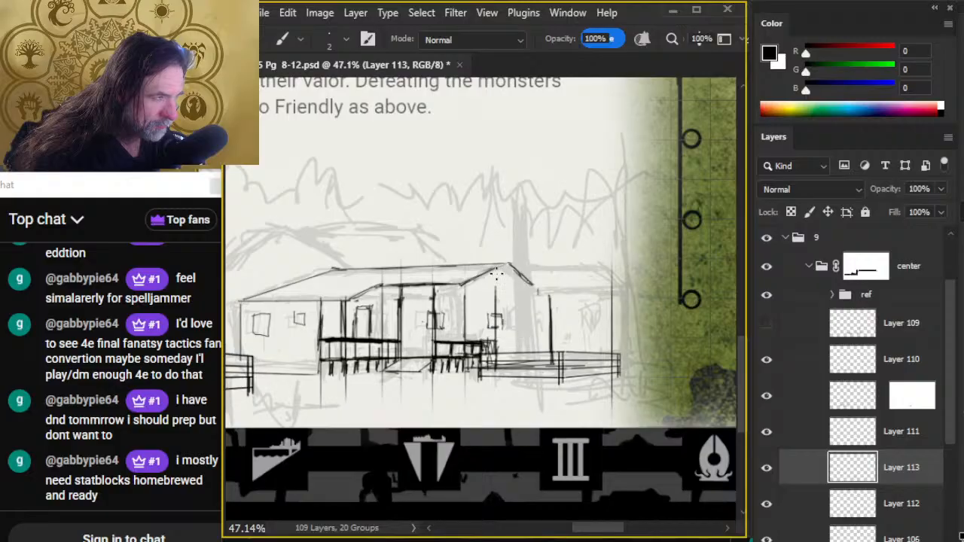
- Examine building 4's roof outline and ridges on the village map, then return to the house drawing
scroll(501, 301, "up", 10)
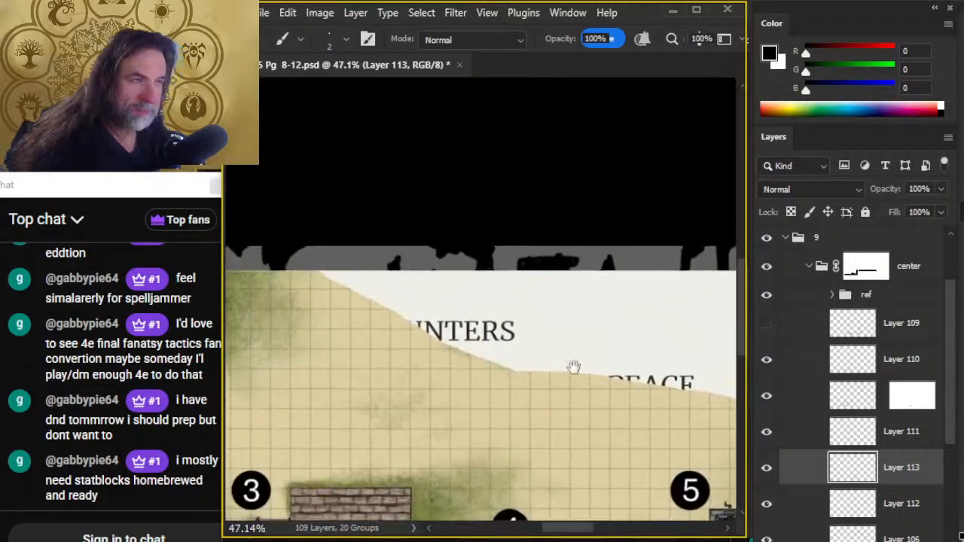
scroll(510, 137, "down", 5)
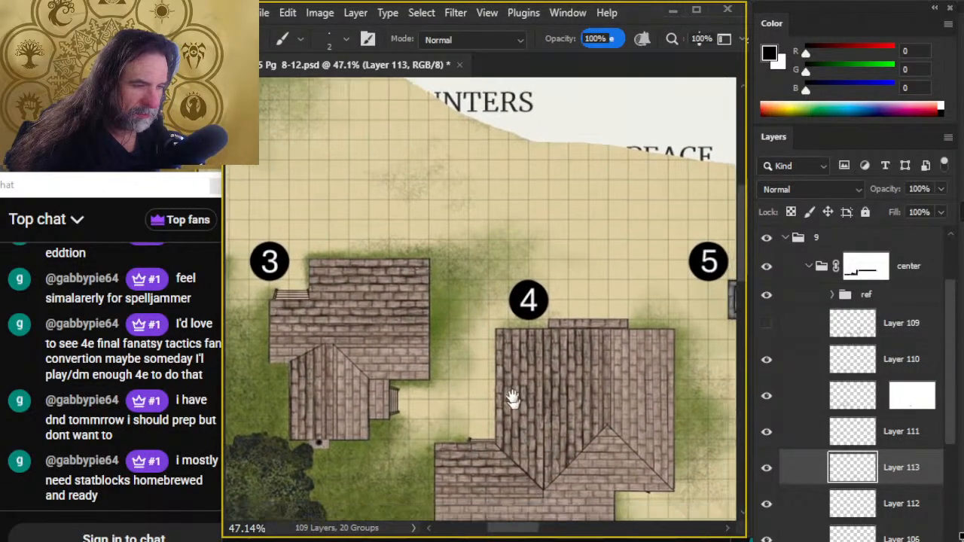
key("z")
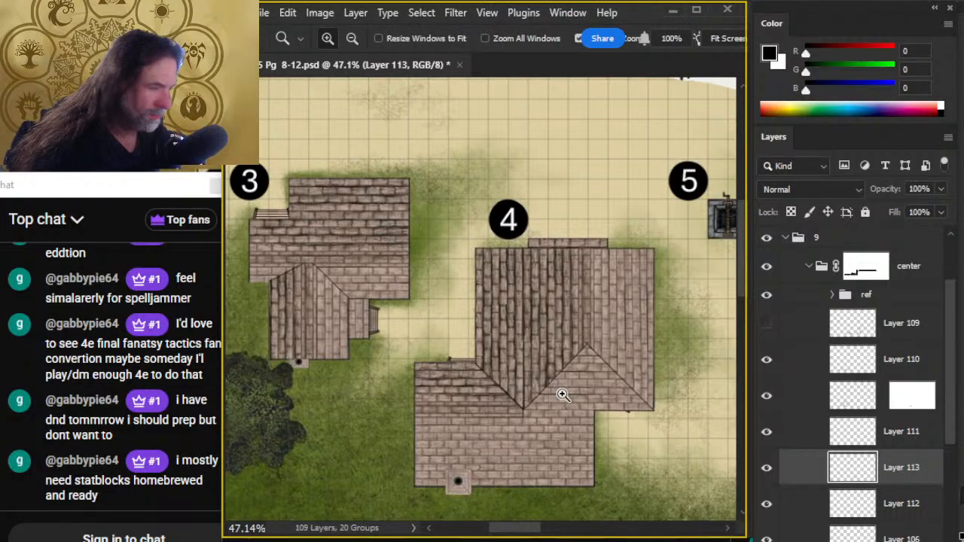
scroll(570, 420, "down", 1)
left_click_drag(570, 420, 497, 421)
mouse_move(639, 442)
left_mouse_down()
mouse_move(417, 189)
mouse_move(351, 170)
left_mouse_up()
scroll(539, 329, "up", 5)
- Ink a slightly lower main roof ridge on Layer 113 and erase the old ridge and gable peak above it
key("b")
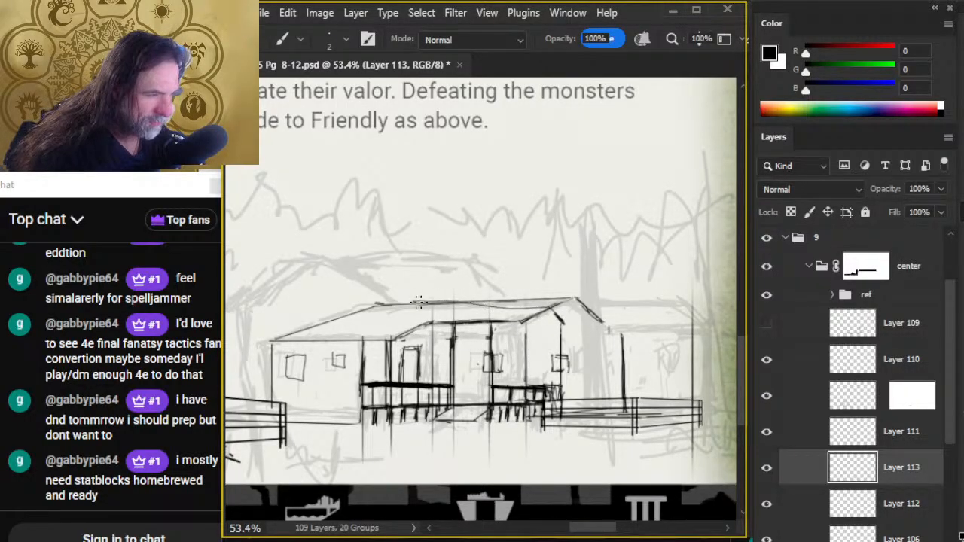
left_click_drag(357, 317, 427, 317)
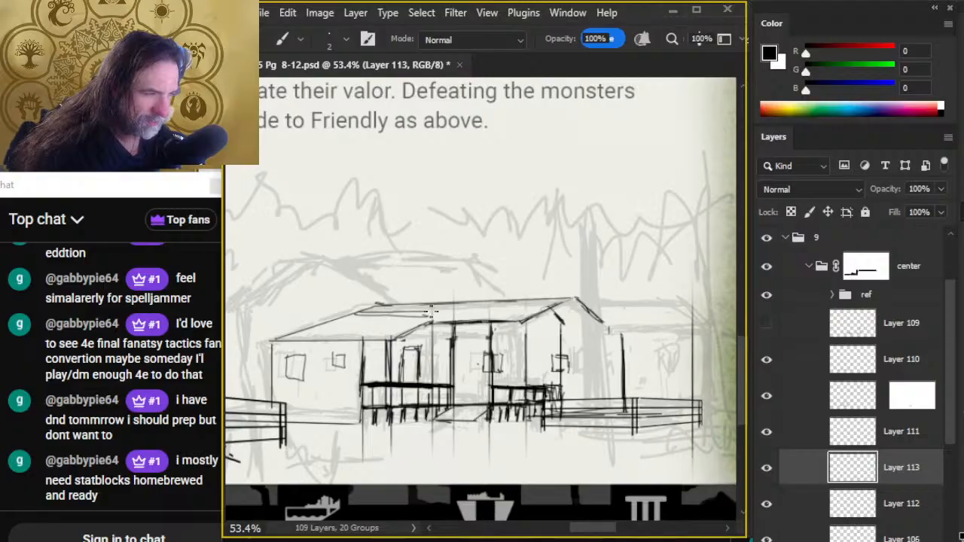
left_click_drag(360, 311, 445, 311)
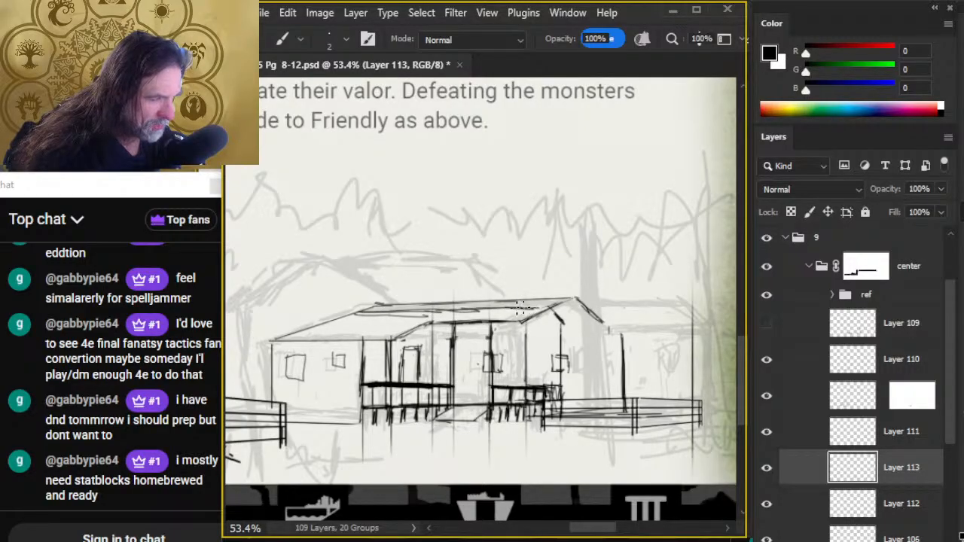
key("e")
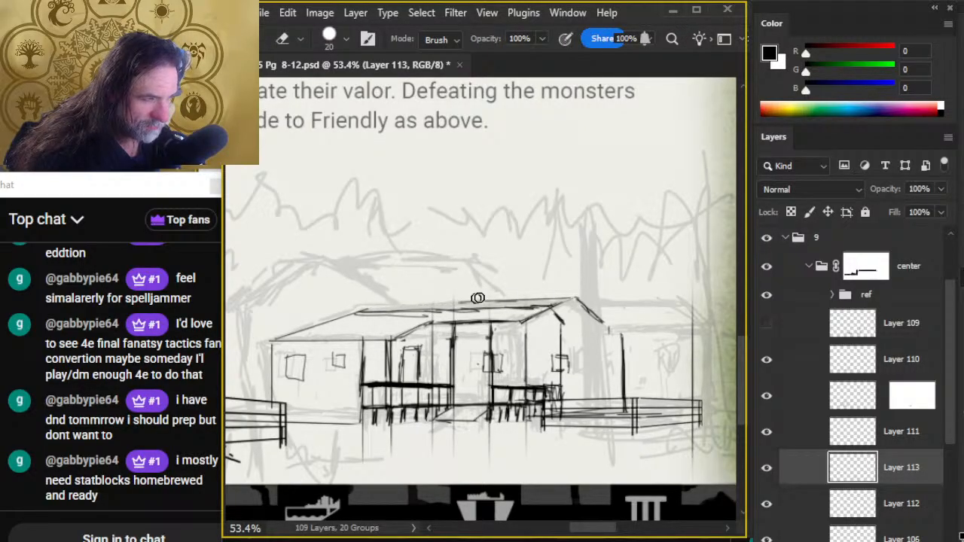
mouse_move(554, 294)
left_mouse_down()
mouse_move(609, 296)
mouse_move(576, 301)
mouse_move(603, 321)
mouse_move(586, 305)
left_mouse_up()
mouse_move(371, 322)
left_mouse_down()
mouse_move(419, 319)
mouse_move(364, 323)
mouse_move(379, 315)
mouse_move(356, 313)
mouse_move(440, 311)
mouse_move(355, 311)
mouse_move(486, 308)
left_mouse_up()
key("b")
mouse_move(411, 310)
left_mouse_down()
mouse_move(512, 309)
mouse_move(435, 318)
mouse_move(448, 317)
mouse_move(369, 310)
mouse_move(511, 307)
left_mouse_up()
- Re-ink the lowered gable peak with its short right slope and clean up the ridge line leading to it
key("e")
key("b")
key("e")
mouse_move(443, 313)
left_mouse_down()
mouse_move(545, 305)
mouse_move(558, 313)
mouse_move(526, 366)
left_mouse_up()
key("b")
key("e")
key("b")
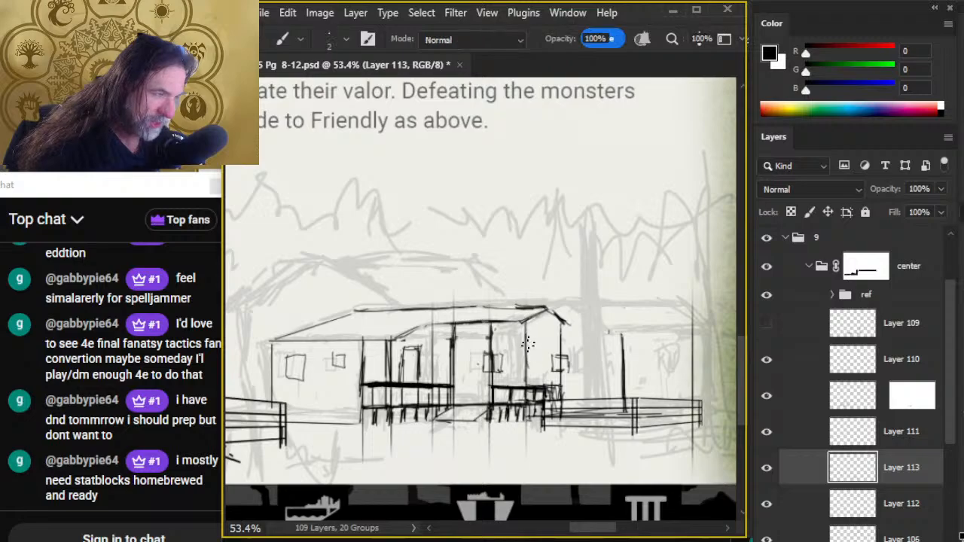
key("e")
mouse_move(498, 300)
left_mouse_down()
mouse_move(530, 302)
mouse_move(457, 305)
mouse_move(529, 306)
left_mouse_up()
key("b")
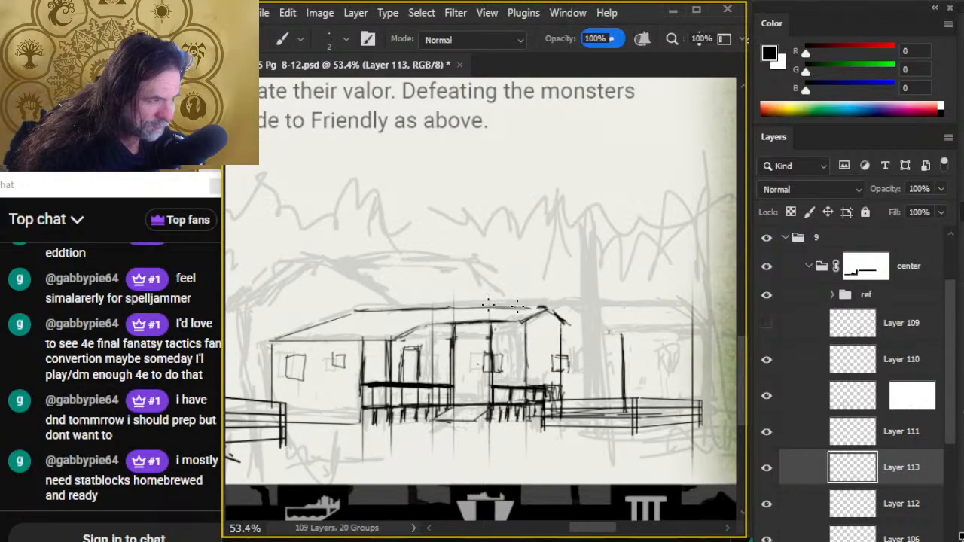
mouse_move(441, 306)
left_mouse_down()
mouse_move(542, 306)
mouse_move(450, 311)
left_mouse_up()
- Erase and re-ink the porch roof's left slope where it meets the main eave
key("e")
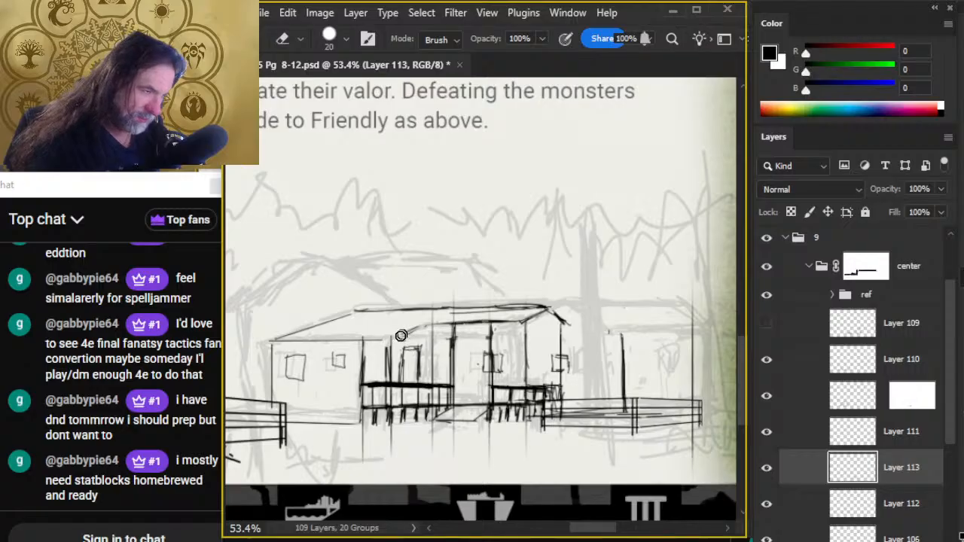
key("b")
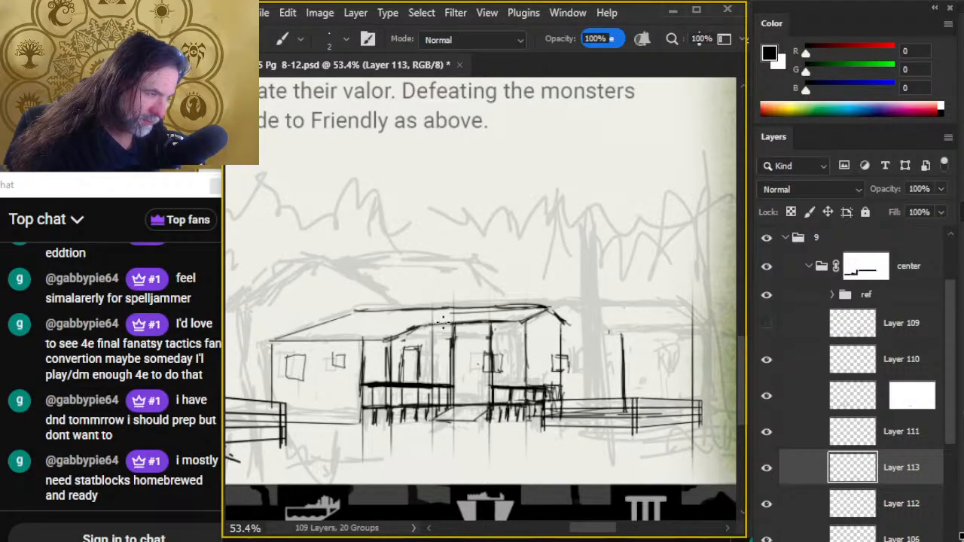
key("e")
key("b")
key("e")
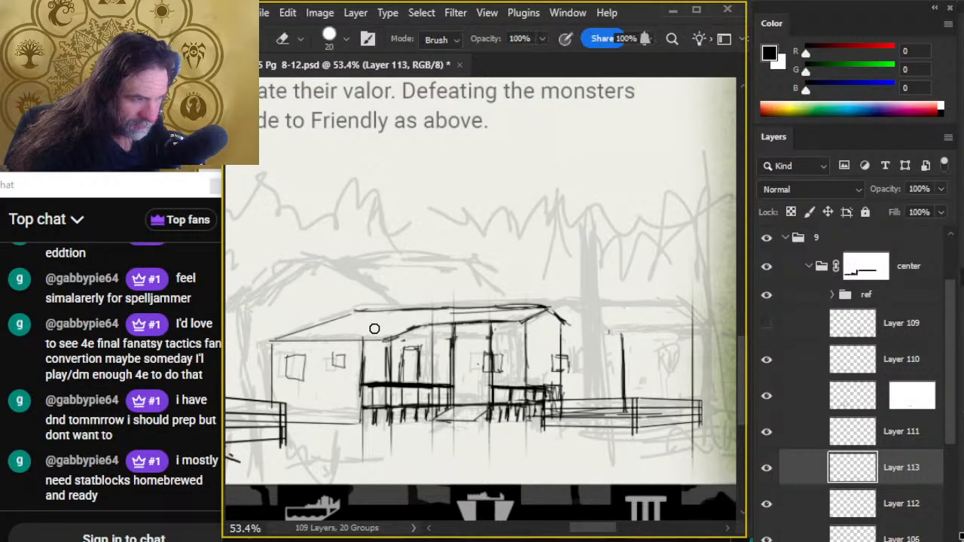
key("b")
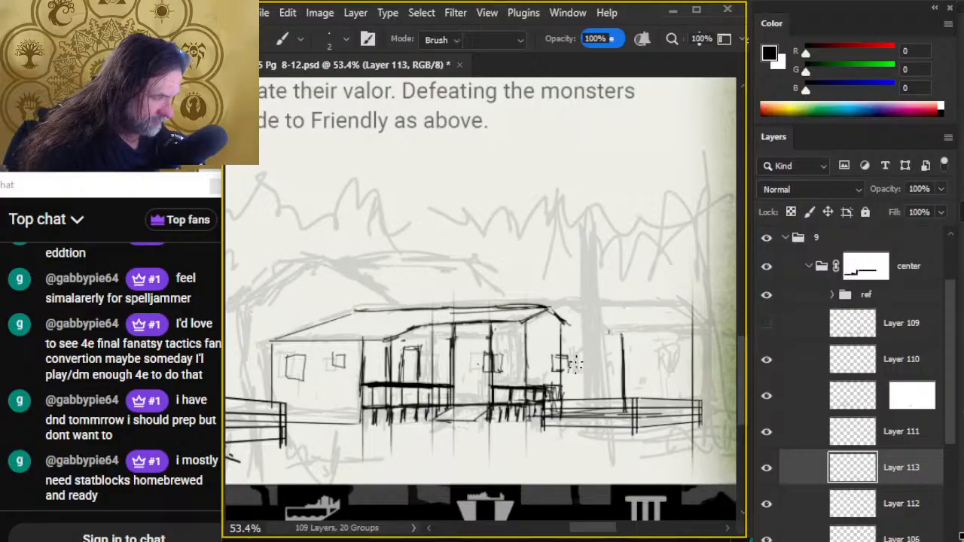
- On Layer 112, erase the window by the gable wall and ink the right wing's ridge, end slope and eave
key("e")
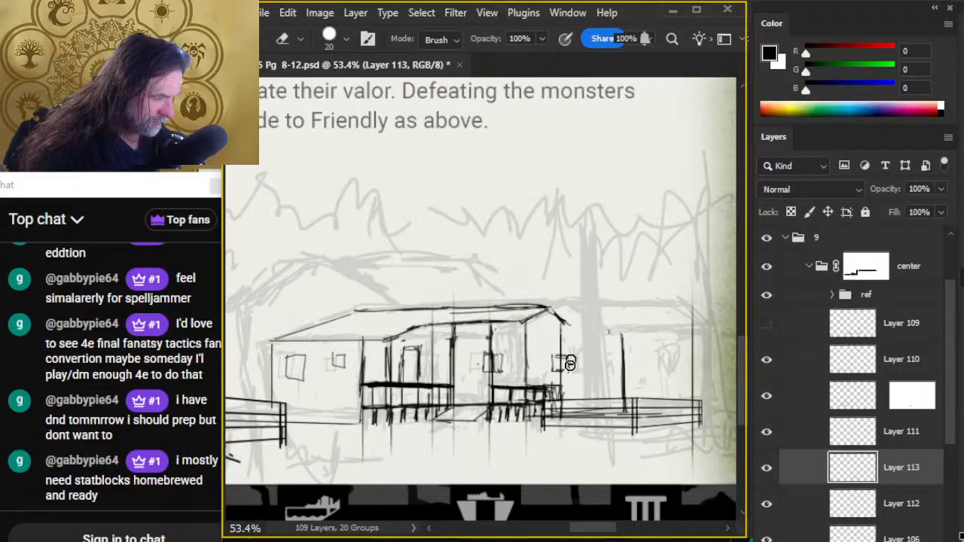
left_click(783, 497)
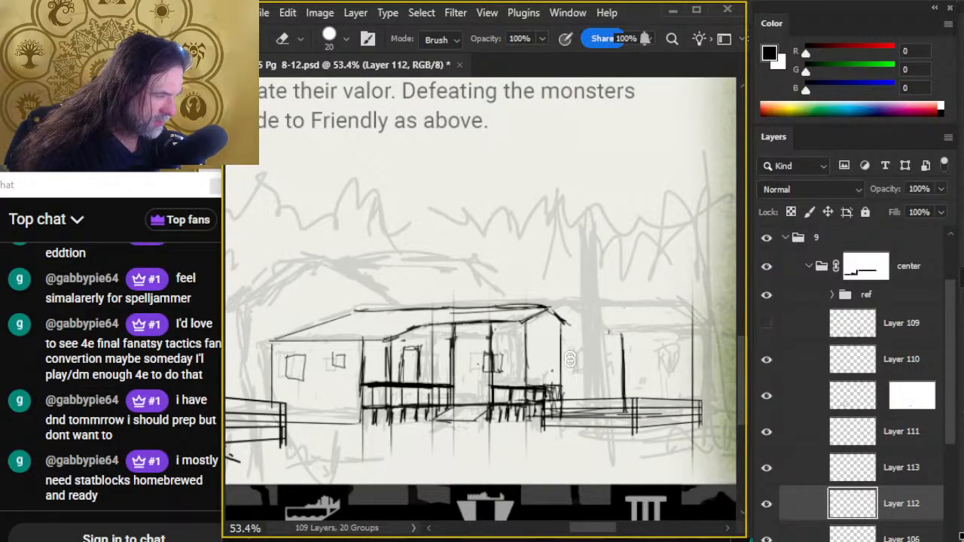
key("b")
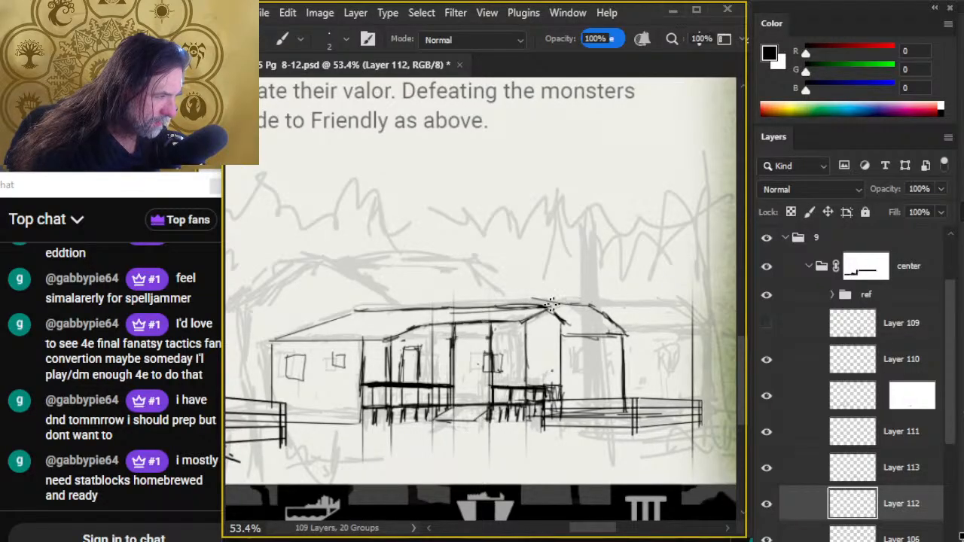
- On Layer 113, clean up the doubled main ridge and redraw it up to the right wing's ridge
key("e")
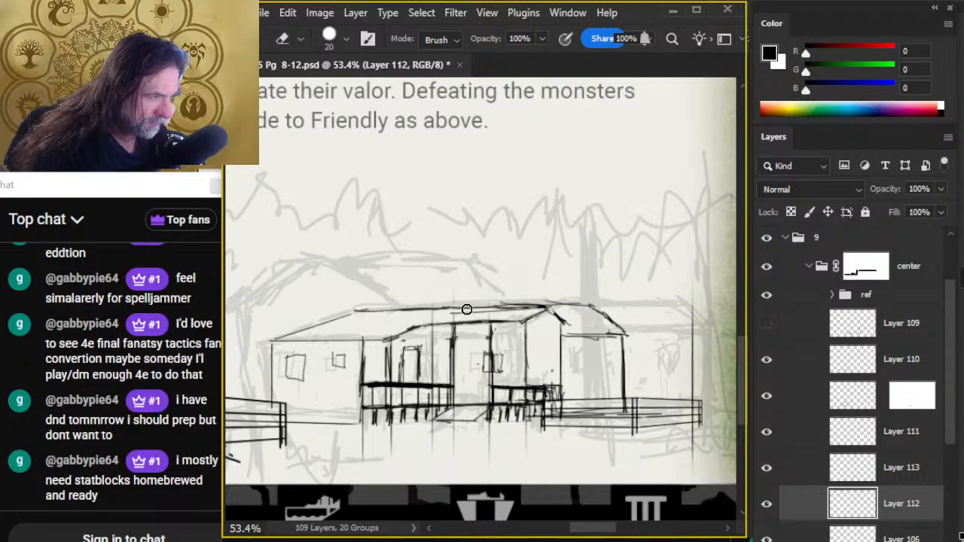
left_click(786, 467)
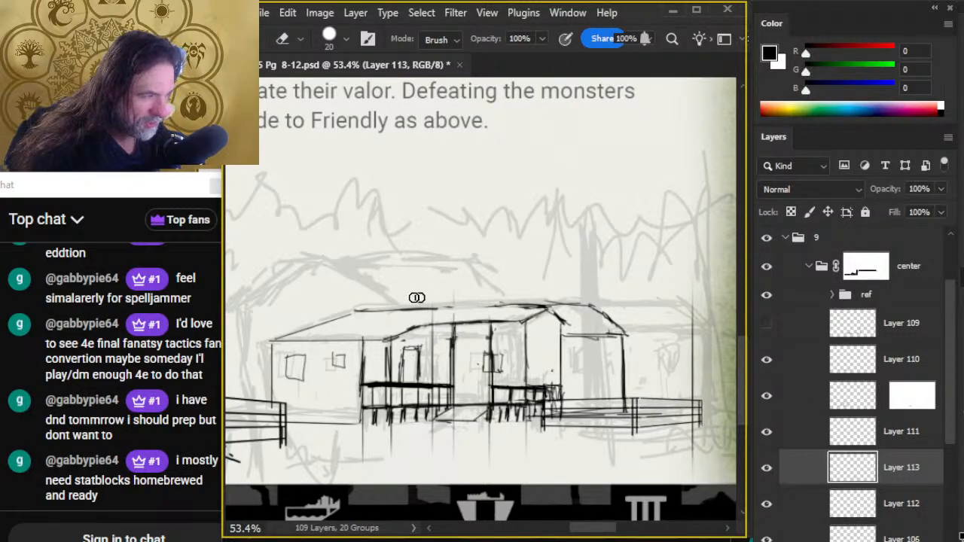
key("b")
left_click_drag(416, 308, 532, 304)
key("e")
left_click_drag(437, 302, 486, 300)
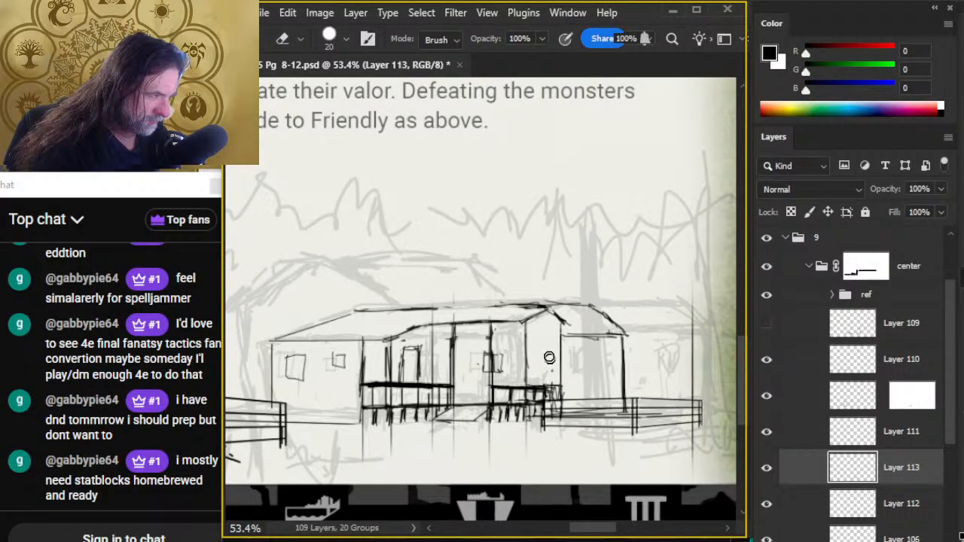
- Erase the gable slopes and porch roof edge, then ink a smaller, lower gable and a lower porch roof edge
key("b")
key("e")
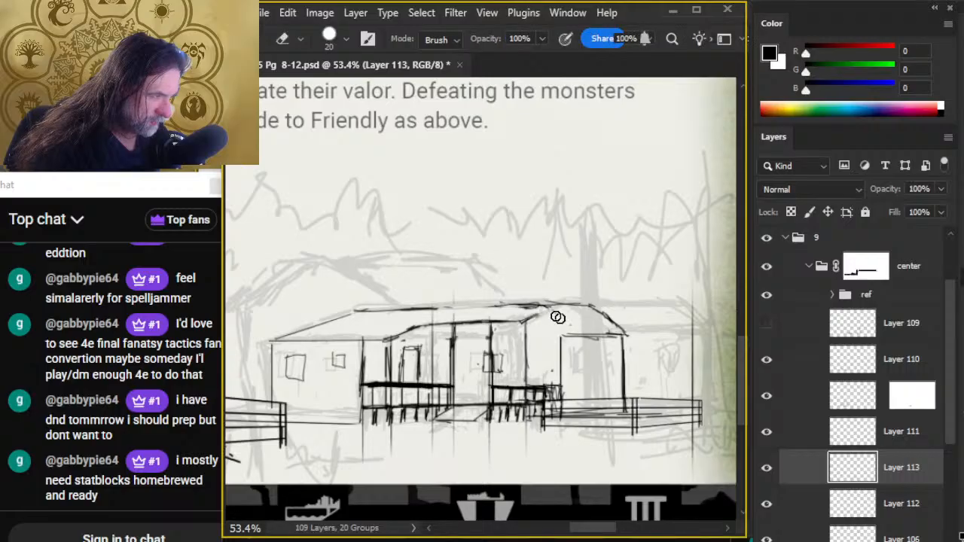
mouse_move(529, 324)
left_mouse_down()
mouse_move(448, 317)
mouse_move(515, 320)
left_mouse_up()
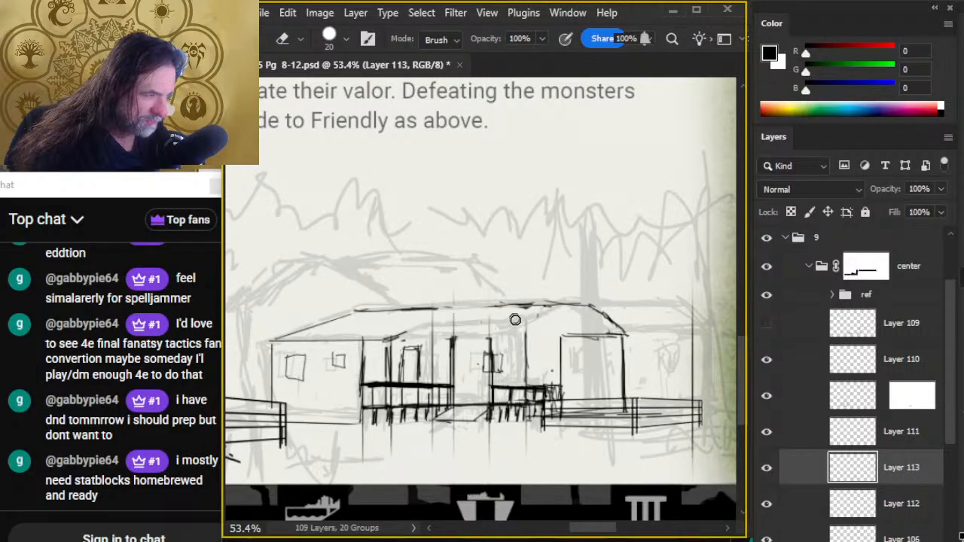
key("b")
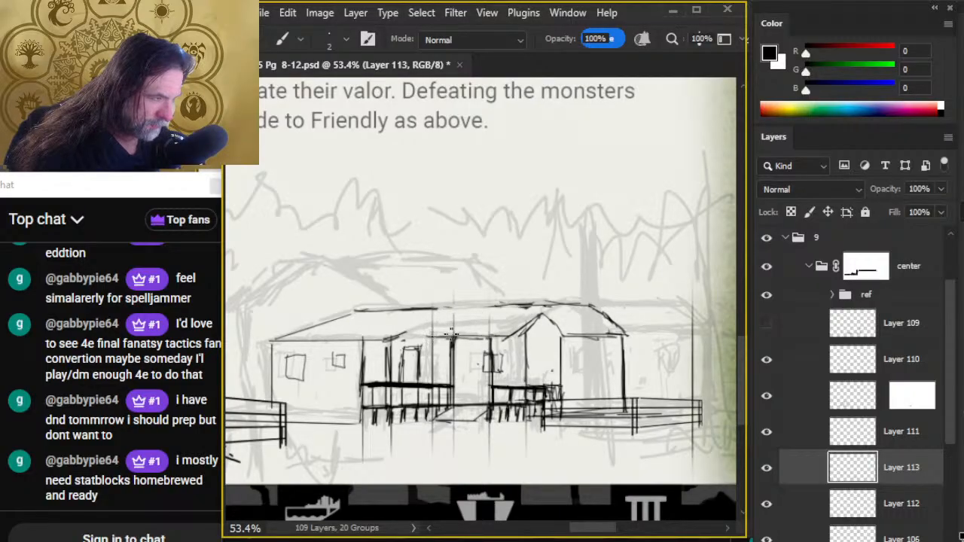
mouse_move(501, 334)
left_mouse_down()
mouse_move(415, 335)
mouse_move(392, 316)
mouse_move(389, 338)
mouse_move(436, 336)
left_mouse_up()
- Ink a boxed front edge on the porch roof and rebuild the slopes joining its two ends
key("e")
key("b")
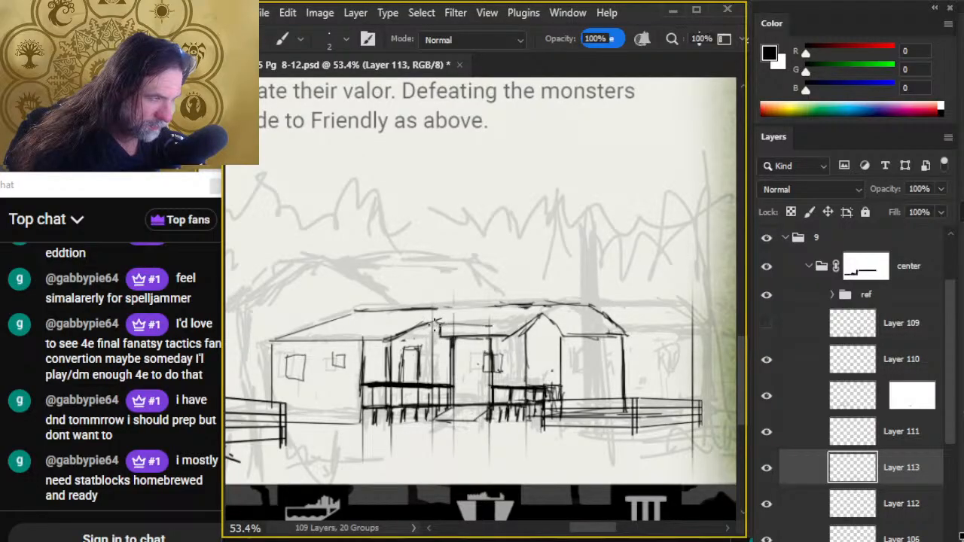
key("e")
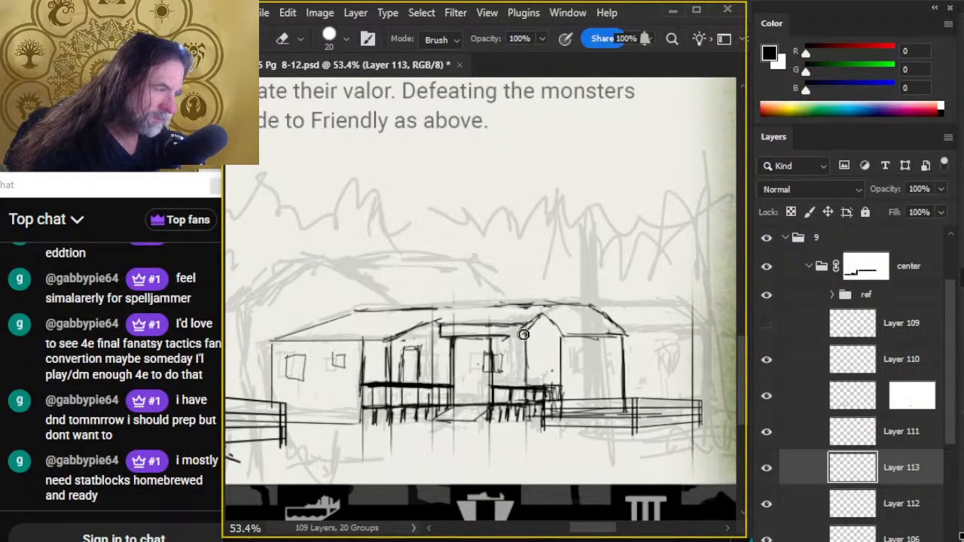
key("b")
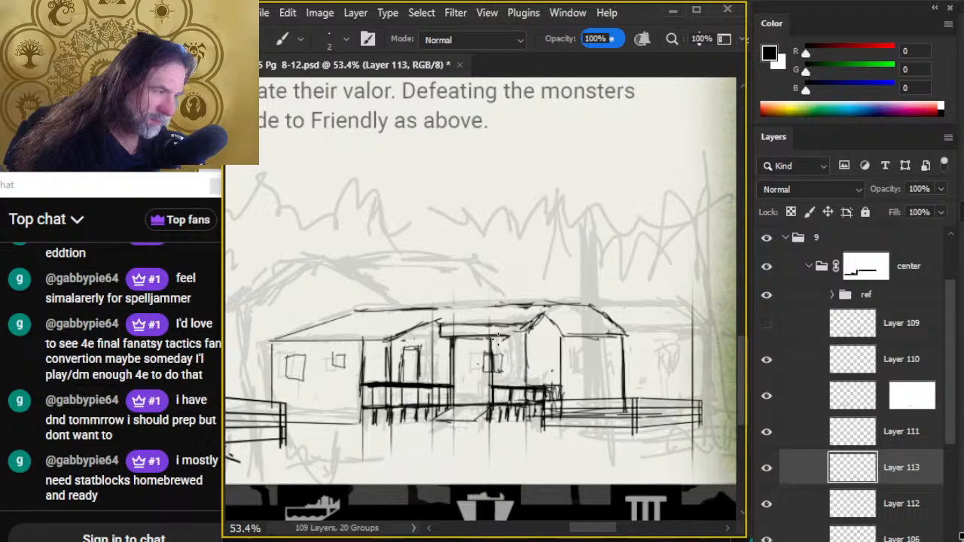
key("e")
key("b")
key("e")
key("b")
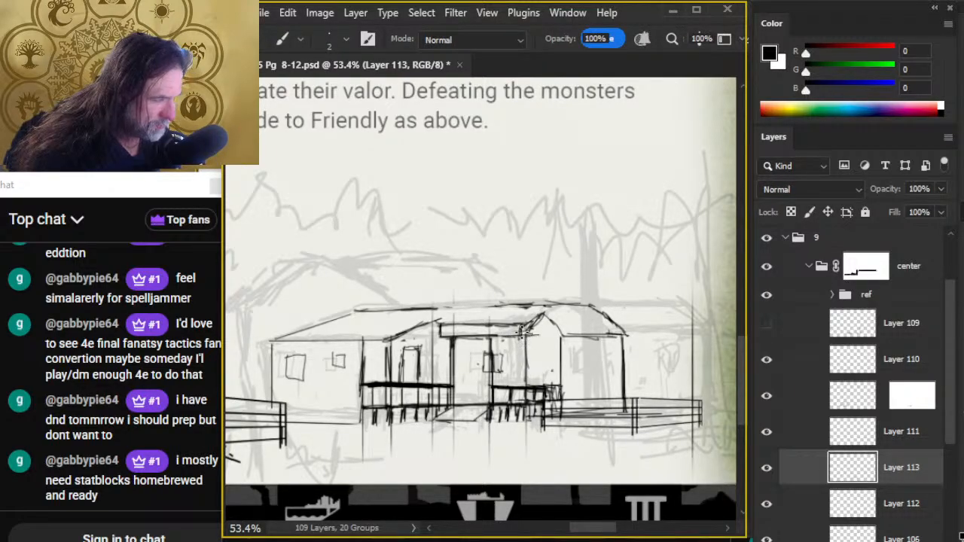
- Erase the small gable and old ridge, then re-ink the main ridge line and the roof's left slope
key("e")
mouse_move(543, 329)
left_mouse_down()
mouse_move(567, 332)
mouse_move(544, 323)
mouse_move(560, 319)
mouse_move(467, 311)
mouse_move(549, 306)
mouse_move(489, 305)
left_mouse_up()
key("b")
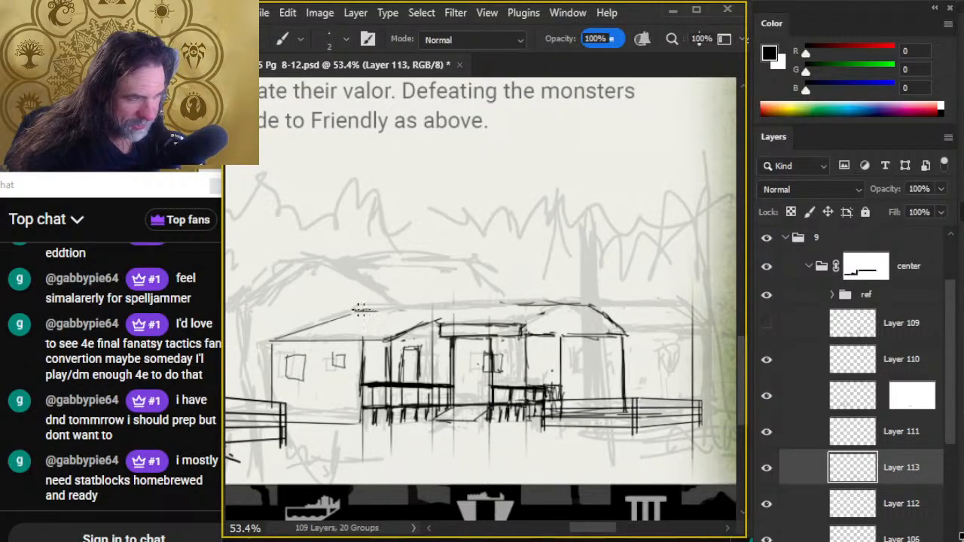
left_click_drag(354, 308, 497, 306)
left_click_drag(426, 309, 569, 303)
key("e")
mouse_move(369, 314)
left_mouse_down()
mouse_move(432, 310)
mouse_move(356, 311)
mouse_move(283, 339)
left_mouse_up()
key("b")
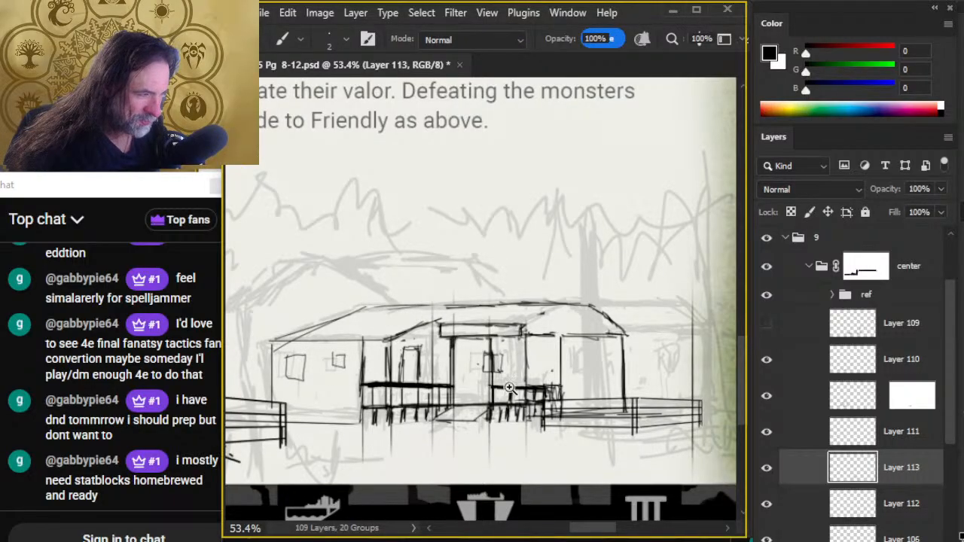
- Hide the rough sketch on Layer 106 to review the house line art on its own
left_click_drag(510, 387, 446, 396)
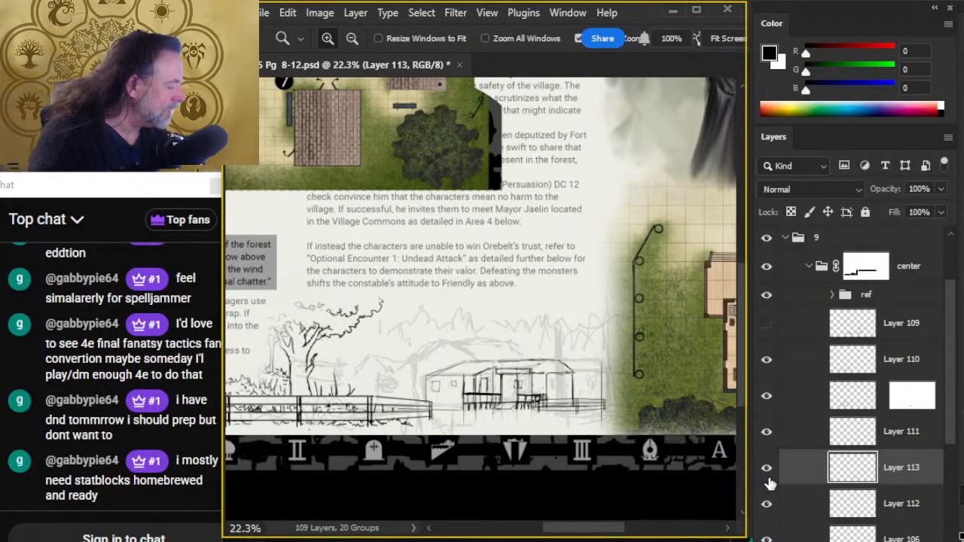
left_click(767, 538)
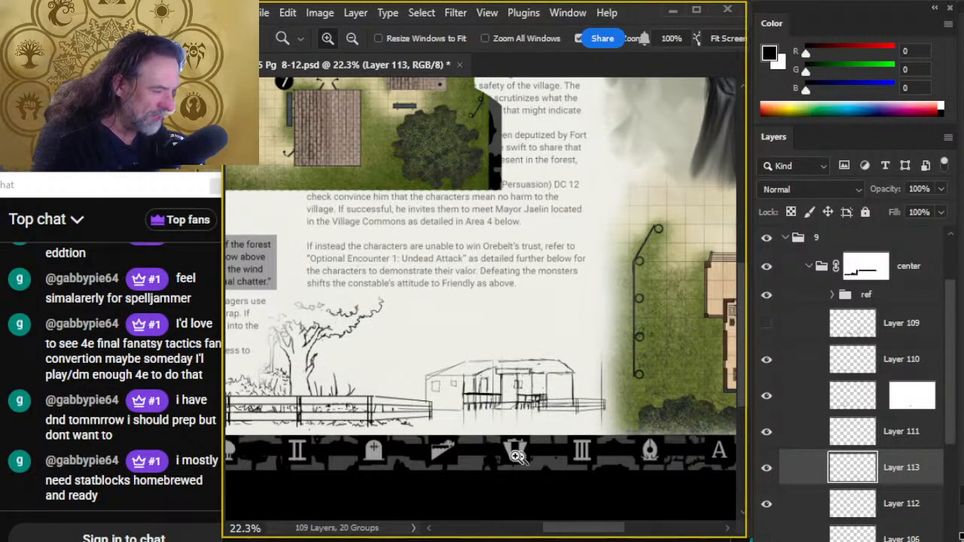
scroll(524, 393, "up", 3)
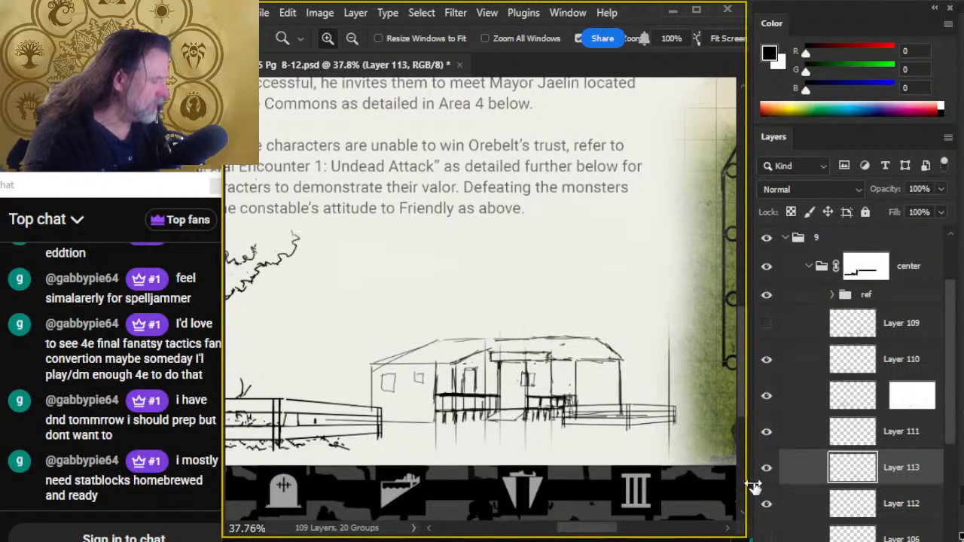
- Lower Layer 113's opacity to 0%, then switch visibility from house ink Layers 113 and 112 to rough sketch Layer 106
left_click(941, 210)
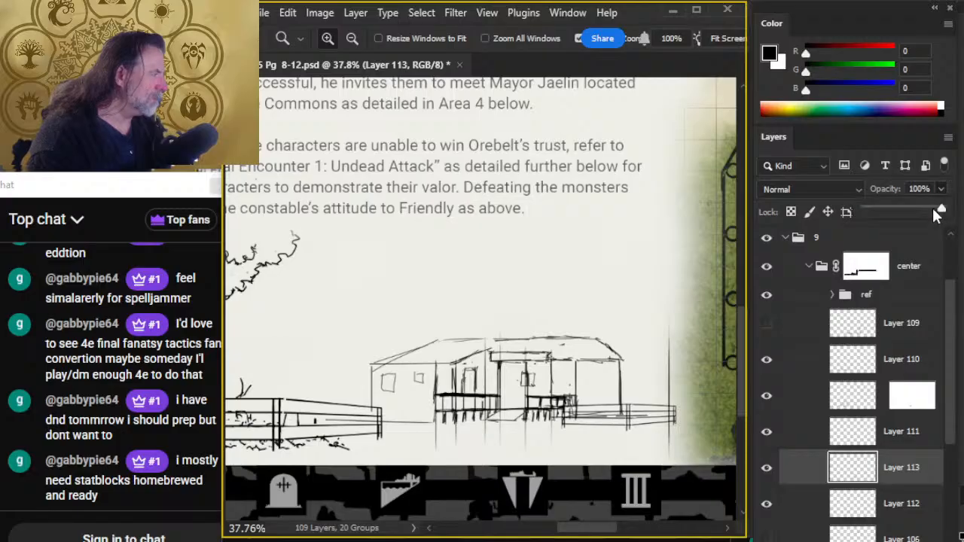
left_click_drag(942, 210, 904, 212)
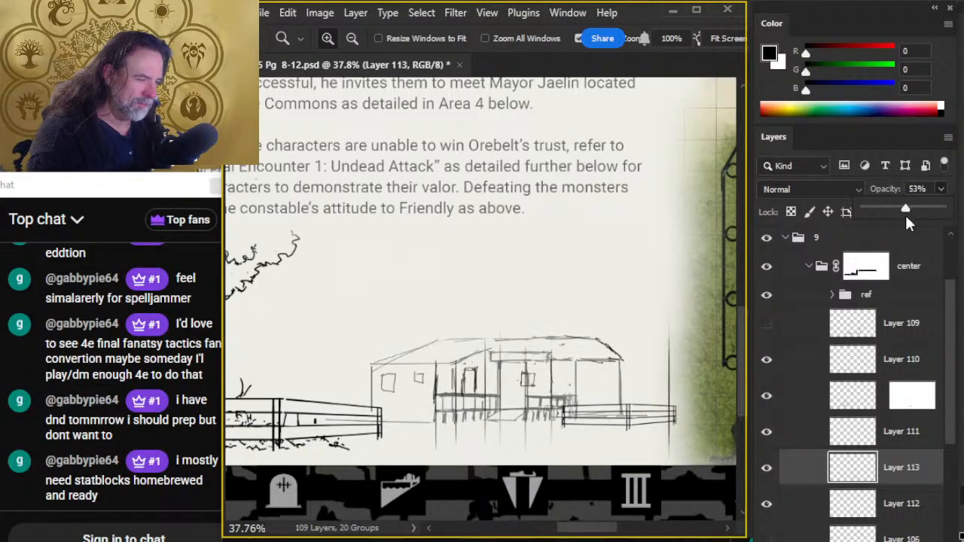
left_click_drag(887, 210, 862, 211)
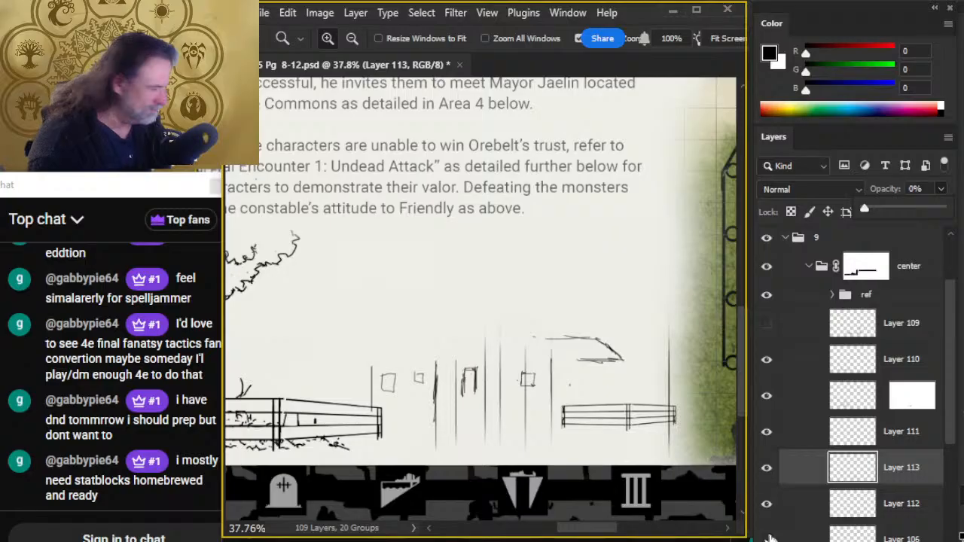
left_click(768, 488)
left_click_drag(768, 488, 768, 510)
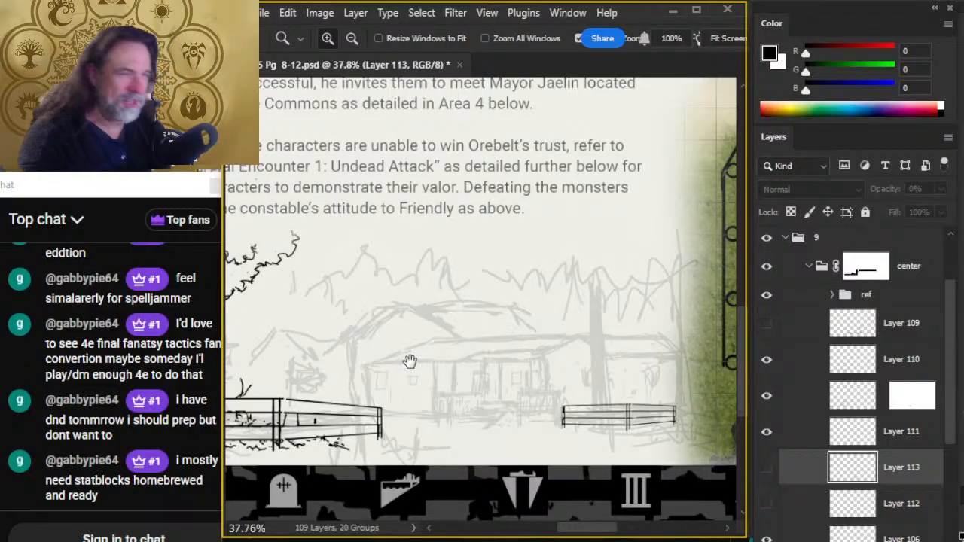
- Add a new layer above the ref group for tracing the village map's building 3
left_click_drag(379, 271, 638, 476)
left_click_drag(332, 229, 588, 389)
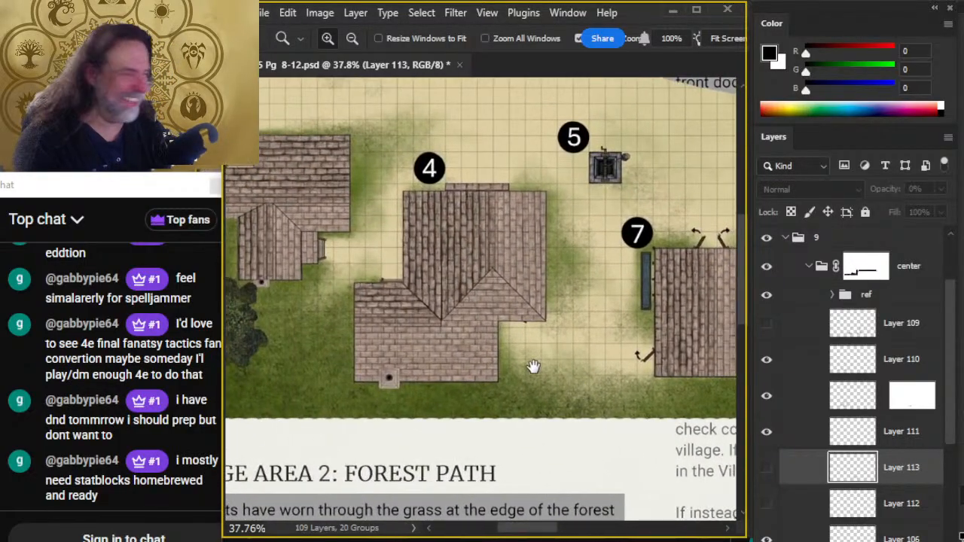
left_click(823, 295)
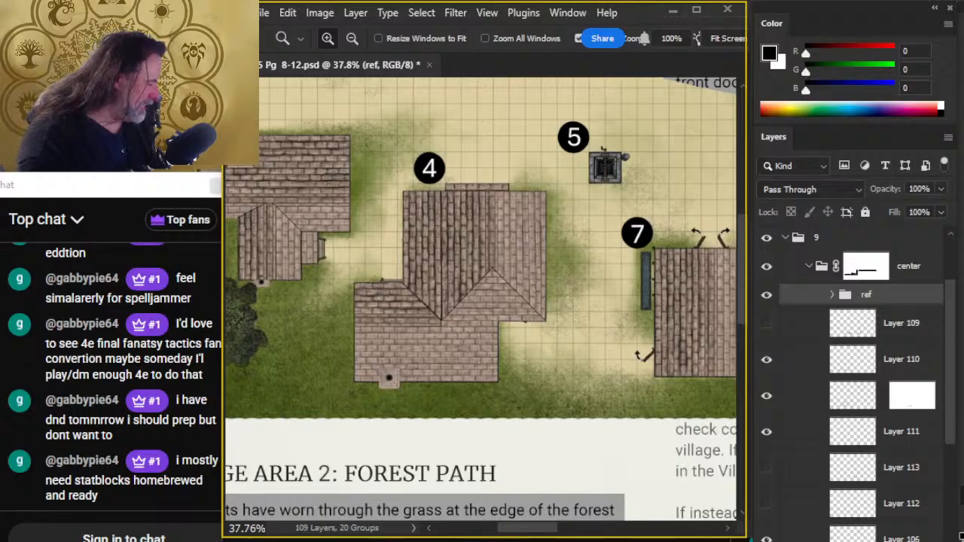
key("ctrl+shift+alt+n")
- Trace the left edge and horizontal ridge of building 3's main roof in black with a 2 px brush, reworking the left edge
left_click_drag(382, 292, 578, 375)
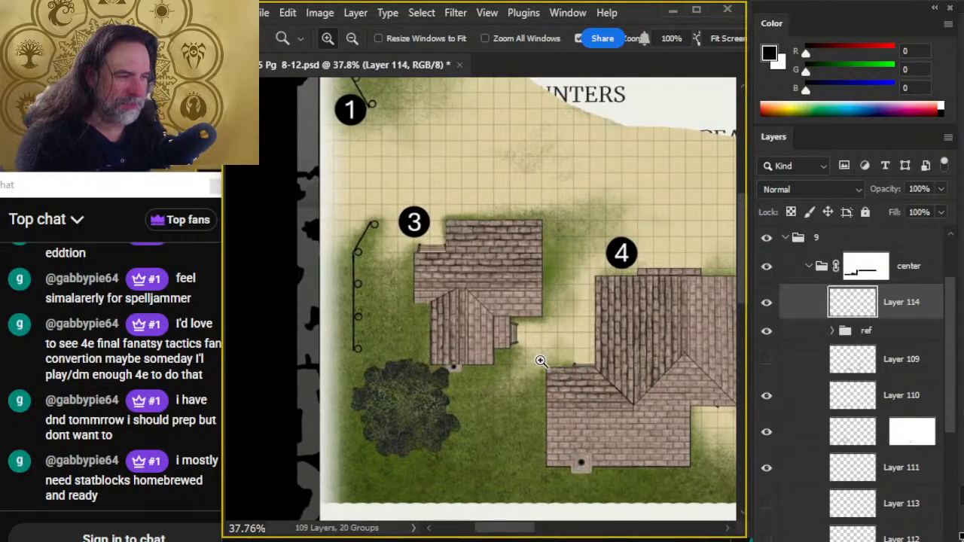
key("b")
mouse_move(408, 257)
left_mouse_down()
mouse_move(405, 288)
mouse_move(406, 258)
left_mouse_up()
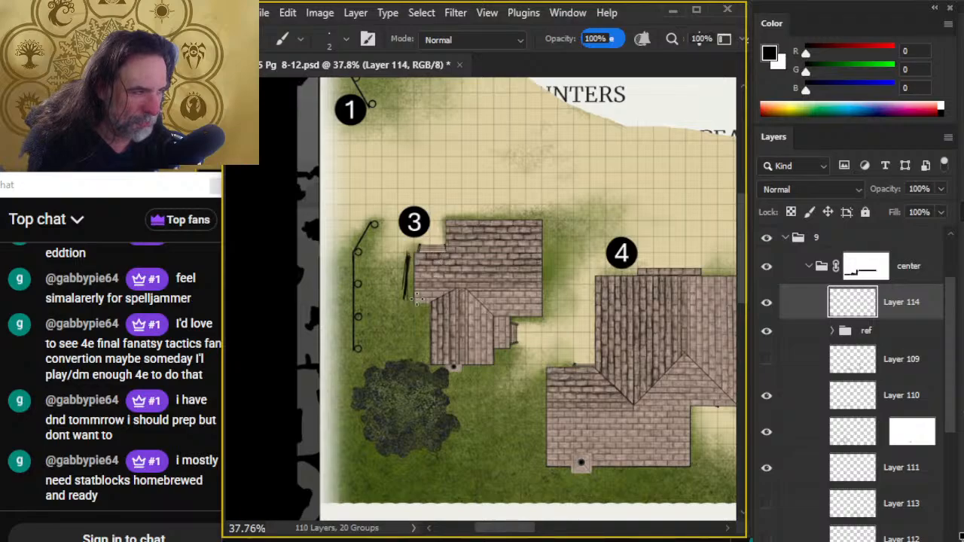
left_click_drag(403, 280, 524, 279)
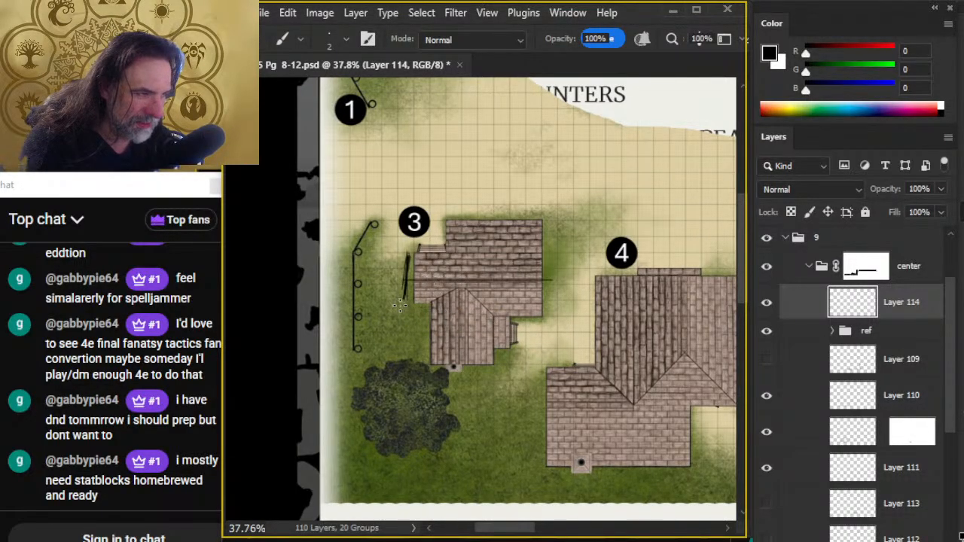
key("e")
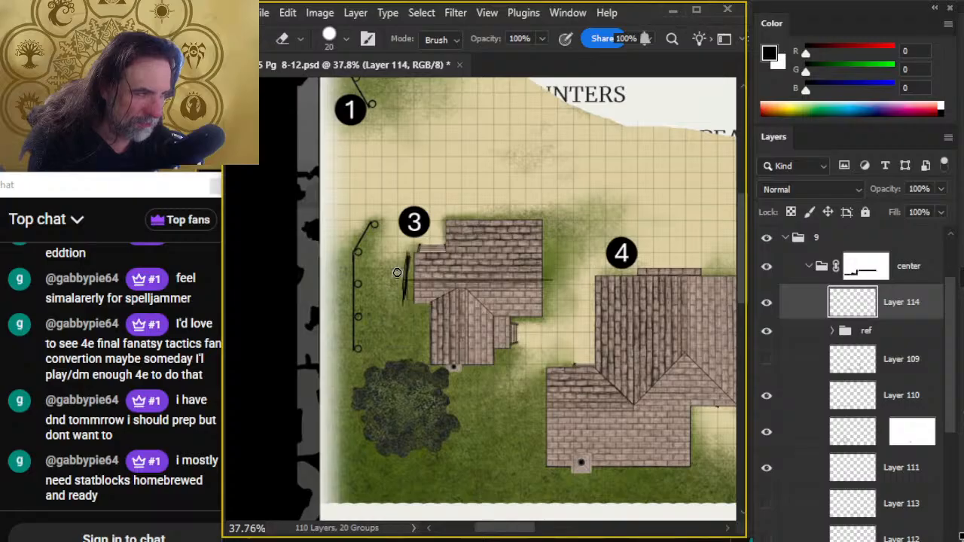
mouse_move(401, 275)
left_mouse_down()
mouse_move(402, 303)
mouse_move(404, 291)
left_mouse_up()
key("b")
left_click_drag(407, 255, 405, 307)
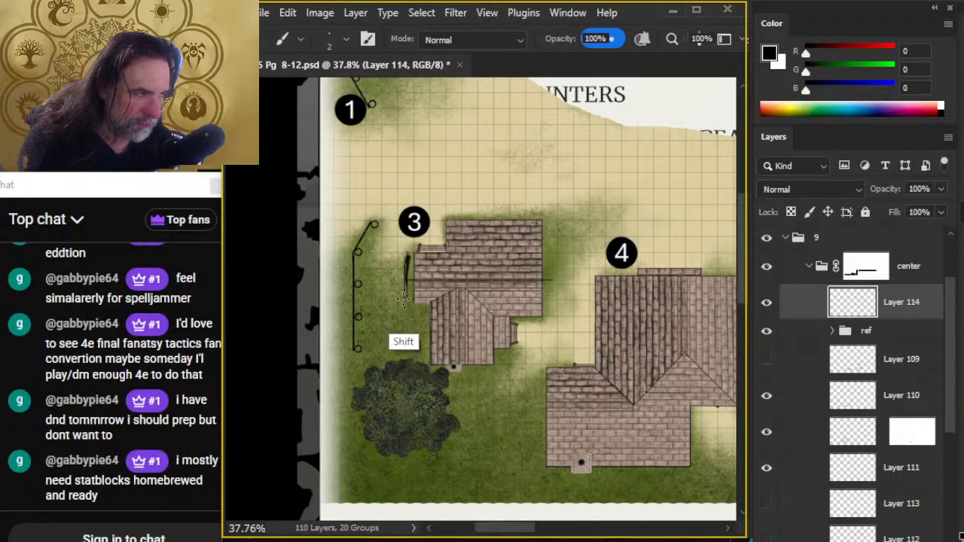
mouse_move(408, 254)
left_mouse_down()
mouse_move(448, 255)
mouse_move(405, 305)
left_mouse_up()
key("e")
key("b")
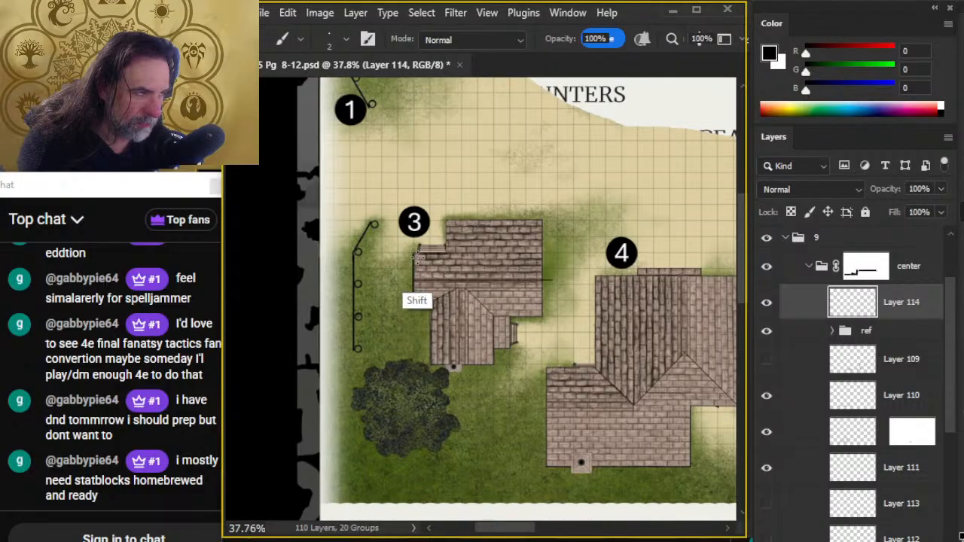
- Trace the upper-left notch, the upper edge and the right edge of building 3's main roof, cleaning up stray ends
mouse_move(415, 252)
left_mouse_down()
mouse_move(443, 252)
mouse_move(433, 252)
left_mouse_up()
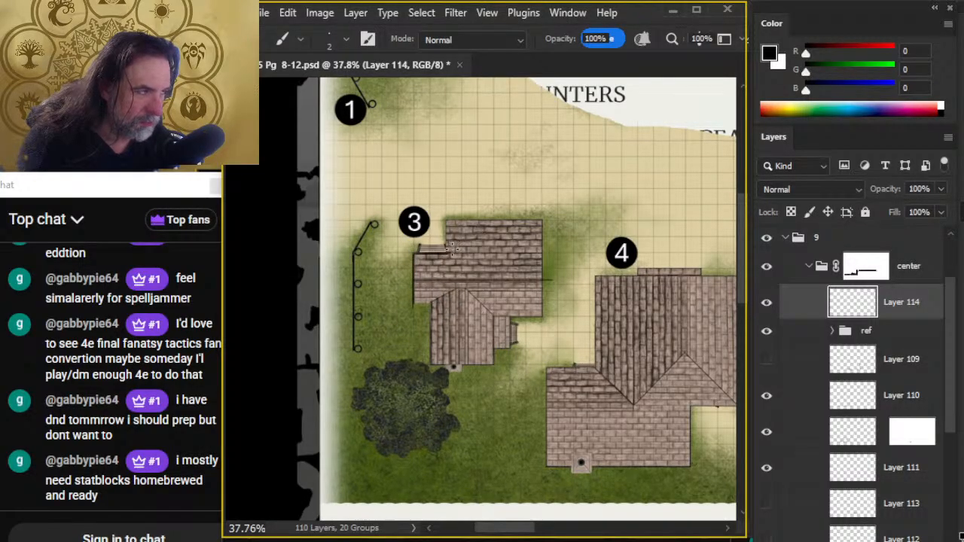
mouse_move(449, 217)
left_mouse_down()
mouse_move(542, 217)
mouse_move(545, 242)
mouse_move(545, 225)
mouse_move(447, 218)
left_mouse_up()
key("e")
key("b")
left_click_drag(544, 220, 444, 220)
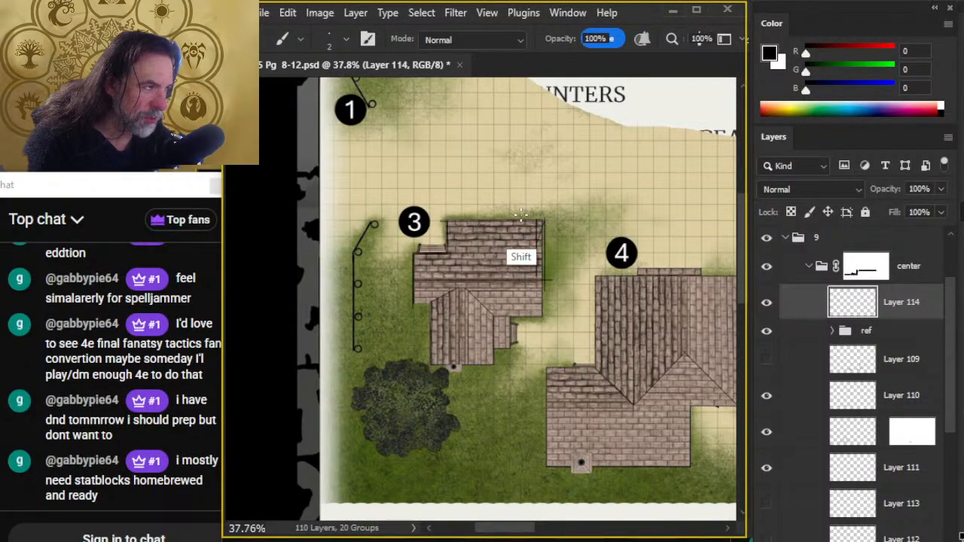
key("e")
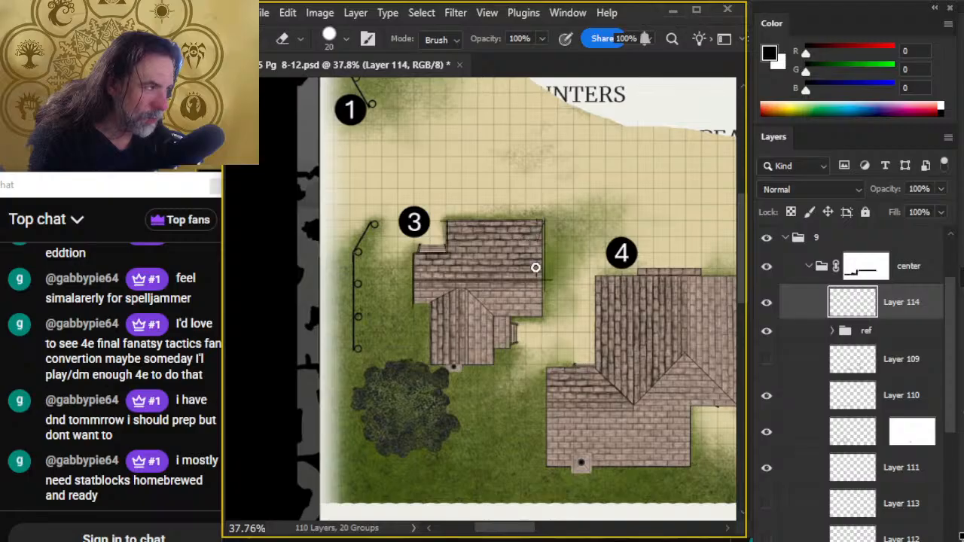
key("b")
- Shift the traced outline off building 3 to check it against the bare ground, and undo the shift
key("v")
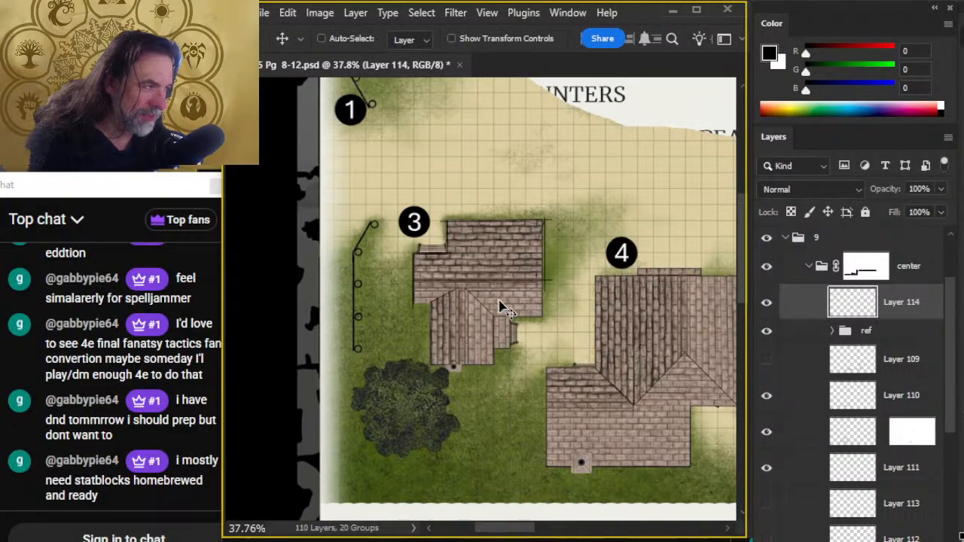
left_click_drag(499, 306, 612, 226)
key("e")
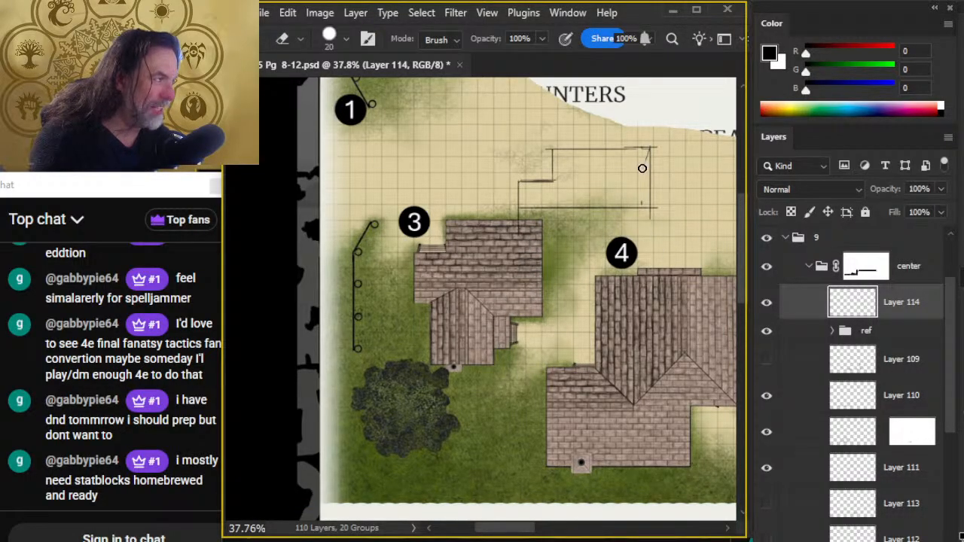
key("ctrl+z")
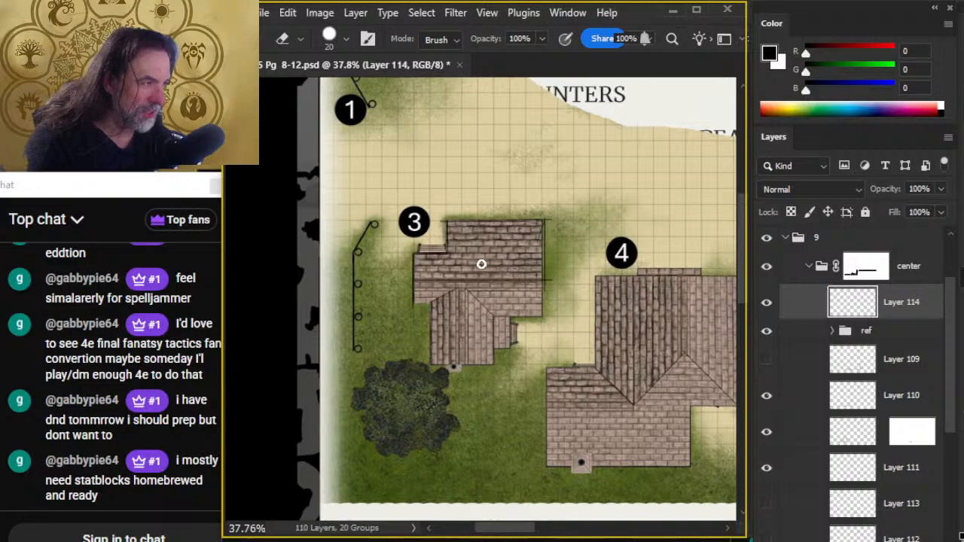
- Trace building 3's lower wing with its left and lower edges, central ridge and left valley line, erasing stray marks
key("b")
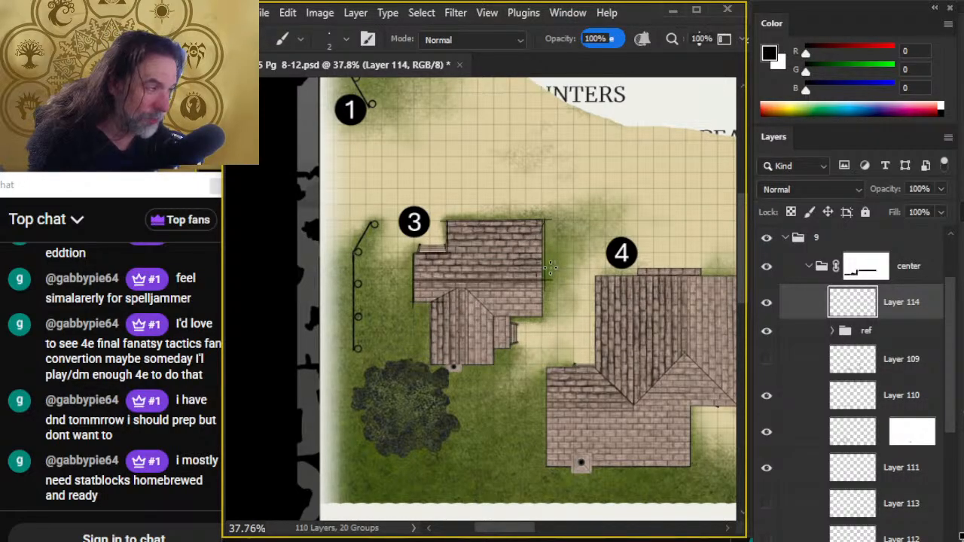
key("e")
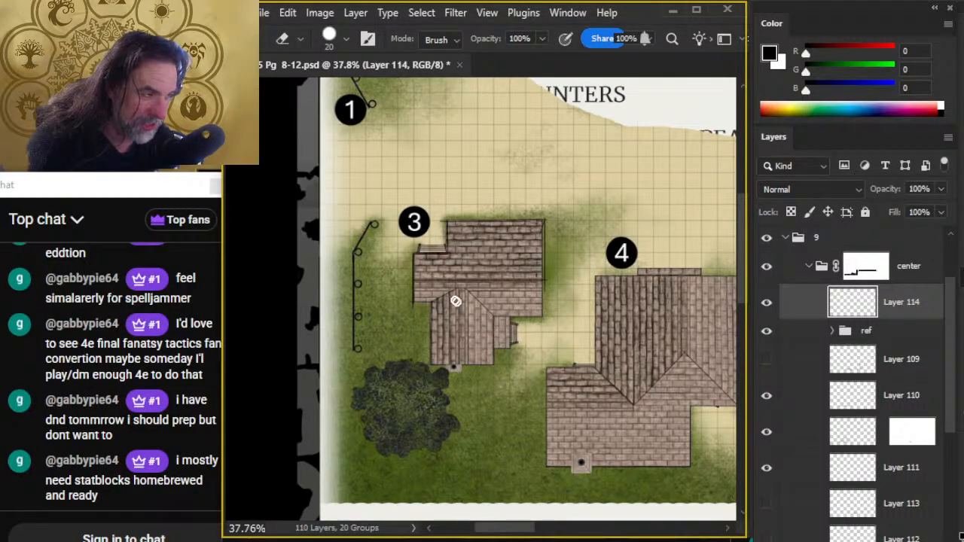
key("b")
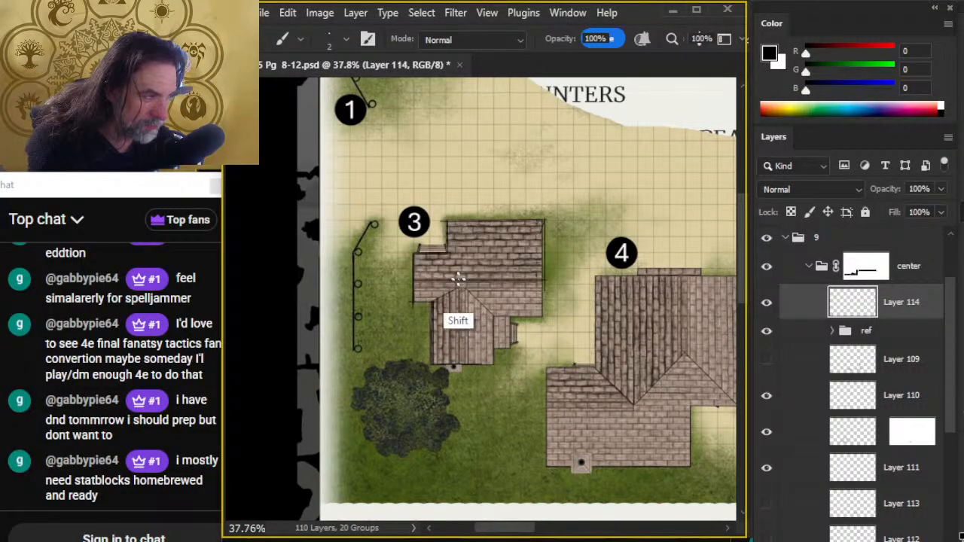
key("e")
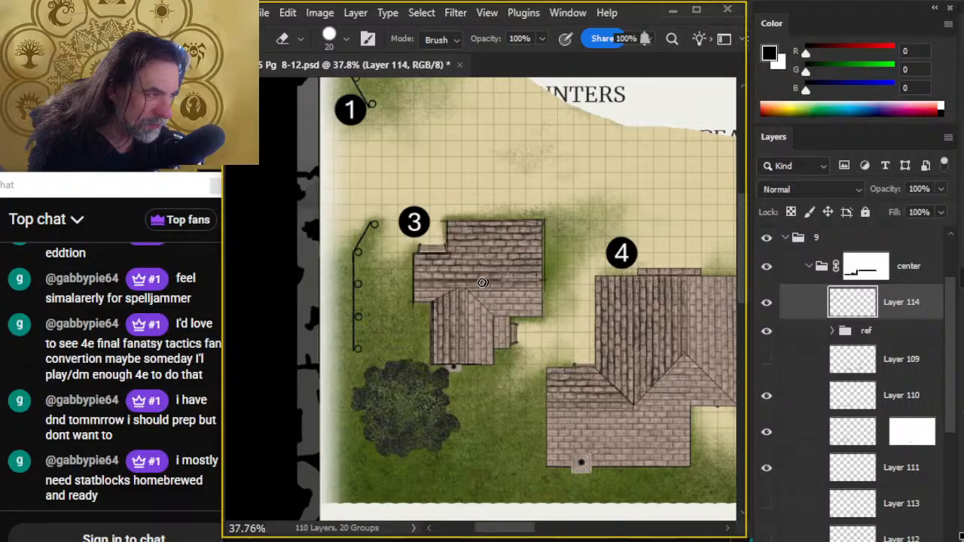
key("b")
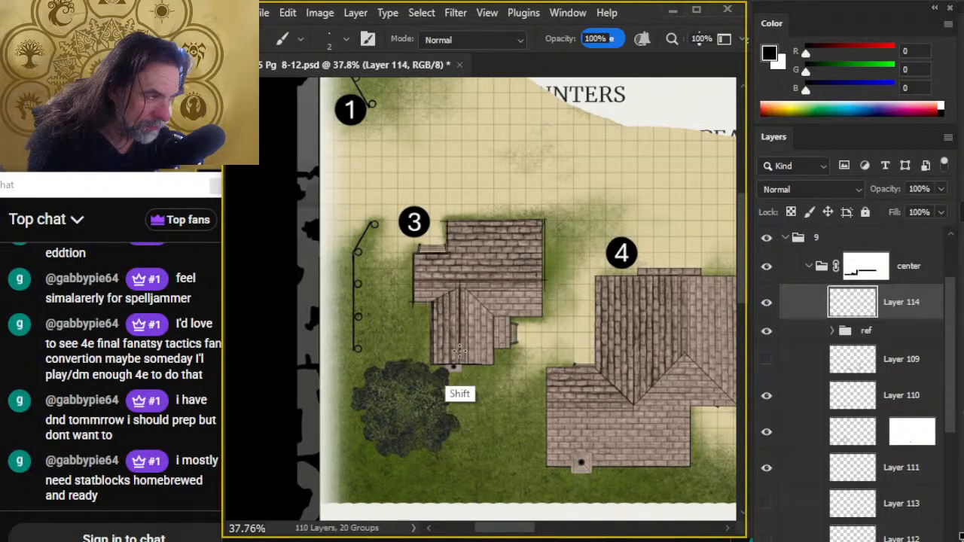
left_click(458, 292, "shift")
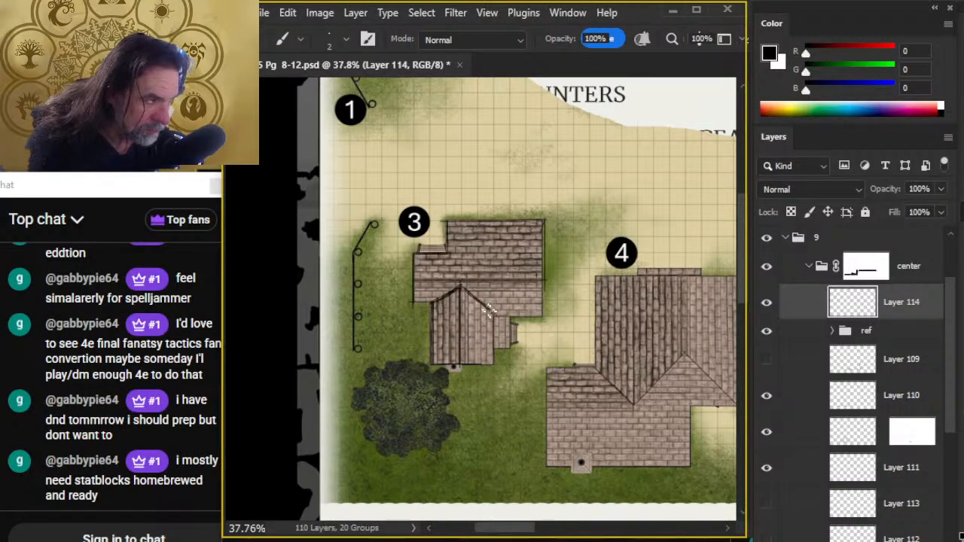
key("e")
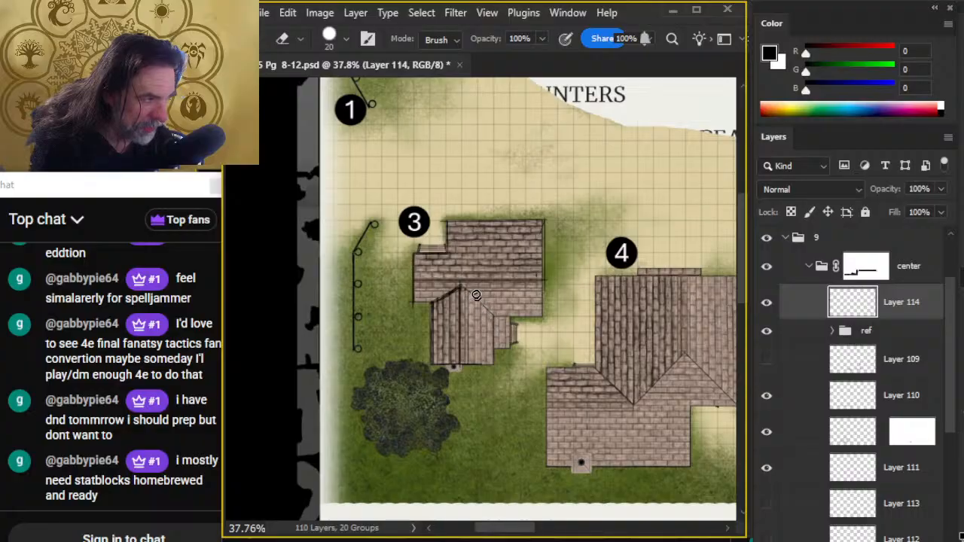
key("b")
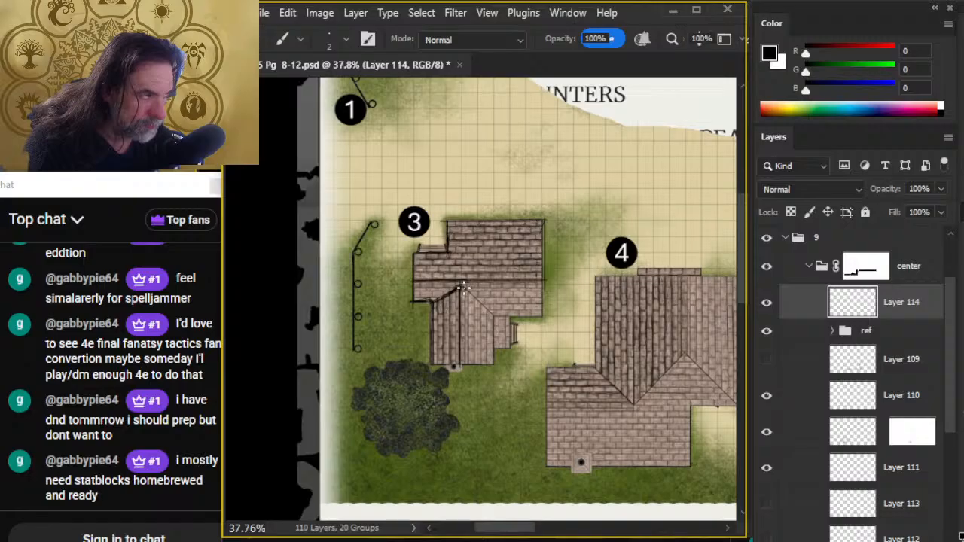
- Move the roof tracing up and right off building 3, and rotate it to about -147.13 degrees with Free Transform
key("v")
left_click_drag(463, 286, 561, 197)
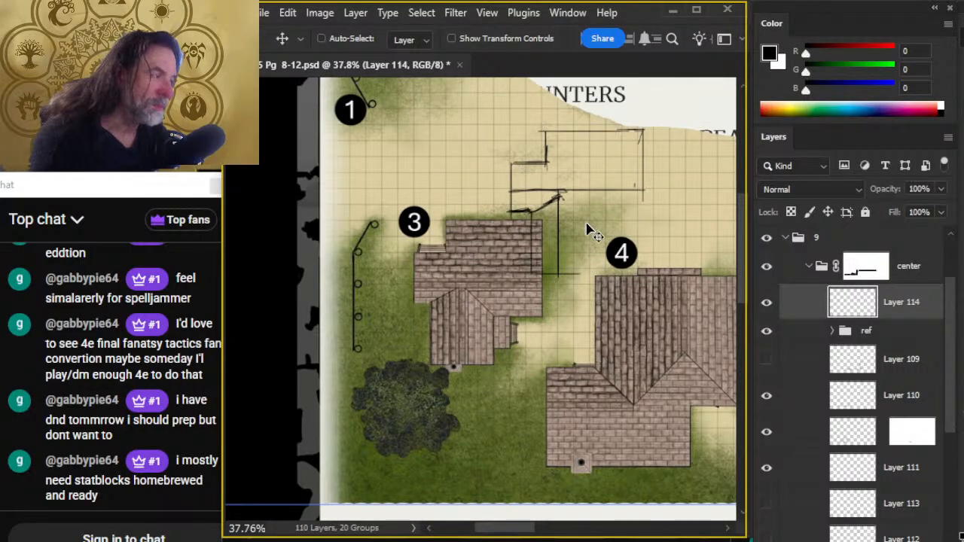
key("b")
key("l")
right_click(556, 246)
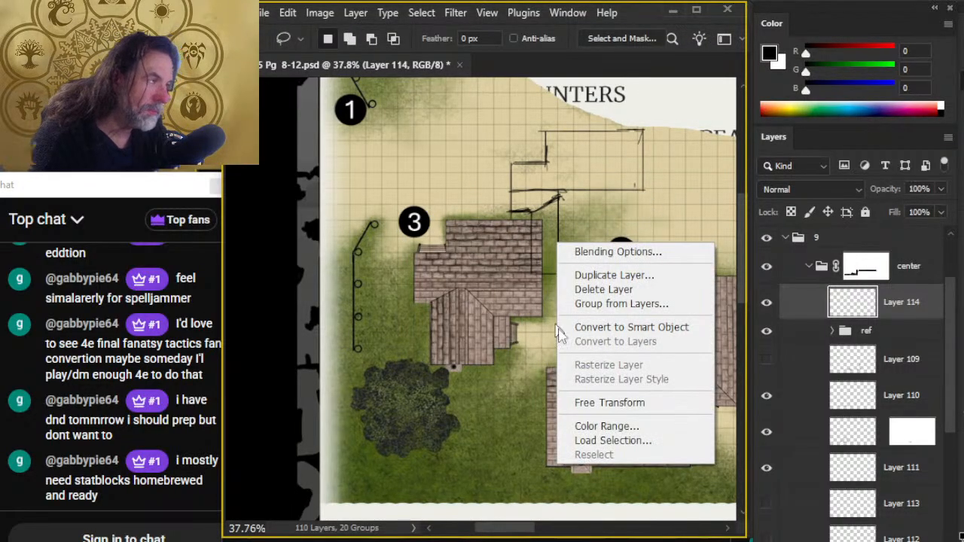
left_click(610, 402)
mouse_move(528, 339)
left_mouse_down()
mouse_move(515, 345)
mouse_move(745, 209)
left_mouse_up()
mouse_move(659, 351)
left_mouse_down()
mouse_move(672, 319)
mouse_move(606, 325)
left_mouse_up()
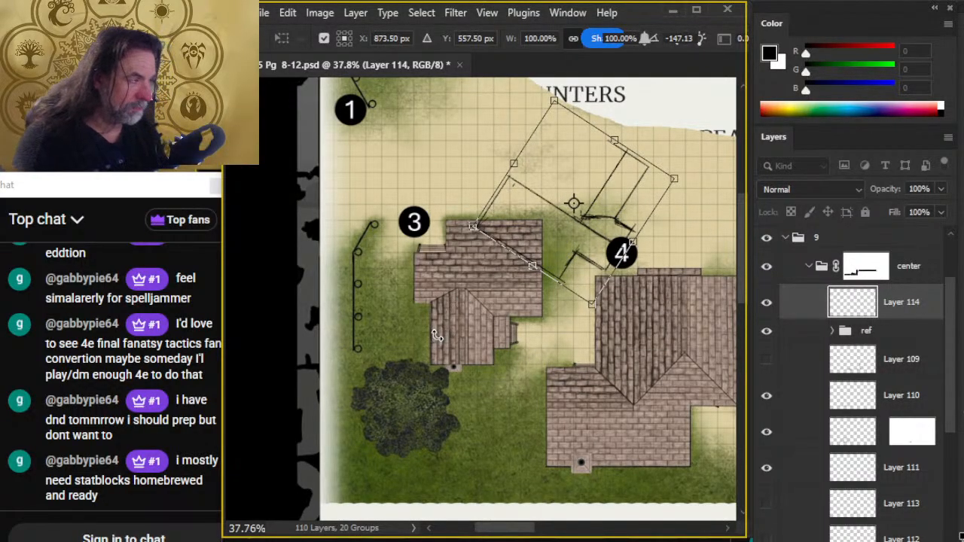
key("Return")
key("Return")
key("v")
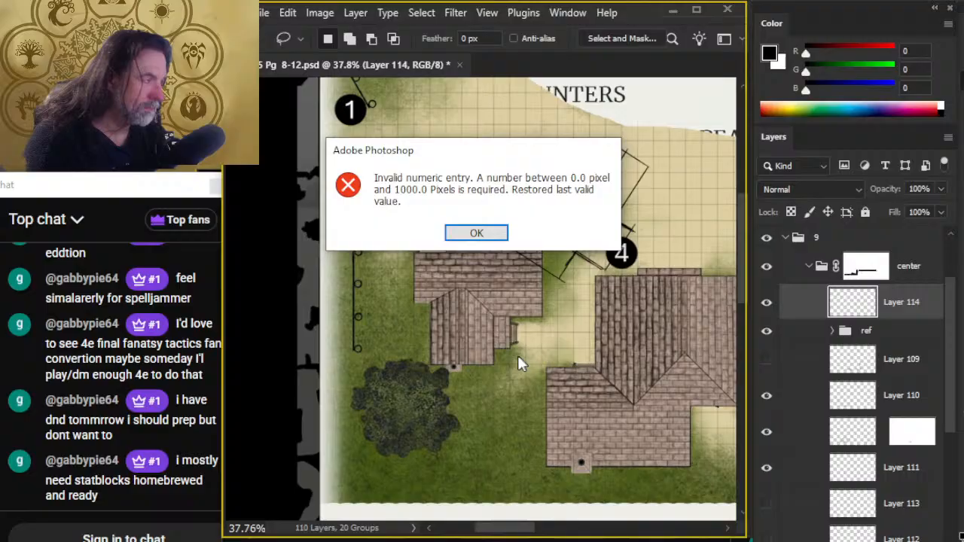
left_click(476, 236)
key("v")
key("Return")
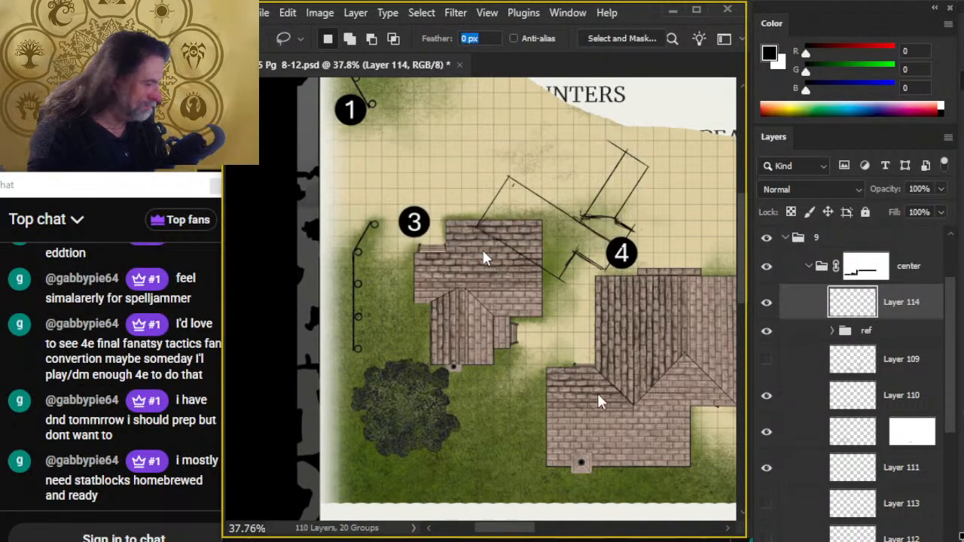
type("v")
key("Return")
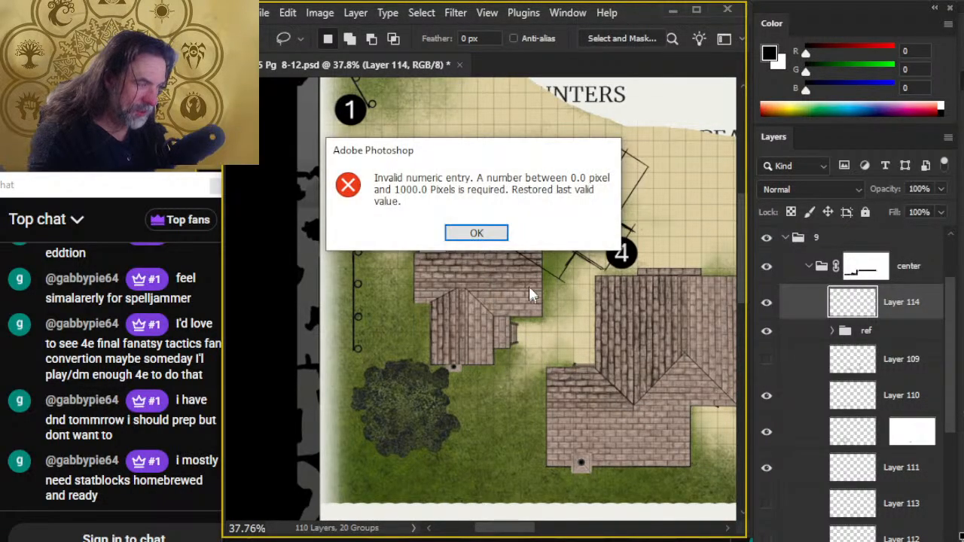
left_click(476, 233)
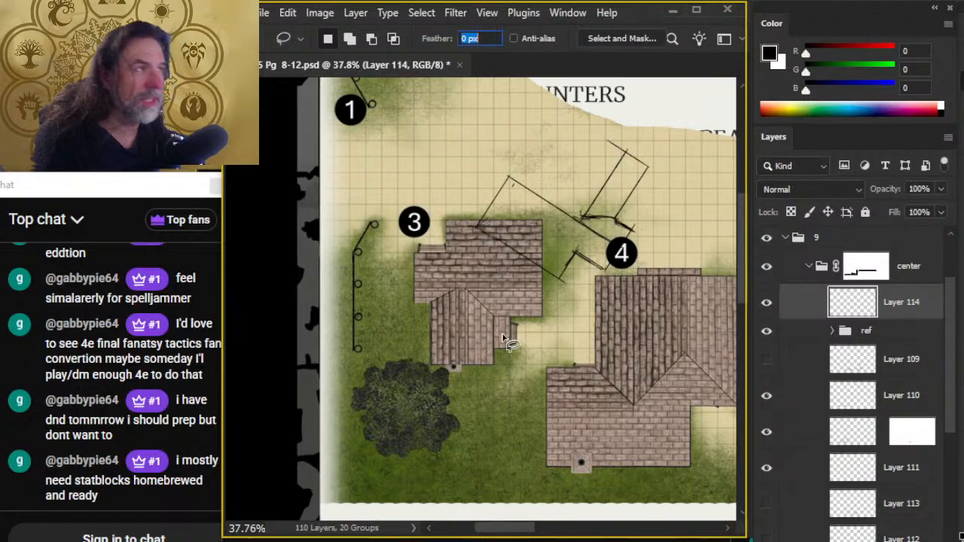
type("v")
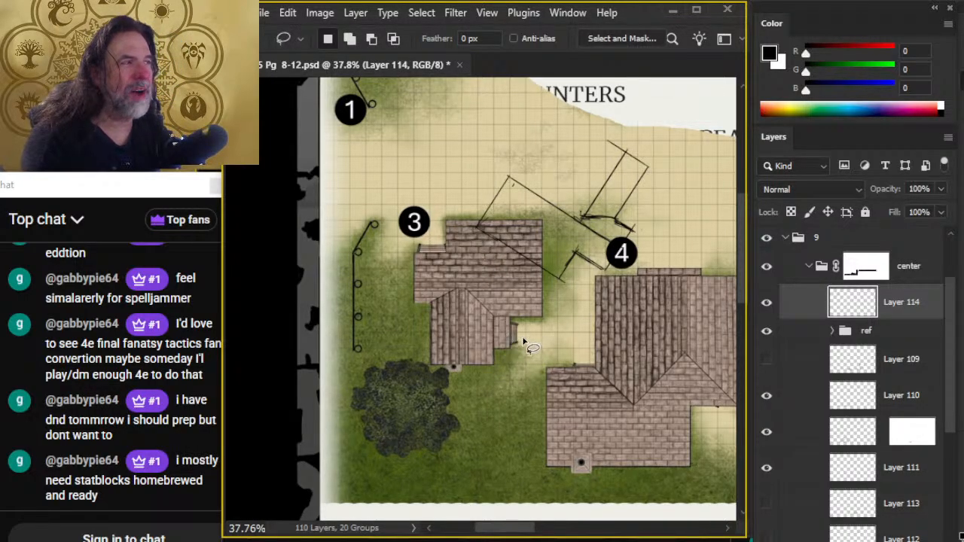
- Apply a perspective transform to the rotated roof tracing, spreading its lower edge wide and narrowing its upper edge, at about 257.73% width
right_click(506, 305)
left_click(555, 466)
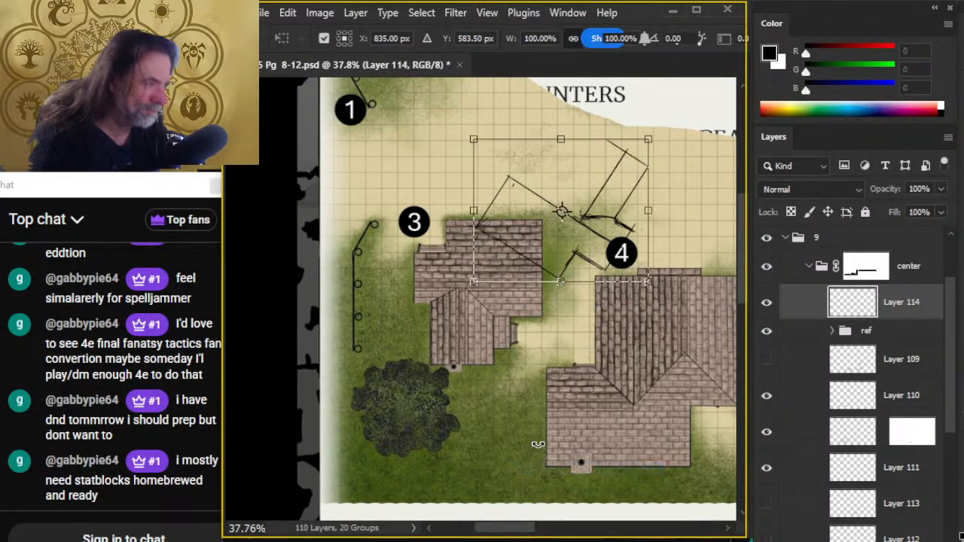
right_click(543, 233)
left_click(582, 322)
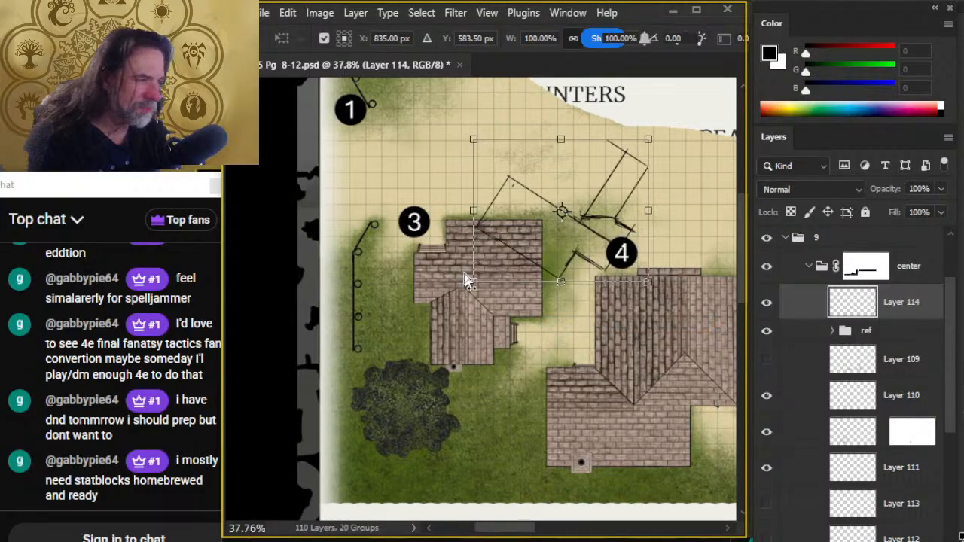
left_click_drag(472, 282, 336, 233)
mouse_move(647, 140)
left_mouse_down()
mouse_move(616, 136)
mouse_move(643, 140)
mouse_move(633, 143)
left_mouse_up()
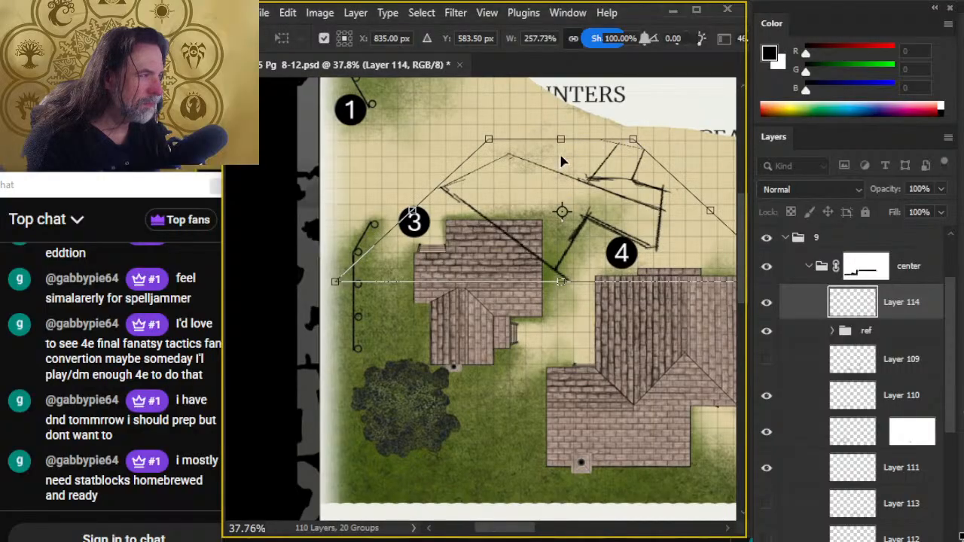
- Flatten the rotated roof tracing to about 45.70% height and narrow its upper edge in perspective
right_click(564, 158)
left_click(613, 172)
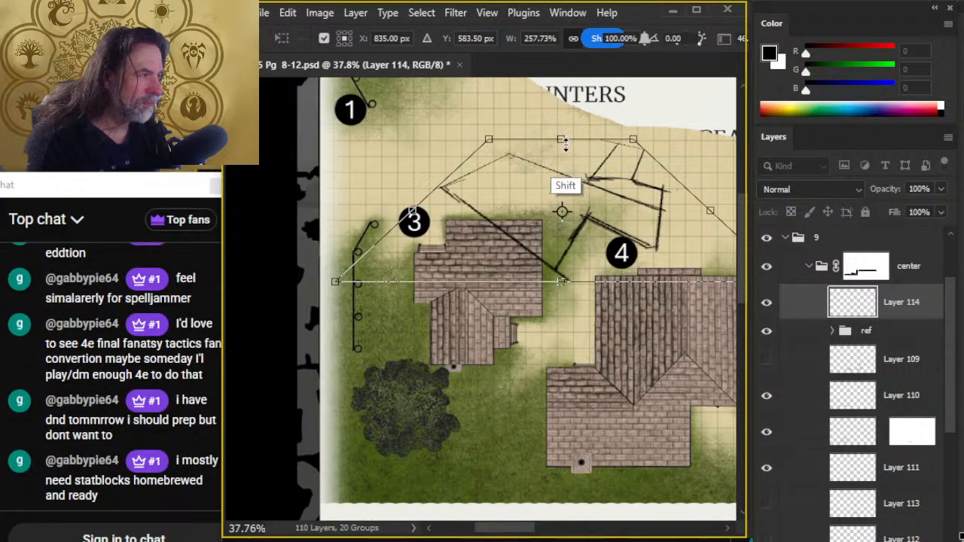
left_click_drag(566, 134, 585, 218)
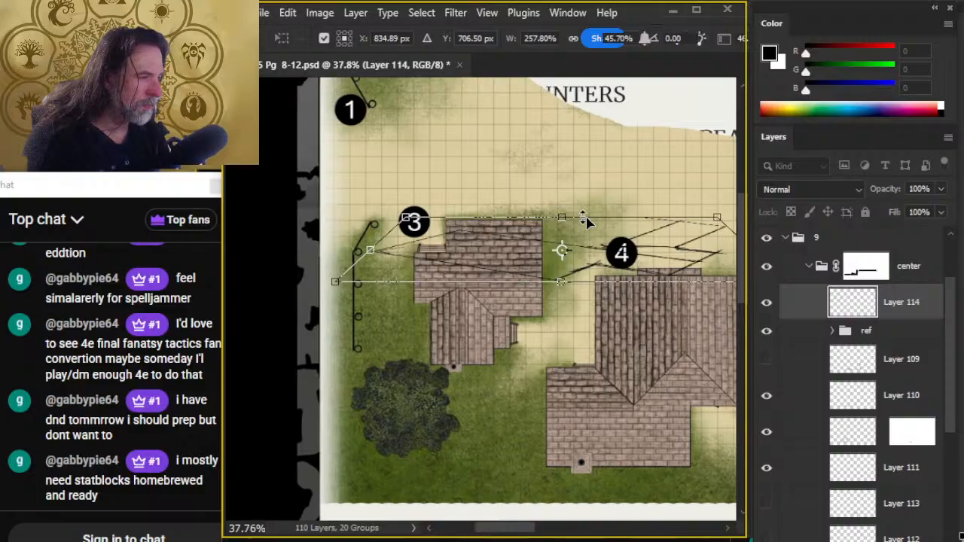
right_click(553, 179)
left_click(603, 269)
left_click_drag(720, 213, 676, 218)
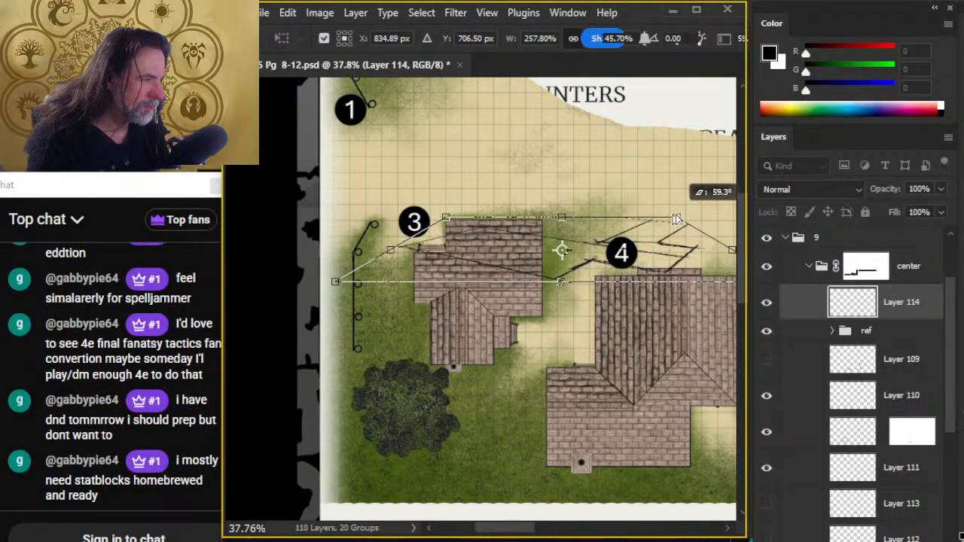
- Raise the roof tracing's lower edge slightly to flatten it further, and commit the transform
right_click(560, 284)
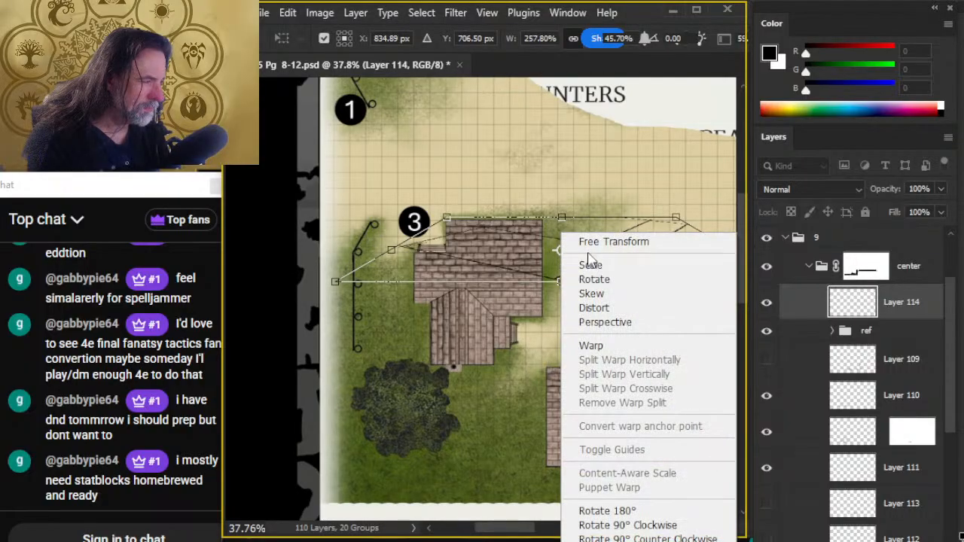
left_click(603, 241)
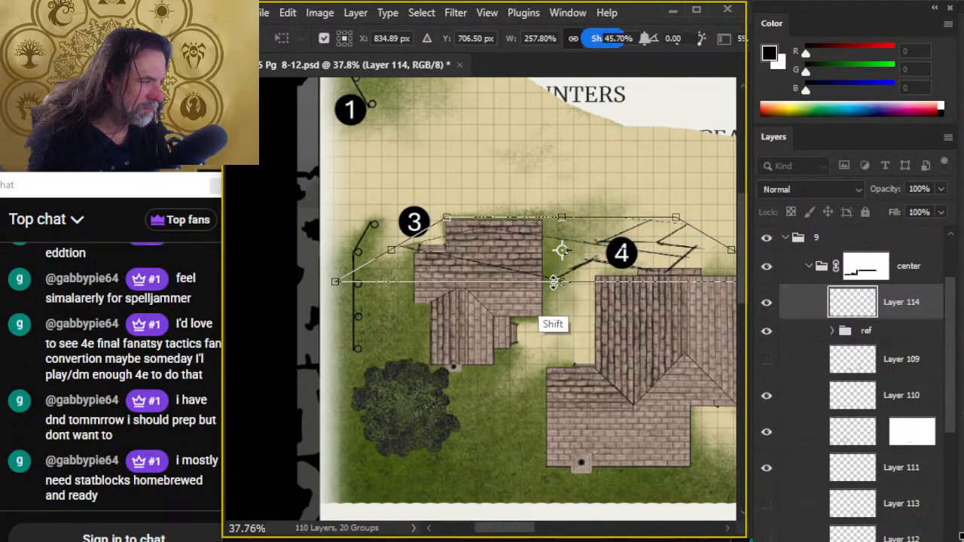
mouse_move(559, 282)
left_mouse_down()
mouse_move(558, 262)
mouse_move(564, 293)
mouse_move(562, 260)
mouse_move(561, 272)
left_mouse_up()
key("Return")
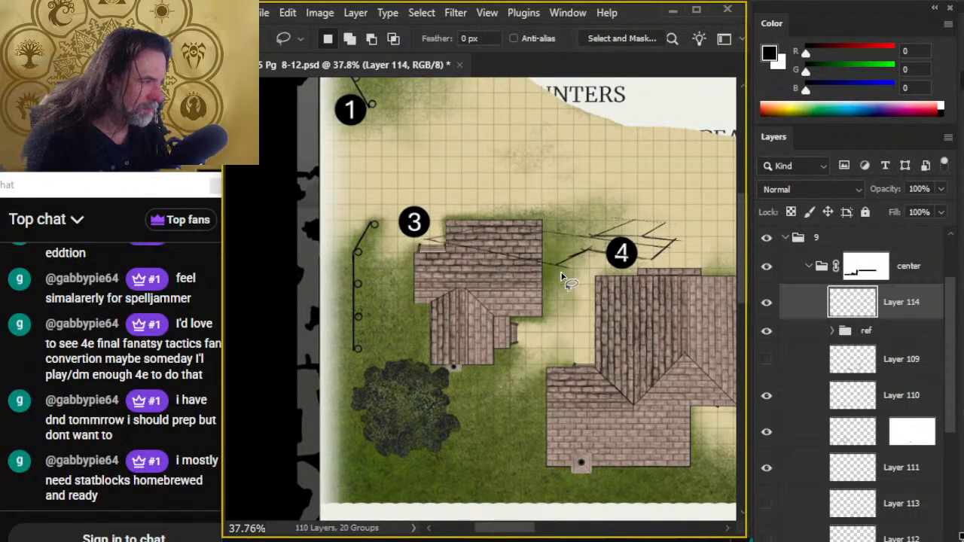
- Move the flattened roof tracing off the village map onto the page 9 house sketch, over its roof
mouse_move(613, 380)
left_mouse_down()
mouse_move(534, 308)
mouse_move(384, 233)
left_mouse_up()
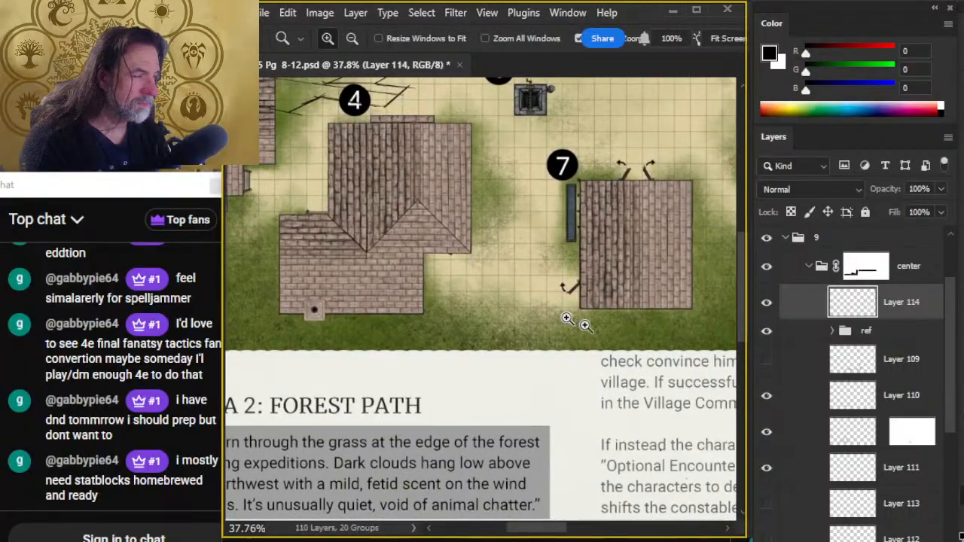
left_click_drag(585, 323, 428, 373)
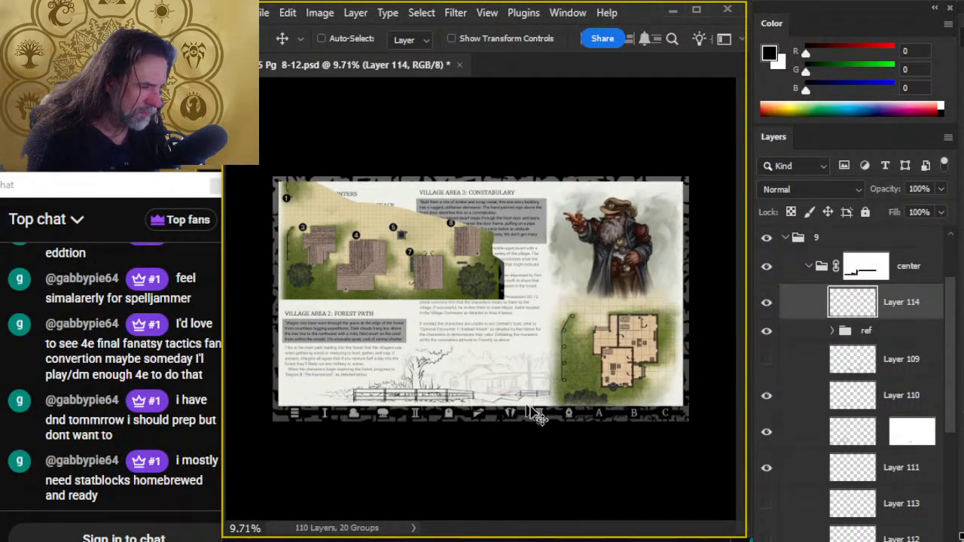
left_click_drag(573, 409, 586, 380)
key("ctrl+space")
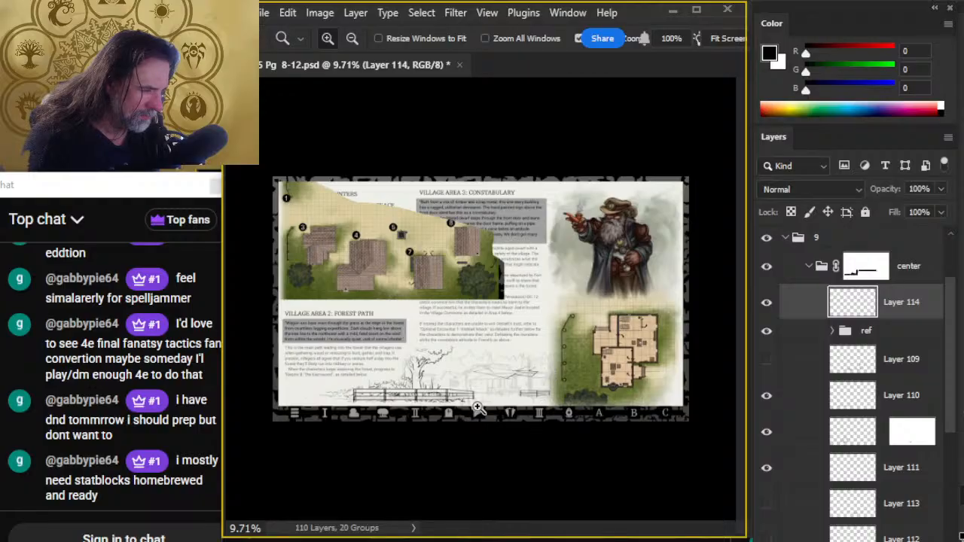
mouse_move(477, 407)
left_mouse_down()
mouse_move(597, 399)
mouse_move(634, 342)
mouse_move(538, 281)
left_mouse_up()
- Scale the roof tracing's height to about 41.25% from its lower edge with Free Transform
right_click(544, 315)
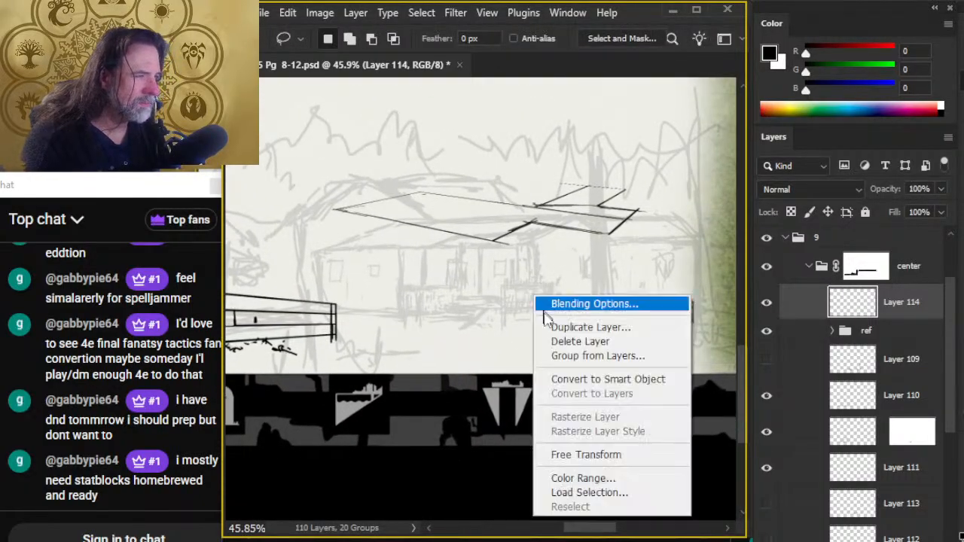
left_click(566, 455)
right_click(520, 286)
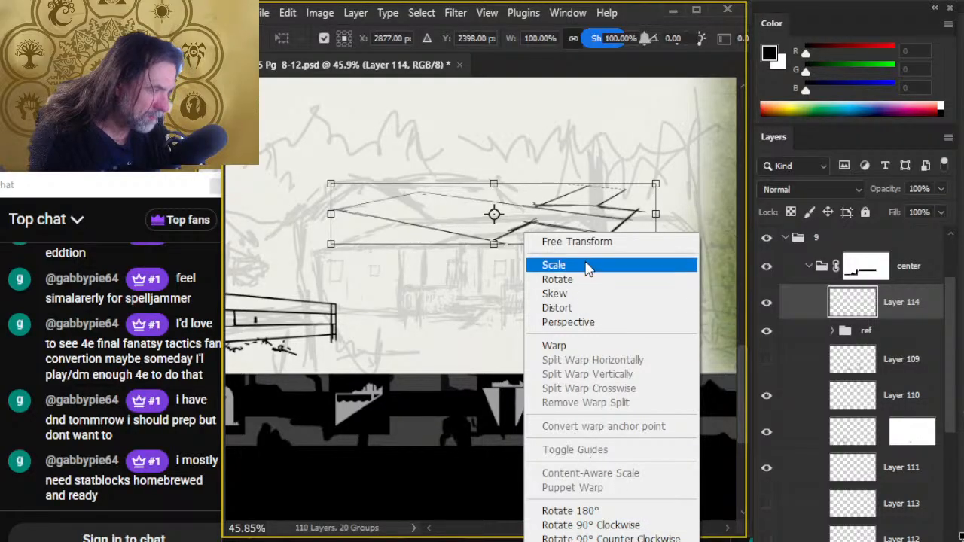
left_click(572, 241)
left_click_drag(494, 243, 493, 207)
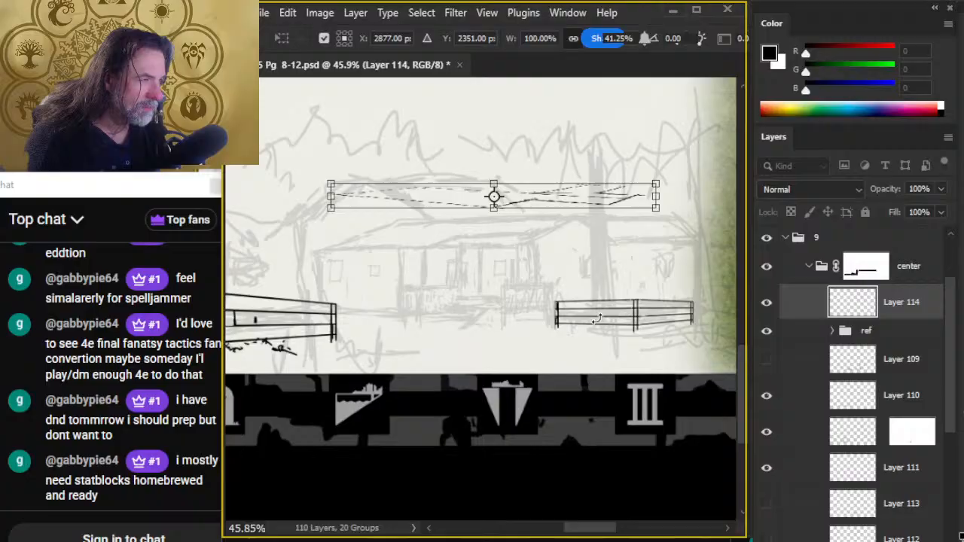
- Skew the roof tracing upward at its right end, lower it onto the sketched house's eaves, and commit the transform
right_click(588, 225)
left_click(619, 294)
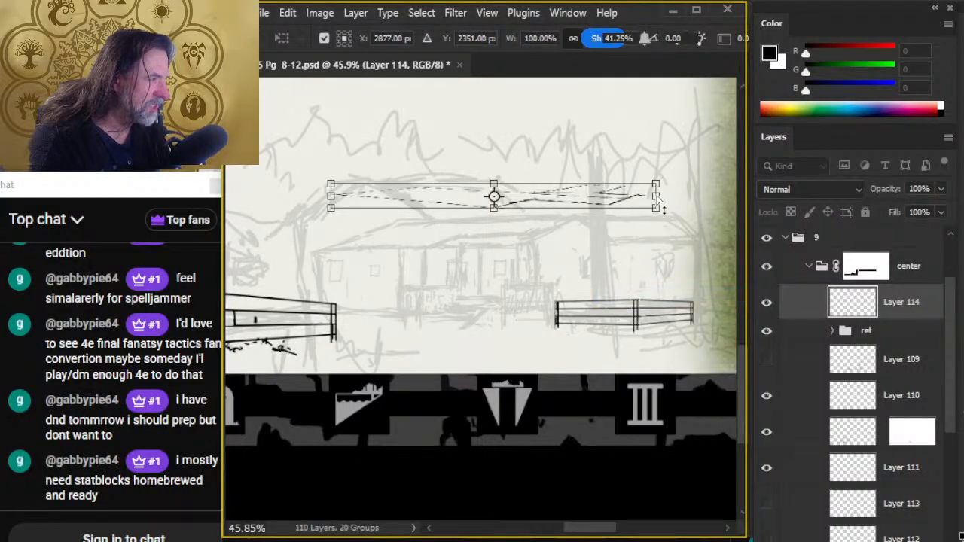
mouse_move(657, 197)
left_mouse_down()
mouse_move(652, 167)
mouse_move(655, 178)
left_mouse_up()
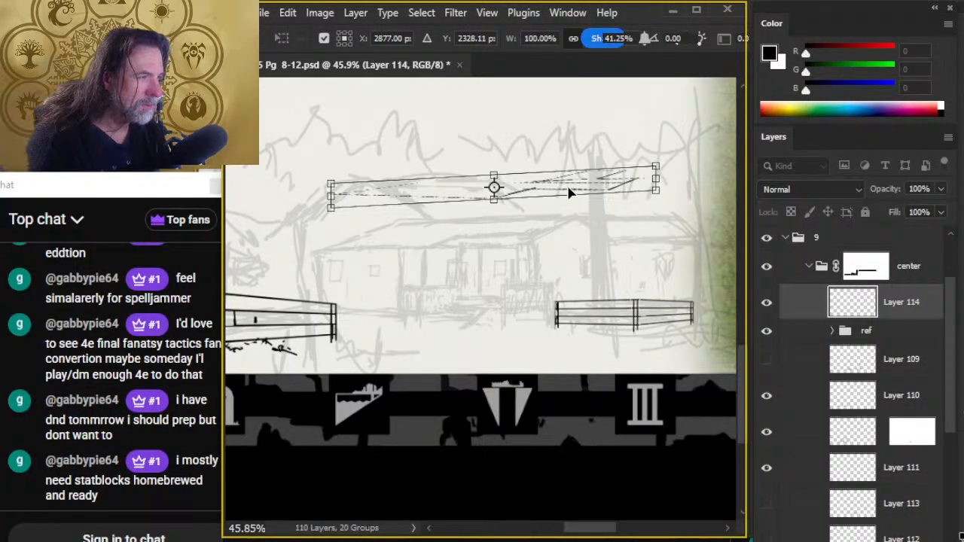
left_click_drag(569, 193, 537, 251)
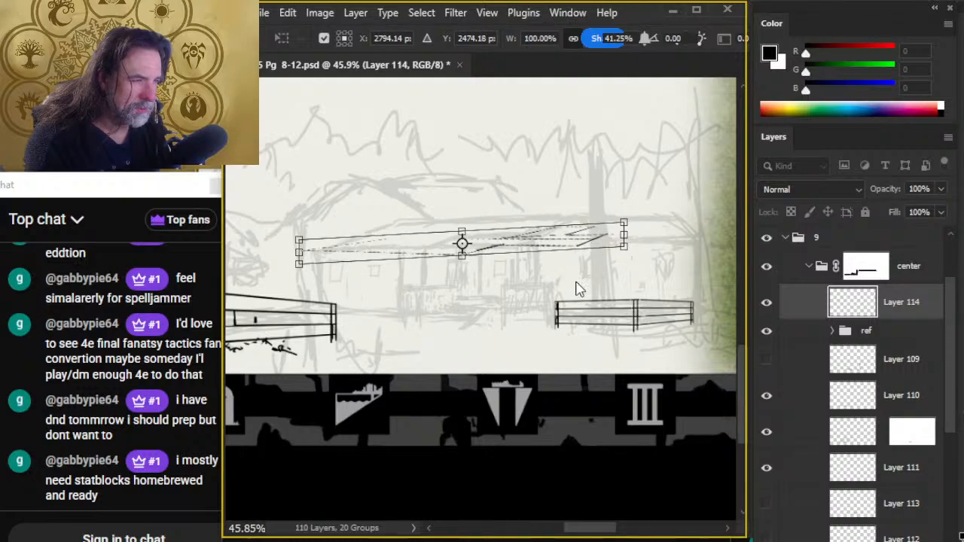
key("Return")
key("l")
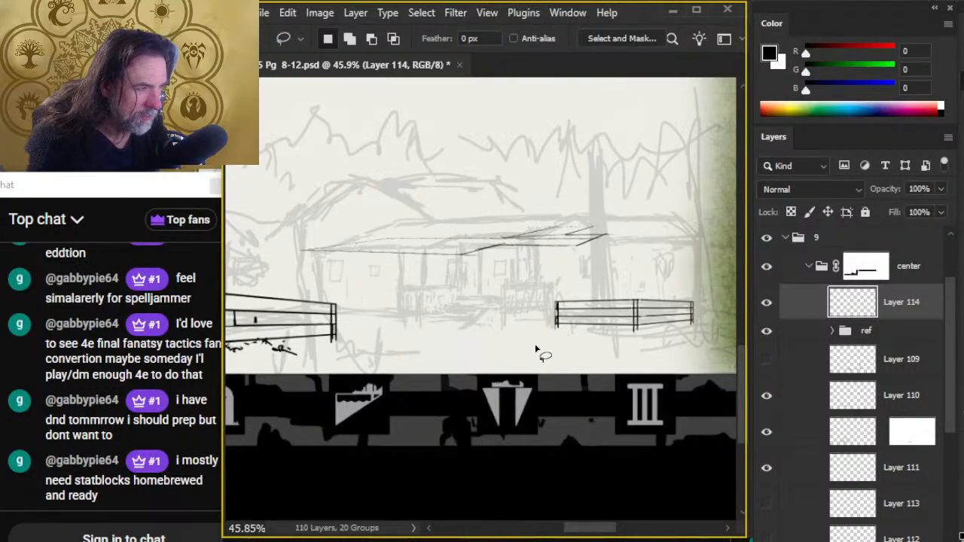
- Flatten the roof tracing to about 57.14% height by lowering its upper edge, and commit the transform
right_click(549, 319)
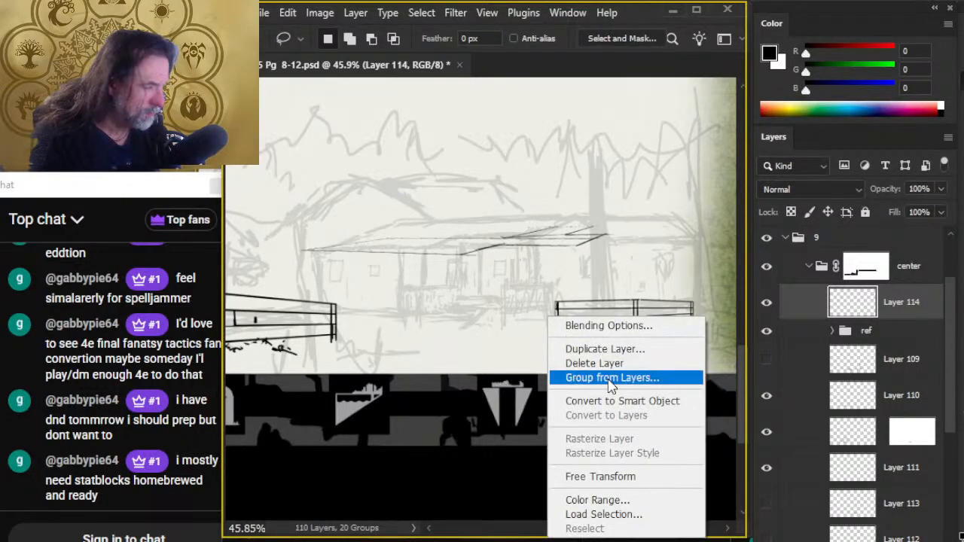
left_click(628, 477)
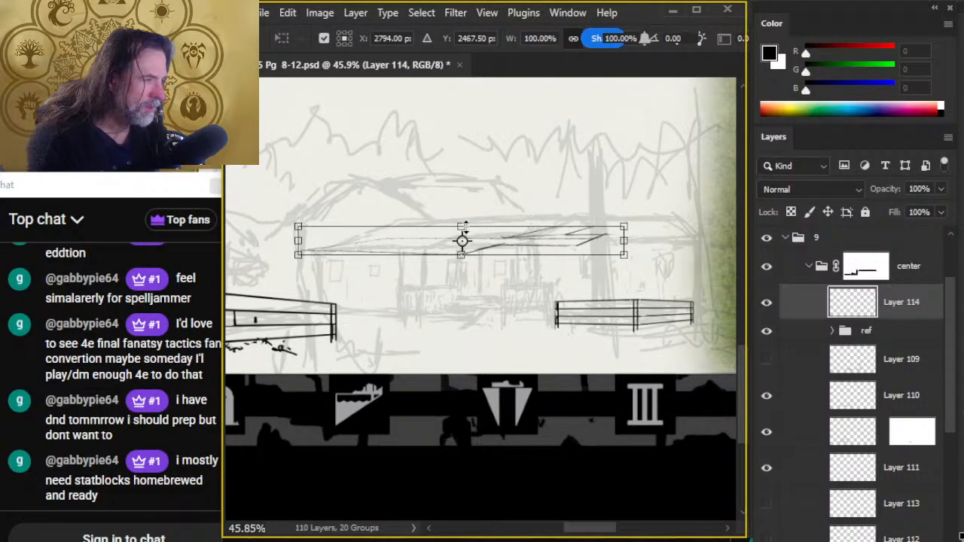
left_click_drag(463, 226, 461, 240)
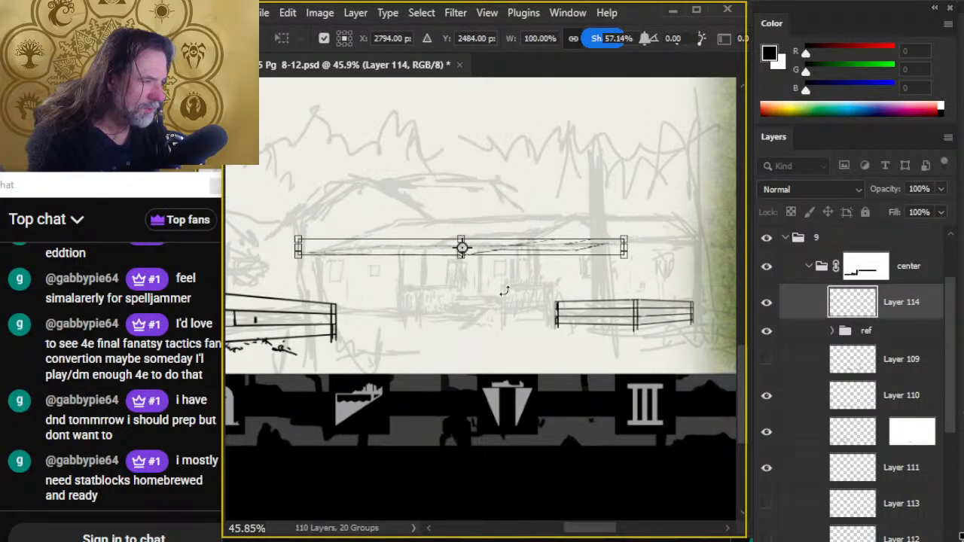
key("Return")
key("l")
- Narrow the roof tracing from its right side until it ends near the sketched porch's right end
right_click(508, 325)
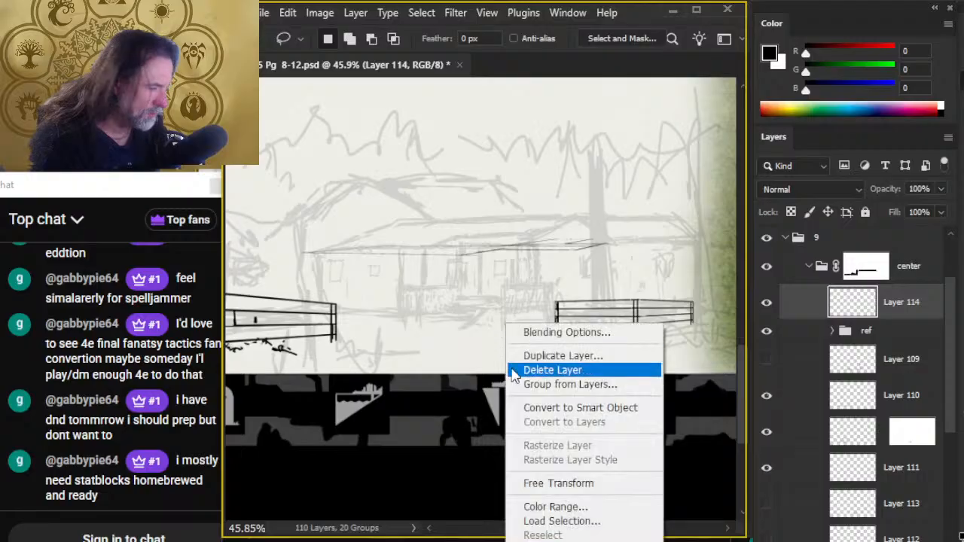
left_click(595, 483)
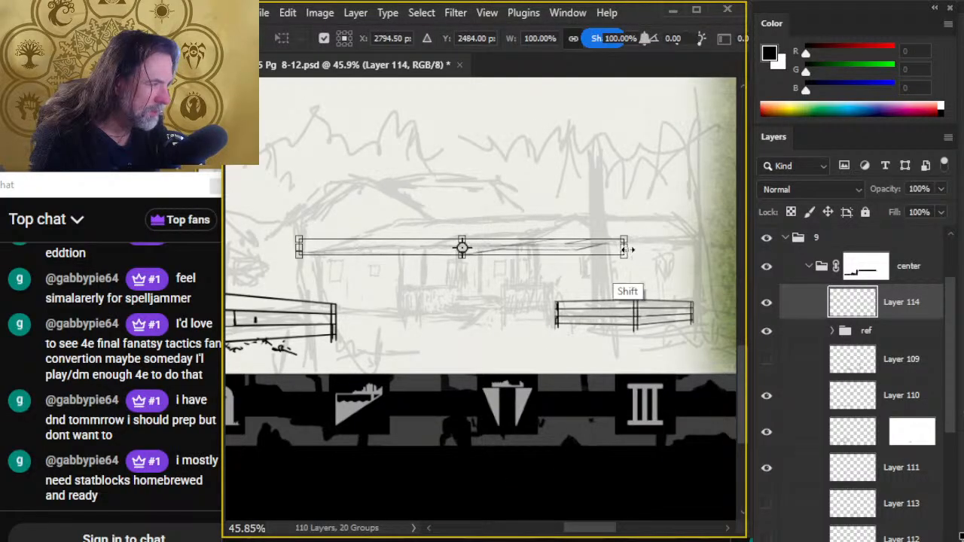
left_click_drag(623, 249, 558, 243)
key("Return")
key("l")
- Nudge the narrowed roof tracing slightly upward to line up with the sketched eaves
key("v")
key("shift+Up")
key("shift+Up")
key("shift+Up")
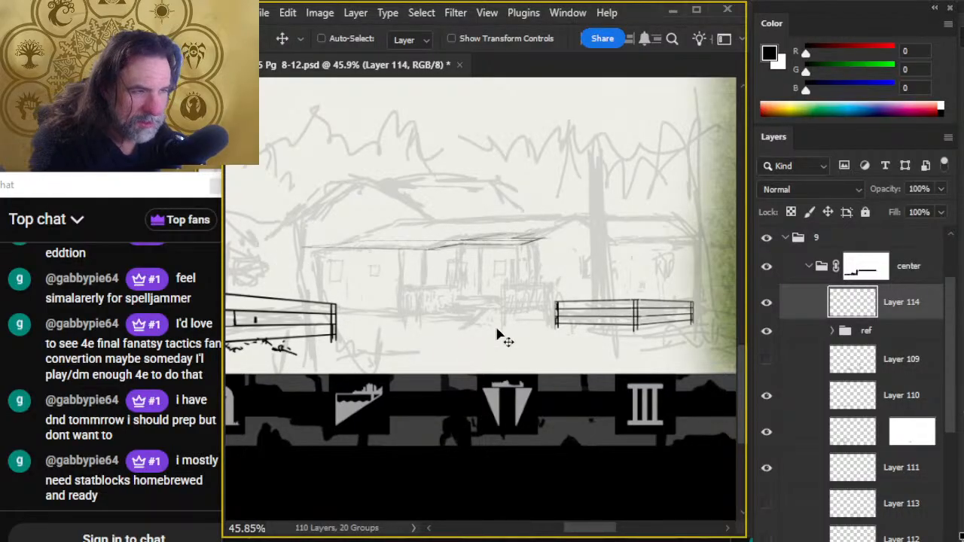
key("shift+Up")
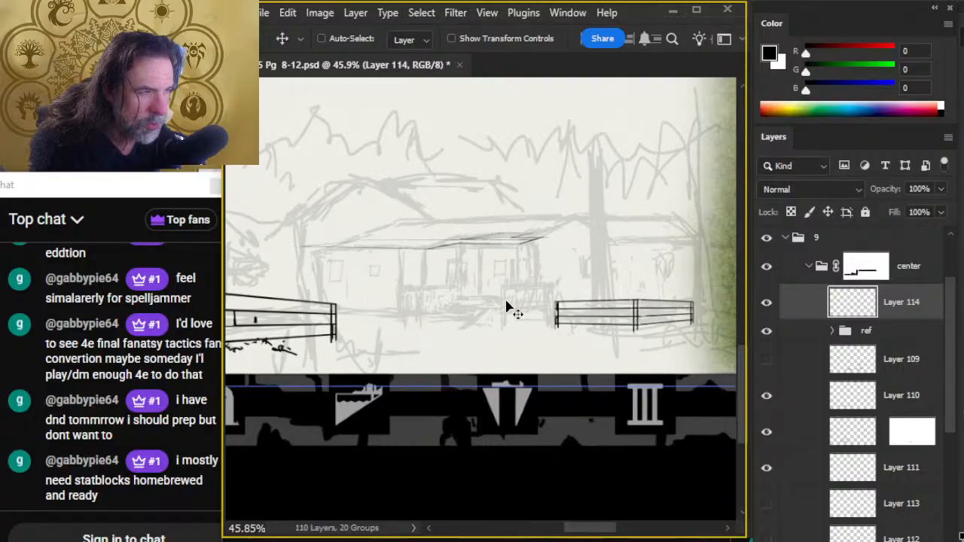
key("l")
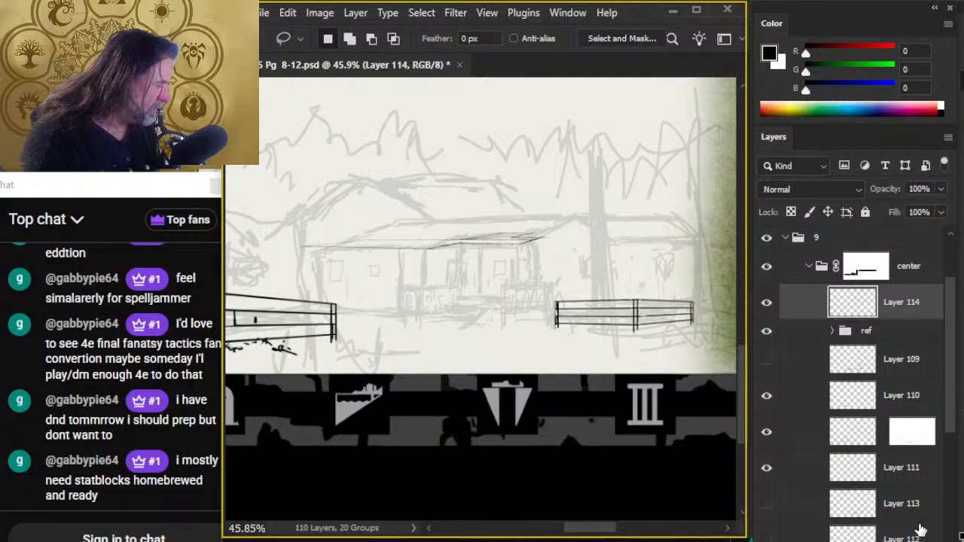
- Toggle Layer 111 and the masked layer above it off and on to check which fence parts each holds
left_click(768, 470)
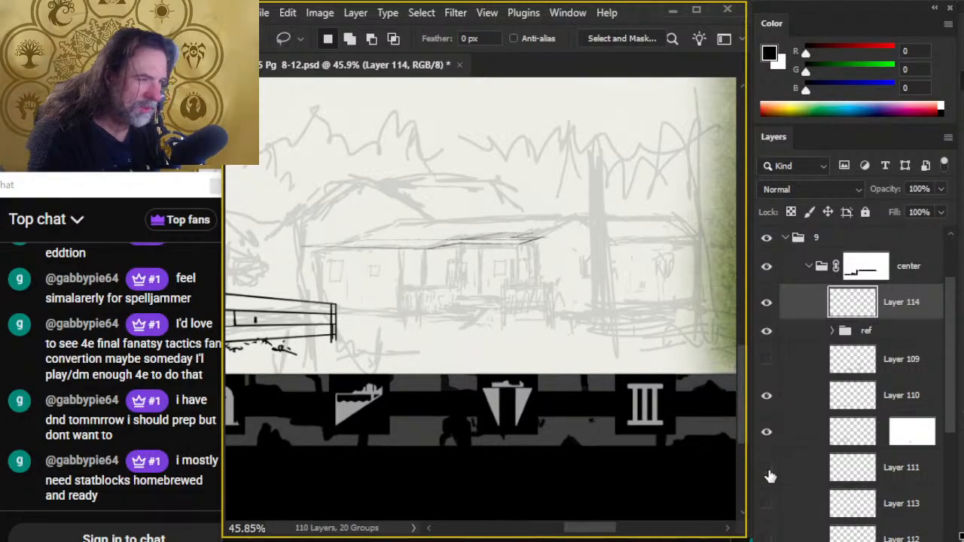
left_click(768, 470)
left_click(768, 430)
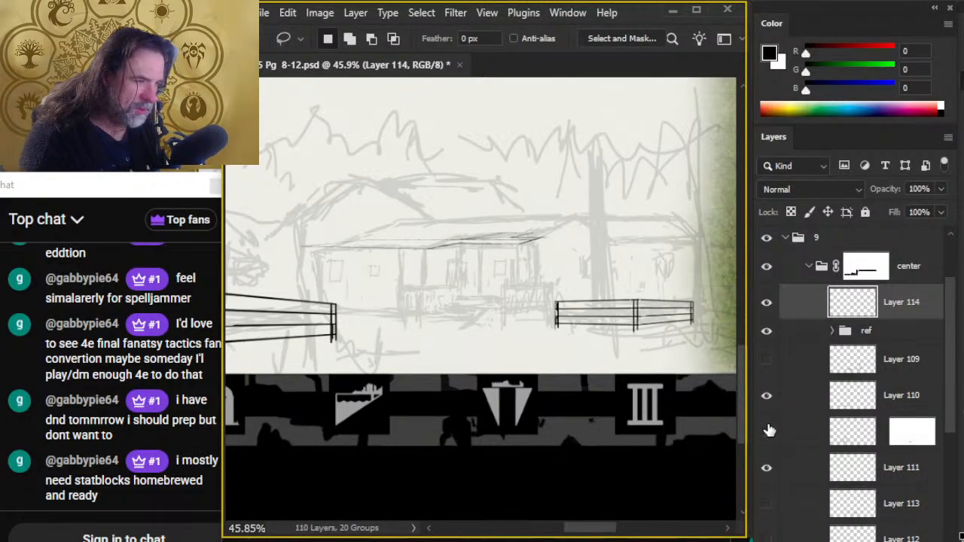
left_click(768, 432)
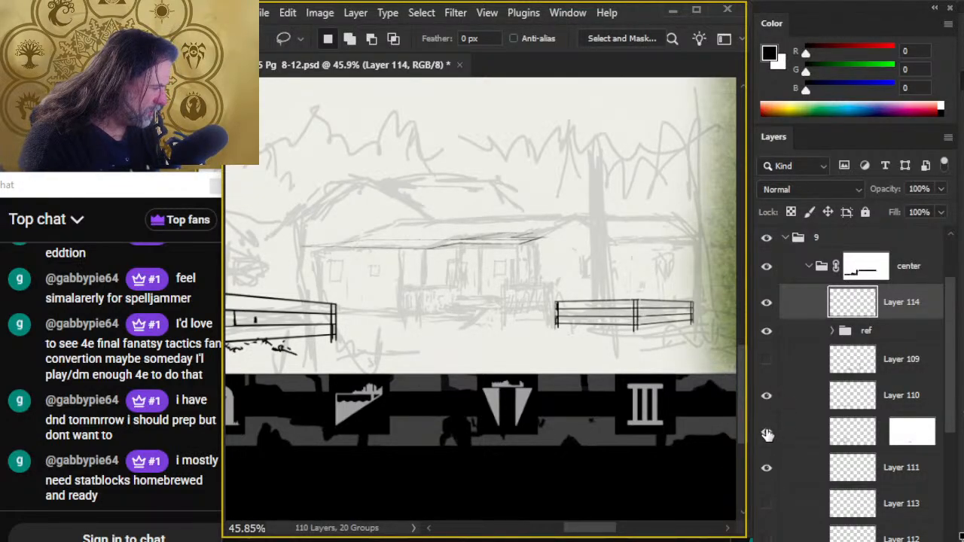
- Create a new layer above Layer 112 and brush three vertical wall lines beneath the left part of the roof tracing
left_click(900, 536)
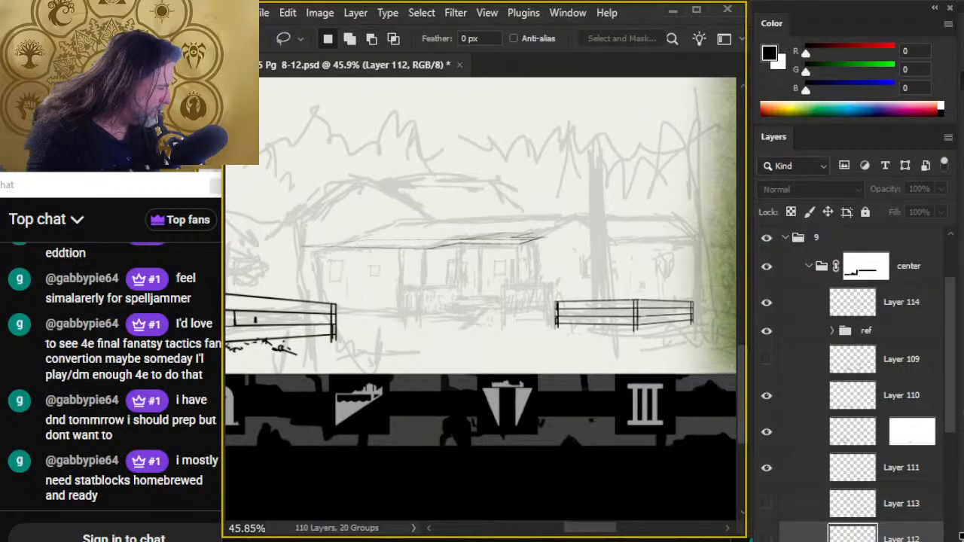
key("ctrl+shift+alt+n")
key("b")
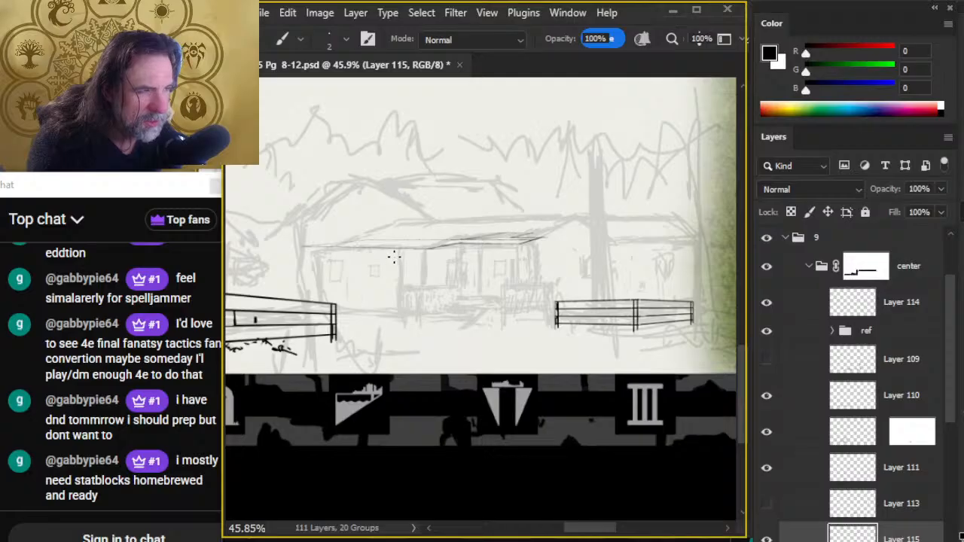
left_click_drag(393, 257, 395, 318)
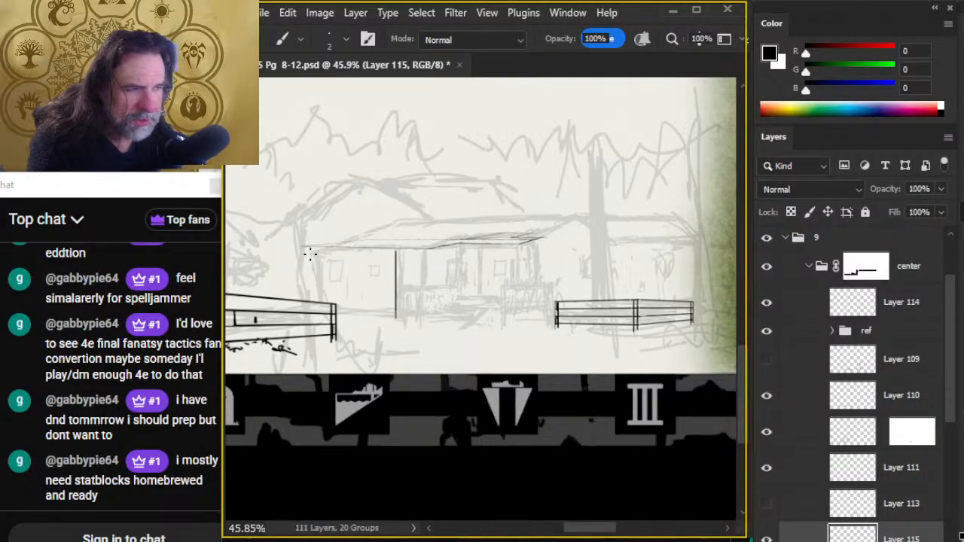
left_click_drag(312, 250, 312, 304)
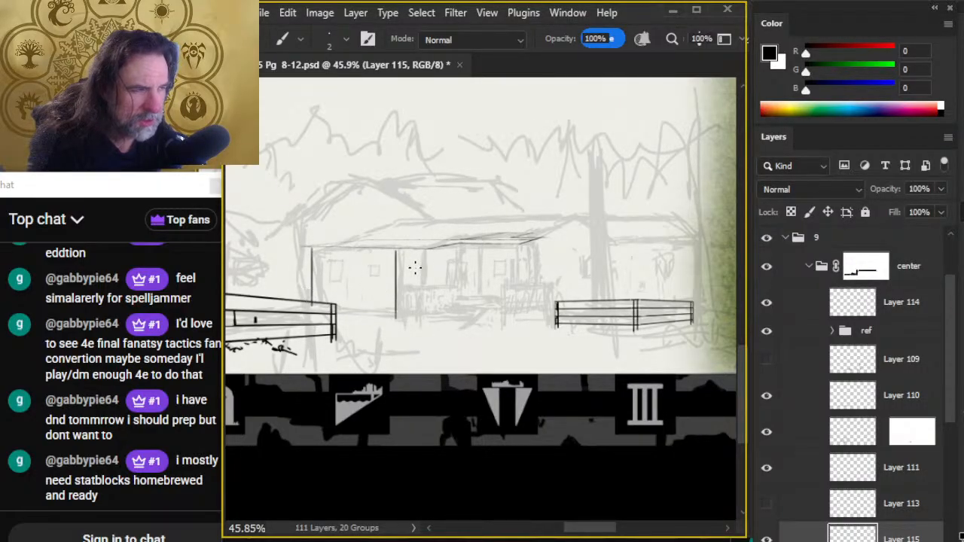
left_click_drag(426, 251, 426, 323)
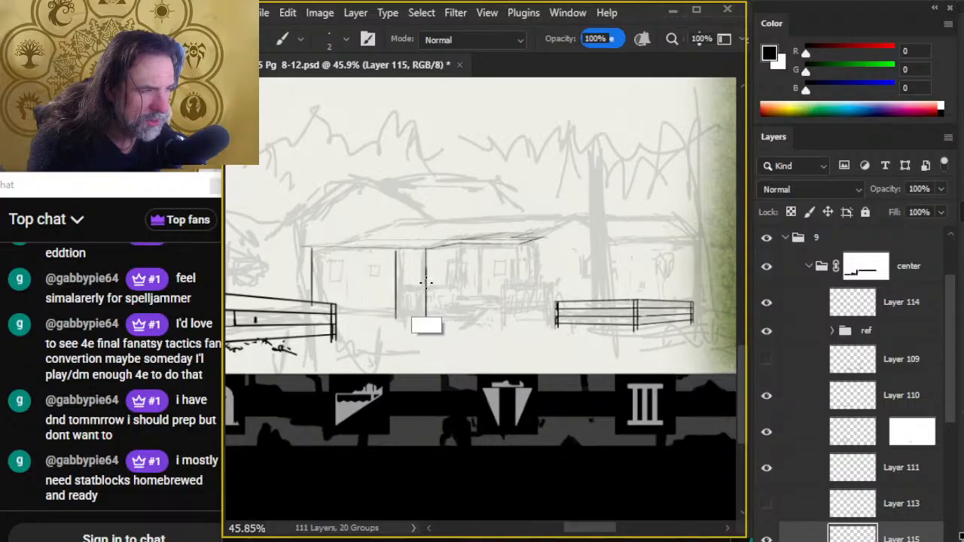
- Draw four vertical wall lines beneath the right part of the roof tracing, with a small gable peak at its right end
left_click_drag(465, 243, 463, 312)
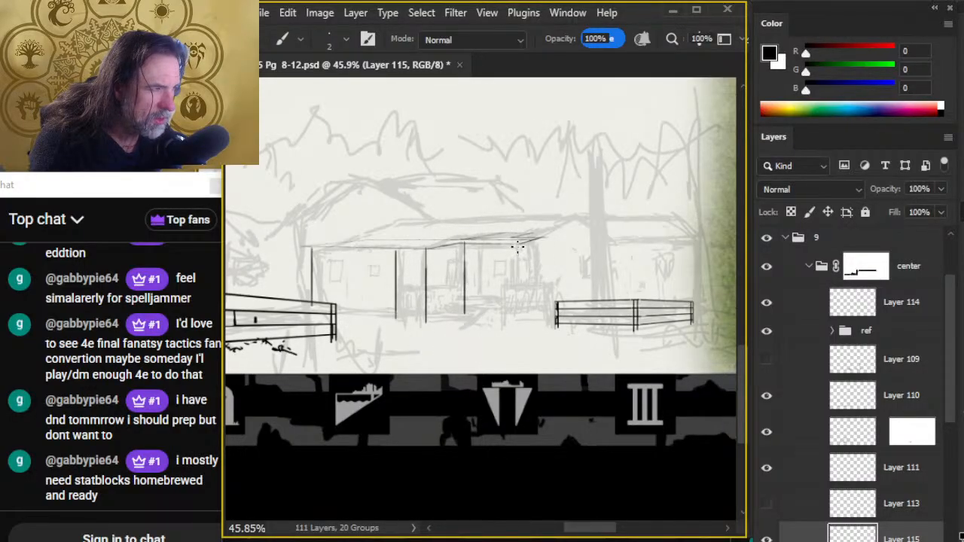
left_click_drag(517, 246, 517, 320)
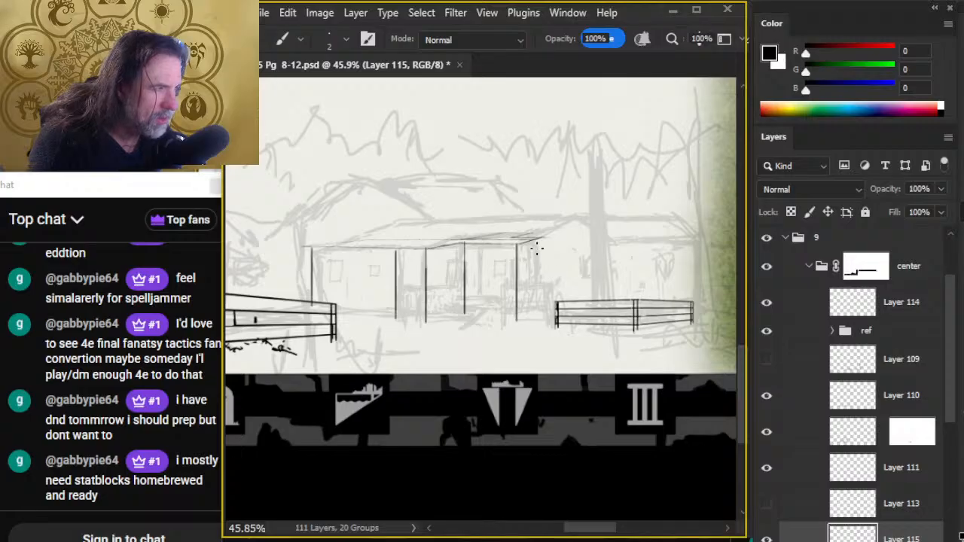
left_click_drag(552, 240, 551, 322)
left_click_drag(535, 240, 535, 332)
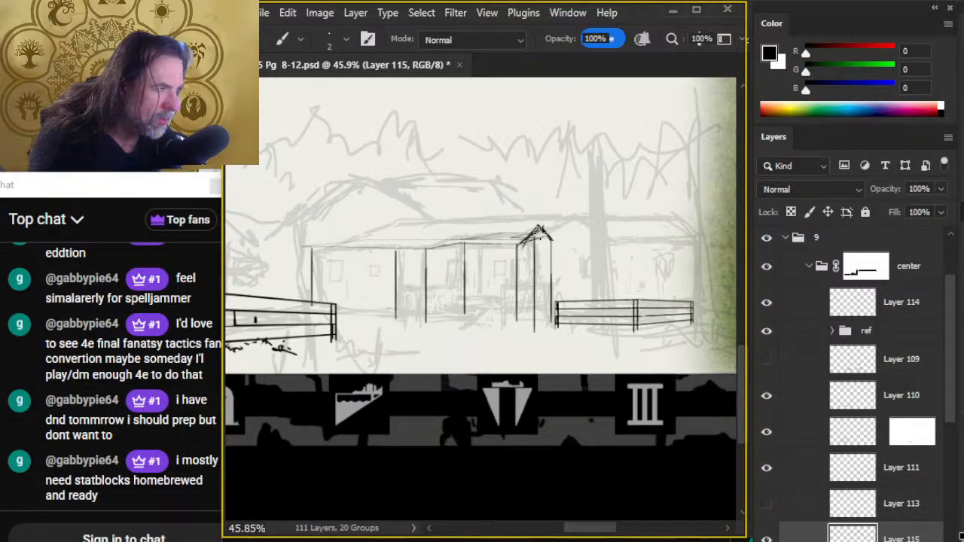
key("e")
key("b")
left_click_drag(537, 226, 514, 241)
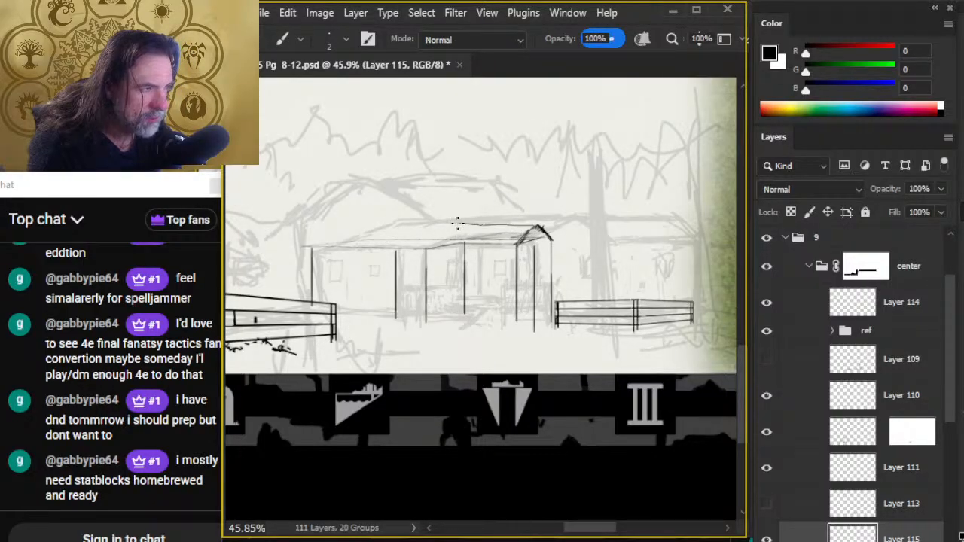
left_click(534, 228)
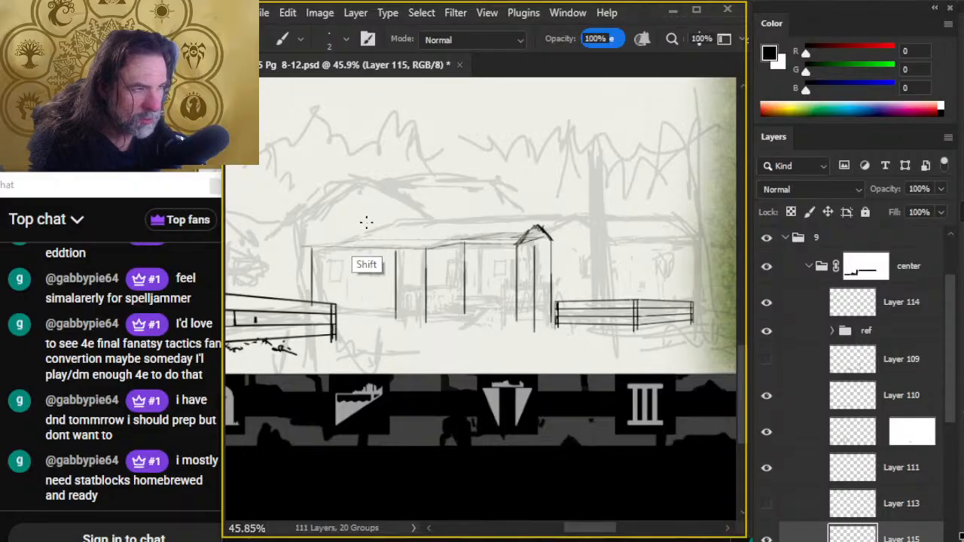
left_click(360, 223, "shift")
left_click(311, 248, "shift")
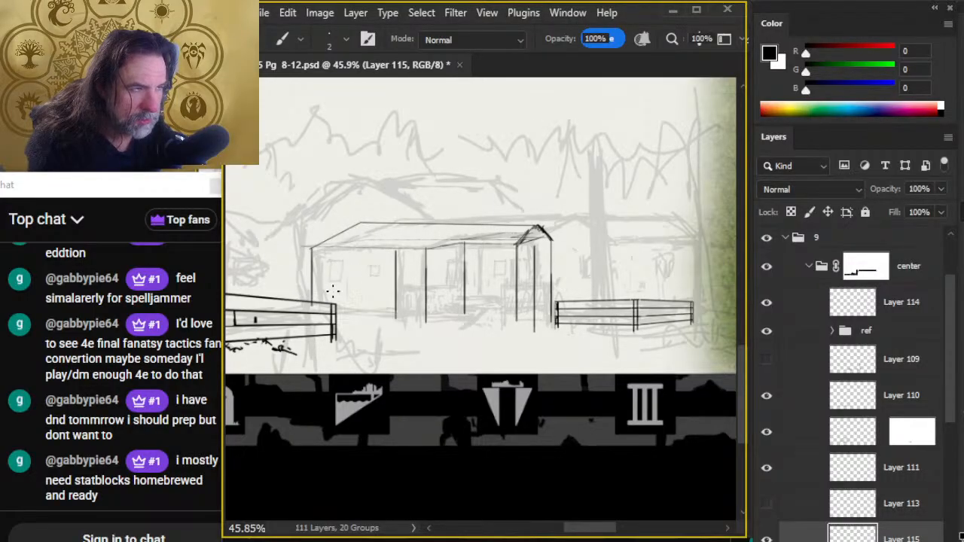
key("ctrl+z")
key("ctrl+z")
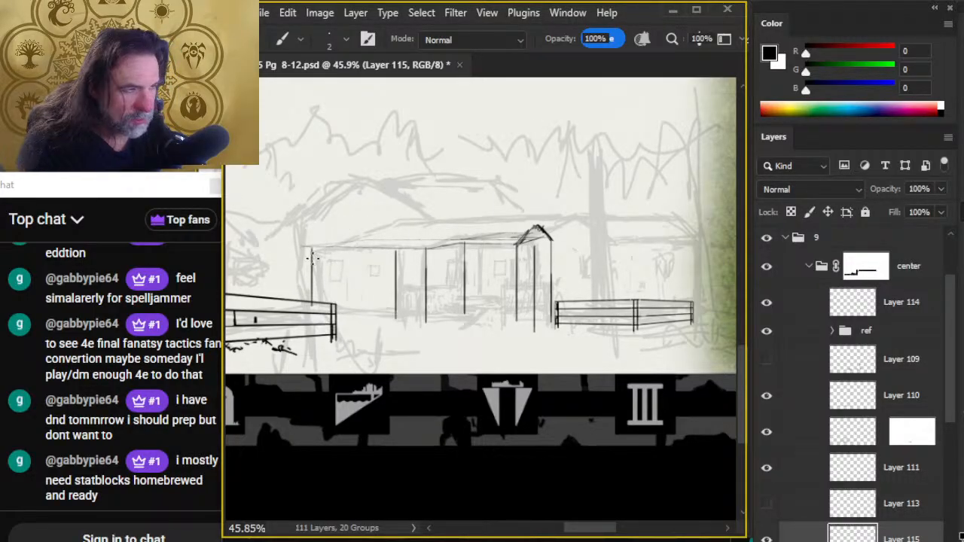
- Draw the roof's ridge line to the gable peak, the left slope, the left eaves and a slanted roof break above the middle wall lines
left_click(355, 224, "shift")
left_click(538, 226, "shift")
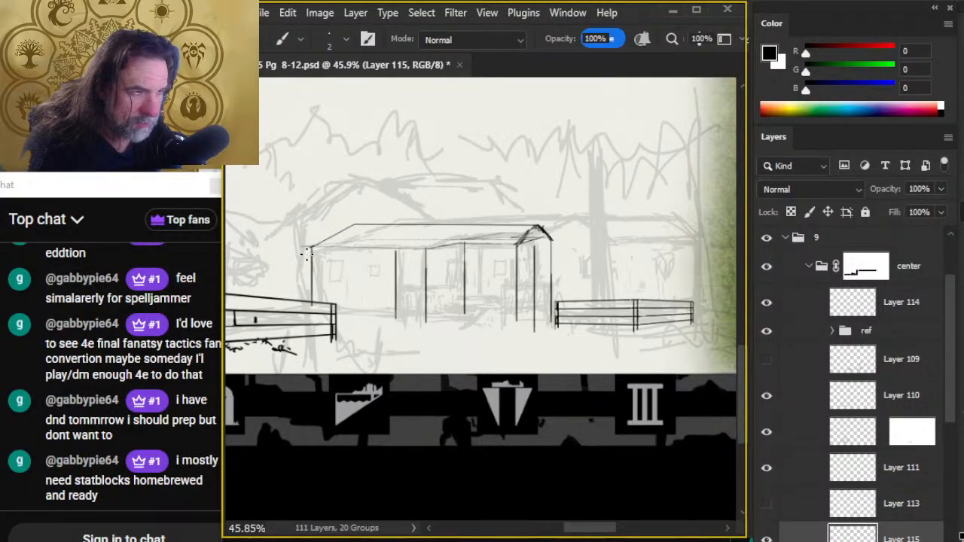
left_click(428, 249, "shift")
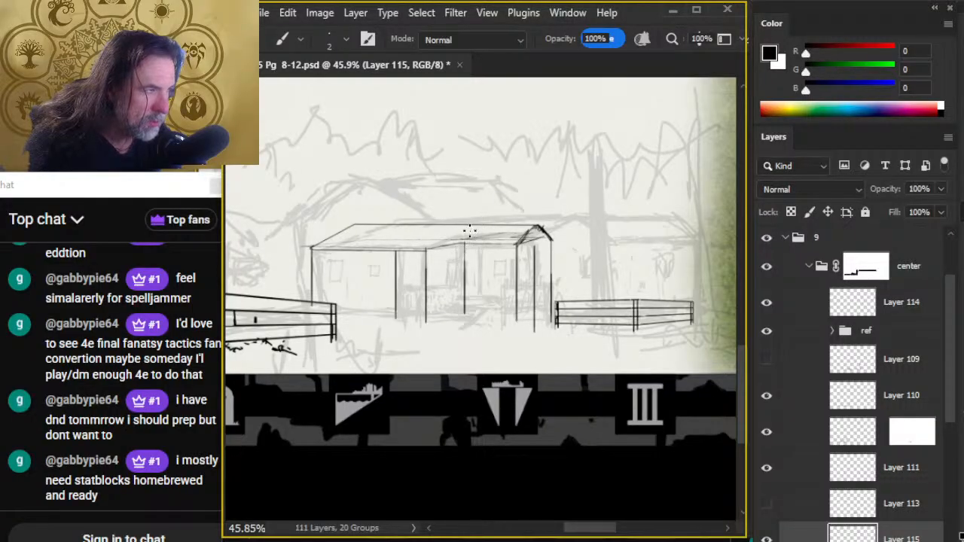
left_click(427, 249, "shift")
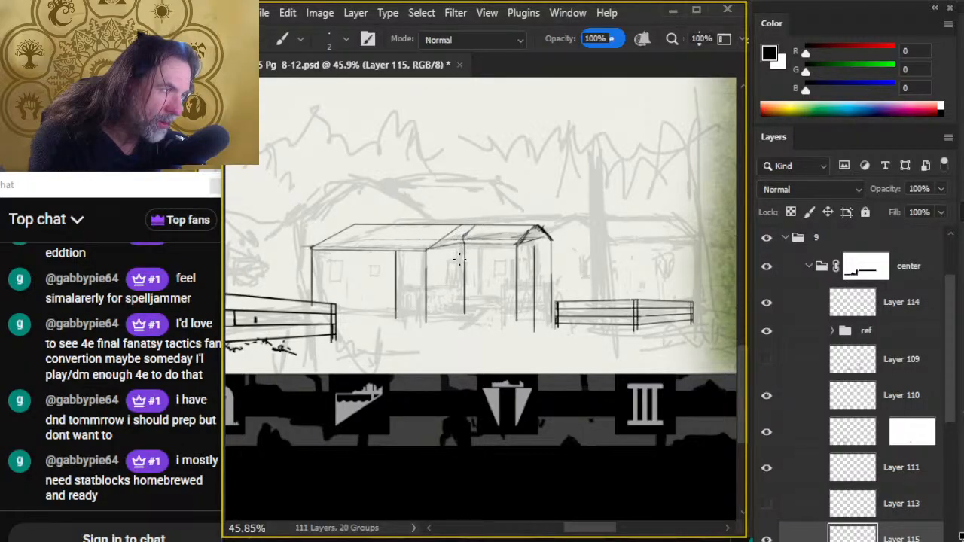
key("e")
key("b")
key("e")
- On Layer 114, sketch a roughly horizontal eaves line on the map above building 3
key("alt+Tab")
key("alt+Tab")
mouse_move(430, 337)
left_mouse_down()
mouse_move(458, 374)
mouse_move(640, 520)
left_mouse_up()
left_click_drag(346, 158, 644, 475)
left_click_drag(394, 319, 585, 352)
key("b")
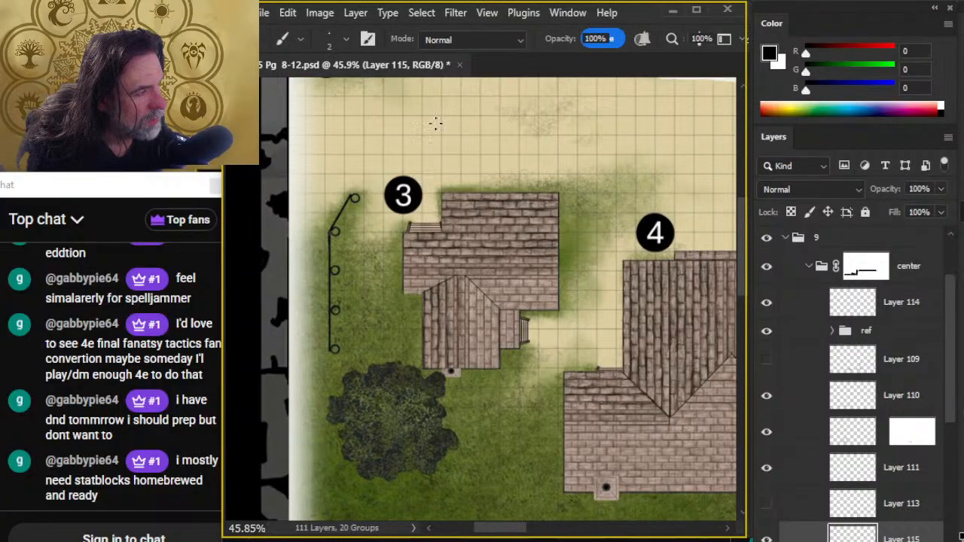
scroll(452, 196, "up", 3)
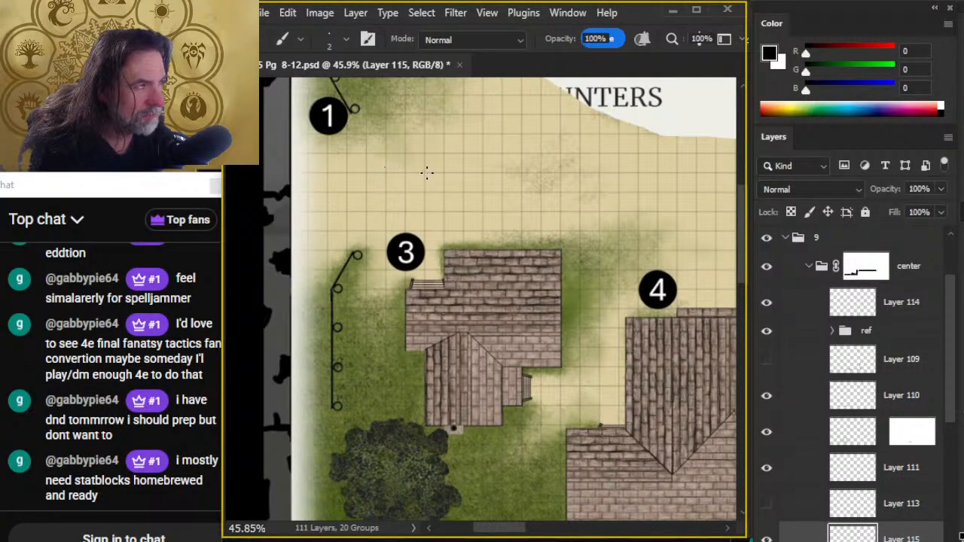
key("l")
left_click(903, 314)
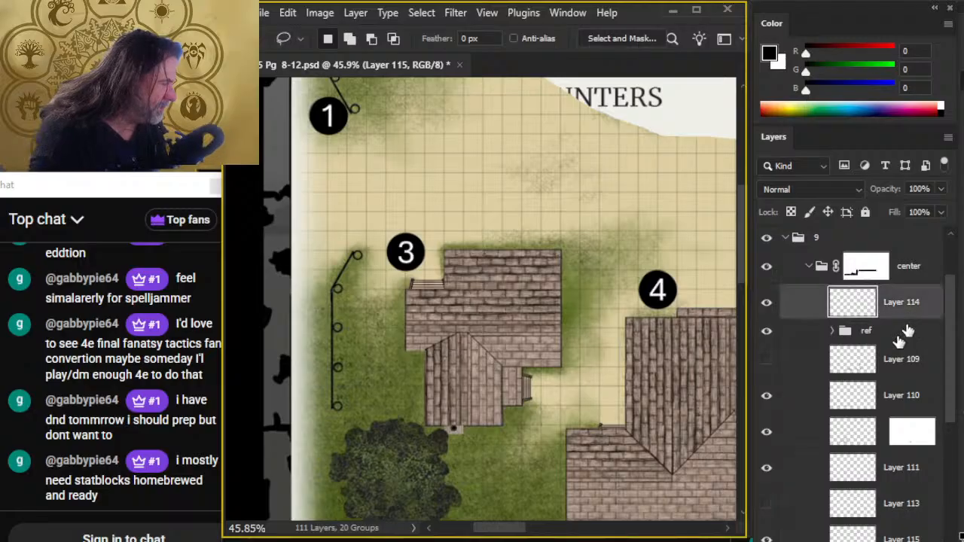
key("b")
left_click_drag(367, 191, 444, 177)
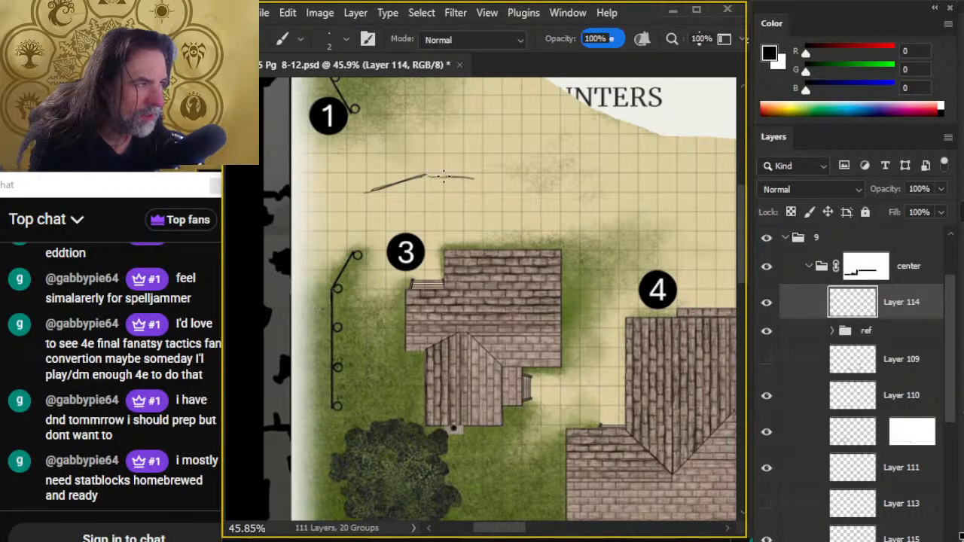
key("e")
mouse_move(369, 187)
left_mouse_down()
mouse_move(411, 180)
mouse_move(373, 183)
mouse_move(421, 176)
left_mouse_up()
key("b")
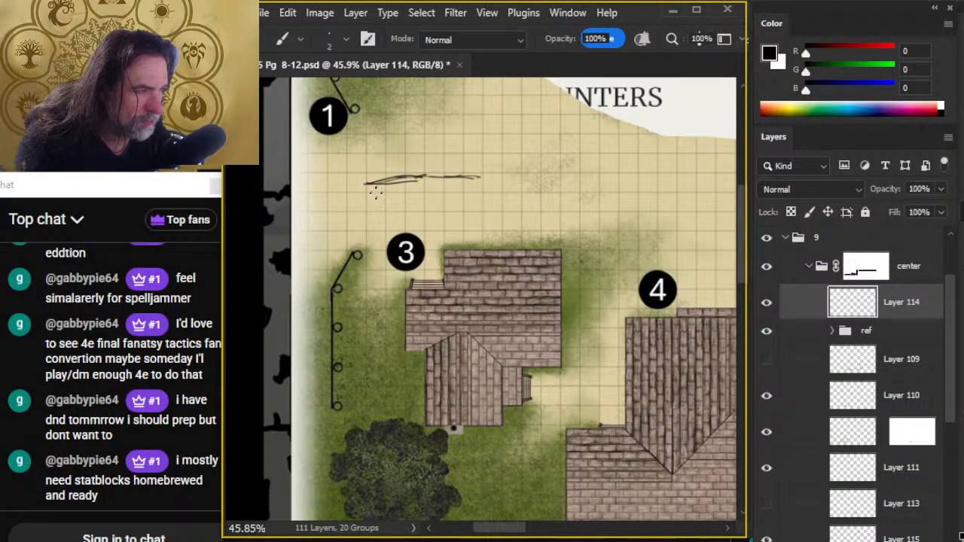
- Sketch two vertical wall lines down from the left end and middle of the eaves line, cleaning up stray strokes
left_click_drag(369, 210, 373, 238)
mouse_move(367, 181)
left_mouse_down()
mouse_move(374, 241)
mouse_move(379, 232)
left_mouse_up()
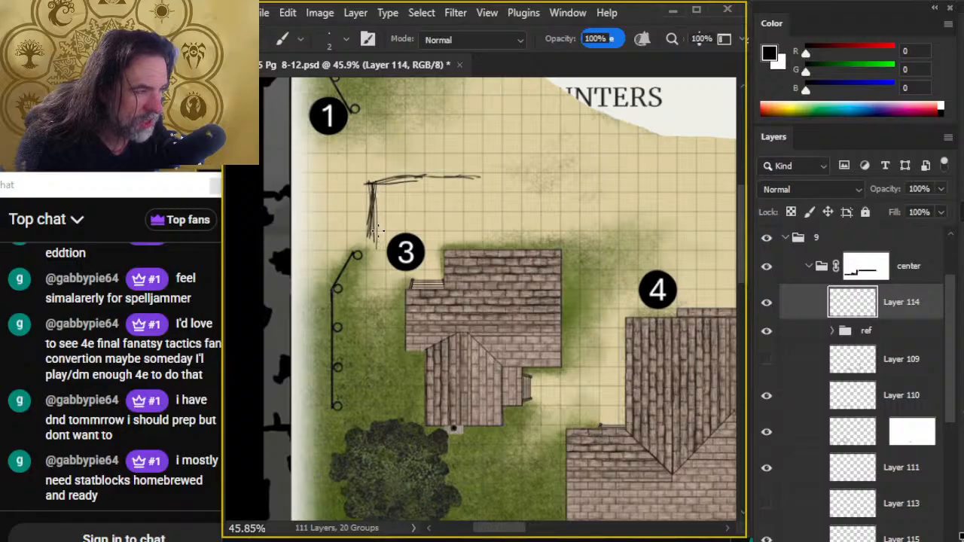
key("e")
key("b")
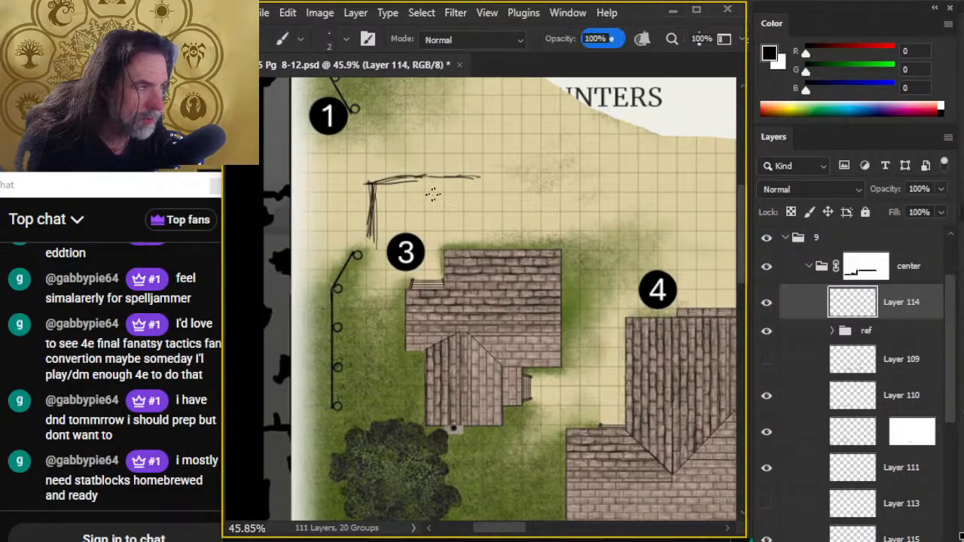
left_click_drag(427, 179, 423, 228)
key("e")
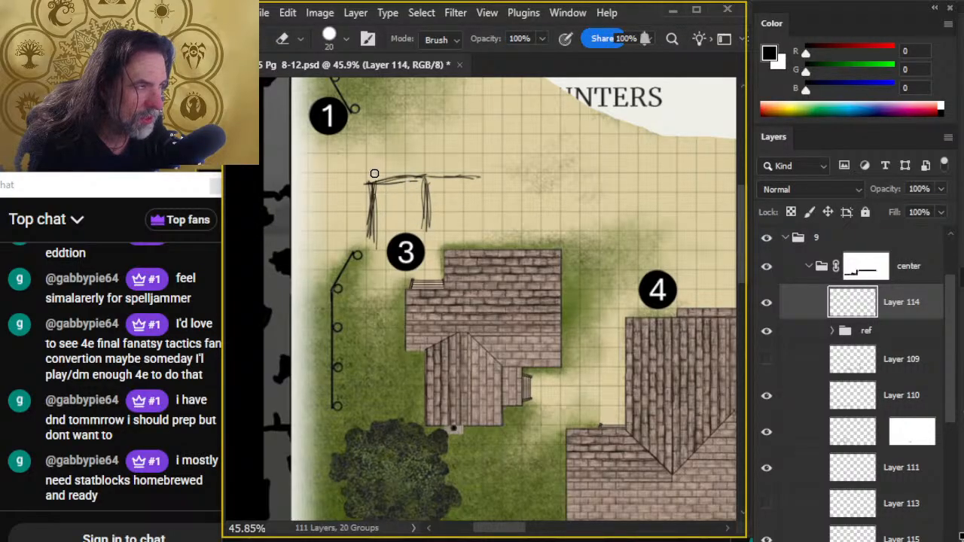
mouse_move(376, 174)
left_mouse_down()
mouse_move(502, 177)
mouse_move(480, 179)
mouse_move(472, 241)
mouse_move(429, 229)
mouse_move(446, 256)
mouse_move(494, 188)
mouse_move(470, 211)
mouse_move(465, 197)
mouse_move(480, 192)
left_mouse_up()
- Shift the small elevation sketch upward and add its right wall, a base line and two diagonal strokes below that bay
key("b")
key("e")
key("b")
key("v")
key("b")
key("e")
key("b")
left_click_drag(447, 200, 480, 198)
key("e")
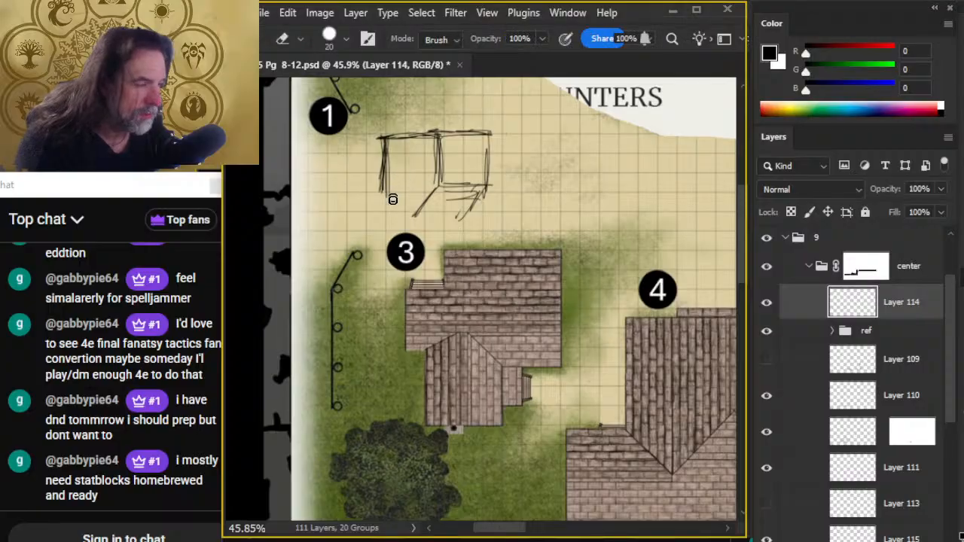
- Redraw the left wall farther out, close that bay with a base line and trim the diagonal strokes below the base
key("b")
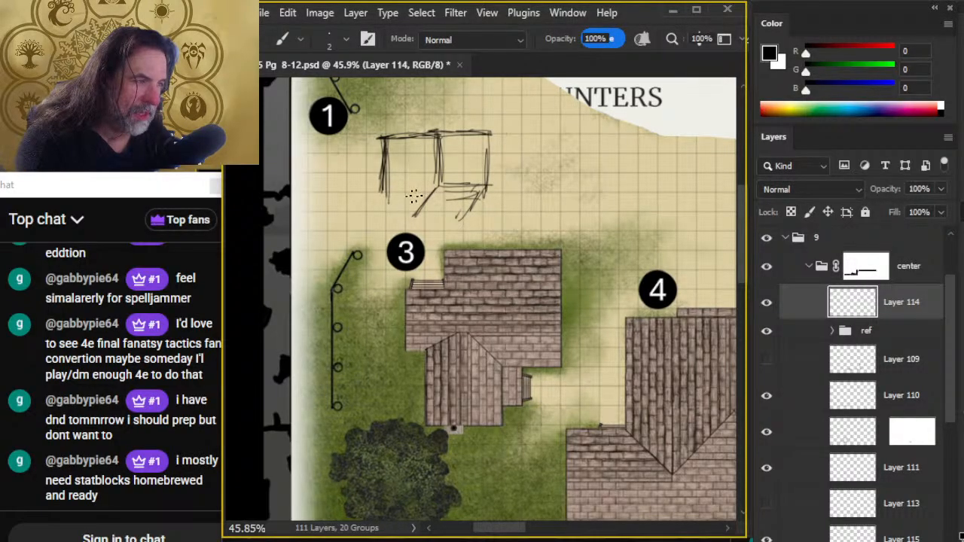
mouse_move(379, 195)
left_mouse_down()
mouse_move(426, 188)
mouse_move(375, 194)
mouse_move(373, 138)
mouse_move(368, 180)
left_mouse_up()
key("e")
mouse_move(387, 142)
left_mouse_down()
mouse_move(370, 188)
mouse_move(383, 130)
mouse_move(427, 134)
mouse_move(359, 138)
mouse_move(378, 224)
mouse_move(434, 191)
mouse_move(411, 219)
mouse_move(464, 214)
mouse_move(387, 219)
left_mouse_up()
key("b")
key("e")
key("b")
key("e")
key("b")
key("e")
key("b")
key("e")
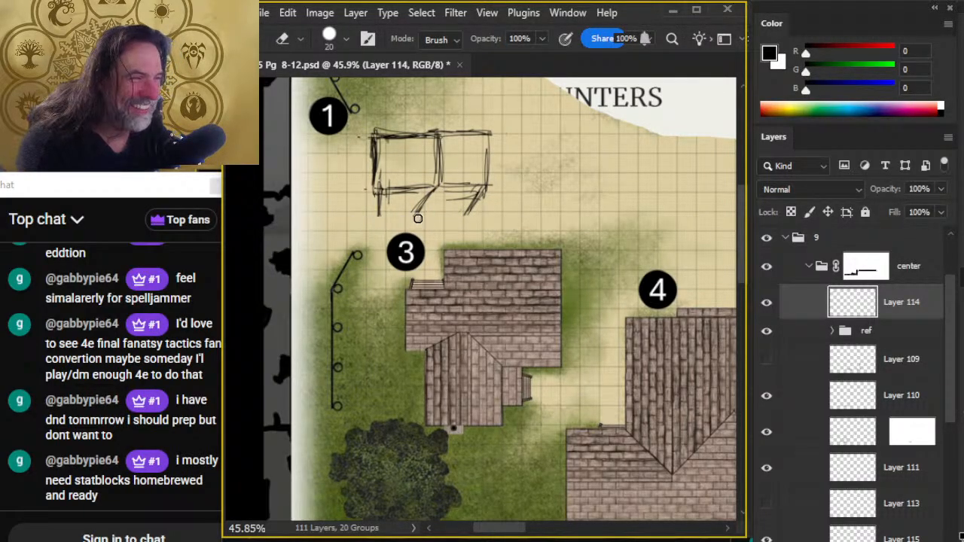
left_click_drag(455, 220, 473, 215)
key("b")
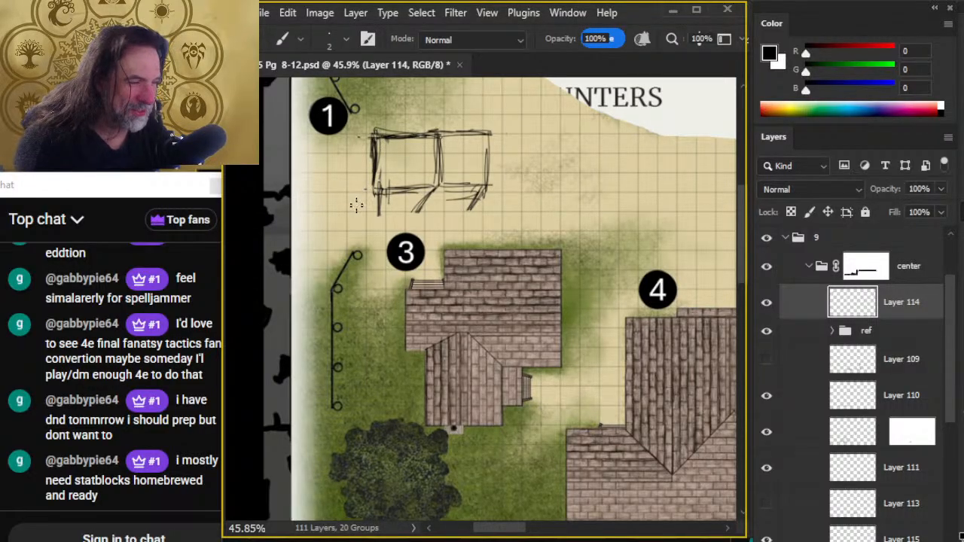
- Extend the elevation sketch leftward with a short wall and draw a horizontal line across the bays and beyond the right wall
left_click_drag(378, 189, 336, 193)
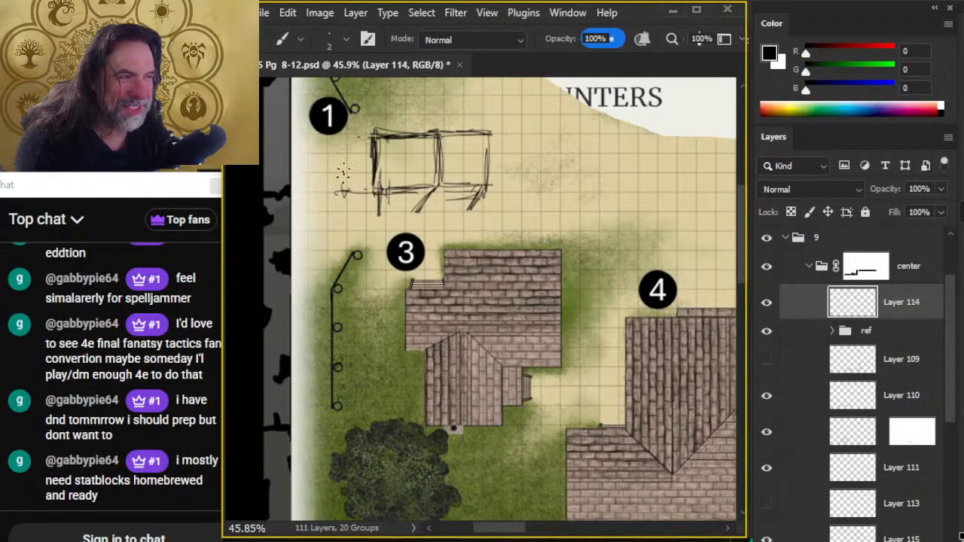
mouse_move(344, 145)
left_mouse_down()
mouse_move(339, 182)
mouse_move(341, 137)
mouse_move(378, 174)
mouse_move(500, 175)
left_mouse_up()
key("e")
key("b")
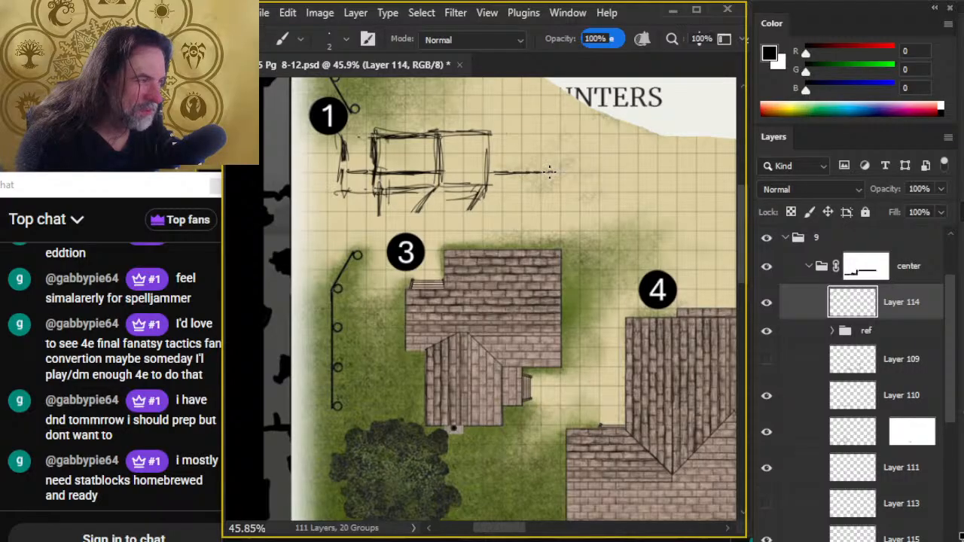
- Close the sketch's right end with a base line and end wall, topped by a pointed gable
left_click_drag(550, 188, 489, 192)
mouse_move(558, 177)
left_mouse_down()
mouse_move(556, 134)
mouse_move(556, 178)
mouse_move(557, 158)
mouse_move(541, 193)
left_mouse_up()
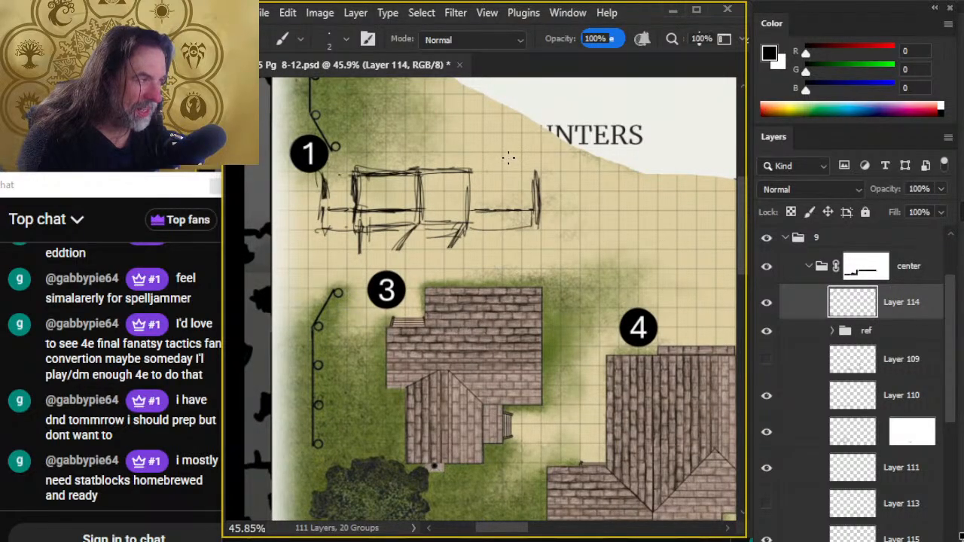
mouse_move(506, 142)
left_mouse_down()
mouse_move(471, 165)
mouse_move(515, 140)
mouse_move(539, 166)
left_mouse_up()
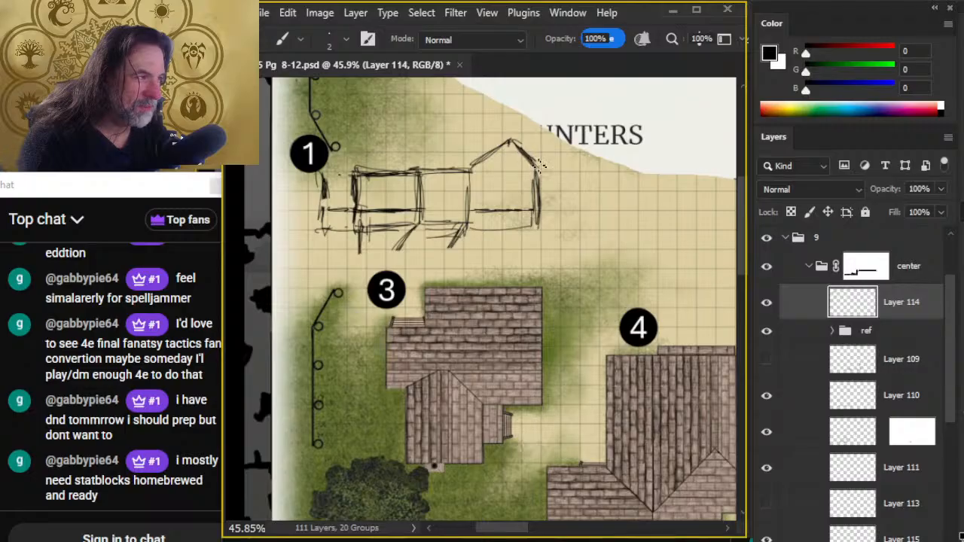
- Move the elevation sketch to the right and add a walled block with base and eaves lines at its left end
left_click_drag(468, 189, 615, 219)
key("v")
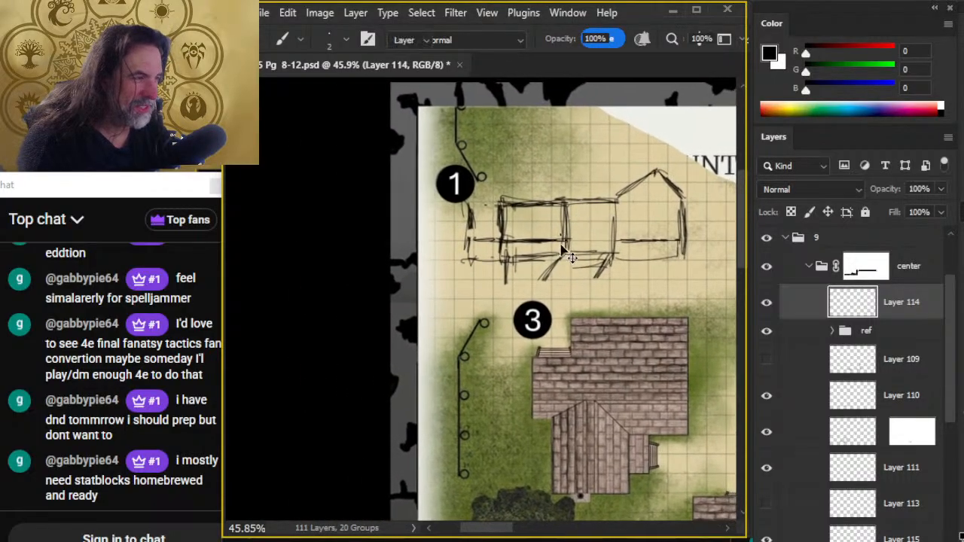
mouse_move(564, 276)
left_mouse_down()
mouse_move(660, 279)
mouse_move(511, 262)
mouse_move(517, 270)
left_mouse_up()
key("b")
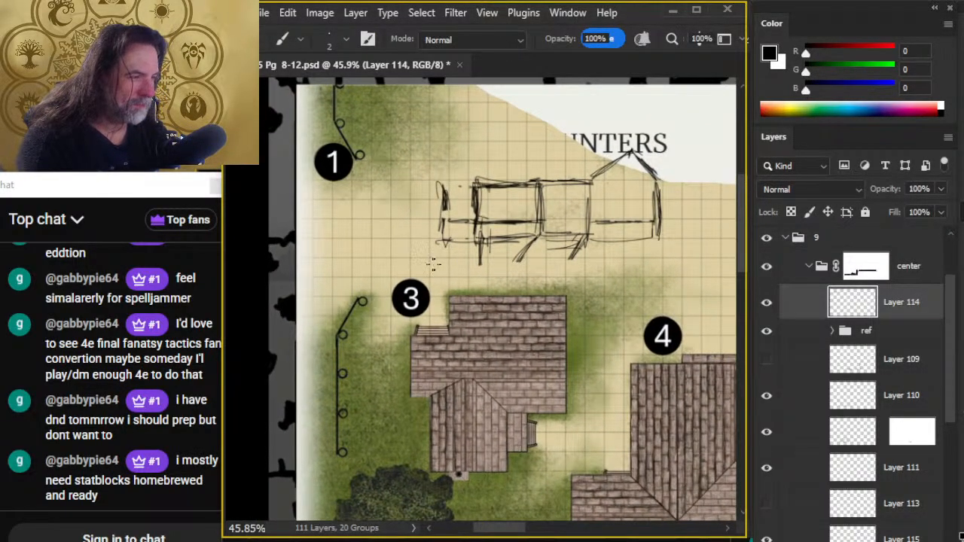
mouse_move(438, 262)
left_mouse_down()
mouse_move(373, 253)
mouse_move(427, 258)
left_mouse_up()
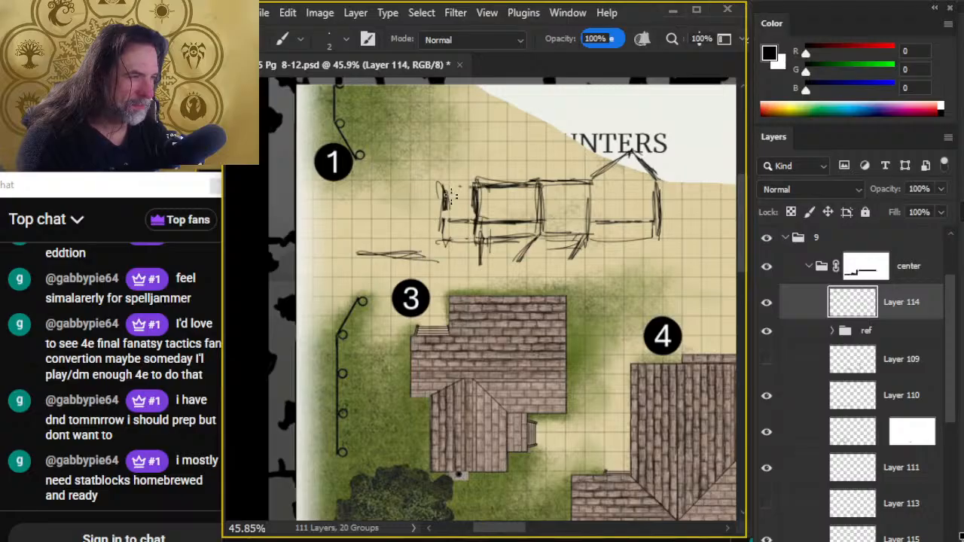
mouse_move(449, 187)
left_mouse_down()
mouse_move(367, 186)
mouse_move(354, 220)
mouse_move(363, 235)
mouse_move(356, 181)
mouse_move(375, 220)
mouse_move(356, 218)
mouse_move(381, 205)
mouse_move(360, 215)
mouse_move(357, 249)
mouse_move(368, 224)
mouse_move(350, 196)
mouse_move(344, 249)
mouse_move(364, 254)
mouse_move(341, 193)
mouse_move(374, 189)
left_mouse_up()
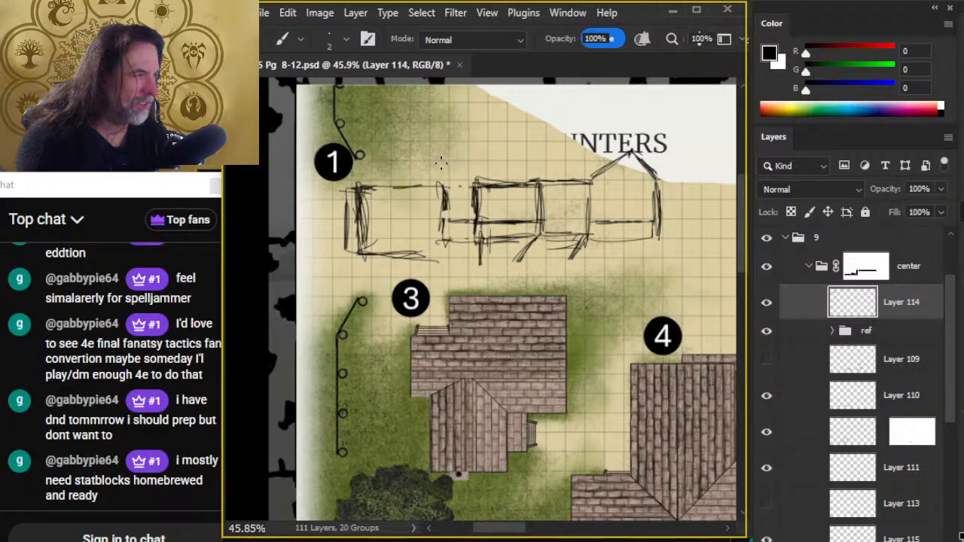
- Sketch a long roof ridge toward the gable peak, the left end slope and a diagonal roof line above the middle bay
left_click_drag(375, 153, 603, 154)
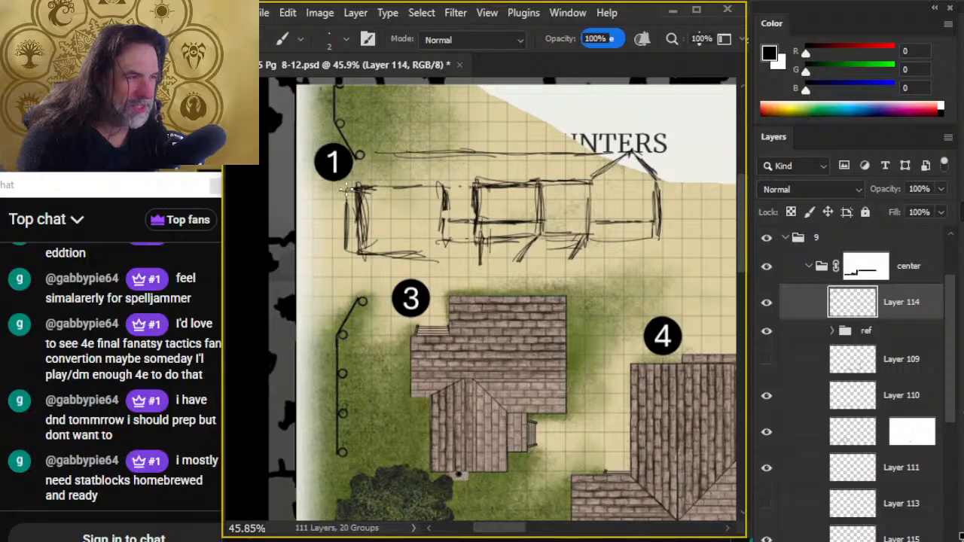
mouse_move(346, 188)
left_mouse_down()
mouse_move(411, 154)
mouse_move(401, 146)
left_mouse_up()
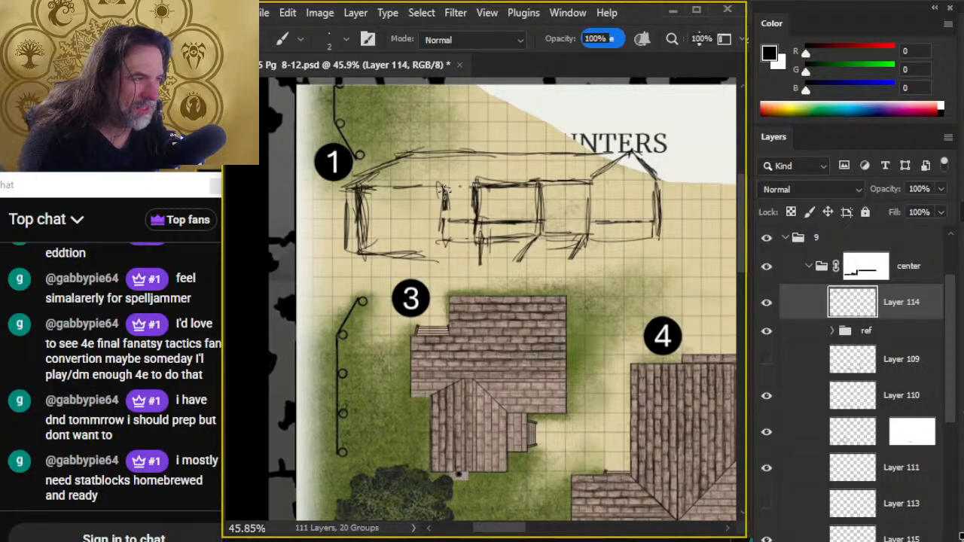
mouse_move(437, 184)
left_mouse_down()
mouse_move(490, 185)
mouse_move(473, 177)
mouse_move(506, 175)
mouse_move(528, 154)
mouse_move(514, 169)
left_mouse_up()
key("e")
key("b")
key("e")
key("b")
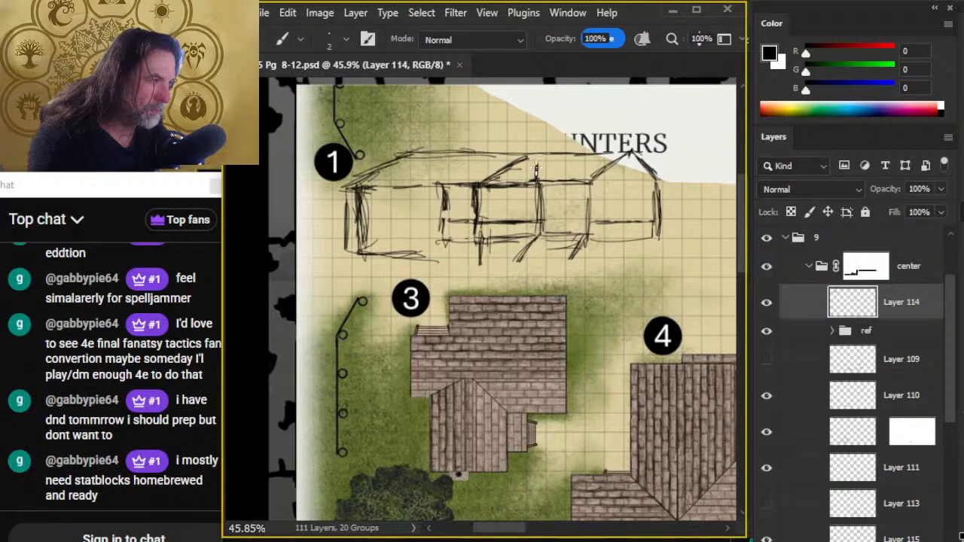
- Sketch a short upright stroke with a slanted top above the middle wall and erase the diagonal roof line beside it
left_click_drag(538, 163, 535, 179)
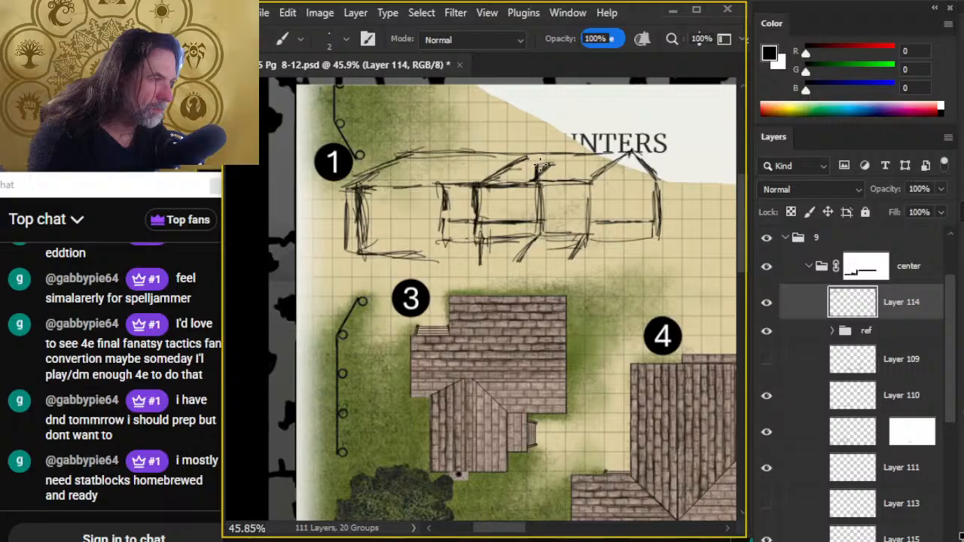
key("e")
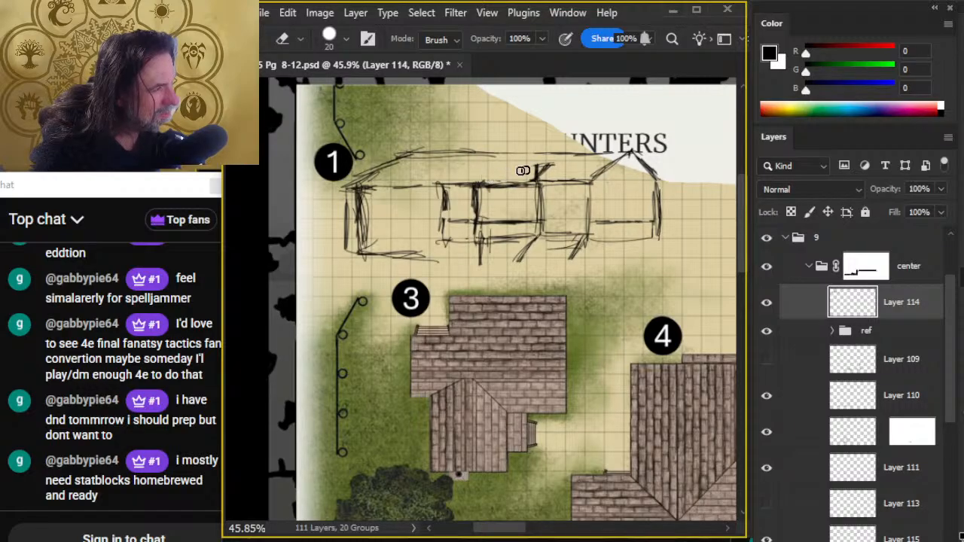
key("b")
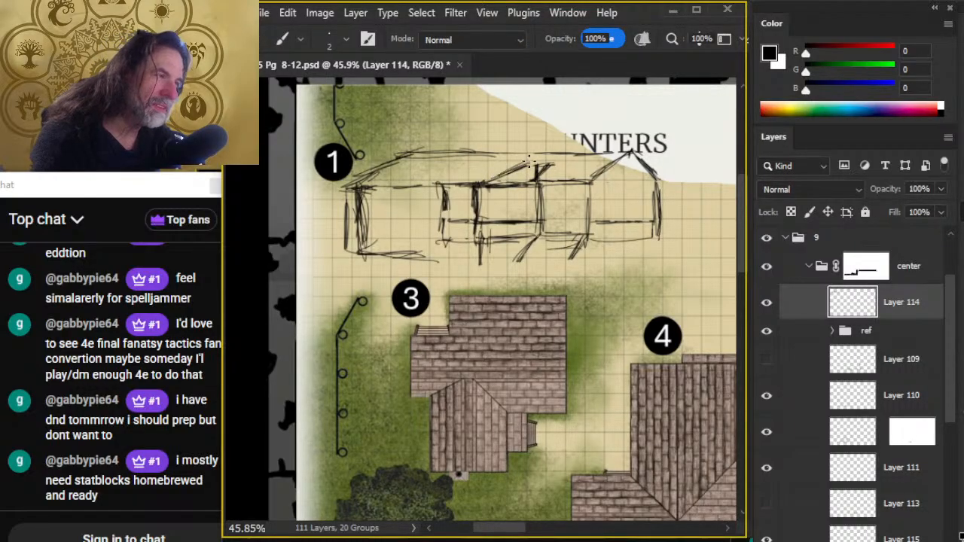
key("e")
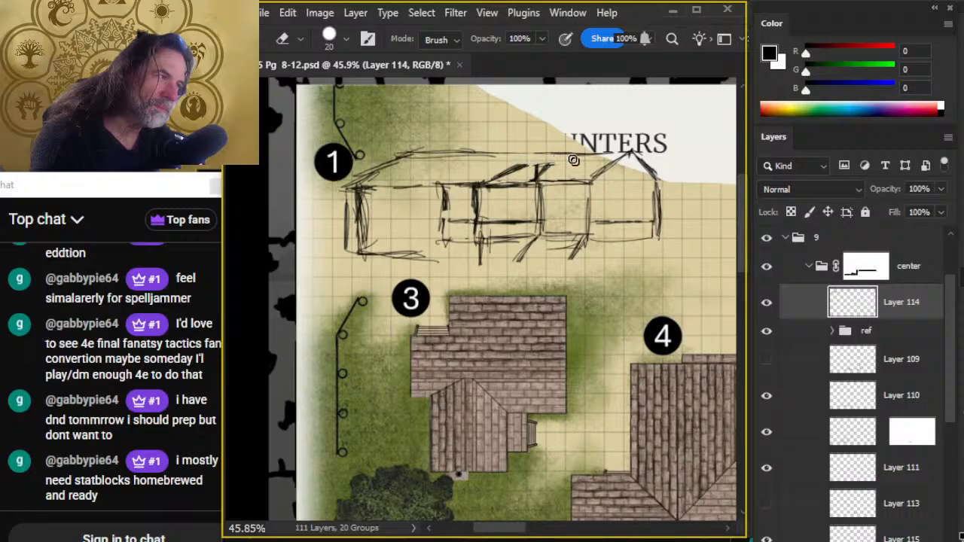
key("b")
mouse_move(537, 175)
left_mouse_down()
mouse_move(551, 161)
mouse_move(500, 173)
mouse_move(523, 165)
left_mouse_up()
key("e")
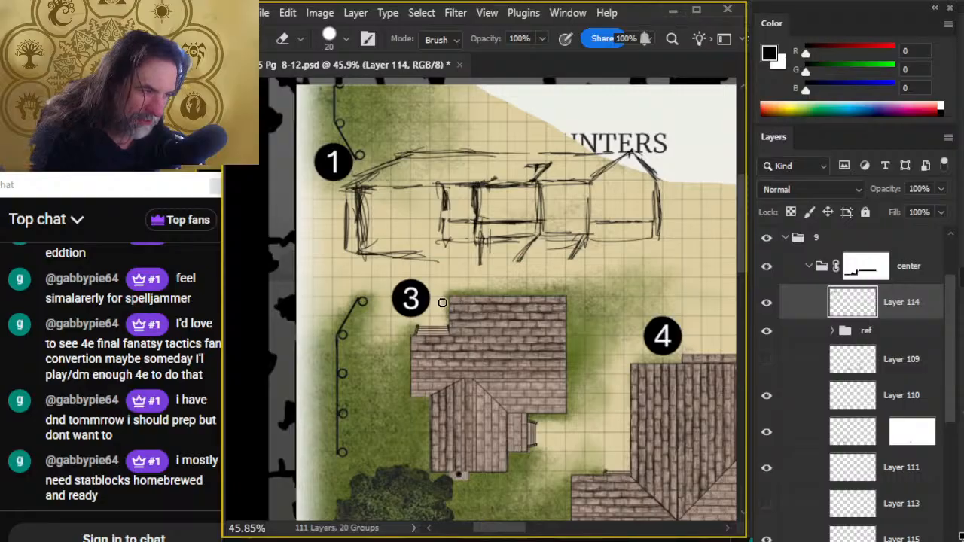
- Sketch a slanted stair outline below the middle bay, with a ground line and a short upright stroke
key("b")
mouse_move(486, 275)
left_mouse_down()
mouse_move(528, 279)
mouse_move(490, 280)
mouse_move(498, 271)
left_mouse_up()
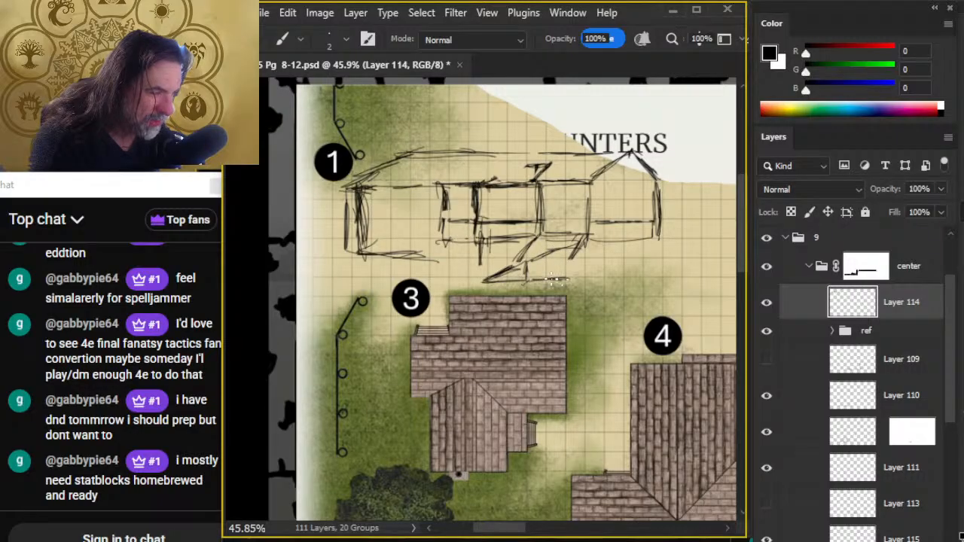
left_click_drag(554, 280, 587, 282)
left_click_drag(527, 292, 530, 265)
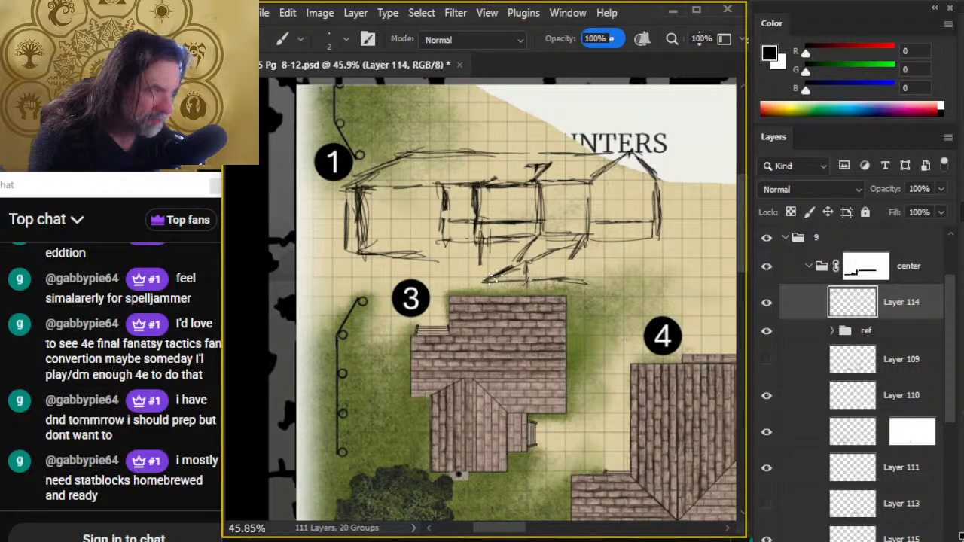
- Replace the slanted mark above the middle wall with a rising roof slope and a flat top line
mouse_move(490, 185)
left_mouse_down()
mouse_move(531, 164)
mouse_move(558, 180)
mouse_move(546, 179)
mouse_move(550, 169)
mouse_move(534, 176)
mouse_move(585, 176)
left_mouse_up()
key("e")
key("b")
key("e")
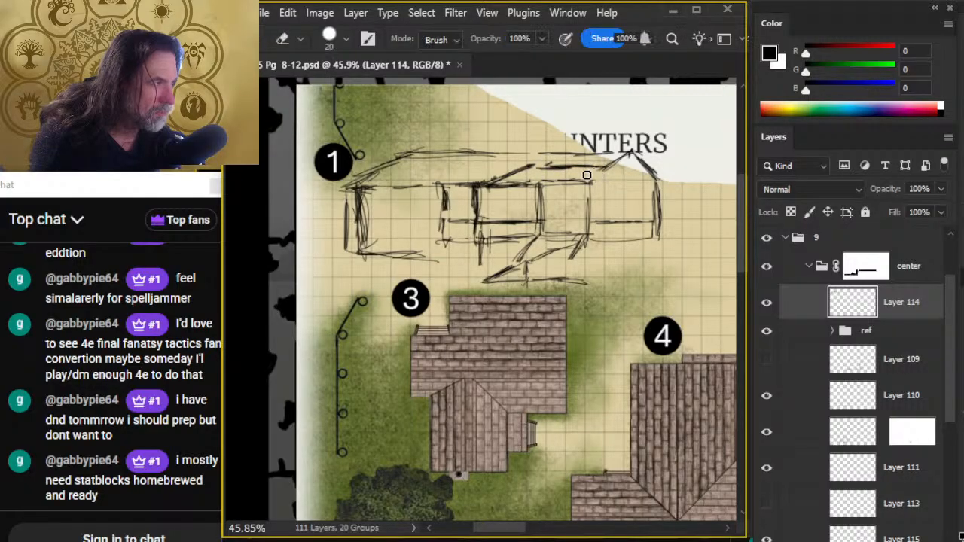
key("b")
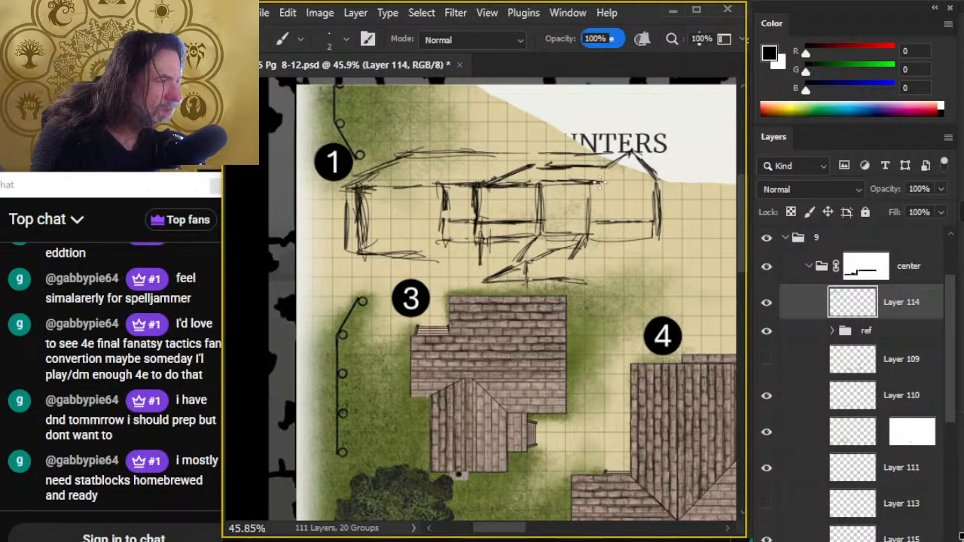
- Erase the gable's left slope and draw upright edges on both sides of the raised bay above the middle wall
key("e")
mouse_move(620, 159)
left_mouse_down()
mouse_move(602, 181)
mouse_move(609, 160)
mouse_move(625, 155)
mouse_move(593, 172)
mouse_move(590, 204)
left_mouse_up()
key("b")
key("e")
key("b")
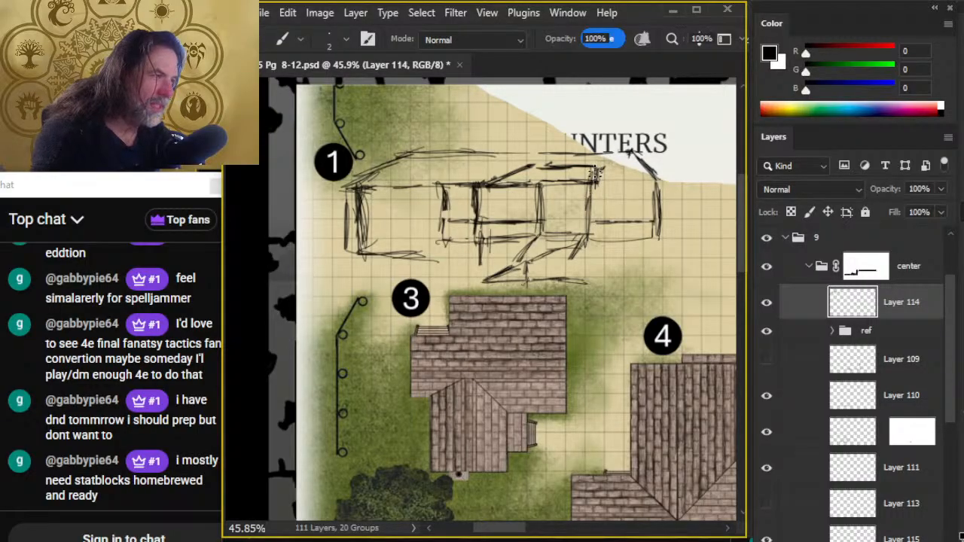
key("e")
mouse_move(593, 169)
left_mouse_down()
mouse_move(590, 203)
mouse_move(599, 175)
left_mouse_up()
key("b")
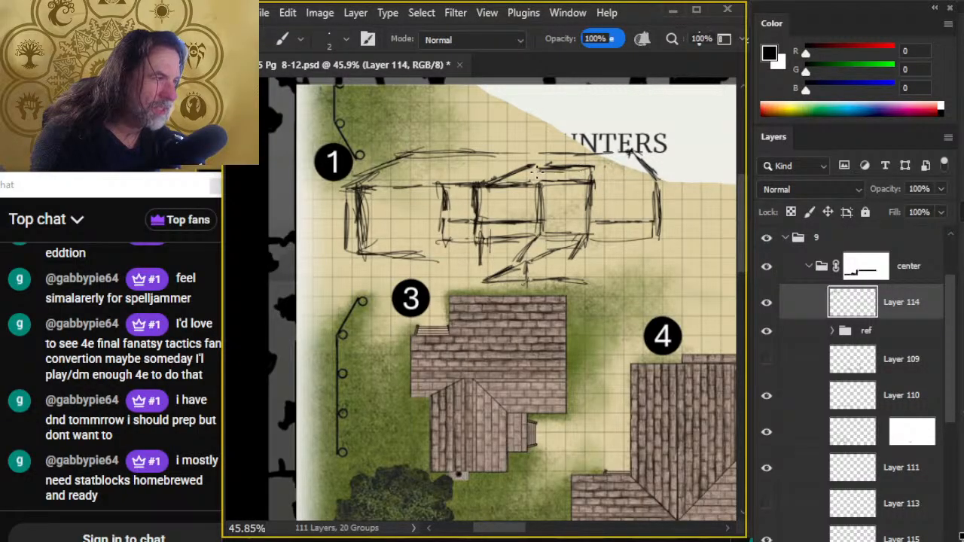
mouse_move(539, 201)
left_mouse_down()
mouse_move(538, 163)
mouse_move(526, 163)
mouse_move(534, 163)
left_mouse_up()
key("e")
key("b")
- Erase the long roof ridge and extend the left end slope with a longer stroke
key("e")
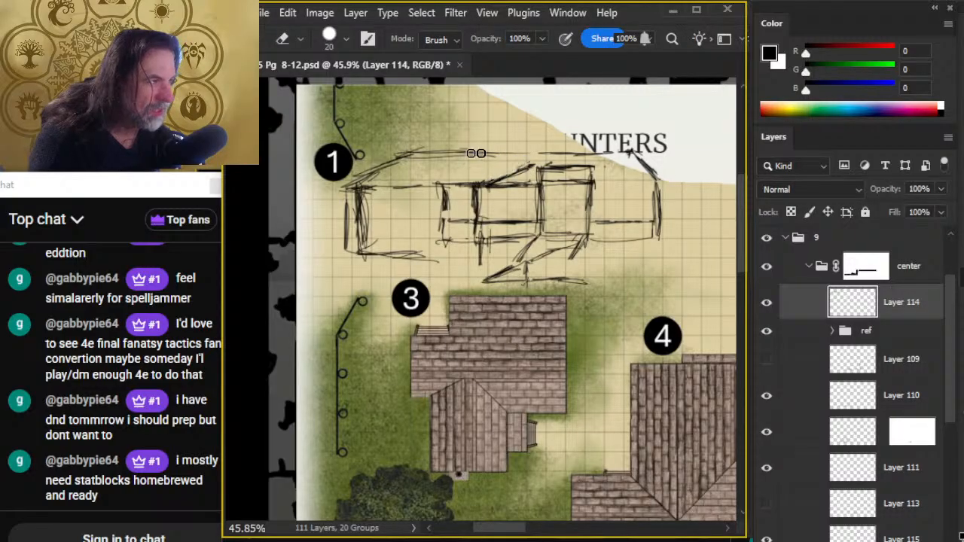
key("b")
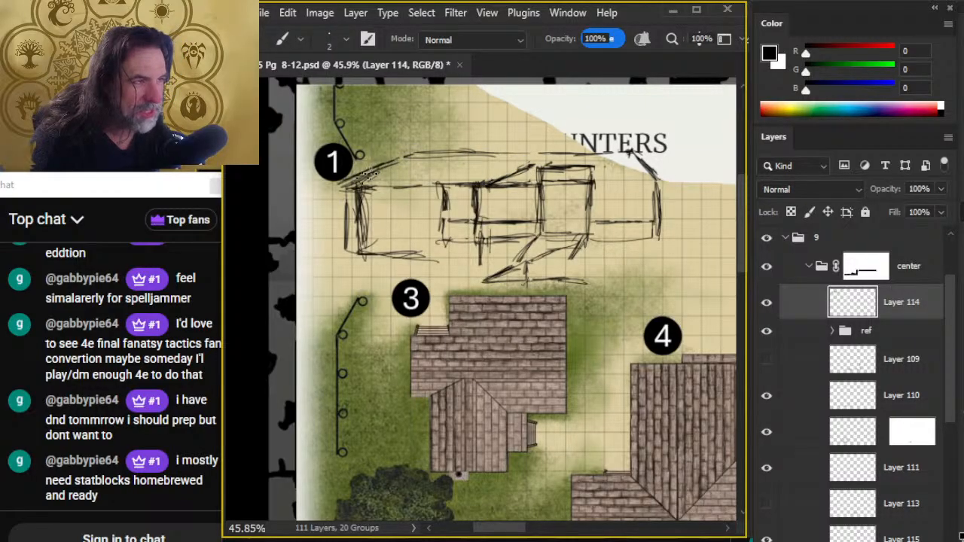
mouse_move(404, 158)
left_mouse_down()
mouse_move(506, 154)
mouse_move(494, 164)
mouse_move(524, 151)
mouse_move(423, 151)
mouse_move(448, 148)
mouse_move(570, 155)
mouse_move(621, 154)
left_mouse_up()
key("e")
key("b")
mouse_move(548, 152)
left_mouse_down()
mouse_move(644, 144)
mouse_move(448, 152)
mouse_move(379, 170)
left_mouse_up()
key("e")
key("b")
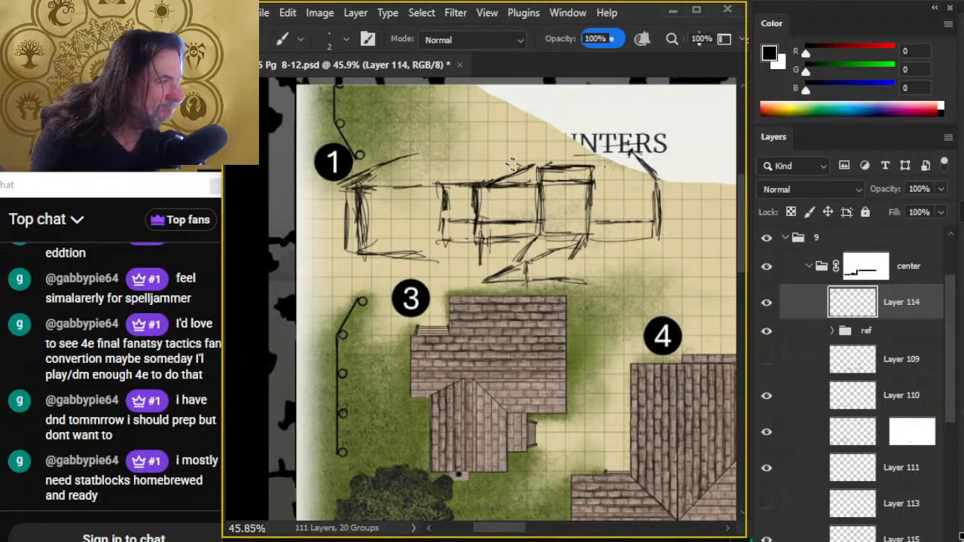
- Clean up the raised bay's doubled top line and redraw its left slope and top edge slightly higher
key("e")
key("b")
left_click_drag(492, 179, 544, 159)
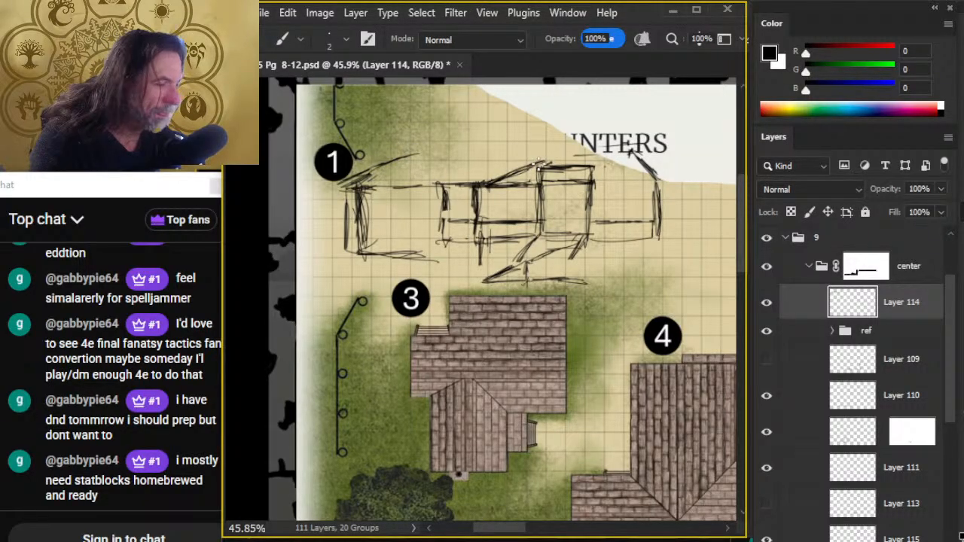
key("e")
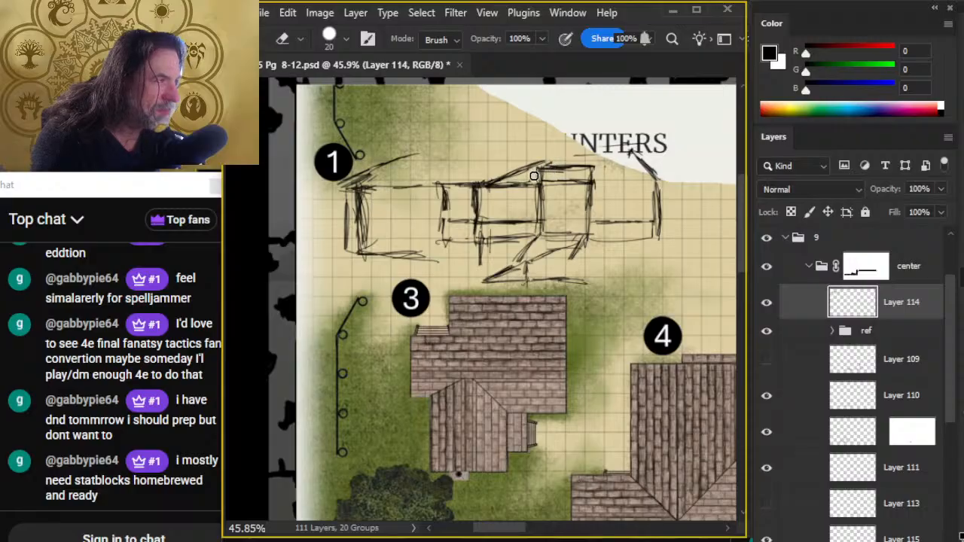
key("b")
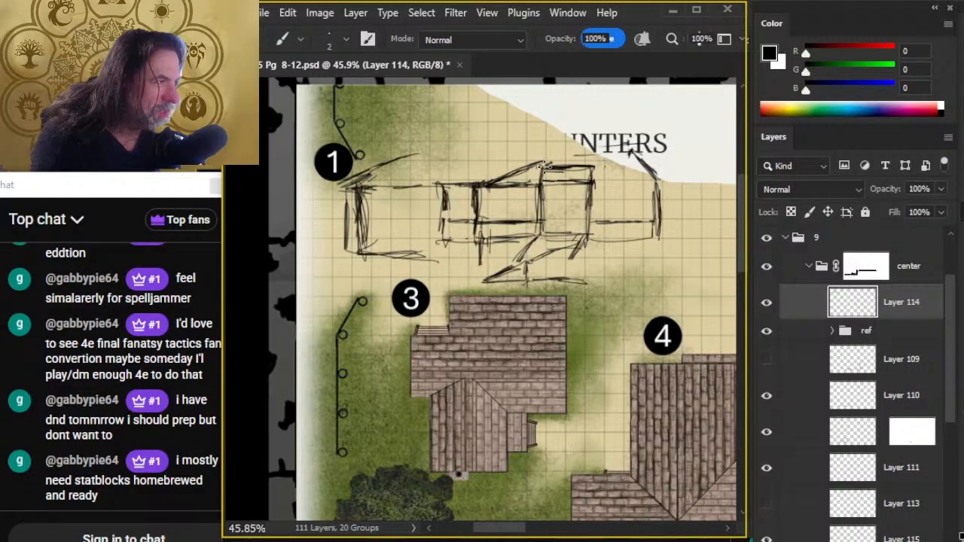
key("e")
mouse_move(546, 164)
left_mouse_down()
mouse_move(592, 179)
mouse_move(587, 167)
mouse_move(572, 178)
mouse_move(585, 176)
left_mouse_up()
key("b")
key("e")
key("b")
key("e")
key("b")
key("e")
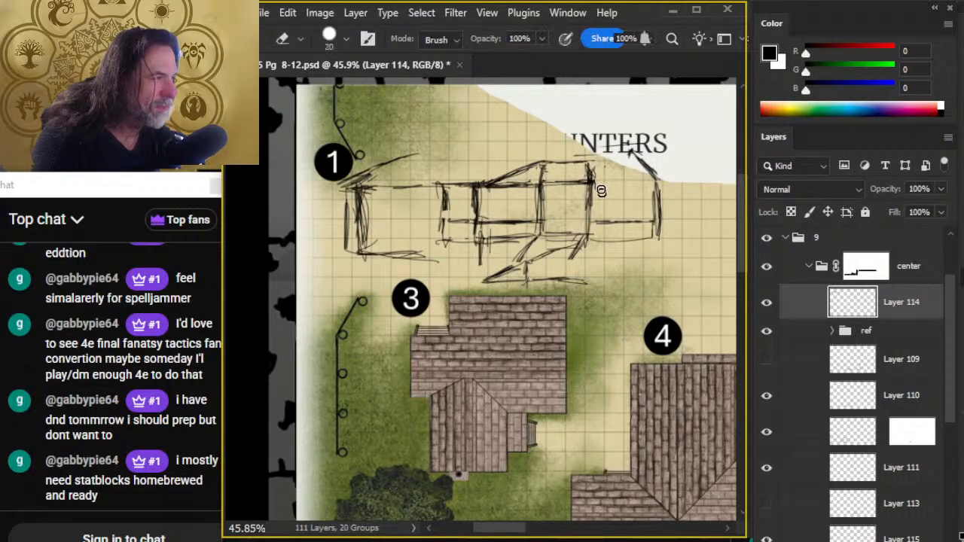
- Sketch a small star-like mark inside the raised bay and redraw the bay's right edge
key("b")
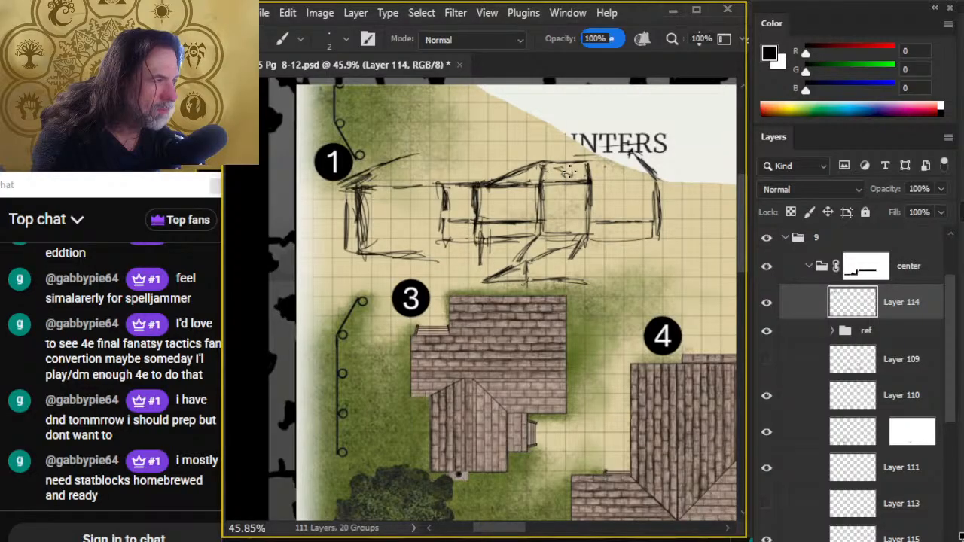
key("e")
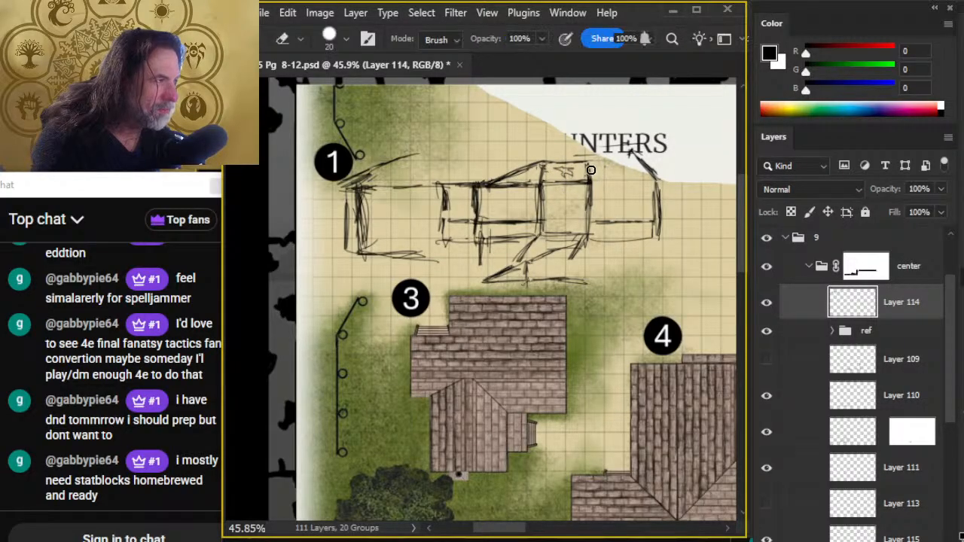
key("b")
key("e")
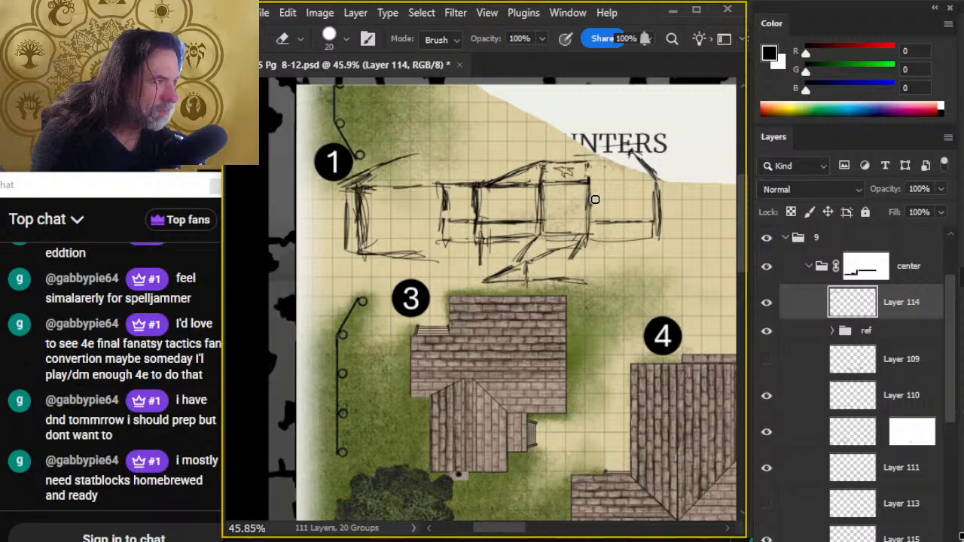
key("b")
key("e")
key("b")
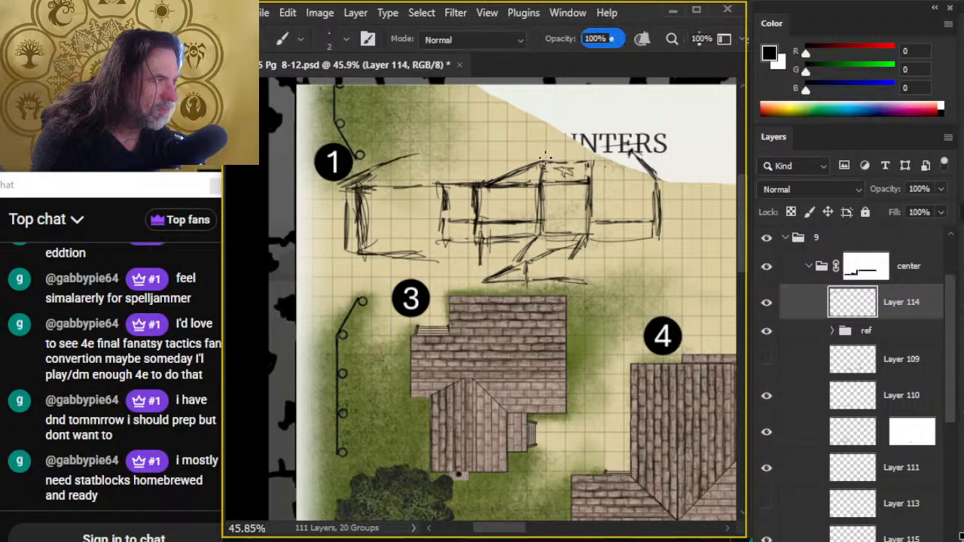
- Reduce the eraser size to 9, tidy the raised bay's upper right corner and darken its top edge
key("e")
key("bracketleft")
key("bracketleft")
key("bracketleft")
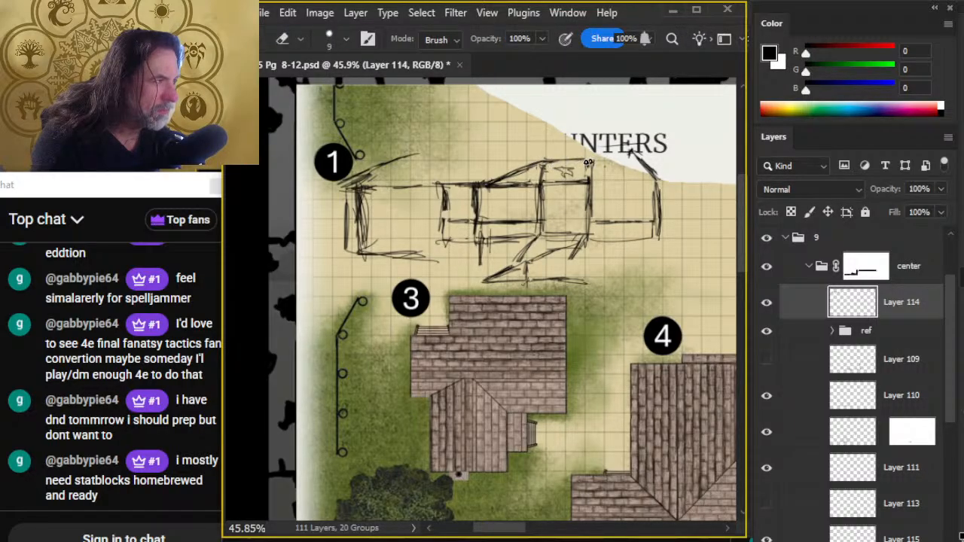
key("b")
key("e")
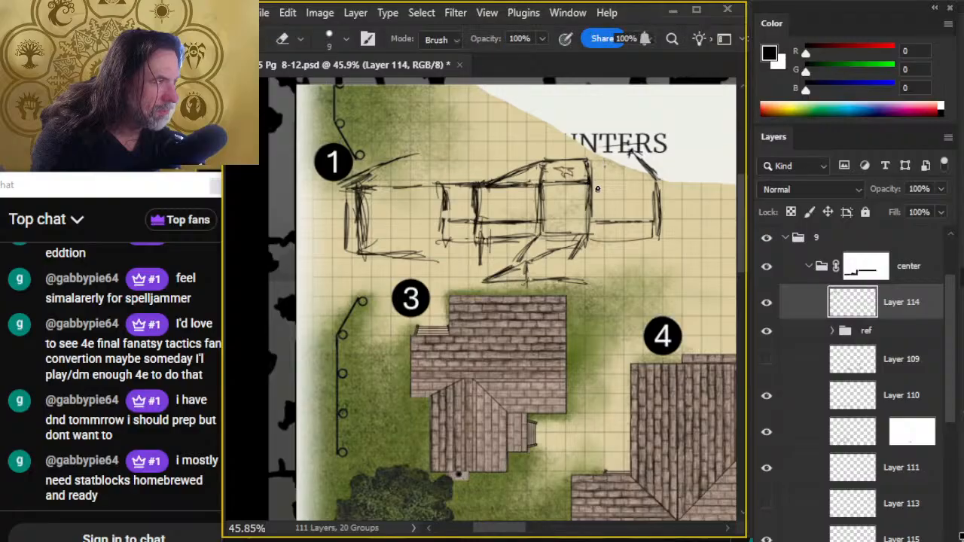
- Redraw the gable's left slope from the raised bay's corner to the peak and its right slope down to the end wall
key("b")
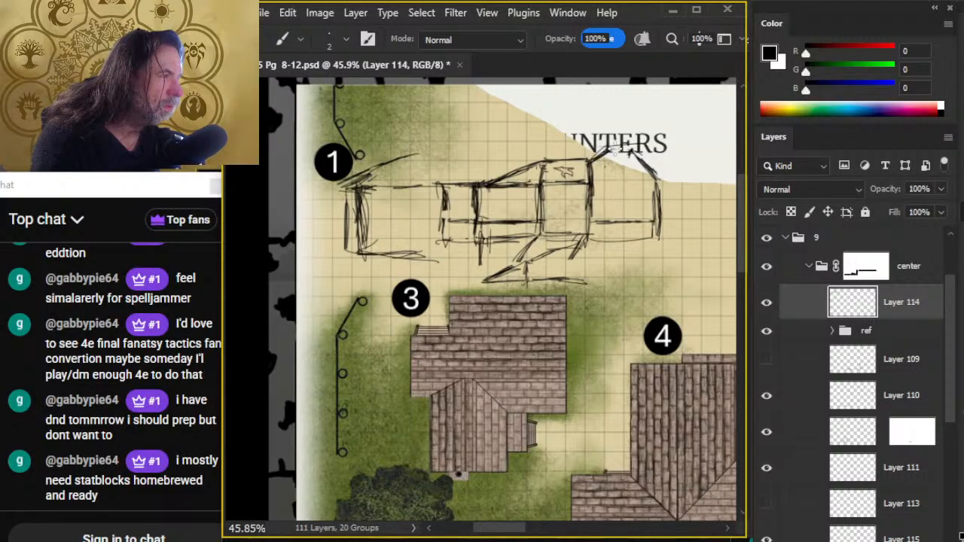
key("e")
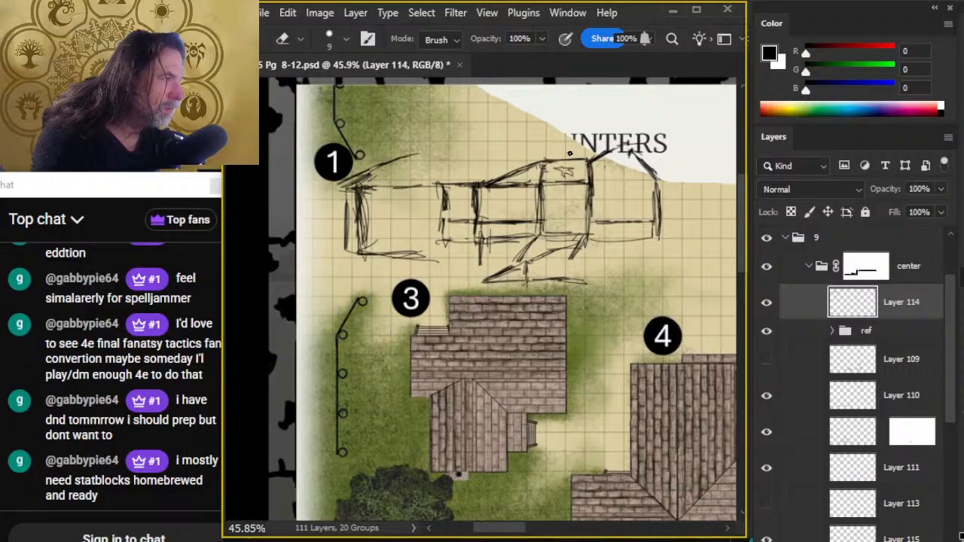
key("b")
key("e")
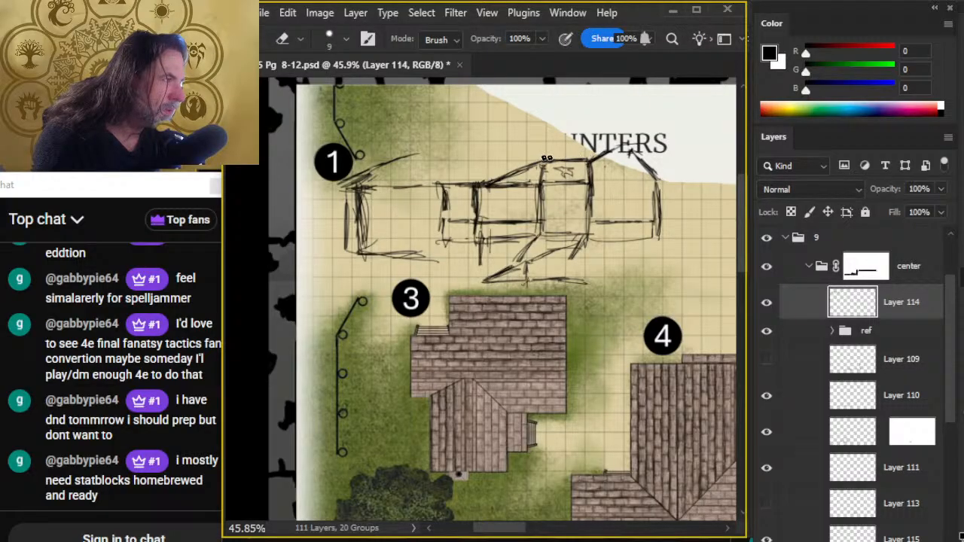
key("b")
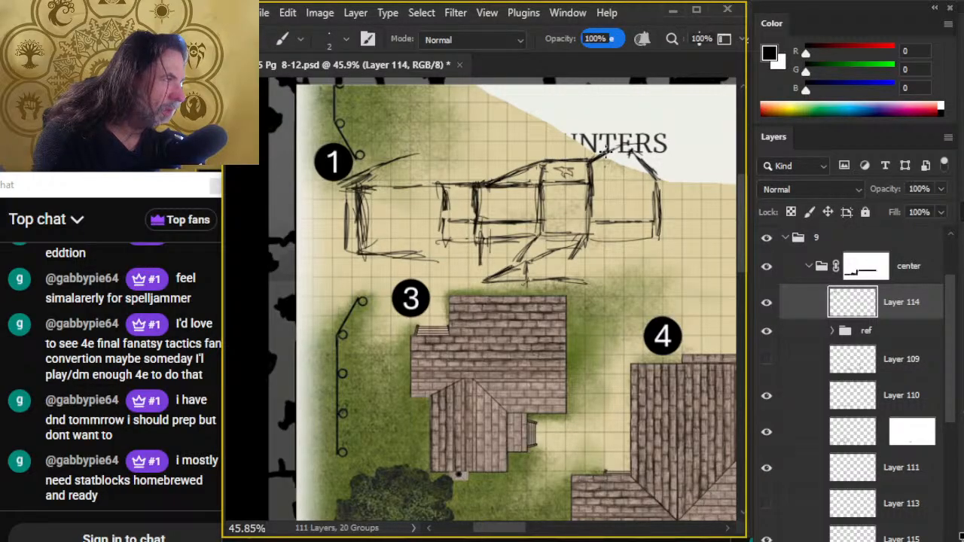
mouse_move(654, 170)
left_mouse_down()
mouse_move(636, 154)
mouse_move(662, 176)
mouse_move(629, 150)
mouse_move(661, 177)
left_mouse_up()
key("e")
- Draw a straight ridge line between the gable peak and the top of the left end slope
key("b")
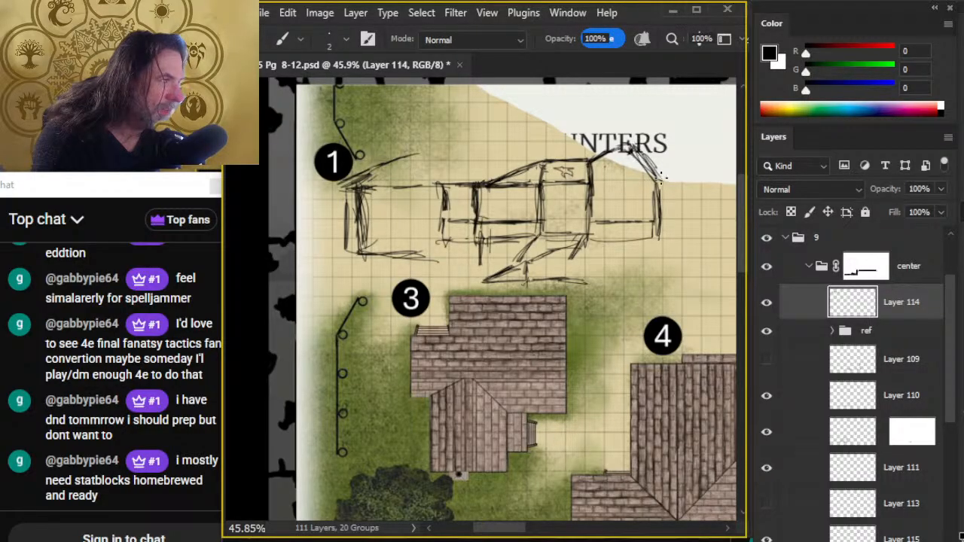
left_click(415, 153, "shift")
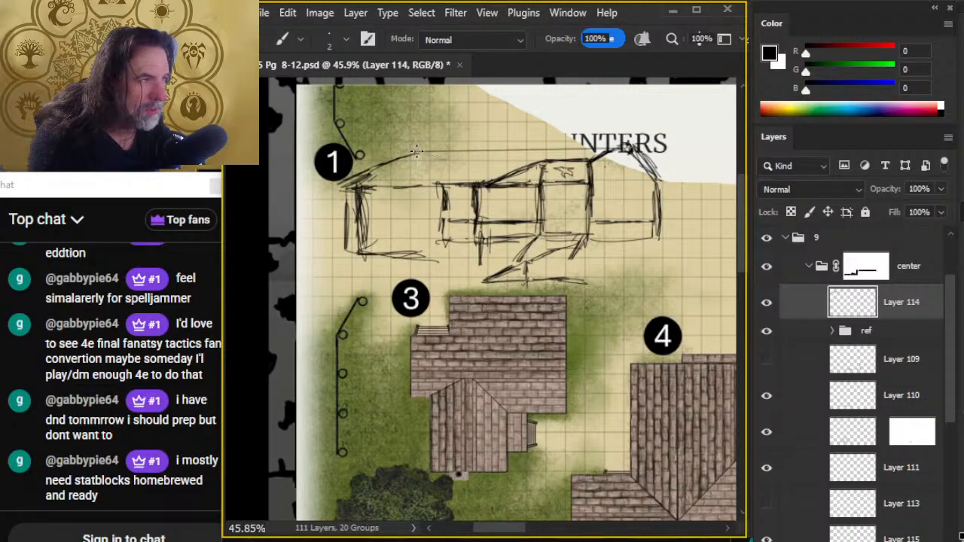
left_click(620, 150, "shift")
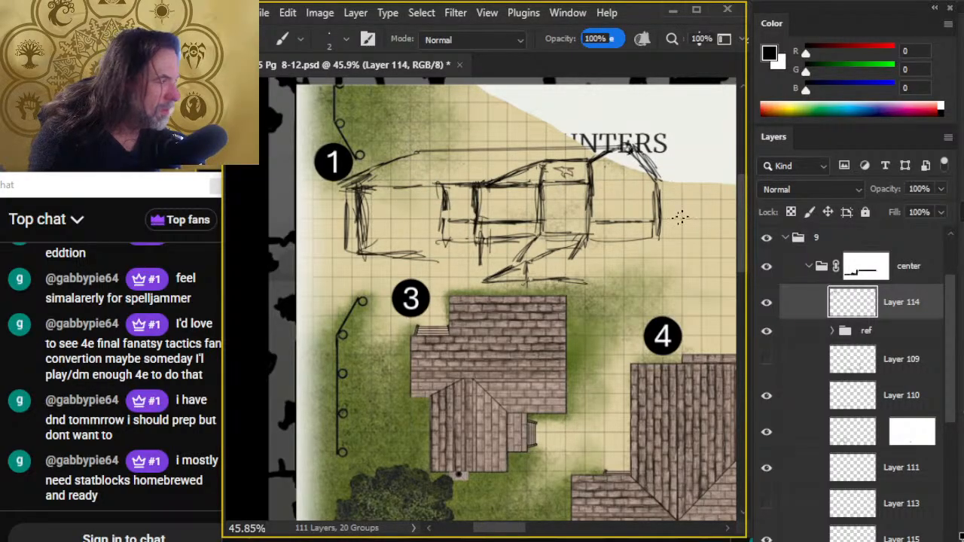
- Thin out the right end wall's heavy strokes and sketch a new upright end wall further in
key("e")
mouse_move(661, 191)
left_mouse_down()
mouse_move(662, 228)
mouse_move(661, 209)
mouse_move(647, 229)
mouse_move(625, 239)
left_mouse_up()
key("b")
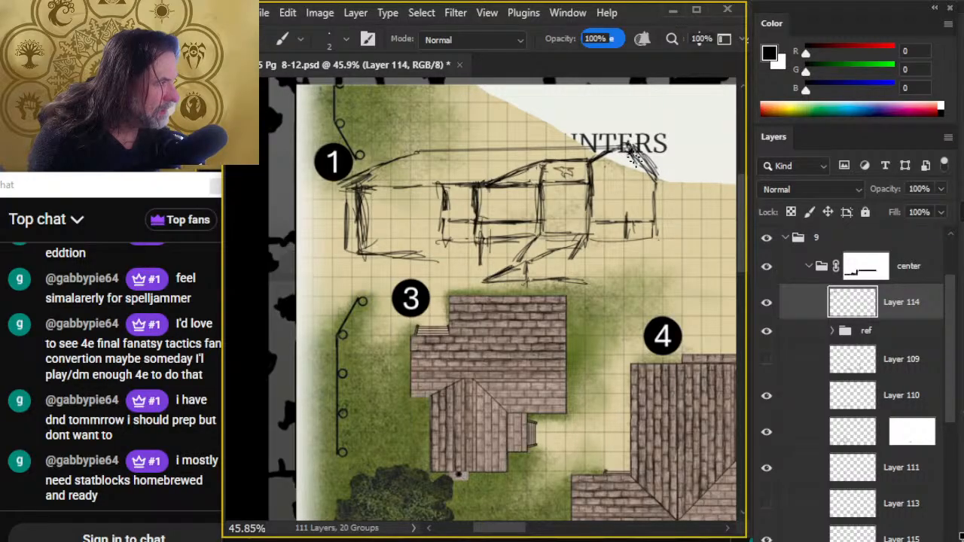
left_click_drag(638, 164, 639, 245)
key("e")
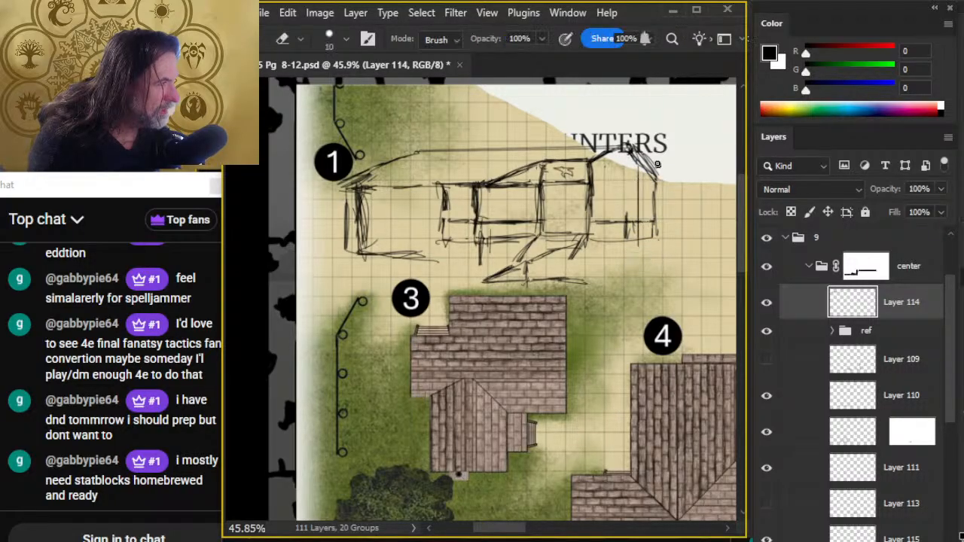
- Enlarge the eraser, remove the old outer end wall and gable strokes, and join the roof to the new end wall
key("bracketright")
key("bracketright")
key("bracketright")
mouse_move(650, 209)
left_mouse_down()
mouse_move(645, 239)
mouse_move(658, 158)
mouse_move(650, 251)
mouse_move(650, 230)
mouse_move(600, 247)
mouse_move(634, 244)
left_mouse_up()
key("b")
key("e")
key("b")
key("e")
key("b")
key("e")
left_click_drag(646, 160, 625, 143)
key("b")
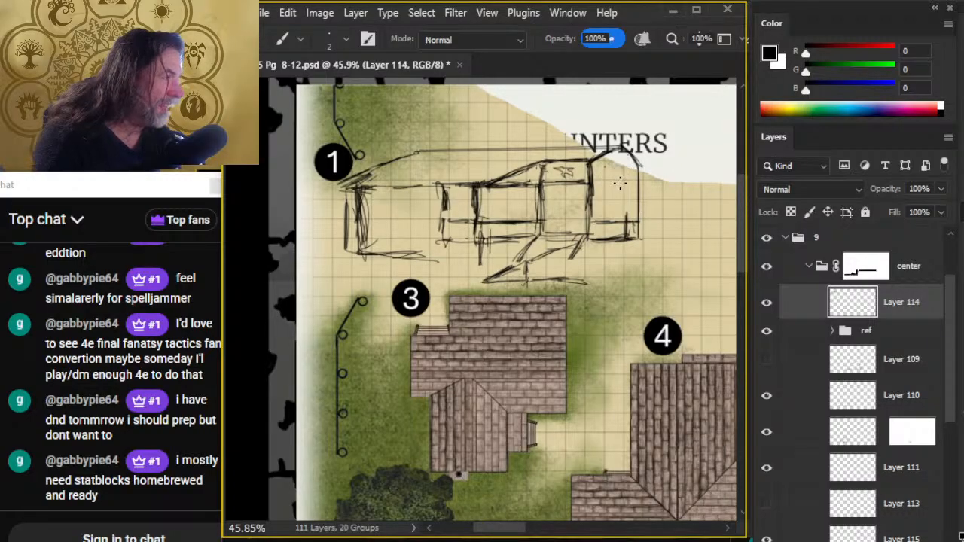
key("z")
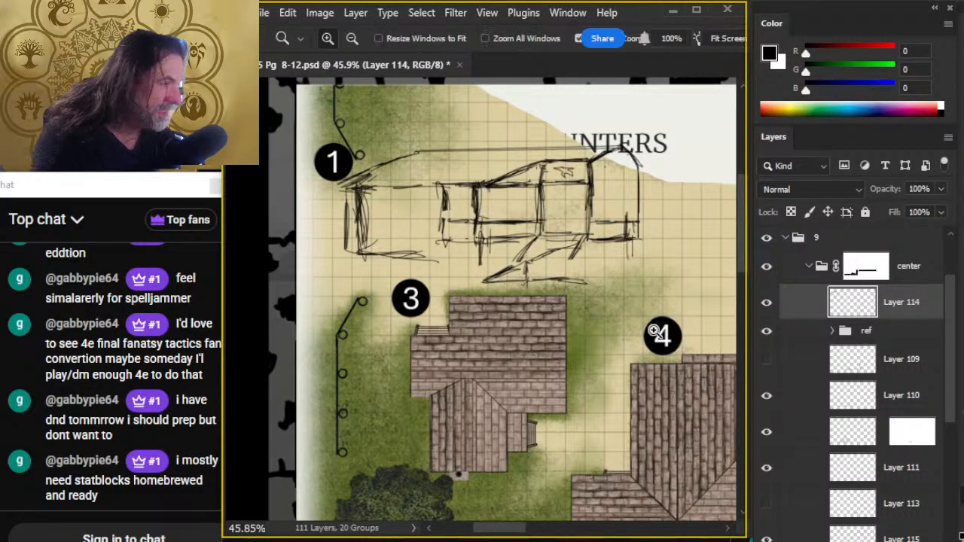
mouse_move(678, 343)
left_mouse_down()
mouse_move(652, 397)
mouse_move(427, 181)
mouse_move(354, 76)
mouse_move(354, 184)
left_mouse_up()
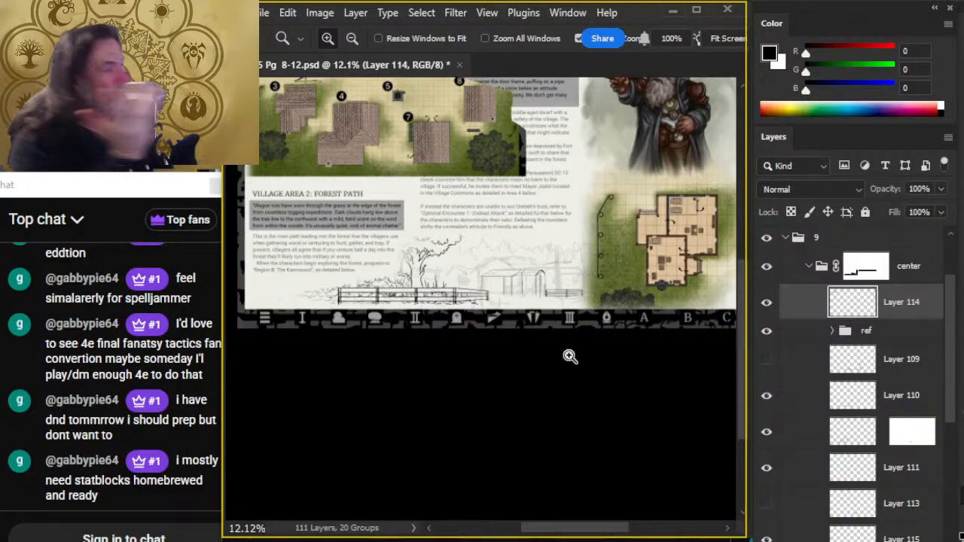
left_click_drag(474, 114, 475, 298)
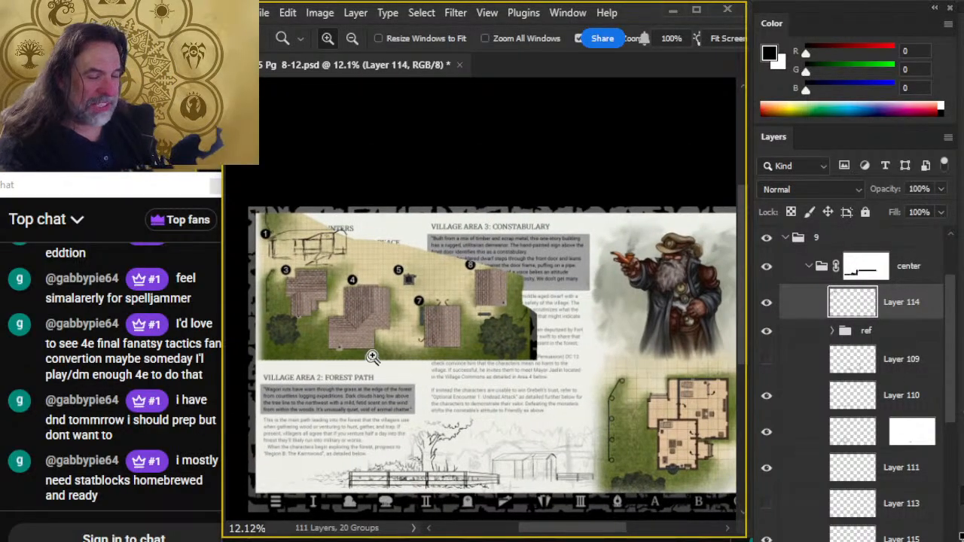
left_click_drag(365, 321, 411, 353)
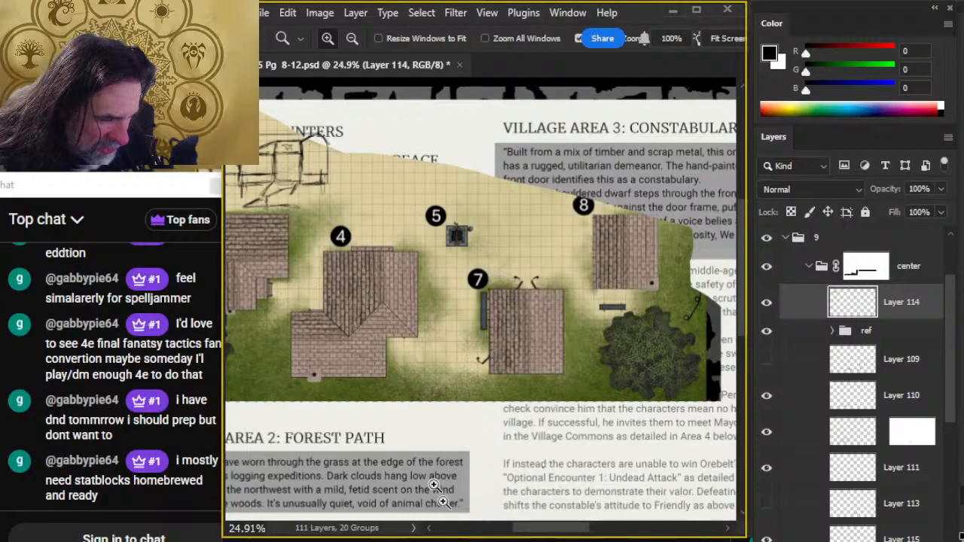
left_click_drag(323, 204, 498, 371)
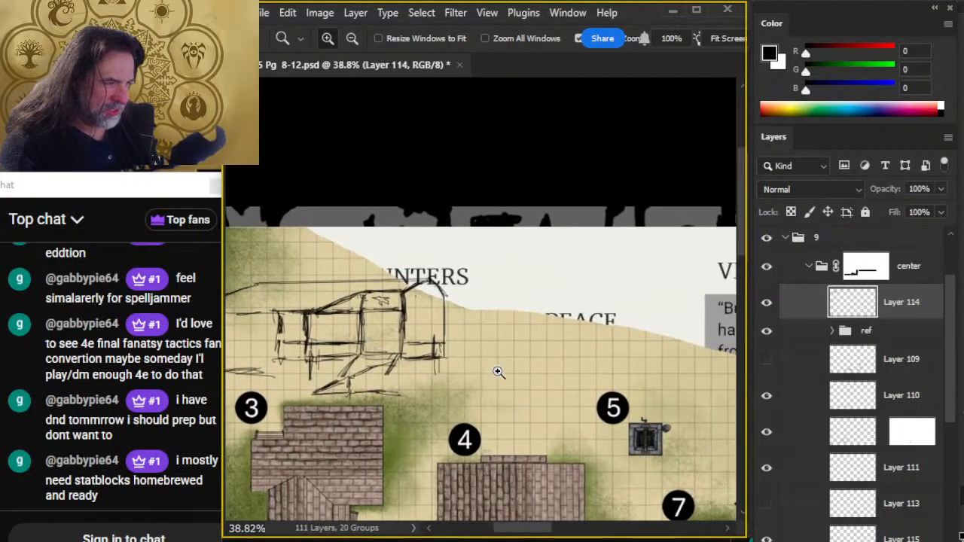
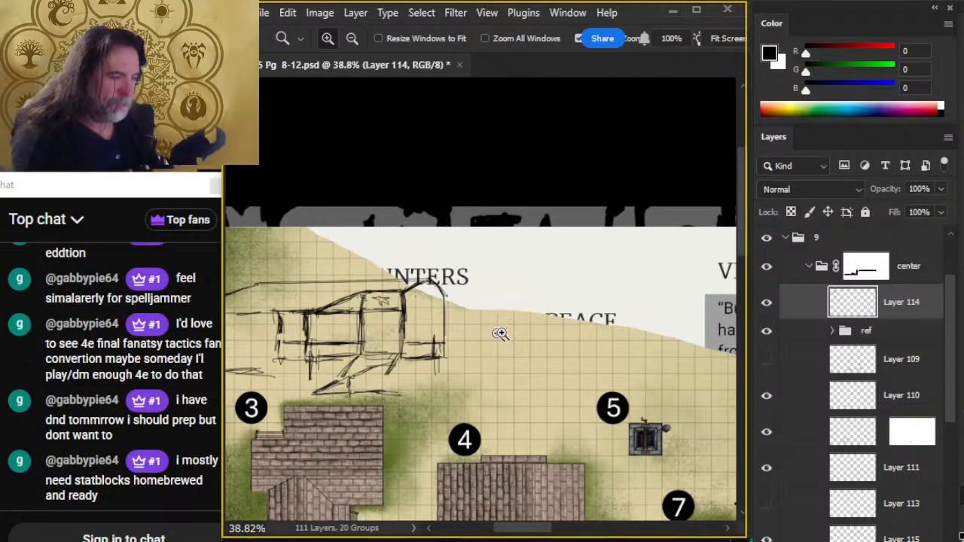
- Erase the outer upright strokes of building 3's left end wall and trim the end of its base line
left_click_drag(573, 415, 447, 172)
left_click_drag(594, 411, 575, 432)
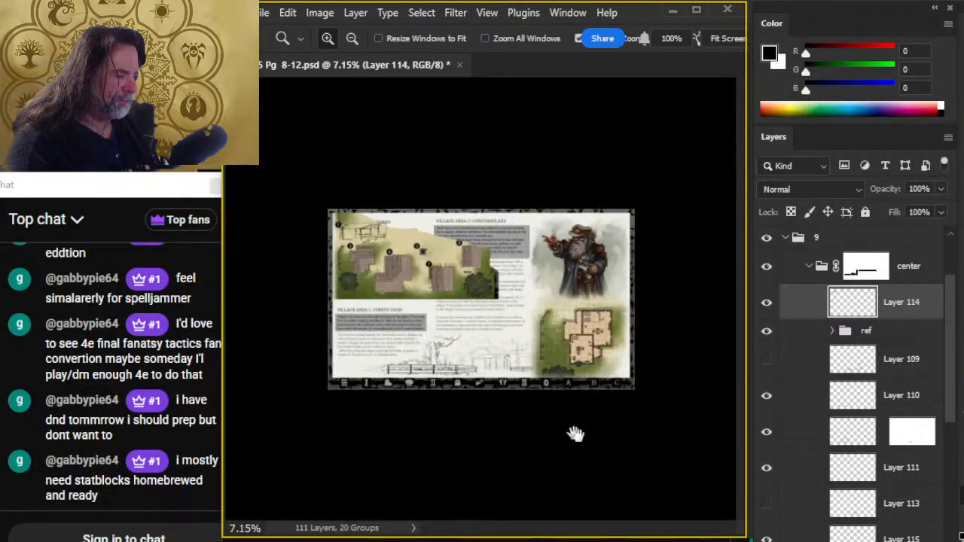
left_click_drag(454, 369, 501, 422)
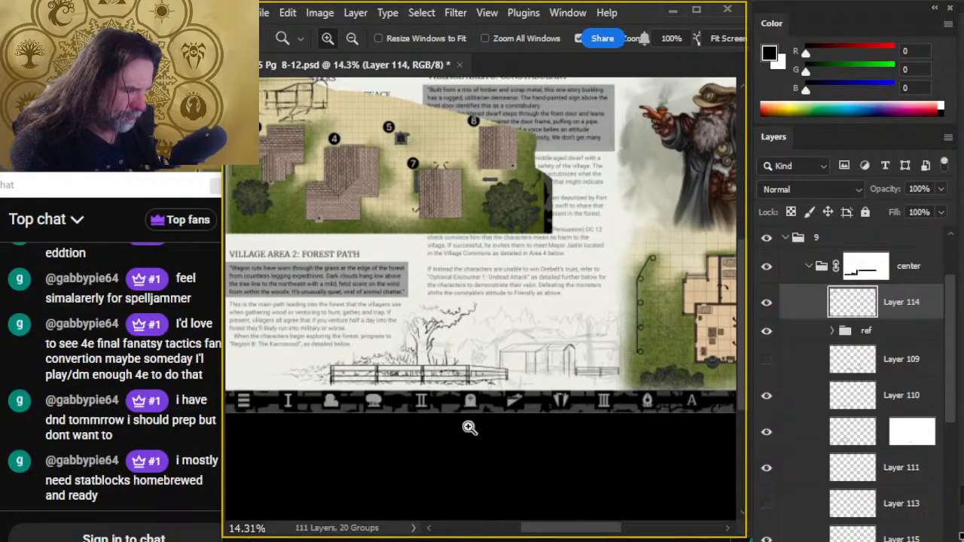
left_click_drag(485, 317, 533, 394)
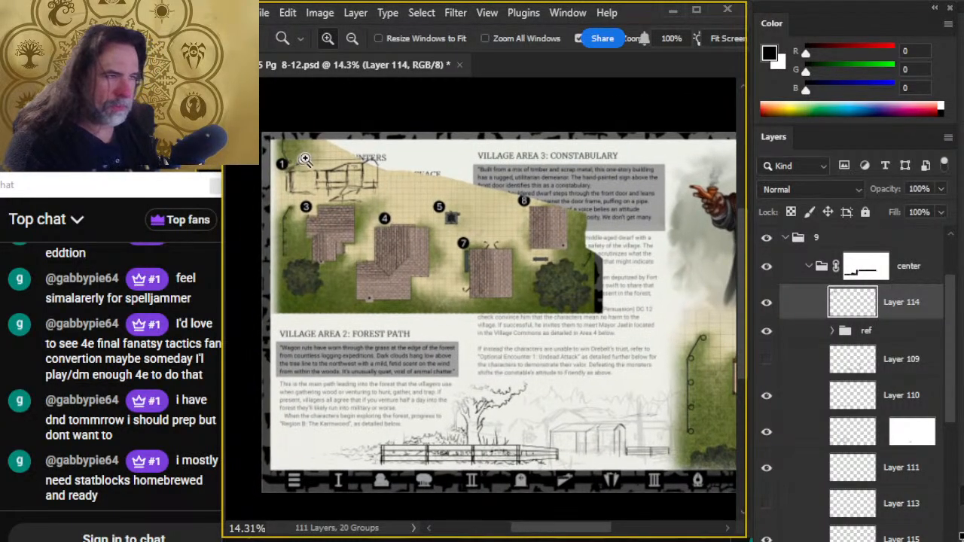
left_click_drag(294, 141, 380, 179)
left_click_drag(432, 223, 472, 256)
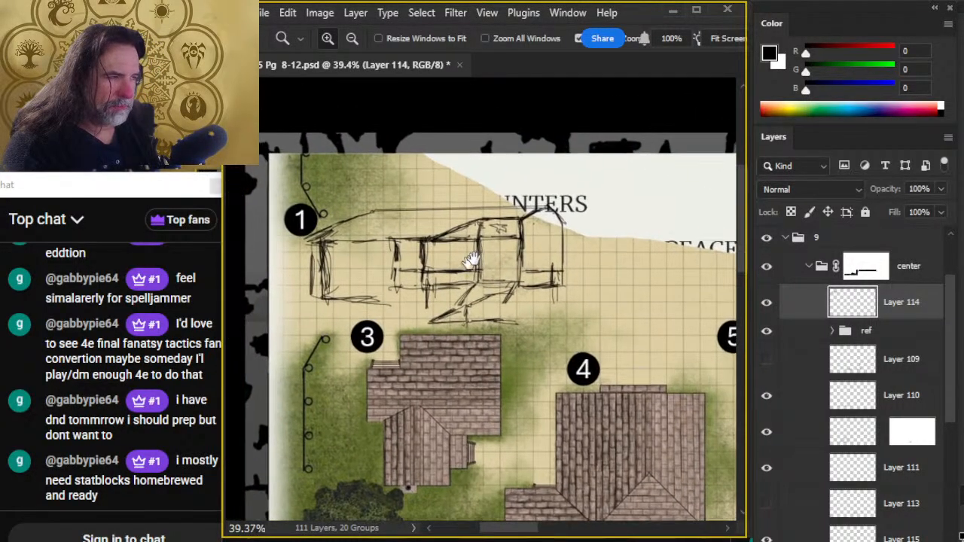
key("b")
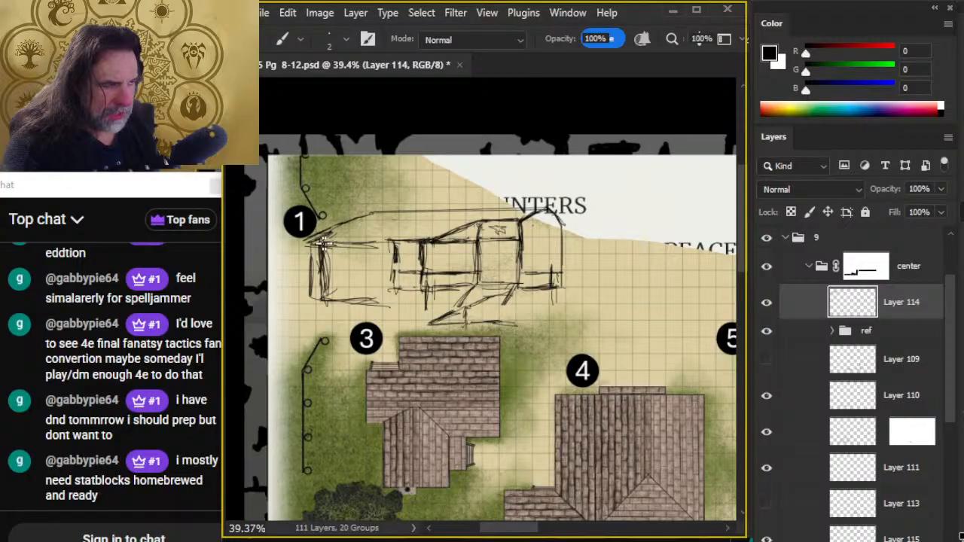
key("e")
left_click_drag(316, 291, 308, 262)
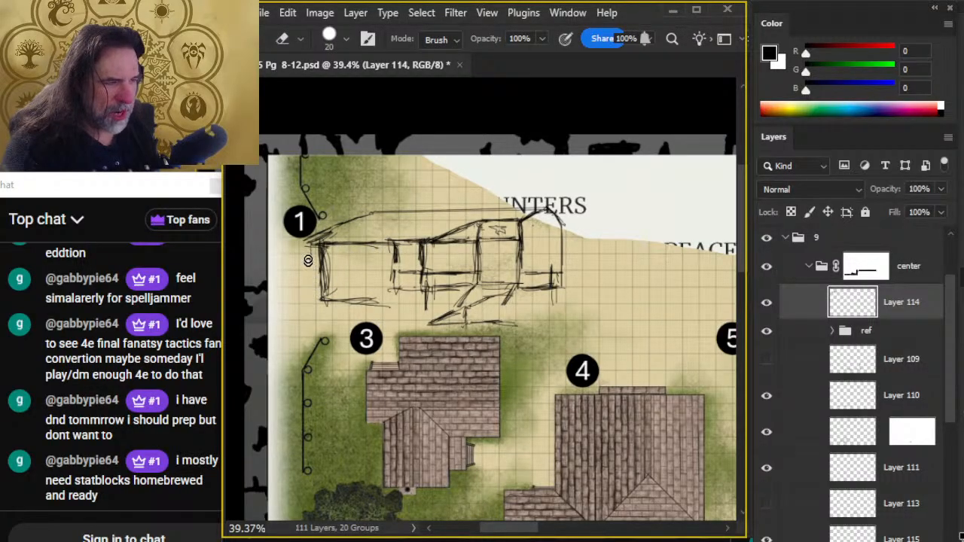
mouse_move(386, 305)
left_mouse_down()
mouse_move(352, 306)
mouse_move(320, 293)
mouse_move(377, 298)
left_mouse_up()
- Sketch an upright closing off the left wing, and redraw its left end wall and base line
key("b")
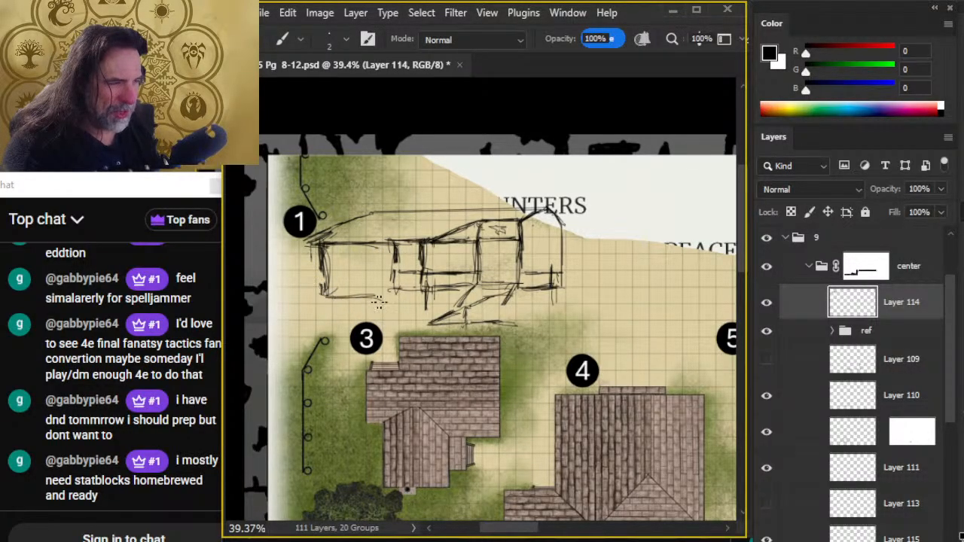
mouse_move(390, 252)
left_mouse_down()
mouse_move(392, 300)
mouse_move(388, 248)
left_mouse_up()
key("e")
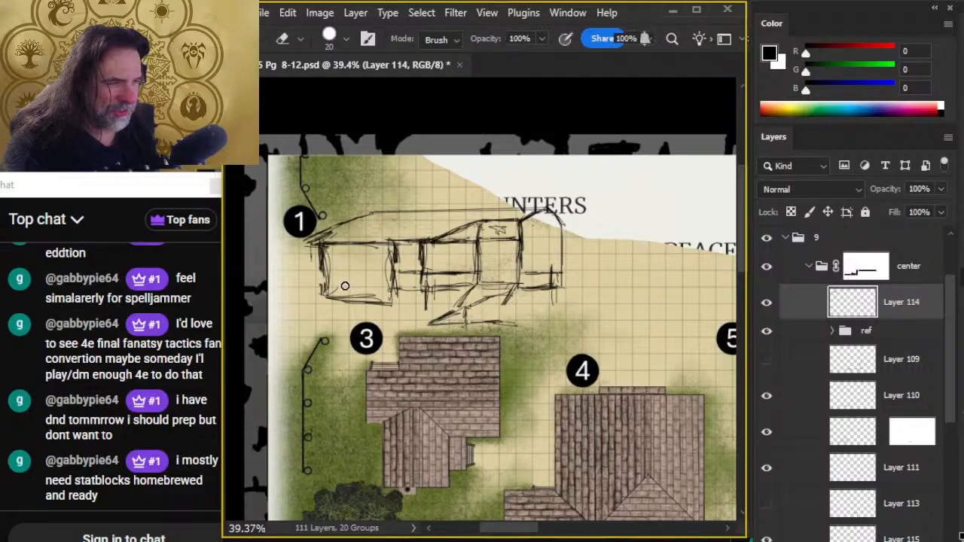
mouse_move(346, 287)
left_mouse_down()
mouse_move(327, 273)
mouse_move(319, 281)
mouse_move(381, 300)
mouse_move(334, 295)
mouse_move(319, 267)
mouse_move(316, 295)
left_mouse_up()
key("b")
key("e")
key("b")
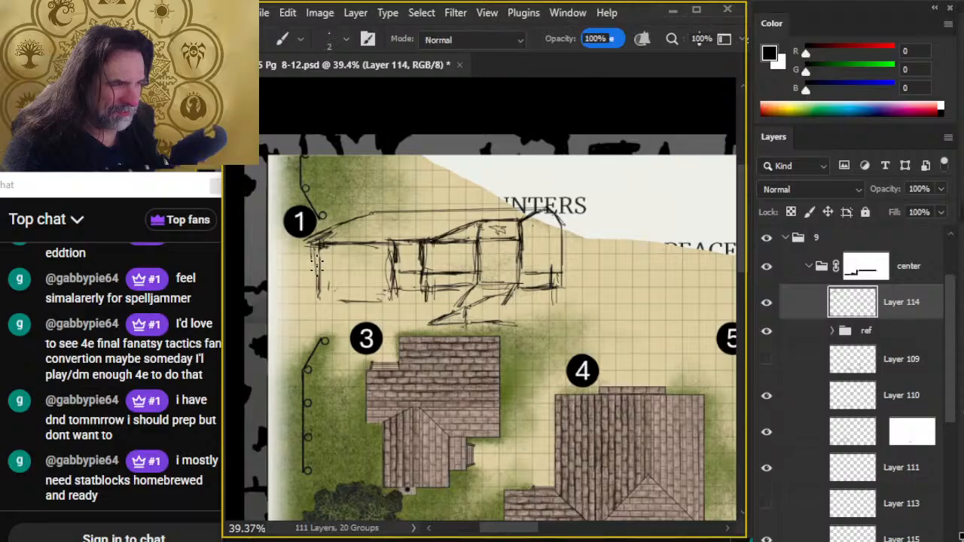
left_click_drag(321, 253, 319, 297)
left_click_drag(317, 295, 381, 298)
- Clean up the heavy strokes on the left roof slope and redraw it up to the ridge
key("e")
mouse_move(336, 223)
left_mouse_down()
mouse_move(309, 238)
mouse_move(374, 213)
left_mouse_up()
key("b")
key("e")
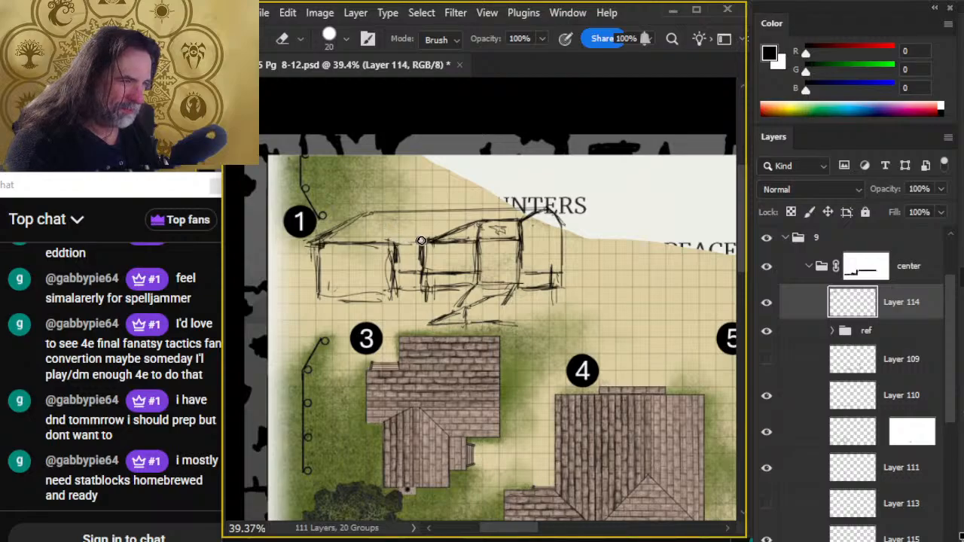
- Erase the raised bay's left roof slope and redraw it steeper
key("b")
key("e")
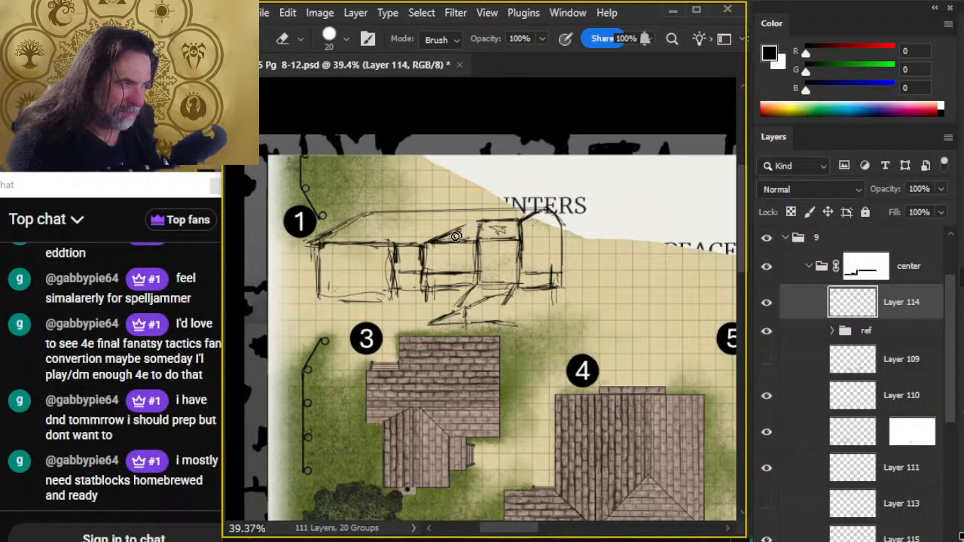
key("b")
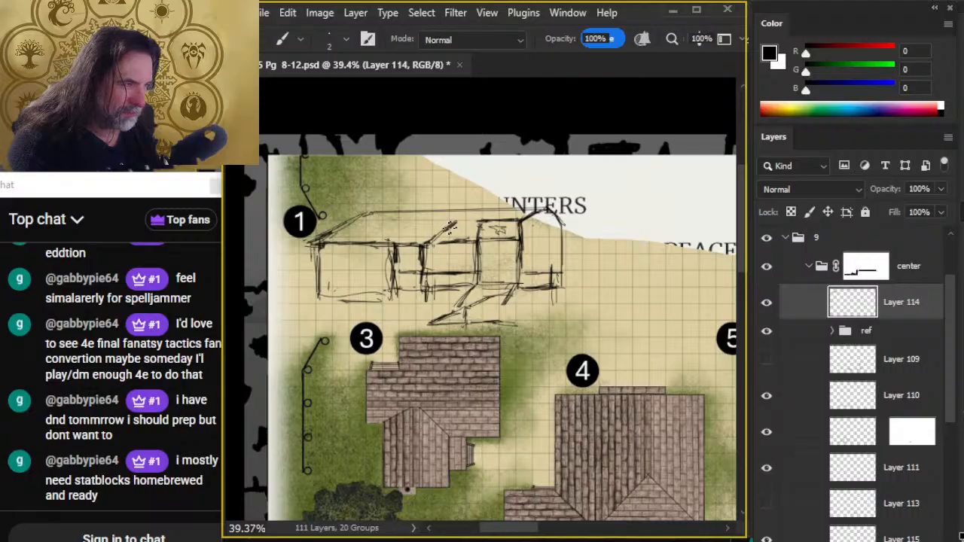
key("e")
- Lasso the raised bay, steps and gable end, shift them slightly toward the left wing, and deselect
key("l")
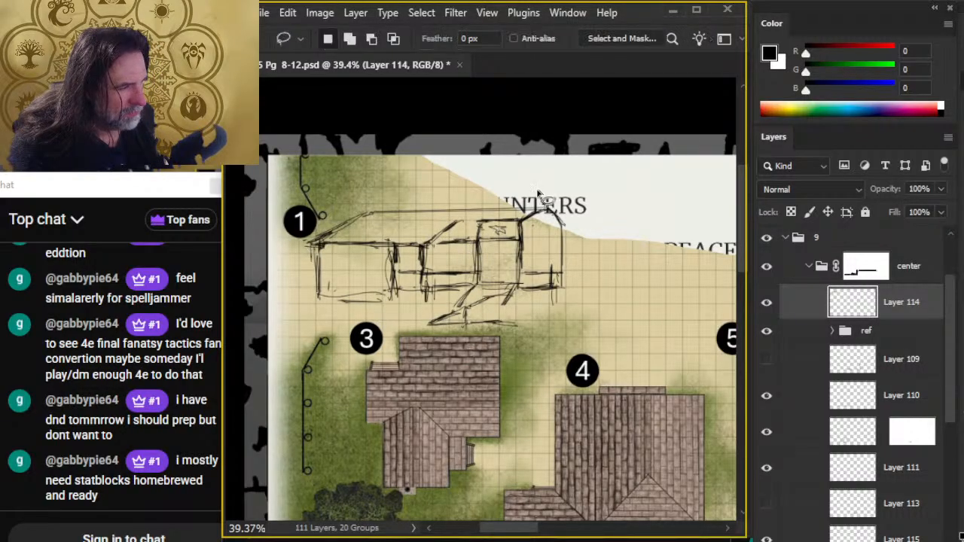
mouse_move(536, 191)
left_mouse_down()
mouse_move(459, 249)
mouse_move(417, 322)
mouse_move(545, 345)
mouse_move(585, 181)
left_mouse_up()
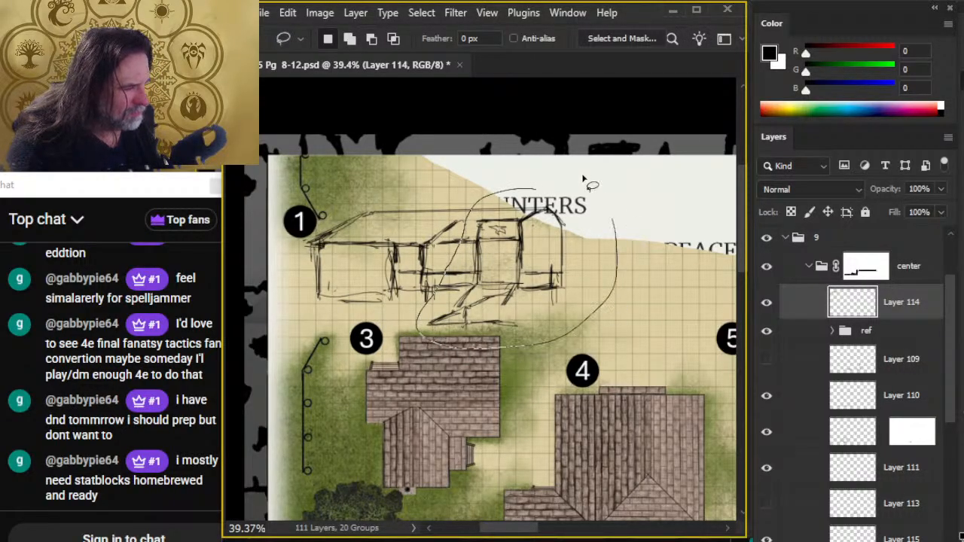
key("v")
left_click_drag(551, 253, 532, 255)
key("l")
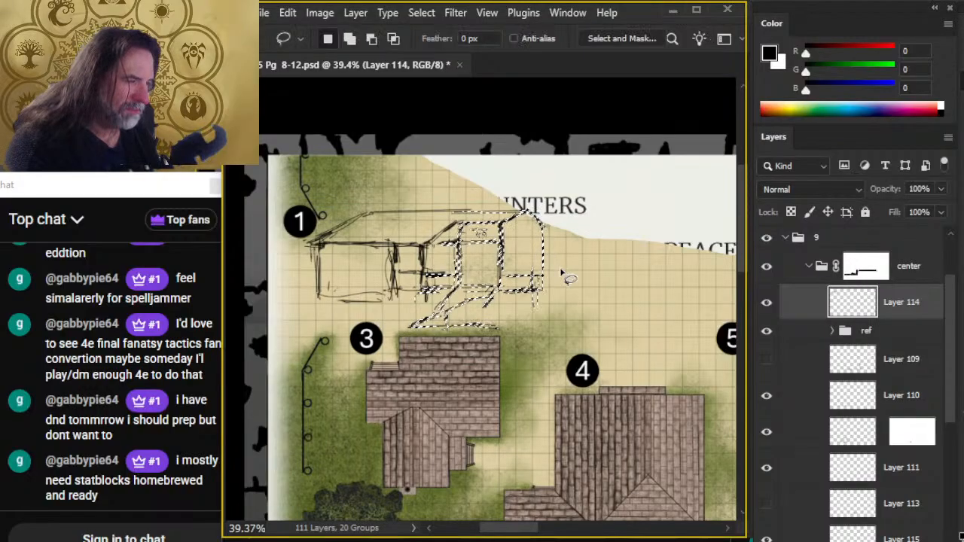
left_click(566, 275)
- Darken the raised bay's right upright with repeated vertical strokes below the gable
key("b")
left_click_drag(491, 229, 493, 282)
mouse_move(493, 225)
left_mouse_down()
mouse_move(491, 294)
mouse_move(498, 236)
mouse_move(489, 271)
left_mouse_up()
key("e")
key("b")
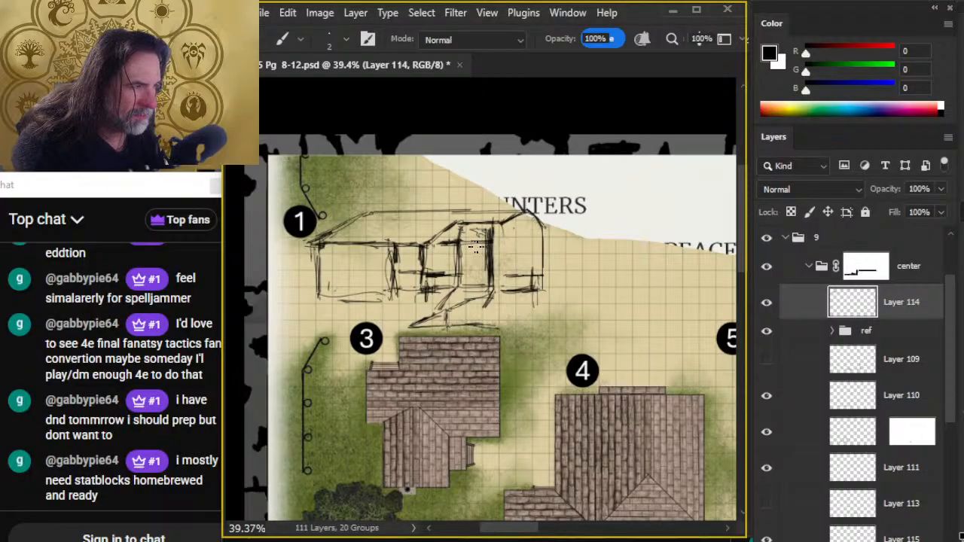
- Erase the bay's upper-left corner, and draw the gable's left slope and the eaves line meeting at the bay's right upright
key("e")
mouse_move(456, 233)
left_mouse_down()
mouse_move(431, 237)
mouse_move(454, 223)
left_mouse_up()
key("b")
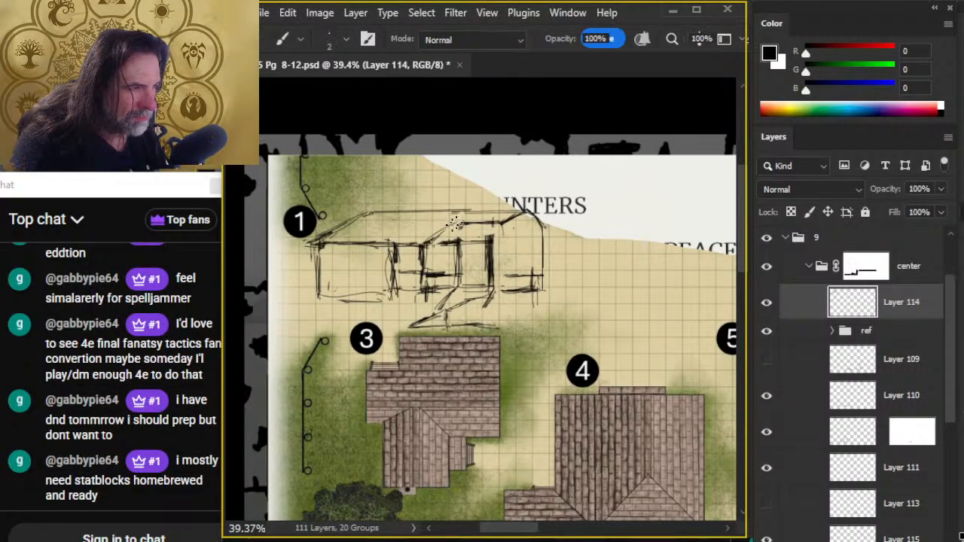
left_click_drag(518, 211, 491, 242)
mouse_move(413, 245)
left_mouse_down()
mouse_move(488, 247)
mouse_move(524, 214)
mouse_move(554, 235)
left_mouse_up()
- Erase the raised bay's roof lines above the eaves and redraw the gable's left slope with a cleaner peak
key("e")
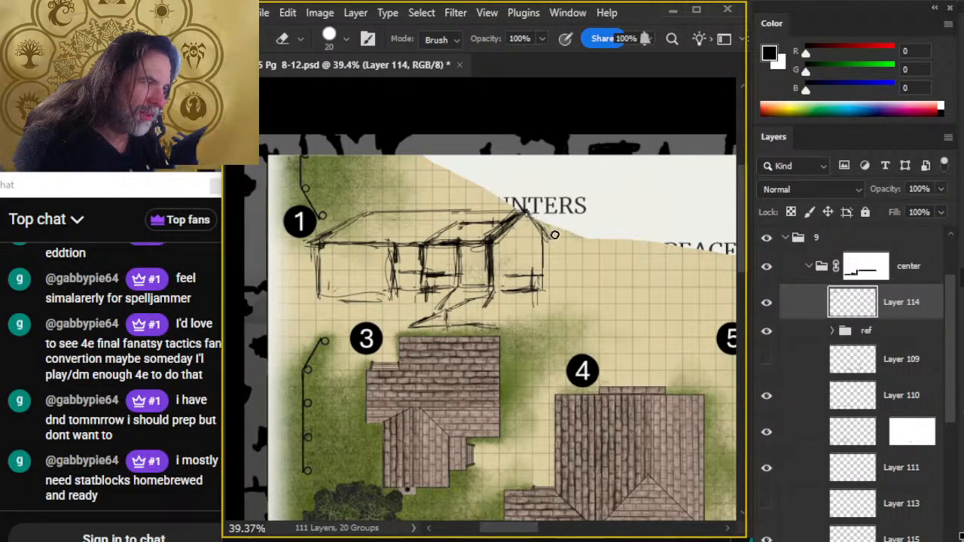
mouse_move(448, 231)
left_mouse_down()
mouse_move(488, 223)
mouse_move(469, 235)
mouse_move(478, 233)
left_mouse_up()
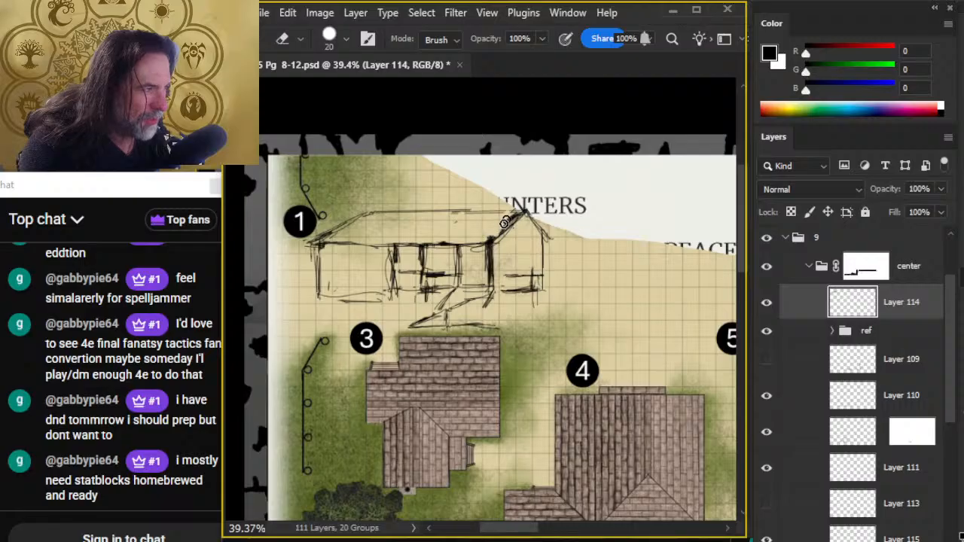
key("b")
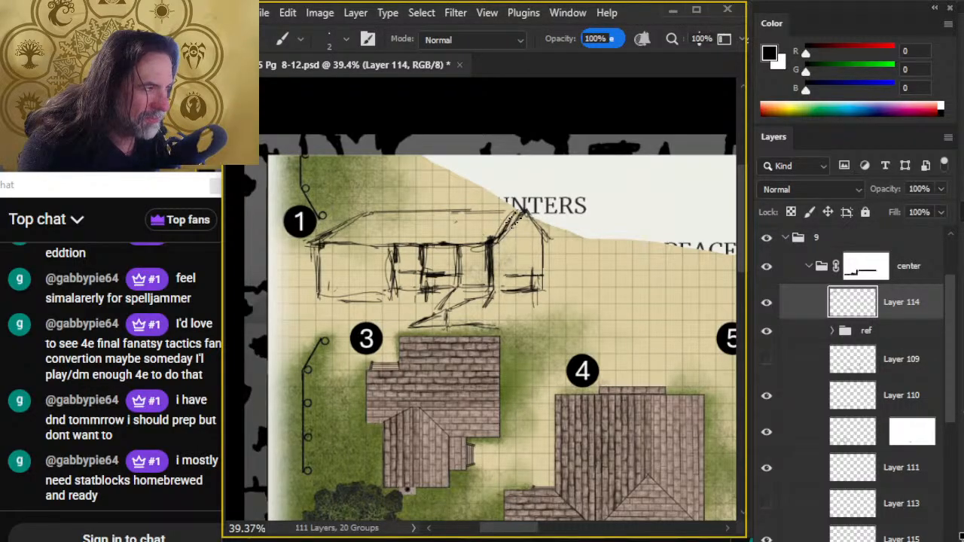
key("e")
mouse_move(522, 216)
left_mouse_down()
mouse_move(541, 253)
mouse_move(525, 214)
left_mouse_up()
- Redraw the gable's right slope further in and erase the right end wall beneath it
key("b")
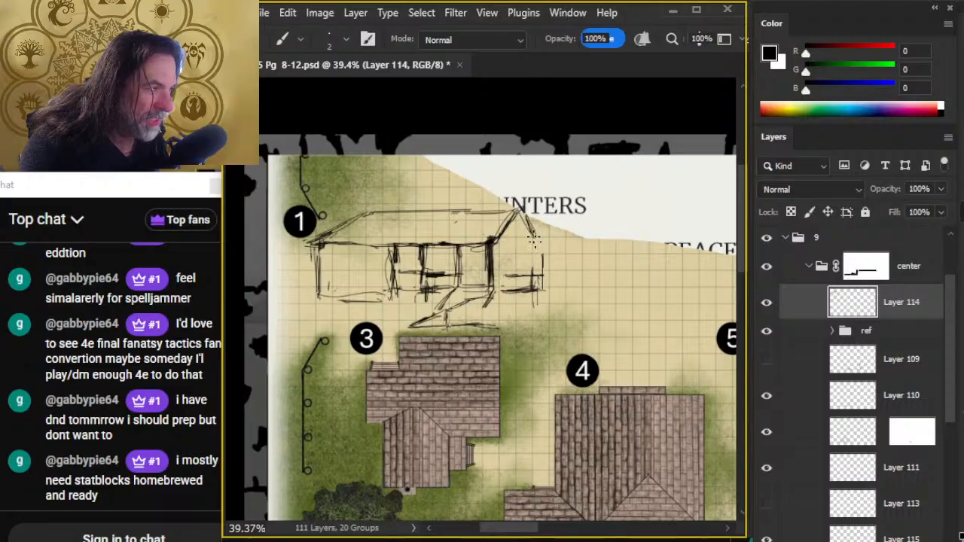
key("e")
mouse_move(543, 256)
left_mouse_down()
mouse_move(536, 301)
mouse_move(536, 264)
left_mouse_up()
- Refine the uprights and cross lines under the eaves between the left wing and the bay's right wall
key("b")
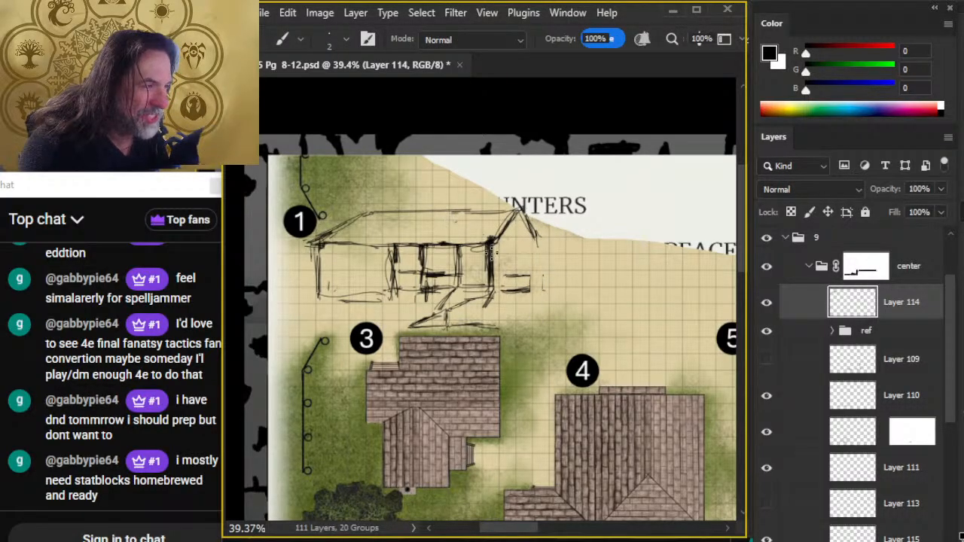
key("e")
key("b")
key("e")
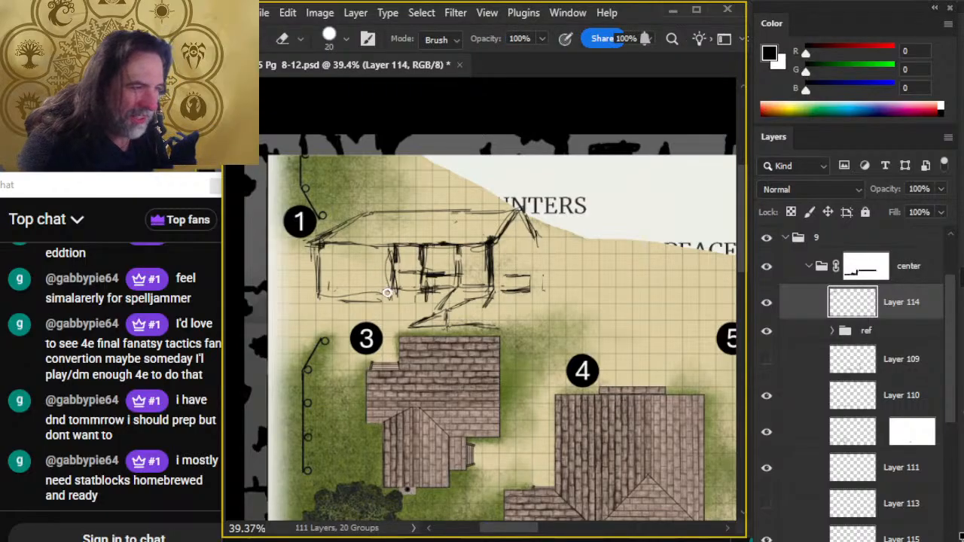
key("b")
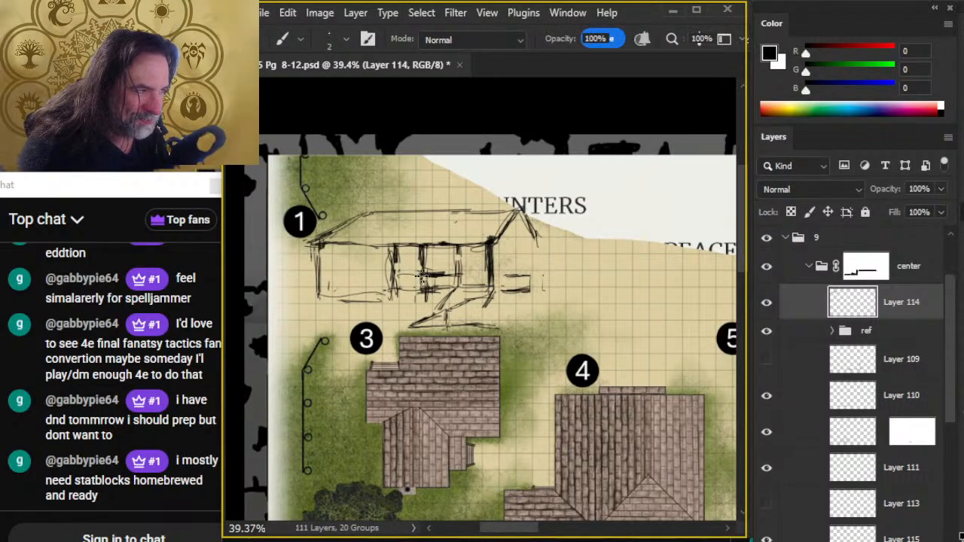
key("e")
key("b")
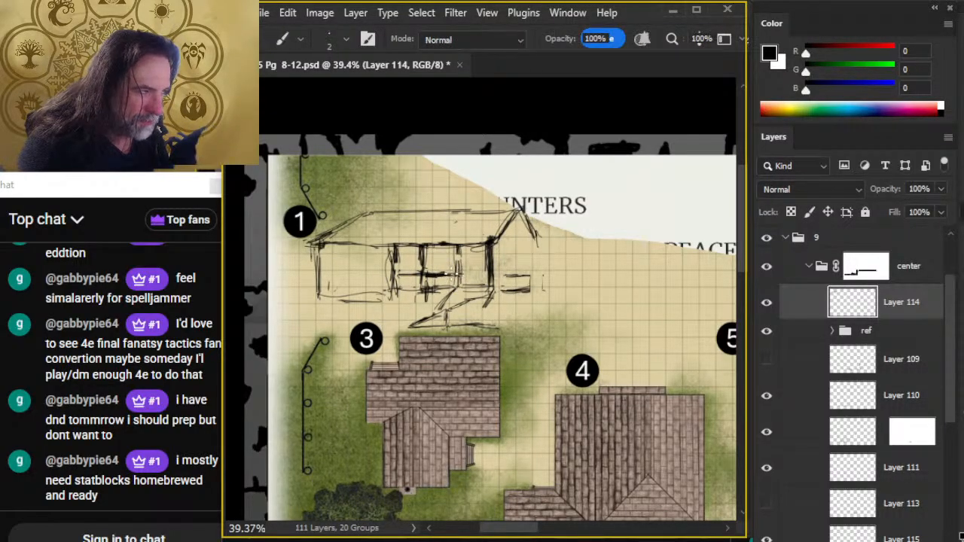
key("e")
key("b")
key("e")
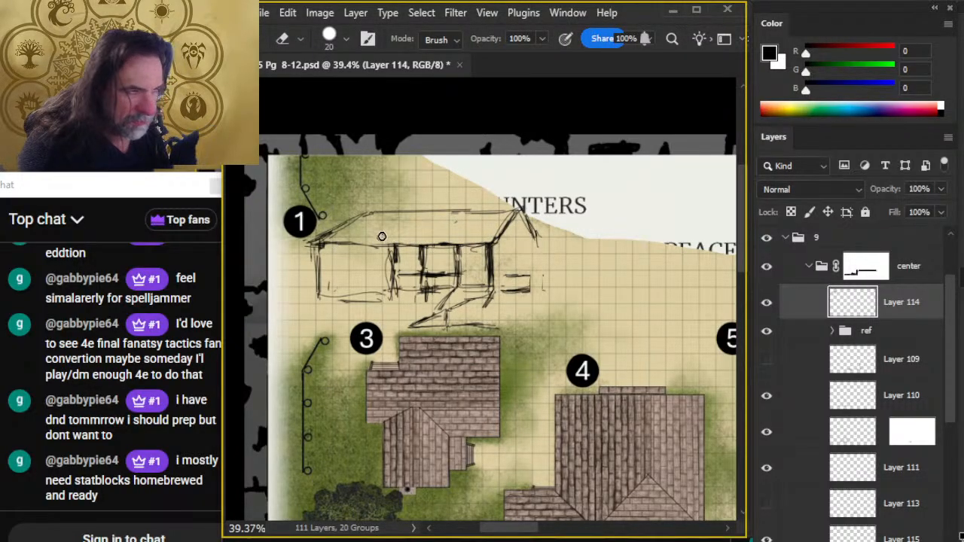
- Erase the heavy eaves line over the left wing and redraw it as a thinner straight line
mouse_move(354, 244)
left_mouse_down()
mouse_move(336, 217)
mouse_move(332, 230)
mouse_move(303, 226)
mouse_move(339, 213)
left_mouse_up()
key("b")
key("e")
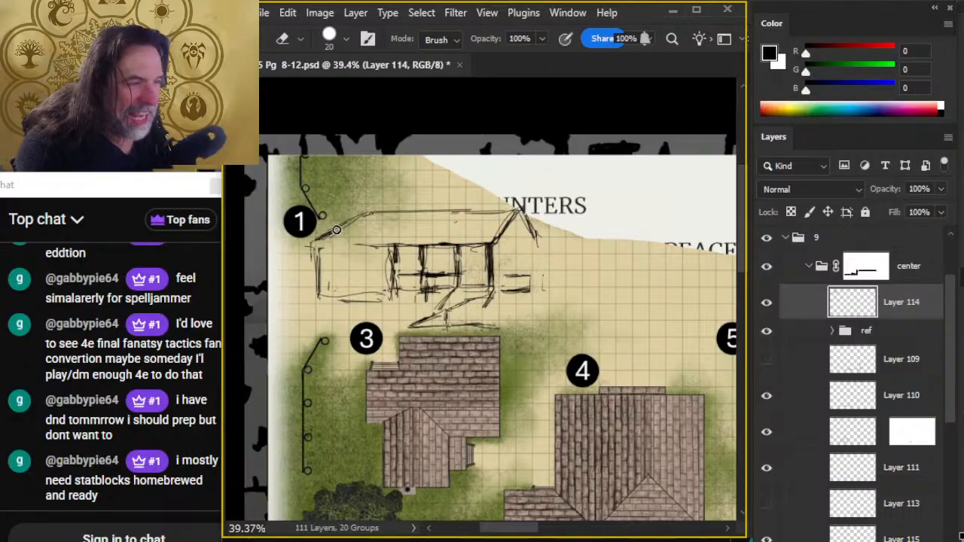
key("b")
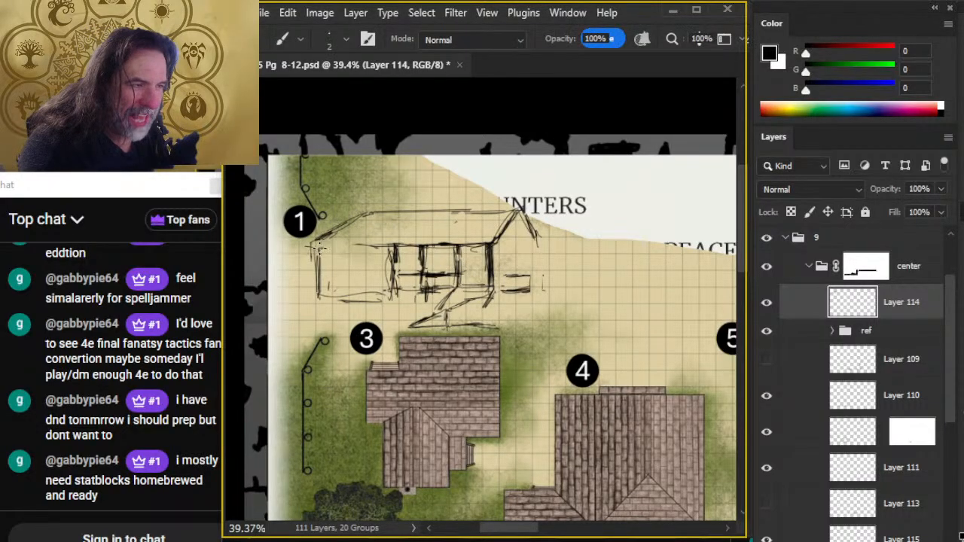
left_click_drag(314, 248, 374, 244)
- Tidy the left wing's inner upright and replace its base line with a straighter one
key("e")
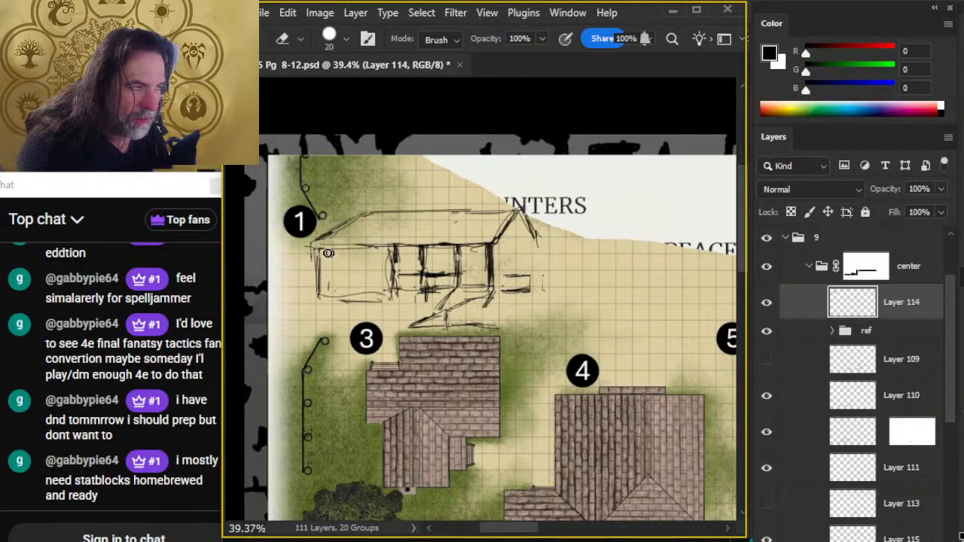
key("b")
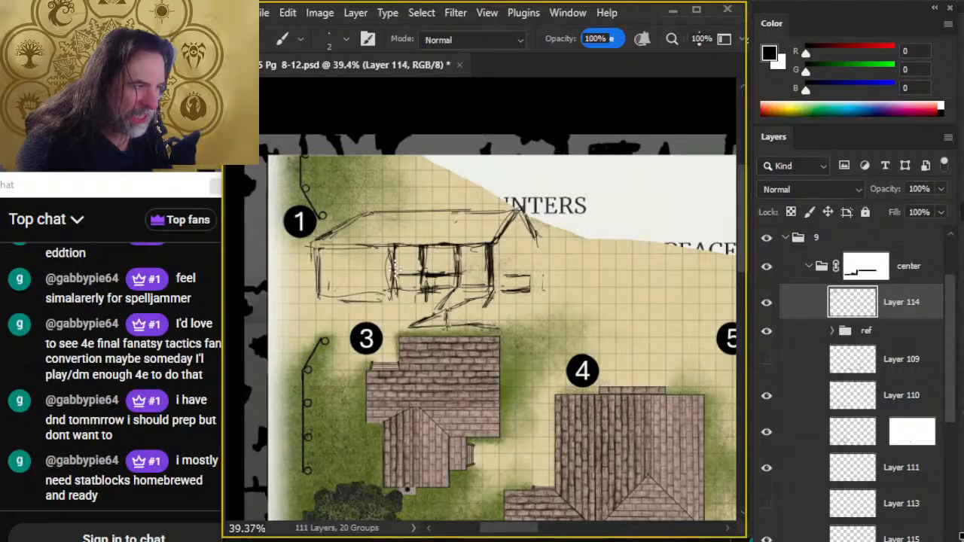
key("e")
mouse_move(363, 292)
left_mouse_down()
mouse_move(306, 302)
mouse_move(393, 311)
mouse_move(314, 301)
mouse_move(399, 302)
left_mouse_up()
key("b")
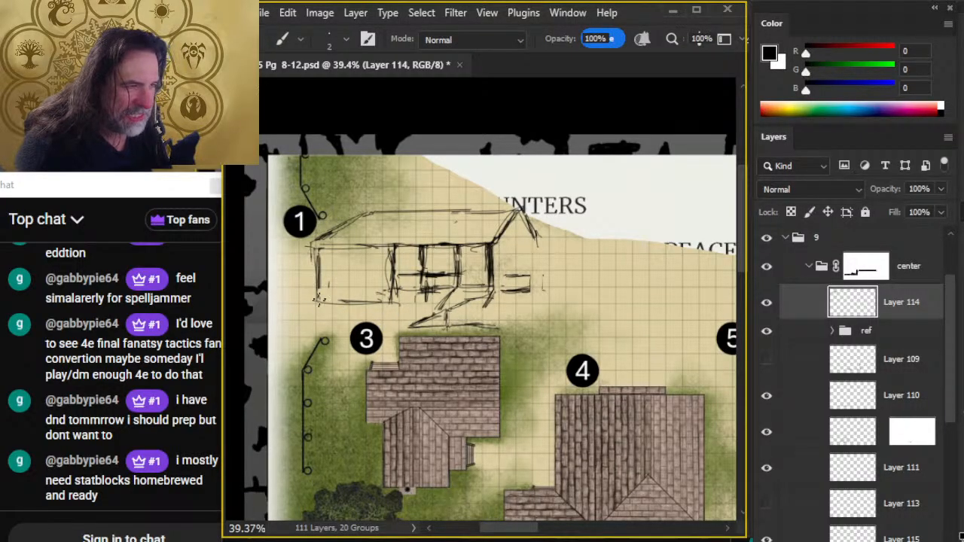
- Erase the lower end of the left roof slope and redraw the slope down to the eaves corner
key("e")
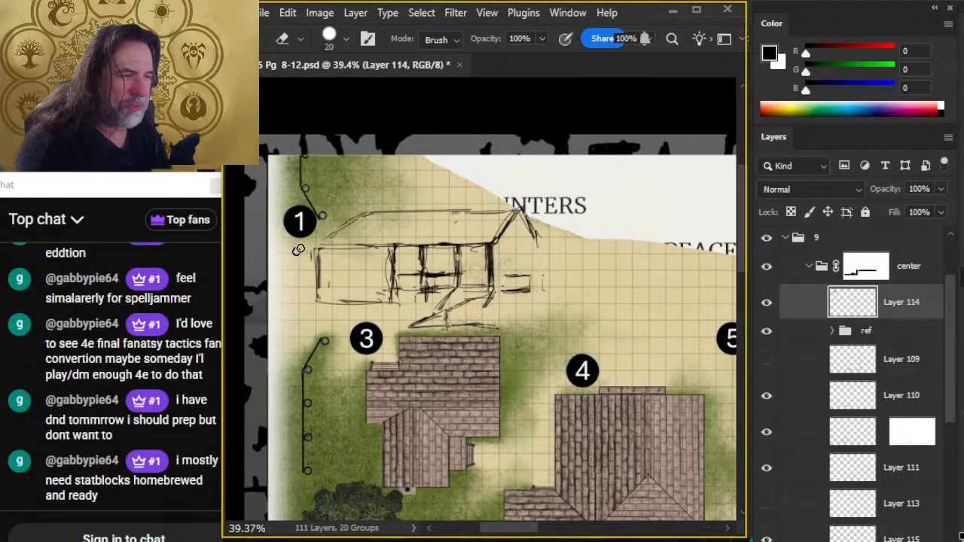
key("b")
mouse_move(312, 242)
left_mouse_down()
mouse_move(365, 211)
mouse_move(352, 225)
mouse_move(337, 221)
mouse_move(360, 226)
left_mouse_up()
key("e")
key("b")
key("e")
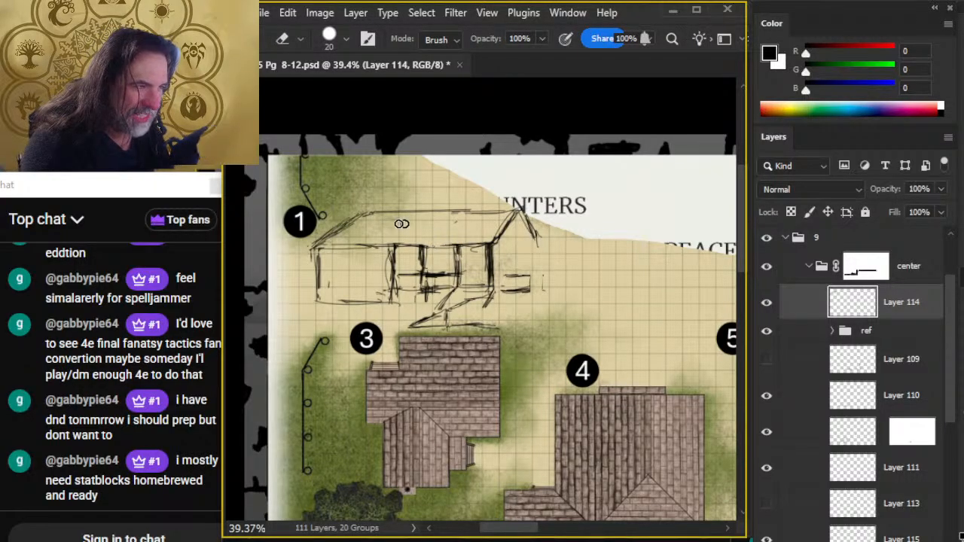
- Strengthen the eaves line across the bay and erase the stray horizontal strokes beyond its right upright
key("b")
left_click_drag(386, 243, 489, 243)
key("e")
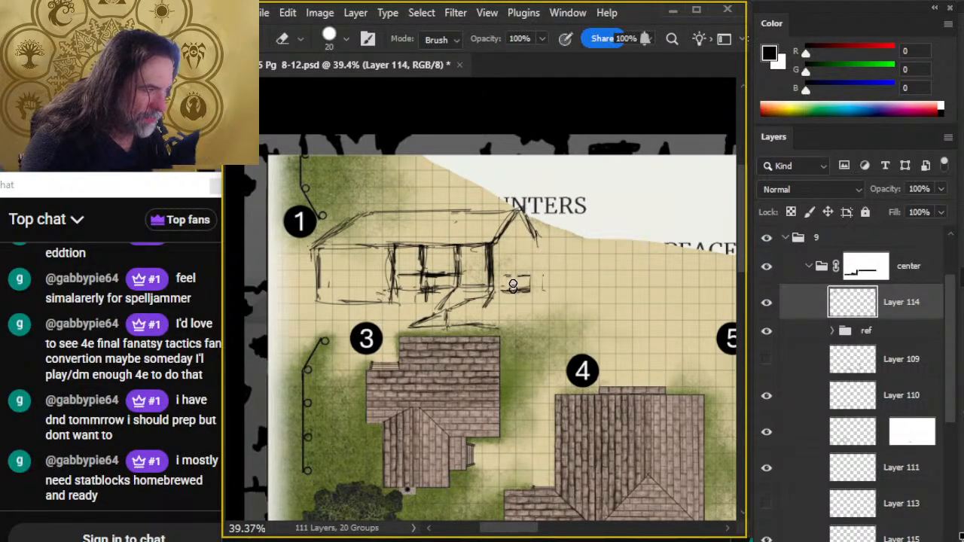
key("b")
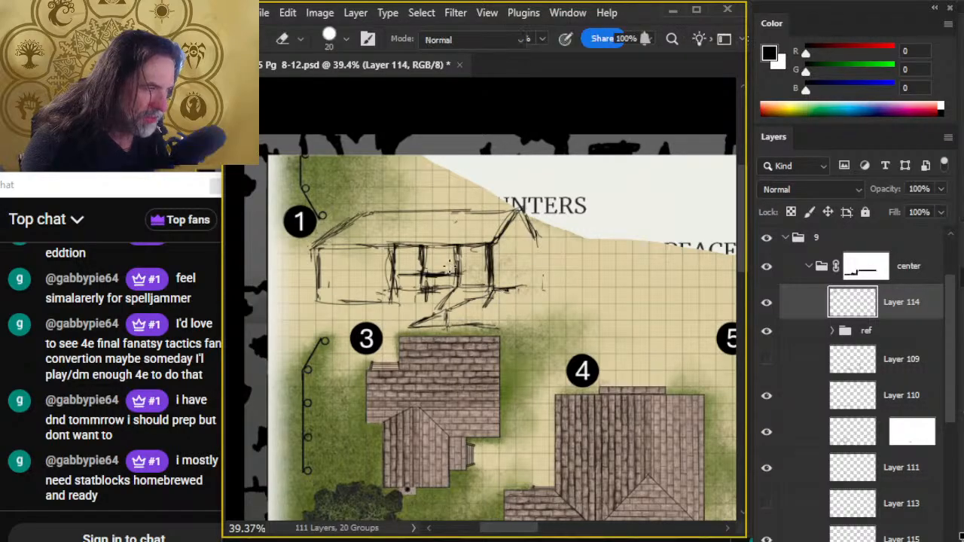
- Erase the far-right upright and the slanted base lines in building 3's elevation, and redraw the left wing's base line
key("e")
mouse_move(489, 265)
left_mouse_down()
mouse_move(494, 303)
mouse_move(426, 305)
mouse_move(442, 311)
mouse_move(399, 324)
mouse_move(436, 322)
left_mouse_up()
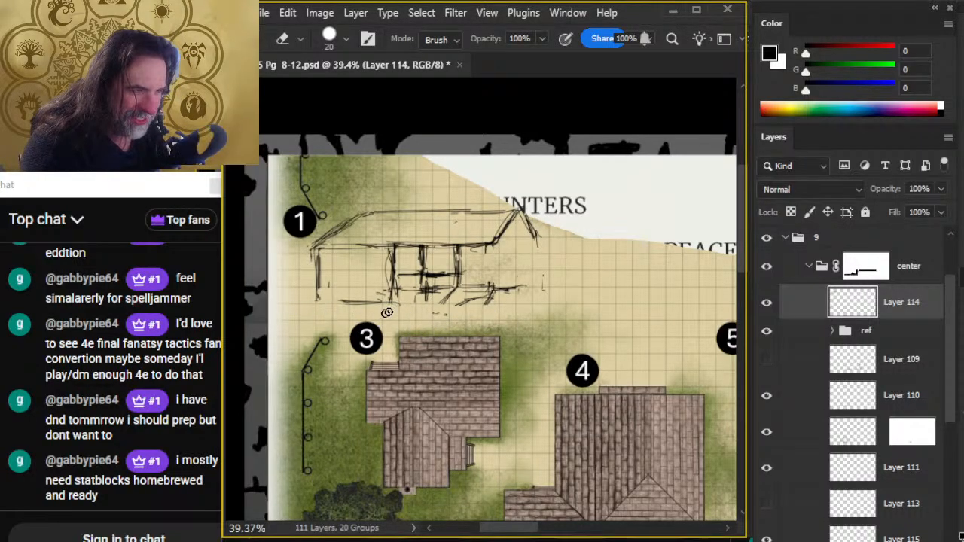
key("b")
mouse_move(317, 301)
left_mouse_down()
mouse_move(400, 310)
mouse_move(309, 303)
mouse_move(369, 295)
mouse_move(328, 299)
mouse_move(395, 304)
mouse_move(346, 307)
mouse_move(392, 307)
mouse_move(346, 299)
mouse_move(384, 299)
left_mouse_up()
key("e")
key("b")
key("e")
key("b")
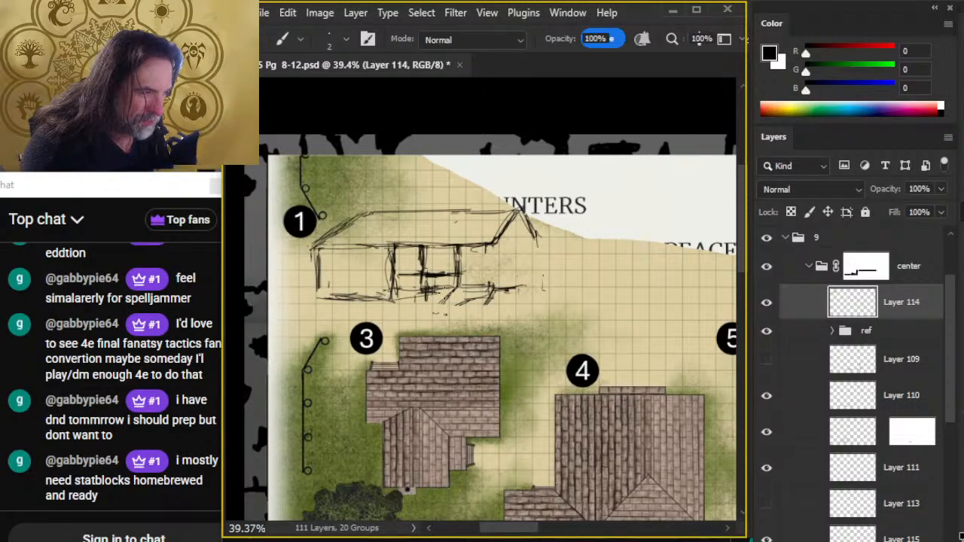
- Erase the leftover slanted strokes beside the bay and extend the bay's right upright down to the base line
key("e")
mouse_move(497, 305)
left_mouse_down()
mouse_move(479, 281)
mouse_move(478, 299)
mouse_move(444, 311)
mouse_move(478, 303)
mouse_move(434, 306)
mouse_move(485, 297)
left_mouse_up()
key("b")
key("e")
key("b")
key("e")
key("b")
key("e")
key("b")
key("e")
key("b")
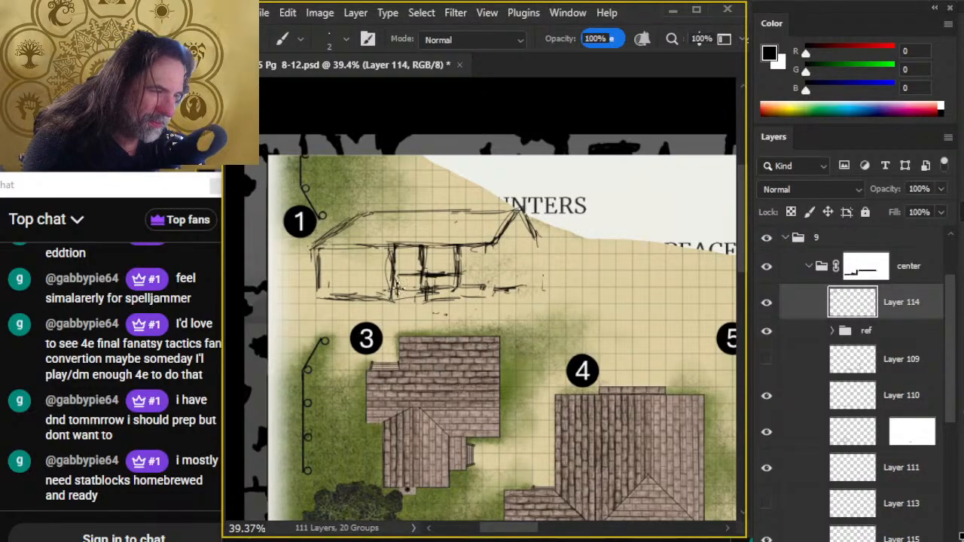
left_click_drag(457, 256, 459, 308)
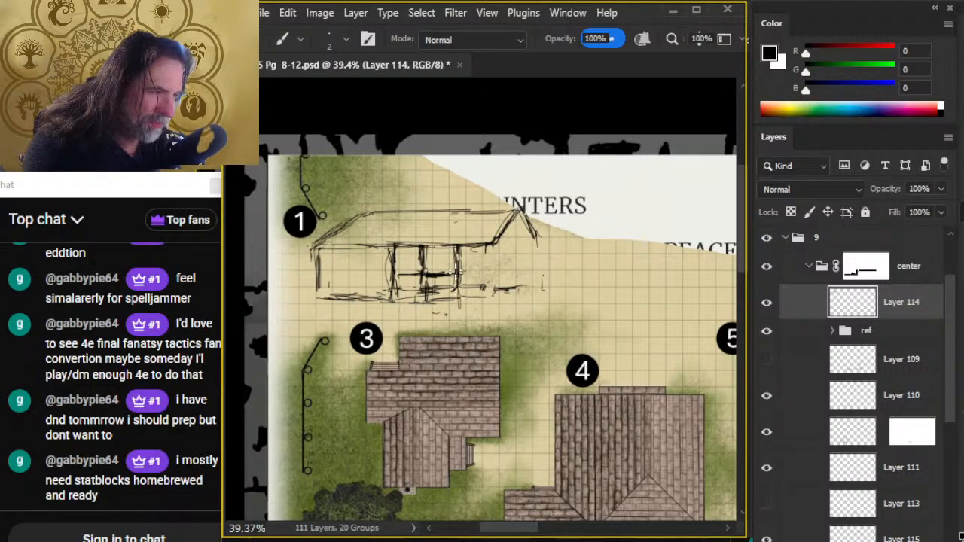
- Erase the left wing's rough base line and redraw it together with the lower end of the outer wall
key("e")
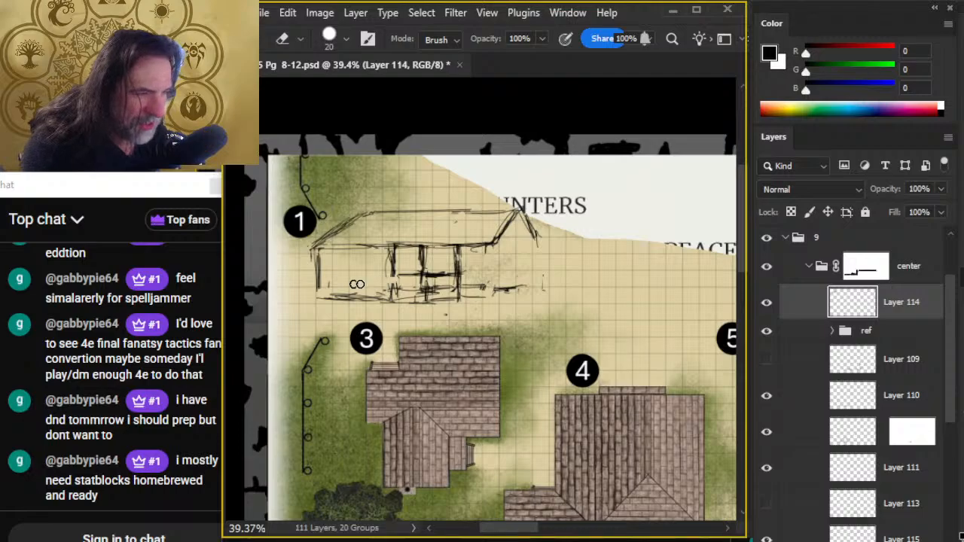
left_click_drag(374, 294, 317, 253)
key("b")
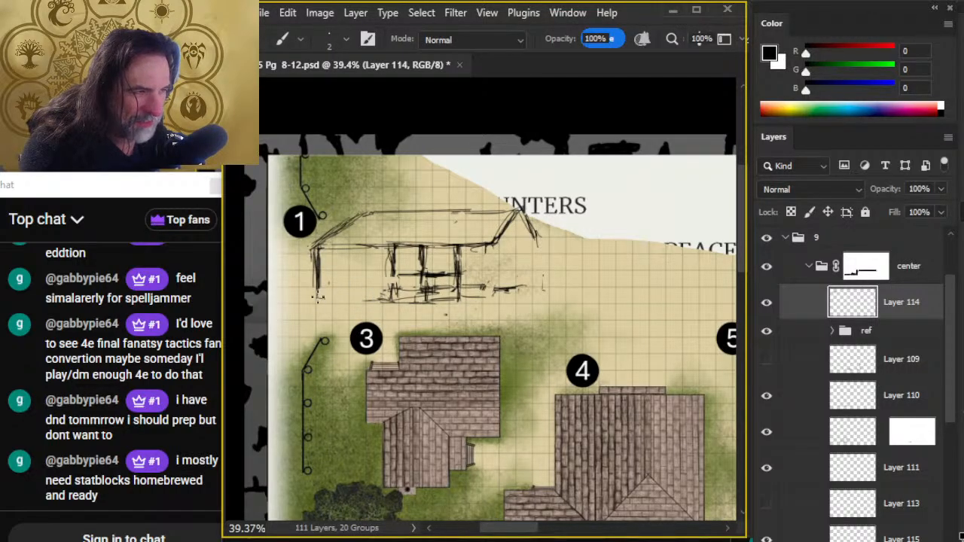
mouse_move(317, 298)
left_mouse_down()
mouse_move(376, 296)
mouse_move(317, 297)
mouse_move(364, 301)
mouse_move(380, 287)
mouse_move(317, 299)
mouse_move(454, 309)
mouse_move(354, 313)
mouse_move(430, 307)
mouse_move(344, 299)
mouse_move(429, 303)
left_mouse_up()
key("e")
key("b")
key("e")
key("b")
key("e")
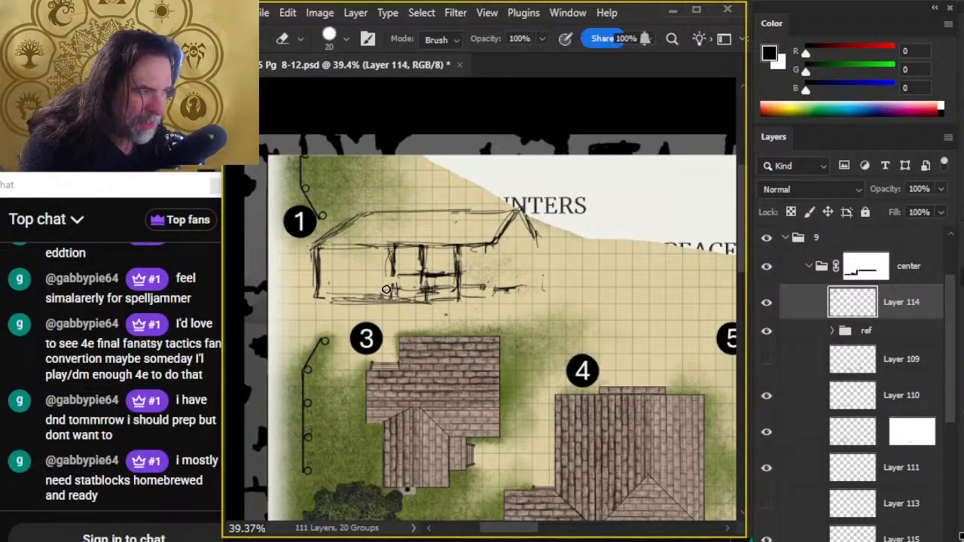
- Strengthen the bay's middle upright and draw the right corner upright from the eaves down to the base line
key("b")
mouse_move(424, 245)
left_mouse_down()
mouse_move(422, 295)
mouse_move(450, 299)
left_mouse_up()
key("e")
key("b")
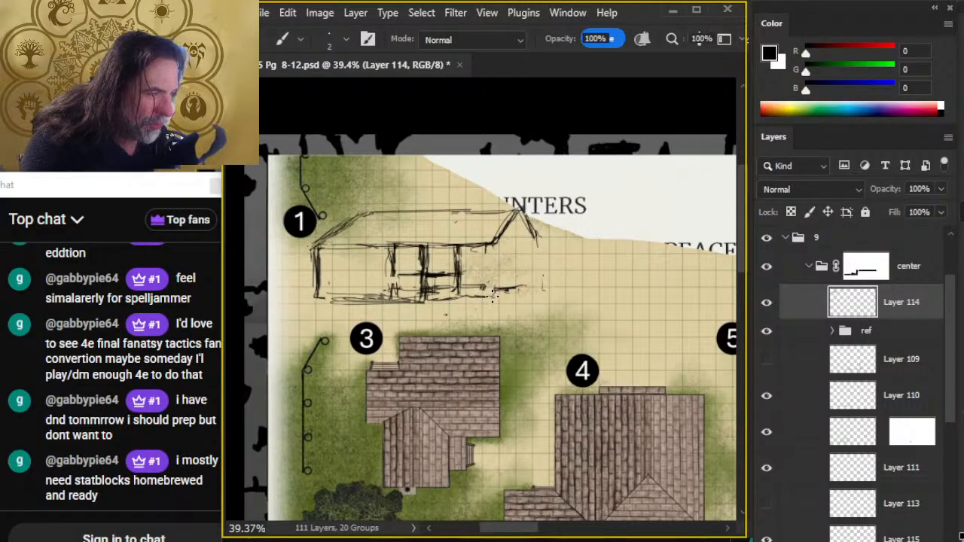
mouse_move(494, 247)
left_mouse_down()
mouse_move(498, 295)
mouse_move(428, 307)
left_mouse_up()
key("e")
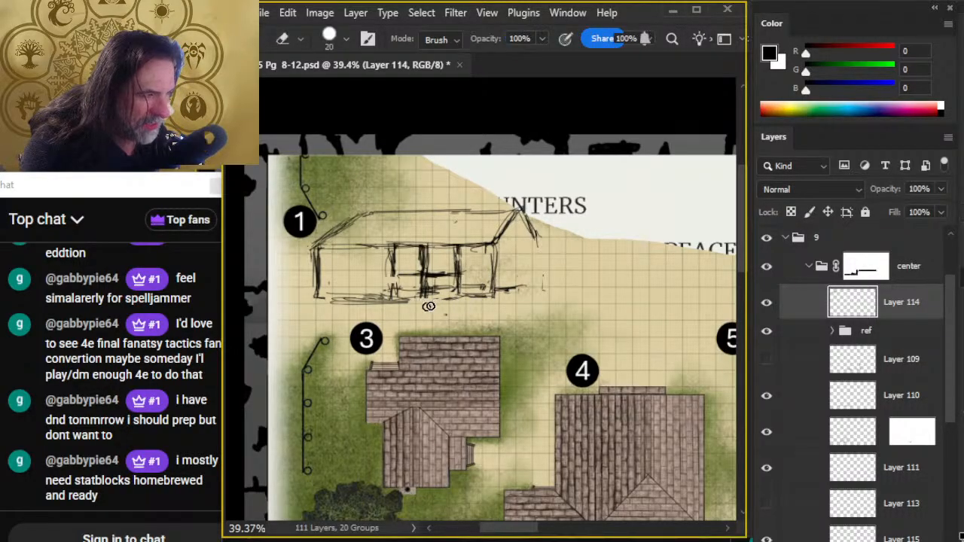
- Erase the doubled base strokes under the left wing, then redraw one base line and the bay's left upright
mouse_move(366, 307)
left_mouse_down()
mouse_move(333, 304)
mouse_move(403, 303)
mouse_move(394, 246)
left_mouse_up()
key("b")
left_click_drag(425, 300, 334, 294)
key("e")
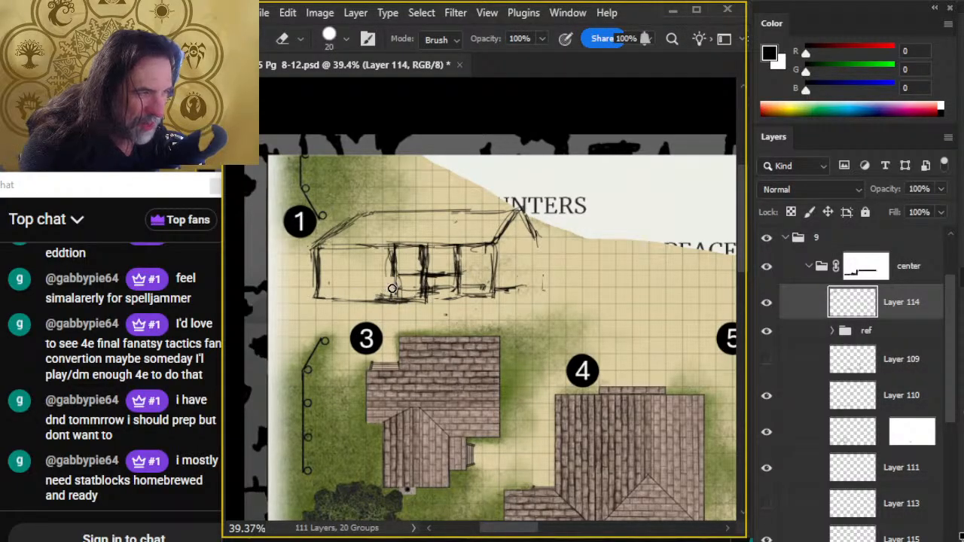
key("b")
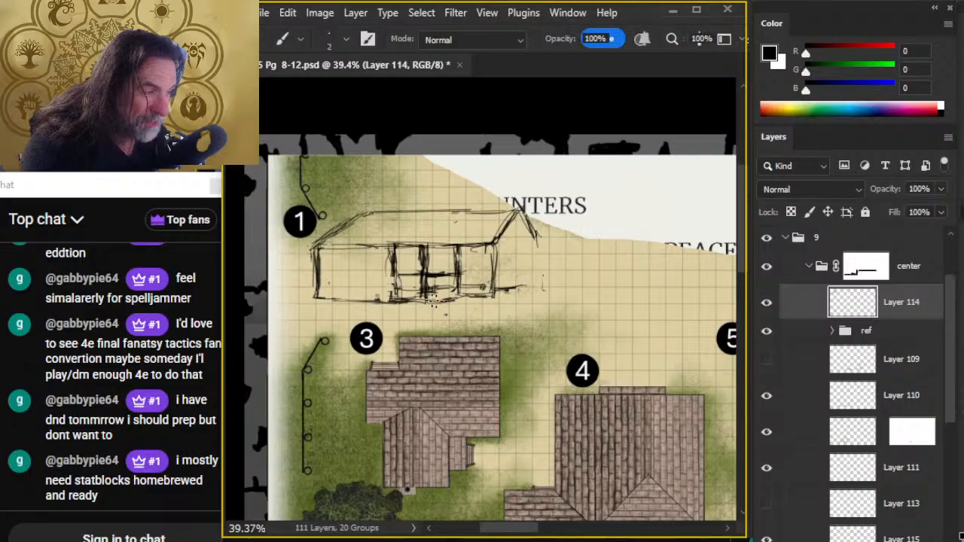
- Clear the inner uprights beyond the bay and draw the gable end's outer wall and base line
mouse_move(484, 290)
left_mouse_down()
mouse_move(493, 250)
mouse_move(496, 297)
mouse_move(473, 302)
mouse_move(528, 299)
mouse_move(538, 239)
mouse_move(539, 292)
mouse_move(460, 290)
mouse_move(464, 301)
mouse_move(441, 269)
mouse_move(433, 278)
mouse_move(459, 268)
mouse_move(439, 292)
mouse_move(441, 252)
mouse_move(412, 253)
mouse_move(497, 254)
mouse_move(488, 251)
mouse_move(518, 211)
left_mouse_up()
key("e")
key("b")
key("e")
key("b")
key("e")
- Erase the roof ridge line and redraw it as light strokes running to the gable peak
mouse_move(396, 211)
left_mouse_down()
mouse_move(509, 210)
mouse_move(477, 211)
mouse_move(498, 211)
left_mouse_up()
key("b")
left_click_drag(426, 213, 510, 209)
left_click_drag(384, 212, 487, 209)
key("e")
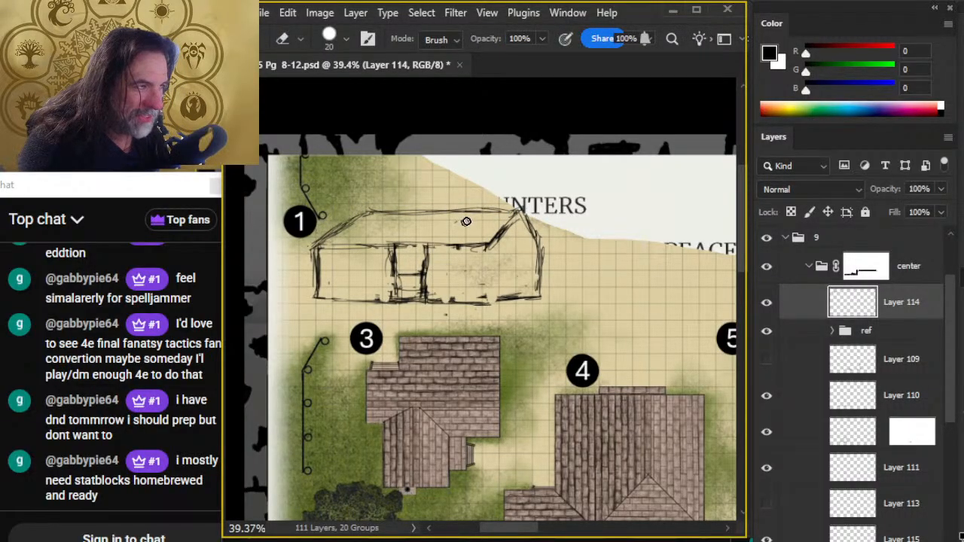
key("b")
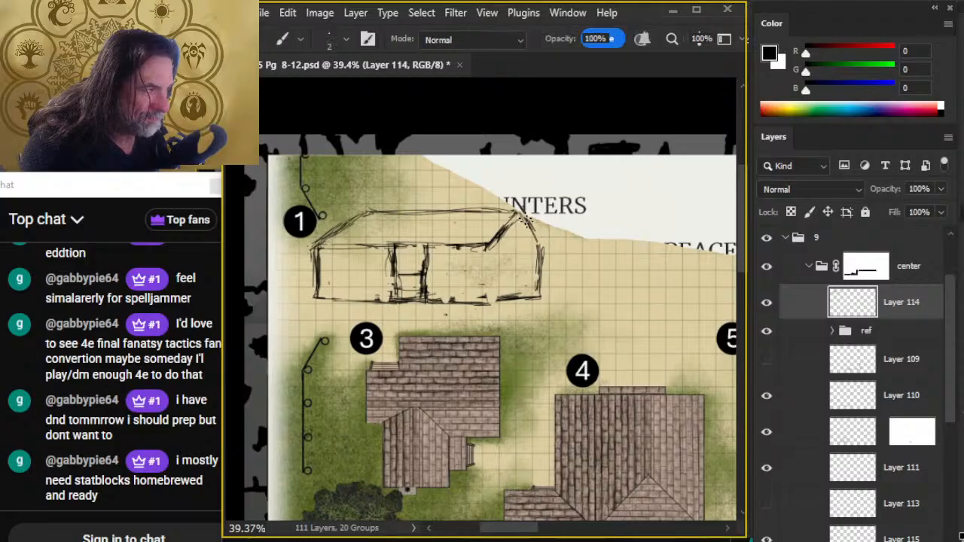
- Erase the gable end's base line and sketch the missing upper corner of building 3's plan beside its number
key("e")
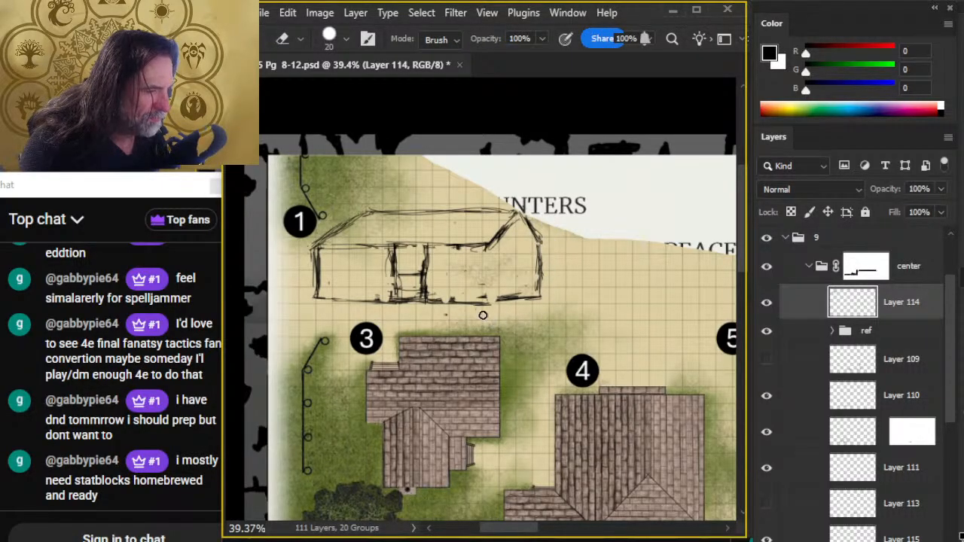
mouse_move(510, 308)
left_mouse_down()
mouse_move(520, 300)
mouse_move(494, 312)
left_mouse_up()
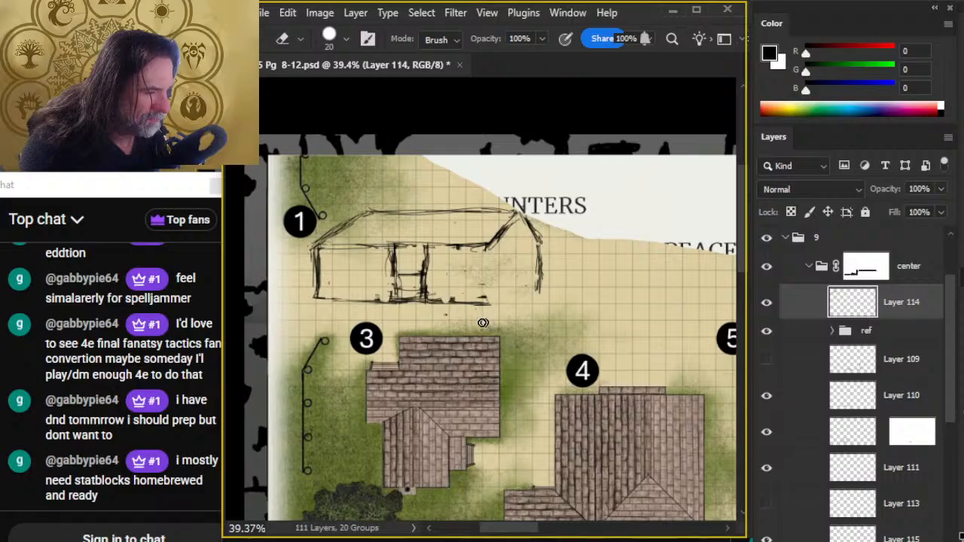
key("b")
left_click_drag(365, 360, 365, 384)
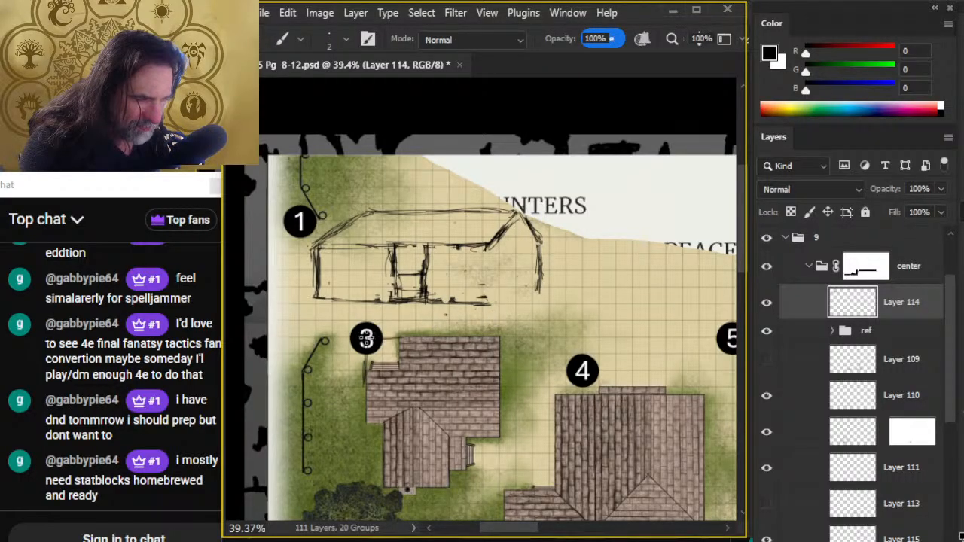
- Erase the elevation's whole roof and gable, and draw the right end section as a closed rectangular wall
key("e")
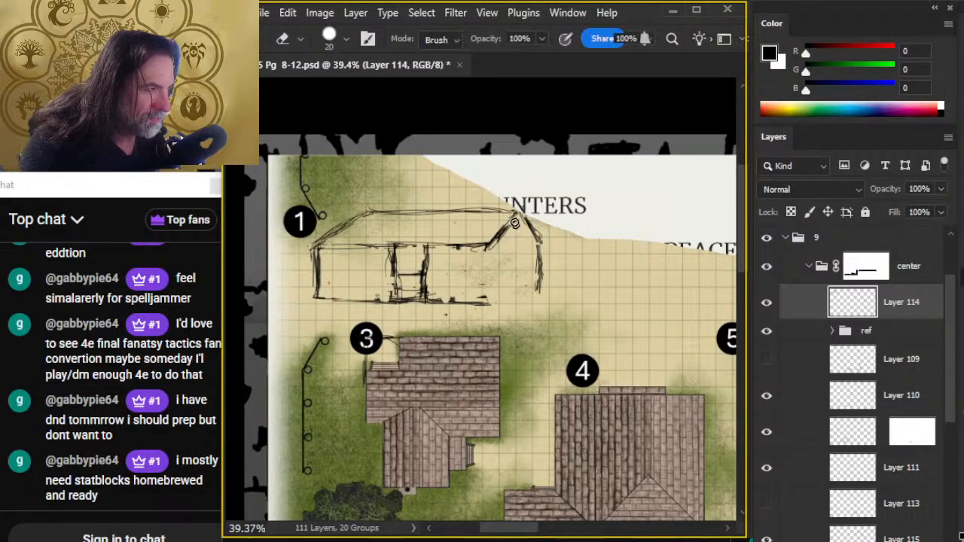
mouse_move(373, 215)
left_mouse_down()
mouse_move(461, 211)
mouse_move(401, 211)
mouse_move(314, 244)
mouse_move(416, 222)
mouse_move(476, 235)
mouse_move(527, 225)
mouse_move(536, 243)
mouse_move(527, 232)
mouse_move(491, 304)
mouse_move(488, 241)
mouse_move(497, 306)
mouse_move(539, 299)
mouse_move(518, 275)
left_mouse_up()
key("b")
mouse_move(493, 245)
left_mouse_down()
mouse_move(533, 250)
mouse_move(499, 245)
mouse_move(540, 239)
mouse_move(531, 256)
mouse_move(540, 253)
mouse_move(544, 283)
left_mouse_up()
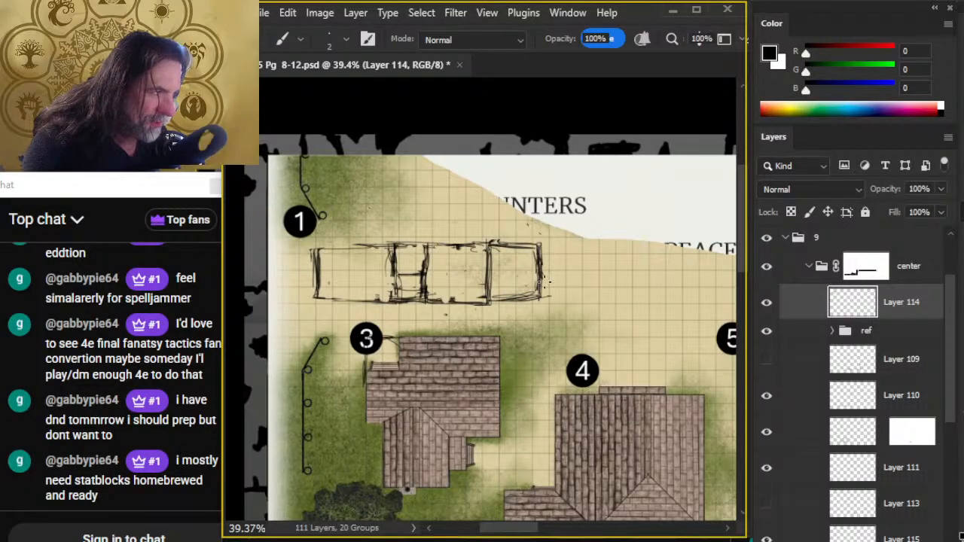
- Trace a rectangular outline over the main block of building 3's plan, closing it just above the front wing
left_click_drag(447, 332, 381, 333)
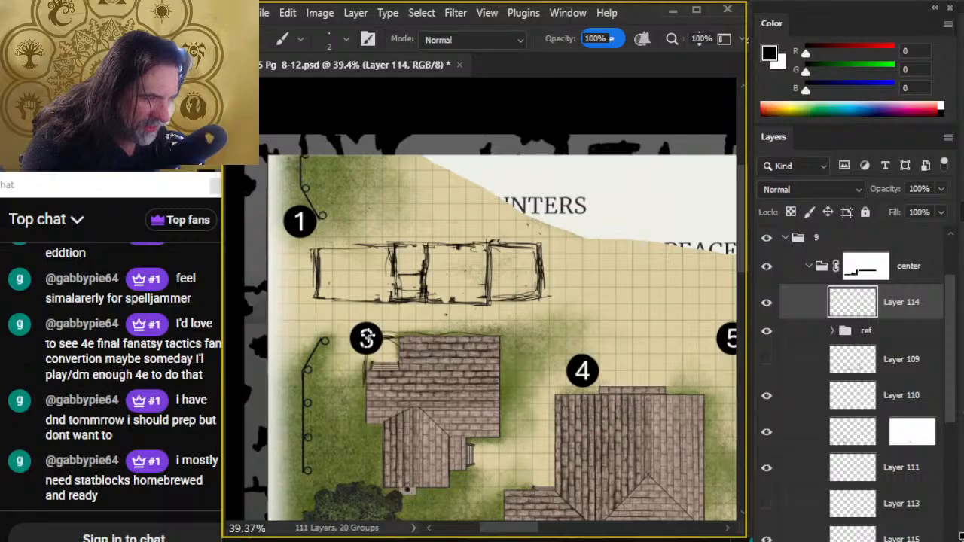
mouse_move(403, 423)
left_mouse_down()
mouse_move(432, 417)
mouse_move(363, 415)
mouse_move(440, 422)
left_mouse_up()
mouse_move(499, 414)
left_mouse_down()
mouse_move(503, 351)
mouse_move(498, 410)
mouse_move(373, 408)
mouse_move(479, 415)
left_mouse_up()
mouse_move(413, 412)
left_mouse_down()
mouse_move(489, 418)
mouse_move(381, 416)
mouse_move(501, 426)
left_mouse_up()
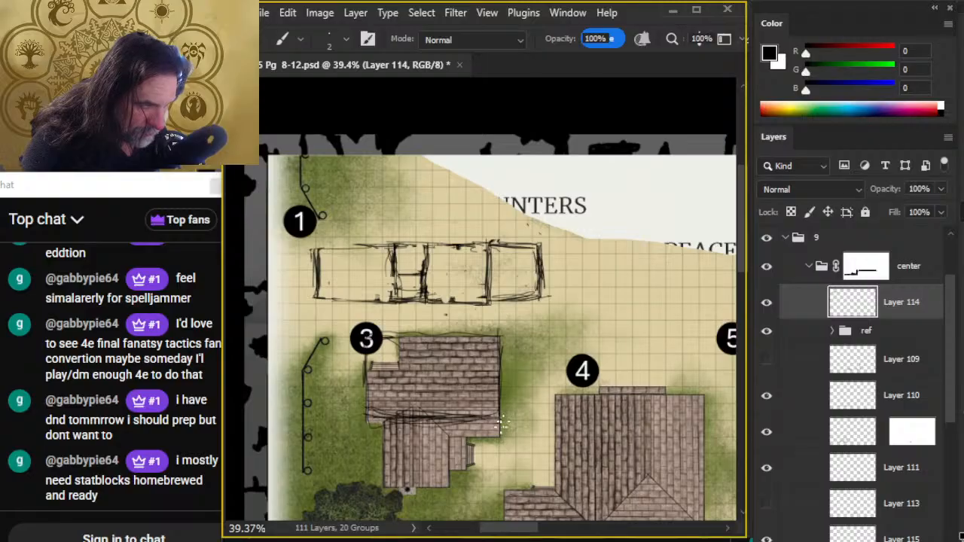
- Thin the outer upright of the elevation's right end wall and rework its lower corner
key("e")
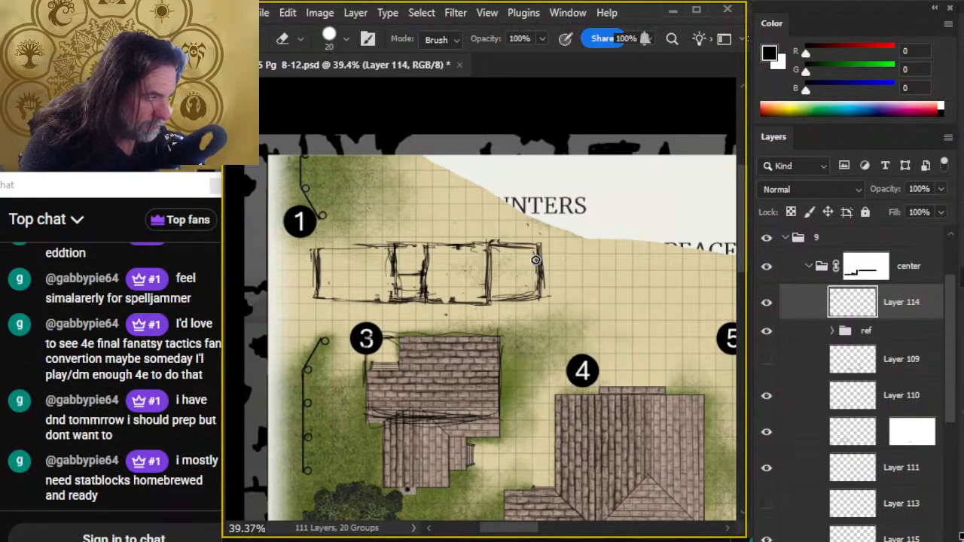
mouse_move(536, 259)
left_mouse_down()
mouse_move(503, 303)
mouse_move(521, 299)
mouse_move(500, 303)
mouse_move(540, 298)
left_mouse_up()
key("b")
mouse_move(540, 300)
left_mouse_down()
mouse_move(540, 250)
mouse_move(531, 304)
left_mouse_up()
key("e")
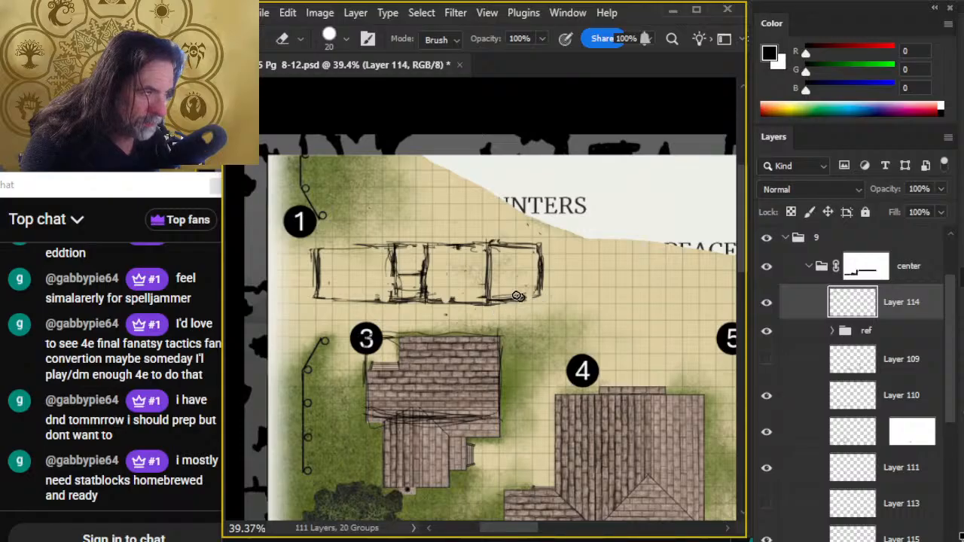
- Tidy the top line between the middle and right sections, and redraw the middle section's two uprights
mouse_move(467, 244)
left_mouse_down()
mouse_move(346, 248)
mouse_move(490, 244)
left_mouse_up()
key("b")
key("e")
key("b")
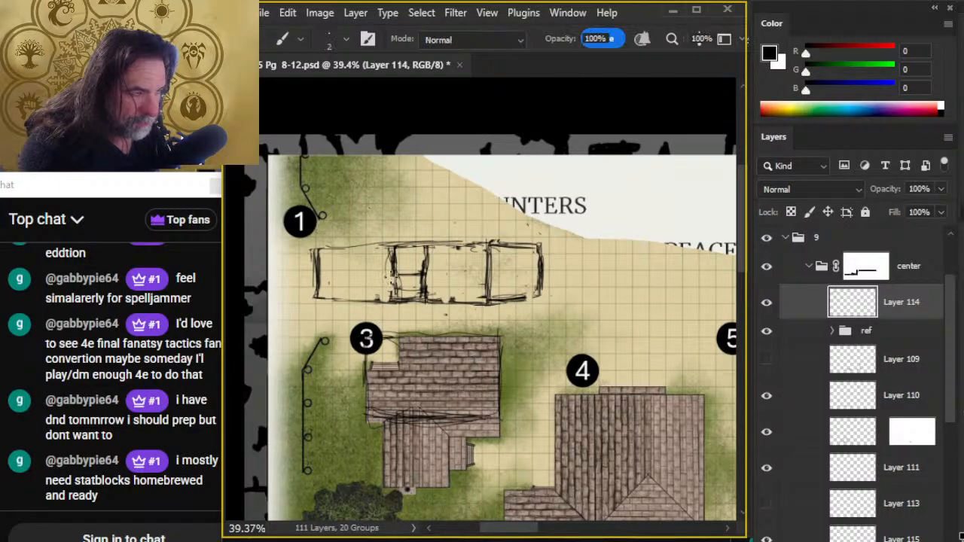
left_click_drag(392, 265, 394, 298)
key("e")
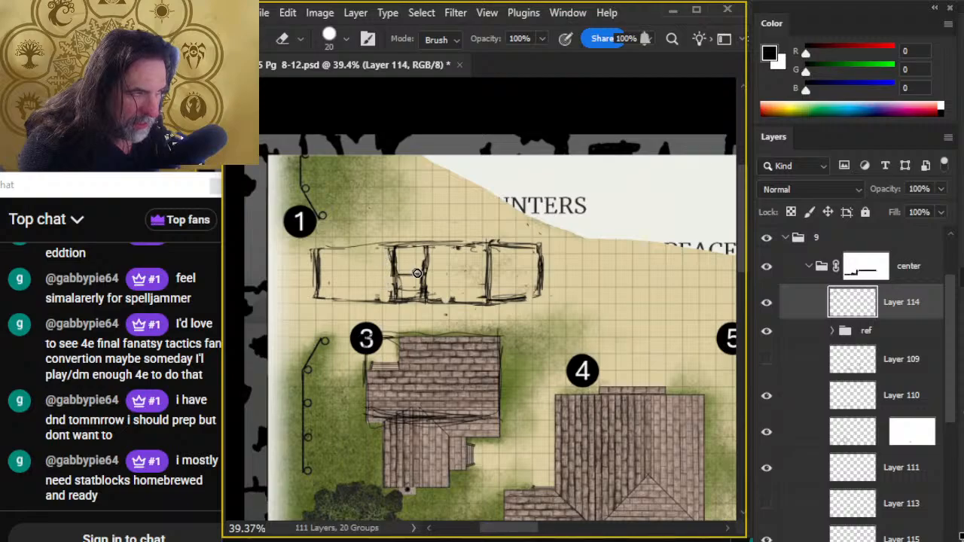
left_click_drag(430, 252, 426, 300)
key("b")
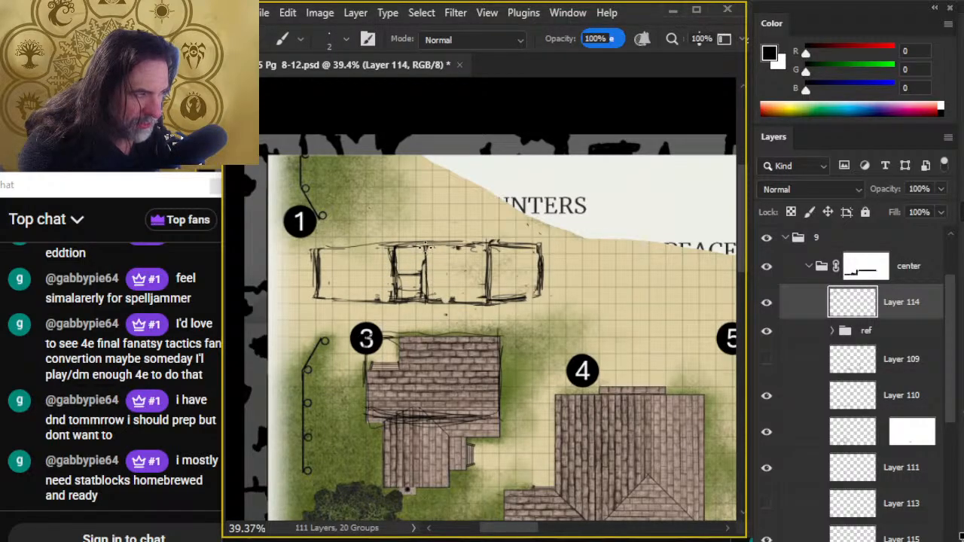
left_click_drag(425, 247, 427, 302)
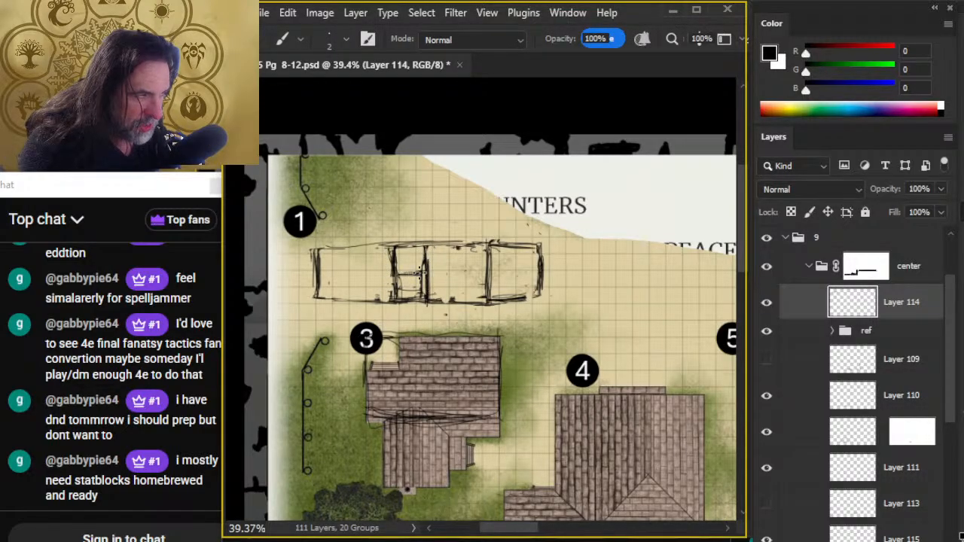
- Erase the crossbar and stray inner strokes between the middle section's two uprights
key("e")
left_click_drag(419, 260, 420, 293)
key("b")
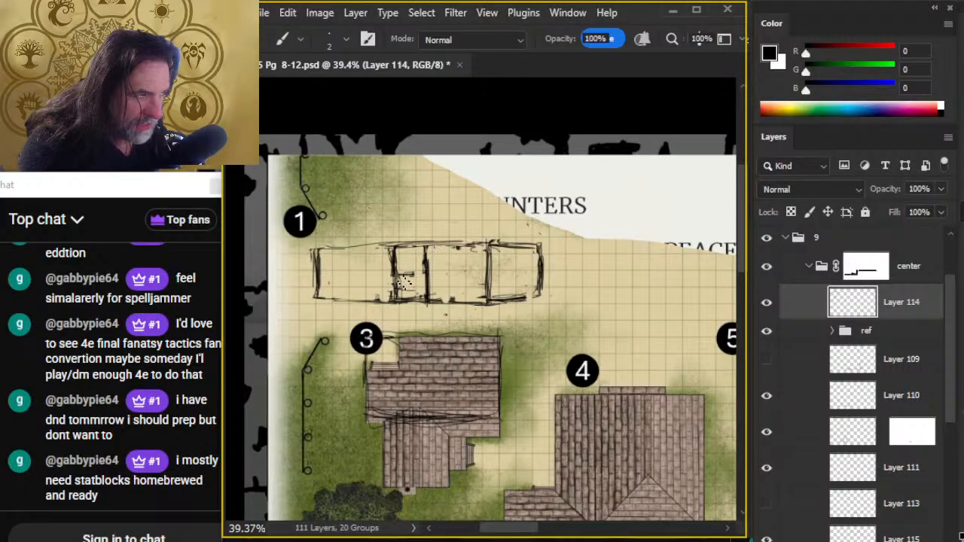
key("e")
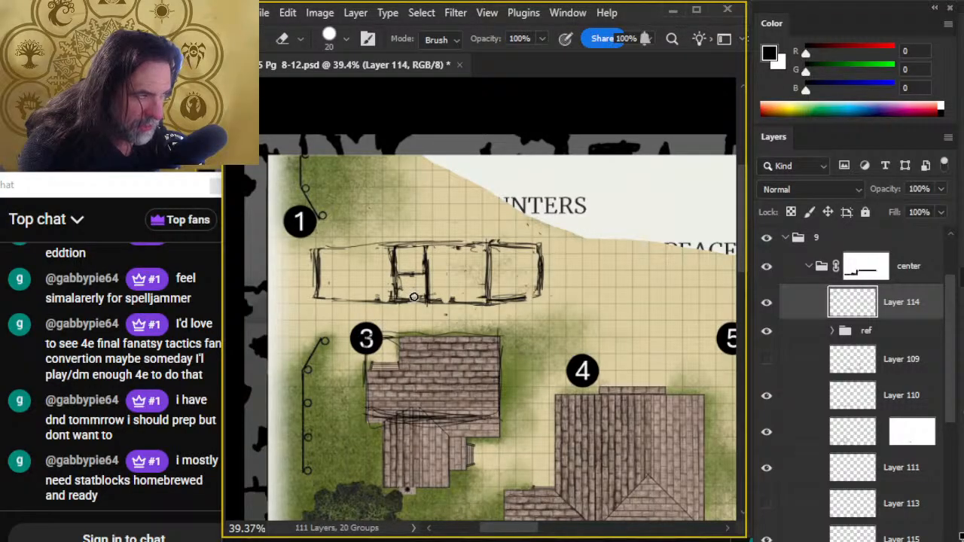
mouse_move(407, 295)
left_mouse_down()
mouse_move(414, 264)
mouse_move(420, 292)
mouse_move(403, 269)
mouse_move(404, 296)
left_mouse_up()
key("b")
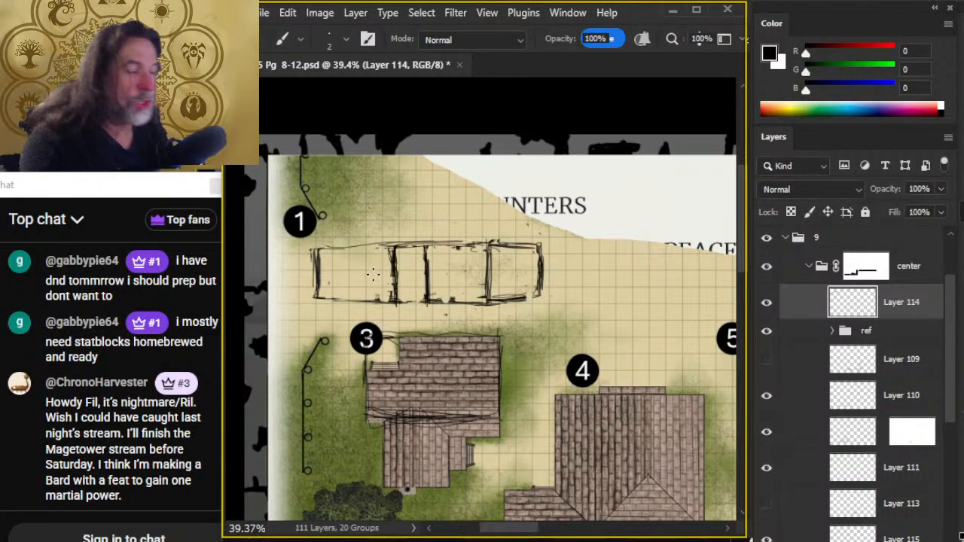
- Thin the left wing's outer upright and redraw the top line from its corner
key("e")
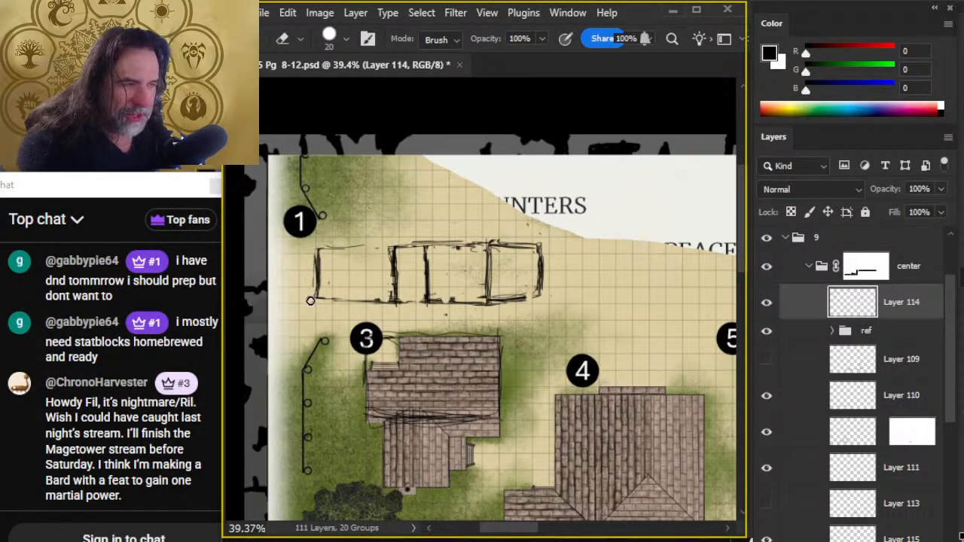
key("b")
key("e")
left_click_drag(319, 252, 320, 293)
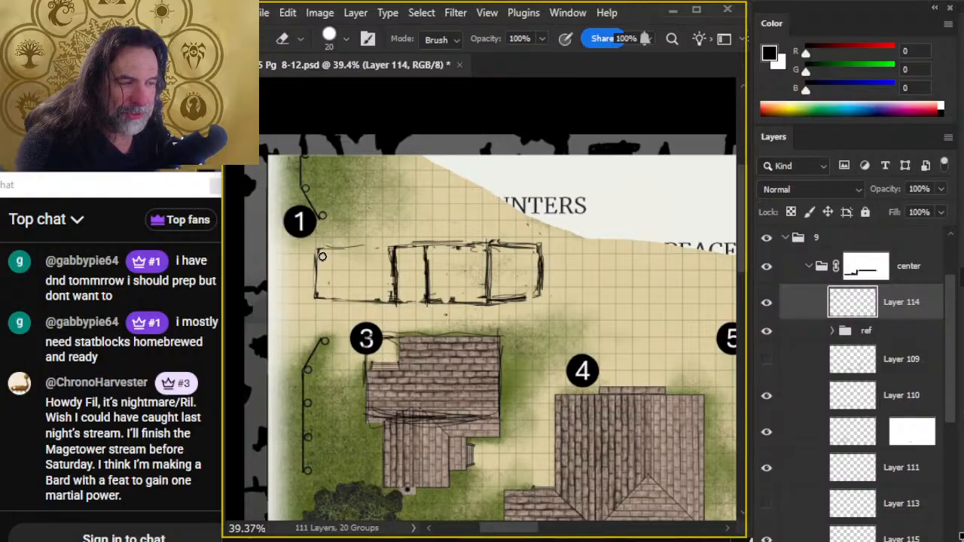
key("b")
mouse_move(317, 246)
left_mouse_down()
mouse_move(392, 244)
mouse_move(337, 253)
left_mouse_up()
key("e")
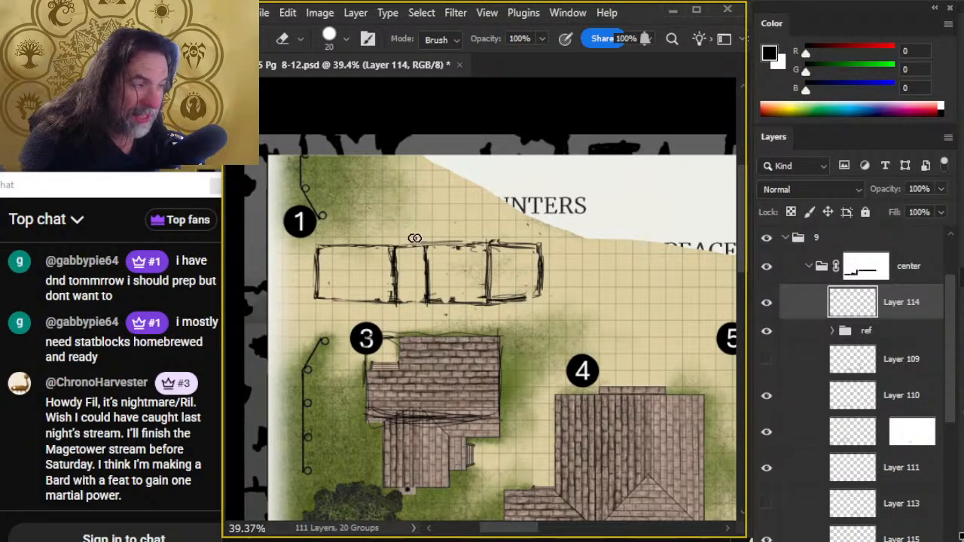
- Erase the doubled top strokes over the middle sections and redraw them as one line up to the right corner
key("b")
key("e")
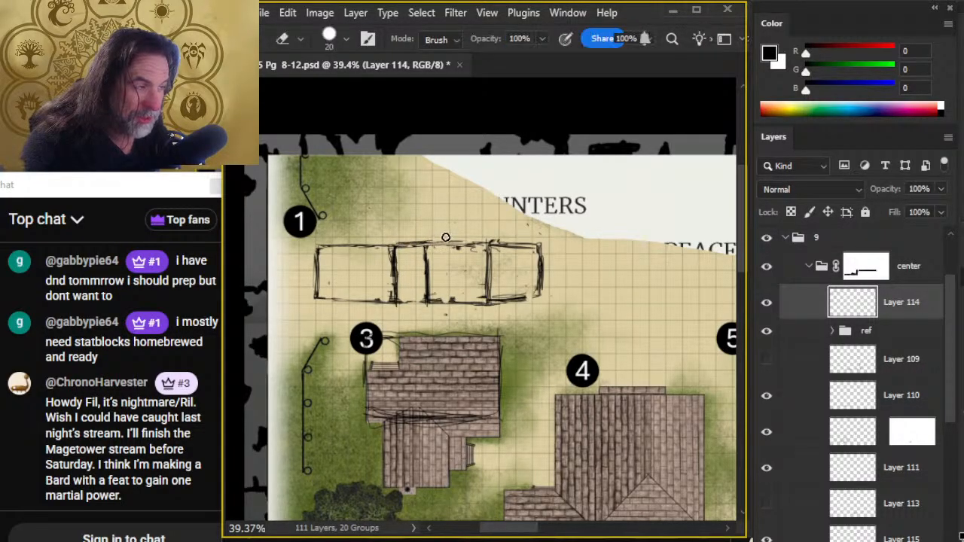
mouse_move(440, 243)
left_mouse_down()
mouse_move(414, 240)
mouse_move(449, 244)
left_mouse_up()
key("b")
mouse_move(380, 246)
left_mouse_down()
mouse_move(475, 244)
mouse_move(381, 241)
left_mouse_up()
key("e")
key("b")
mouse_move(473, 237)
left_mouse_down()
mouse_move(396, 246)
mouse_move(448, 242)
left_mouse_up()
key("e")
mouse_move(374, 245)
left_mouse_down()
mouse_move(476, 248)
mouse_move(457, 236)
mouse_move(399, 242)
mouse_move(484, 244)
left_mouse_up()
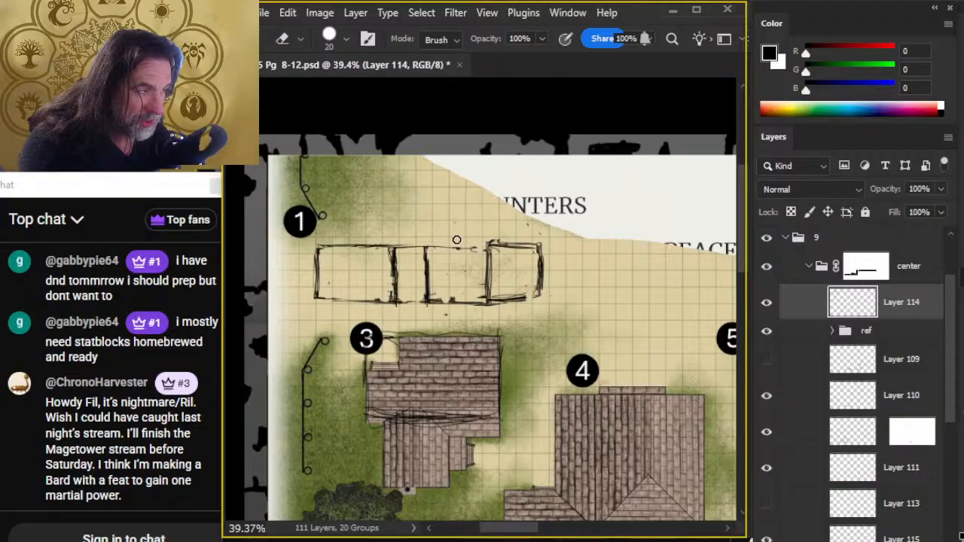
key("b")
left_click_drag(395, 246, 490, 242)
key("e")
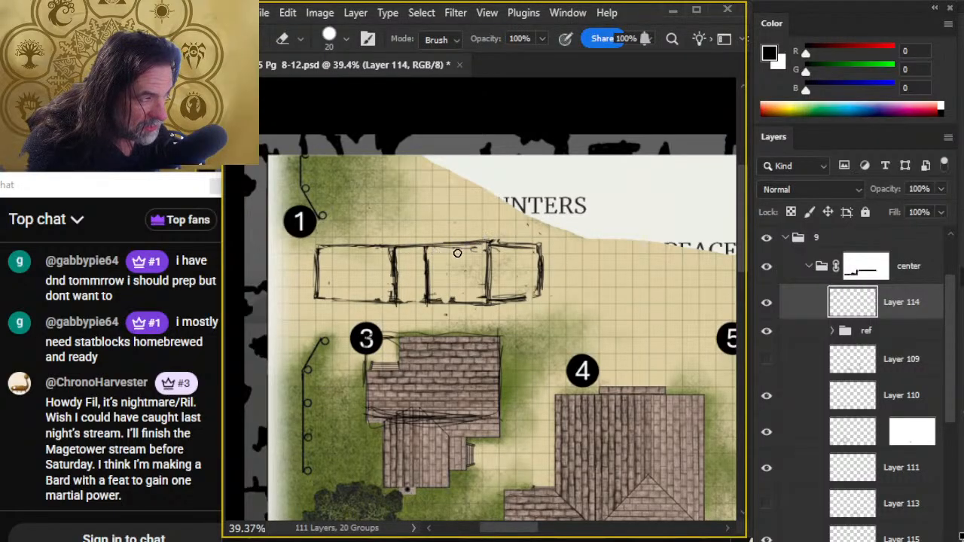
- Clean up the doubled edges of the elevation sketch's right section and redraw its top line and left upright
mouse_move(389, 260)
left_mouse_down()
mouse_move(394, 302)
mouse_move(530, 299)
left_mouse_up()
key("b")
key("e")
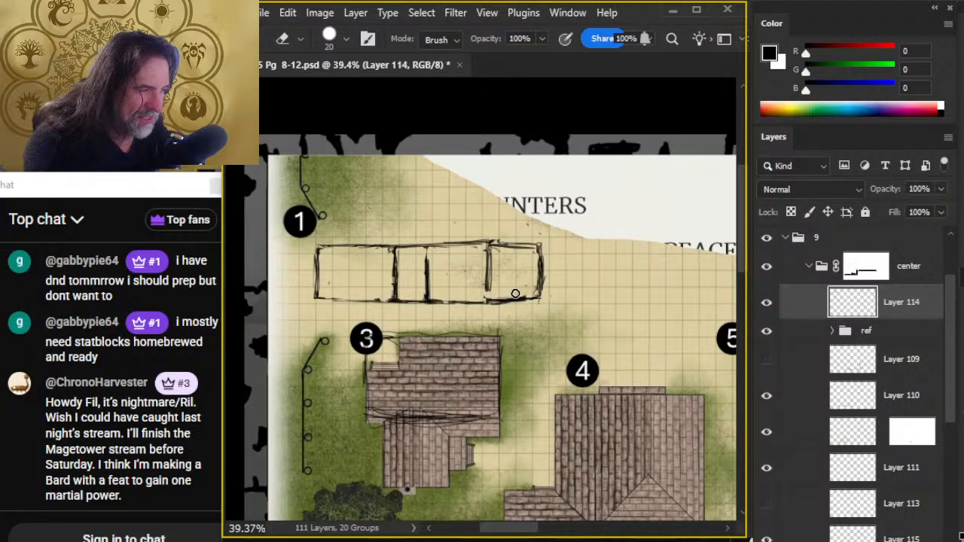
key("b")
mouse_move(491, 247)
left_mouse_down()
mouse_move(488, 305)
mouse_move(538, 243)
mouse_move(415, 245)
mouse_move(500, 246)
left_mouse_up()
key("e")
key("b")
key("e")
key("b")
key("e")
key("b")
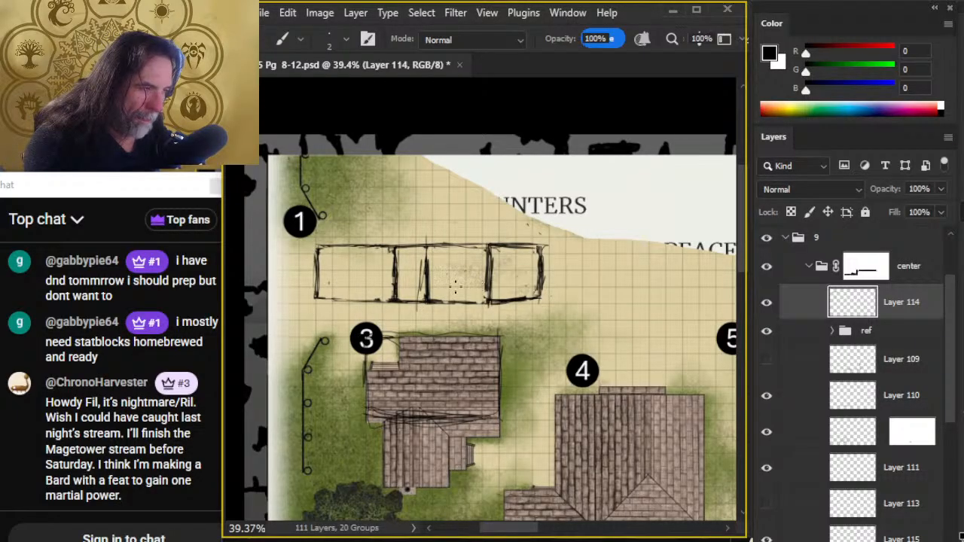
- Sketch a stroke beside the second inner upright and redraw the first inner upright slightly further right
left_click_drag(433, 245, 435, 300)
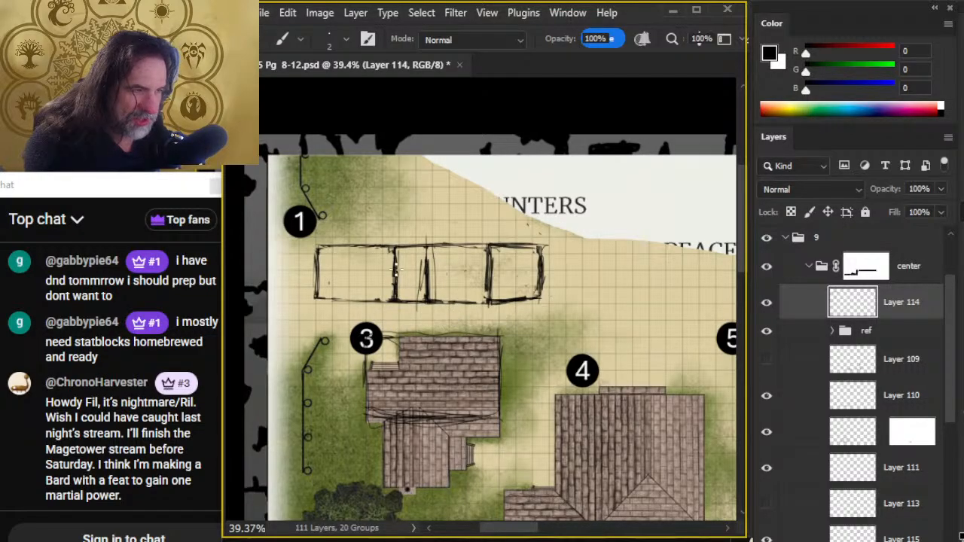
key("e")
left_click_drag(396, 256, 389, 291)
key("b")
left_click_drag(401, 246, 400, 296)
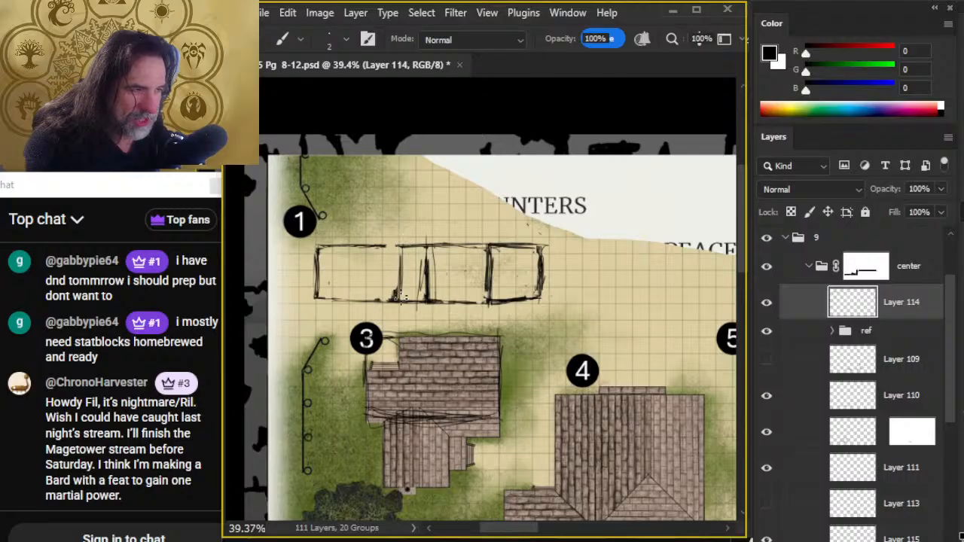
key("w")
left_click(422, 292)
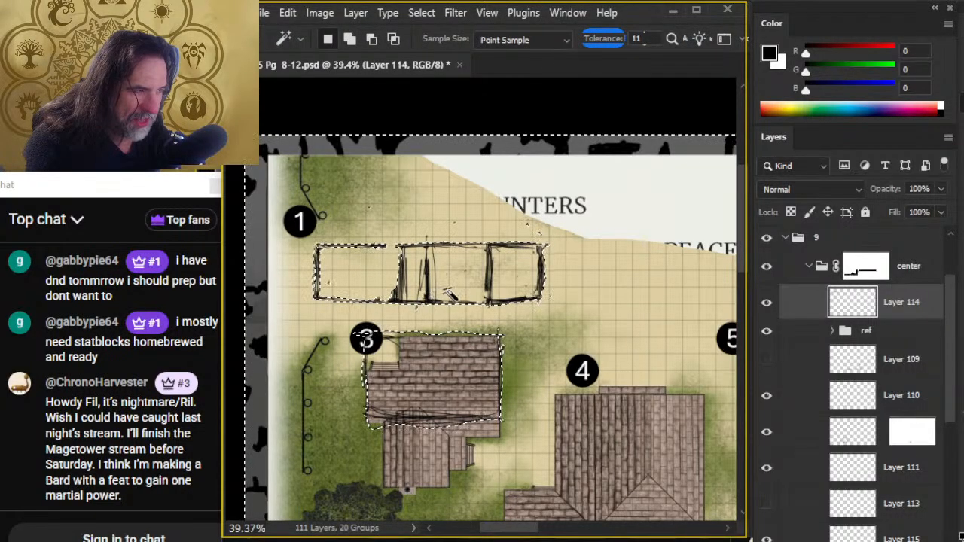
key("l")
key("ctrl+d")
- Erase the first inner upright and redraw it closer to the second one
key("e")
mouse_move(389, 269)
left_mouse_down()
mouse_move(394, 294)
mouse_move(397, 287)
mouse_move(404, 295)
left_mouse_up()
key("b")
left_click_drag(411, 247, 410, 303)
mouse_move(413, 253)
left_mouse_down()
mouse_move(390, 334)
mouse_move(500, 334)
mouse_move(467, 327)
mouse_move(409, 282)
mouse_move(401, 256)
mouse_move(411, 277)
left_mouse_up()
key("e")
key("b")
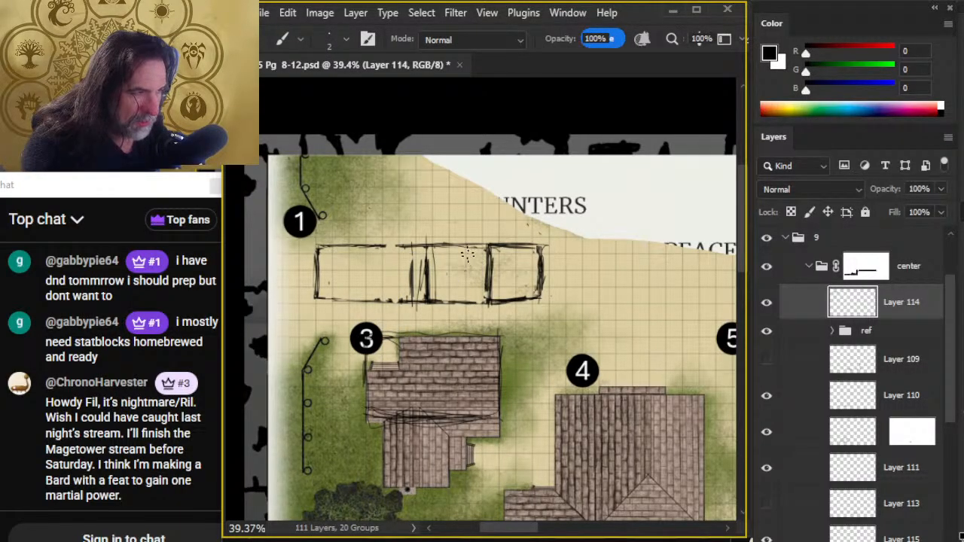
- Draw a new upright left of the right section and replace the thick second inner upright with a thinner one
mouse_move(467, 247)
left_mouse_down()
mouse_move(461, 305)
mouse_move(463, 291)
mouse_move(464, 298)
left_mouse_up()
key("e")
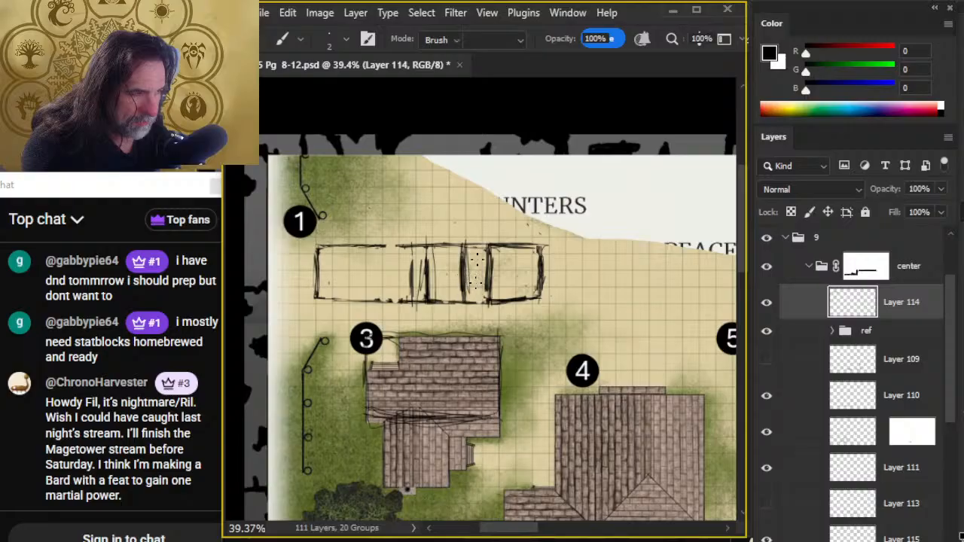
mouse_move(424, 254)
left_mouse_down()
mouse_move(424, 293)
mouse_move(427, 246)
mouse_move(432, 299)
left_mouse_up()
key("b")
mouse_move(432, 253)
left_mouse_down()
mouse_move(431, 304)
mouse_move(442, 282)
mouse_move(472, 265)
mouse_move(406, 269)
mouse_move(410, 296)
left_mouse_up()
- Redraw the first inner upright with repeated strokes from the top line down to the base line
key("e")
key("b")
key("e")
key("b")
left_click_drag(408, 252, 405, 305)
left_click_drag(409, 250, 410, 304)
left_click_drag(407, 266, 411, 246)
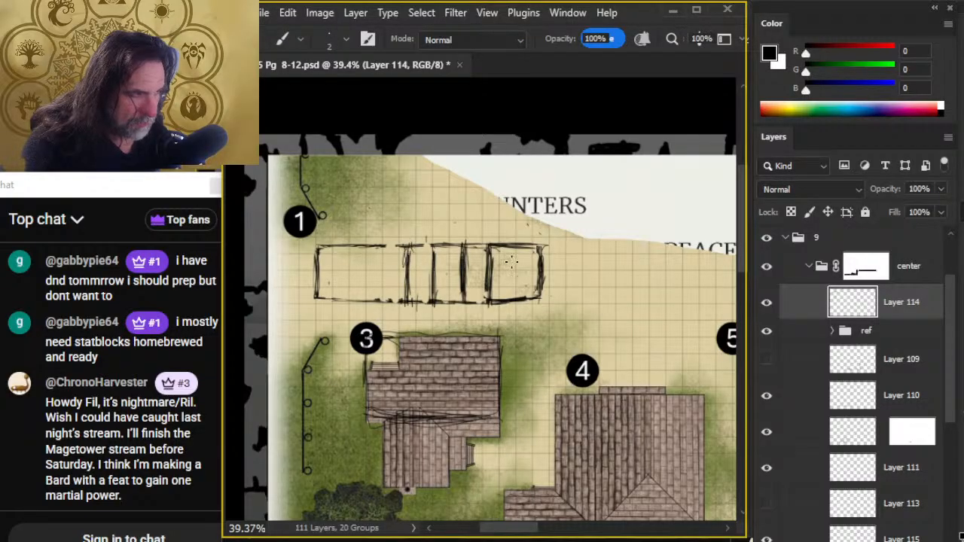
- Erase the right section's old left upright and sketch a replacement nearer its outer edge
key("e")
mouse_move(495, 258)
left_mouse_down()
mouse_move(491, 320)
mouse_move(500, 299)
mouse_move(523, 296)
left_mouse_up()
key("b")
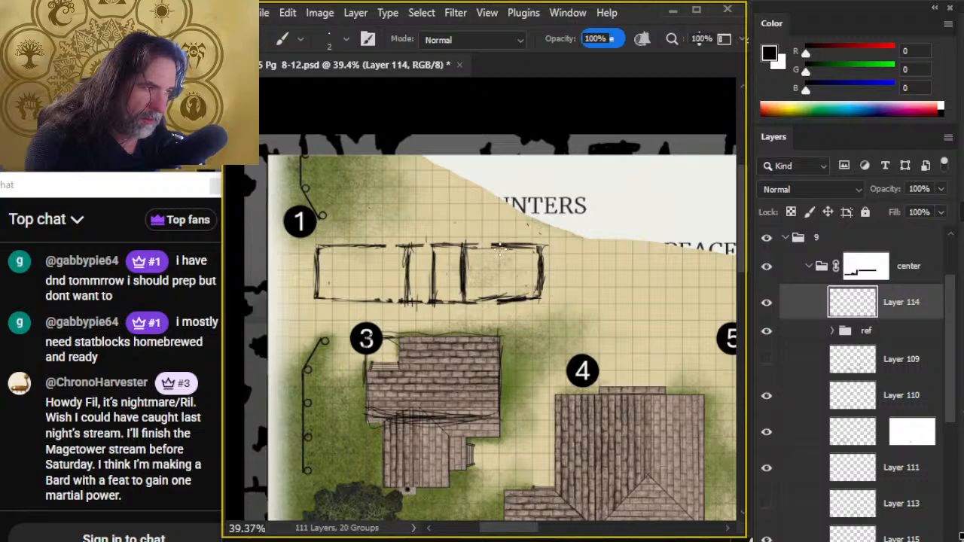
left_click_drag(518, 243, 517, 284)
left_click_drag(515, 245, 513, 298)
- Erase the whole right section beyond the third upright and reinforce that upright as the end wall
key("e")
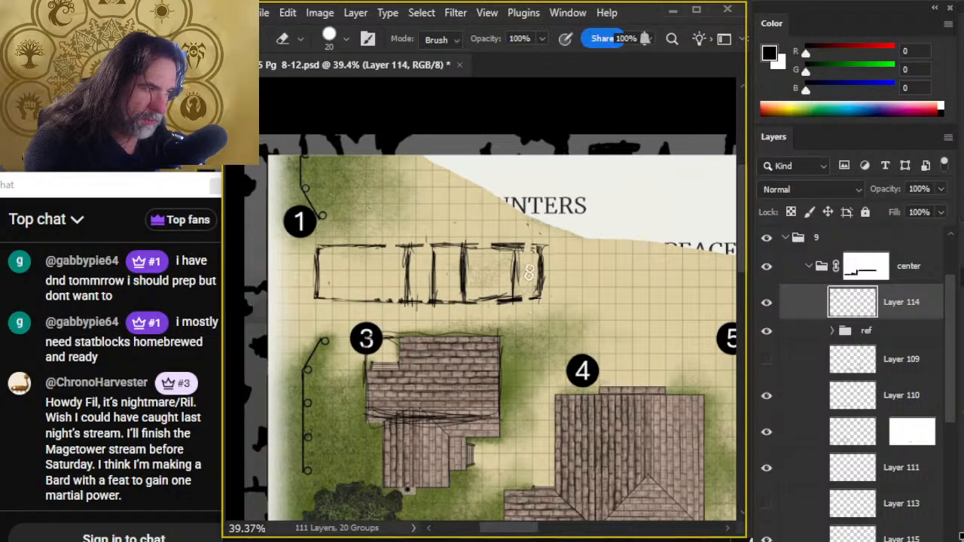
left_click_drag(536, 241, 539, 305)
mouse_move(533, 244)
left_mouse_down()
mouse_move(525, 312)
mouse_move(488, 245)
mouse_move(472, 279)
mouse_move(471, 312)
mouse_move(499, 235)
mouse_move(518, 312)
left_mouse_up()
key("b")
left_click_drag(471, 242, 464, 307)
left_click_drag(471, 252, 471, 294)
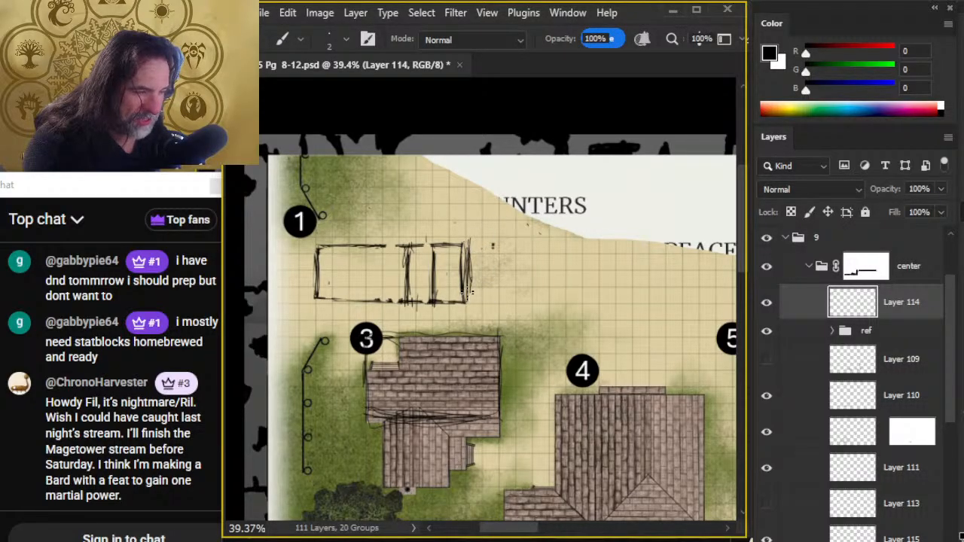
- Thin the end wall's upright and the second inner upright by erasing their doubled strokes
key("e")
left_click_drag(461, 257, 469, 298)
key("b")
key("e")
left_click_drag(430, 255, 435, 295)
key("b")
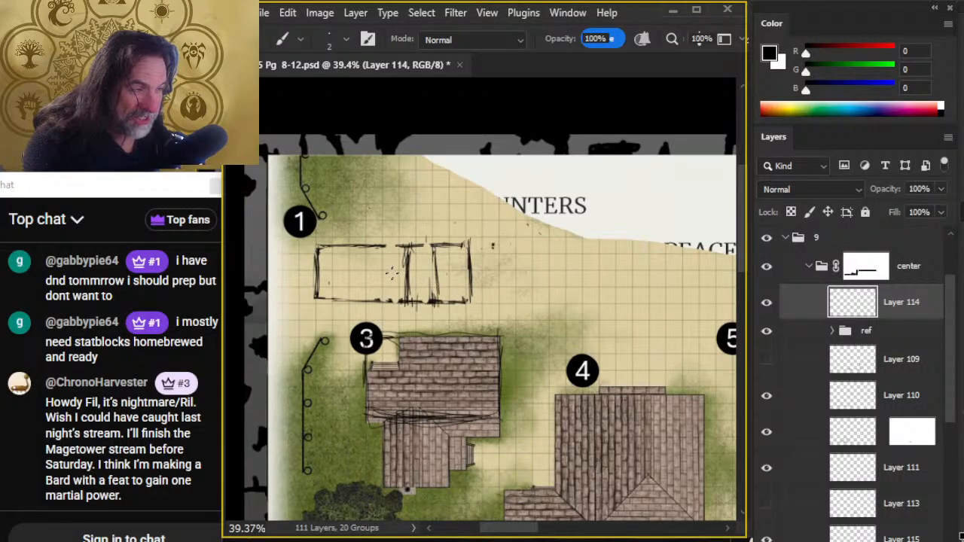
- Add a stroke to the first inner upright and erase its excess strokes
key("e")
key("b")
left_click_drag(409, 254, 405, 296)
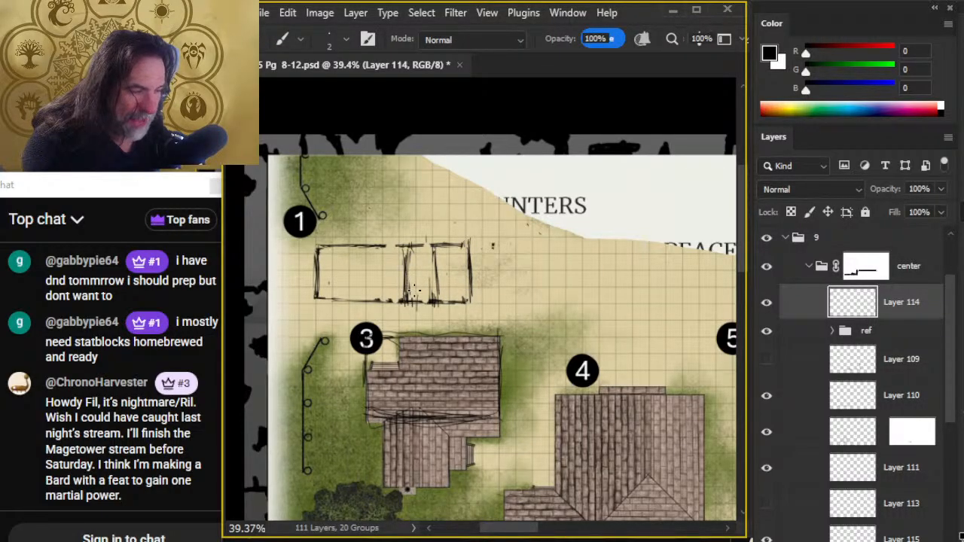
key("e")
mouse_move(404, 248)
left_mouse_down()
mouse_move(404, 303)
mouse_move(413, 304)
left_mouse_up()
key("b")
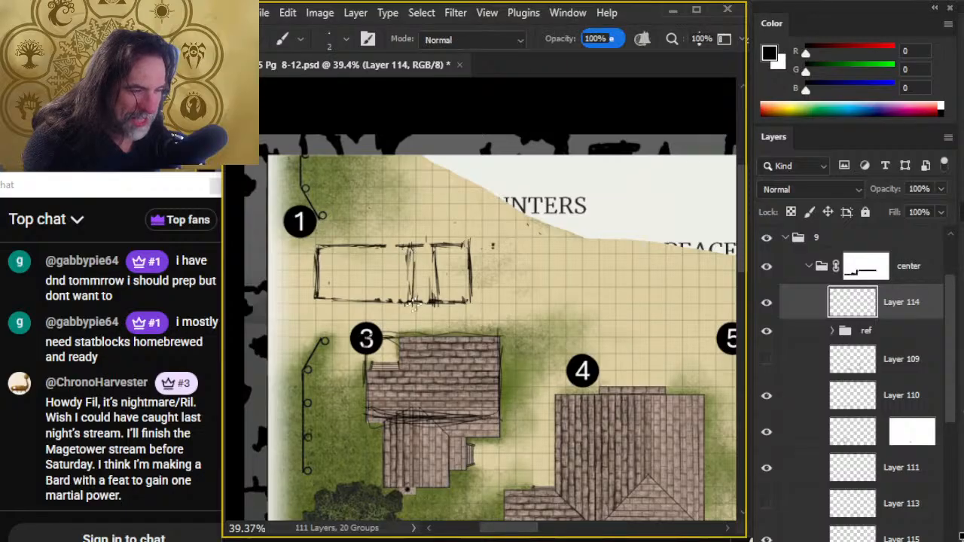
- Trim the top line to a thinner stroke across the sections and redraw the first inner upright below it
key("e")
mouse_move(324, 244)
left_mouse_down()
mouse_move(436, 248)
mouse_move(372, 245)
left_mouse_up()
key("b")
key("e")
left_click_drag(472, 239, 433, 242)
mouse_move(376, 257)
left_mouse_down()
mouse_move(349, 259)
mouse_move(370, 255)
mouse_move(411, 290)
left_mouse_up()
key("b")
key("e")
key("b")
left_click_drag(413, 243, 416, 297)
- Erase the loose strokes of the second inner upright and redraw it from top line to base
key("e")
left_click_drag(443, 257, 440, 299)
key("b")
left_click_drag(437, 246, 434, 302)
left_click_drag(436, 247, 437, 301)
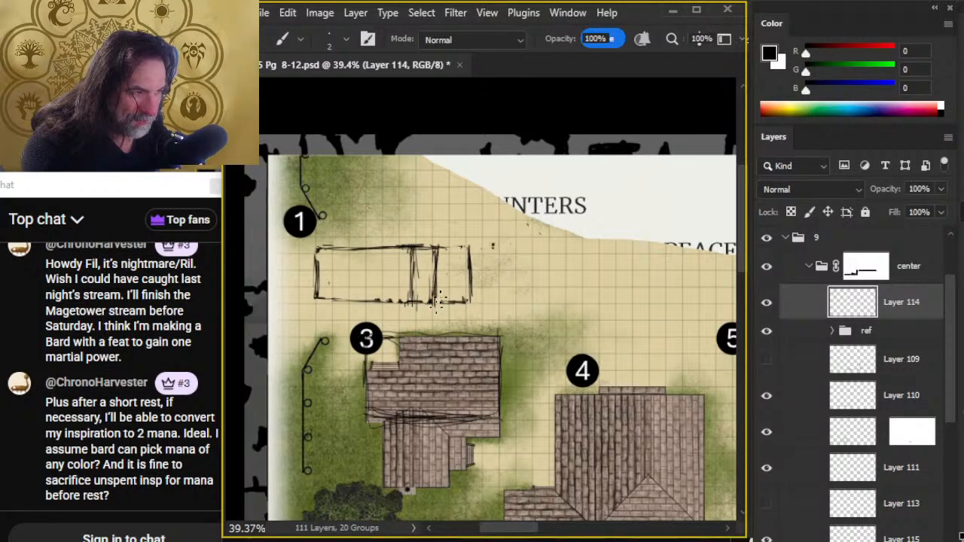
- Sketch a new right section beyond the third upright with top, base and outer wall lines
mouse_move(468, 249)
left_mouse_down()
mouse_move(463, 302)
mouse_move(468, 262)
mouse_move(476, 311)
mouse_move(467, 298)
mouse_move(539, 301)
mouse_move(538, 256)
left_mouse_up()
mouse_move(539, 300)
left_mouse_down()
mouse_move(537, 247)
mouse_move(475, 246)
left_mouse_up()
mouse_move(537, 249)
left_mouse_down()
mouse_move(503, 252)
mouse_move(544, 248)
left_mouse_up()
left_click_drag(543, 295, 543, 252)
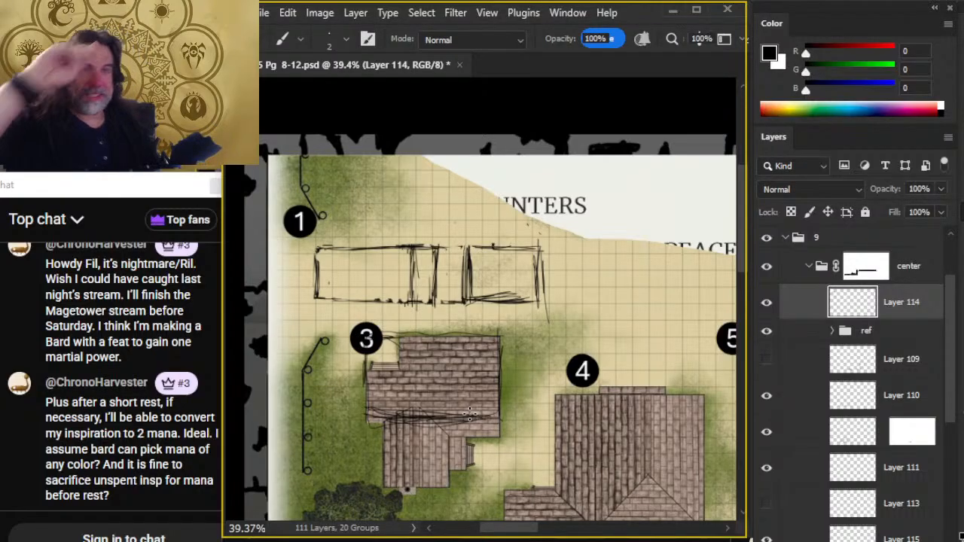
- Erase the new right section's messy base strokes and outer overshoot, and close the top line's gap
key("e")
mouse_move(518, 298)
left_mouse_down()
mouse_move(475, 284)
mouse_move(461, 285)
mouse_move(461, 301)
left_mouse_up()
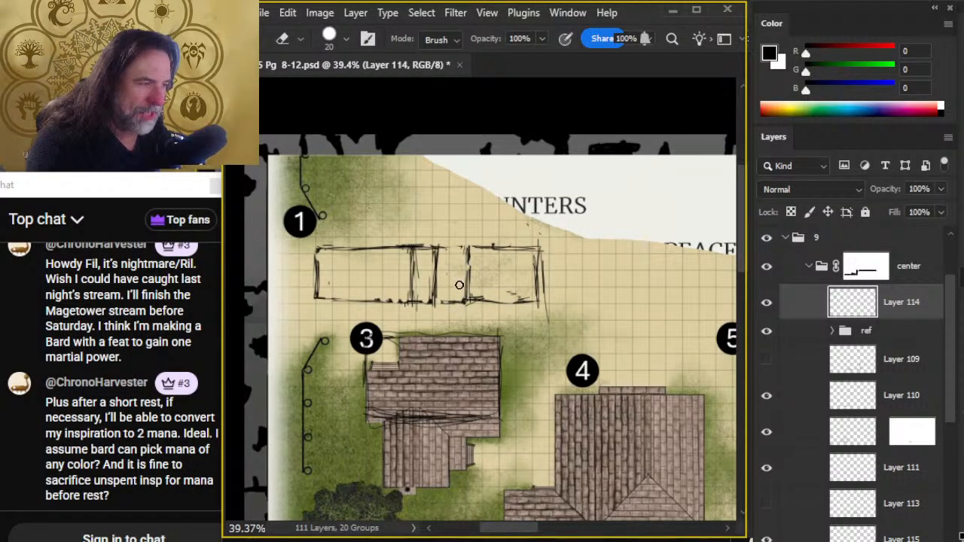
key("b")
key("e")
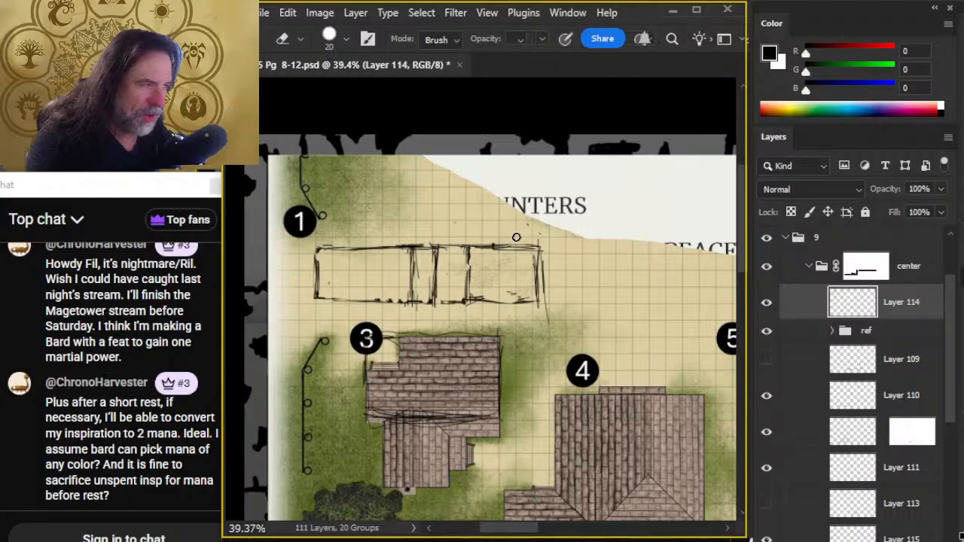
left_click_drag(549, 320, 550, 291)
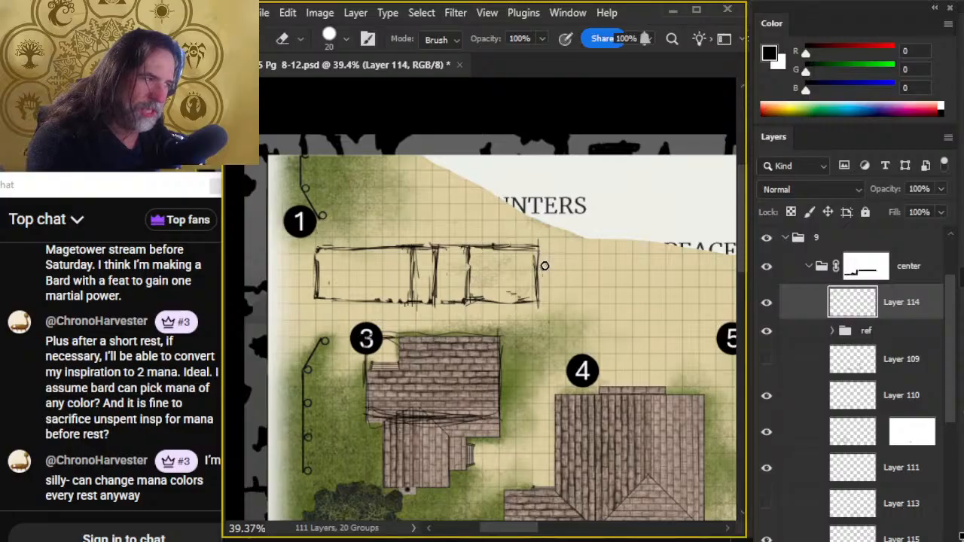
- Redraw the right section's base line and extend it past the outer upright
key("b")
key("e")
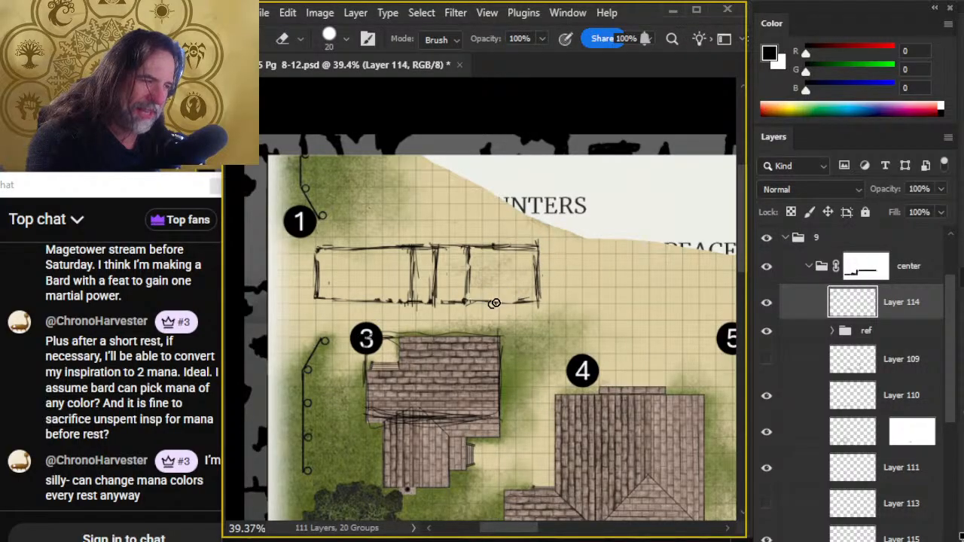
key("b")
left_click_drag(474, 300, 507, 297)
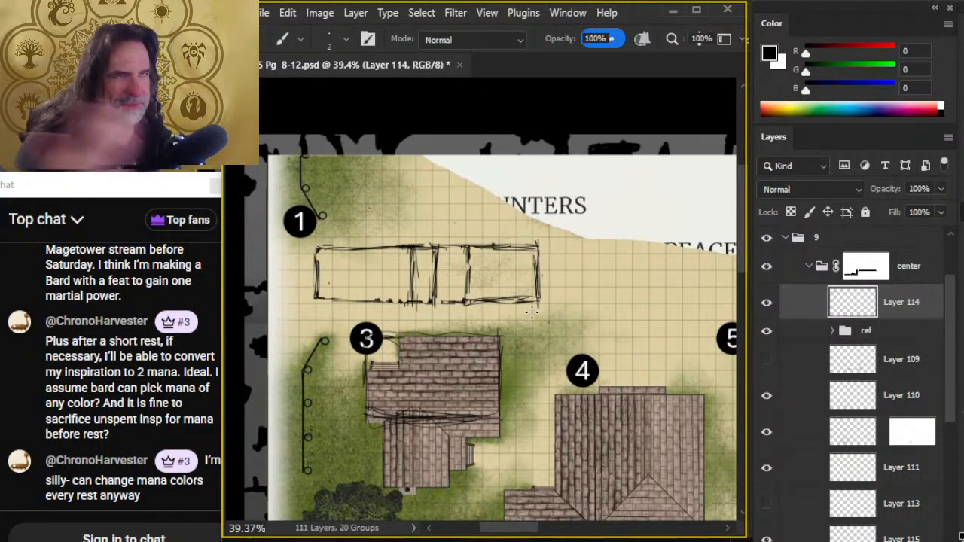
key("e")
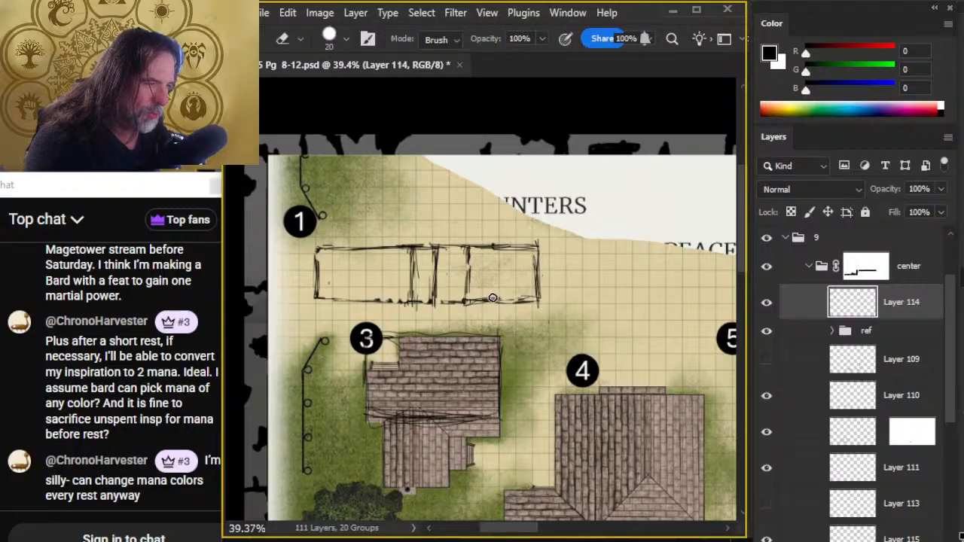
left_click_drag(492, 299, 505, 305)
key("b")
left_click_drag(434, 304, 565, 303)
key("e")
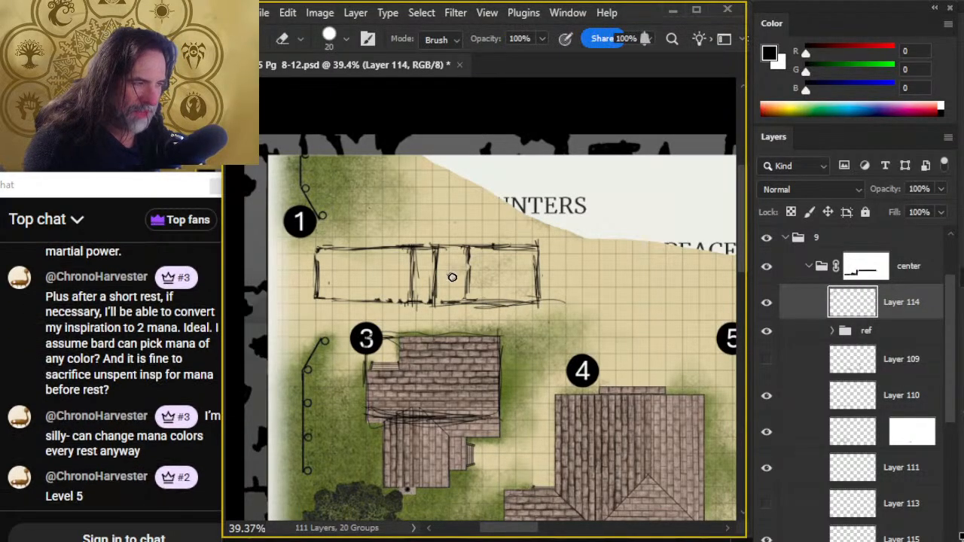
- Erase the second inner upright, redraw it slightly further right, and darken the third upright
left_click_drag(437, 255, 433, 314)
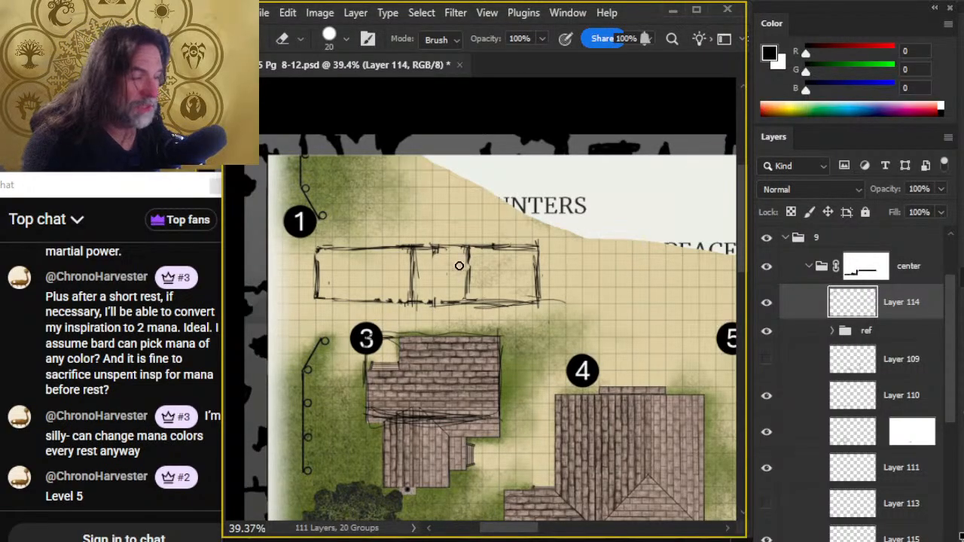
key("b")
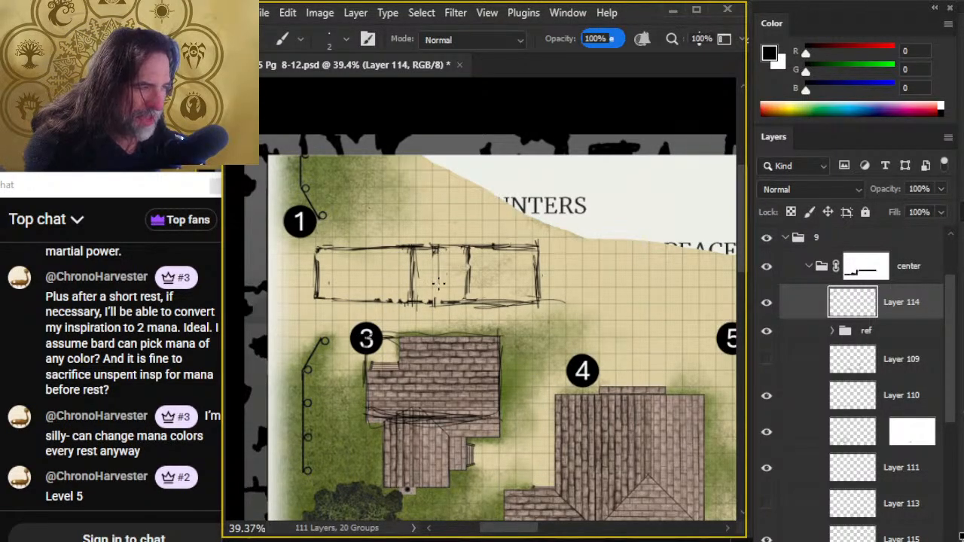
mouse_move(436, 253)
left_mouse_down()
mouse_move(438, 303)
mouse_move(471, 267)
mouse_move(468, 303)
left_mouse_up()
key("e")
key("b")
key("e")
- Erase the doubled base strokes of the right section and redraw them as one line
mouse_move(469, 253)
left_mouse_down()
mouse_move(468, 301)
mouse_move(558, 302)
left_mouse_up()
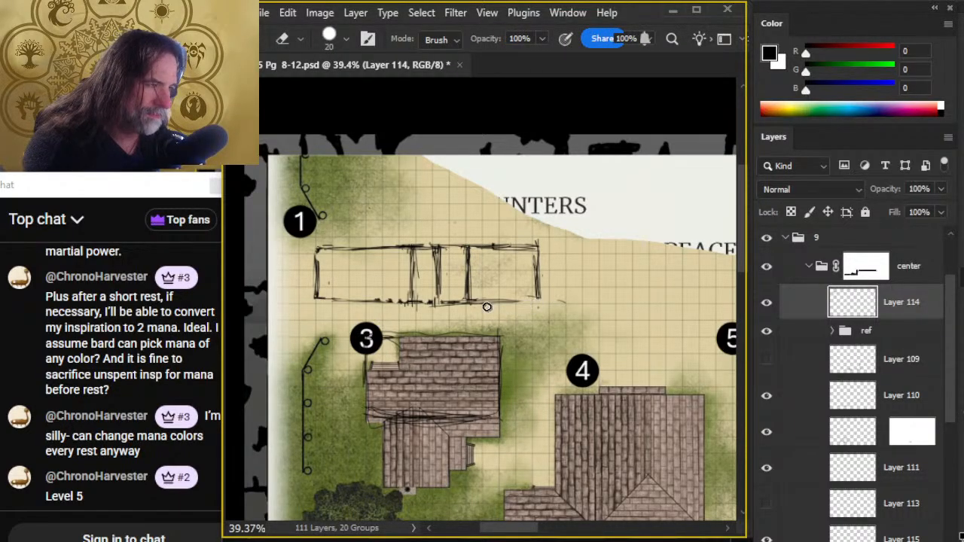
key("b")
mouse_move(473, 300)
left_mouse_down()
mouse_move(527, 300)
mouse_move(498, 303)
left_mouse_up()
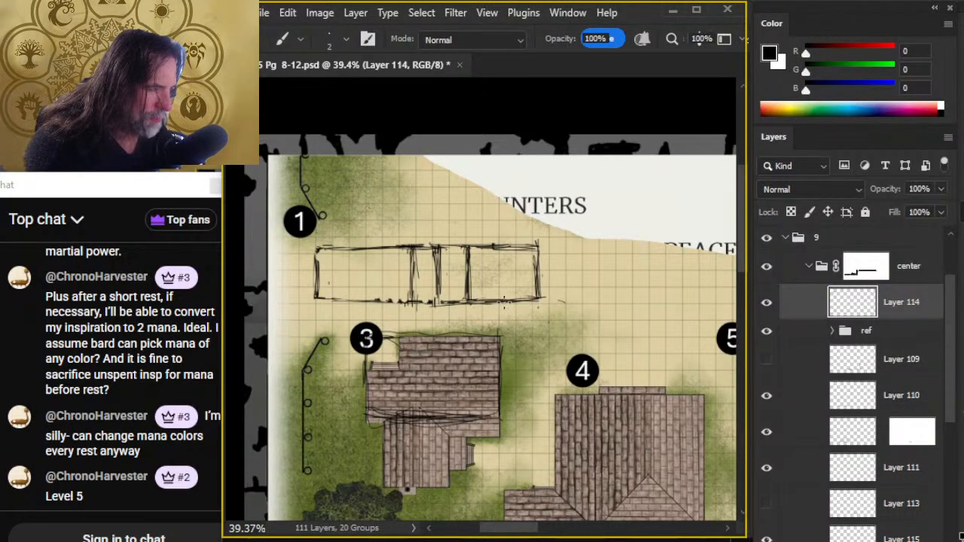
- Widen the right section by drawing a new outer upright further out and erasing the old one
left_click_drag(559, 258, 558, 296)
mouse_move(559, 260)
left_mouse_down()
mouse_move(557, 294)
mouse_move(539, 300)
mouse_move(567, 298)
left_mouse_up()
key("e")
mouse_move(533, 269)
left_mouse_down()
mouse_move(524, 295)
mouse_move(558, 286)
mouse_move(569, 259)
mouse_move(554, 296)
mouse_move(512, 284)
mouse_move(513, 299)
mouse_move(536, 299)
left_mouse_up()
key("b")
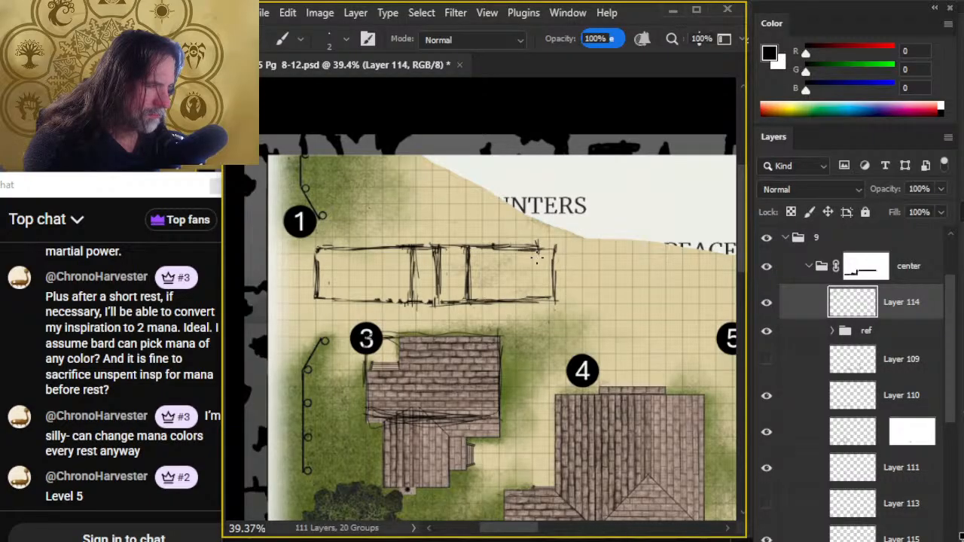
- Extend the top line to the new outer upright and reinforce the corner and wall stroke
key("e")
key("e")
key("b")
key("e")
key("b")
mouse_move(542, 247)
left_mouse_down()
mouse_move(476, 245)
mouse_move(557, 246)
mouse_move(557, 305)
left_mouse_up()
- Erase the stray strokes between the first two inner uprights and redraw the second one
key("e")
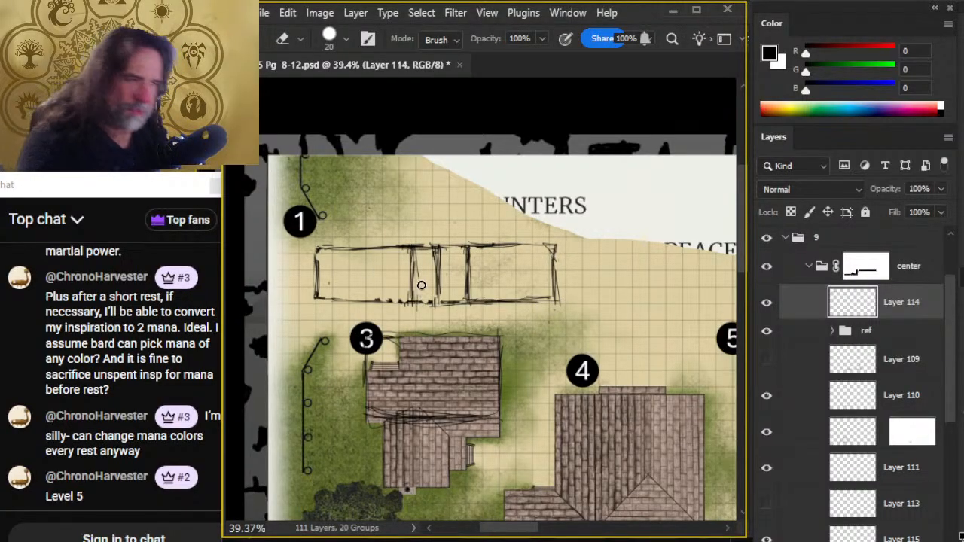
mouse_move(417, 257)
left_mouse_down()
mouse_move(419, 282)
mouse_move(437, 283)
mouse_move(439, 305)
mouse_move(439, 282)
left_mouse_up()
key("b")
- Clean the top line over the narrow middle sections and shift the second inner upright slightly to the right
key("e")
key("b")
left_click_drag(435, 245, 435, 291)
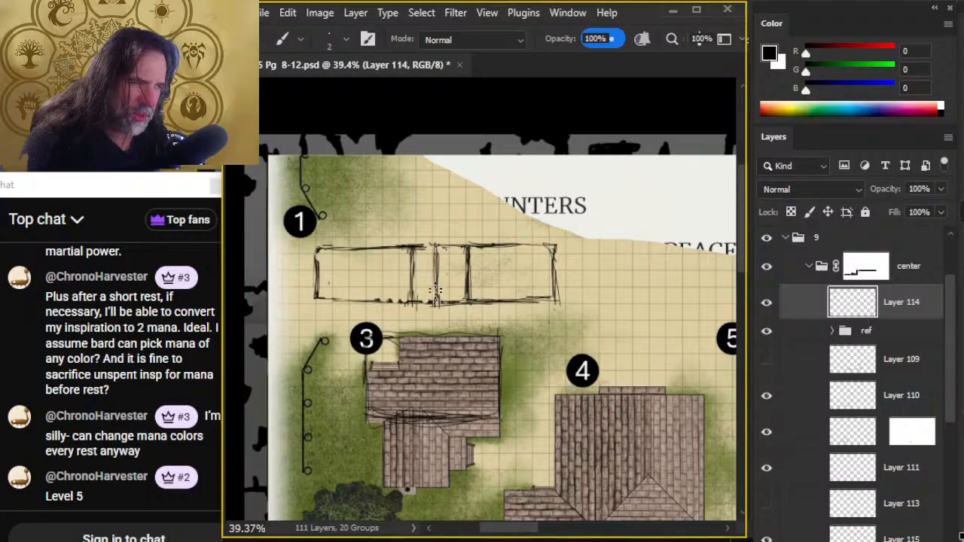
key("e")
left_click_drag(402, 241, 465, 245)
key("b")
mouse_move(389, 247)
left_mouse_down()
mouse_move(428, 245)
mouse_move(434, 295)
left_mouse_up()
- Trim the right section's base line to a single stroke and darken its outer upright
key("e")
key("b")
mouse_move(438, 247)
left_mouse_down()
mouse_move(436, 302)
mouse_move(443, 249)
left_mouse_up()
key("e")
left_click_drag(555, 306, 535, 302)
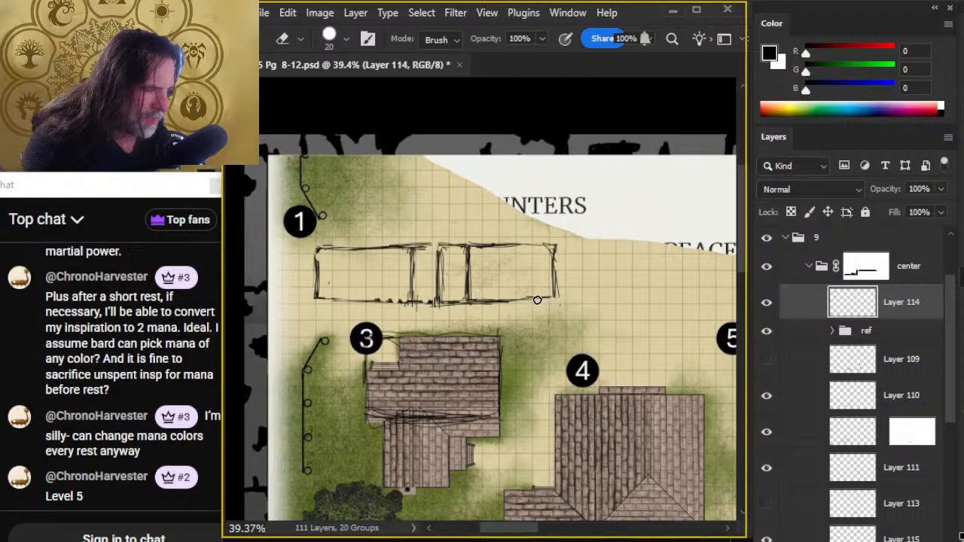
mouse_move(468, 308)
left_mouse_down()
mouse_move(405, 308)
mouse_move(549, 302)
left_mouse_up()
key("b")
key("e")
mouse_move(487, 306)
left_mouse_down()
mouse_move(552, 306)
mouse_move(466, 280)
mouse_move(515, 279)
mouse_move(561, 300)
left_mouse_up()
key("b")
left_click_drag(554, 262, 558, 301)
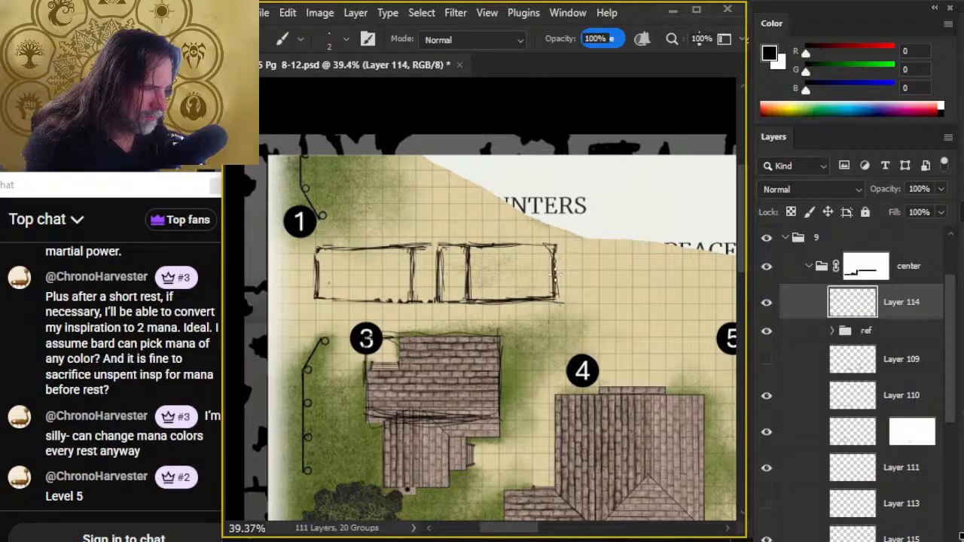
- Trim the right section's top line and redraw it up to the outer corner
key("e")
mouse_move(539, 244)
left_mouse_down()
mouse_move(502, 241)
mouse_move(550, 244)
left_mouse_up()
key("b")
left_click_drag(481, 245, 556, 243)
key("e")
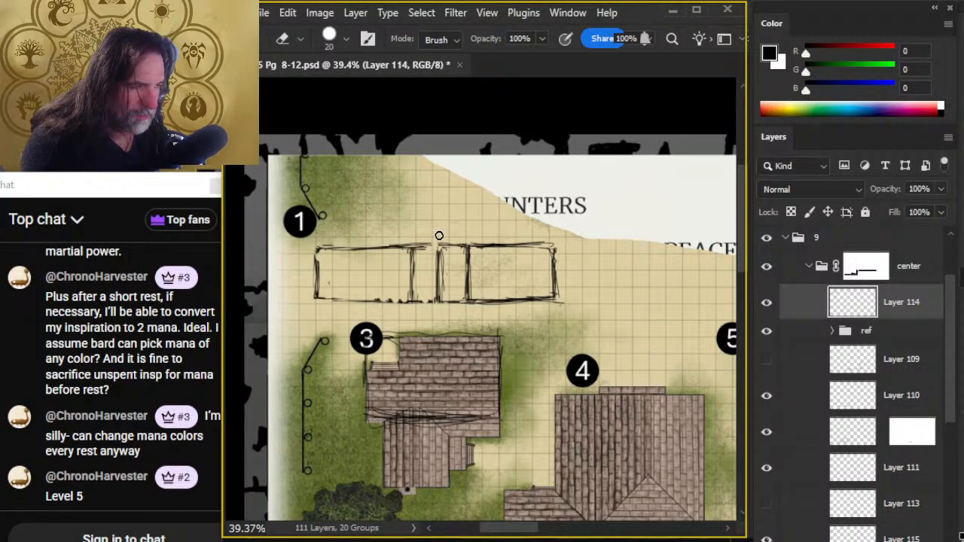
- Darken the second inner upright and close the top line's gap above the narrow section beside it
key("b")
left_click_drag(440, 246, 448, 302)
key("e")
key("b")
mouse_move(410, 247)
left_mouse_down()
mouse_move(498, 244)
mouse_move(432, 238)
left_mouse_up()
key("e")
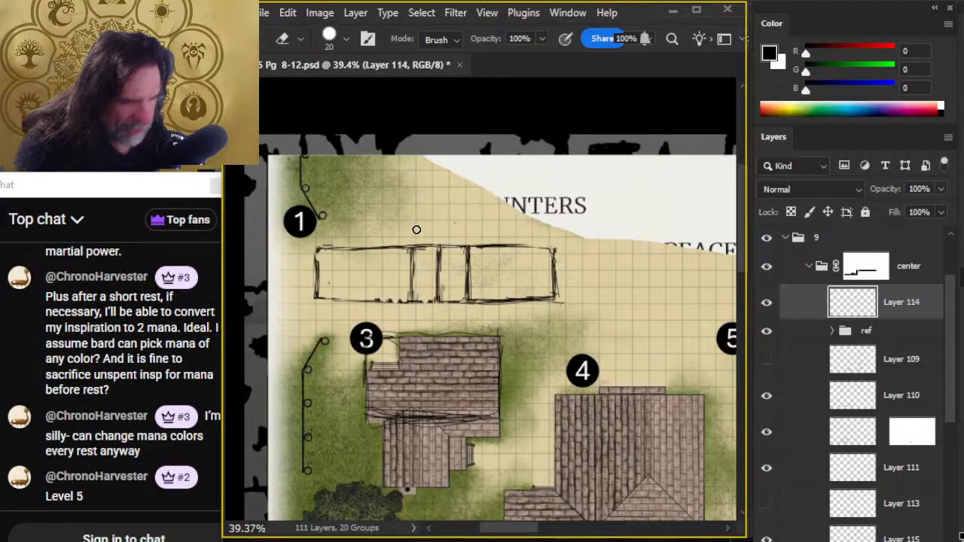
key("b")
mouse_move(397, 245)
left_mouse_down()
mouse_move(493, 241)
mouse_move(387, 246)
left_mouse_up()
key("e")
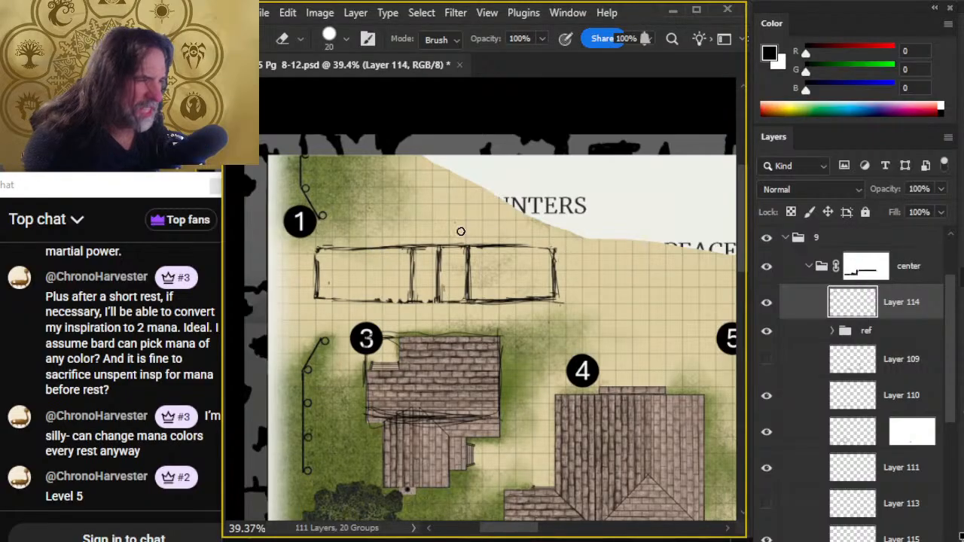
- Redraw the right section's top line out to the outer upright and clean up the upper outer corner
key("b")
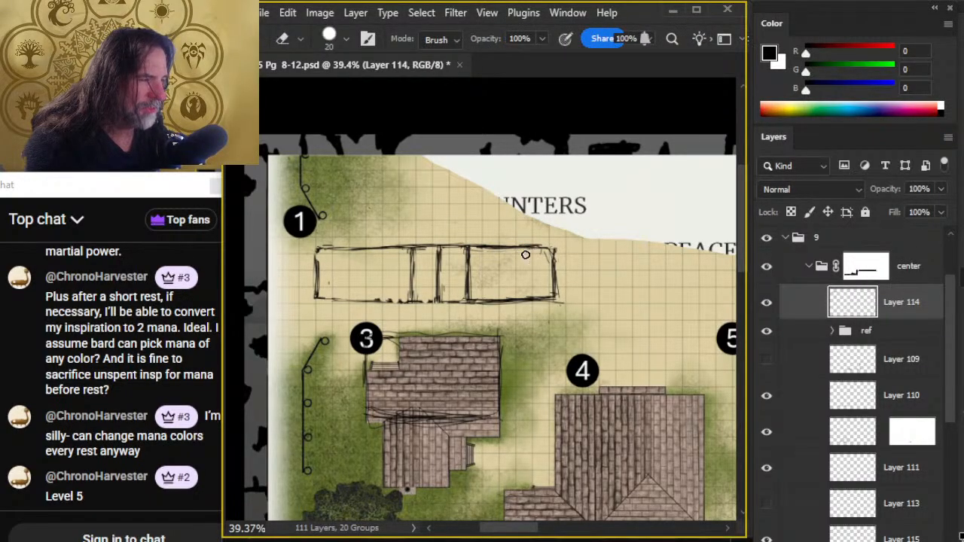
key("e")
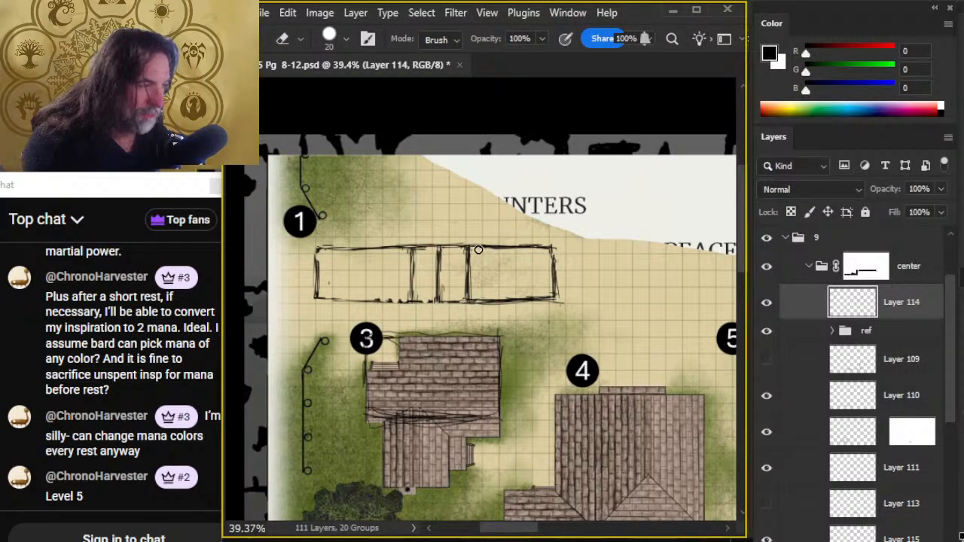
key("b")
left_click_drag(499, 245, 551, 251)
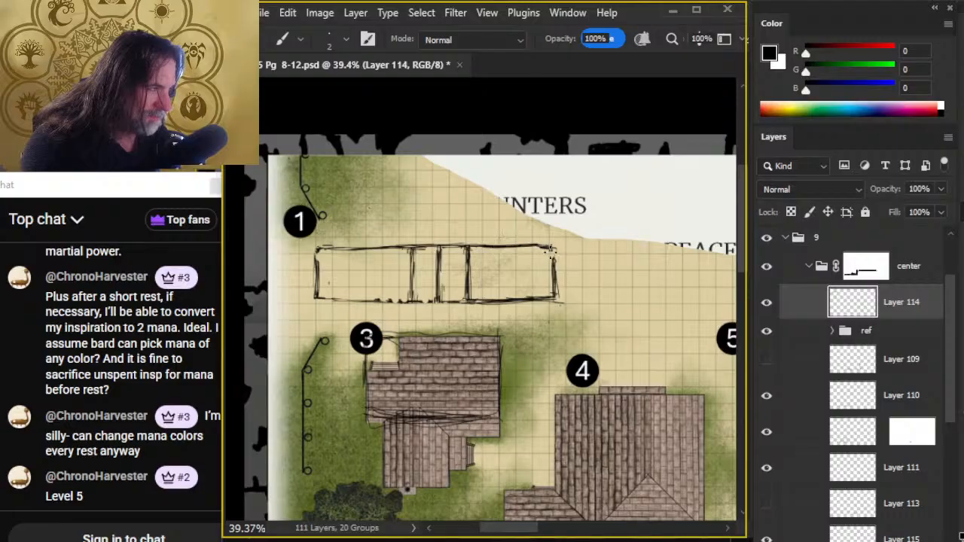
key("e")
key("b")
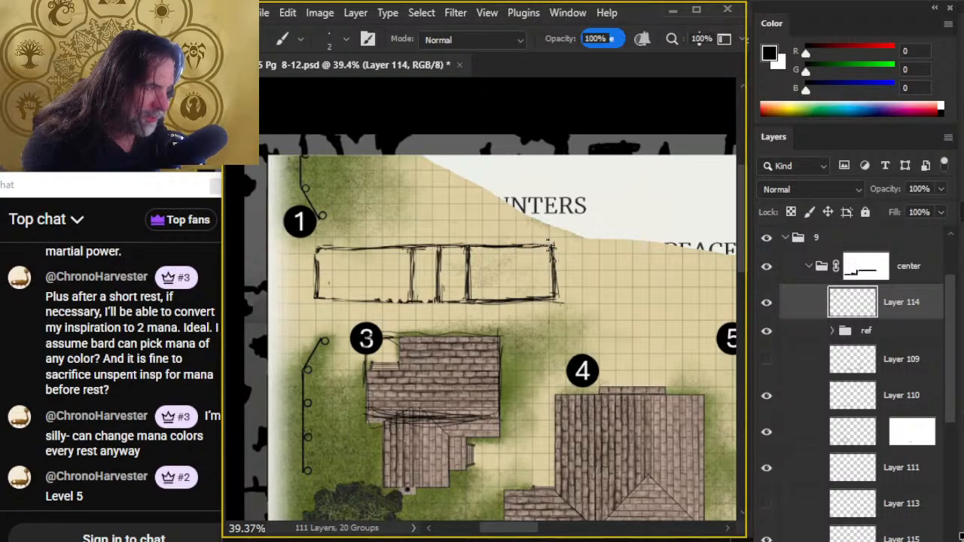
key("e")
key("b")
key("e")
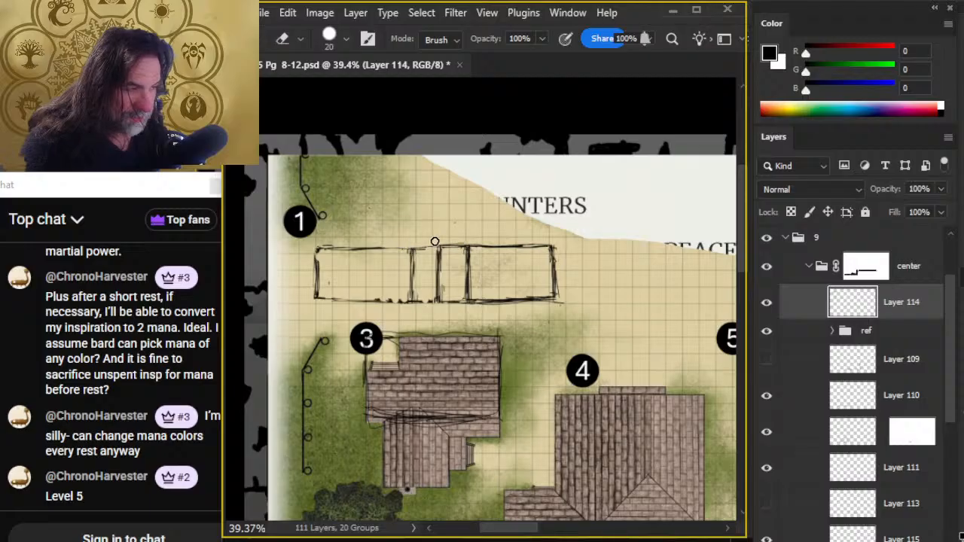
- Touch up the top line over the left and middle sections and redraw the base line under the narrow middle sections
key("b")
key("e")
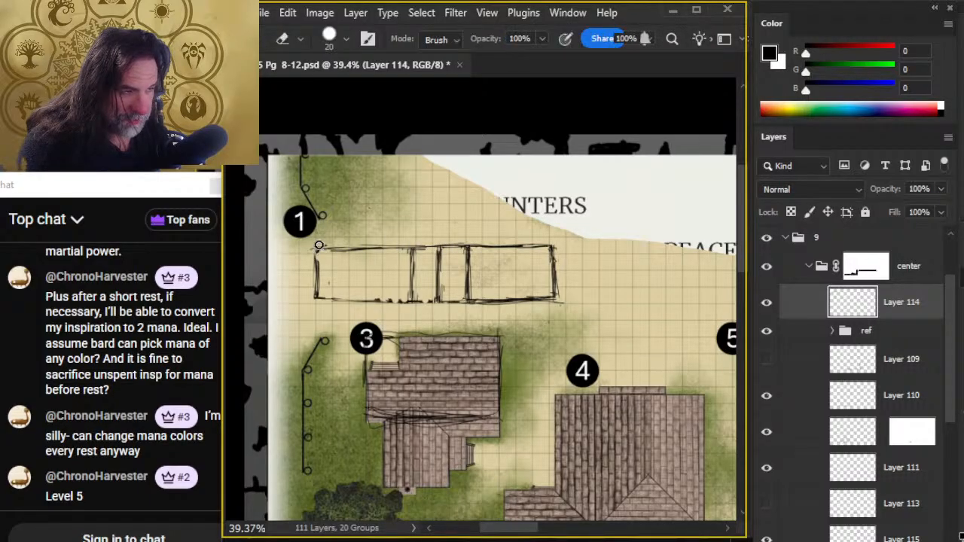
key("b")
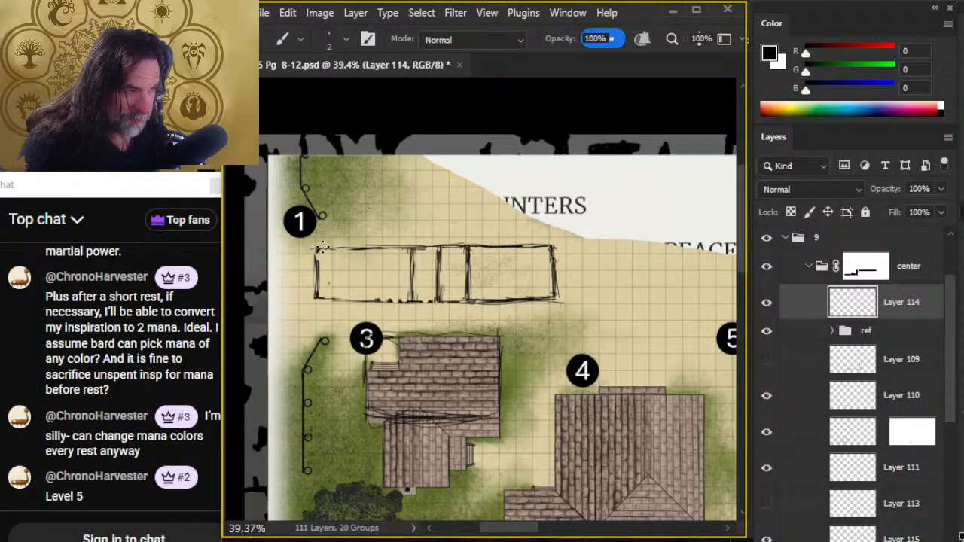
left_click_drag(384, 248, 463, 245)
key("e")
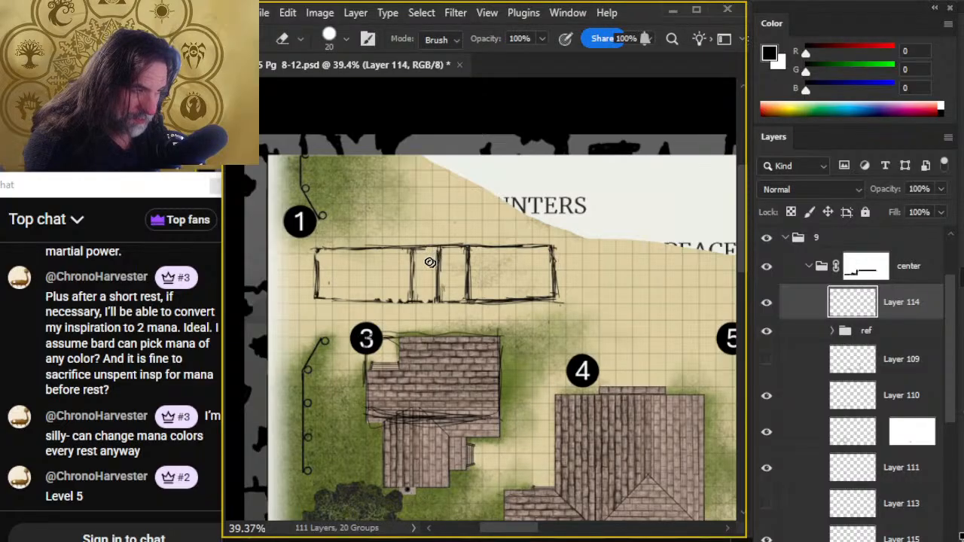
key("b")
mouse_move(407, 300)
left_mouse_down()
mouse_move(461, 300)
mouse_move(422, 300)
mouse_move(452, 299)
left_mouse_up()
key("e")
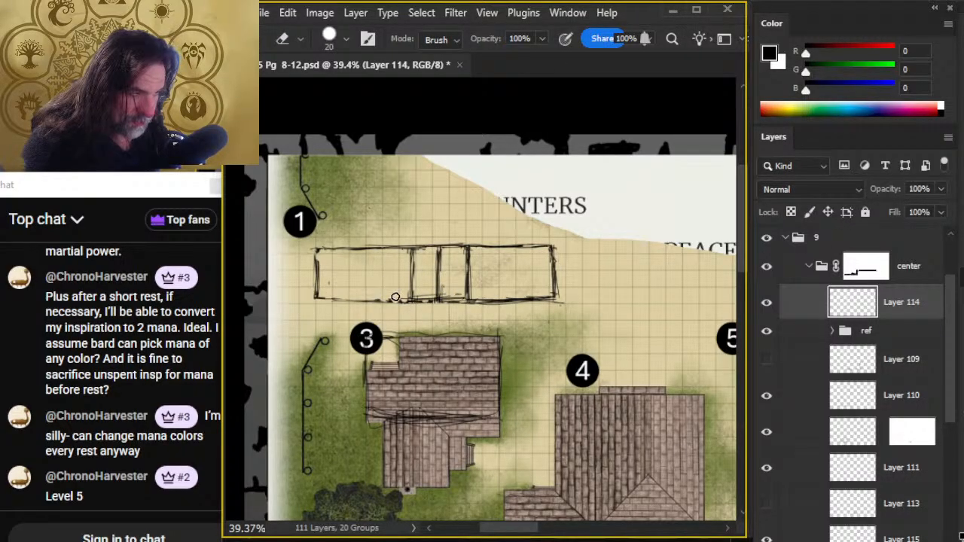
- Erase the stray strokes outside the right section's outer upright and base corner, and redraw its base line
left_click_drag(559, 279, 562, 308)
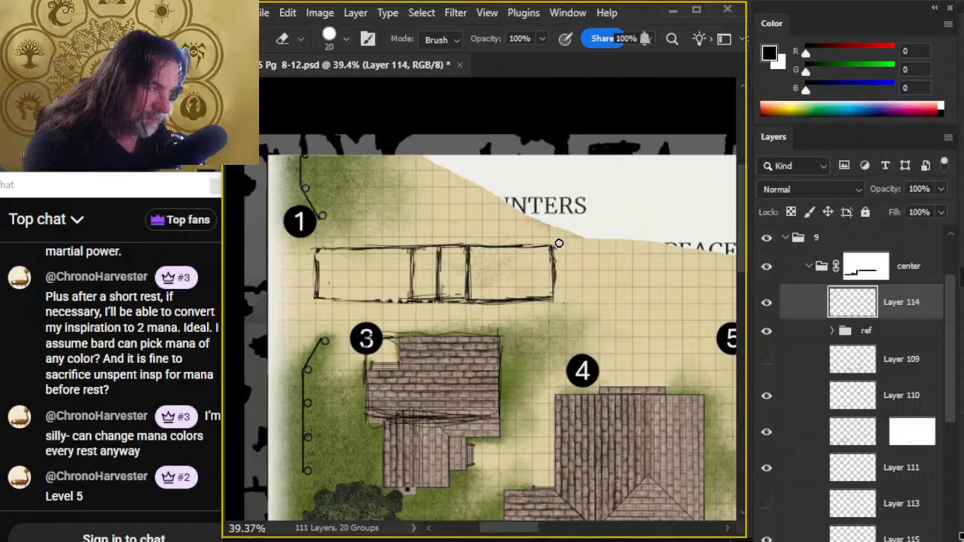
left_click_drag(558, 243, 557, 291)
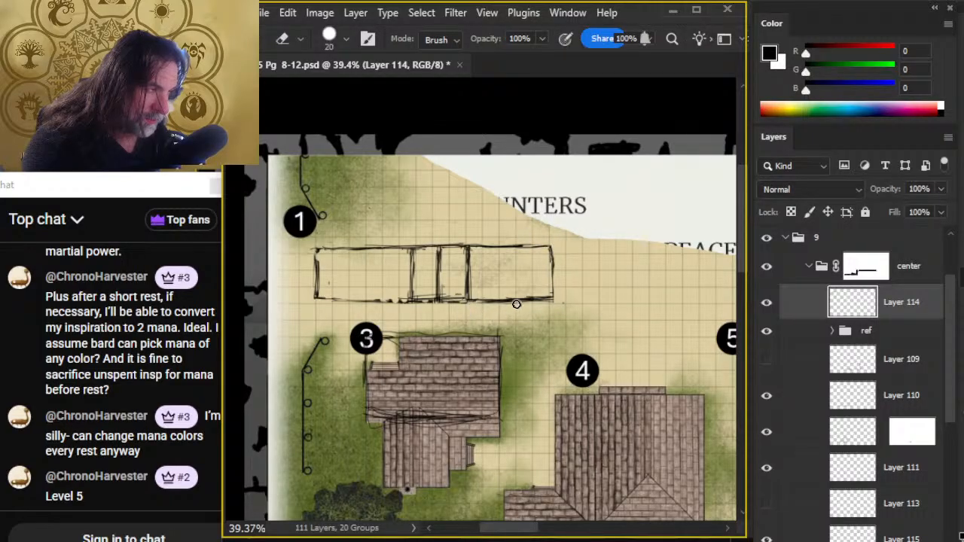
key("b")
left_click_drag(483, 299, 514, 296)
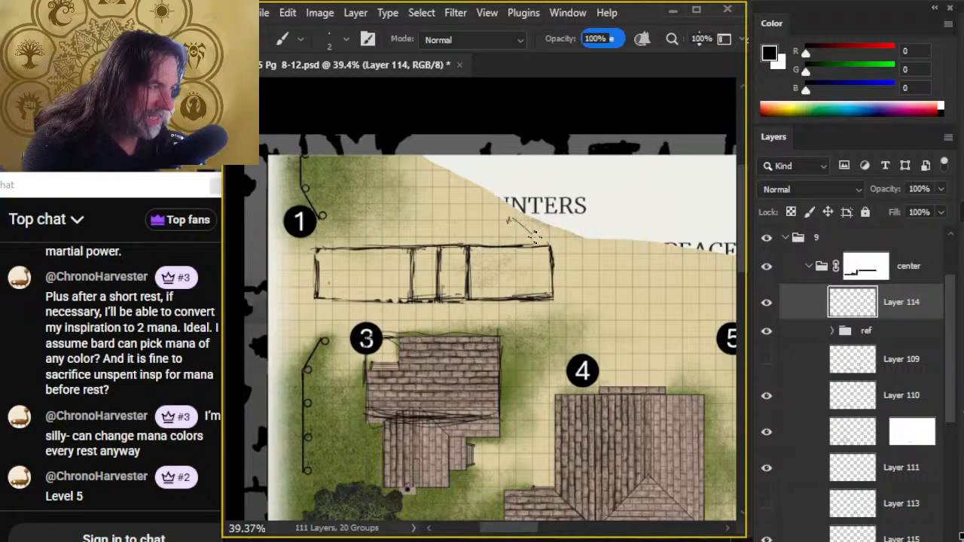
- Sketch a peaked gable over the right section and a sloped roof edge with a ridge line over the rest of the wall
left_click_drag(537, 240, 547, 246)
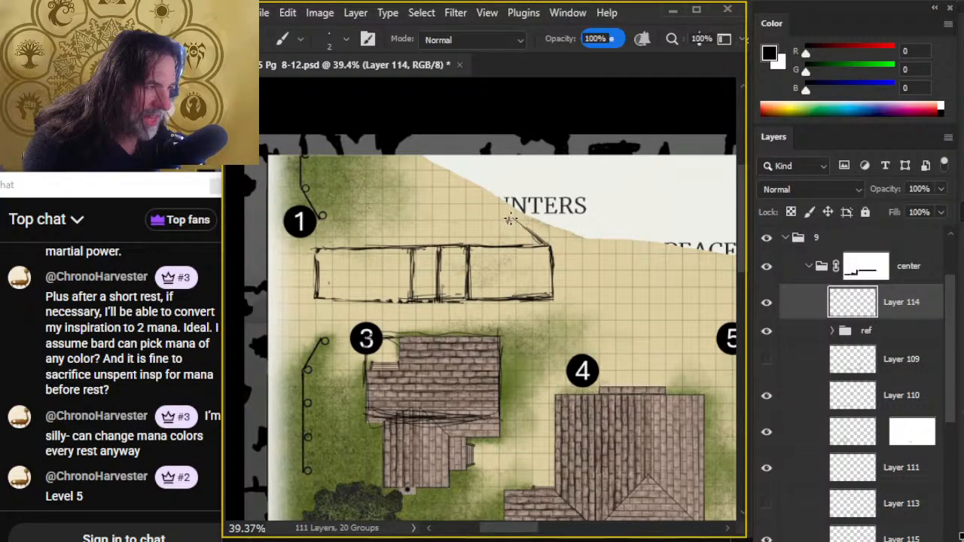
mouse_move(509, 218)
left_mouse_down()
mouse_move(469, 241)
mouse_move(506, 218)
left_mouse_up()
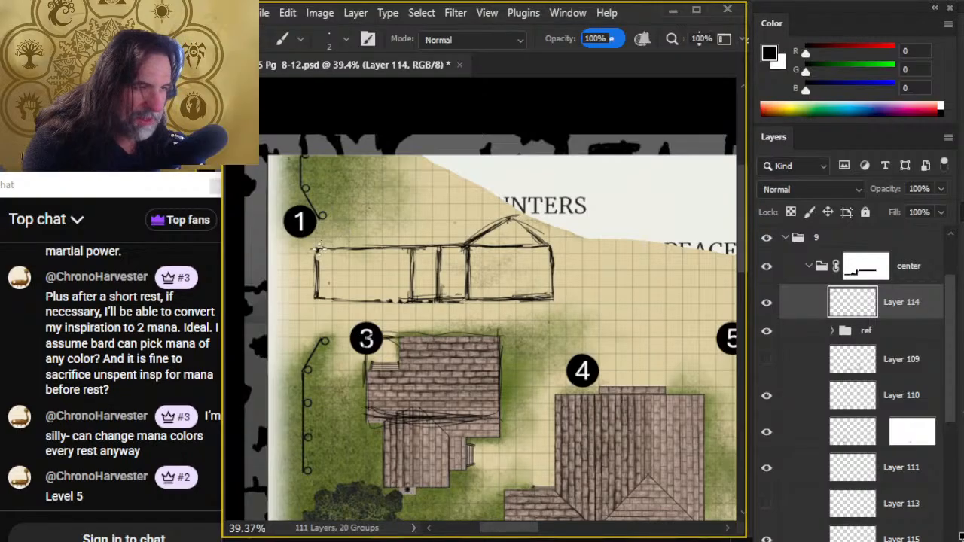
mouse_move(319, 249)
left_mouse_down()
mouse_move(356, 220)
mouse_move(421, 223)
left_mouse_up()
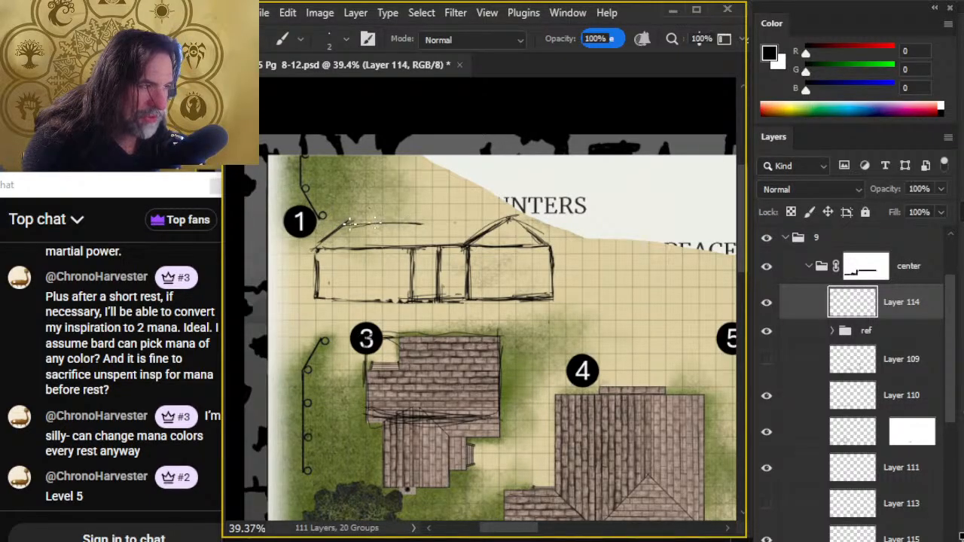
mouse_move(354, 223)
left_mouse_down()
mouse_move(433, 222)
mouse_move(361, 221)
mouse_move(508, 216)
mouse_move(445, 217)
mouse_move(503, 214)
left_mouse_up()
- Redraw the roof's left slope so it meets the ridge farther to the right, erasing the first slope
key("e")
mouse_move(396, 220)
left_mouse_down()
mouse_move(503, 214)
mouse_move(356, 229)
mouse_move(467, 221)
mouse_move(394, 218)
mouse_move(433, 221)
left_mouse_up()
key("b")
mouse_move(363, 222)
left_mouse_down()
mouse_move(479, 216)
mouse_move(325, 238)
left_mouse_up()
key("e")
mouse_move(325, 238)
left_mouse_down()
mouse_move(370, 216)
mouse_move(315, 246)
mouse_move(361, 220)
left_mouse_up()
key("b")
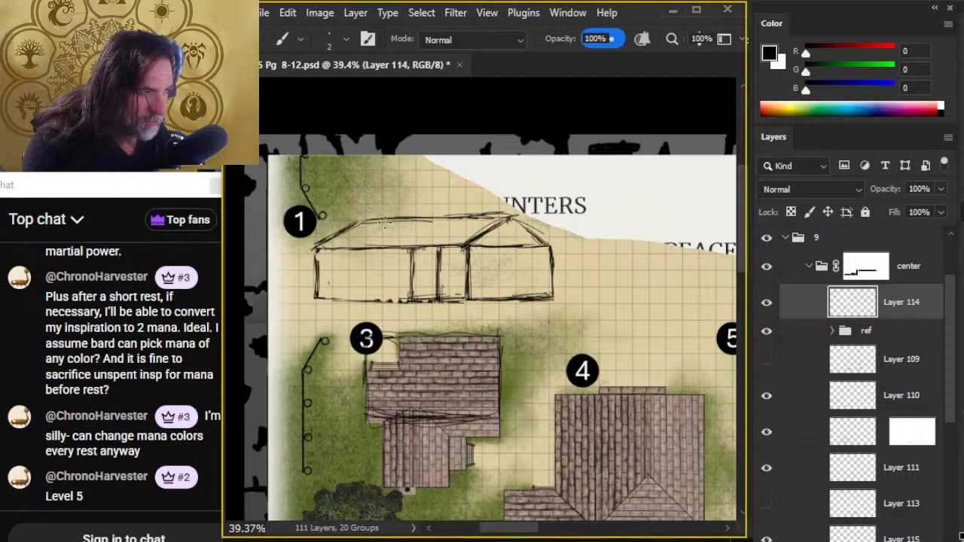
key("e")
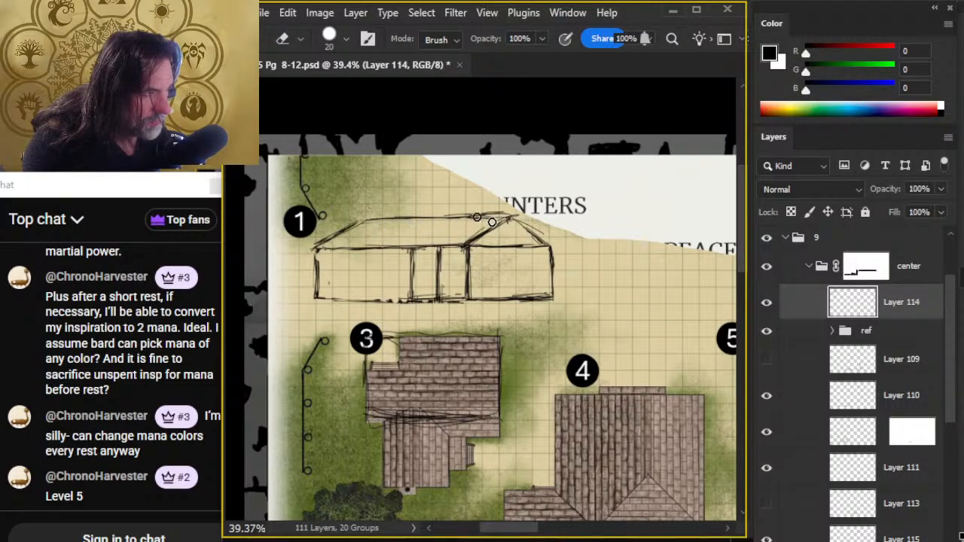
- Redraw the ridge line as one continuous line from the left slope to the gable peak, erasing loose strokes above it
key("b")
left_click_drag(515, 213, 433, 217)
left_click_drag(513, 212, 363, 221)
key("e")
mouse_move(506, 210)
left_mouse_down()
mouse_move(462, 210)
mouse_move(503, 209)
mouse_move(364, 217)
mouse_move(503, 212)
mouse_move(378, 225)
mouse_move(463, 218)
left_mouse_up()
key("b")
key("e")
key("b")
mouse_move(389, 219)
left_mouse_down()
mouse_move(509, 209)
mouse_move(357, 219)
mouse_move(506, 215)
left_mouse_up()
key("e")
key("b")
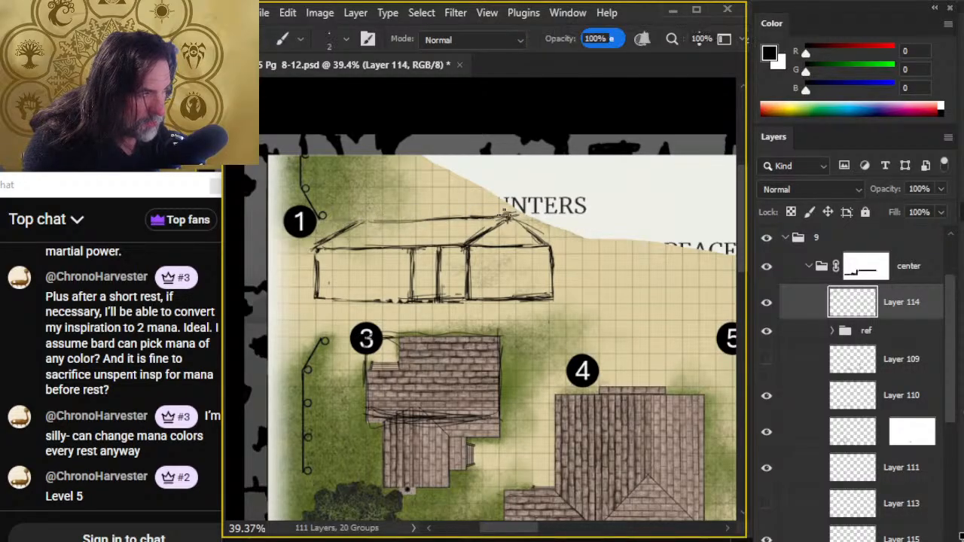
- Clean the corner between the roof's left slope and ridge, and darken the slope up into the ridge line
key("e")
mouse_move(352, 226)
left_mouse_down()
mouse_move(331, 236)
mouse_move(366, 216)
left_mouse_up()
key("b")
mouse_move(316, 252)
left_mouse_down()
mouse_move(347, 226)
mouse_move(323, 241)
mouse_move(352, 225)
mouse_move(407, 221)
left_mouse_up()
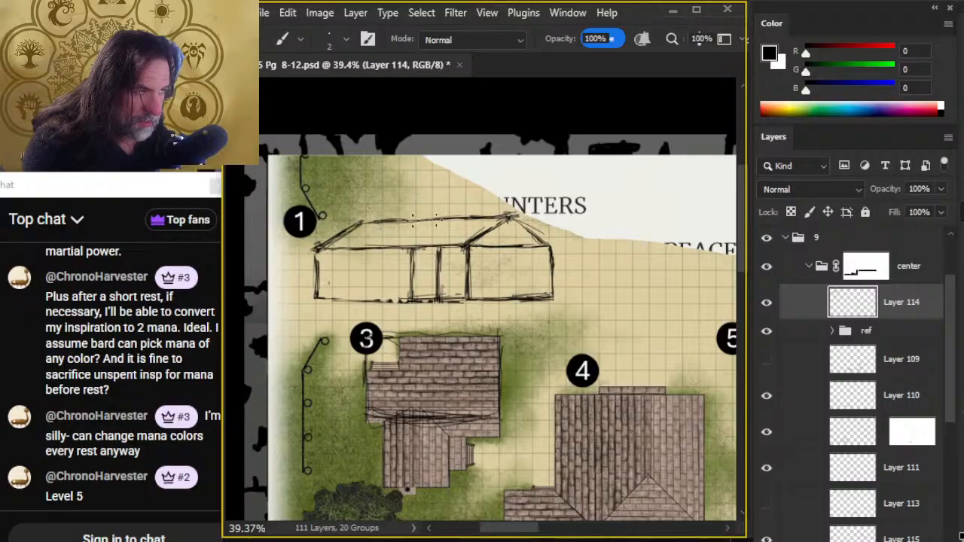
- Narrow the right section by erasing its outer upright and right gable slope and redrawing both slightly inward
key("e")
mouse_move(520, 219)
left_mouse_down()
mouse_move(530, 228)
mouse_move(472, 240)
mouse_move(509, 218)
mouse_move(550, 247)
mouse_move(551, 297)
left_mouse_up()
key("b")
key("e")
key("b")
left_click_drag(543, 245, 544, 301)
key("e")
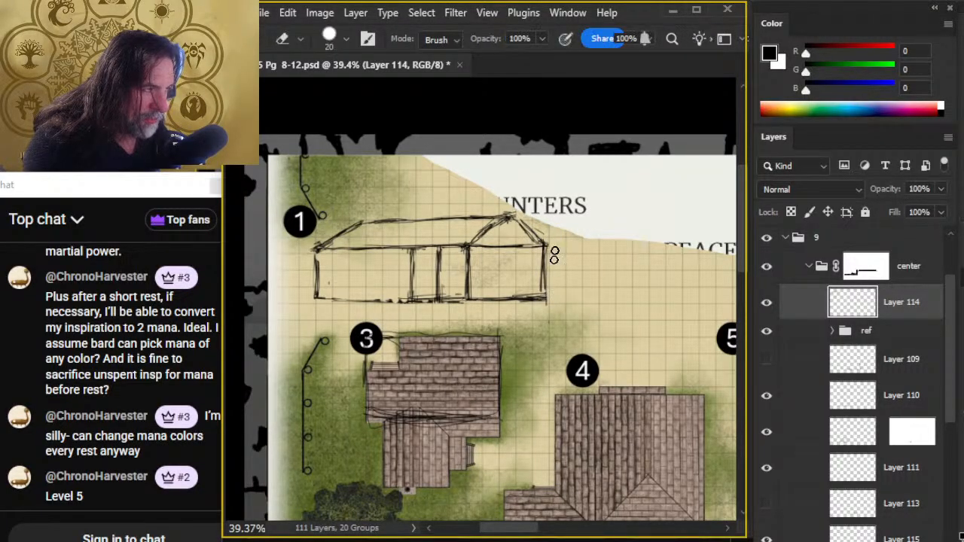
mouse_move(497, 218)
left_mouse_down()
mouse_move(473, 248)
mouse_move(506, 215)
left_mouse_up()
- Draw a roof slope from the first inner upright up to the ridge and a raised eave line across to the gable
key("b")
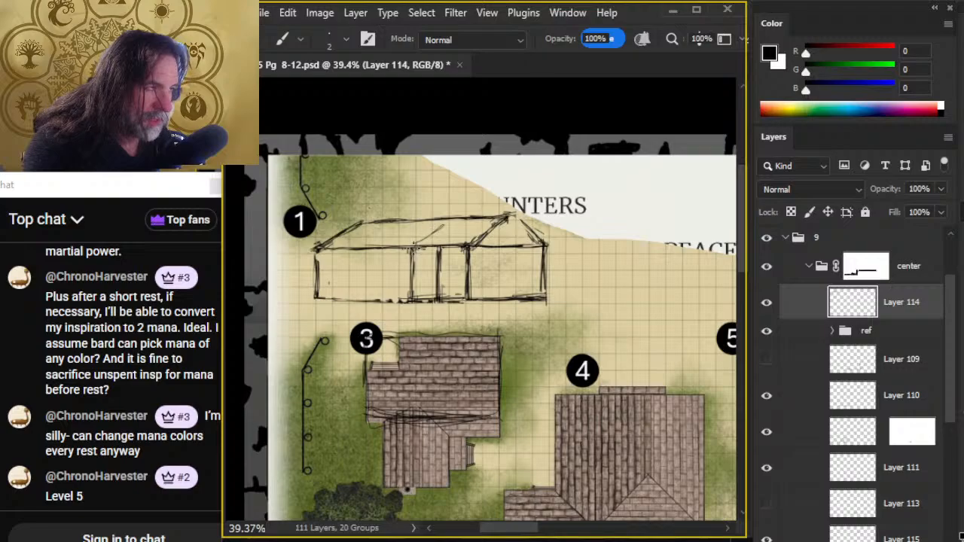
left_click_drag(413, 247, 438, 227)
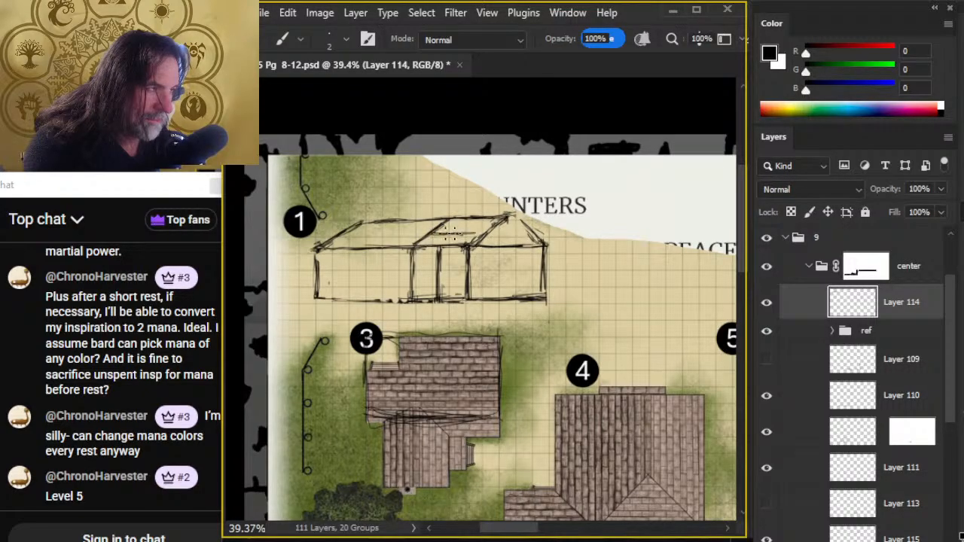
left_click_drag(461, 243, 489, 226)
- Cut off the gable's left slope below the raised eave line and draw a short upright from there to the wall's top line
key("e")
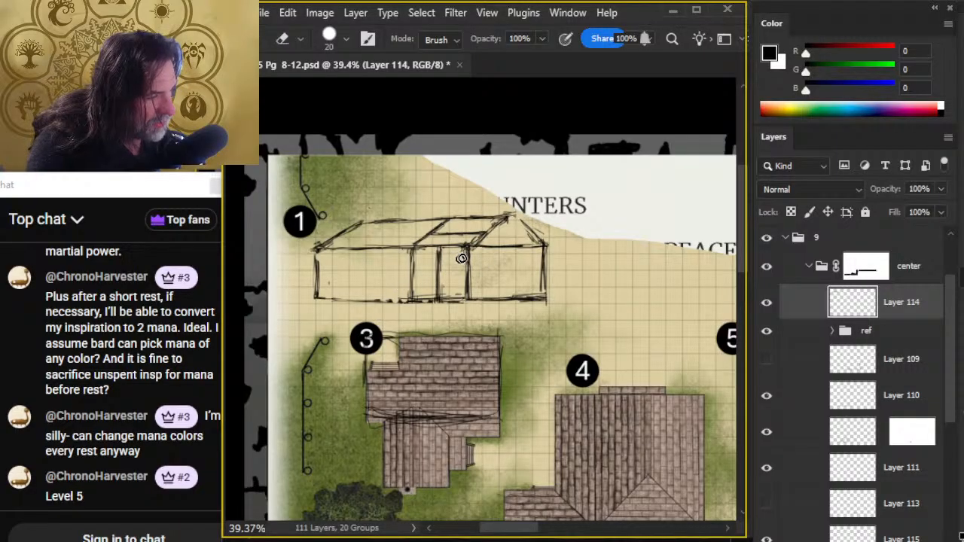
key("b")
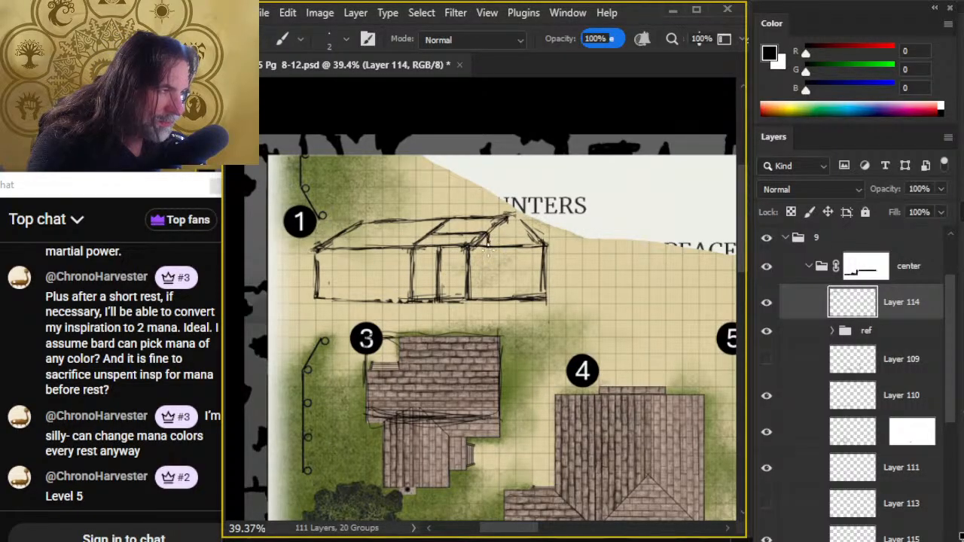
key("e")
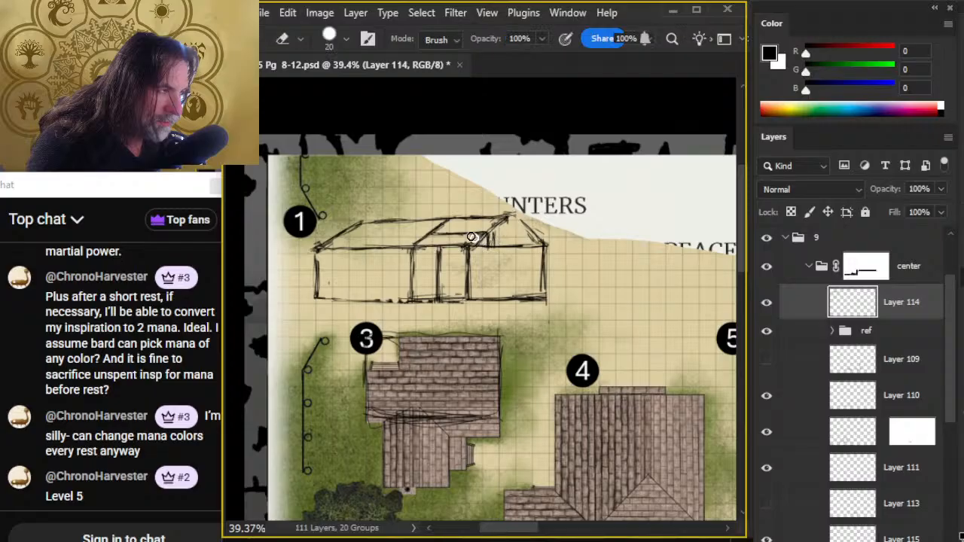
- Darken the raised eave line, erase part of the wall's top line beneath it, and extend the second inner upright up to it
key("b")
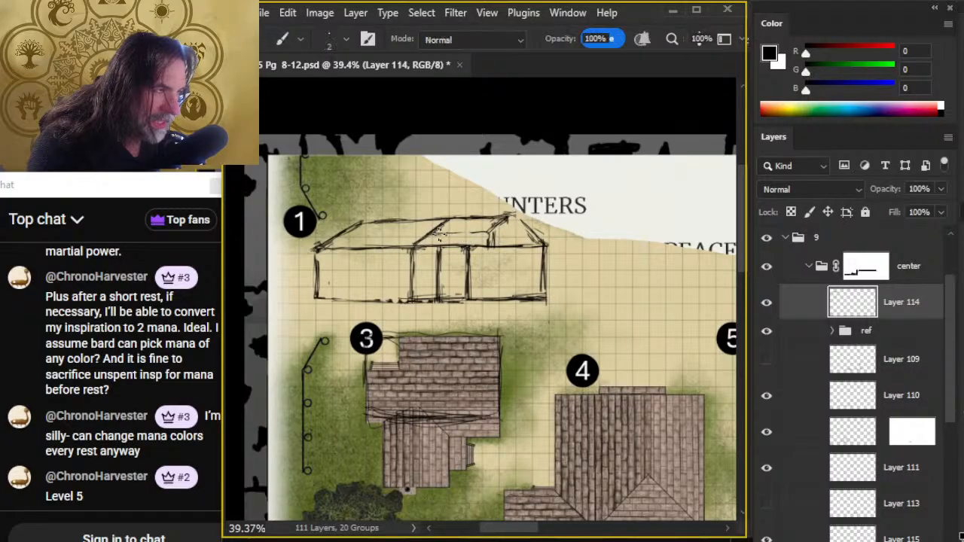
key("e")
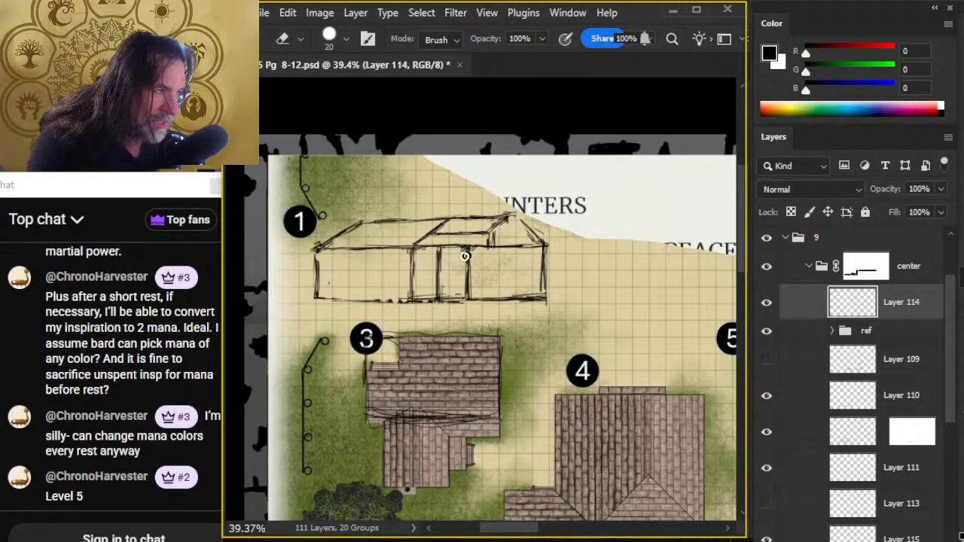
key("b")
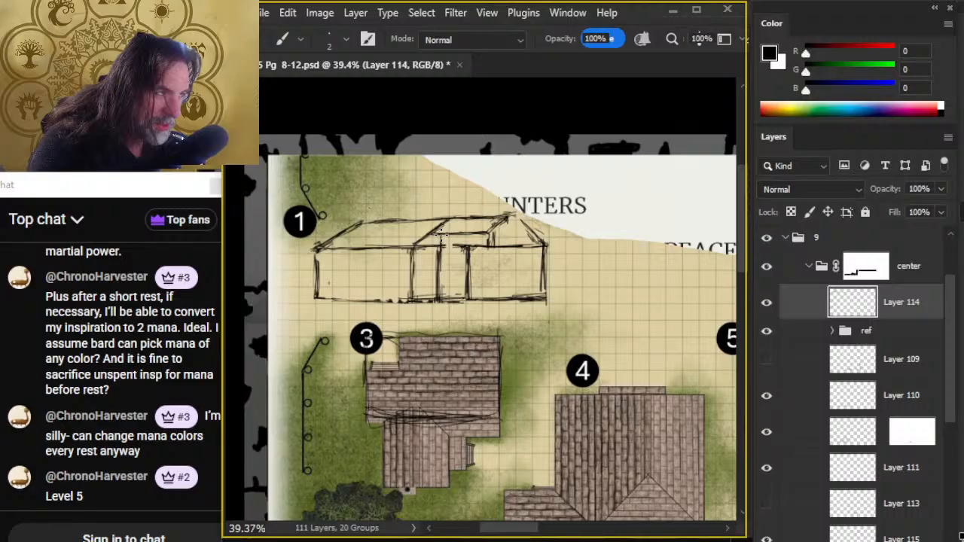
- Erase and redraw the middle roof slope between the first inner upright and the ridge with darker strokes
key("e")
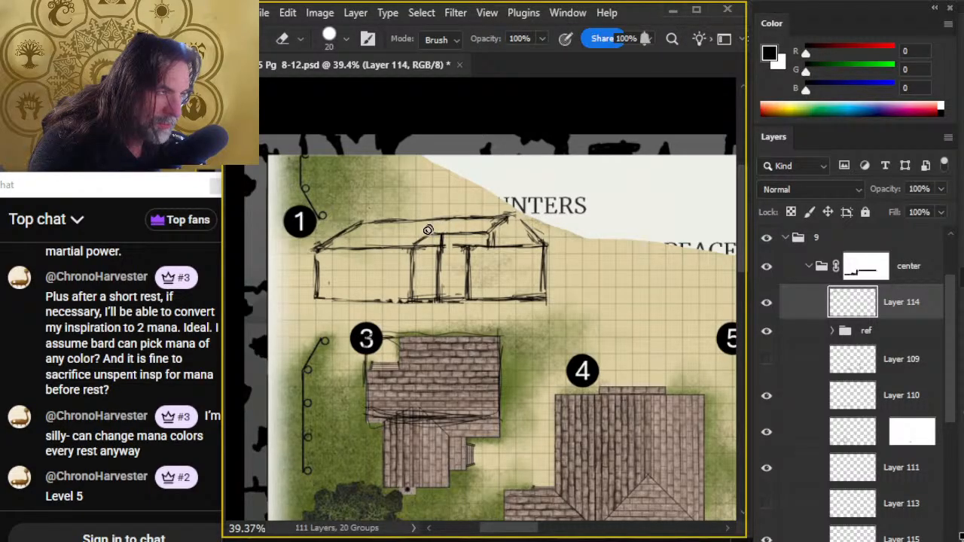
key("b")
left_click_drag(434, 220, 415, 246)
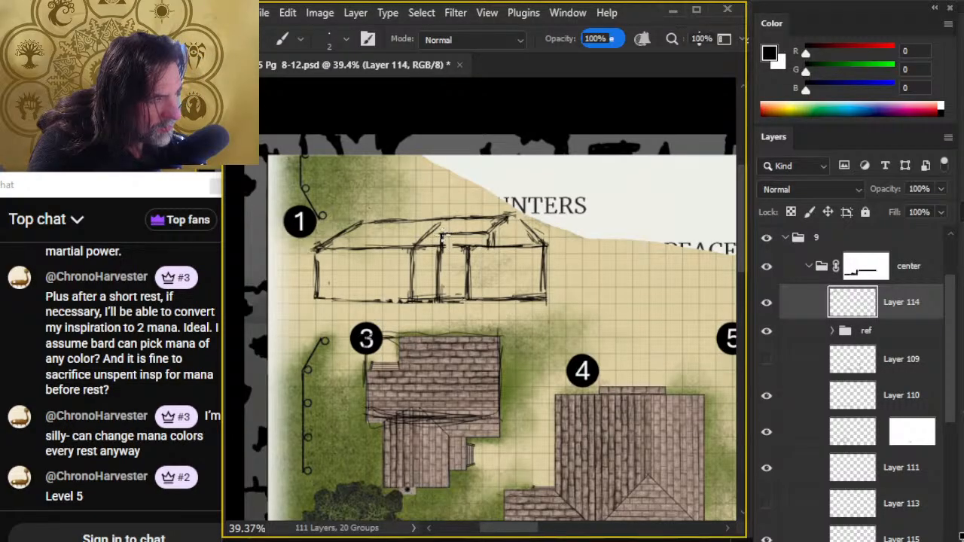
key("e")
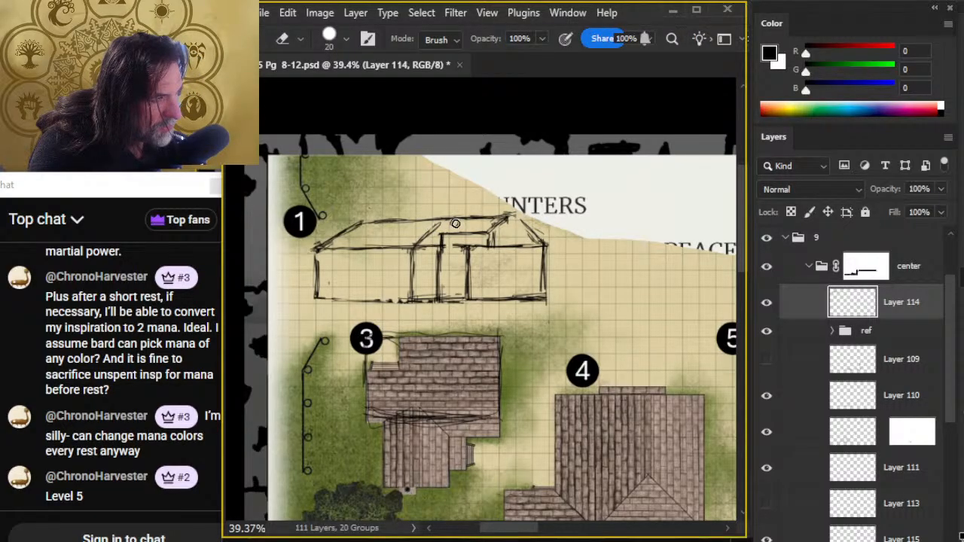
key("b")
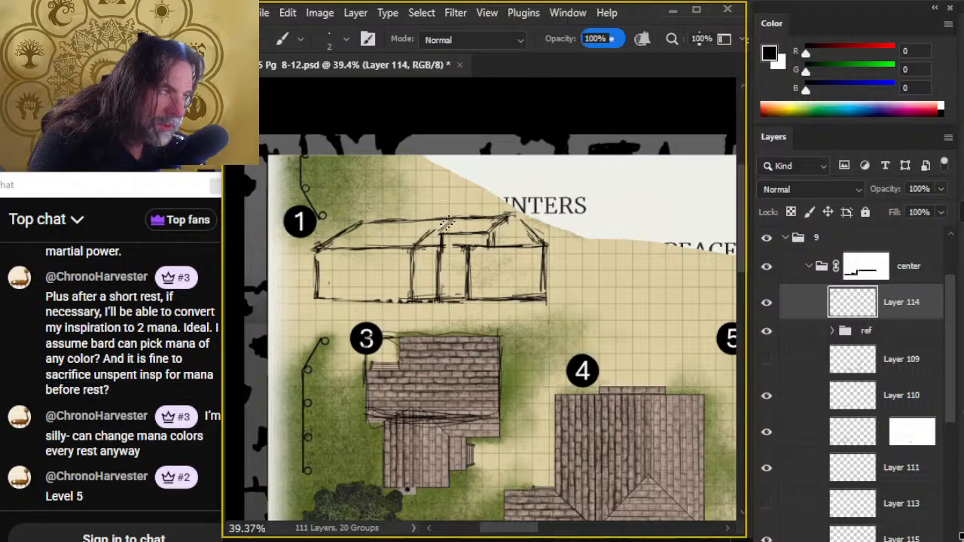
key("e")
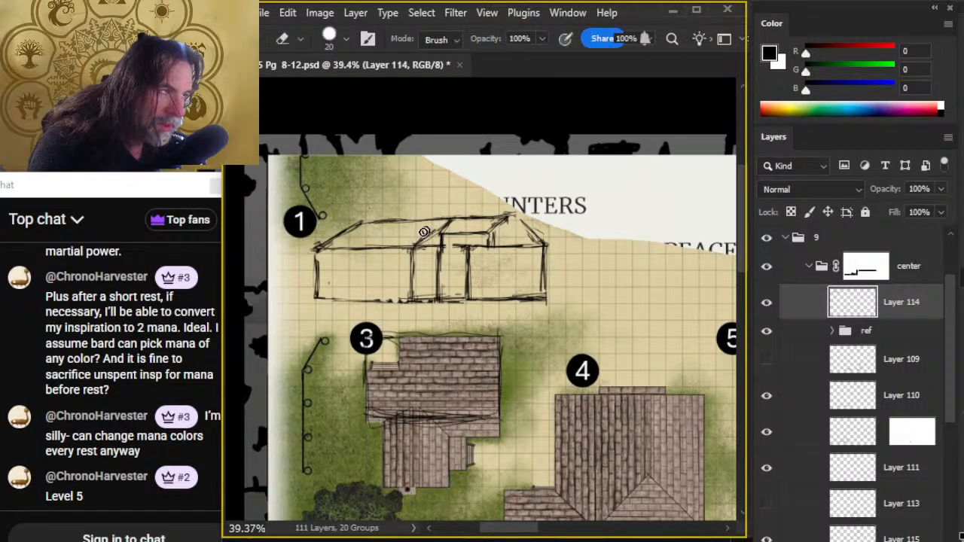
key("b")
key("e")
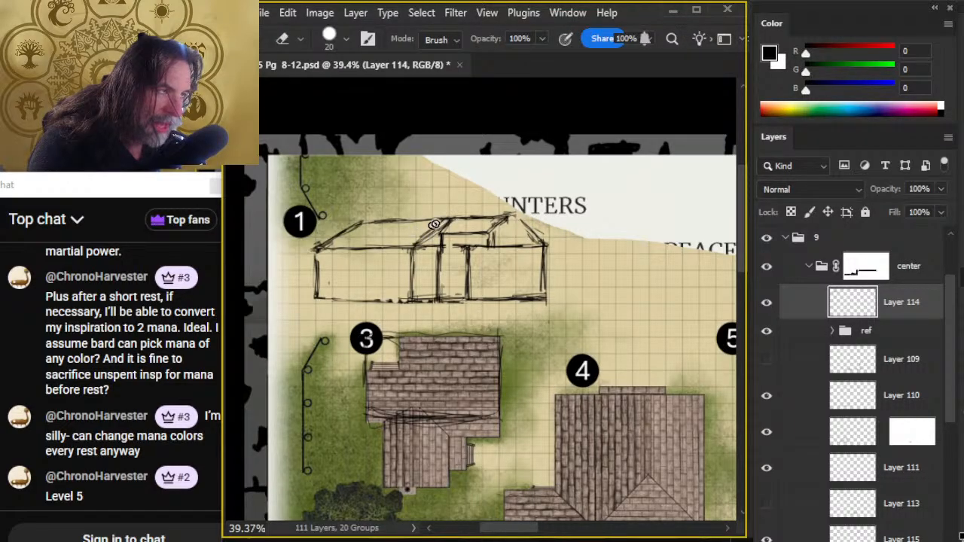
key("b")
key("e")
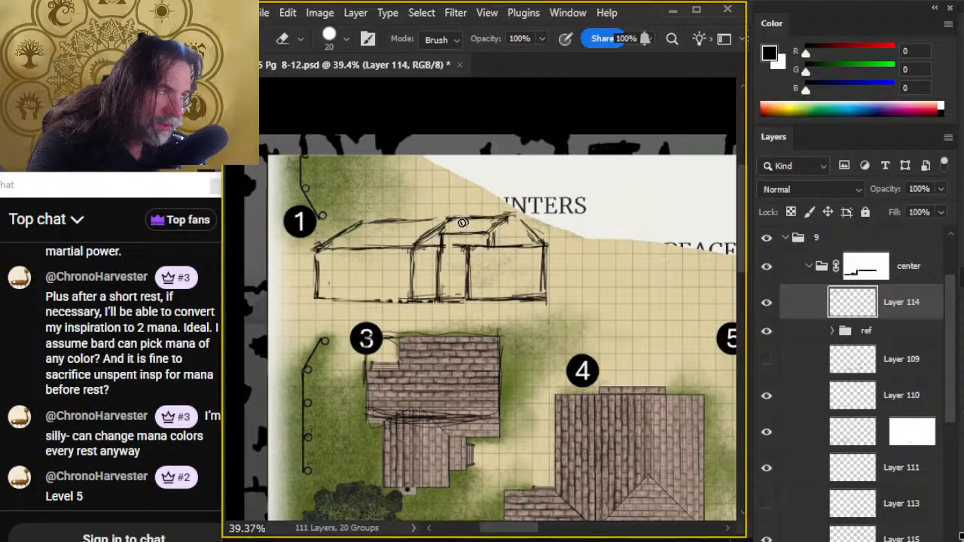
- Redraw the middle roof slope as a short slope ending at the raised eave line, and clean up the second inner upright
key("b")
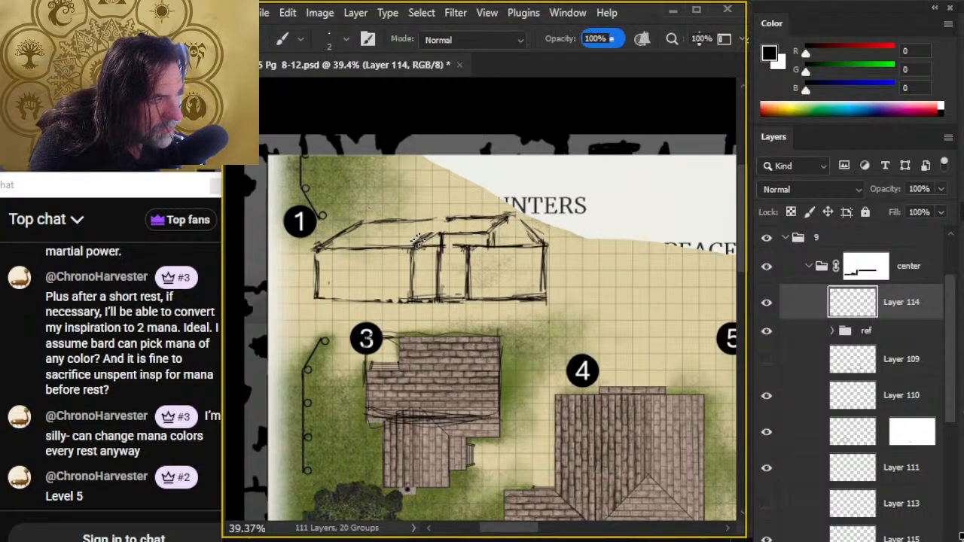
key("e")
key("b")
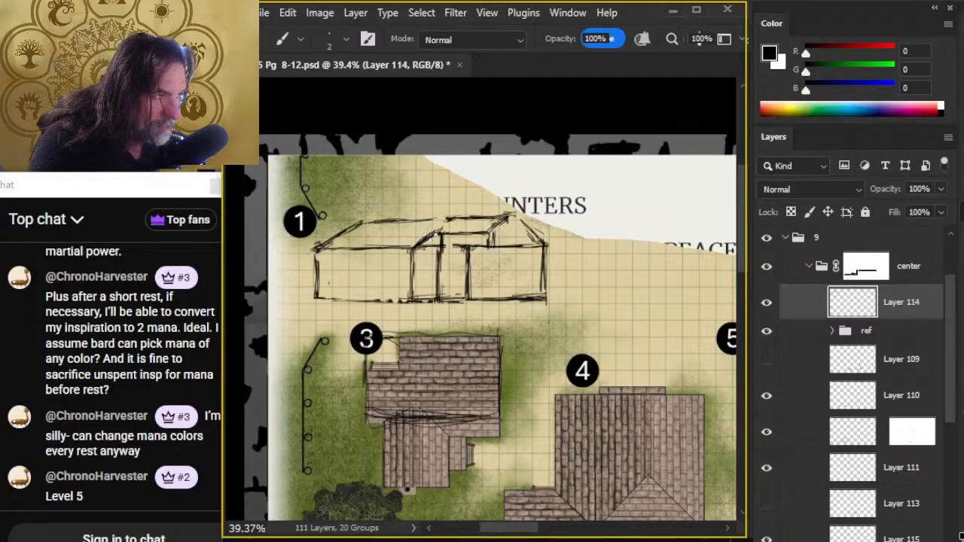
key("e")
key("b")
key("e")
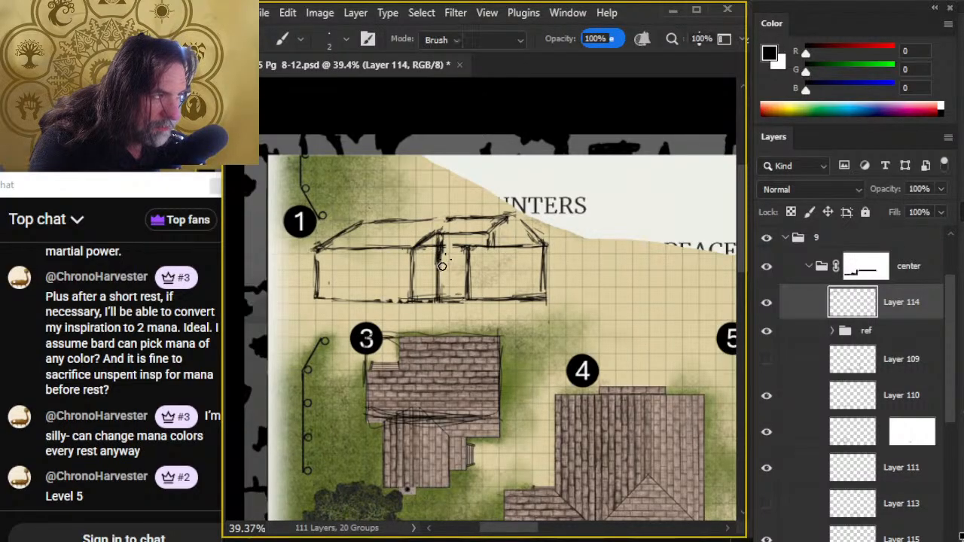
left_click_drag(425, 235, 431, 231)
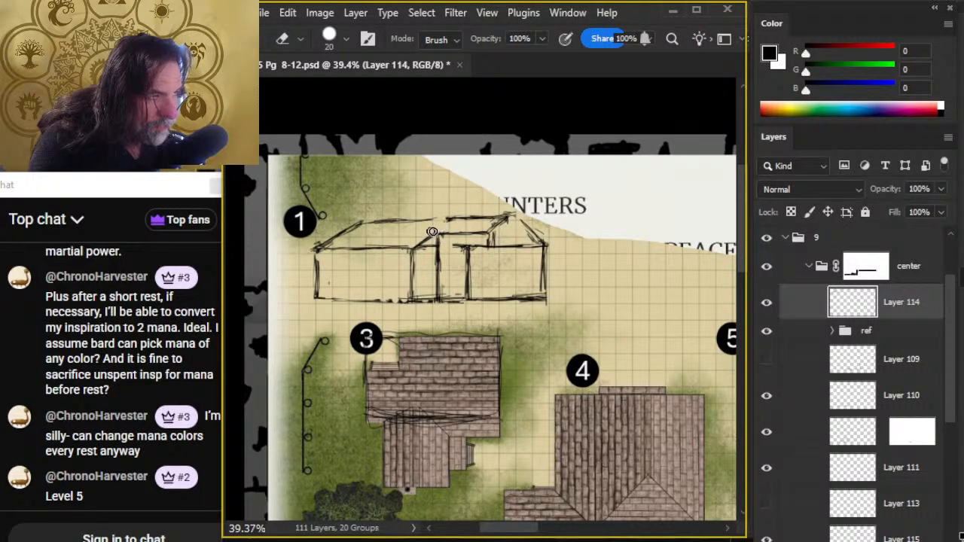
- Close the gap in the ridge line, and erase and redraw the gable's left slope near the peak
key("b")
key("e")
key("b")
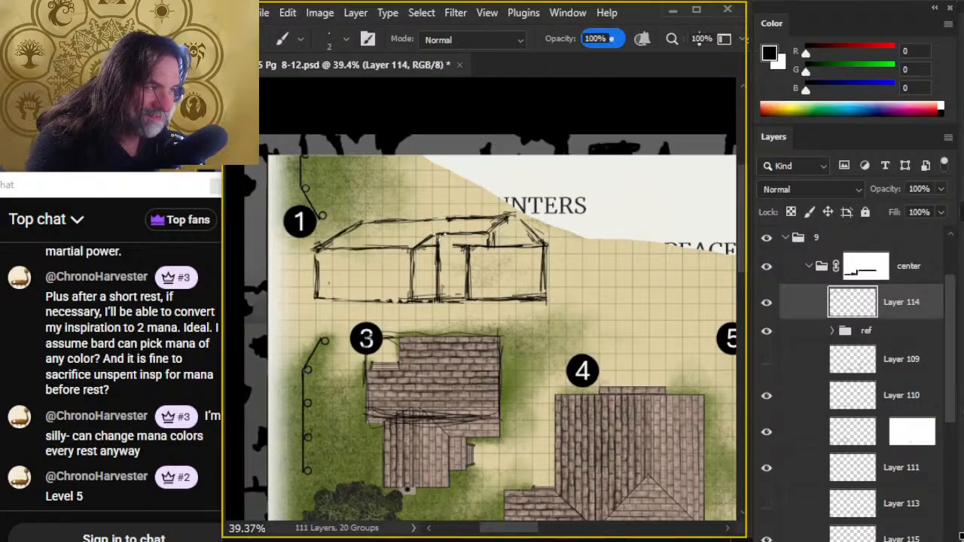
key("e")
key("b")
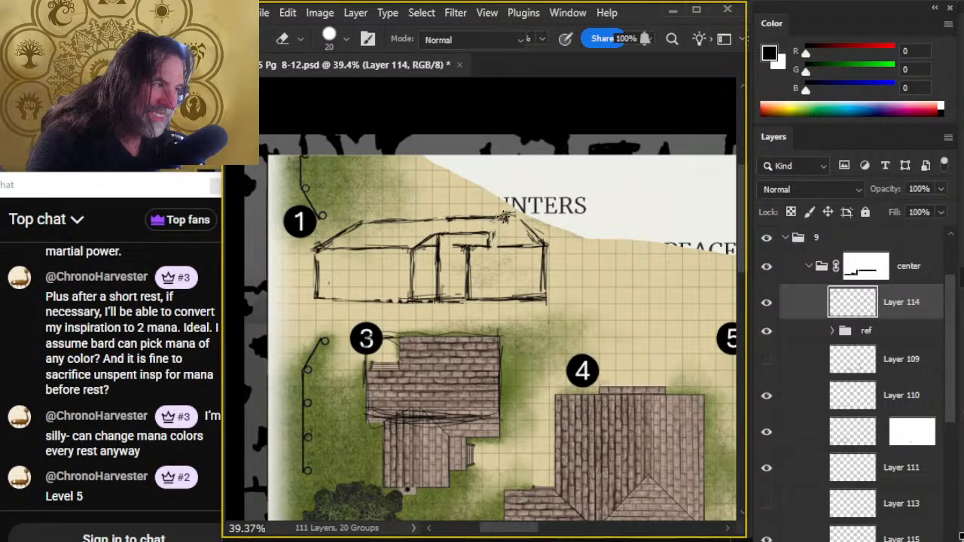
key("e")
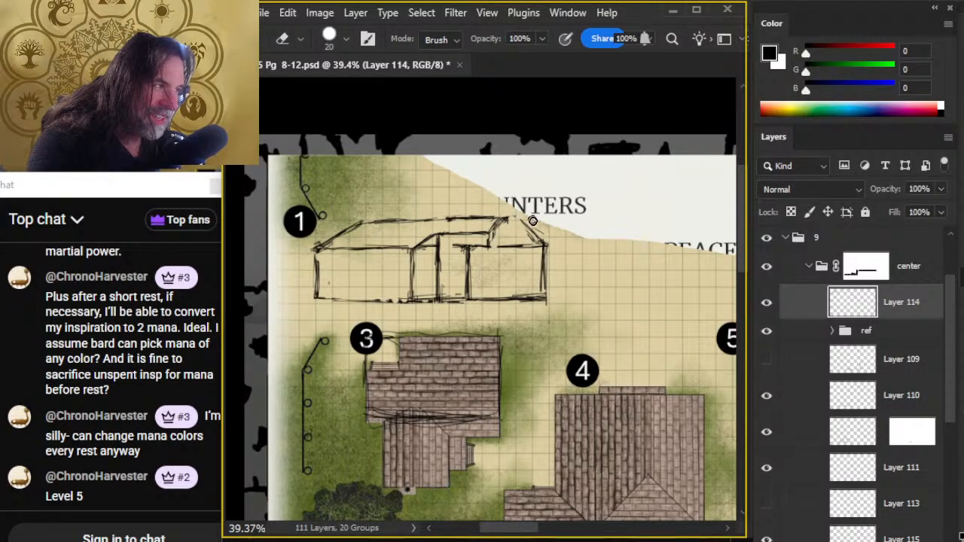
- Narrow the gable section by redrawing its right slope and end wall farther inward and erasing the old outer lines
key("b")
mouse_move(512, 219)
left_mouse_down()
mouse_move(541, 250)
mouse_move(534, 288)
left_mouse_up()
key("e")
key("b")
mouse_move(535, 247)
left_mouse_down()
mouse_move(533, 308)
mouse_move(542, 255)
mouse_move(547, 310)
mouse_move(529, 307)
left_mouse_up()
key("e")
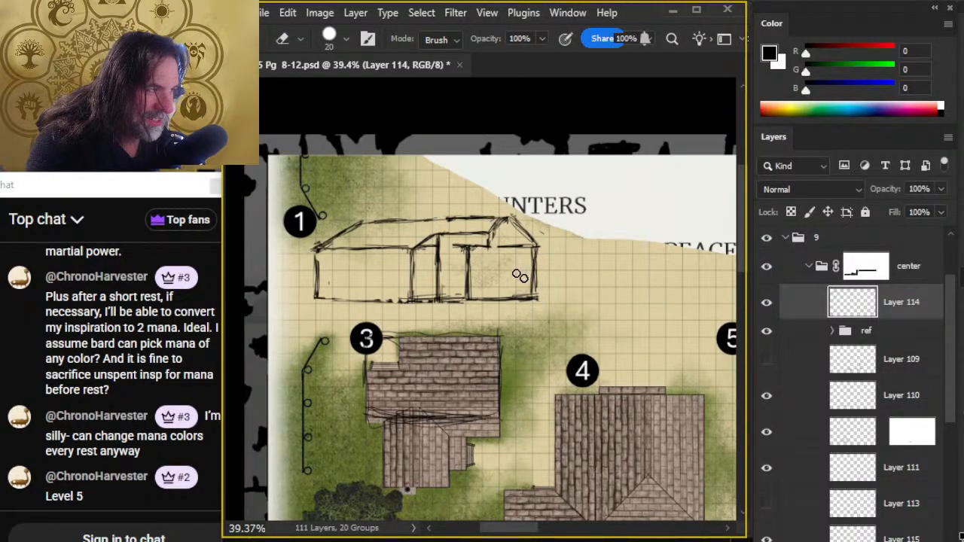
- Trim the overhang at the gable's right eave corner and clean up the strokes on its left slope
mouse_move(542, 228)
left_mouse_down()
mouse_move(520, 245)
mouse_move(530, 246)
left_mouse_up()
key("b")
key("e")
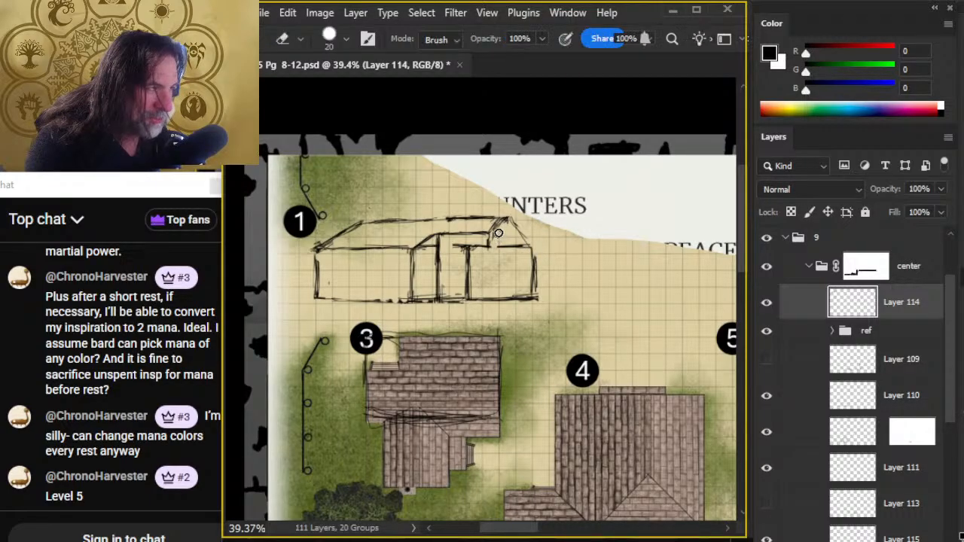
key("b")
key("e")
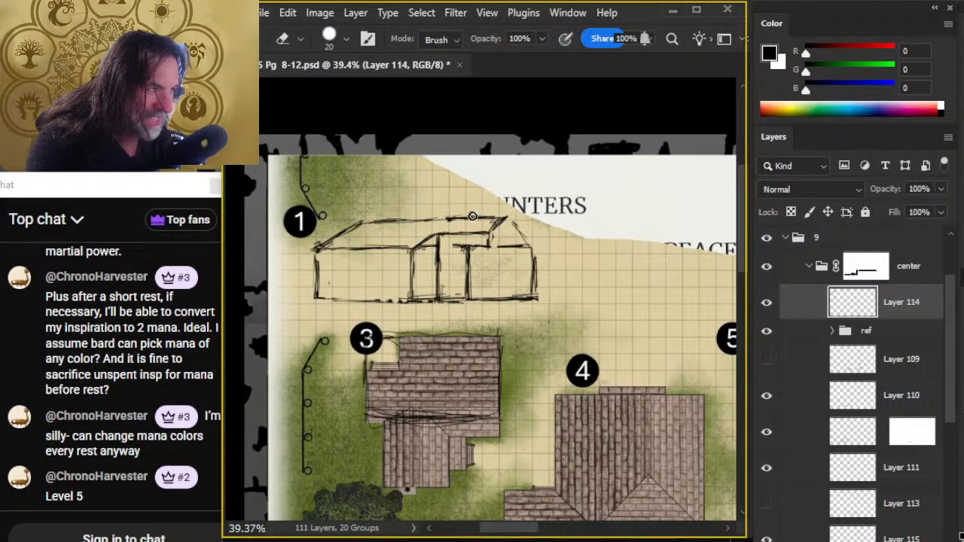
- Try a slightly lower ridge end and gable peak with a new right slope
left_click_drag(501, 218, 452, 215)
key("b")
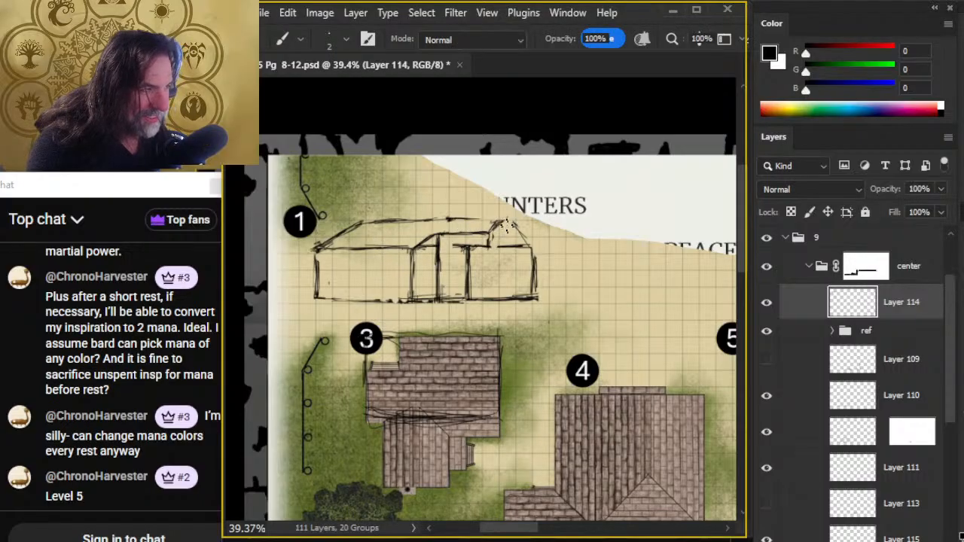
mouse_move(508, 220)
left_mouse_down()
mouse_move(450, 220)
mouse_move(503, 215)
mouse_move(531, 245)
left_mouse_up()
key("e")
- Draw a full-height upright from the raised eave's gable end down to the base, and erase the old third inner upright
key("b")
key("e")
key("b")
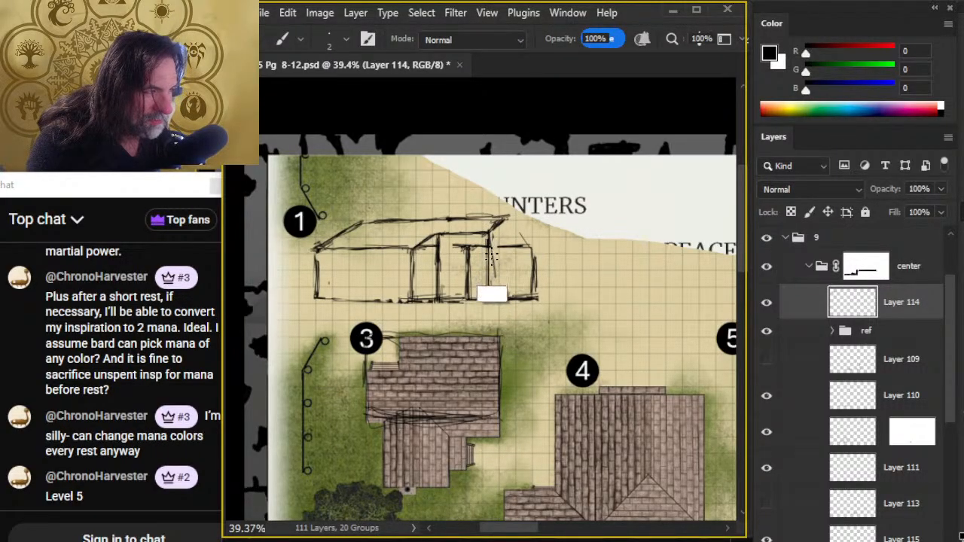
key("e")
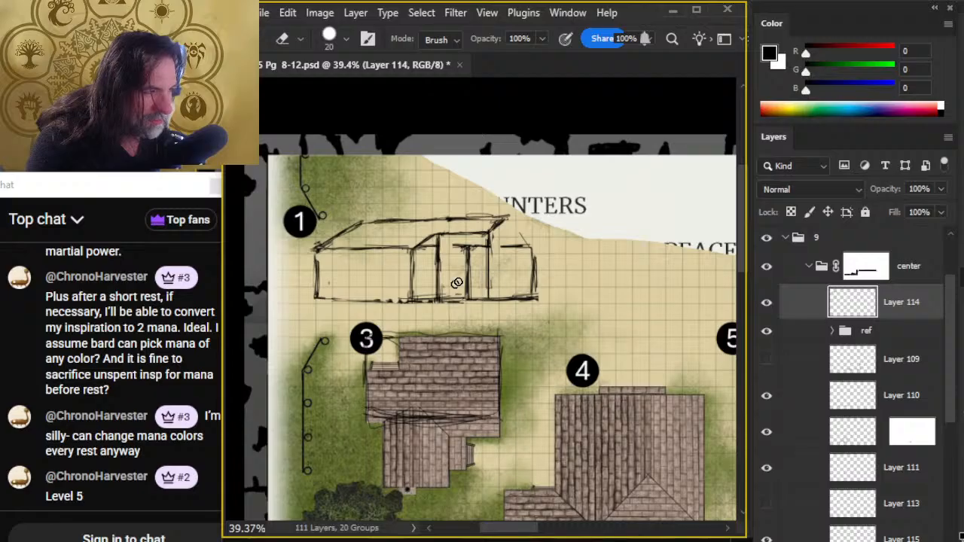
left_click_drag(470, 257, 467, 288)
key("b")
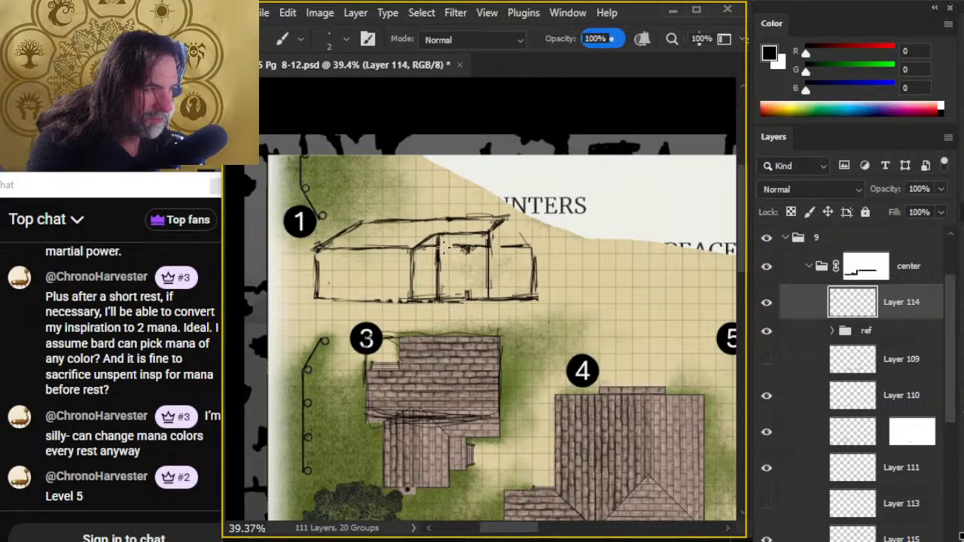
key("e")
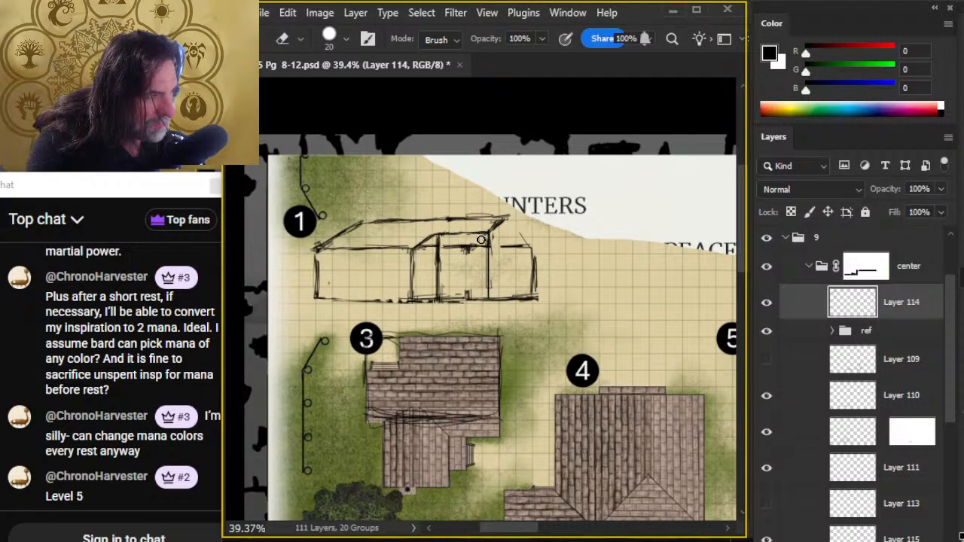
- Darken the two uprights that bound the section beneath the raised eave line
key("b")
mouse_move(440, 254)
left_mouse_down()
mouse_move(439, 289)
mouse_move(442, 272)
mouse_move(485, 256)
mouse_move(489, 303)
left_mouse_up()
key("e")
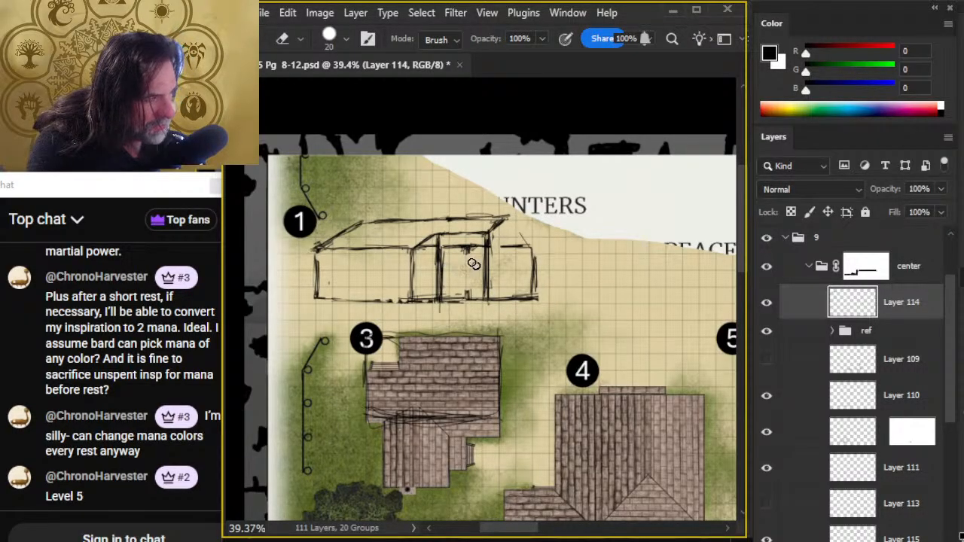
- Lasso the gable section with its adjoining upright, shift it inward to narrow the middle section, and deselect it
key("l")
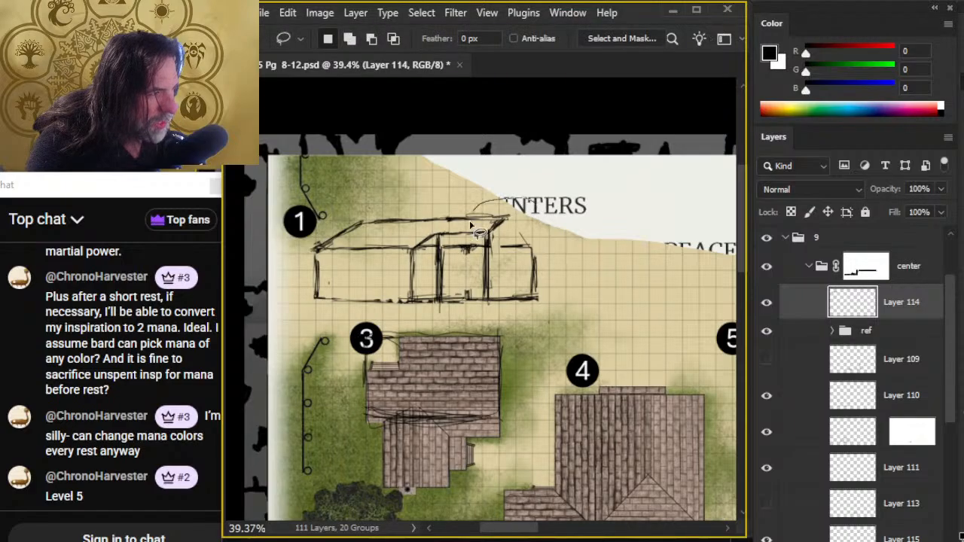
key("v")
mouse_move(526, 259)
left_mouse_down()
mouse_move(515, 261)
mouse_move(535, 274)
left_mouse_up()
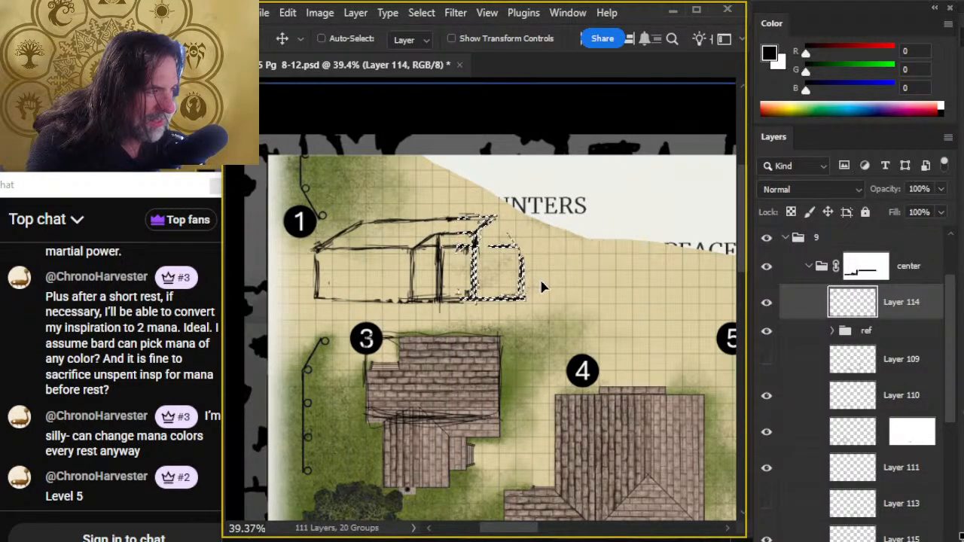
key("l")
key("ctrl+d")
- Redraw the gable's right slope and end wall, and erase the stray strokes around its outer edge and above the ridge
key("b")
left_click_drag(497, 218, 512, 237)
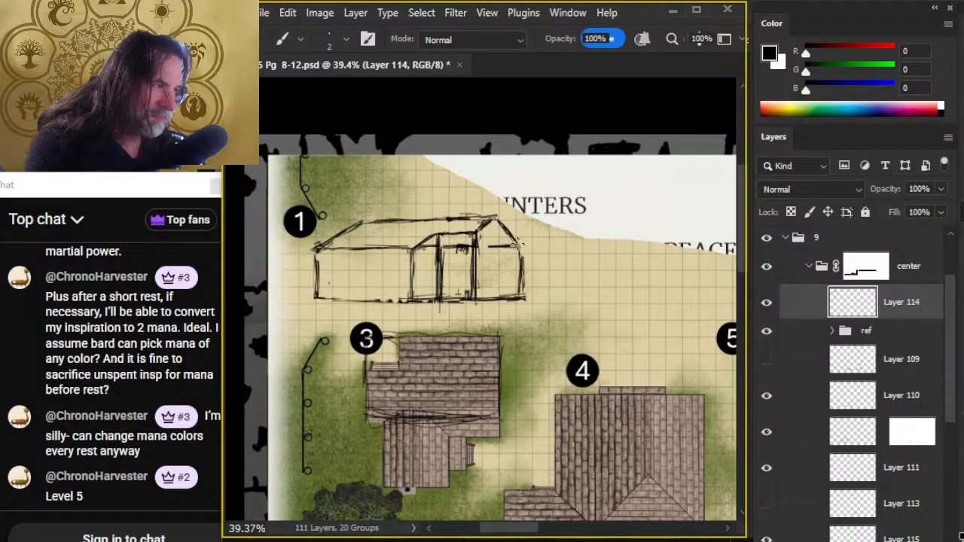
key("e")
mouse_move(502, 247)
left_mouse_down()
mouse_move(527, 256)
mouse_move(523, 305)
mouse_move(518, 279)
left_mouse_up()
key("b")
key("e")
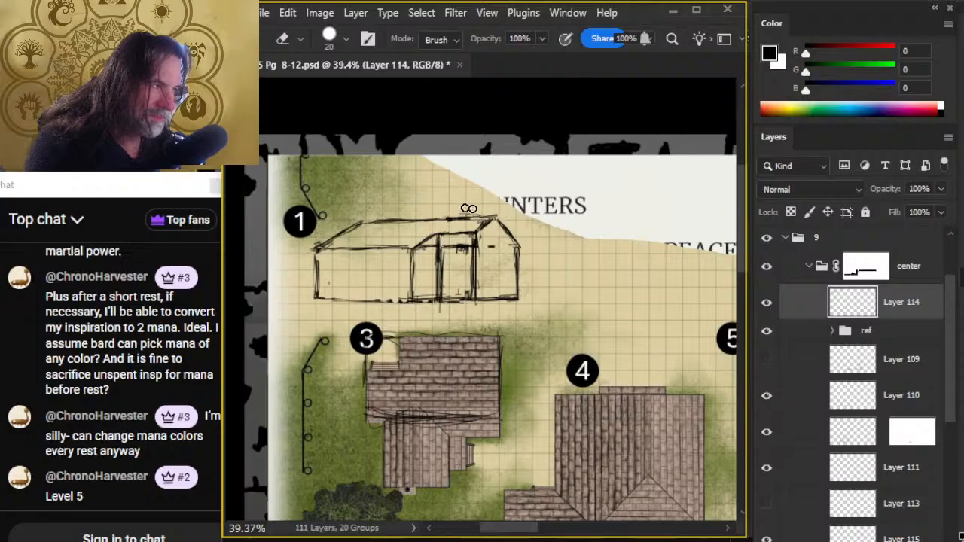
left_click_drag(494, 211, 457, 210)
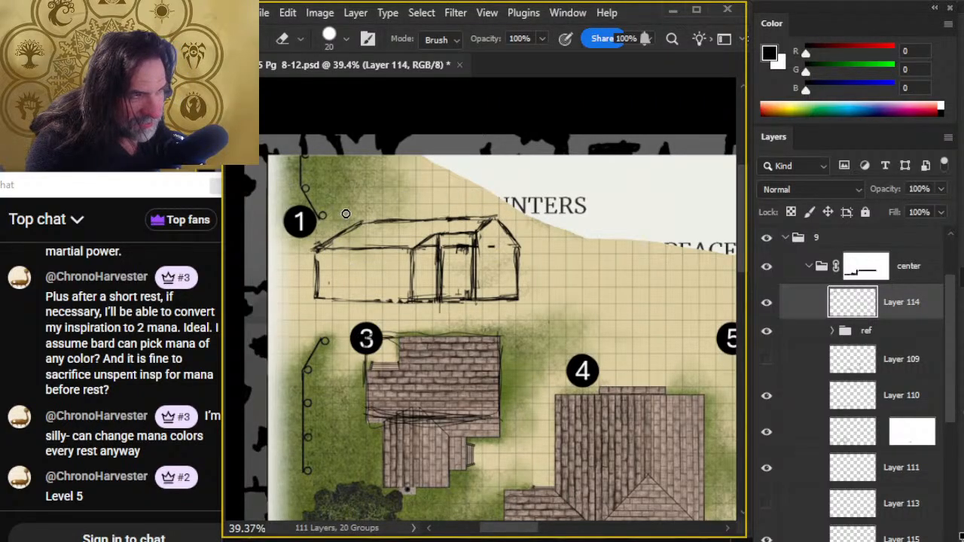
- Draw a dark upright in the long wall section, a short distance outside the first inner upright
key("b")
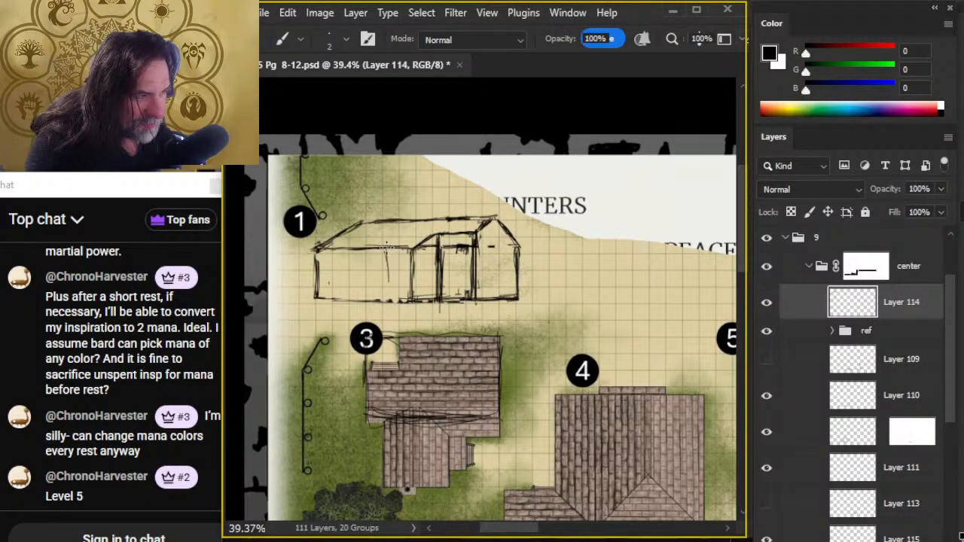
mouse_move(390, 288)
left_mouse_down()
mouse_move(388, 248)
mouse_move(388, 298)
mouse_move(388, 248)
mouse_move(391, 298)
mouse_move(392, 264)
mouse_move(396, 283)
left_mouse_up()
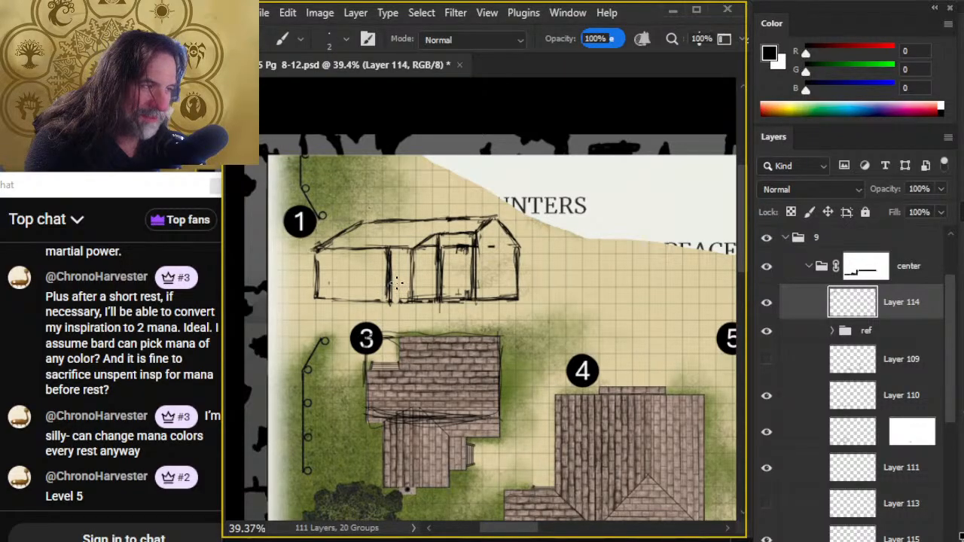
key("e")
- Try horizontal guide lines across the lower walls of the middle and gable sections
key("b")
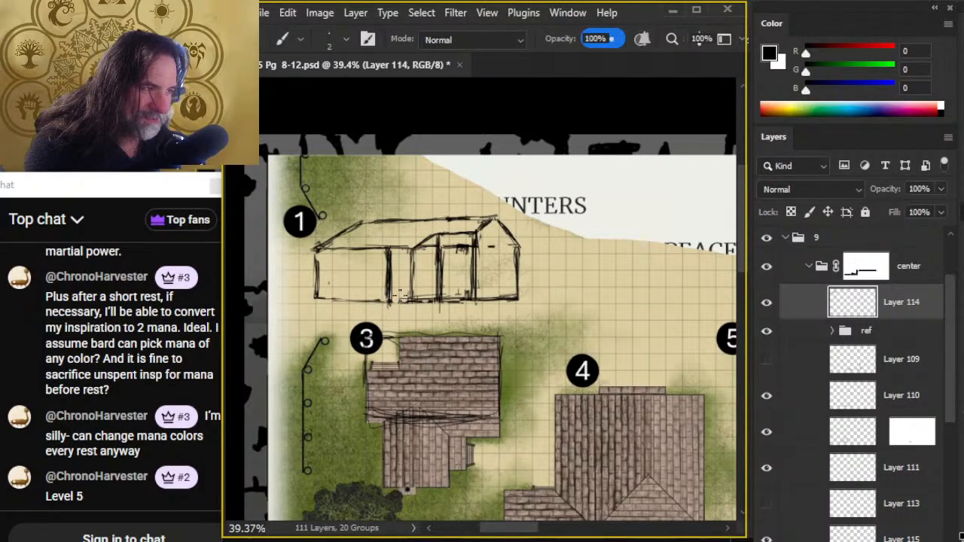
left_click_drag(412, 283, 425, 281)
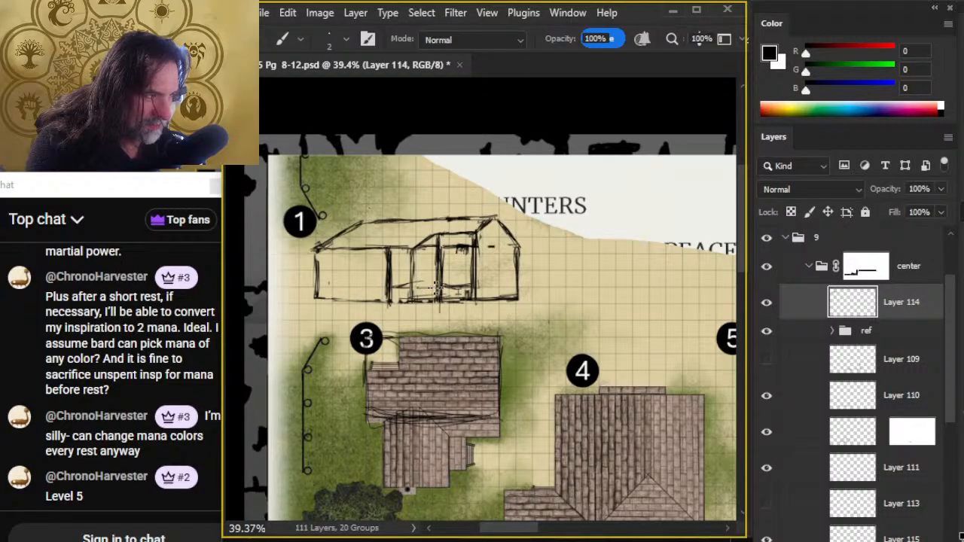
key("e")
key("b")
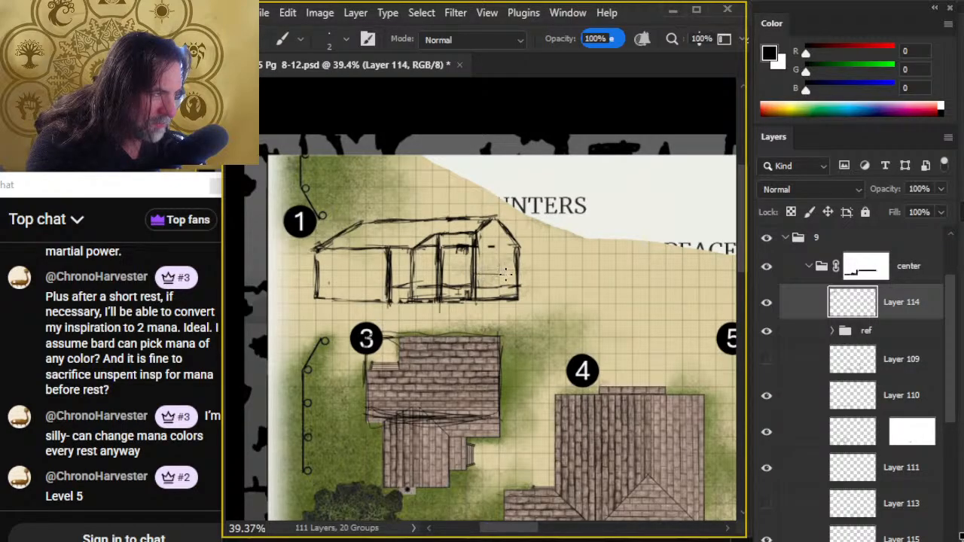
left_click_drag(490, 272, 497, 272)
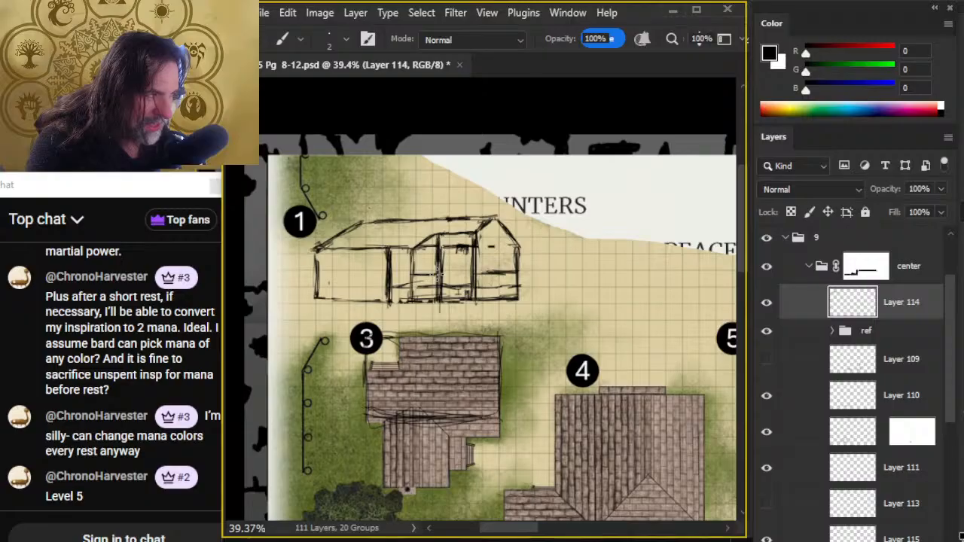
key("e")
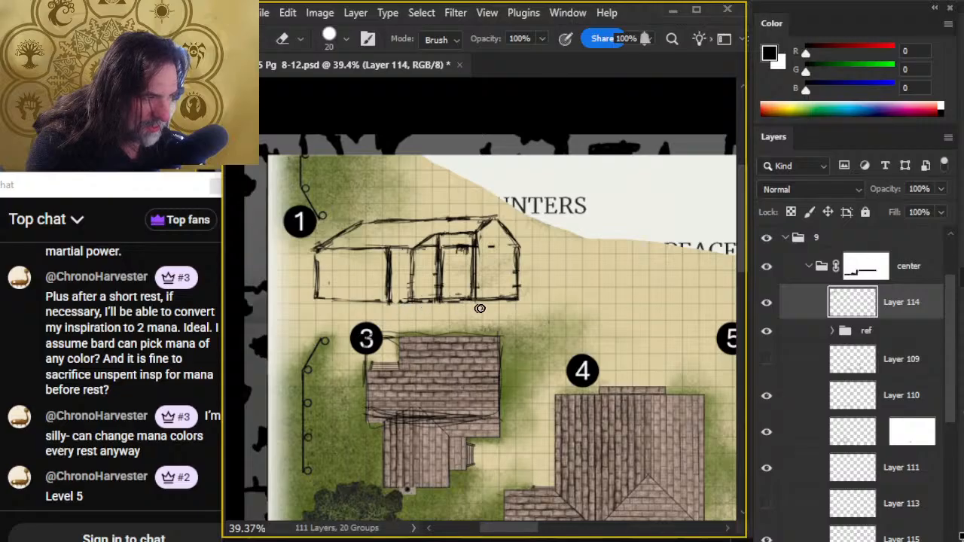
- Draw a raised base line from the new upright to the second inner upright, and clean up the bottom line beneath the walls
key("b")
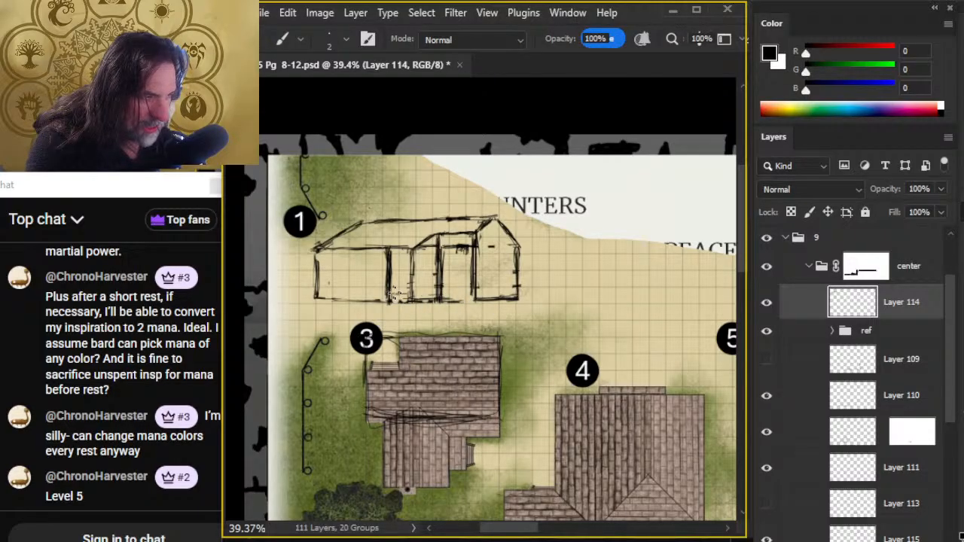
left_click_drag(394, 294, 490, 287)
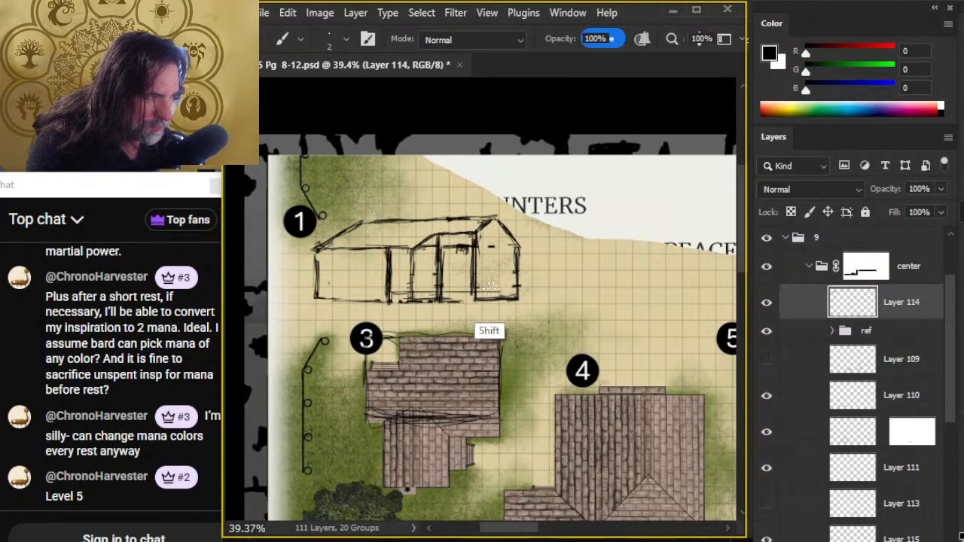
key("e")
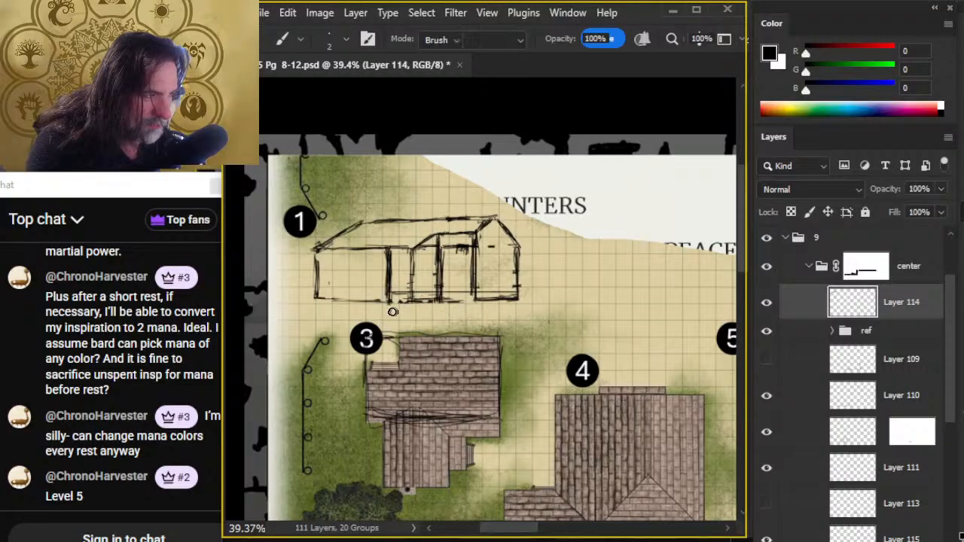
mouse_move(429, 305)
left_mouse_down()
mouse_move(381, 301)
mouse_move(507, 300)
left_mouse_up()
key("b")
key("e")
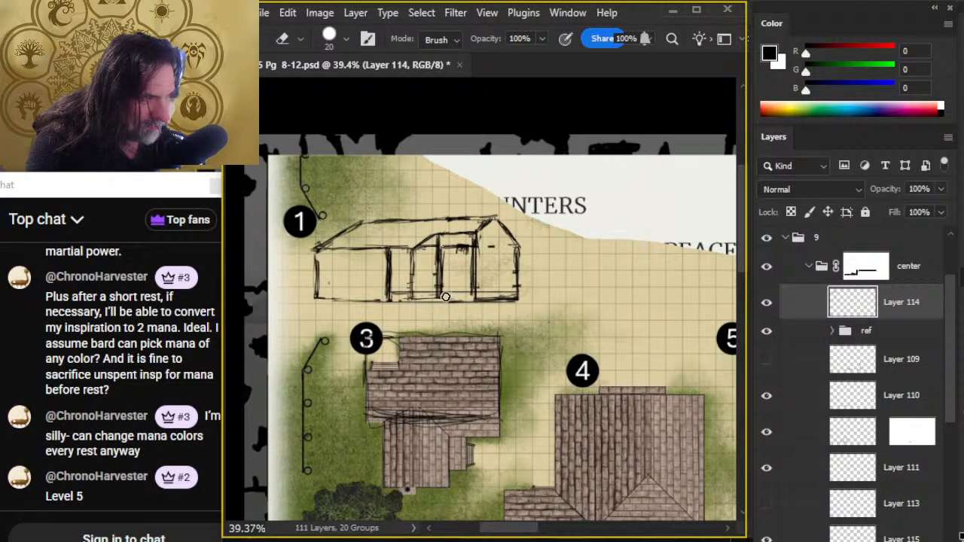
- Draw short diagonals at the feet of the middle section's two uprights and redraw the gable's base line with a straight stroke
key("b")
key("e")
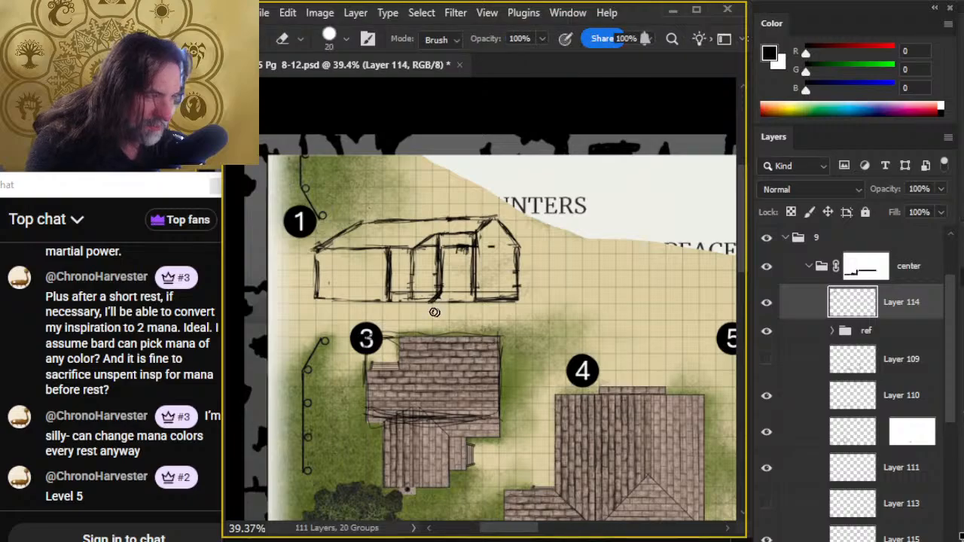
key("b")
key("e")
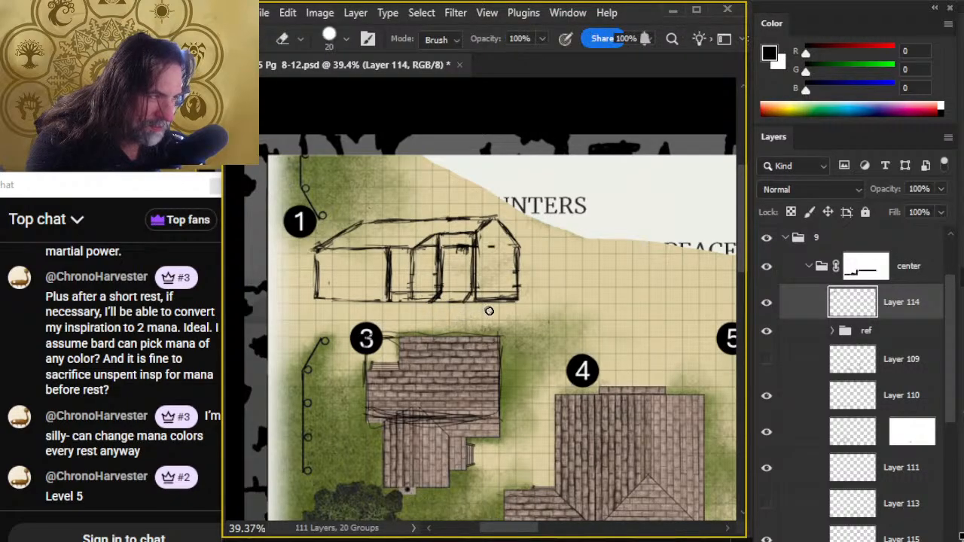
key("b")
key("shift")
left_click_drag(473, 303, 516, 302)
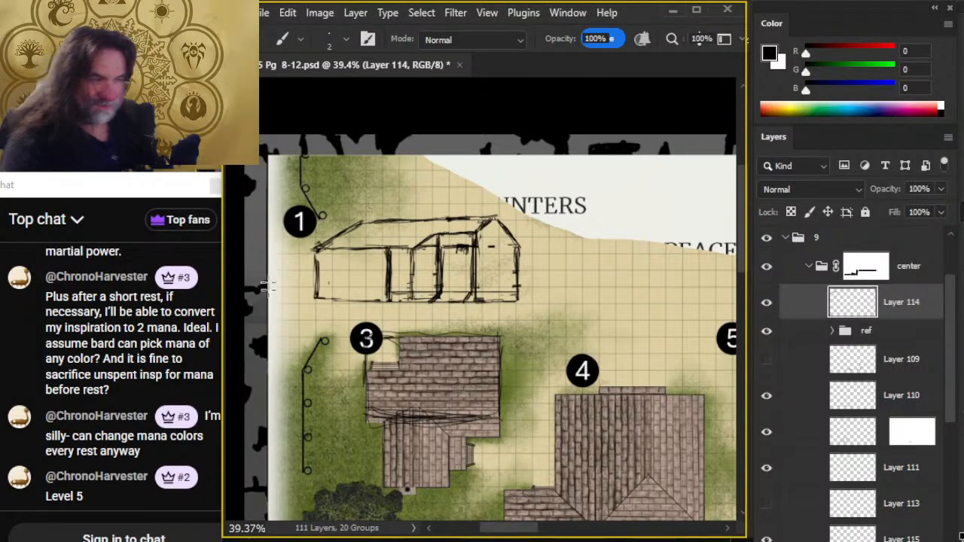
- Erase the rough outer upright at the far end of the long wall section and redraw it as a thin, clean line
key("e")
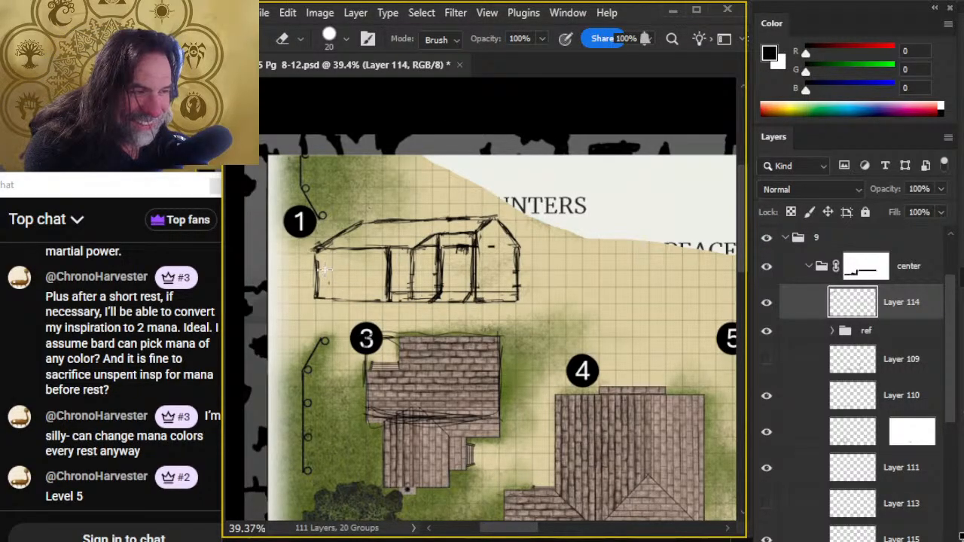
key("l")
key("e")
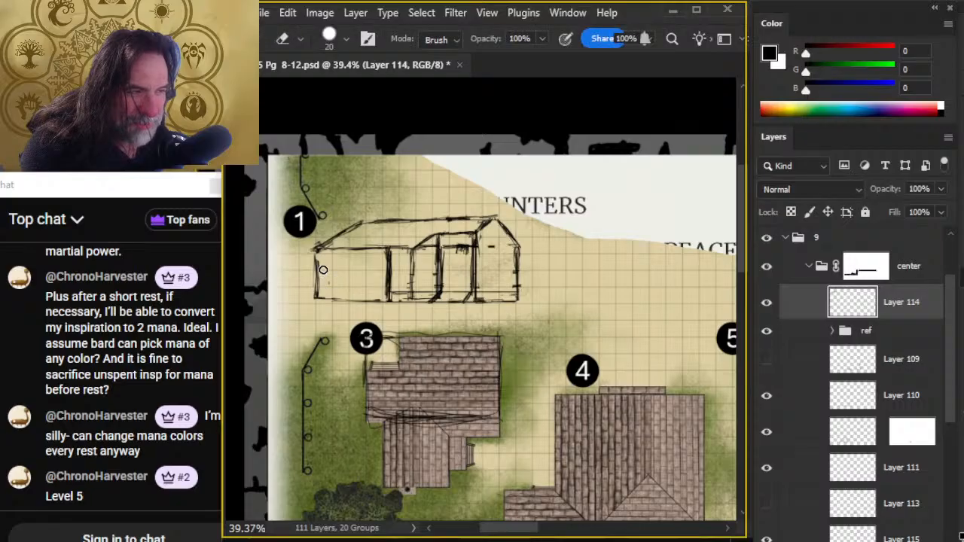
left_click_drag(322, 268, 317, 292)
key("b")
mouse_move(315, 252)
left_mouse_down()
mouse_move(315, 295)
mouse_move(360, 302)
mouse_move(325, 299)
left_mouse_up()
key("e")
key("b")
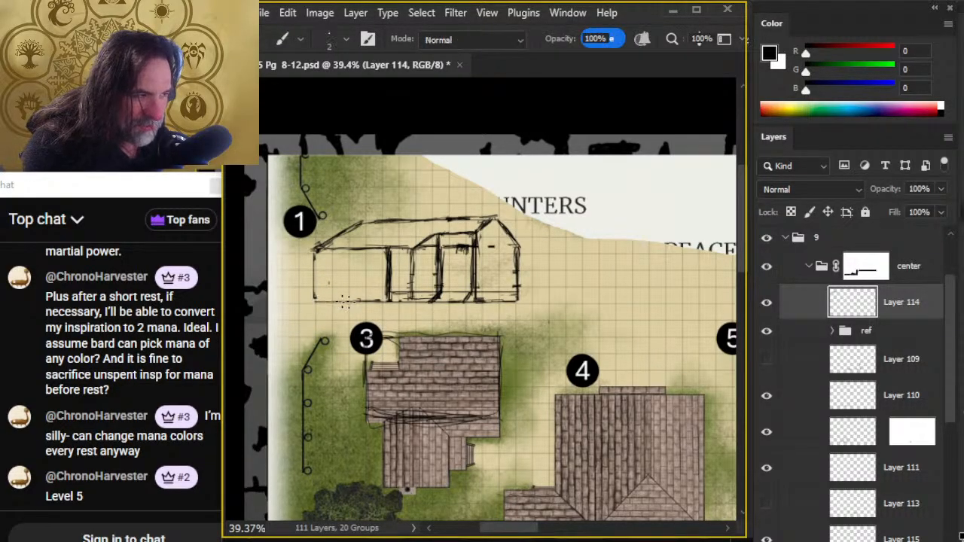
- Clean up the eave line between the long wall's inner upright and the foot of the middle section's roof slope
key("e")
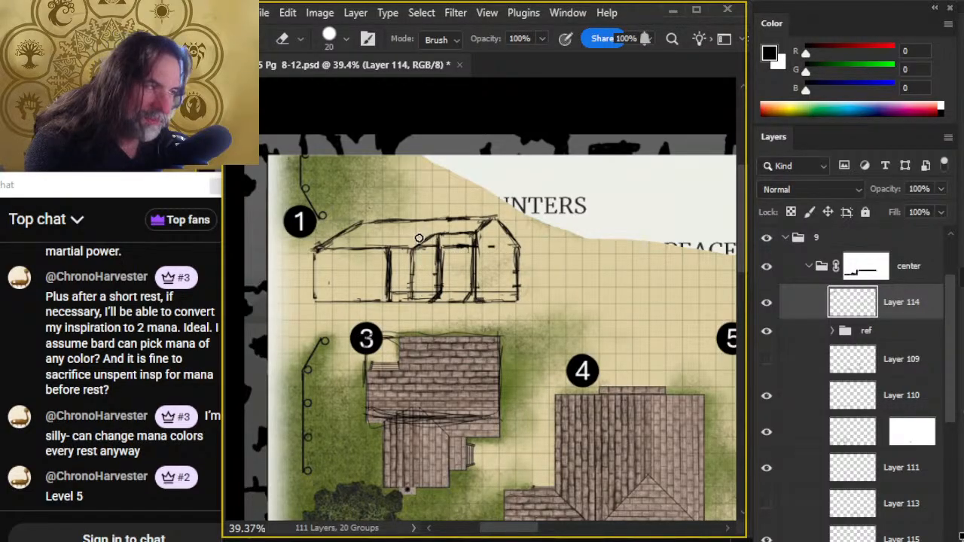
key("b")
key("e")
key("b")
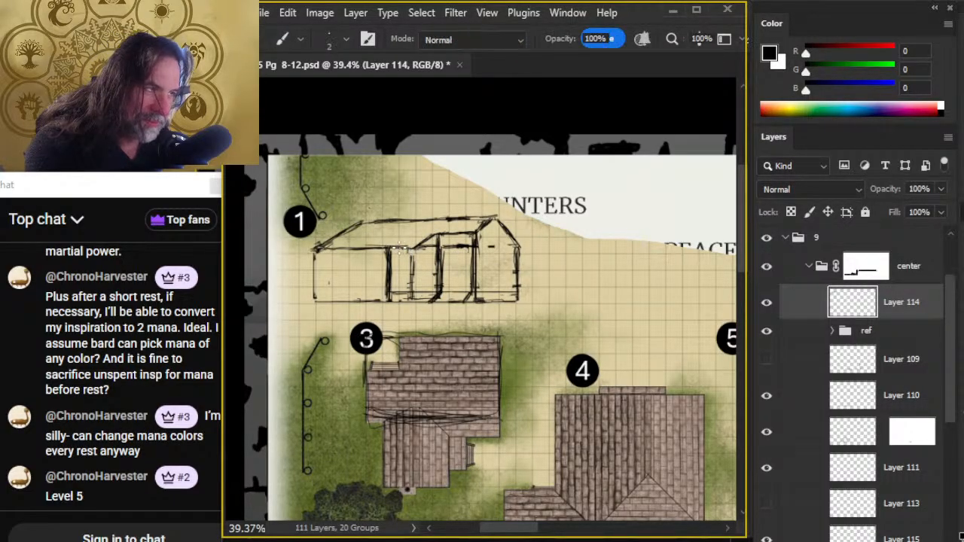
key("e")
key("b")
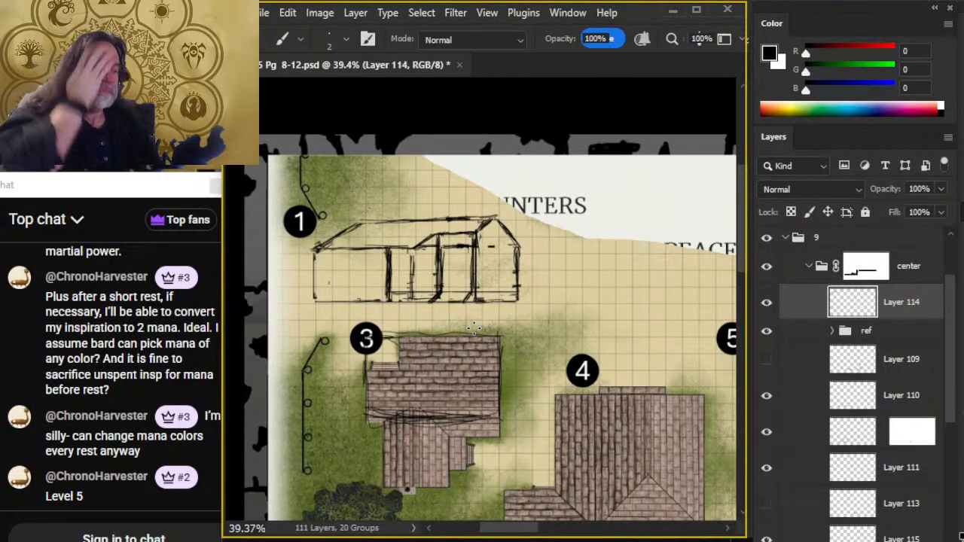
- Erase the stray marks on the gable wall and redraw the short roof slope leading up to the gable peak
key("e")
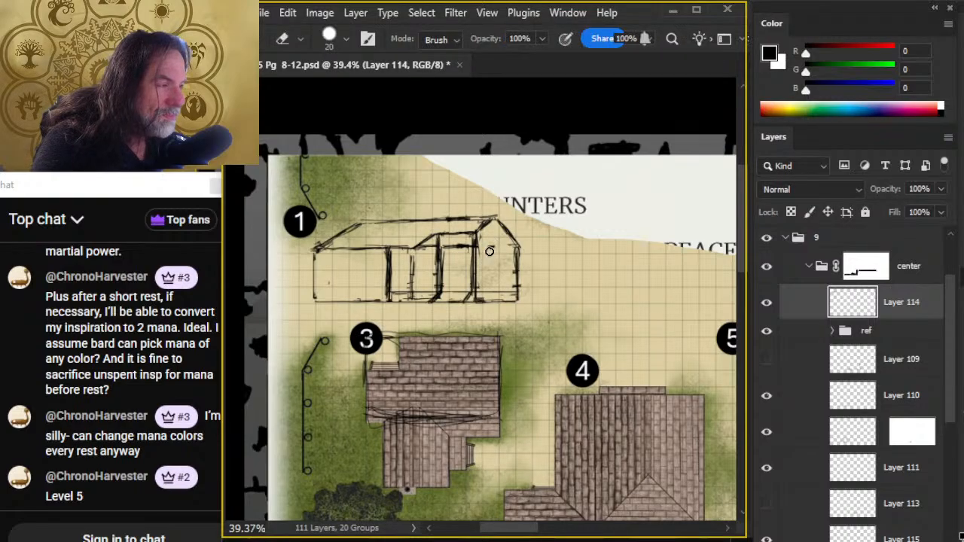
key("b")
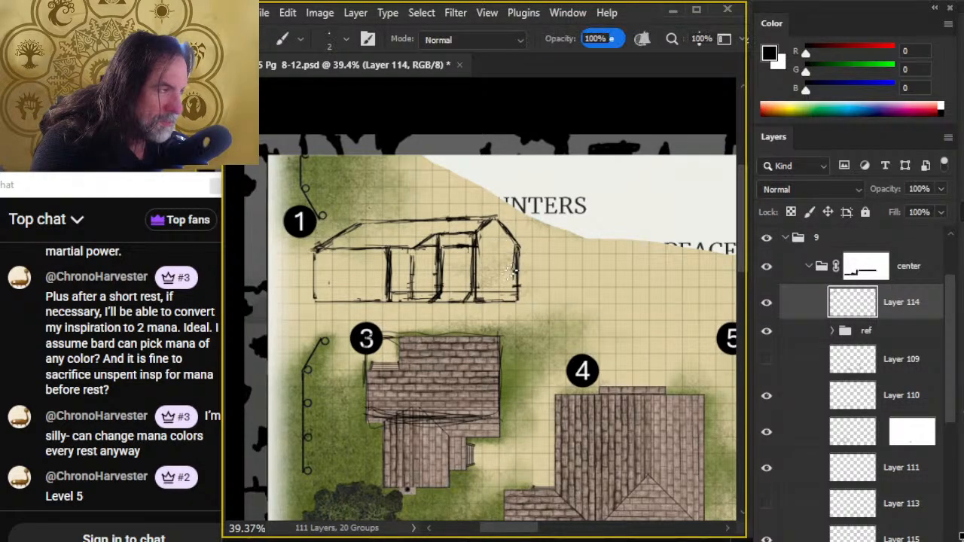
key("e")
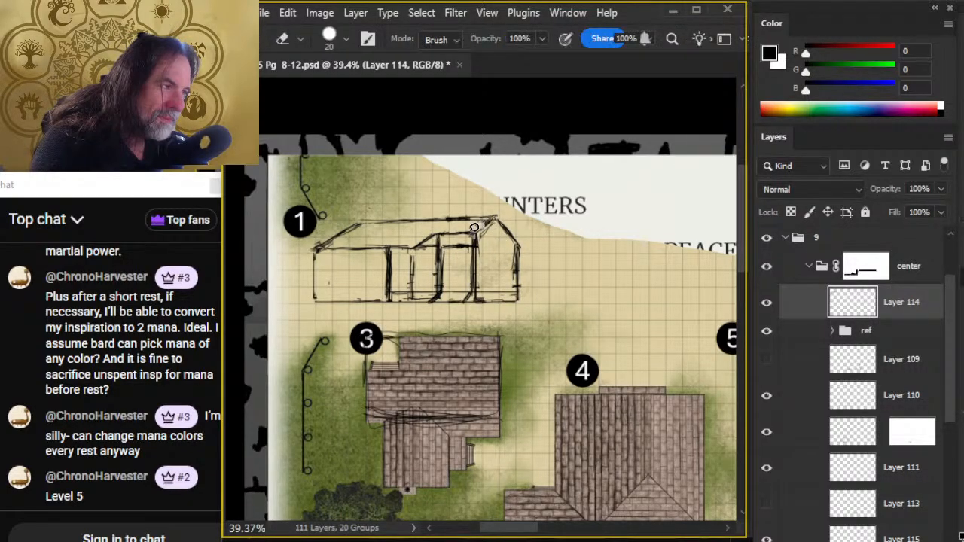
key("b")
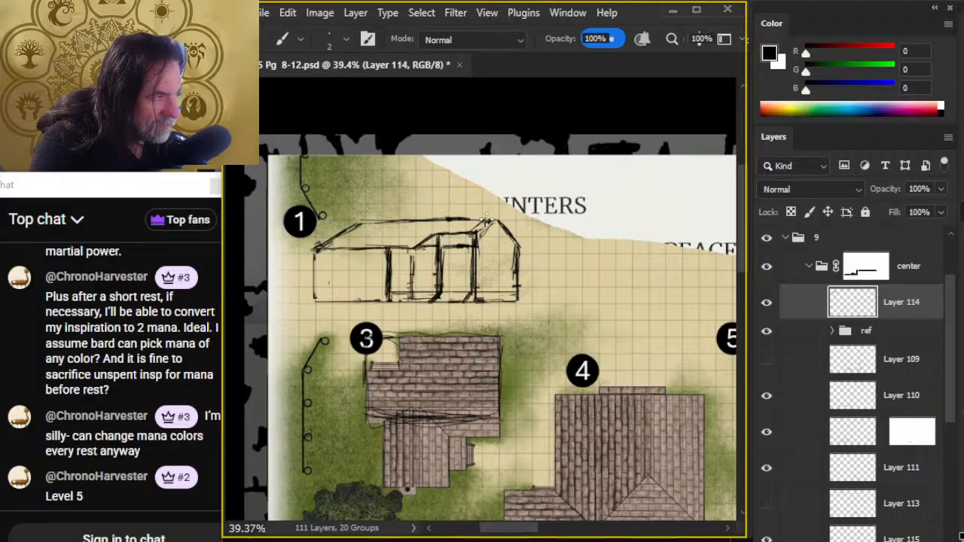
key("e")
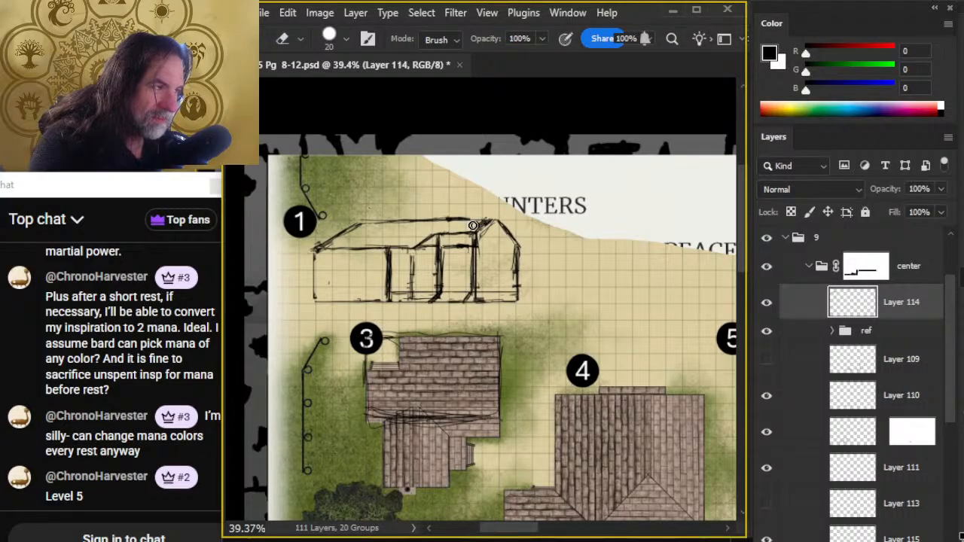
key("b")
key("e")
key("b")
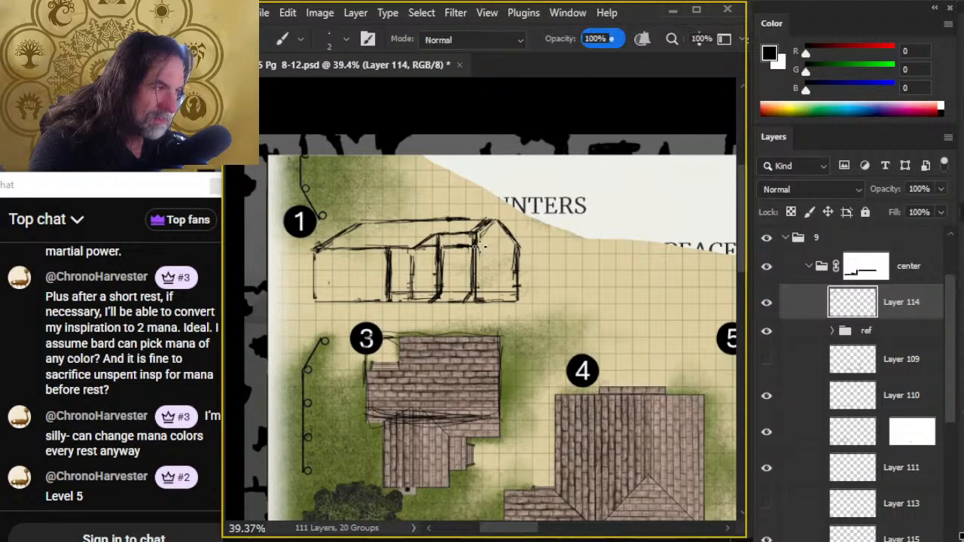
- Replace the line beneath the middle section's roof edge with a short higher one, and draw a horizontal across the gable below its peak
key("e")
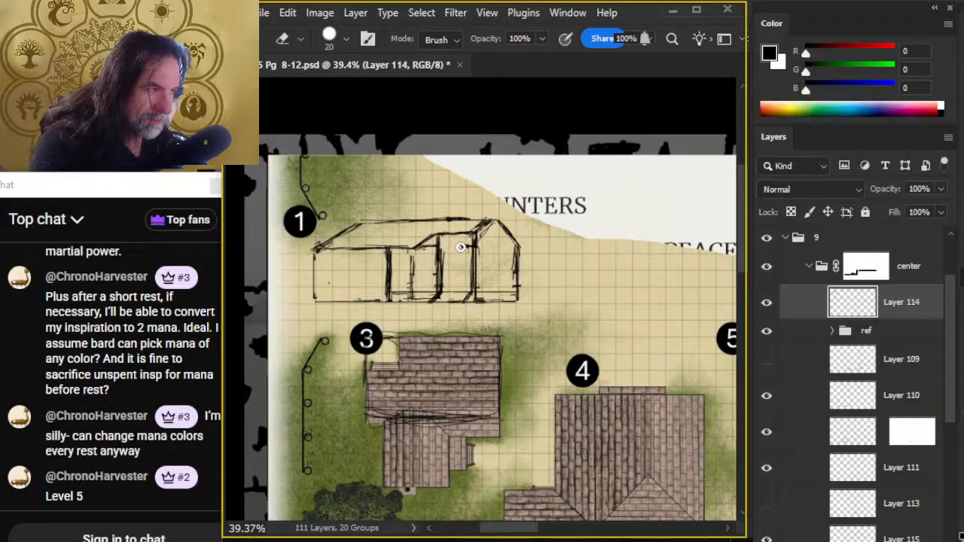
key("b")
key("e")
key("b")
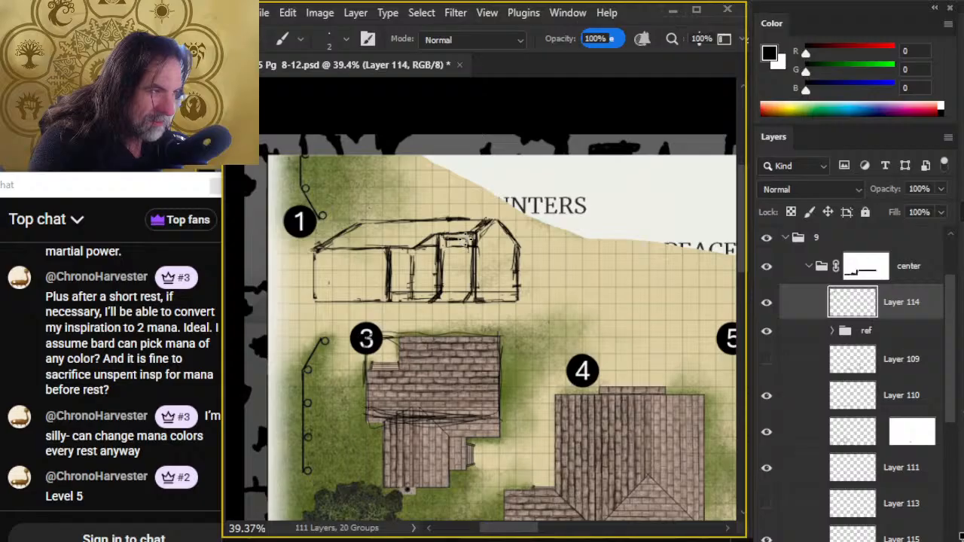
left_click_drag(443, 245, 477, 241)
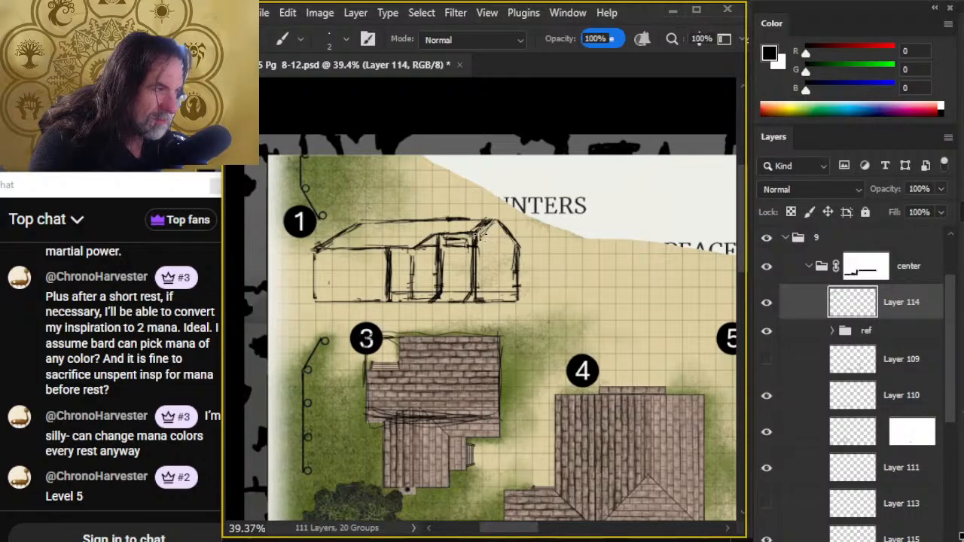
left_click_drag(476, 235, 506, 235)
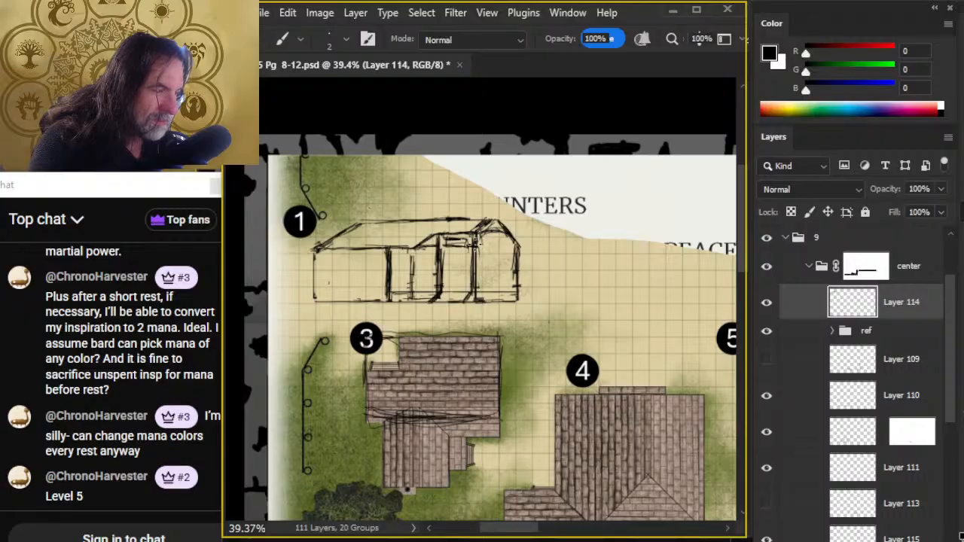
- Draw a dark upright beneath the foot of the middle section's roof slope and erase the faint old strokes beside it
key("e")
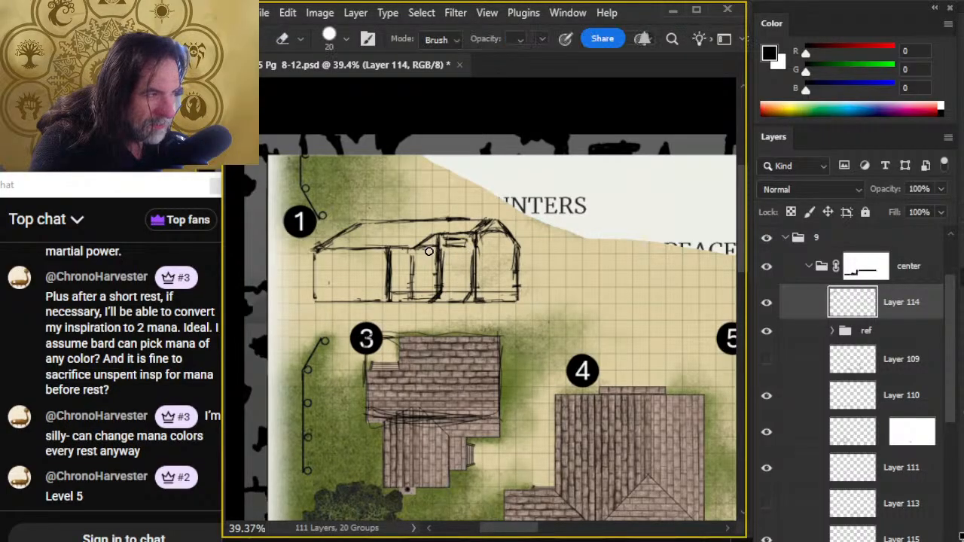
key("b")
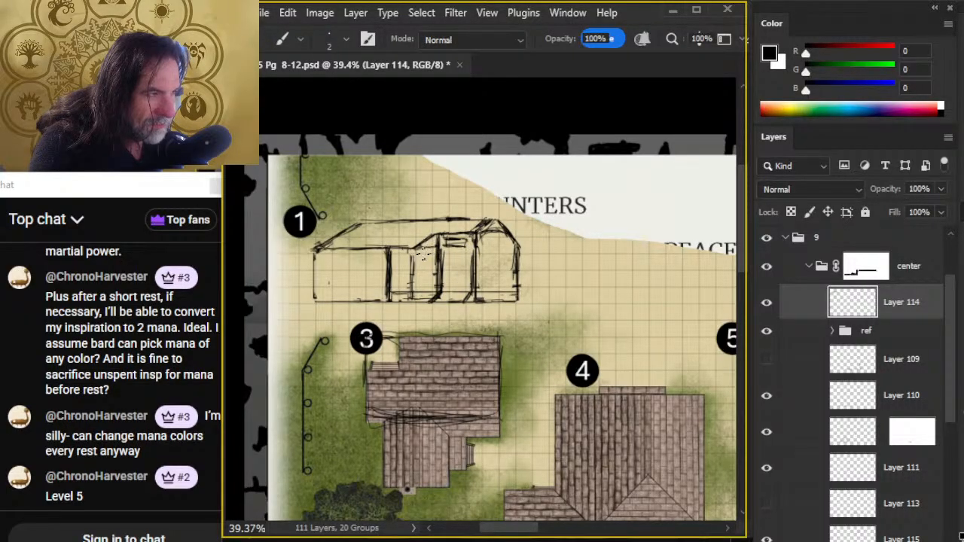
mouse_move(423, 255)
left_mouse_down()
mouse_move(414, 290)
mouse_move(419, 242)
mouse_move(411, 304)
mouse_move(413, 272)
mouse_move(420, 301)
left_mouse_up()
key("e")
key("b")
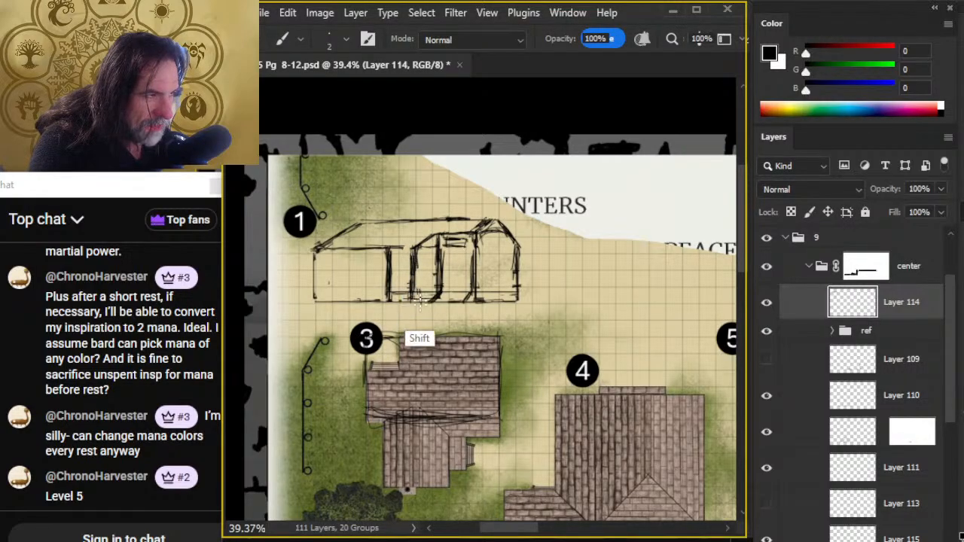
key("e")
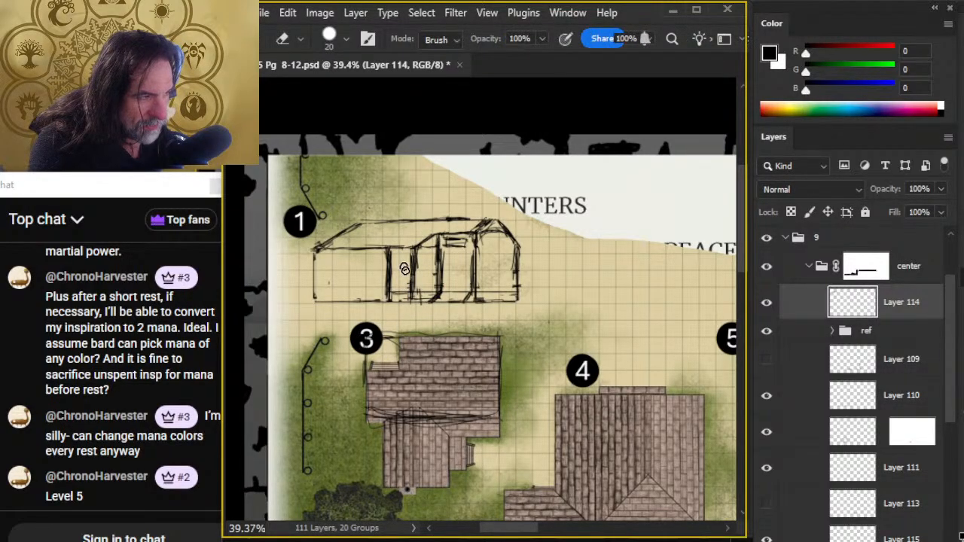
left_click_drag(404, 266, 414, 308)
key("b")
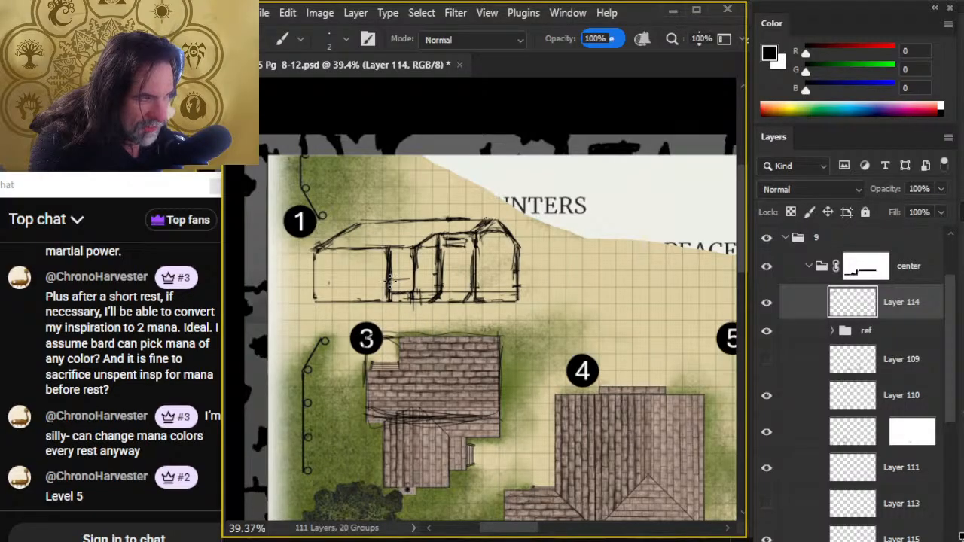
- Draw a straight horizontal line across the lower walls of the middle and gable sections, and erase the stray marks at the inner upright
left_click_drag(440, 283, 413, 282)
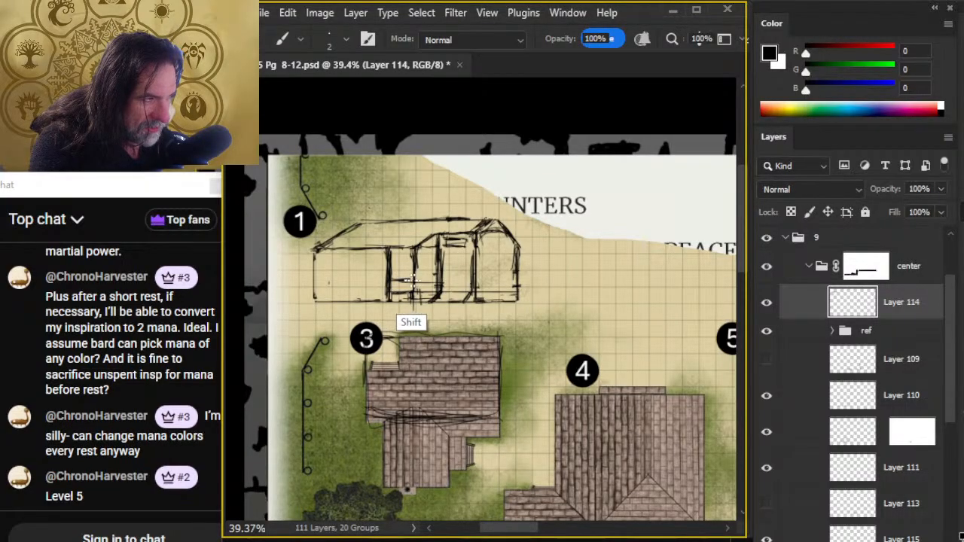
key("ctrl+z")
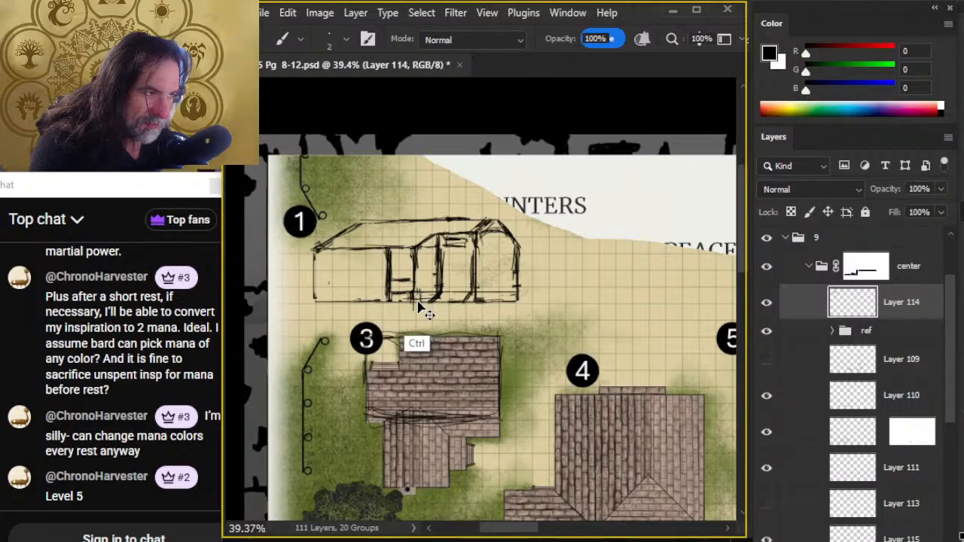
left_click_drag(391, 282, 447, 278)
key("e")
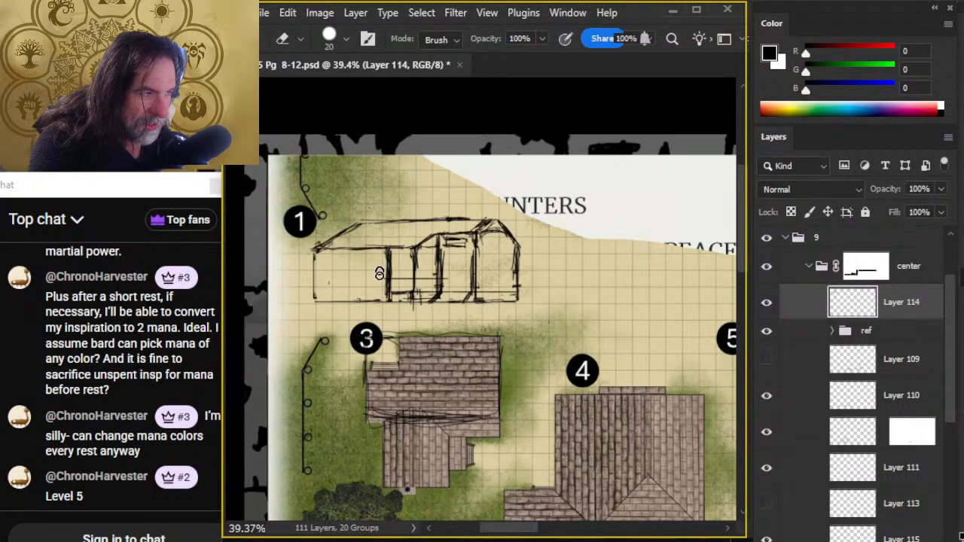
left_click_drag(380, 274, 381, 286)
key("b")
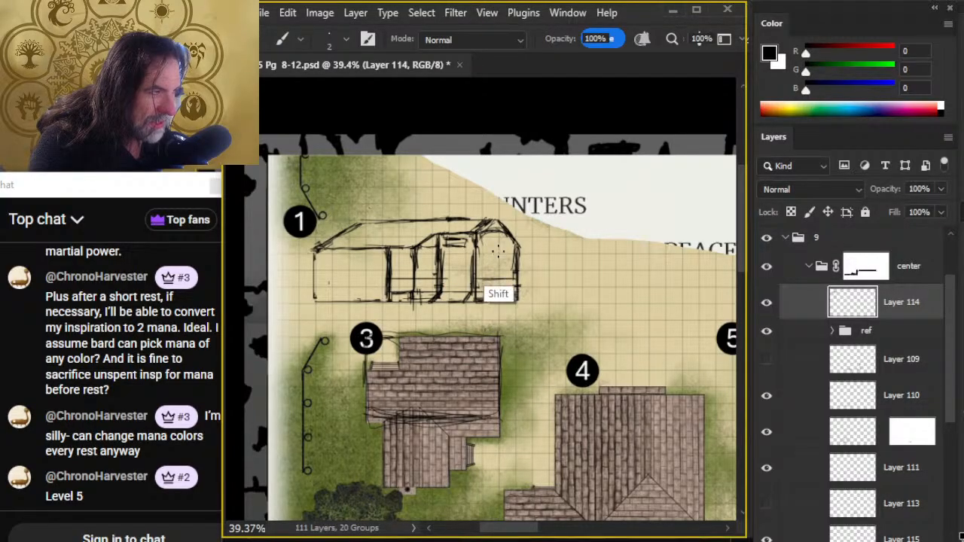
- Draw a thin upright inside the gable wall above the lower horizontal line, and add a horizontal line at the gable's eave height
left_click_drag(498, 251, 497, 279)
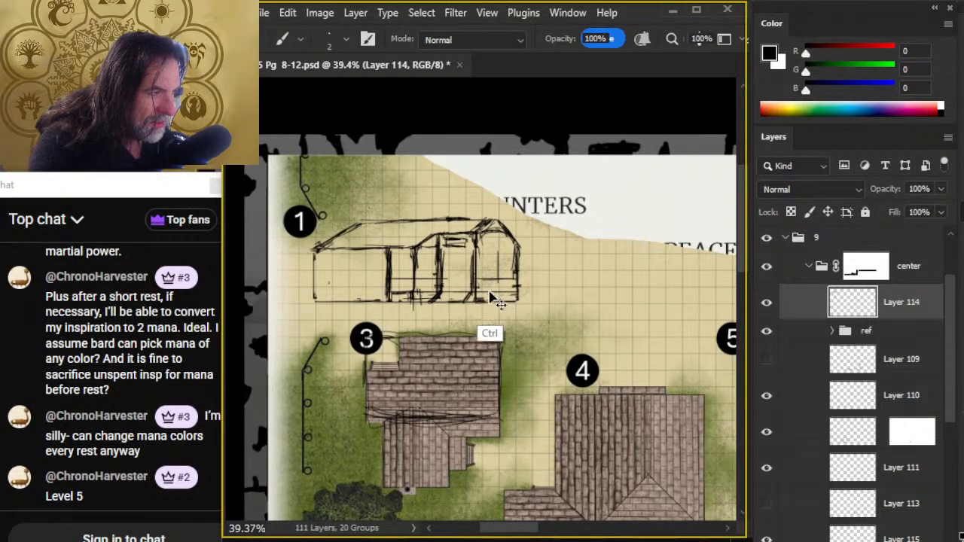
key("ctrl+z")
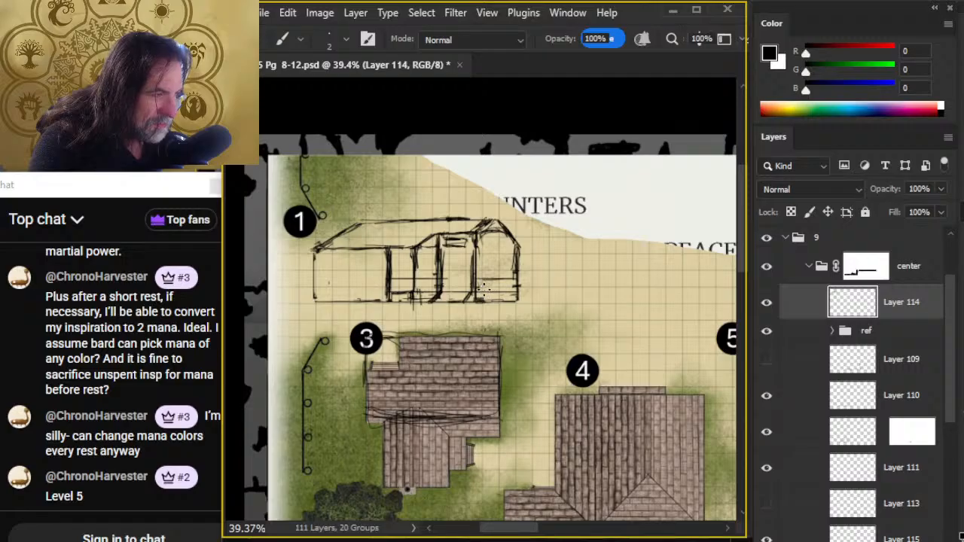
key("shift")
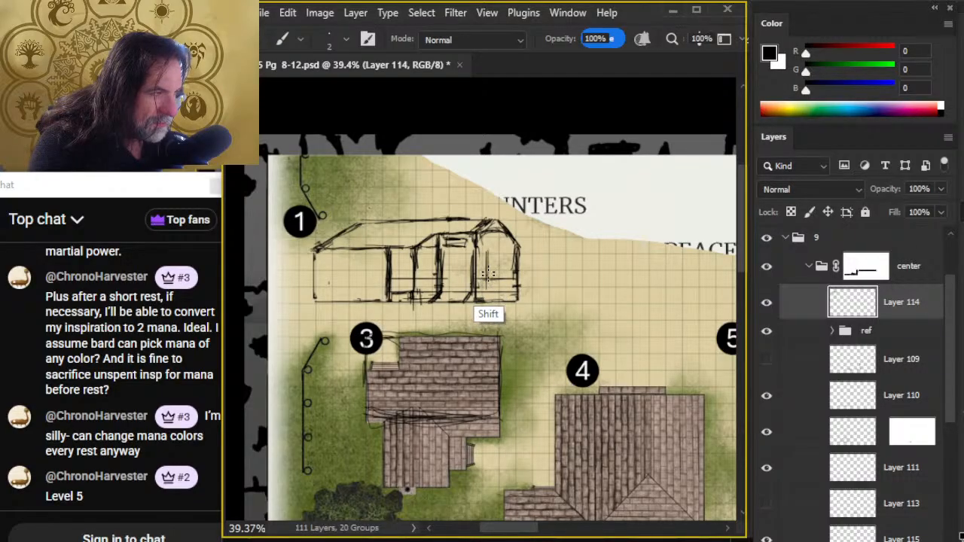
key("ctrl")
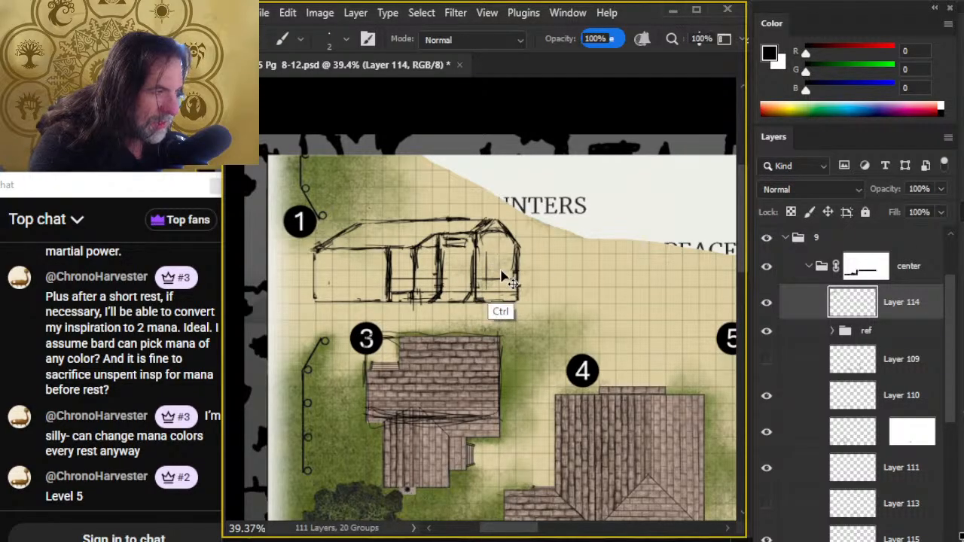
key("shift")
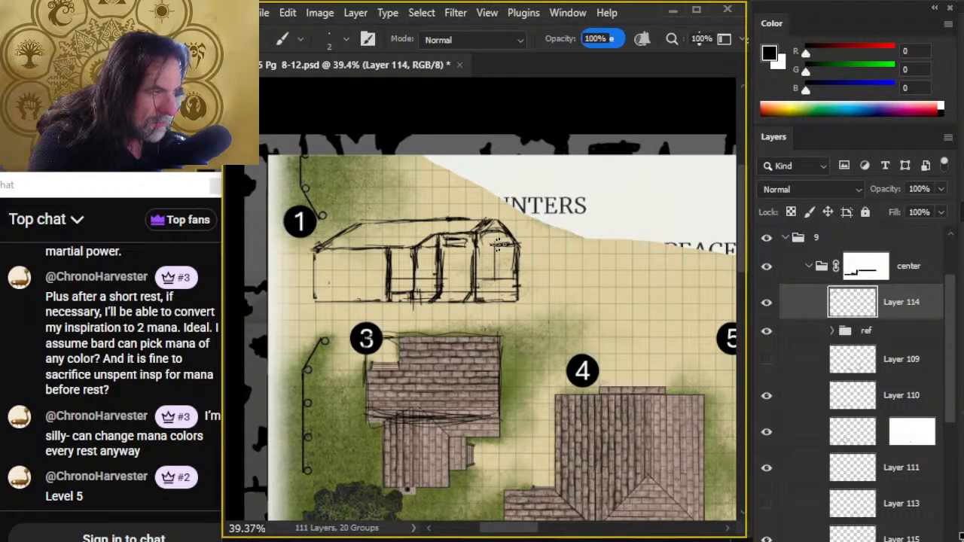
key("e")
key("b")
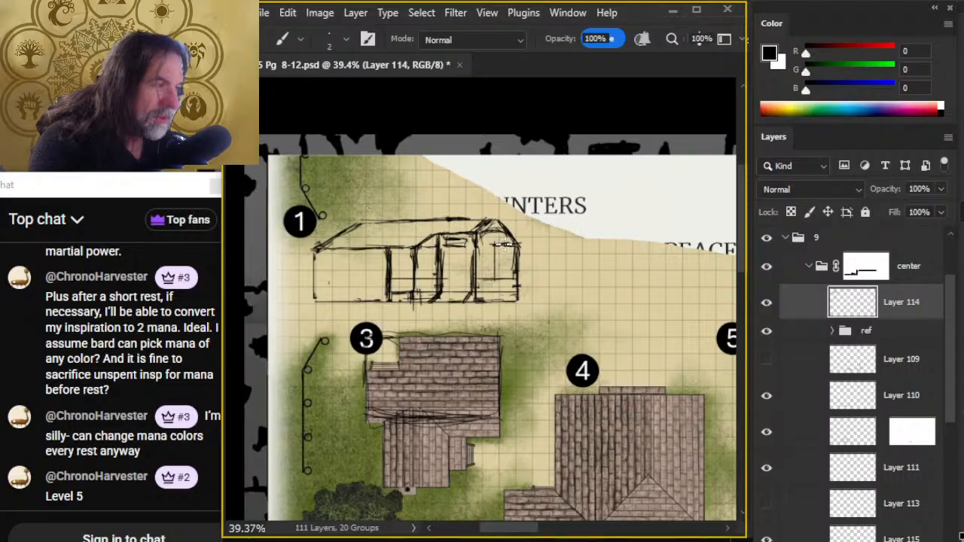
- Reduce the eraser to size 15, clean up the overlapping strokes inside the gable's peak, and redraw its roof slopes
key("e")
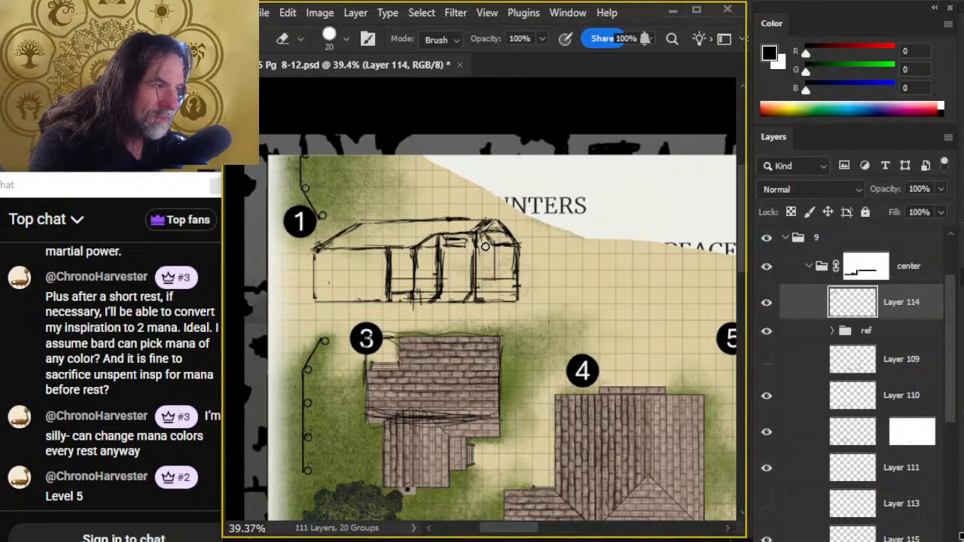
key("bracketleft")
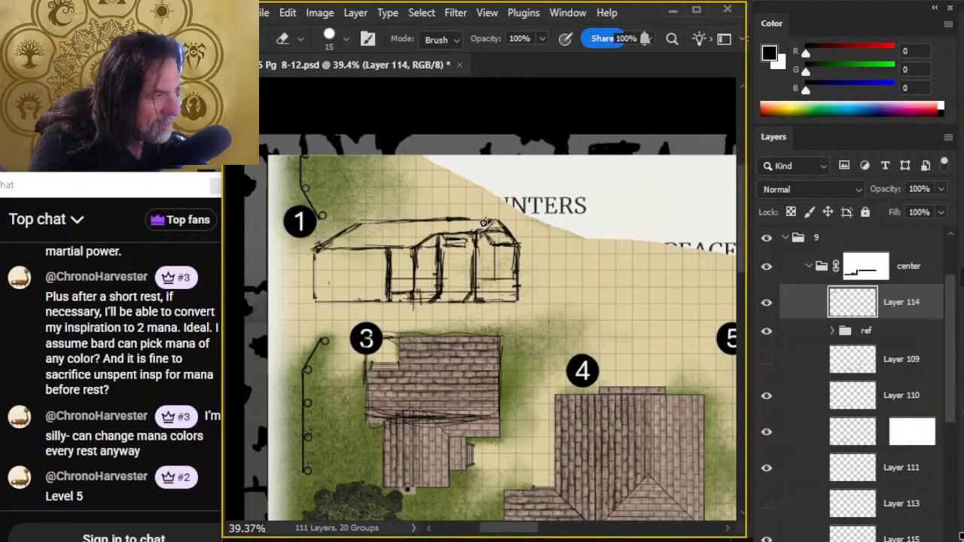
key("b")
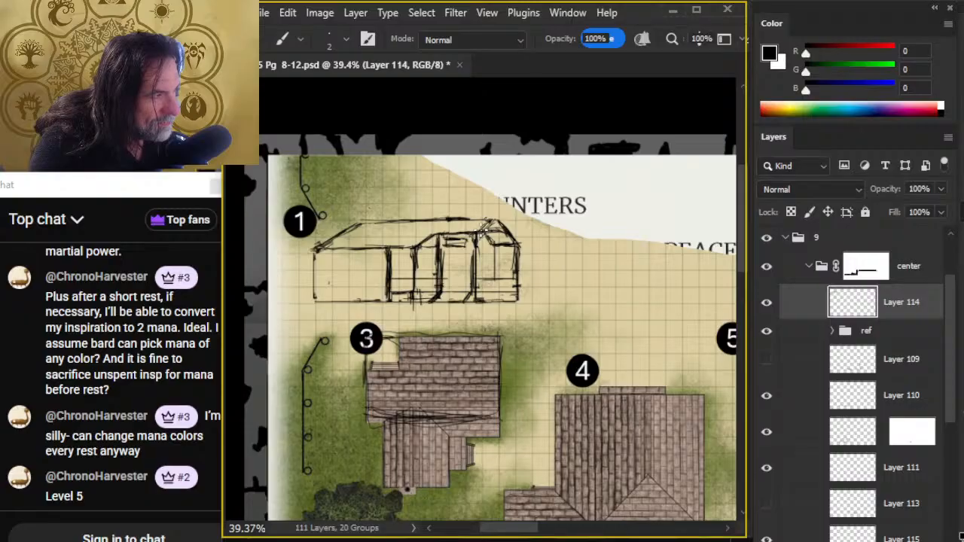
key("e")
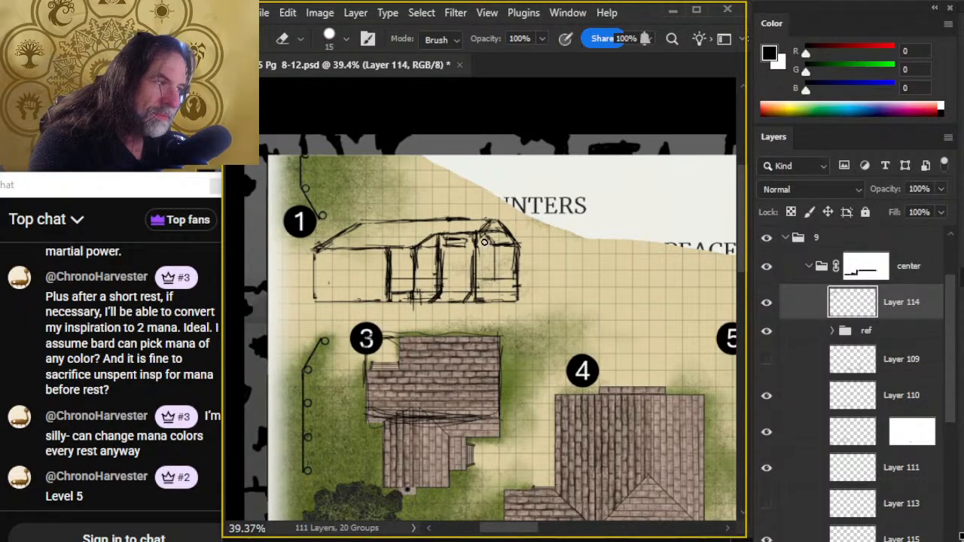
key("b")
key("e")
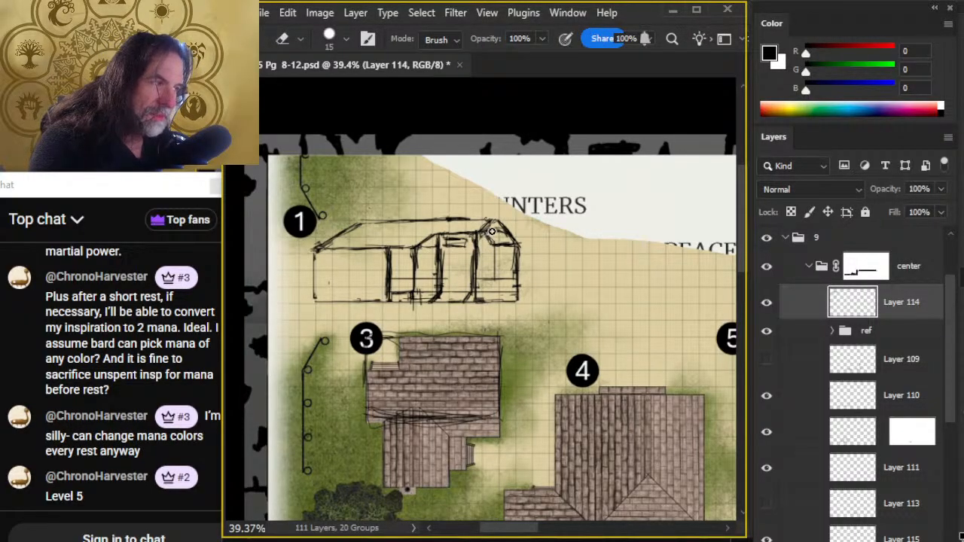
key("b")
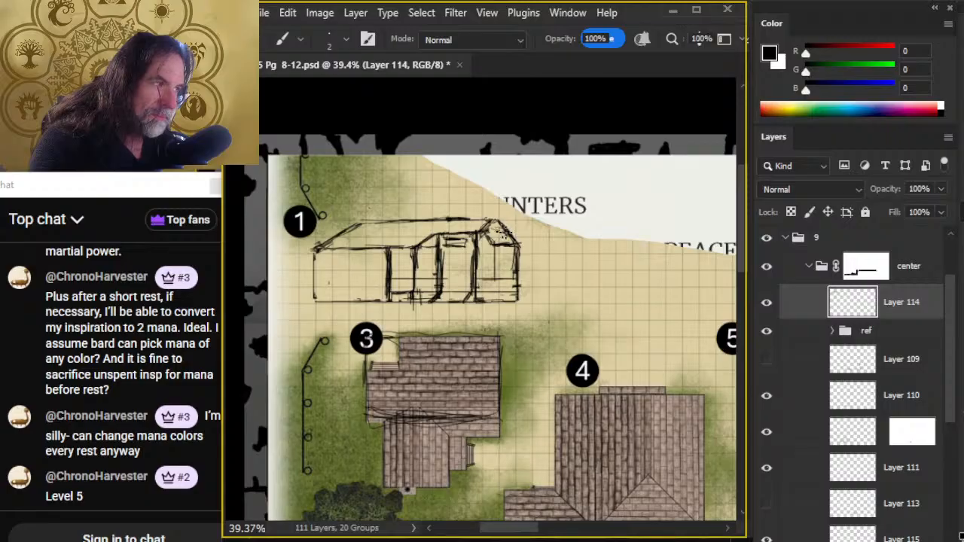
key("e")
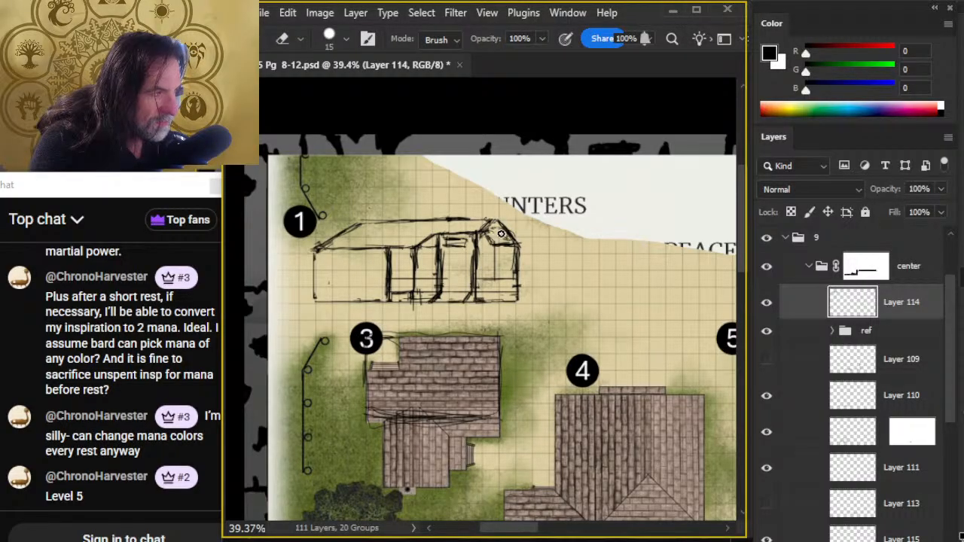
- Sketch an extension wall beyond the gable's outer edge, replacing the first end upright with ones further out and adding a base line
key("b")
mouse_move(501, 234)
left_mouse_down()
mouse_move(531, 286)
mouse_move(527, 256)
mouse_move(539, 264)
left_mouse_up()
key("e")
key("b")
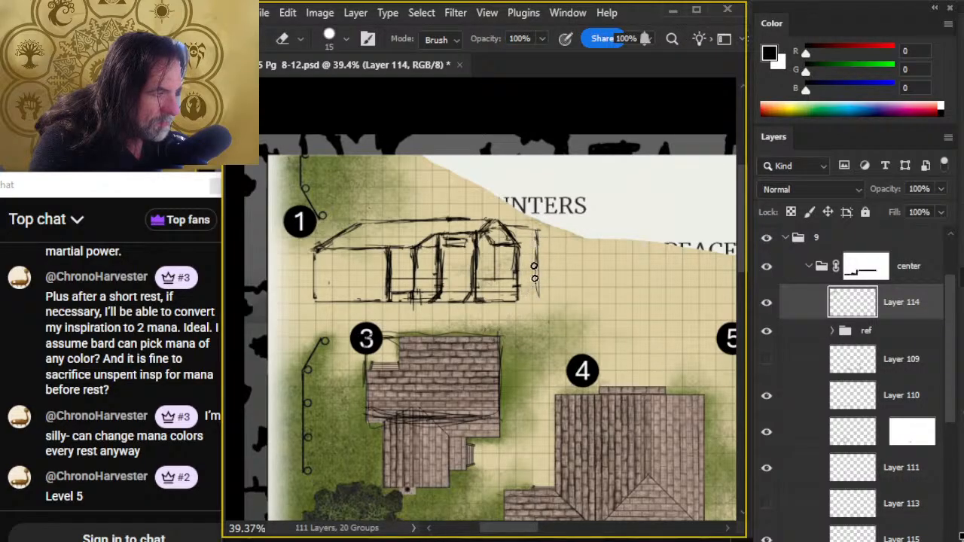
key("b")
key("e")
mouse_move(551, 235)
left_mouse_down()
mouse_move(547, 302)
mouse_move(560, 240)
mouse_move(560, 295)
left_mouse_up()
key("b")
left_click_drag(551, 232, 551, 302)
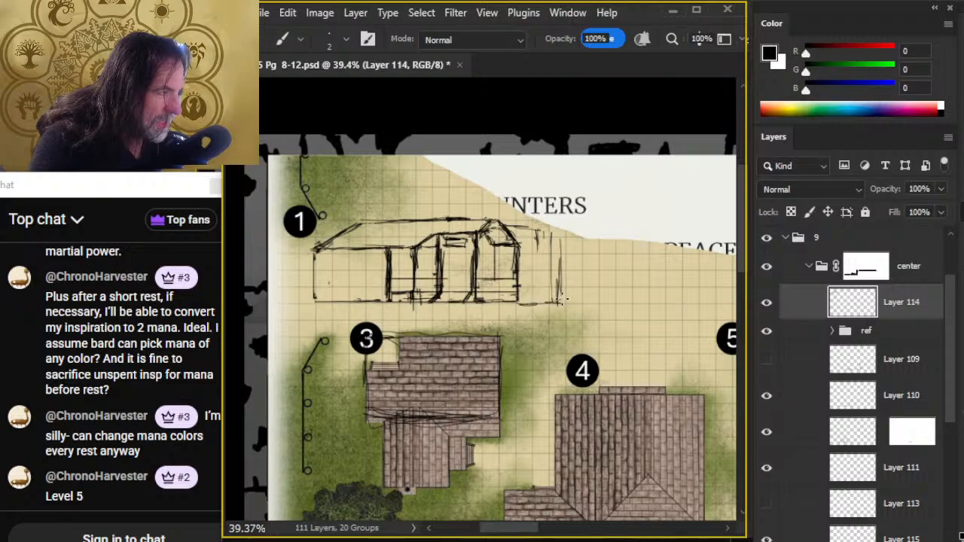
- Draw the extension's roof with a ridge line from the gable's peak, a sloping end and an eave line above the wall
key("e")
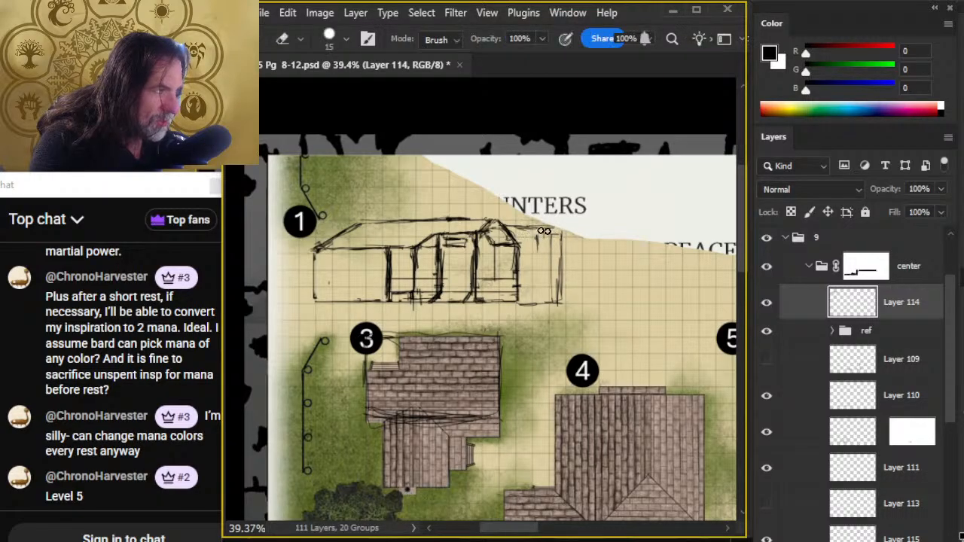
key("b")
key("e")
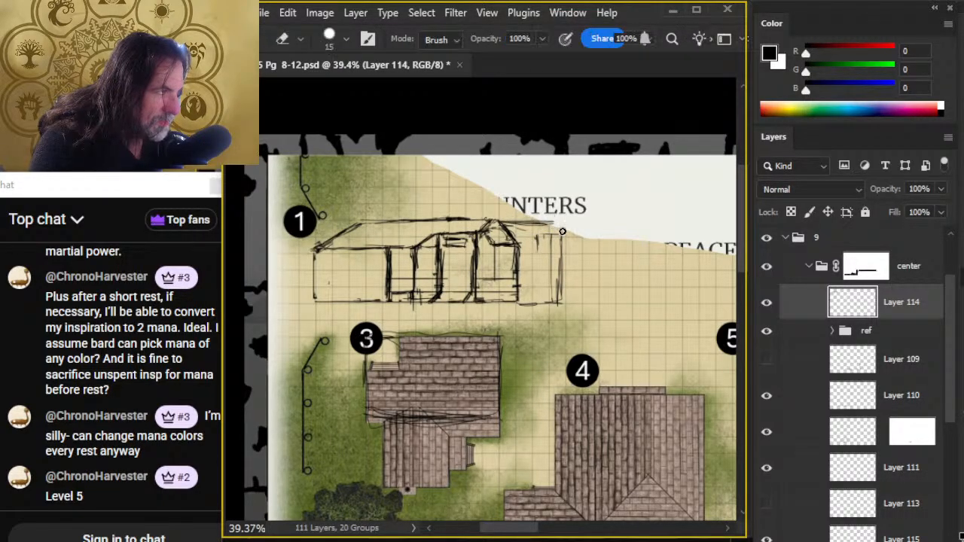
key("b")
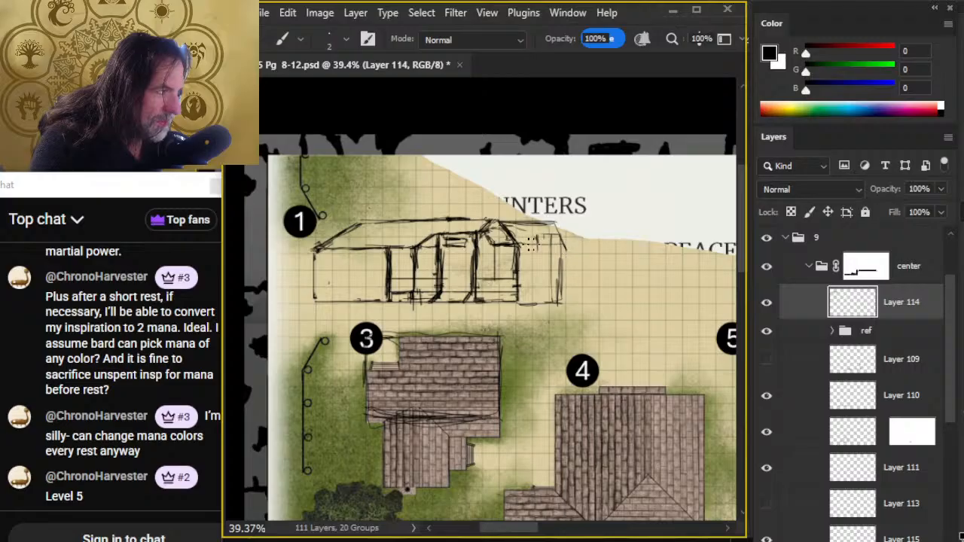
key("e")
key("b")
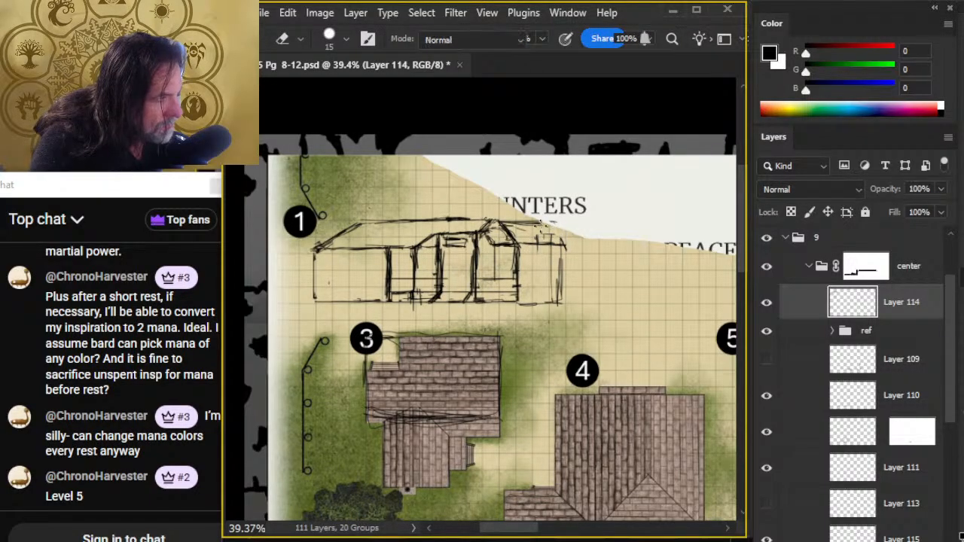
key("e")
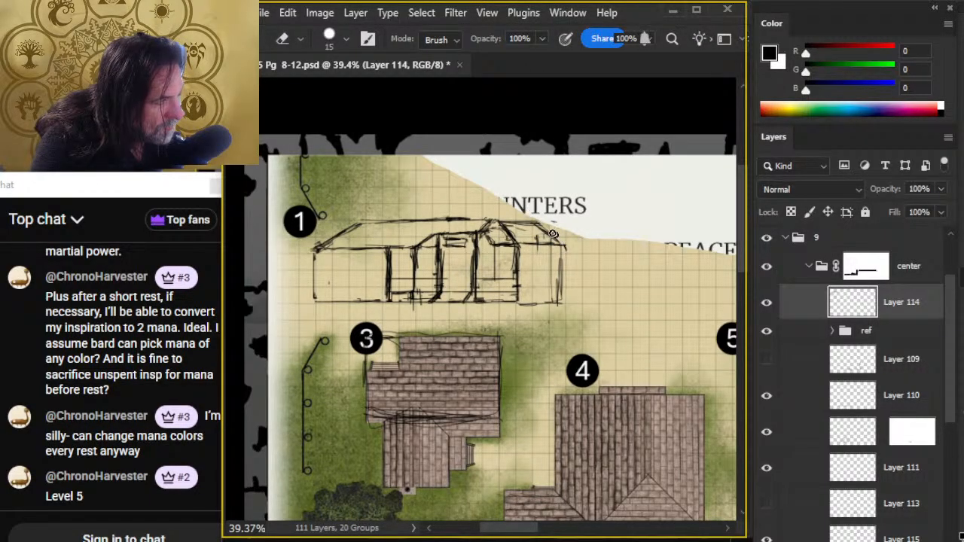
key("b")
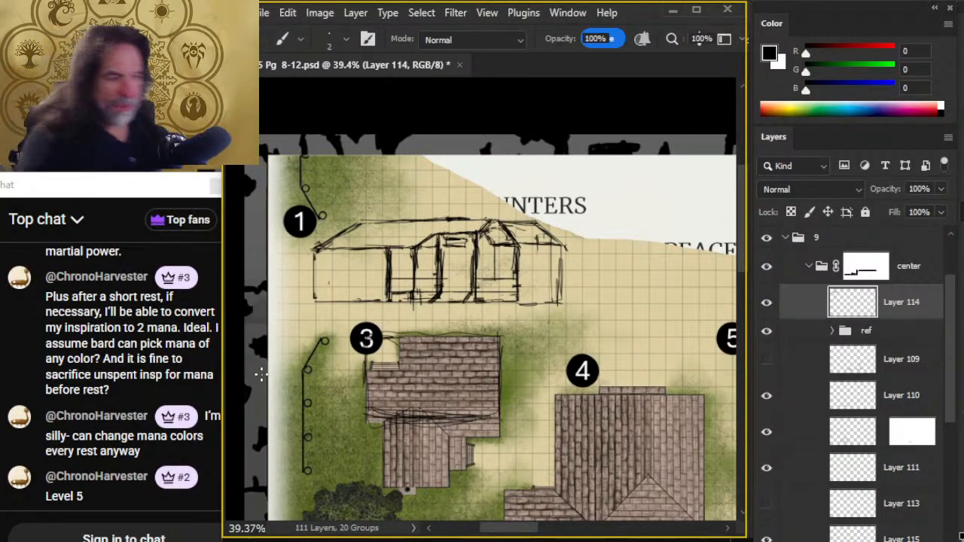
- Try to extend the long section's base line and sloping roof end further outward, and undo those strokes
key("e")
key("b")
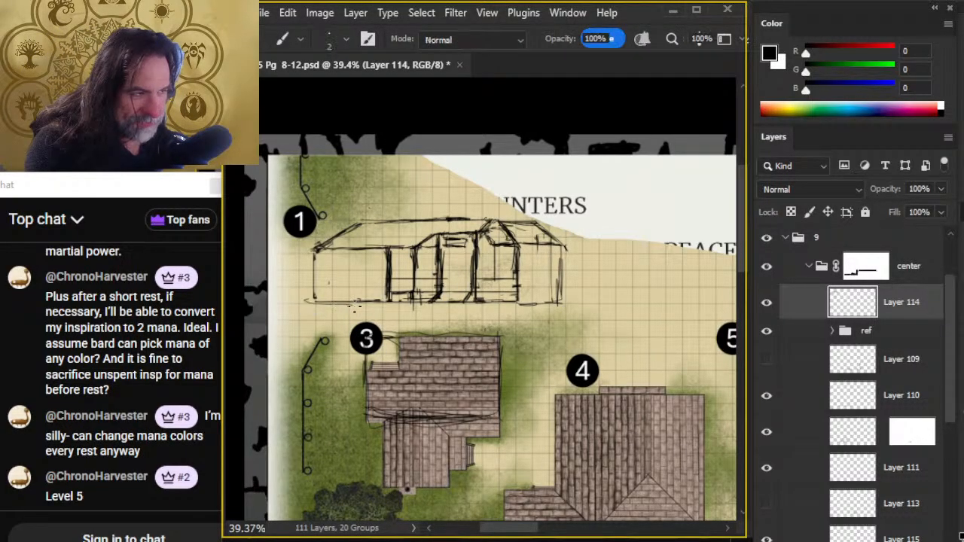
key("e")
mouse_move(314, 297)
left_mouse_down()
mouse_move(314, 256)
mouse_move(314, 294)
left_mouse_up()
key("b")
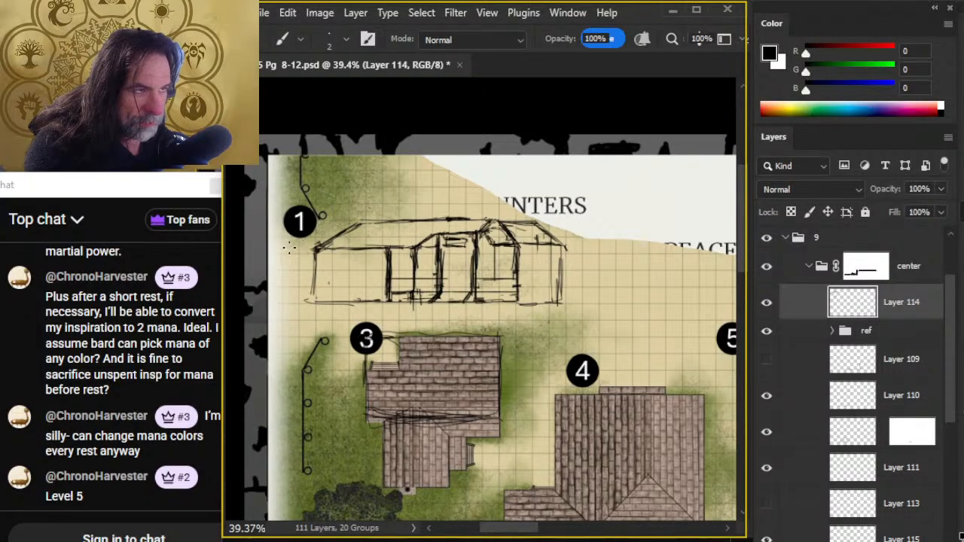
key("e")
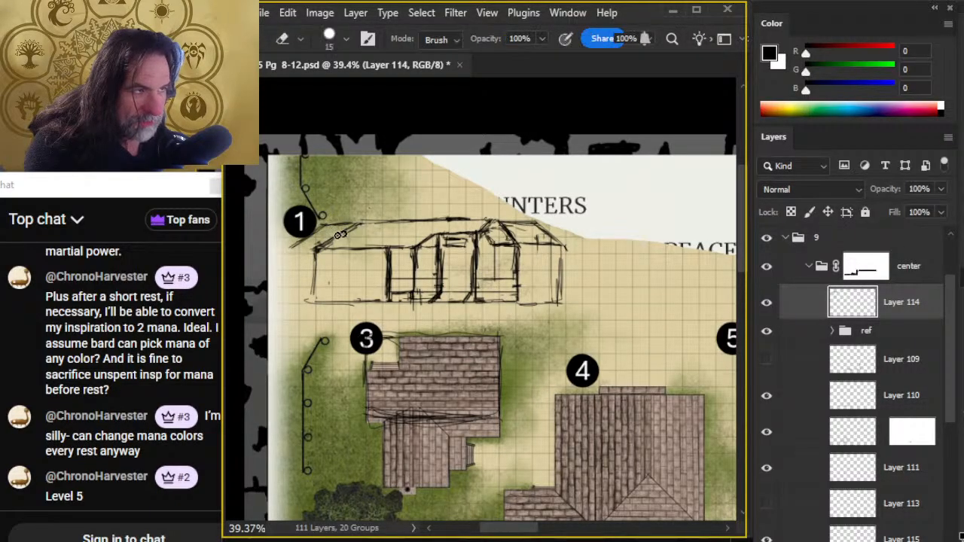
left_click_drag(357, 225, 325, 241)
key("b")
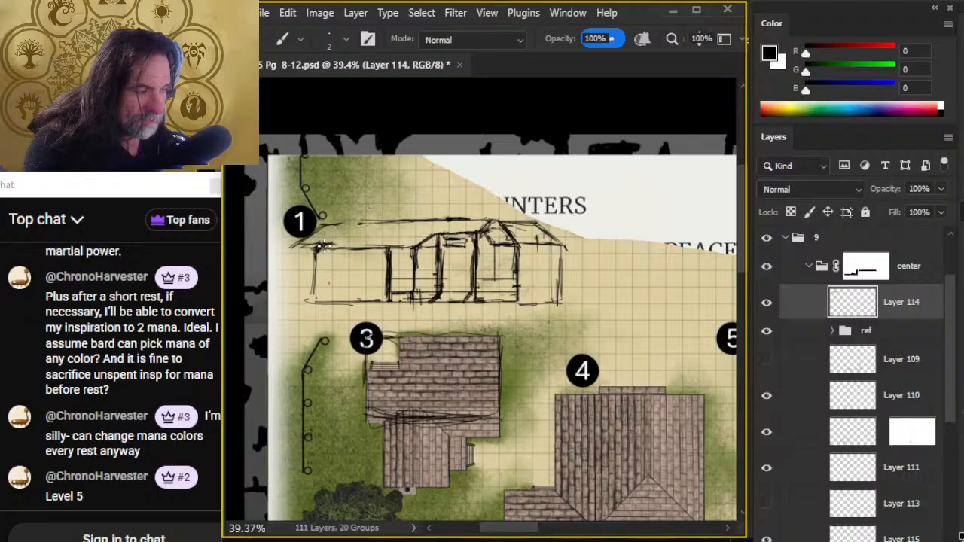
key("ctrl+z")
key("ctrl+z")
key("ctrl+z")
key("ctrl+z")
key("ctrl+z")
key("ctrl+z")
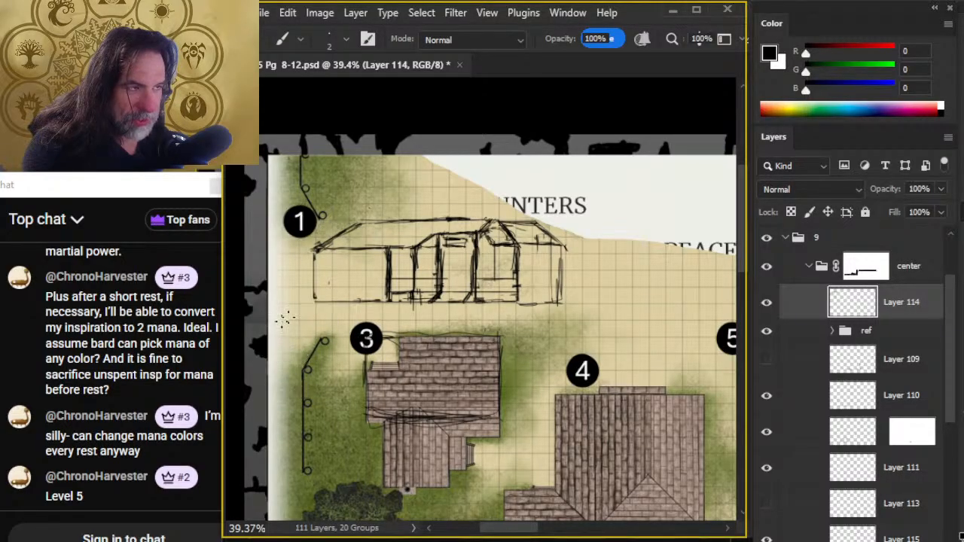
- Redraw the long section's sloping roof end with a softer curve, and outline two small windows on the wall below
key("e")
left_click_drag(359, 225, 326, 243)
key("b")
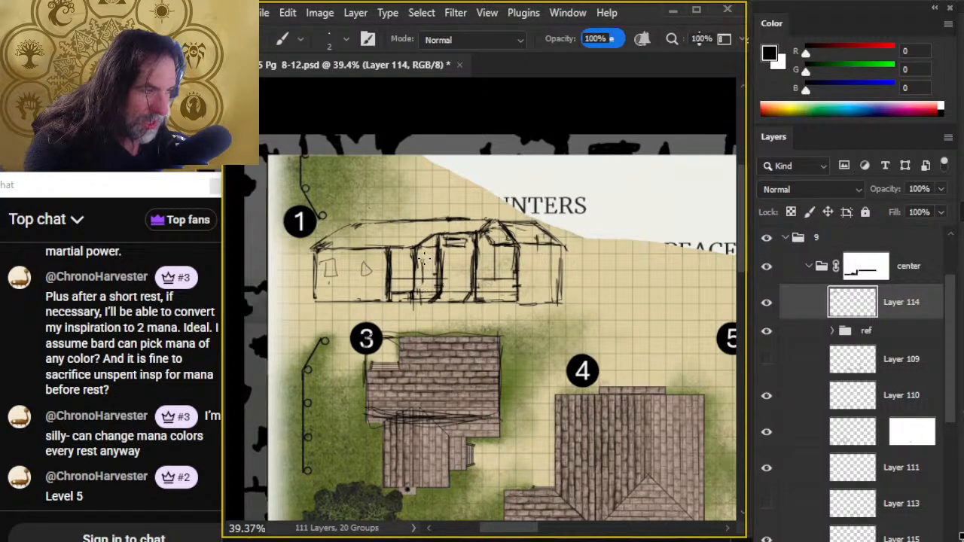
- Outline a narrow window and a door in the middle section, and add railing strokes low on the gable wall
left_click_drag(429, 267, 439, 271)
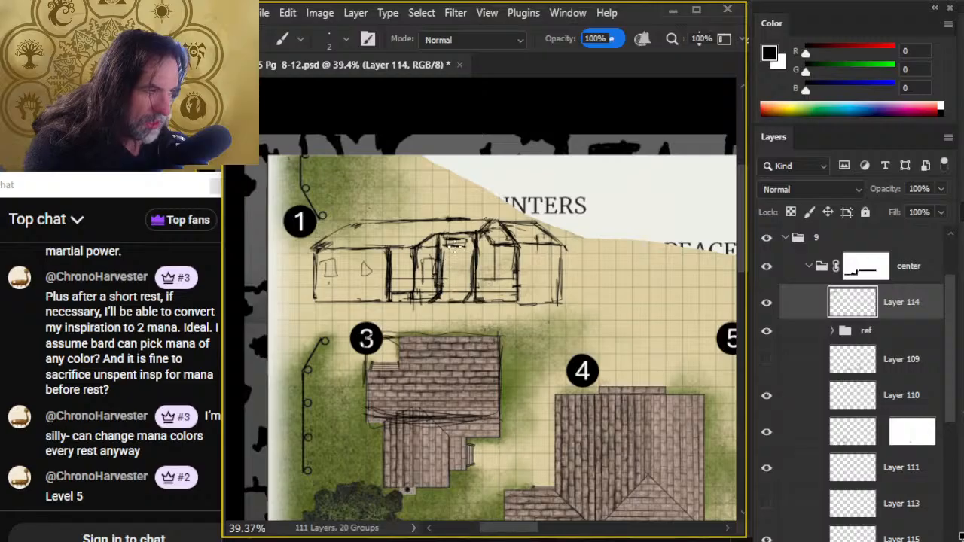
key("e")
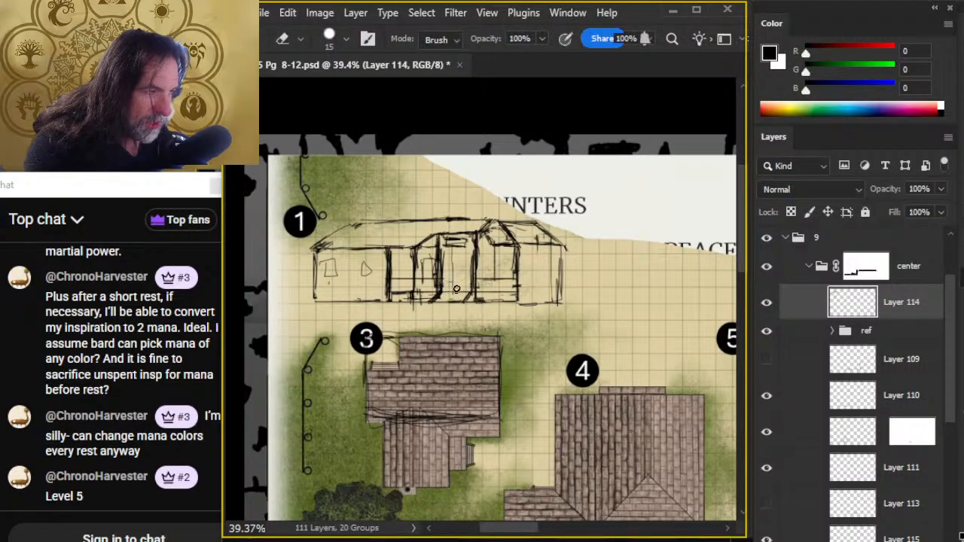
key("b")
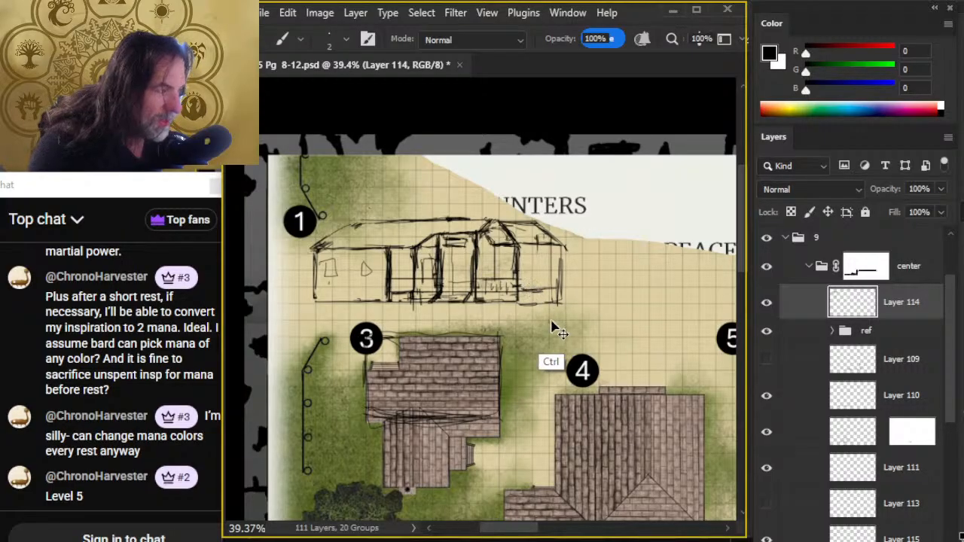
- Erase the extension's base line and redraw it slightly higher, between the gable's outer upright and the end wall
key("w")
left_click(530, 304)
key("e")
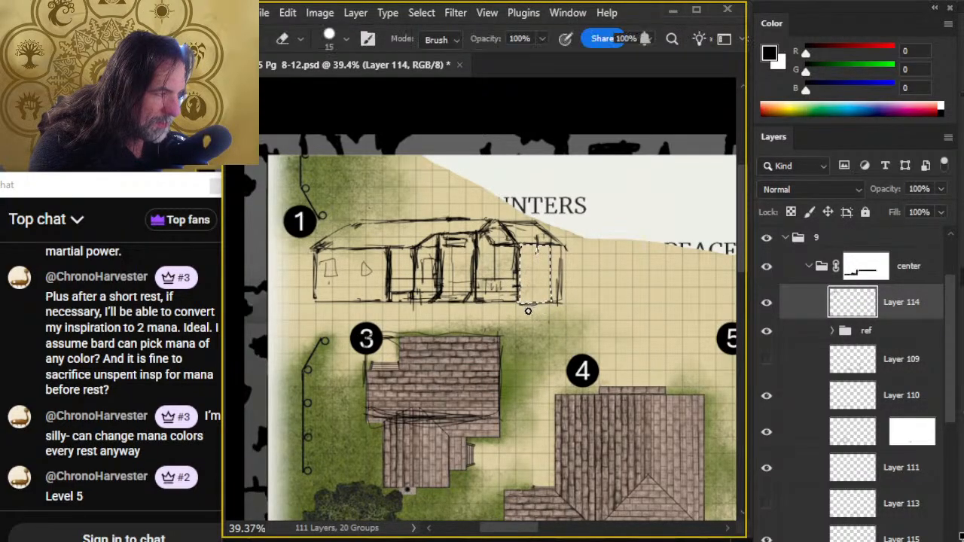
key("ctrl+d")
key("b")
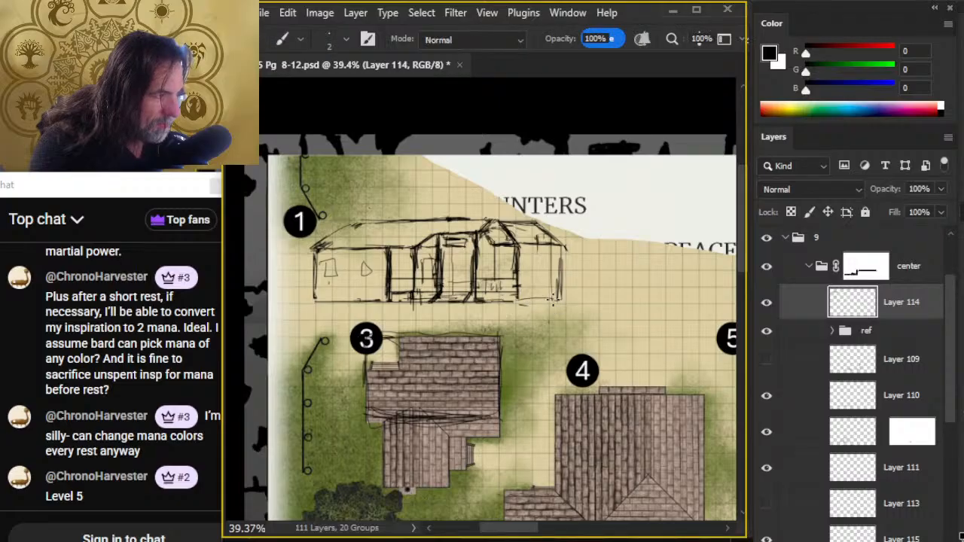
key("e")
key("b")
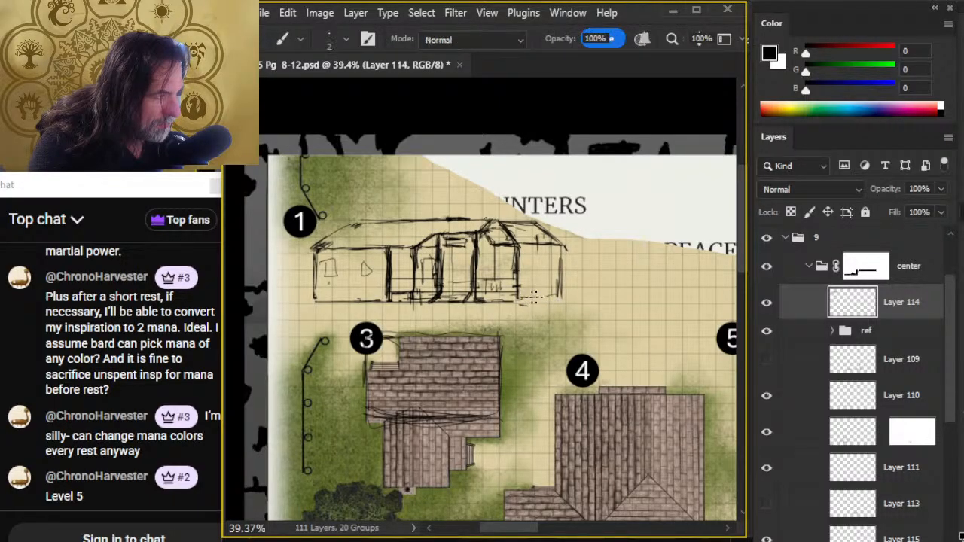
key("e")
left_click_drag(519, 305, 562, 297)
key("b")
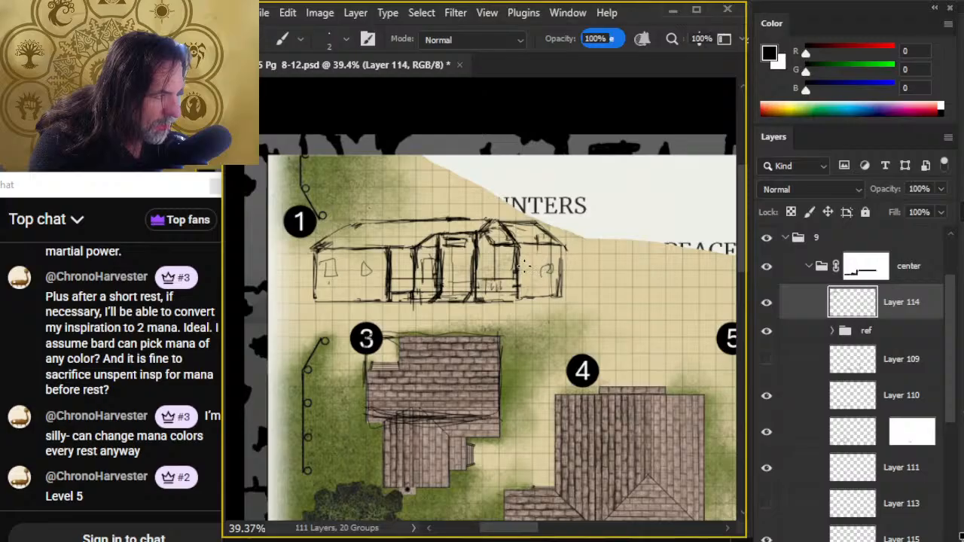
- Redraw the small window outlines on the extension's wall, and erase the stretch of the gable's outer upright that crosses them
key("e")
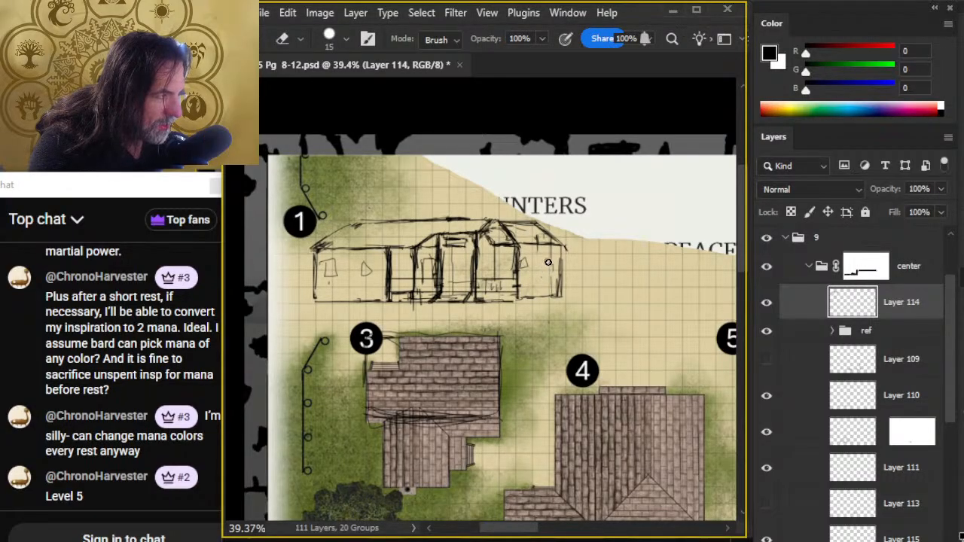
key("b")
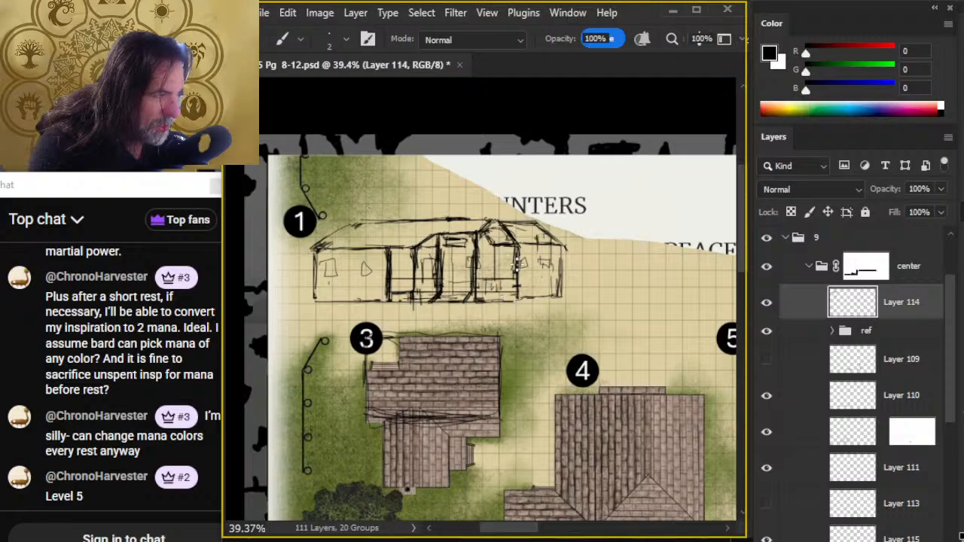
key("e")
left_click_drag(517, 260, 519, 268)
- Sketch railing uprights across the lower middle section and short strokes along the gable's base, and trim the extension's eave end
key("b")
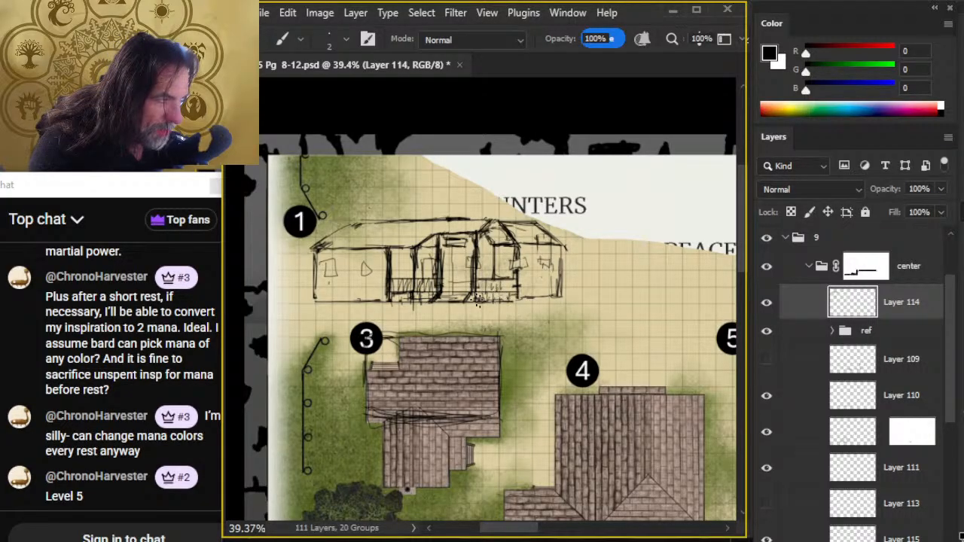
key("e")
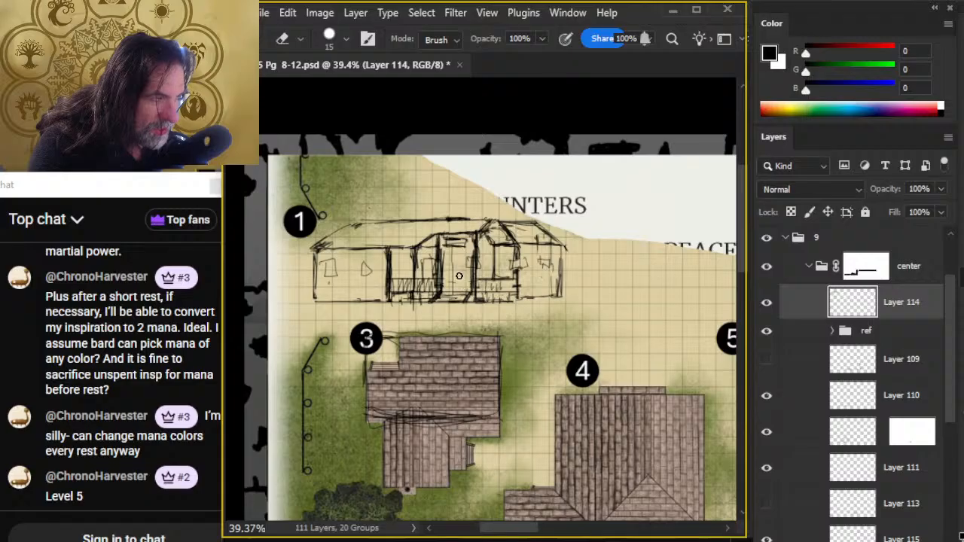
key("b")
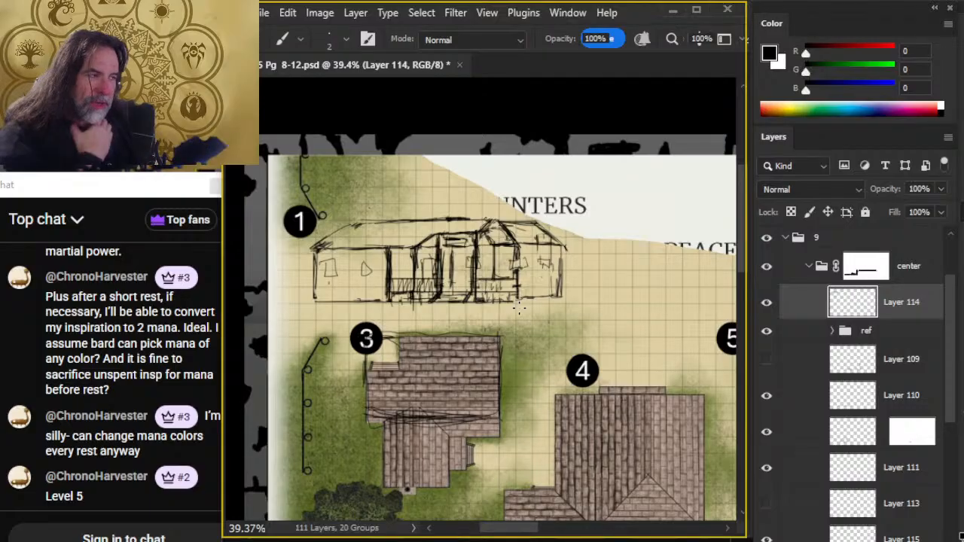
key("e")
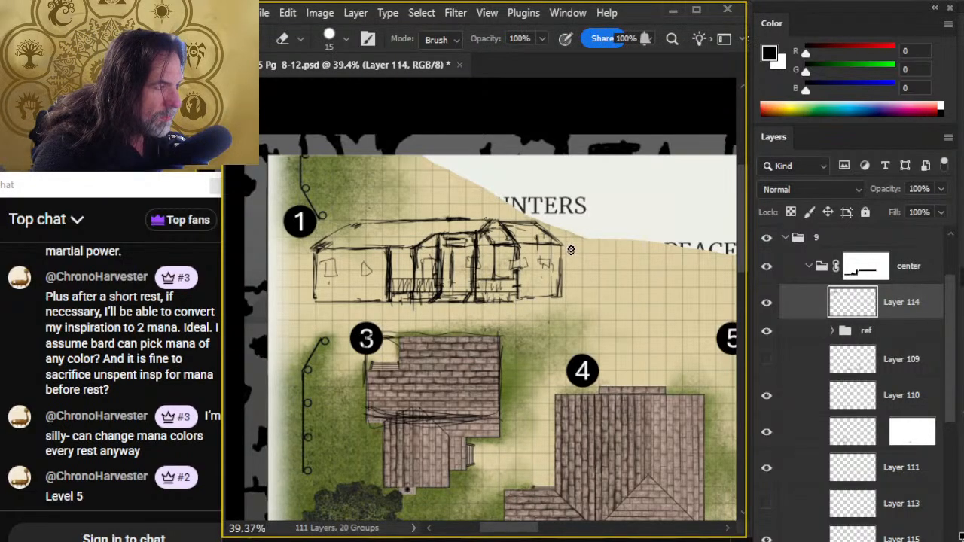
key("b")
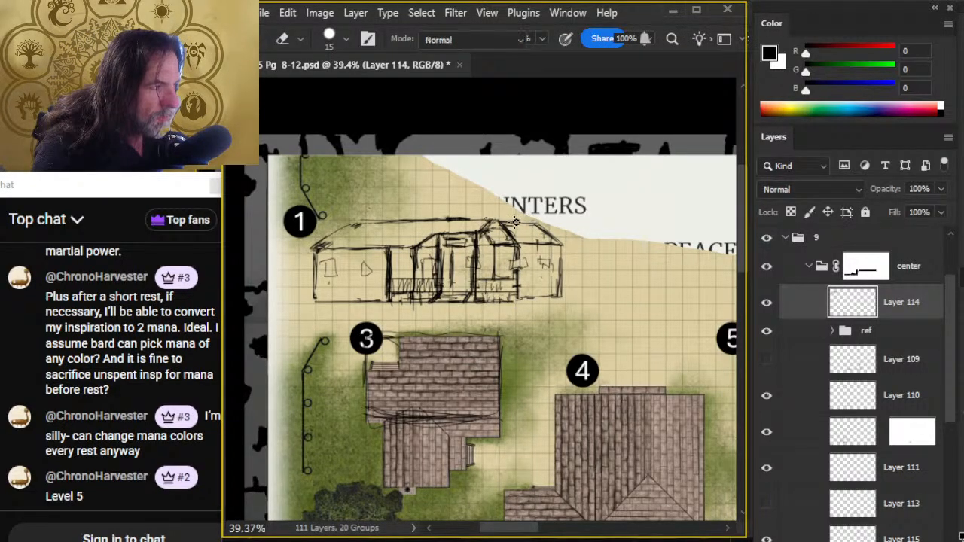
- Move the building sketch from the map down to the line illustration at the bottom of the page
key("e")
key("z")
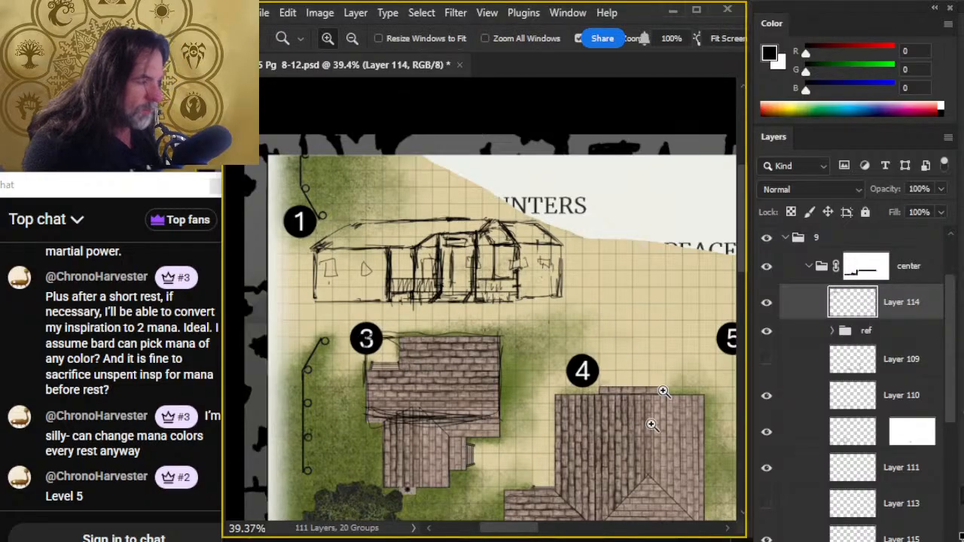
left_click_drag(653, 425, 541, 395)
mouse_move(629, 441)
left_mouse_down()
mouse_move(389, 153)
mouse_move(599, 413)
left_mouse_up()
key("v")
mouse_move(550, 352)
left_mouse_down()
mouse_move(597, 387)
mouse_move(567, 337)
mouse_move(452, 256)
left_mouse_up()
- Enlarge the eraser to 125 px, move Layer 114 directly below Layer 111, and hide Layer 115
key("e")
key("bracketright")
key("bracketright")
key("bracketright")
key("bracketright")
key("bracketright")
key("bracketright")
key("bracketright")
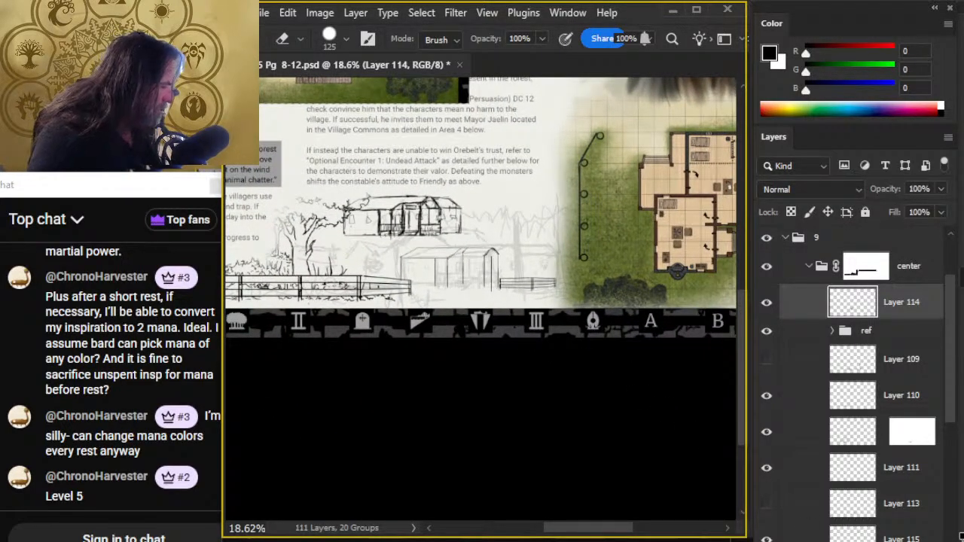
mouse_move(797, 293)
left_mouse_down()
mouse_move(827, 530)
mouse_move(821, 496)
left_mouse_up()
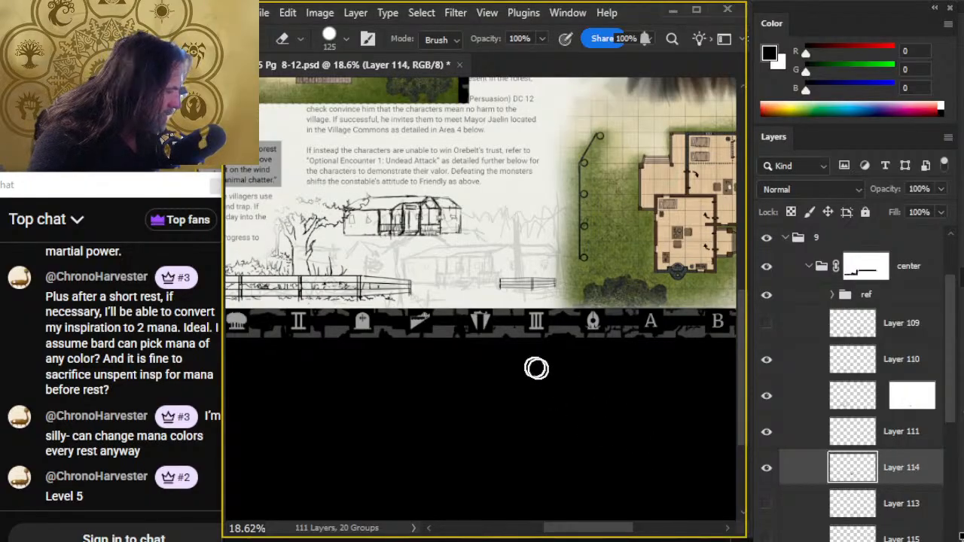
- Move the building sketch down and across so it stands between the two fence sections
key("v")
mouse_move(512, 341)
left_mouse_down()
mouse_move(570, 372)
mouse_move(563, 385)
left_mouse_up()
left_click_drag(517, 301, 515, 306)
key("l")
right_click(486, 277)
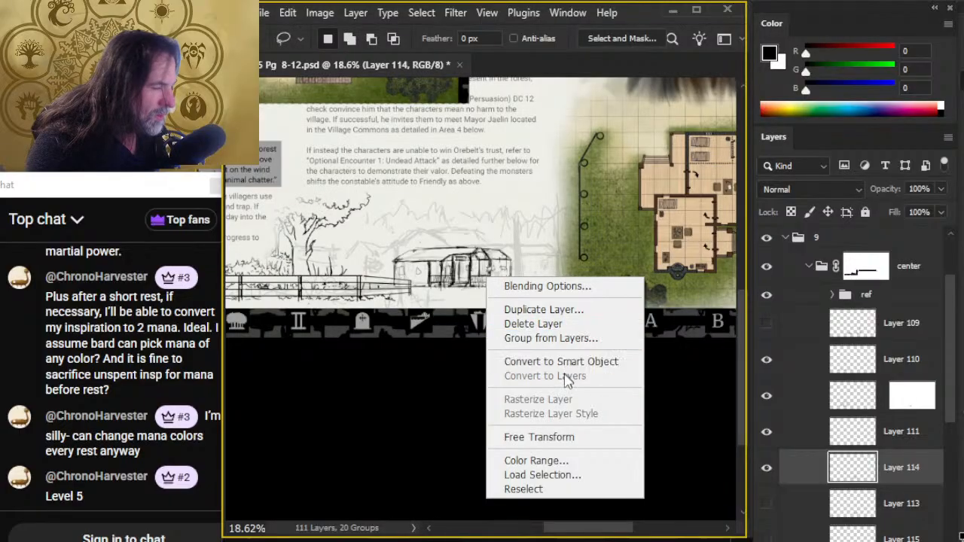
left_click(570, 439)
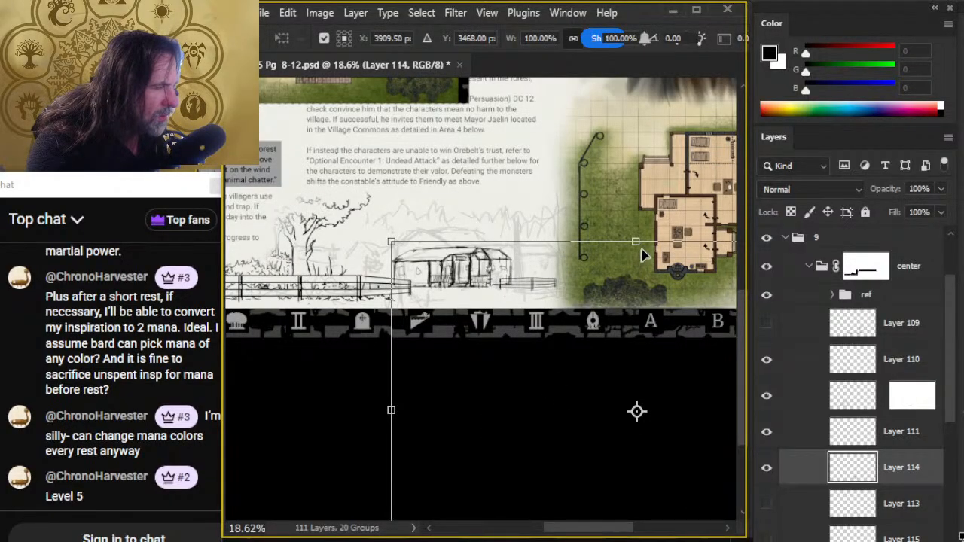
key("Escape")
- Try moving the sketch farther across and clearing a lassoed area beside it, and undo both edits
key("v")
left_click_drag(573, 308, 512, 177)
mouse_move(551, 294)
left_mouse_down()
mouse_move(542, 204)
mouse_move(548, 210)
mouse_move(433, 159)
mouse_move(512, 81)
mouse_move(570, 400)
mouse_move(553, 326)
mouse_move(522, 318)
mouse_move(599, 300)
left_mouse_up()
key("l")
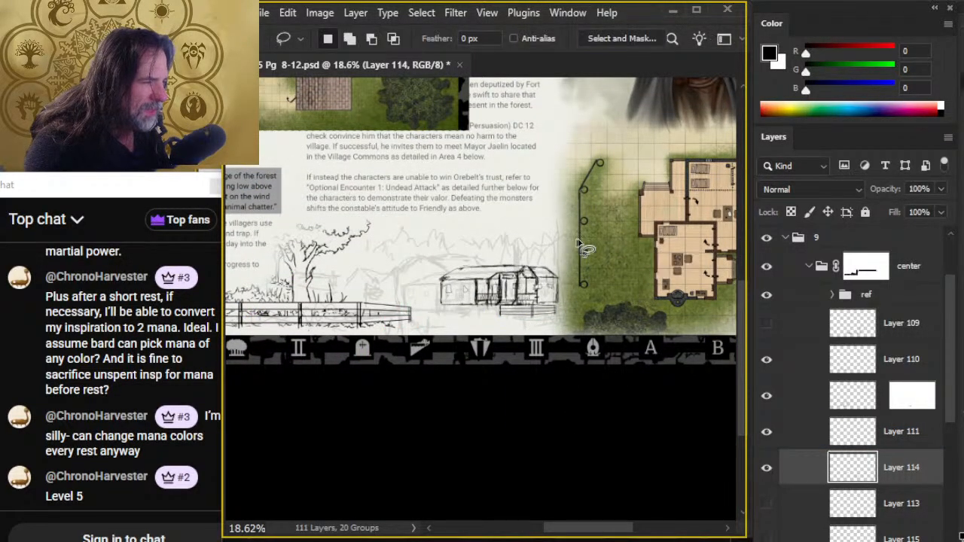
mouse_move(578, 228)
left_mouse_down()
mouse_move(441, 236)
mouse_move(507, 319)
mouse_move(577, 266)
left_mouse_up()
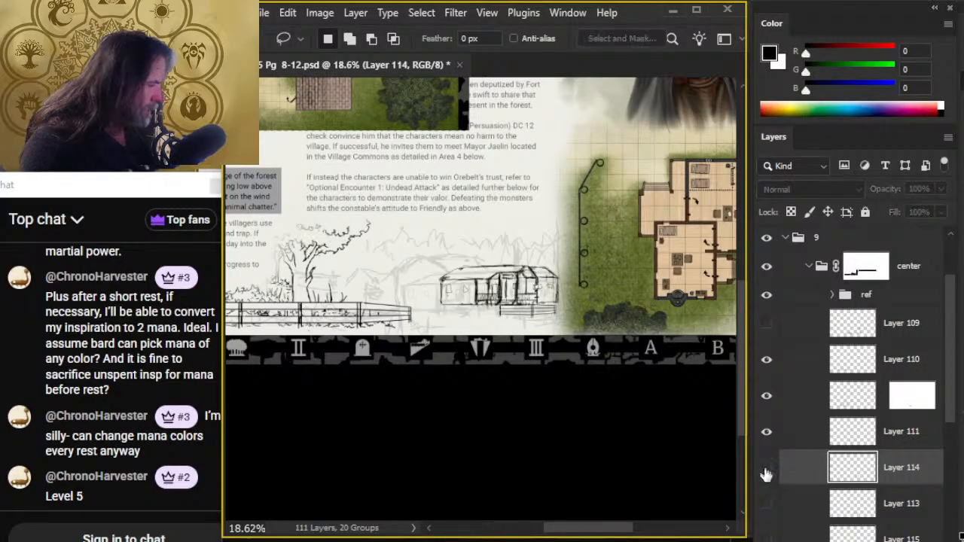
key("Delete")
key("ctrl+z")
key("ctrl+z")
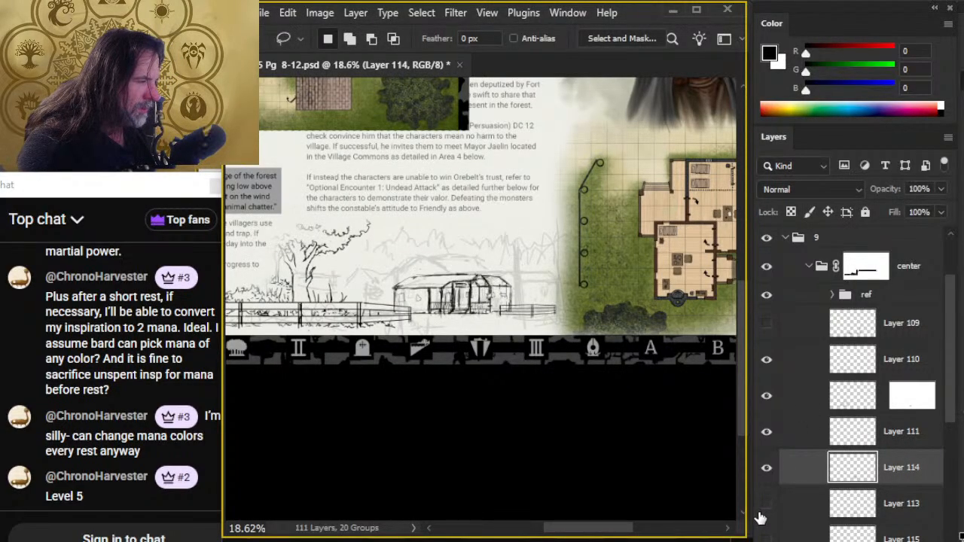
- Cut the lassoed building sketch, delete the leftover Layer 114, and paste the sketch onto a new layer below Layer 111
mouse_move(479, 247)
left_mouse_down()
mouse_move(416, 253)
mouse_move(414, 336)
mouse_move(558, 305)
mouse_move(487, 250)
left_mouse_up()
key("Delete")
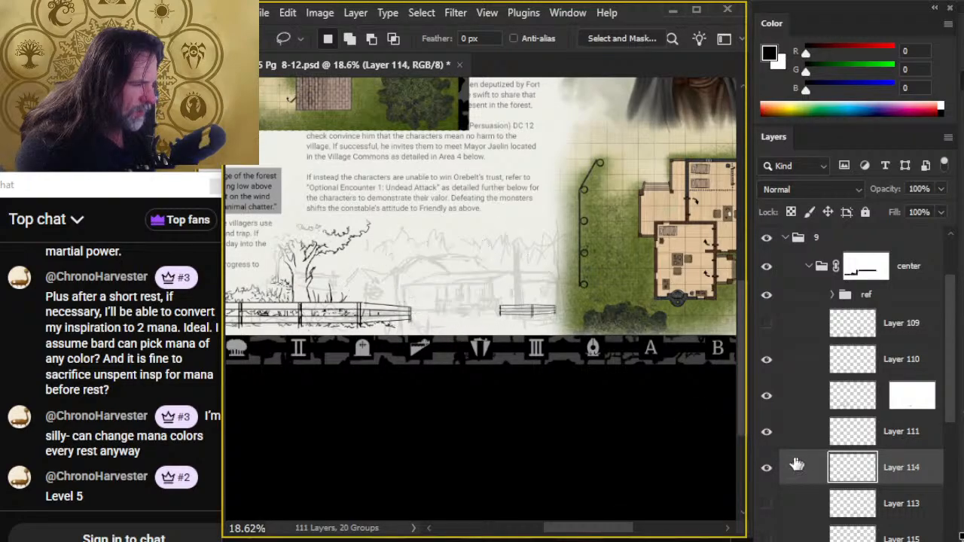
key("Delete")
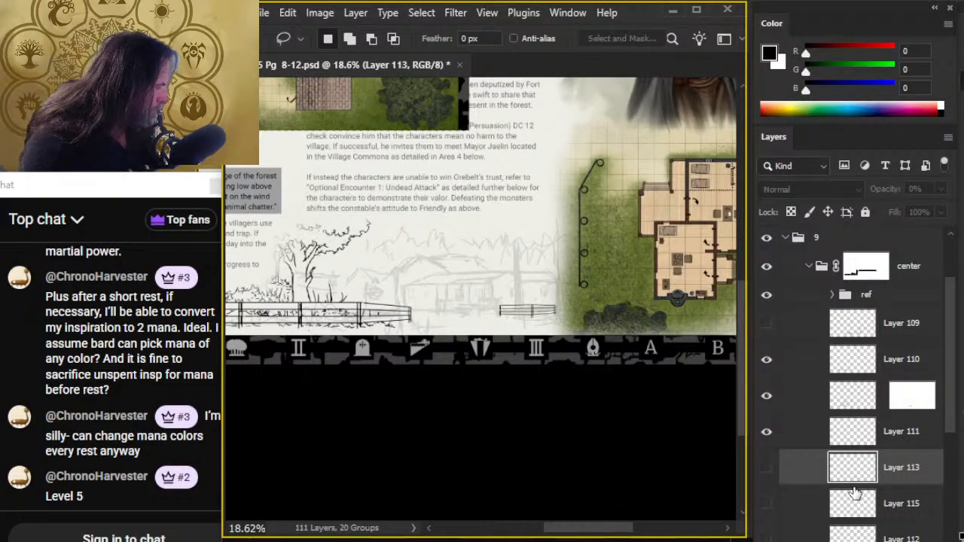
key("ctrl+v")
- Position the pasted building sketch behind the short fence section and scale it proportionally to 112.55%
key("v")
mouse_move(510, 327)
left_mouse_down()
mouse_move(479, 314)
mouse_move(460, 329)
mouse_move(564, 269)
mouse_move(481, 309)
mouse_move(504, 290)
left_mouse_up()
key("l")
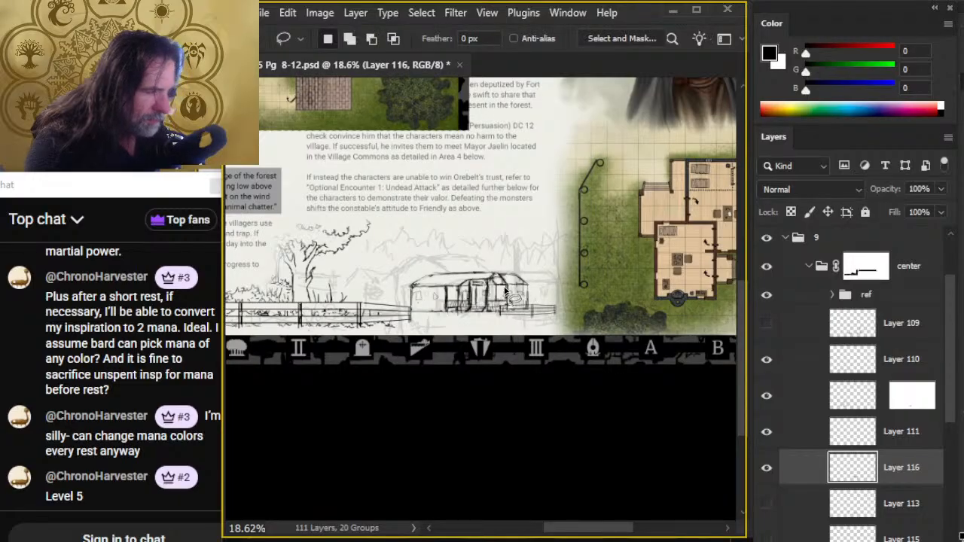
right_click(504, 291)
left_click(560, 446)
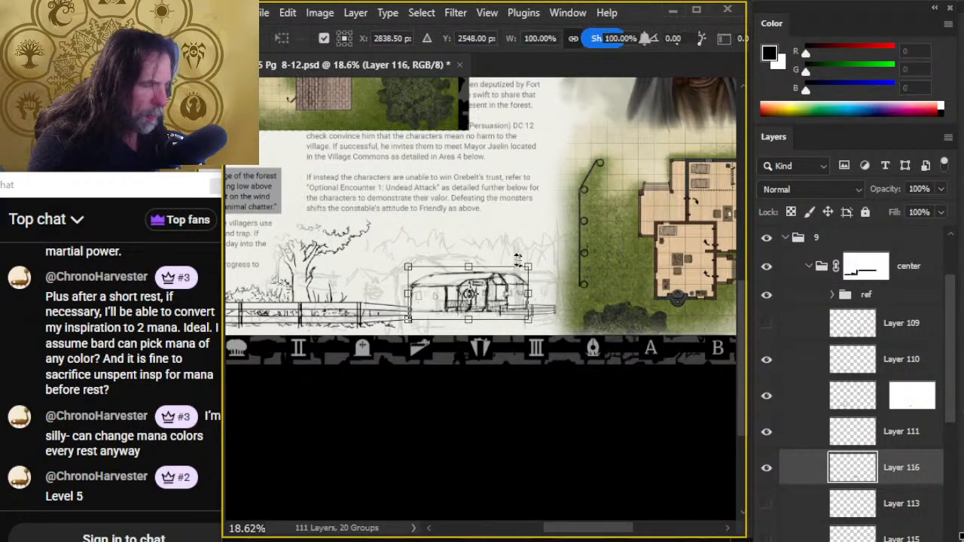
mouse_move(468, 268)
left_mouse_down()
mouse_move(468, 258)
mouse_move(504, 288)
mouse_move(493, 288)
left_mouse_up()
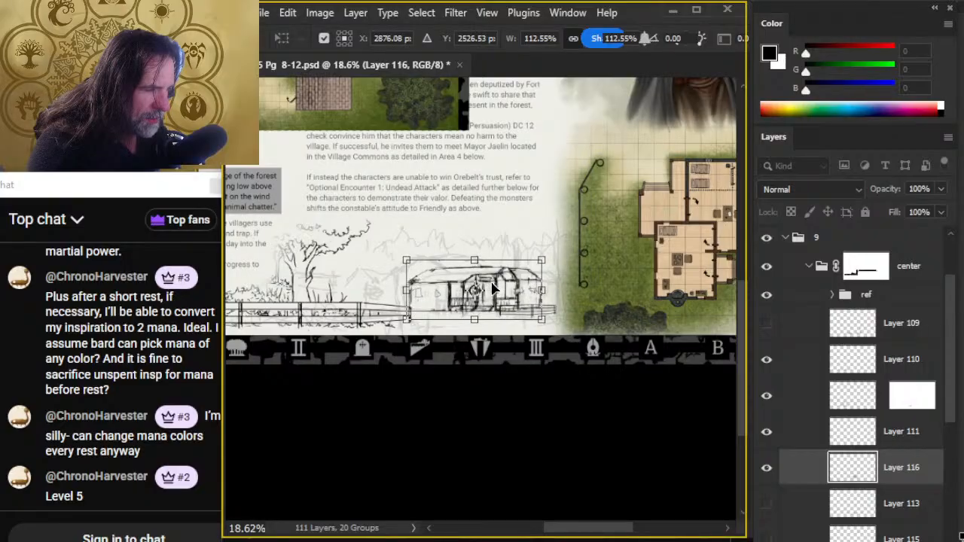
key("Return")
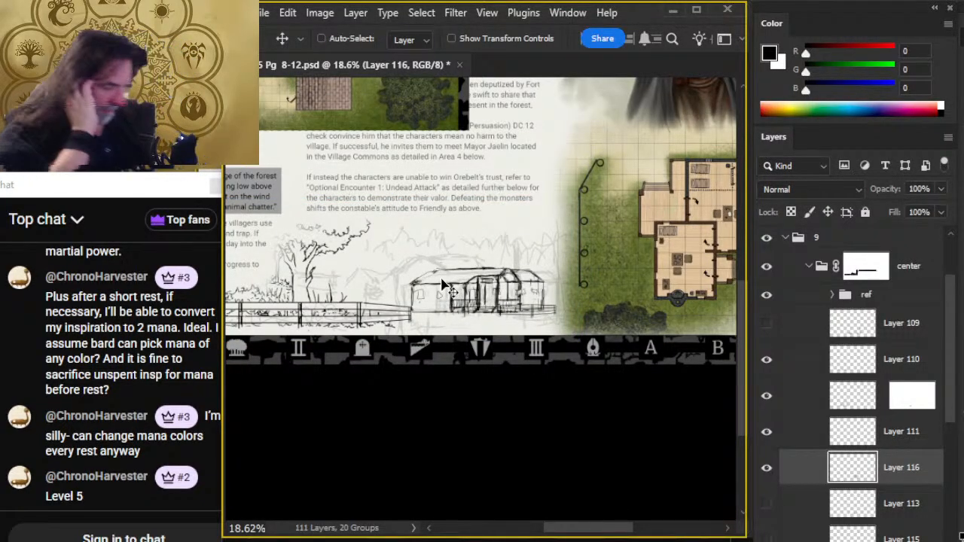
- Select Layer 110, the masked layer below it and Layer 111, and scale the fences and trees together to 110.17%
left_click(783, 430)
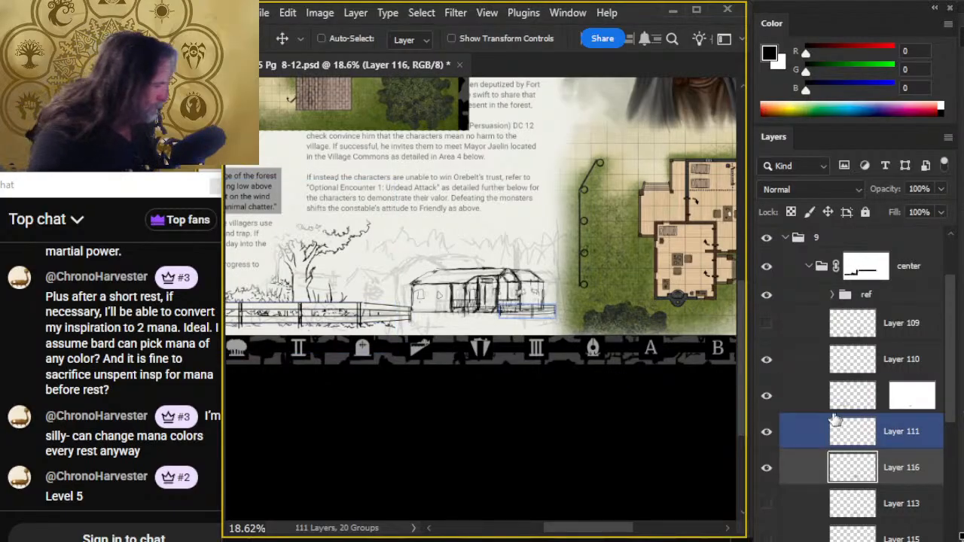
left_click(805, 396)
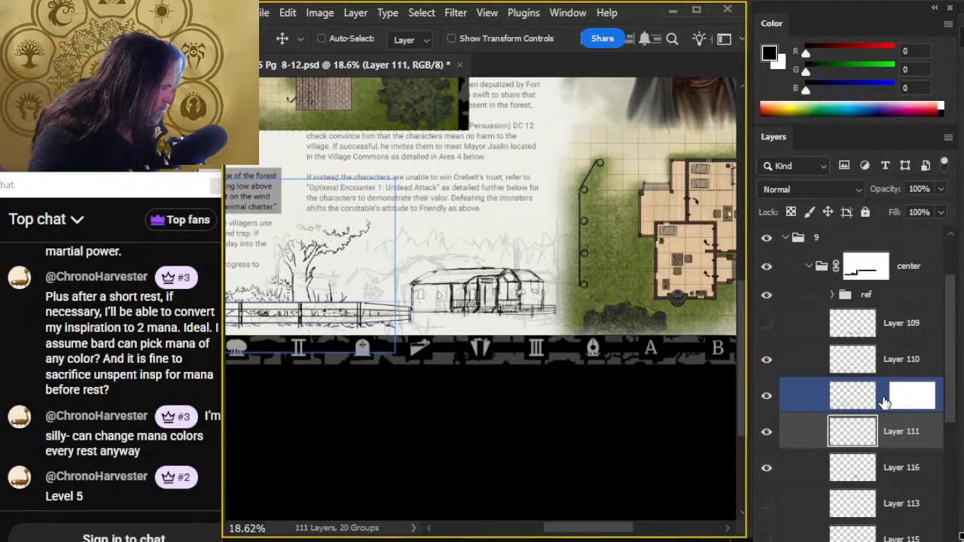
left_click(798, 476)
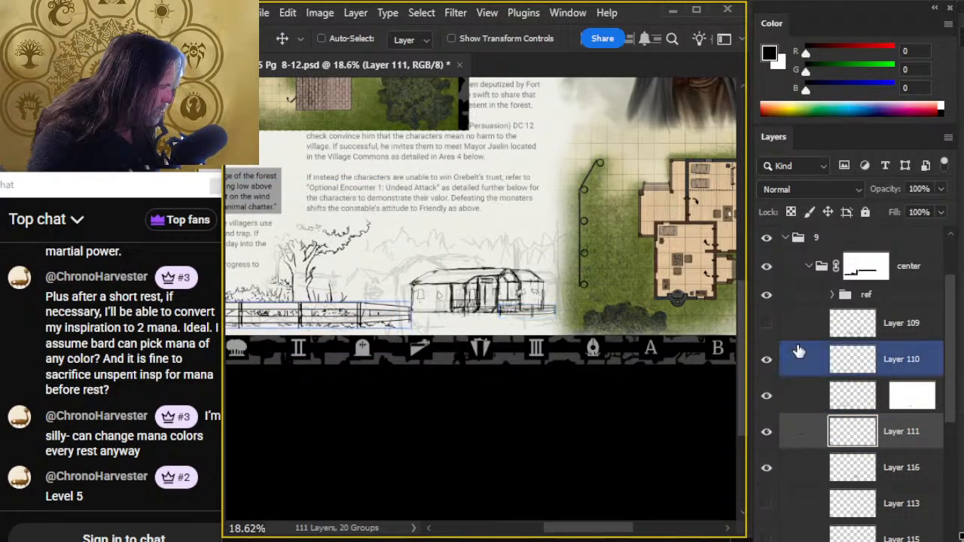
left_click(798, 369, "ctrl+shift")
left_click_drag(518, 357, 620, 336)
key("l")
right_click(469, 297)
left_click(555, 458)
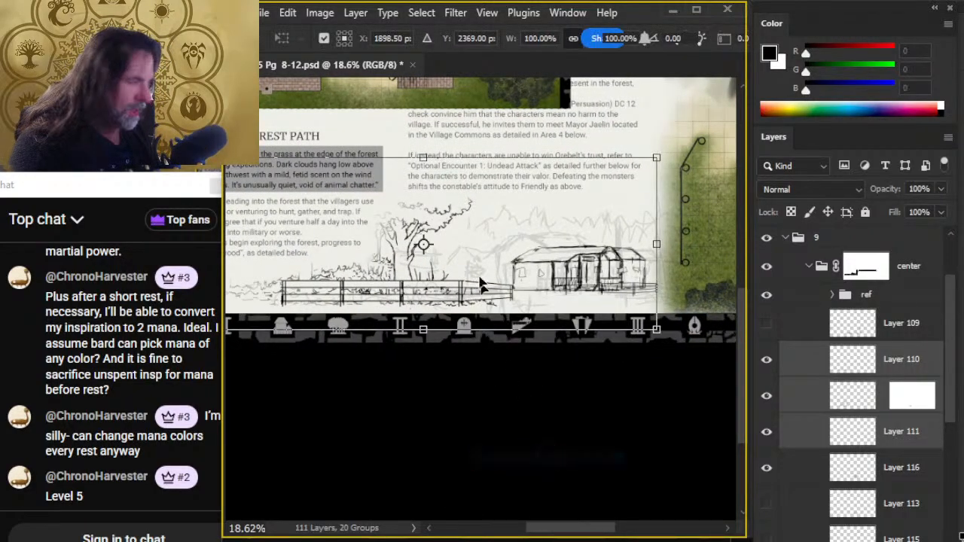
left_click_drag(425, 157, 427, 141)
mouse_move(582, 285)
left_mouse_down()
mouse_move(594, 293)
mouse_move(585, 328)
mouse_move(578, 309)
mouse_move(590, 290)
left_mouse_up()
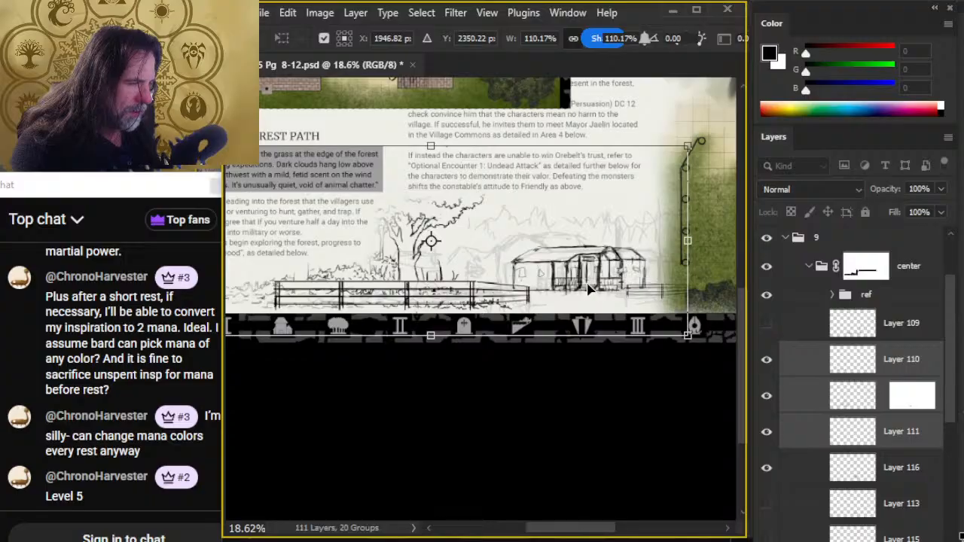
key("Return")
key("l")
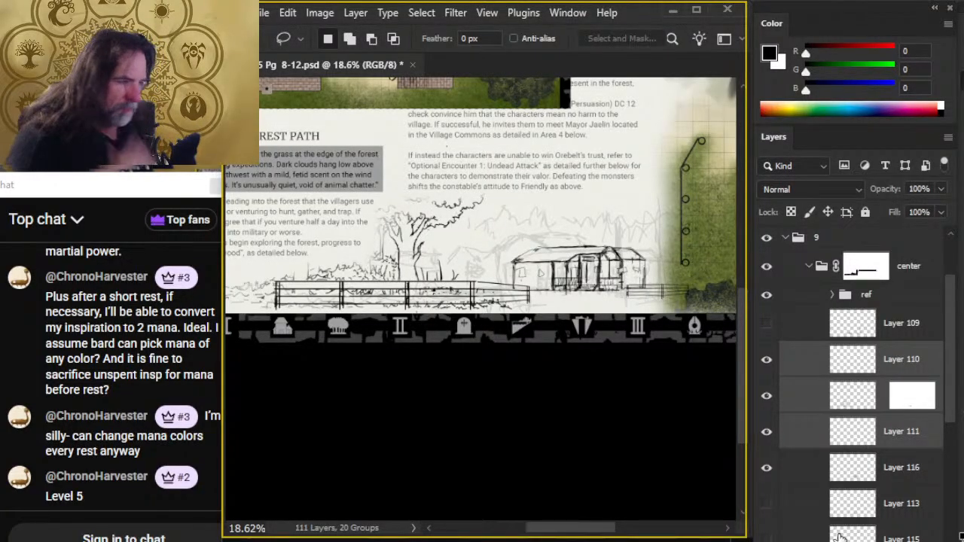
- Hide the long foreground fence on Layer 110, and toggle Layer 111 off and on to identify its contents
left_click_drag(607, 393, 569, 386)
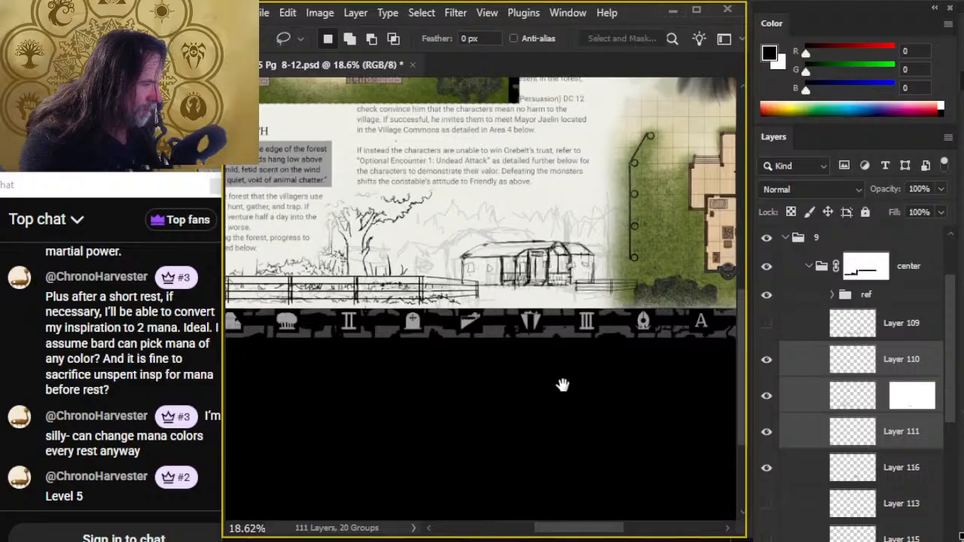
left_click(765, 371)
left_click(765, 371)
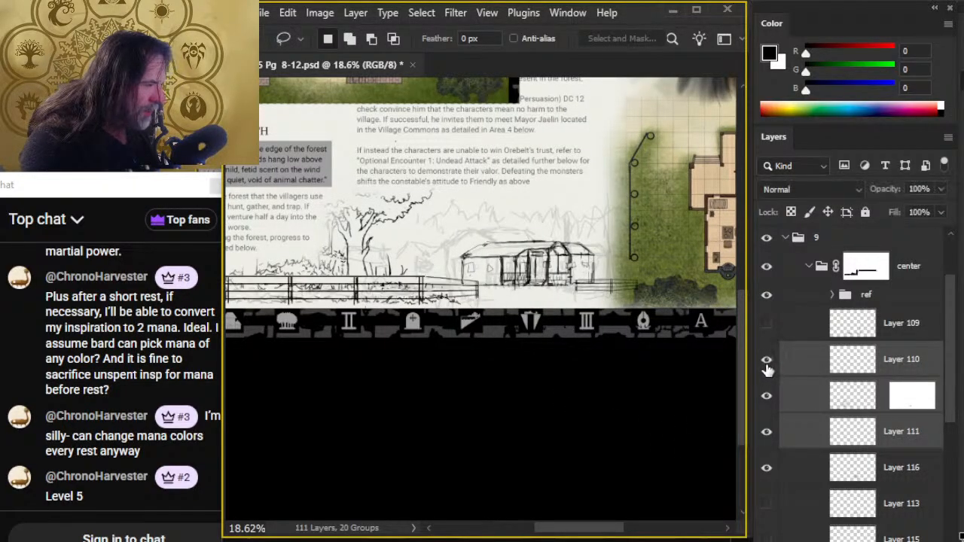
left_click(765, 371)
left_click(765, 433)
left_click(765, 433)
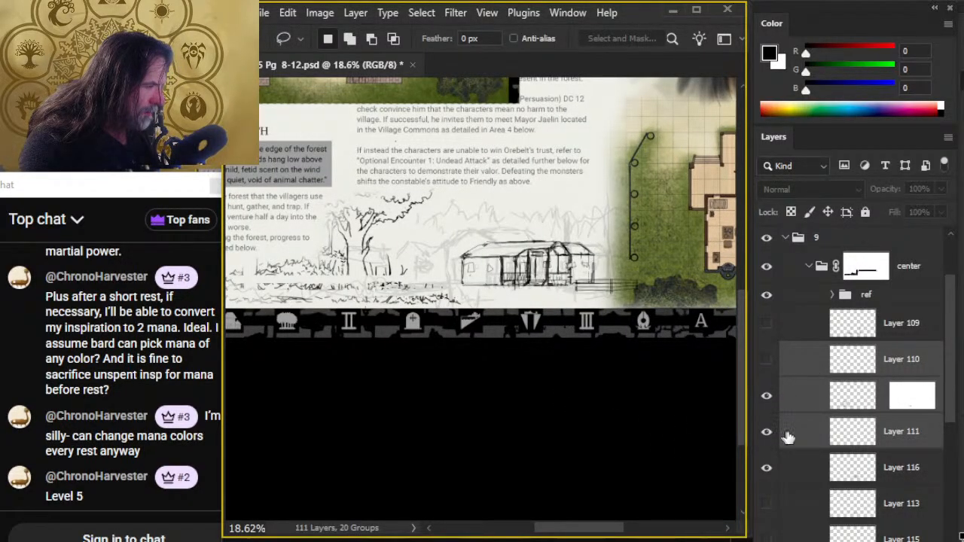
- Move the short fence section on Layer 111 inward so it overlaps the base of the building sketch
left_click(785, 433)
key("v")
mouse_move(667, 344)
left_mouse_down()
mouse_move(625, 338)
mouse_move(642, 351)
left_mouse_up()
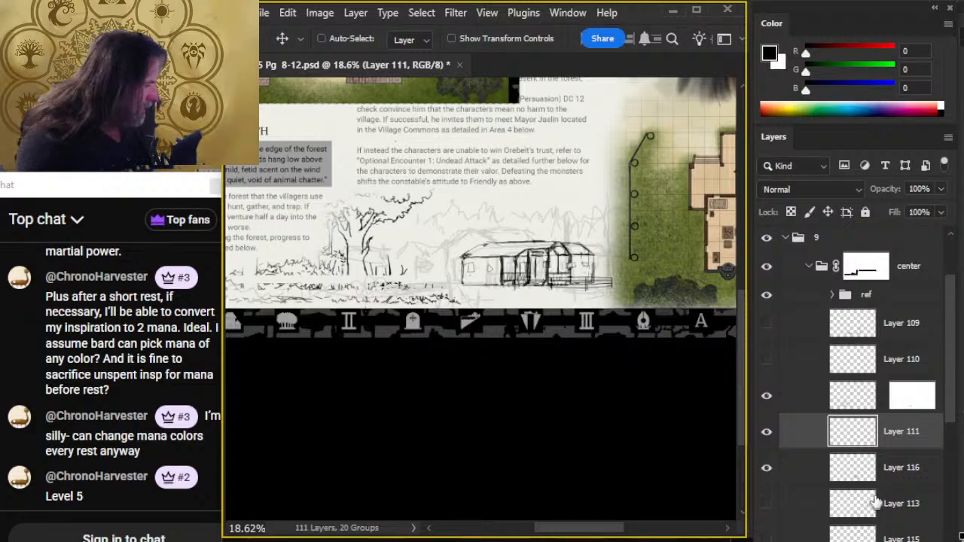
- Add a new layer below Layer 116 and sketch the roof of a larger gabled building behind the first one
left_click(782, 469)
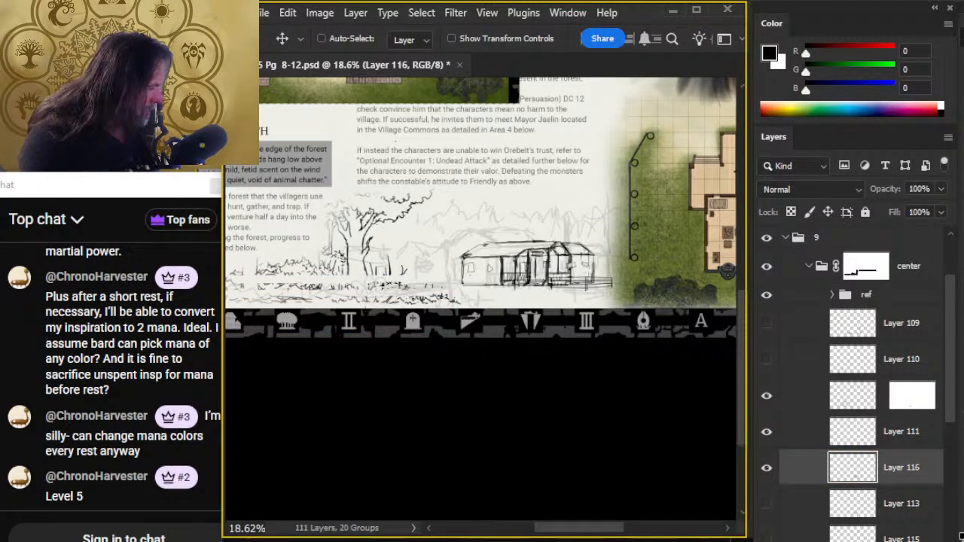
left_click(817, 508)
key("ctrl+shift+alt+n")
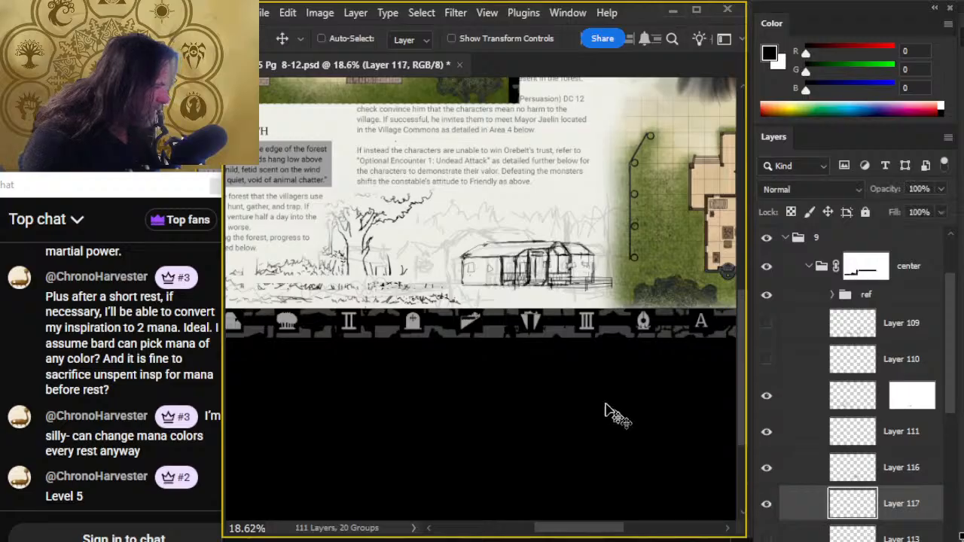
key("b")
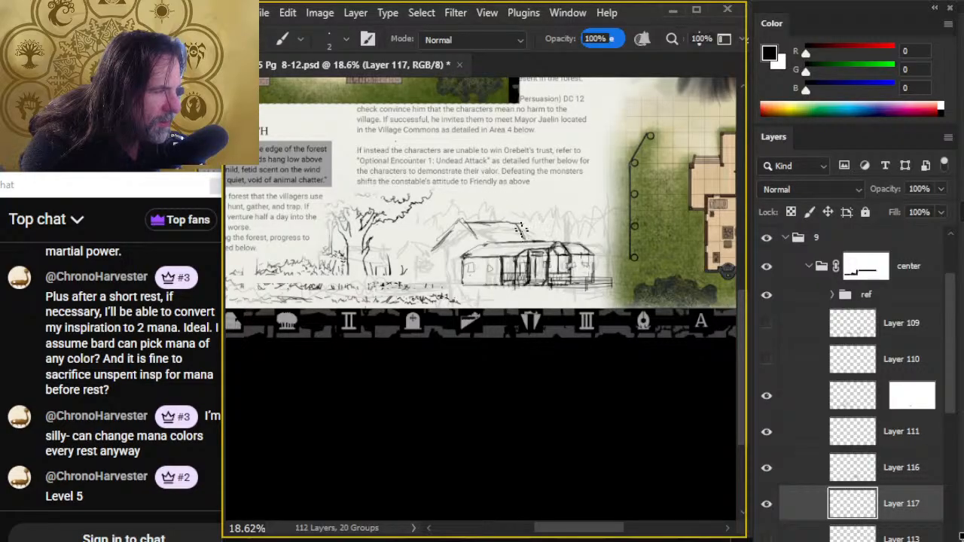
key("b")
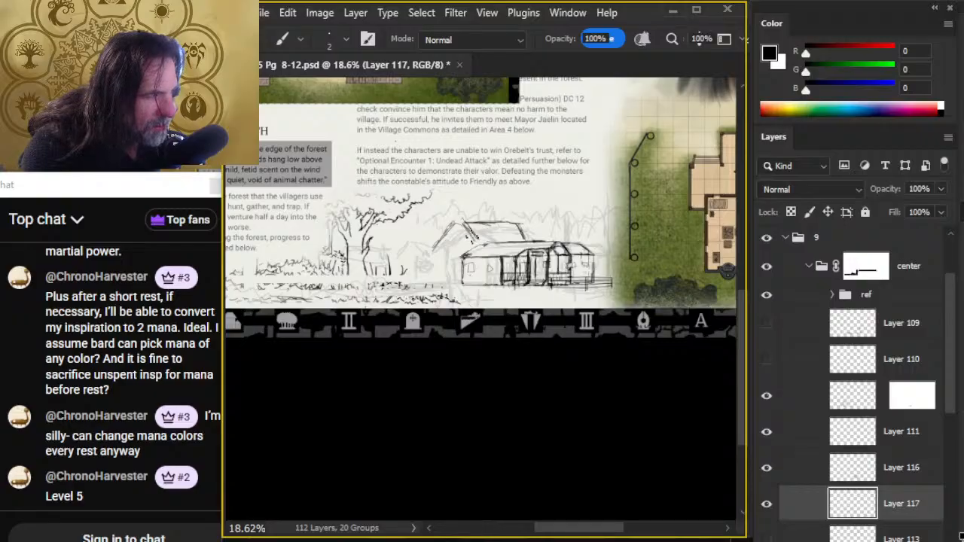
- Erase the background building's inner gable slope and ridge lines, and redraw the ridge and far roof end
key("e")
left_click_drag(474, 229, 485, 218)
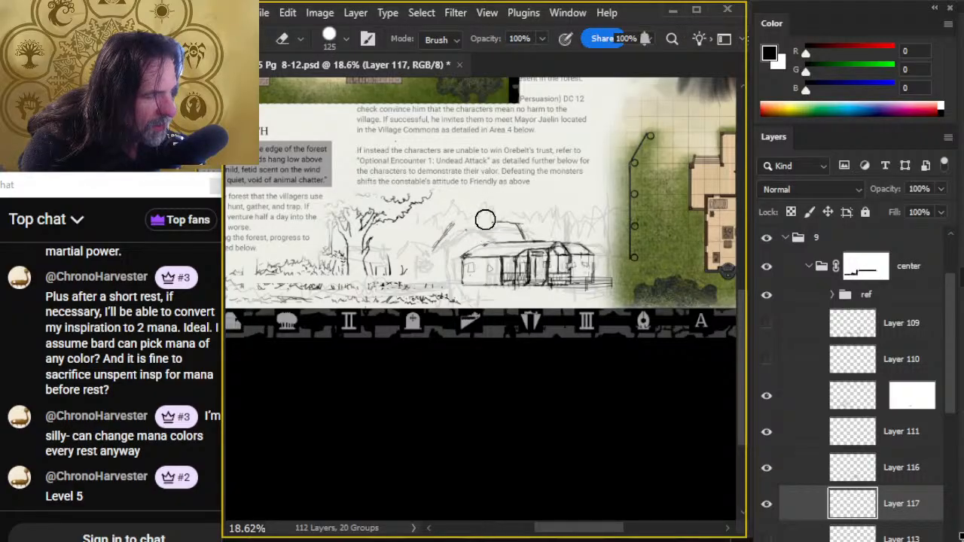
key("b")
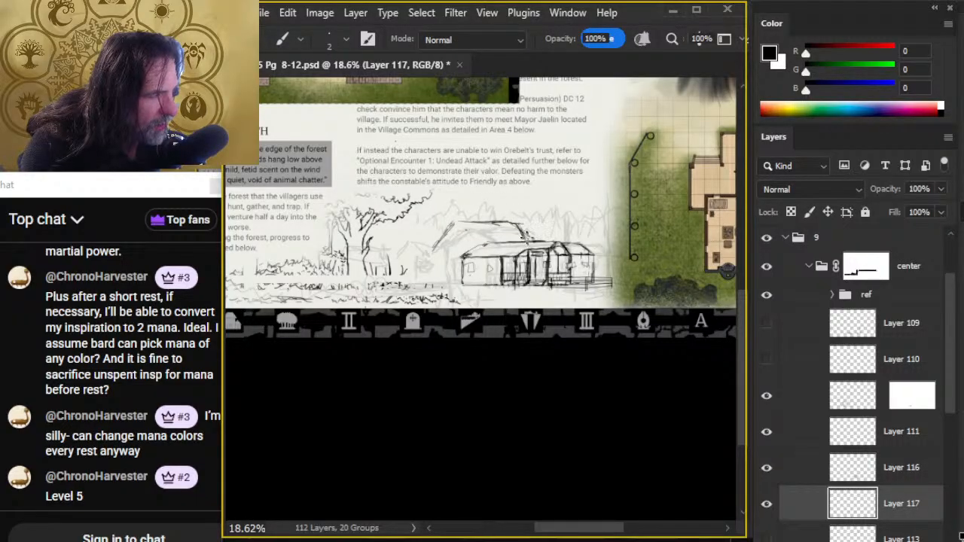
key("e")
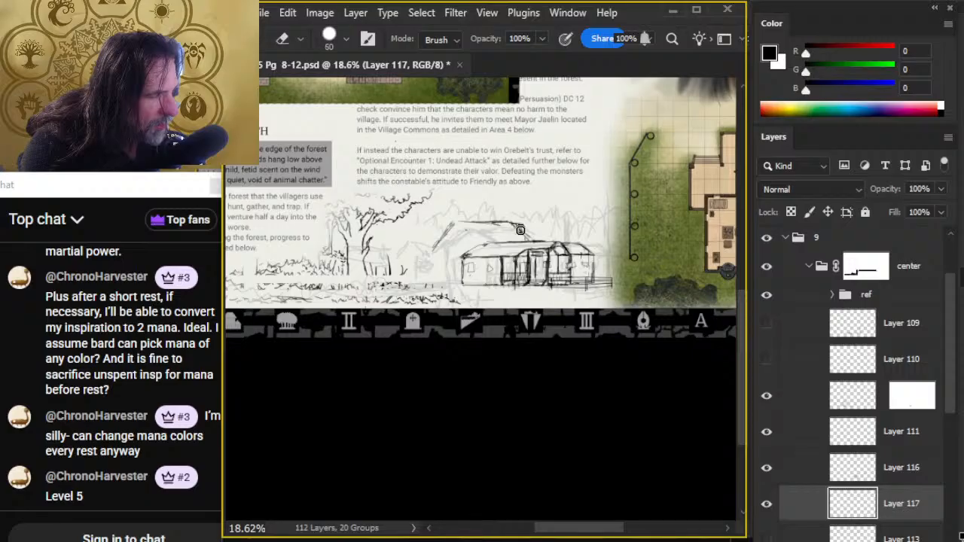
key("b")
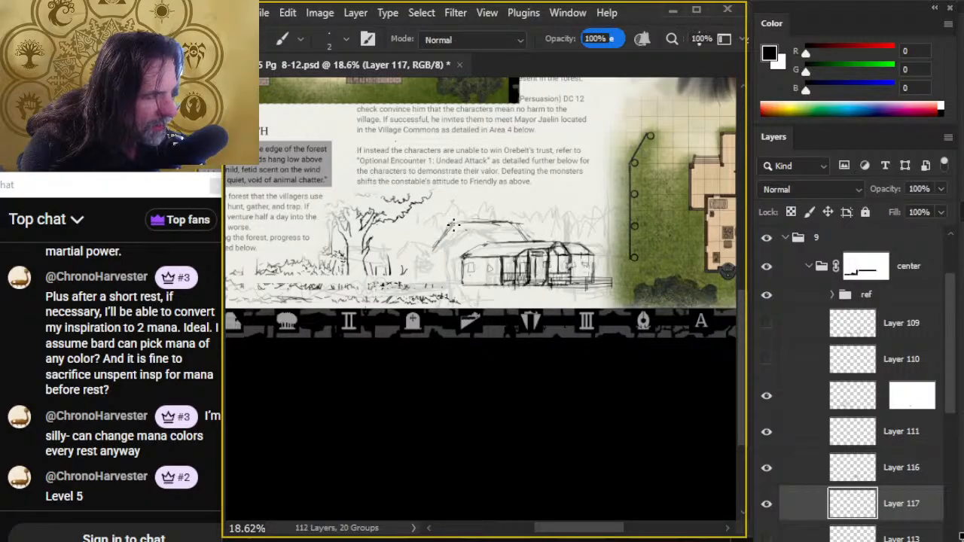
- Draw the background building's gable wall edge and inner roof slope
mouse_move(437, 247)
left_mouse_down()
mouse_move(440, 271)
mouse_move(451, 251)
left_mouse_up()
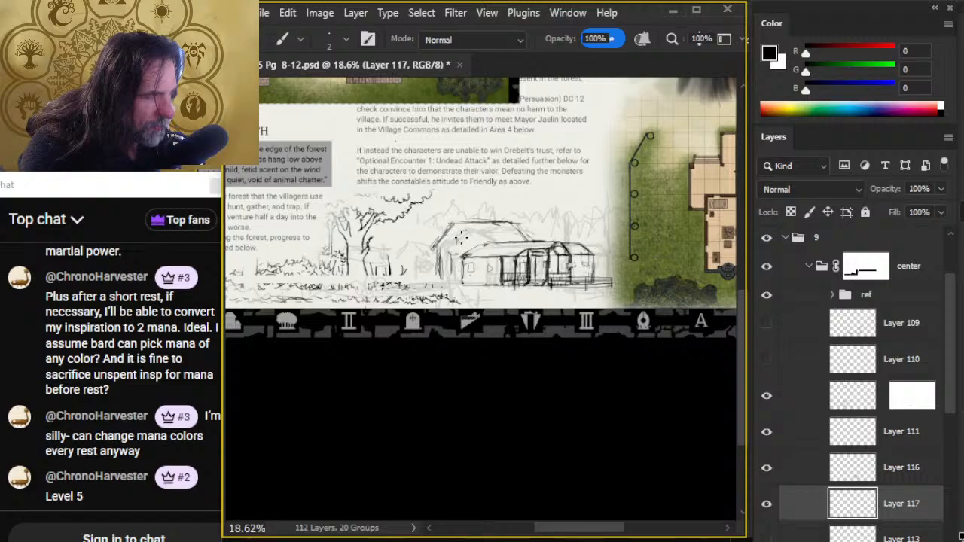
mouse_move(467, 228)
left_mouse_down()
mouse_move(482, 242)
mouse_move(502, 216)
left_mouse_up()
key("e")
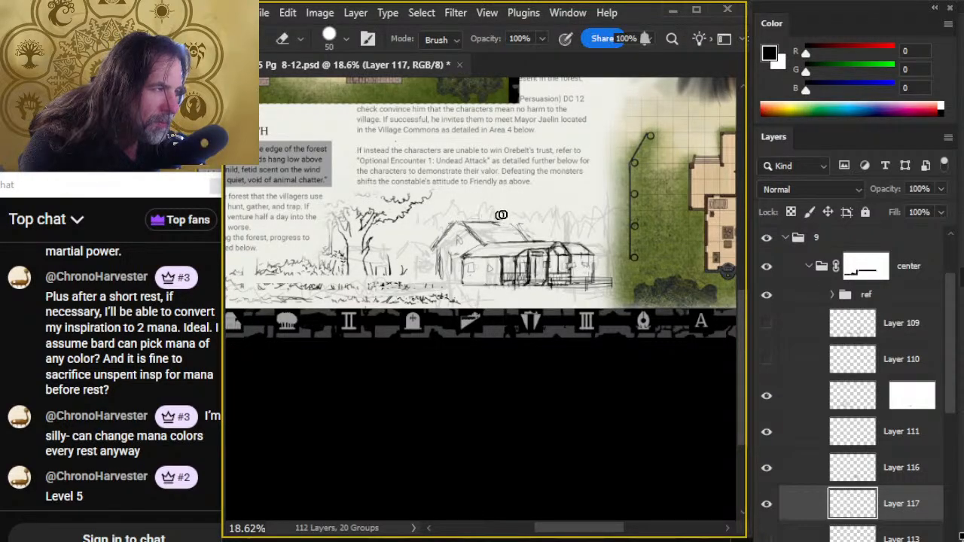
- Sketch a small gabled house between the tree and the larger building, erasing stray marks along its base
key("b")
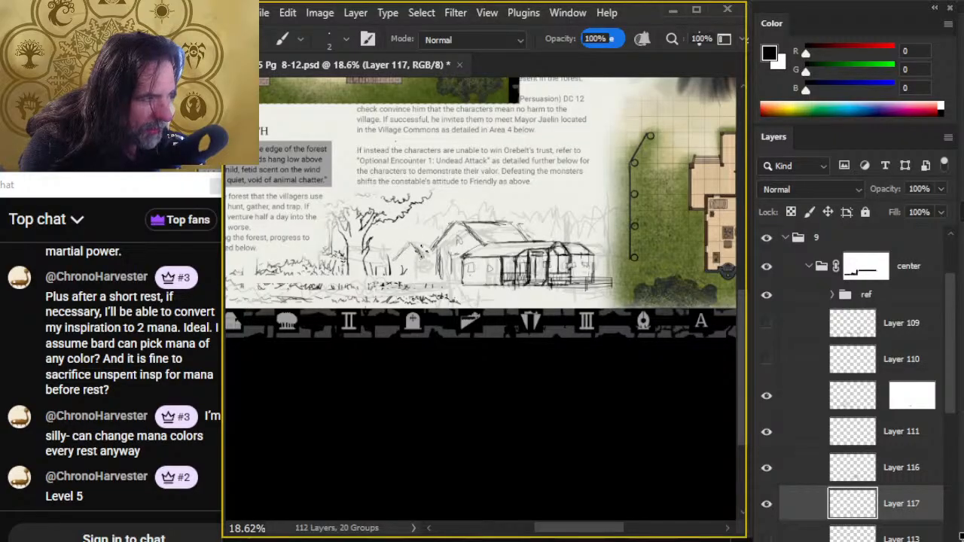
mouse_move(350, 111)
left_mouse_down()
mouse_move(503, 367)
mouse_move(427, 320)
mouse_move(352, 173)
left_mouse_up()
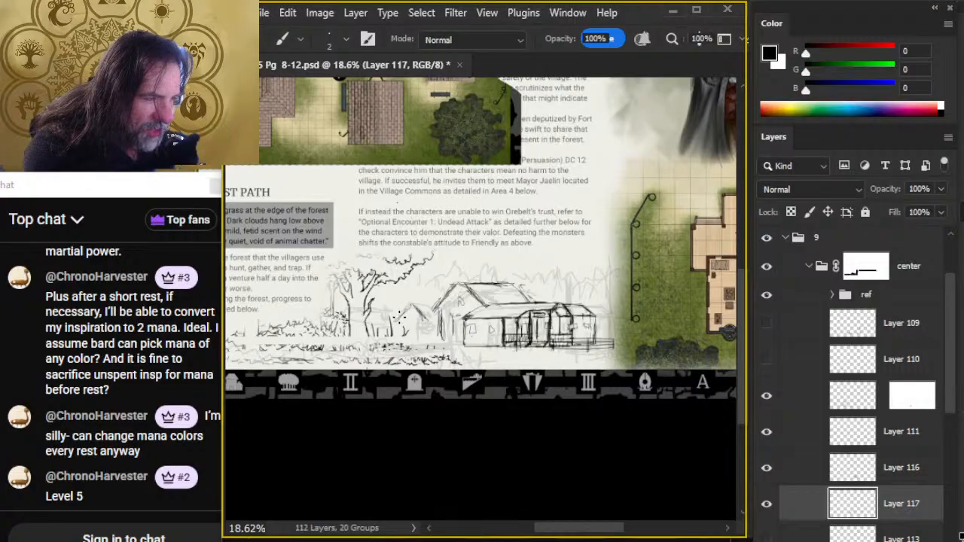
key("e")
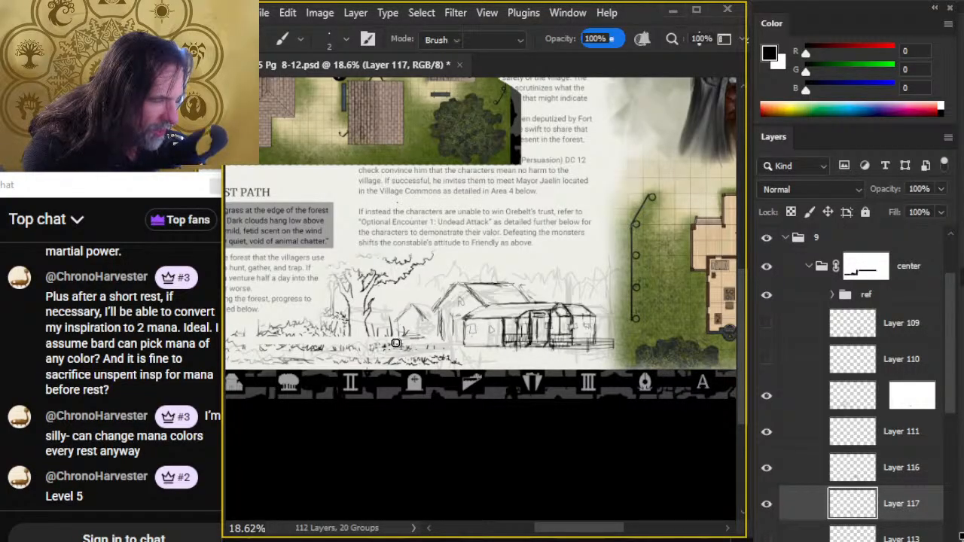
left_click_drag(408, 344, 420, 344)
key("b")
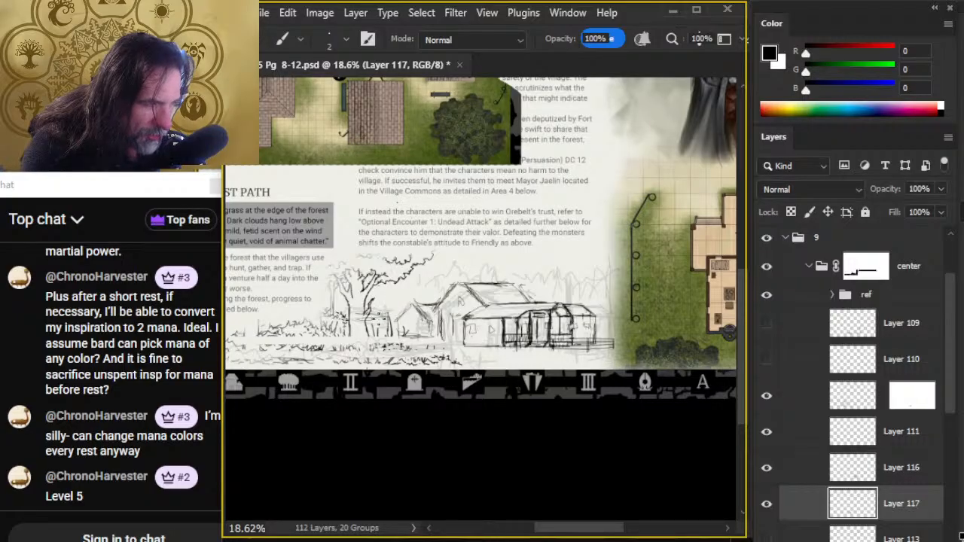
- Erase and touch up the lines beside the tree trunk, and show the long fence on Layer 110 again
key("e")
mouse_move(387, 315)
left_mouse_down()
mouse_move(392, 322)
mouse_move(369, 313)
mouse_move(375, 329)
left_mouse_up()
key("b")
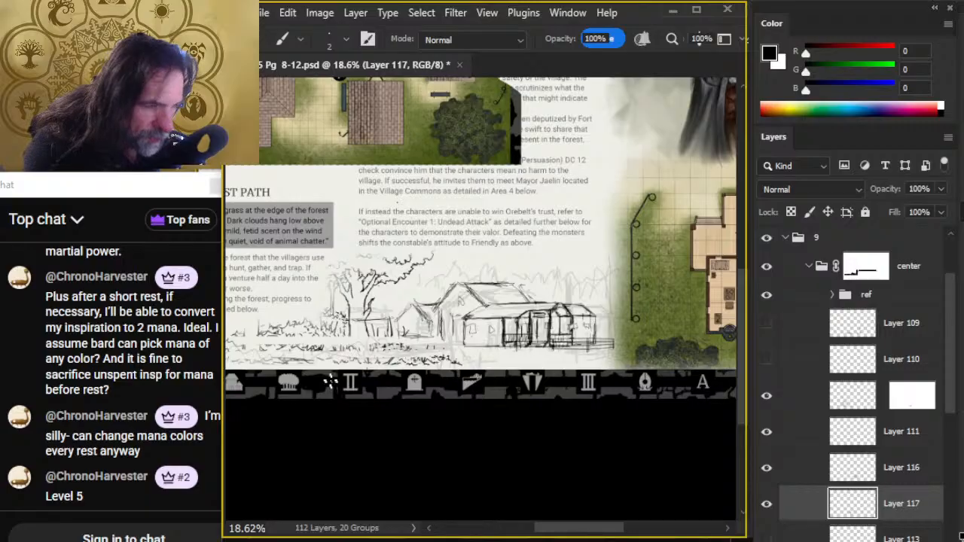
left_click(767, 359)
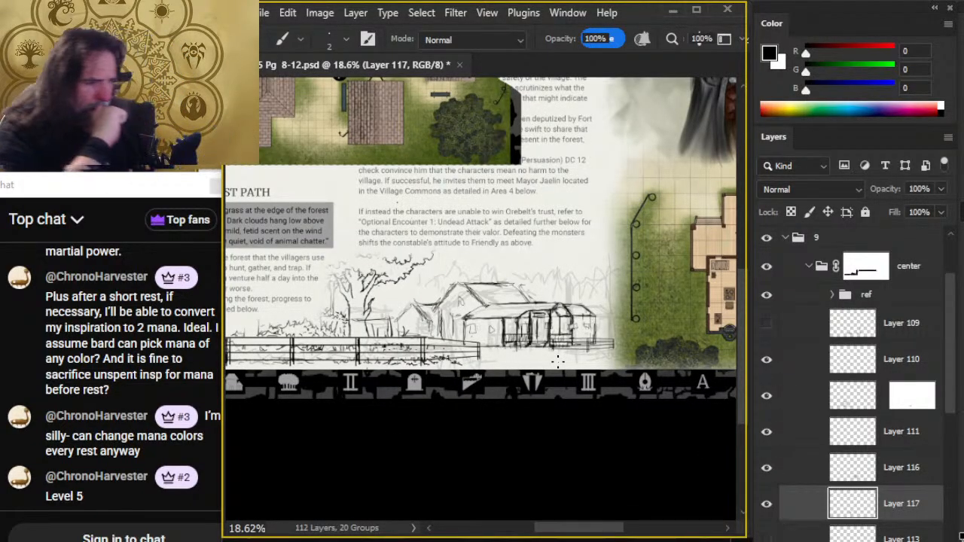
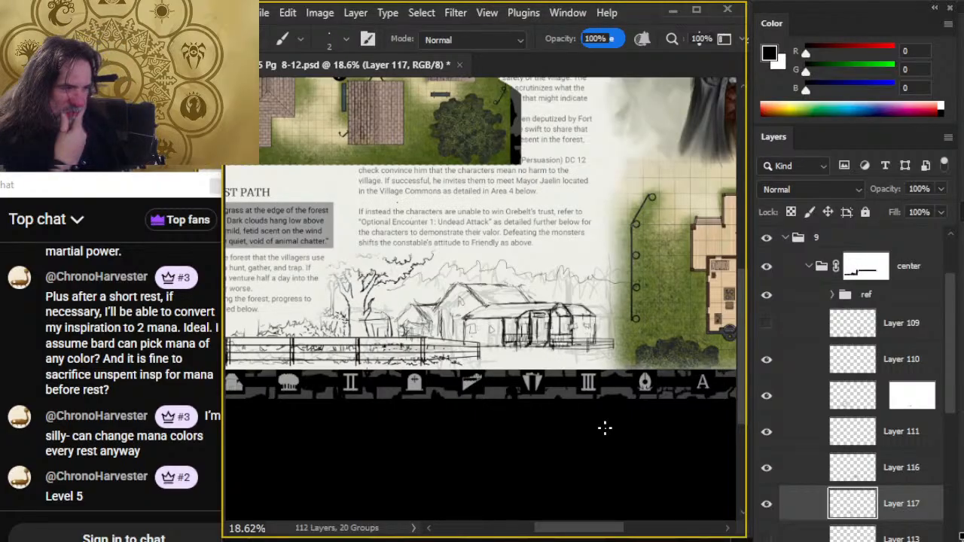
- Hide the ref group and switch Layers 111 and 116 off and on to check which sketch parts they hold
left_click(766, 295)
key("z")
left_click_drag(587, 435, 544, 431)
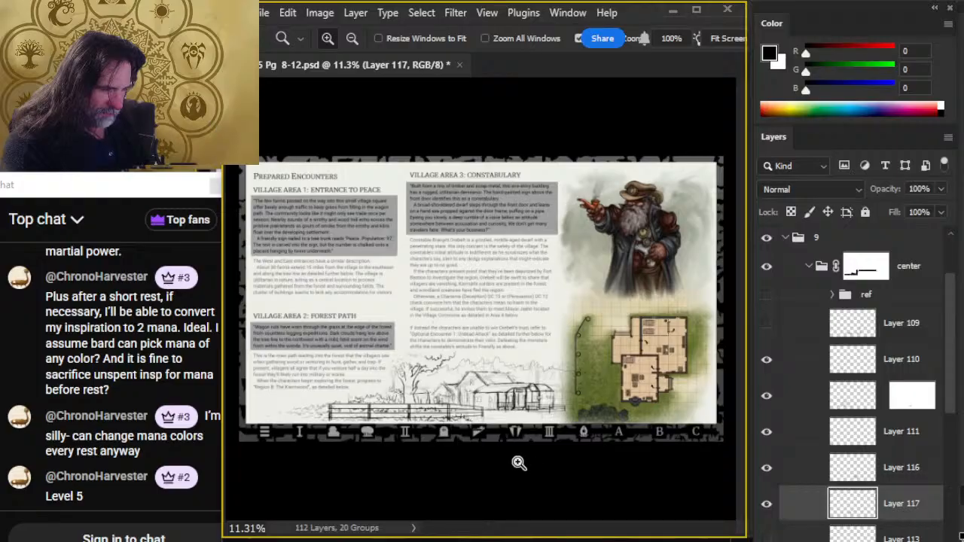
left_click(768, 435)
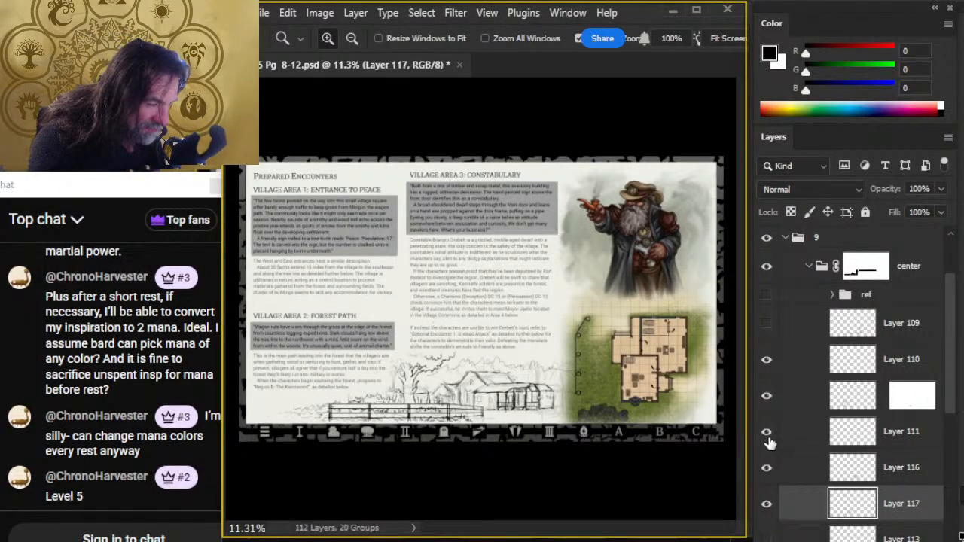
left_click(768, 436)
left_click(768, 470)
left_click(767, 470)
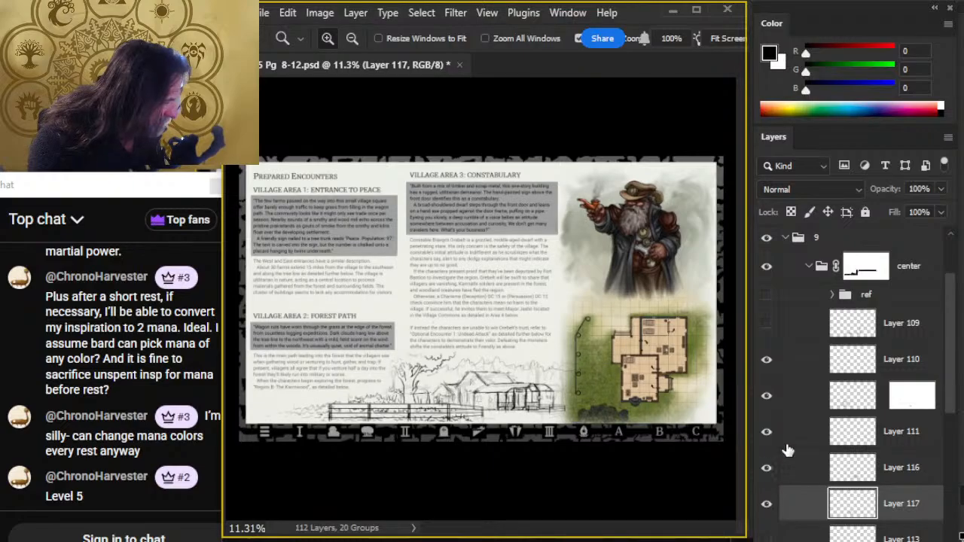
- Select Layers 111, 116 and 117 together and nudge the building sketches up and to the right
left_click(787, 436)
left_click(793, 513, "shift")
key("v")
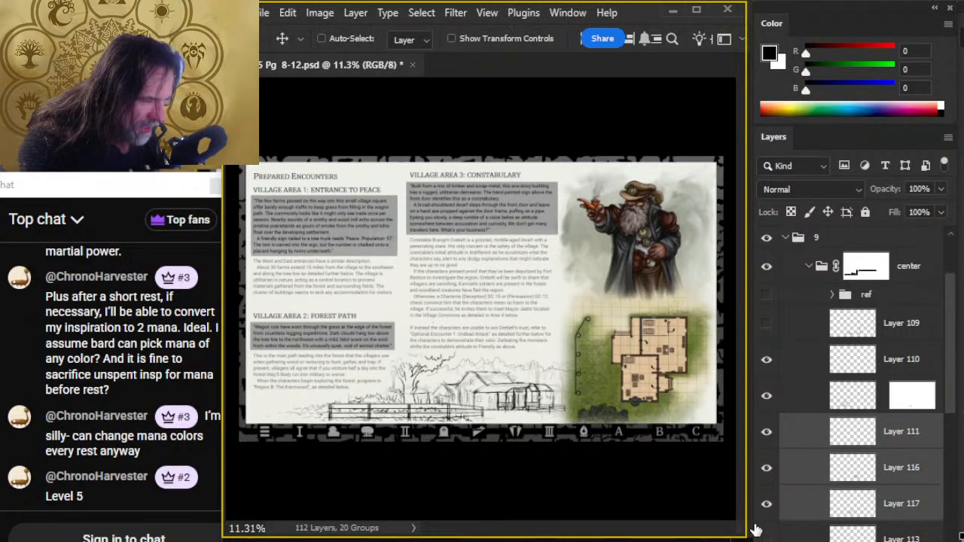
key("shift+Up")
key("shift+Up")
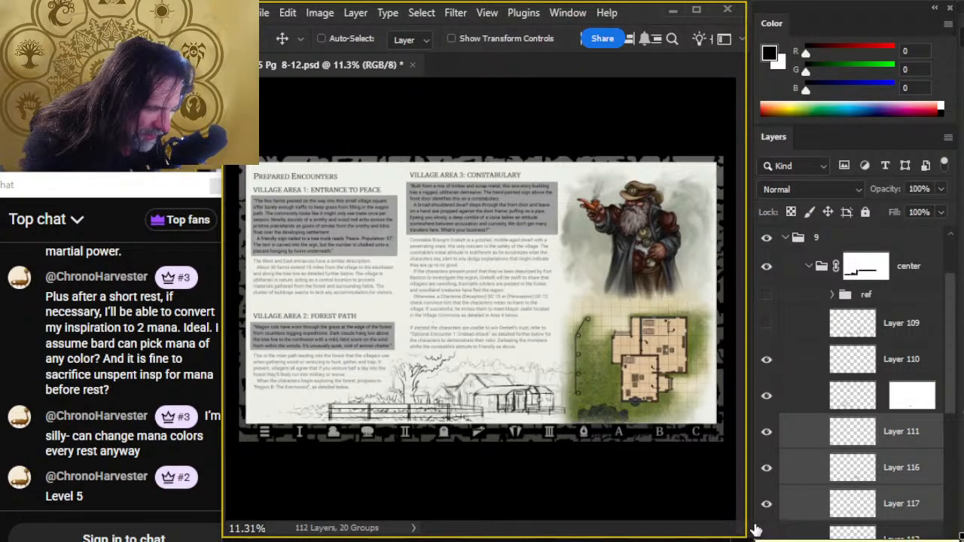
key("shift+Right")
key("shift+Right")
key("shift+Right")
key("shift+Right")
key("shift+Right")
key("shift+Right")
key("shift+Right")
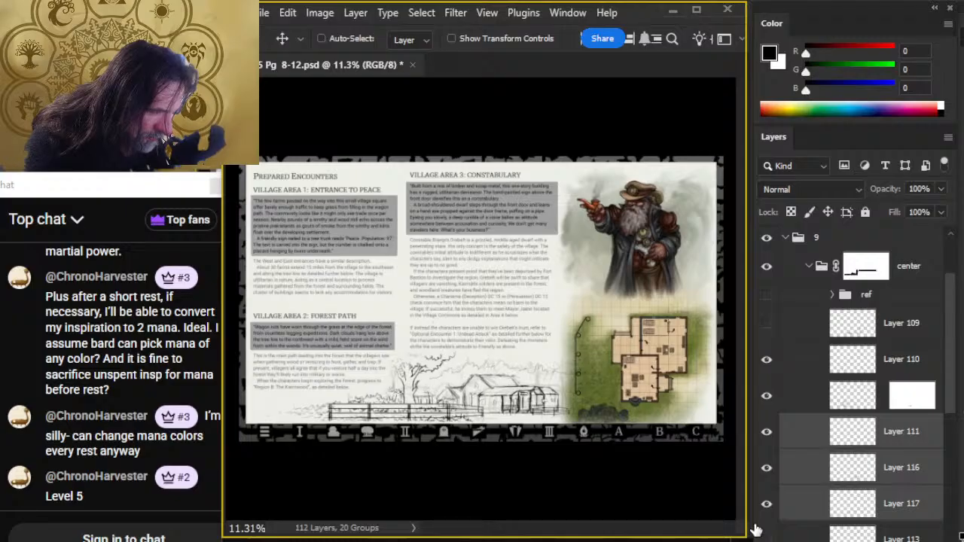
key("shift+Right")
key("shift+Right")
key("shift+Right")
key("shift+Right")
key("shift+Right")
key("shift+Right")
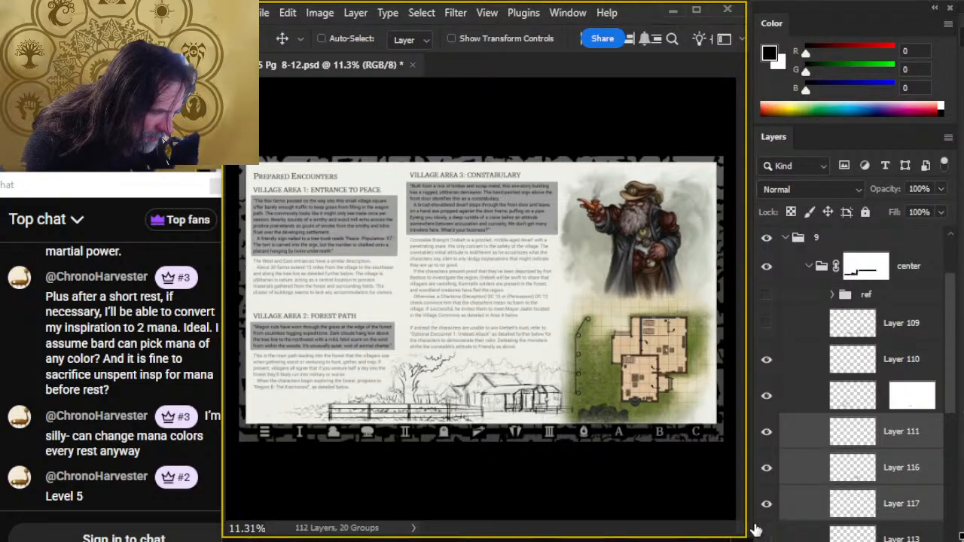
key("shift+Right")
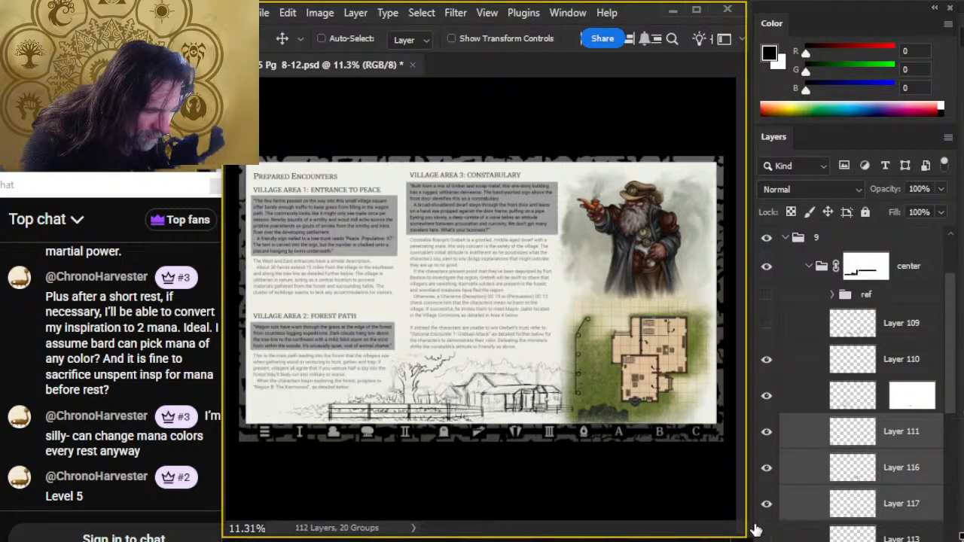
key("shift+Right")
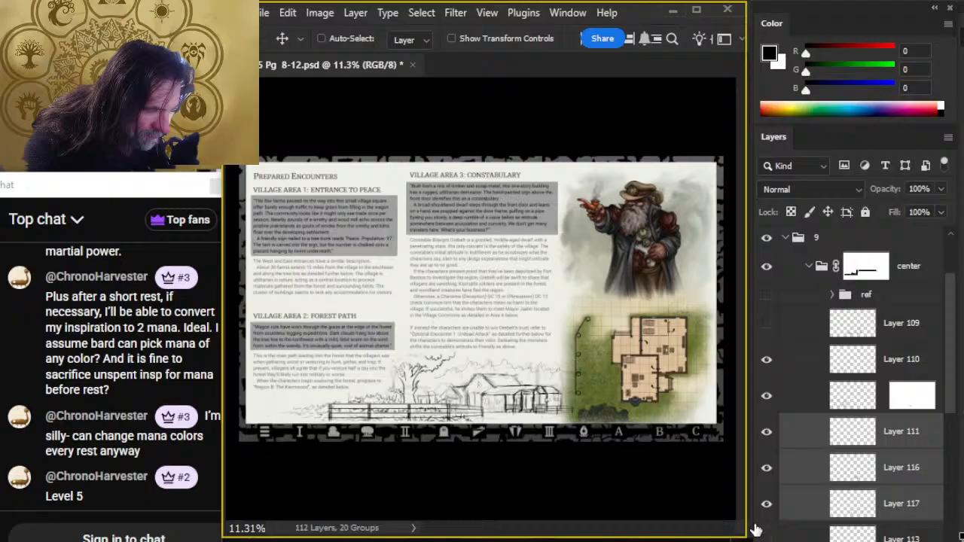
- Paint black on the center group's mask with a 400 px brush to hide the sketch overlapping the map's left edge
left_click(860, 270)
left_click(766, 267)
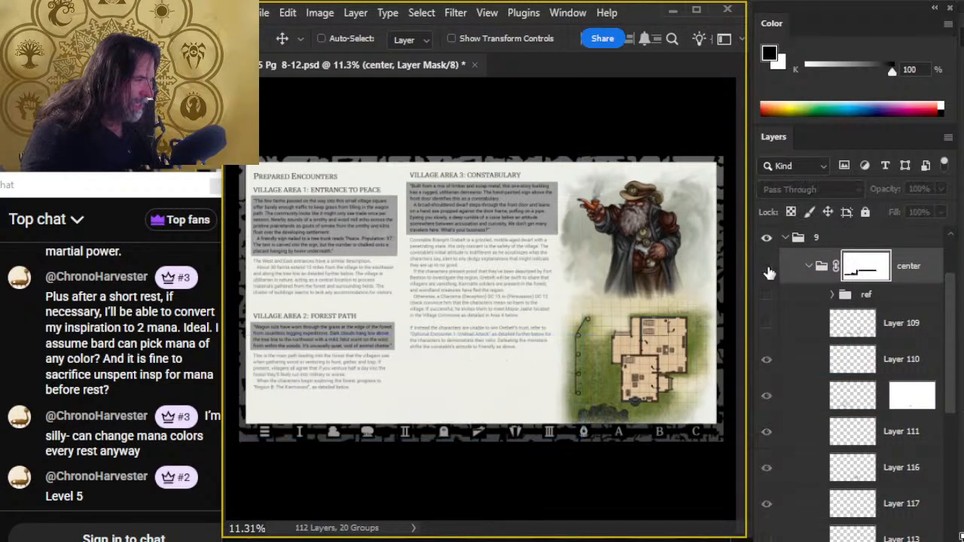
left_click(768, 269)
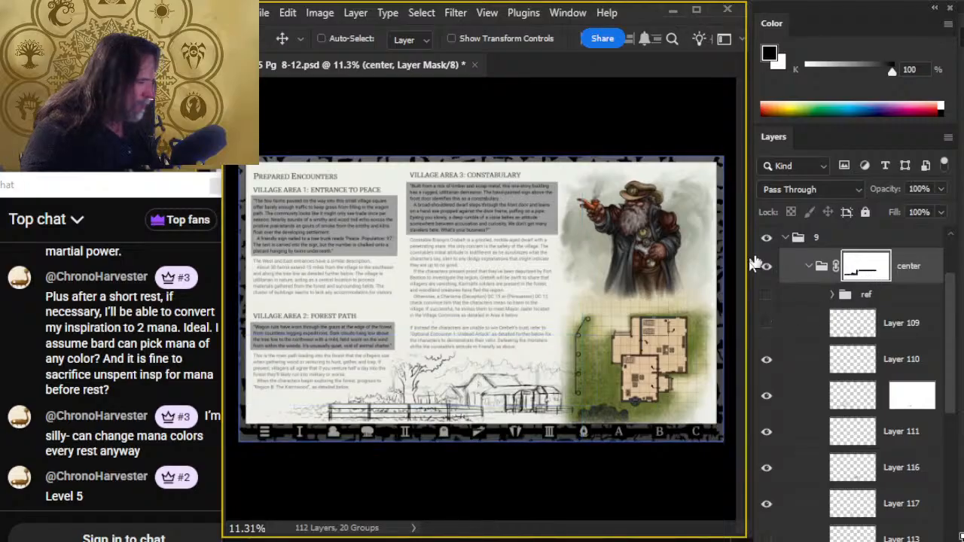
key("b")
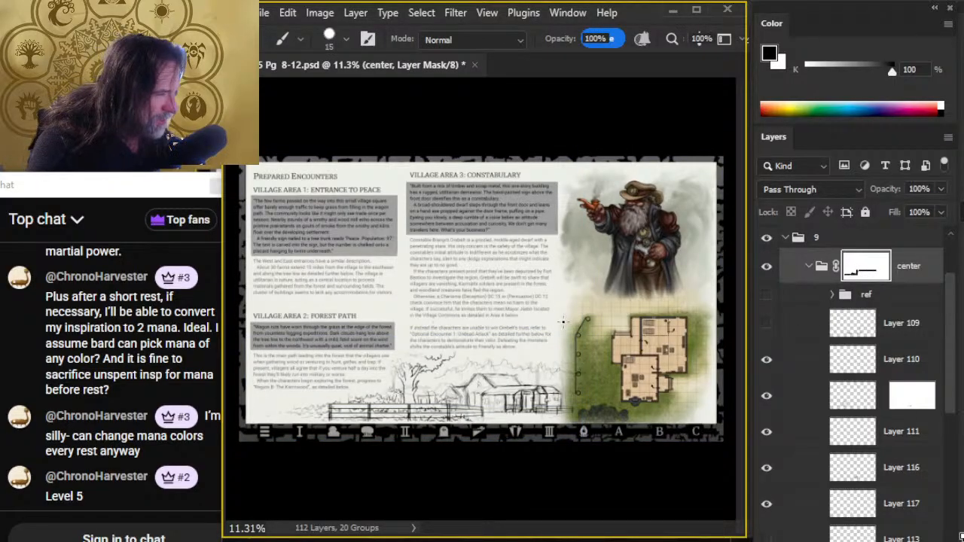
key("bracketright")
key("bracketright")
key("bracketright")
key("bracketright")
key("bracketright")
key("bracketright")
key("bracketright")
key("bracketright")
key("bracketright")
key("bracketright")
key("bracketright")
key("bracketright")
key("bracketright")
key("bracketright")
key("bracketright")
key("bracketright")
key("bracketright")
key("bracketright")
key("bracketright")
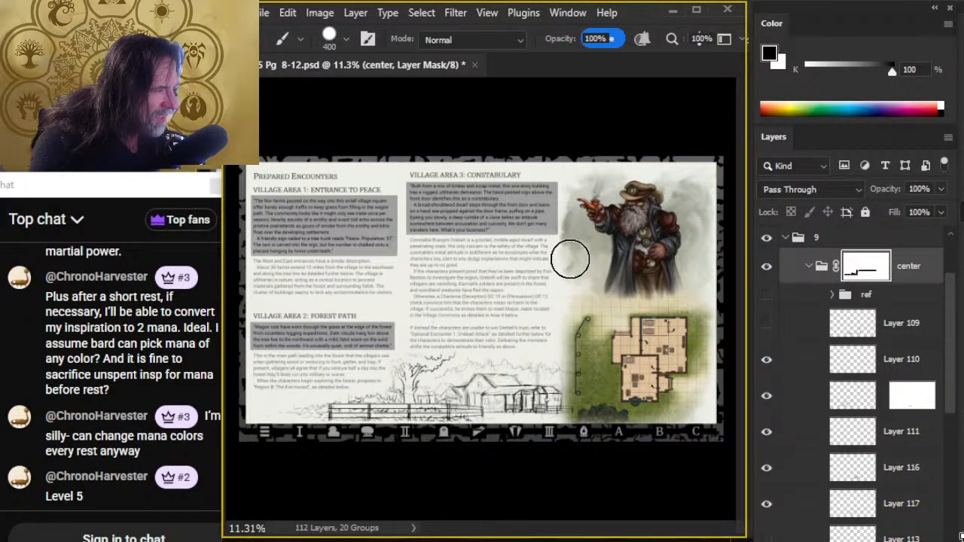
mouse_move(570, 259)
left_mouse_down()
mouse_move(564, 342)
mouse_move(581, 436)
mouse_move(576, 222)
mouse_move(588, 459)
left_mouse_up()
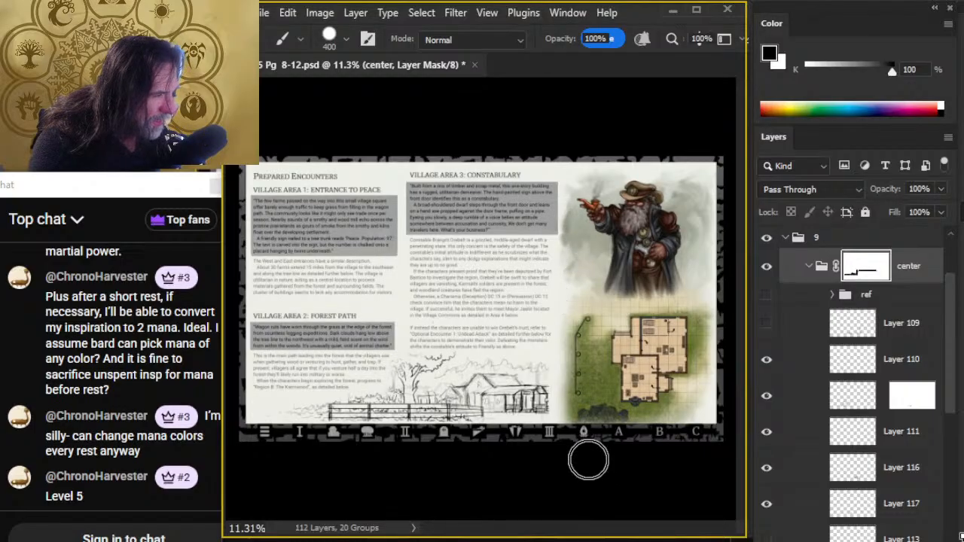
- Smudge the center group's mask at 40% strength to soften the sketch's edge beside the map
key("z")
left_click(539, 401)
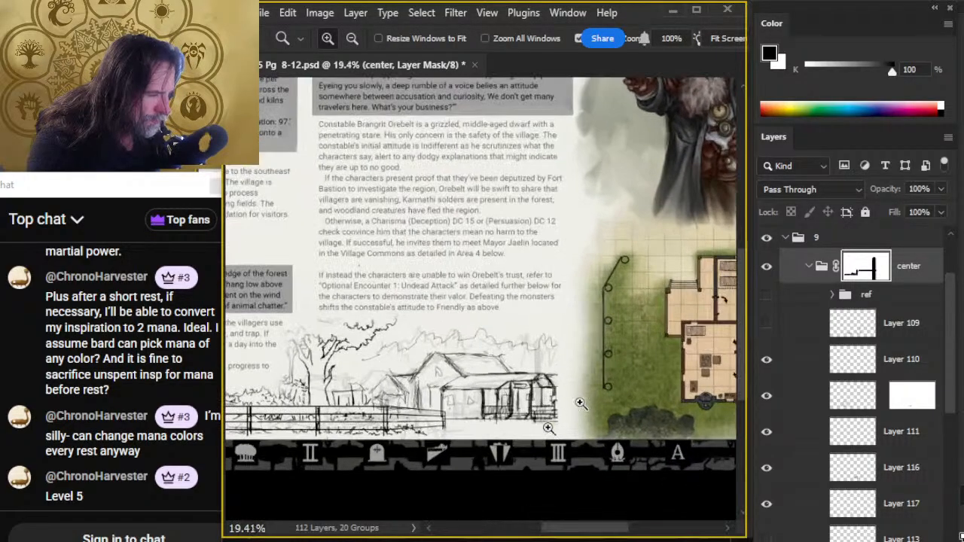
key("r")
mouse_move(550, 396)
left_mouse_down()
mouse_move(558, 387)
mouse_move(546, 386)
mouse_move(566, 435)
left_mouse_up()
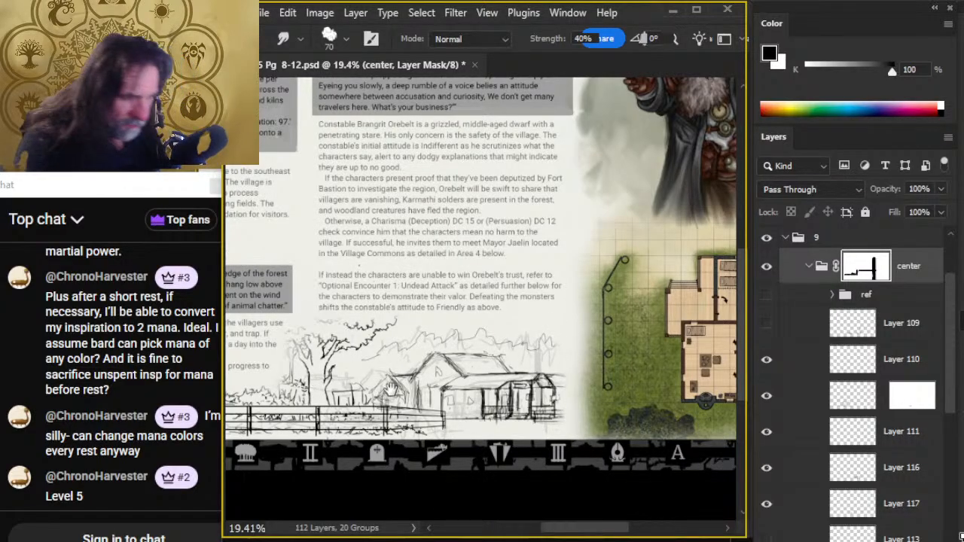
left_click_drag(391, 387, 488, 344)
key("z")
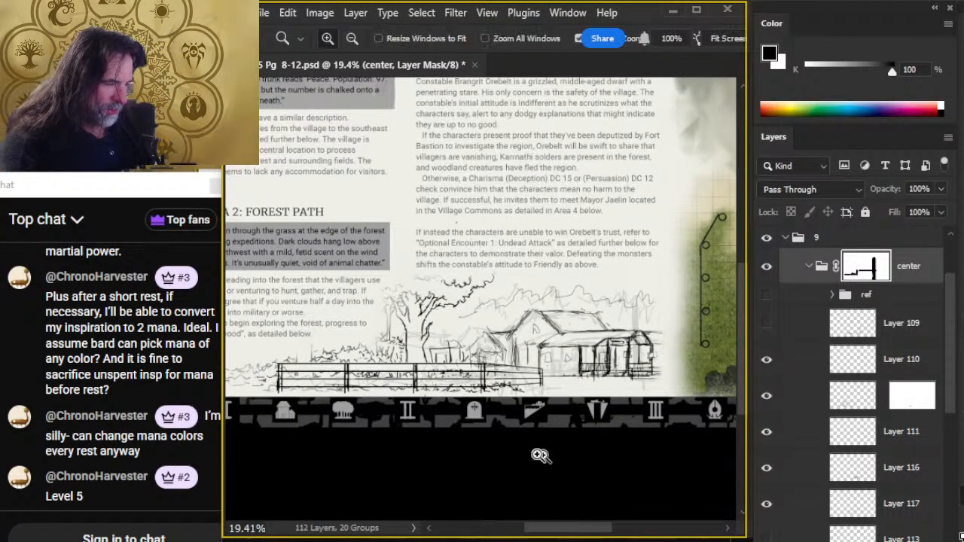
left_click(540, 455, "alt")
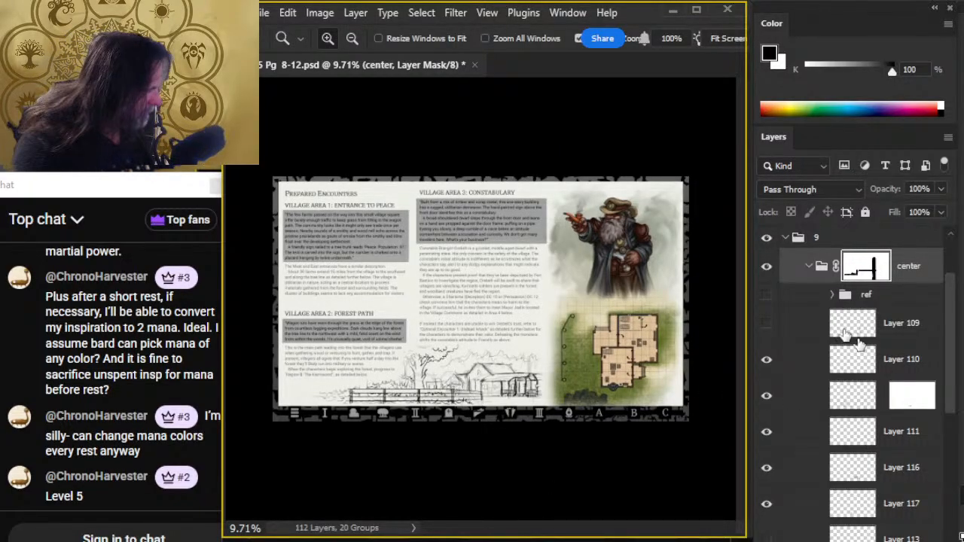
- Lower the center group's opacity to 58%
left_click(926, 282)
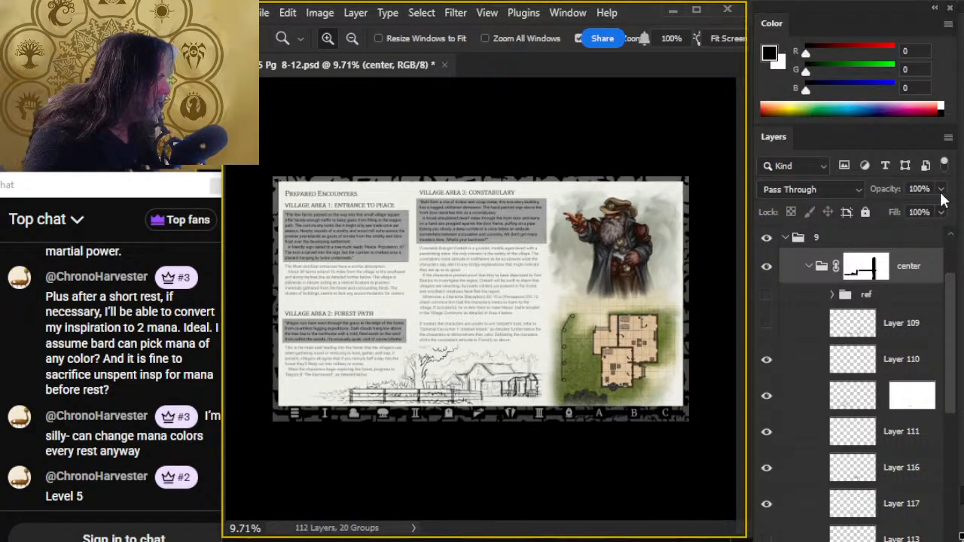
left_click(940, 189)
left_click_drag(941, 207, 910, 209)
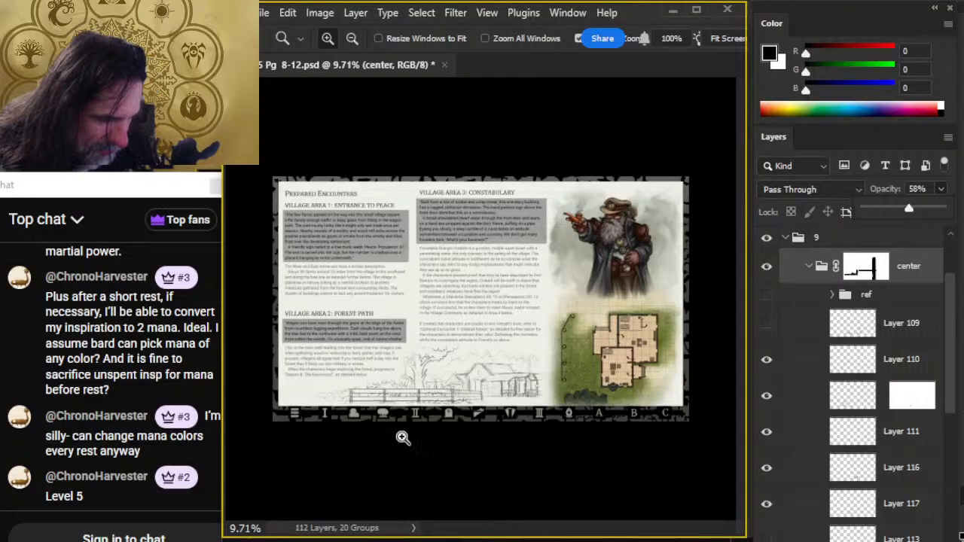
- Group the ref folder and all the sketch layers together inside the center group
left_click(400, 337)
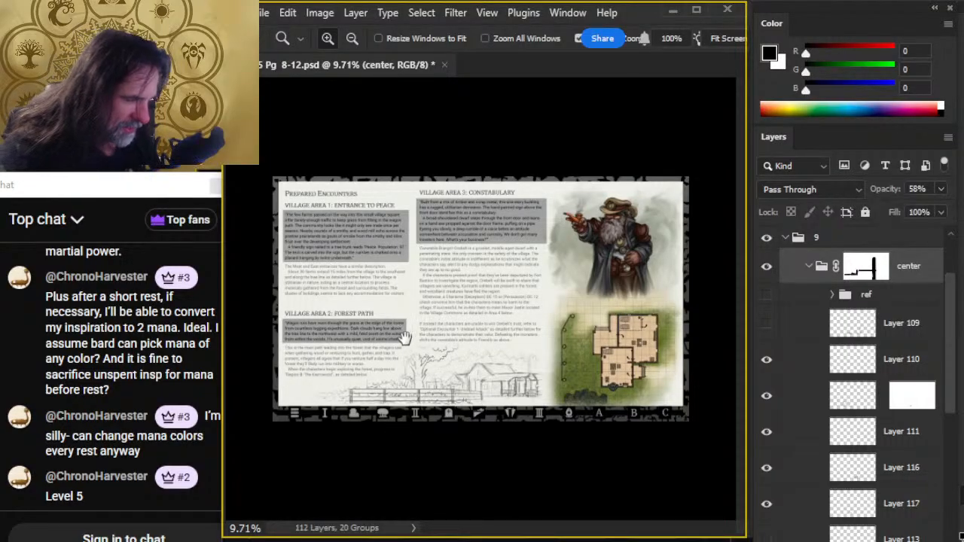
left_click(460, 382)
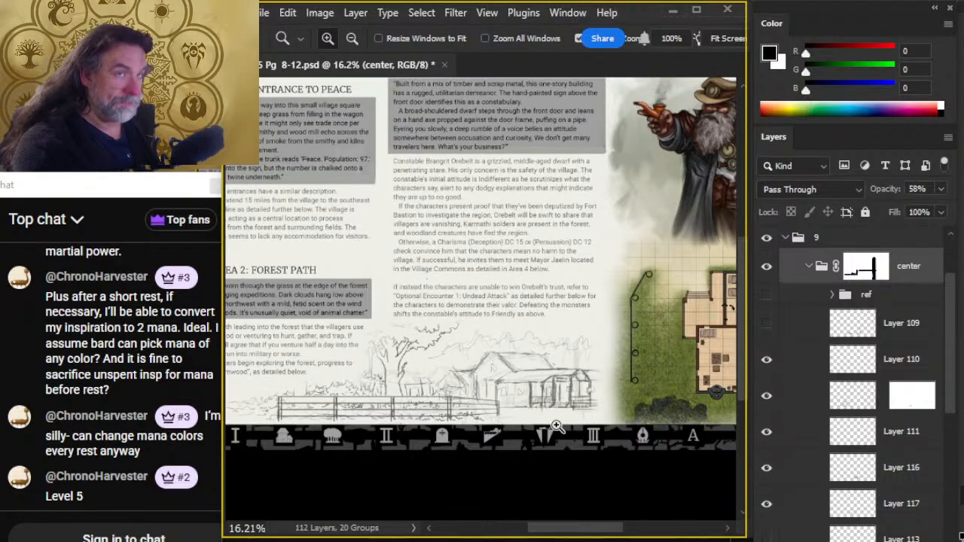
left_click_drag(507, 355, 536, 251)
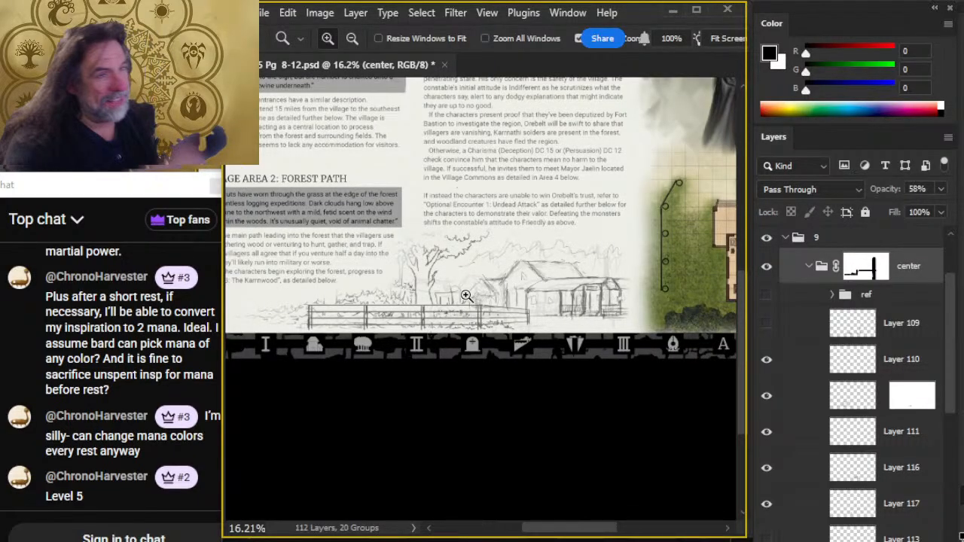
left_click(813, 363)
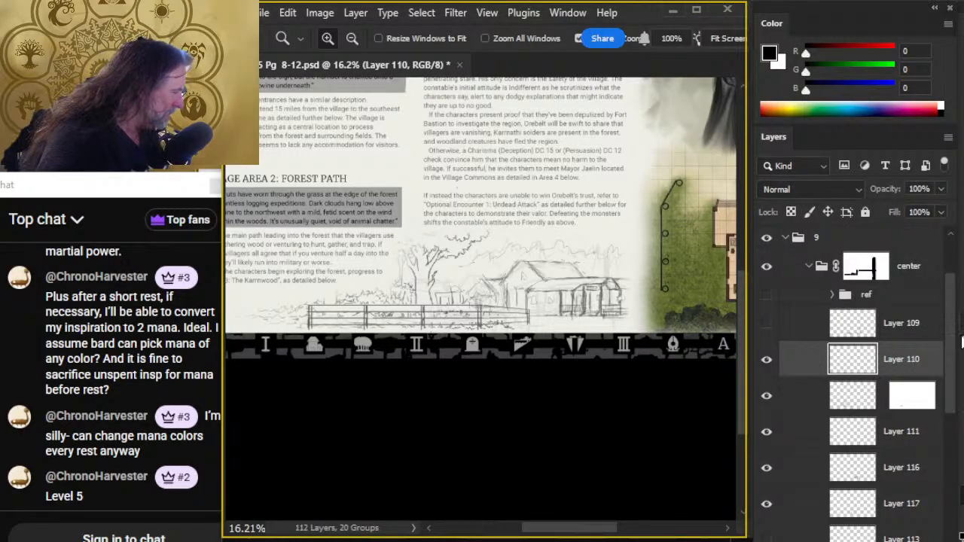
mouse_move(952, 346)
left_mouse_down()
mouse_move(950, 461)
mouse_move(953, 334)
left_mouse_up()
left_click(879, 405, "shift")
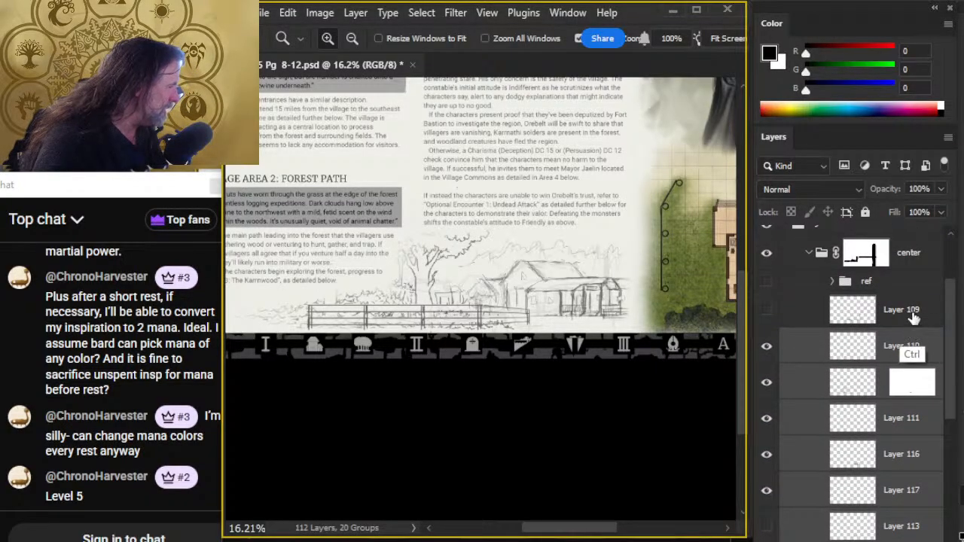
left_click(914, 319, "ctrl")
left_click(896, 289, "ctrl")
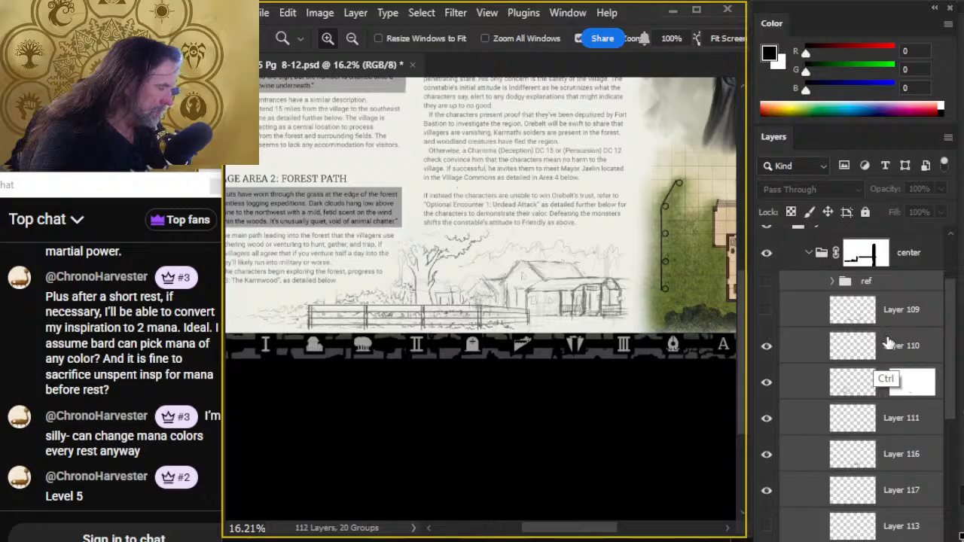
key("ctrl+g")
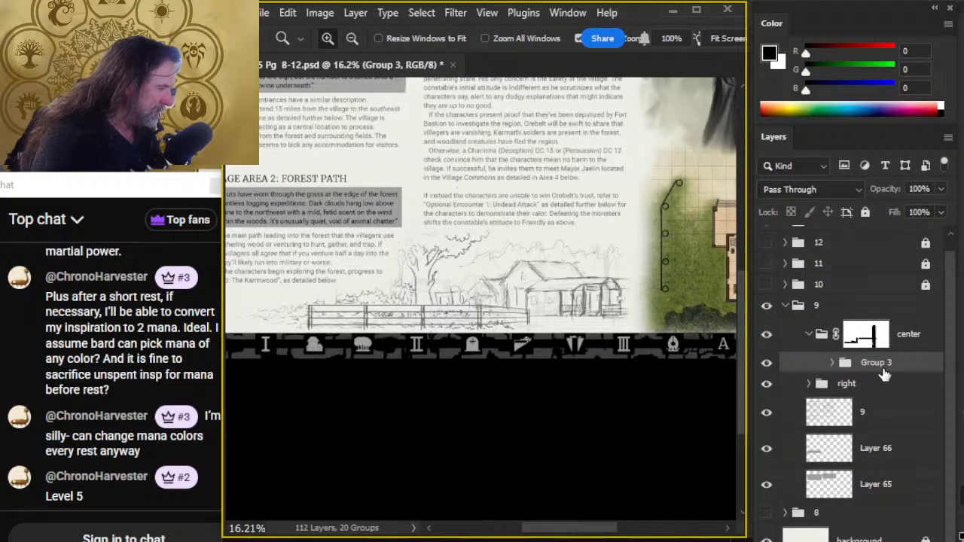
- Lower the new sketch group's opacity to 35% and add an empty layer above it
left_click(941, 189)
left_click_drag(945, 208, 920, 211)
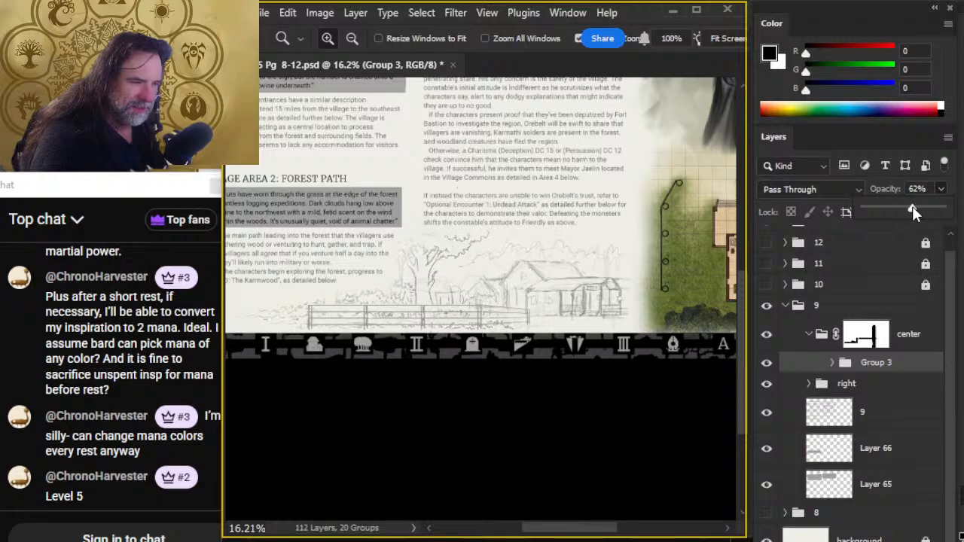
left_click_drag(900, 212, 895, 218)
left_click(892, 371)
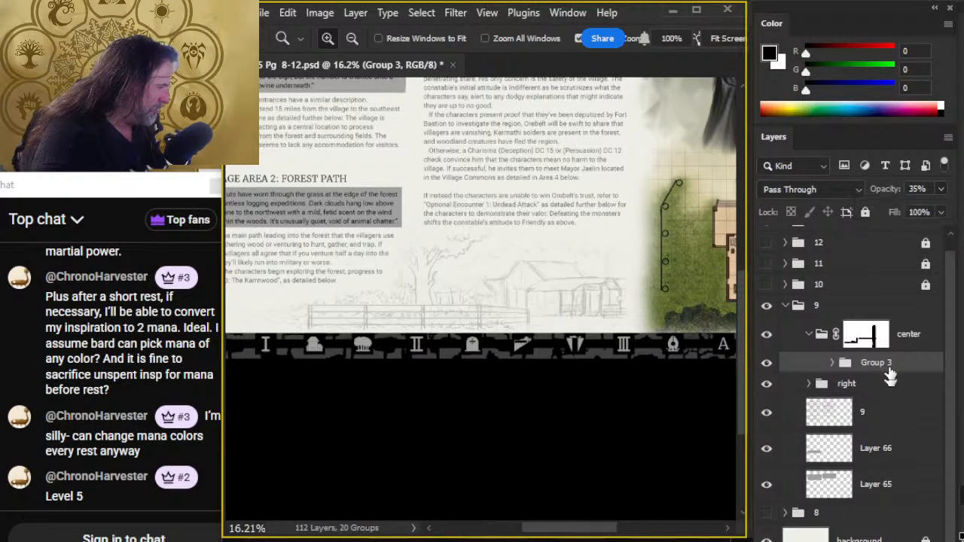
key("ctrl+alt+shift+n")
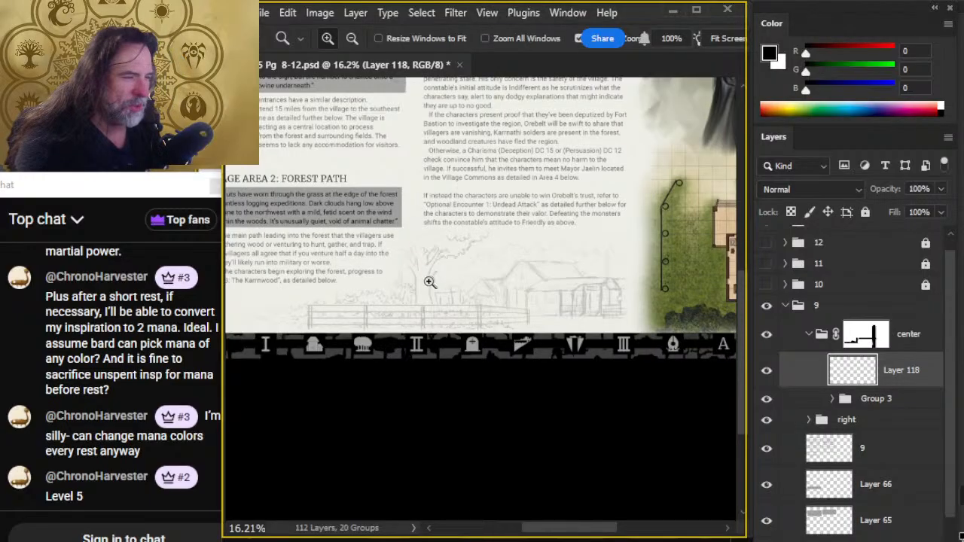
- Ink the left edge of the large tree's trunk over the sketch, down to the fence, with a 4-pixel black brush
left_click(458, 300)
left_click(458, 302)
left_click_drag(430, 266, 506, 279)
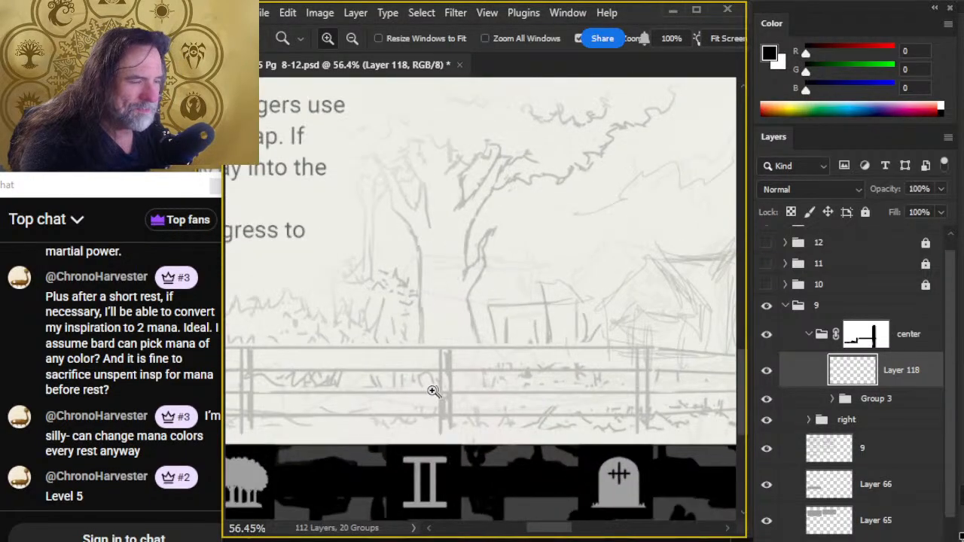
left_click_drag(396, 343, 498, 344)
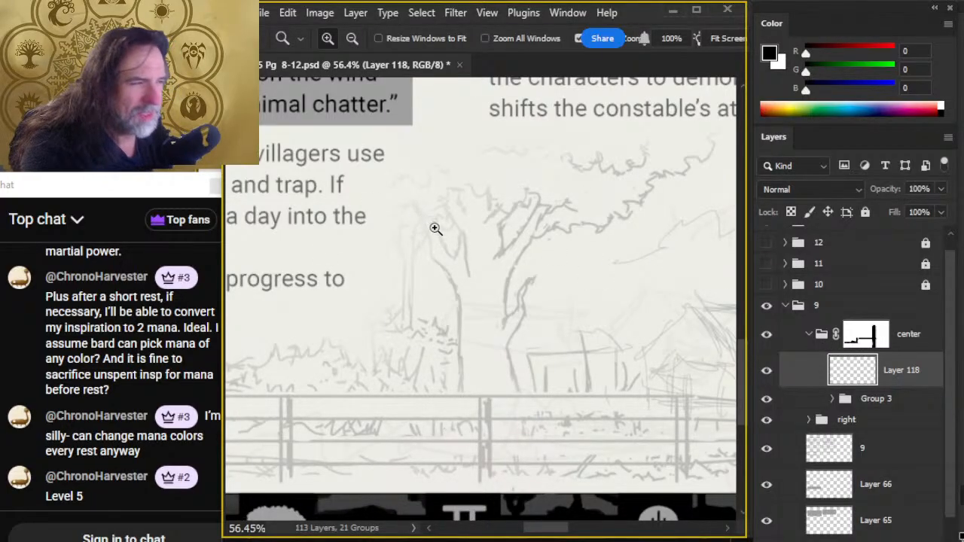
left_click_drag(452, 222, 465, 275)
key("b")
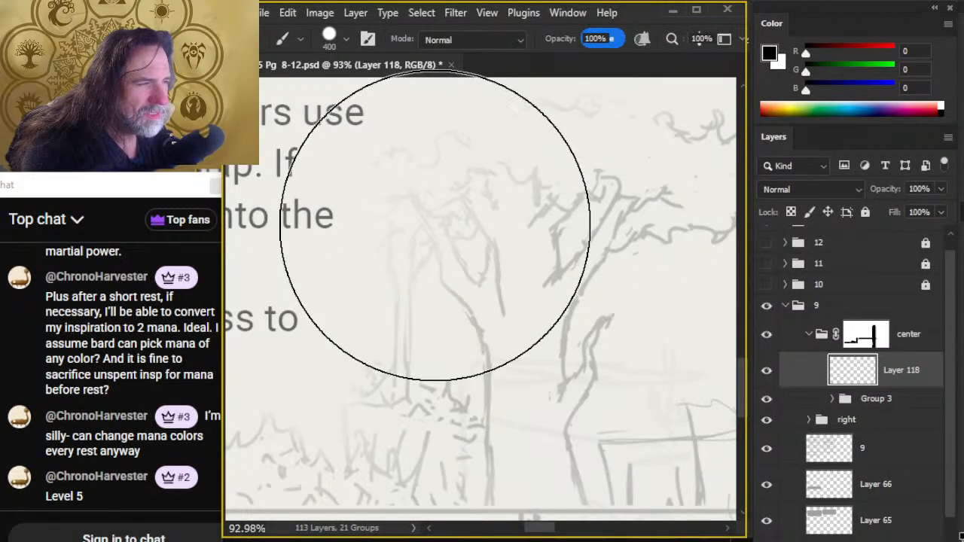
key("bracketleft")
key("bracketleft")
key("bracketleft")
key("bracketleft")
key("bracketleft")
key("bracketleft")
key("bracketleft")
key("bracketleft")
key("bracketleft")
key("bracketleft")
key("bracketleft")
key("bracketleft")
key("bracketleft")
key("bracketleft")
key("bracketleft")
key("bracketleft")
key("bracketleft")
key("bracketleft")
key("bracketleft")
key("bracketleft")
key("bracketleft")
key("bracketleft")
key("bracketleft")
key("bracketleft")
key("bracketleft")
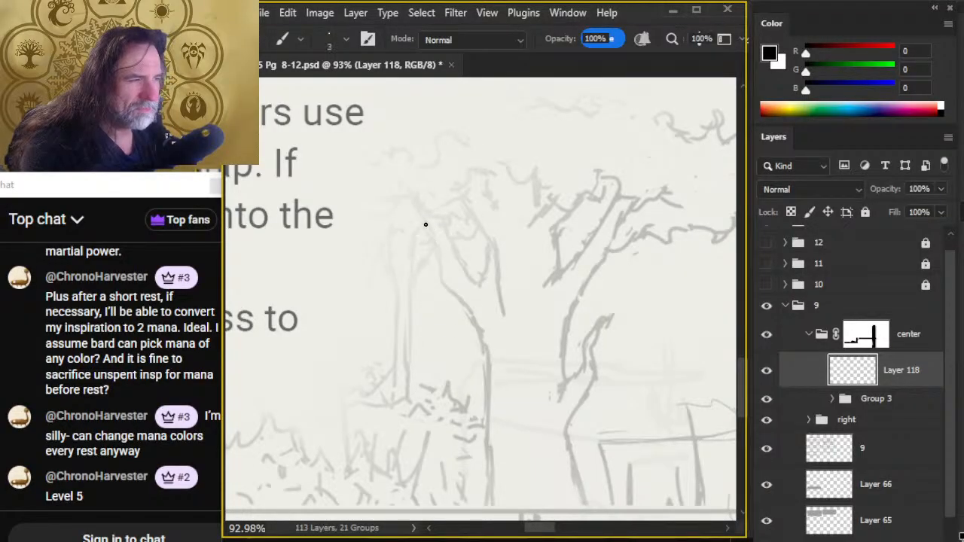
key("ctrl+z")
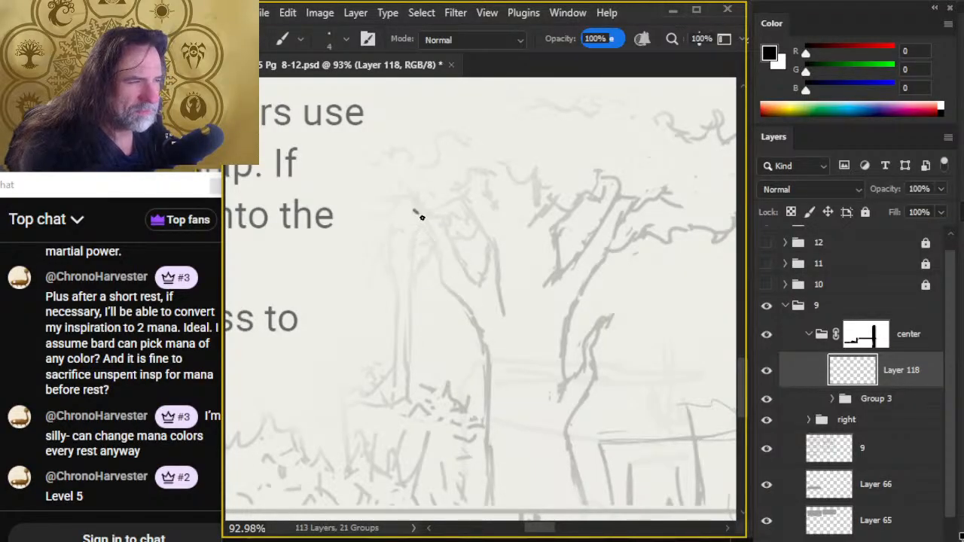
left_click_drag(414, 211, 460, 302)
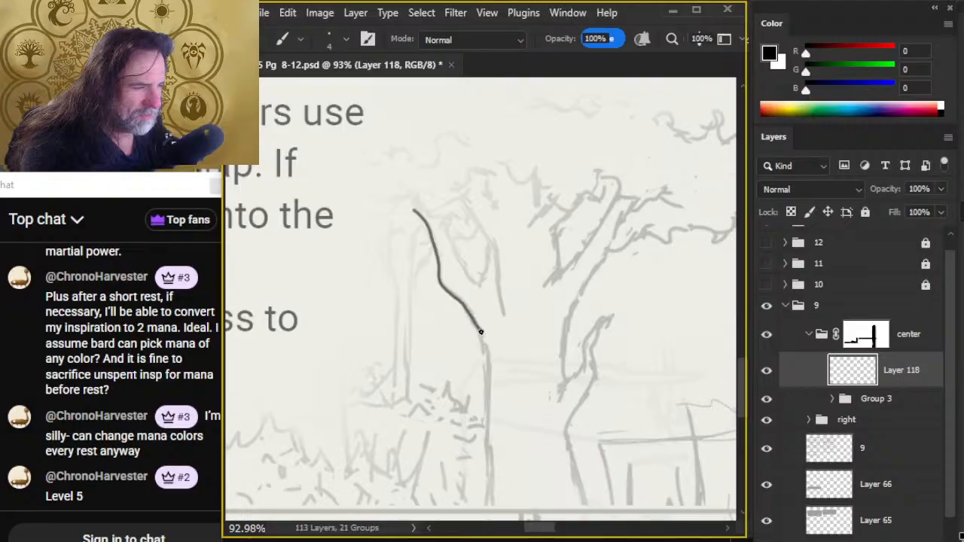
left_click_drag(486, 393, 493, 488)
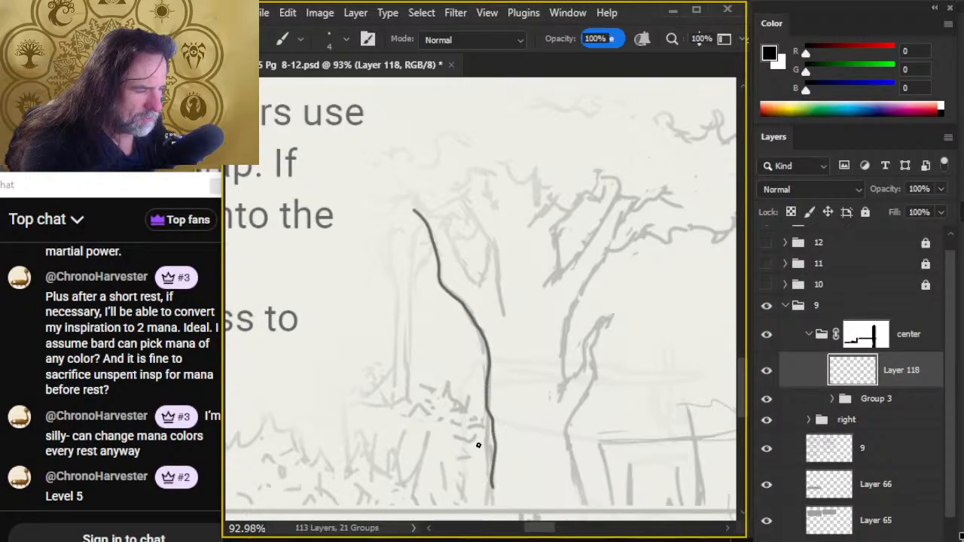
left_click_drag(526, 359, 573, 176)
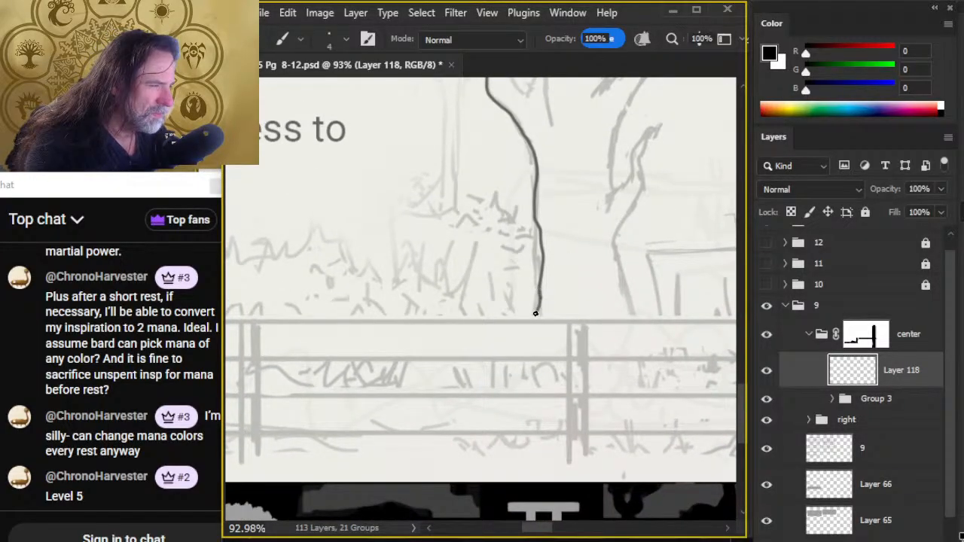
left_click_drag(598, 204, 626, 184)
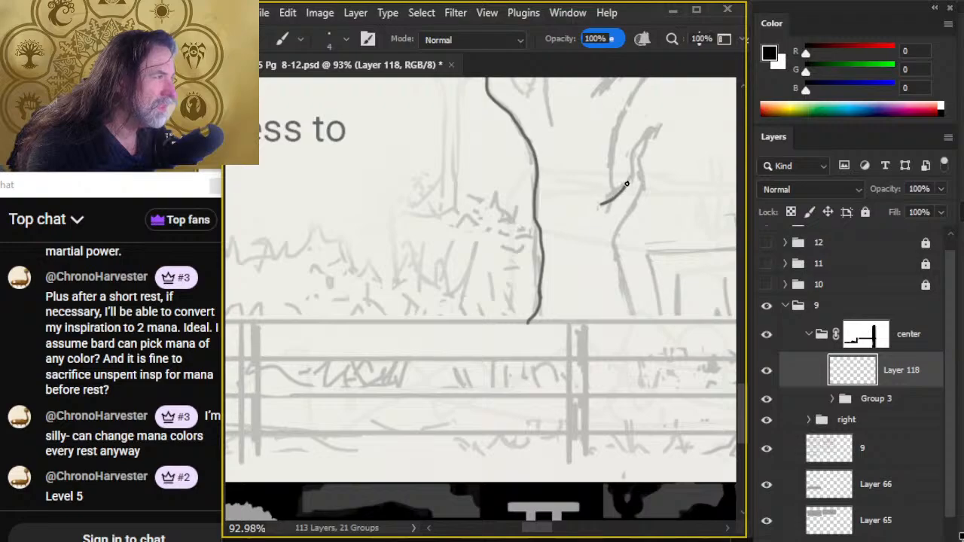
mouse_move(666, 98)
left_mouse_down()
mouse_move(695, 72)
mouse_move(559, 244)
mouse_move(557, 231)
left_mouse_up()
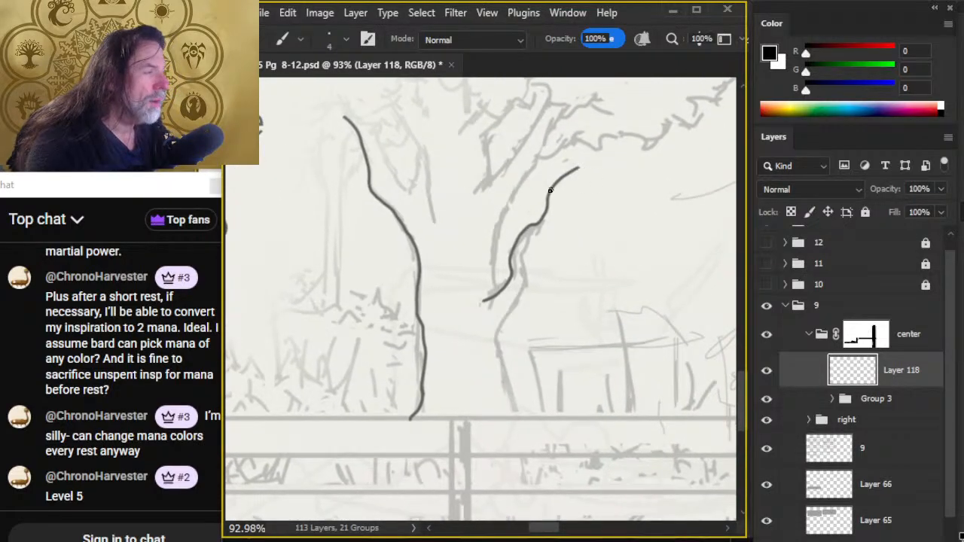
key("e")
left_click(575, 167)
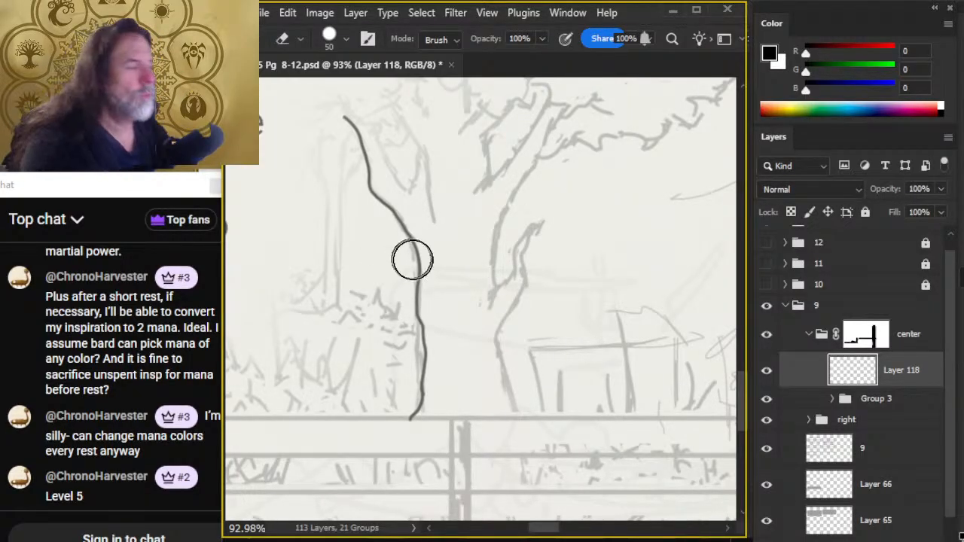
- Ink the large tree's forked upper branches on both sides and the trunk's right edge down to the fence
left_click_drag(461, 256, 470, 325)
key("b")
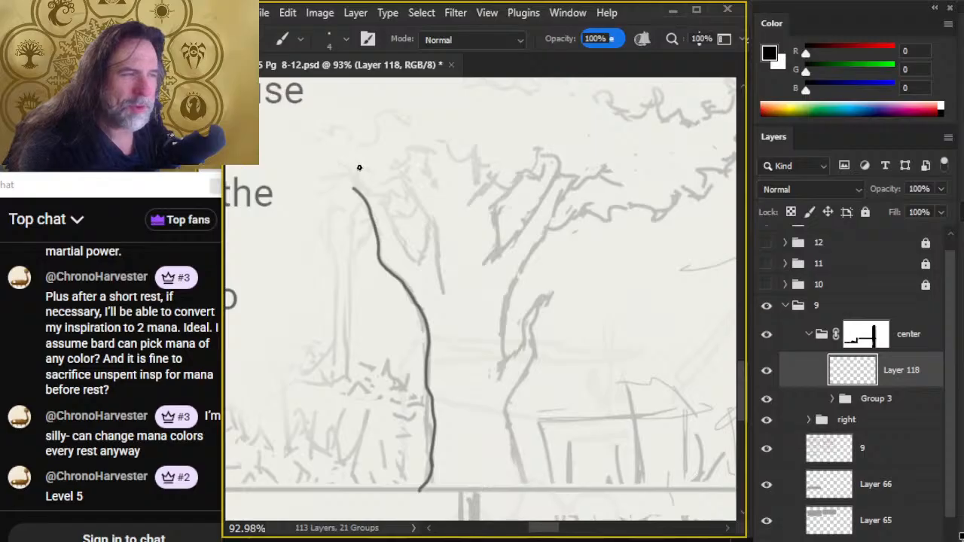
mouse_move(354, 166)
left_mouse_down()
mouse_move(377, 190)
mouse_move(388, 164)
mouse_move(381, 191)
mouse_move(399, 239)
mouse_move(420, 260)
mouse_move(428, 216)
mouse_move(380, 174)
mouse_move(401, 155)
mouse_move(369, 192)
mouse_move(387, 211)
mouse_move(376, 196)
mouse_move(390, 155)
left_mouse_up()
key("e")
key("b")
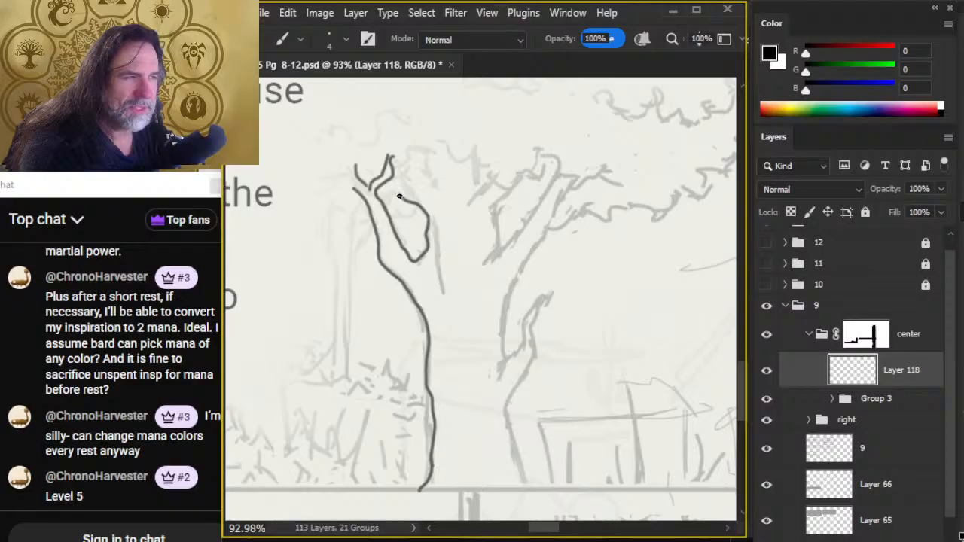
mouse_move(399, 196)
left_mouse_down()
mouse_move(388, 179)
mouse_move(422, 198)
mouse_move(395, 153)
left_mouse_up()
left_click_drag(422, 193, 427, 207)
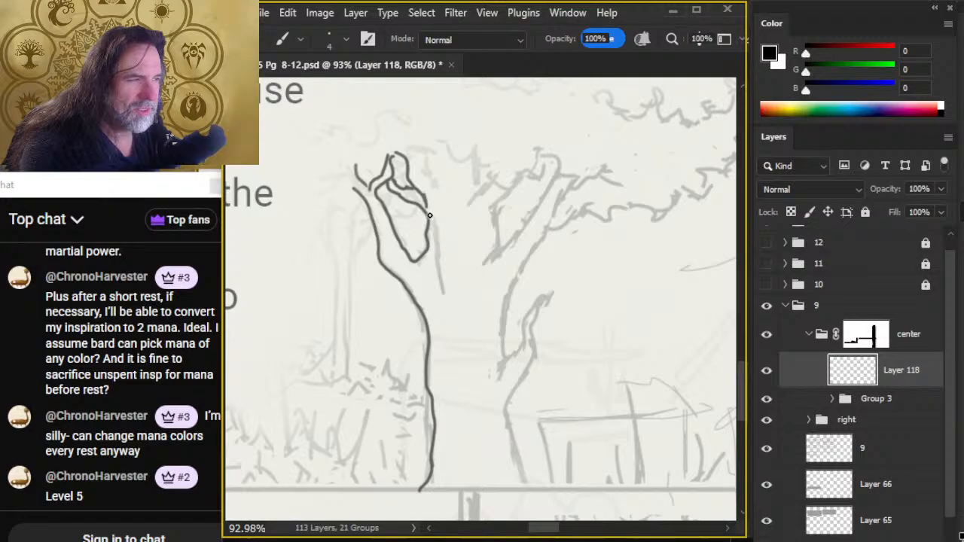
mouse_move(489, 137)
left_mouse_down()
mouse_move(479, 199)
mouse_move(515, 145)
mouse_move(519, 180)
mouse_move(501, 199)
mouse_move(485, 273)
mouse_move(533, 216)
mouse_move(557, 165)
mouse_move(577, 161)
mouse_move(540, 254)
mouse_move(513, 275)
mouse_move(503, 315)
mouse_move(527, 495)
left_mouse_up()
key("z")
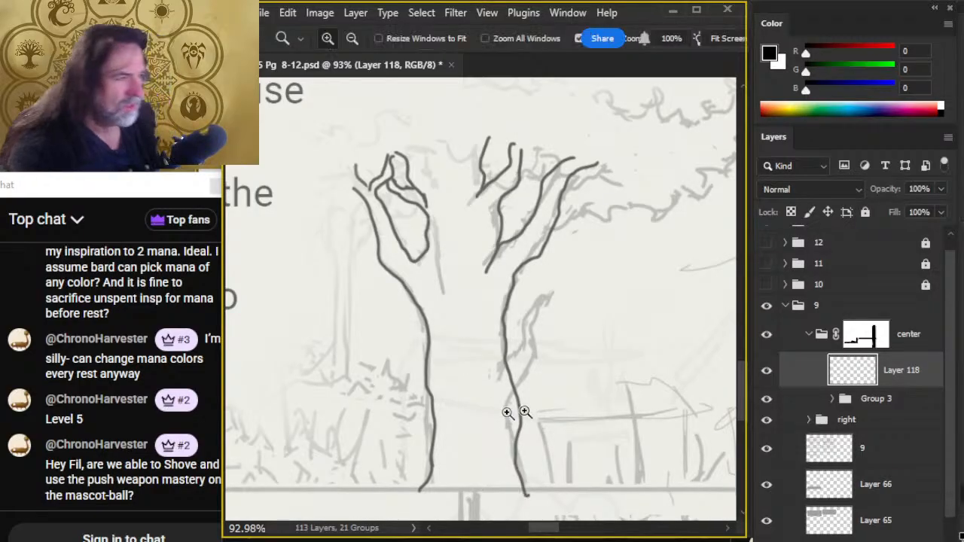
left_click_drag(617, 404, 506, 299)
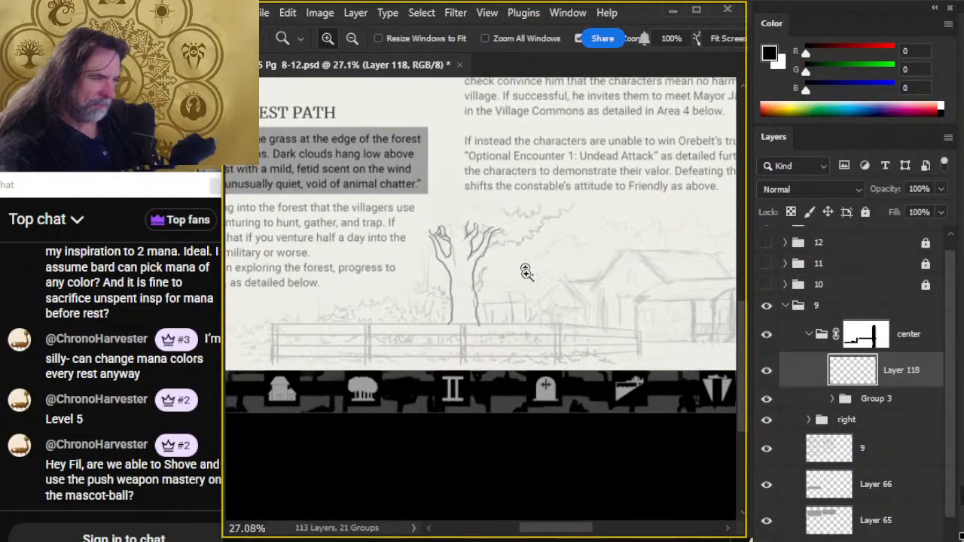
left_click_drag(521, 245, 542, 248)
key("b")
left_click_drag(464, 244, 518, 240)
key("e")
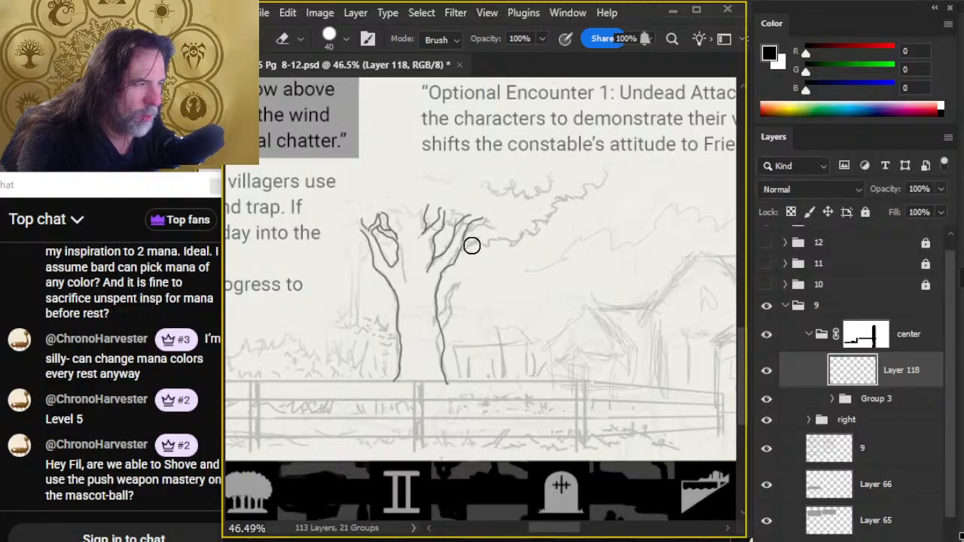
key("b")
left_click_drag(465, 244, 515, 237)
key("e")
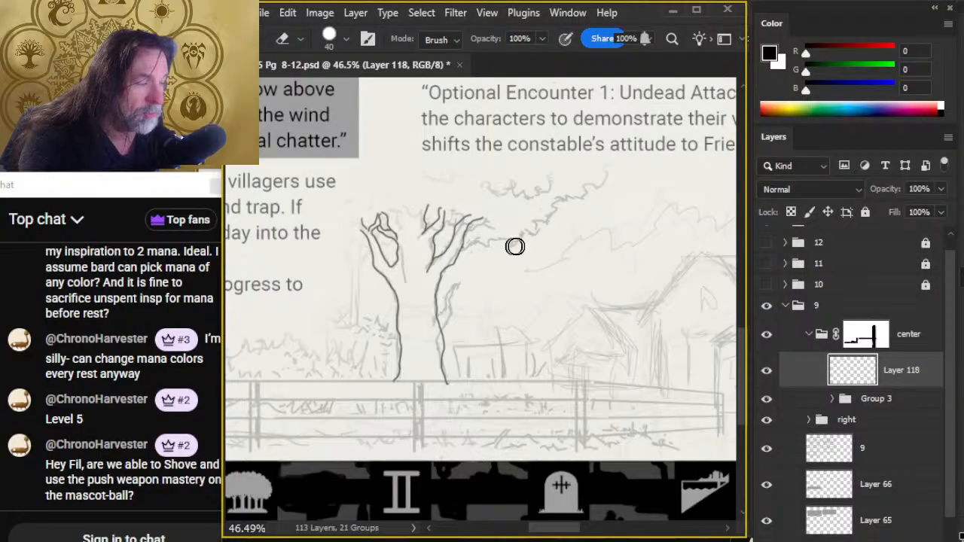
key("b")
mouse_move(474, 247)
left_mouse_down()
mouse_move(514, 242)
mouse_move(486, 247)
left_mouse_up()
key("e")
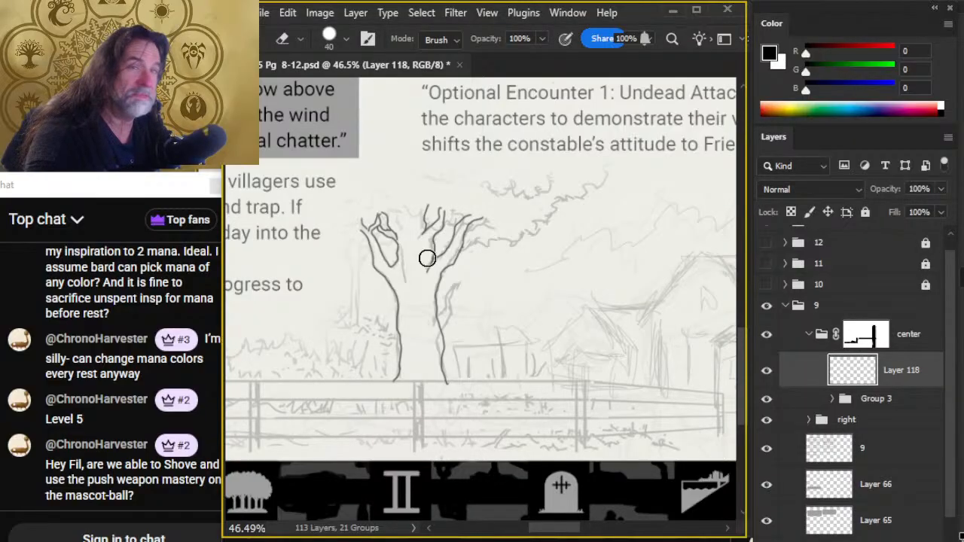
- Ink the jagged lower foliage edge from the tree's right branch toward the upper right and clean up its outer end
key("b")
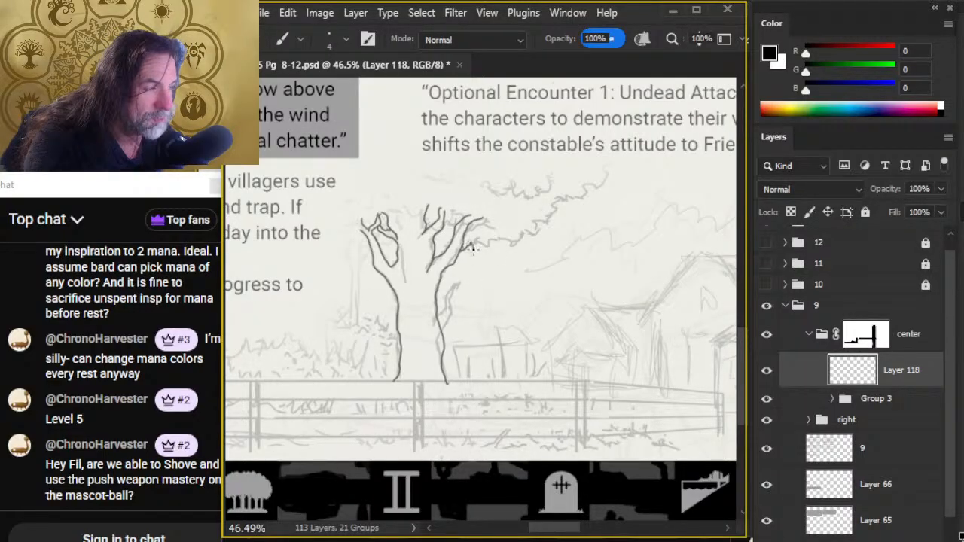
key("e")
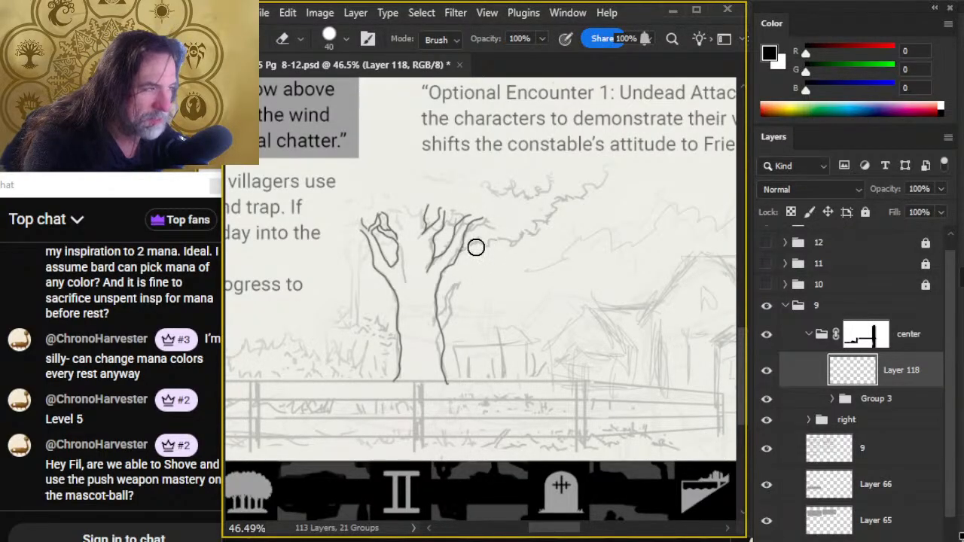
key("b")
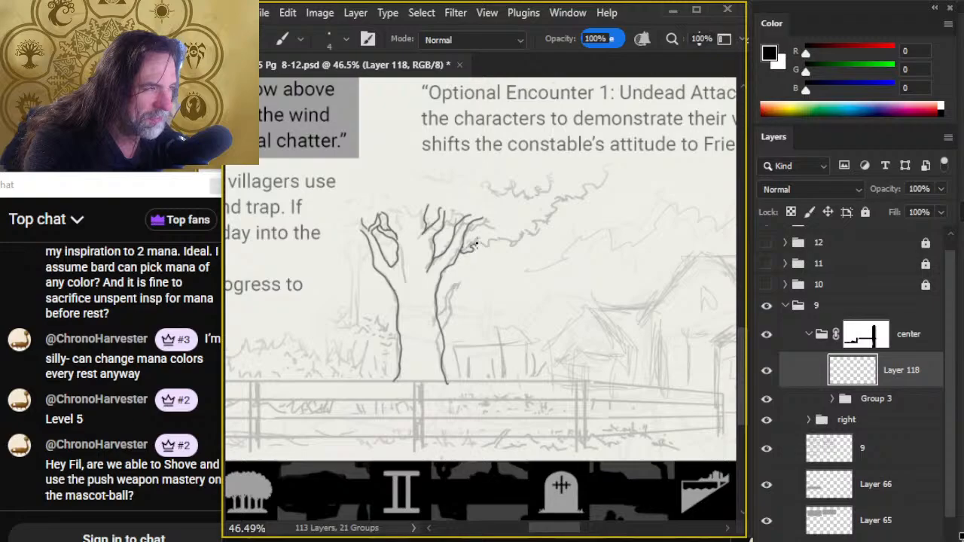
mouse_move(475, 243)
left_mouse_down()
mouse_move(521, 241)
mouse_move(530, 224)
mouse_move(559, 217)
mouse_move(556, 203)
mouse_move(580, 184)
mouse_move(599, 167)
left_mouse_up()
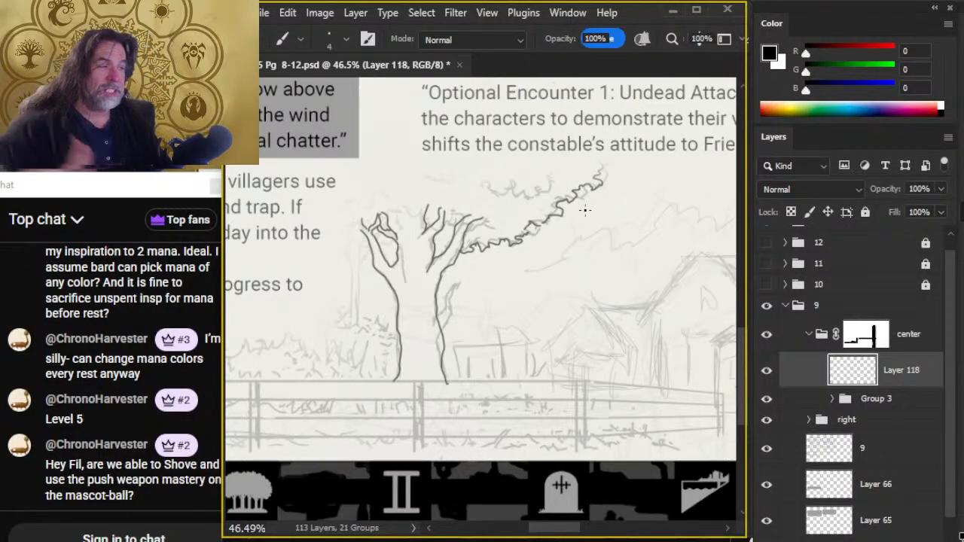
key("e")
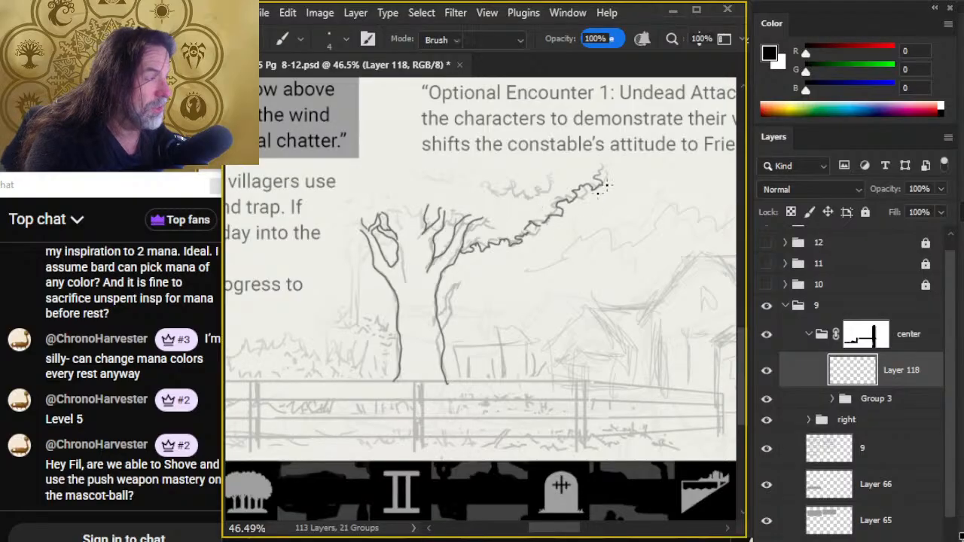
mouse_move(600, 179)
left_mouse_down()
mouse_move(611, 155)
mouse_move(599, 172)
left_mouse_up()
- Ink the short upper foliage edge and add fine twigs joining and extending the tree's right-hand branches
key("b")
mouse_move(501, 188)
left_mouse_down()
mouse_move(487, 191)
mouse_move(537, 188)
mouse_move(550, 170)
left_mouse_up()
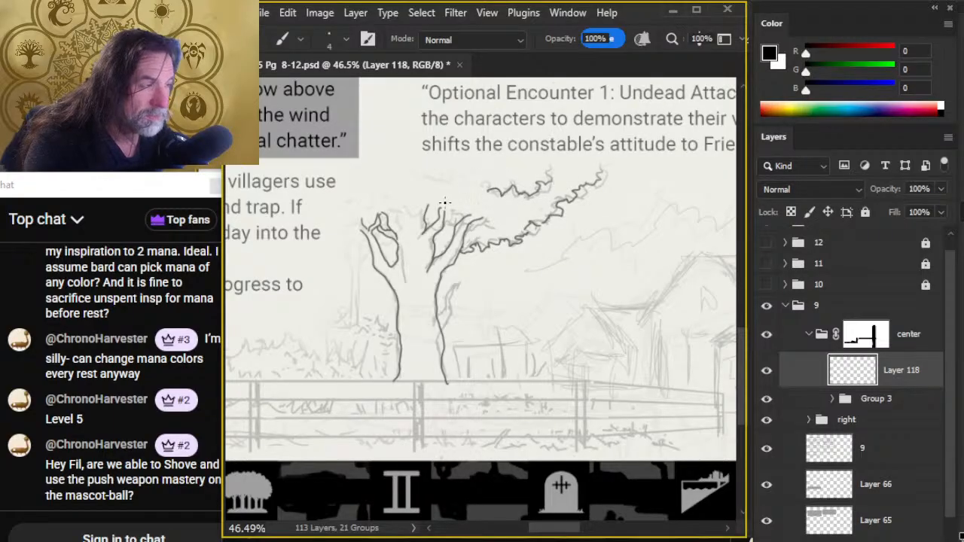
mouse_move(422, 200)
left_mouse_down()
mouse_move(450, 218)
mouse_move(488, 217)
mouse_move(549, 188)
mouse_move(542, 178)
mouse_move(506, 202)
mouse_move(541, 193)
mouse_move(534, 211)
mouse_move(503, 206)
mouse_move(544, 187)
mouse_move(549, 202)
left_mouse_up()
key("e")
key("b")
key("e")
key("b")
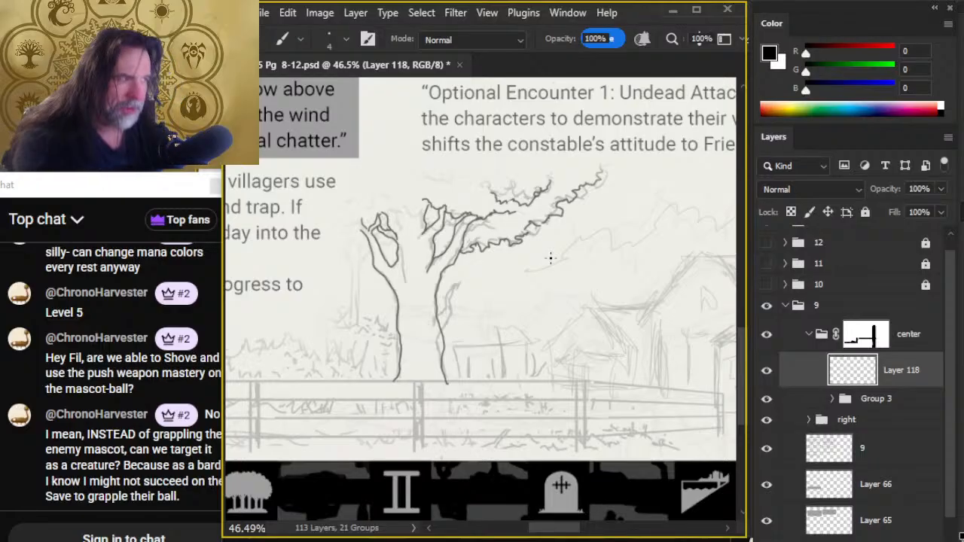
- Erase the short upper foliage edge and redraw it as a jagged leafy line following the sketch
key("e")
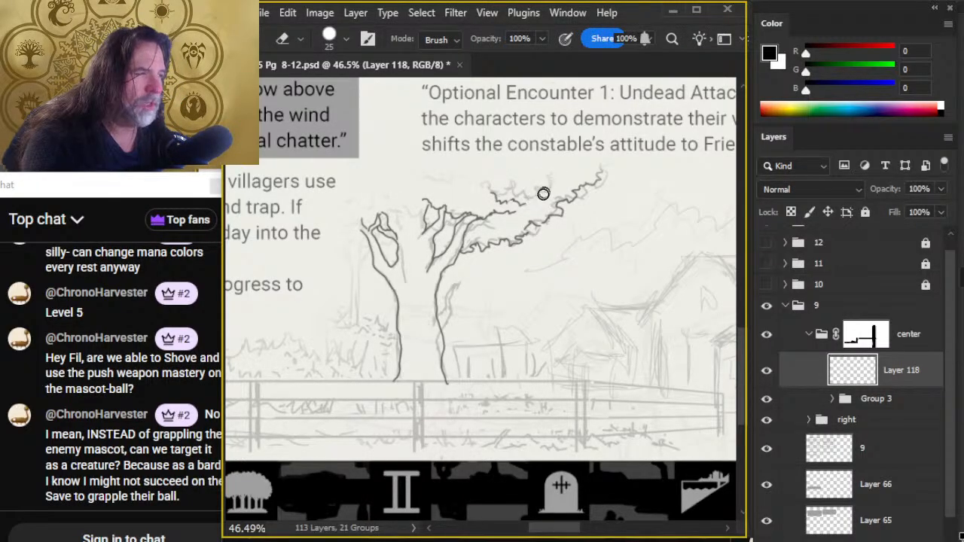
mouse_move(533, 214)
left_mouse_down()
mouse_move(518, 198)
mouse_move(497, 198)
mouse_move(534, 191)
mouse_move(508, 201)
left_mouse_up()
key("b")
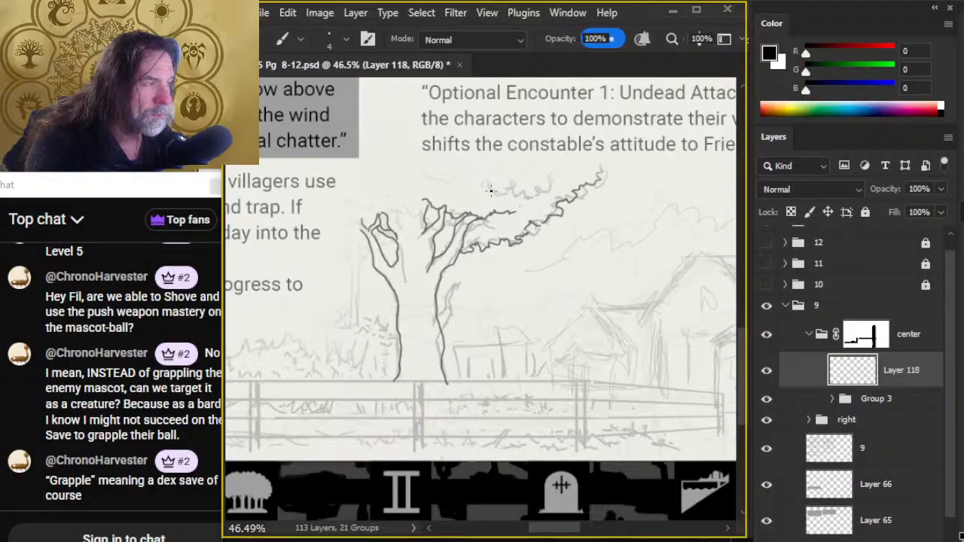
mouse_move(489, 184)
left_mouse_down()
mouse_move(532, 197)
mouse_move(559, 169)
left_mouse_up()
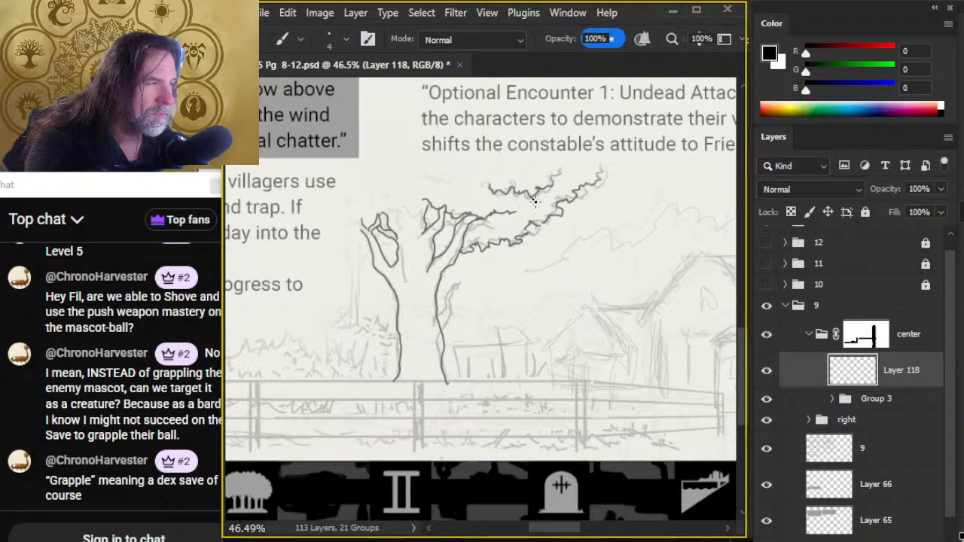
key("e")
key("b")
left_click_drag(516, 212, 539, 204)
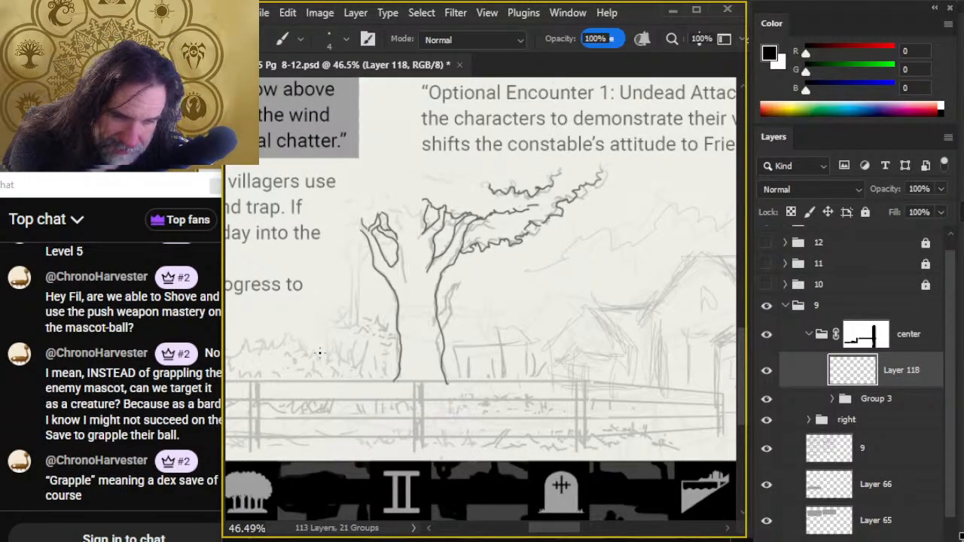
- Erase the extended branch tip and the middle section of the lower foliage edge, then redraw that section with jagged leaf shapes
key("e")
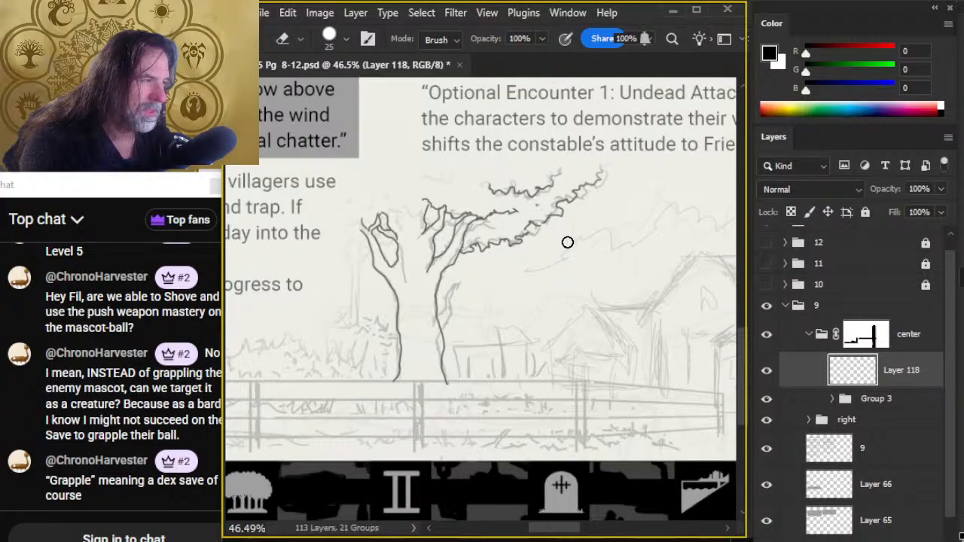
key("b")
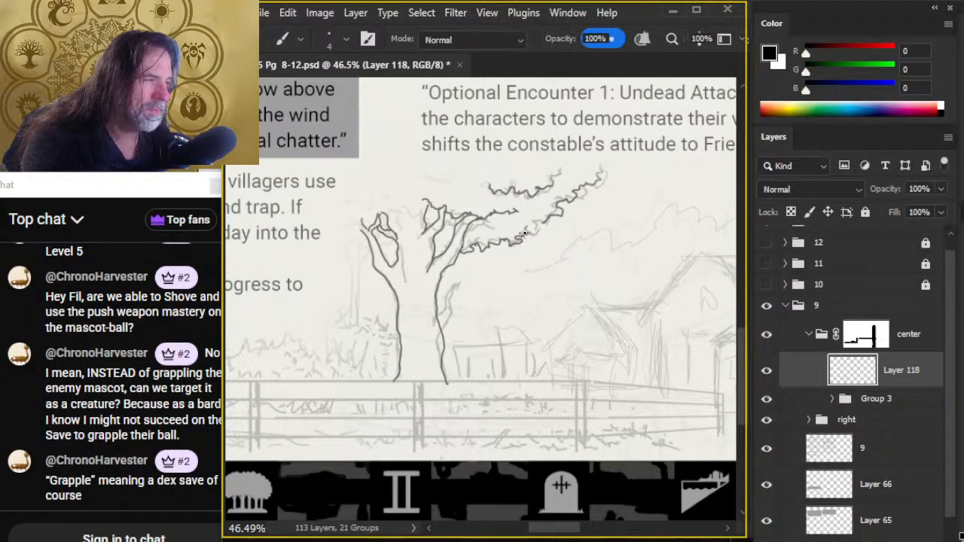
left_click_drag(525, 233, 556, 214)
key("e")
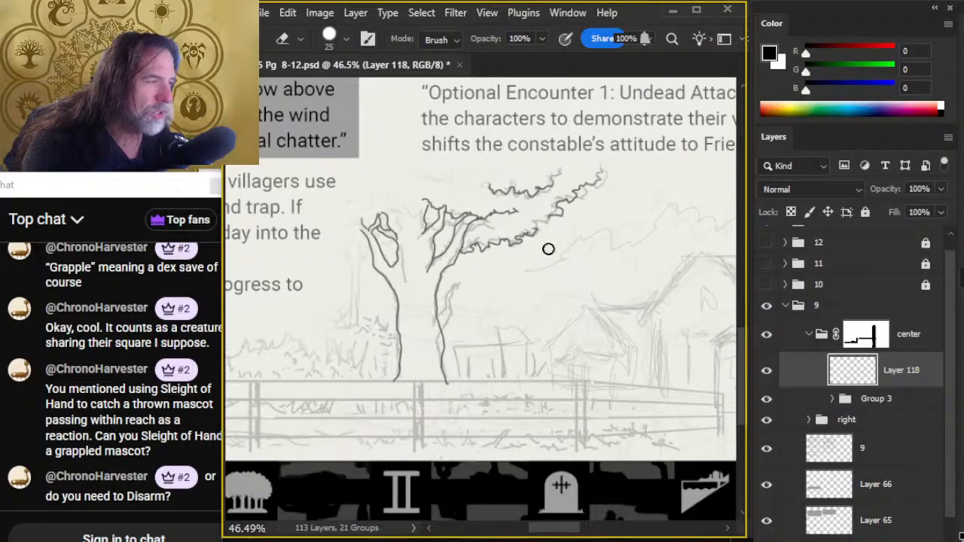
key("b")
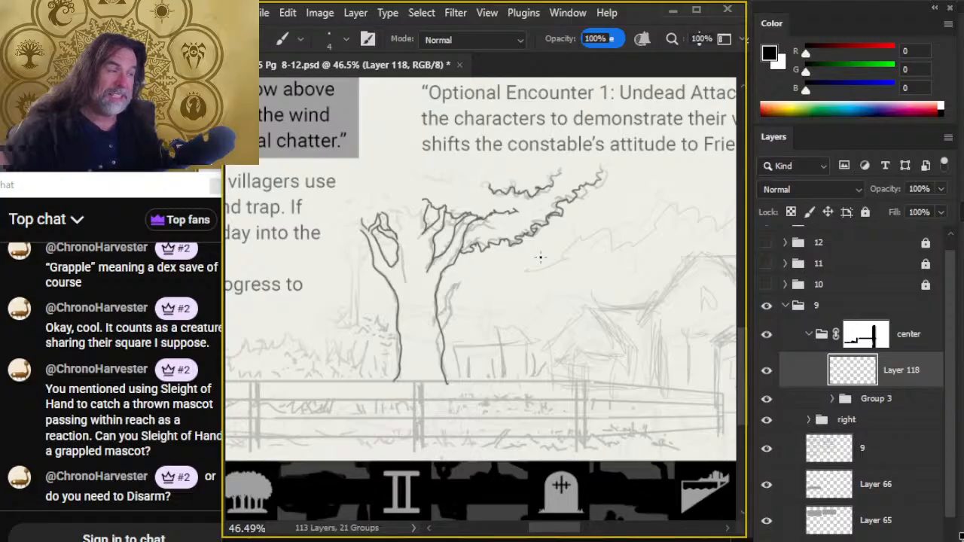
key("e")
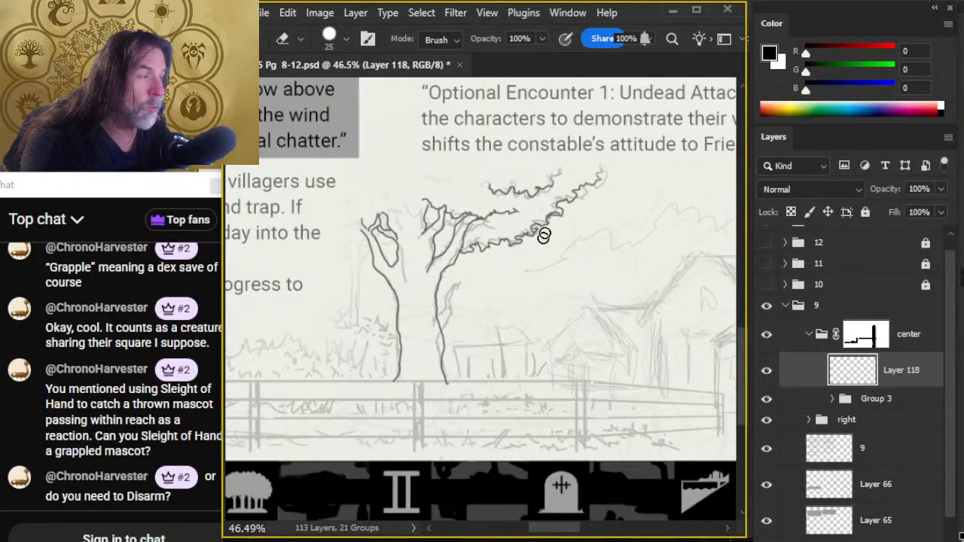
- Clean up the redrawn middle of the lower foliage edge and redraw the outer tip of the upper foliage edge
mouse_move(544, 235)
left_mouse_down()
mouse_move(550, 207)
mouse_move(573, 217)
mouse_move(551, 222)
left_mouse_up()
key("b")
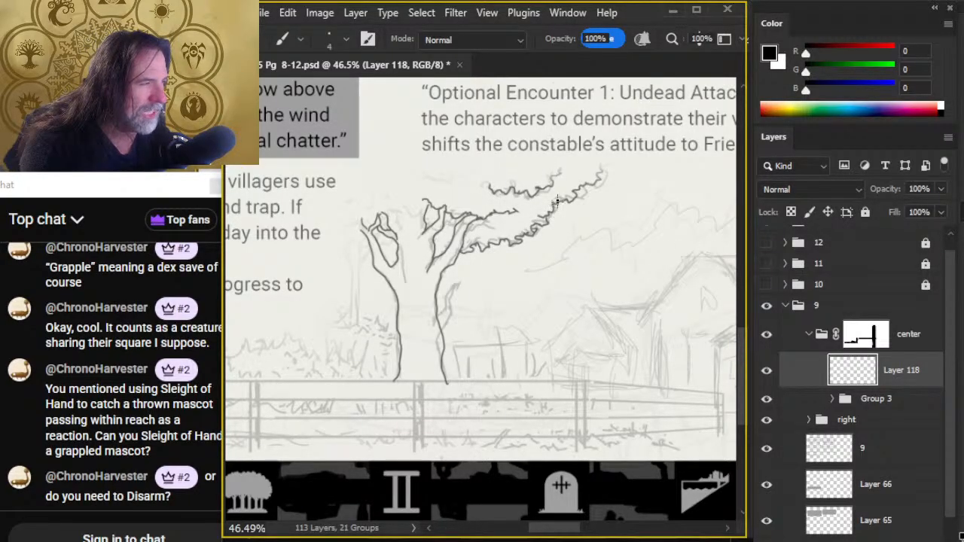
key("e")
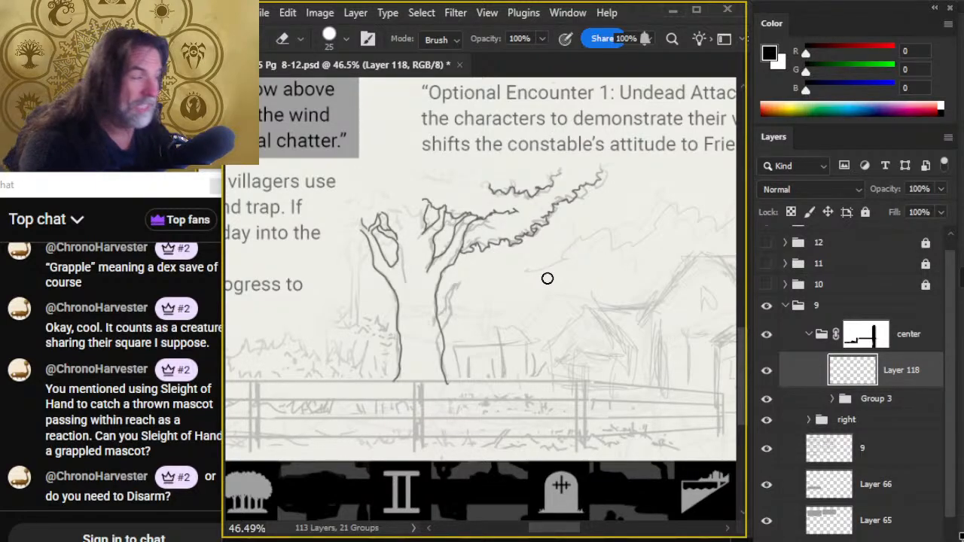
key("b")
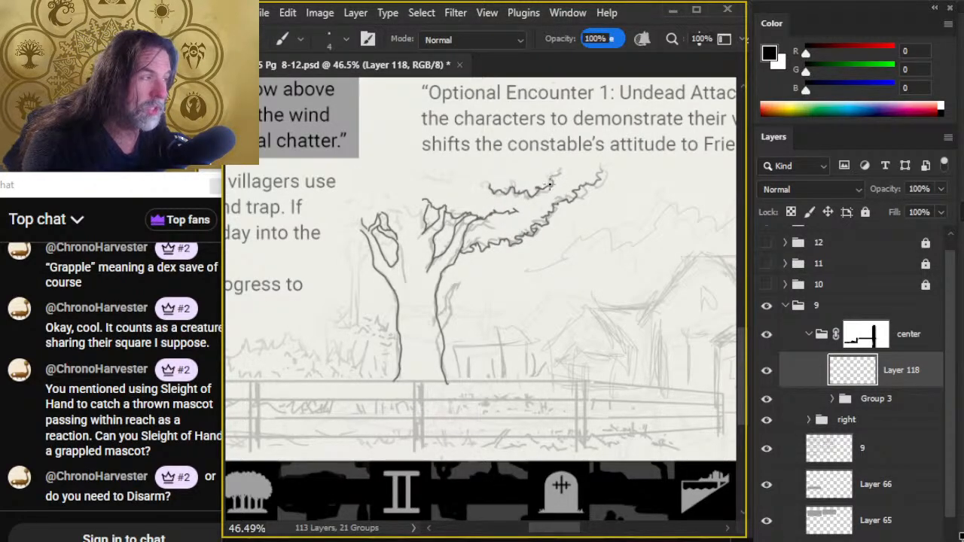
key("e")
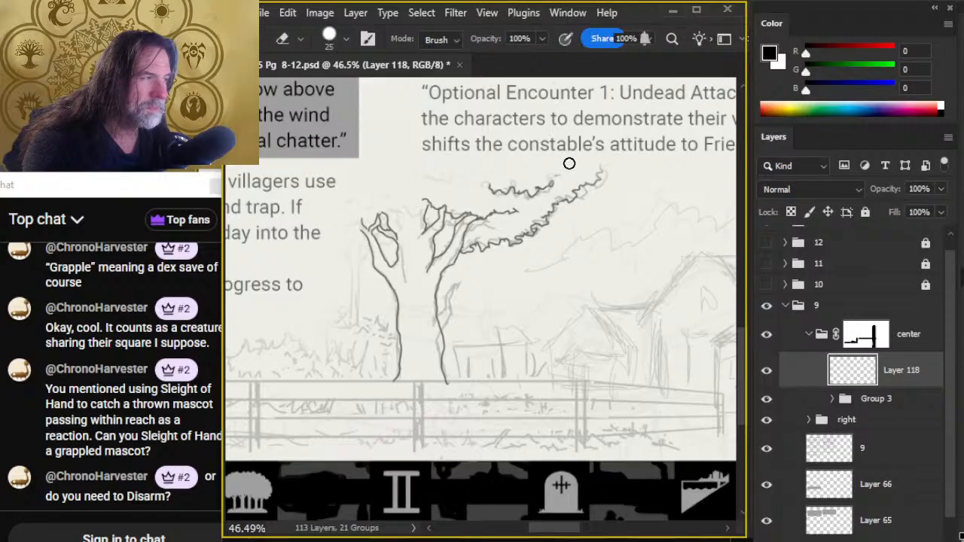
key("b")
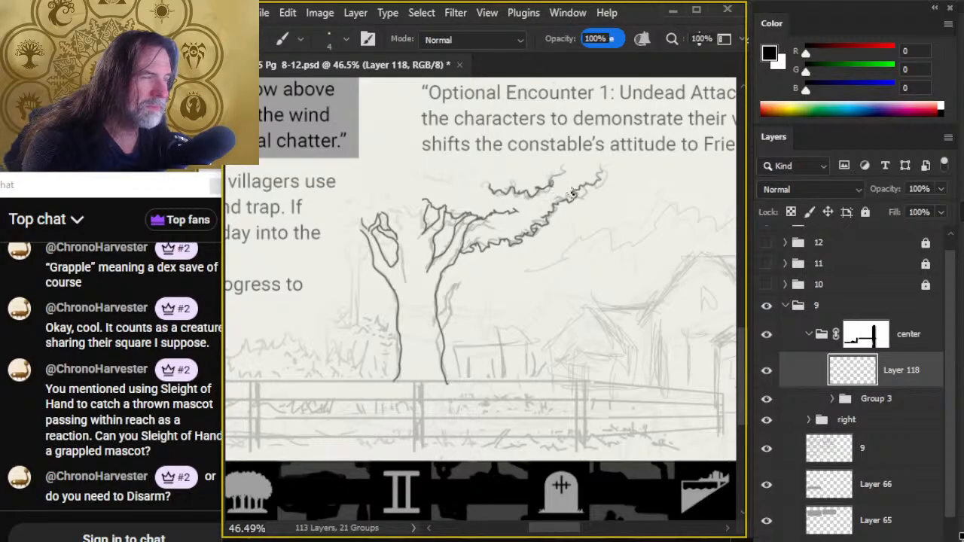
- Try thicker strokes at the upper foliage edge's outer end and the right-hand branch tip with a 7 px brush
key("bracketright")
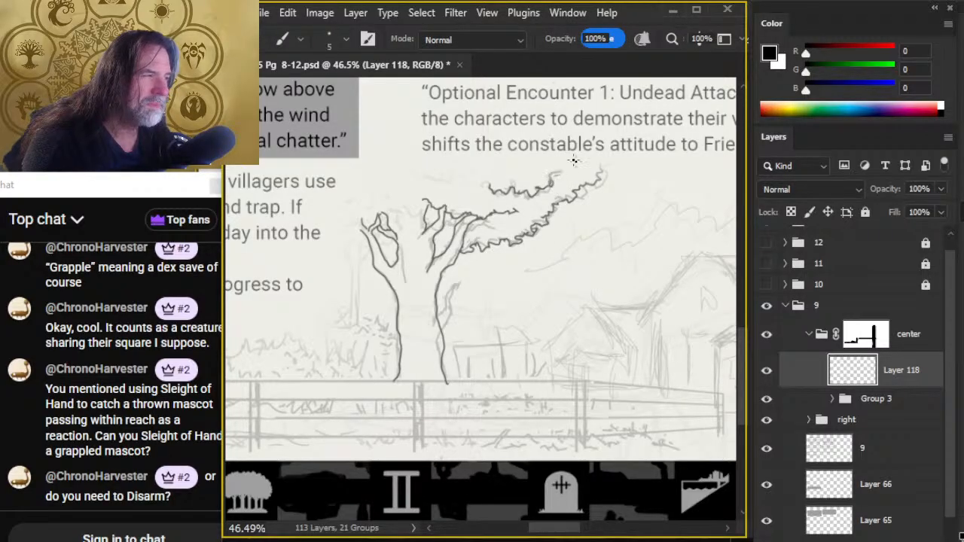
key("bracketright")
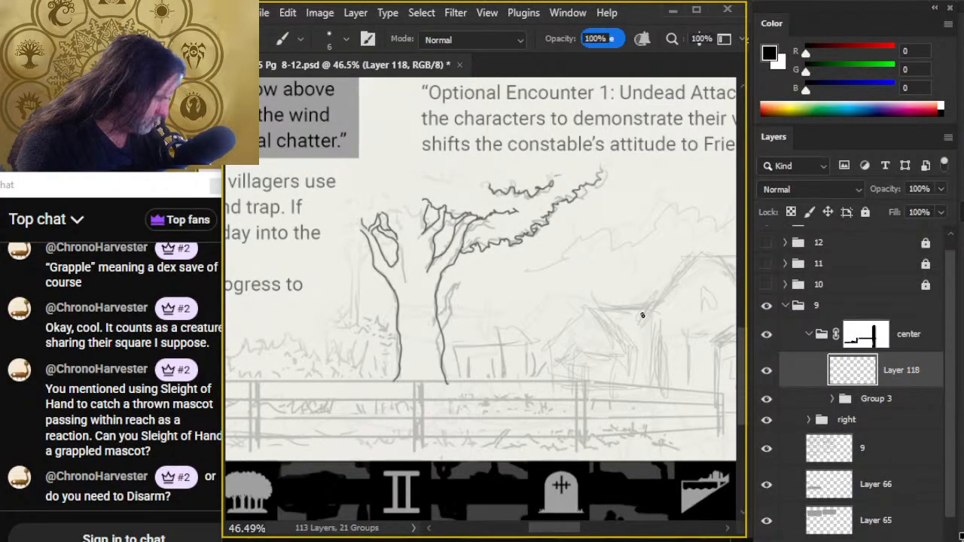
key("z")
left_click(602, 185)
left_click_drag(602, 184, 674, 192)
key("b")
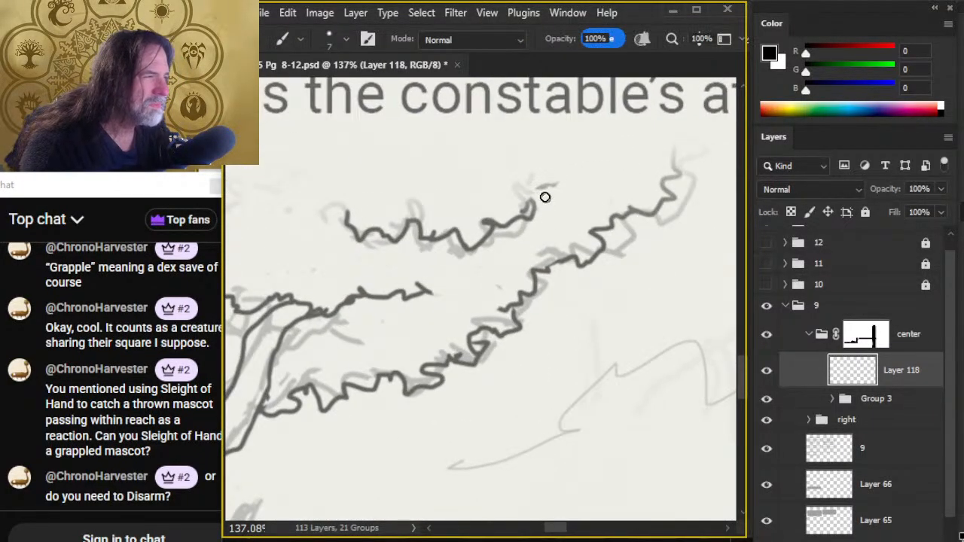
left_click_drag(554, 186, 494, 206)
key("ctrl+z")
key("ctrl+z")
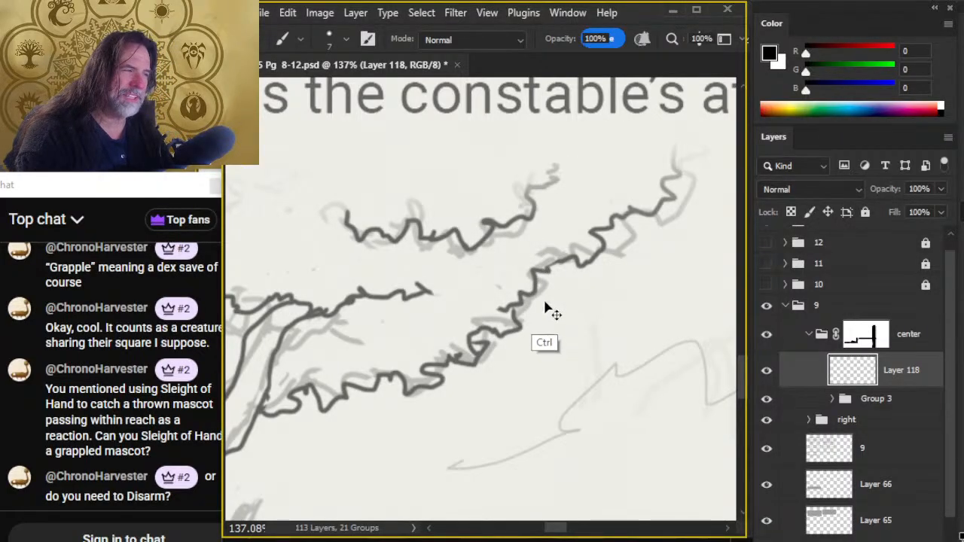
key("z")
left_click_drag(606, 337, 503, 348)
key("b")
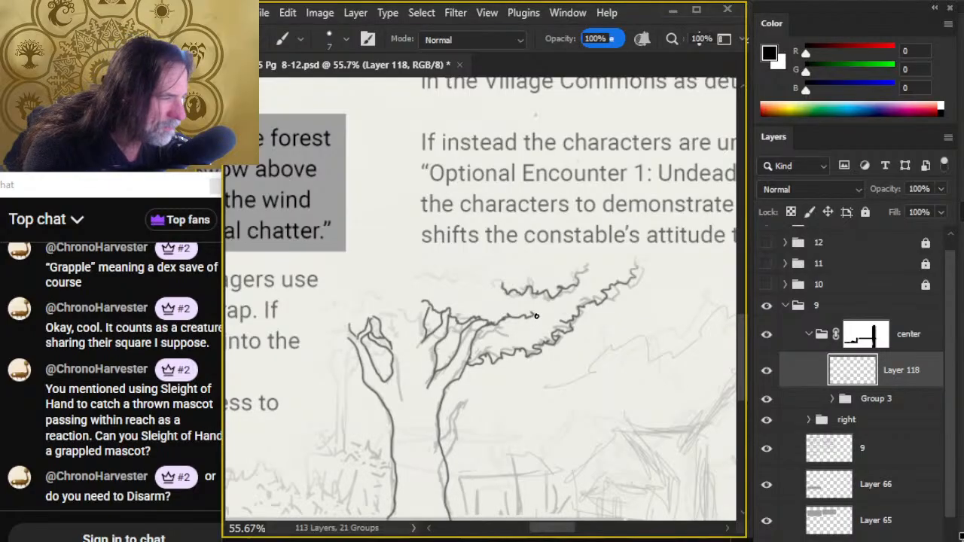
key("ctrl+z")
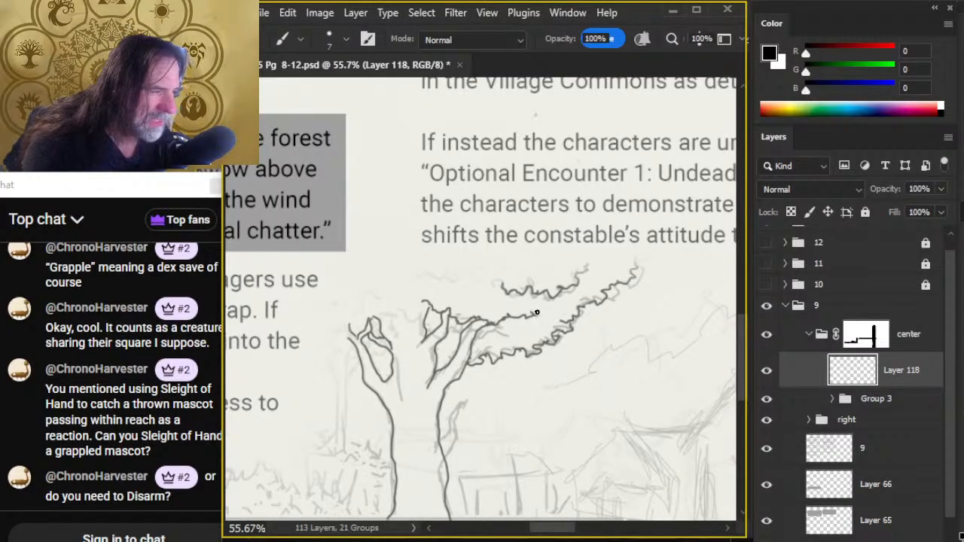
- Extend the tip of the right-hand branch with a thinner 4 px brush, erasing and redrawing its outer end
key("bracketleft")
key("bracketleft")
key("bracketleft")
key("bracketleft")
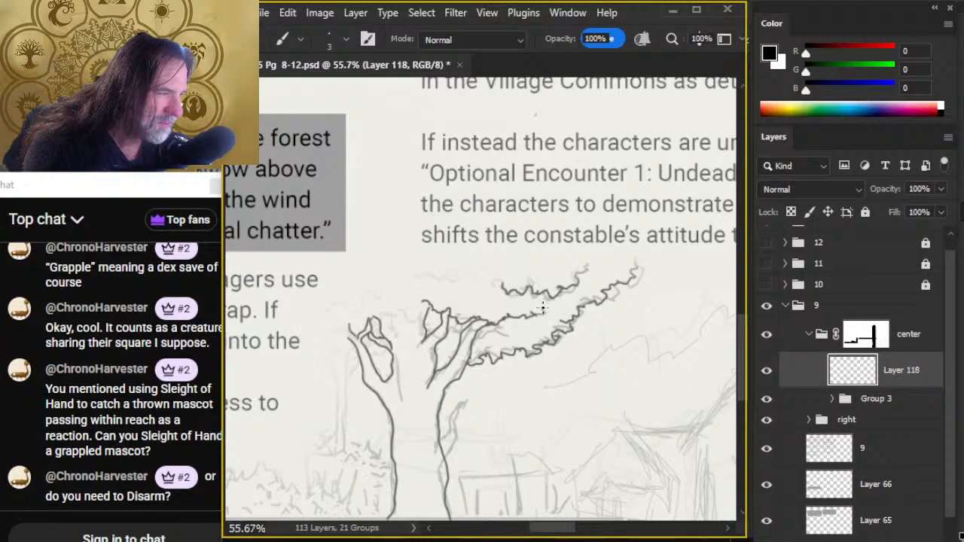
key("e")
key("b")
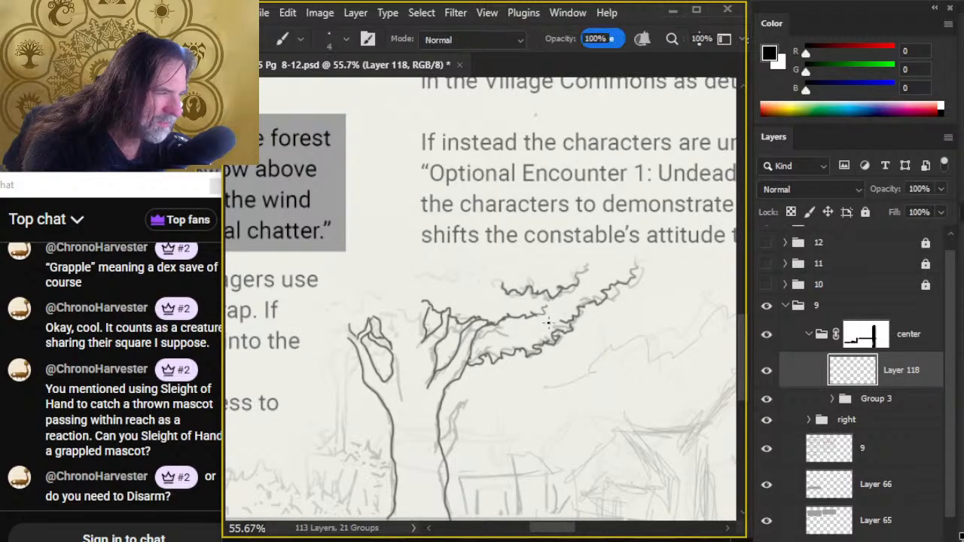
key("bracketright")
key("e")
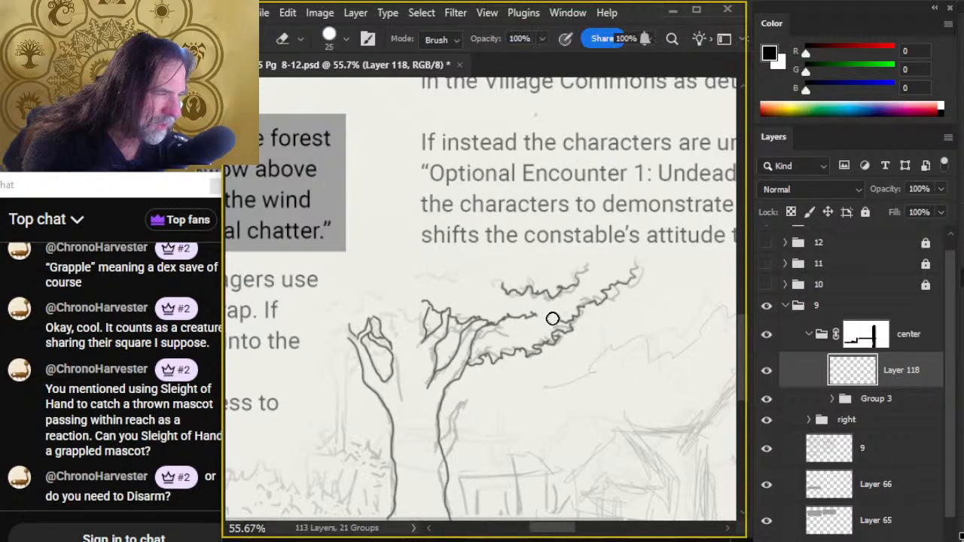
key("b")
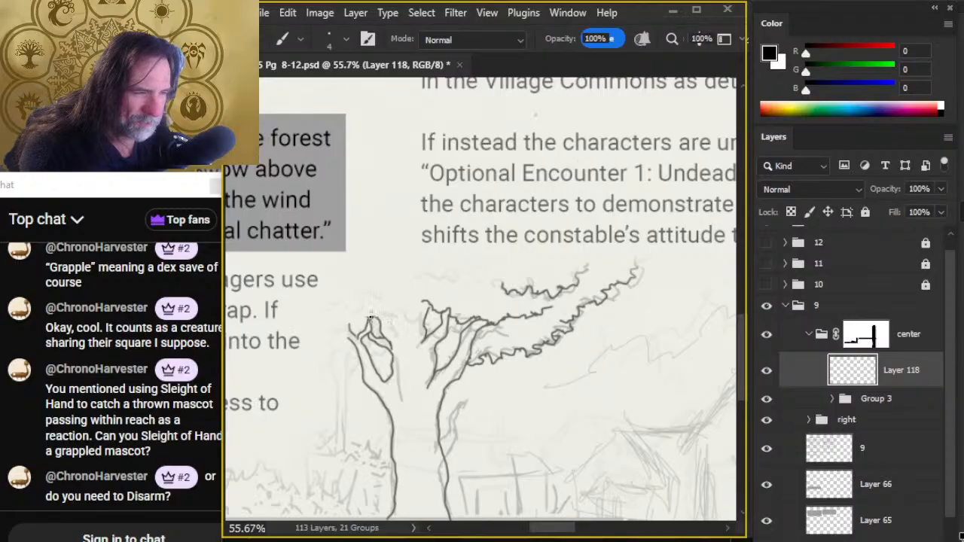
- Ink the jagged foliage edge from the tree's far left over the crown to the twigs of the right-hand branches
left_click_drag(362, 317, 323, 307)
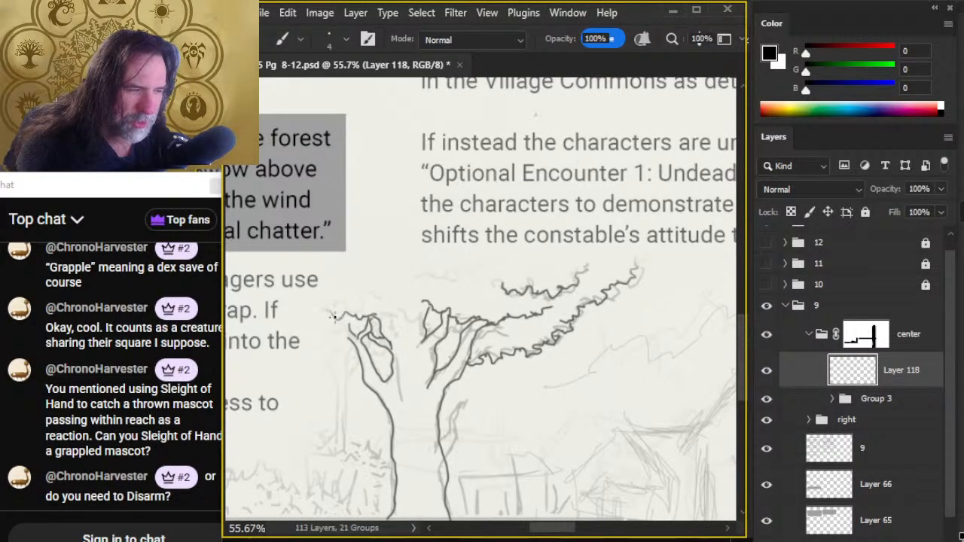
mouse_move(371, 315)
left_mouse_down()
mouse_move(399, 288)
mouse_move(455, 327)
left_mouse_up()
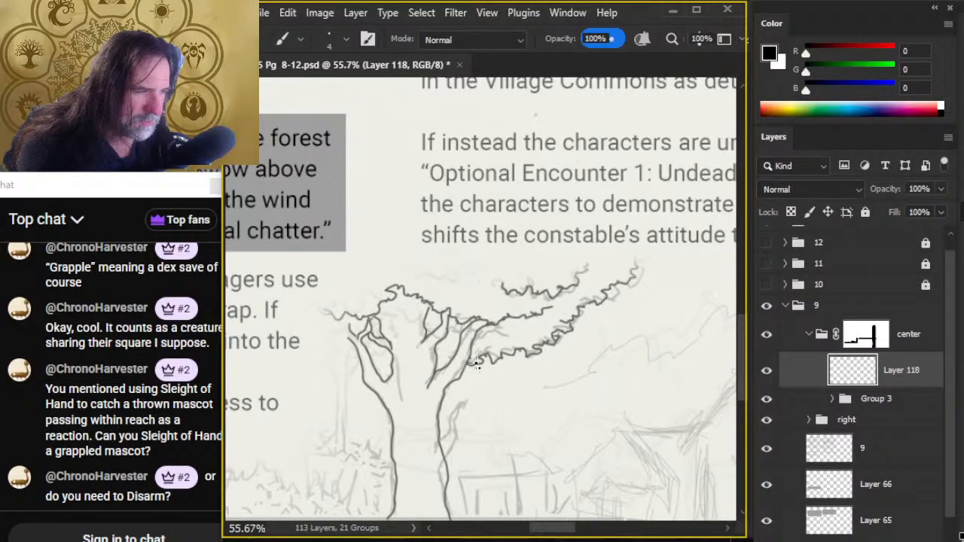
key("z")
key("e")
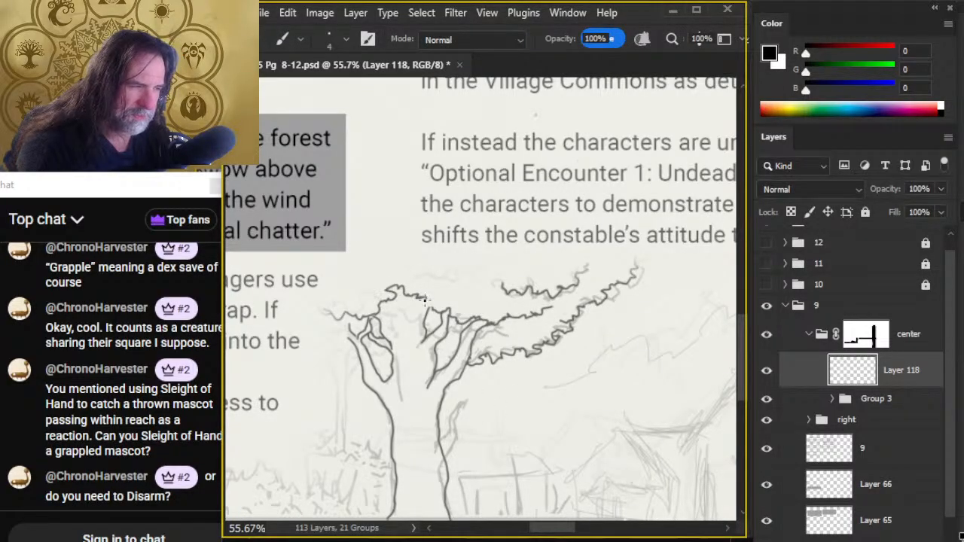
- Ink a jagged leafy line along the right-hand branch, erasing the straight branch line and reworking the outer section
mouse_move(490, 320)
left_mouse_down()
mouse_move(479, 341)
mouse_move(463, 319)
mouse_move(490, 321)
mouse_move(503, 337)
mouse_move(510, 332)
mouse_move(493, 325)
mouse_move(505, 344)
mouse_move(485, 319)
mouse_move(503, 305)
mouse_move(557, 319)
mouse_move(497, 323)
mouse_move(546, 308)
left_mouse_up()
key("e")
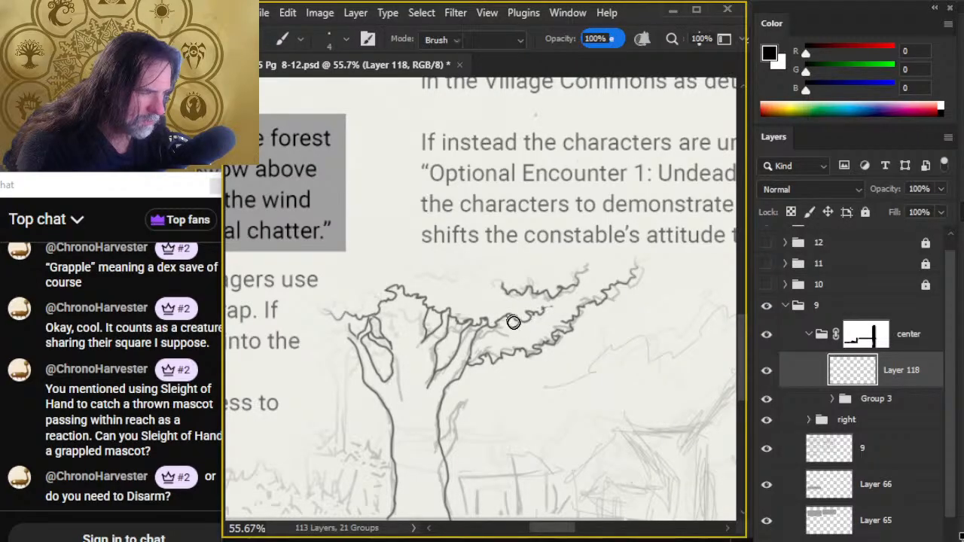
key("b")
key("e")
key("b")
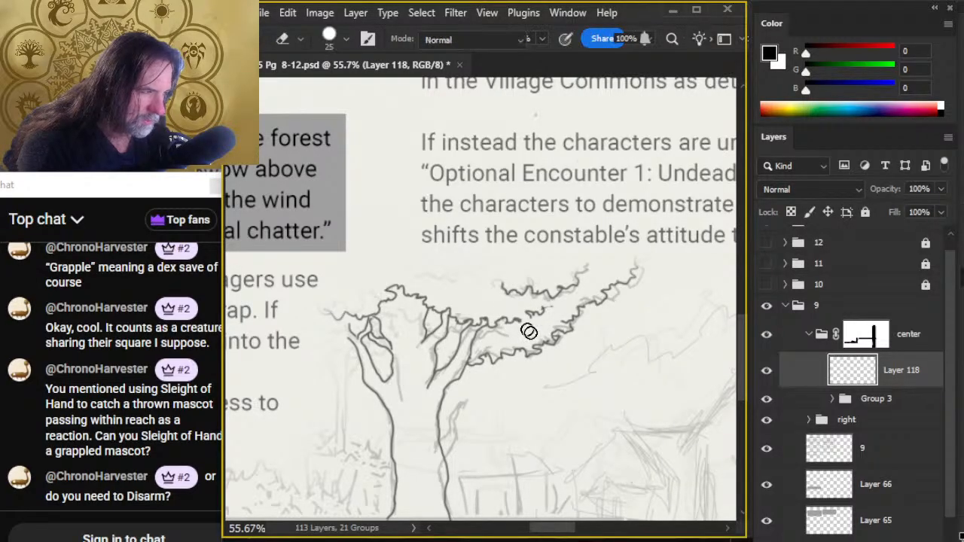
key("e")
key("b")
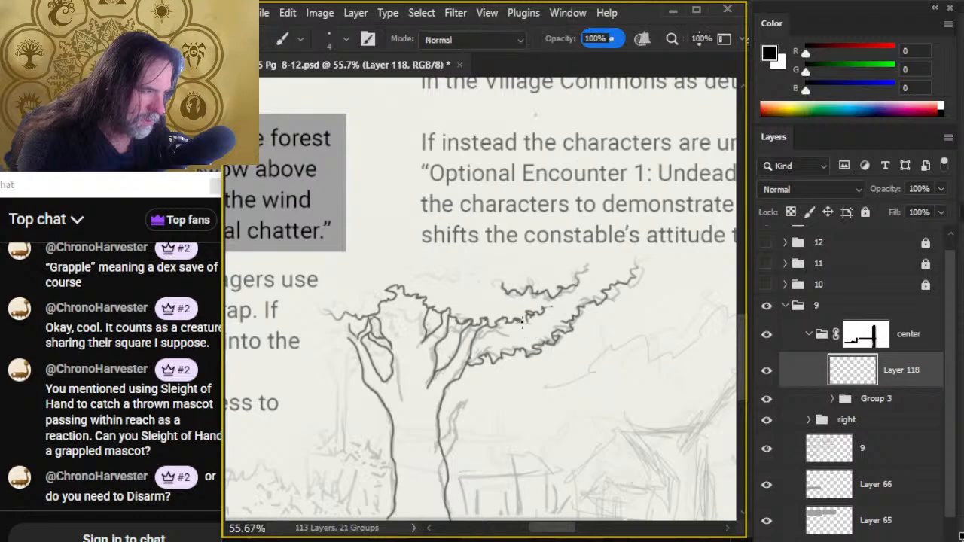
key("e")
key("b")
key("e")
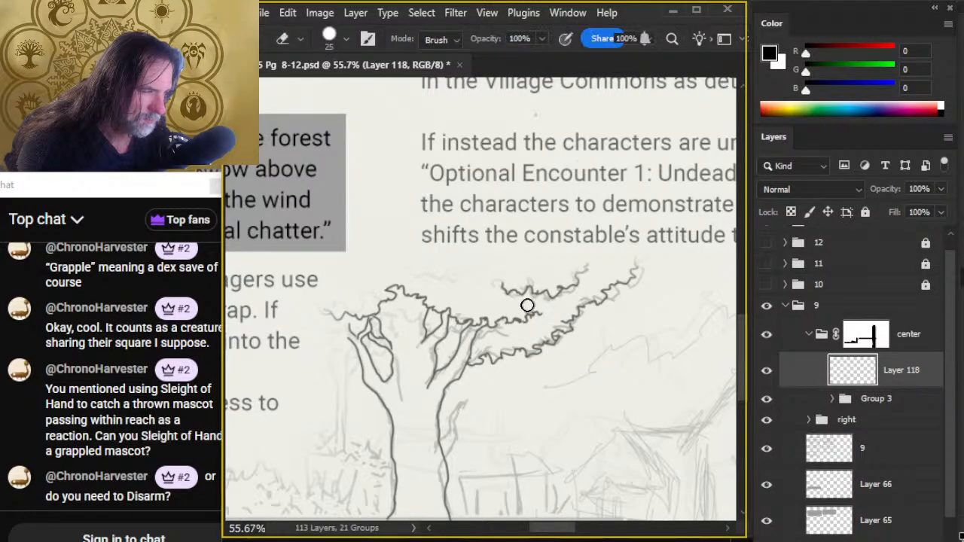
- Extend the branch's leafy line up to the upper foliage edge's outer tip and erase the overlapping strokes where they meet
key("b")
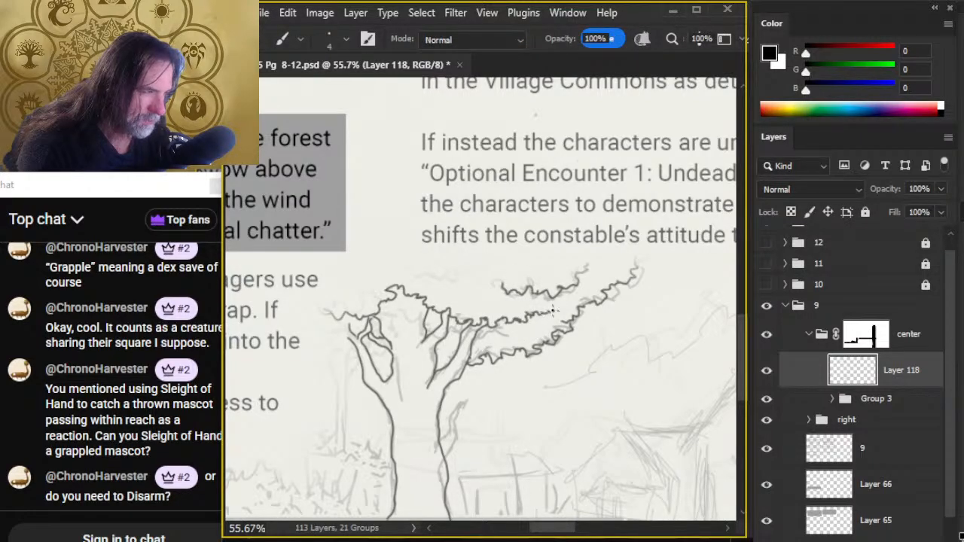
key("e")
key("b")
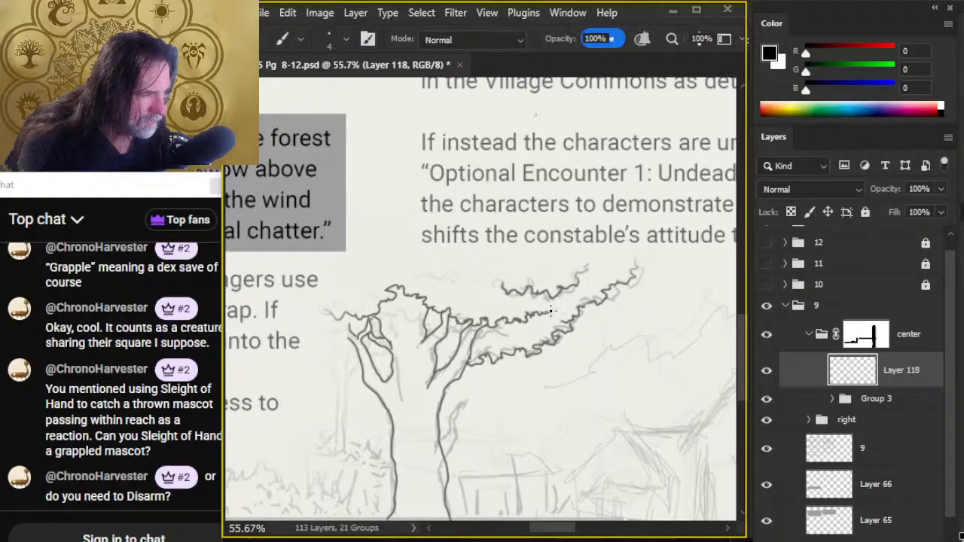
mouse_move(549, 311)
left_mouse_down()
mouse_move(560, 289)
mouse_move(547, 285)
mouse_move(558, 288)
mouse_move(551, 296)
mouse_move(572, 282)
left_mouse_up()
key("e")
key("b")
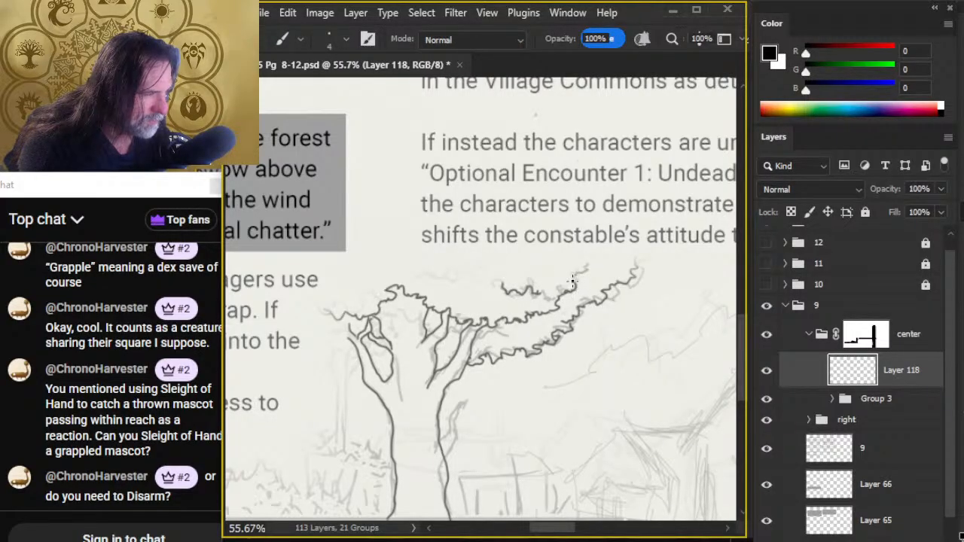
key("e")
key("b")
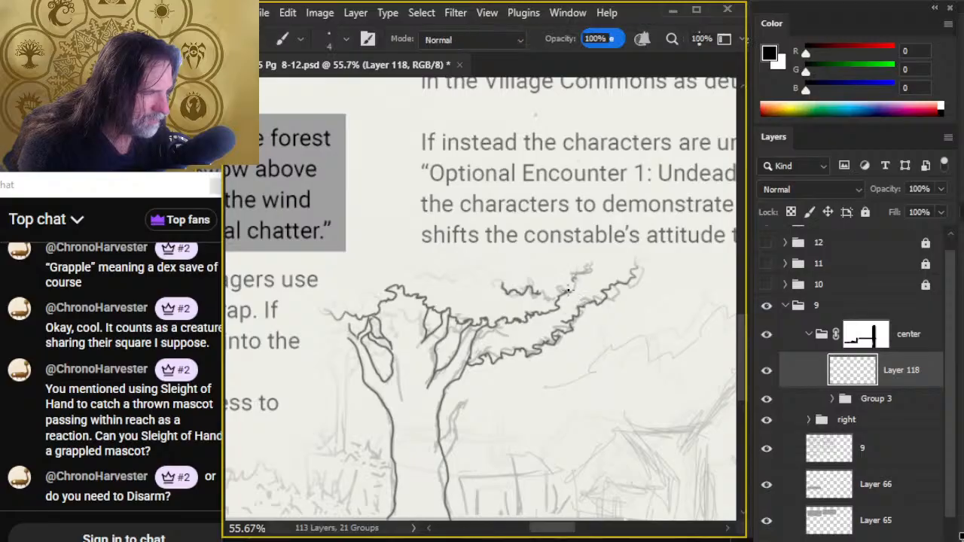
- Ink two straight vertical edges for the thin trunk left of the tree and erase the stray diagonal between them
key("z")
left_click_drag(612, 372, 538, 382)
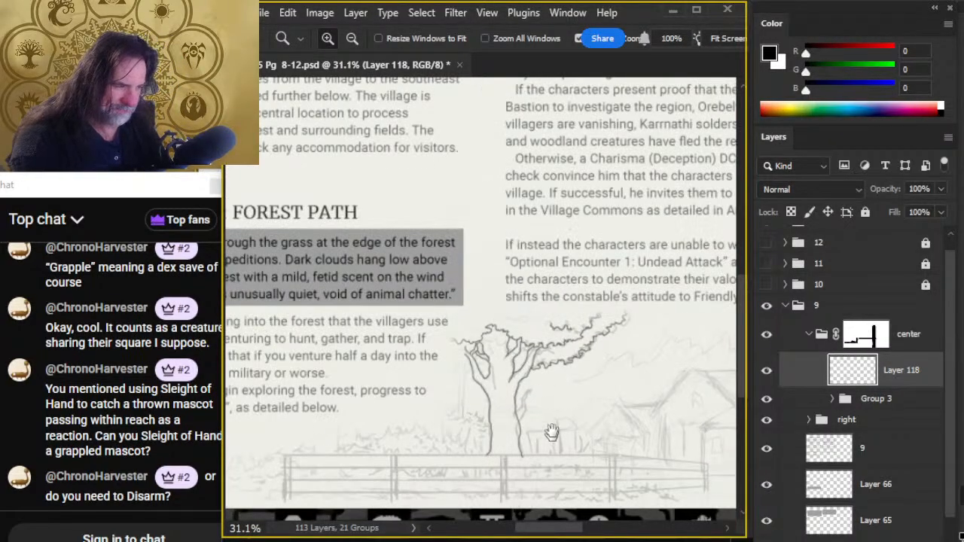
left_click_drag(551, 432, 548, 355)
left_click_drag(472, 317, 494, 346)
key("b")
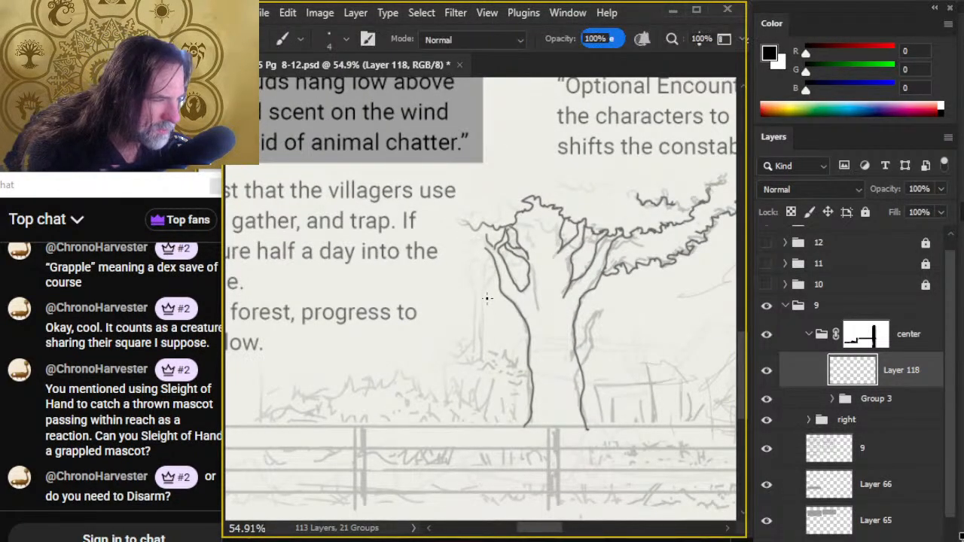
left_click_drag(482, 285, 483, 371)
left_click_drag(469, 283, 470, 383)
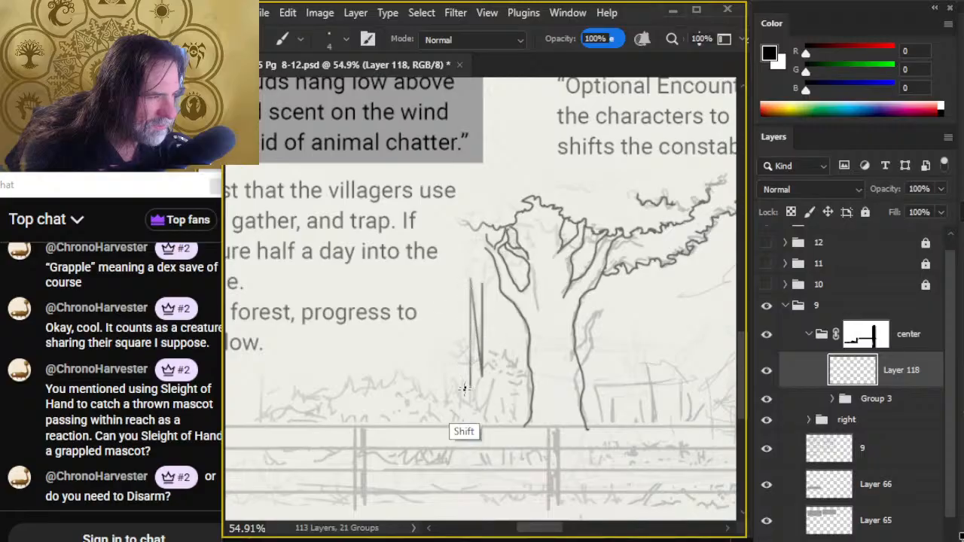
key("e")
left_click_drag(473, 291, 477, 338)
- Try wavy strokes for the thin trunk's left edge, then erase them together with the straight left edge
key("b")
left_click_drag(463, 270, 461, 388)
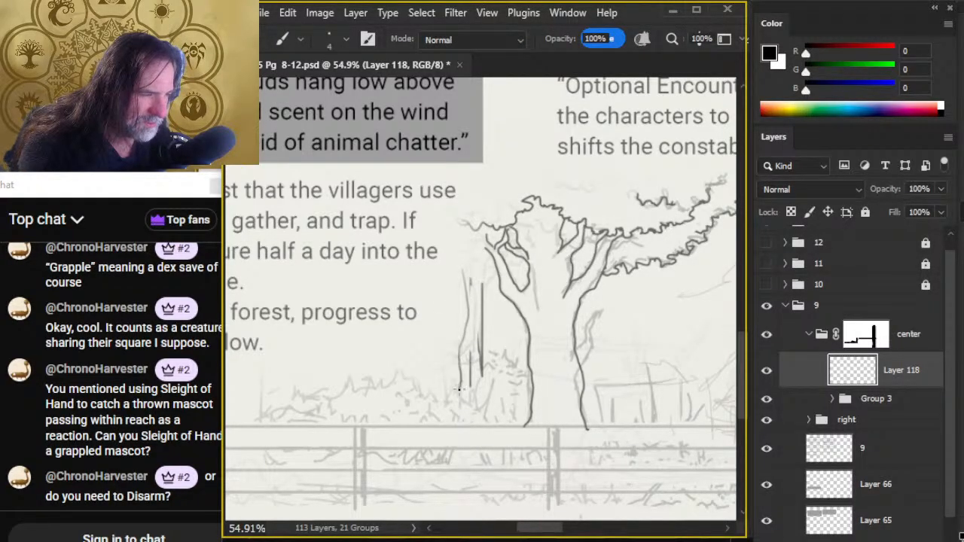
key("e")
key("bracketright")
key("bracketright")
key("bracketright")
key("bracketright")
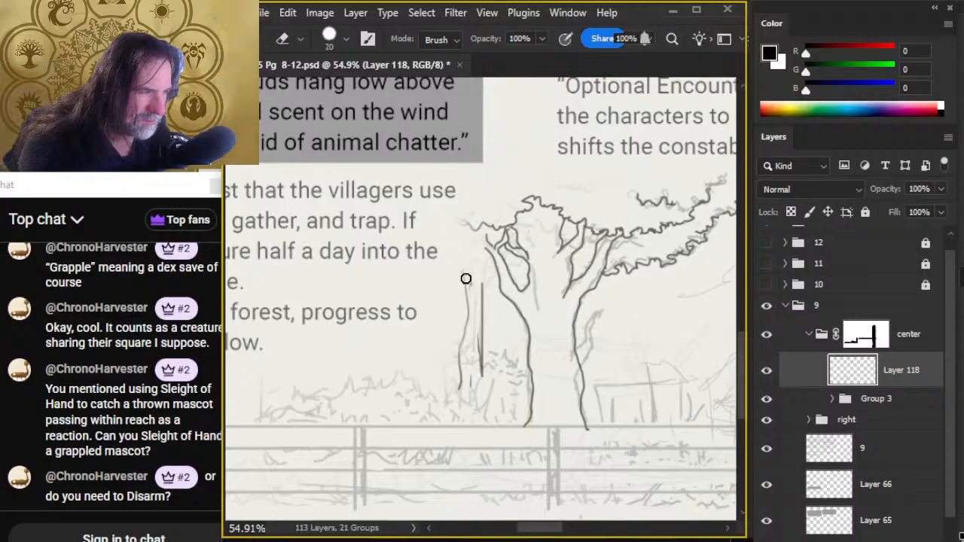
key("b")
left_click_drag(464, 291, 456, 403)
key("e")
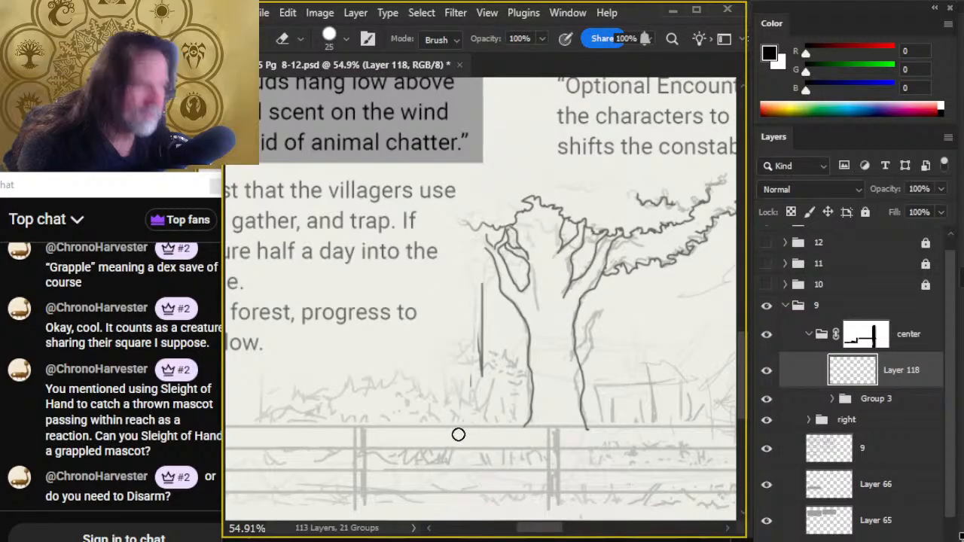
- Redraw the thin trunk's left edge farther left with a flared base, erasing the misplaced upper stroke
key("b")
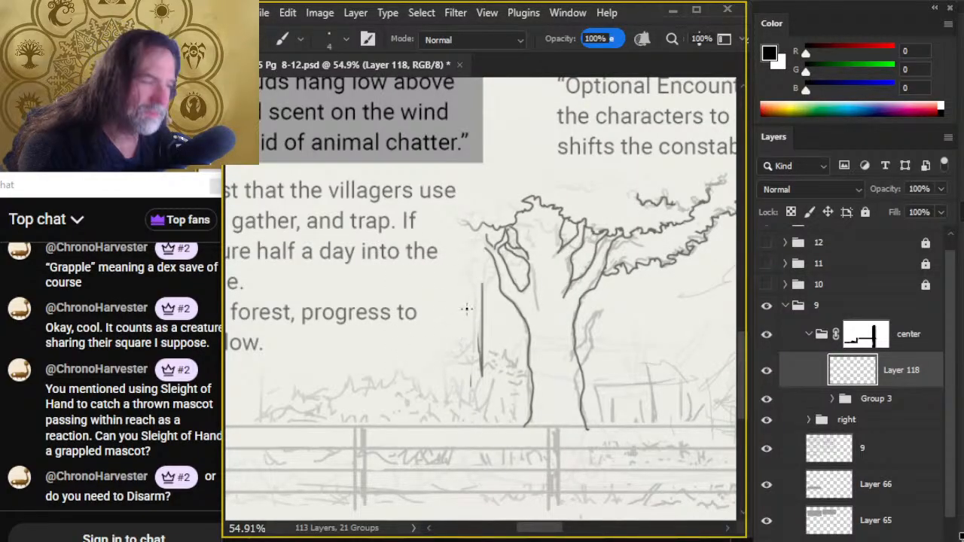
left_click_drag(466, 289, 468, 338)
key("e")
left_click_drag(465, 289, 461, 329)
key("b")
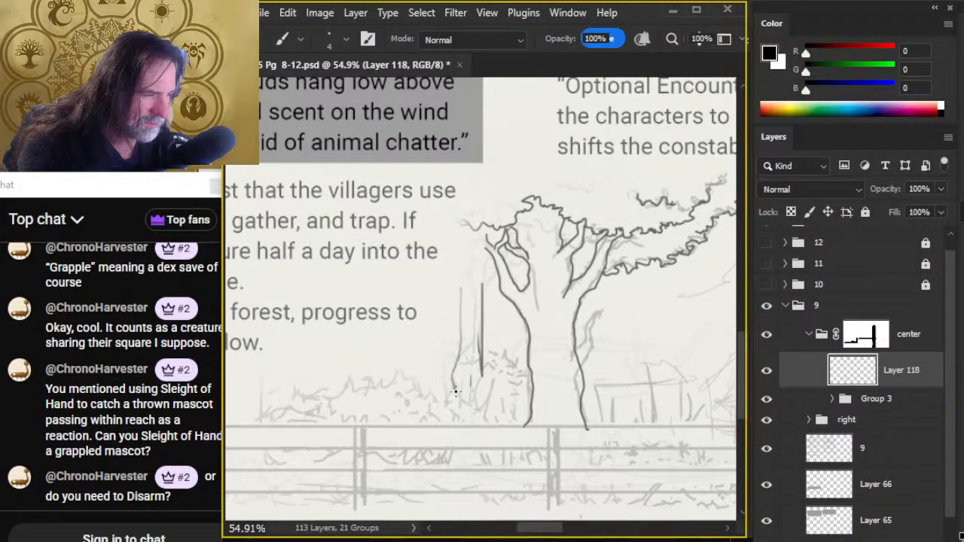
mouse_move(485, 368)
left_mouse_down()
mouse_move(488, 399)
mouse_move(480, 264)
mouse_move(458, 302)
mouse_move(462, 283)
mouse_move(462, 304)
mouse_move(461, 278)
mouse_move(461, 319)
mouse_move(435, 274)
mouse_move(452, 277)
mouse_move(467, 303)
mouse_move(460, 336)
left_mouse_up()
key("e")
key("b")
left_click_drag(441, 428, 479, 355)
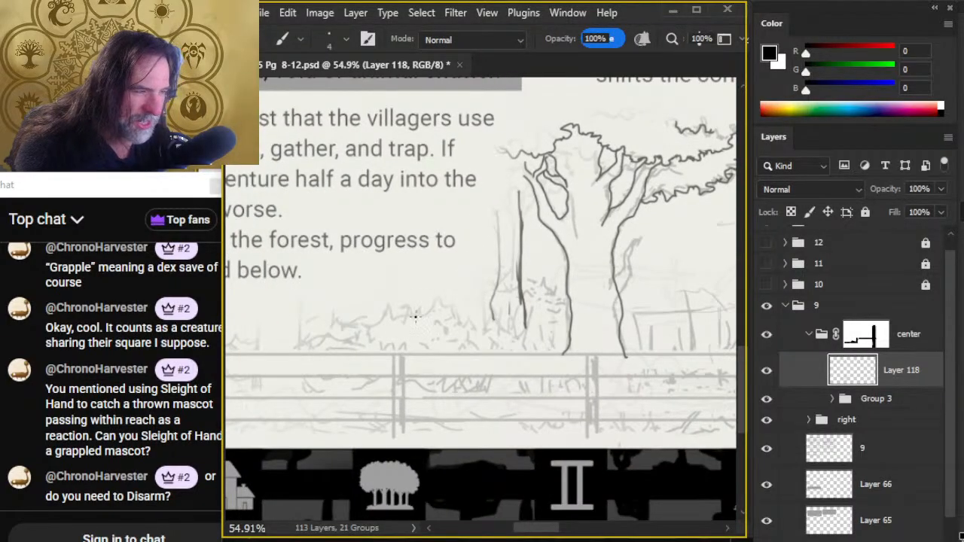
- Ink a spiky bush-top line left of the thin trunk and continue it past the trunk to the large tree
left_click_drag(415, 318, 434, 300)
key("ctrl+z")
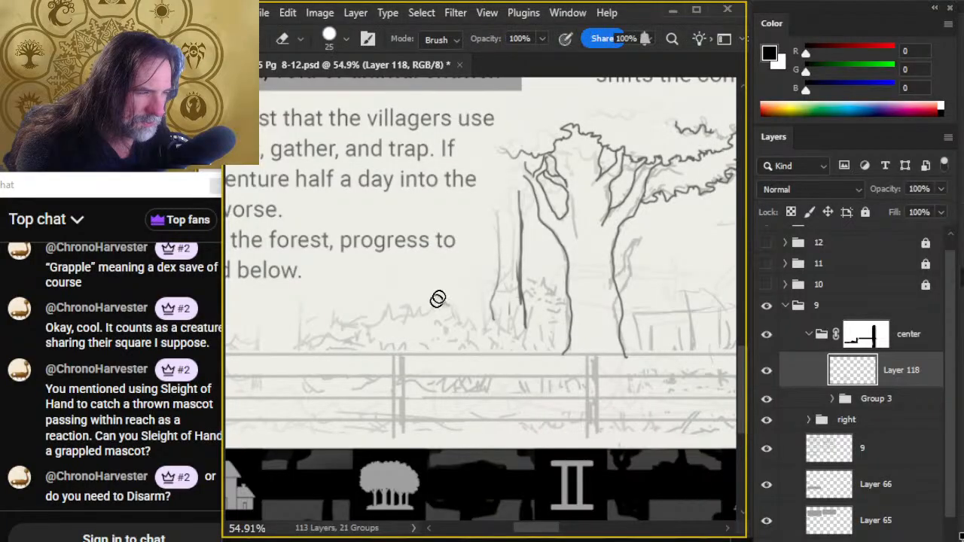
left_click_drag(382, 318, 436, 313)
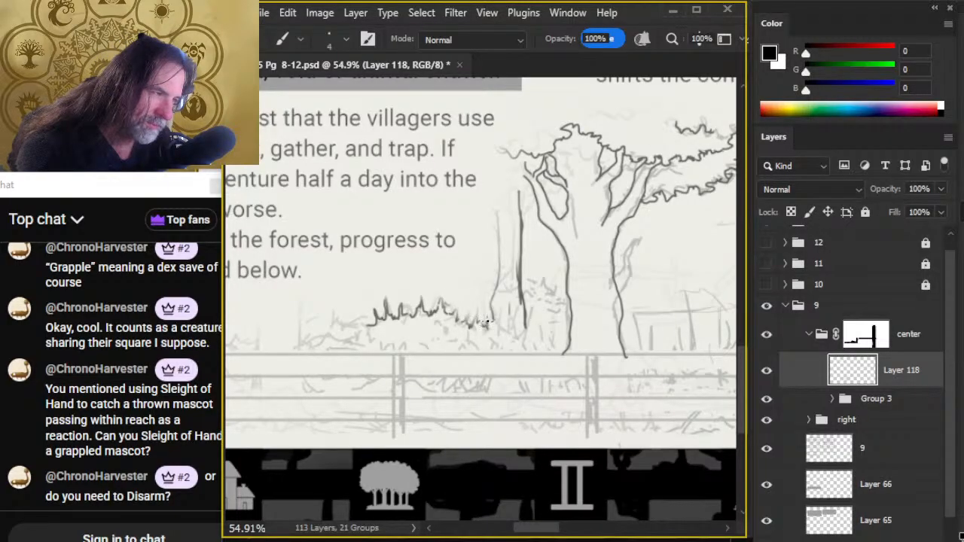
mouse_move(486, 322)
left_mouse_down()
mouse_move(531, 308)
mouse_move(517, 279)
mouse_move(525, 311)
mouse_move(531, 273)
mouse_move(555, 280)
left_mouse_up()
key("e")
key("b")
key("e")
key("b")
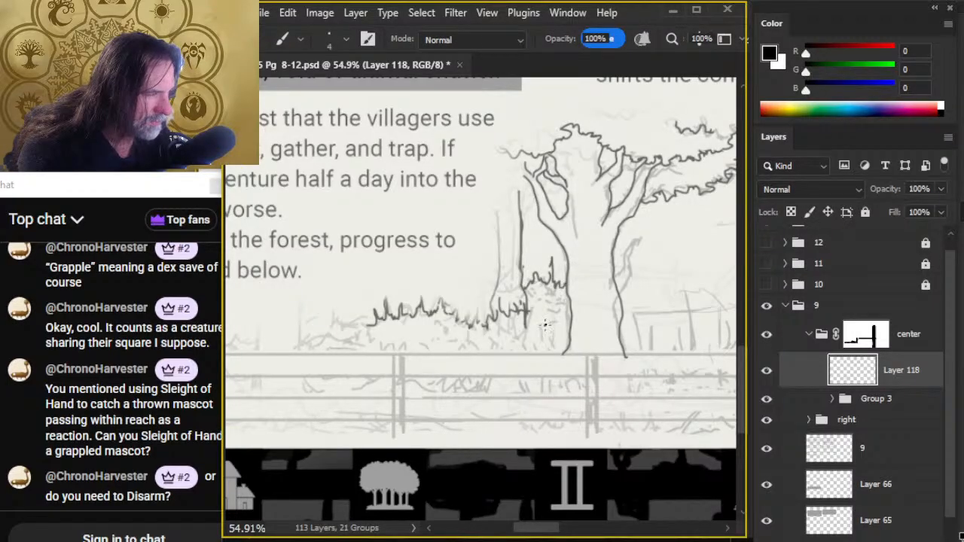
- Erase the thin trunk's base inside the bush, outline the leafy clump beside the large tree, and reshape the bush line's broken ends
key("e")
mouse_move(525, 324)
left_mouse_down()
mouse_move(540, 346)
mouse_move(524, 308)
mouse_move(542, 305)
mouse_move(525, 327)
mouse_move(540, 301)
mouse_move(530, 324)
mouse_move(524, 313)
mouse_move(548, 299)
mouse_move(538, 313)
mouse_move(509, 310)
mouse_move(508, 297)
mouse_move(484, 311)
mouse_move(493, 291)
mouse_move(479, 322)
mouse_move(463, 307)
left_mouse_up()
key("b")
key("e")
key("b")
key("e")
key("b")
key("e")
key("b")
key("e")
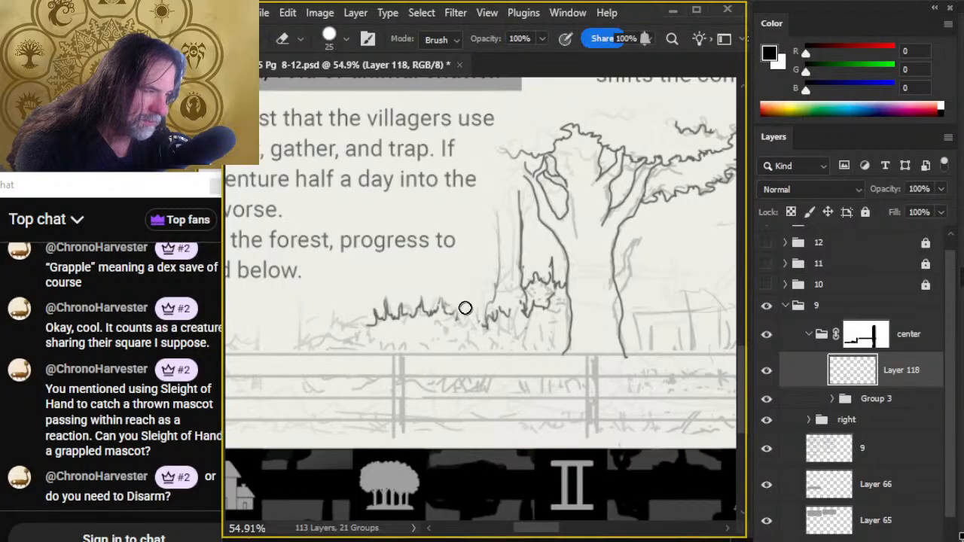
key("b")
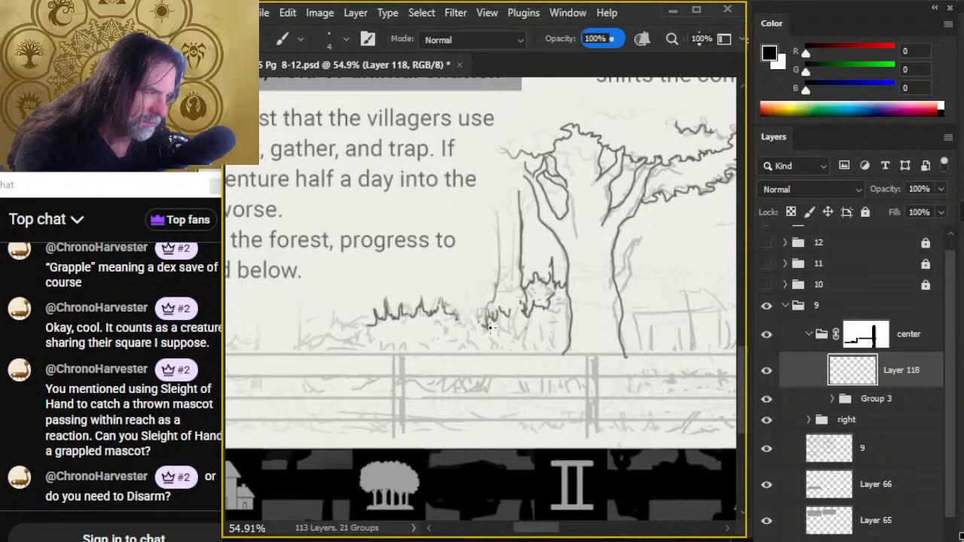
key("e")
key("b")
- Ink two short upright edges for another trunk left of the bushes, erasing most of the foliage stroke beside it
mouse_move(399, 339)
left_mouse_down()
mouse_move(525, 328)
mouse_move(514, 324)
left_mouse_up()
mouse_move(422, 320)
left_mouse_down()
mouse_move(436, 308)
mouse_move(415, 335)
left_mouse_up()
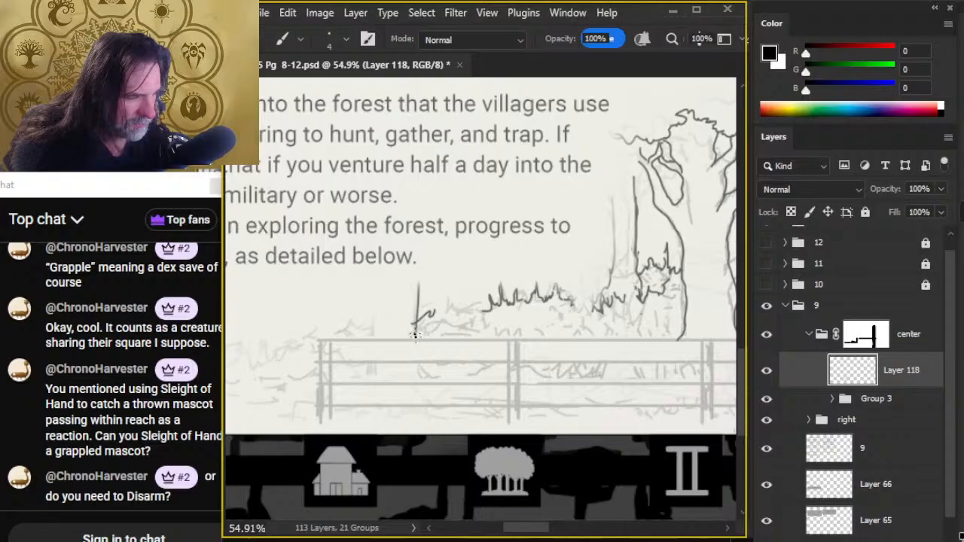
left_click_drag(372, 284, 366, 339)
key("e")
key("b")
left_click_drag(422, 280, 416, 330)
- Erase the stray diagonal below the left trunk and ink both trunk edges flaring outward down across the fence
left_click(439, 394)
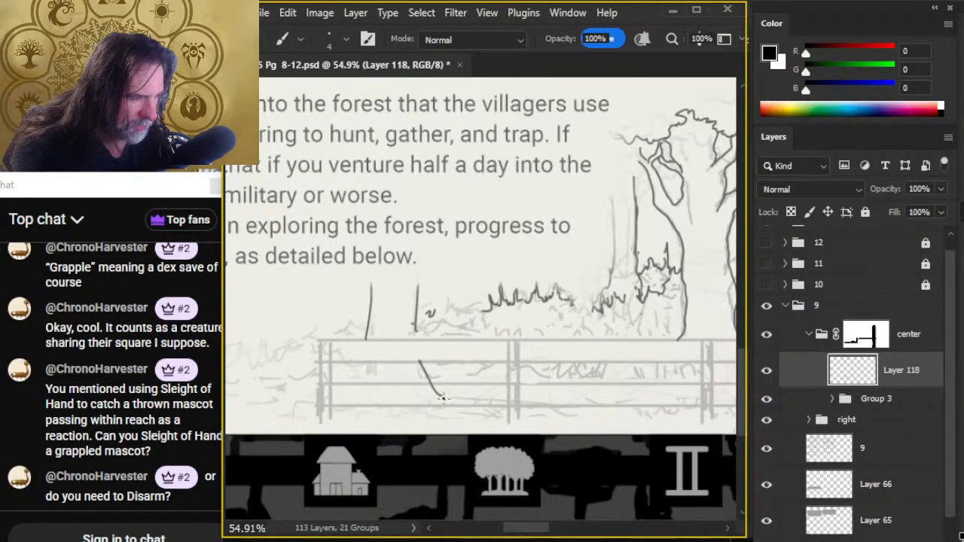
key("e")
key("b")
left_click_drag(413, 325, 437, 409)
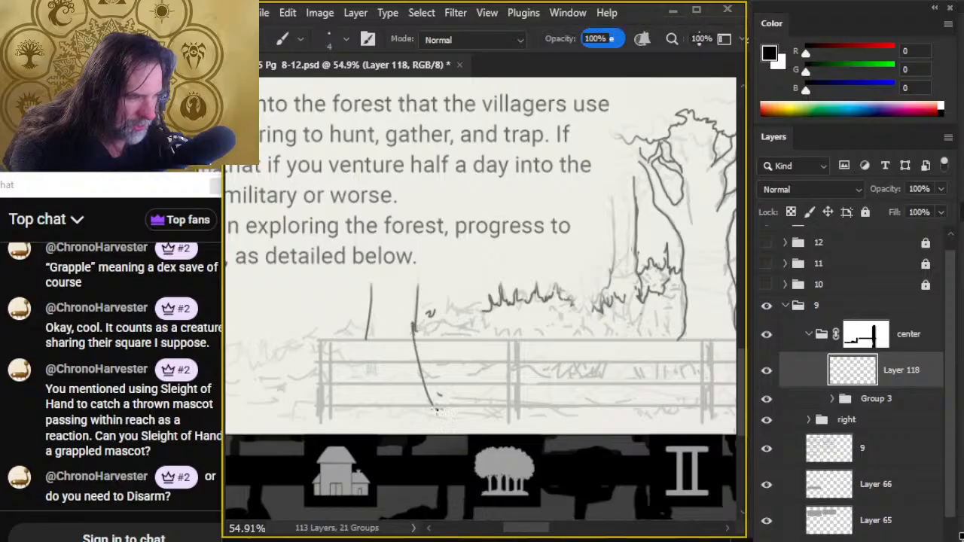
left_click_drag(366, 320, 346, 399)
left_click_drag(494, 390, 523, 303)
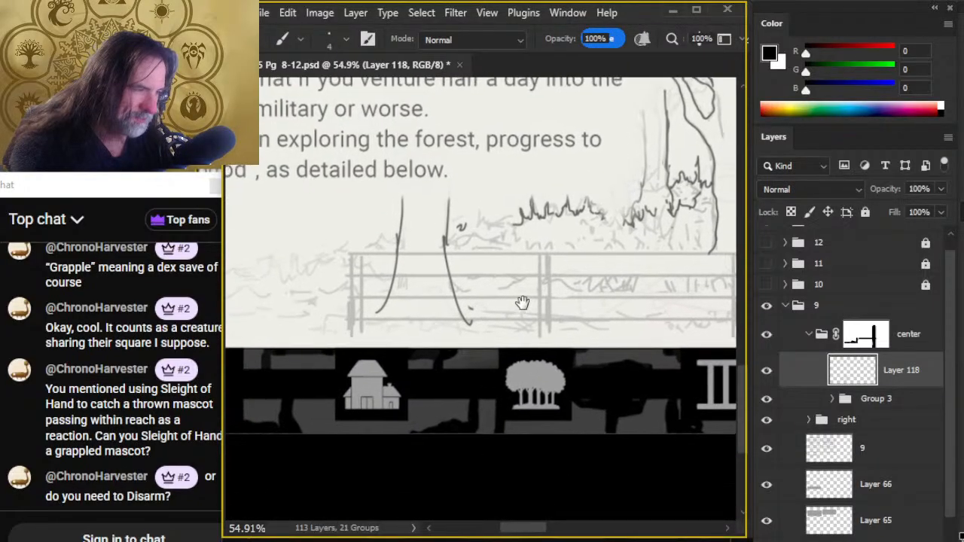
- Replace the left trunk's flared right base edge with a steeper stroke
key("e")
mouse_move(436, 241)
left_mouse_down()
mouse_move(453, 321)
mouse_move(473, 327)
mouse_move(464, 303)
mouse_move(318, 295)
left_mouse_up()
key("b")
key("e")
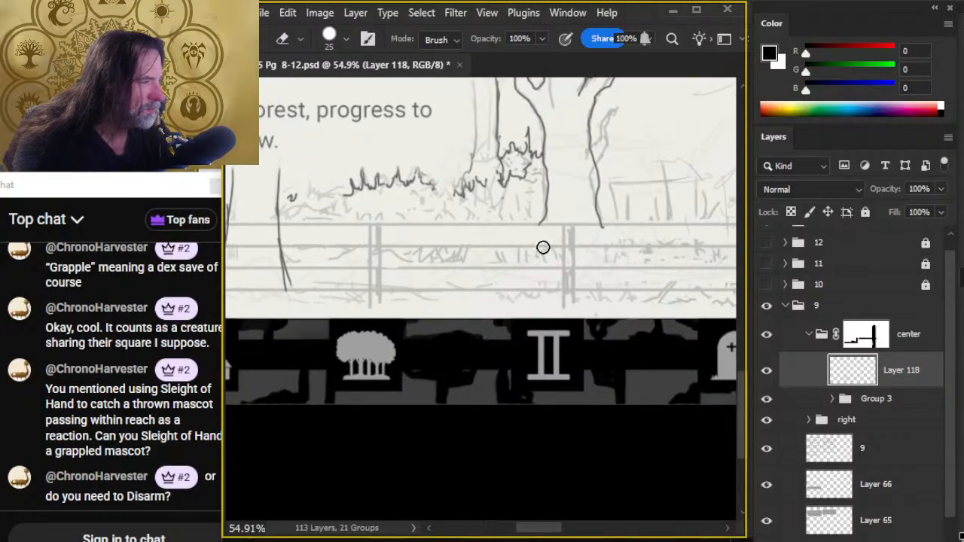
- Extend both edges of the large tree's trunk down across the fence, flaring them outward at the base
key("b")
left_click_drag(545, 218, 531, 283)
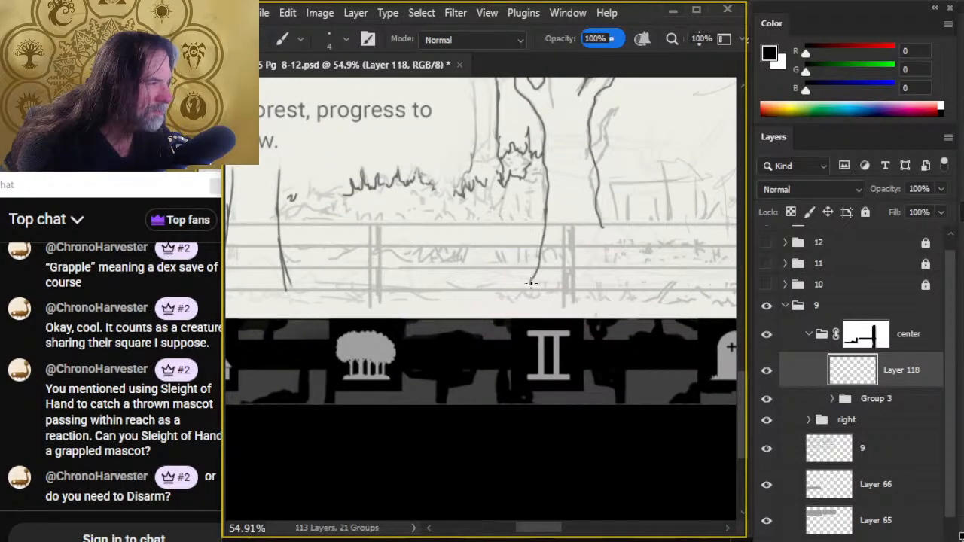
key("e")
key("b")
left_click_drag(598, 217, 611, 290)
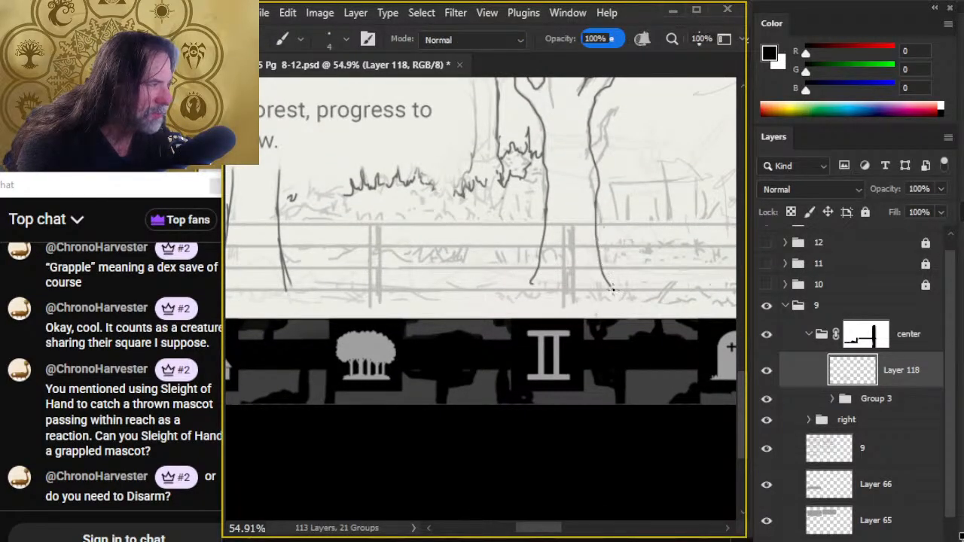
- Ink spreading root lines on both sides of the large tree's base along the ground
key("e")
key("b")
mouse_move(533, 282)
left_mouse_down()
mouse_move(488, 301)
mouse_move(548, 296)
left_mouse_up()
left_click_drag(609, 283, 650, 299)
- Ink root and ground lines under the left trunk and redraw its right edge as an outward flare, erasing the steeper stroke
key("space")
left_click_drag(450, 324, 629, 319)
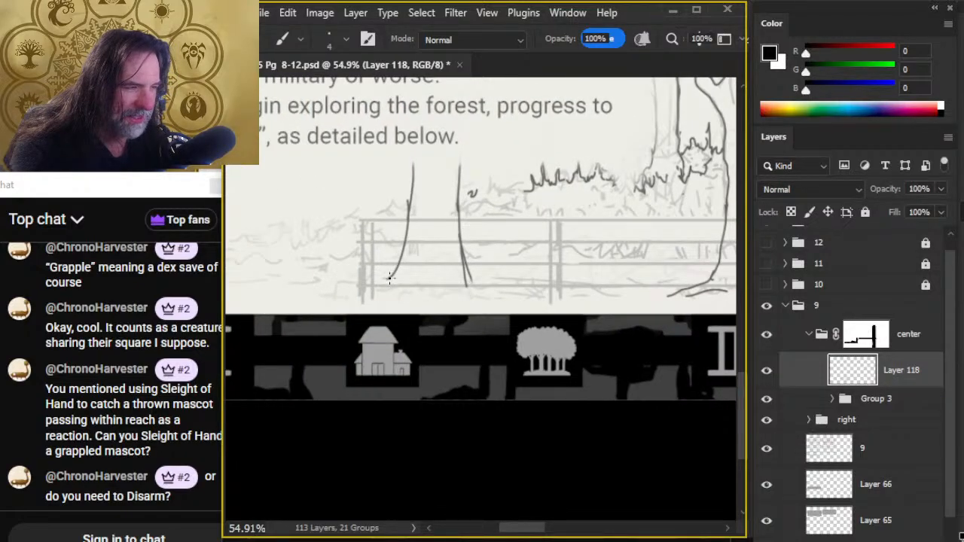
left_click_drag(390, 279, 339, 294)
left_click_drag(369, 295, 488, 291)
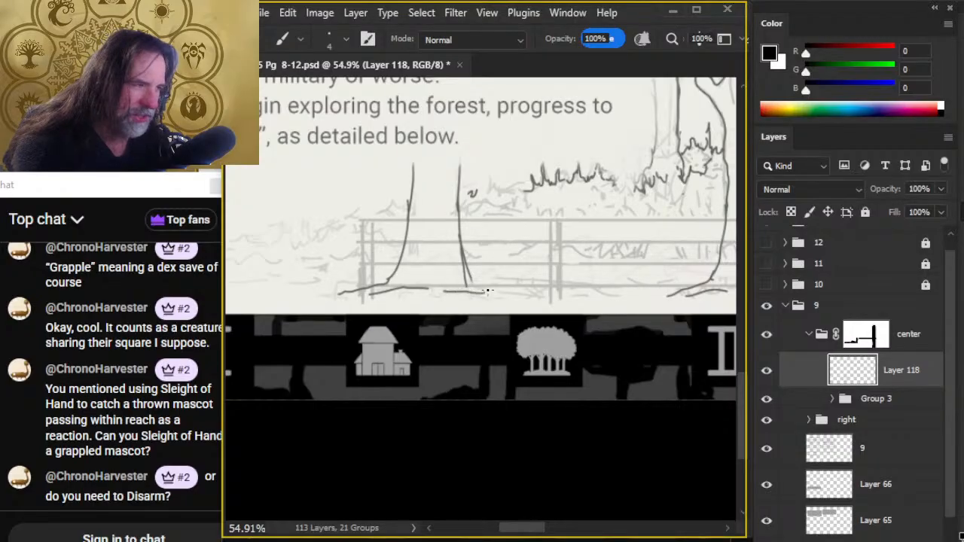
mouse_move(463, 243)
left_mouse_down()
mouse_move(478, 276)
mouse_move(510, 294)
mouse_move(499, 299)
mouse_move(530, 298)
left_mouse_up()
key("e")
key("b")
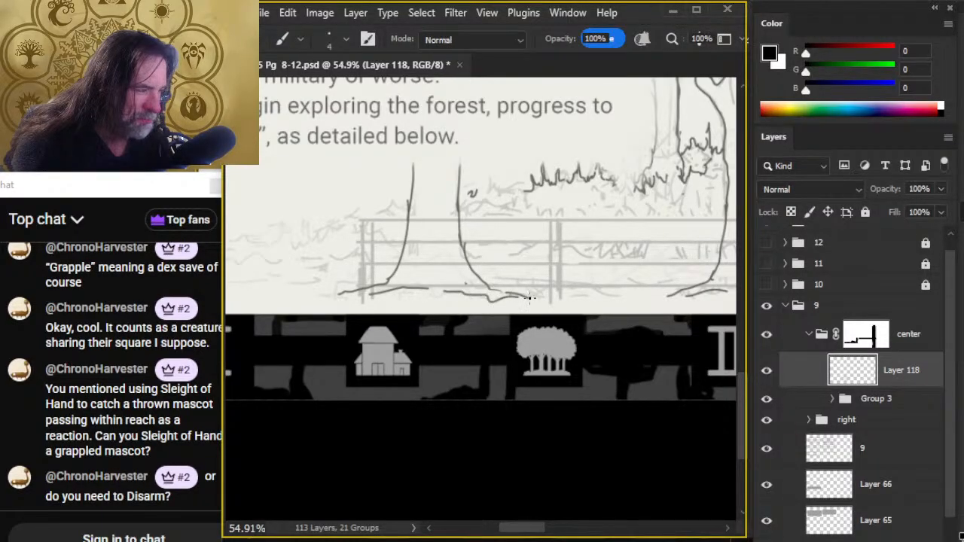
- Erase the lower part of the left trunk's right edge, redraw it down into the root, and trim the overlapping strokes
key("e")
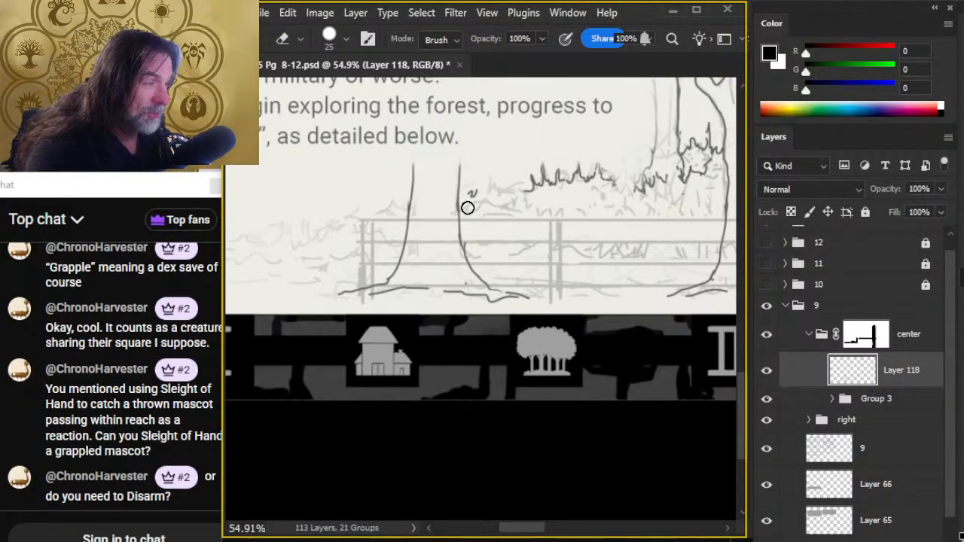
key("b")
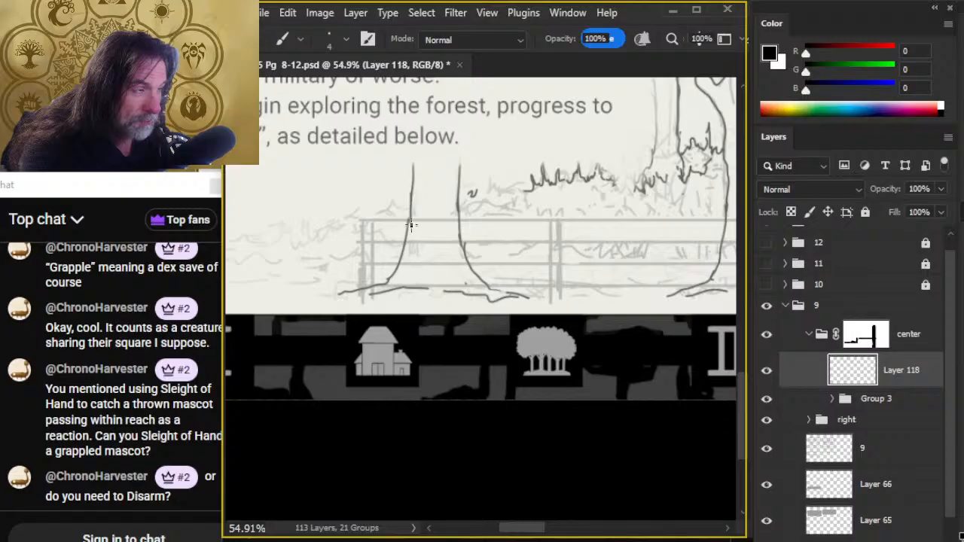
key("e")
left_click_drag(461, 219, 468, 265)
key("b")
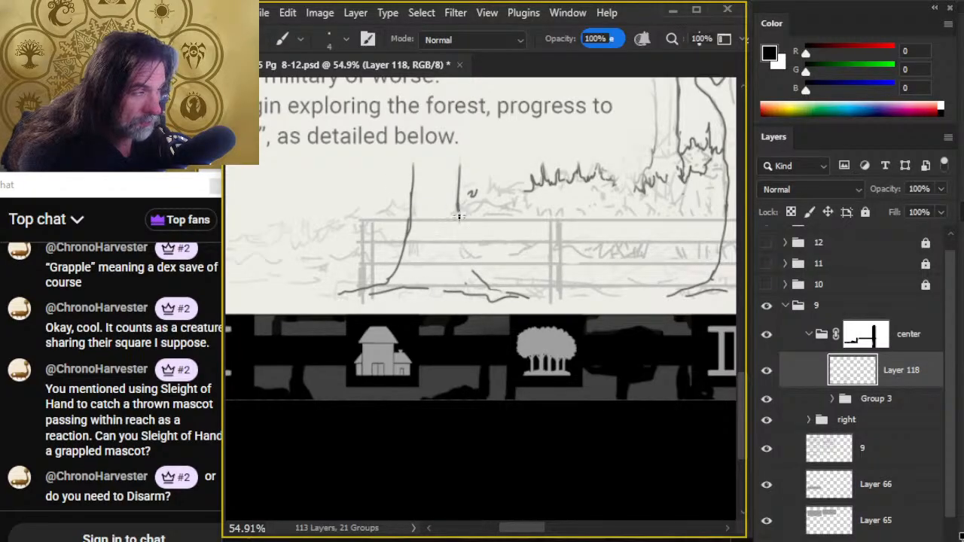
mouse_move(458, 217)
left_mouse_down()
mouse_move(459, 254)
mouse_move(497, 294)
left_mouse_up()
key("e")
left_click_drag(461, 257, 471, 274)
key("b")
- Erase the stray squiggle beside the left trunk and ink leafy lines leading from the trunk to the spiky bush top
key("e")
mouse_move(470, 194)
left_mouse_down()
mouse_move(475, 187)
mouse_move(480, 202)
left_mouse_up()
key("b")
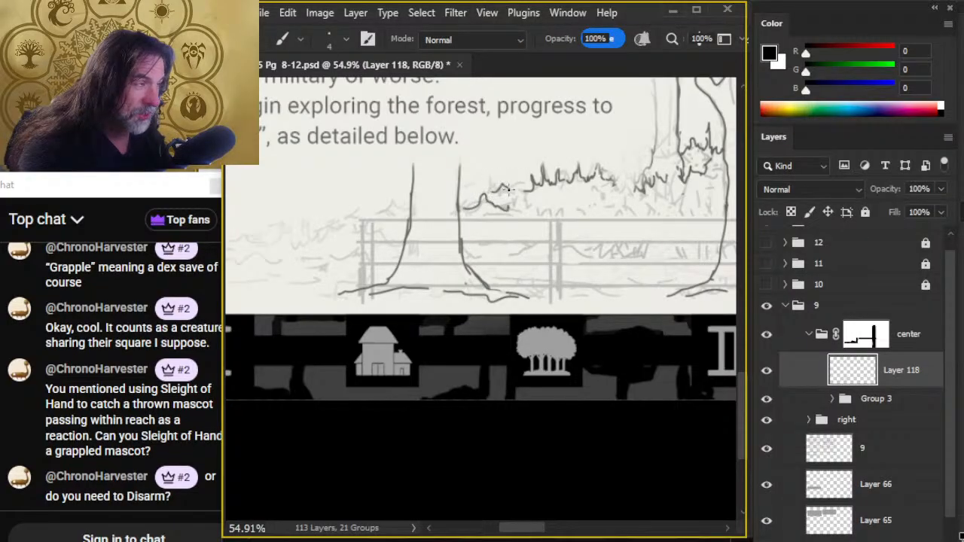
key("e")
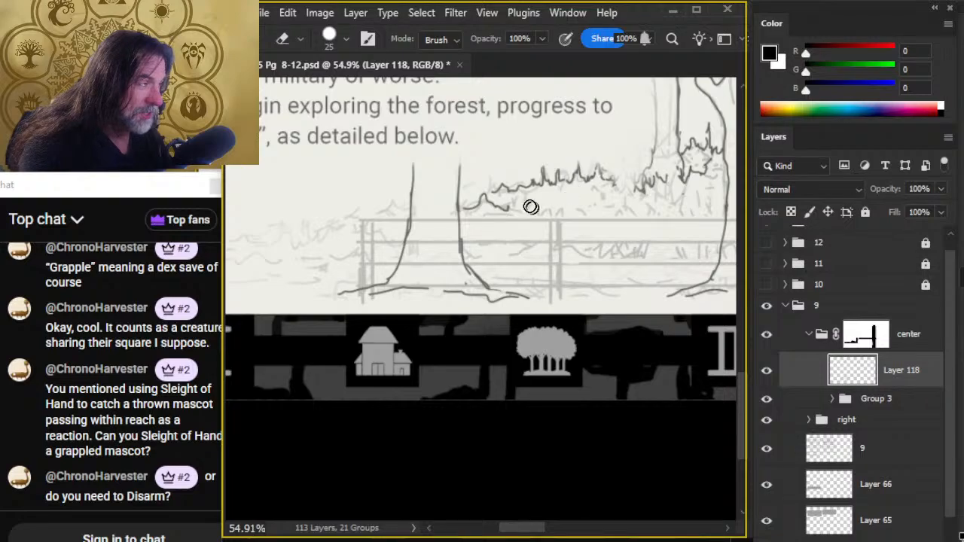
key("b")
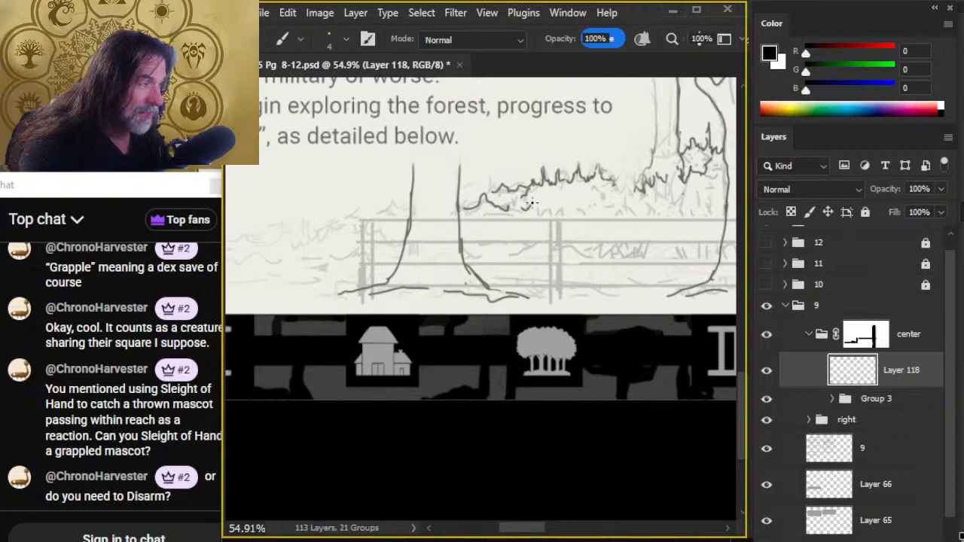
- Ink a short leafy edge below the bush top, just above the fence's upper rail
mouse_move(545, 211)
left_mouse_down()
mouse_move(574, 215)
mouse_move(534, 206)
left_mouse_up()
key("e")
key("b")
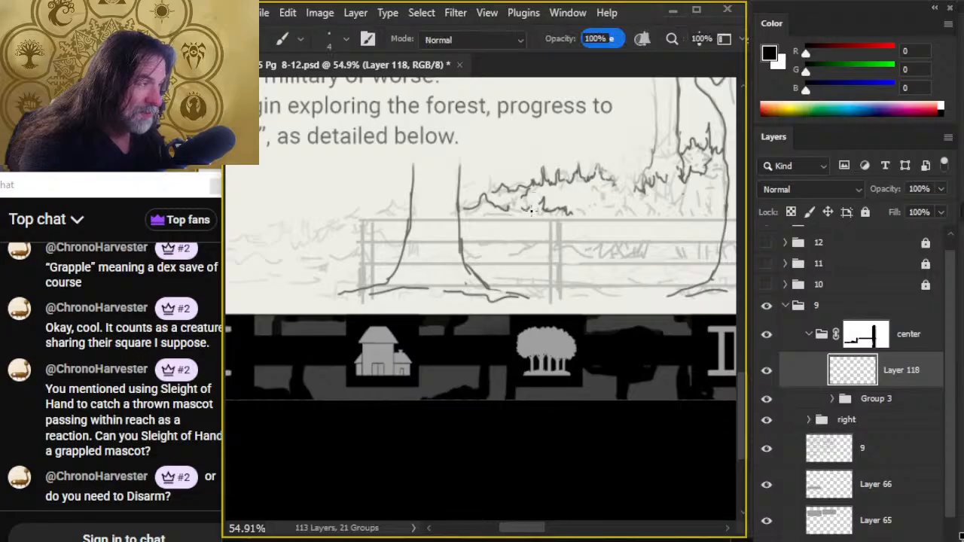
- Redraw the bush top's right end as leafy edges reaching toward the thin trunk and shorten the tallest spikes
key("e")
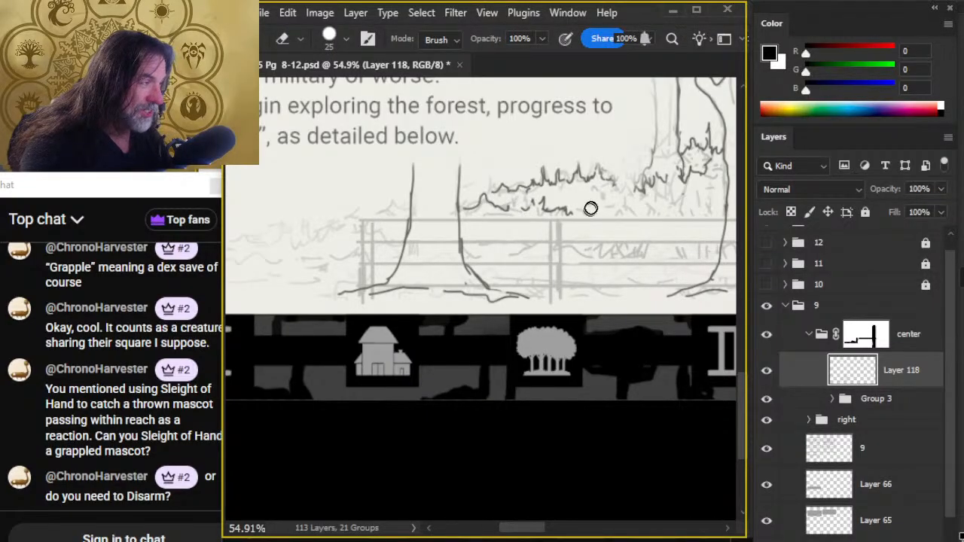
key("b")
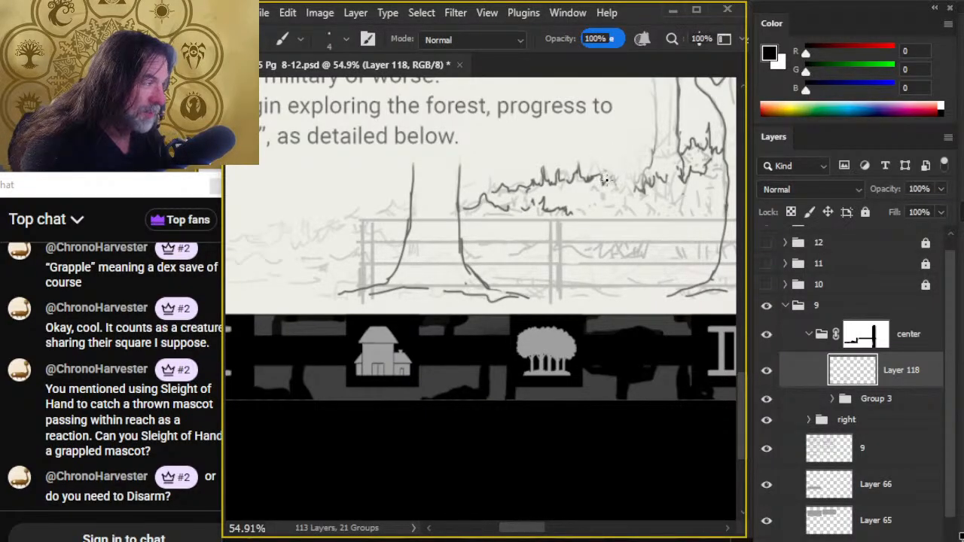
left_click_drag(604, 179, 622, 205)
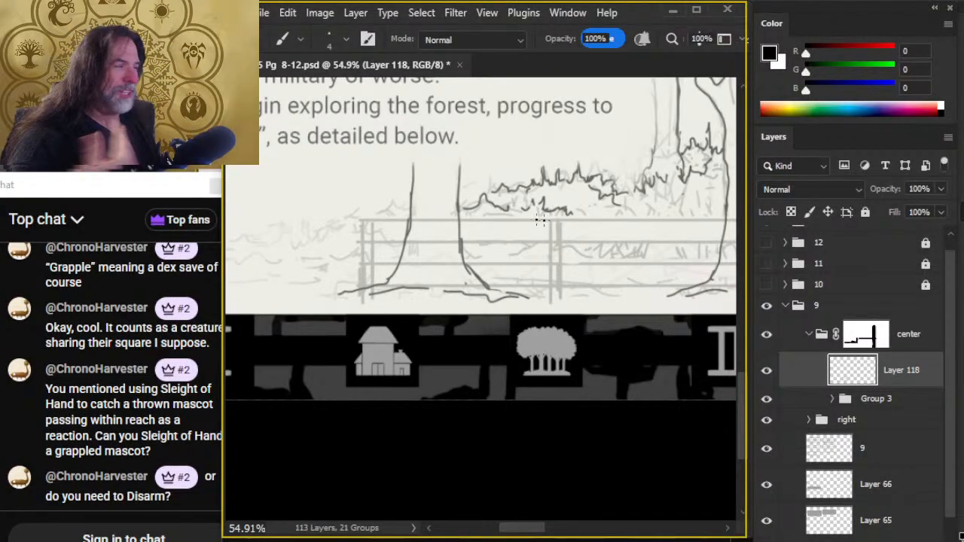
key("e")
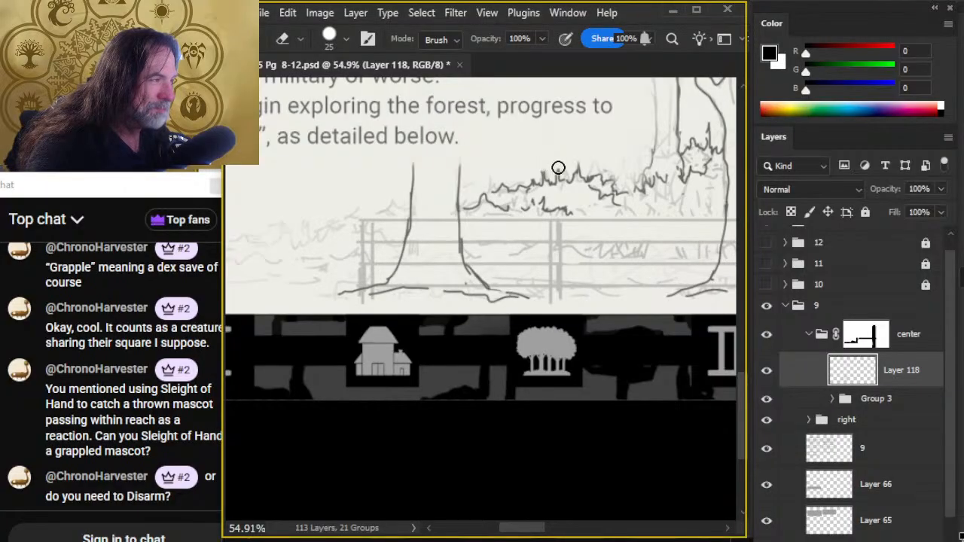
- Ink a leafy clump on the left trunk's outer side, sloping down to the fence post
key("b")
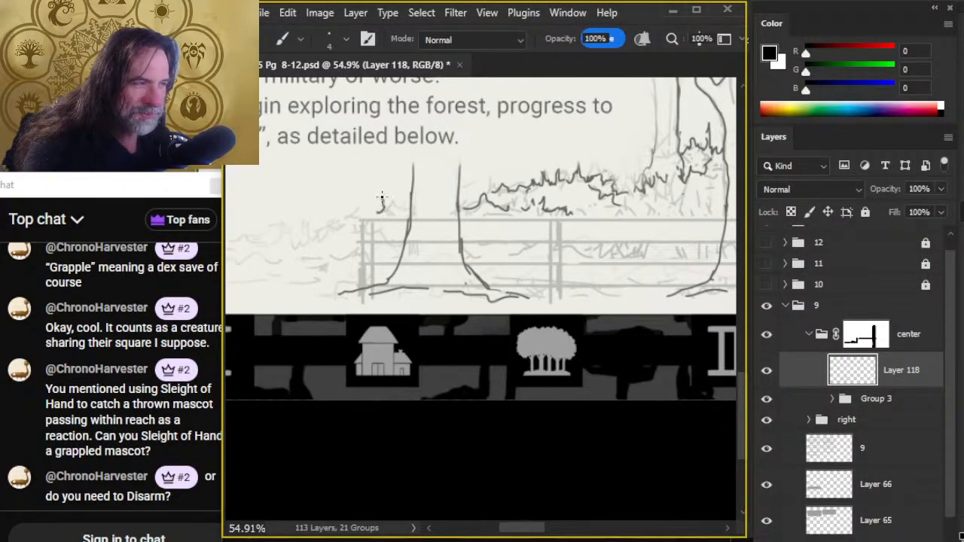
key("e")
mouse_move(401, 207)
left_mouse_down()
mouse_move(410, 209)
mouse_move(364, 221)
left_mouse_up()
key("b")
- Erase the smooth lower bush line just right of the left trunk and redraw it with small leafy peaks
key("e")
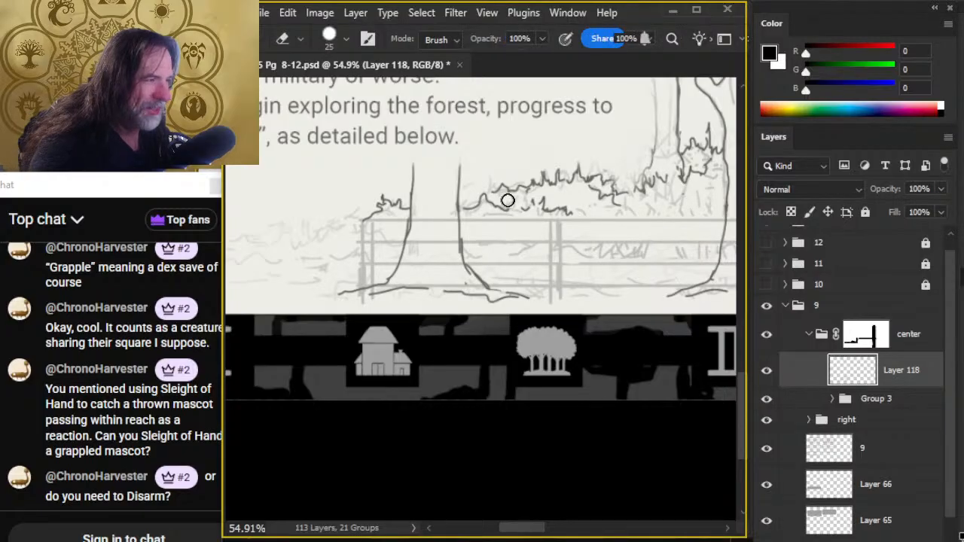
mouse_move(494, 204)
left_mouse_down()
mouse_move(516, 215)
mouse_move(476, 225)
left_mouse_up()
key("b")
key("e")
key("b")
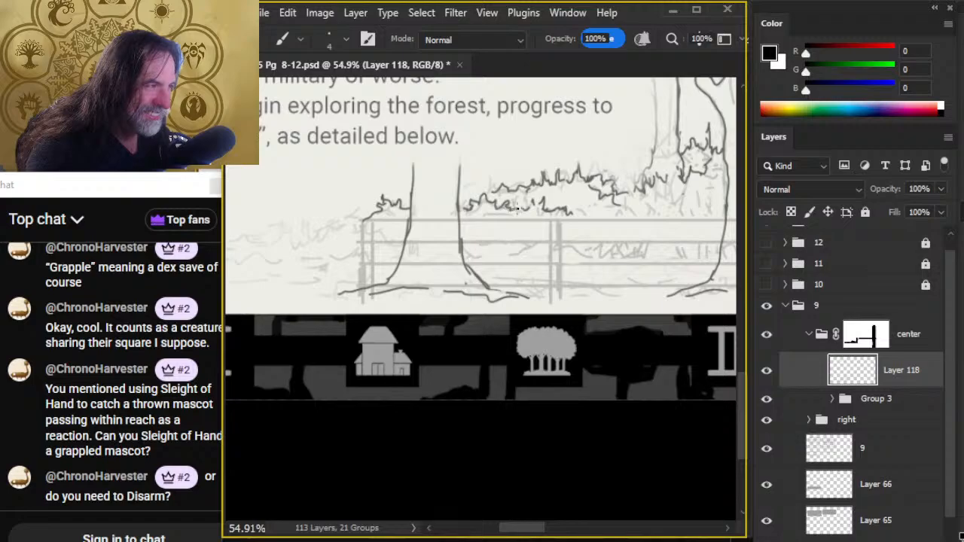
key("e")
key("b")
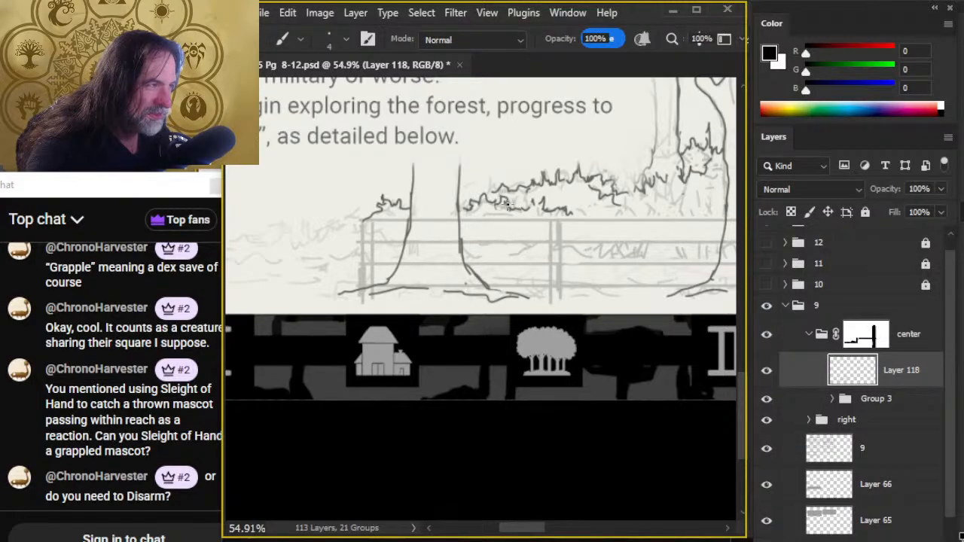
- Join the lower bush line's broken sections with leafy strokes and extend it down to the fence's upper rail
key("e")
left_click_drag(503, 198, 498, 207)
key("b")
key("e")
key("b")
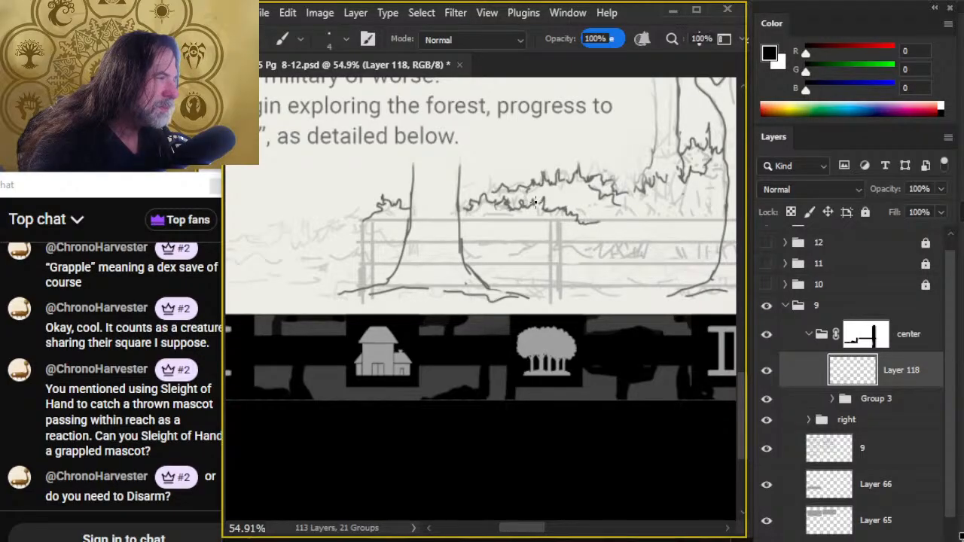
- Ink a leafy edge rising from between the fence rails to the lower bush line and erase the overlap where they meet
key("e")
key("b")
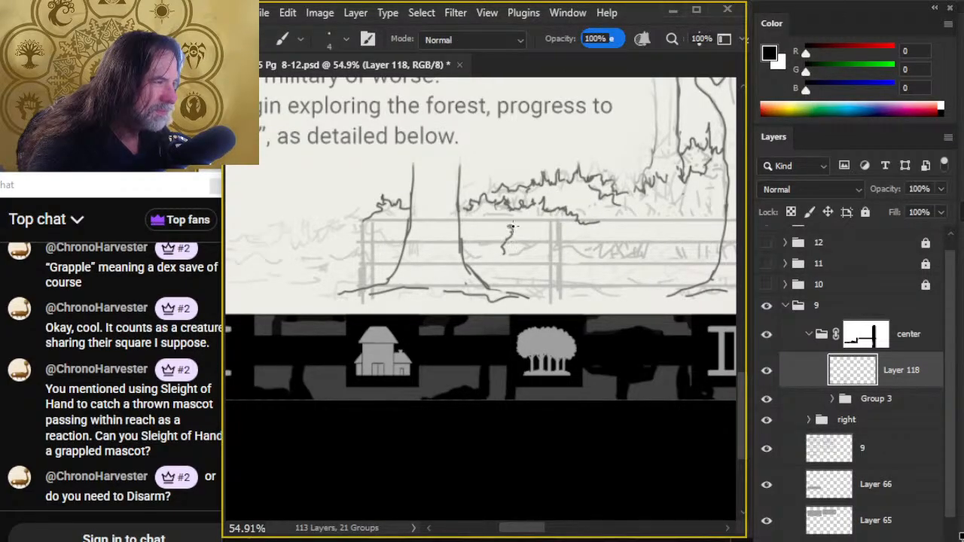
left_click_drag(507, 229, 529, 220)
key("e")
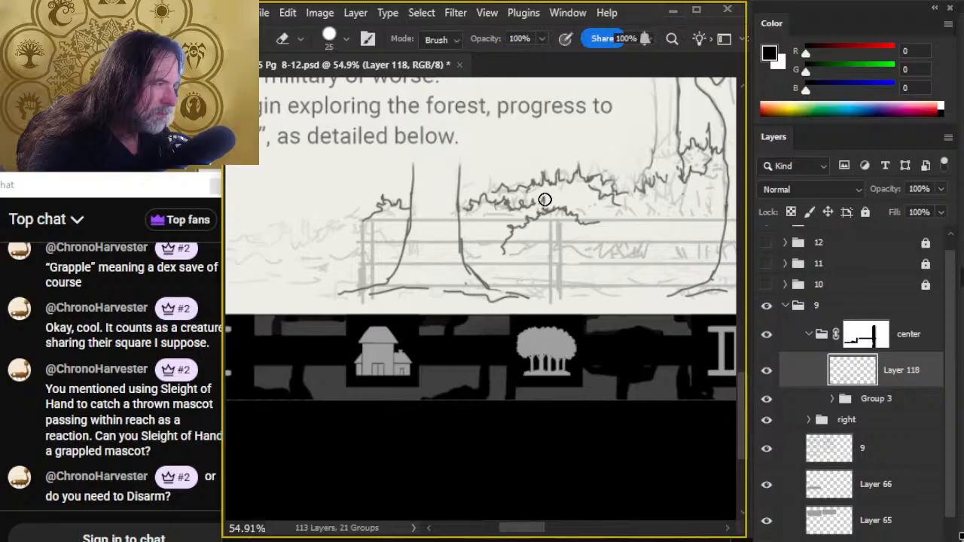
- Ink a leafy line from the left trunk to the foliage between the rails and erase the tail hanging below it
key("b")
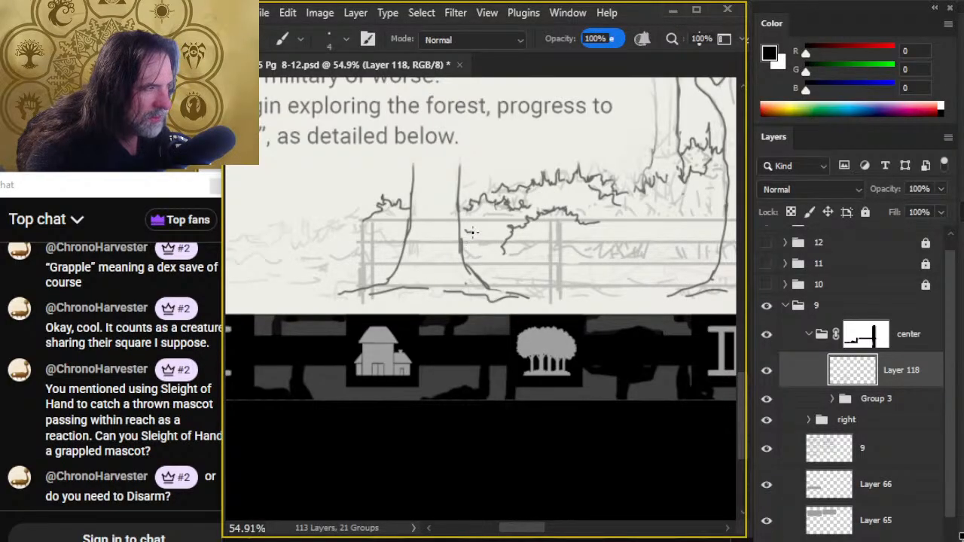
key("e")
mouse_move(492, 238)
left_mouse_down()
mouse_move(503, 241)
mouse_move(498, 256)
left_mouse_up()
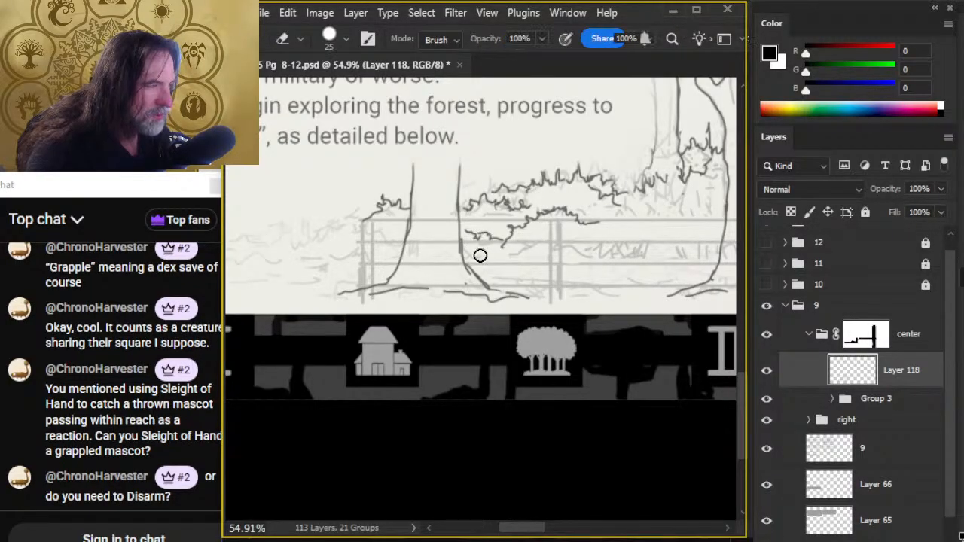
- Ink leafy strokes joining the bush line to the foliage beside the central trunk, down to the fence's upper rail
mouse_move(572, 278)
left_mouse_down()
mouse_move(494, 301)
mouse_move(415, 291)
left_mouse_up()
key("b")
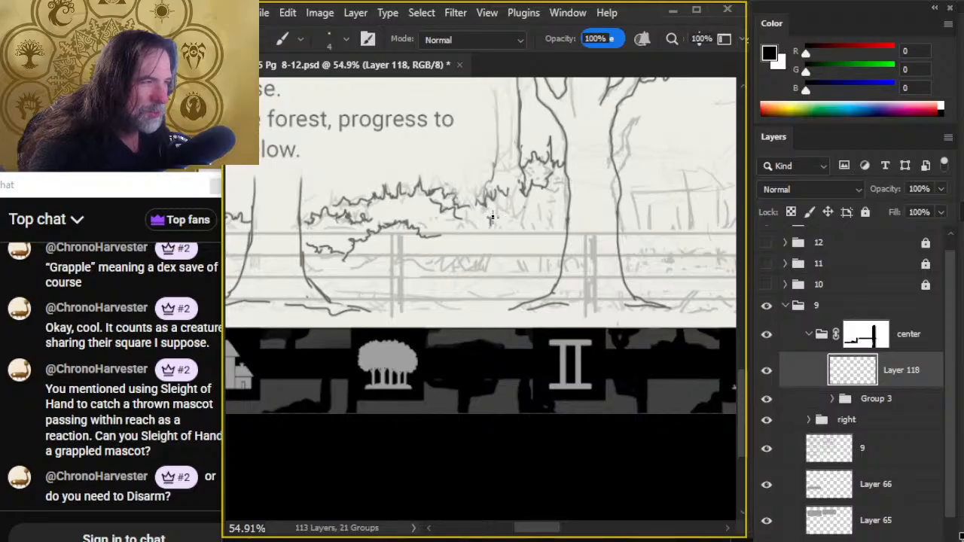
mouse_move(491, 218)
left_mouse_down()
mouse_move(515, 209)
mouse_move(526, 225)
mouse_move(490, 229)
mouse_move(531, 233)
left_mouse_up()
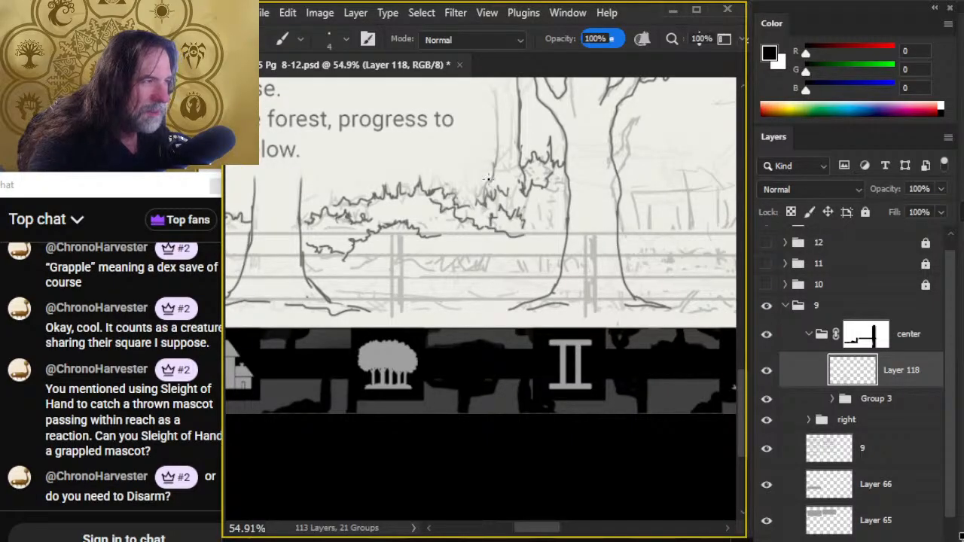
left_click_drag(457, 198, 476, 203)
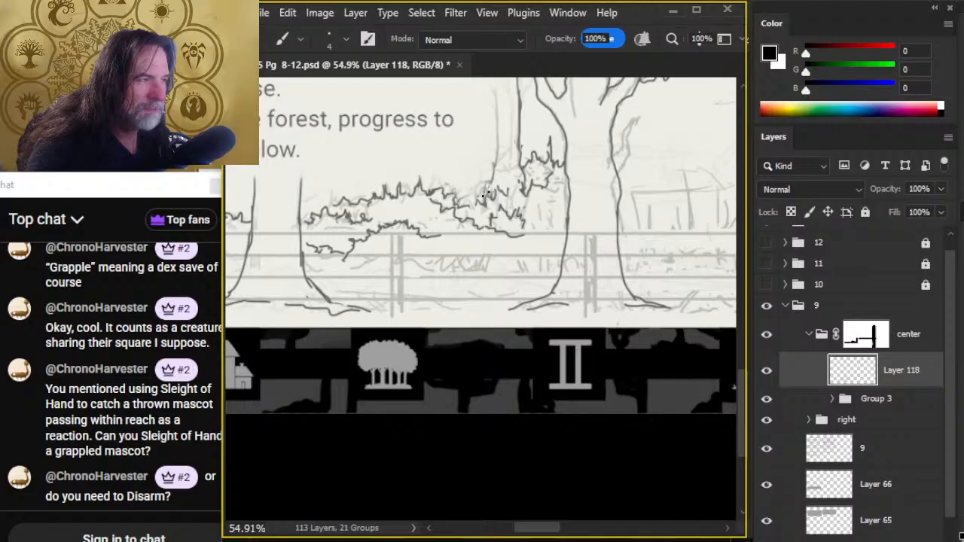
mouse_move(539, 199)
left_mouse_down()
mouse_move(552, 195)
mouse_move(522, 231)
left_mouse_up()
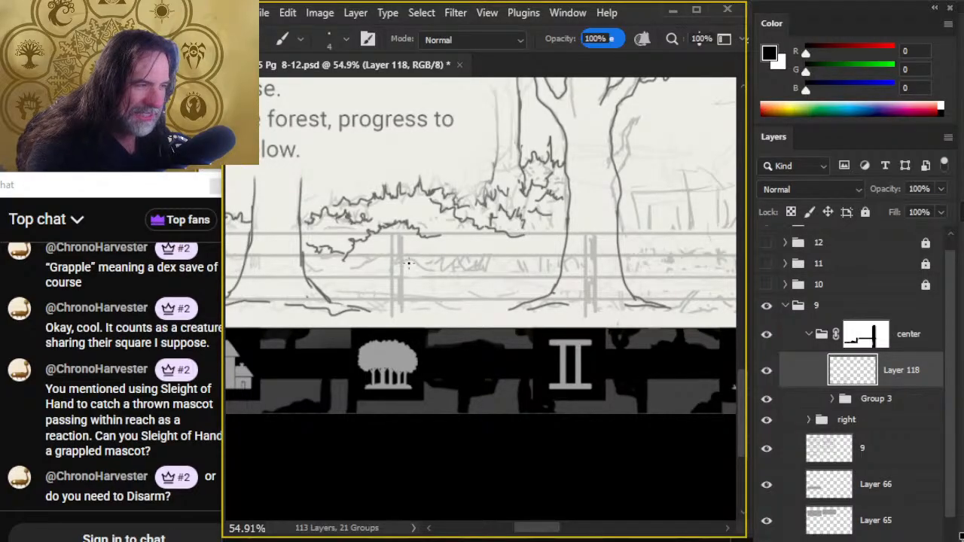
- Ink a leafy line between the fence rails from the left trunk to the central trunk, with a low grass line beneath it
mouse_move(435, 262)
left_mouse_down()
mouse_move(485, 255)
mouse_move(495, 264)
left_mouse_up()
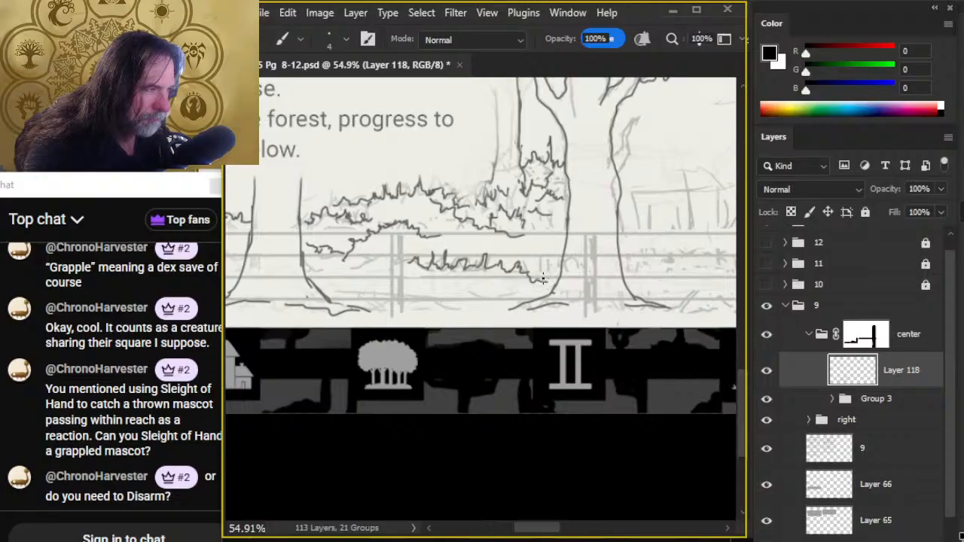
left_click_drag(542, 279, 557, 272)
left_click_drag(337, 268, 362, 263)
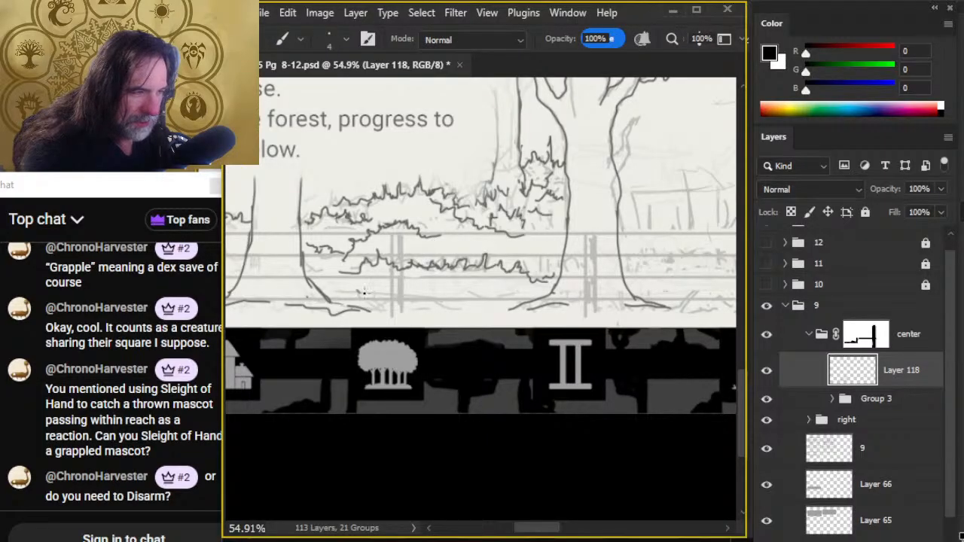
mouse_move(364, 292)
left_mouse_down()
mouse_move(405, 301)
mouse_move(477, 296)
left_mouse_up()
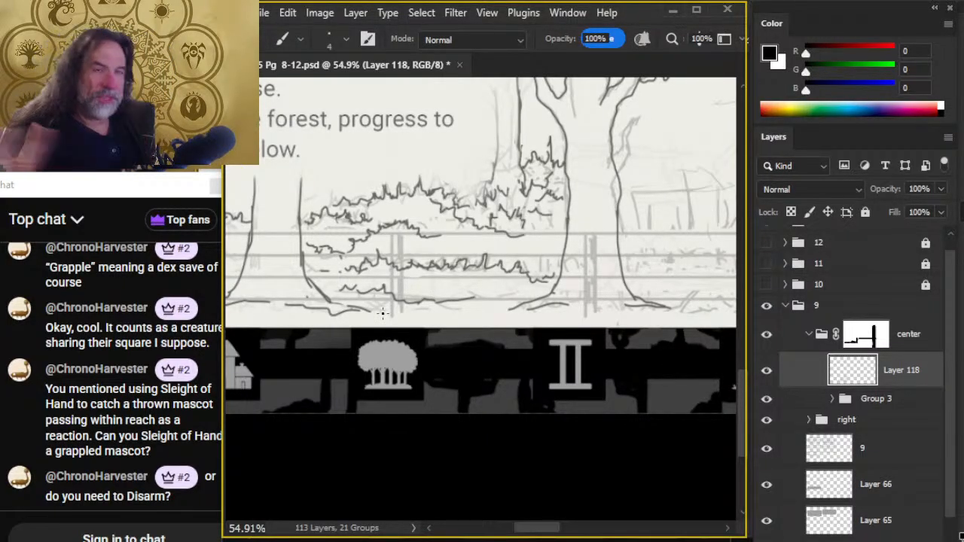
- Ink the upper leafy bush outline in the area left of the left trunk, ending at the first fence post
mouse_move(542, 323)
left_mouse_down()
mouse_move(683, 344)
mouse_move(675, 345)
left_mouse_up()
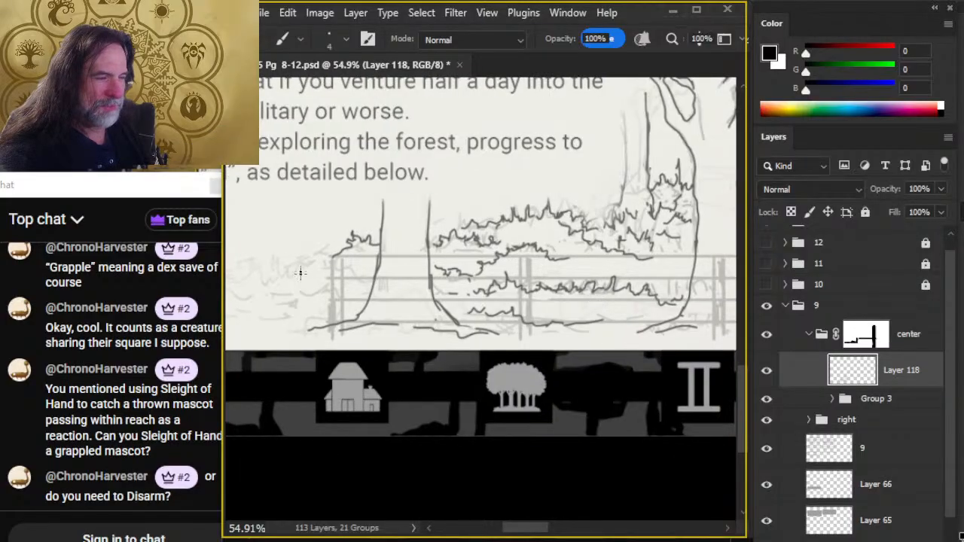
mouse_move(297, 303)
left_mouse_down()
mouse_move(357, 318)
mouse_move(537, 318)
left_mouse_up()
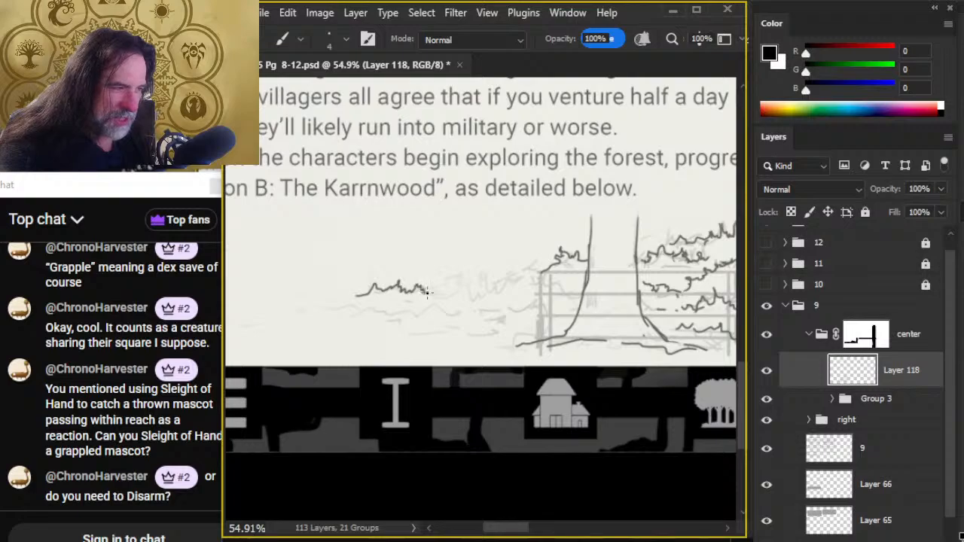
mouse_move(447, 302)
left_mouse_down()
mouse_move(479, 276)
mouse_move(488, 290)
left_mouse_up()
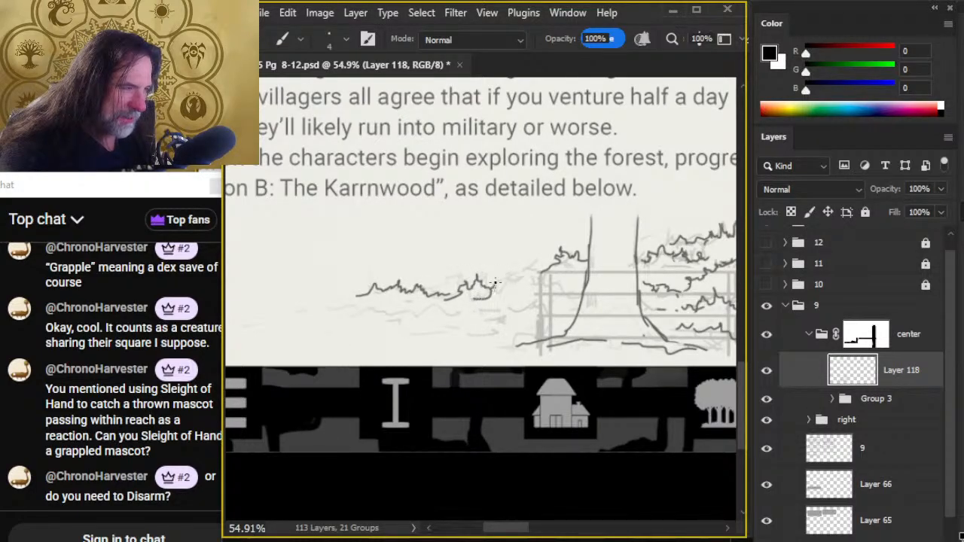
left_click_drag(532, 281, 550, 284)
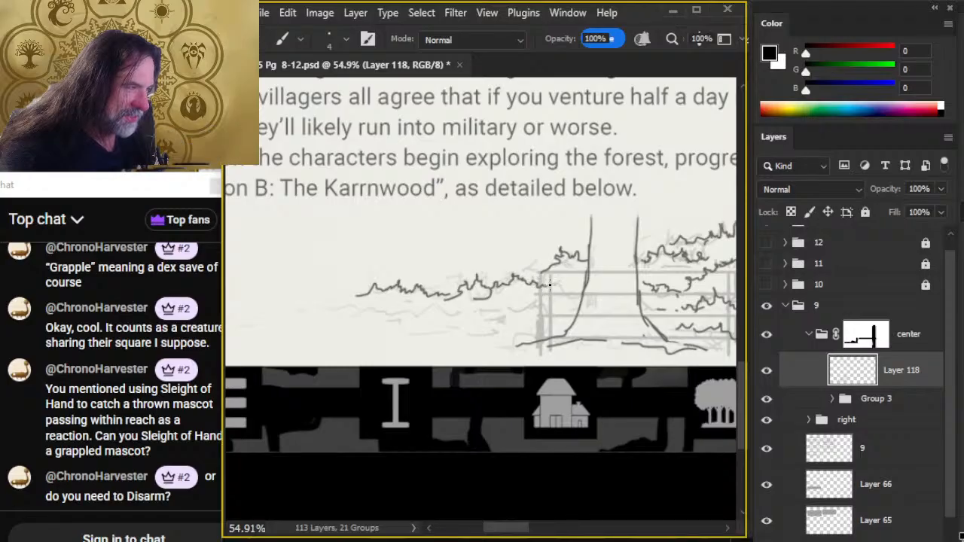
- Ink the lower rows of leafy ground foliage beneath the far-left bush outline, running toward the base of the left trunk
mouse_move(292, 319)
left_mouse_down()
mouse_move(319, 305)
mouse_move(470, 317)
left_mouse_up()
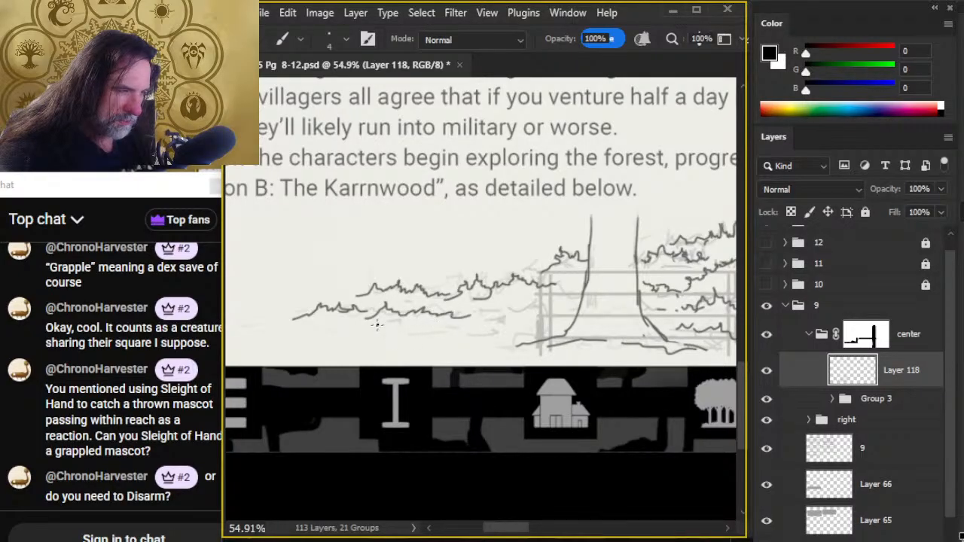
left_click_drag(376, 326, 423, 322)
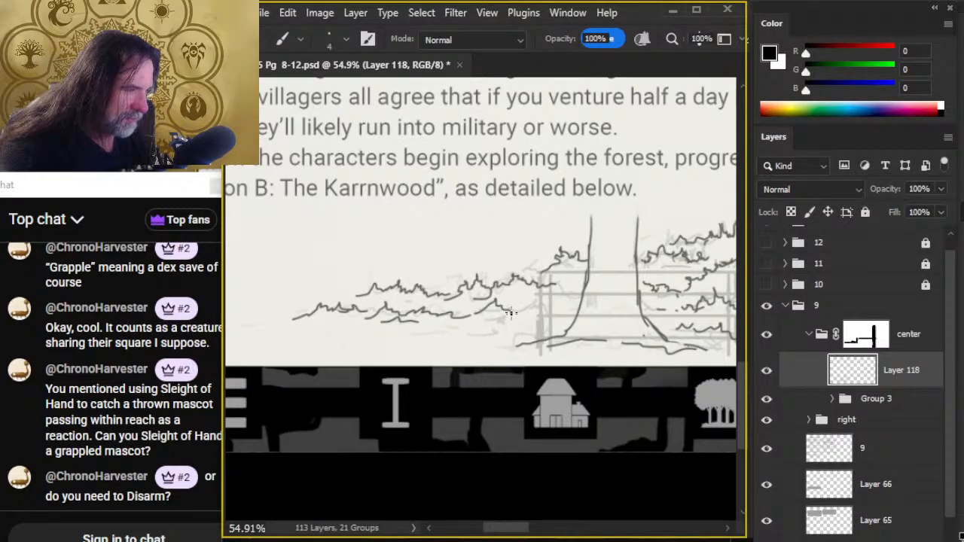
left_click_drag(509, 313, 533, 309)
left_click_drag(476, 340, 536, 332)
key("e")
key("b")
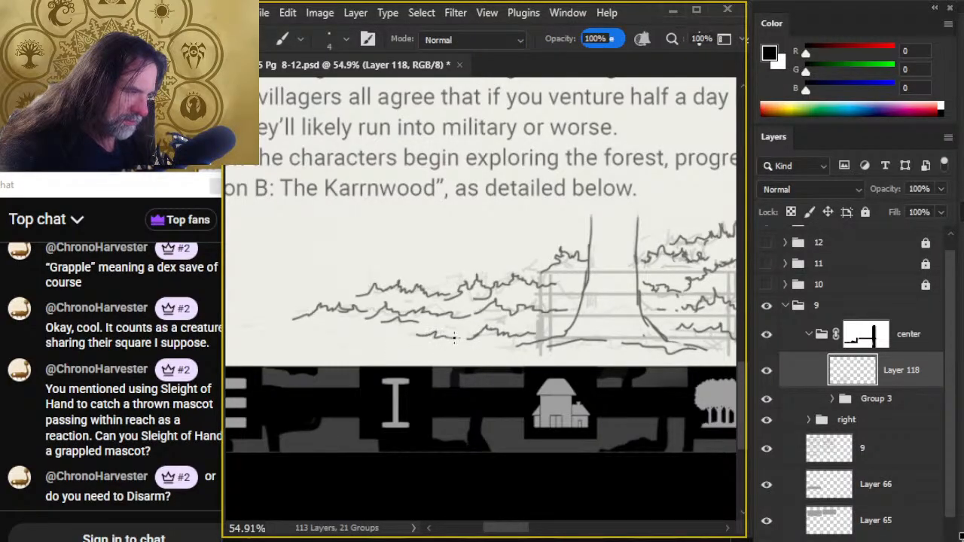
- Erase and rework the dip where the two clumps of the far-left upper bush outline meet
key("e")
key("b")
key("e")
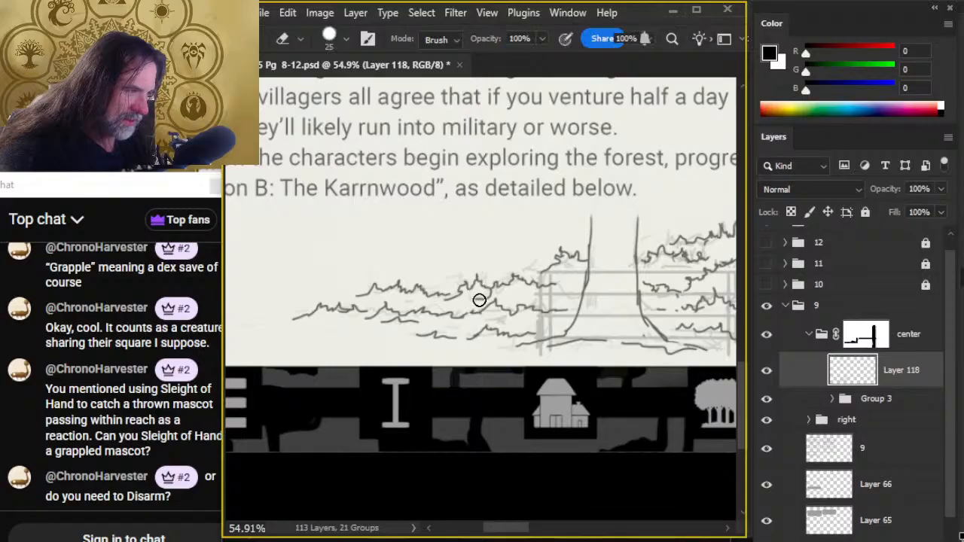
key("b")
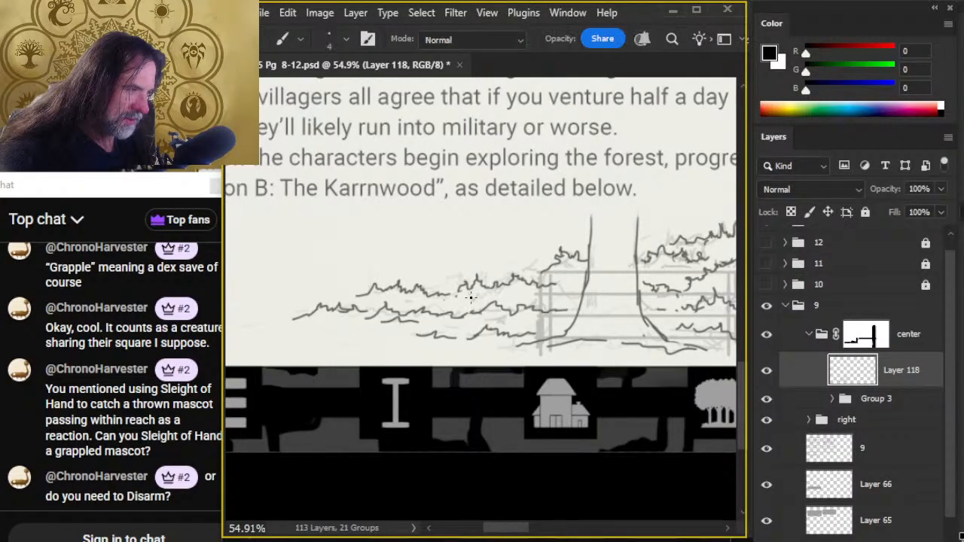
key("e")
key("b")
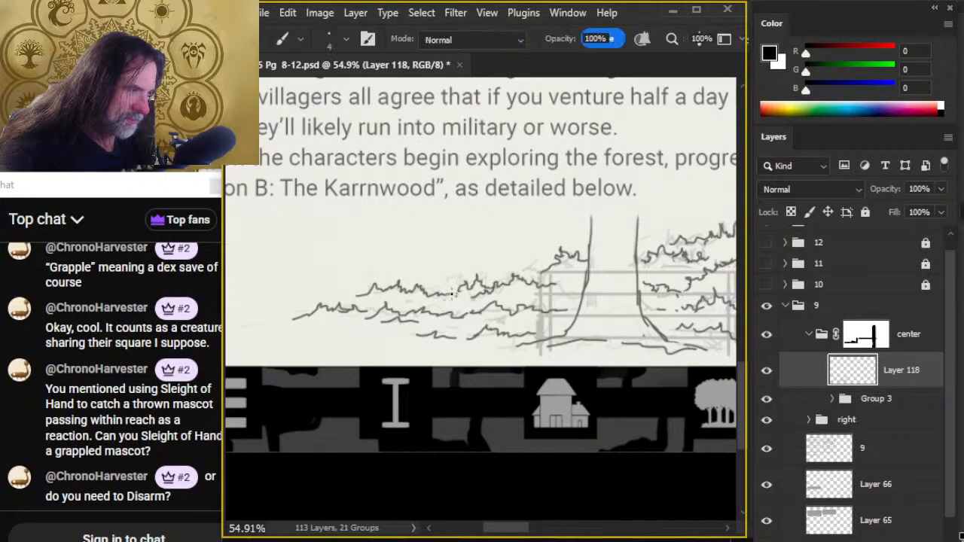
key("e")
key("b")
key("e")
- Clean up the right root of the central trunk and the foliage line beside it with short erasures and redrawn strokes
key("z")
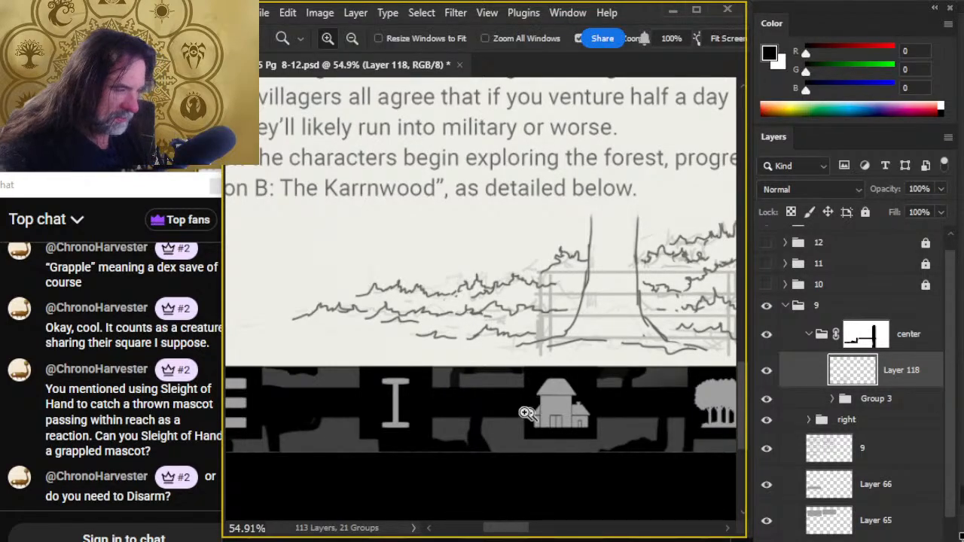
left_click_drag(526, 413, 431, 415)
left_click_drag(570, 447, 328, 404)
mouse_move(341, 365)
left_mouse_down()
mouse_move(385, 374)
mouse_move(323, 386)
left_mouse_up()
key("b")
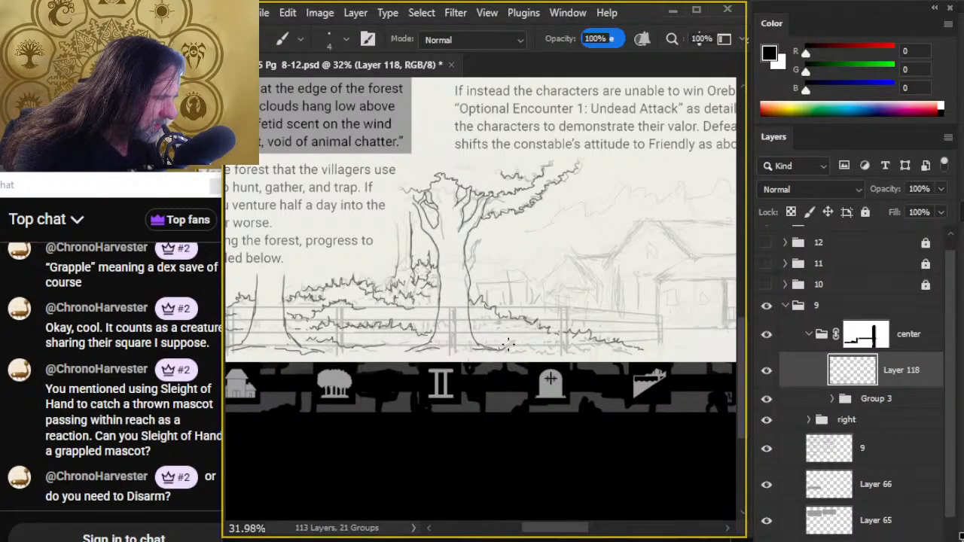
key("e")
left_click_drag(506, 346, 508, 363)
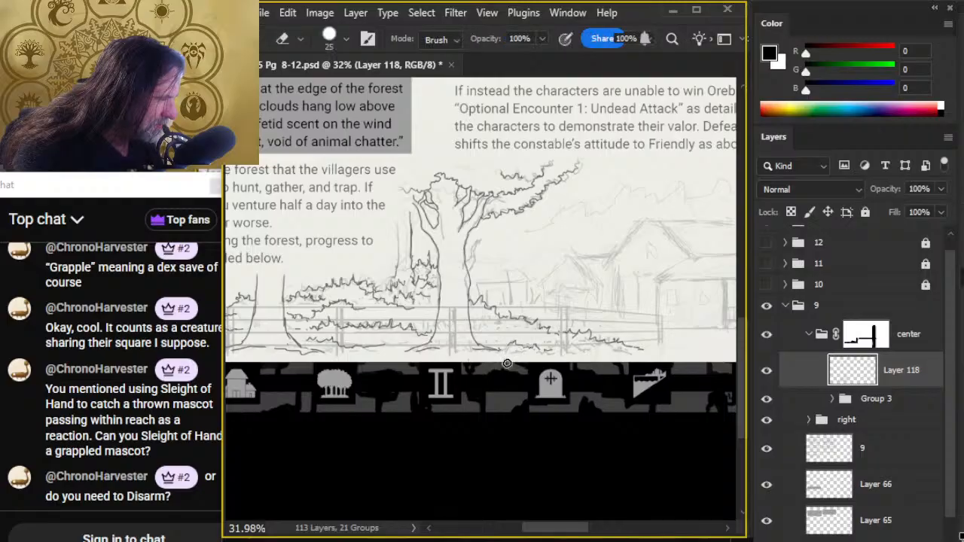
key("b")
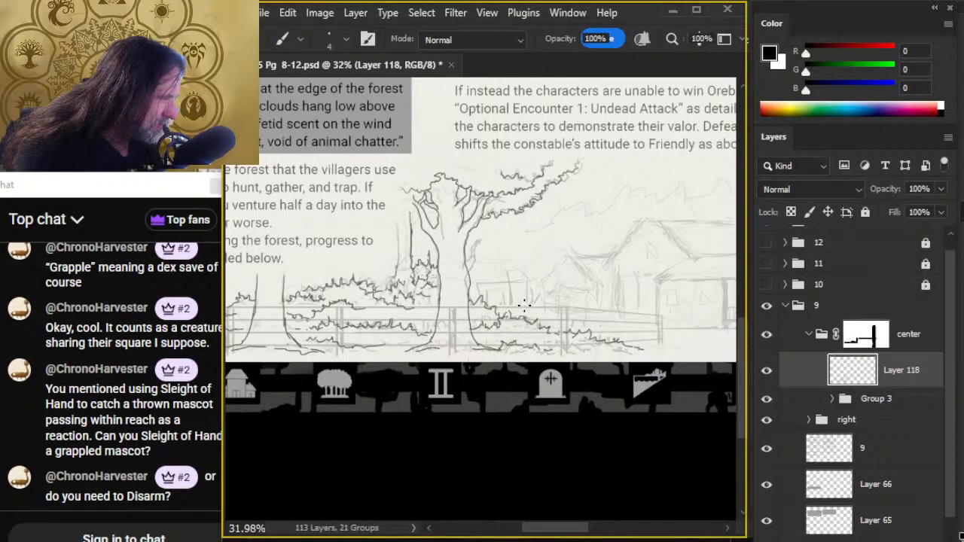
key("e")
left_click_drag(510, 319, 509, 328)
key("b")
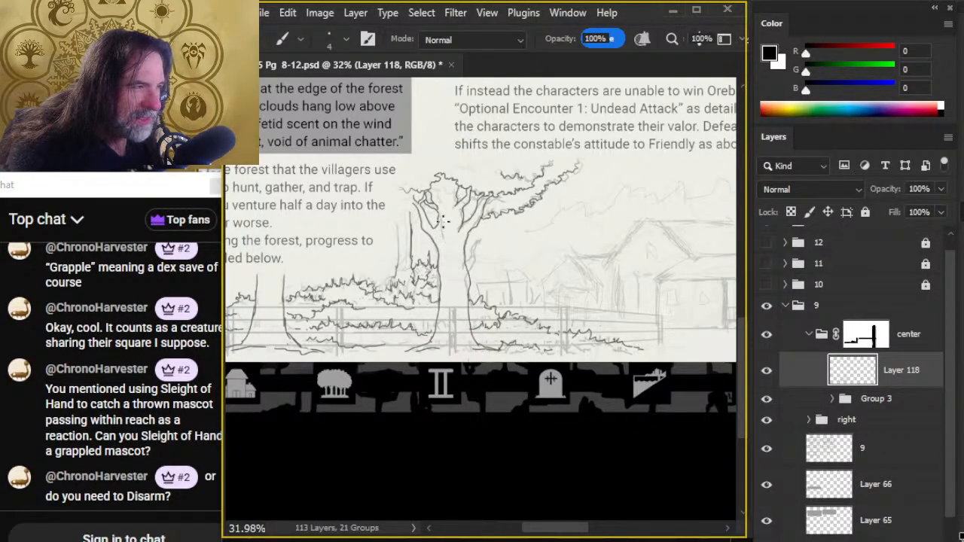
- Touch up the central tree's upper fork and ink a small jagged branch stub on the trunk's right edge
key("e")
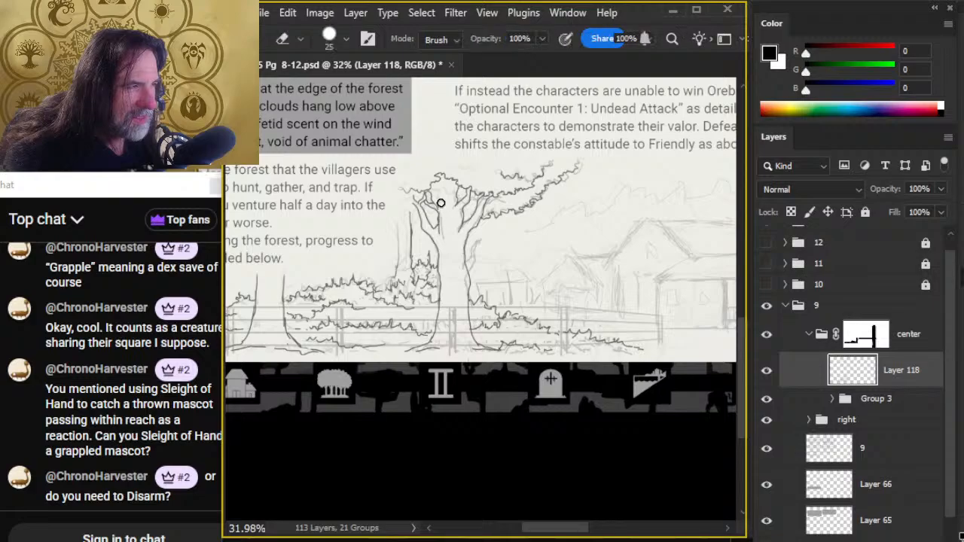
key("b")
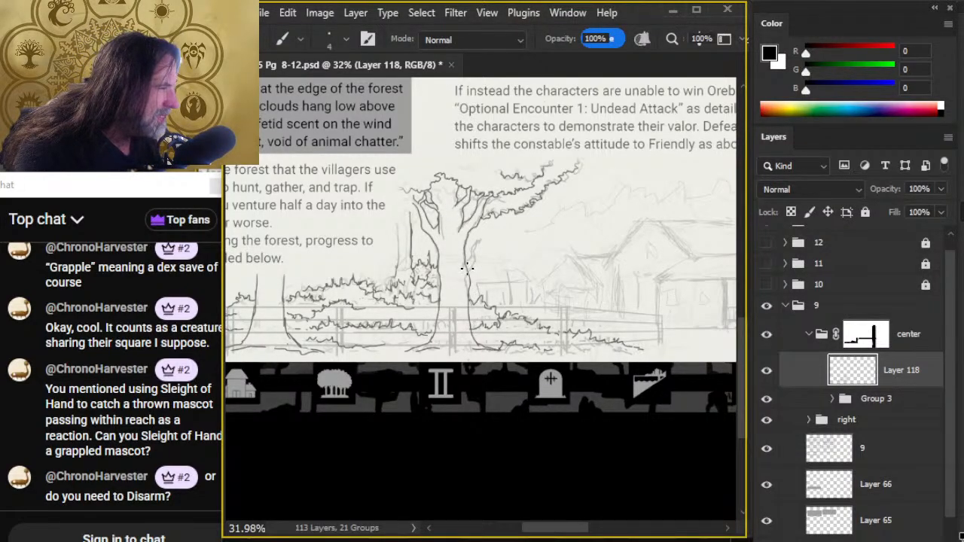
key("e")
key("b")
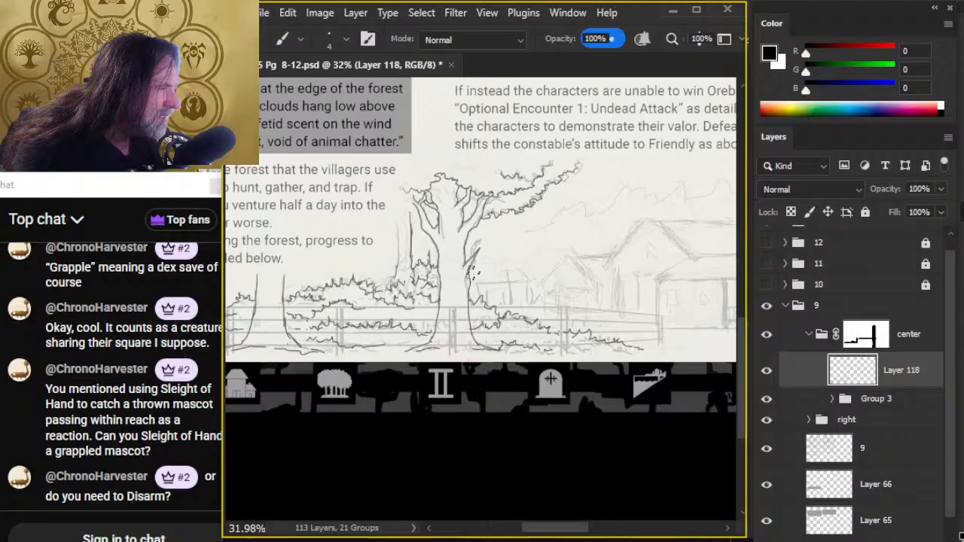
key("e")
key("b")
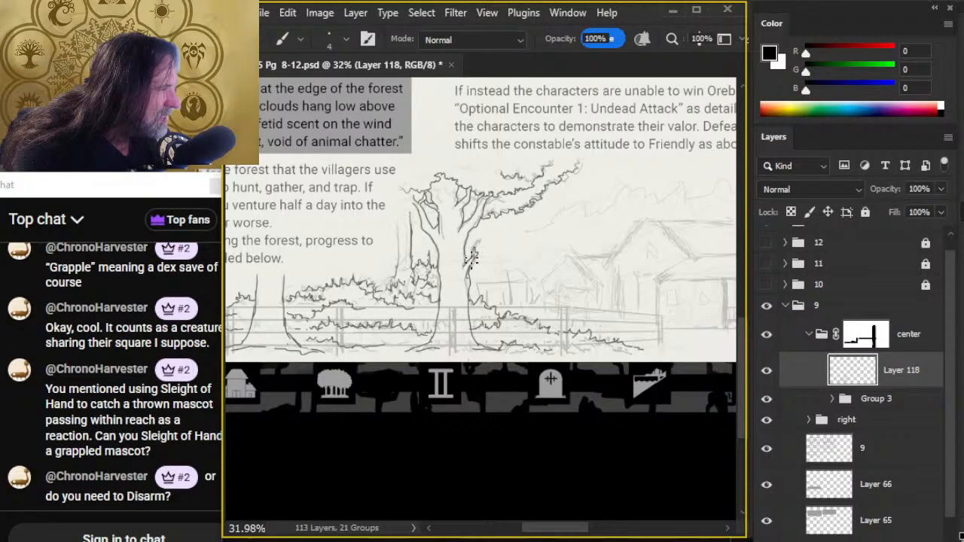
key("e")
key("b")
key("e")
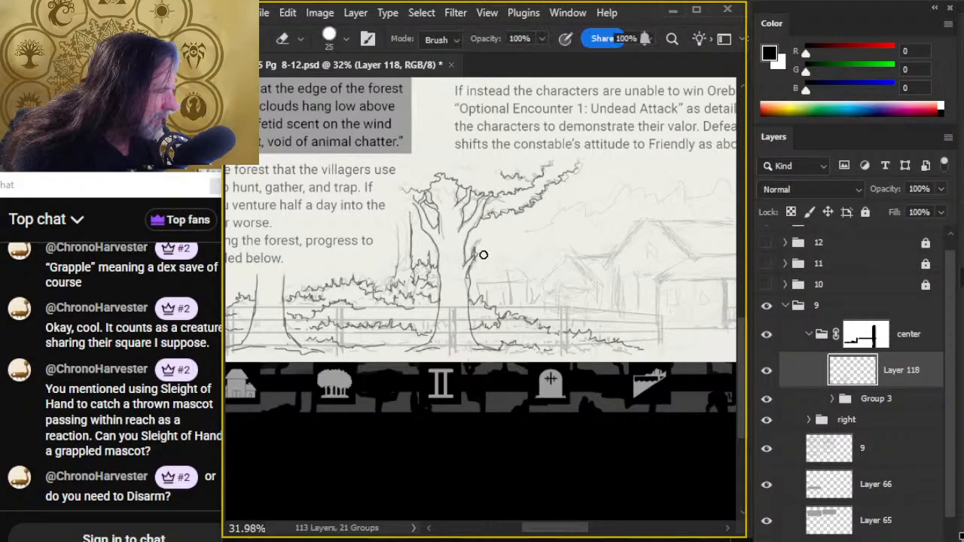
key("b")
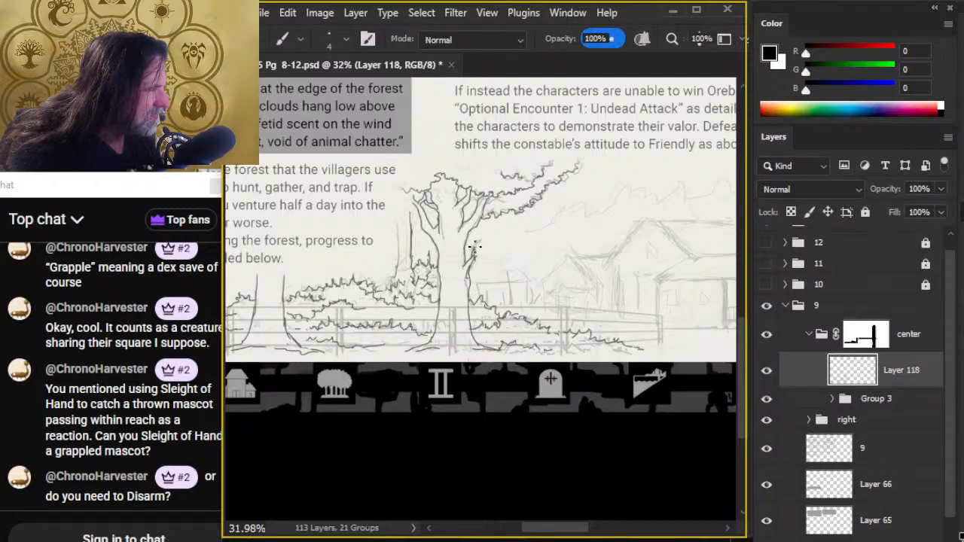
- Lower the opacity of the foliage line layer to 62% and add a new empty layer above it
left_click_drag(510, 340, 392, 300)
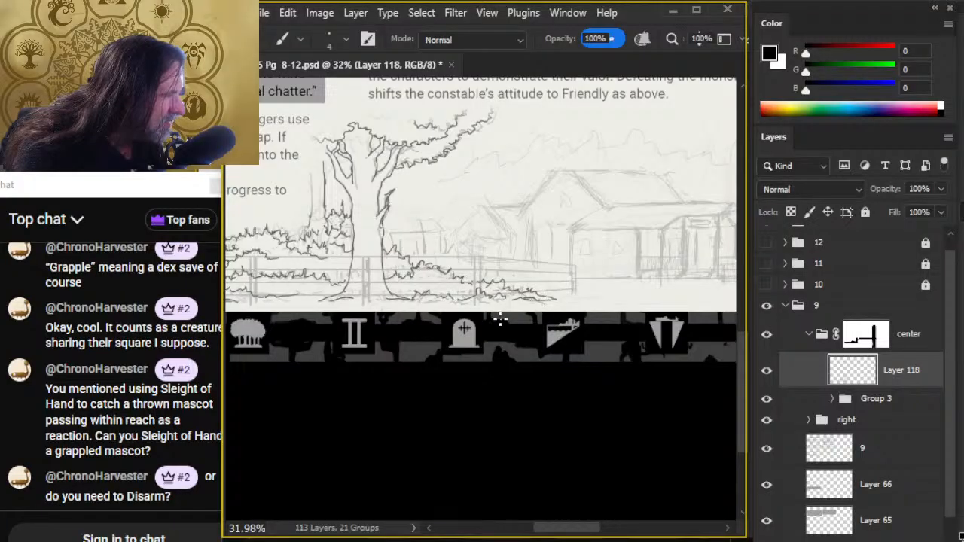
key("z")
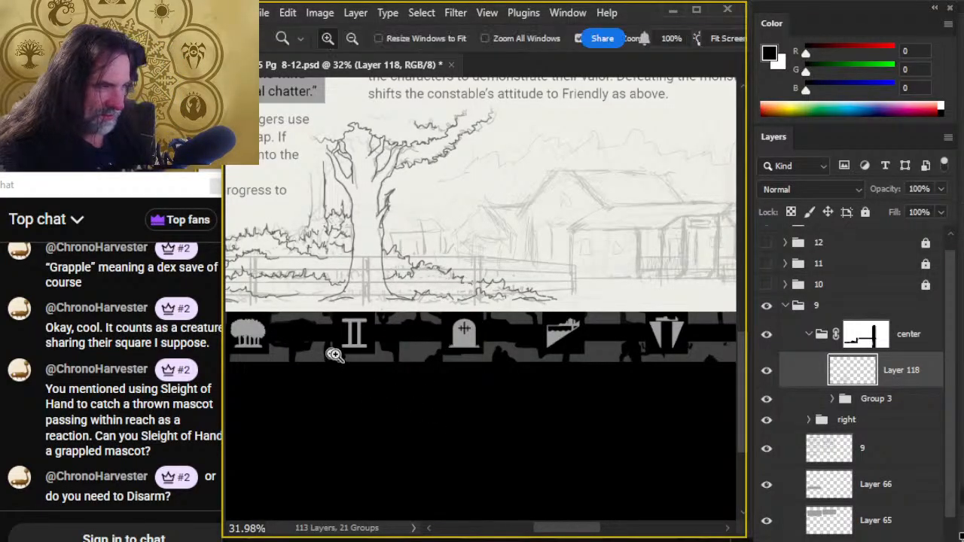
left_click(940, 189)
left_click_drag(941, 208, 926, 213)
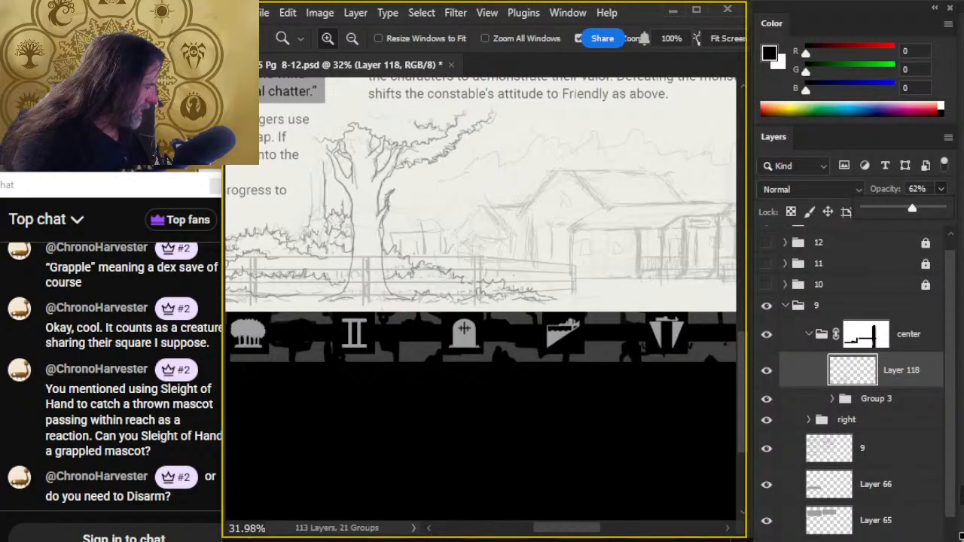
key("Return")
key("ctrl+alt+shift+n")
- Ink the leftmost fence post on the new layer with a size 5 brush, adding grass tufts at its base
left_click_drag(411, 336, 719, 342)
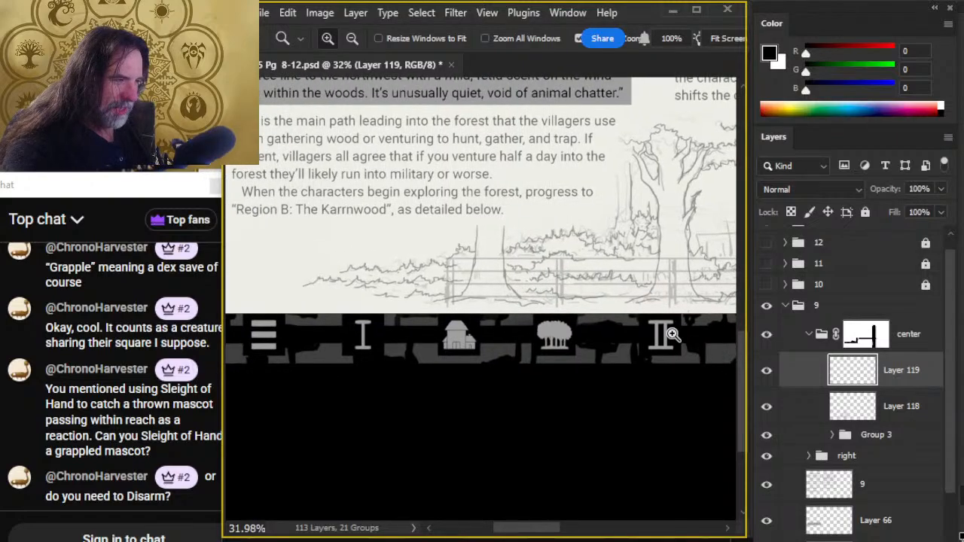
left_click_drag(411, 302, 586, 292)
key("b")
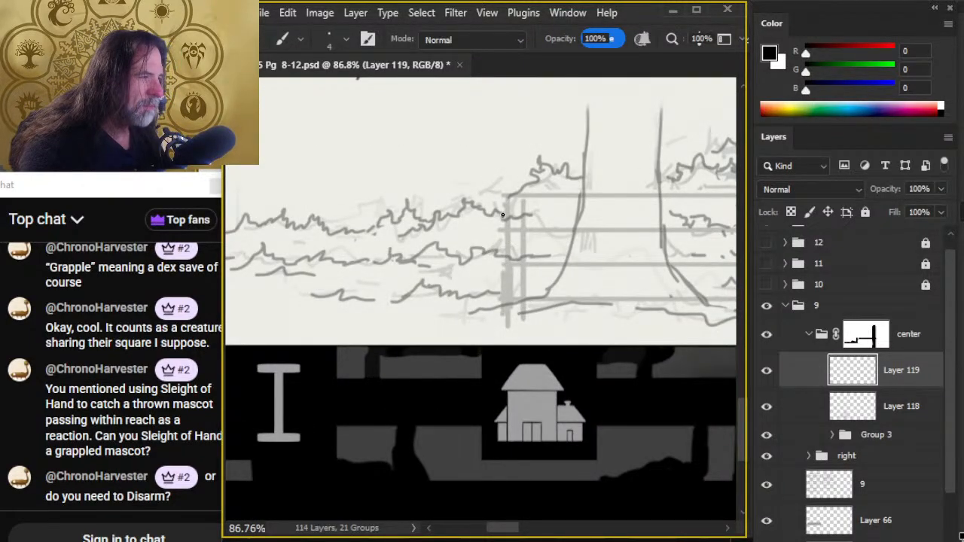
left_click_drag(503, 197, 504, 316)
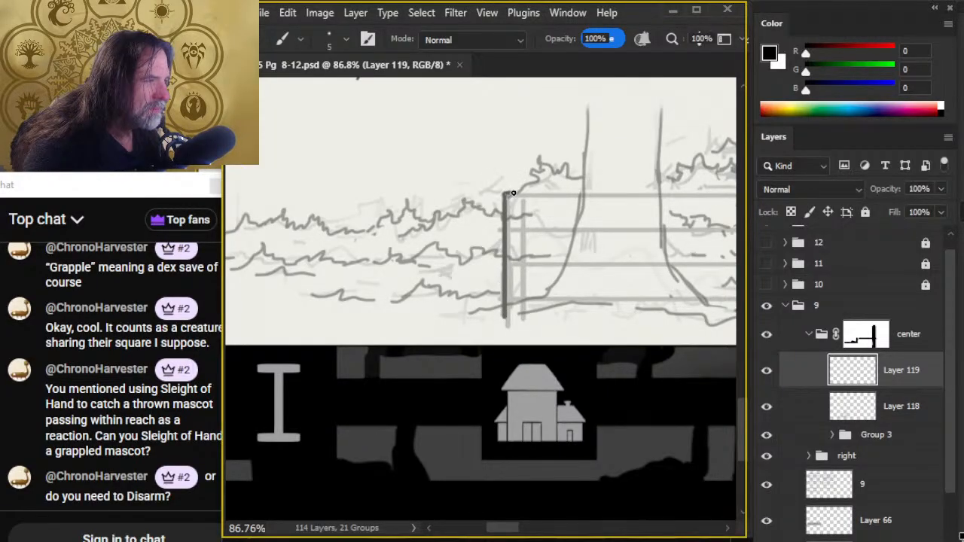
left_click_drag(520, 192, 523, 316)
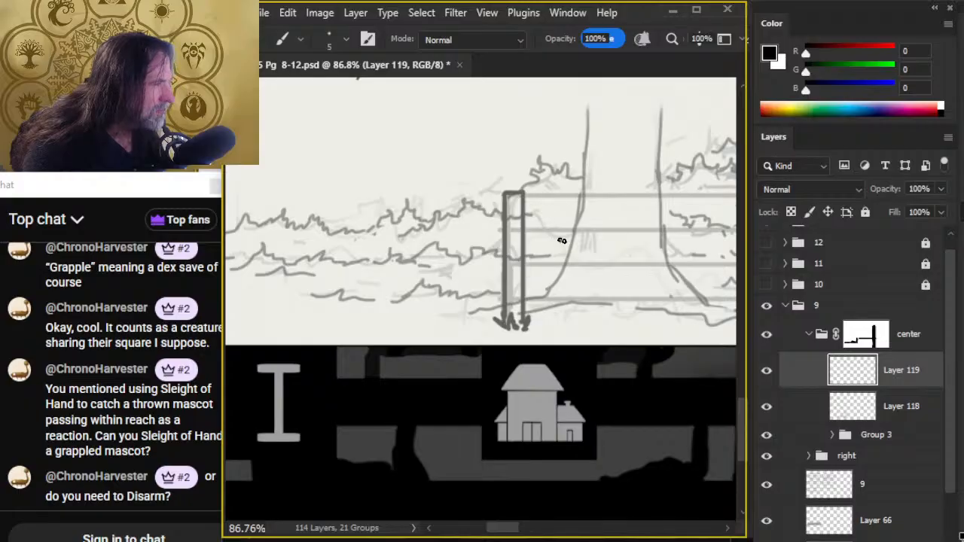
- Duplicate the leftmost fence post onto its own layer and place the copy over the next sketched post between the two tree trunks
scroll(561, 240, "right", 5)
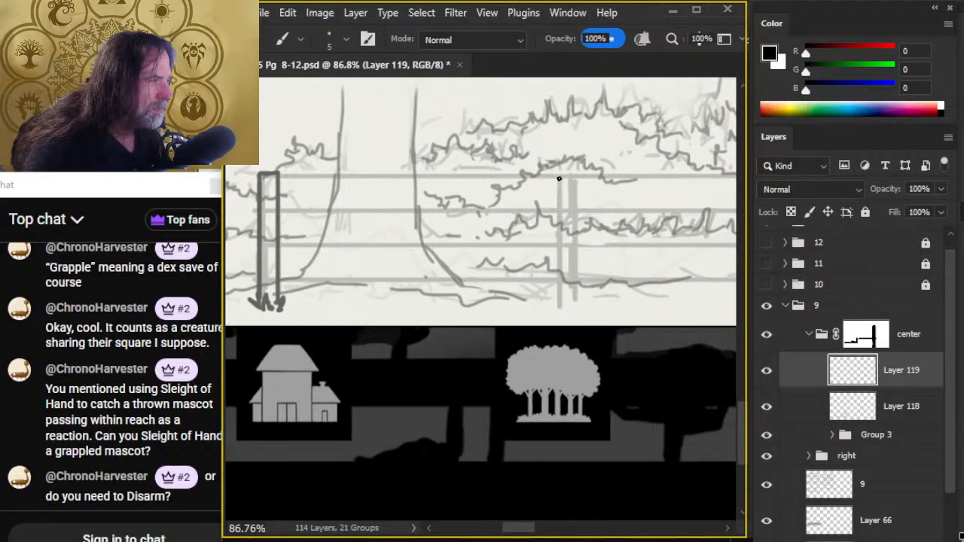
left_click_drag(349, 256, 412, 249)
key("l")
mouse_move(339, 128)
left_mouse_down()
mouse_move(311, 367)
mouse_move(351, 143)
left_mouse_up()
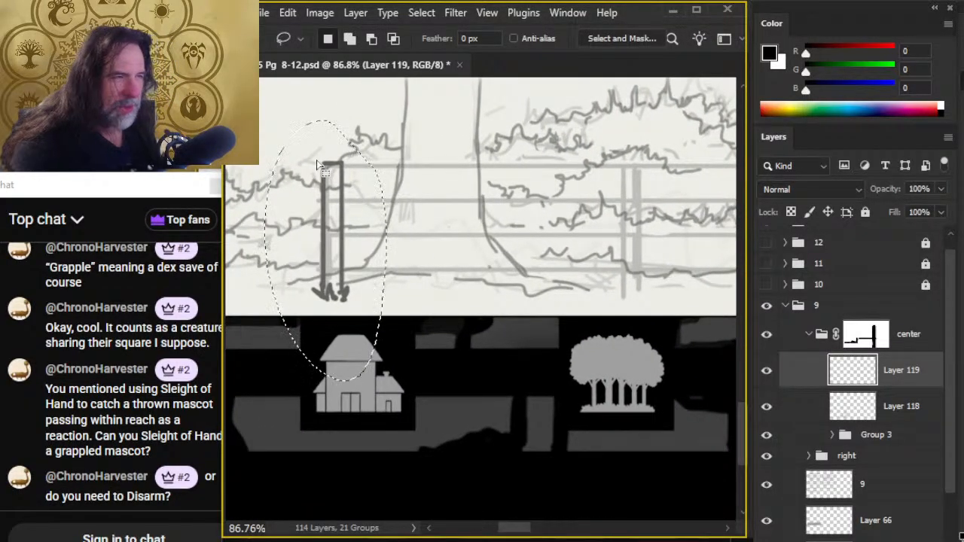
key("ctrl+j")
key("v")
scroll(564, 296, "right", 2)
scroll(564, 296, "down", 1)
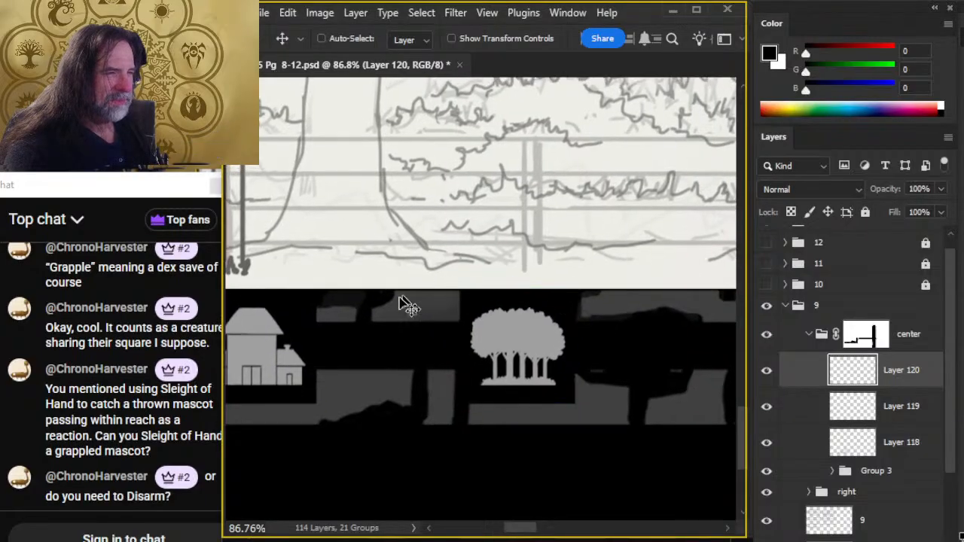
mouse_move(407, 304)
left_mouse_down()
mouse_move(657, 281)
mouse_move(708, 307)
mouse_move(655, 333)
mouse_move(620, 327)
mouse_move(695, 333)
mouse_move(533, 323)
left_mouse_up()
- Erase the copied grass at the second post's base and ink a low, irregular ground line in its place
key("e")
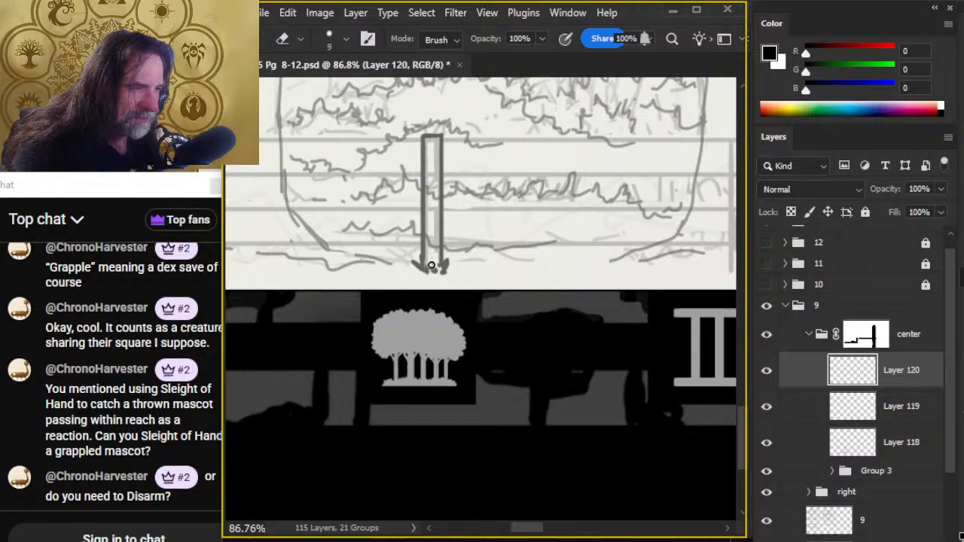
left_click_drag(409, 256, 422, 268)
key("b")
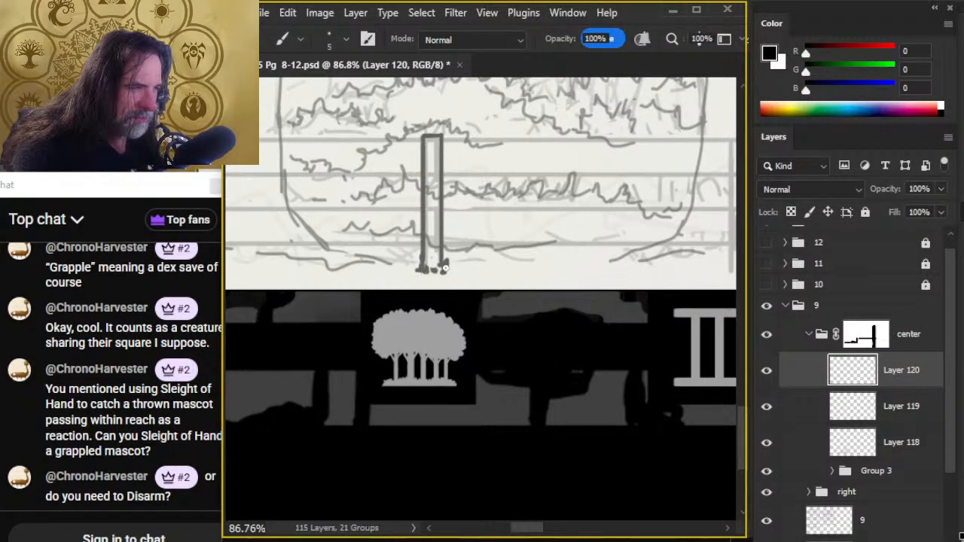
key("e")
key("b")
mouse_move(414, 273)
left_mouse_down()
mouse_move(402, 273)
mouse_move(497, 276)
left_mouse_up()
key("e")
key("b")
key("e")
- Duplicate the second post with its ground line onto a new layer and align the copy over the third sketched post in front of the trunk
key("l")
mouse_move(475, 317)
left_mouse_down()
mouse_move(516, 231)
mouse_move(493, 290)
left_mouse_up()
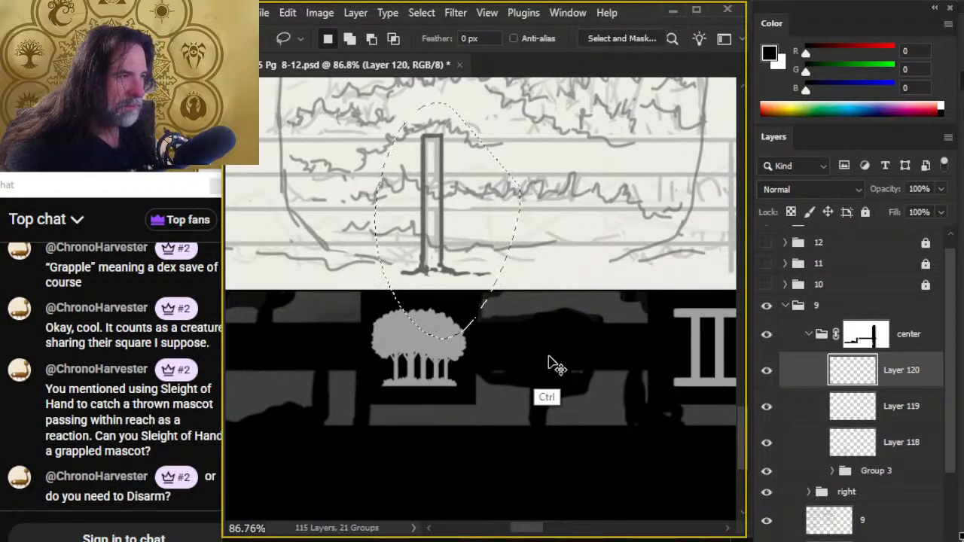
key("ctrl+j")
left_click_drag(656, 316, 430, 286)
left_click_drag(326, 293, 631, 241)
key("ctrl+d")
key("v")
mouse_move(432, 212)
left_mouse_down()
mouse_move(622, 201)
mouse_move(644, 210)
left_mouse_up()
left_click_drag(528, 214, 616, 216)
left_click_drag(476, 325, 506, 315)
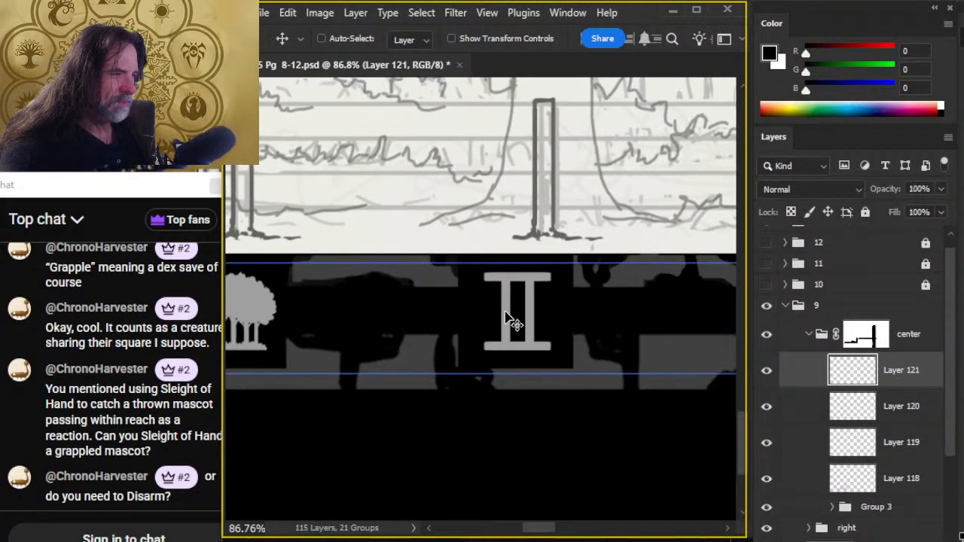
mouse_move(592, 282)
left_mouse_down()
mouse_move(594, 268)
mouse_move(602, 274)
left_mouse_up()
- Erase the copied ground line at the third post's base and ink new short grass marks extending to its left
key("e")
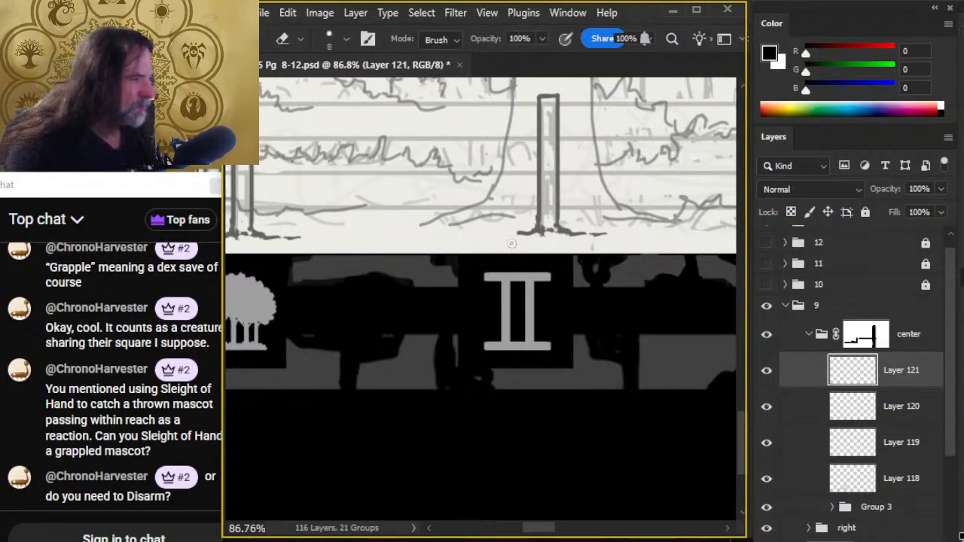
left_click_drag(590, 237, 540, 230)
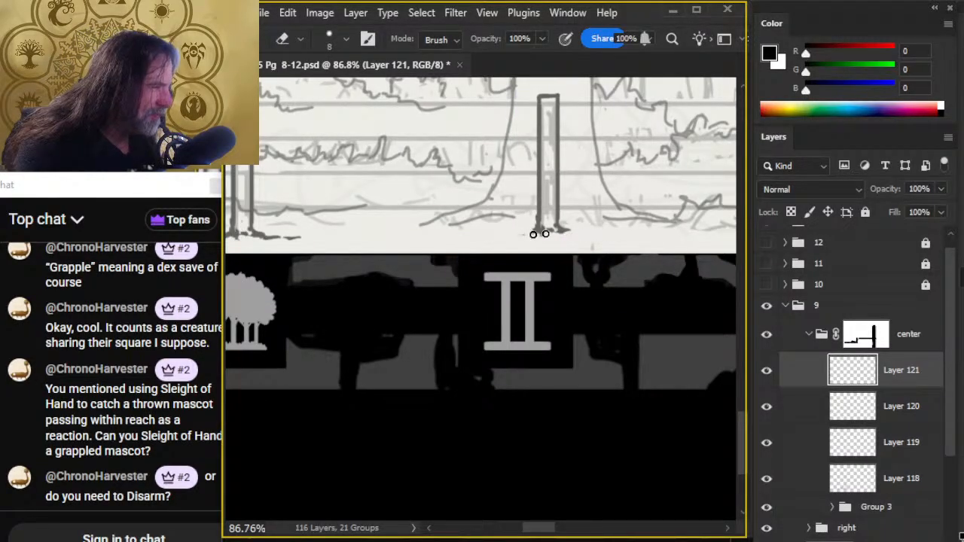
key("b")
key("e")
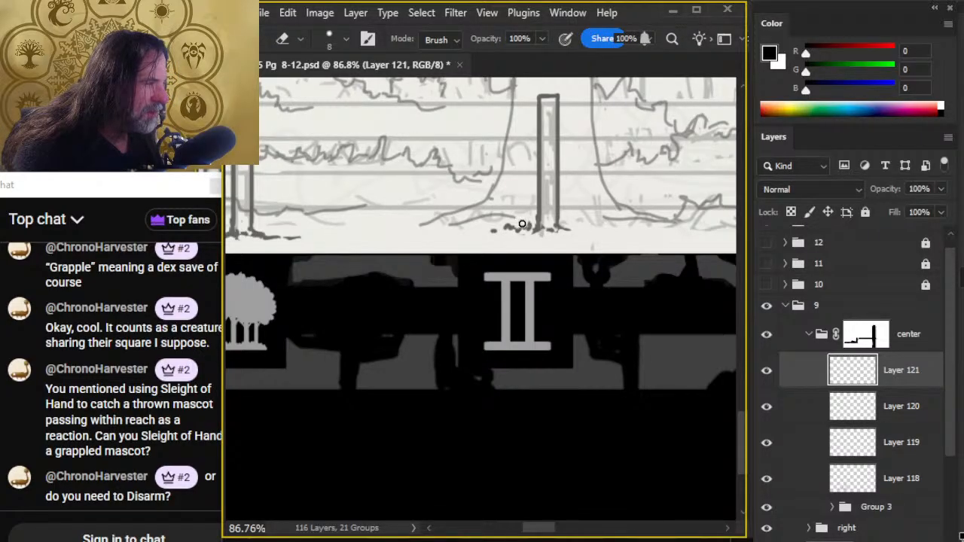
- Duplicate the third post onto a new layer, save the document, and place the copy over the fourth sketched post beside the rough house
left_click_drag(600, 265, 479, 333)
key("l")
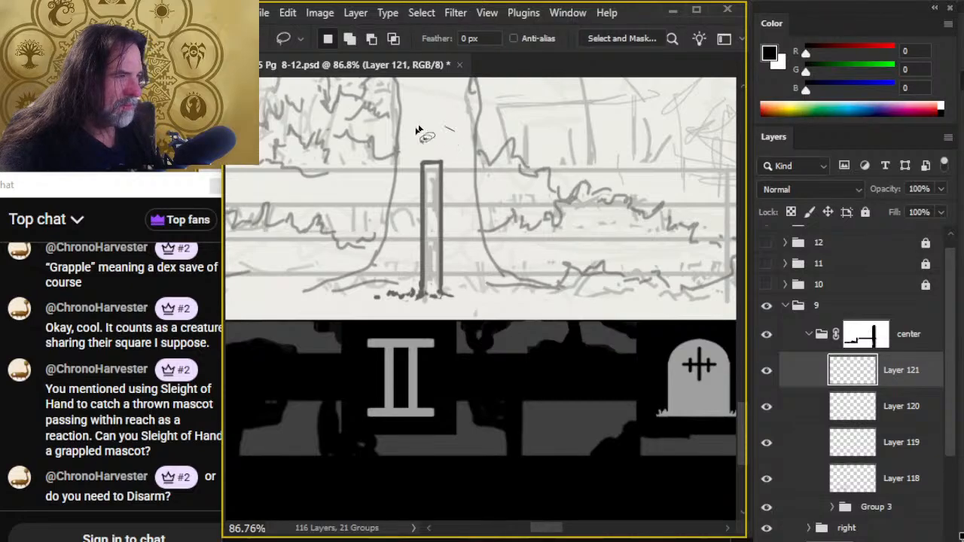
left_click_drag(444, 127, 427, 126)
key("ctrl+j")
left_click_drag(501, 190, 512, 189)
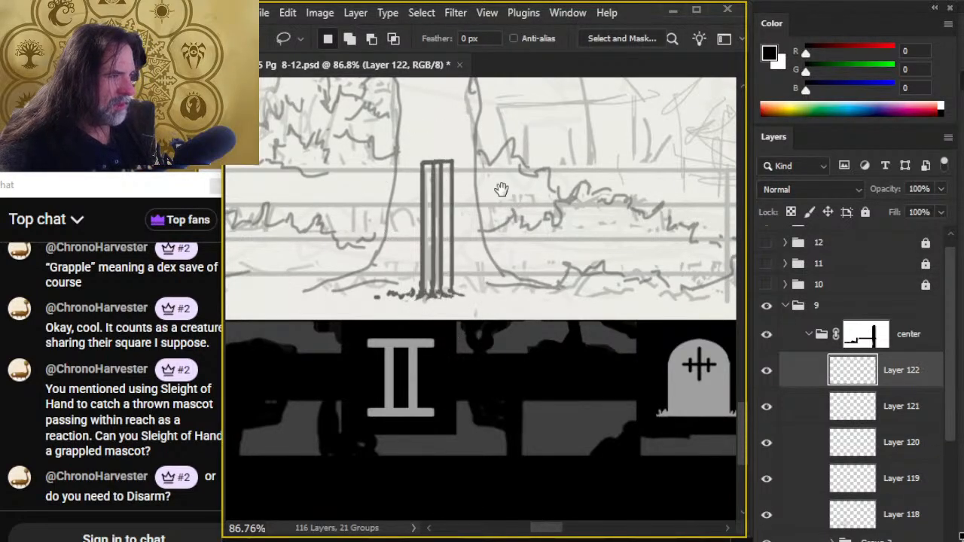
key("v")
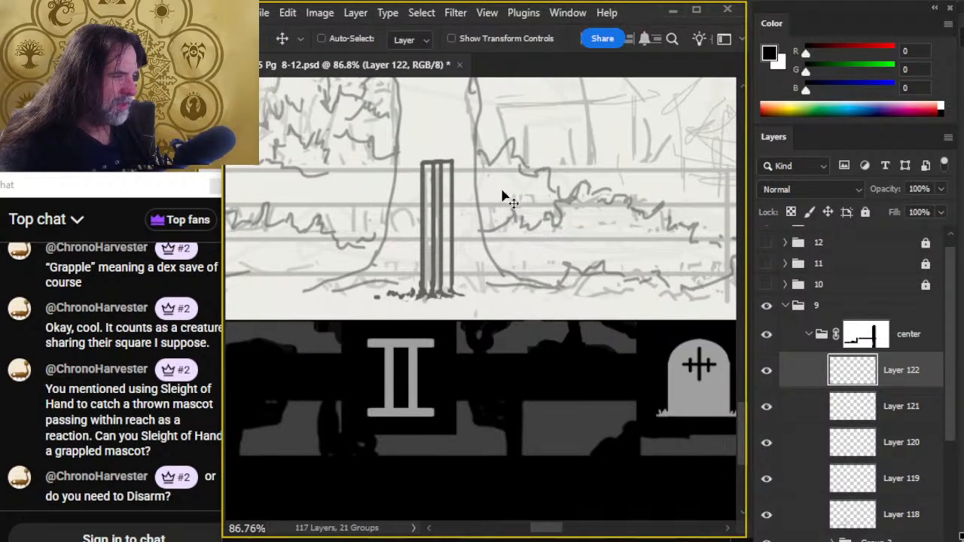
key("ctrl+s")
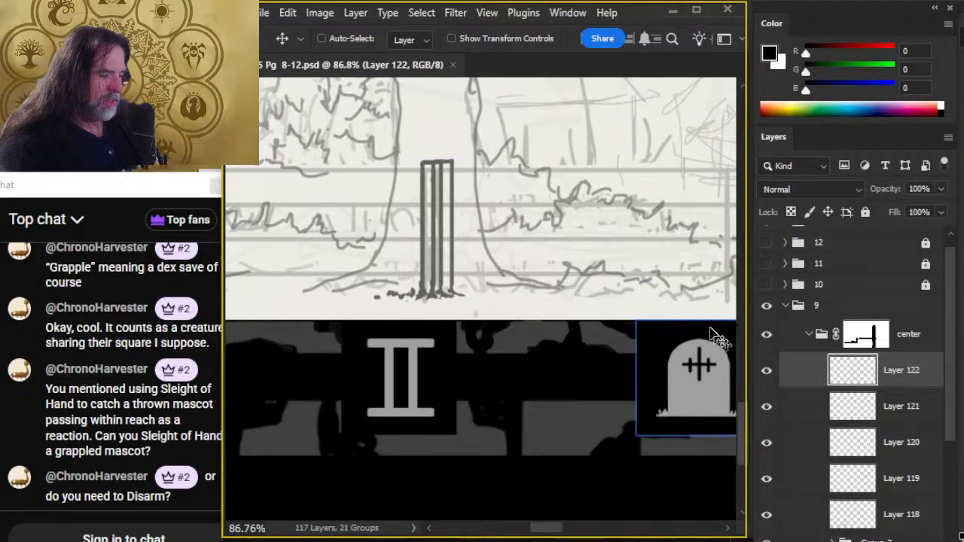
left_click_drag(467, 313, 640, 332)
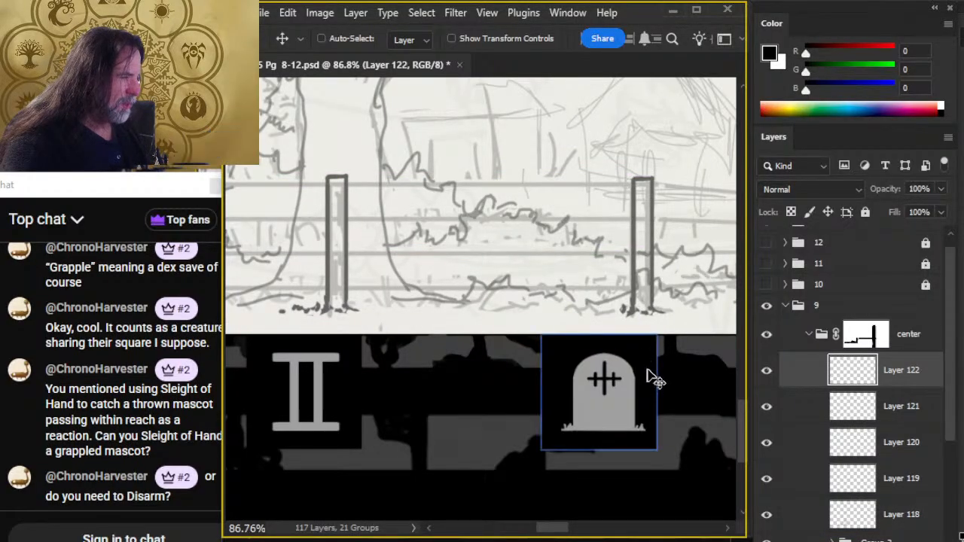
left_click_drag(652, 377, 577, 370)
left_click(607, 340)
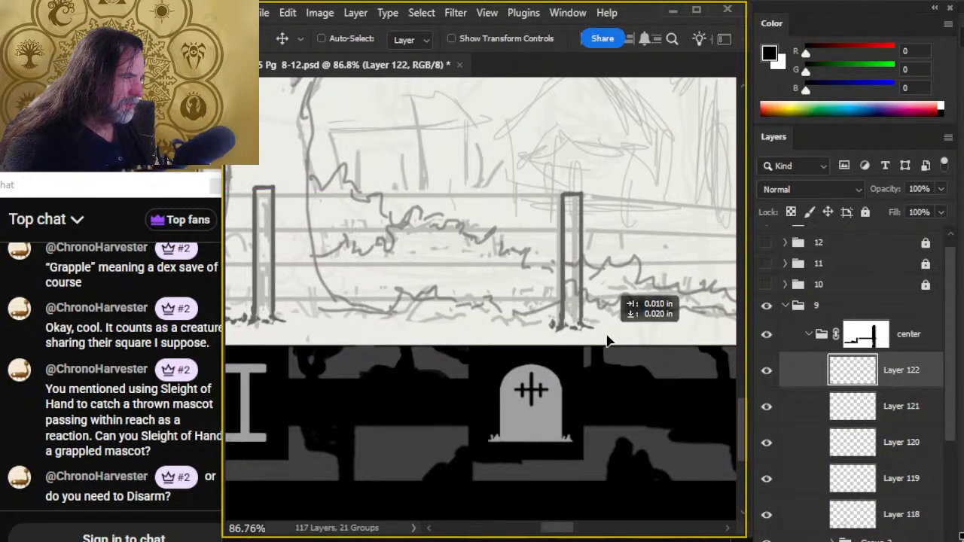
- Extend the ground line outward on both sides of the fourth post with jagged grass strokes
key("e")
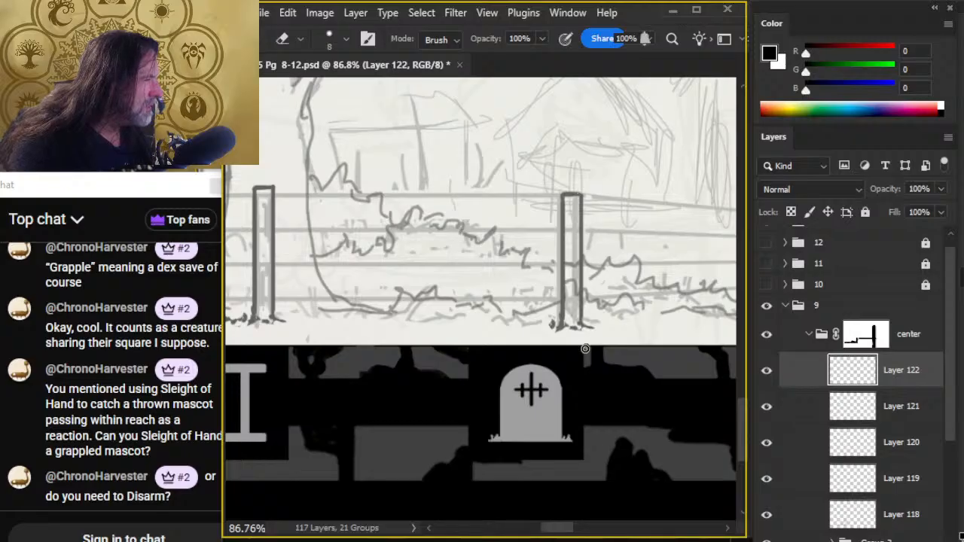
key("b")
left_click_drag(552, 326, 535, 326)
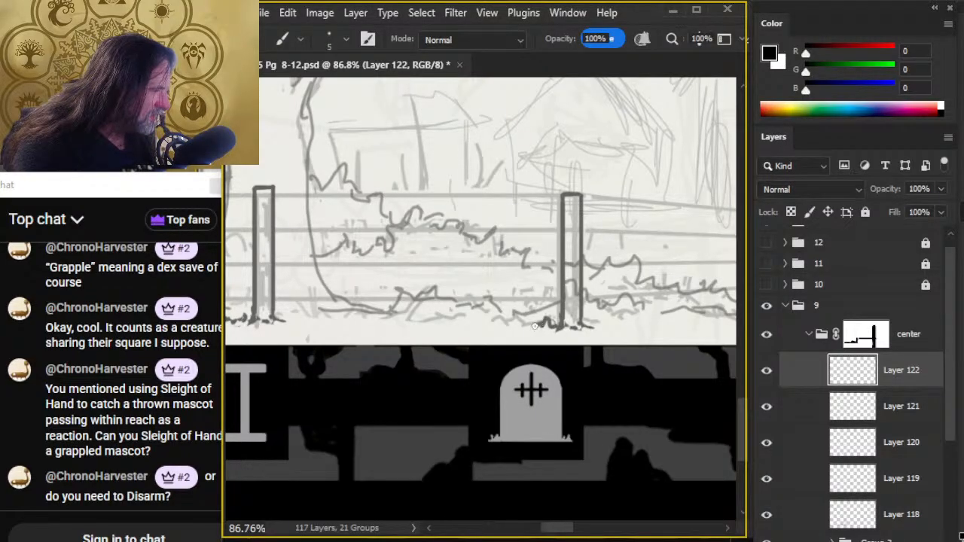
left_click_drag(595, 328, 628, 330)
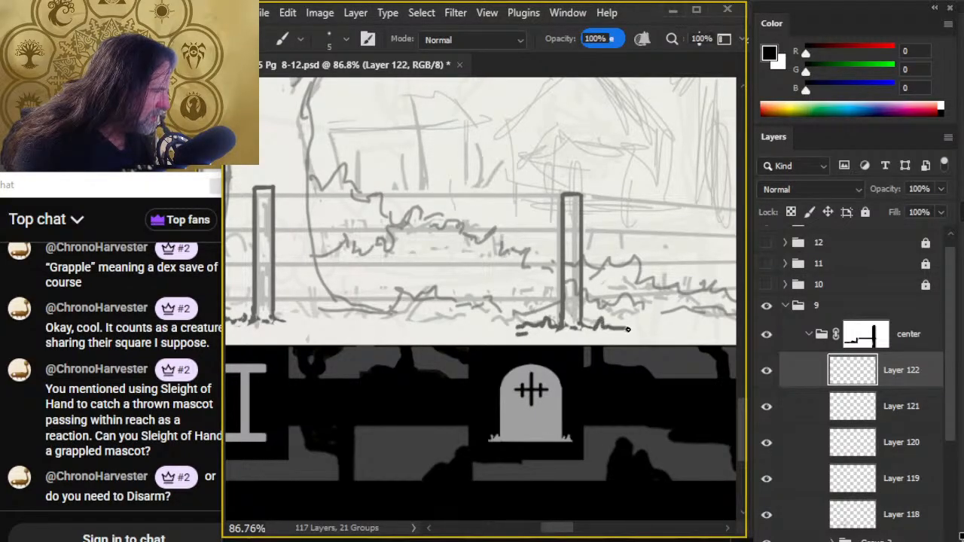
key("e")
key("b")
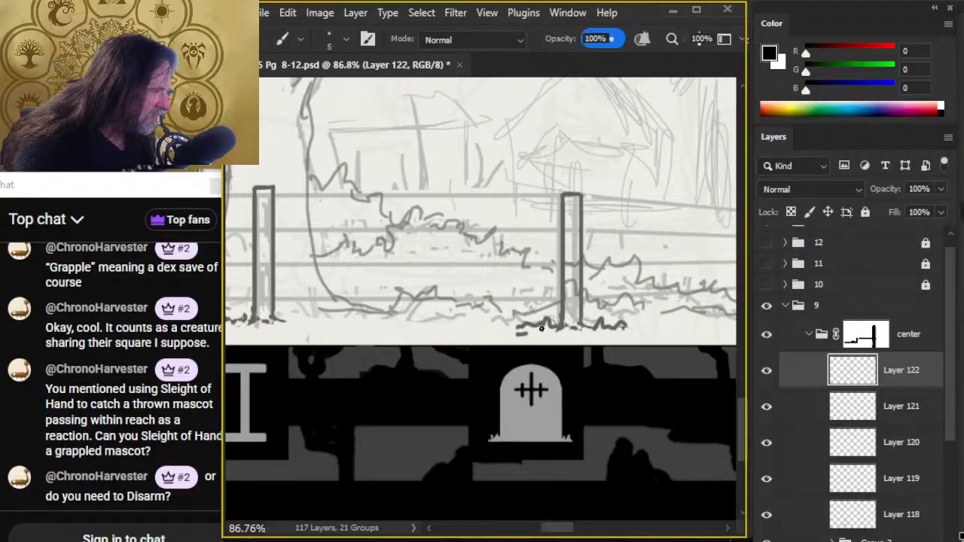
- Clear the bottom of the fourth post and ink taller grass blades overlapping its base
key("e")
left_click_drag(569, 322, 563, 339)
mouse_move(555, 300)
left_mouse_down()
mouse_move(581, 331)
mouse_move(581, 308)
left_mouse_up()
key("e")
key("b")
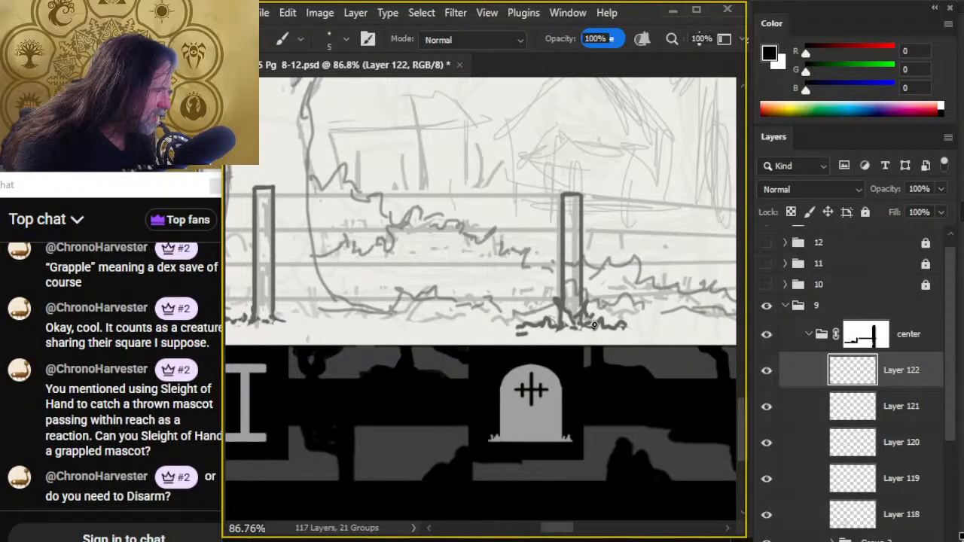
key("e")
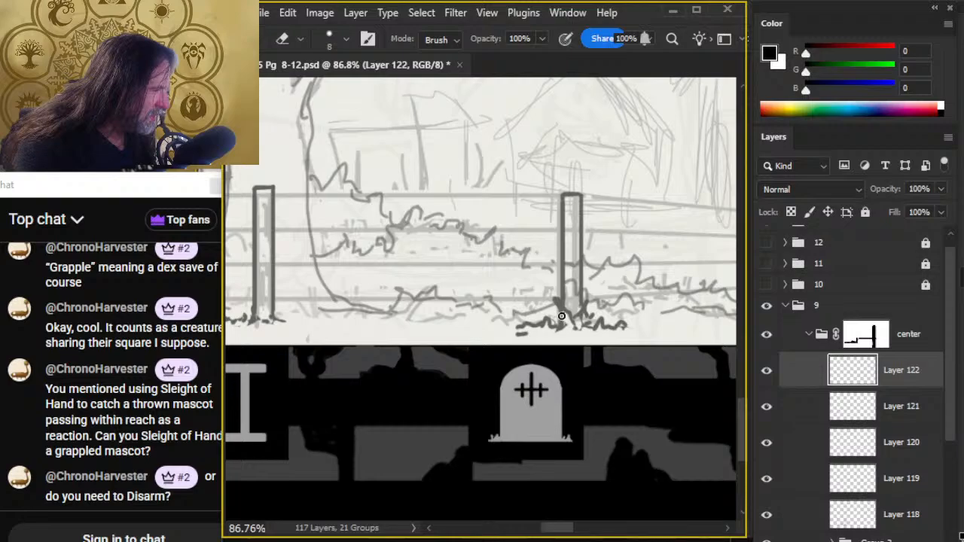
key("b")
mouse_move(558, 314)
left_mouse_down()
mouse_move(552, 324)
mouse_move(570, 324)
mouse_move(505, 354)
left_mouse_up()
key("e")
key("b")
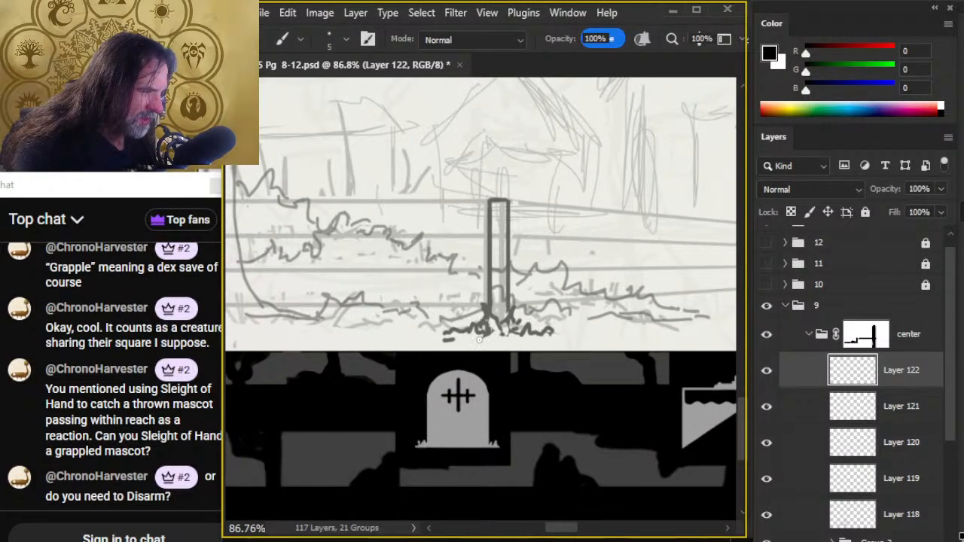
- Refine the grass clump around the fourth post with small erasures and added blades, trimming the stray mark at its left end
key("e")
key("b")
mouse_move(491, 319)
left_mouse_down()
mouse_move(528, 310)
mouse_move(519, 323)
mouse_move(477, 327)
left_mouse_up()
key("e")
key("b")
key("e")
key("b")
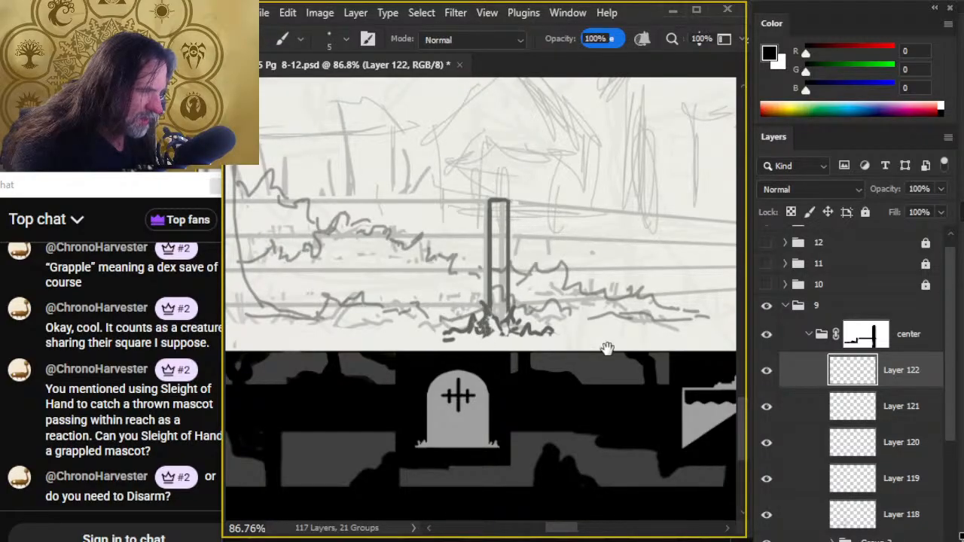
left_click_drag(607, 349, 596, 351)
key("e")
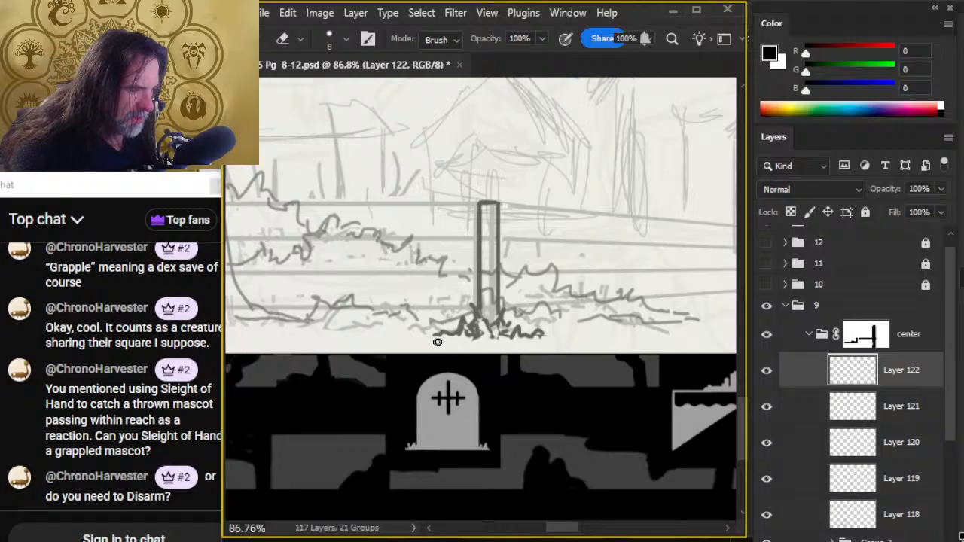
- Duplicate the fourth post and its grass onto a new layer, scaling the copy down to fit the sketched post at the fence's right end
mouse_move(594, 327)
left_mouse_down()
mouse_move(443, 370)
mouse_move(458, 369)
left_mouse_up()
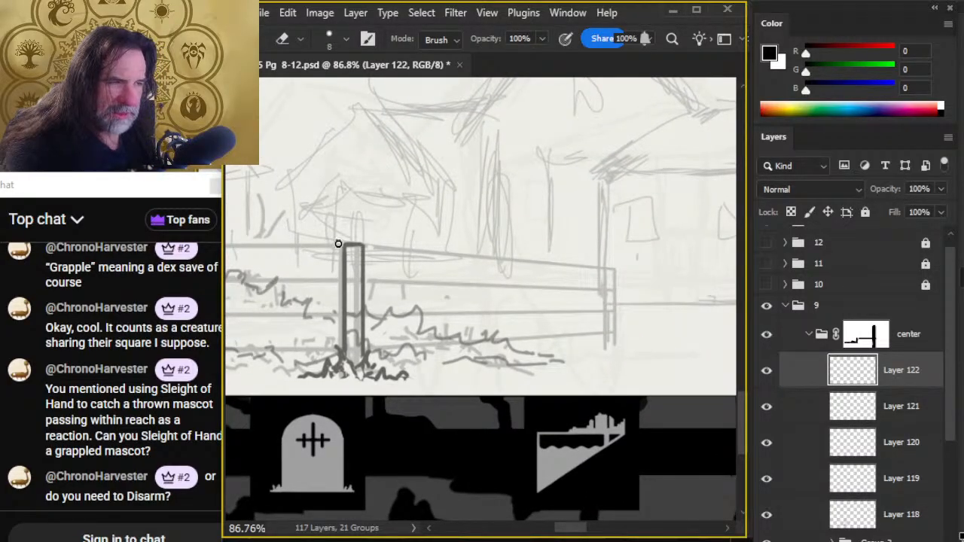
key("l")
mouse_move(369, 227)
left_mouse_down()
mouse_move(399, 410)
mouse_move(644, 370)
mouse_move(652, 399)
left_mouse_up()
key("ctrl+j")
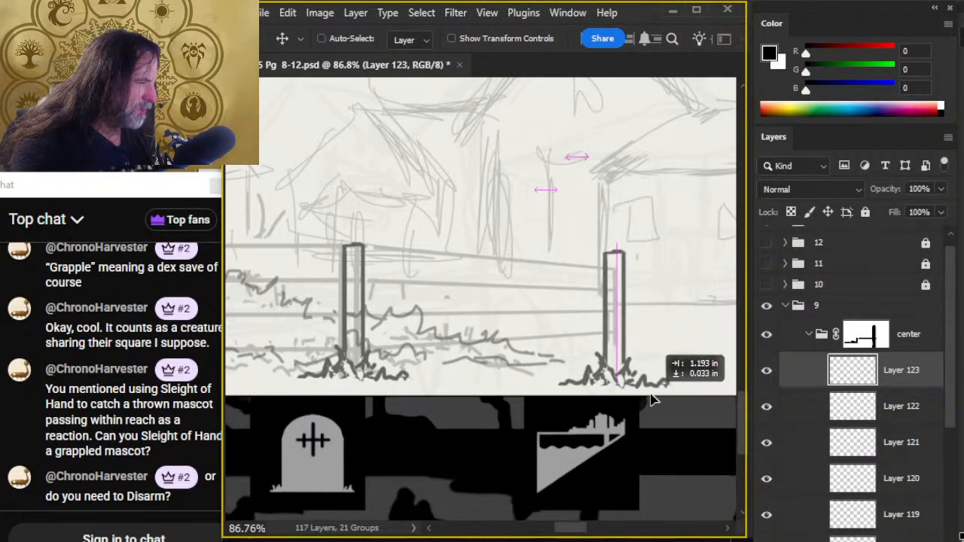
right_click(628, 329)
left_click(652, 484)
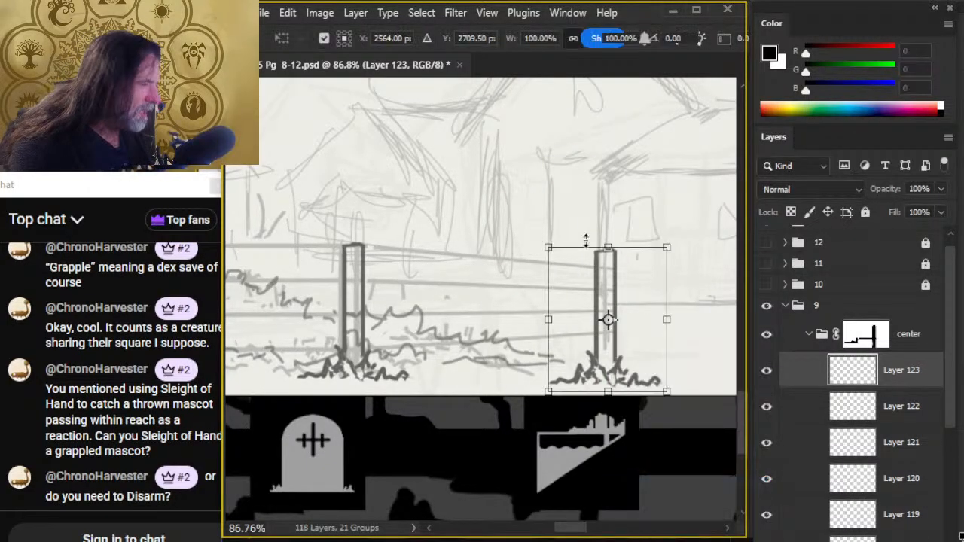
left_click_drag(608, 247, 620, 302)
key("Return")
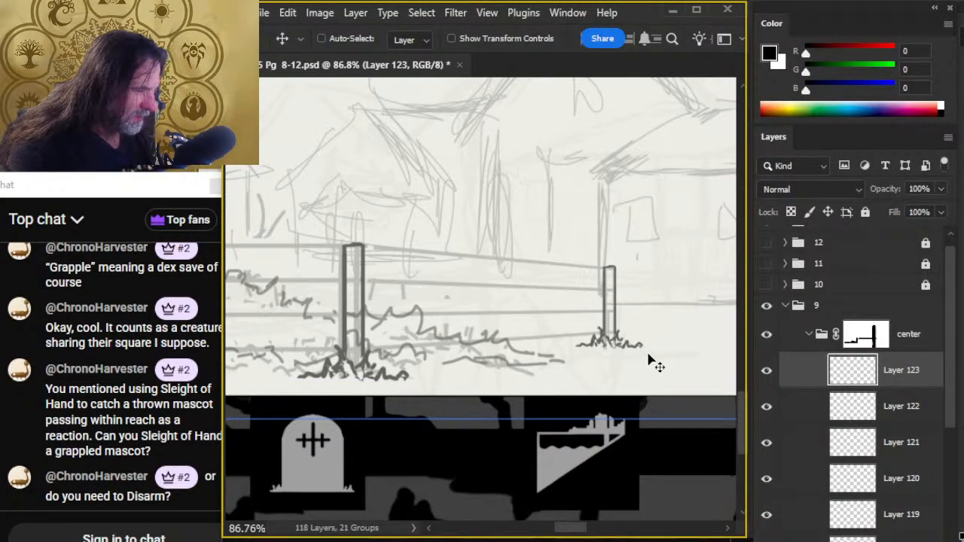
- Free-transform the small rightmost post again, stretching it slightly wider and taller
key("e")
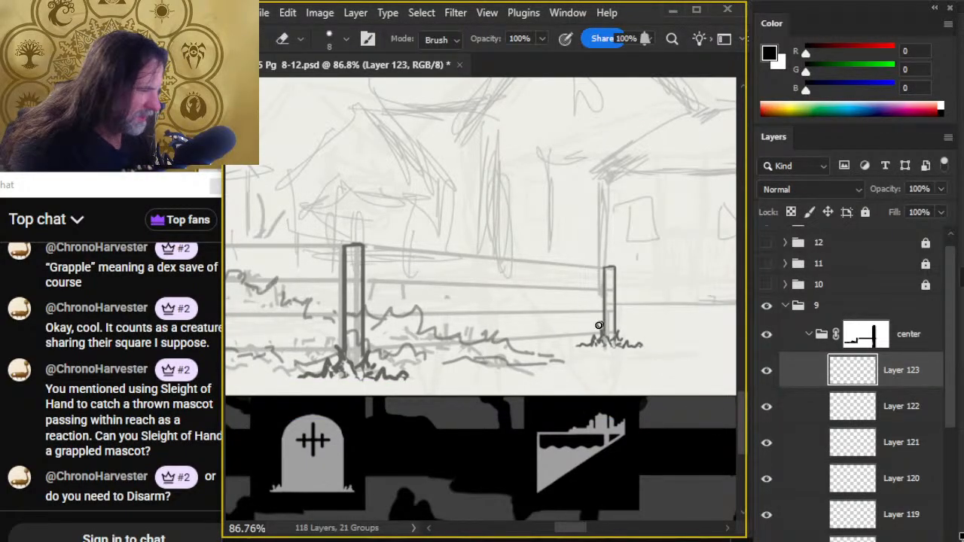
right_click(588, 390)
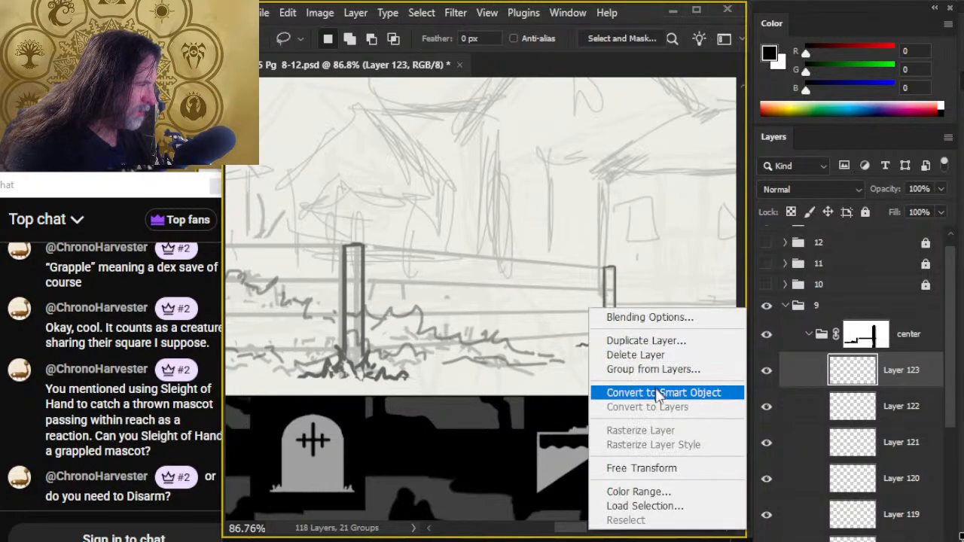
left_click(655, 466)
mouse_move(610, 346)
left_mouse_down()
mouse_move(612, 363)
mouse_move(575, 354)
left_mouse_up()
key("Return")
- Trim the copied grass around the rightmost post and ink a smaller, lower clump at its base
key("e")
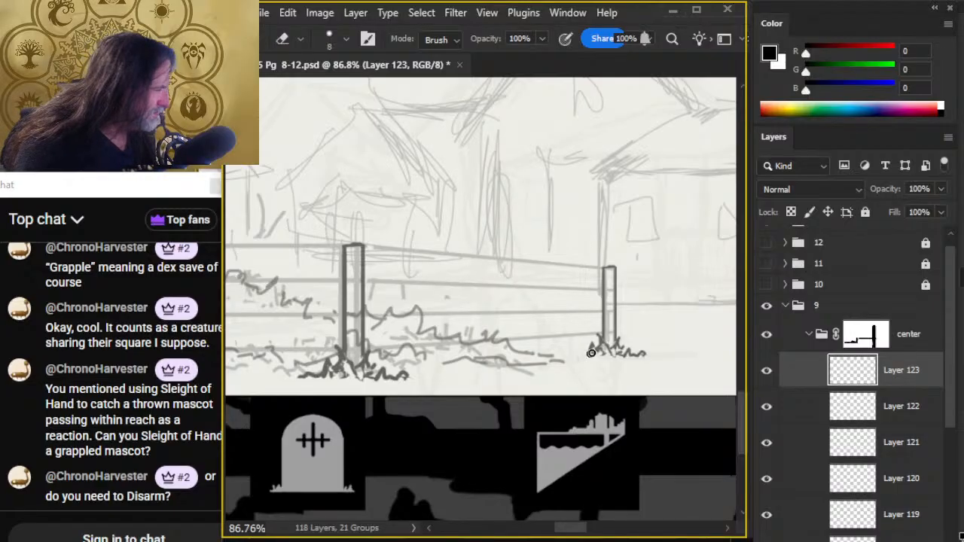
left_click_drag(644, 356, 625, 357)
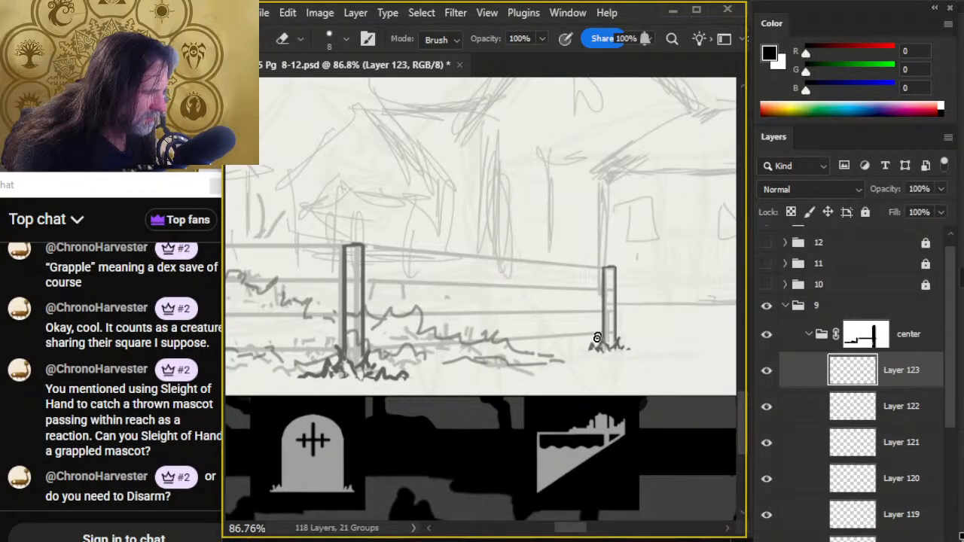
key("b")
key("e")
key("b")
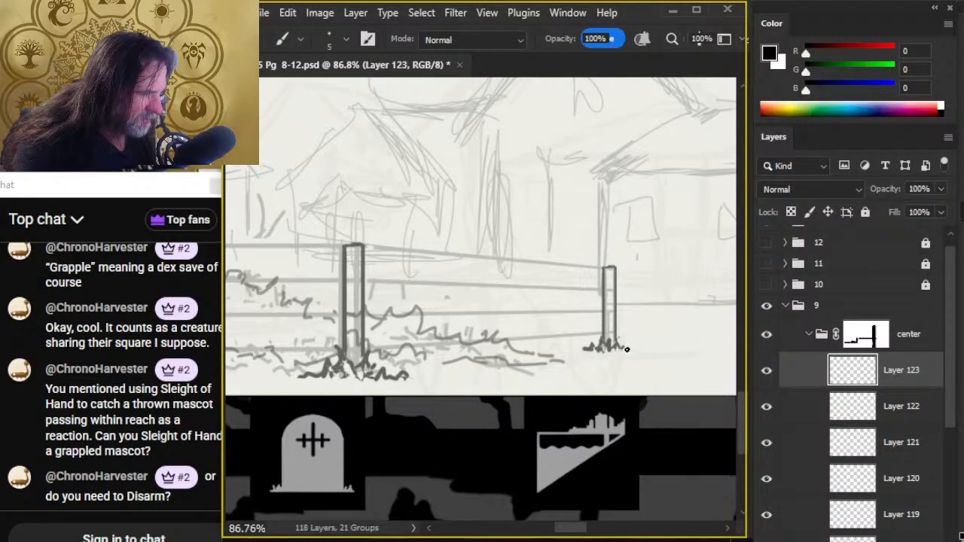
key("e")
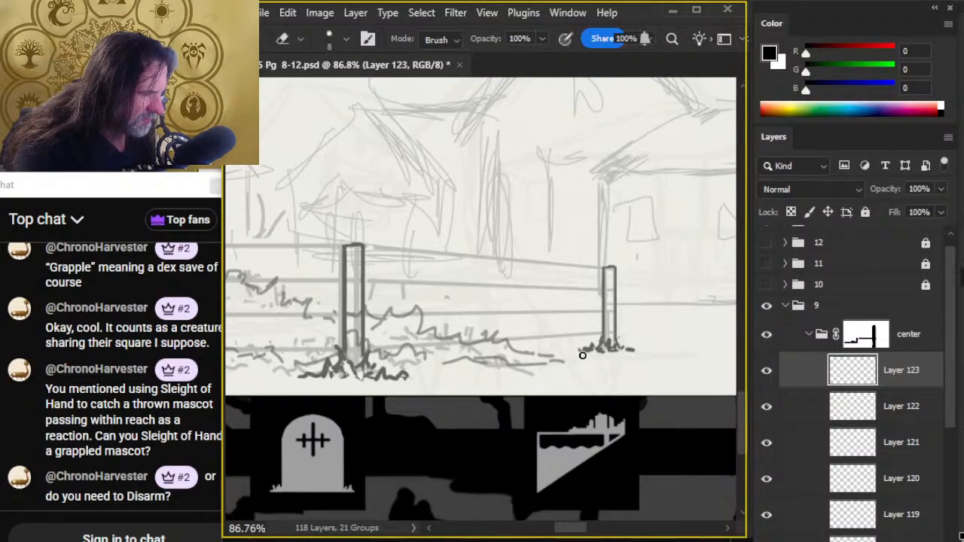
- Free-transform the fence's leftmost post on Layer 119, pulling its base slightly downward
key("z")
left_click_drag(641, 401, 570, 417)
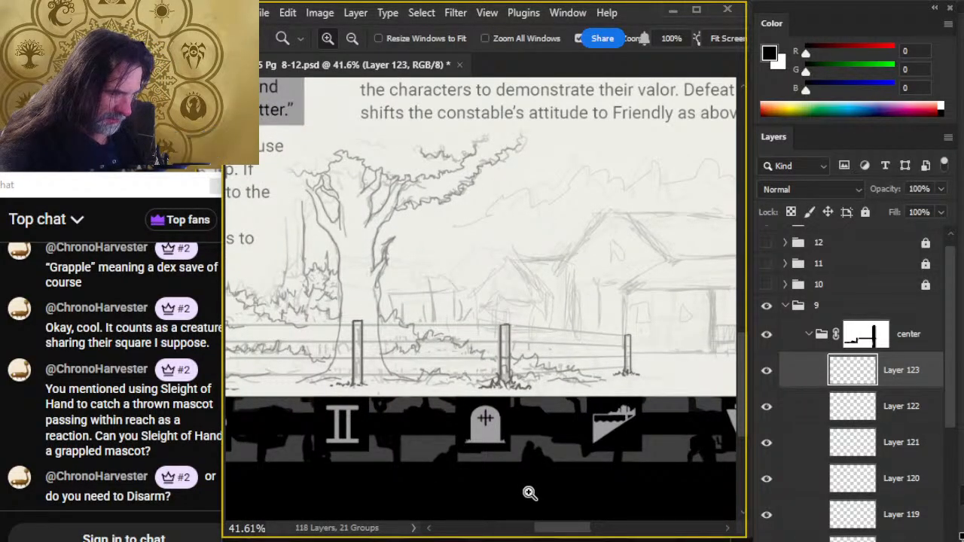
left_click(787, 405)
key("v")
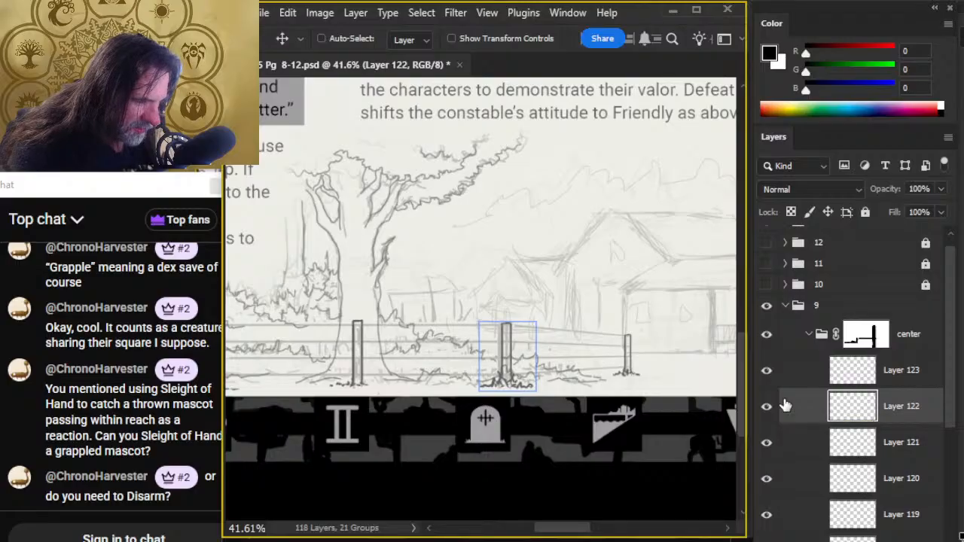
key("z")
left_click_drag(492, 463, 532, 430)
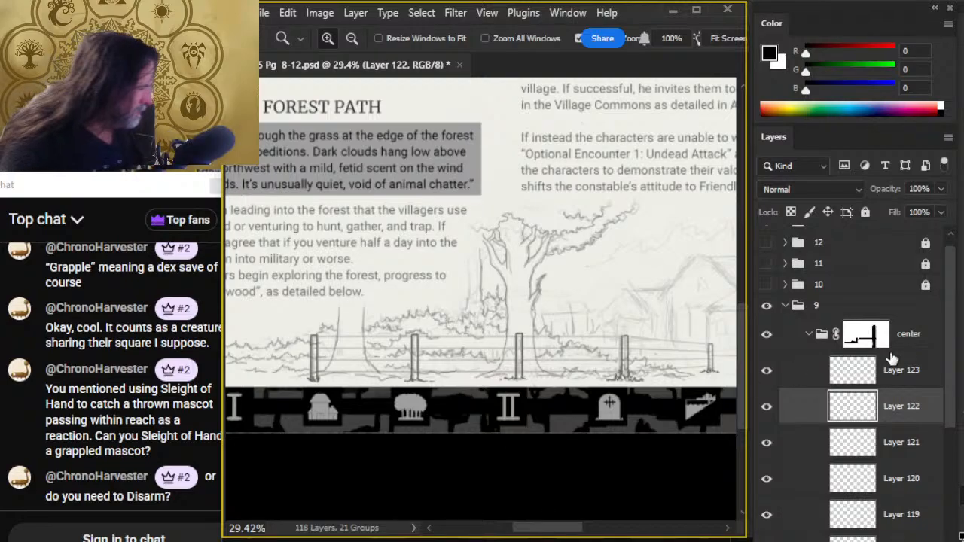
left_click(788, 514)
key("v")
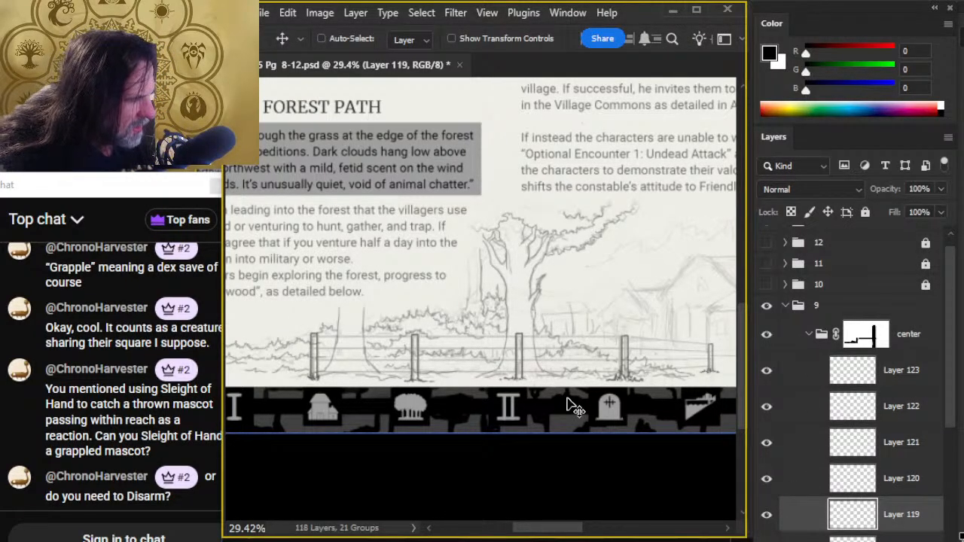
key("l")
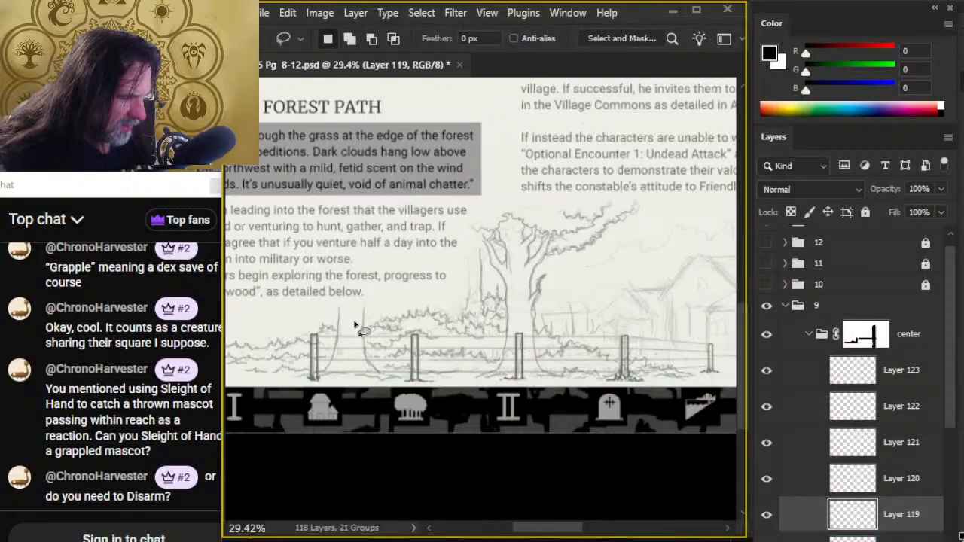
right_click(357, 323)
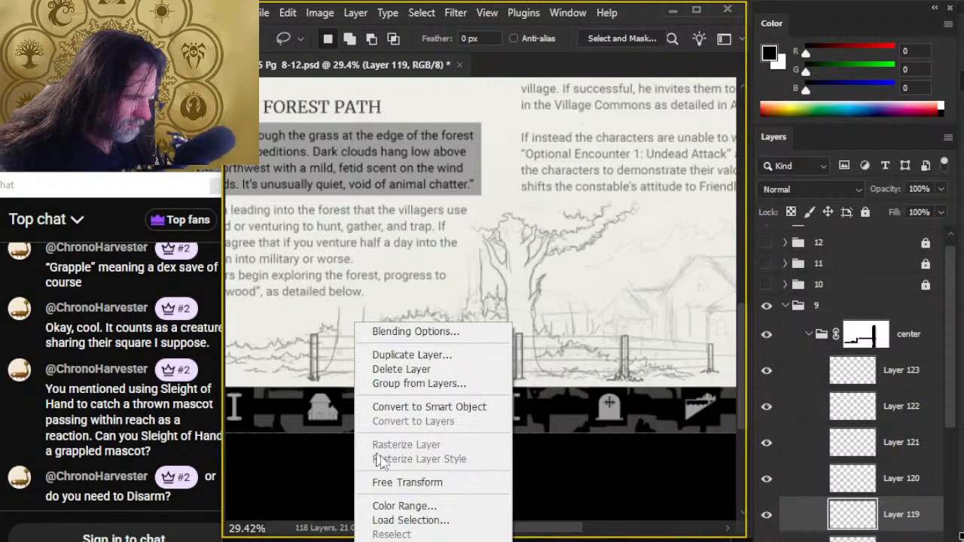
left_click(419, 483)
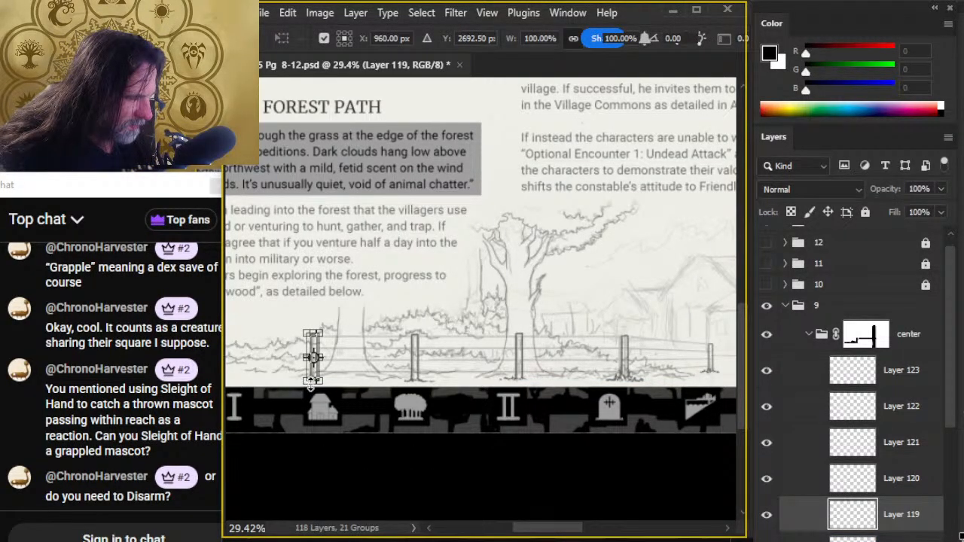
left_click_drag(313, 381, 314, 391)
key("Return")
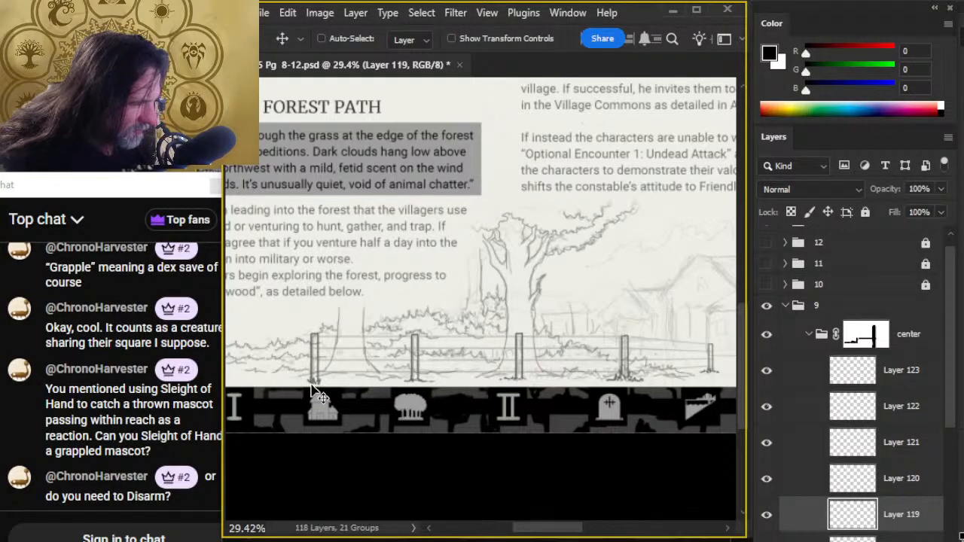
- Merge the fence-post layers from Layer 119 to Layer 123 into one, and toggle layer visibility to check the contents
key("l")
key("e")
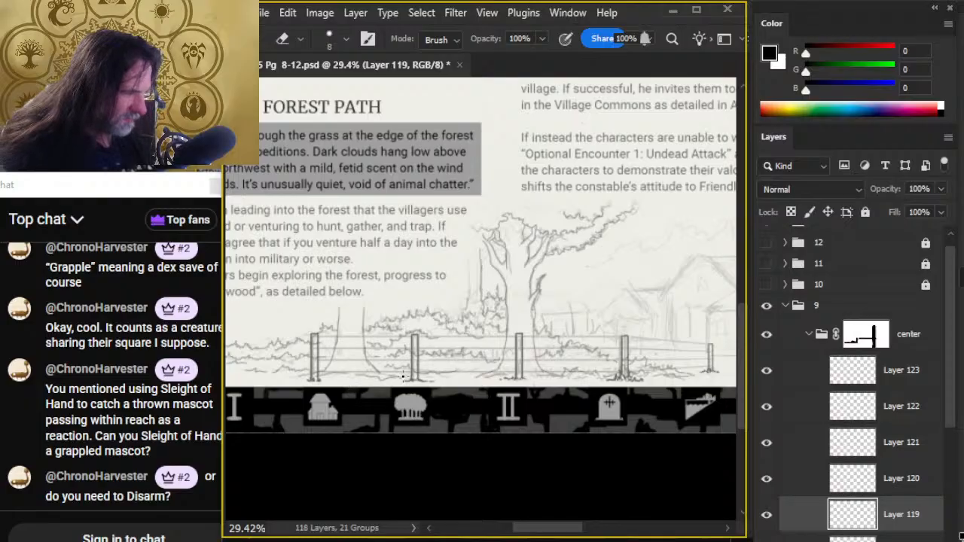
left_click(766, 370)
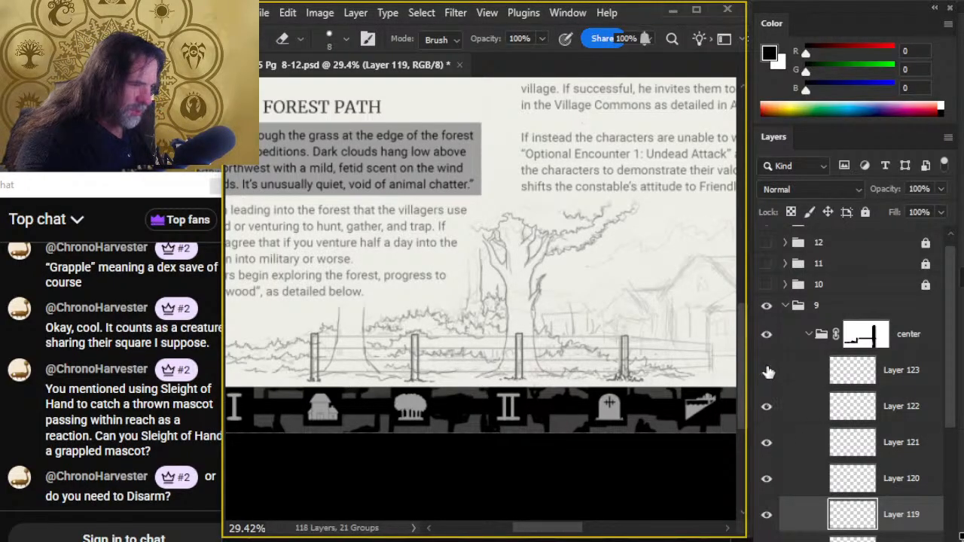
left_click(766, 370)
left_click(790, 375)
left_click(811, 514, "shift")
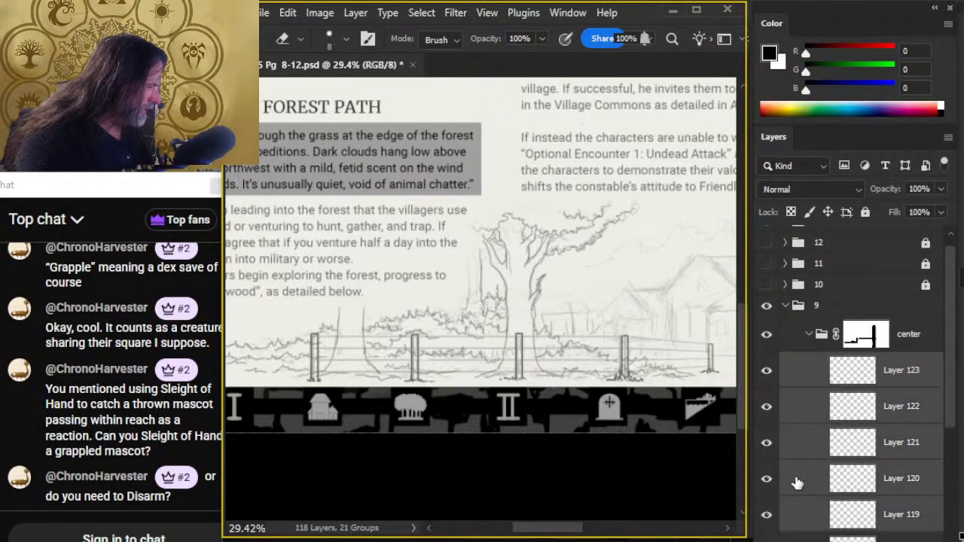
right_click(797, 482)
left_click(873, 182)
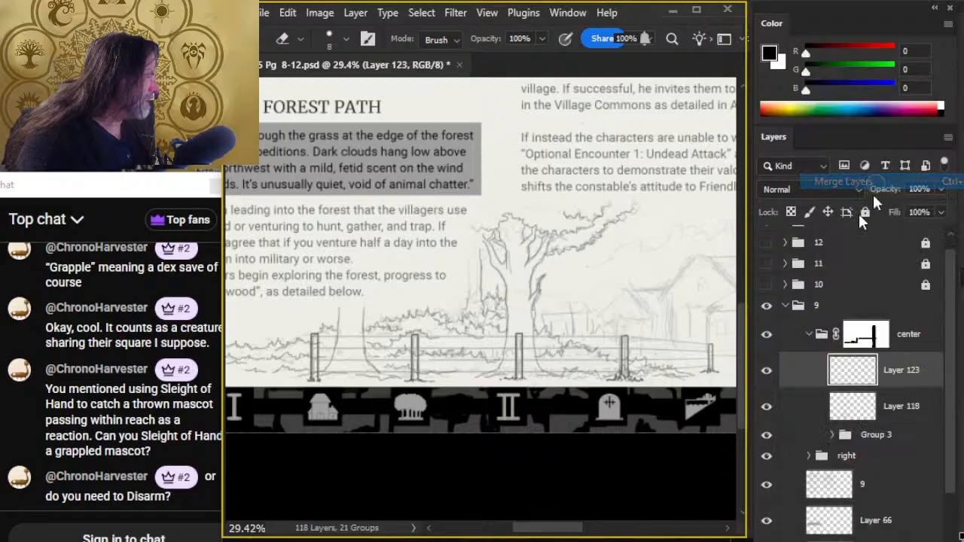
left_click(767, 409)
left_click(767, 409)
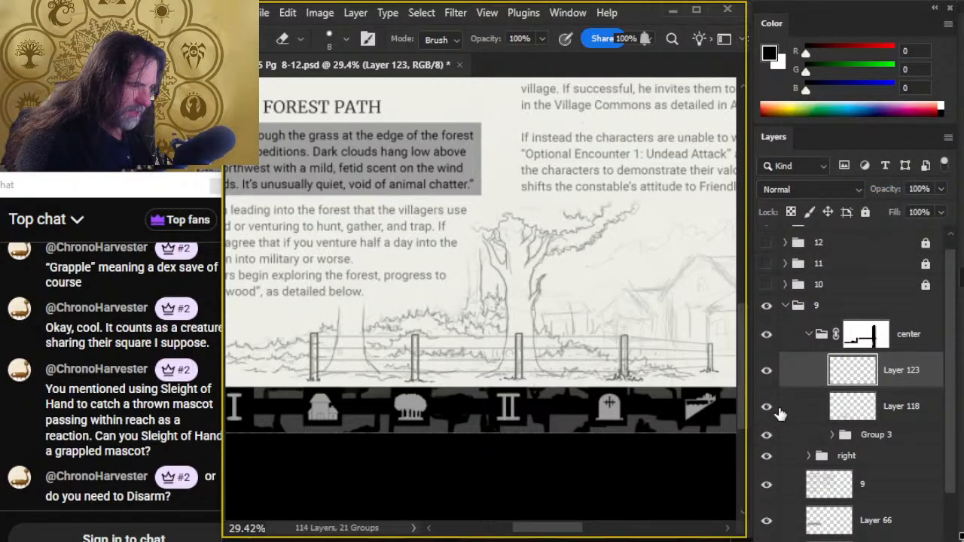
left_click(766, 372)
left_click(766, 370)
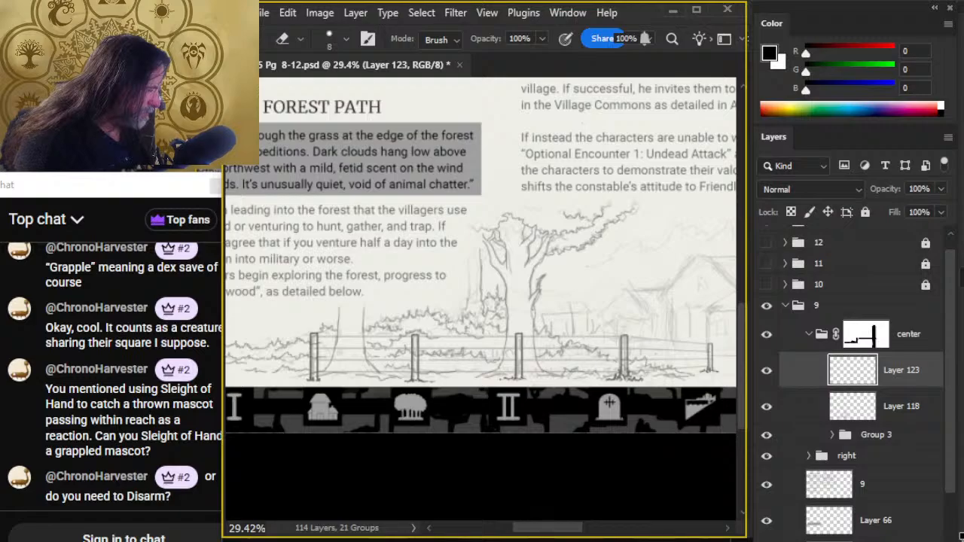
- Add a new layer above the merged posts and ink the vertical left ends of two rails on the leftmost post
key("ctrl+shift+alt+n")
key("z")
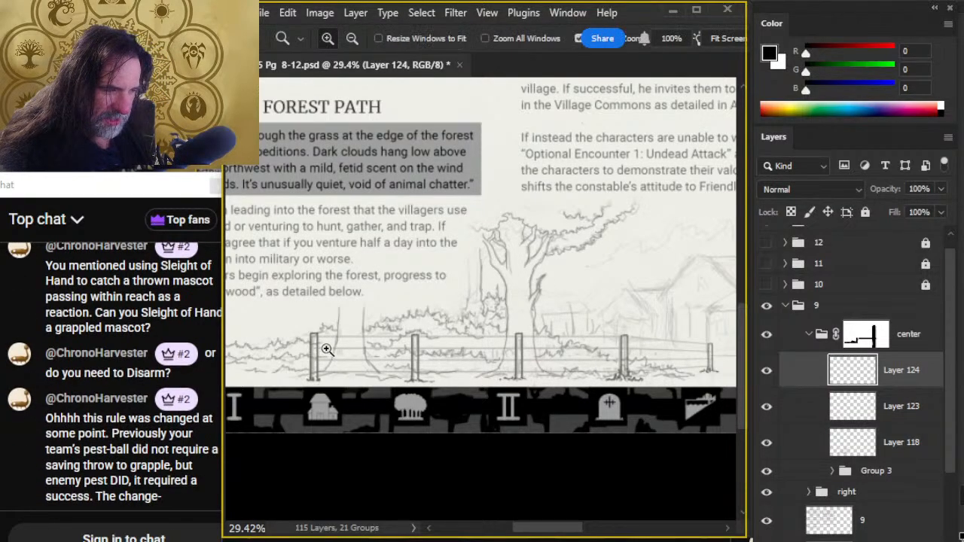
left_click(316, 340)
key("b")
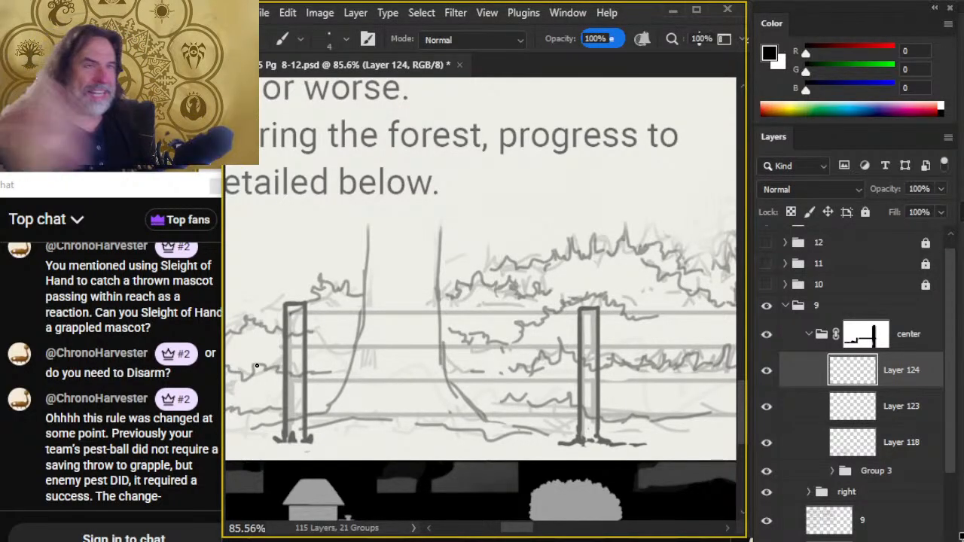
left_click_drag(342, 342, 414, 280)
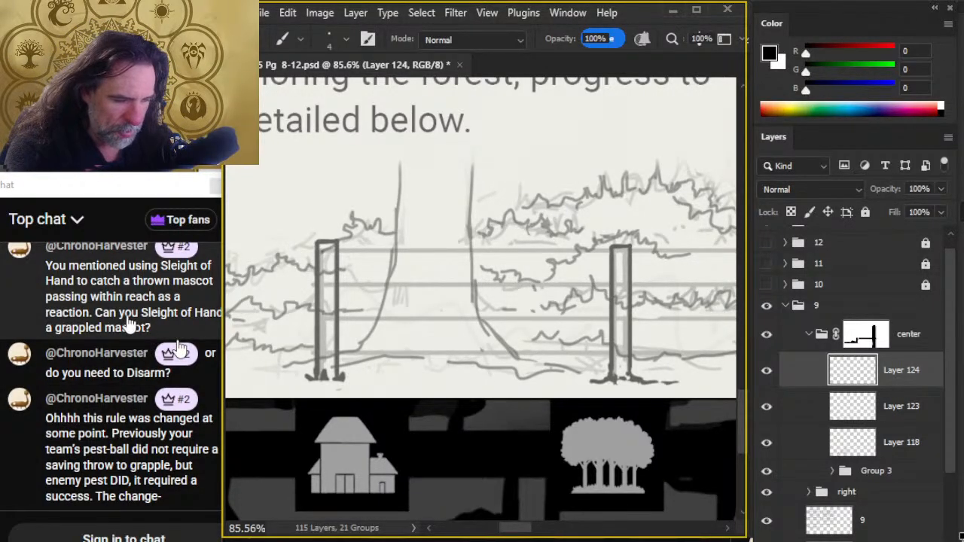
key("e")
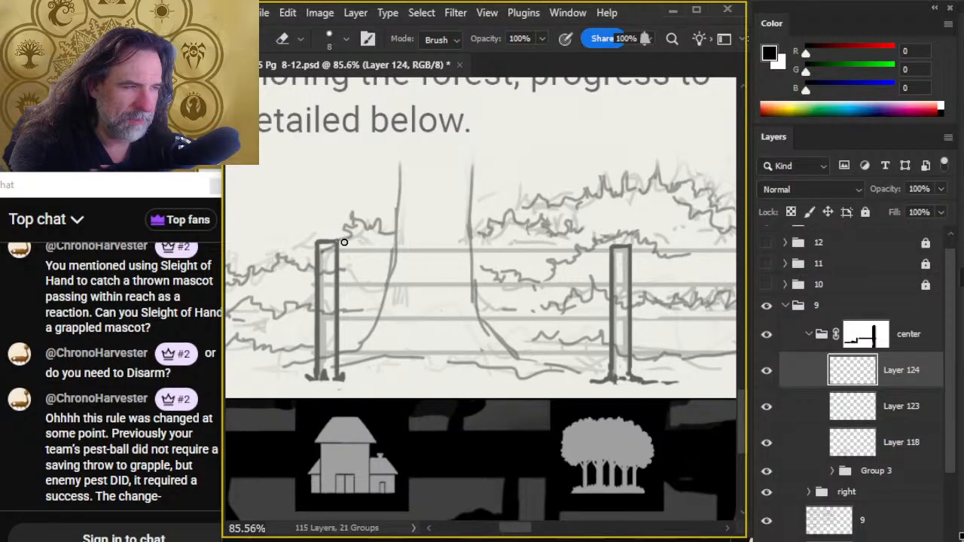
key("b")
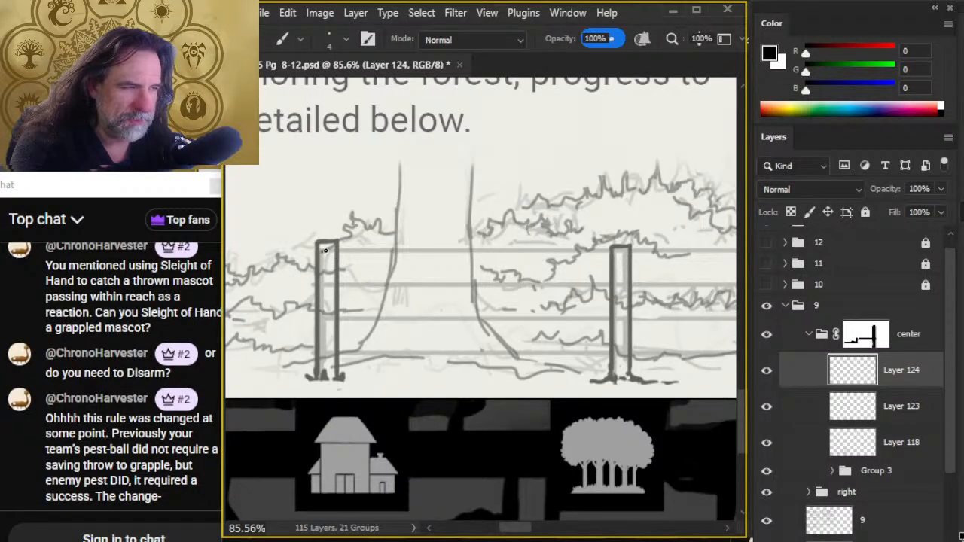
key("shift")
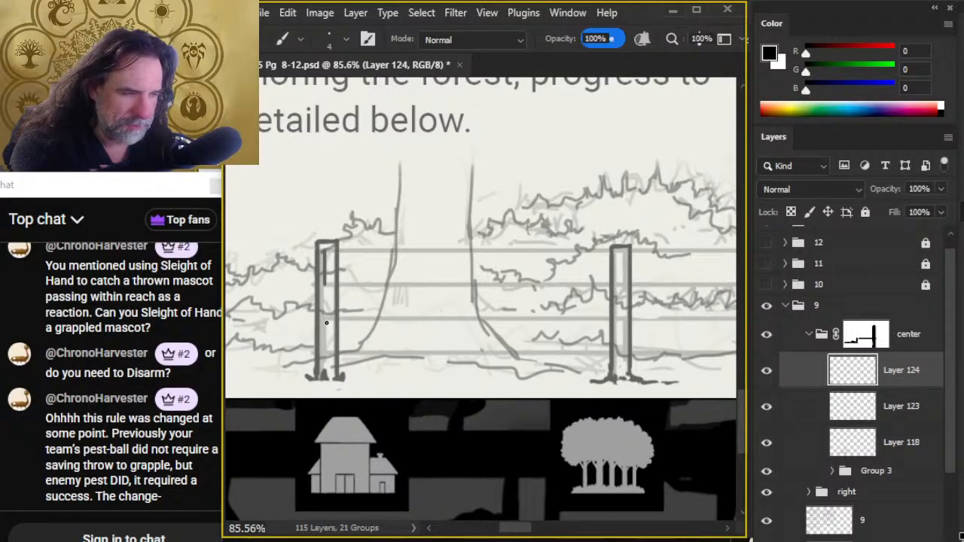
left_click(325, 374, "shift")
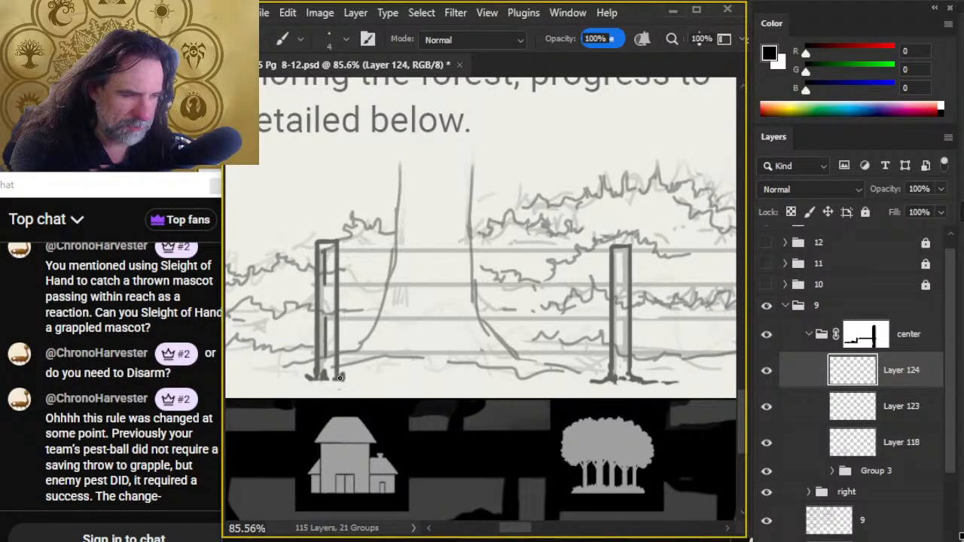
key("e")
key("b")
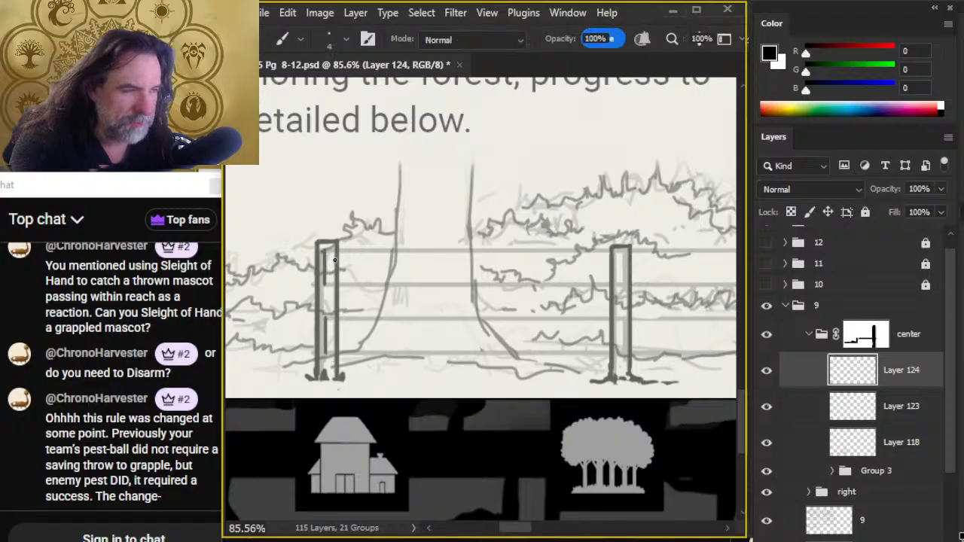
- Ink straight upper and lower rails from the first post to the second along the sketch, closing their right ends
left_click_drag(324, 252, 612, 252)
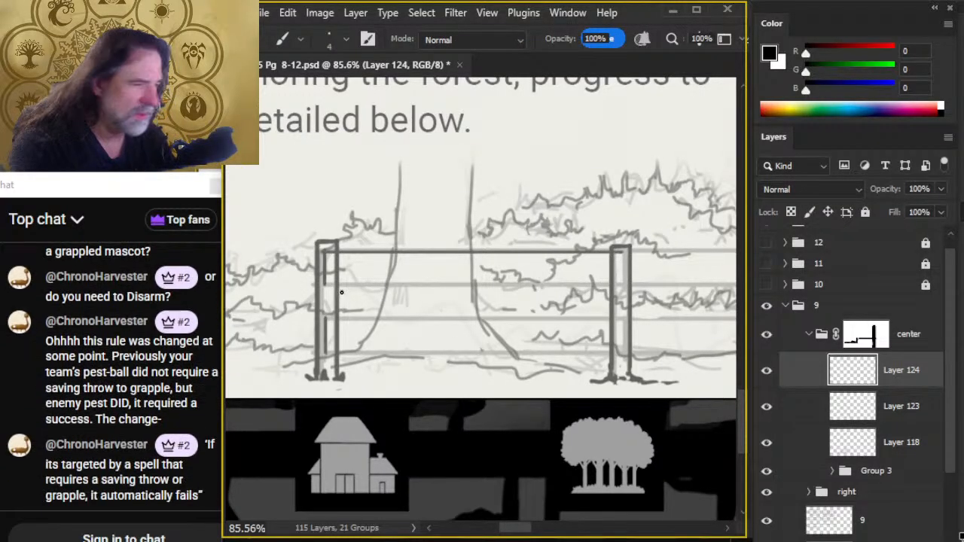
left_click_drag(330, 285, 621, 302)
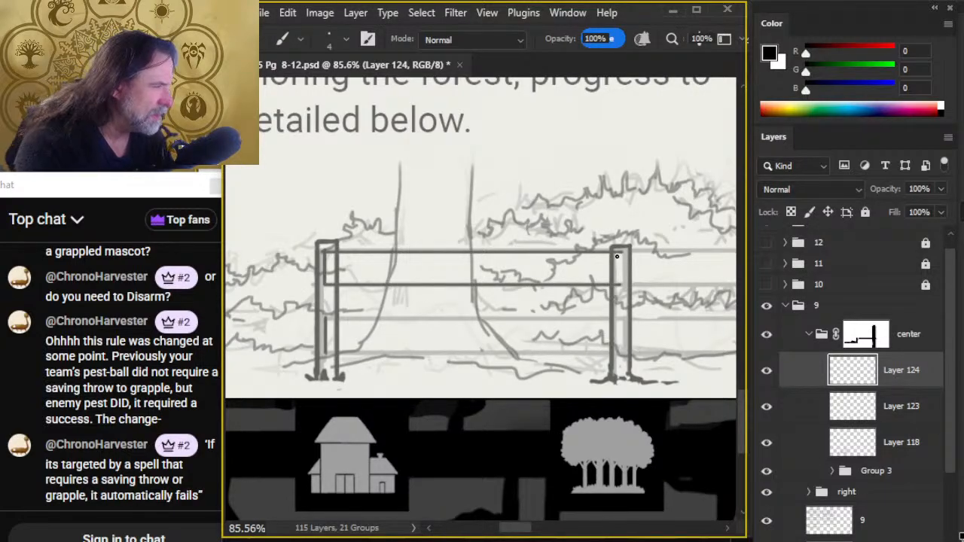
left_click_drag(621, 255, 622, 286)
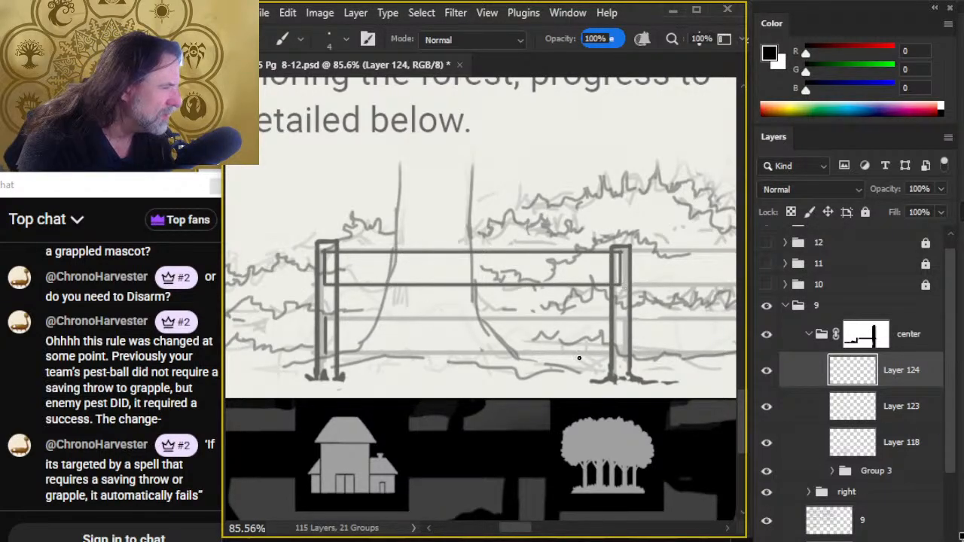
left_click_drag(325, 318, 624, 341)
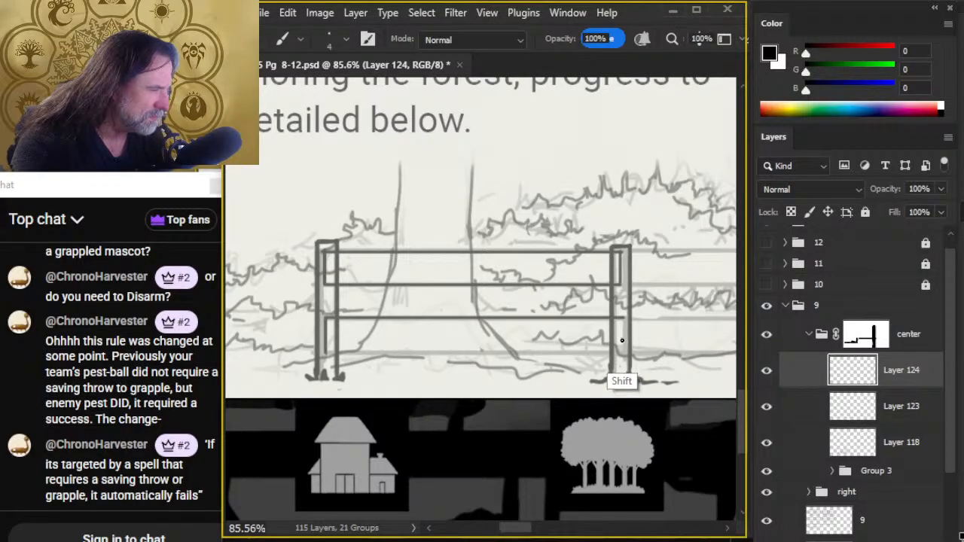
key("e")
key("b")
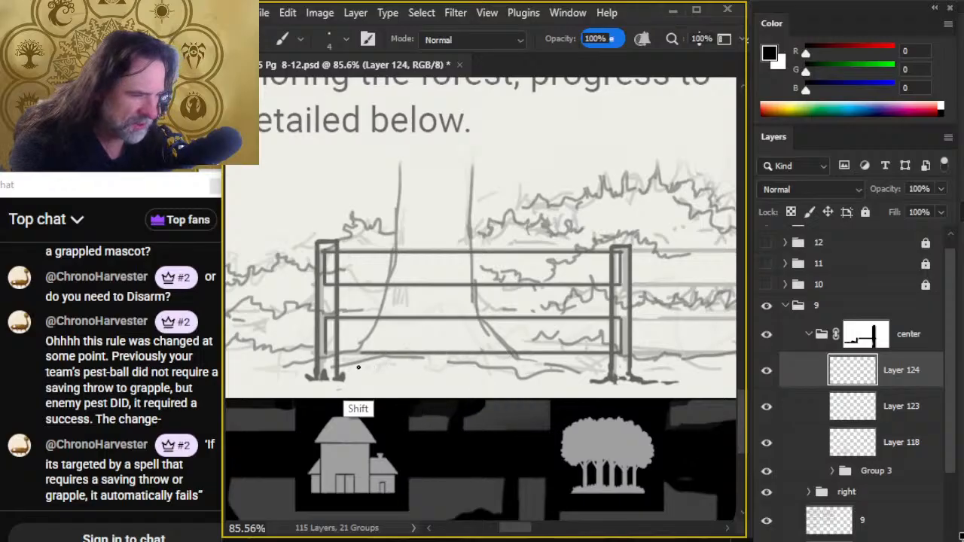
- On the posts layer, Layer 123, erase the second and first post outlines where the rails overlap them
left_click_drag(331, 369, 174, 324)
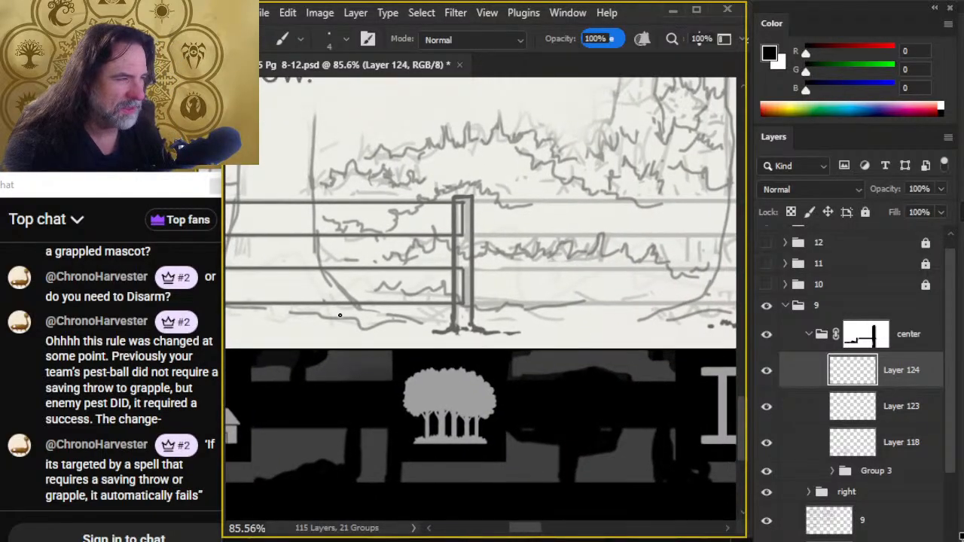
left_click(813, 414)
key("e")
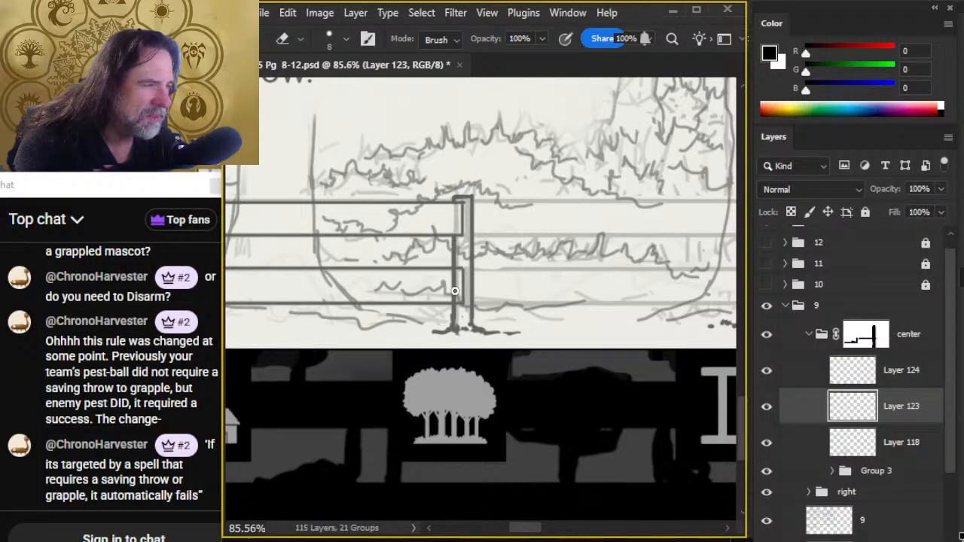
left_click_drag(454, 271, 456, 297)
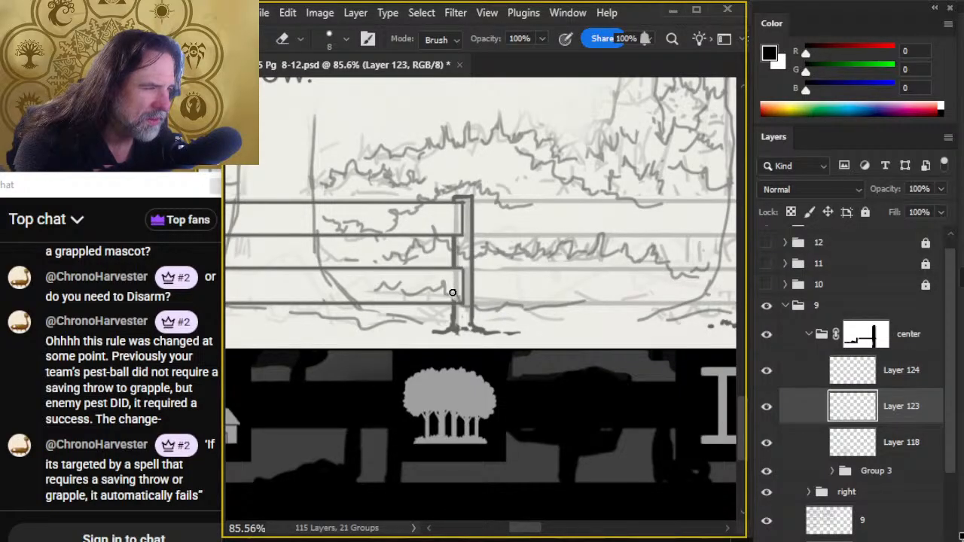
left_click_drag(337, 313, 624, 275)
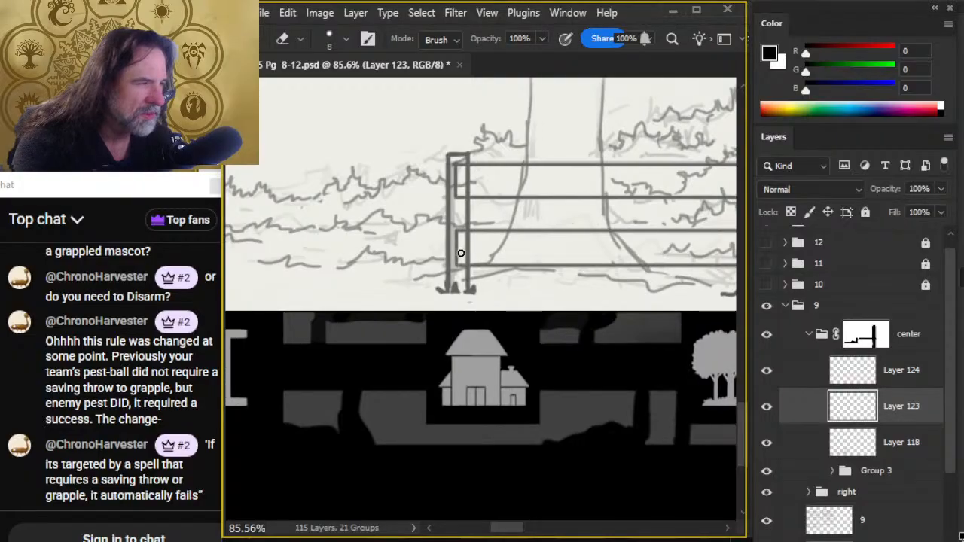
left_click_drag(468, 239, 468, 258)
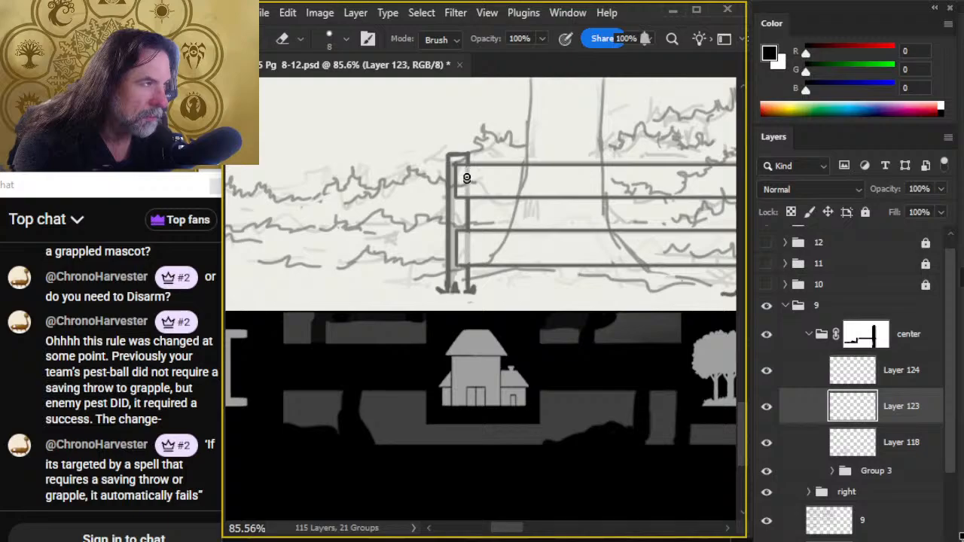
- Duplicate the inked rails from Layer 124 onto a new layer
left_click_drag(588, 247, 300, 204)
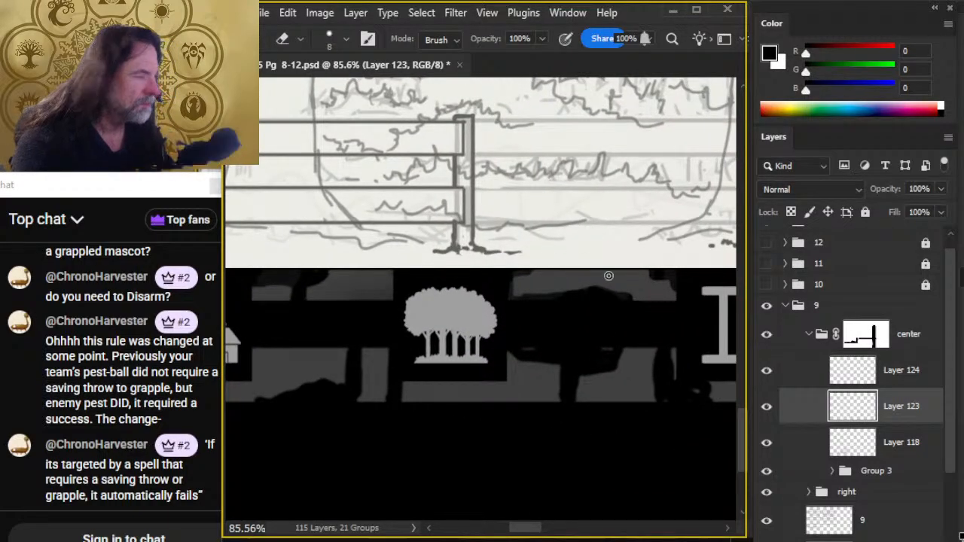
left_click(796, 369)
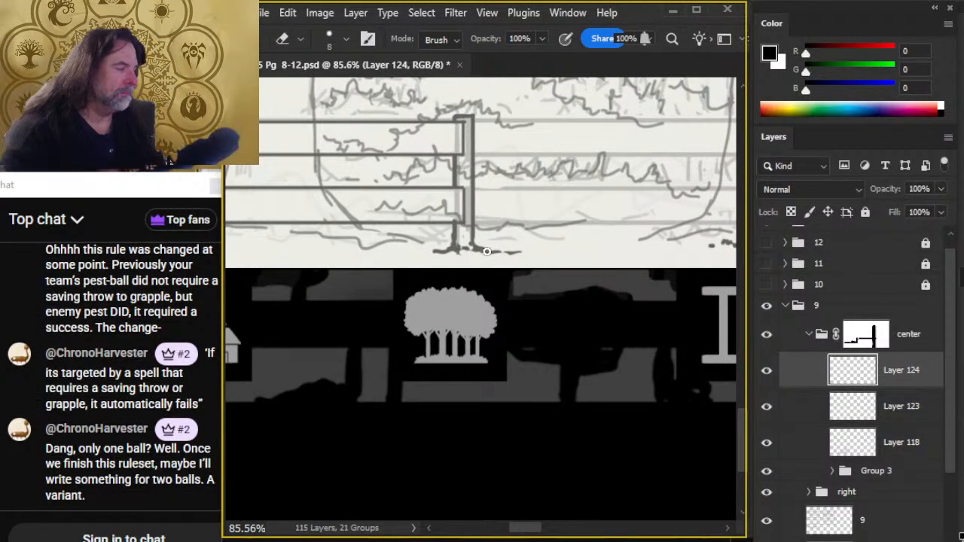
left_click_drag(449, 257, 564, 286)
key("l")
mouse_move(442, 115)
left_mouse_down()
mouse_move(409, 108)
mouse_move(522, 389)
mouse_move(723, 235)
left_mouse_up()
key("ctrl+j")
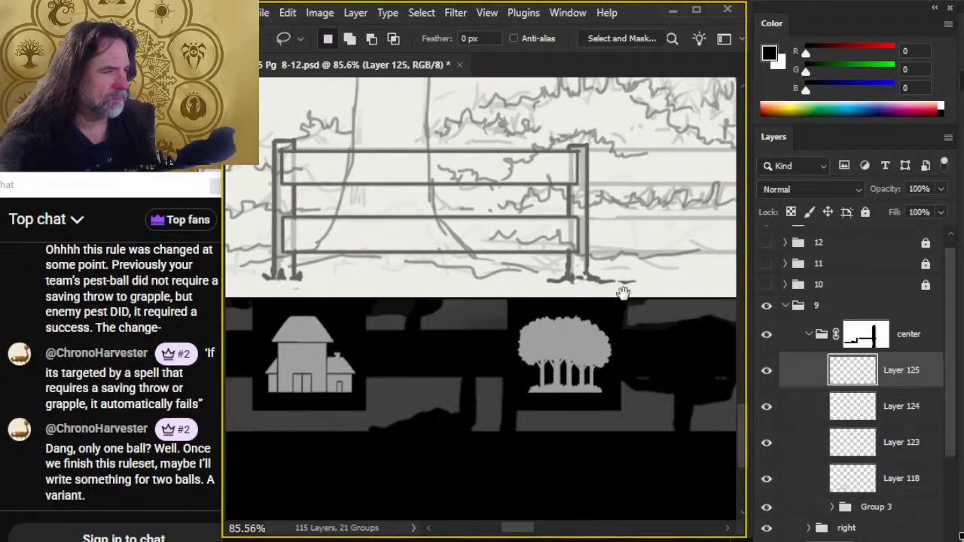
- Move the duplicated rails along the fence so they span from the second post to the third
left_click_drag(677, 327, 567, 319)
key("v")
mouse_move(374, 299)
left_mouse_down("alt+shift")
mouse_move(648, 299)
mouse_move(637, 304)
left_mouse_up("alt+shift")
left_click_drag(555, 317, 430, 326)
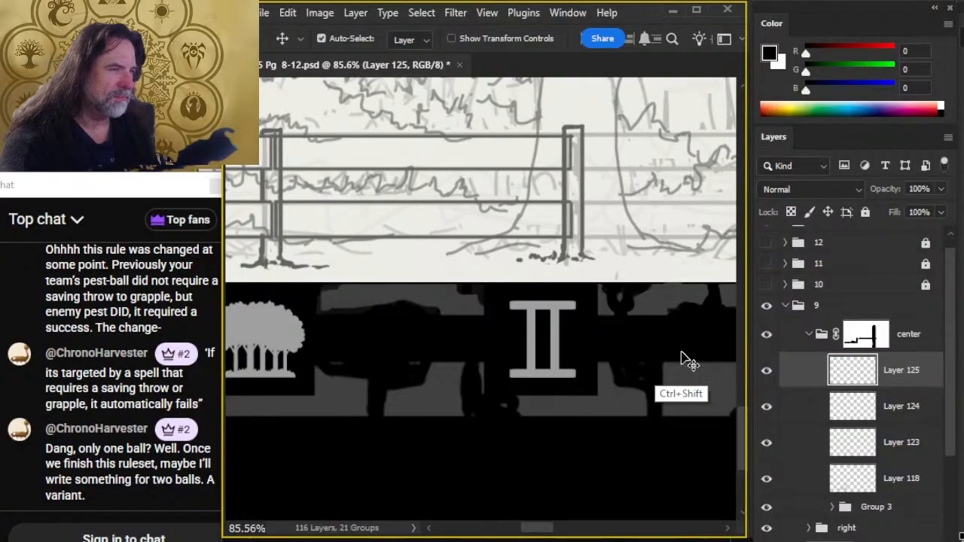
- Duplicate the rails again and place the copy between the third and fourth posts
key("ctrl+shift+alt+n")
left_click_drag(430, 301, 587, 274)
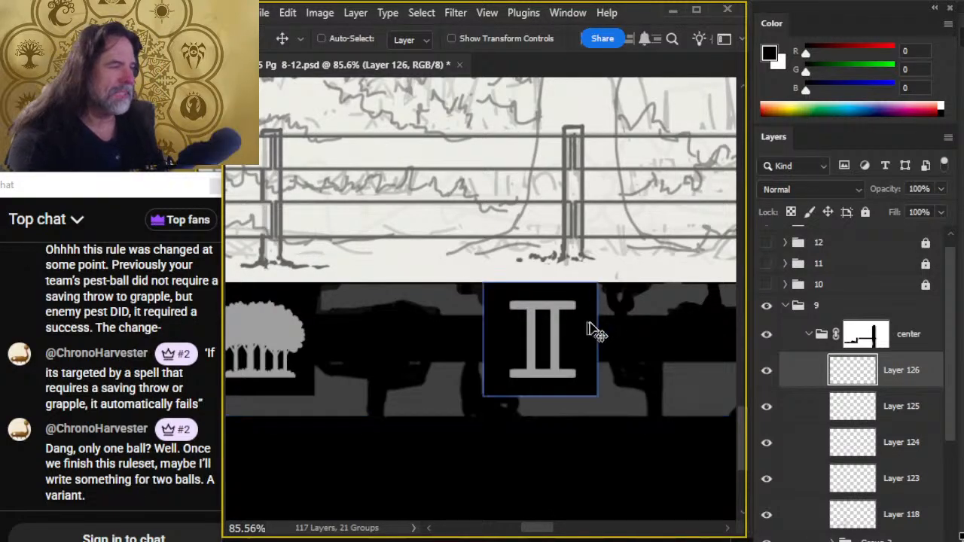
left_click_drag(638, 326, 557, 352)
key("z")
left_click_drag(656, 374, 512, 399)
left_click_drag(618, 375, 498, 376)
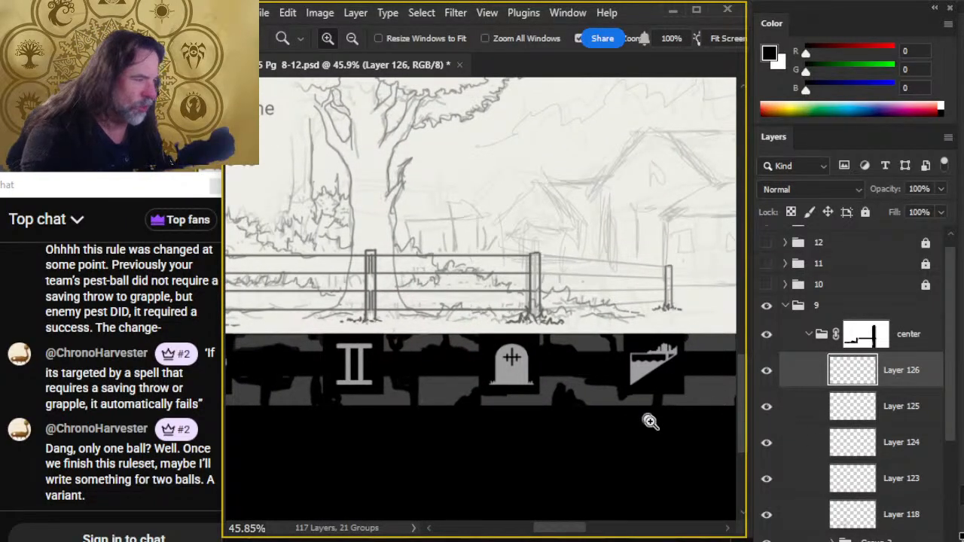
- On the posts layer, Layer 123, select the fourth post and nudge it left to meet the rail ends
left_click(767, 407)
left_click(767, 407)
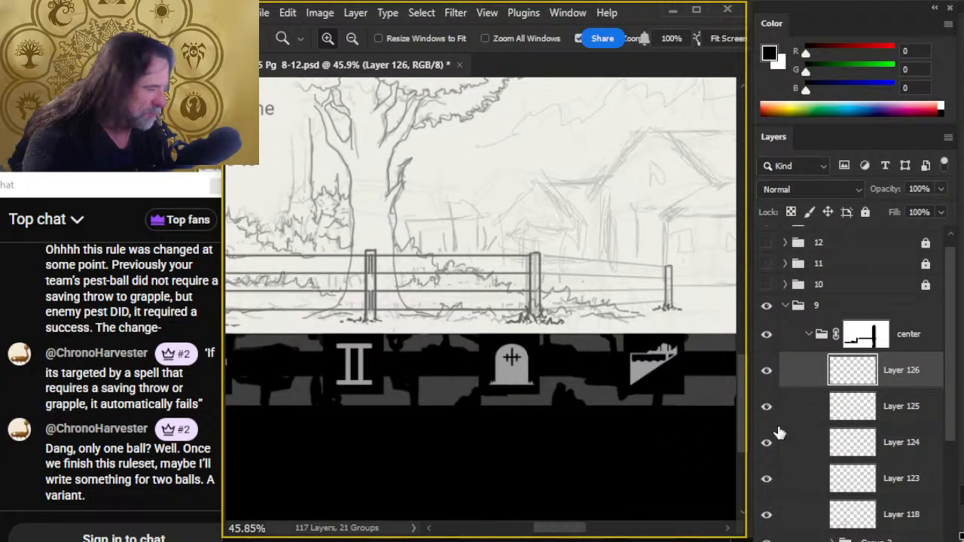
left_click(768, 516)
left_click(768, 515)
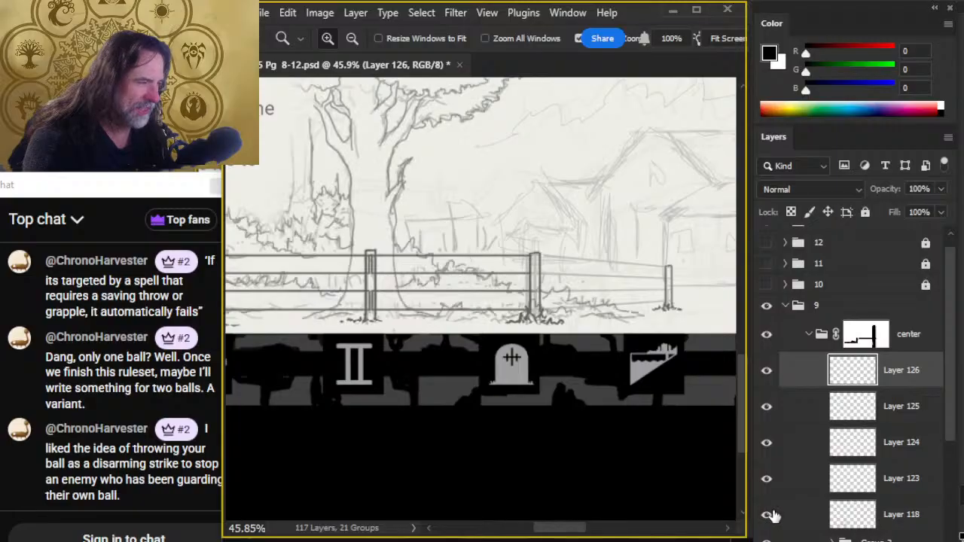
left_click(766, 479)
left_click(767, 479)
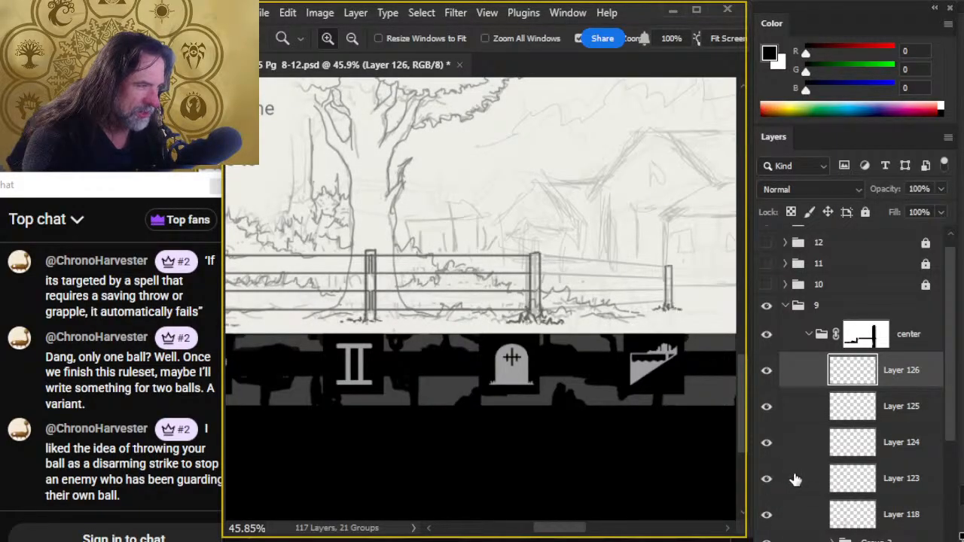
left_click(794, 479)
key("l")
mouse_move(555, 243)
left_mouse_down()
mouse_move(577, 381)
mouse_move(592, 340)
mouse_move(557, 239)
left_mouse_up()
key("v")
key("Left")
key("Left")
key("Left")
key("Left")
key("Left")
key("Left")
key("Left")
key("Left")
key("Left")
key("Left")
key("Left")
key("Left")
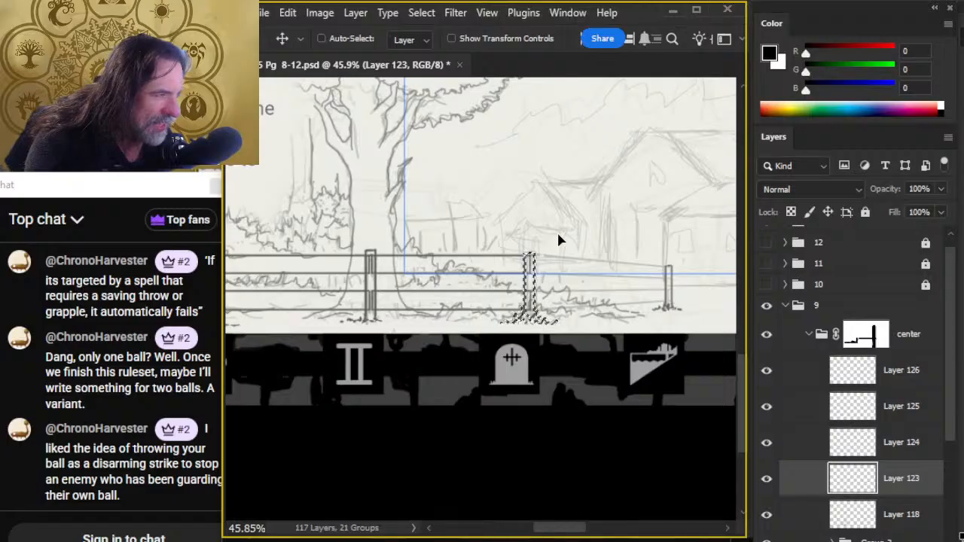
key("ctrl+d")
- Select the fifth, rightmost post with its base grass on Layer 123 and shift it left toward the fourth post
key("l")
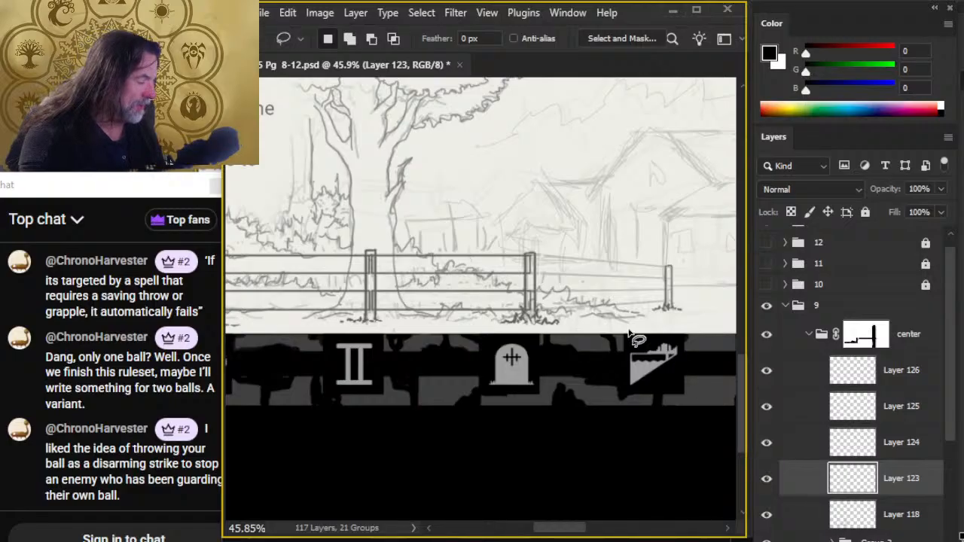
left_click(766, 479)
left_click(767, 479)
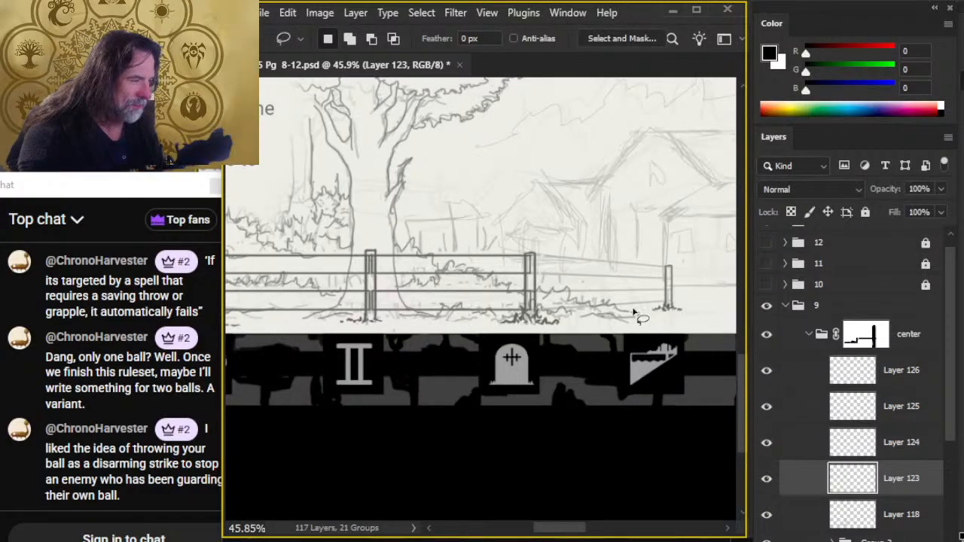
left_click_drag(663, 247, 666, 260)
key("v")
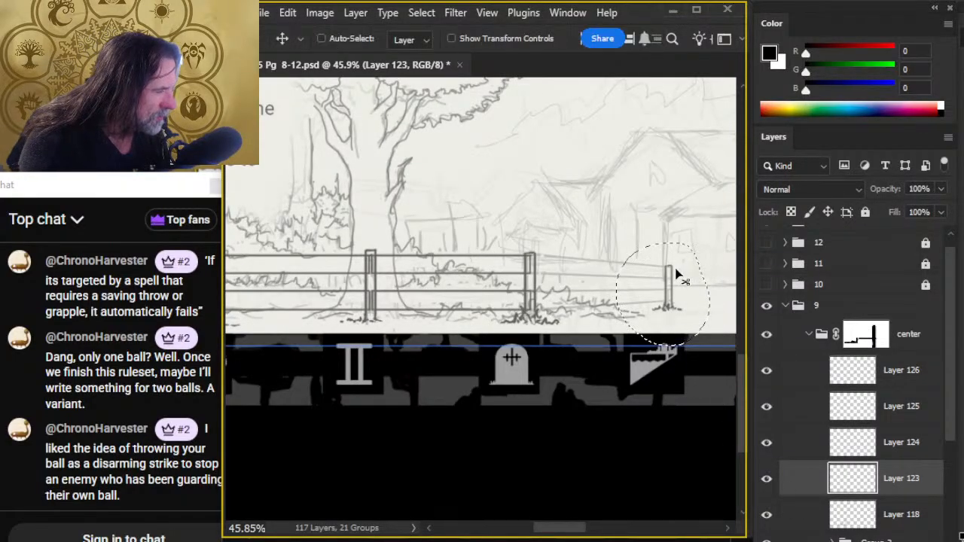
key("ctrl+d")
key("l")
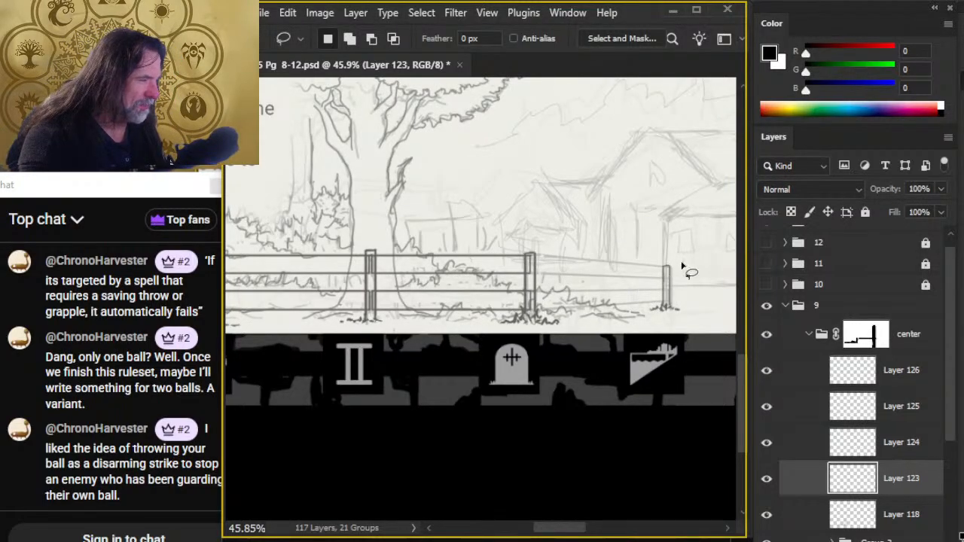
mouse_move(685, 256)
left_mouse_down()
mouse_move(623, 303)
mouse_move(675, 277)
mouse_move(670, 304)
left_mouse_up()
key("v")
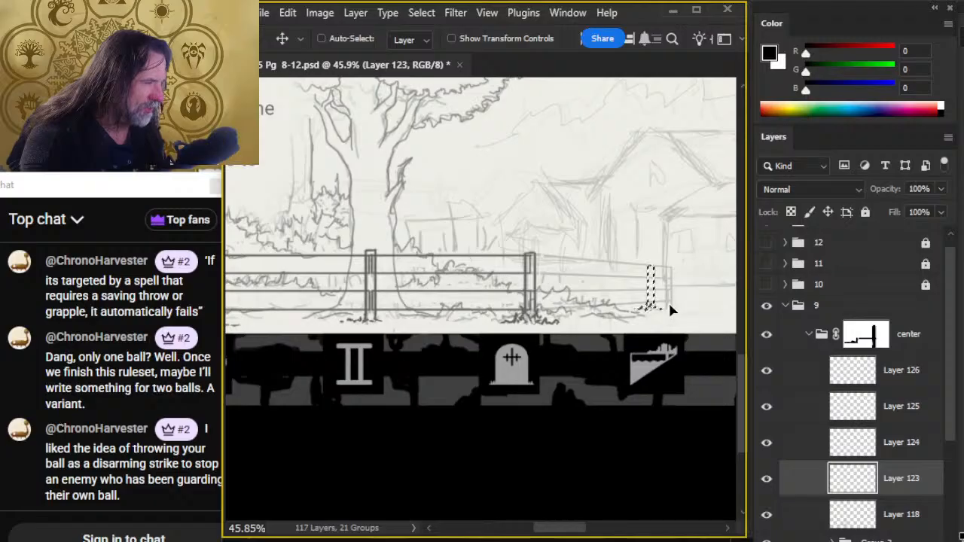
- Free-transform the selected fifth post slightly larger and nudge it up a little
key("l")
right_click(614, 317)
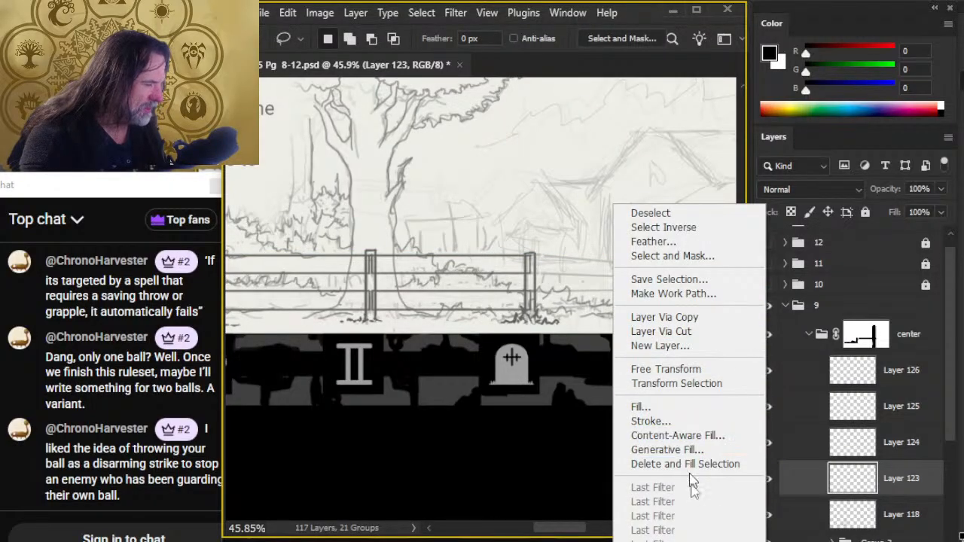
left_click(684, 368)
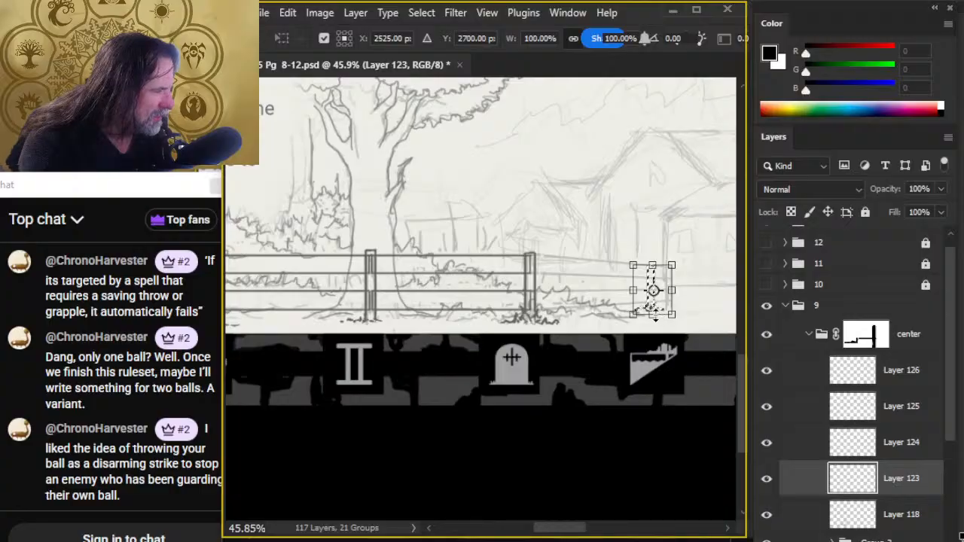
left_click_drag(655, 315, 654, 322)
key("Return")
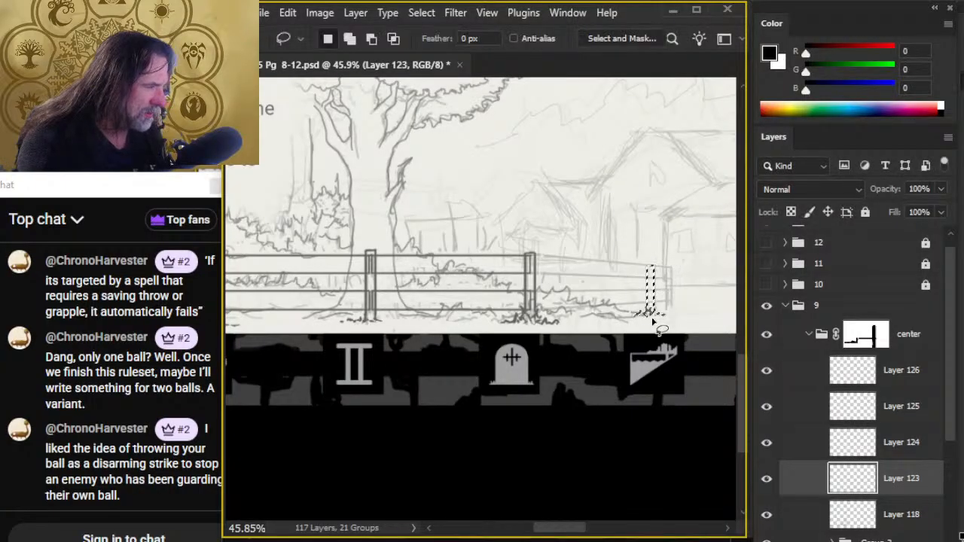
key("v")
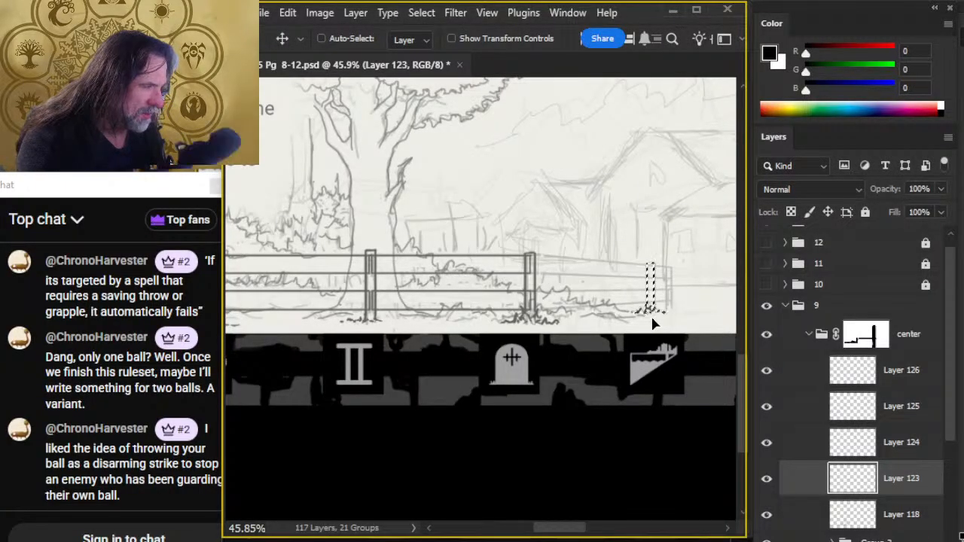
- Scale the fifth post again to about 110%, extending its base downward, and deselect it
key("l")
right_click(595, 294)
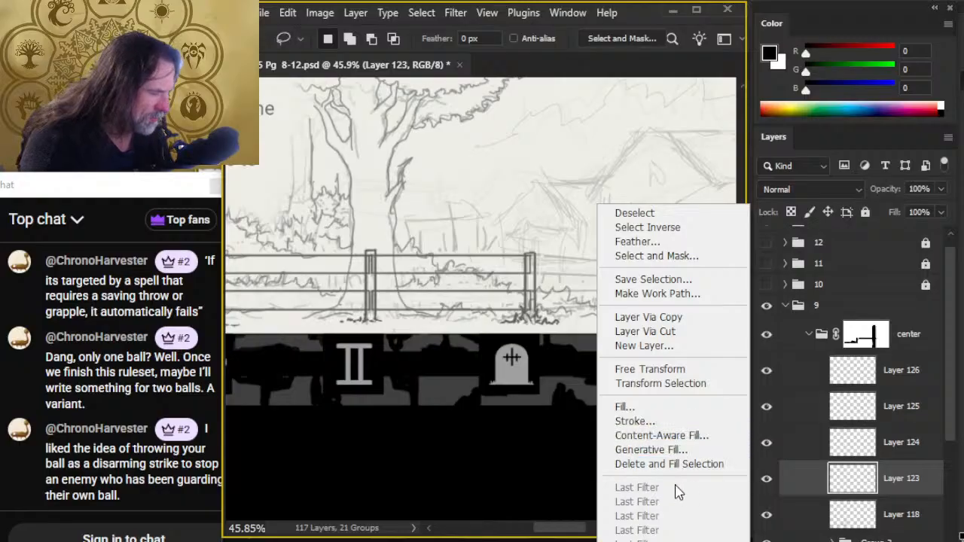
left_click(667, 368)
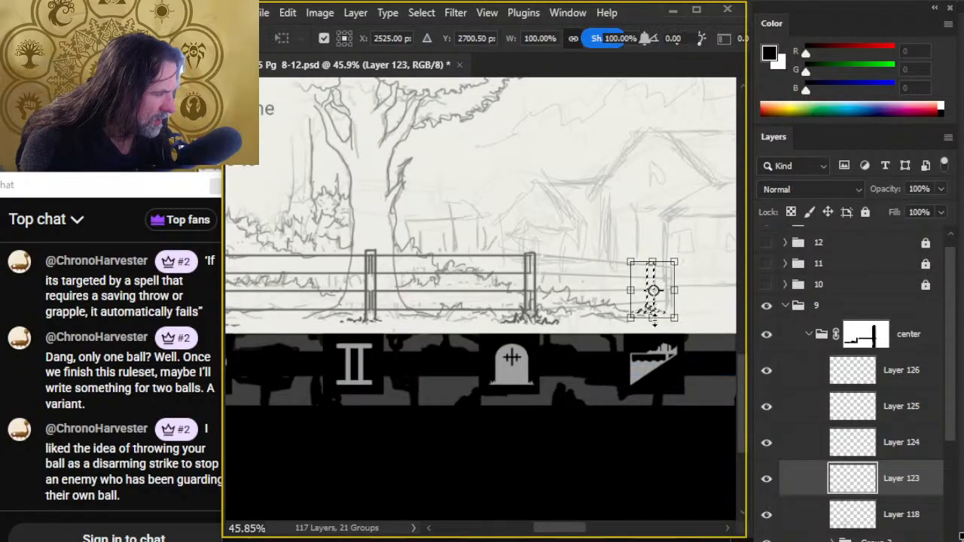
left_click_drag(652, 318, 654, 323)
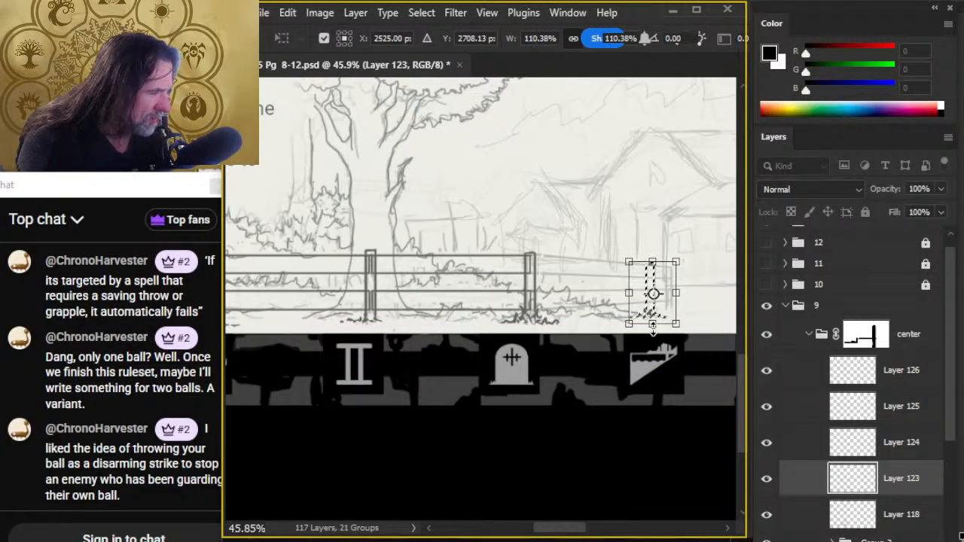
key("Return")
key("ctrl+d")
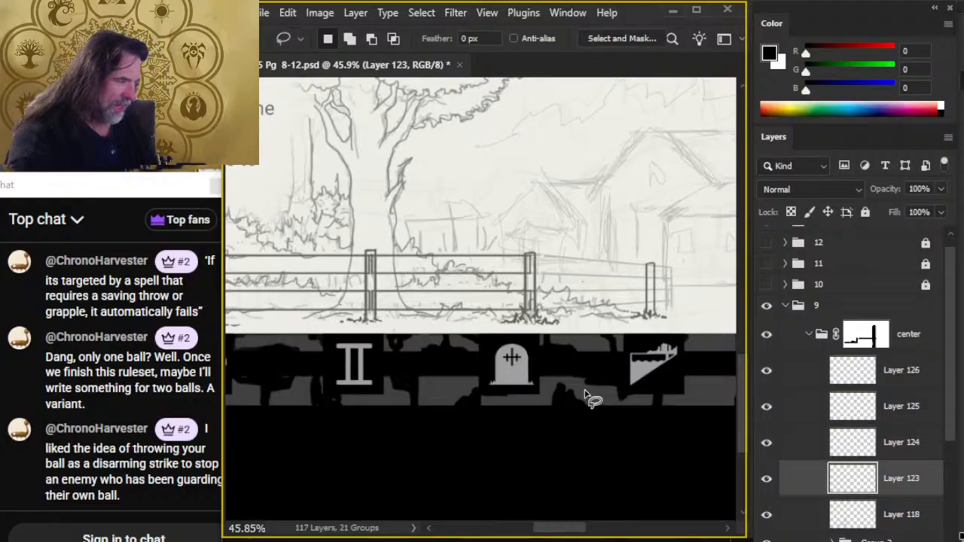
- On Layer 123, erase the outlines of the fourth, third and second posts where the duplicated rails overlap them
left_click(767, 371)
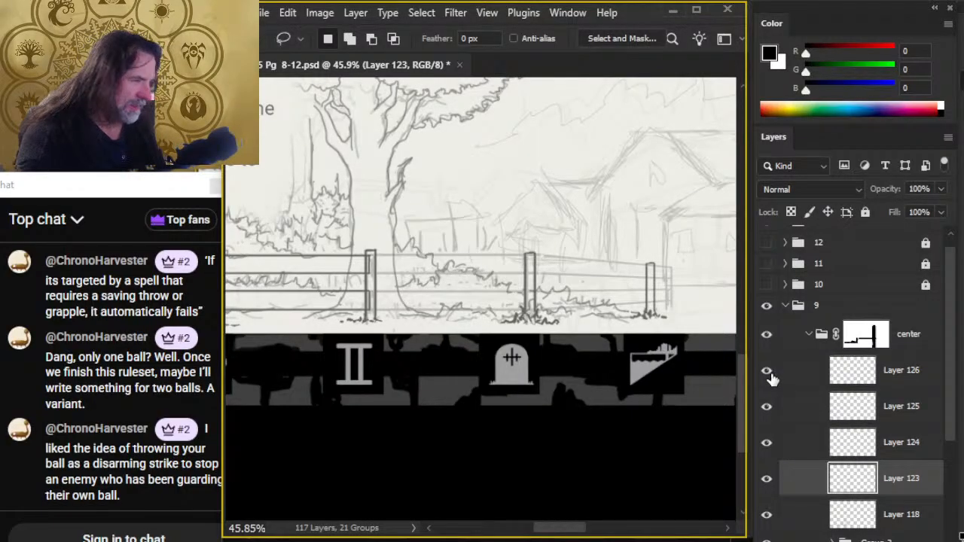
left_click(767, 371)
left_click(797, 377)
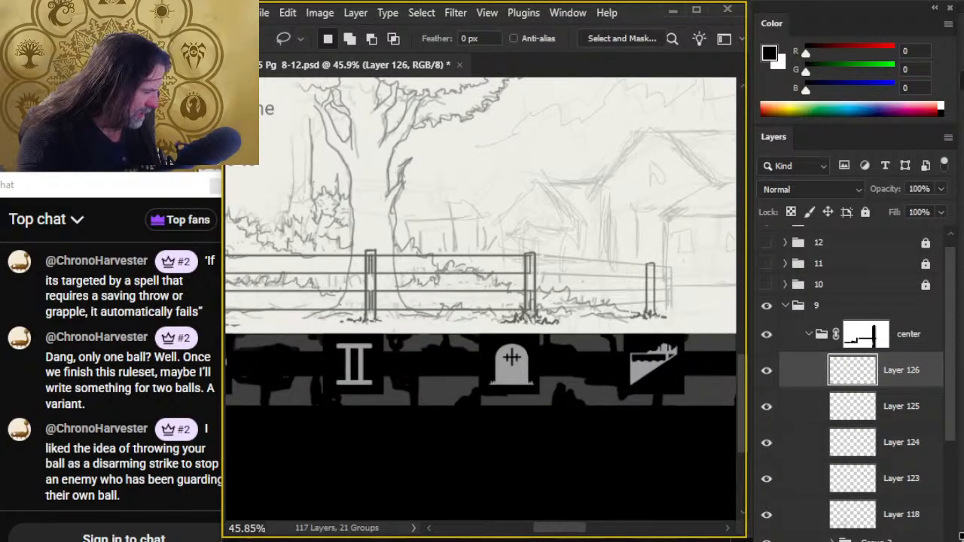
left_click(766, 480)
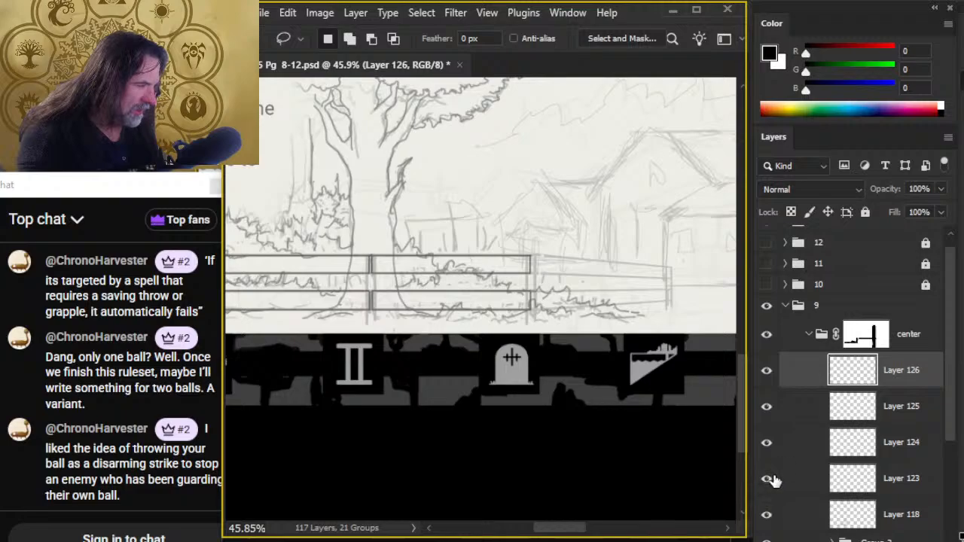
left_click(768, 479)
left_click(779, 479)
key("z")
left_click(550, 265)
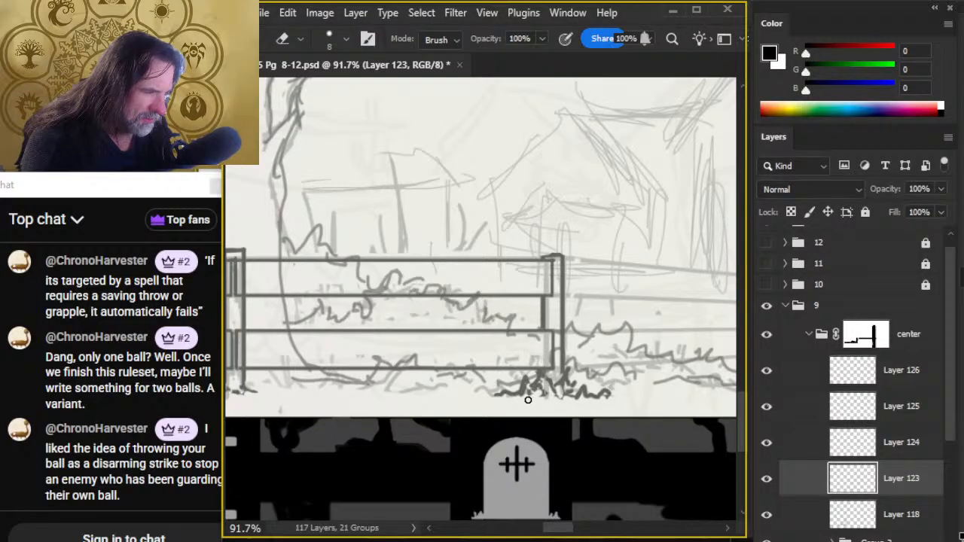
scroll(528, 400, "left", 5)
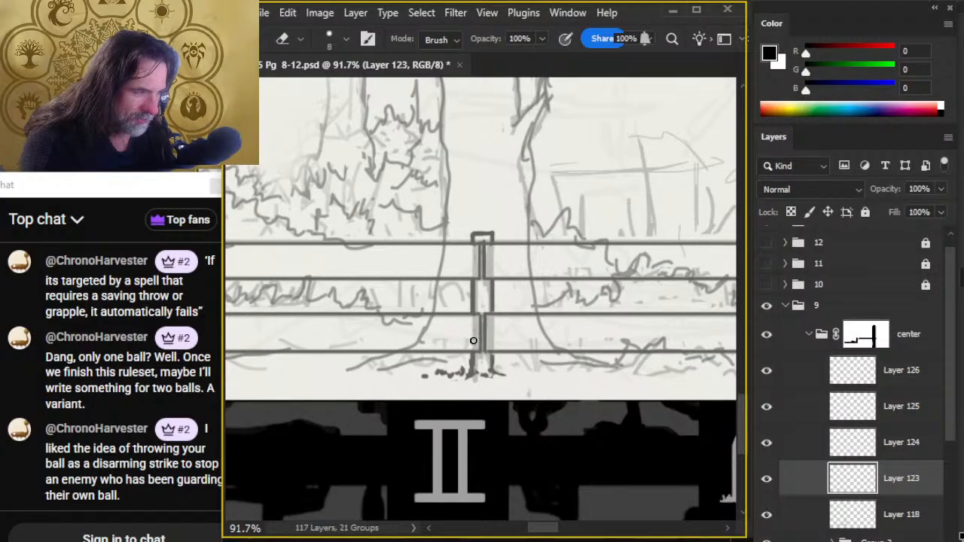
mouse_move(363, 312)
left_mouse_down()
mouse_move(717, 330)
mouse_move(709, 326)
left_mouse_up()
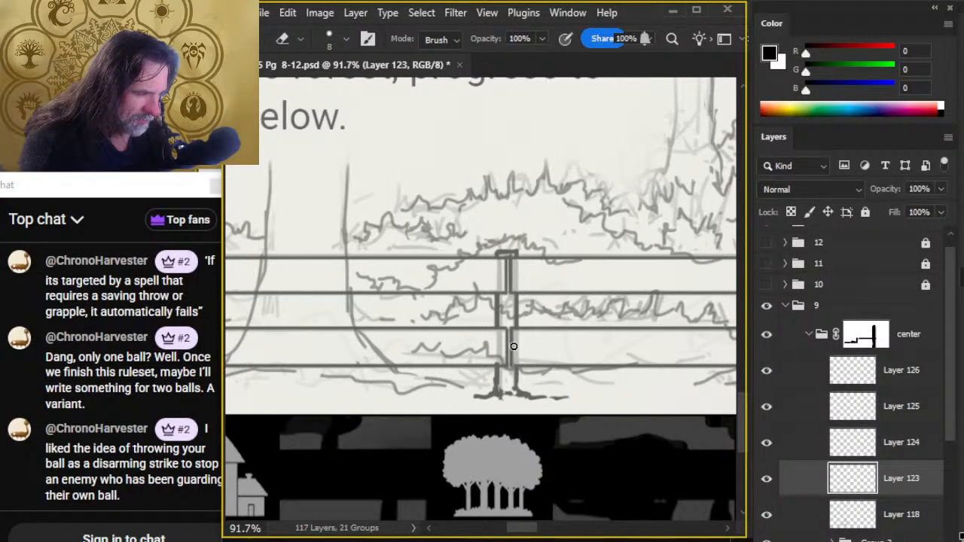
- Merge the three rail layers, Layers 124, 125 and 126, into a single layer
key("z")
left_click_drag(581, 341, 499, 379)
left_click_drag(564, 409, 300, 365)
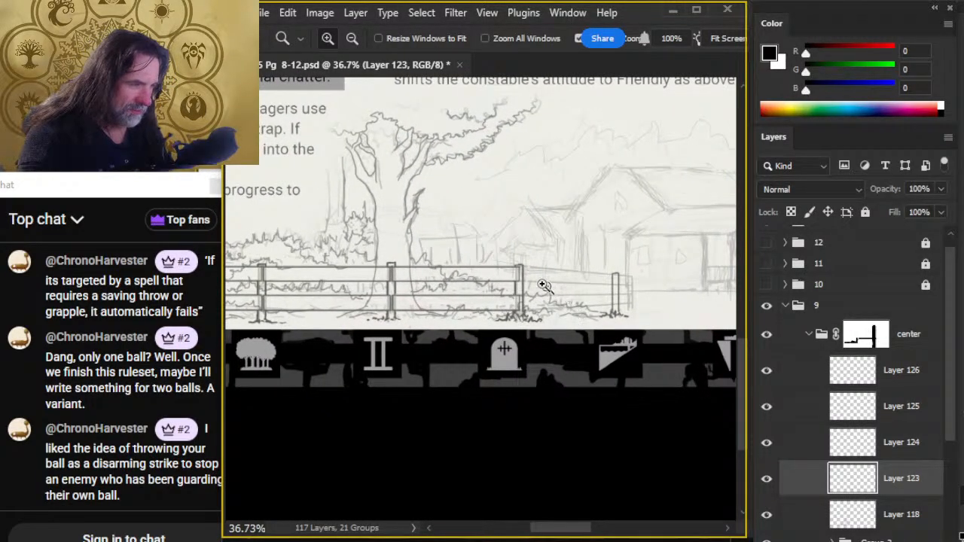
left_click_drag(533, 285, 586, 286)
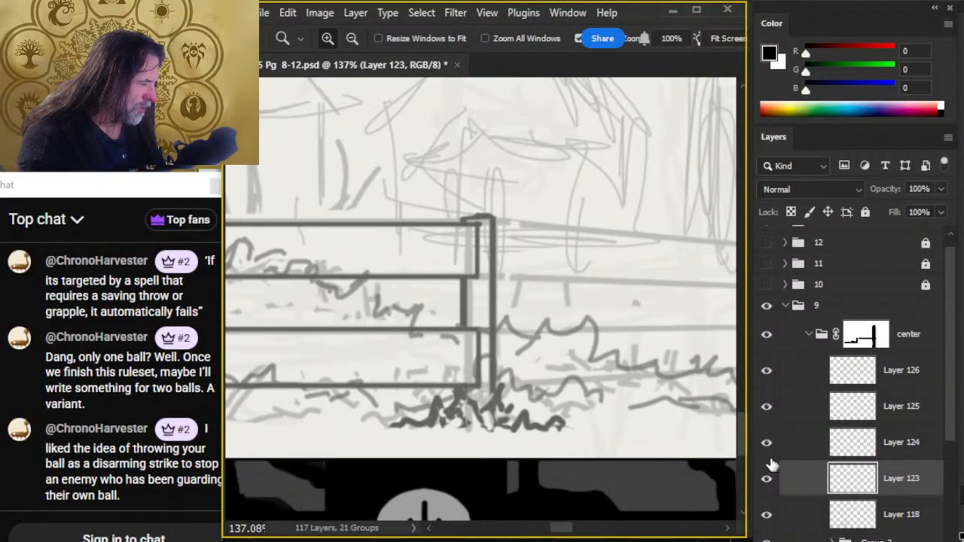
left_click(806, 374)
left_click(803, 448, "shift")
right_click(804, 412)
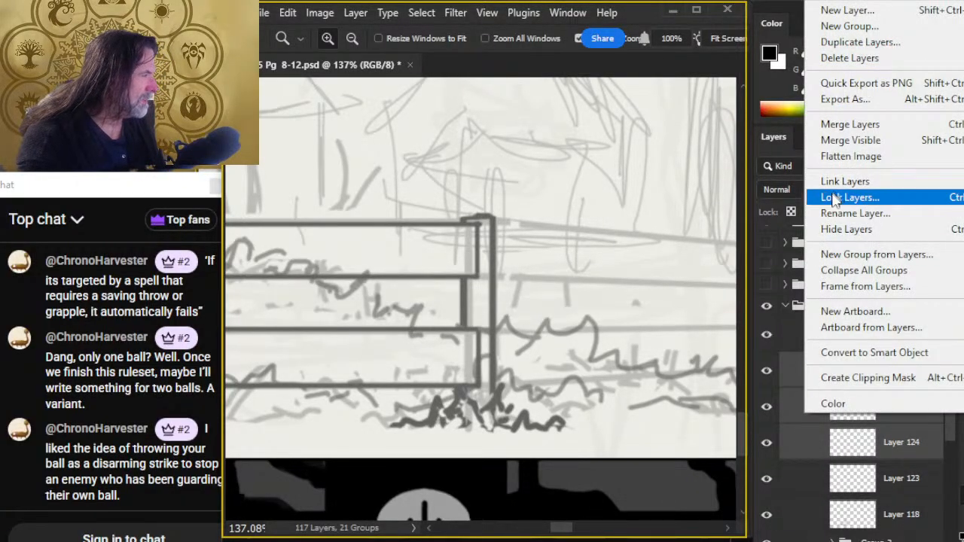
left_click(838, 128)
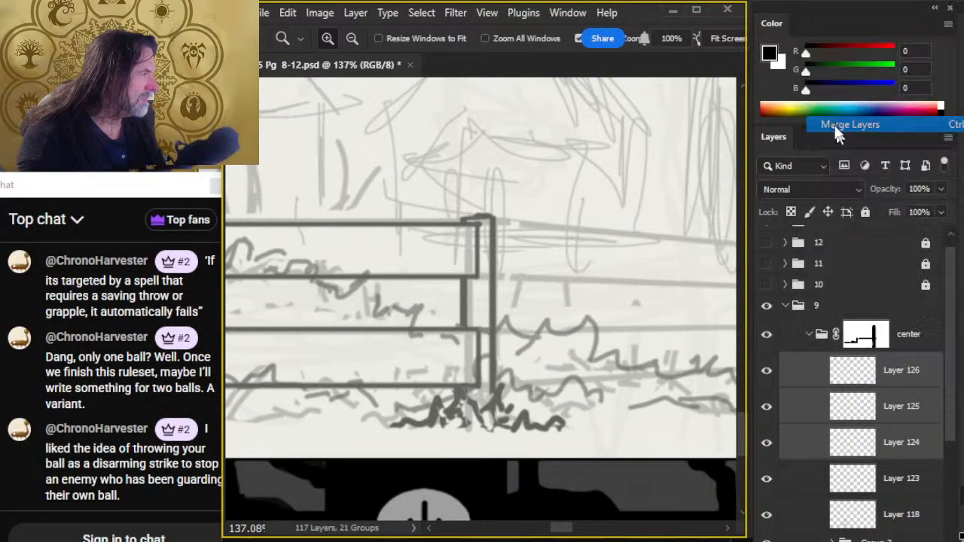
left_click(766, 372)
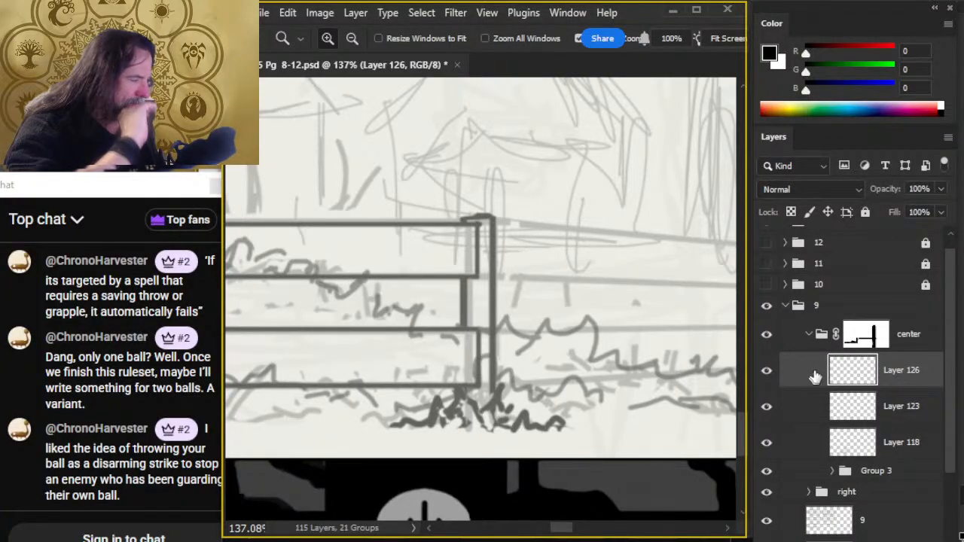
- On Layer 126, draw the vertical left ends of the next section's upper and lower rails on the fourth post
mouse_move(625, 311)
left_mouse_down()
mouse_move(414, 297)
mouse_move(363, 277)
mouse_move(479, 276)
mouse_move(482, 243)
left_mouse_up()
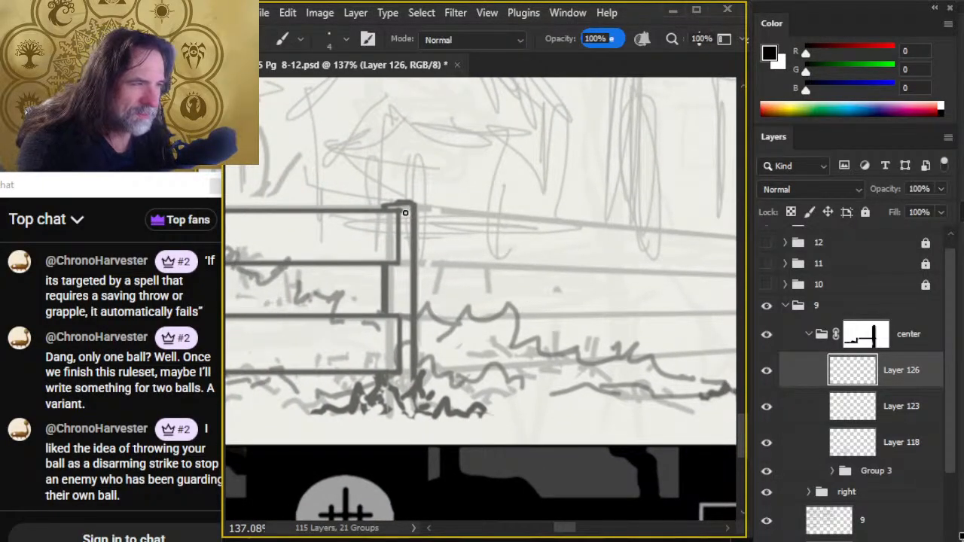
left_click_drag(407, 211, 409, 263)
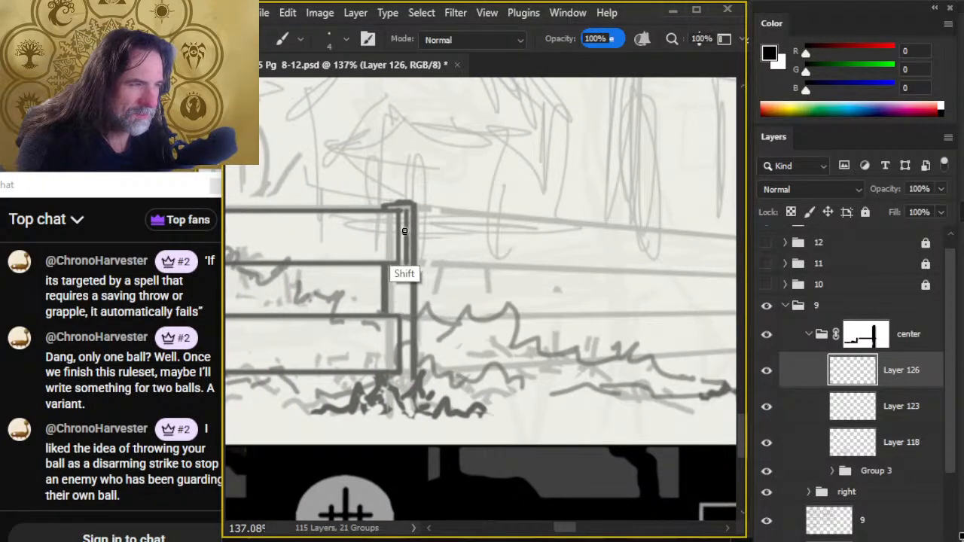
key("e")
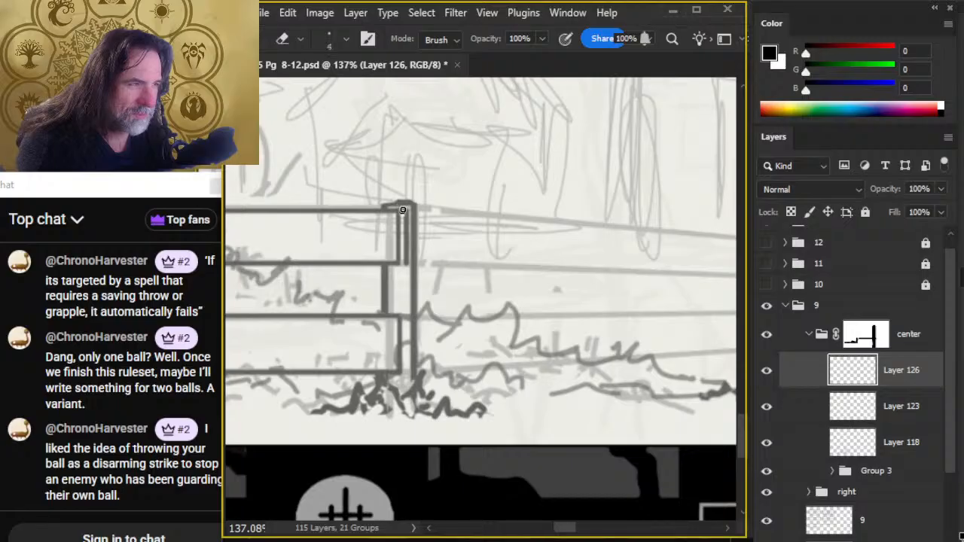
key("b")
key("e")
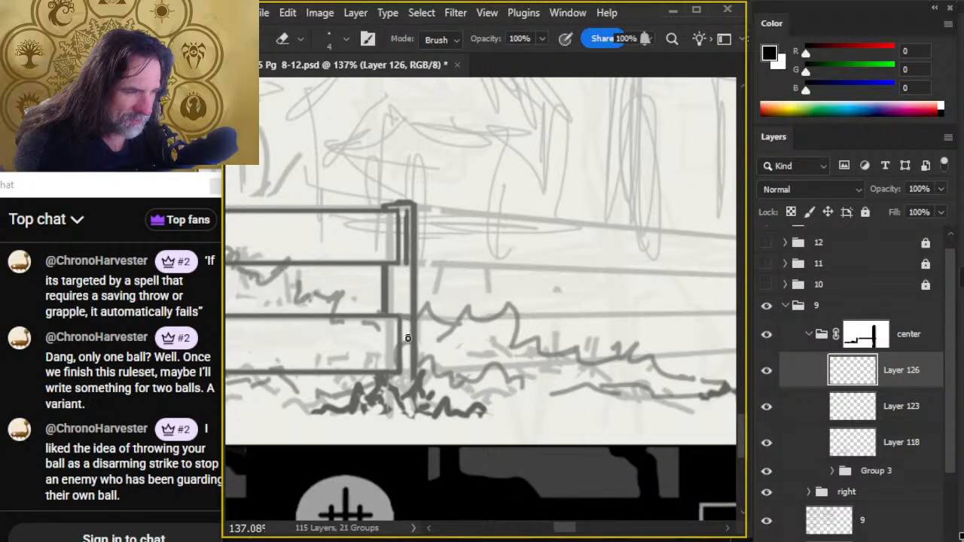
key("b")
left_click_drag(407, 316, 409, 379)
key("e")
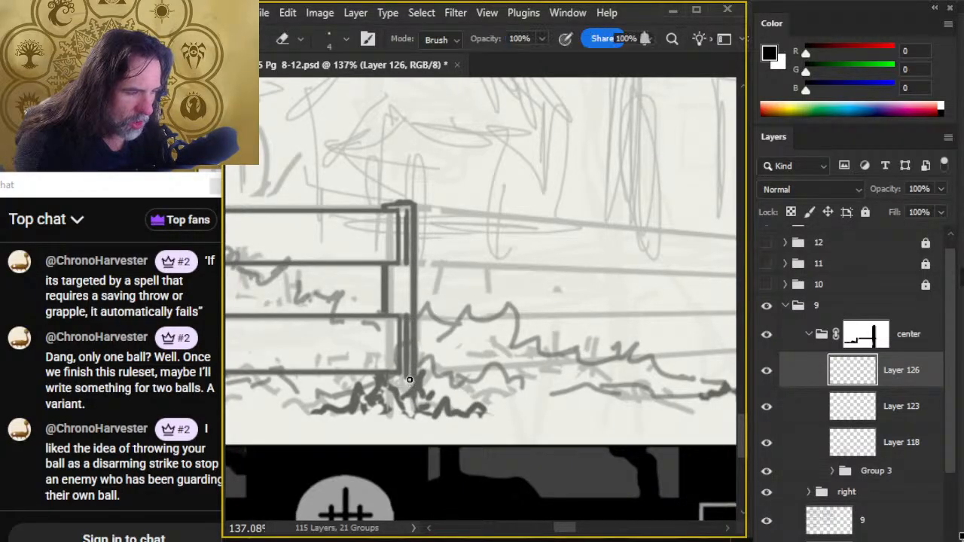
- Ink the upper rail from the fourth post to the fifth with two straight edges and a vertical end line
scroll(437, 271, "right", 5)
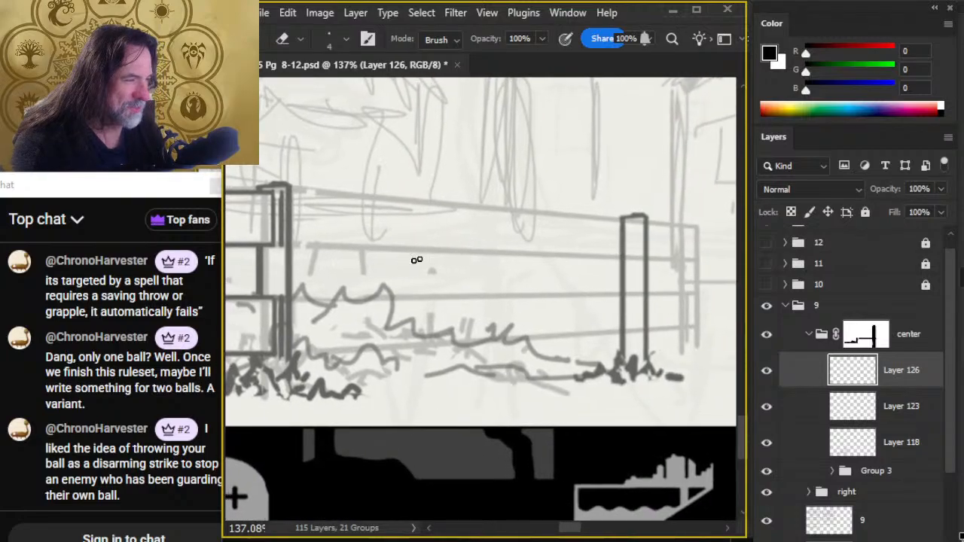
key("b")
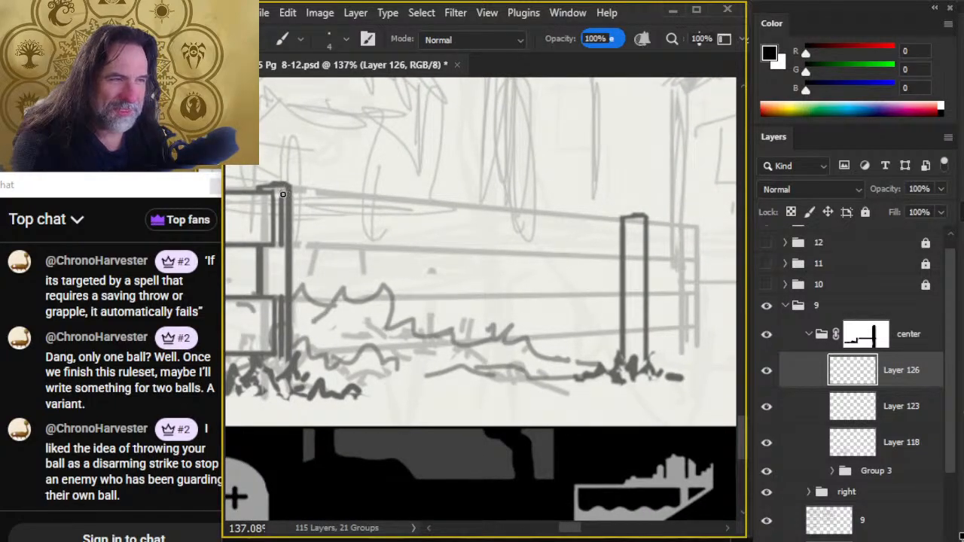
left_click(639, 225, "shift")
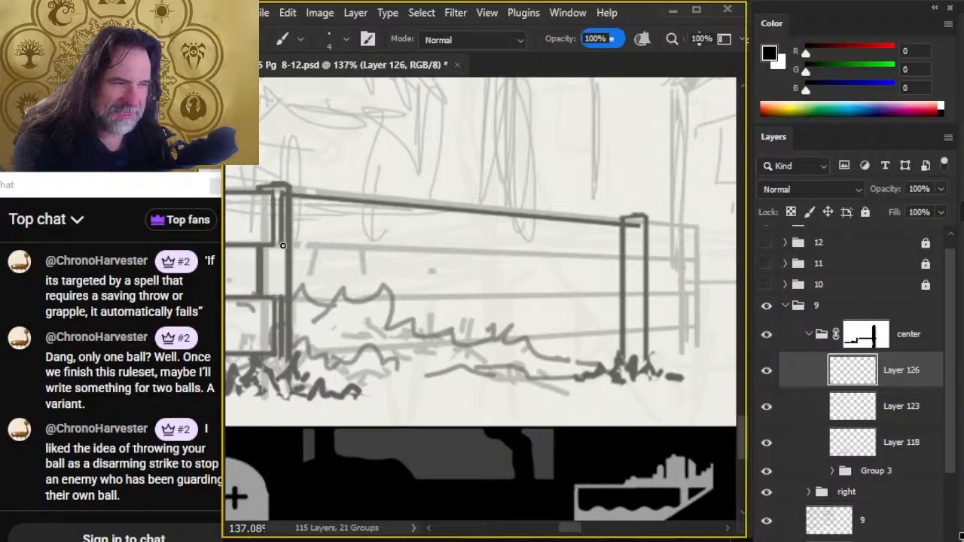
left_click(638, 261, "shift")
left_click_drag(639, 260, 639, 227)
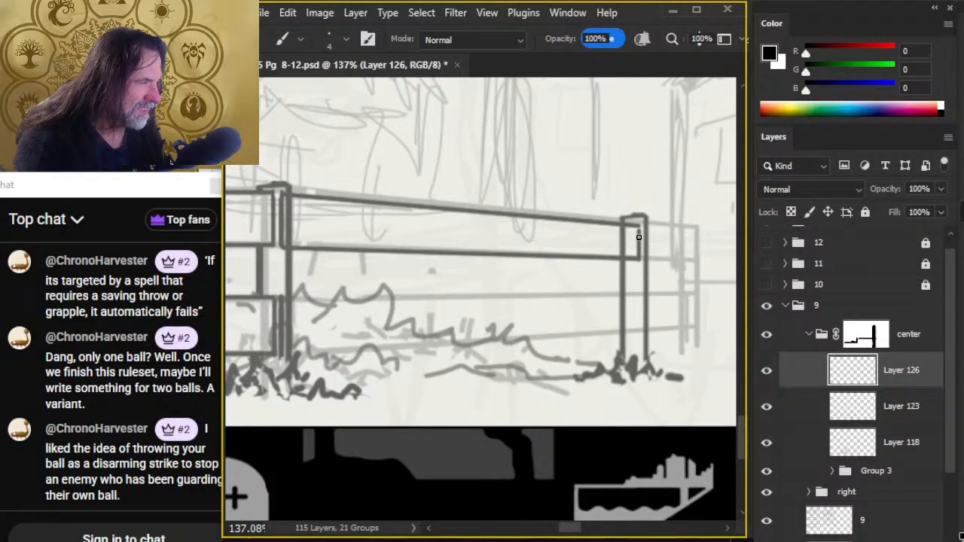
- Ink the lower rail's two straight edges from the fourth post to the fifth and close its end on the fifth post
left_click_drag(548, 353, 608, 268)
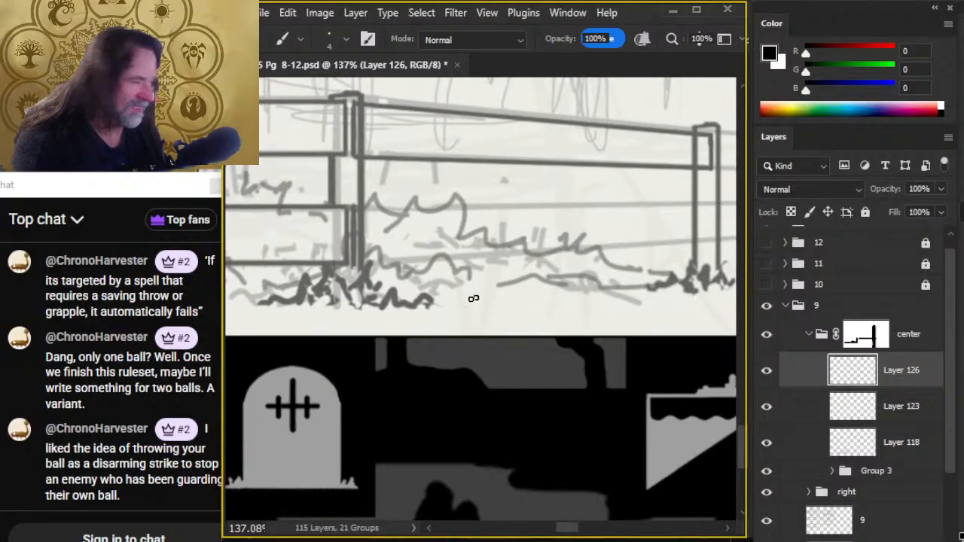
left_click(358, 208)
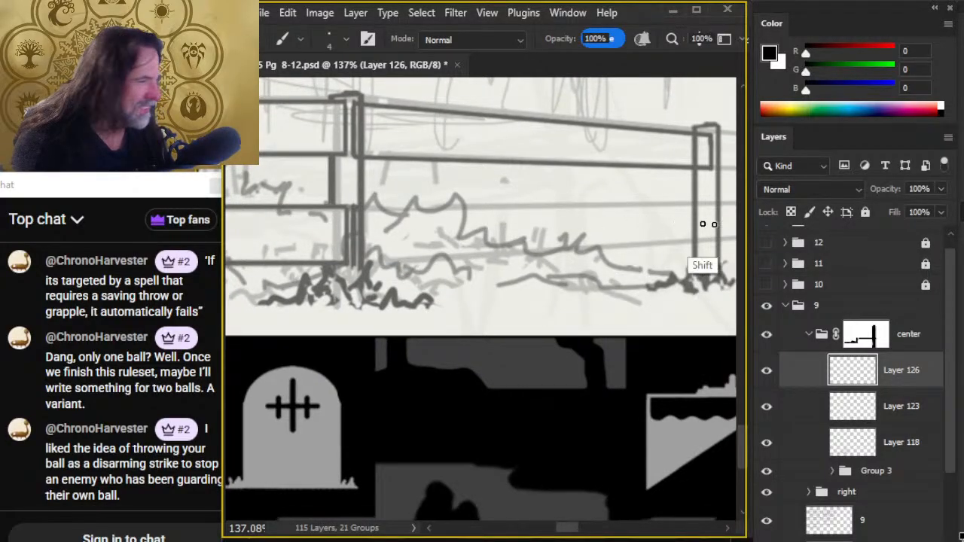
left_click(709, 205, "shift")
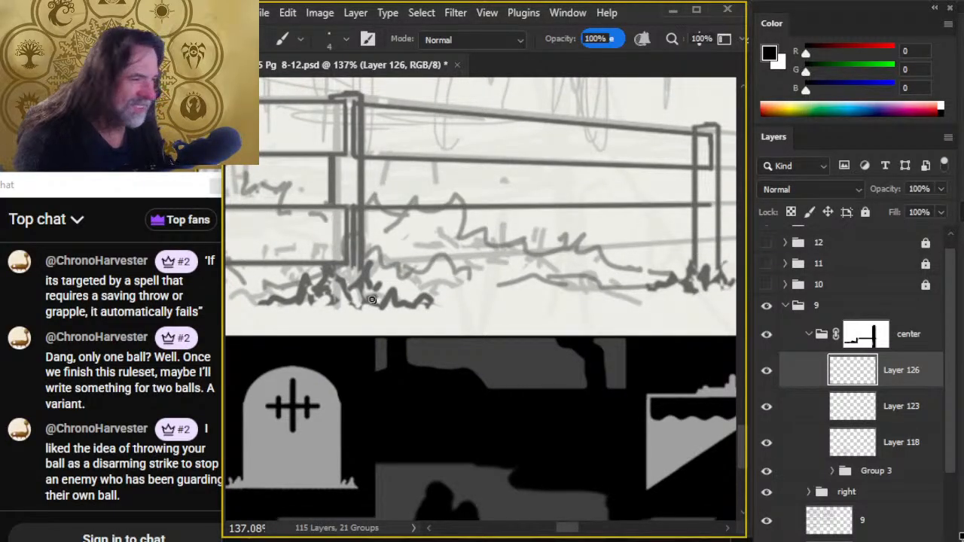
left_click(357, 263)
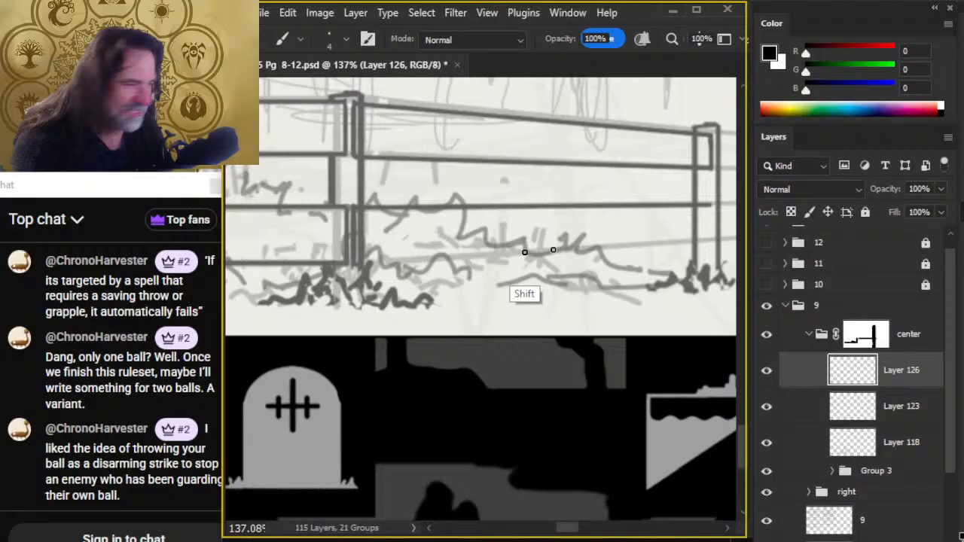
left_click(710, 239, "shift")
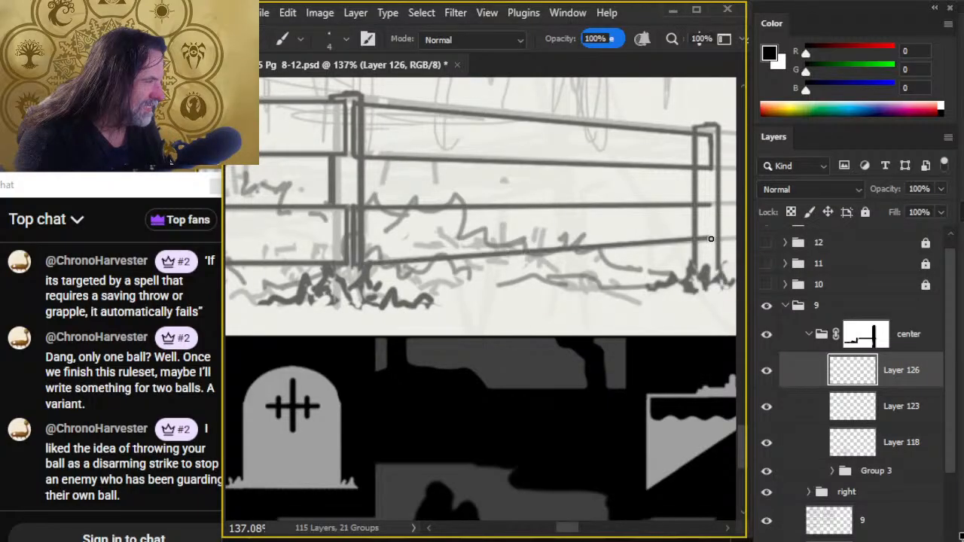
- On Layer 123, erase the fifth post's outline where the upper and lower rails overlap it
left_click(805, 420)
key("e")
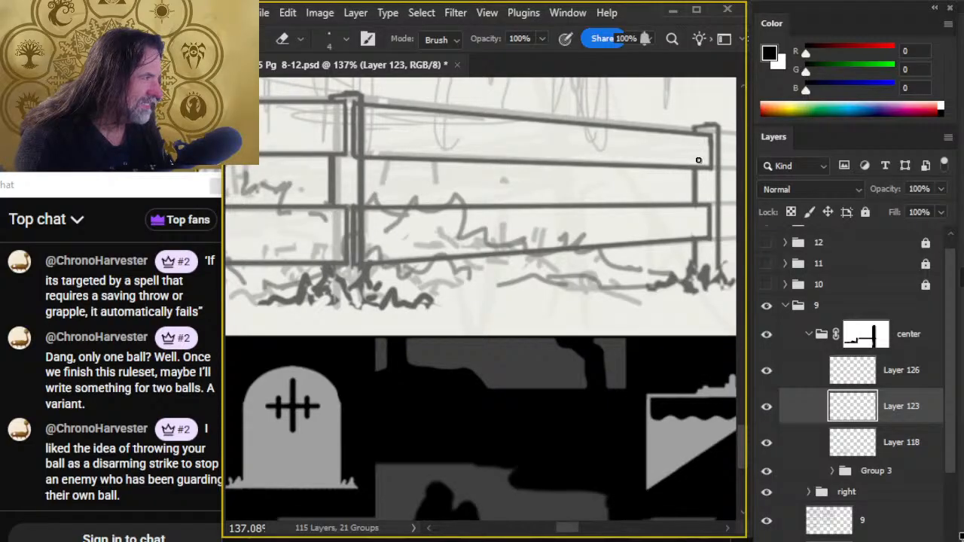
- Toggle Layer 118's visibility to check its line work, and hide the rough sketch in Group 3
key("z")
mouse_move(665, 370)
left_mouse_down()
mouse_move(604, 366)
mouse_move(600, 385)
mouse_move(576, 387)
mouse_move(585, 389)
left_mouse_up()
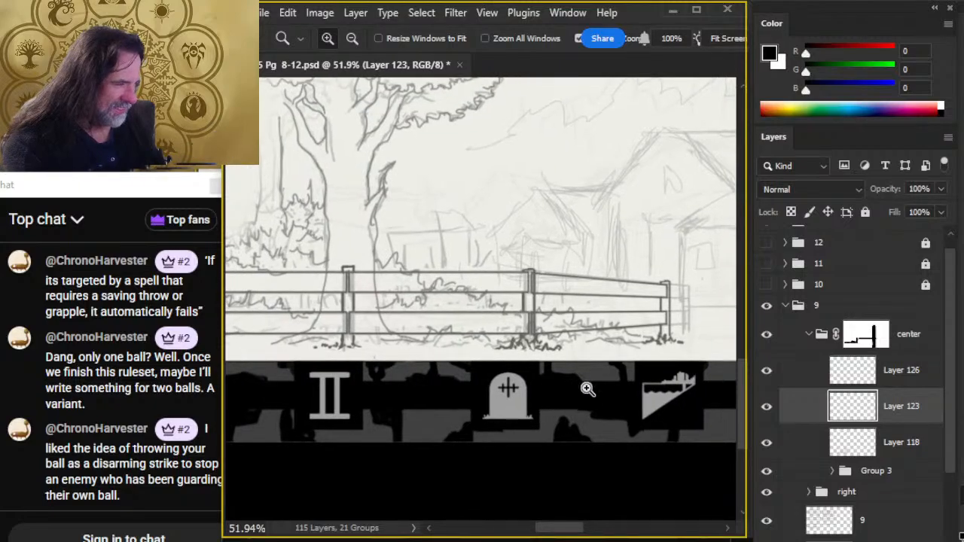
left_click(766, 444)
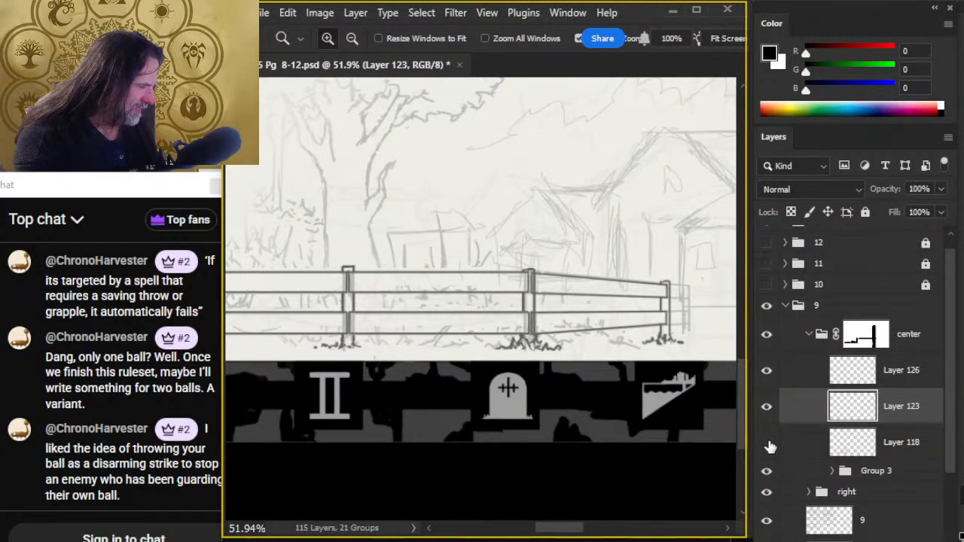
left_click(768, 444)
left_click(767, 473)
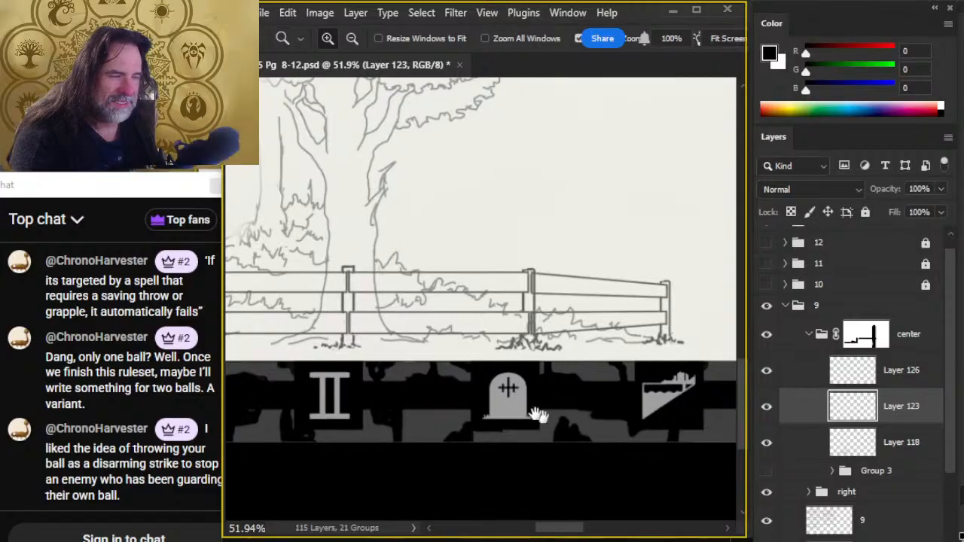
left_click_drag(538, 414, 588, 380)
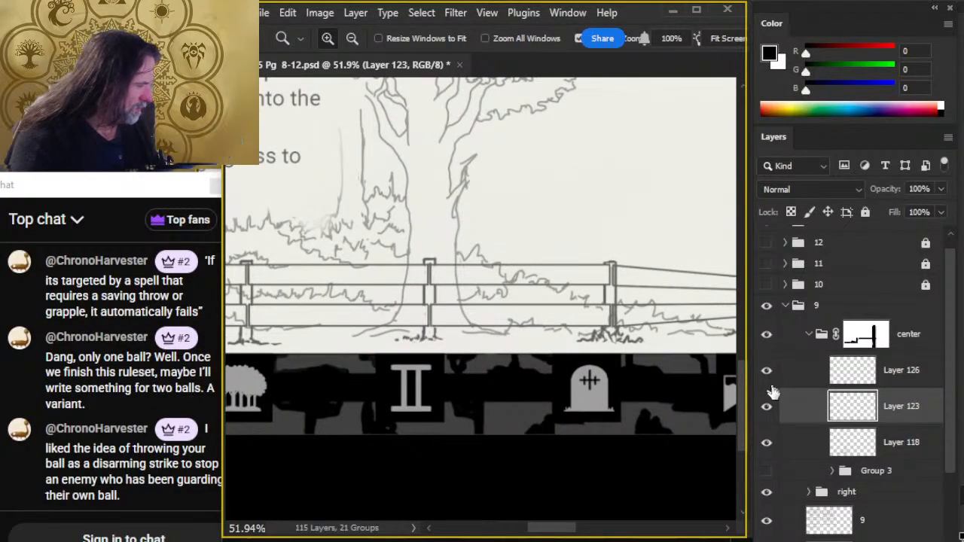
left_click(768, 446)
- On Layer 118, erase the tree trunk and foliage lines that cross the fence rails, using a size 20 eraser
left_click(859, 443)
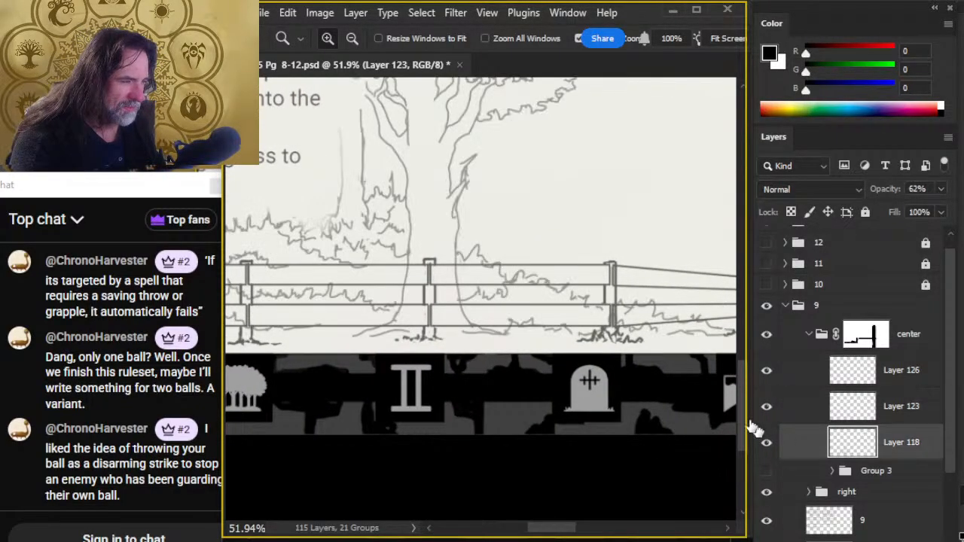
key("e")
key("bracketright")
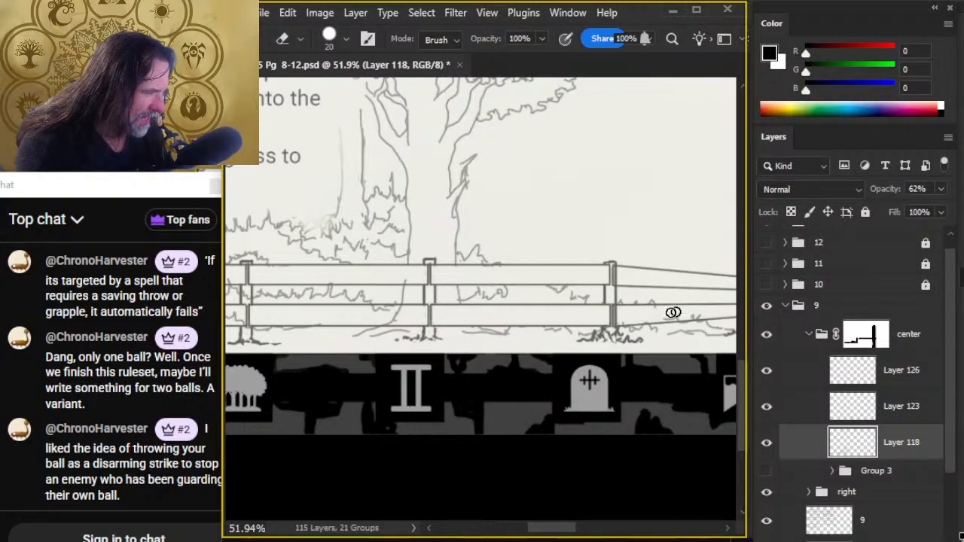
left_click_drag(671, 320, 596, 317)
left_click_drag(747, 335, 746, 341)
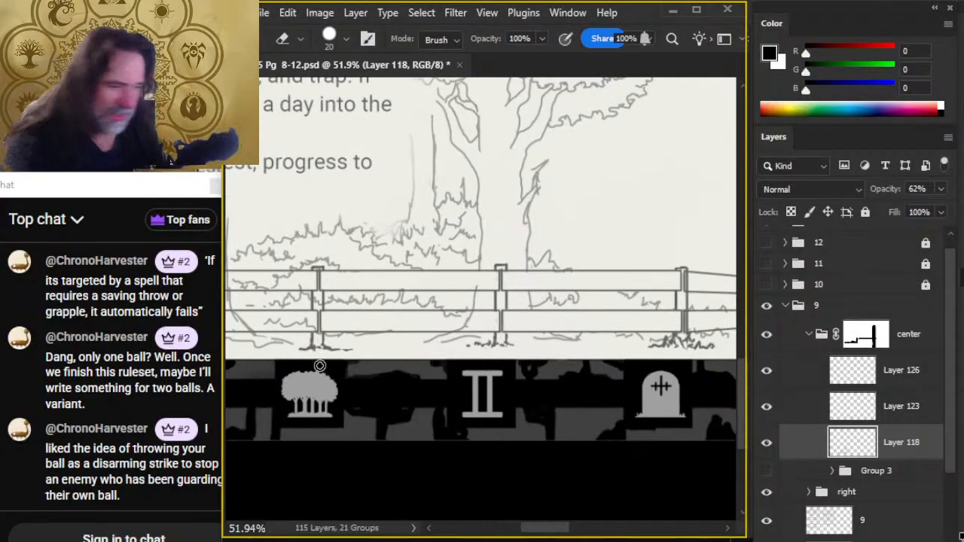
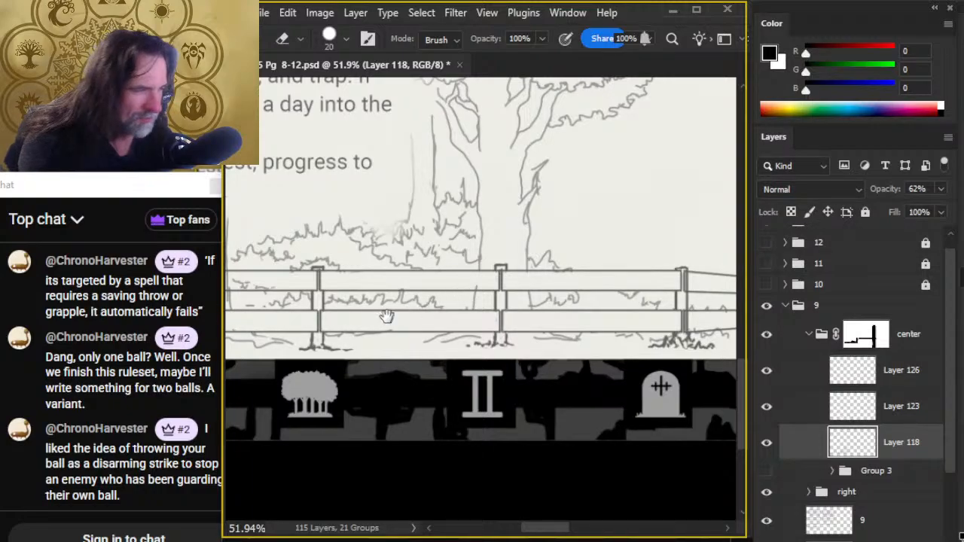
- Show the Group 3 building sketch and add a new empty layer directly above that group
left_click_drag(385, 315, 487, 312)
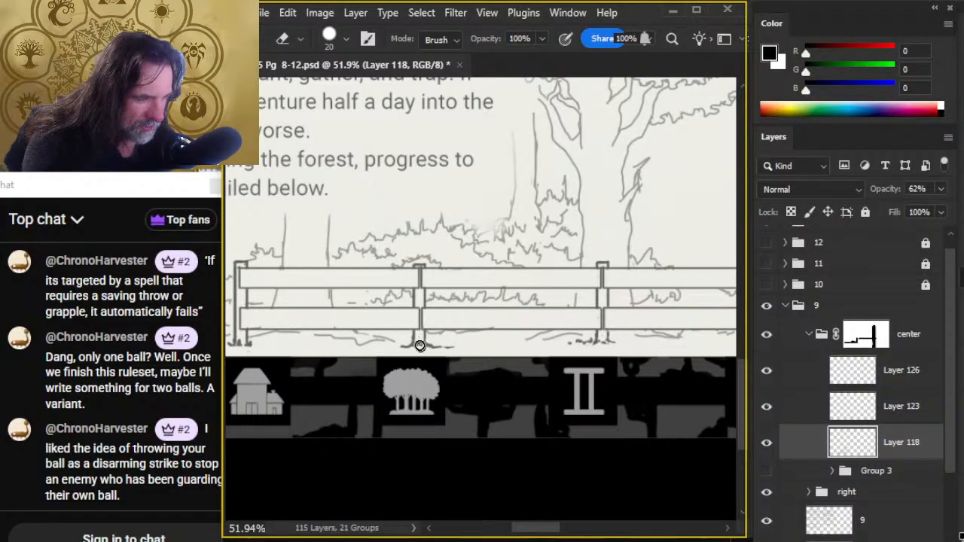
key("z")
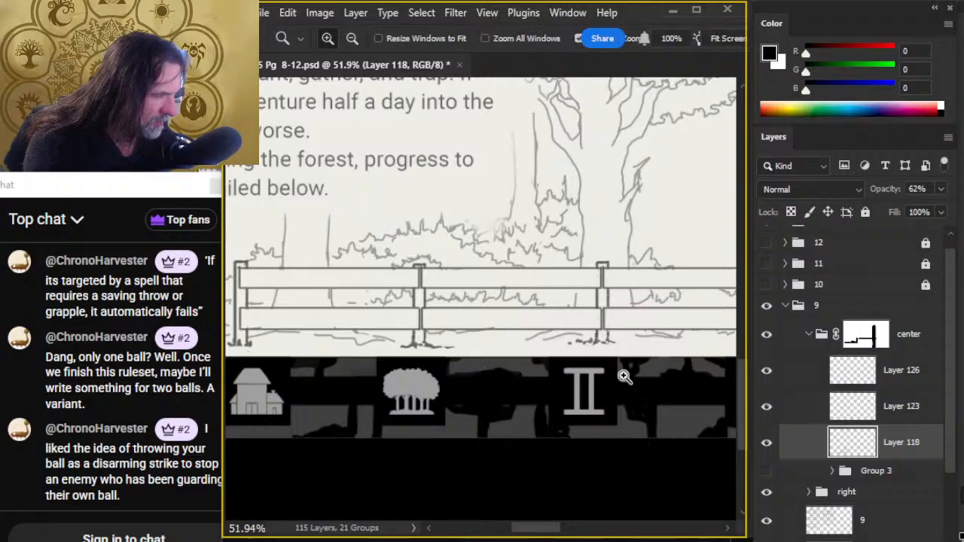
left_click_drag(639, 379, 470, 399)
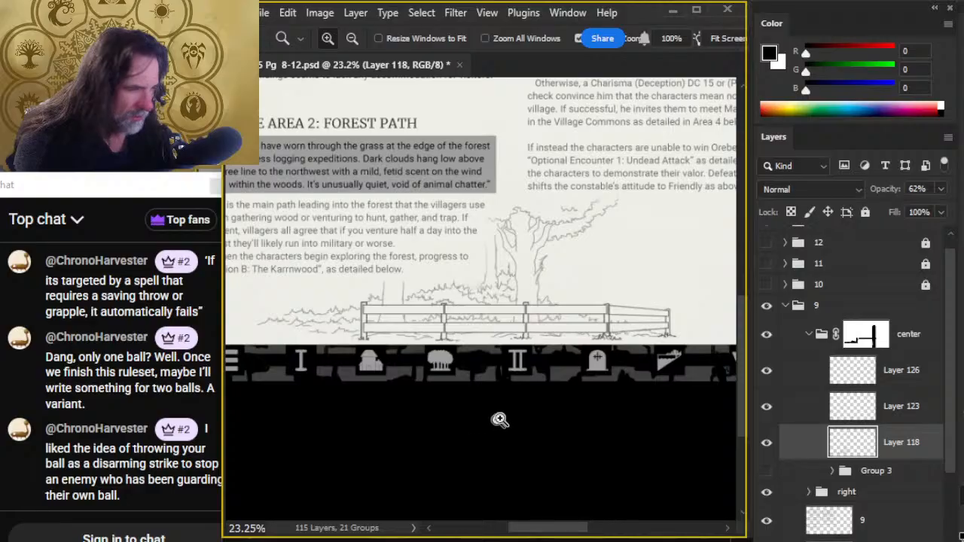
left_click_drag(539, 387, 387, 394)
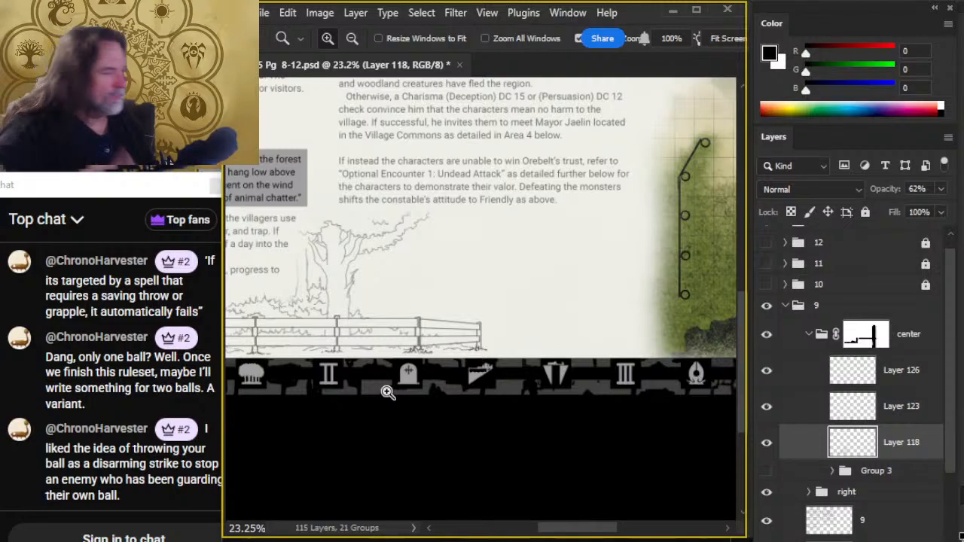
left_click(767, 471)
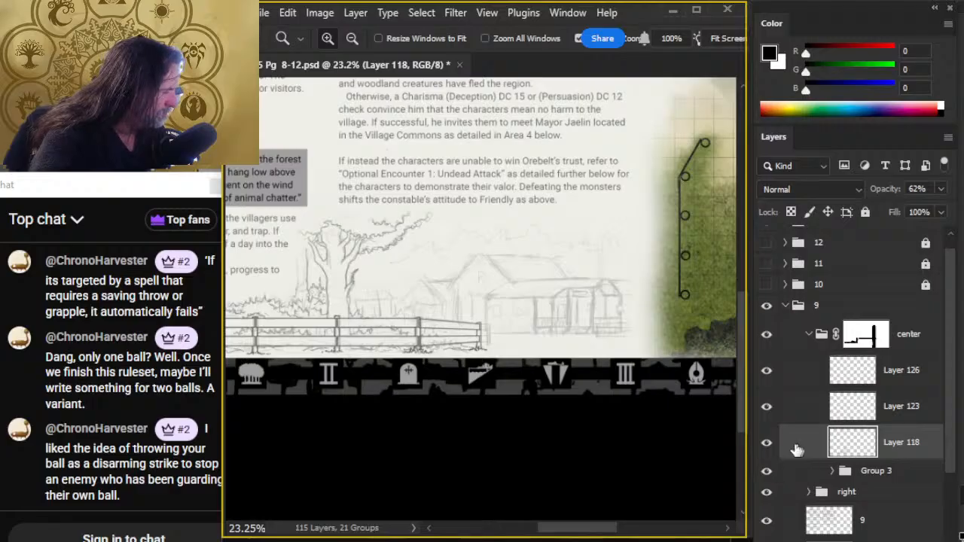
left_click(770, 445)
left_click(771, 447)
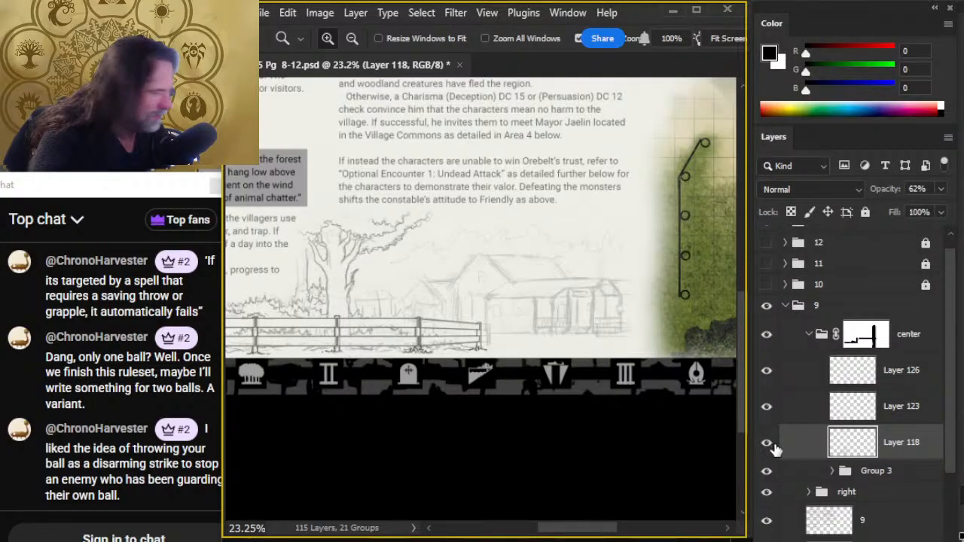
left_click(803, 473)
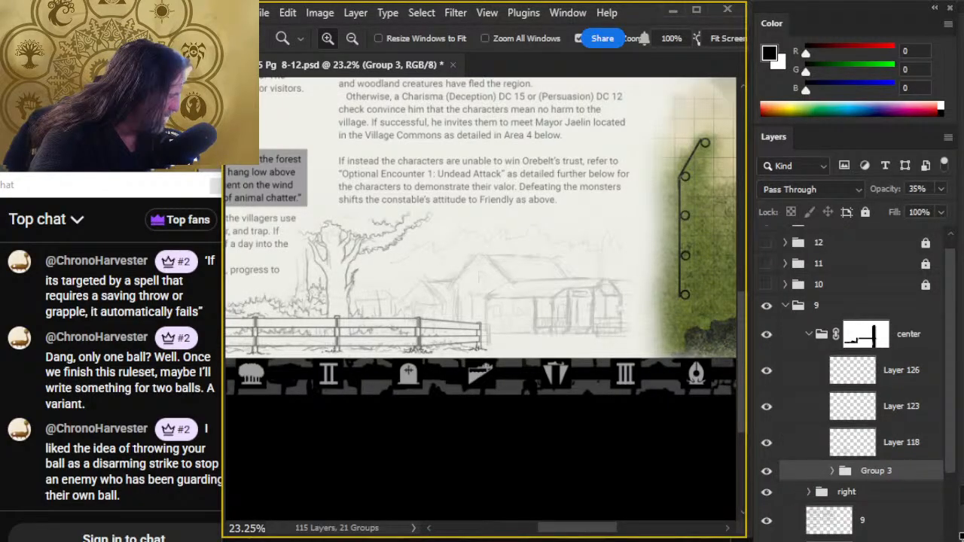
key("ctrl+shift+alt+n")
- Ink a short upright fence post in front of the right end of the building's porch, cleaning it with the eraser
left_click_drag(551, 367, 444, 353)
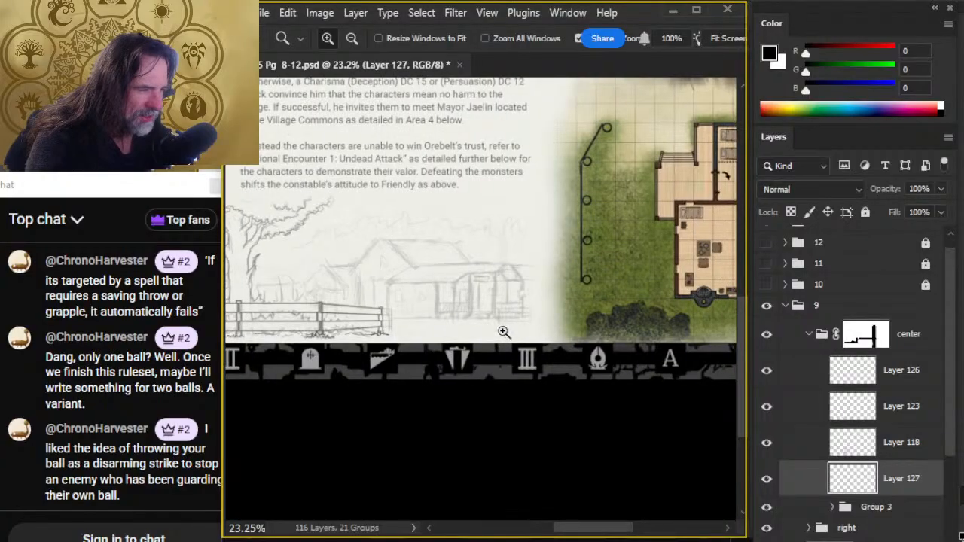
left_click_drag(503, 331, 546, 353)
key("b")
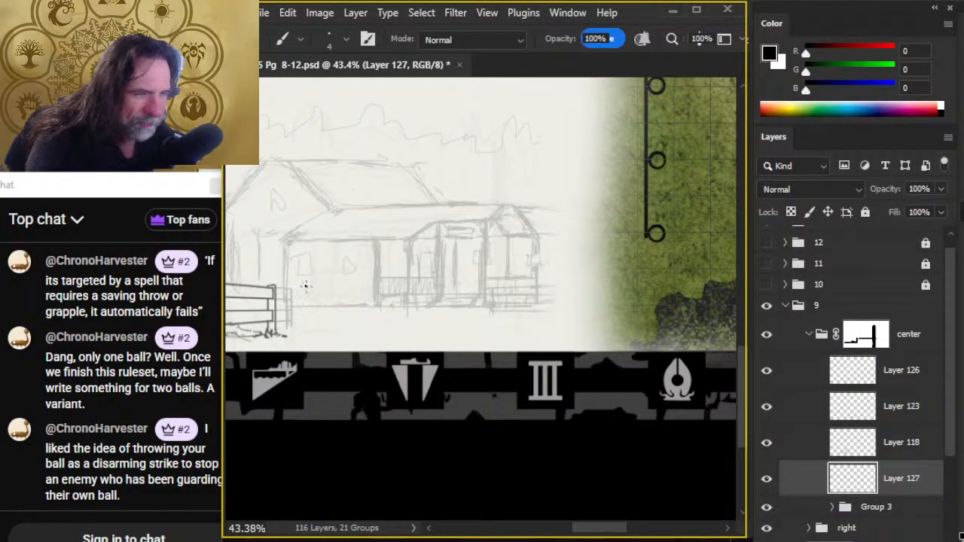
left_click_drag(503, 291, 498, 314)
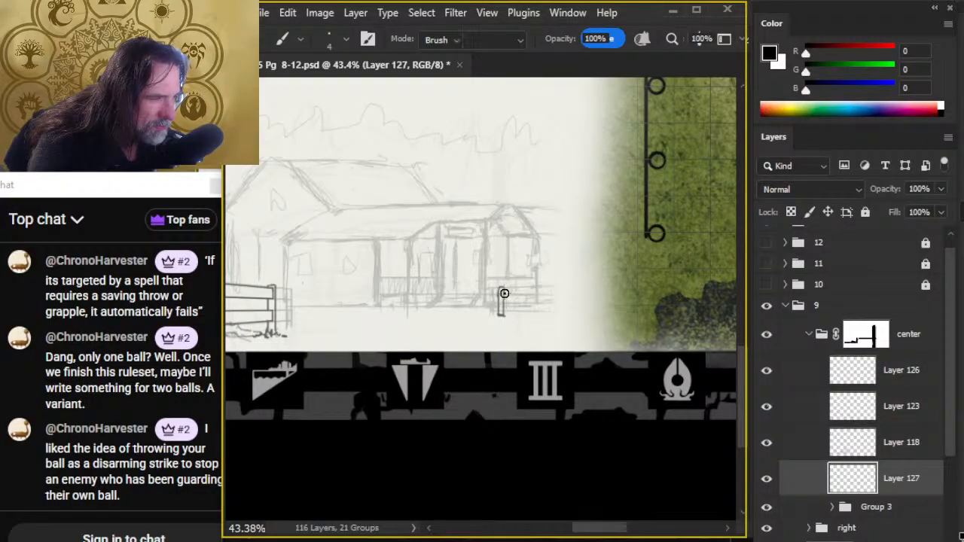
key("e")
key("b")
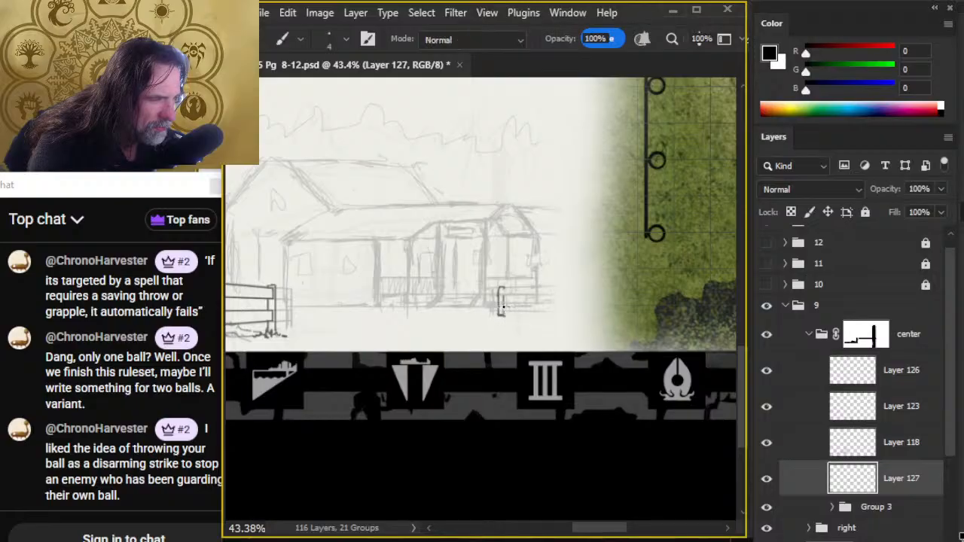
- Draw the two straight lines of the lower fence rail, running right from the new post toward the map edge
left_click(502, 306)
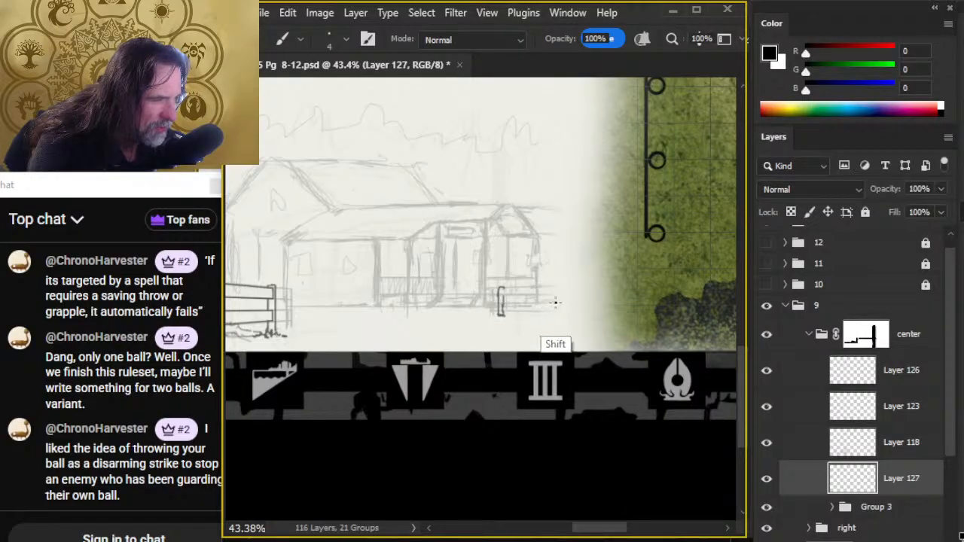
left_click(556, 303, "shift")
left_click(502, 310)
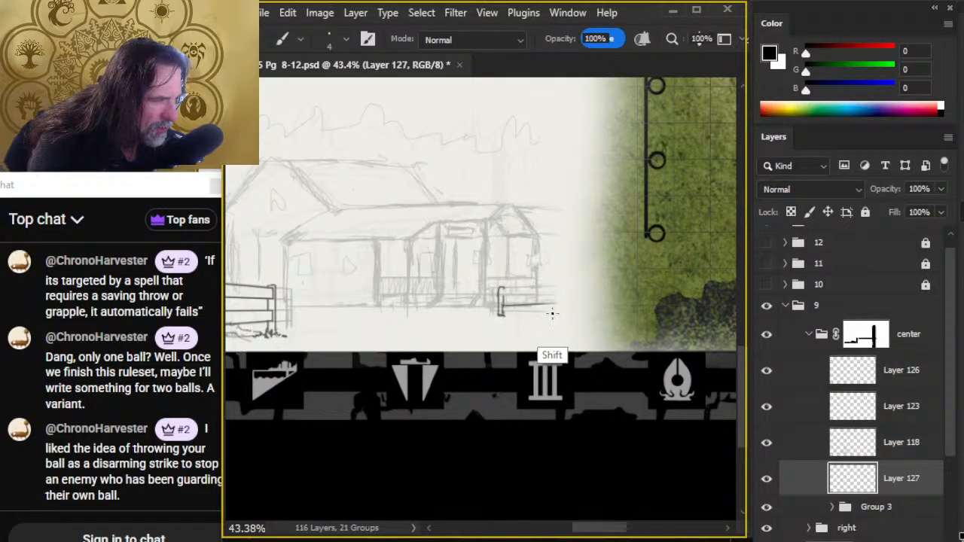
left_click(554, 310, "shift")
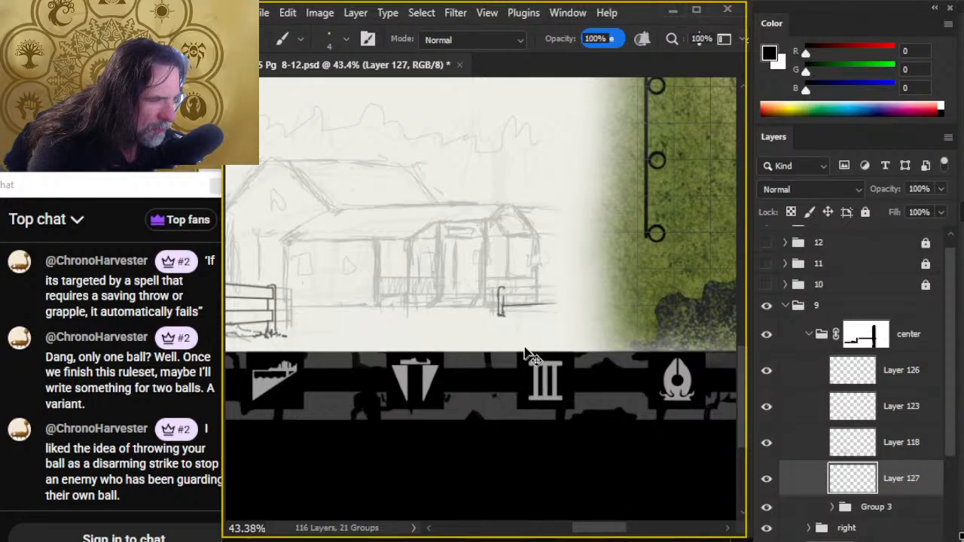
left_click(500, 313)
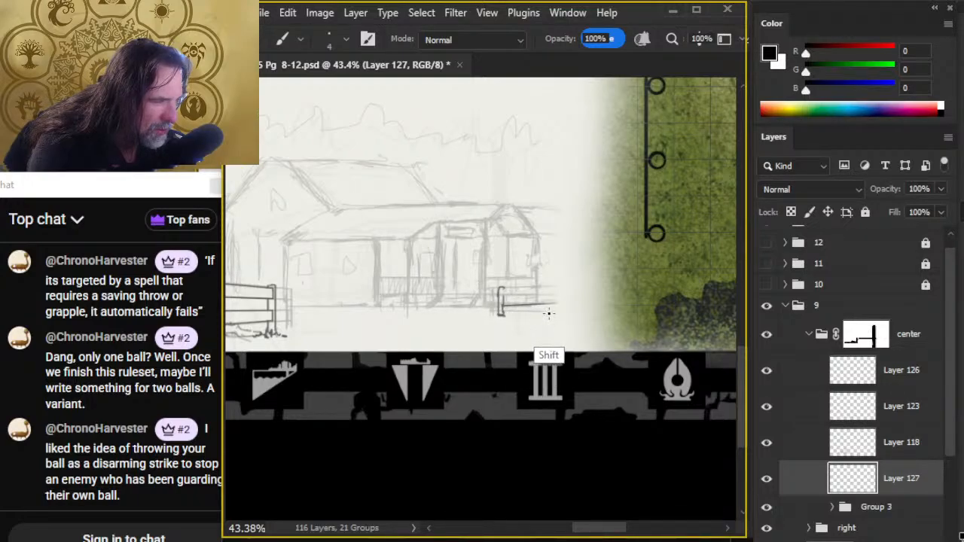
left_click(552, 313, "shift")
key("ctrl+z")
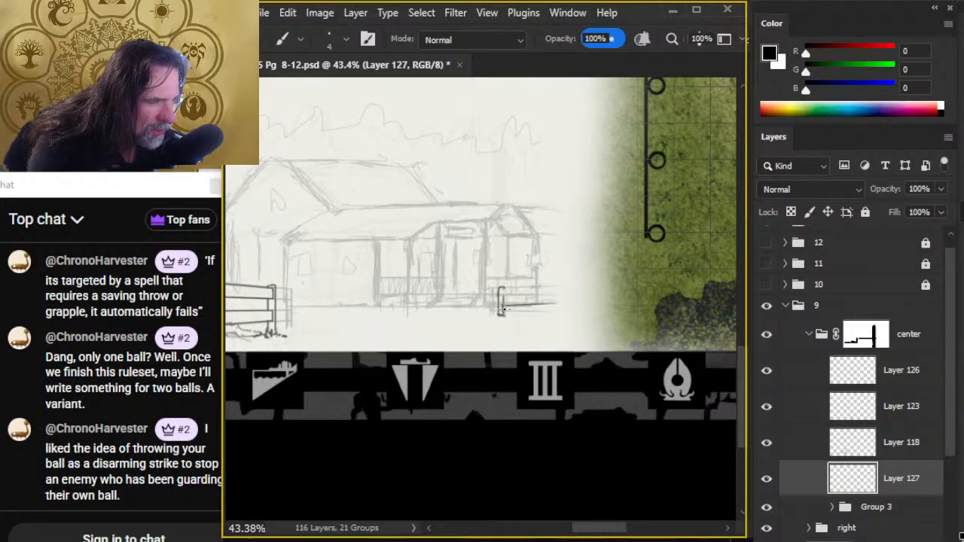
left_click(552, 311, "shift")
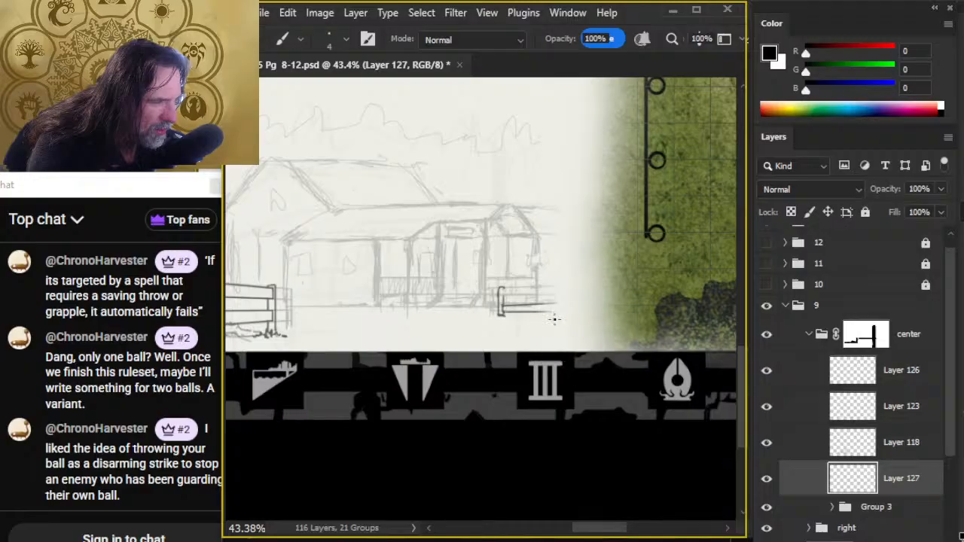
- Draw the two straight lines of the upper fence rail, extending right from near the top of the new post
left_click(503, 298)
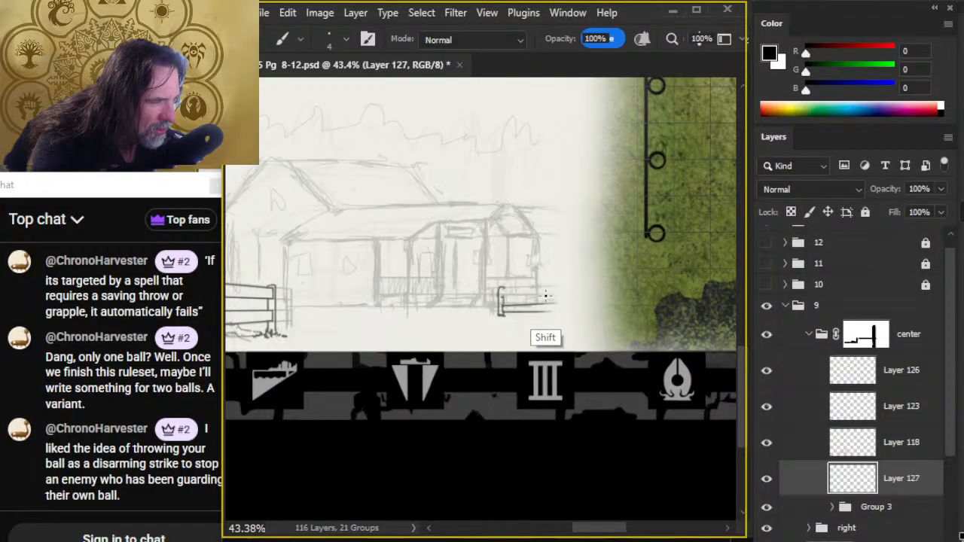
left_click(554, 295, "shift")
left_click(497, 292)
left_click(504, 293, "shift")
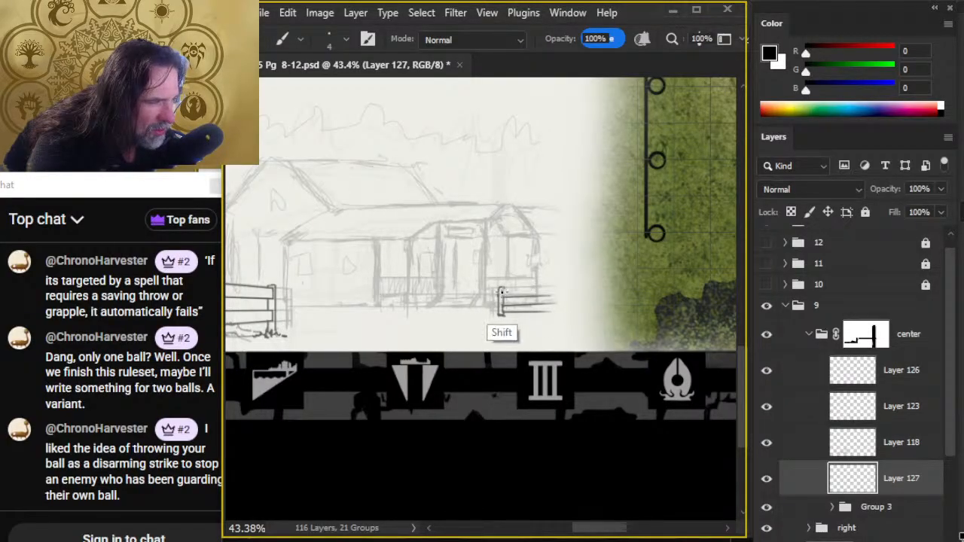
left_click(561, 299, "shift")
- Lasso the lower rail with the post's base and shift it slightly upward, closer to the upper rail, then deselect
key("r")
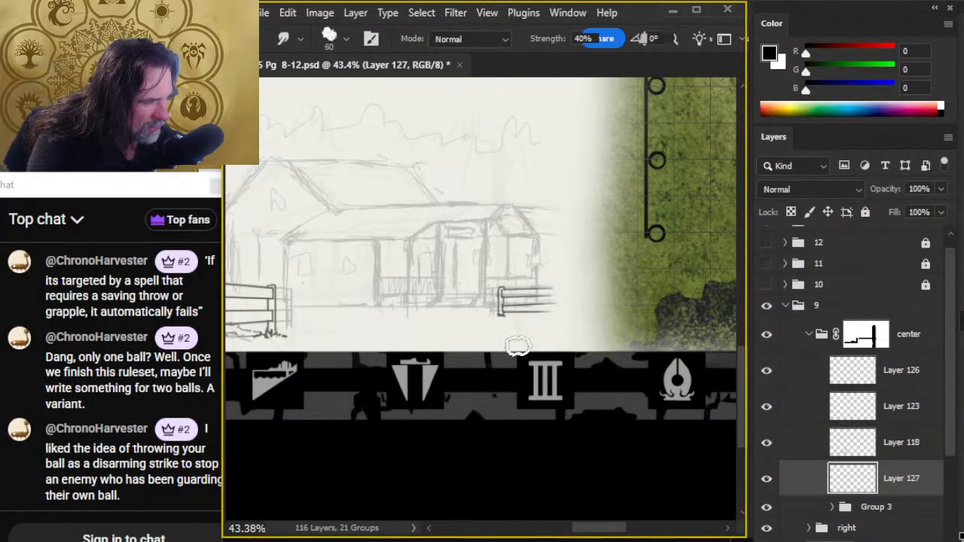
key("ctrl+space")
key("ctrl+space")
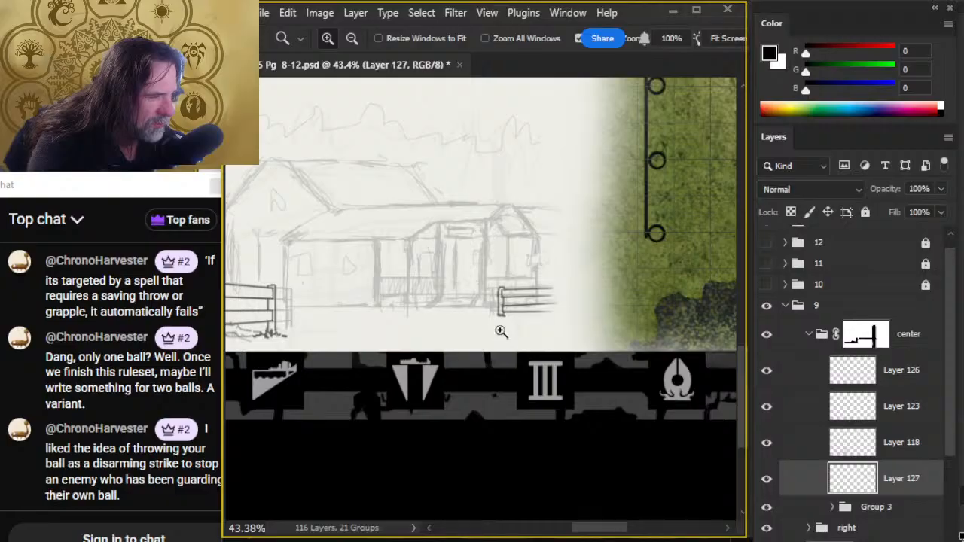
mouse_move(501, 332)
left_mouse_down()
mouse_move(565, 323)
mouse_move(549, 280)
mouse_move(575, 338)
mouse_move(640, 267)
mouse_move(532, 270)
left_mouse_up()
key("l")
key("v")
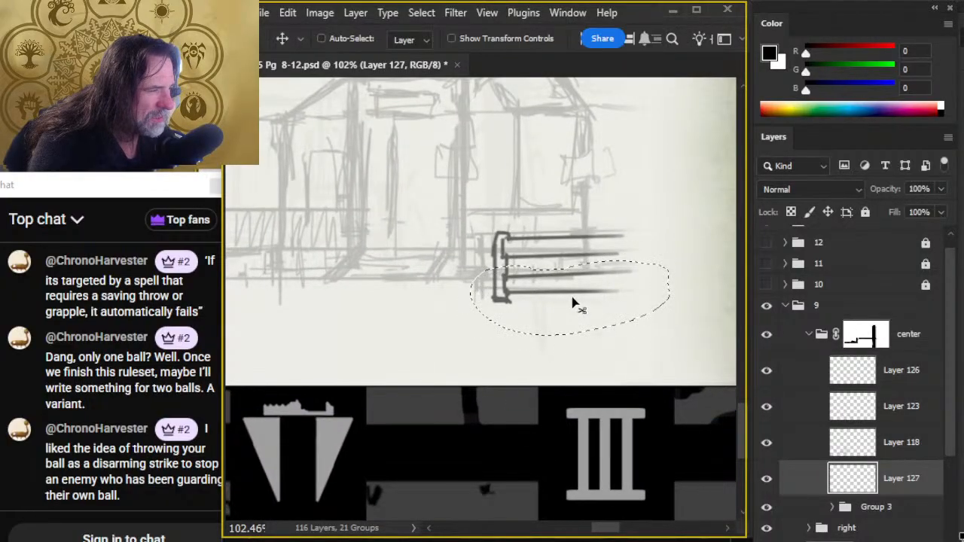
mouse_move(572, 303)
left_mouse_down()
mouse_move(572, 287)
mouse_move(577, 299)
left_mouse_up()
key("ctrl+d")
key("l")
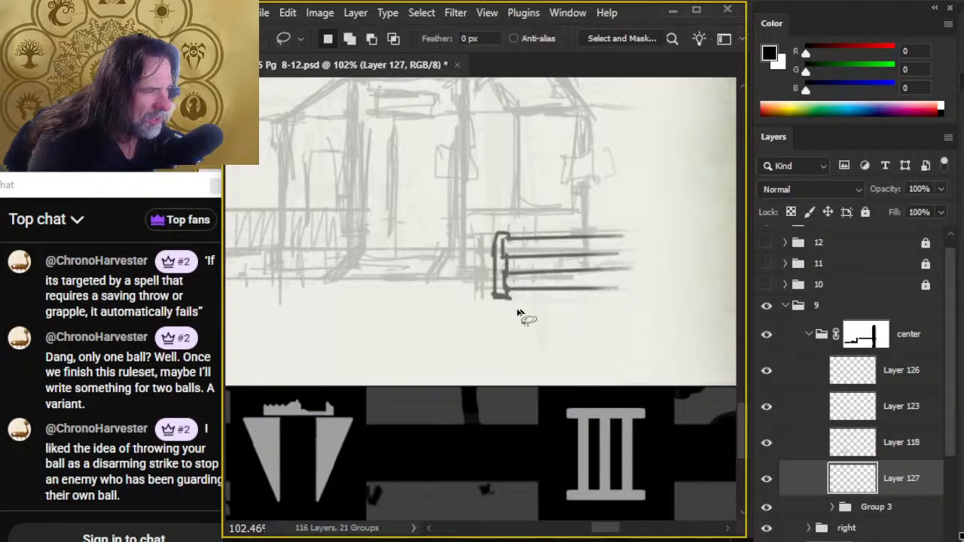
key("e")
key("b")
mouse_move(494, 294)
left_mouse_down()
mouse_move(494, 316)
mouse_move(524, 322)
left_mouse_up()
key("e")
key("b")
key("e")
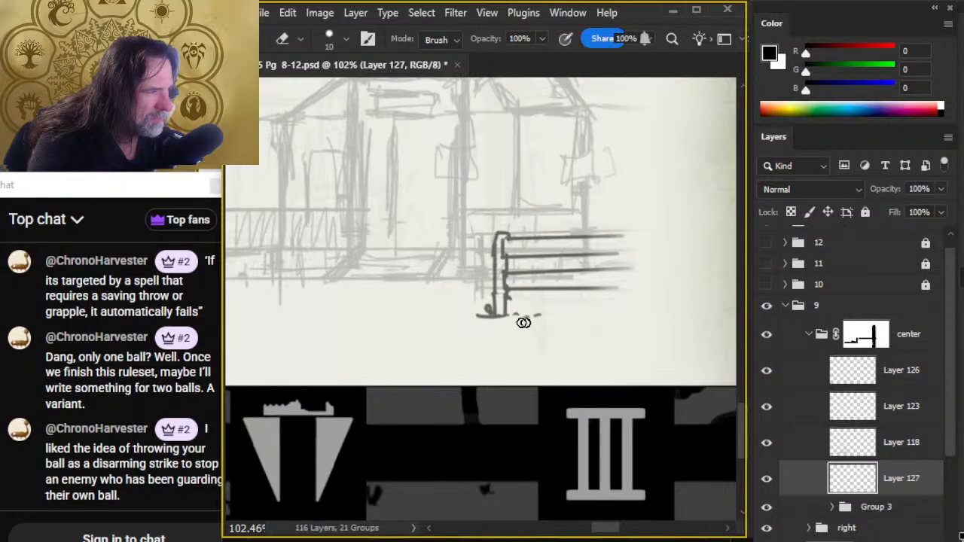
- Erase the flat foot of the new fence post and redraw it with small grass marks around the base
key("z")
left_click_drag(591, 370, 520, 439)
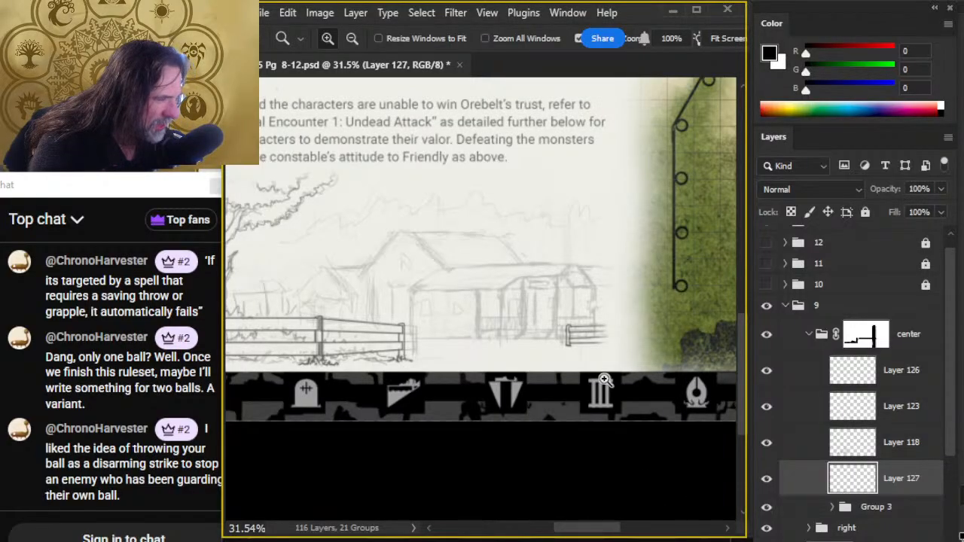
left_click(584, 360)
key("e")
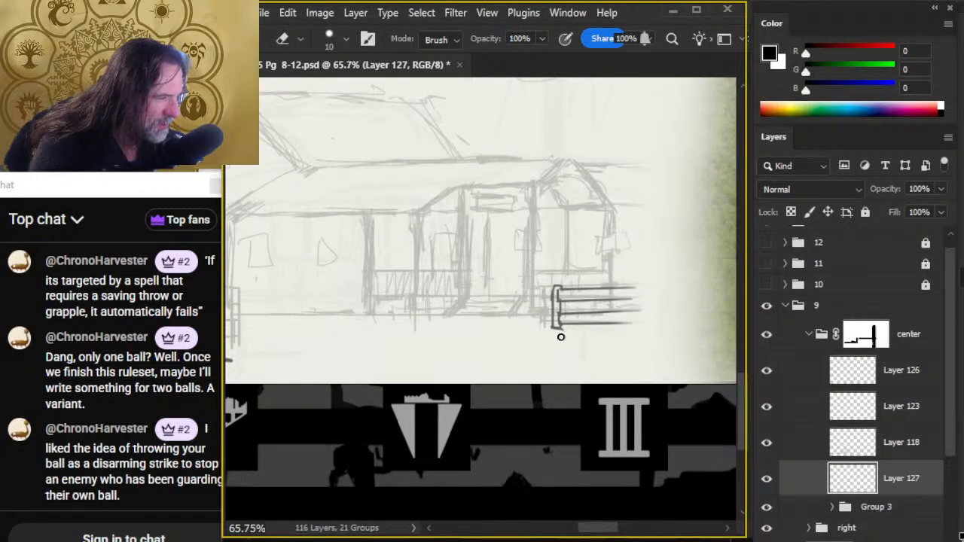
key("b")
key("e")
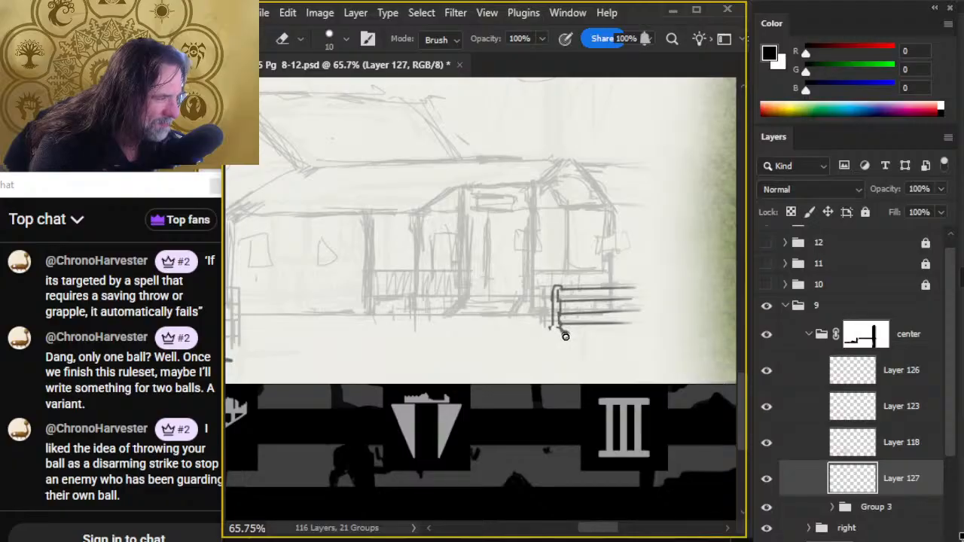
key("b")
key("e")
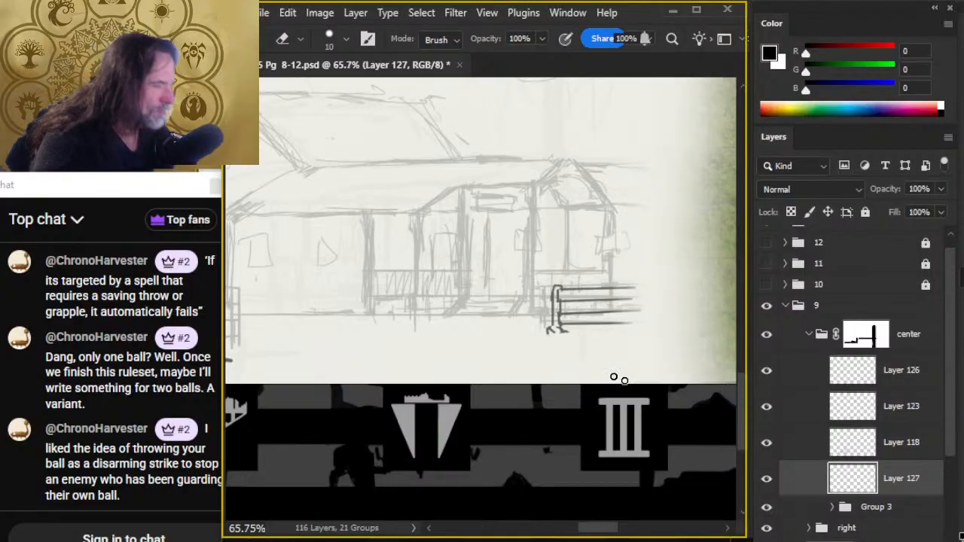
- Sketch uneven ground strokes on both sides of the new post's base, trimming the excess with the eraser at size 15
key("bracketright")
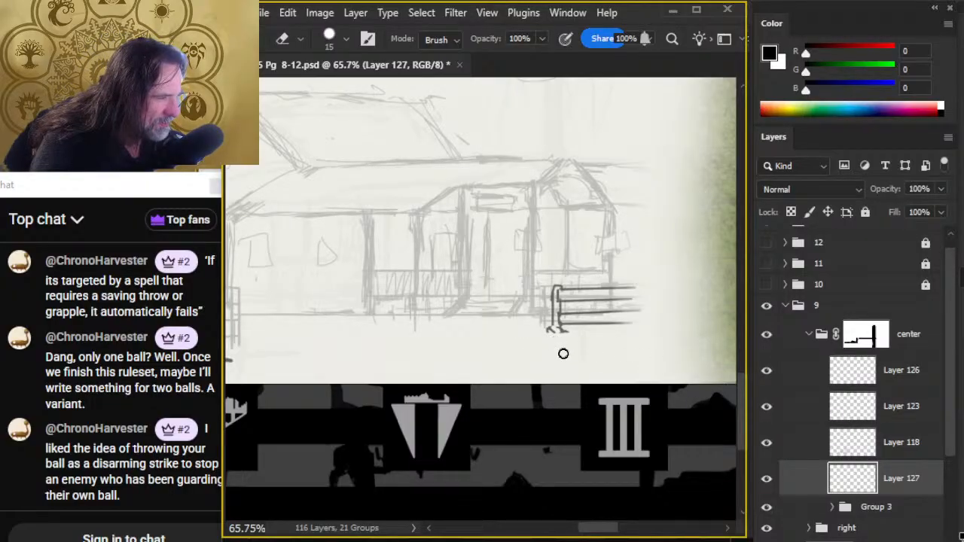
key("b")
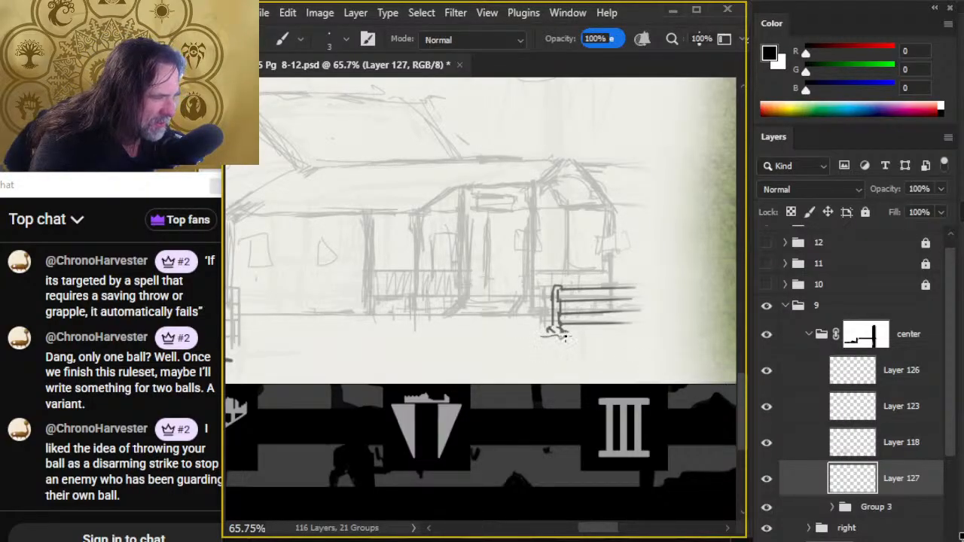
key("e")
mouse_move(579, 332)
left_mouse_down()
mouse_move(598, 333)
mouse_move(570, 339)
left_mouse_up()
key("b")
mouse_move(490, 332)
left_mouse_down()
mouse_move(568, 336)
mouse_move(495, 335)
mouse_move(631, 338)
left_mouse_up()
key("e")
mouse_move(522, 335)
left_mouse_down()
mouse_move(477, 334)
mouse_move(550, 340)
mouse_move(503, 334)
mouse_move(529, 332)
left_mouse_up()
key("b")
left_click_drag(618, 333, 634, 334)
- Rework the ground line below the rails, erasing its right end and replacing it with short broken strokes
key("e")
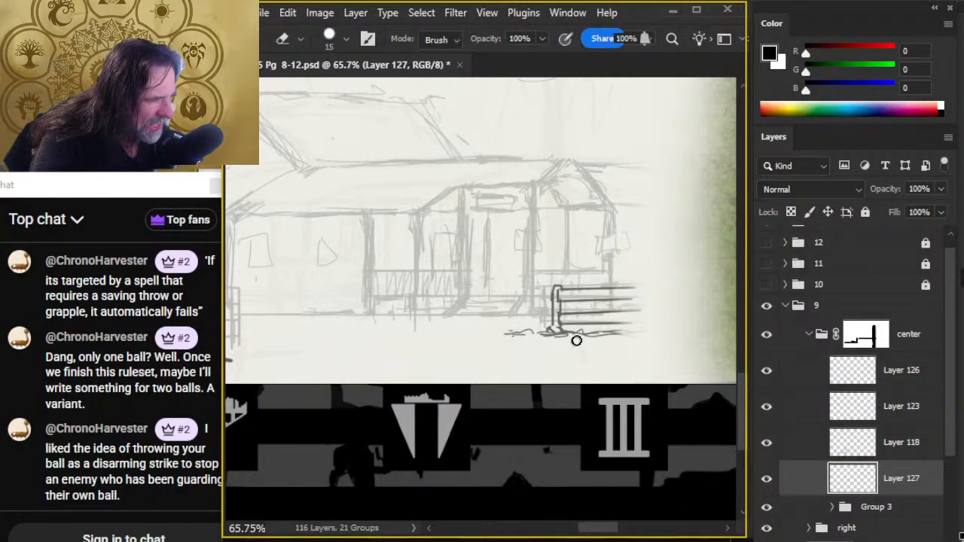
key("b")
left_click_drag(577, 339, 673, 340)
key("e")
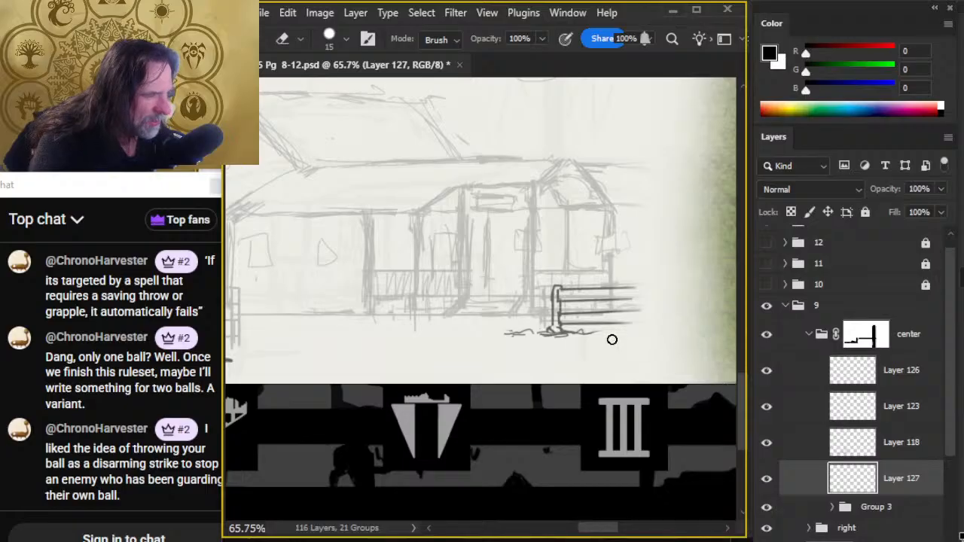
key("b")
left_click_drag(601, 334, 614, 333)
- Free-transform the inked fence section on Layer 127, scaling it up proportionally to about 117%
key("z")
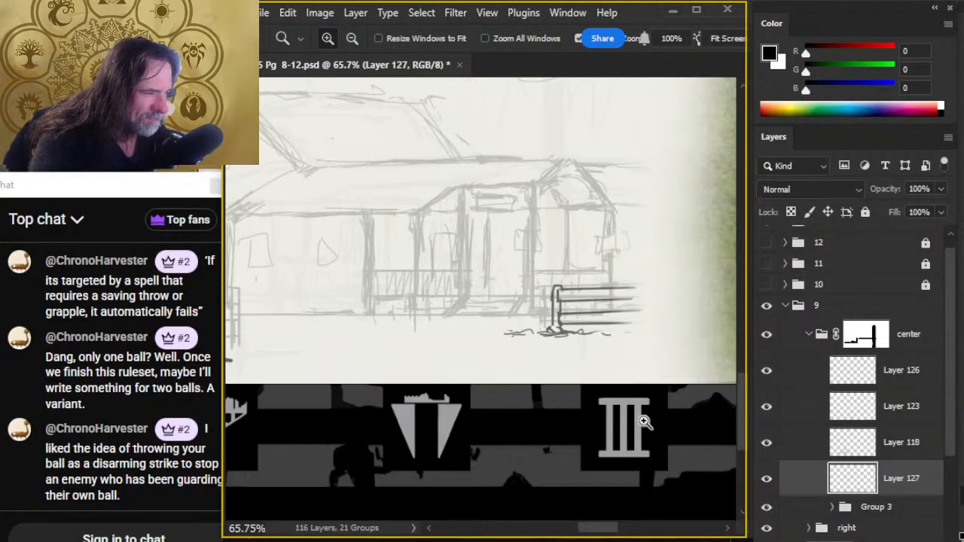
left_click_drag(650, 420, 583, 422)
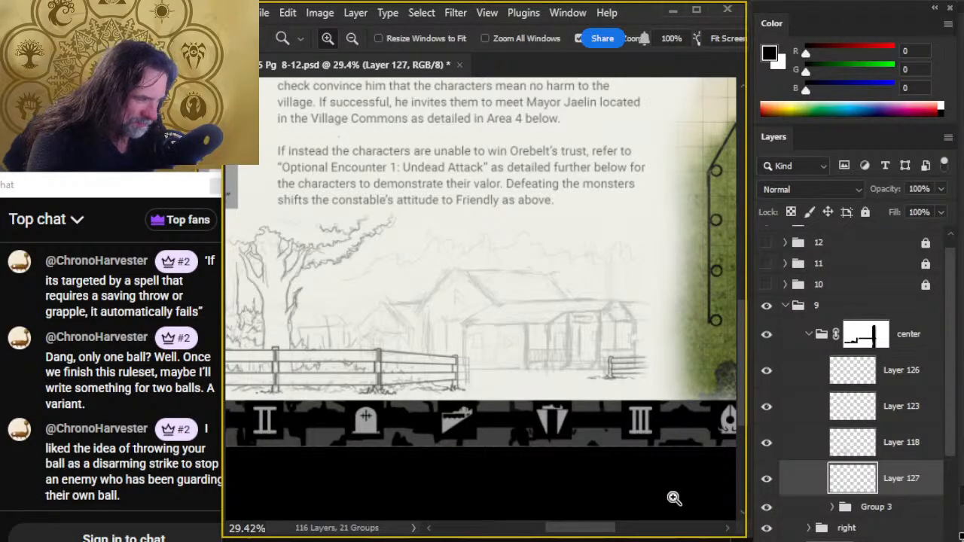
key("l")
right_click(635, 376)
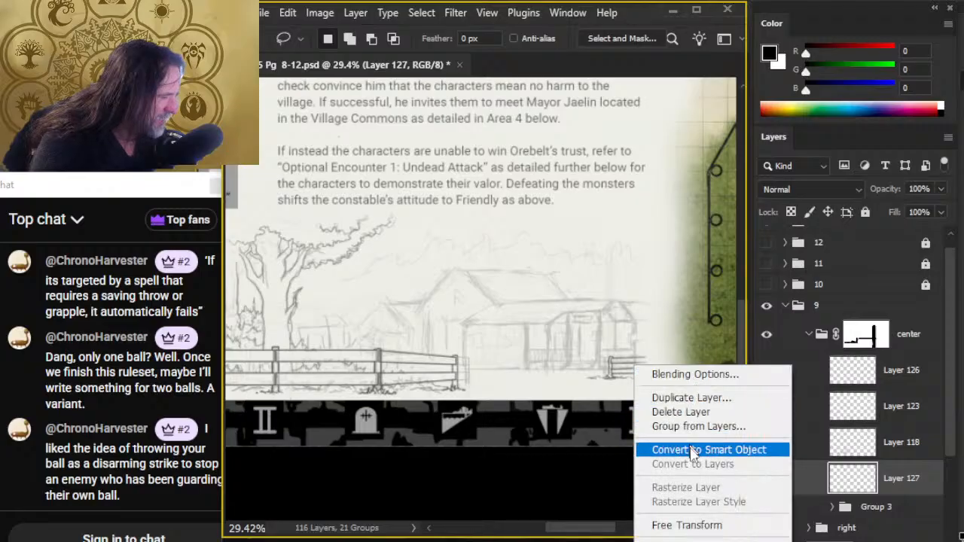
left_click(687, 525)
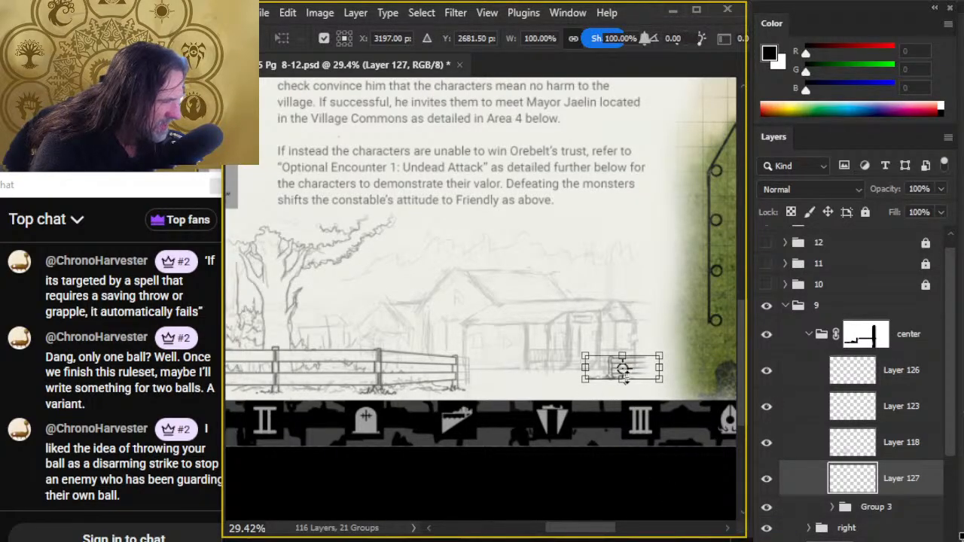
left_click_drag(623, 382, 623, 385)
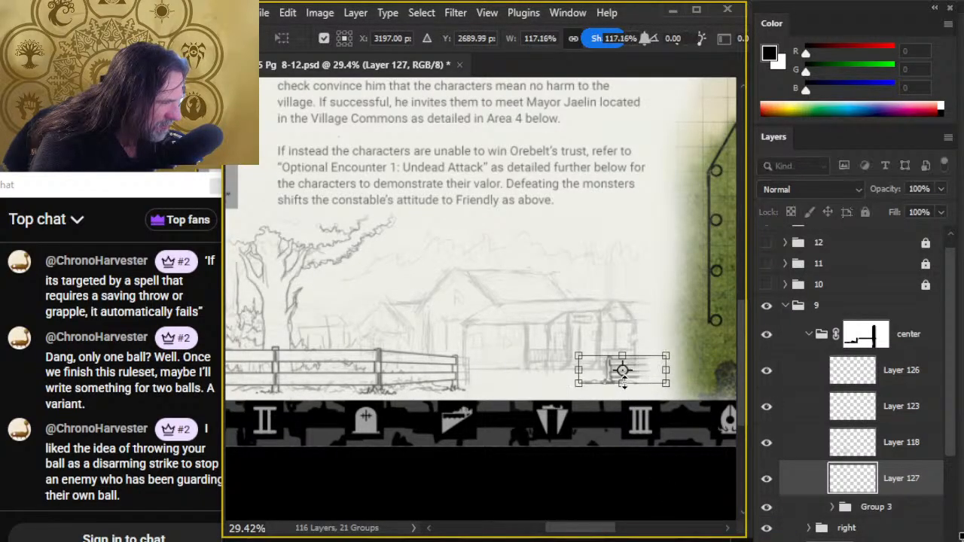
key("Return")
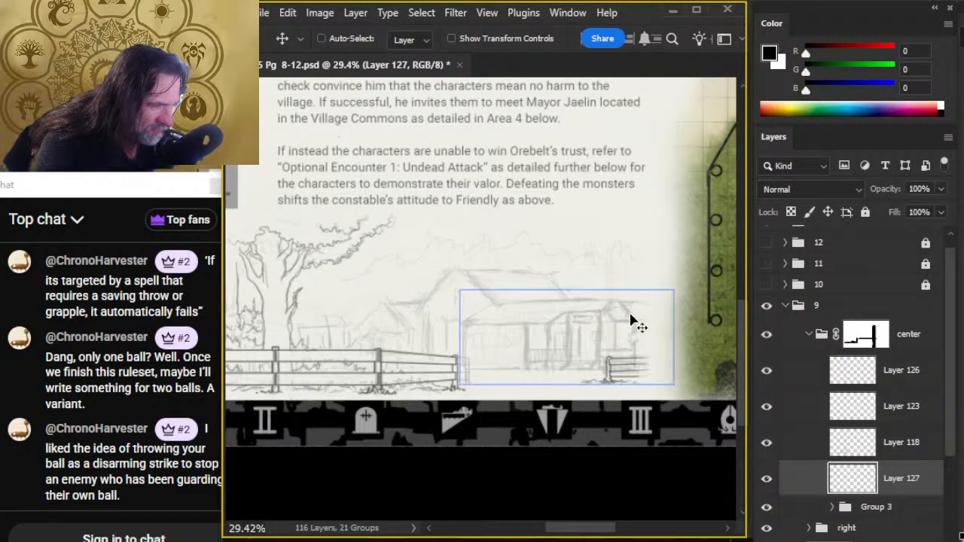
- Enlarge the same fence section a little more with Free Transform, scaling it to about 106%
key("l")
right_click(668, 324)
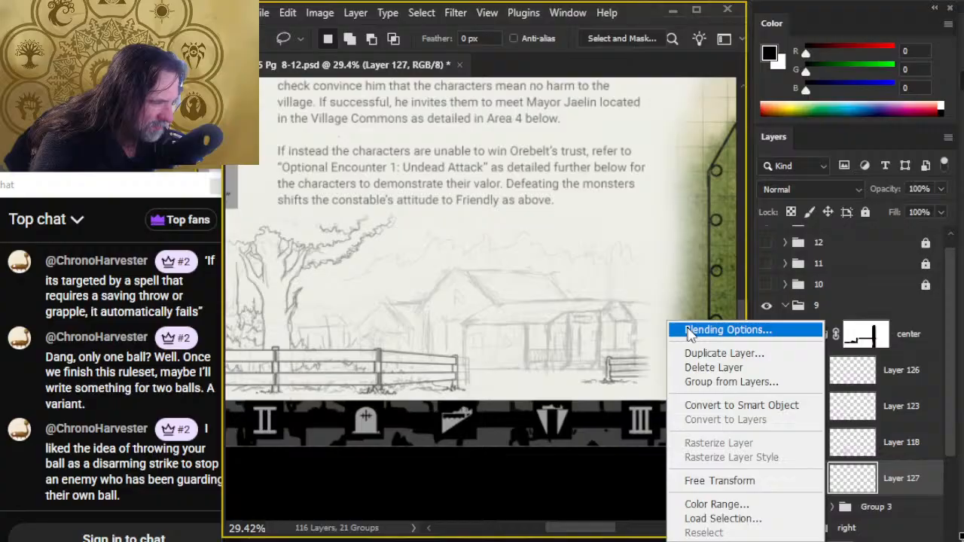
left_click(729, 480)
left_click_drag(628, 350, 627, 351)
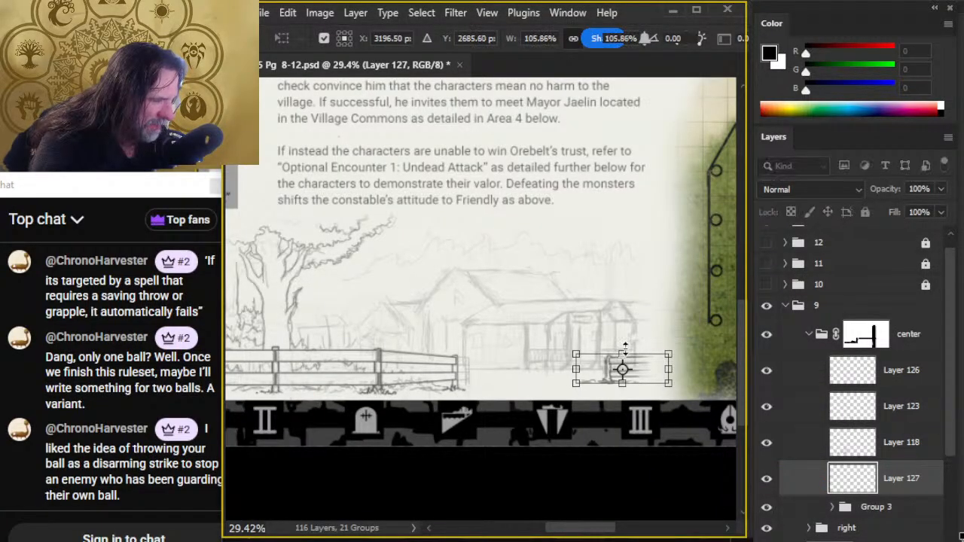
key("Return")
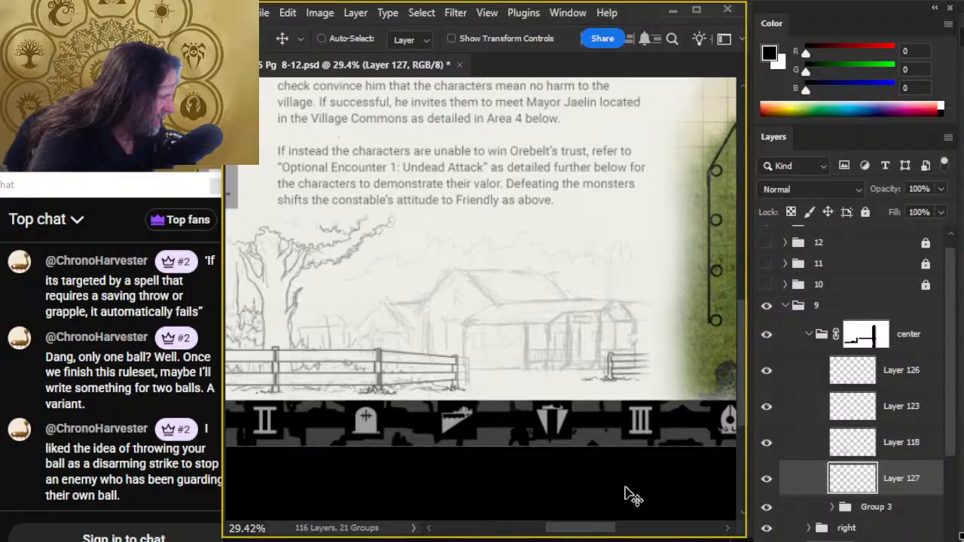
left_click(804, 506)
key("l")
right_click(544, 301)
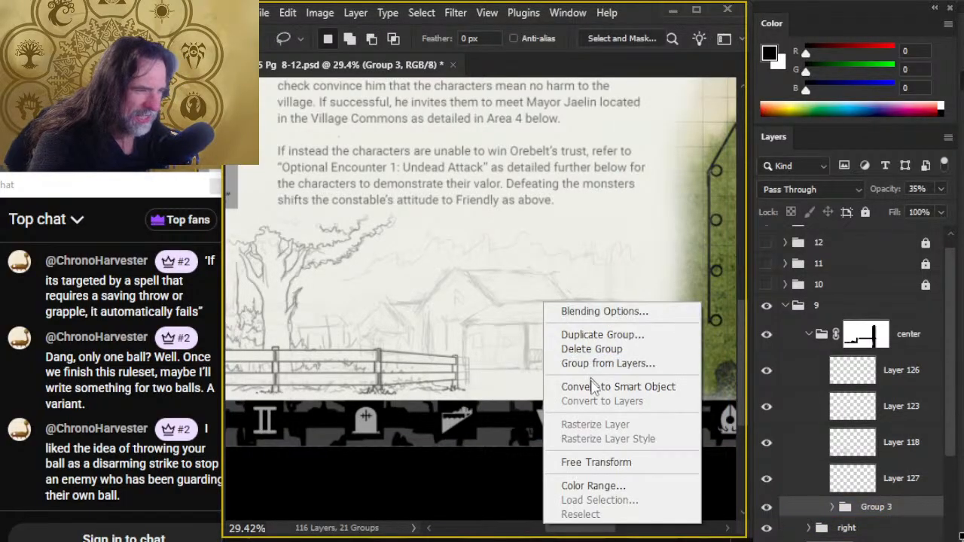
left_click(622, 462)
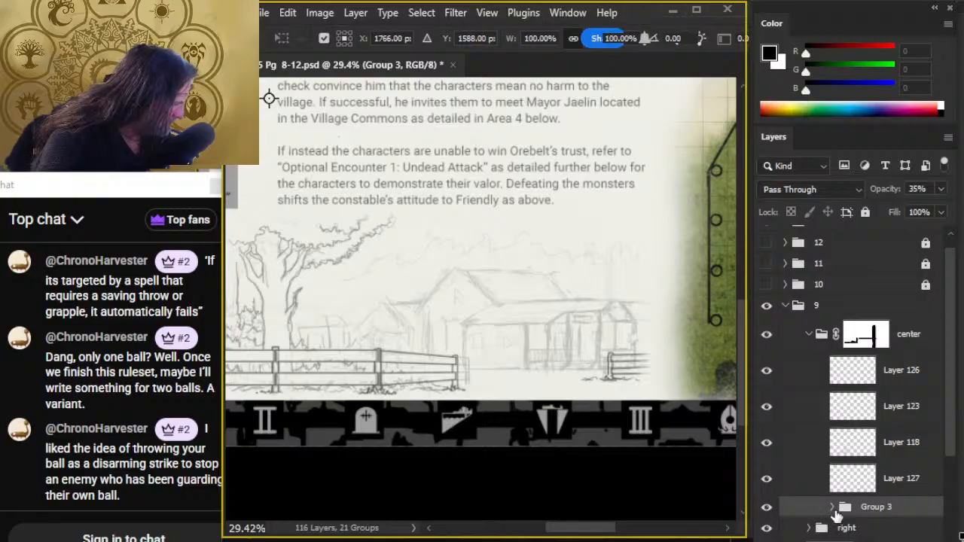
- Move the ref group out of Group 3 so it sits directly above it, and collapse Group 3
left_click(832, 507)
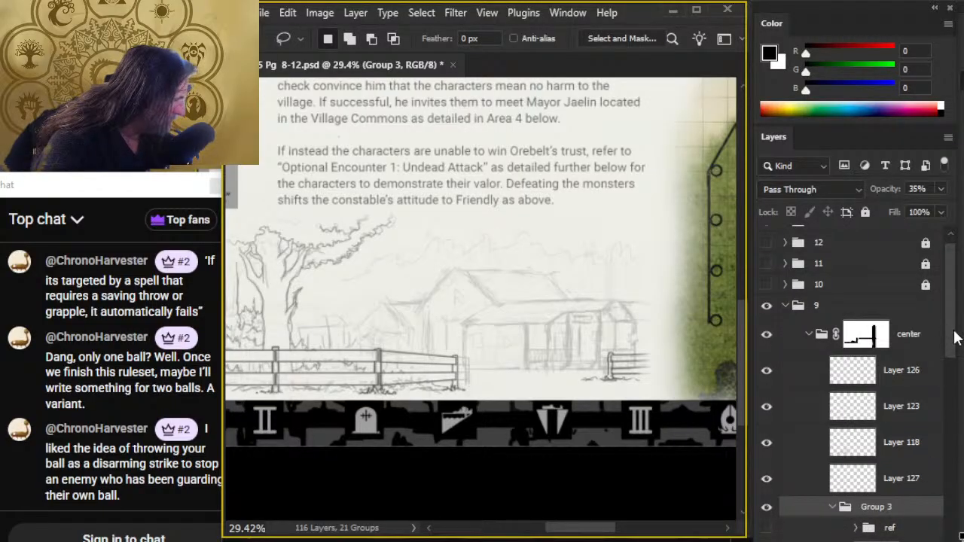
left_click_drag(954, 336, 955, 393)
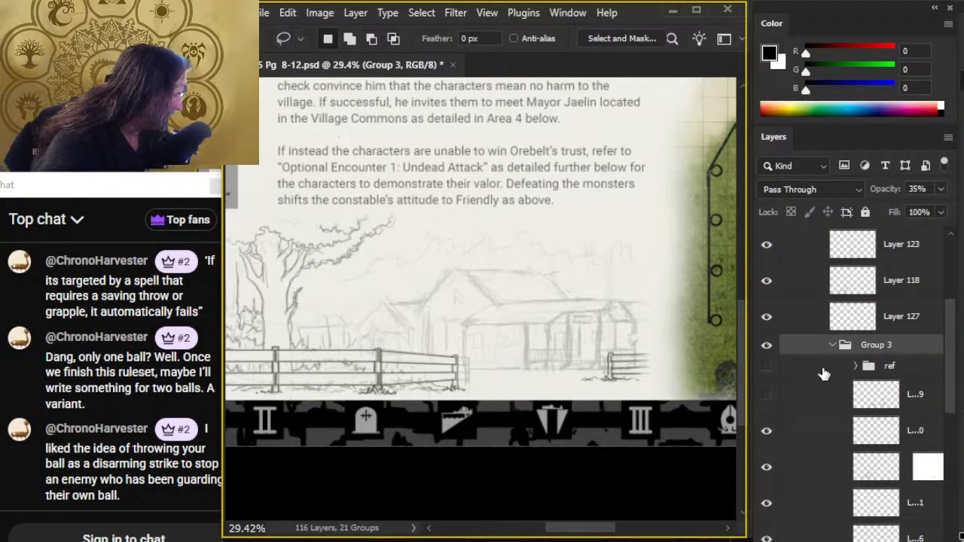
left_click_drag(824, 375, 823, 336)
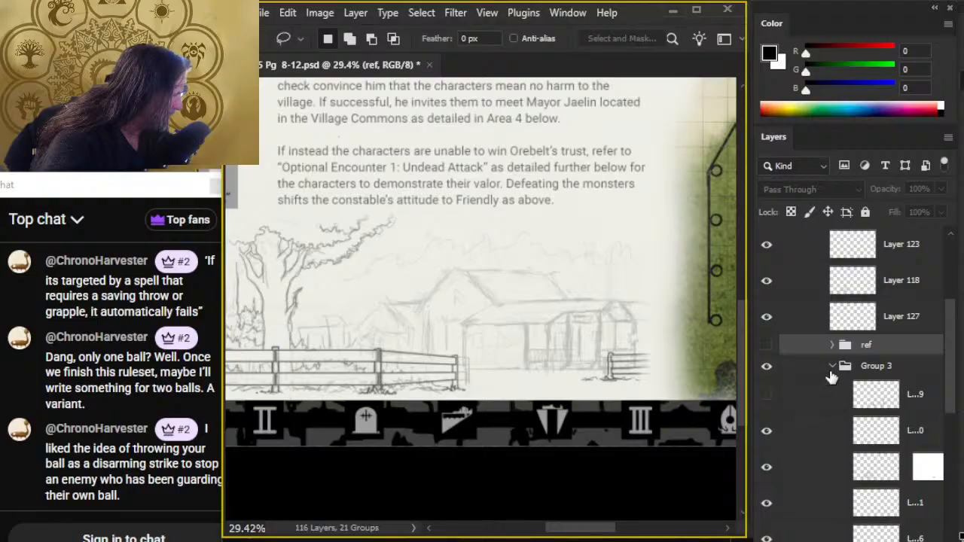
left_click(831, 365)
right_click(499, 279)
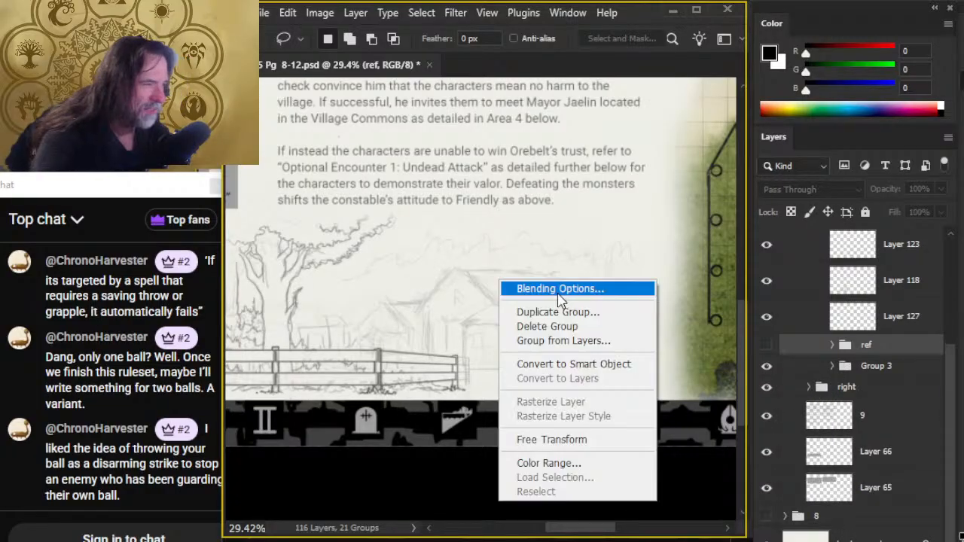
left_click(619, 440)
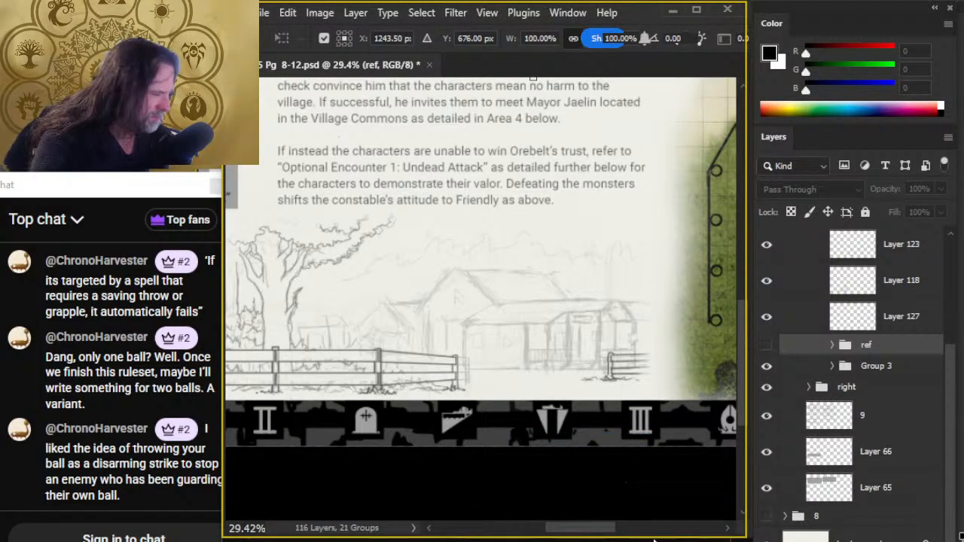
key("Return")
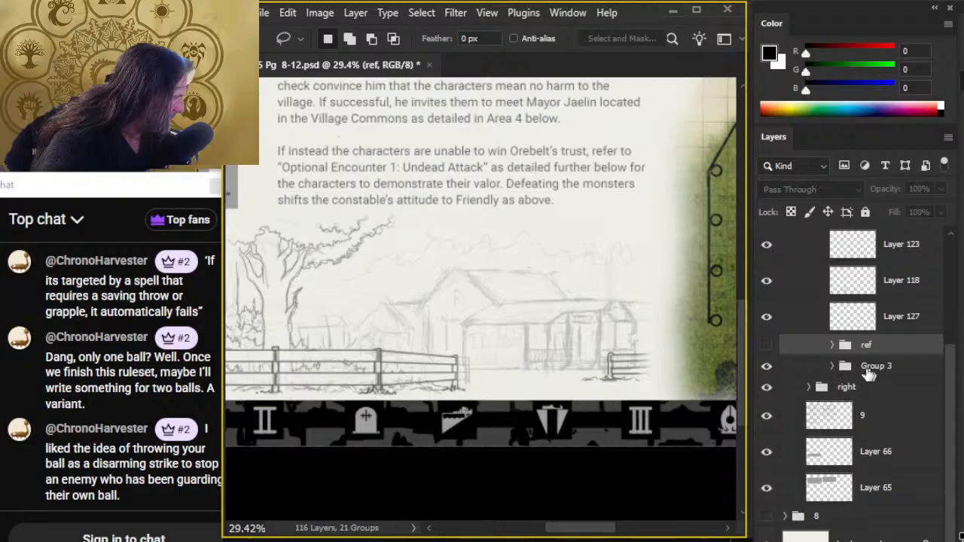
- Expand Group 3 and toggle its visible layers off and on one by one to identify which hold the building sketch
left_click(833, 366)
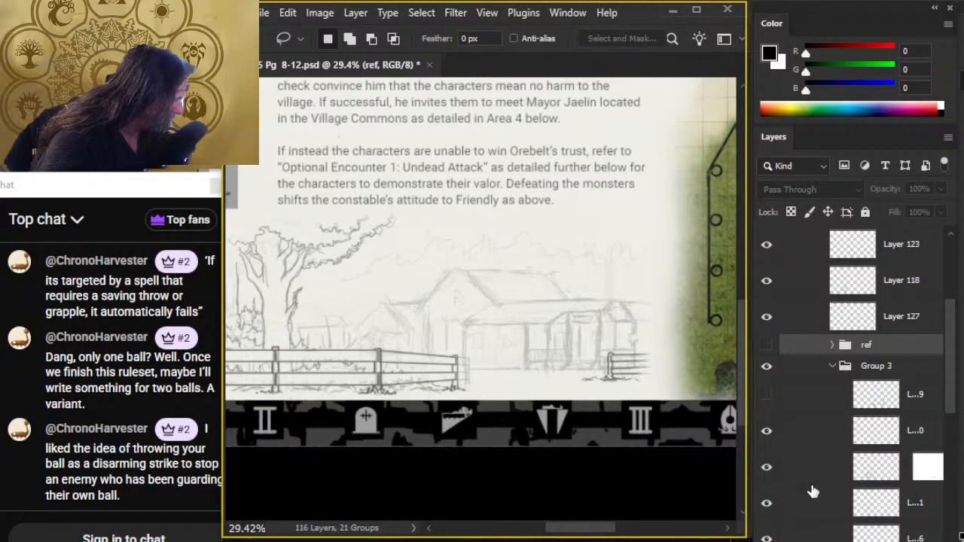
left_click(768, 503)
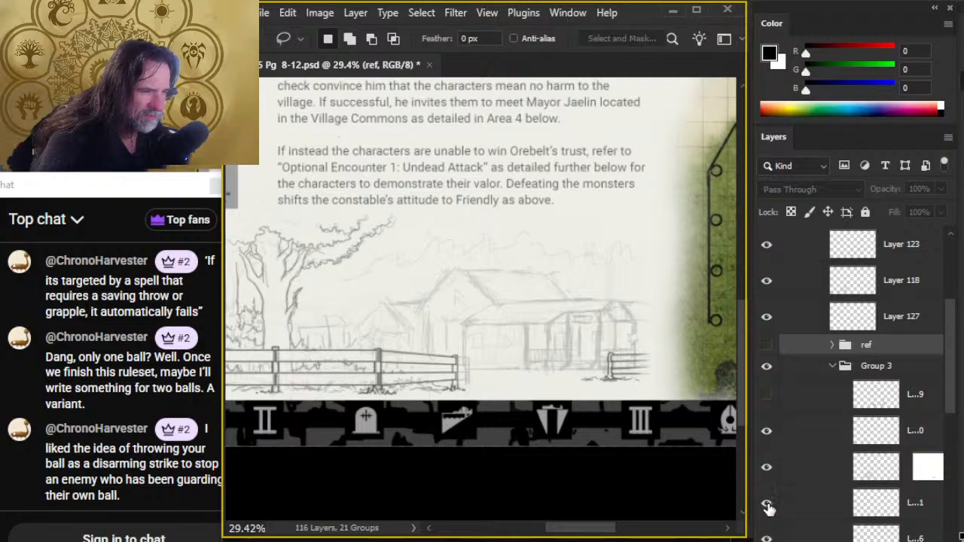
left_click(767, 538)
left_click(768, 538)
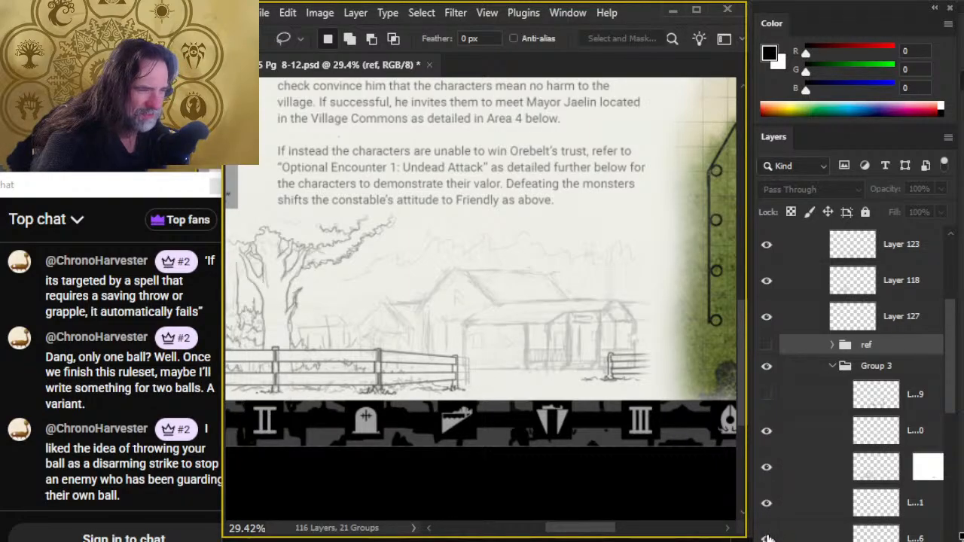
left_click(767, 472)
left_click(767, 474)
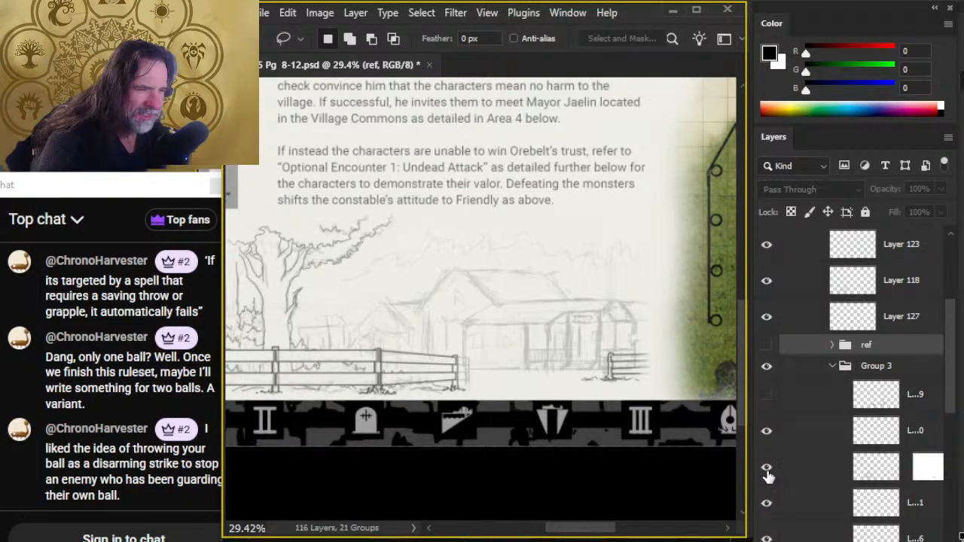
left_click(767, 432)
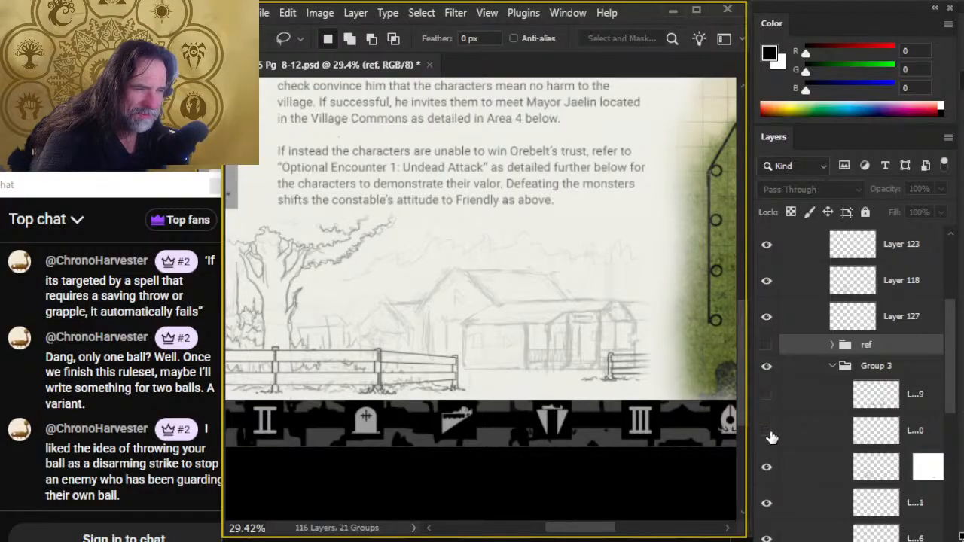
left_click(768, 434)
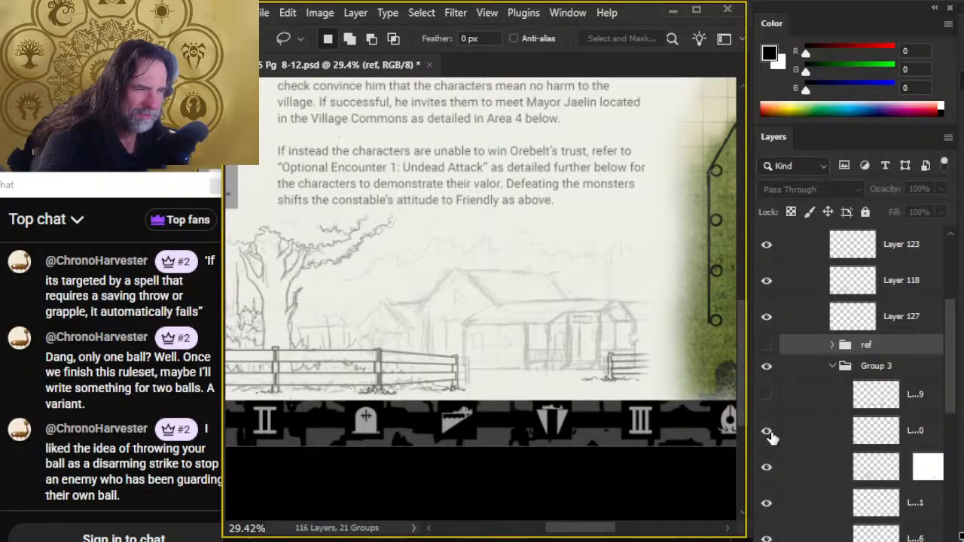
left_click(767, 473)
left_click(767, 473)
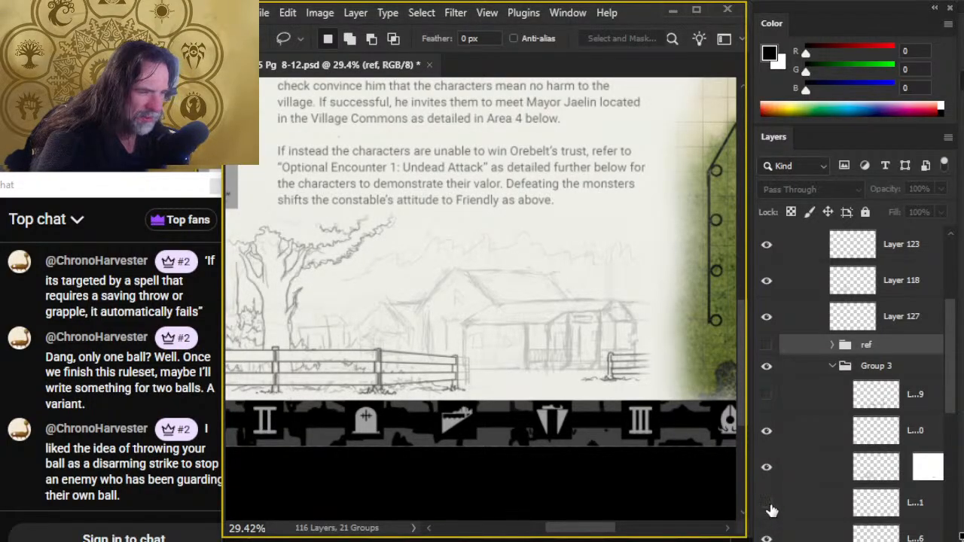
scroll(956, 373, "down", 4)
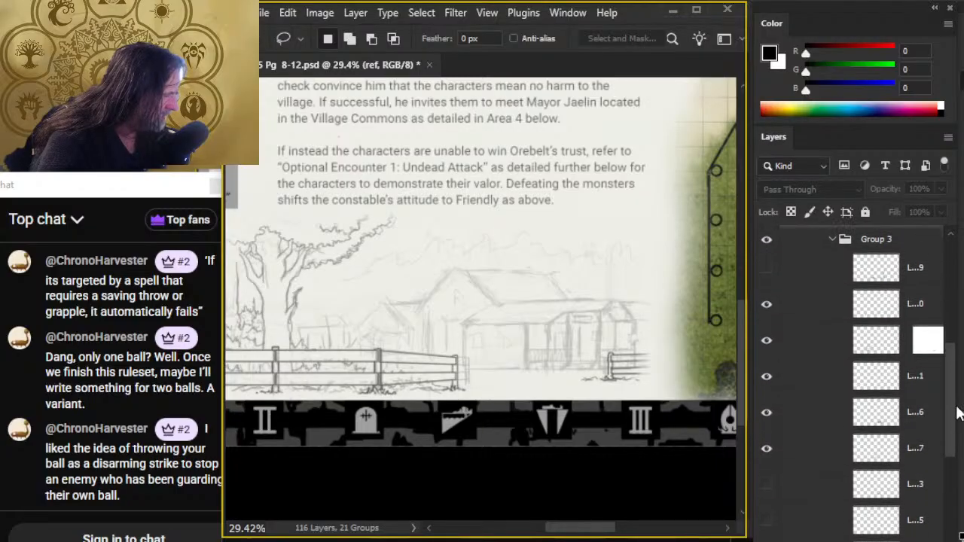
left_click(767, 412)
left_click(767, 411)
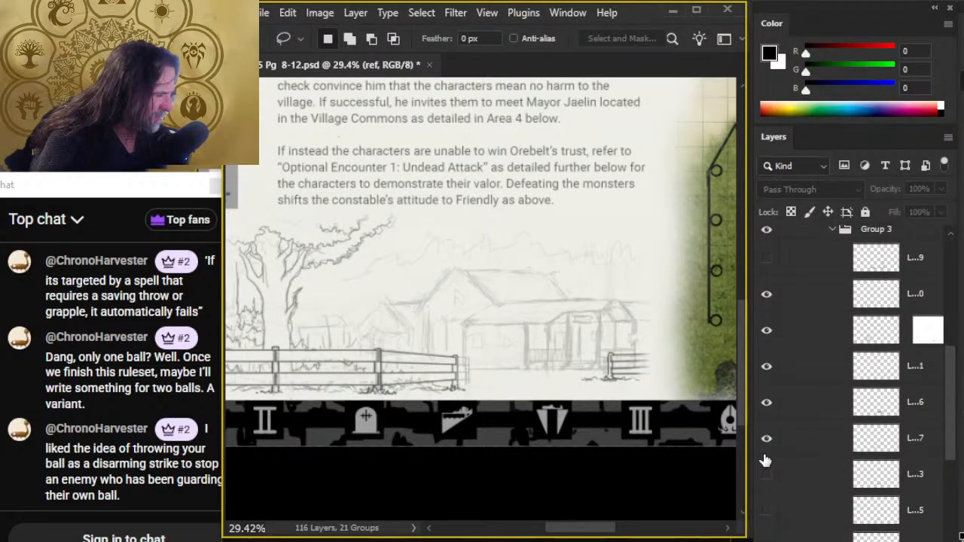
left_click(766, 439)
left_click(766, 440)
- Select Layer 117 together with the layer above it and move both to the top of Group 3
left_click(800, 442)
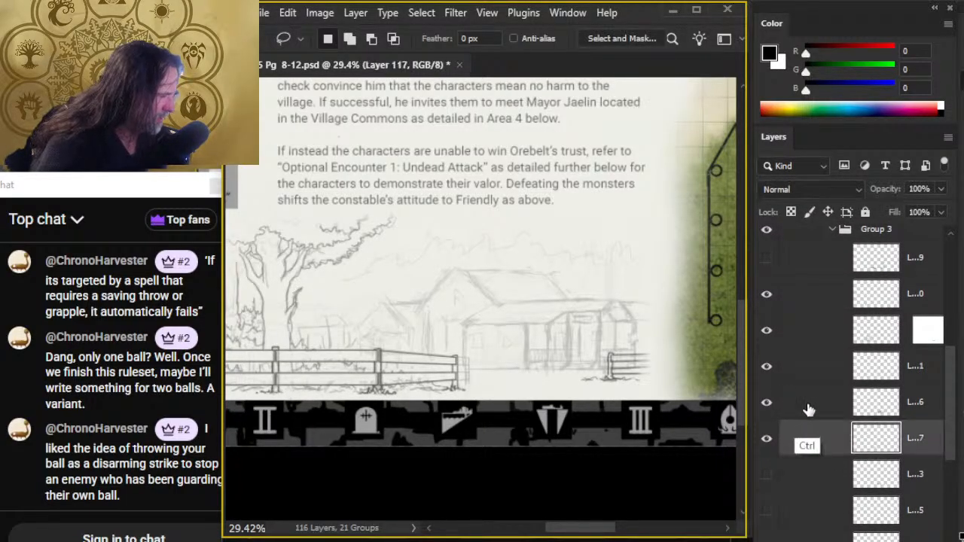
left_click(821, 405, "ctrl")
left_click_drag(824, 405, 844, 243)
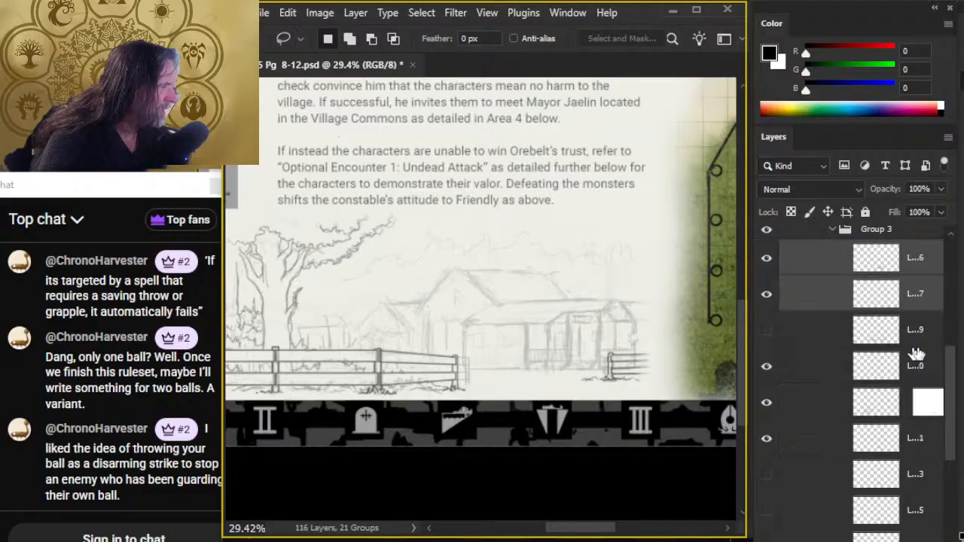
- Free-transform the two selected building sketch layers, scaling them to about 110% and repositioning them slightly behind the inked fence
scroll(917, 337, "up", 5)
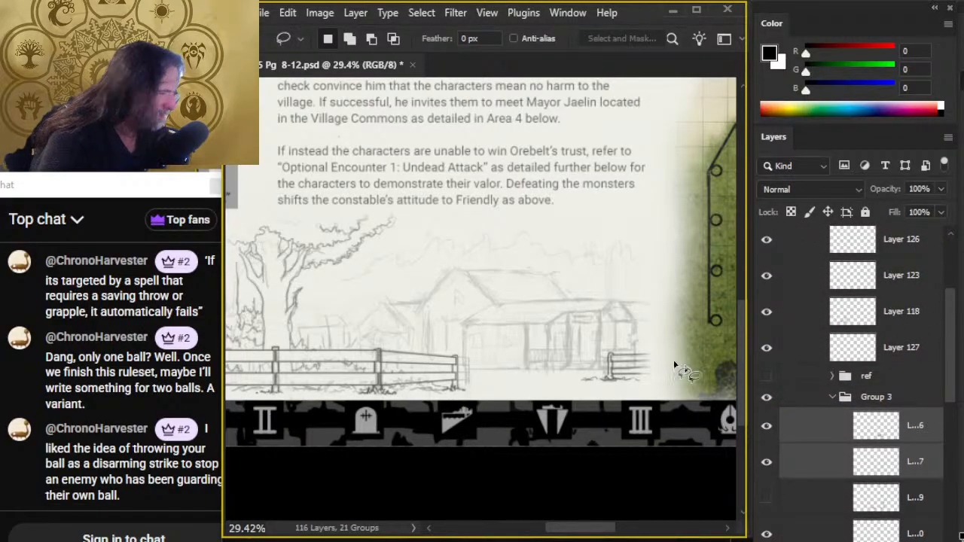
right_click(541, 309)
left_click(605, 467)
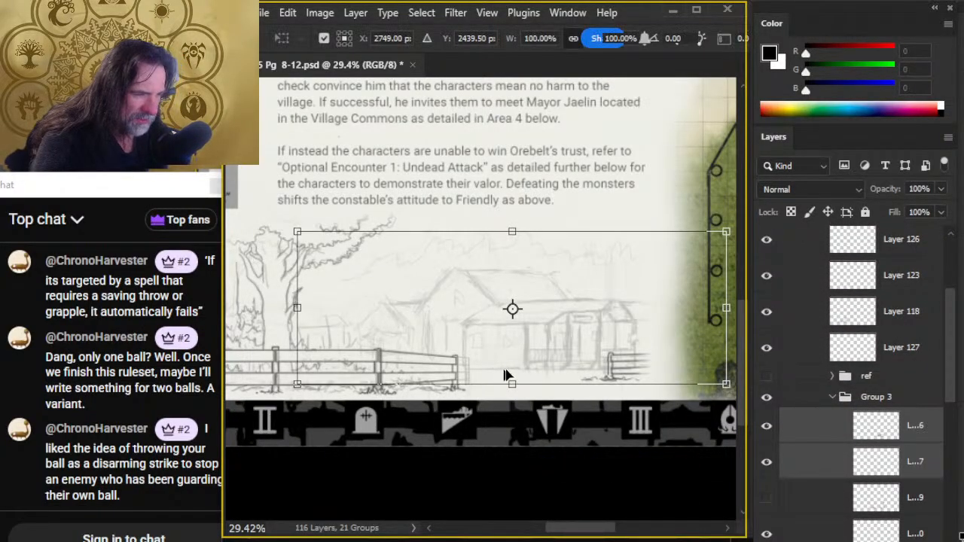
left_click_drag(517, 384, 512, 394)
left_click_drag(556, 293, 555, 301)
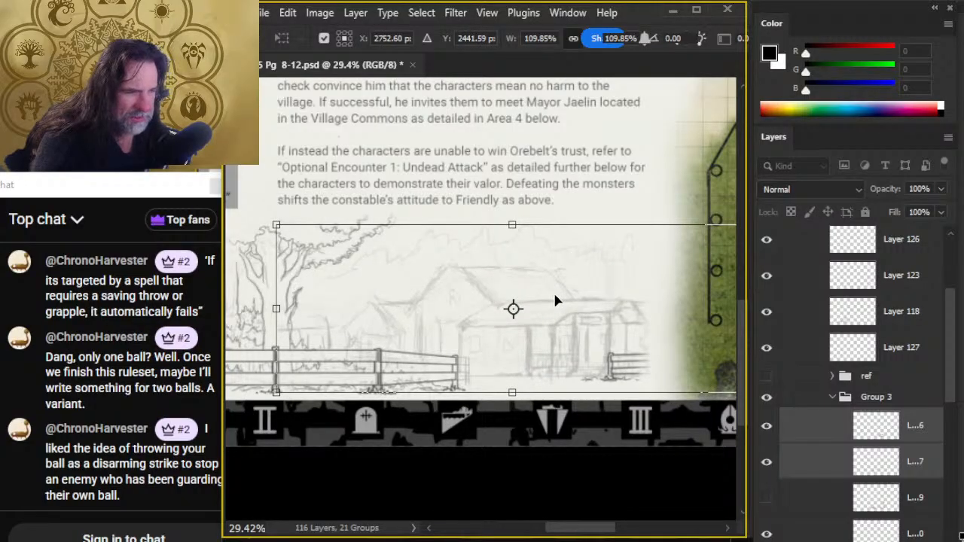
key("Return")
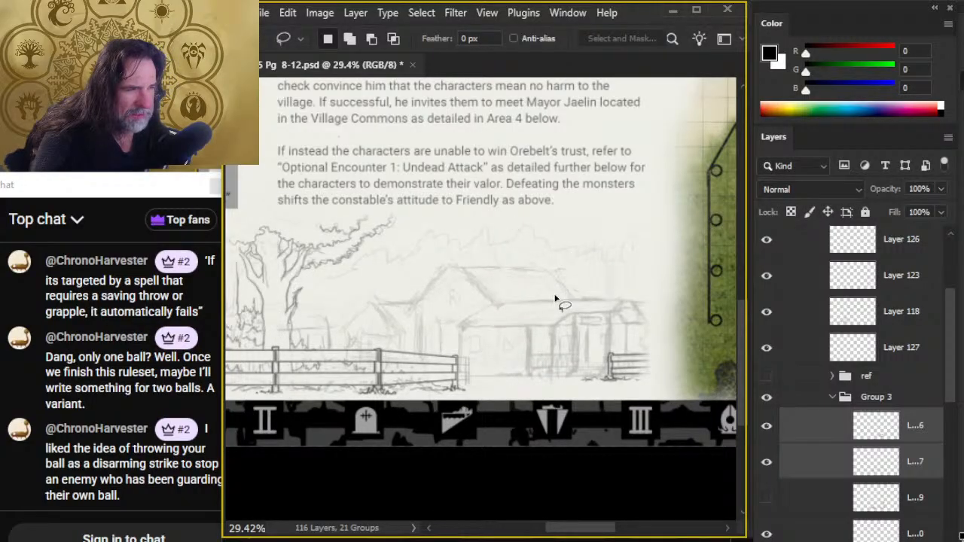
- Show and hide the hidden layer below the building sketch layers to check what it contains
left_click(767, 501)
left_click(767, 500)
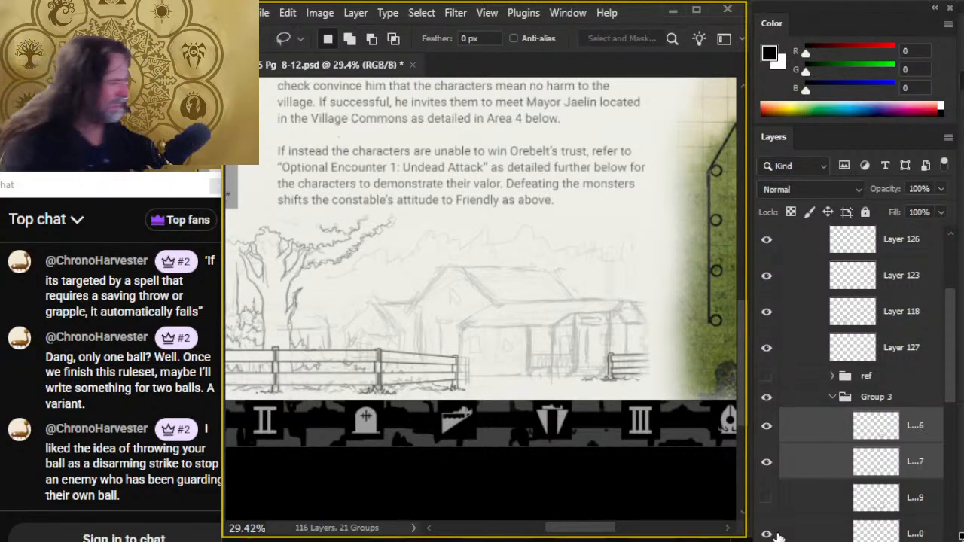
key("b")
left_click(778, 536)
key("v")
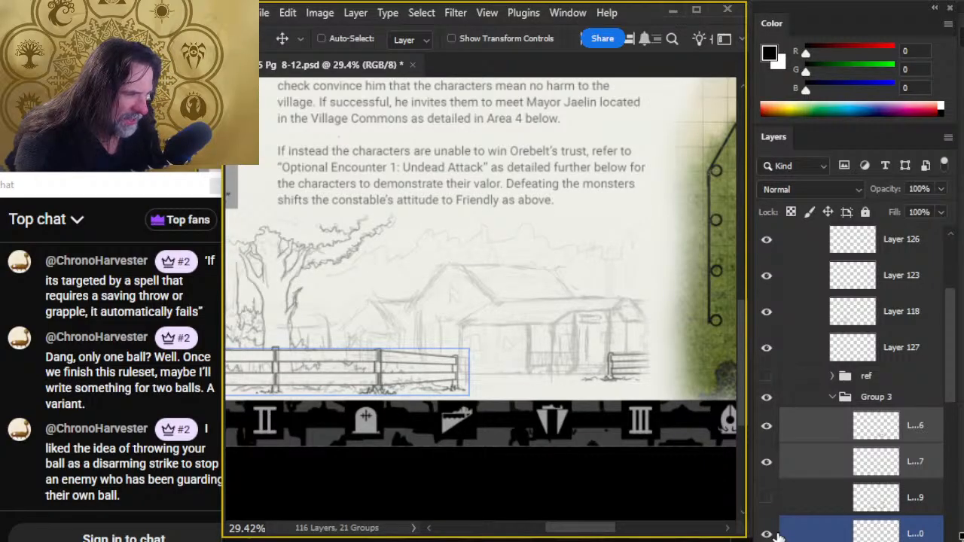
key("l")
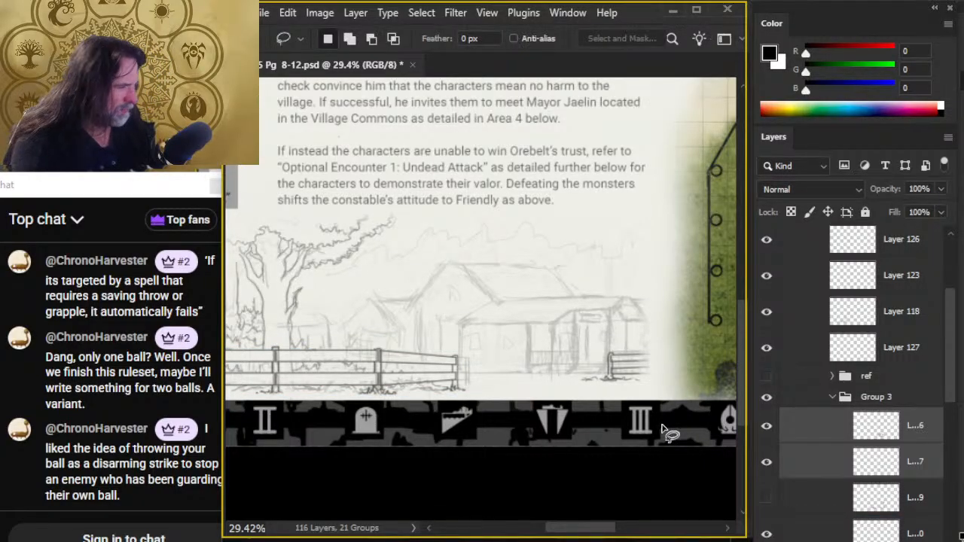
- Collapse Group 3 and add a new empty layer directly above the ref group for inking the building
left_click(832, 399)
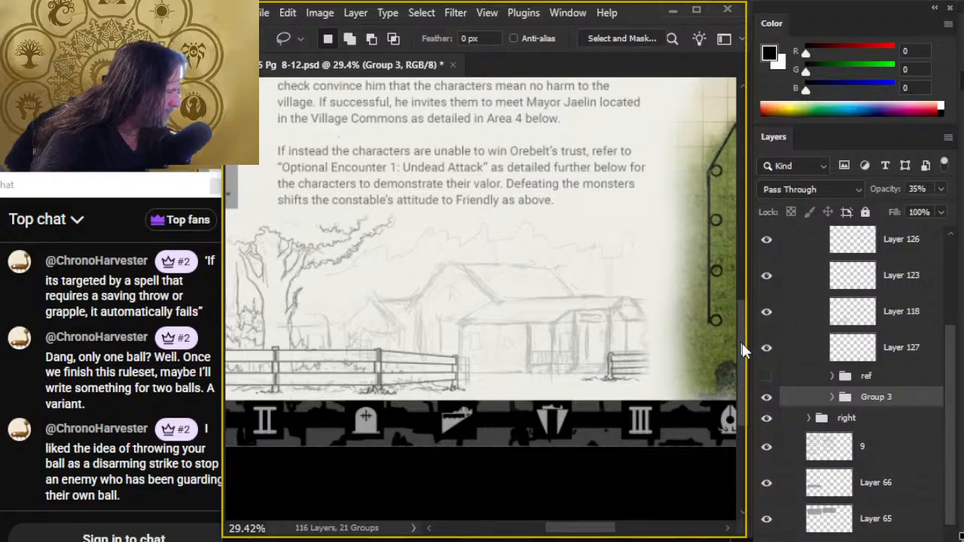
left_click(766, 351)
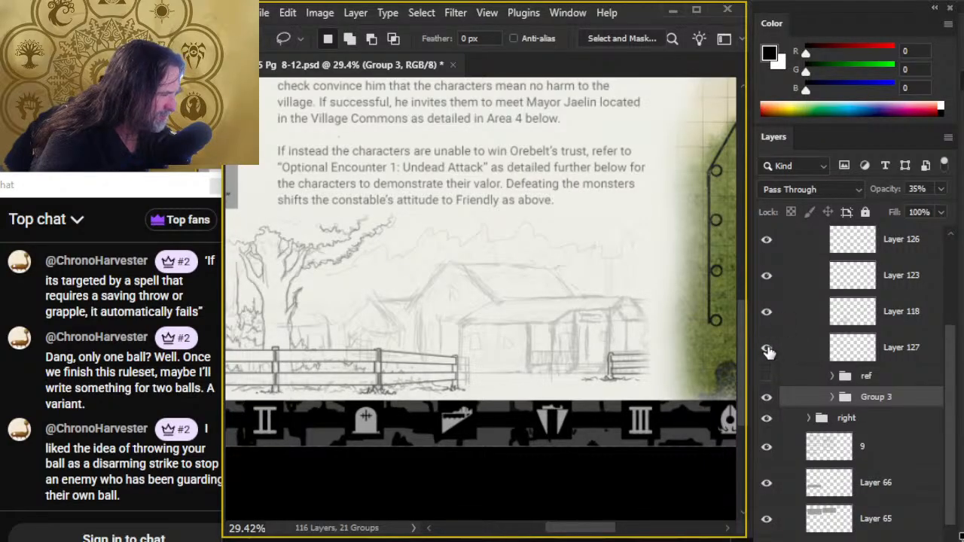
left_click(805, 377)
key("ctrl+shift+alt+n")
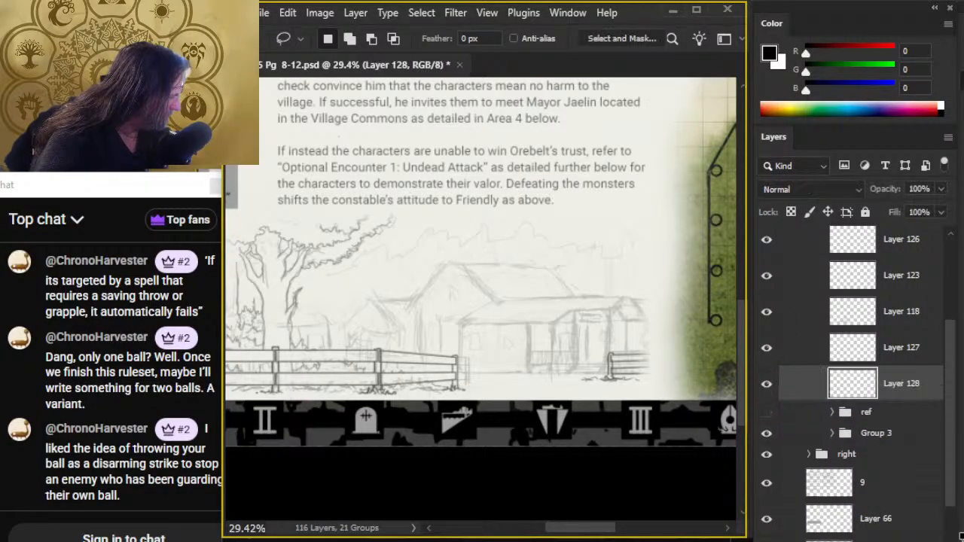
- Ink the two vertical edges of the building's front wall on the new layer with the 3 px brush
key("z")
left_click(535, 362)
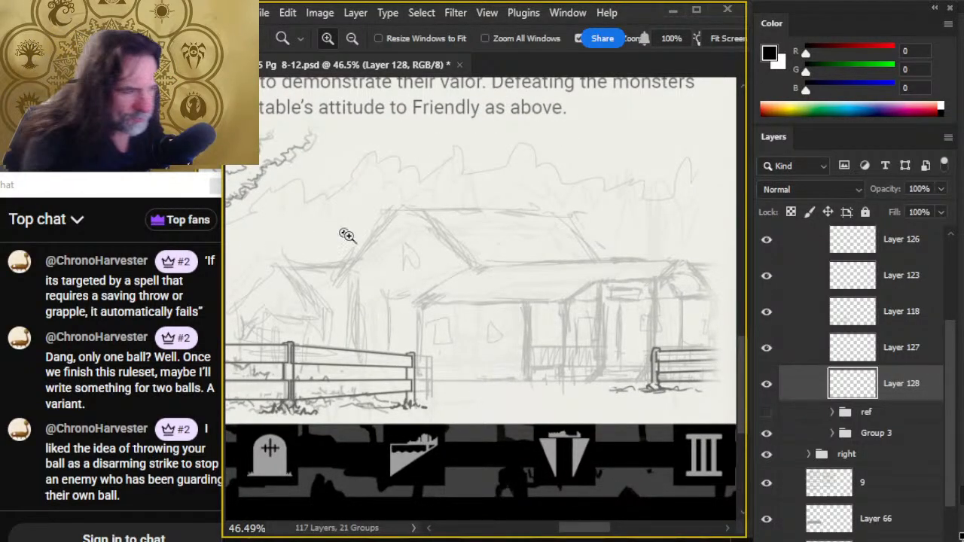
key("b")
left_click_drag(420, 305, 419, 378)
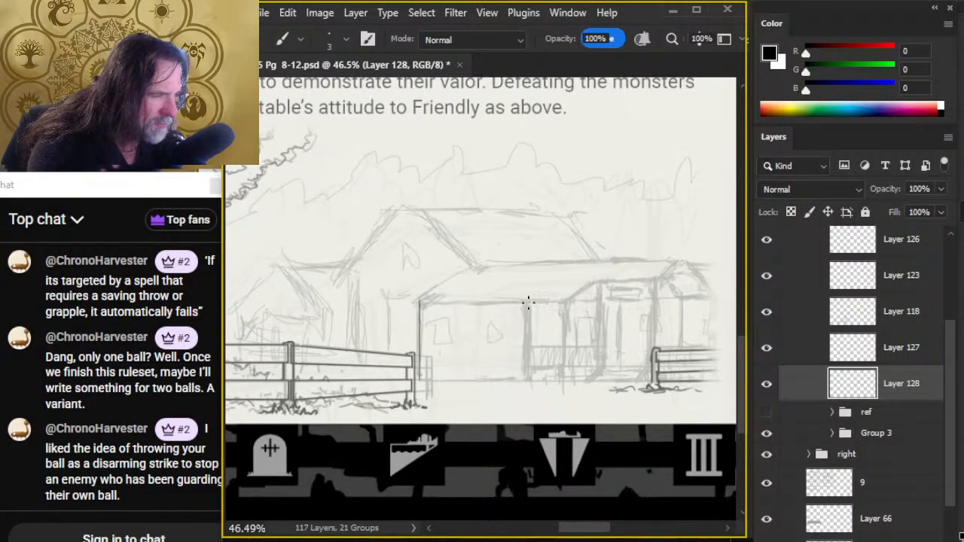
left_click_drag(528, 302, 527, 384)
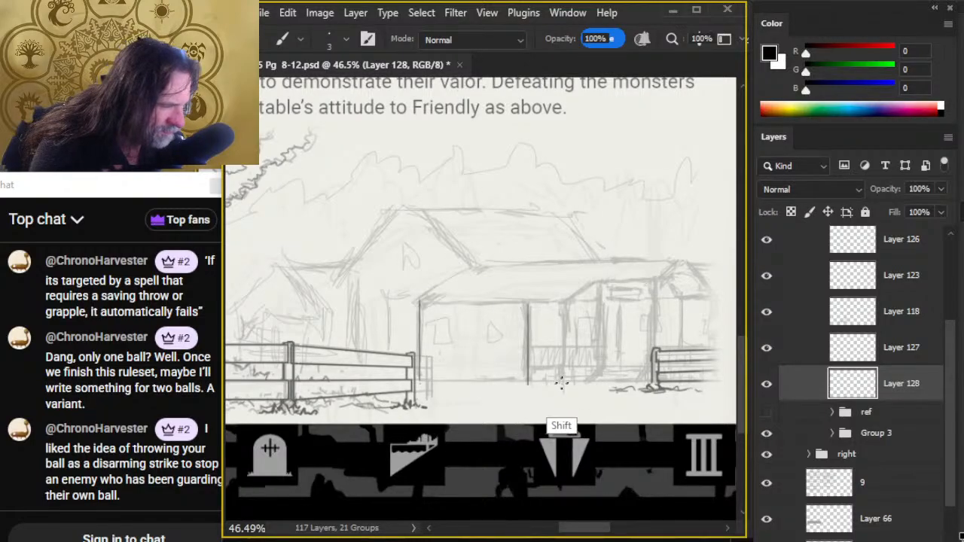
- Ink a straight base line between the front wall's two vertical edges, redoing it until it meets both corners
left_click(524, 382, "shift")
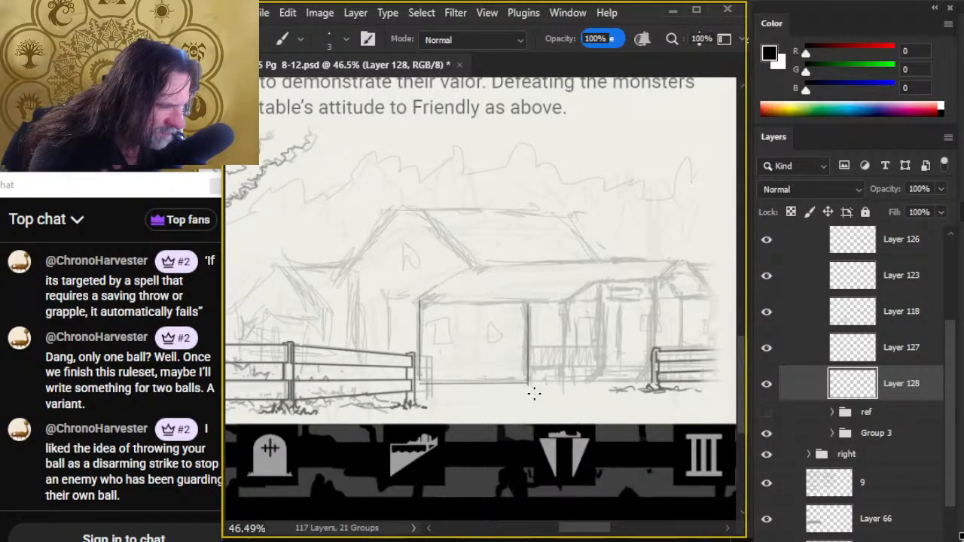
key("e")
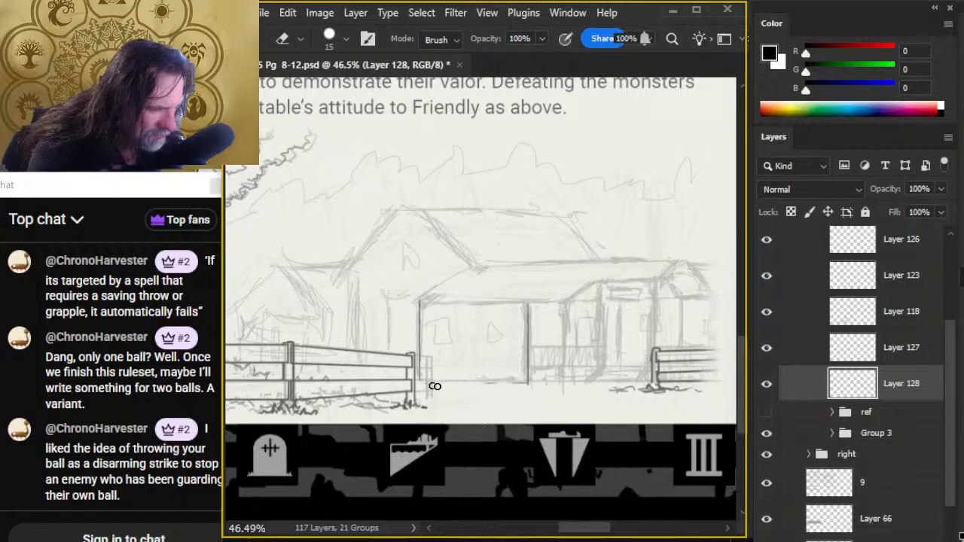
key("b")
left_click(421, 382)
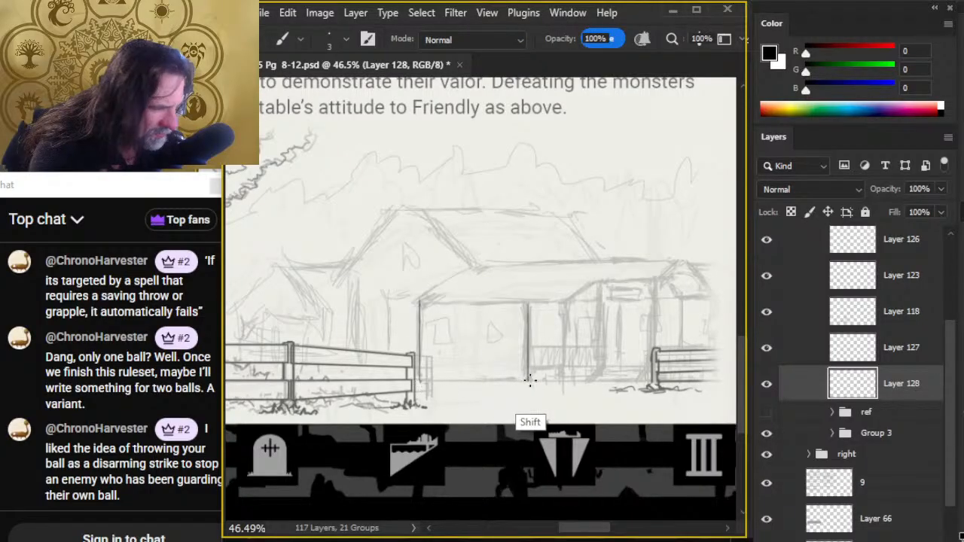
left_click(527, 381, "shift")
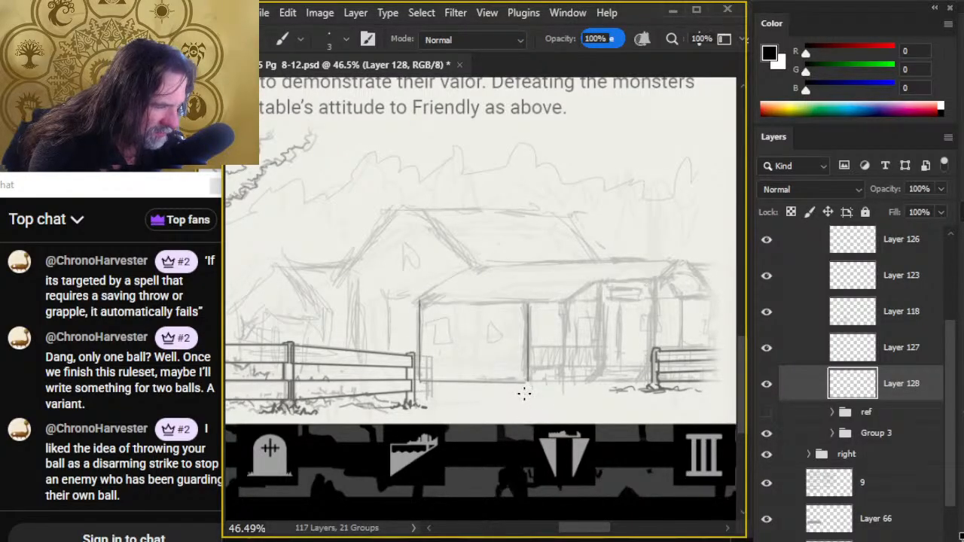
key("e")
key("b")
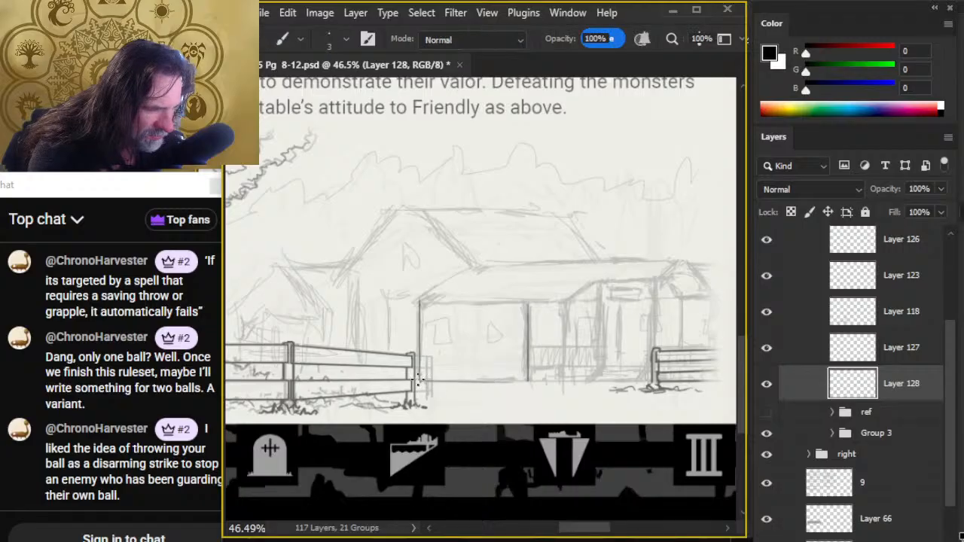
left_click(420, 382)
left_click(527, 381, "shift")
key("e")
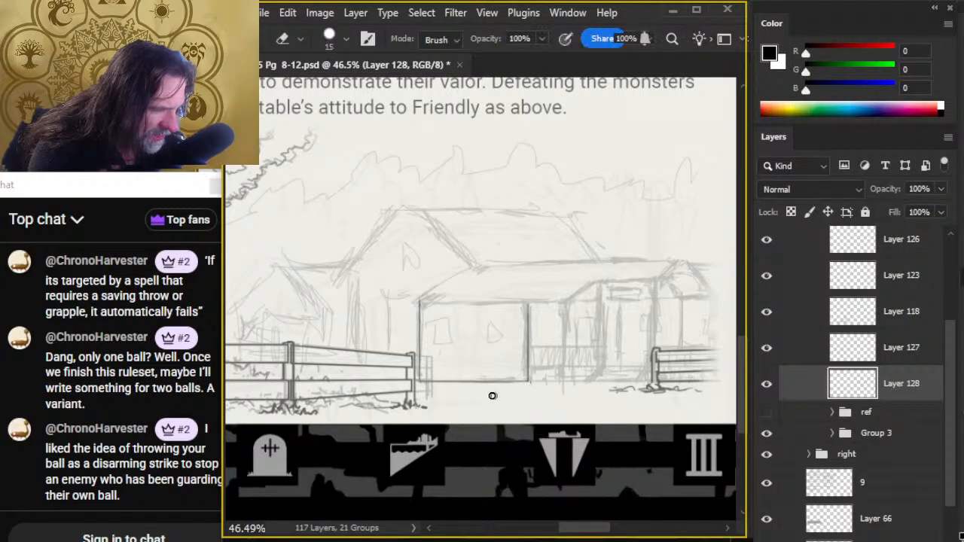
- Ink the front wall's eave line with a short overhang, the sloping left roof edge and the long roof ridge
key("b")
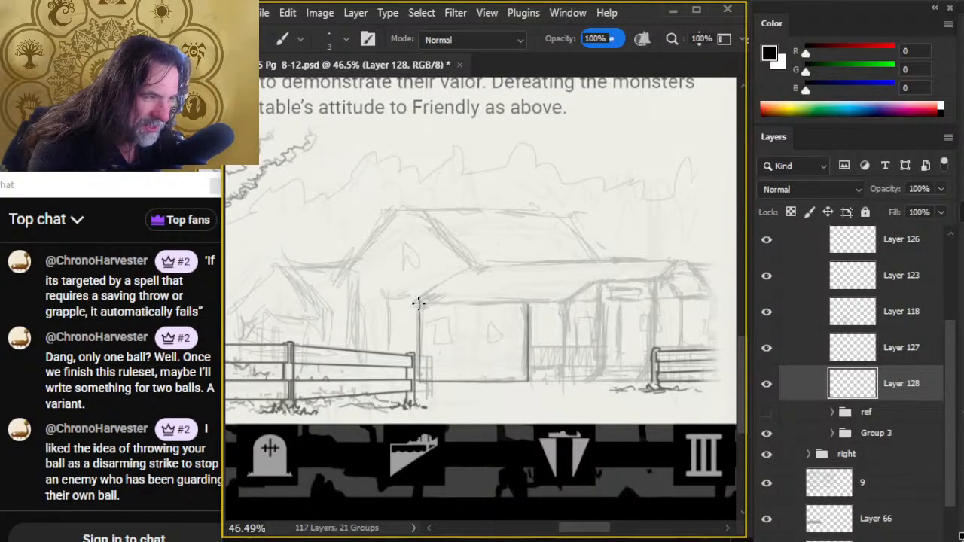
left_click(529, 303, "shift")
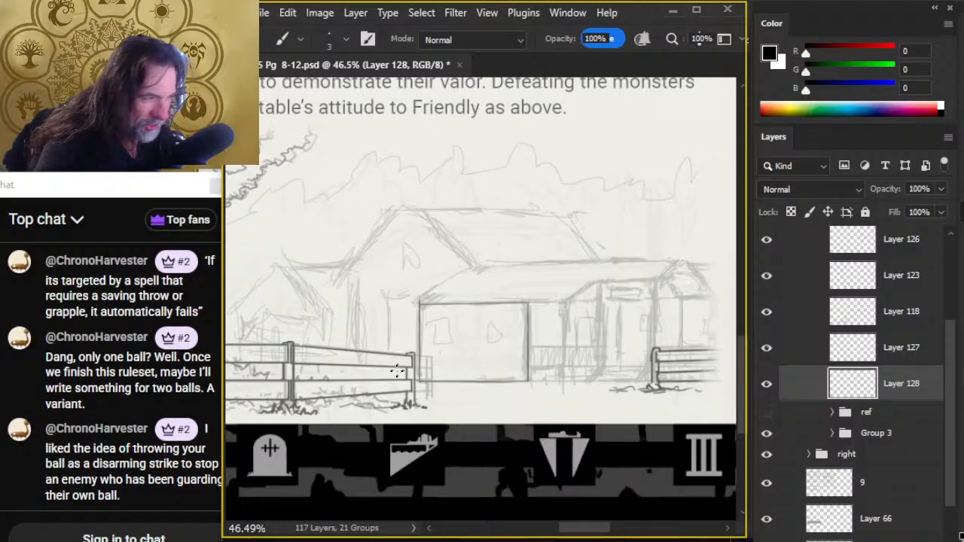
left_click(405, 303, "shift")
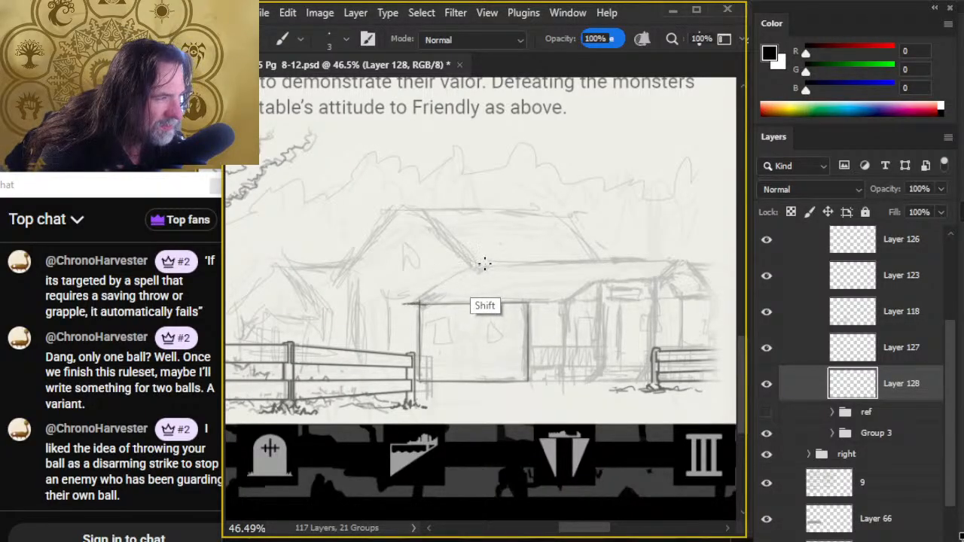
left_click(486, 265, "shift")
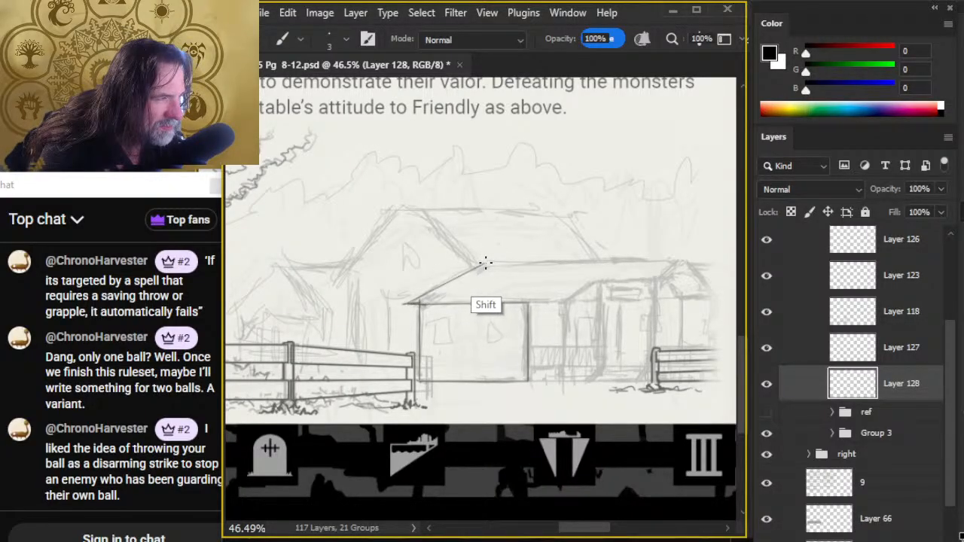
left_click(687, 260, "shift")
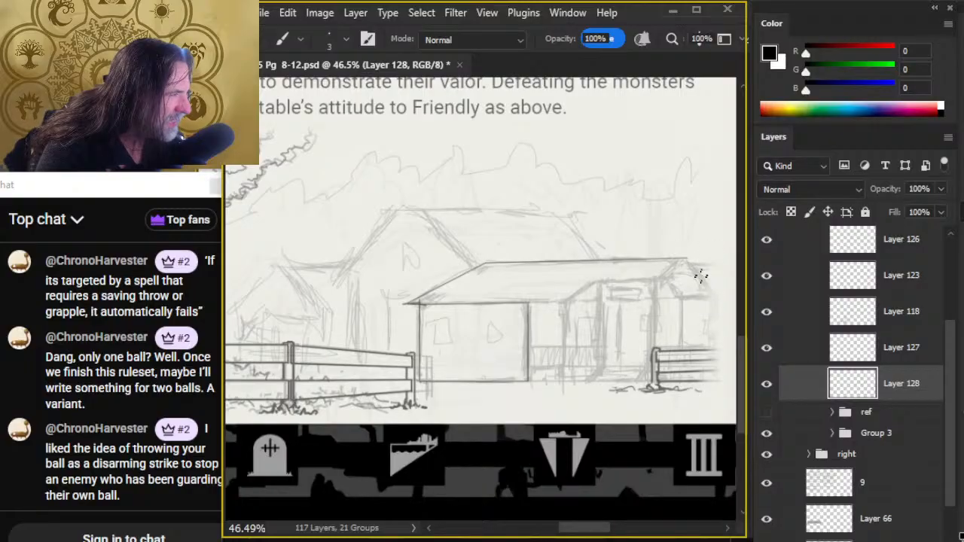
- Extend the eave line to the entrance, stepping it up over the doorway and on to the gable peak at the ridge's end
left_click(409, 305)
left_click(574, 304, "shift")
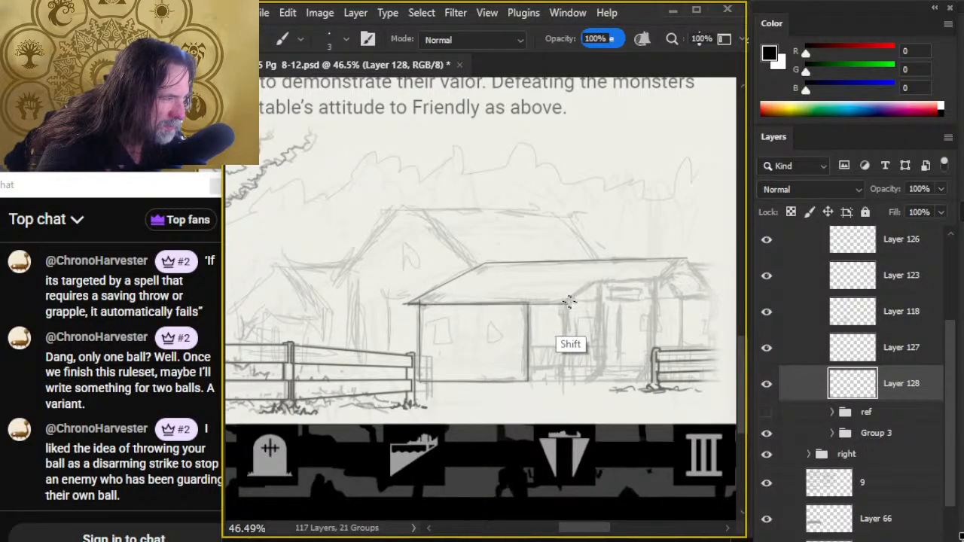
left_click(604, 283, "shift")
left_click(653, 283, "shift")
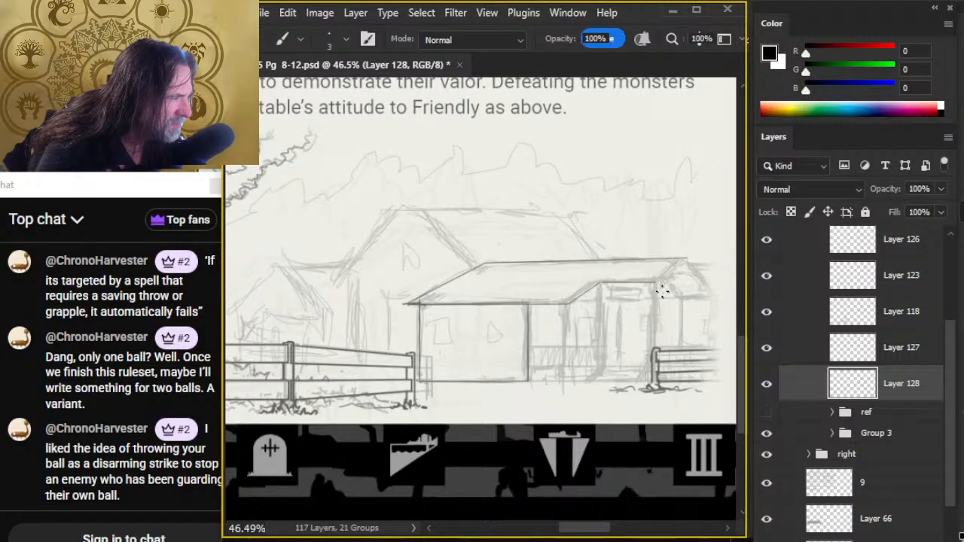
left_click(686, 260, "shift")
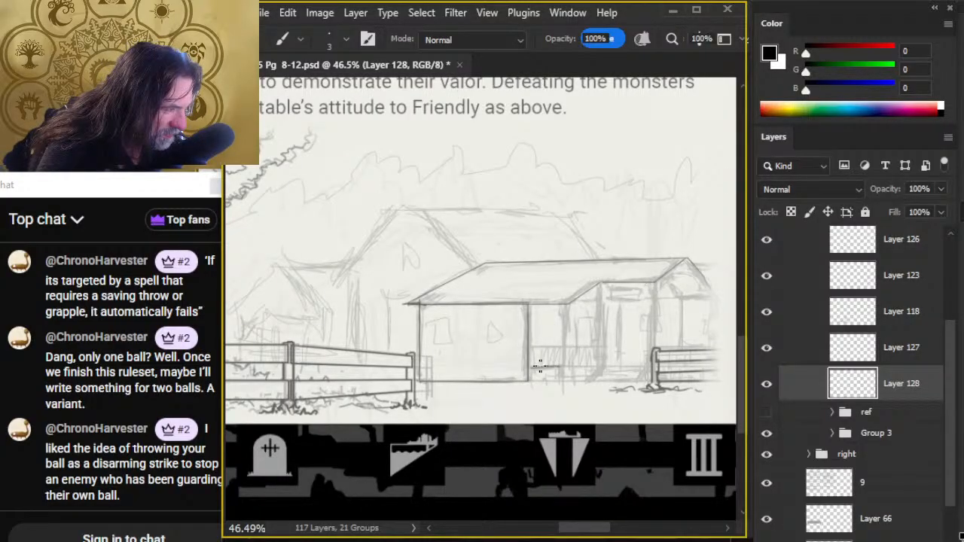
- Undo the stray porch line, then ink the porch floor line, railing and posts between the front wall and the entrance
key("ctrl+z")
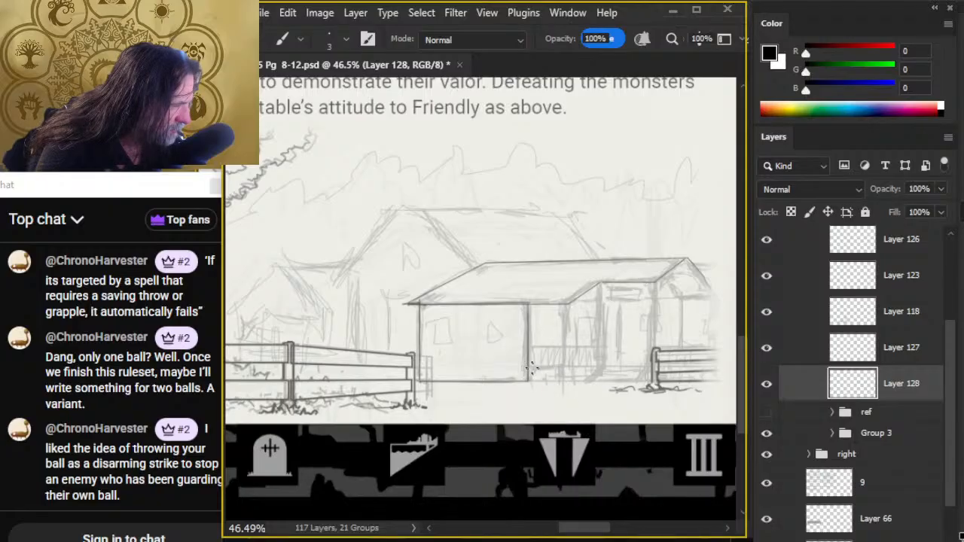
left_click(565, 367, "shift")
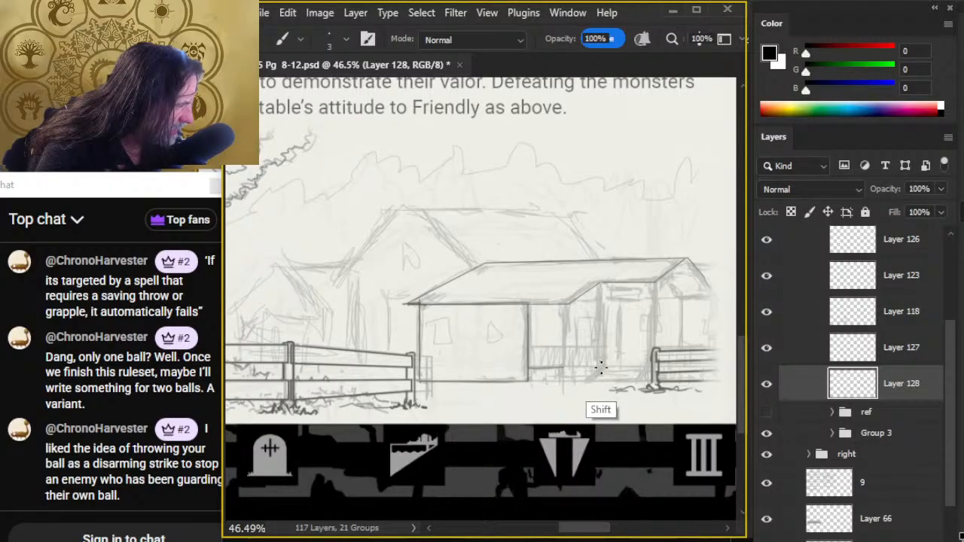
left_click(601, 368, "shift")
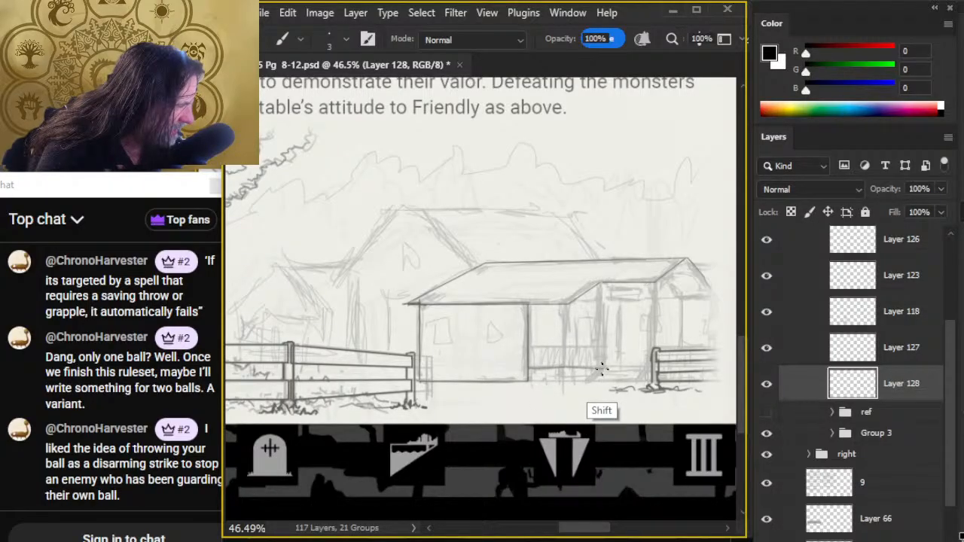
left_click(527, 368)
left_click(564, 367, "shift")
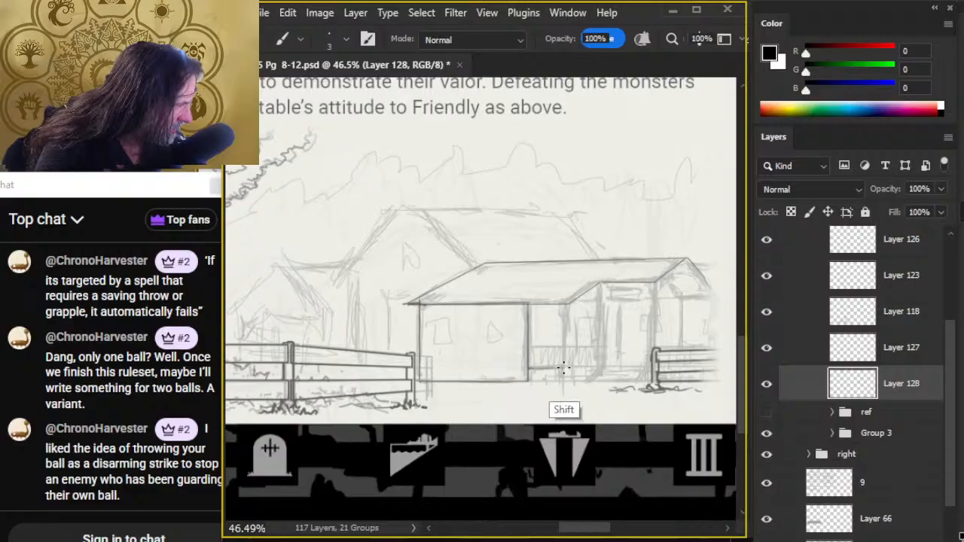
left_click(604, 366, "shift")
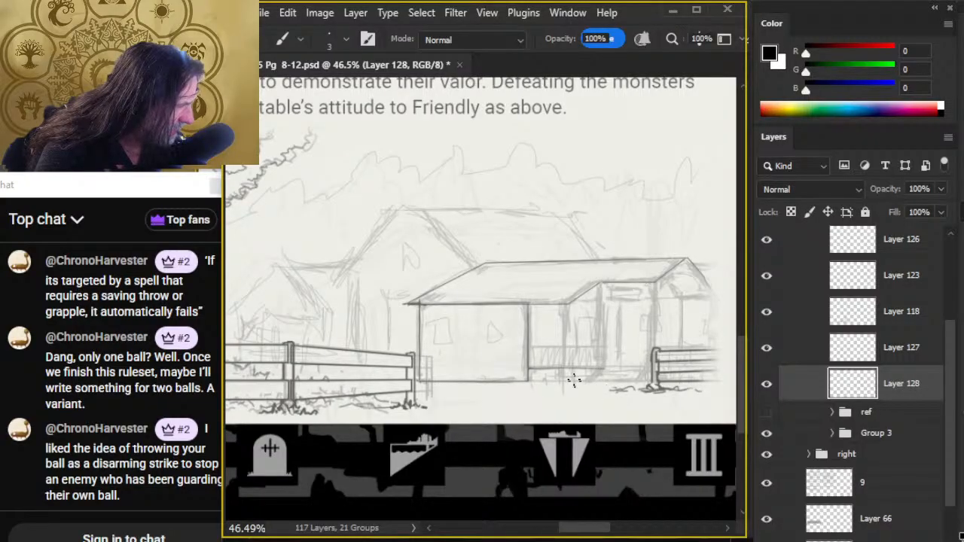
mouse_move(564, 368)
left_mouse_down()
mouse_move(564, 305)
mouse_move(601, 310)
mouse_move(598, 375)
left_mouse_up()
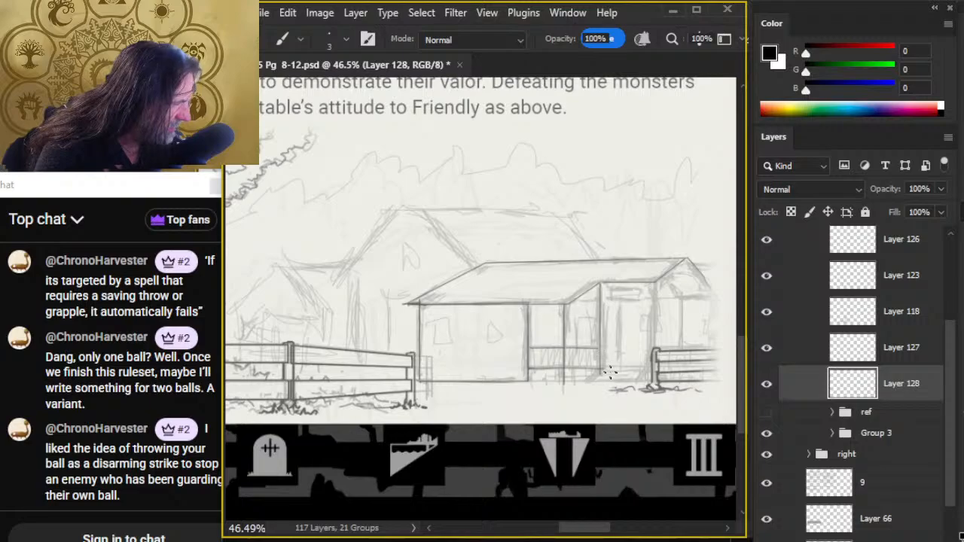
- Ink the entrance post beside the short fence section and the far right wall edge beneath the gable
left_click_drag(623, 389, 533, 367)
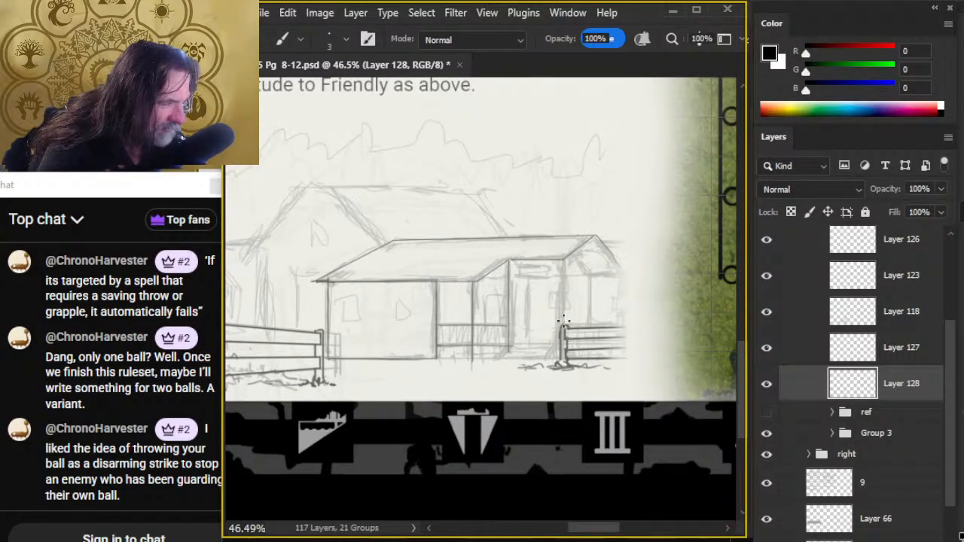
left_click(621, 325, "shift")
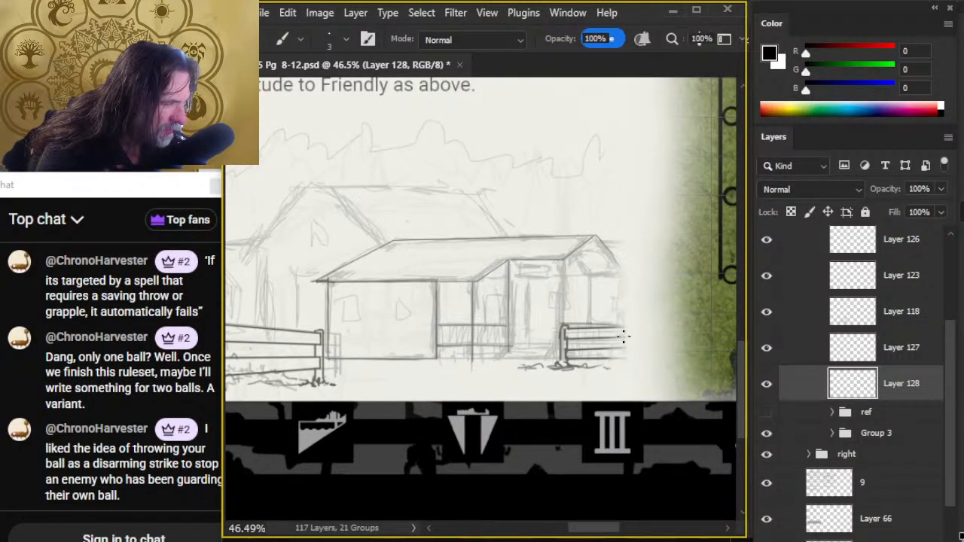
left_click(562, 267)
left_click(563, 365, "shift")
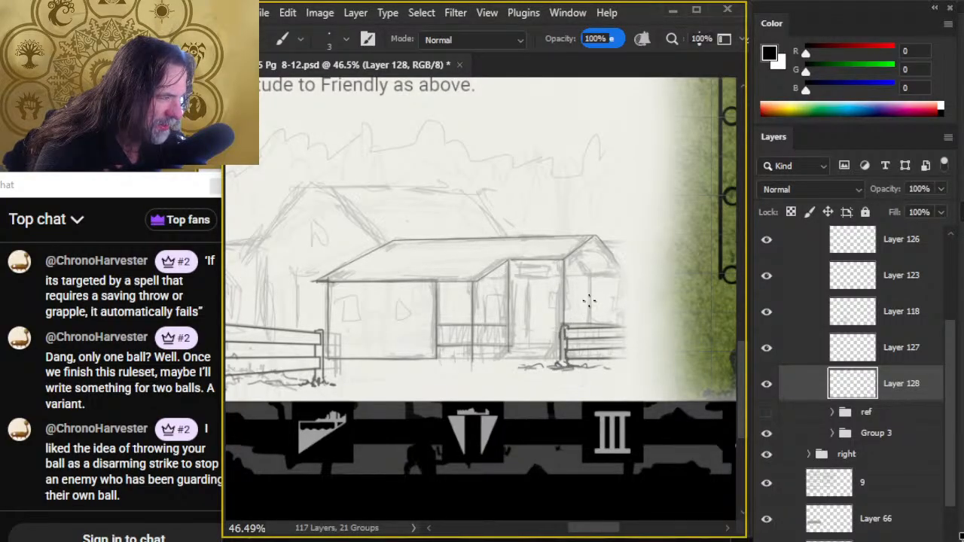
left_click(617, 270)
left_click(613, 304, "shift")
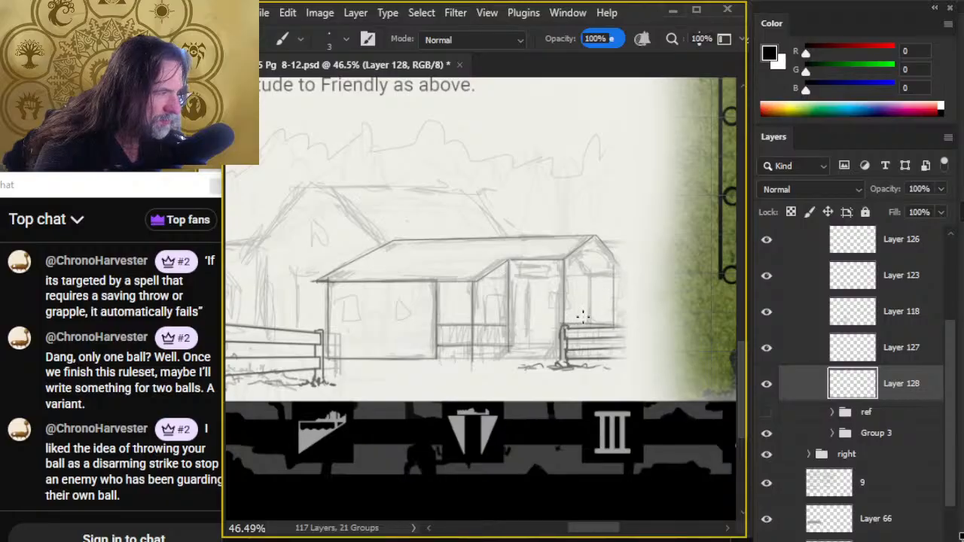
- Ink the inner vertical line and top line of the wall section beneath the gable, cleaning up the overrun with the eraser
left_click(589, 276)
left_click(588, 326, "shift")
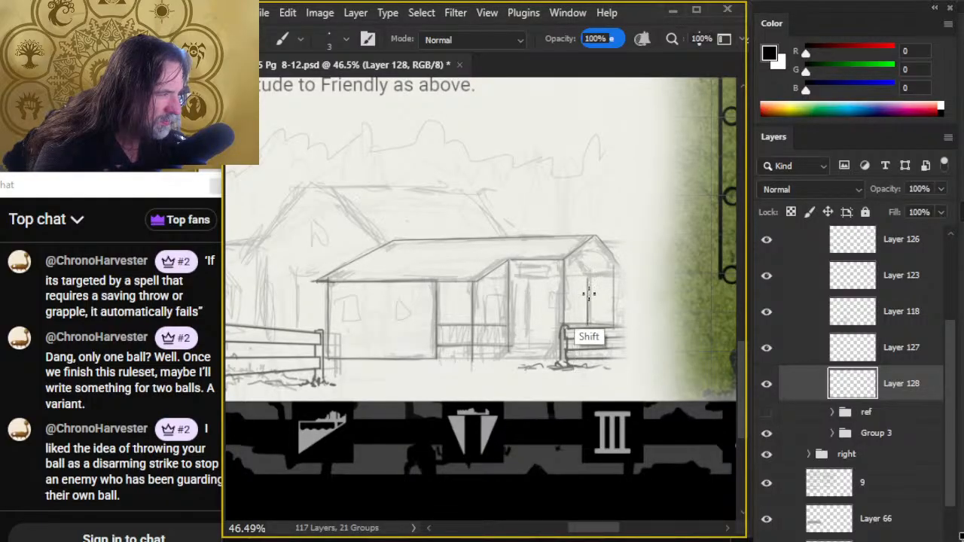
key("e")
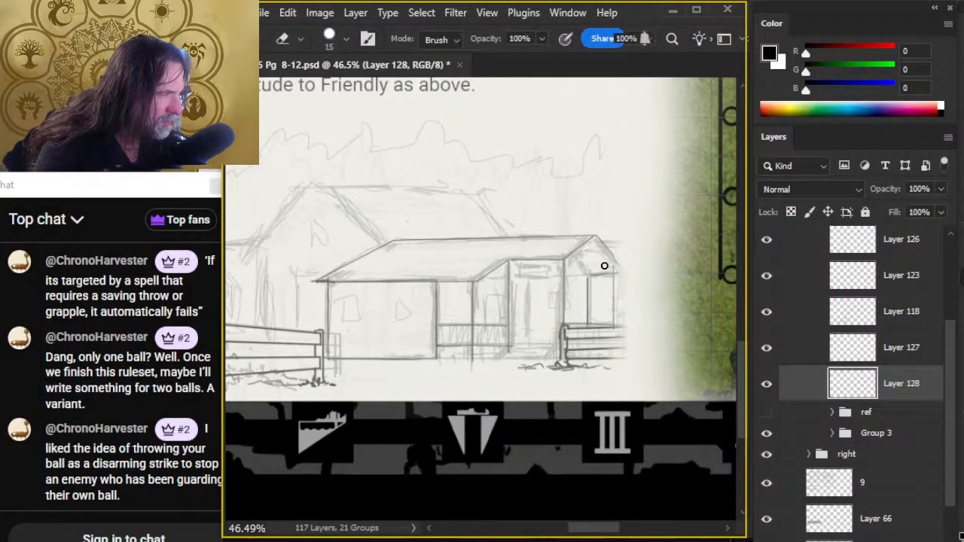
key("b")
key("e")
left_click(607, 272)
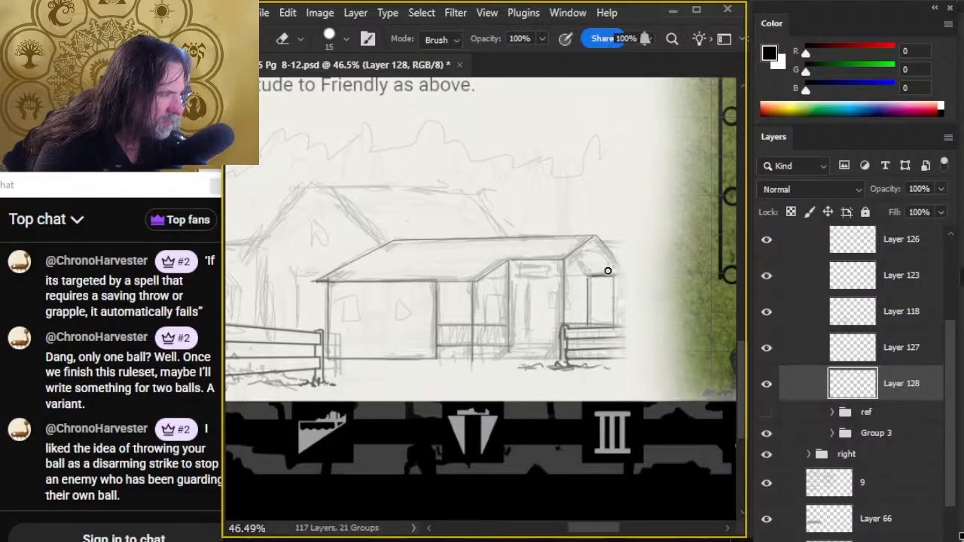
key("b")
- Ink the door's left edge and the straight threshold line across the entrance between its two posts
left_click_drag(520, 283, 525, 347)
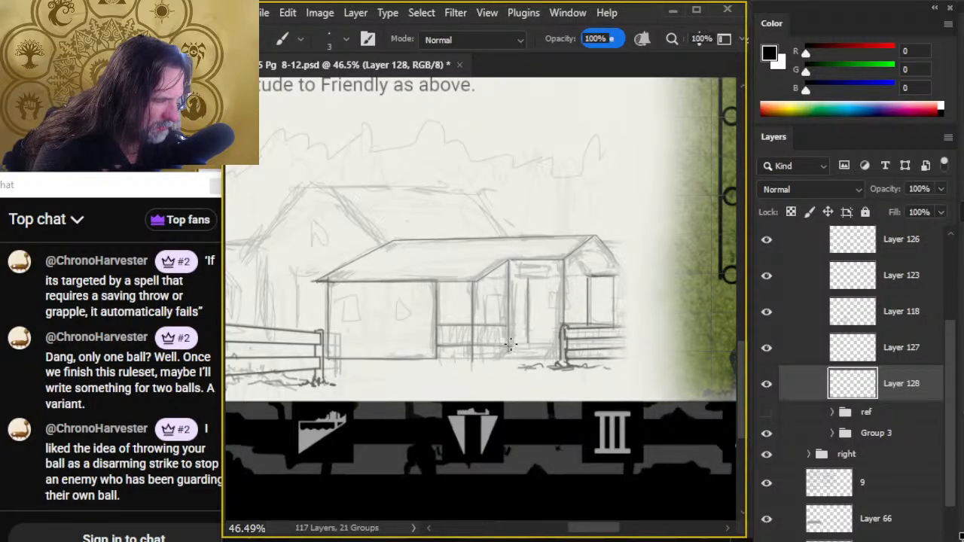
left_click(510, 344)
left_click(559, 344, "shift")
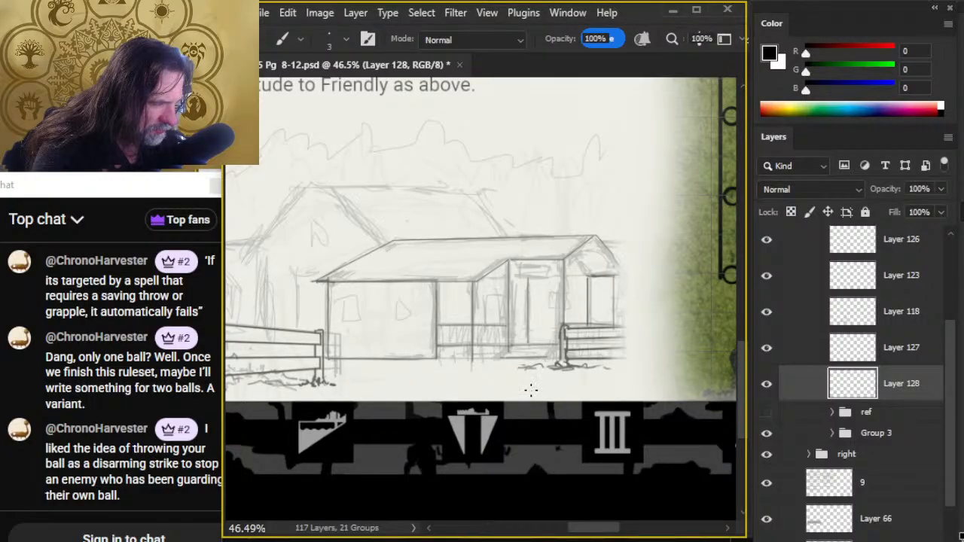
- Ink the entrance steps below the threshold with stacked horizontal treads and slanted side edges
left_click(503, 357)
left_click(544, 355, "shift")
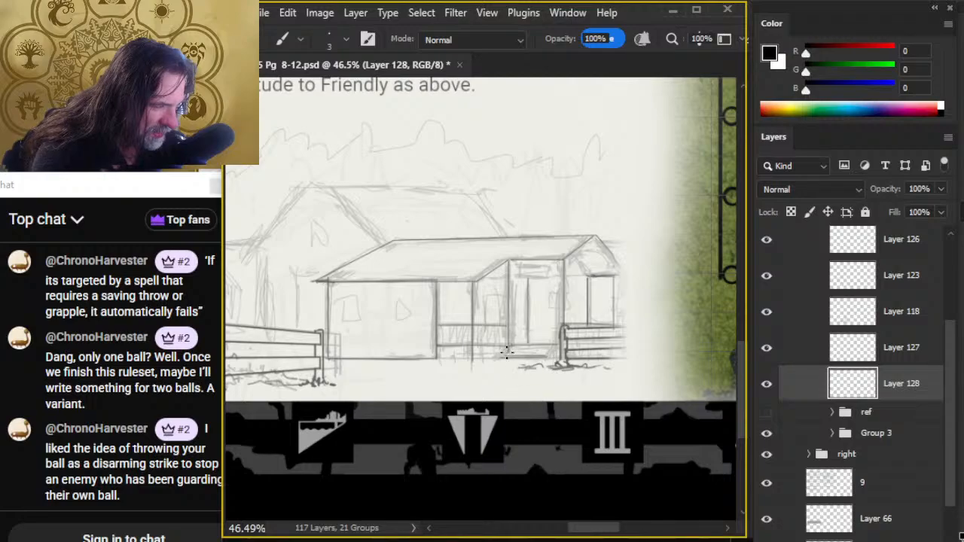
left_click(506, 354)
left_click(545, 354, "shift")
left_click(510, 351)
left_click(549, 350, "shift")
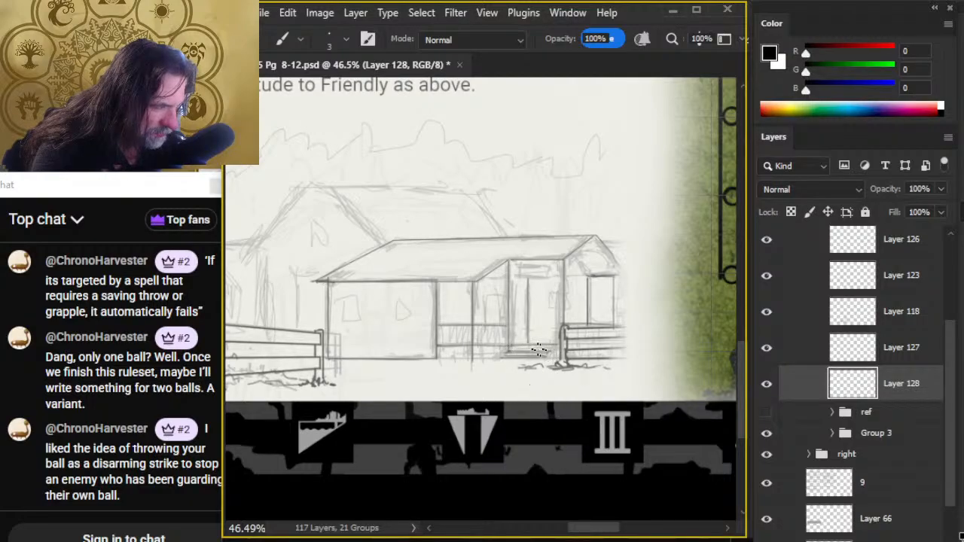
left_click(507, 348)
left_click(550, 347, "shift")
left_click(547, 349)
left_click(506, 352, "shift")
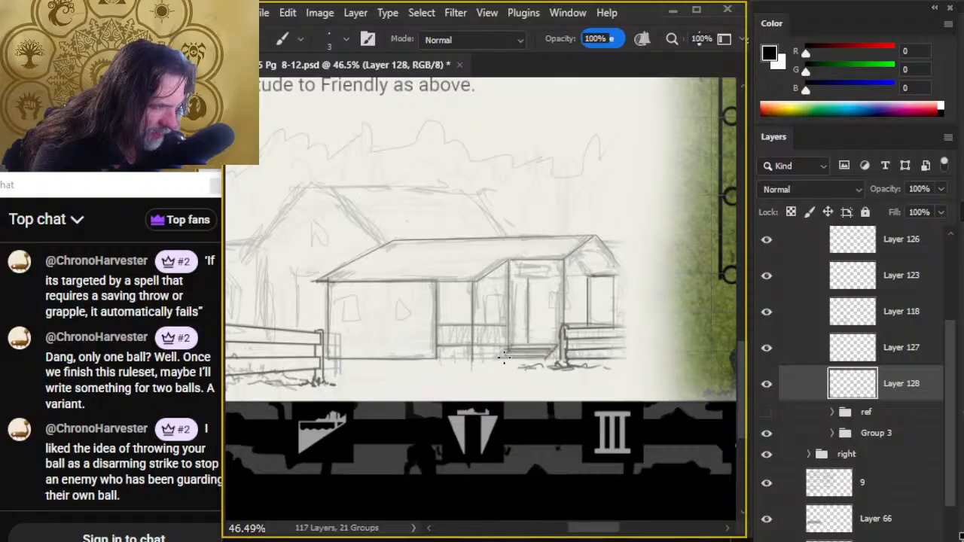
left_click(509, 348)
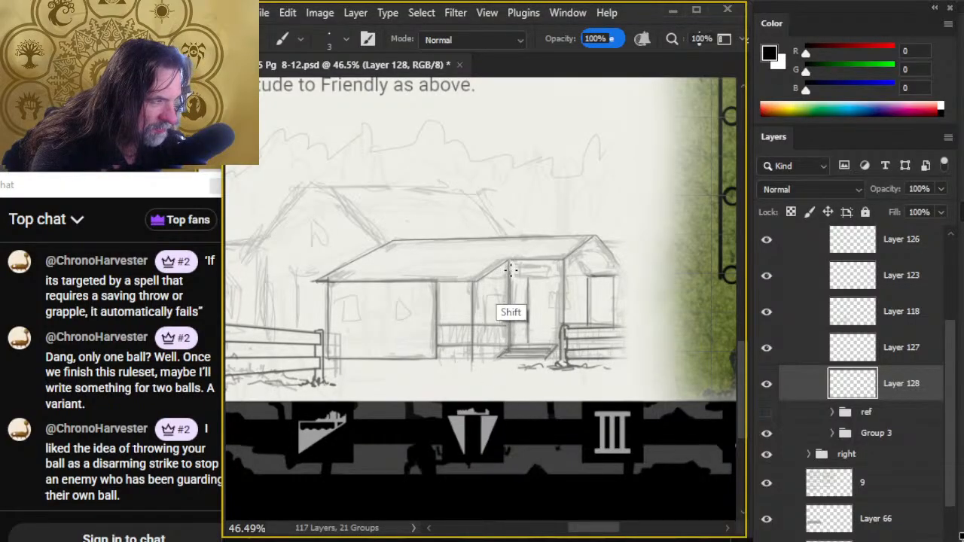
- Double the lines of the porch corner post and the entrance's left post to give both posts thickness
left_click(509, 269, "shift")
left_click(476, 285)
left_click(474, 350, "shift")
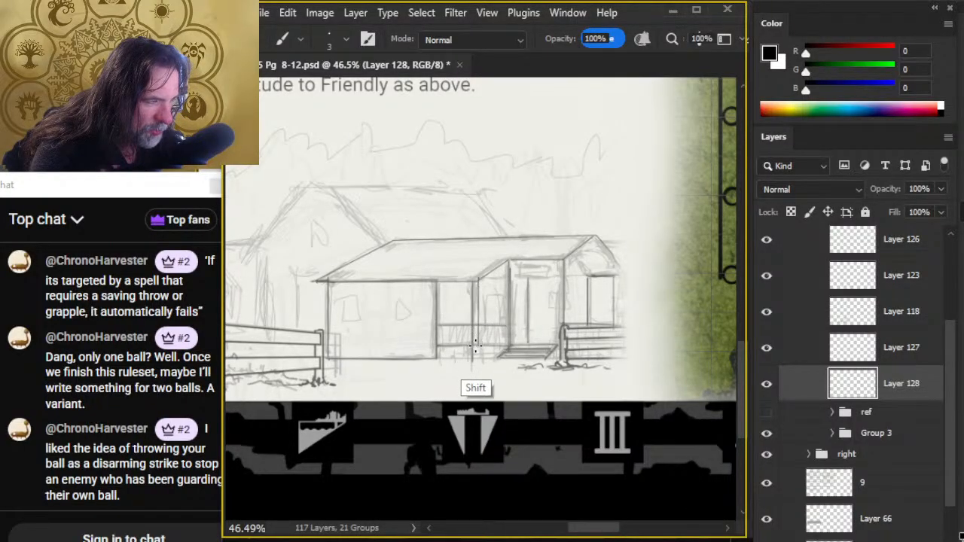
left_click(512, 261)
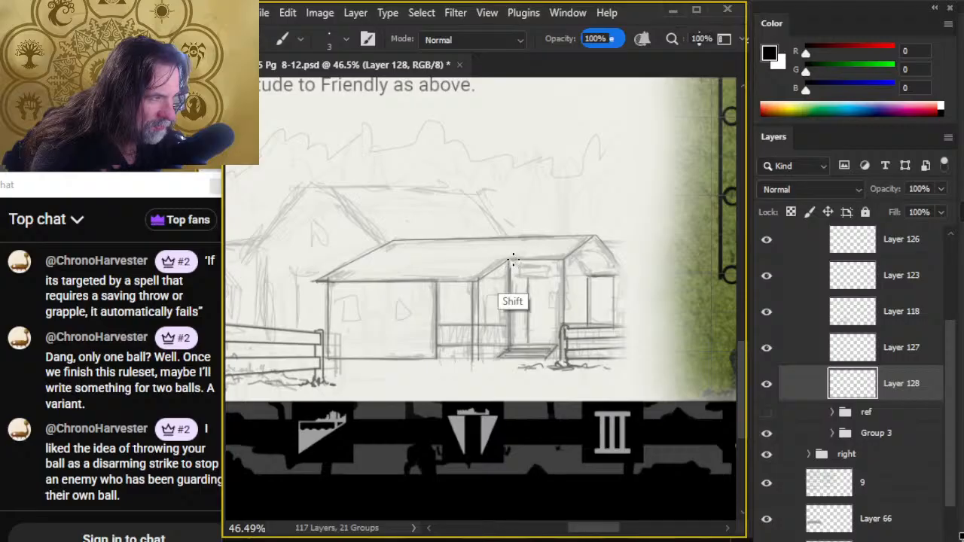
left_click(513, 348, "shift")
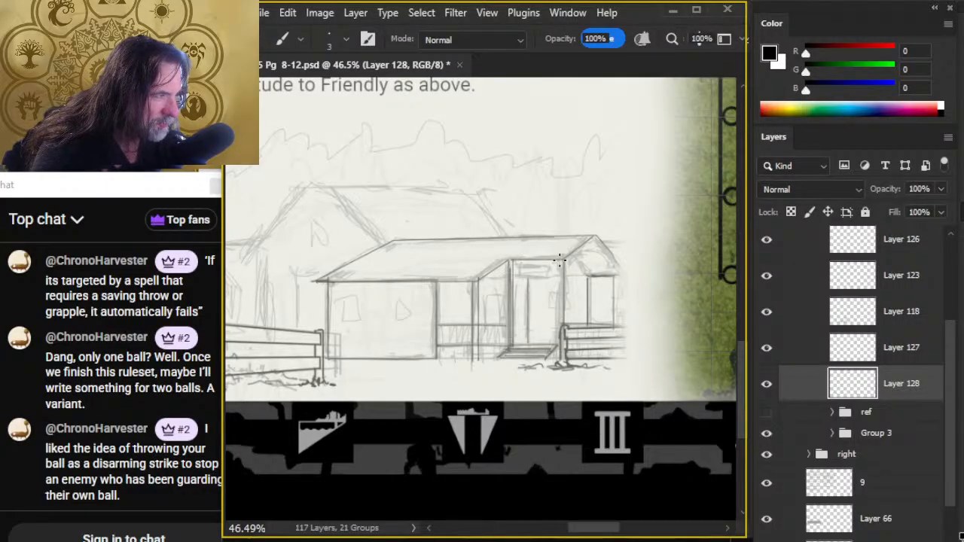
- Add second vertical lines to the entrance's right post and to both edges of the wall section beneath the gable
left_click_drag(569, 256, 568, 324)
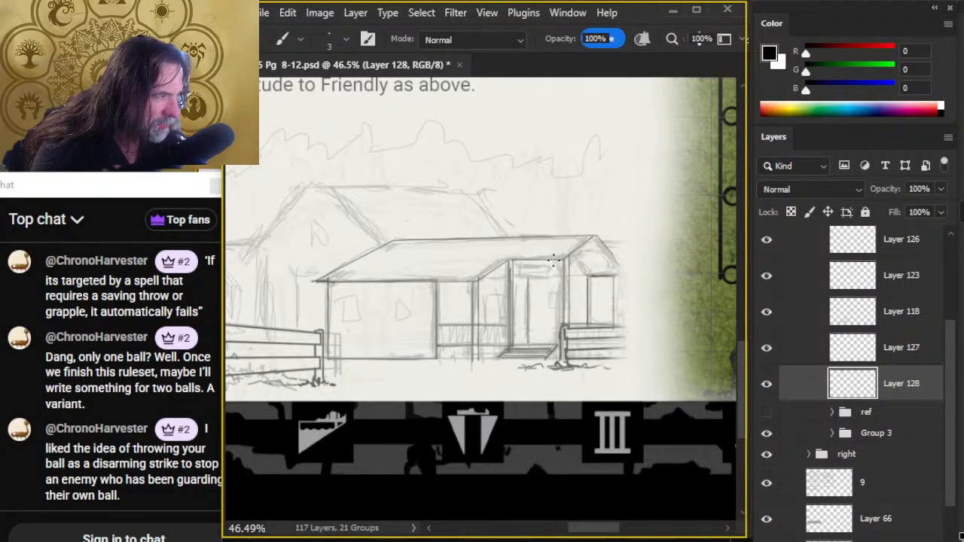
left_click_drag(559, 259, 559, 353)
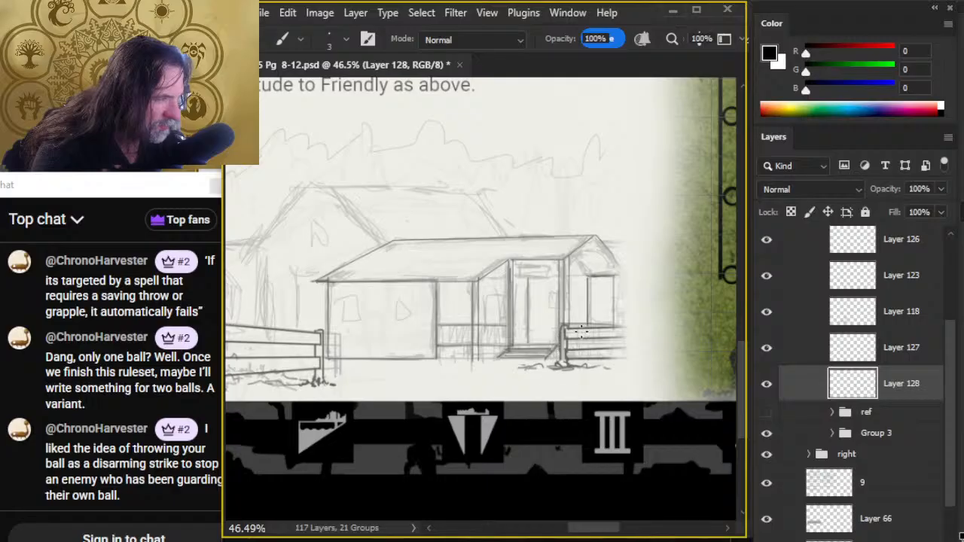
left_click_drag(616, 271, 617, 328)
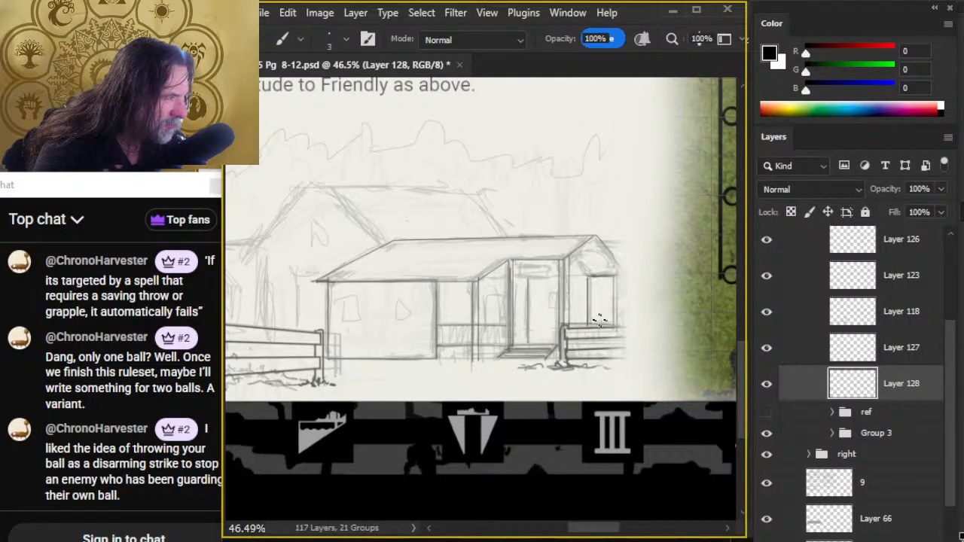
left_click_drag(590, 277, 592, 326)
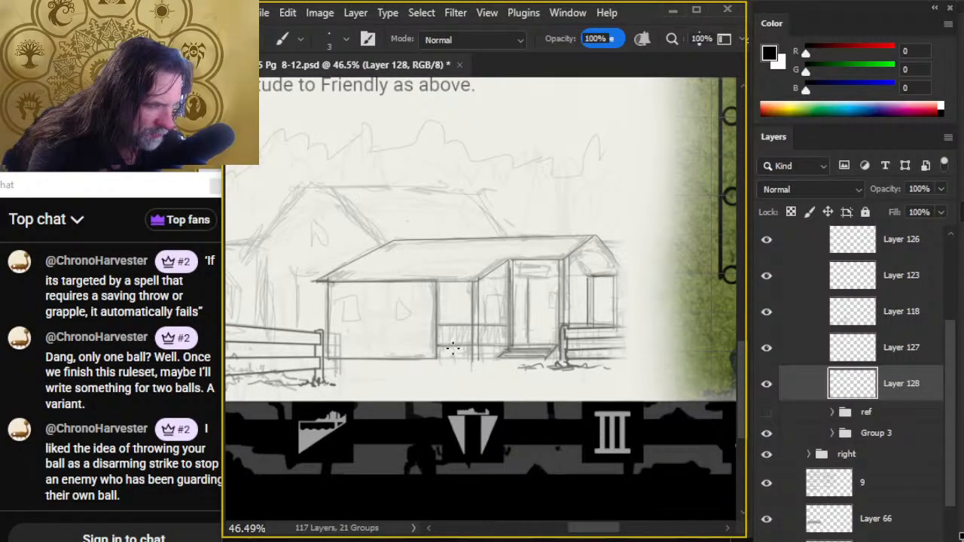
- Ink the short supports beneath the porch floor, redoing the one beside the entrance steps and tidying with the eraser
mouse_move(452, 347)
left_mouse_down()
mouse_move(462, 368)
mouse_move(493, 354)
mouse_move(495, 361)
left_mouse_up()
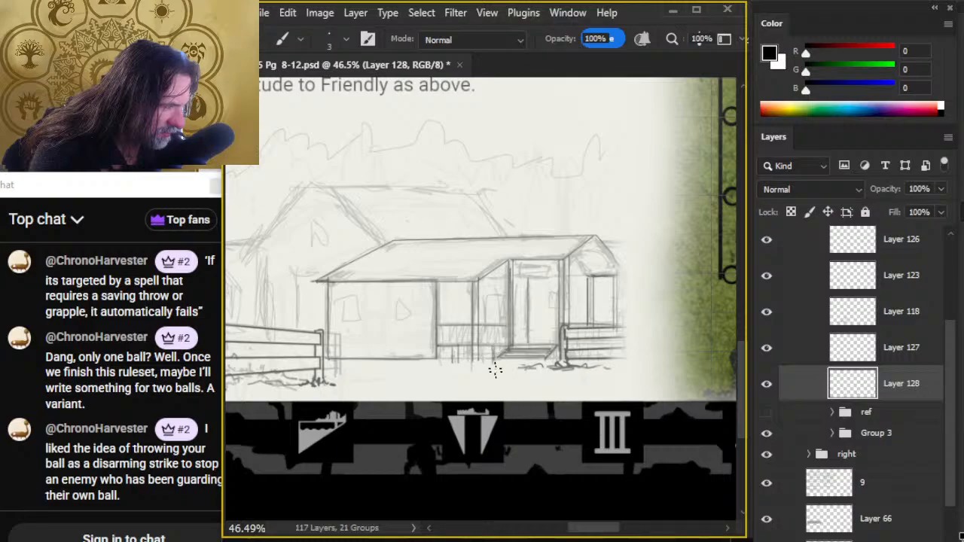
key("e")
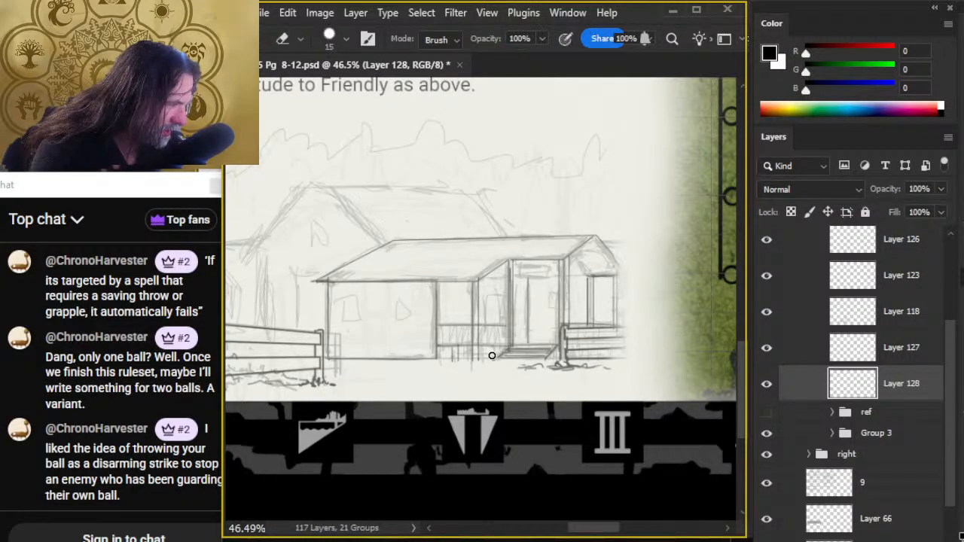
key("b")
left_click_drag(494, 348, 494, 358)
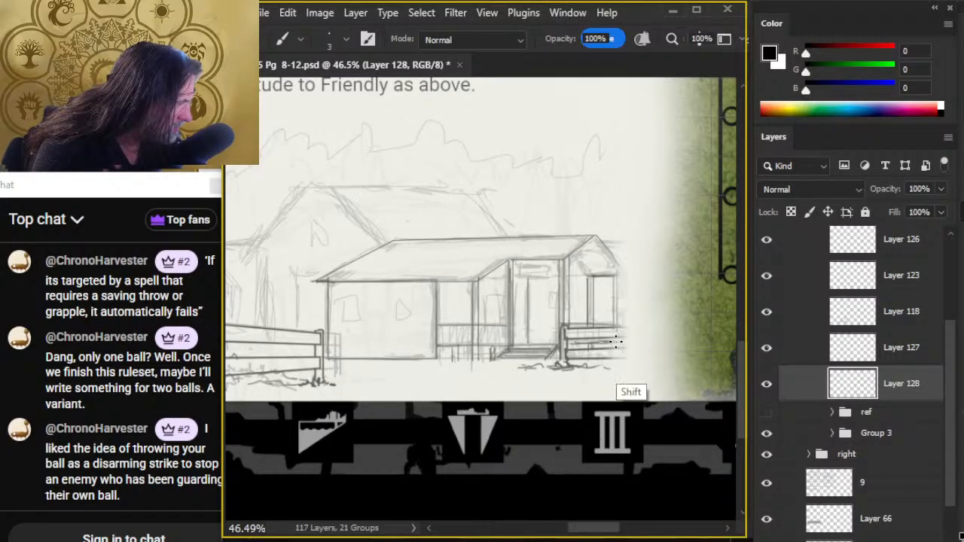
key("e")
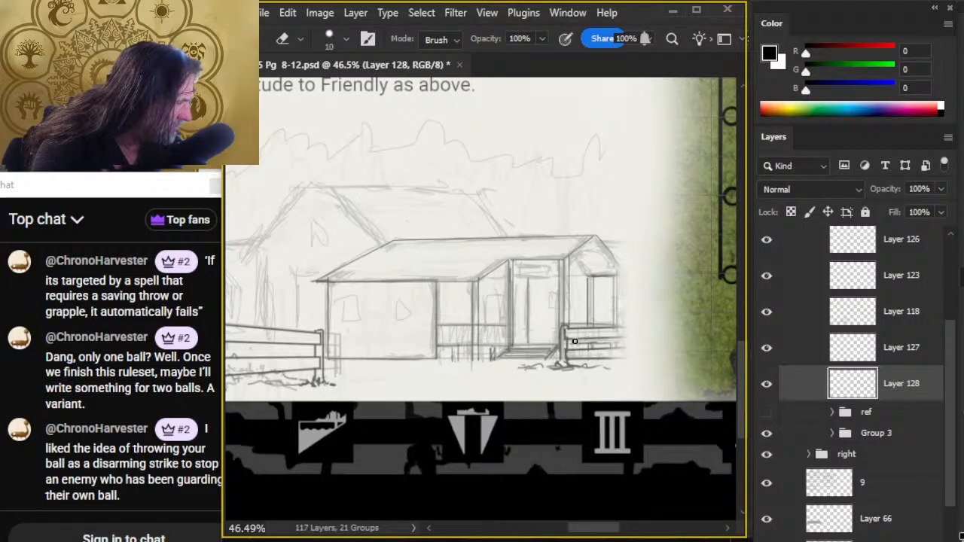
key("b")
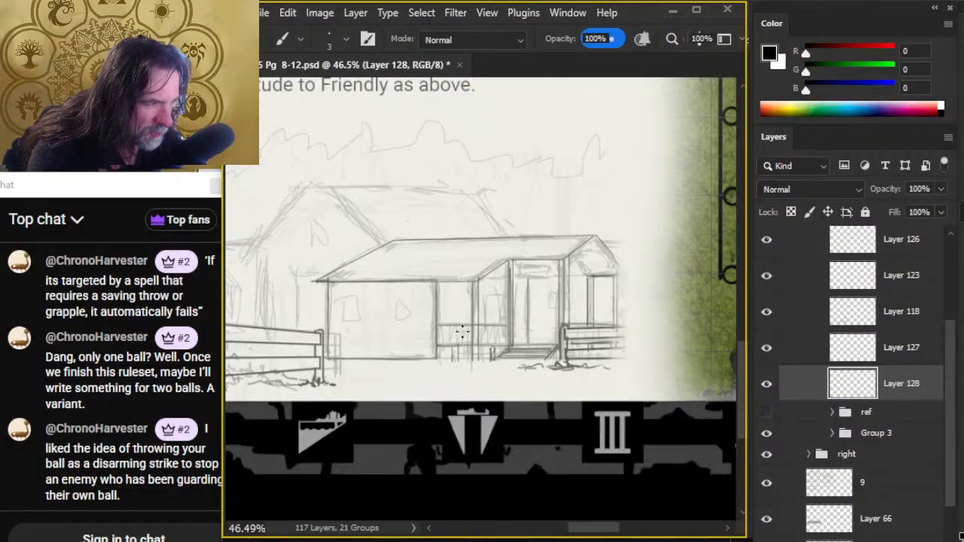
- Ink evenly spaced vertical balusters in the porch railing between the front wall and the entrance
key("shift")
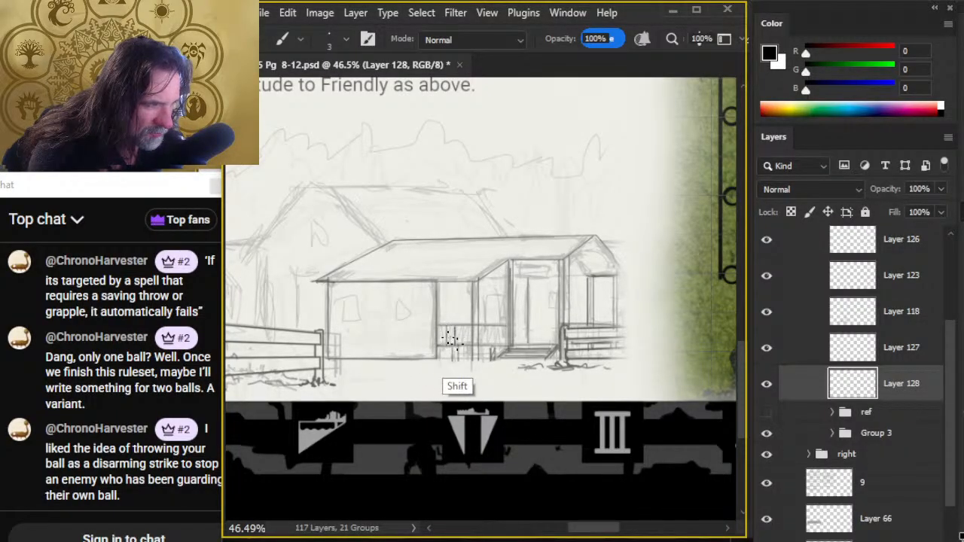
left_click(464, 326)
left_click(463, 343, "shift")
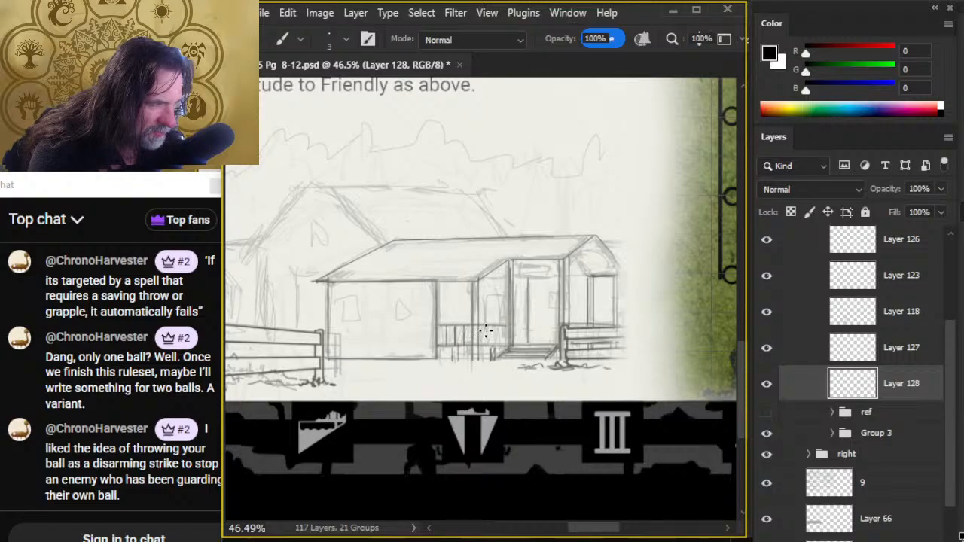
left_click(487, 327)
left_click(487, 344, "shift")
left_click(493, 327)
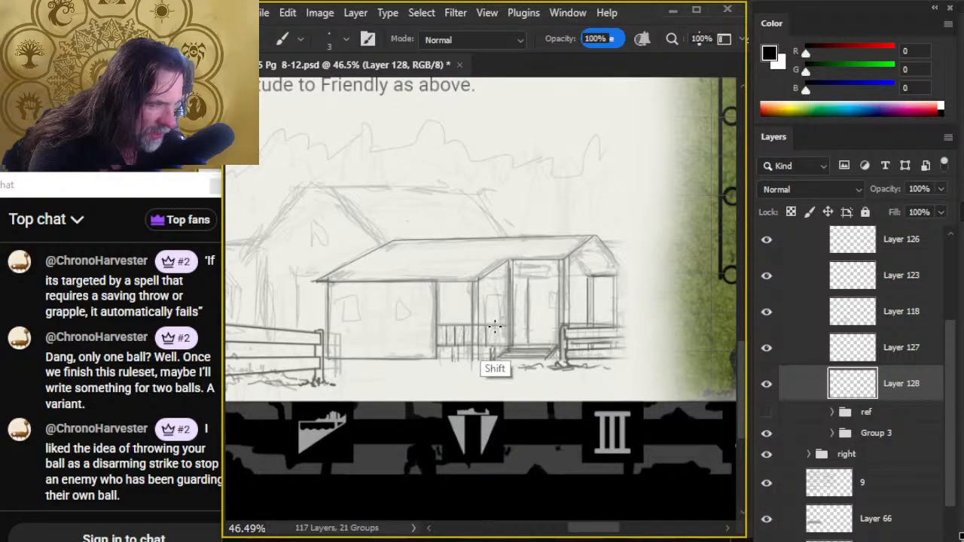
left_click(493, 345, "shift")
left_click(499, 326)
left_click(498, 347, "shift")
left_click(504, 327)
left_click(503, 344, "shift")
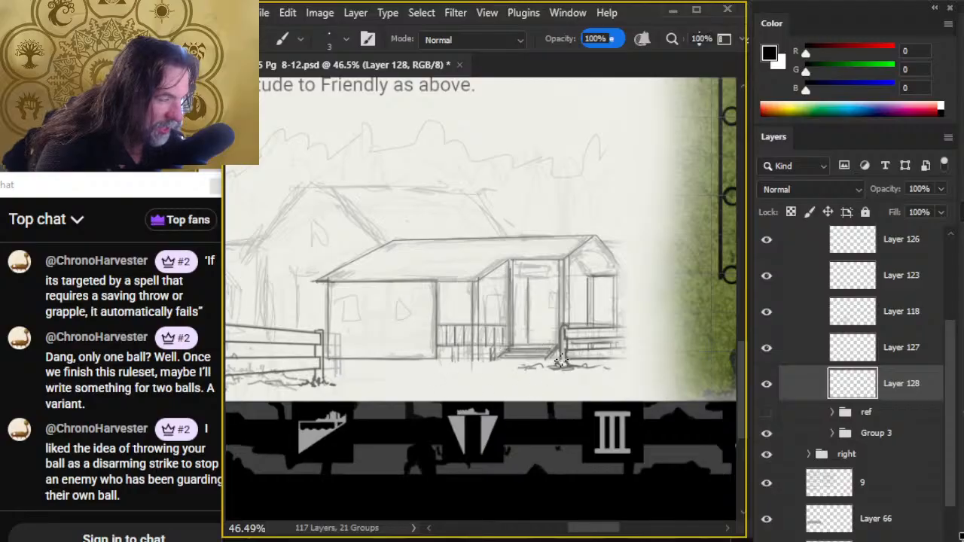
- Ink vertical balusters between the rails behind the short fence section to the right of the entrance
left_click(579, 327)
left_click(578, 344, "shift")
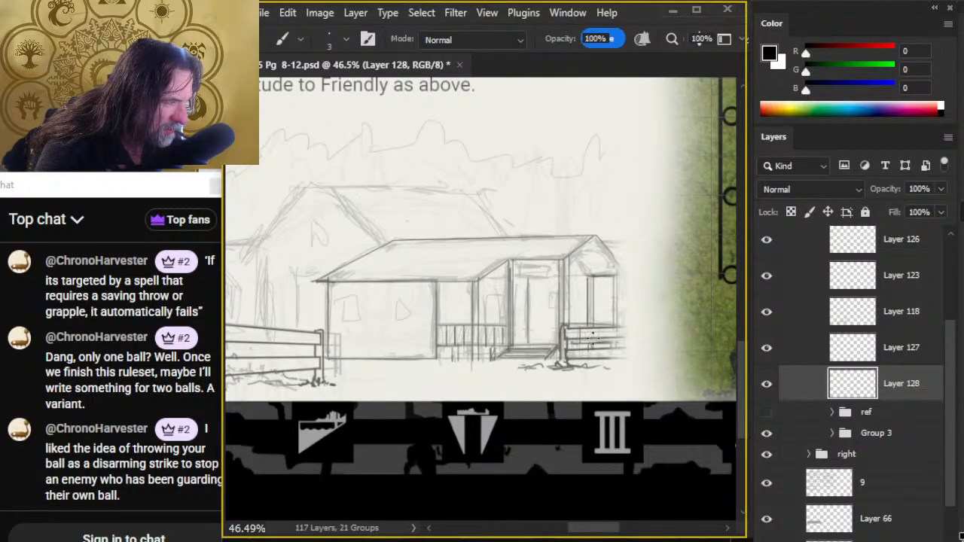
left_click(586, 326)
left_click(587, 345, "shift")
key("e")
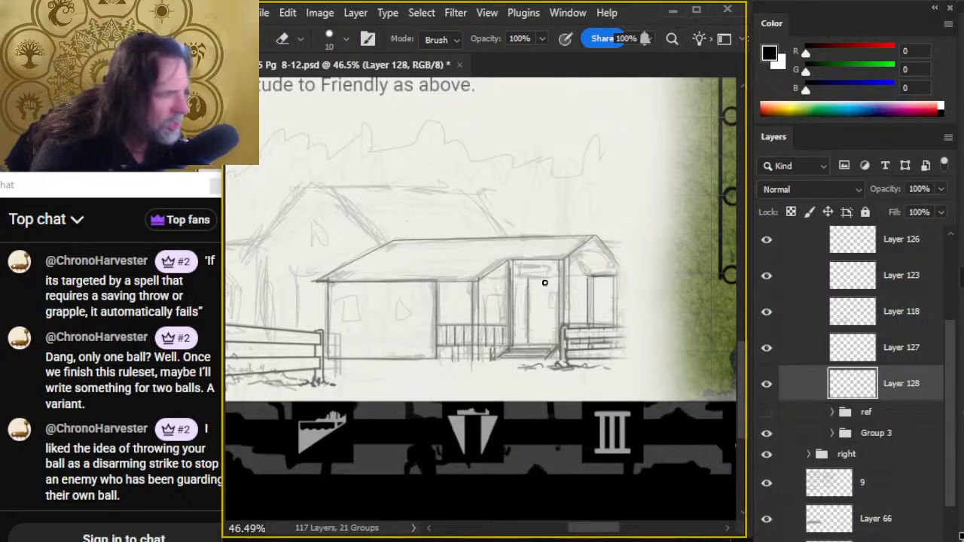
- Ink a small rectangular sign above the entrance door, cleaning up its inside and corners with the eraser
key("b")
mouse_move(520, 271)
left_mouse_down()
mouse_move(551, 276)
mouse_move(552, 265)
mouse_move(519, 280)
left_mouse_up()
key("e")
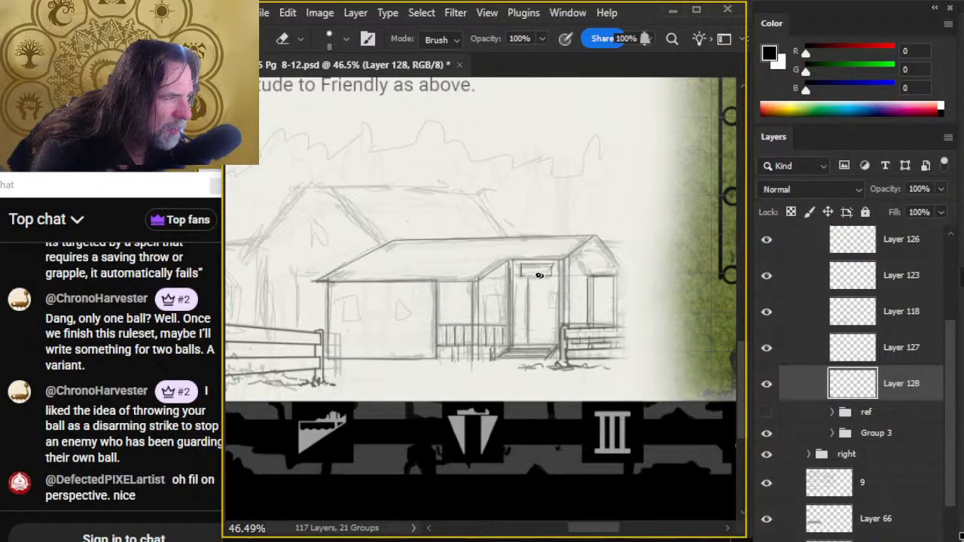
key("b")
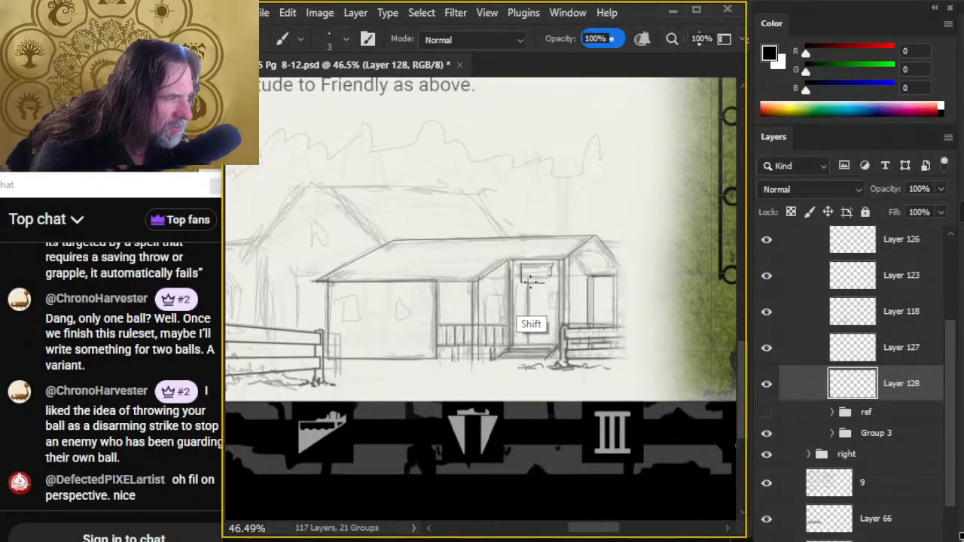
key("e")
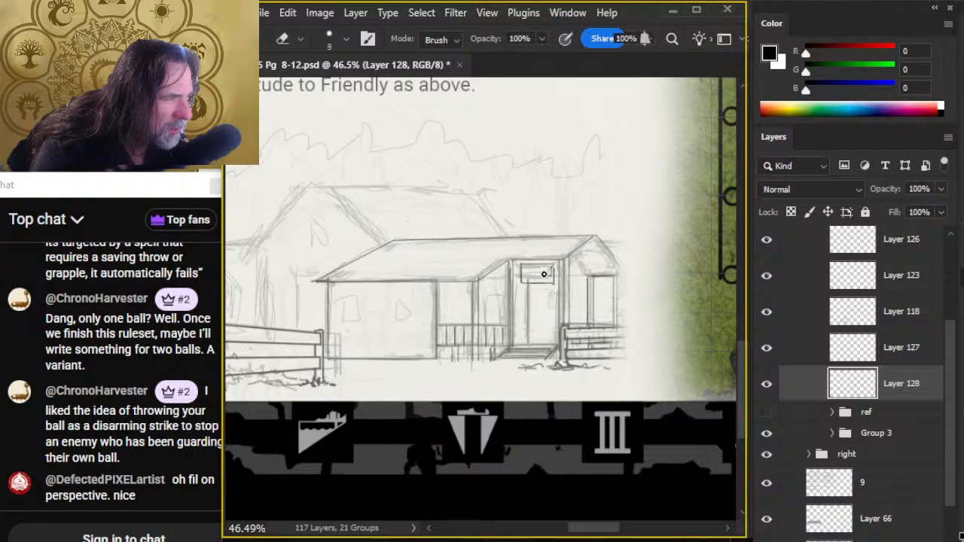
key("b")
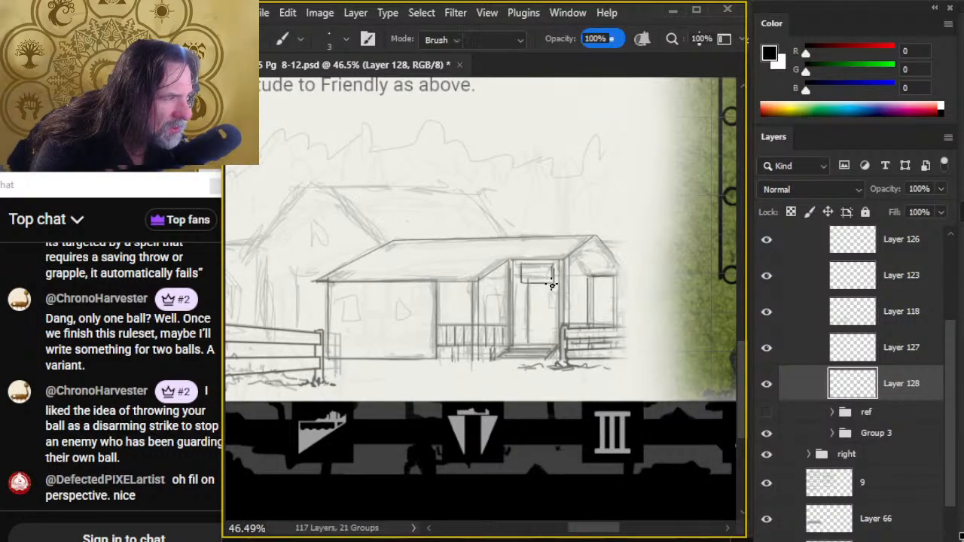
key("e")
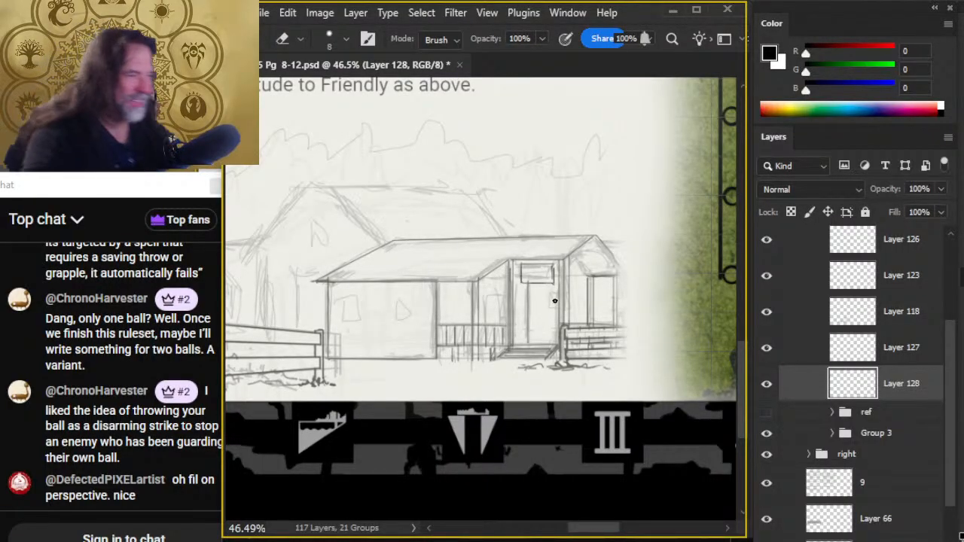
key("b")
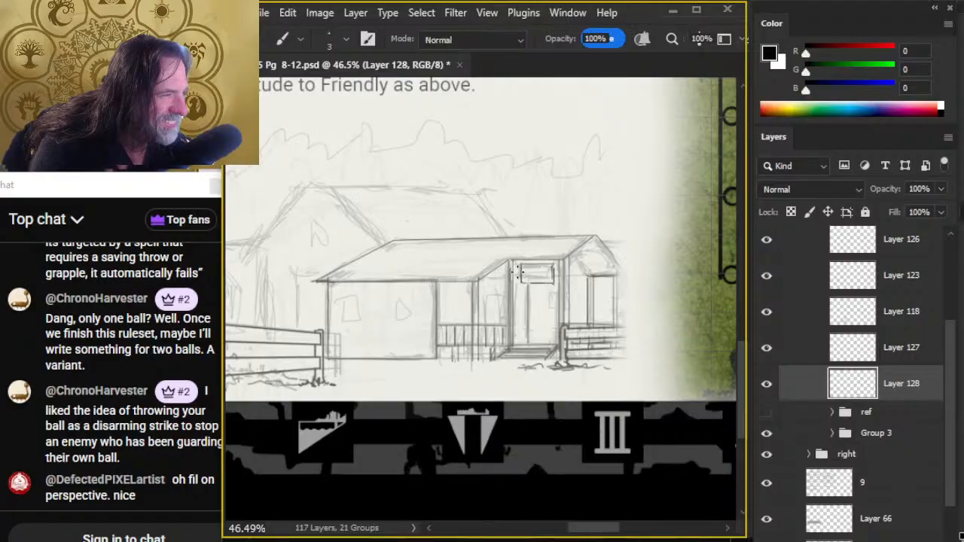
mouse_move(521, 285)
left_mouse_down()
mouse_move(553, 284)
mouse_move(554, 268)
mouse_move(554, 285)
left_mouse_up()
key("e")
key("b")
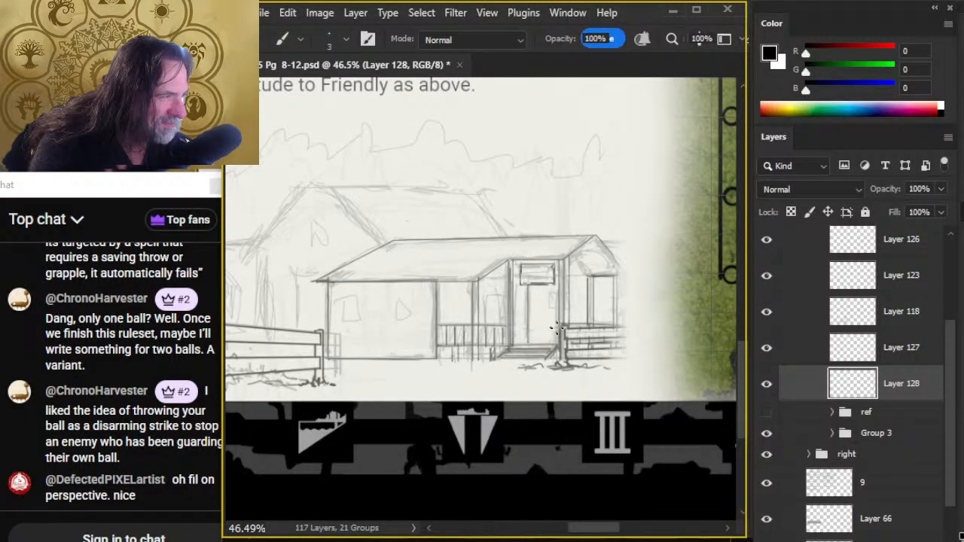
- Show the ref group and shift its village map slightly down and to the right over the page text
left_click_drag(600, 381, 497, 411)
left_click_drag(449, 440, 482, 378)
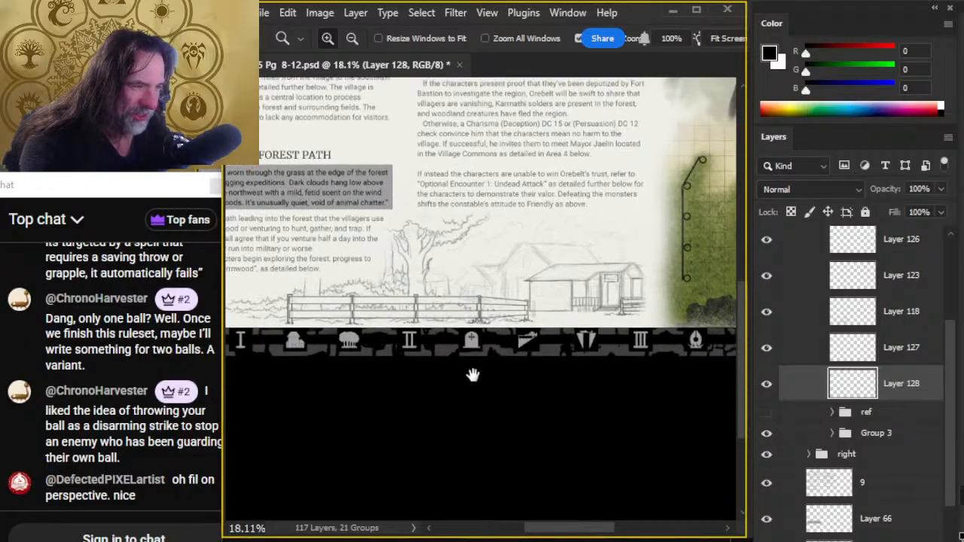
left_click_drag(448, 180, 497, 352)
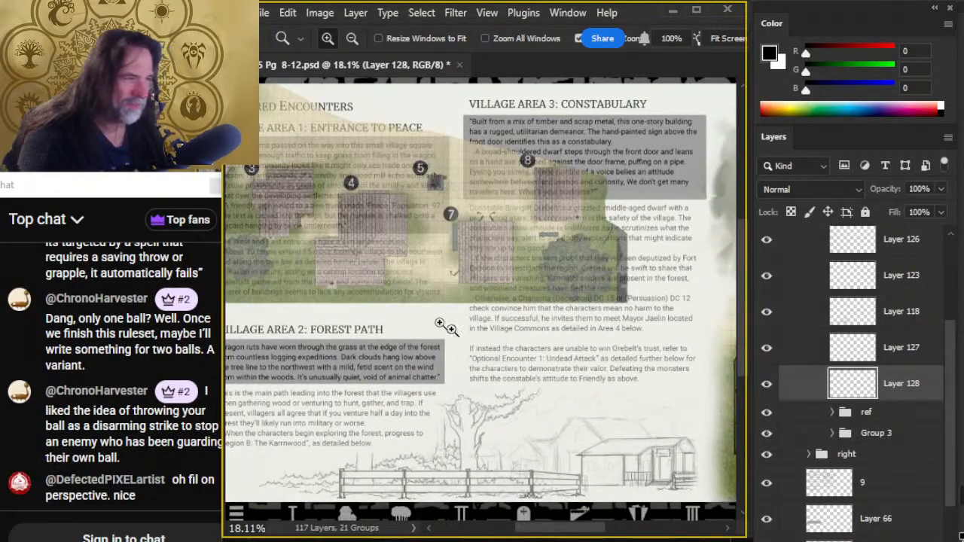
left_click_drag(369, 282, 459, 327)
left_click(867, 414)
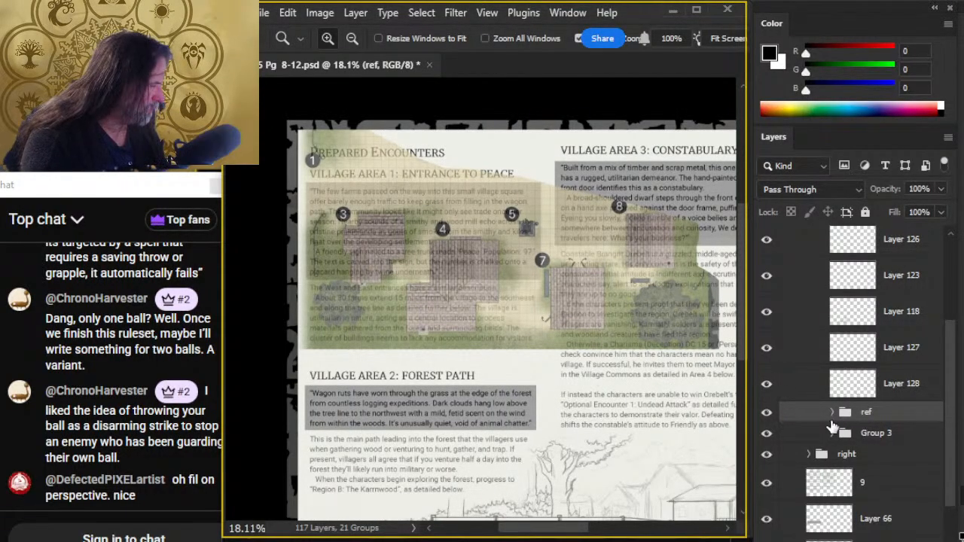
key("v")
left_click_drag(671, 345, 695, 384)
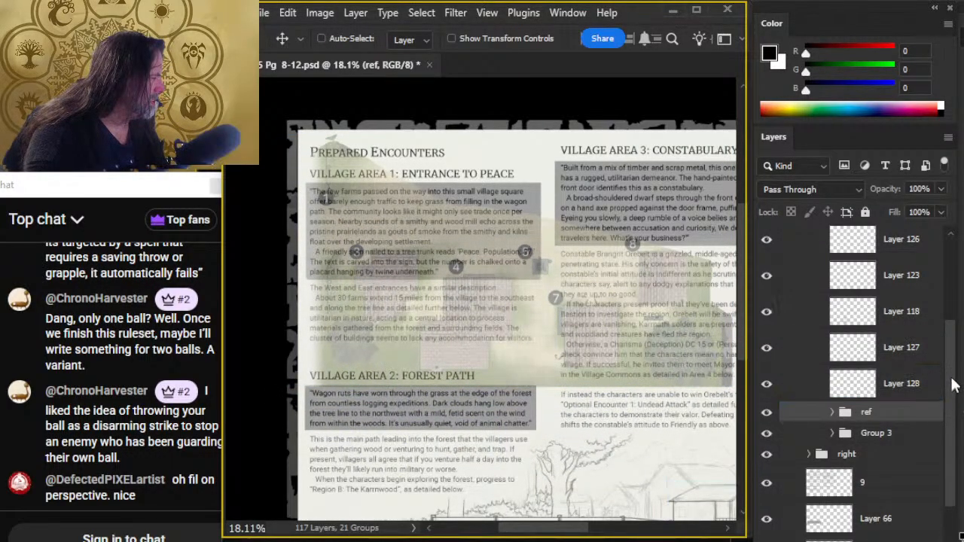
- Set the center group's opacity to 100% so the village map and the fence illustration show at full strength
left_click_drag(949, 383, 952, 347)
left_click(796, 281)
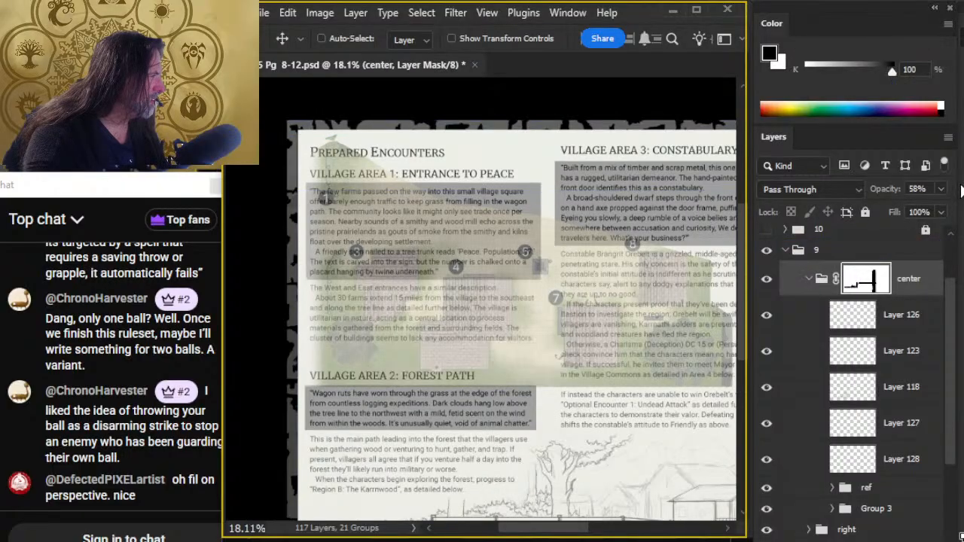
left_click(942, 189)
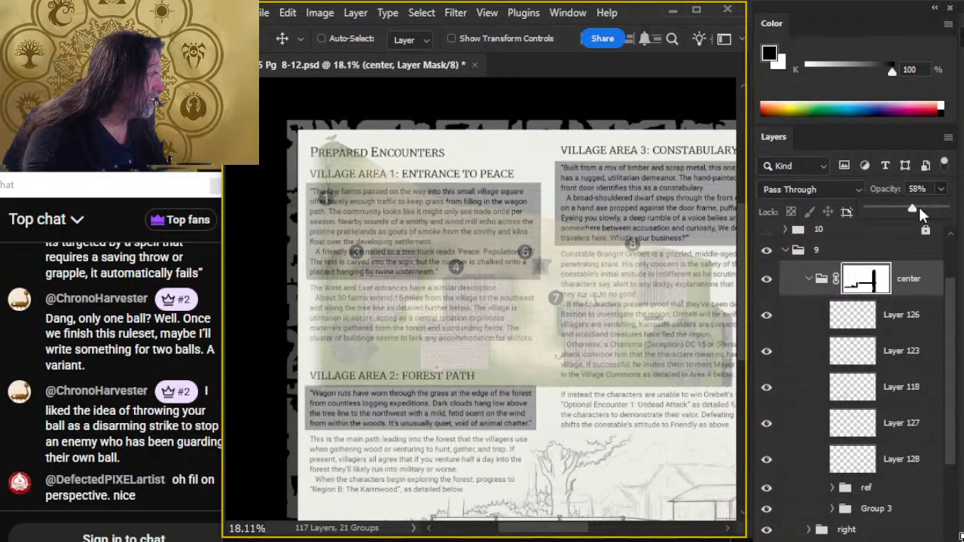
left_click_drag(911, 208, 946, 209)
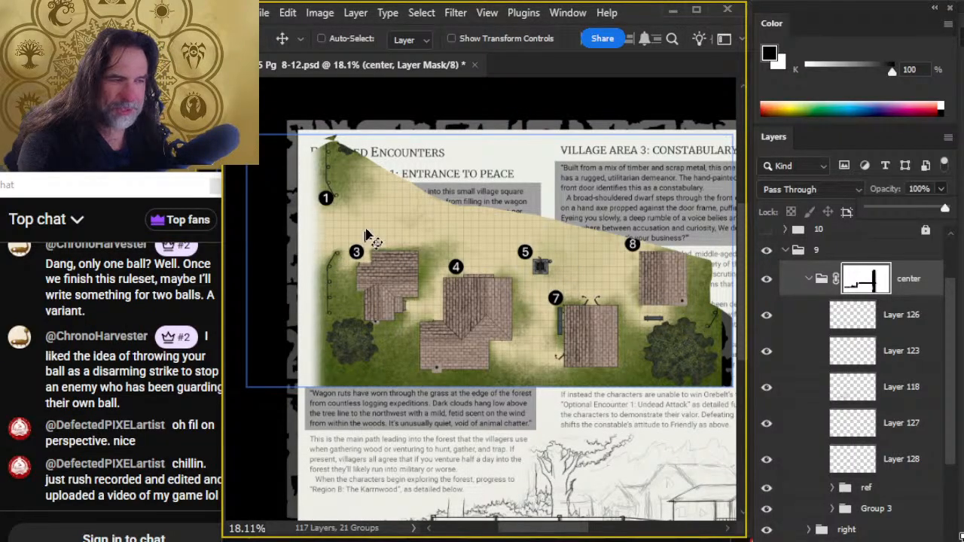
left_click_drag(549, 425, 433, 174)
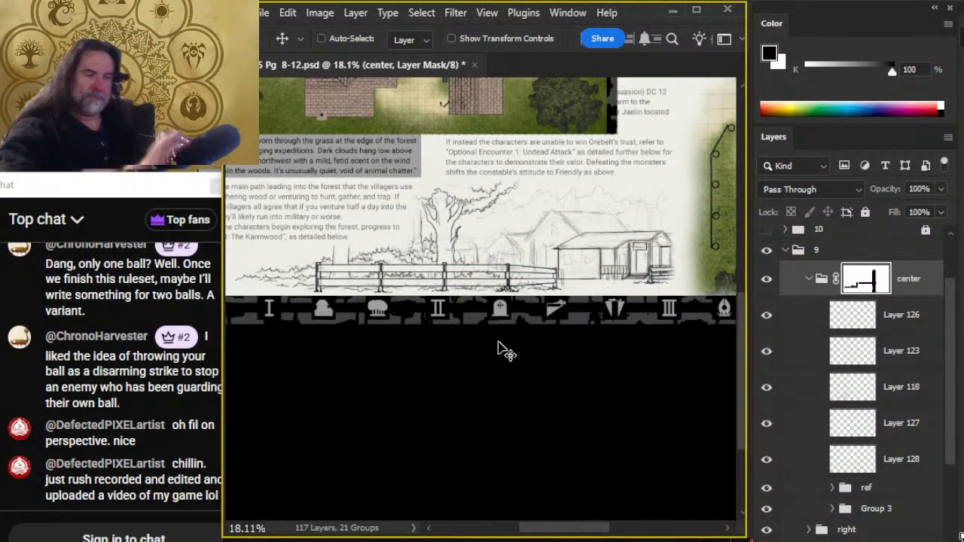
- Check the center group by switching its visibility off and on, and hide the ref group with the village map
left_click(767, 279)
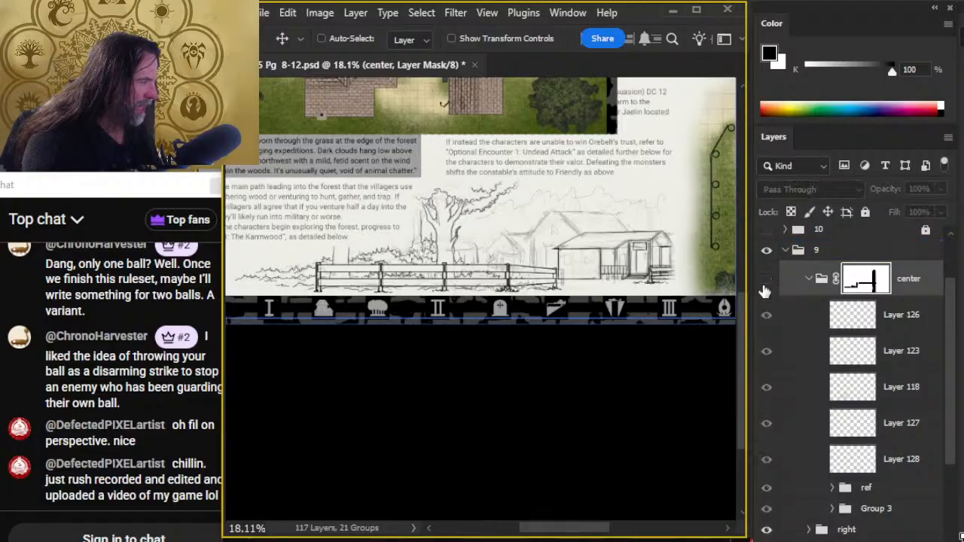
left_click(767, 279)
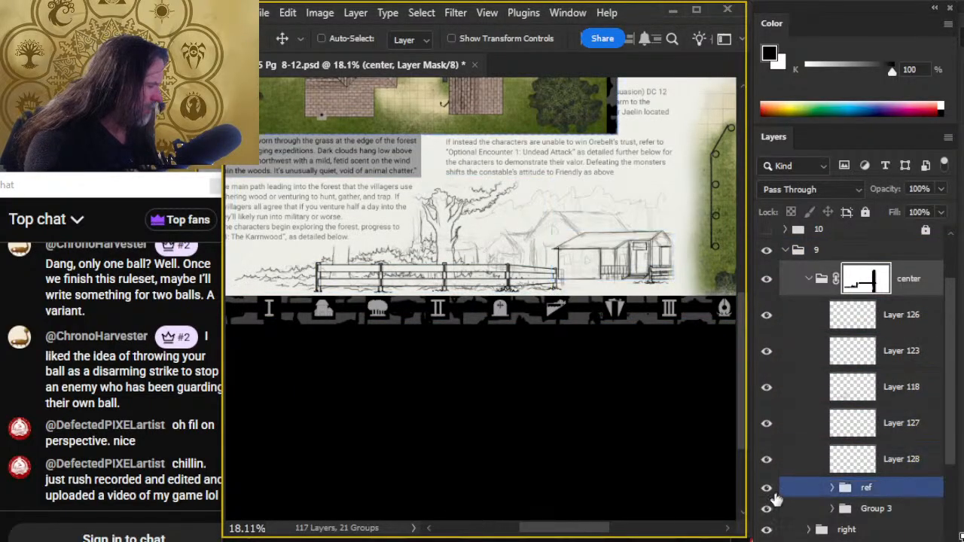
left_click(767, 487)
key("z")
left_click_drag(609, 308, 522, 337)
left_click_drag(451, 390, 497, 393)
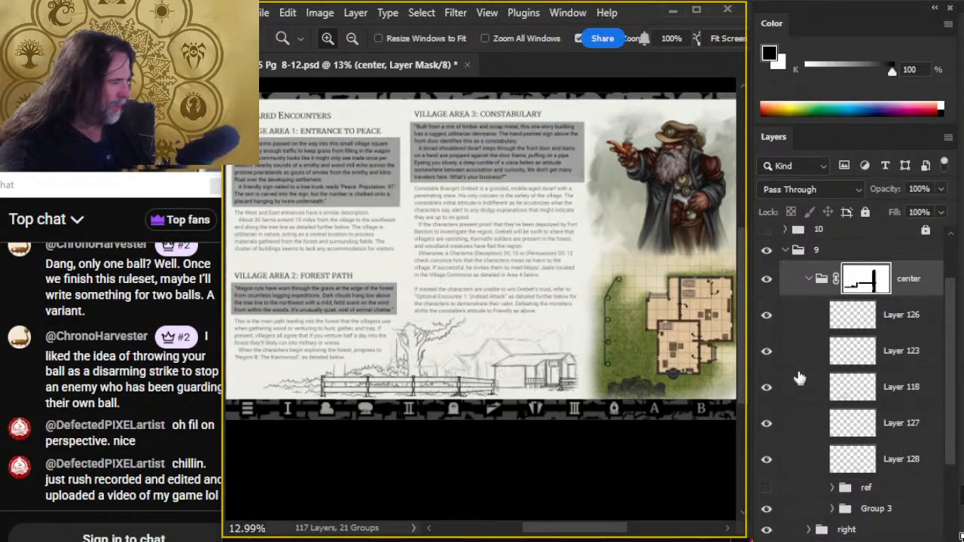
- Hide the center group and examine the page 9 layout in full screen without the illustration
left_click(766, 249)
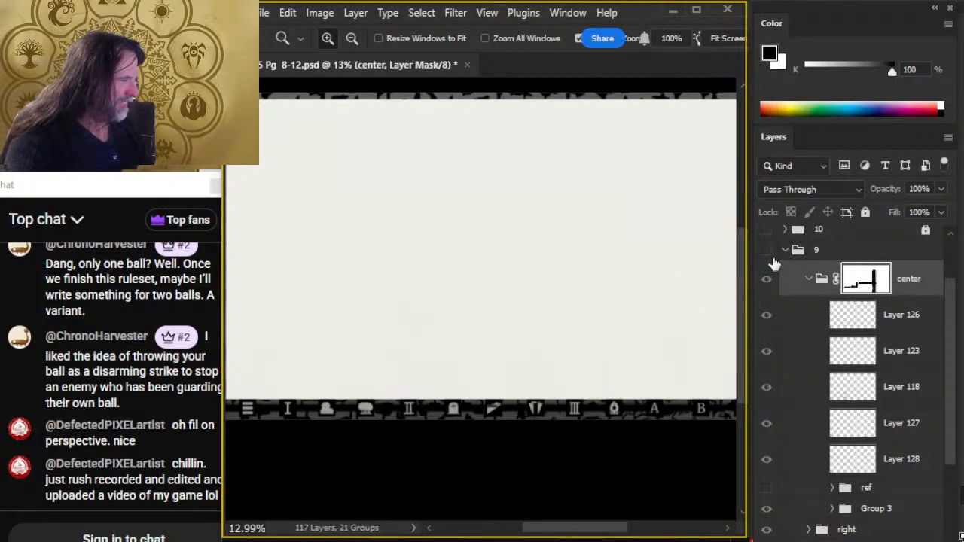
left_click(766, 249)
left_click(767, 280)
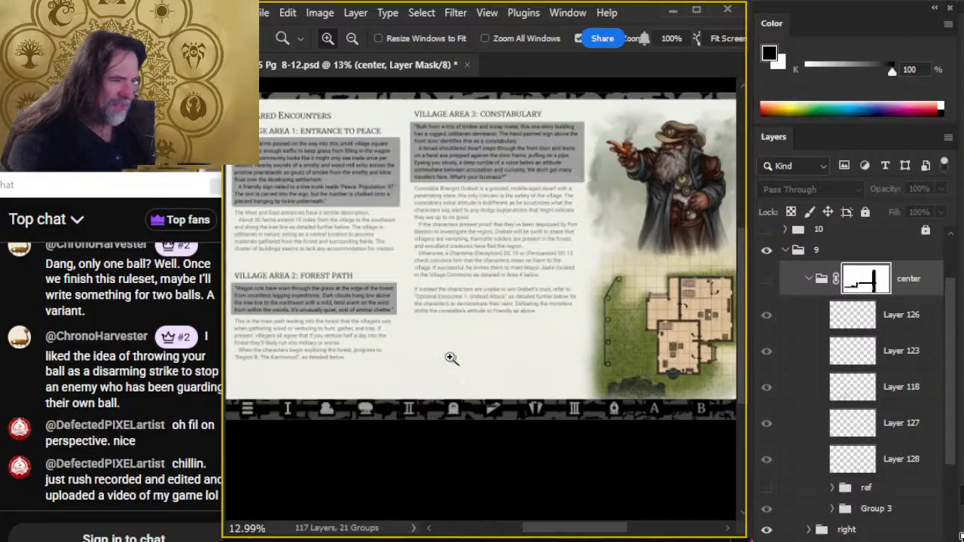
left_click_drag(500, 360, 471, 368)
key("f")
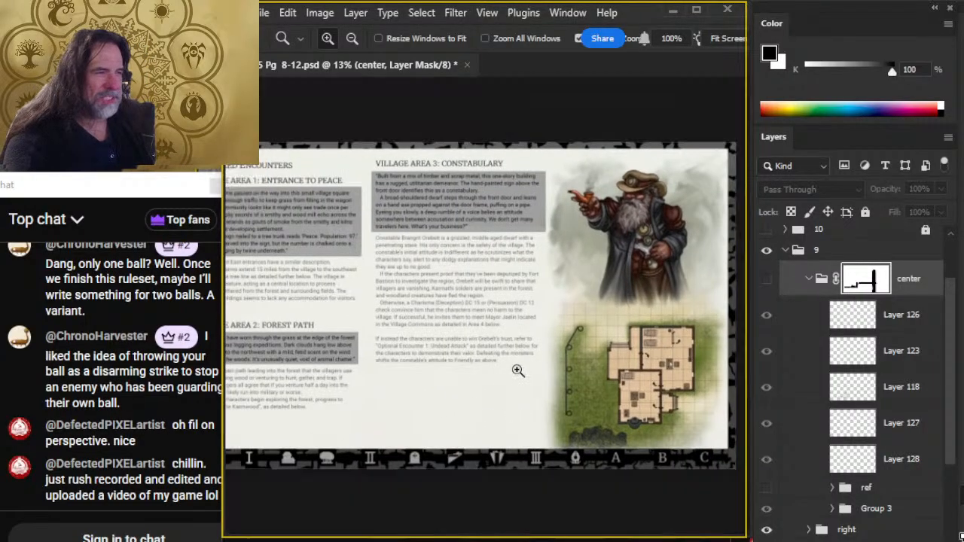
key("f")
left_click(562, 411)
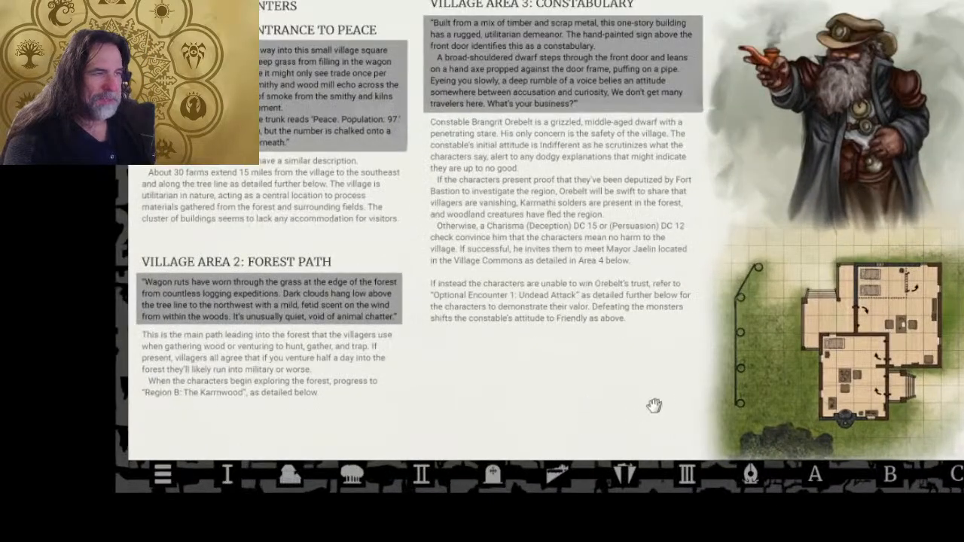
key("f")
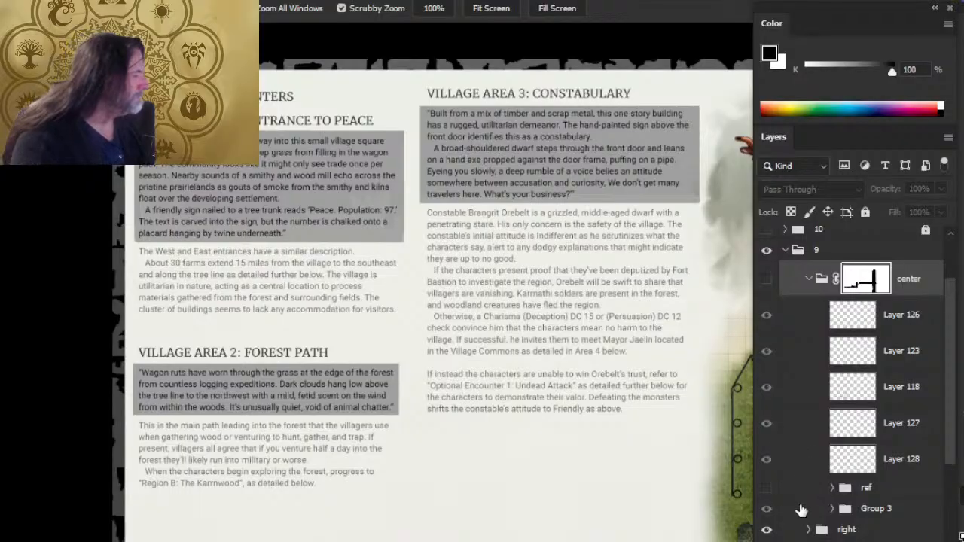
- Show the center group again and examine in full screen how the illustration sits on the page
left_click(767, 509)
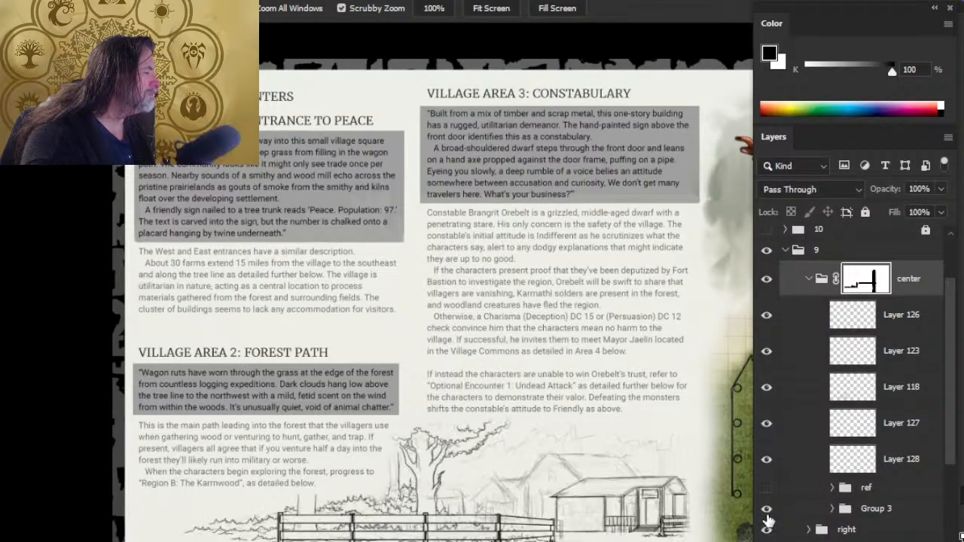
key("f")
key("f")
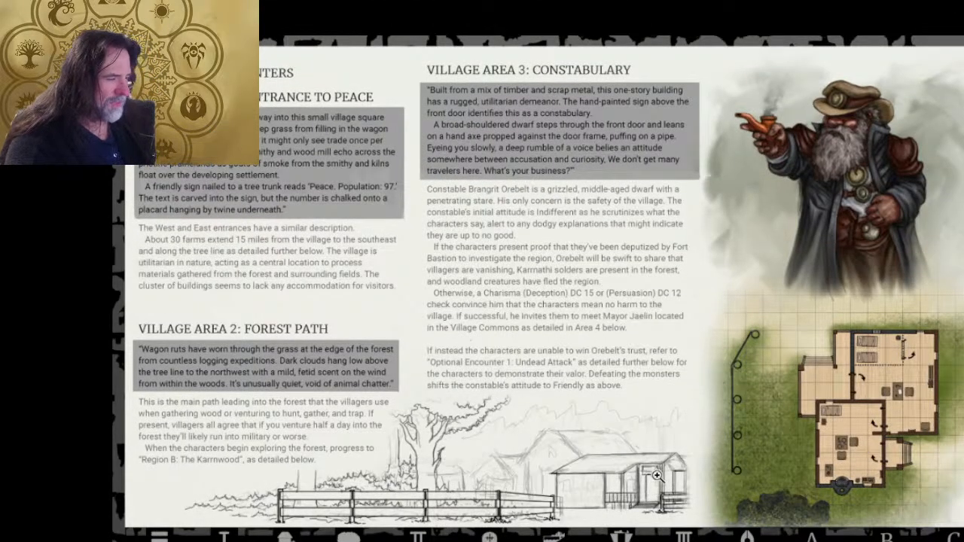
left_click(683, 485, "alt")
left_click_drag(683, 486, 580, 312)
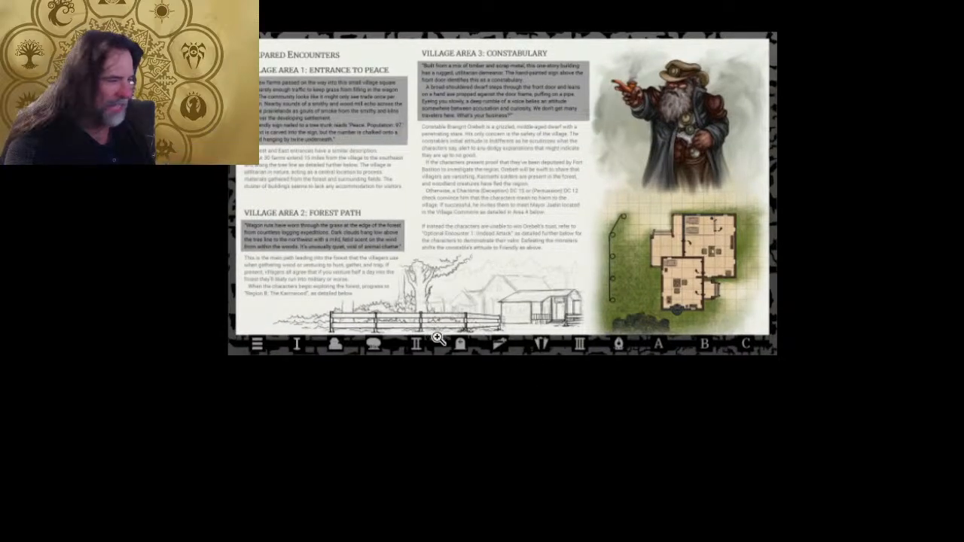
key("f")
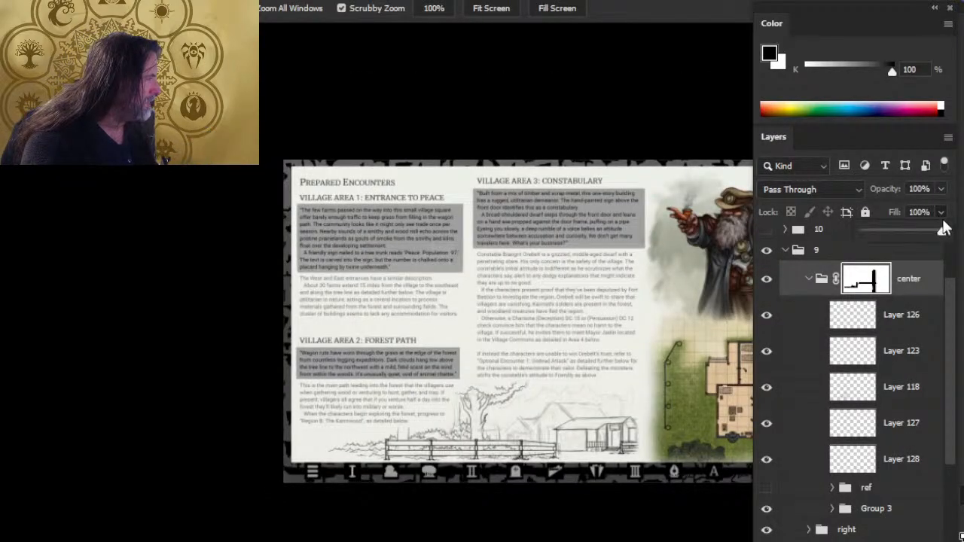
- Try the center group at 64% and 53% opacity against the page text, and return it to 100%
left_click(942, 213)
left_click_drag(943, 213, 918, 212)
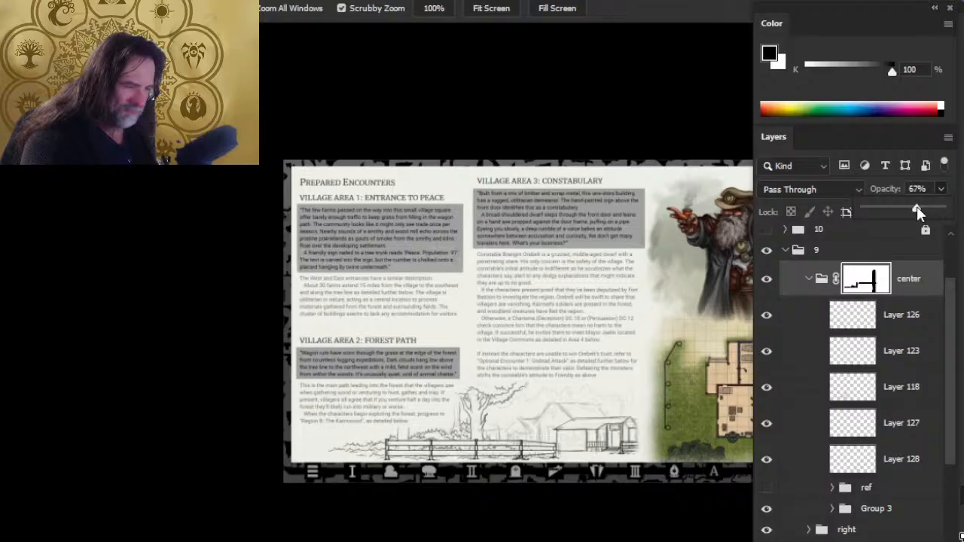
left_click_drag(564, 385, 472, 234)
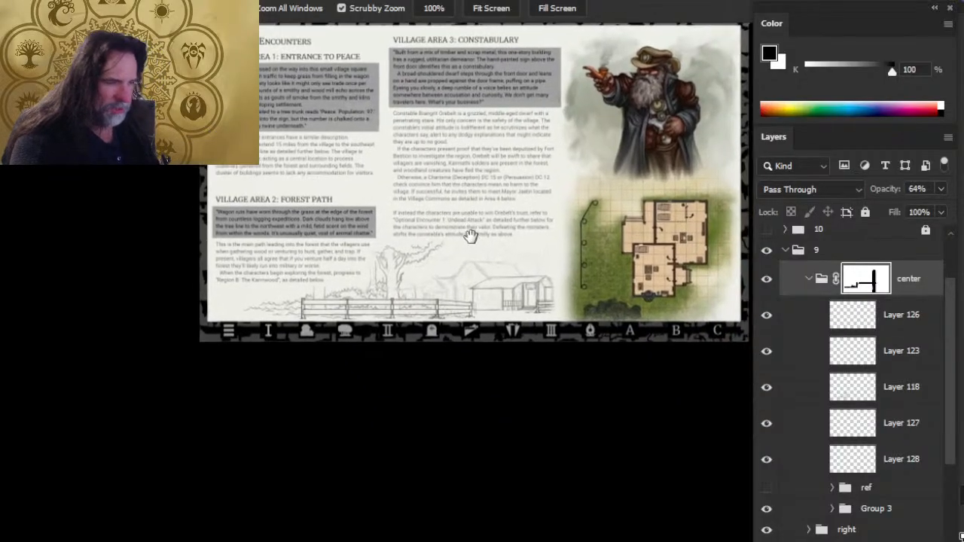
left_click(366, 289)
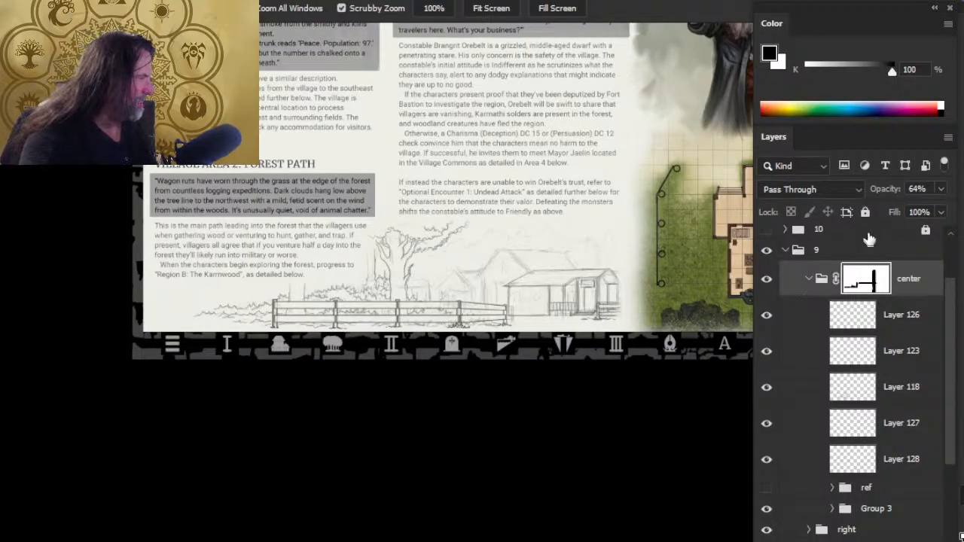
left_click(940, 190)
mouse_move(914, 212)
left_mouse_down()
mouse_move(896, 212)
mouse_move(908, 211)
left_mouse_up()
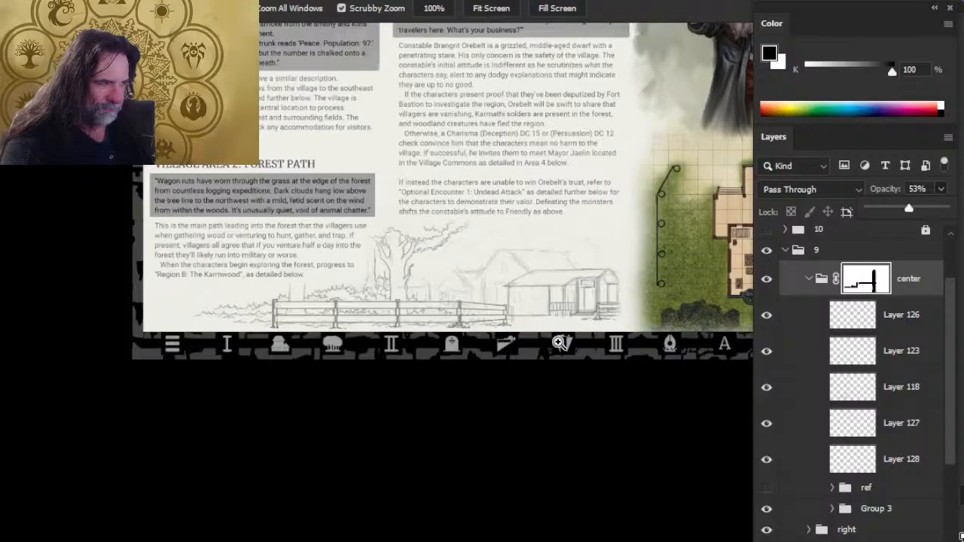
left_click_drag(588, 351, 492, 345)
left_click_drag(656, 253, 487, 290)
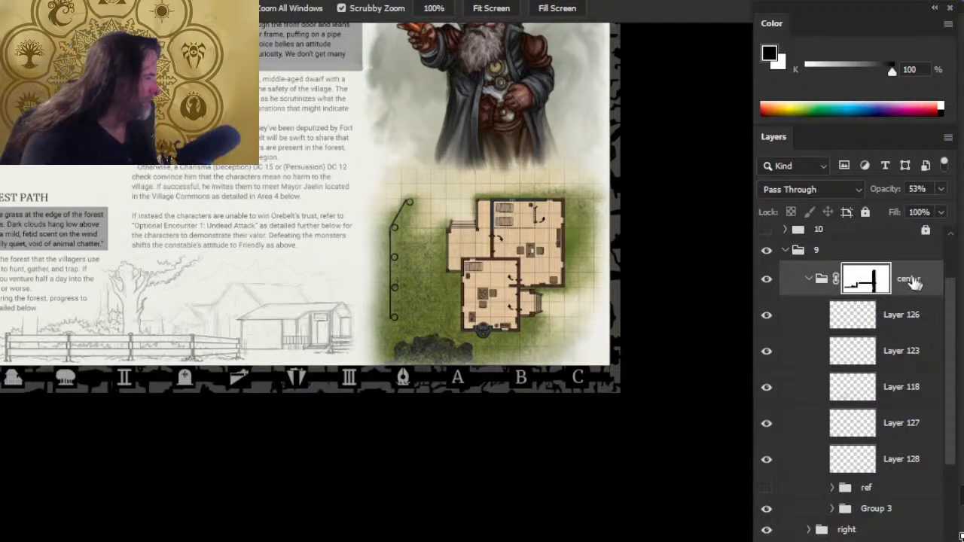
left_click(940, 191)
left_click_drag(910, 209, 958, 210)
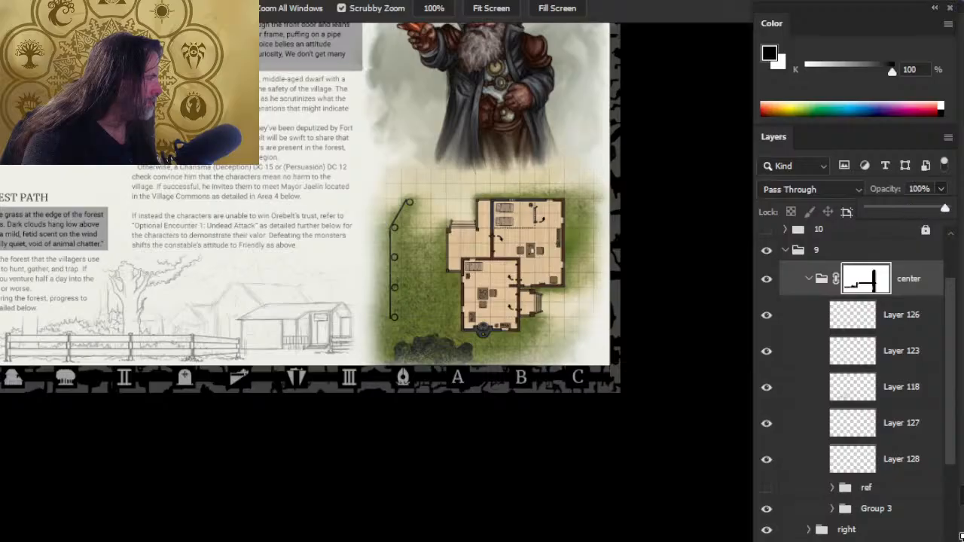
- Toggle Layer 128 and Group 3 to compare the inks with the sketch, and inspect Group 3's opacity setting
left_click(769, 462)
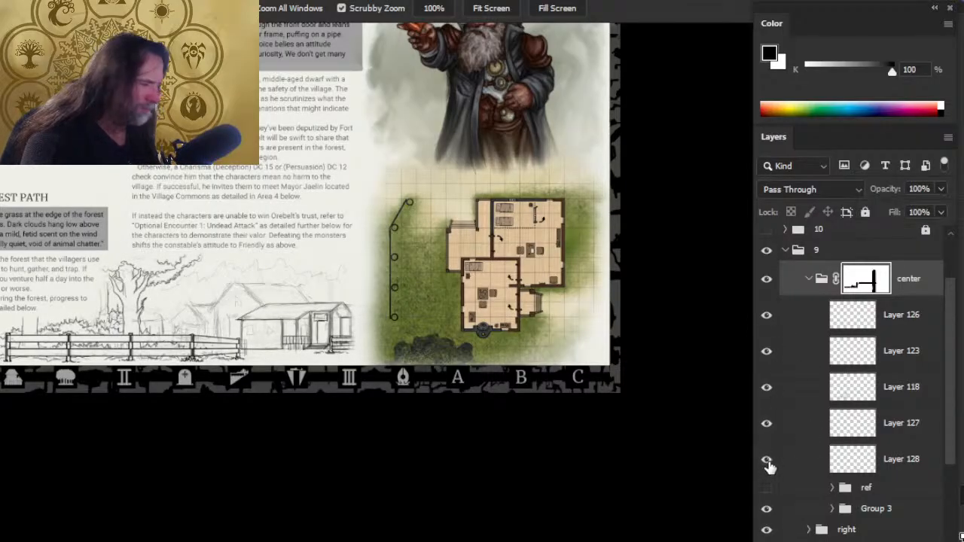
left_click(768, 460)
left_click(768, 460)
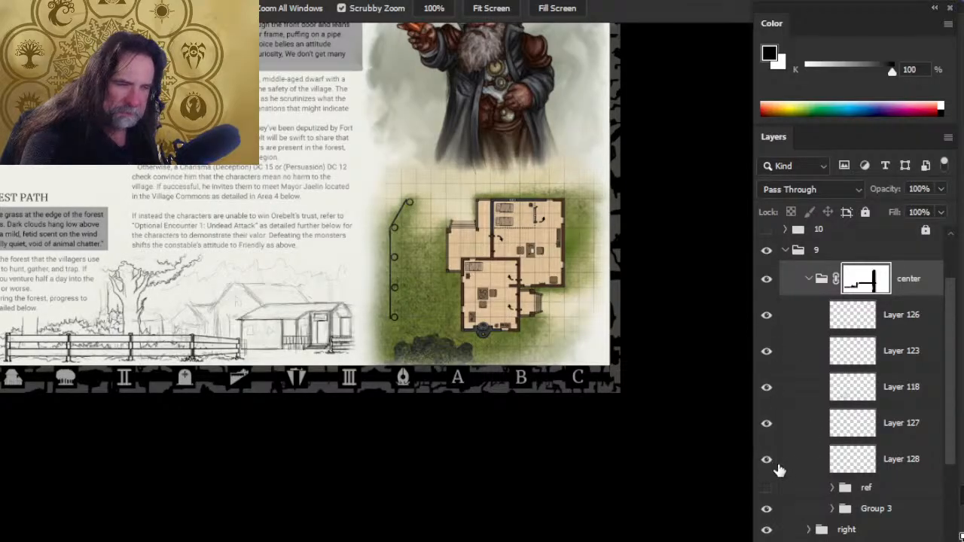
left_click(767, 509)
left_click(767, 509)
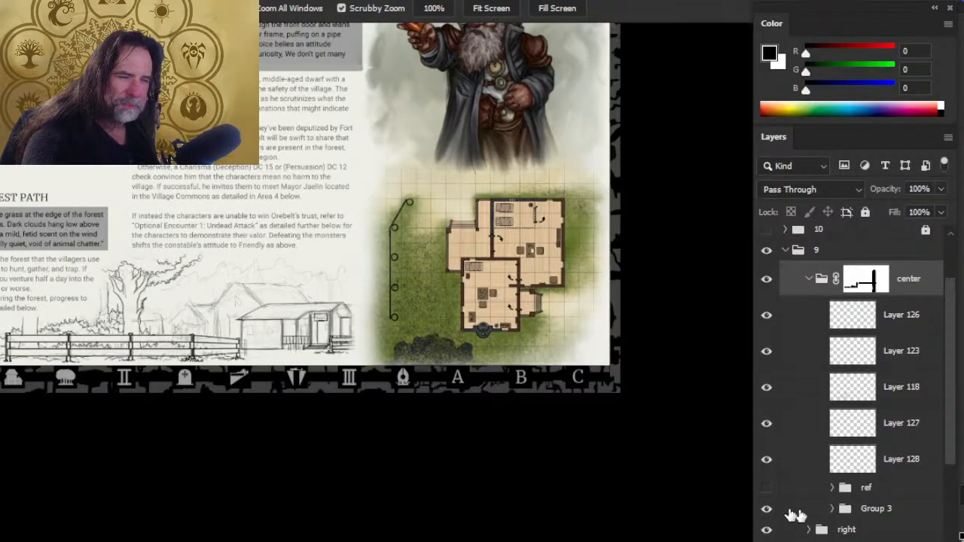
left_click(805, 510)
left_click(940, 189)
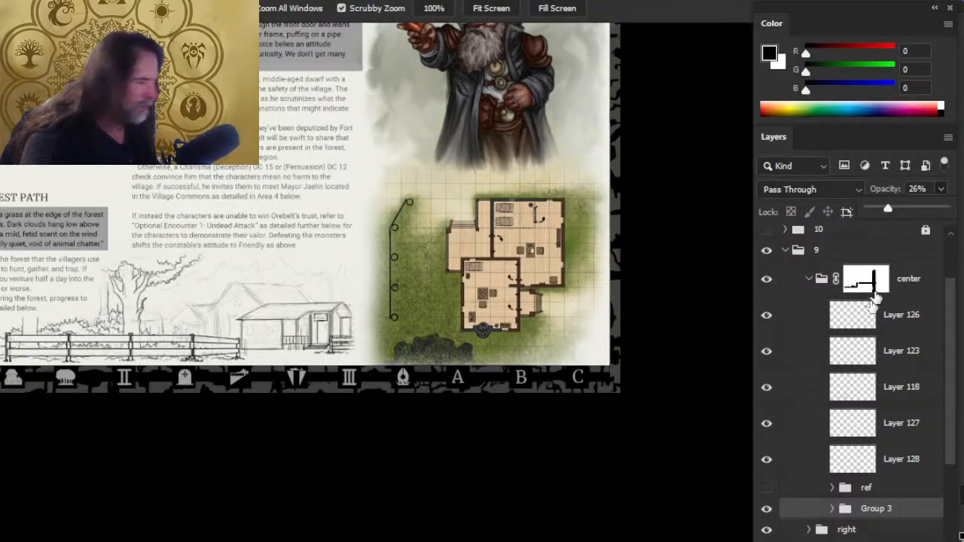
- Ink the straight bottom edge of the building's front wall on Layer 128, between its two corner lines
left_click(798, 474)
left_click(797, 472)
left_click_drag(245, 378, 259, 358)
key("b")
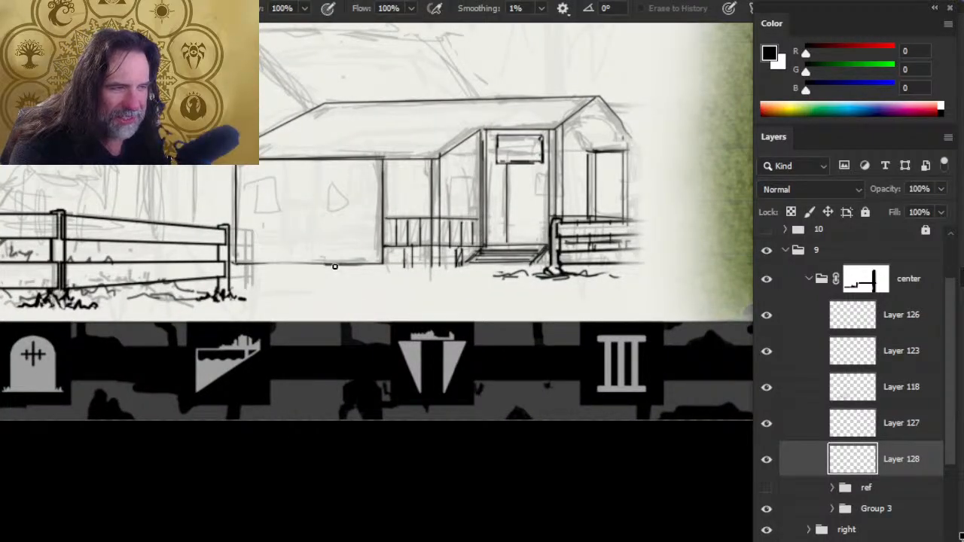
key("b")
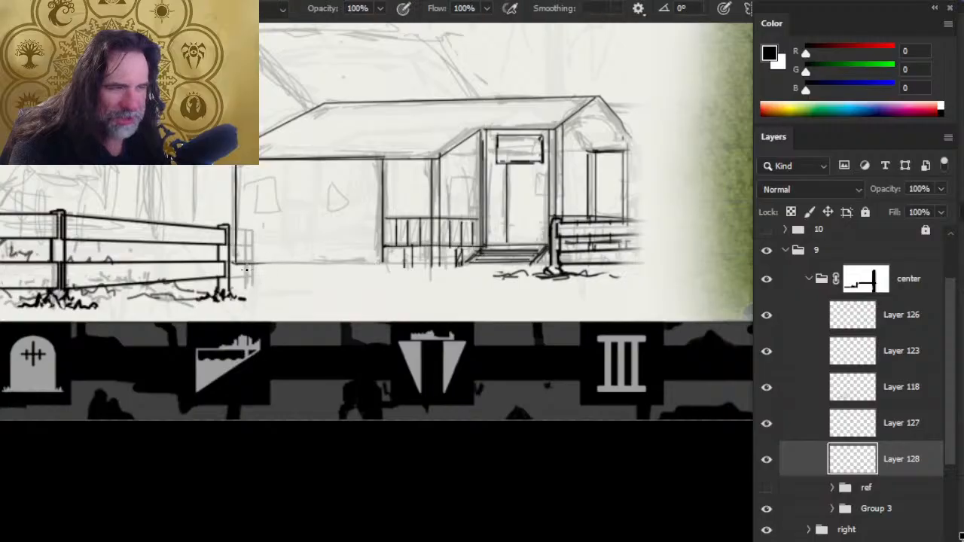
left_click(236, 263)
left_click(383, 263, "shift")
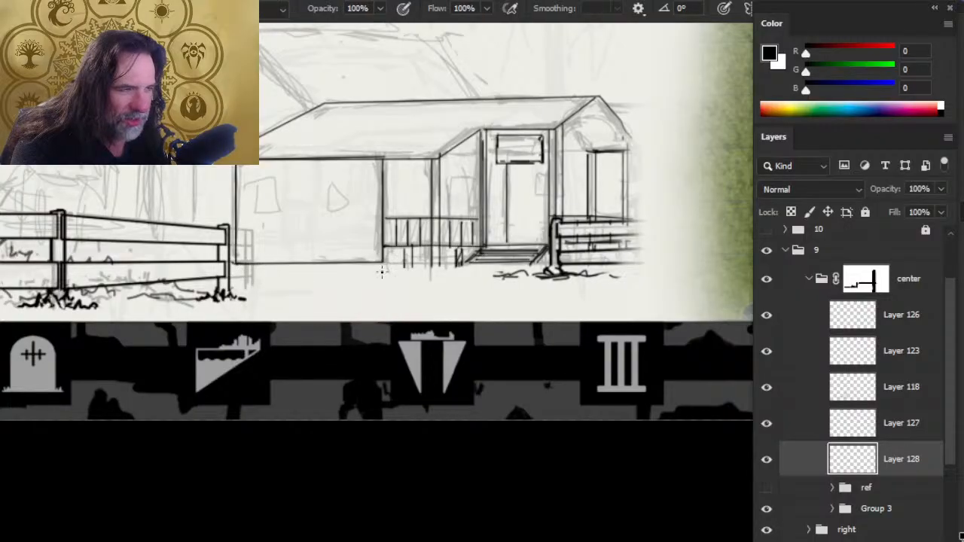
- Trim the lower end of the vertical door line beneath the entrance sign with the eraser
key("e")
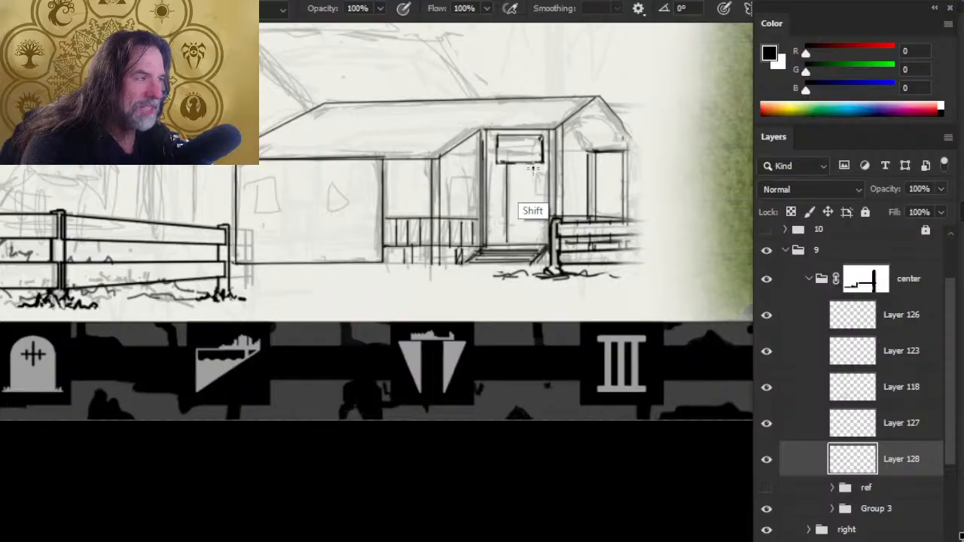
key("e")
key("b")
key("e")
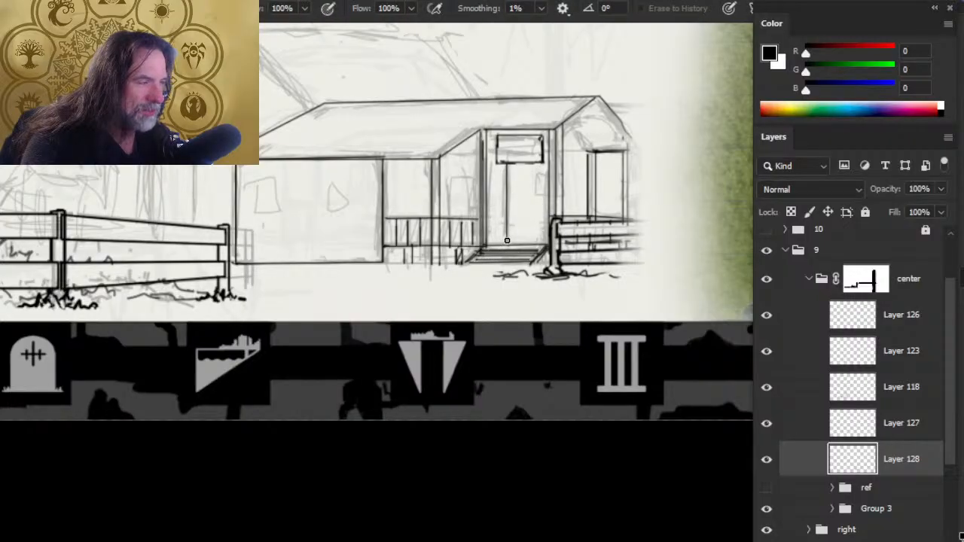
- Ink the top and both sides of a narrow window above the porch railing, just left of the entrance
key("b")
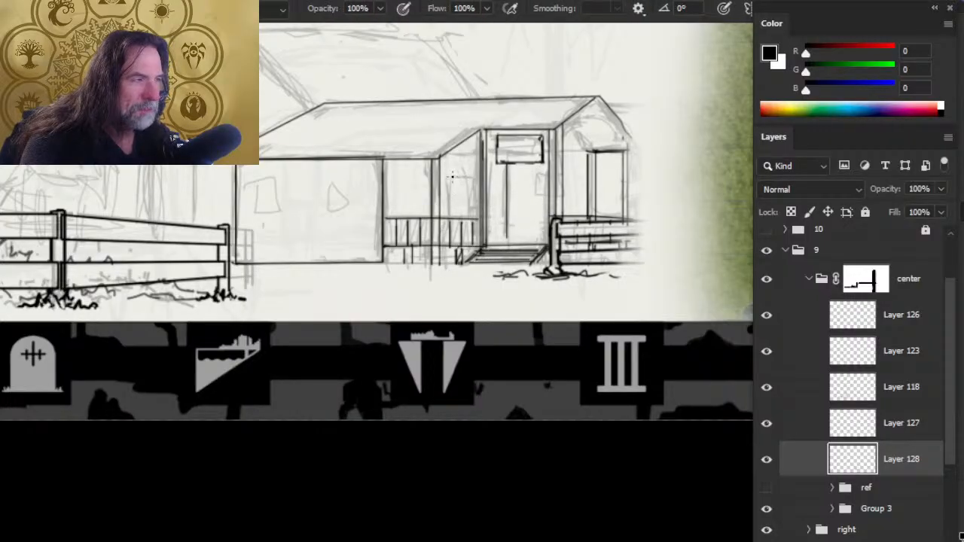
key("e")
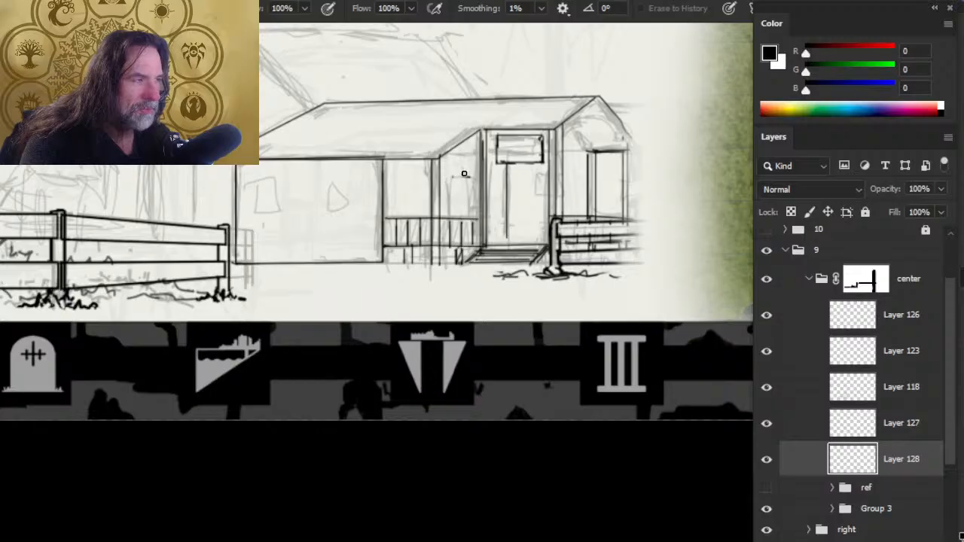
key("b")
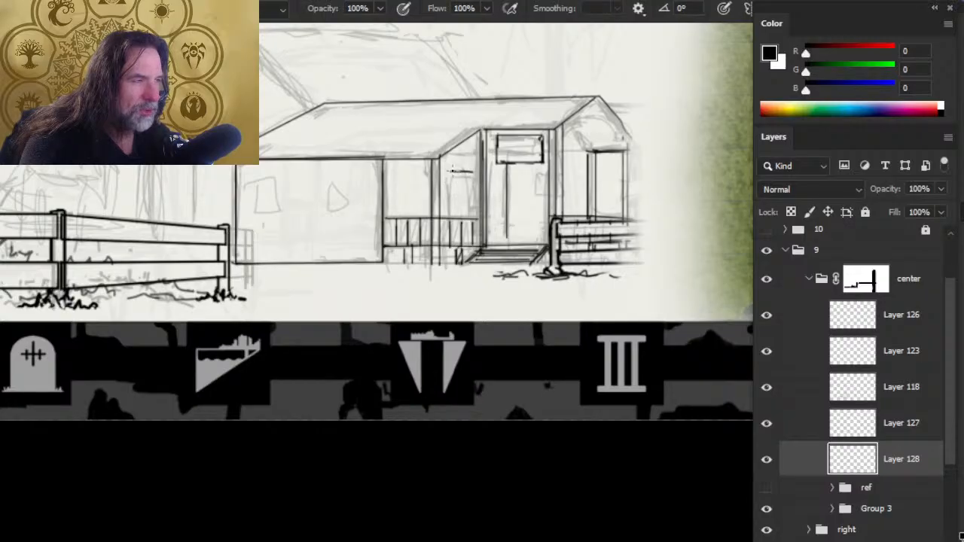
left_click_drag(451, 172, 452, 217)
mouse_move(452, 172)
left_mouse_down()
mouse_move(476, 186)
mouse_move(473, 176)
mouse_move(472, 215)
left_mouse_up()
left_click_drag(472, 175, 471, 215)
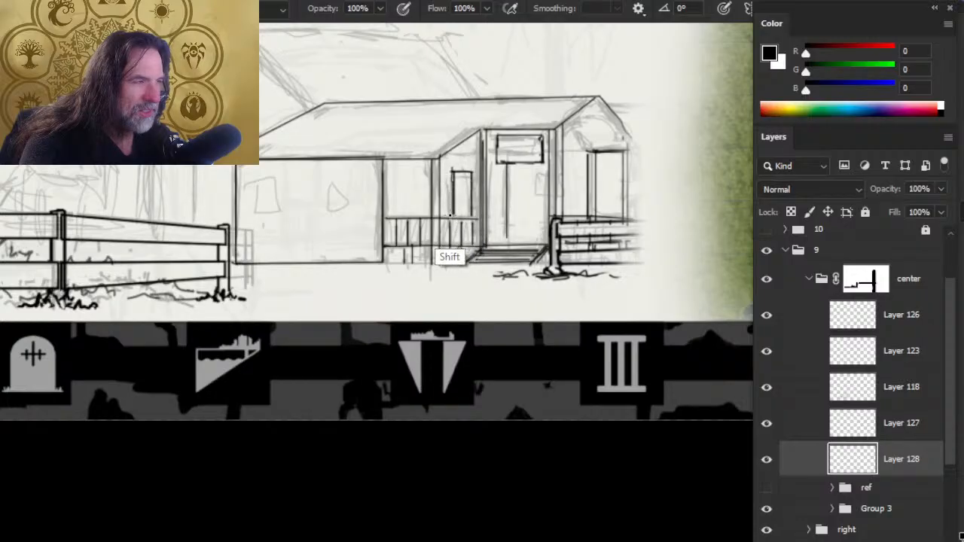
- Touch up the top edge of the narrow window and ink the small window frame beside the door, beneath the sign
left_click_drag(453, 167, 473, 169)
key("ctrl+z")
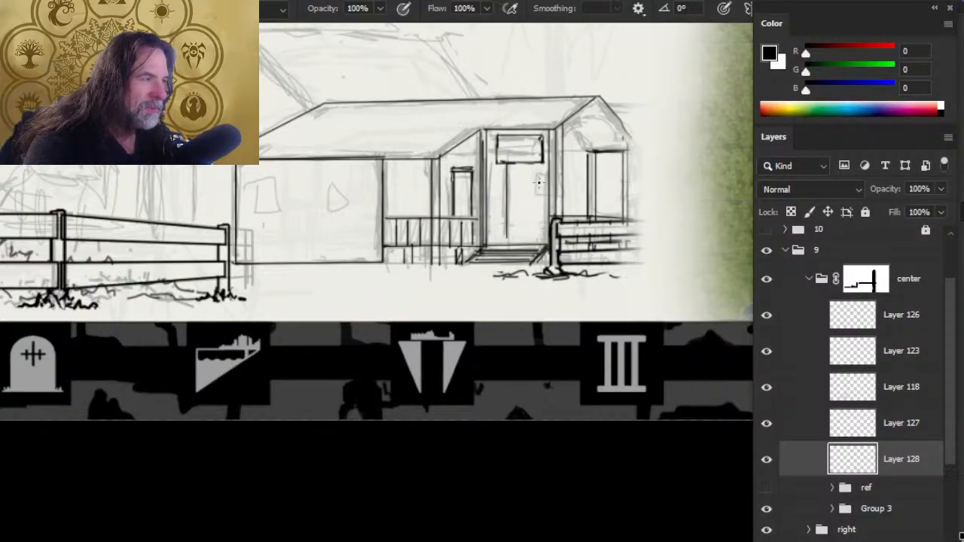
left_click_drag(534, 178, 535, 199)
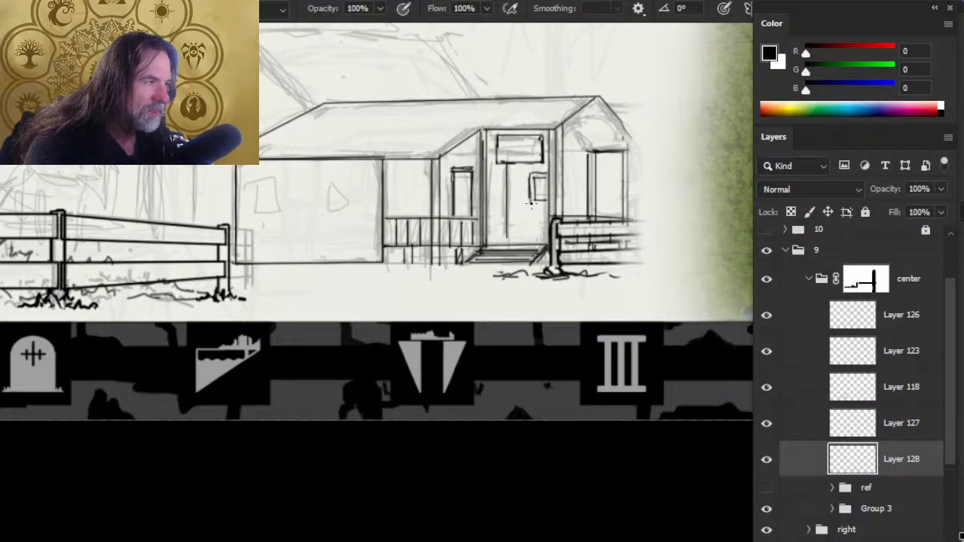
left_click_drag(531, 203, 546, 205)
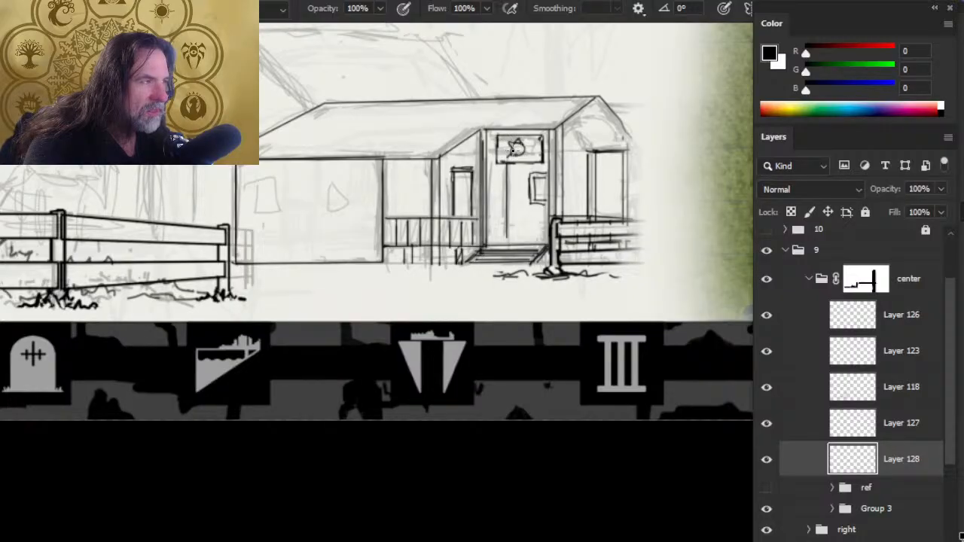
- Draw the emblem on the entrance sign as a circle containing a D with five star points around it, erasing rough strokes
key("e")
left_click_drag(515, 148, 517, 155)
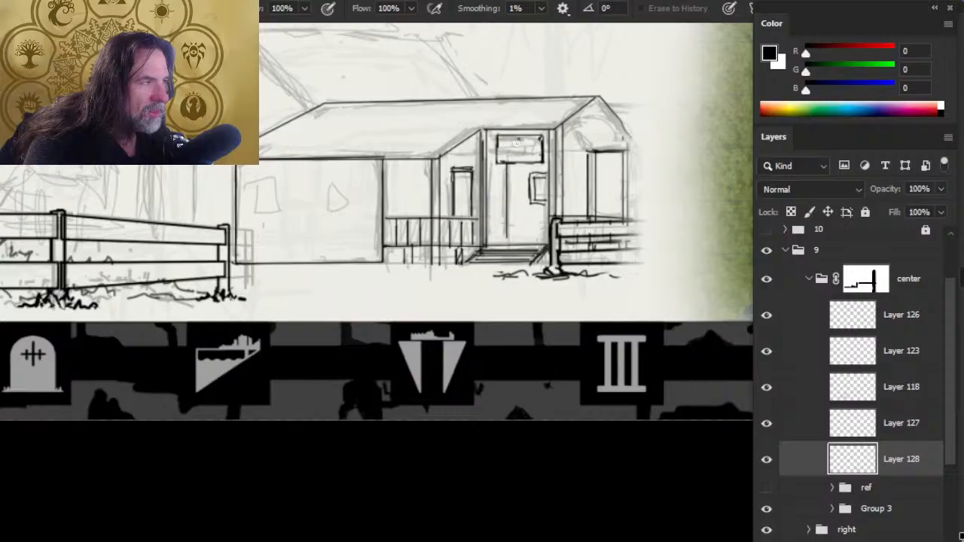
key("b")
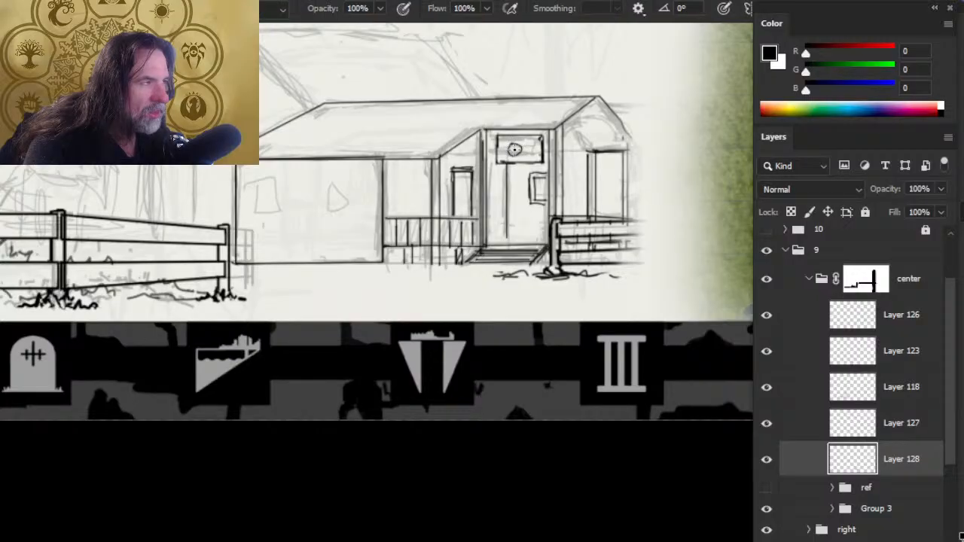
key("e")
key("b")
key("z")
left_click(516, 149)
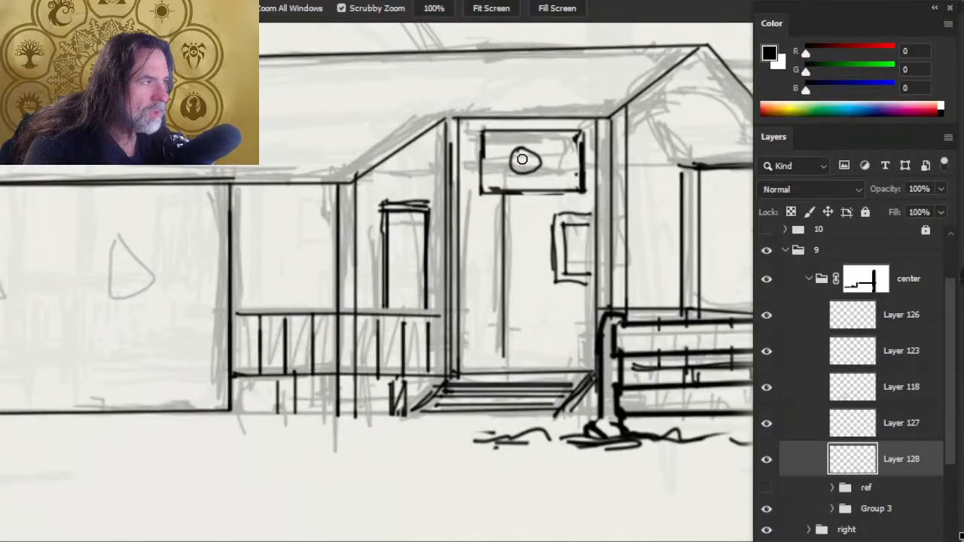
key("e")
mouse_move(532, 154)
left_mouse_down()
mouse_move(514, 165)
mouse_move(540, 160)
left_mouse_up()
key("b")
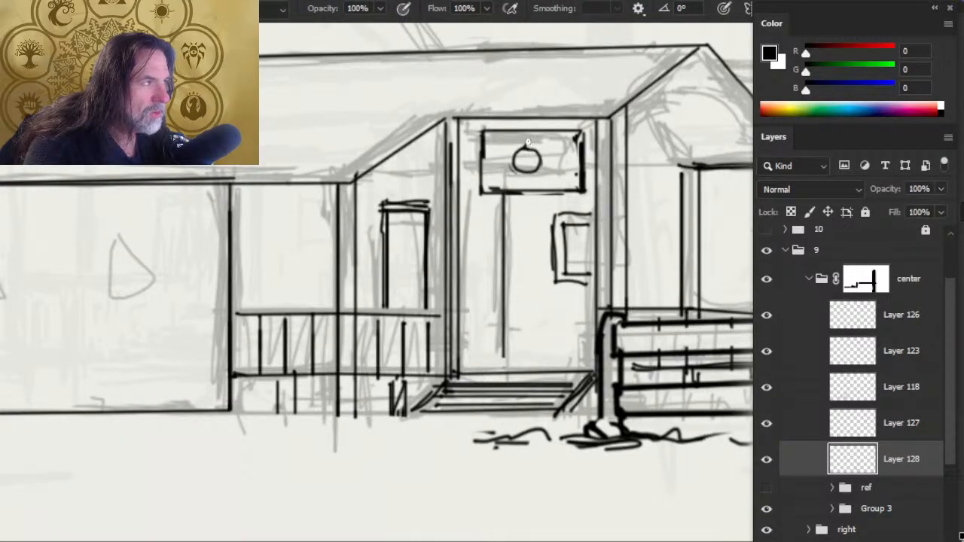
left_click_drag(514, 151, 528, 174)
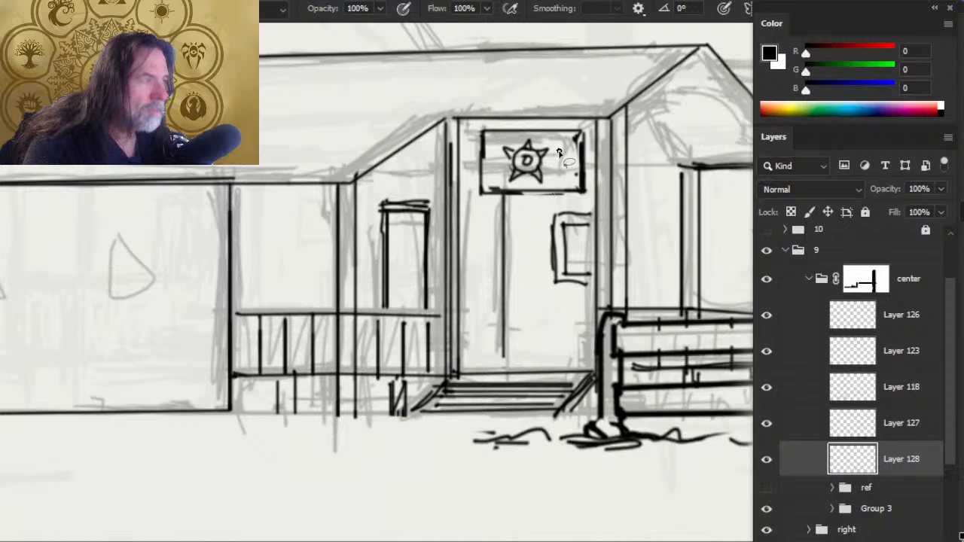
- Select the star emblem with the Lasso, shift it slightly toward the door's right side, and deselect it
key("l")
mouse_move(557, 142)
left_mouse_down()
mouse_move(516, 134)
mouse_move(491, 152)
mouse_move(495, 178)
mouse_move(535, 186)
mouse_move(557, 176)
mouse_move(546, 141)
mouse_move(542, 170)
mouse_move(482, 193)
left_mouse_up()
key("v")
key("l")
key("ctrl+d")
- Redraw the sign's side edges slightly further in, erase the outer lines, and ink two short hangers above it
key("b")
key("b")
key("e")
mouse_move(580, 137)
left_mouse_down()
mouse_move(576, 186)
mouse_move(586, 194)
left_mouse_up()
key("b")
key("e")
key("b")
key("e")
mouse_move(482, 130)
left_mouse_down()
mouse_move(484, 193)
mouse_move(487, 133)
mouse_move(491, 166)
left_mouse_up()
key("b")
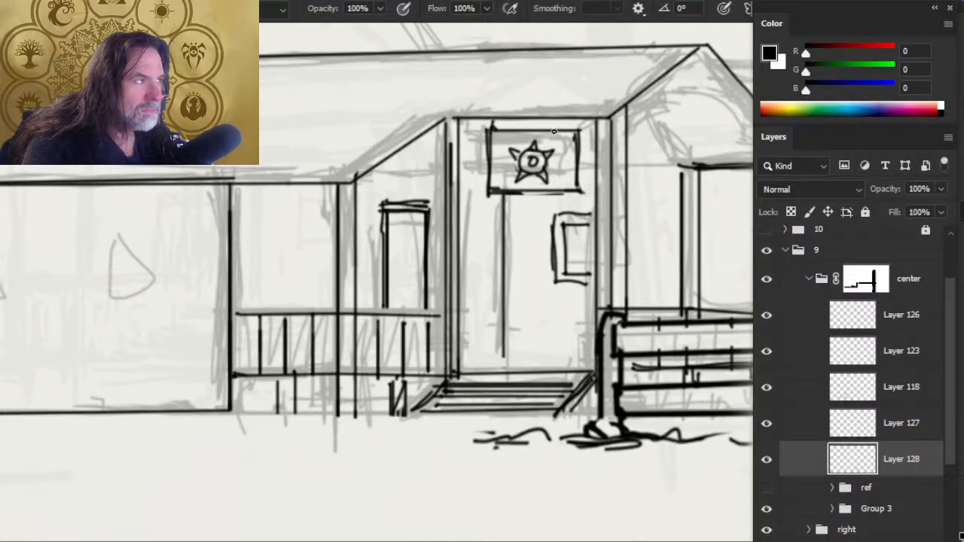
left_click_drag(566, 130, 564, 120)
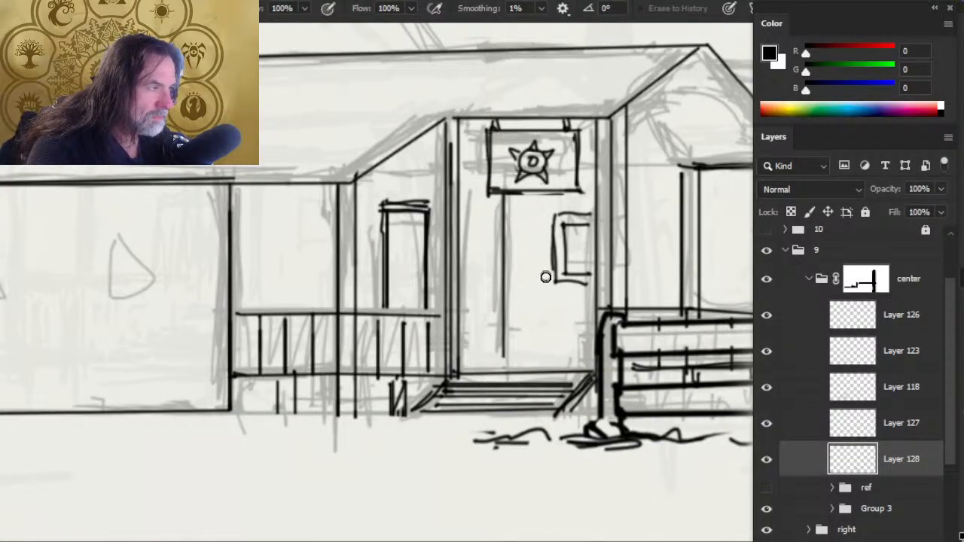
- Clean up the outer edges of the small window frame beside the door with the eraser
key("e")
mouse_move(555, 227)
left_mouse_down()
mouse_move(555, 282)
mouse_move(591, 282)
left_mouse_up()
key("b")
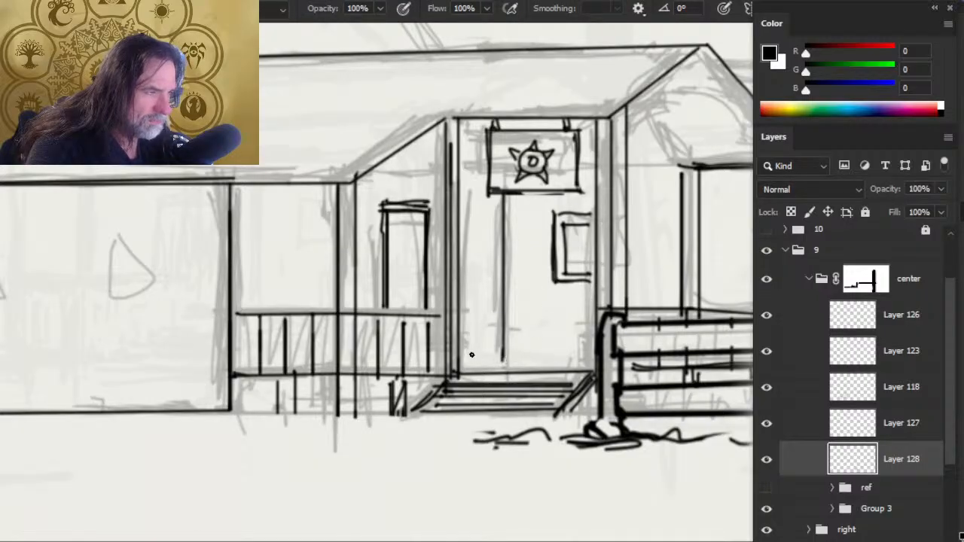
- Erase the right side of the narrow window left of the entrance, including most of the freehand replacement strokes
key("e")
left_click_drag(429, 205, 434, 296)
key("b")
mouse_move(435, 240)
left_mouse_down()
mouse_move(433, 304)
mouse_move(426, 286)
left_mouse_up()
key("e")
key("b")
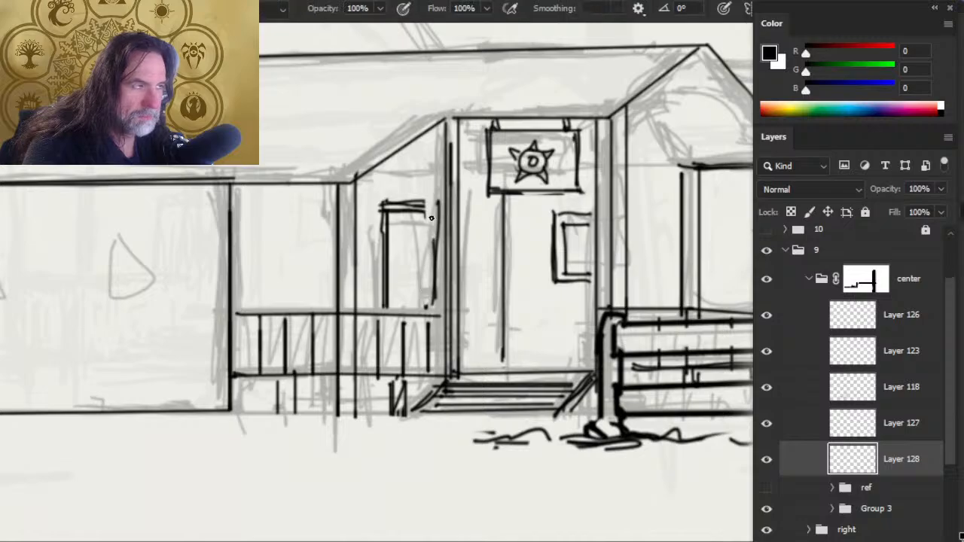
left_click_drag(433, 206, 433, 316)
key("e")
left_click_drag(434, 205, 434, 282)
key("b")
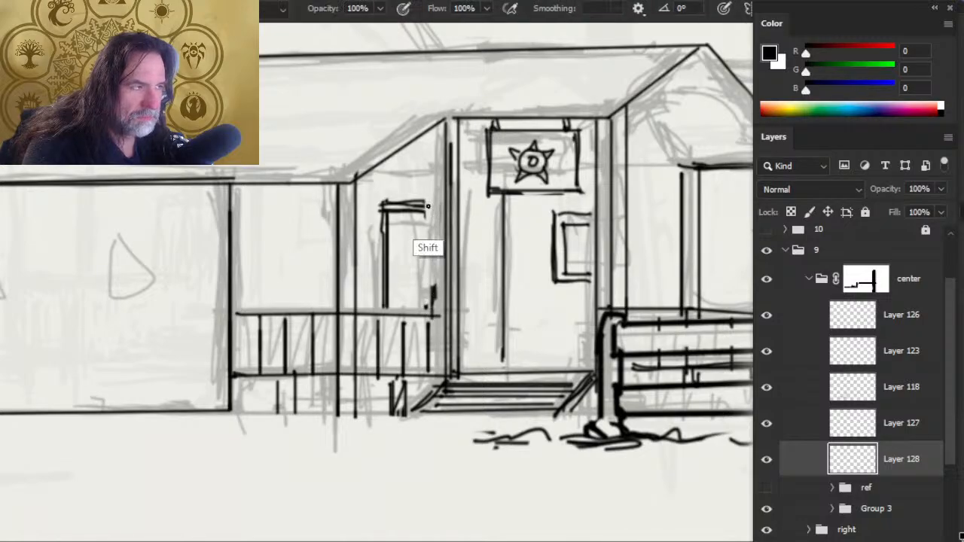
- Ink two straight vertical lines for the narrow window's right side, join the top edge, and erase the excess ink between them
left_click_drag(427, 206, 428, 309)
left_click_drag(435, 203, 435, 307)
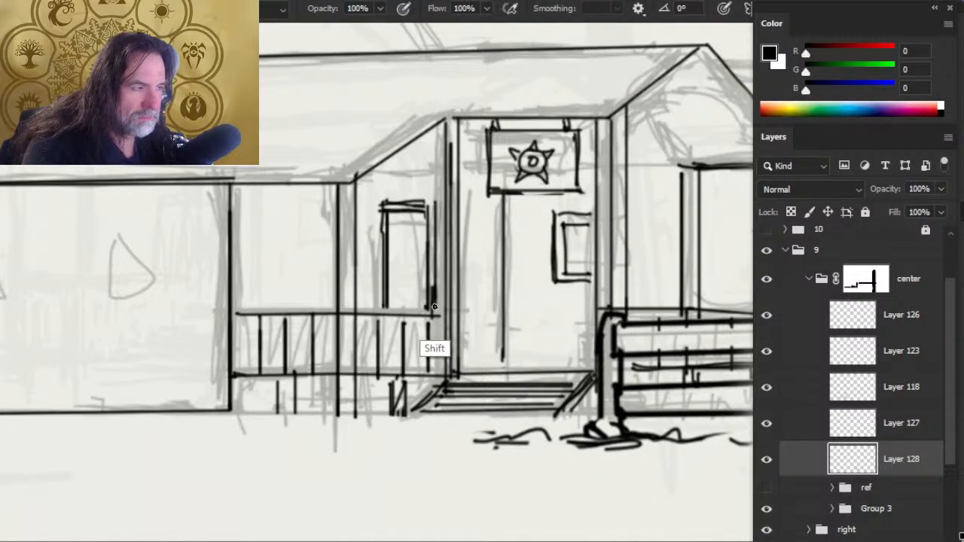
left_click_drag(414, 202, 428, 202)
key("e")
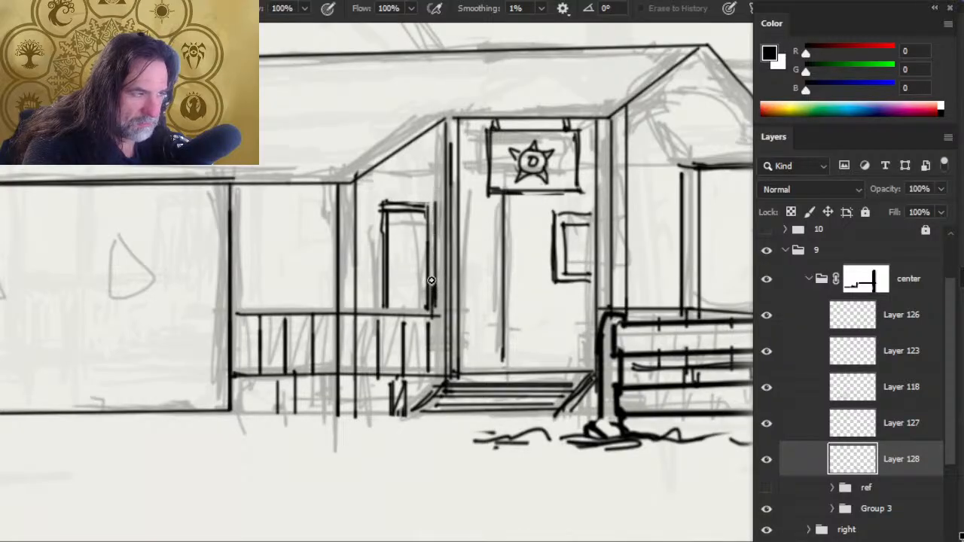
left_click_drag(431, 280, 426, 311)
key("ctrl+space")
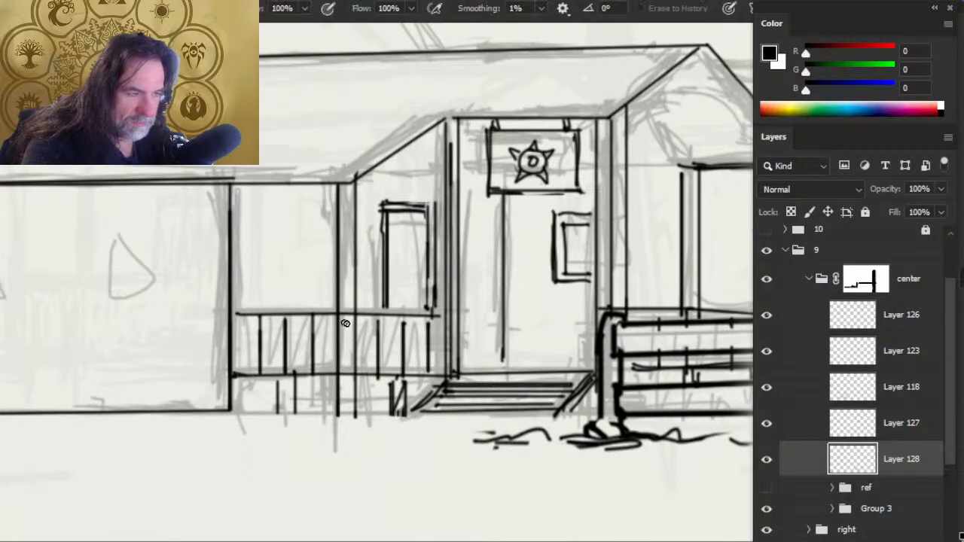
- Erase the porch railing lines where they cross the posts on both sides of the entrance
left_click_drag(345, 313, 349, 364)
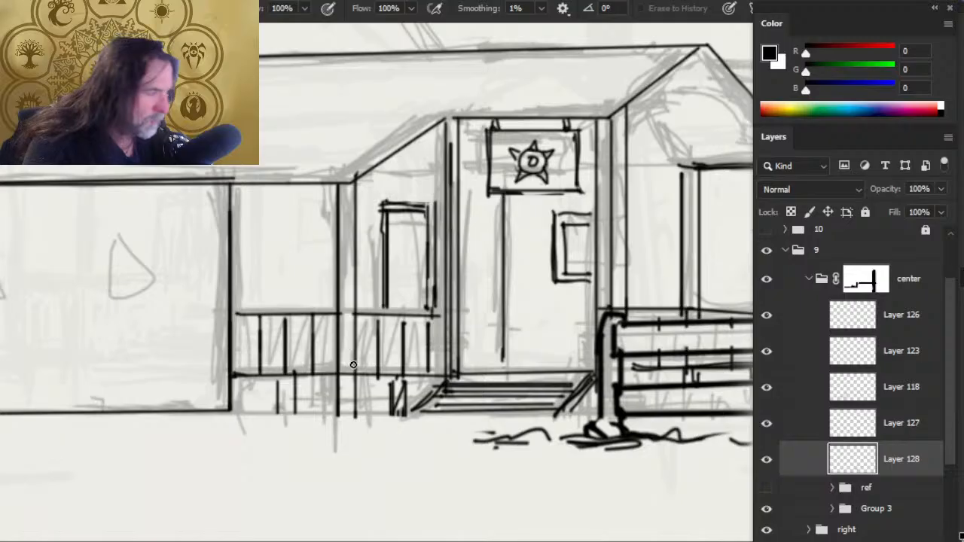
mouse_move(601, 304)
left_mouse_down()
mouse_move(600, 313)
mouse_move(615, 305)
left_mouse_up()
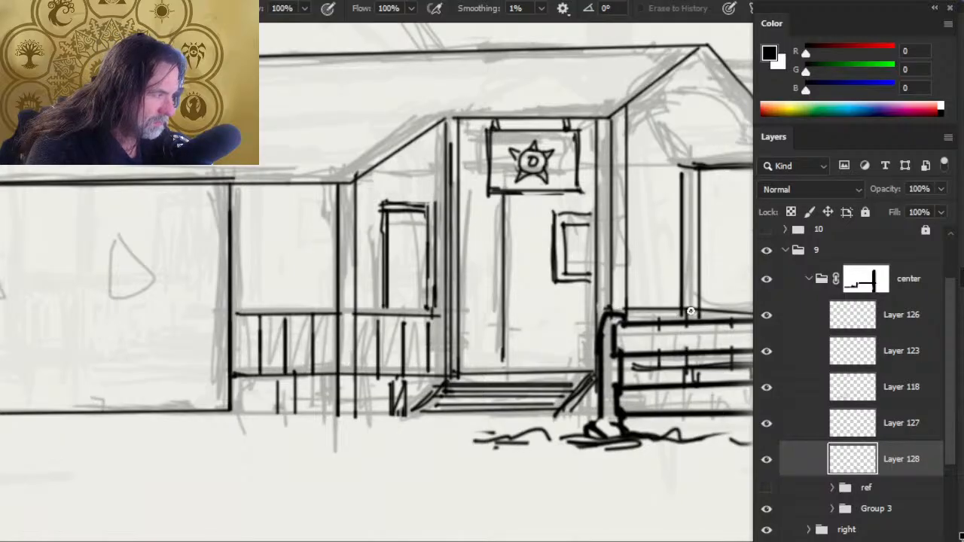
left_click_drag(691, 304, 702, 309)
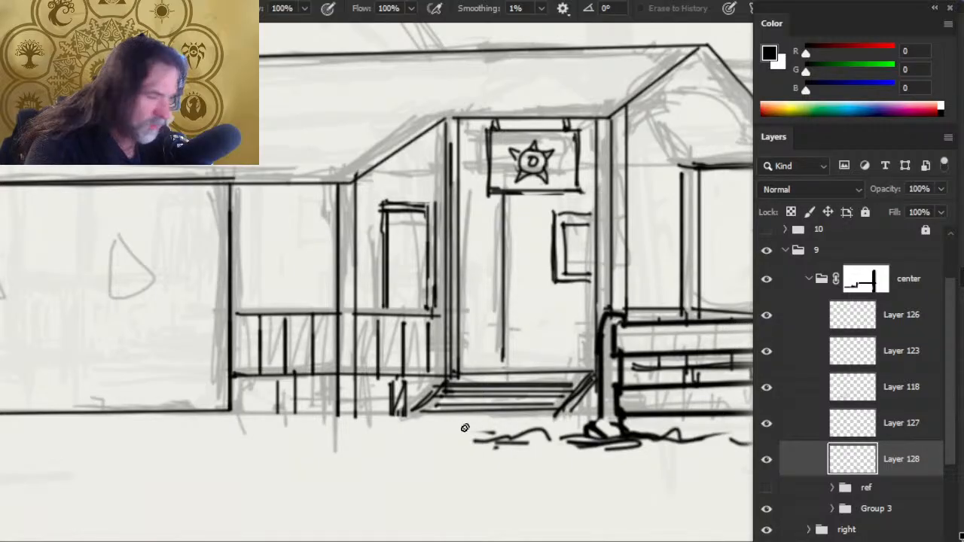
key("ctrl+space")
- Ink a second straight line beneath the porch floor edge, continuing it past the steps and behind the fence
key("b")
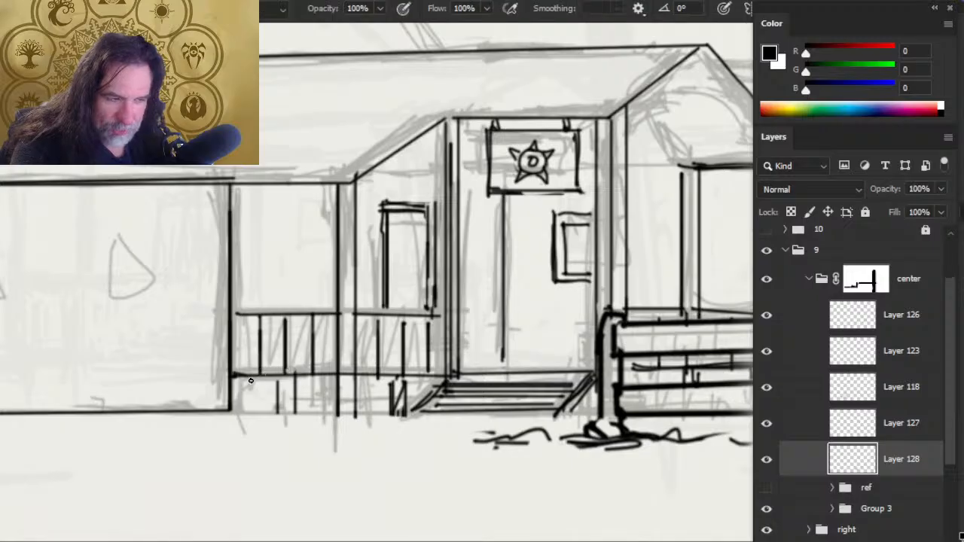
key("shift")
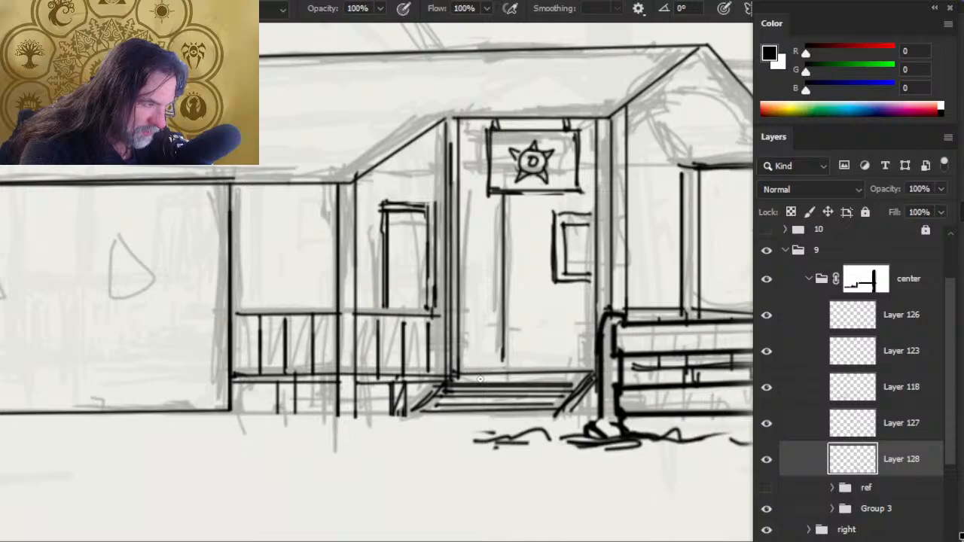
left_click(587, 377, "shift")
left_click_drag(604, 385, 427, 360)
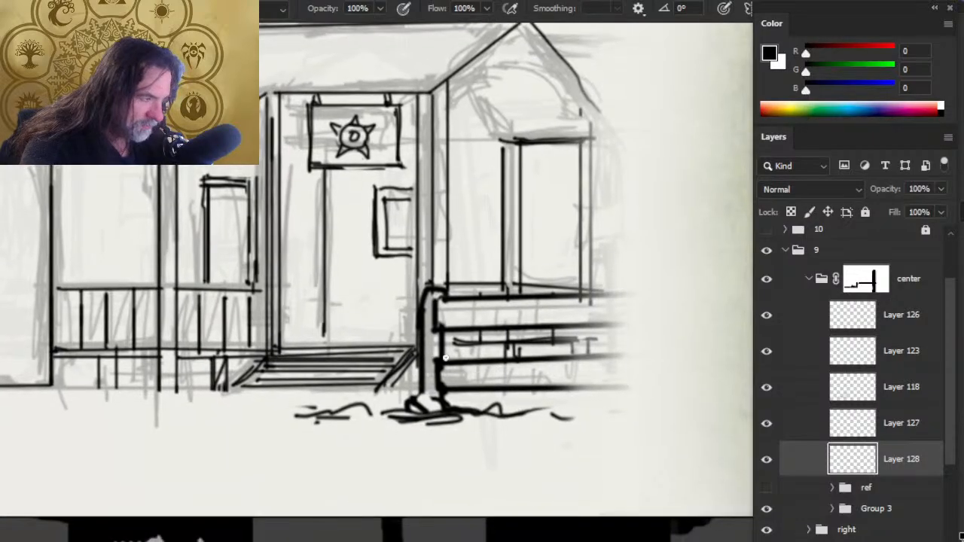
left_click(444, 350)
left_click(602, 347, "shift")
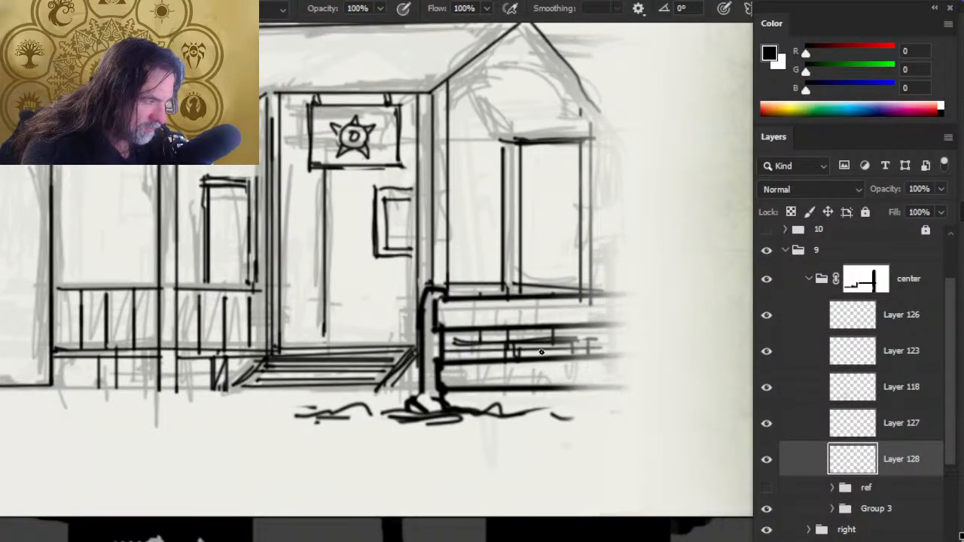
- Erase the excess porch floor line showing between the rails of the right-hand fence
key("e")
left_click_drag(505, 347, 608, 343)
key("ctrl+space")
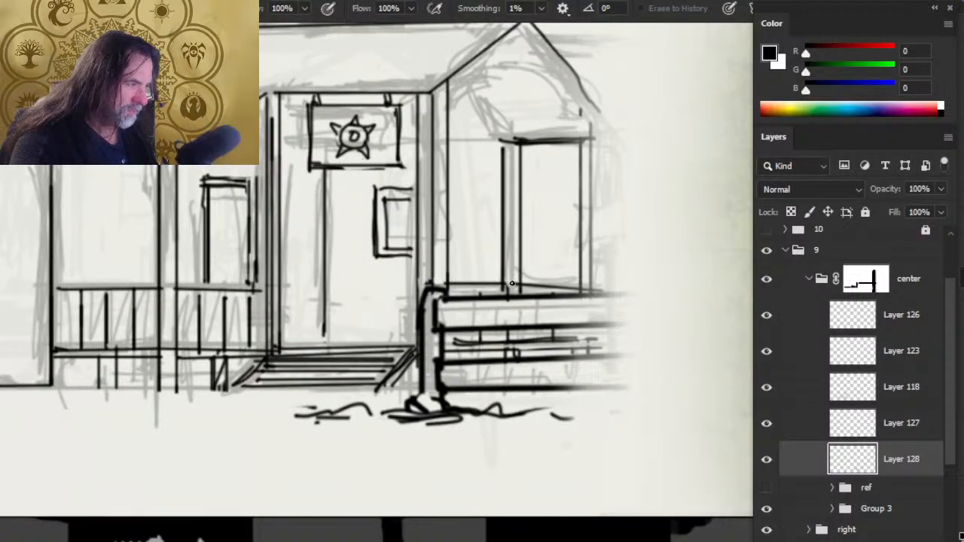
- Rework the horizontal line above the right-hand porch opening, extending it outward to the end of the gable roof
key("ctrl+space")
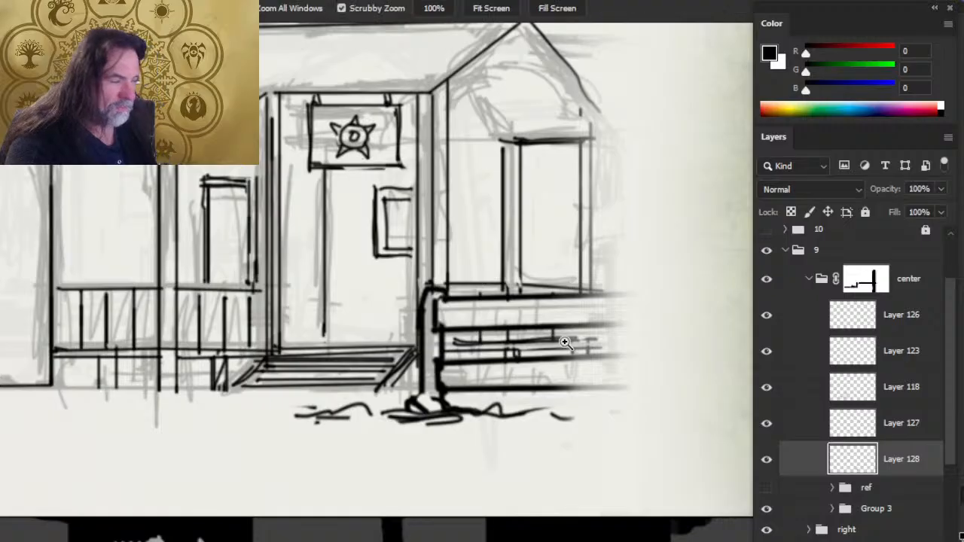
left_click_drag(563, 337, 486, 290)
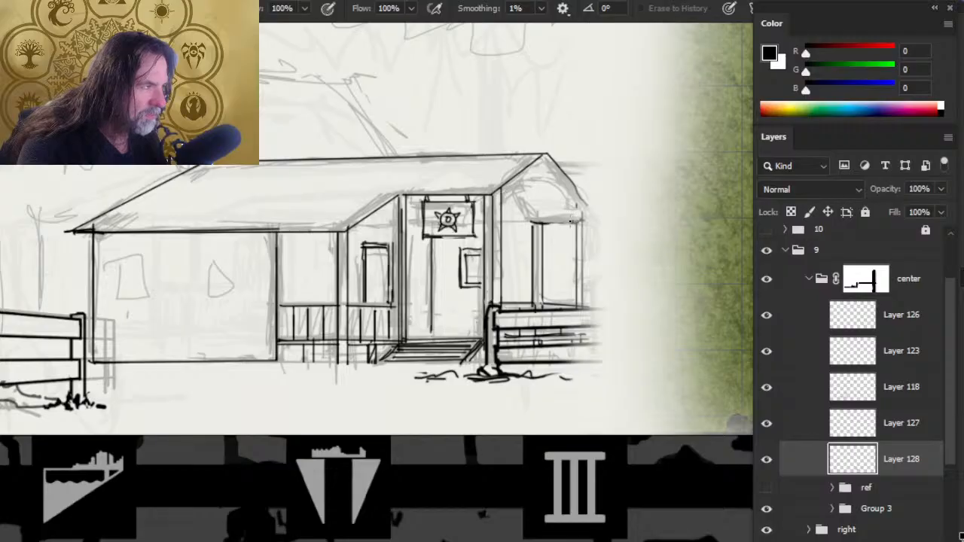
key("b")
key("e")
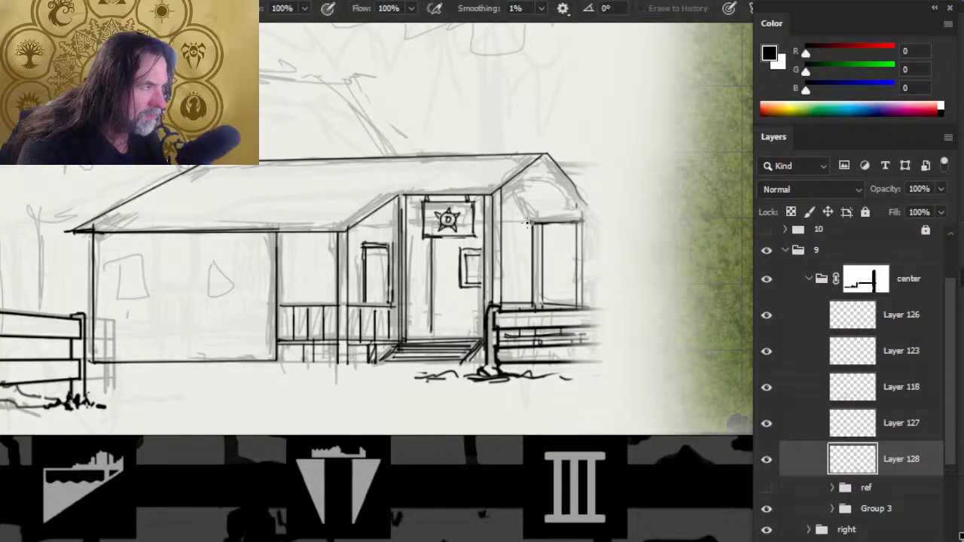
key("b")
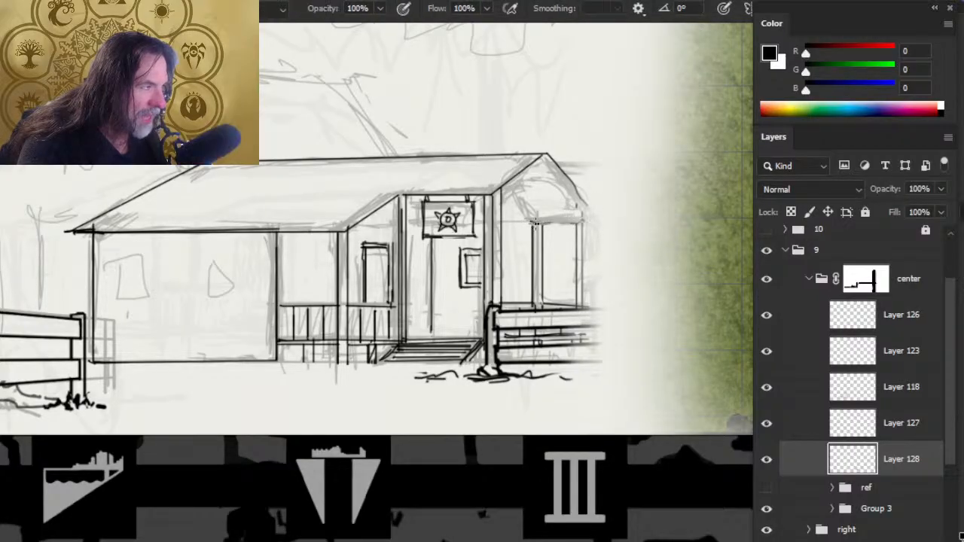
mouse_move(531, 222)
left_mouse_down()
mouse_move(591, 220)
mouse_move(544, 227)
mouse_move(583, 221)
mouse_move(557, 221)
left_mouse_up()
key("e")
key("b")
key("e")
key("b")
key("e")
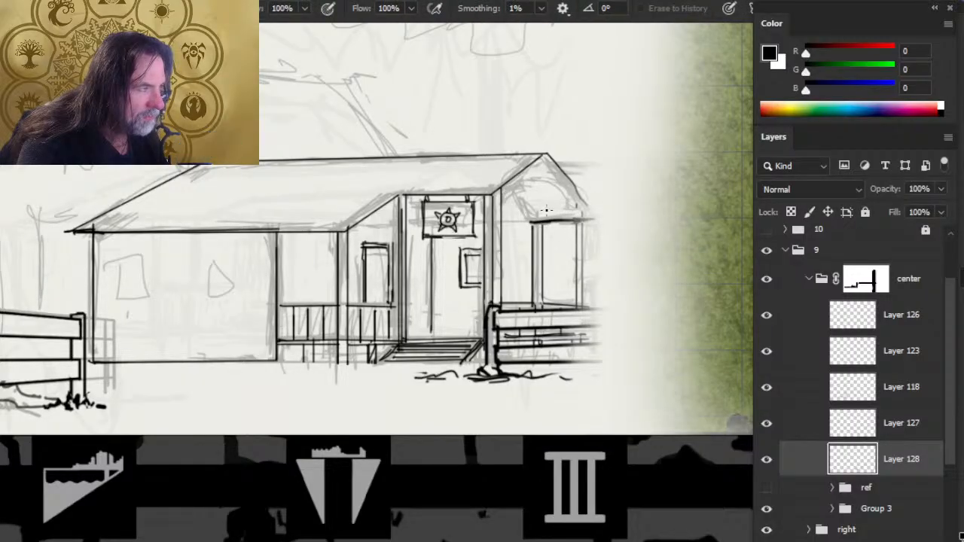
key("b")
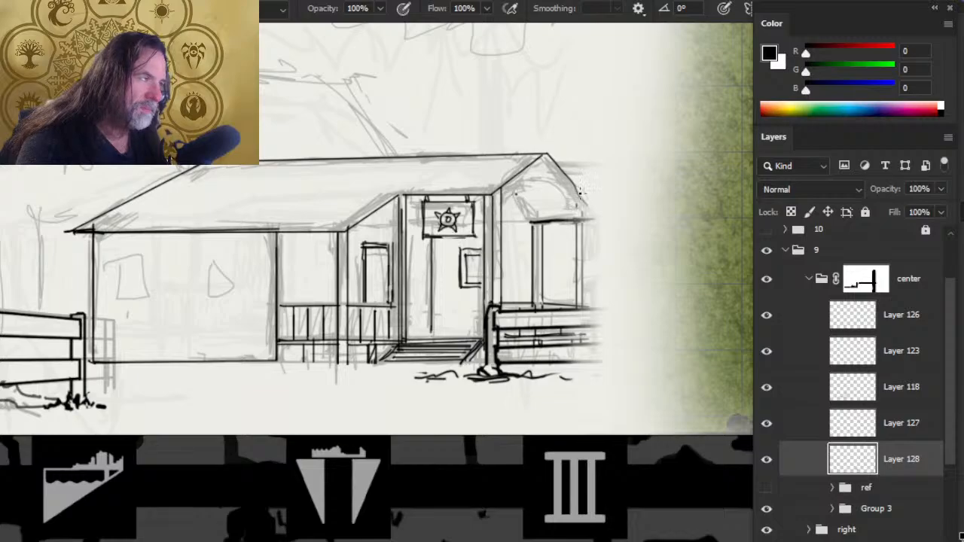
- Extend the gable's right roof slope down to the eave line and trim its outer edge with the eraser
key("e")
key("b")
left_click_drag(578, 192, 594, 210)
key("e")
left_click_drag(564, 175, 590, 211)
key("b")
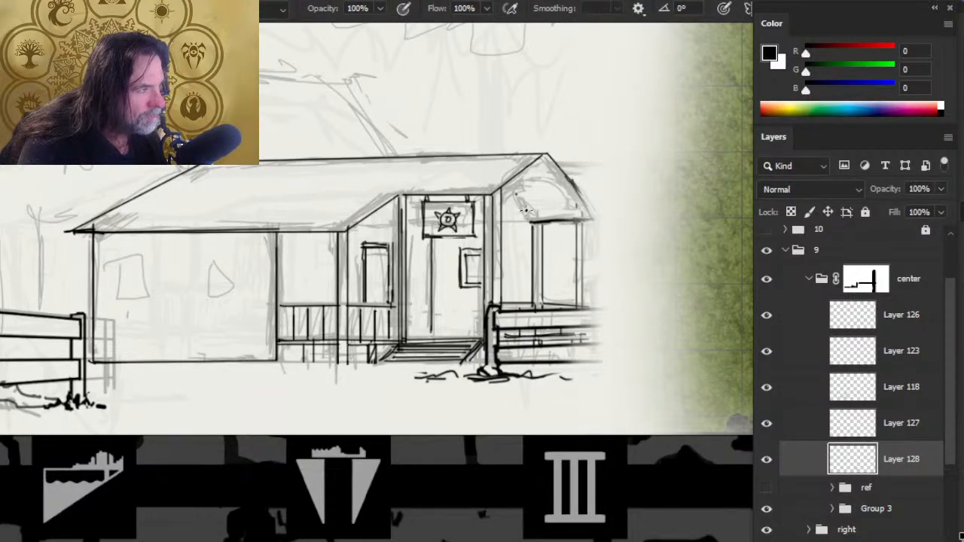
- Ink the slanted edge from the gable's left roof slope down to the eave line, and clean the right slope's outer side
key("e")
key("b")
mouse_move(531, 226)
left_mouse_down()
mouse_move(512, 193)
mouse_move(531, 220)
left_mouse_up()
key("e")
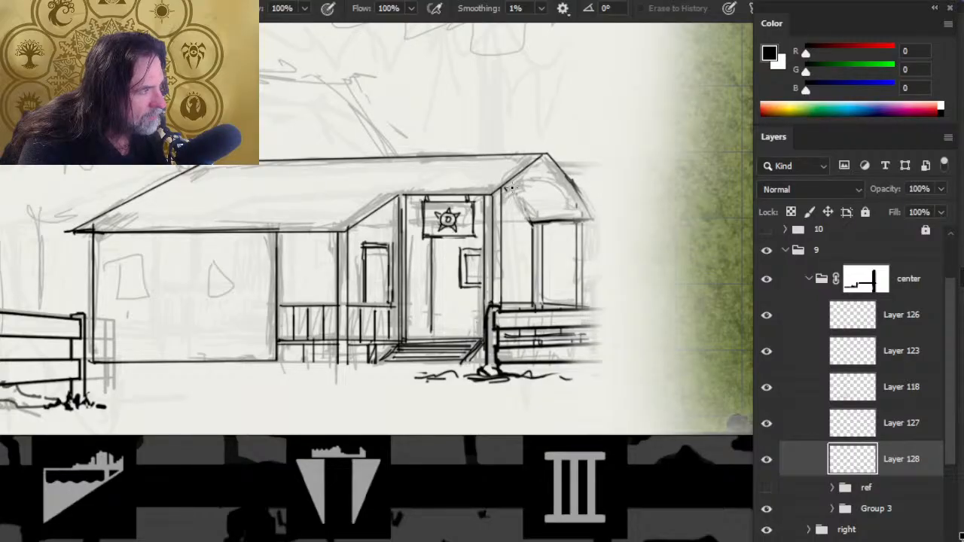
mouse_move(582, 186)
left_mouse_down()
mouse_move(562, 166)
mouse_move(589, 218)
left_mouse_up()
- Ink a horizontal beam across the upper gable and a straight inner line parallel to the right roof slope
key("b")
key("e")
key("b")
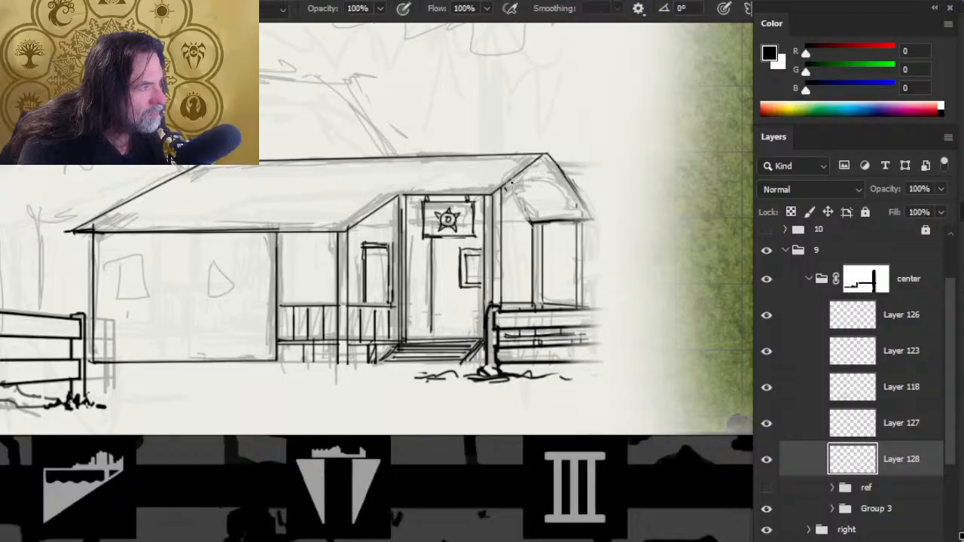
left_click_drag(509, 186, 560, 181)
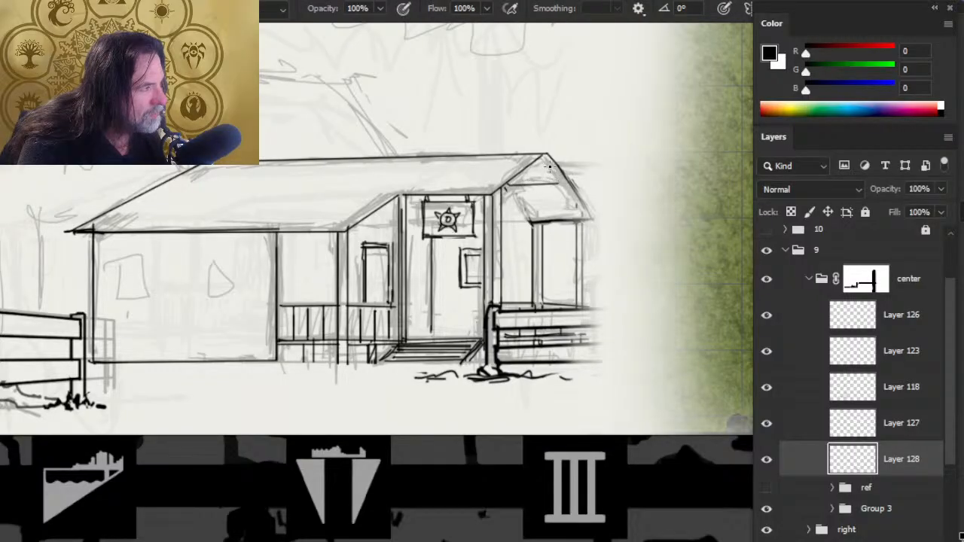
left_click(545, 156)
left_click(575, 220, "shift")
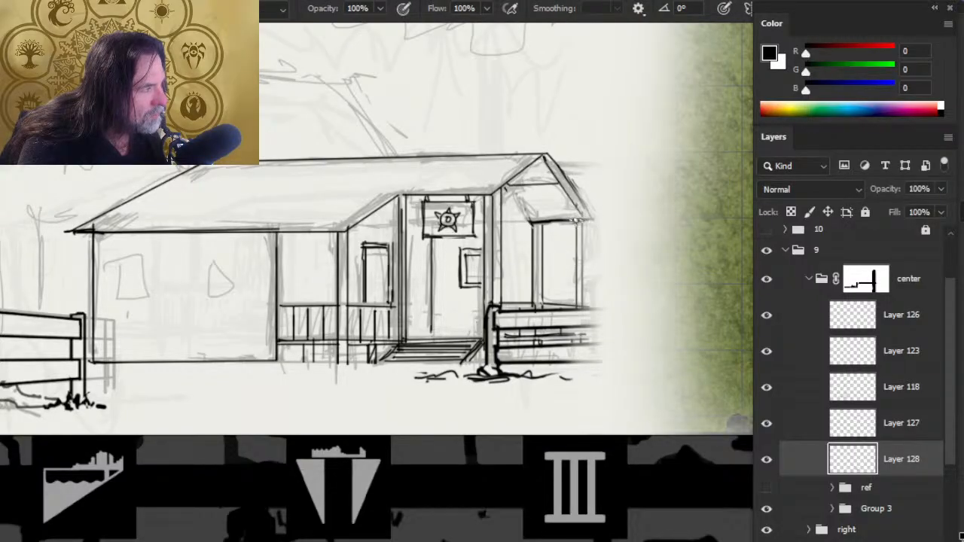
- Ink evenly spaced slanted board lines inside the gable, between the crossbeam and the eave line, parallel to the right roof slope
left_click(549, 185, "shift")
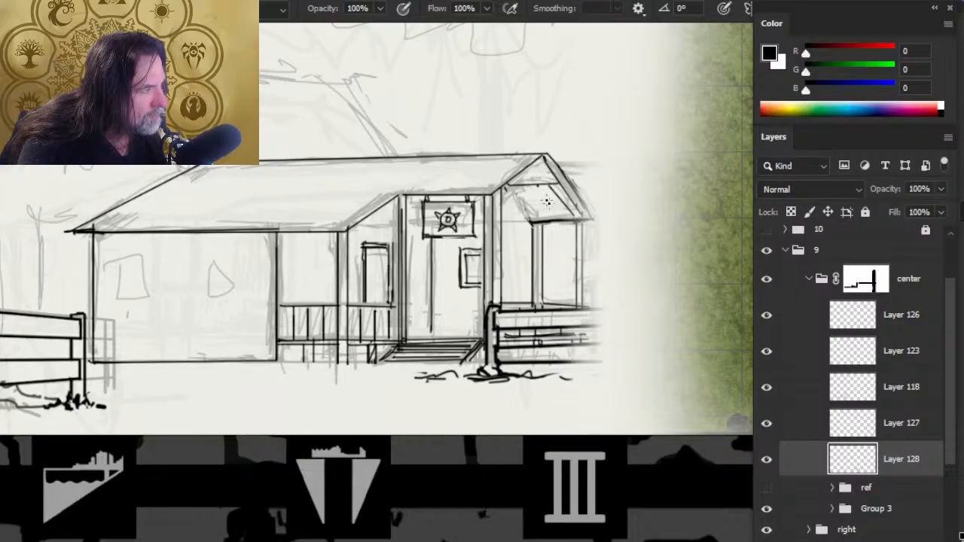
left_click(555, 218)
left_click(538, 186, "shift")
key("ctrl+z")
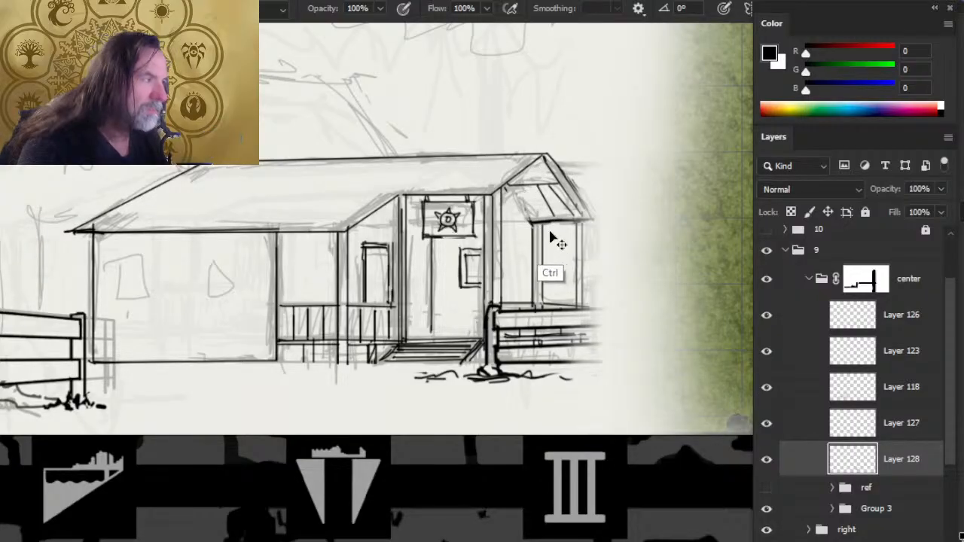
key("ctrl+z")
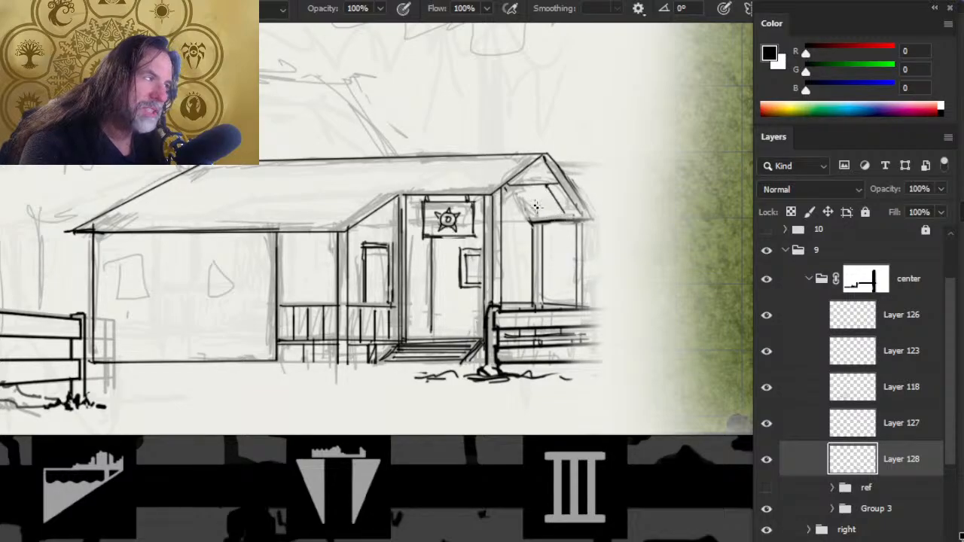
left_click(525, 186)
left_click(543, 218, "shift")
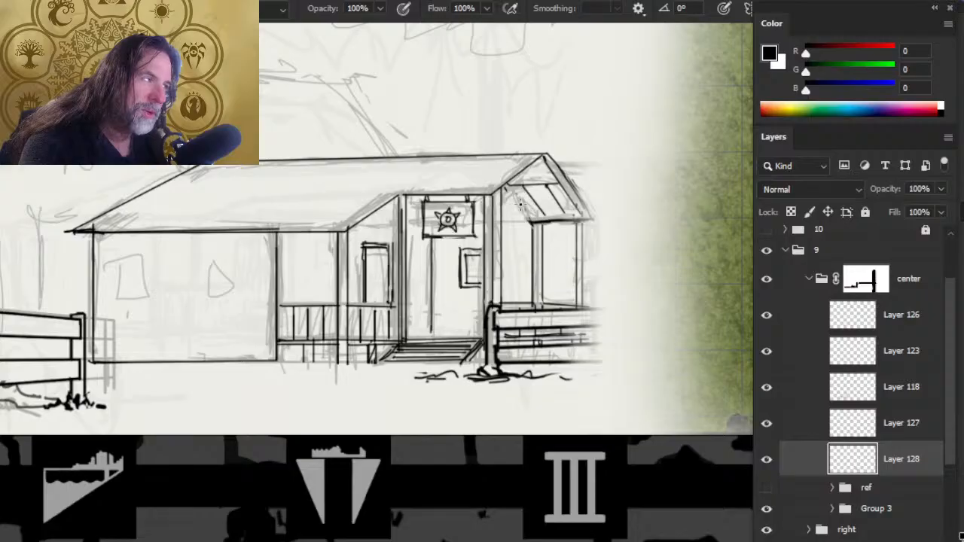
left_click(511, 191)
left_click(538, 227, "shift")
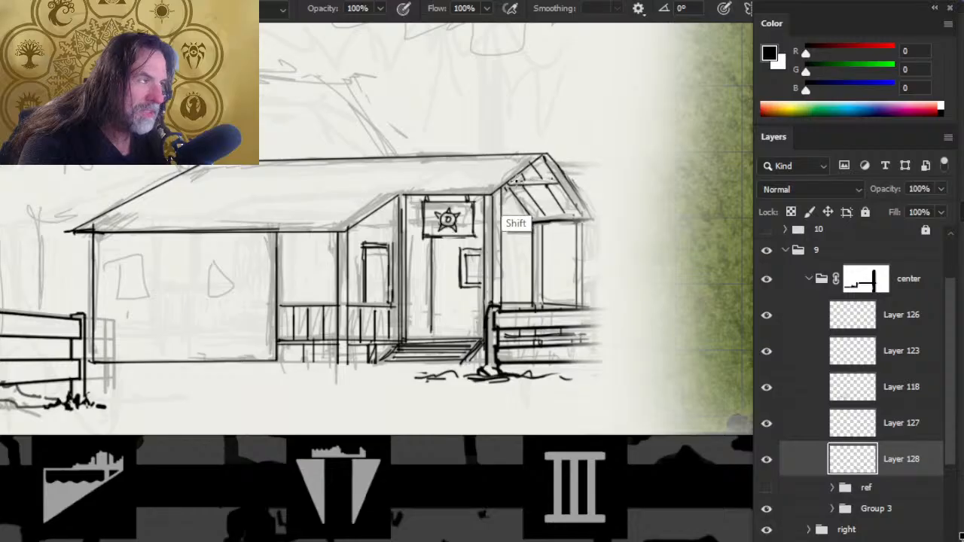
- Tidy the line ends around the gable's upper beam and right slope with the eraser and brush
key("e")
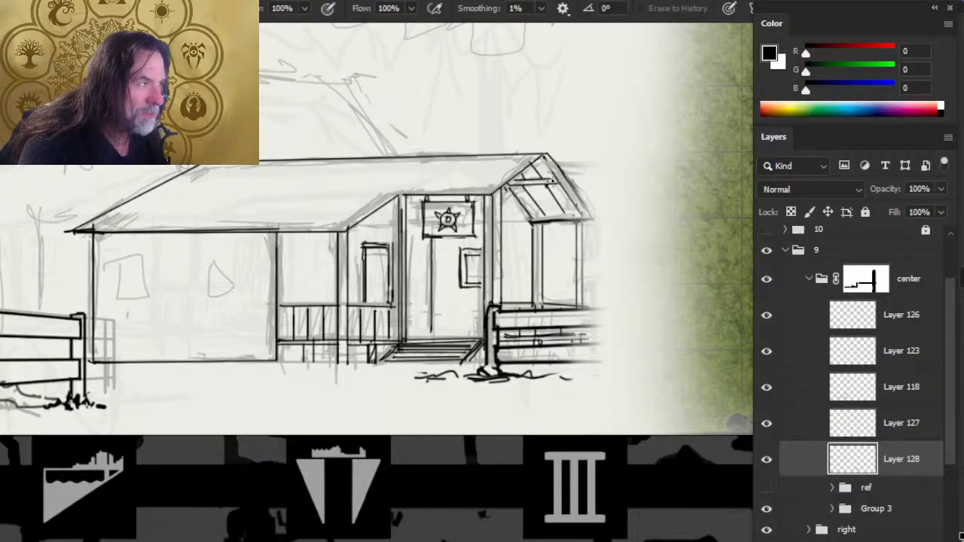
key("b")
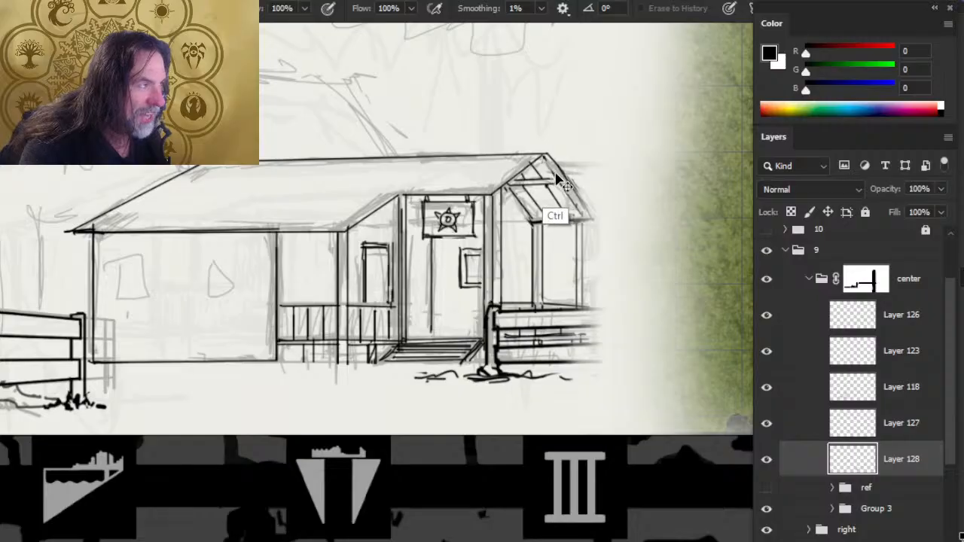
key("e")
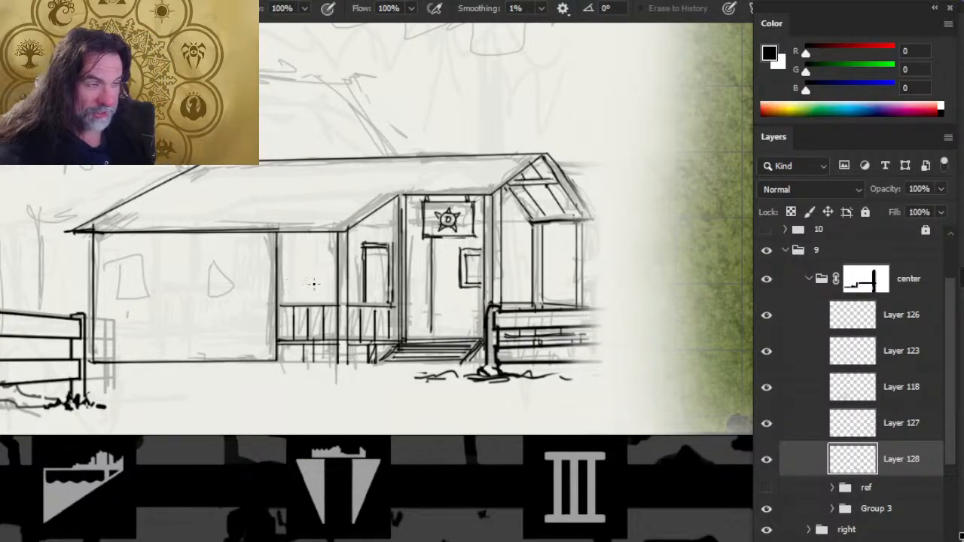
key("b")
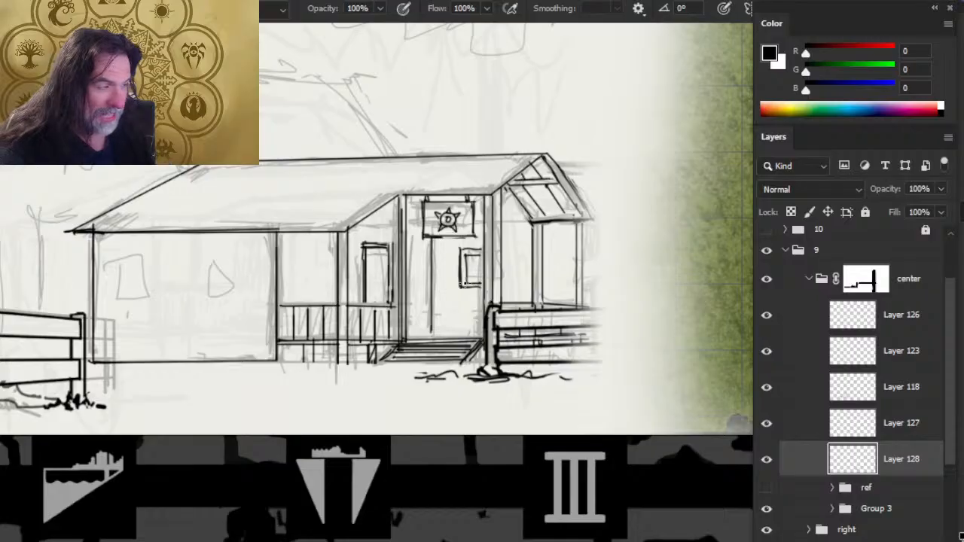
- Touch up the frame of the small window beside the entrance with short brush and eraser corrections
key("e")
key("b")
mouse_move(466, 255)
left_mouse_down()
mouse_move(467, 290)
mouse_move(463, 261)
left_mouse_up()
key("e")
key("b")
key("e")
key("b")
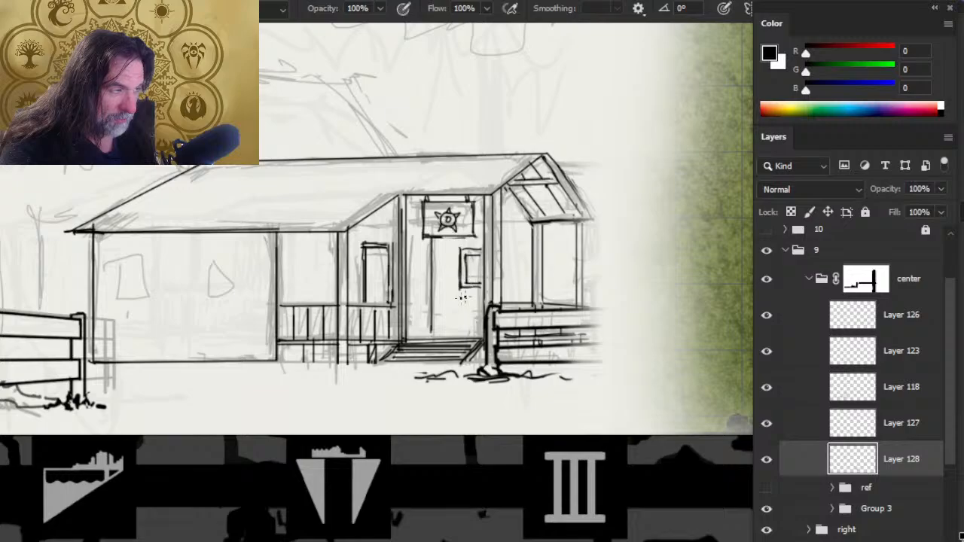
- Ink a rectangular window with a protruding sill near the far left end of the building's front wall
left_click_drag(157, 314, 229, 323)
mouse_move(185, 263)
left_mouse_down()
mouse_move(206, 264)
mouse_move(188, 305)
mouse_move(224, 305)
mouse_move(221, 268)
left_mouse_up()
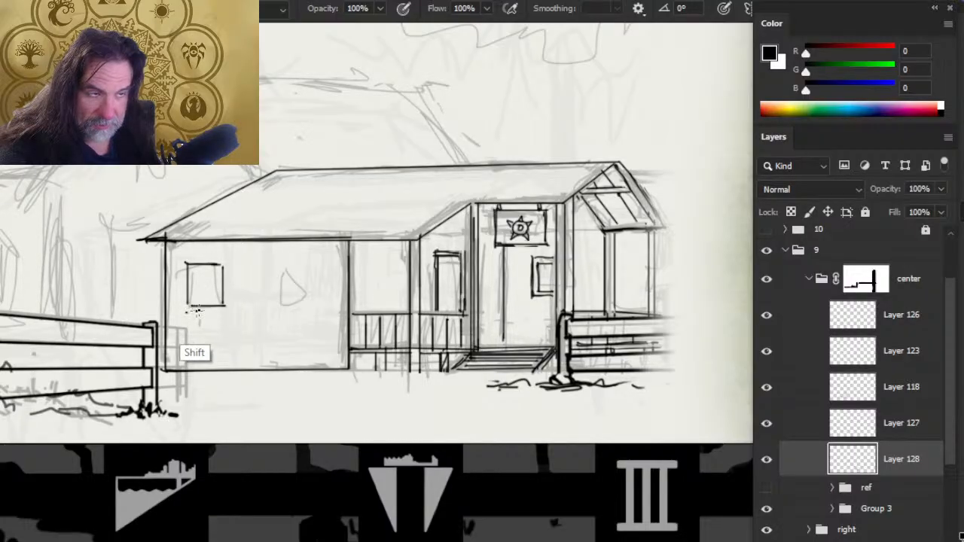
left_click_drag(188, 310, 226, 310)
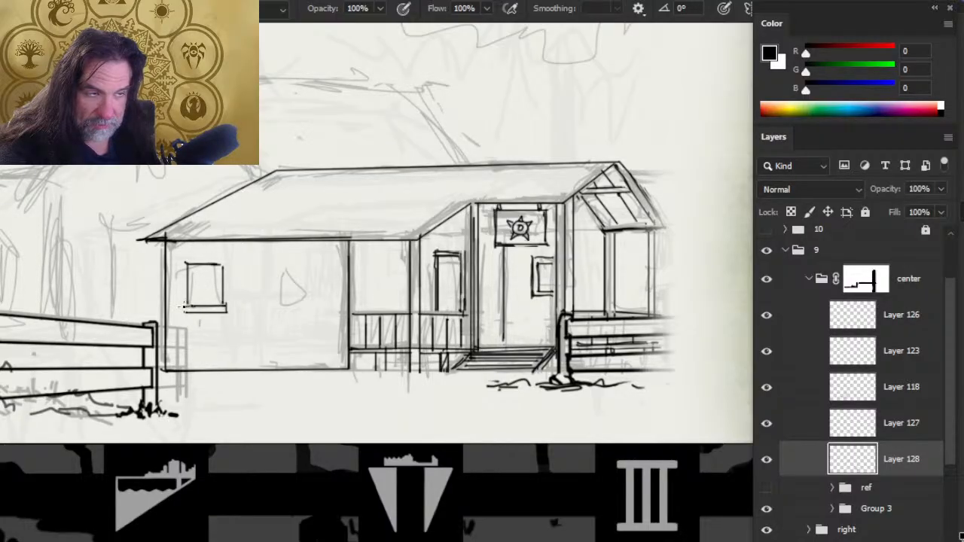
- Ink a small square window with vertical bars and a sill on the right half of the front wall
mouse_move(286, 267)
left_mouse_down()
mouse_move(287, 290)
mouse_move(314, 290)
mouse_move(314, 267)
mouse_move(286, 266)
left_mouse_up()
key("e")
key("b")
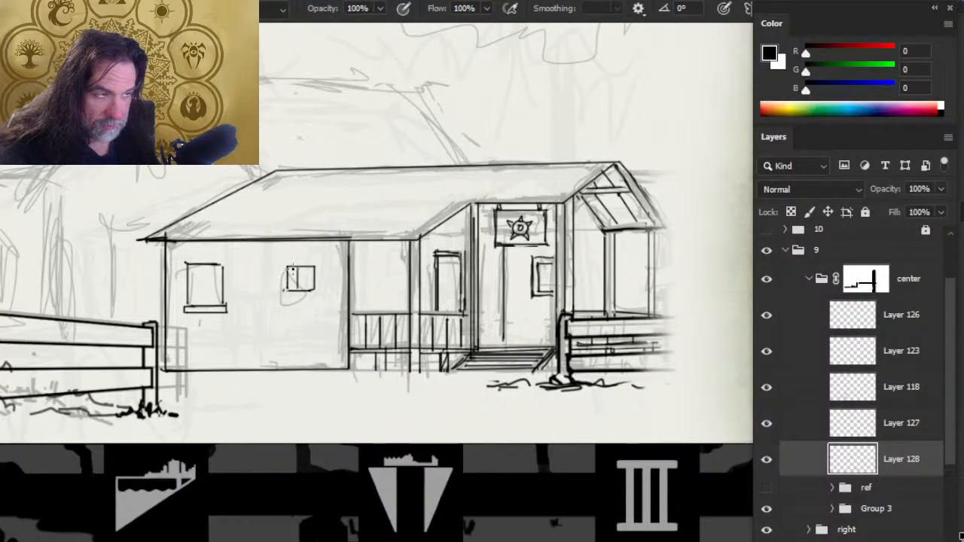
left_click_drag(292, 269, 293, 290)
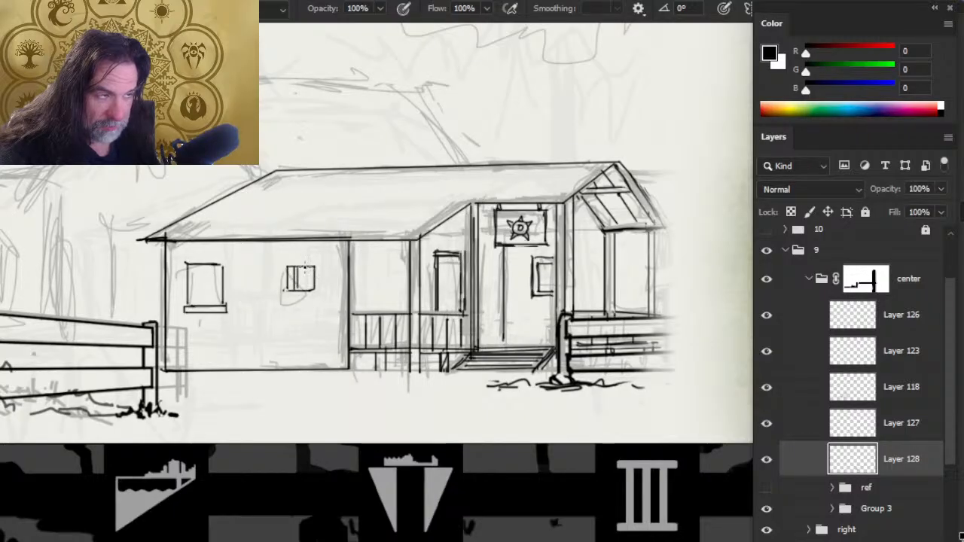
mouse_move(304, 267)
left_mouse_down()
mouse_move(304, 291)
mouse_move(316, 292)
left_mouse_up()
- Break up the front wall's base line with the eraser and ink grass tufts along it
key("e")
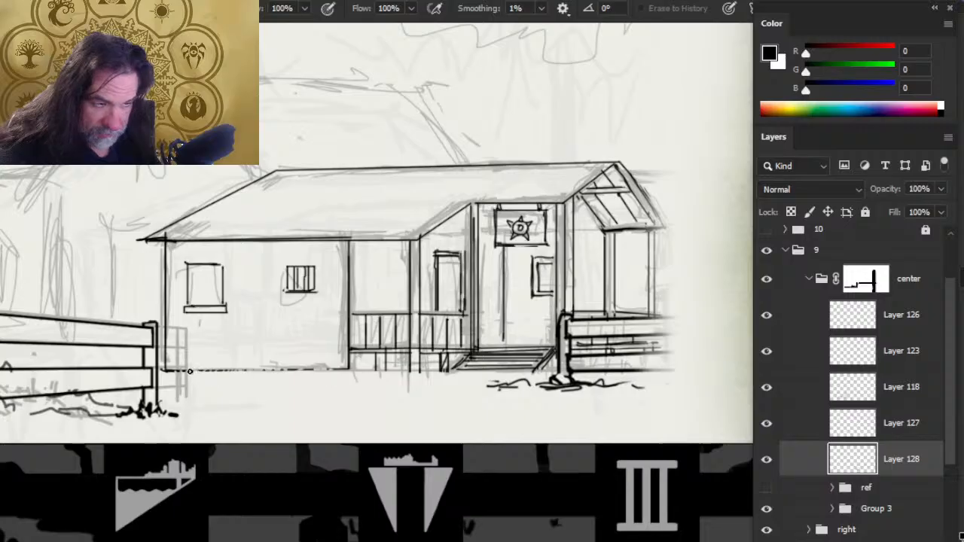
key("b")
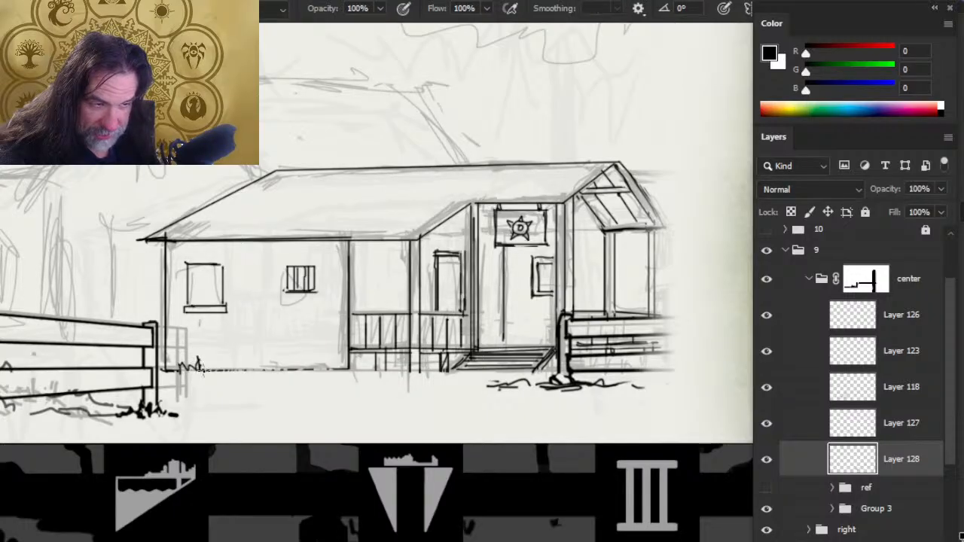
mouse_move(202, 369)
left_mouse_down()
mouse_move(239, 362)
mouse_move(297, 373)
mouse_move(284, 374)
mouse_move(309, 367)
left_mouse_up()
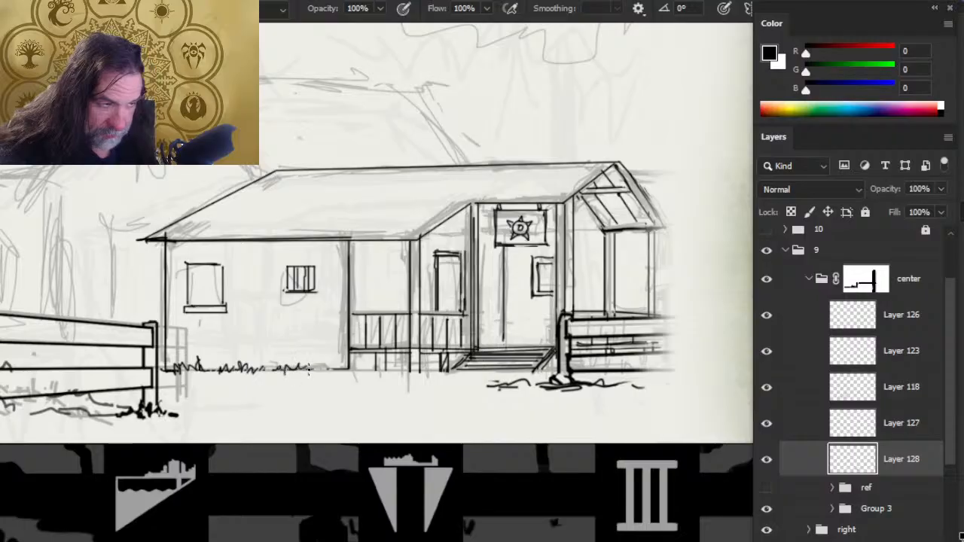
- Ink grass tufts under the porch railing up to the steps, cleaning stray marks with the eraser
left_click_drag(369, 368, 383, 369)
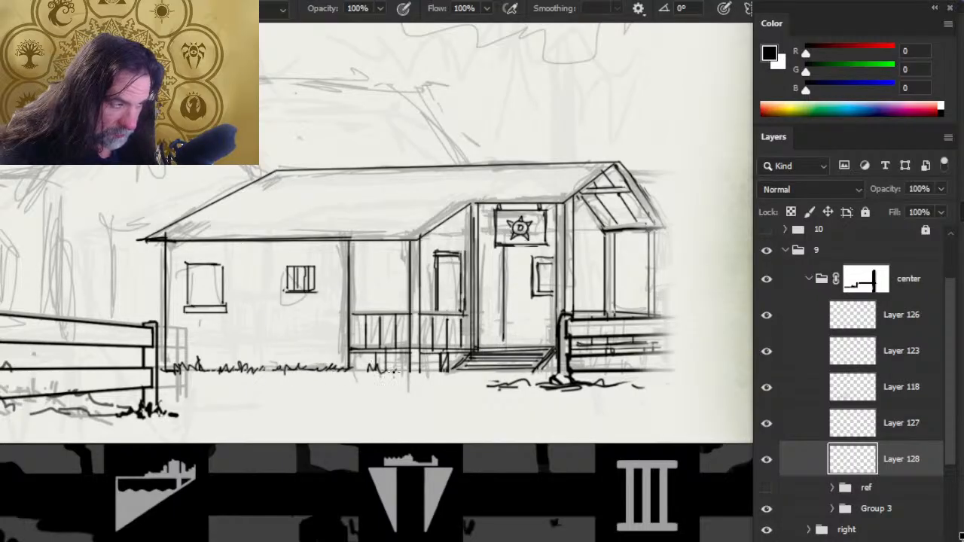
key("e")
key("b")
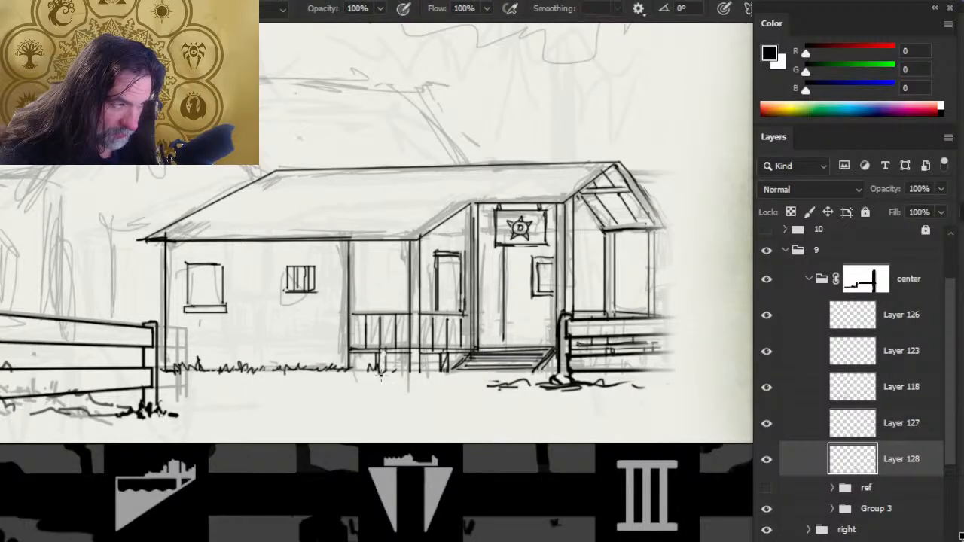
mouse_move(393, 371)
left_mouse_down()
mouse_move(486, 368)
mouse_move(476, 361)
mouse_move(433, 372)
mouse_move(456, 369)
left_mouse_up()
key("e")
key("b")
- Ink grass at the foot of the steps and around the fence post, trimming overlaps with the eraser
key("e")
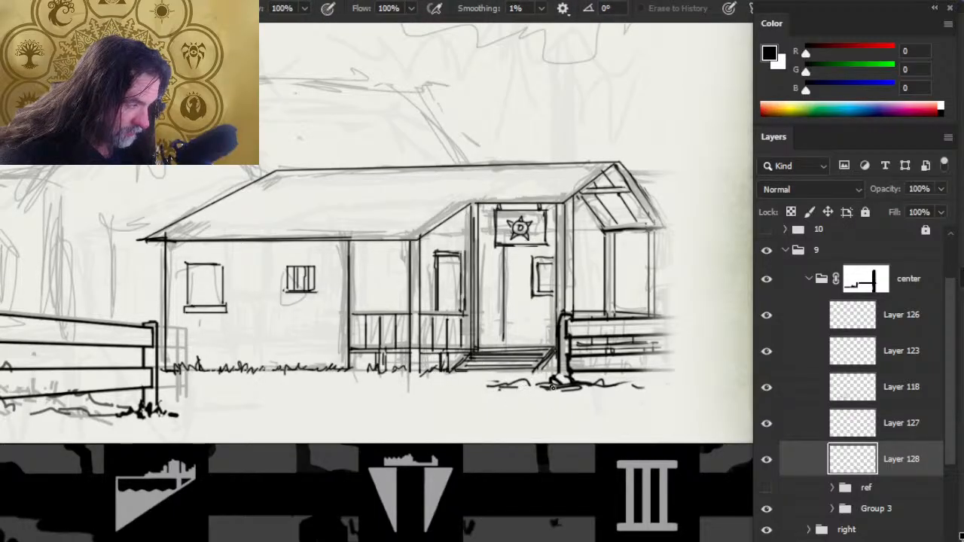
key("b")
mouse_move(533, 378)
left_mouse_down()
mouse_move(547, 368)
mouse_move(584, 370)
left_mouse_up()
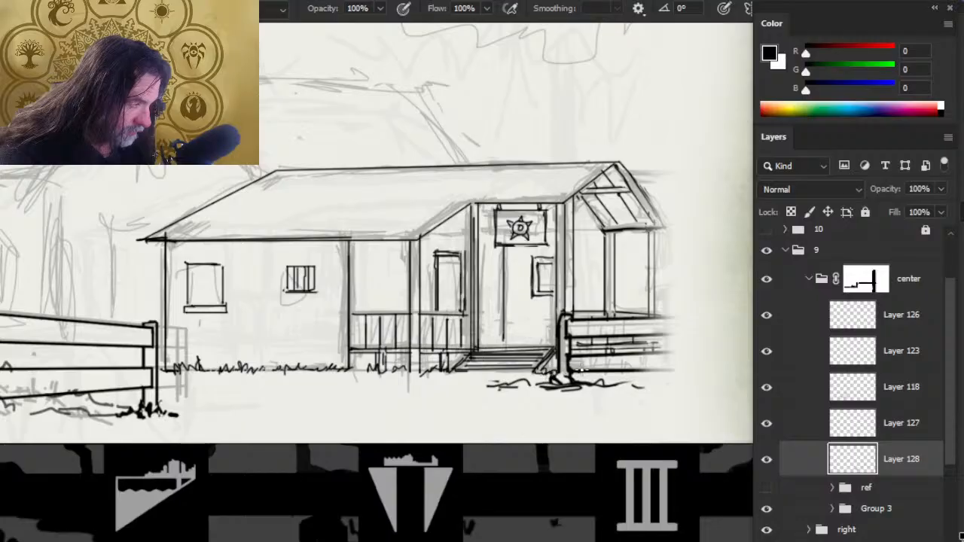
key("e")
- Examine the fence and building drawing in the context of the whole page layout
key("z")
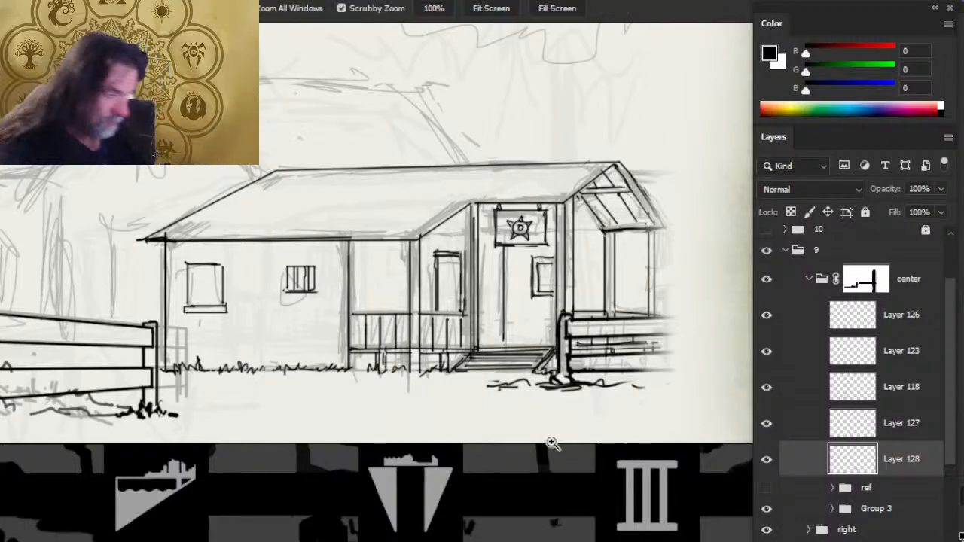
left_click_drag(552, 443, 497, 449)
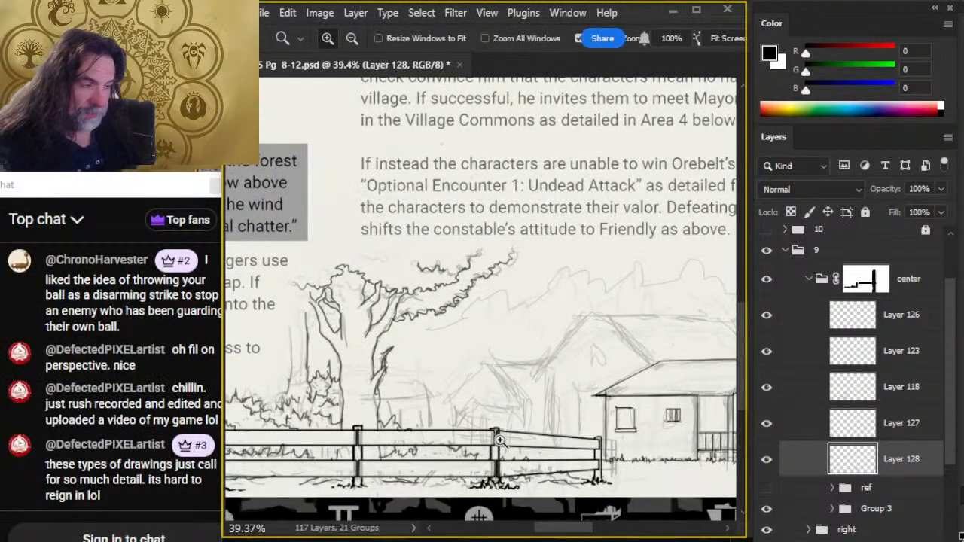
left_click_drag(491, 418, 464, 416)
left_click_drag(553, 442, 493, 448)
left_click_drag(531, 421, 505, 434)
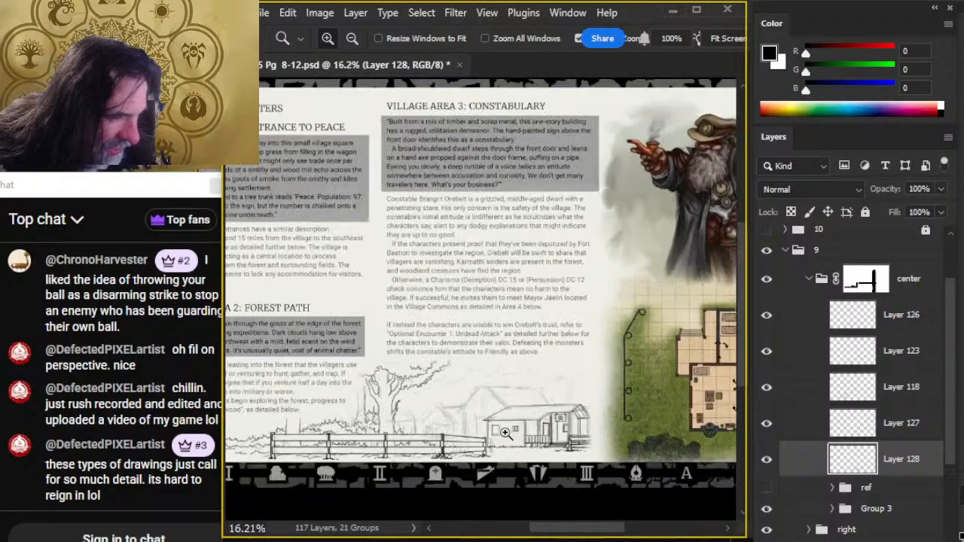
left_click_drag(568, 462, 529, 461)
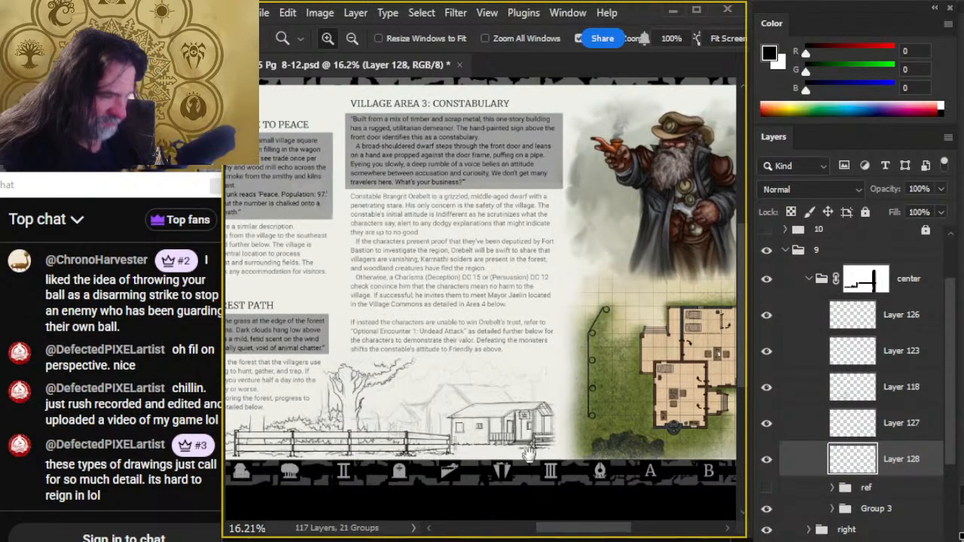
scroll(530, 358, "down", 2)
left_click_drag(438, 369, 504, 344)
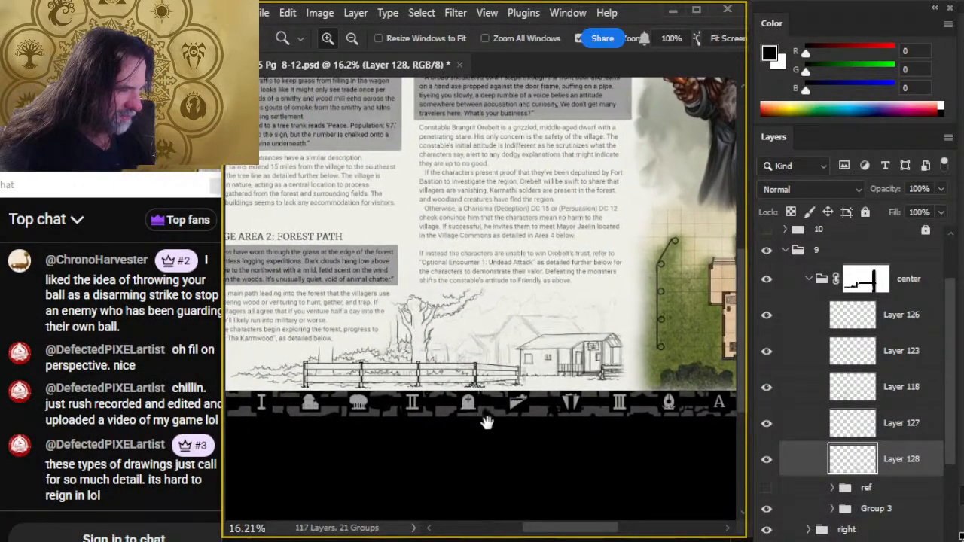
- Add a new layer and move Layer 128 above it
left_click_drag(578, 376, 521, 355)
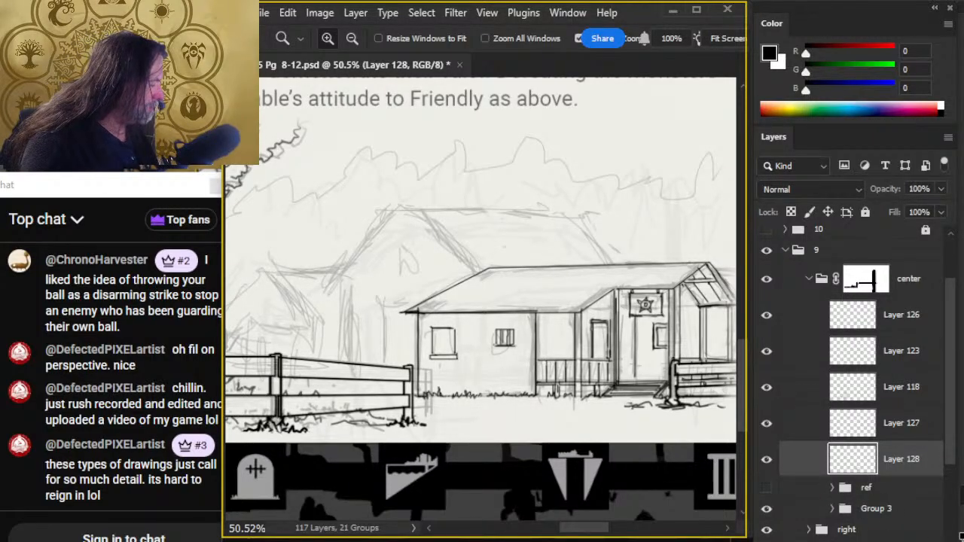
key("ctrl+shift+alt+n")
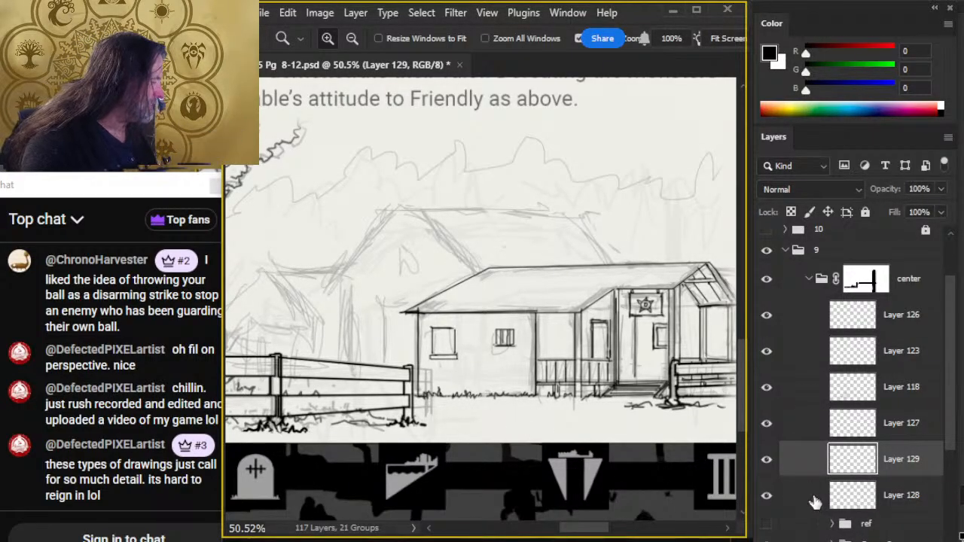
left_click_drag(814, 497, 801, 445)
- Ink the left and right gable roof slopes of the larger building behind the constabulary
key("b")
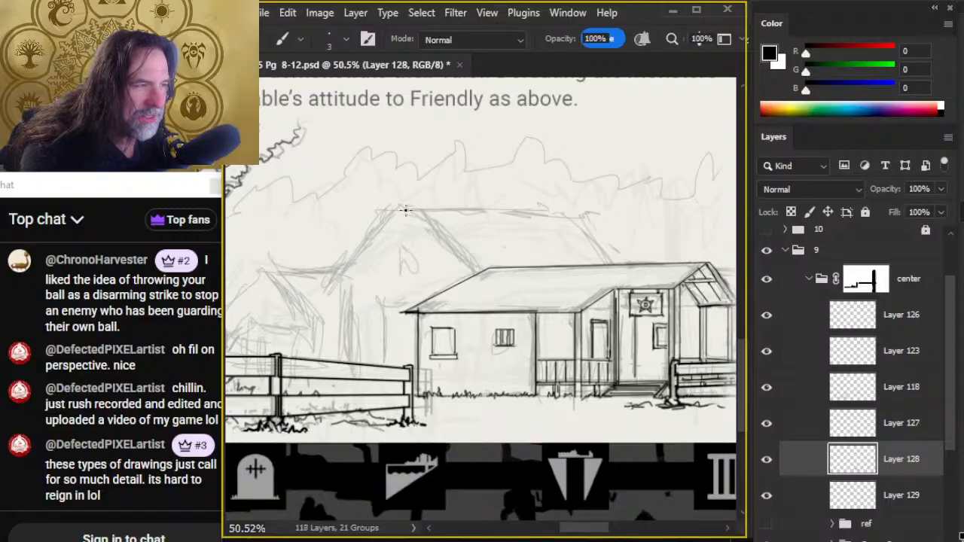
left_click(403, 206)
left_click(479, 275, "shift")
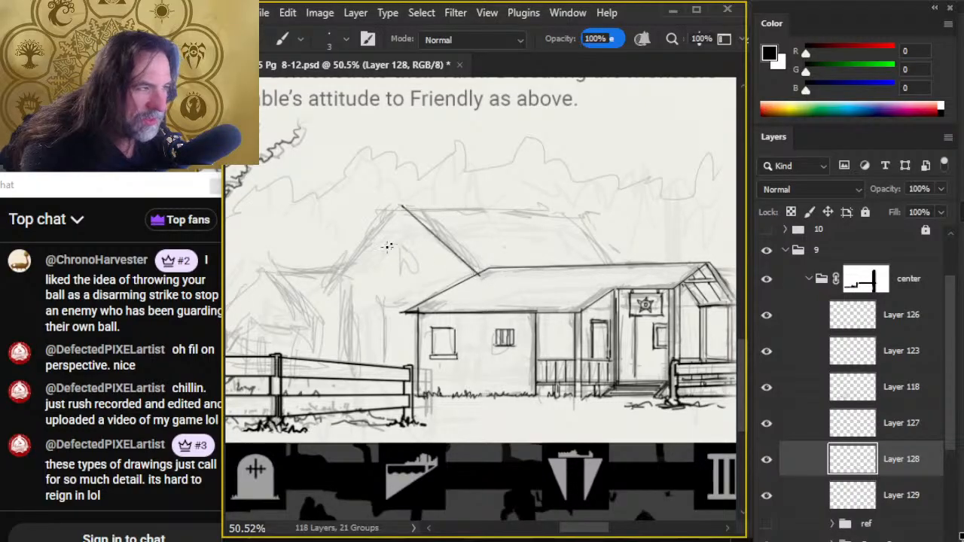
left_click(399, 208)
left_click(332, 287, "shift")
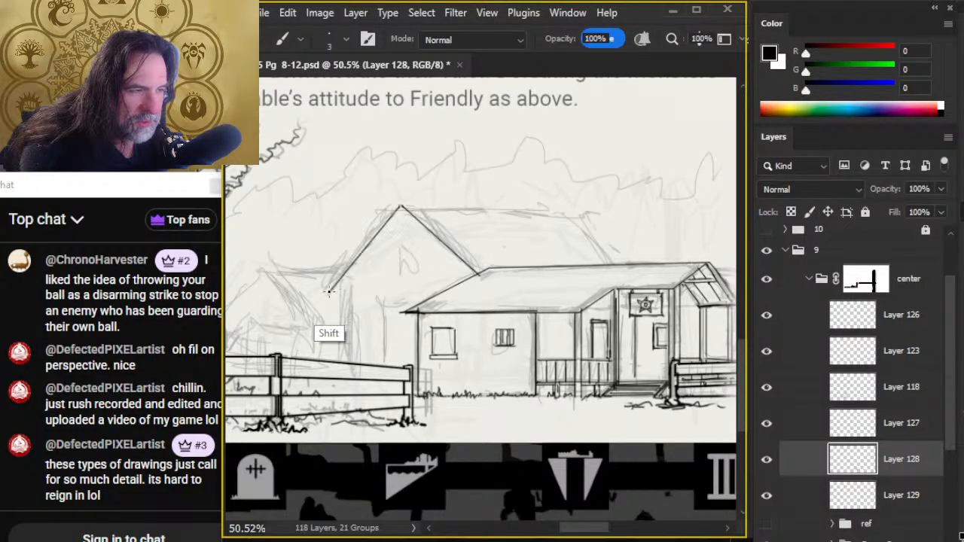
- Ink the straight horizontal line across the base of the larger building's gable, between its two roof slopes
left_click_drag(343, 277, 364, 278)
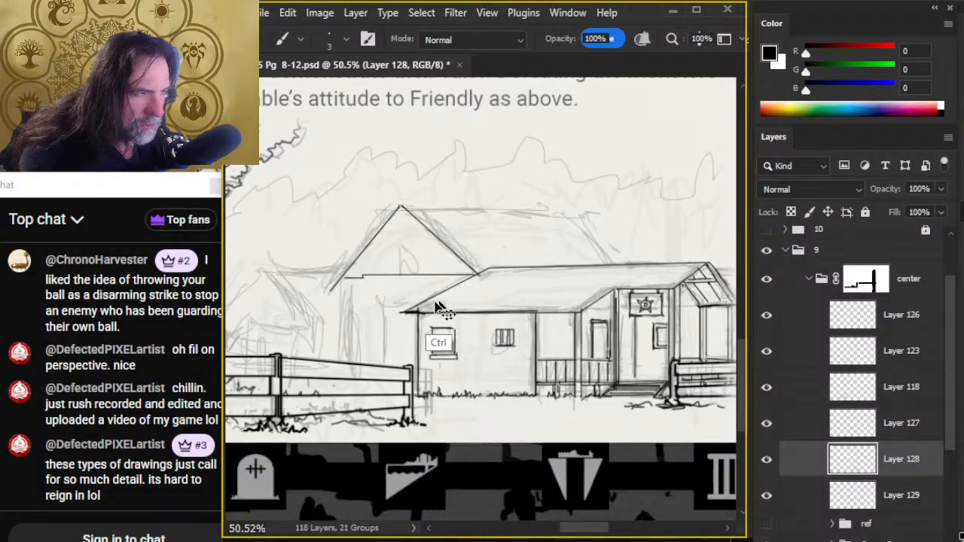
key("ctrl+z")
left_click(349, 277)
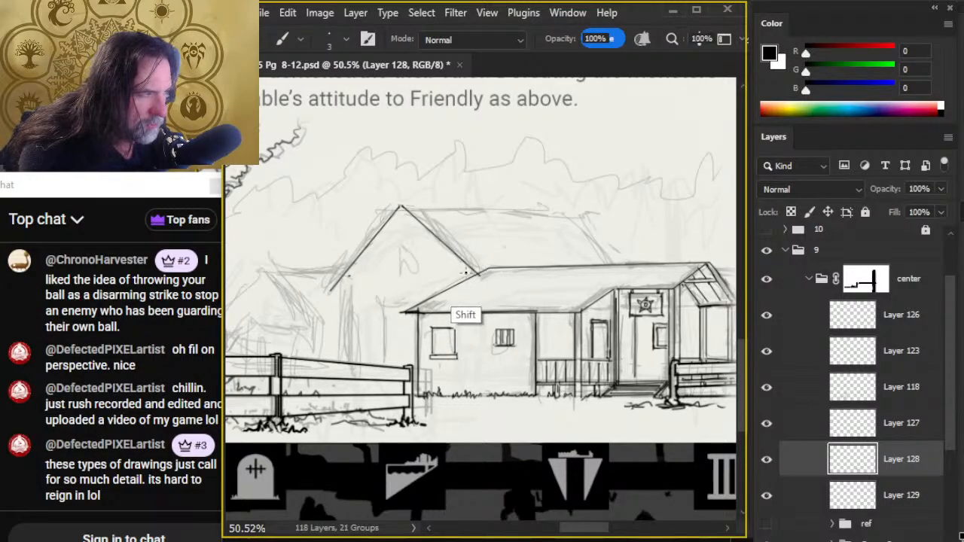
left_click(470, 273, "shift")
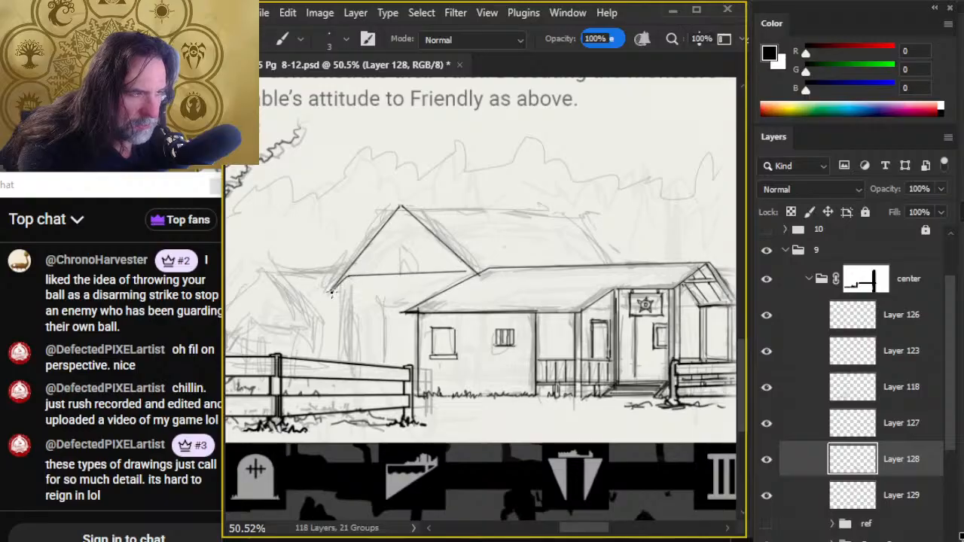
- Ink the lower eave line from the gable's left tip across to the constabulary roof, redoing the stroke for a better angle
left_click_drag(331, 290, 374, 291)
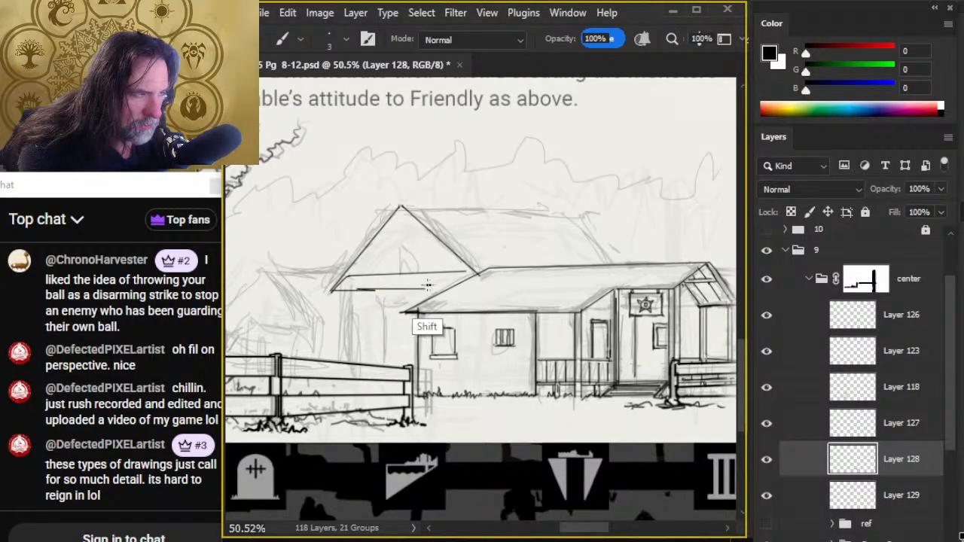
key("ctrl+z")
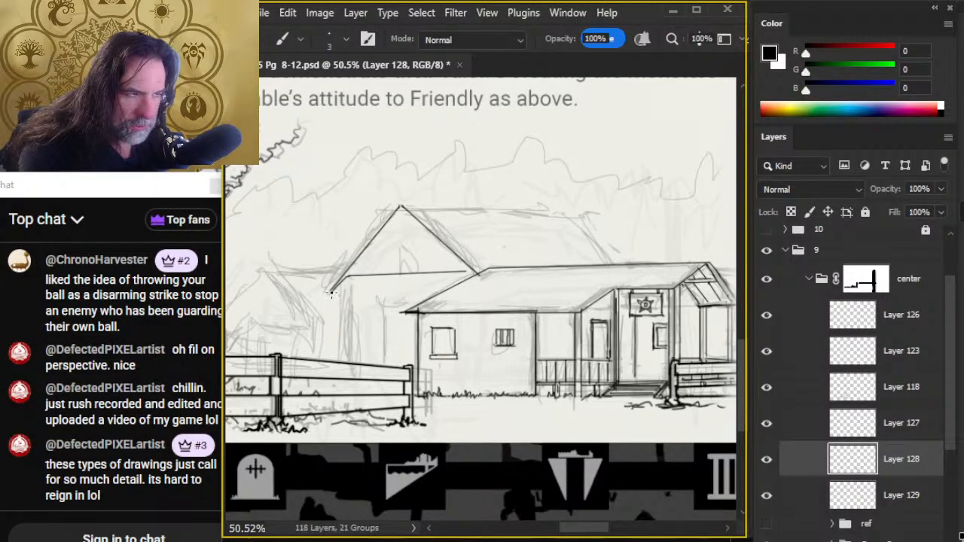
left_click(331, 292)
left_click(456, 289, "shift")
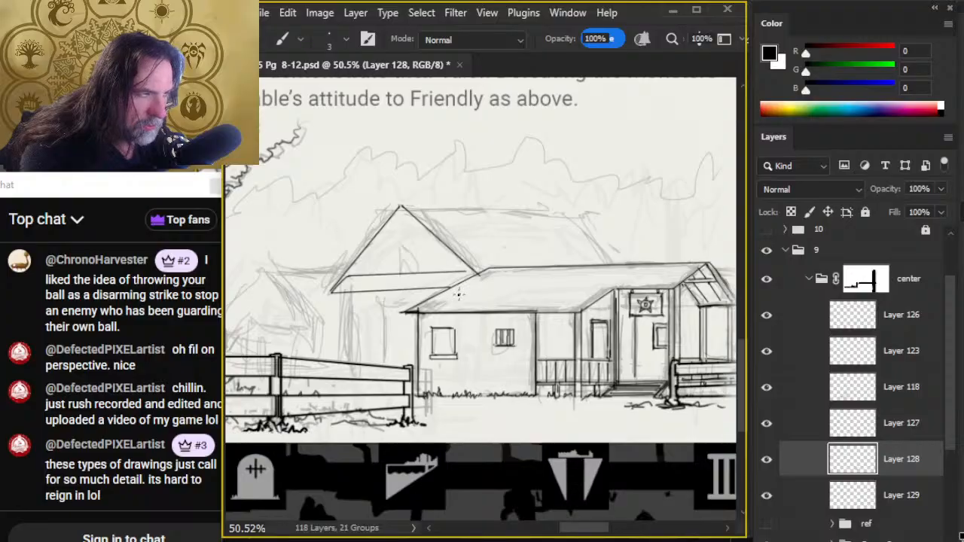
key("ctrl+z")
left_click(331, 293)
left_click(452, 289, "shift")
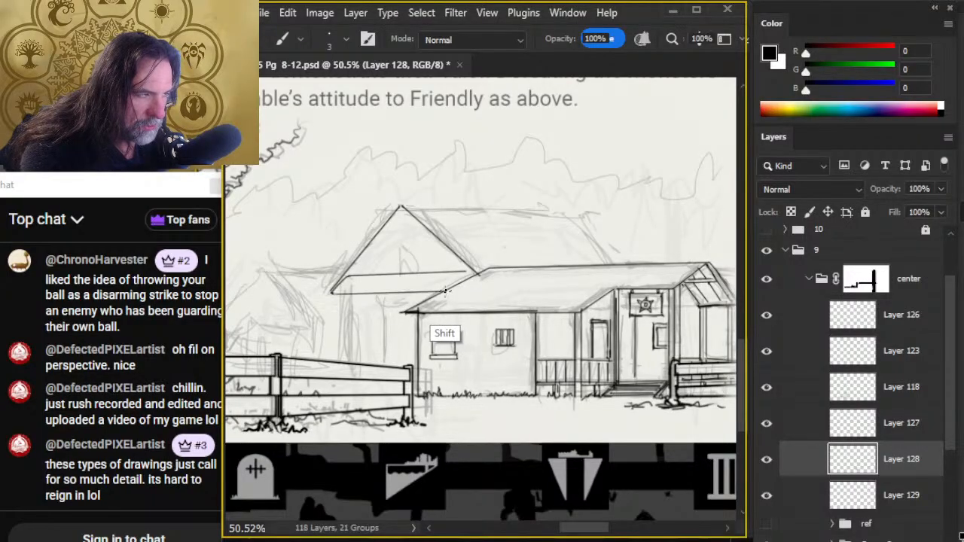
- Ink a small square window in the gable and clean up the lines where the gable meets the constabulary roof
key("e")
key("b")
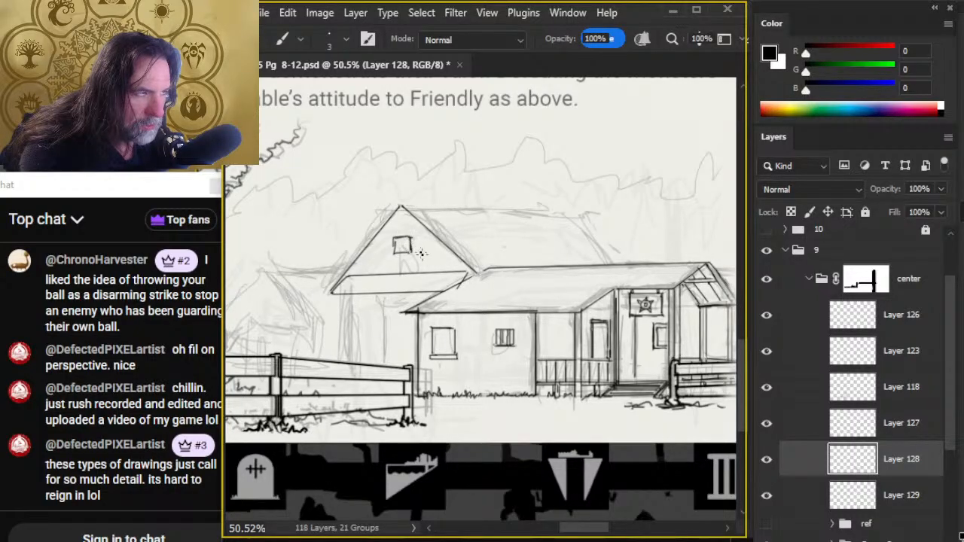
key("e")
key("b")
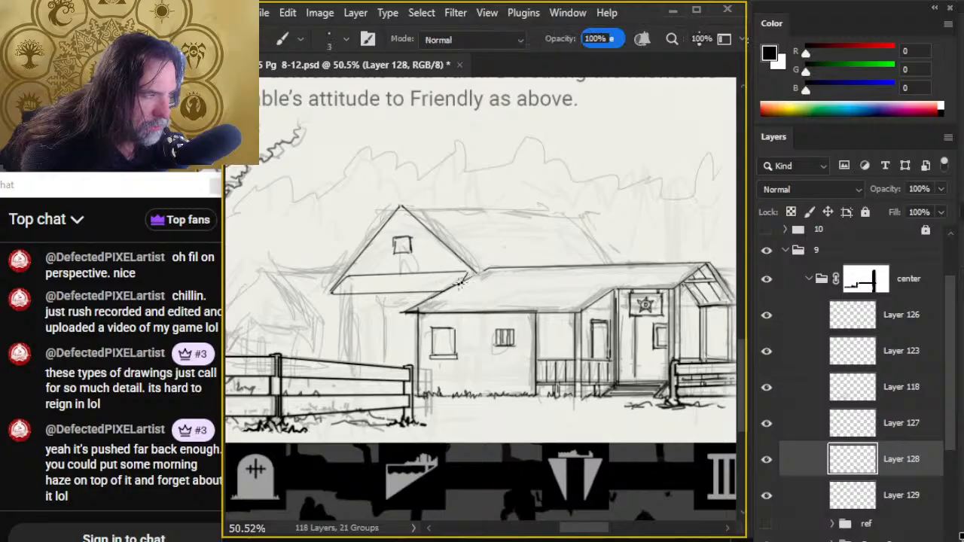
key("e")
key("b")
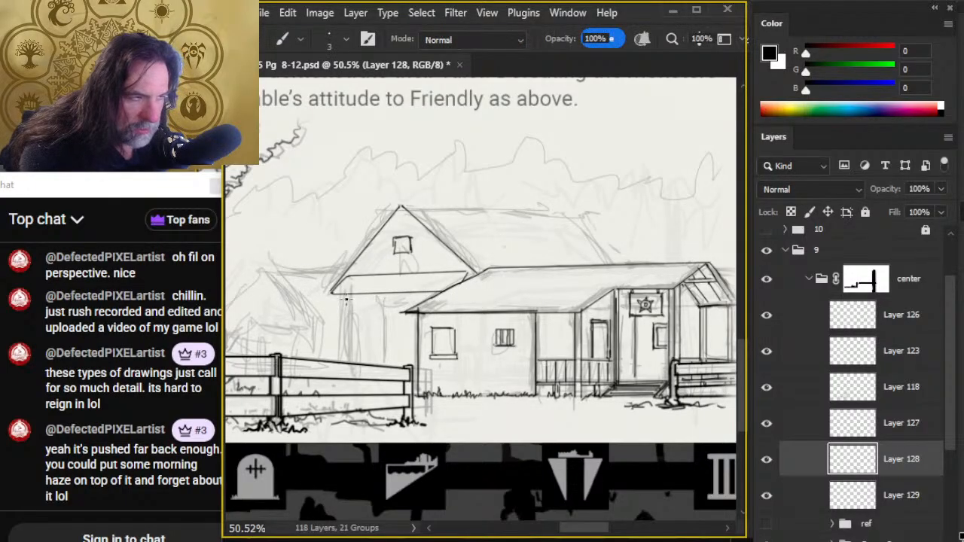
- Ink the larger building's left wall edge, its roof ridge and the far right roof slope down to the constabulary roof
left_click(344, 301)
left_click(349, 360, "shift")
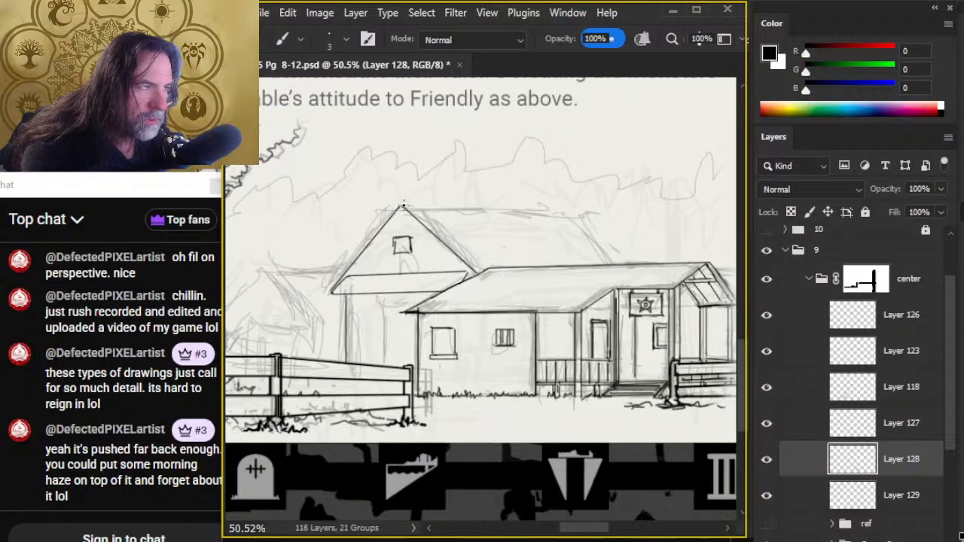
left_click(595, 216, "shift")
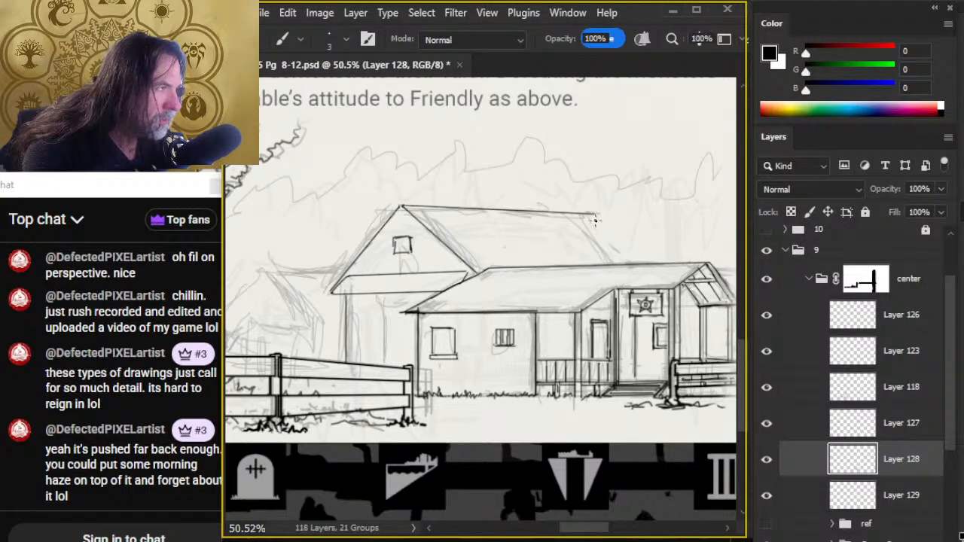
left_click(640, 263, "shift")
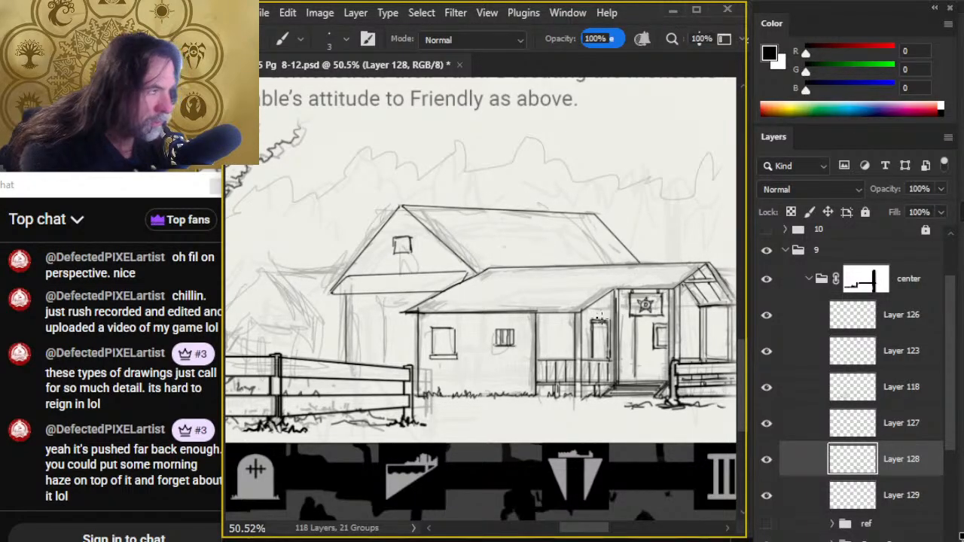
- Ink the roof ridge of the small background house, running from its peak to the larger building's left roof slope
key("z")
left_click_drag(553, 370, 491, 375)
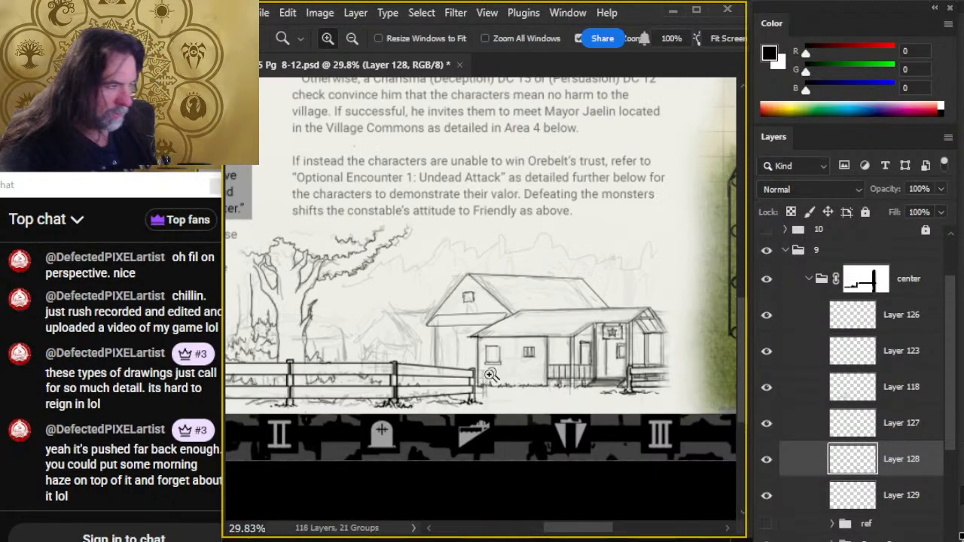
key("b")
left_click(384, 310)
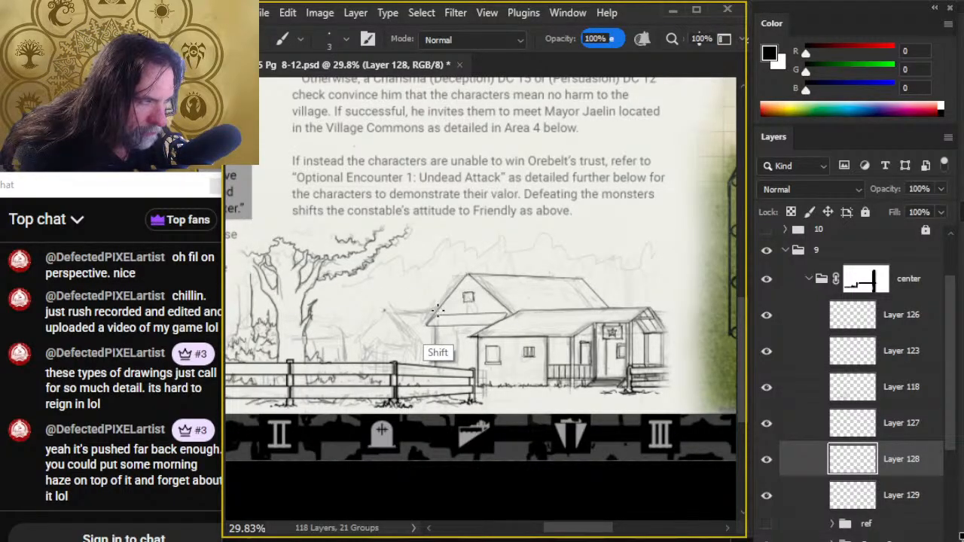
left_click(436, 310, "shift")
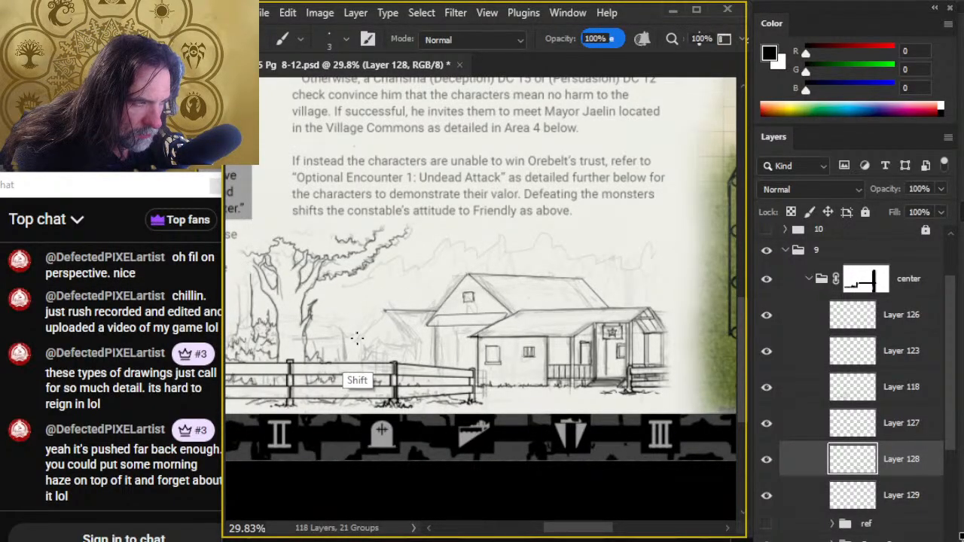
- Try to ink the left and right gable slopes of the small background house, and undo the strokes
left_click(358, 339)
left_click(385, 316, "shift")
left_click(421, 348, "shift")
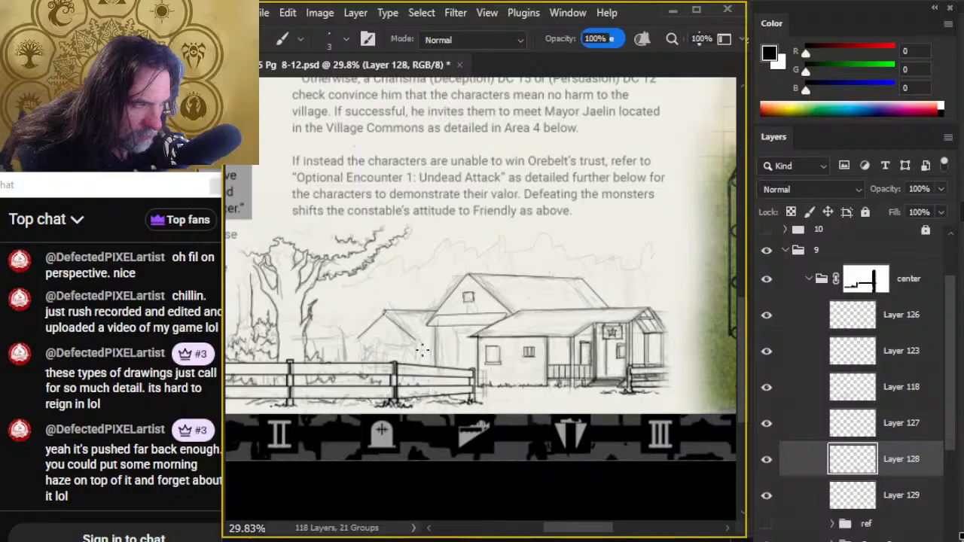
key("ctrl+z")
key("ctrl+z")
key("ctrl+z")
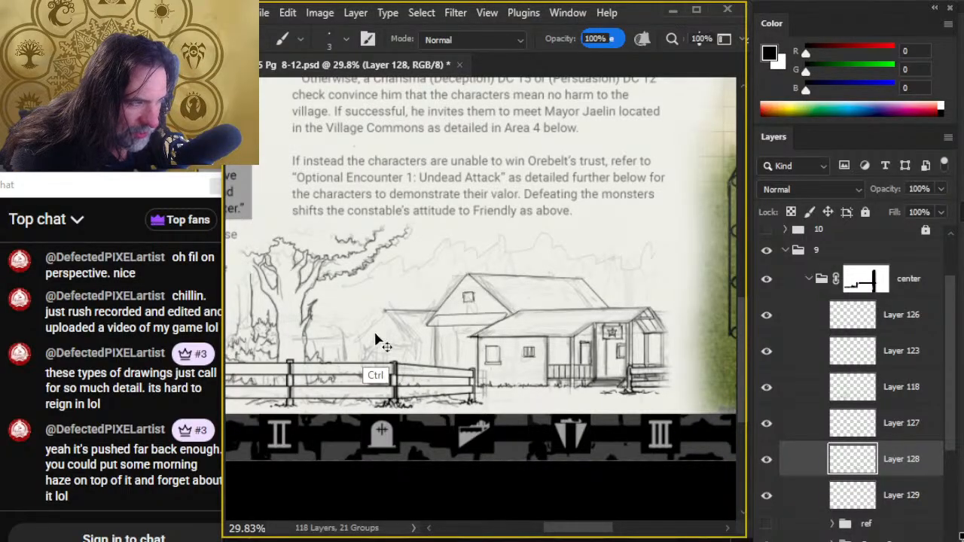
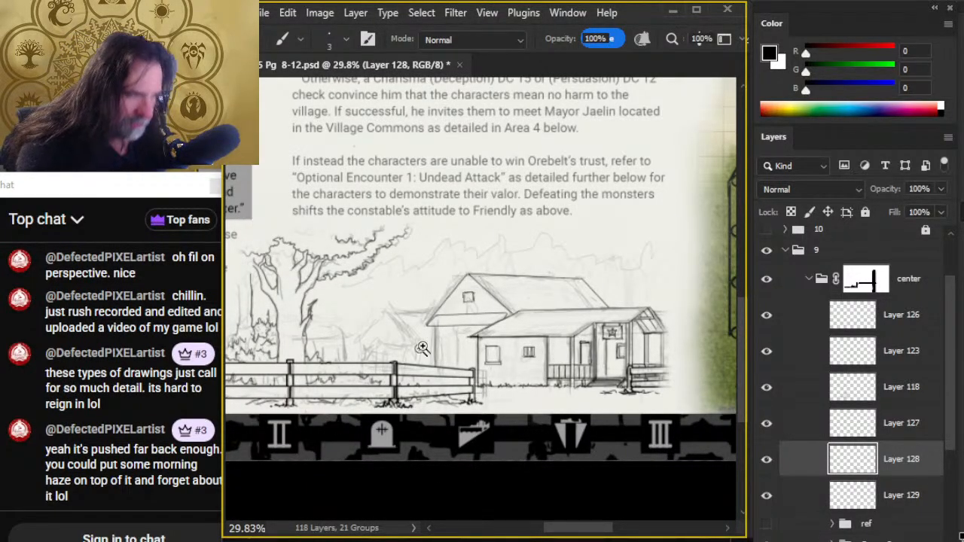
- Ink the left and right gable slopes of the small background house as straight lines meeting at its peak
key("z")
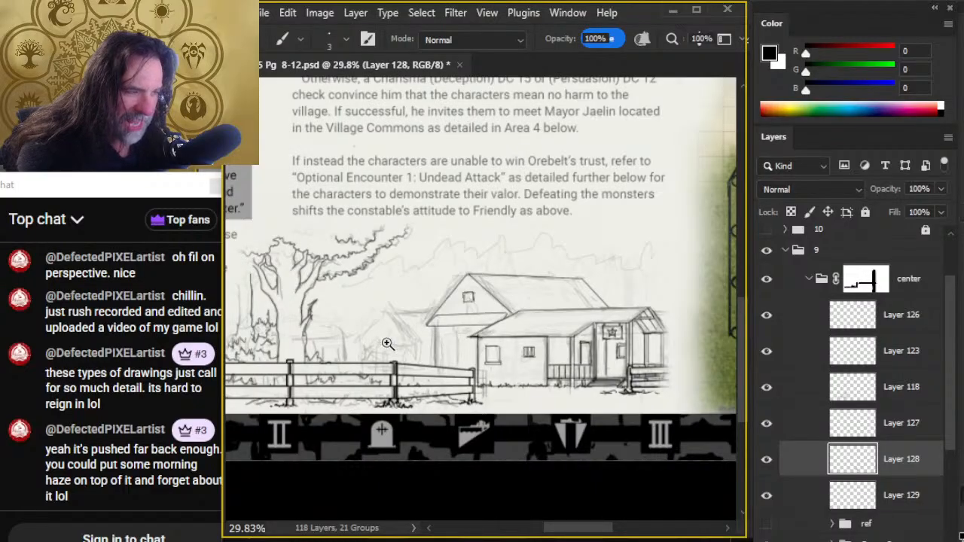
key("z")
left_click_drag(377, 339, 396, 324)
key("b")
left_click(392, 305)
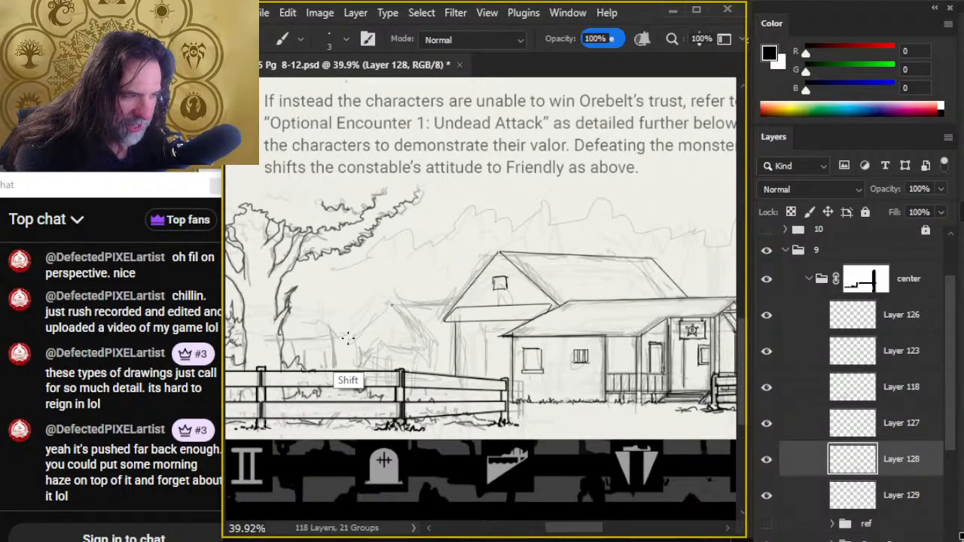
left_click(352, 338, "shift")
left_click(392, 305)
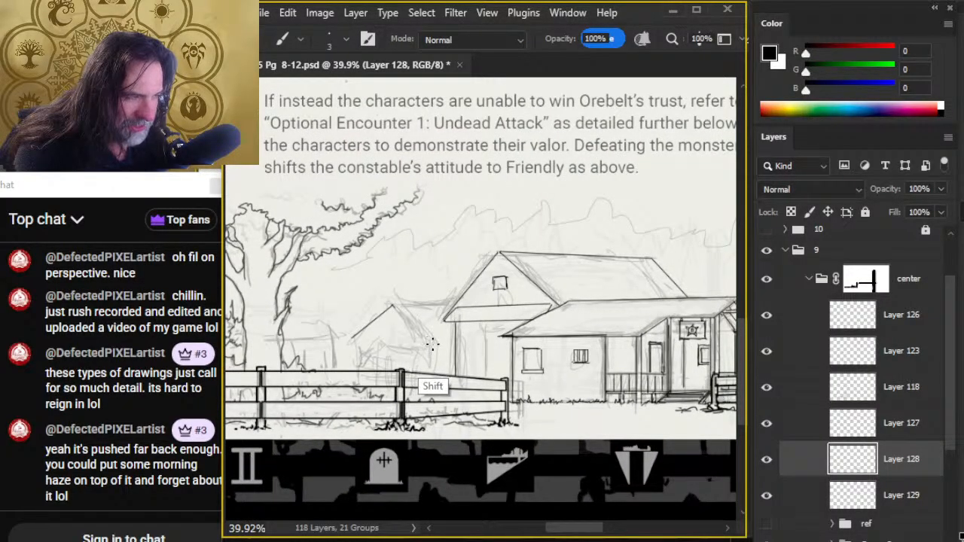
left_click(435, 344, "shift")
left_click(392, 306)
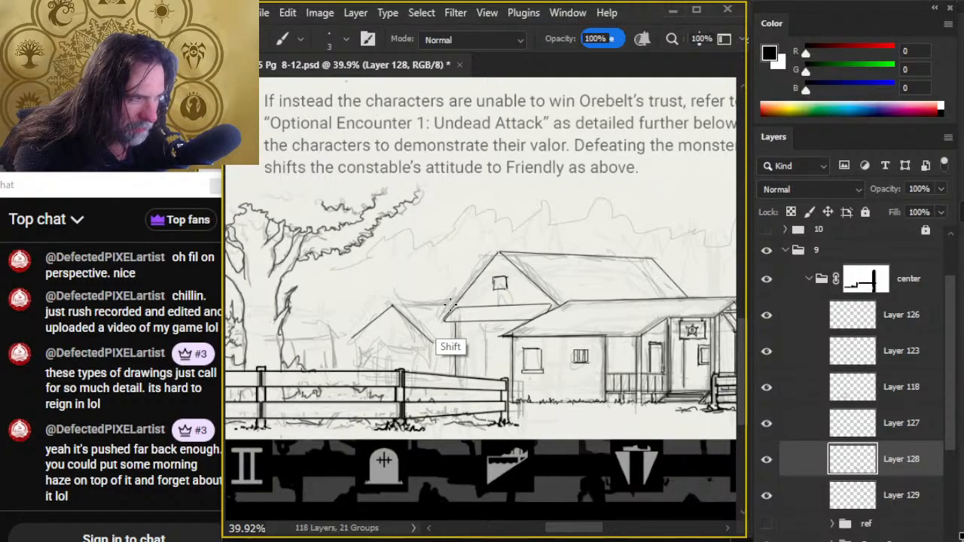
- Ink the small house's straight roof ridge from its gable peak to the larger building's left roof slope
left_click(450, 304, "shift")
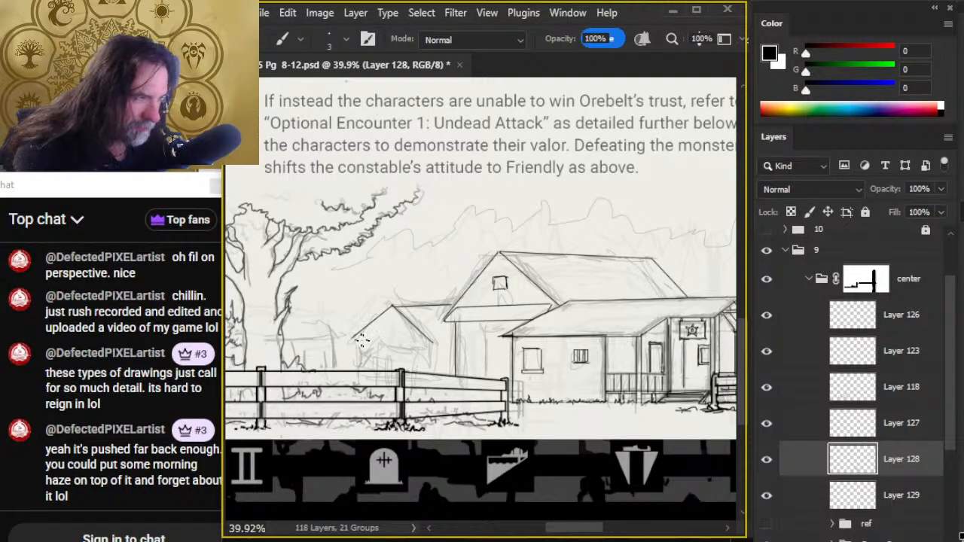
left_click(392, 304)
left_click(452, 304, "shift")
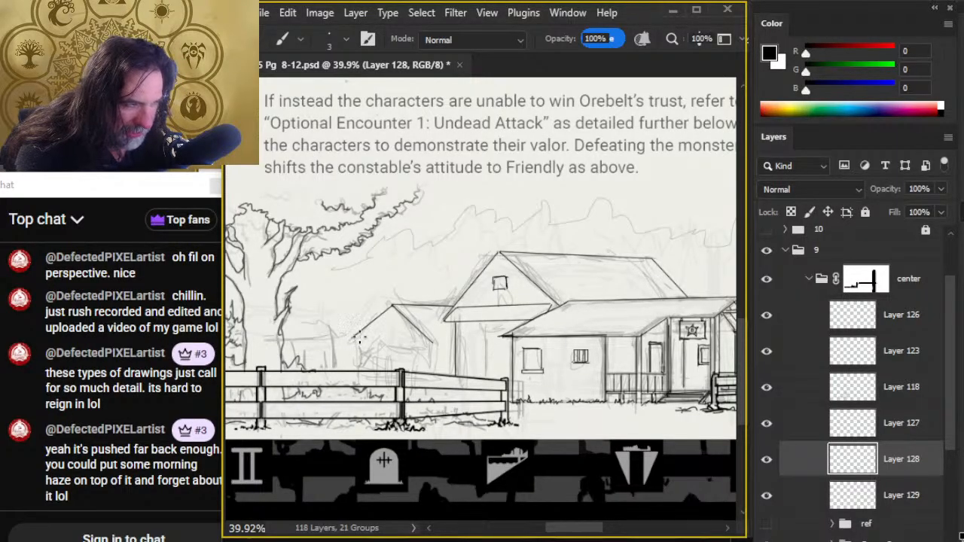
- Ink the small house's wall edges and the doorway outline in its front wall, and clean up the lines along the gable
left_click(359, 338)
left_click(360, 388, "shift")
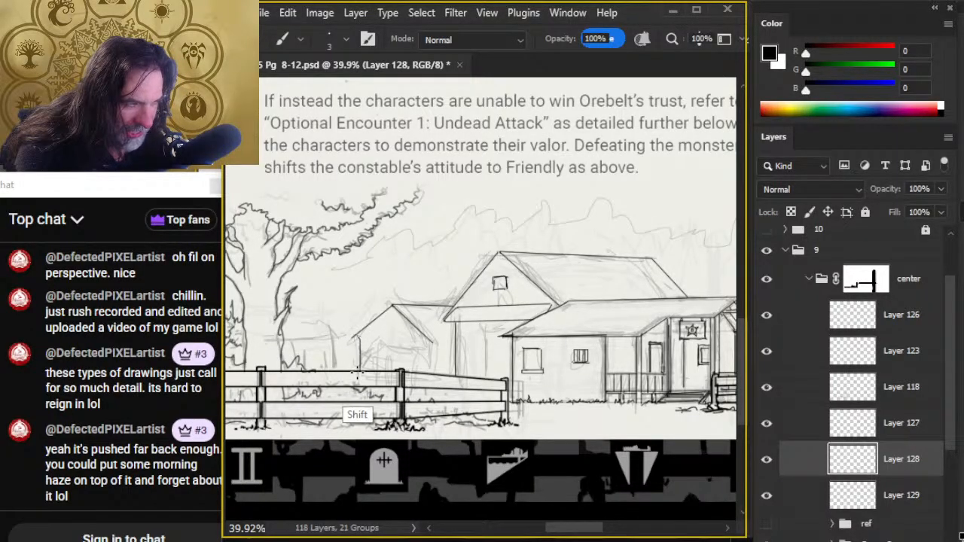
left_click(426, 339)
left_click(426, 369, "shift")
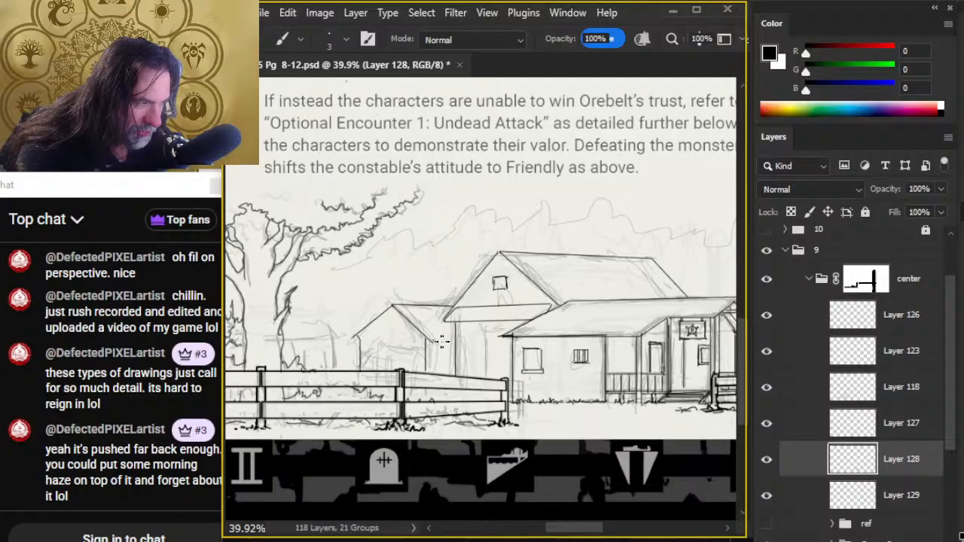
left_click(372, 340)
left_click(372, 369, "shift")
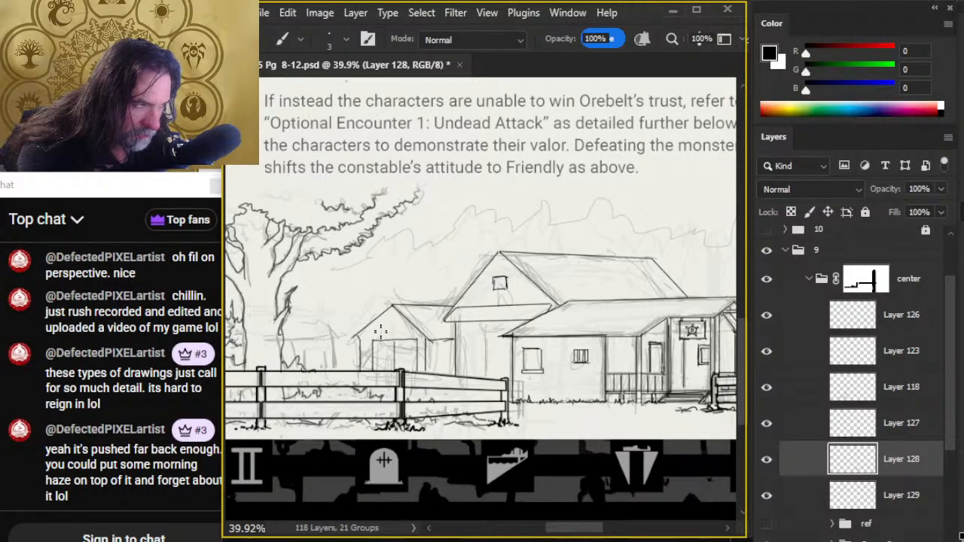
key("e")
left_click_drag(393, 308, 427, 339)
key("b")
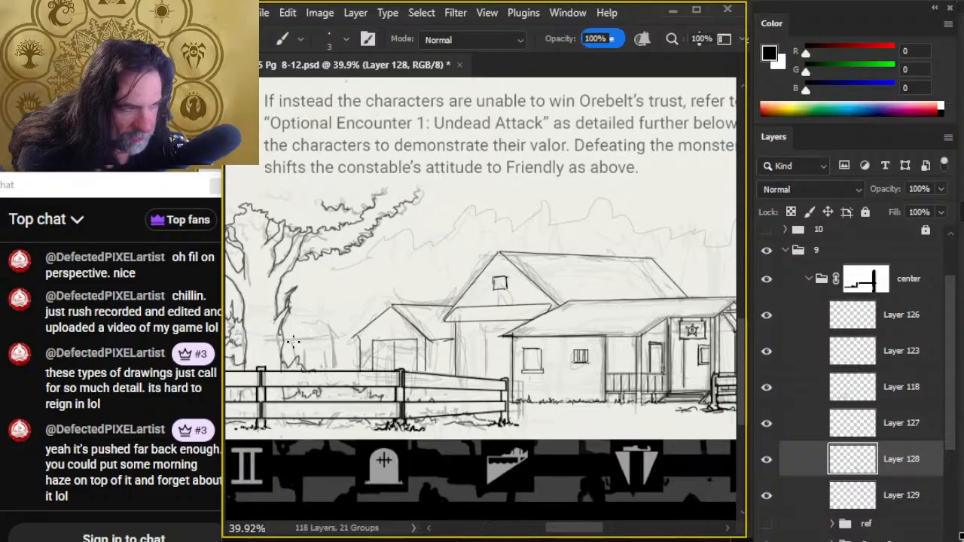
- Ink the shed beside the tree trunk with its eave, roof ridge and vertical wall lines down to the fence
left_click_drag(285, 340, 339, 345)
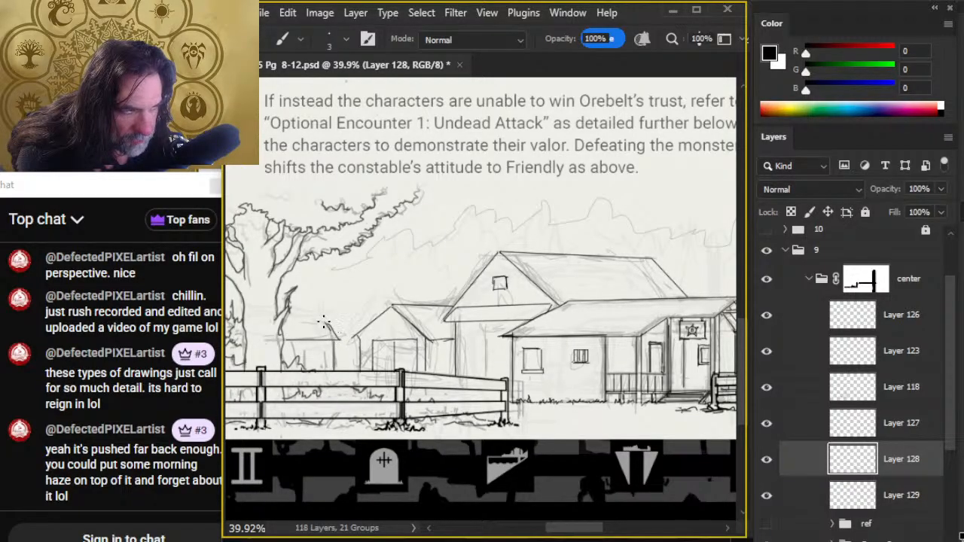
left_click_drag(328, 322, 275, 320)
key("e")
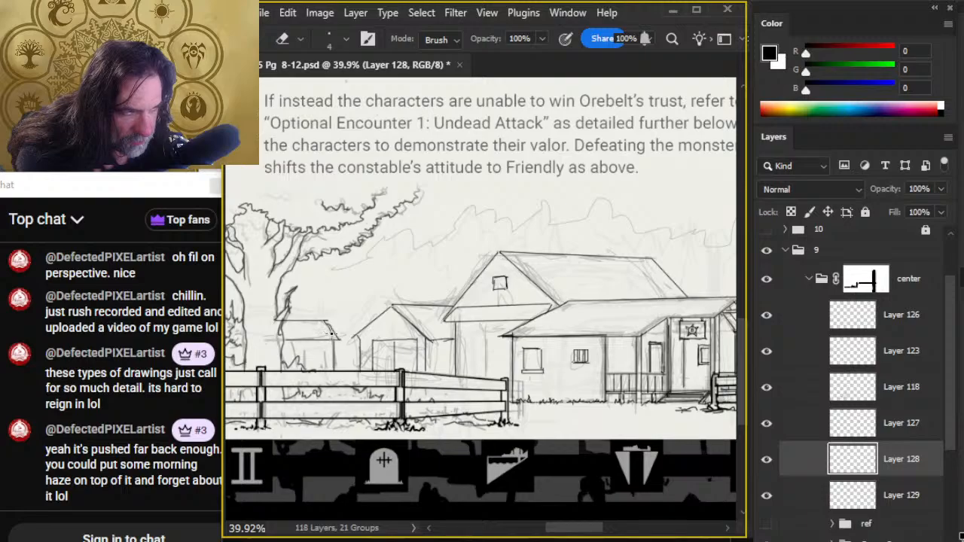
key("b")
left_click_drag(326, 341, 326, 371)
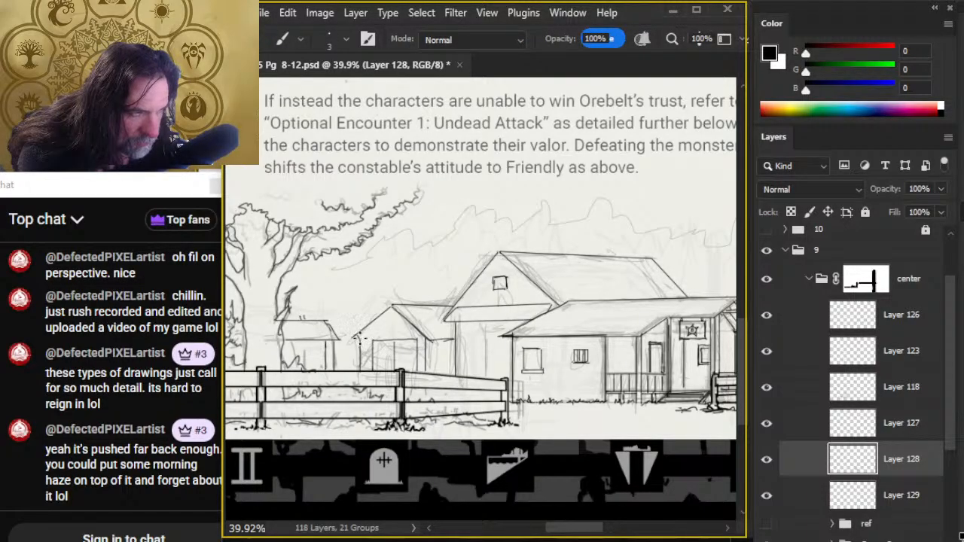
- Ink the inner trim of the small house's gable and rework its side eave line across to the larger building's wall
left_click(392, 311, "shift")
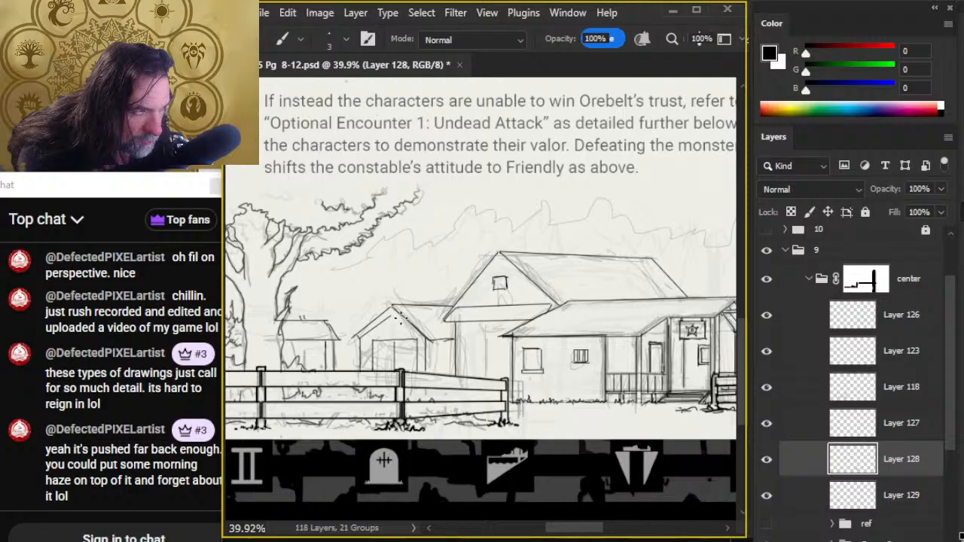
left_click(418, 348, "shift")
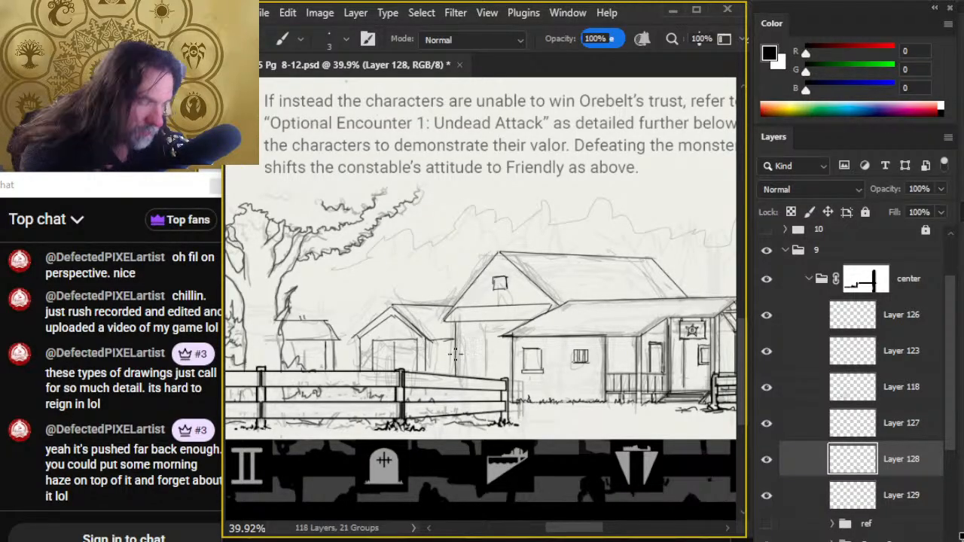
key("e")
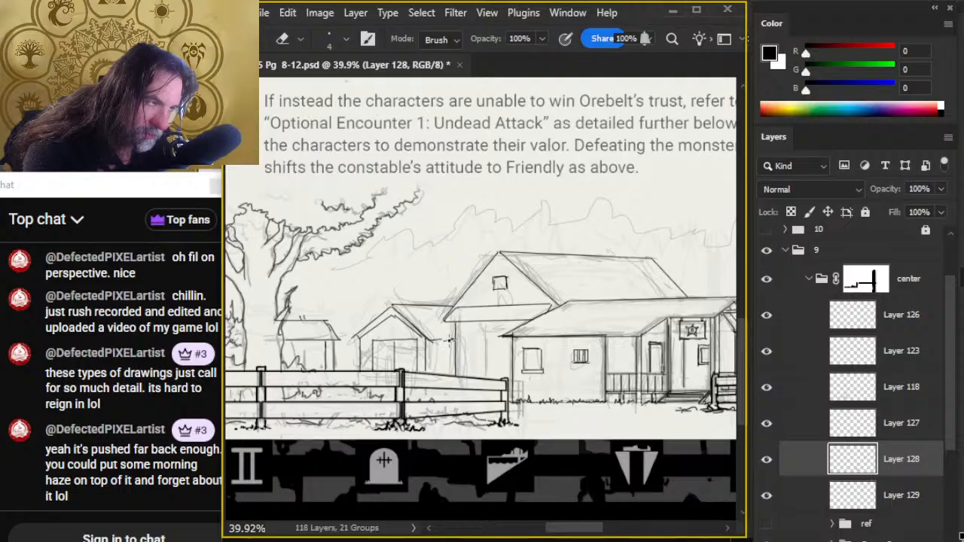
key("b")
left_click(453, 339, "shift")
key("e")
key("b")
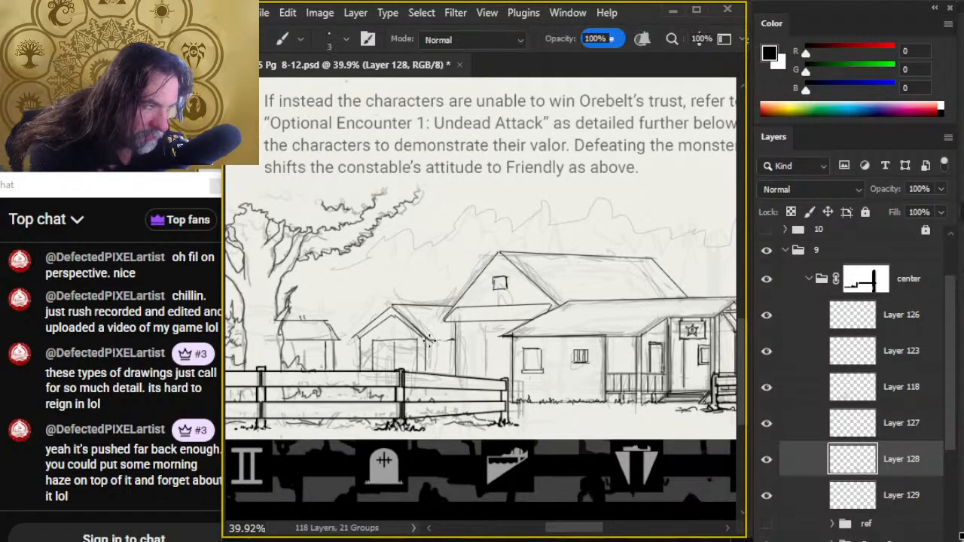
key("e")
key("b")
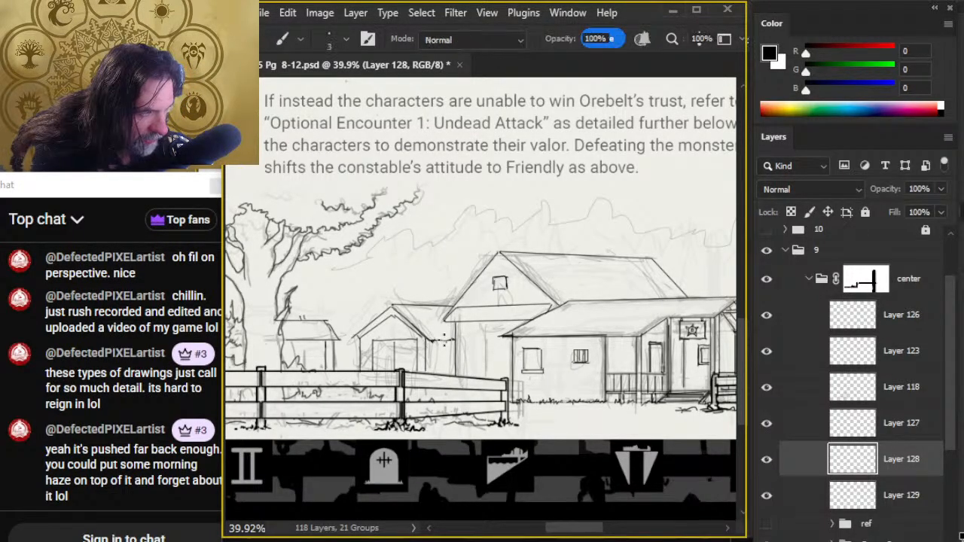
key("e")
key("b")
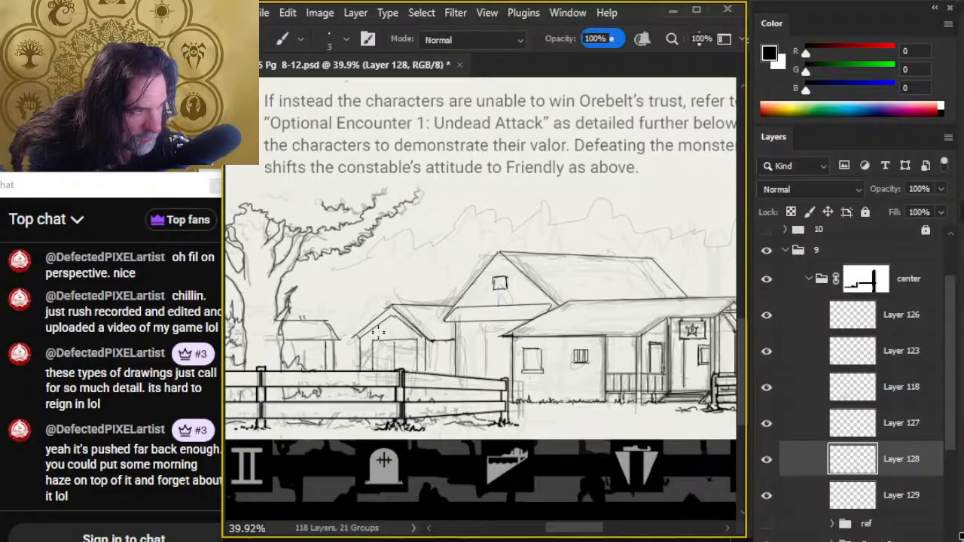
key("e")
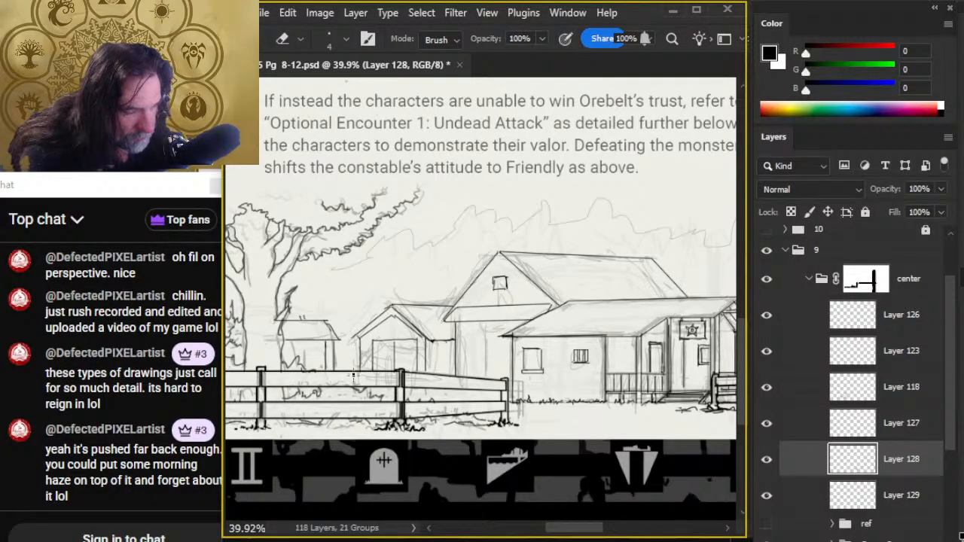
- Hide the rough pencil sketch beneath the inked village and view the buildings' line art on its own
key("z")
left_click(493, 395, "alt")
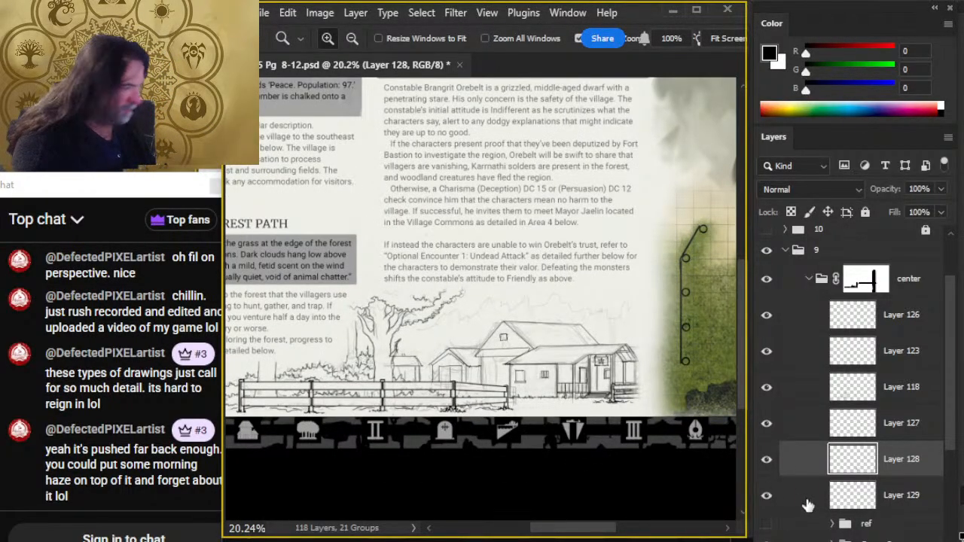
left_click(768, 536)
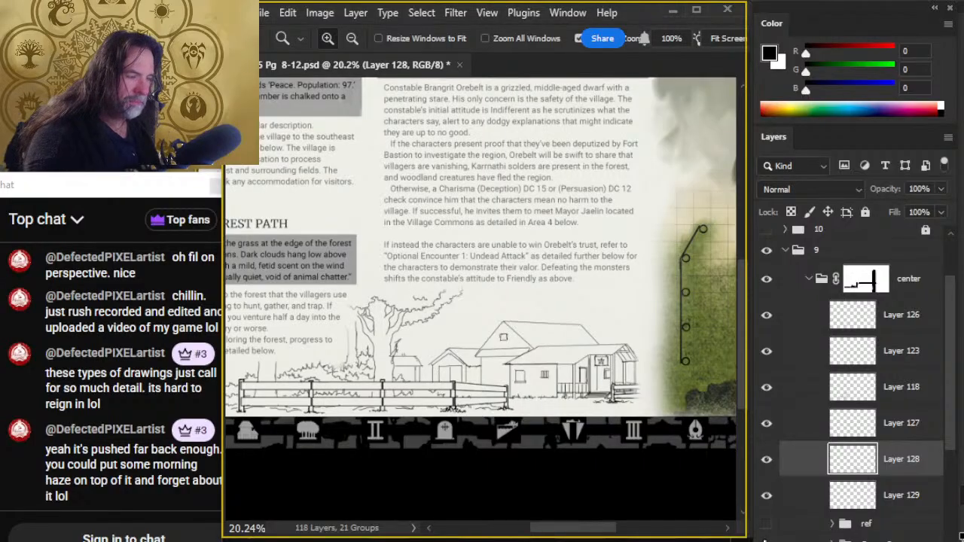
left_click(536, 343)
left_click(494, 367)
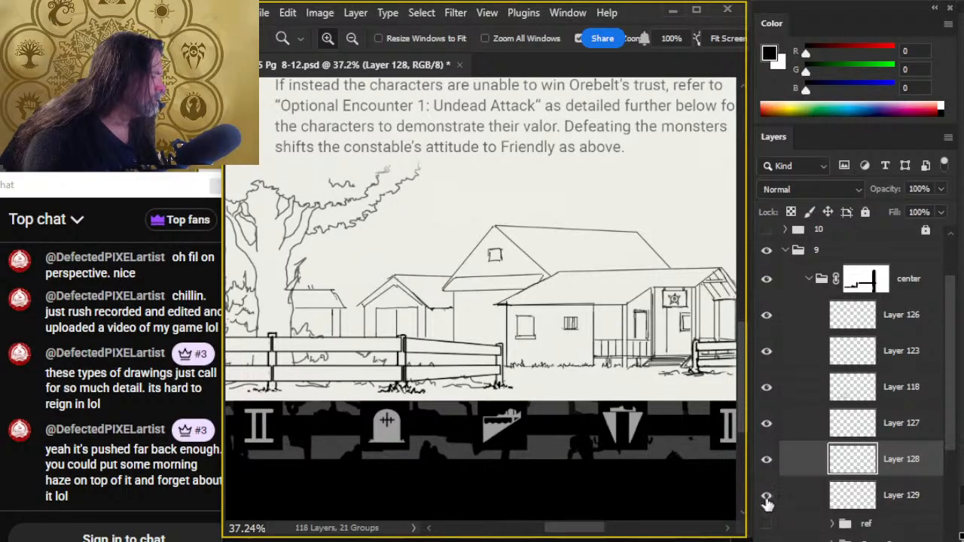
- Check the contents of Layer 128 and merge it down into Layer 129
left_click(851, 500, "ctrl")
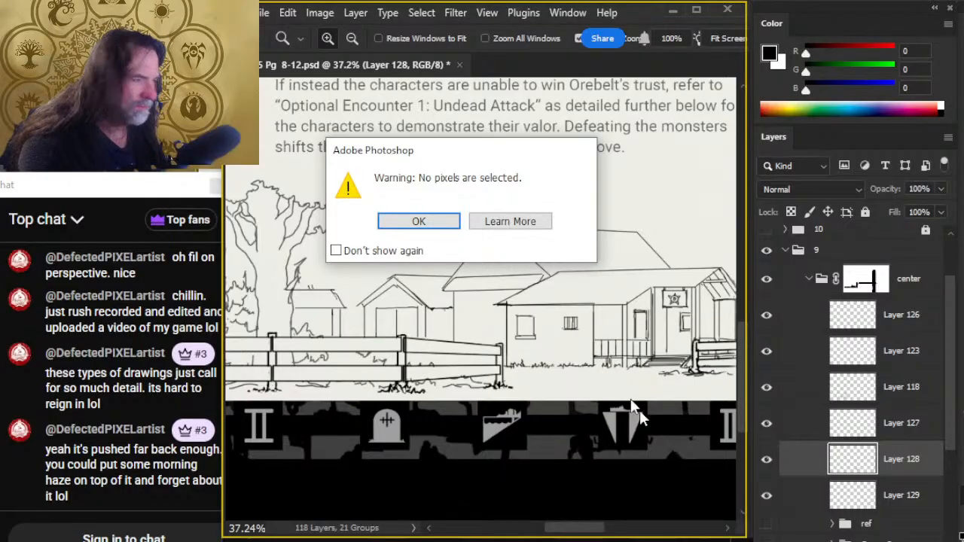
left_click(419, 223)
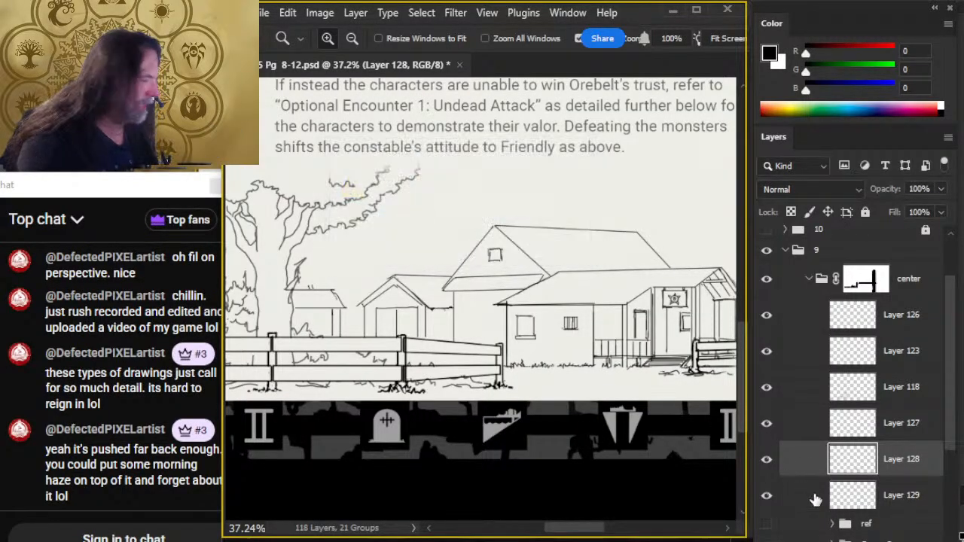
left_click(767, 460)
left_click(767, 459)
right_click(818, 459)
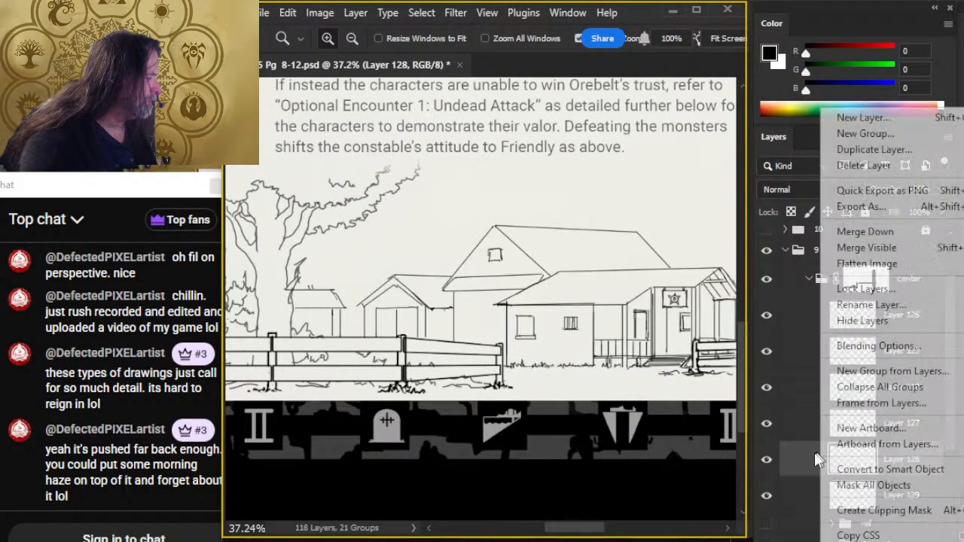
left_click(866, 231)
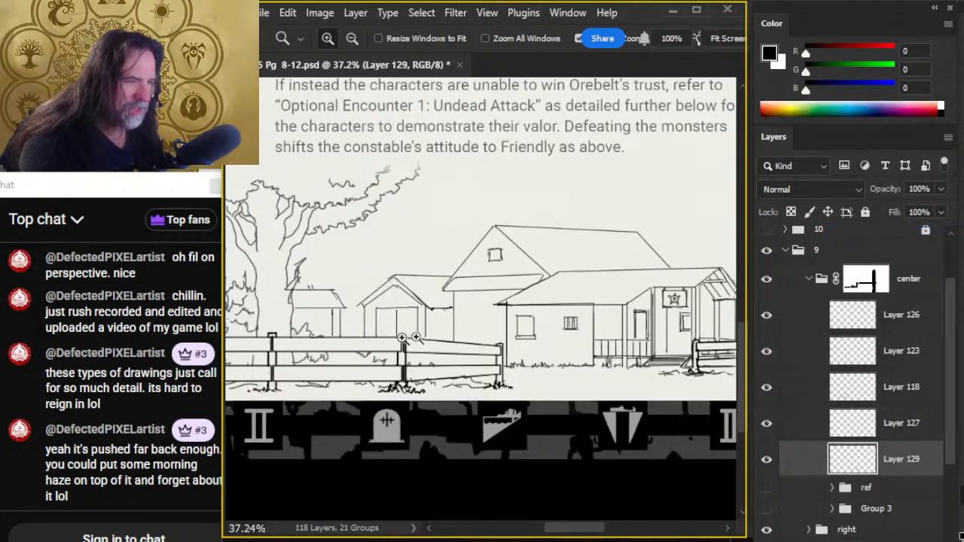
- Ink a tall door frame on the larger building's front wall, left of the constabulary, and clean up its edges
key("b")
left_click_drag(471, 308, 471, 344)
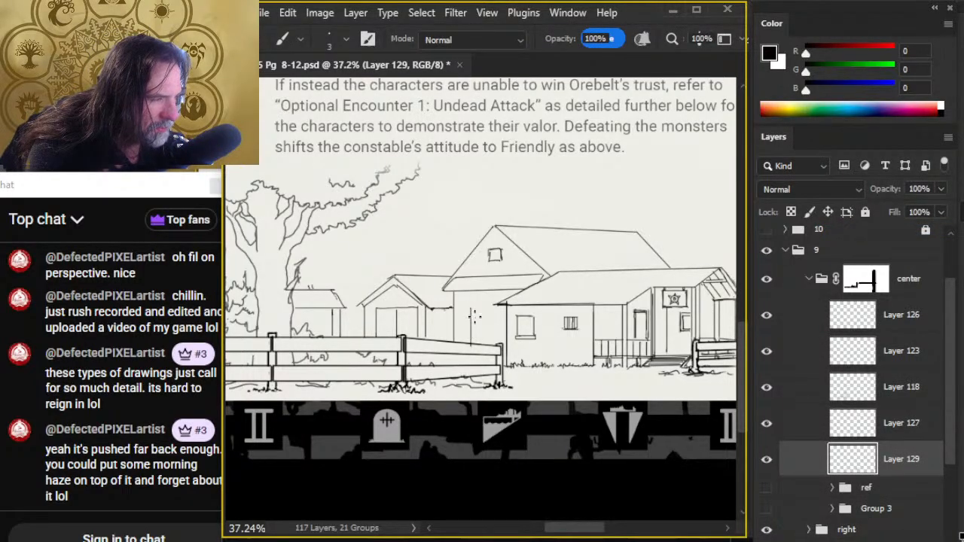
mouse_move(473, 307)
left_mouse_down()
mouse_move(506, 306)
mouse_move(497, 345)
left_mouse_up()
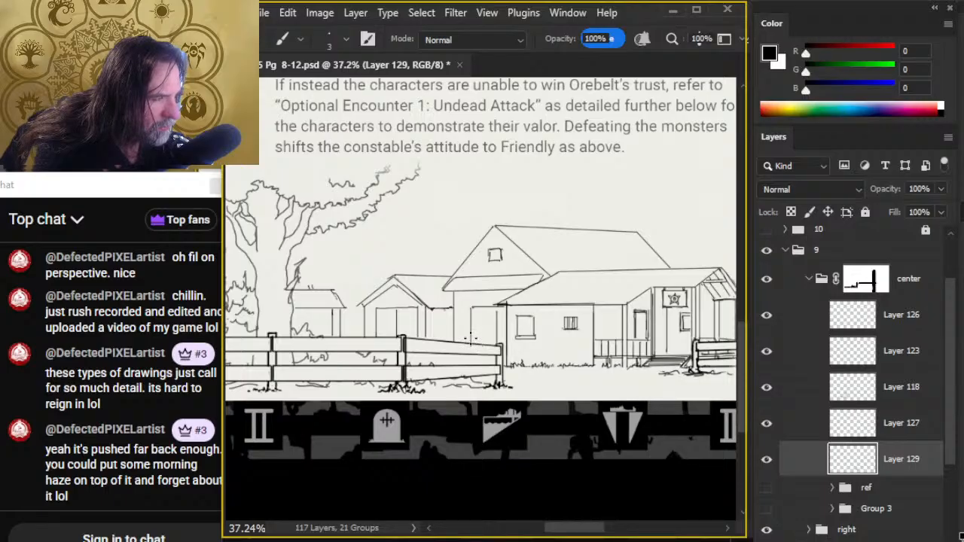
key("e")
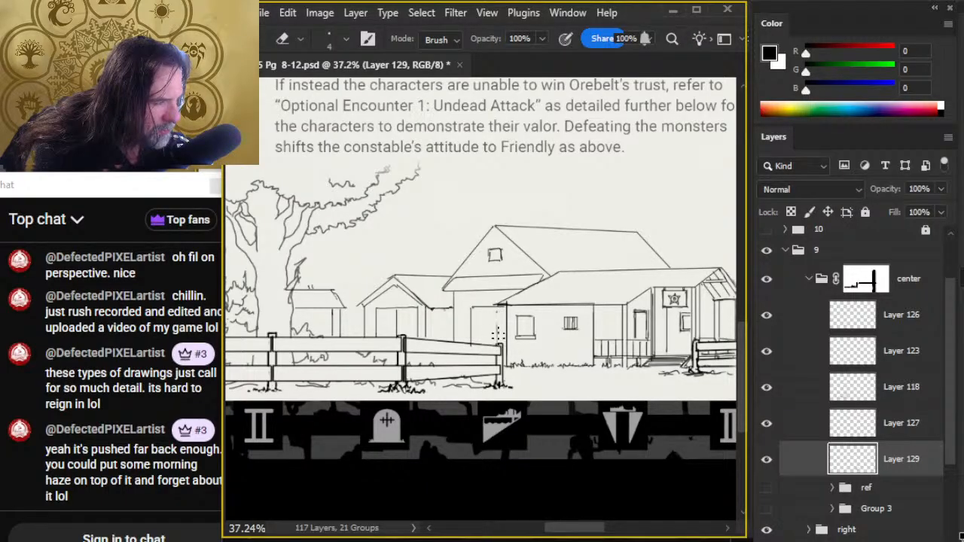
key("b")
key("e")
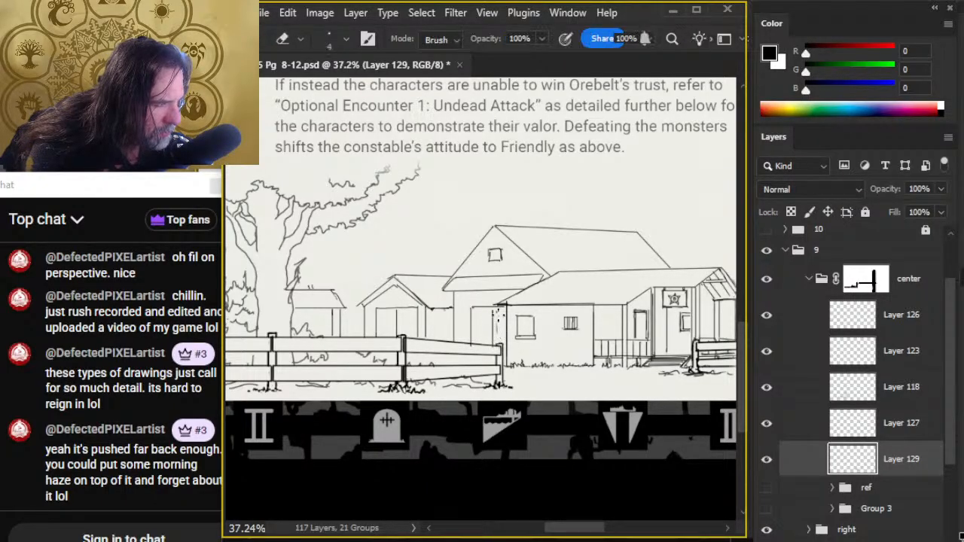
key("b")
key("e")
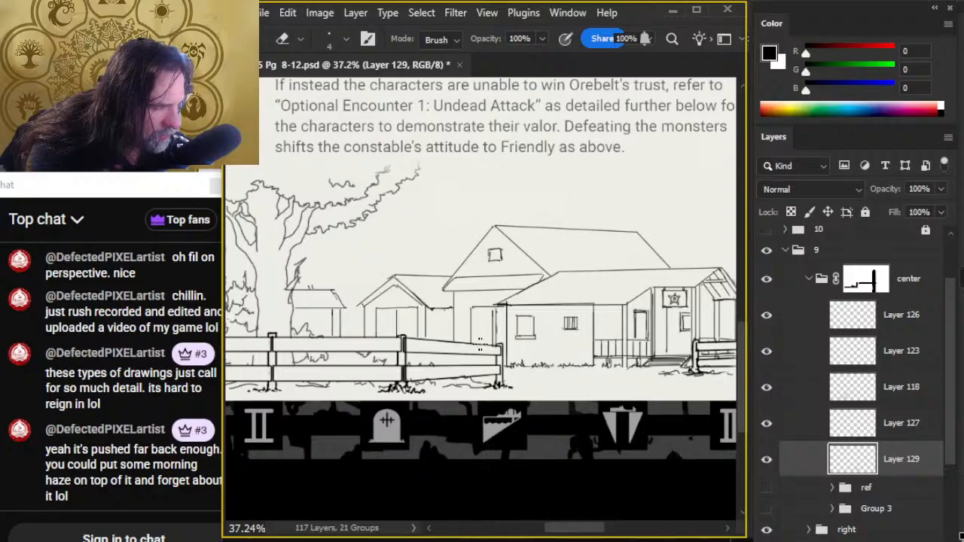
key("e")
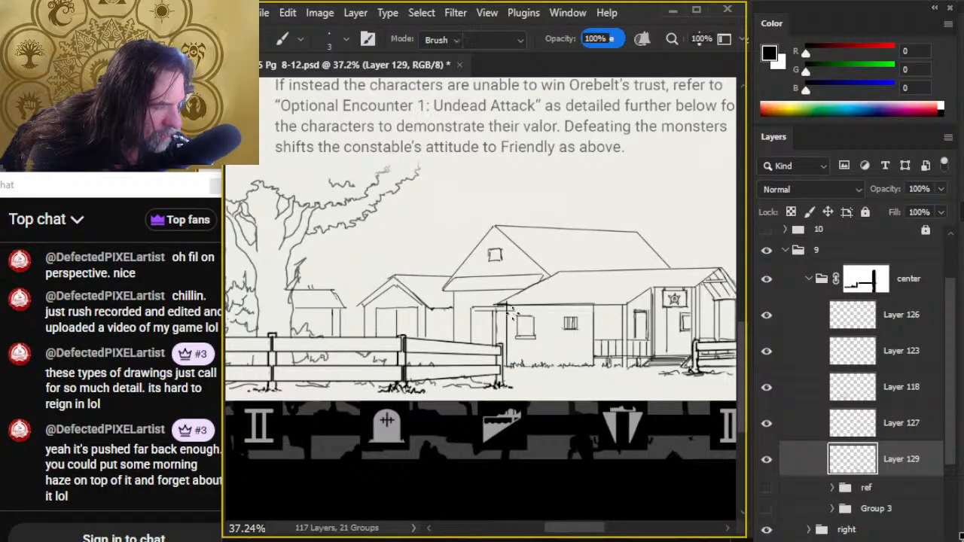
key("b")
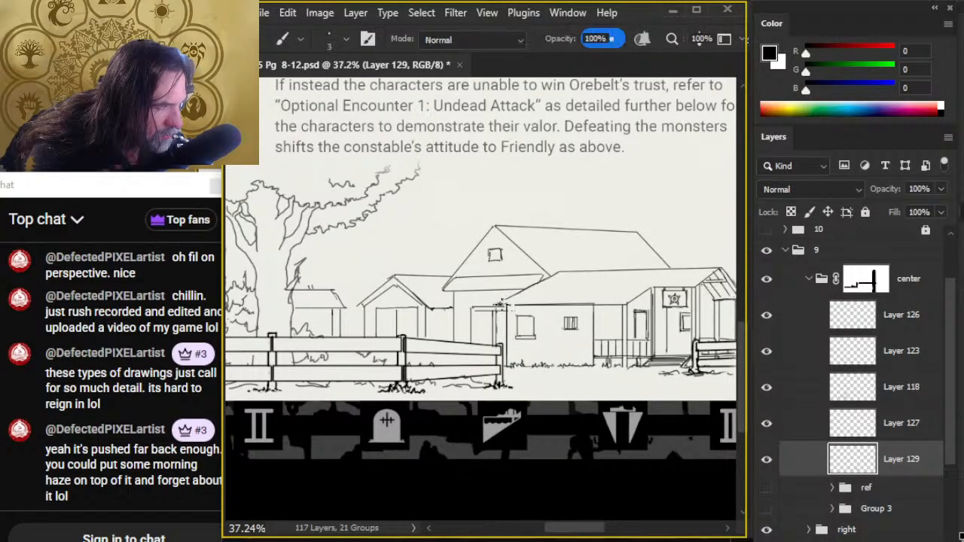
- Rework the constabulary's roof edge where it meets the tall door frame, inking the sloping eave and trimming the stray line ends
left_click(506, 304, "shift")
left_click(534, 304, "shift")
left_click(506, 304, "shift")
key("e")
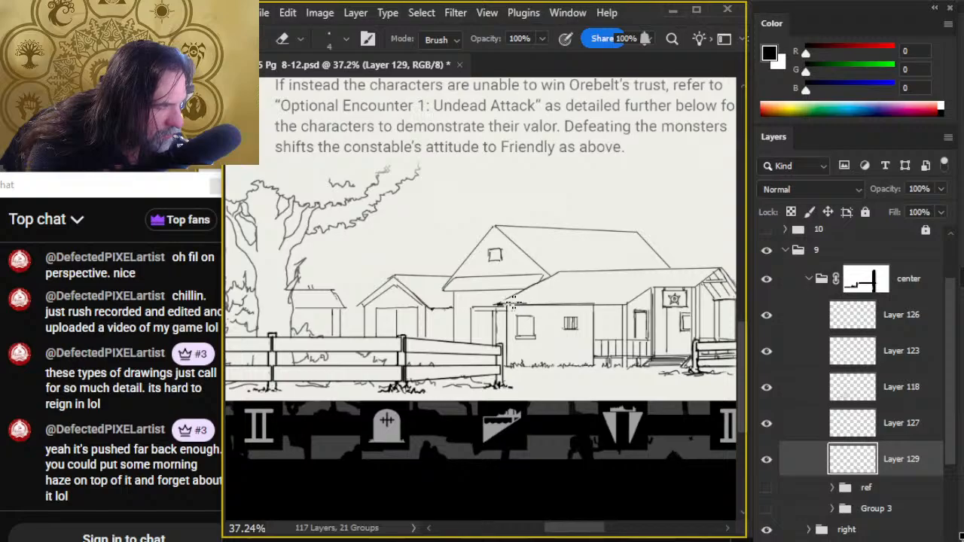
key("b")
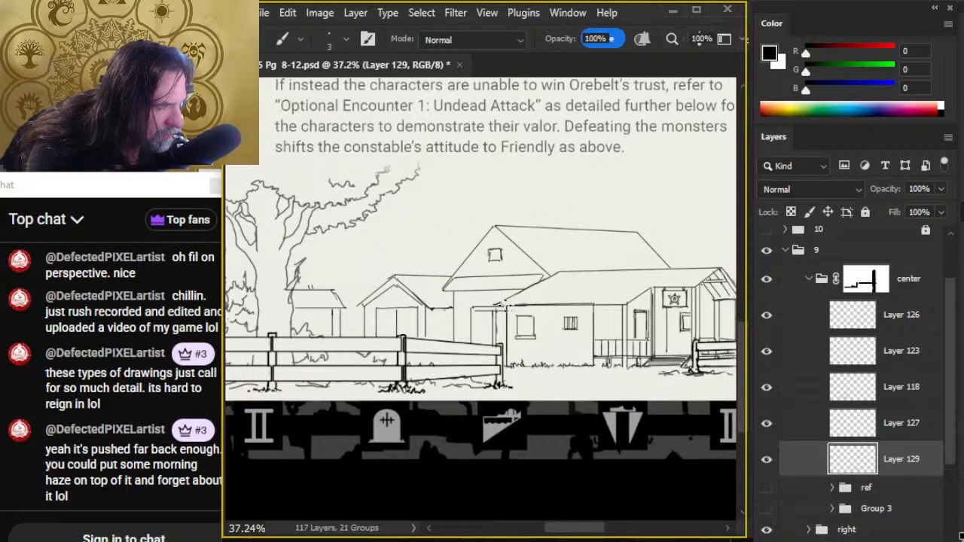
key("e")
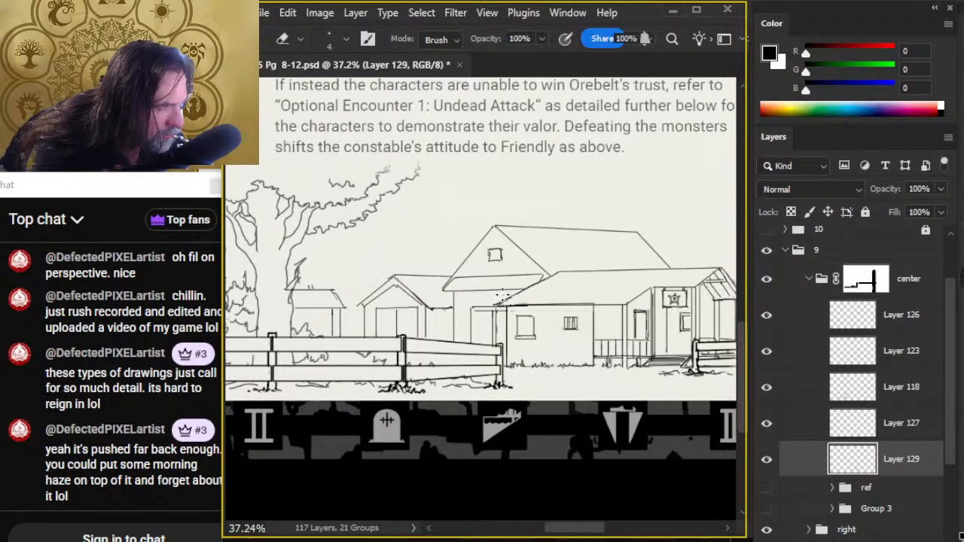
left_click_drag(494, 304, 506, 294)
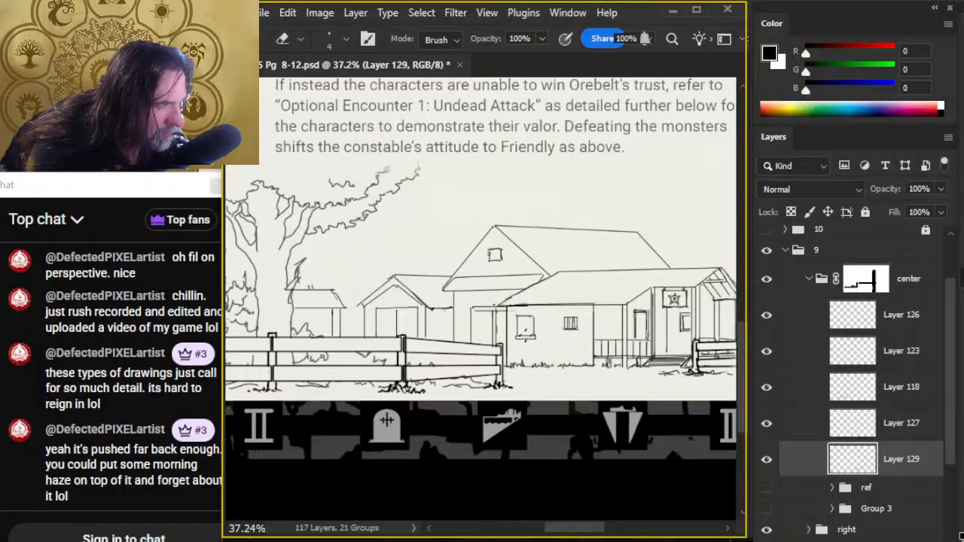
- Add a new empty layer directly above the ref group, beneath the inked building layers
key("z")
left_click(511, 406)
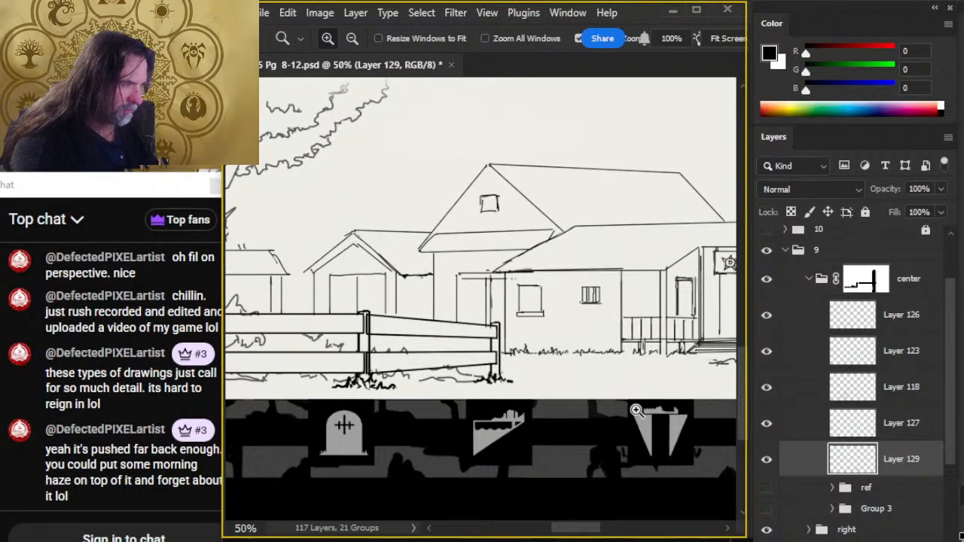
left_click_drag(636, 410, 544, 369)
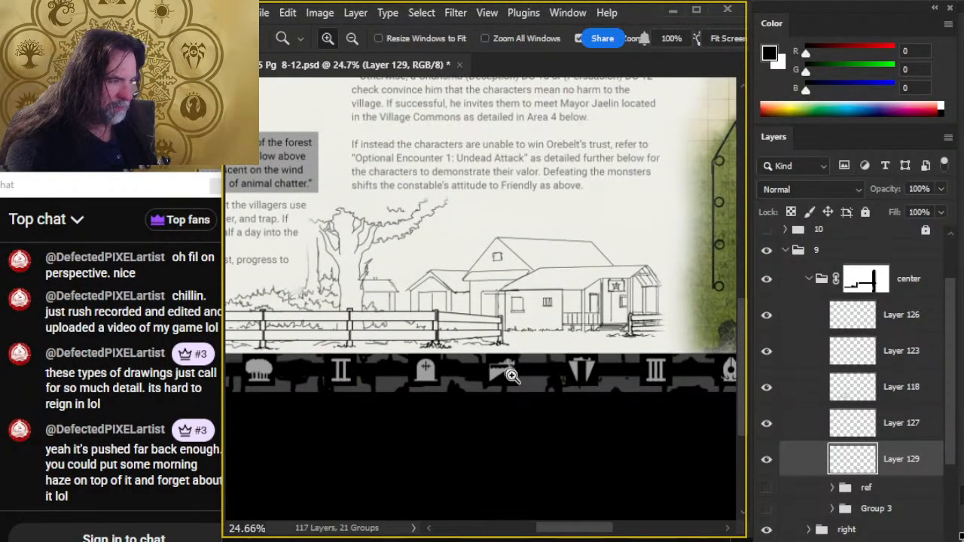
left_click(910, 492)
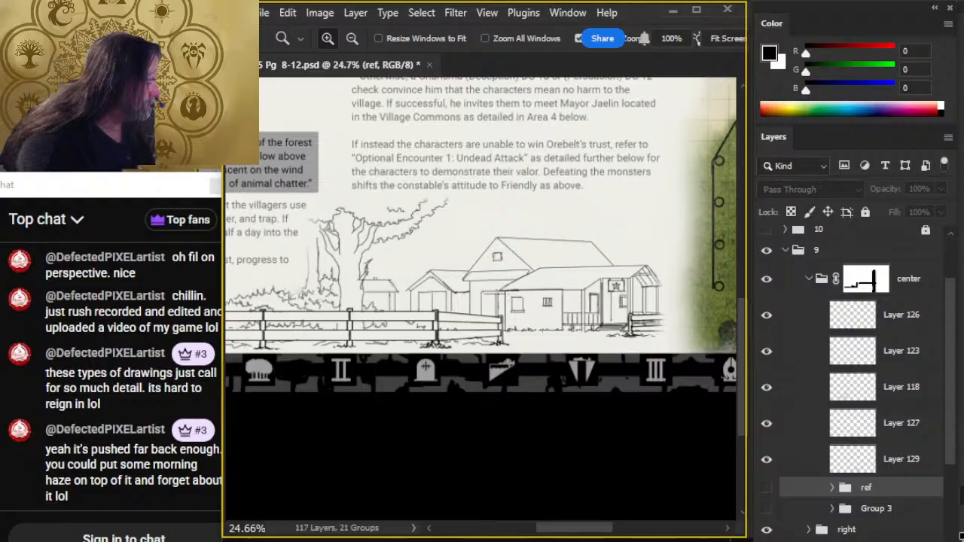
key("ctrl+shift+alt+n")
key("b")
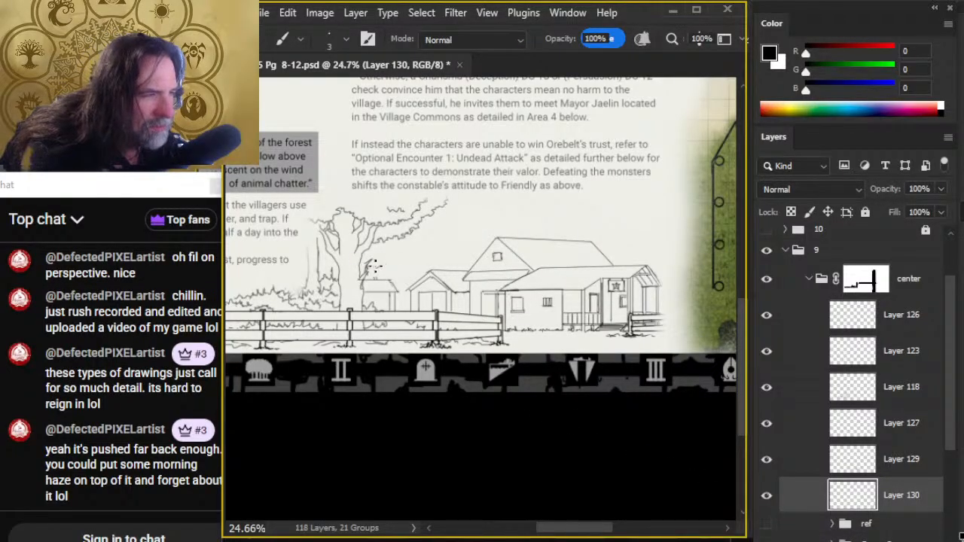
- Ink a leafy background foliage outline from beside the big tree up toward the larger building's roof peak, reworking its jagged top
mouse_move(374, 265)
left_mouse_down()
mouse_move(415, 253)
mouse_move(427, 238)
mouse_move(443, 248)
mouse_move(470, 221)
left_mouse_up()
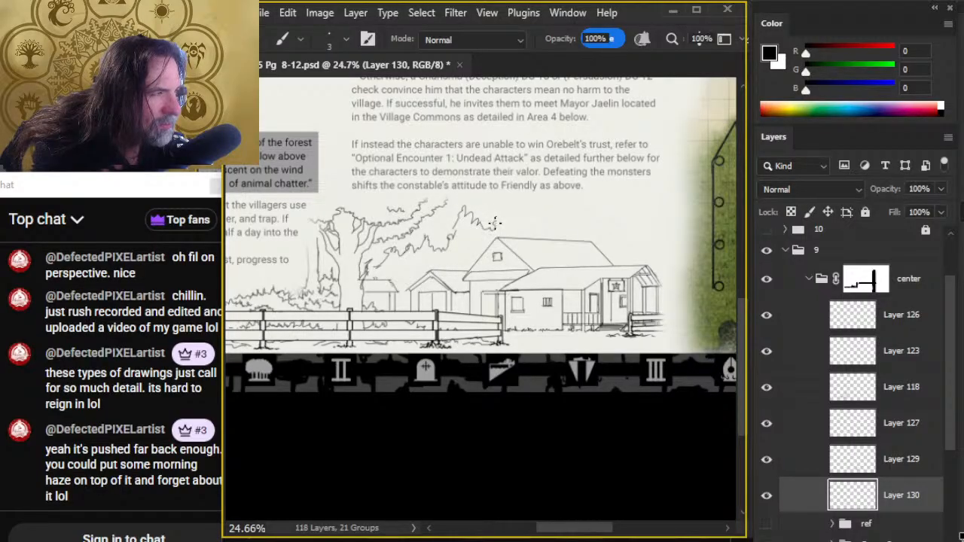
key("e")
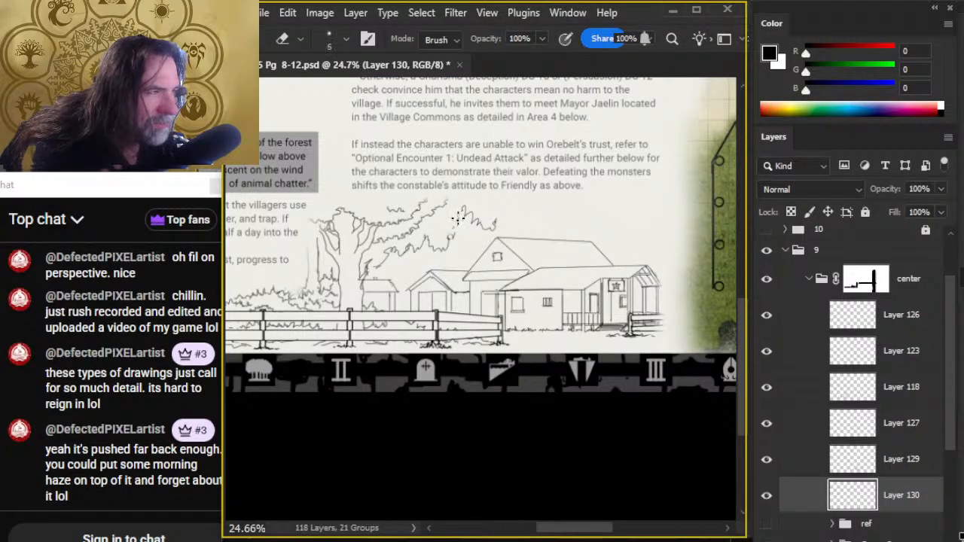
key("b")
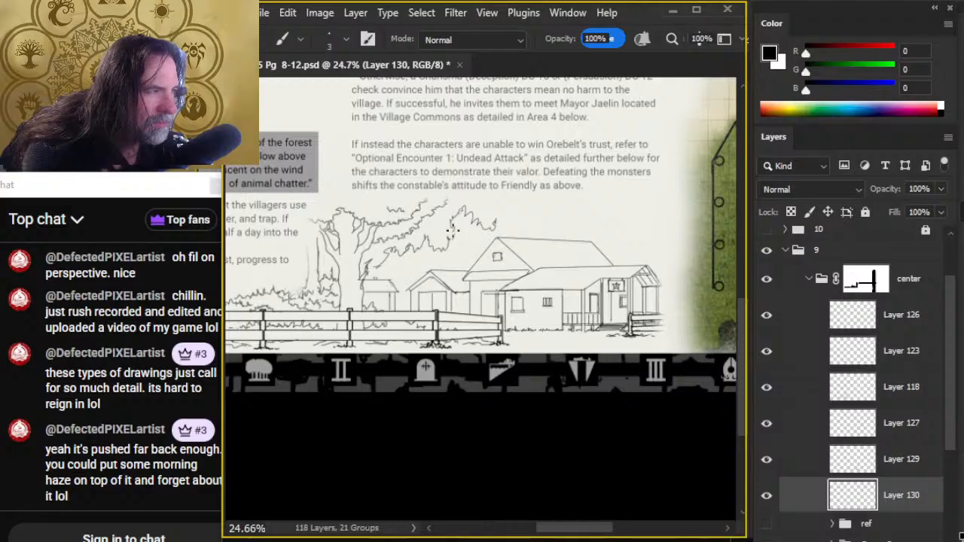
key("e")
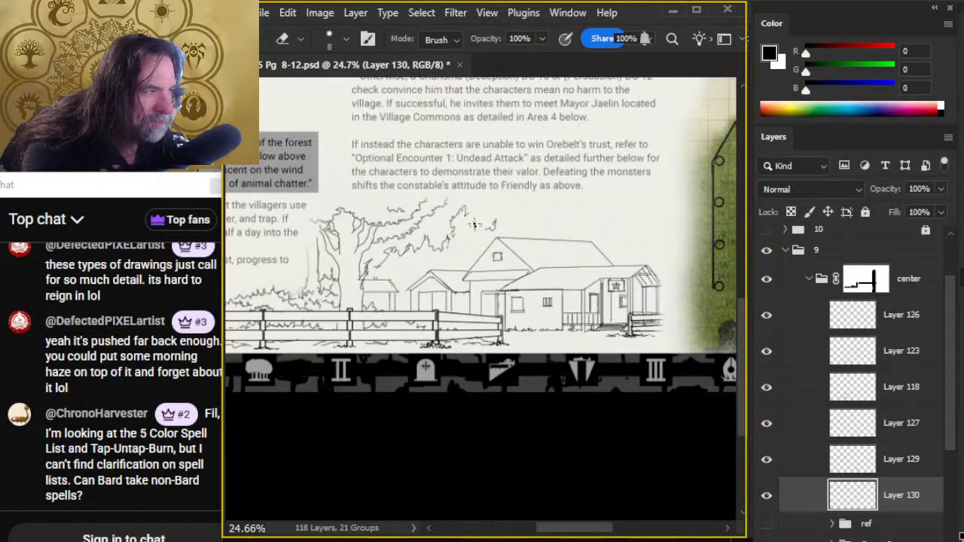
key("b")
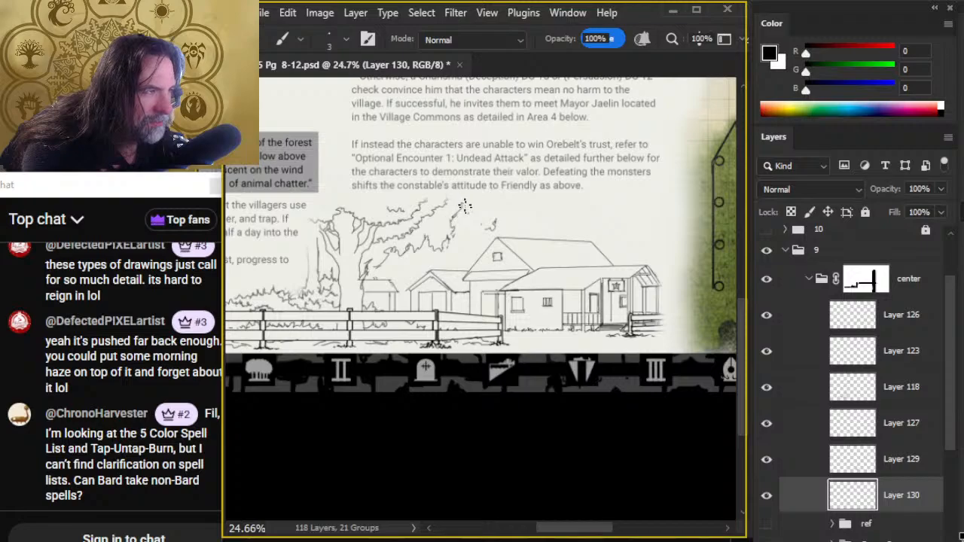
key("e")
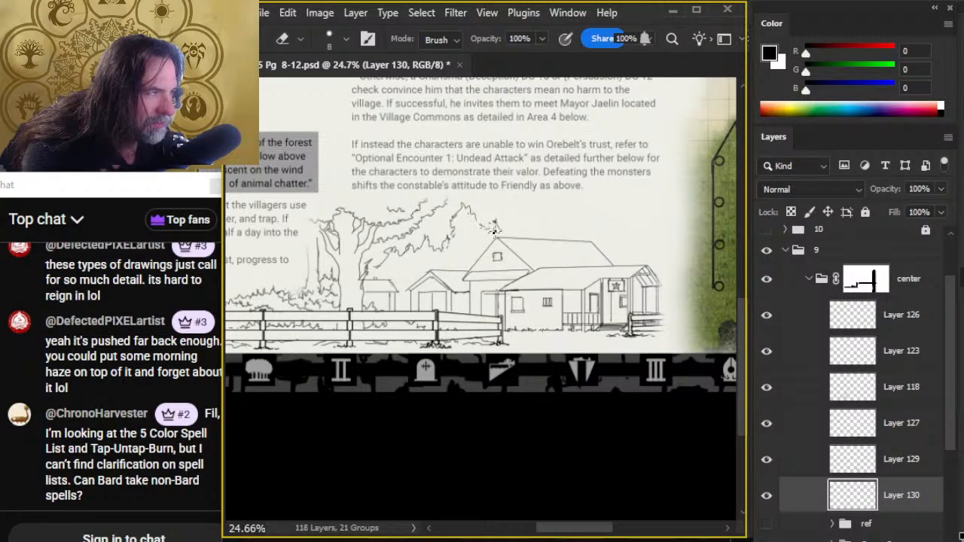
- Ink the distant treeline across the sky behind the roofs to beyond the constabulary, and rework its pointed peak at the far end
key("b")
mouse_move(512, 225)
left_mouse_down()
mouse_move(538, 219)
mouse_move(583, 231)
mouse_move(604, 216)
mouse_move(618, 230)
mouse_move(647, 227)
left_mouse_up()
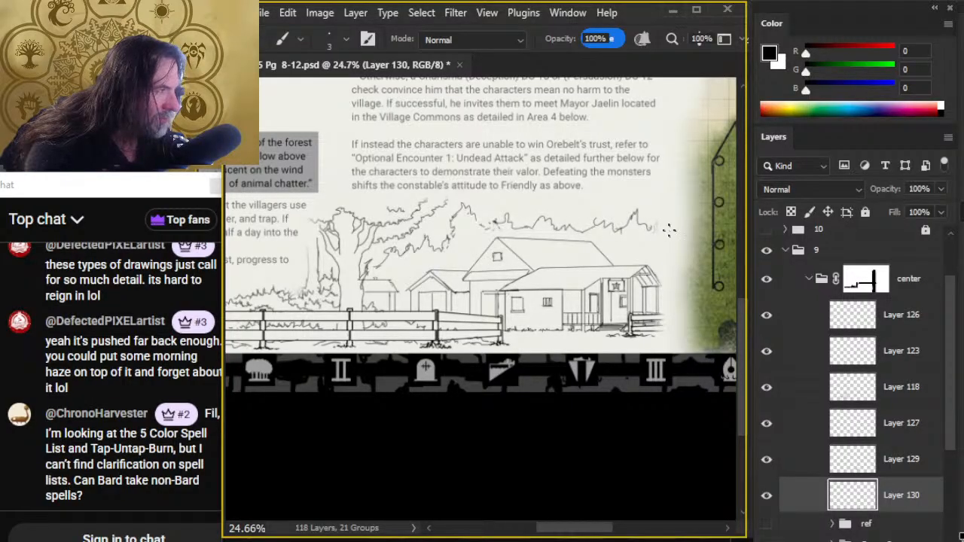
key("e")
left_click_drag(637, 209, 634, 218)
key("b")
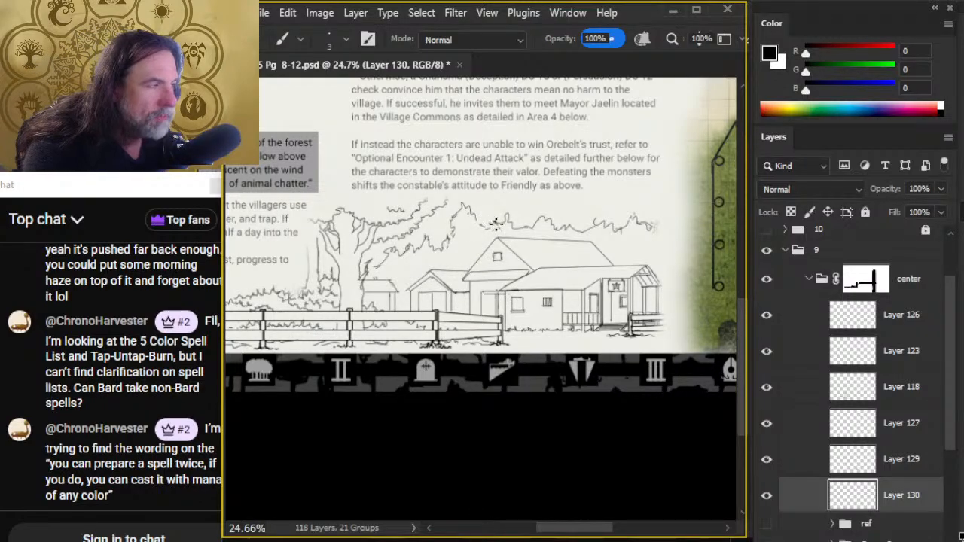
- Erase and redraw the treeline just above the larger building's gable peak as a continuous leafy edge
key("e")
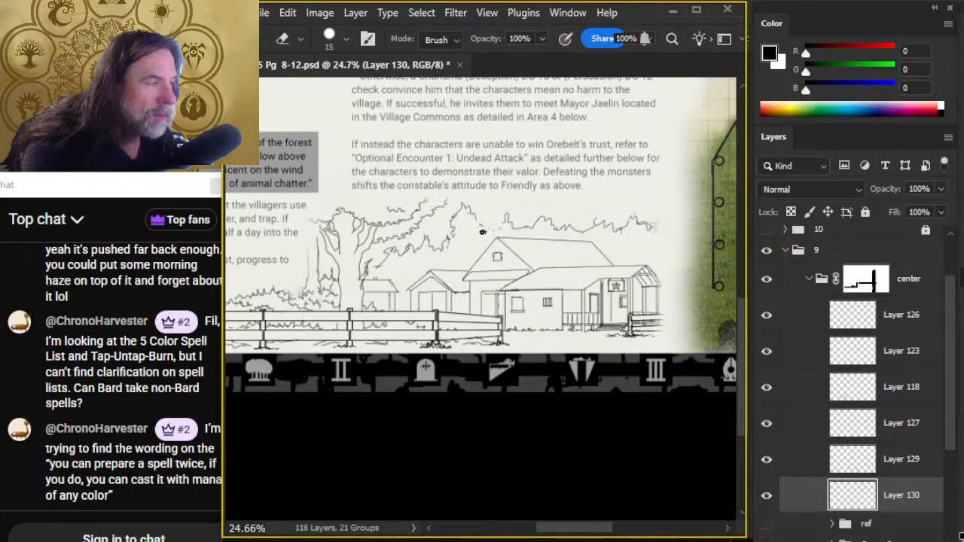
key("b")
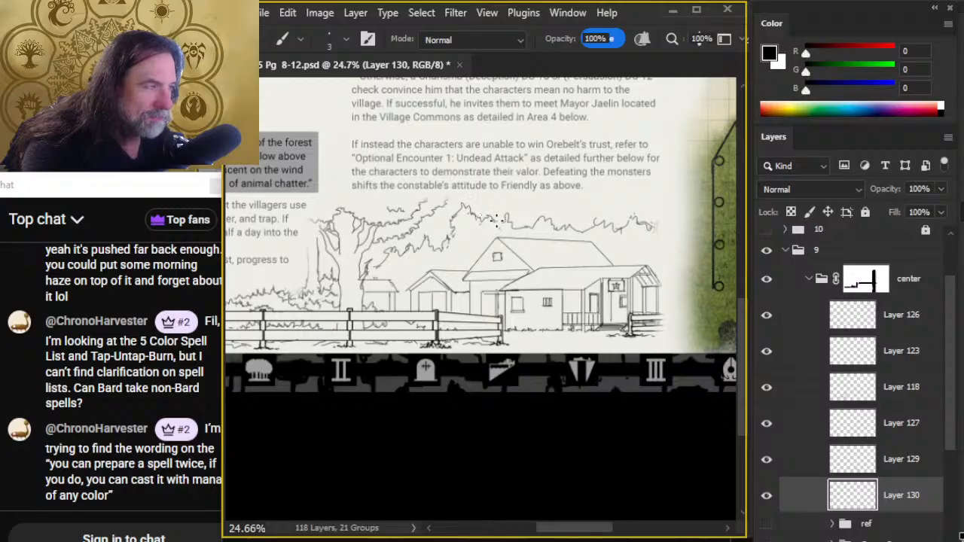
key("e")
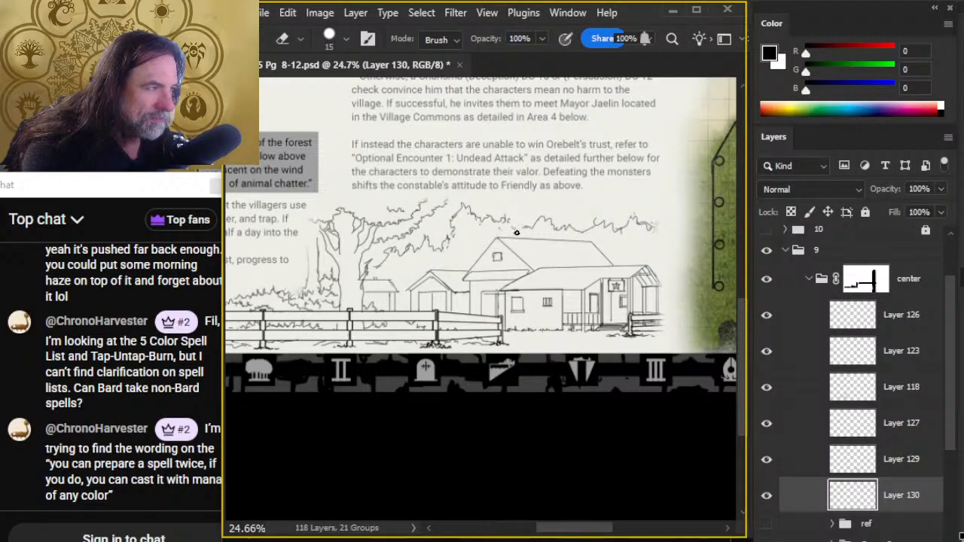
key("b")
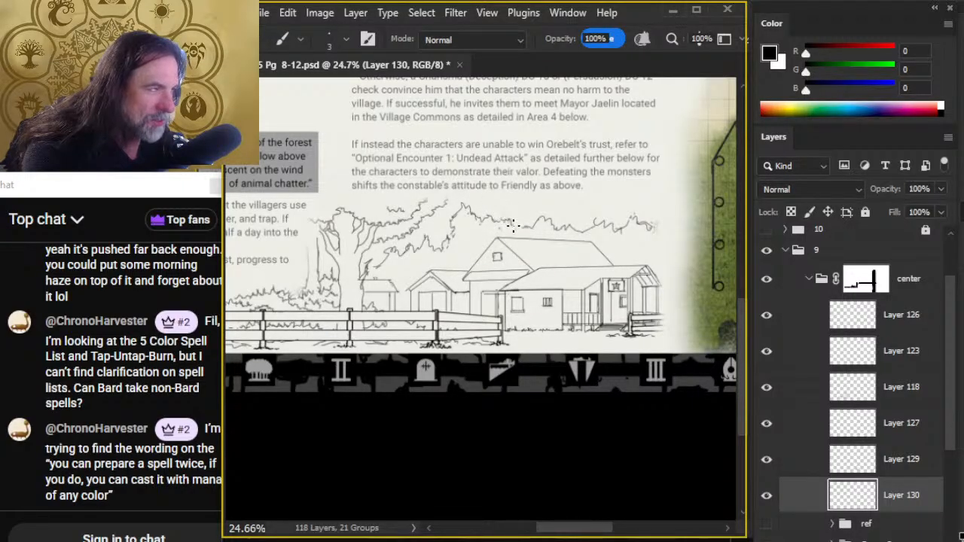
- Replace the treeline above the middle of the larger building's roof with a raised, rounded tree crown
key("e")
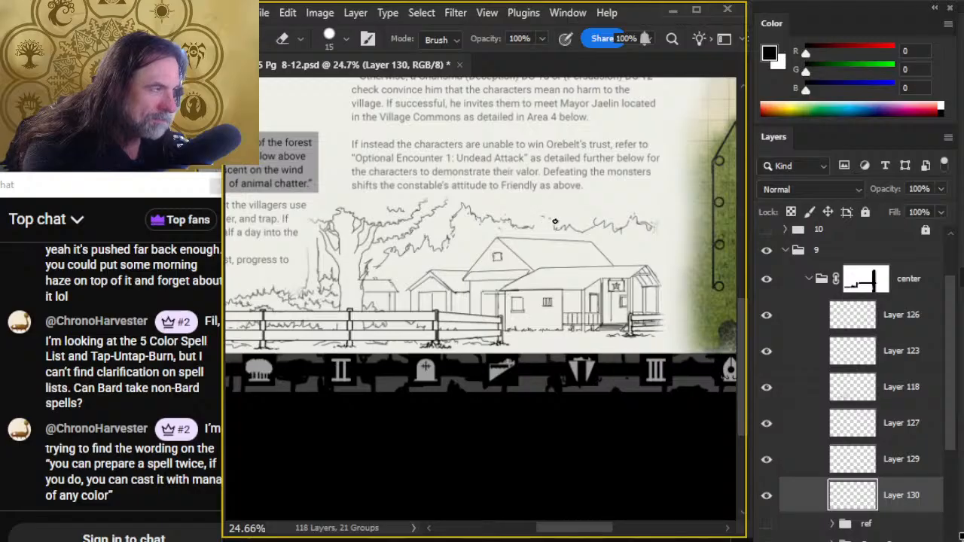
key("b")
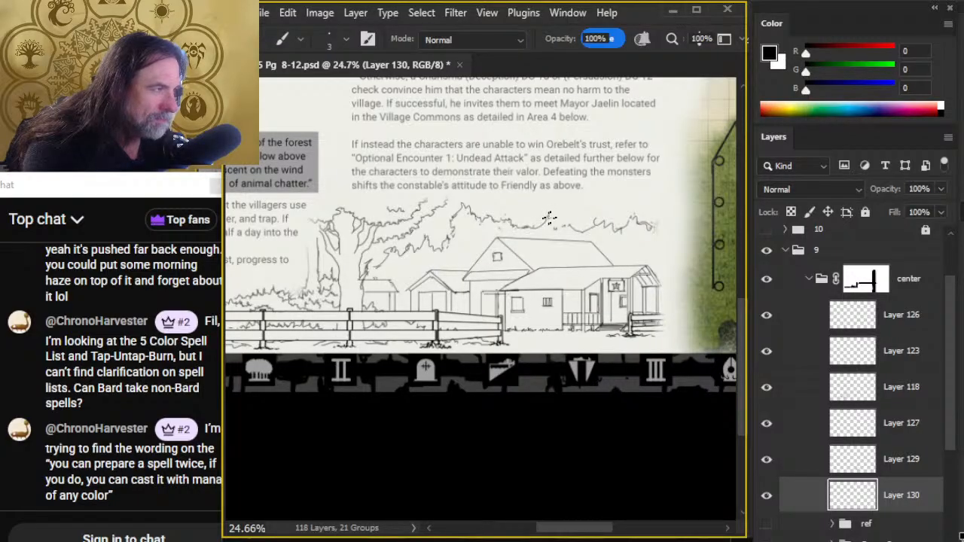
key("e")
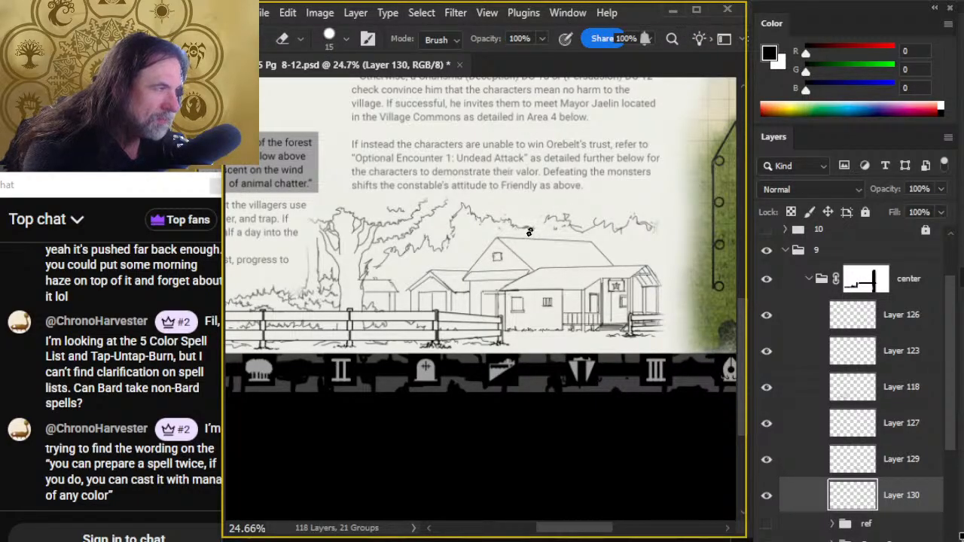
key("b")
key("e")
mouse_move(559, 235)
left_mouse_down()
mouse_move(571, 226)
mouse_move(550, 231)
mouse_move(547, 215)
left_mouse_up()
key("b")
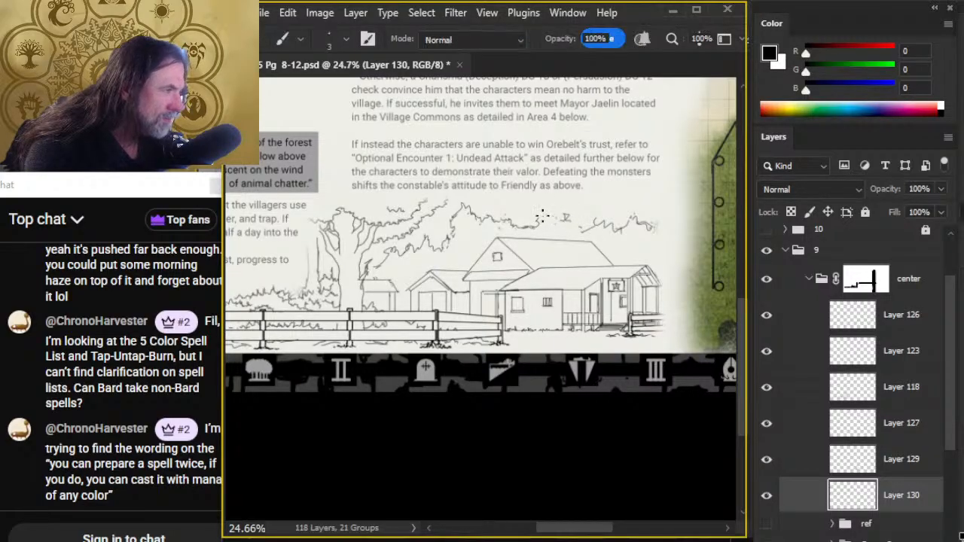
- Clean up the raised crown's far side and ink its leafy edge sloping down into the treeline above the roof's far end
key("e")
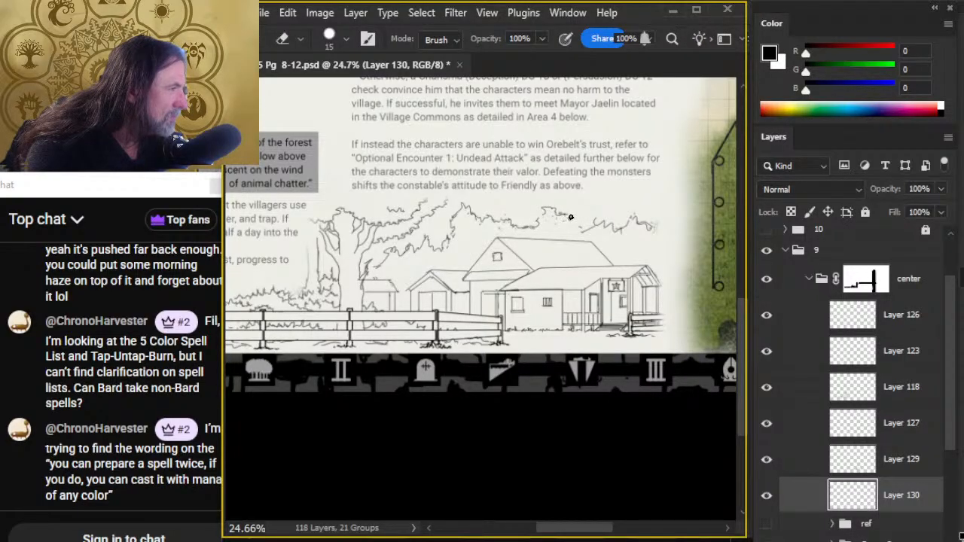
key("b")
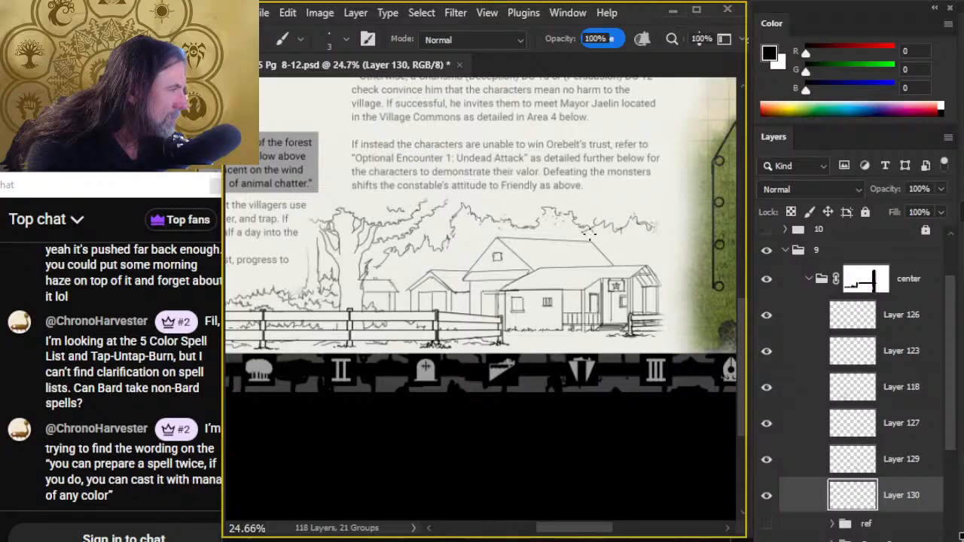
key("e")
key("b")
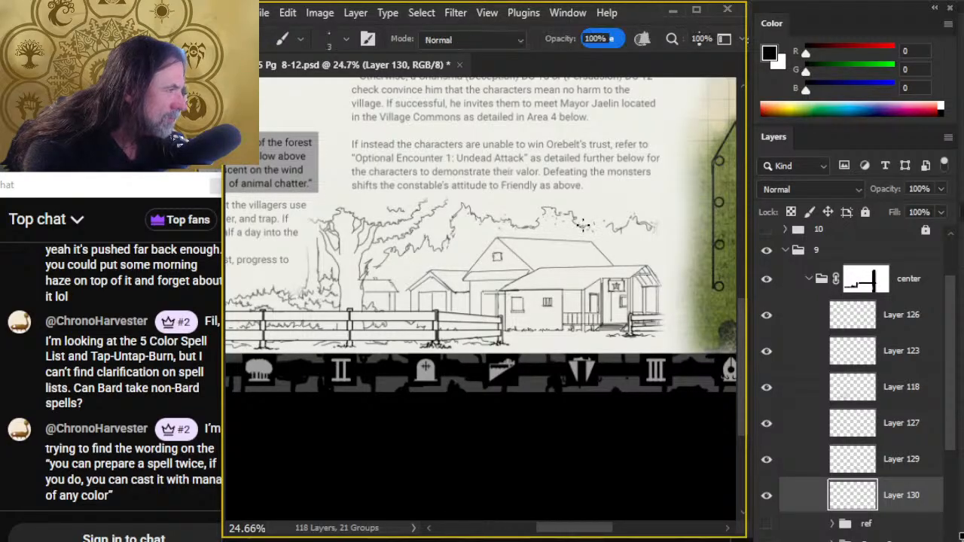
- Reshape the background tree beside the big tree's branches with a rounded crown and redraw the foliage edge beneath it
key("e")
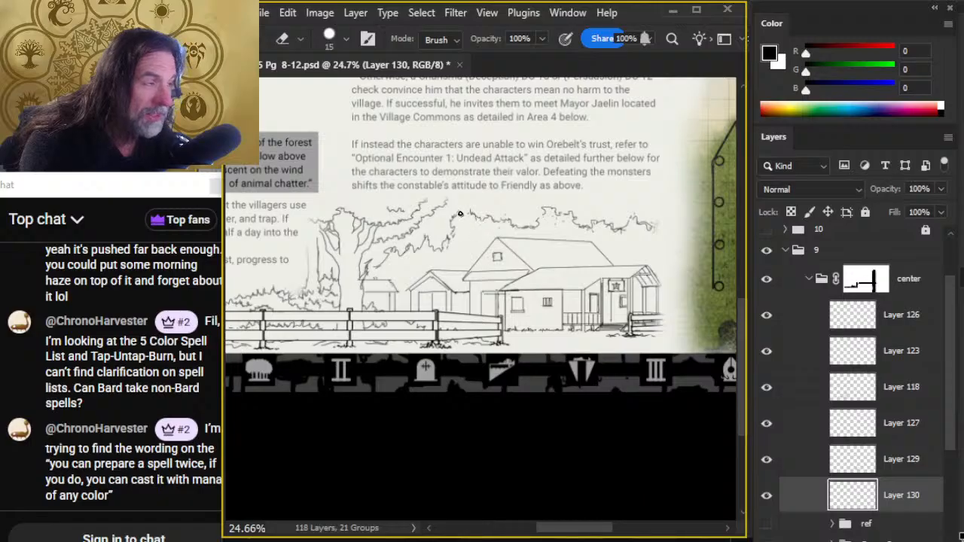
key("b")
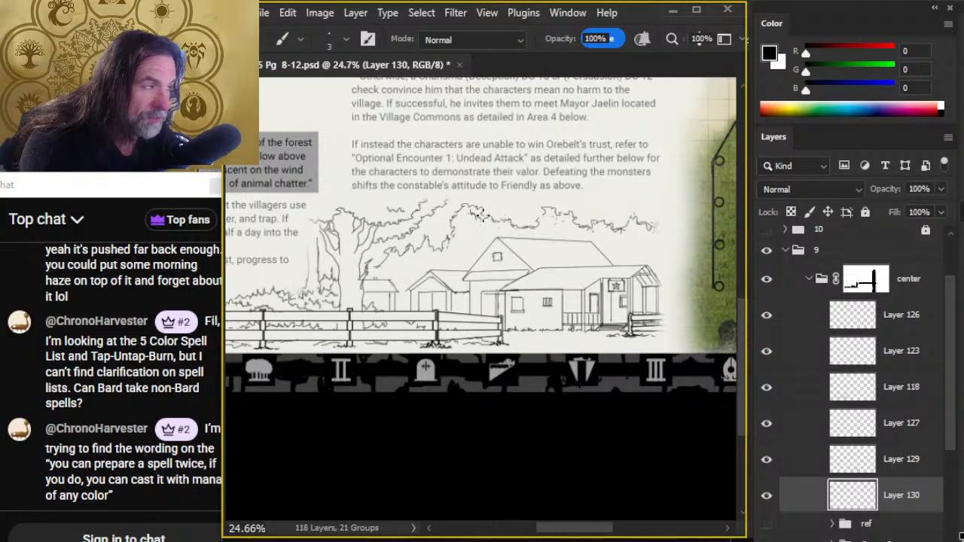
key("e")
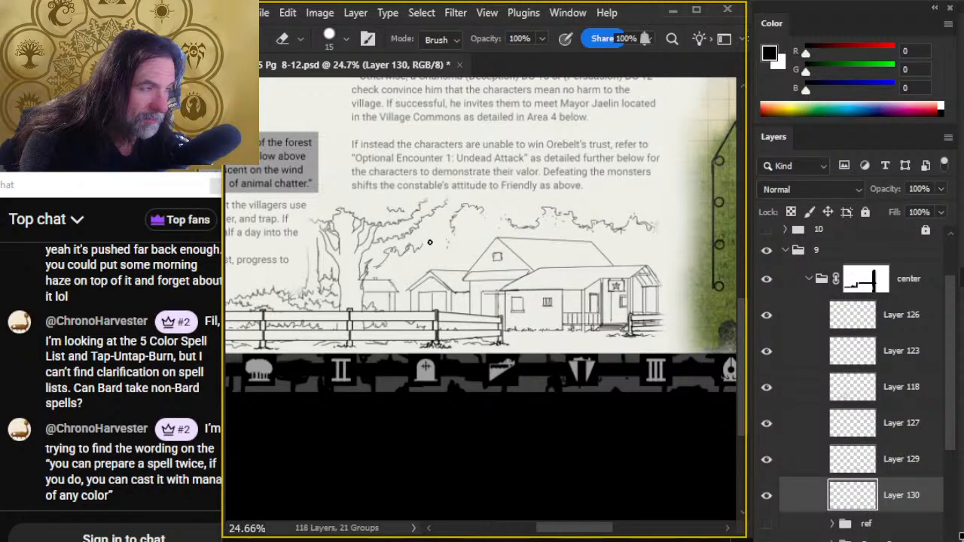
key("b")
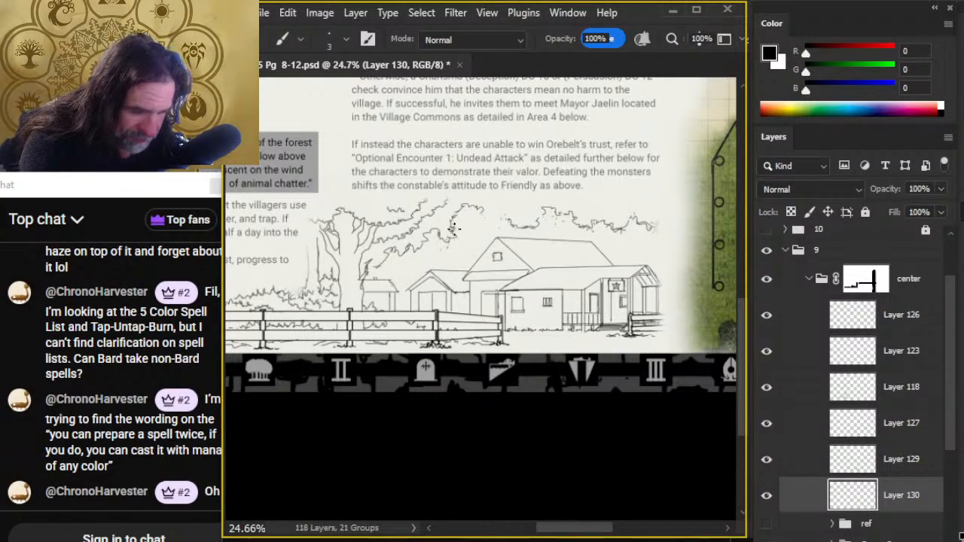
key("alt+Tab")
key("alt+Tab")
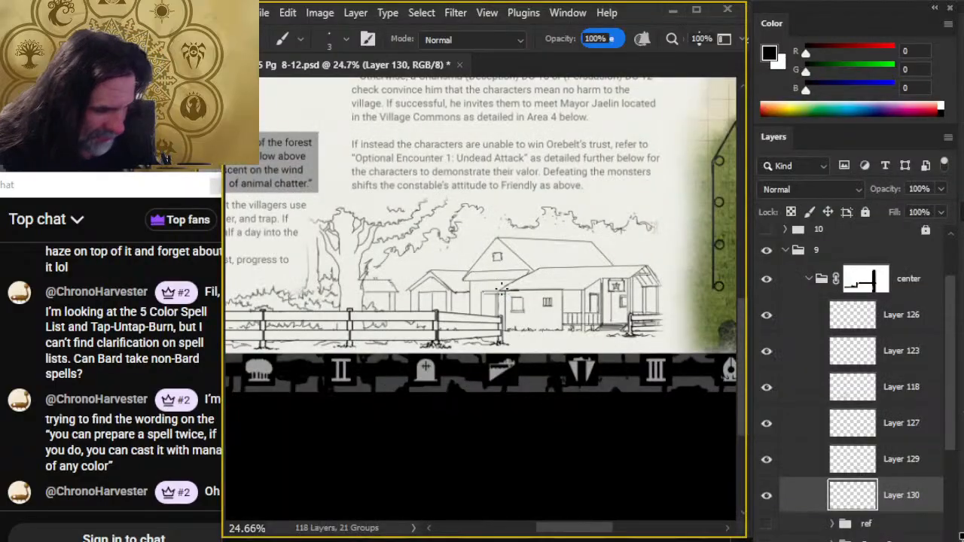
- Close the gap in the treeline above the larger building's gable by inking a leafy edge down from the background tree's crown
key("e")
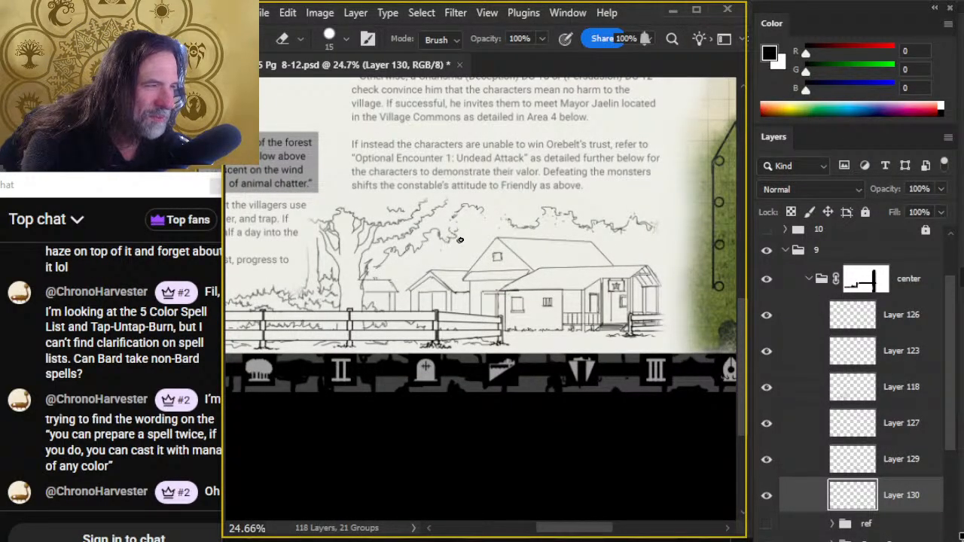
key("b")
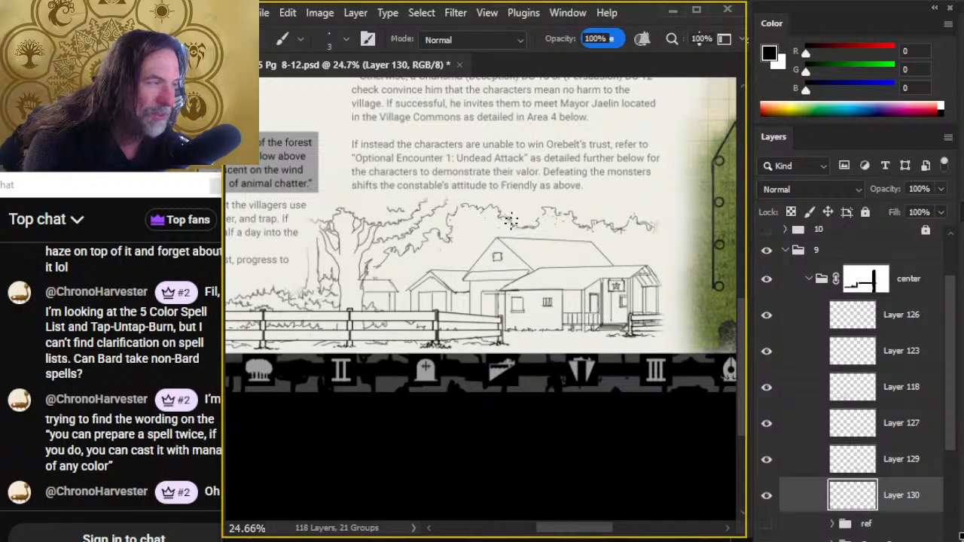
key("e")
key("b")
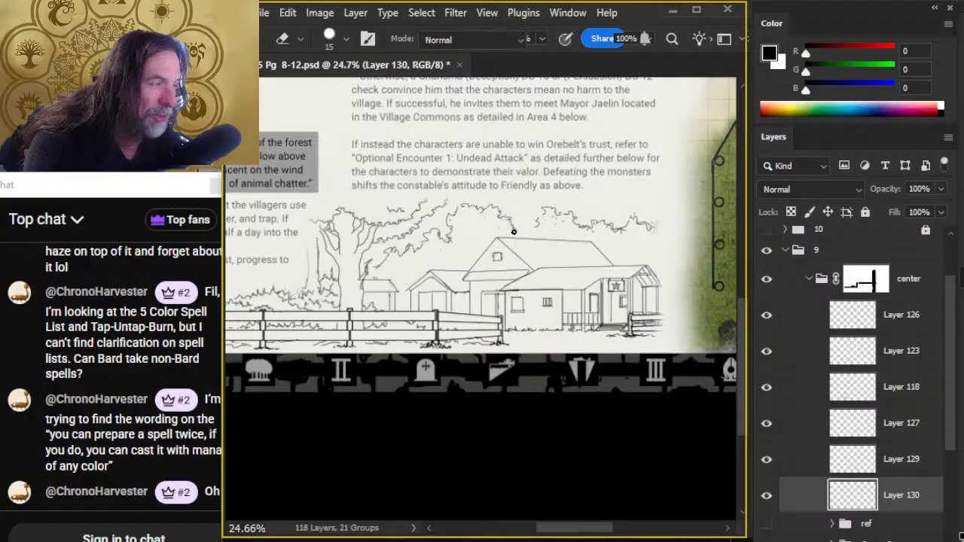
key("e")
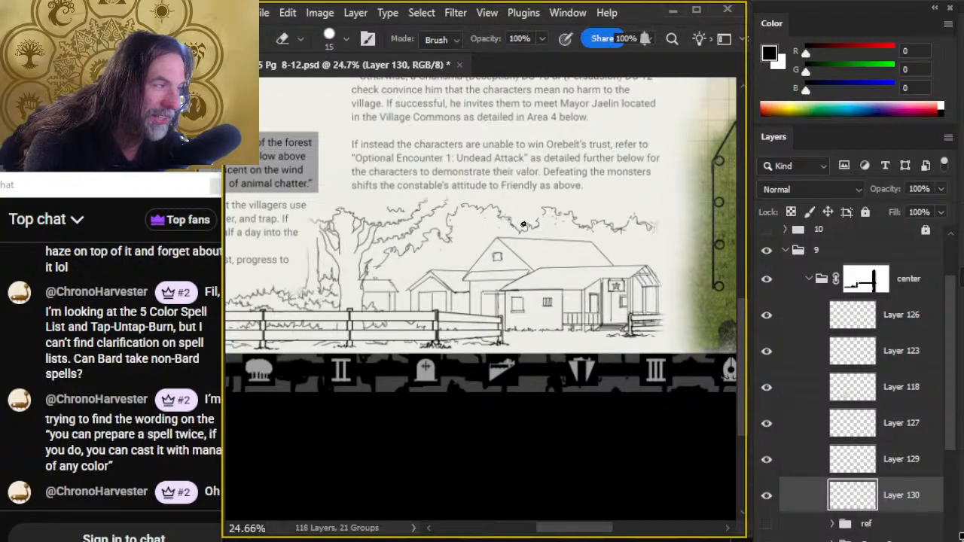
key("b")
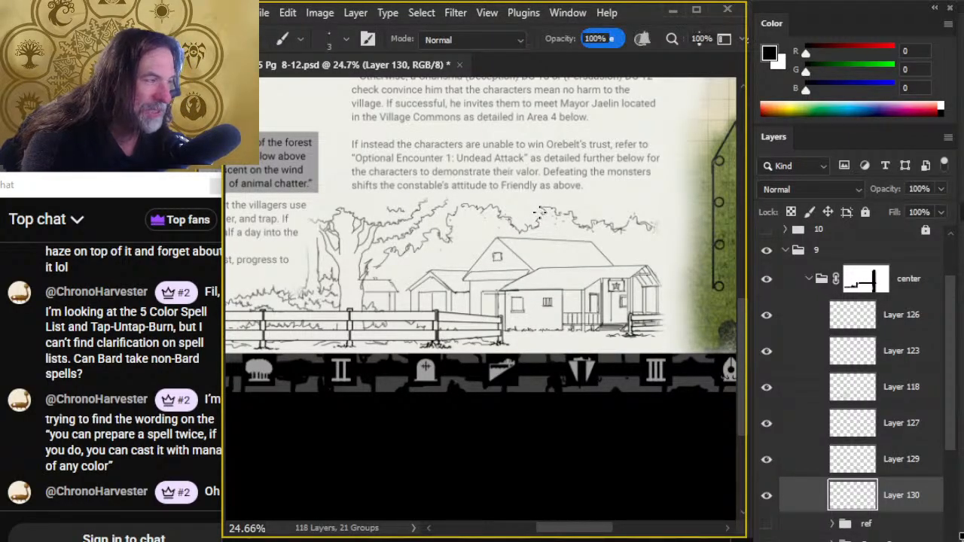
- Clean up stray marks around the raised crown above the larger roof and redraw its far side as a continuous leafy edge
key("e")
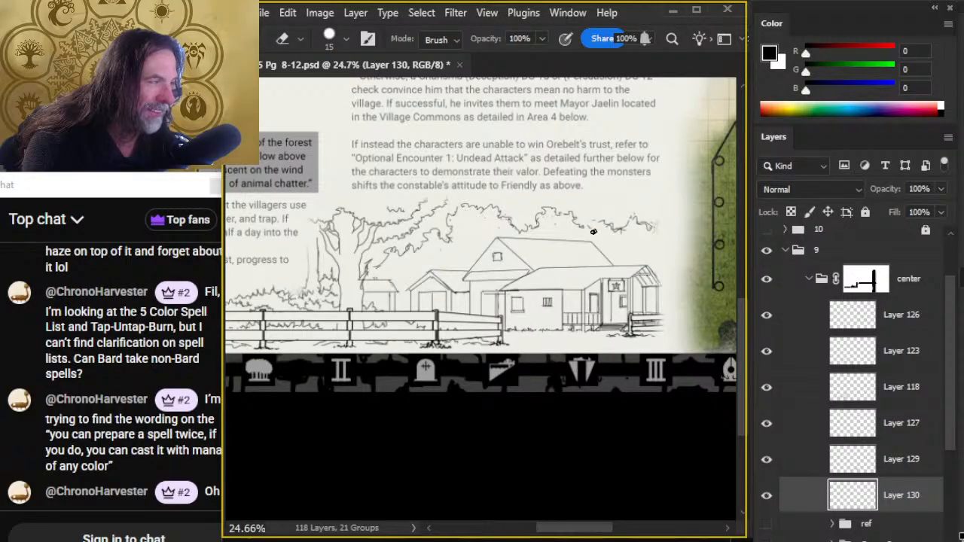
key("b")
key("e")
key("b")
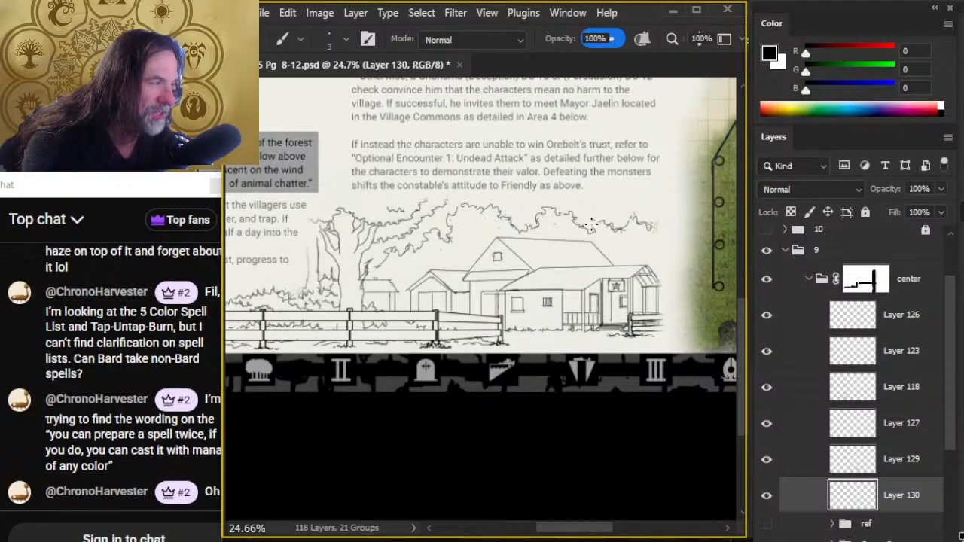
key("e")
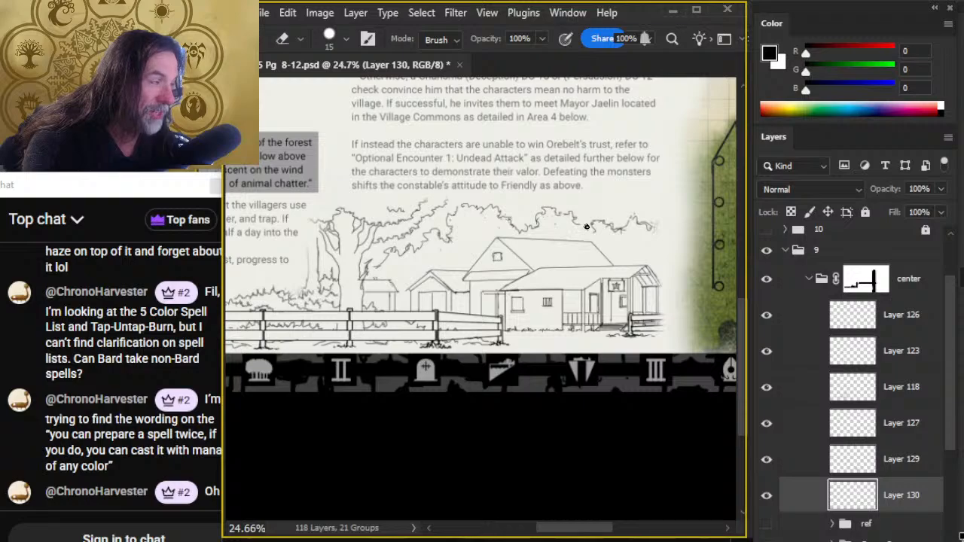
key("b")
- Refine the treeline above the roof's far end and erase the foliage edge beneath the big tree's branches
key("e")
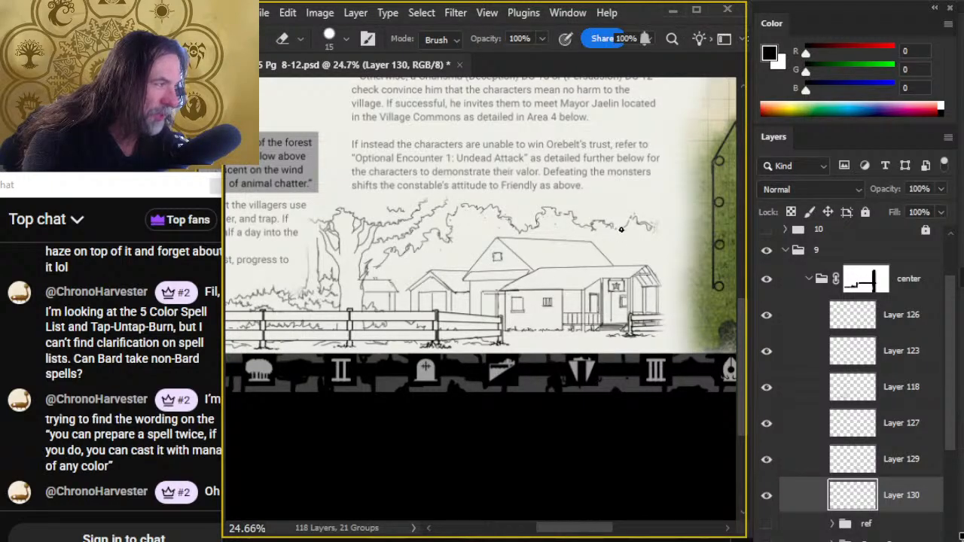
key("b")
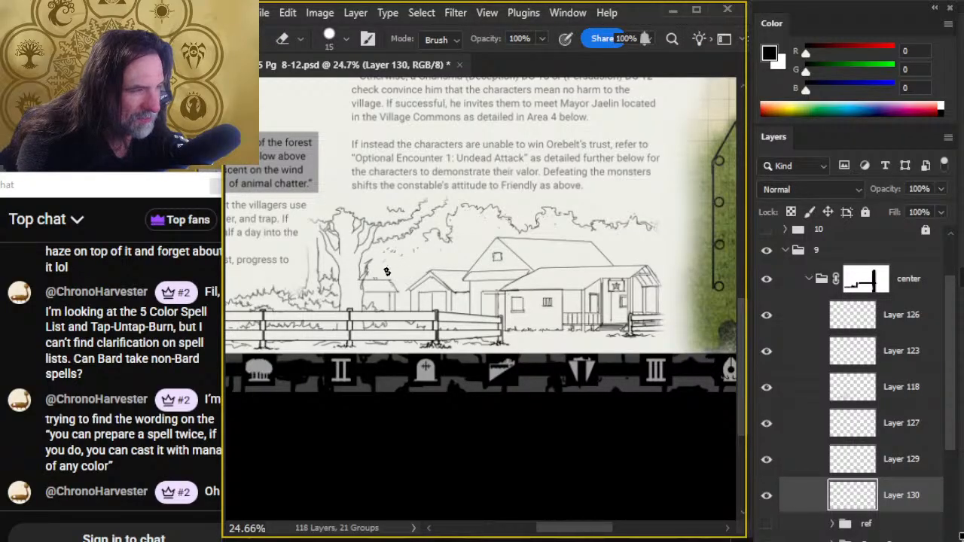
key("b")
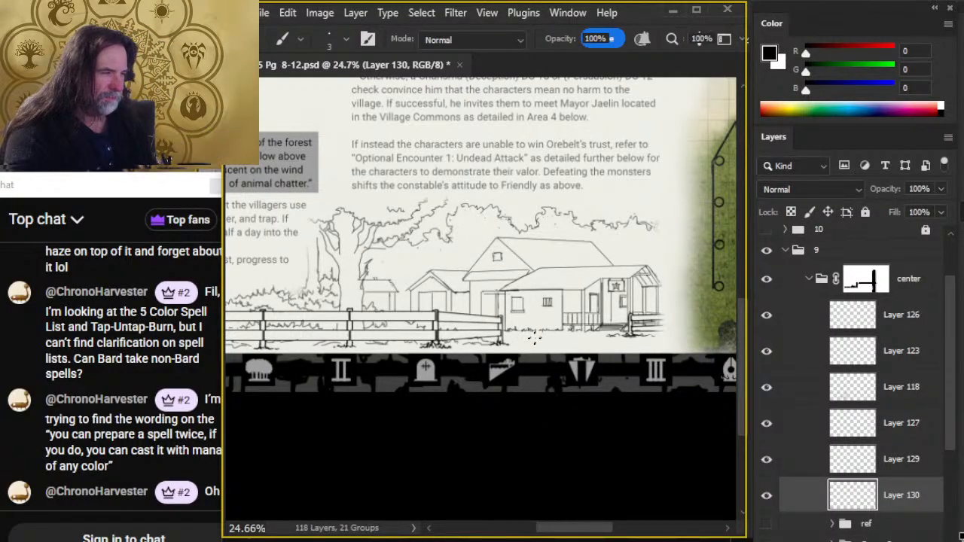
- Review the illustration within the whole page, comparing it with the fence layer hidden and shown
key("z")
scroll(542, 376, "down", 2)
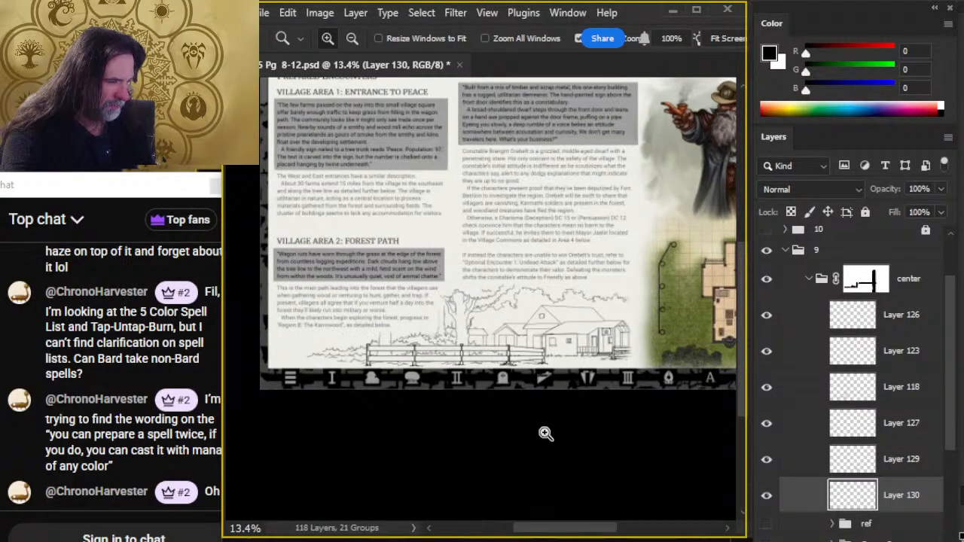
scroll(616, 325, "up", 3)
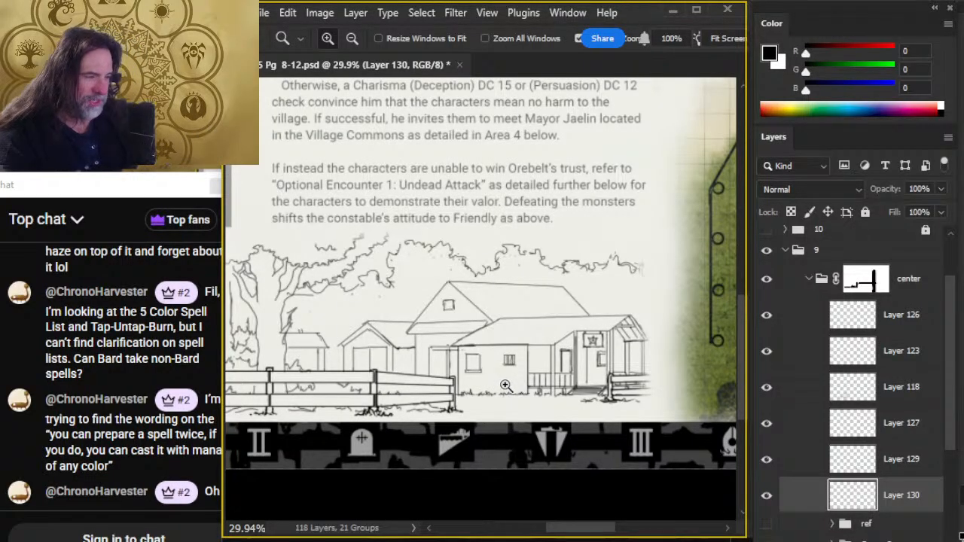
scroll(597, 374, "down", 3)
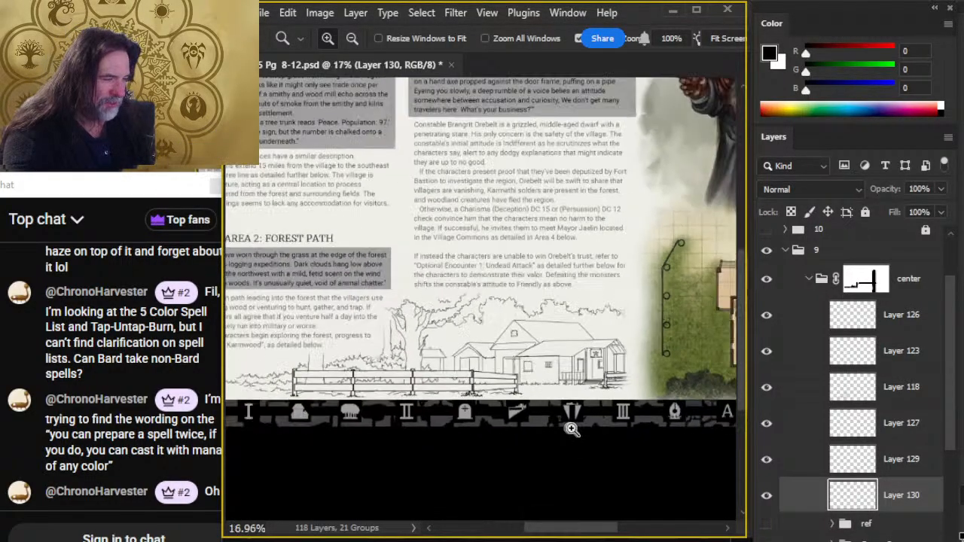
scroll(572, 428, "down", 1)
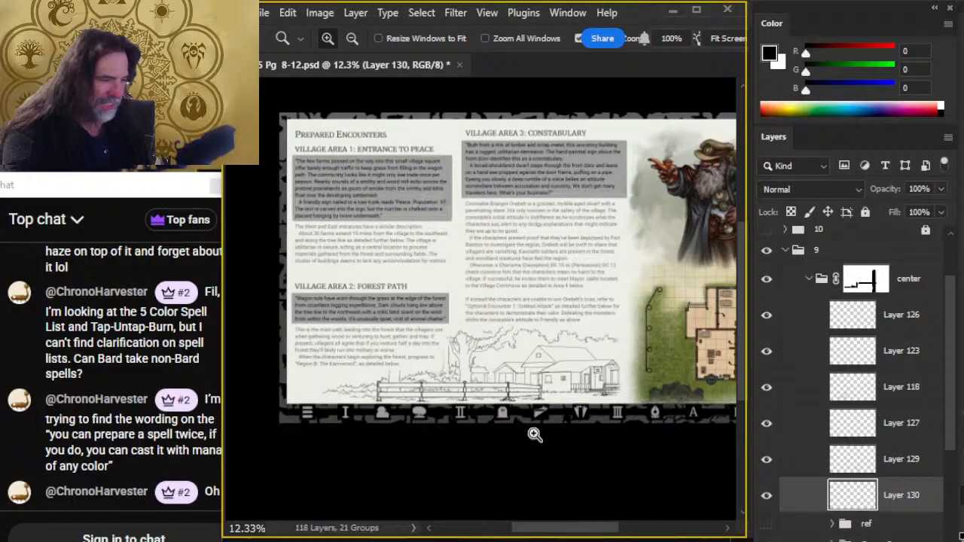
left_click(767, 310)
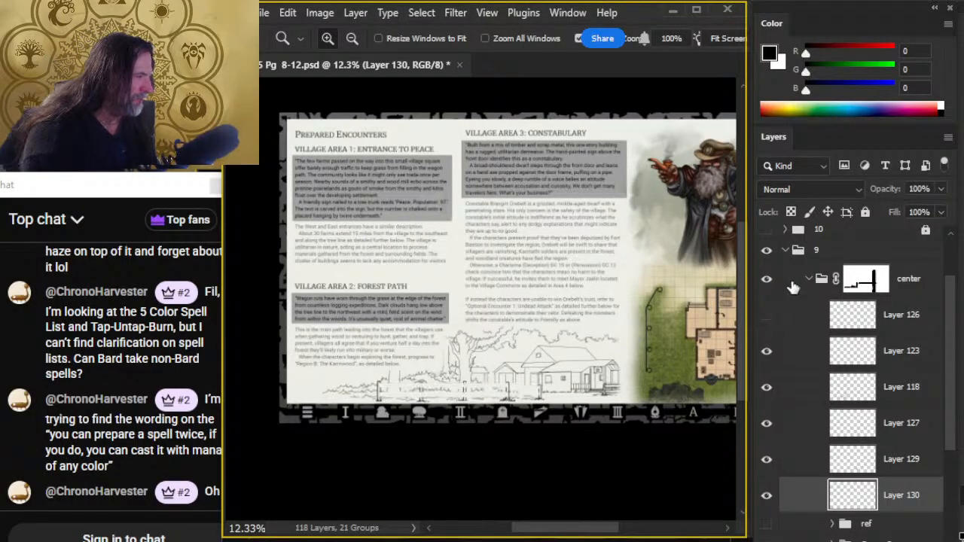
left_click(793, 286)
left_click(766, 315)
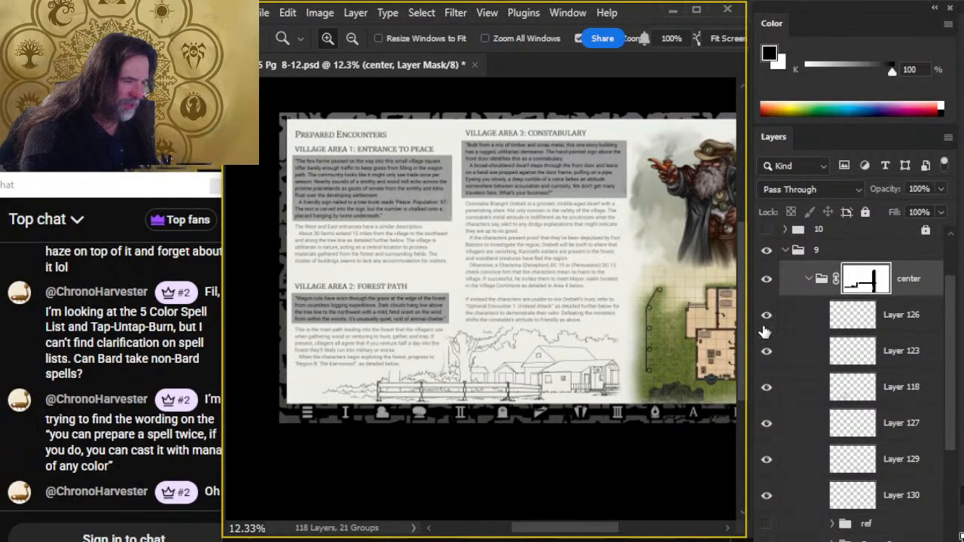
- Try the center group at 57% opacity over the village illustration and return it to 100%
left_click(941, 189)
left_click_drag(940, 209, 906, 207)
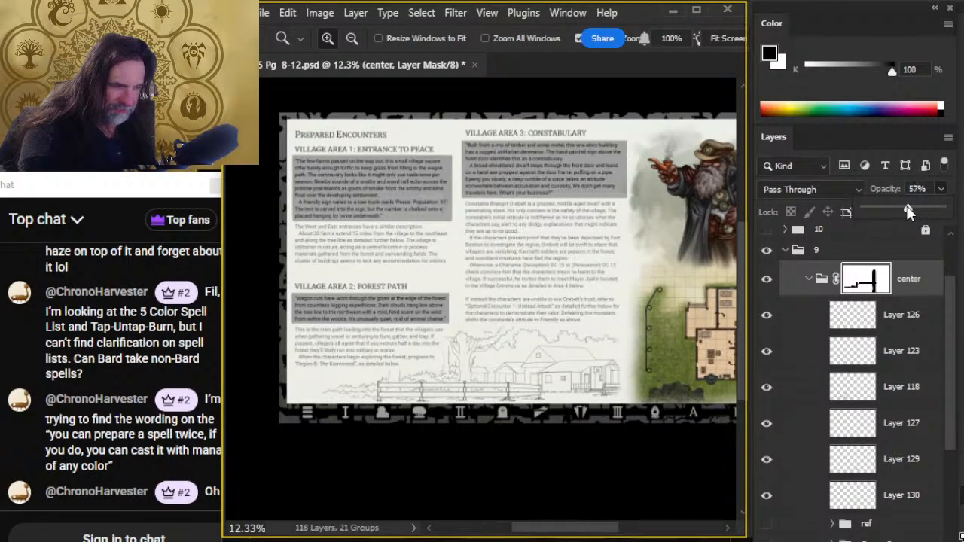
left_click(584, 365)
left_click_drag(537, 379, 594, 419)
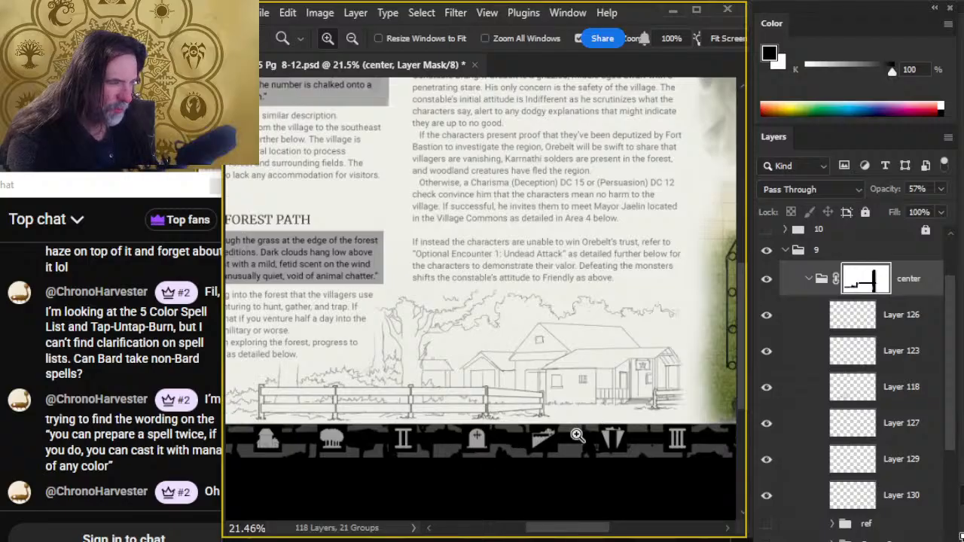
key("v")
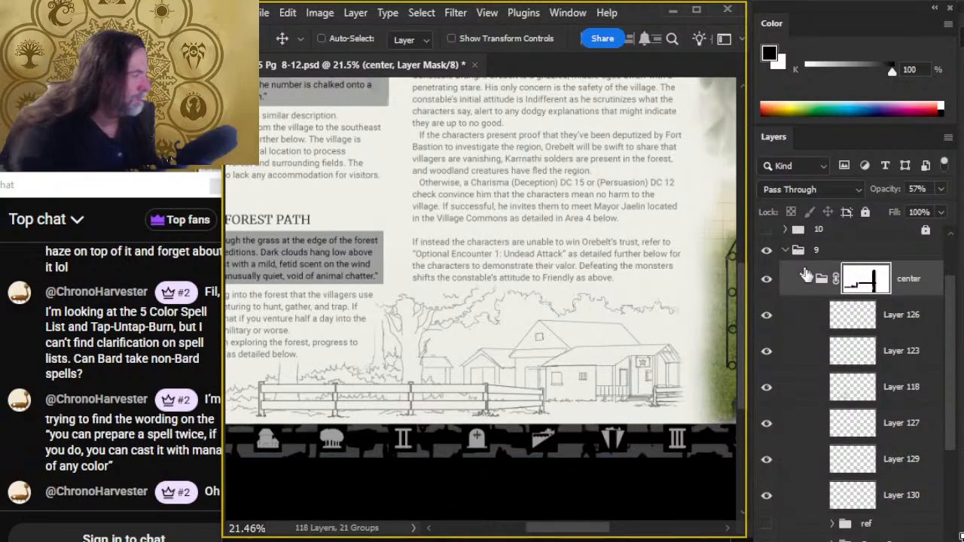
left_click(941, 189)
left_click_drag(912, 209, 946, 209)
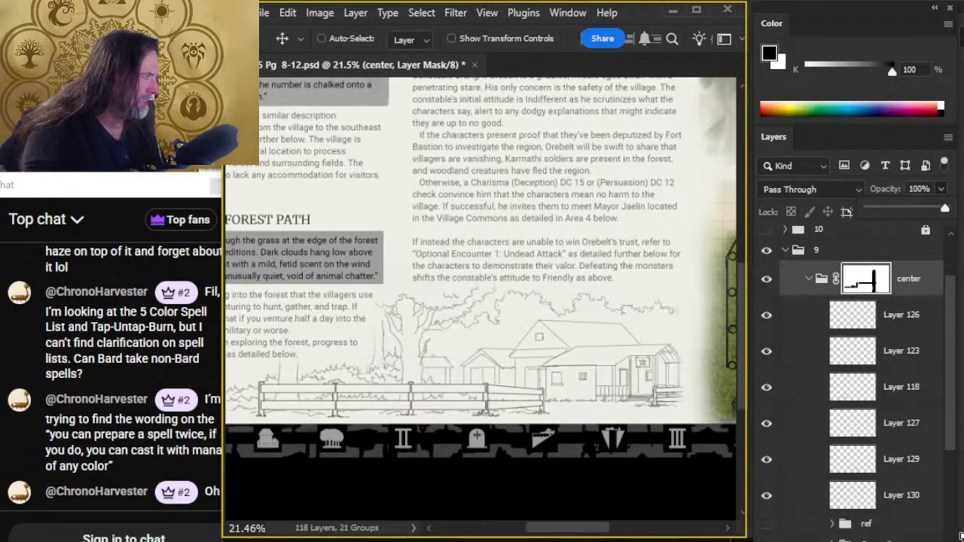
- Identify the buildings' line art layer by toggling layer visibility and add a new layer directly above Layer 129
left_click(798, 316)
left_click(797, 317)
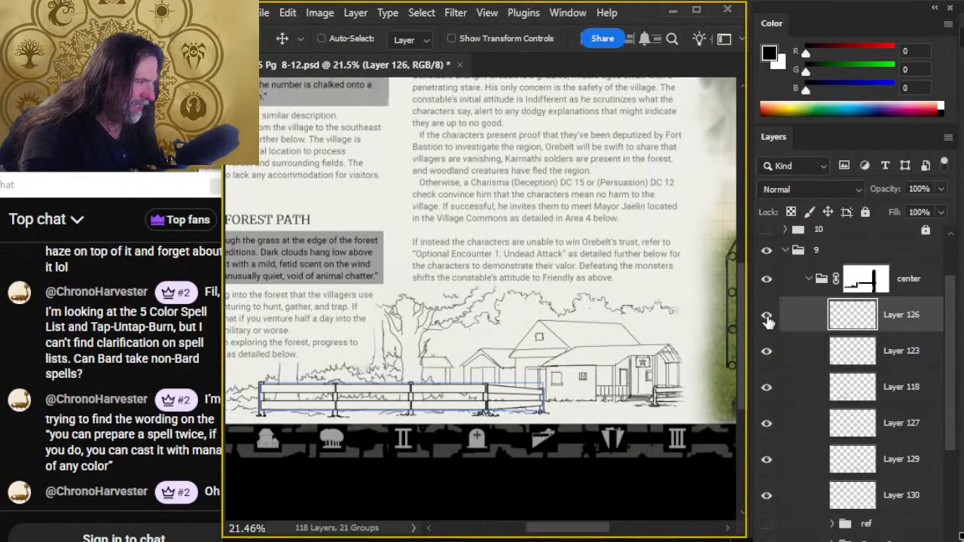
left_click(767, 317)
left_click(768, 317)
left_click(767, 458)
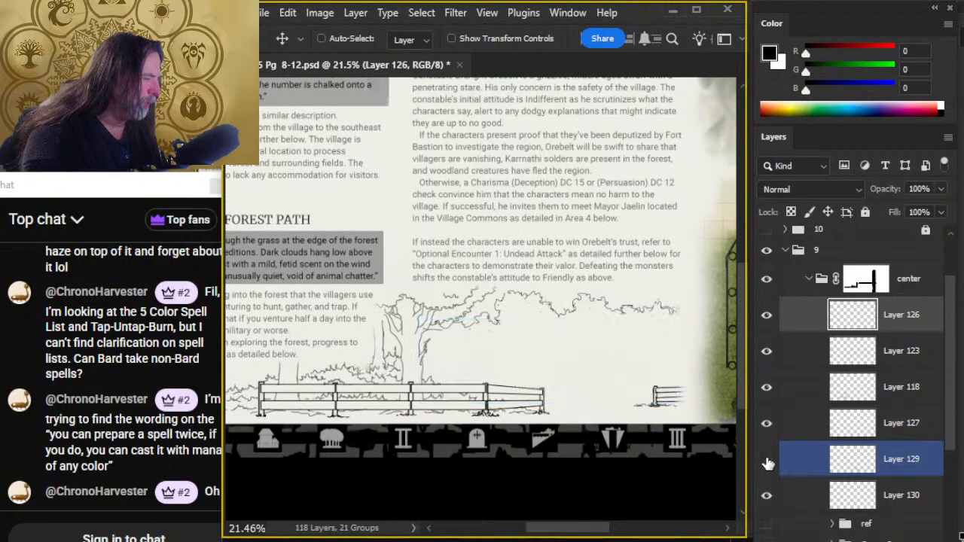
left_click(766, 459)
left_click(806, 461)
key("ctrl+shift+alt+n")
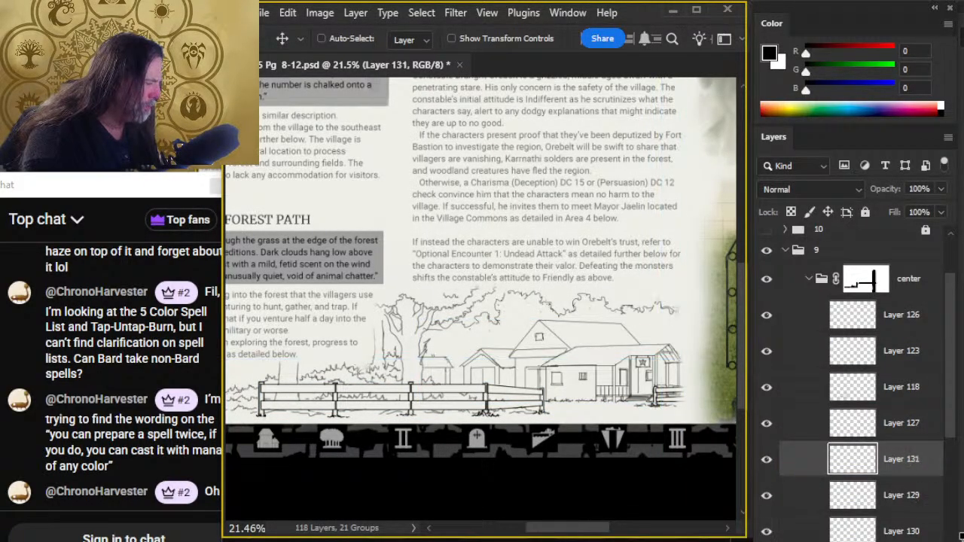
- Erase the stray doubled lines along the front building's eave near the porch corner on Layer 129, using an eraser size of 8
key("b")
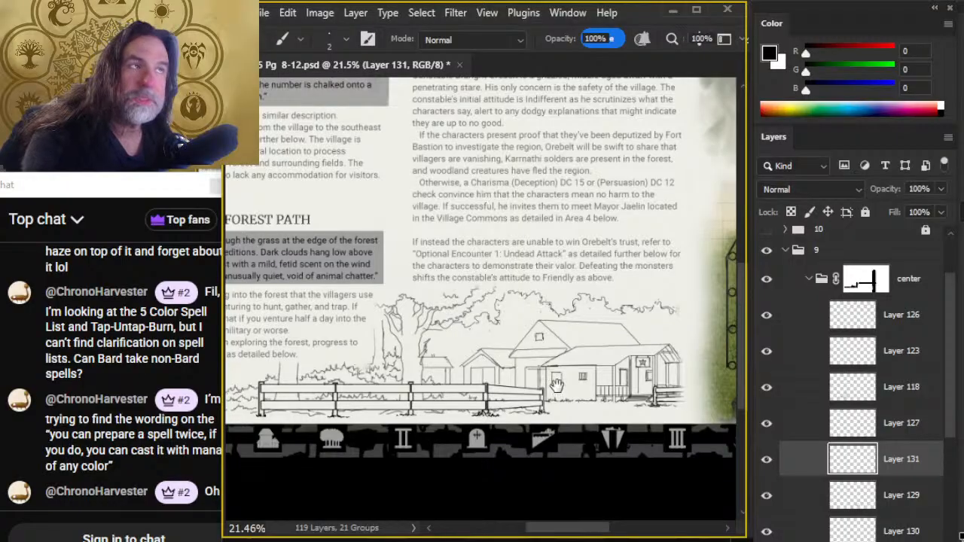
left_click_drag(557, 386, 528, 287)
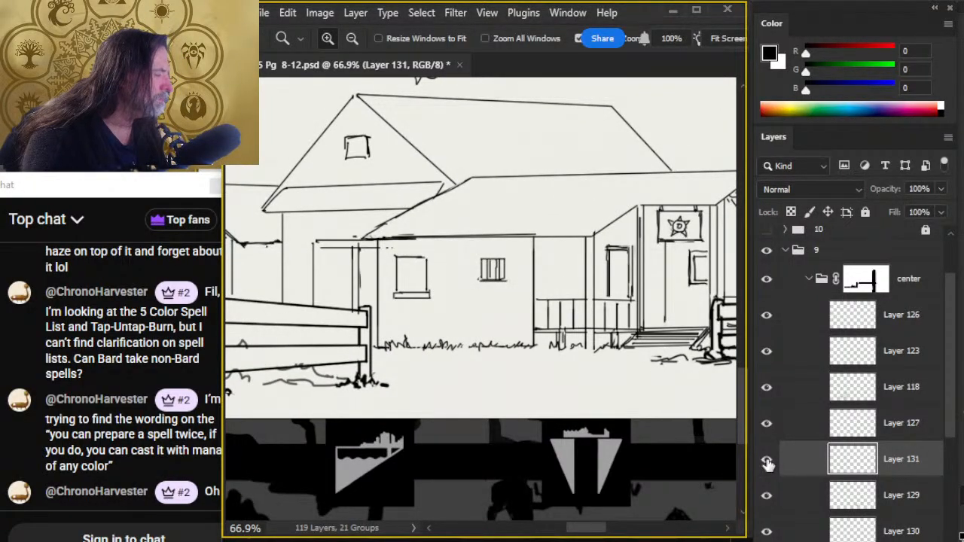
left_click(767, 423)
left_click(767, 423)
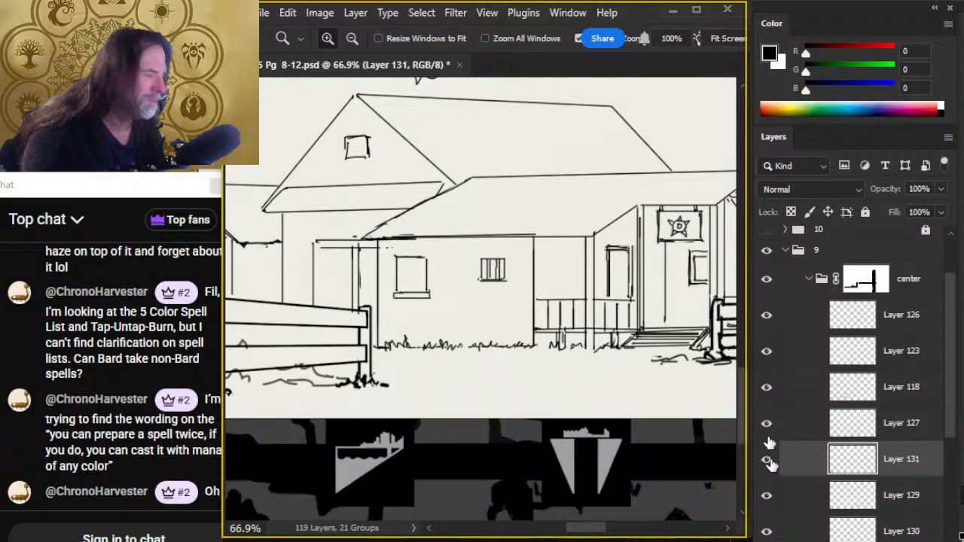
left_click(770, 497)
left_click(769, 497)
left_click(787, 494)
key("e")
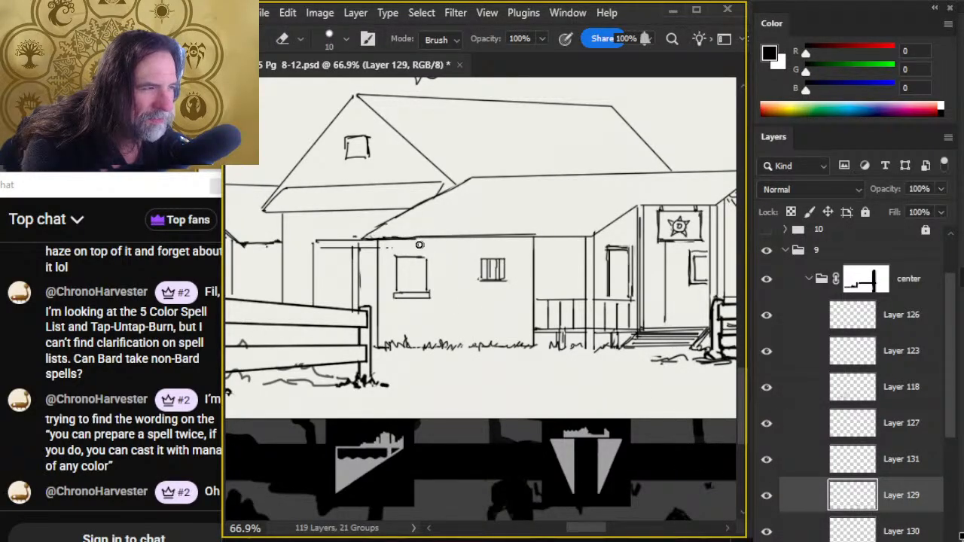
key("bracketleft")
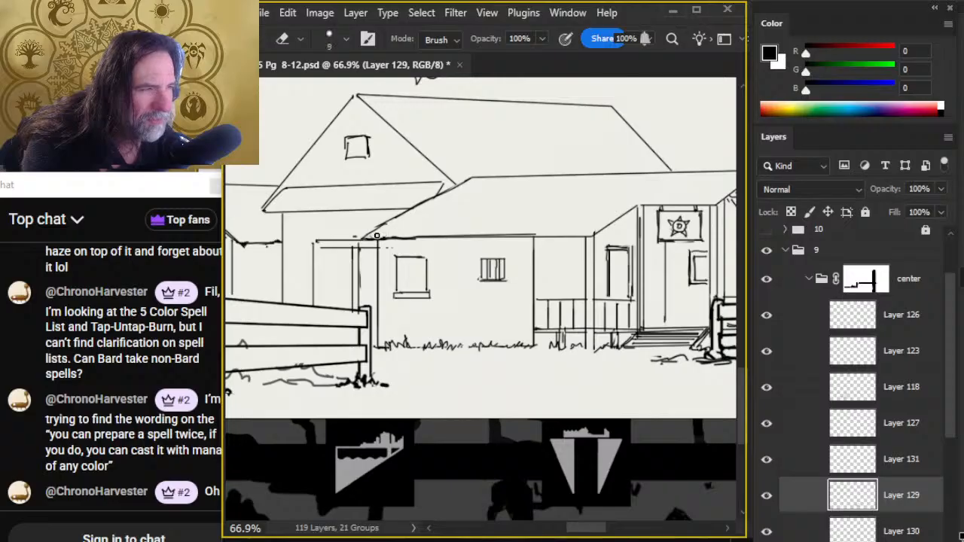
key("bracketleft")
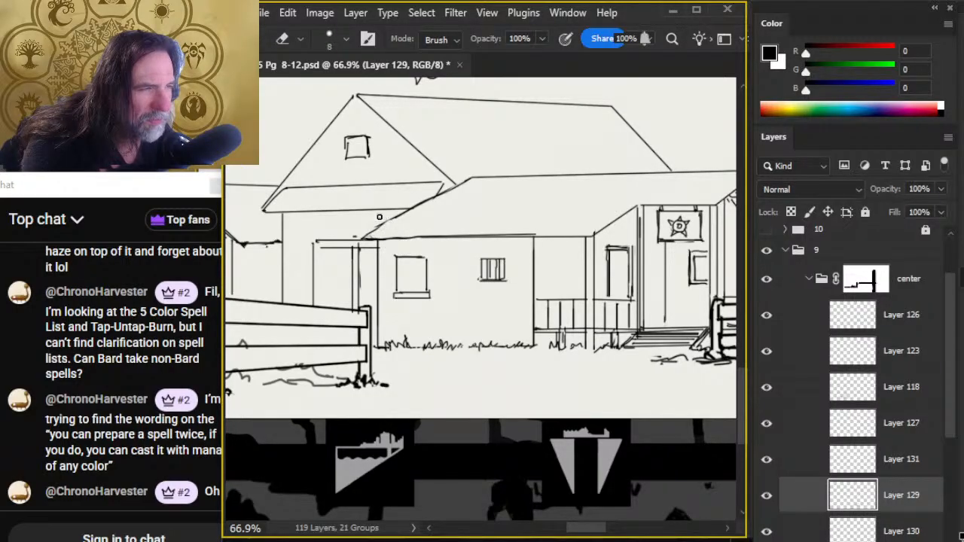
- Replace the front building's sloping roof edge with a clean straight line and tidy where it meets the larger building's eave
key("b")
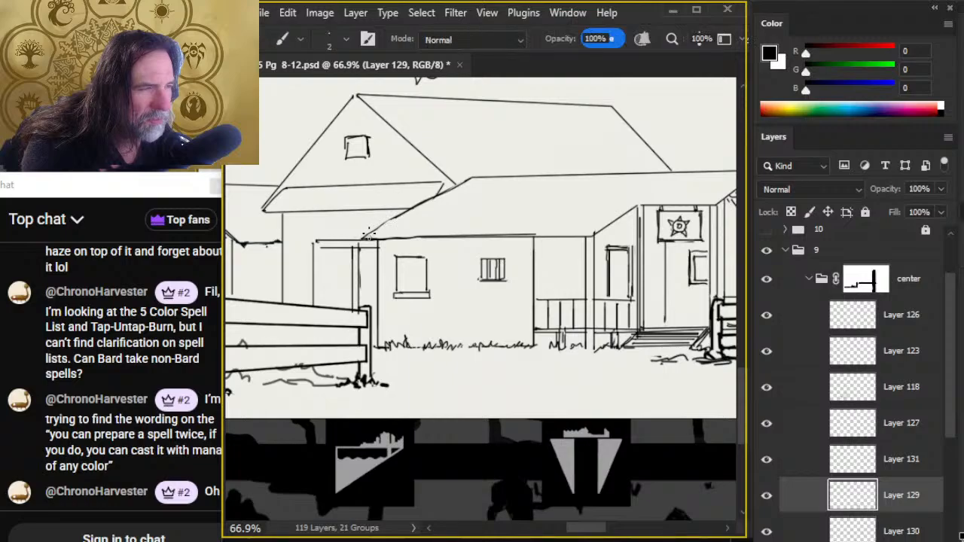
key("e")
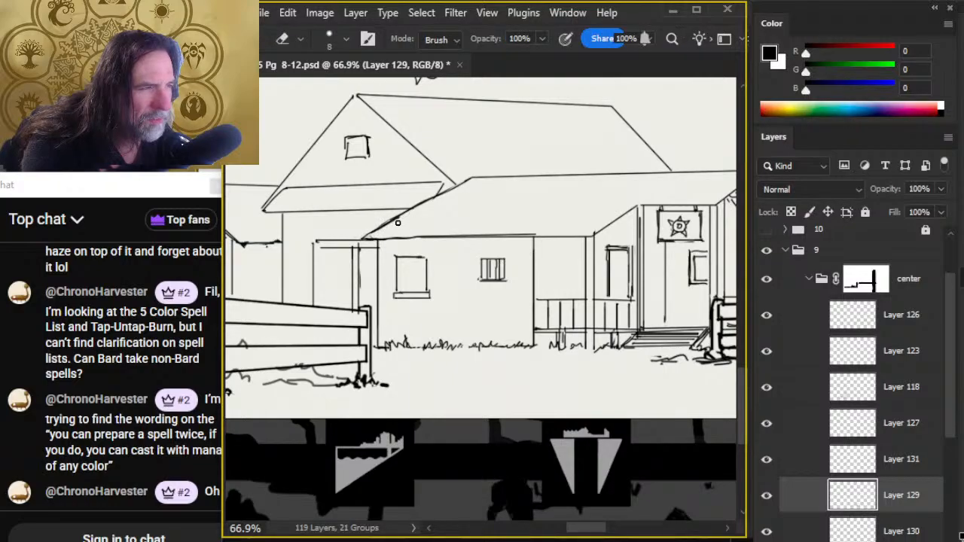
left_click_drag(386, 228, 440, 196)
key("b")
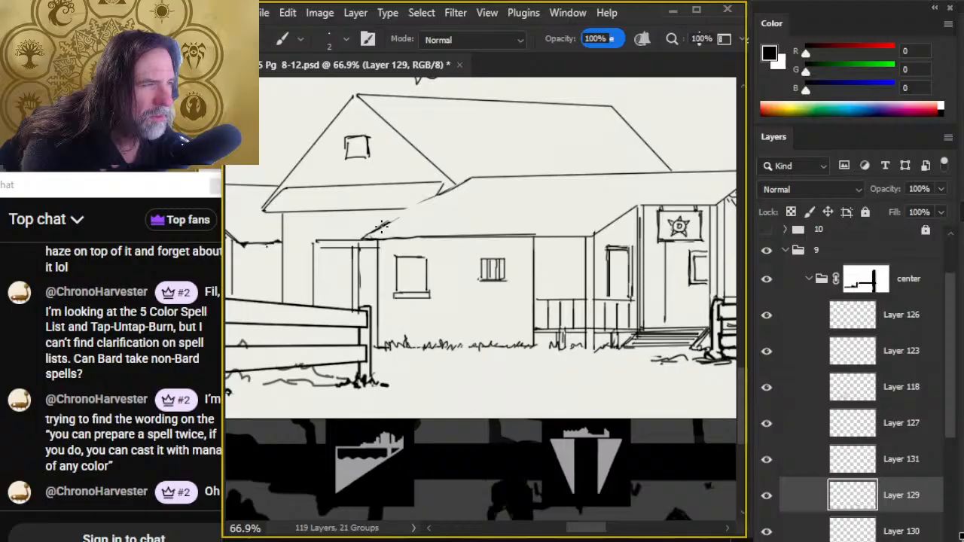
left_click(462, 185, "shift")
key("e")
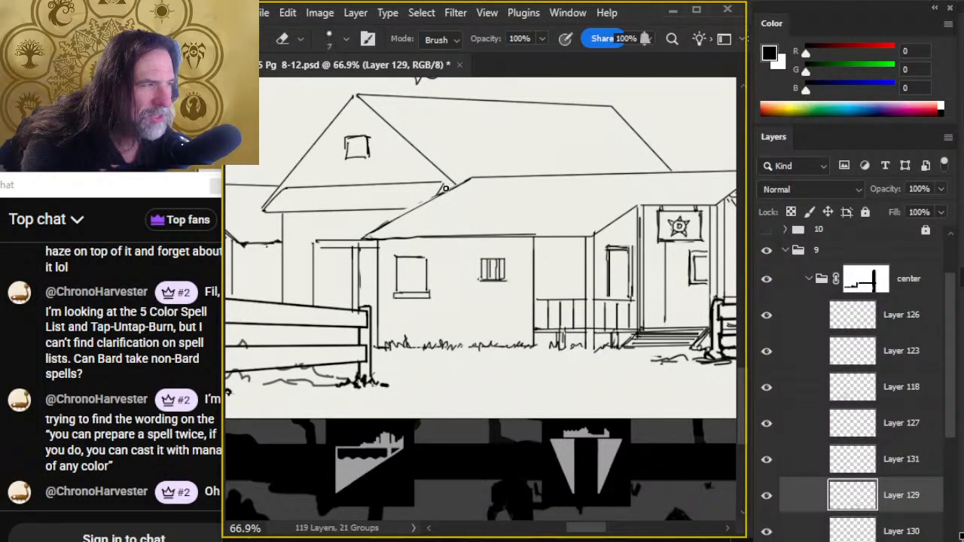
key("b")
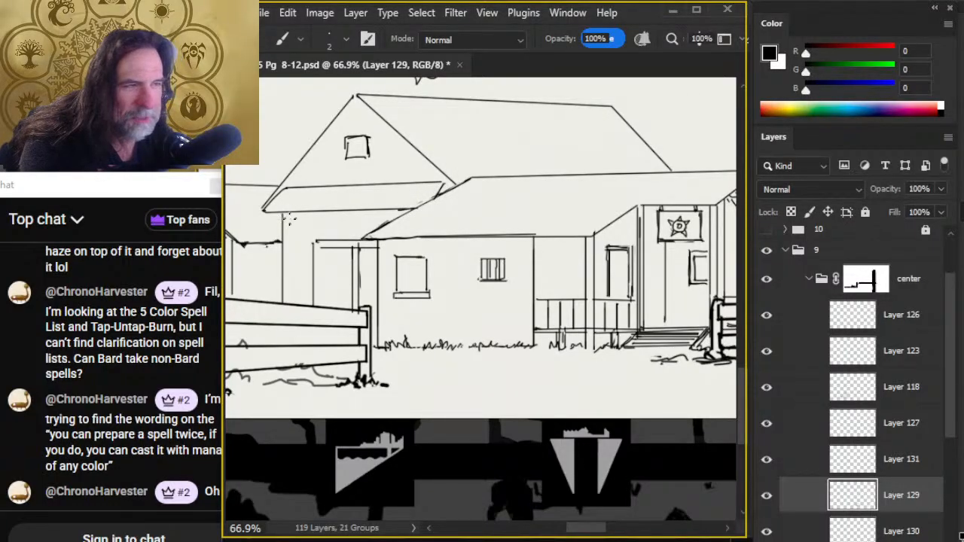
- Ink the larger building's wall corner post and the side porch's outer post with clean vertical lines on Layer 129
left_click_drag(281, 273, 282, 286)
left_click_drag(282, 216, 277, 294)
key("e")
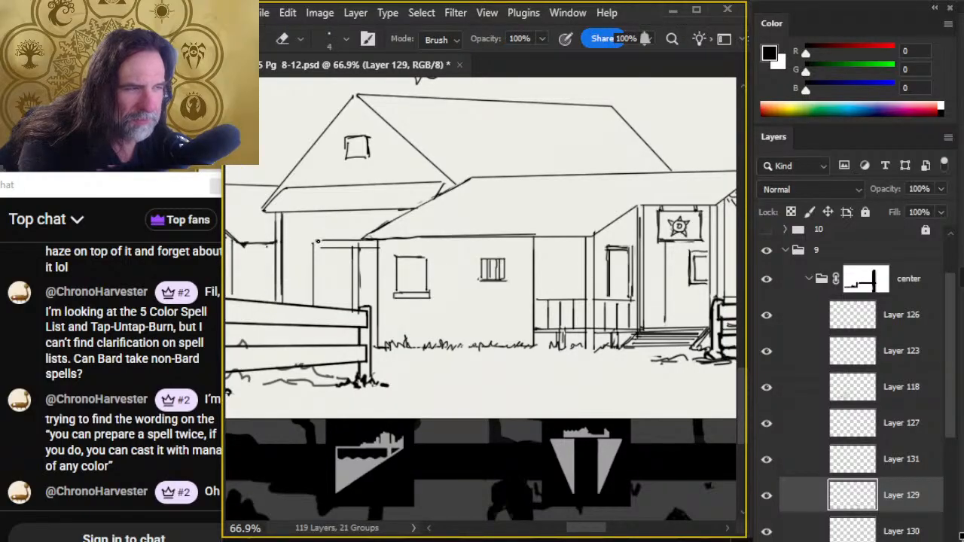
key("b")
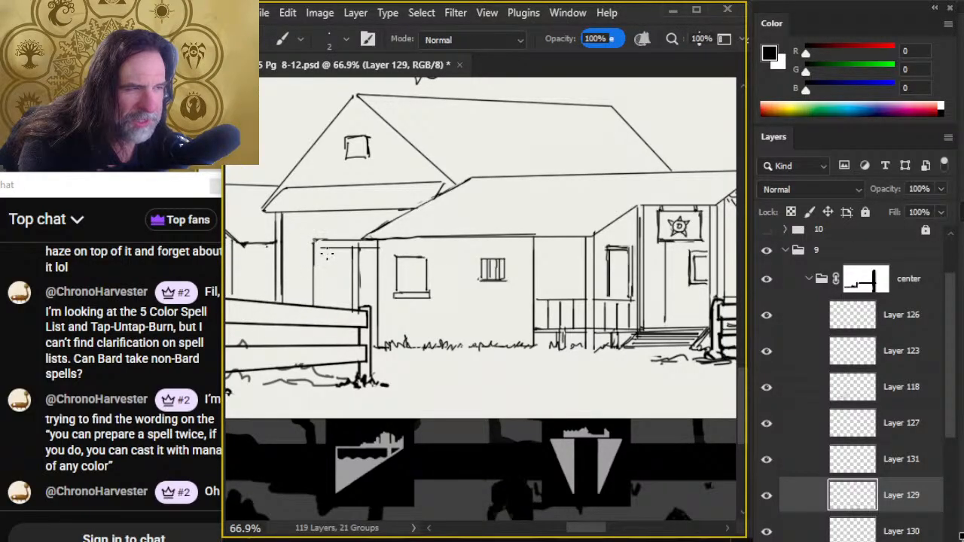
left_click_drag(320, 248, 320, 308)
key("e")
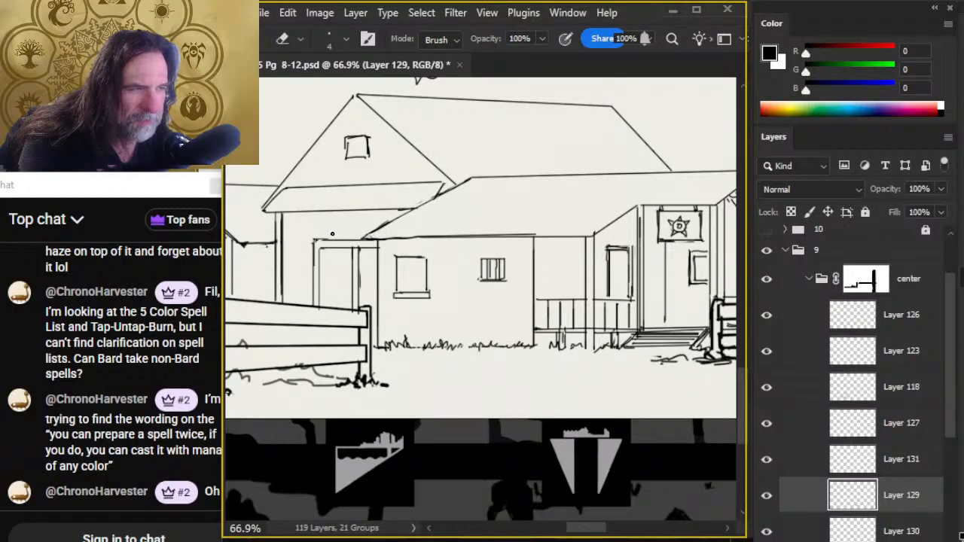
key("b")
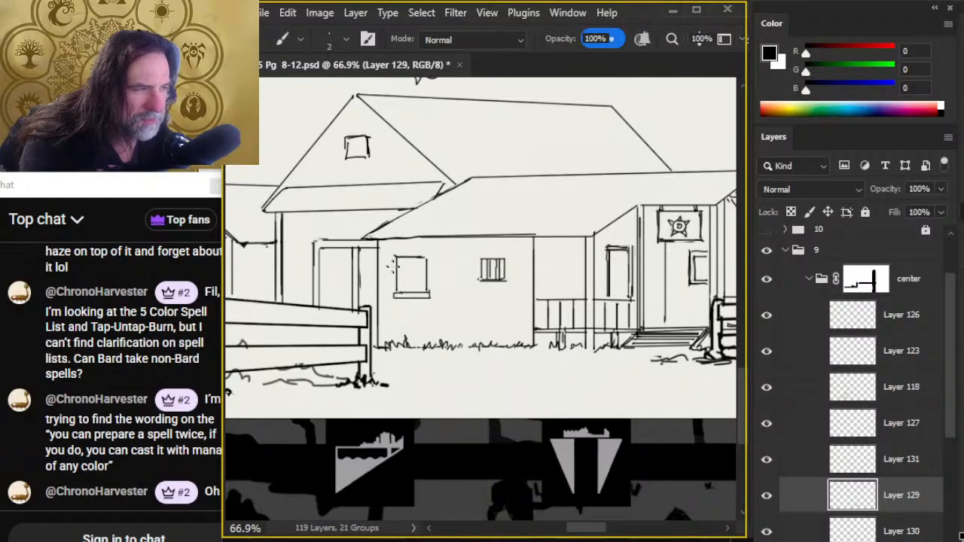
- Strengthen the frame of the front building's larger window with straight lines on Layer 131 and clean up its outline
left_click(806, 458)
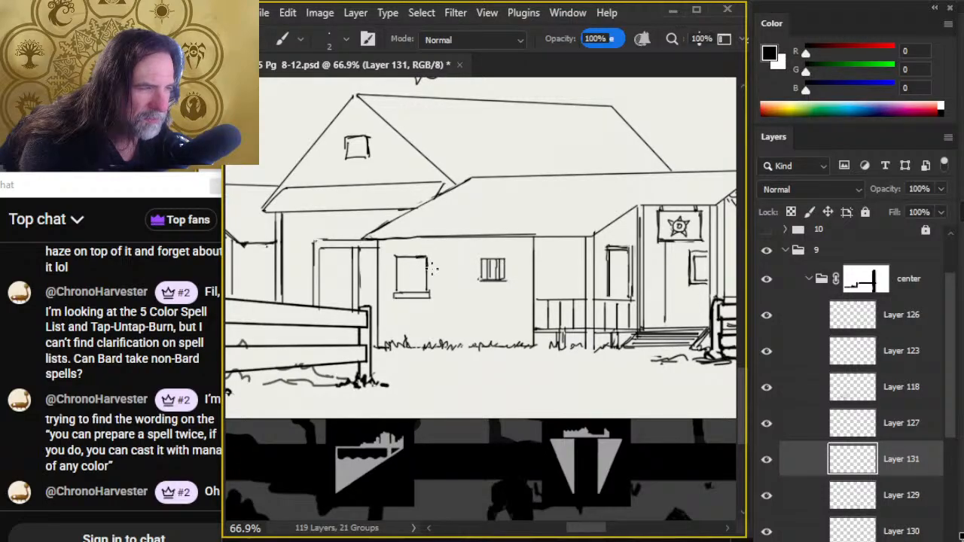
left_click_drag(428, 257, 428, 295)
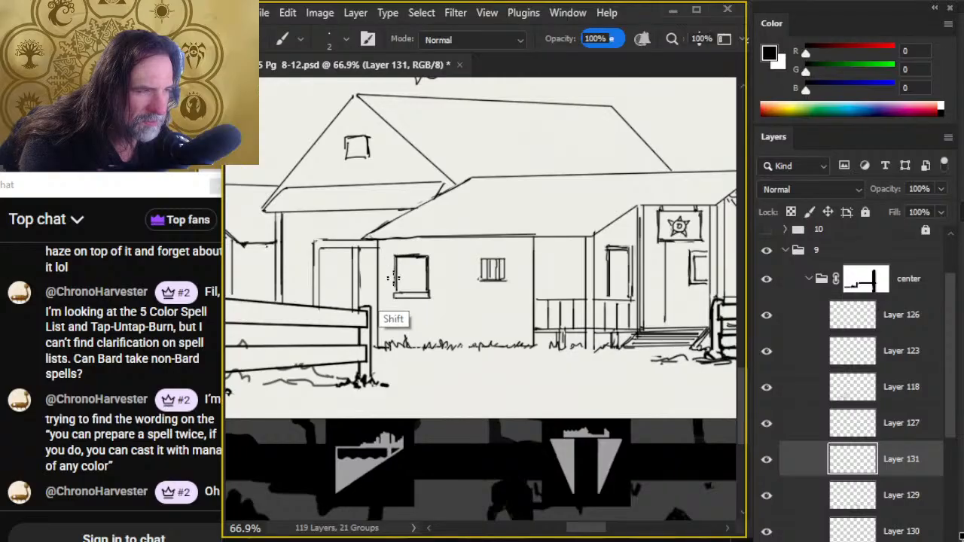
key("e")
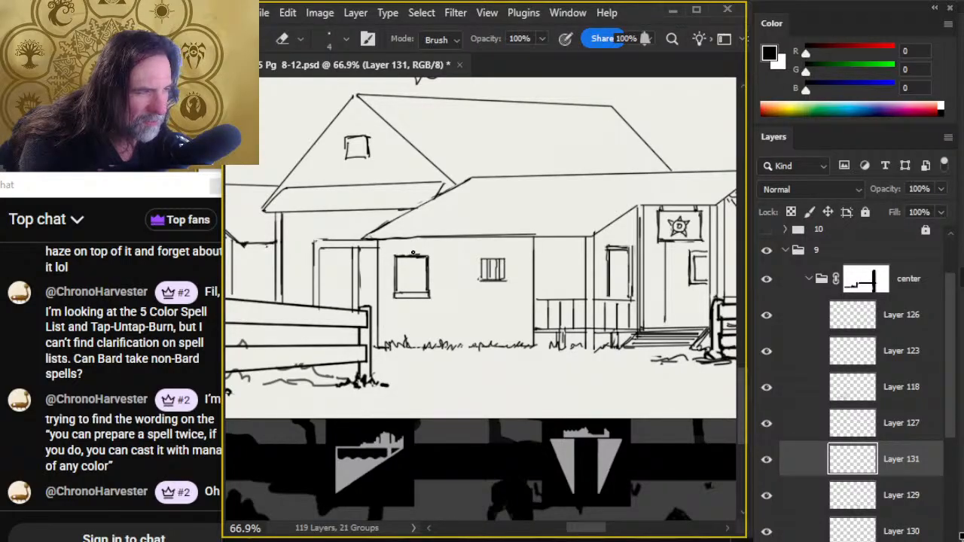
key("b")
- Draw vertical plank lines down the front wall around the larger window and a section divider beside the barred window, erasing where planks cross the window
left_click_drag(390, 247, 389, 328)
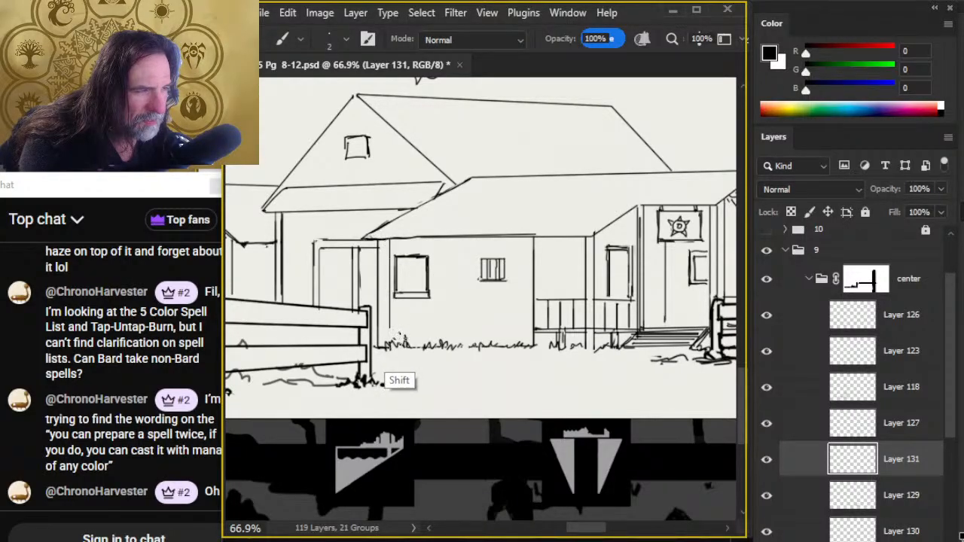
left_click_drag(404, 242, 404, 346)
key("e")
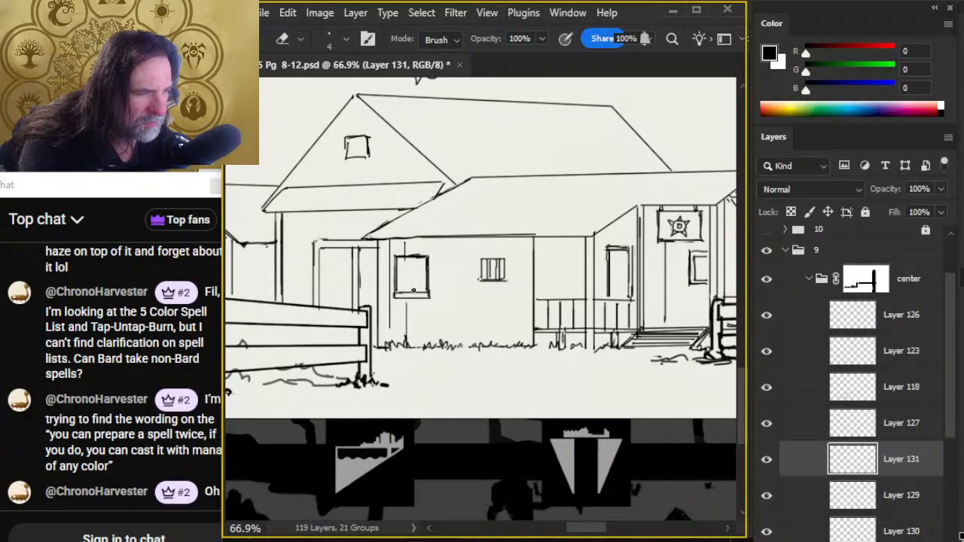
key("r")
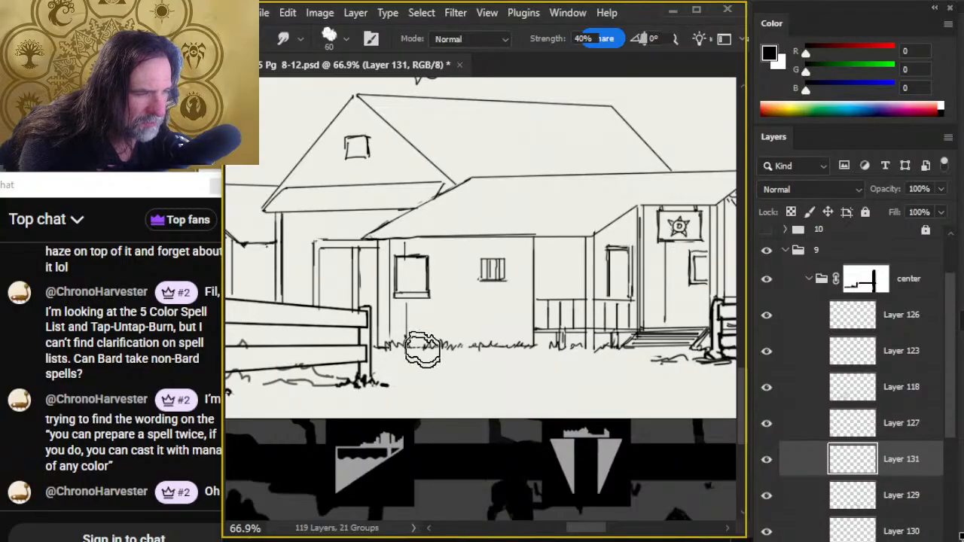
key("b")
left_click_drag(439, 239, 439, 342)
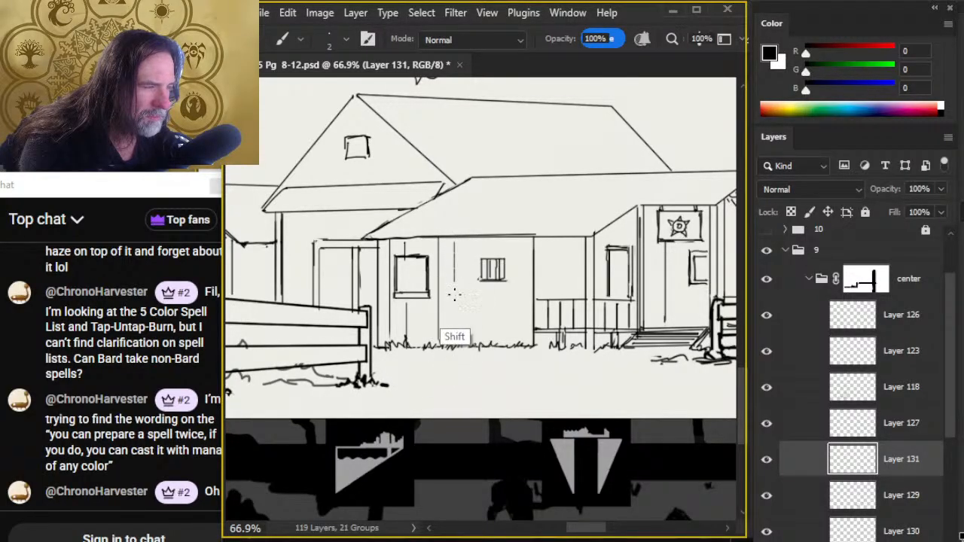
mouse_move(455, 343)
left_mouse_down()
mouse_move(454, 239)
mouse_move(531, 254)
left_mouse_up()
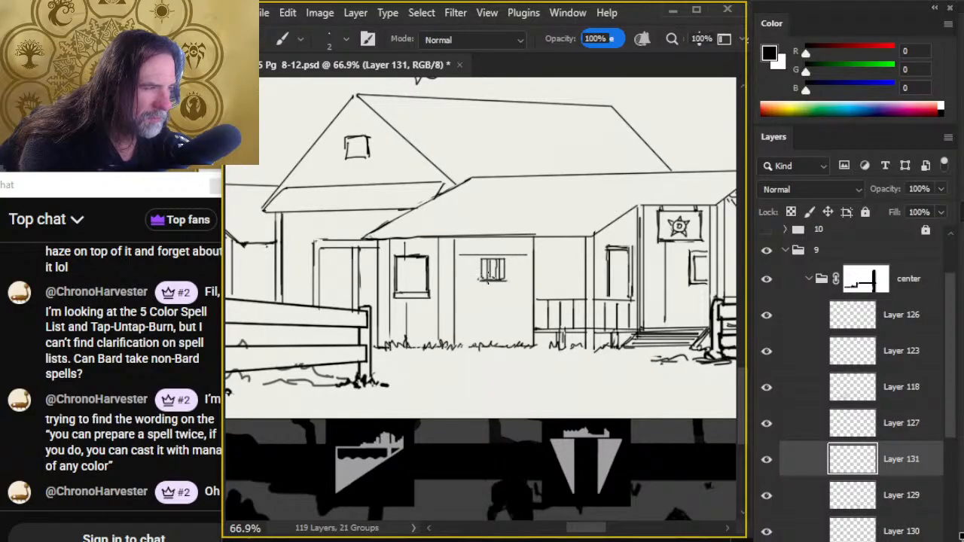
left_click_drag(461, 287, 528, 287)
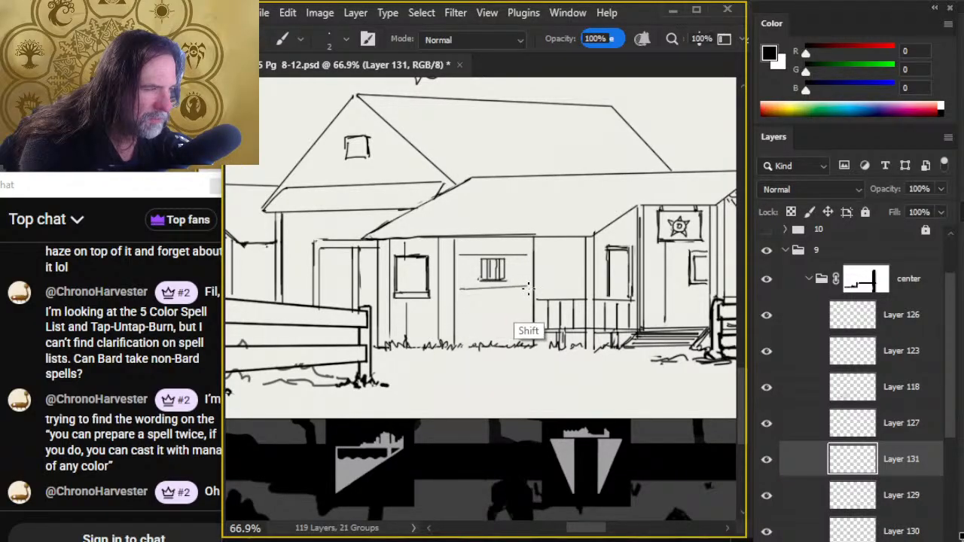
key("ctrl+z")
left_click(461, 289)
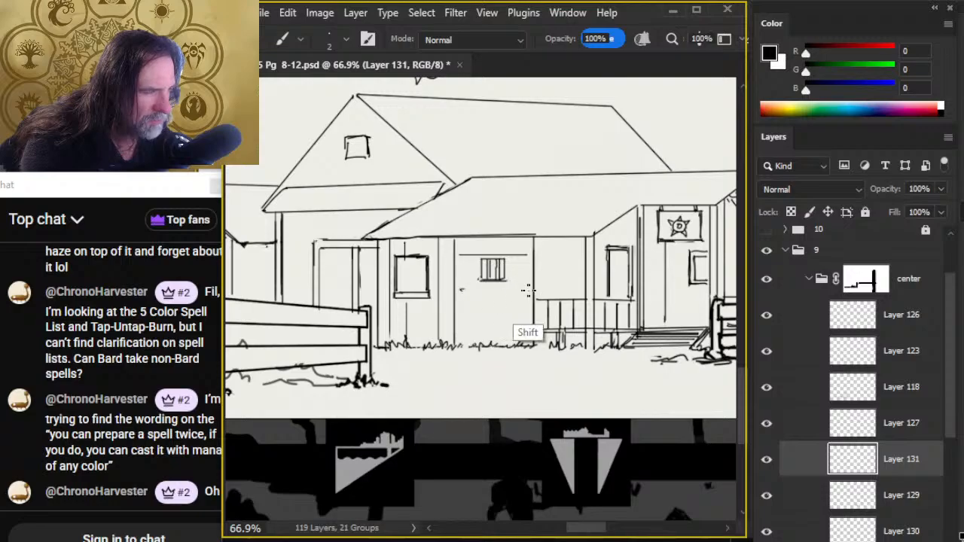
left_click(530, 288, "shift")
key("ctrl+z")
key("ctrl+z")
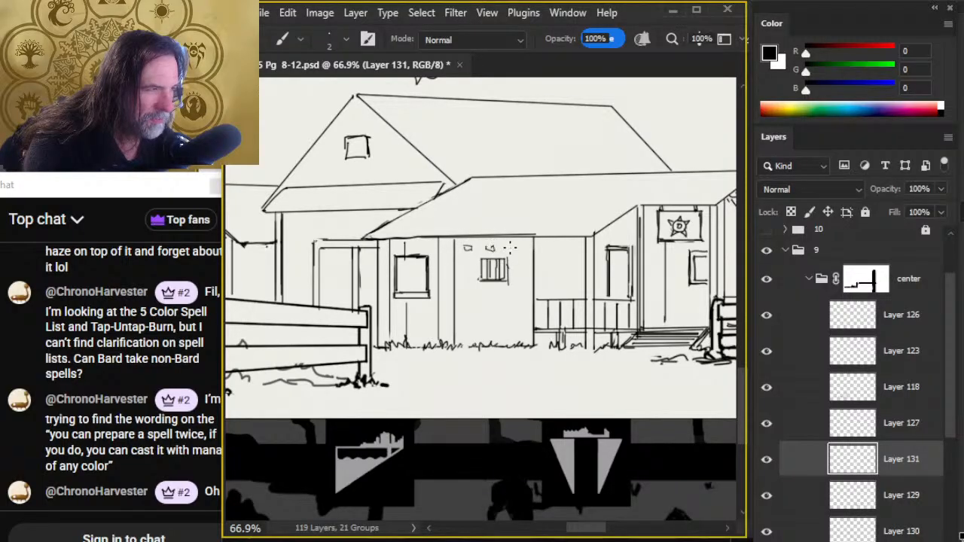
- Break the divider beside the barred window into a rough stone edge and add another plank line above and below the larger window
key("e")
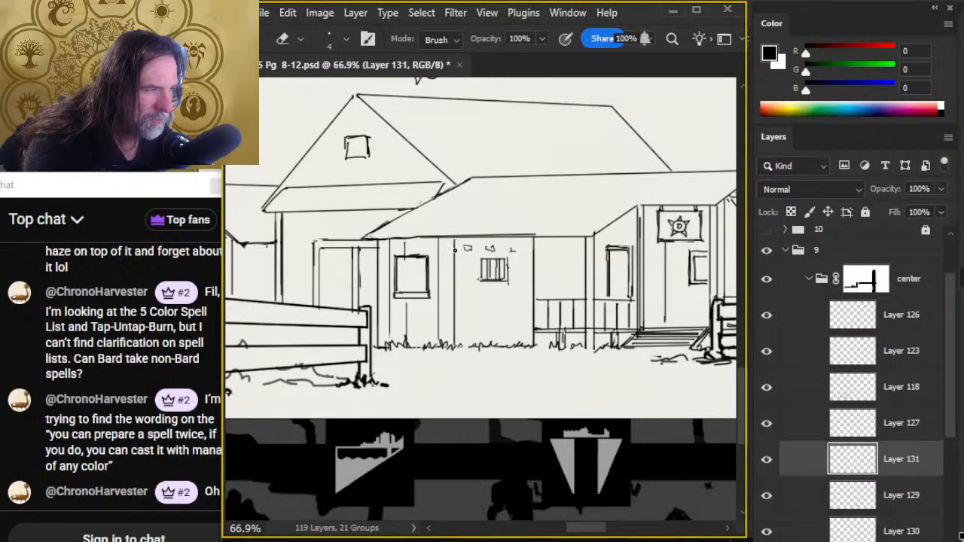
key("b")
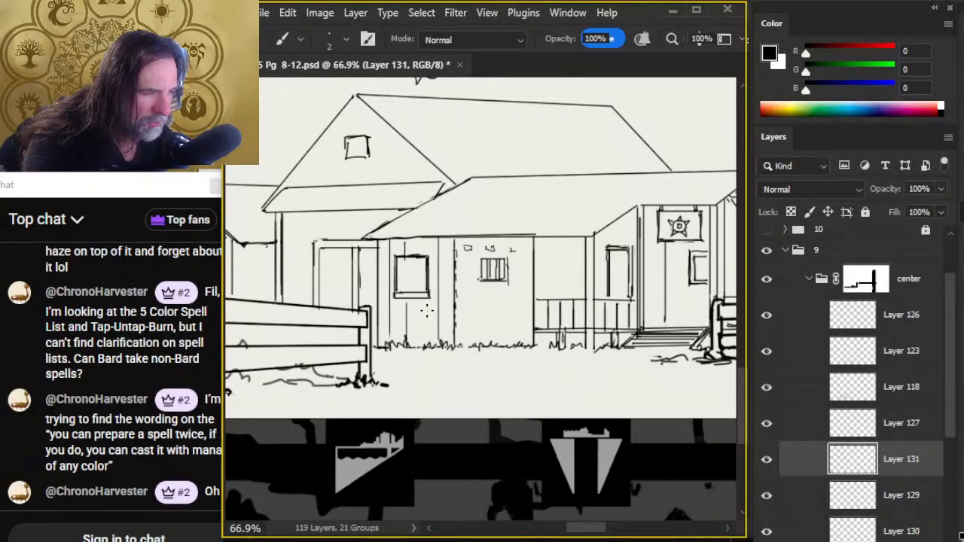
left_click_drag(422, 307, 422, 341)
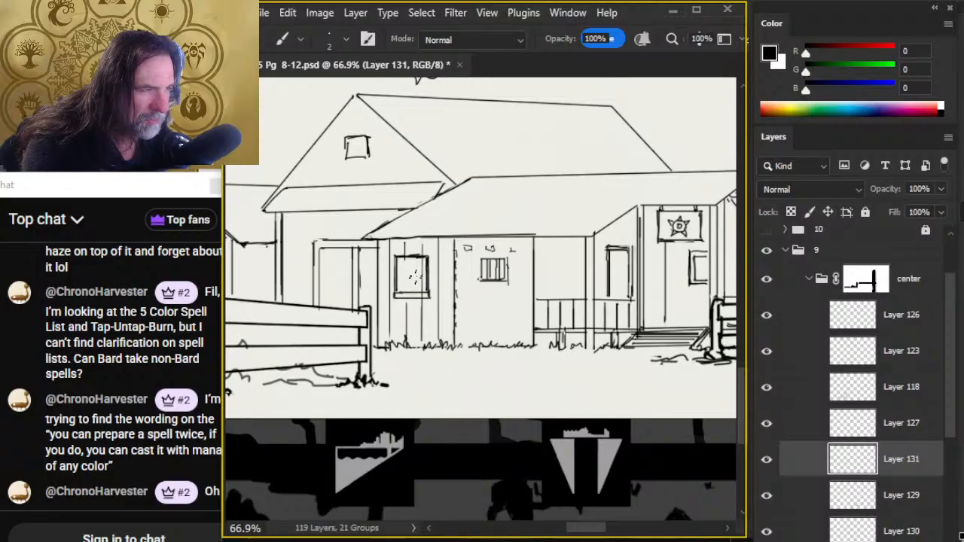
key("e")
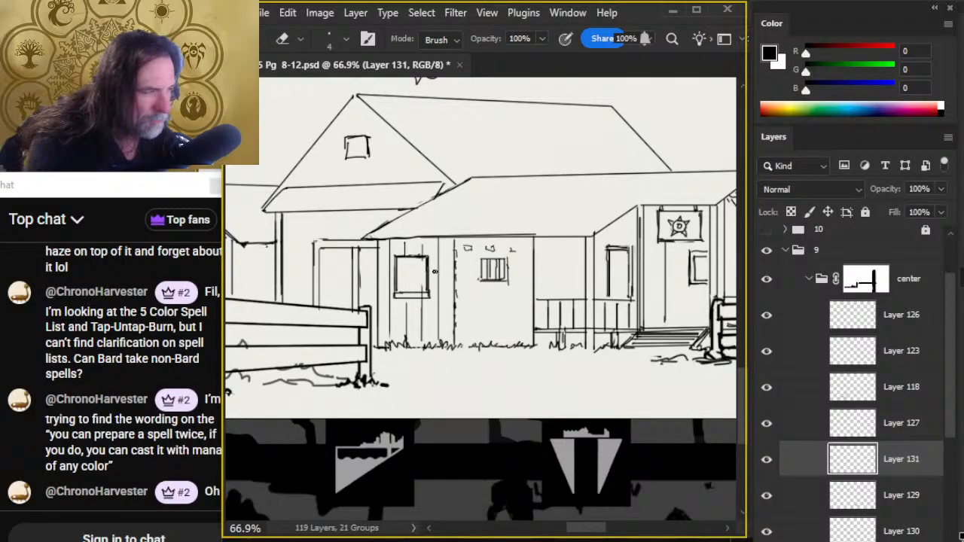
key("b")
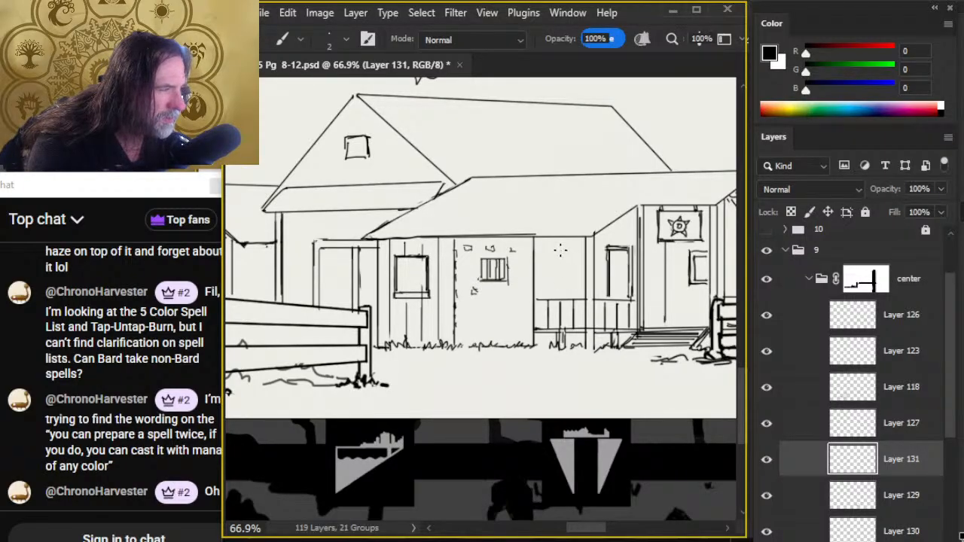
- Rework the front building's straight corner line beside the porch into an irregular stone edge on Layer 129, alternating erasing and inking
key("e")
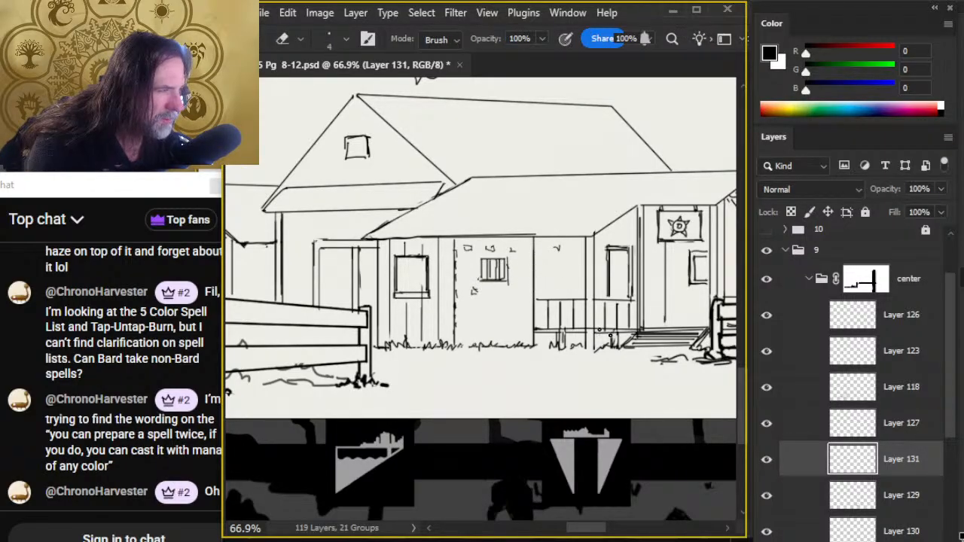
left_click(783, 496)
left_click_drag(533, 253, 534, 284)
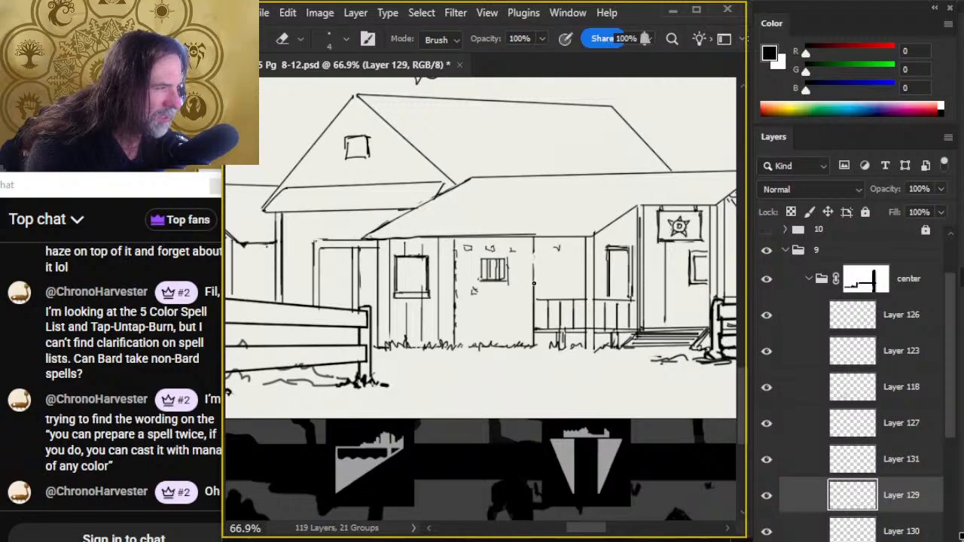
key("b")
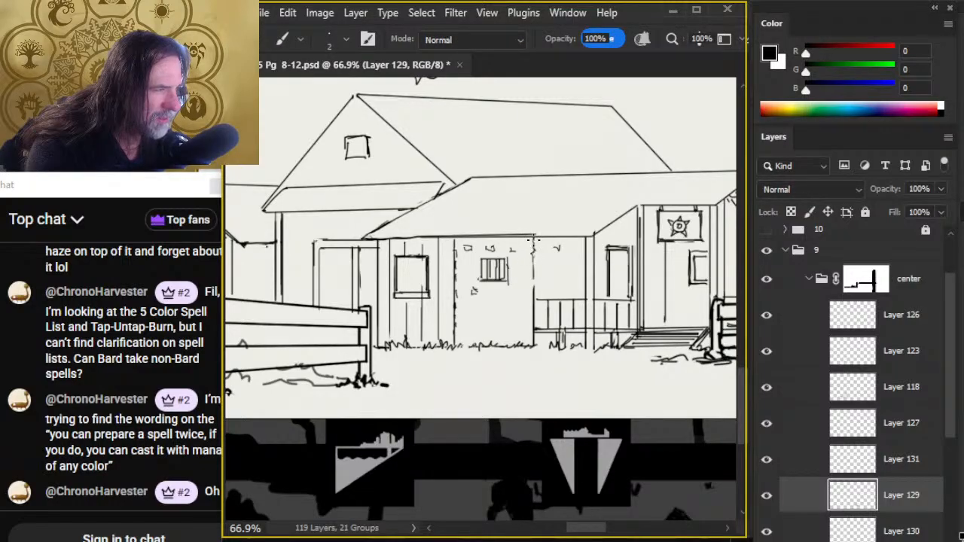
key("e")
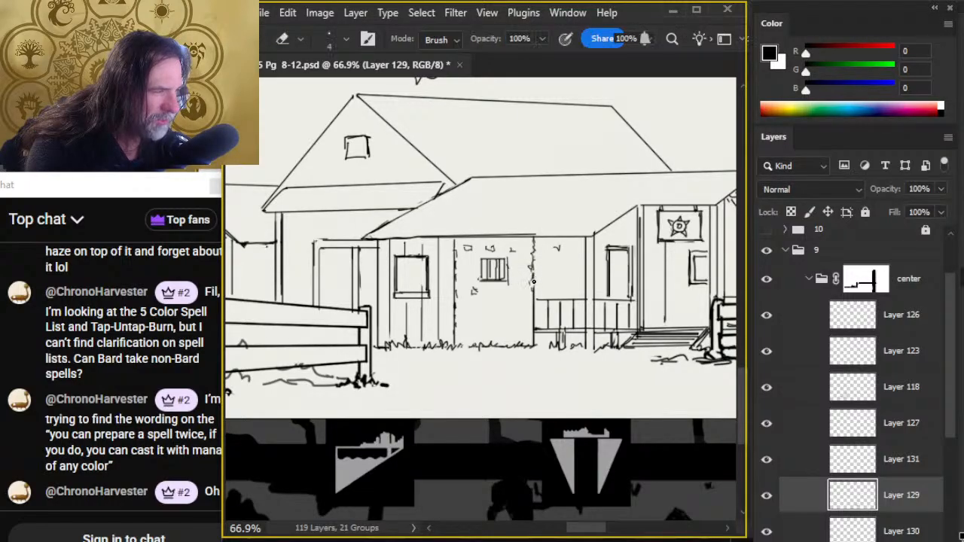
key("b")
key("e")
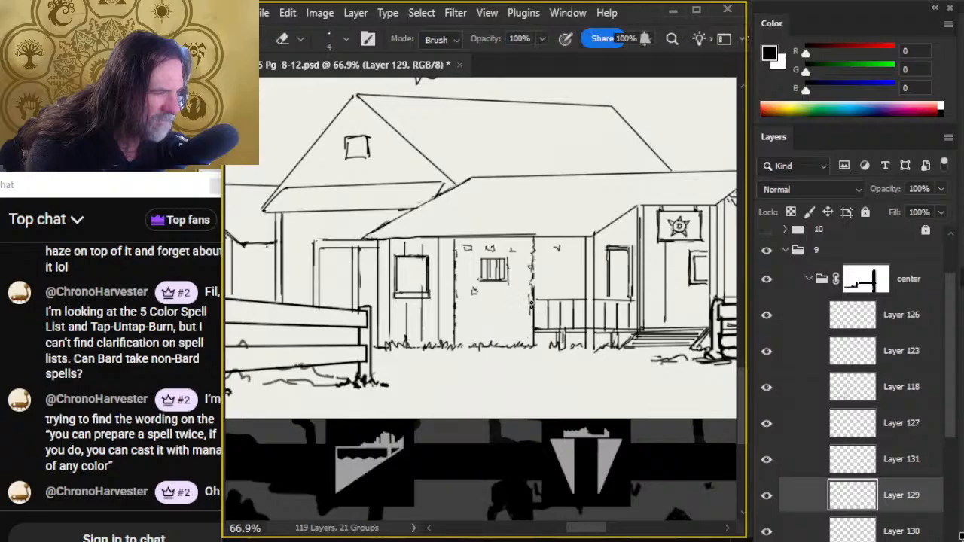
key("b")
key("e")
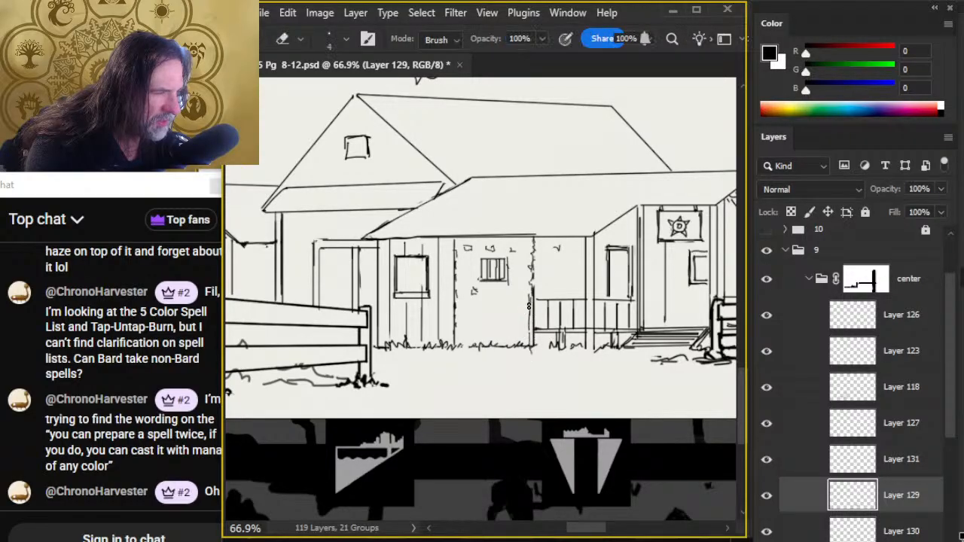
- Fill the wall around the barred window with small stone marks, start the same texture behind the porch railing, and erase stray marks
key("b")
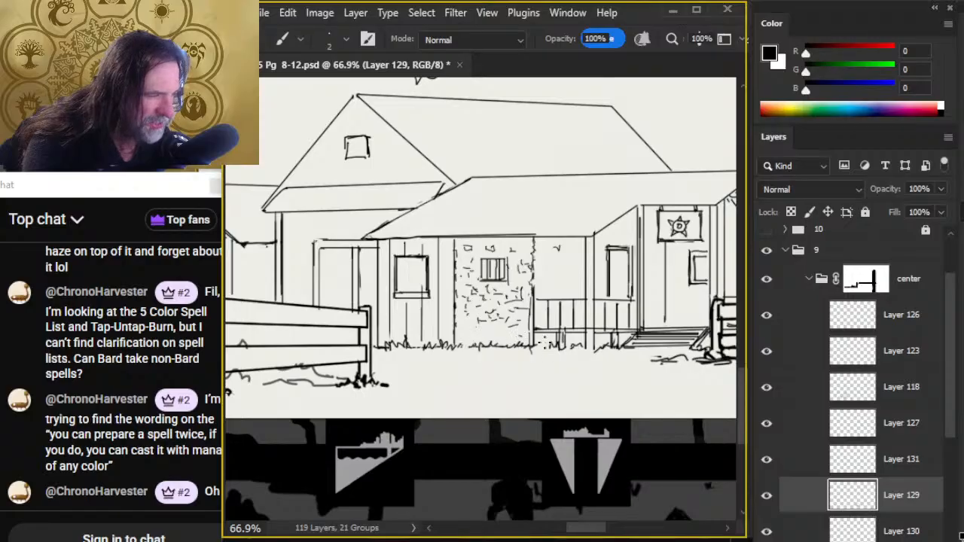
left_click_drag(544, 343, 558, 338)
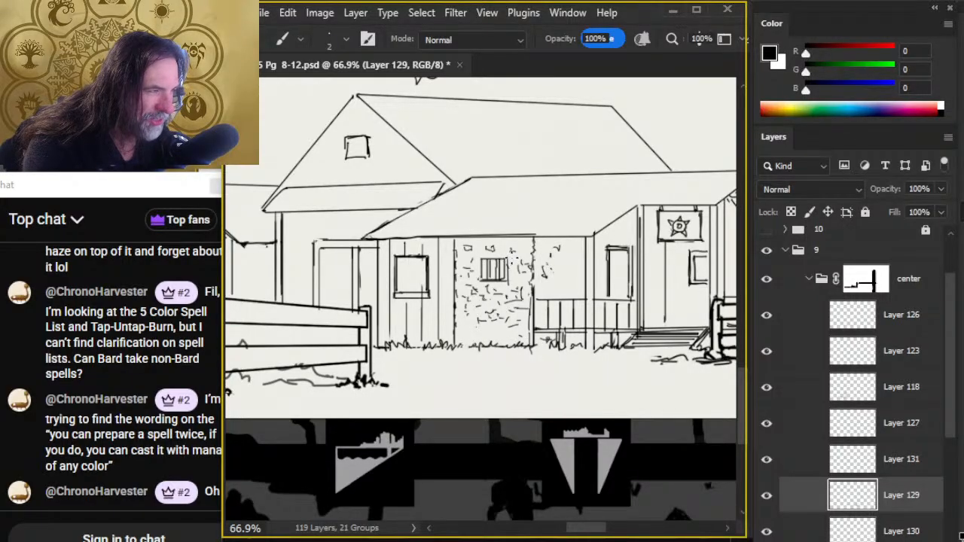
key("e")
left_click_drag(513, 259, 512, 269)
key("b")
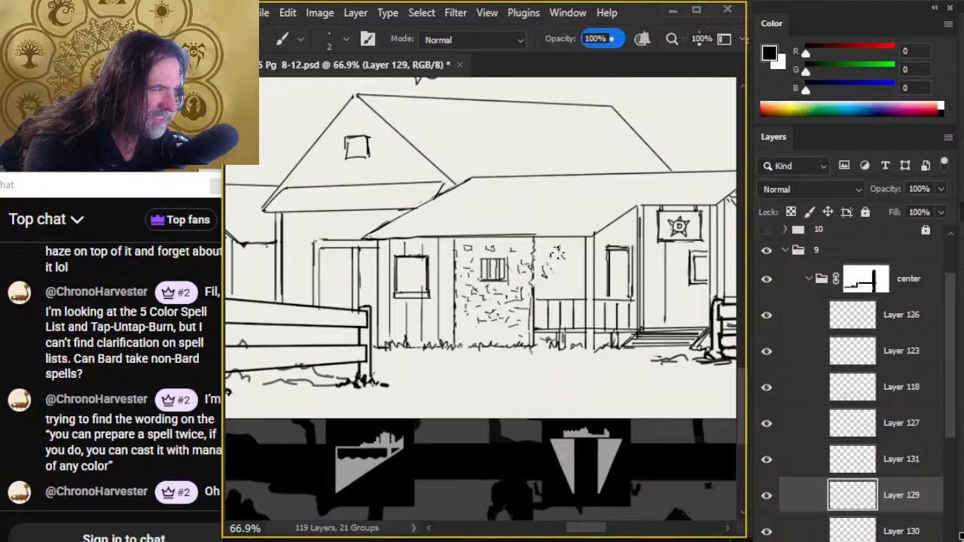
- Replace the front building's doubled lower eave line with one straight line to the porch post, erasing the leftovers with an eraser size of 6
key("e")
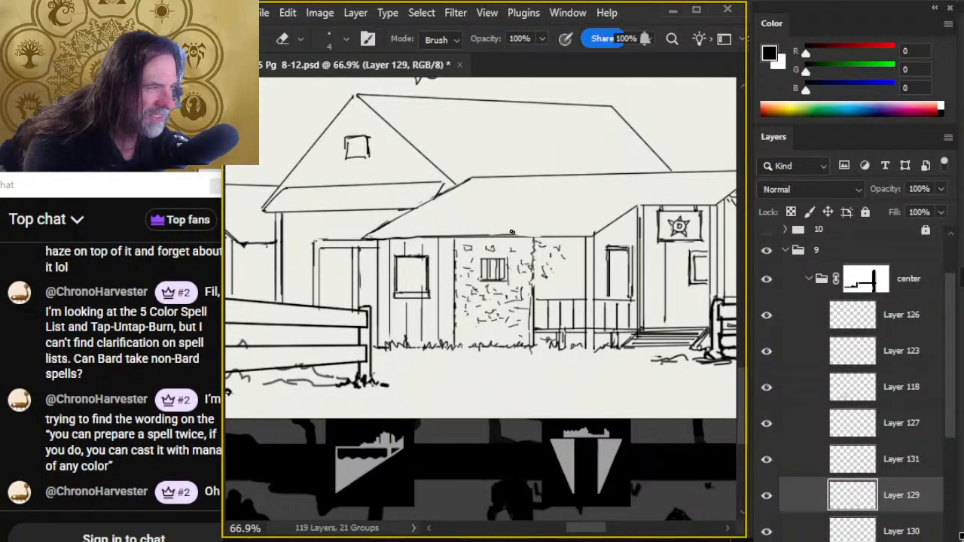
key("b")
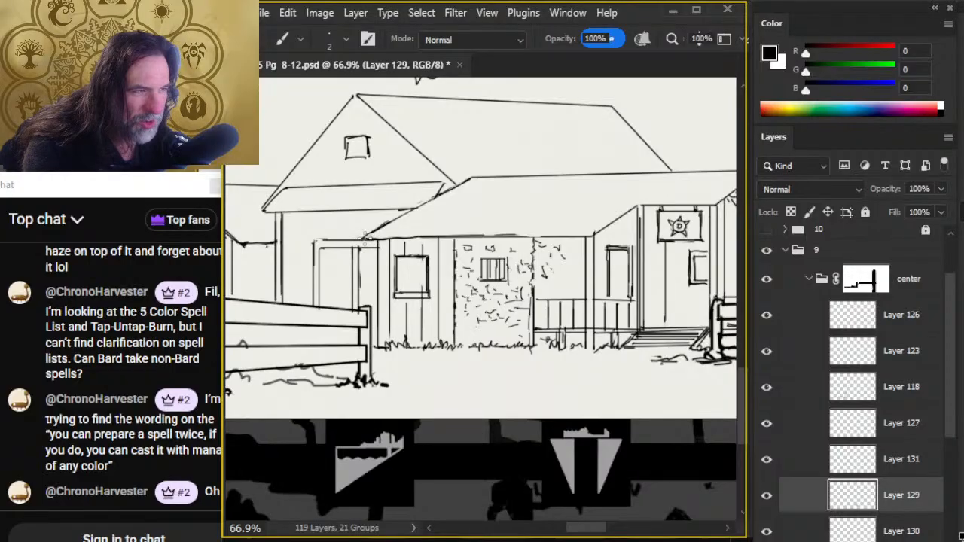
left_click(586, 237, "shift")
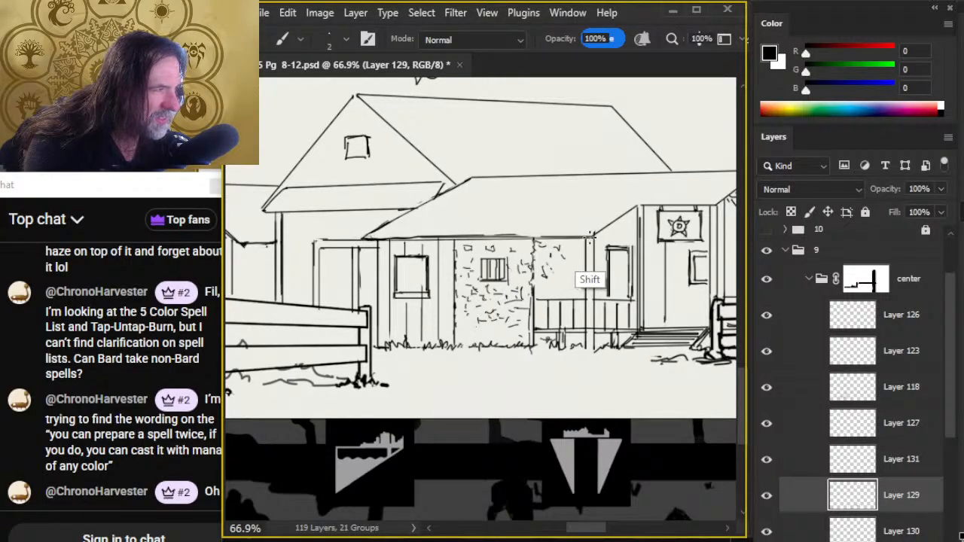
key("e")
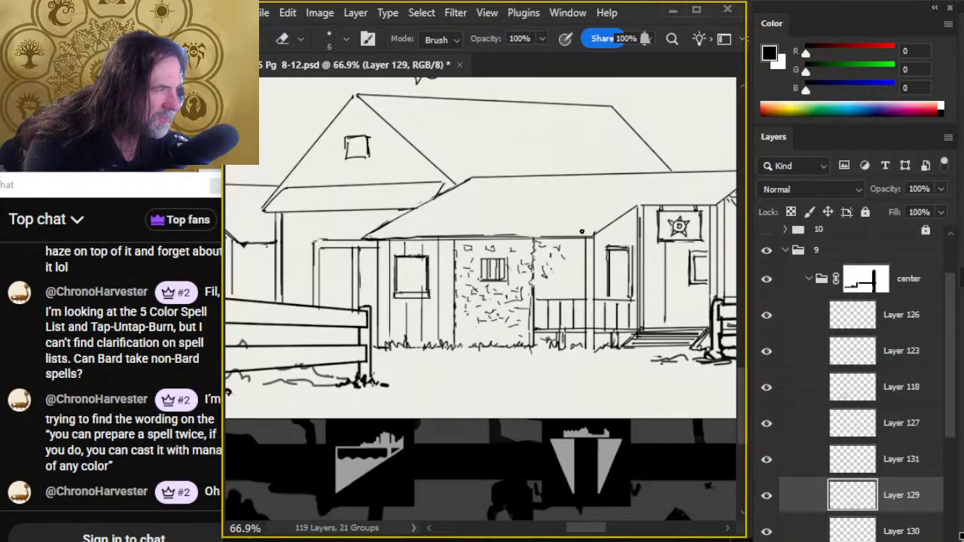
left_click(390, 240, "shift")
key("b")
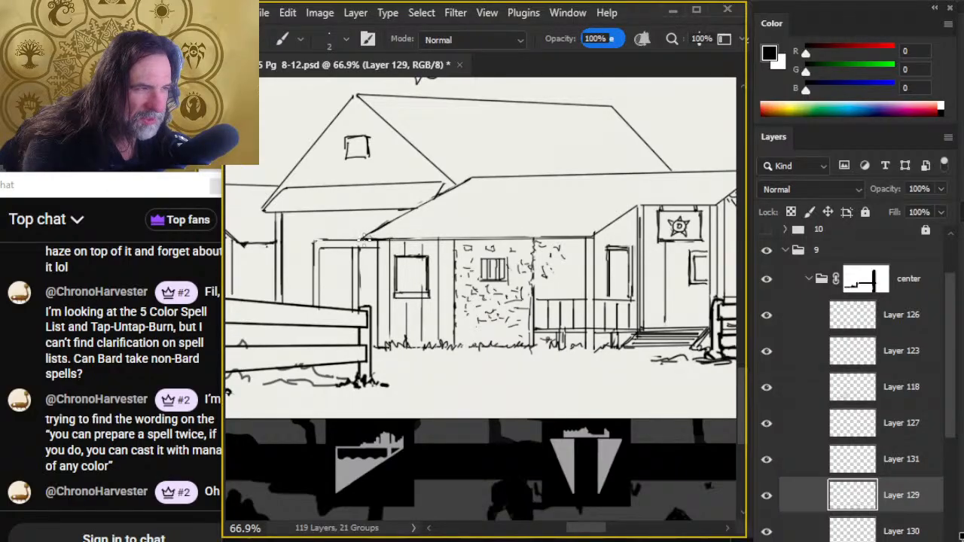
left_click(595, 238, "shift")
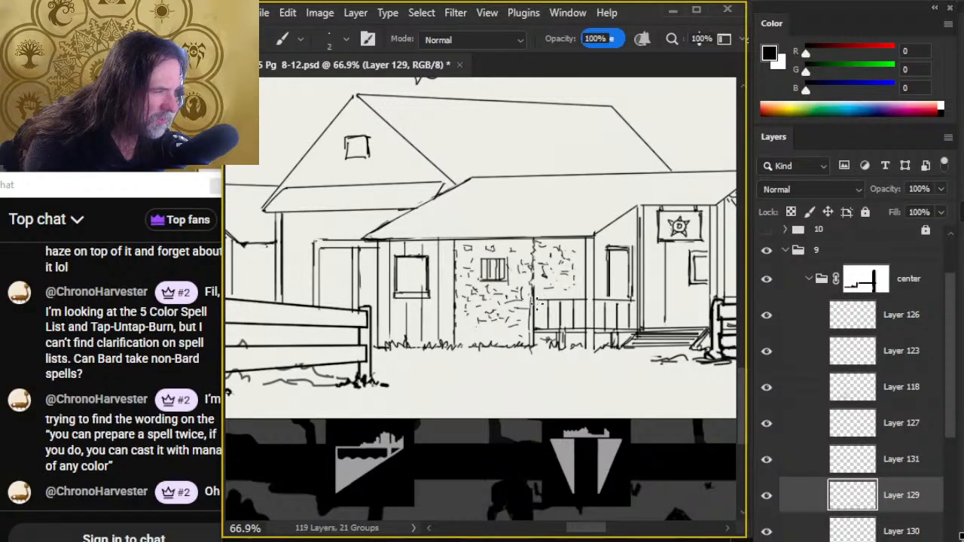
- Ink a straight line along the top of the porch railing and finish the stone texture on the wall behind it
left_click(534, 305)
left_click(592, 307, "shift")
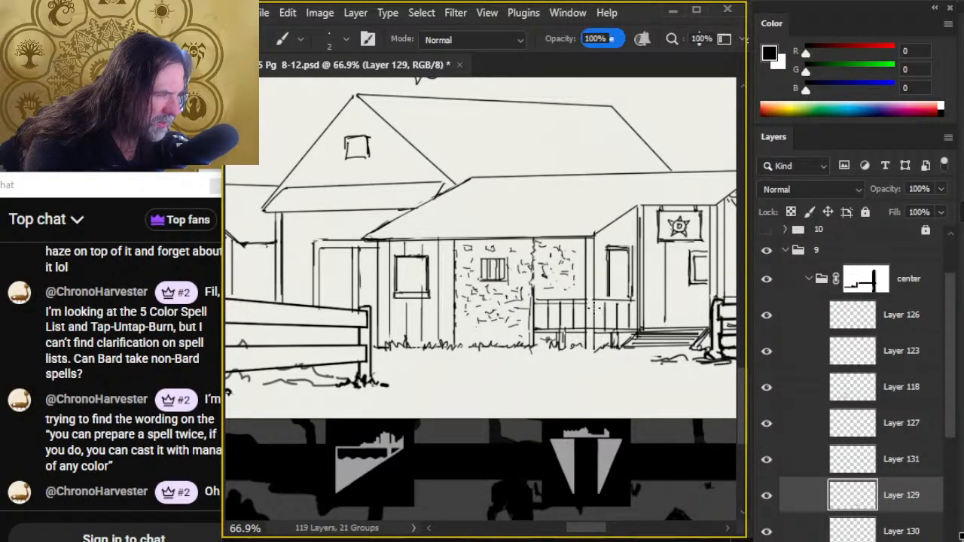
key("e")
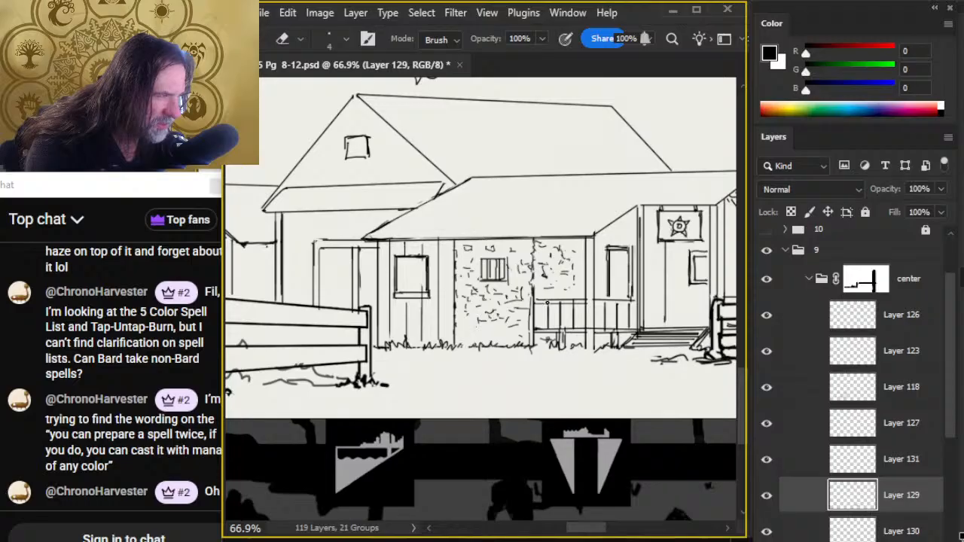
key("b")
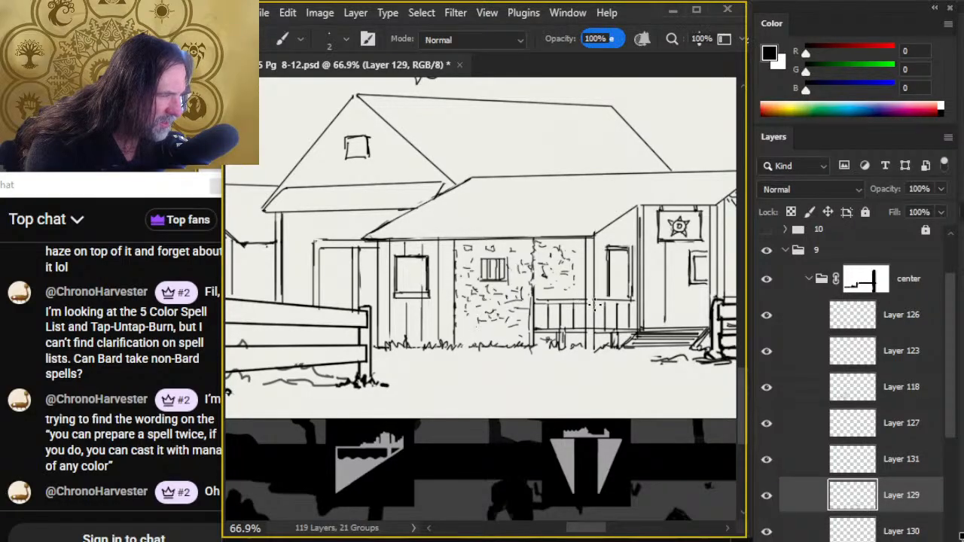
left_click(641, 303, "shift")
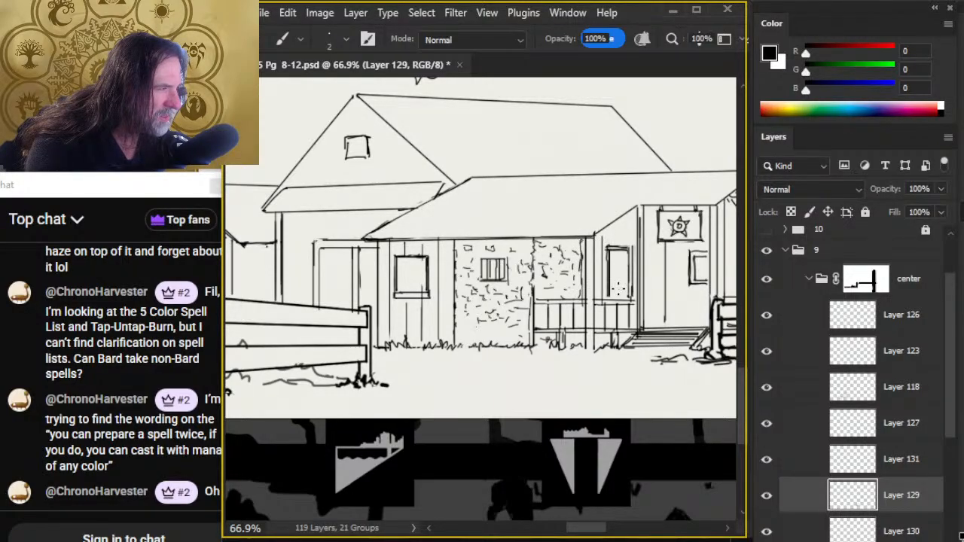
- Add vertical plank lines above and beside the porch door, reaching up to the sloping eave
left_click(619, 222)
left_click(620, 244, "shift")
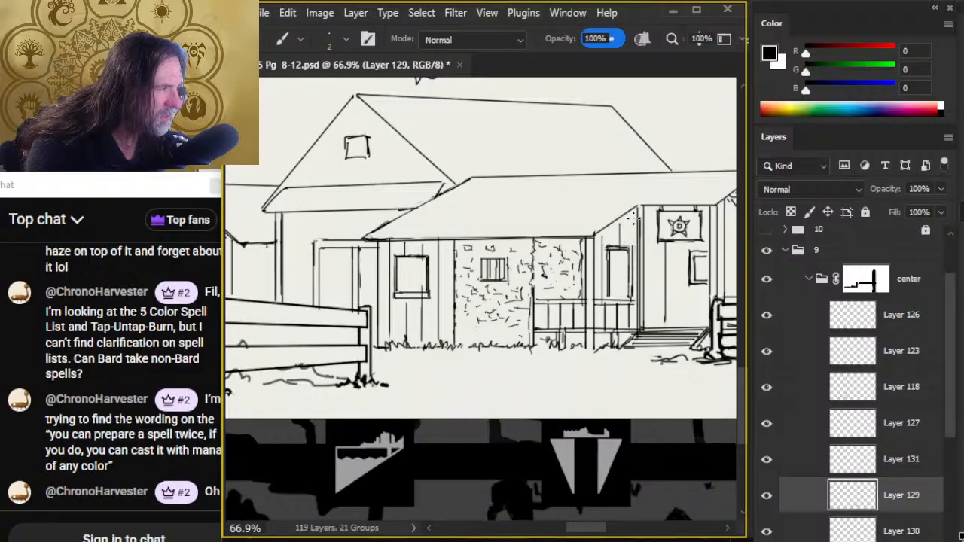
left_click(633, 213)
left_click(632, 239, "shift")
mouse_move(653, 218)
left_mouse_down()
mouse_move(659, 334)
mouse_move(567, 305)
left_mouse_up()
key("e")
key("b")
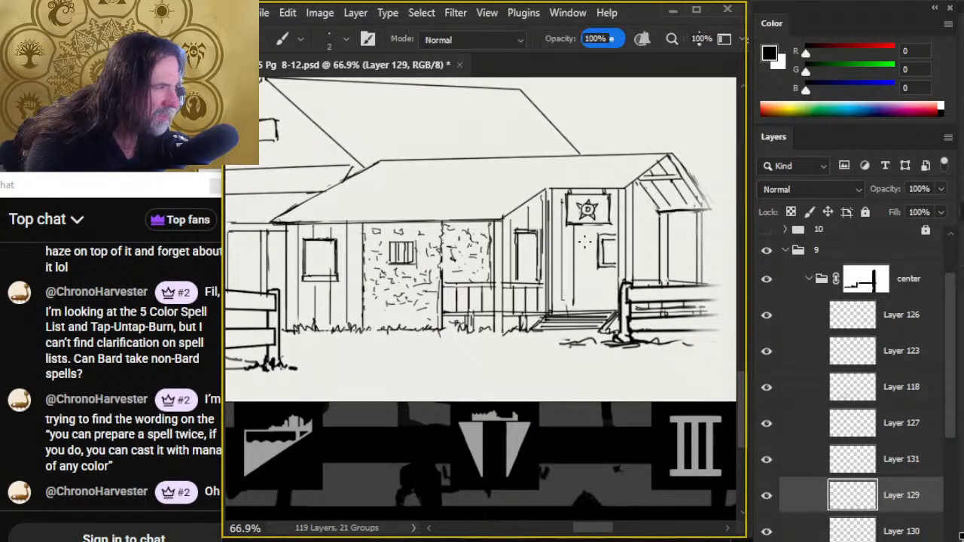
- Draw vertical plank lines on the wall below the star sign and on the side walls beneath the small gable
left_click(583, 226)
left_click(580, 305, "shift")
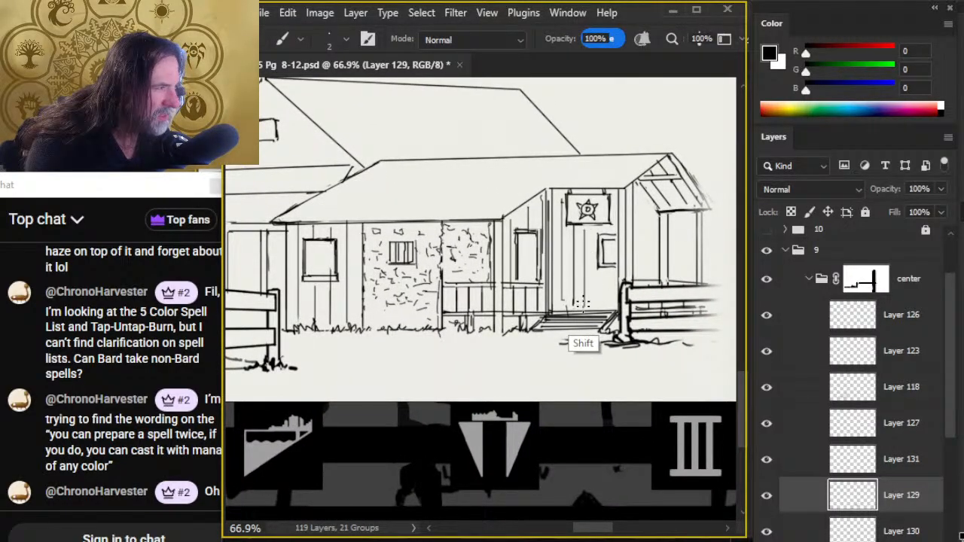
left_click(594, 234)
left_click(599, 295, "shift")
left_click_drag(640, 199, 642, 281)
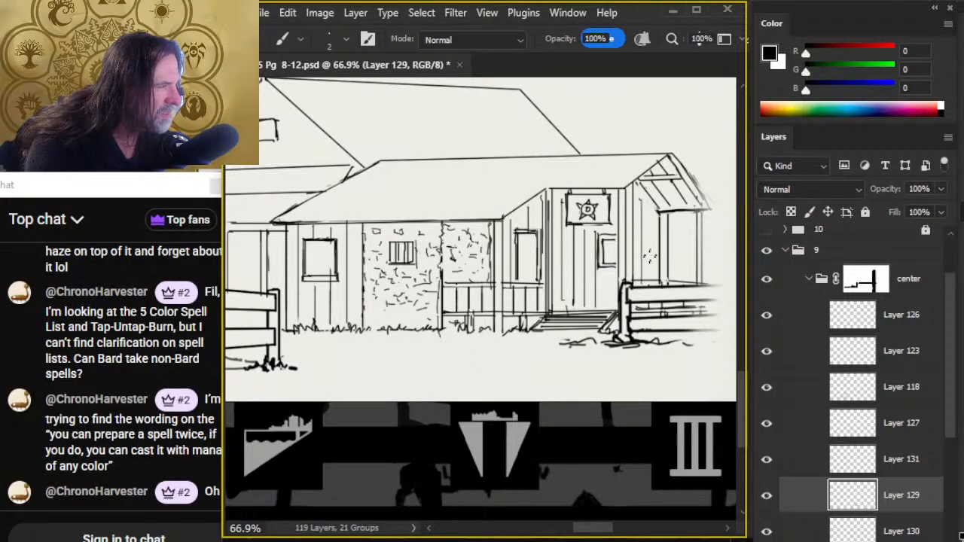
left_click_drag(652, 213, 654, 278)
key("e")
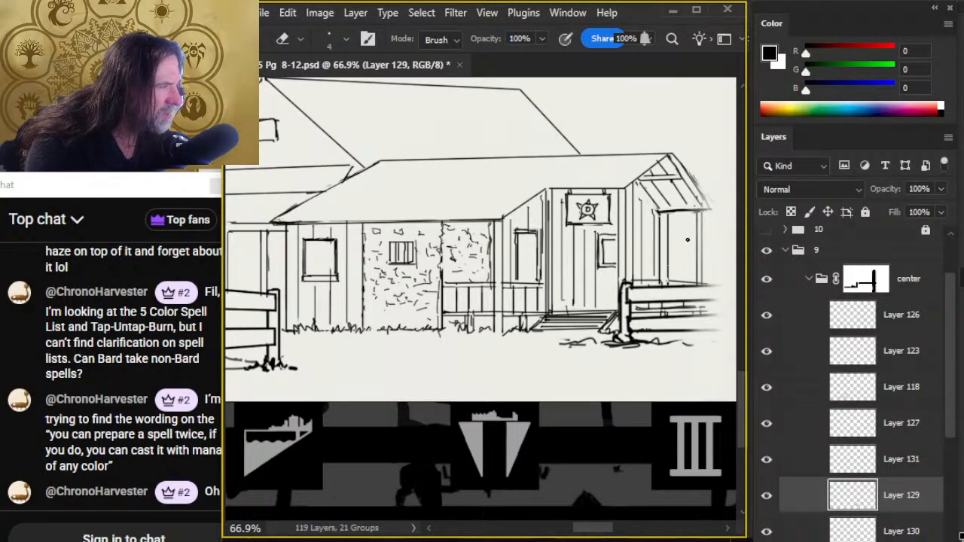
key("b")
left_click_drag(680, 219, 680, 280)
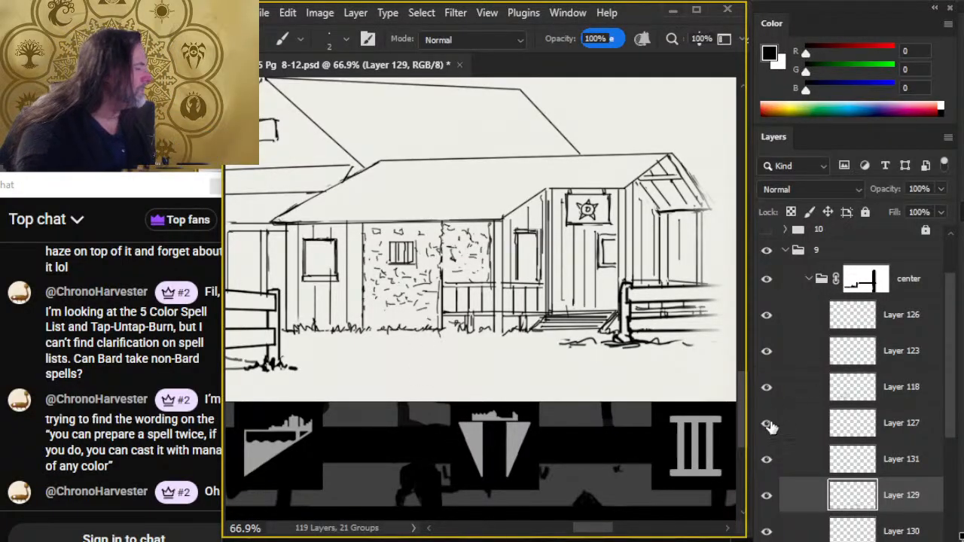
- Toggle Layer 131 to check its content, and merge it down into Layer 129
left_click(766, 463)
left_click(767, 462)
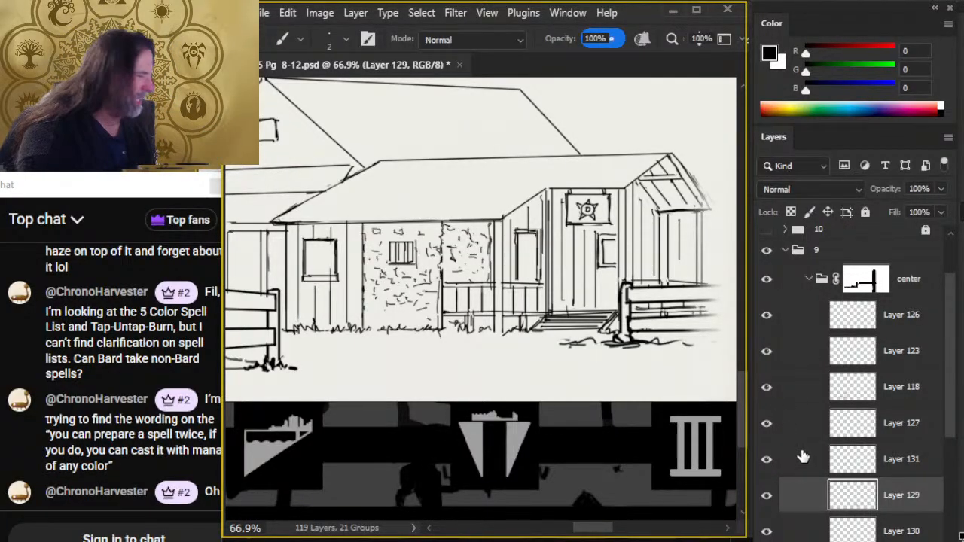
right_click(798, 459)
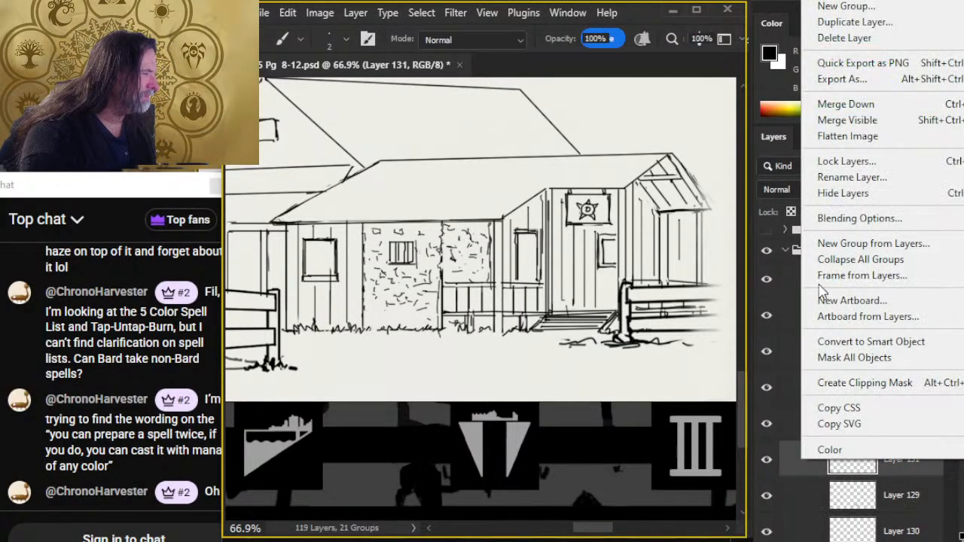
left_click(846, 109)
- Fill the larger window and the window below the star sign with horizontal slats, and draw an inner panel on the porch door
key("e")
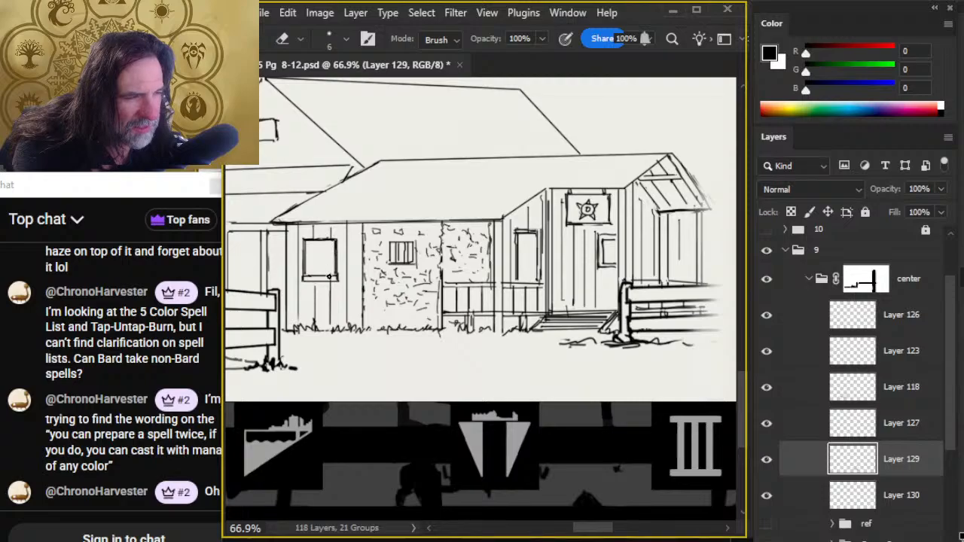
key("b")
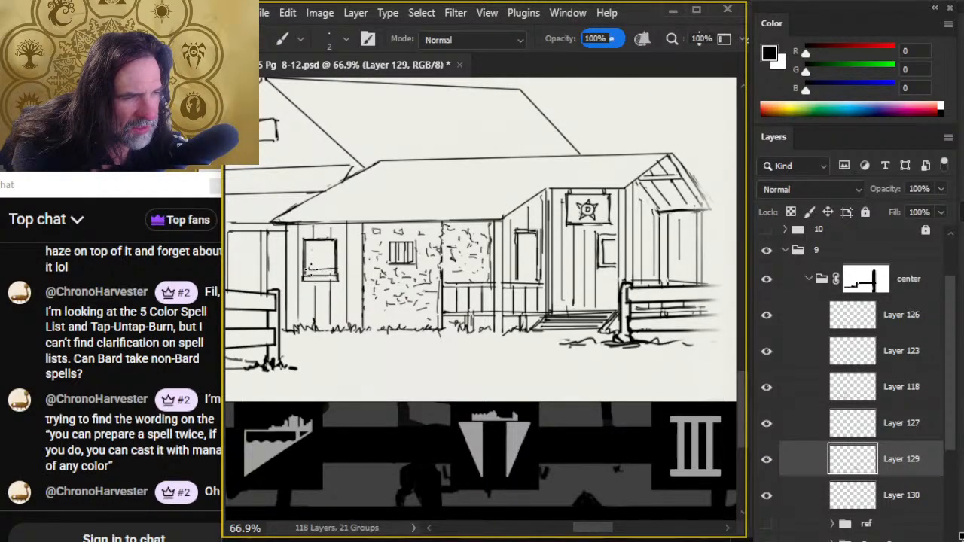
left_click_drag(303, 263, 338, 259)
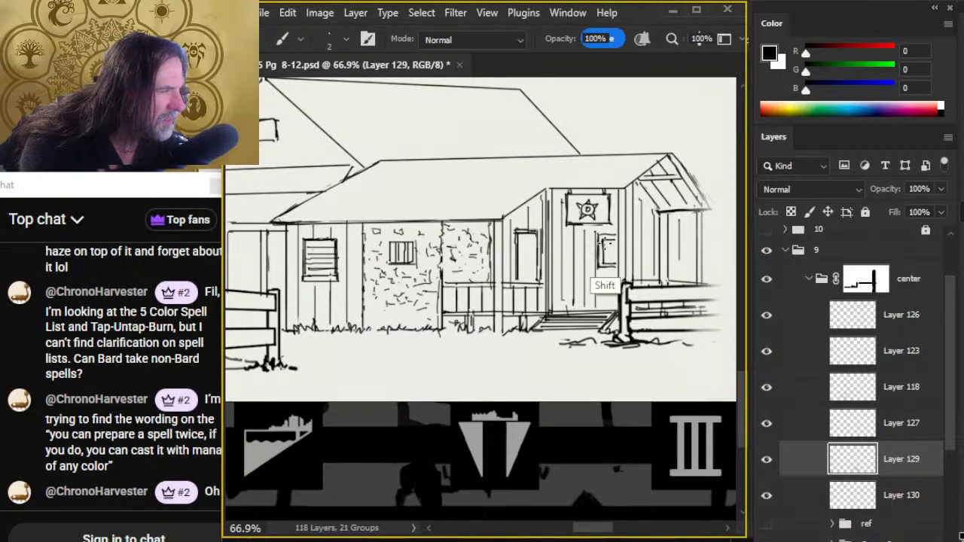
mouse_move(606, 243)
left_mouse_down()
mouse_move(617, 241)
mouse_move(614, 262)
left_mouse_up()
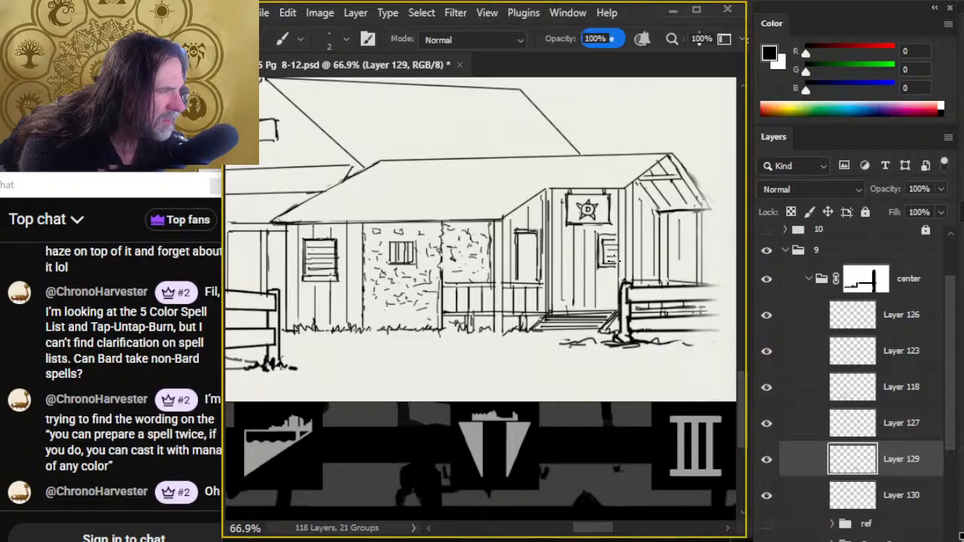
mouse_move(524, 236)
left_mouse_down()
mouse_move(523, 265)
mouse_move(535, 238)
mouse_move(535, 260)
left_mouse_up()
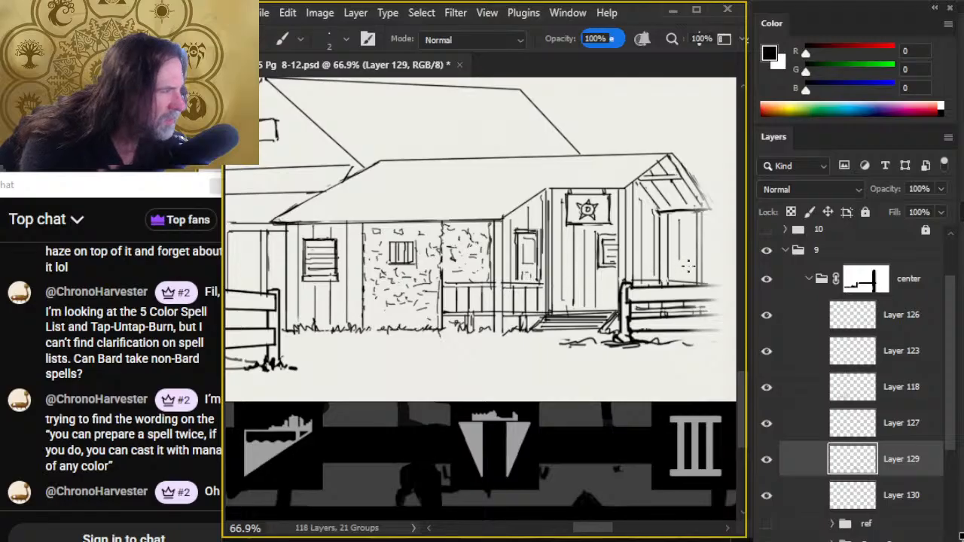
- Add another vertical plank line to the far side wall beneath the small gable
left_click_drag(687, 220, 686, 282)
key("r")
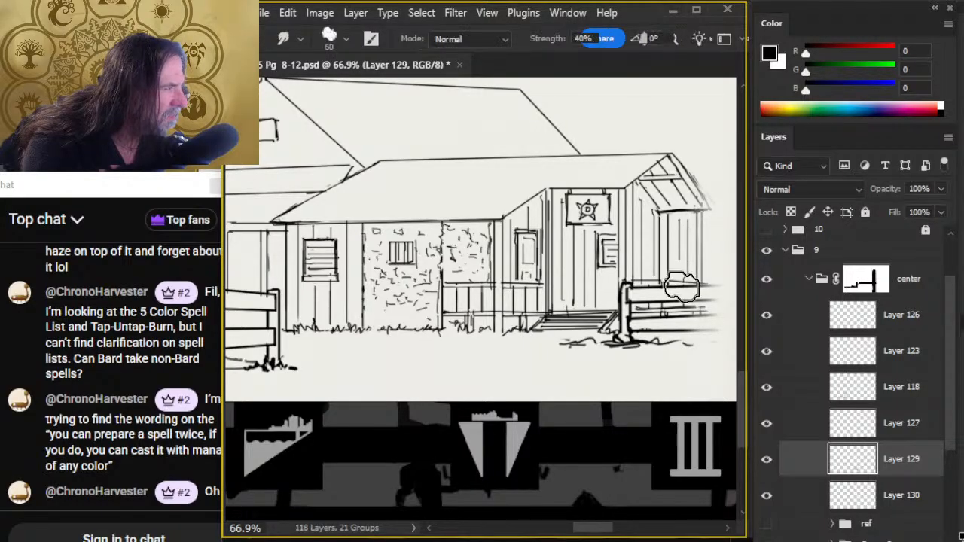
key("b")
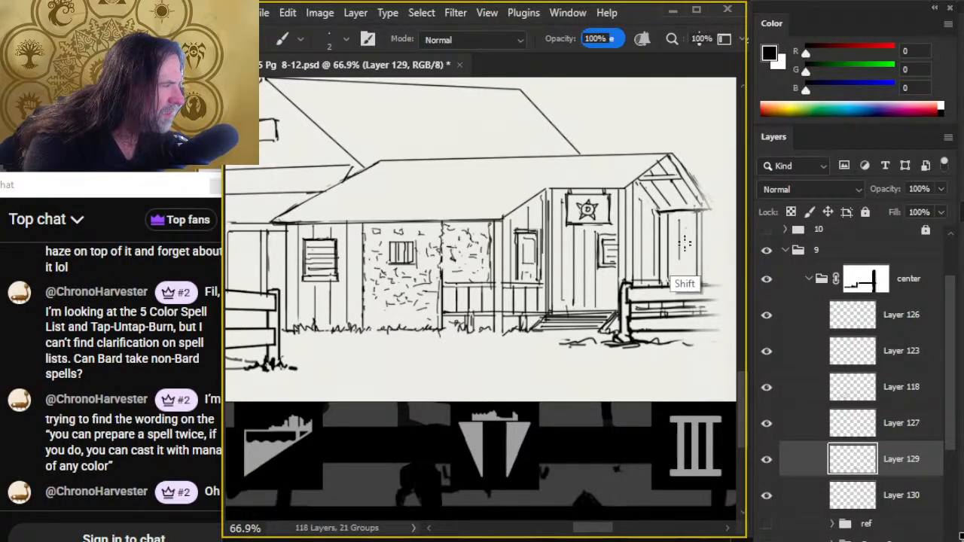
- Set the eraser to 23% opacity and size 9, and soften the plank lines on the gable-side wall and below the sign
key("e")
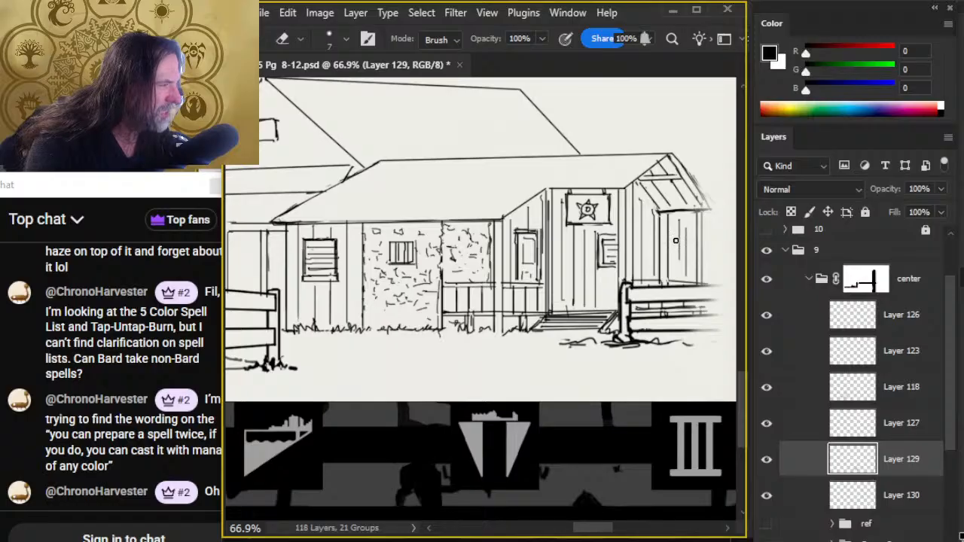
key("2")
key("3")
key("bracketright")
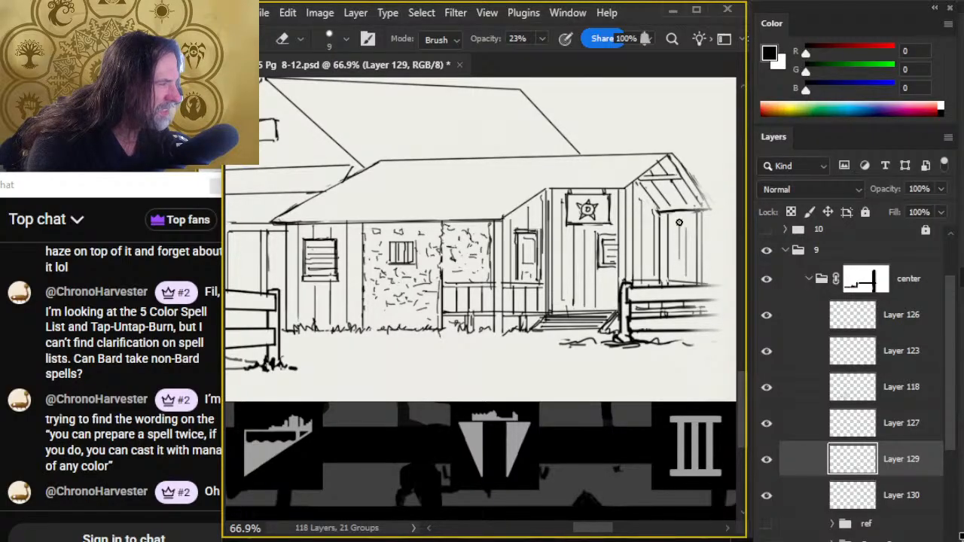
mouse_move(637, 215)
left_mouse_down()
mouse_move(638, 260)
mouse_move(640, 238)
mouse_move(653, 261)
left_mouse_up()
mouse_move(574, 235)
left_mouse_down()
mouse_move(574, 288)
mouse_move(585, 289)
left_mouse_up()
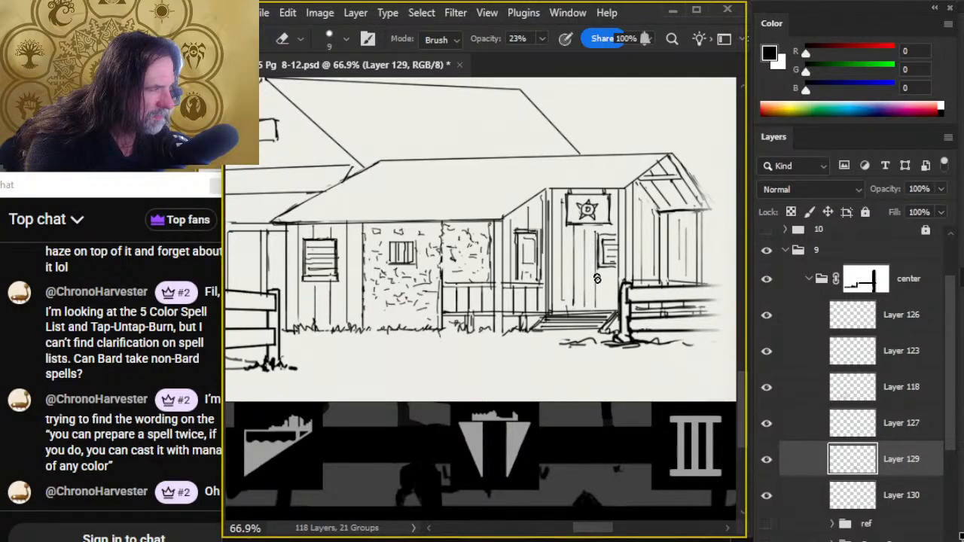
- Fade more of the plank lines on the sign wall and above the porch door with the 23% eraser
key("b")
key("e")
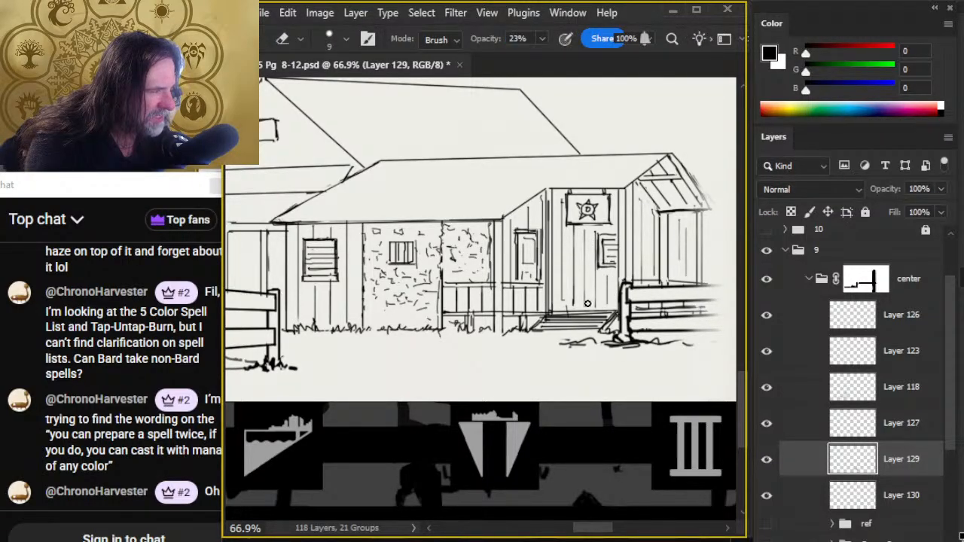
mouse_move(565, 289)
left_mouse_down()
mouse_move(561, 260)
mouse_move(561, 295)
left_mouse_up()
mouse_move(572, 258)
left_mouse_down()
mouse_move(572, 294)
mouse_move(578, 241)
left_mouse_up()
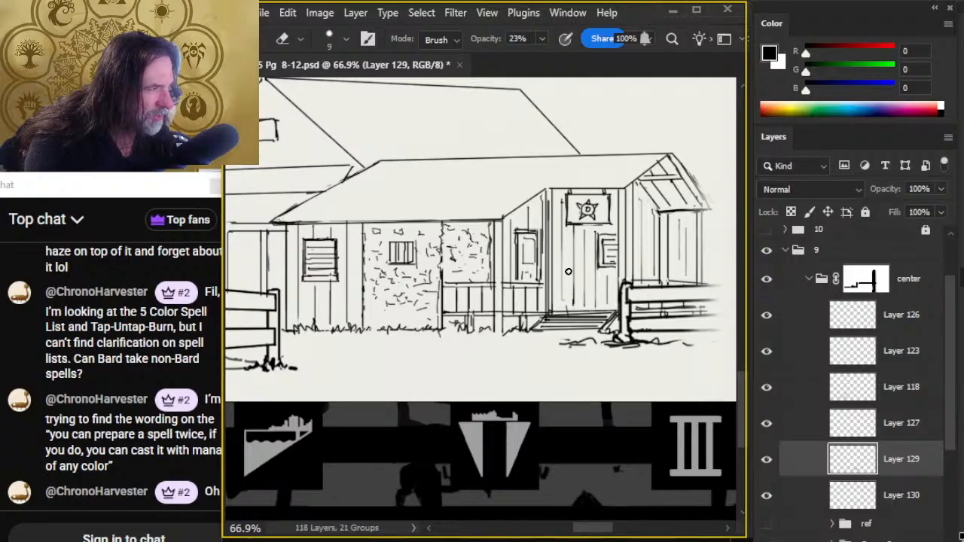
left_click_drag(521, 209, 527, 228)
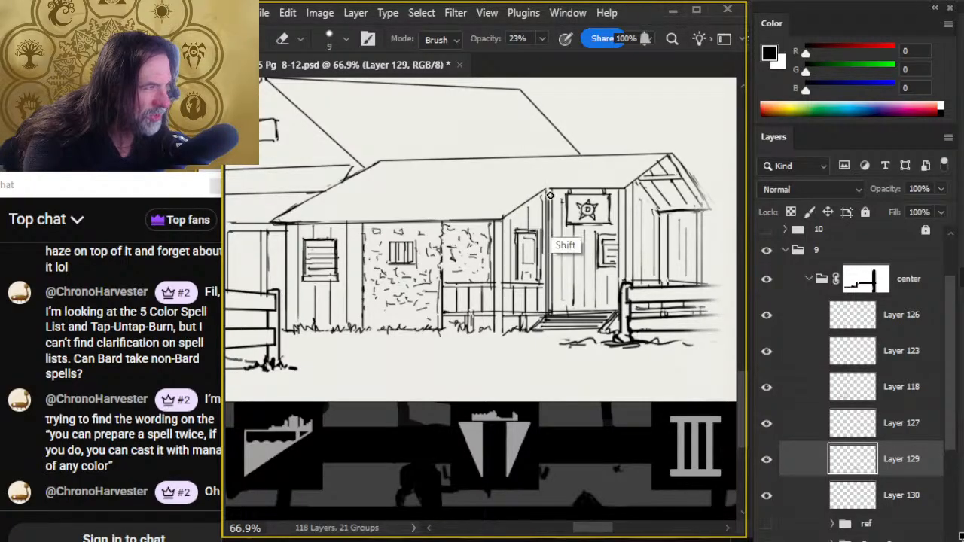
- Lighten the corner lines between the porch door and the sign wall, and re-ink them as straight verticals
left_click_drag(548, 196, 548, 233)
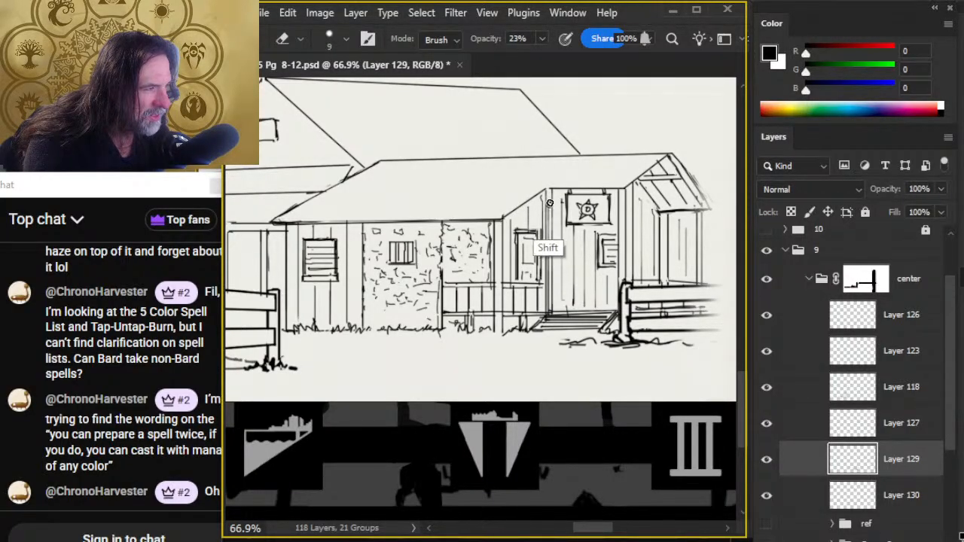
key("b")
left_click_drag(552, 193, 550, 289)
left_click_drag(547, 199, 549, 290)
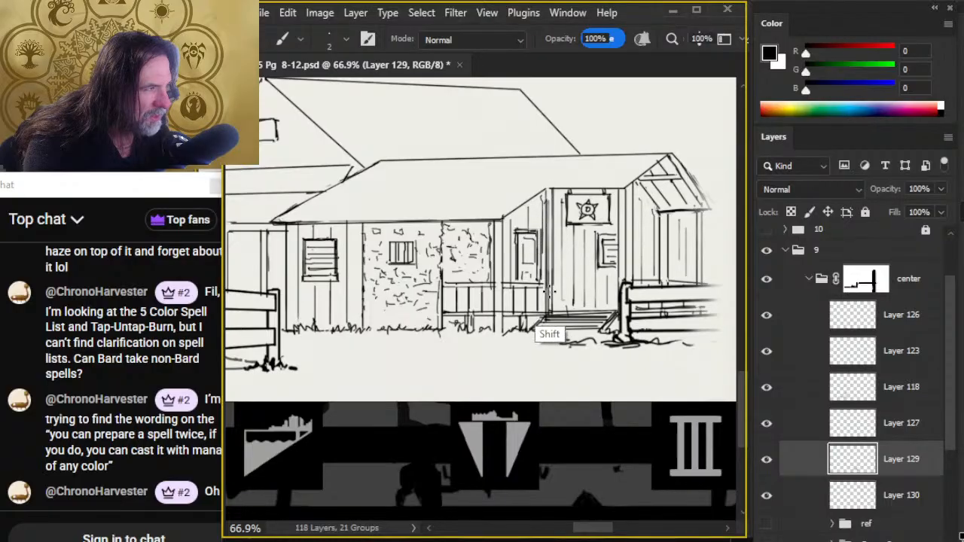
key("e")
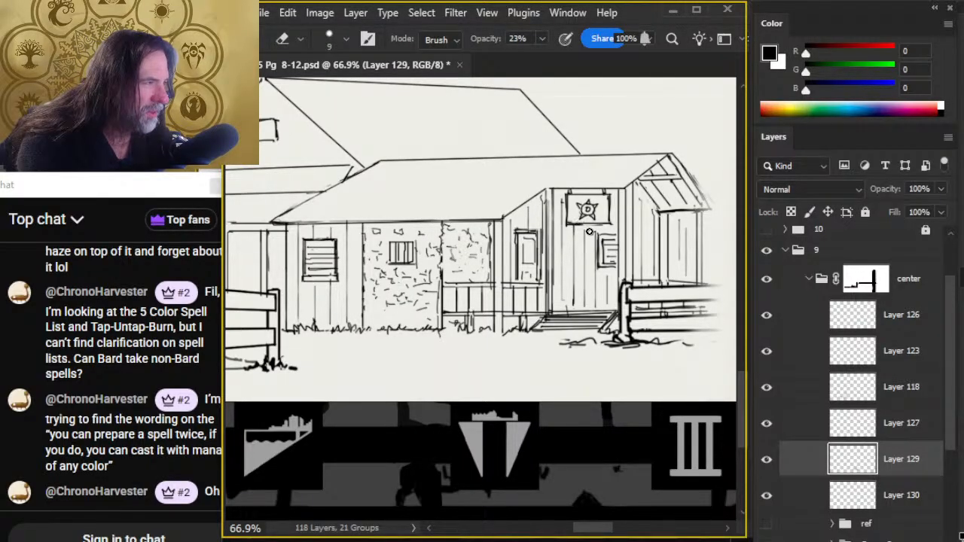
- Create a new layer and ink a straight plank line across the front building's roof just above the eave
key("ctrl+space")
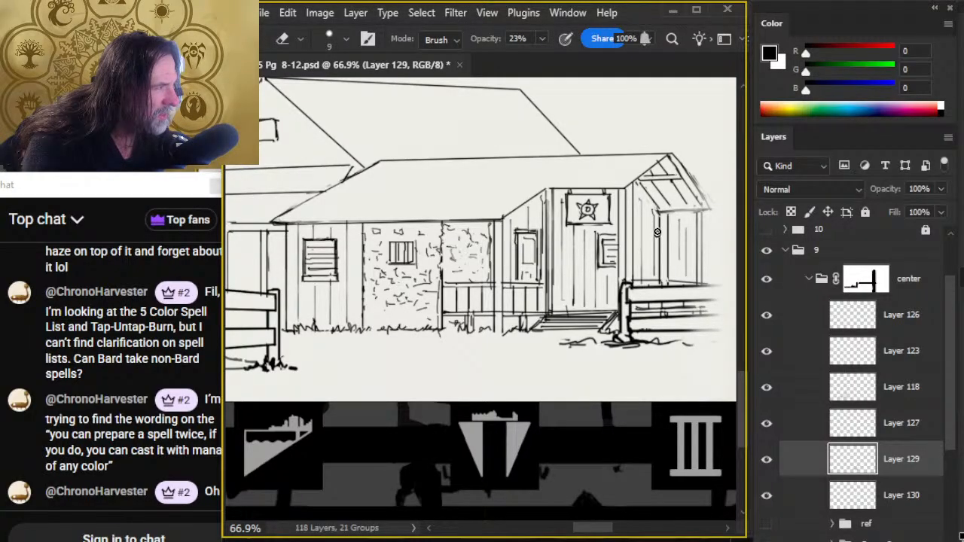
key("ctrl+space")
left_click_drag(667, 369, 531, 366)
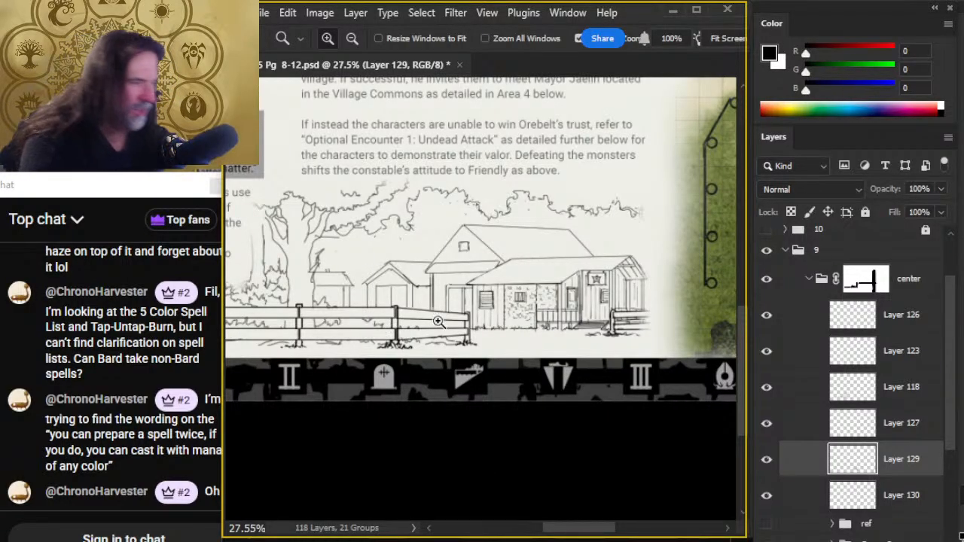
left_click(525, 303)
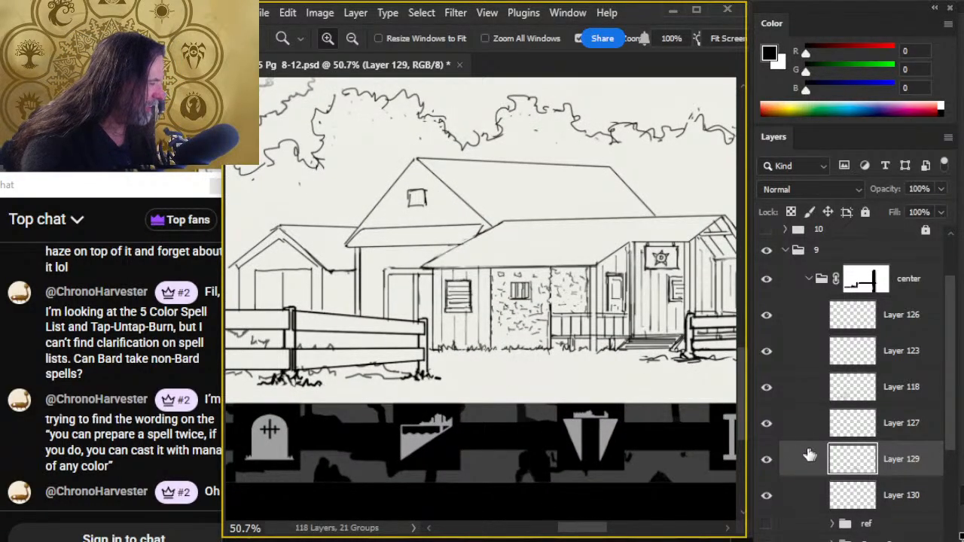
left_click(887, 541)
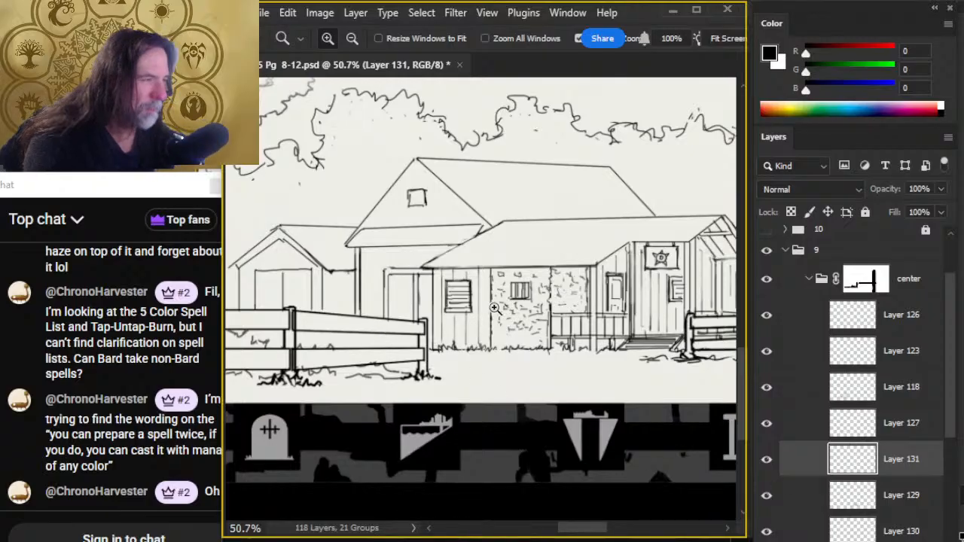
scroll(502, 277, "up", 3)
key("b")
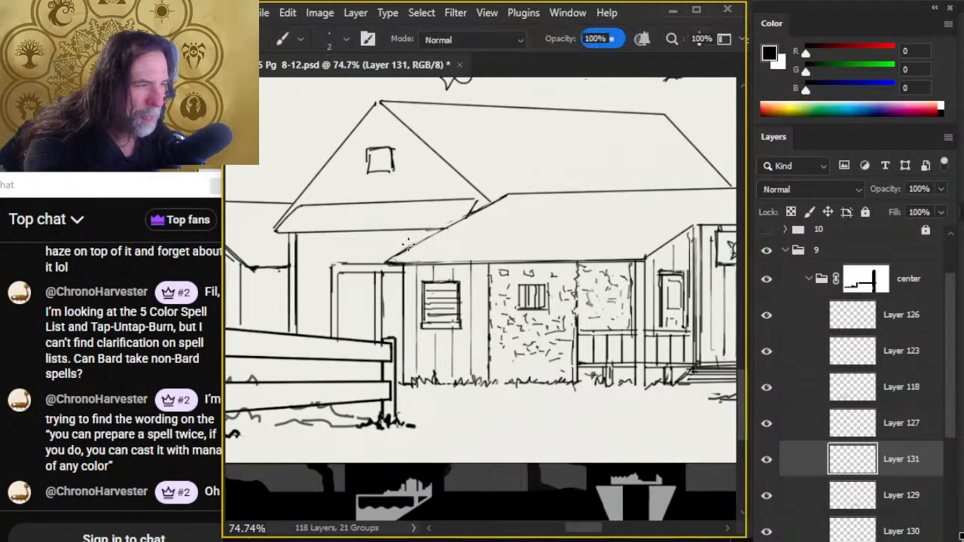
key("l")
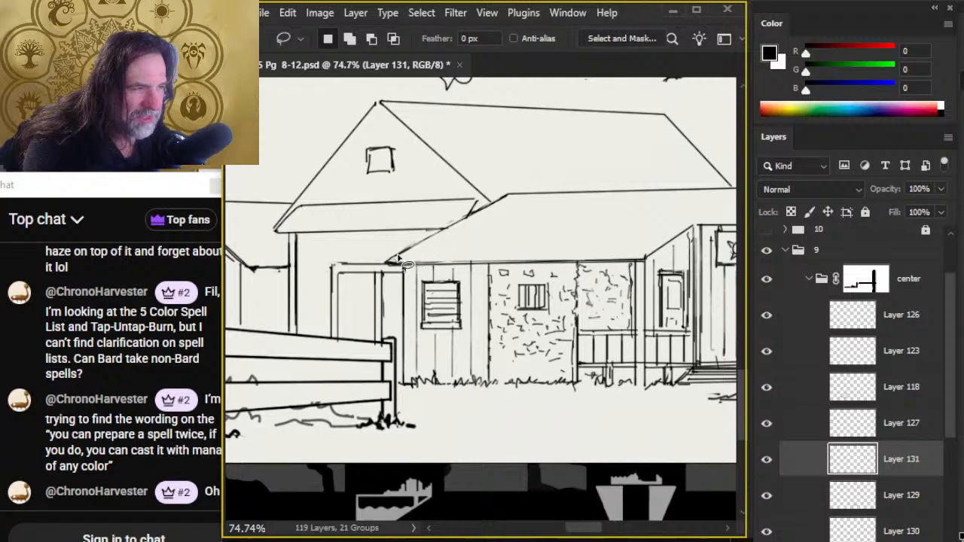
key("b")
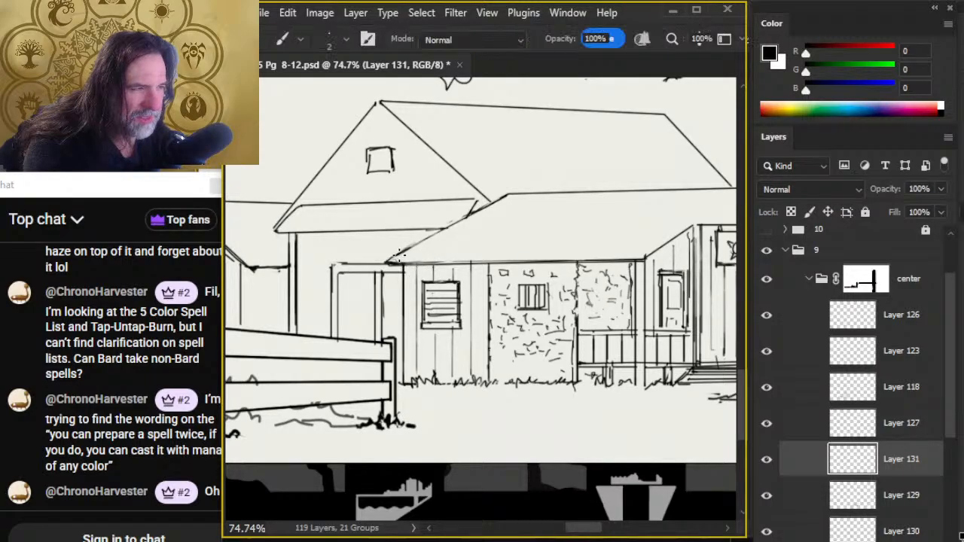
left_click(661, 246, "shift")
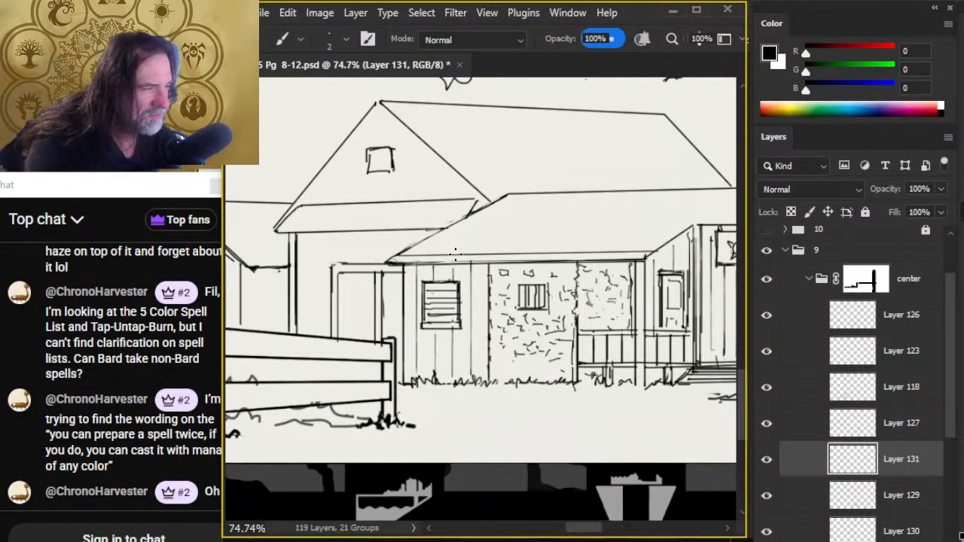
- Duplicate the new plank line onto its own layer and shift the copy slightly up the front roof
key("l")
mouse_move(521, 217)
left_mouse_down()
mouse_move(389, 232)
mouse_move(690, 265)
left_mouse_up()
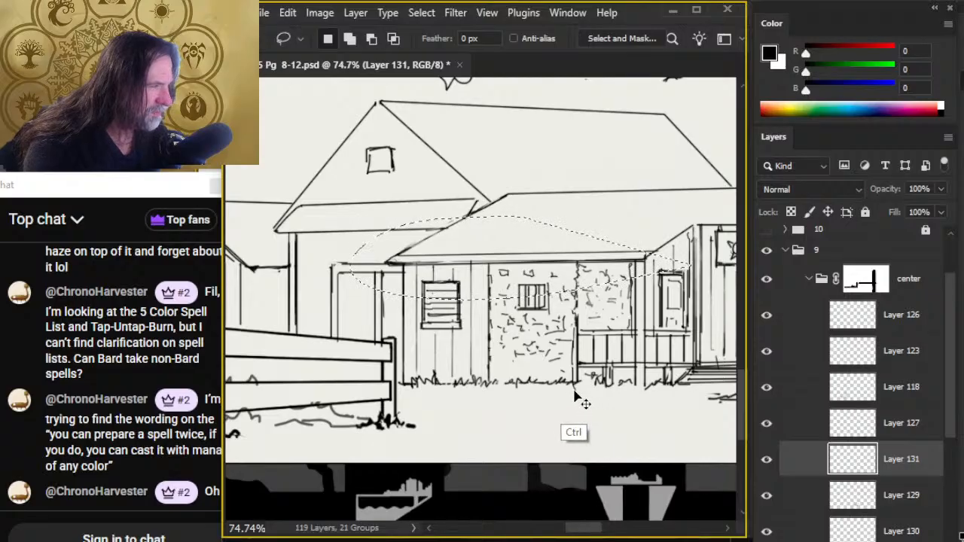
key("ctrl+j")
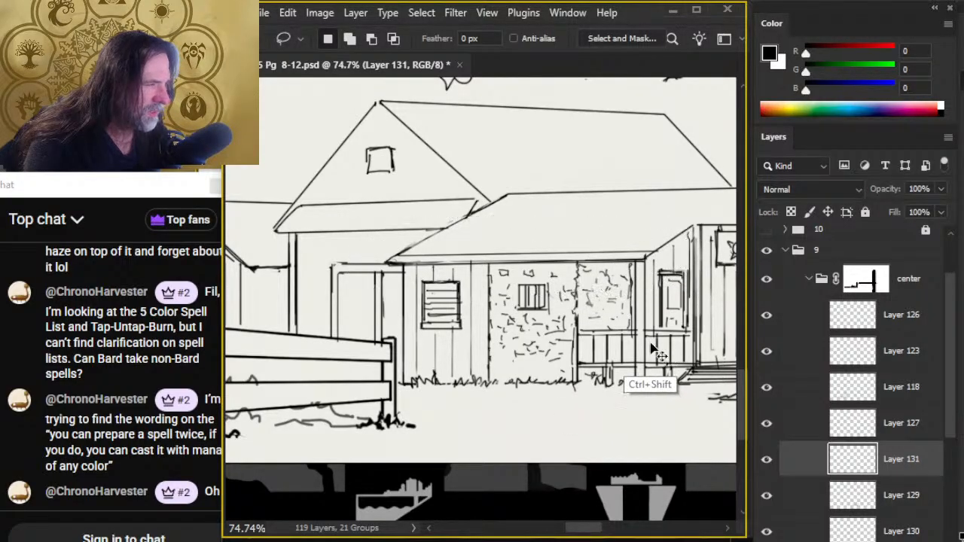
key("v")
left_click_drag(629, 331, 639, 324)
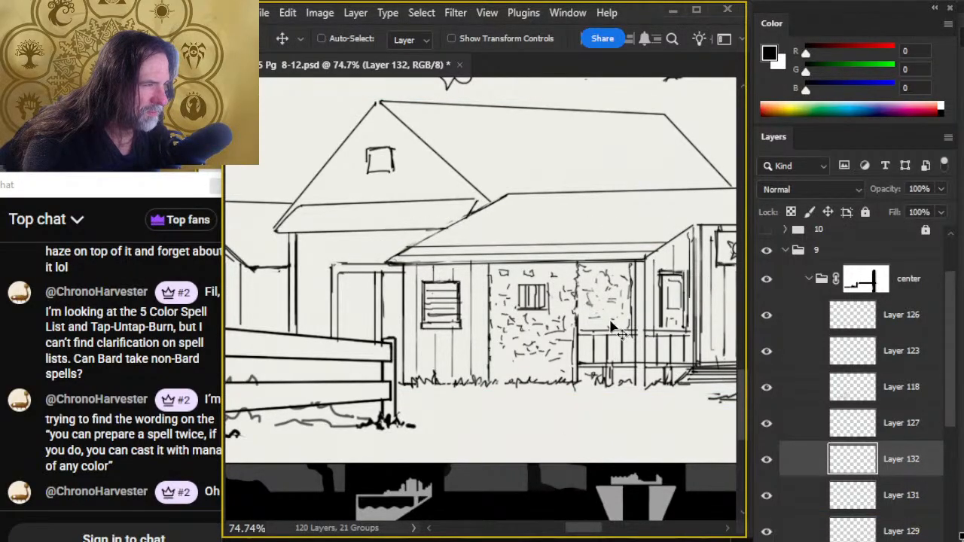
key("l")
right_click(586, 296)
left_click(636, 451)
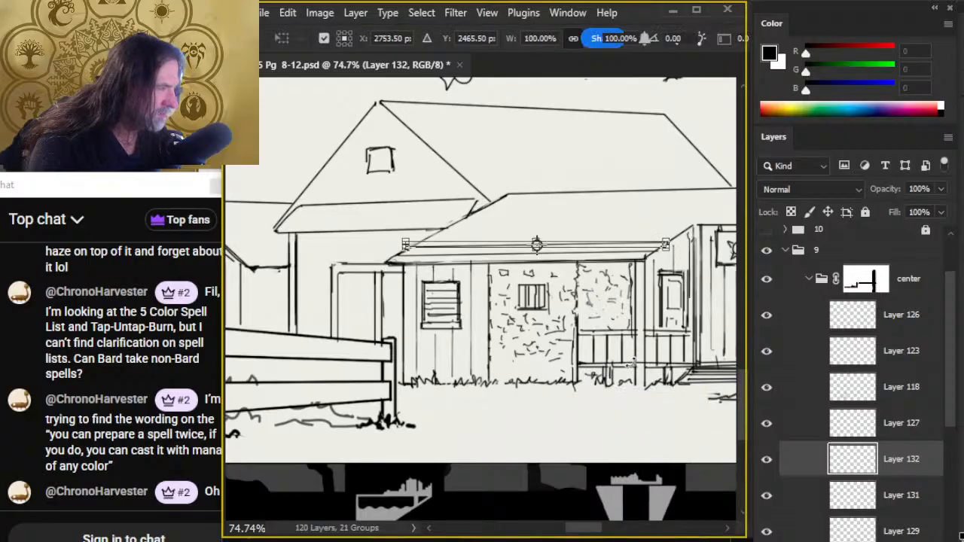
right_click(633, 363)
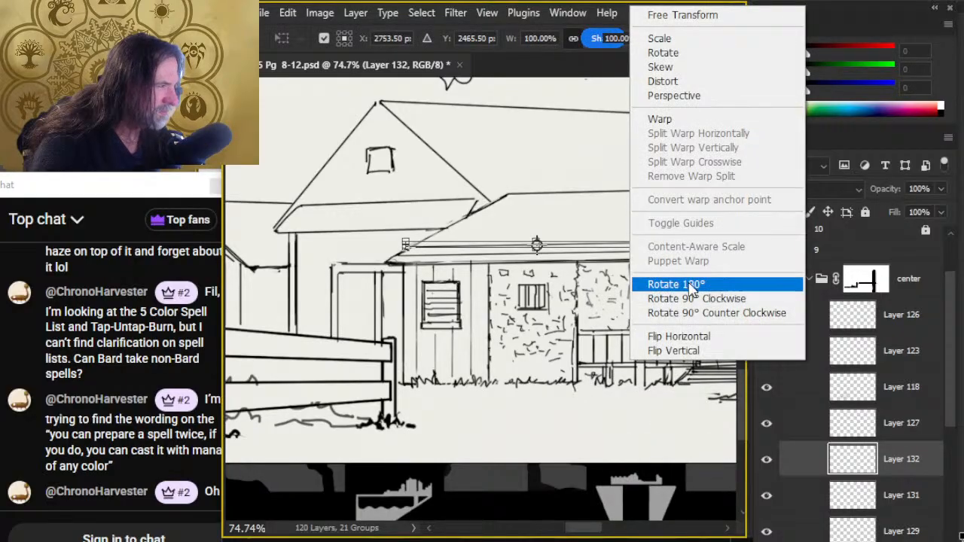
left_click(609, 323)
key("Return")
left_click_drag(631, 339, 583, 338)
- Ink three more straight plank lines across the front roof, spaced further up the slope, with the top one reaching the sign gable
key("z")
left_click_drag(624, 287, 555, 307)
key("b")
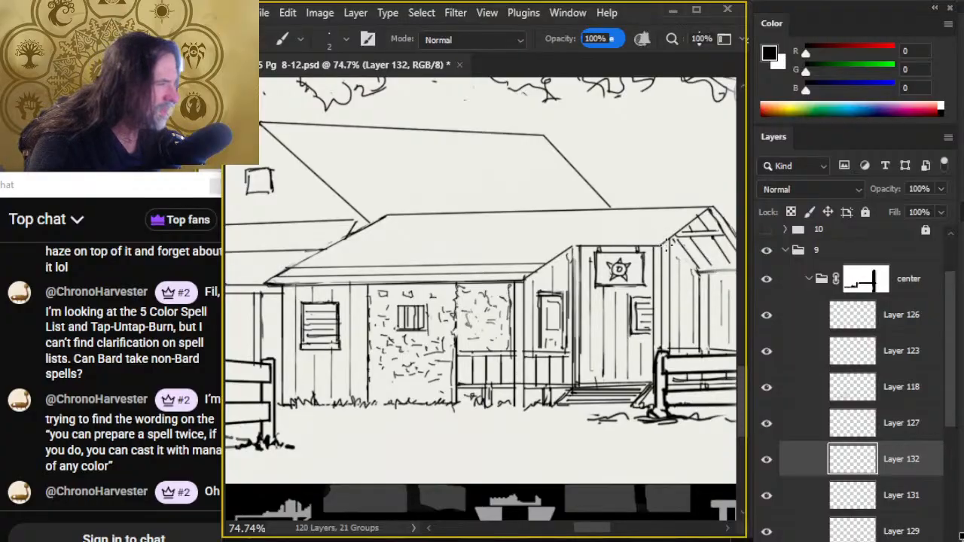
left_click(657, 246)
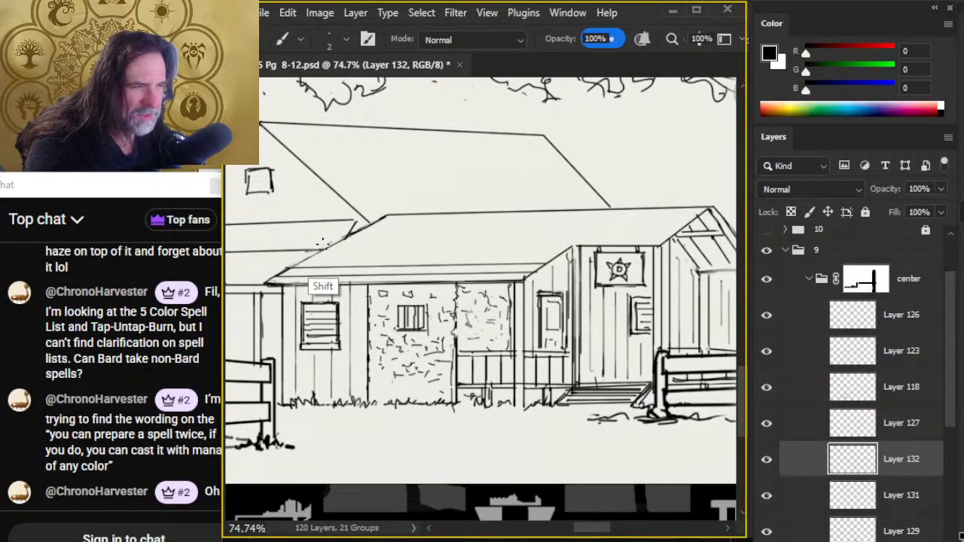
left_click(324, 250, "shift")
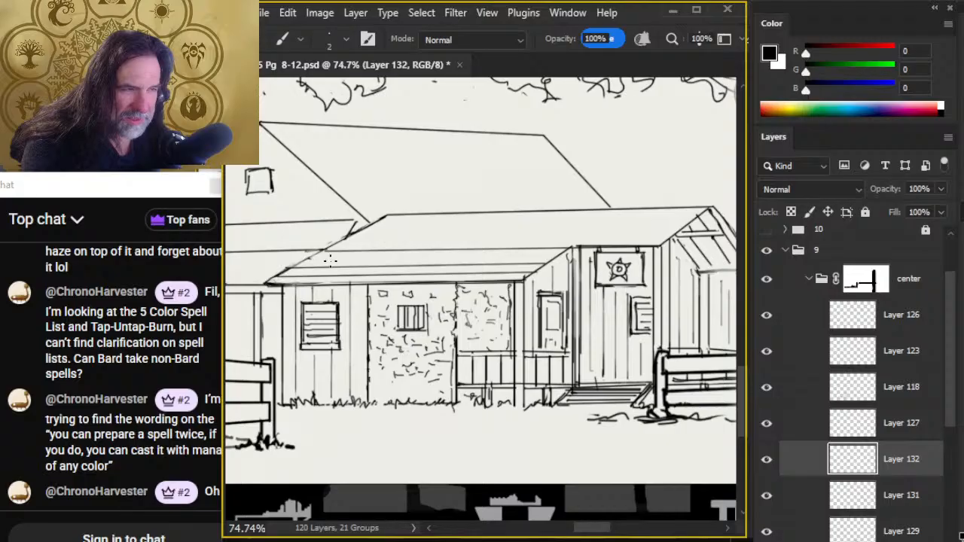
left_click(555, 257, "shift")
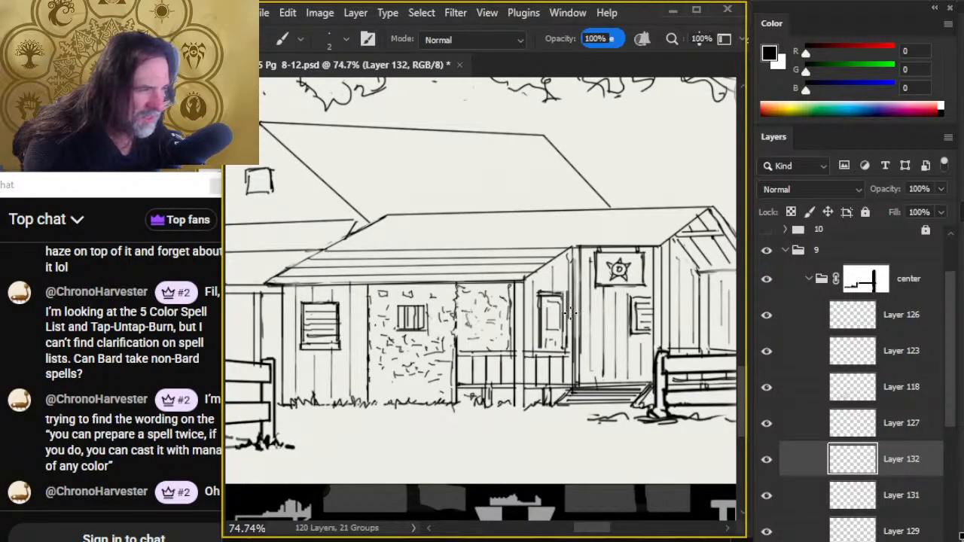
key("ctrl+z")
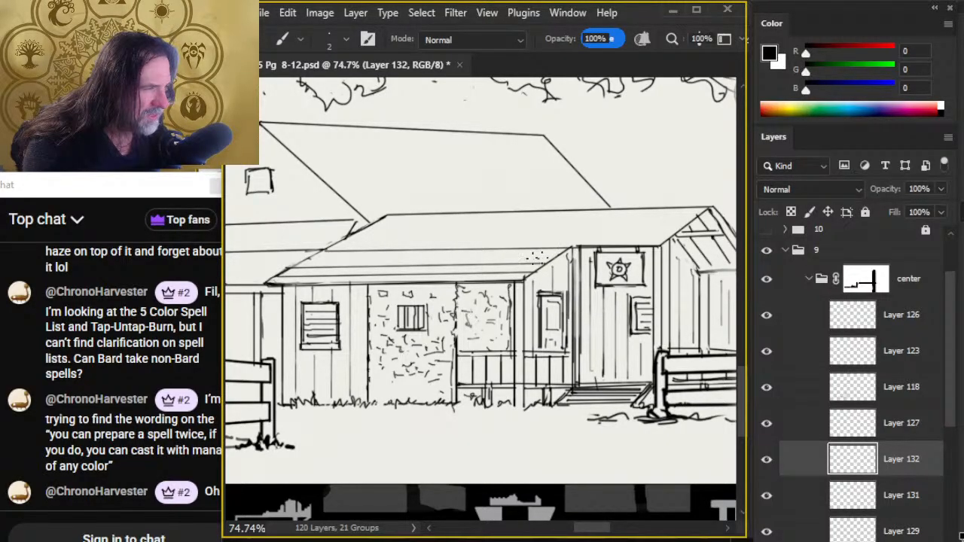
left_click(303, 261, "shift")
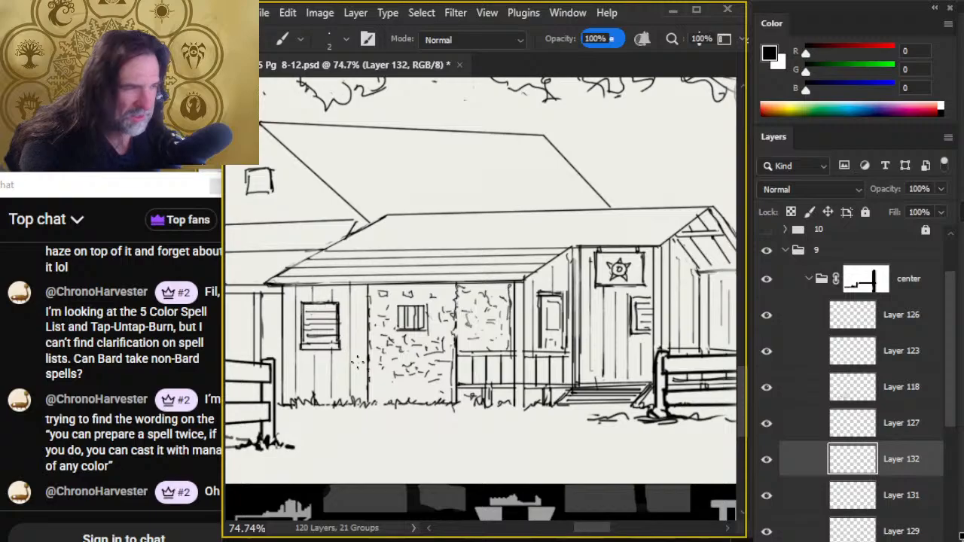
left_click(339, 239)
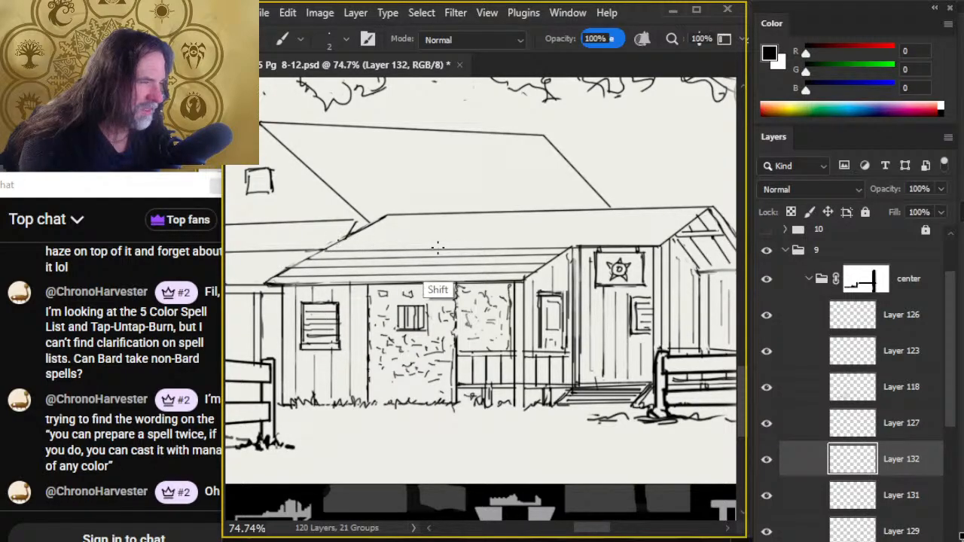
left_click(673, 232, "shift")
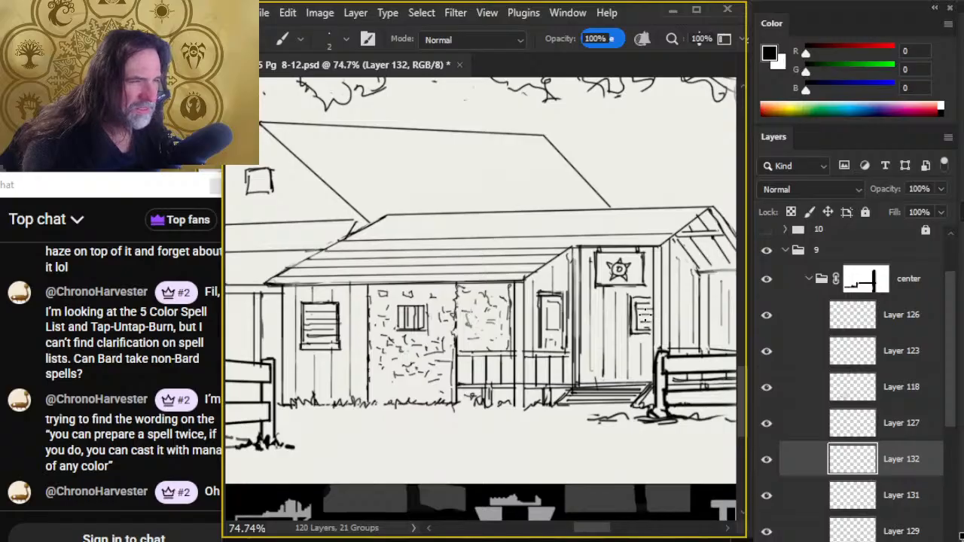
- Lasso the topmost plank line, copy it to a new layer, and nudge the copy up the roof by one plank width
key("l")
mouse_move(324, 238)
left_mouse_down()
mouse_move(343, 242)
mouse_move(320, 230)
mouse_move(366, 251)
mouse_move(674, 239)
left_mouse_up()
key("v")
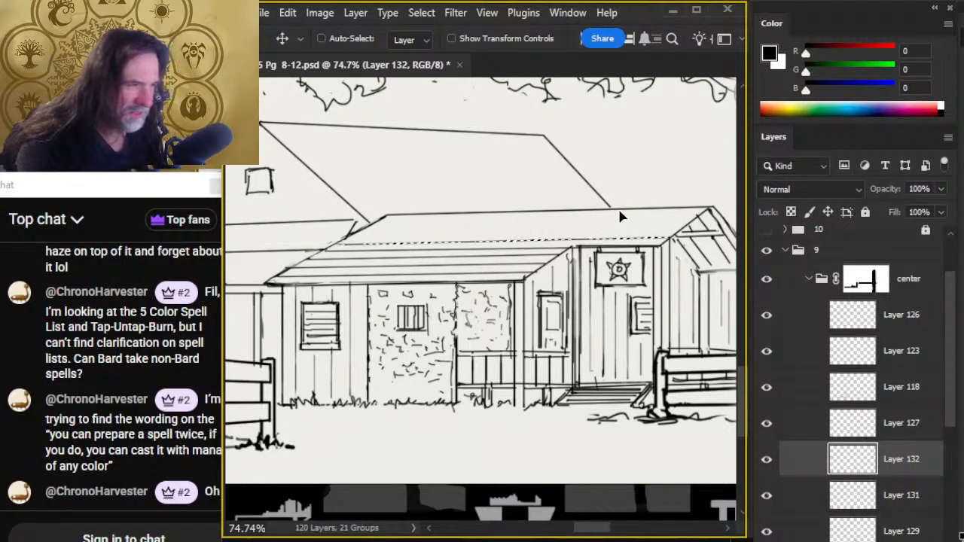
key("ctrl")
key("ctrl+j")
key("Up")
key("Up")
key("Up")
key("Up")
key("Up")
key("Up")
key("Up")
key("Up")
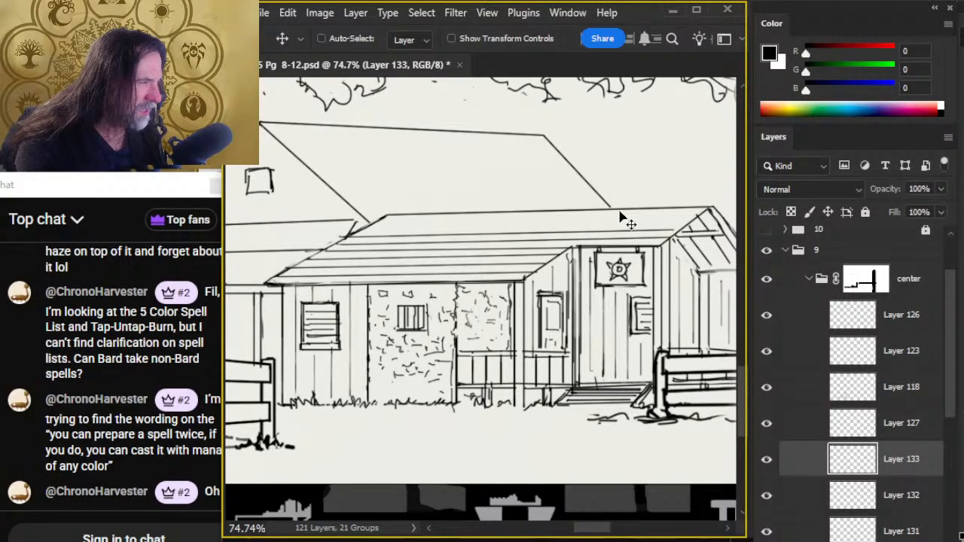
key("Up")
key("Up")
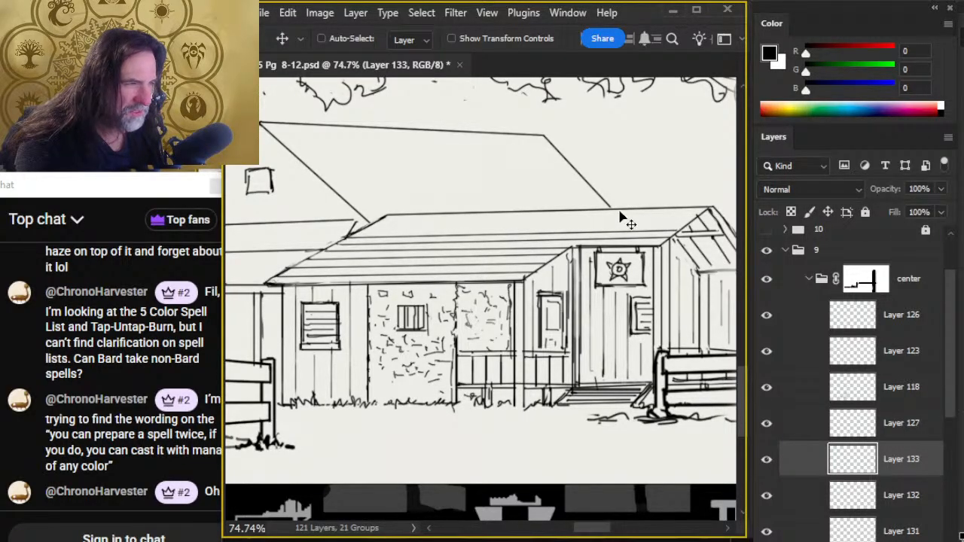
key("Up")
- Add another copy of the plank line inside a new layer group and nudge it upward
key("Up")
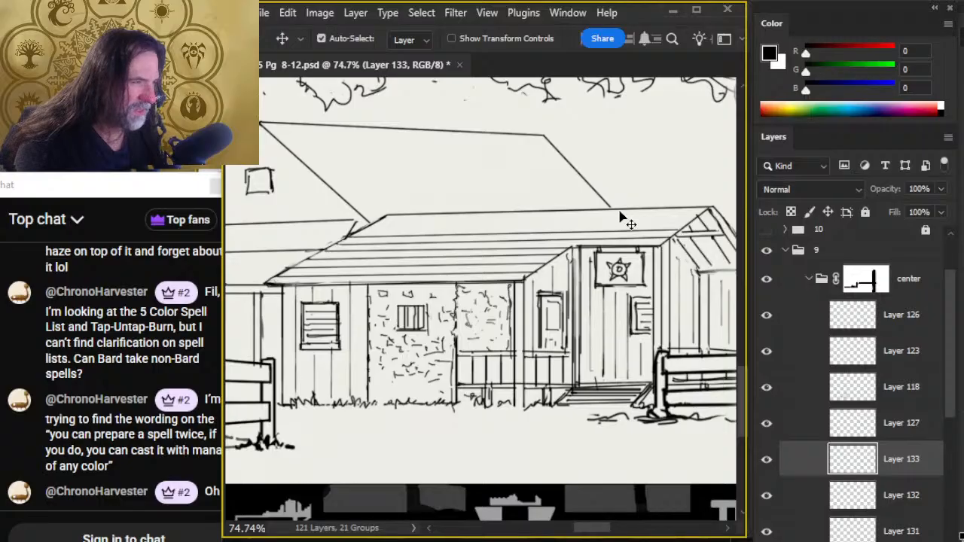
key("ctrl+g")
key("Up")
key("Up")
key("Up")
key("Up")
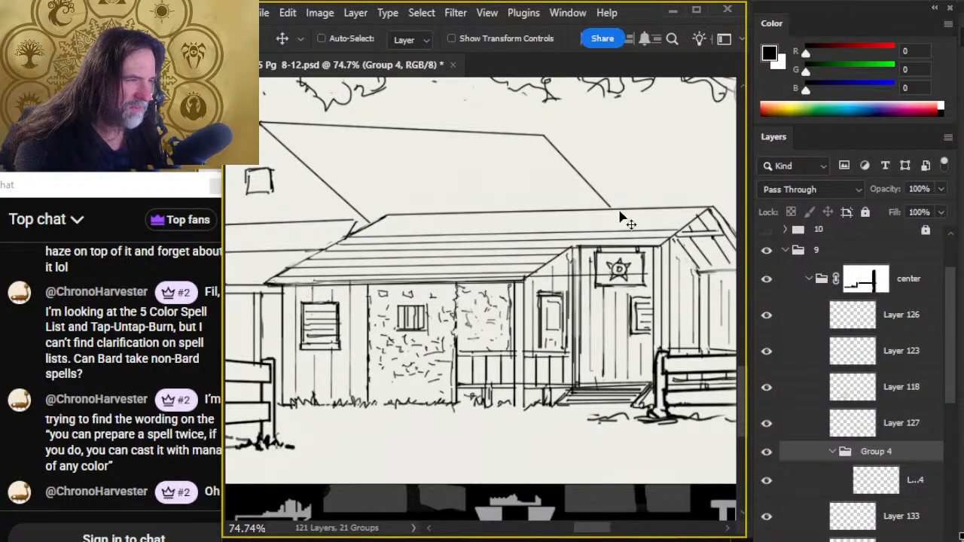
key("ctrl+f")
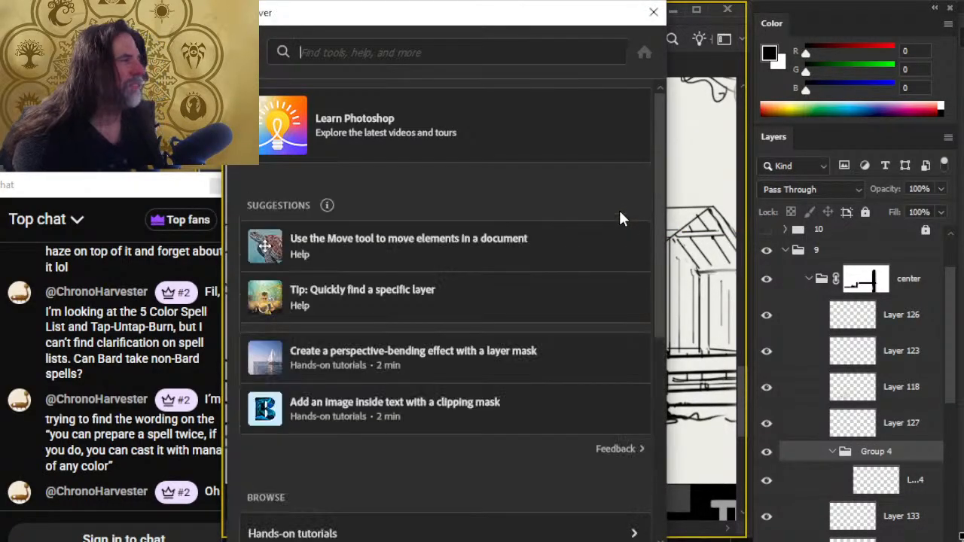
left_click(651, 12)
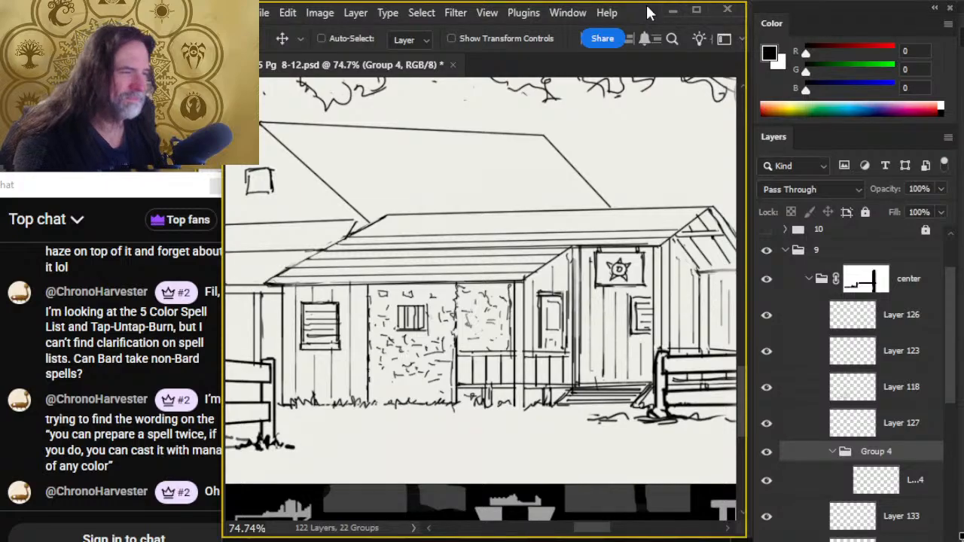
- Fine-tune the grouped plank line's height so it sits evenly between the roof ridge and the plank line below
key("shift+Up")
key("shift+Up")
key("shift+Up")
key("shift+Up")
key("shift+Up")
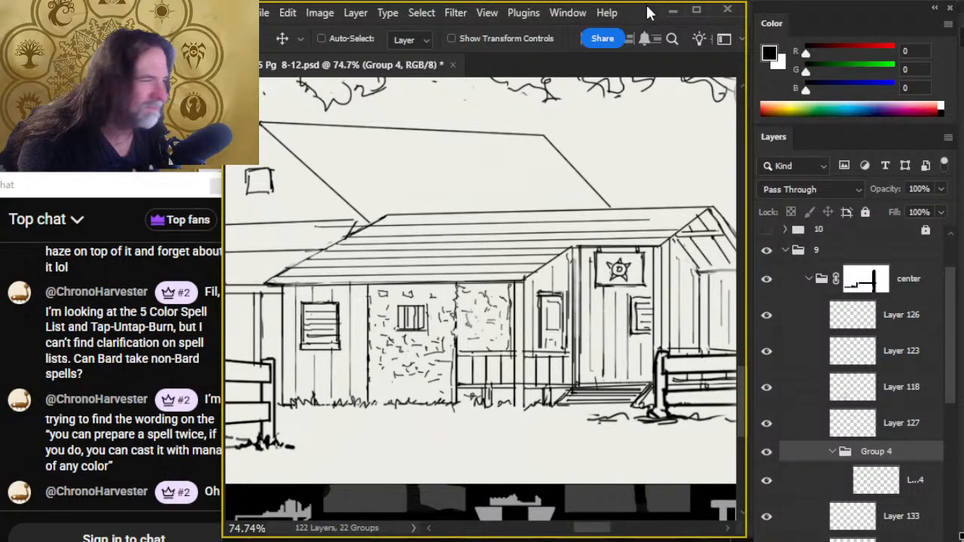
key("Down")
key("Down")
key("Down")
key("Down")
key("Down")
key("Down")
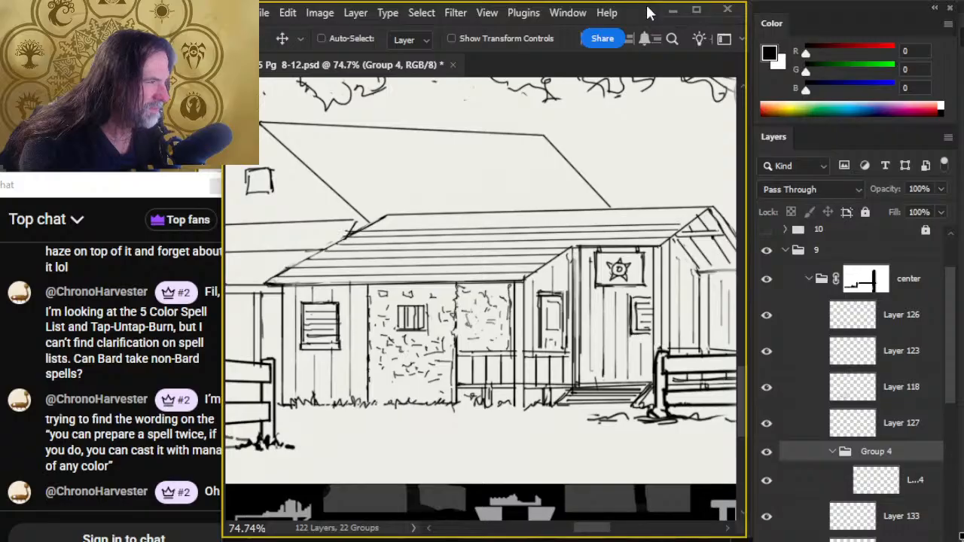
key("Up")
key("Up")
key("Up")
key("Up")
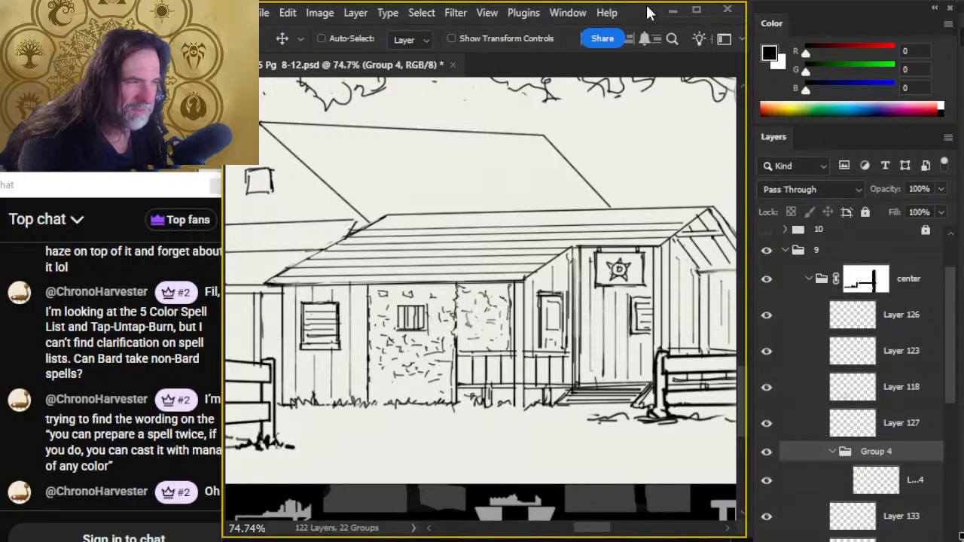
key("Down")
key("Down")
key("Down")
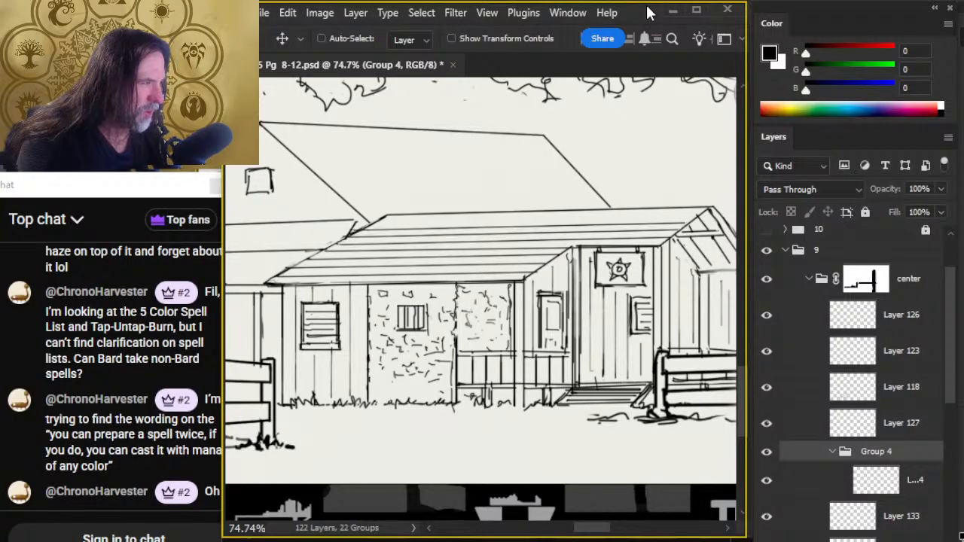
key("Up")
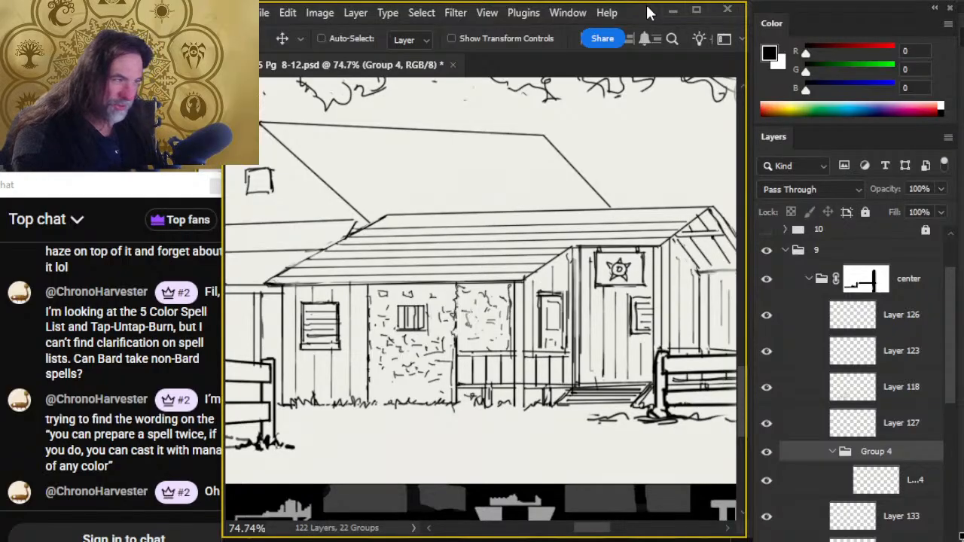
key("Up")
- Lasso a large area over the front roof, fill it with white on a new layer, and deselect
key("l")
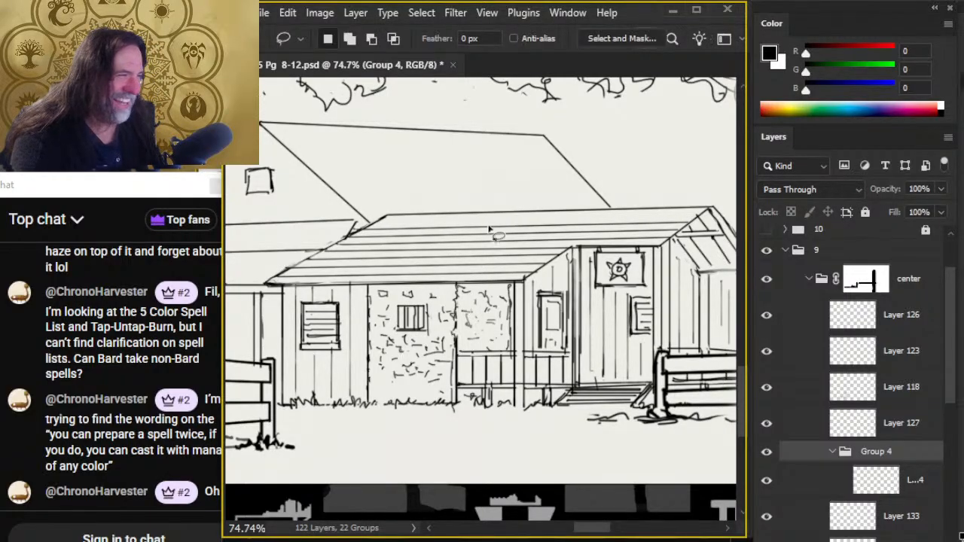
mouse_move(538, 176)
left_mouse_down()
mouse_move(517, 310)
mouse_move(639, 210)
mouse_move(655, 259)
left_mouse_up()
key("ctrl+shift+alt+n")
key("ctrl+BackSpace")
key("ctrl+d")
key("v")
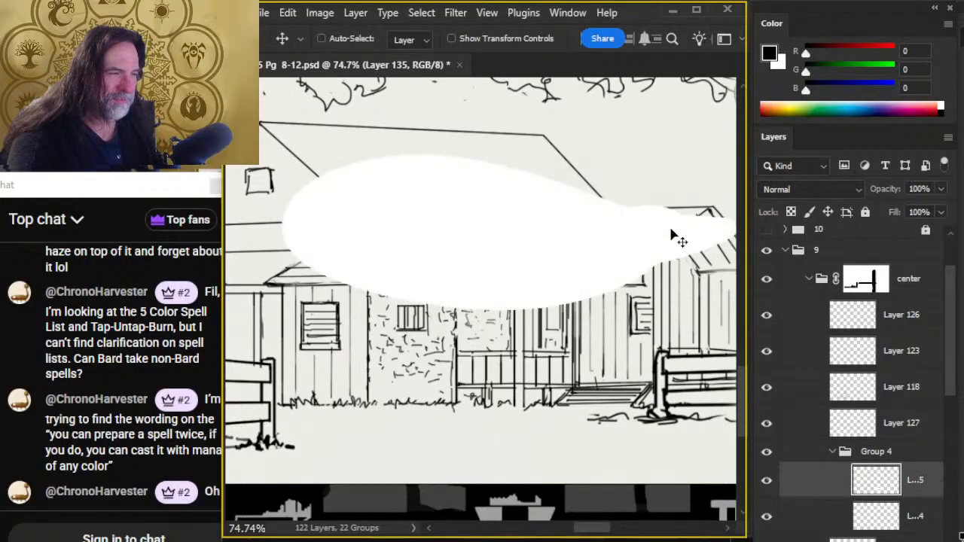
- Undo the white fill over the front roof, deselect, and ungroup Group 4
key("ctrl+z")
key("ctrl+z")
key("ctrl+z")
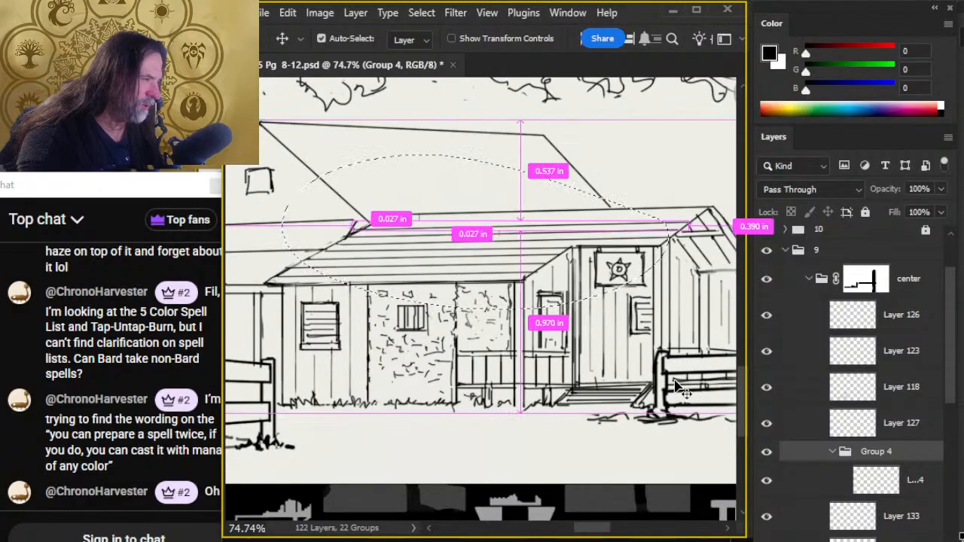
key("ctrl+d")
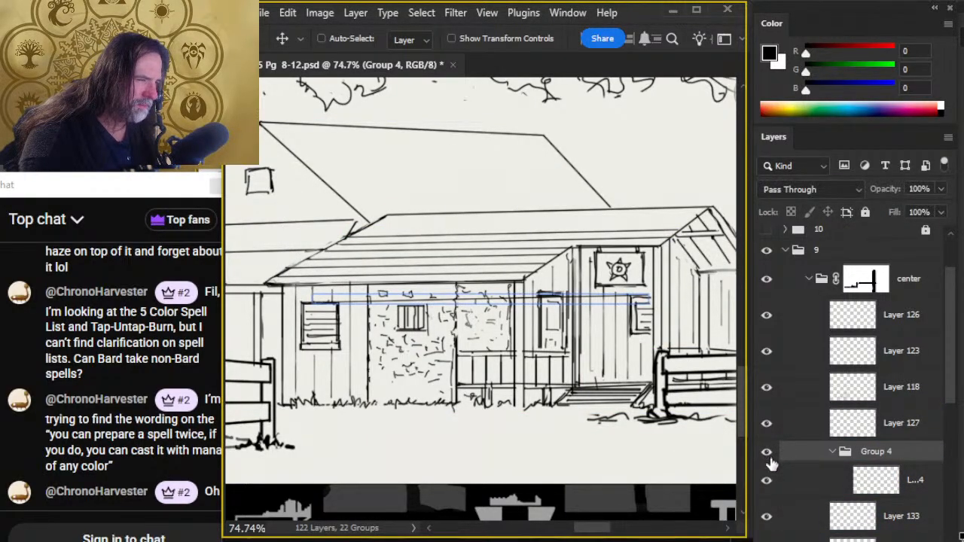
key("ctrl+shift+g")
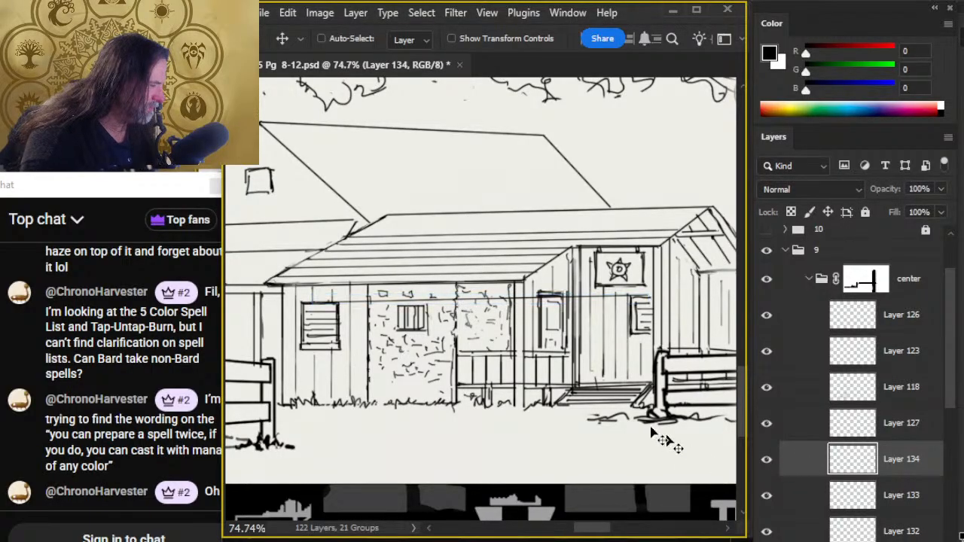
- Reposition the ungrouped plank line on Layer 134 so it sits evenly above the plank line below it on the front roof
left_click_drag(575, 439, 623, 377)
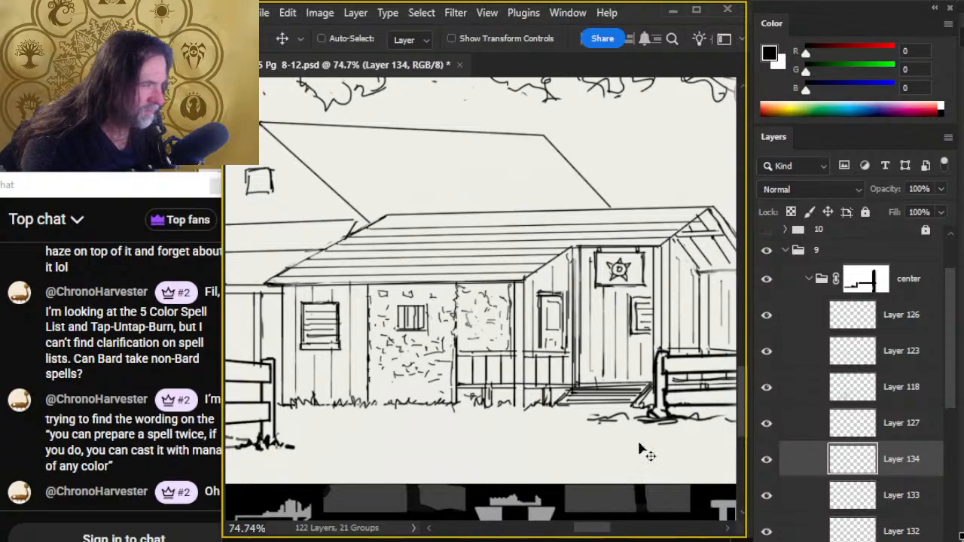
left_click(767, 424)
left_click(768, 425)
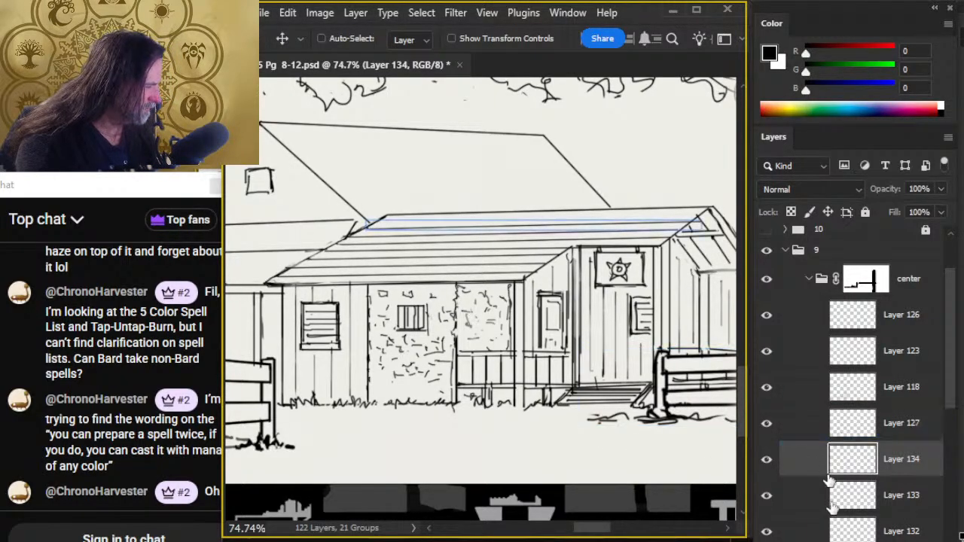
- Lasso the plank line on Layer 134, copy it to a new layer, and place the copy just below the front roof's ridge
key("l")
mouse_move(446, 172)
left_mouse_down()
mouse_move(351, 187)
mouse_move(592, 186)
left_mouse_up()
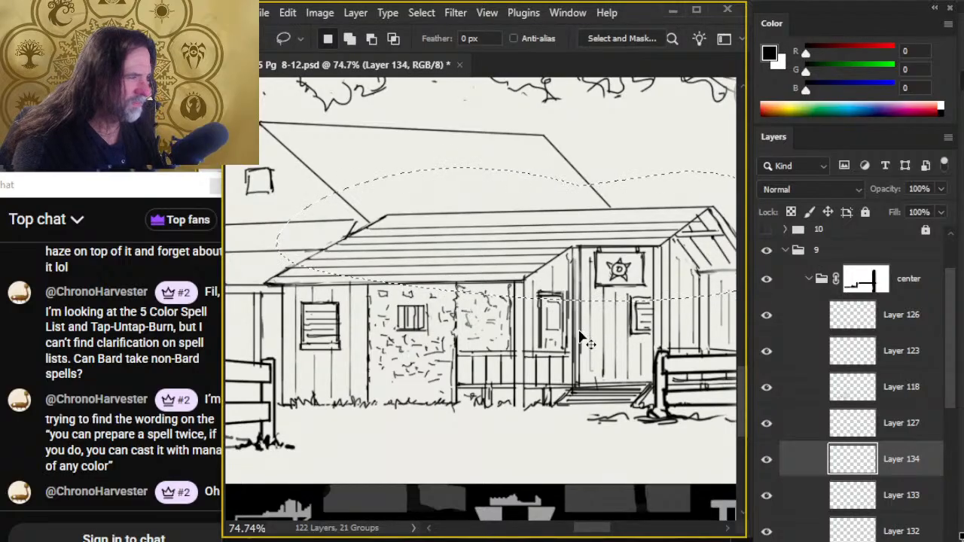
key("ctrl+j")
key("v")
left_click_drag(616, 363, 624, 345)
- Erase the plank line ends that overshoot the front roof's gable edge on Layers 133, 134 and 135
key("e")
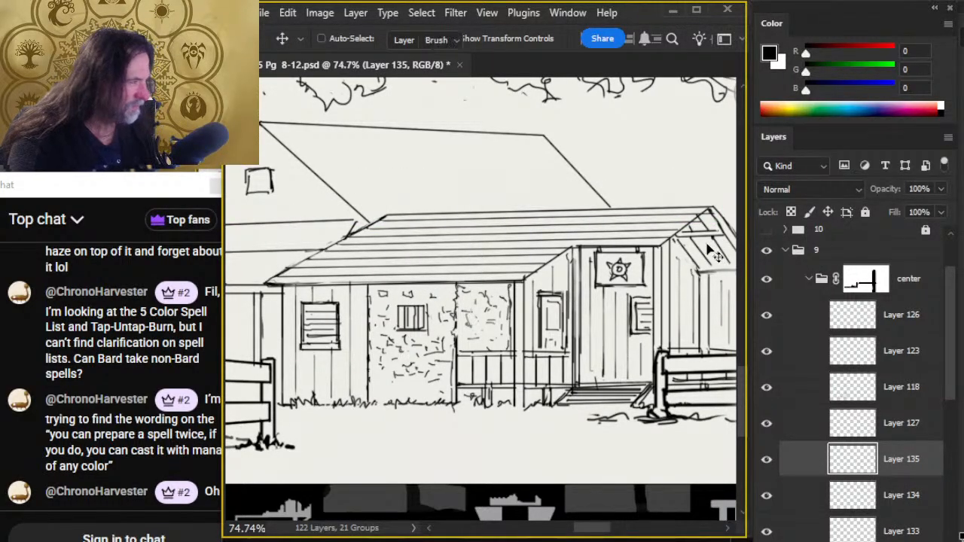
left_click(807, 488)
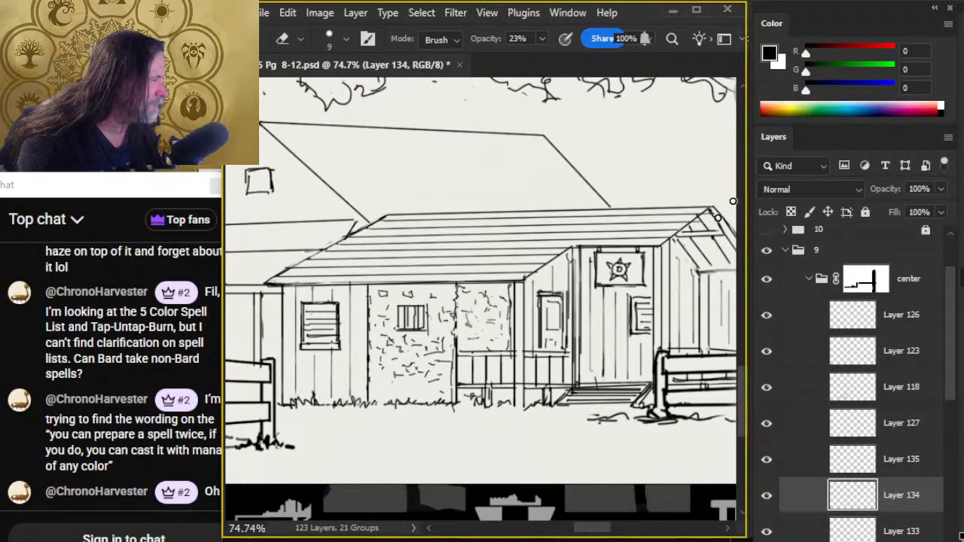
left_click(813, 532)
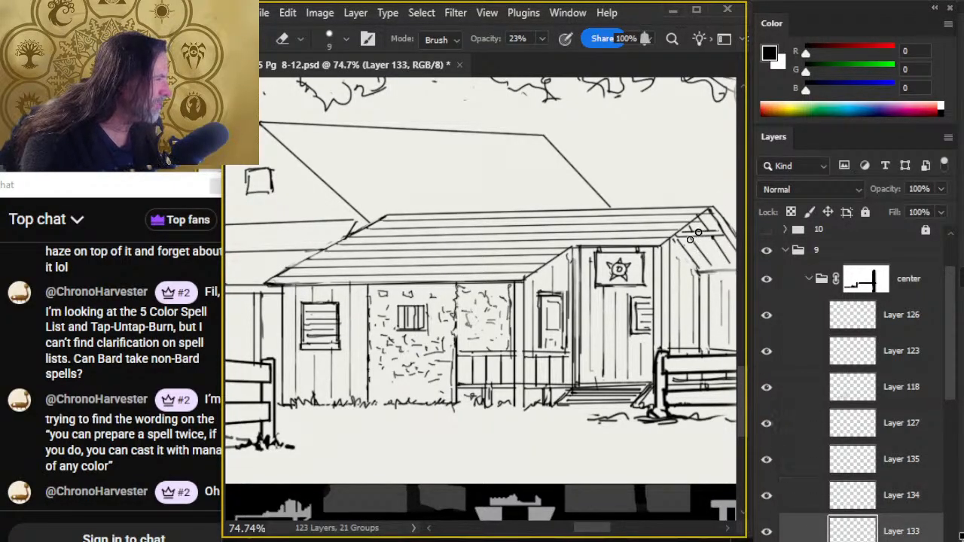
key("l")
key("e")
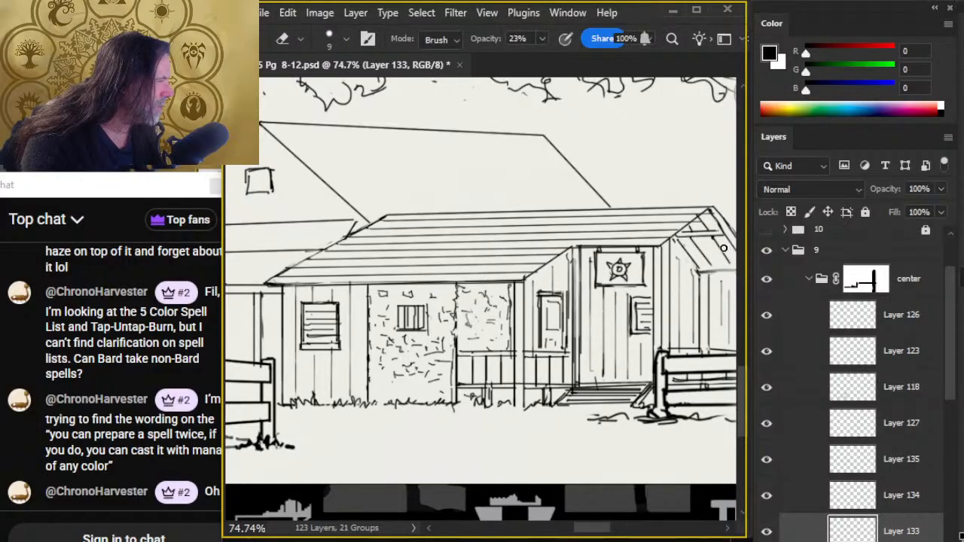
left_click(798, 490)
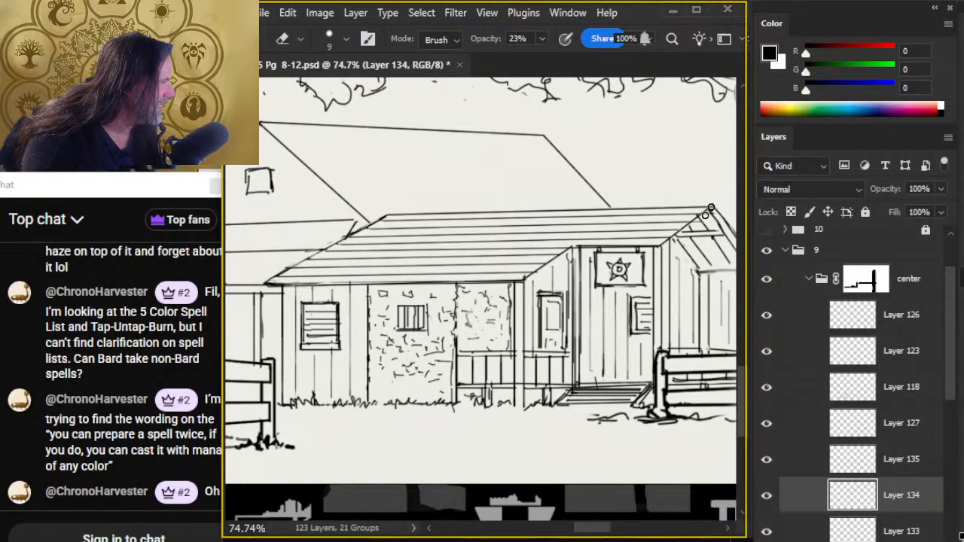
left_click(808, 461)
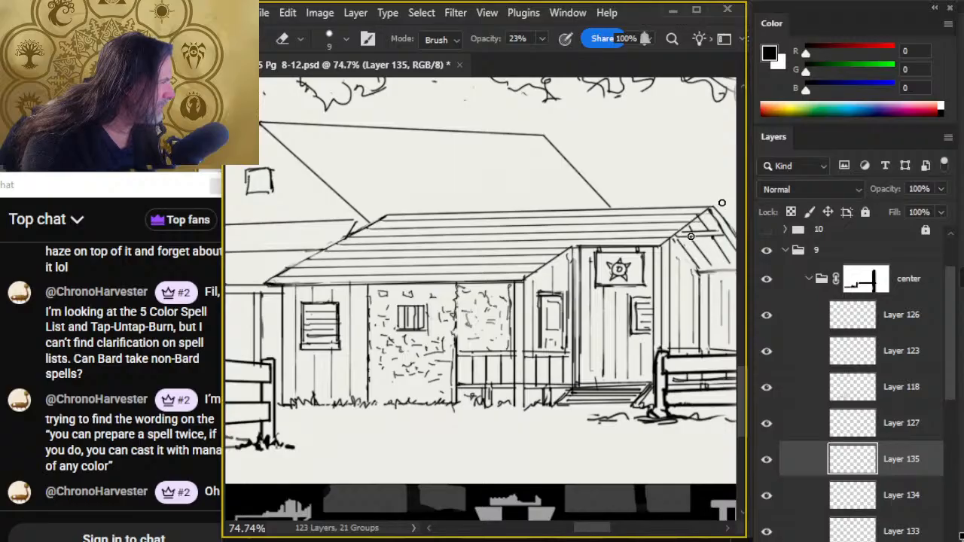
left_click(790, 491)
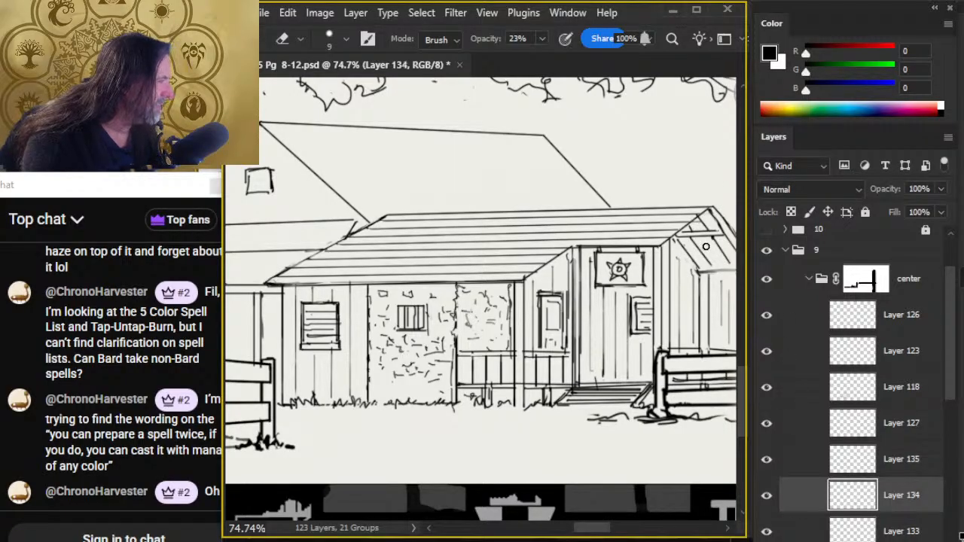
- Merge the front roof's plank line layers, Layer 131 through Layer 134, into a single layer
key("z")
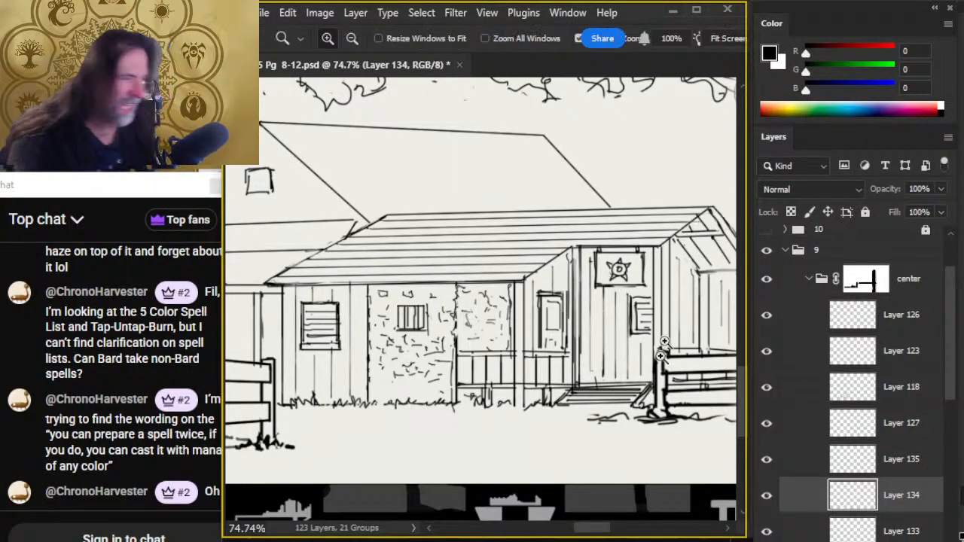
left_click_drag(668, 375, 615, 385)
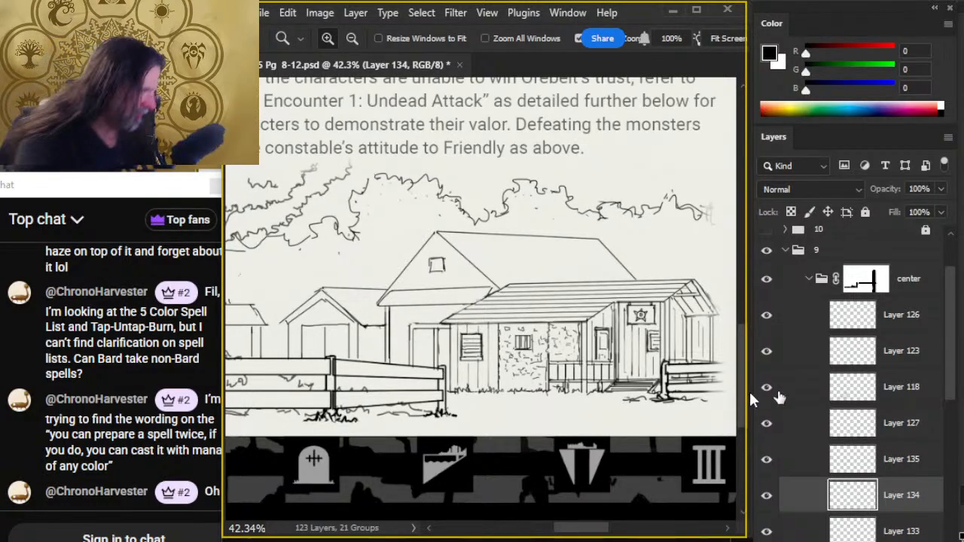
scroll(841, 405, "down", 2)
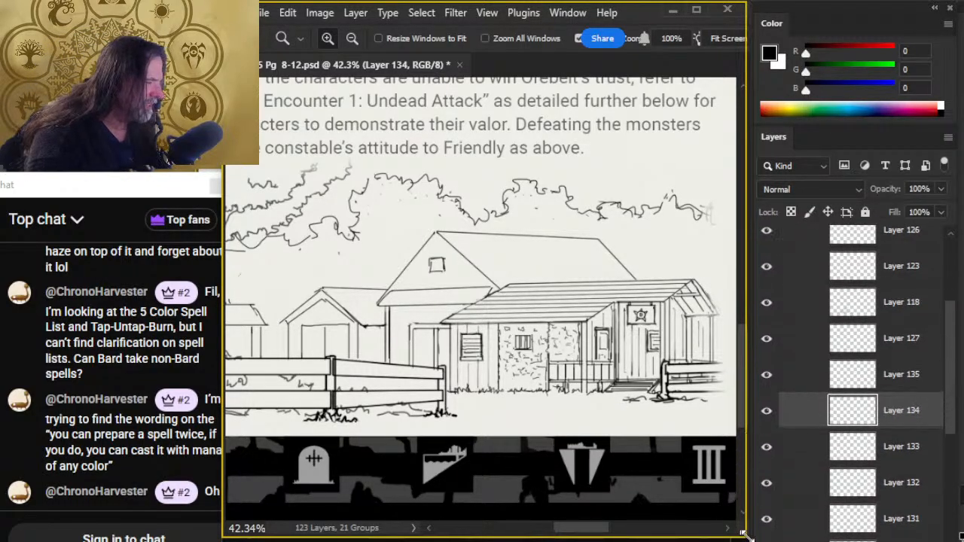
left_click(767, 411)
left_click(766, 410)
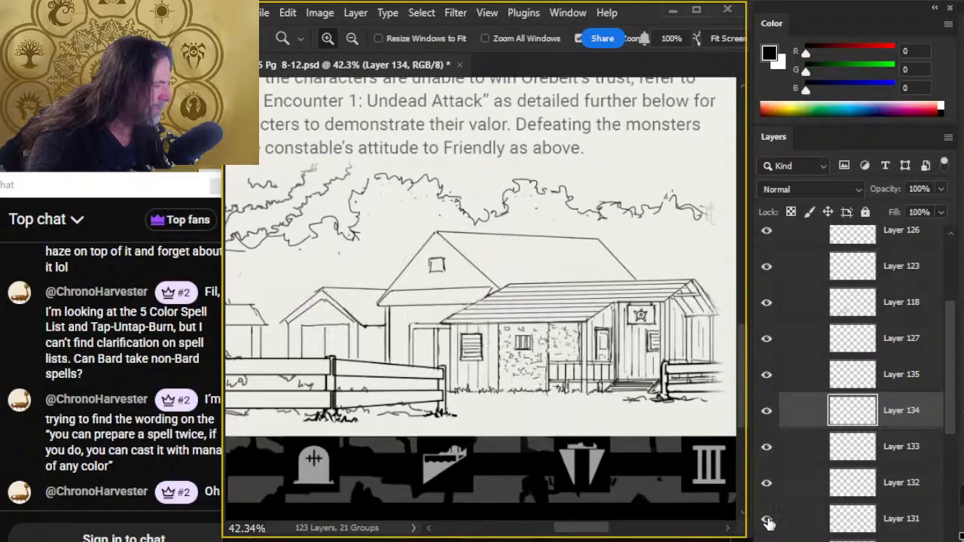
right_click(796, 448)
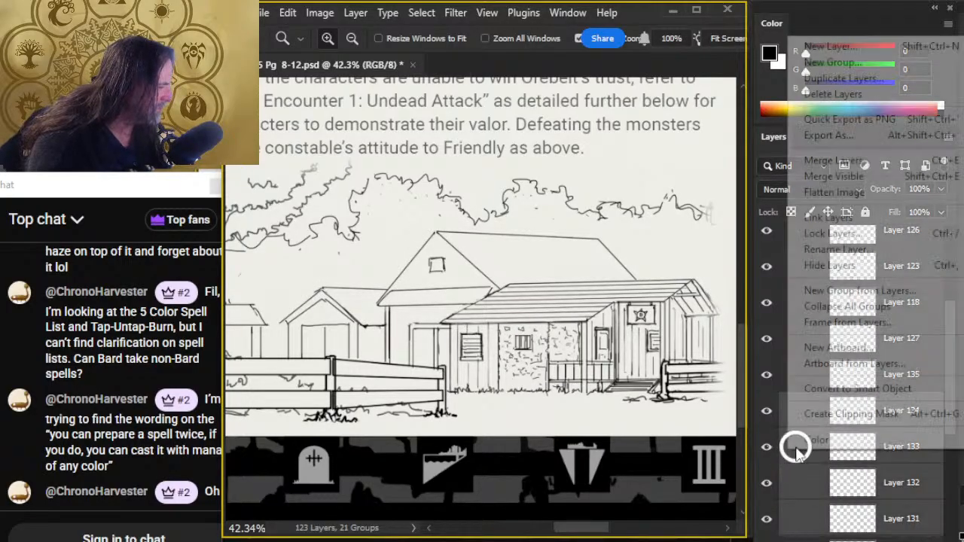
left_click(836, 160)
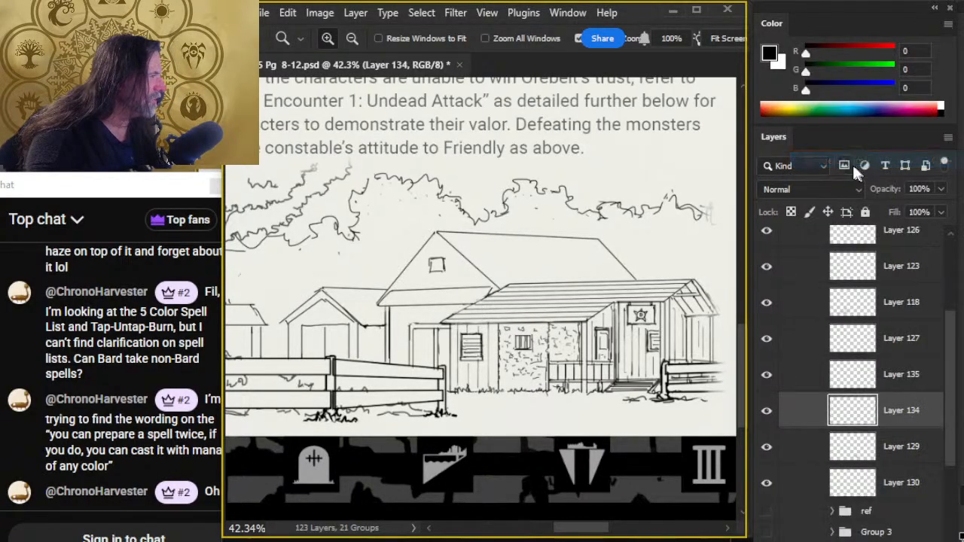
- Lower the merged plank layer's opacity to 55% and add a new layer above it for brushwork
left_click_drag(942, 190, 914, 209)
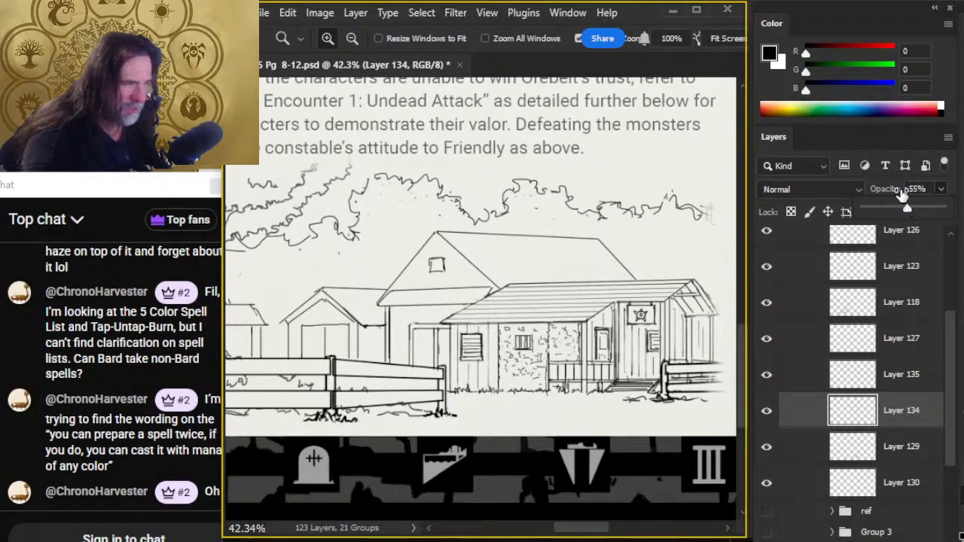
right_click(800, 419)
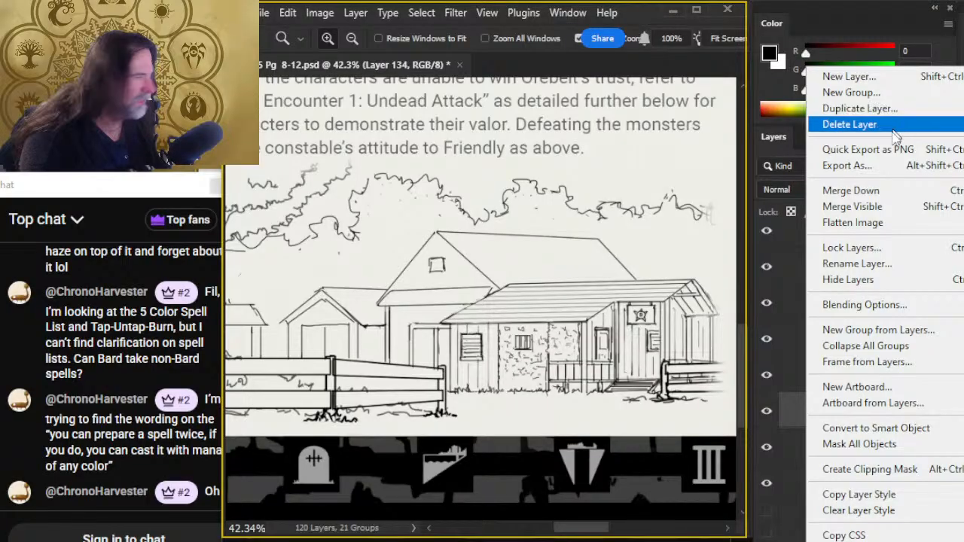
scroll(673, 482, "up", 1)
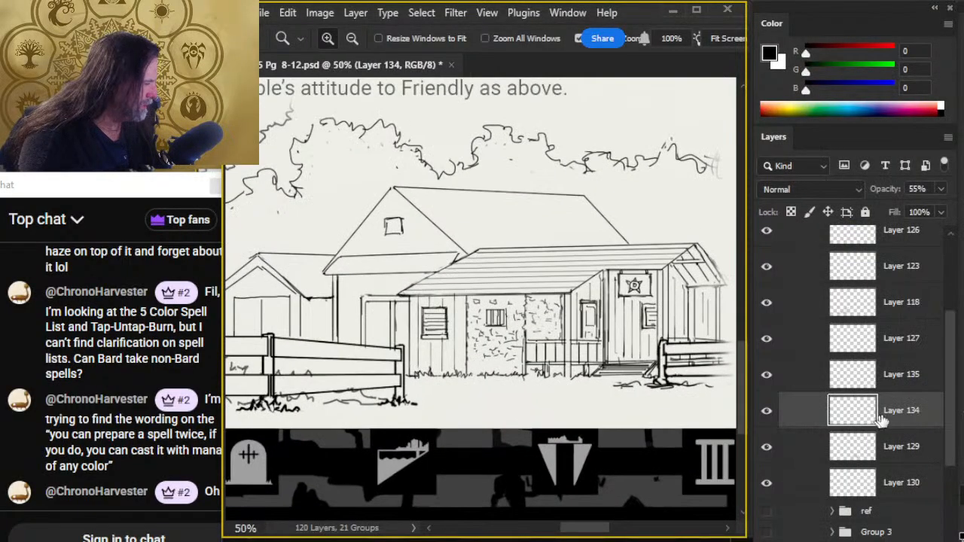
key("ctrl+shift+alt+n")
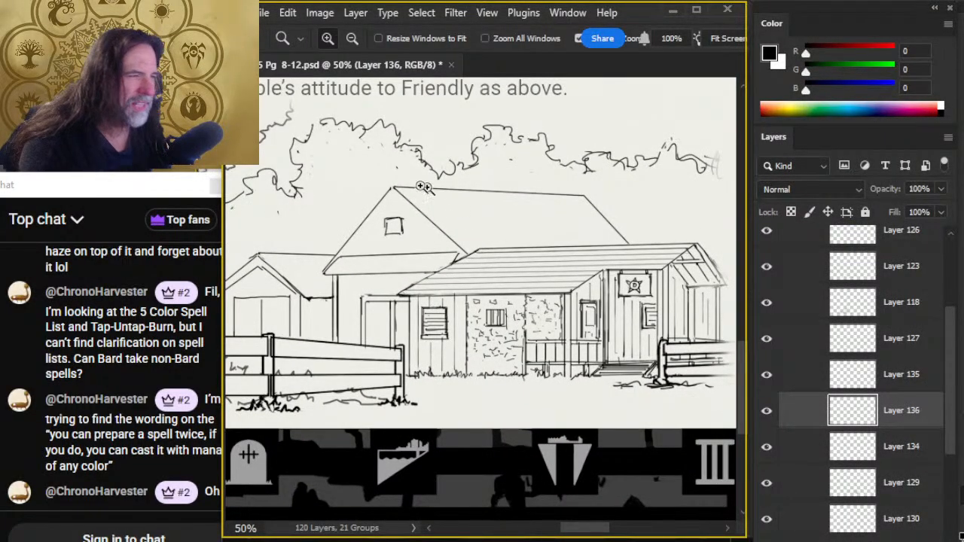
key("b")
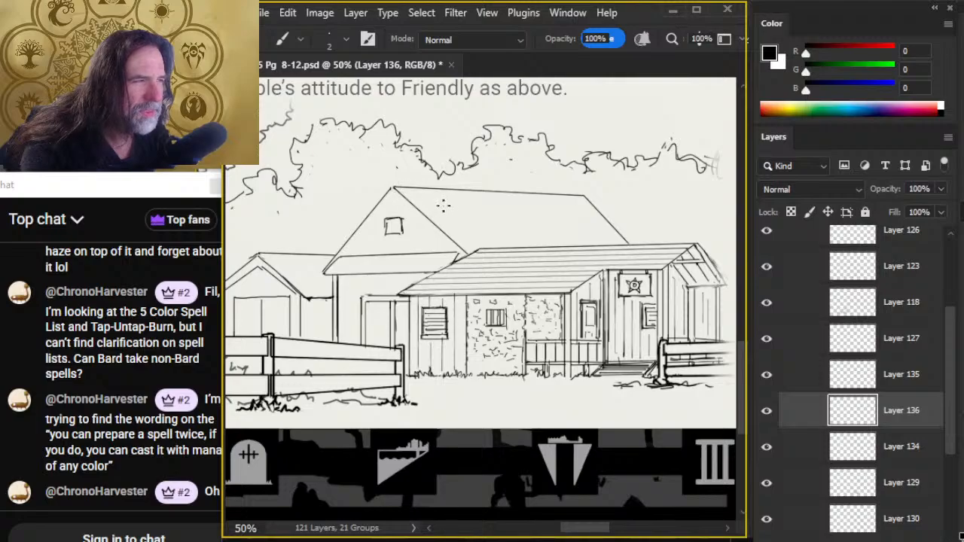
- Lasso the rear building's roof ridge line on Layer 129, copy it to a new layer, and offset the copy down the slope
left_click(769, 449)
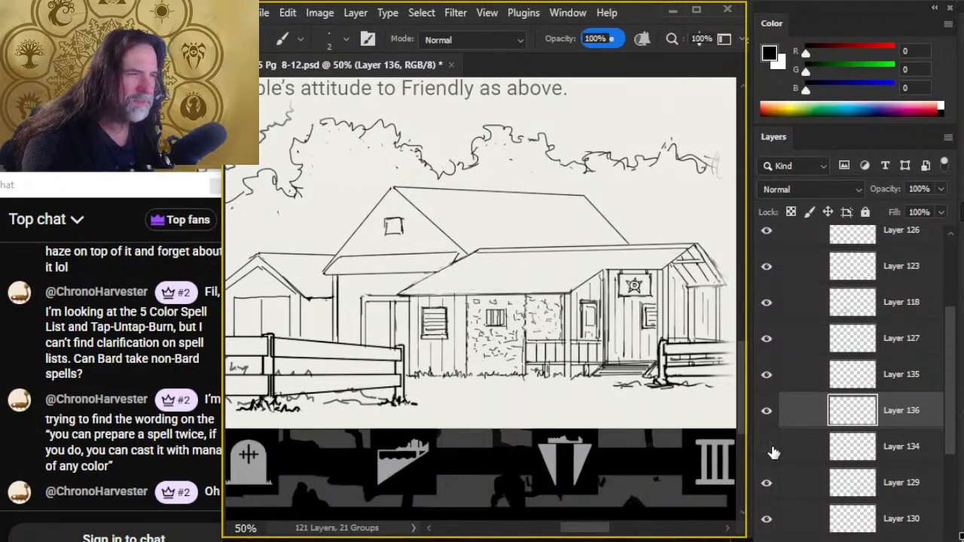
left_click(771, 451)
left_click(768, 485)
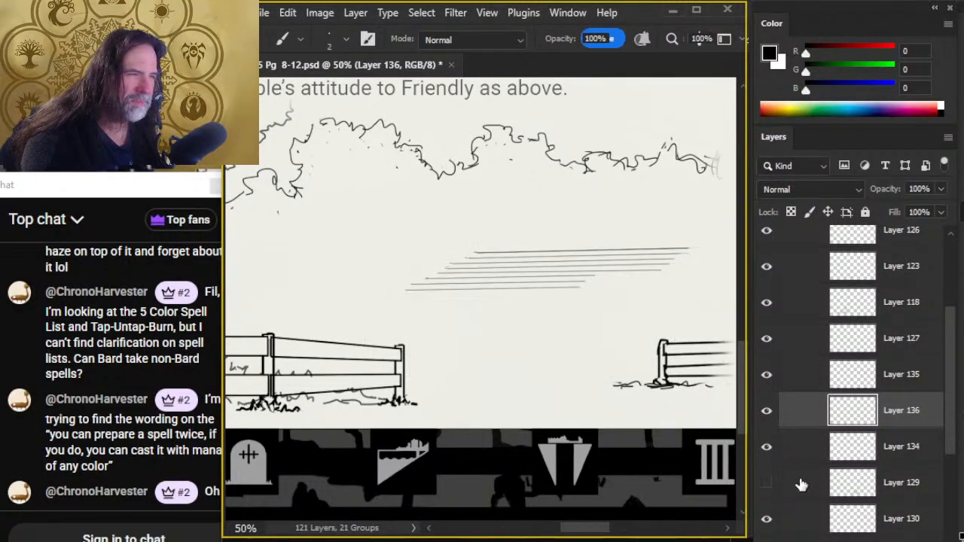
left_click(801, 484)
left_click(766, 482)
key("l")
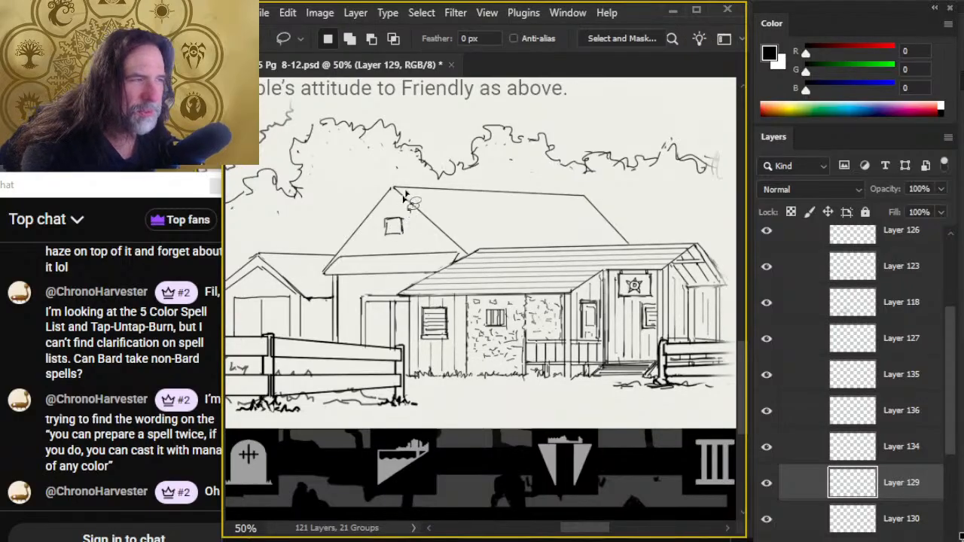
mouse_move(379, 184)
left_mouse_down()
mouse_move(491, 201)
mouse_move(614, 201)
left_mouse_up()
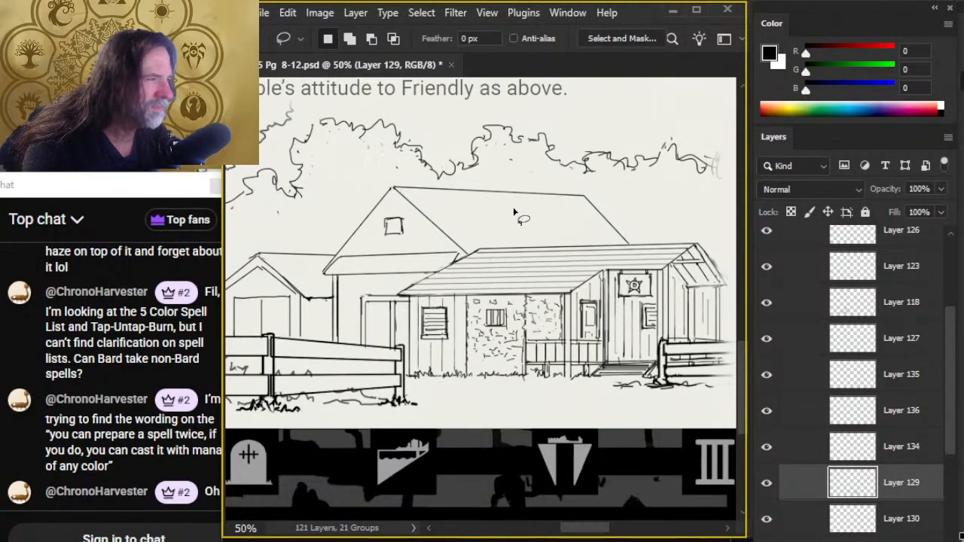
key("ctrl+j")
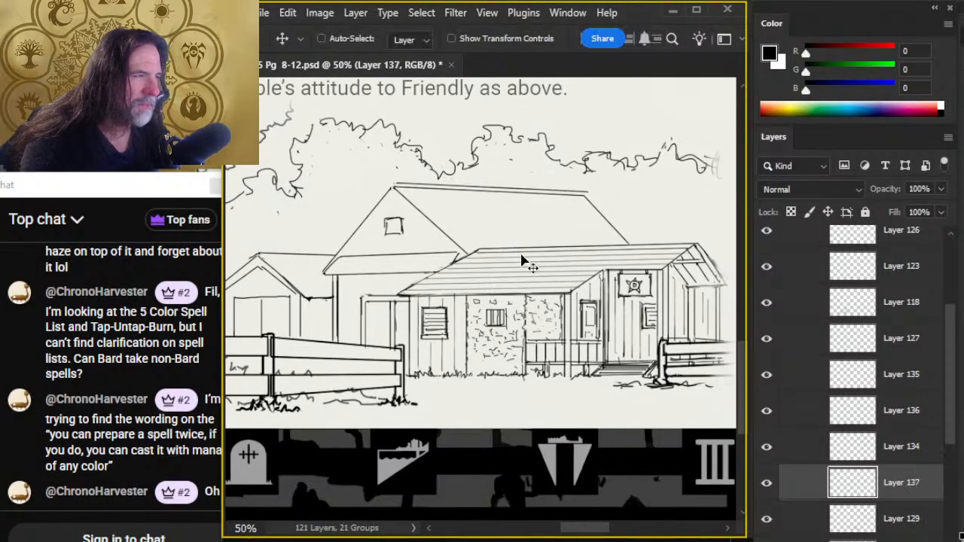
left_click_drag(527, 260, 551, 245)
- Paste more copies of the ridge line on new layers and space them down the upper half of the rear roof's slope
key("ctrl+v")
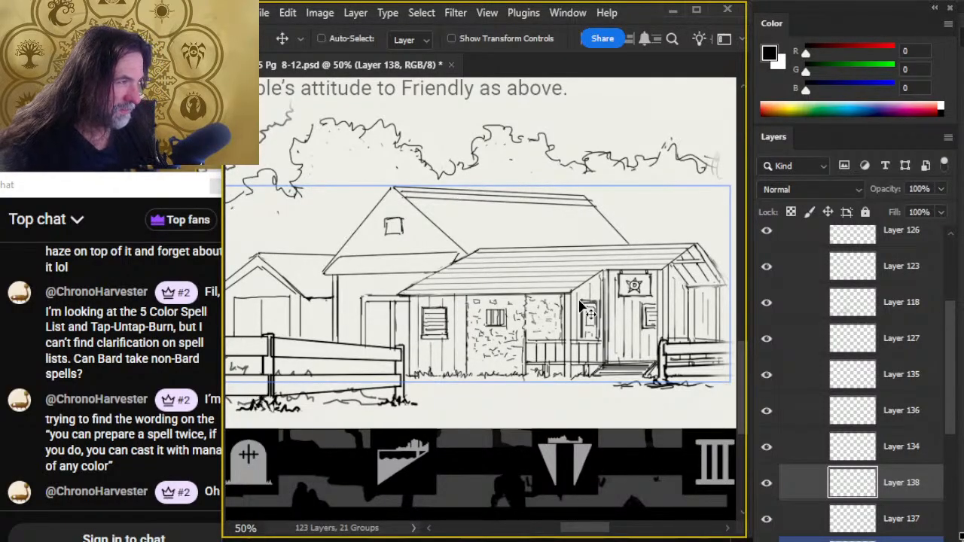
key("ctrl+v")
left_click_drag(584, 333, 632, 273)
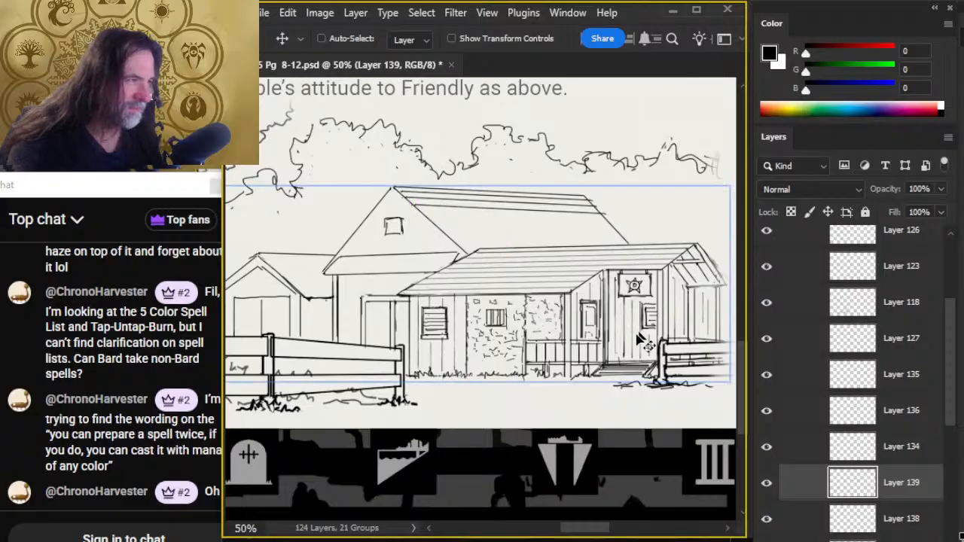
key("ctrl+v")
left_click_drag(542, 351, 572, 286)
key("ctrl+v")
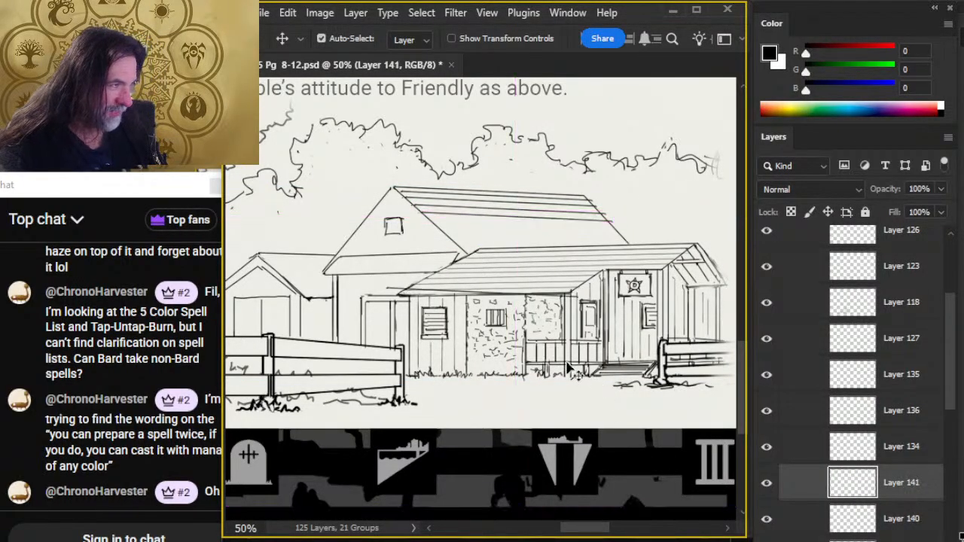
left_click_drag(591, 360, 664, 348)
- Continue adding spaced plank line copies over the lower half of the rear roof, down to the front building's ridge
key("ctrl+v")
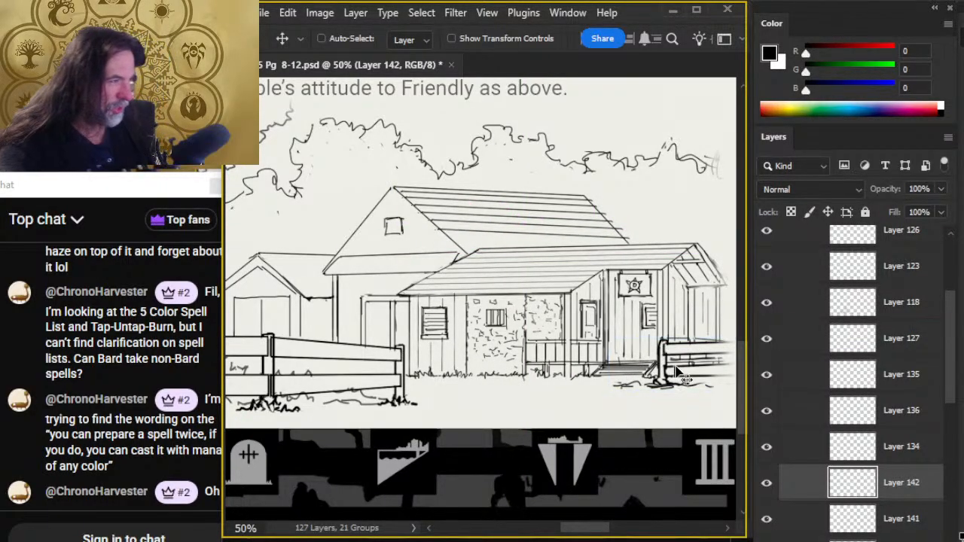
left_click_drag(712, 374, 718, 374)
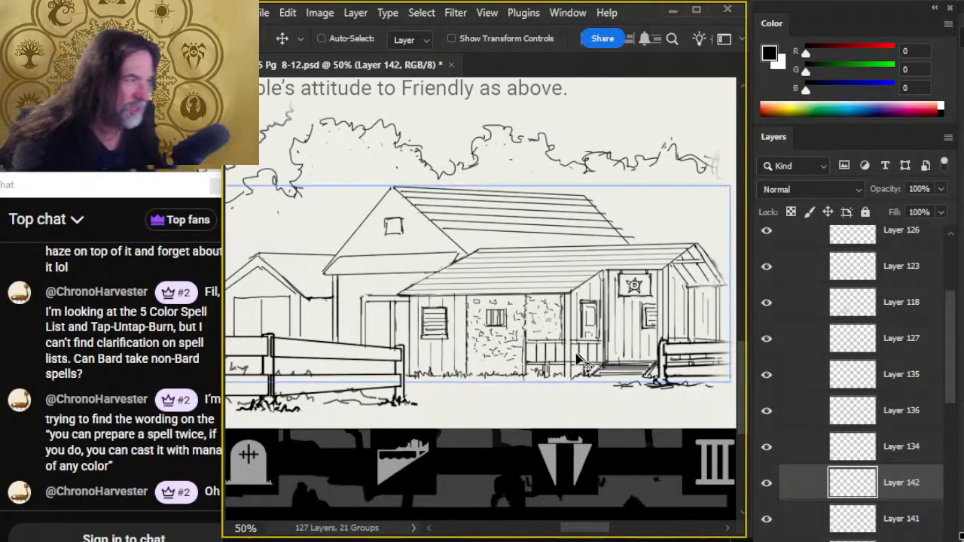
key("ctrl+j")
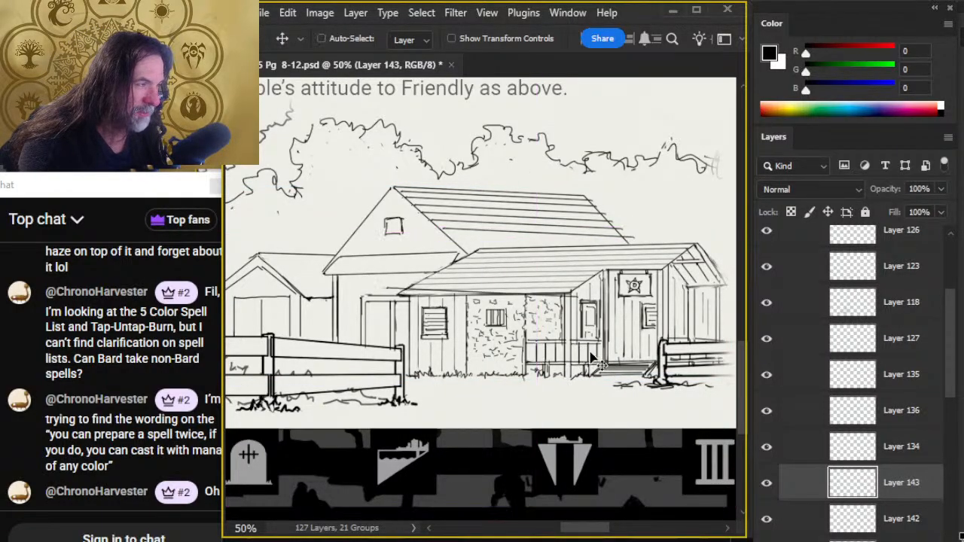
left_click_drag(570, 391, 637, 342)
key("ctrl+j")
left_click_drag(600, 405, 638, 379)
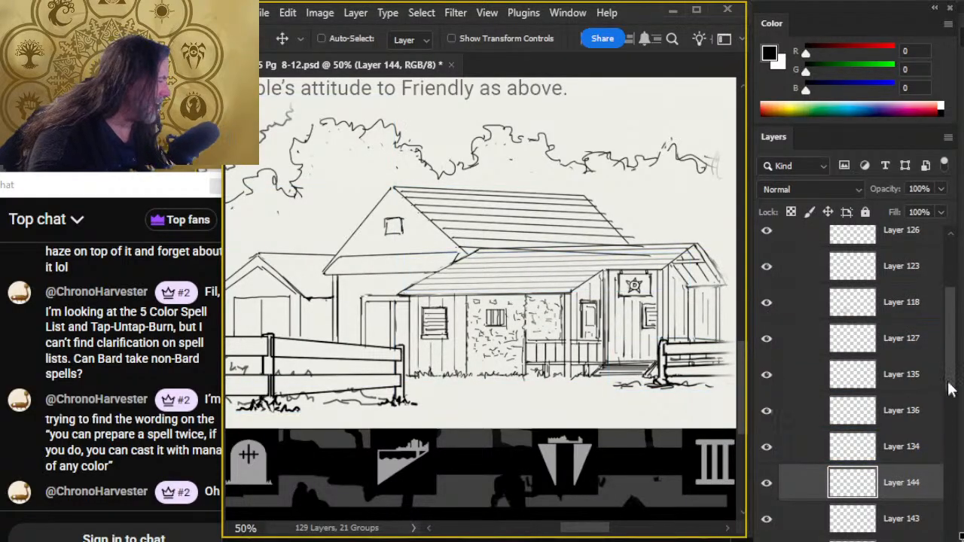
- Identify the rear roof's plank line layers by toggling visibility, and merge Layer 137 through Layer 144 into one layer
left_click_drag(952, 376, 947, 488)
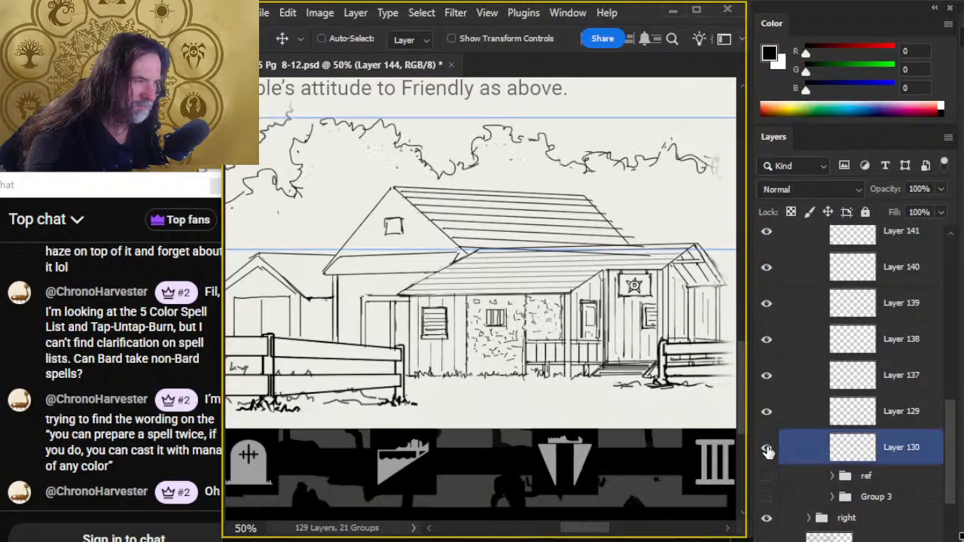
left_click(767, 413)
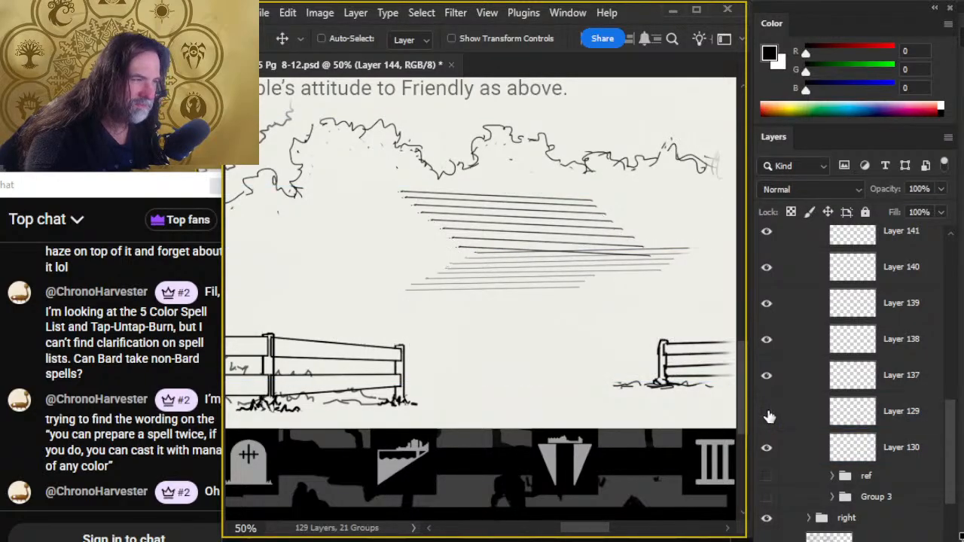
left_click(768, 412)
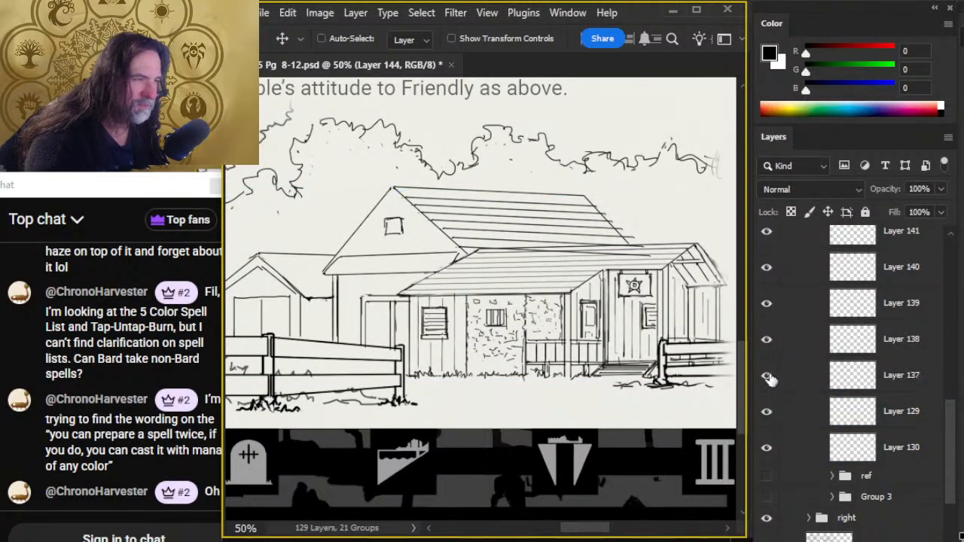
left_click(790, 381, "shift")
right_click(836, 288)
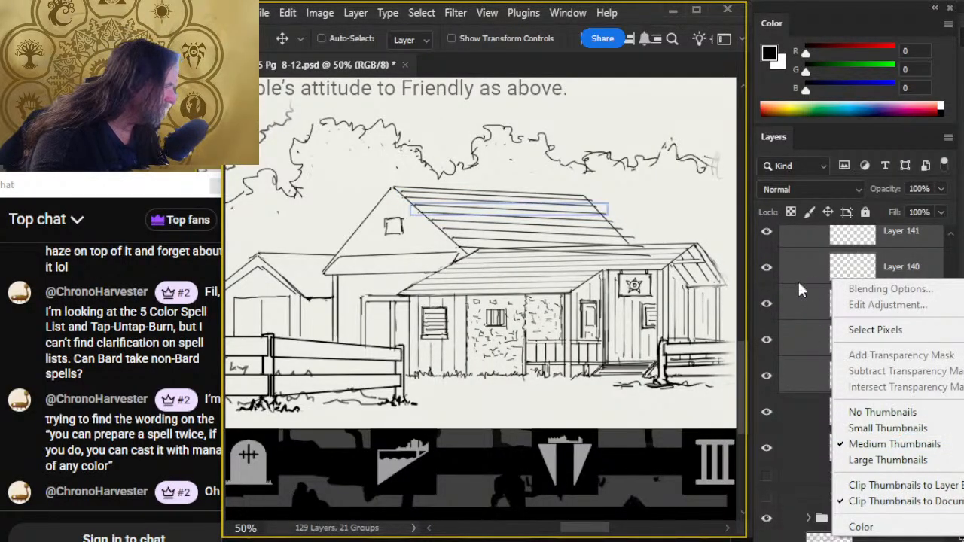
right_click(801, 291)
left_click(845, 298)
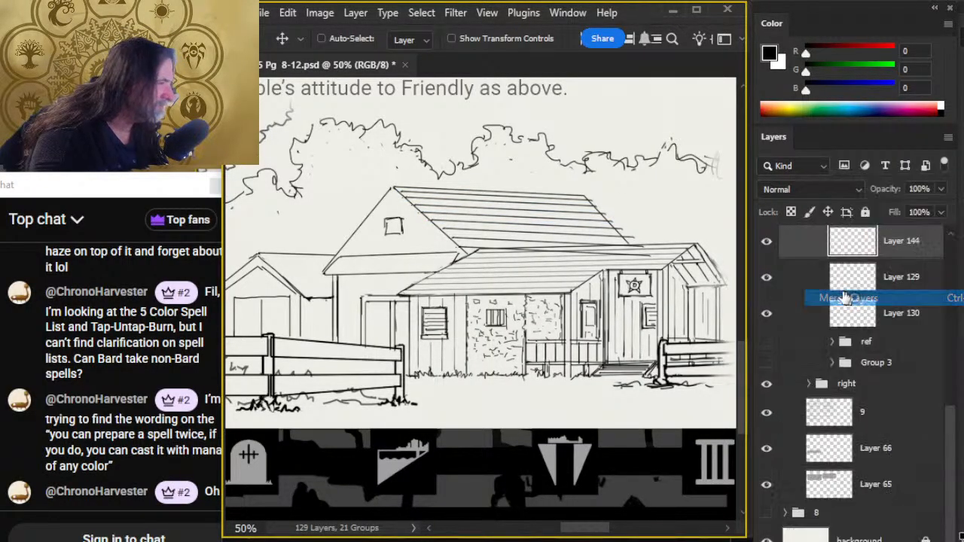
- Apply a Perspective transform to the merged plank lines on Layer 144 so they converge toward the rear roof's far end
key("l")
right_click(625, 219)
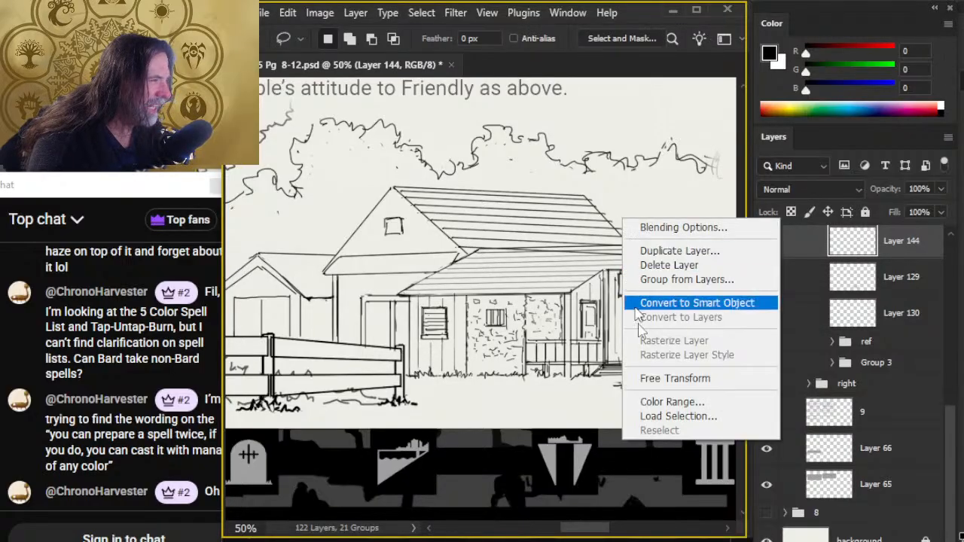
left_click(671, 378)
right_click(652, 384)
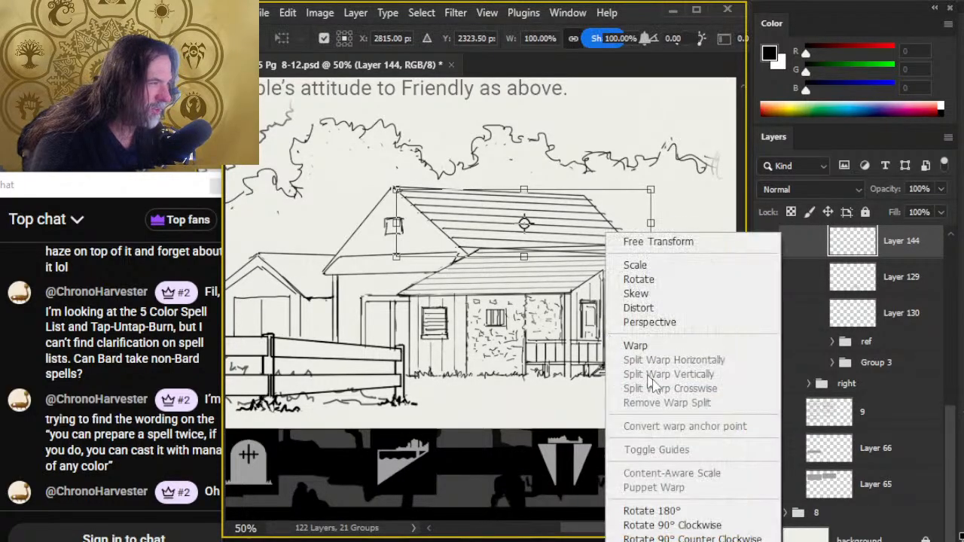
left_click(663, 322)
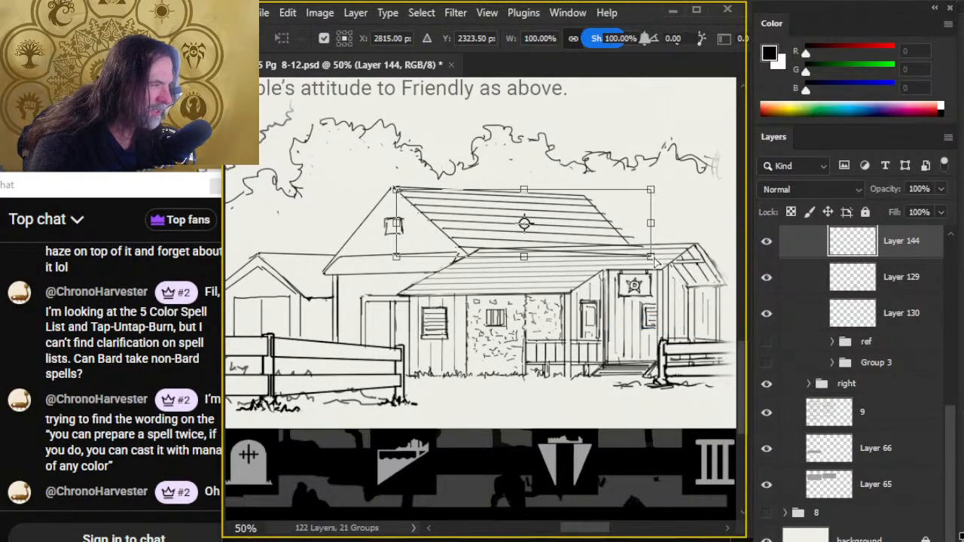
left_click_drag(655, 261, 649, 221)
key("Return")
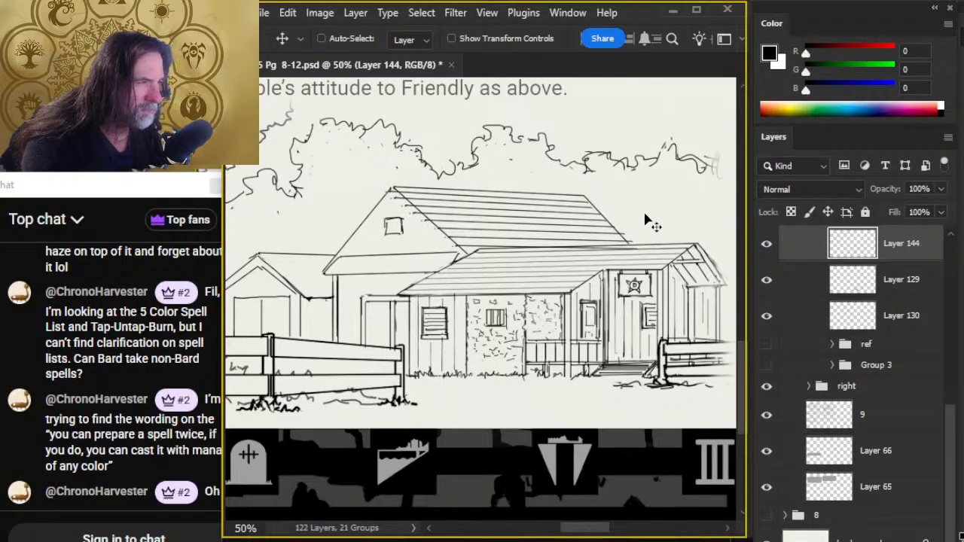
- Trim the plank line ends that overshoot the rear roof's sloping edges on Layer 144
key("e")
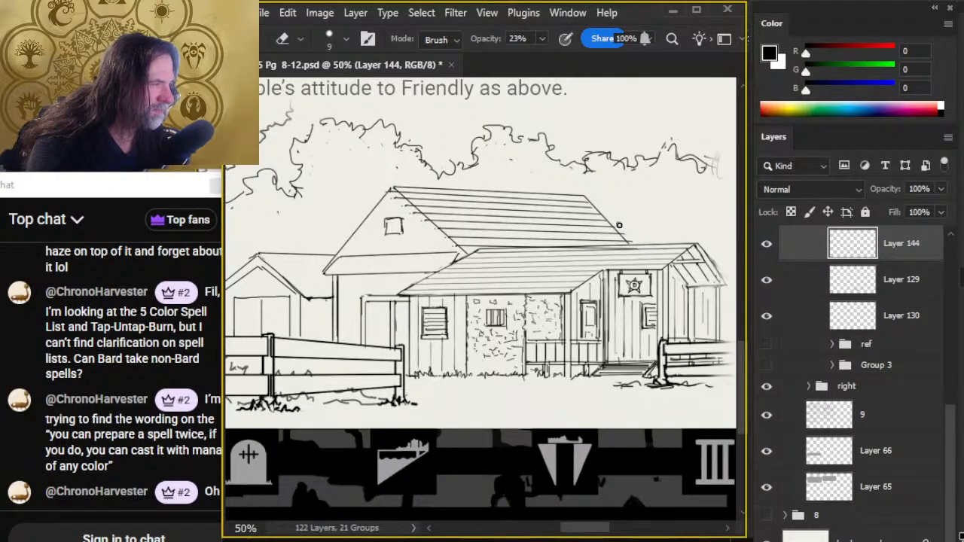
key("l")
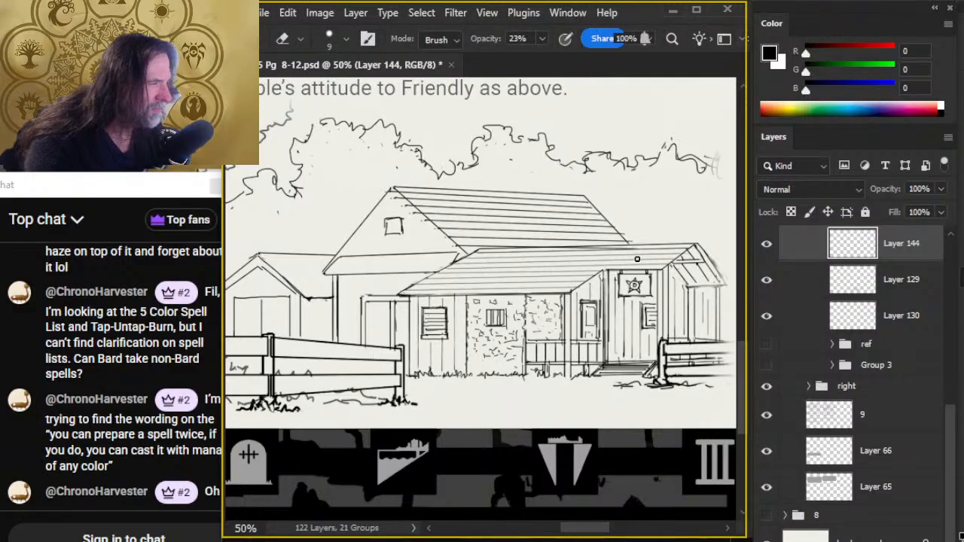
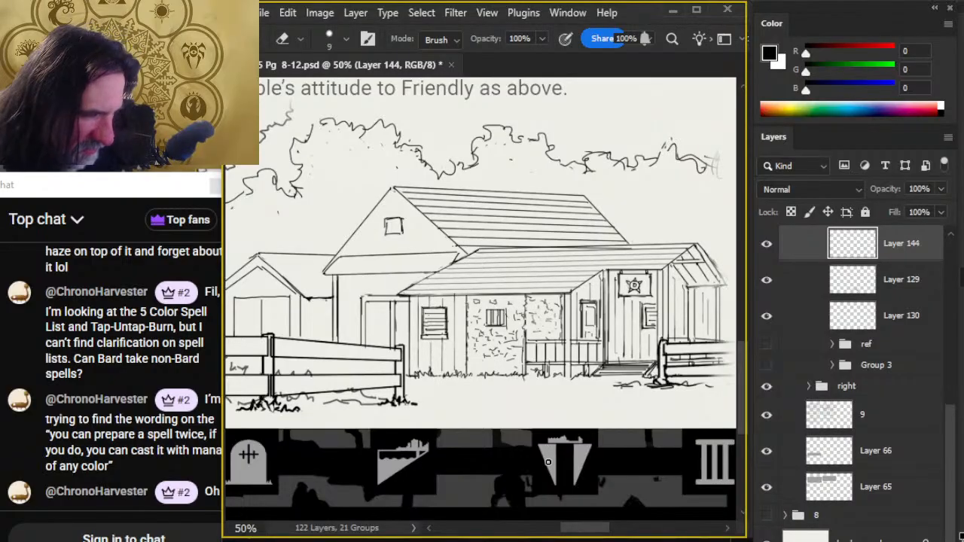
- Copy the rear roof's plank lines from Layer 144 to a new layer and place them on the small gabled building's roof
left_click_drag(547, 461, 586, 469)
key("l")
left_click_drag(620, 175, 653, 224)
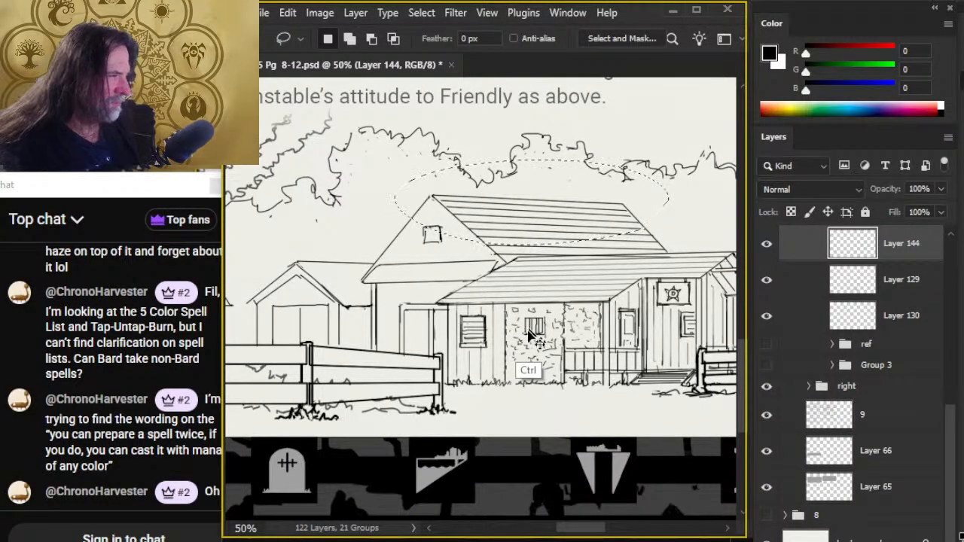
key("ctrl+j")
key("v")
mouse_move(584, 332)
left_mouse_down()
mouse_move(444, 376)
mouse_move(469, 407)
mouse_move(478, 392)
left_mouse_up()
- Rotate the copied planks by -1.65°, fit them to the small gabled roof, and erase the ends crossing the larger buildings
key("l")
right_click(476, 336)
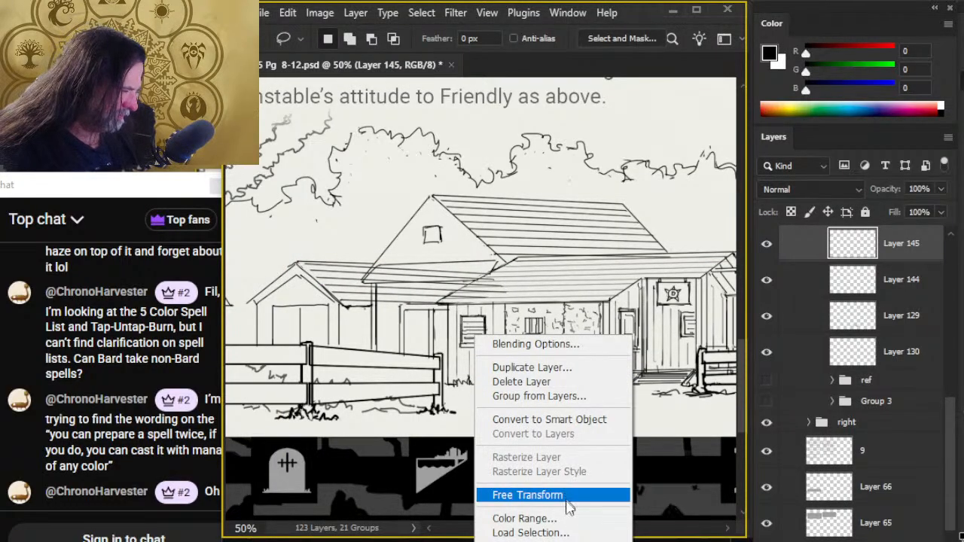
left_click(569, 495)
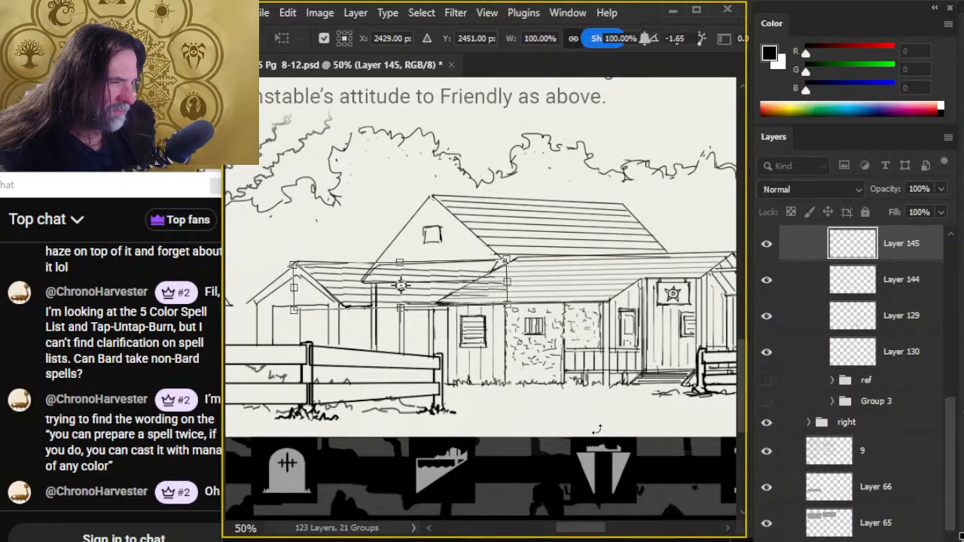
key("Return")
key("v")
key("Down")
key("Down")
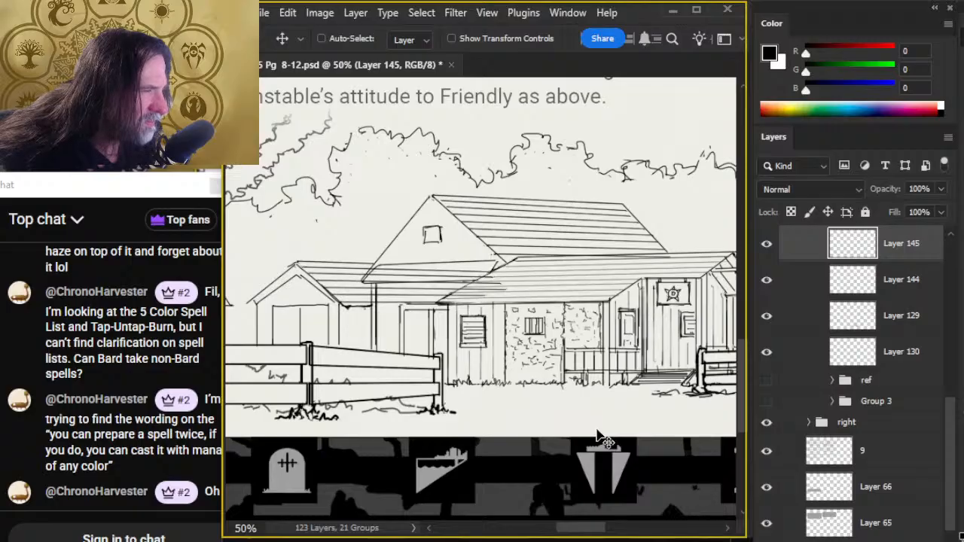
key("e")
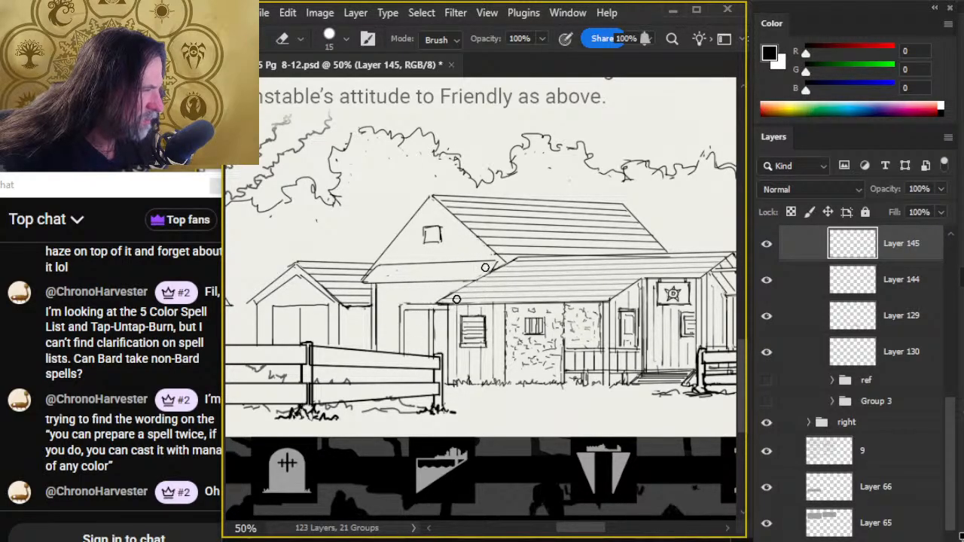
- Copy the rear roof's plank lines from Layer 144 to another new layer and place them over the hut beside the tree
key("z")
left_click(519, 385, "alt")
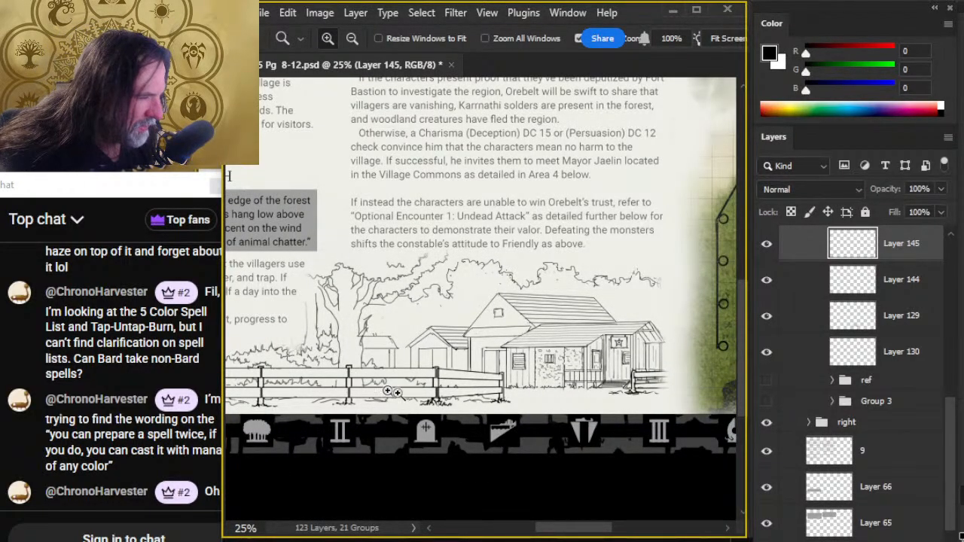
left_click(802, 290)
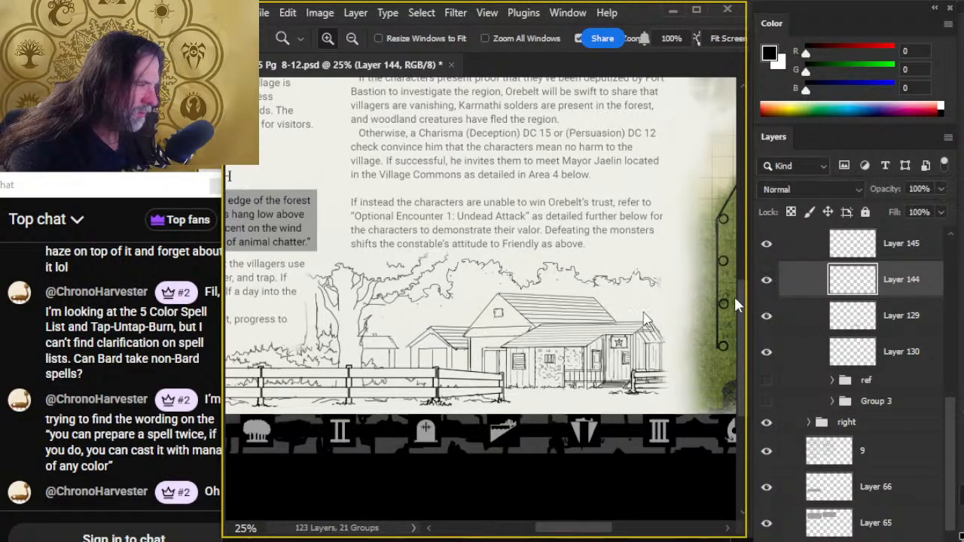
key("l")
mouse_move(507, 278)
left_mouse_down()
mouse_move(550, 295)
mouse_move(517, 278)
left_mouse_up()
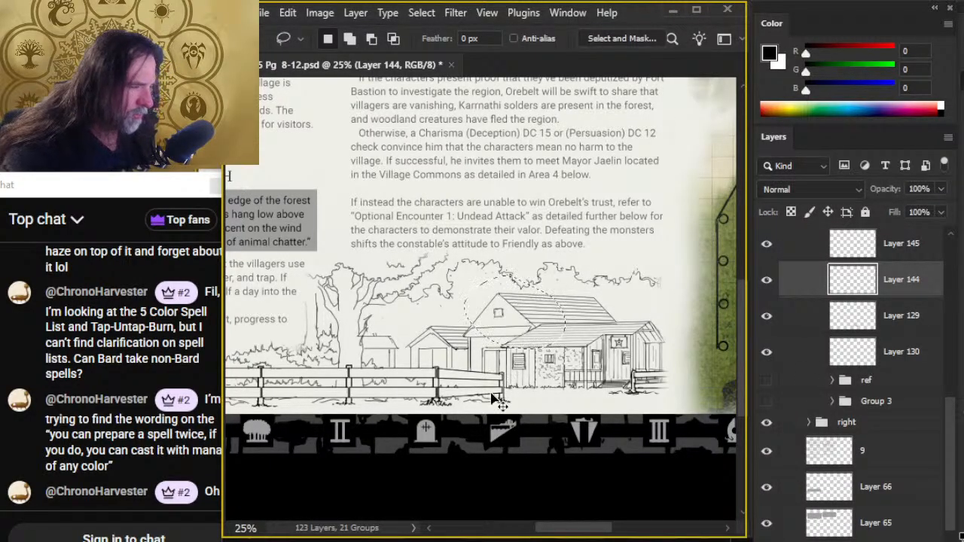
mouse_move(593, 277)
left_mouse_down()
mouse_move(565, 279)
mouse_move(622, 331)
left_mouse_up()
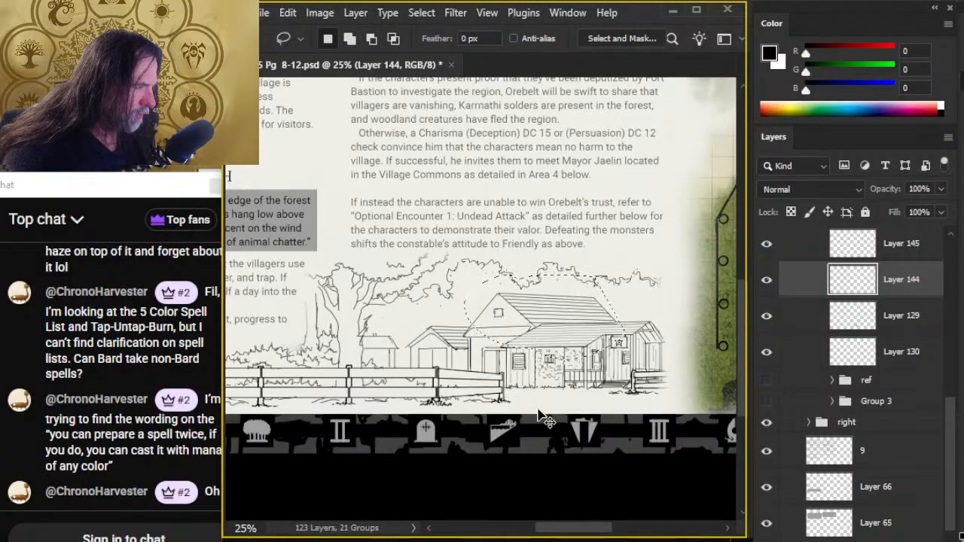
key("v")
key("ctrl+j")
left_click_drag(585, 400, 476, 417)
key("ctrl+space")
left_click_drag(341, 382, 482, 383)
left_click_drag(577, 374, 491, 387)
- Scale the copied plank lines on Layer 146 to 71.22% to fit the hut's roof
key("l")
right_click(465, 273)
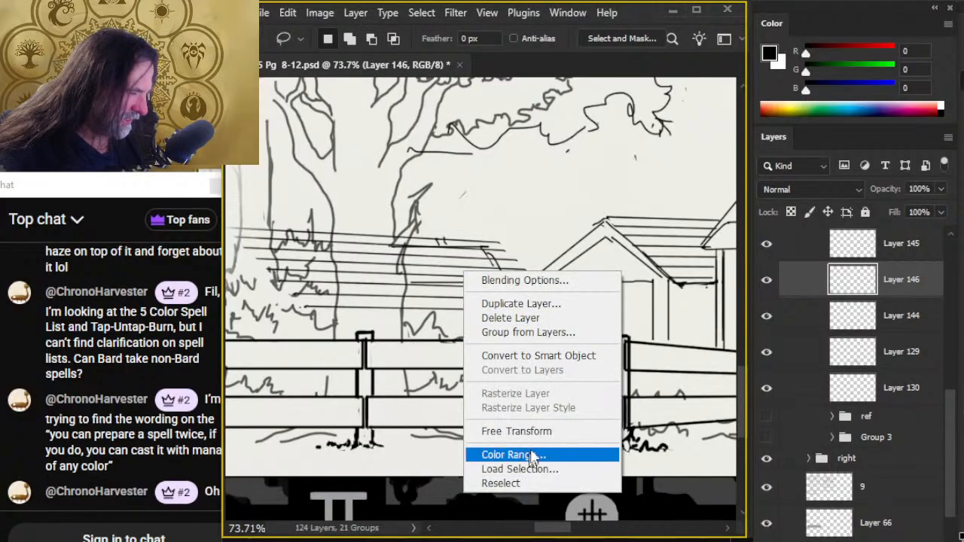
left_click(527, 432)
left_click_drag(574, 312, 506, 273)
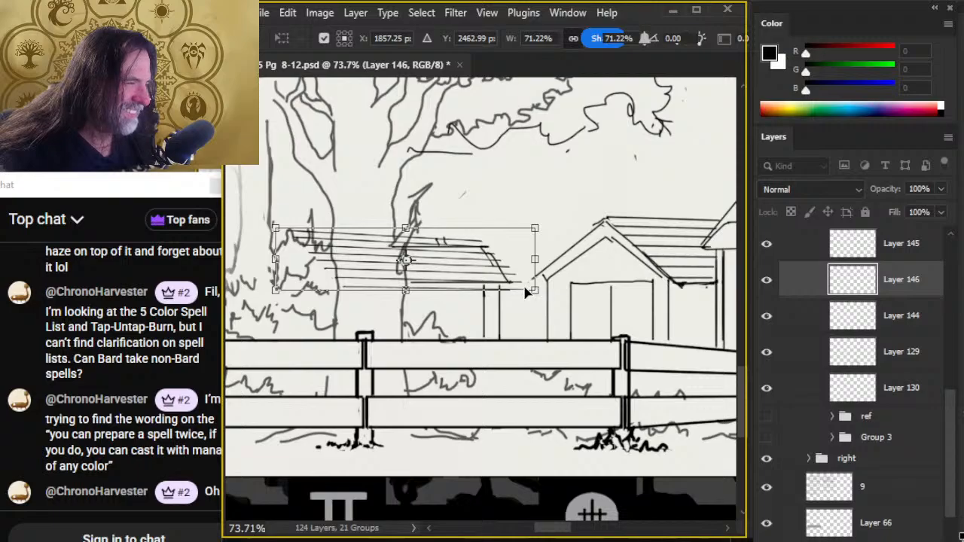
key("Return")
- Find the layer holding the building outlines and erase the hut's old roof outline on Layer 129
key("l")
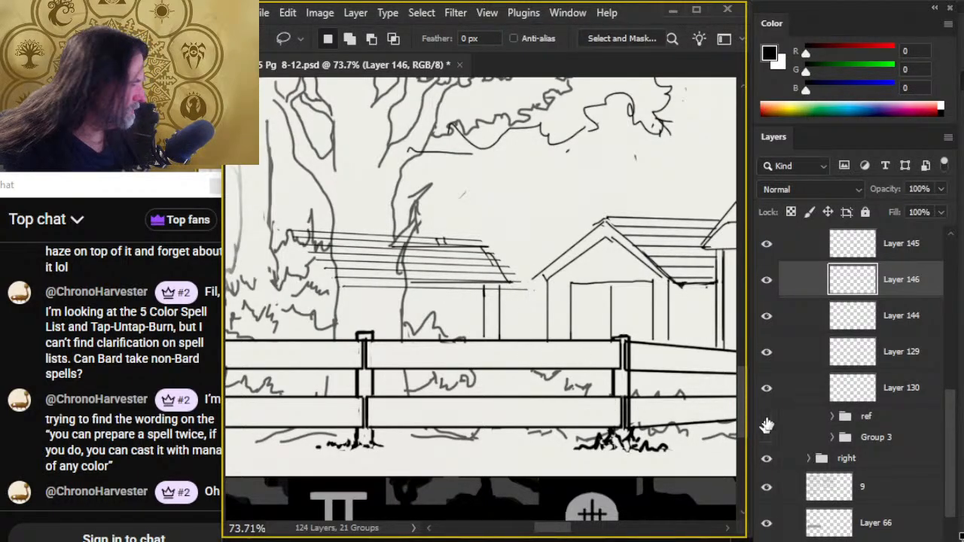
left_click(767, 352)
left_click(766, 352)
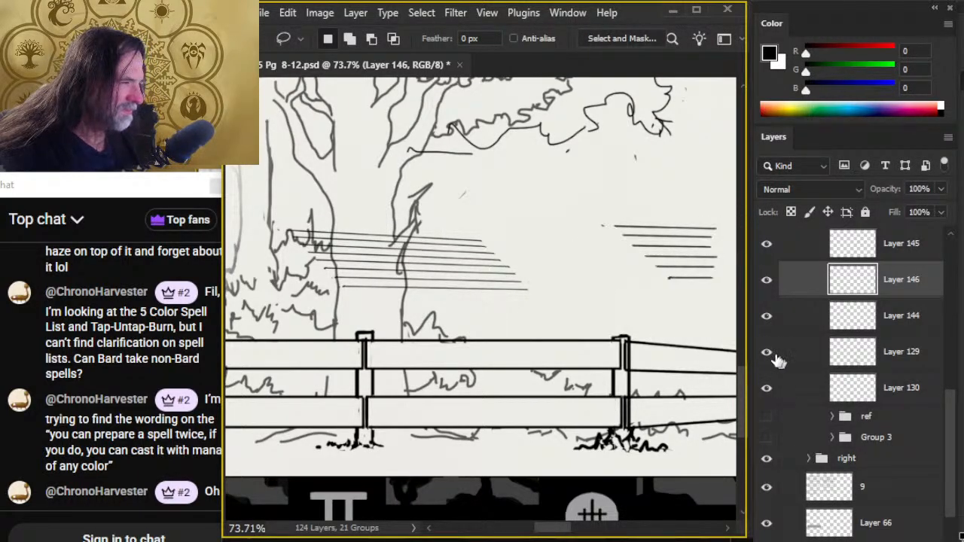
left_click(787, 354)
key("e")
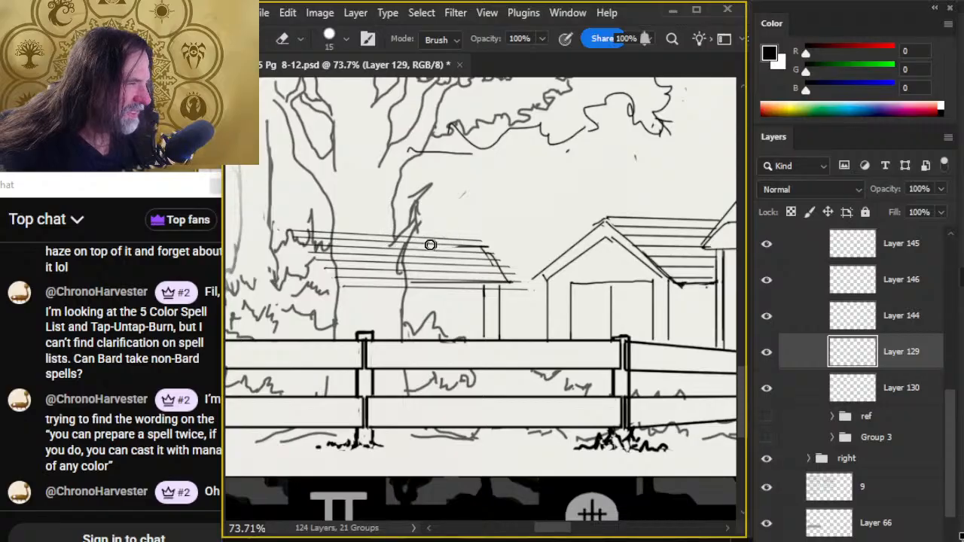
mouse_move(409, 285)
left_mouse_down()
mouse_move(503, 277)
mouse_move(483, 267)
left_mouse_up()
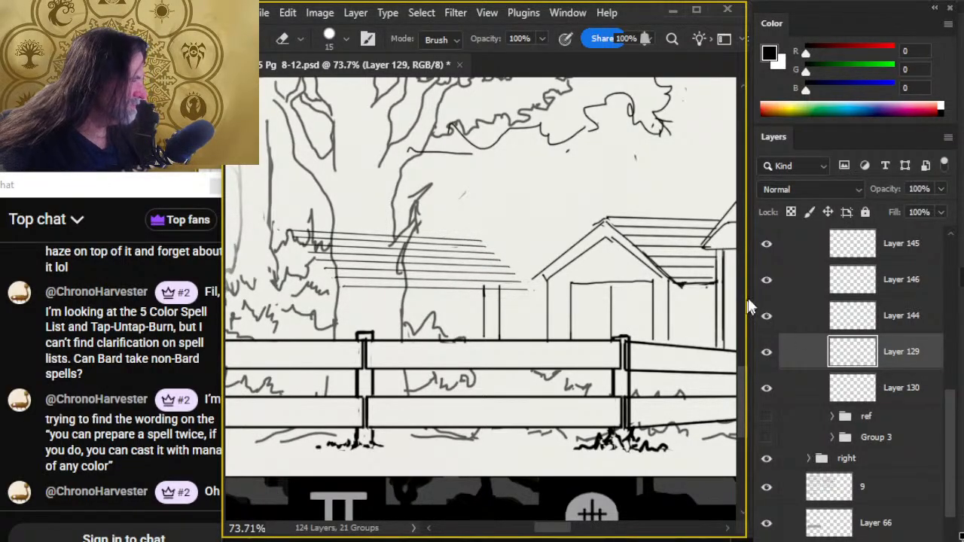
left_click(766, 282)
left_click(767, 282)
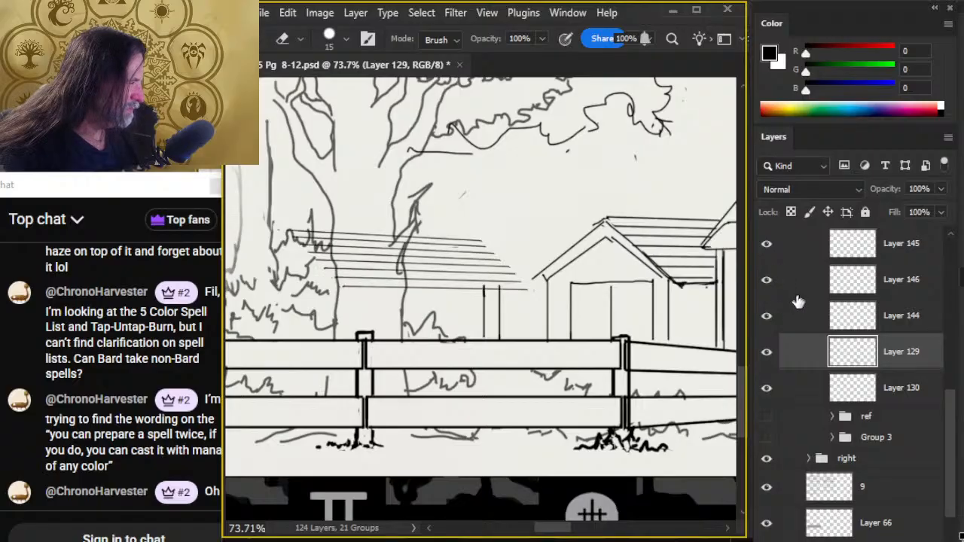
key("v")
mouse_move(581, 326)
left_mouse_down()
mouse_move(575, 317)
mouse_move(600, 323)
left_mouse_up()
key("ctrl+z")
- Shift the plank lines on Layer 146 into line with the hut's roof and ink the roof's sloping edge
left_click(767, 284)
left_click(767, 283)
left_click(787, 280)
key("b")
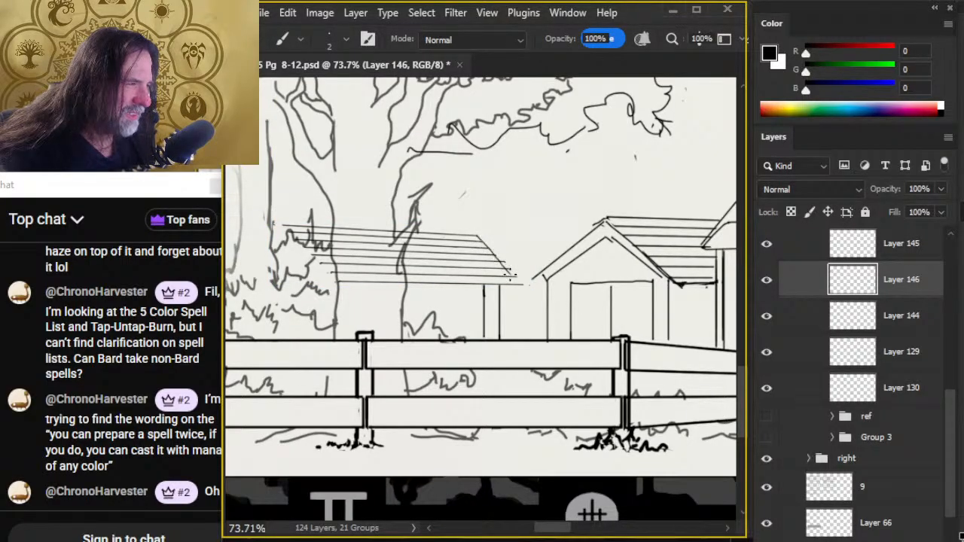
- Erase the plank ends beyond the hut roof's sloping edge and those crossing the tree trunk on Layer 146
key("e")
left_click_drag(509, 262, 523, 284)
mouse_move(290, 213)
left_mouse_down()
mouse_move(284, 277)
mouse_move(334, 200)
mouse_move(325, 300)
mouse_move(363, 222)
mouse_move(382, 287)
left_mouse_up()
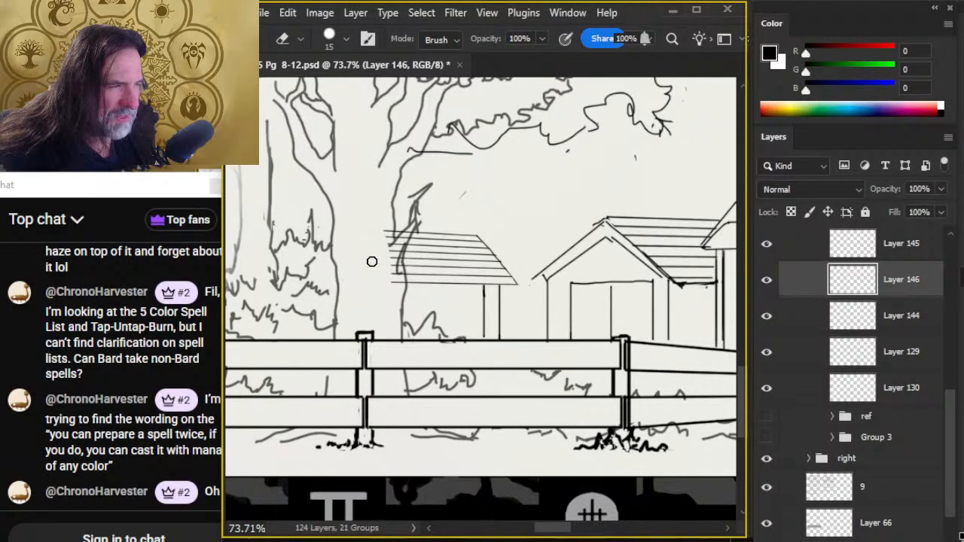
key("bracketleft")
key("bracketleft")
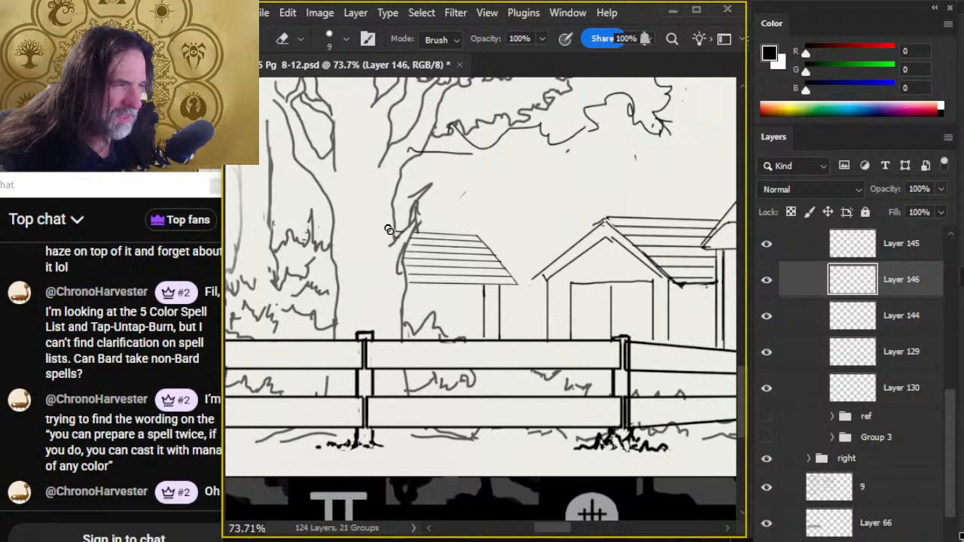
- Ink spaced vertical plank lines on the hut's wall between the tree trunk and the corner post on Layer 146
key("b")
left_click_drag(434, 291, 434, 340)
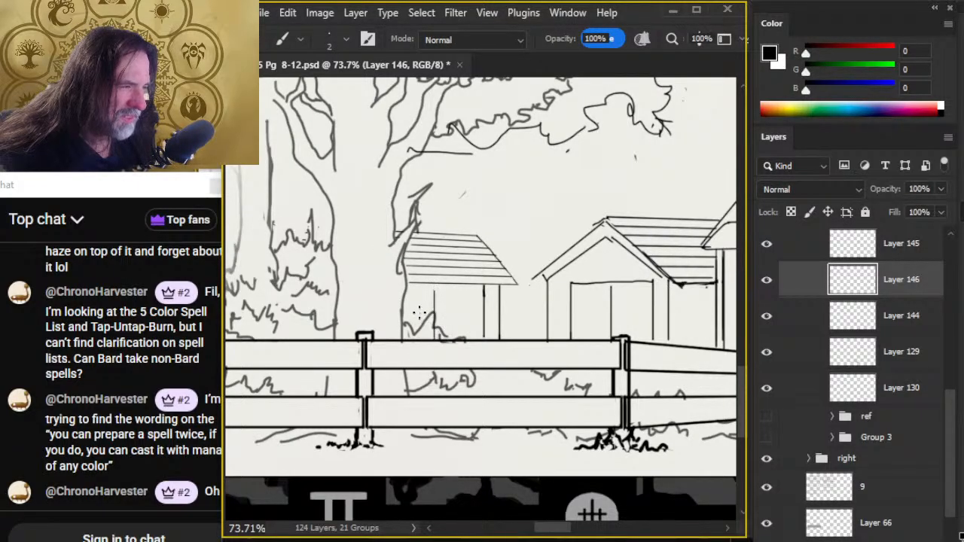
left_click_drag(418, 290, 418, 336)
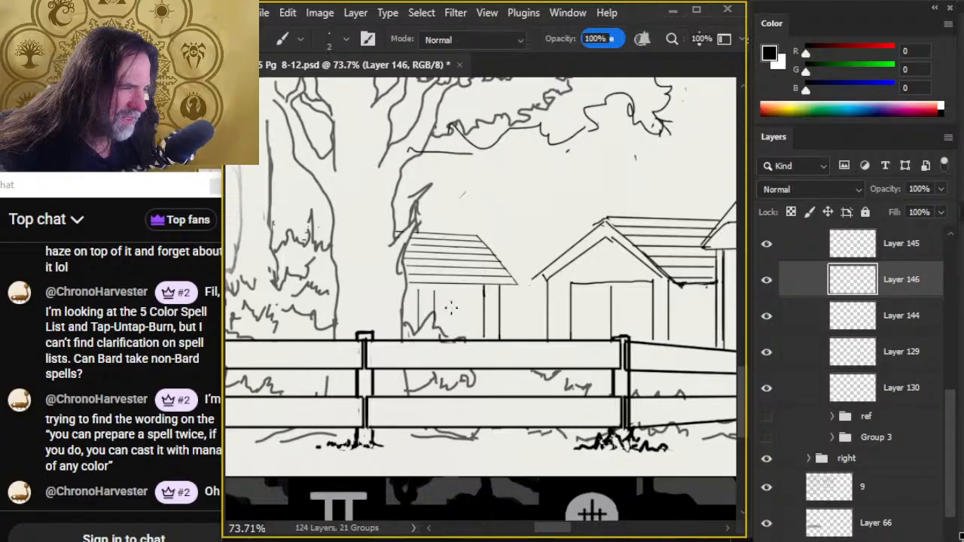
key("e")
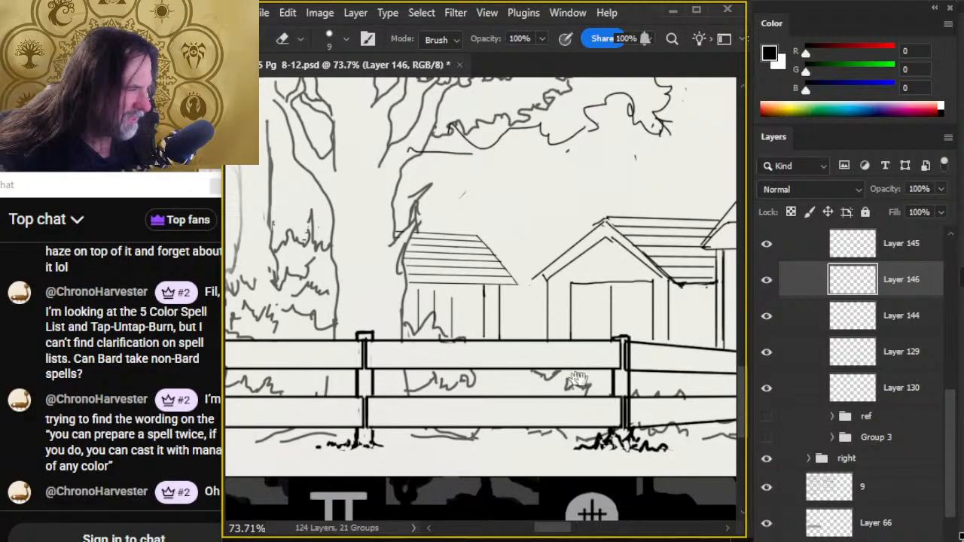
- Select Layer 129 and erase the inner gable lines beneath the small gabled building's roof edge
left_click_drag(571, 372, 445, 363)
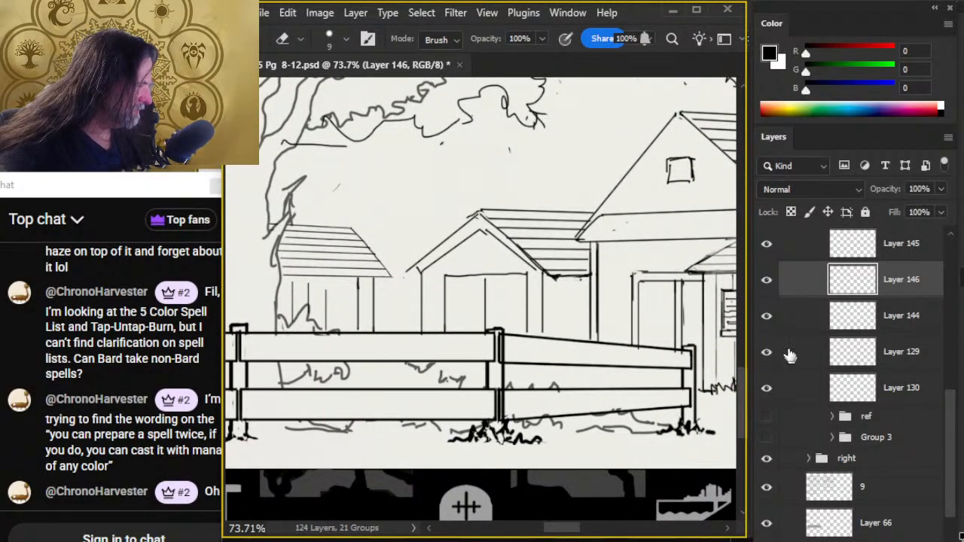
left_click(767, 316)
left_click(768, 351)
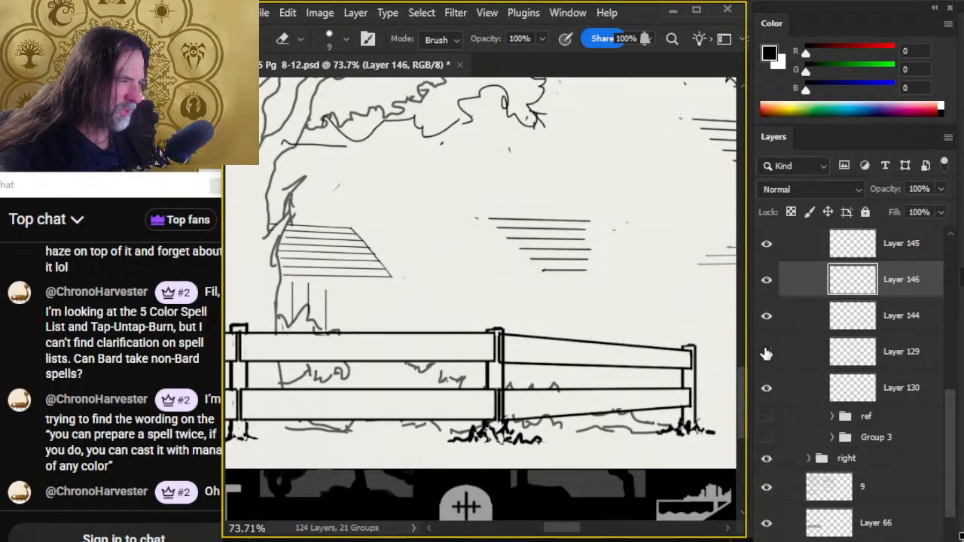
left_click(768, 352)
left_click(787, 354)
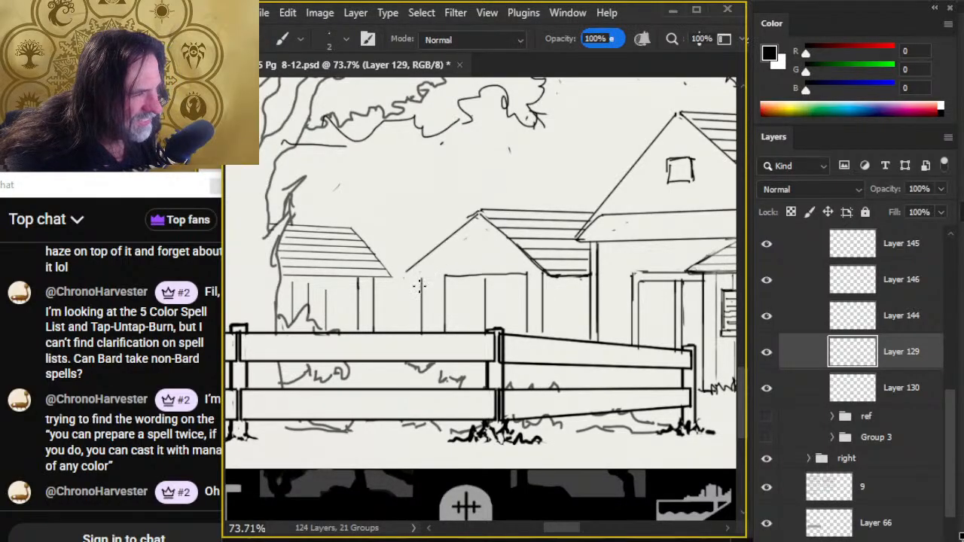
- Redraw the small gabled building's near-hut wall edge as a straight vertical line directly below the eave, erasing the misplaced one
key("b")
left_click_drag(425, 277, 425, 335)
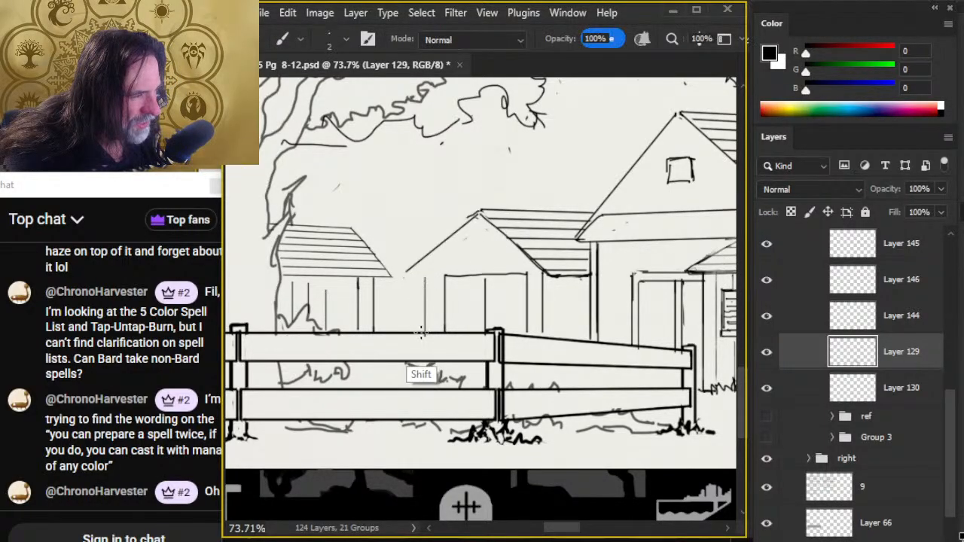
key("e")
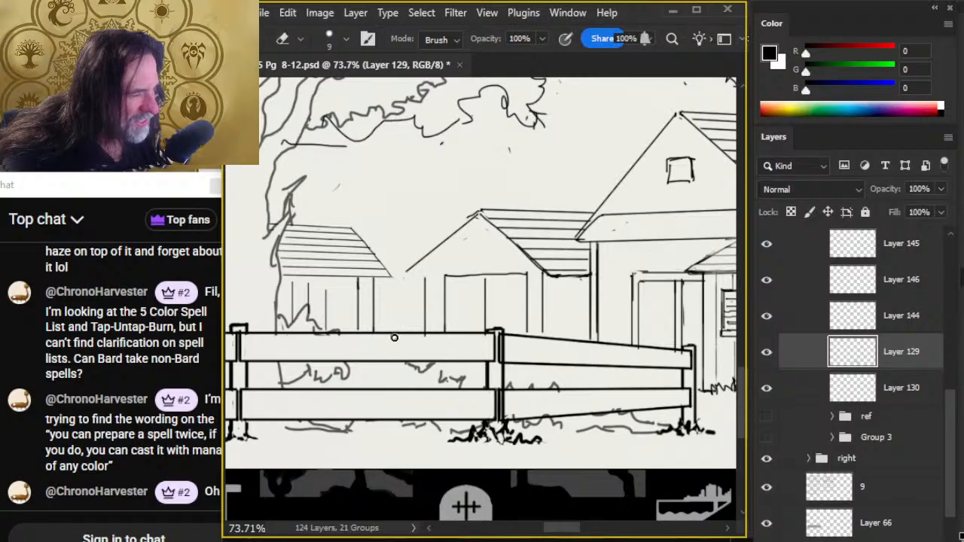
key("b")
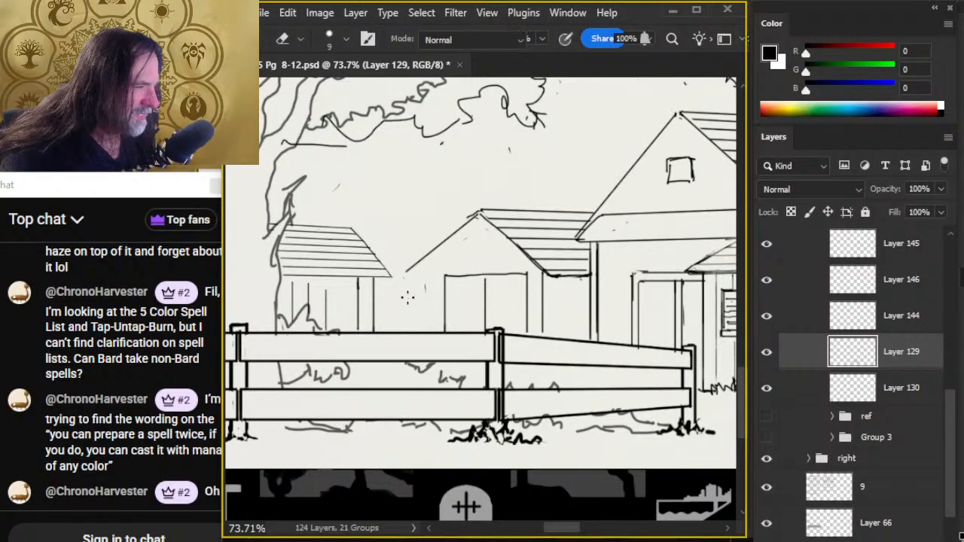
key("e")
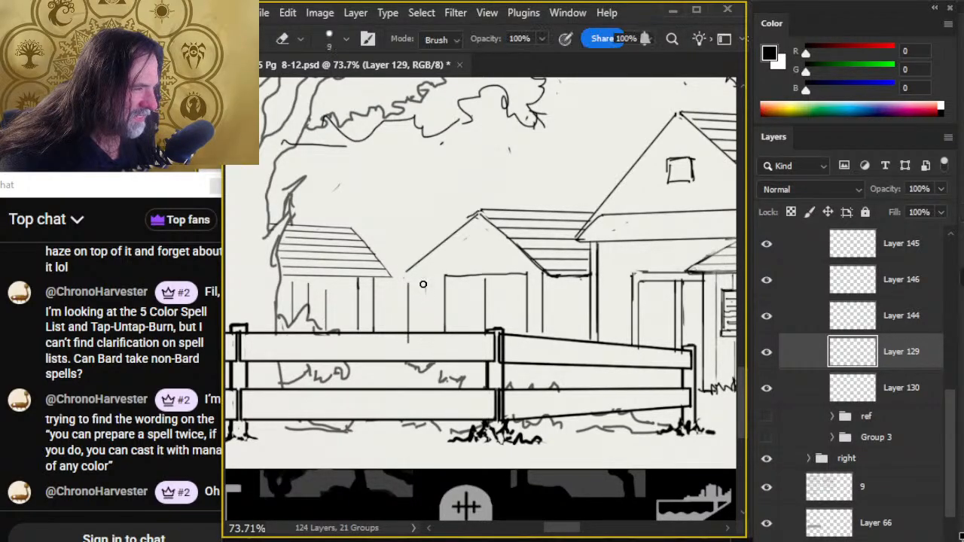
- Lasso the small gabled building's door lines on Layer 129 and move them slightly down and toward the hut
key("l")
mouse_move(471, 262)
left_mouse_down()
mouse_move(506, 369)
mouse_move(528, 347)
mouse_move(525, 273)
left_mouse_up()
key("v")
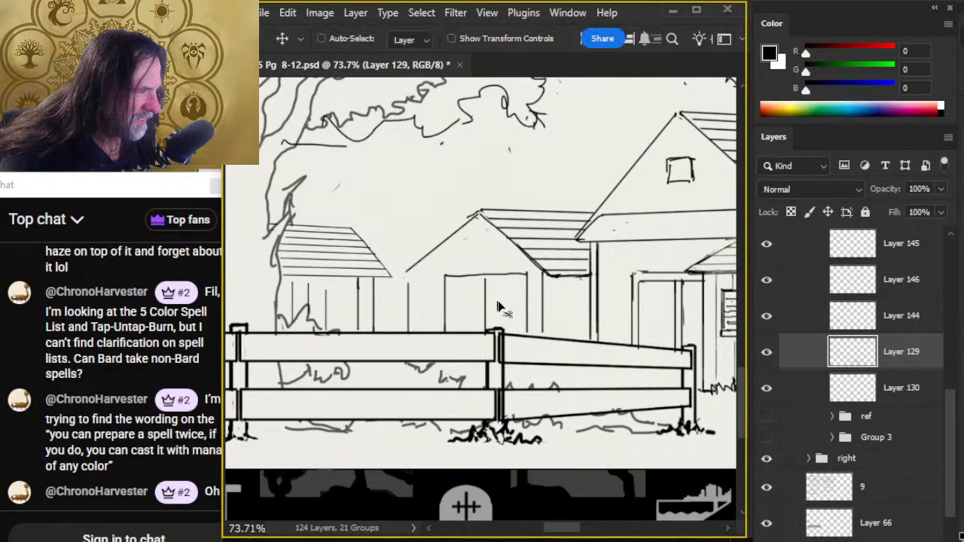
mouse_move(477, 305)
left_mouse_down()
mouse_move(490, 304)
mouse_move(489, 314)
left_mouse_up()
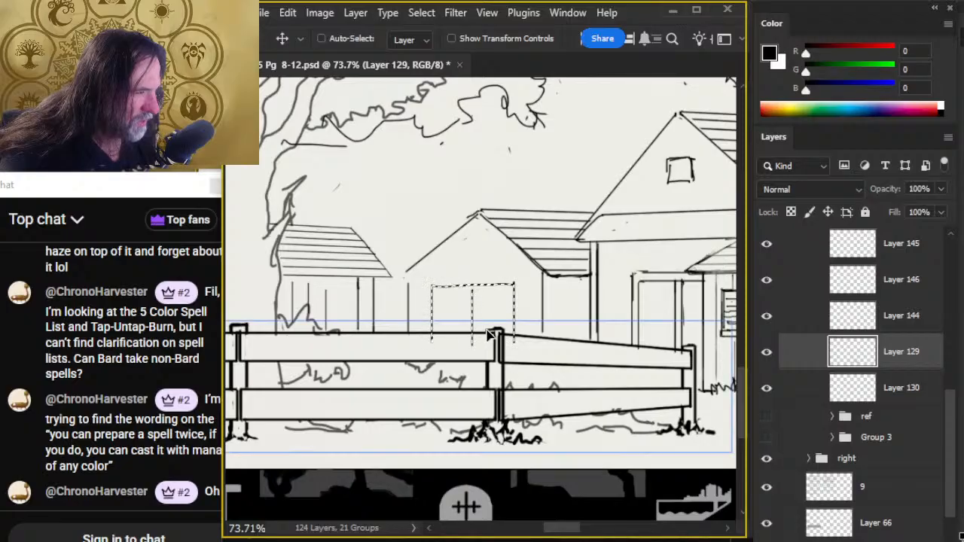
- Narrow the selected door lines to 78.26% width with Free Transform and adjust their top edge
key("l")
right_click(439, 289)
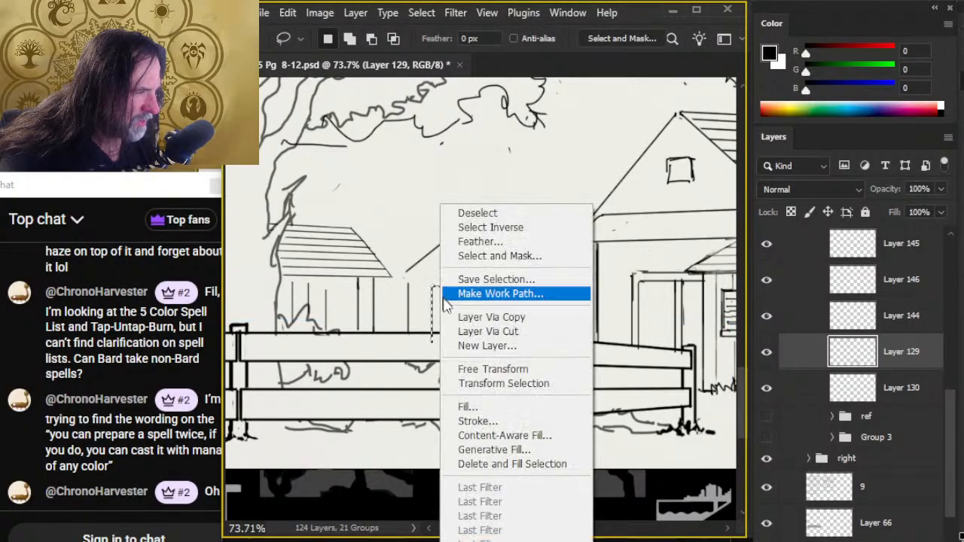
left_click(491, 369)
left_click_drag(430, 313, 449, 313)
left_click_drag(485, 281, 483, 276)
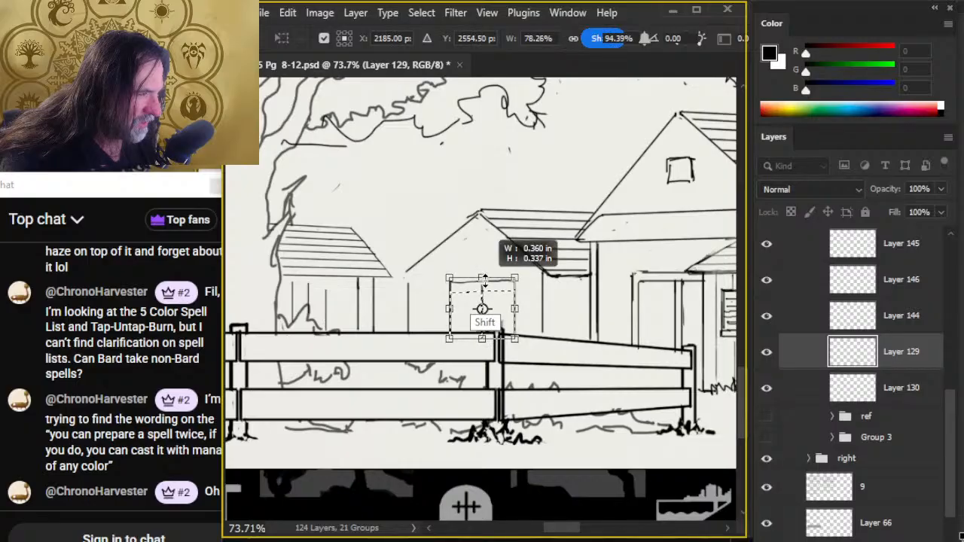
key("Return")
- Nudge the resized door toward the hut to centre it beneath the gable
key("v")
key("Left")
key("Left")
key("Left")
key("Left")
key("Left")
key("Left")
key("Left")
key("Left")
key("Left")
key("Left")
key("Left")
key("Left")
key("Left")
key("Left")
key("Left")
key("Left")
key("Left")
key("Left")
key("Left")
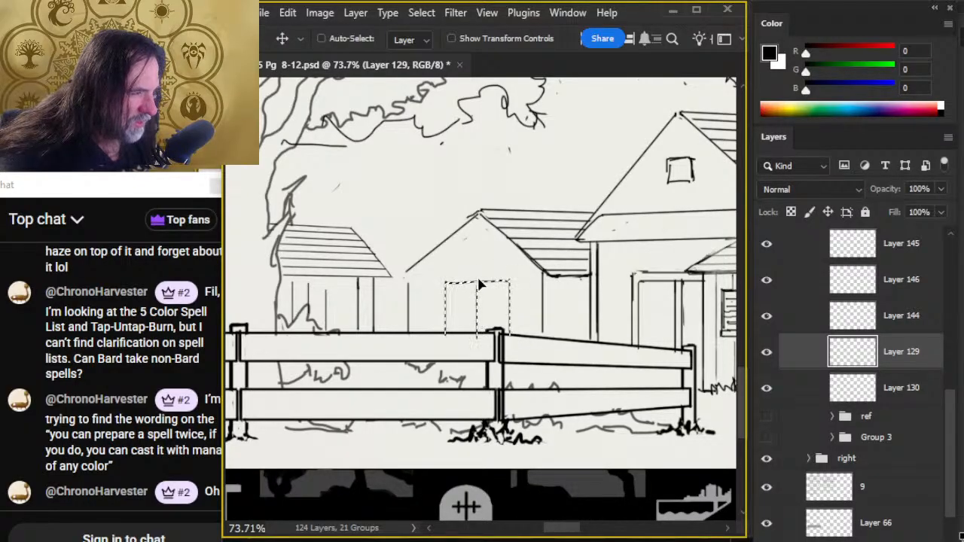
key("l")
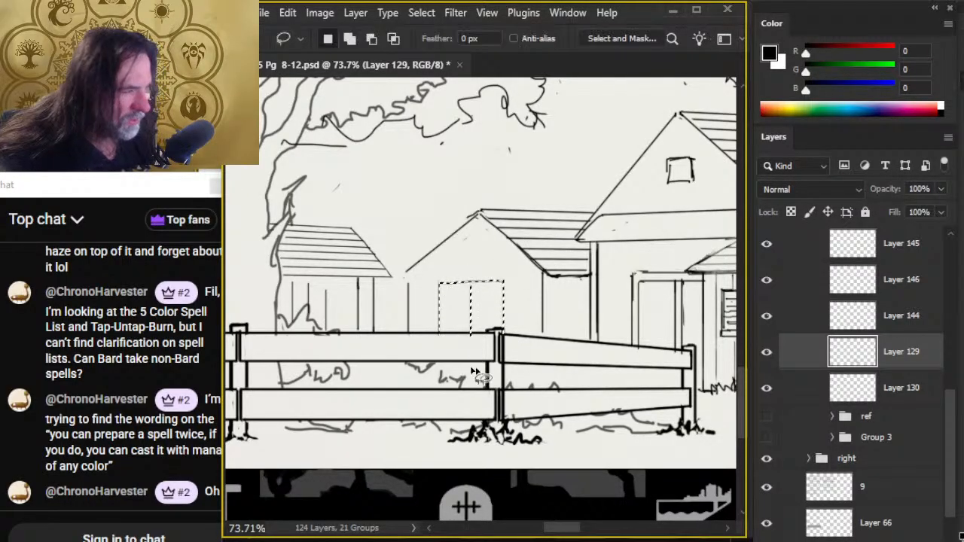
- Redraw the small gabled building's near-hut roof slope from the ridge to the eave and straighten the wall edge beneath it
key("ctrl+d")
key("e")
key("b")
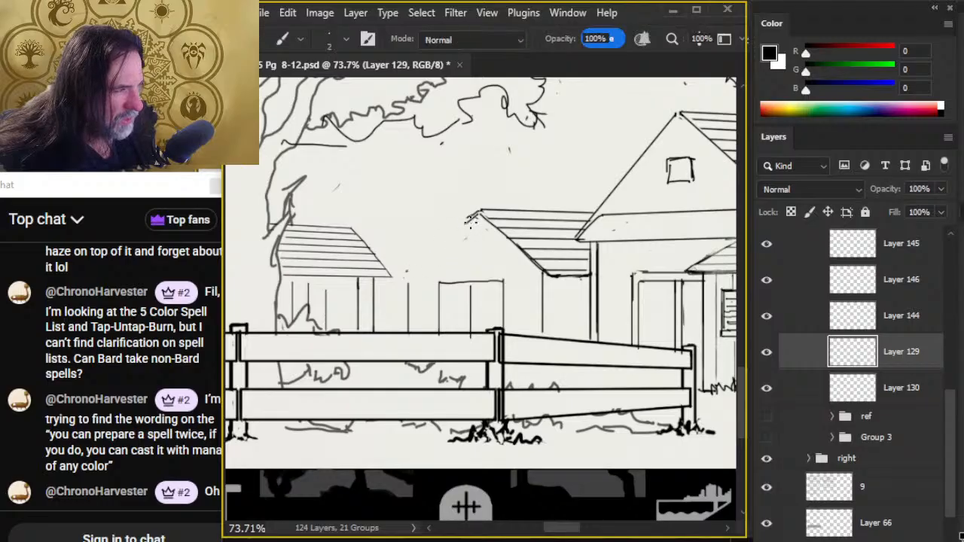
left_click_drag(439, 252, 431, 262)
mouse_move(471, 217)
left_mouse_down()
mouse_move(426, 272)
mouse_move(456, 223)
mouse_move(423, 280)
mouse_move(422, 343)
left_mouse_up()
key("e")
key("b")
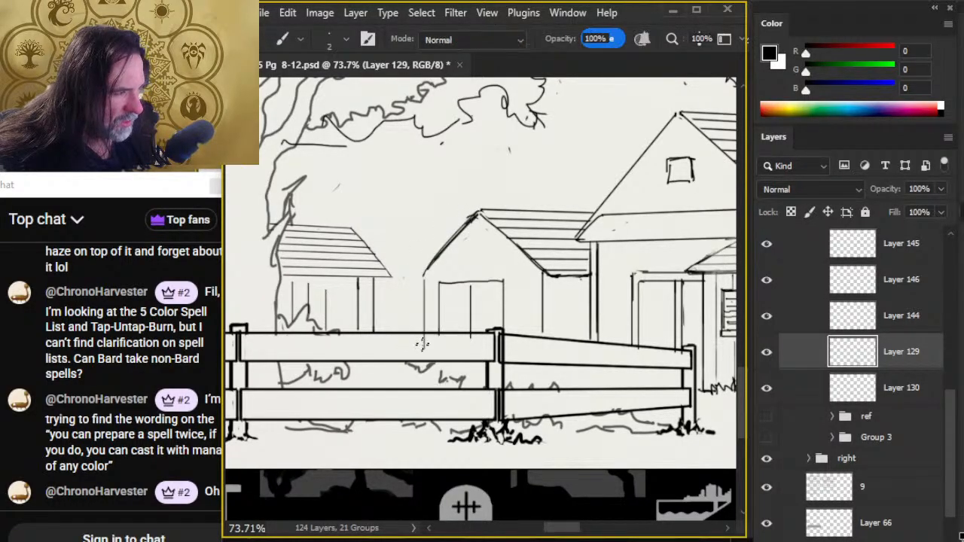
key("e")
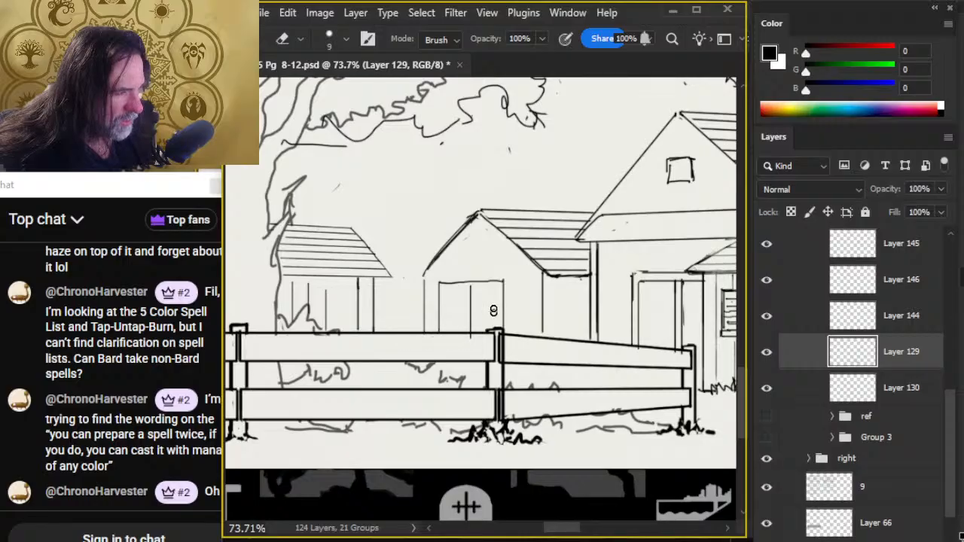
- Move the small gabled building's door slightly away from the hut and shrink it with Free Transform so it sits centred beneath the gable
key("l")
mouse_move(470, 269)
left_mouse_down()
mouse_move(432, 298)
mouse_move(432, 333)
mouse_move(489, 372)
mouse_move(518, 329)
mouse_move(521, 289)
mouse_move(475, 265)
left_mouse_up()
left_click_drag(472, 303, 478, 303)
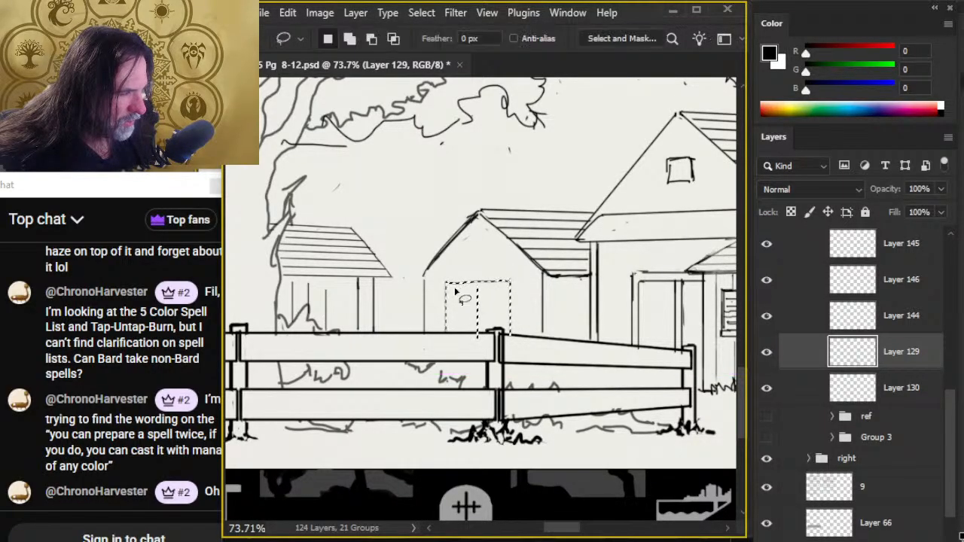
right_click(456, 294)
left_click(542, 368)
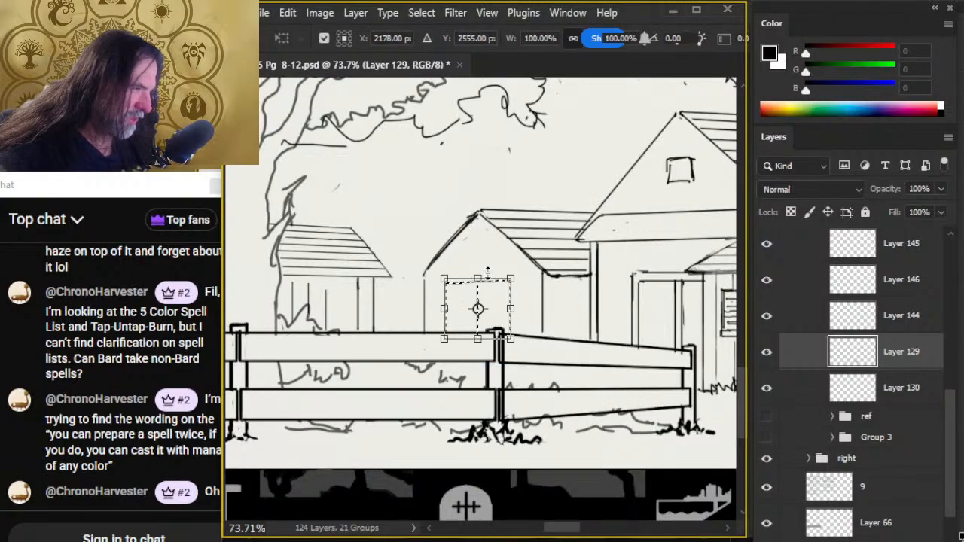
left_click_drag(488, 272, 478, 280)
key("Return")
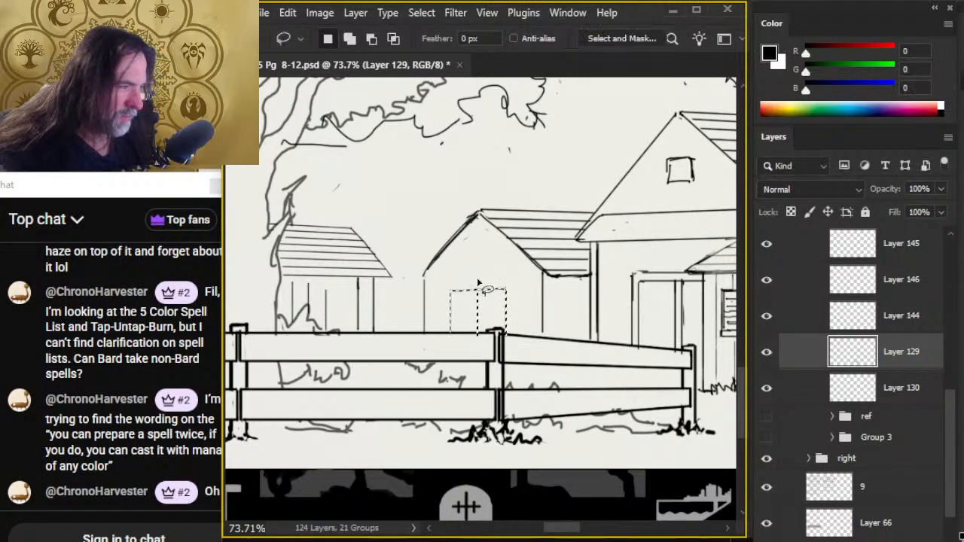
key("ctrl+d")
- Extend the small gabled building's near-hut roof slope past the wall into an overhanging eave and thicken its line
key("b")
key("e")
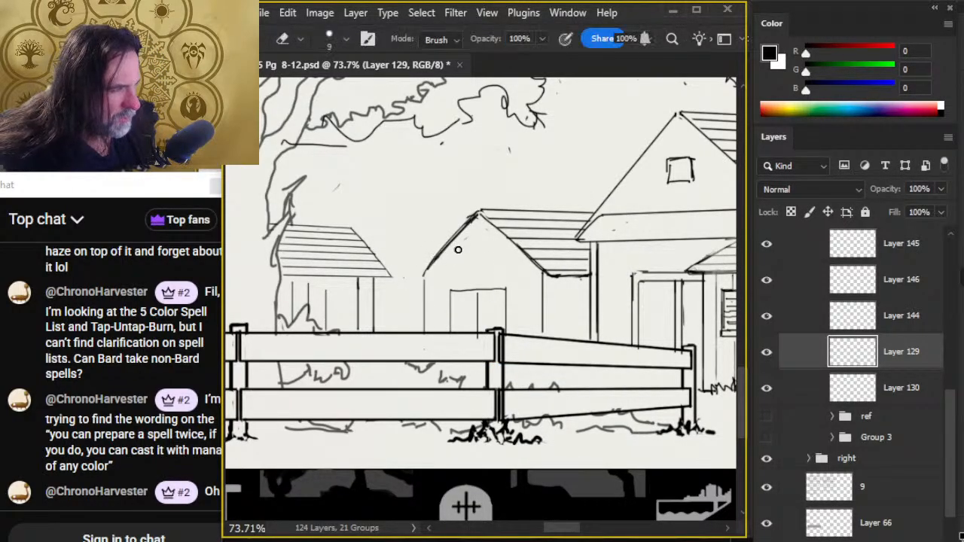
key("b")
mouse_move(465, 222)
left_mouse_down()
mouse_move(414, 276)
mouse_move(423, 306)
left_mouse_up()
key("e")
key("b")
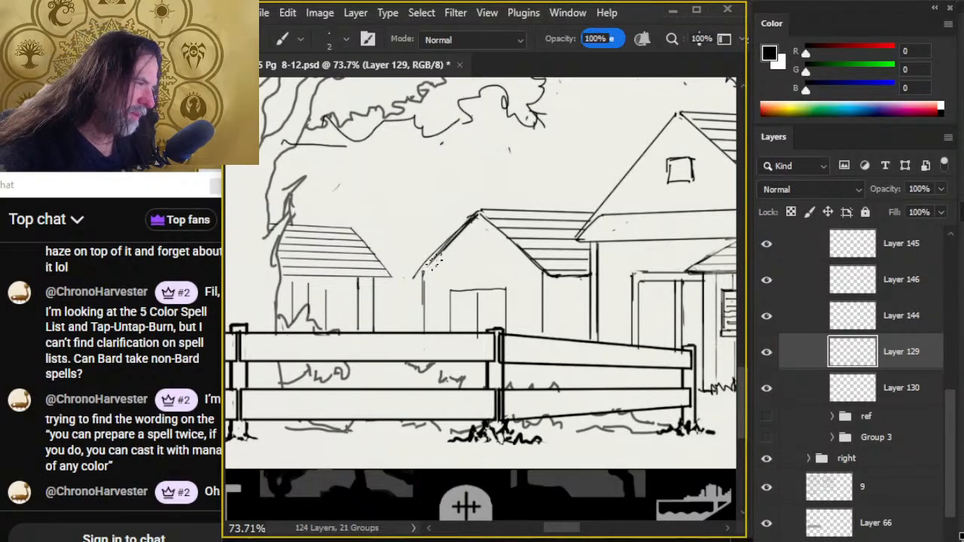
left_click_drag(442, 254, 418, 279)
key("e")
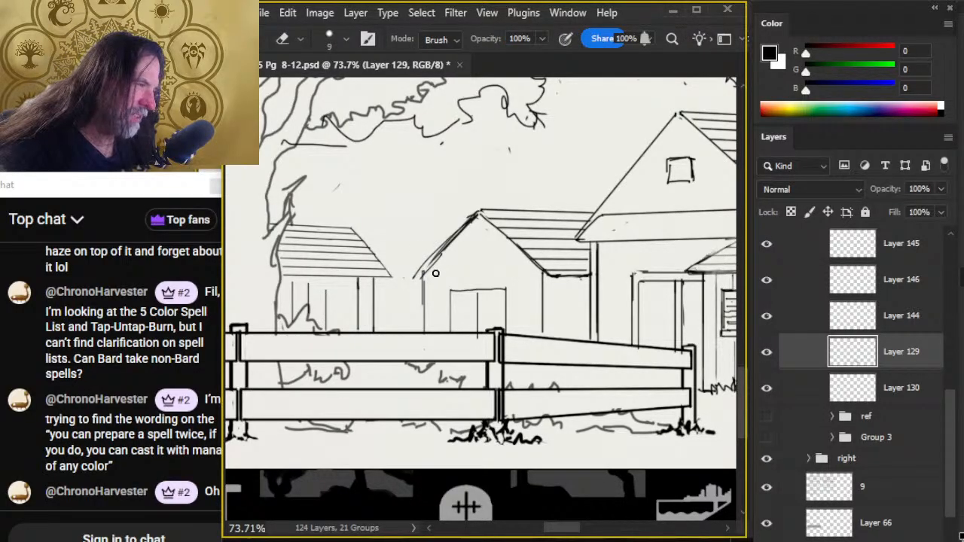
- Draw vertical plank lines across the small gabled building's front and side walls, and outline a small window on the side wall
key("b")
left_click_drag(434, 283, 434, 326)
key("e")
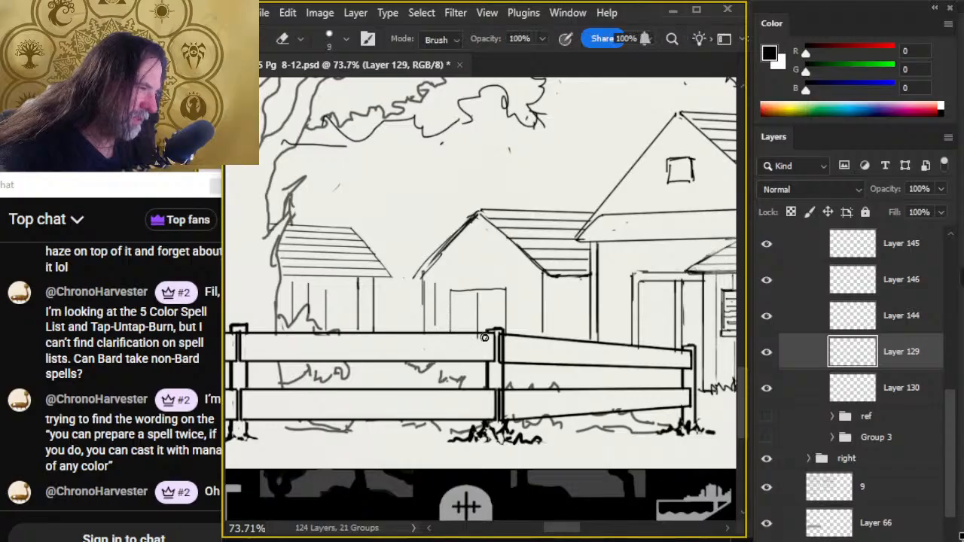
key("b")
left_click_drag(468, 251, 465, 283)
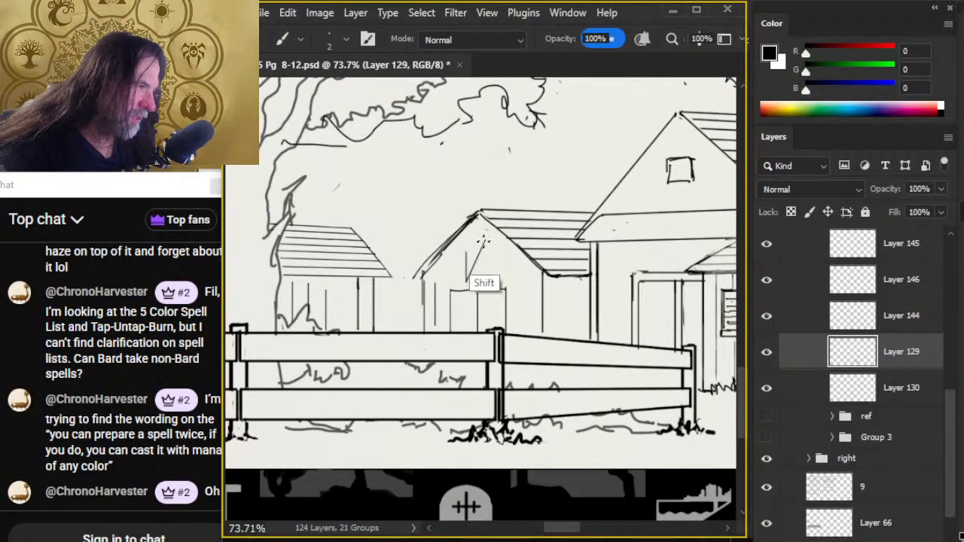
left_click_drag(483, 241, 484, 280)
key("ctrl+z")
mouse_move(484, 235)
left_mouse_down()
mouse_move(484, 280)
mouse_move(525, 331)
left_mouse_up()
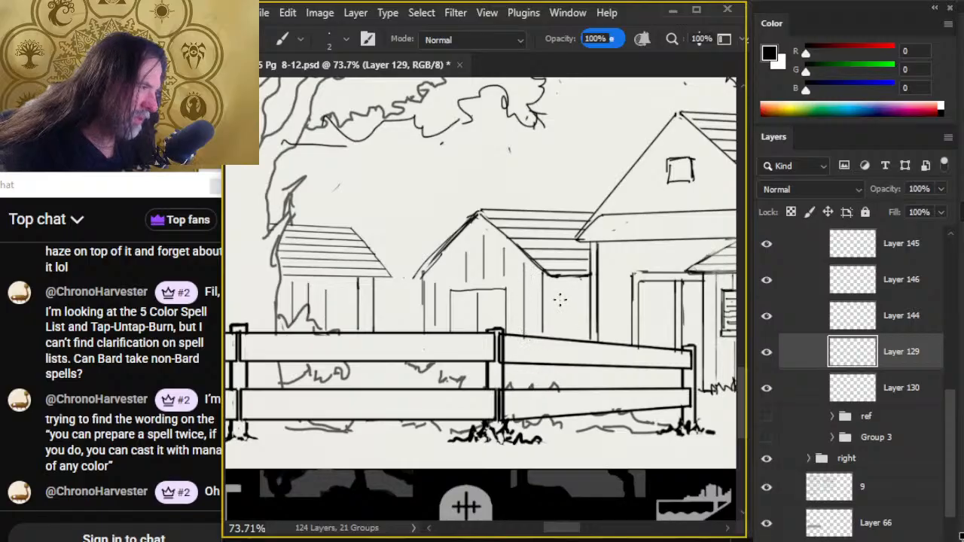
left_click_drag(563, 281, 564, 339)
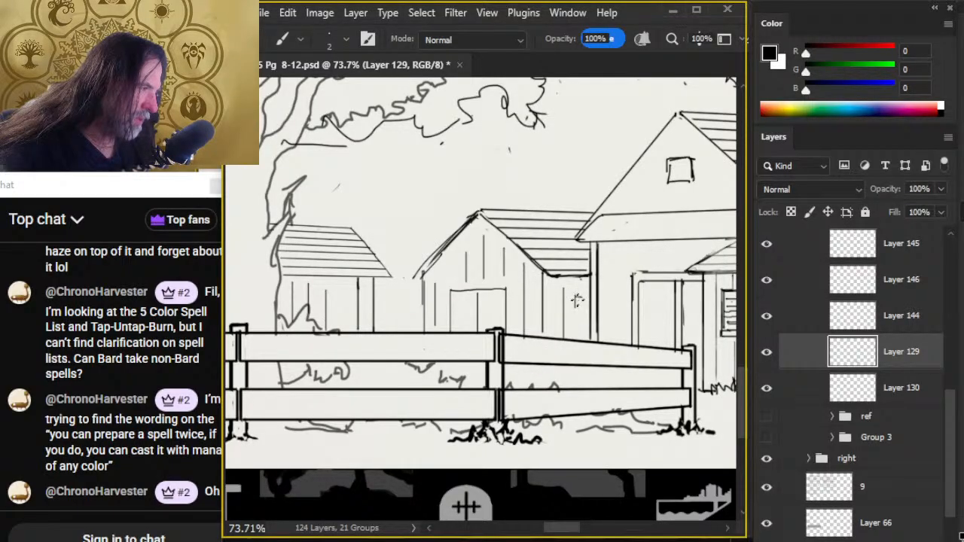
left_click_drag(576, 301, 581, 335)
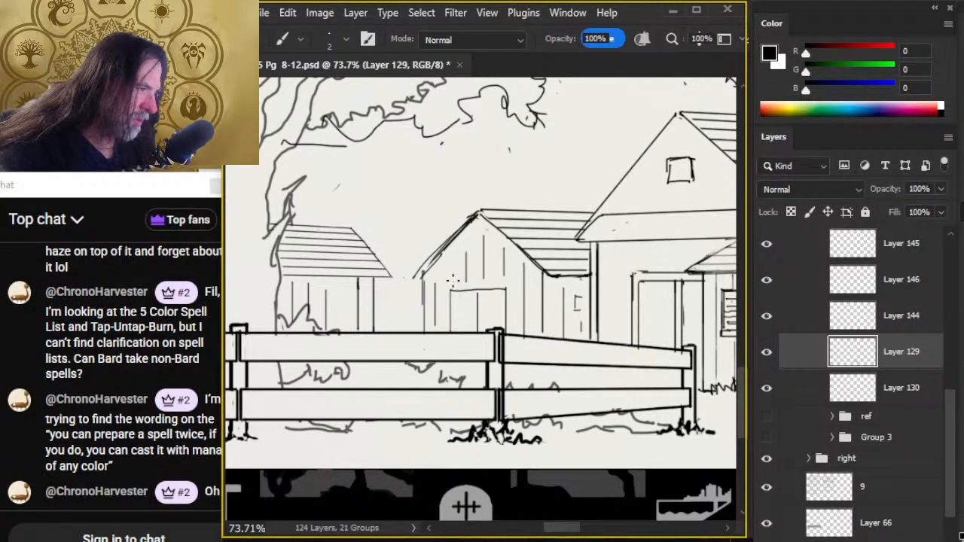
- Draw short vertical plank lines across the main building's gable around its small square window and on the wall below
key("z")
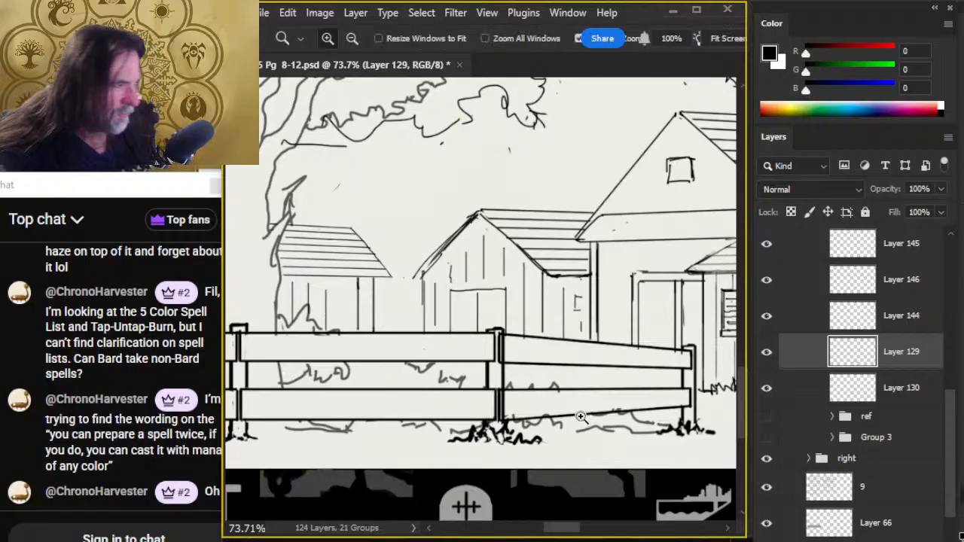
left_click_drag(585, 424, 519, 429)
left_click_drag(628, 468, 549, 401)
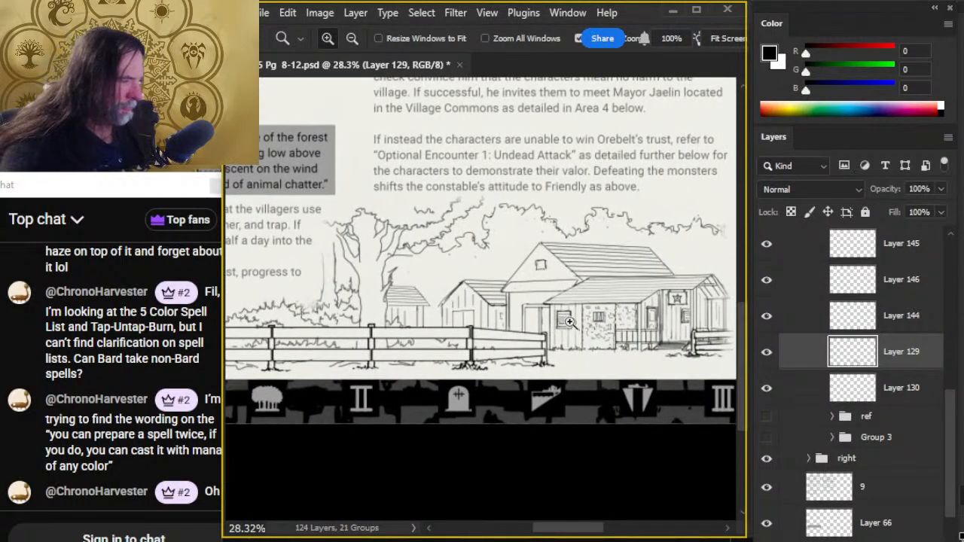
left_click_drag(566, 325, 603, 326)
key("b")
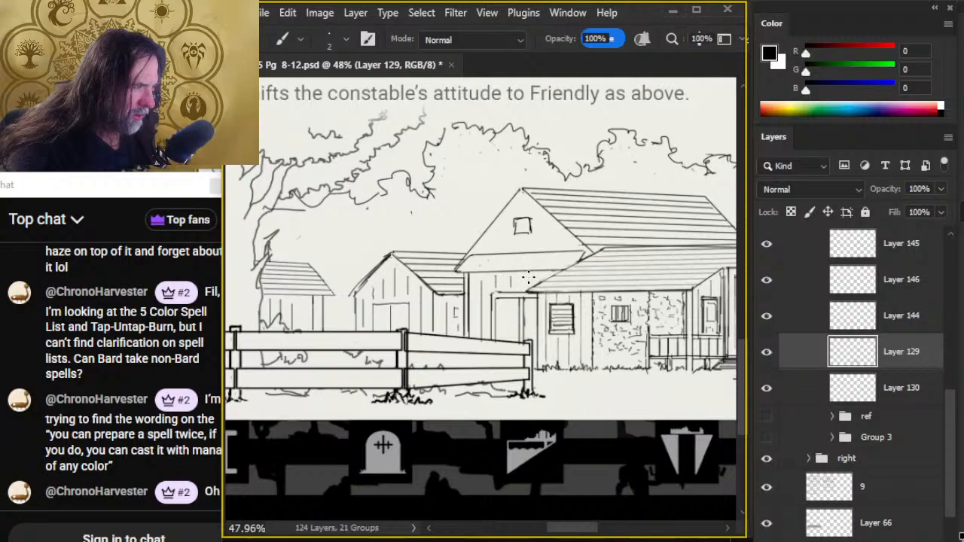
left_click_drag(492, 235, 491, 248)
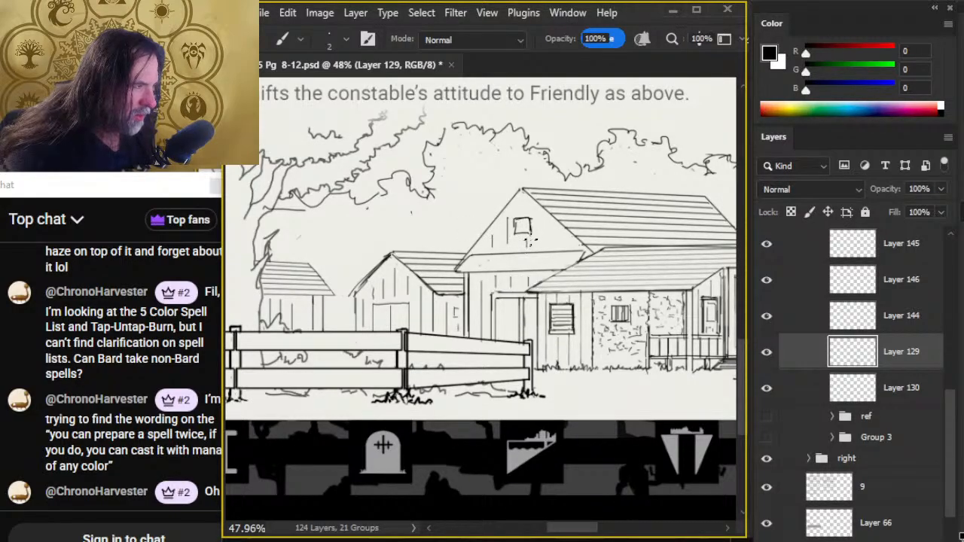
mouse_move(547, 234)
left_mouse_down()
mouse_move(547, 250)
mouse_move(567, 247)
left_mouse_up()
left_click(474, 260)
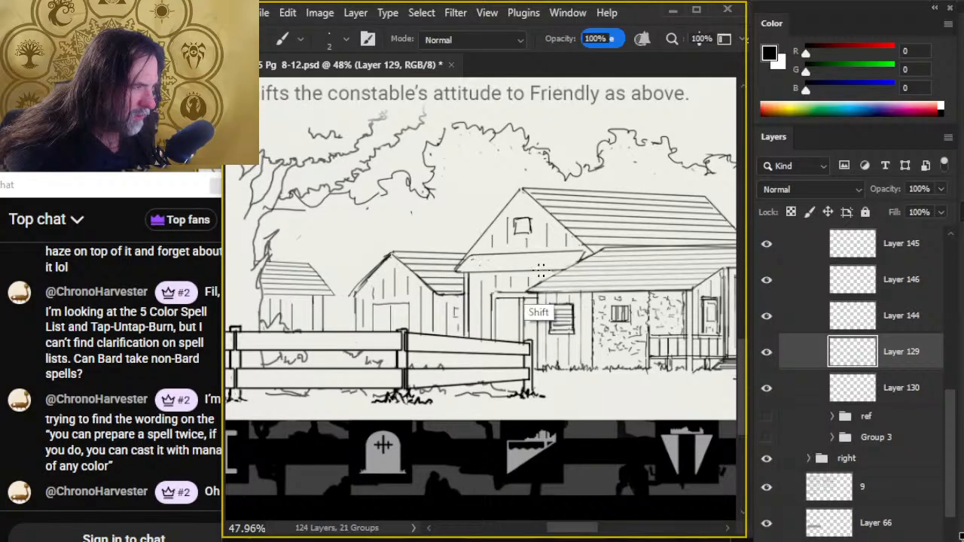
left_click(579, 260, "shift")
key("ctrl+z")
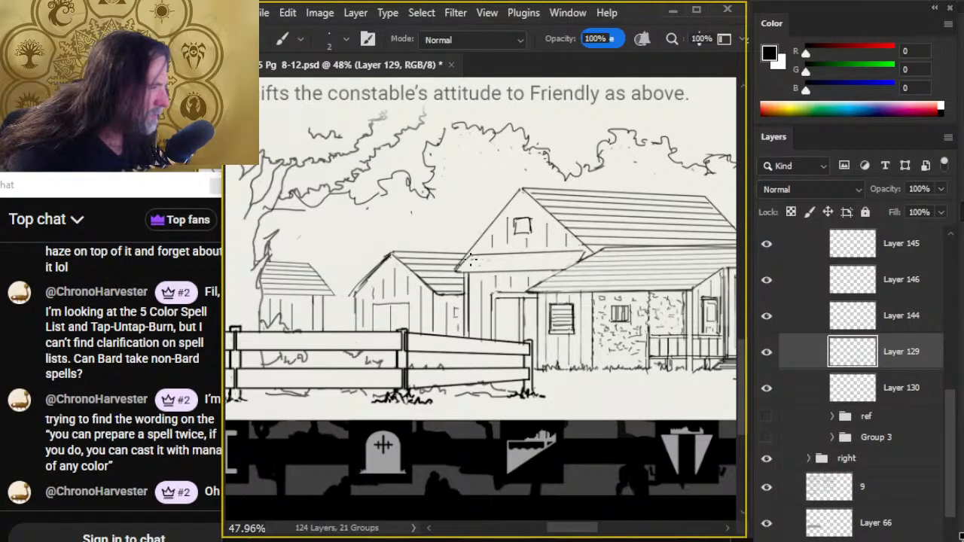
- Lasso the upper edge line of the main gable's narrow overhang, duplicate it twice, and offset the copies downward as roof planks
key("l")
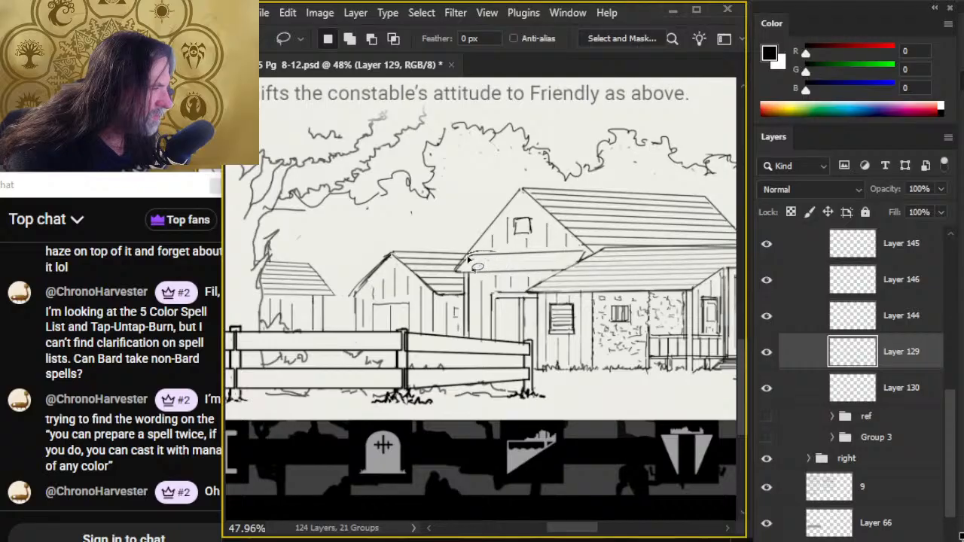
left_click_drag(469, 259, 582, 257)
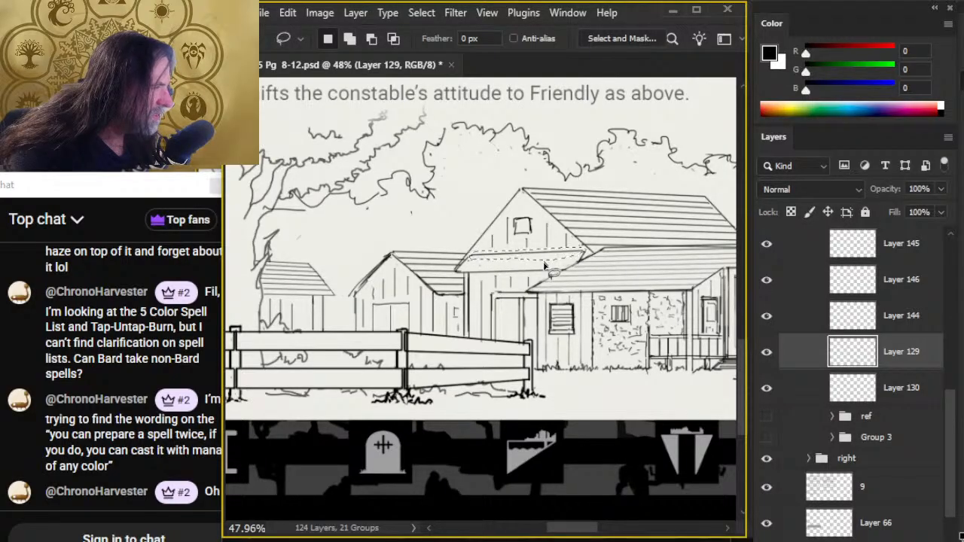
key("ctrl+j")
key("v")
mouse_move(557, 295)
left_mouse_down()
mouse_move(599, 276)
mouse_move(566, 302)
left_mouse_up()
key("ctrl+j")
left_click_drag(579, 299, 579, 299)
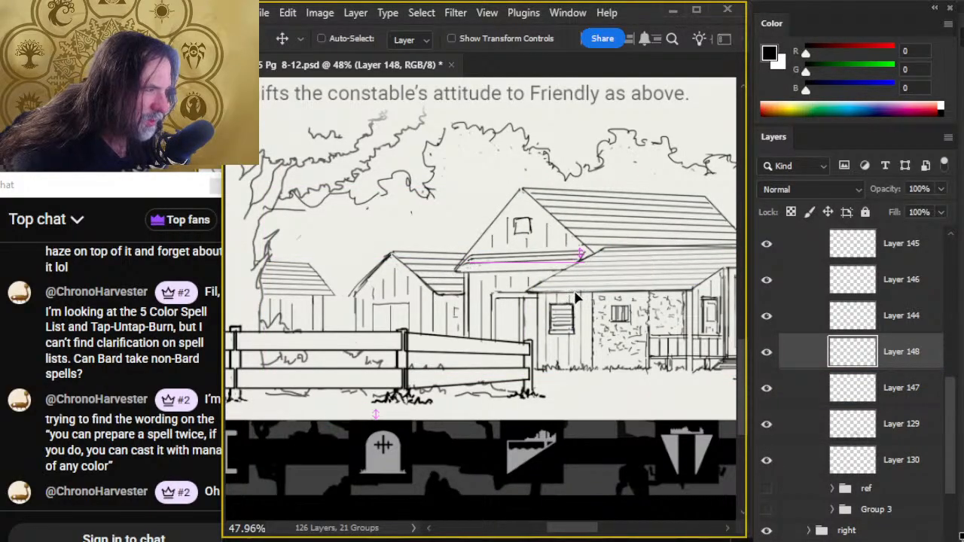
- Select Layers 147 and 148 together and stretch the copied plank lines to 133.81% height with Free Transform to fill the overhang
left_click(796, 419)
left_click(813, 290)
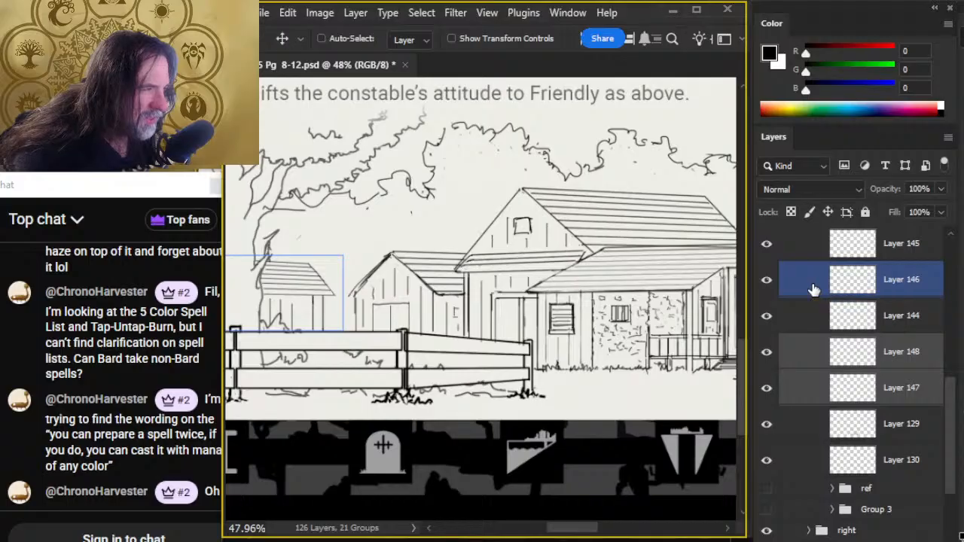
key("m")
right_click(519, 277)
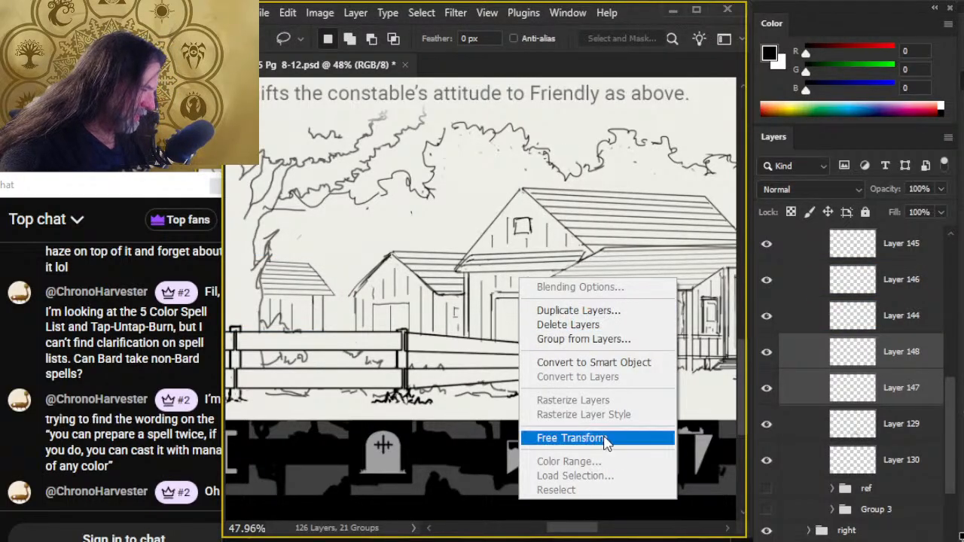
left_click(602, 441)
right_click(606, 235)
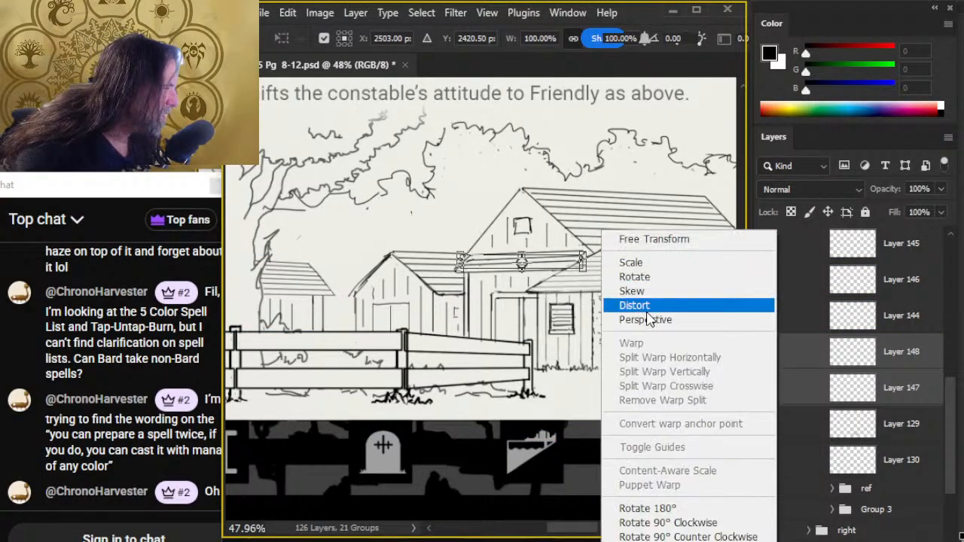
left_click(591, 275)
mouse_move(586, 275)
left_mouse_down()
mouse_move(590, 281)
mouse_move(586, 274)
left_mouse_up()
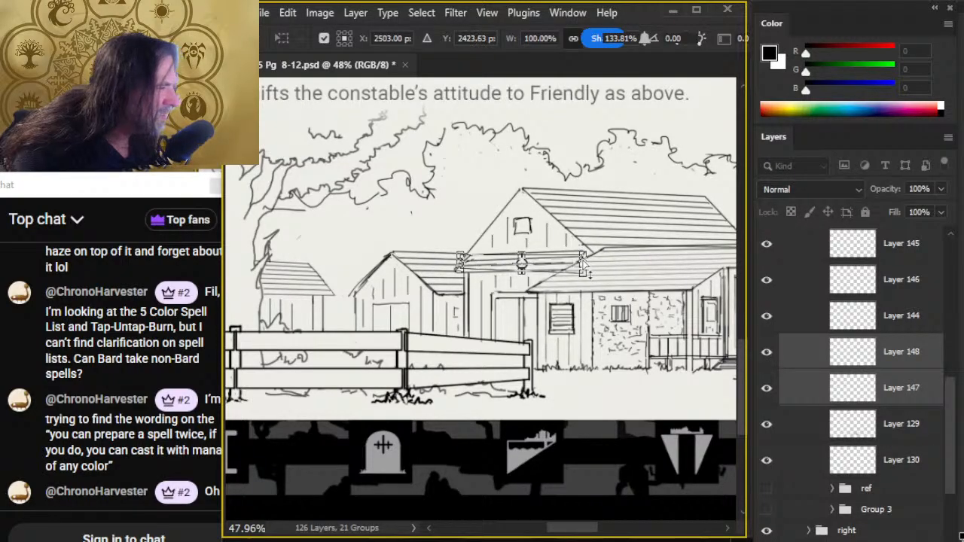
key("Return")
left_click(588, 271, "ctrl")
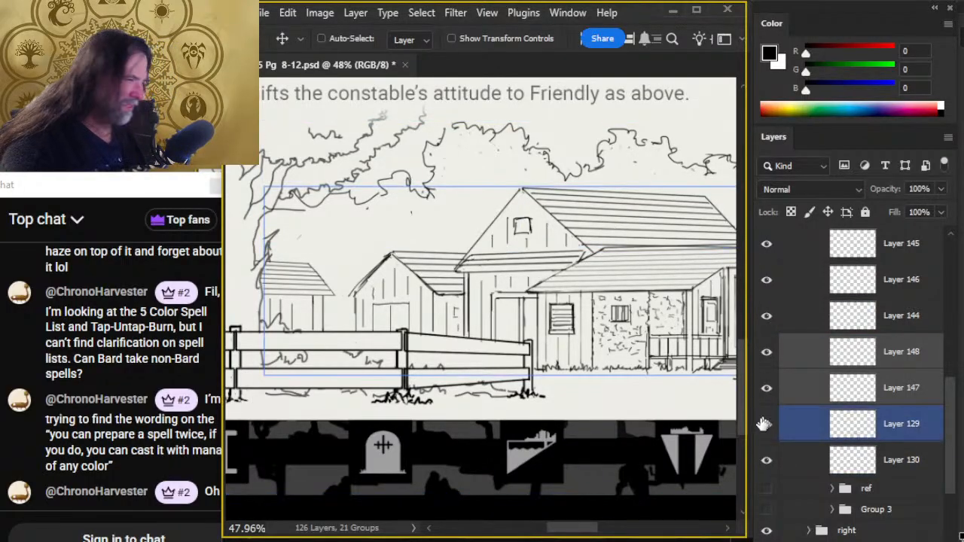
- Inspect the main building's roof, toggle Layer 144 off and on to identify its lines, and make that layer active for erasing
key("z")
left_click_drag(626, 433, 570, 430)
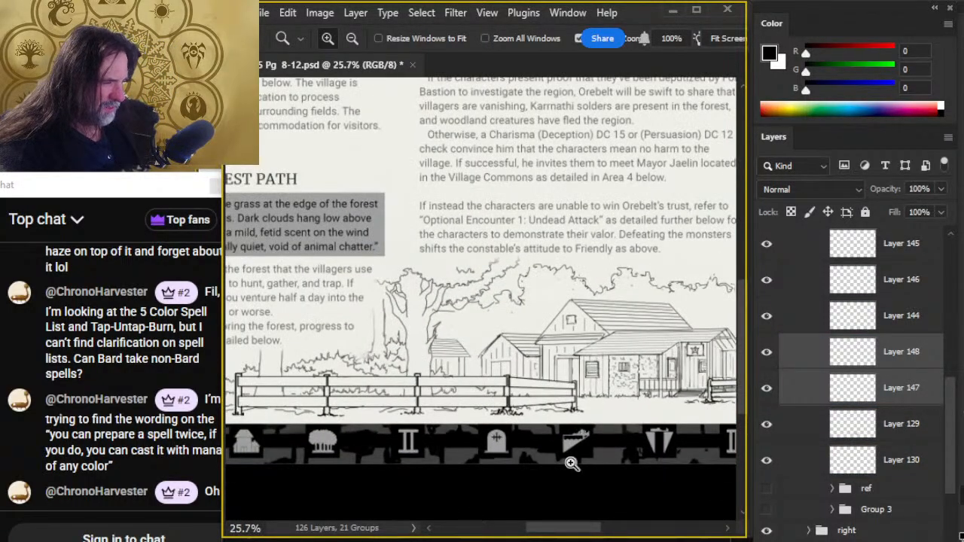
left_click_drag(600, 471, 550, 457)
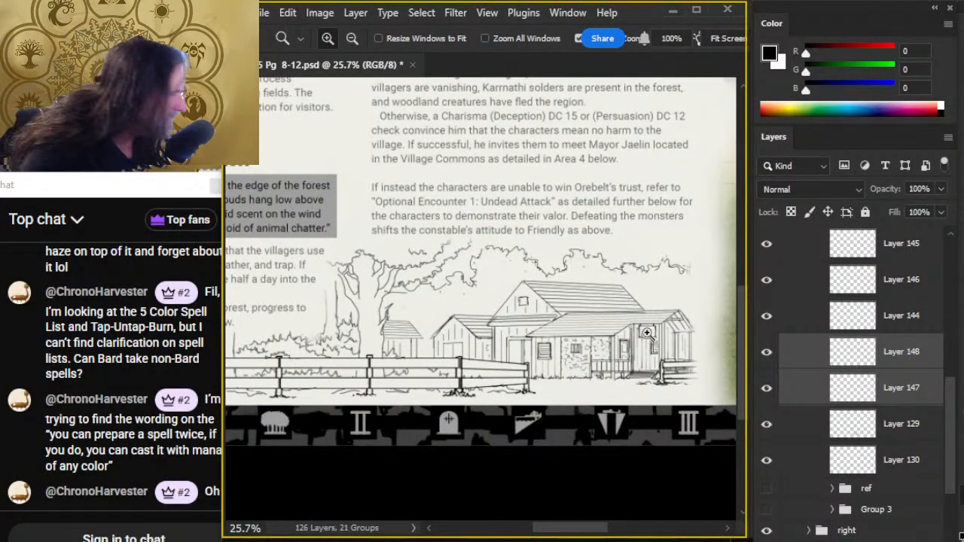
left_click_drag(631, 325, 669, 369)
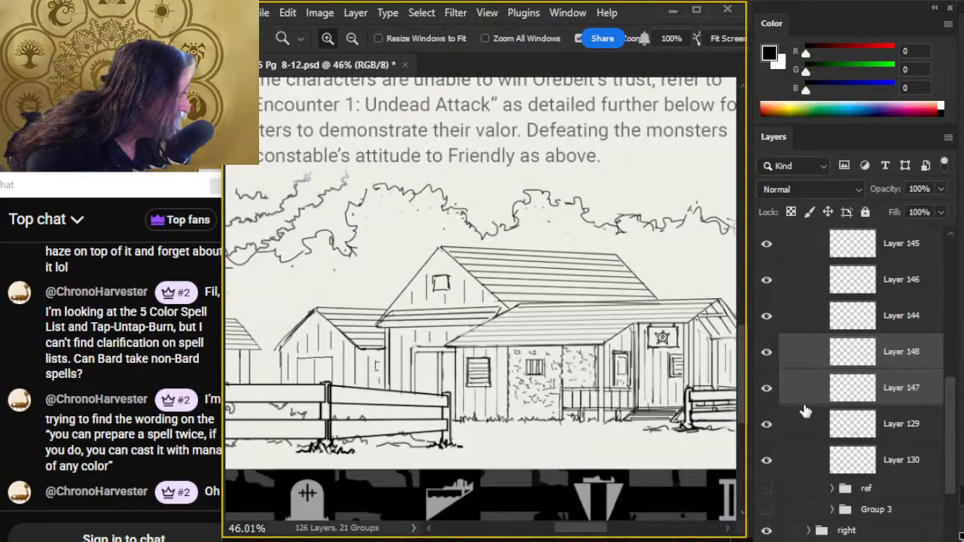
left_click(767, 316)
left_click(767, 315)
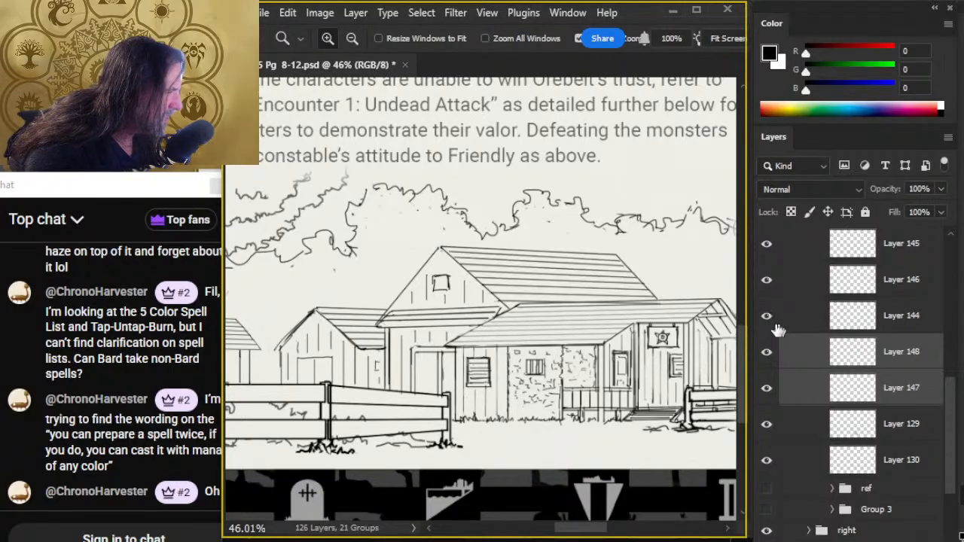
left_click(787, 324)
key("e")
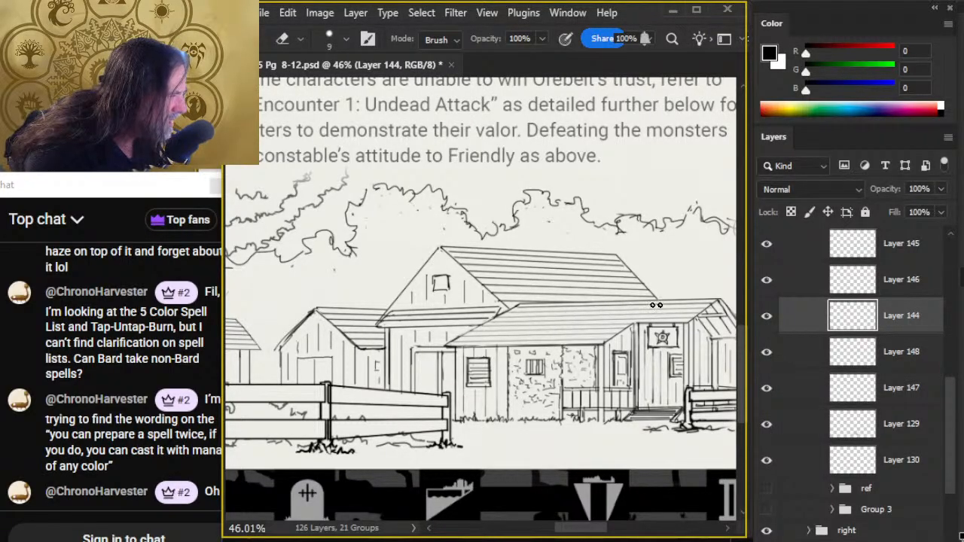
- Toggle Layer 130 off and on to identify its lines in the full illustration, and make it the active layer
key("z")
mouse_move(649, 411)
left_mouse_down()
mouse_move(617, 422)
mouse_move(562, 408)
left_mouse_up()
scroll(557, 406, "down", 2)
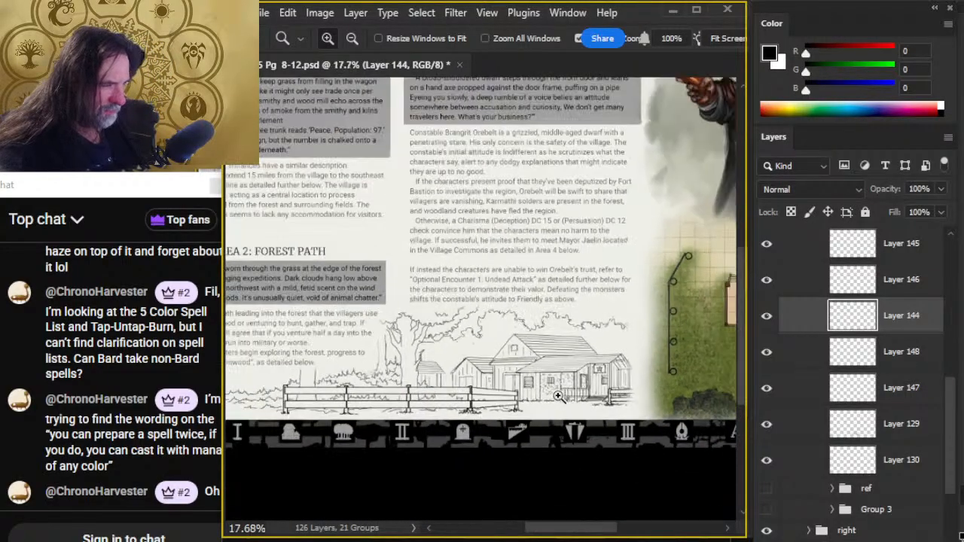
left_click(766, 460)
left_click(767, 460)
left_click(786, 459)
scroll(482, 342, "up", 3)
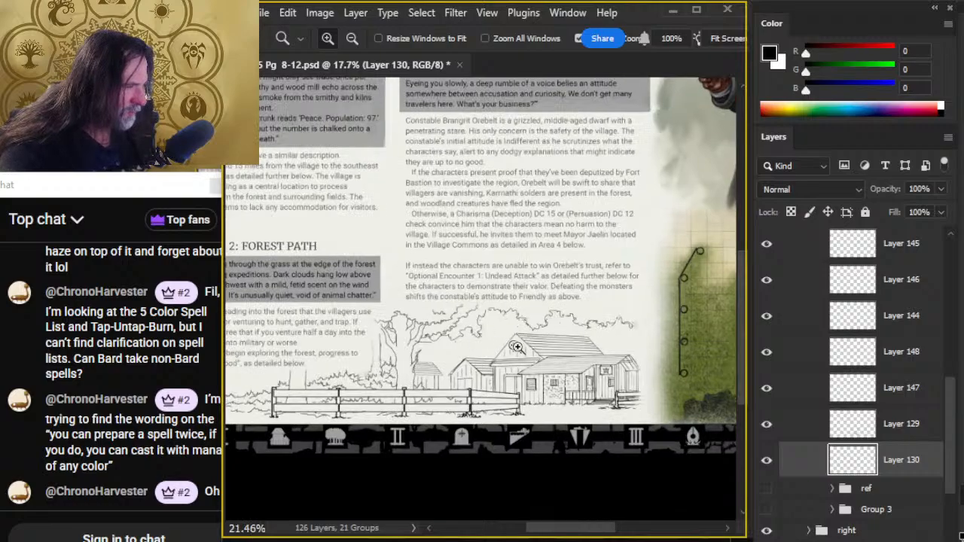
- Erase and redraw parts of the background treeline between the large tree and the main gable roof on Layer 130
key("e")
key("b")
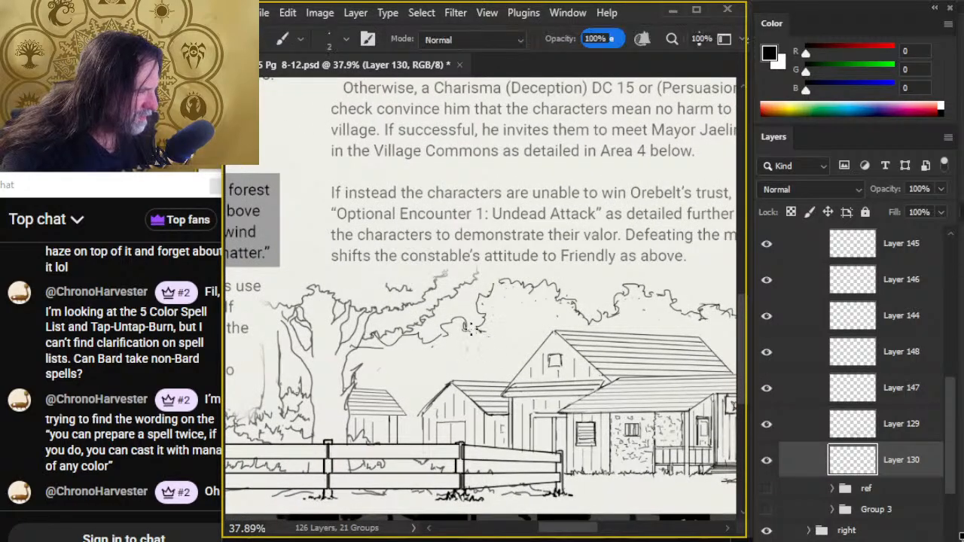
key("e")
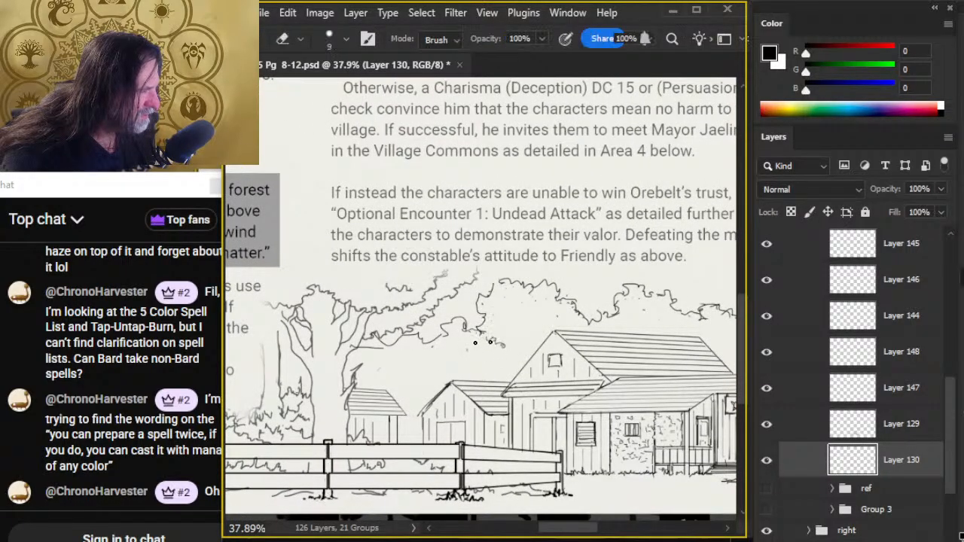
key("b")
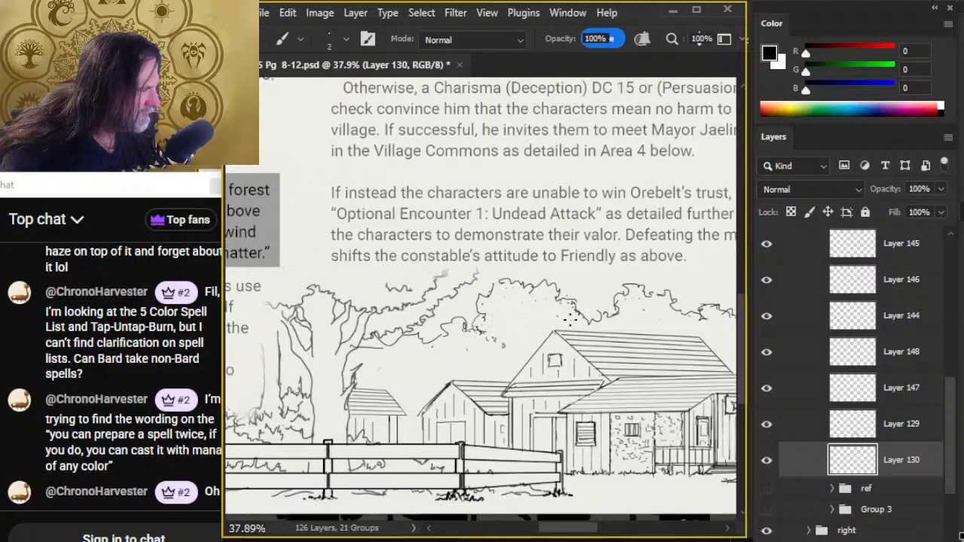
key("e")
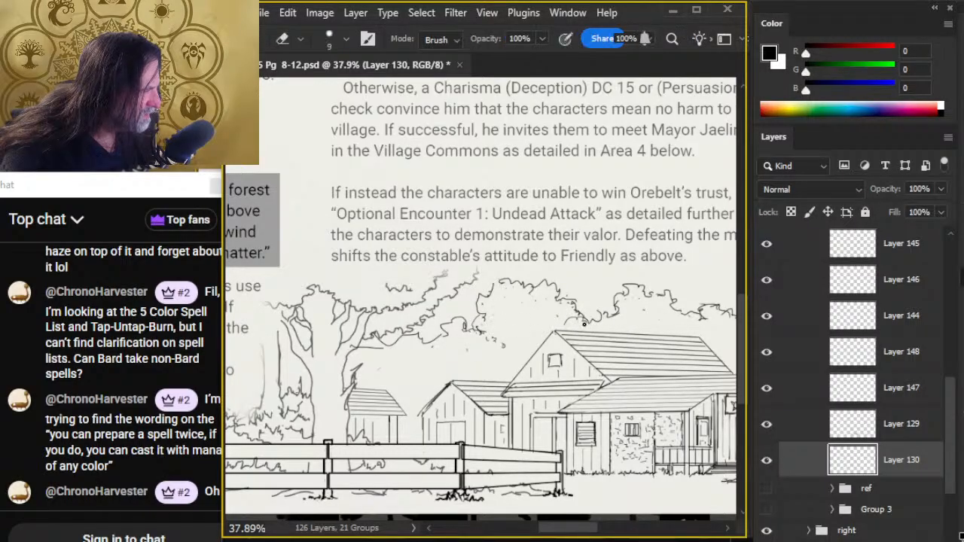
key("b")
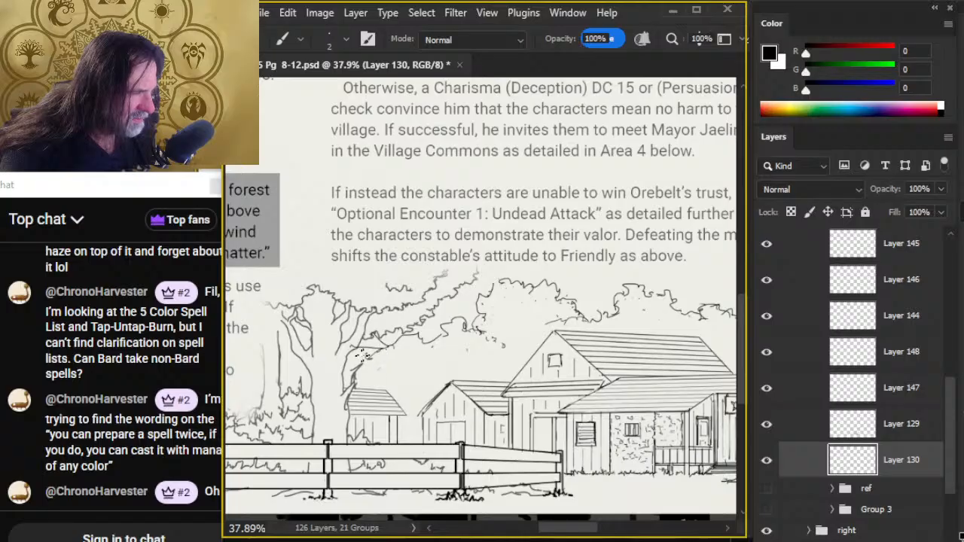
- Sketch loose lower foliage outlines above the two small background buildings, cleaning up stray marks with the eraser
key("e")
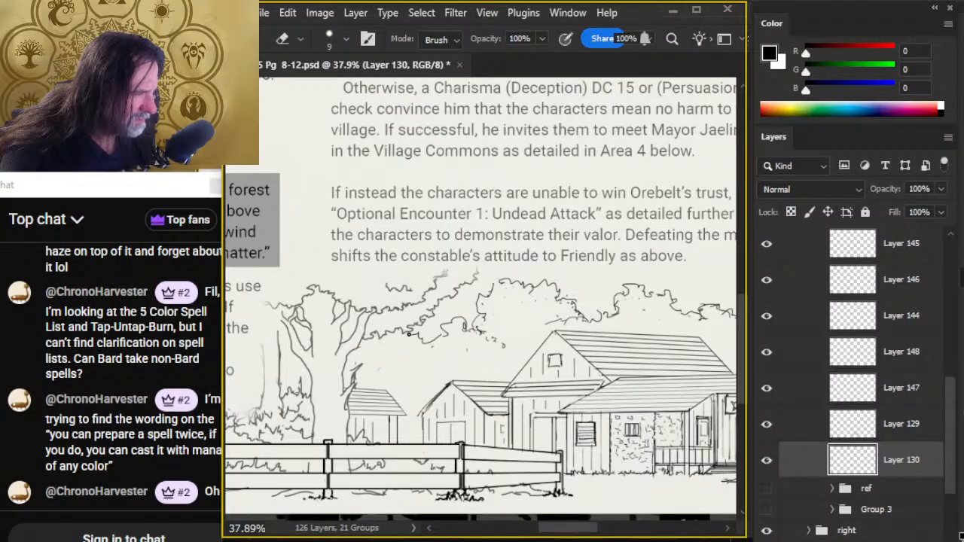
key("b")
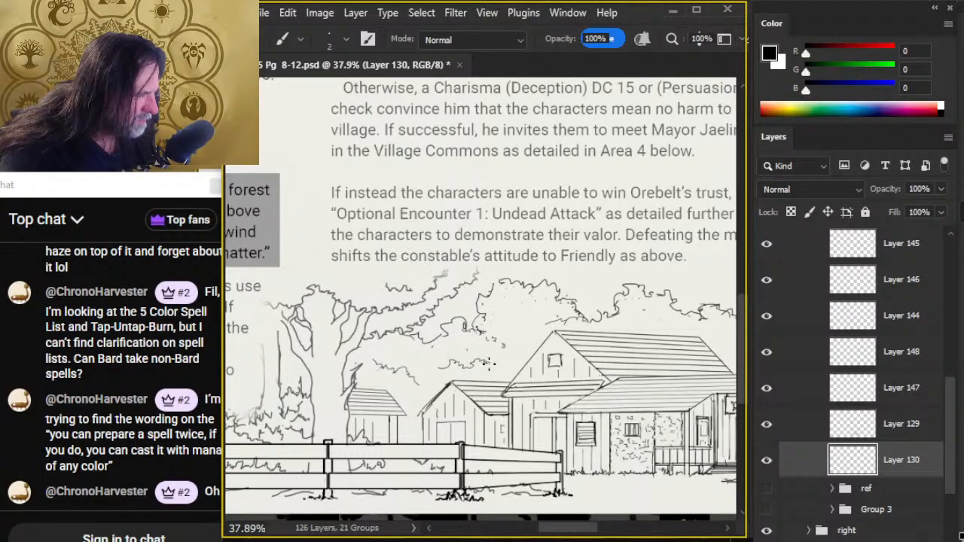
key("e")
key("b")
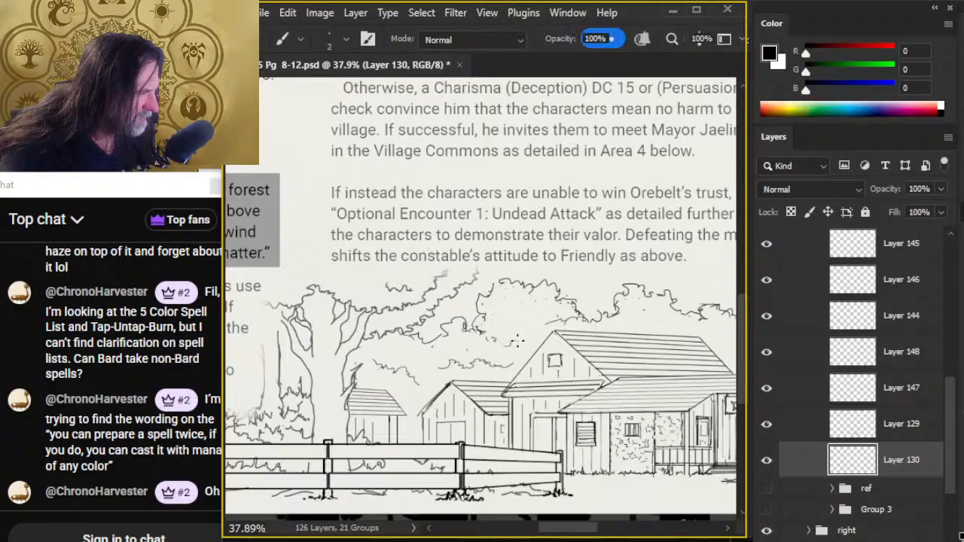
- Erase the loose end of the treeline beyond the main roof and redraw it rising upward, with a lower foliage outline beneath
left_click_drag(657, 387, 450, 372)
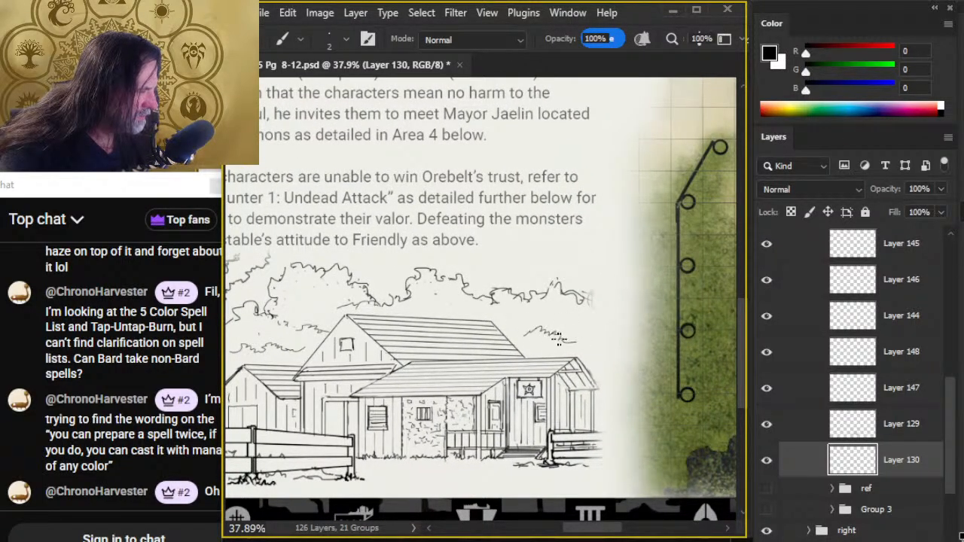
key("e")
key("b")
key("e")
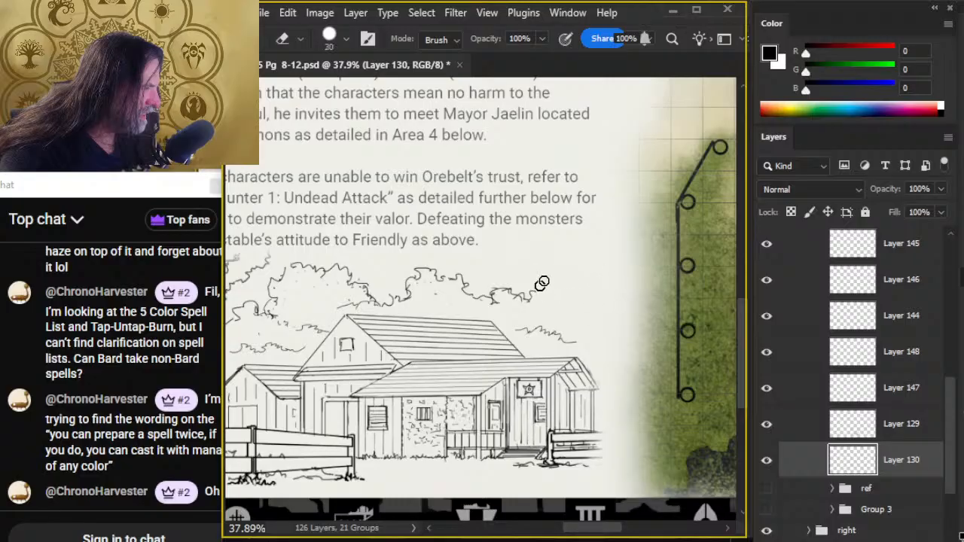
key("b")
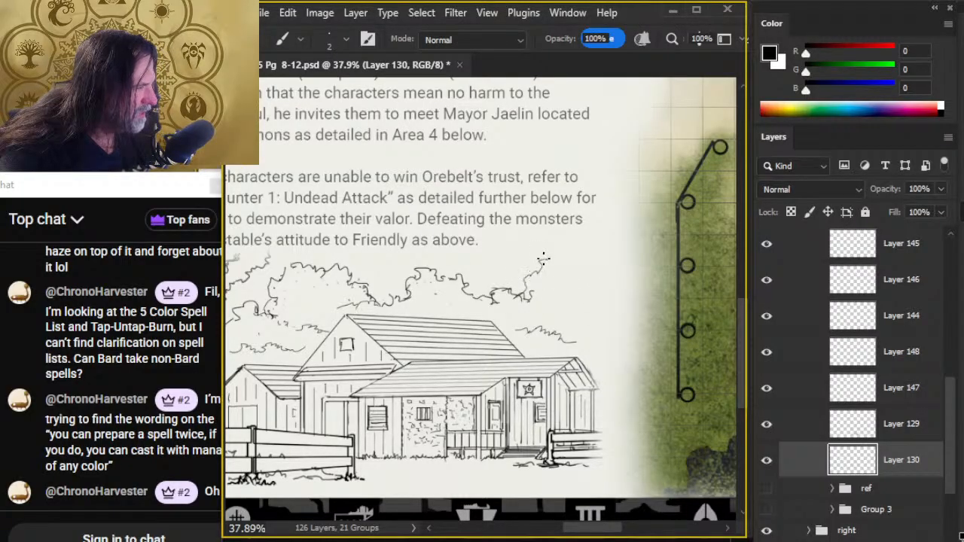
key("e")
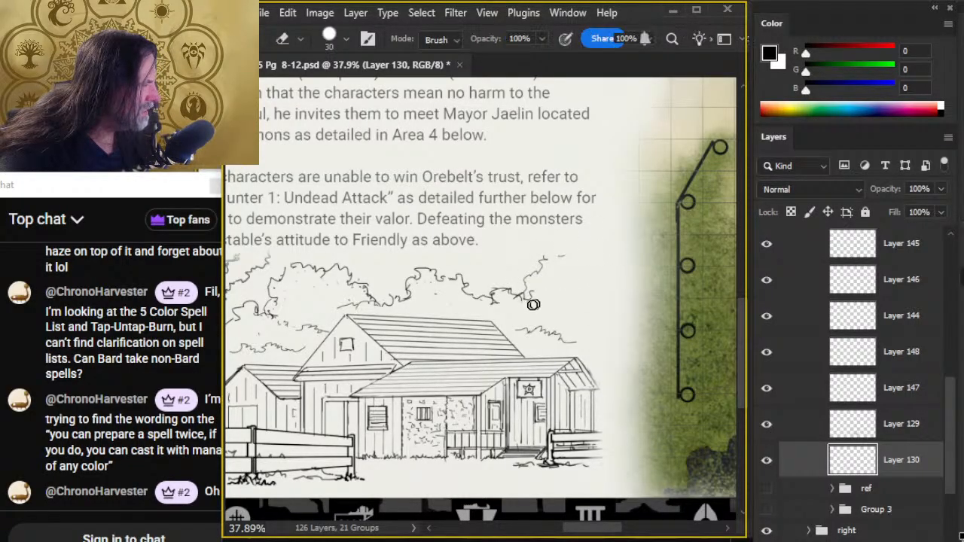
- Erase the lower foliage outline above the porch roof and redraw it slightly higher
mouse_move(531, 334)
left_mouse_down()
mouse_move(540, 321)
mouse_move(561, 339)
left_mouse_up()
key("b")
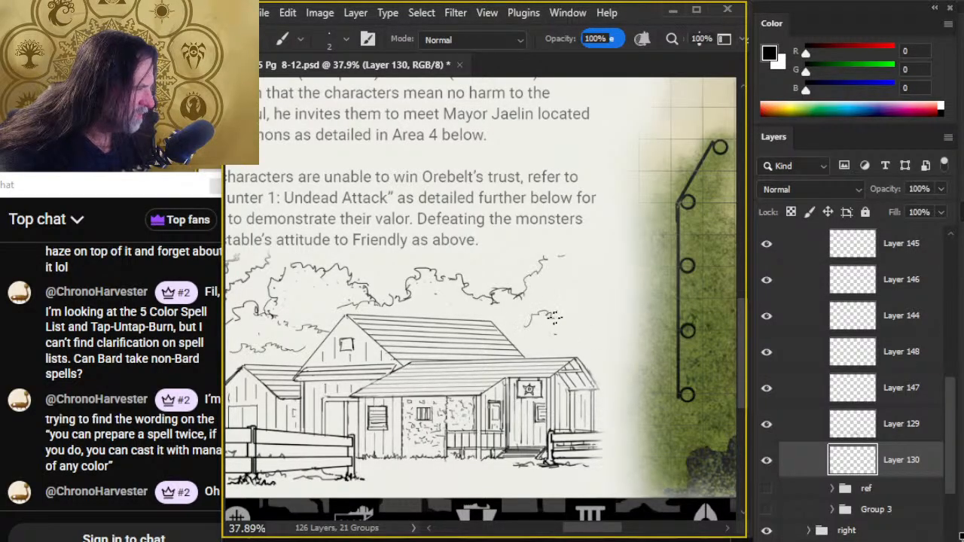
key("e")
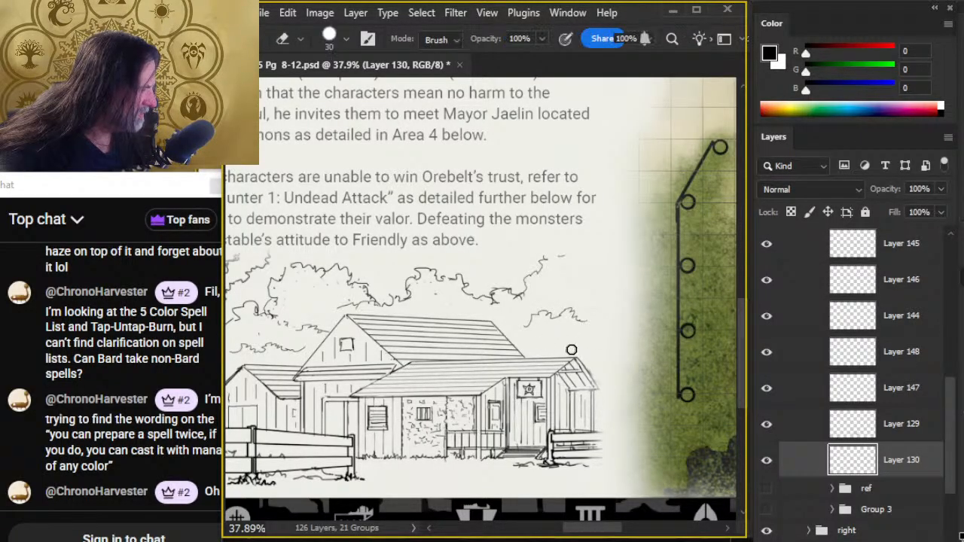
key("b")
key("e")
key("b")
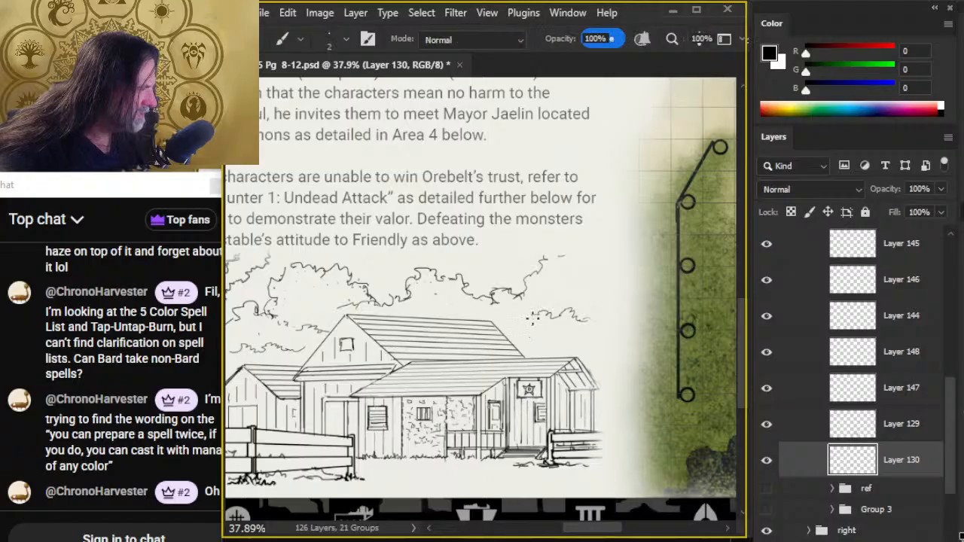
- Erase the lower foliage outline above the porch roof and check the whole illustration
key("z")
left_click_drag(527, 415, 468, 427)
key("e")
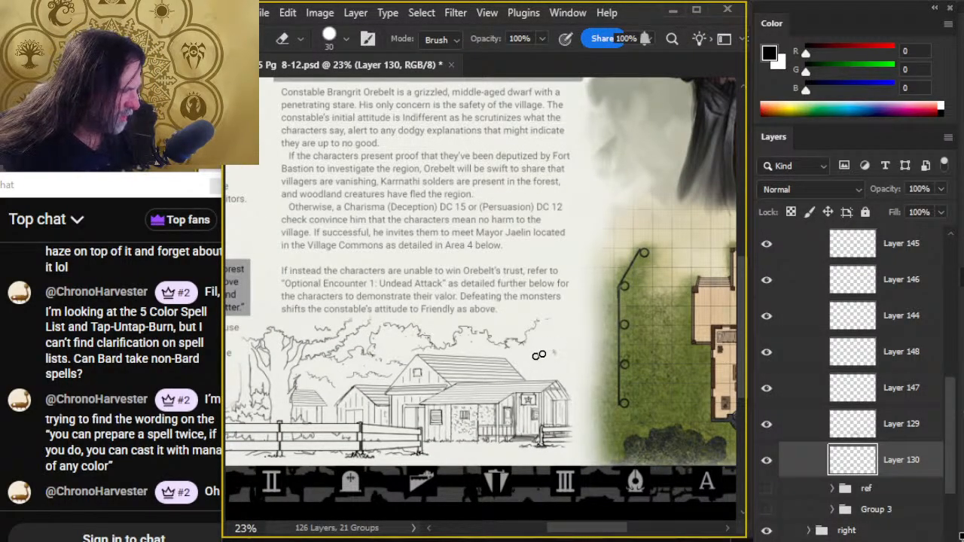
key("z")
mouse_move(445, 429)
left_mouse_down()
mouse_move(535, 377)
mouse_move(523, 382)
left_mouse_up()
mouse_move(557, 443)
left_mouse_down()
mouse_move(509, 432)
mouse_move(507, 452)
mouse_move(484, 457)
left_mouse_up()
left_click_drag(450, 404, 462, 410)
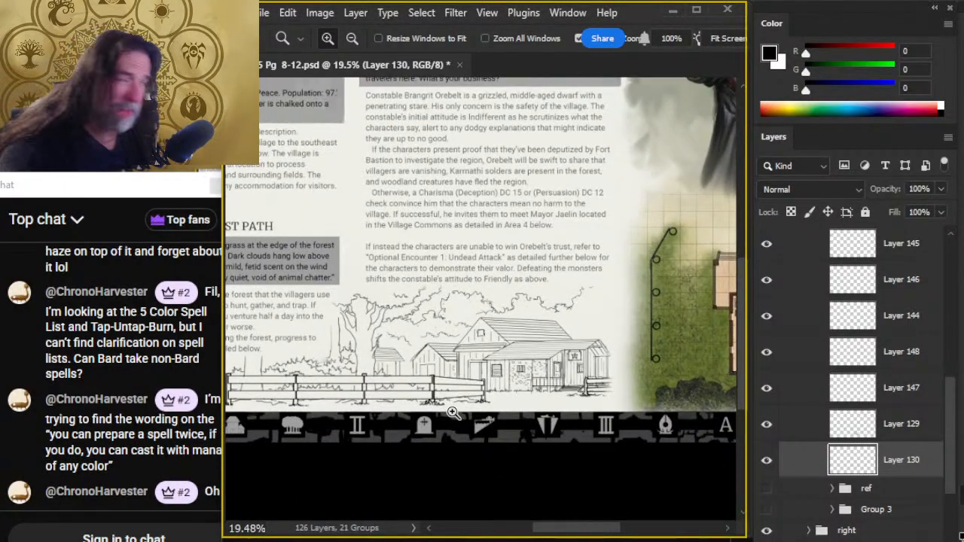
- Ink bark lines along the trunk and branches of the large tree beside the small shed
left_click_drag(348, 313, 389, 407)
key("b")
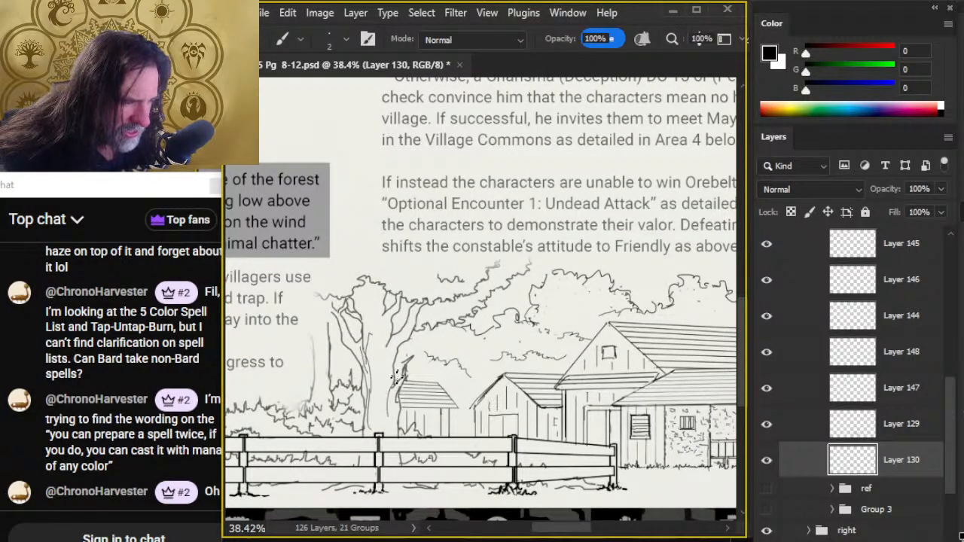
key("e")
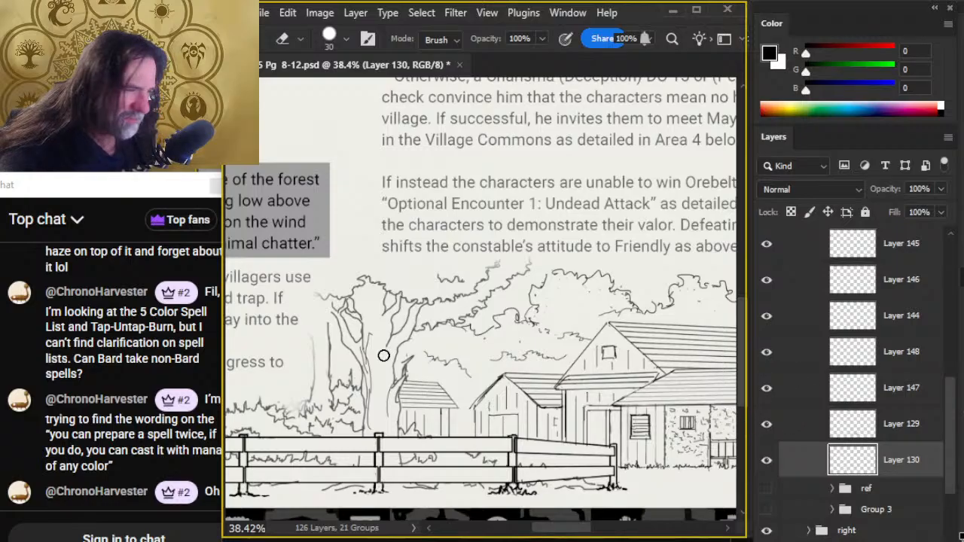
key("b")
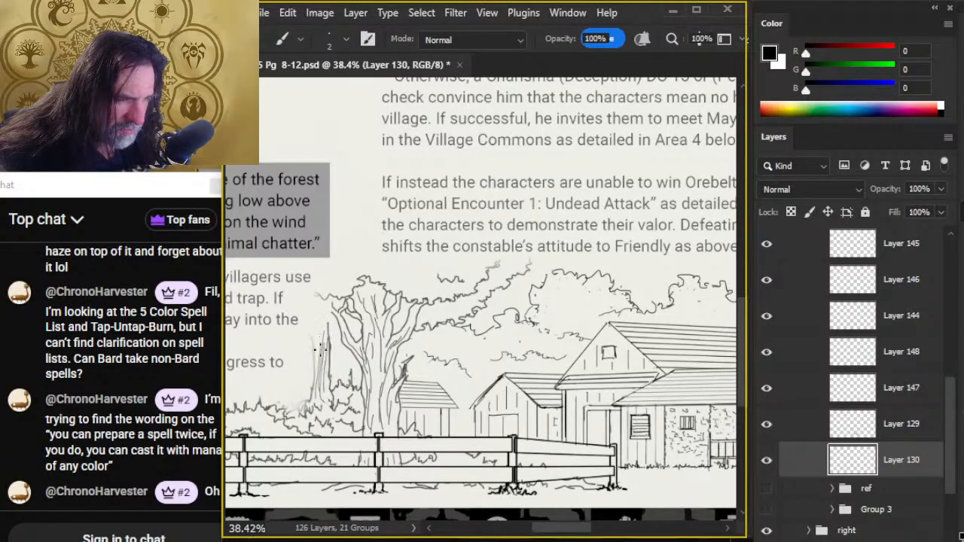
- Group all the layers in the center folder, from Layer 126 down to Group 3, and check the new group's visibility
key("z")
scroll(572, 441, "down", 2)
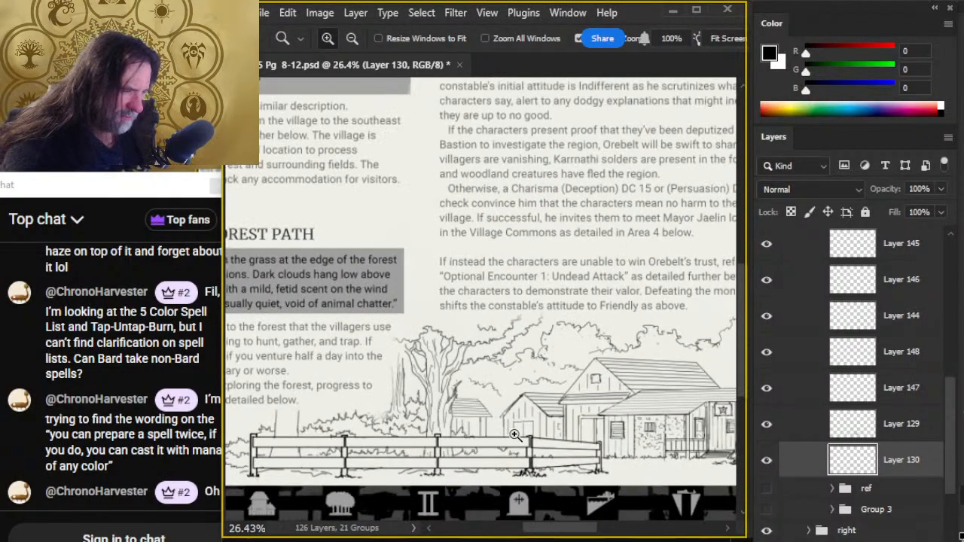
scroll(574, 461, "down", 3)
scroll(587, 461, "down", 1)
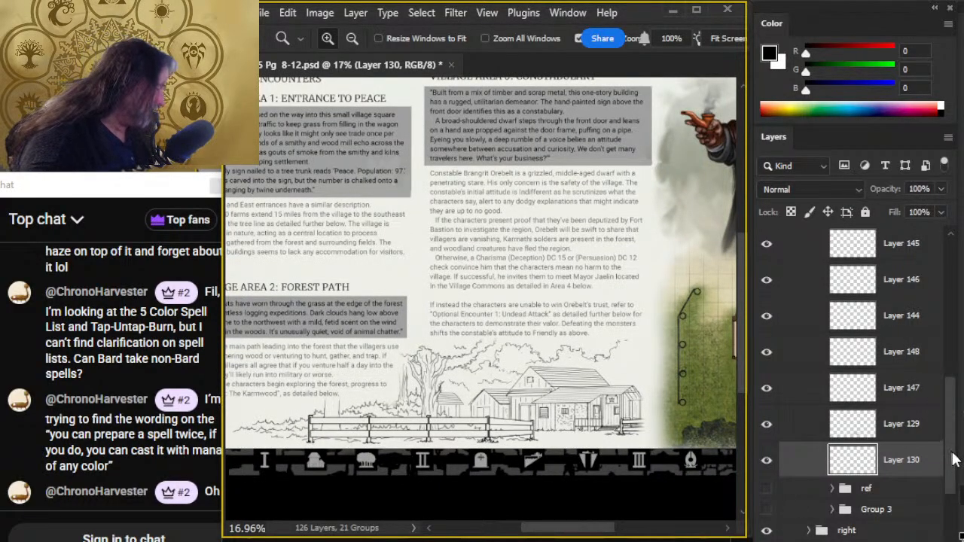
scroll(955, 459, "down", 2)
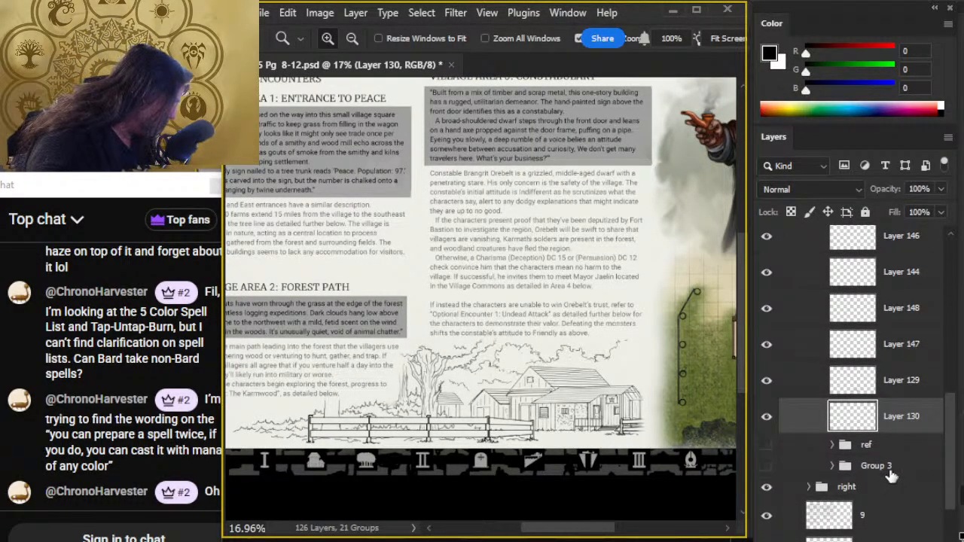
left_click(888, 468)
left_click_drag(955, 493, 938, 340)
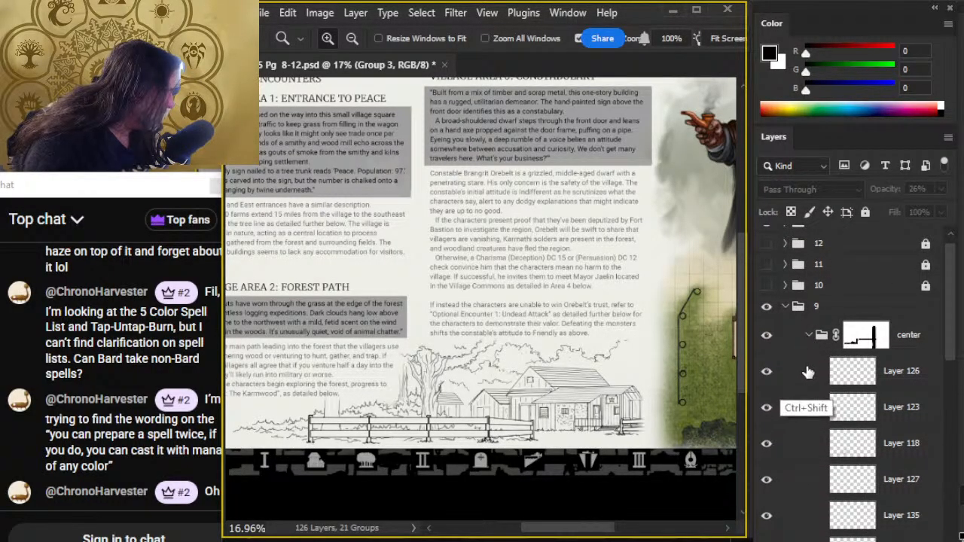
left_click(808, 372, "ctrl+shift")
key("ctrl+g")
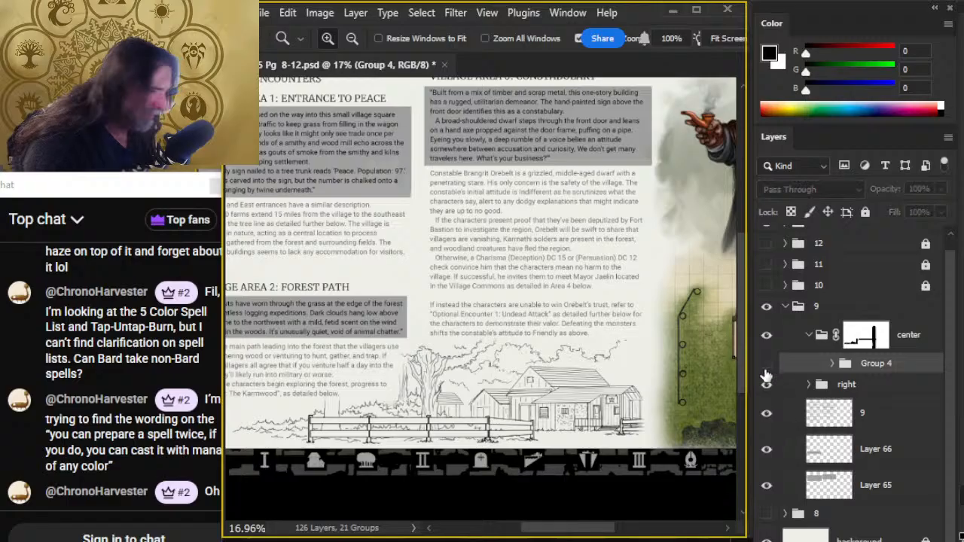
left_click(768, 365)
left_click(768, 364)
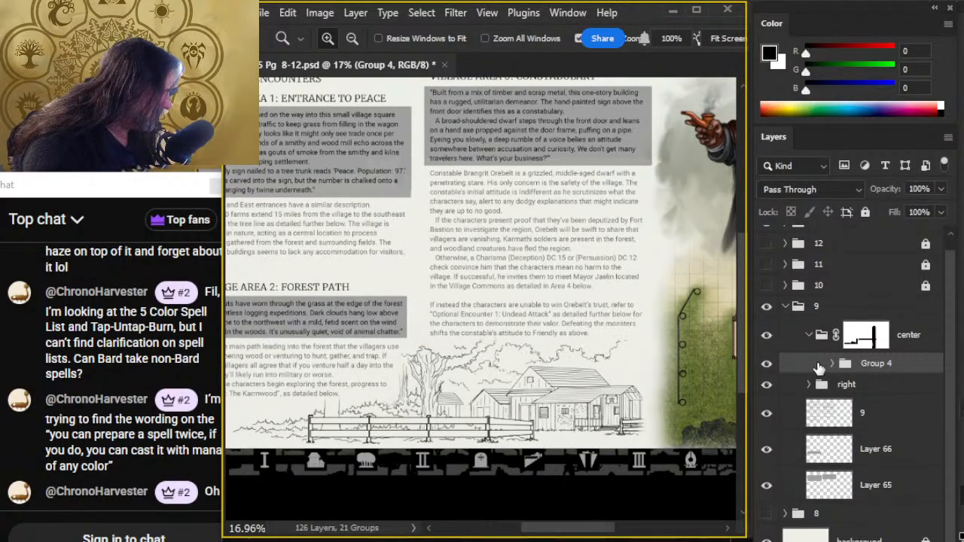
- Add a layer mask to Group 4 and paint black over the illustration's left fence end with a size 150 brush
left_click(834, 539)
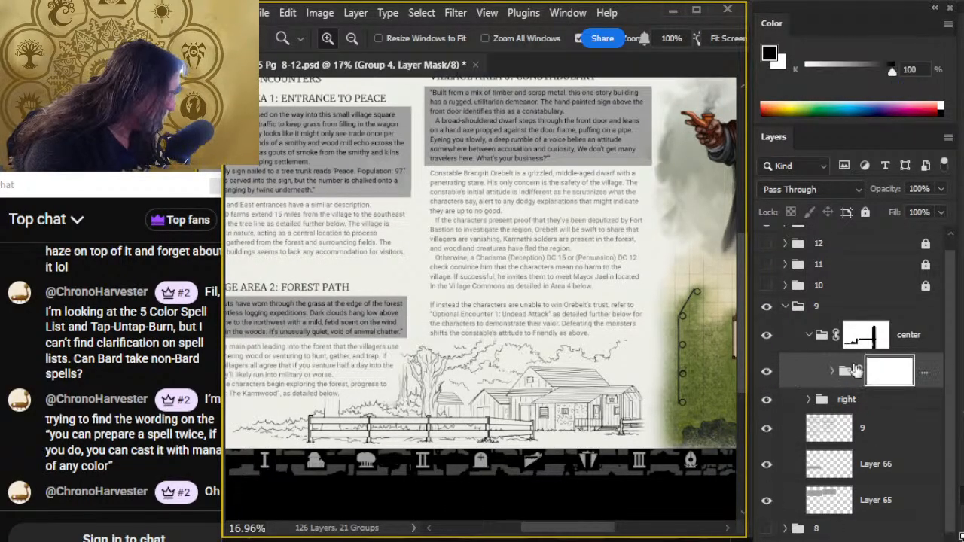
left_click_drag(478, 446, 601, 374)
key("b")
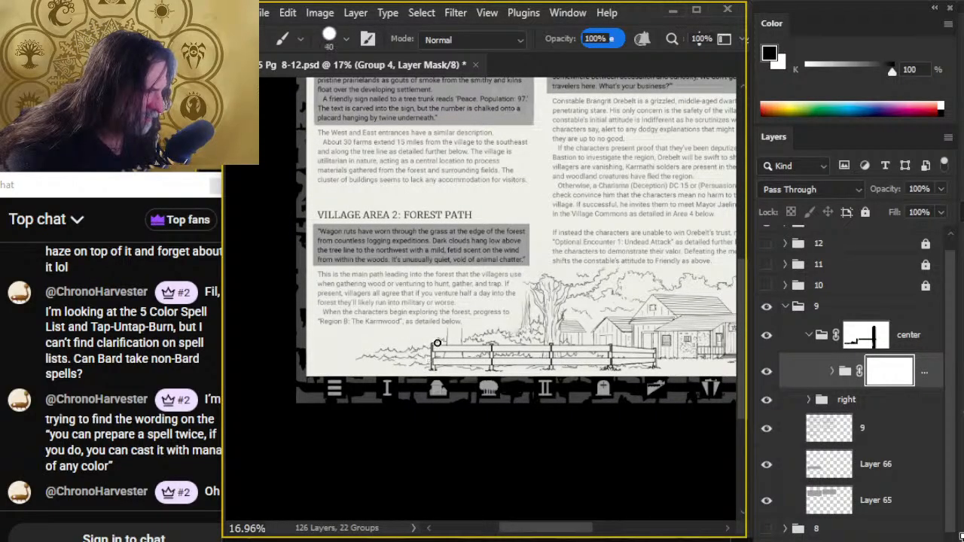
key("bracketright")
key("bracketright")
key("bracketright")
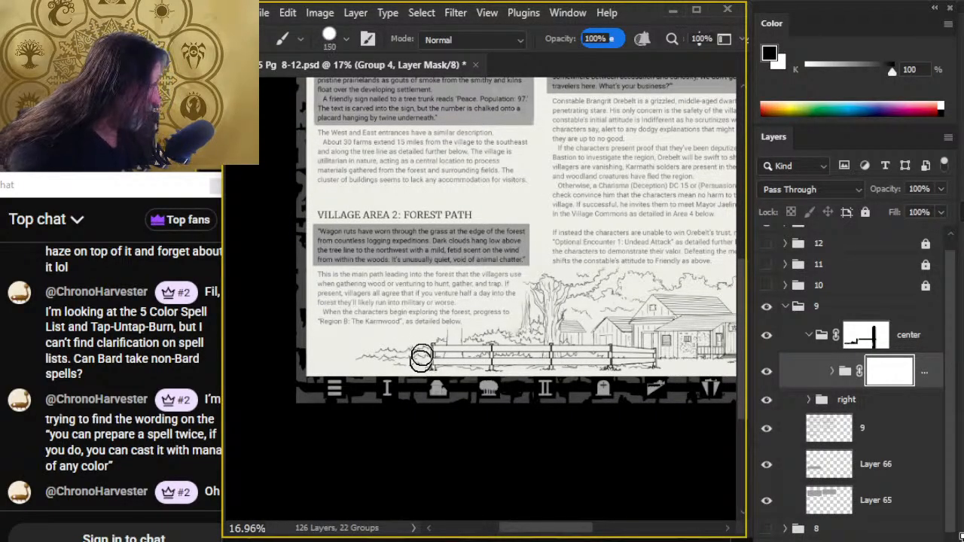
mouse_move(422, 360)
left_mouse_down()
mouse_move(342, 362)
mouse_move(366, 383)
mouse_move(481, 336)
mouse_move(494, 382)
mouse_move(530, 389)
left_mouse_up()
- Smudge the mask edge across the left fence and bushes at 40% strength with a size 175 brush to fade them out
key("r")
key("bracketright")
key("bracketright")
key("bracketright")
key("bracketright")
key("bracketright")
key("bracketright")
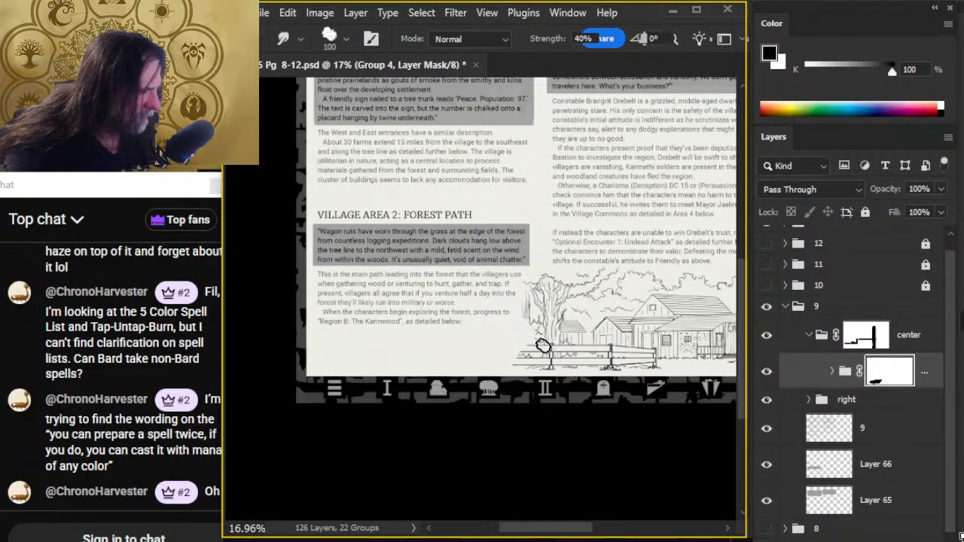
left_click_drag(550, 328, 488, 351)
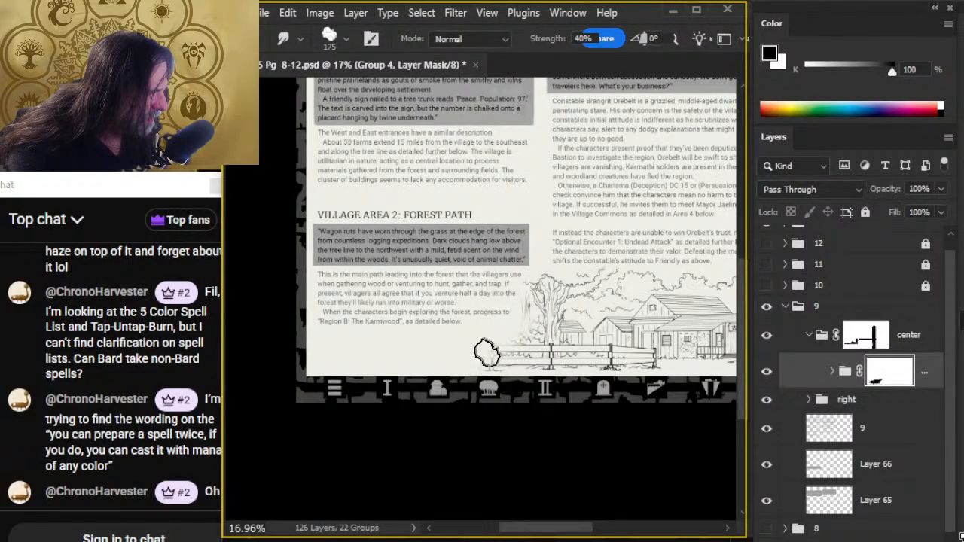
left_click_drag(547, 330, 481, 364)
left_click_drag(576, 332, 516, 333)
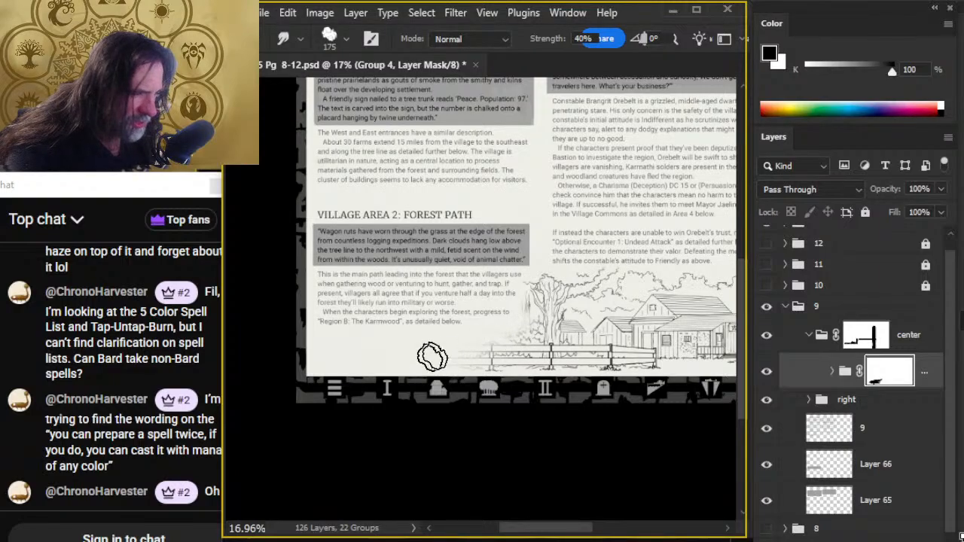
left_click_drag(469, 354, 451, 372)
mouse_move(506, 341)
left_mouse_down()
mouse_move(458, 345)
mouse_move(495, 349)
mouse_move(432, 363)
left_mouse_up()
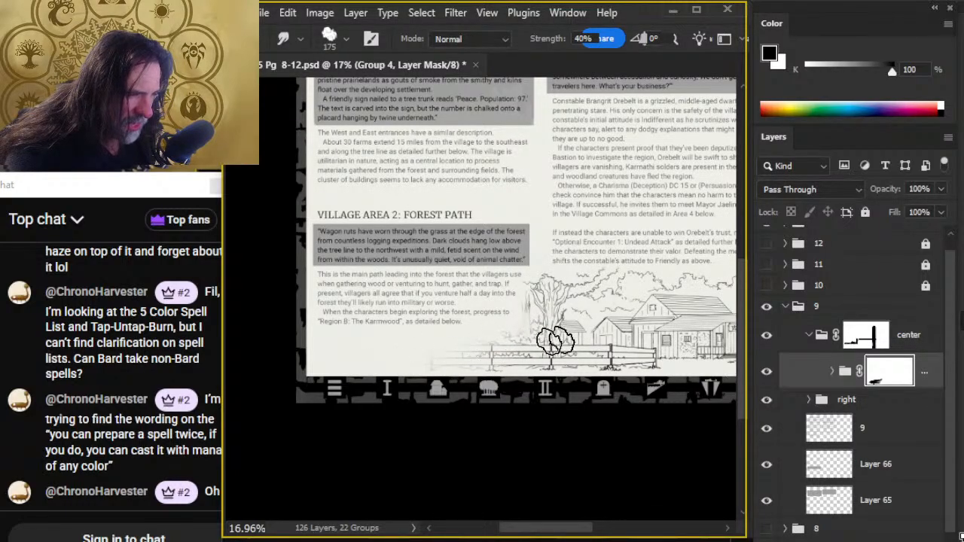
left_click_drag(549, 338, 380, 369)
mouse_move(521, 348)
left_mouse_down()
mouse_move(475, 346)
mouse_move(503, 339)
mouse_move(362, 358)
mouse_move(534, 343)
mouse_move(349, 361)
mouse_move(512, 347)
mouse_move(437, 348)
left_mouse_up()
mouse_move(511, 345)
left_mouse_down()
mouse_move(413, 397)
mouse_move(465, 362)
mouse_move(349, 366)
left_mouse_up()
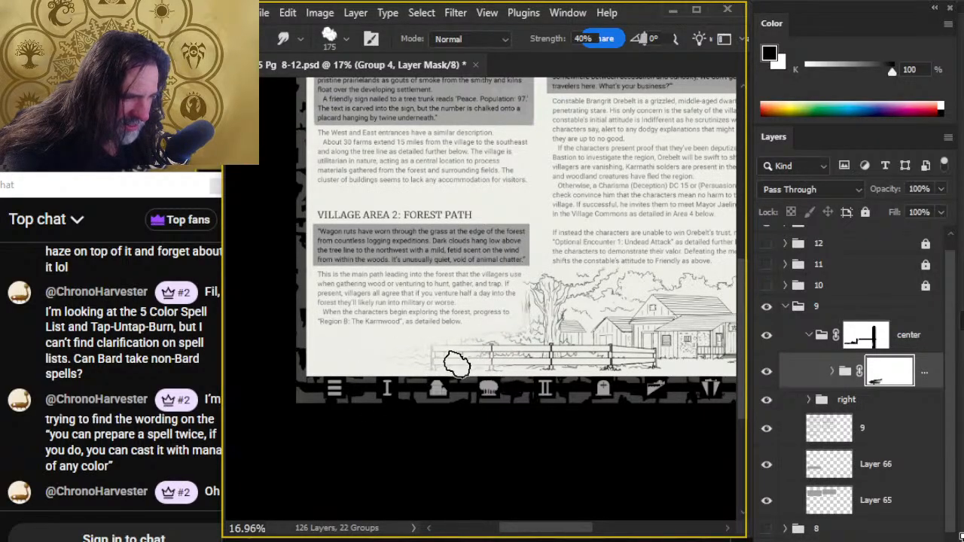
- Paint more black on the mask at the fence's left end and smudge it outward to soften the fade
key("b")
left_click_drag(451, 356, 420, 355)
key("r")
left_click_drag(497, 357, 361, 369)
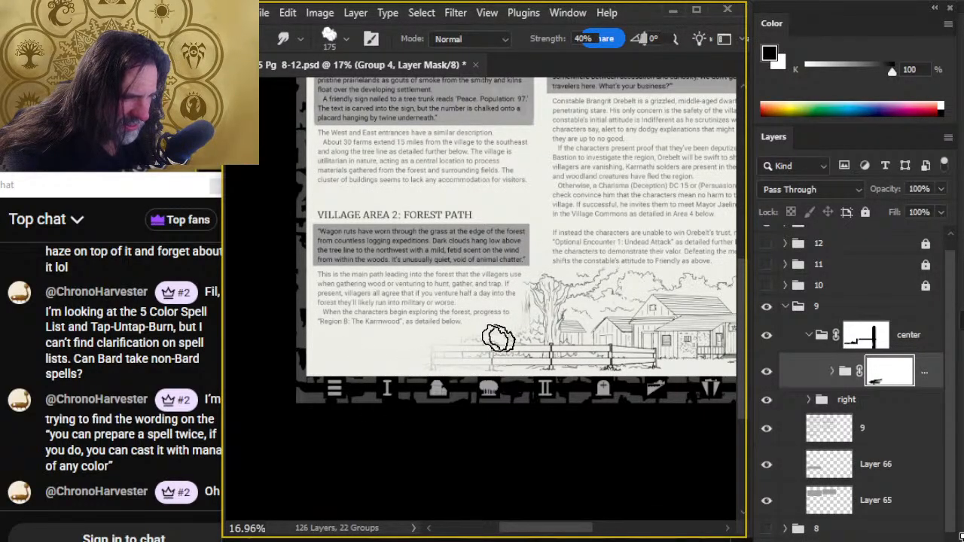
- Smudge Group 4's mask leftward from the big tree across the fence at 40% strength to blend the fade
left_click_drag(500, 339, 453, 339)
left_click_drag(564, 321, 390, 352)
left_click_drag(566, 313, 407, 344)
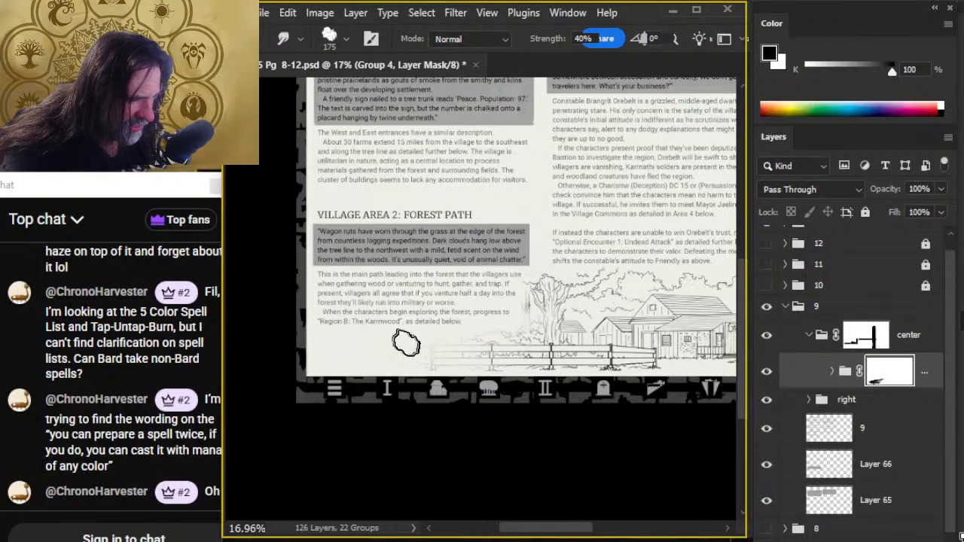
left_click_drag(537, 352, 449, 362)
mouse_move(566, 318)
left_mouse_down()
mouse_move(527, 334)
mouse_move(555, 316)
mouse_move(556, 295)
mouse_move(505, 362)
left_mouse_up()
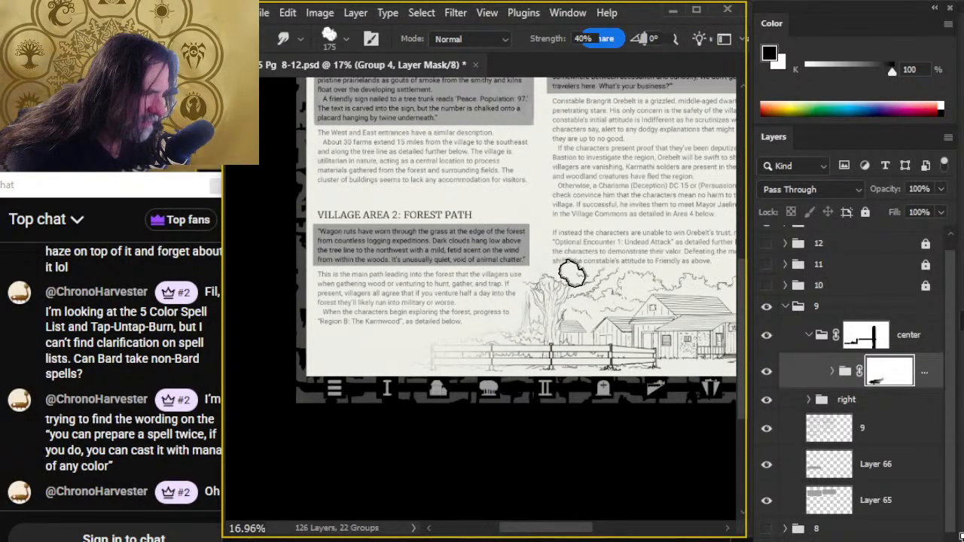
- Paint black on the mask over the village's right end with a size 150 brush and smudge it outward to fade the buildings
left_click_drag(668, 365, 484, 350)
key("b")
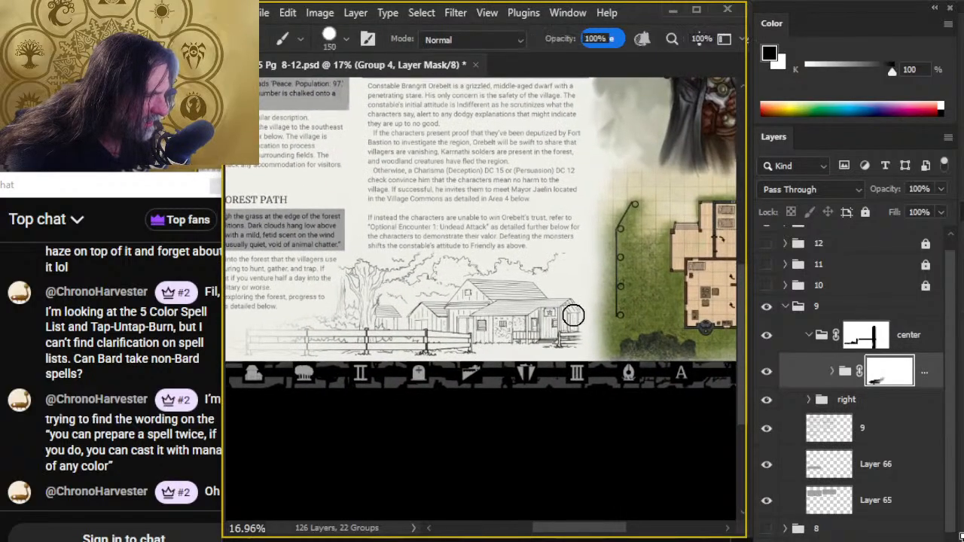
mouse_move(574, 314)
left_mouse_down()
mouse_move(571, 346)
mouse_move(558, 315)
mouse_move(602, 336)
mouse_move(548, 319)
left_mouse_up()
key("r")
mouse_move(576, 283)
left_mouse_down()
mouse_move(556, 348)
mouse_move(567, 340)
mouse_move(549, 302)
mouse_move(594, 324)
mouse_move(537, 329)
mouse_move(546, 293)
mouse_move(575, 303)
mouse_move(542, 284)
mouse_move(545, 249)
mouse_move(532, 272)
mouse_move(573, 273)
mouse_move(554, 268)
mouse_move(605, 252)
mouse_move(559, 243)
mouse_move(609, 312)
mouse_move(560, 325)
mouse_move(549, 342)
mouse_move(521, 330)
mouse_move(620, 294)
mouse_move(526, 331)
mouse_move(559, 340)
mouse_move(542, 302)
mouse_move(588, 263)
mouse_move(443, 269)
mouse_move(581, 302)
mouse_move(456, 326)
mouse_move(584, 293)
mouse_move(522, 270)
mouse_move(586, 259)
mouse_move(613, 284)
mouse_move(554, 280)
mouse_move(479, 293)
mouse_move(496, 334)
mouse_move(554, 285)
mouse_move(566, 299)
mouse_move(542, 253)
mouse_move(524, 285)
mouse_move(592, 251)
mouse_move(439, 257)
mouse_move(528, 262)
mouse_move(433, 269)
mouse_move(504, 273)
mouse_move(356, 270)
mouse_move(428, 272)
mouse_move(597, 310)
left_mouse_up()
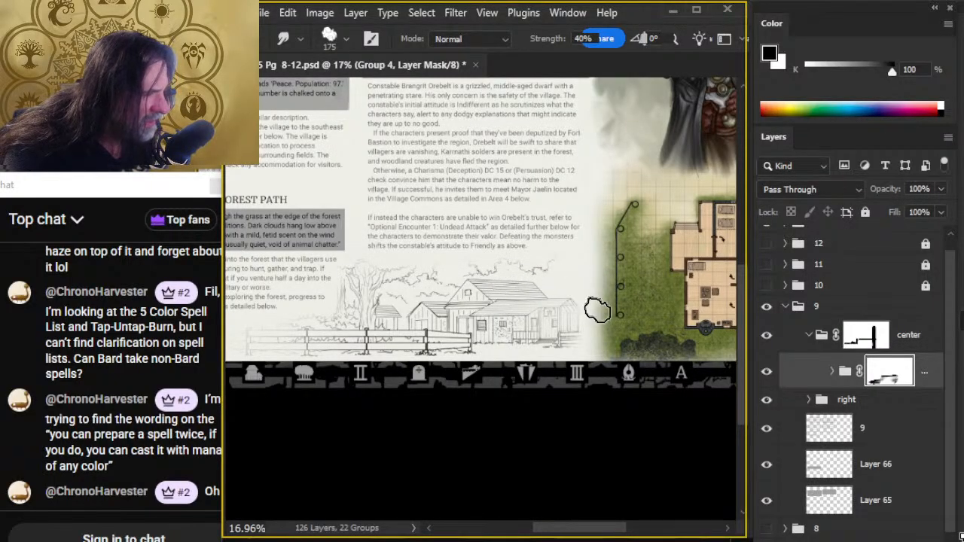
- Smudge more of Group 4's mask around the village and fence at 40% strength with the size 175 brush
key("z")
mouse_move(526, 285)
left_mouse_down()
mouse_move(580, 292)
mouse_move(616, 320)
left_mouse_up()
scroll(537, 358, "down", 3)
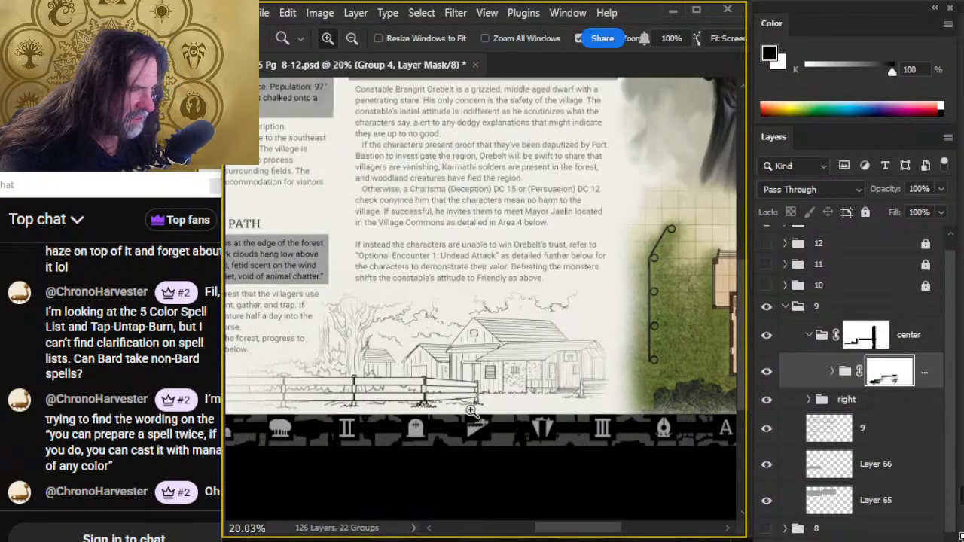
key("r")
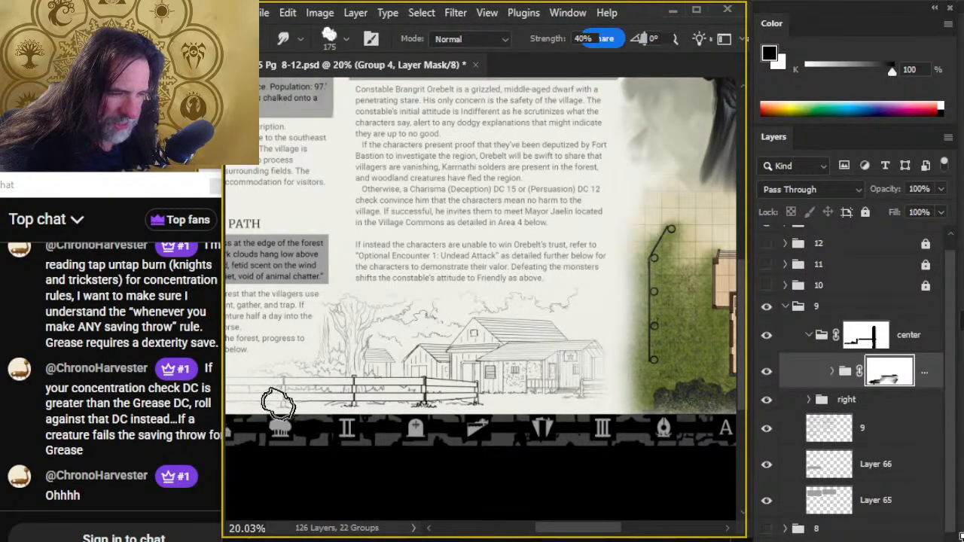
left_click_drag(327, 432, 465, 438)
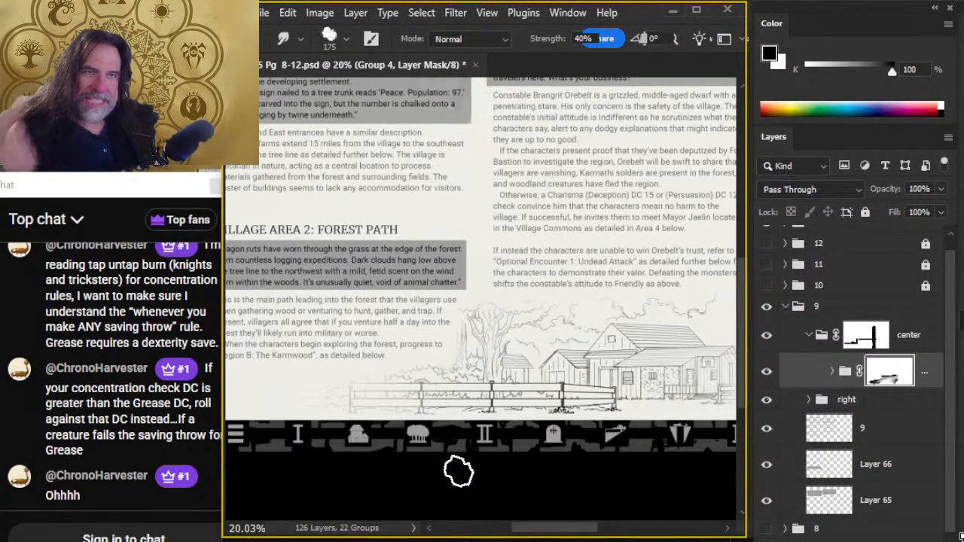
left_click_drag(461, 440, 535, 400)
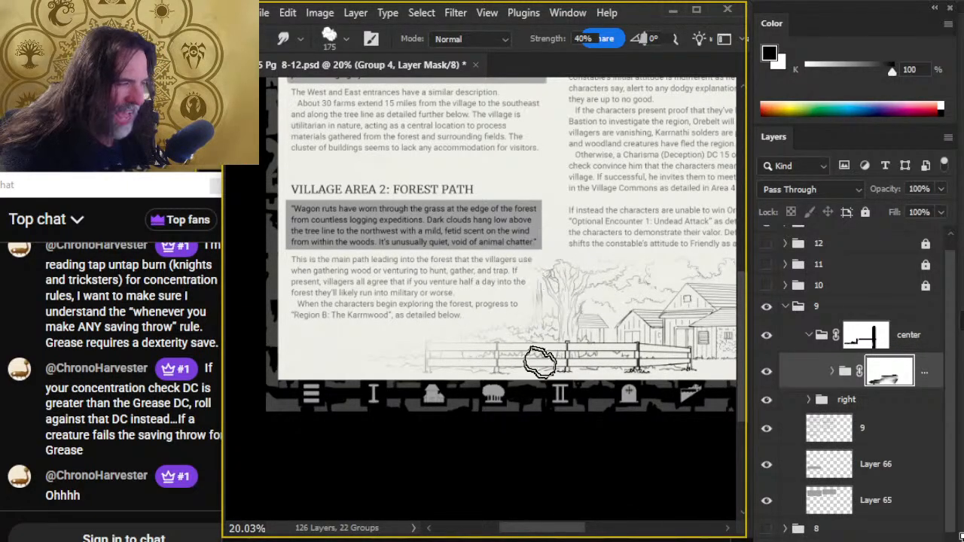
- Alternate painting black and smudging on the mask around the village's right end to soften the porch and fence edge
scroll(557, 343, "right", 3)
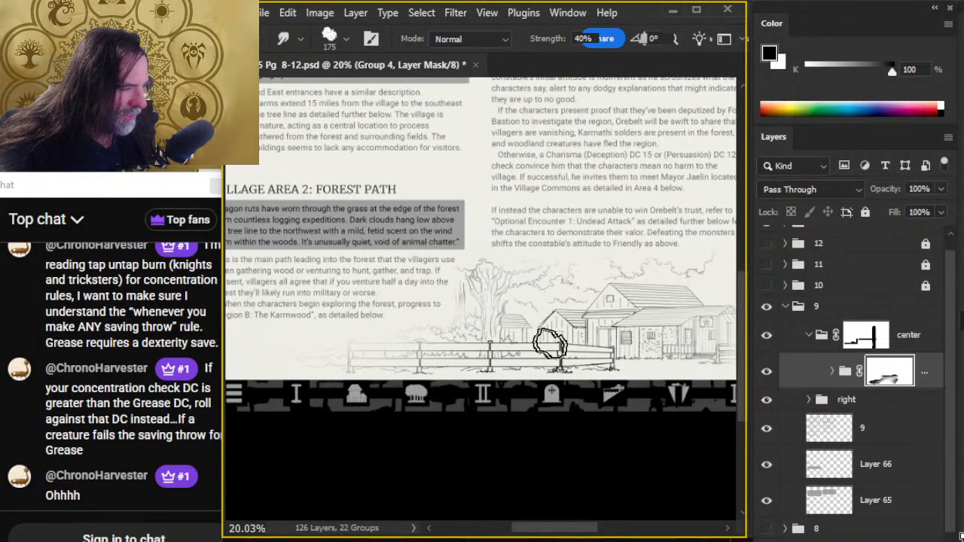
scroll(671, 353, "right", 5)
key("b")
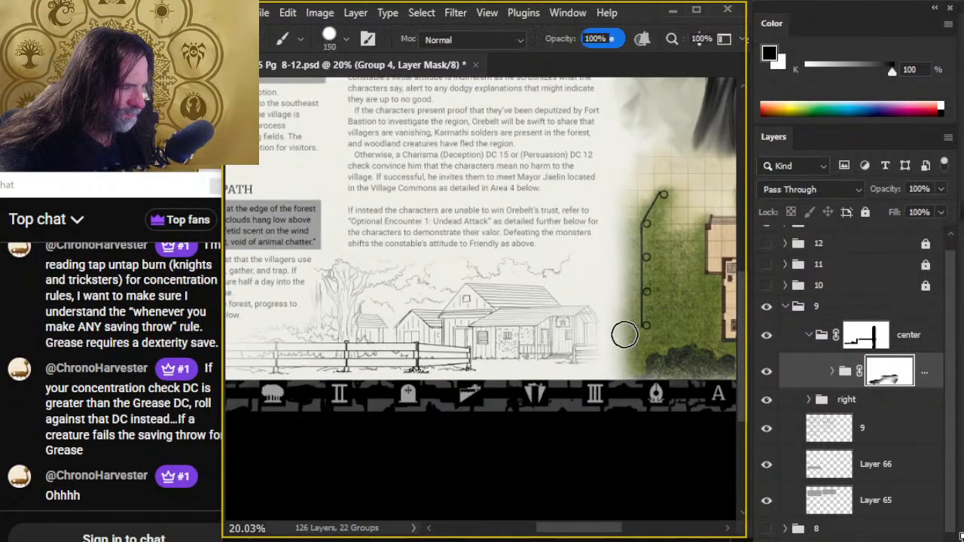
key("r")
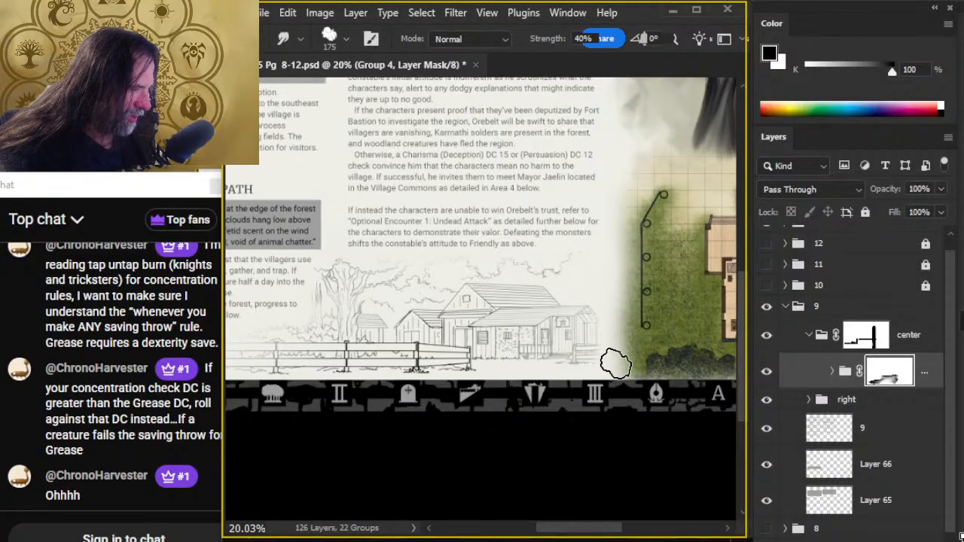
key("b")
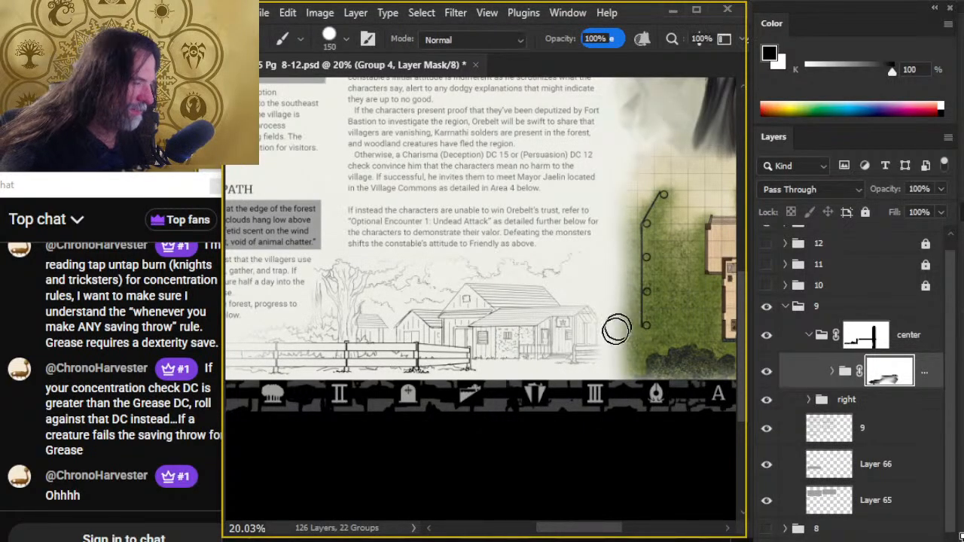
key("r")
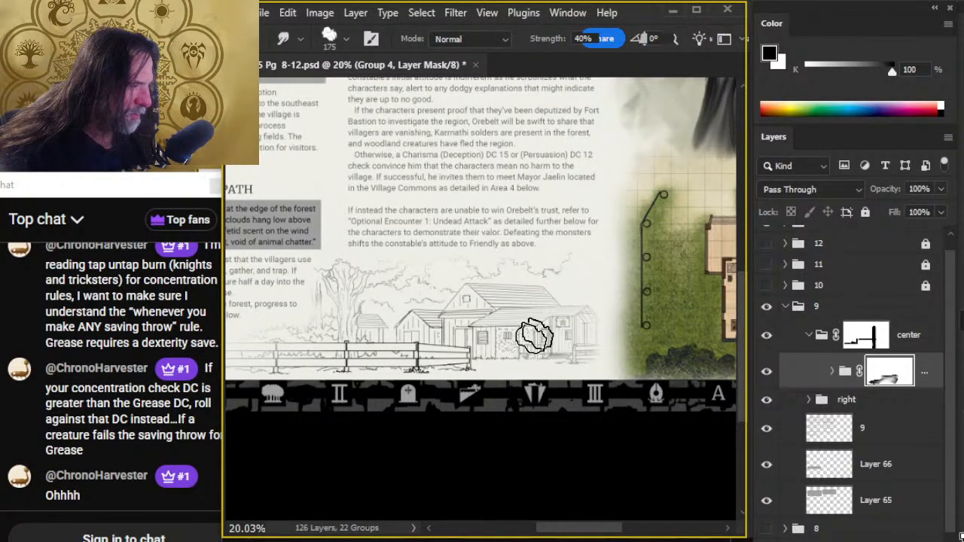
key("b")
key("r")
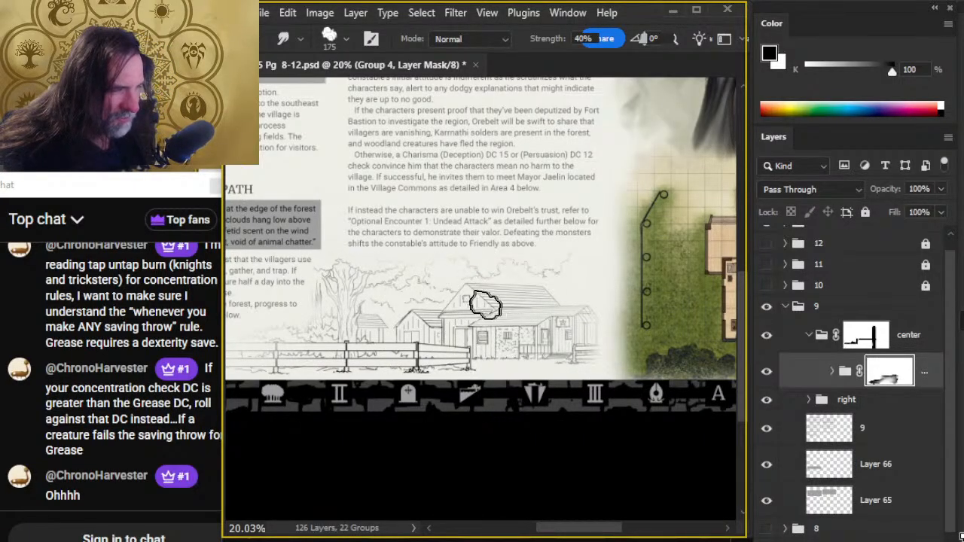
- Target Group 4 itself instead of its mask and set its opacity to 85%
key("z")
mouse_move(510, 434)
left_mouse_down()
mouse_move(437, 435)
mouse_move(449, 464)
mouse_move(443, 532)
left_mouse_up()
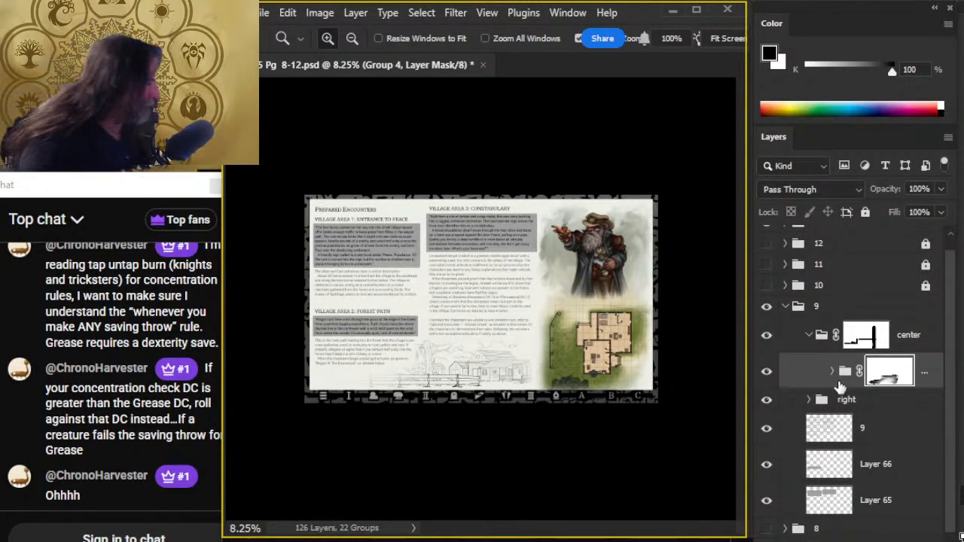
left_click(837, 372)
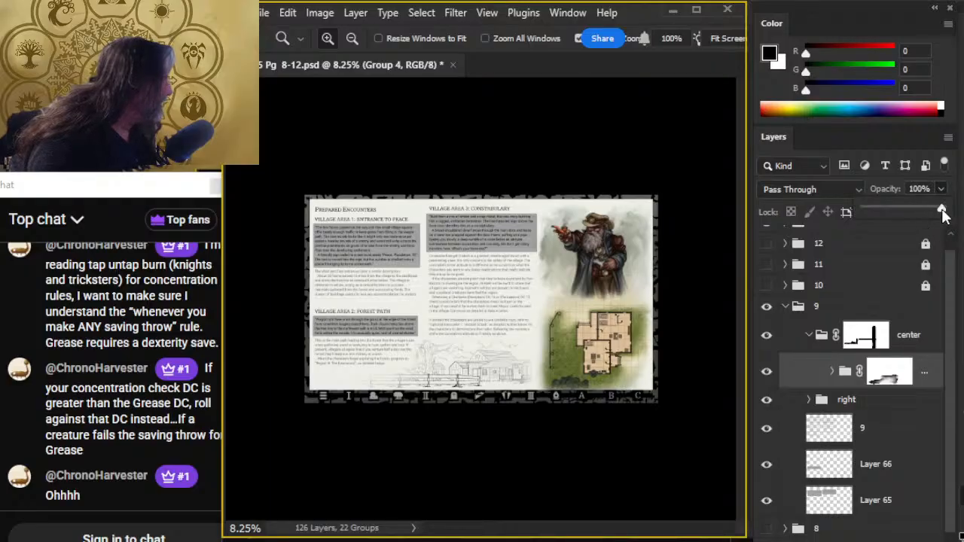
left_click_drag(943, 215, 934, 214)
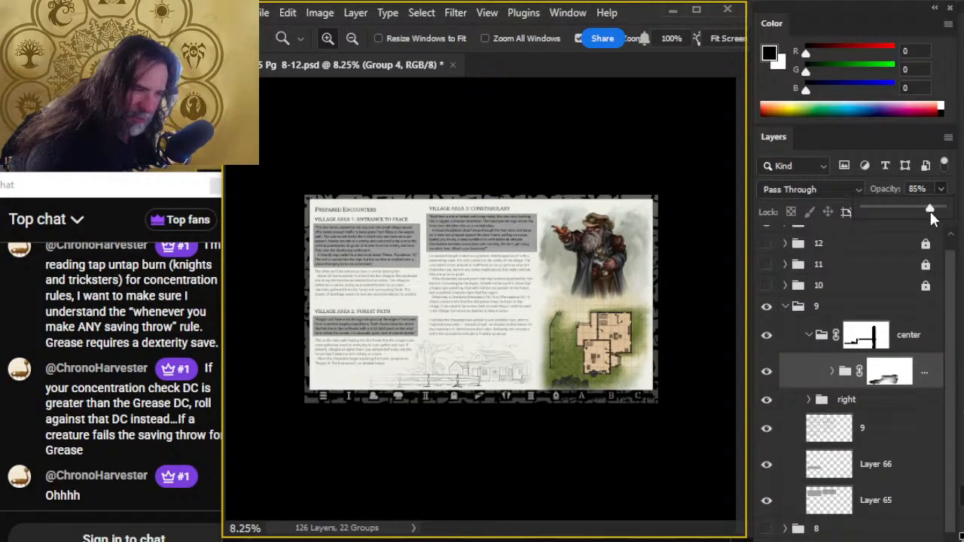
- Check the faded village illustration up close and against the whole page, then save the document
left_click_drag(445, 400, 499, 458)
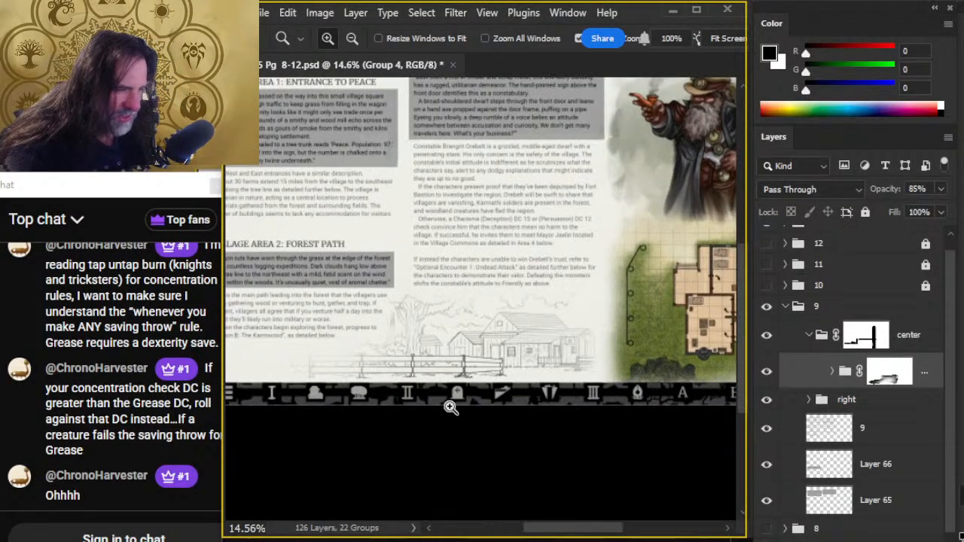
left_click_drag(449, 407, 520, 465)
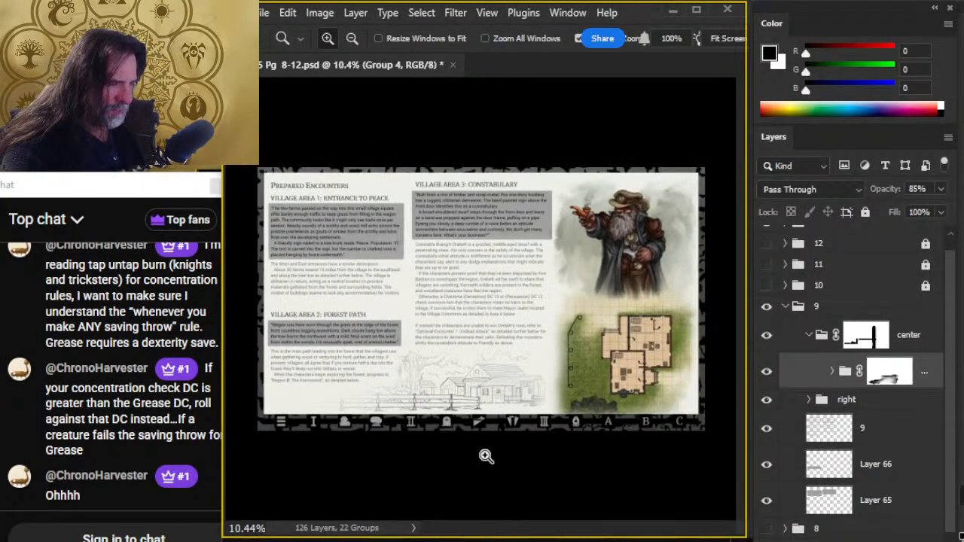
left_click(479, 399)
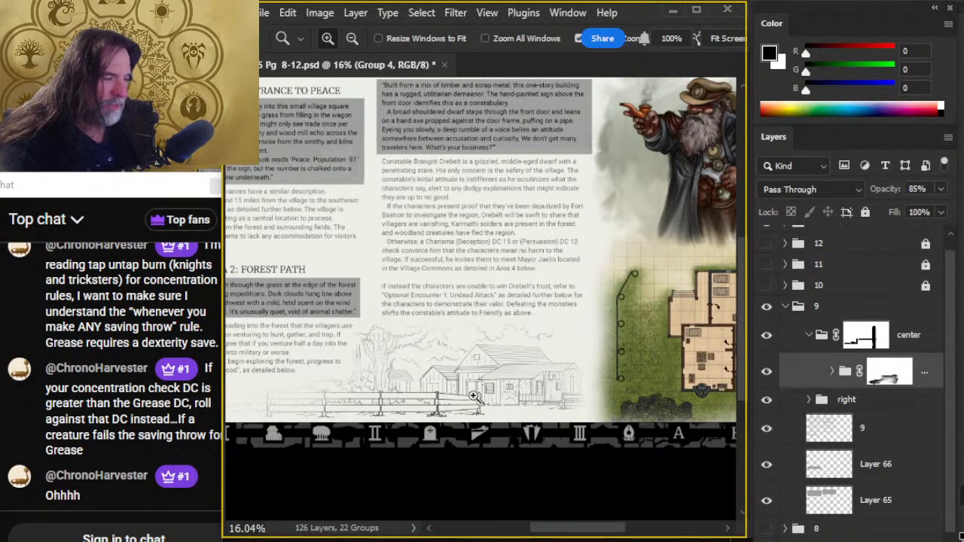
left_click_drag(574, 437, 545, 383)
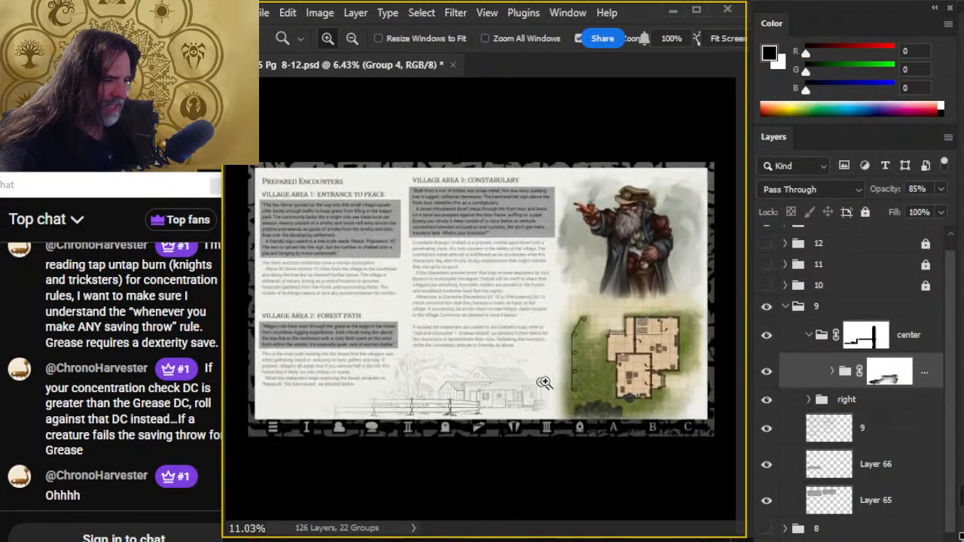
left_click(522, 426)
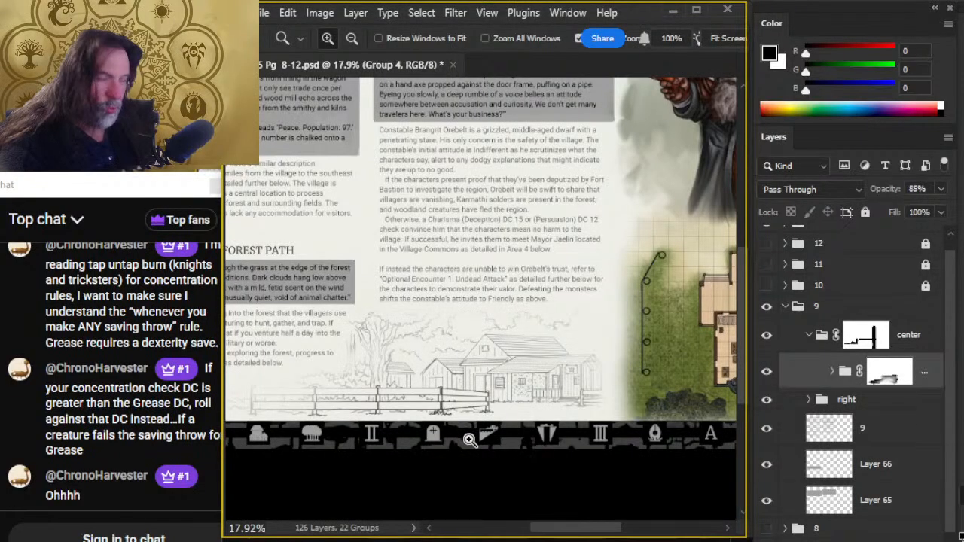
left_click_drag(415, 432, 479, 470)
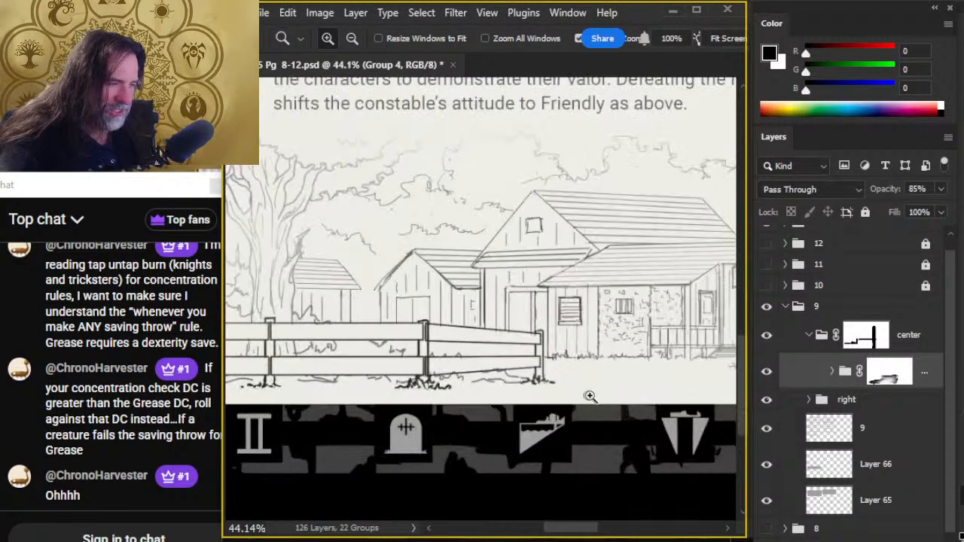
left_click_drag(609, 405, 575, 404)
left_click_drag(637, 413, 355, 436)
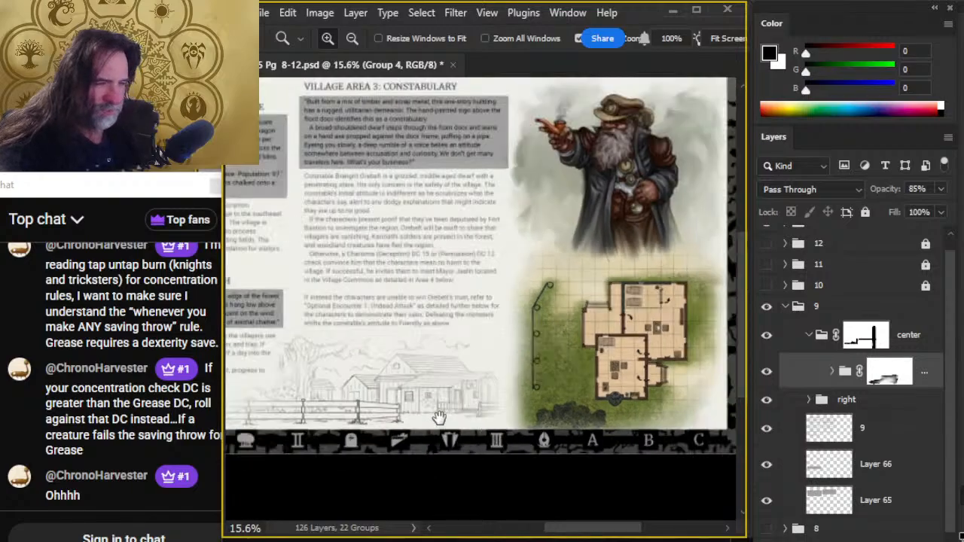
left_click_drag(435, 419, 486, 401)
key("ctrl+s")
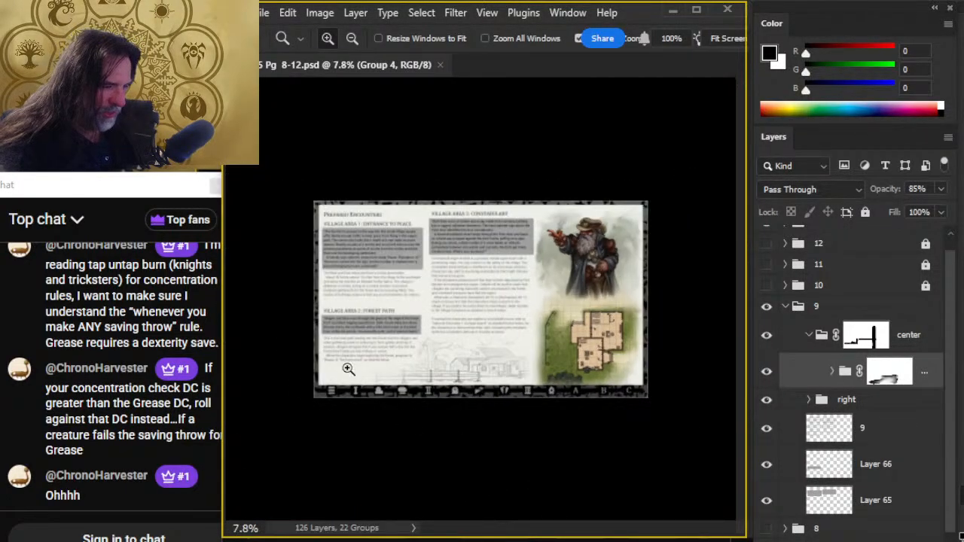
- Switch to the Notepad to-do list and delete the "p9 texture?" line
key("alt+Tab")
key("alt+Tab")
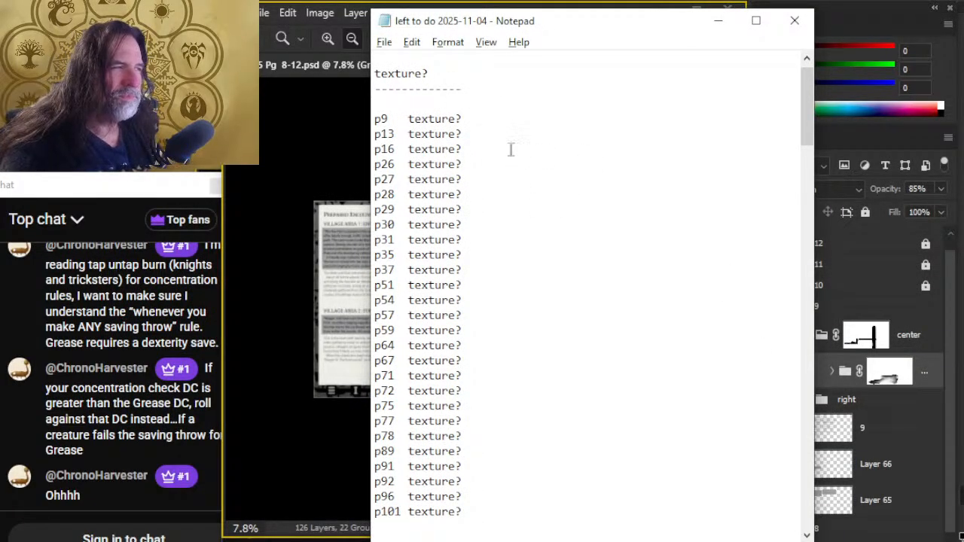
key("super+h")
key("shift+Up")
key("Delete")
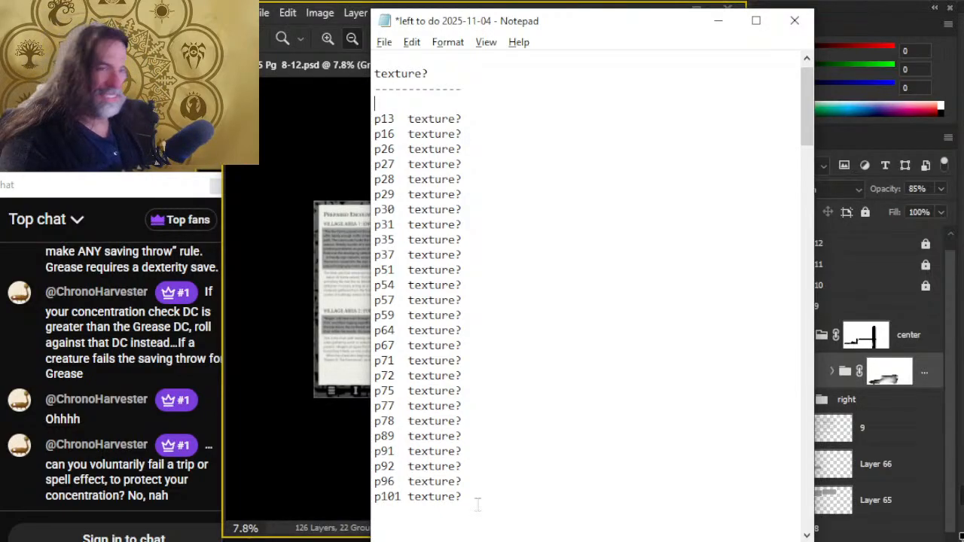
- Return to Photoshop, target Group 4's layer mask and smudge it across the sheds and the main house at 40% strength
key("alt+Tab")
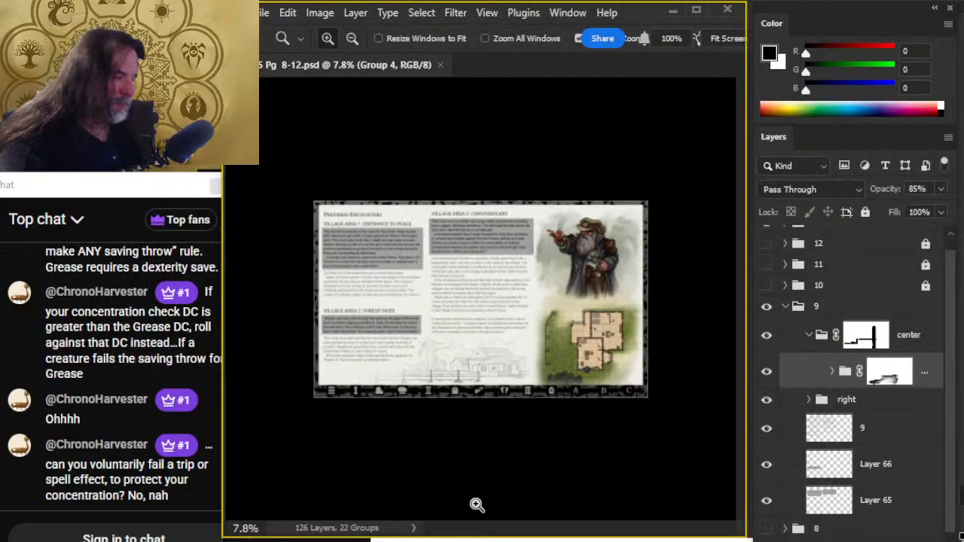
left_click(491, 360)
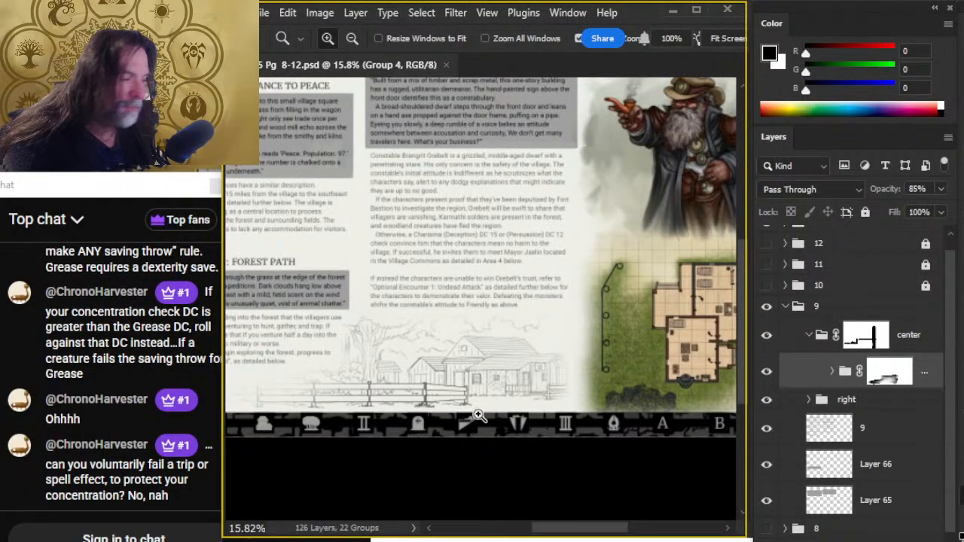
left_click(437, 376)
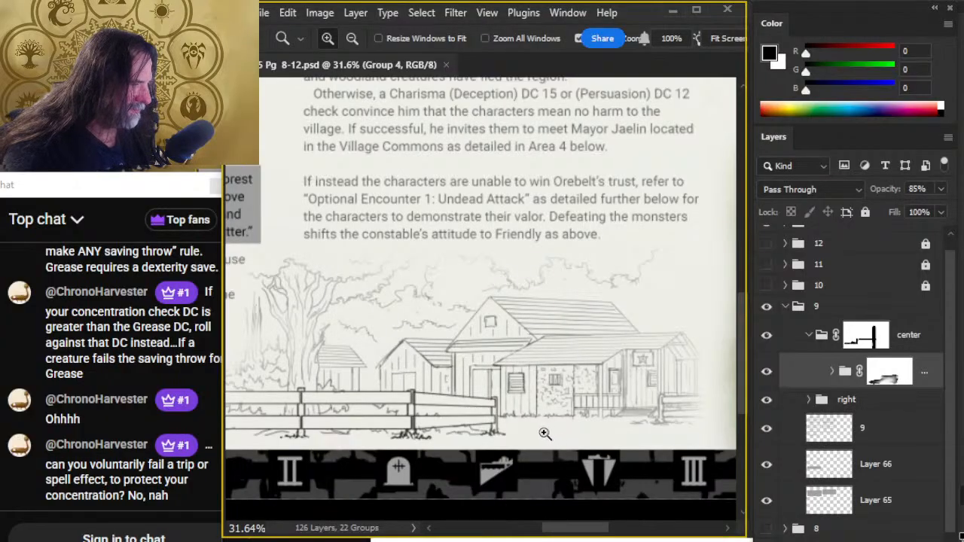
key("r")
left_click(425, 346)
key("Return")
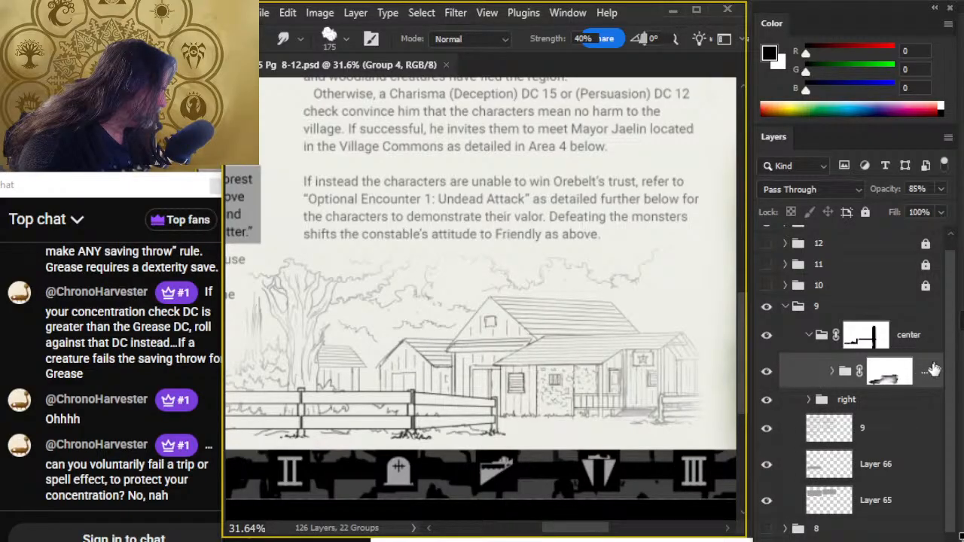
left_click(889, 376)
mouse_move(433, 362)
left_mouse_down()
mouse_move(550, 331)
mouse_move(383, 398)
mouse_move(502, 323)
mouse_move(580, 353)
mouse_move(504, 344)
mouse_move(537, 328)
mouse_move(419, 403)
mouse_move(551, 401)
mouse_move(383, 411)
mouse_move(528, 359)
mouse_move(528, 322)
mouse_move(405, 398)
mouse_move(558, 323)
mouse_move(447, 312)
mouse_move(549, 305)
mouse_move(438, 344)
mouse_move(435, 314)
mouse_move(576, 340)
mouse_move(521, 349)
mouse_move(479, 467)
mouse_move(547, 333)
mouse_move(540, 309)
mouse_move(346, 313)
mouse_move(517, 337)
mouse_move(324, 364)
mouse_move(488, 352)
mouse_move(448, 328)
mouse_move(575, 325)
mouse_move(480, 283)
mouse_move(509, 333)
mouse_move(570, 286)
mouse_move(555, 281)
mouse_move(482, 378)
mouse_move(543, 385)
mouse_move(446, 407)
mouse_move(511, 393)
left_mouse_up()
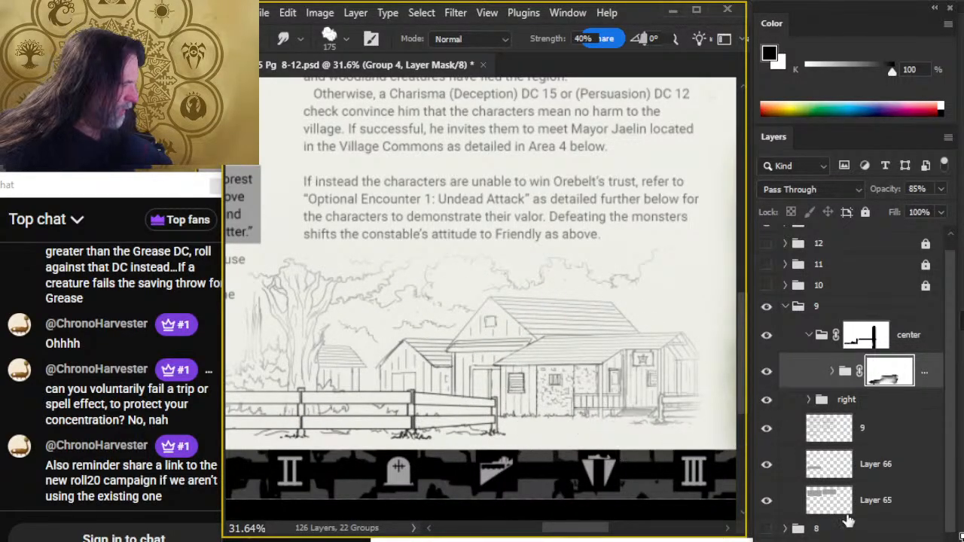
- Smudge the mask along the fence's left half and over the small sheds beside the tree
key("z")
left_click(556, 458, "alt")
left_click(560, 461, "alt")
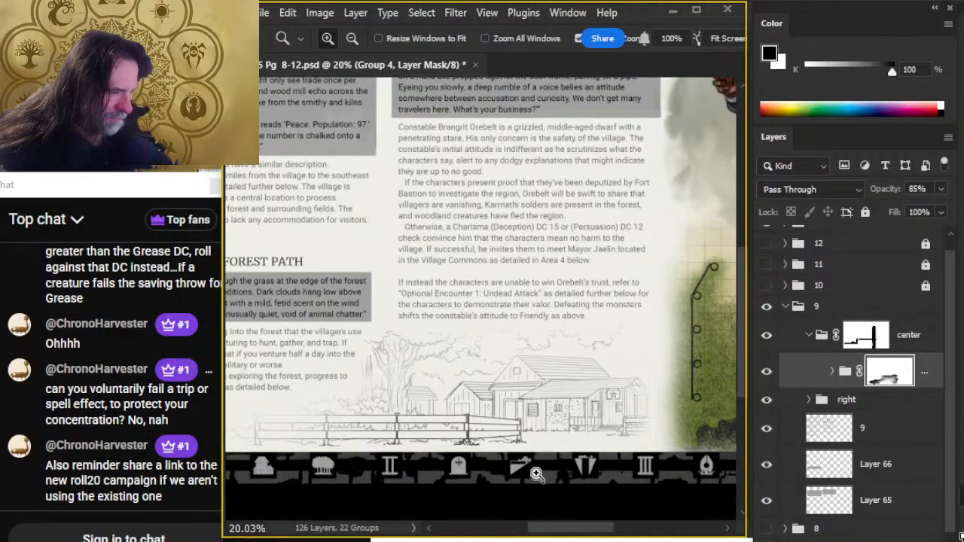
left_click_drag(418, 464, 511, 458)
key("r")
mouse_move(439, 419)
left_mouse_down()
mouse_move(390, 422)
mouse_move(500, 407)
mouse_move(366, 416)
mouse_move(448, 412)
mouse_move(378, 422)
mouse_move(344, 440)
mouse_move(443, 416)
mouse_move(268, 427)
mouse_move(351, 412)
left_mouse_up()
mouse_move(523, 390)
left_mouse_down()
mouse_move(525, 361)
mouse_move(545, 369)
mouse_move(519, 369)
mouse_move(465, 410)
mouse_move(519, 371)
mouse_move(501, 387)
mouse_move(426, 404)
mouse_move(441, 349)
mouse_move(562, 365)
mouse_move(591, 339)
mouse_move(643, 348)
mouse_move(644, 334)
mouse_move(616, 348)
mouse_move(606, 377)
mouse_move(566, 381)
left_mouse_up()
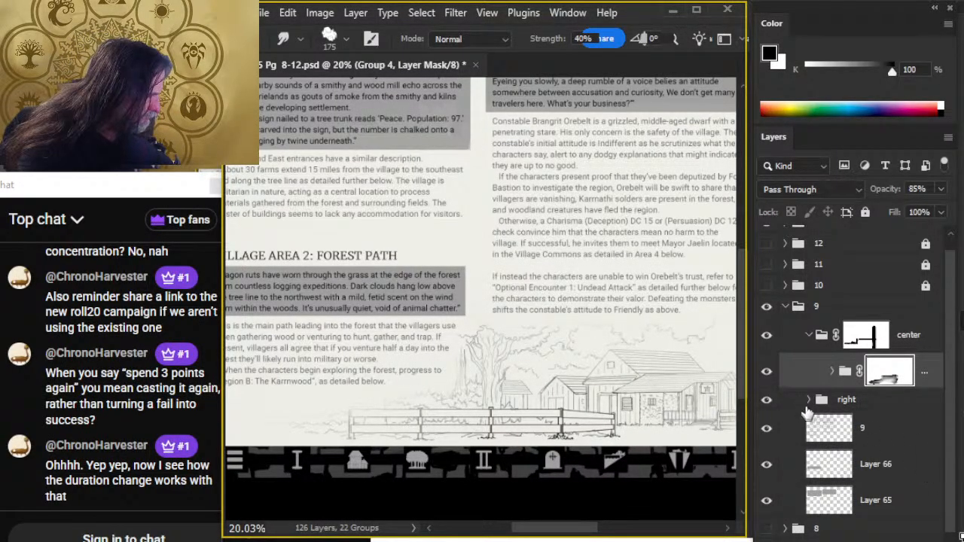
- Move the ref group out of Group 4 so it sits directly above it inside the center group
left_click(831, 372)
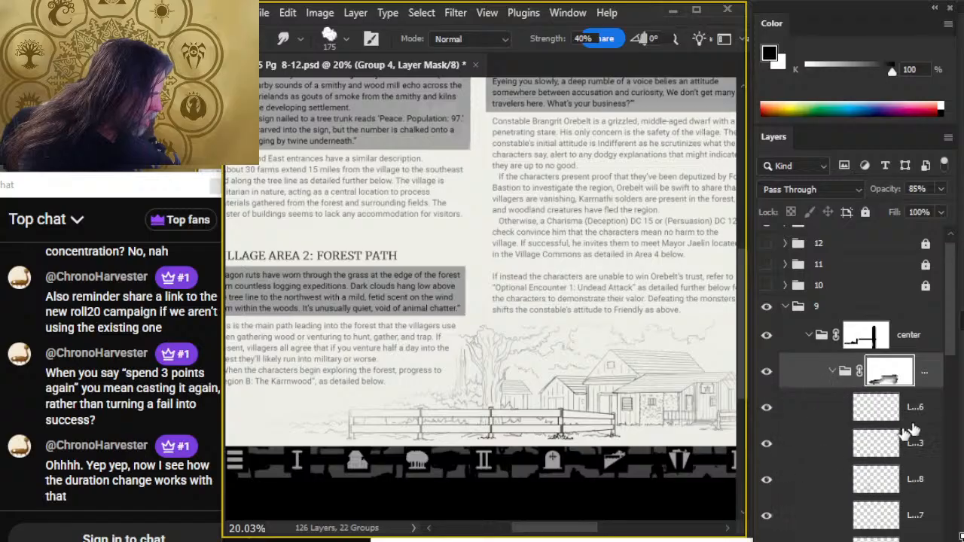
left_click_drag(953, 350, 914, 497)
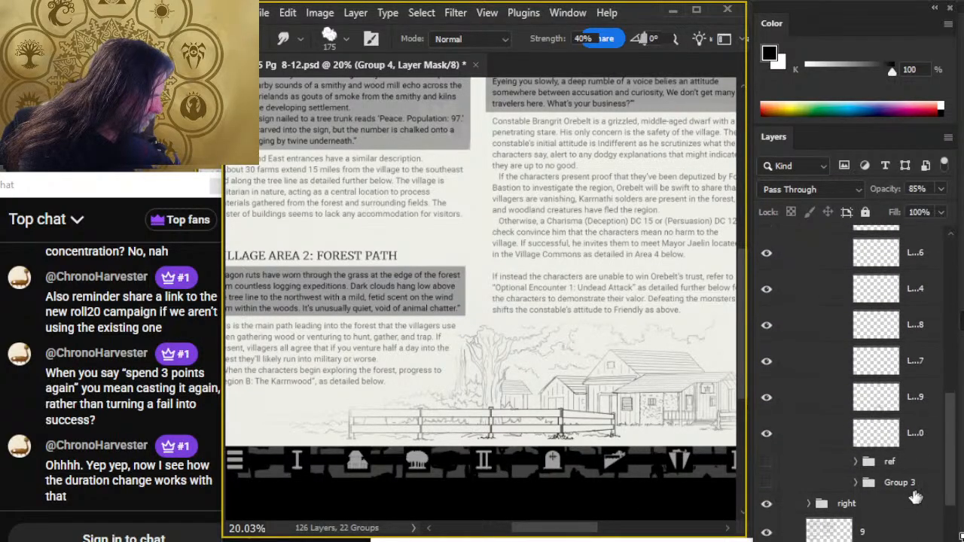
left_click_drag(837, 463, 824, 301)
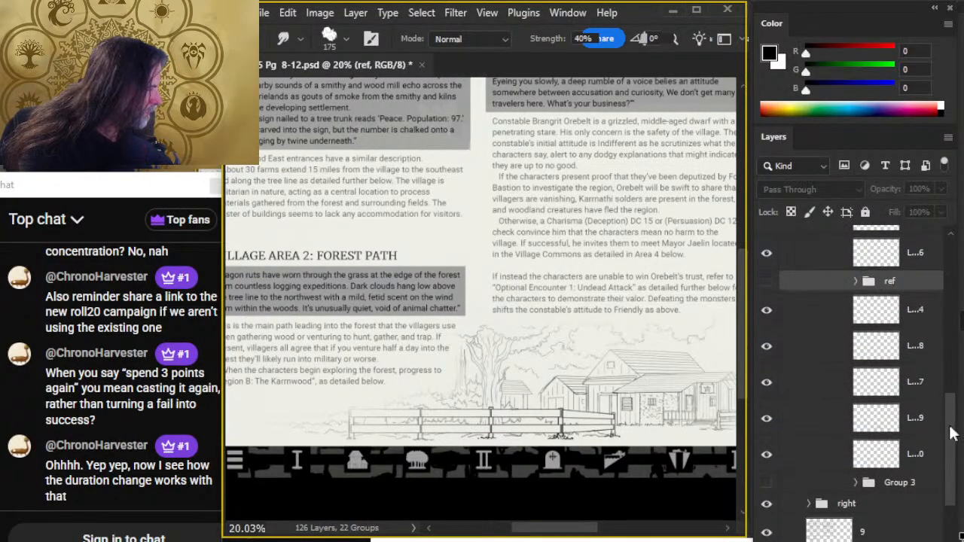
left_click_drag(955, 419, 950, 364)
left_click_drag(825, 447, 833, 254)
left_click_drag(955, 416, 947, 350)
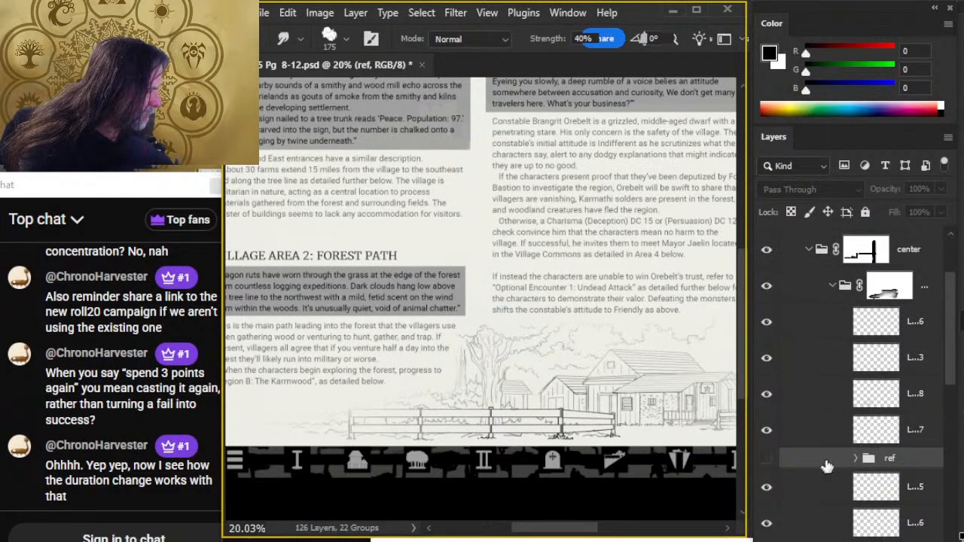
left_click_drag(829, 459, 827, 270)
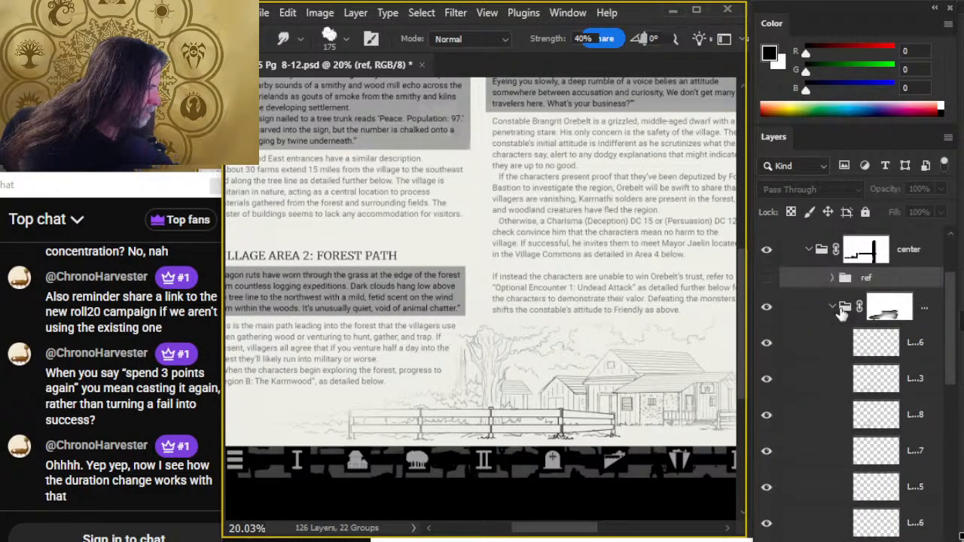
left_click(832, 308)
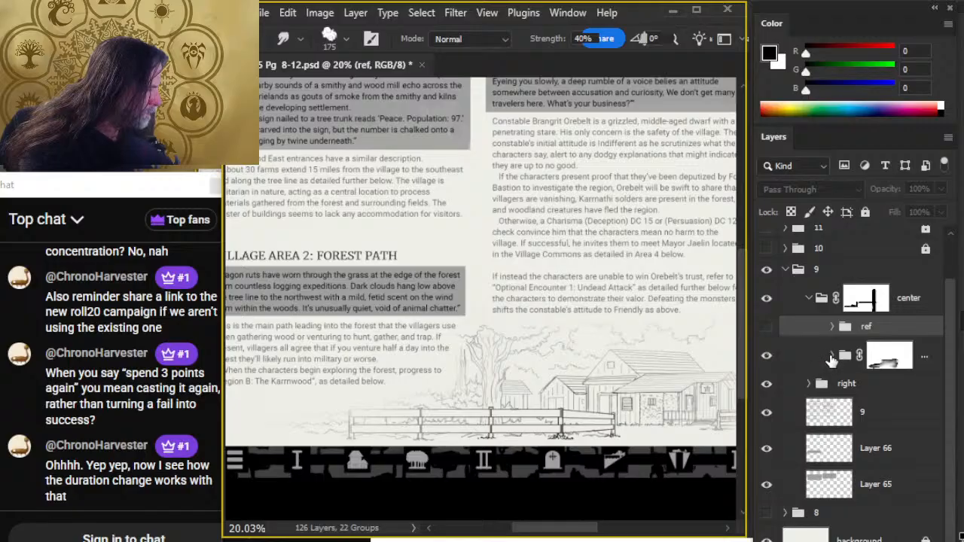
- Add a new layer beneath Group 4 and group the two together inside the center group
left_click(832, 356)
left_click(832, 356)
left_click(890, 356)
key("ctrl+shift+alt+n")
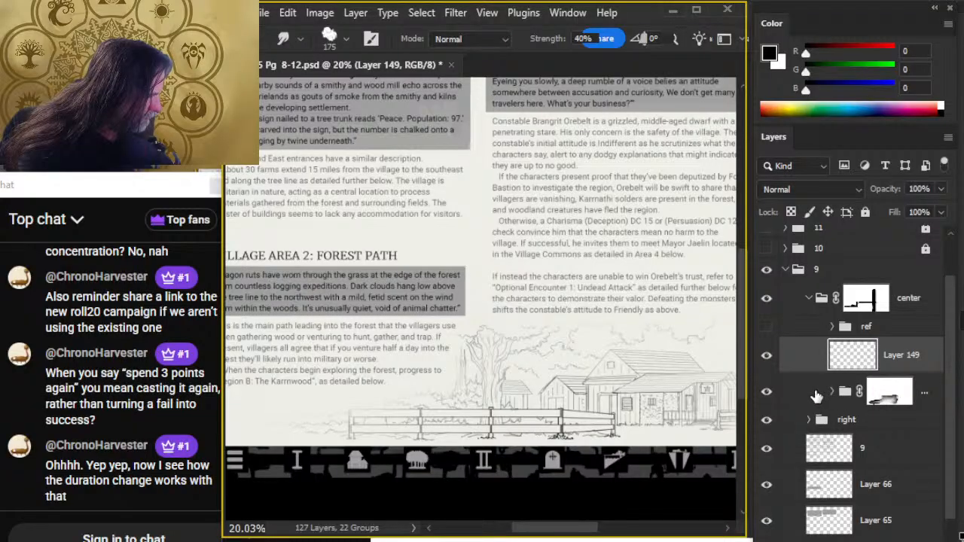
mouse_move(814, 360)
left_mouse_down()
mouse_move(825, 341)
mouse_move(823, 352)
left_mouse_up()
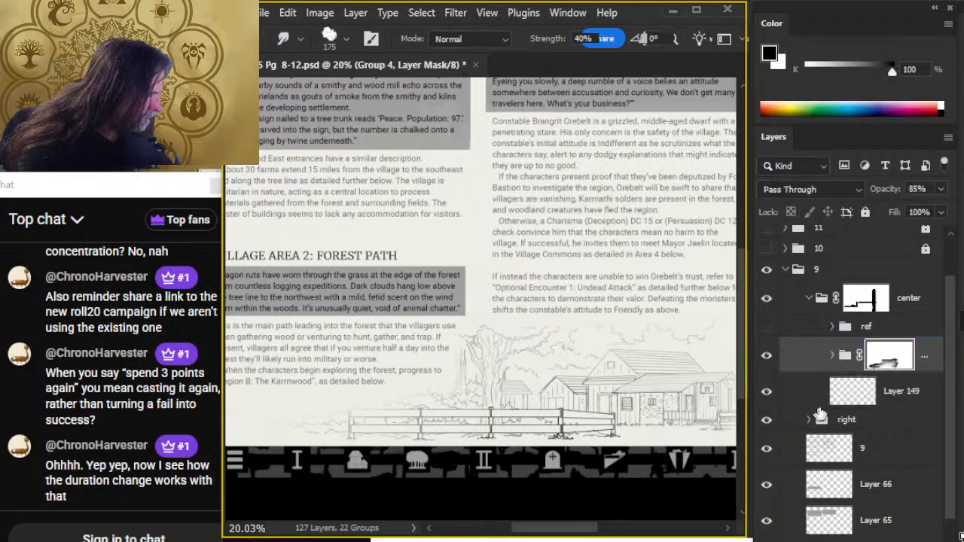
left_click(817, 399)
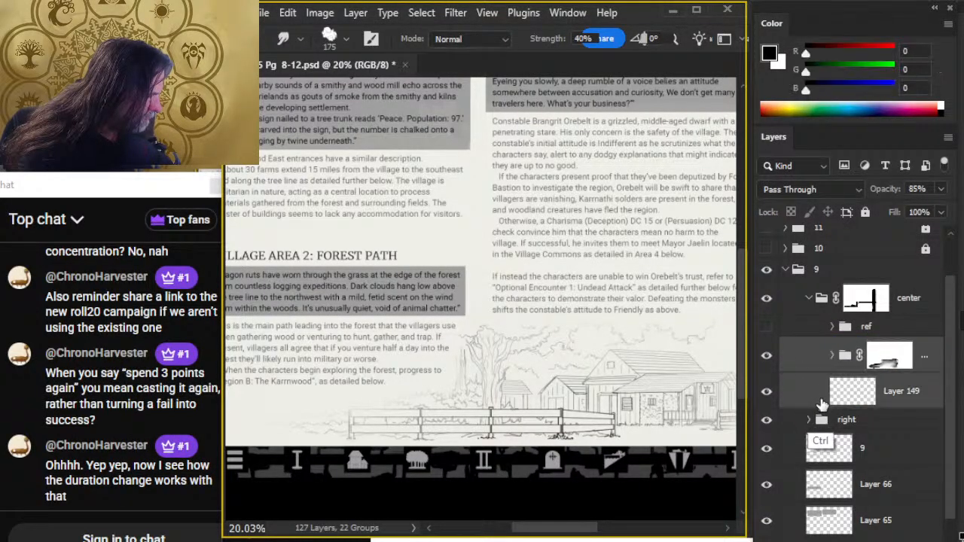
key("ctrl+g")
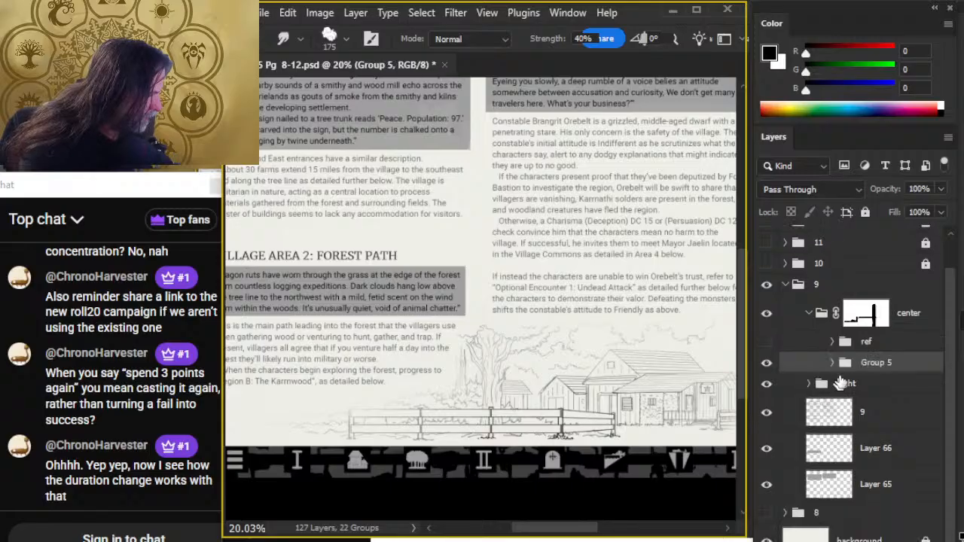
- Move Group 4's layer mask onto the enclosing Group 5 and rename Group 4 as "line"
left_click(833, 363)
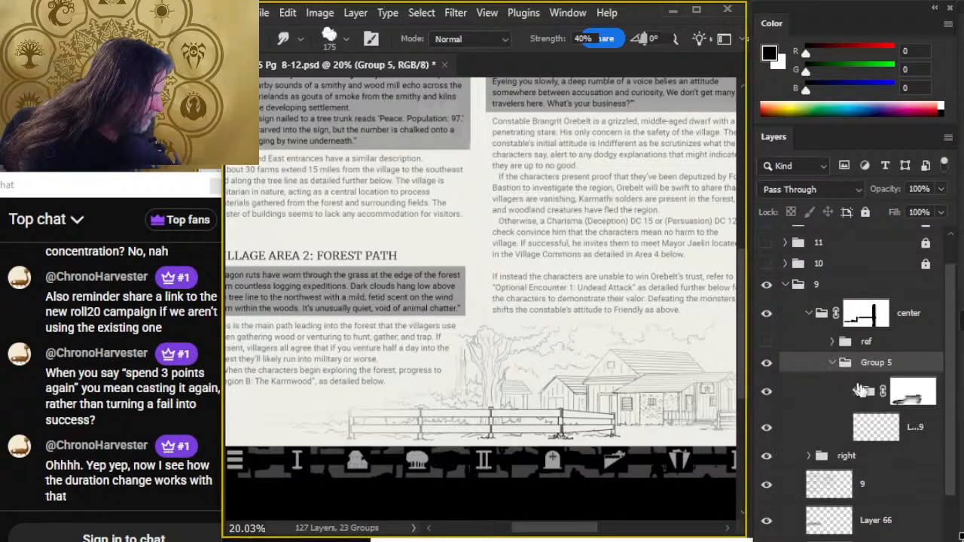
left_click_drag(913, 395, 900, 365)
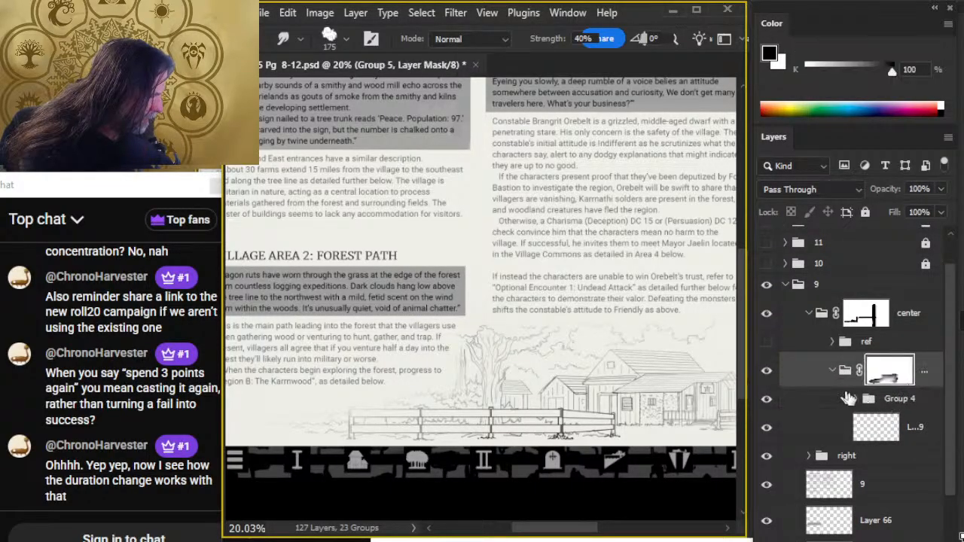
double_click(900, 399)
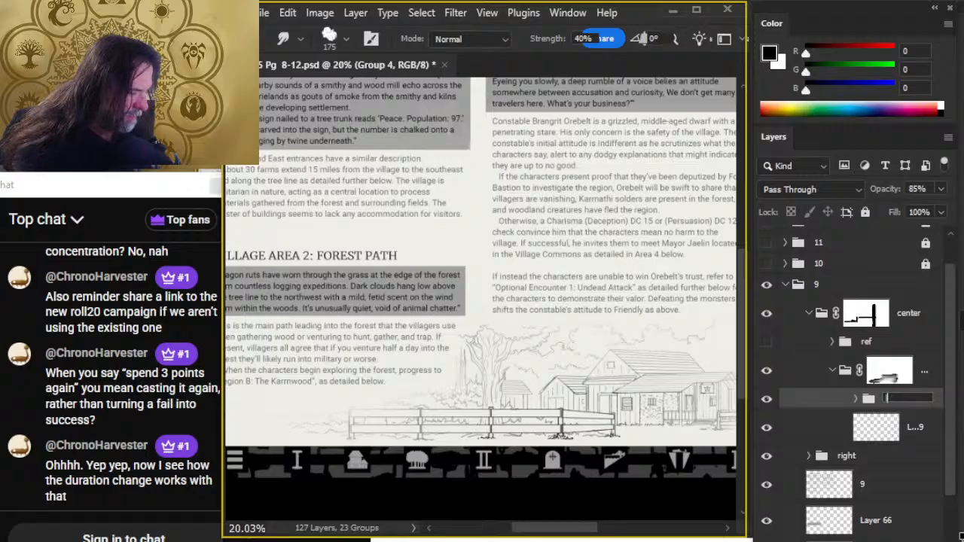
type("line")
key("Return")
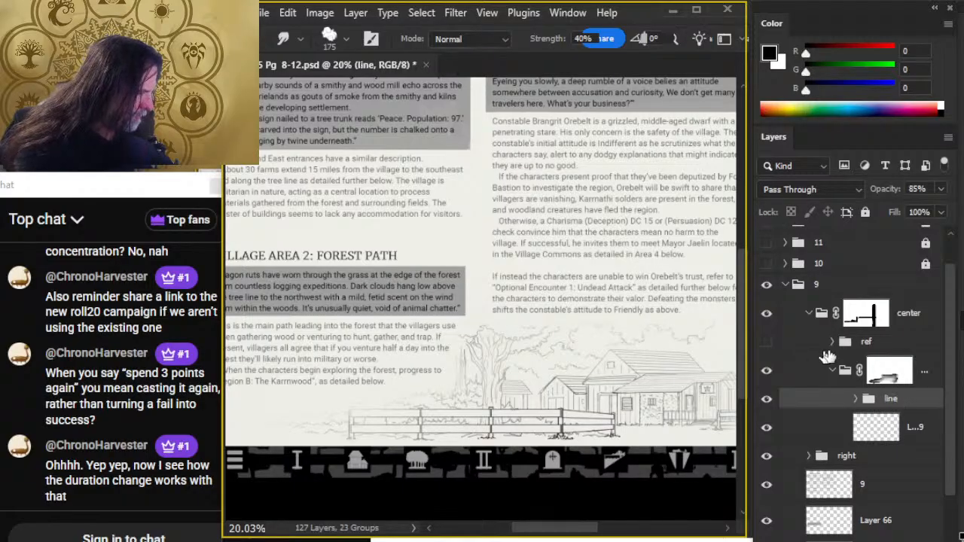
- Put the empty layer below the line group into its own group named "color"
double_click(912, 428)
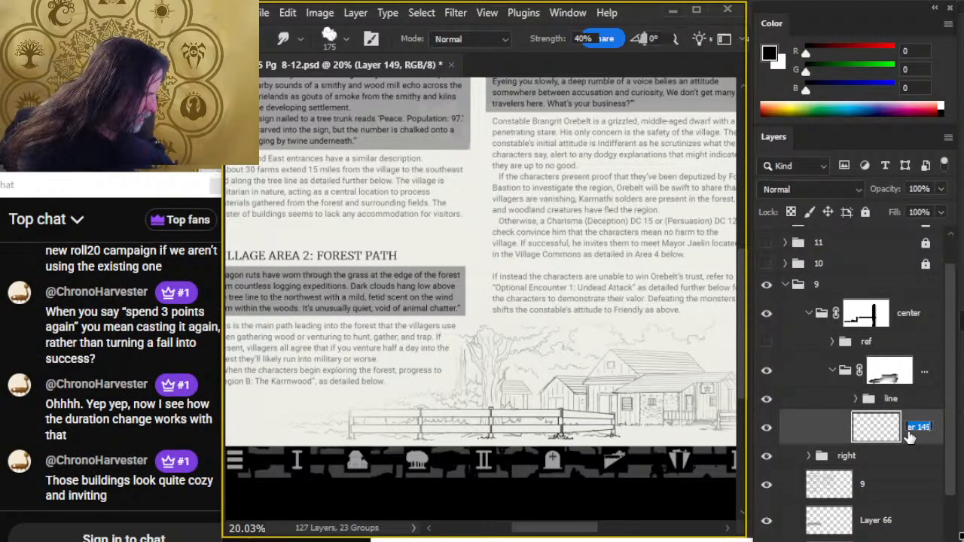
key("Escape")
key("ctrl+g")
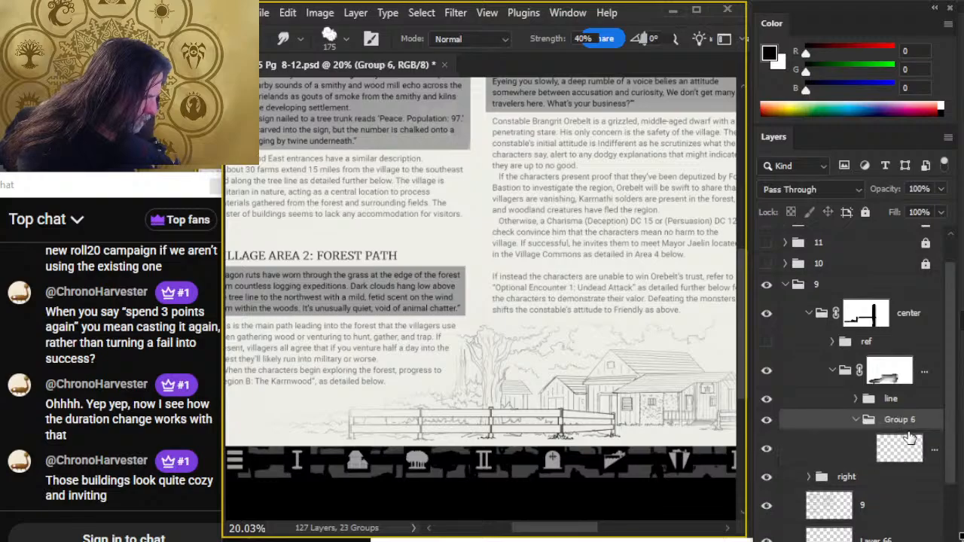
double_click(901, 419)
type("c")
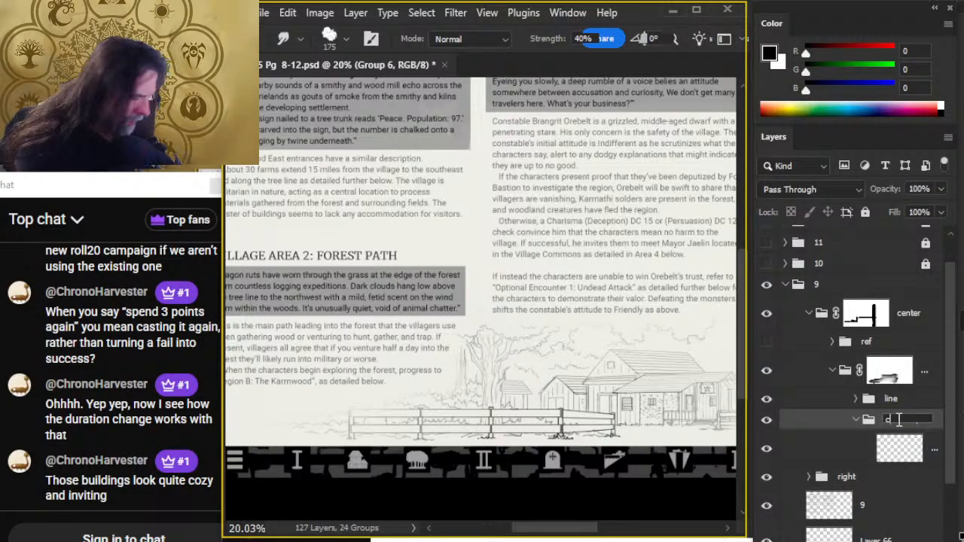
type("olor")
key("Return")
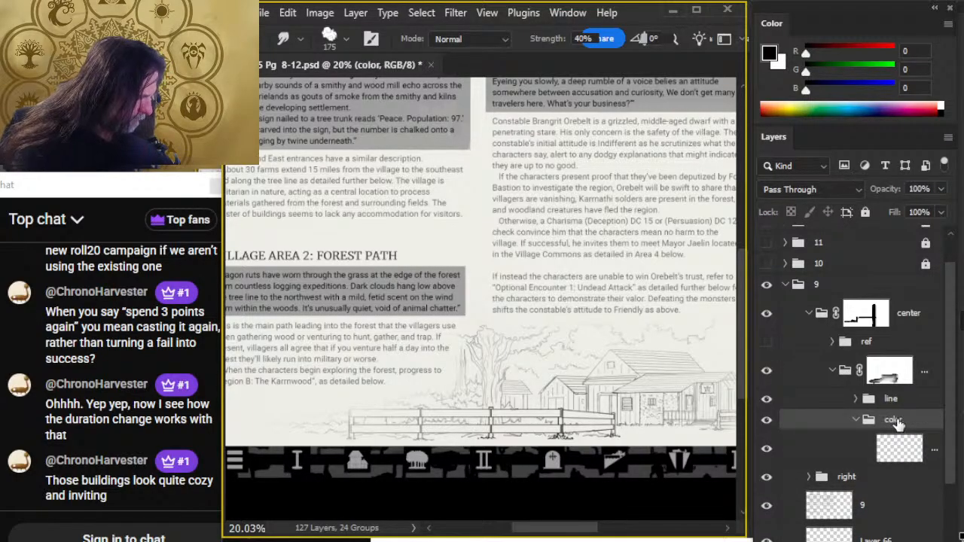
- Target the empty layer in the color group, show the ref map and sample the brown roof color of building 3
left_click(838, 451)
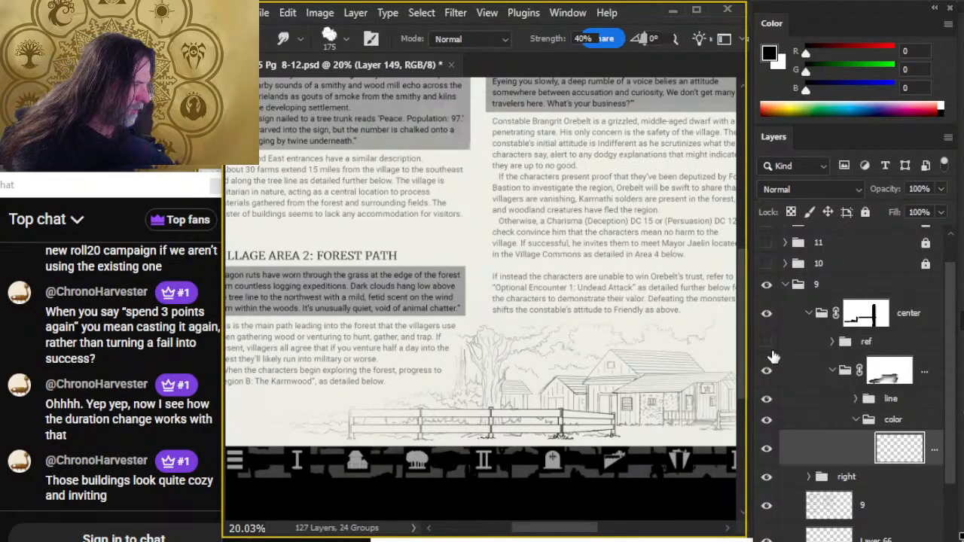
left_click(767, 341)
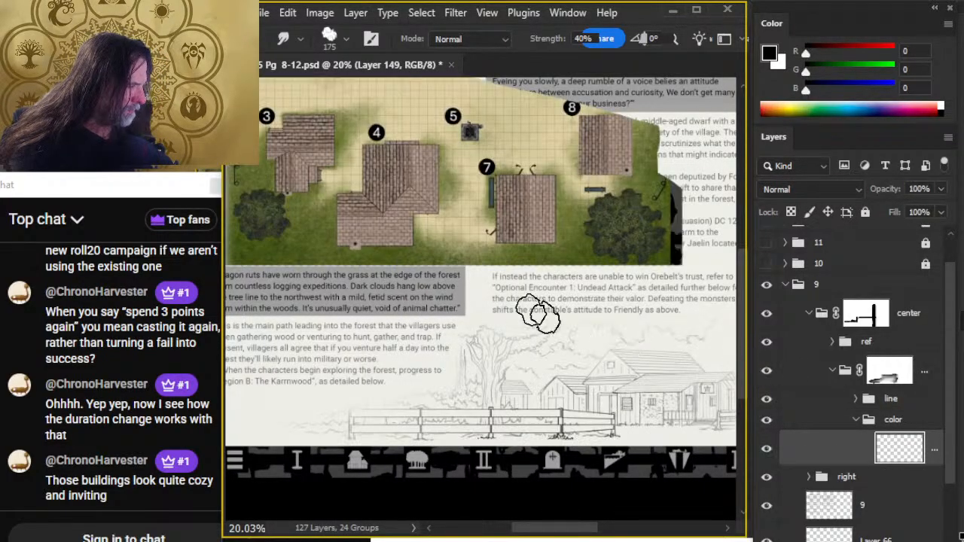
left_click_drag(456, 249, 534, 384)
key("ctrl+space")
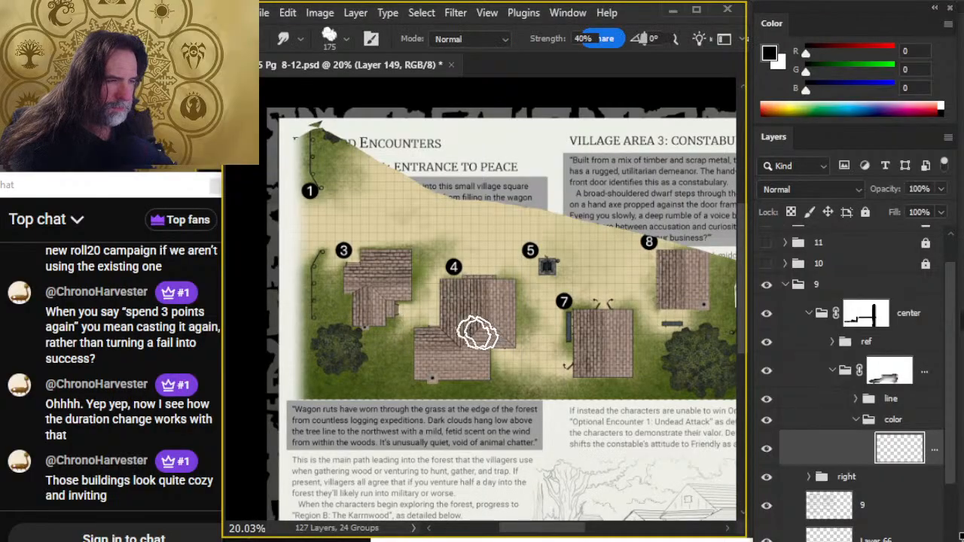
key("ctrl+space")
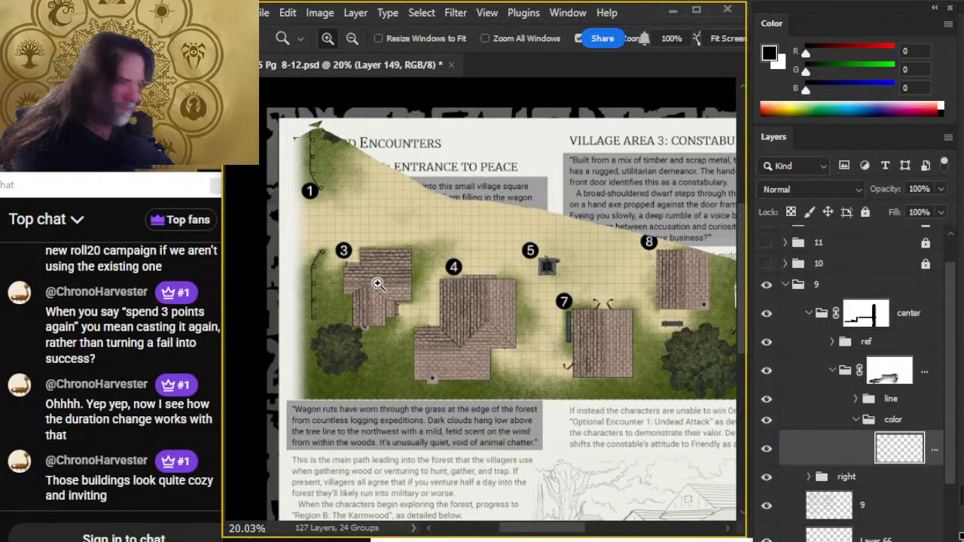
left_click_drag(378, 284, 430, 258)
left_click(399, 308, "alt")
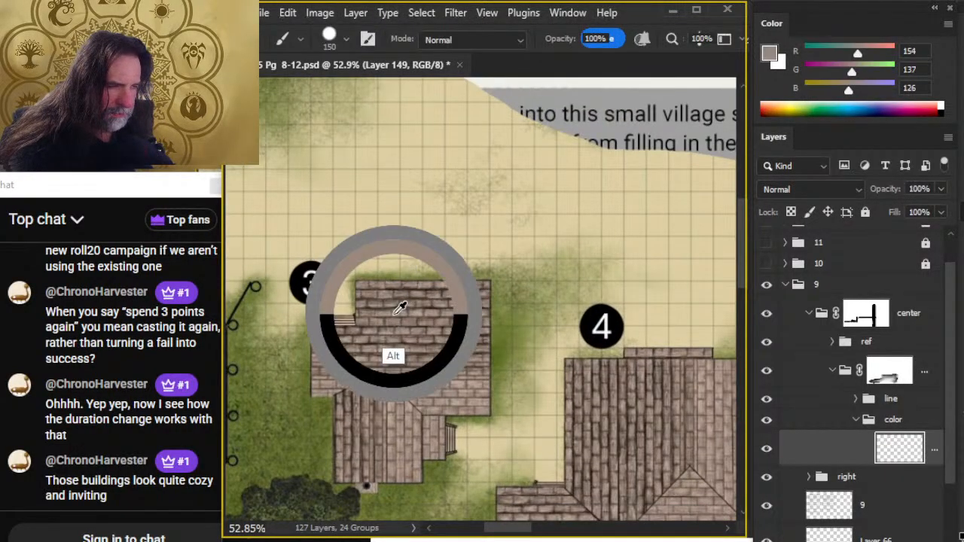
left_click_drag(393, 314, 394, 311)
- Return to the village sketch's main house and reduce the brush size to 30 for its roof
key("ctrl+space")
left_click_drag(616, 445, 475, 421)
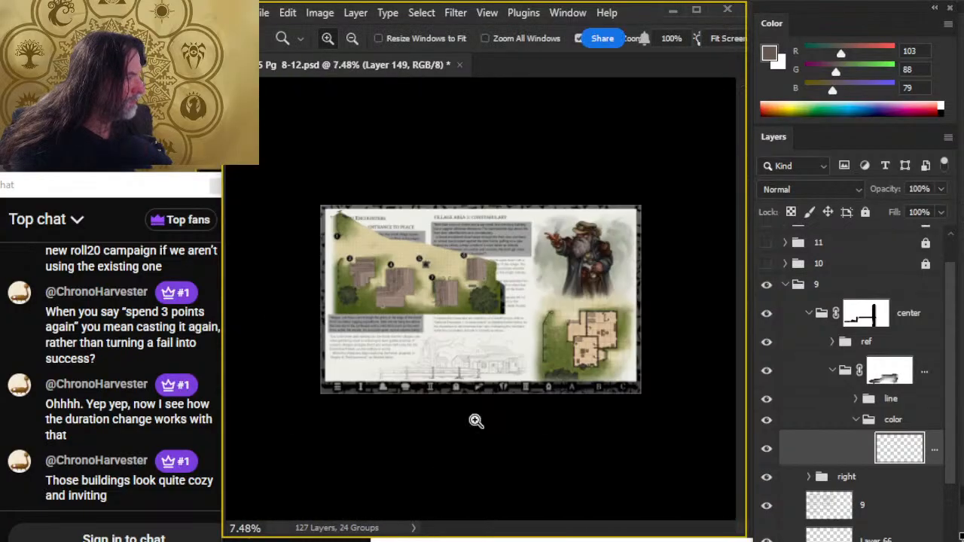
left_click_drag(503, 368, 585, 439)
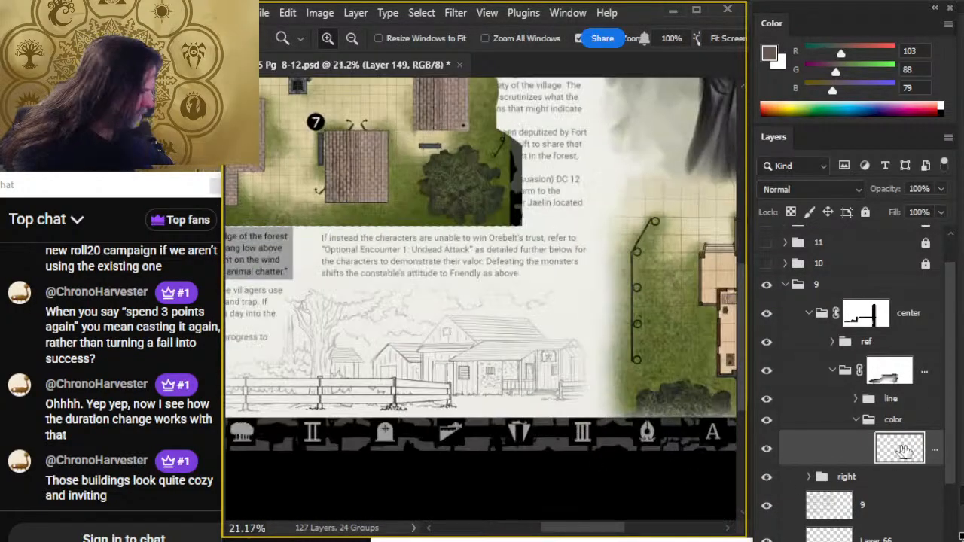
mouse_move(403, 331)
left_mouse_down()
mouse_move(452, 344)
mouse_move(532, 324)
left_mouse_up()
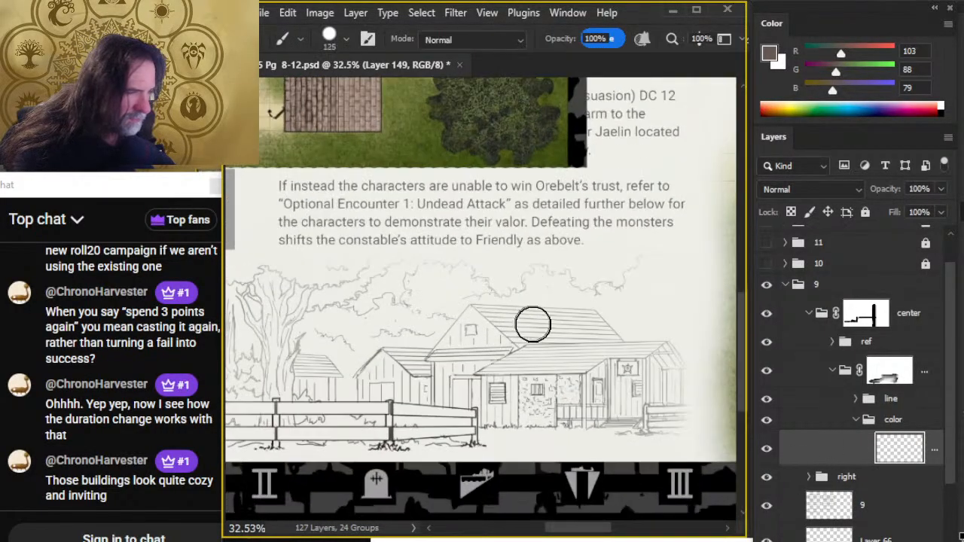
key("bracketleft")
key("bracketleft")
key("bracketleft")
key("bracketleft")
key("bracketleft")
key("bracketleft")
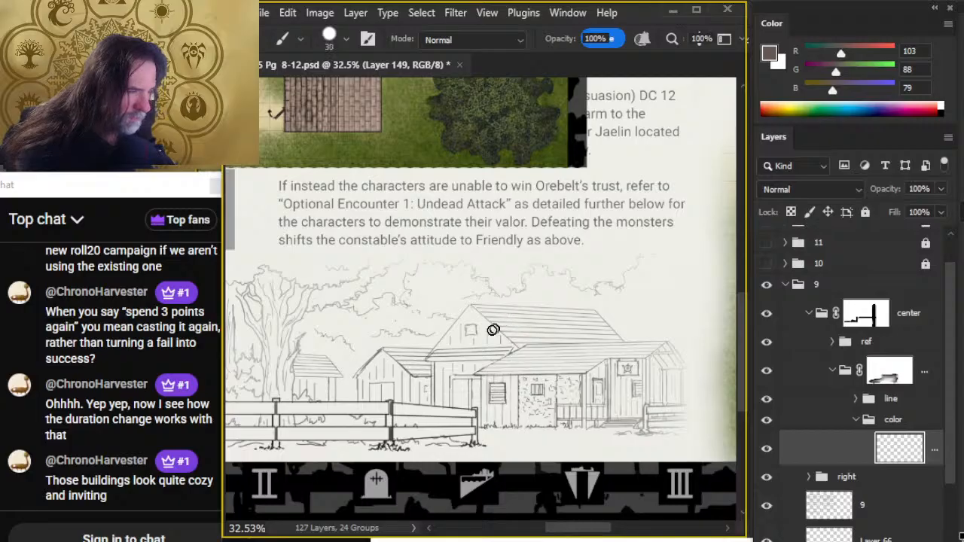
- Switch to the Epidemic Sound browser window, play the track "The Randomizer" and restore the window's smaller size
key("alt+Tab")
key("alt+Tab")
key("alt+Tab")
key("alt+Tab")
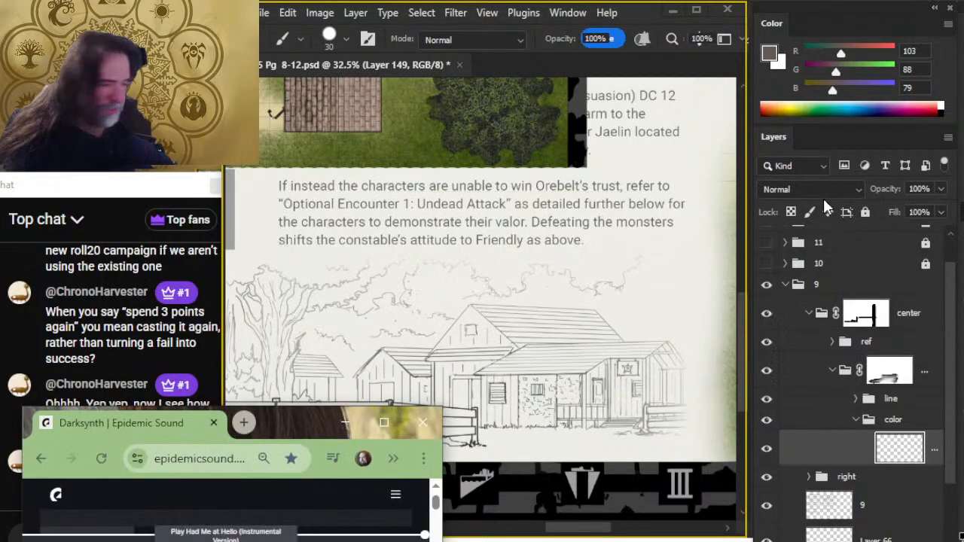
double_click(285, 437)
left_click(211, 308)
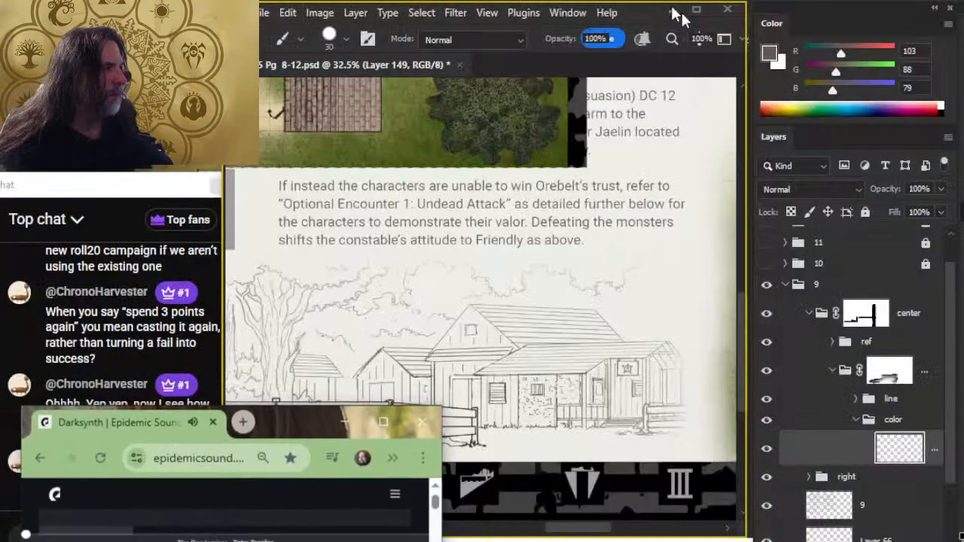
double_click(680, 8)
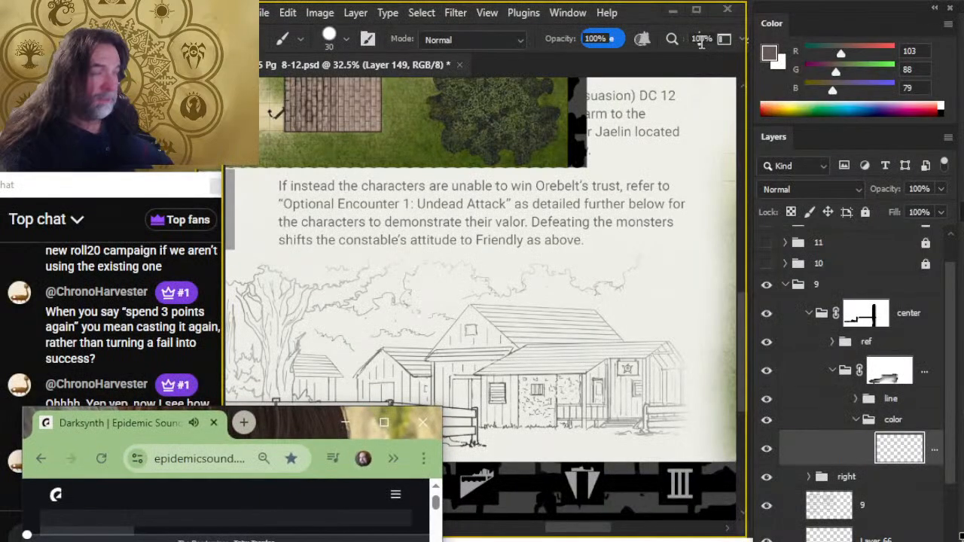
- Check the live stream's YouTube page and return to Photoshop
key("alt+Tab")
key("alt+Tab")
key("alt+Tab")
key("alt+Tab")
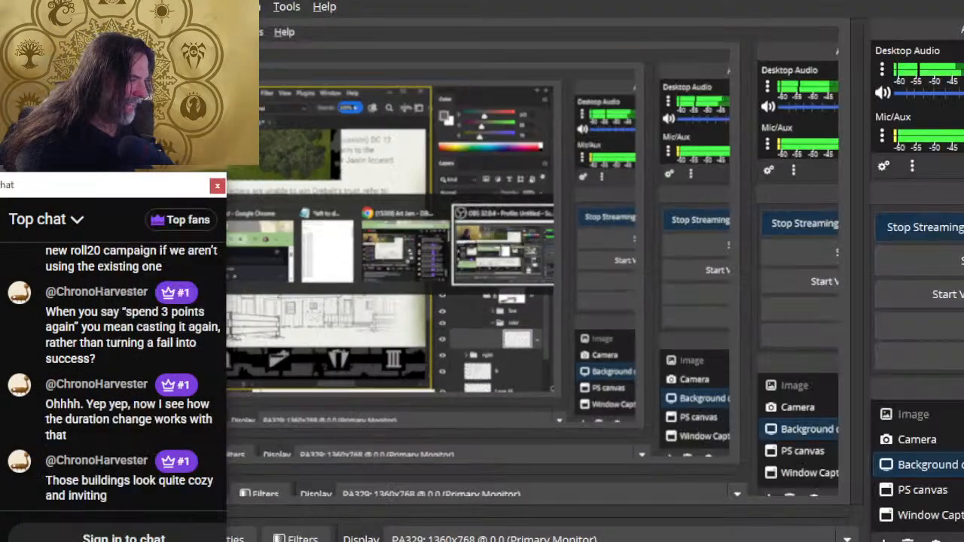
key("alt+Tab")
key("alt+Tab")
key("alt+Tab")
key("alt+Tab")
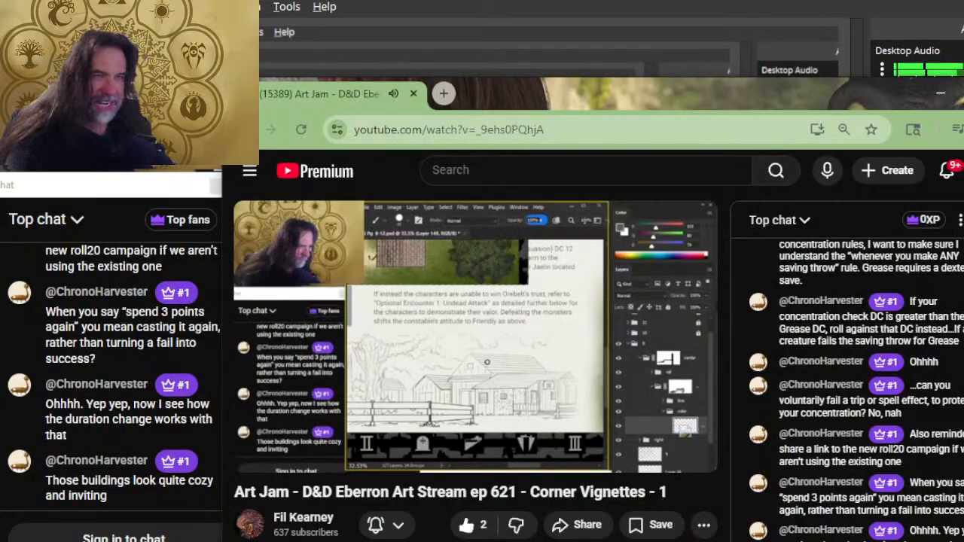
key("alt+Tab")
key("alt+Tab")
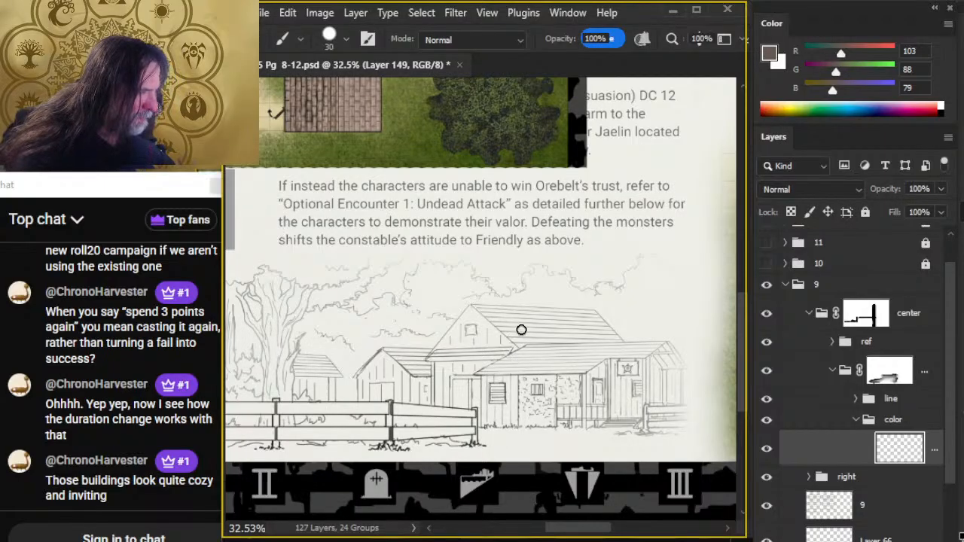
- Paint the main house's upper roof brown and blend the color across it with a size 50 Smudge tool at 40% strength
left_click_drag(532, 324, 520, 332)
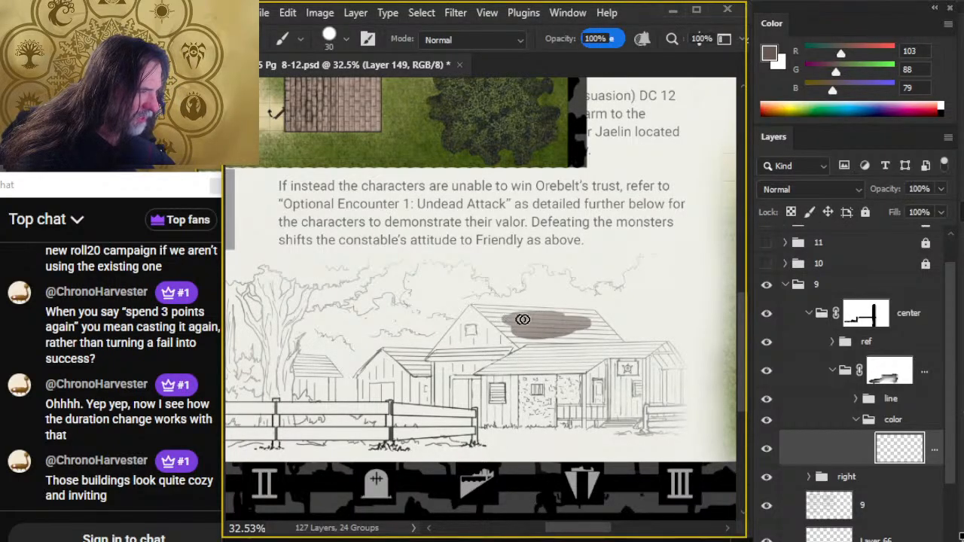
key("r")
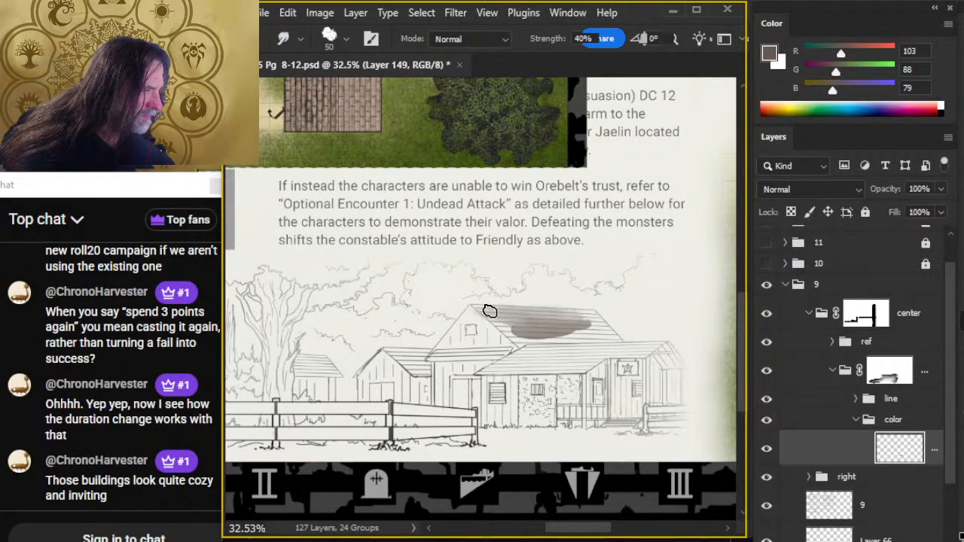
mouse_move(482, 308)
left_mouse_down()
mouse_move(527, 315)
mouse_move(497, 317)
mouse_move(525, 328)
mouse_move(476, 311)
mouse_move(529, 323)
mouse_move(480, 310)
mouse_move(498, 346)
mouse_move(494, 330)
mouse_move(468, 310)
mouse_move(537, 345)
mouse_move(535, 332)
mouse_move(497, 327)
mouse_move(550, 330)
mouse_move(575, 320)
mouse_move(529, 321)
mouse_move(572, 313)
mouse_move(561, 312)
mouse_move(589, 327)
mouse_move(558, 316)
mouse_move(595, 311)
mouse_move(537, 321)
mouse_move(589, 321)
mouse_move(579, 314)
mouse_move(533, 328)
mouse_move(611, 337)
mouse_move(509, 338)
mouse_move(516, 326)
mouse_move(539, 336)
mouse_move(528, 342)
mouse_move(535, 325)
mouse_move(526, 336)
mouse_move(528, 328)
mouse_move(540, 344)
mouse_move(522, 335)
mouse_move(560, 344)
mouse_move(538, 343)
mouse_move(609, 341)
mouse_move(518, 340)
mouse_move(598, 342)
mouse_move(536, 329)
mouse_move(524, 339)
mouse_move(582, 340)
left_mouse_up()
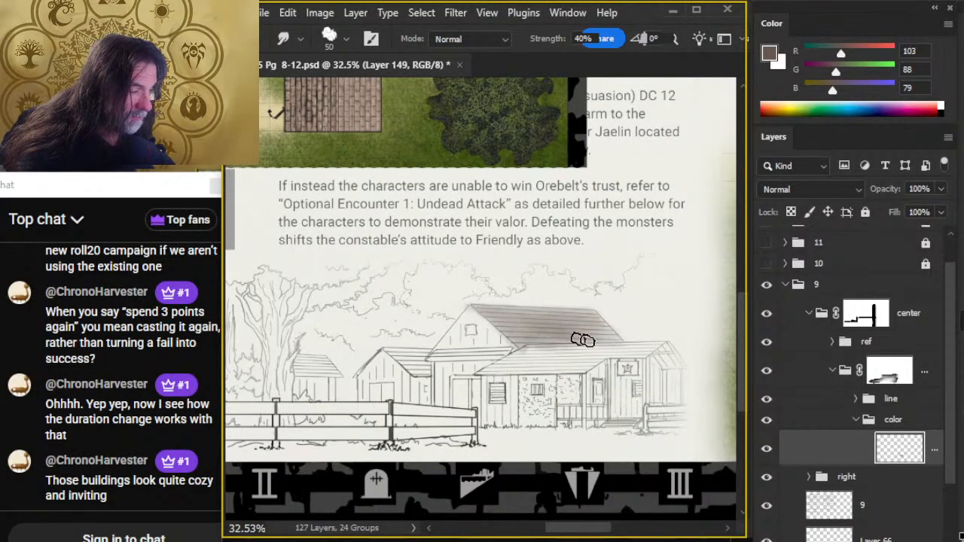
- Color the roofs of the two smaller outbuildings beside the main house brown and smudge the paint to their edges
key("b")
key("r")
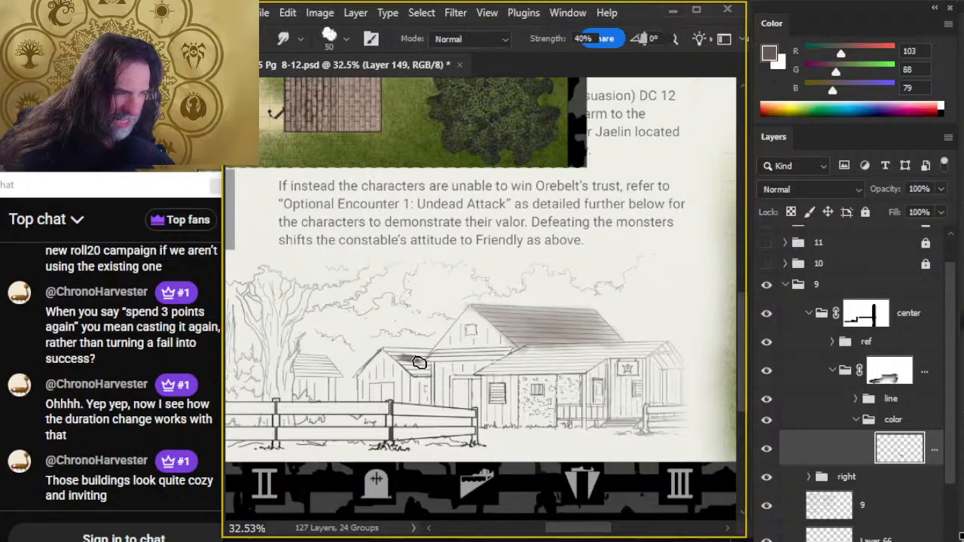
mouse_move(415, 365)
left_mouse_down()
mouse_move(399, 355)
mouse_move(428, 351)
mouse_move(403, 354)
mouse_move(426, 350)
mouse_move(406, 360)
mouse_move(426, 363)
mouse_move(399, 363)
mouse_move(421, 354)
mouse_move(298, 373)
mouse_move(320, 360)
mouse_move(312, 355)
mouse_move(323, 369)
mouse_move(311, 374)
mouse_move(331, 369)
mouse_move(295, 366)
mouse_move(318, 367)
left_mouse_up()
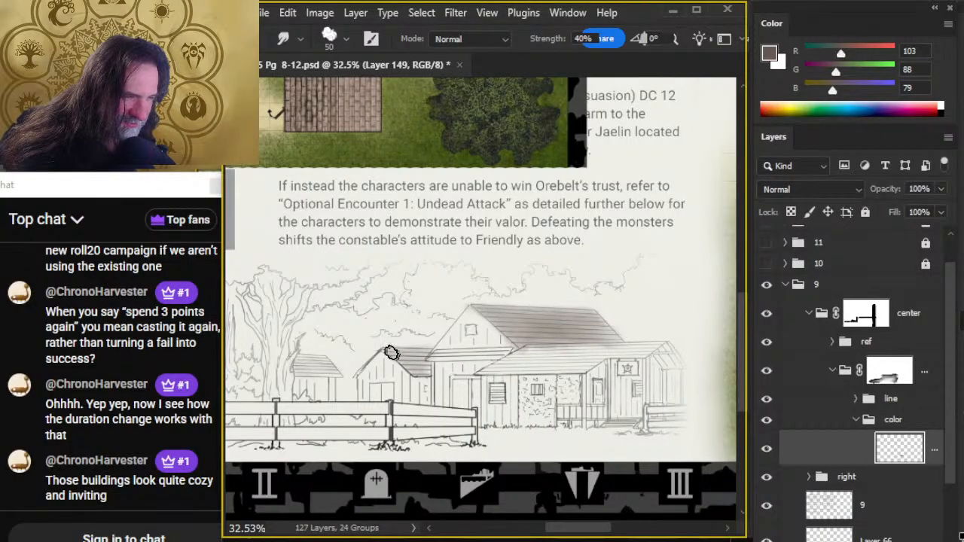
- Tint the narrow roof strip beneath the main house's gable and touch up the far shed roof, using brush size 25 and Smudge size 40
key("b")
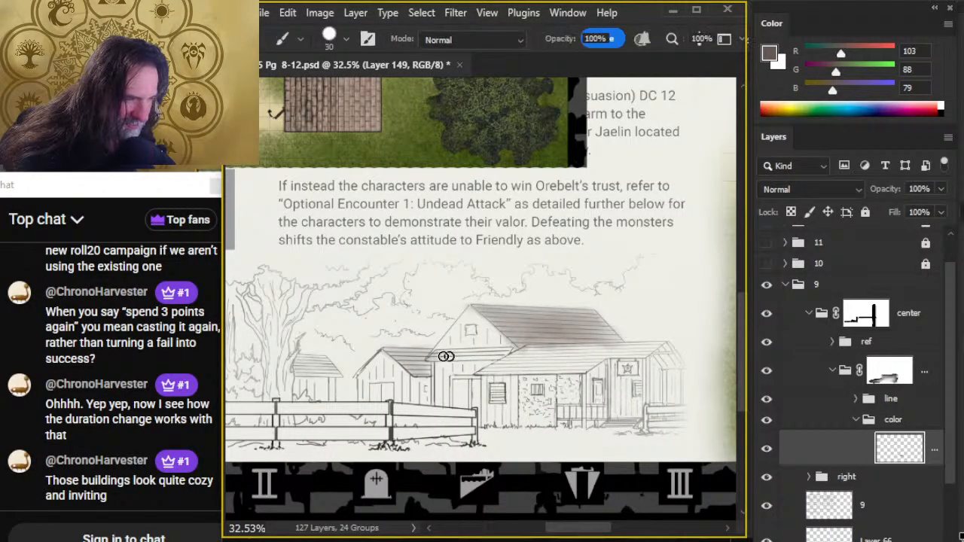
key("r")
mouse_move(447, 351)
left_mouse_down()
mouse_move(502, 349)
mouse_move(446, 359)
left_mouse_up()
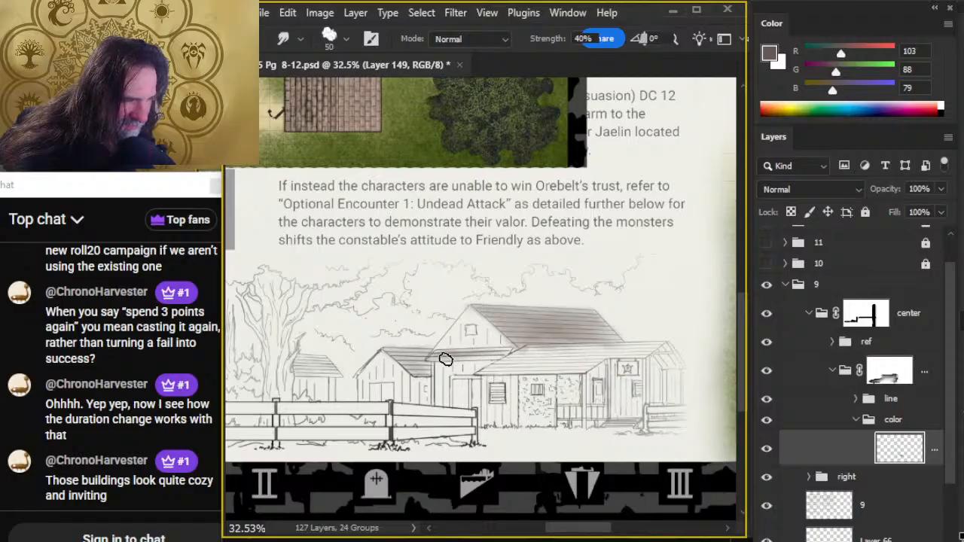
key("bracketleft")
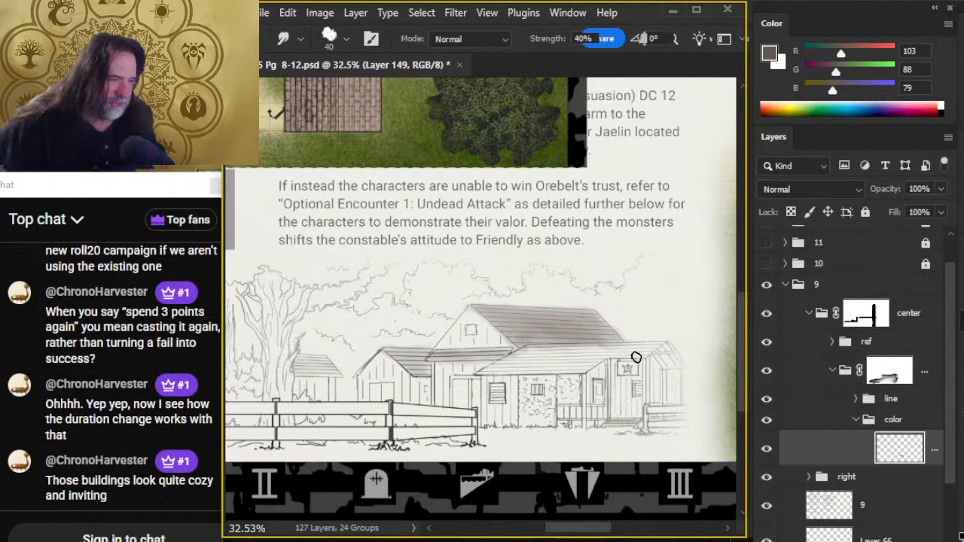
key("b")
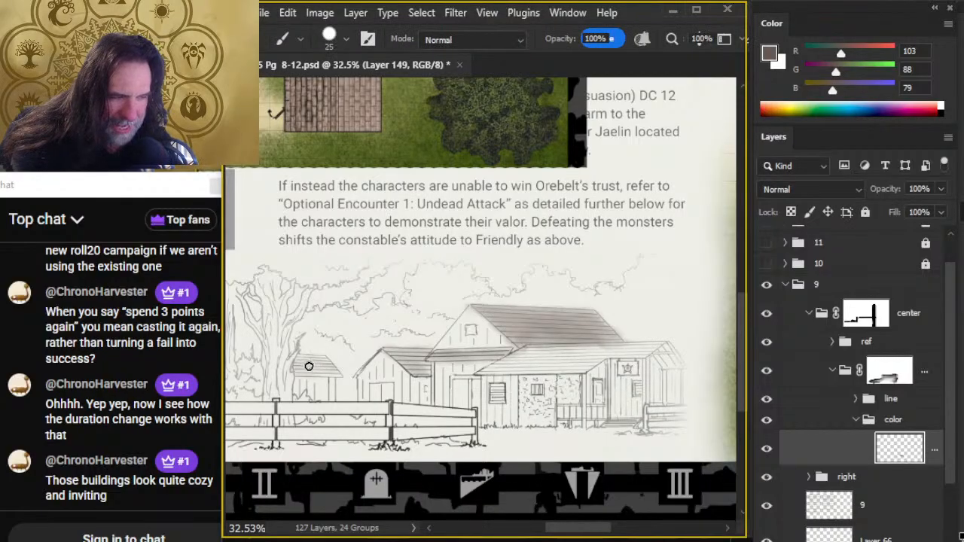
key("r")
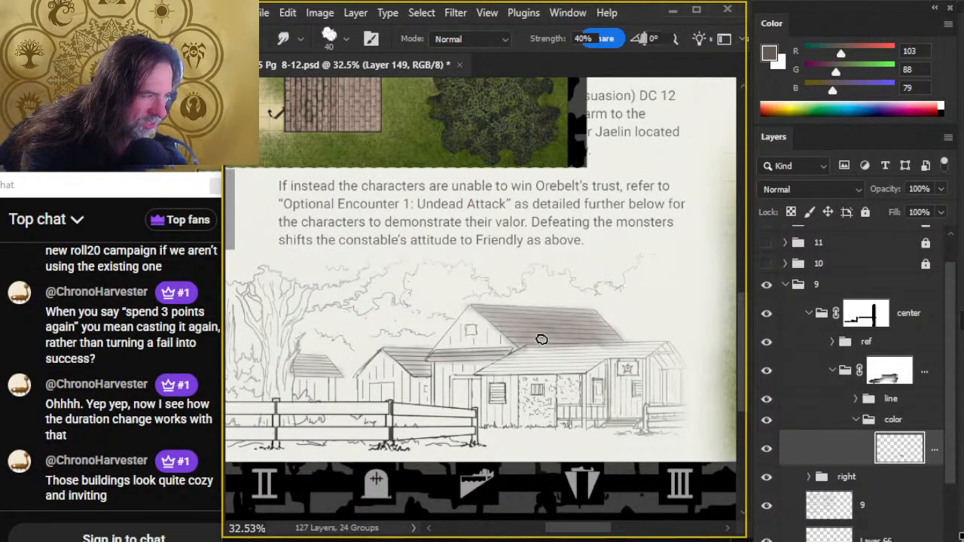
- Paint the main house's porch roof brown and smudge it out to the eaves, varying the Smudge size between 40 and 50
key("b")
mouse_move(542, 364)
left_mouse_down()
mouse_move(565, 363)
mouse_move(536, 357)
mouse_move(616, 349)
mouse_move(517, 356)
mouse_move(603, 353)
mouse_move(576, 344)
mouse_move(585, 351)
mouse_move(558, 349)
mouse_move(616, 351)
mouse_move(541, 347)
mouse_move(509, 363)
left_mouse_up()
key("r")
key("bracketright")
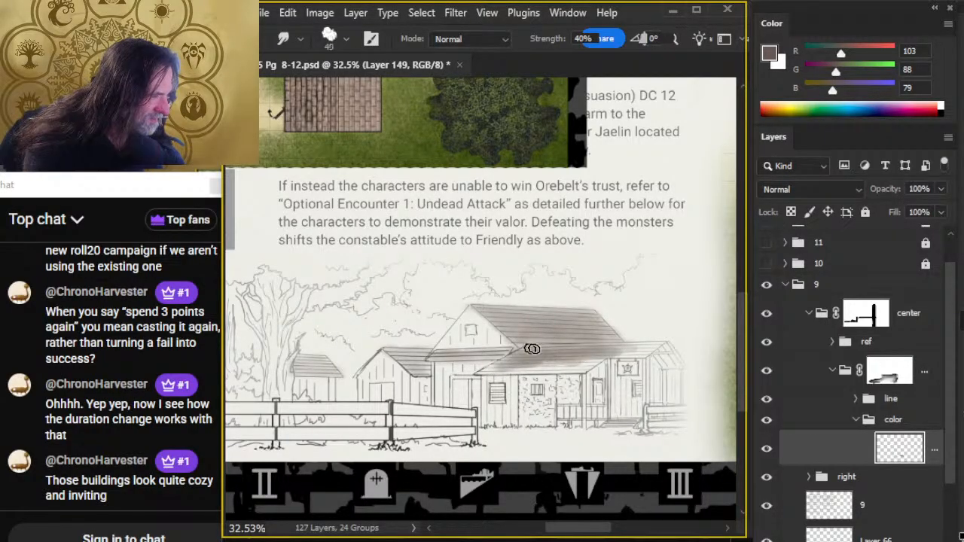
mouse_move(508, 361)
left_mouse_down()
mouse_move(488, 362)
mouse_move(526, 357)
mouse_move(517, 357)
left_mouse_up()
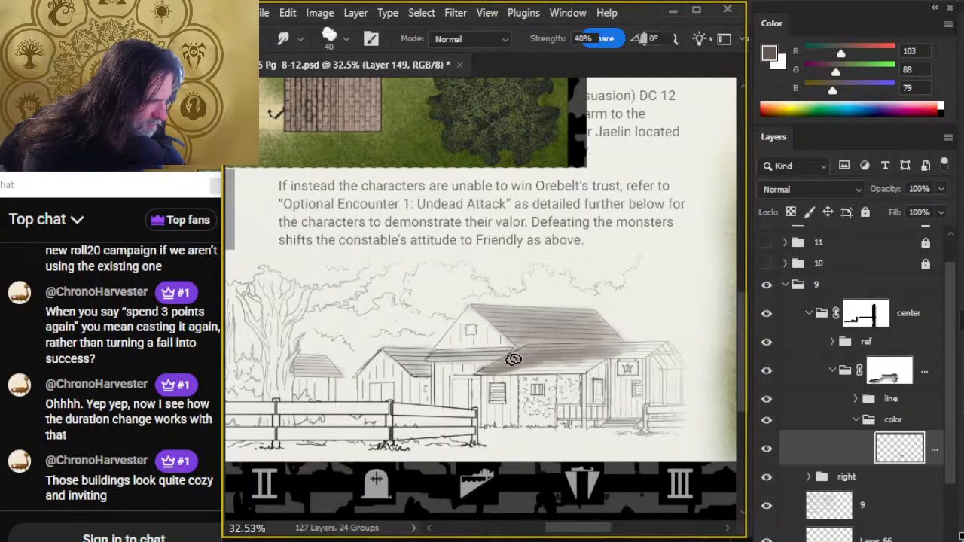
key("bracketright")
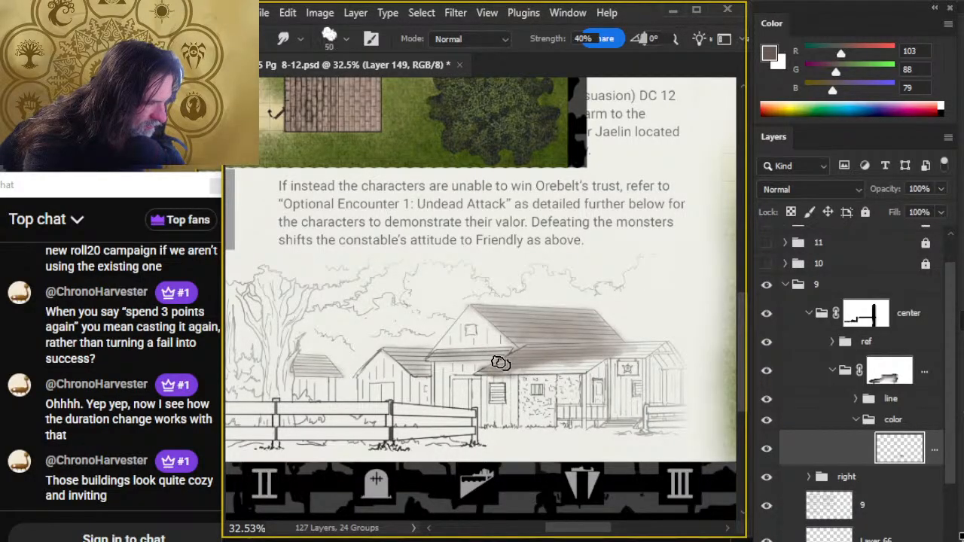
mouse_move(500, 364)
left_mouse_down()
mouse_move(547, 353)
mouse_move(454, 372)
mouse_move(543, 362)
mouse_move(586, 369)
mouse_move(492, 389)
mouse_move(583, 366)
left_mouse_up()
key("bracketleft")
key("bracketleft")
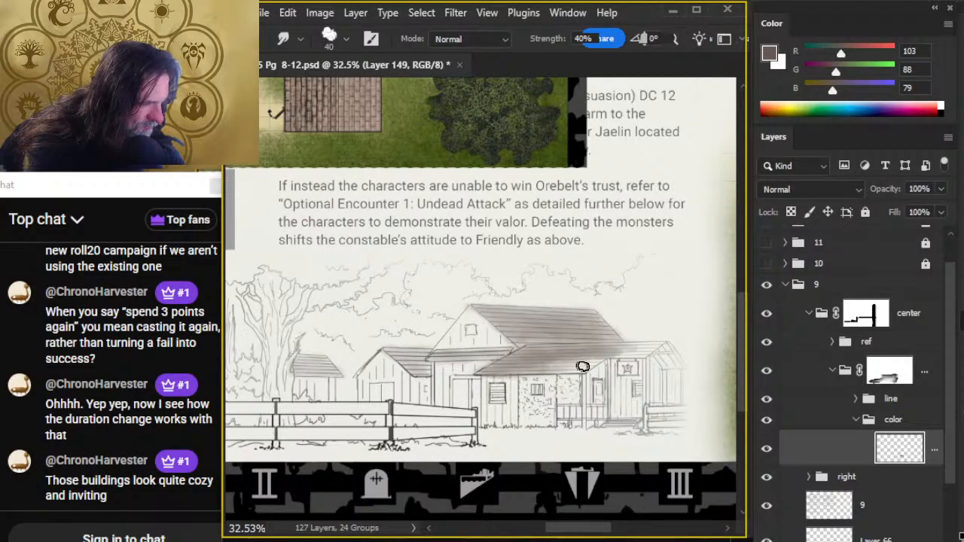
mouse_move(487, 370)
left_mouse_down()
mouse_move(532, 347)
mouse_move(514, 359)
mouse_move(588, 349)
mouse_move(554, 366)
mouse_move(547, 358)
mouse_move(474, 369)
mouse_move(601, 364)
mouse_move(545, 373)
mouse_move(528, 356)
mouse_move(545, 369)
mouse_move(594, 360)
mouse_move(550, 362)
mouse_move(558, 350)
mouse_move(550, 334)
mouse_move(629, 337)
mouse_move(606, 346)
mouse_move(637, 340)
mouse_move(572, 348)
mouse_move(613, 354)
mouse_move(570, 350)
mouse_move(597, 356)
mouse_move(589, 351)
mouse_move(649, 351)
mouse_move(541, 358)
mouse_move(635, 349)
mouse_move(568, 362)
mouse_move(637, 328)
mouse_move(613, 315)
mouse_move(607, 349)
mouse_move(656, 347)
mouse_move(567, 361)
mouse_move(616, 351)
mouse_move(598, 371)
mouse_move(570, 355)
mouse_move(582, 347)
mouse_move(506, 380)
mouse_move(492, 370)
mouse_move(502, 370)
mouse_move(463, 372)
mouse_move(542, 370)
mouse_move(475, 350)
mouse_move(488, 368)
mouse_move(463, 371)
mouse_move(541, 372)
mouse_move(504, 351)
mouse_move(403, 354)
mouse_move(595, 361)
mouse_move(654, 349)
mouse_move(680, 368)
mouse_move(686, 362)
mouse_move(644, 344)
mouse_move(660, 342)
mouse_move(598, 328)
left_mouse_up()
- Extend the brown across the far end of the porch roof and blend both main house roofs with Smudge size 50
key("bracketright")
key("b")
key("r")
key("b")
key("r")
left_click_drag(524, 324, 530, 317)
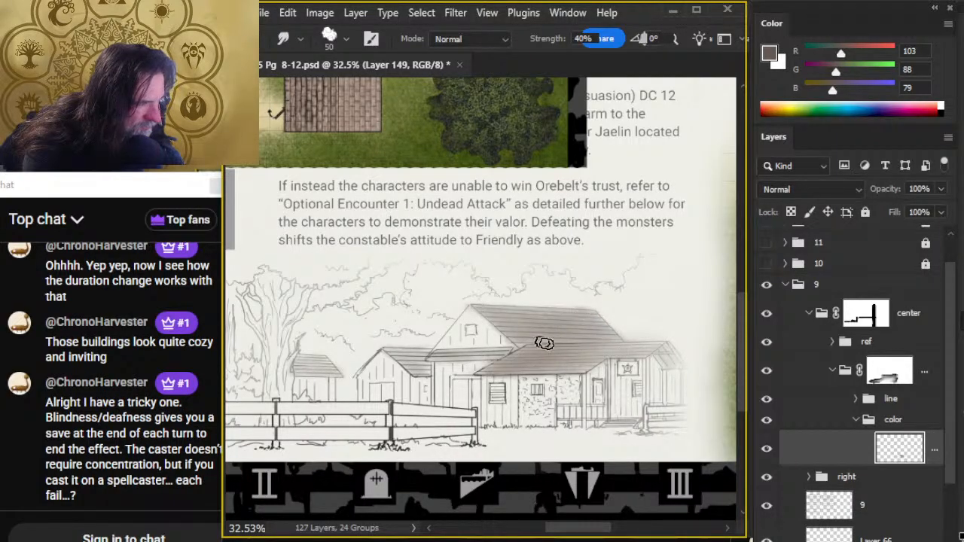
left_click_drag(540, 359, 545, 363)
- Draw straight brown strokes along the sloping gable edges of the main house and neighboring outbuilding with a size 10 brush at 30% opacity
key("b")
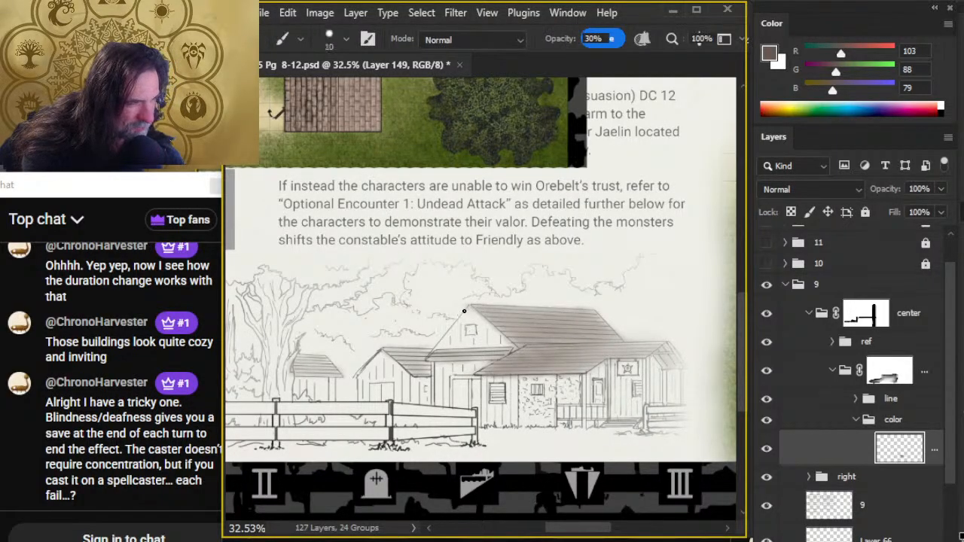
left_click(467, 308)
left_click(432, 352, "shift")
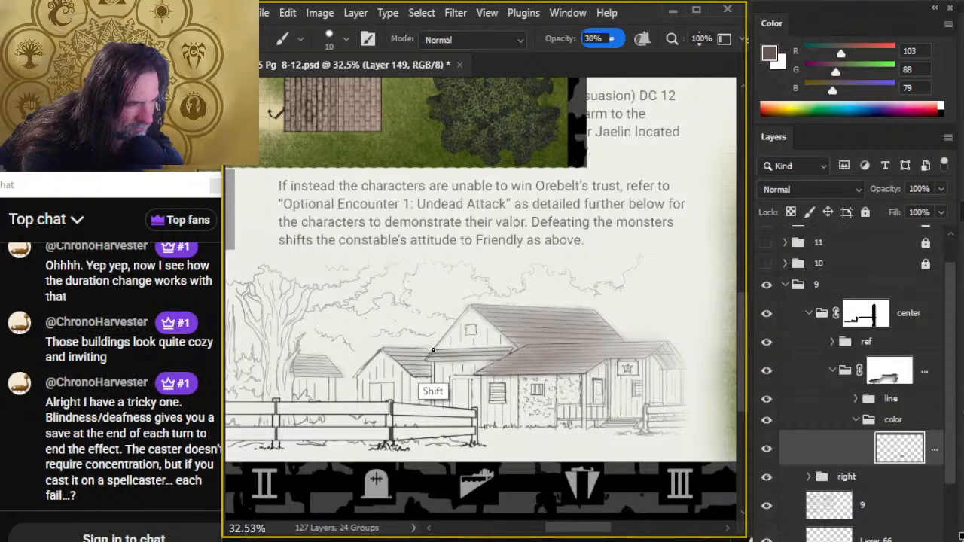
left_click(468, 308, "shift")
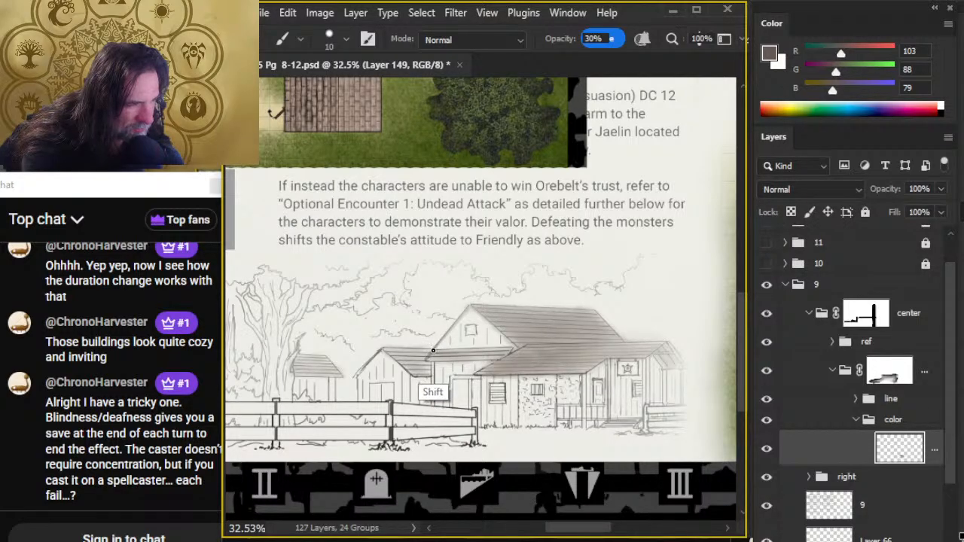
left_click(435, 351, "shift")
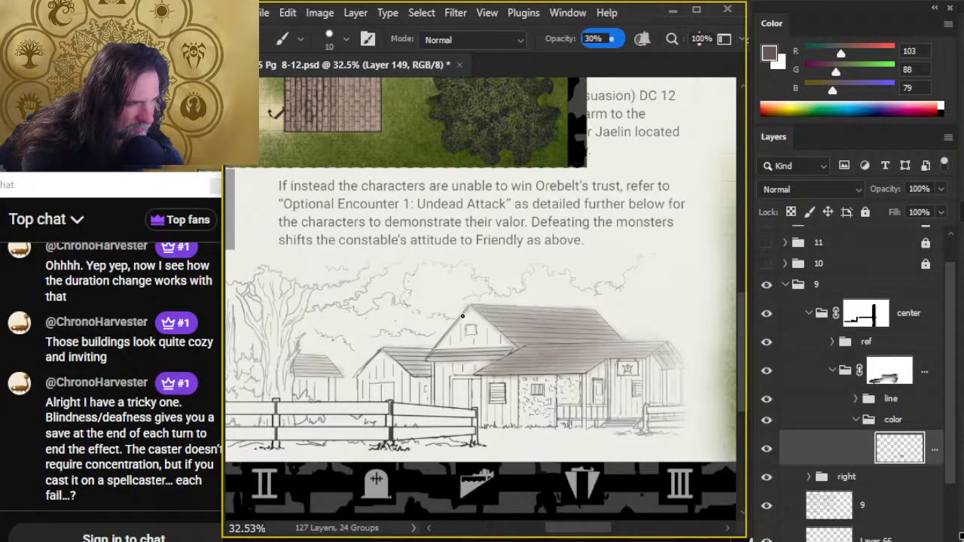
left_click(380, 351)
left_click(357, 378, "shift")
left_click(381, 351, "shift")
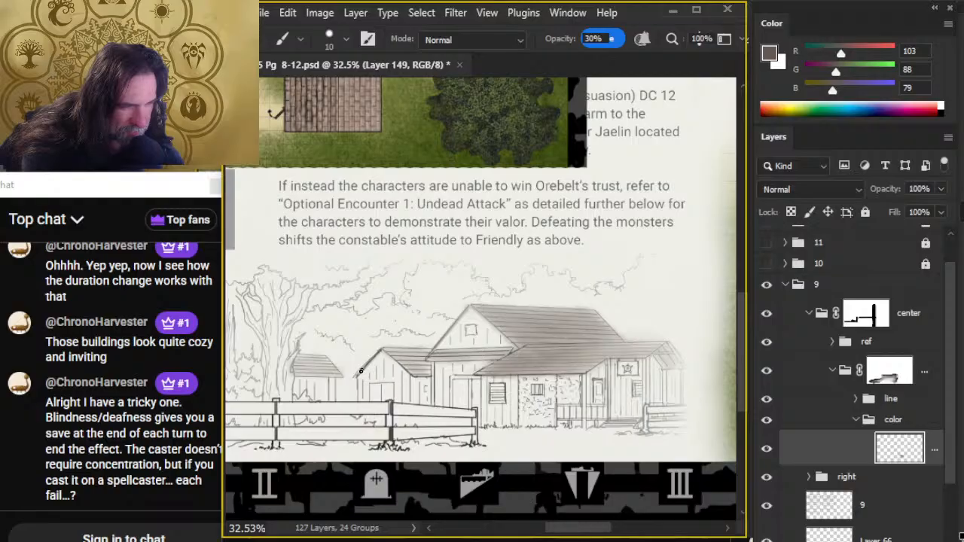
left_click(356, 377, "shift")
- Touch up the roof shading and reduce the Smudge size to 30 for blending the porch roof's edge
key("r")
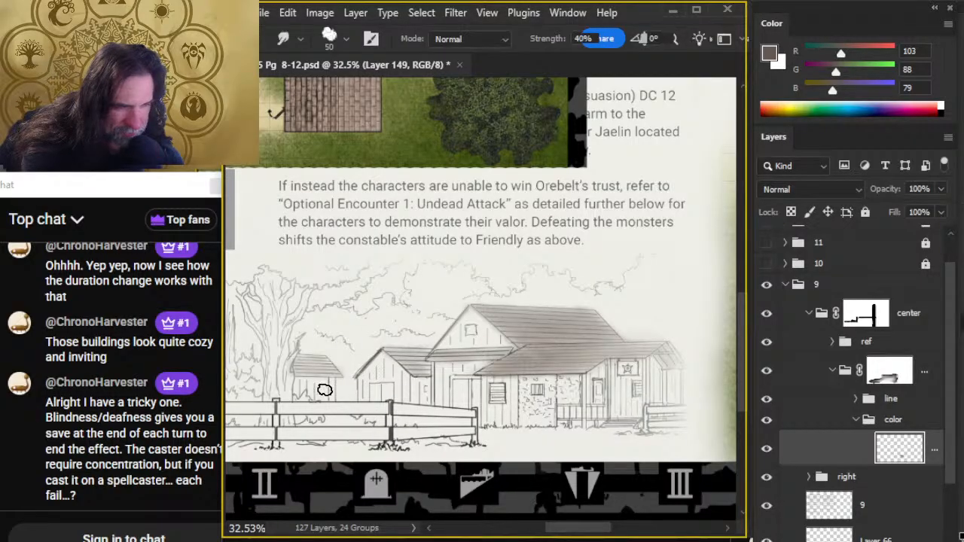
key("b")
key("r")
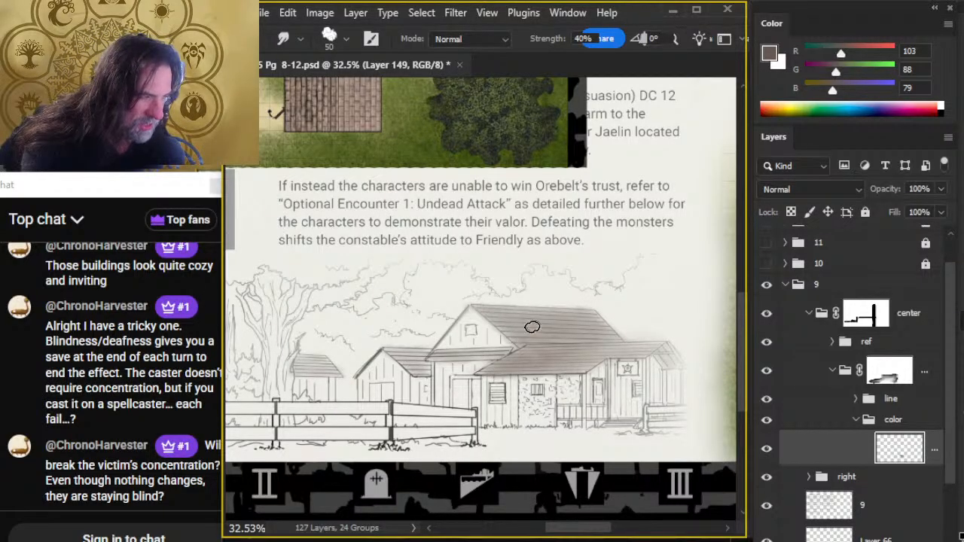
key("bracketleft")
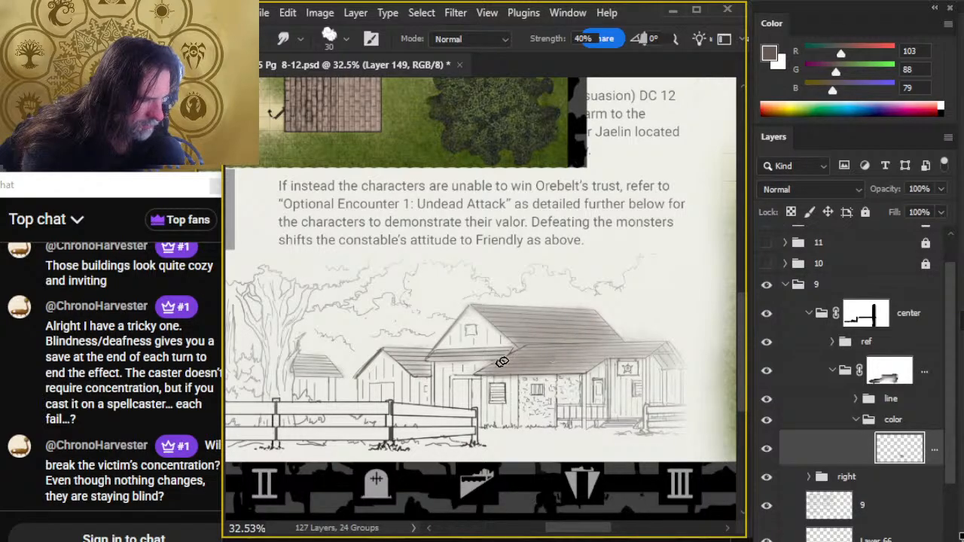
- Deepen the porch roof's brown with a size 25 brush at 30% opacity and blend it with Smudge size 30
key("b")
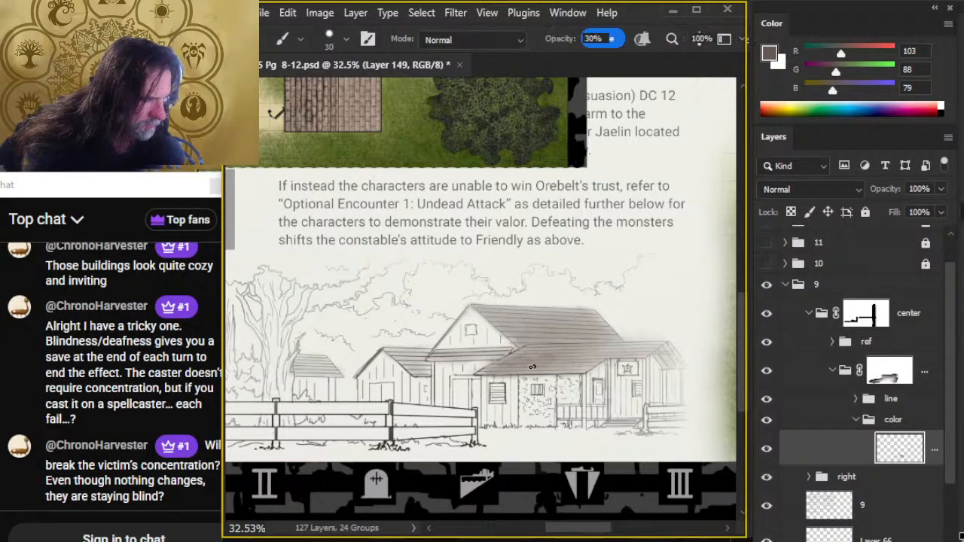
key("bracketright")
key("bracketright")
key("bracketright")
key("r")
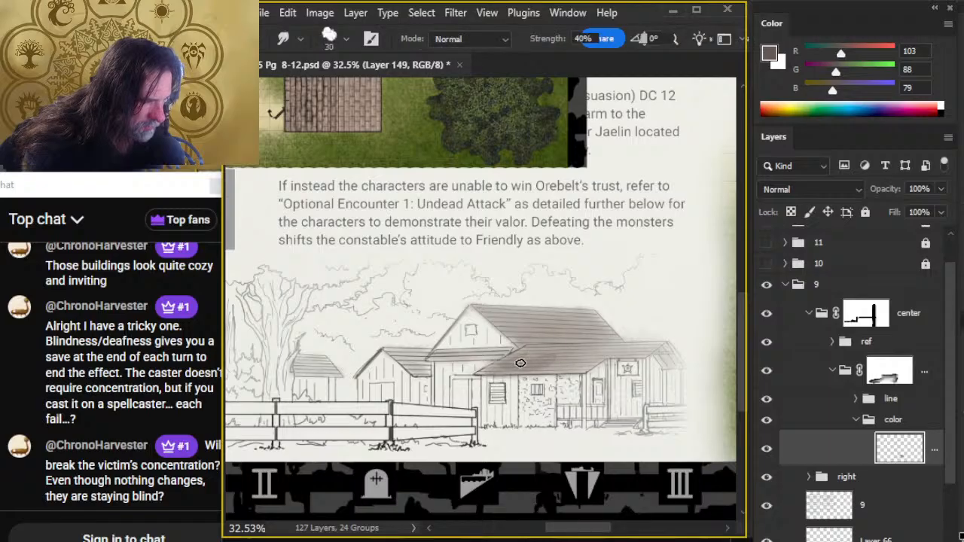
key("b")
mouse_move(575, 354)
left_mouse_down()
mouse_move(546, 371)
mouse_move(574, 366)
mouse_move(581, 348)
mouse_move(523, 349)
mouse_move(600, 353)
left_mouse_up()
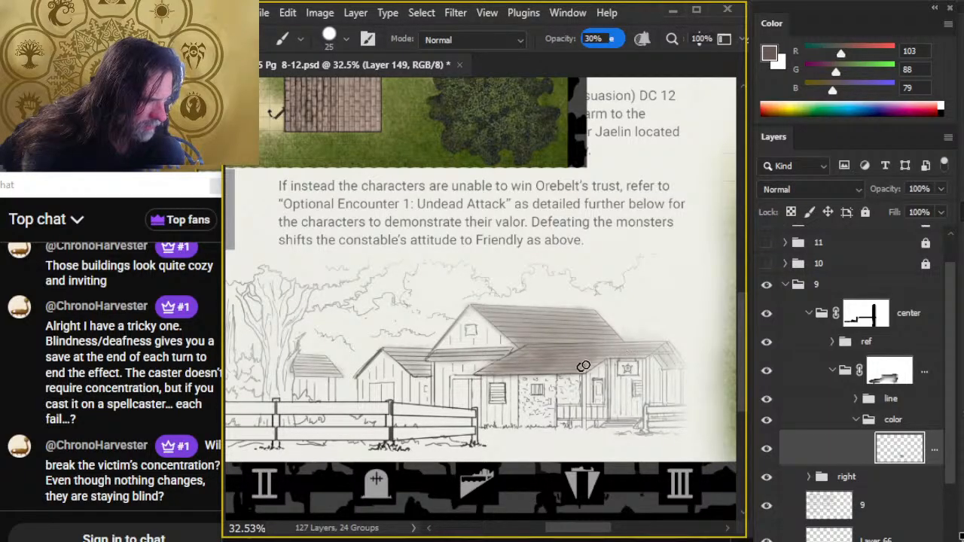
key("r")
mouse_move(586, 369)
left_mouse_down()
mouse_move(515, 374)
mouse_move(557, 365)
mouse_move(533, 377)
mouse_move(566, 371)
mouse_move(511, 367)
left_mouse_up()
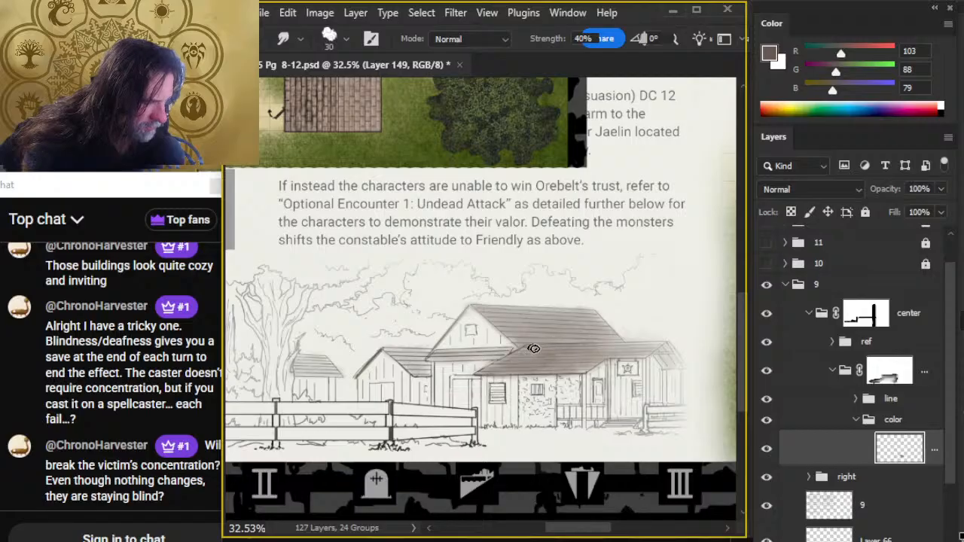
mouse_move(533, 349)
left_mouse_down()
mouse_move(567, 356)
mouse_move(546, 350)
mouse_move(507, 366)
mouse_move(516, 355)
mouse_move(609, 354)
mouse_move(534, 347)
mouse_move(569, 349)
left_mouse_up()
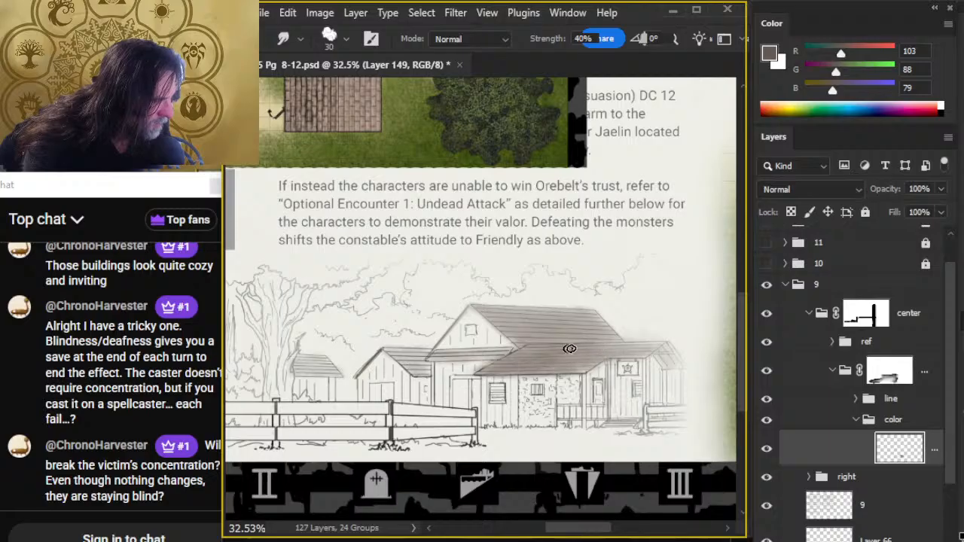
mouse_move(640, 349)
left_mouse_down()
mouse_move(575, 344)
mouse_move(642, 347)
left_mouse_up()
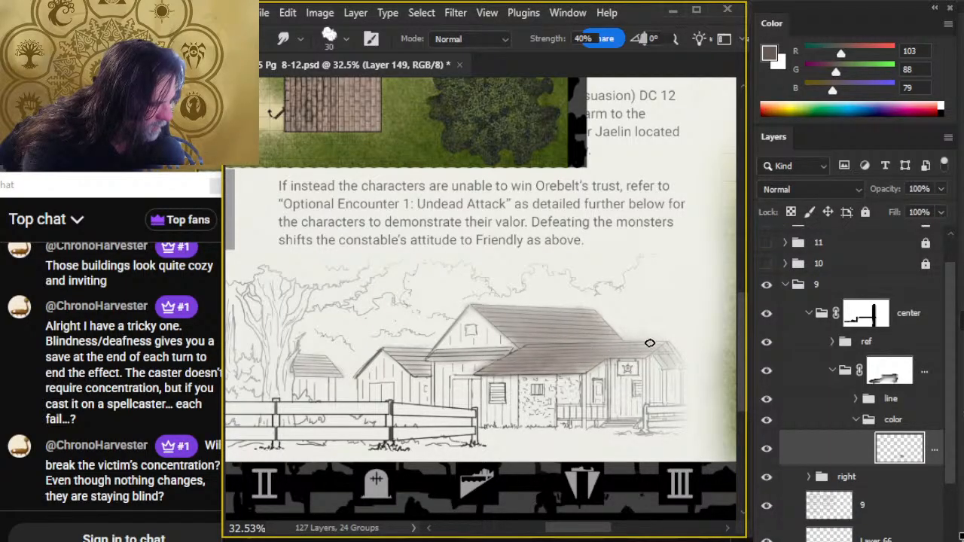
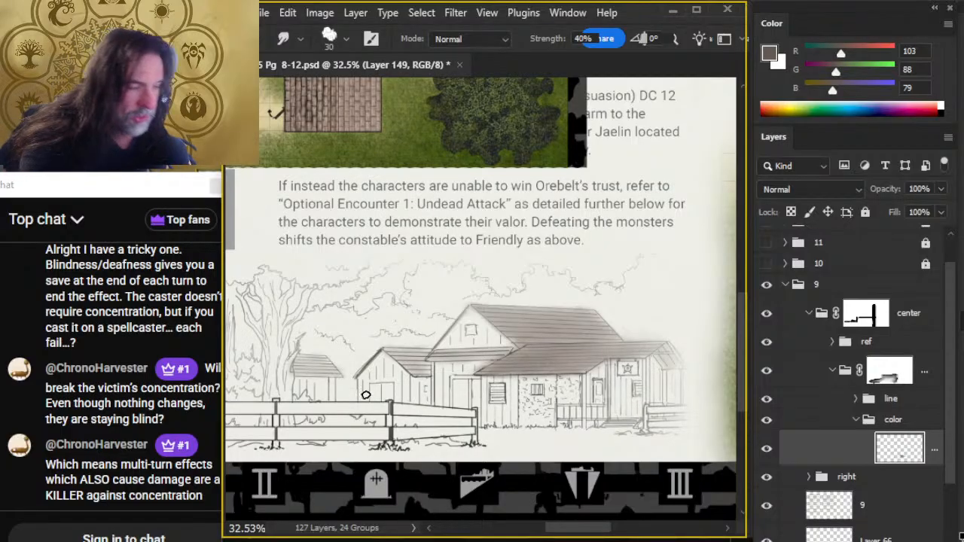
- Touch up the outbuilding roof's brown shading with a size 25 brush at 30% opacity and blend it with Smudge size 30
key("b")
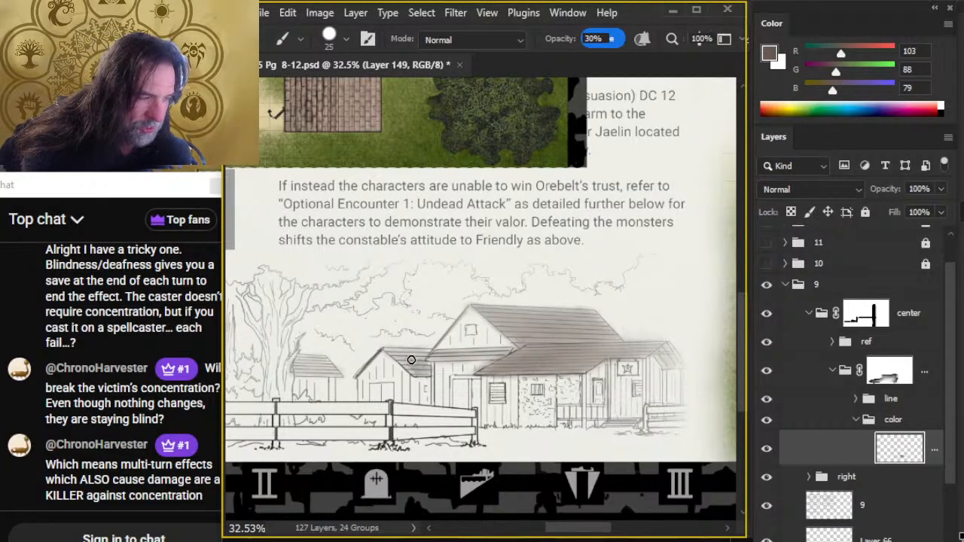
key("r")
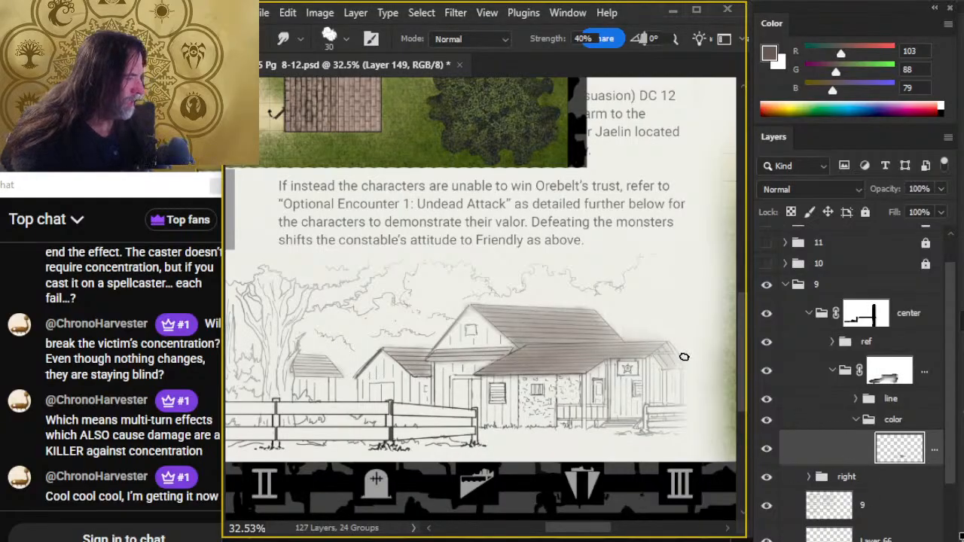
- Sample the light tan (RGB 215, 187, 149) from the wooden floor in the constabulary floor plan
left_click_drag(684, 356, 516, 280)
key("z")
left_click(573, 287)
key("b")
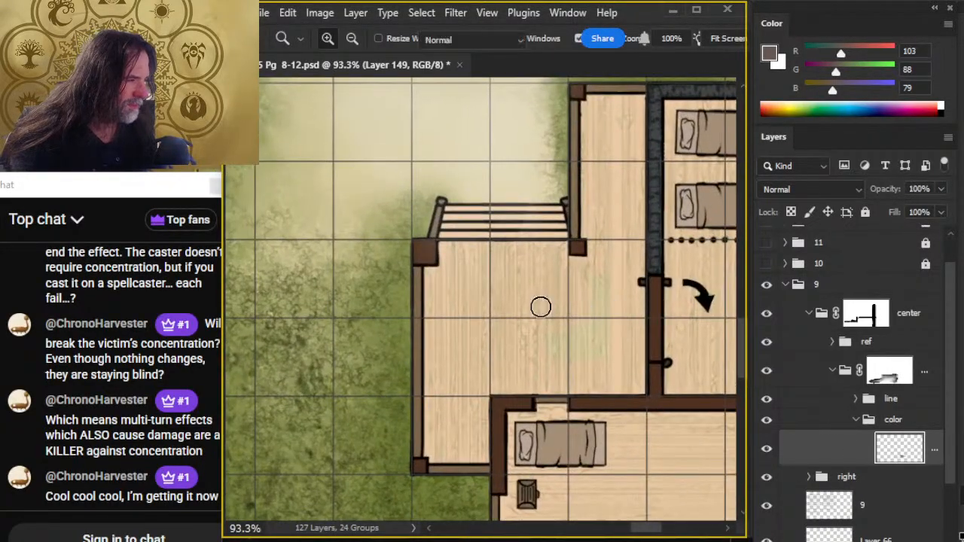
left_click(516, 299, "alt")
mouse_move(517, 307)
left_mouse_down()
mouse_move(527, 306)
mouse_move(510, 302)
left_mouse_up()
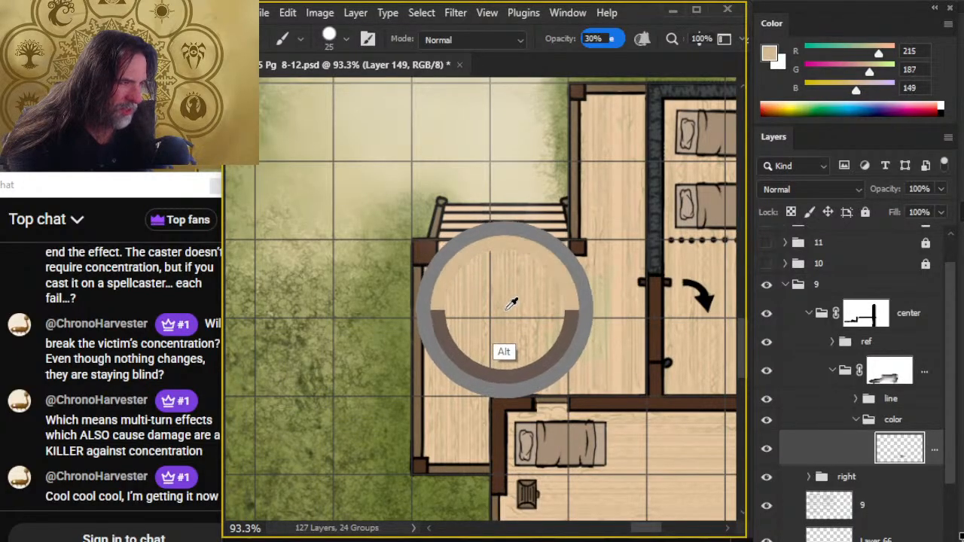
- Examine the constabulary floor plan's porch, stone and timber walls, cell, and doorways as reference for the building's materials
key("z")
left_click_drag(564, 349, 431, 346)
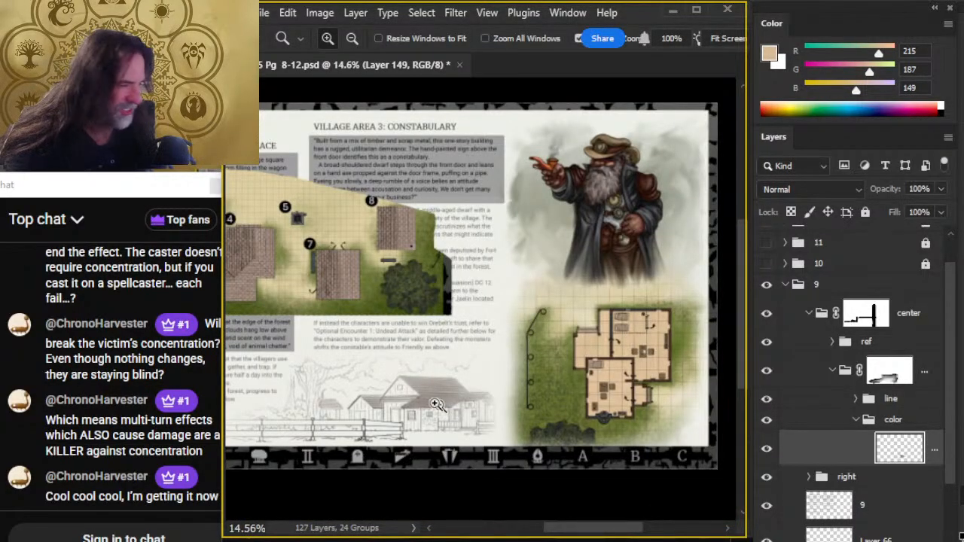
left_click_drag(647, 317, 652, 200)
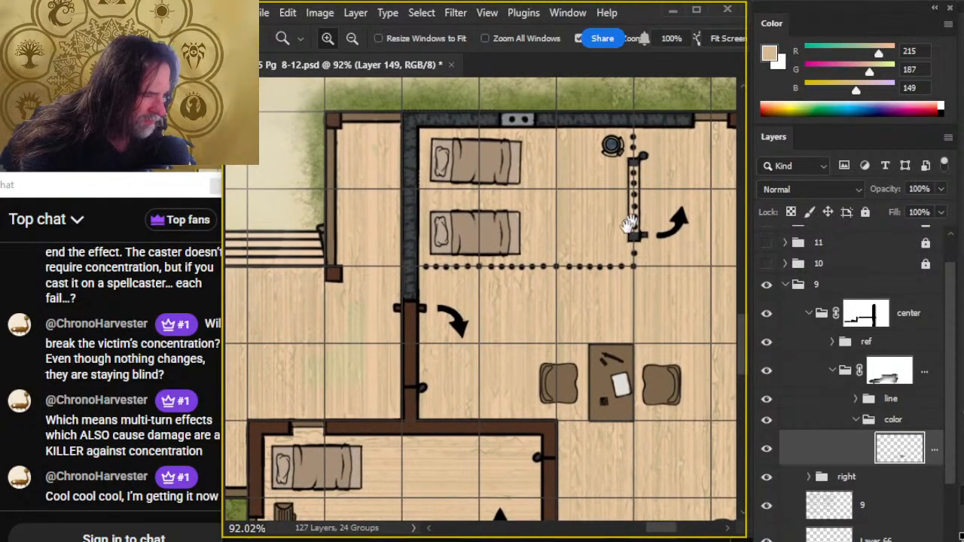
left_click_drag(448, 446, 387, 441)
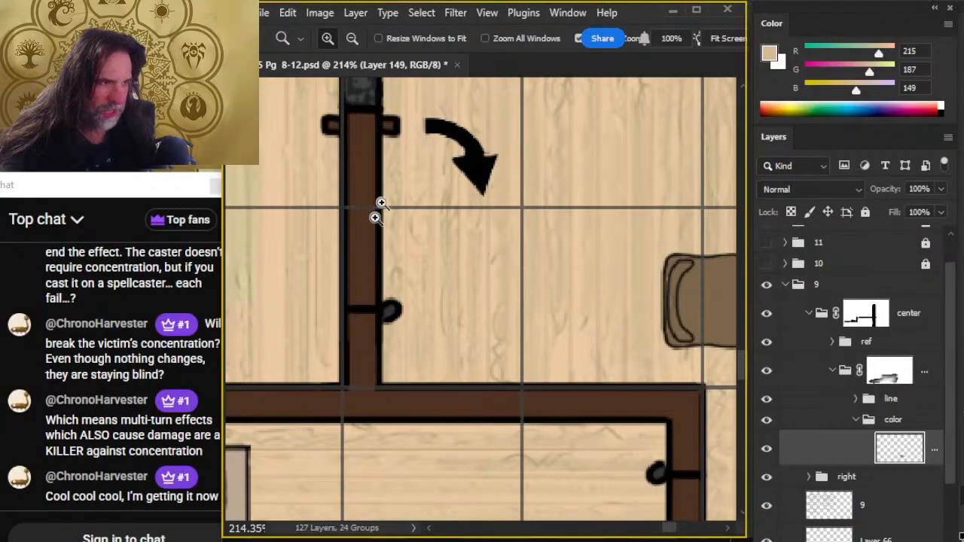
left_click_drag(377, 209, 383, 491)
left_click_drag(316, 269, 349, 319)
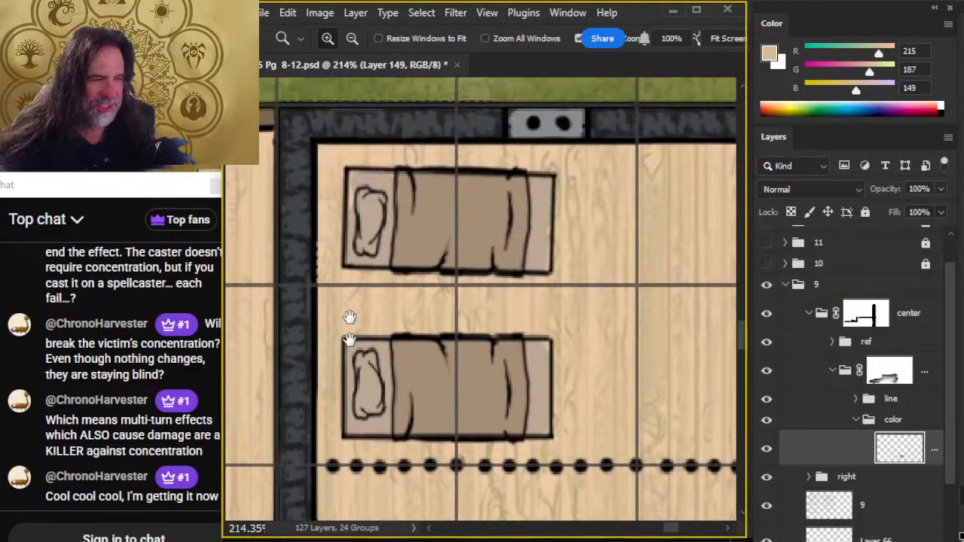
left_click_drag(622, 294, 469, 123)
left_click_drag(445, 312, 628, 333)
scroll(421, 381, "down", 8)
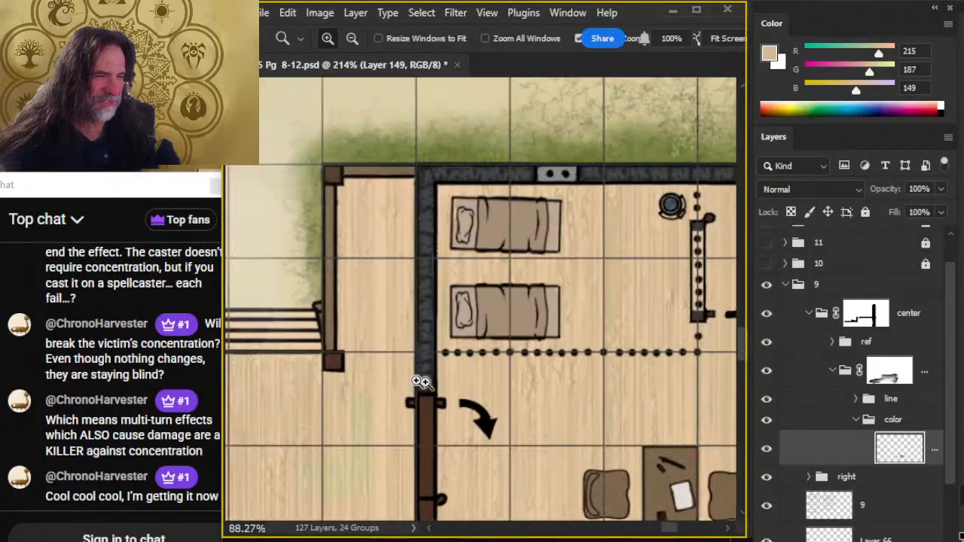
- Create a new layer above the roof color and brush tan over the plank wall around the shuttered window, size 25 at 30% opacity
left_click_drag(445, 455, 688, 258)
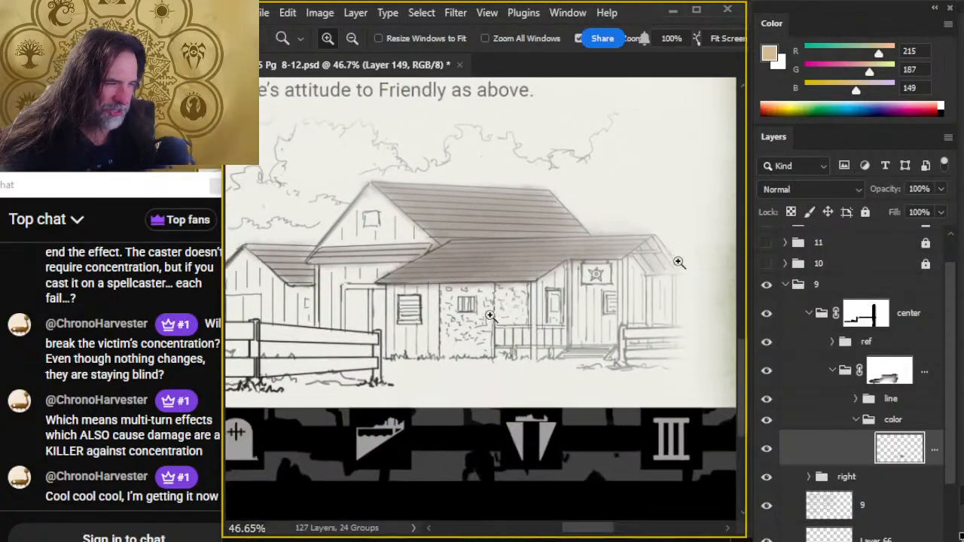
scroll(473, 322, "up", 4)
key("b")
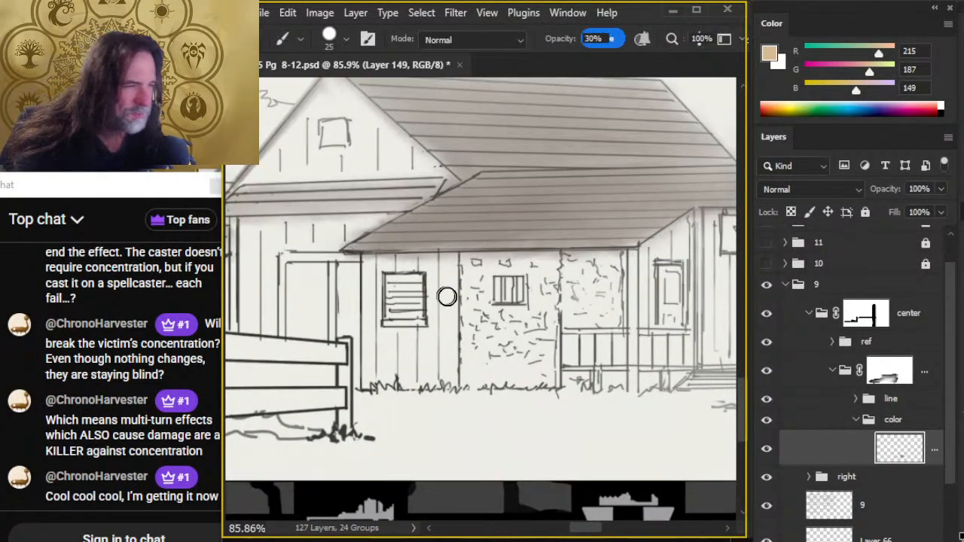
key("ctrl+shift+alt+n")
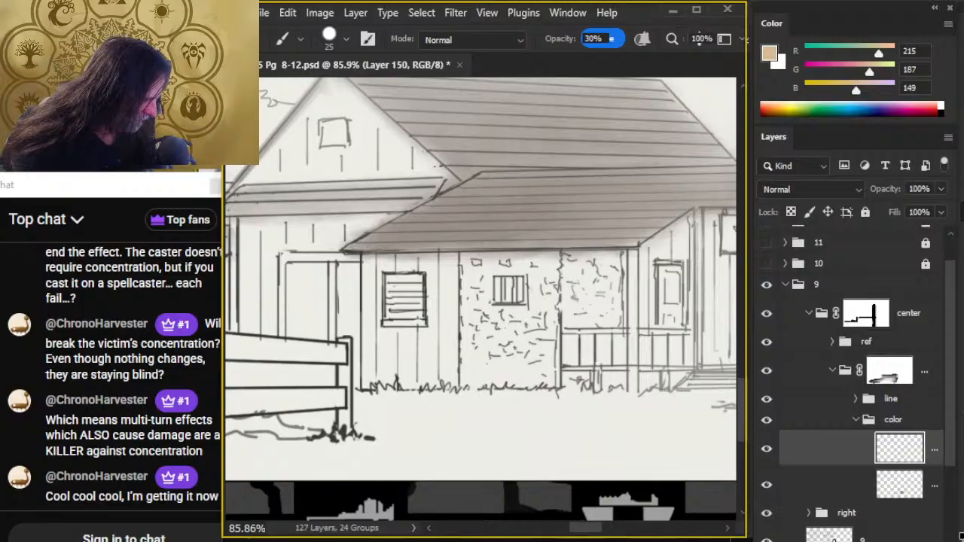
mouse_move(430, 281)
left_mouse_down()
mouse_move(442, 356)
mouse_move(416, 362)
mouse_move(413, 347)
mouse_move(388, 374)
mouse_move(374, 358)
mouse_move(369, 287)
mouse_move(383, 387)
left_mouse_up()
key("r")
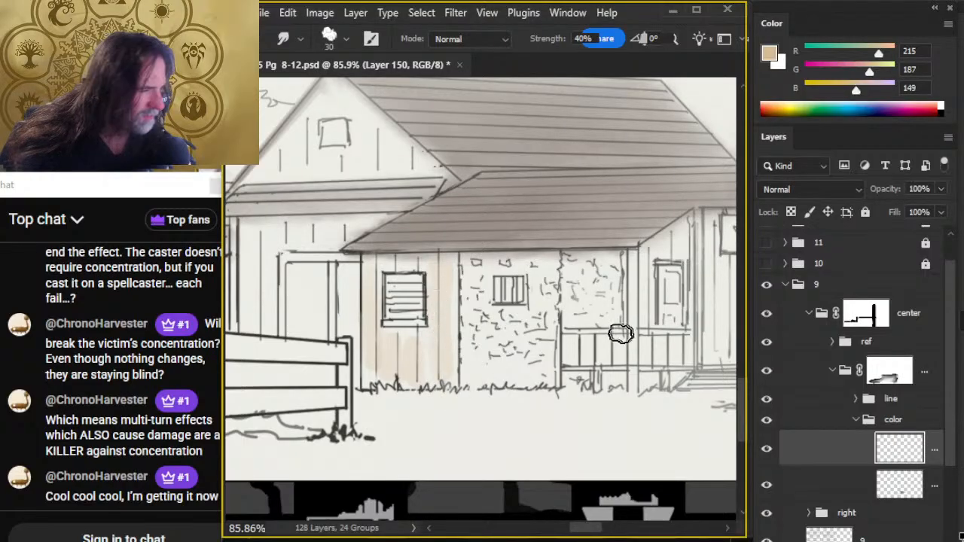
- Brush tan over the porch's plank walls, from the front door past the star sign, and blend with Smudge size 30
left_click_drag(640, 329, 462, 370)
key("b")
mouse_move(484, 299)
left_mouse_down()
mouse_move(498, 355)
mouse_move(534, 285)
mouse_move(538, 368)
mouse_move(555, 402)
mouse_move(569, 292)
mouse_move(619, 326)
mouse_move(645, 280)
mouse_move(643, 295)
mouse_move(678, 330)
mouse_move(692, 380)
left_mouse_up()
key("r")
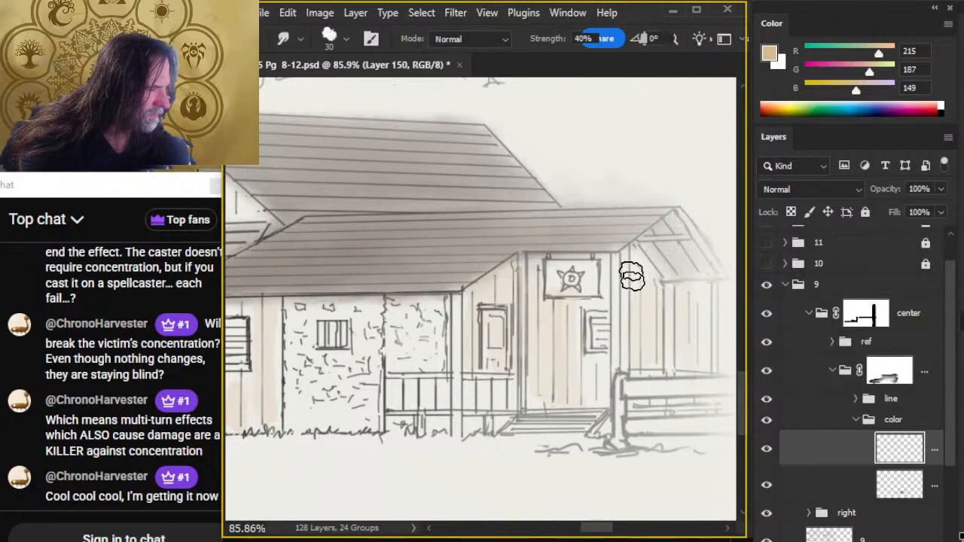
mouse_move(631, 274)
left_mouse_down()
mouse_move(643, 332)
mouse_move(677, 356)
mouse_move(614, 342)
mouse_move(599, 353)
mouse_move(600, 296)
mouse_move(570, 308)
left_mouse_up()
key("b")
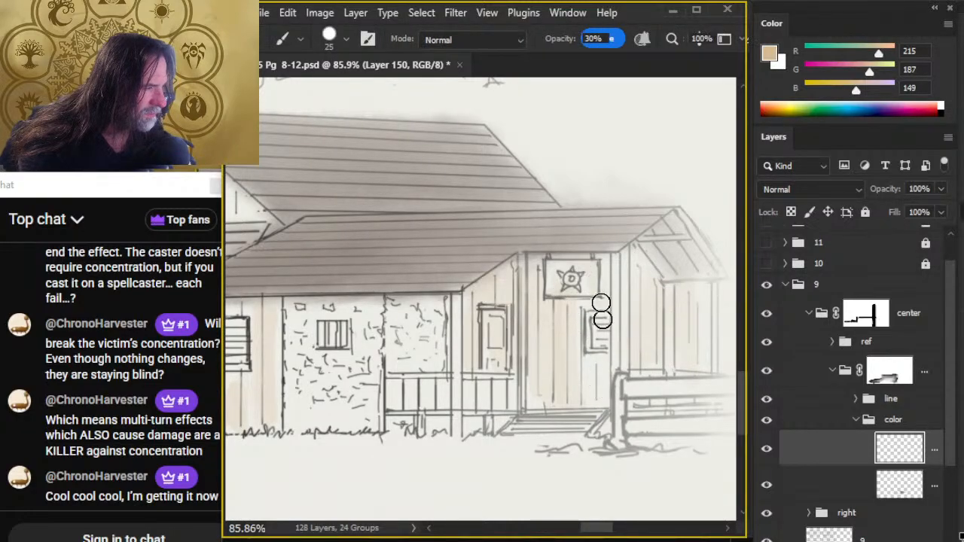
key("r")
key("b")
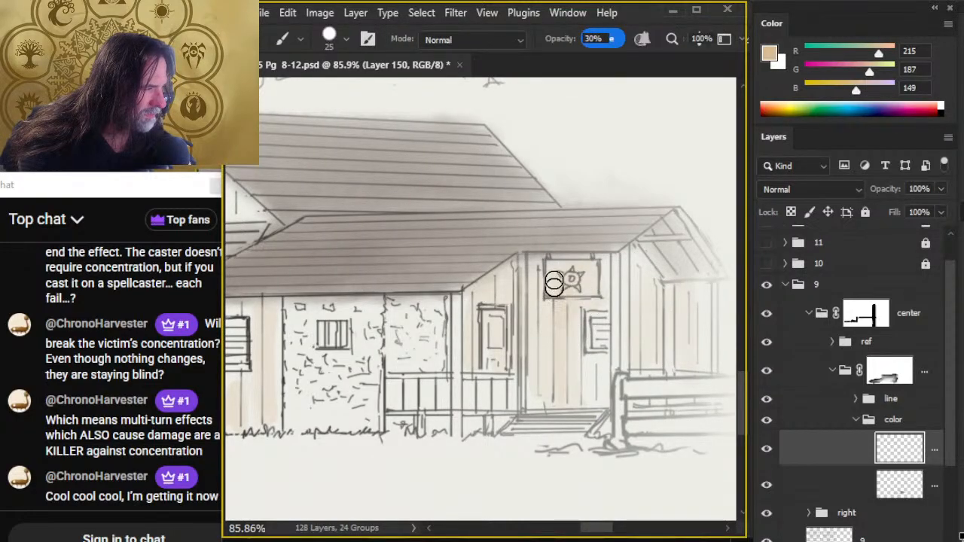
- Deepen the tan beneath the porch roof's edge and inside its end gable with the size 25 brush at 30% opacity
left_click_drag(515, 273, 490, 286)
key("r")
key("b")
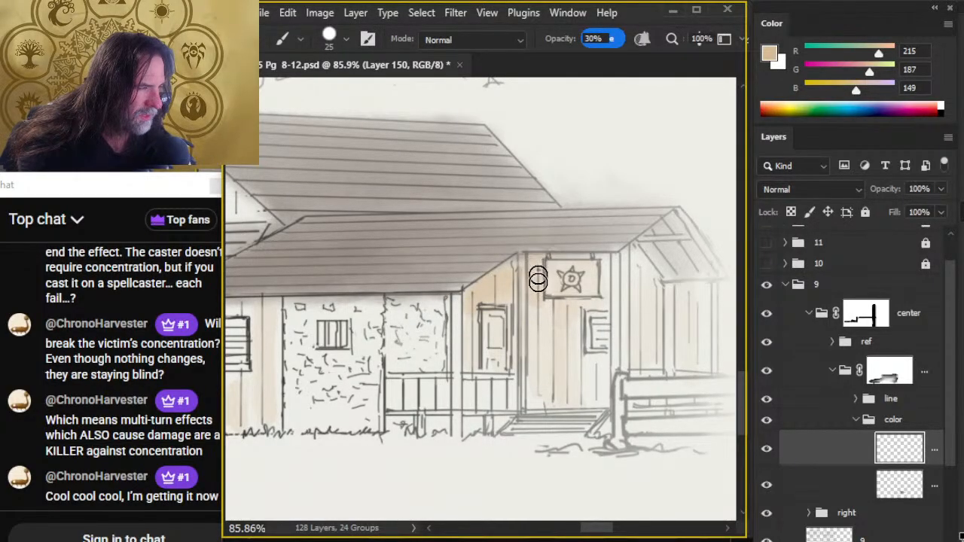
mouse_move(612, 258)
left_mouse_down()
mouse_move(607, 280)
mouse_move(642, 298)
mouse_move(643, 264)
mouse_move(645, 306)
mouse_move(651, 272)
mouse_move(641, 263)
mouse_move(656, 266)
mouse_move(656, 248)
mouse_move(680, 282)
mouse_move(678, 251)
mouse_move(663, 232)
mouse_move(692, 275)
mouse_move(690, 247)
mouse_move(671, 232)
mouse_move(704, 281)
mouse_move(670, 223)
mouse_move(670, 280)
mouse_move(662, 288)
mouse_move(671, 260)
mouse_move(678, 266)
mouse_move(628, 288)
left_mouse_up()
key("r")
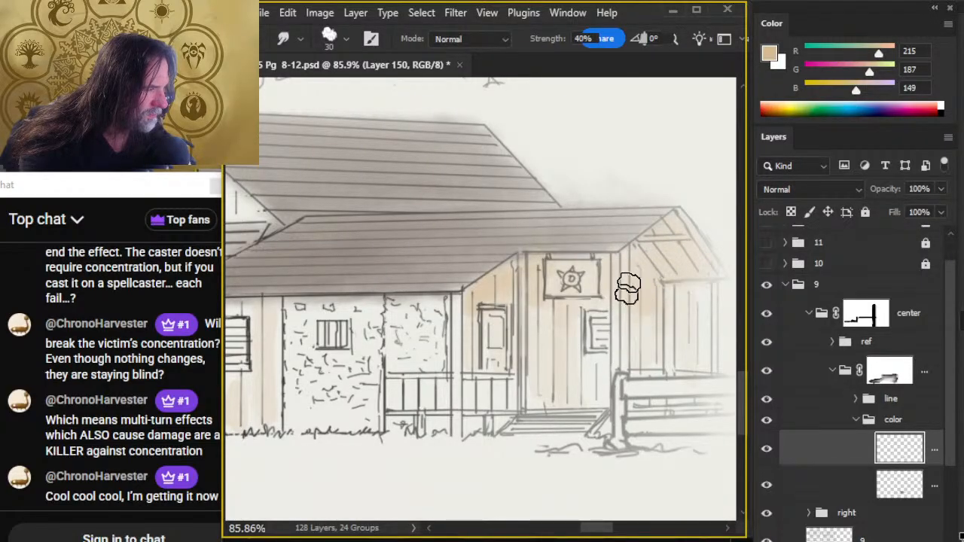
- Tint the porch corner post and door surround tan, then add fine strokes around the star sign with a size 9 brush and smudge
key("b")
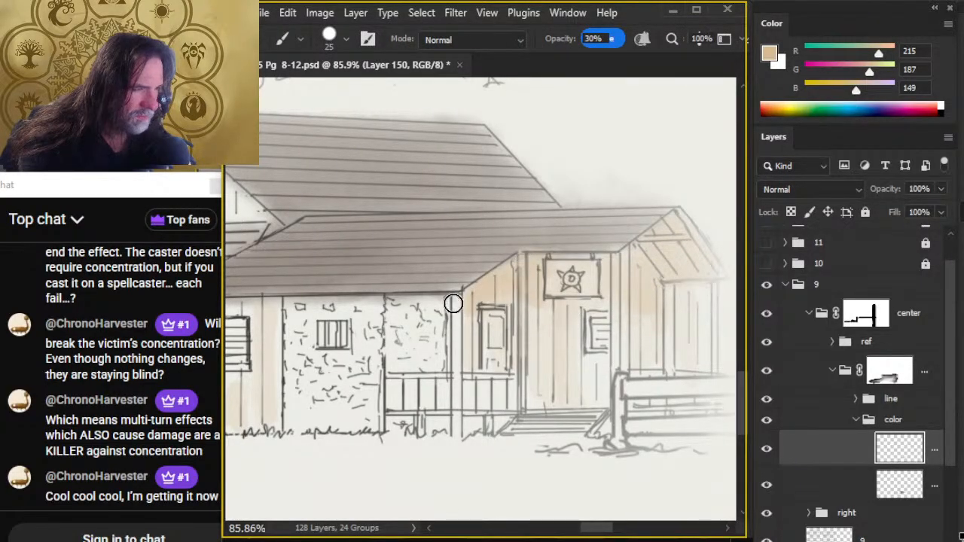
left_click_drag(455, 316, 460, 339)
key("r")
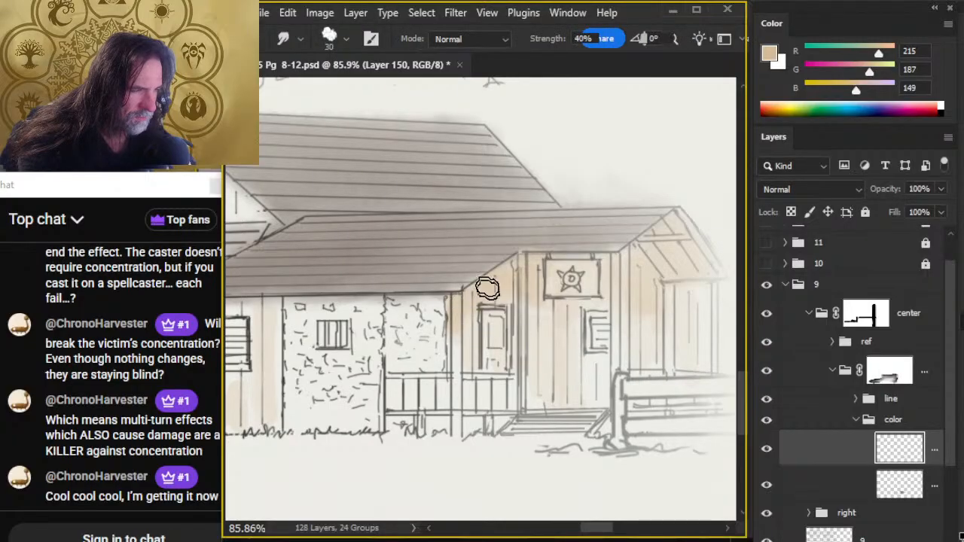
key("b")
key("r")
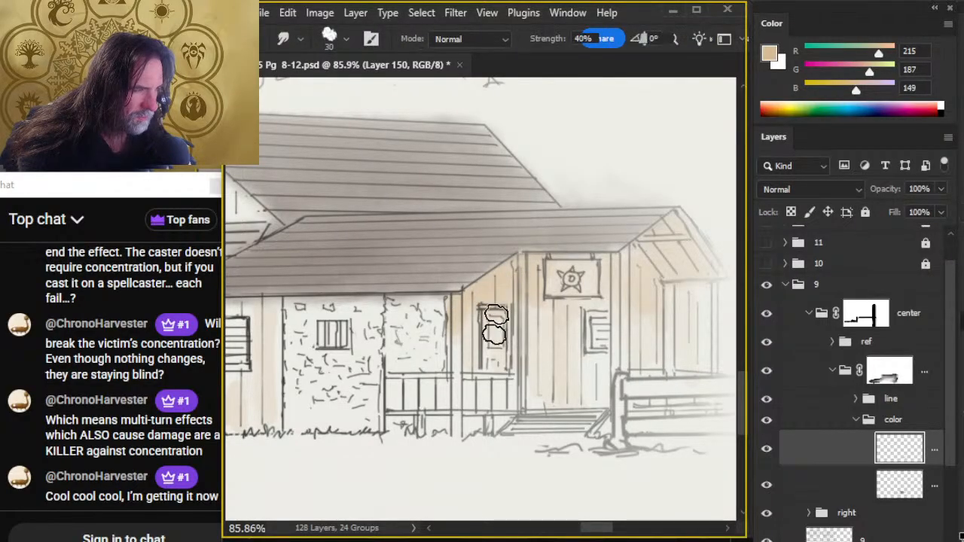
key("b")
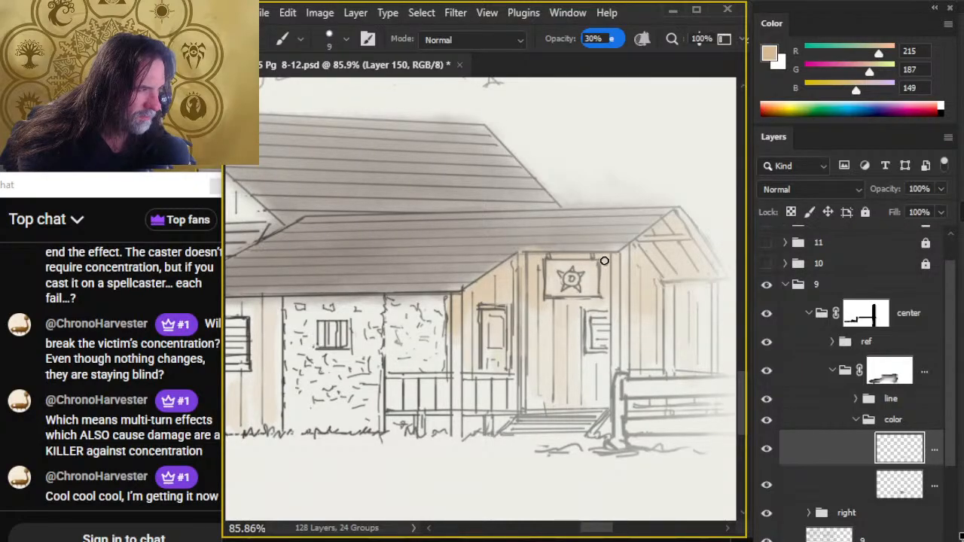
key("r")
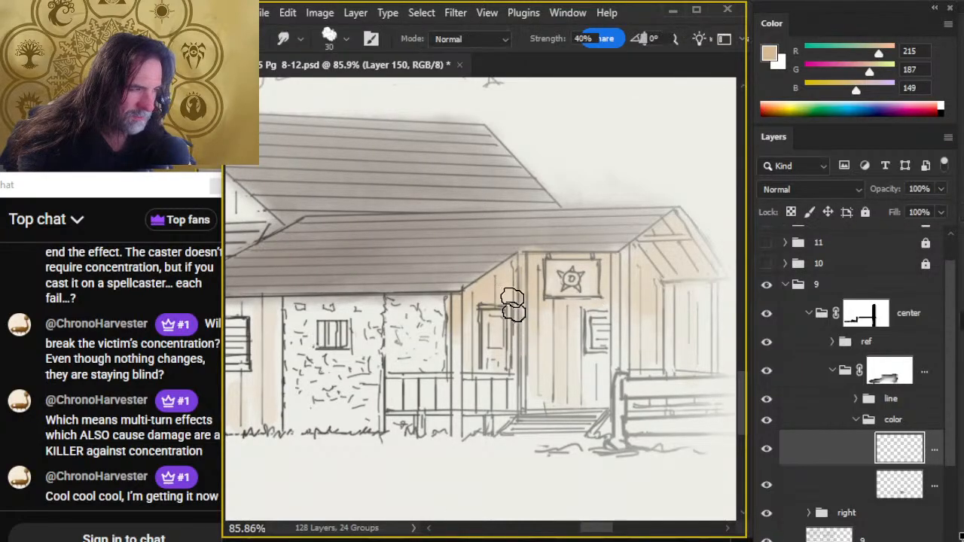
- Deepen the shuttered-window wall's tan with a size 10 brush, then soften the brown below the porch roof on the roof color layer
left_click_drag(390, 359, 551, 367)
key("b")
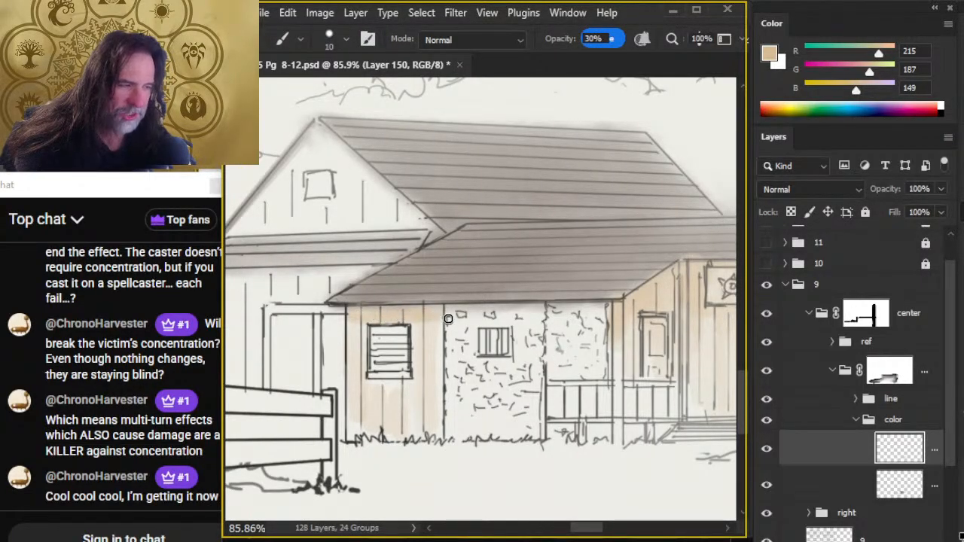
key("r")
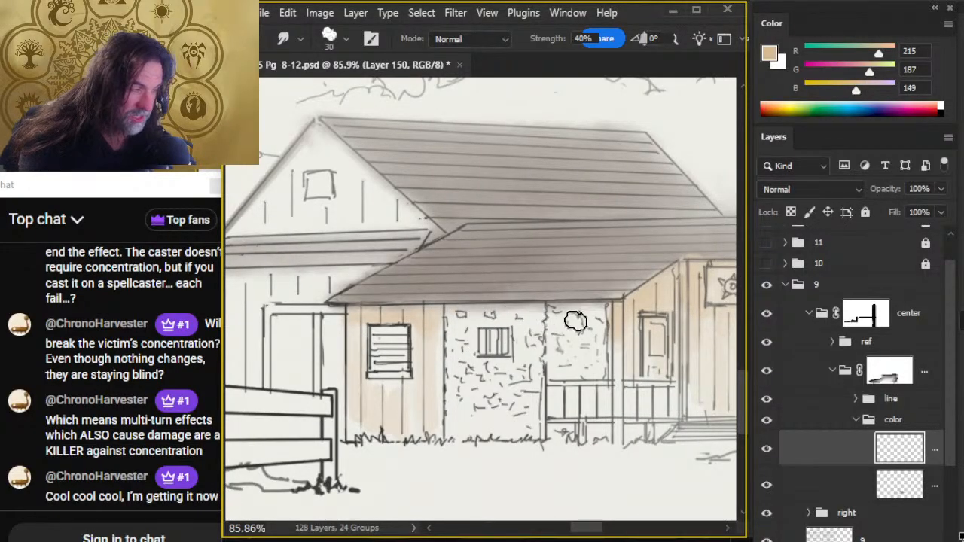
left_click(800, 484)
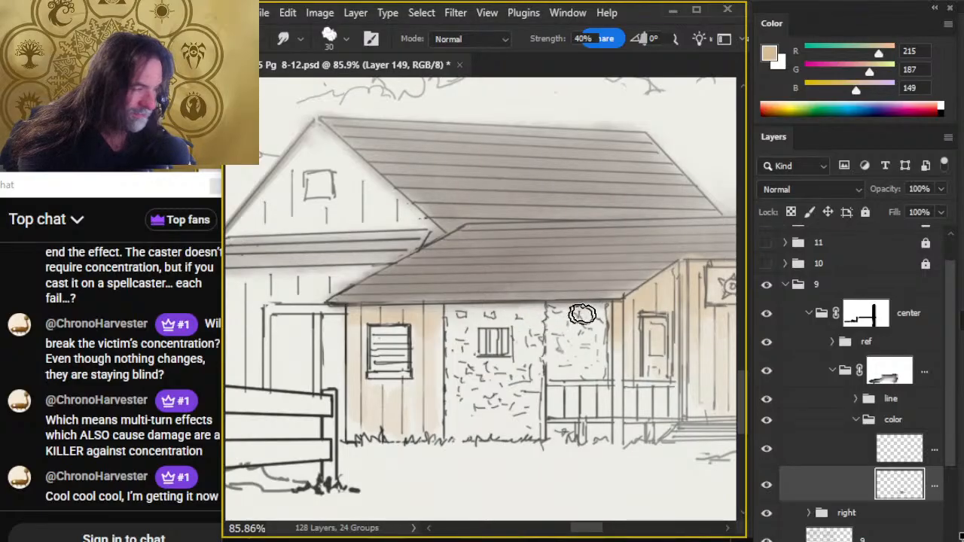
- Return to the tan layer, color the main gable, its small window, and the wall below with a size 10 brush, and blend the gable
mouse_move(418, 384)
left_mouse_down()
mouse_move(558, 394)
mouse_move(543, 399)
left_mouse_up()
key("b")
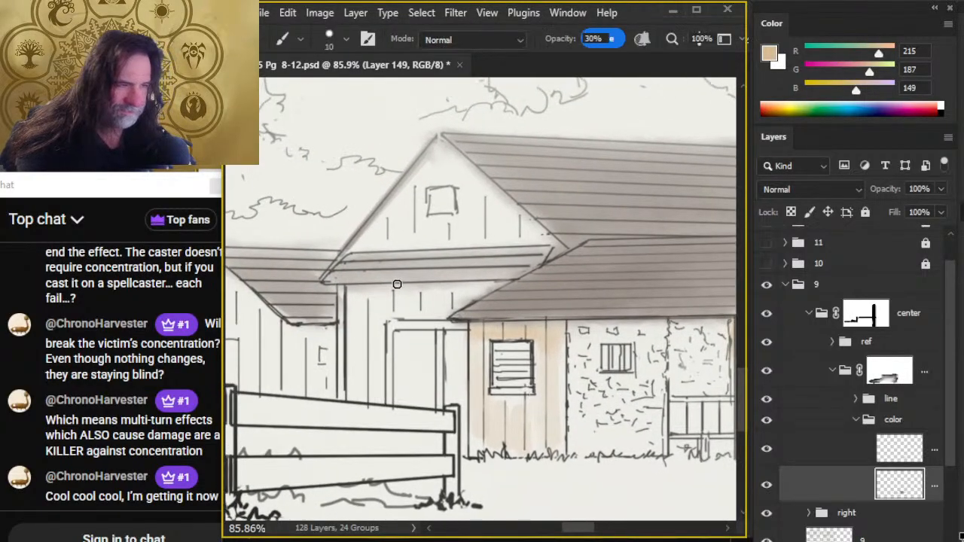
left_click(835, 448)
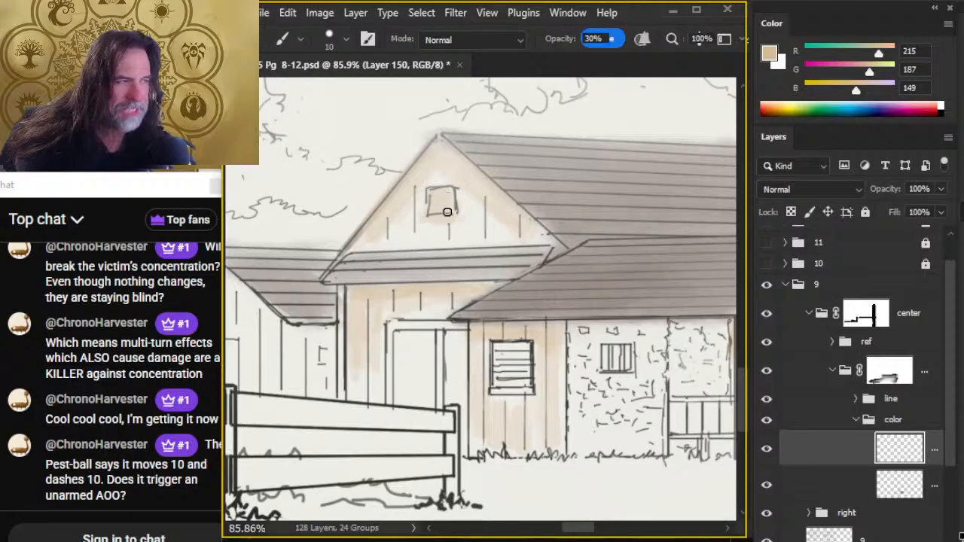
key("r")
mouse_move(450, 174)
left_mouse_down()
mouse_move(387, 205)
mouse_move(451, 164)
mouse_move(501, 222)
mouse_move(449, 166)
mouse_move(393, 190)
mouse_move(384, 242)
mouse_move(362, 239)
mouse_move(385, 223)
mouse_move(425, 242)
mouse_move(411, 236)
mouse_move(497, 224)
mouse_move(484, 219)
mouse_move(486, 200)
mouse_move(475, 224)
mouse_move(387, 224)
mouse_move(453, 168)
left_mouse_up()
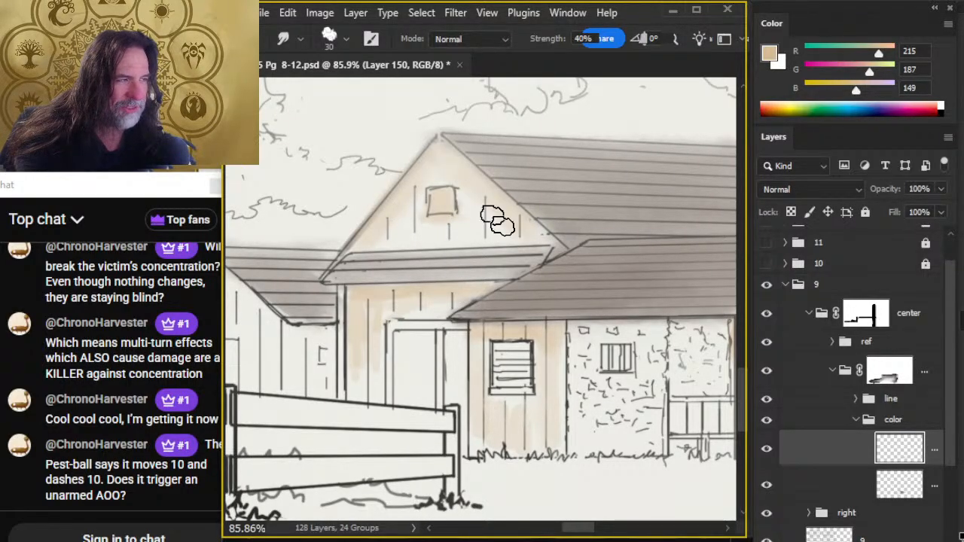
- Color the large door below the main gable tan and deepen and blend the surrounding planks under the eave with Smudge size 30
key("b")
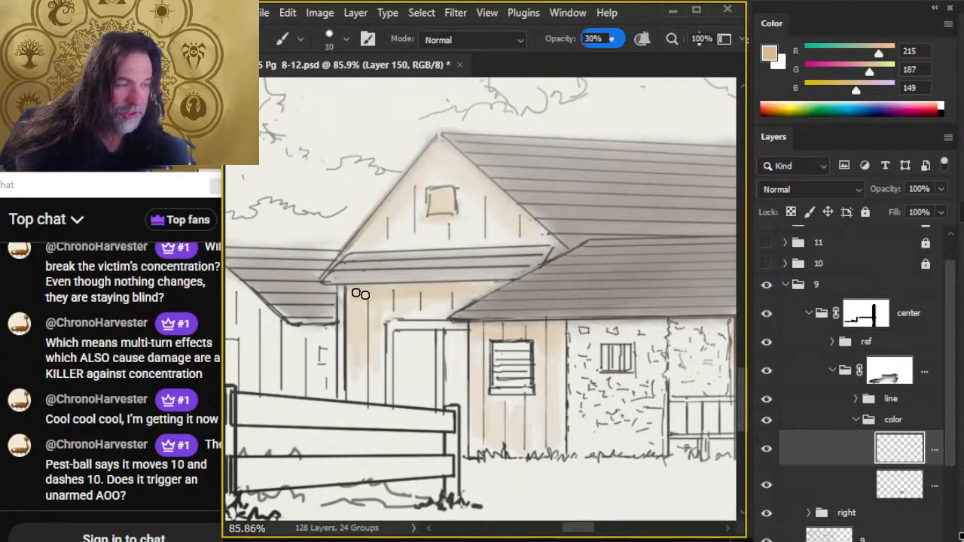
key("r")
left_click_drag(370, 304, 366, 312)
key("b")
mouse_move(402, 408)
left_mouse_down()
mouse_move(401, 334)
mouse_move(420, 403)
mouse_move(442, 334)
mouse_move(463, 411)
left_mouse_up()
key("r")
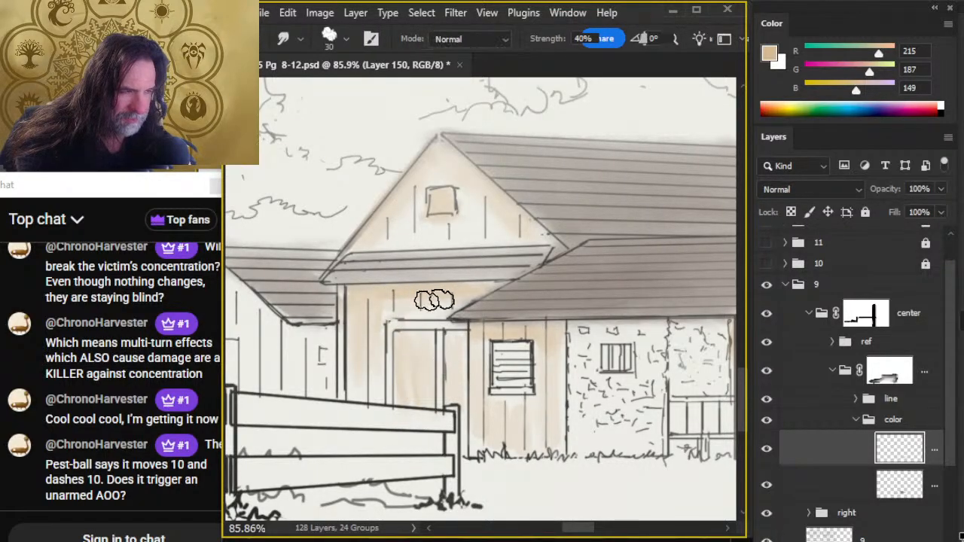
key("b")
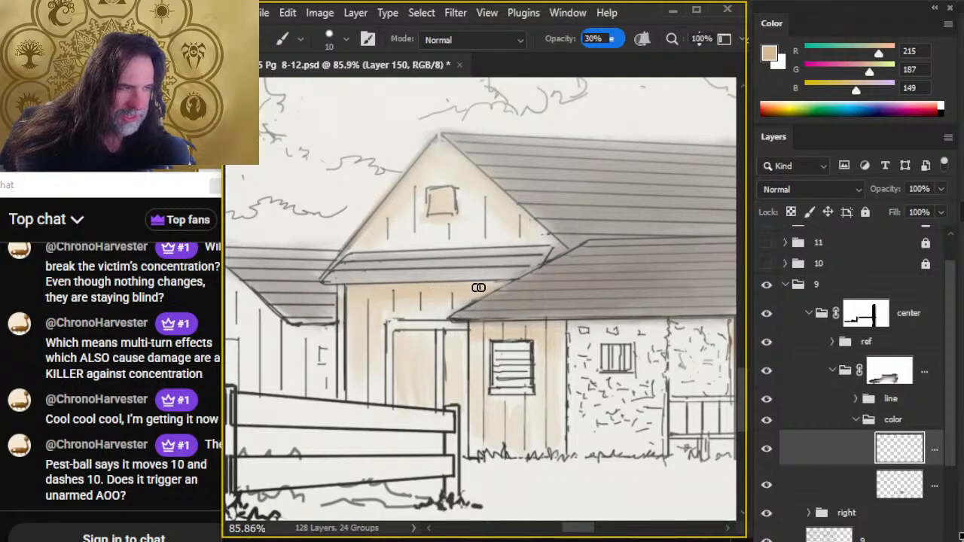
key("r")
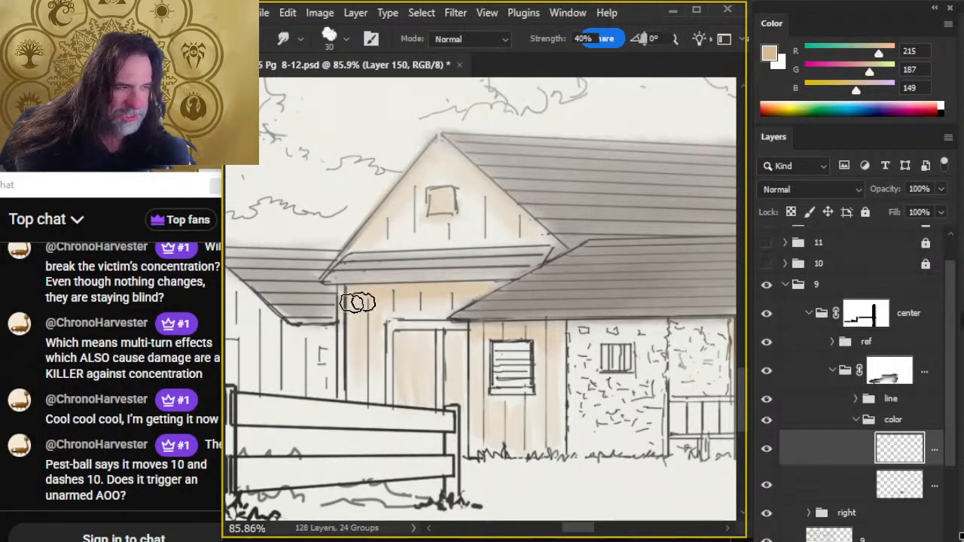
- Color the small gabled building and the narrow plank wall joining the main house tan with a size 10 brush at 30% opacity
key("b")
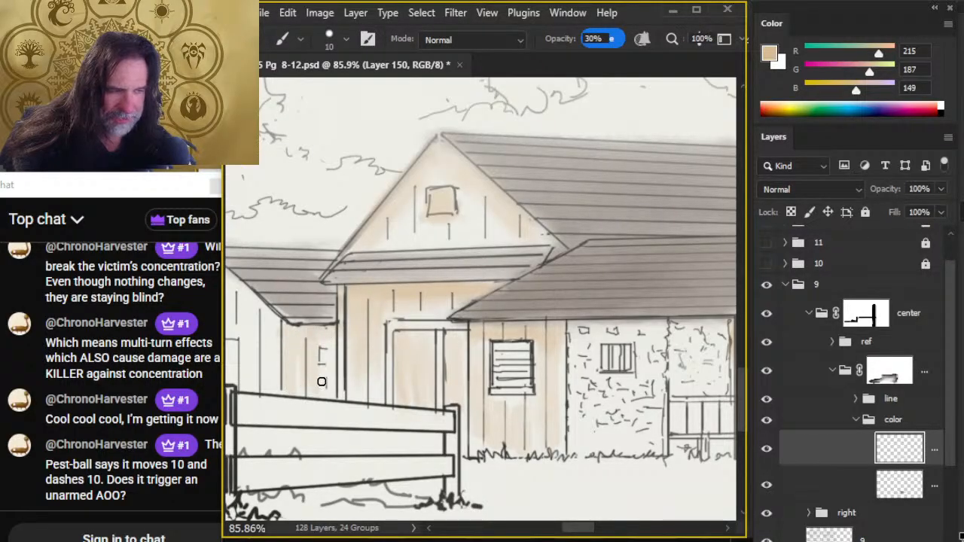
left_click_drag(321, 382, 414, 404)
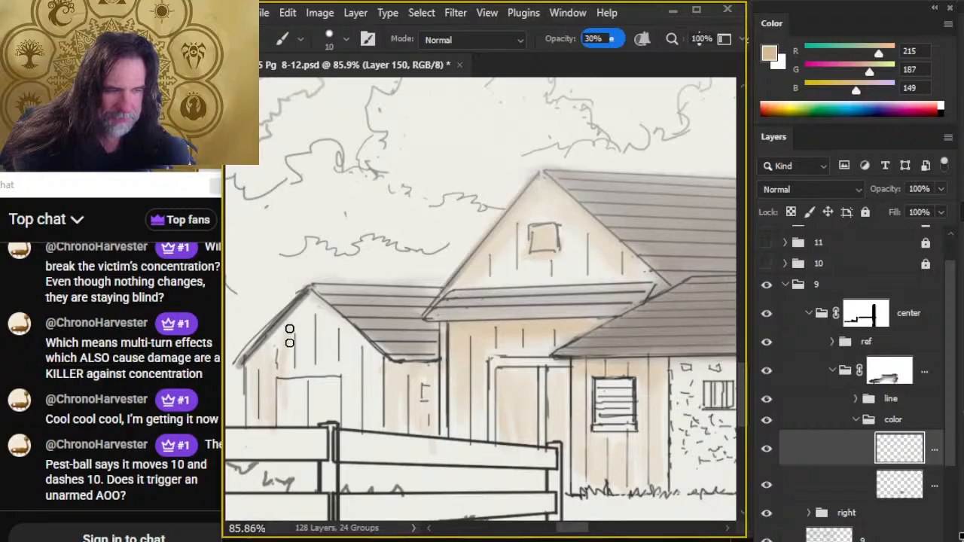
left_click_drag(289, 336, 311, 365)
mouse_move(326, 321)
left_mouse_down()
mouse_move(337, 373)
mouse_move(349, 342)
mouse_move(362, 360)
mouse_move(379, 406)
left_mouse_up()
key("r")
key("b")
left_click_drag(287, 421, 290, 376)
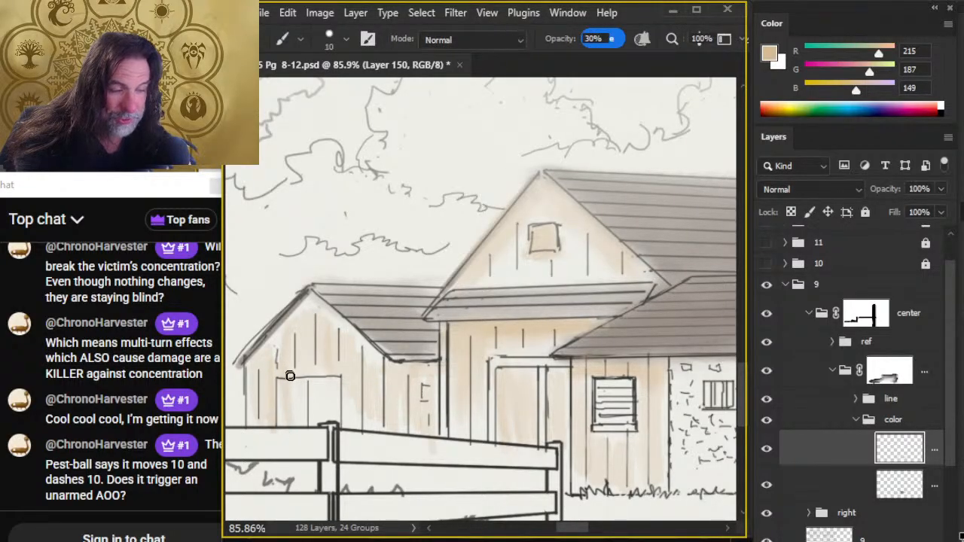
- Blend the small gabled building's planks with Smudge size 30 and add tan below the adjoining roof's eave
key("r")
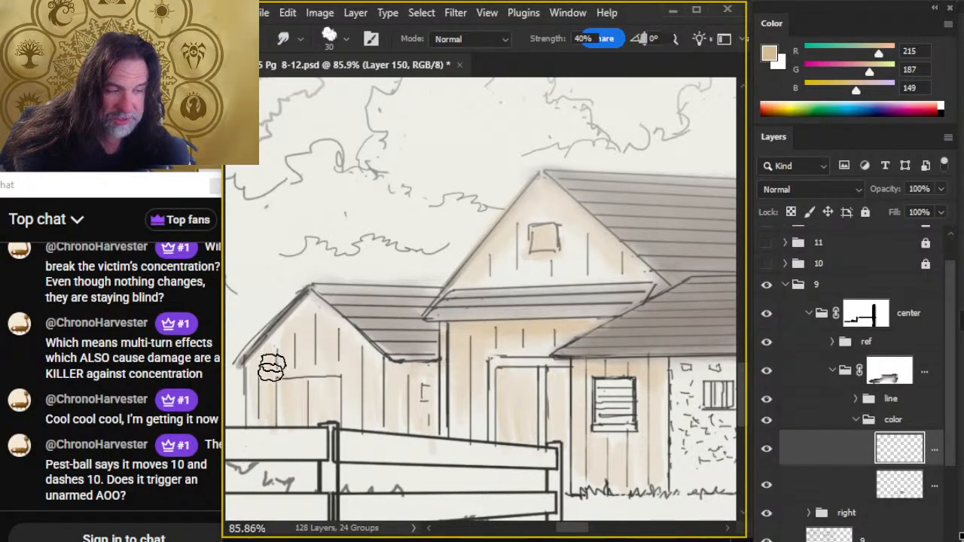
key("b")
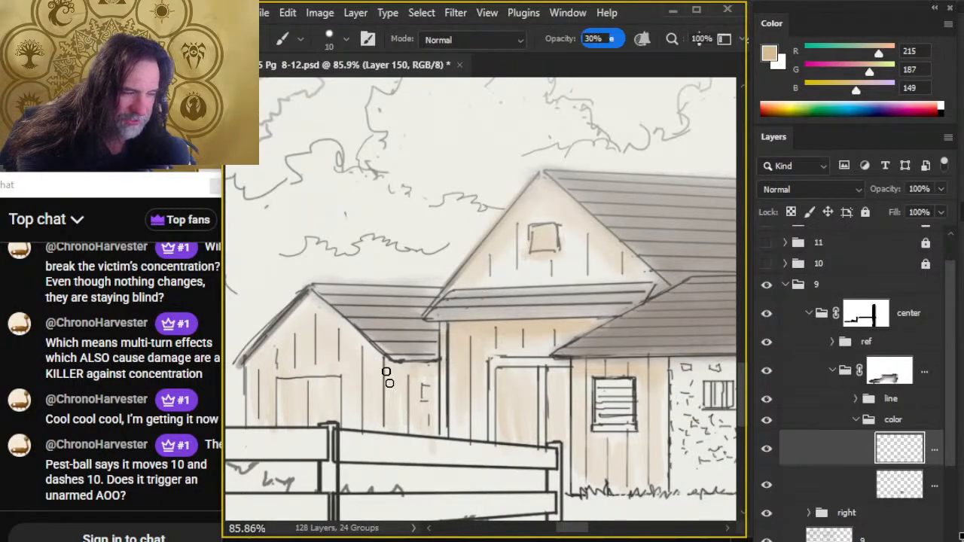
key("r")
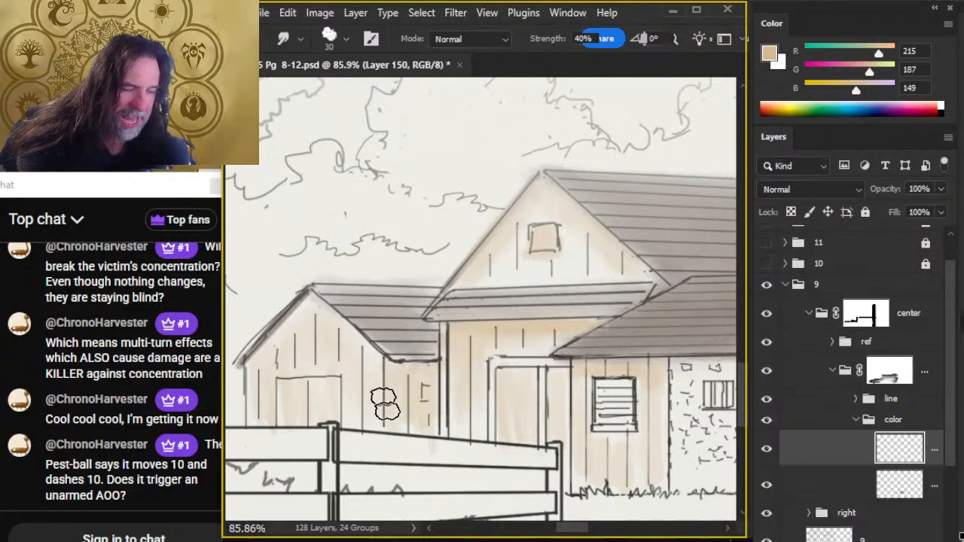
- Color the plank wall of the shed beside the large tree tan with a size 10 brush and blend it with Smudge size 30
key("z")
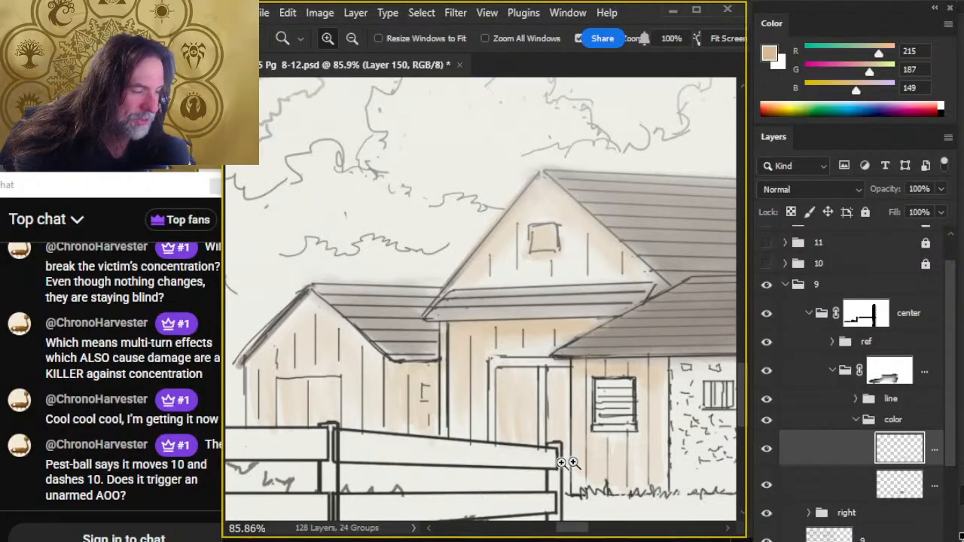
left_click_drag(561, 462, 547, 497)
left_click_drag(449, 461, 497, 461)
key("b")
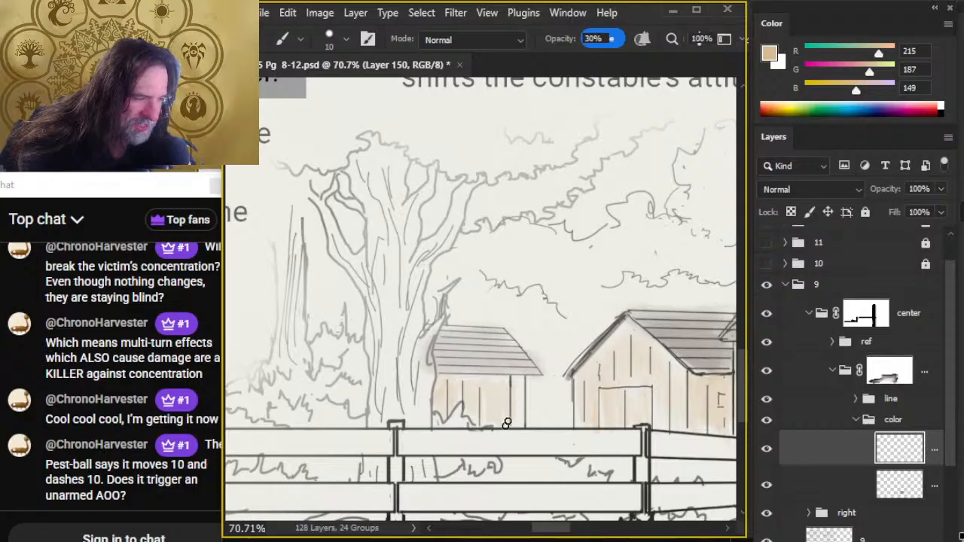
key("r")
key("b")
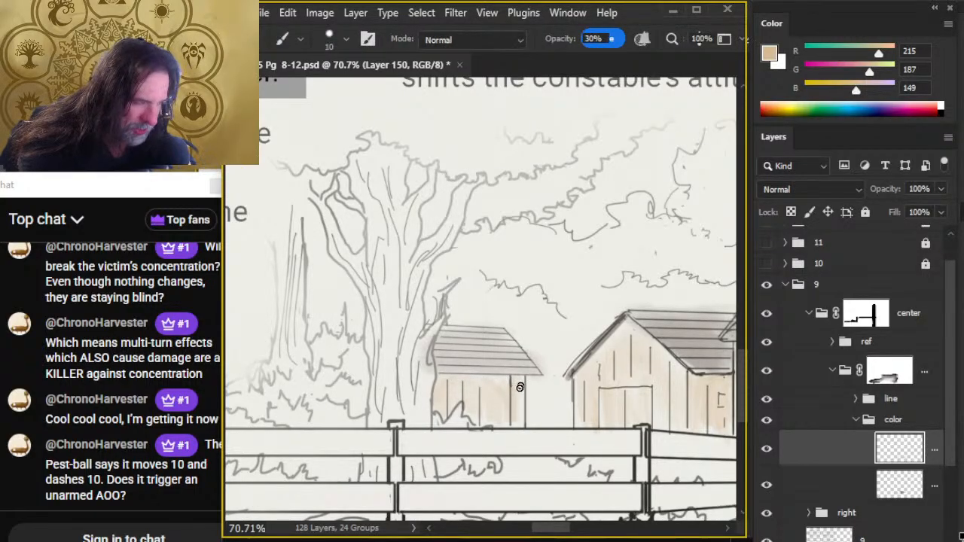
key("r")
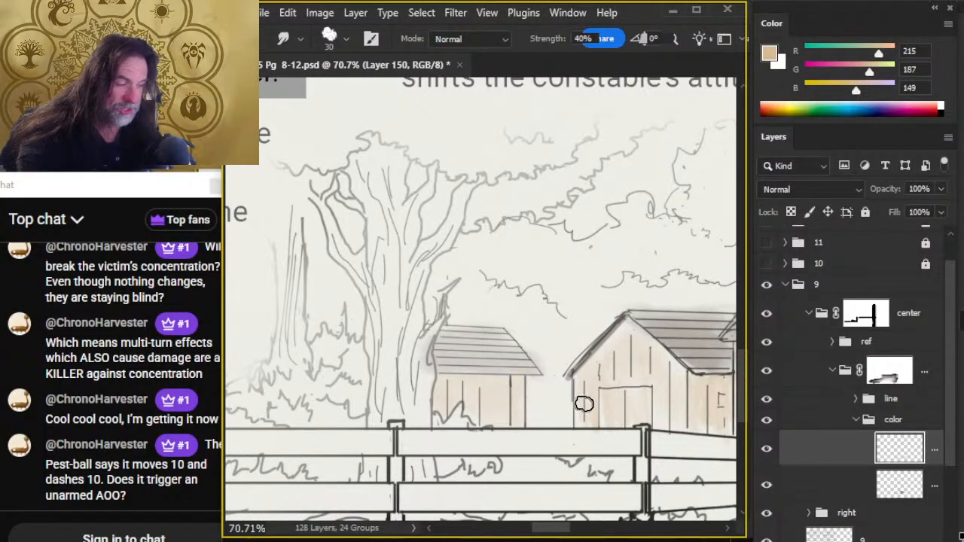
- Move the tan layer below the roof color layer, then deepen and blend the tan under the shed's eave
key("b")
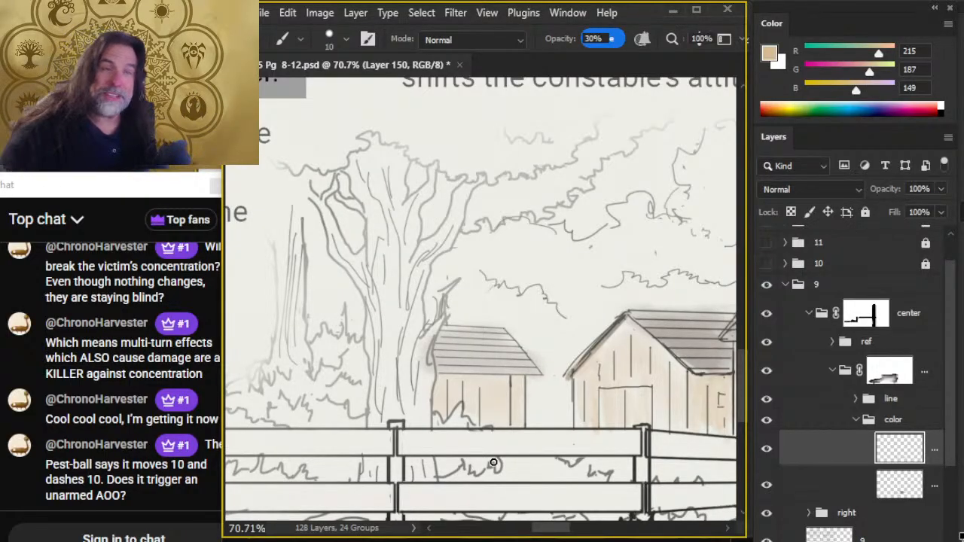
left_click_drag(828, 452, 804, 510)
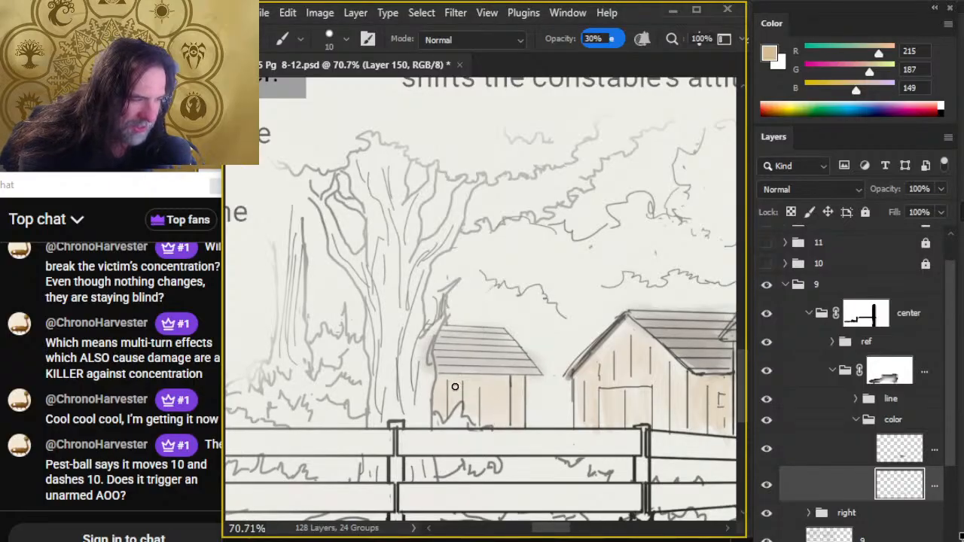
left_click_drag(442, 380, 518, 381)
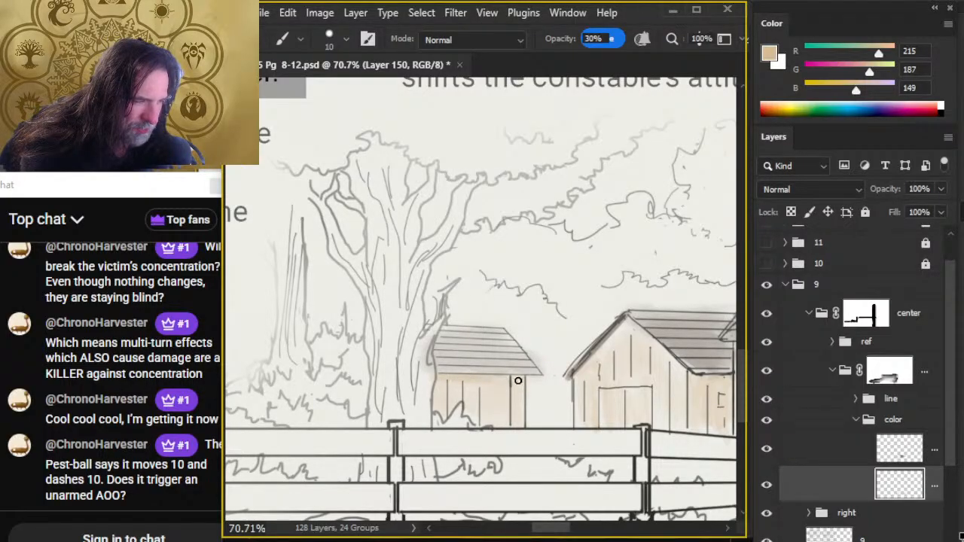
key("r")
mouse_move(435, 383)
left_mouse_down()
mouse_move(473, 387)
mouse_move(464, 383)
mouse_move(497, 408)
mouse_move(444, 384)
mouse_move(487, 389)
mouse_move(439, 390)
mouse_move(506, 384)
left_mouse_up()
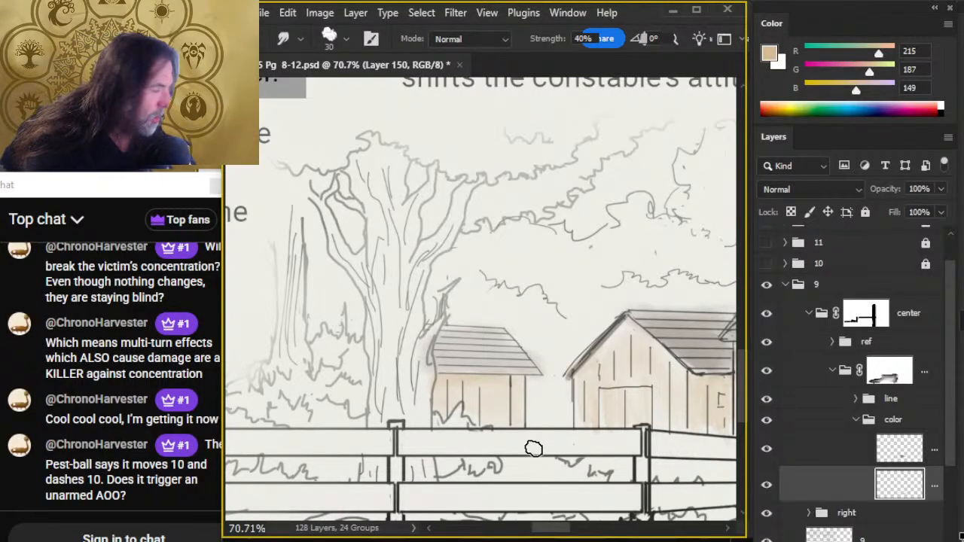
- On the roof color layer, sample gray-brown (181, 175, 168) from the artwork and touch up the shed roof beside the tree
left_click(818, 461)
key("x")
key("b")
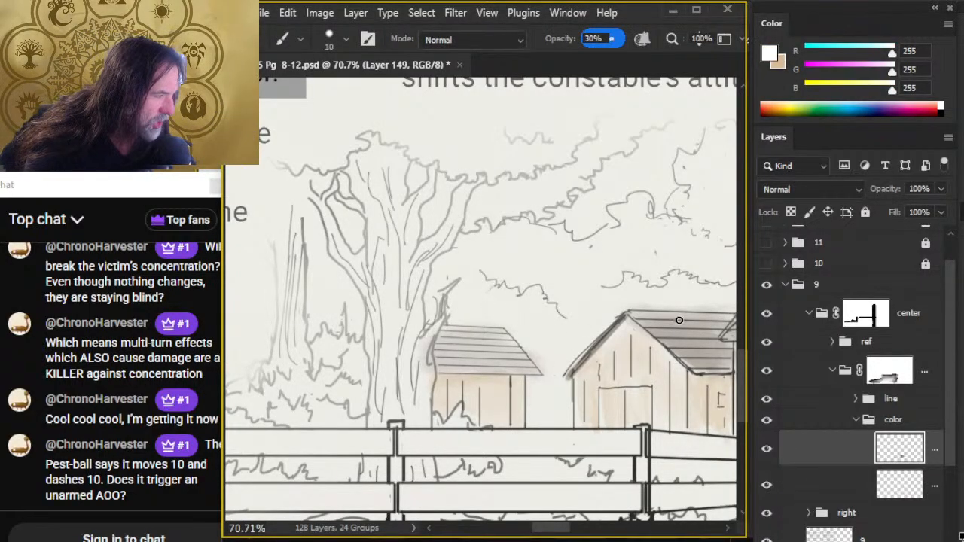
left_click(663, 380, "alt")
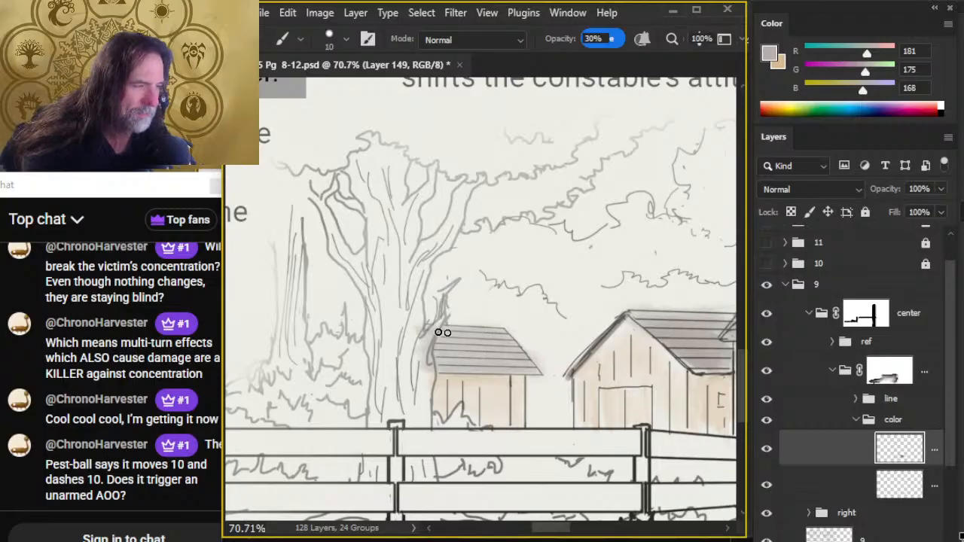
- Erase the roof color spilling past the shed roof's edges with a size 9 eraser and smooth the roof with Smudge size 30
key("e")
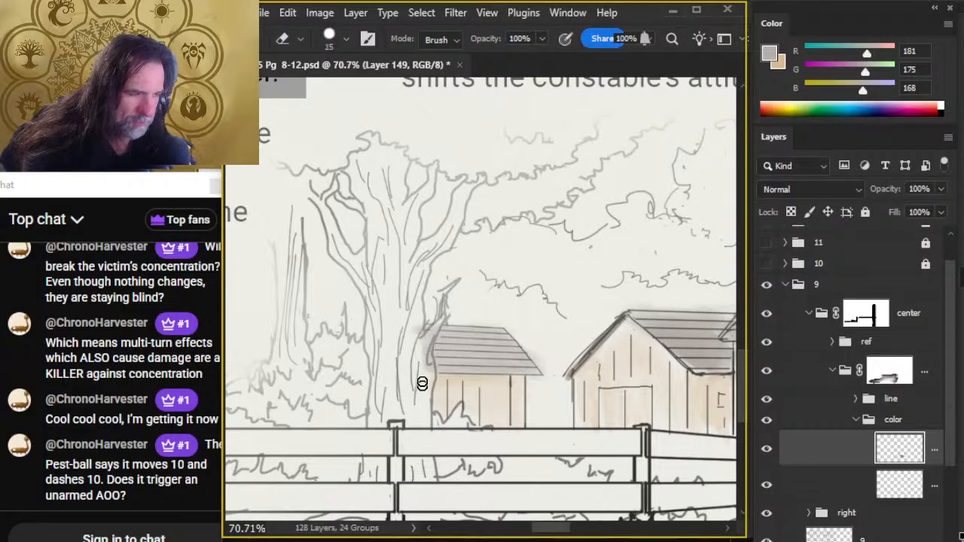
key("bracketleft")
key("bracketleft")
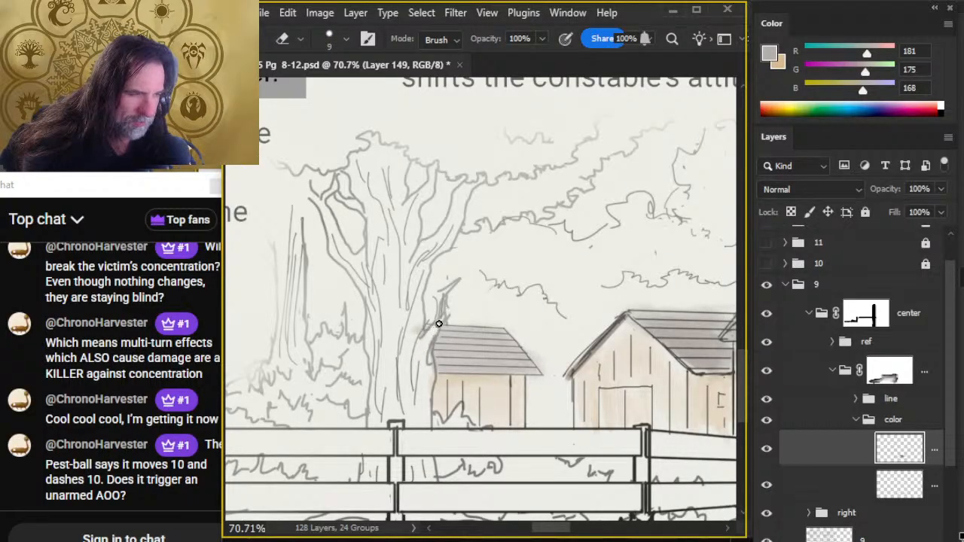
key("r")
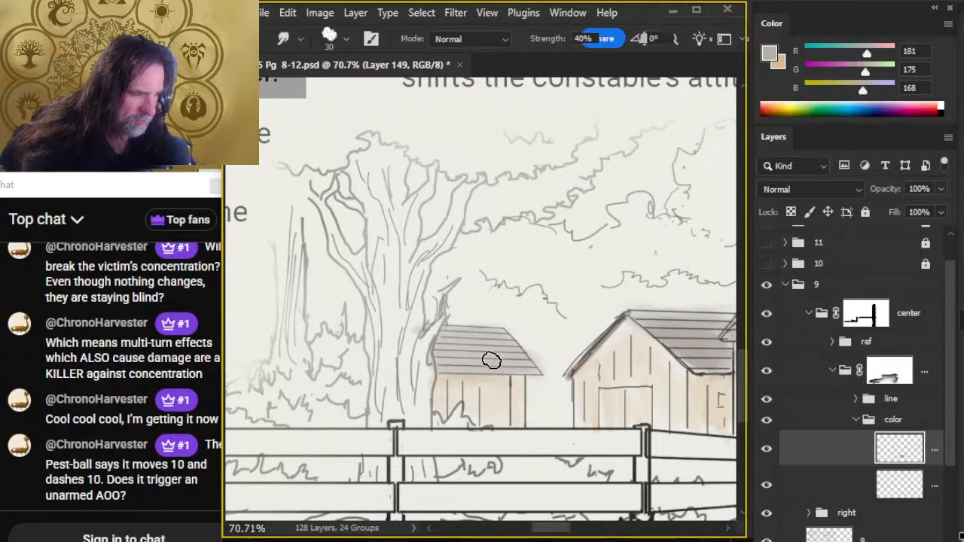
key("e")
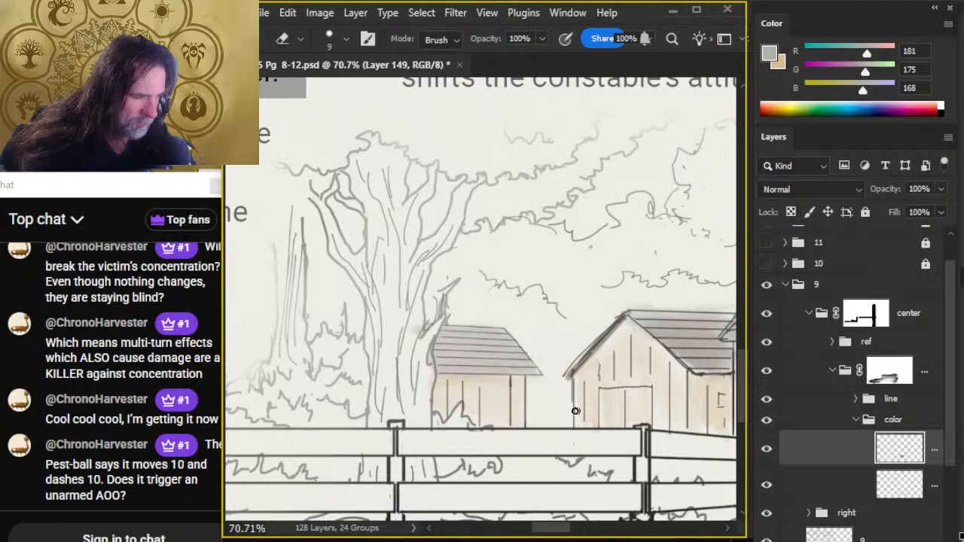
key("b")
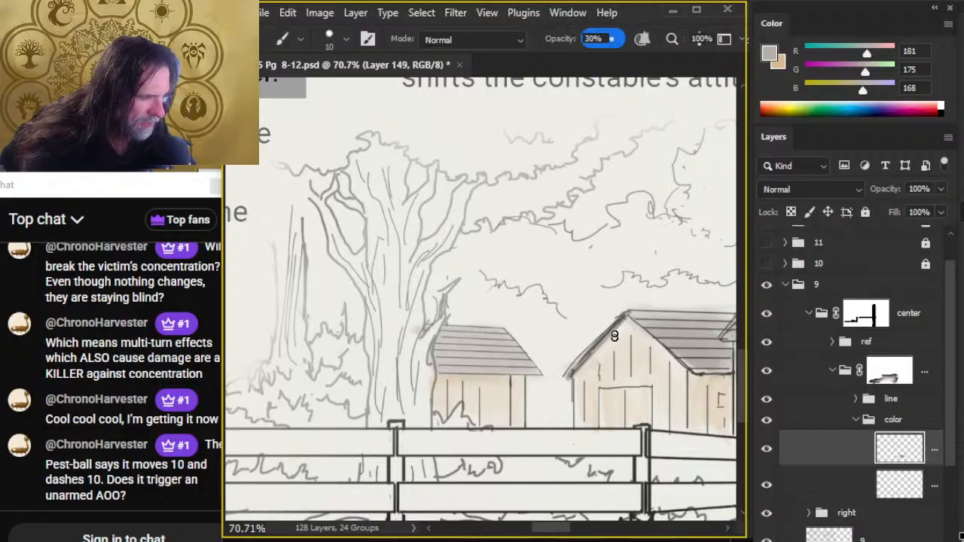
- Sample dark gray (65, 70, 71) from the stone wall above the beds on the constabulary floor plan
key("z")
left_click_drag(608, 419, 523, 409)
left_click_drag(609, 464, 428, 346)
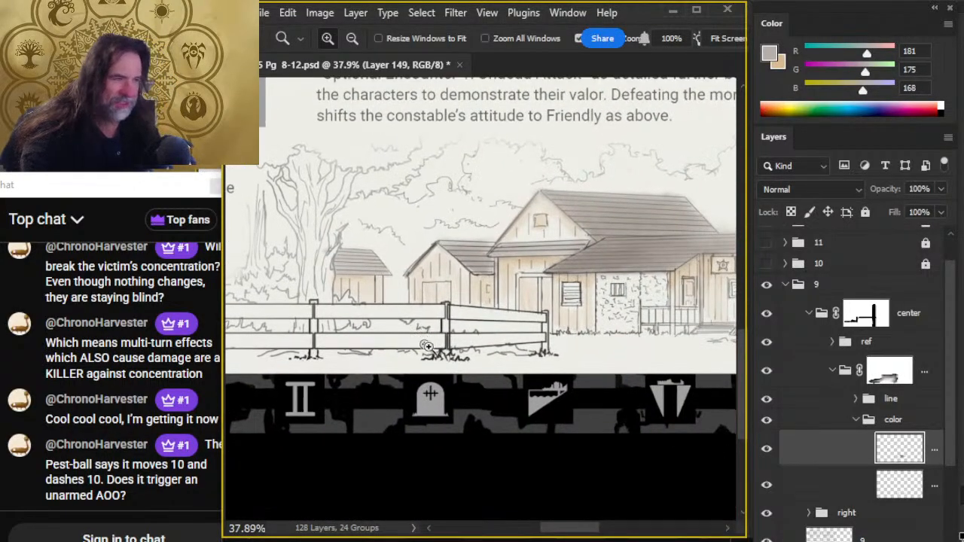
left_click_drag(641, 393, 586, 384)
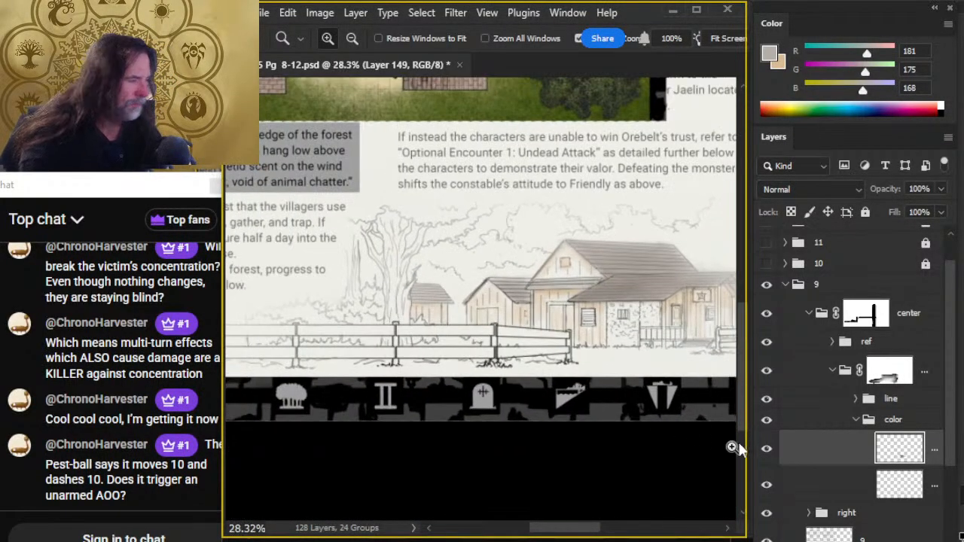
scroll(603, 271, "up", 5)
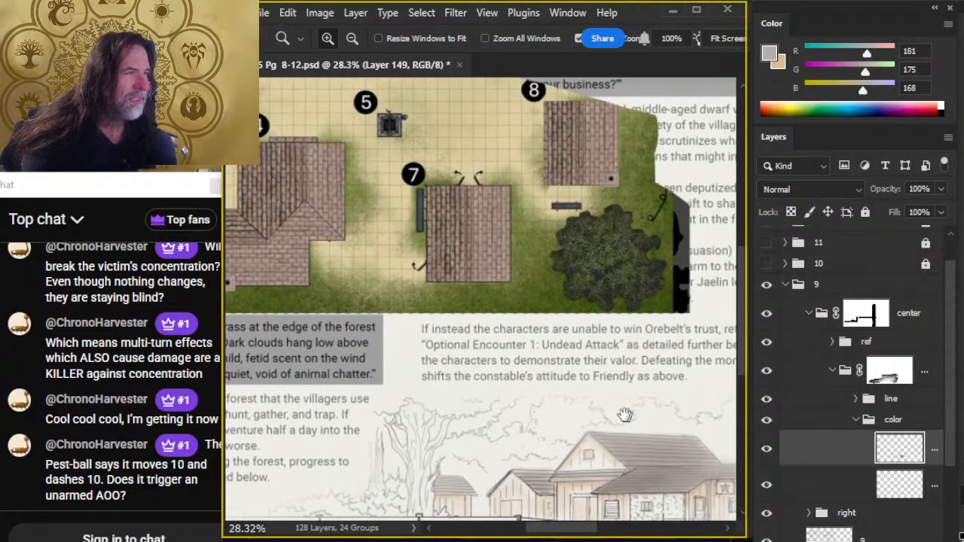
left_click_drag(697, 426, 414, 348)
left_click_drag(648, 425, 381, 364)
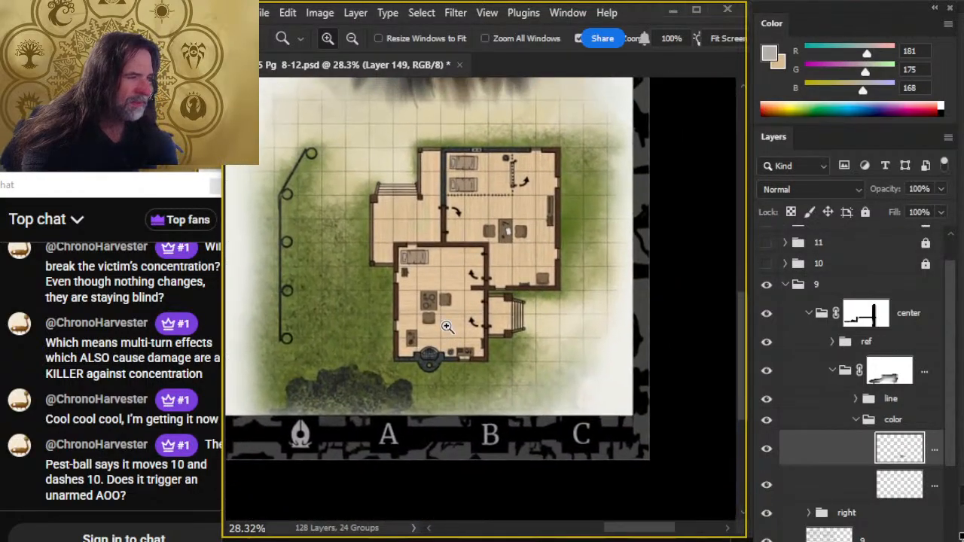
mouse_move(470, 164)
left_mouse_down()
mouse_move(610, 191)
mouse_move(472, 370)
left_mouse_up()
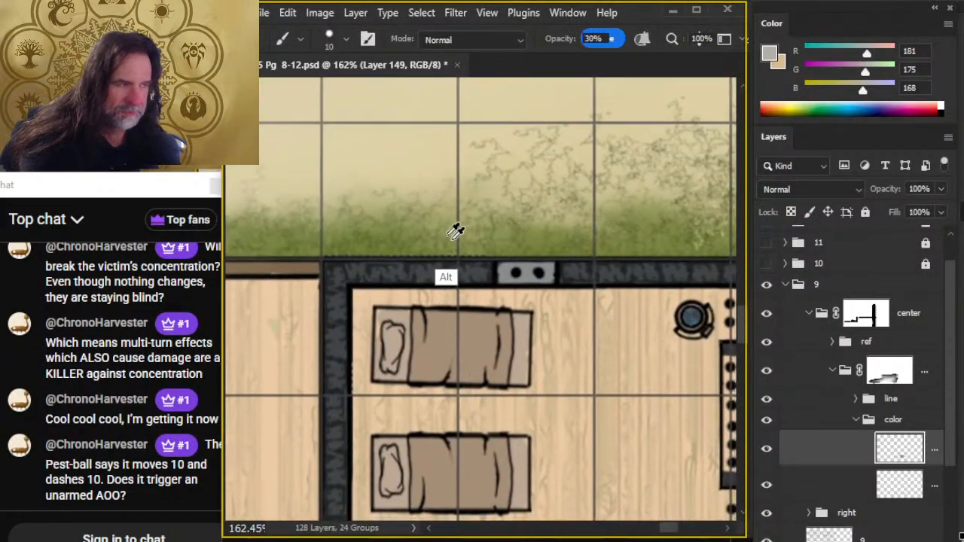
left_click(471, 275, "alt")
left_click_drag(475, 269, 469, 267)
- On a new layer in the color group, tint the house's stone wall gray with a size 10 brush and blend with Smudge size 30
key("z")
left_click_drag(620, 405, 422, 405)
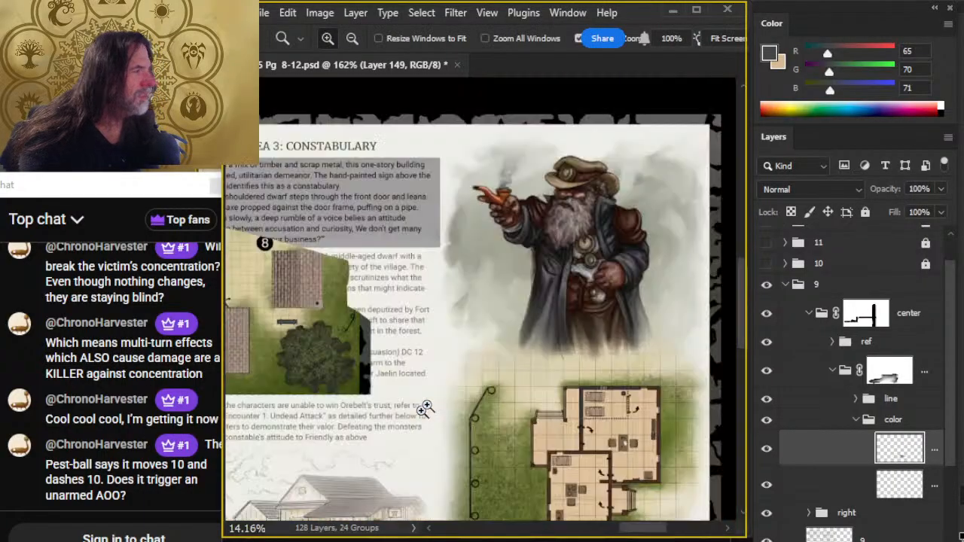
mouse_move(491, 494)
left_mouse_down()
mouse_move(539, 321)
mouse_move(549, 361)
left_mouse_up()
key("ctrl+shift+alt+n")
key("b")
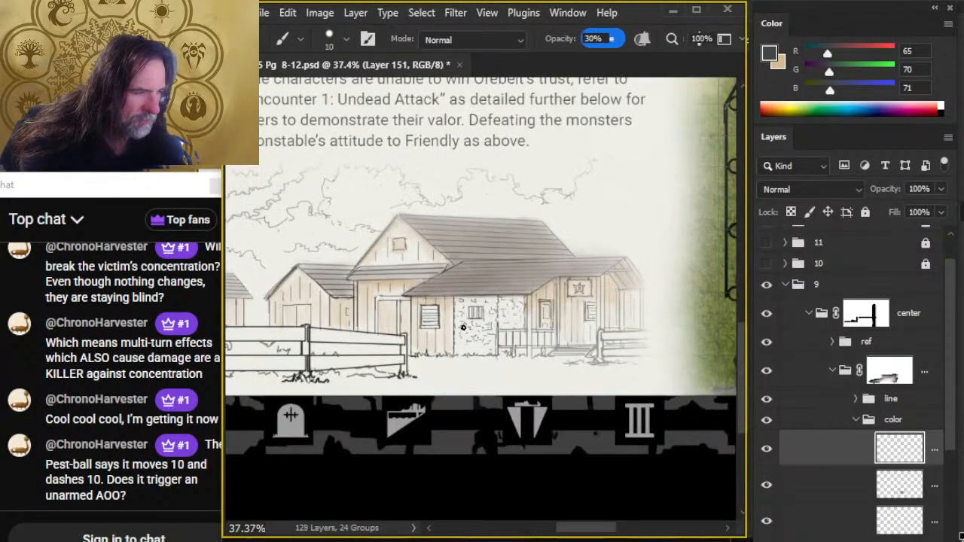
mouse_move(463, 311)
left_mouse_down()
mouse_move(462, 353)
mouse_move(466, 310)
mouse_move(476, 316)
mouse_move(479, 353)
mouse_move(485, 320)
mouse_move(492, 311)
mouse_move(493, 348)
mouse_move(501, 304)
mouse_move(521, 321)
left_mouse_up()
key("r")
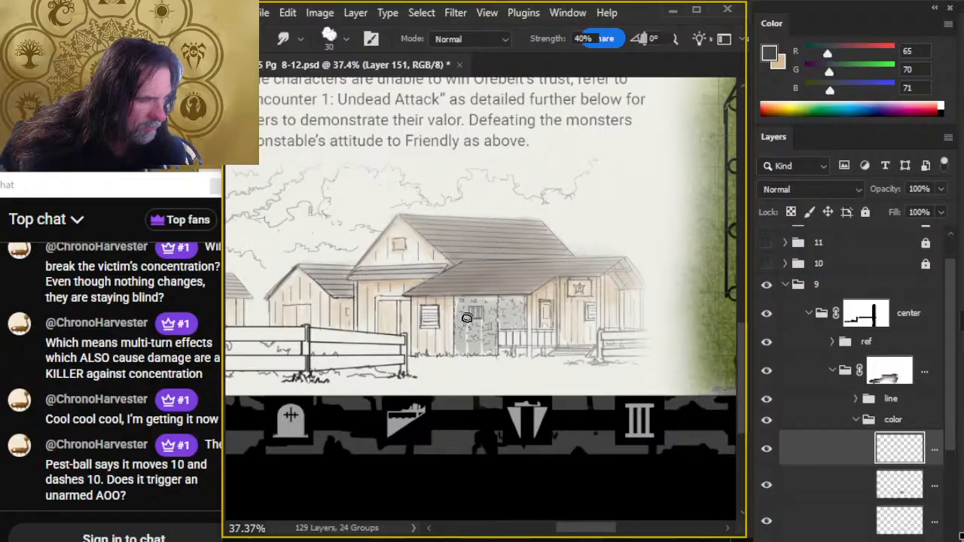
mouse_move(467, 319)
left_mouse_down()
mouse_move(462, 300)
mouse_move(466, 346)
left_mouse_up()
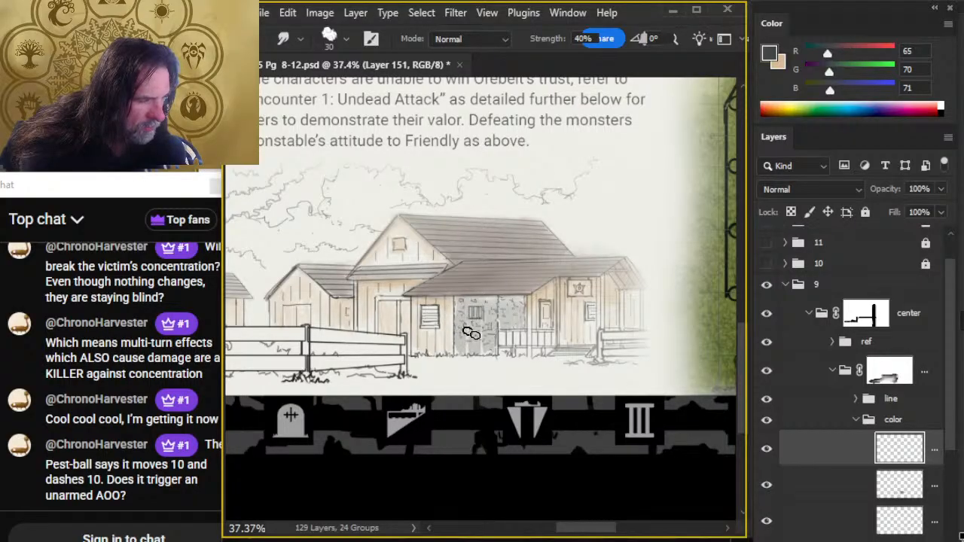
- Add gray to the stone wall behind the porch railing and soften the whole stone section with Smudge sizes 30 and 20
key("b")
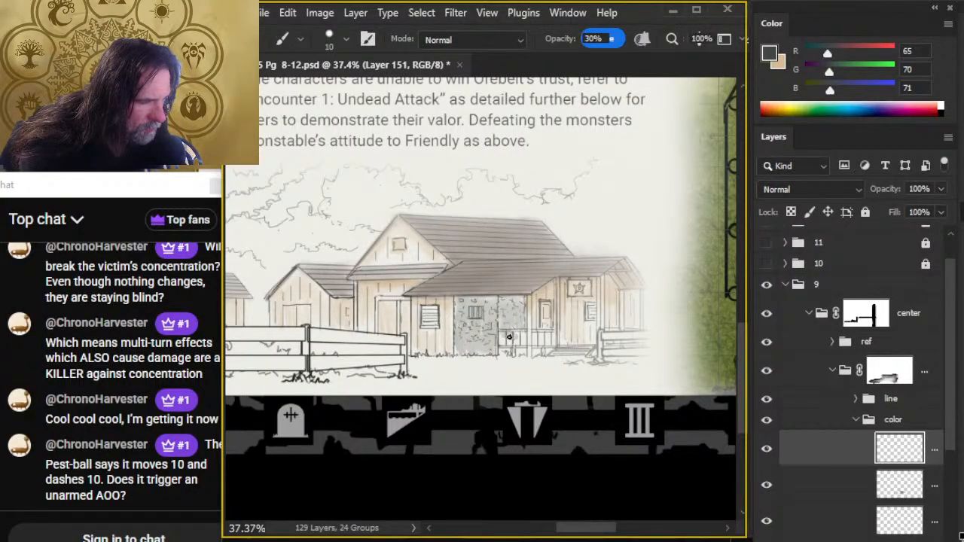
key("r")
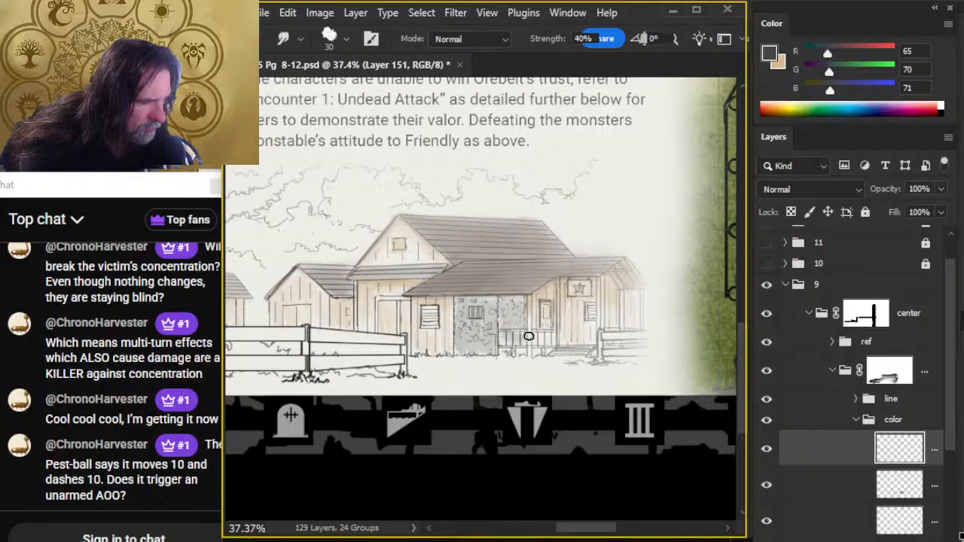
mouse_move(528, 336)
left_mouse_down()
mouse_move(502, 345)
mouse_move(525, 340)
left_mouse_up()
mouse_move(515, 303)
left_mouse_down()
mouse_move(474, 300)
mouse_move(520, 301)
mouse_move(496, 314)
mouse_move(463, 304)
mouse_move(518, 310)
mouse_move(457, 305)
mouse_move(496, 306)
left_mouse_up()
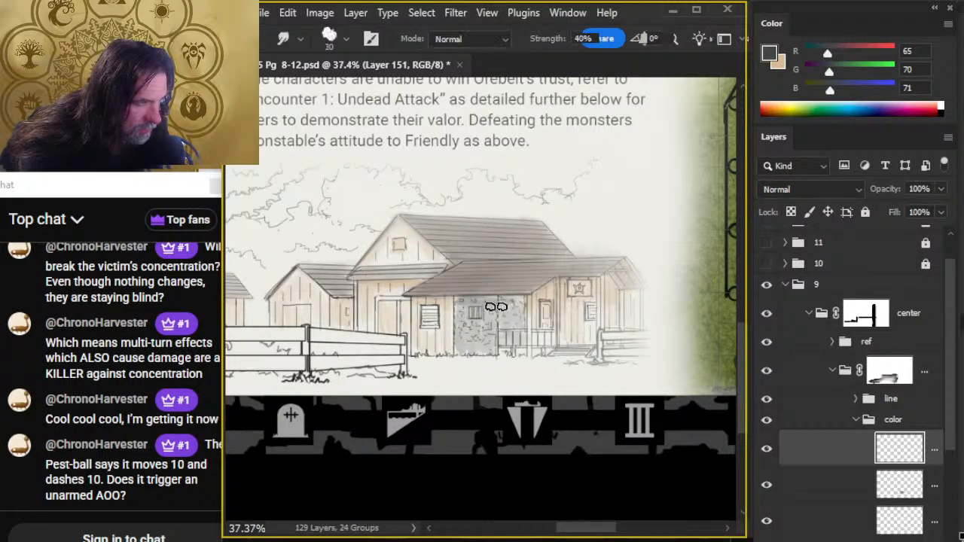
key("bracketleft")
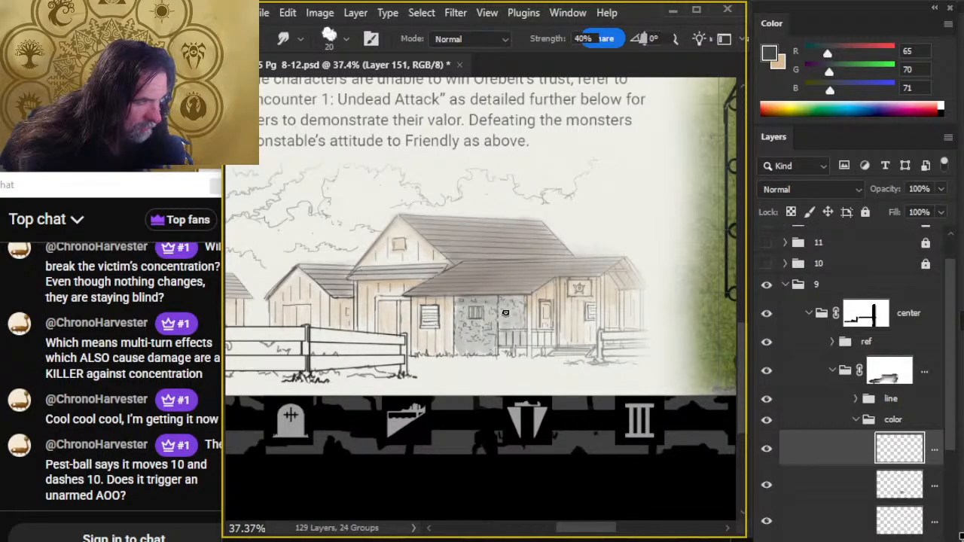
mouse_move(454, 305)
left_mouse_down()
mouse_move(461, 337)
mouse_move(452, 332)
mouse_move(462, 307)
left_mouse_up()
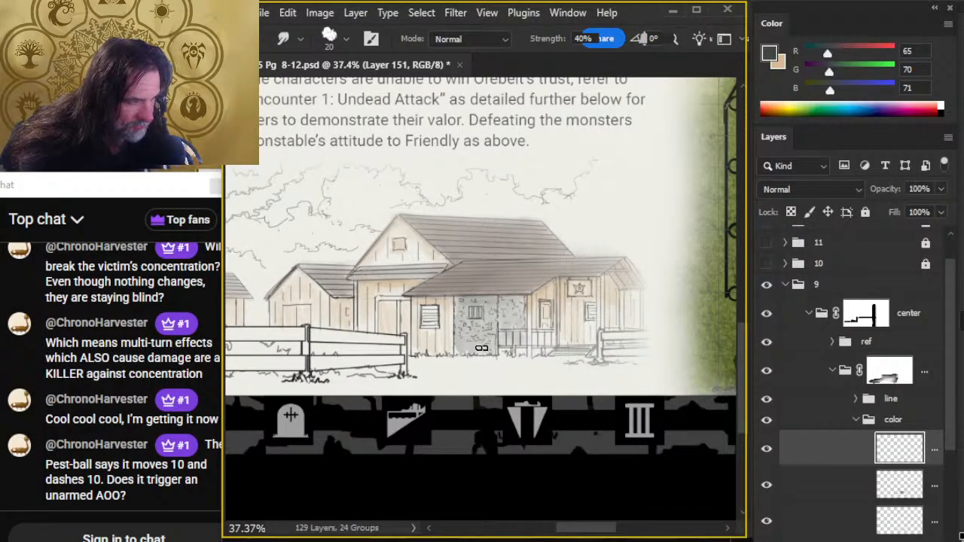
- Deepen the gray on the stone wall behind the porch railing with the size 10 brush and blend it with Smudge size 20
key("b")
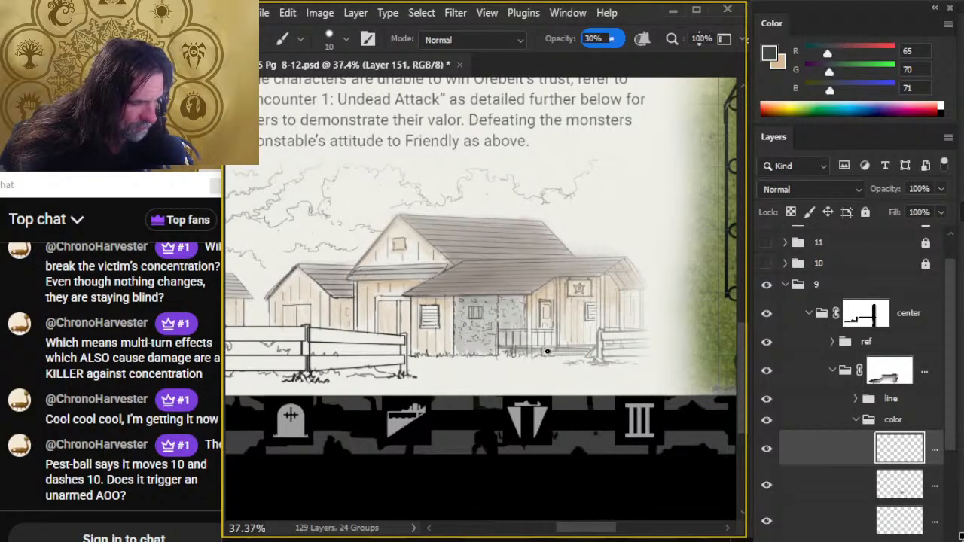
key("r")
mouse_move(530, 354)
left_mouse_down()
mouse_move(496, 354)
mouse_move(526, 356)
mouse_move(497, 352)
mouse_move(526, 358)
left_mouse_up()
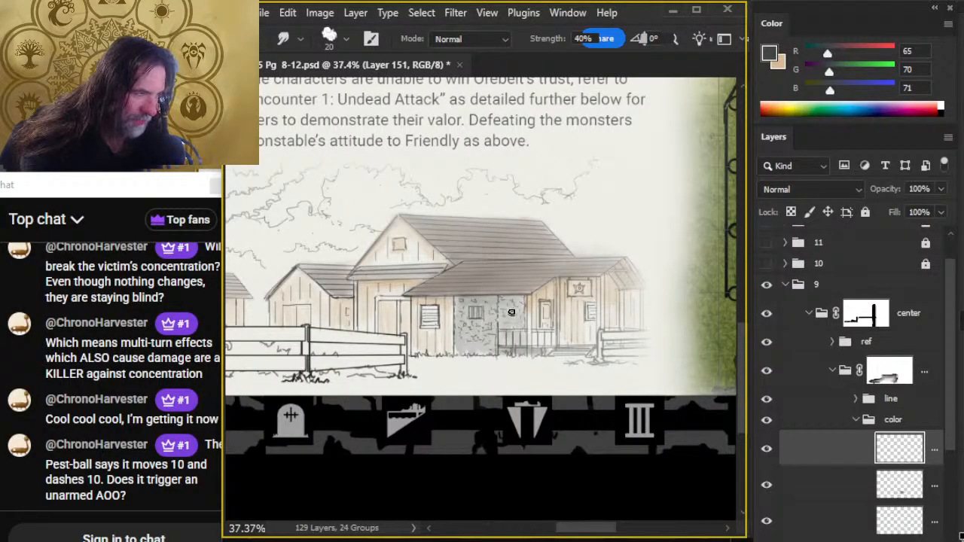
key("b")
mouse_move(513, 300)
left_mouse_down()
mouse_move(499, 317)
mouse_move(516, 307)
mouse_move(501, 305)
mouse_move(509, 300)
mouse_move(521, 320)
mouse_move(497, 302)
mouse_move(523, 326)
mouse_move(500, 307)
mouse_move(525, 303)
left_mouse_up()
key("r")
key("b")
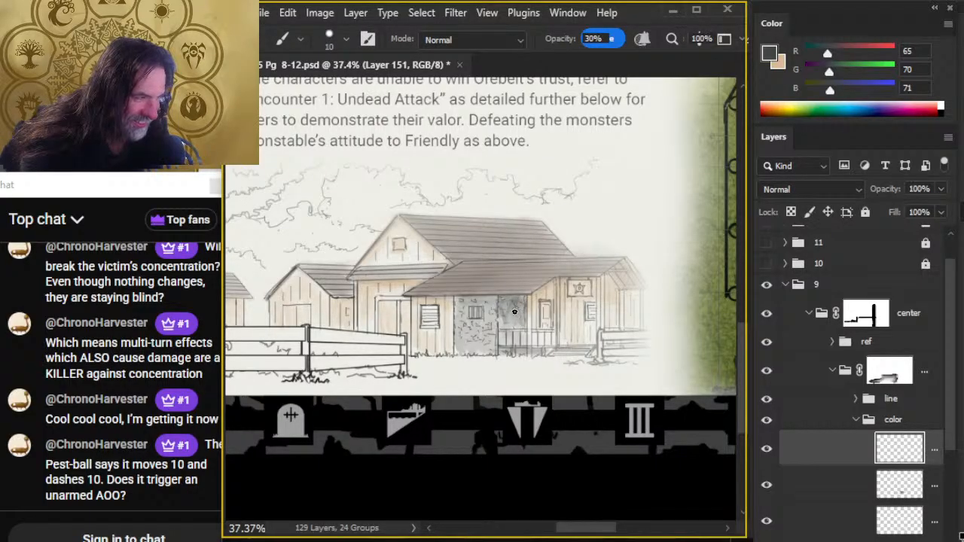
- Shade the stone wall under the eave above the barred window and beside the porch, blending with Smudge size 20
key("r")
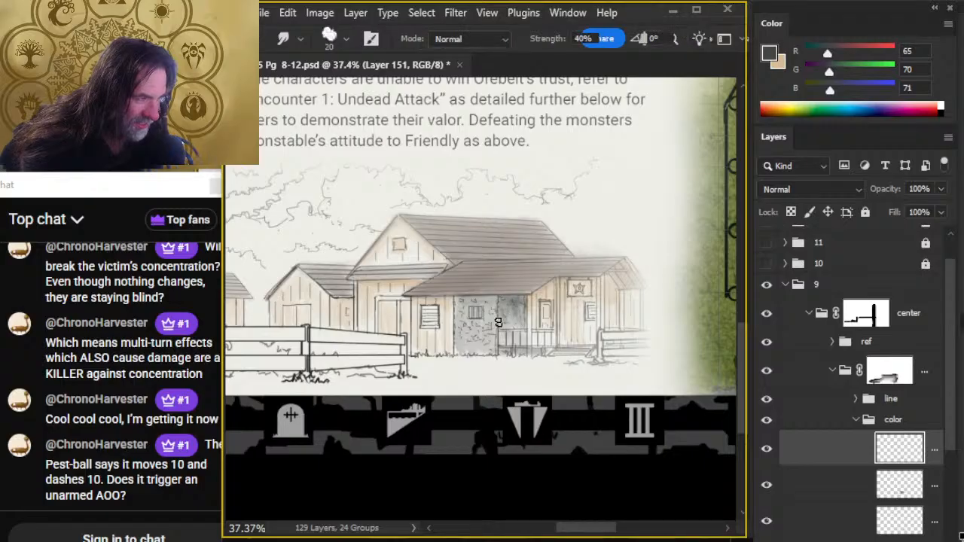
mouse_move(503, 303)
left_mouse_down()
mouse_move(515, 325)
mouse_move(499, 299)
mouse_move(459, 302)
mouse_move(488, 301)
left_mouse_up()
key("b")
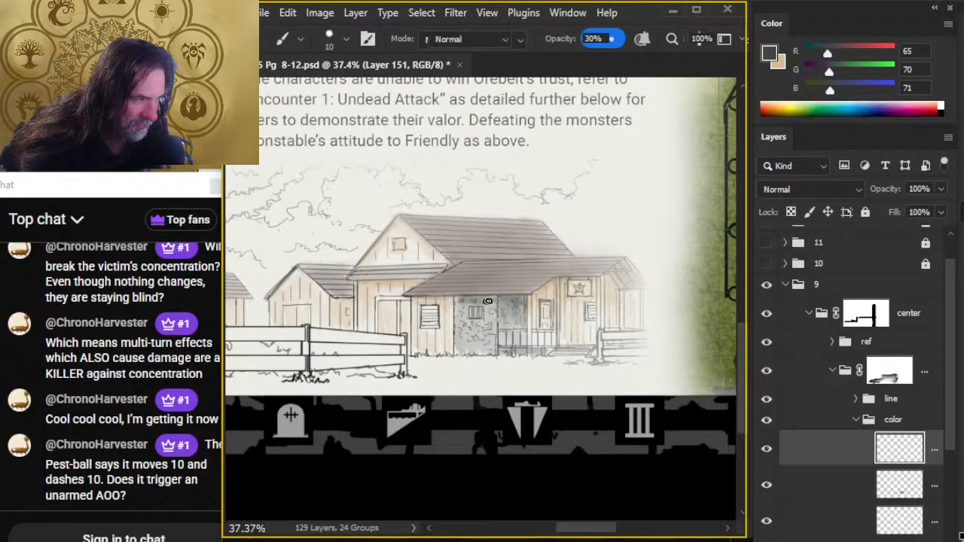
key("r")
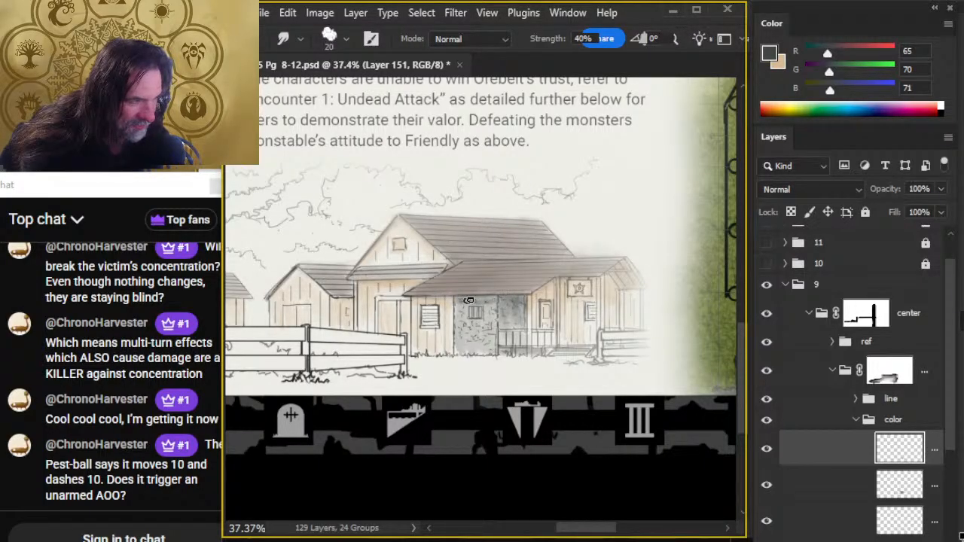
key("b")
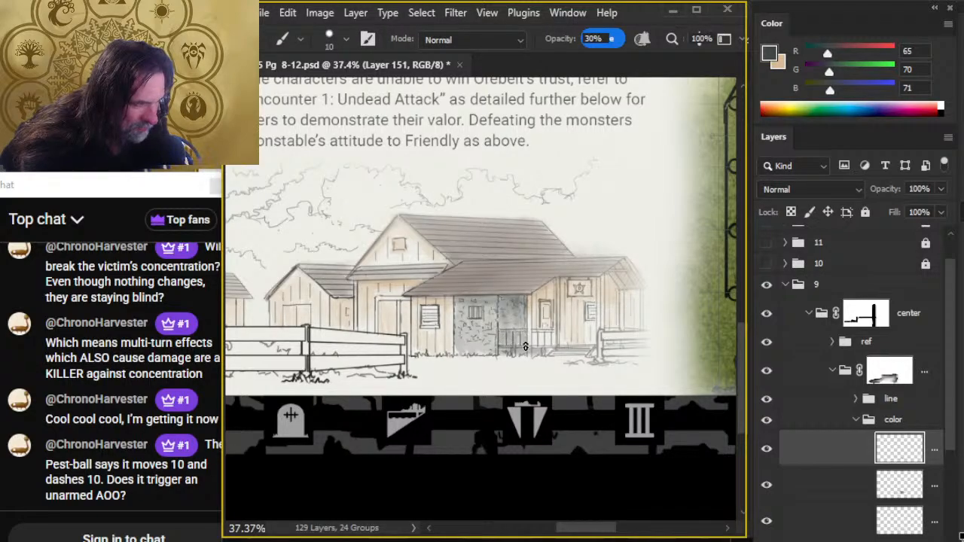
key("r")
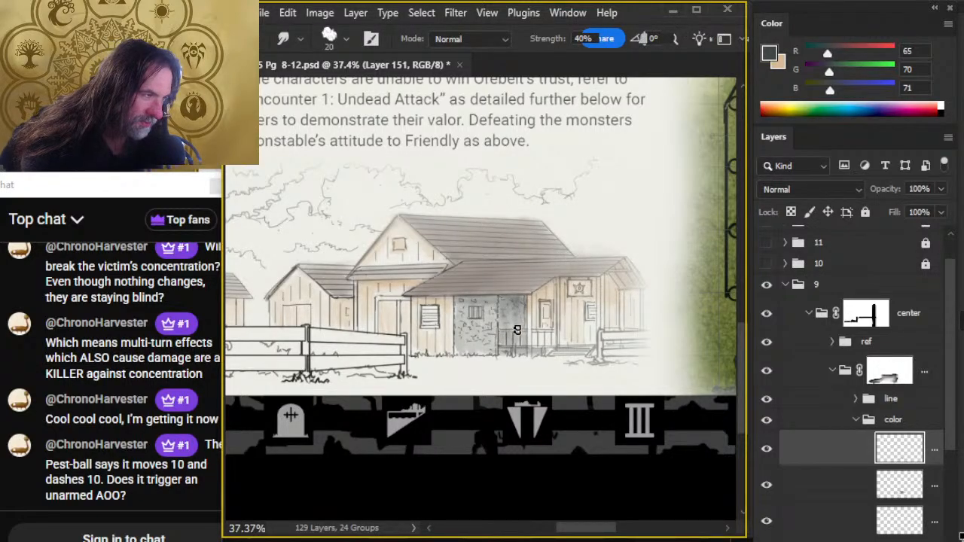
key("b")
left_click(518, 305, "alt")
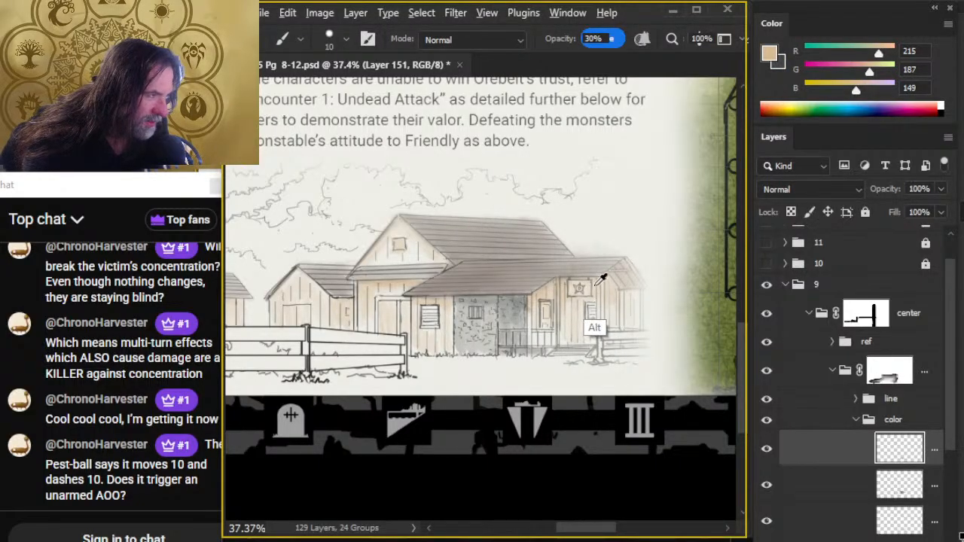
- Sample gray-brown (152, 143, 136) from the edge of the porch roof
left_click(570, 277, "alt")
left_click(572, 273, "alt")
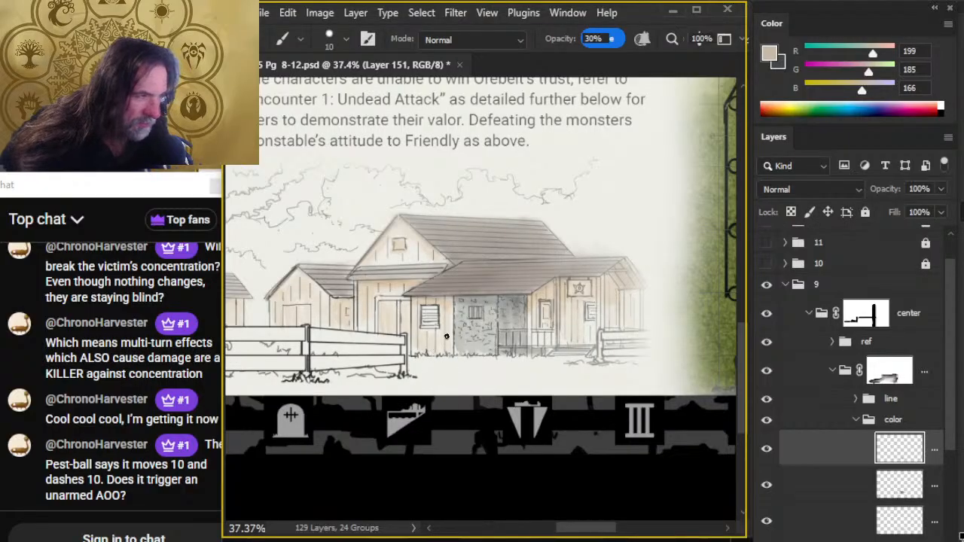
left_click(438, 290, "alt")
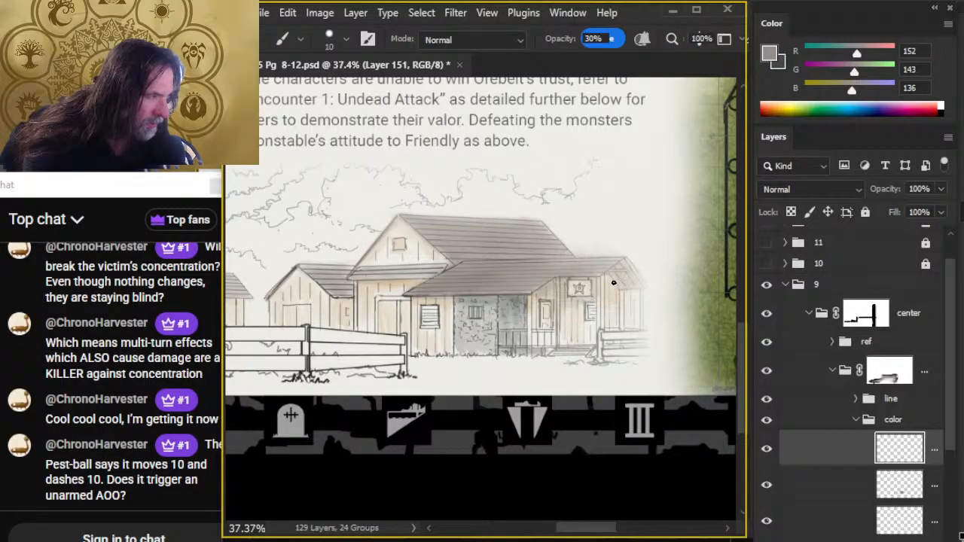
- Shade the main building's plank walls beneath the eaves with the size 10 brush at 30% opacity and soften with Smudge size 20
key("r")
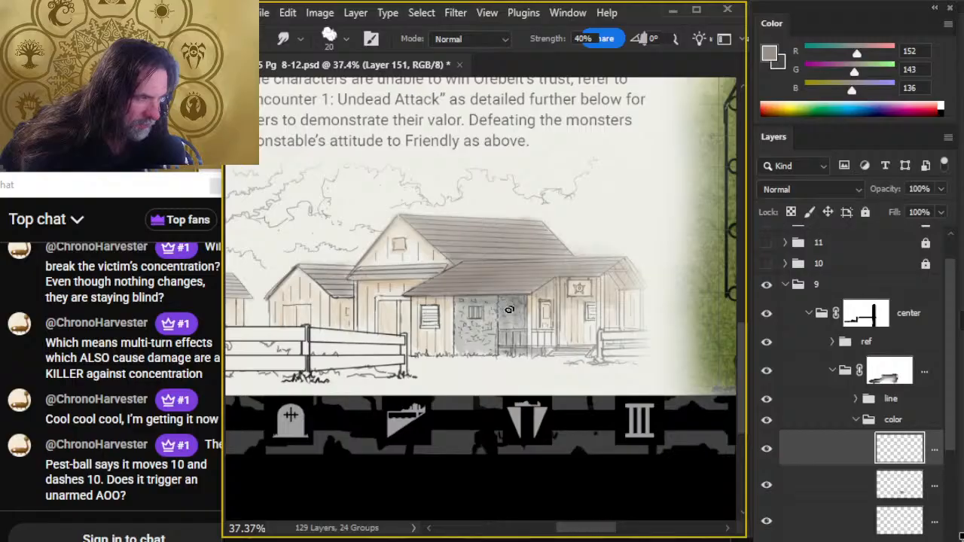
key("b")
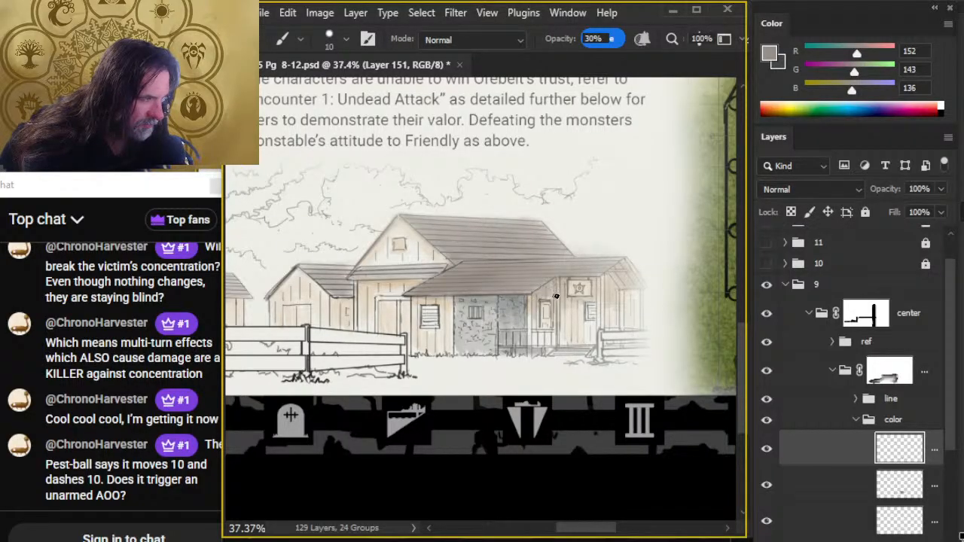
key("r")
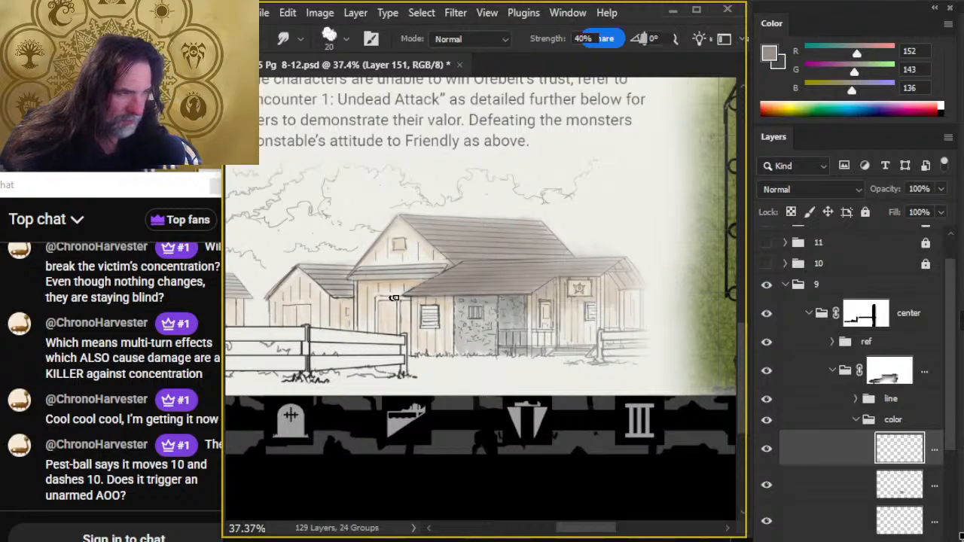
key("b")
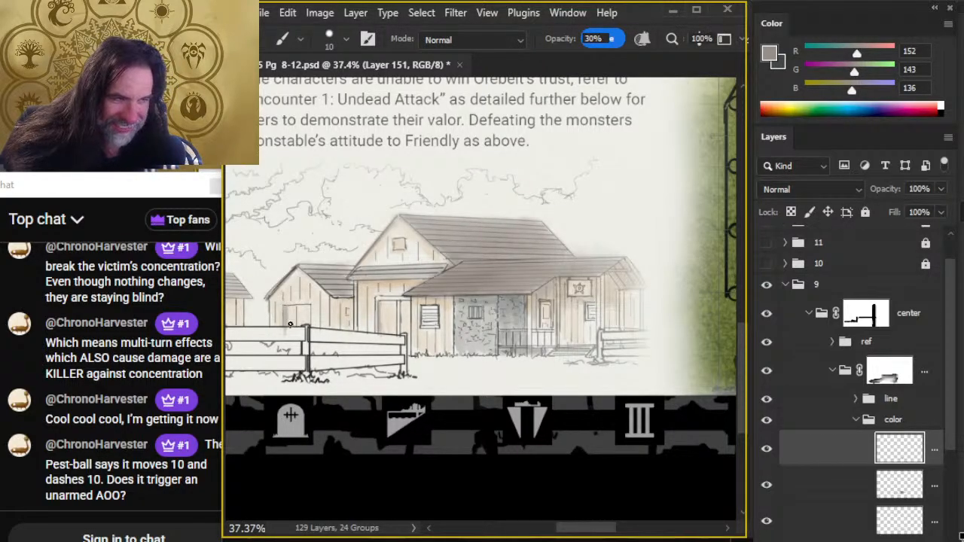
key("r")
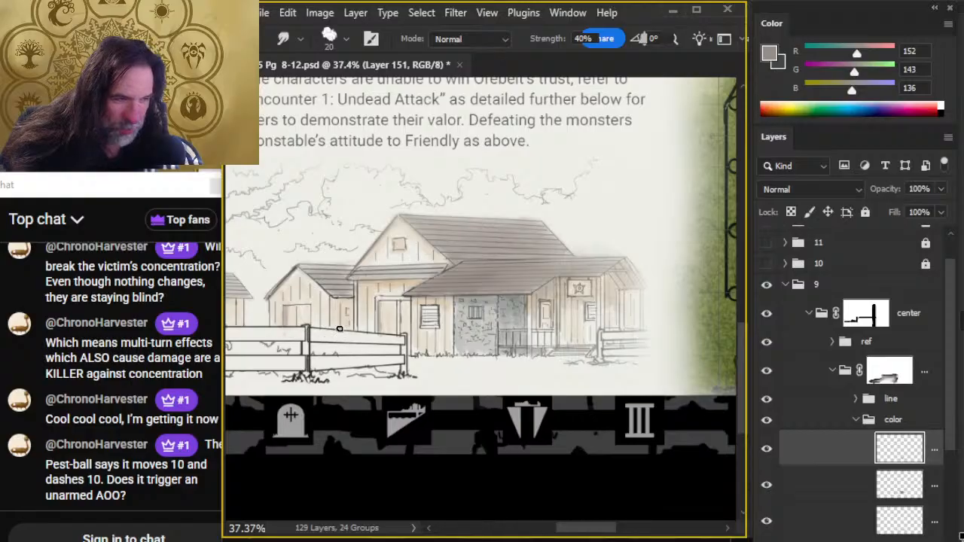
- Add gray-brown shadows under the roof edges of the small sheds and blend them with Smudge size 20
key("b")
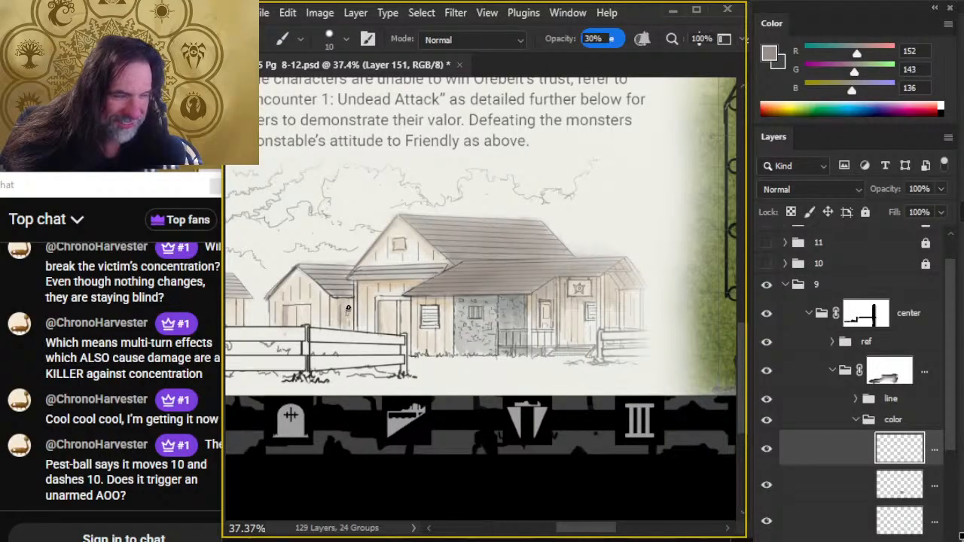
key("r")
key("b")
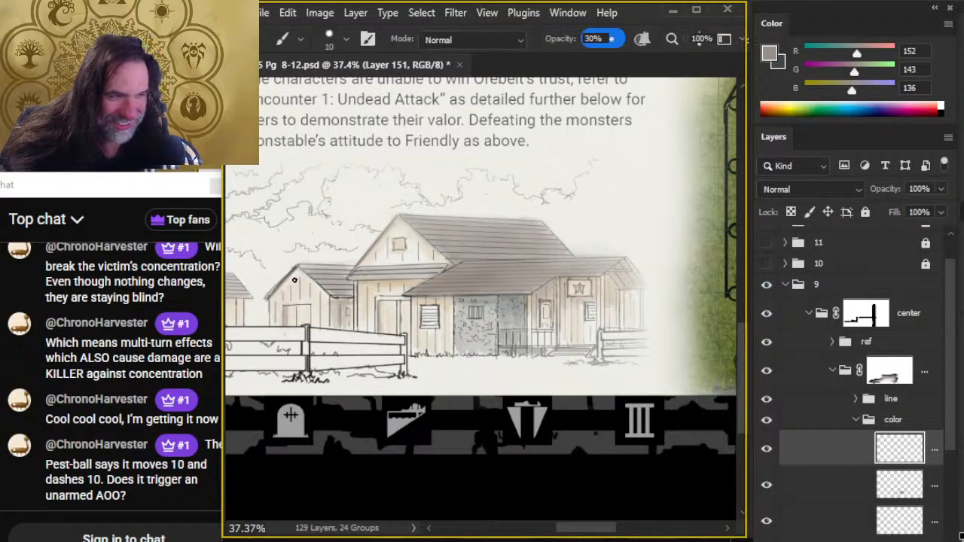
key("r")
key("b")
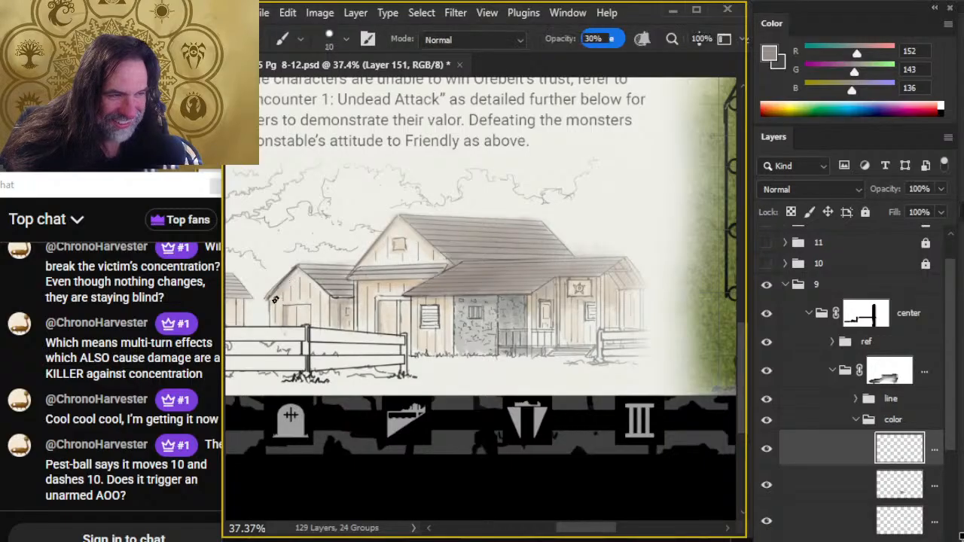
key("r")
key("b")
key("r")
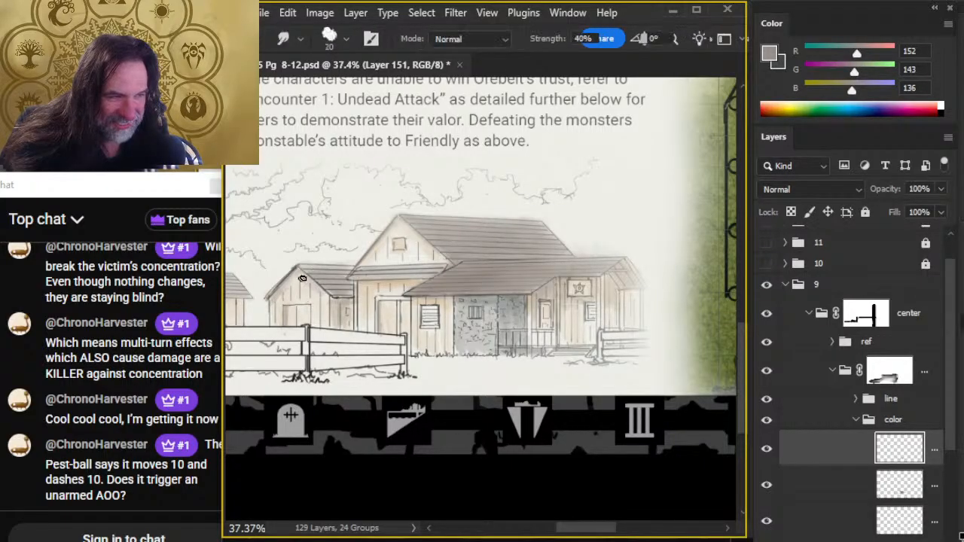
scroll(332, 335, "up", 1)
key("b")
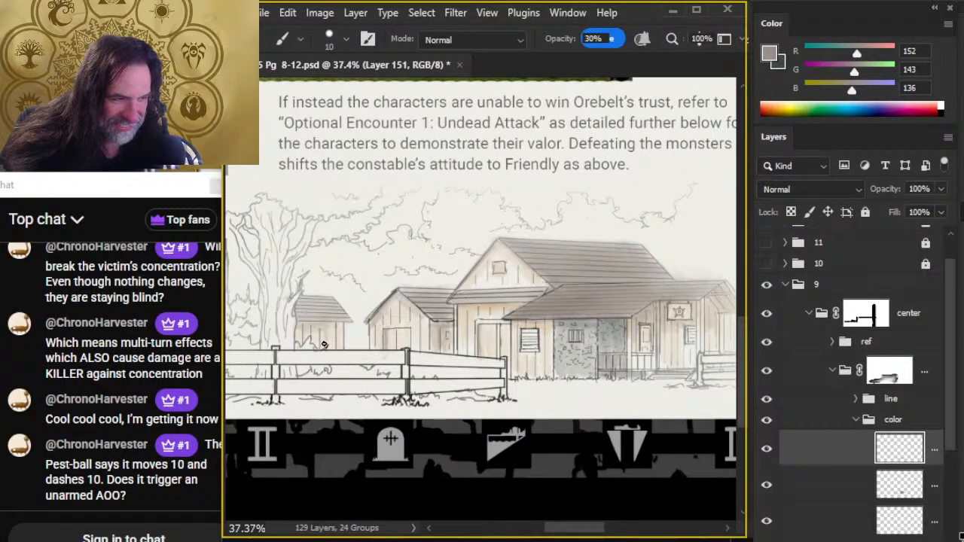
- Sample dark green (40, 45, 25) from the large tree beside building 8 on the village map
key("z")
left_click_drag(635, 419, 568, 413)
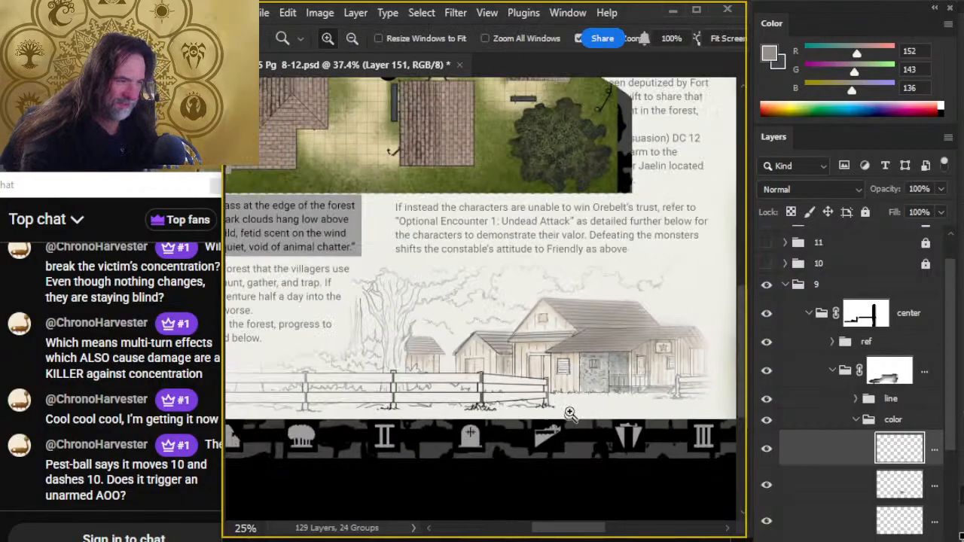
left_click_drag(631, 448, 565, 419)
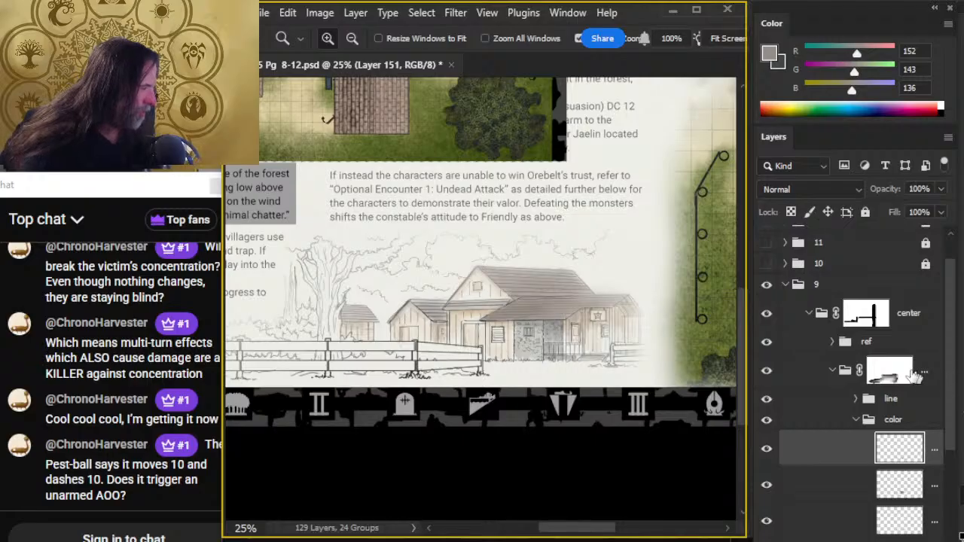
scroll(482, 301, "up", 5)
key("b")
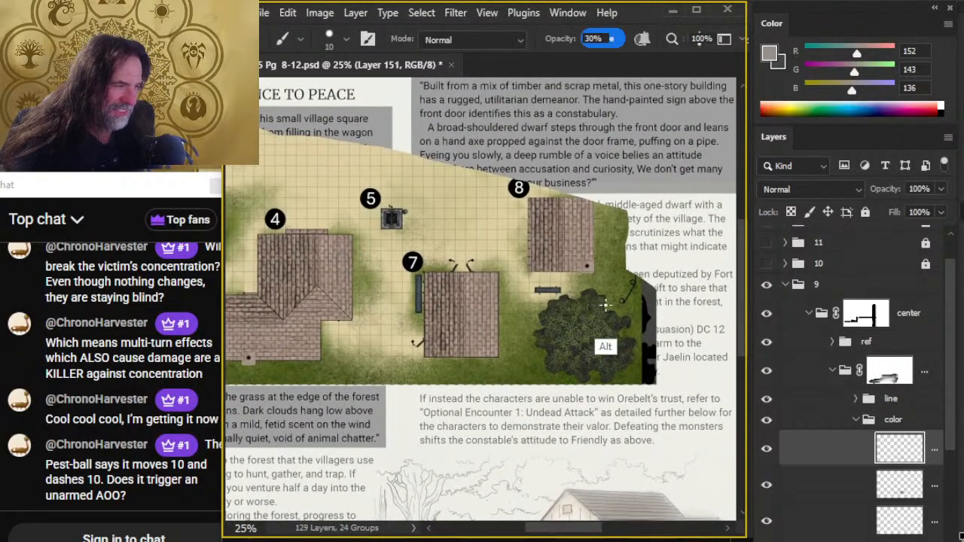
left_click(584, 331, "alt")
key("z")
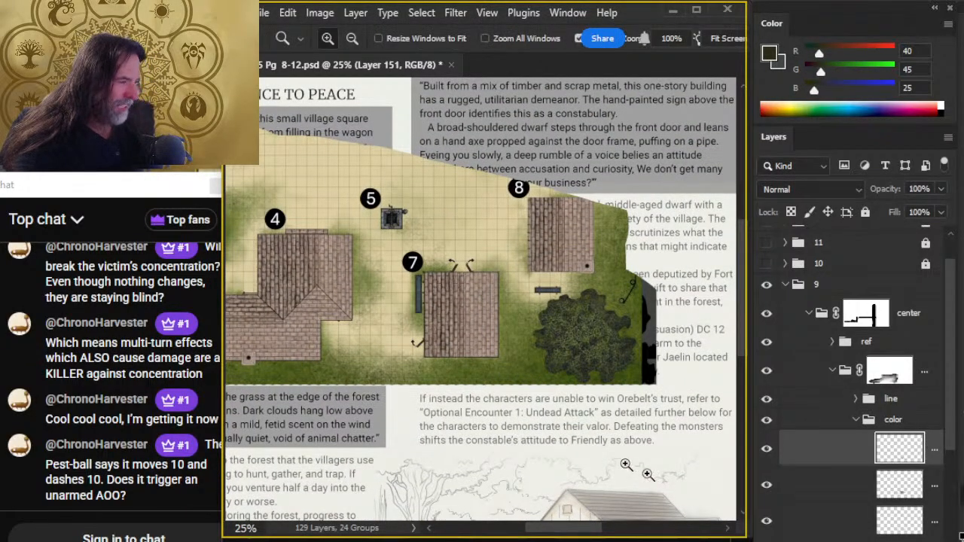
- Create a new layer at the bottom of the color group, beneath the existing color layers
scroll(652, 494, "down", 2)
left_click_drag(649, 494, 584, 406)
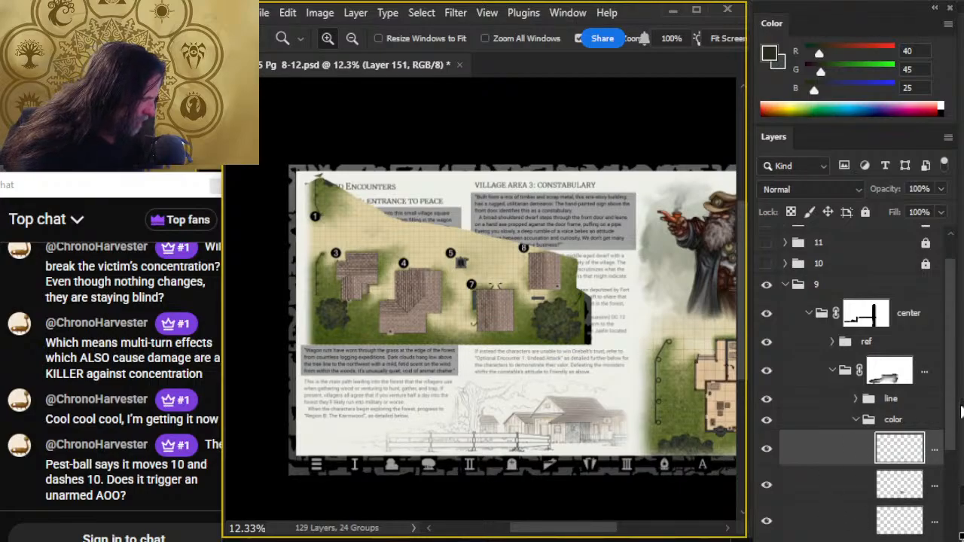
scroll(956, 422, "down", 3)
left_click(896, 464)
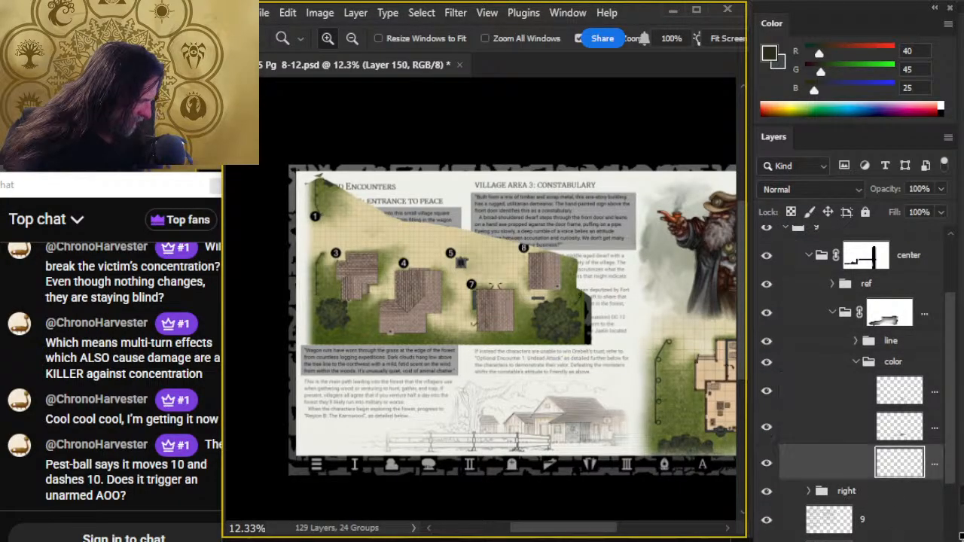
left_click(894, 541)
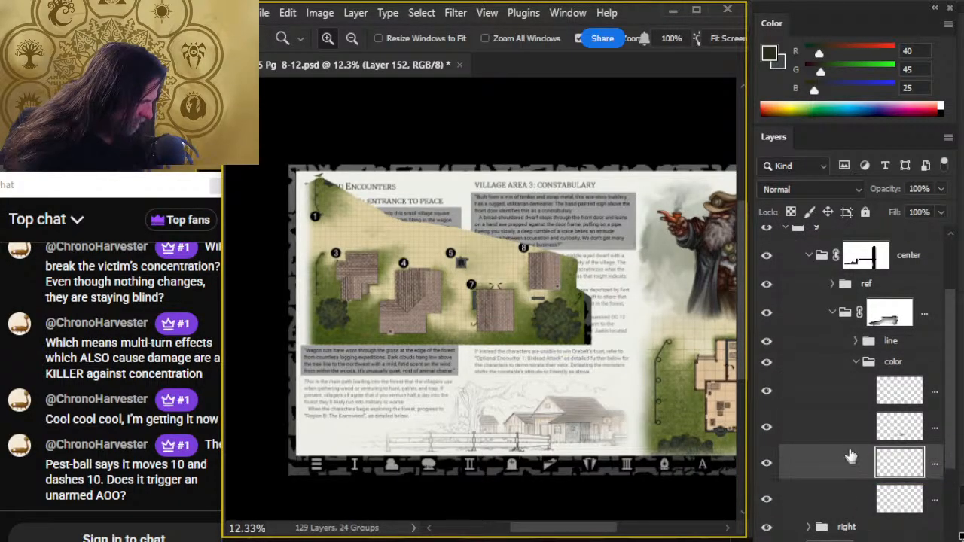
left_click(842, 499)
- Paint the trees behind the sheds dark green with a size 30 brush at 30% opacity and blend with Smudge sizes 45 and 60
left_click_drag(509, 413, 542, 405)
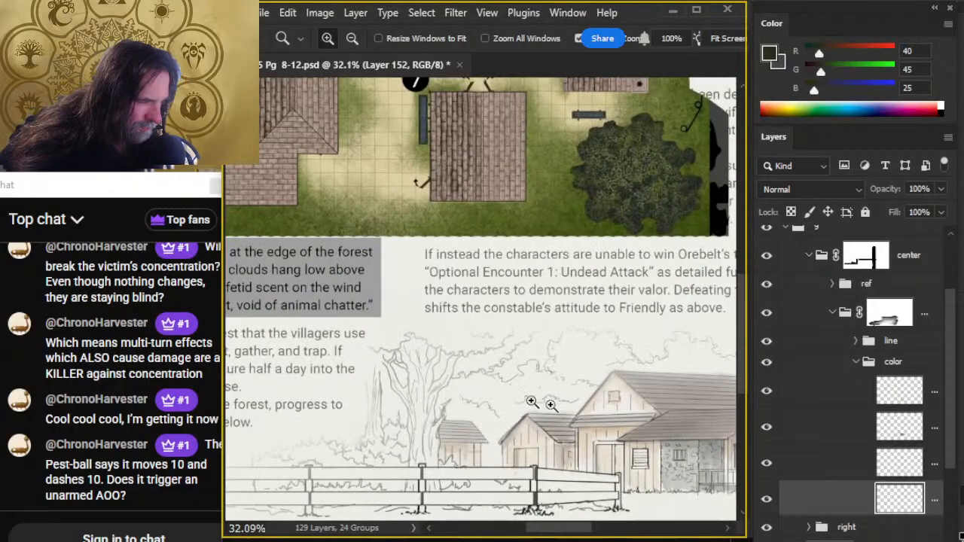
mouse_move(527, 367)
left_mouse_down()
mouse_move(491, 393)
mouse_move(493, 375)
mouse_move(460, 399)
mouse_move(459, 381)
mouse_move(487, 386)
left_mouse_up()
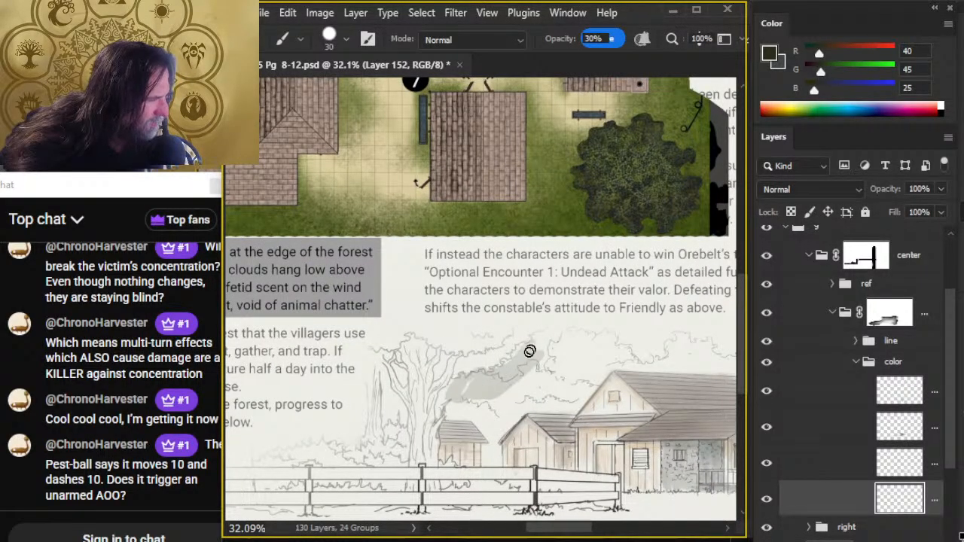
mouse_move(529, 352)
left_mouse_down()
mouse_move(573, 352)
mouse_move(559, 374)
mouse_move(563, 352)
mouse_move(586, 340)
mouse_move(582, 362)
mouse_move(606, 337)
mouse_move(599, 363)
mouse_move(613, 353)
mouse_move(580, 372)
mouse_move(567, 395)
mouse_move(594, 376)
mouse_move(570, 372)
mouse_move(529, 395)
mouse_move(471, 393)
left_mouse_up()
key("r")
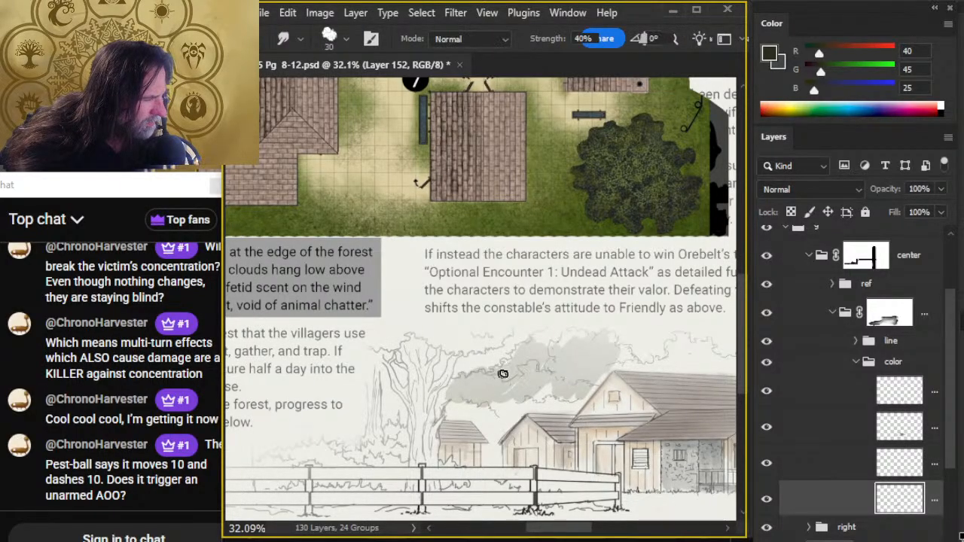
key("bracketright")
key("bracketright")
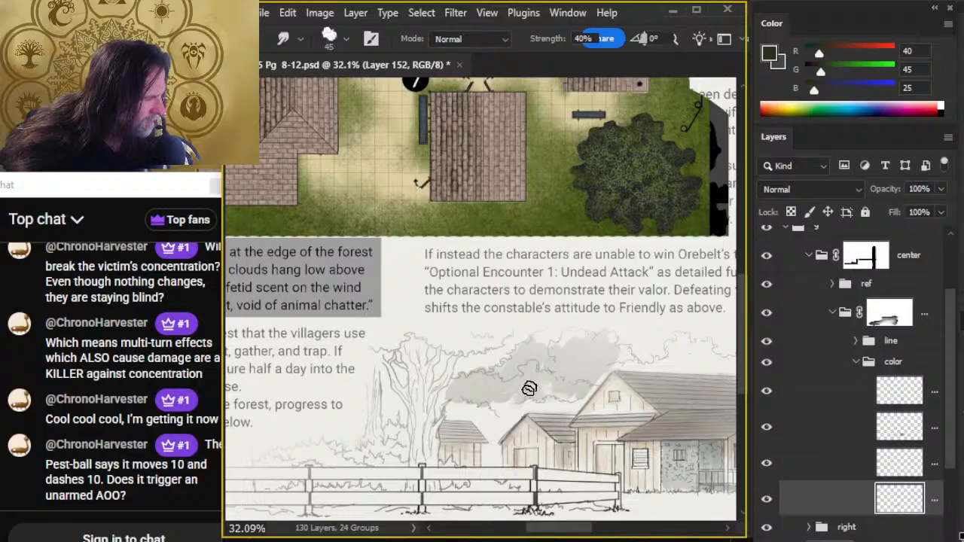
mouse_move(527, 385)
left_mouse_down()
mouse_move(502, 402)
mouse_move(495, 387)
mouse_move(451, 412)
mouse_move(487, 385)
mouse_move(437, 407)
mouse_move(459, 402)
mouse_move(482, 428)
mouse_move(466, 400)
mouse_move(440, 394)
mouse_move(482, 388)
mouse_move(499, 405)
mouse_move(471, 394)
mouse_move(470, 385)
mouse_move(518, 390)
mouse_move(518, 354)
mouse_move(543, 365)
mouse_move(482, 396)
mouse_move(484, 422)
mouse_move(509, 409)
mouse_move(512, 402)
mouse_move(466, 419)
mouse_move(503, 397)
mouse_move(497, 418)
mouse_move(585, 379)
mouse_move(589, 388)
mouse_move(600, 359)
mouse_move(610, 366)
mouse_move(603, 363)
mouse_move(602, 380)
mouse_move(579, 393)
mouse_move(606, 368)
mouse_move(634, 358)
mouse_move(645, 366)
mouse_move(596, 342)
mouse_move(629, 353)
mouse_move(560, 351)
mouse_move(587, 335)
mouse_move(593, 377)
mouse_move(614, 354)
mouse_move(641, 367)
mouse_move(604, 358)
mouse_move(617, 369)
mouse_move(601, 353)
mouse_move(567, 402)
mouse_move(555, 403)
mouse_move(568, 387)
mouse_move(559, 401)
mouse_move(513, 381)
mouse_move(546, 350)
mouse_move(486, 377)
mouse_move(518, 369)
mouse_move(507, 363)
mouse_move(530, 370)
mouse_move(457, 391)
mouse_move(514, 406)
mouse_move(510, 399)
mouse_move(569, 397)
mouse_move(593, 378)
mouse_move(570, 400)
mouse_move(562, 393)
mouse_move(589, 372)
mouse_move(583, 382)
mouse_move(648, 363)
mouse_move(538, 366)
mouse_move(544, 361)
mouse_move(472, 404)
left_mouse_up()
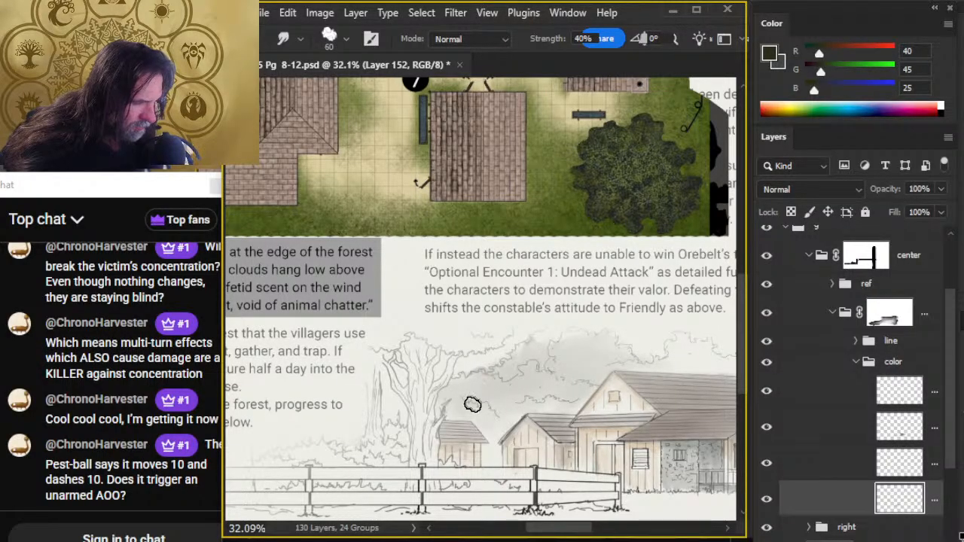
- Add dark green to the foliage around the large tree's trunk and blend it with Smudge size 60
key("b")
mouse_move(393, 421)
left_mouse_down()
mouse_move(386, 379)
mouse_move(398, 418)
mouse_move(388, 437)
mouse_move(407, 414)
mouse_move(382, 427)
left_mouse_up()
key("r")
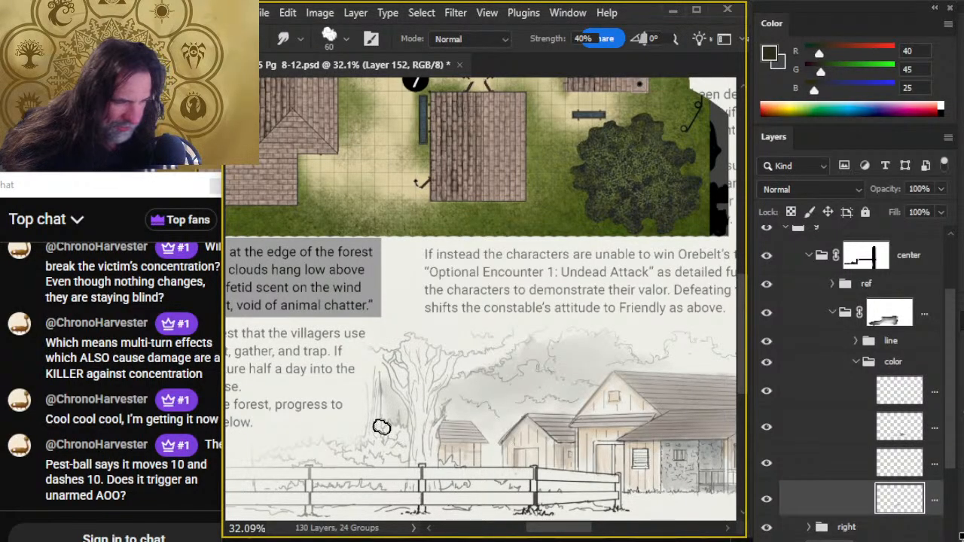
- Paint the trees behind the main building's roof dark green with a size 30 brush at 30% opacity and blend with Smudge size 45
scroll(441, 499, "right", 5)
key("b")
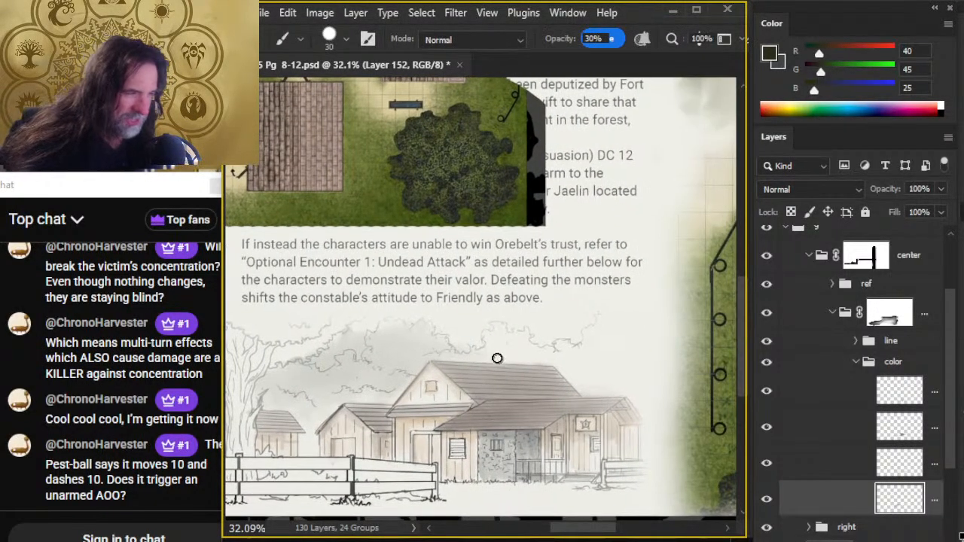
mouse_move(473, 357)
left_mouse_down()
mouse_move(525, 334)
mouse_move(527, 347)
mouse_move(499, 351)
mouse_move(516, 352)
left_mouse_up()
key("r")
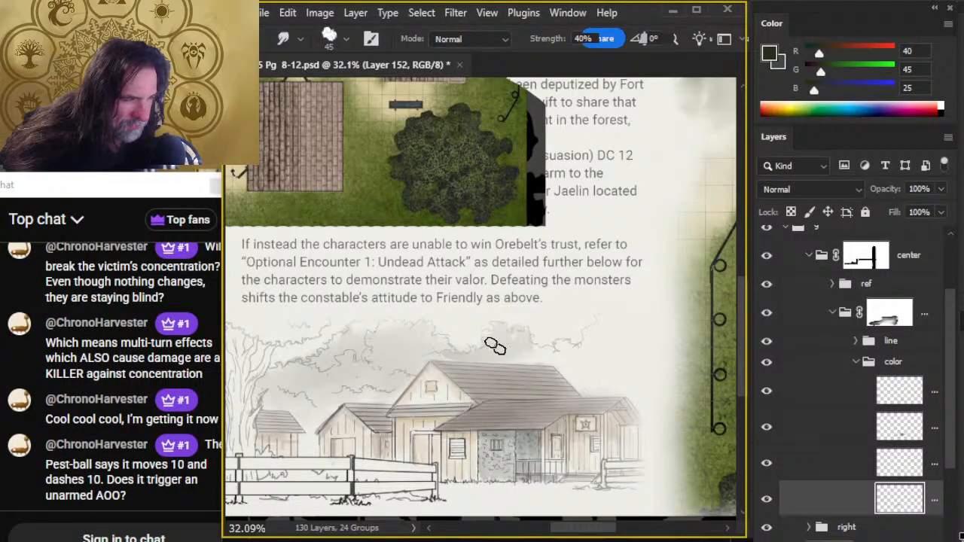
key("b")
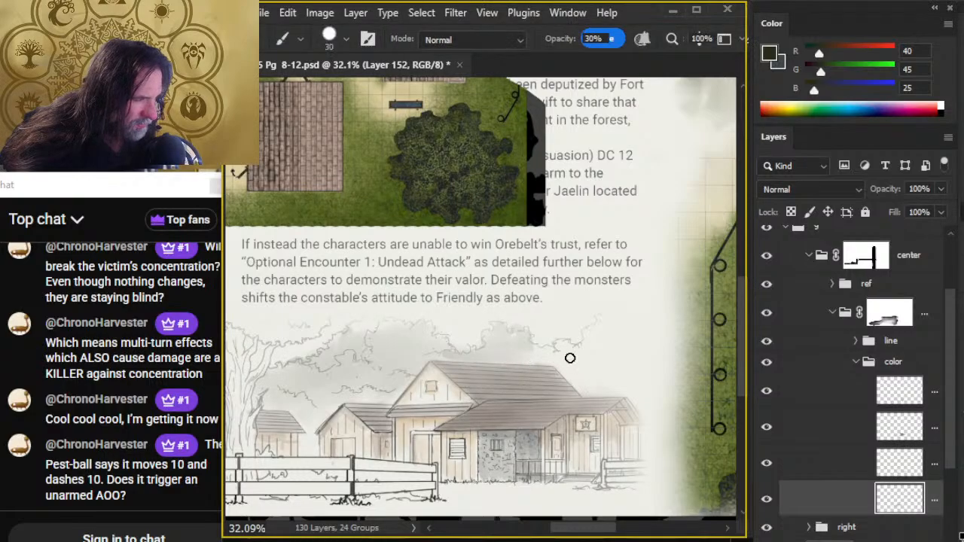
mouse_move(548, 363)
left_mouse_down()
mouse_move(574, 383)
mouse_move(563, 371)
mouse_move(580, 370)
mouse_move(582, 350)
mouse_move(592, 354)
mouse_move(577, 366)
mouse_move(602, 335)
mouse_move(600, 382)
mouse_move(620, 355)
mouse_move(634, 357)
mouse_move(605, 375)
left_mouse_up()
key("r")
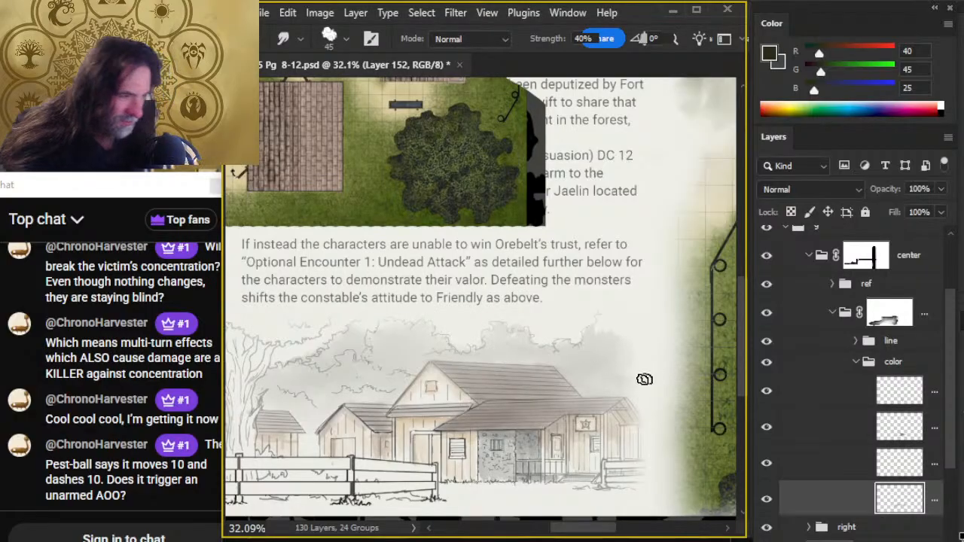
- Paint the bushes and ground around the fence's faded left end dark green and blend them with Smudge size 80
key("z")
left_click(606, 452, "alt")
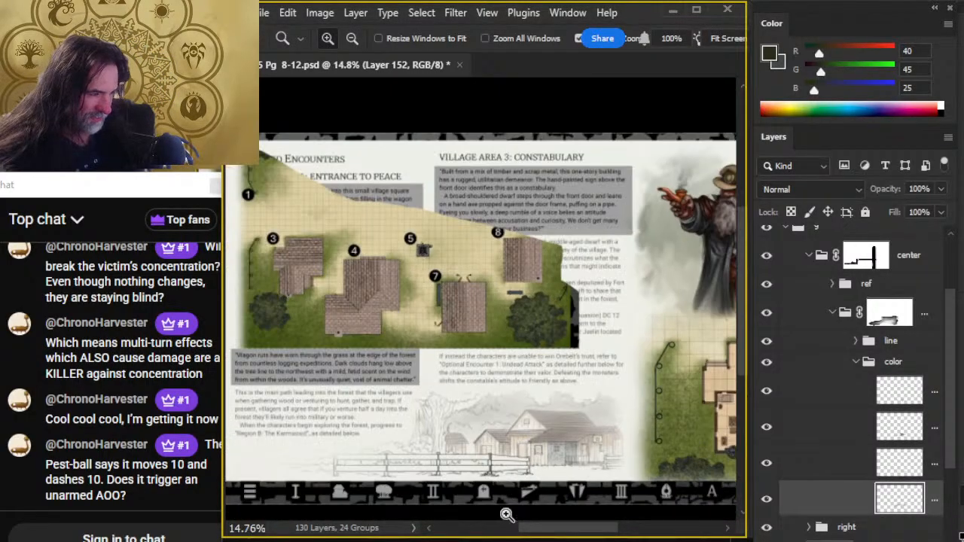
left_click(350, 501)
key("b")
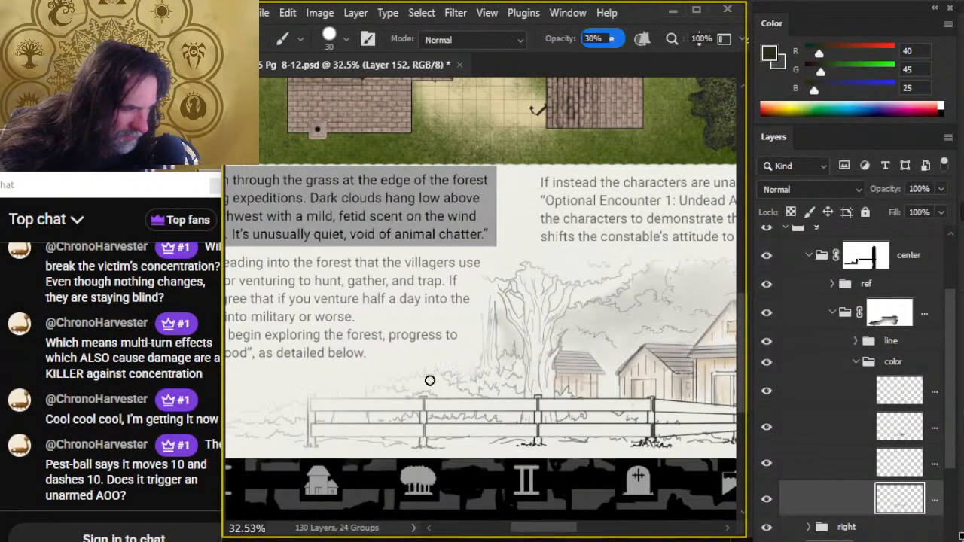
mouse_move(430, 381)
left_mouse_down()
mouse_move(379, 401)
mouse_move(426, 374)
mouse_move(392, 414)
mouse_move(435, 383)
mouse_move(424, 400)
mouse_move(456, 388)
mouse_move(437, 420)
mouse_move(483, 374)
mouse_move(470, 406)
mouse_move(500, 360)
mouse_move(511, 366)
mouse_move(487, 406)
mouse_move(515, 366)
mouse_move(515, 389)
mouse_move(499, 411)
mouse_move(519, 402)
mouse_move(488, 406)
mouse_move(519, 392)
mouse_move(489, 398)
mouse_move(482, 413)
mouse_move(353, 409)
mouse_move(378, 406)
left_mouse_up()
key("r")
left_click_drag(356, 448, 490, 432)
key("b")
mouse_move(479, 391)
left_mouse_down()
mouse_move(428, 407)
mouse_move(482, 400)
mouse_move(428, 394)
mouse_move(382, 414)
left_mouse_up()
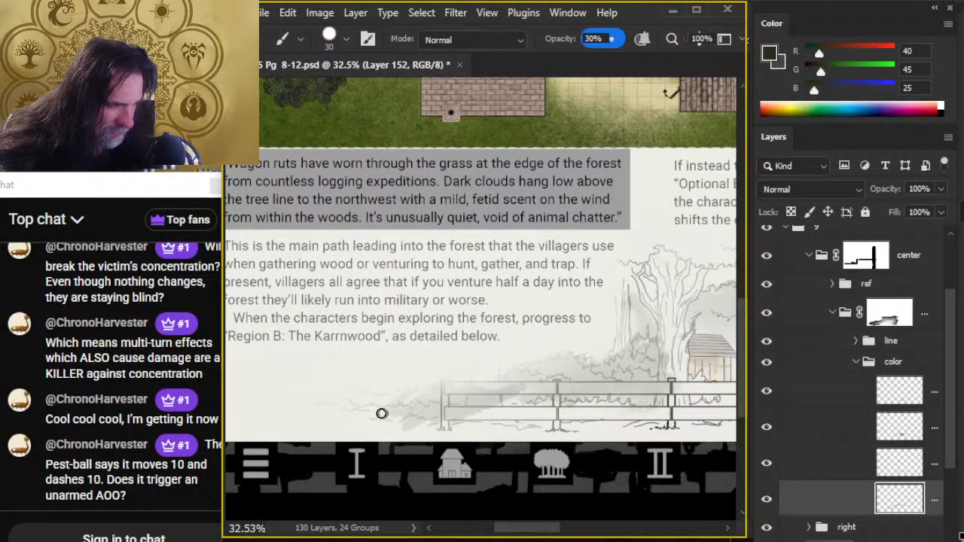
key("r")
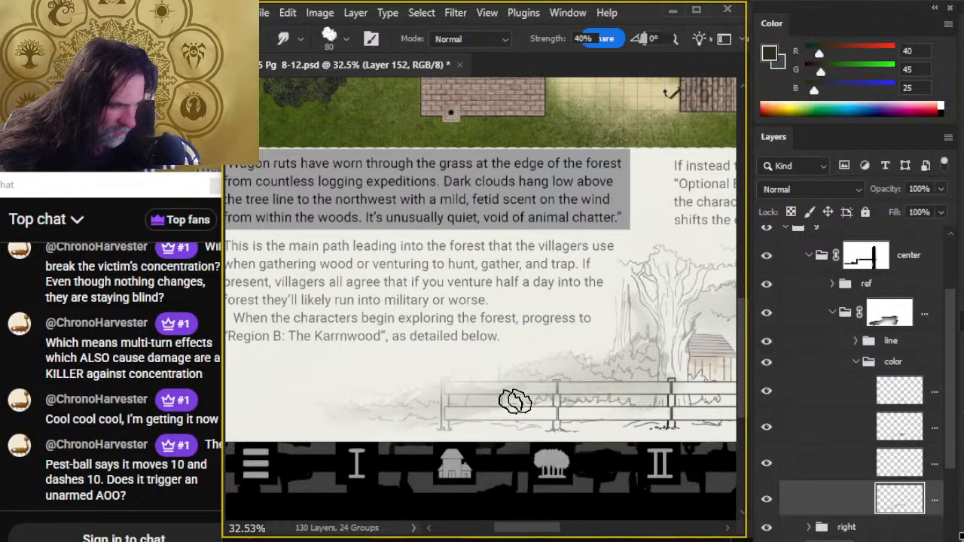
mouse_move(515, 402)
left_mouse_down()
mouse_move(536, 405)
mouse_move(493, 397)
mouse_move(518, 415)
left_mouse_up()
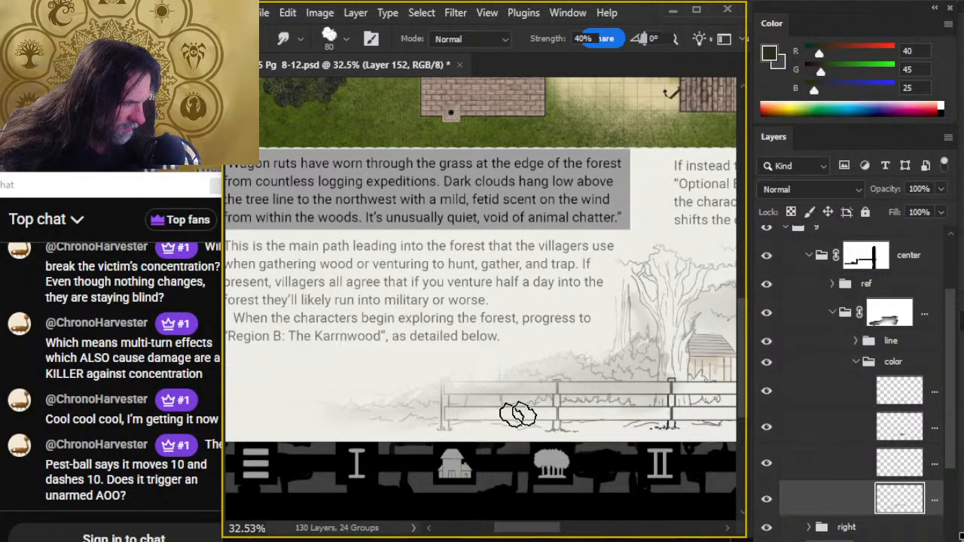
mouse_move(597, 427)
left_mouse_down()
mouse_move(446, 408)
mouse_move(438, 396)
mouse_move(499, 393)
mouse_move(538, 377)
mouse_move(441, 395)
mouse_move(451, 396)
mouse_move(438, 383)
mouse_move(561, 384)
mouse_move(561, 403)
mouse_move(545, 400)
mouse_move(566, 382)
mouse_move(559, 398)
mouse_move(606, 392)
mouse_move(561, 397)
mouse_move(667, 409)
left_mouse_up()
- Extend the dark green behind the fence towards the large tree's base and blend it with Smudge size 100
key("b")
key("r")
key("b")
key("r")
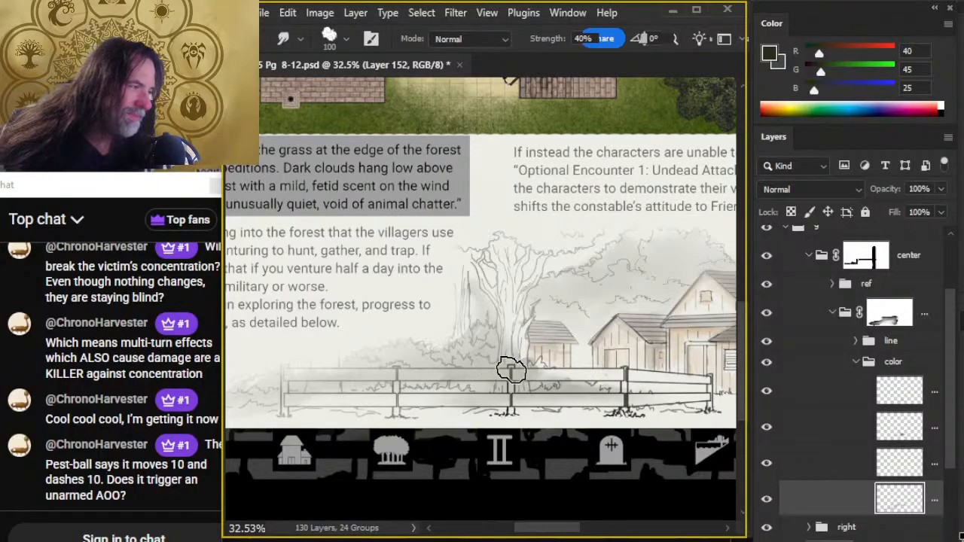
- Shade the large tree's crown and trunk dark green, blend with Smudge sizes 80 and 50, and clean up with a size 9 Eraser
key("bracketleft")
key("bracketleft")
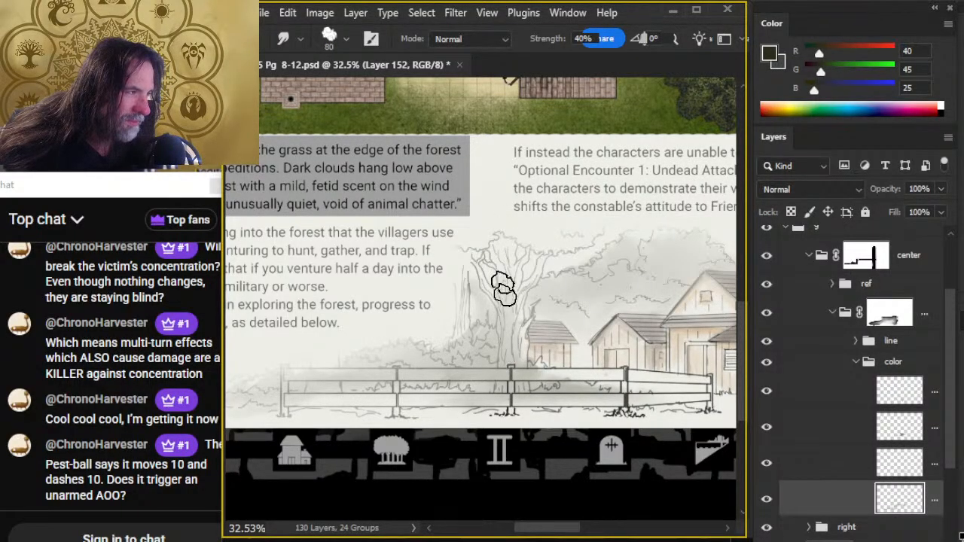
key("b")
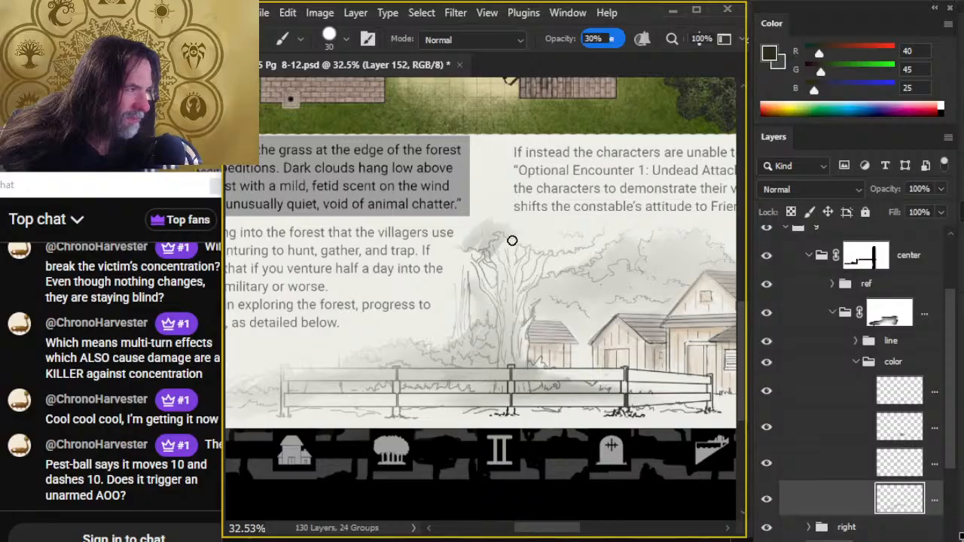
mouse_move(512, 240)
left_mouse_down()
mouse_move(552, 236)
mouse_move(582, 240)
left_mouse_up()
key("r")
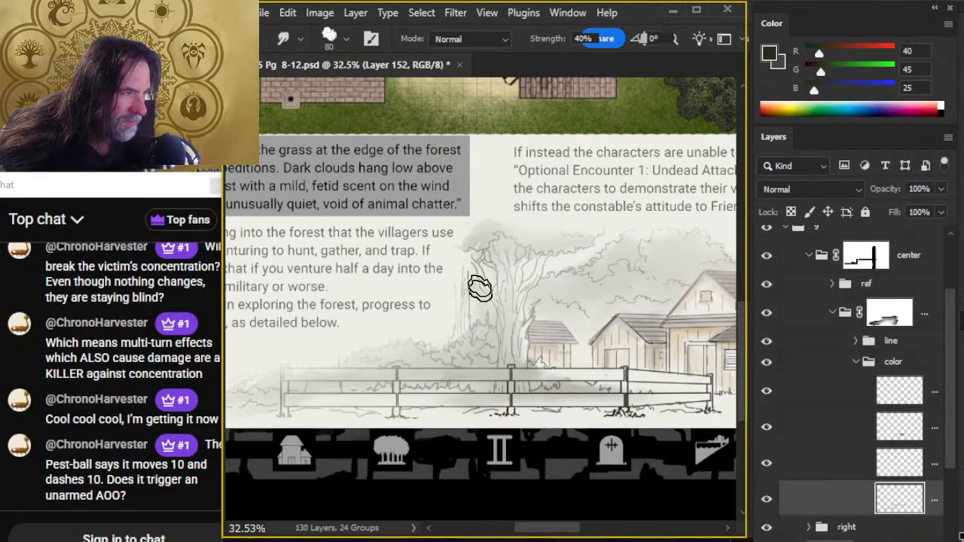
key("bracketleft")
key("bracketleft")
key("bracketleft")
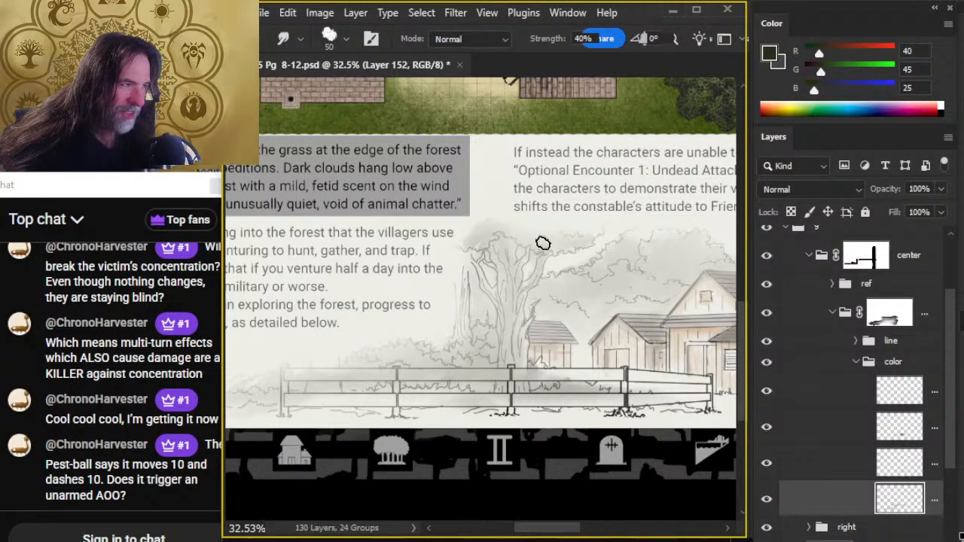
key("b")
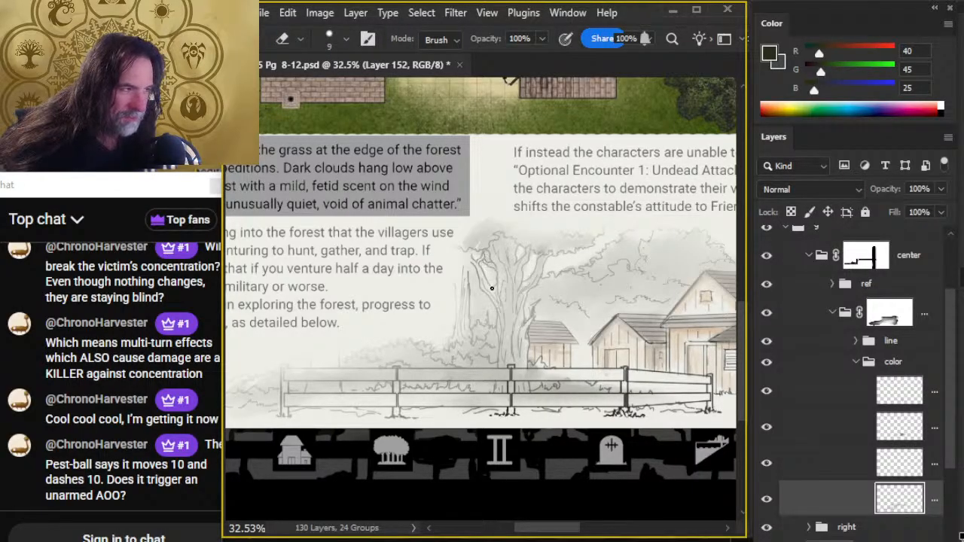
key("r")
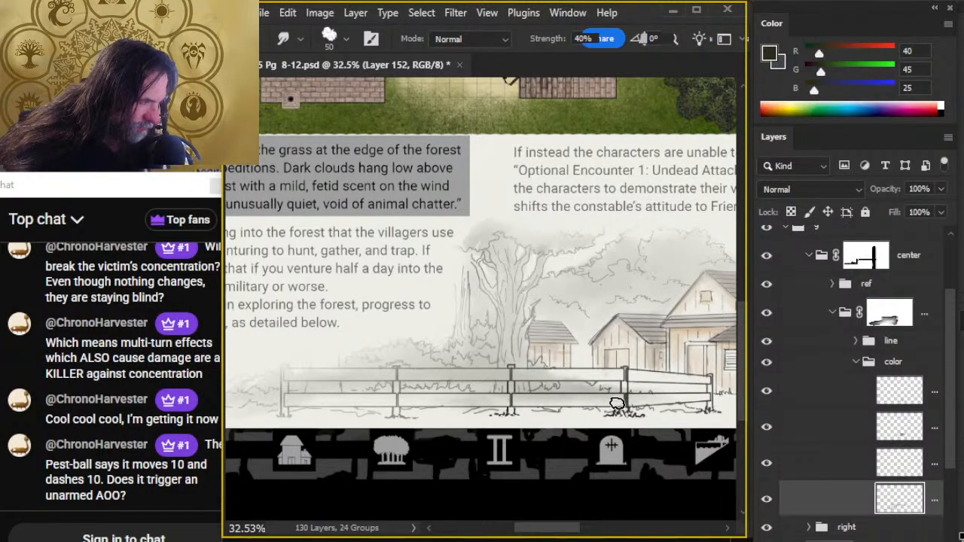
- Erase the green covering the long fence's upper and lower rails, reducing the Eraser from size 35 to 25
key("e")
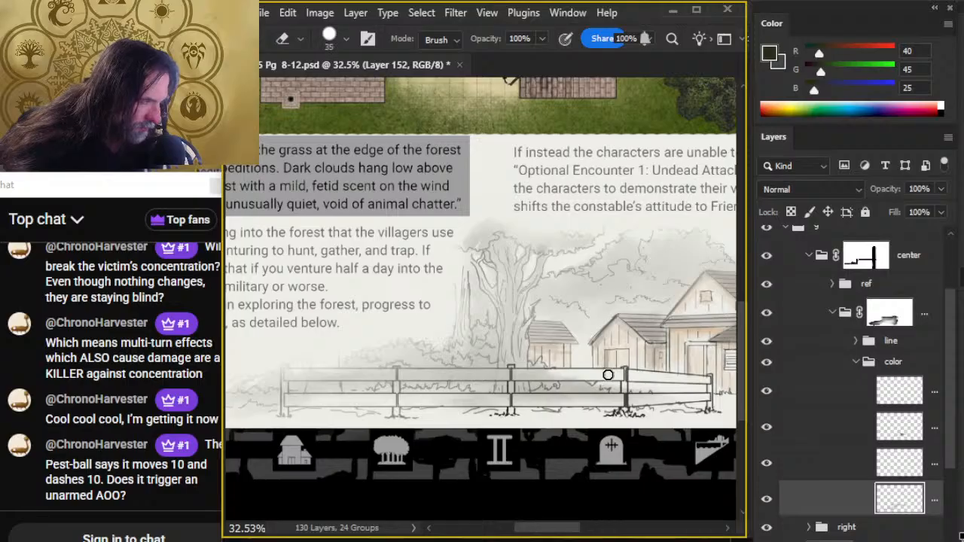
left_click_drag(570, 373, 513, 374)
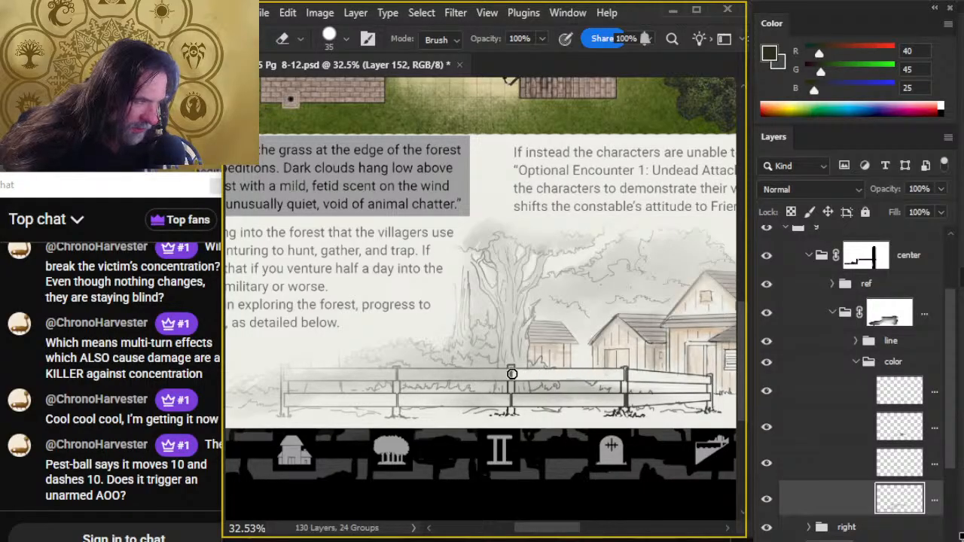
left_click_drag(509, 400, 634, 403)
key("bracketleft")
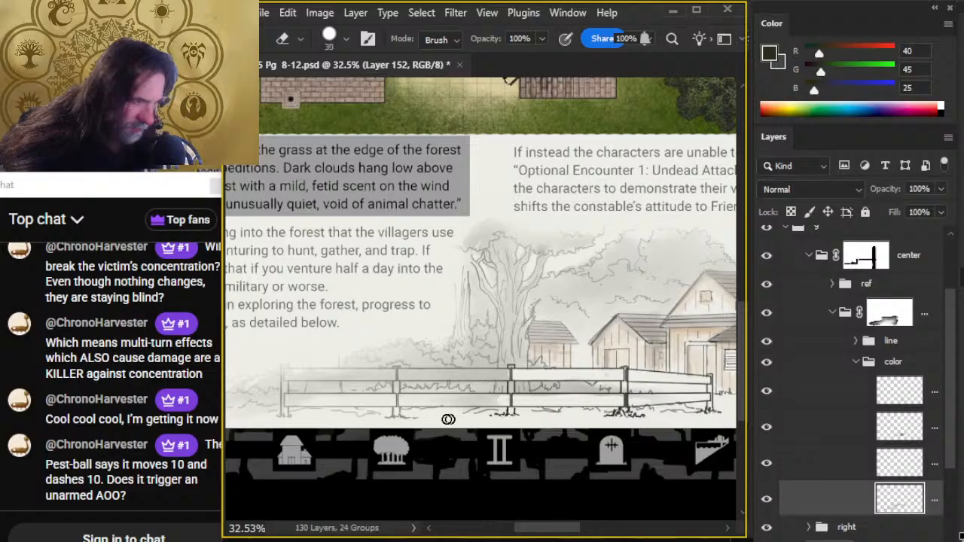
left_click_drag(439, 402, 505, 401)
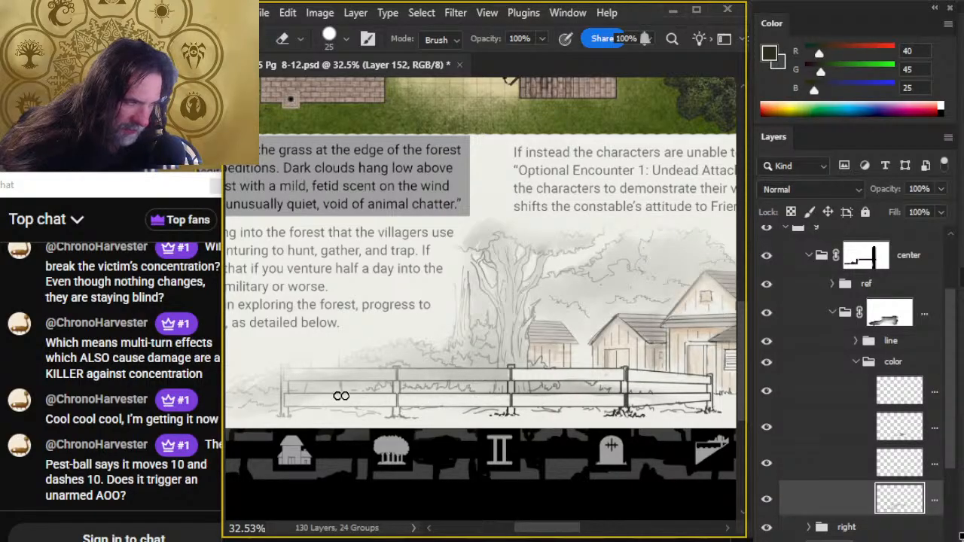
left_click_drag(409, 375, 503, 375)
mouse_move(391, 379)
left_mouse_down()
mouse_move(286, 374)
mouse_move(357, 395)
mouse_move(284, 399)
left_mouse_up()
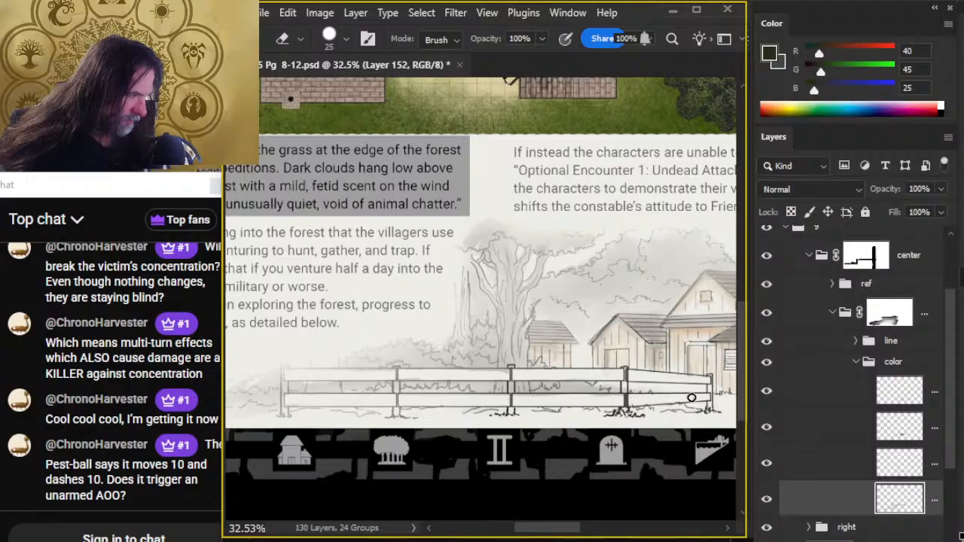
- Erase the green from the short fence at the building's right end with a size 15 Eraser
key("z")
mouse_move(649, 465)
left_mouse_down()
mouse_move(628, 475)
mouse_move(467, 465)
left_mouse_up()
key("space")
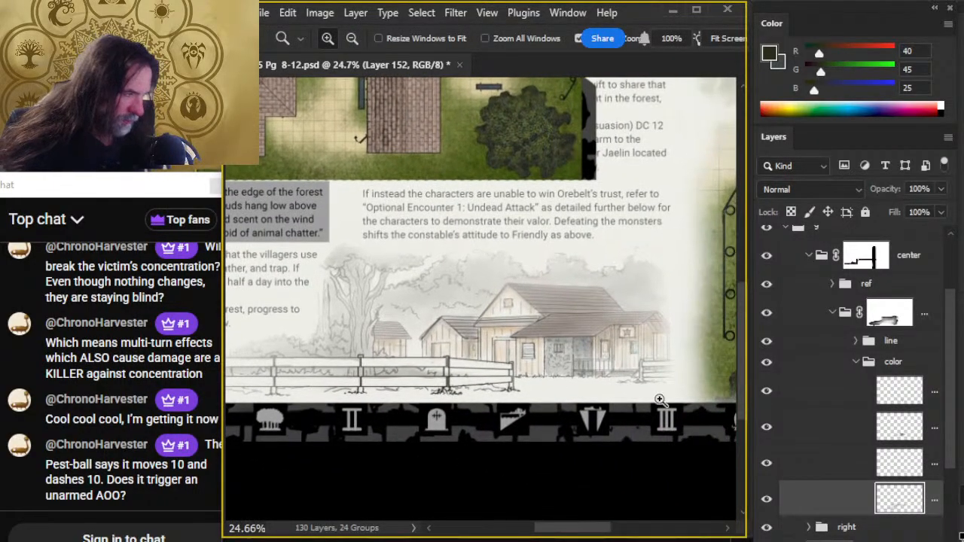
key("e")
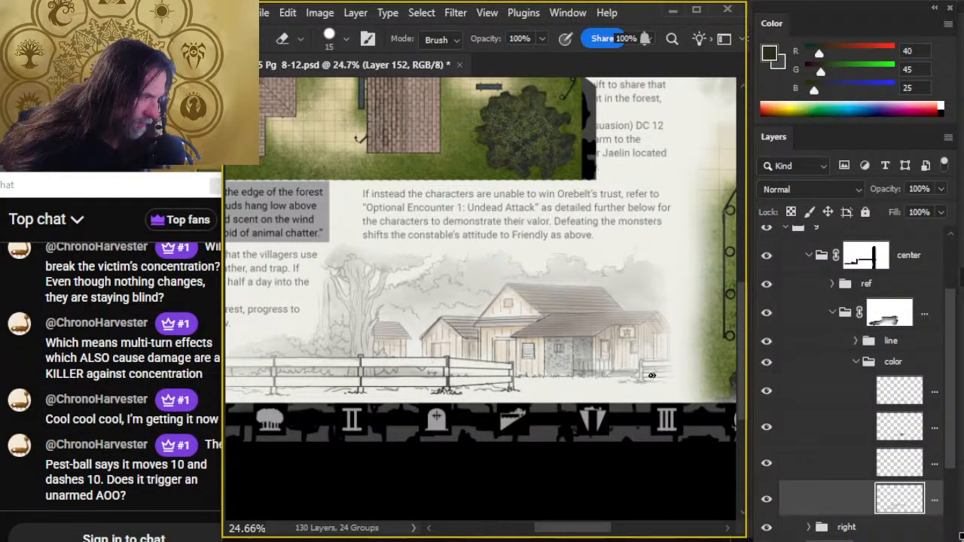
- Sample dark gray (47, 47, 45) from the fence line on the map beside the illustration
key("z")
left_click_drag(532, 469, 475, 469)
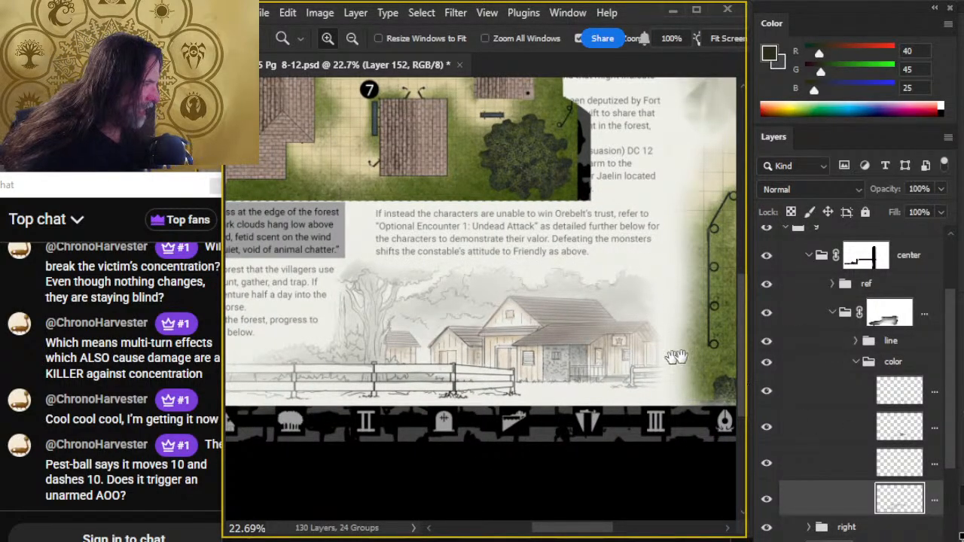
left_click_drag(675, 355, 554, 368)
left_click_drag(589, 271, 598, 298)
key("b")
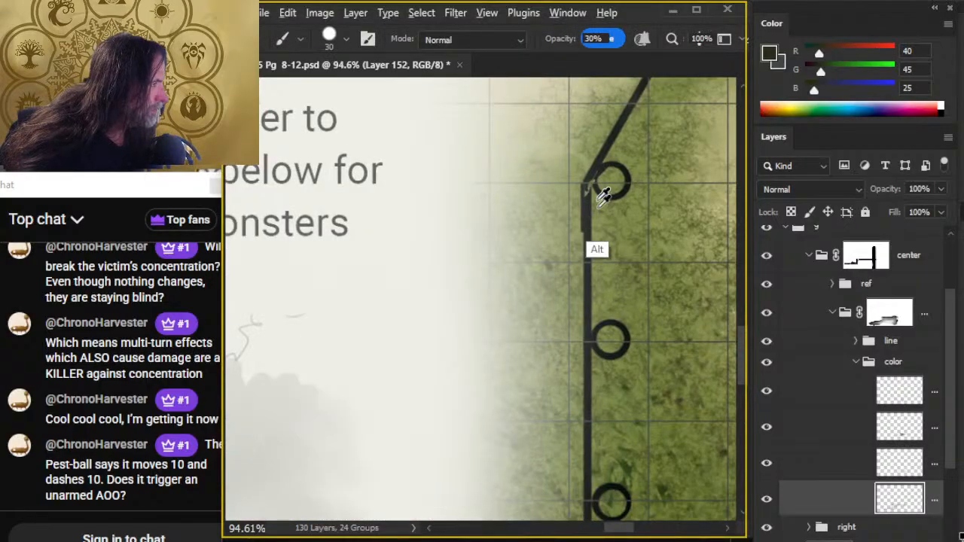
left_click_drag(592, 226, 585, 225)
- Create a new layer and move it to the top of the color group
key("z")
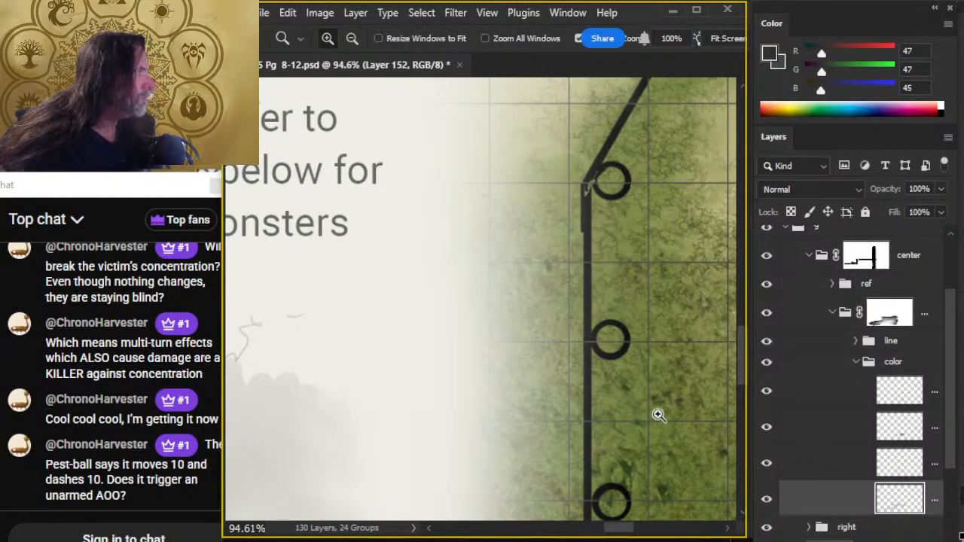
left_click_drag(655, 412, 445, 382)
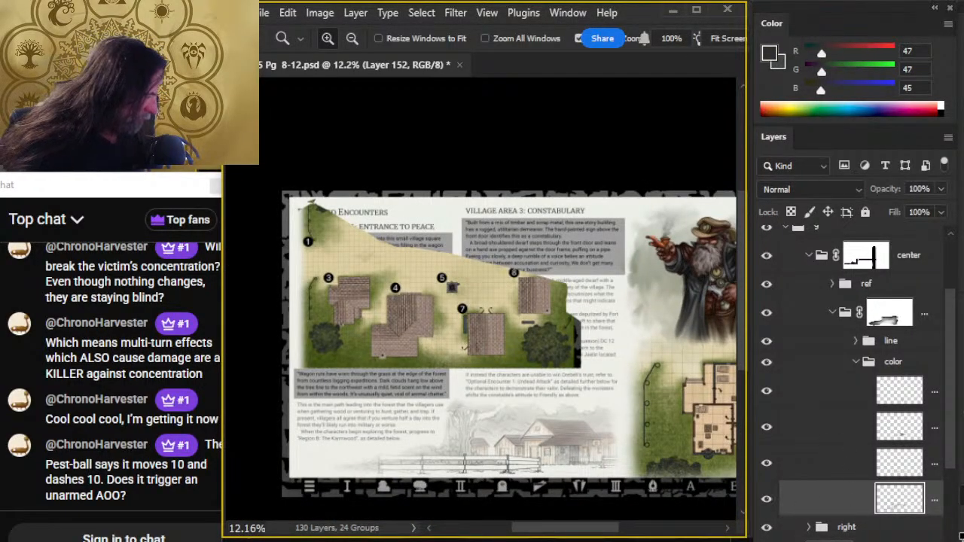
key("ctrl+alt+shift+n")
left_click_drag(449, 465, 484, 419)
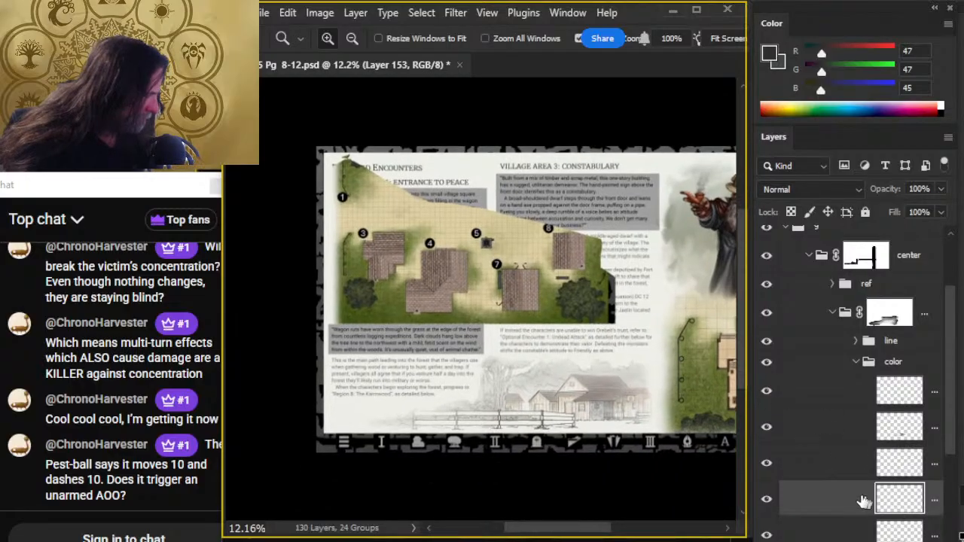
left_click_drag(835, 495, 847, 381)
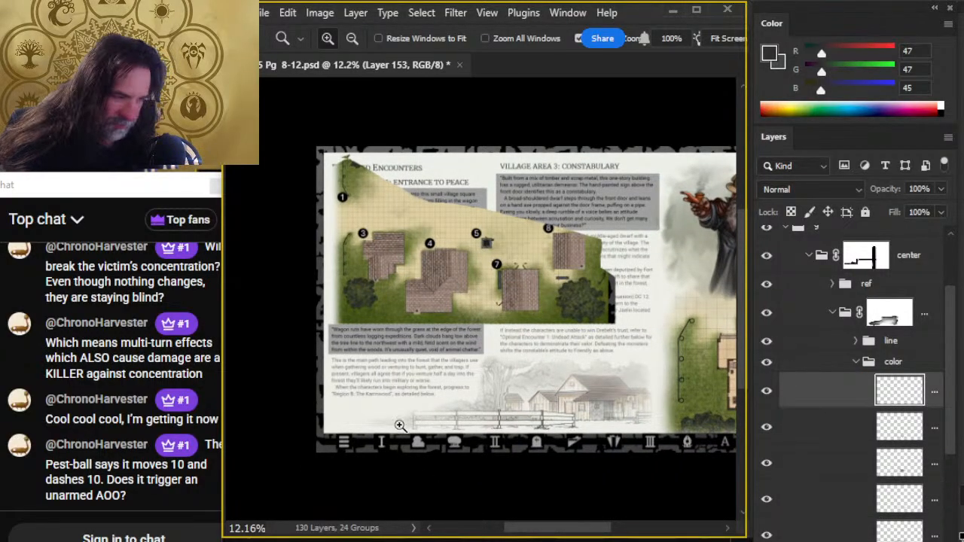
- Paint the long fence's upper rail dark gray in its first section at 30% opacity and blend it along the rail with a size 70 Smudge brush
left_click_drag(398, 424, 435, 450)
key("b")
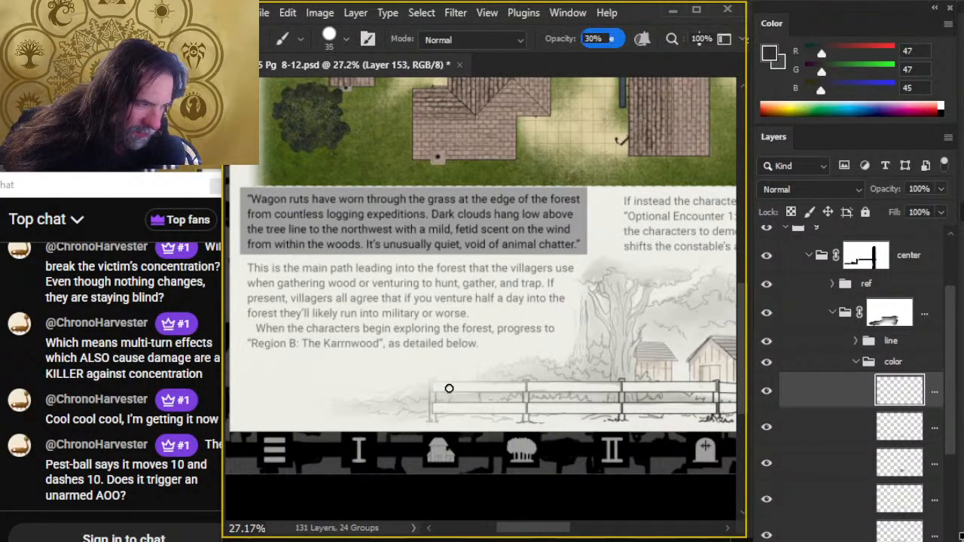
left_click_drag(454, 385, 518, 388)
key("r")
key("bracketleft")
key("bracketleft")
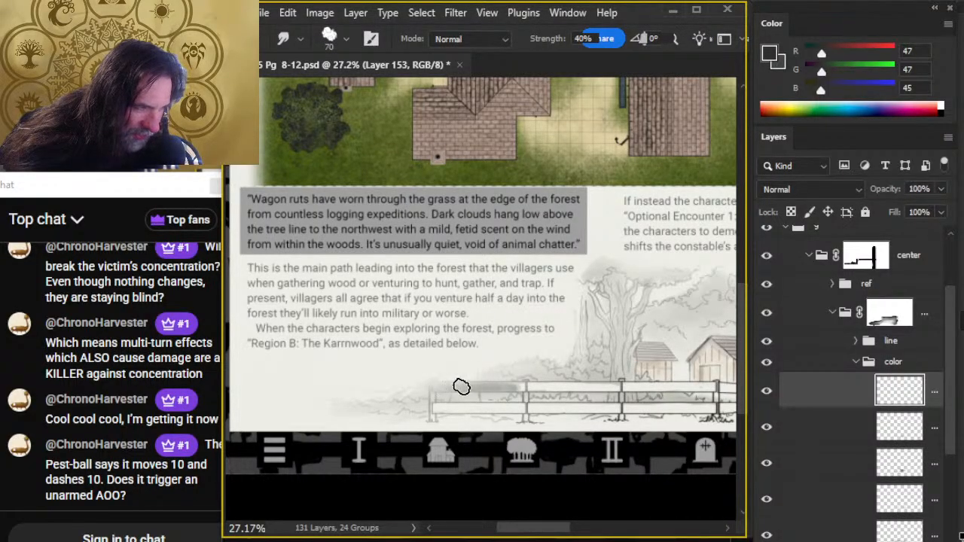
left_click_drag(510, 390, 564, 387)
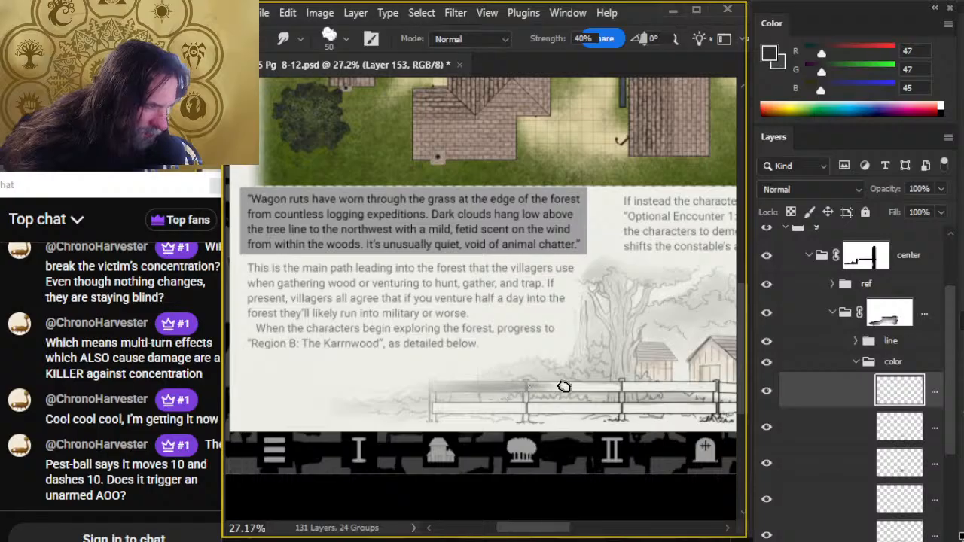
key("bracketright")
key("bracketright")
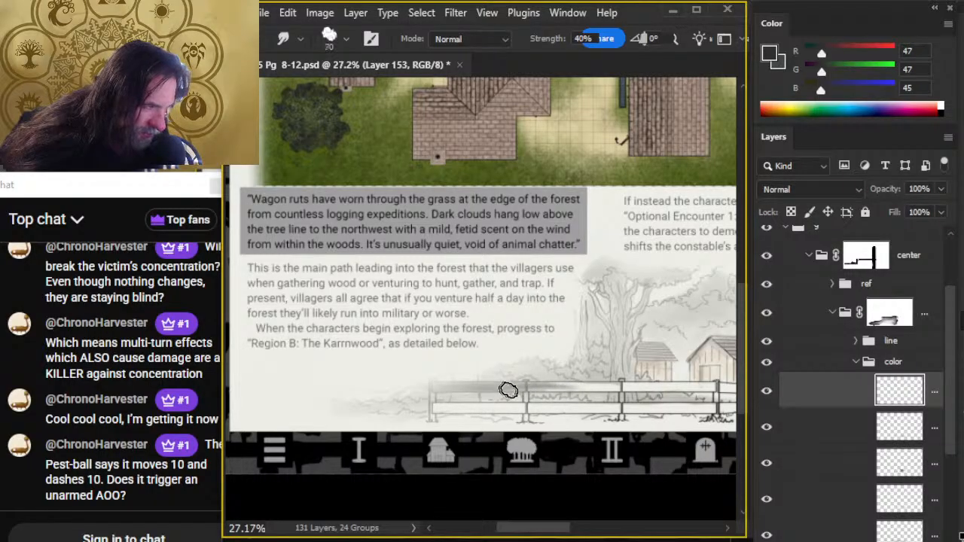
left_click_drag(512, 390, 598, 389)
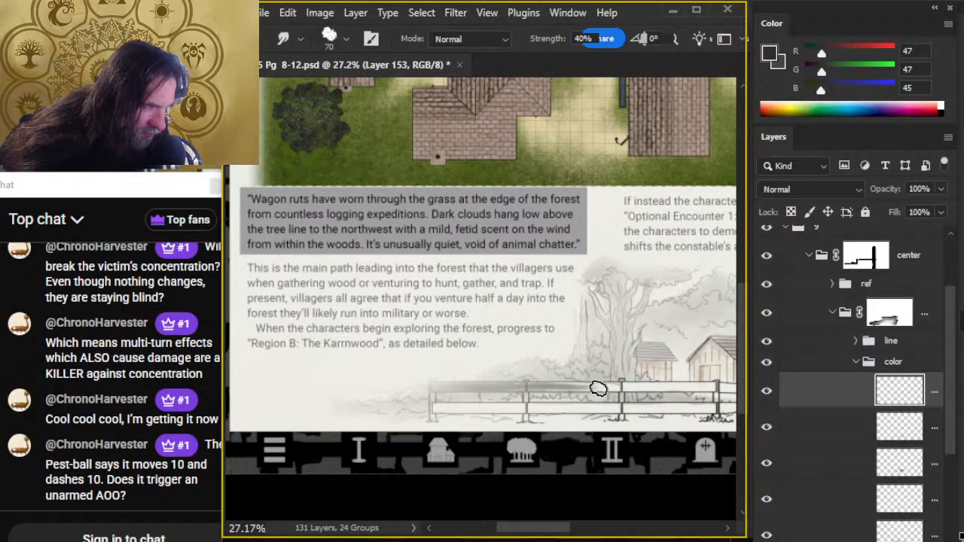
- Shade the second section of the long fence's upper rail with a size 30 brush at 30% opacity, smudge it and clean its edges
key("b")
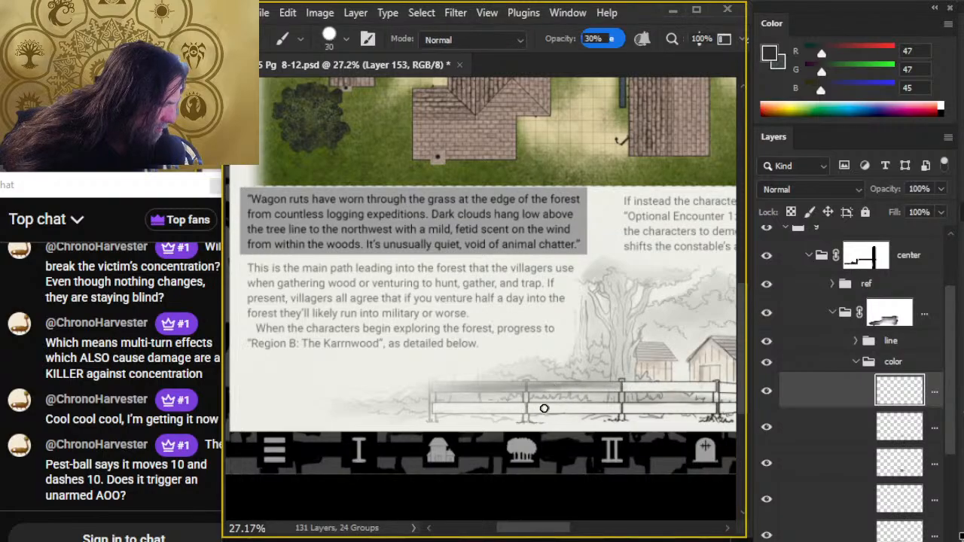
left_click_drag(530, 392, 607, 384)
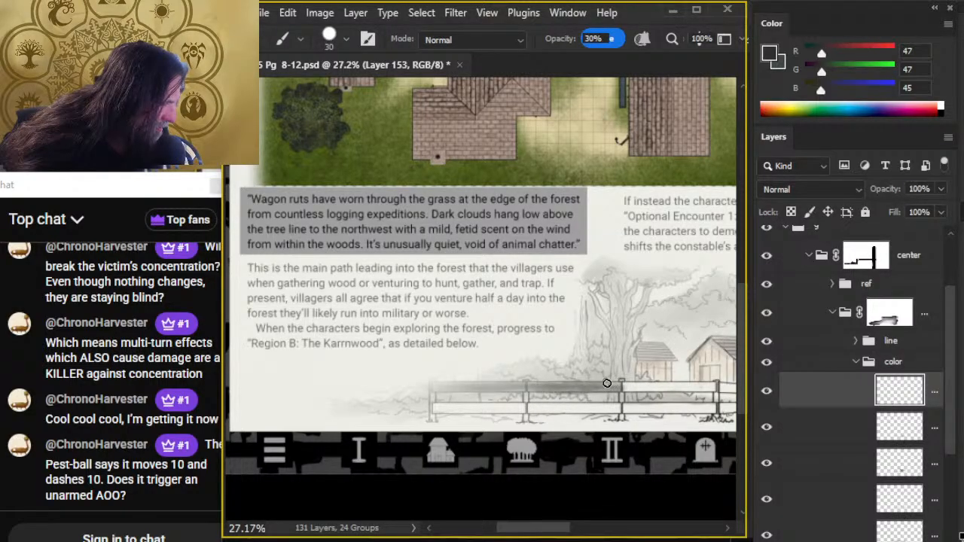
key("r")
left_click_drag(525, 389, 616, 386)
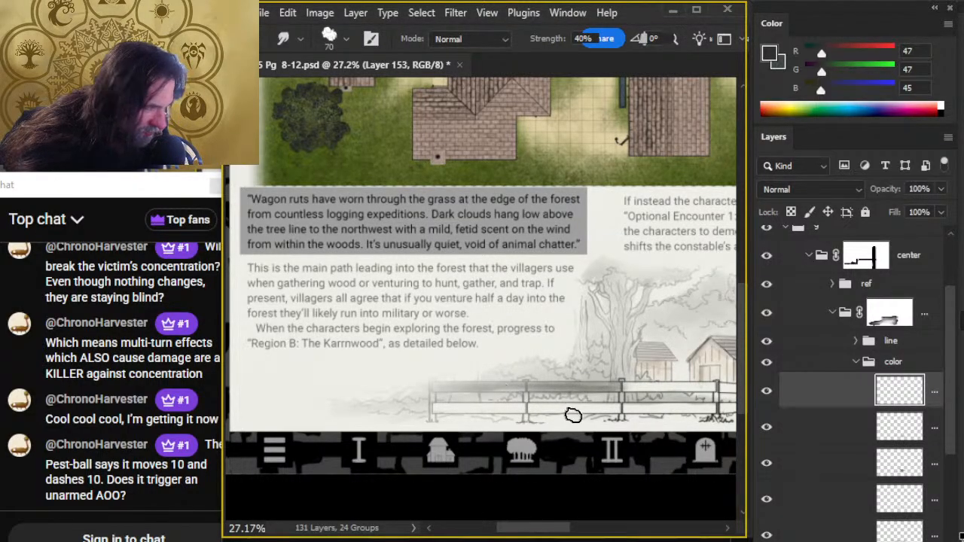
key("e")
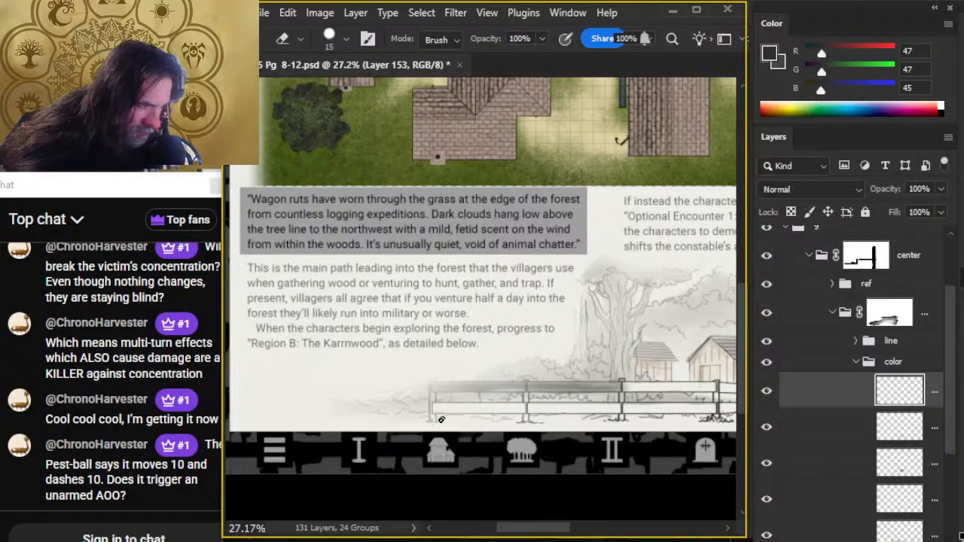
- Paint the long fence's lower rail dark gray across the first two sections and smudge the shading along it
key("b")
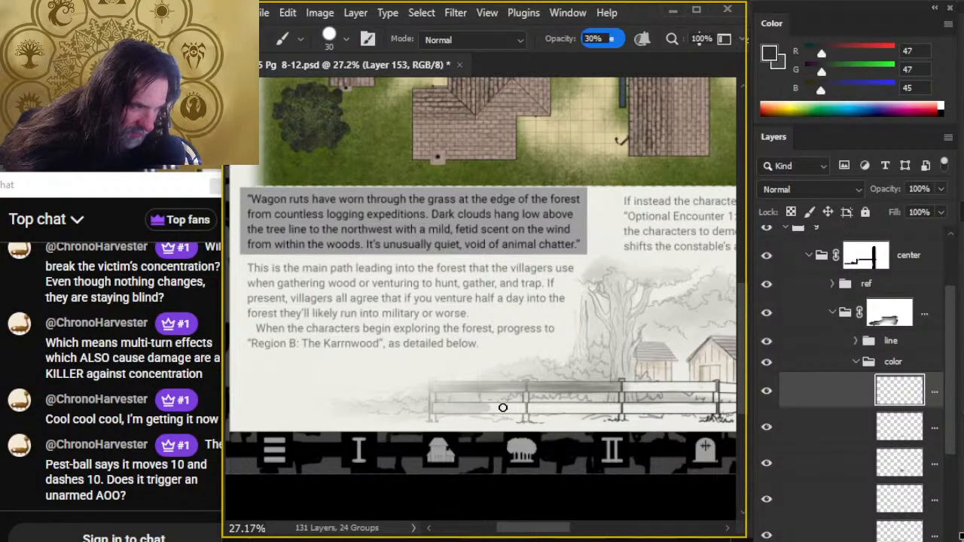
mouse_move(503, 408)
left_mouse_down()
mouse_move(461, 410)
mouse_move(532, 409)
mouse_move(443, 411)
mouse_move(615, 409)
left_mouse_up()
key("r")
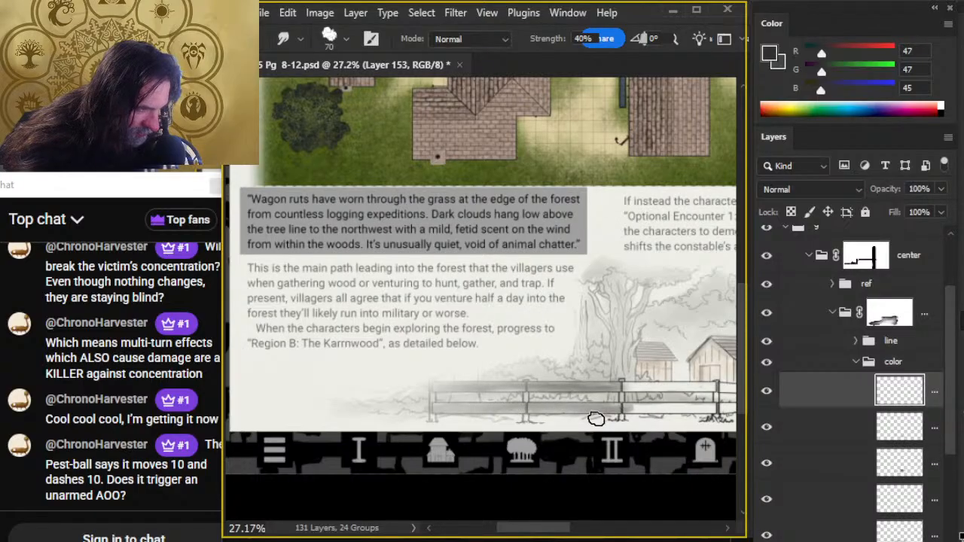
key("e")
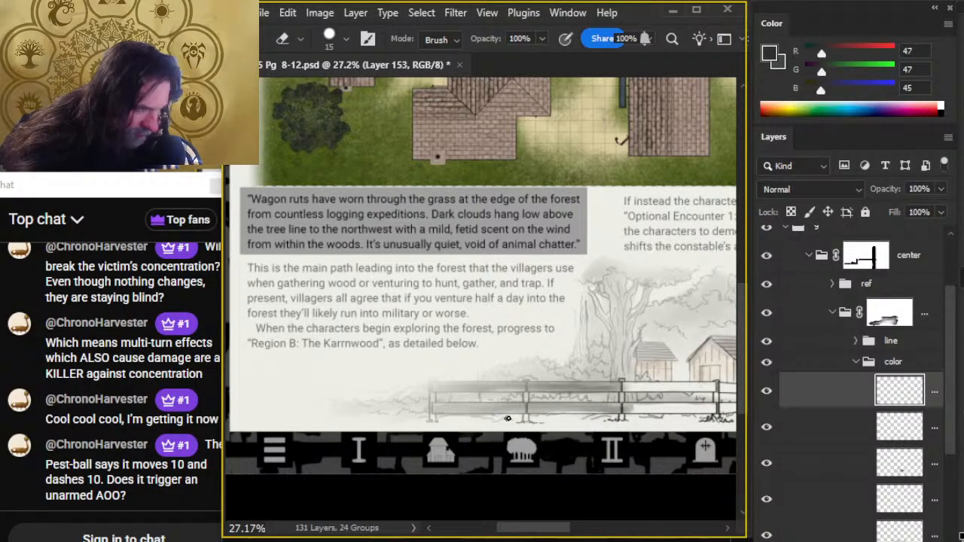
key("r")
mouse_move(564, 411)
left_mouse_down()
mouse_move(537, 412)
mouse_move(632, 409)
left_mouse_up()
key("e")
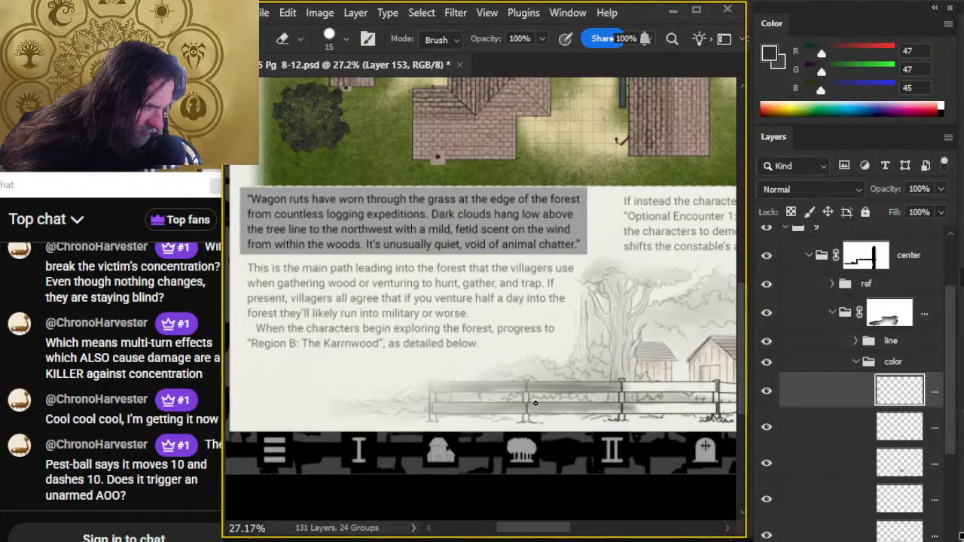
- Refine the gray shading on the fence's first two sections, alternating a size 70 Smudge at 40% strength with a size 15 Eraser on overspill
left_click_drag(628, 466, 503, 444)
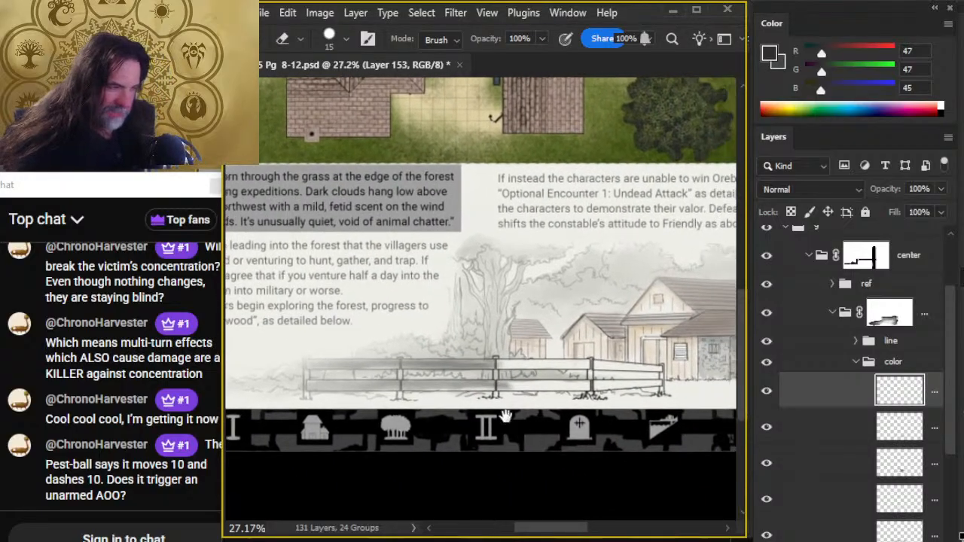
key("r")
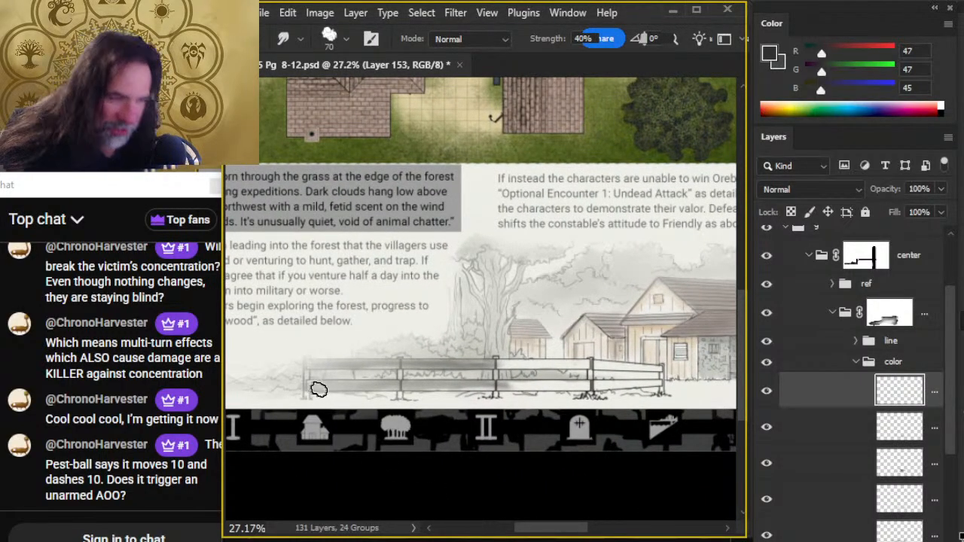
key("e")
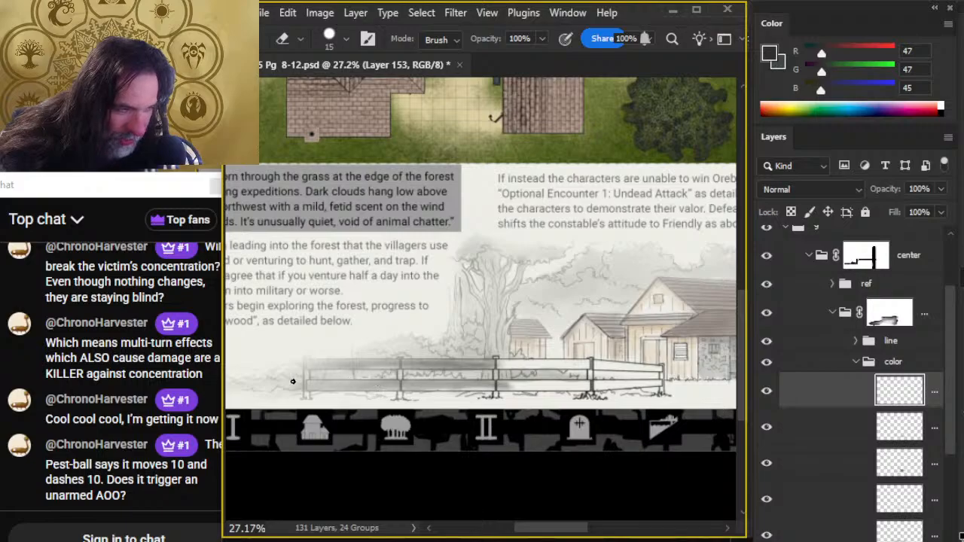
key("r")
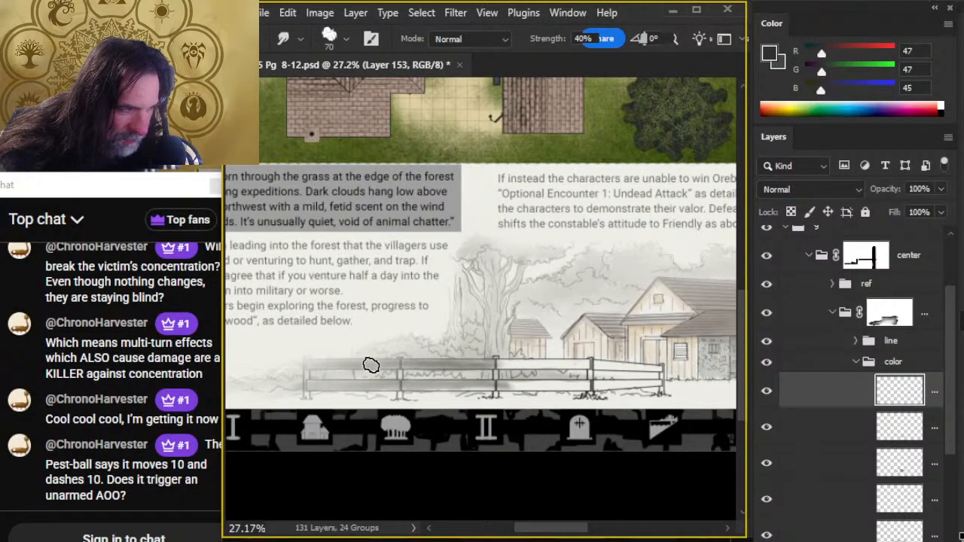
key("e")
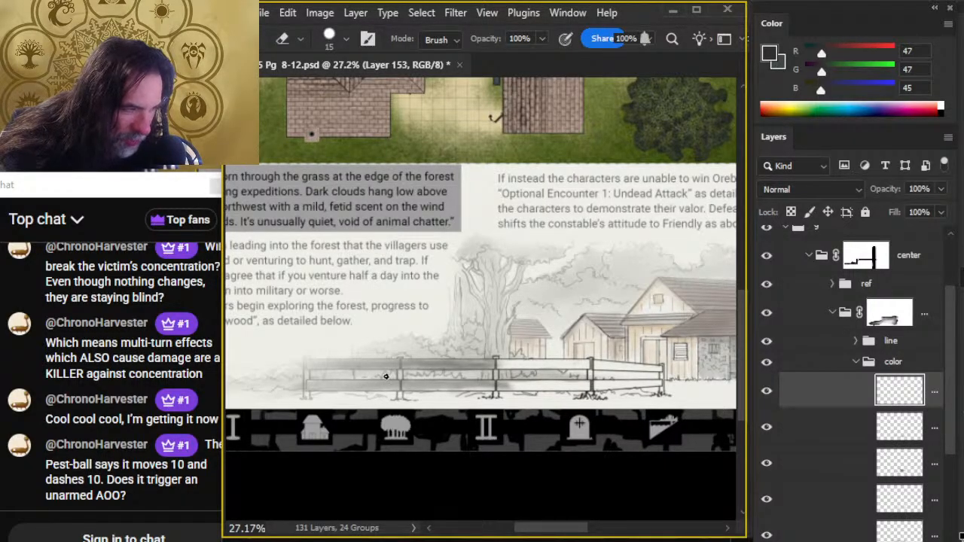
left_click_drag(385, 376, 321, 380)
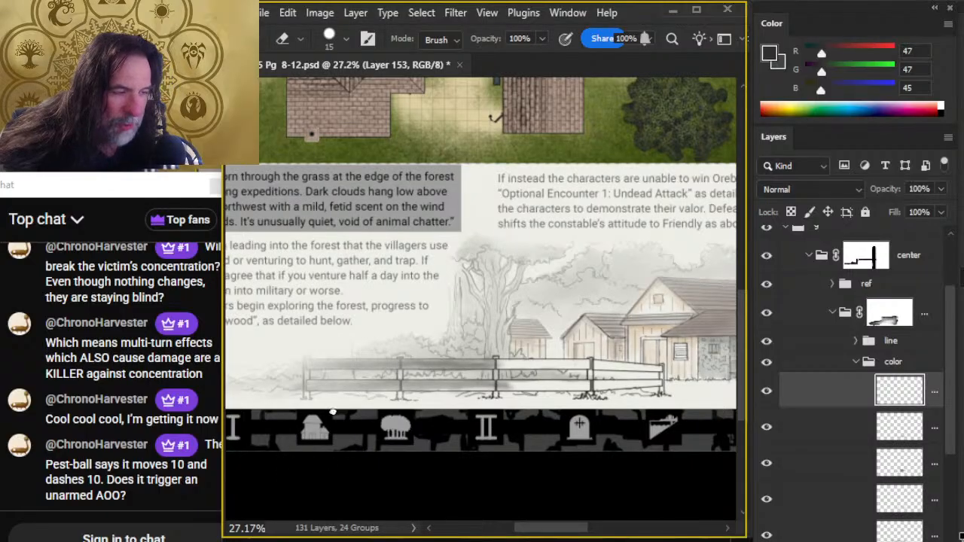
key("r")
key("e")
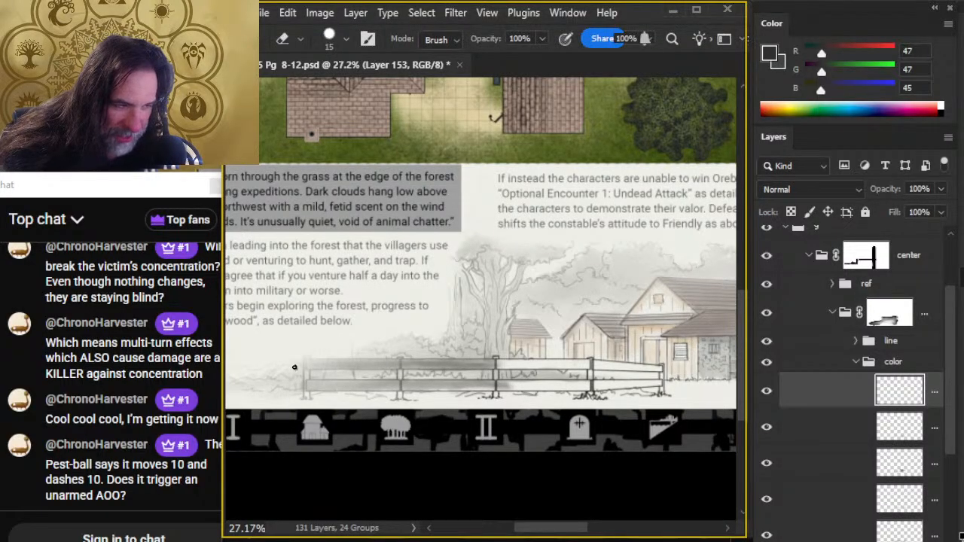
key("r")
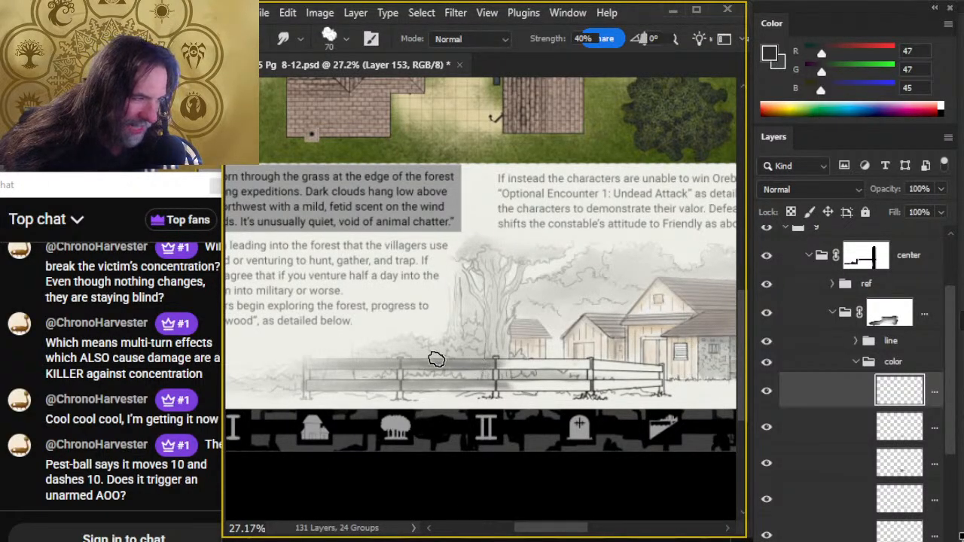
key("e")
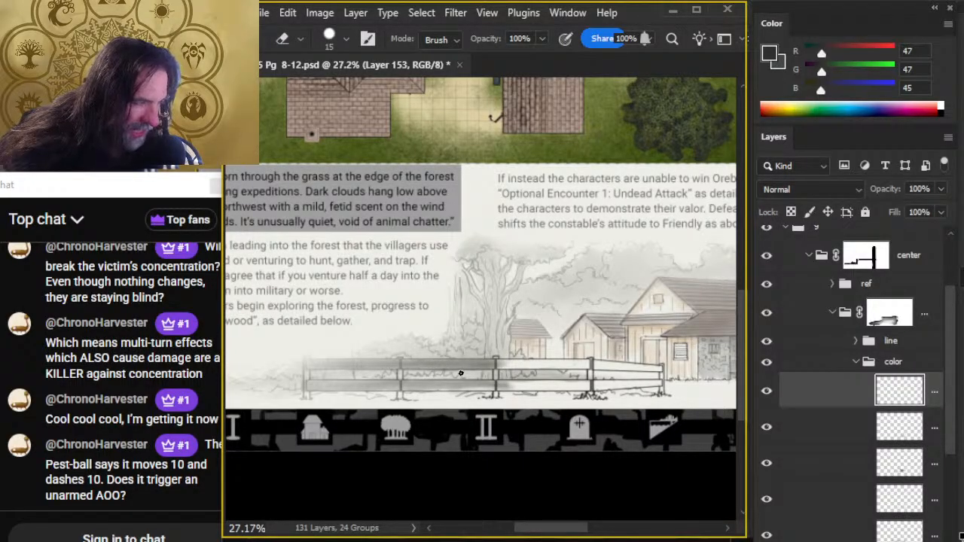
key("r")
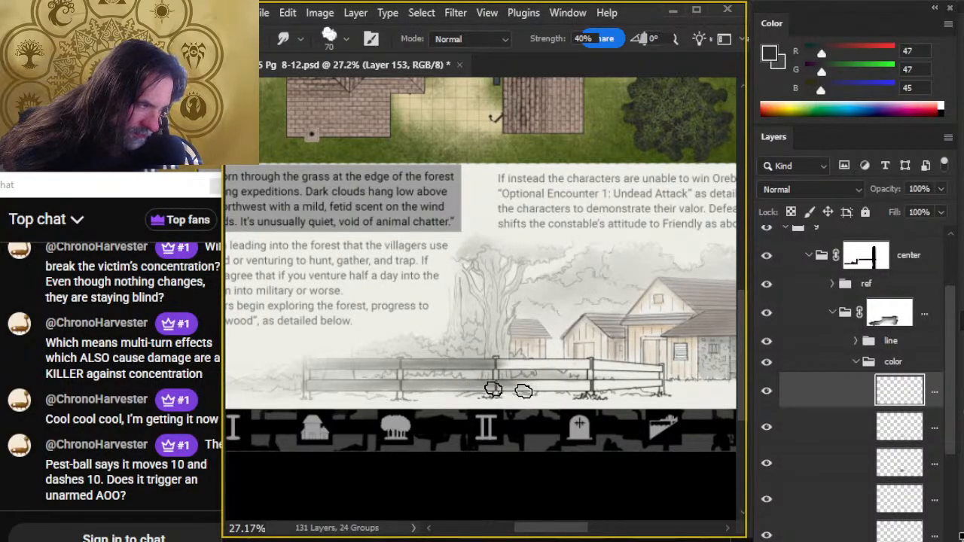
key("e")
key("r")
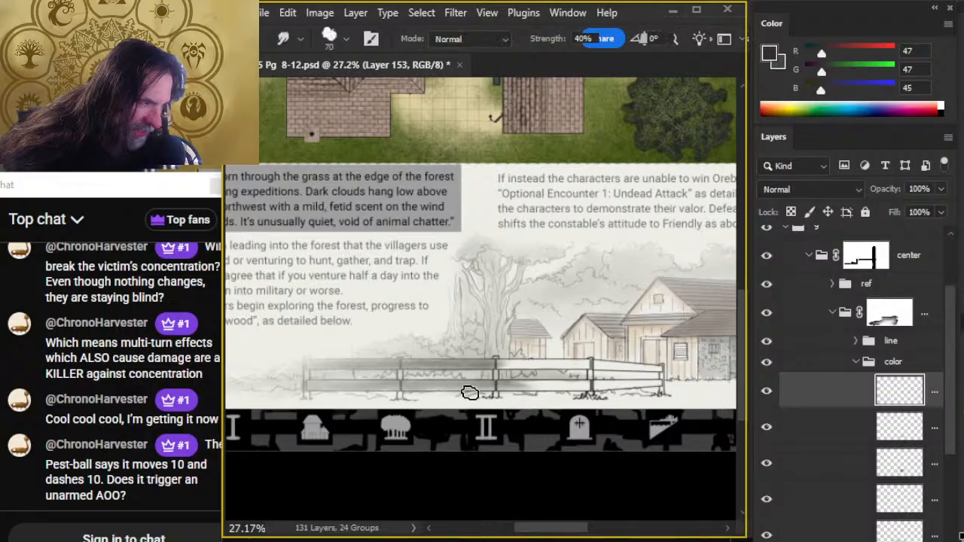
key("e")
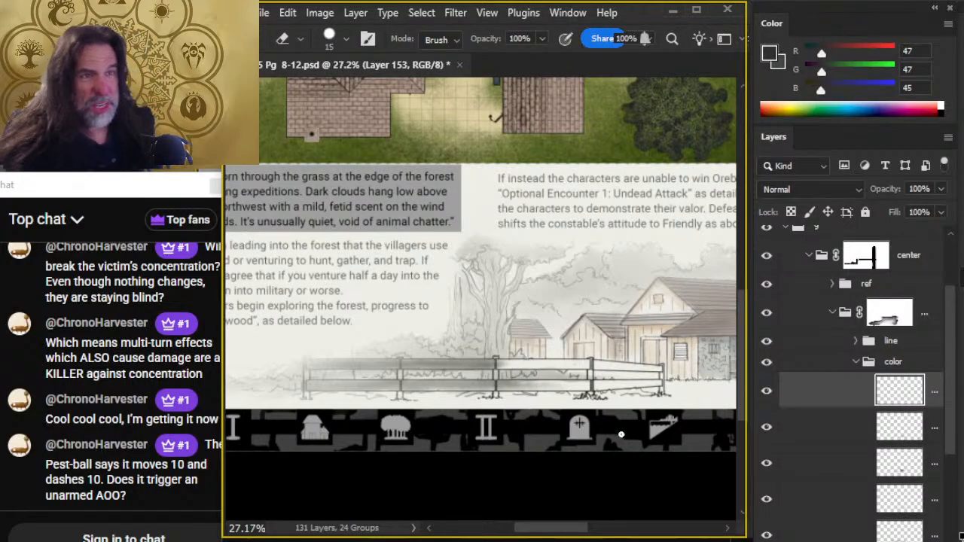
- Paint the third section of the long fence's upper rail dark gray, blend it with a size 50 Smudge brush and erase overspill
key("b")
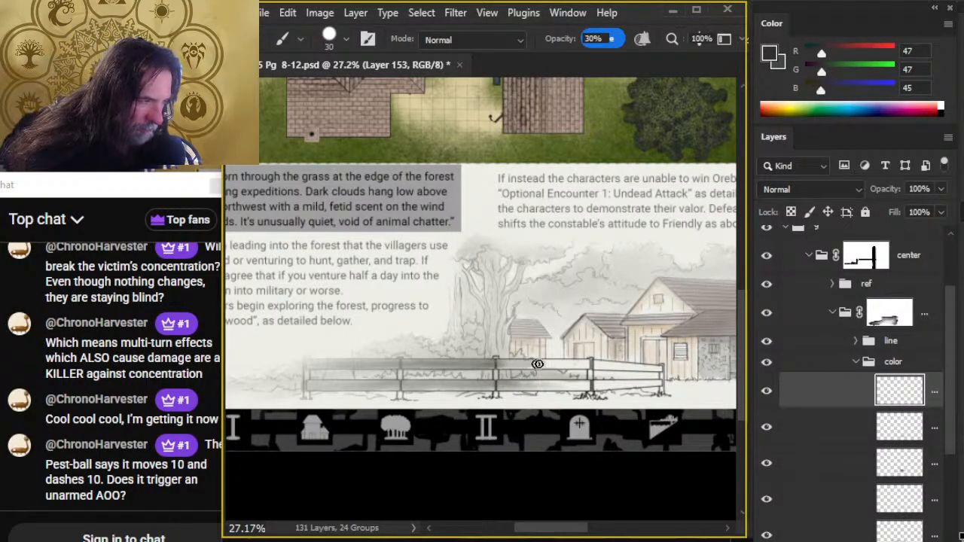
mouse_move(536, 364)
left_mouse_down()
mouse_move(491, 364)
mouse_move(590, 366)
mouse_move(493, 365)
mouse_move(578, 368)
mouse_move(497, 363)
mouse_move(525, 361)
left_mouse_up()
key("r")
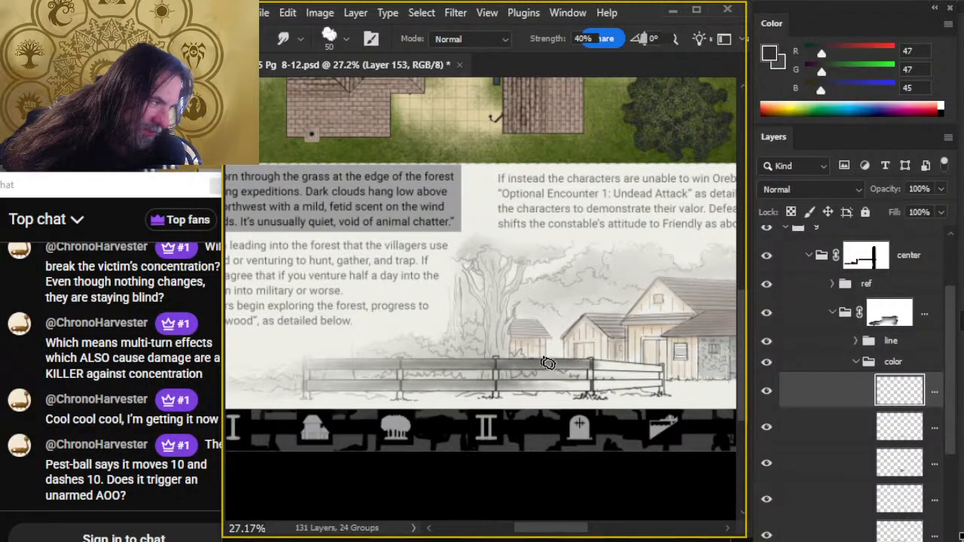
key("e")
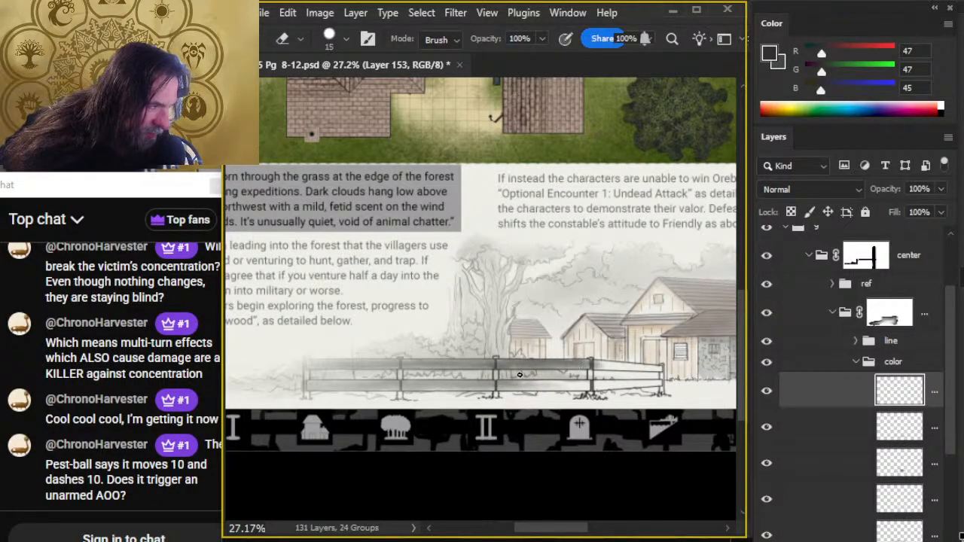
- Shade the third section of the long fence's lower rail with a size 30 brush at 30% opacity, then smudge and clean it
key("r")
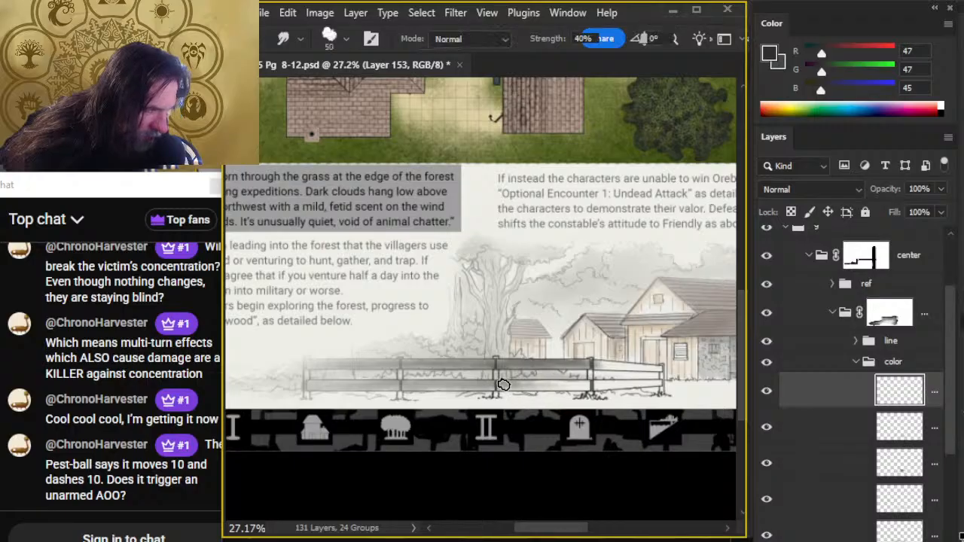
key("b")
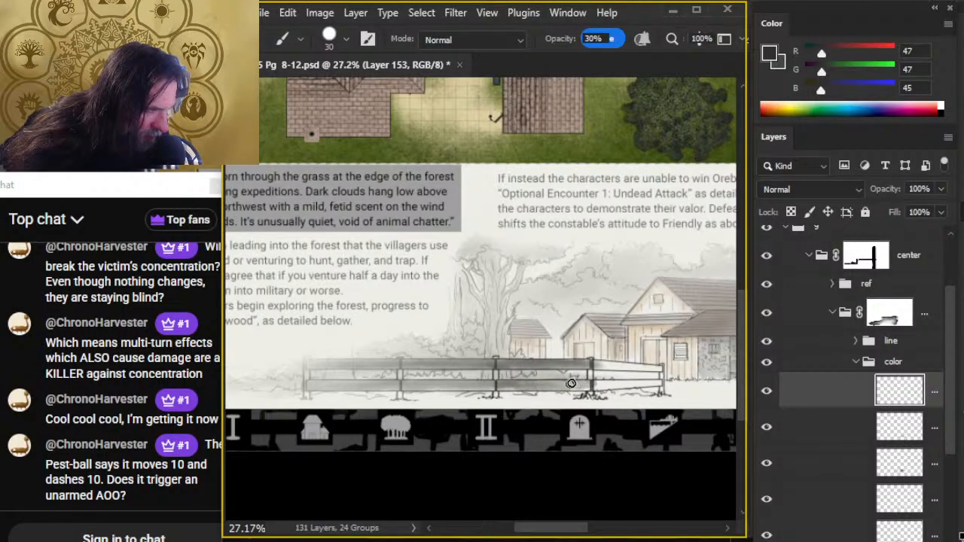
left_click_drag(571, 384, 512, 389)
key("r")
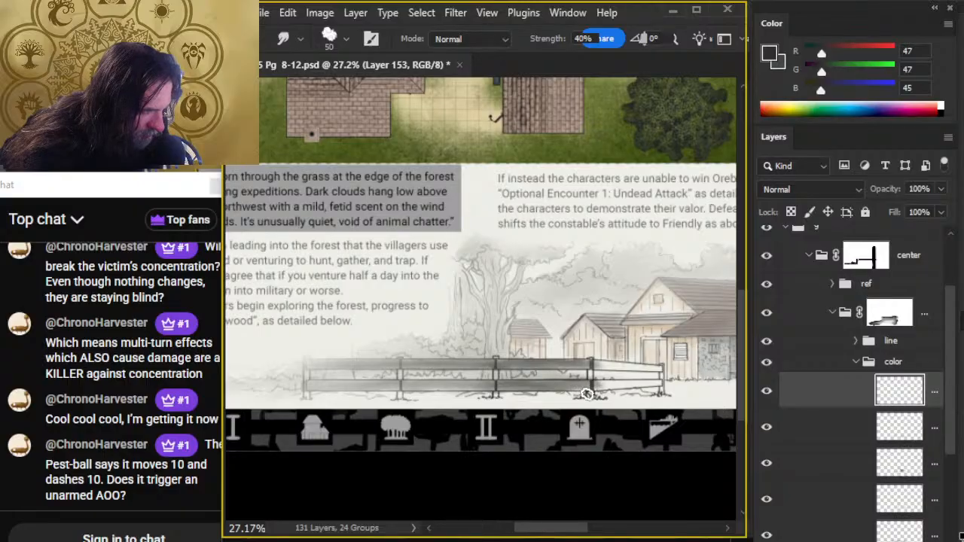
key("e")
- Paint both rails of the long fence's last section, nearest the building, dark gray and smudge the shading
left_click_drag(588, 381, 477, 374)
key("b")
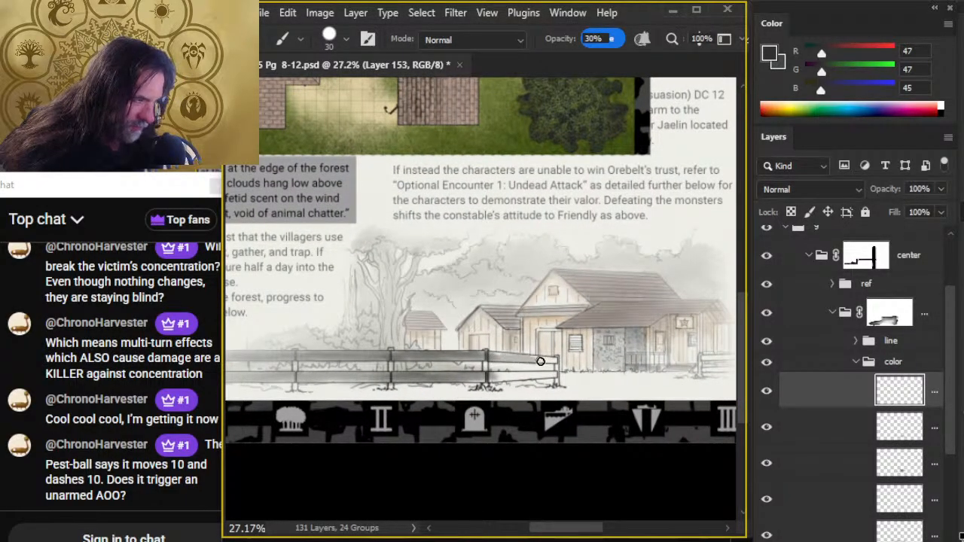
mouse_move(529, 377)
left_mouse_down()
mouse_move(504, 379)
mouse_move(545, 376)
mouse_move(504, 383)
mouse_move(536, 376)
mouse_move(507, 377)
mouse_move(541, 369)
mouse_move(525, 357)
mouse_move(563, 362)
left_mouse_up()
key("r")
- Shade the short fence at the building's right end dark gray with a size 20 brush at 30% opacity
key("z")
left_click_drag(570, 442, 518, 450)
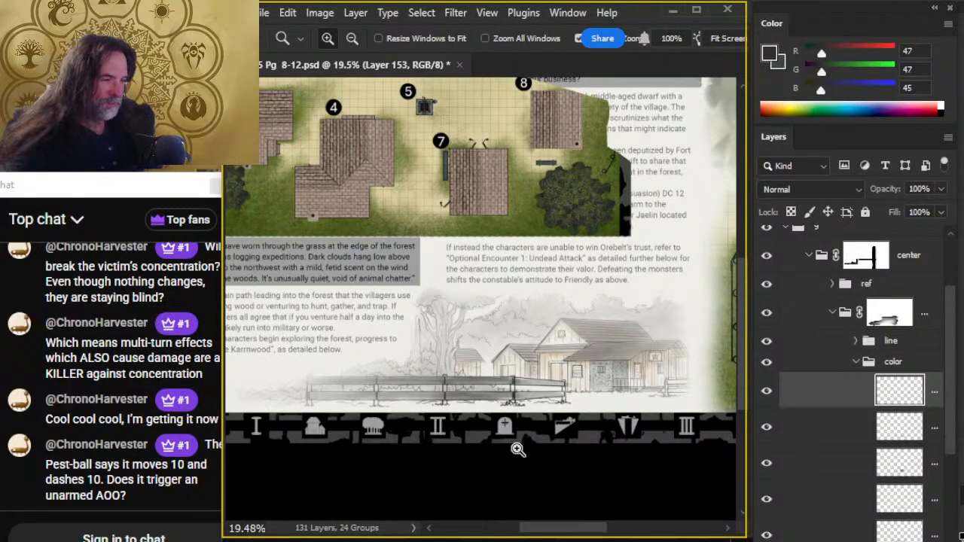
mouse_move(664, 478)
left_mouse_down()
mouse_move(520, 432)
mouse_move(589, 376)
mouse_move(613, 317)
left_mouse_up()
key("b")
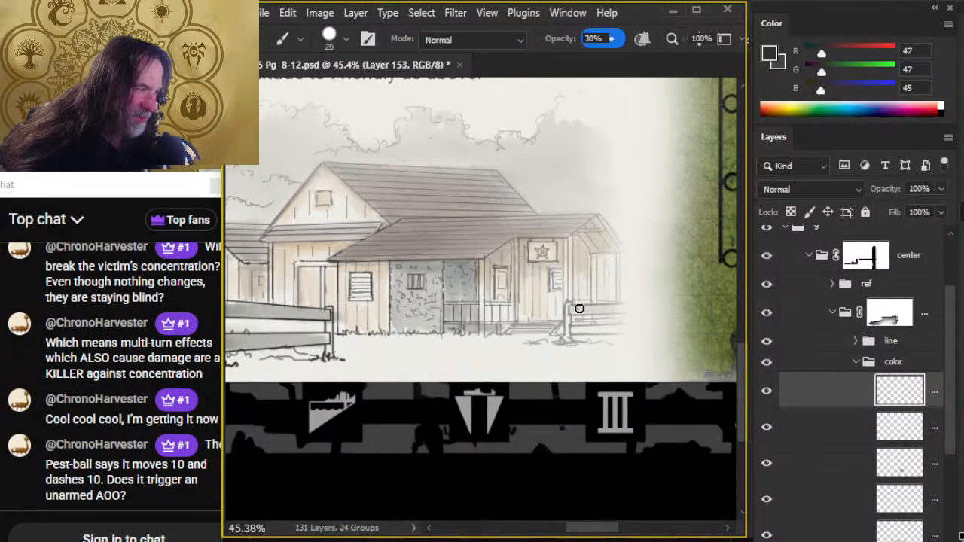
left_click_drag(578, 333, 622, 330)
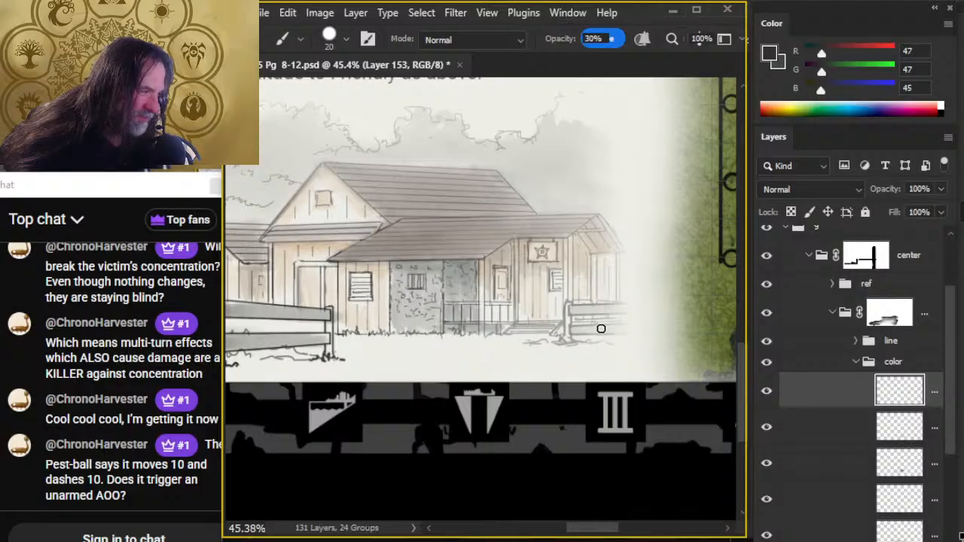
- Examine what each of the illustration's color layers contributes by hiding and showing the ones below the fence shading one at a time
key("z")
left_click_drag(617, 449, 468, 481)
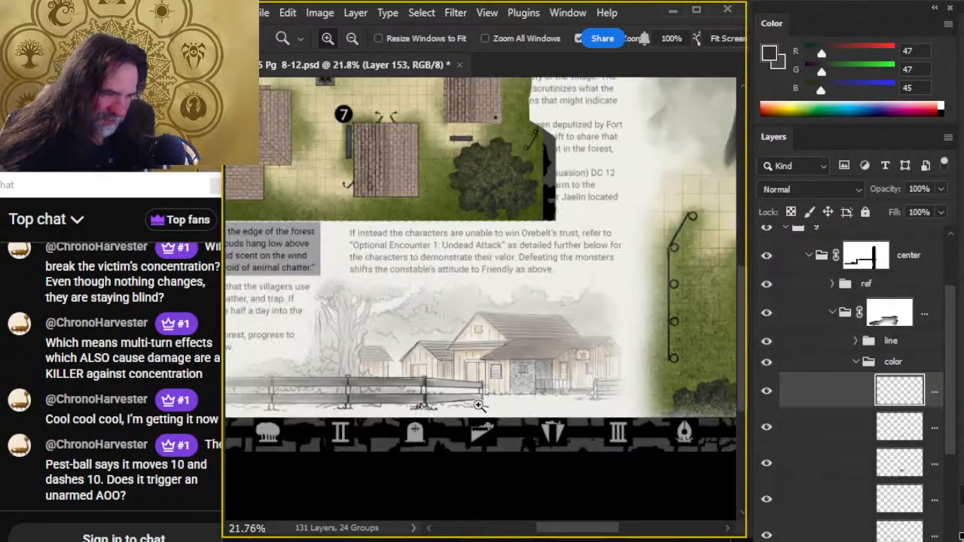
left_click_drag(479, 405, 512, 377)
key("b")
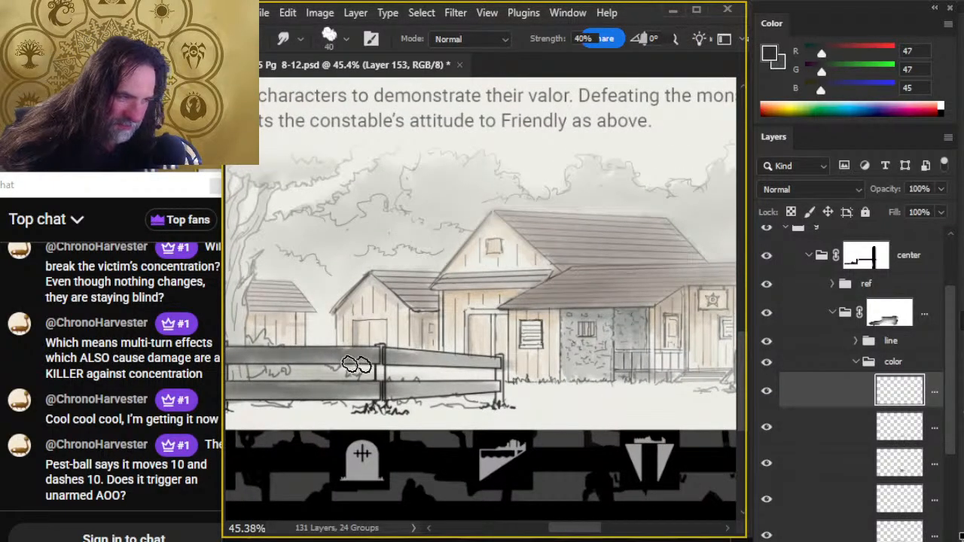
key("z")
left_click_drag(580, 476, 511, 497)
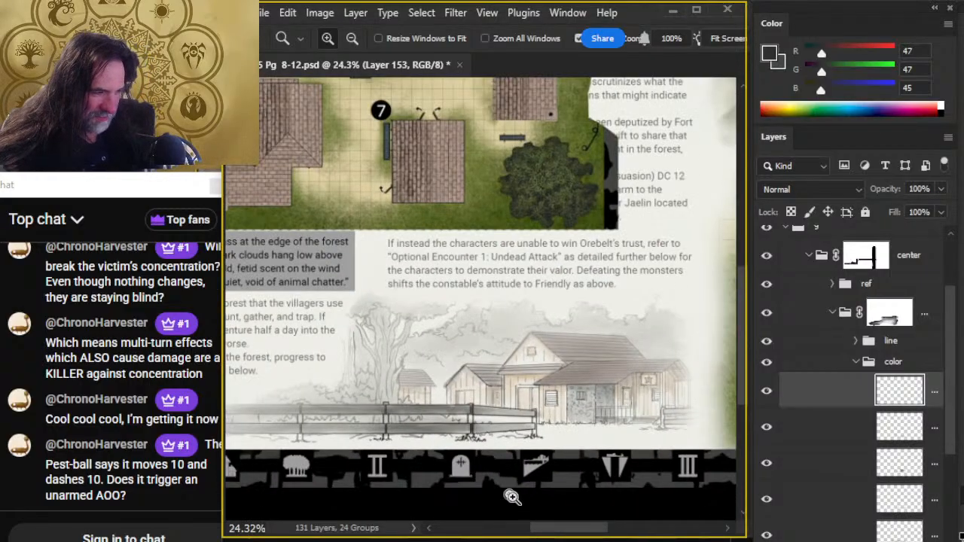
left_click(766, 428)
left_click(767, 428)
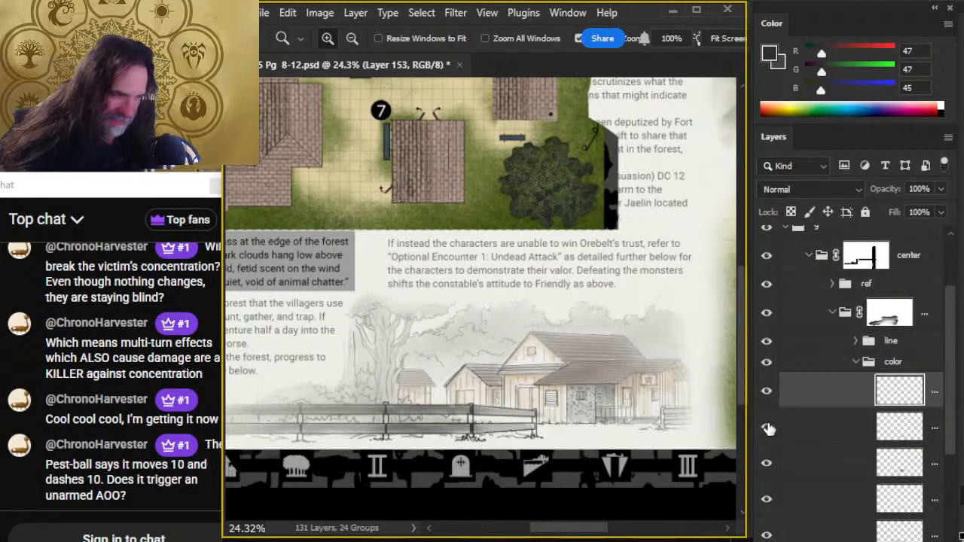
left_click(768, 467)
left_click(768, 466)
left_click(767, 501)
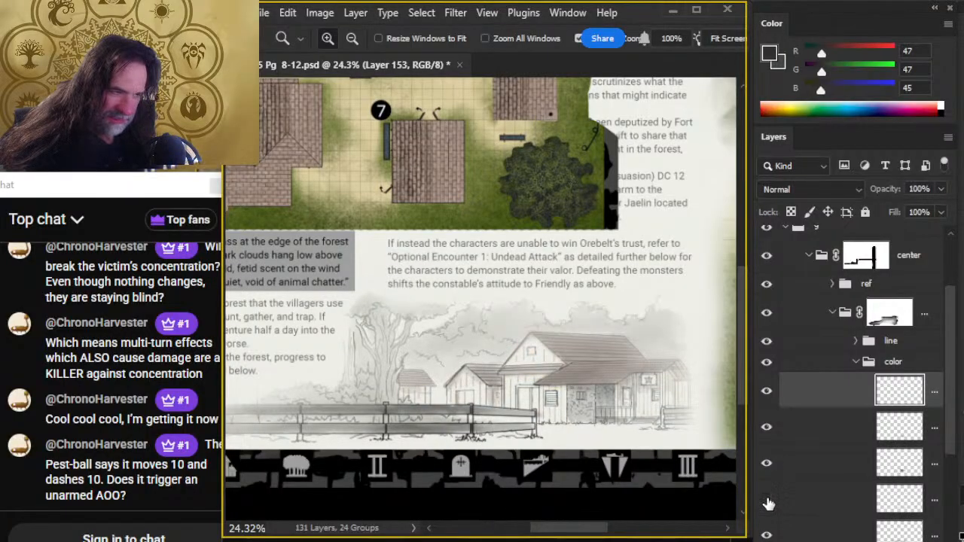
left_click(768, 499)
left_click(767, 534)
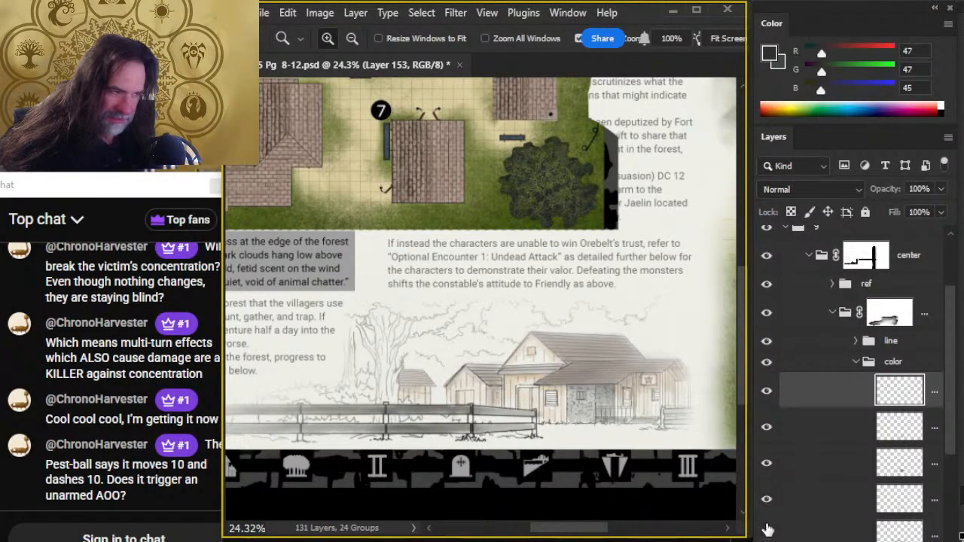
left_click(767, 533)
- Add a layer beneath the fence shading and paint the big tree's canopy at 30% opacity with dark green sampled from the map's tree
left_click(836, 429)
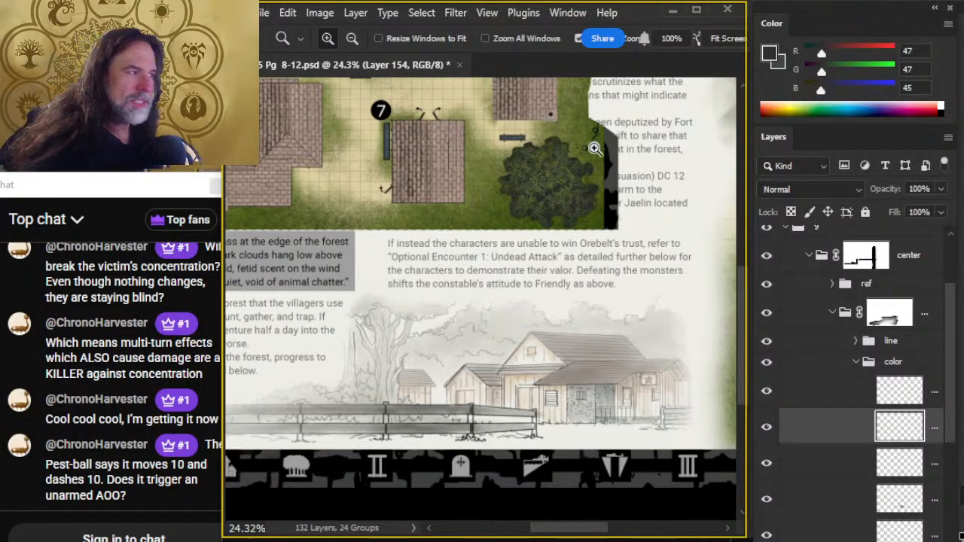
key("b")
left_click(526, 162, "alt")
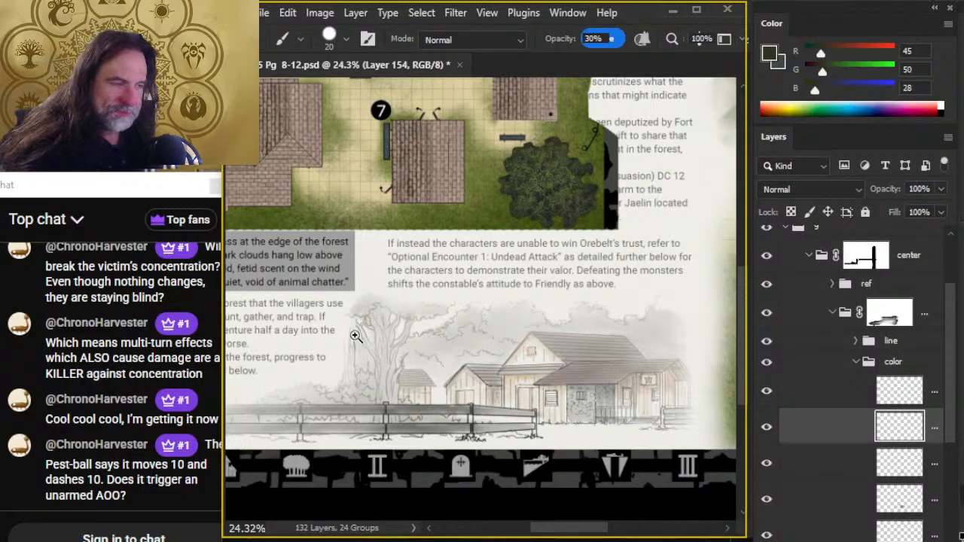
left_click_drag(352, 329, 385, 334)
mouse_move(443, 297)
left_mouse_down()
mouse_move(497, 294)
mouse_move(424, 284)
mouse_move(484, 347)
mouse_move(478, 297)
mouse_move(451, 287)
mouse_move(495, 303)
mouse_move(433, 287)
mouse_move(489, 295)
mouse_move(480, 308)
mouse_move(519, 290)
mouse_move(476, 311)
mouse_move(530, 288)
mouse_move(493, 292)
mouse_move(382, 273)
mouse_move(361, 292)
mouse_move(397, 290)
mouse_move(361, 285)
mouse_move(412, 269)
mouse_move(443, 302)
mouse_move(402, 305)
mouse_move(435, 314)
mouse_move(431, 338)
mouse_move(402, 277)
mouse_move(382, 282)
mouse_move(452, 307)
mouse_move(422, 285)
mouse_move(518, 296)
mouse_move(415, 280)
mouse_move(375, 290)
mouse_move(437, 345)
mouse_move(416, 372)
mouse_move(401, 345)
mouse_move(412, 317)
mouse_move(402, 310)
mouse_move(424, 345)
left_mouse_up()
key("r")
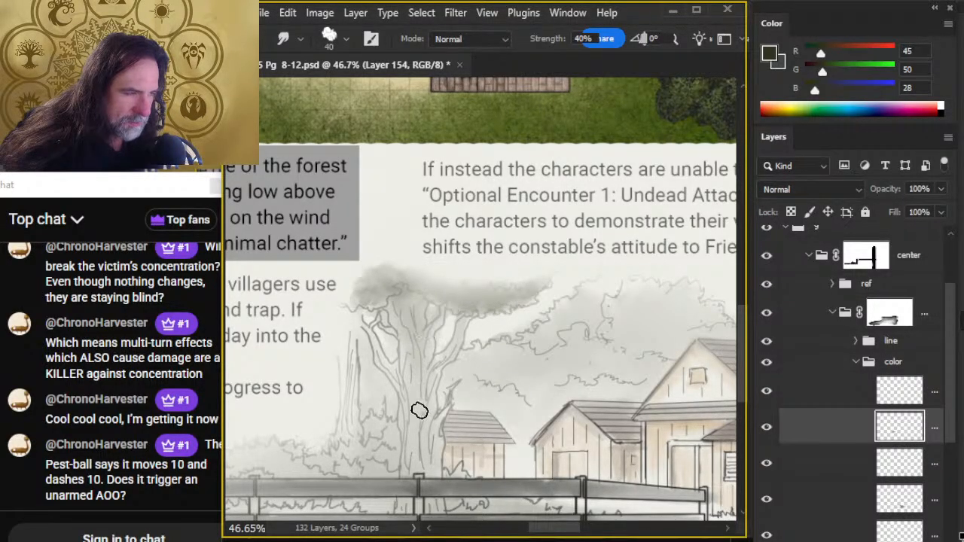
- Shade the big tree's trunk and left-hand branch with a size 25 brush at 30% opacity, blending with a size 40 Smudge brush
key("b")
mouse_move(427, 384)
left_mouse_down()
mouse_move(422, 418)
mouse_move(403, 374)
mouse_move(427, 378)
mouse_move(407, 341)
mouse_move(383, 329)
mouse_move(424, 368)
mouse_move(427, 398)
left_mouse_up()
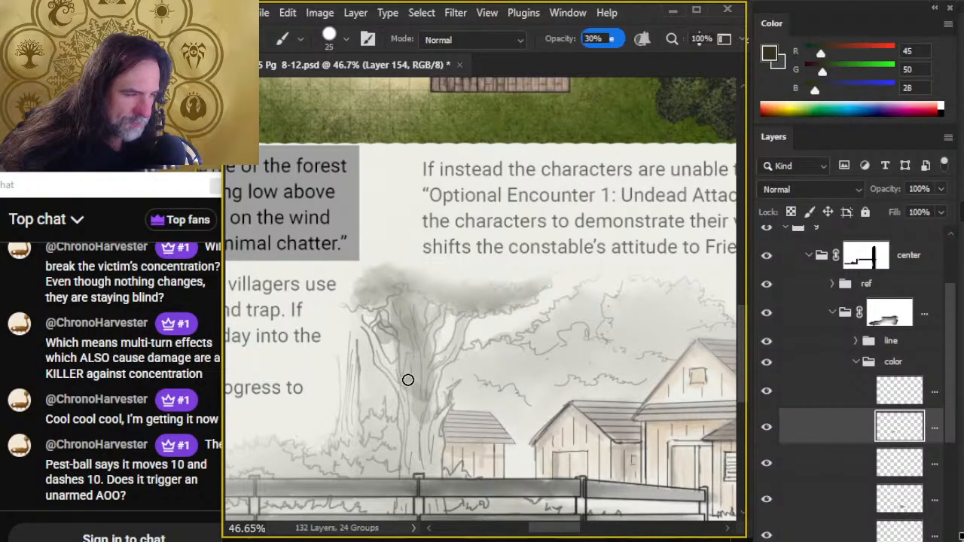
key("e")
key("r")
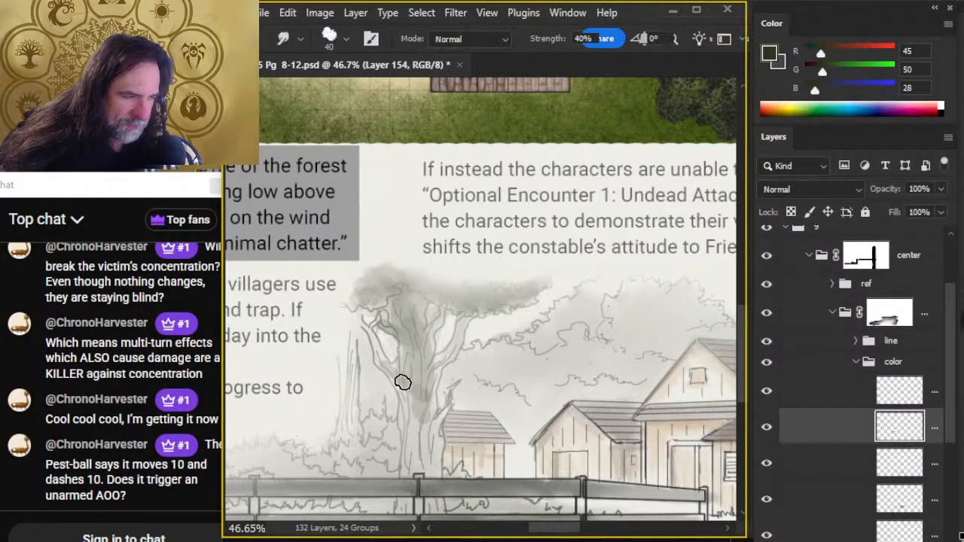
left_click_drag(403, 383, 413, 340)
key("b")
left_click_drag(375, 339, 362, 327)
key("r")
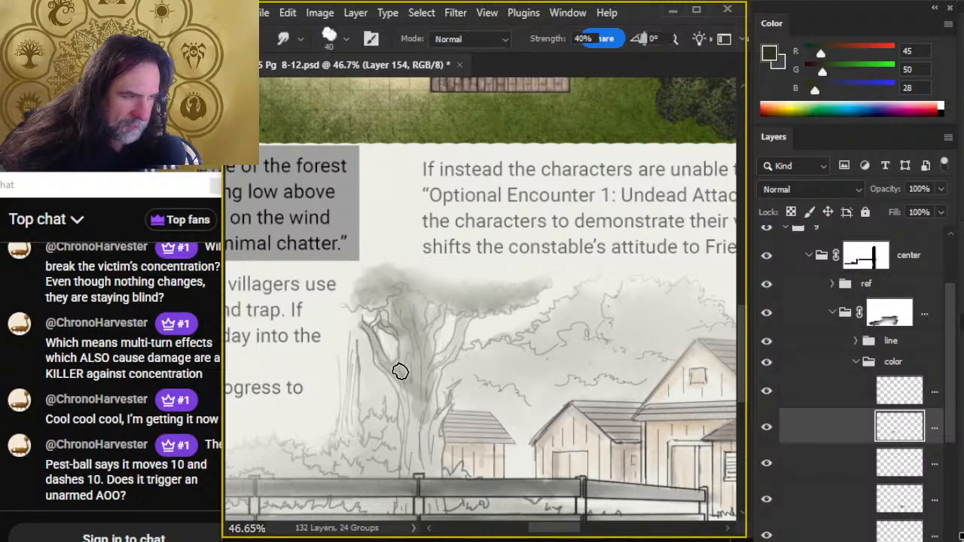
left_click_drag(400, 372, 404, 388)
- Shade the thin bare trunk beside the big tree dark green and smudge the color down its length
key("b")
left_click_drag(349, 344, 352, 428)
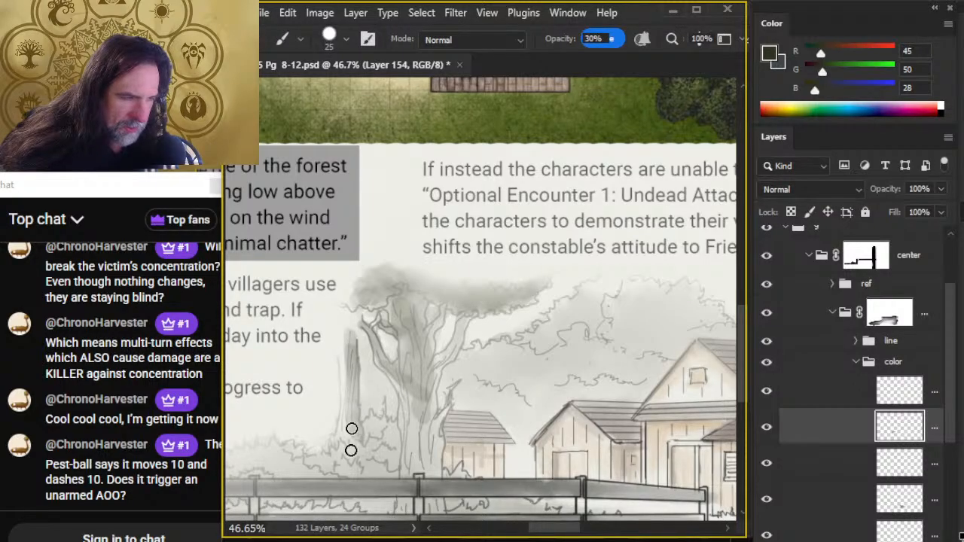
key("r")
left_click_drag(352, 364, 347, 396)
- Build up dark green on the big tree's branches and along its trunk down to the fence with a size 20 brush, then smudge it
key("b")
mouse_move(406, 342)
left_mouse_down()
mouse_move(423, 379)
mouse_move(411, 355)
mouse_move(391, 398)
mouse_move(415, 367)
mouse_move(428, 339)
left_mouse_up()
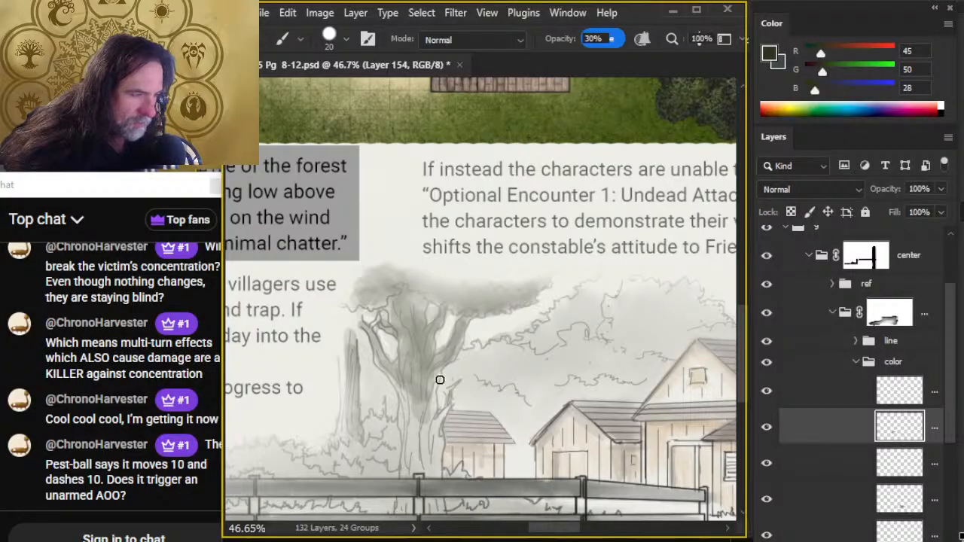
scroll(440, 379, "down", 3)
left_click_drag(441, 327, 427, 282)
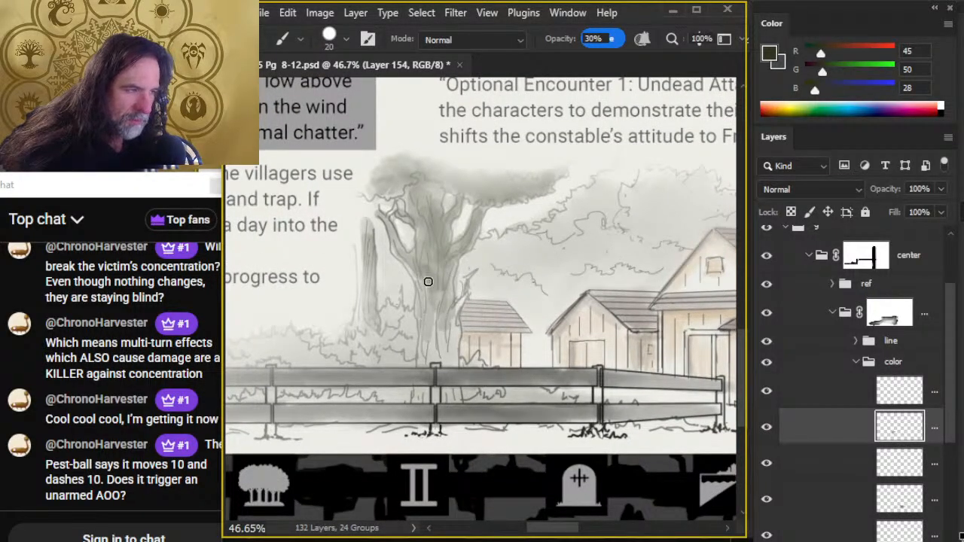
mouse_move(437, 318)
left_mouse_down()
mouse_move(452, 302)
mouse_move(433, 302)
left_mouse_up()
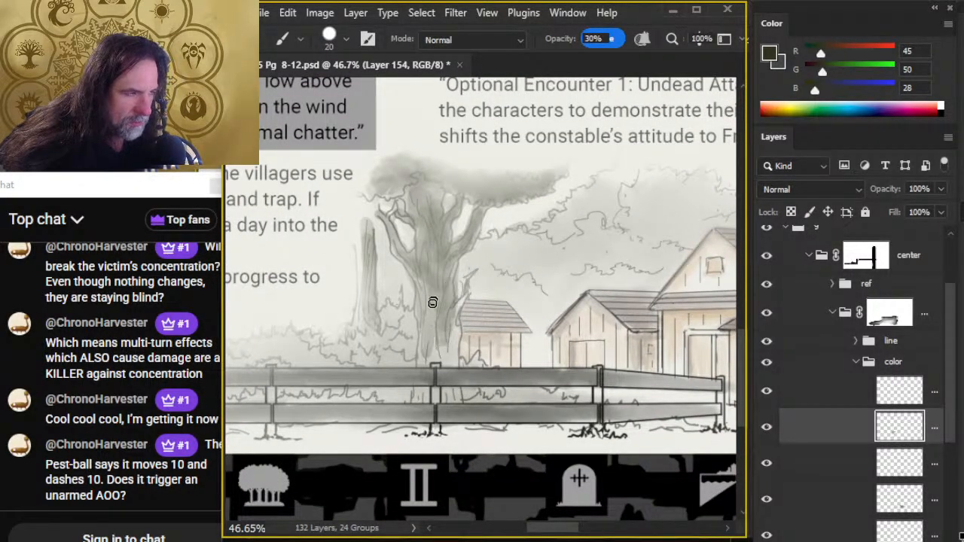
mouse_move(442, 347)
left_mouse_down()
mouse_move(464, 297)
mouse_move(449, 362)
mouse_move(425, 335)
left_mouse_up()
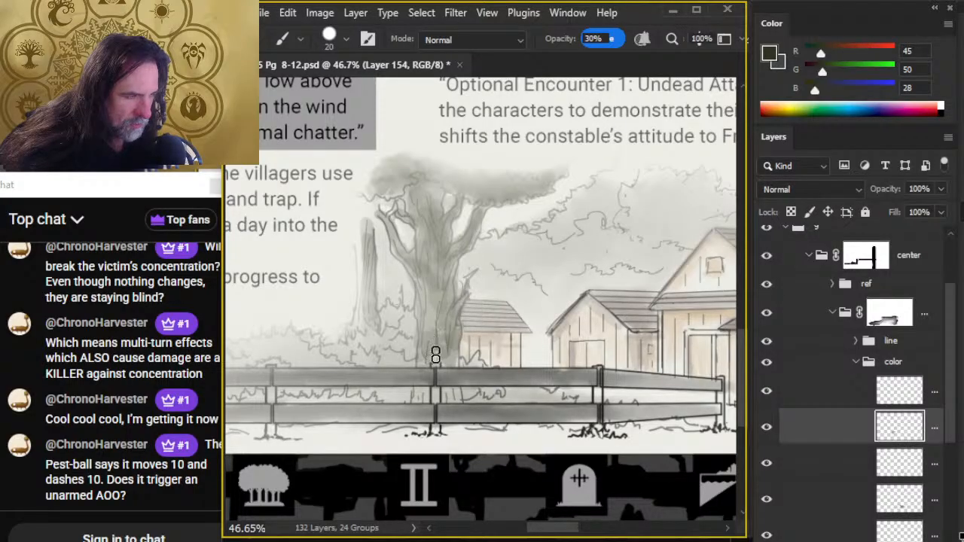
key("r")
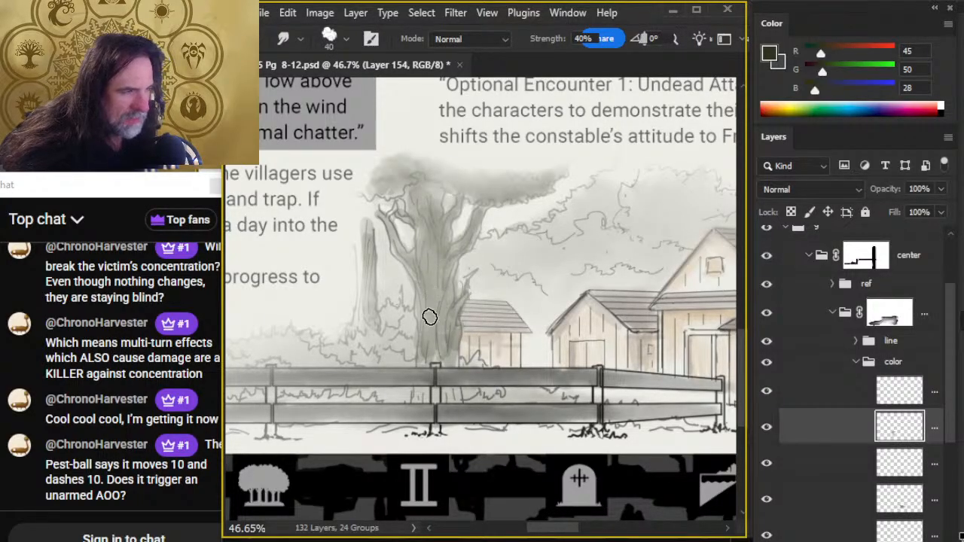
- Sample the upper trunk's gray-green as the background color and keep the map tree's dark green as the foreground color
key("b")
left_click(427, 222, "alt")
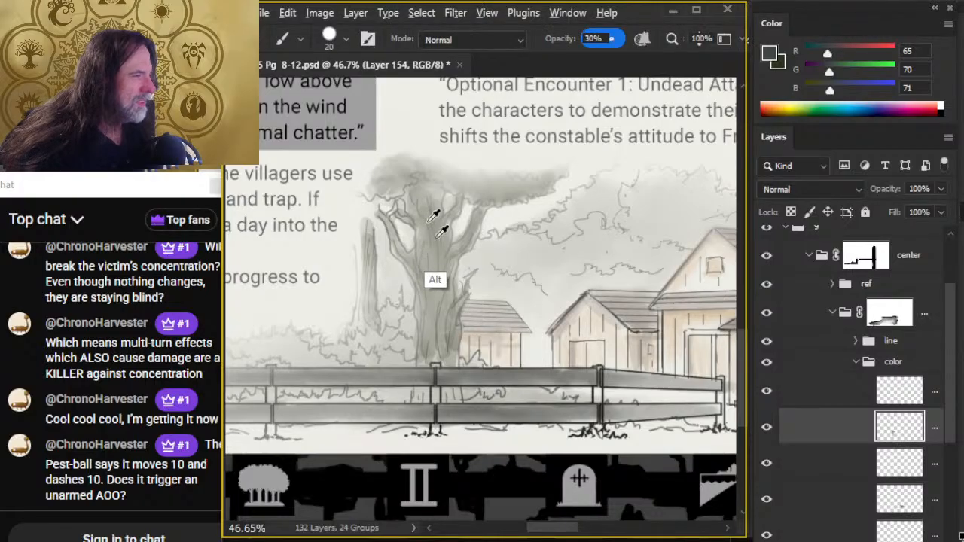
left_click(441, 215, "alt")
key("x")
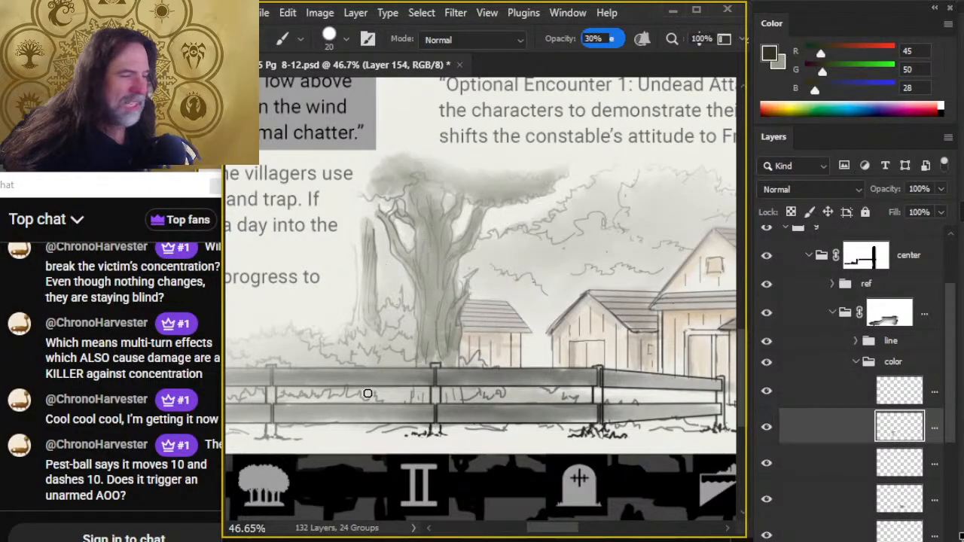
- Shade the big tree's base showing between the fence rails dark green and smudge the lower trunk
left_click_drag(438, 395, 428, 320)
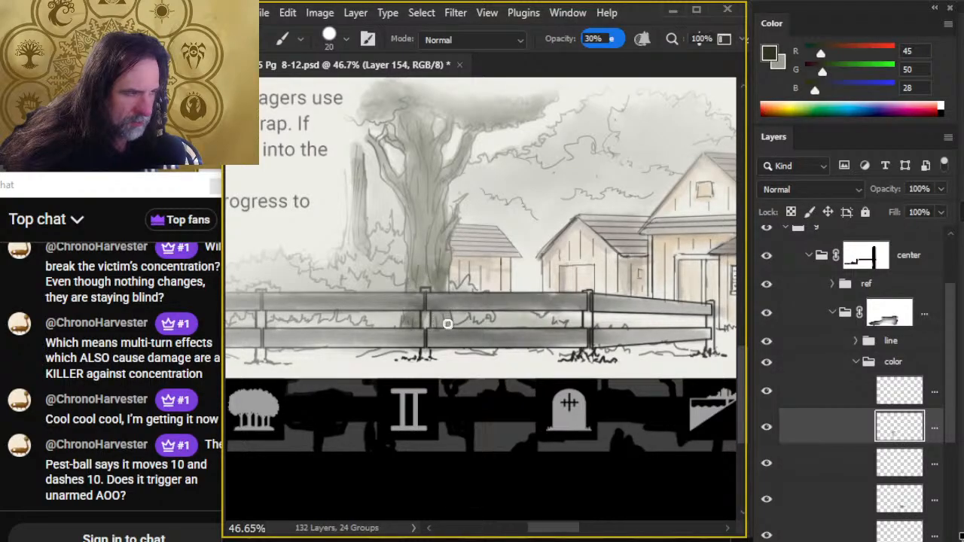
key("r")
mouse_move(433, 277)
left_mouse_down()
mouse_move(444, 284)
mouse_move(428, 218)
mouse_move(415, 241)
left_mouse_up()
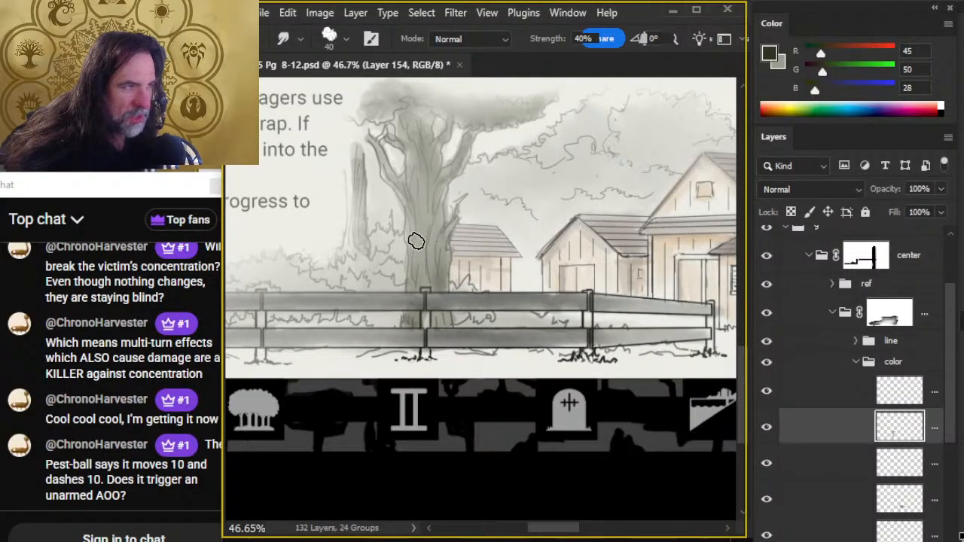
- Smudge the big tree's branches and canopy edges at 40% strength and deepen the trunk's shading just below the foliage
mouse_move(400, 182)
left_mouse_down()
mouse_move(422, 150)
mouse_move(400, 128)
mouse_move(419, 125)
mouse_move(394, 105)
mouse_move(372, 103)
mouse_move(398, 94)
mouse_move(489, 119)
mouse_move(550, 94)
mouse_move(506, 114)
mouse_move(519, 118)
mouse_move(559, 94)
left_mouse_up()
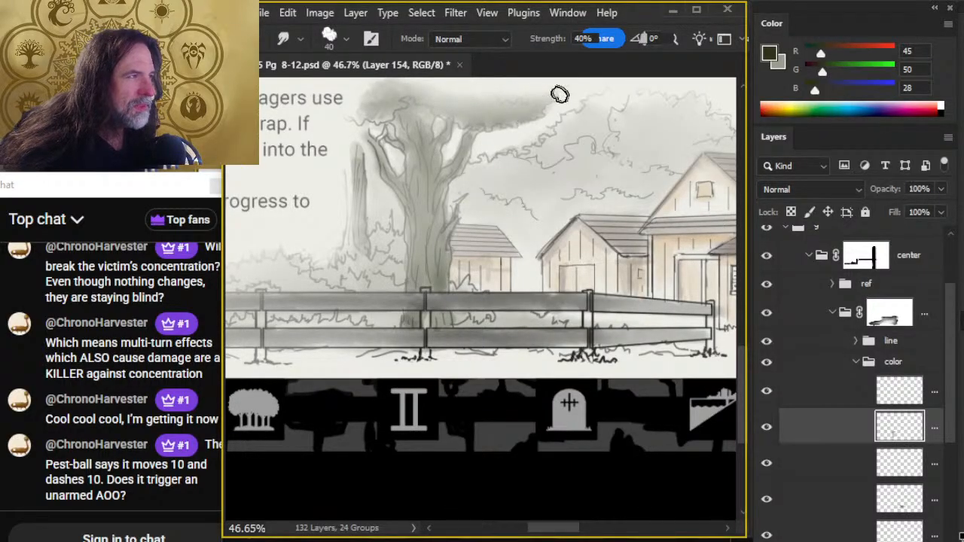
left_click_drag(453, 95, 520, 99)
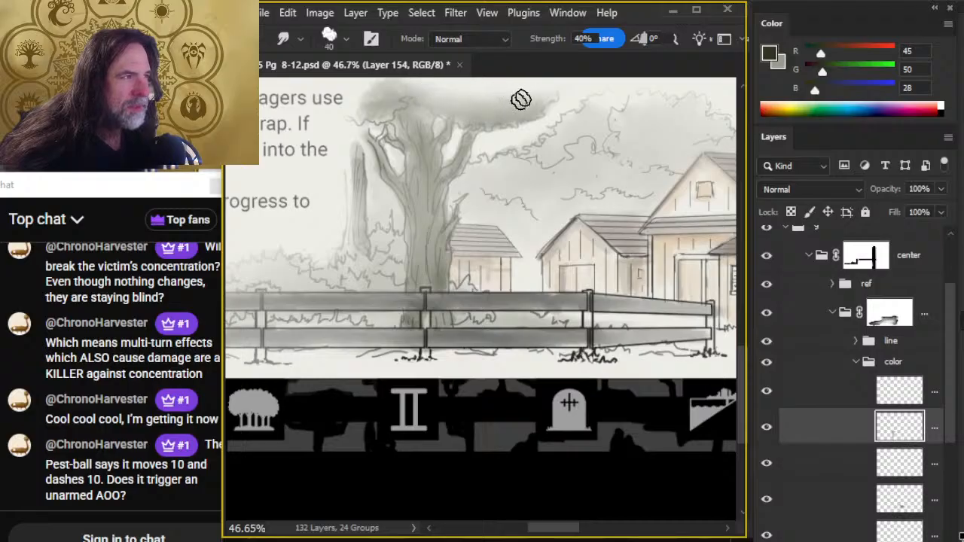
left_click_drag(467, 128, 466, 179)
key("b")
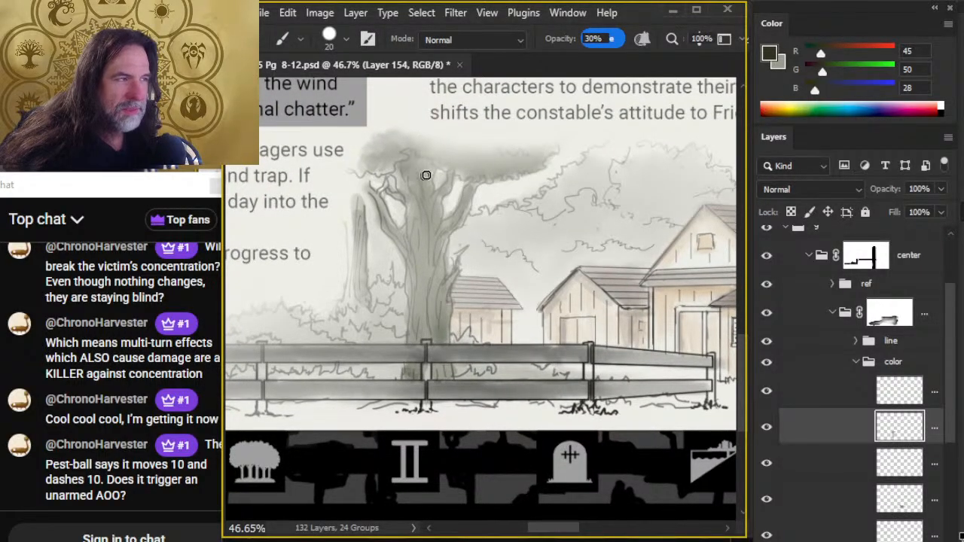
key("r")
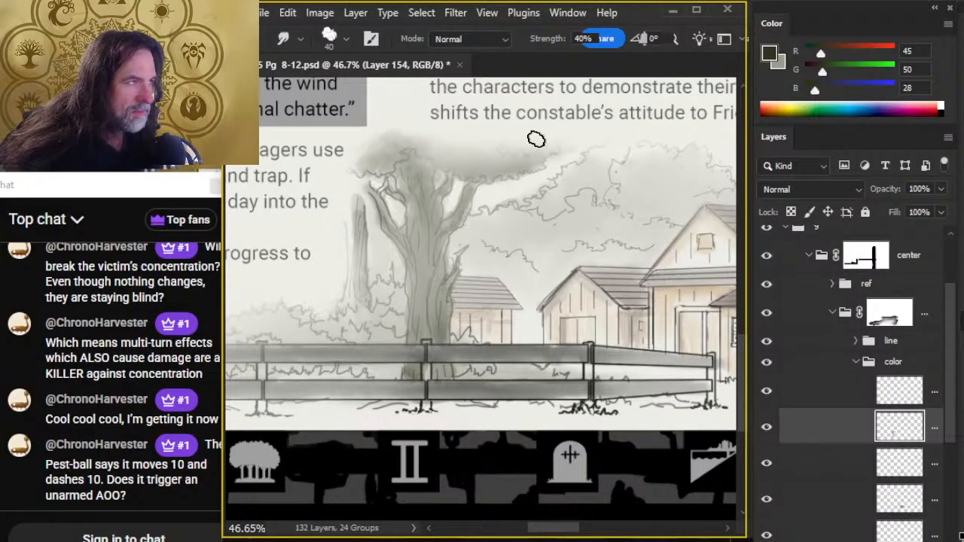
- Paint dark green shadows on the bushes beside the big tree, above the fence and between its rails, with a size 20 brush at 30% opacity
mouse_move(409, 324)
left_mouse_down()
mouse_move(537, 299)
mouse_move(535, 289)
left_mouse_up()
key("b")
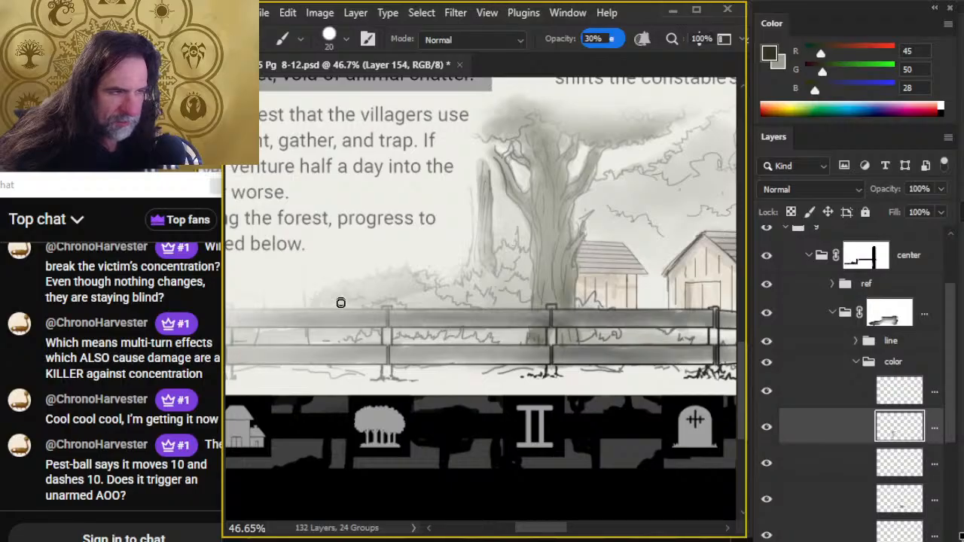
mouse_move(424, 284)
left_mouse_down()
mouse_move(451, 288)
mouse_move(458, 297)
mouse_move(475, 250)
mouse_move(460, 305)
mouse_move(486, 282)
left_mouse_up()
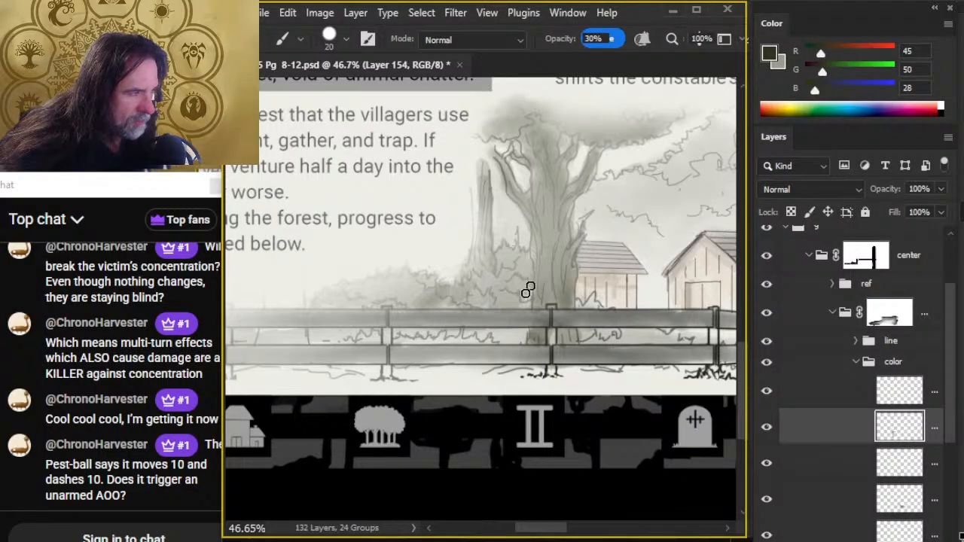
left_click_drag(461, 339, 525, 340)
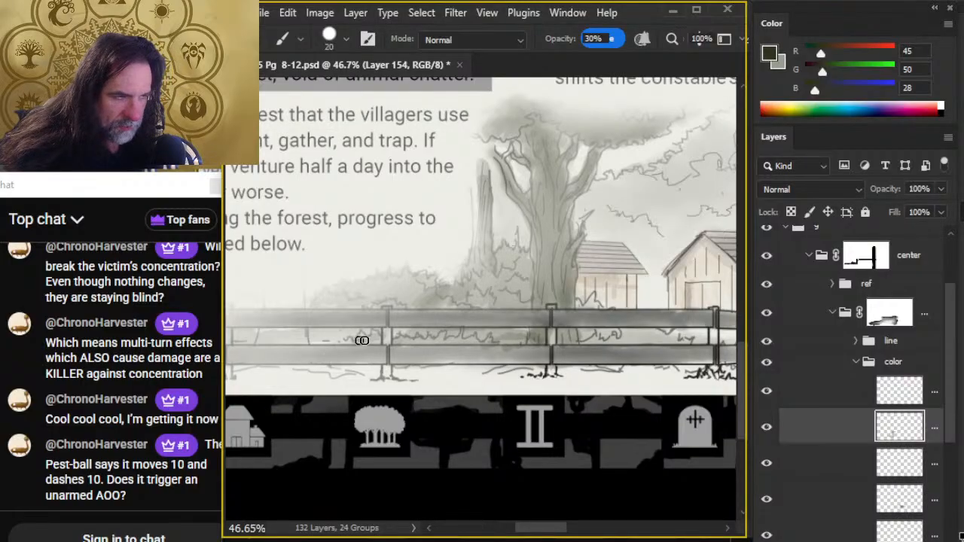
left_click_drag(362, 340, 363, 340)
- Shade the bushes around the fence's faded far end dark green and smudge the bush shading along the fence
scroll(362, 337, "up", 3)
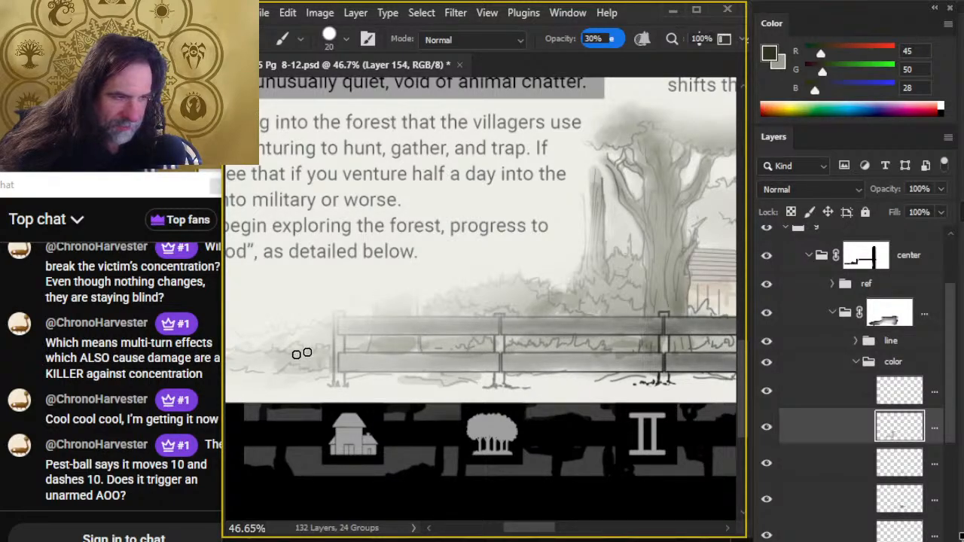
mouse_move(262, 362)
left_mouse_down()
mouse_move(430, 387)
mouse_move(436, 366)
left_mouse_up()
key("r")
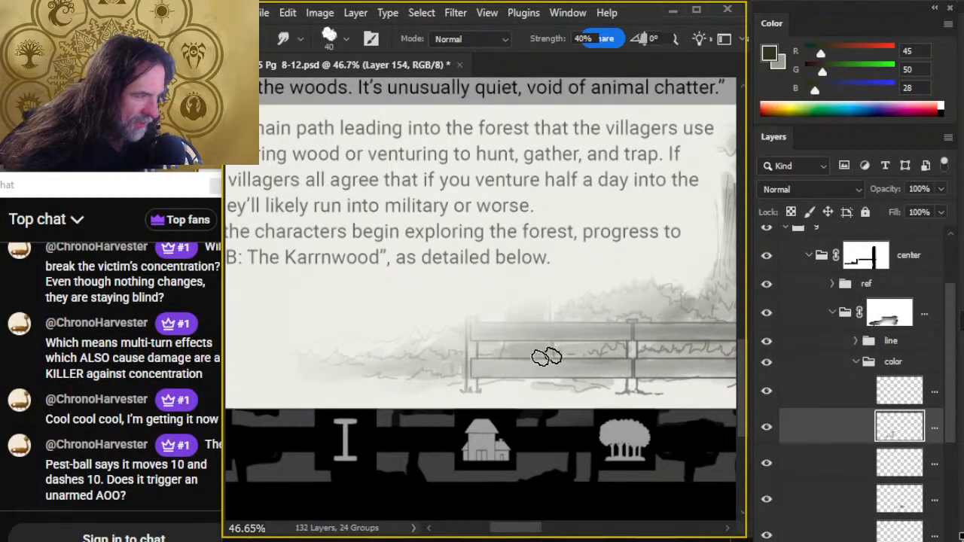
left_click_drag(652, 317, 505, 287)
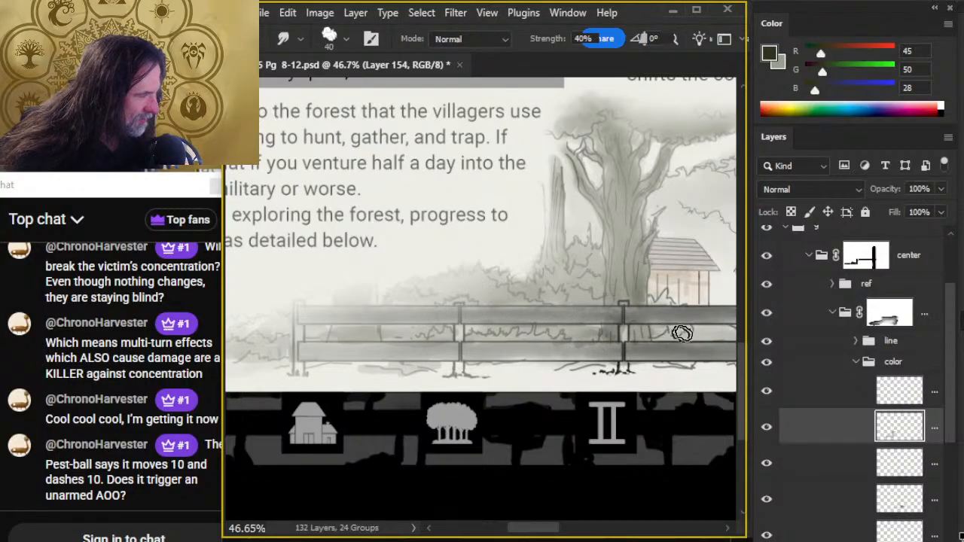
- Shade the undergrowth between the rails on the building side of the big tree dark green and smudge it
key("b")
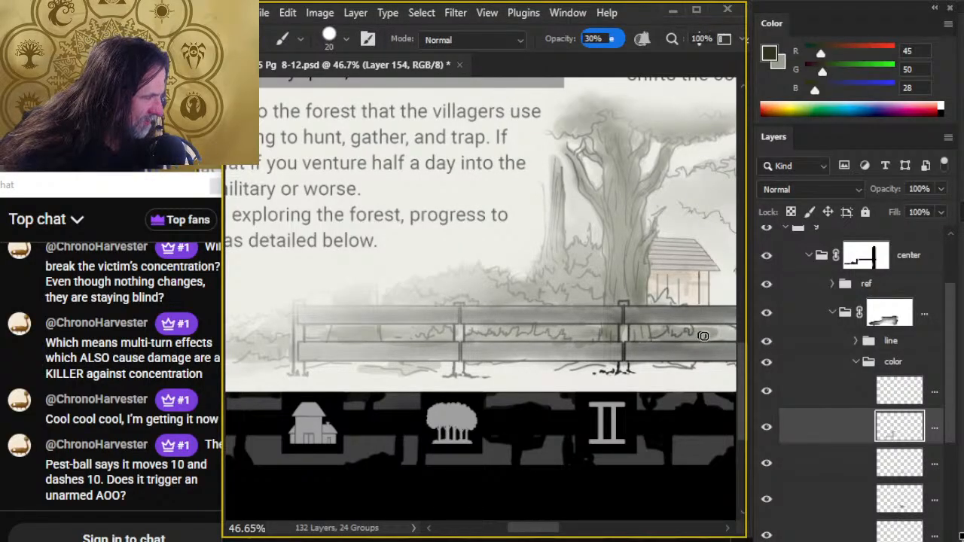
key("r")
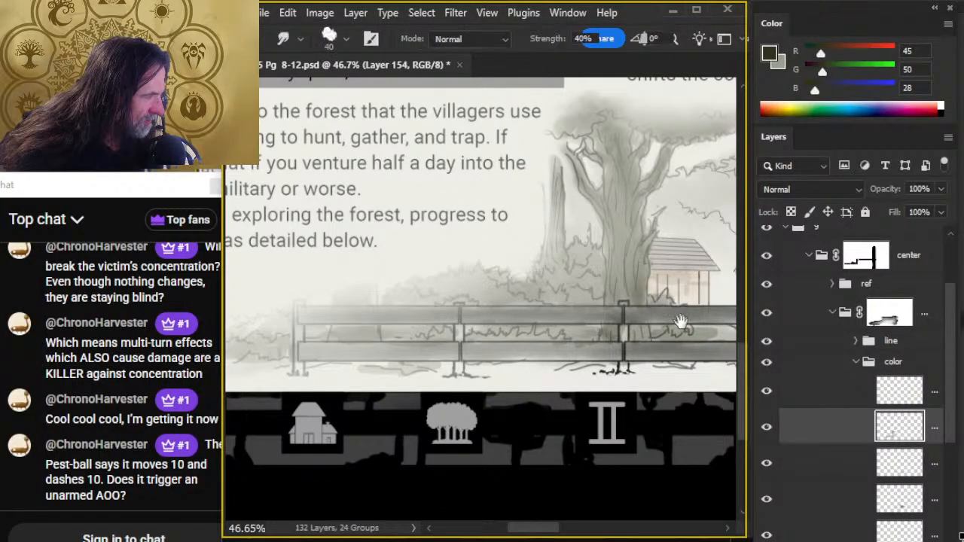
left_click_drag(640, 355, 467, 339)
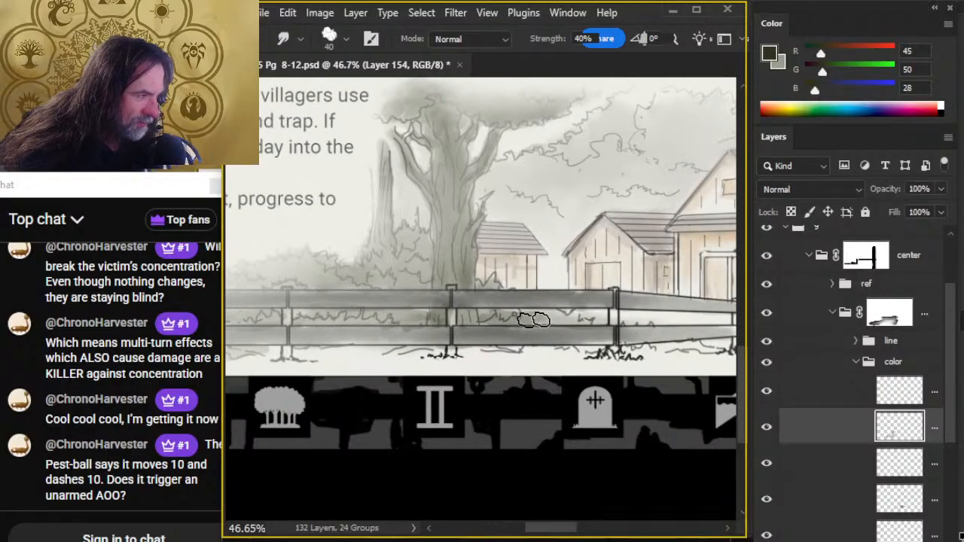
- Extend the dark green undergrowth shading between the rails toward the post before the small barn, then smudge it at 40% strength
key("b")
key("r")
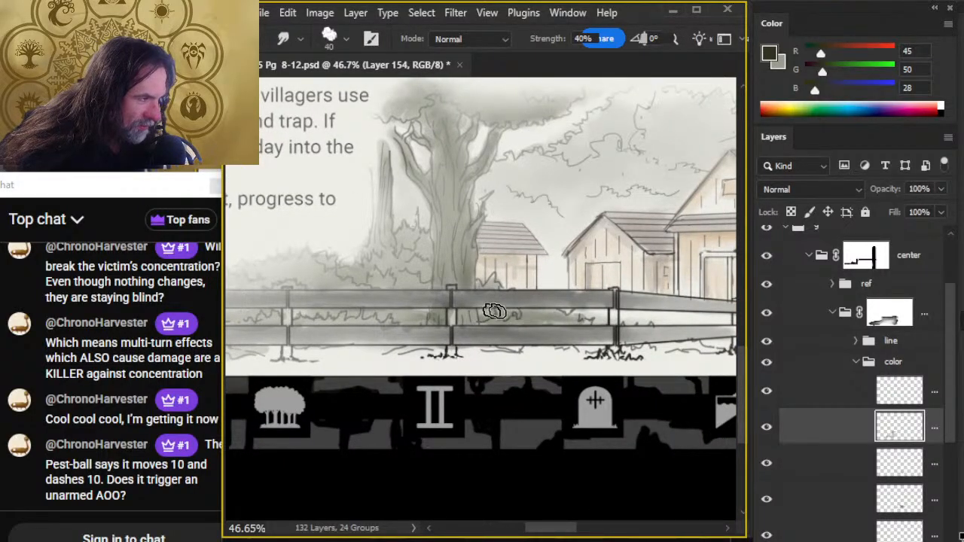
key("b")
key("r")
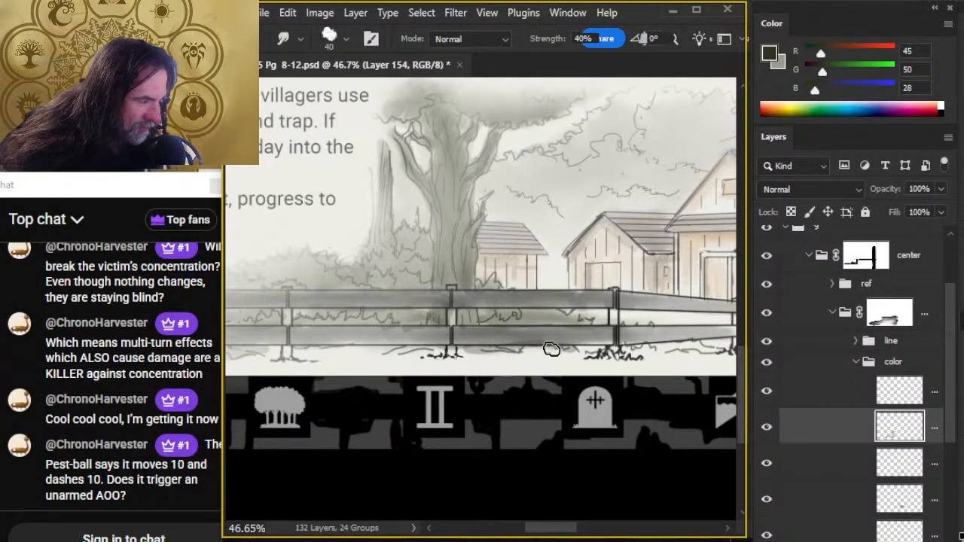
key("e")
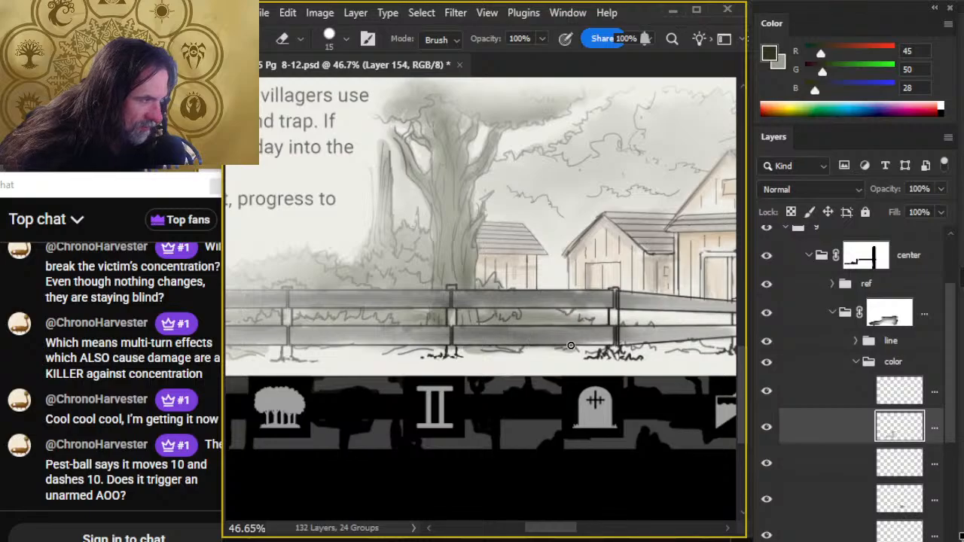
key("r")
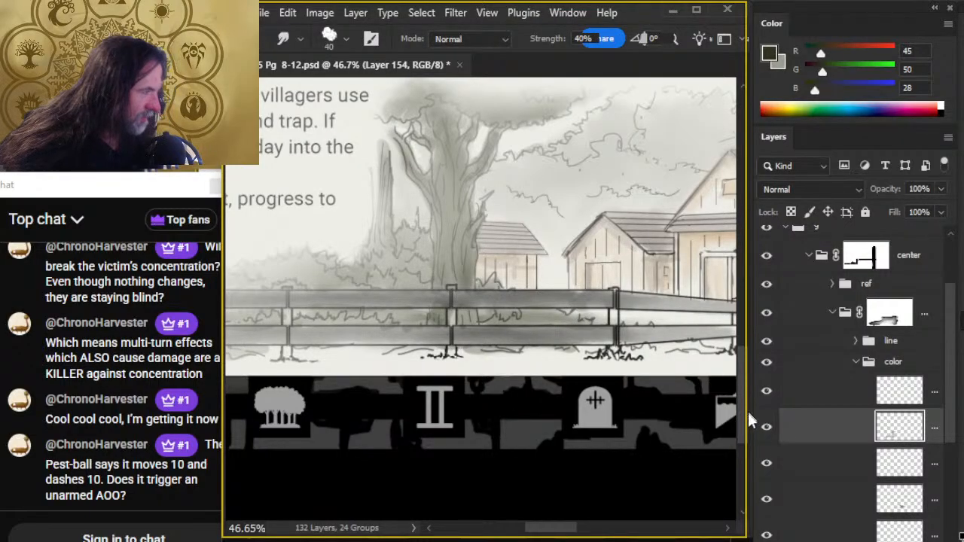
- Sample a light grass green (RGB 137, 142, 79) from the village map beside the building marked 7
left_click_drag(585, 207, 512, 498)
left_click_drag(538, 294, 539, 363)
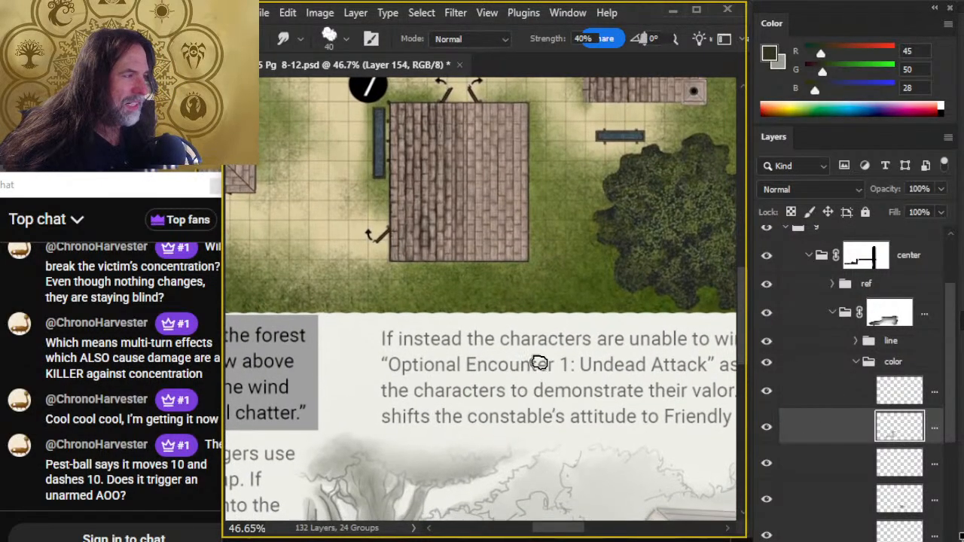
key("b")
left_click(559, 160, "alt")
mouse_move(582, 438)
left_mouse_down()
mouse_move(570, 416)
mouse_move(544, 155)
left_mouse_up()
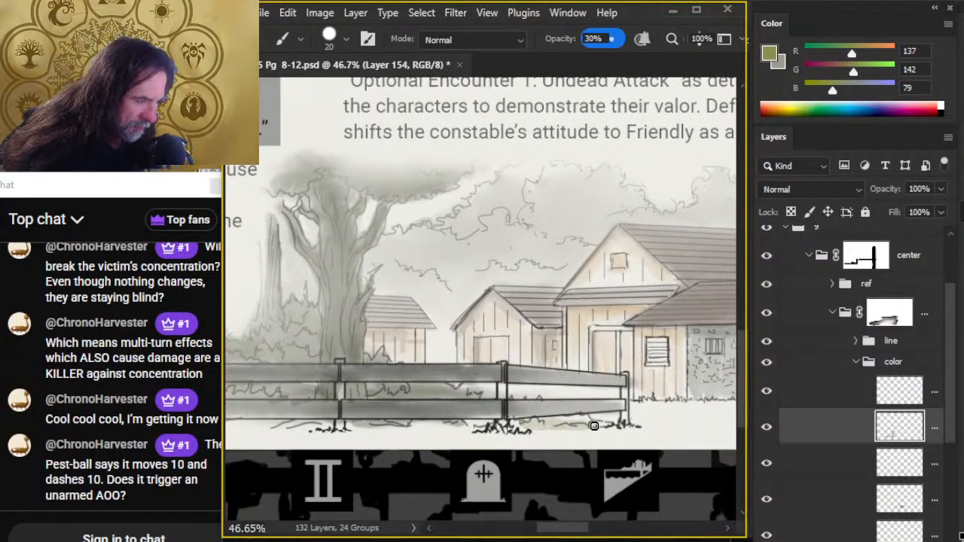
left_click_drag(594, 426, 530, 426)
key("ctrl+z")
key("ctrl+z")
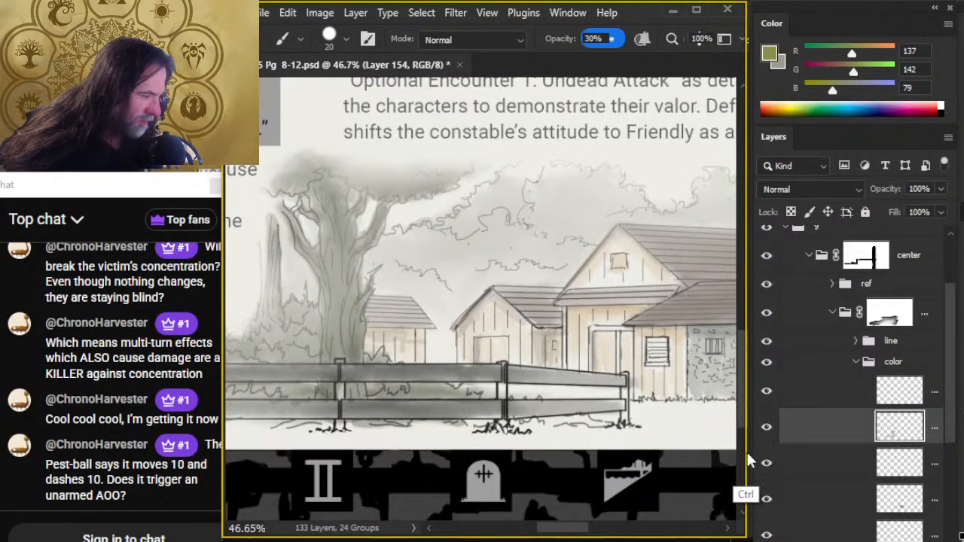
key("Delete")
left_click(767, 430)
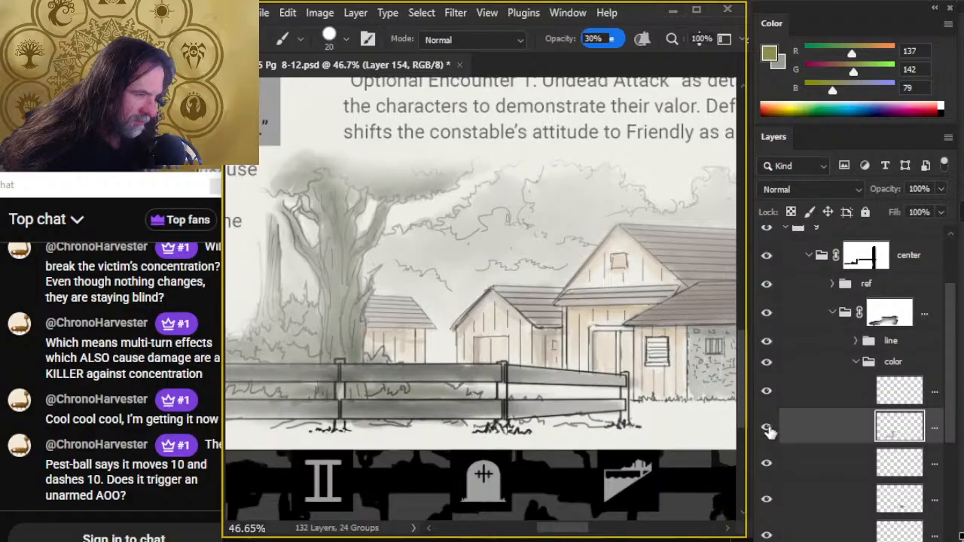
left_click(768, 393)
left_click(768, 393)
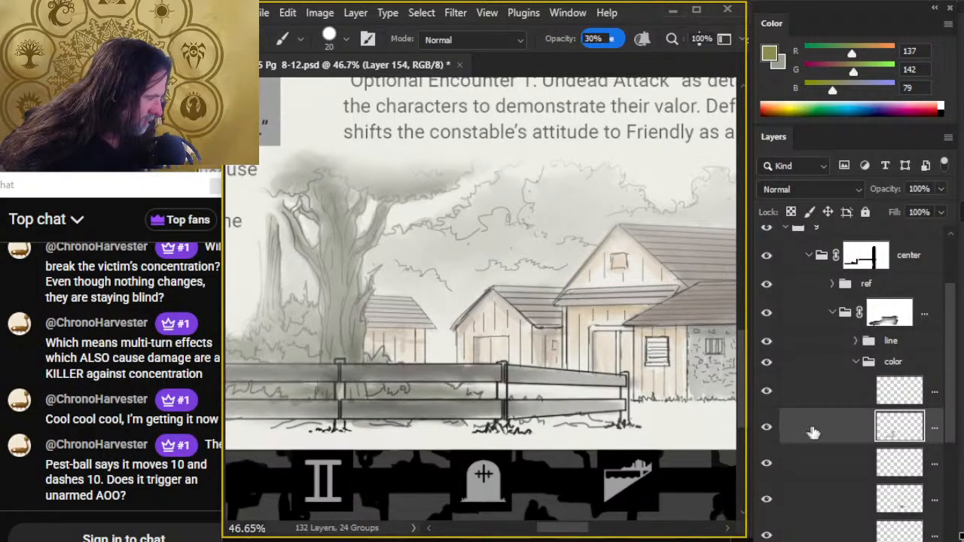
- On a new layer, paint light green grass along the fence's base to its faded far end with a size 20 brush at 30% opacity
mouse_move(559, 432)
left_mouse_down()
mouse_move(599, 425)
mouse_move(405, 425)
mouse_move(406, 436)
mouse_move(580, 427)
left_mouse_up()
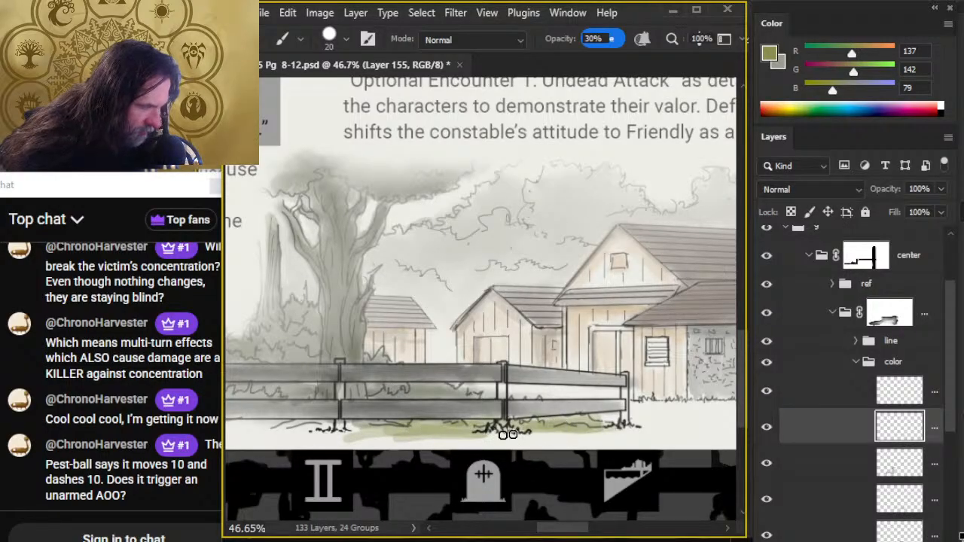
scroll(357, 433, "left", 5)
mouse_move(404, 423)
left_mouse_down()
mouse_move(452, 419)
mouse_move(431, 419)
mouse_move(439, 418)
left_mouse_up()
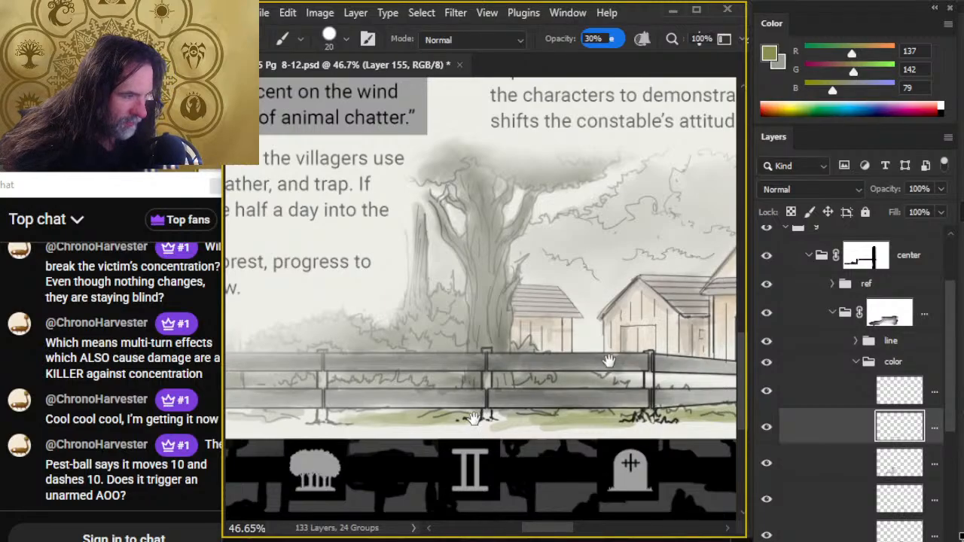
left_click_drag(608, 361, 599, 356)
mouse_move(391, 375)
left_mouse_down()
mouse_move(615, 326)
mouse_move(608, 330)
left_mouse_up()
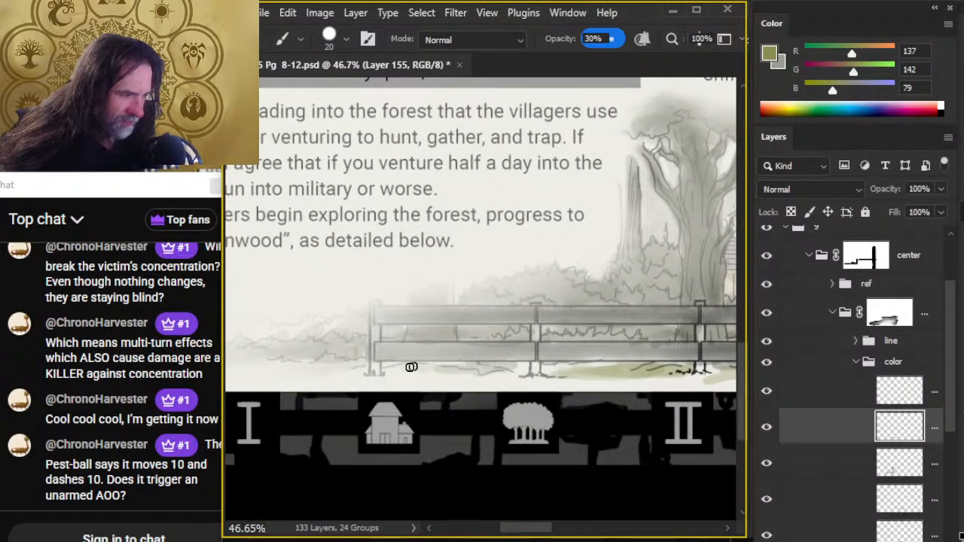
left_click_drag(411, 367, 467, 368)
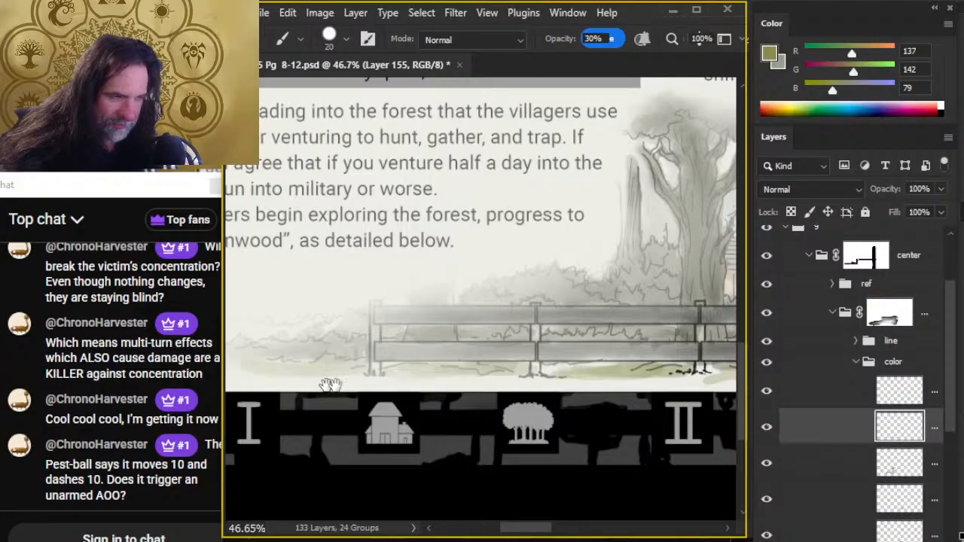
left_click_drag(329, 385, 454, 369)
- Smudge the grass strip along the base of the fence at 40% strength and check it against the whole page
key("r")
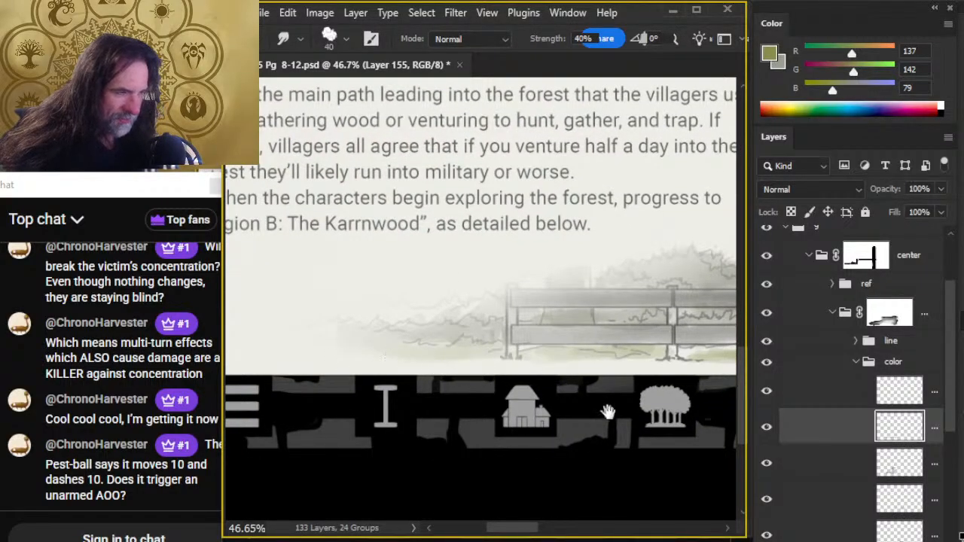
mouse_move(607, 409)
left_mouse_down()
mouse_move(437, 369)
mouse_move(478, 325)
mouse_move(663, 324)
mouse_move(447, 325)
left_mouse_up()
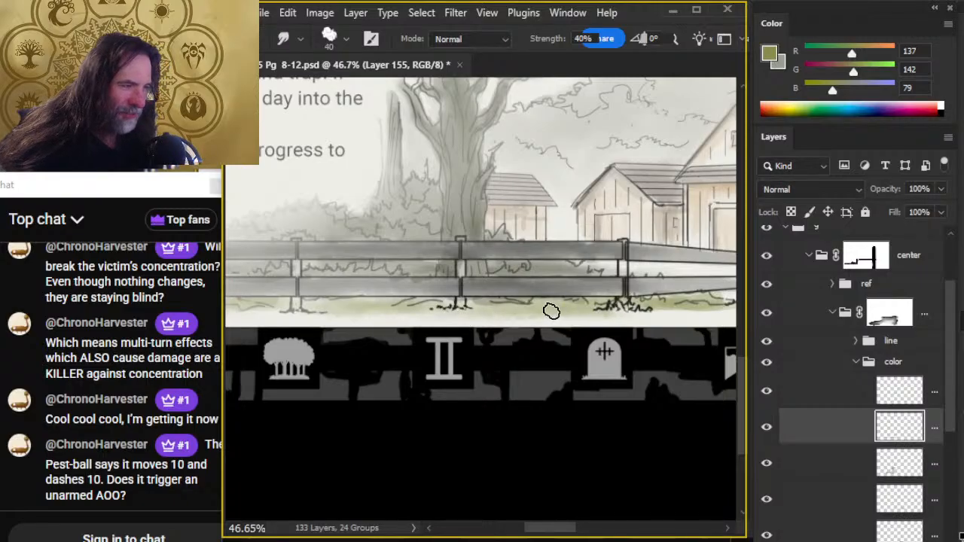
key("z")
left_click_drag(578, 372, 548, 373)
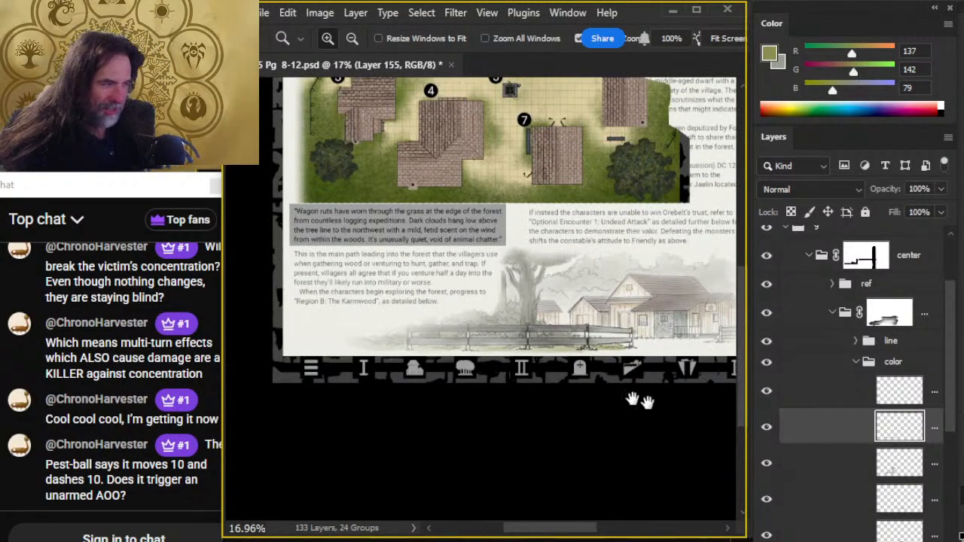
left_click_drag(640, 402, 498, 361)
left_click_drag(443, 336, 504, 340)
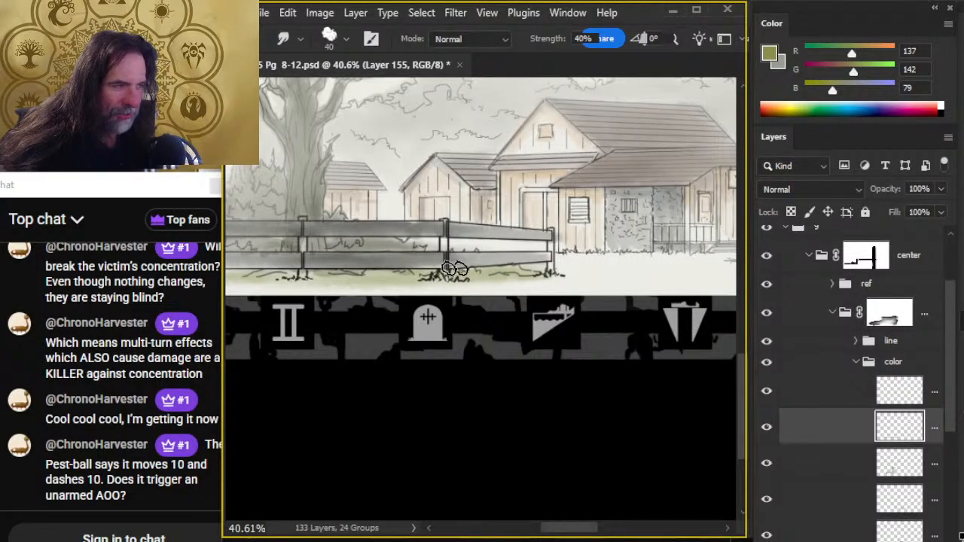
- Extend the light green grass past the fence's end post and behind its last rails, smudging it into the ground
key("e")
key("r")
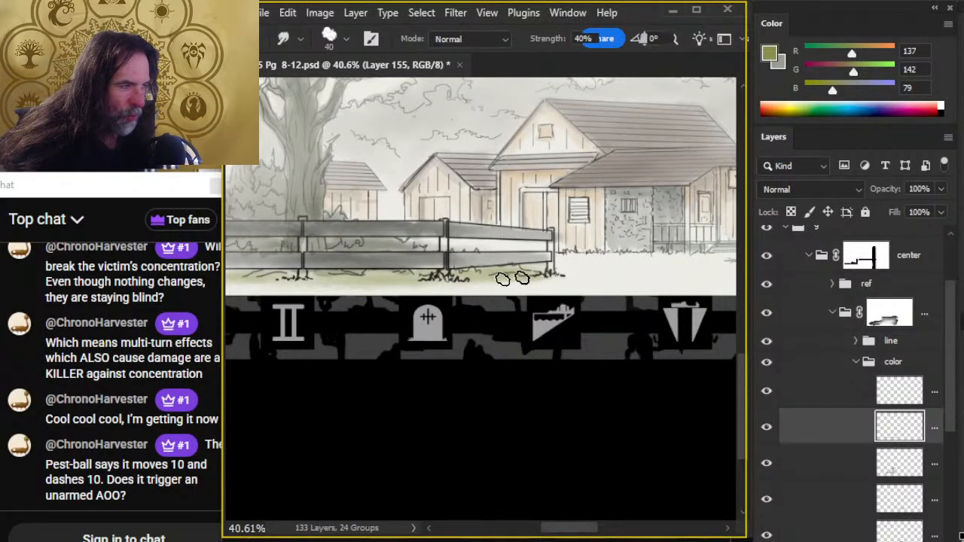
key("b")
mouse_move(600, 281)
left_mouse_down()
mouse_move(676, 270)
mouse_move(594, 264)
mouse_move(566, 268)
mouse_move(662, 269)
mouse_move(558, 285)
mouse_move(655, 274)
mouse_move(678, 285)
mouse_move(645, 268)
mouse_move(668, 263)
mouse_move(635, 261)
mouse_move(673, 267)
mouse_move(616, 283)
left_mouse_up()
key("r")
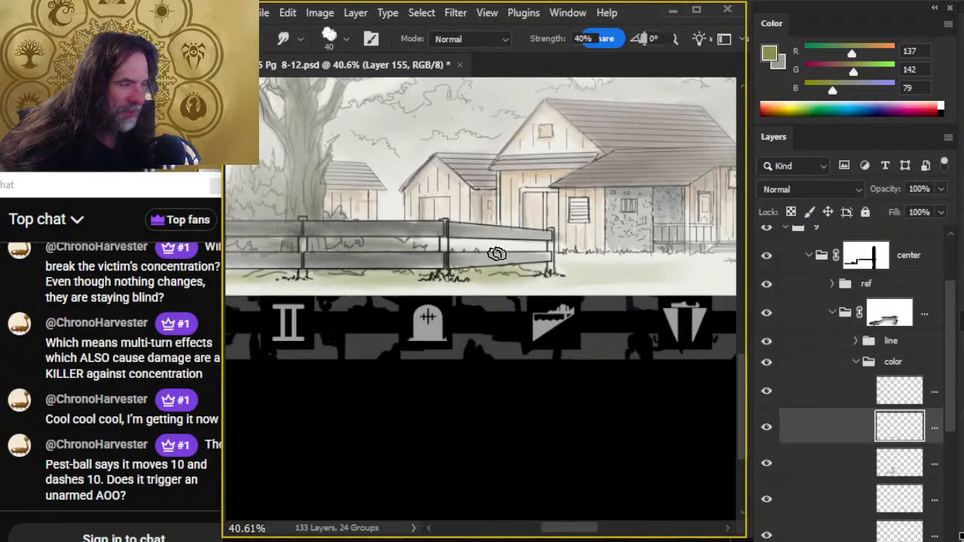
key("b")
key("r")
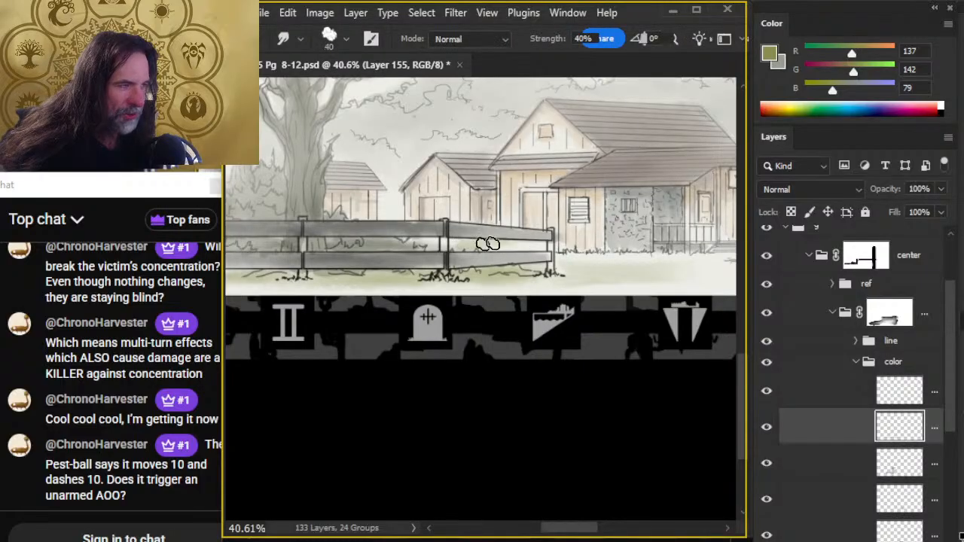
- Paint light green grass on the ground before the large building and along the foot of its stone wall and porch
left_click_drag(600, 322, 476, 319)
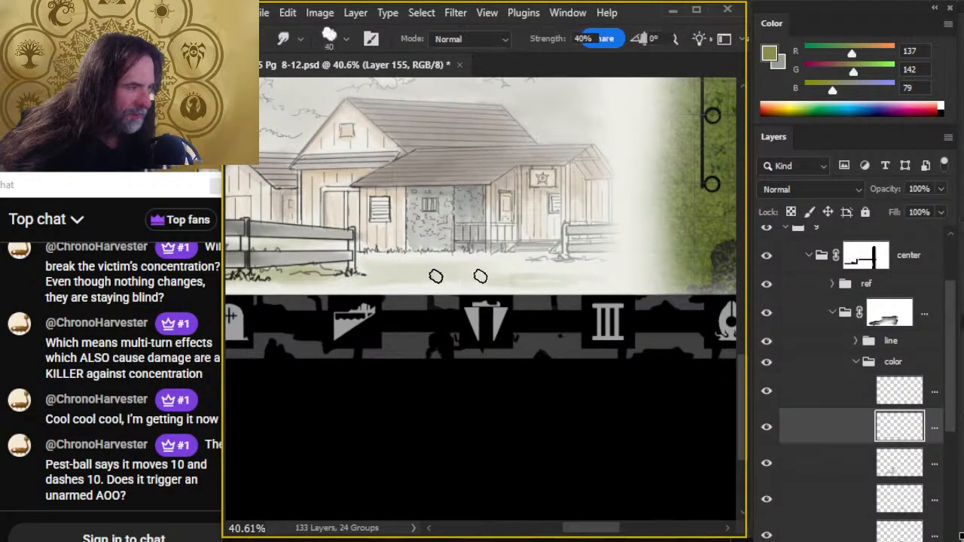
key("b")
key("r")
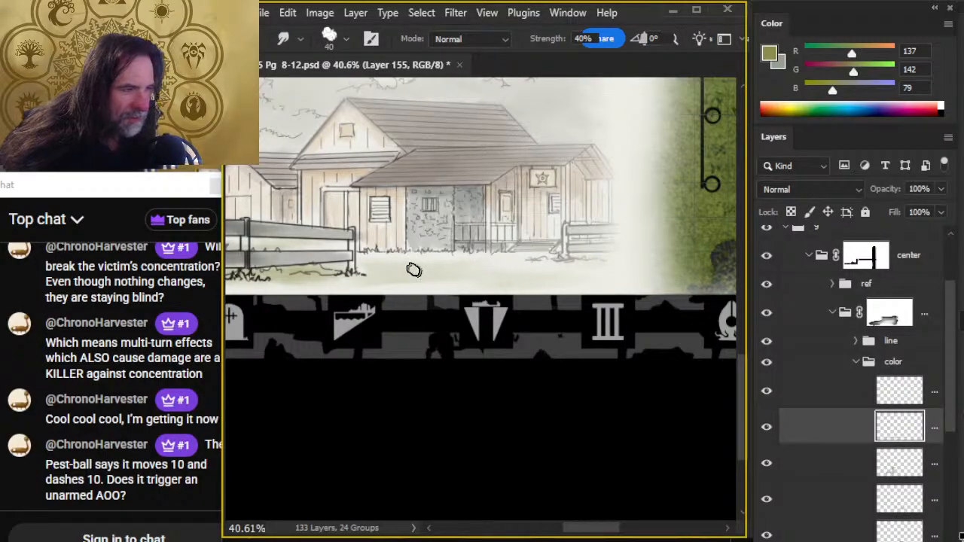
key("b")
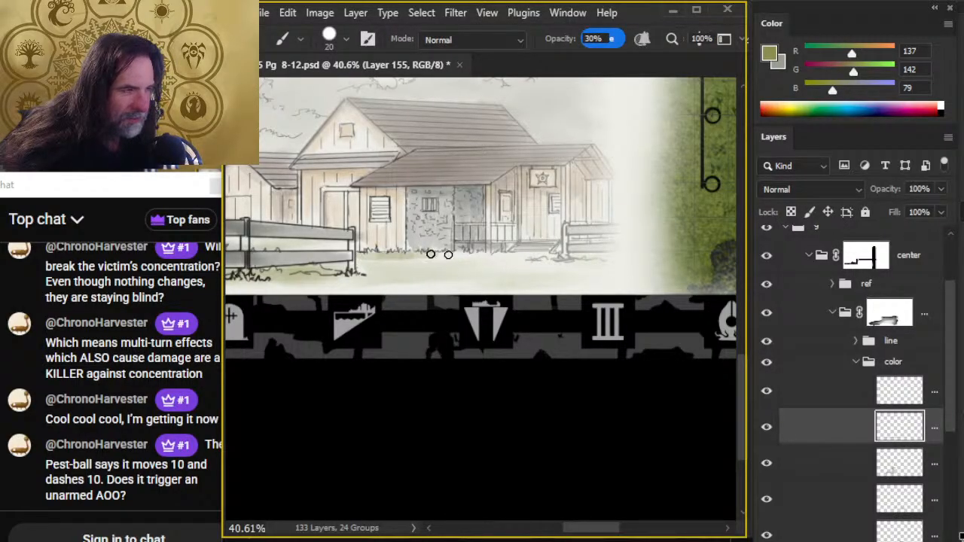
key("r")
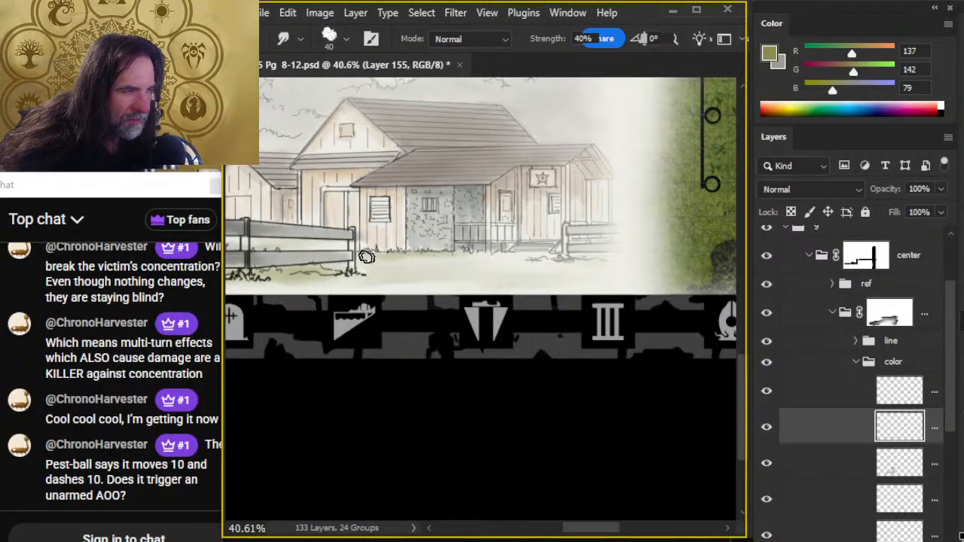
key("b")
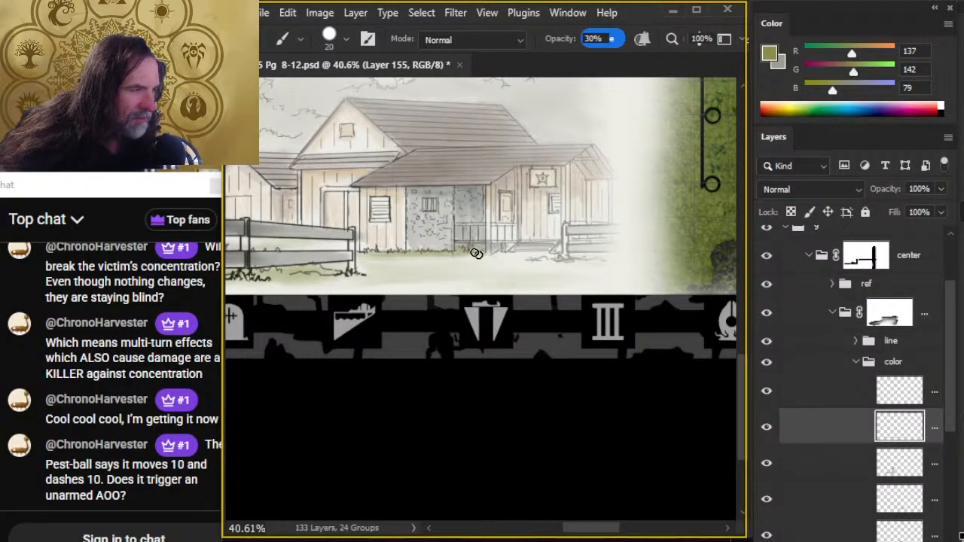
key("r")
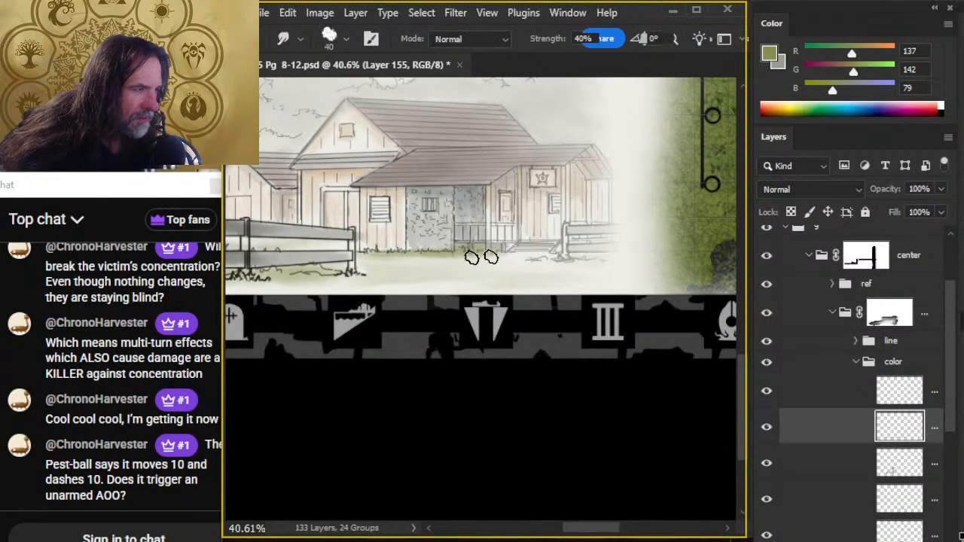
- Deepen the grass along the large building's base and smudge it across the open ground toward the far fence section
left_click_drag(431, 255, 534, 258)
key("b")
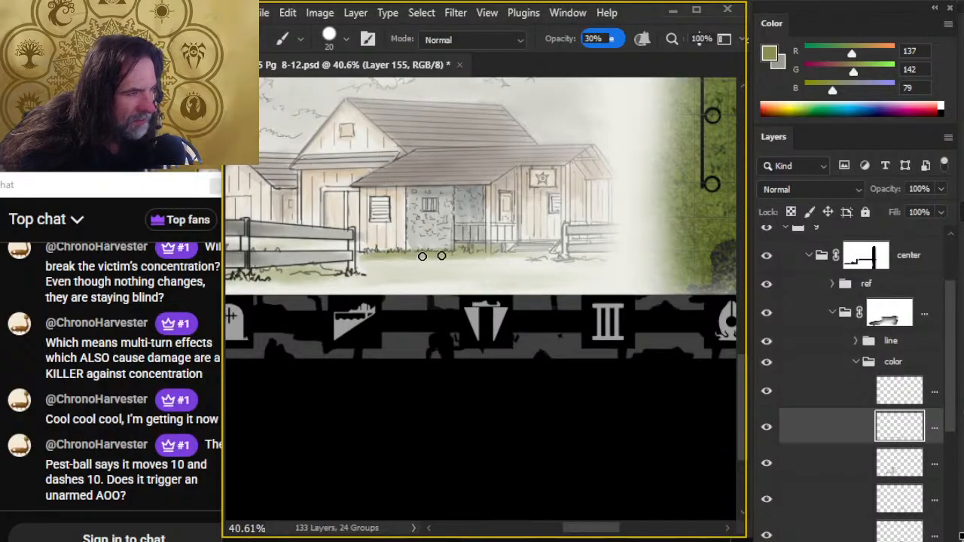
key("r")
mouse_move(397, 256)
left_mouse_down()
mouse_move(509, 262)
mouse_move(382, 258)
mouse_move(520, 272)
left_mouse_up()
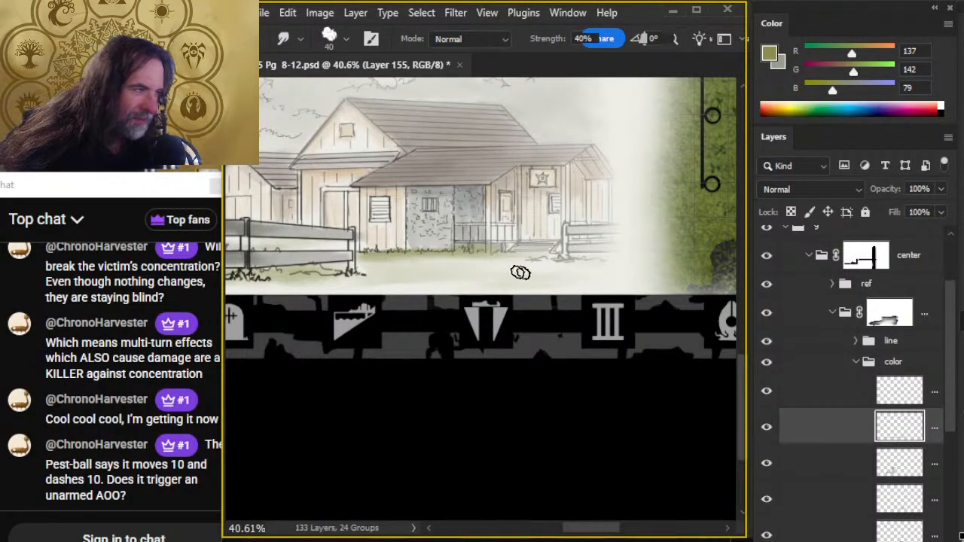
mouse_move(411, 269)
left_mouse_down()
mouse_move(480, 260)
mouse_move(363, 256)
mouse_move(518, 255)
mouse_move(399, 258)
mouse_move(512, 259)
mouse_move(516, 297)
mouse_move(428, 265)
mouse_move(420, 281)
mouse_move(365, 280)
mouse_move(504, 275)
mouse_move(446, 279)
mouse_move(577, 285)
mouse_move(574, 277)
mouse_move(430, 276)
mouse_move(472, 275)
mouse_move(481, 286)
mouse_move(508, 277)
mouse_move(415, 264)
mouse_move(353, 272)
mouse_move(464, 270)
mouse_move(315, 274)
mouse_move(545, 275)
mouse_move(538, 265)
mouse_move(584, 268)
mouse_move(516, 274)
mouse_move(622, 274)
left_mouse_up()
- Hide the ref group, collapse the center group and review the colored illustration on the page
key("z")
left_click_drag(555, 402, 452, 411)
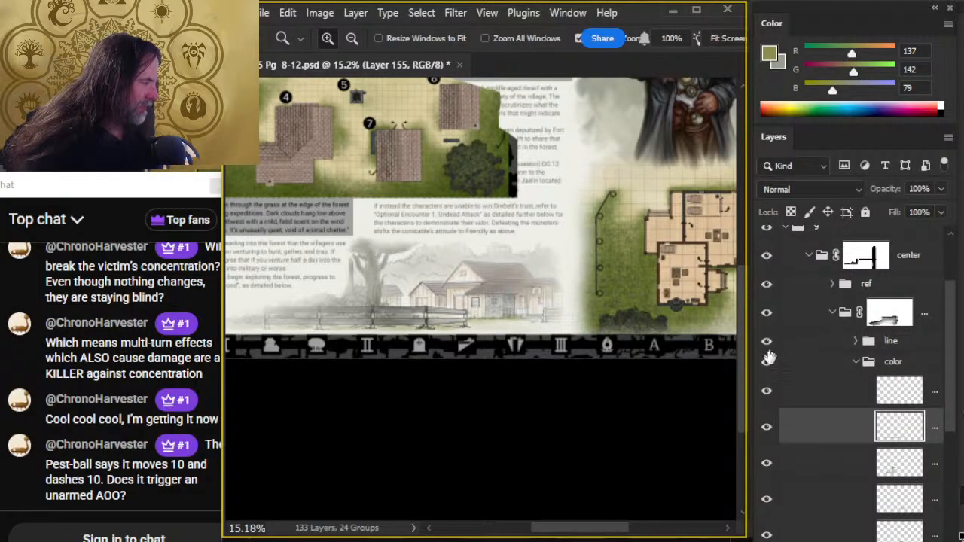
left_click(766, 284)
left_click(817, 258)
scroll(520, 407, "left", 3)
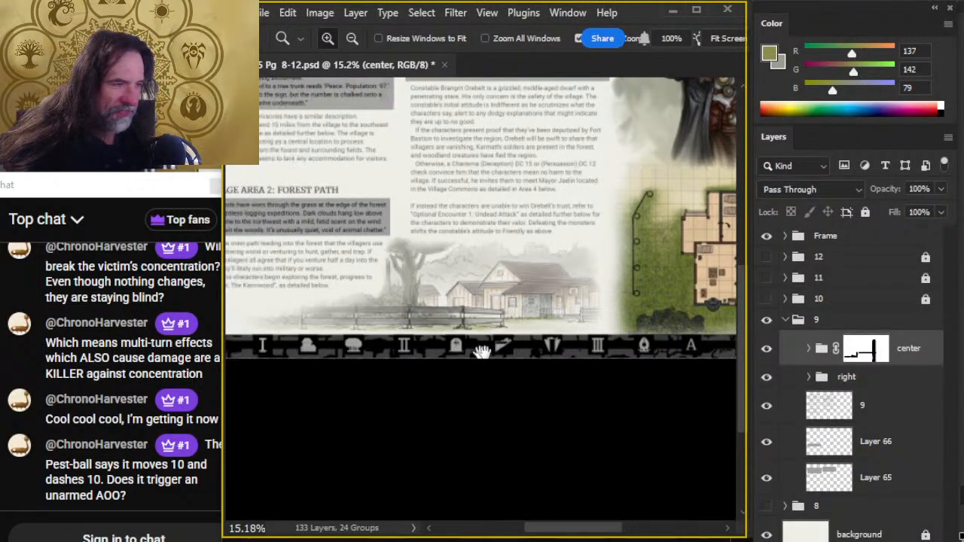
scroll(430, 299, "up", 3)
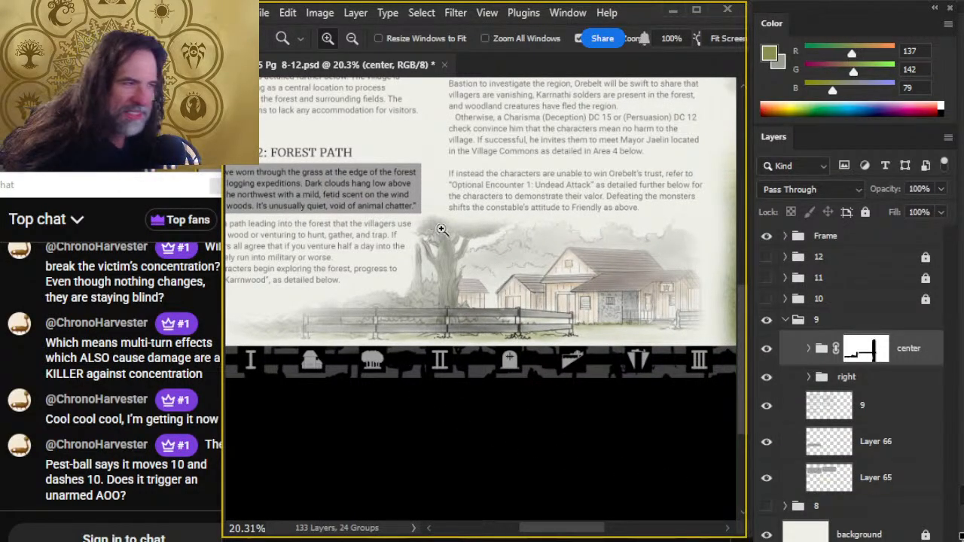
- Expand the center group, check a color layer by toggling its visibility, and select Layer 154 in the color group
left_click(809, 350)
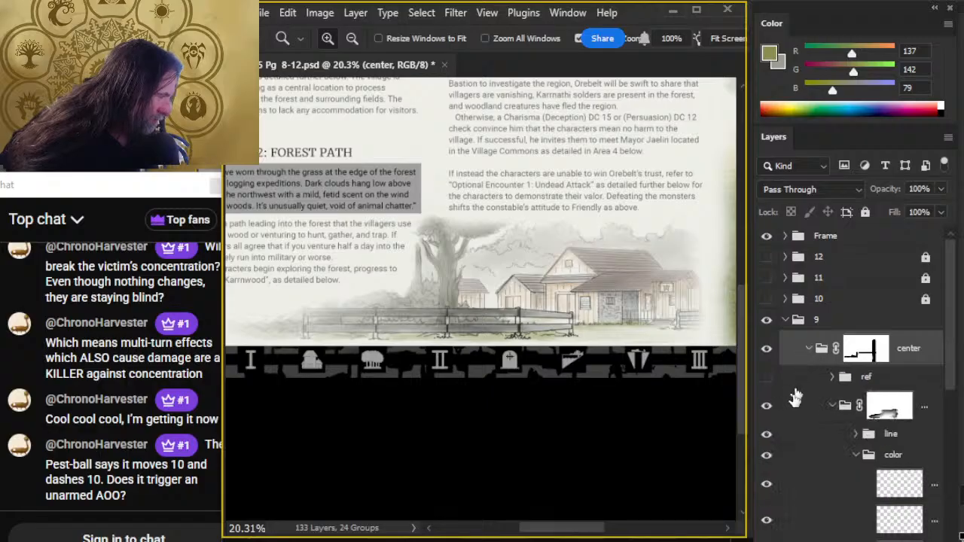
left_click(766, 518)
left_click(766, 516)
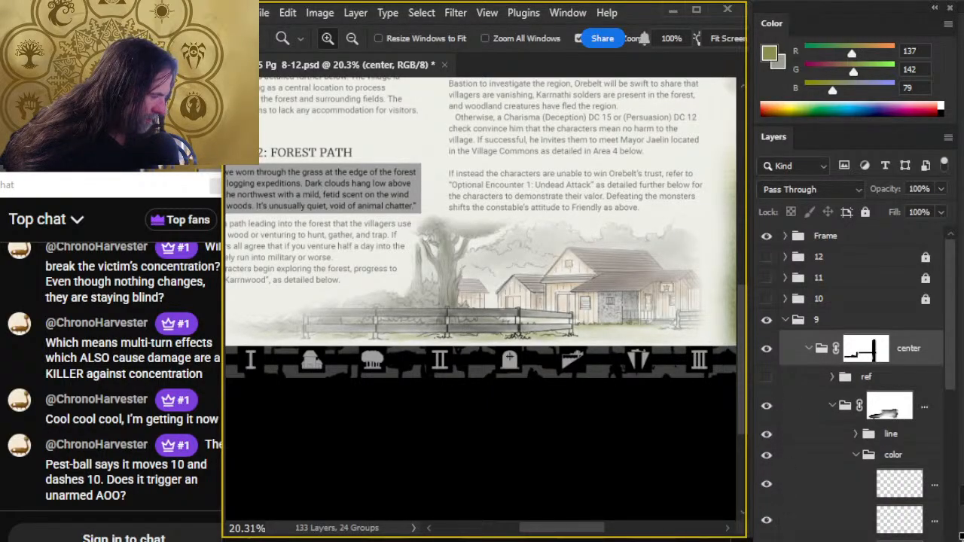
left_click(786, 537)
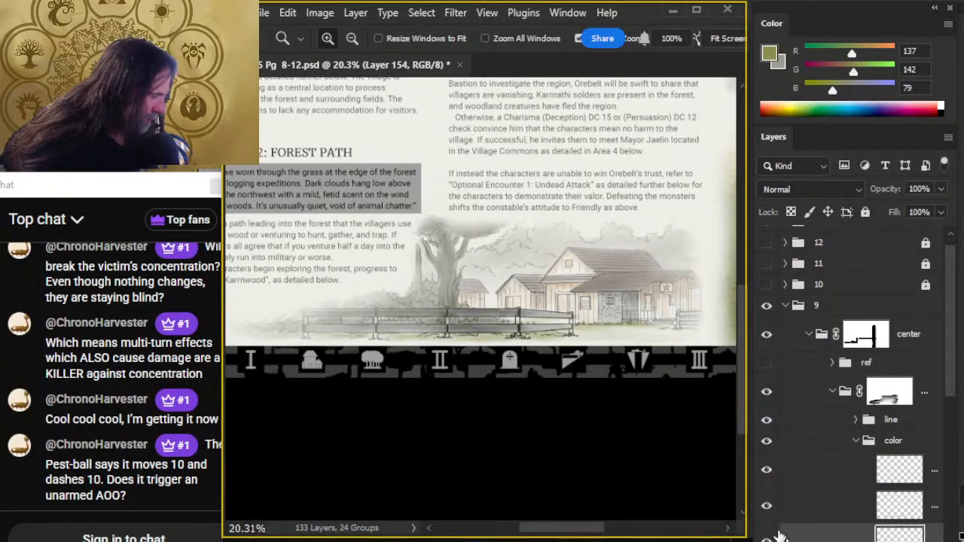
- Smudge the large tree's crown and upper trunk shading on Layer 154 at 40% strength
scroll(481, 263, "up", 3)
key("r")
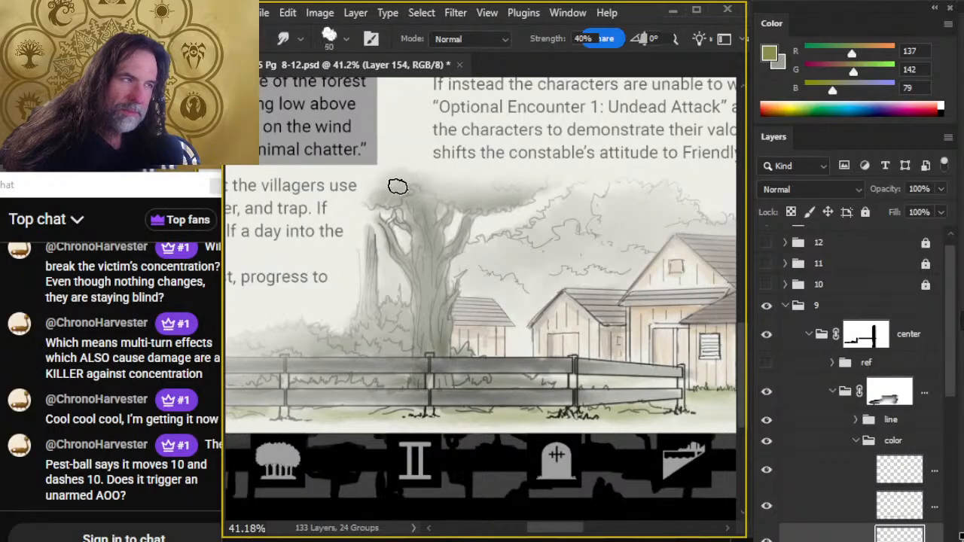
key("bracketright")
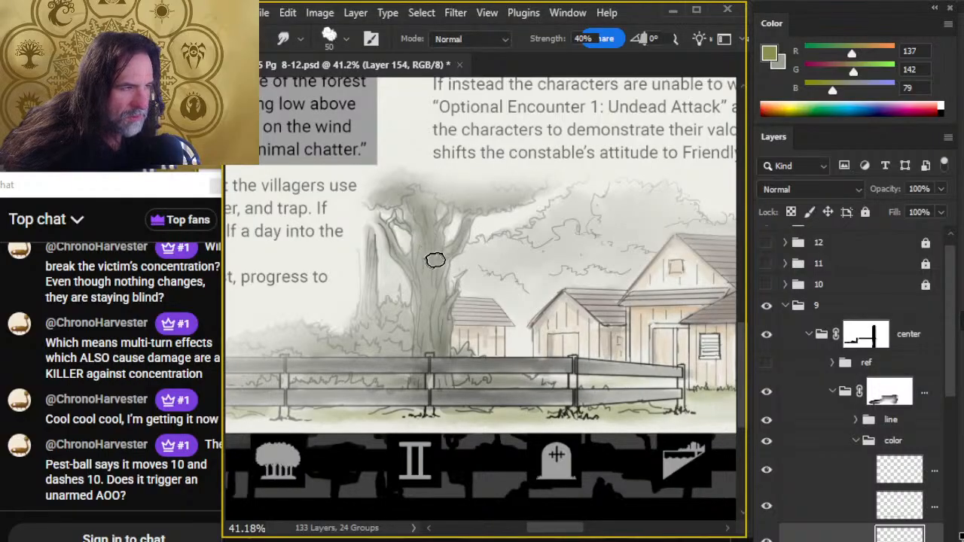
key("bracketleft")
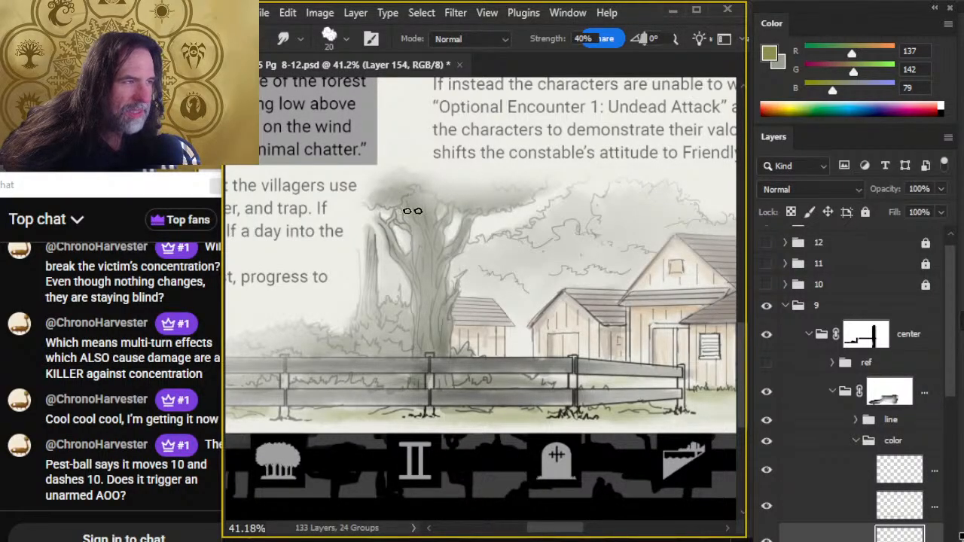
- Try to erase color across the large tree's crown with a larger eraser, and undo the stroke
key("e")
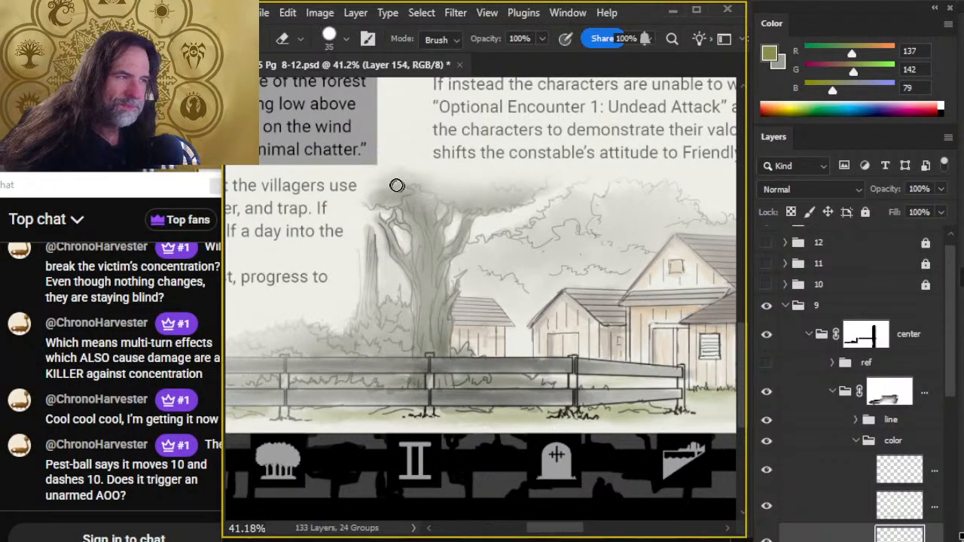
key("bracketright")
key("bracketright")
mouse_move(399, 189)
left_mouse_down()
mouse_move(454, 183)
mouse_move(475, 191)
left_mouse_up()
key("ctrl+z")
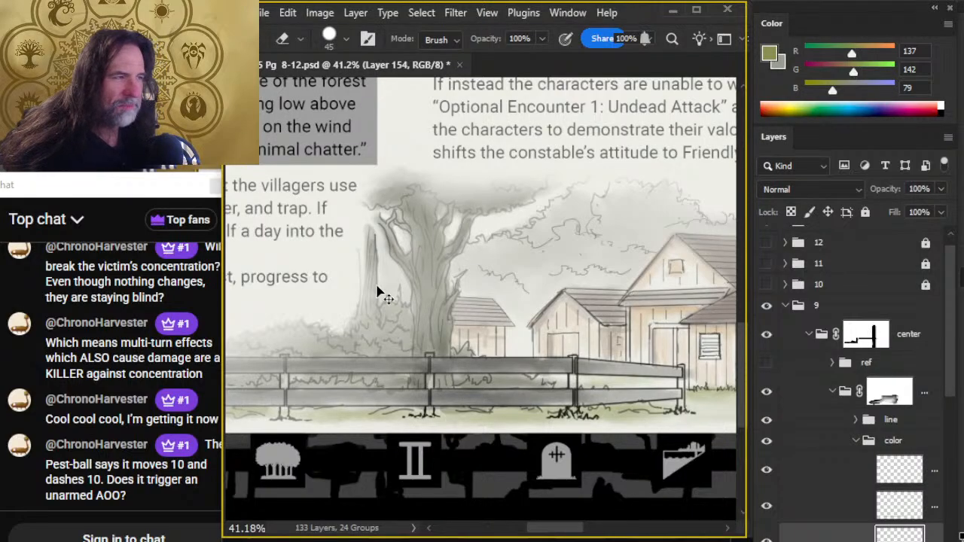
- Soften the shading across the tree's crown with a larger smudge brush, using a smaller one around the outer branches
key("r")
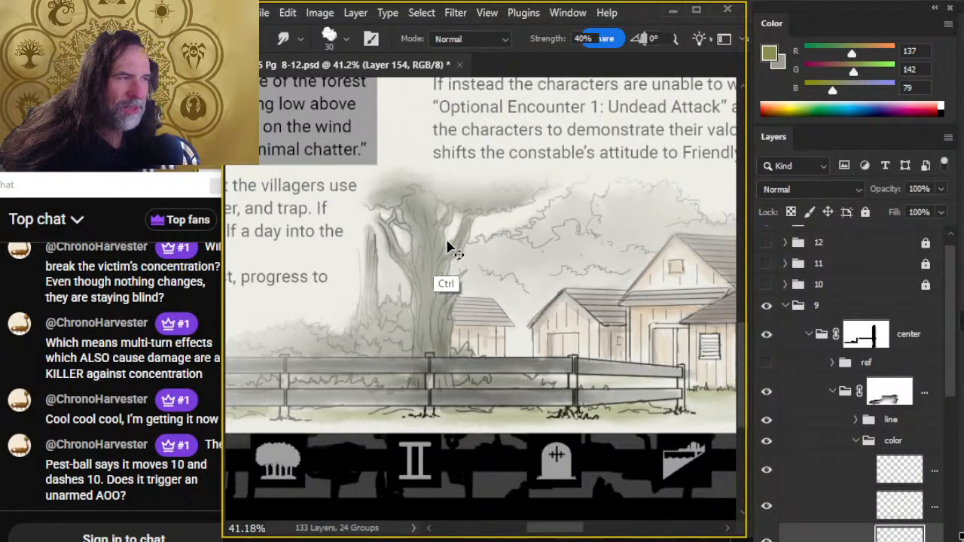
key("bracketright")
key("bracketright")
key("bracketright")
key("bracketright")
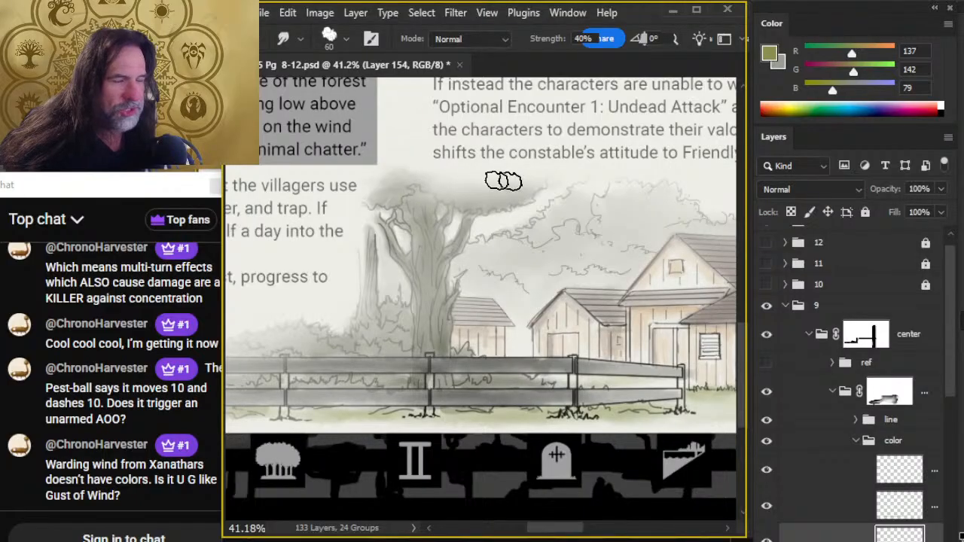
key("bracketleft")
key("bracketleft")
key("bracketleft")
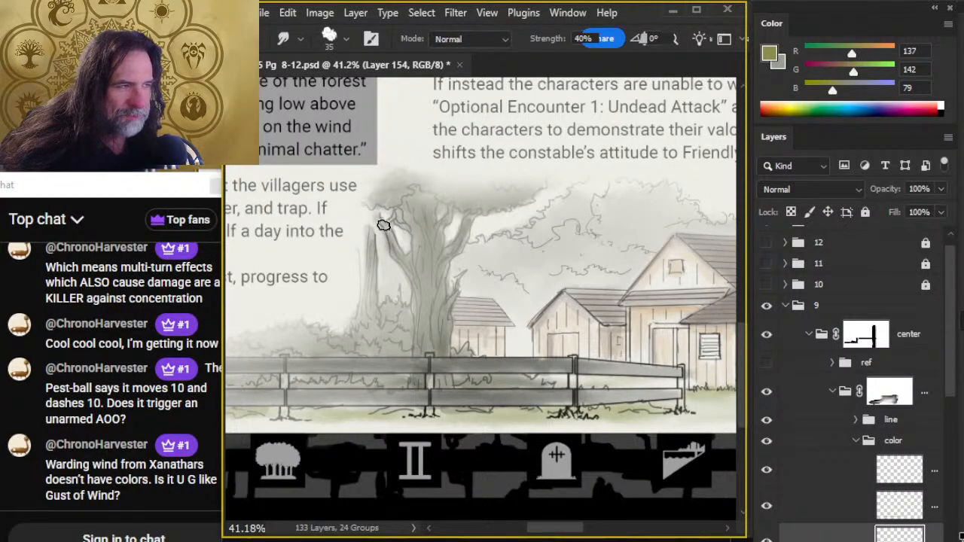
- Erase stray color in the gaps between the tree's upper branches and smudge the crown's shading around them
key("b")
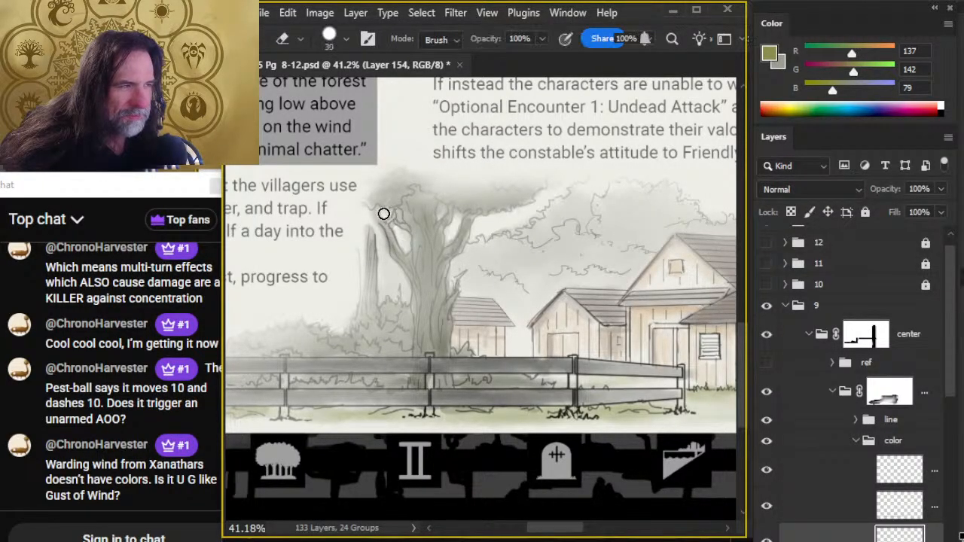
key("r")
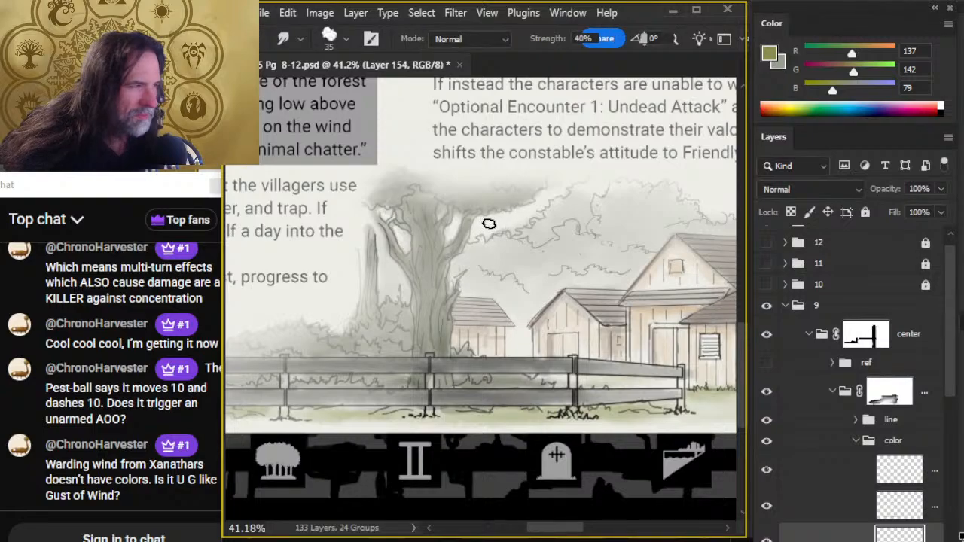
key("e")
left_click(441, 212)
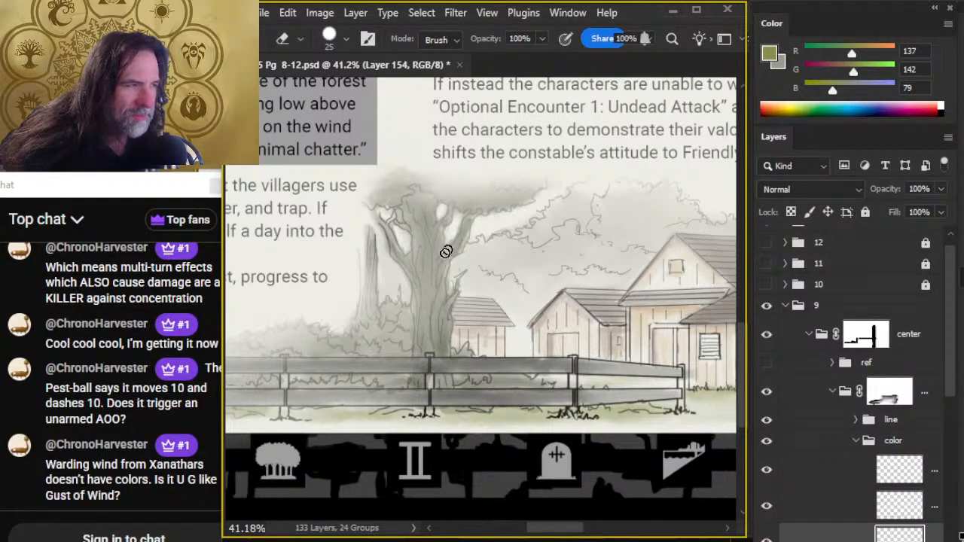
key("r")
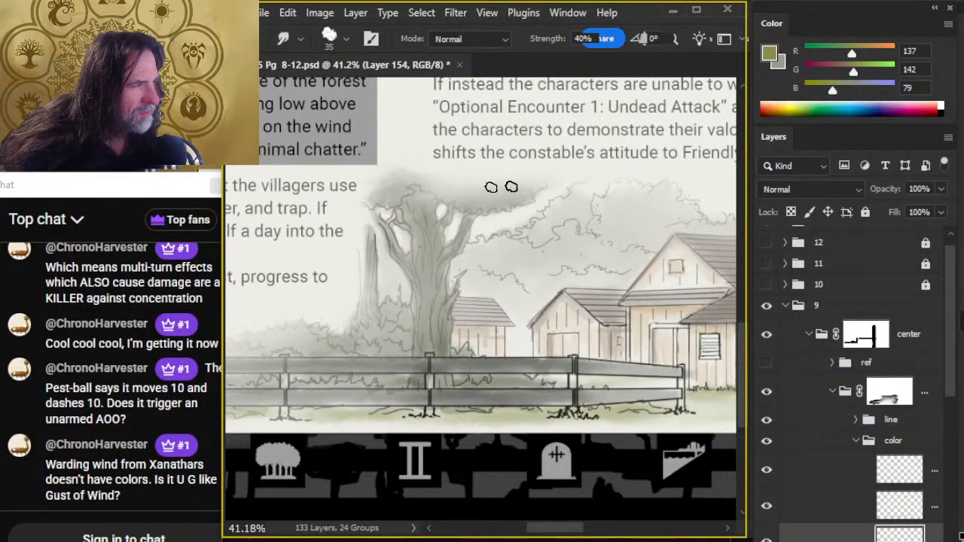
- Review the illustration on the page, try Layer 154 at 85% opacity, and restore it to 100%
key("z")
left_click_drag(584, 339, 527, 420)
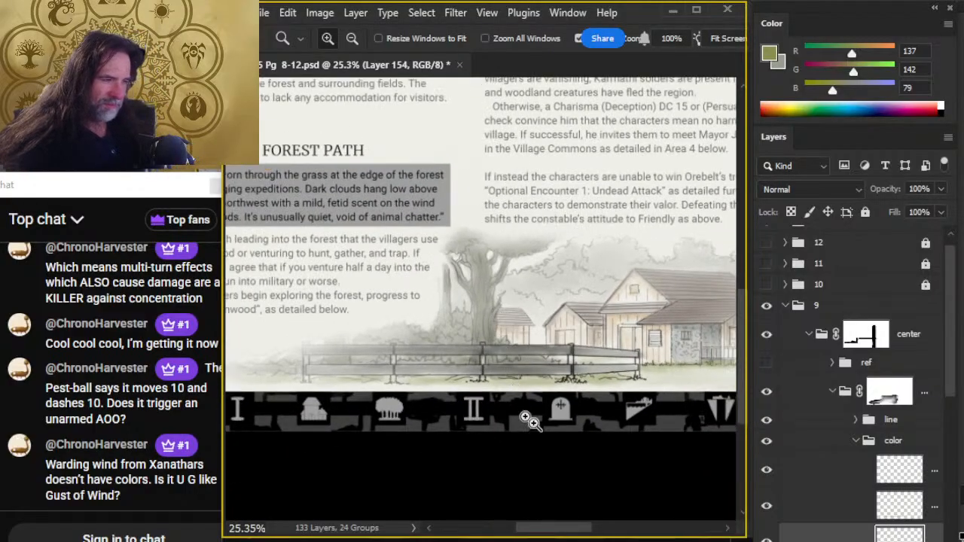
left_click_drag(617, 459, 548, 451)
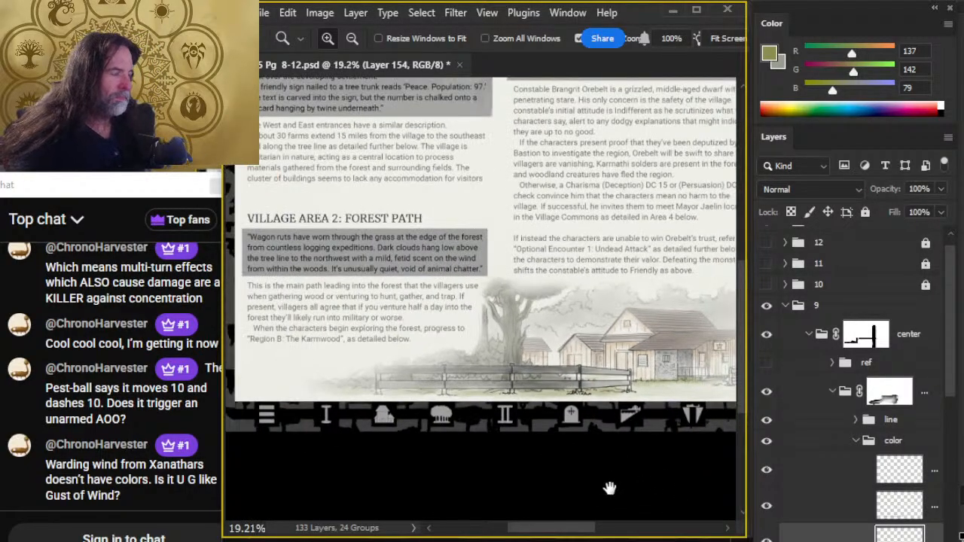
left_click_drag(609, 488, 551, 459)
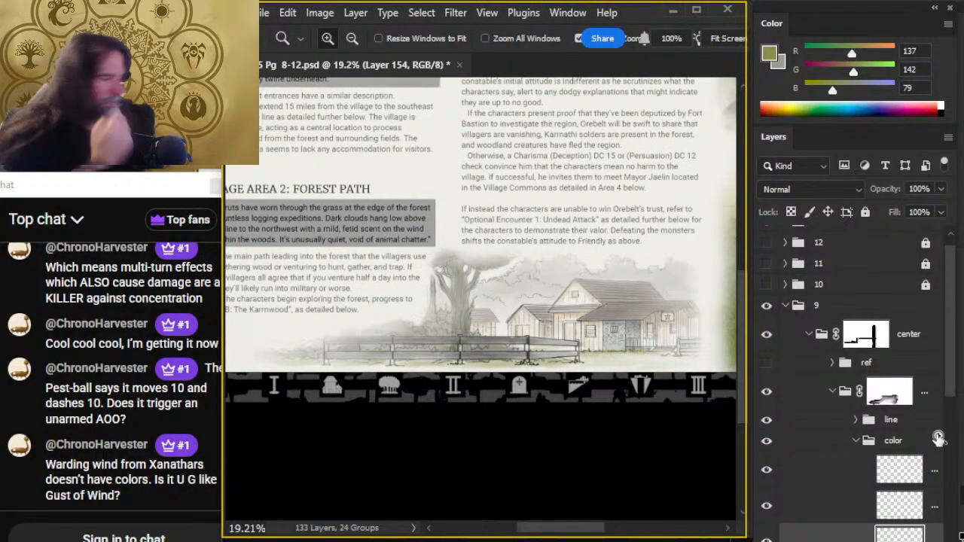
left_click(941, 190)
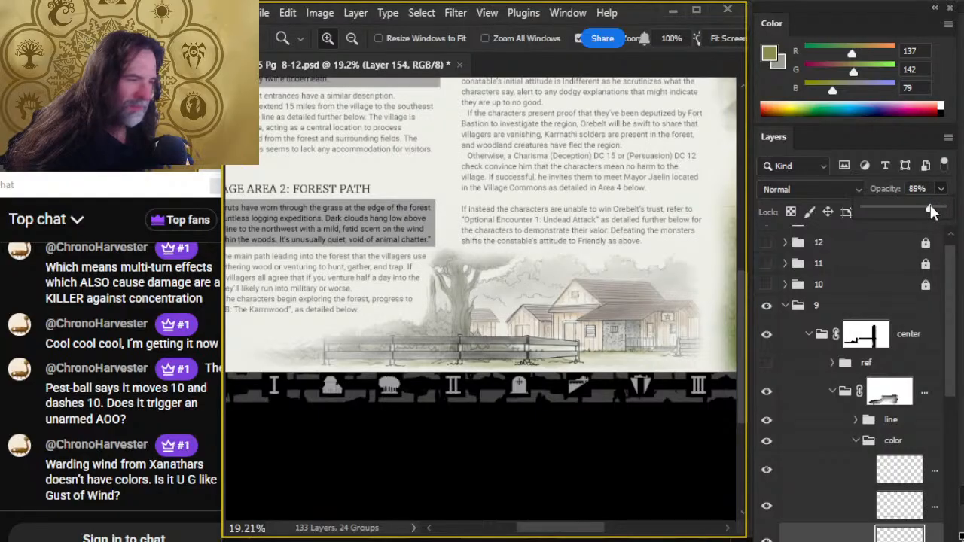
left_click_drag(930, 208, 957, 214)
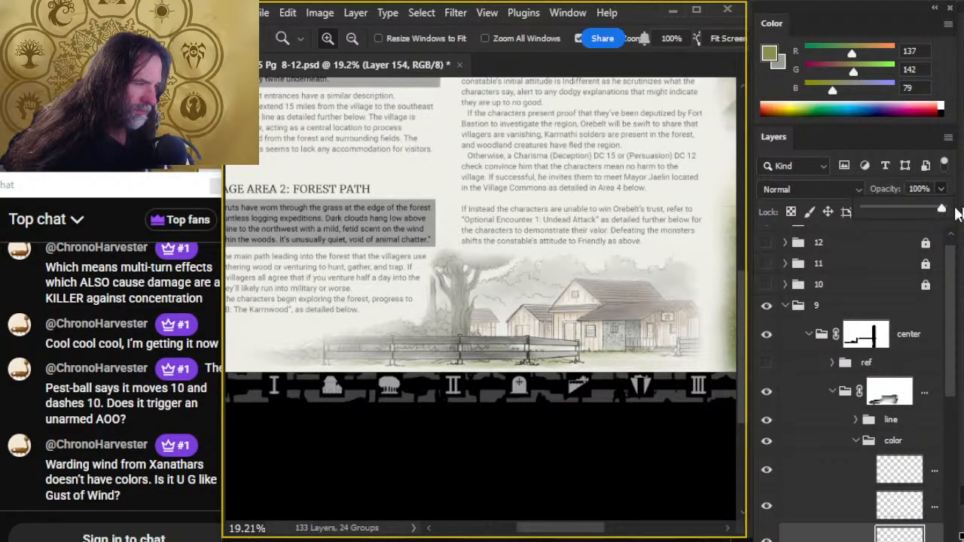
- Select the Group 5 layer mask and smudge it with a size 70 brush above the tree's crown
left_click_drag(489, 276, 506, 290)
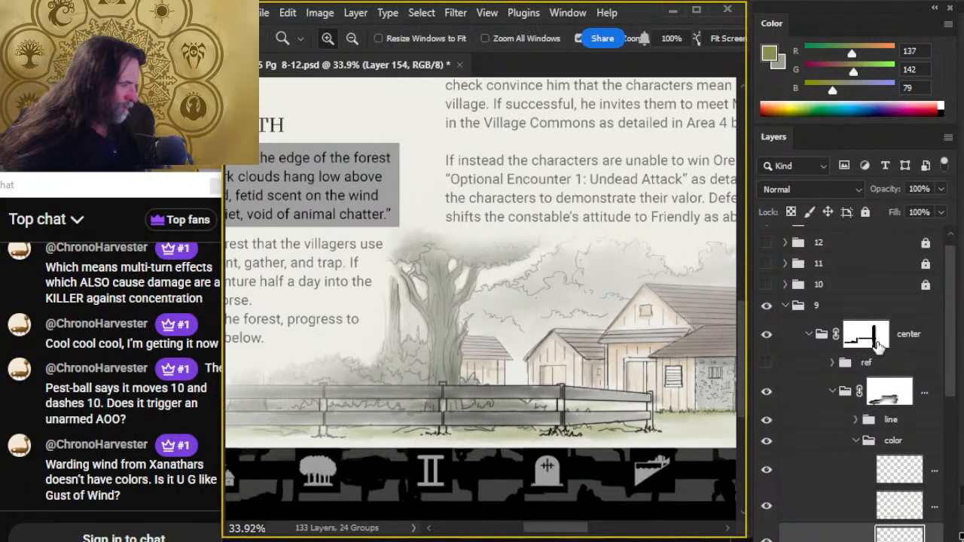
left_click(859, 342)
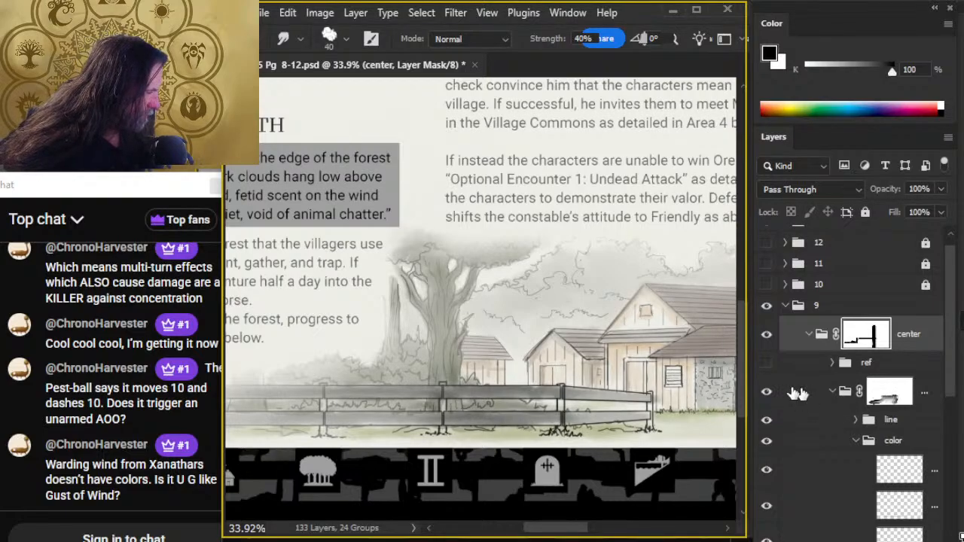
left_click(767, 391)
left_click(767, 392)
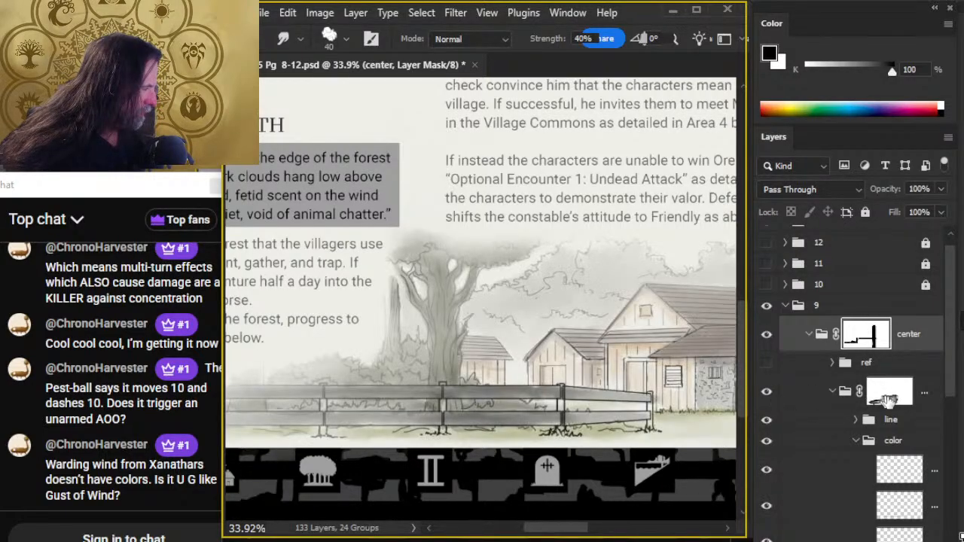
left_click(888, 399)
key("bracketright")
key("bracketright")
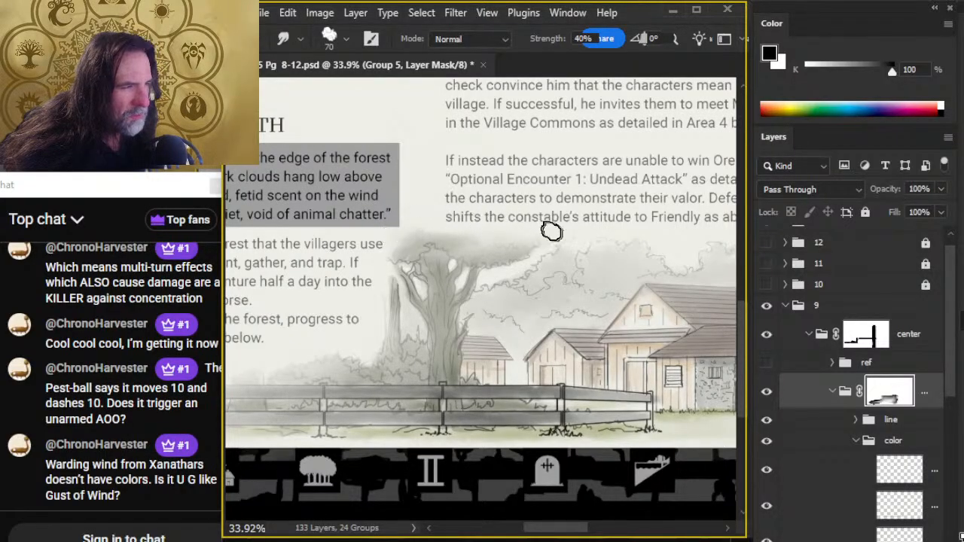
- Fade the crown's upper edge on the Group 5 mask with black at 30% opacity, smudging it at 40% strength
key("b")
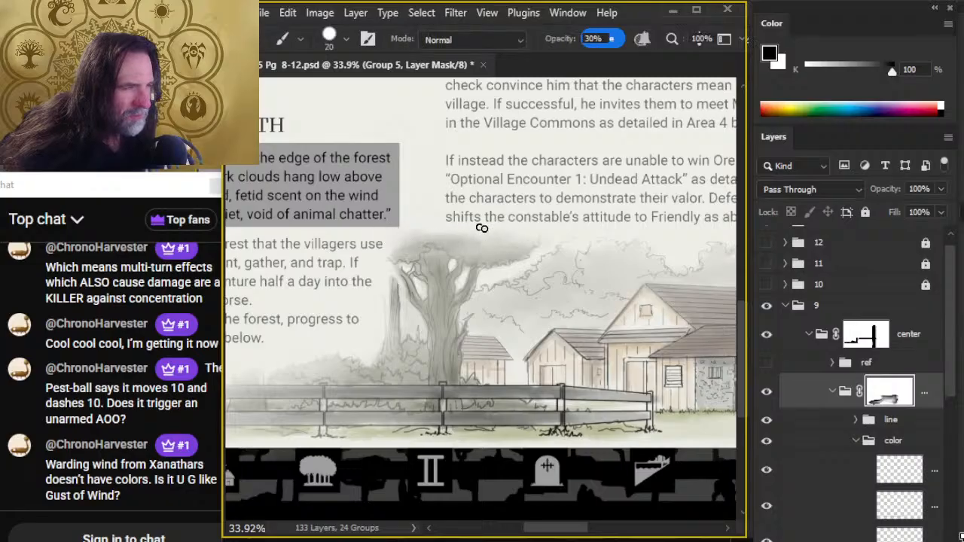
key("bracketright")
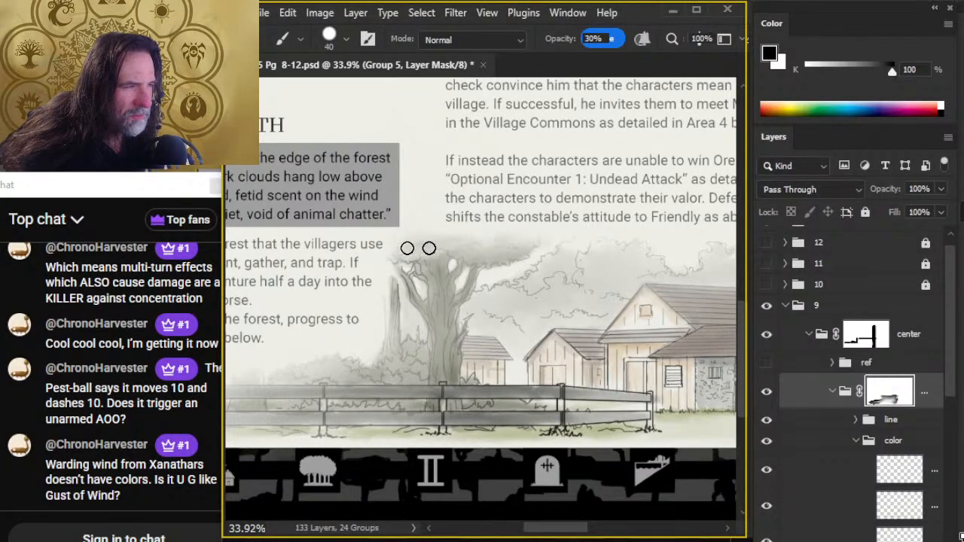
key("r")
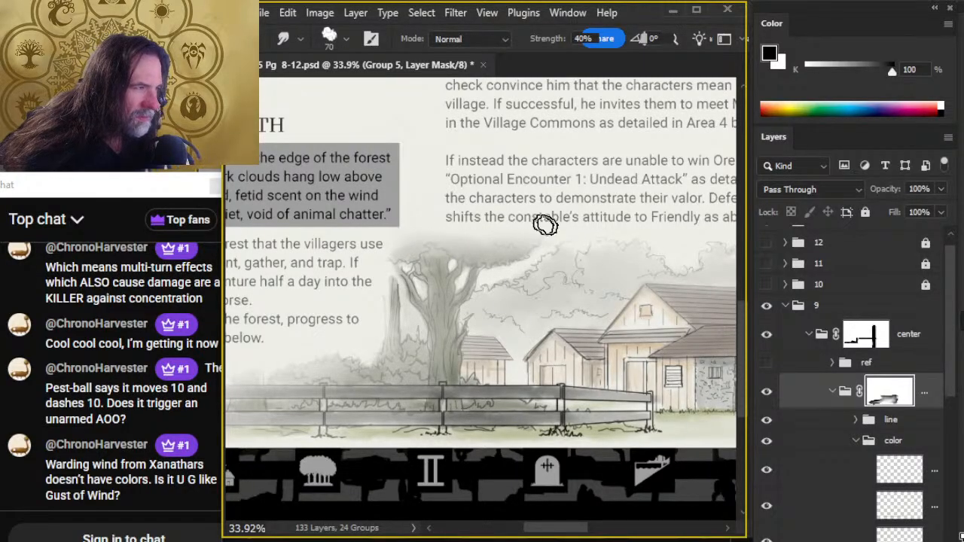
key("b")
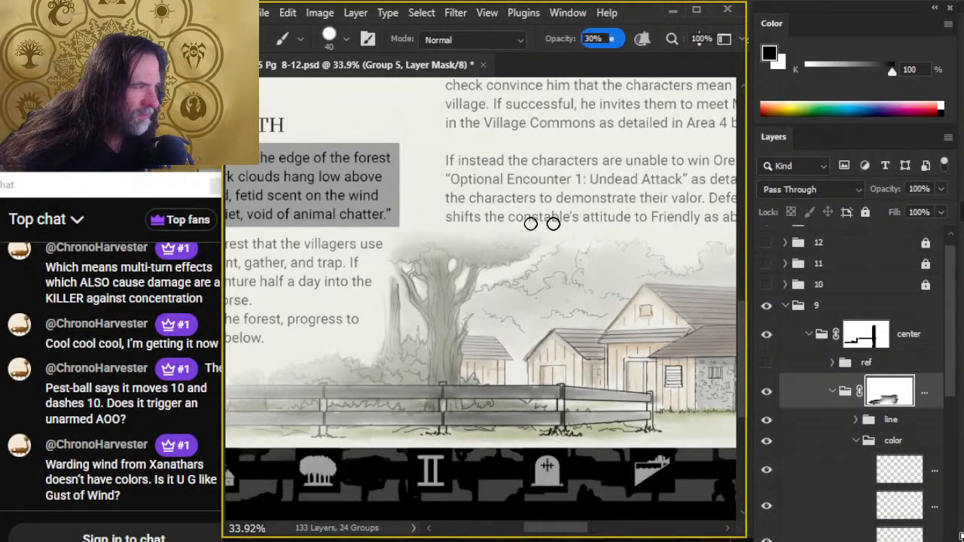
key("r")
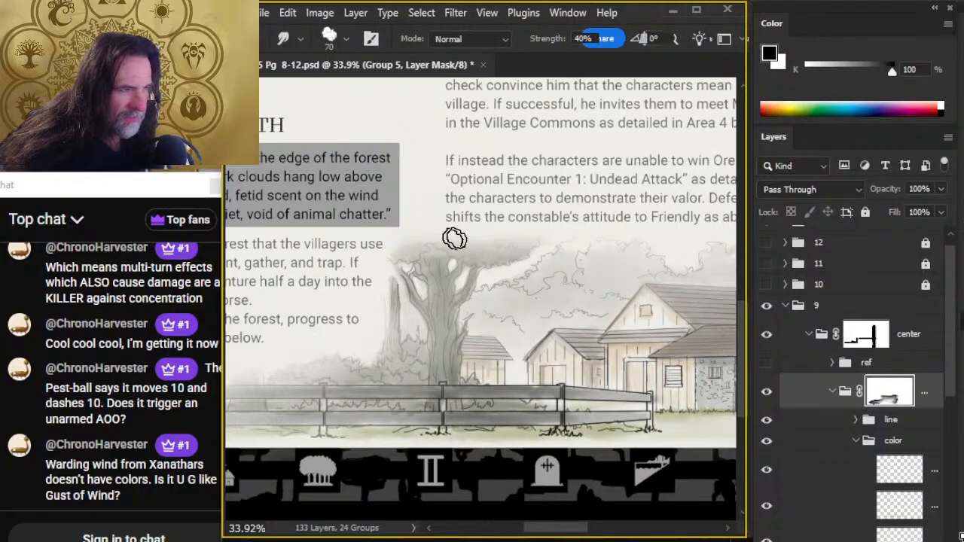
key("4")
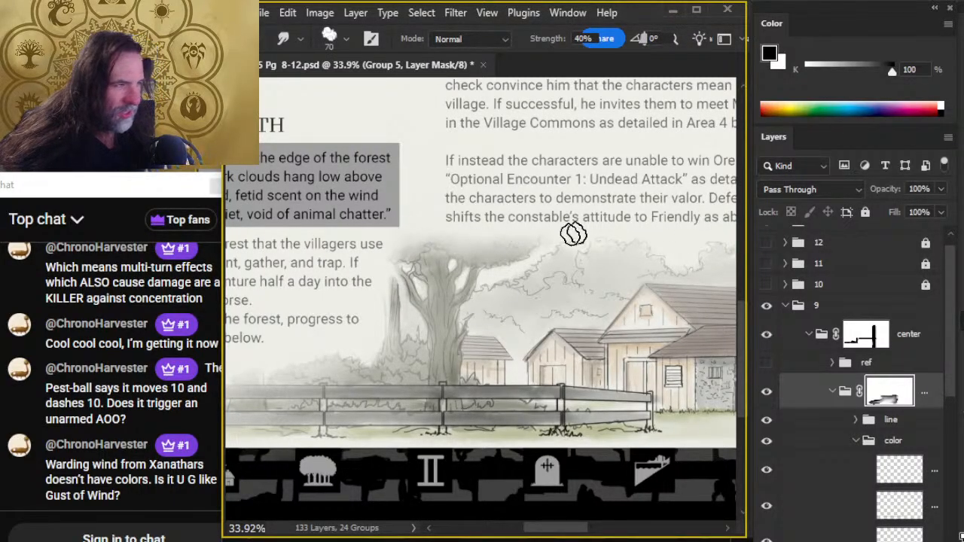
- Review the whole page, and soften the upper part of the tree by smudging the Group 5 mask at 40% strength
key("z")
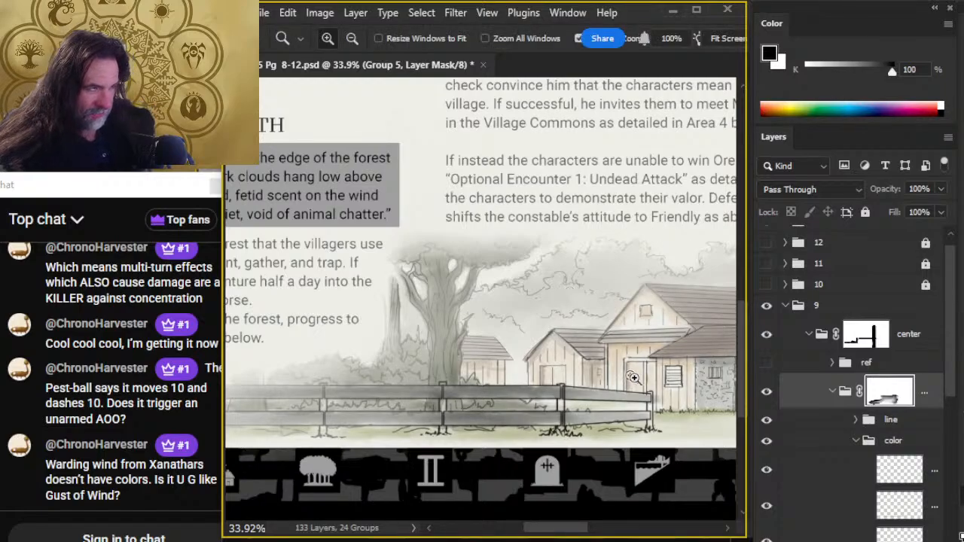
left_click_drag(631, 375, 546, 413)
left_click_drag(622, 439, 507, 419)
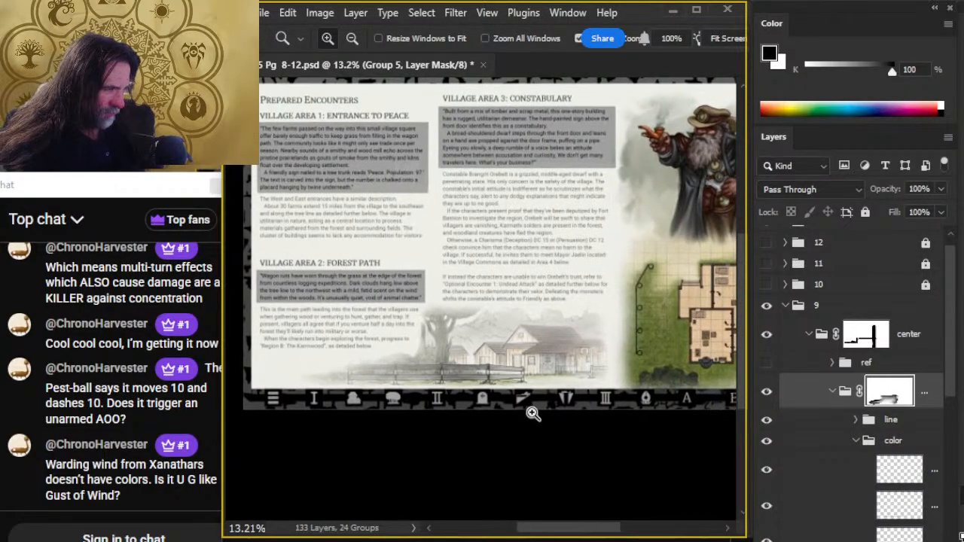
left_click_drag(584, 433, 517, 418)
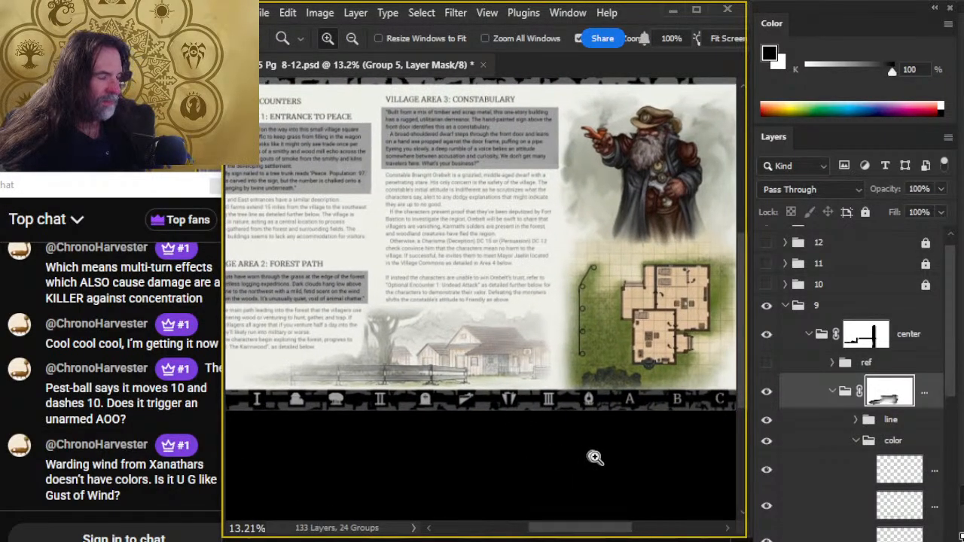
left_click_drag(621, 460, 560, 462)
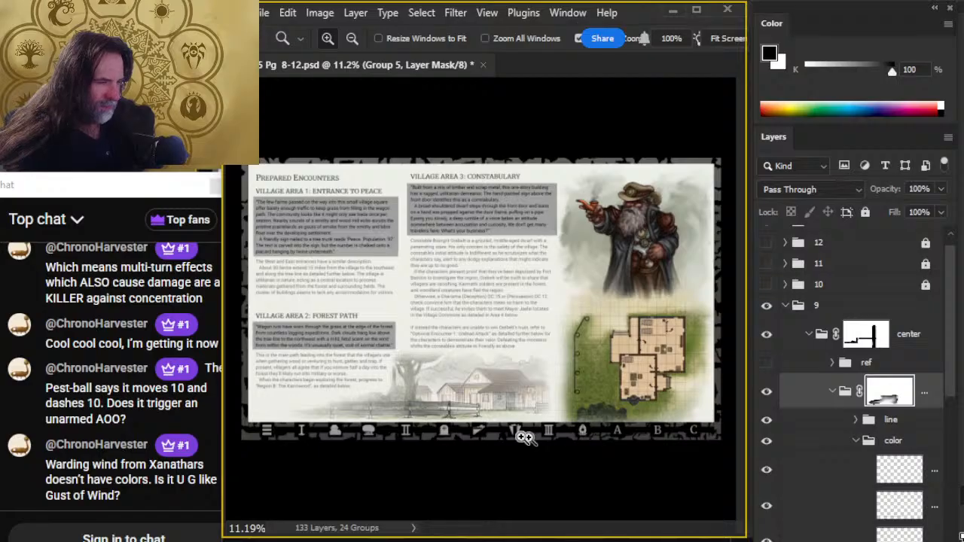
left_click_drag(395, 371, 430, 369)
key("b")
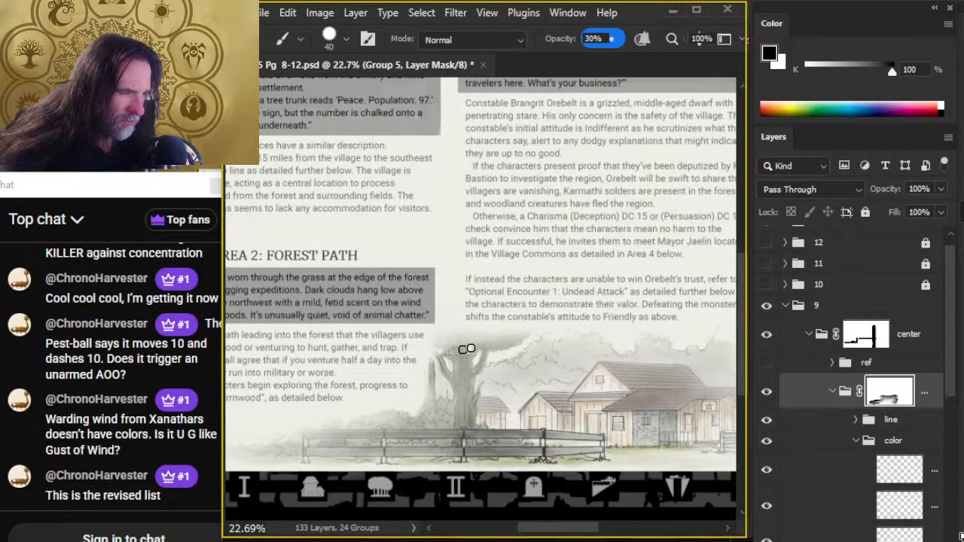
key("r")
mouse_move(467, 348)
left_mouse_down()
mouse_move(424, 352)
mouse_move(439, 358)
left_mouse_up()
key("b")
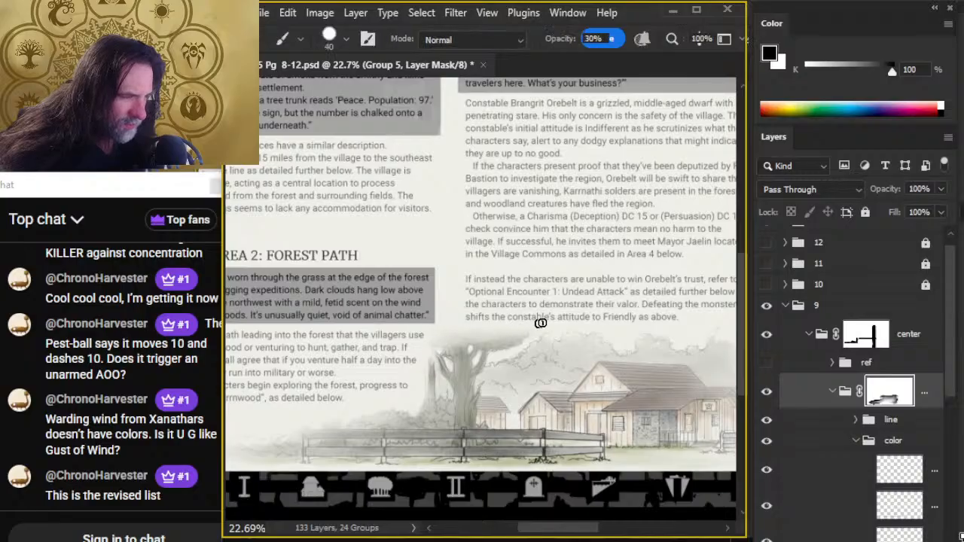
- Refine the fade beside the trunk and along the crown's upper edge on the Group 5 mask, alternating 30% black brushing with smudging
key("r")
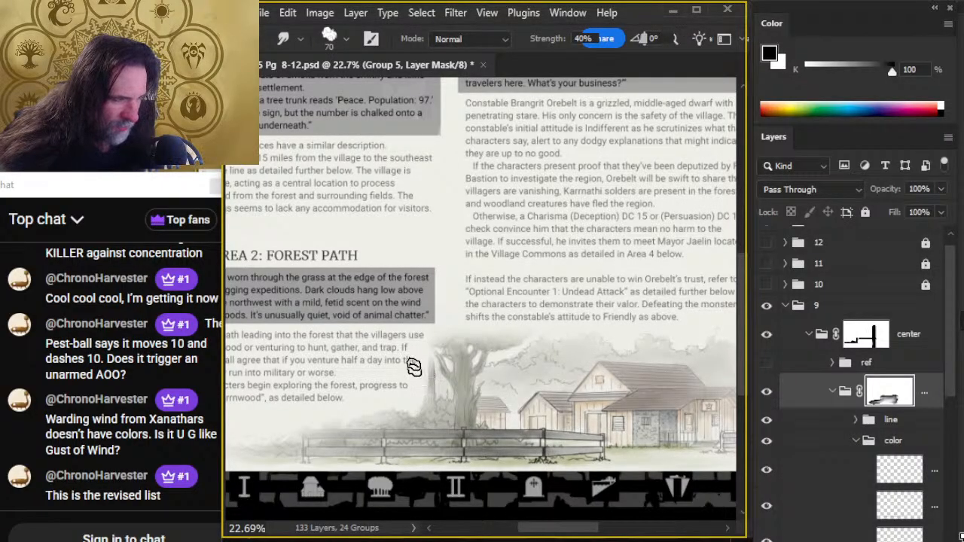
key("b")
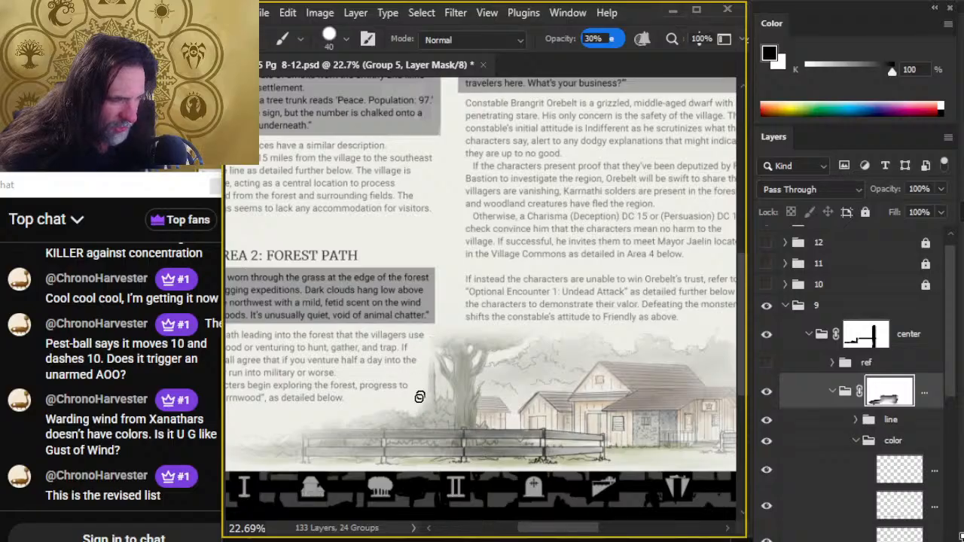
key("r")
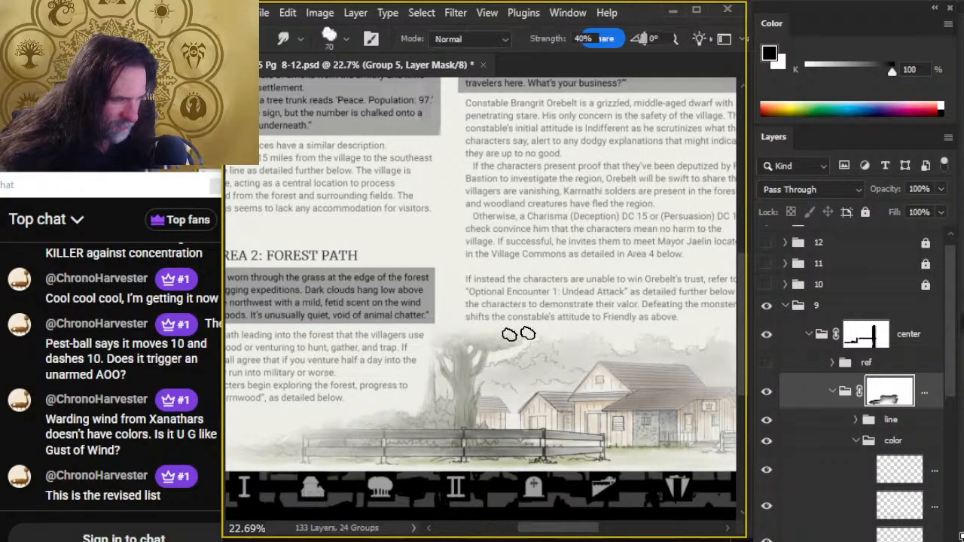
key("b")
key("r")
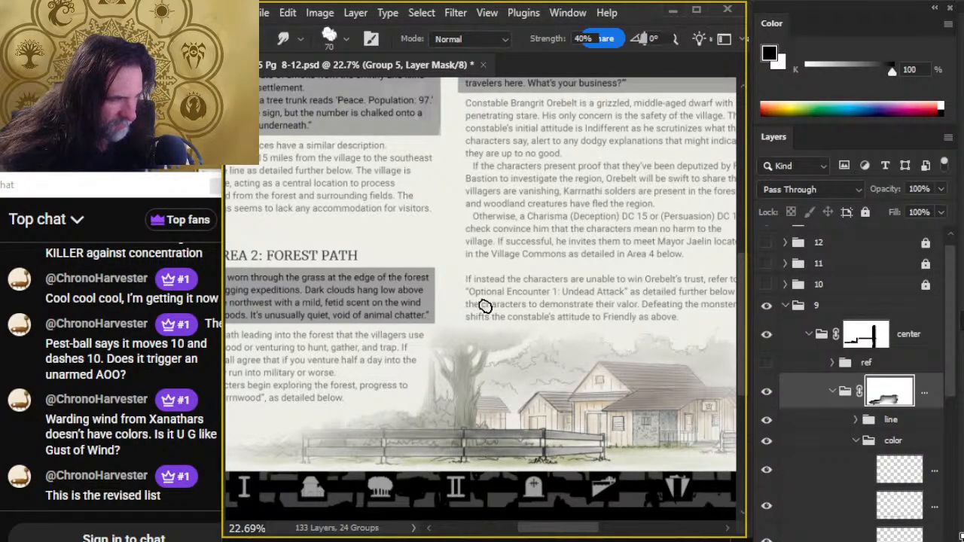
key("b")
key("r")
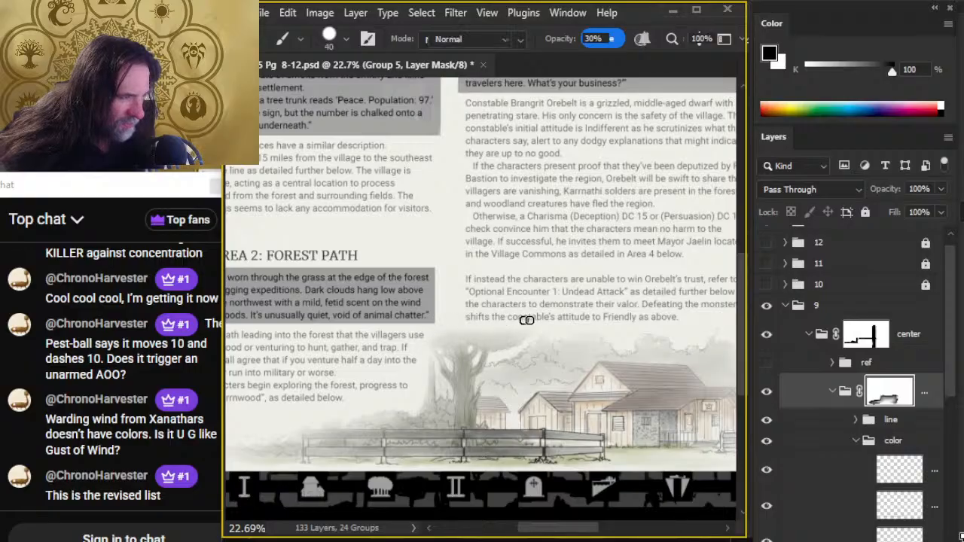
- Examine the finished illustration against the rest of page 9 in full-screen view at several magnifications
key("z")
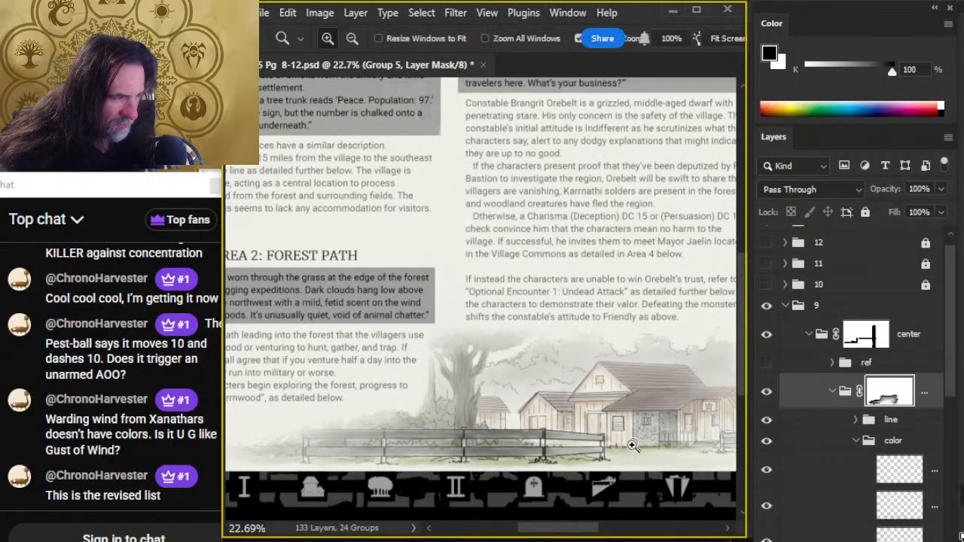
key("f")
key("f")
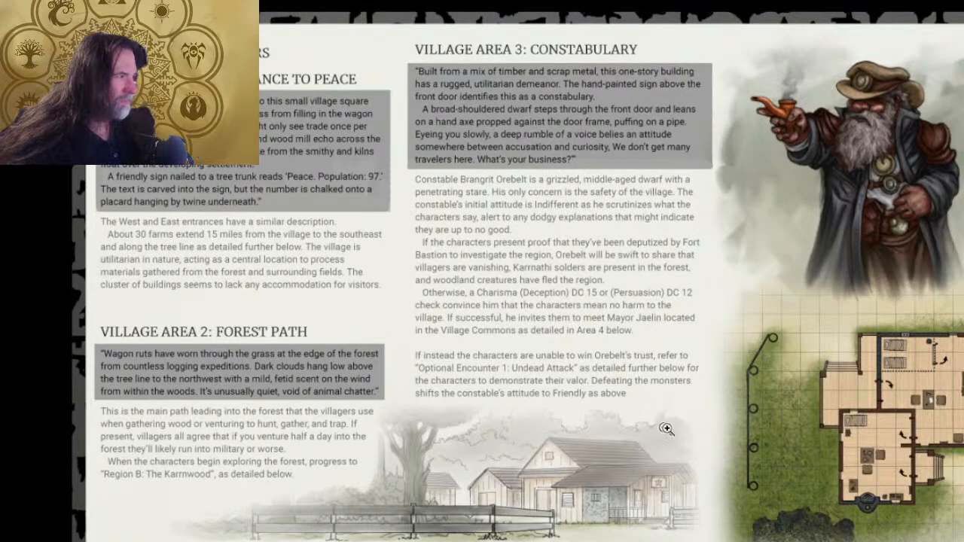
left_click_drag(666, 430, 631, 433)
left_click_drag(685, 455, 634, 431)
left_click_drag(713, 468, 510, 384)
left_click_drag(459, 351, 564, 431)
left_click_drag(552, 391, 579, 457)
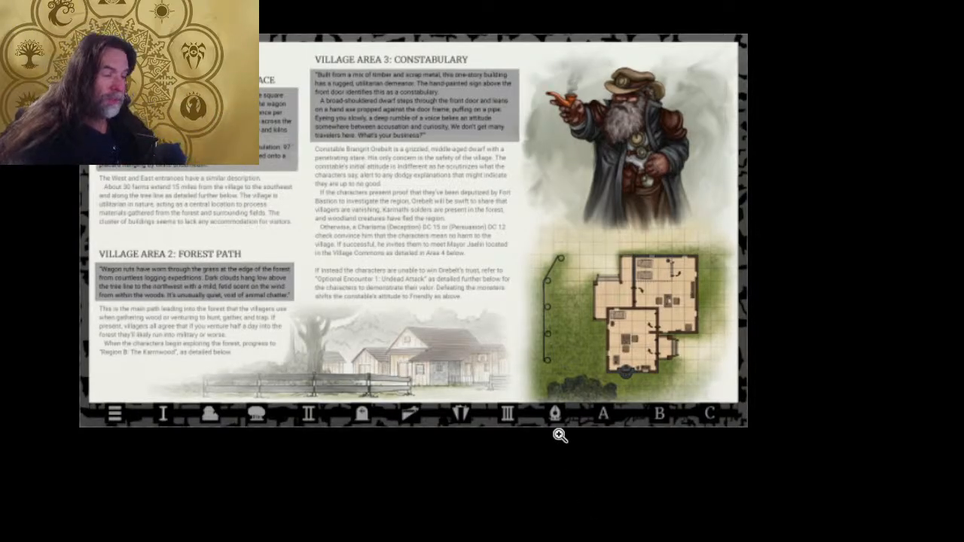
left_click_drag(466, 375, 570, 391)
key("f")
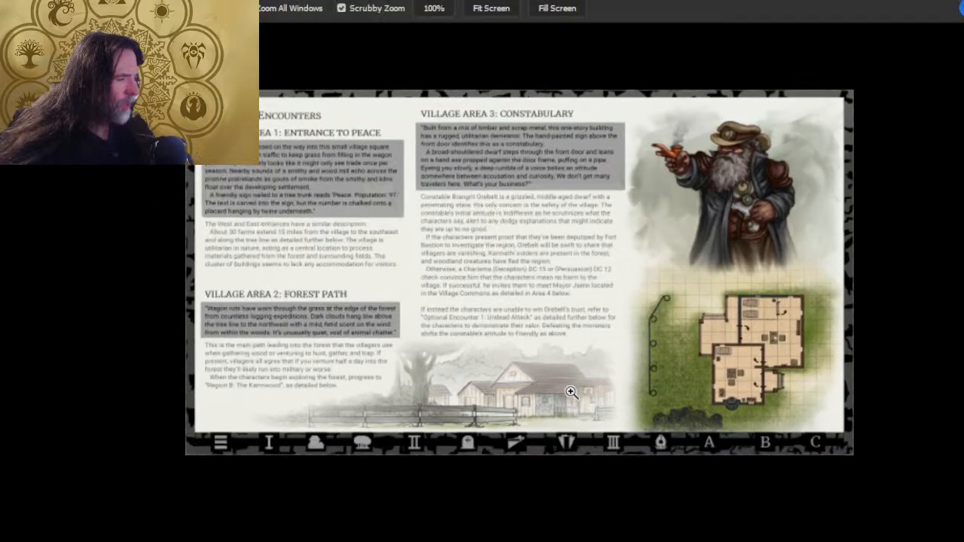
- Collapse the center group, try it at 58% opacity, and restore it to 100%
left_click(813, 345)
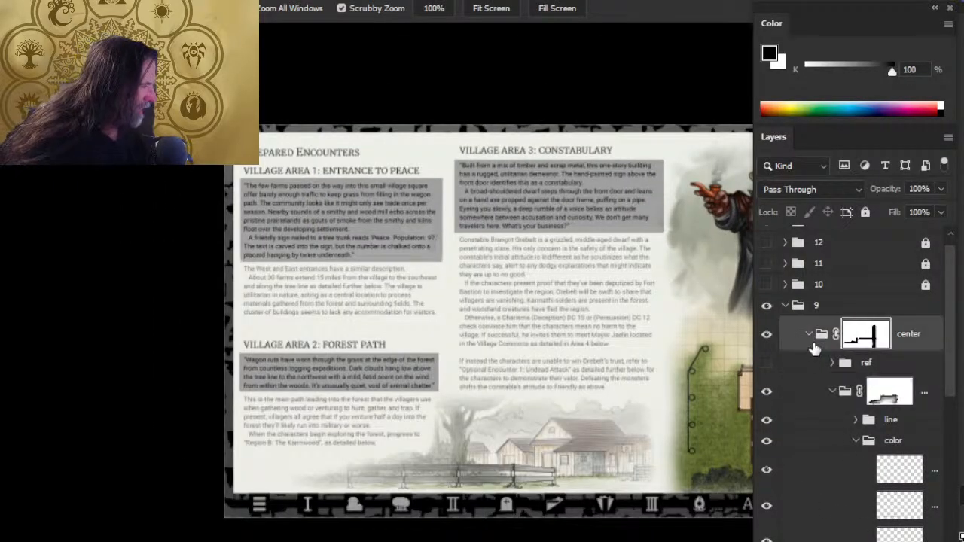
left_click(810, 335)
left_click(940, 212)
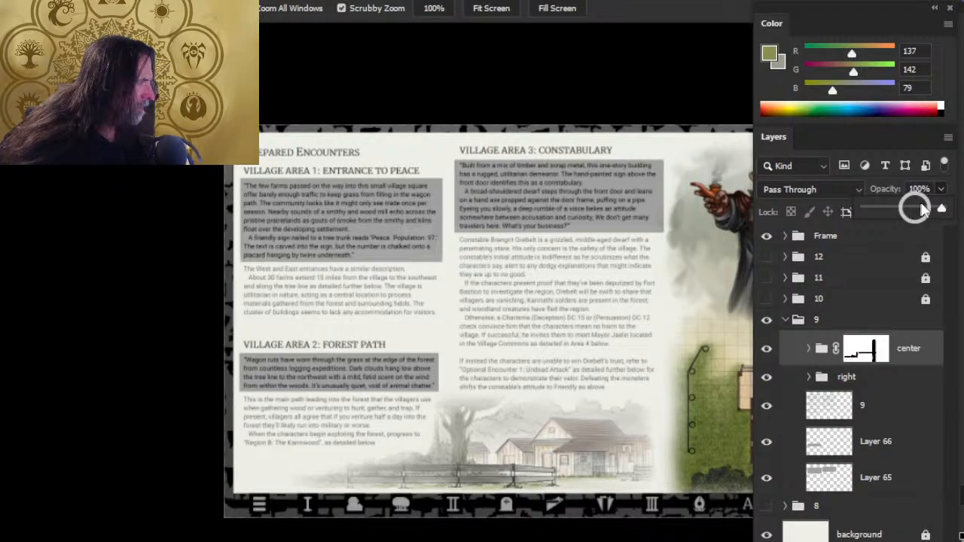
left_click(919, 209)
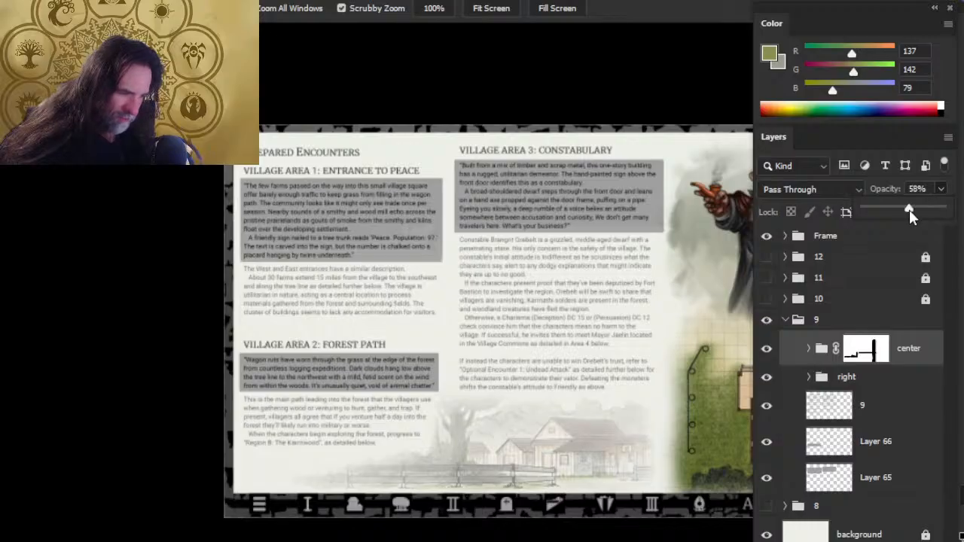
left_click_drag(919, 208, 955, 213)
- Check the page at a reduced size, return to the standard window view, and collapse and lock group 9
key("b")
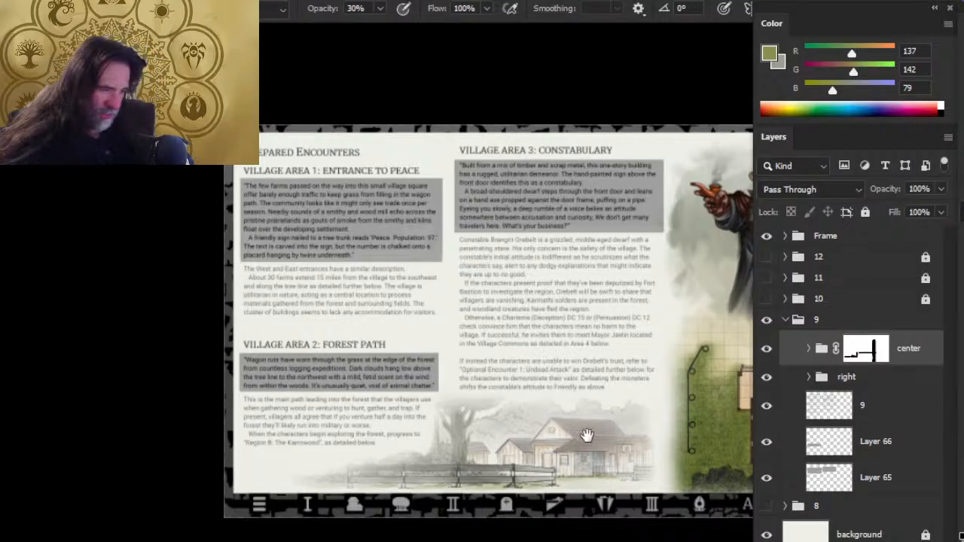
left_click_drag(587, 429, 478, 322)
left_click_drag(587, 394, 488, 387, "ctrl")
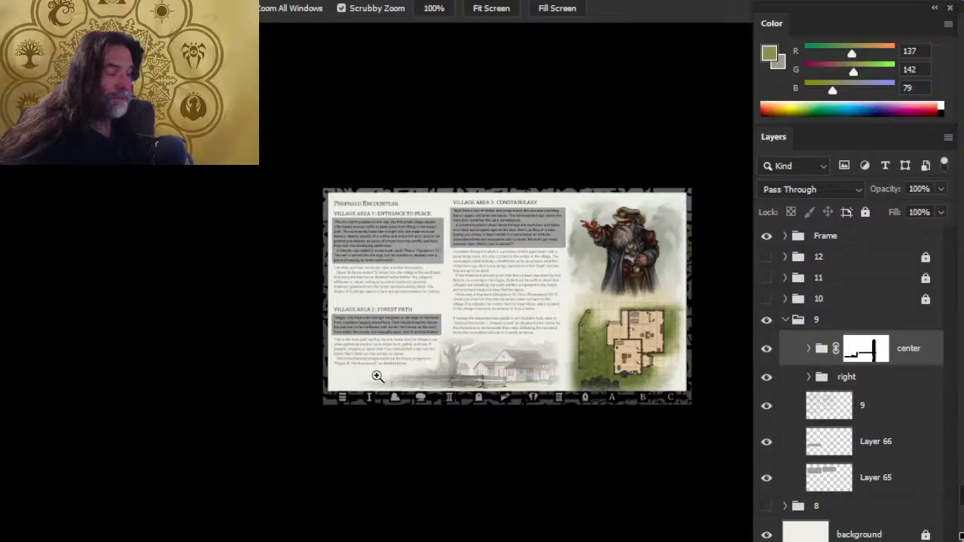
key("f")
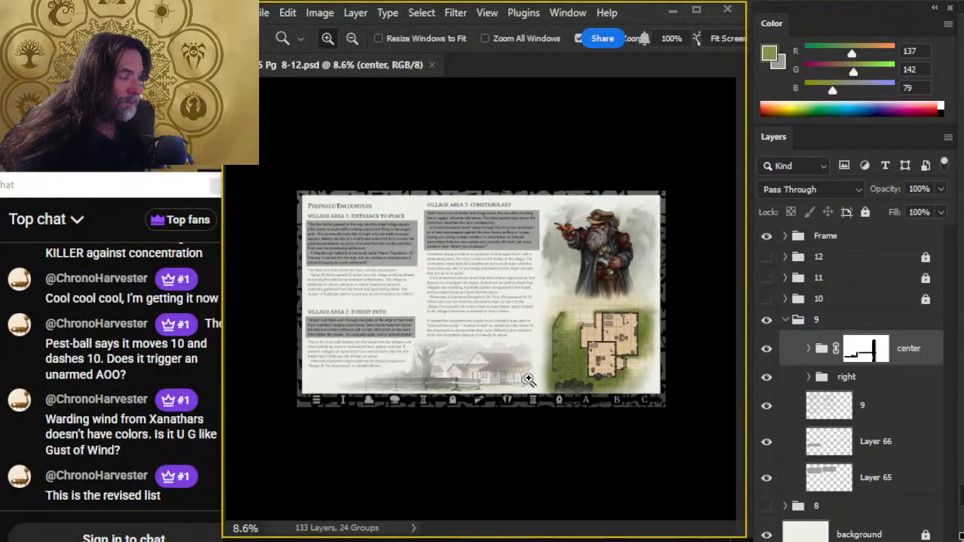
left_click_drag(507, 353, 555, 369)
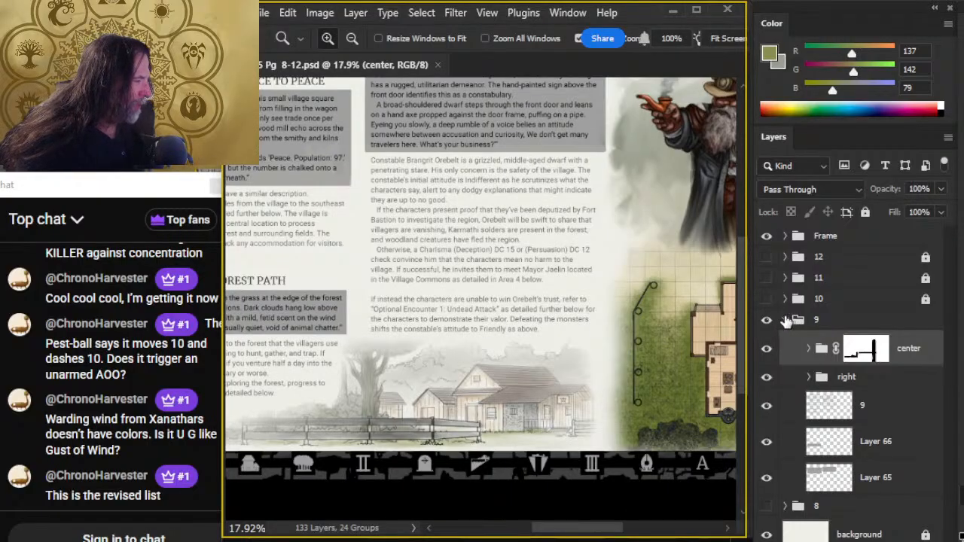
left_click(785, 320)
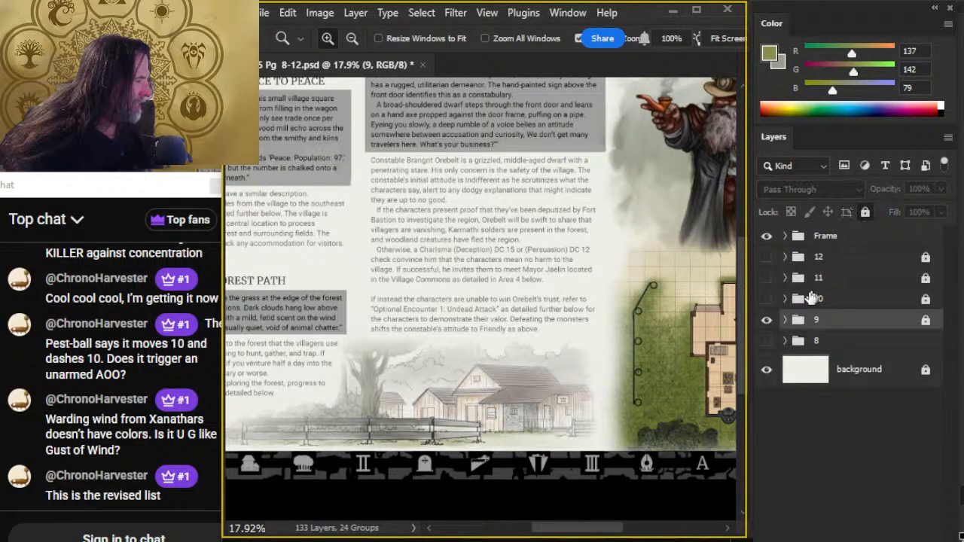
- Compare pages 8 and 9 by alternately showing and hiding their groups, leaving only page 9 shown
left_click(766, 320)
left_click(766, 340)
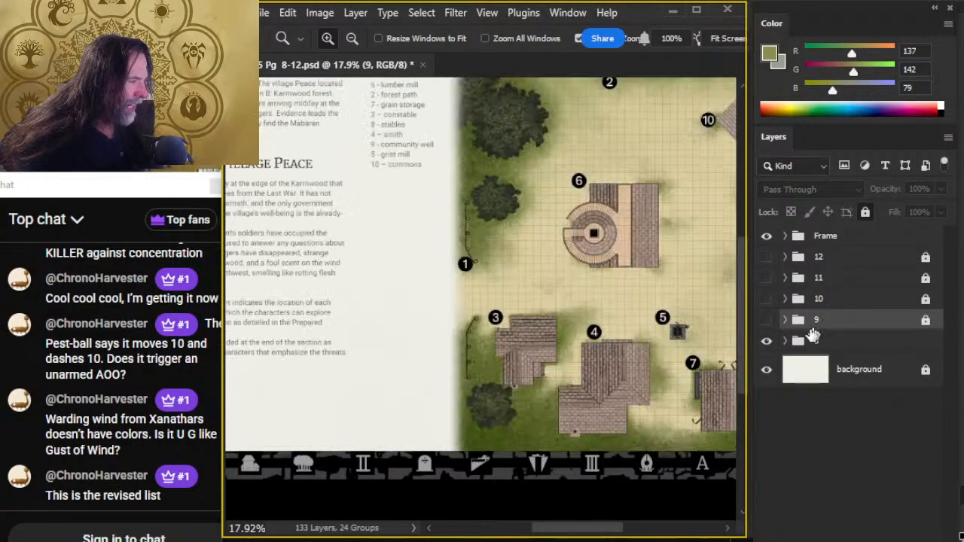
scroll(627, 355, "down", 3)
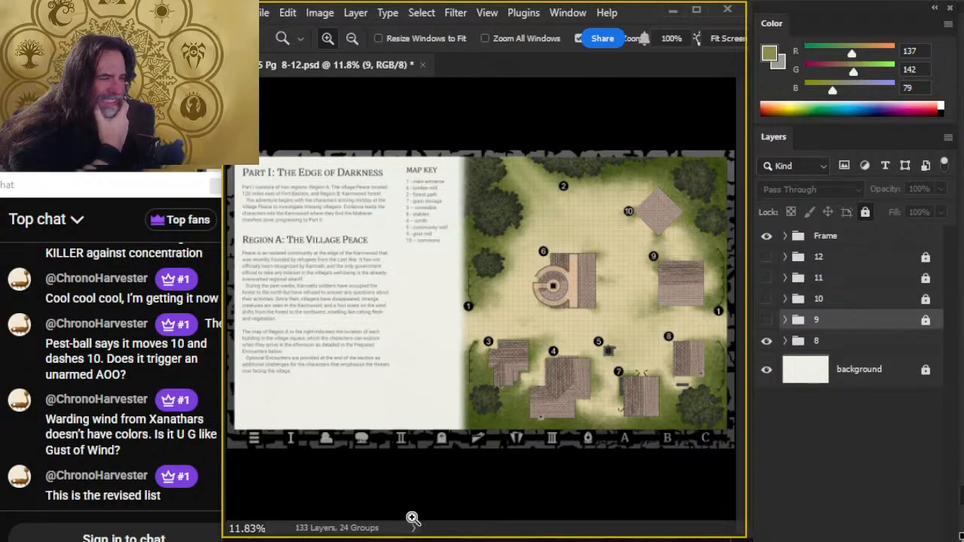
left_click(766, 320)
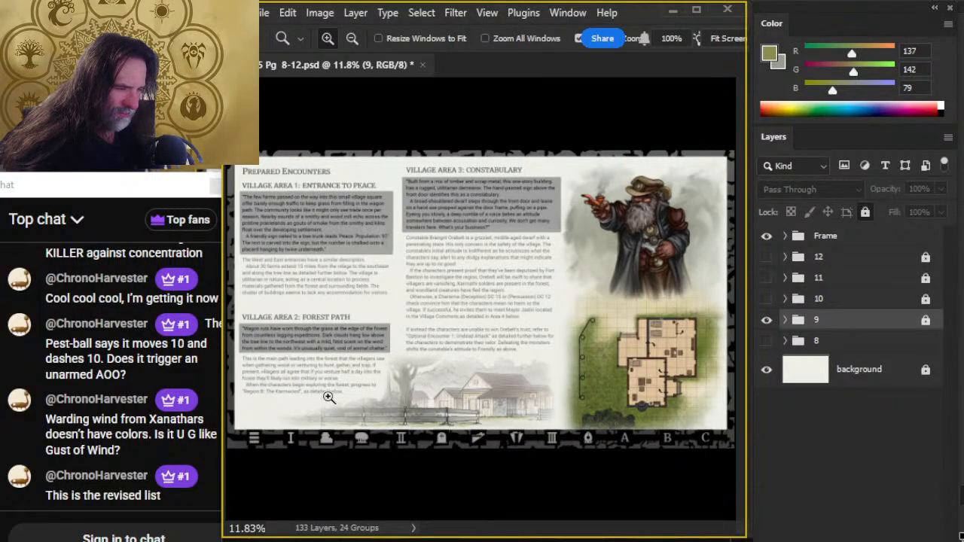
left_click(767, 322)
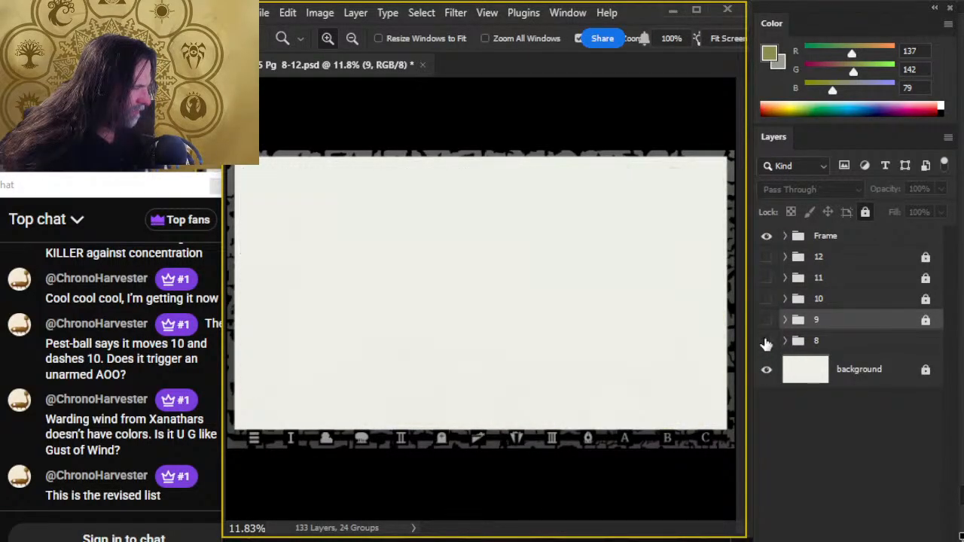
left_click(766, 341)
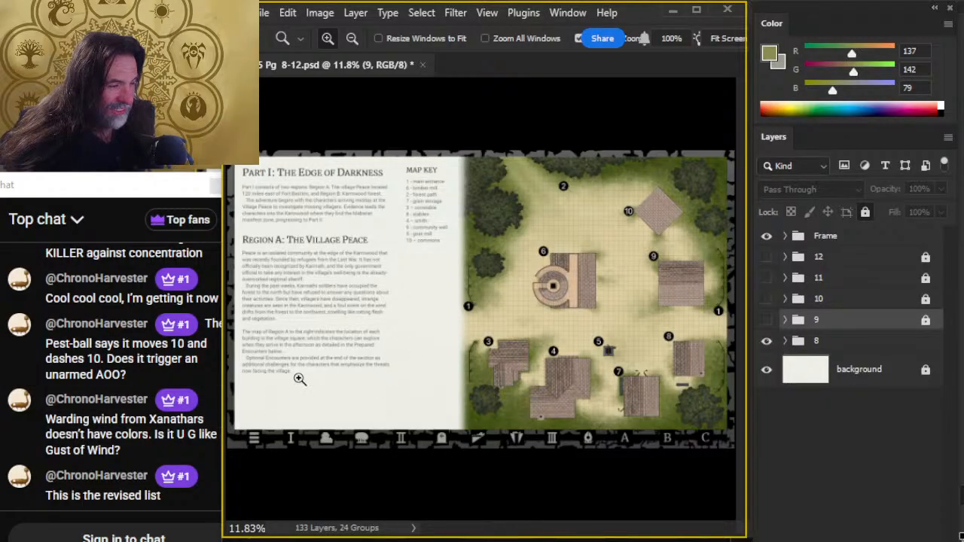
left_click(765, 340)
left_click(765, 321)
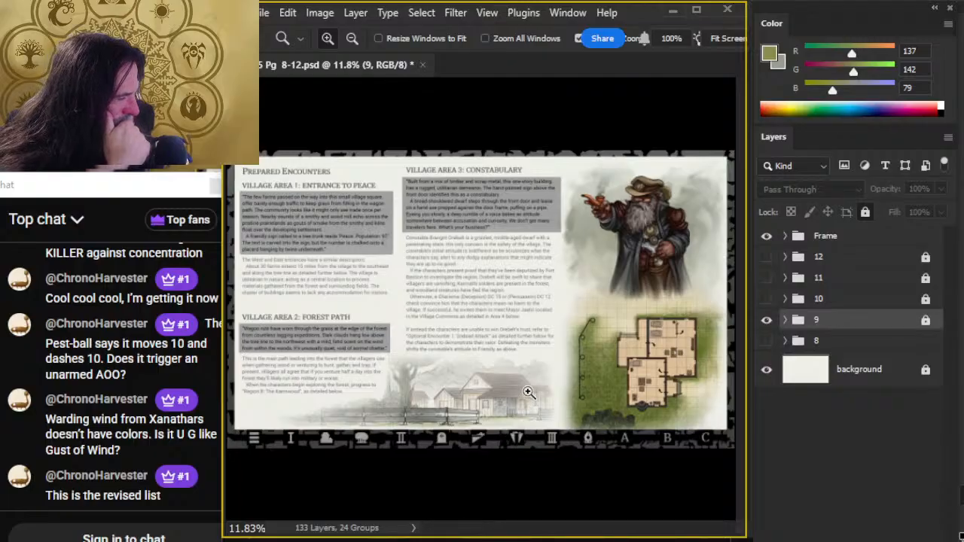
left_click(765, 340)
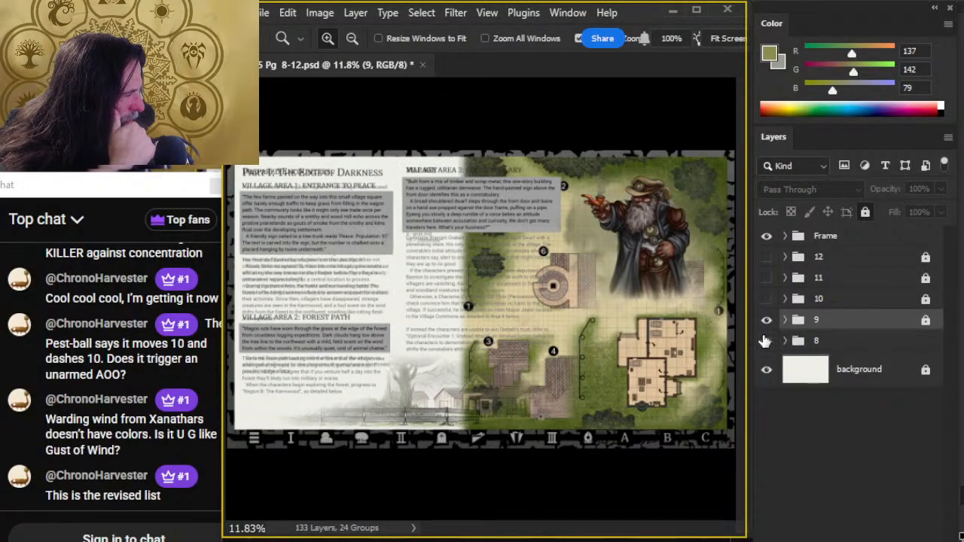
left_click(766, 320)
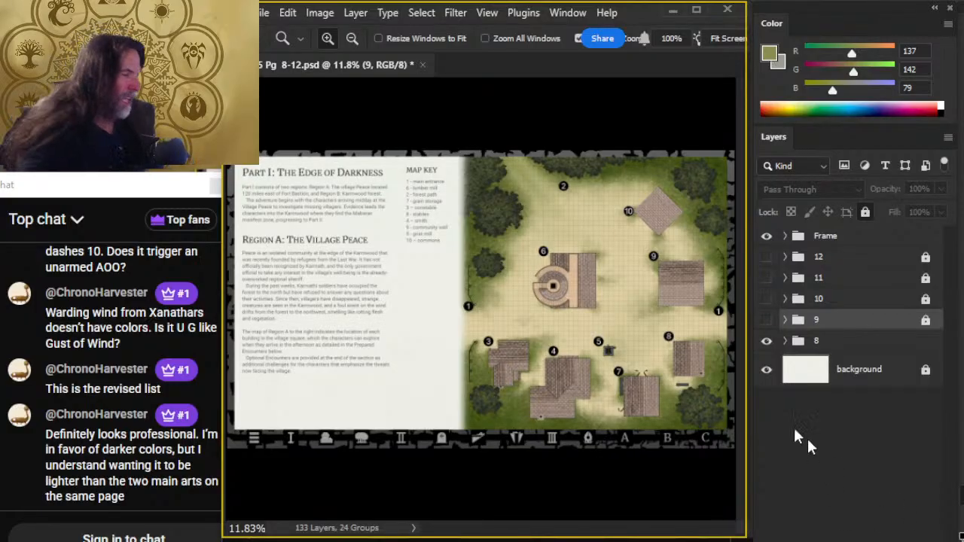
left_click(766, 340)
left_click(766, 320)
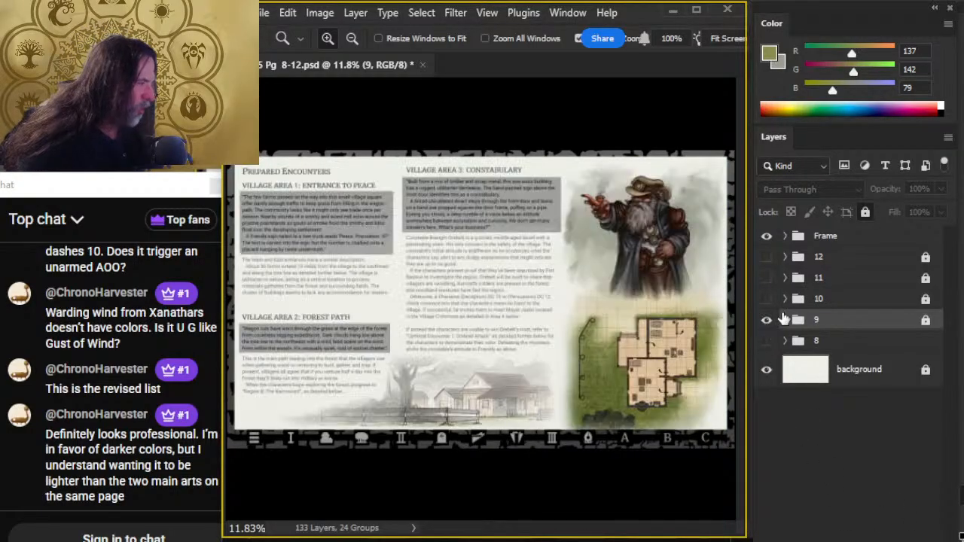
- Expand group 9, compare the page with and without the center illustration, and save the document with it shown
left_click(784, 320)
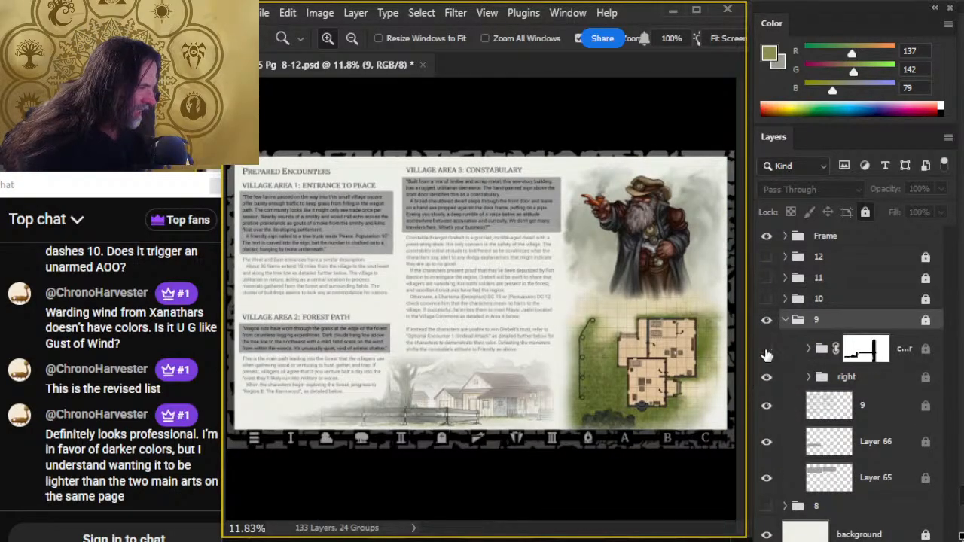
left_click(766, 353)
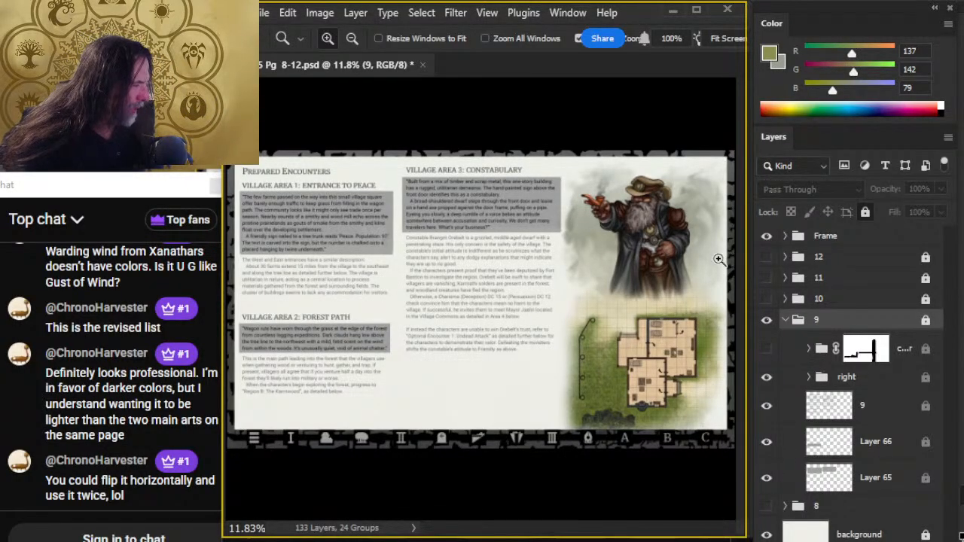
left_click(767, 350)
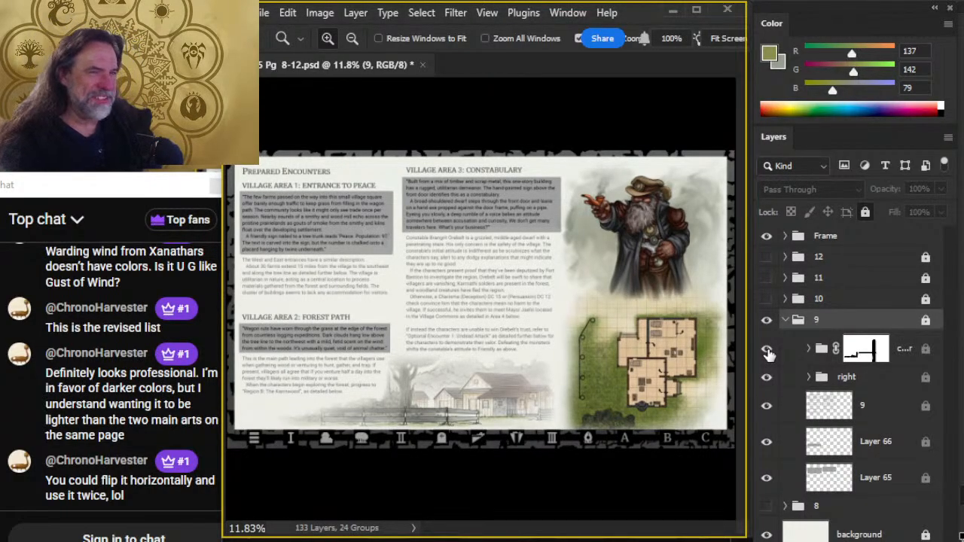
key("ctrl+s")
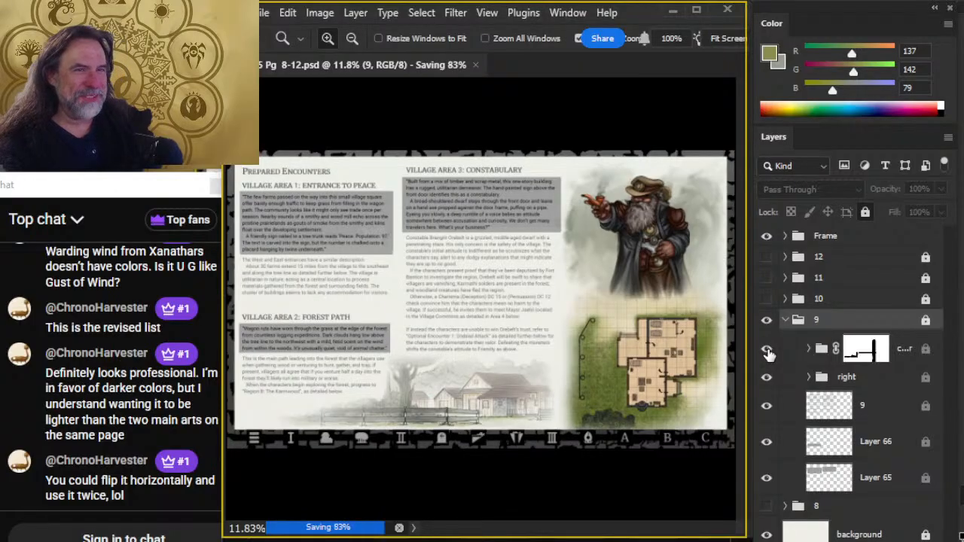
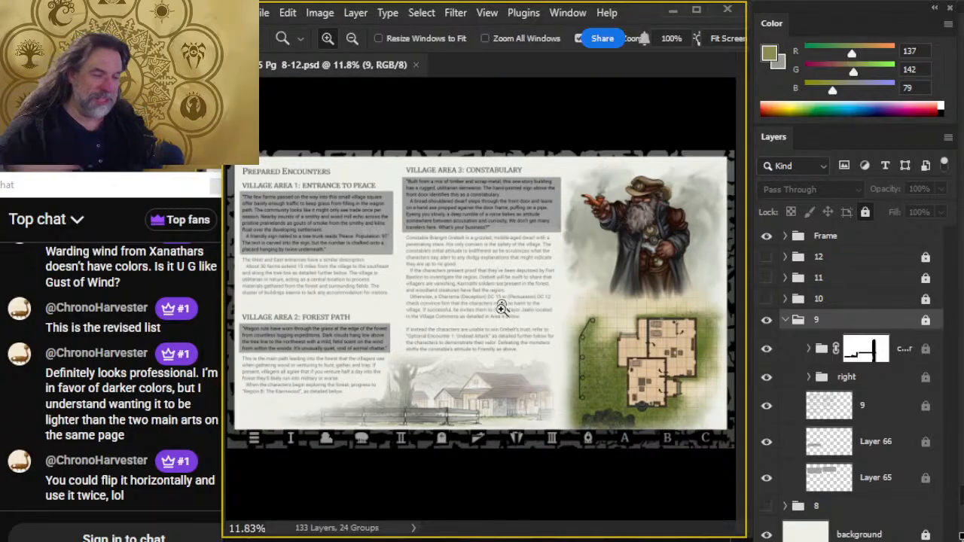
- Examine the farmhouse and fence illustration on page 9 up close and within the whole page, and switch to the Art Jam stream in Chrome
left_click_drag(422, 404, 470, 419)
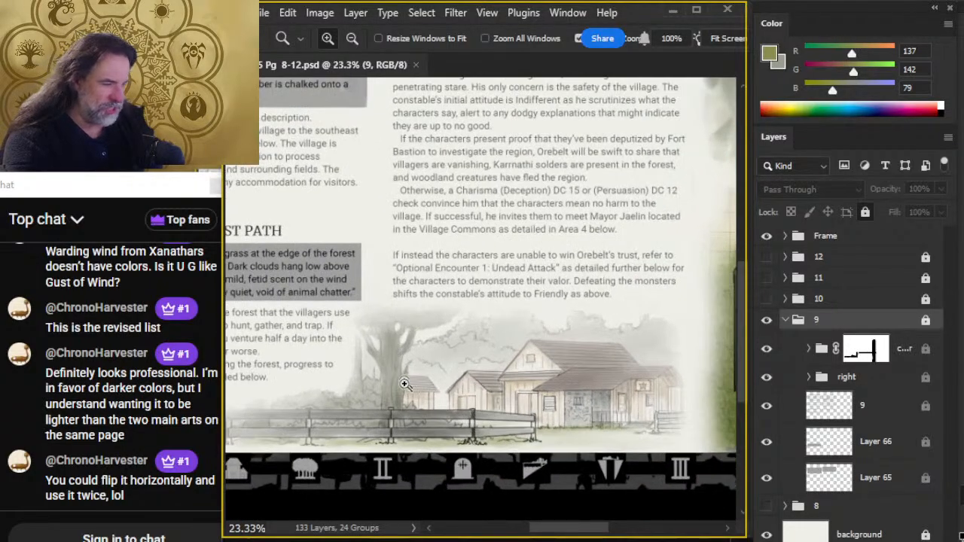
key("ctrl+0")
left_click_drag(587, 396, 558, 387)
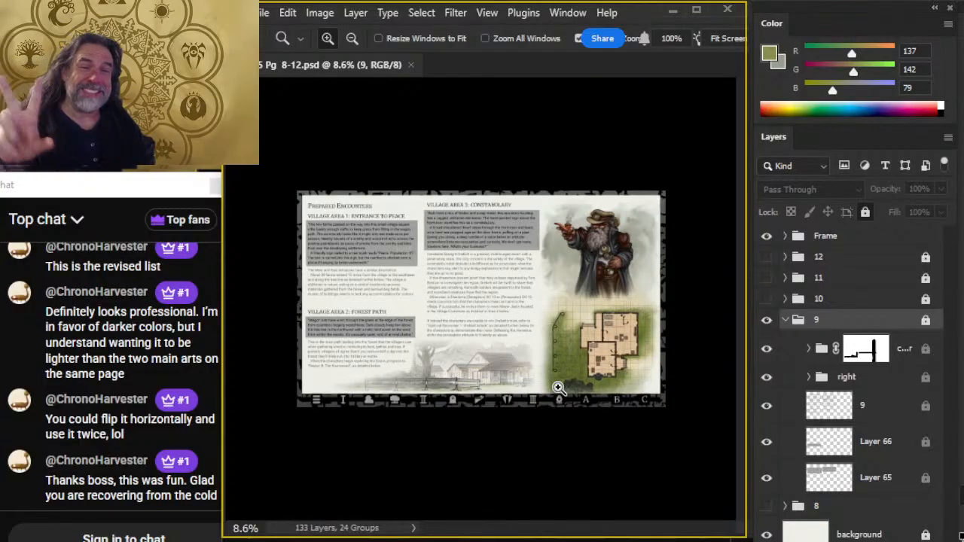
key("alt+Tab")
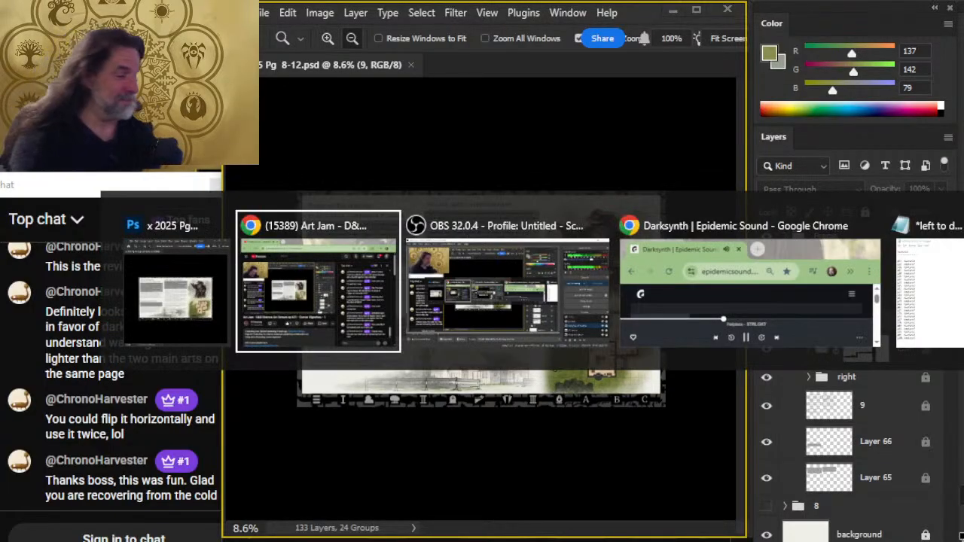